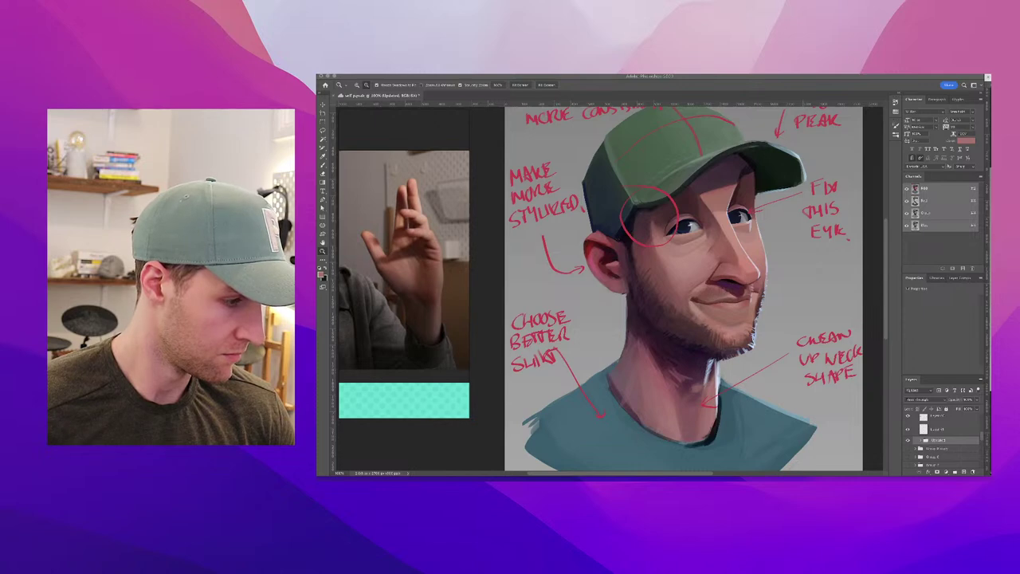
pyautogui.click(645, 277)
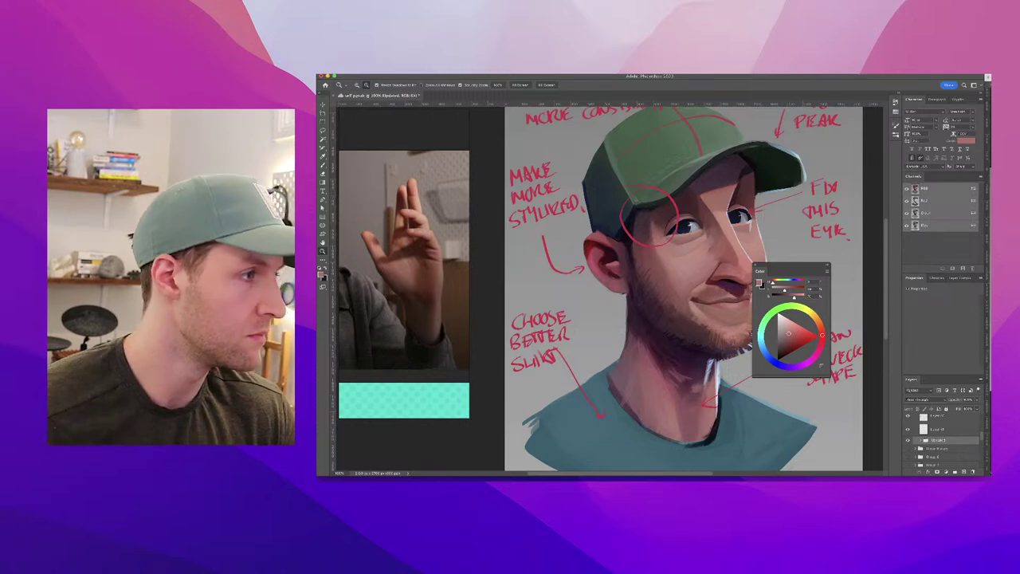
pyautogui.press('super+Tab')
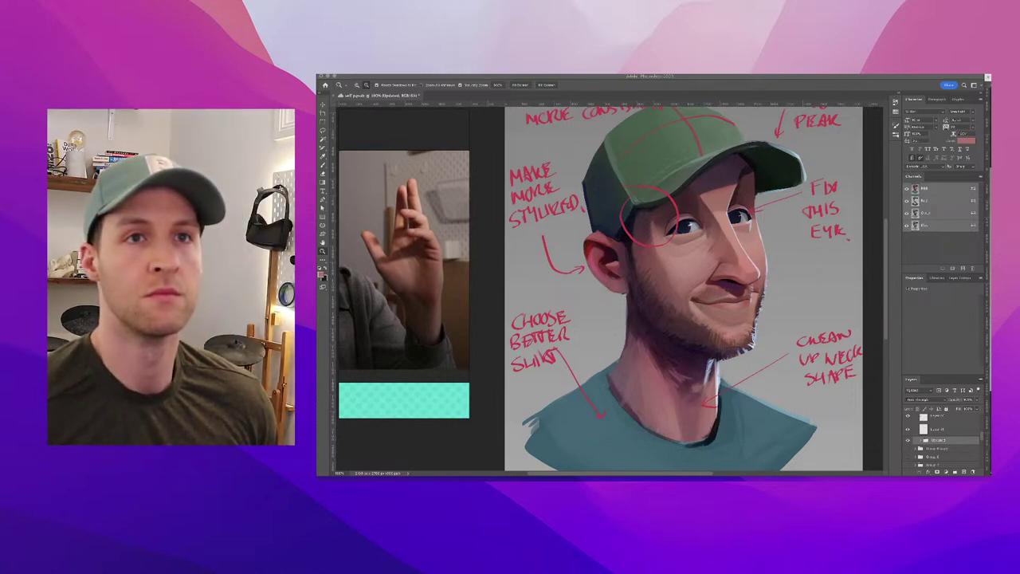
pyautogui.press('super+Tab')
# Frame the portrait at 100% and move the floating colour wheel down beside the neck, away from the face
pyautogui.keyDown('alt'); pyautogui.click(823, 172); pyautogui.keyUp('alt')
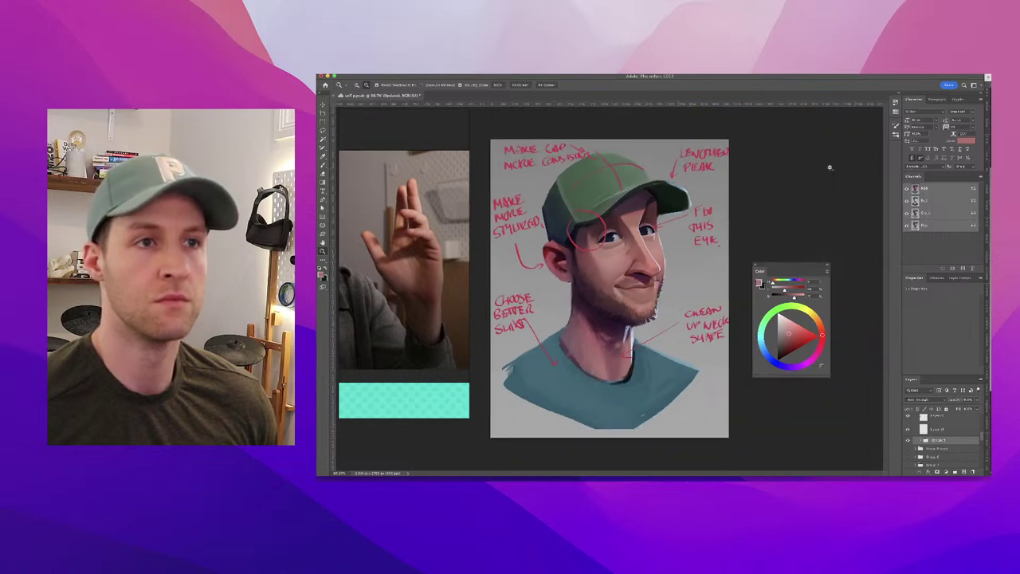
pyautogui.click(669, 229)
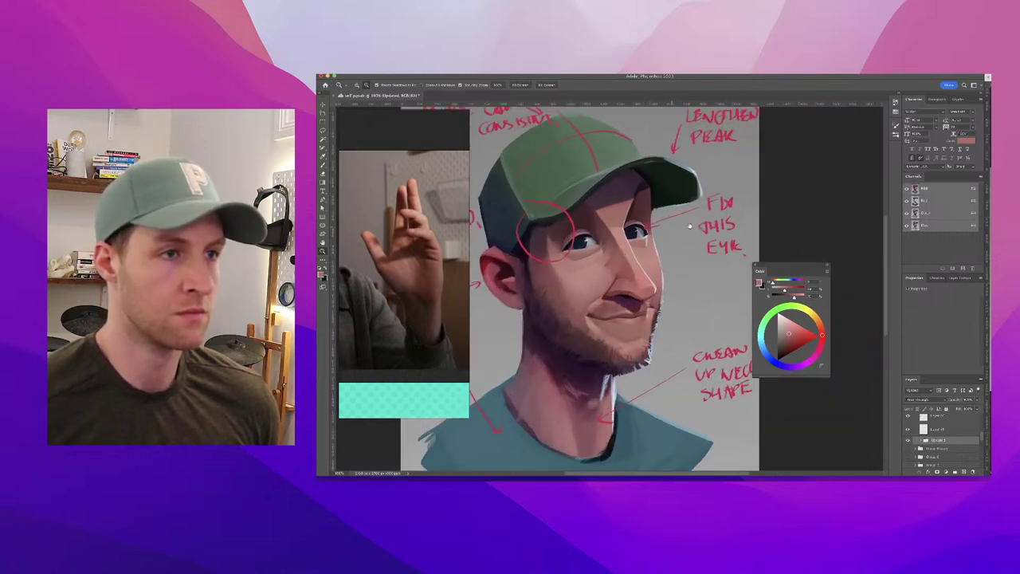
pyautogui.moveTo(668, 228); pyautogui.dragTo(779, 225)
pyautogui.moveTo(807, 268); pyautogui.dragTo(827, 336)
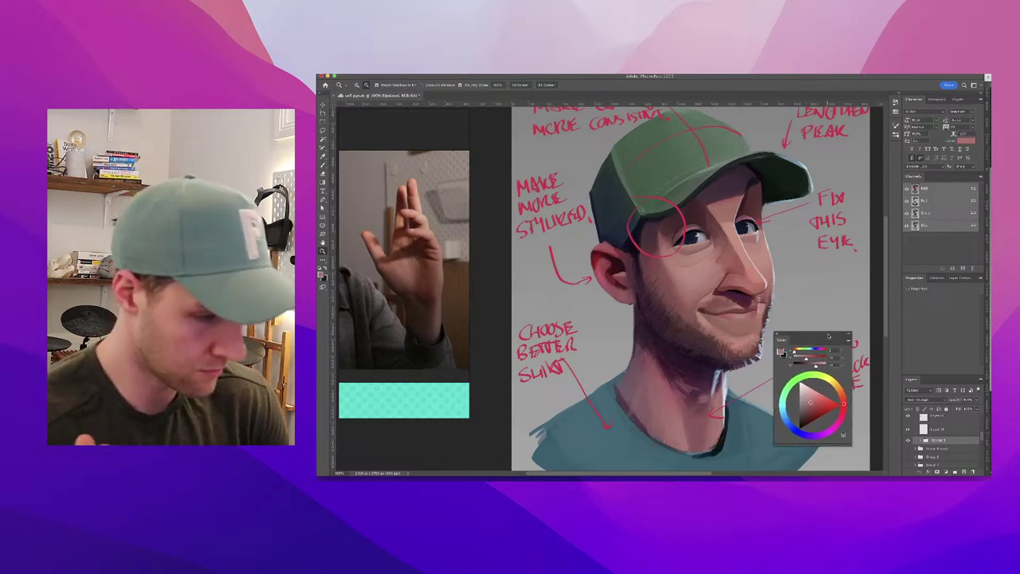
# Activate the Brush tool, expand the Updated group and select Layer 47 inside it
pyautogui.press('b')
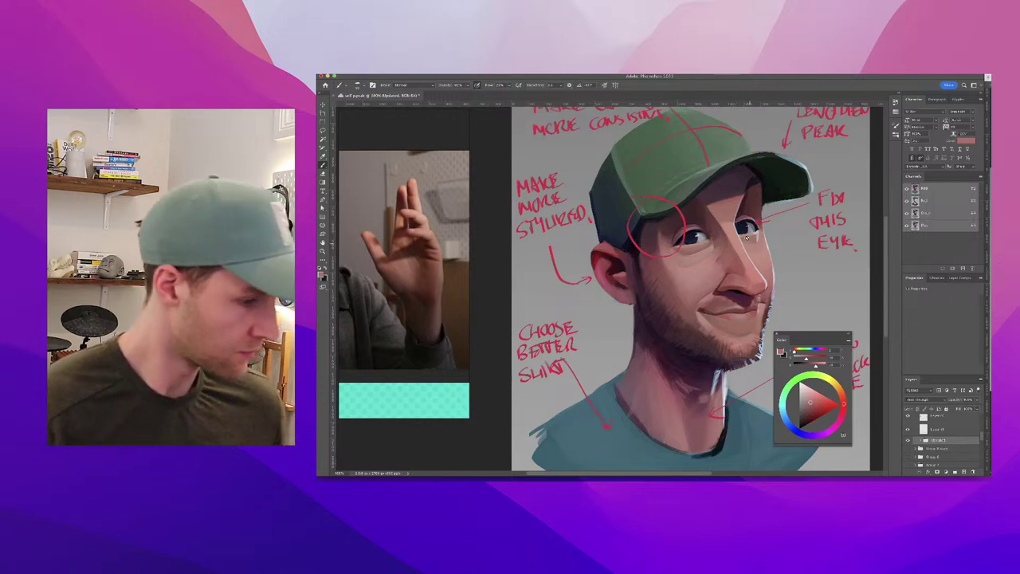
pyautogui.click(921, 441)
pyautogui.moveTo(981, 427); pyautogui.dragTo(981, 431)
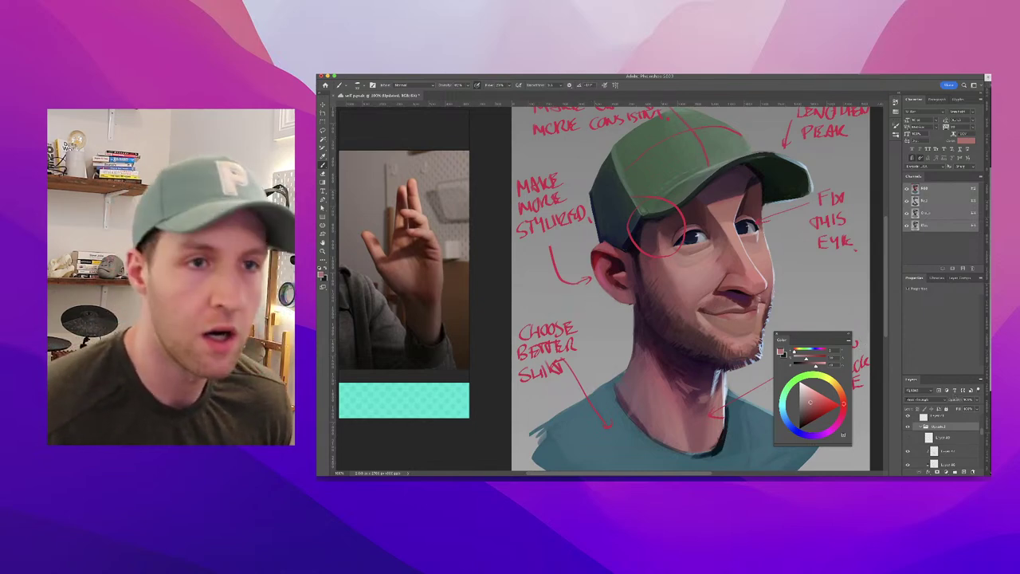
pyautogui.click(946, 451)
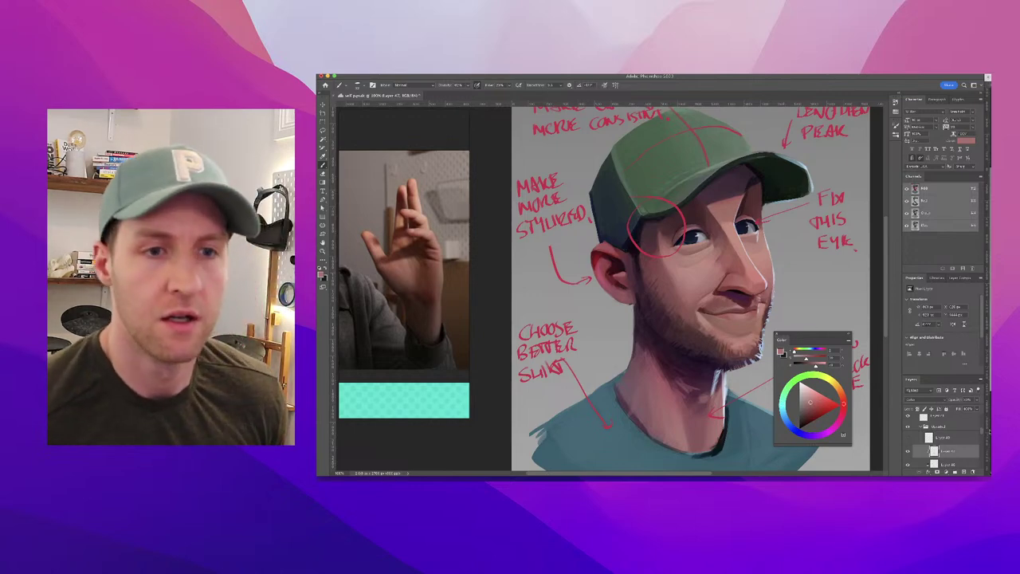
pyautogui.moveTo(982, 432)
pyautogui.mouseDown()
pyautogui.moveTo(982, 443)
pyautogui.moveTo(983, 431)
pyautogui.mouseUp()
pyautogui.scroll(-2, 982, 431)
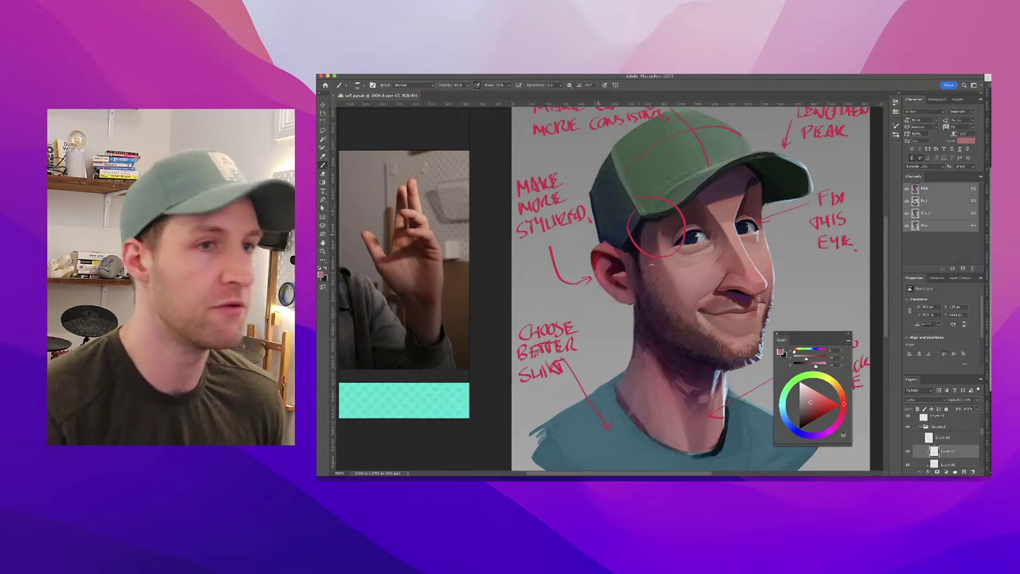
pyautogui.moveTo(981, 433); pyautogui.dragTo(983, 436)
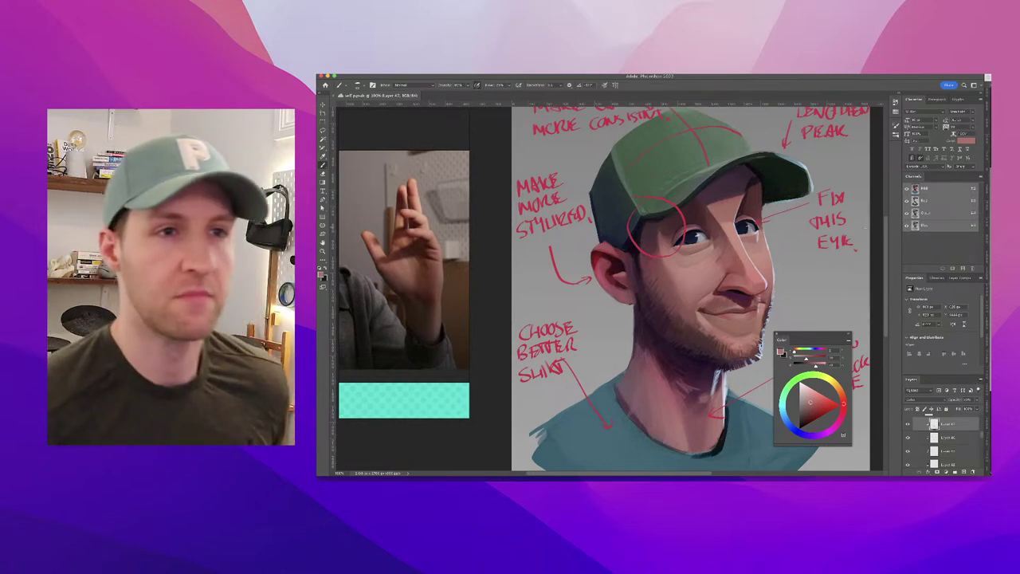
pyautogui.scroll(3, 881, 235)
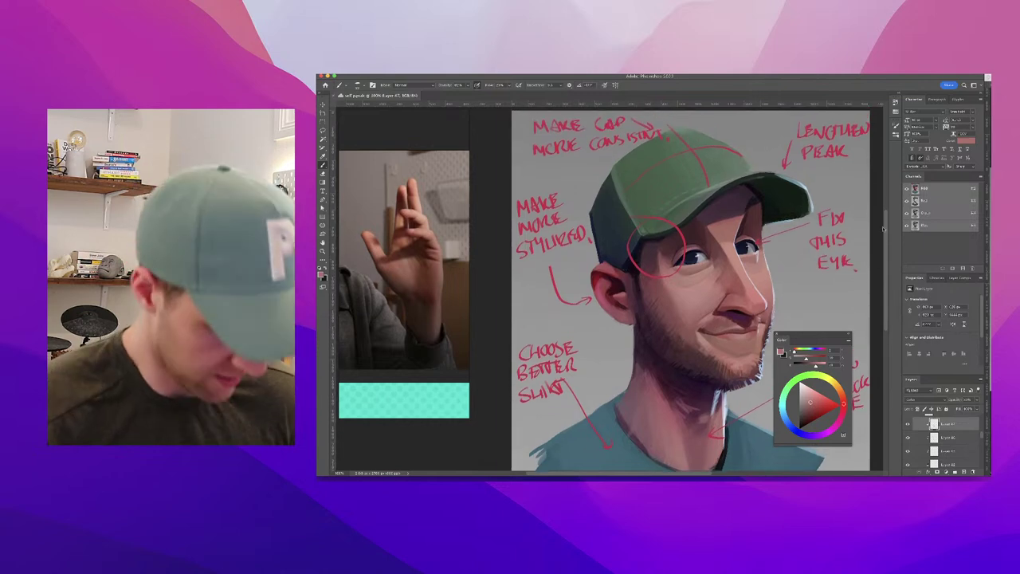
pyautogui.press('super+minus')
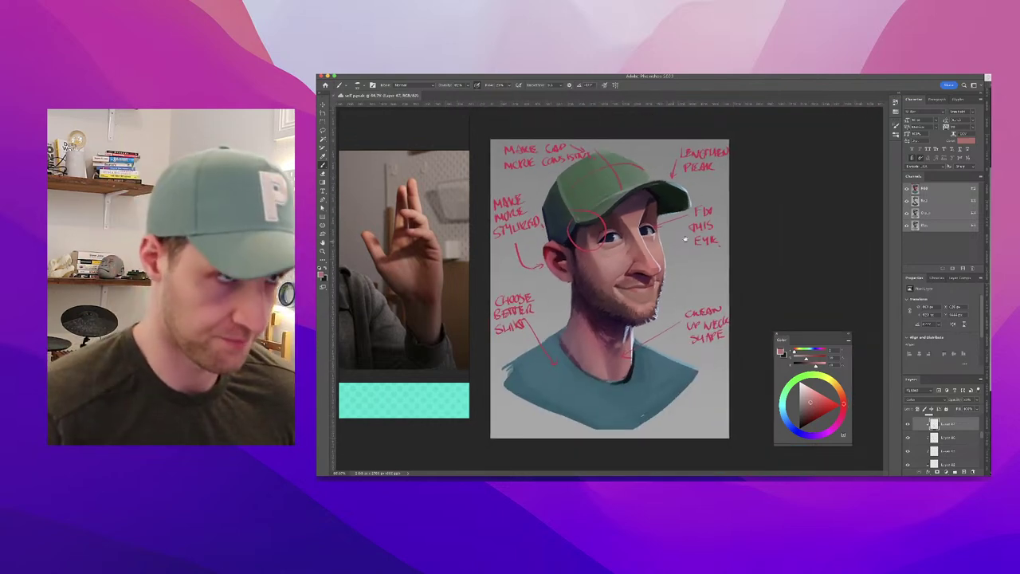
pyautogui.press('z')
pyautogui.keyDown('alt'); pyautogui.click(672, 236); pyautogui.keyUp('alt')
pyautogui.moveTo(640, 218); pyautogui.dragTo(729, 214)
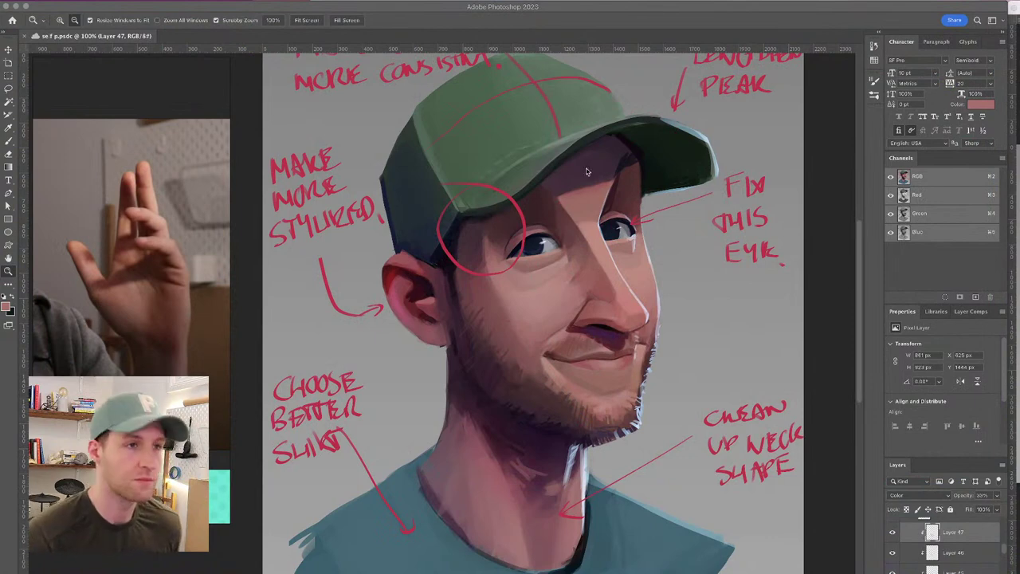
# Bring back the floating colour wheel with the Brush active and place it beside the portrait's face
pyautogui.press('F6')
pyautogui.press('b')
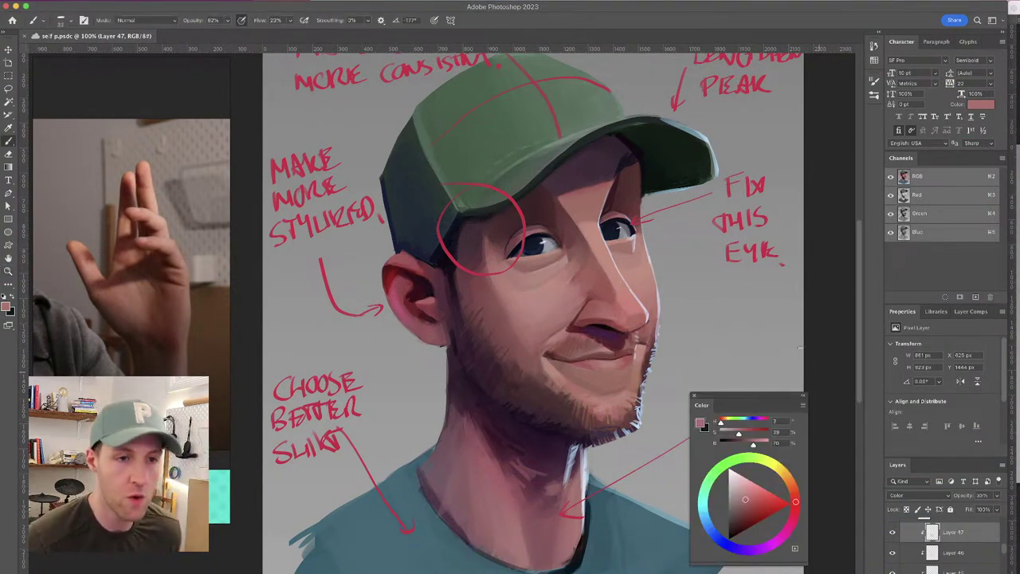
pyautogui.moveTo(771, 395); pyautogui.dragTo(806, 262)
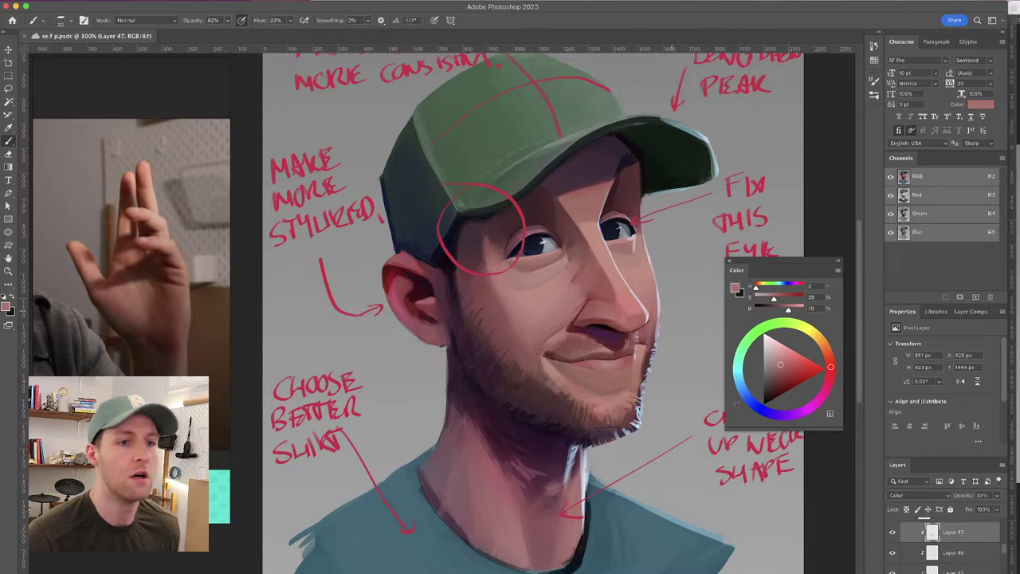
pyautogui.moveTo(1004, 552); pyautogui.dragTo(1003, 545)
pyautogui.moveTo(483, 145); pyautogui.dragTo(443, 157)
pyautogui.moveTo(634, 174); pyautogui.dragTo(660, 113)
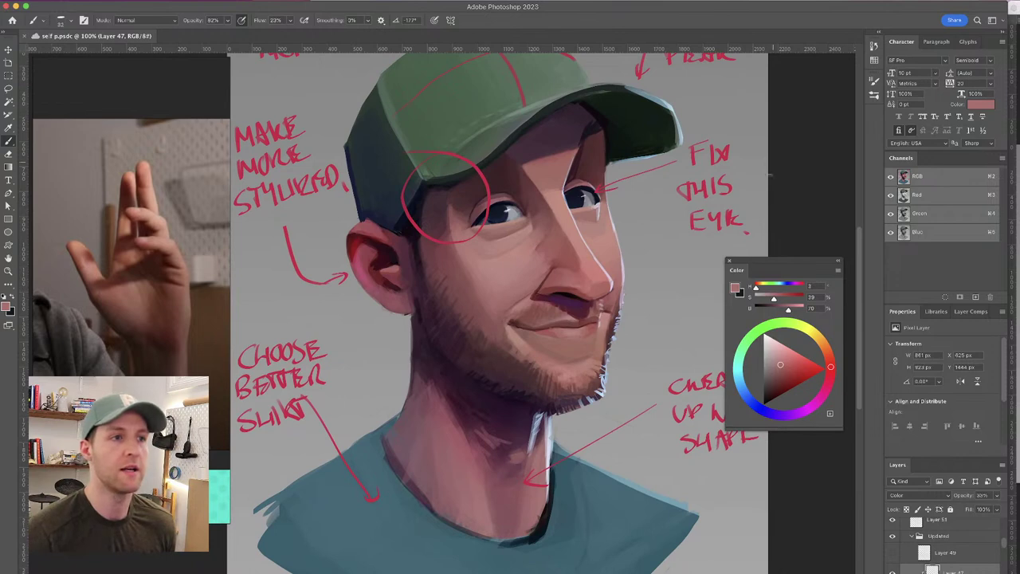
pyautogui.moveTo(629, 225); pyautogui.dragTo(582, 152)
pyautogui.moveTo(517, 335); pyautogui.dragTo(544, 368)
pyautogui.moveTo(470, 272); pyautogui.dragTo(542, 319)
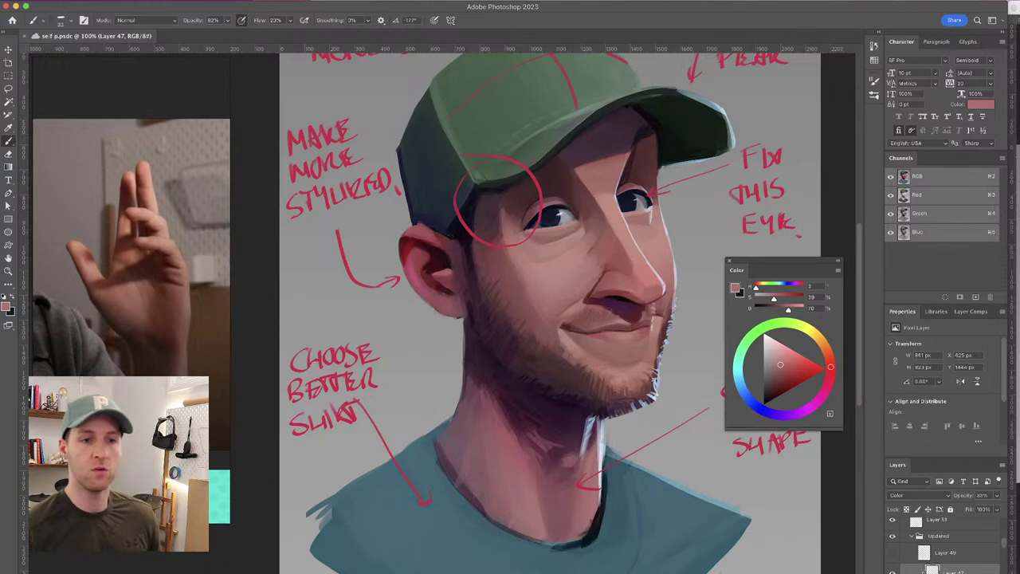
# Hide the white rim light and toggle Layer 47 and Layer 46 on and off to compare the shading
pyautogui.scroll(-3, 1006, 549)
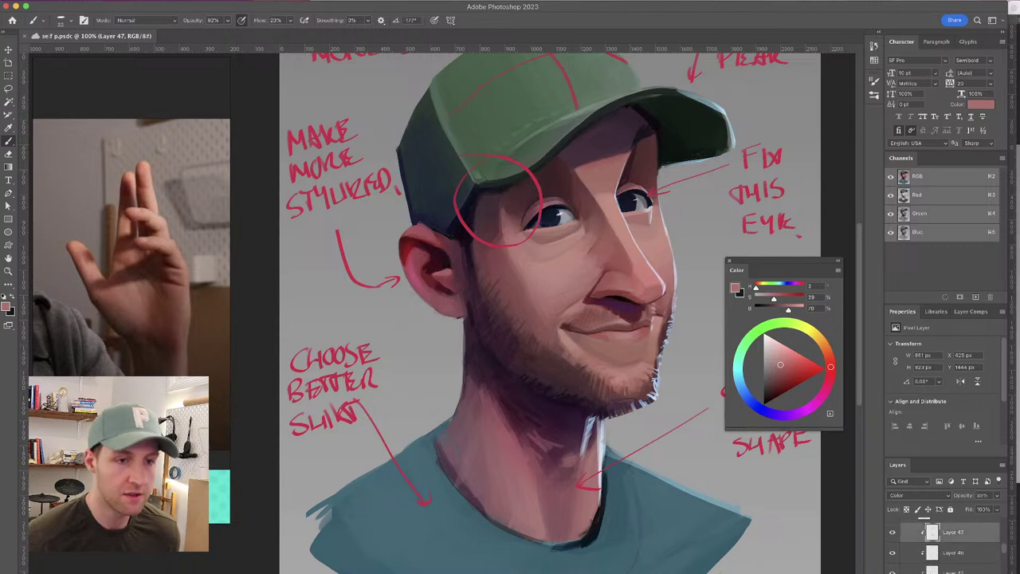
pyautogui.click(891, 532)
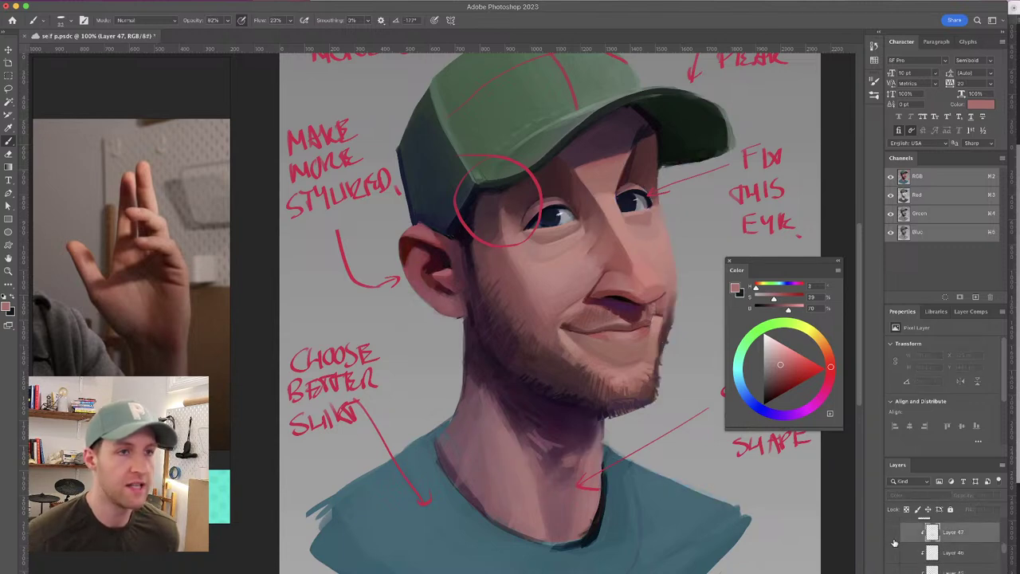
pyautogui.click(892, 534)
pyautogui.click(891, 536)
pyautogui.click(891, 536)
pyautogui.click(891, 553)
pyautogui.click(890, 553)
pyautogui.click(890, 553)
pyautogui.click(893, 535)
# Duplicate the portrait layers of the Updated group into a new group and hide the original Updated group
pyautogui.click(988, 555)
pyautogui.moveTo(1003, 549); pyautogui.dragTo(1002, 562)
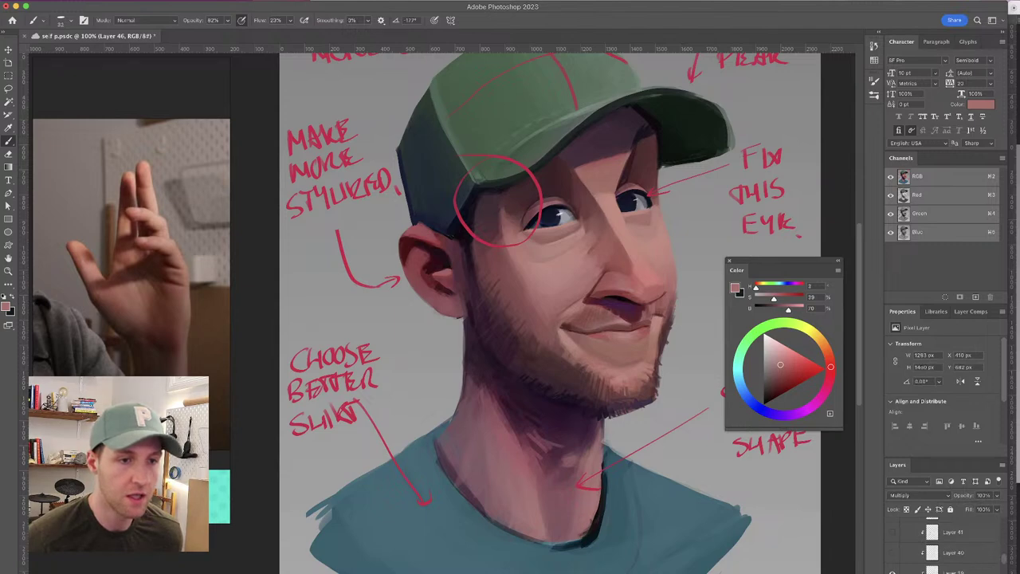
pyautogui.keyDown('super'); pyautogui.click(972, 570); pyautogui.keyUp('super')
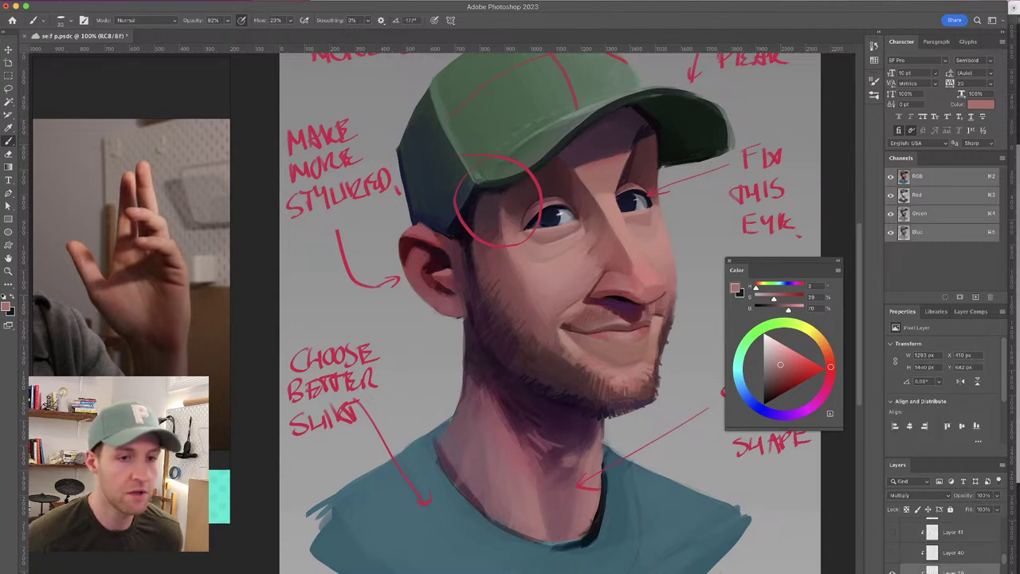
pyautogui.moveTo(1003, 558); pyautogui.dragTo(1008, 542)
pyautogui.scroll(1, 1006, 544)
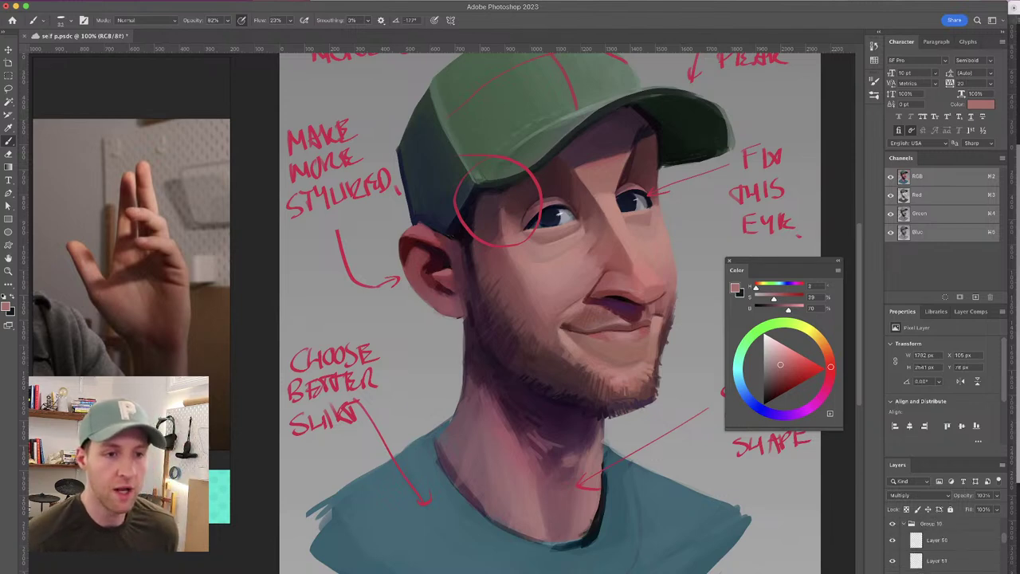
pyautogui.click(940, 572)
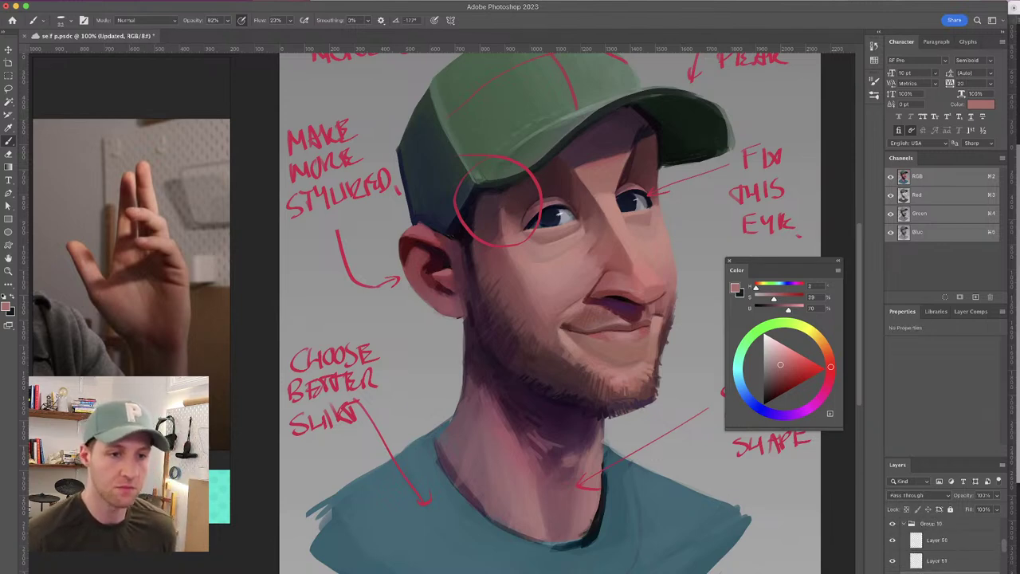
pyautogui.press('super+z')
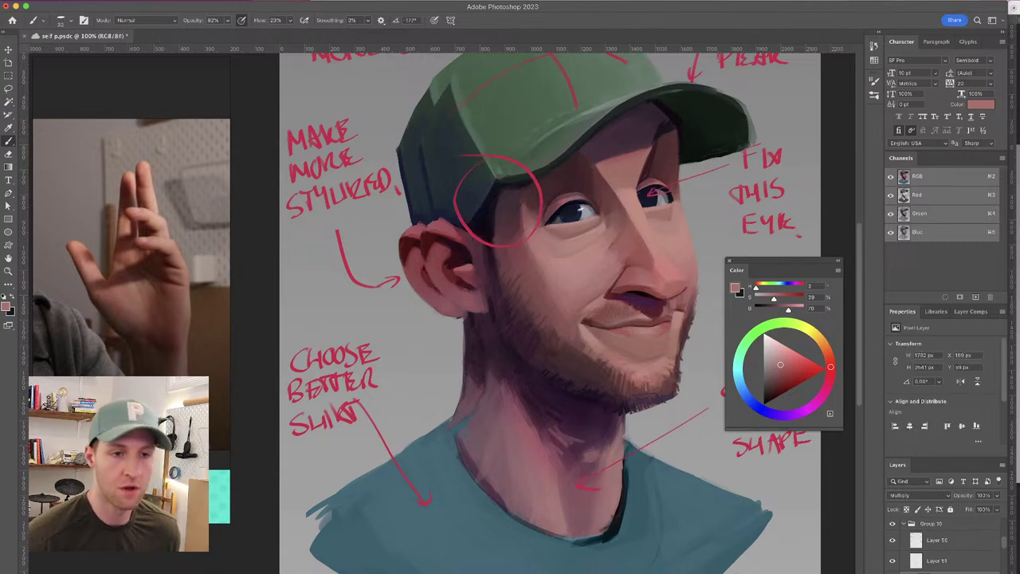
pyautogui.scroll(-2, 1002, 555)
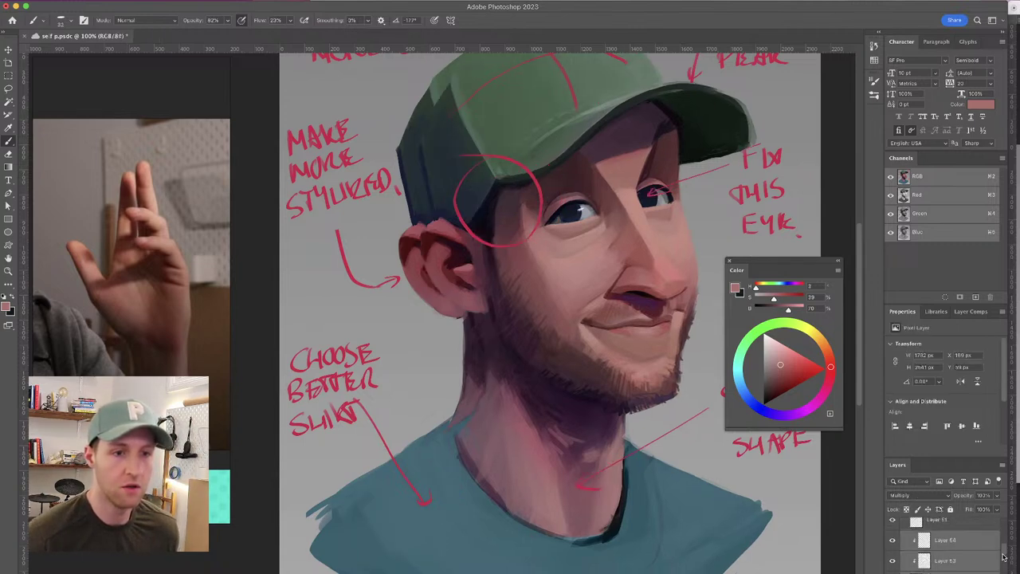
pyautogui.press('super+g')
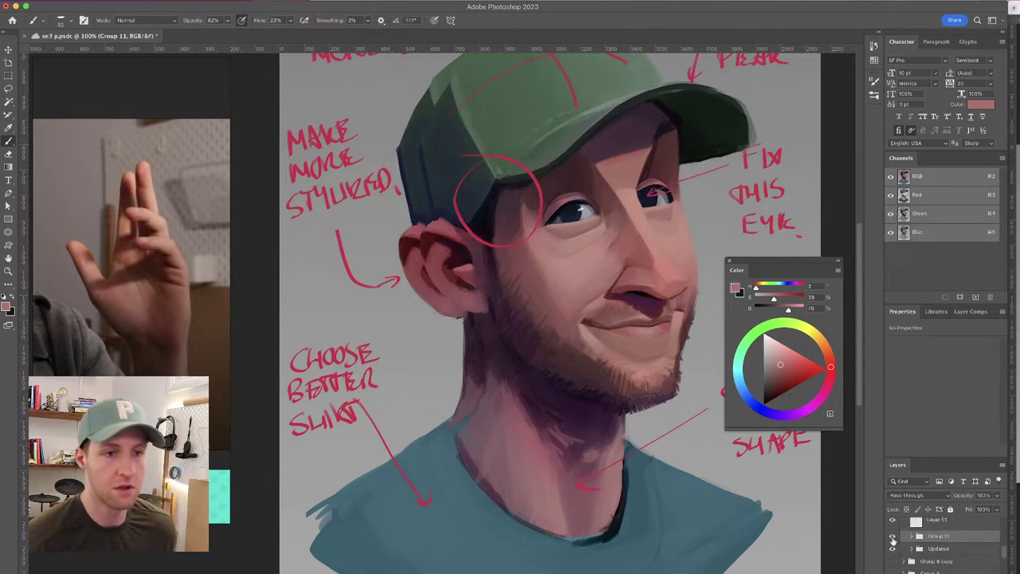
pyautogui.click(892, 548)
# Try to move the duplicated portrait group back into line with the red notes and merge it
pyautogui.press('v')
pyautogui.moveTo(579, 317); pyautogui.dragTo(549, 317)
pyautogui.click(910, 529)
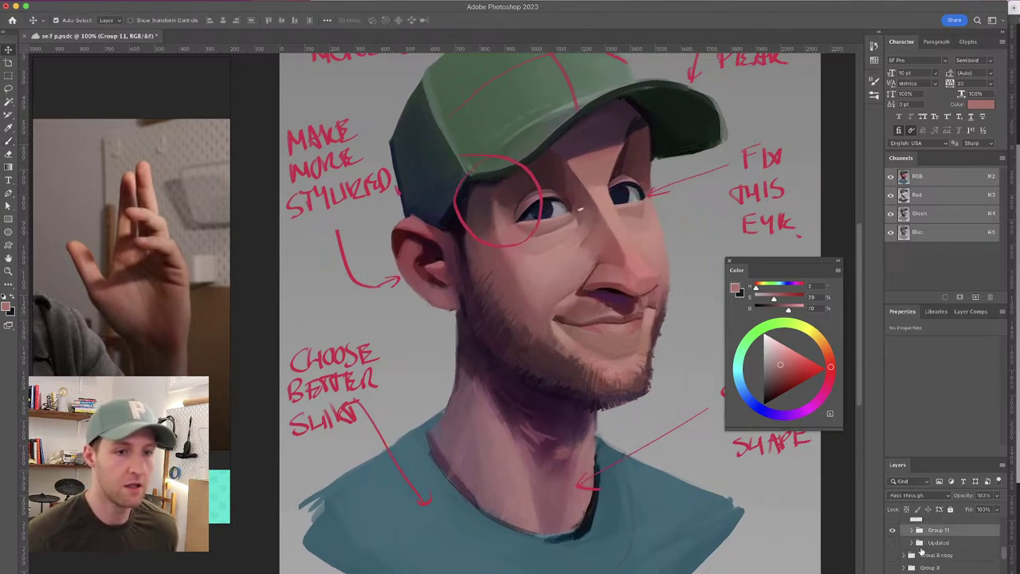
pyautogui.press('super+e')
pyautogui.press('c')
pyautogui.press('v')
pyautogui.moveTo(566, 267)
pyautogui.mouseDown()
pyautogui.moveTo(554, 261)
pyautogui.moveTo(556, 285)
pyautogui.mouseUp()
pyautogui.press('super+z')
pyautogui.press('super+z')
pyautogui.moveTo(559, 208); pyautogui.dragTo(587, 212)
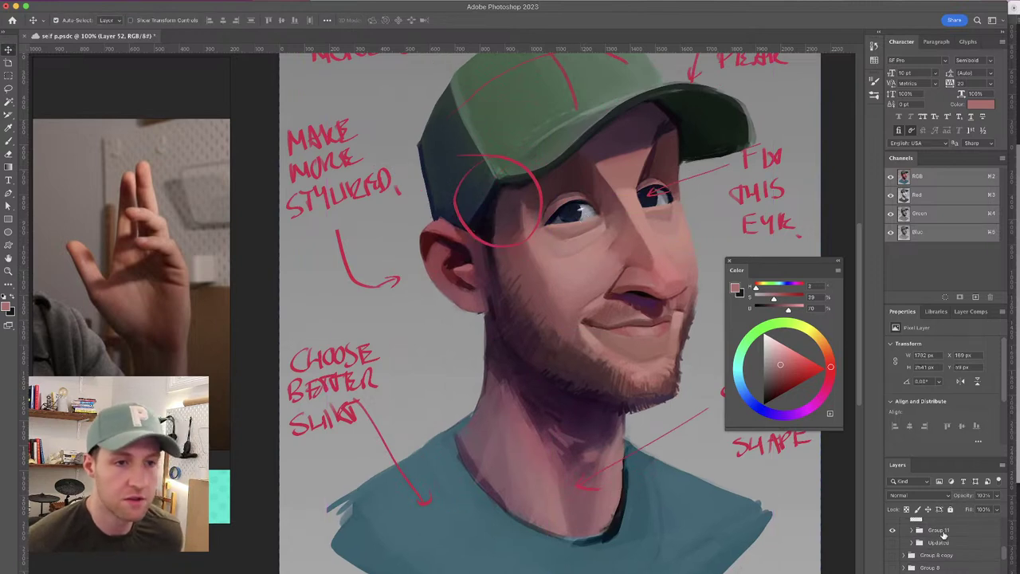
# Merge the duplicated portrait group into a single layer and move it back under the red notes
pyautogui.click(942, 535)
pyautogui.press('super+e')
pyautogui.click(891, 536)
pyautogui.click(891, 535)
pyautogui.moveTo(580, 291)
pyautogui.mouseDown()
pyautogui.moveTo(561, 288)
pyautogui.moveTo(572, 289)
pyautogui.mouseUp()
pyautogui.moveTo(545, 219)
pyautogui.mouseDown()
pyautogui.moveTo(551, 247)
pyautogui.moveTo(574, 223)
pyautogui.moveTo(544, 205)
pyautogui.mouseUp()
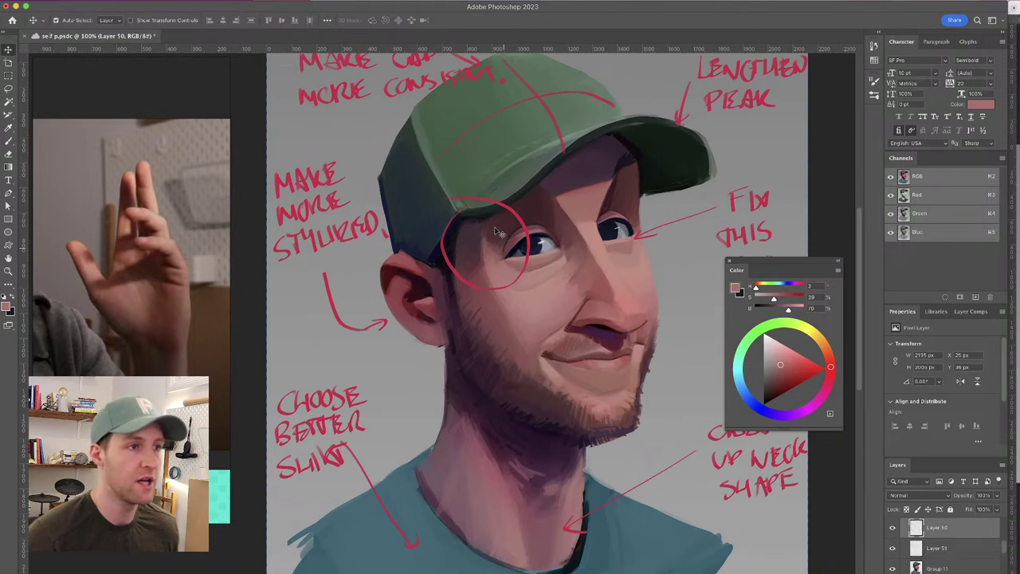
pyautogui.moveTo(545, 264); pyautogui.dragTo(546, 196)
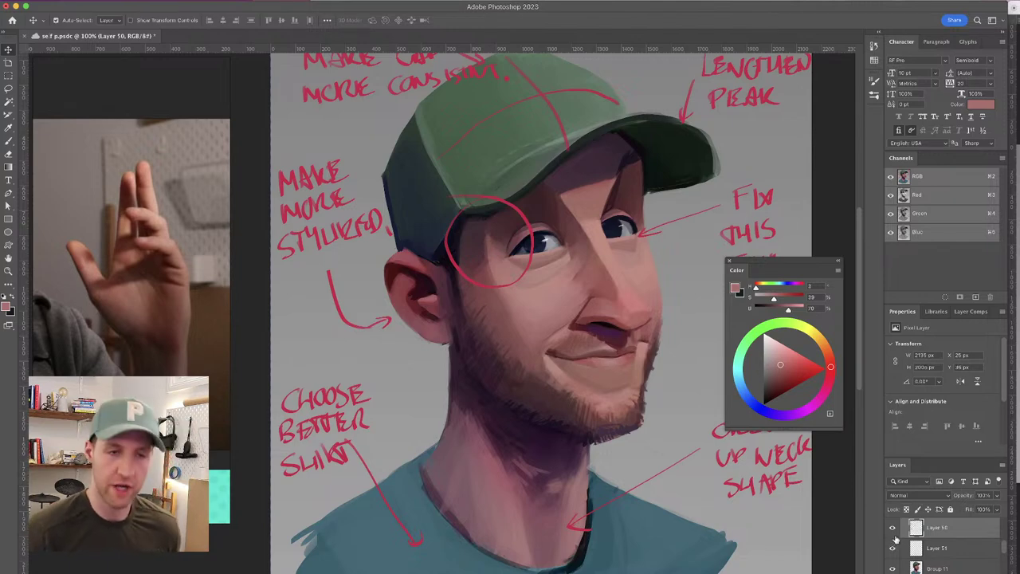
# Hide the red correction notes on Layer 50 and Layer 51
pyautogui.click(893, 529)
pyautogui.click(893, 529)
pyautogui.click(894, 529)
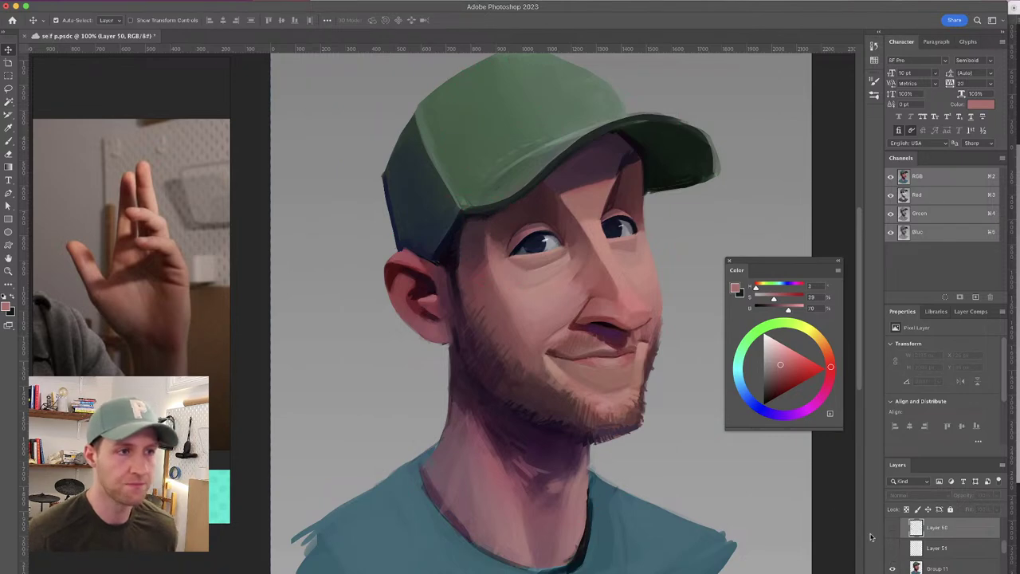
# Check the document's pixel dimensions in the Canvas Size settings without changing them
pyautogui.moveTo(558, 173)
pyautogui.mouseDown()
pyautogui.moveTo(558, 152)
pyautogui.moveTo(545, 167)
pyautogui.mouseUp()
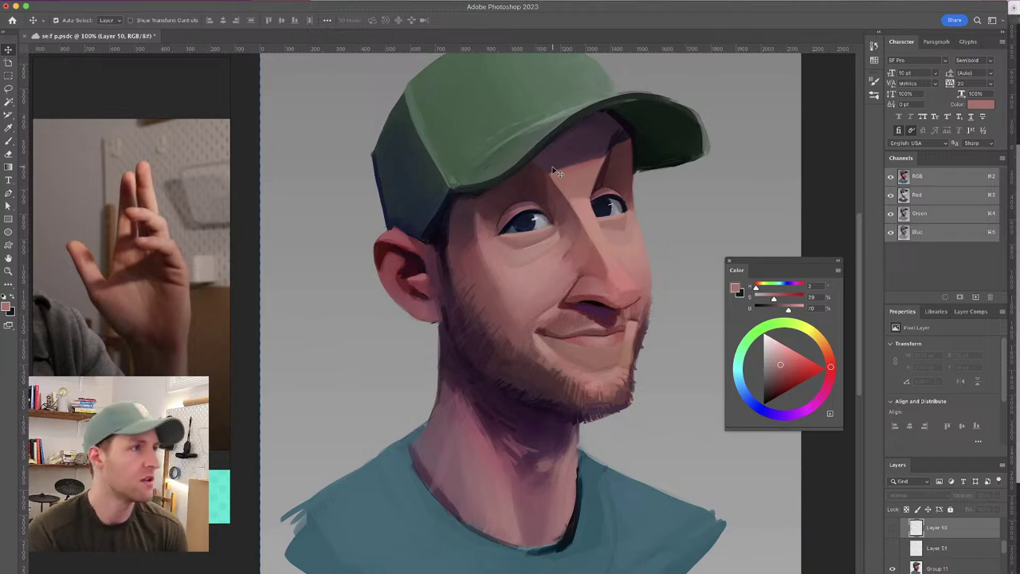
pyautogui.click(125, 1)
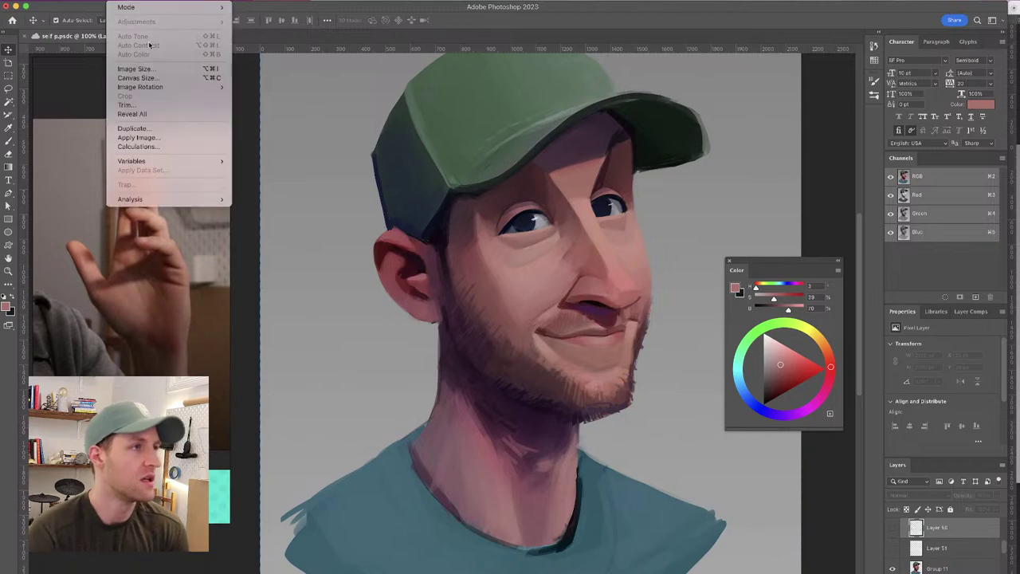
pyautogui.click(171, 77)
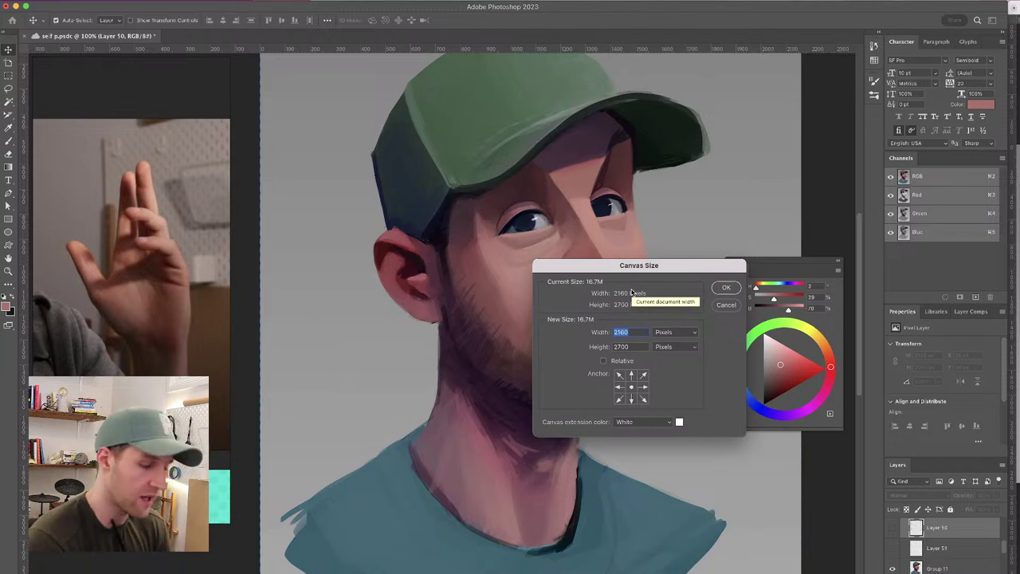
pyautogui.click(726, 289)
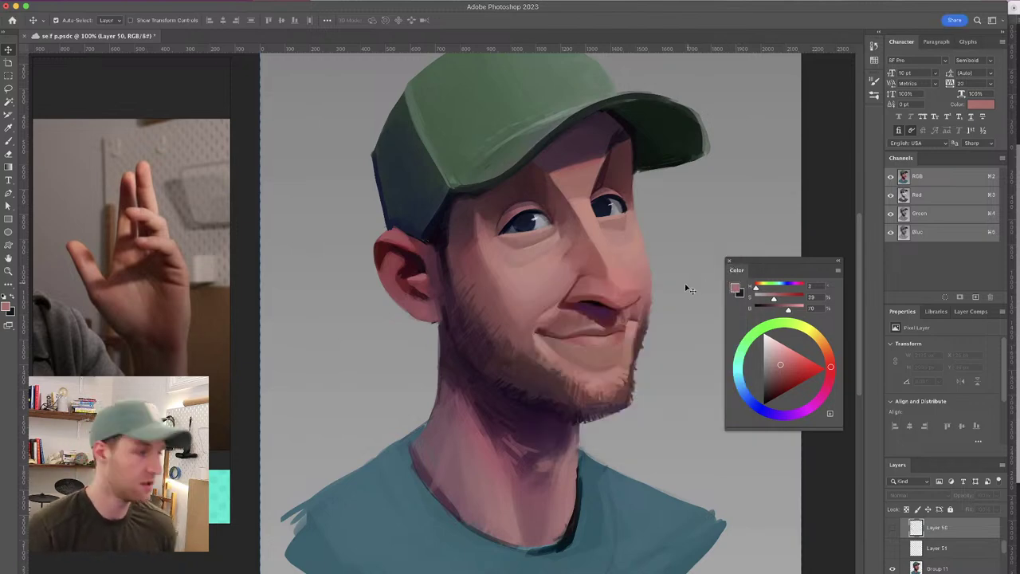
# Select the merged Group 11 layer for brush work and sample the shaded skin colour beside the temple
pyautogui.press('b')
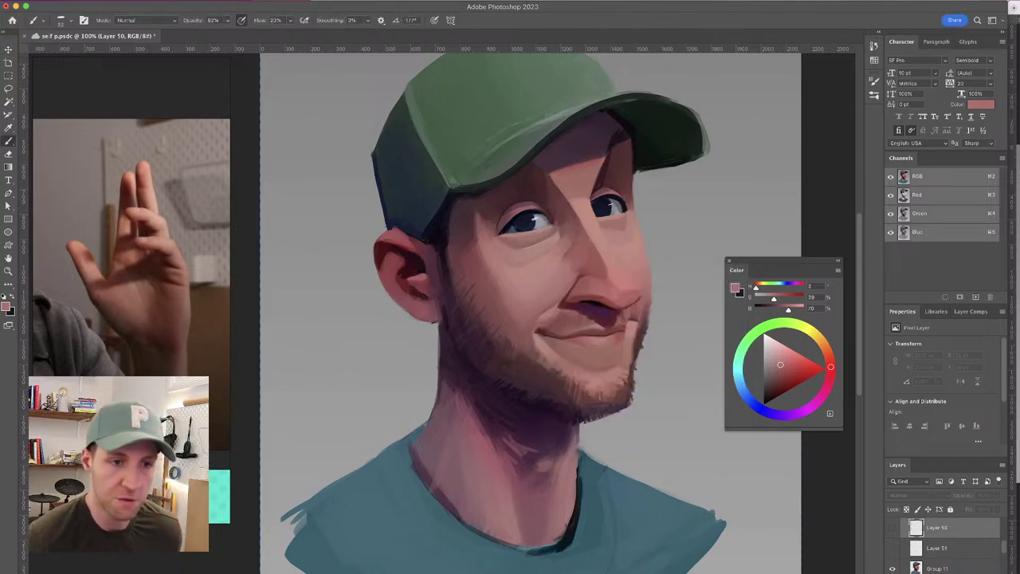
pyautogui.click(928, 568)
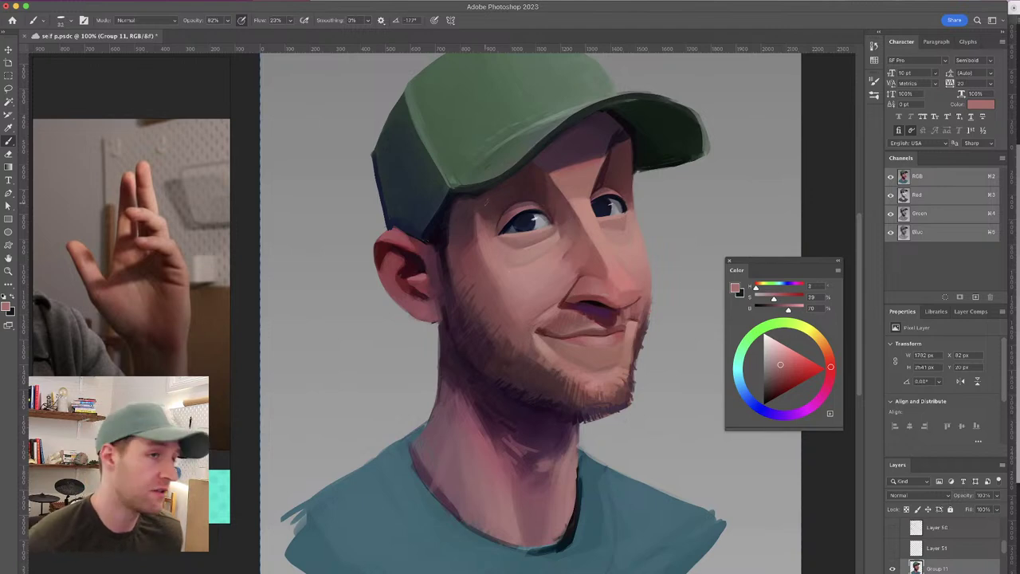
pyautogui.keyDown('alt'); pyautogui.click(459, 220); pyautogui.keyUp('alt')
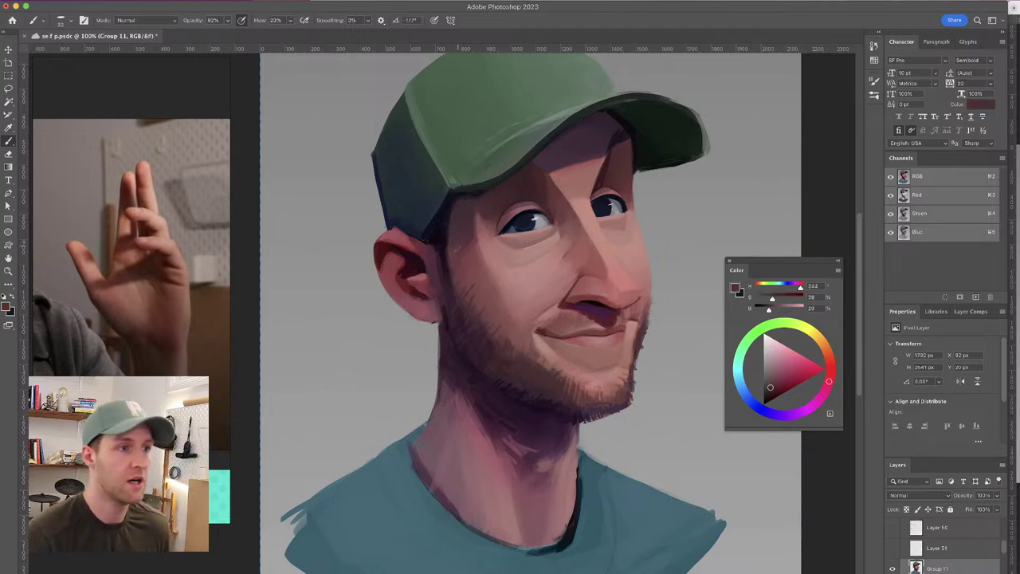
pyautogui.keyDown('alt'); pyautogui.click(471, 242); pyautogui.keyUp('alt')
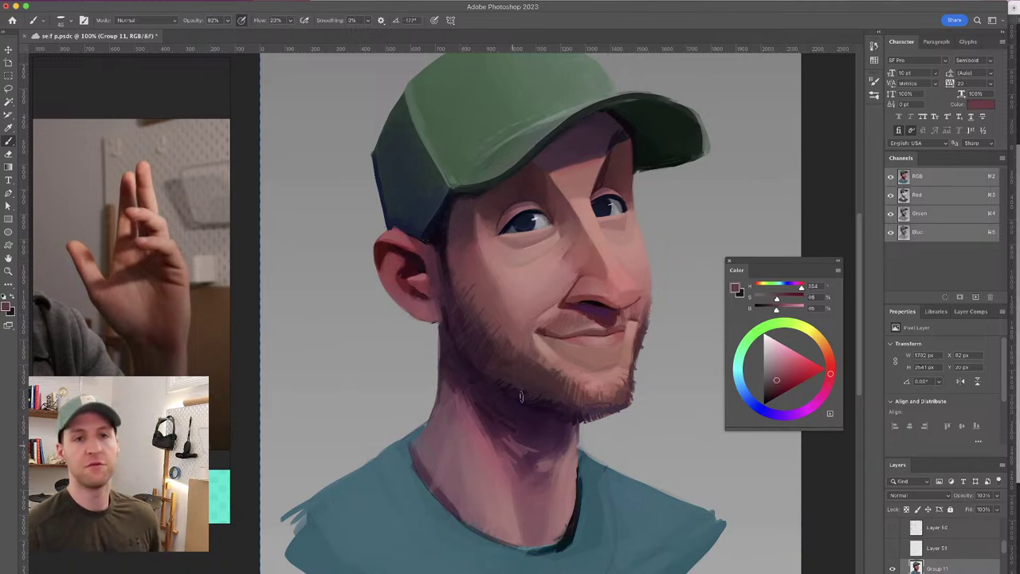
pyautogui.moveTo(528, 335); pyautogui.dragTo(520, 356)
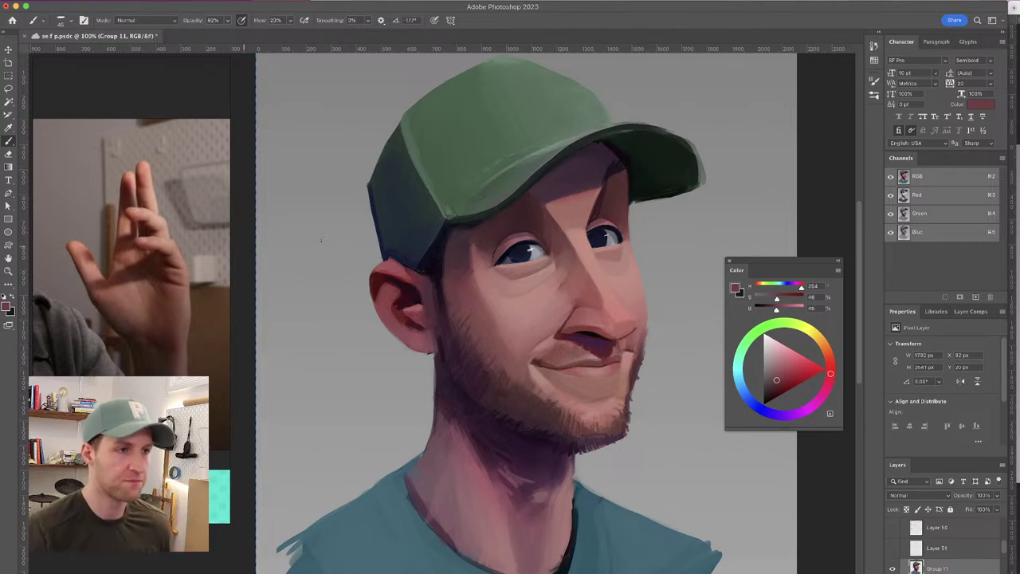
# Try thin contour lines across both cheeks and the nose bridge just below the eyes
pyautogui.moveTo(506, 314)
pyautogui.mouseDown()
pyautogui.moveTo(552, 299)
pyautogui.moveTo(597, 256)
pyautogui.mouseUp()
pyautogui.press('super+z')
pyautogui.press('super+z')
pyautogui.press('super+shift+z')
pyautogui.moveTo(497, 309); pyautogui.dragTo(559, 292)
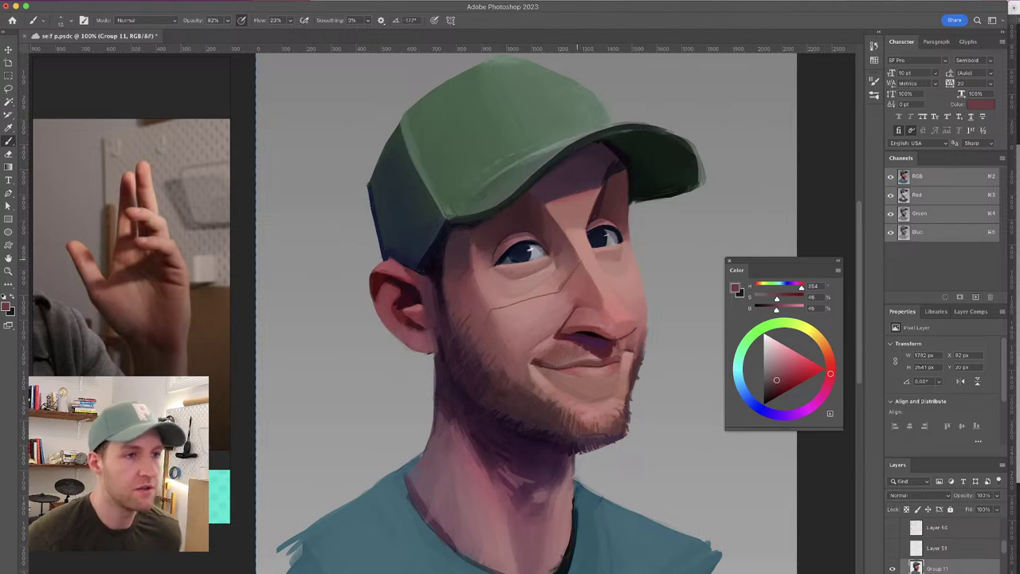
pyautogui.moveTo(609, 283); pyautogui.dragTo(636, 279)
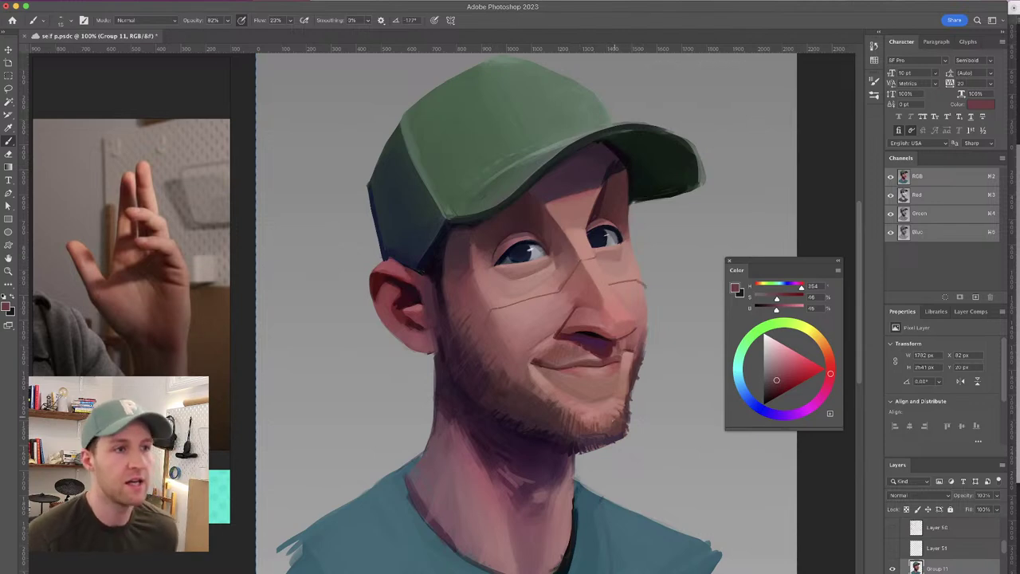
pyautogui.hotkey('ctrl', 'z')
pyautogui.hotkey('ctrl', 'z')
pyautogui.hotkey('ctrl', 'z')
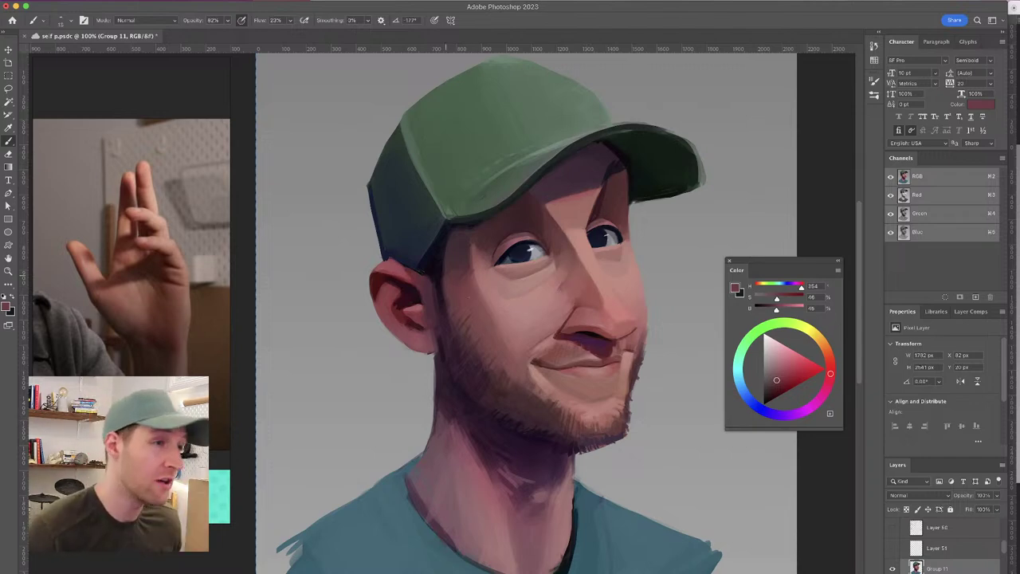
# Try brush strokes at the near temple and down the far edge of the face
pyautogui.moveTo(473, 244)
pyautogui.mouseDown()
pyautogui.moveTo(487, 275)
pyautogui.moveTo(480, 229)
pyautogui.mouseUp()
pyautogui.press('super+z')
pyautogui.moveTo(624, 221); pyautogui.dragTo(634, 321)
pyautogui.press('super+z')
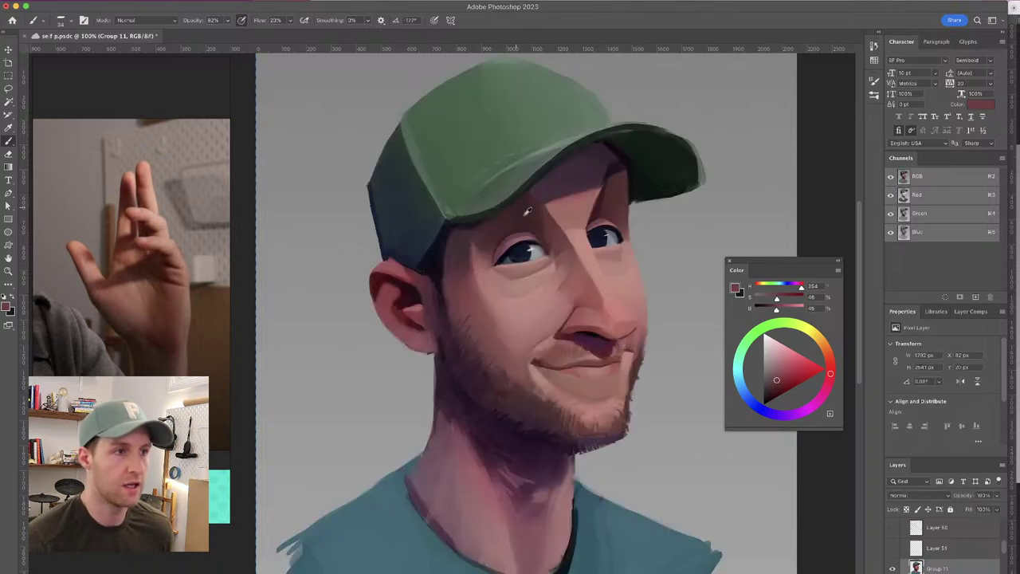
pyautogui.keyDown('alt'); pyautogui.click(539, 249); pyautogui.keyUp('alt')
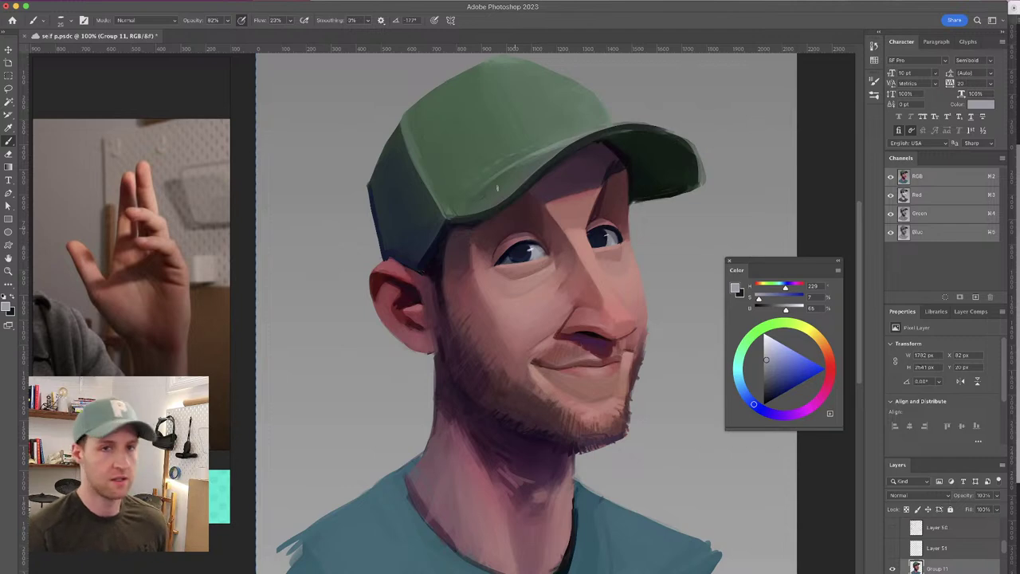
pyautogui.moveTo(550, 160); pyautogui.dragTo(541, 150)
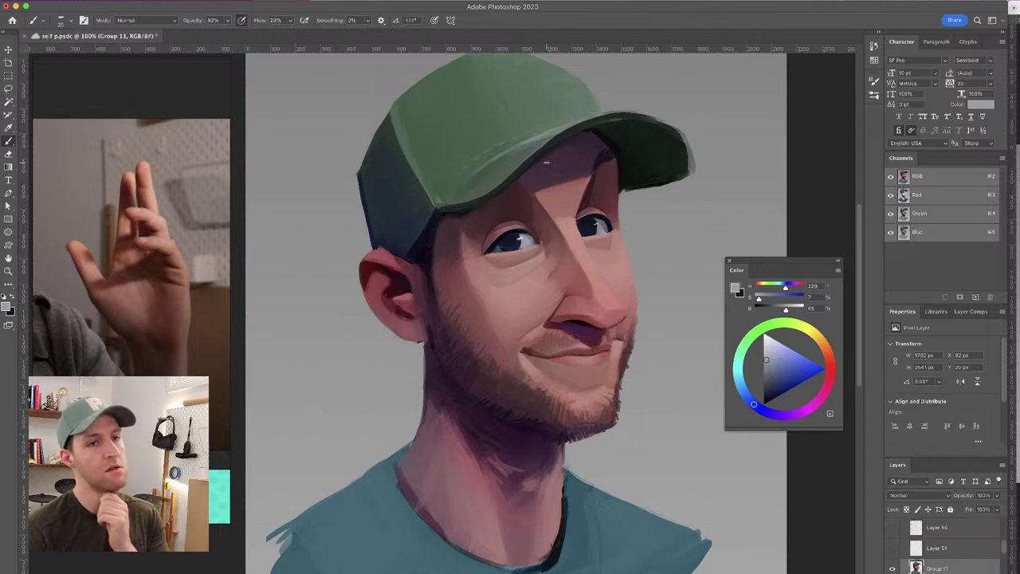
# Outline the whole cap with a freehand Lasso selection that follows the brim's edge along the forehead and ear
pyautogui.click(8, 88)
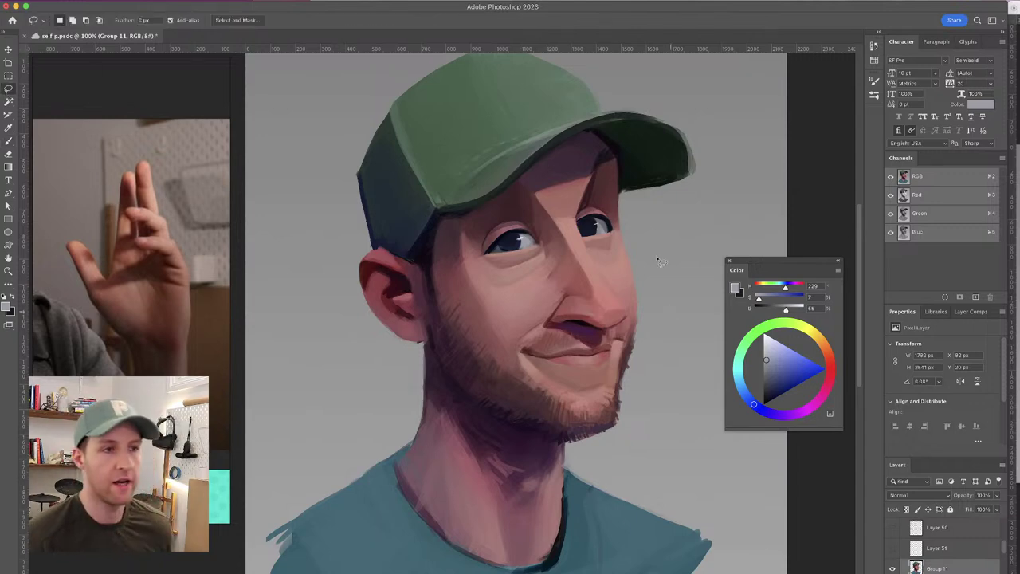
pyautogui.moveTo(620, 163)
pyautogui.mouseDown()
pyautogui.moveTo(587, 132)
pyautogui.moveTo(535, 110)
pyautogui.moveTo(469, 122)
pyautogui.mouseUp()
pyautogui.press('super+d')
pyautogui.moveTo(615, 157)
pyautogui.mouseDown()
pyautogui.moveTo(577, 134)
pyautogui.moveTo(508, 195)
pyautogui.moveTo(446, 220)
pyautogui.moveTo(409, 264)
pyautogui.moveTo(358, 247)
pyautogui.moveTo(503, 28)
pyautogui.moveTo(732, 120)
pyautogui.moveTo(658, 232)
pyautogui.moveTo(618, 191)
pyautogui.moveTo(614, 157)
pyautogui.mouseUp()
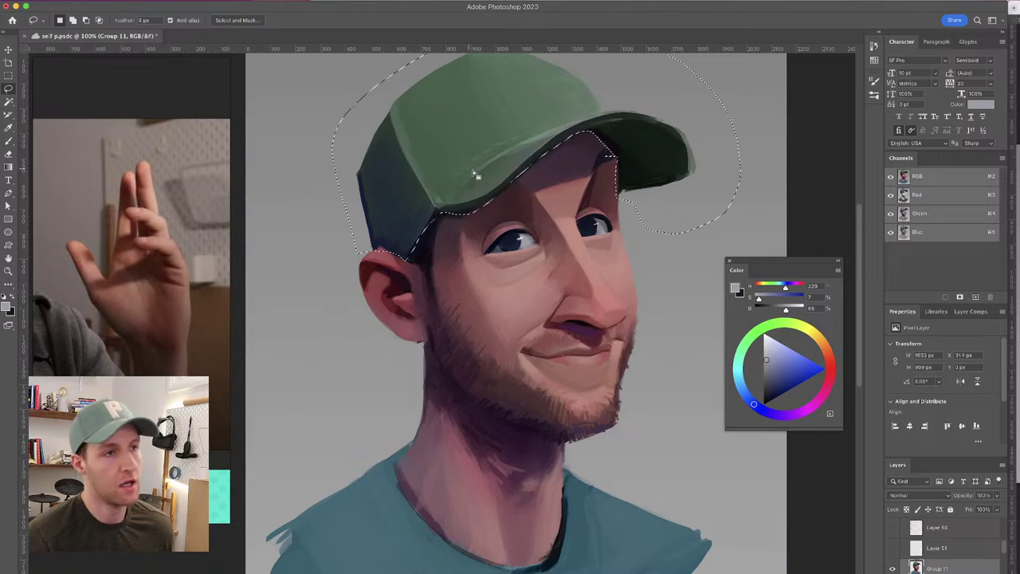
# Cut the cap onto its own layer in its original position and hide that layer
pyautogui.press('super+x')
pyautogui.press('super+shift+v')
pyautogui.press('super+z')
pyautogui.press('v')
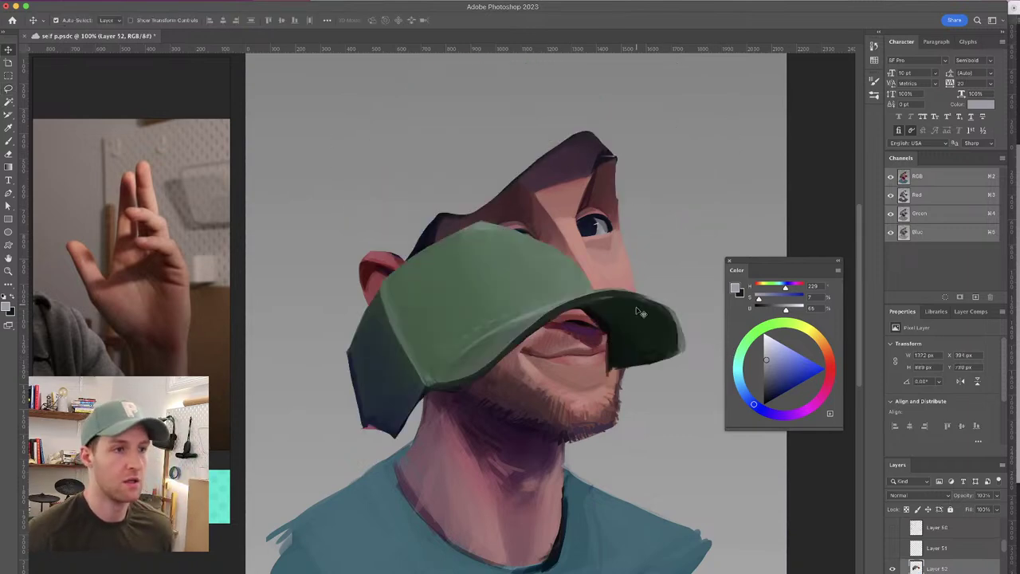
pyautogui.press('super+shift+z')
pyautogui.press('super+v')
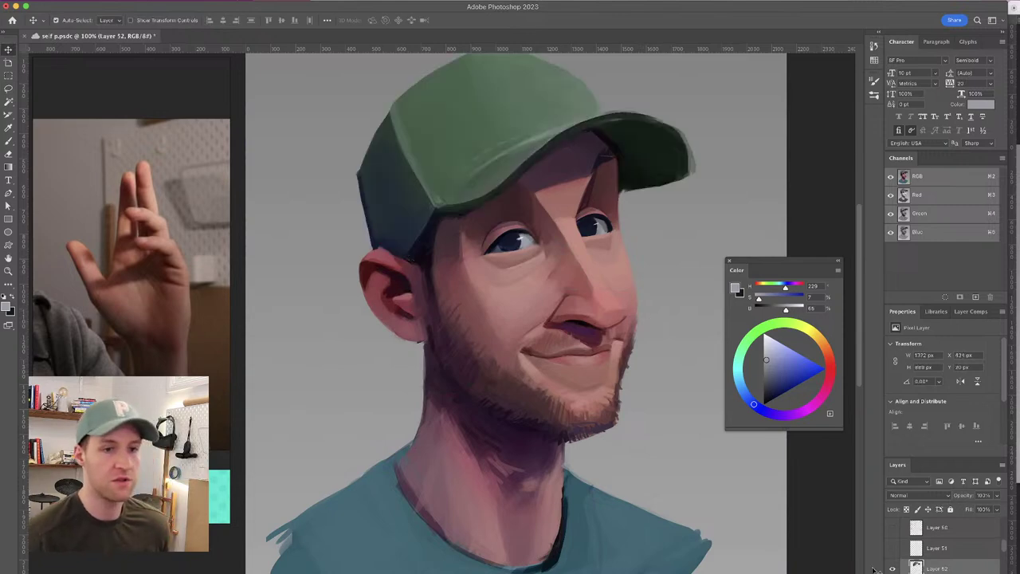
pyautogui.press('super+comma')
# Extend the forehead above the near eyebrow on the Group 11 layer with sampled dark reddish-brown skin tones
pyautogui.press('b')
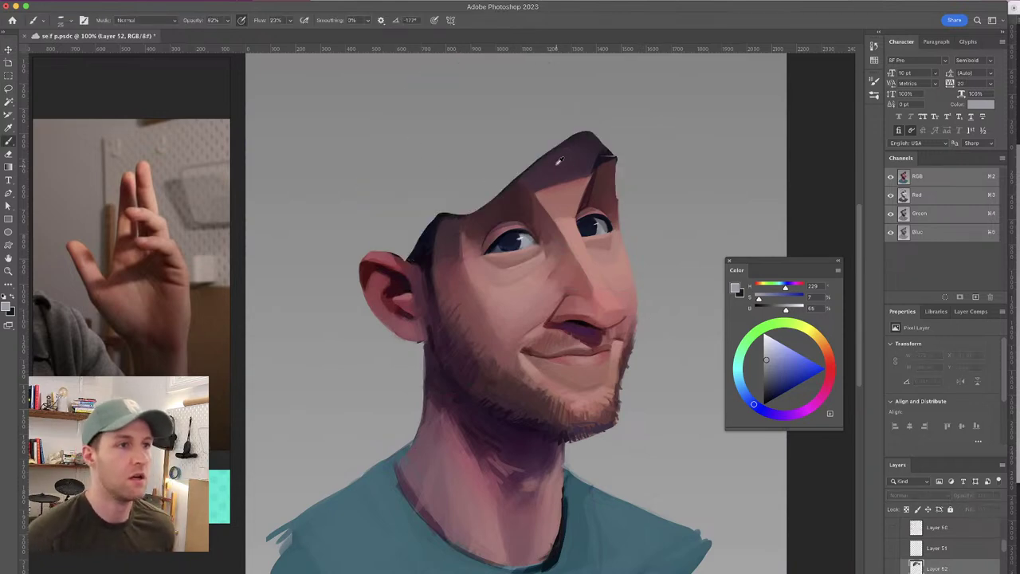
pyautogui.keyDown('alt'); pyautogui.click(558, 153); pyautogui.keyUp('alt')
pyautogui.moveTo(558, 144); pyautogui.dragTo(554, 143)
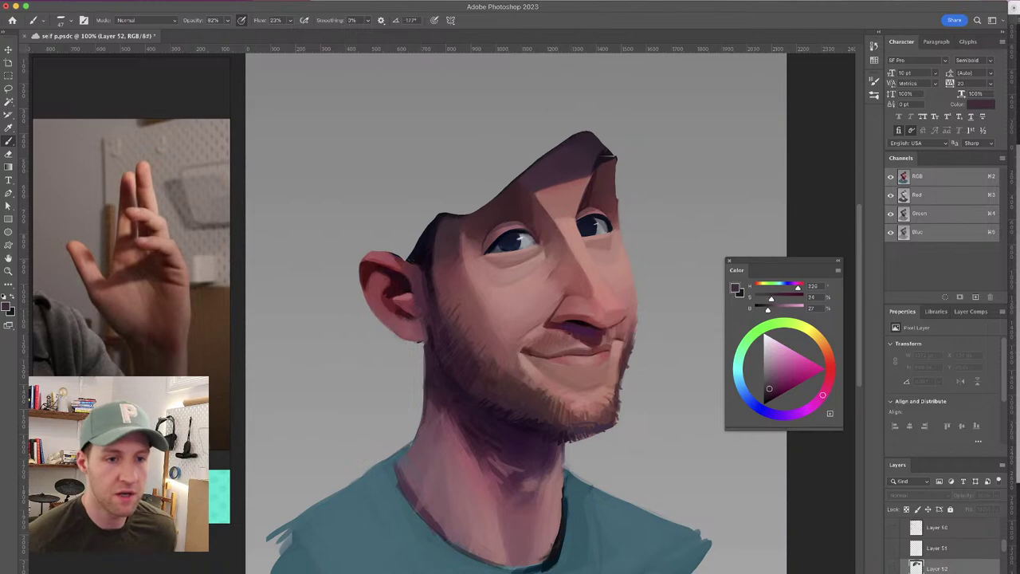
pyautogui.click(937, 572)
pyautogui.keyDown('alt'); pyautogui.click(476, 217); pyautogui.keyUp('alt')
pyautogui.moveTo(500, 205); pyautogui.dragTo(507, 187)
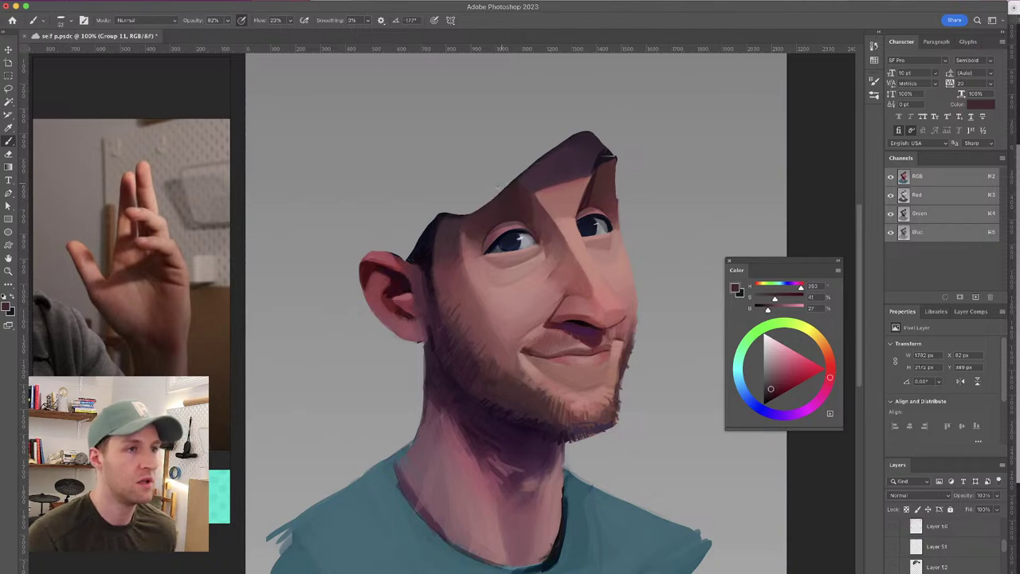
pyautogui.keyDown('alt'); pyautogui.click(507, 201); pyautogui.keyUp('alt')
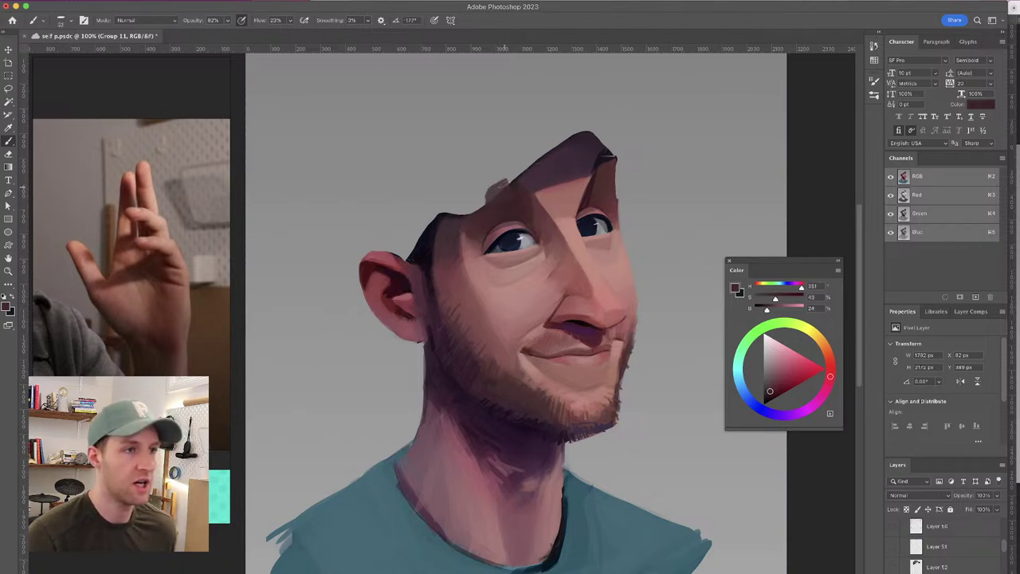
pyautogui.moveTo(488, 201)
pyautogui.mouseDown()
pyautogui.moveTo(477, 212)
pyautogui.moveTo(508, 175)
pyautogui.mouseUp()
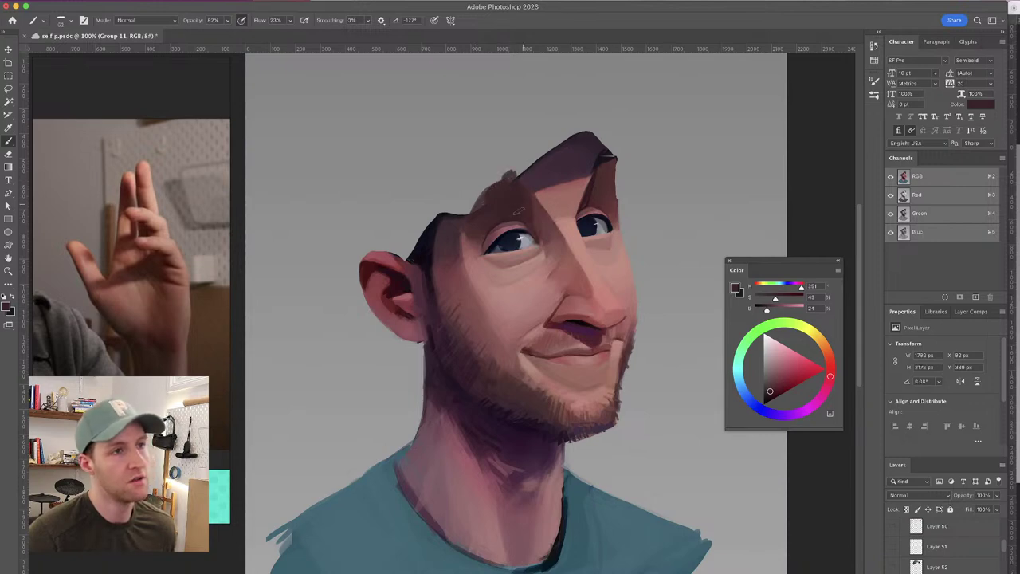
# Try a stroke over the top of the skull with dark tones sampled from the shaded forehead and temple
pyautogui.keyDown('alt'); pyautogui.click(575, 141); pyautogui.keyUp('alt')
pyautogui.keyDown('alt'); pyautogui.click(575, 141); pyautogui.keyUp('alt')
pyautogui.moveTo(591, 130)
pyautogui.mouseDown()
pyautogui.moveTo(493, 128)
pyautogui.moveTo(423, 159)
pyautogui.mouseUp()
pyautogui.press('super+z')
pyautogui.keyDown('alt'); pyautogui.click(433, 246); pyautogui.keyUp('alt')
pyautogui.keyDown('alt'); pyautogui.click(437, 237); pyautogui.keyUp('alt')
pyautogui.keyDown('alt'); pyautogui.click(425, 241); pyautogui.keyUp('alt')
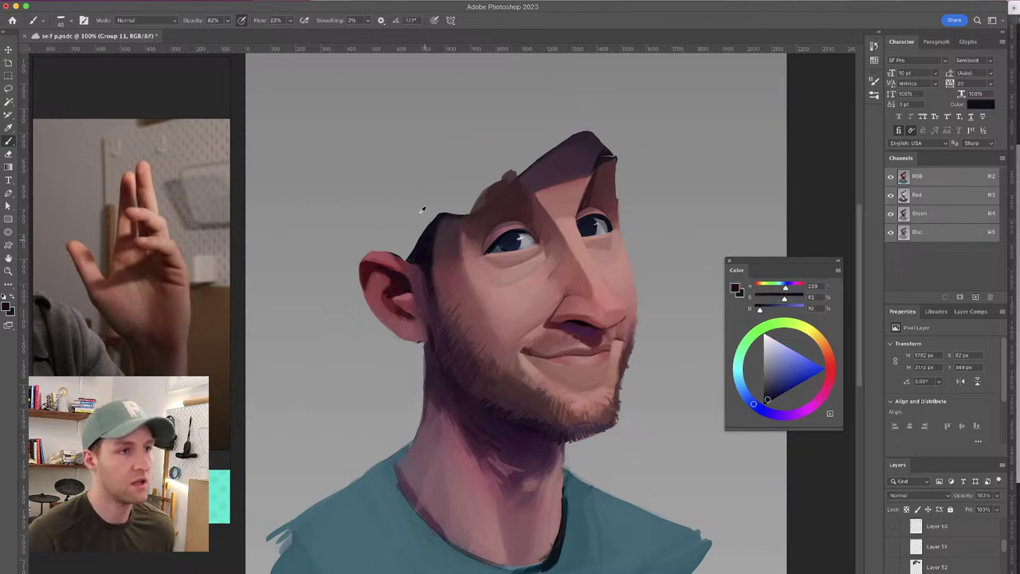
pyautogui.keyDown('alt'); pyautogui.click(441, 239); pyautogui.keyUp('alt')
pyautogui.moveTo(411, 232); pyautogui.dragTo(407, 231)
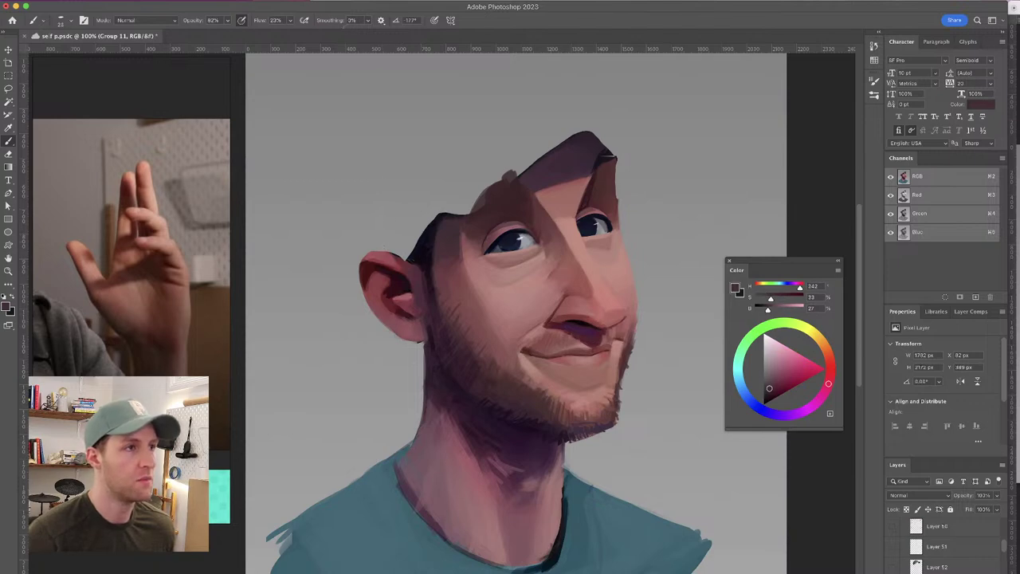
# Set the brush opacity and flow to 100% and outline the bare skull from the forehead over the crown to the ear
pyautogui.moveTo(191, 22); pyautogui.dragTo(252, 25)
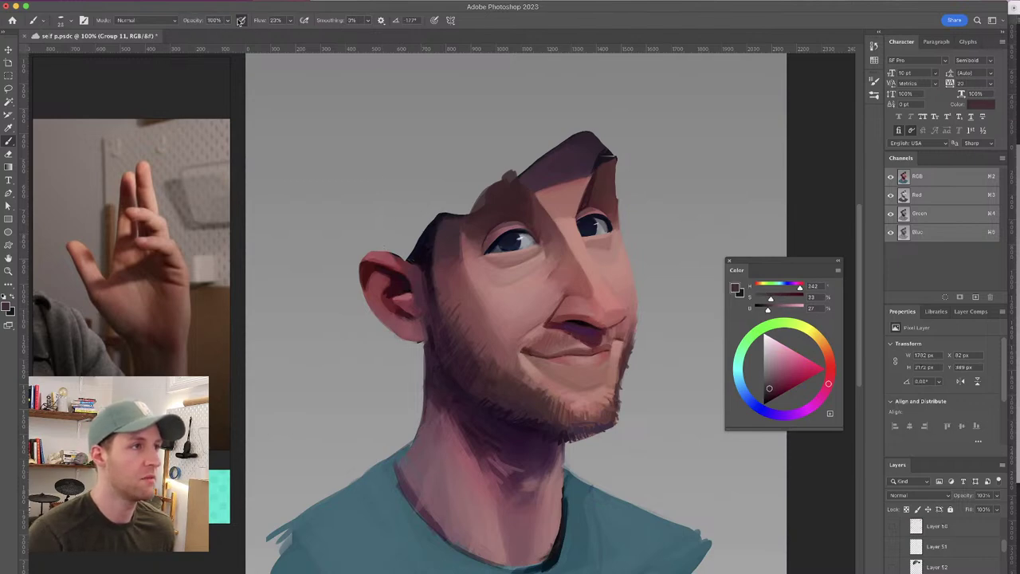
pyautogui.moveTo(380, 252)
pyautogui.mouseDown()
pyautogui.moveTo(375, 144)
pyautogui.moveTo(599, 111)
pyautogui.moveTo(607, 100)
pyautogui.mouseUp()
pyautogui.press('super+z')
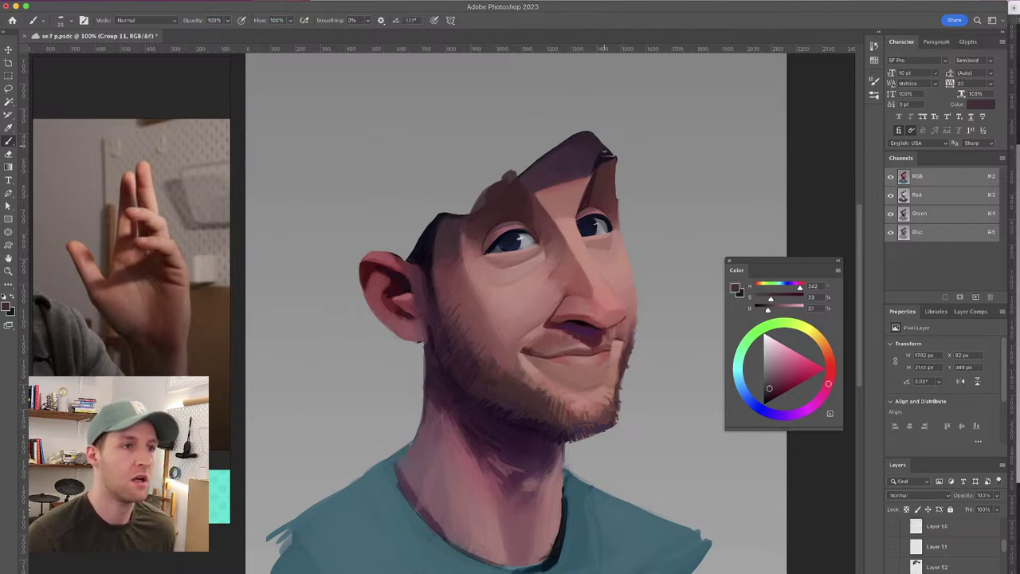
pyautogui.moveTo(612, 156)
pyautogui.mouseDown()
pyautogui.moveTo(564, 97)
pyautogui.moveTo(417, 88)
pyautogui.moveTo(363, 151)
pyautogui.mouseUp()
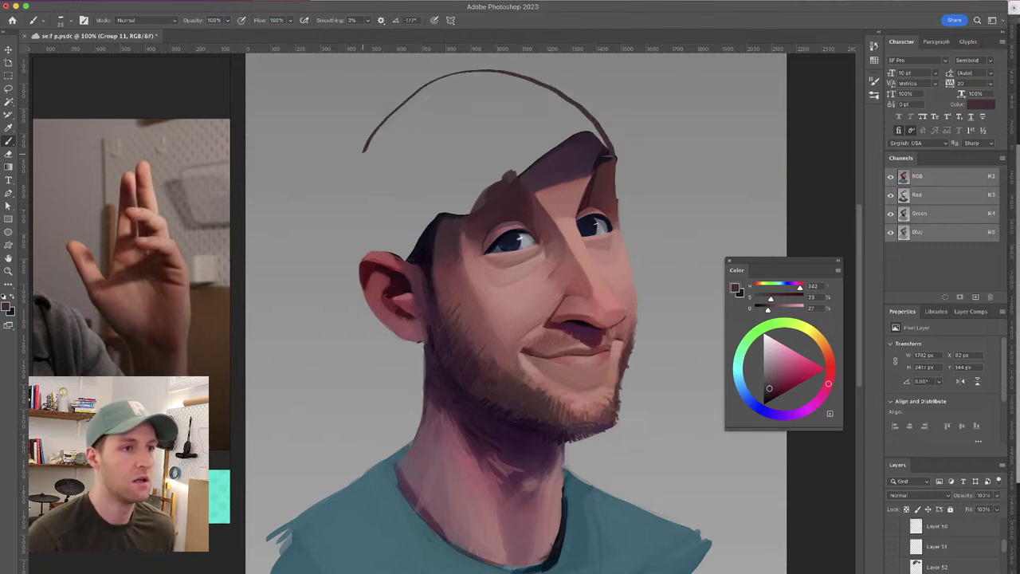
pyautogui.press('super+z')
pyautogui.moveTo(611, 156)
pyautogui.mouseDown()
pyautogui.moveTo(589, 92)
pyautogui.moveTo(554, 78)
pyautogui.moveTo(405, 117)
pyautogui.moveTo(372, 148)
pyautogui.moveTo(366, 181)
pyautogui.moveTo(387, 256)
pyautogui.mouseUp()
pyautogui.press('super+z')
pyautogui.moveTo(373, 187)
pyautogui.mouseDown()
pyautogui.moveTo(375, 152)
pyautogui.moveTo(490, 106)
pyautogui.moveTo(594, 106)
pyautogui.moveTo(606, 151)
pyautogui.moveTo(563, 99)
pyautogui.moveTo(503, 80)
pyautogui.moveTo(517, 83)
pyautogui.moveTo(462, 86)
pyautogui.moveTo(376, 146)
pyautogui.moveTo(372, 198)
pyautogui.mouseUp()
pyautogui.press('super+z')
# Block in the crown and front of the skull with dark purple matching the shaded forehead
pyautogui.moveTo(448, 142); pyautogui.dragTo(473, 141)
pyautogui.moveTo(473, 102)
pyautogui.mouseDown()
pyautogui.moveTo(506, 167)
pyautogui.moveTo(560, 131)
pyautogui.moveTo(556, 144)
pyautogui.moveTo(560, 120)
pyautogui.moveTo(586, 143)
pyautogui.moveTo(535, 107)
pyautogui.moveTo(540, 151)
pyautogui.moveTo(517, 138)
pyautogui.moveTo(513, 99)
pyautogui.moveTo(522, 106)
pyautogui.moveTo(442, 103)
pyautogui.moveTo(422, 126)
pyautogui.mouseUp()
pyautogui.keyDown('alt'); pyautogui.click(583, 148); pyautogui.keyUp('alt')
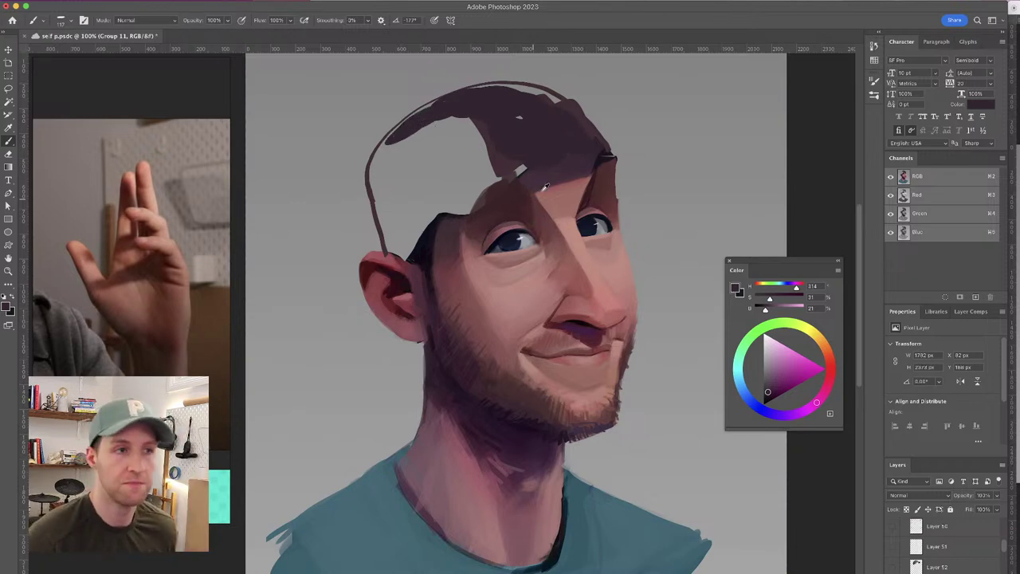
# Paint the upper forehead with a warm reddish skin tone sampled from the forehead above the nose
pyautogui.keyDown('alt'); pyautogui.click(561, 182); pyautogui.keyUp('alt')
pyautogui.keyDown('alt'); pyautogui.click(562, 183); pyautogui.keyUp('alt')
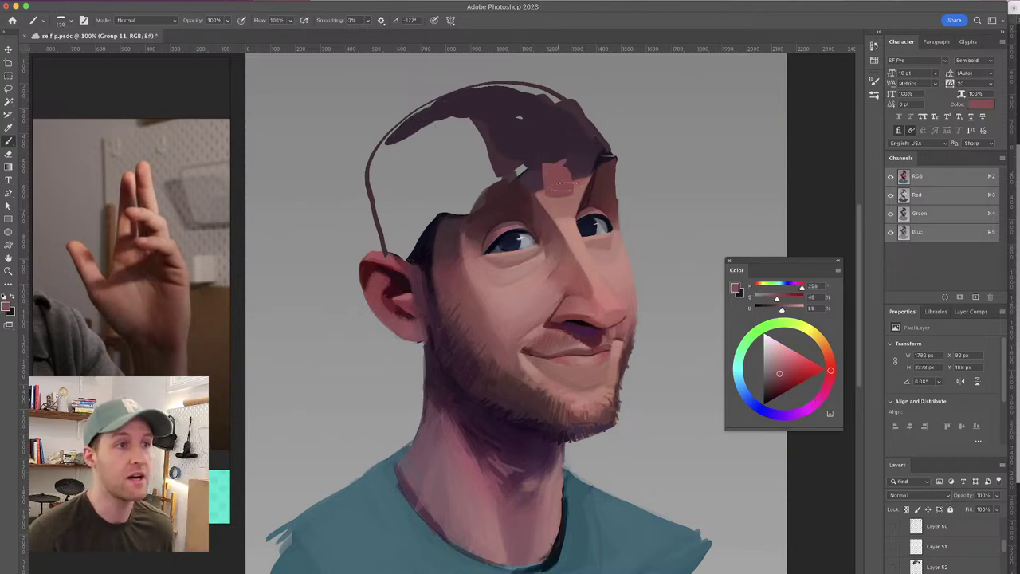
pyautogui.keyDown('alt'); pyautogui.click(573, 181); pyautogui.keyUp('alt')
pyautogui.moveTo(573, 180)
pyautogui.mouseDown()
pyautogui.moveTo(568, 163)
pyautogui.moveTo(586, 164)
pyautogui.moveTo(542, 184)
pyautogui.moveTo(510, 168)
pyautogui.moveTo(585, 151)
pyautogui.mouseUp()
# Fill the shaded side of the head down to the ear with the dark purple sampled from the skull
pyautogui.keyDown('alt'); pyautogui.click(550, 139); pyautogui.keyUp('alt')
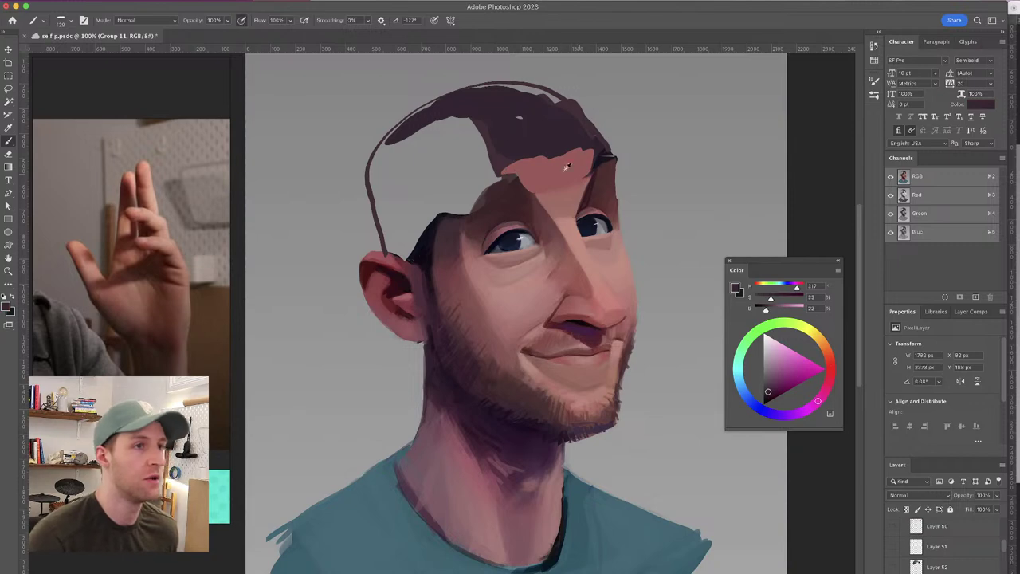
pyautogui.click(72, 20)
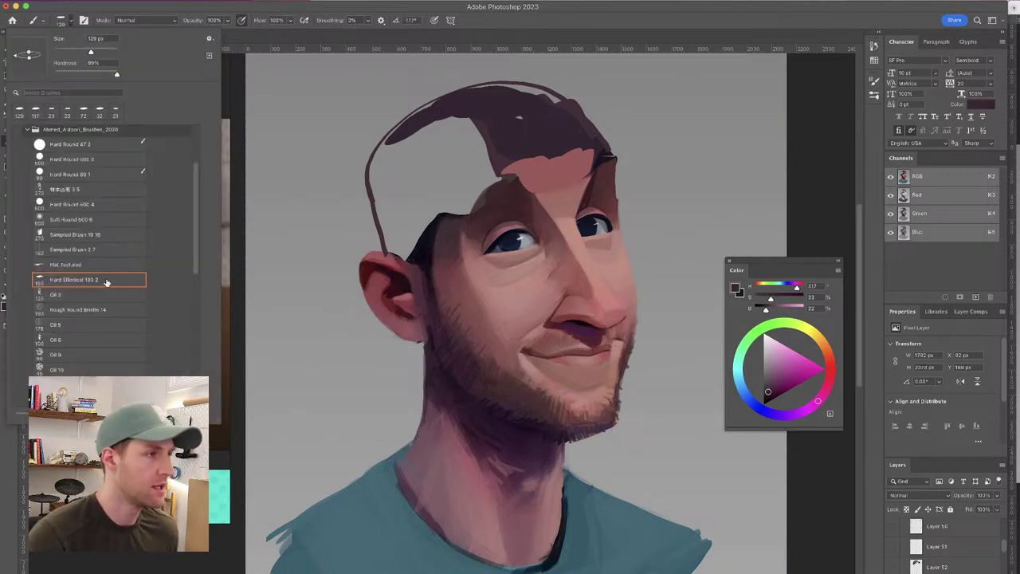
pyautogui.click(563, 153)
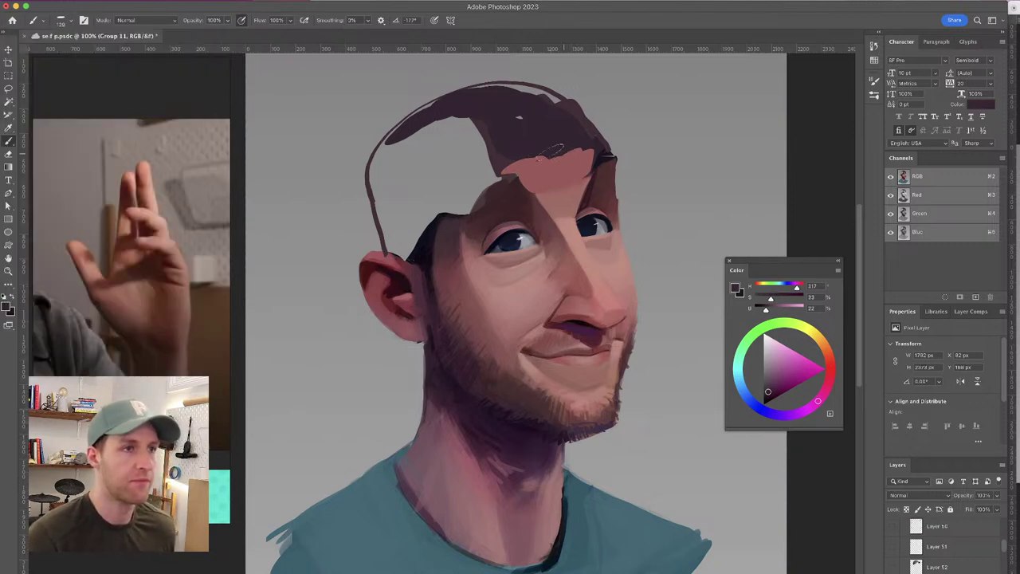
pyautogui.keyDown('alt'); pyautogui.click(564, 155); pyautogui.keyUp('alt')
pyautogui.moveTo(560, 152)
pyautogui.mouseDown()
pyautogui.moveTo(523, 159)
pyautogui.moveTo(501, 146)
pyautogui.moveTo(506, 176)
pyautogui.moveTo(508, 165)
pyautogui.moveTo(496, 163)
pyautogui.moveTo(469, 185)
pyautogui.moveTo(452, 137)
pyautogui.moveTo(486, 111)
pyautogui.moveTo(443, 151)
pyautogui.moveTo(421, 138)
pyautogui.moveTo(413, 182)
pyautogui.moveTo(423, 229)
pyautogui.mouseUp()
pyautogui.keyDown('alt'); pyautogui.click(504, 166); pyautogui.keyUp('alt')
pyautogui.keyDown('alt'); pyautogui.click(482, 114); pyautogui.keyUp('alt')
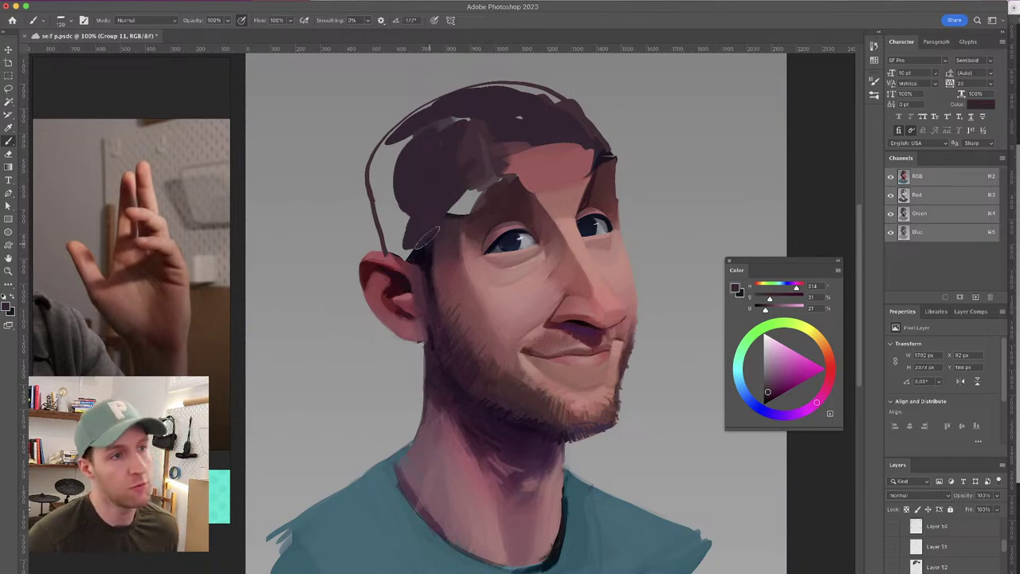
pyautogui.moveTo(381, 170)
pyautogui.mouseDown()
pyautogui.moveTo(407, 243)
pyautogui.moveTo(430, 206)
pyautogui.moveTo(431, 146)
pyautogui.moveTo(406, 153)
pyautogui.moveTo(383, 167)
pyautogui.mouseUp()
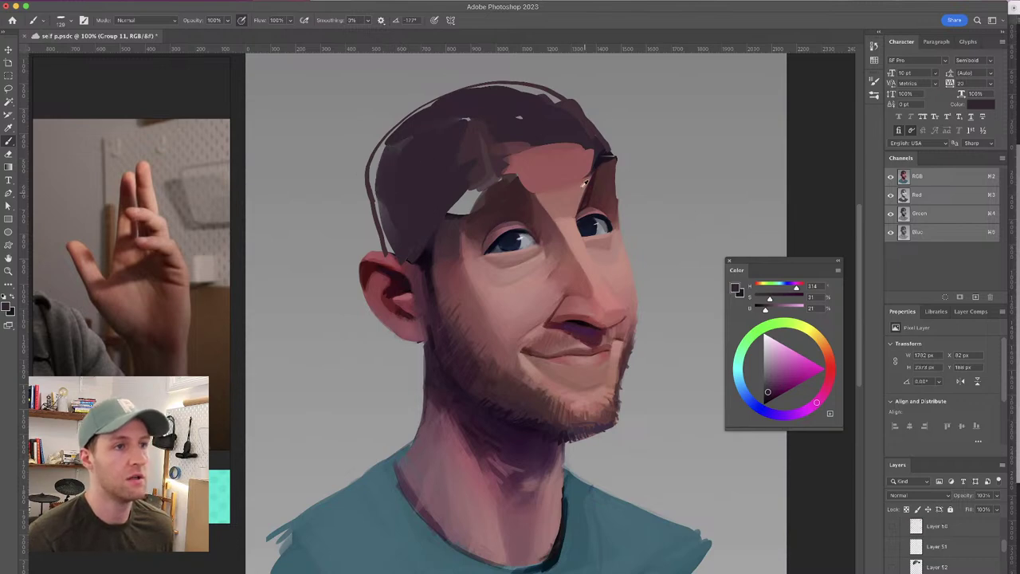
# Paint the top of the head in the forehead's reddish skin tone, from the crown down to the far temple
pyautogui.keyDown('alt'); pyautogui.click(557, 170); pyautogui.keyUp('alt')
pyautogui.moveTo(513, 104)
pyautogui.mouseDown()
pyautogui.moveTo(473, 99)
pyautogui.moveTo(539, 134)
pyautogui.moveTo(558, 119)
pyautogui.moveTo(574, 132)
pyautogui.moveTo(486, 95)
pyautogui.moveTo(399, 139)
pyautogui.moveTo(552, 148)
pyautogui.moveTo(570, 123)
pyautogui.moveTo(422, 113)
pyautogui.mouseUp()
pyautogui.moveTo(475, 92)
pyautogui.mouseDown()
pyautogui.moveTo(433, 102)
pyautogui.moveTo(466, 95)
pyautogui.moveTo(375, 148)
pyautogui.mouseUp()
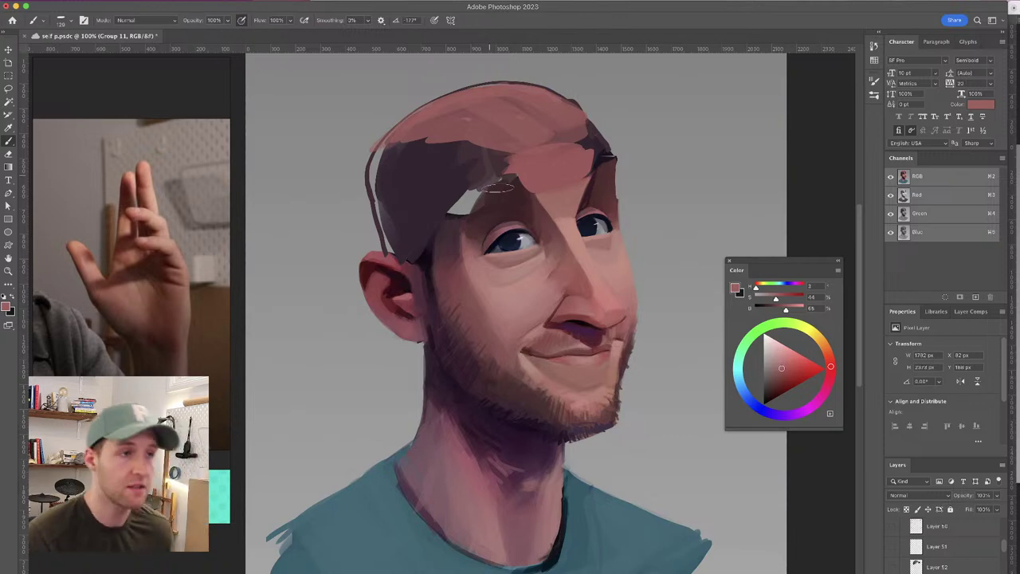
pyautogui.keyDown('alt'); pyautogui.click(517, 115); pyautogui.keyUp('alt')
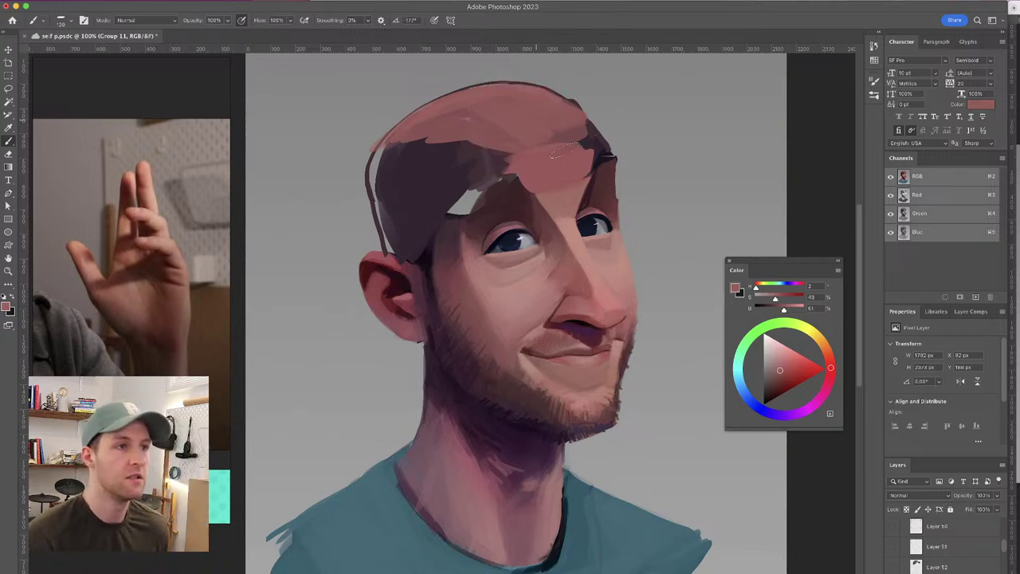
pyautogui.moveTo(561, 124); pyautogui.dragTo(554, 124)
pyautogui.moveTo(582, 113); pyautogui.dragTo(596, 145)
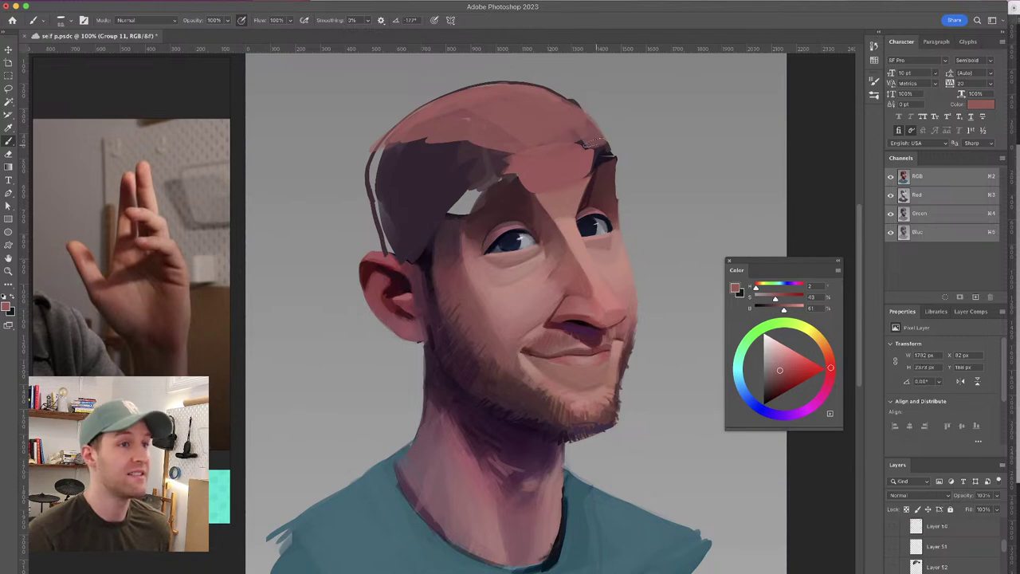
# Paint a lighter peach highlight on the upper forehead and crown, using the skin tone sampled between the eyes
pyautogui.keyDown('alt'); pyautogui.click(580, 141); pyautogui.keyUp('alt')
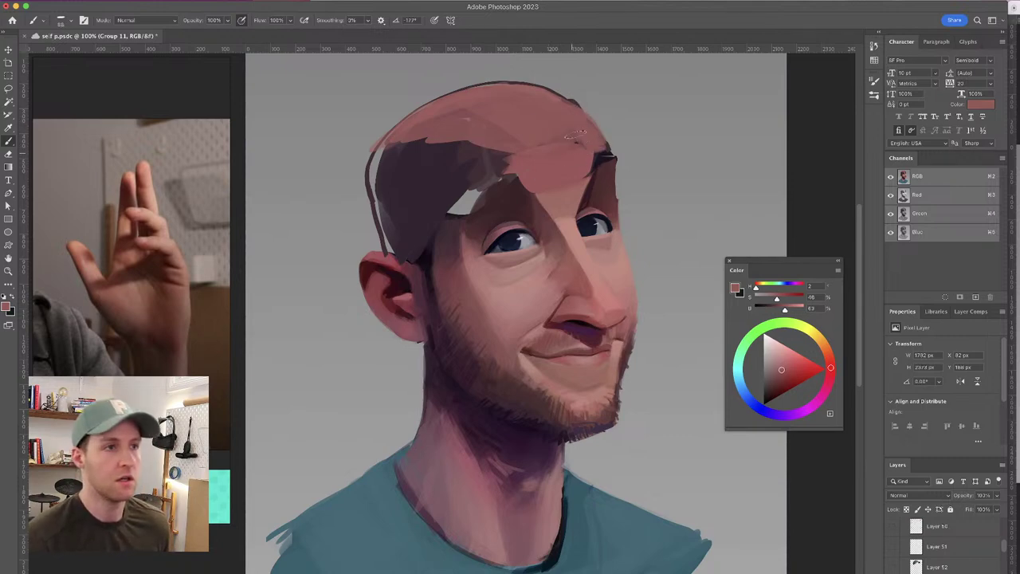
pyautogui.keyDown('alt'); pyautogui.click(571, 228); pyautogui.keyUp('alt')
pyautogui.moveTo(506, 93)
pyautogui.mouseDown()
pyautogui.moveTo(566, 137)
pyautogui.moveTo(581, 137)
pyautogui.moveTo(590, 119)
pyautogui.moveTo(520, 143)
pyautogui.mouseUp()
pyautogui.moveTo(489, 113)
pyautogui.mouseDown()
pyautogui.moveTo(498, 141)
pyautogui.moveTo(482, 140)
pyautogui.moveTo(468, 121)
pyautogui.moveTo(464, 131)
pyautogui.mouseUp()
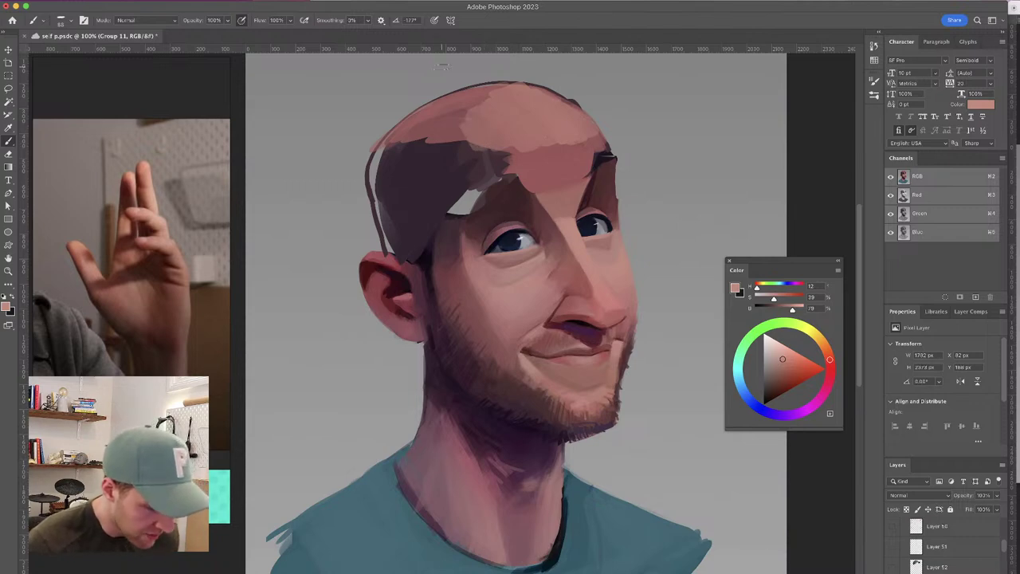
# Blend the edge of the peach highlight into the reddish forehead with intermediate tones sampled from the head
pyautogui.keyDown('alt'); pyautogui.click(477, 106); pyautogui.keyUp('alt')
pyautogui.moveTo(472, 107)
pyautogui.mouseDown()
pyautogui.moveTo(443, 113)
pyautogui.moveTo(508, 169)
pyautogui.mouseUp()
pyautogui.keyDown('alt'); pyautogui.click(464, 119); pyautogui.keyUp('alt')
pyautogui.keyDown('alt'); pyautogui.click(521, 162); pyautogui.keyUp('alt')
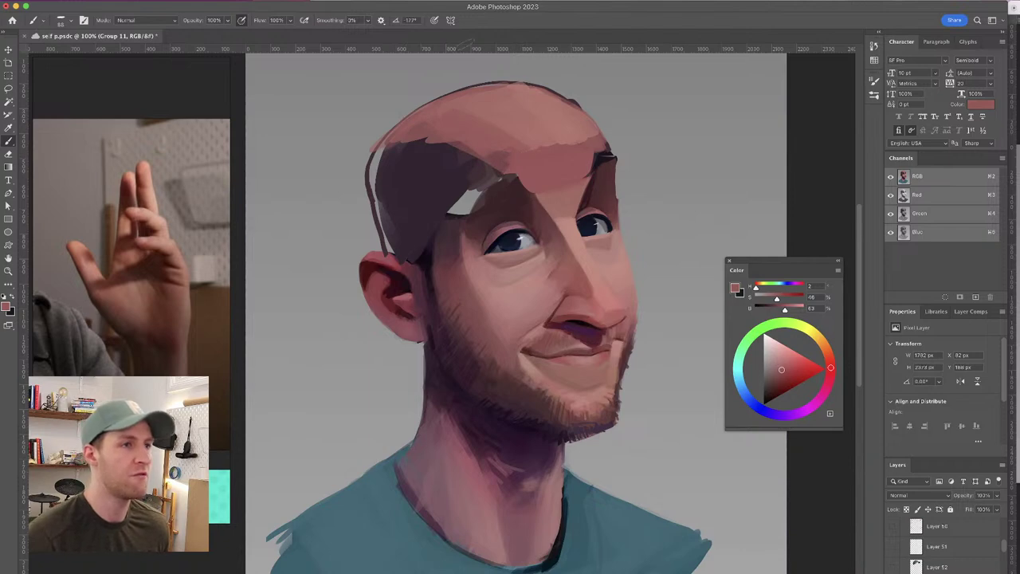
pyautogui.keyDown('alt'); pyautogui.click(502, 118); pyautogui.keyUp('alt')
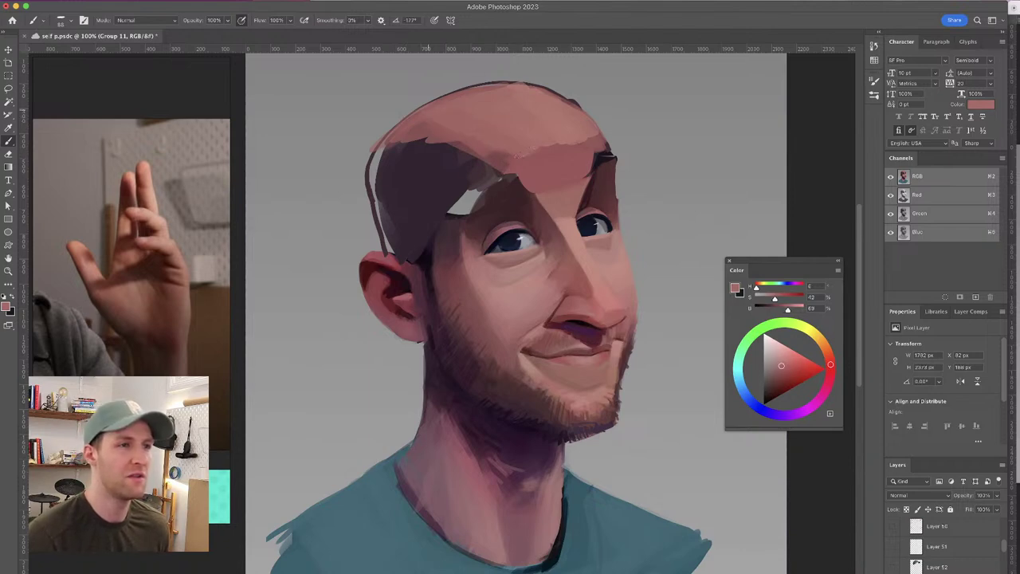
# Extend the reddish mid-tone over the upper shaded side of the head and soften the tone change across the forehead above the brows
pyautogui.keyDown('alt'); pyautogui.click(439, 129); pyautogui.keyUp('alt')
pyautogui.moveTo(418, 158)
pyautogui.mouseDown()
pyautogui.moveTo(384, 160)
pyautogui.moveTo(422, 127)
pyautogui.moveTo(460, 155)
pyautogui.moveTo(496, 155)
pyautogui.moveTo(446, 171)
pyautogui.mouseUp()
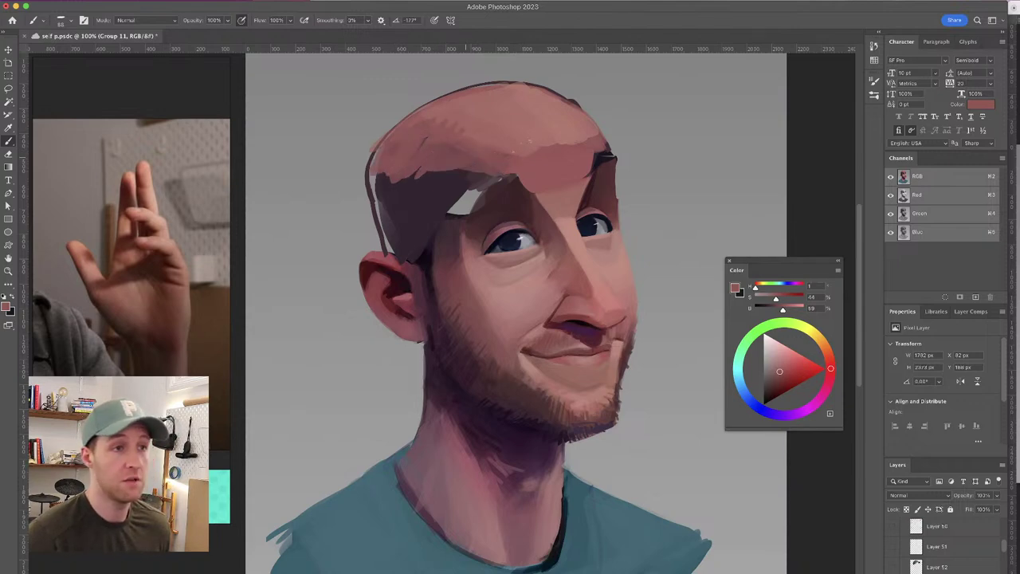
pyautogui.keyDown('alt'); pyautogui.click(551, 143); pyautogui.keyUp('alt')
pyautogui.moveTo(522, 169); pyautogui.dragTo(585, 147)
pyautogui.keyDown('alt'); pyautogui.click(582, 143); pyautogui.keyUp('alt')
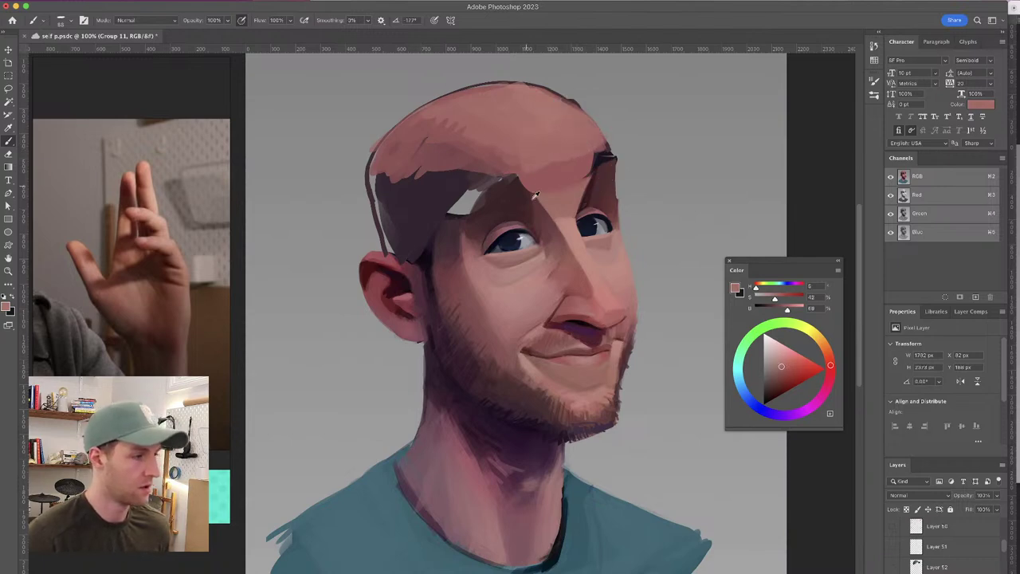
# Repaint the dark purple side of the skull in a muted reddish brown, from the temple to the back of the head
pyautogui.keyDown('alt'); pyautogui.click(499, 160); pyautogui.keyUp('alt')
pyautogui.moveTo(495, 164)
pyautogui.mouseDown()
pyautogui.moveTo(470, 159)
pyautogui.moveTo(456, 163)
pyautogui.moveTo(436, 221)
pyautogui.mouseUp()
pyautogui.moveTo(435, 175); pyautogui.dragTo(419, 239)
pyautogui.keyDown('alt'); pyautogui.click(420, 194); pyautogui.keyUp('alt')
pyautogui.moveTo(416, 166)
pyautogui.mouseDown()
pyautogui.moveTo(410, 239)
pyautogui.moveTo(395, 228)
pyautogui.mouseUp()
pyautogui.moveTo(379, 173); pyautogui.dragTo(385, 239)
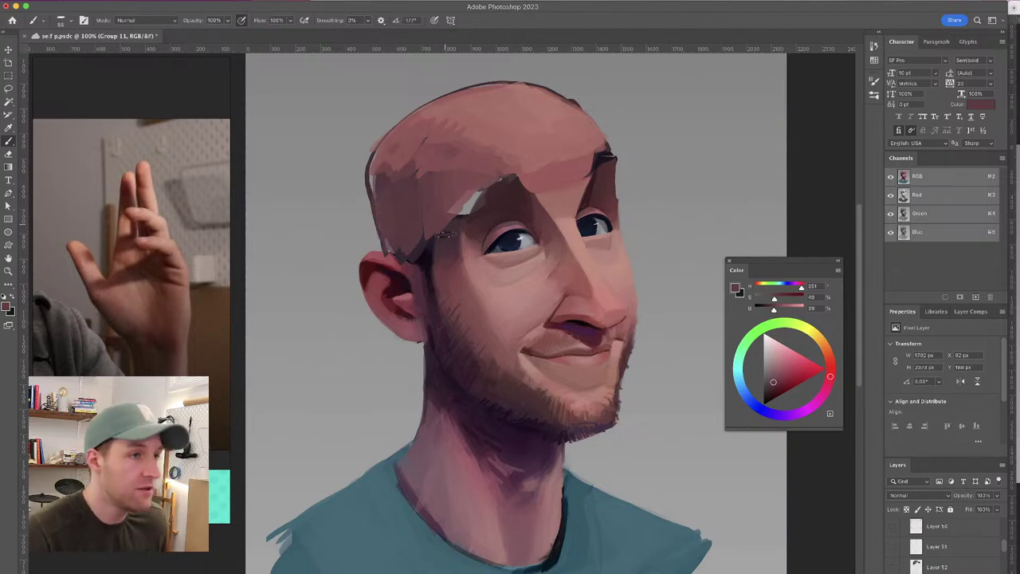
# Cover the dark patches above the ear and part of the gap at the near temple with sampled muted reddish brown
pyautogui.keyDown('alt'); pyautogui.click(435, 245); pyautogui.keyUp('alt')
pyautogui.moveTo(431, 209)
pyautogui.mouseDown()
pyautogui.moveTo(422, 257)
pyautogui.moveTo(413, 252)
pyautogui.mouseUp()
pyautogui.keyDown('alt'); pyautogui.click(425, 199); pyautogui.keyUp('alt')
pyautogui.moveTo(431, 203)
pyautogui.mouseDown()
pyautogui.moveTo(412, 241)
pyautogui.moveTo(424, 254)
pyautogui.mouseUp()
pyautogui.moveTo(449, 221); pyautogui.dragTo(437, 251)
pyautogui.moveTo(462, 204)
pyautogui.mouseDown()
pyautogui.moveTo(449, 240)
pyautogui.moveTo(462, 214)
pyautogui.mouseUp()
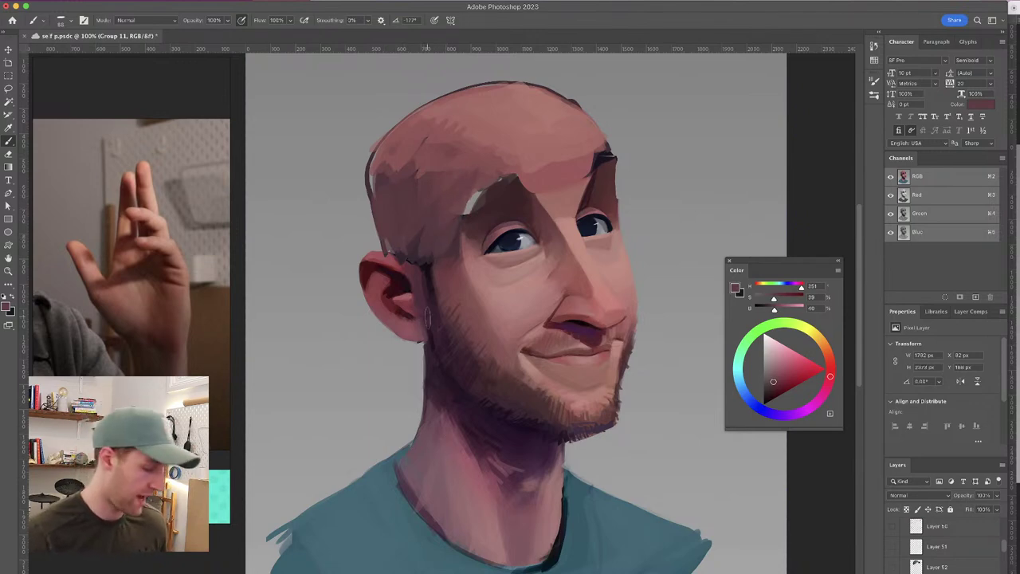
# Flip the canvas horizontally and fill the remaining gaps above the near brow and along the back of the skull with sampled tones
pyautogui.press('super+shift+h')
pyautogui.moveTo(486, 192); pyautogui.dragTo(537, 197)
pyautogui.keyDown('alt'); pyautogui.click(471, 188); pyautogui.keyUp('alt')
pyautogui.keyDown('alt'); pyautogui.click(450, 213); pyautogui.keyUp('alt')
pyautogui.moveTo(454, 207)
pyautogui.mouseDown()
pyautogui.moveTo(434, 193)
pyautogui.moveTo(471, 218)
pyautogui.mouseUp()
pyautogui.moveTo(440, 183); pyautogui.dragTo(468, 215)
pyautogui.keyDown('alt'); pyautogui.click(556, 191); pyautogui.keyUp('alt')
pyautogui.moveTo(565, 175); pyautogui.dragTo(557, 201)
pyautogui.keyDown('alt'); pyautogui.click(550, 256); pyautogui.keyUp('alt')
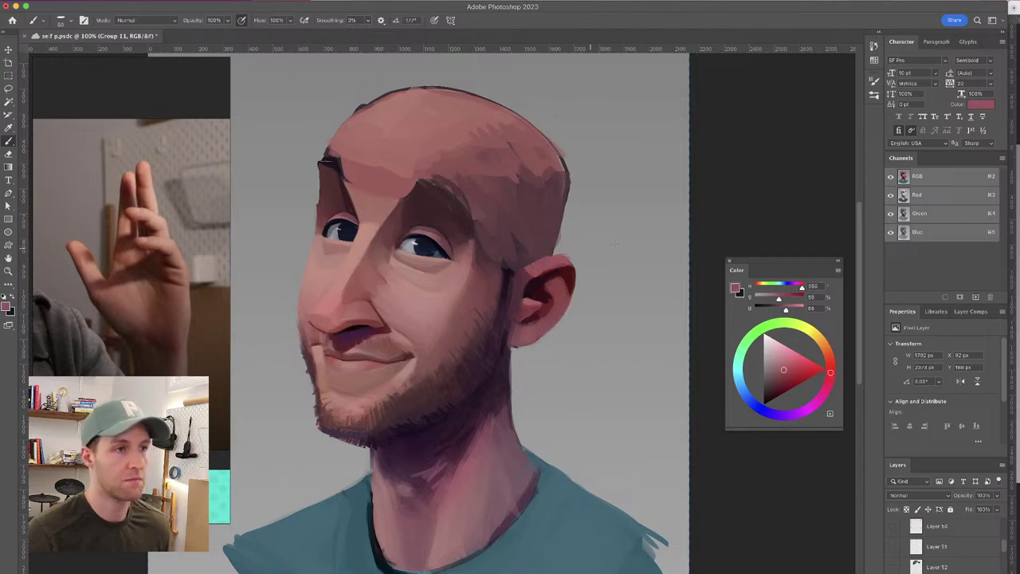
# Paint the side of the skull as one flat muted shadow plane with a curved upper edge, and clean up the sideburn area
pyautogui.keyDown('alt'); pyautogui.click(539, 185); pyautogui.keyUp('alt')
pyautogui.moveTo(562, 163)
pyautogui.mouseDown()
pyautogui.moveTo(478, 189)
pyautogui.moveTo(505, 189)
pyautogui.moveTo(526, 166)
pyautogui.moveTo(500, 184)
pyautogui.mouseUp()
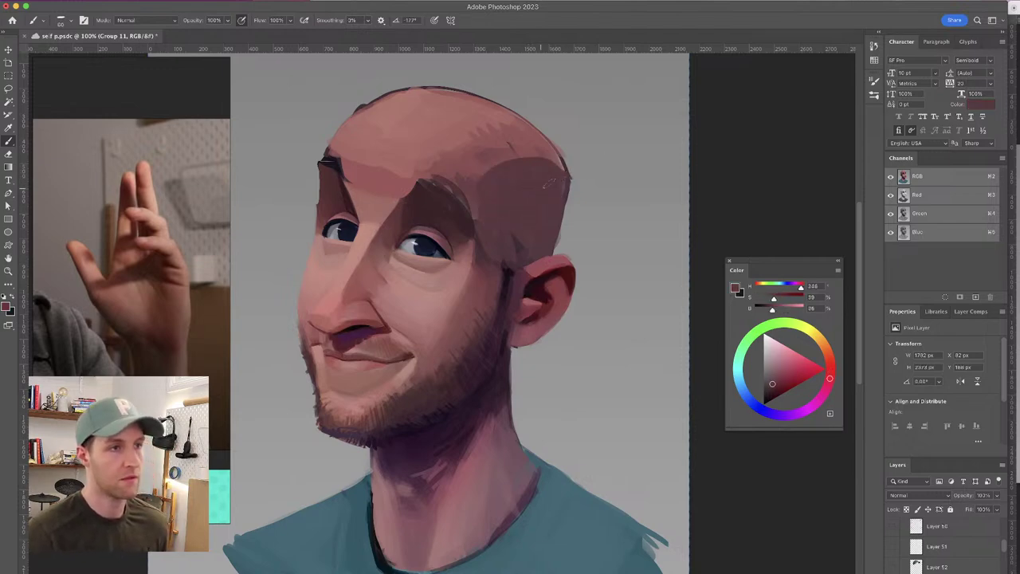
pyautogui.keyDown('alt'); pyautogui.click(502, 267); pyautogui.keyUp('alt')
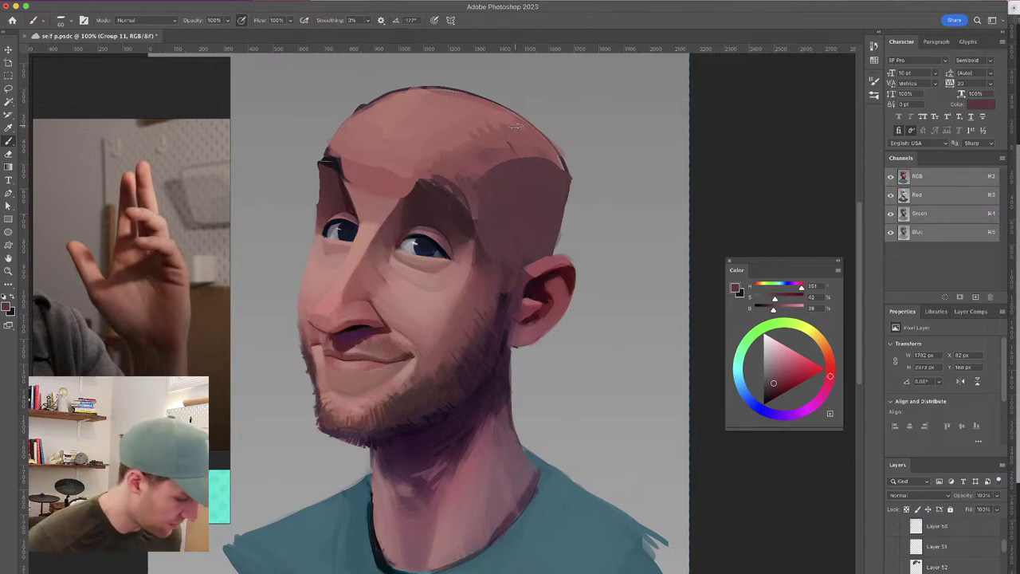
# Smooth the reddish transition between the crown and the side shadow with sampled tones, and save the document
pyautogui.keyDown('alt'); pyautogui.click(532, 150); pyautogui.keyUp('alt')
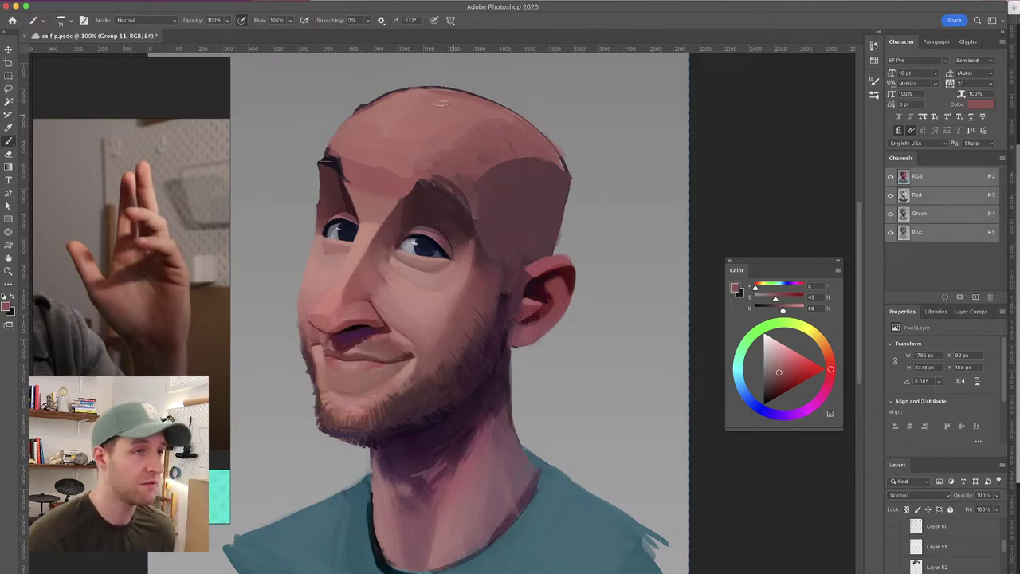
pyautogui.keyDown('alt'); pyautogui.click(479, 125); pyautogui.keyUp('alt')
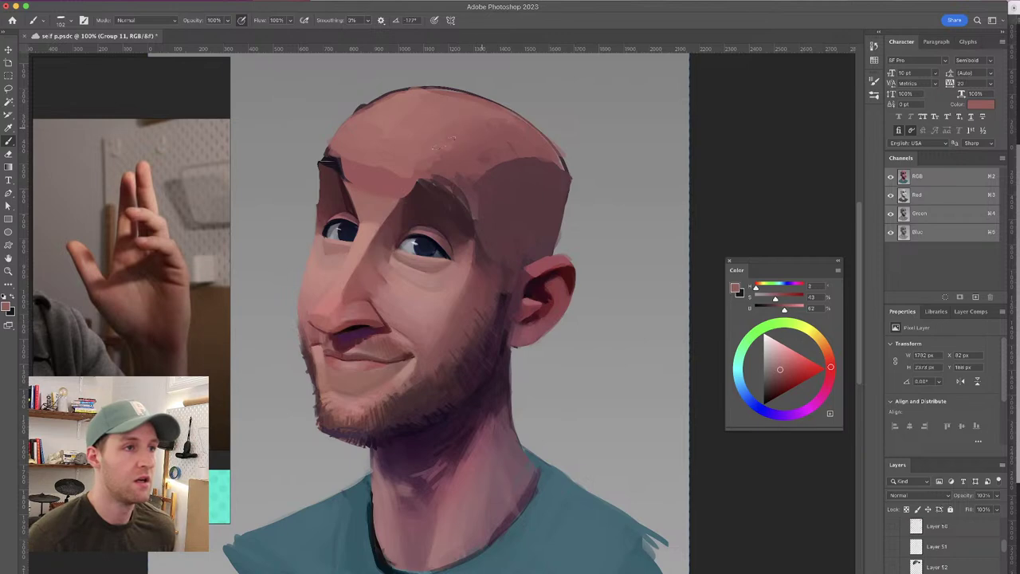
pyautogui.keyDown('alt'); pyautogui.click(545, 146); pyautogui.keyUp('alt')
pyautogui.press('super+s')
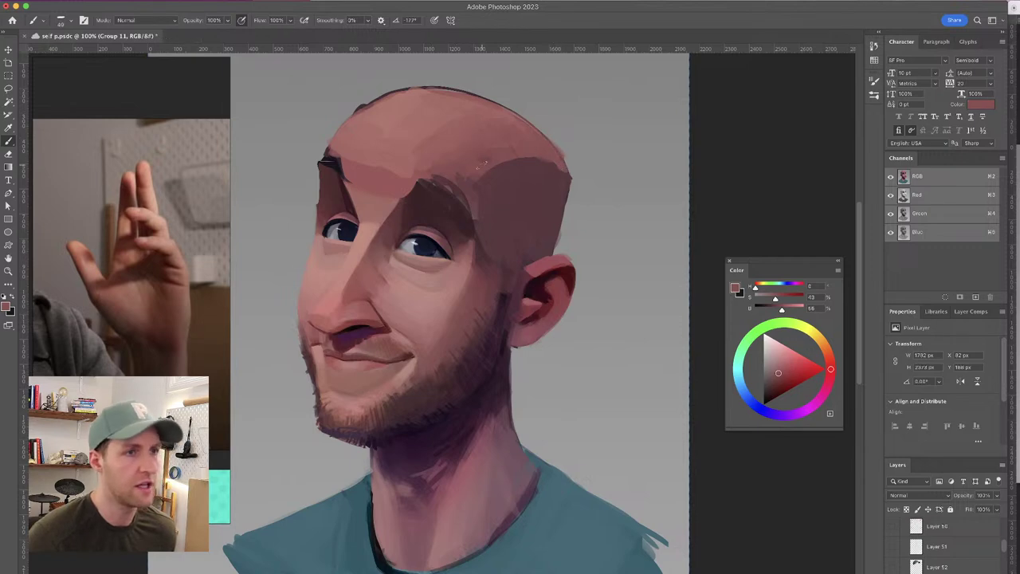
# Touch up the upper edges of both brow areas with dark brown and reddish tones sampled beside them
pyautogui.keyDown('alt'); pyautogui.click(457, 216); pyautogui.keyUp('alt')
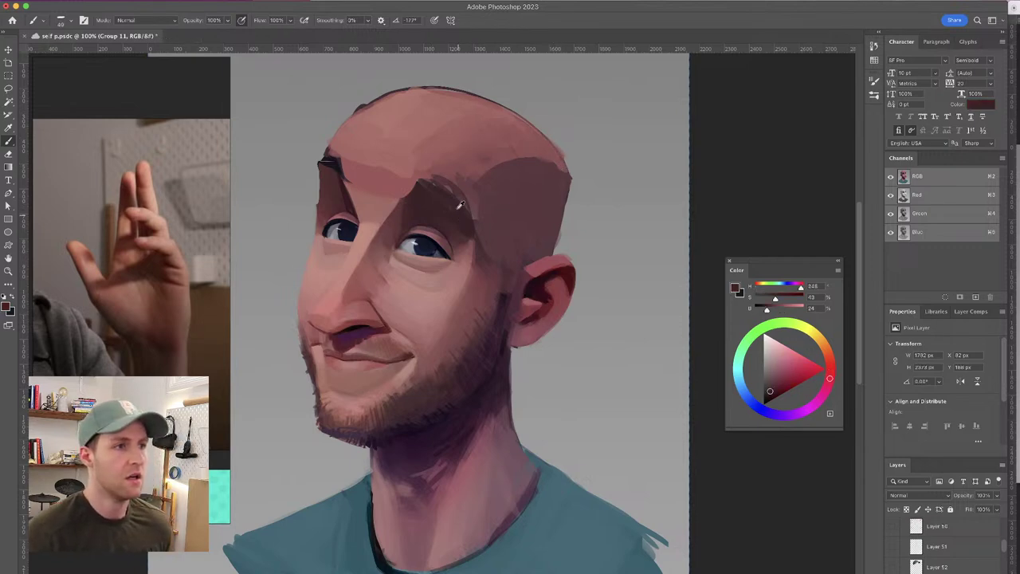
pyautogui.moveTo(424, 185)
pyautogui.mouseDown()
pyautogui.moveTo(455, 213)
pyautogui.moveTo(423, 182)
pyautogui.moveTo(457, 209)
pyautogui.moveTo(451, 188)
pyautogui.moveTo(463, 219)
pyautogui.moveTo(438, 191)
pyautogui.mouseUp()
pyautogui.keyDown('alt'); pyautogui.click(353, 172); pyautogui.keyUp('alt')
pyautogui.moveTo(353, 175)
pyautogui.mouseDown()
pyautogui.moveTo(333, 132)
pyautogui.moveTo(348, 184)
pyautogui.mouseUp()
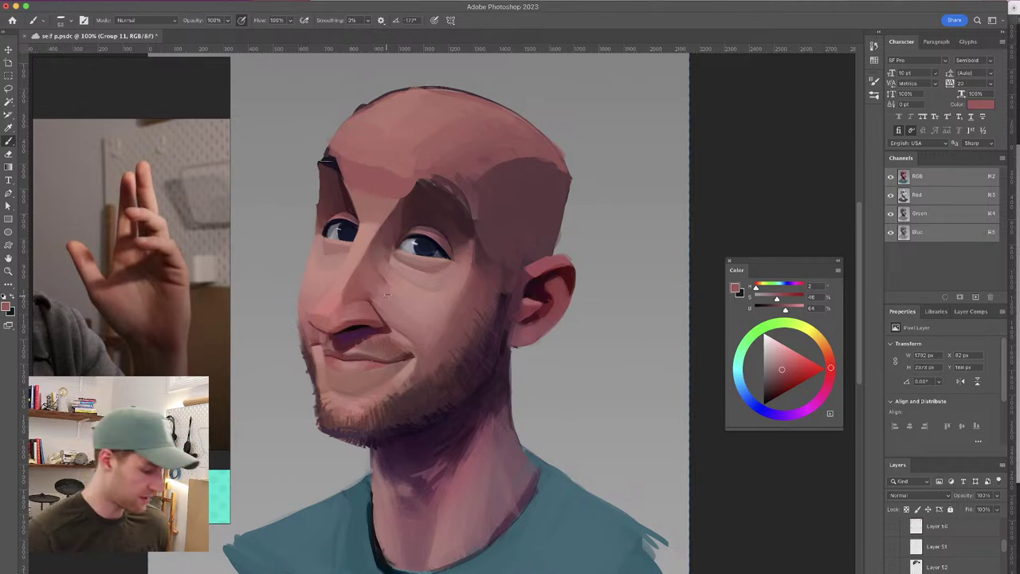
# Flip the canvas back and clean the upper edge of the near eye socket with sampled dark brown
pyautogui.press('super+shift+h')
pyautogui.keyDown('alt'); pyautogui.click(493, 198); pyautogui.keyUp('alt')
pyautogui.moveTo(493, 199)
pyautogui.mouseDown()
pyautogui.moveTo(465, 193)
pyautogui.moveTo(482, 211)
pyautogui.mouseUp()
pyautogui.keyDown('alt'); pyautogui.click(473, 198); pyautogui.keyUp('alt')
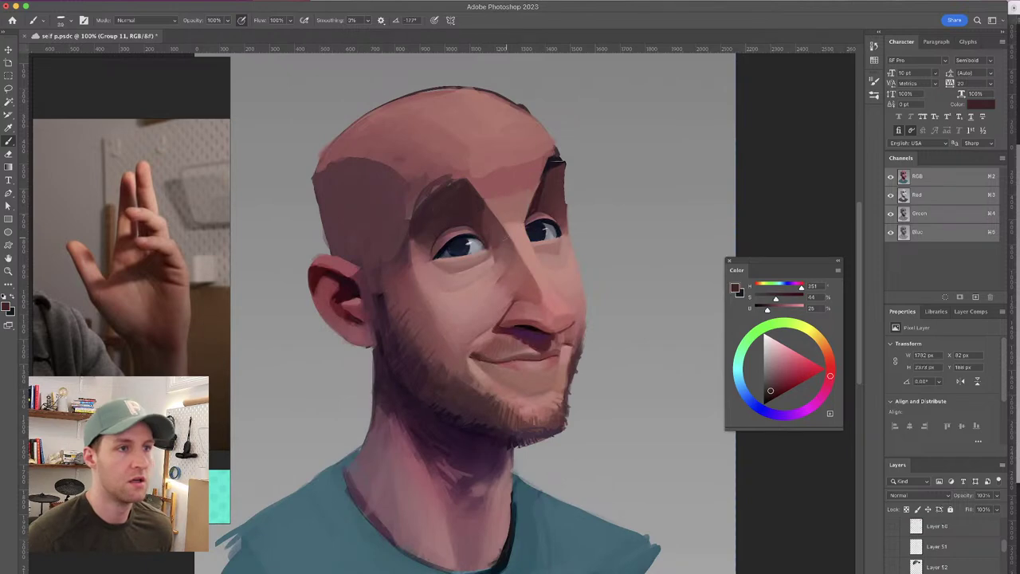
pyautogui.keyDown('alt'); pyautogui.click(450, 198); pyautogui.keyUp('alt')
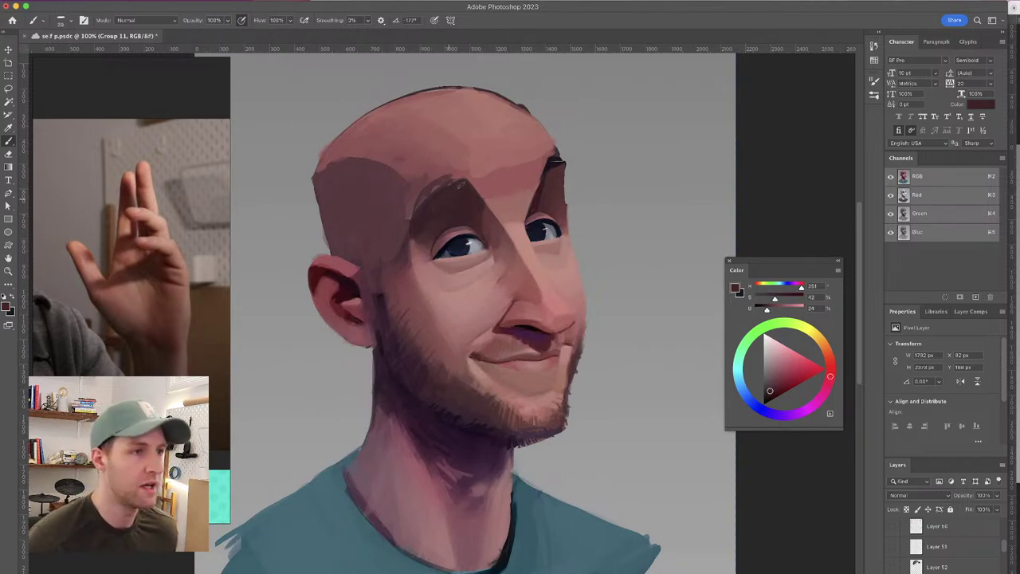
pyautogui.moveTo(456, 185)
pyautogui.mouseDown()
pyautogui.moveTo(430, 192)
pyautogui.moveTo(417, 213)
pyautogui.mouseUp()
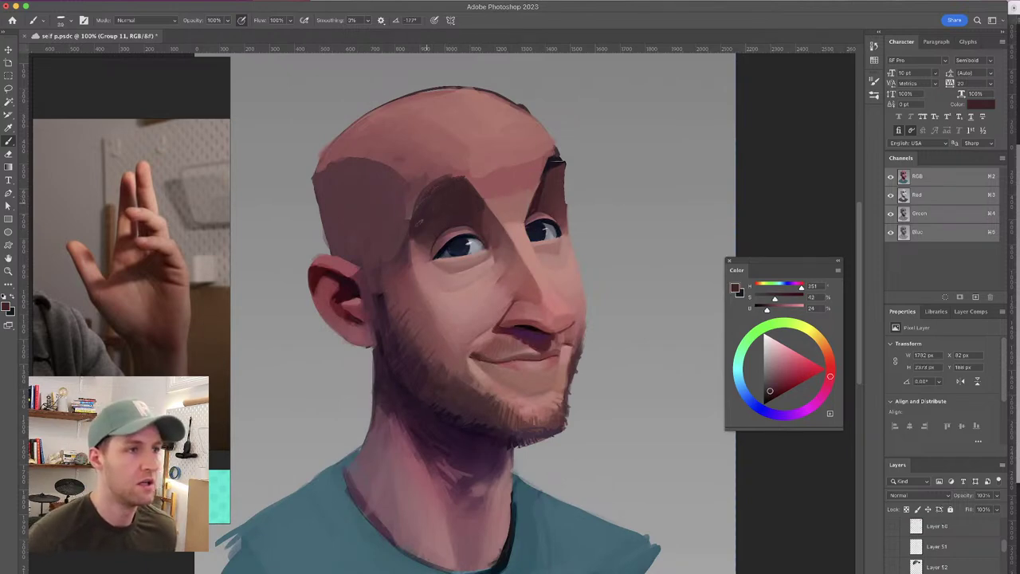
# Darken the far eye socket below the brow with a dark reddish brown sampled from its shadow
pyautogui.keyDown('alt'); pyautogui.click(542, 184); pyautogui.keyUp('alt')
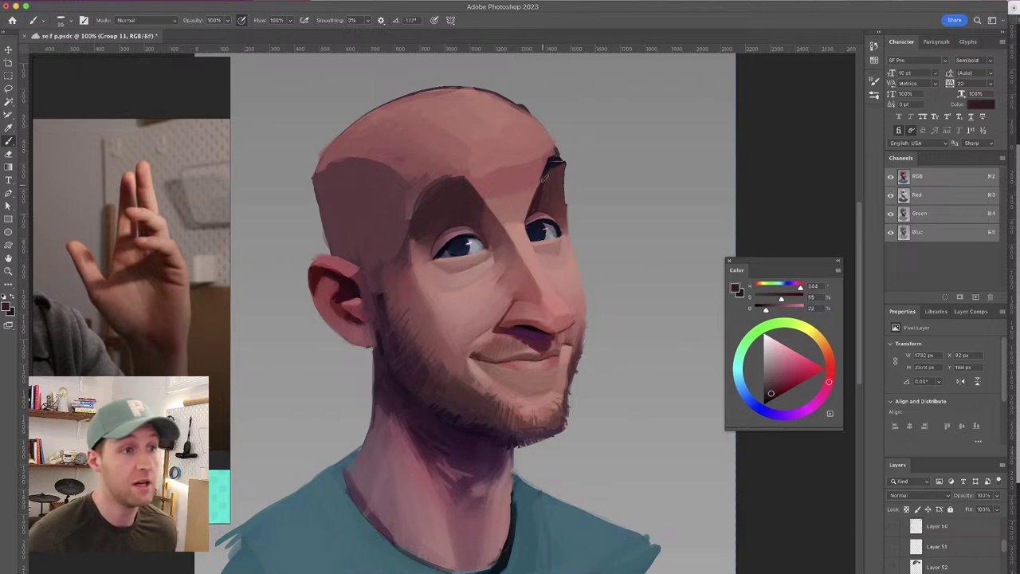
pyautogui.moveTo(540, 201)
pyautogui.mouseDown()
pyautogui.moveTo(553, 184)
pyautogui.moveTo(557, 199)
pyautogui.moveTo(561, 176)
pyautogui.mouseUp()
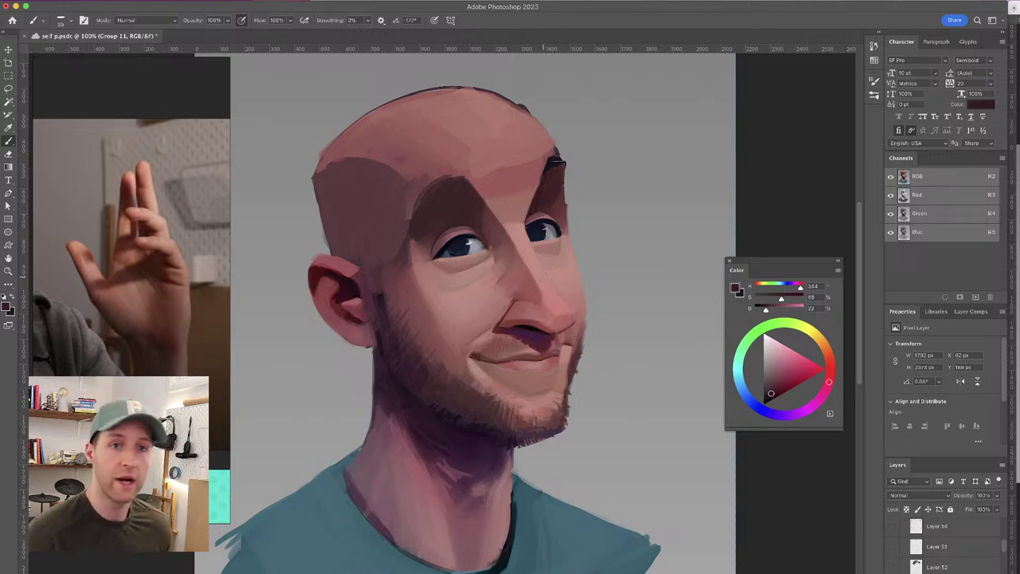
pyautogui.keyDown('alt'); pyautogui.click(479, 210); pyautogui.keyUp('alt')
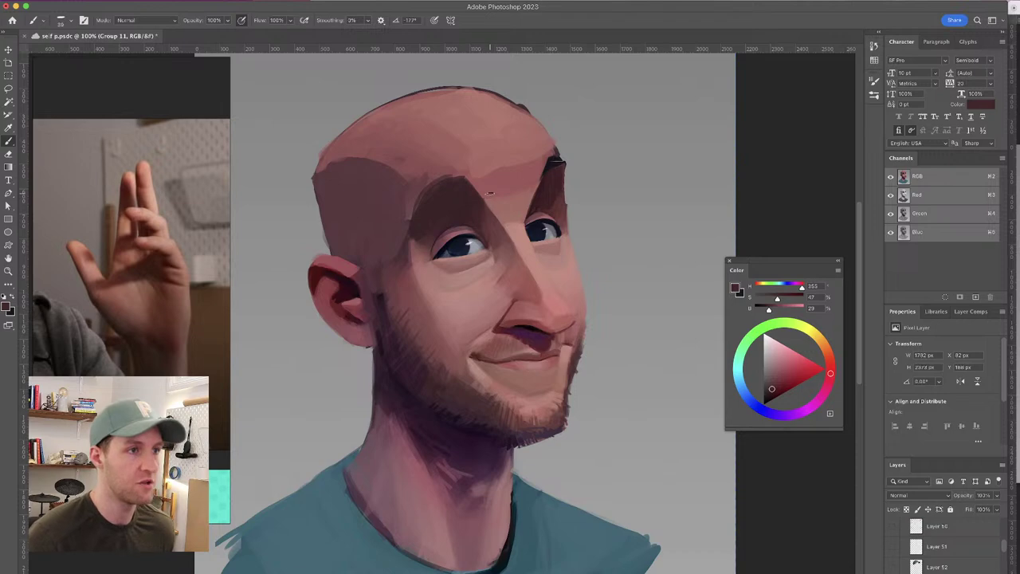
pyautogui.keyDown('alt'); pyautogui.click(443, 193); pyautogui.keyUp('alt')
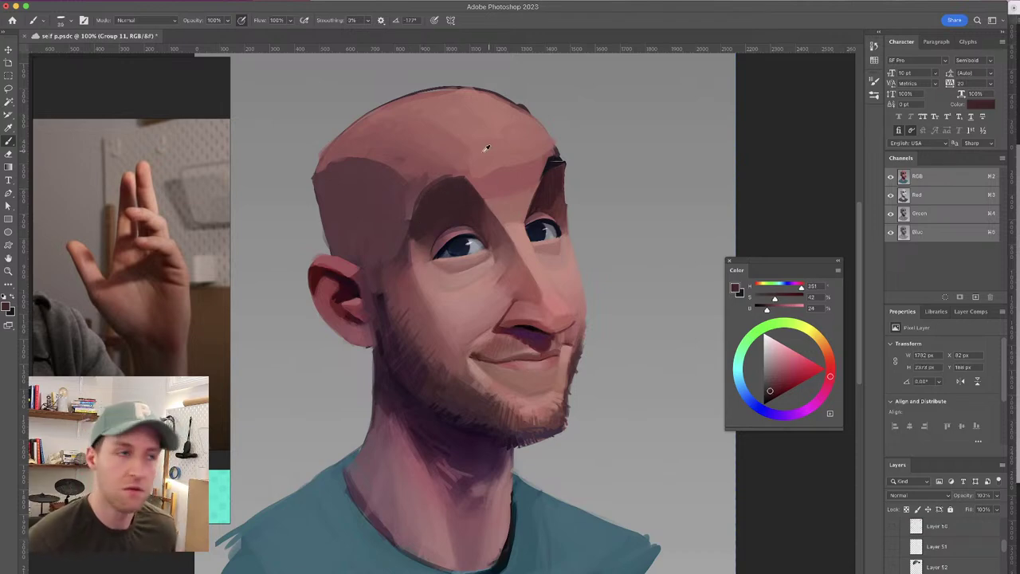
pyautogui.keyDown('alt'); pyautogui.click(490, 171); pyautogui.keyUp('alt')
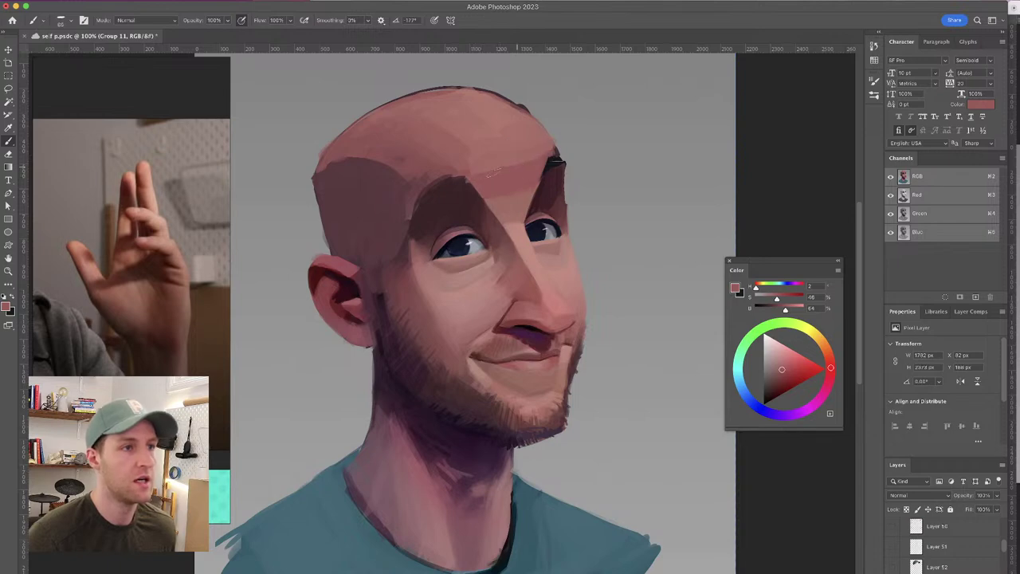
pyautogui.moveTo(527, 163); pyautogui.dragTo(546, 159)
pyautogui.press('super+z')
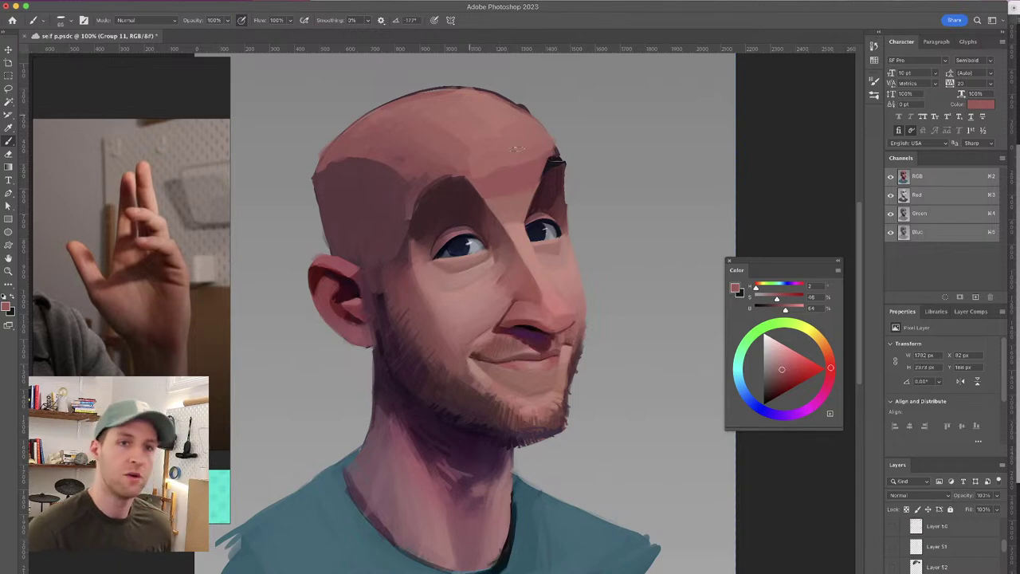
# Blend the crown and lower forehead with sampled reddish tones, replacing the darker band above the brows with a lighter one
pyautogui.keyDown('alt'); pyautogui.click(401, 246); pyautogui.keyUp('alt')
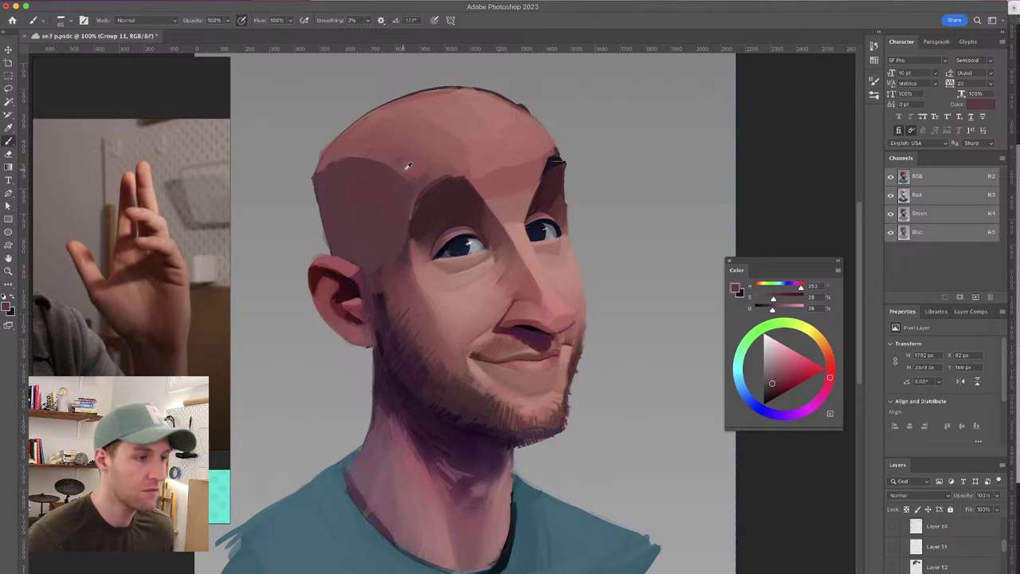
pyautogui.keyDown('alt'); pyautogui.click(366, 142); pyautogui.keyUp('alt')
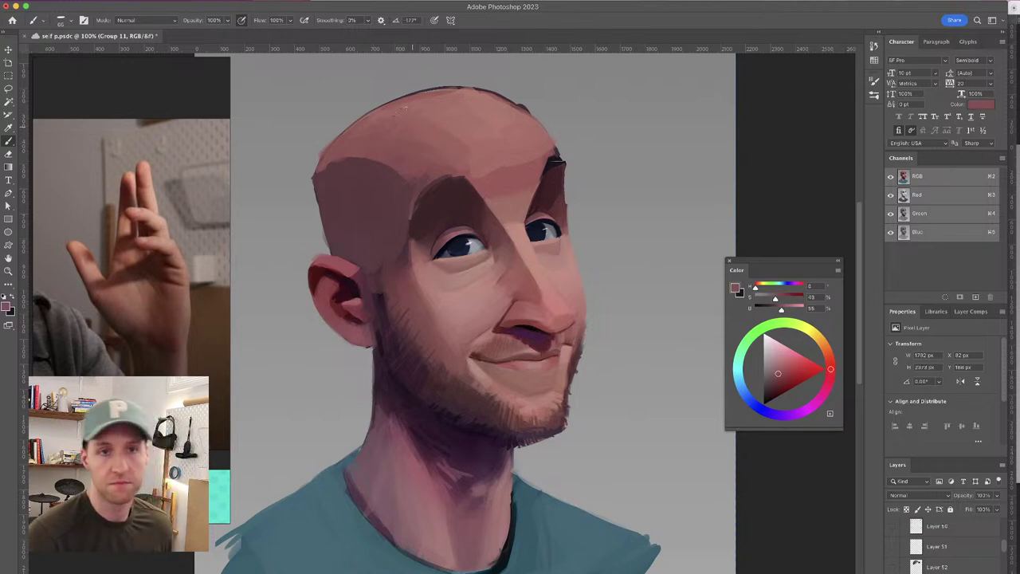
pyautogui.keyDown('alt'); pyautogui.click(459, 130); pyautogui.keyUp('alt')
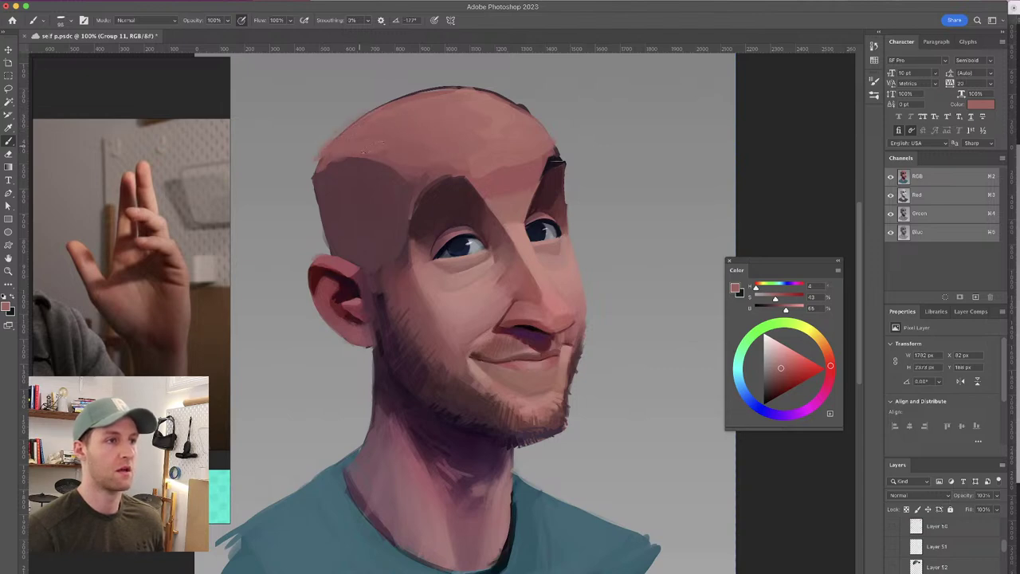
pyautogui.keyDown('alt'); pyautogui.click(517, 159); pyautogui.keyUp('alt')
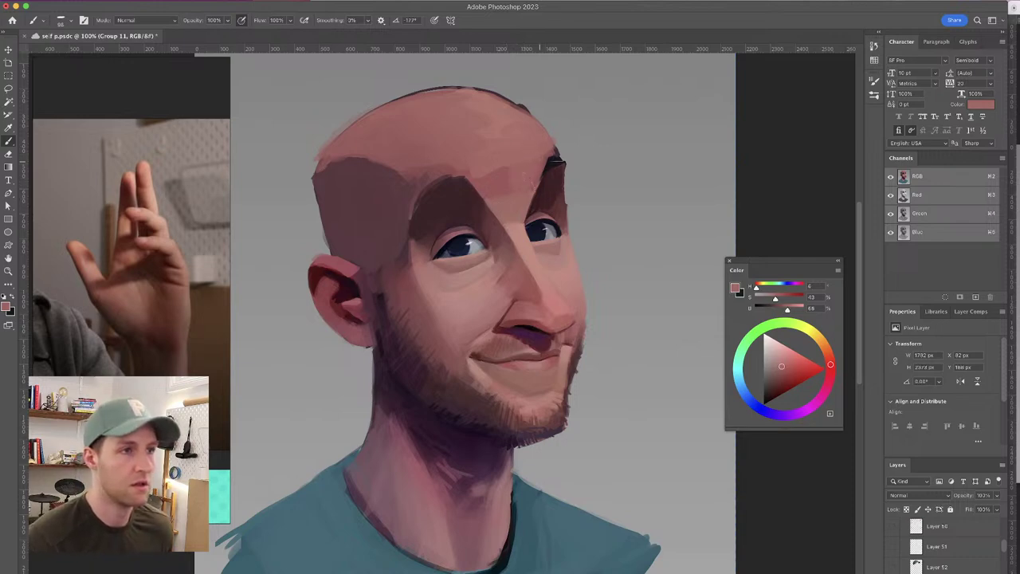
pyautogui.moveTo(507, 169)
pyautogui.mouseDown()
pyautogui.moveTo(492, 191)
pyautogui.moveTo(459, 172)
pyautogui.mouseUp()
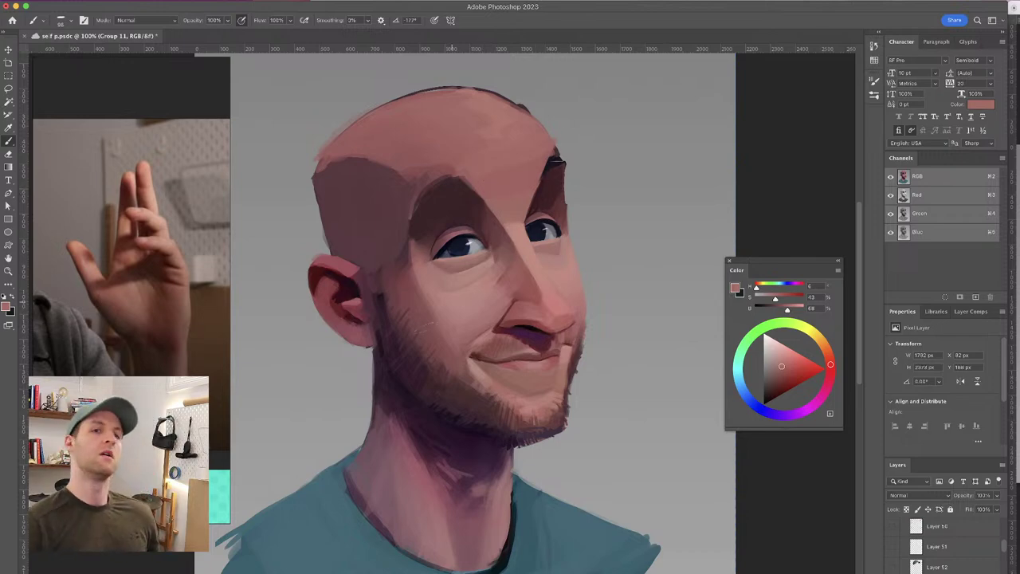
# Brighten the upper forehead with peach sampled from the nose bridge and blend its edge into the crown
pyautogui.keyDown('alt'); pyautogui.click(517, 236); pyautogui.keyUp('alt')
pyautogui.moveTo(518, 233); pyautogui.dragTo(511, 234)
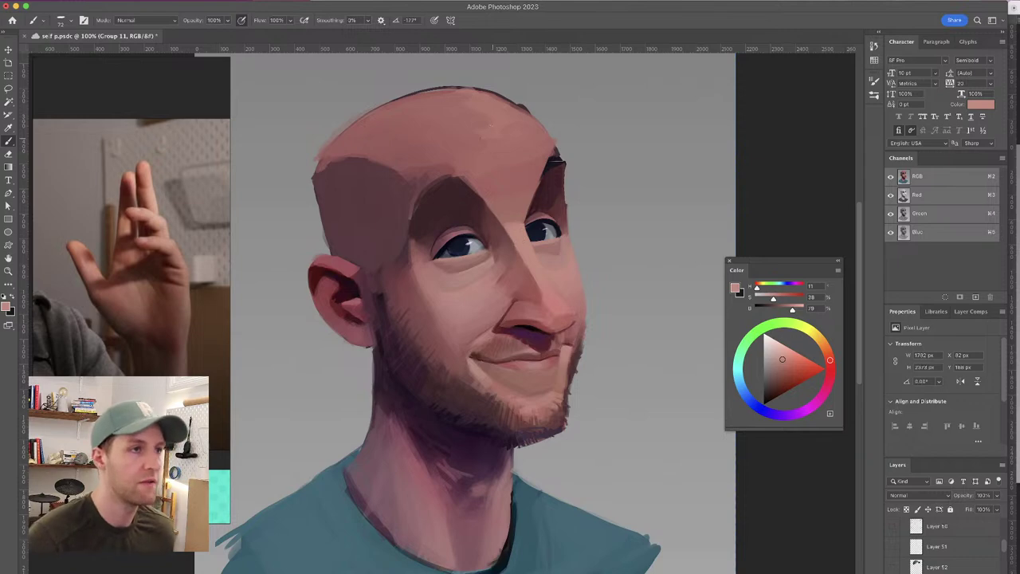
pyautogui.moveTo(468, 105)
pyautogui.mouseDown()
pyautogui.moveTo(481, 129)
pyautogui.moveTo(464, 113)
pyautogui.moveTo(452, 128)
pyautogui.moveTo(514, 102)
pyautogui.moveTo(532, 134)
pyautogui.moveTo(495, 123)
pyautogui.moveTo(484, 146)
pyautogui.moveTo(447, 131)
pyautogui.moveTo(439, 110)
pyautogui.mouseUp()
pyautogui.keyDown('alt'); pyautogui.click(508, 120); pyautogui.keyUp('alt')
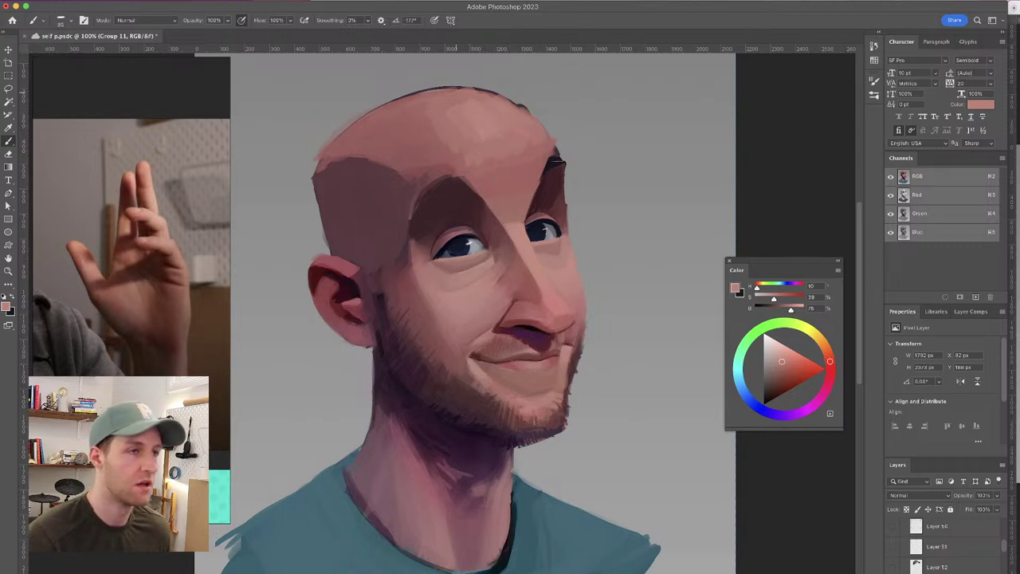
pyautogui.keyDown('alt'); pyautogui.click(443, 129); pyautogui.keyUp('alt')
pyautogui.keyDown('alt'); pyautogui.click(430, 113); pyautogui.keyUp('alt')
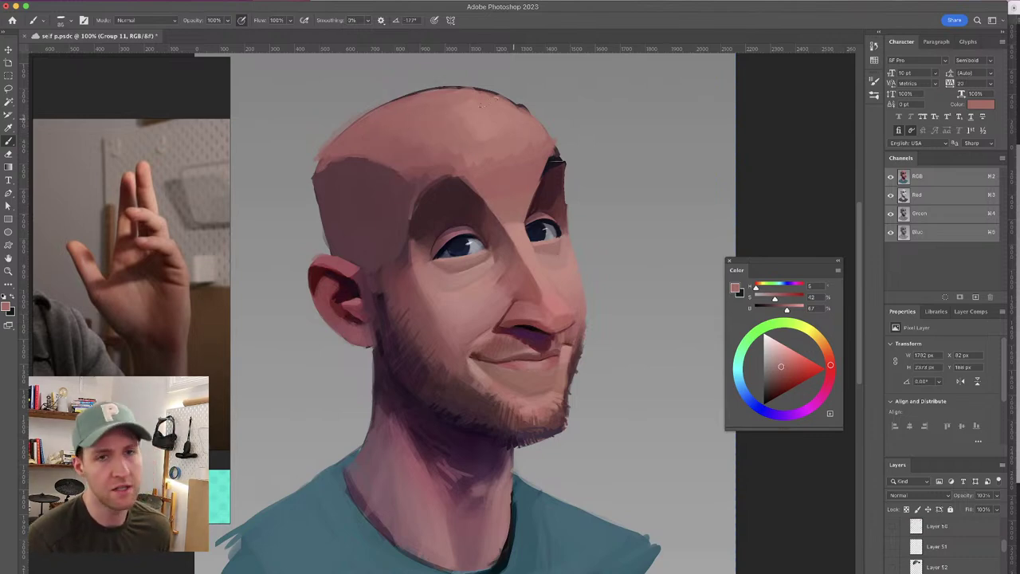
# Soften the forehead toward the far temple and paint over the dark outline along the crown with sampled skin tones
pyautogui.keyDown('alt'); pyautogui.click(520, 127); pyautogui.keyUp('alt')
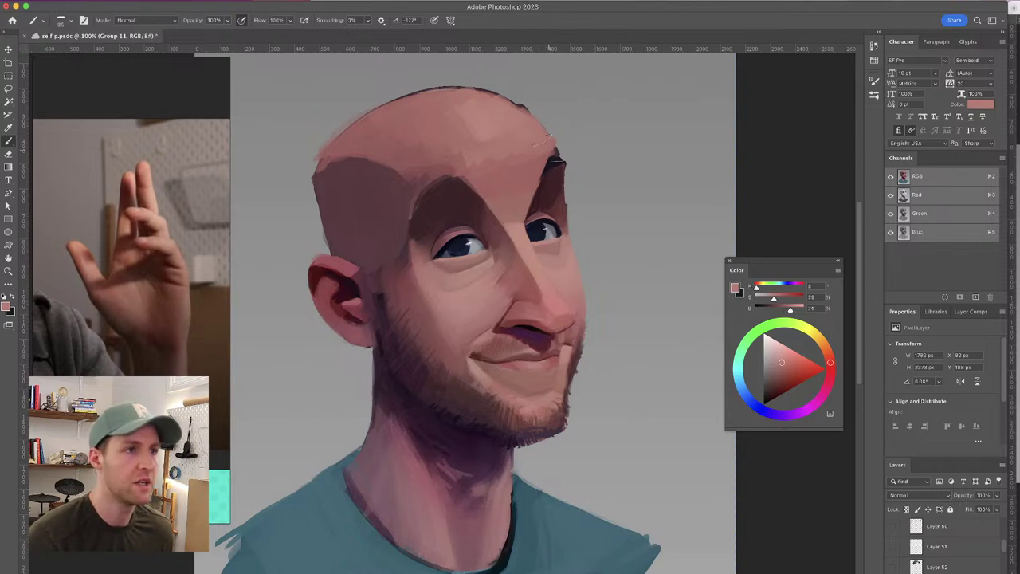
pyautogui.keyDown('alt'); pyautogui.click(539, 121); pyautogui.keyUp('alt')
pyautogui.keyDown('alt'); pyautogui.click(500, 98); pyautogui.keyUp('alt')
pyautogui.moveTo(434, 92); pyautogui.dragTo(385, 105)
pyautogui.keyDown('alt'); pyautogui.click(486, 131); pyautogui.keyUp('alt')
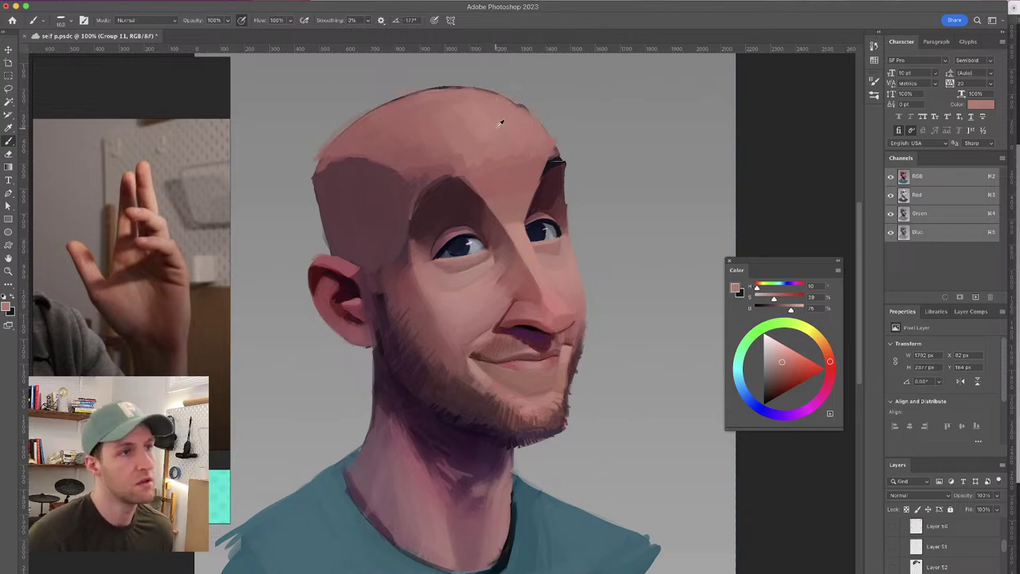
# Blend the upper and lower forehead with sampled peach and reddish skin tones, smoothing the transitions toward both temples
pyautogui.keyDown('alt'); pyautogui.click(472, 119); pyautogui.keyUp('alt')
pyautogui.moveTo(471, 121); pyautogui.dragTo(450, 121)
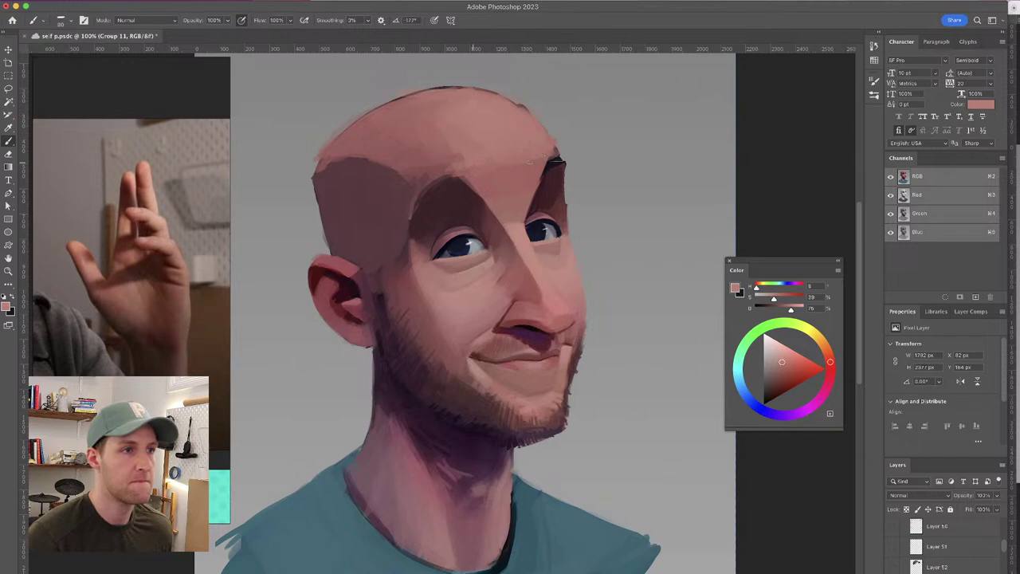
pyautogui.keyDown('alt'); pyautogui.click(468, 151); pyautogui.keyUp('alt')
pyautogui.moveTo(451, 157)
pyautogui.mouseDown()
pyautogui.moveTo(416, 163)
pyautogui.moveTo(421, 174)
pyautogui.mouseUp()
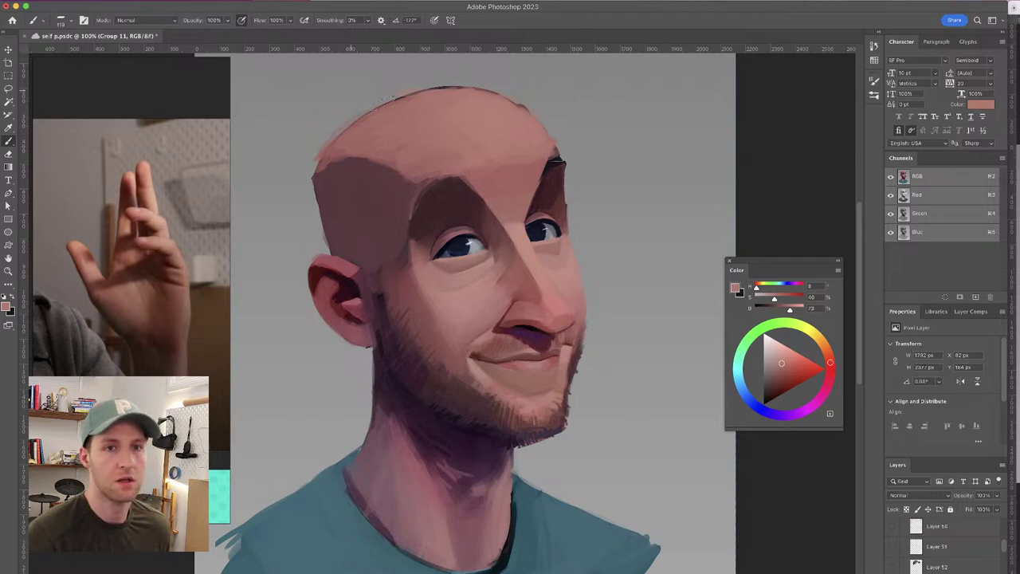
pyautogui.keyDown('alt'); pyautogui.click(543, 153); pyautogui.keyUp('alt')
pyautogui.moveTo(548, 151)
pyautogui.mouseDown()
pyautogui.moveTo(527, 152)
pyautogui.moveTo(557, 155)
pyautogui.mouseUp()
pyautogui.keyDown('alt'); pyautogui.click(547, 154); pyautogui.keyUp('alt')
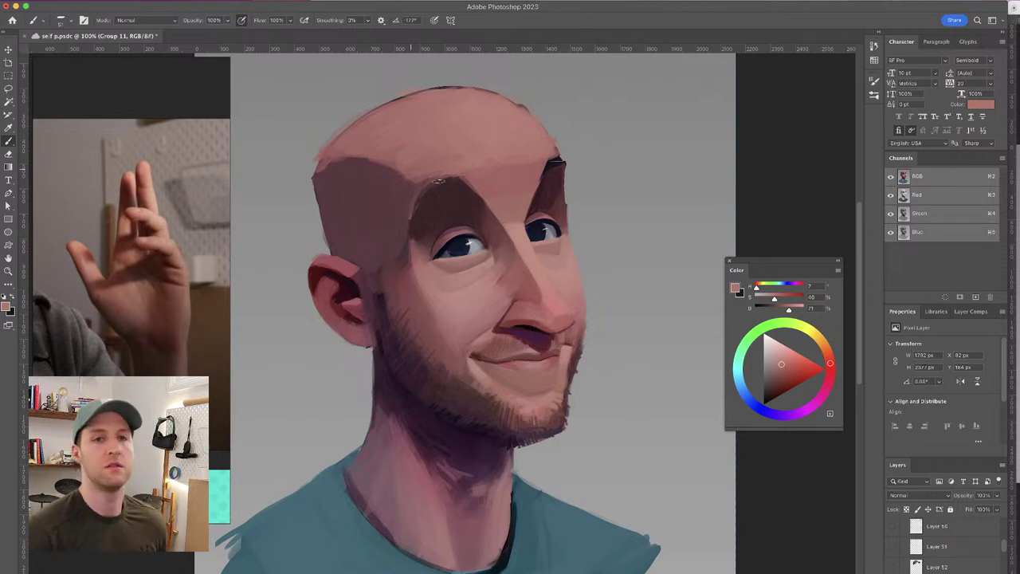
pyautogui.moveTo(396, 153)
pyautogui.mouseDown()
pyautogui.moveTo(388, 158)
pyautogui.moveTo(401, 129)
pyautogui.mouseUp()
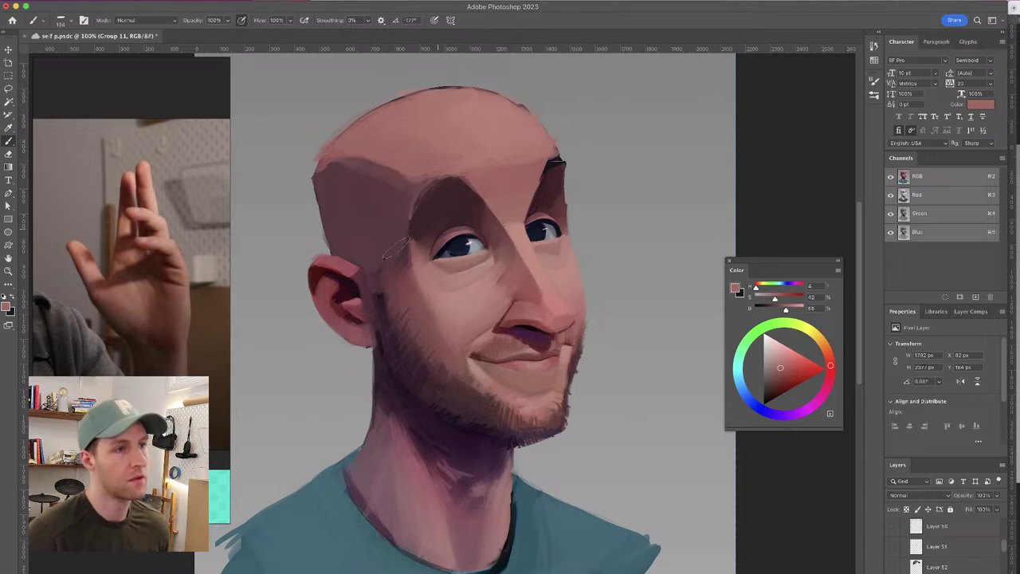
# Rework the near side plane of the head with reddish tones, shading its upper edge with a dark red sampled from the shadow
pyautogui.moveTo(353, 242); pyautogui.dragTo(339, 250)
pyautogui.moveTo(341, 260)
pyautogui.mouseDown()
pyautogui.moveTo(373, 259)
pyautogui.moveTo(400, 244)
pyautogui.moveTo(352, 239)
pyautogui.moveTo(391, 212)
pyautogui.mouseUp()
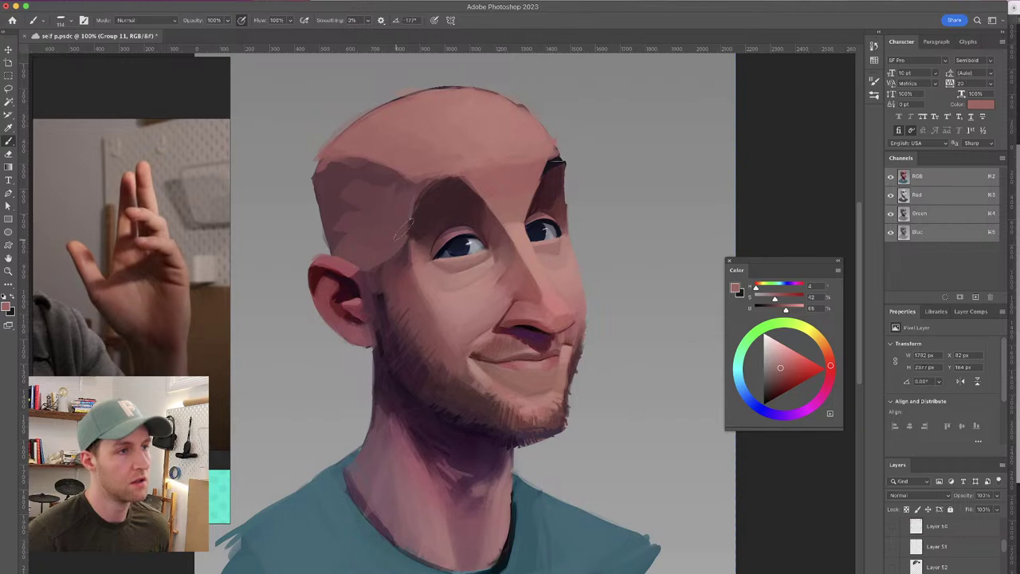
pyautogui.keyDown('alt'); pyautogui.click(360, 201); pyautogui.keyUp('alt')
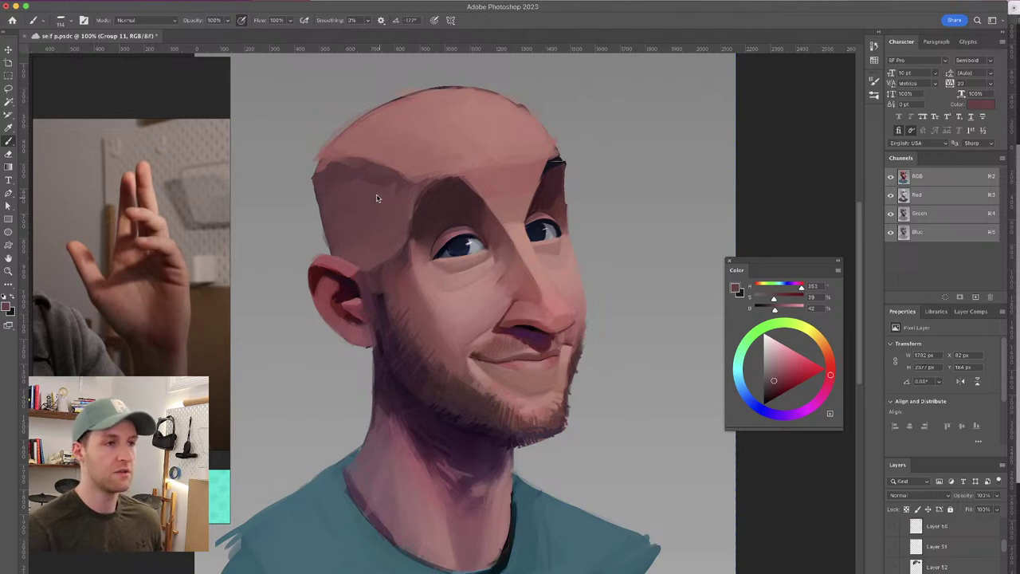
pyautogui.keyDown('alt'); pyautogui.click(373, 183); pyautogui.keyUp('alt')
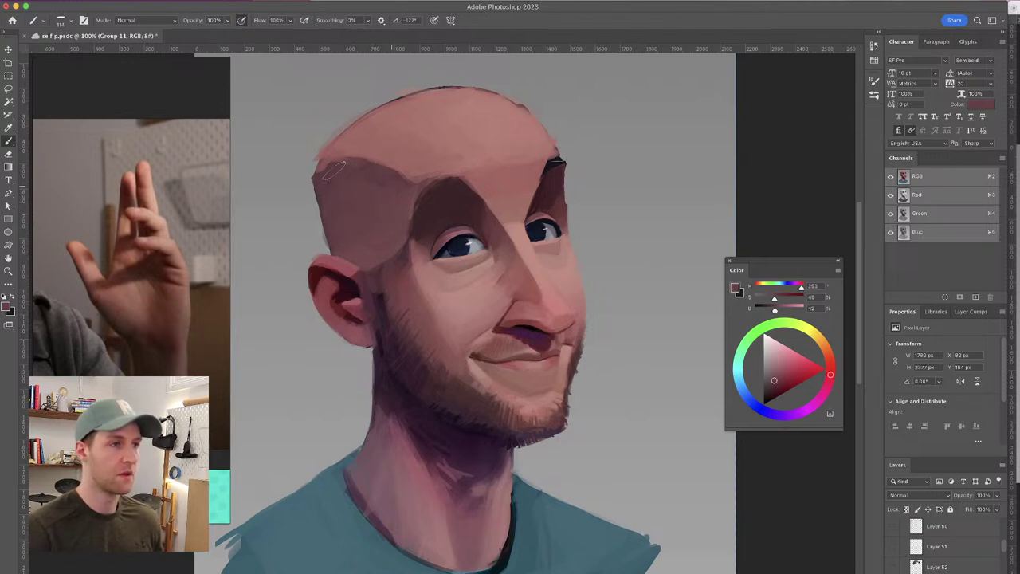
# Even out both eye sockets with sampled dark reddish browns and extend the near side-plane shadow up toward the crown
pyautogui.keyDown('alt'); pyautogui.click(560, 205); pyautogui.keyUp('alt')
pyautogui.moveTo(556, 203); pyautogui.dragTo(543, 200)
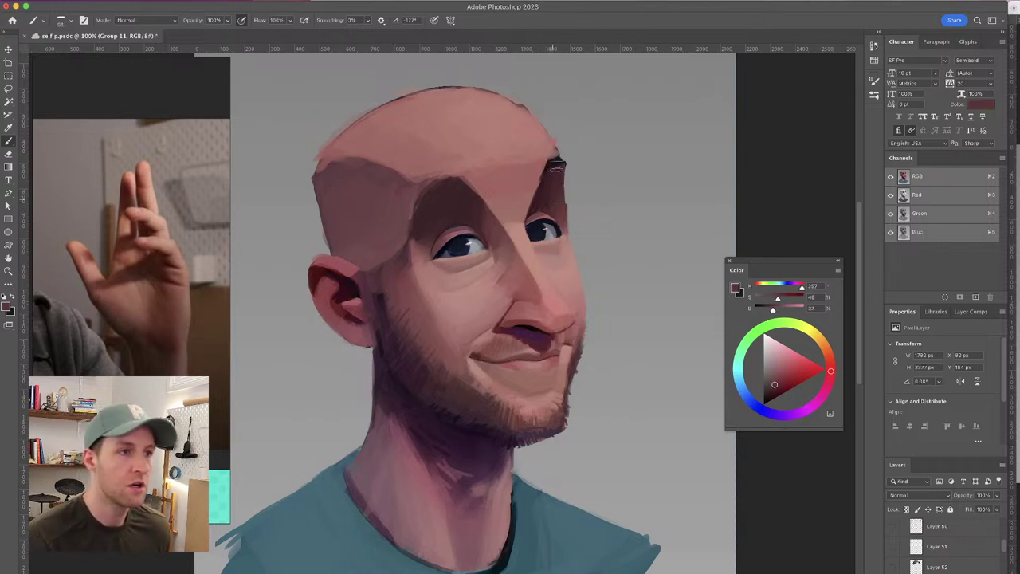
pyautogui.keyDown('alt'); pyautogui.click(484, 223); pyautogui.keyUp('alt')
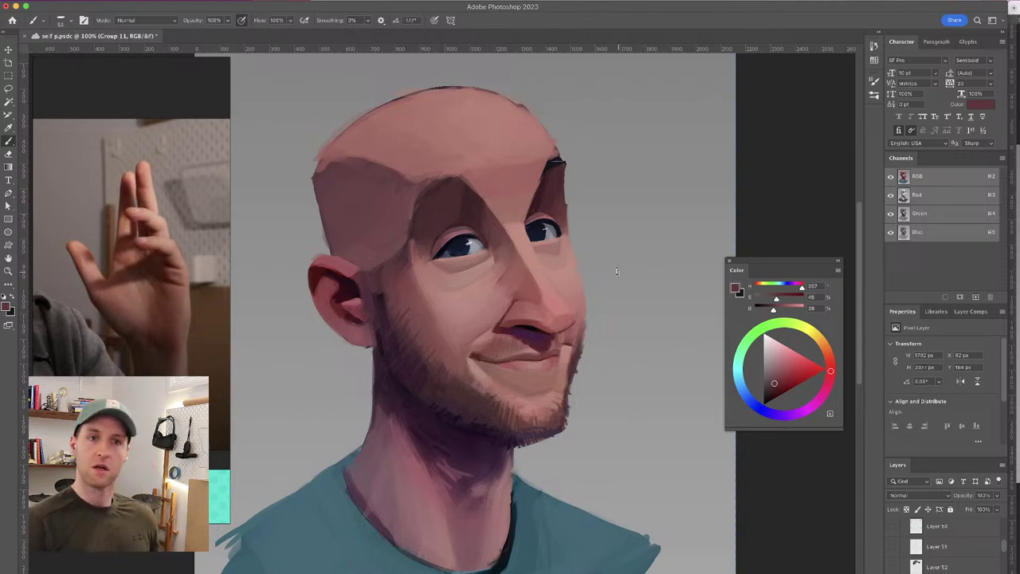
pyautogui.keyDown('alt'); pyautogui.click(390, 169); pyautogui.keyUp('alt')
pyautogui.moveTo(338, 149)
pyautogui.mouseDown()
pyautogui.moveTo(337, 184)
pyautogui.moveTo(327, 160)
pyautogui.mouseUp()
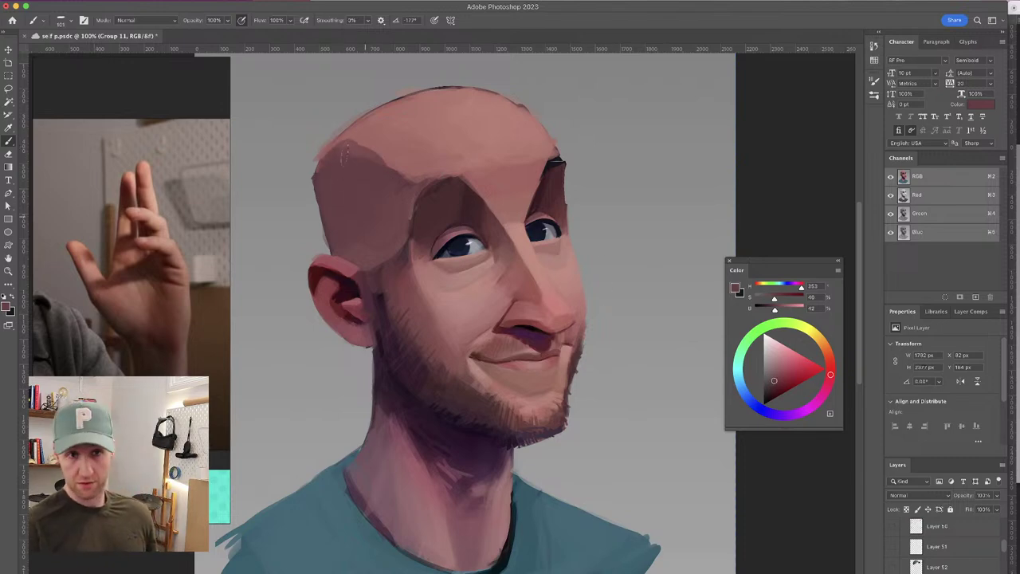
# Blend the near temple into the cheek above the sideburn with sampled reddish skin tones
pyautogui.keyDown('alt'); pyautogui.click(399, 268); pyautogui.keyUp('alt')
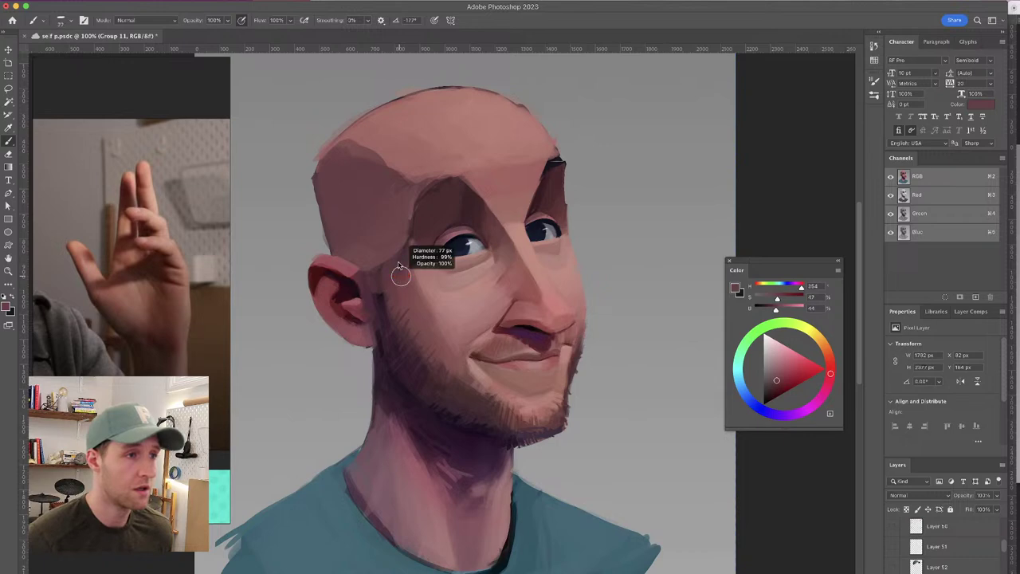
pyautogui.keyDown('alt'); pyautogui.click(417, 289); pyautogui.keyUp('alt')
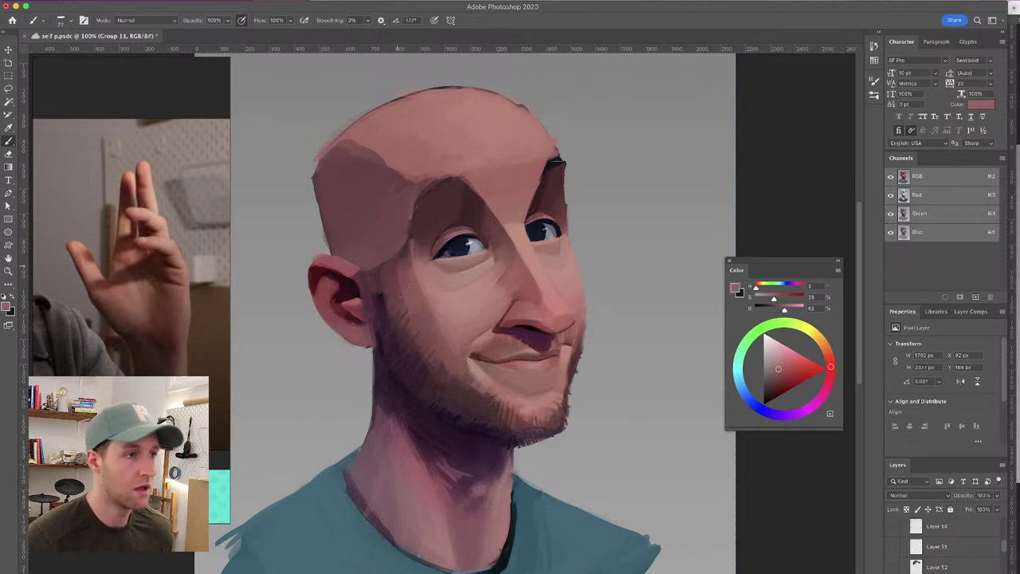
pyautogui.moveTo(406, 314)
pyautogui.mouseDown()
pyautogui.moveTo(400, 263)
pyautogui.moveTo(404, 309)
pyautogui.mouseUp()
pyautogui.keyDown('alt'); pyautogui.click(399, 262); pyautogui.keyUp('alt')
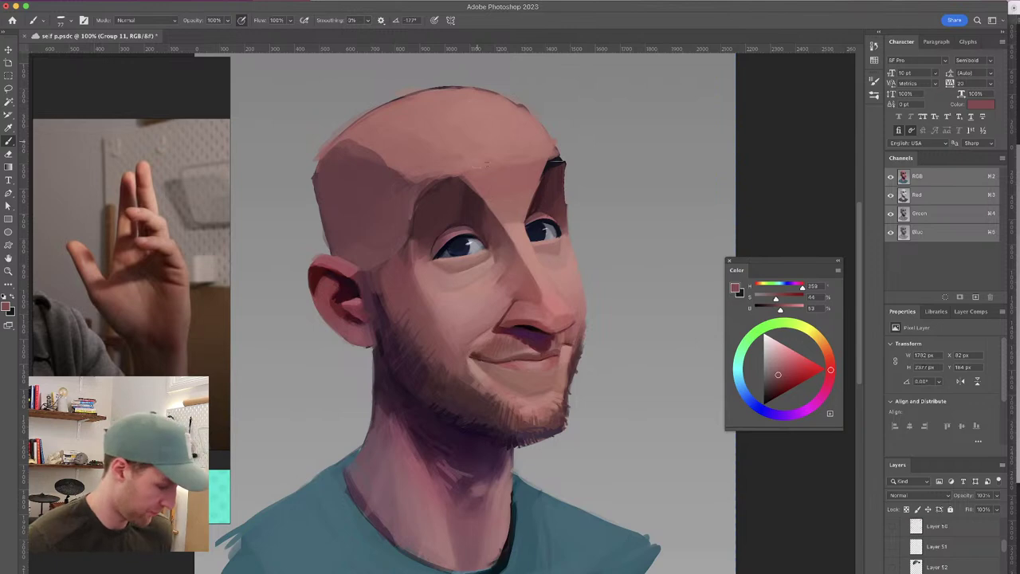
# Adjust the far eye socket's outer edge and extend it outward at the brow with a dark reddish brown sampled from its shadow
pyautogui.moveTo(571, 185); pyautogui.dragTo(568, 209)
pyautogui.moveTo(569, 163); pyautogui.dragTo(570, 224)
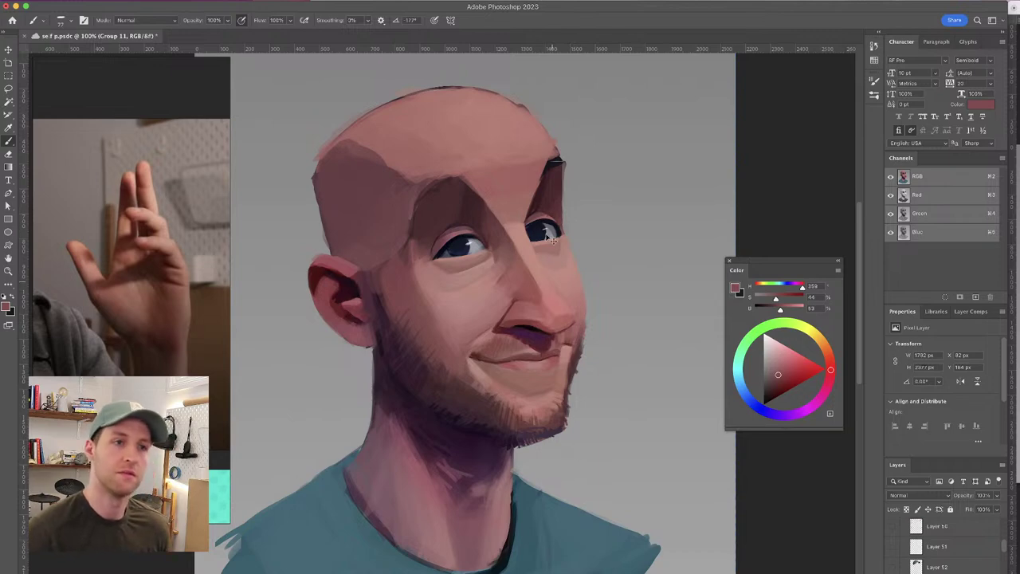
pyautogui.keyDown('alt'); pyautogui.click(560, 168); pyautogui.keyUp('alt')
pyautogui.moveTo(565, 227)
pyautogui.mouseDown()
pyautogui.moveTo(562, 164)
pyautogui.moveTo(553, 172)
pyautogui.moveTo(566, 171)
pyautogui.moveTo(566, 209)
pyautogui.mouseUp()
pyautogui.moveTo(566, 160)
pyautogui.mouseDown()
pyautogui.moveTo(559, 165)
pyautogui.moveTo(569, 160)
pyautogui.mouseUp()
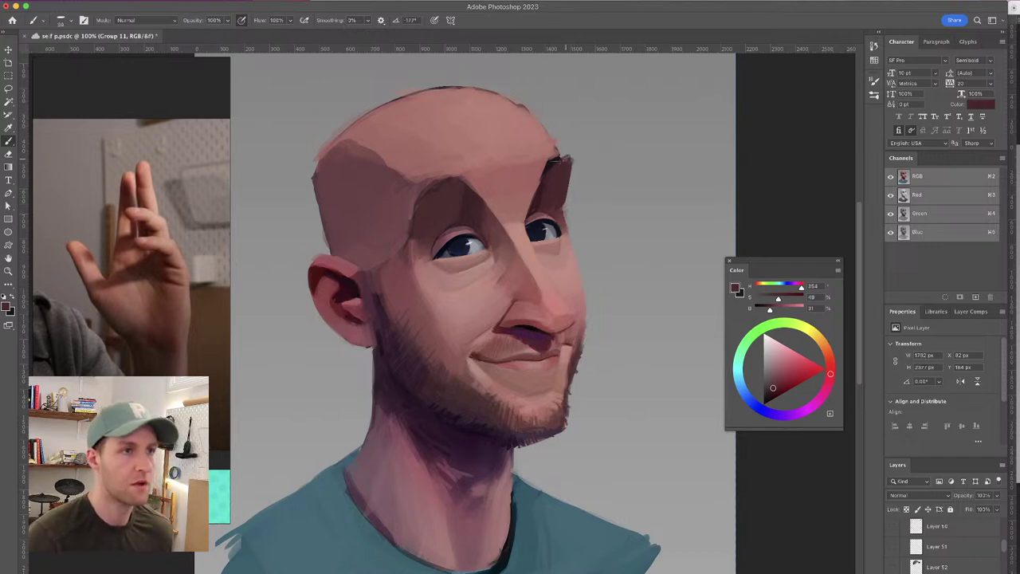
# Extend the far side of the forehead outward to meet the brow with sampled skin tone and paint over the dark crown outline
pyautogui.keyDown('alt'); pyautogui.click(558, 137); pyautogui.keyUp('alt')
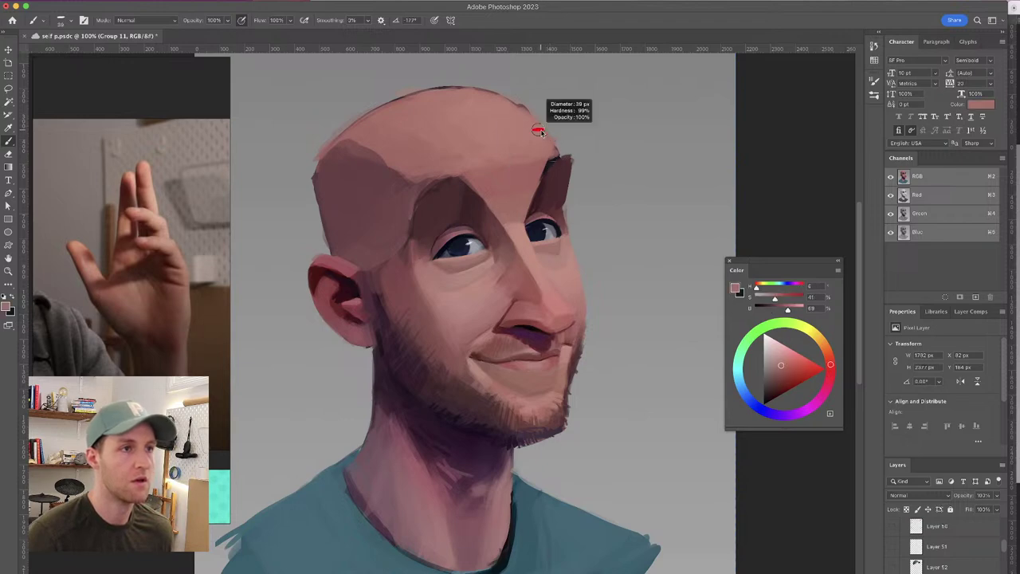
pyautogui.moveTo(551, 130); pyautogui.dragTo(564, 155)
pyautogui.moveTo(528, 117); pyautogui.dragTo(564, 150)
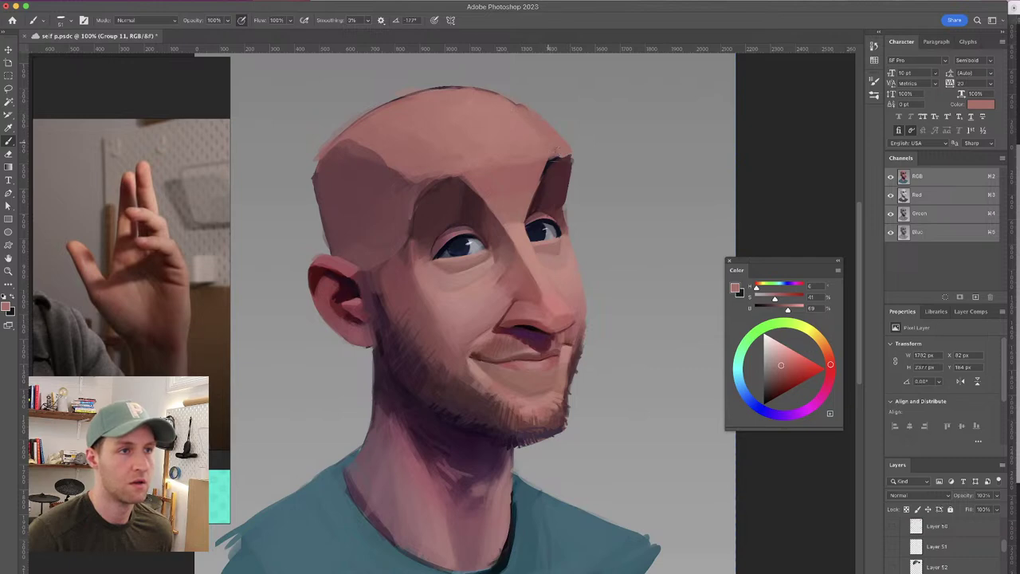
pyautogui.moveTo(498, 94); pyautogui.dragTo(434, 91)
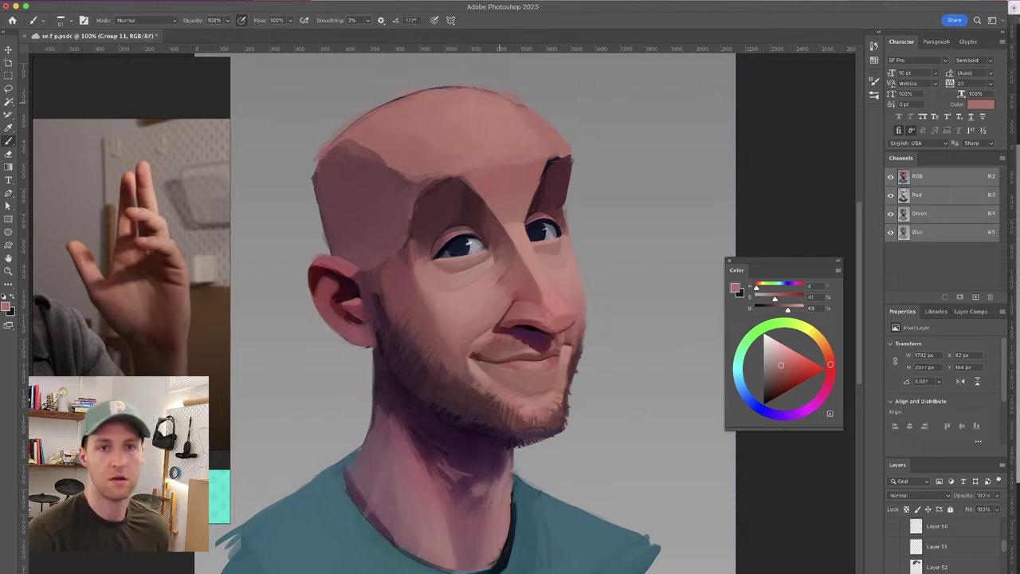
# Try to widen the far forehead edge with a lighter sampled skin tone
pyautogui.keyDown('alt'); pyautogui.click(535, 129); pyautogui.keyUp('alt')
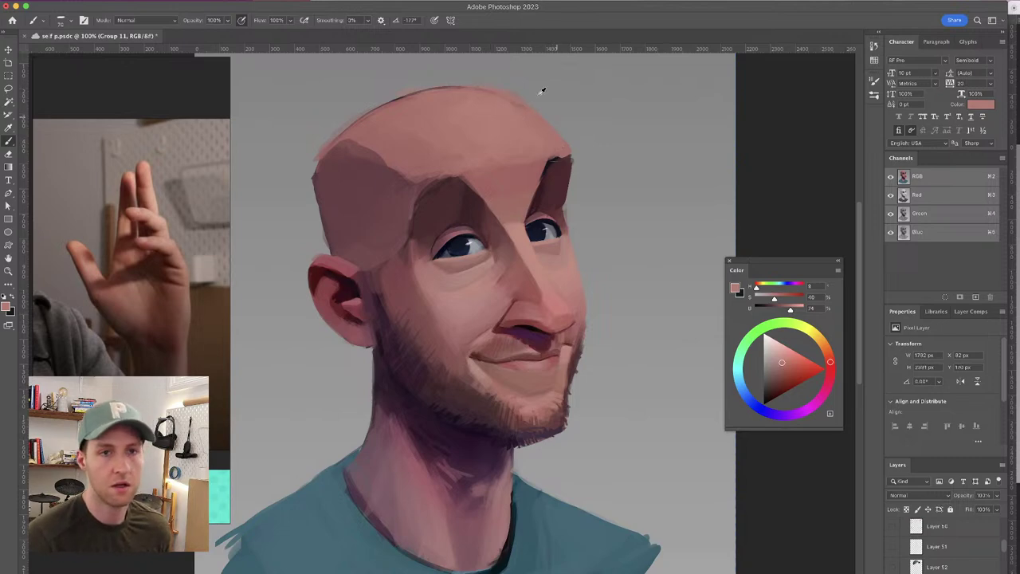
pyautogui.moveTo(546, 116); pyautogui.dragTo(571, 163)
pyautogui.press('super+z')
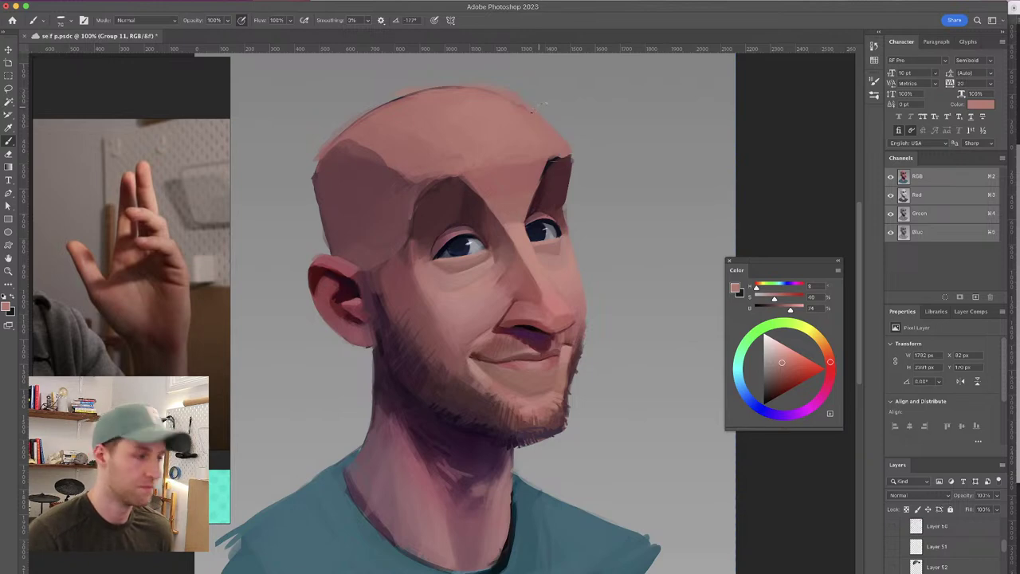
# Check the portrait mirrored horizontally while refining the crown outline and blending the lower forehead into the near temple with sampled skin tones
pyautogui.press('super+f')
pyautogui.moveTo(503, 125); pyautogui.dragTo(526, 132)
pyautogui.moveTo(353, 116); pyautogui.dragTo(347, 119)
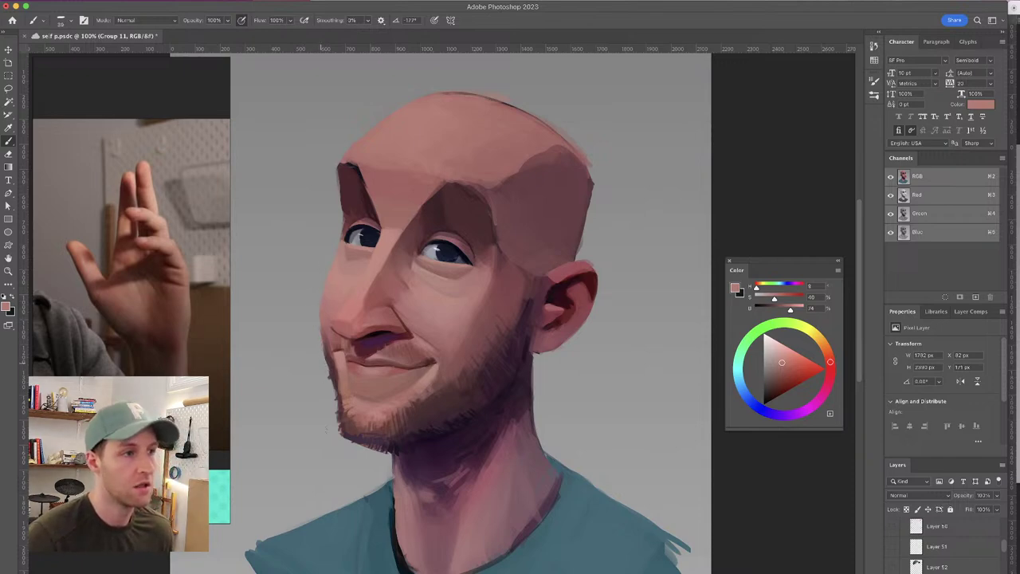
pyautogui.keyDown('alt'); pyautogui.click(420, 166); pyautogui.keyUp('alt')
pyautogui.moveTo(415, 156); pyautogui.dragTo(471, 155)
pyautogui.keyDown('alt'); pyautogui.click(476, 150); pyautogui.keyUp('alt')
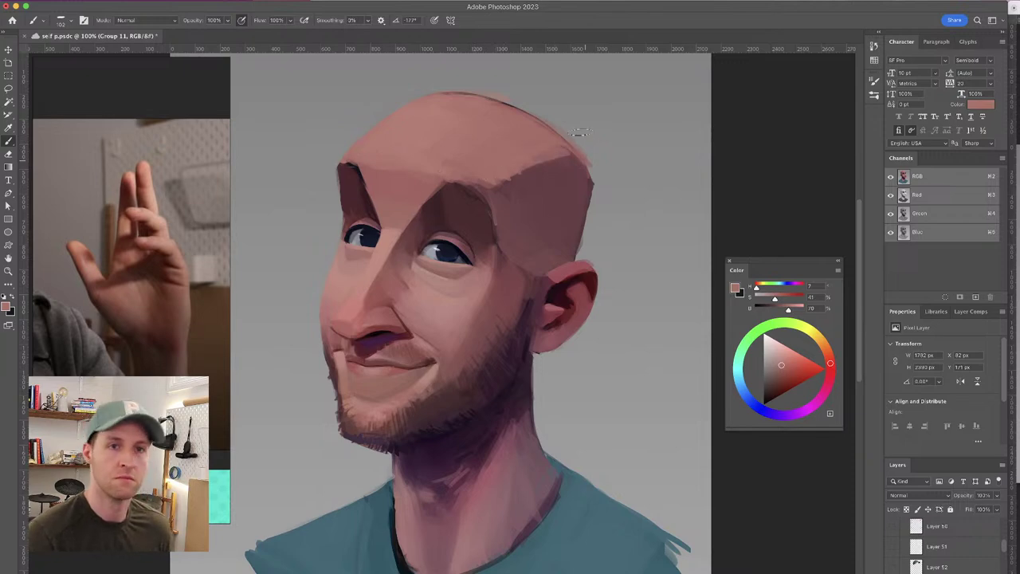
pyautogui.press('super+shift+h')
pyautogui.moveTo(481, 141); pyautogui.dragTo(471, 136)
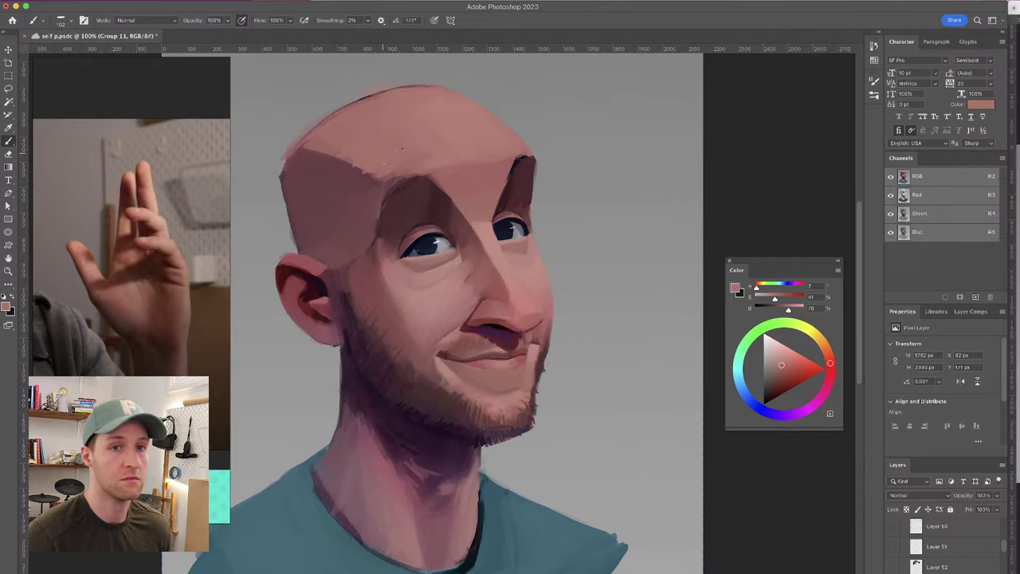
# Try to lighten the near side plane of the head with the forehead's skin tone
pyautogui.moveTo(299, 155)
pyautogui.mouseDown()
pyautogui.moveTo(370, 190)
pyautogui.moveTo(300, 163)
pyautogui.moveTo(368, 209)
pyautogui.moveTo(300, 168)
pyautogui.moveTo(362, 234)
pyautogui.moveTo(297, 177)
pyautogui.moveTo(352, 263)
pyautogui.mouseUp()
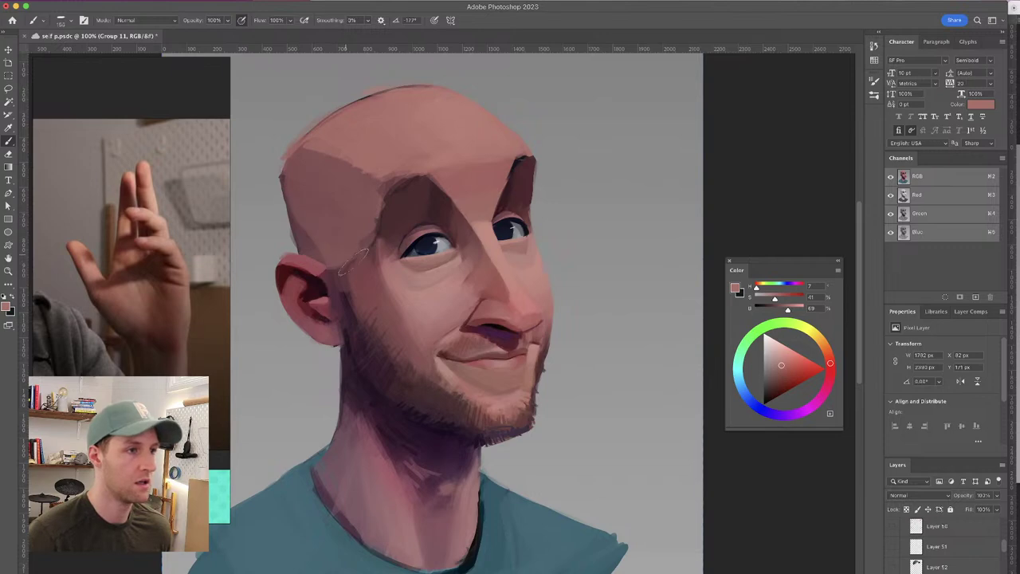
pyautogui.moveTo(306, 209)
pyautogui.mouseDown()
pyautogui.moveTo(329, 250)
pyautogui.moveTo(319, 228)
pyautogui.mouseUp()
pyautogui.keyDown('alt'); pyautogui.click(356, 160); pyautogui.keyUp('alt')
pyautogui.press('super+z')
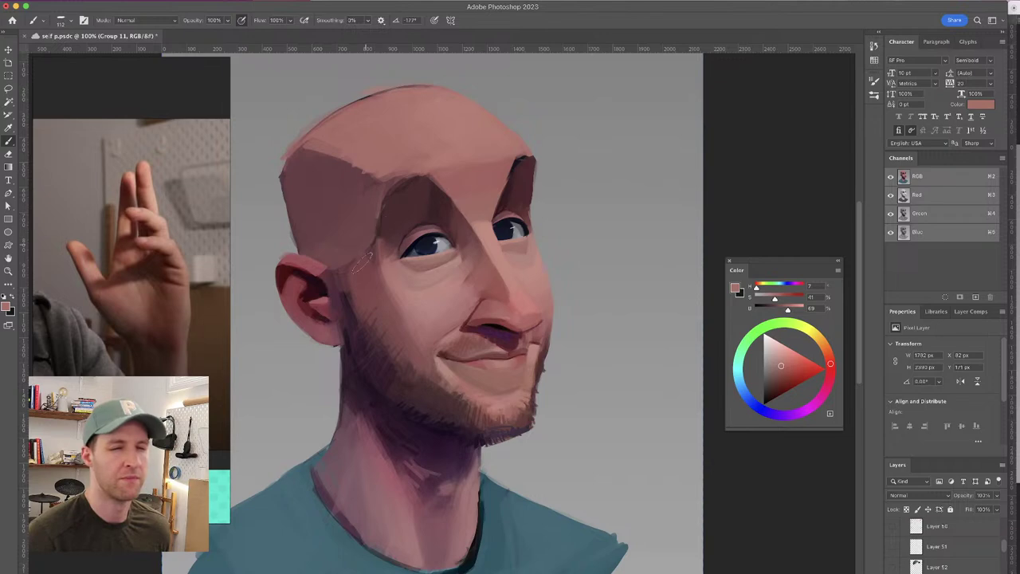
# Soften the area above the near sideburn with a sampled dark red and clean up the crown and back-of-head outline
pyautogui.keyDown('alt'); pyautogui.click(365, 284); pyautogui.keyUp('alt')
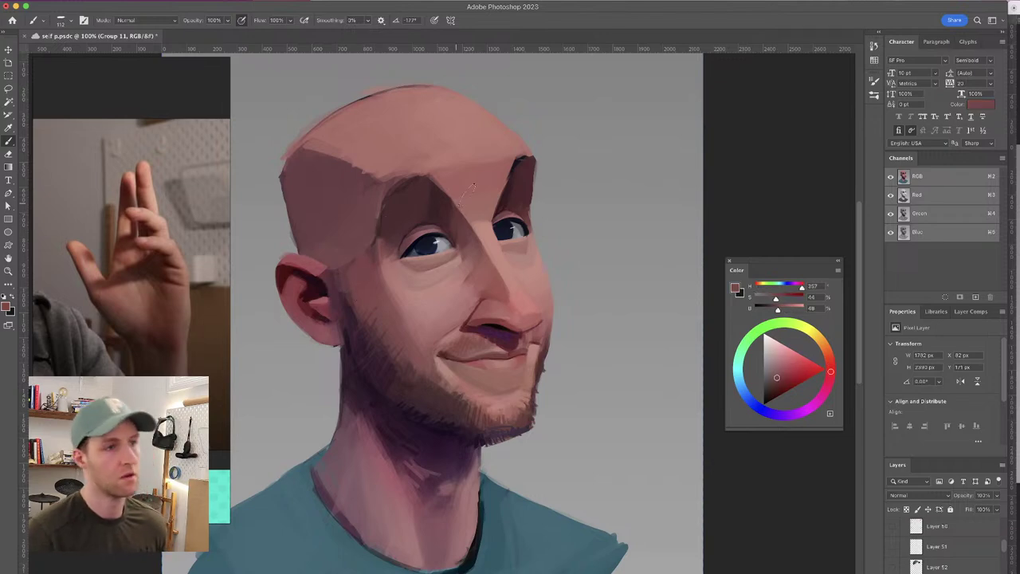
pyautogui.press('super+minus')
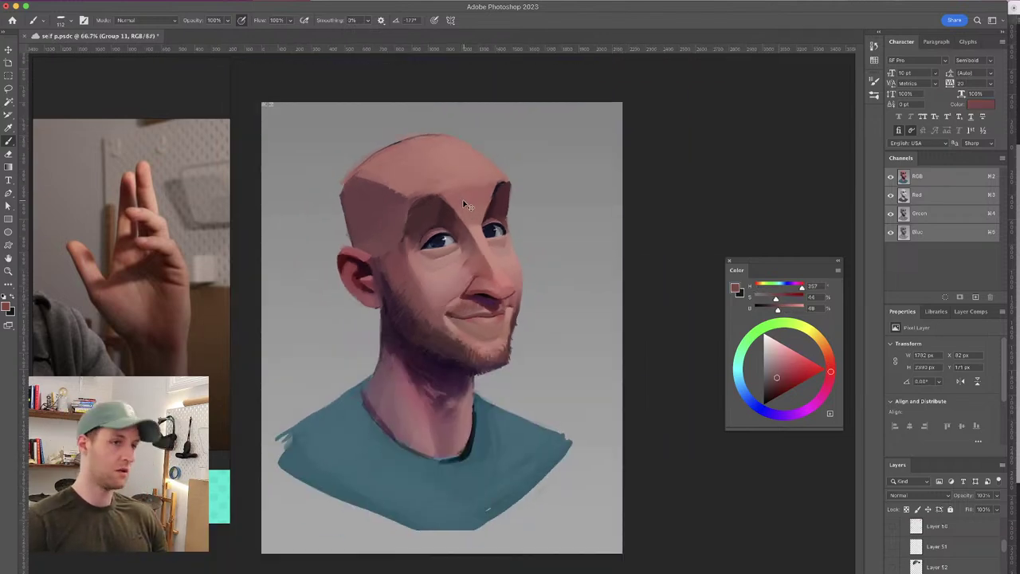
pyautogui.press('super+minus')
pyautogui.press('super+equal')
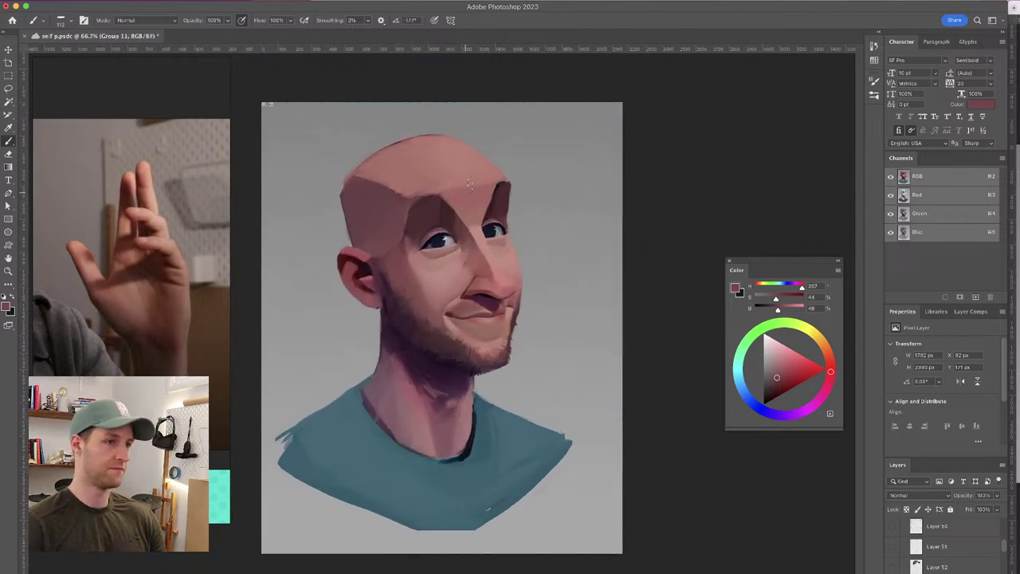
pyautogui.keyDown('alt'); pyautogui.click(423, 137); pyautogui.keyUp('alt')
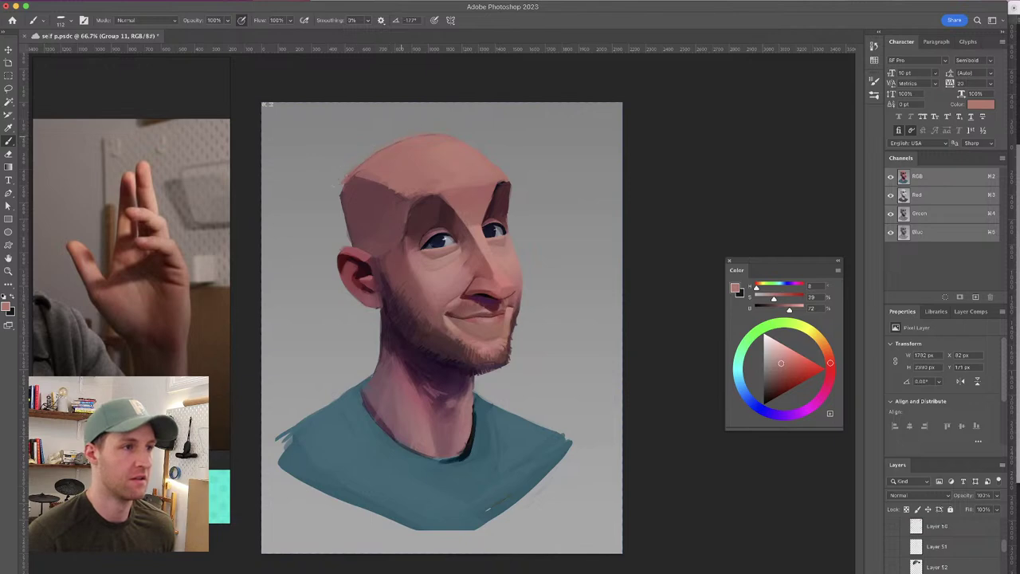
pyautogui.press('super+z')
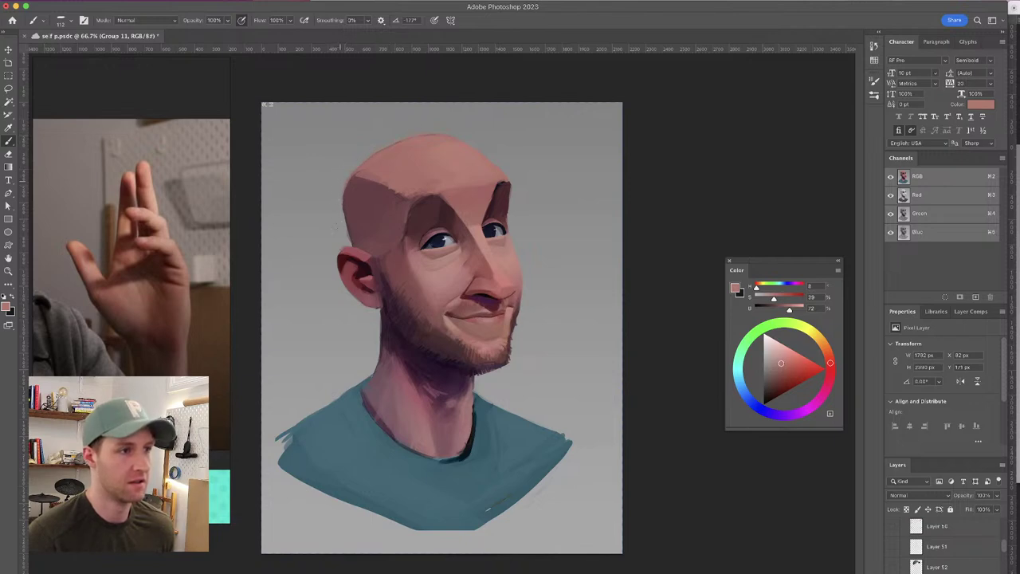
# Touch up the near brow ridge with sampled skin tone and refine both eye sockets with their dark reddish browns
pyautogui.keyDown('alt'); pyautogui.click(427, 192); pyautogui.keyUp('alt')
pyautogui.moveTo(427, 194); pyautogui.dragTo(419, 196)
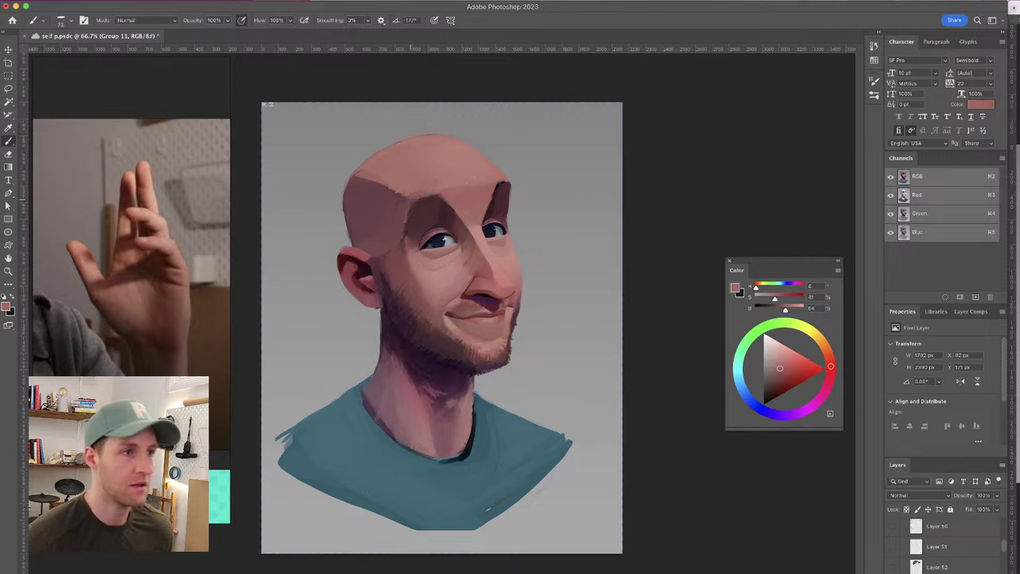
pyautogui.keyDown('alt'); pyautogui.click(493, 200); pyautogui.keyUp('alt')
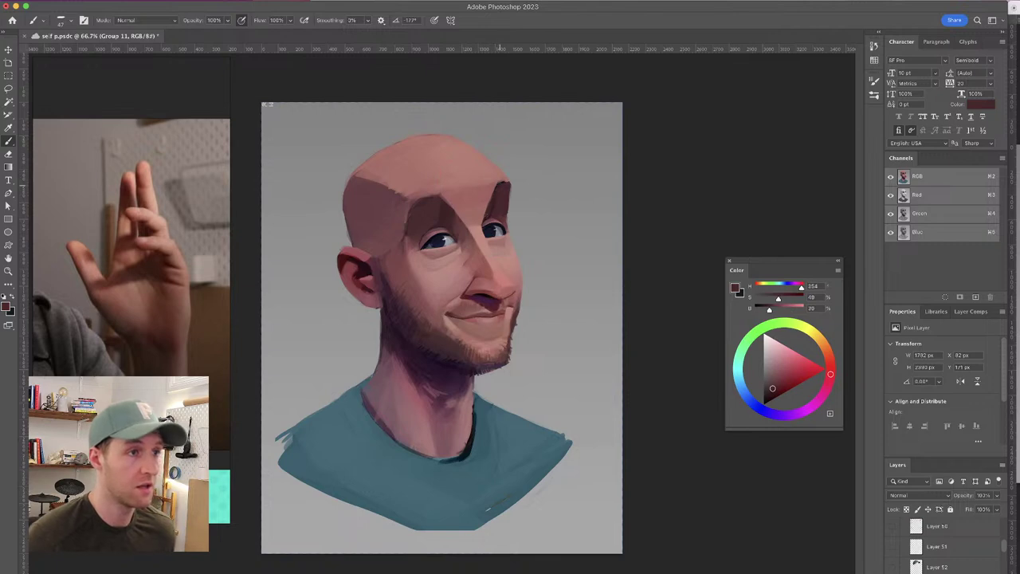
pyautogui.keyDown('alt'); pyautogui.click(427, 203); pyautogui.keyUp('alt')
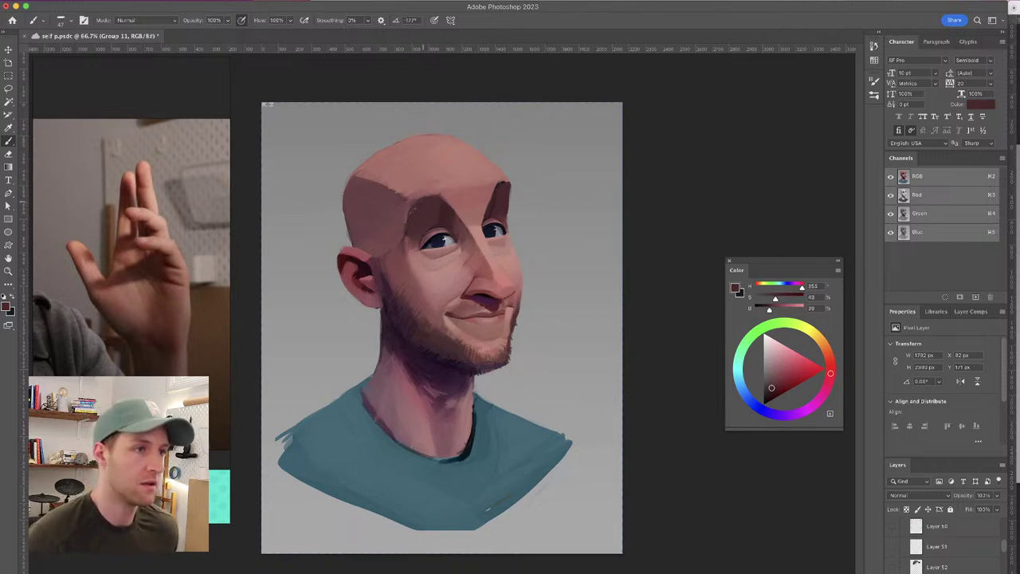
# Toggle the visibility of the cap on Layer 52 repeatedly to compare the head with and without it
pyautogui.click(893, 567)
pyautogui.click(893, 567)
pyautogui.click(893, 567)
pyautogui.click(893, 568)
pyautogui.click(893, 567)
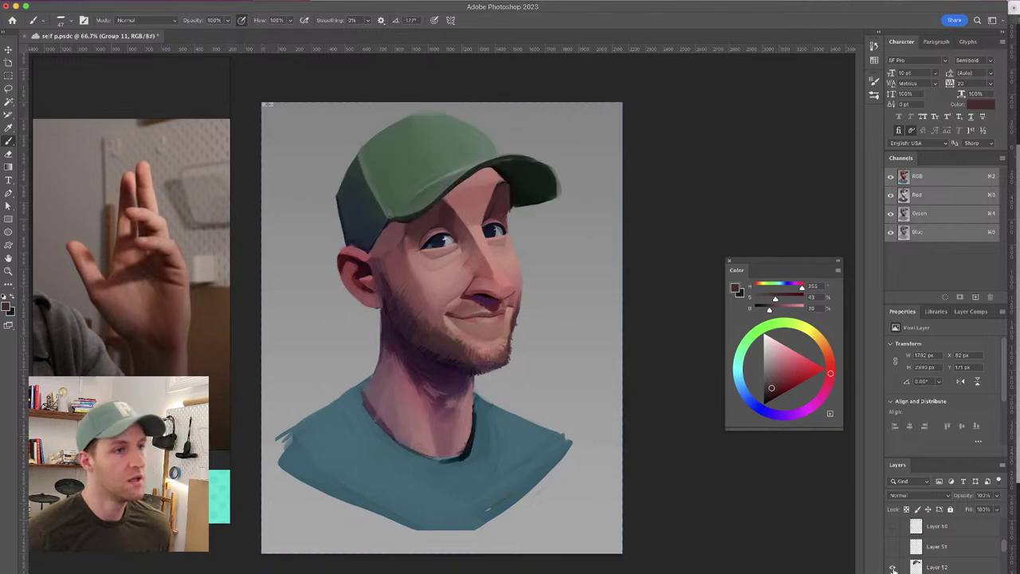
pyautogui.click(893, 567)
pyautogui.click(893, 567)
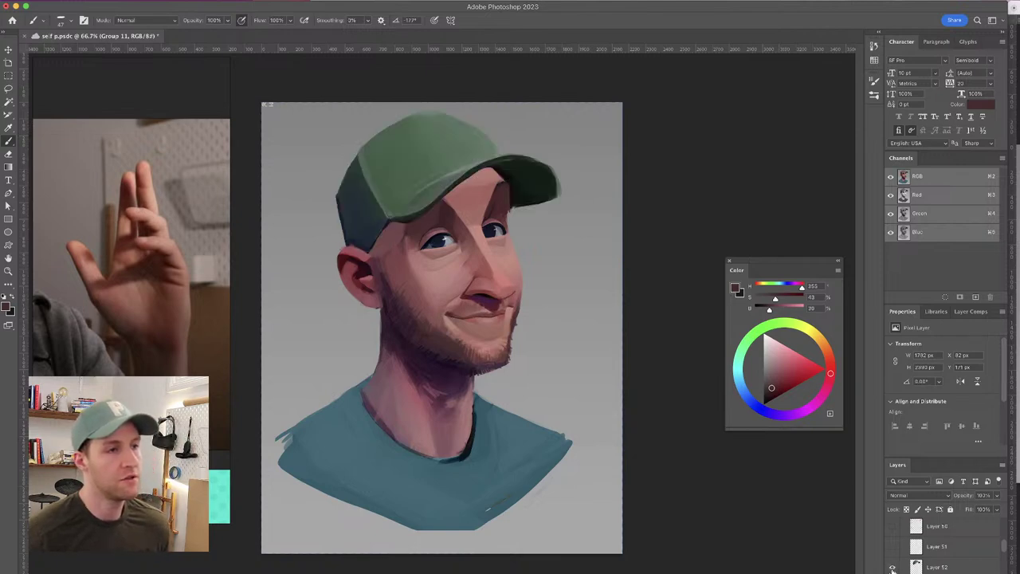
# Hide the cap on Layer 52 and blend the temple above the near ear with sampled dusky red skin tones
pyautogui.click(893, 568)
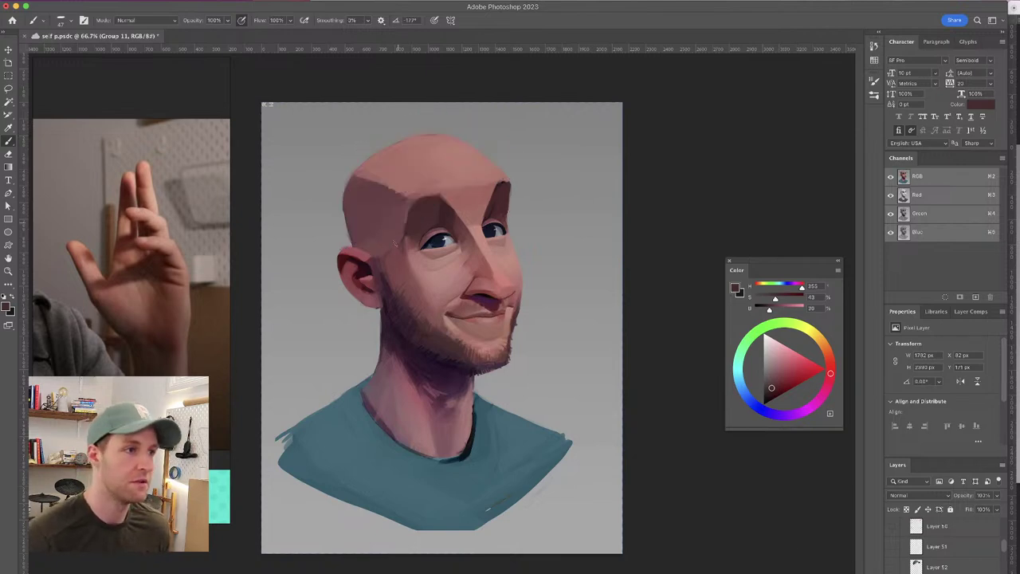
pyautogui.keyDown('alt'); pyautogui.click(400, 244); pyautogui.keyUp('alt')
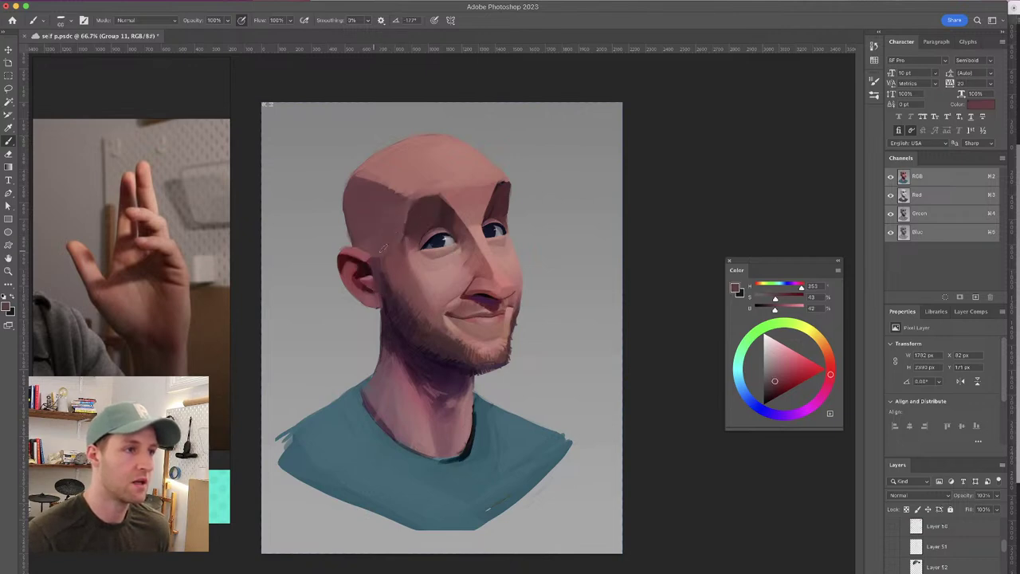
pyautogui.keyDown('alt'); pyautogui.click(393, 249); pyautogui.keyUp('alt')
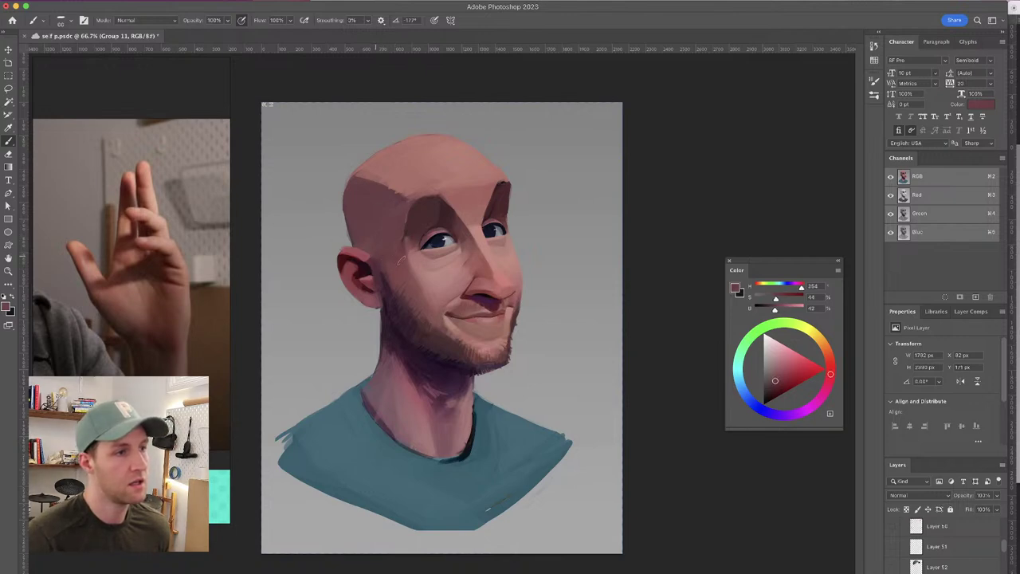
pyautogui.keyDown('alt'); pyautogui.click(371, 239); pyautogui.keyUp('alt')
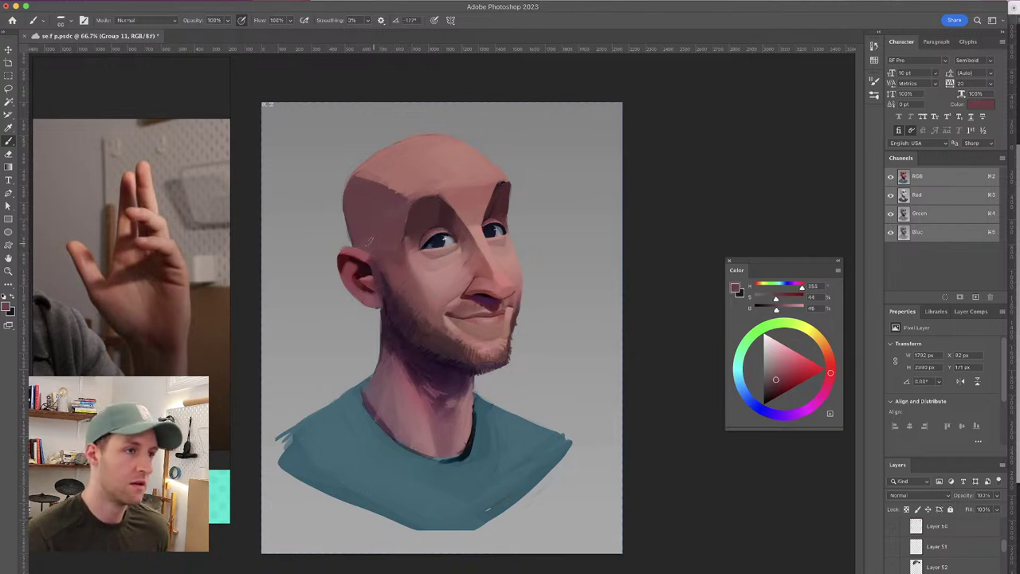
pyautogui.keyDown('alt'); pyautogui.click(394, 251); pyautogui.keyUp('alt')
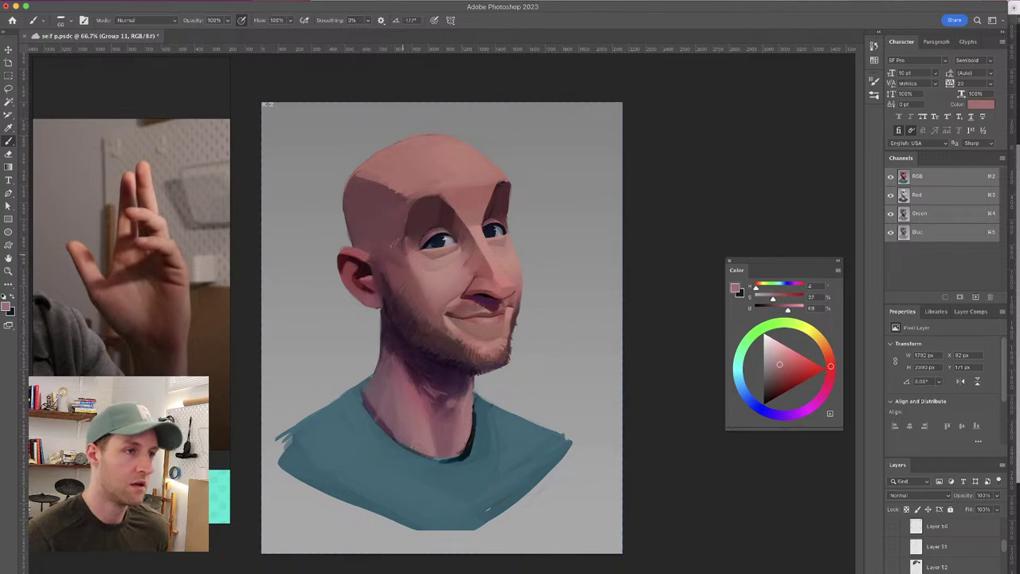
# Smooth the transition between the near cheekbone and the side of the head with sampled mid-tone reds
pyautogui.keyDown('alt'); pyautogui.click(406, 256); pyautogui.keyUp('alt')
pyautogui.moveTo(400, 256); pyautogui.dragTo(391, 253)
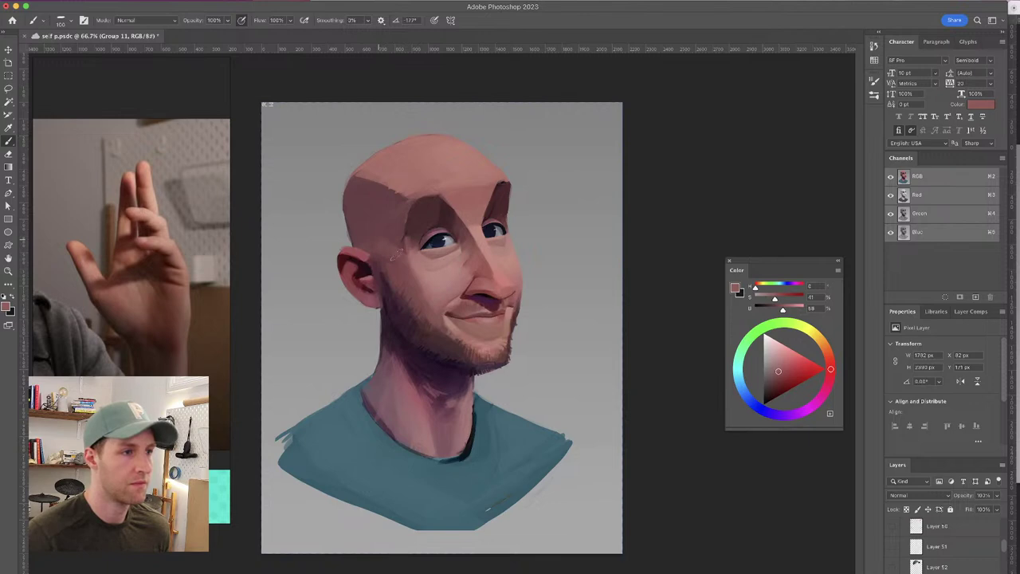
pyautogui.keyDown('alt'); pyautogui.click(392, 260); pyautogui.keyUp('alt')
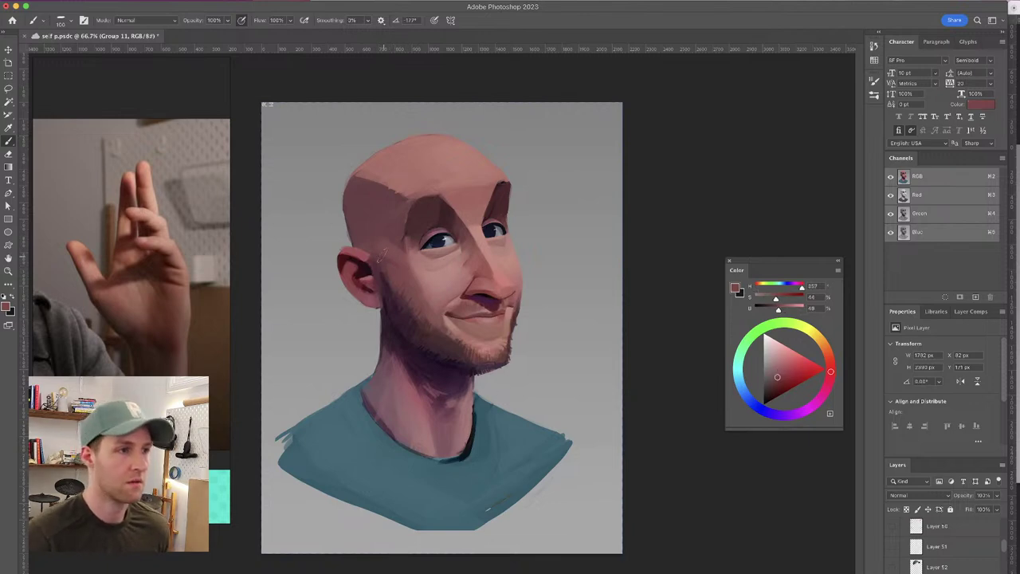
pyautogui.keyDown('alt'); pyautogui.click(395, 243); pyautogui.keyUp('alt')
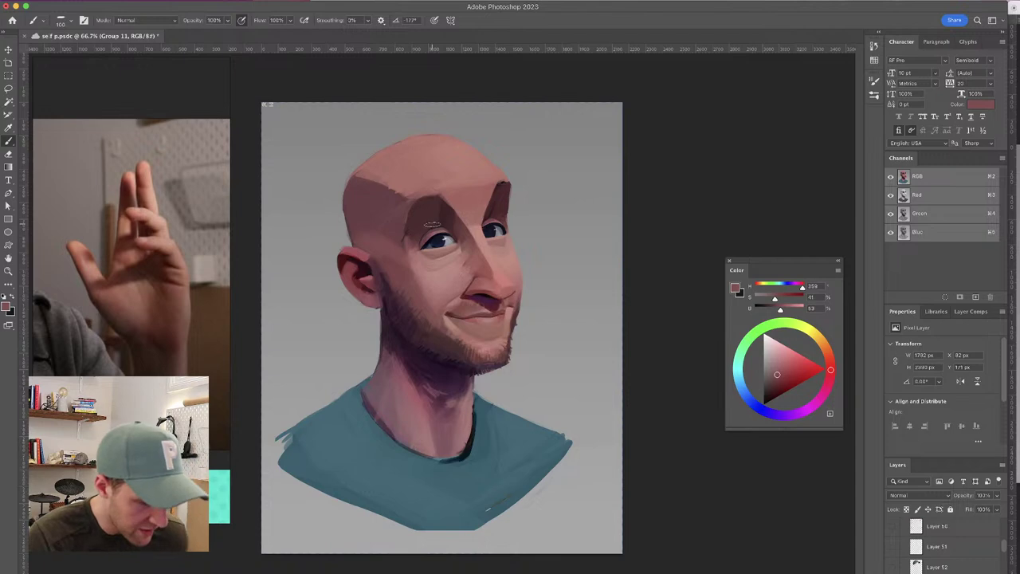
pyautogui.keyDown('alt'); pyautogui.click(375, 228); pyautogui.keyUp('alt')
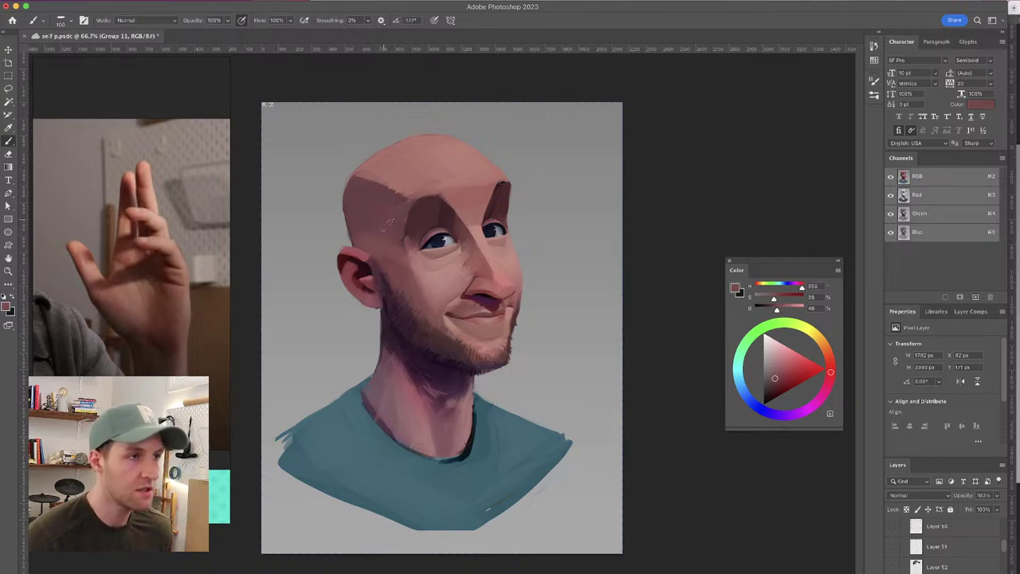
# Touch up the far and near eye sockets with dark reddish browns sampled from each socket
pyautogui.keyDown('alt'); pyautogui.click(505, 188); pyautogui.keyUp('alt')
pyautogui.moveTo(503, 188); pyautogui.dragTo(502, 188)
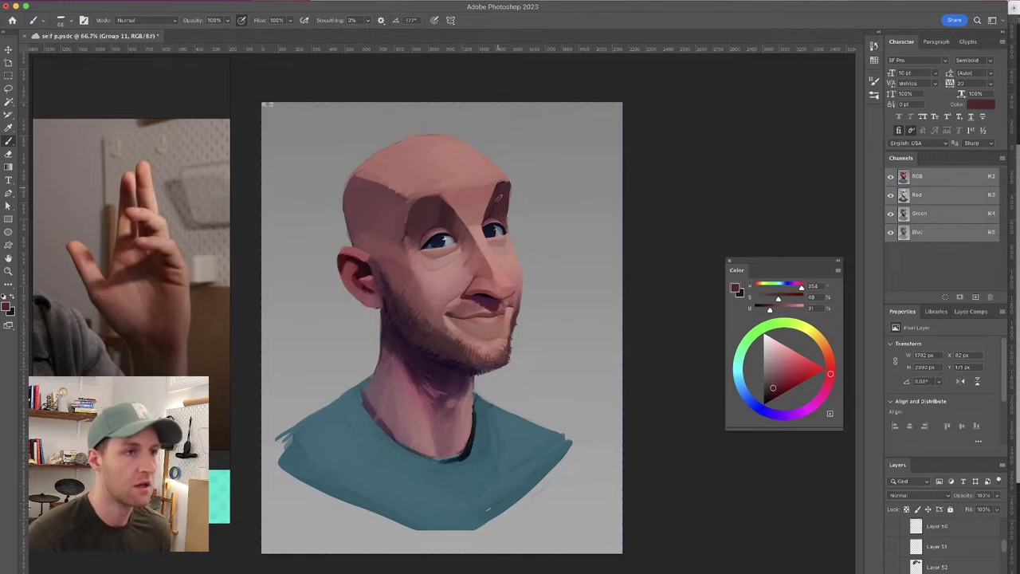
pyautogui.keyDown('alt'); pyautogui.click(431, 199); pyautogui.keyUp('alt')
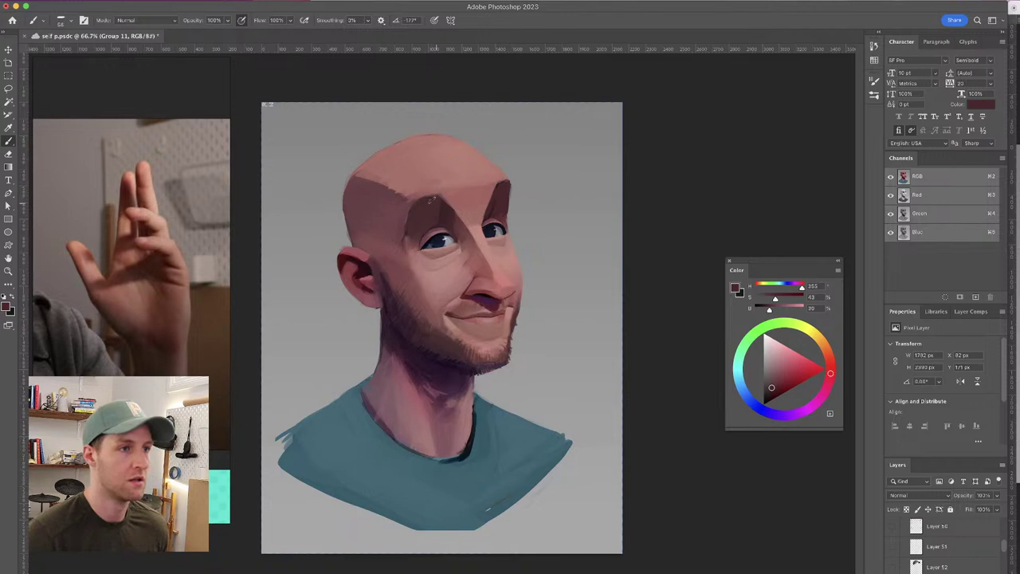
# Reshape the outer corner of the near eye socket, blending it into the cheekbone and temple with sampled skin tones
pyautogui.keyDown('alt'); pyautogui.click(413, 247); pyautogui.keyUp('alt')
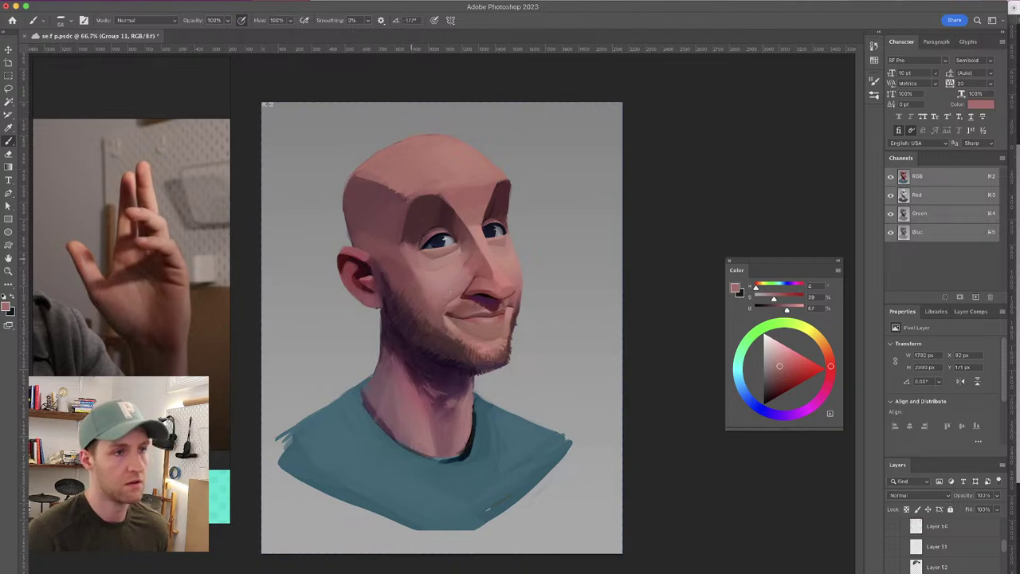
pyautogui.keyDown('alt'); pyautogui.click(408, 255); pyautogui.keyUp('alt')
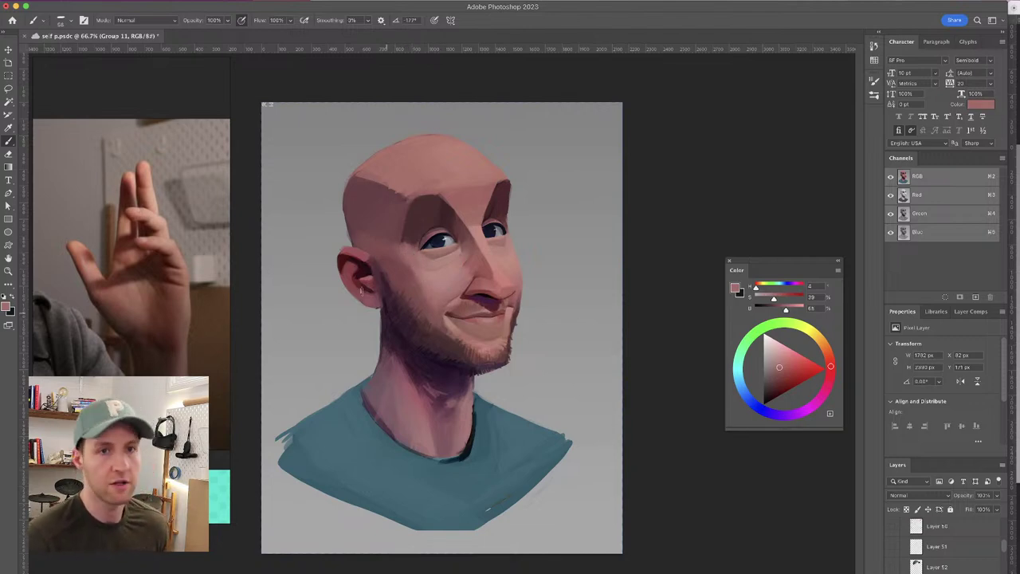
pyautogui.keyDown('alt'); pyautogui.click(400, 250); pyautogui.keyUp('alt')
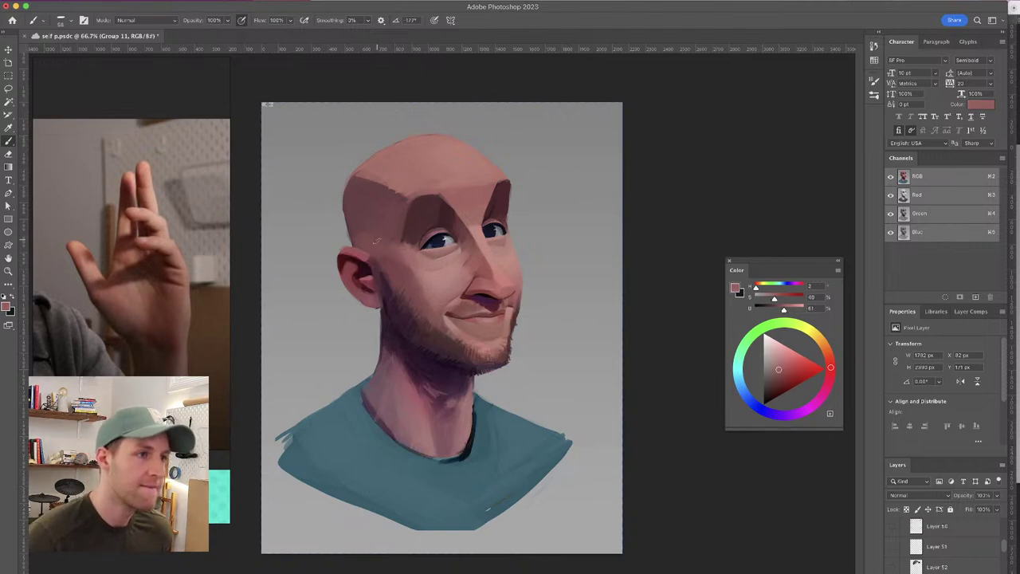
pyautogui.keyDown('alt'); pyautogui.click(398, 246); pyautogui.keyUp('alt')
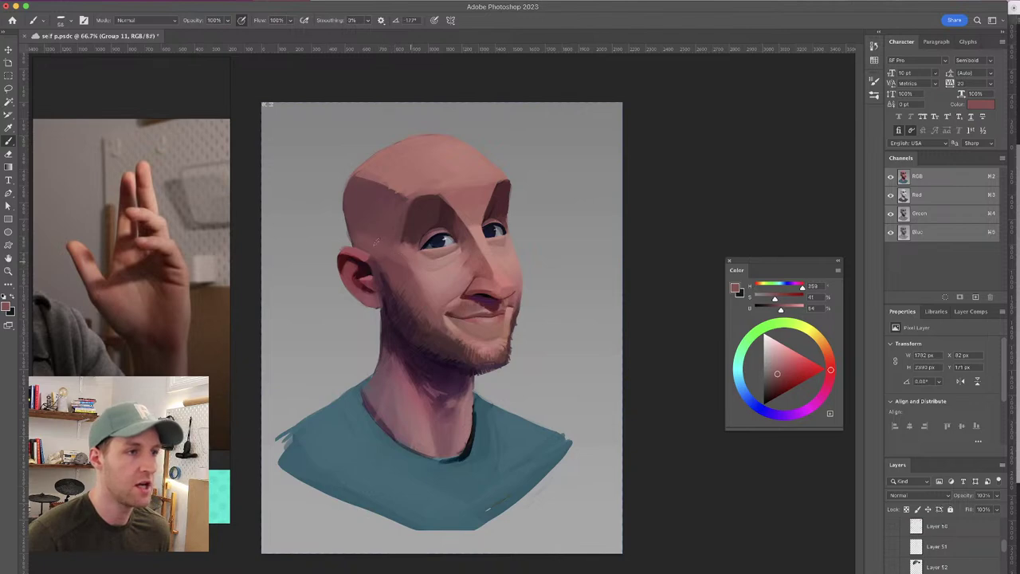
pyautogui.keyDown('alt'); pyautogui.click(413, 249); pyautogui.keyUp('alt')
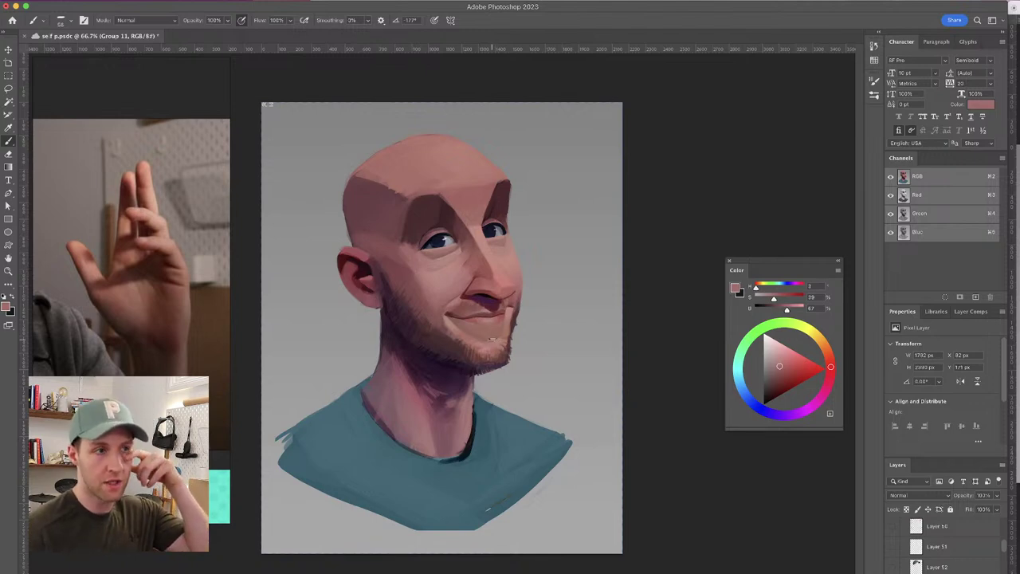
pyautogui.keyDown('alt'); pyautogui.click(409, 241); pyautogui.keyUp('alt')
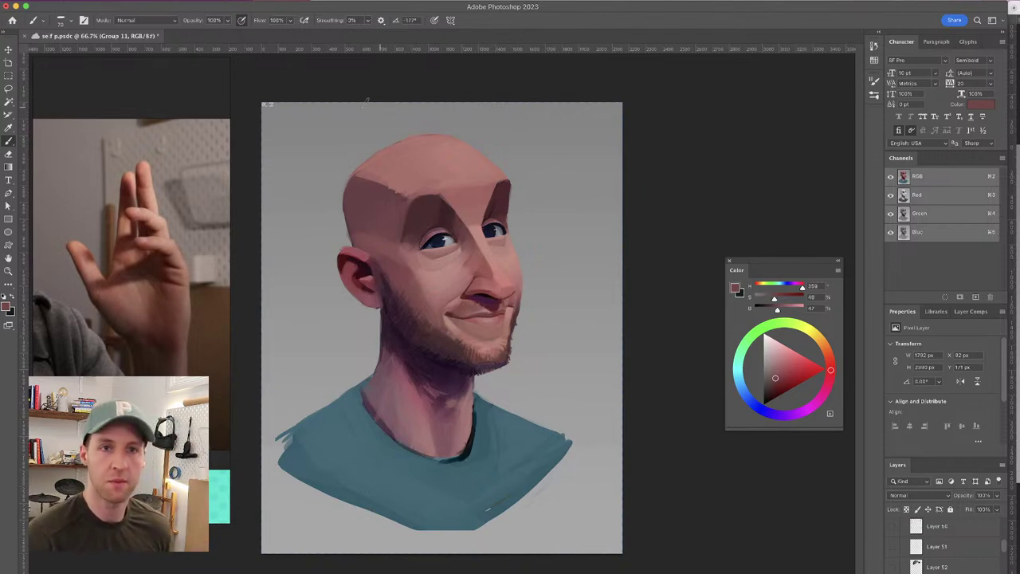
# Touch up the eye sockets with their sampled dark brown and the neck with its sampled pinks
pyautogui.keyDown('alt'); pyautogui.click(424, 206); pyautogui.keyUp('alt')
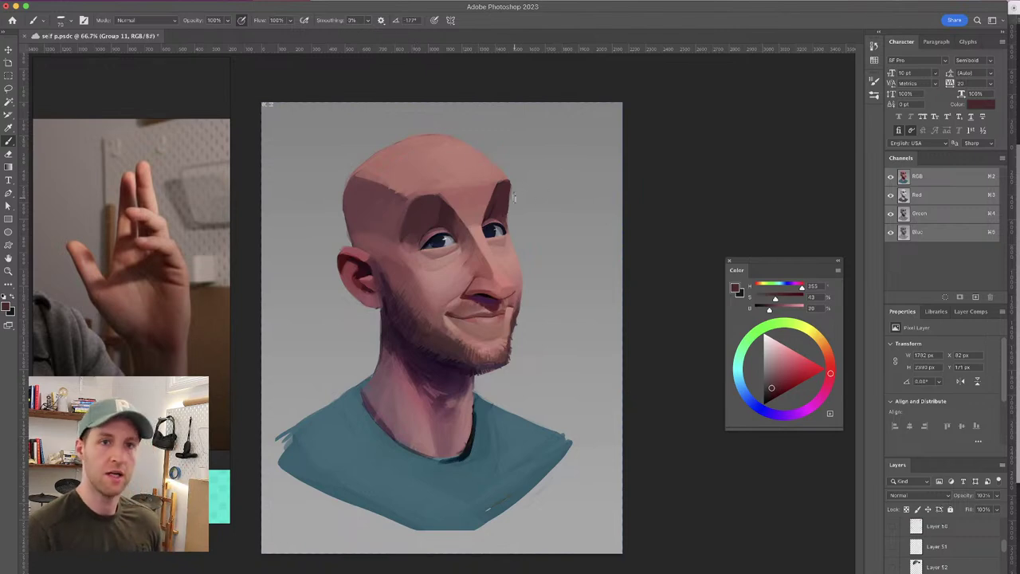
pyautogui.keyDown('alt'); pyautogui.click(413, 388); pyautogui.keyUp('alt')
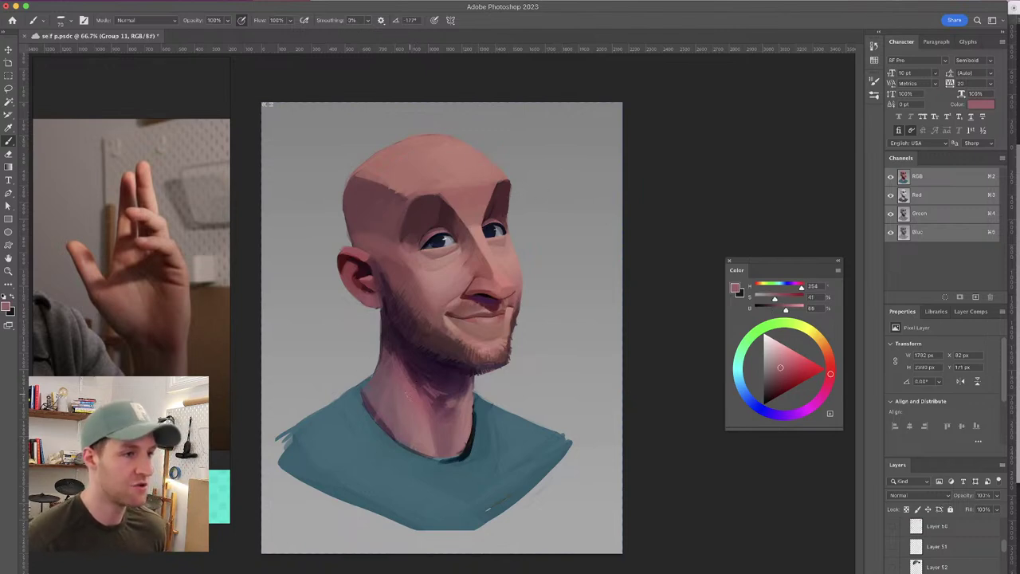
pyautogui.keyDown('alt'); pyautogui.click(424, 409); pyautogui.keyUp('alt')
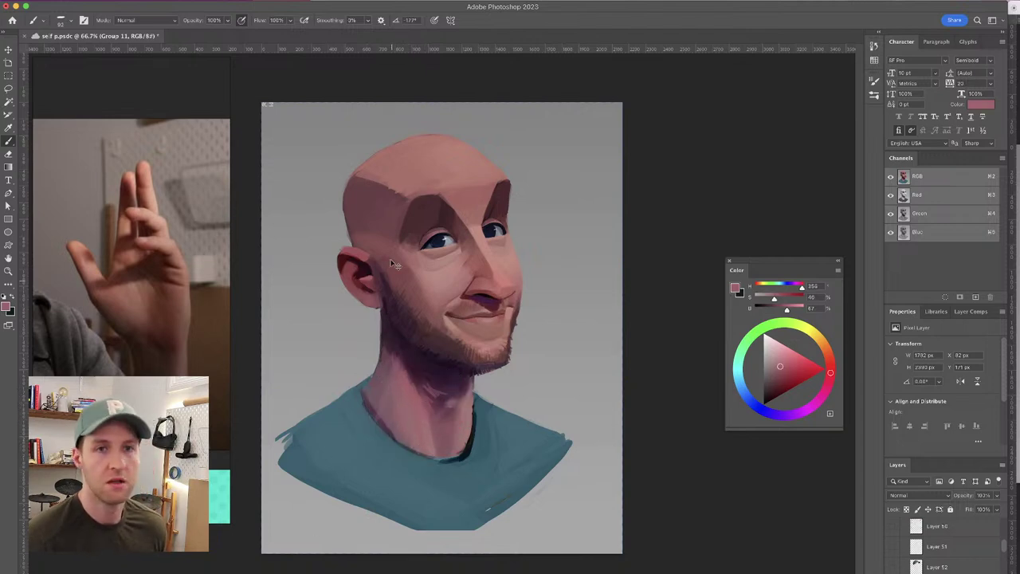
# Refine the plane edge between the forehead and the near side of the head with sampled reds, undoing the last stroke
pyautogui.keyDown('alt'); pyautogui.click(397, 186); pyautogui.keyUp('alt')
pyautogui.moveTo(393, 186)
pyautogui.mouseDown()
pyautogui.moveTo(402, 193)
pyautogui.moveTo(365, 183)
pyautogui.moveTo(399, 192)
pyautogui.mouseUp()
pyautogui.keyDown('alt'); pyautogui.click(404, 206); pyautogui.keyUp('alt')
pyautogui.press('super+z')
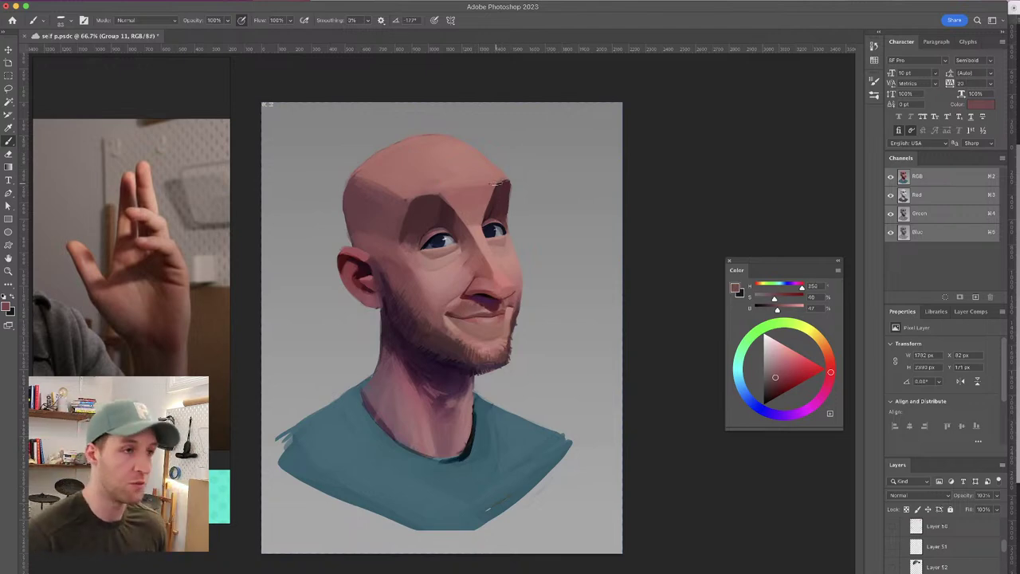
# Flip the portrait horizontally and refine the far brow edge and the near cheek and temple planes with sampled skin tones
pyautogui.press('super+shift+h')
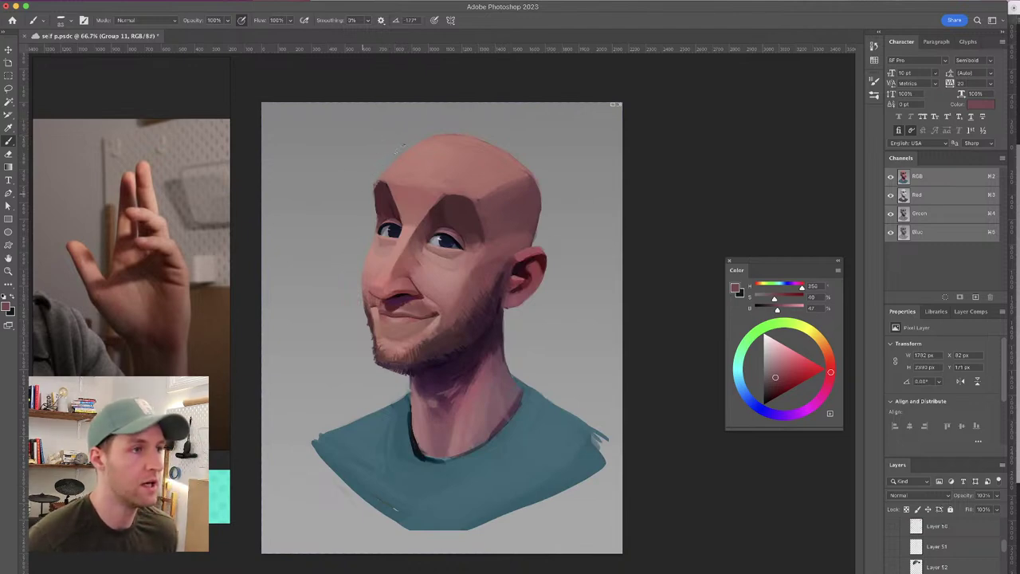
pyautogui.moveTo(397, 174); pyautogui.dragTo(384, 151)
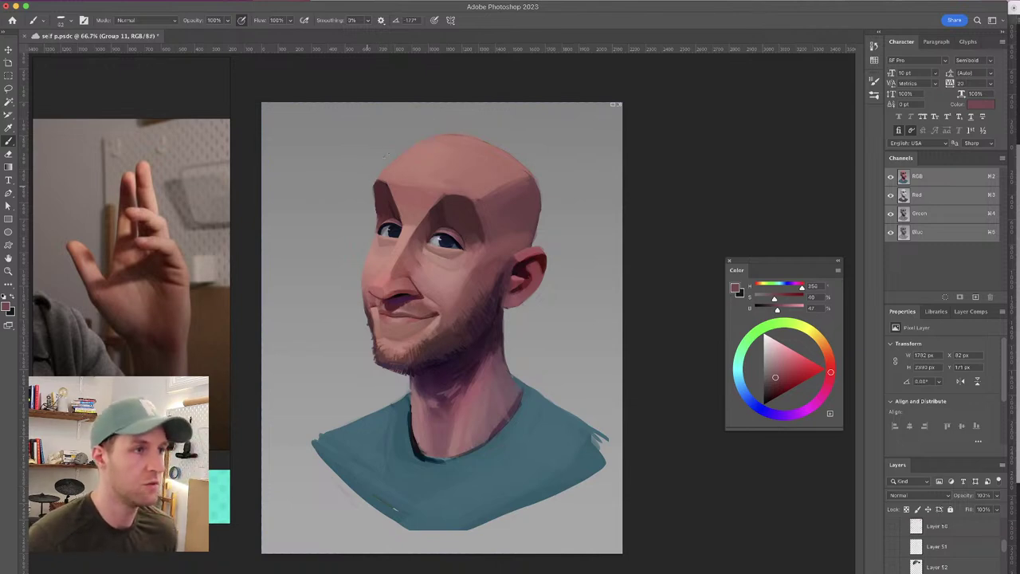
pyautogui.keyDown('alt'); pyautogui.click(458, 288); pyautogui.keyUp('alt')
pyautogui.moveTo(455, 288); pyautogui.dragTo(457, 288)
pyautogui.keyDown('alt'); pyautogui.click(476, 276); pyautogui.keyUp('alt')
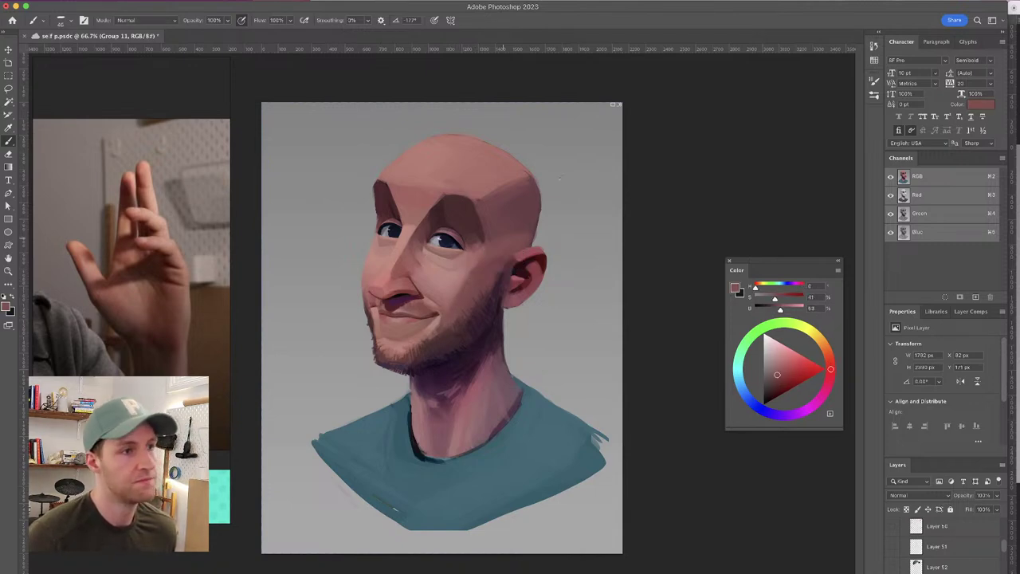
pyautogui.moveTo(455, 306); pyautogui.dragTo(460, 305)
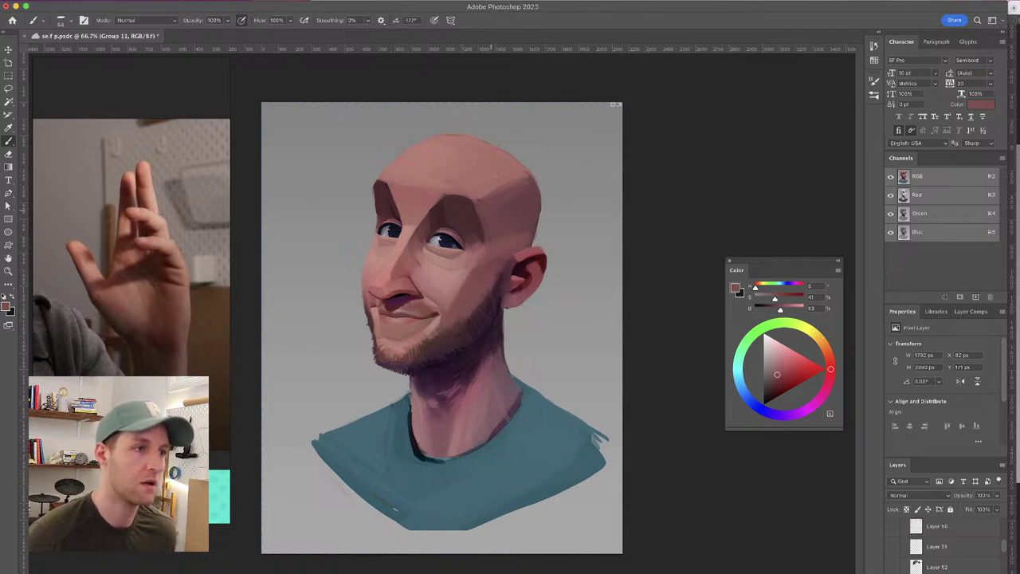
pyautogui.keyDown('alt'); pyautogui.click(476, 250); pyautogui.keyUp('alt')
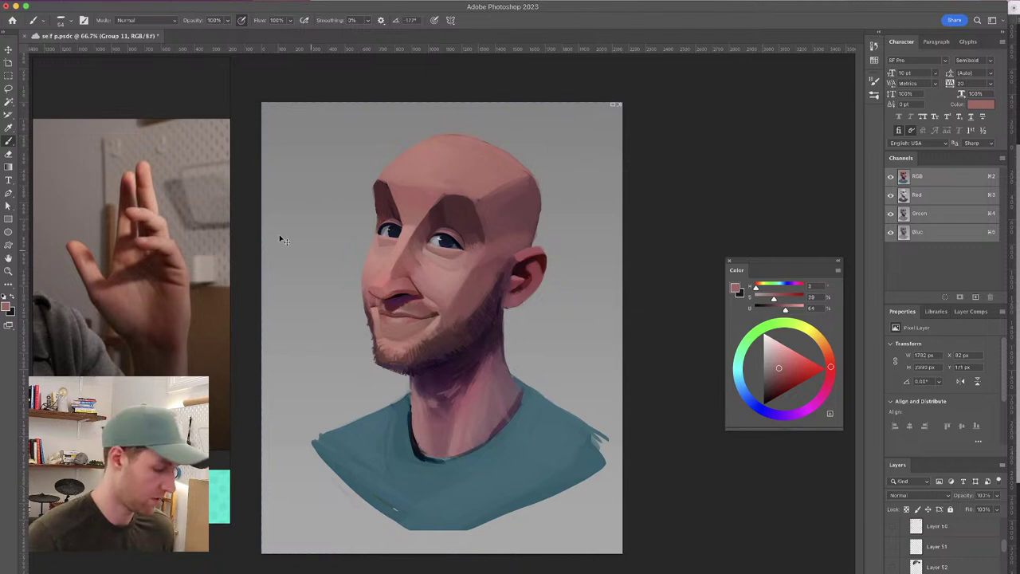
# Flip the portrait back, switch to a softer round brush, and soften the near eye socket's outer edge with sampled skin tones
pyautogui.hotkey('ctrl', 'shift', 'h')
pyautogui.click(69, 20)
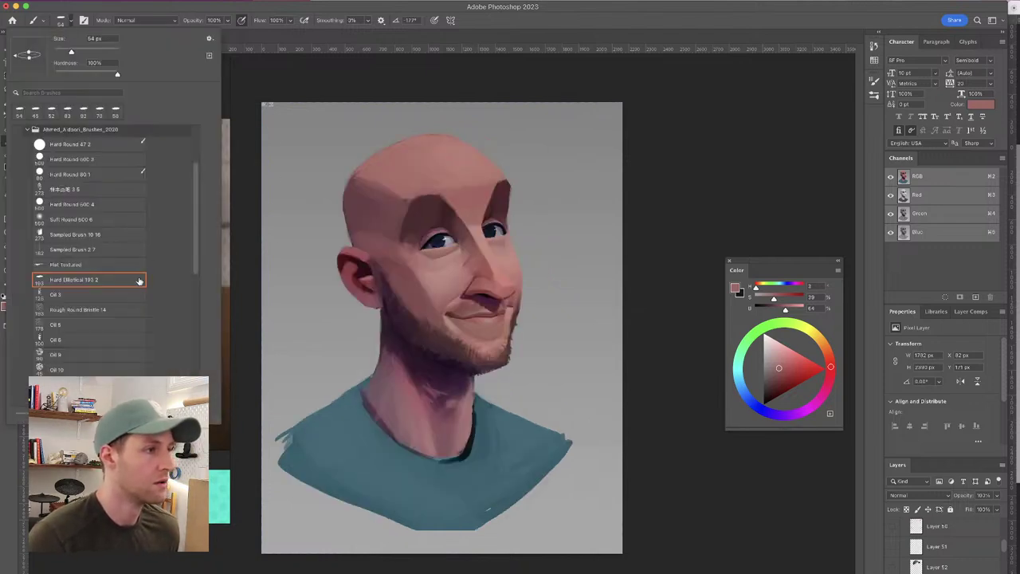
pyautogui.scroll(-2, 196, 245)
pyautogui.click(120, 202)
pyautogui.moveTo(426, 252)
pyautogui.mouseDown()
pyautogui.moveTo(351, 247)
pyautogui.moveTo(409, 240)
pyautogui.mouseUp()
pyautogui.keyDown('alt'); pyautogui.click(414, 252); pyautogui.keyUp('alt')
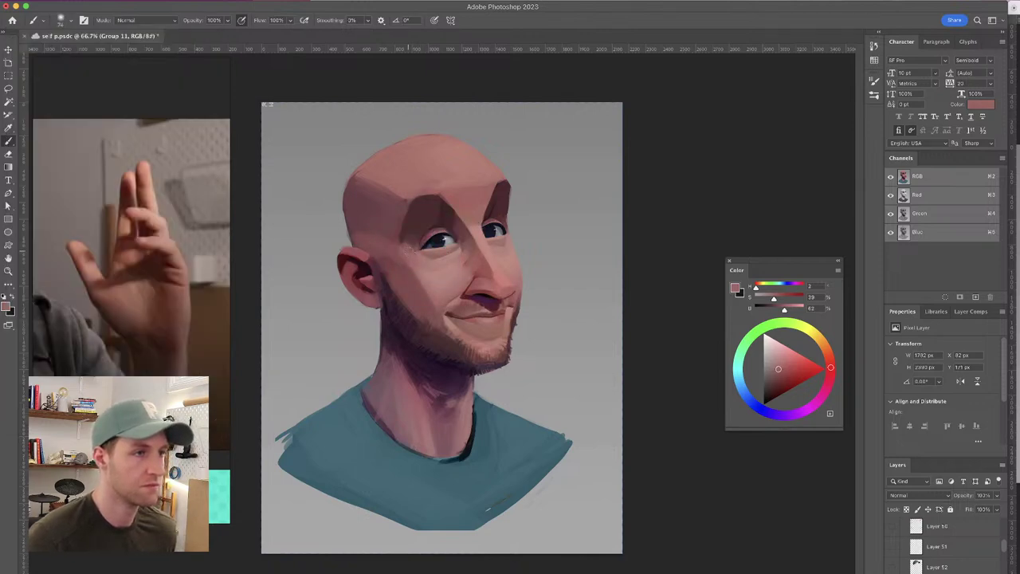
pyautogui.keyDown('alt'); pyautogui.click(411, 239); pyautogui.keyUp('alt')
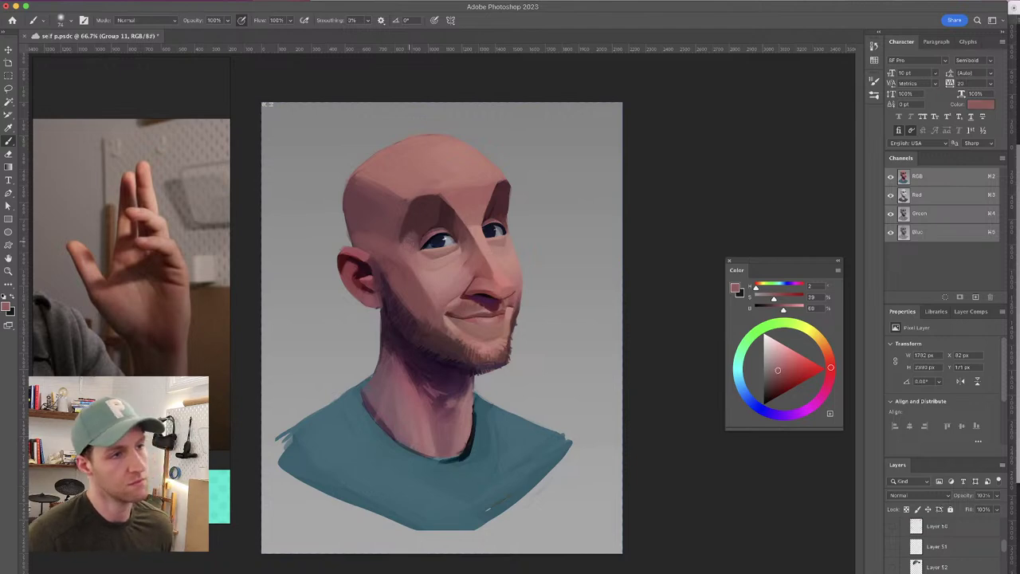
# Smooth the shading inside both eye sockets with sampled dark reds and touch up the near cheek with its light skin tone
pyautogui.keyDown('alt'); pyautogui.click(418, 227); pyautogui.keyUp('alt')
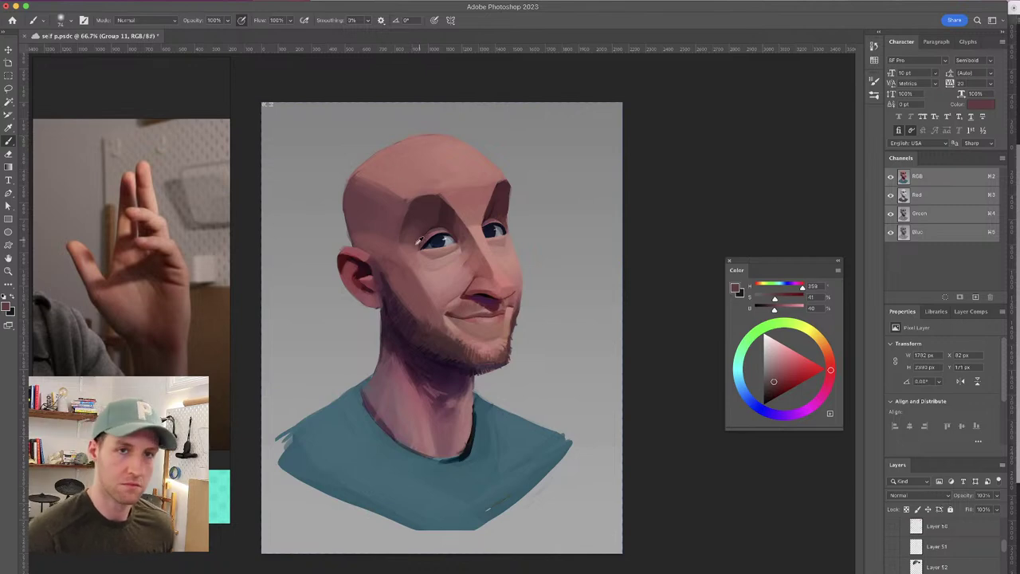
pyautogui.keyDown('alt'); pyautogui.click(419, 226); pyautogui.keyUp('alt')
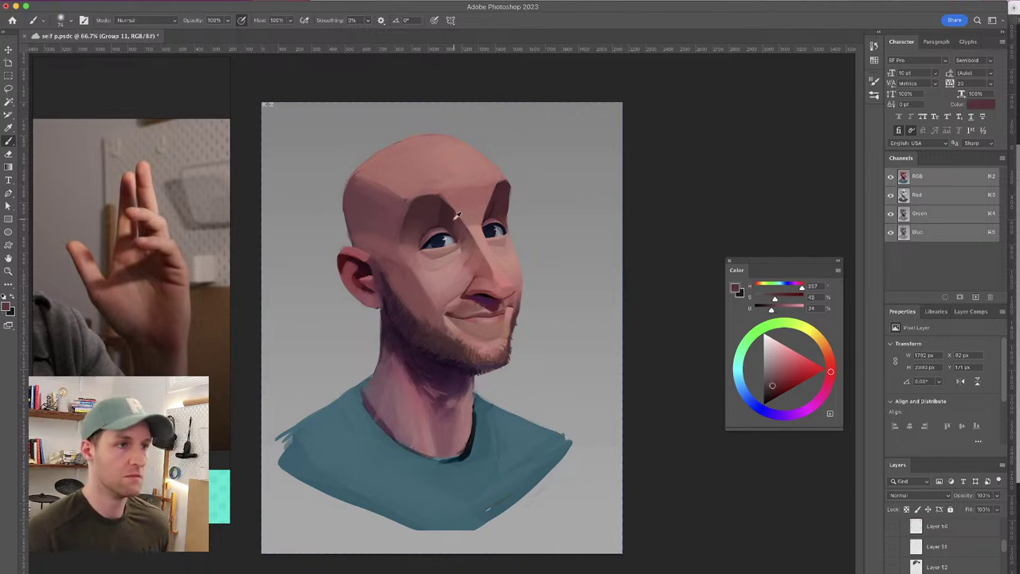
pyautogui.keyDown('alt'); pyautogui.click(455, 219); pyautogui.keyUp('alt')
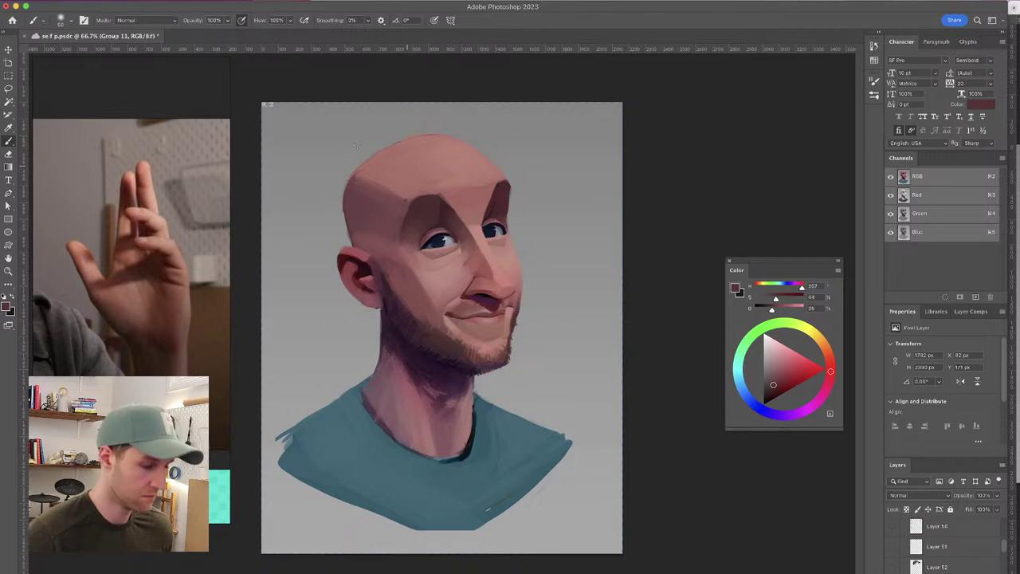
pyautogui.keyDown('alt'); pyautogui.click(427, 225); pyautogui.keyUp('alt')
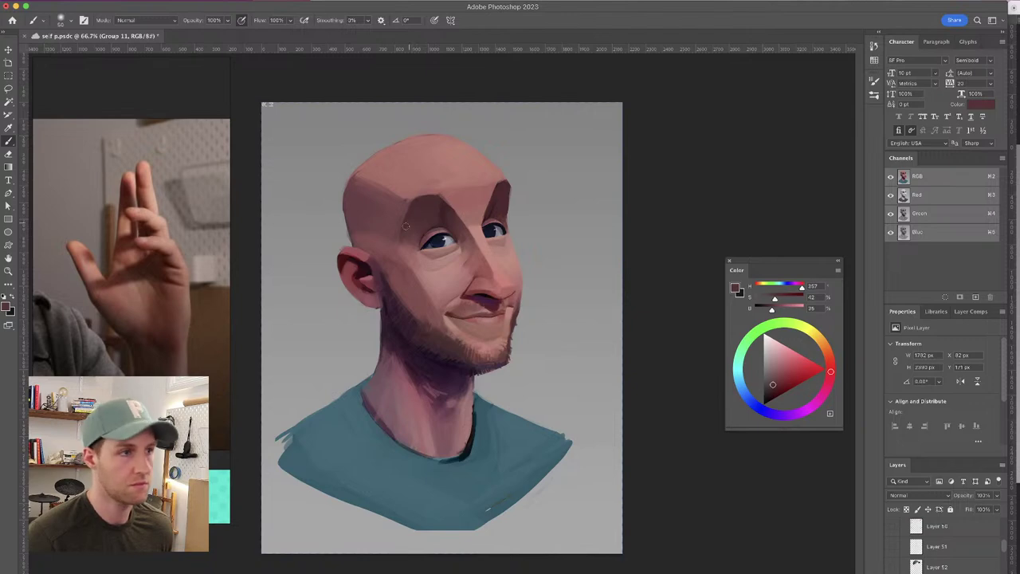
pyautogui.keyDown('alt'); pyautogui.click(499, 199); pyautogui.keyUp('alt')
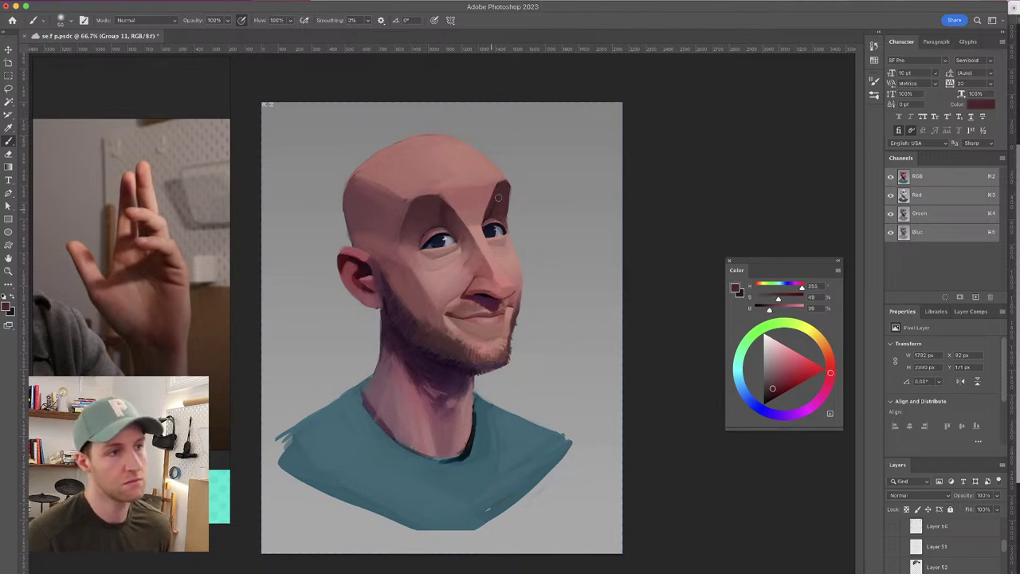
pyautogui.keyDown('alt'); pyautogui.click(431, 282); pyautogui.keyUp('alt')
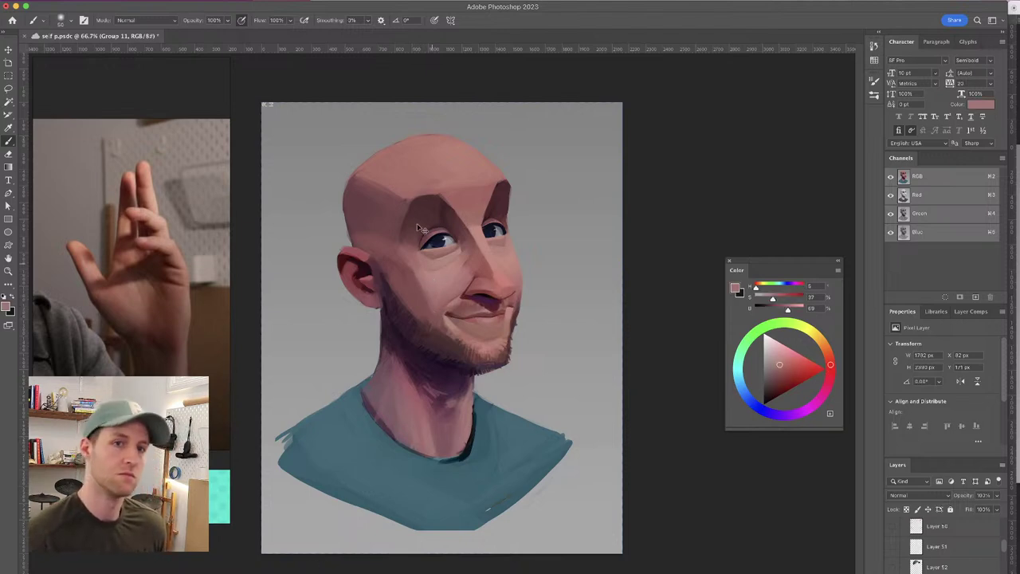
# Touch up the near temple, far cheek and far eye socket with sampled skin tones and dark reds
pyautogui.keyDown('alt'); pyautogui.click(406, 253); pyautogui.keyUp('alt')
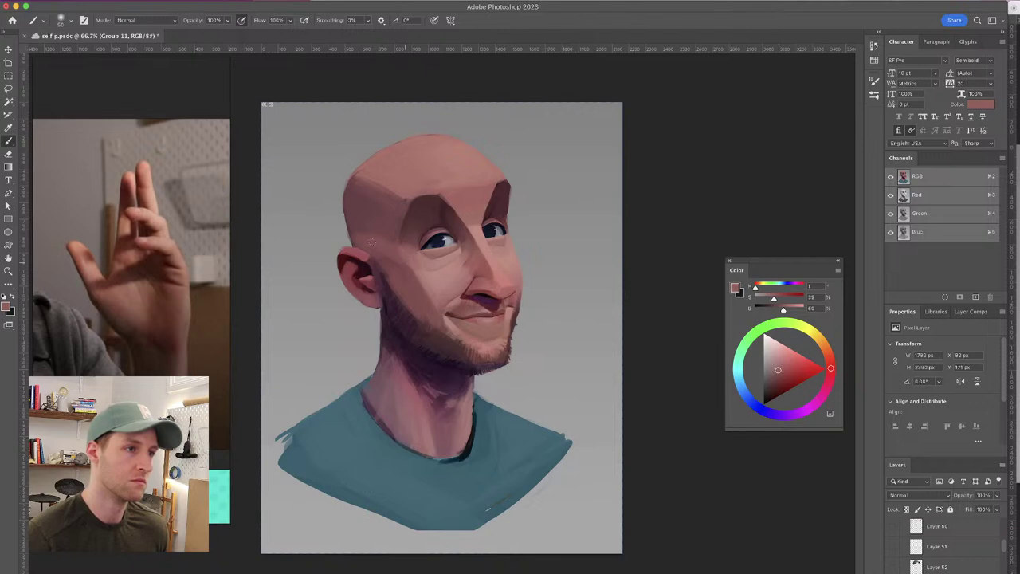
pyautogui.keyDown('alt'); pyautogui.click(509, 241); pyautogui.keyUp('alt')
pyautogui.moveTo(509, 241); pyautogui.dragTo(499, 243)
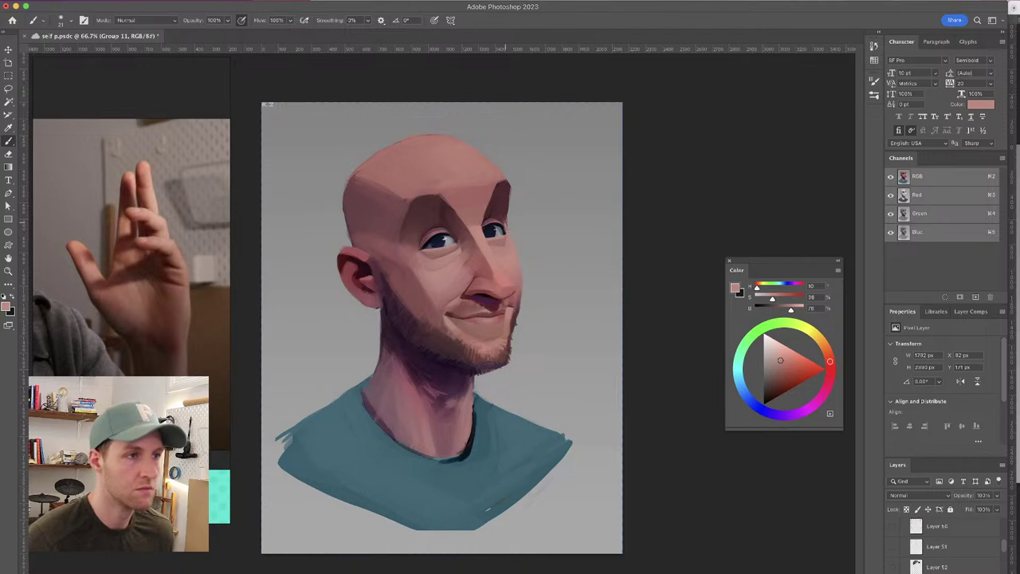
pyautogui.keyDown('alt'); pyautogui.click(508, 211); pyautogui.keyUp('alt')
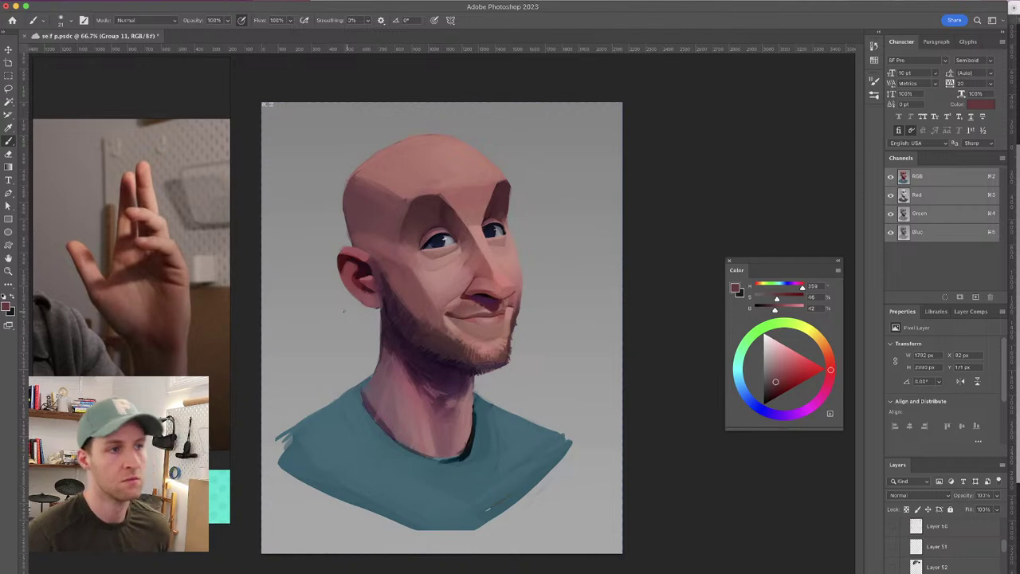
pyautogui.keyDown('alt'); pyautogui.click(500, 211); pyautogui.keyUp('alt')
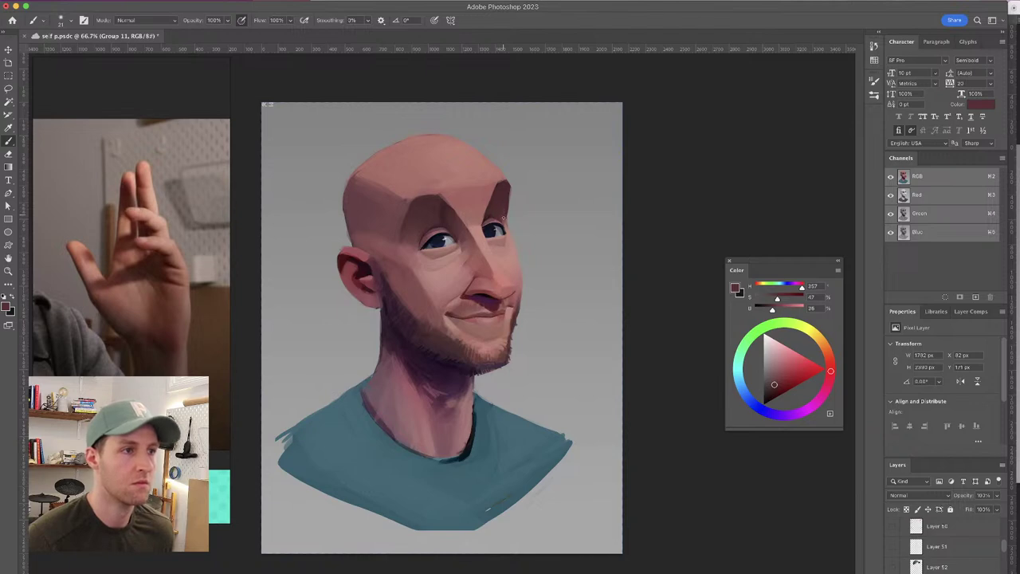
# Soften the cheekbone plane below the outer corner of the near eye with sampled mid-tone reds
pyautogui.keyDown('alt'); pyautogui.click(438, 229); pyautogui.keyUp('alt')
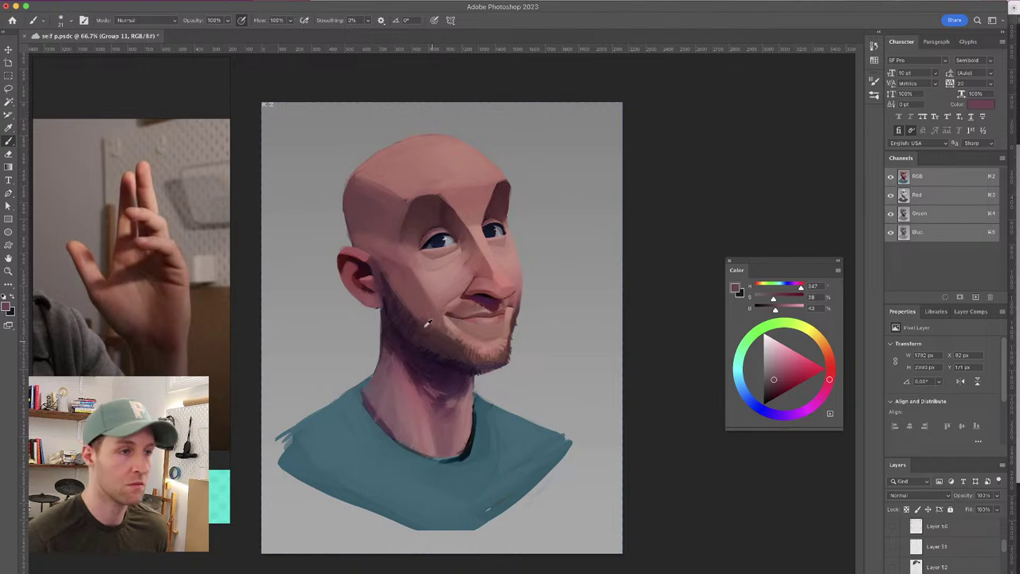
pyautogui.keyDown('alt'); pyautogui.click(418, 262); pyautogui.keyUp('alt')
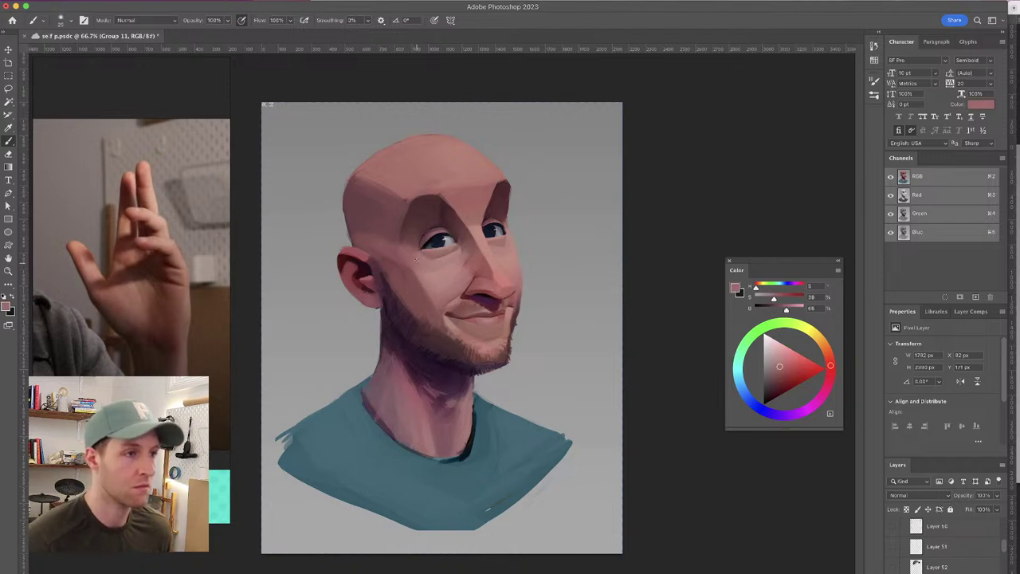
pyautogui.keyDown('alt'); pyautogui.click(409, 251); pyautogui.keyUp('alt')
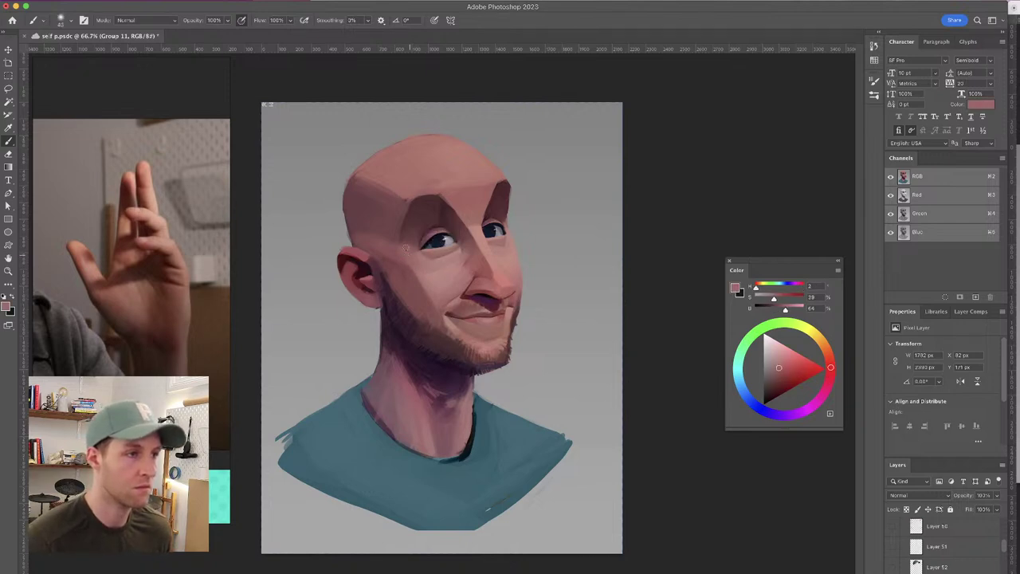
pyautogui.keyDown('alt'); pyautogui.click(410, 257); pyautogui.keyUp('alt')
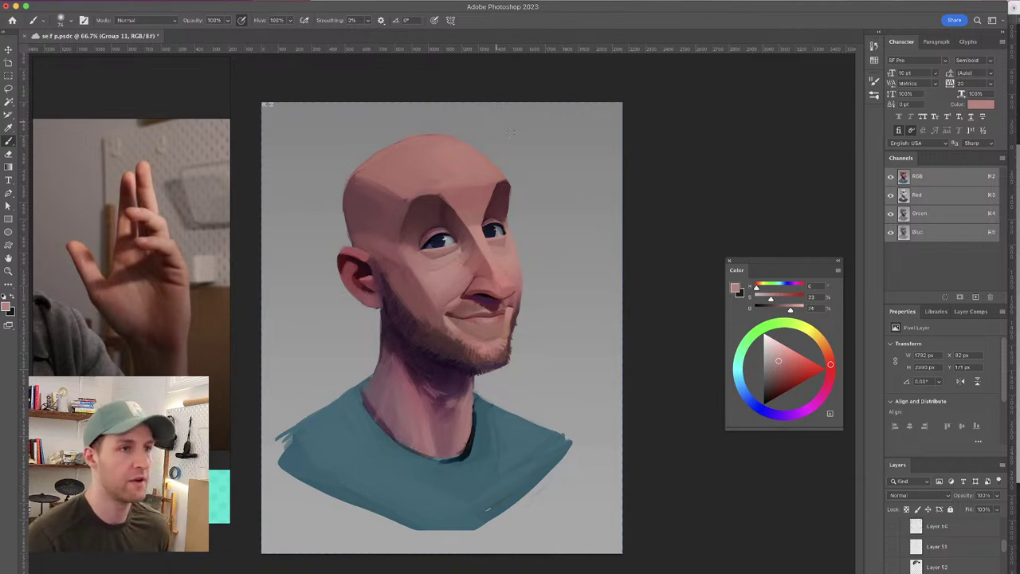
# Mix a lighter pink, dab a test swatch on the grey background, and brush a soft highlight onto the forehead
pyautogui.moveTo(779, 345); pyautogui.dragTo(775, 349)
pyautogui.moveTo(502, 114); pyautogui.dragTo(506, 119)
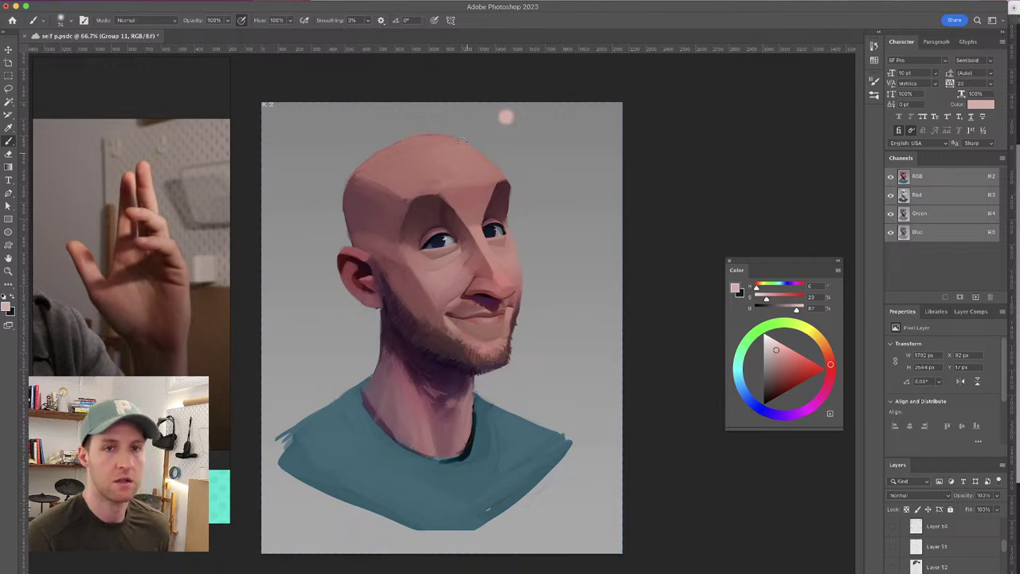
pyautogui.press('super+z')
pyautogui.moveTo(521, 127); pyautogui.dragTo(522, 123)
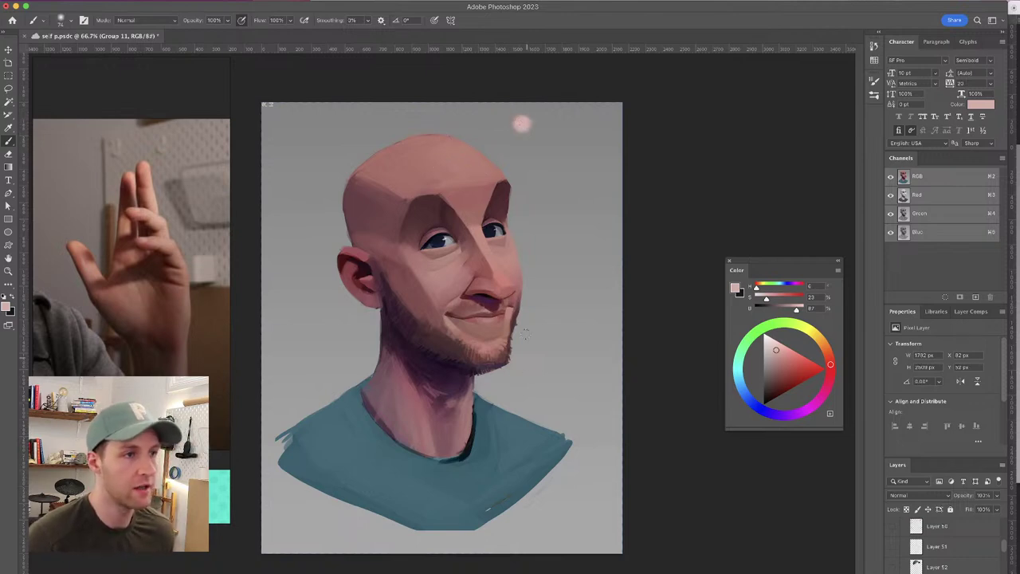
pyautogui.moveTo(459, 153); pyautogui.dragTo(469, 153)
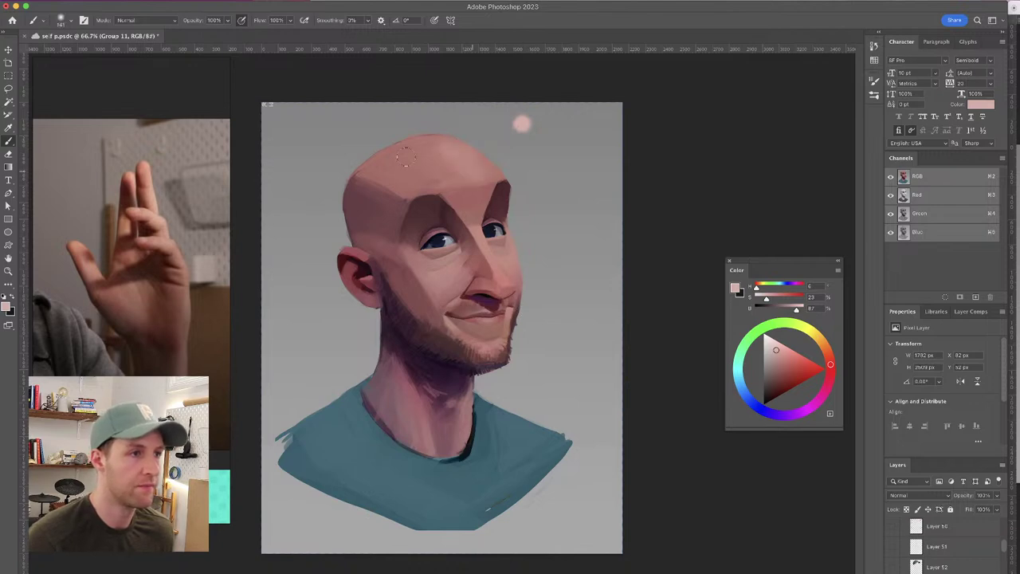
# Lighten the nose bridge and the brow edge with the light pink, refining the nose with sampled reds
pyautogui.moveTo(475, 221); pyautogui.dragTo(468, 221)
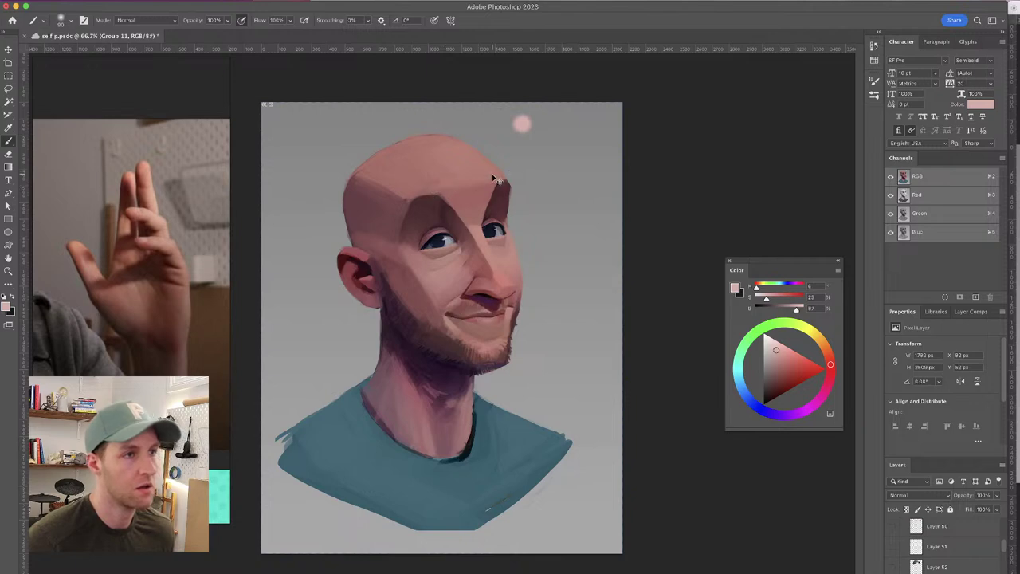
pyautogui.moveTo(483, 176); pyautogui.dragTo(475, 176)
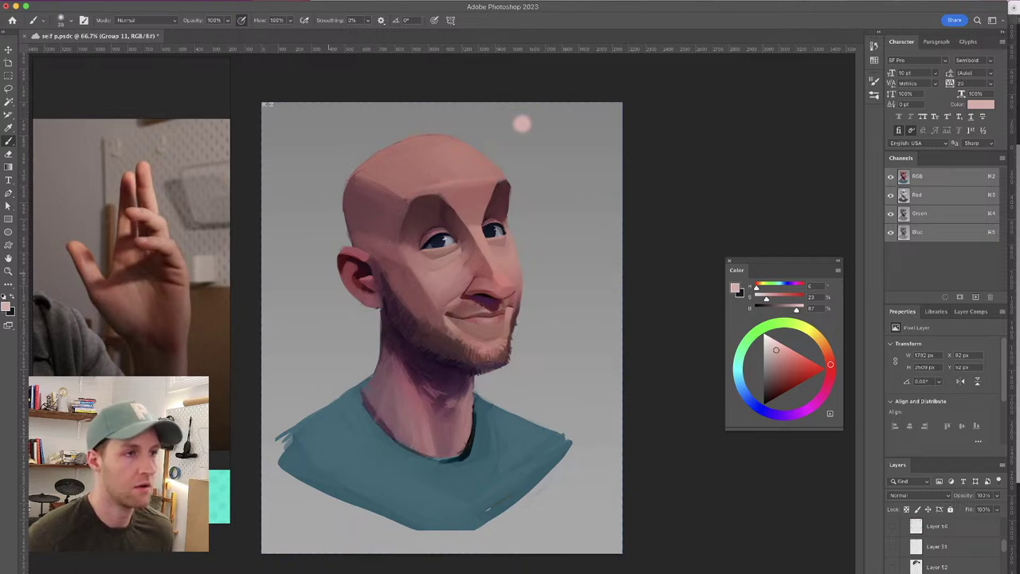
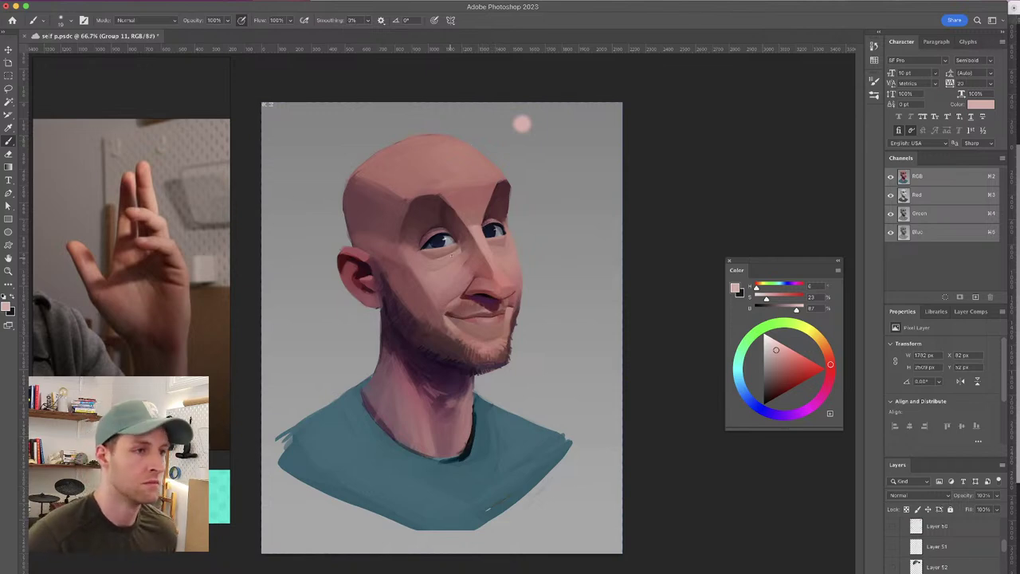
pyautogui.keyDown('alt'); pyautogui.click(475, 252); pyautogui.keyUp('alt')
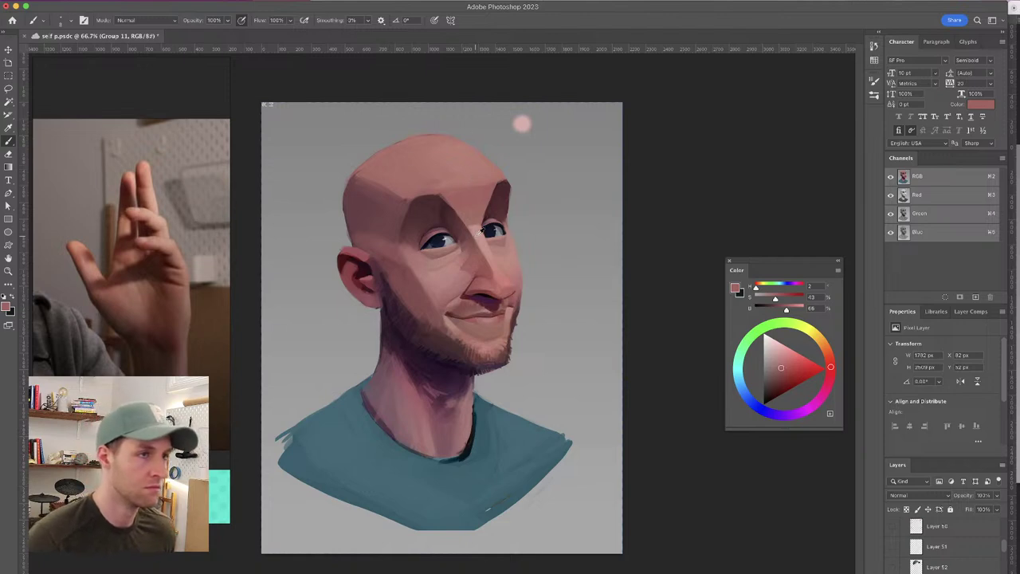
pyautogui.keyDown('alt'); pyautogui.click(472, 236); pyautogui.keyUp('alt')
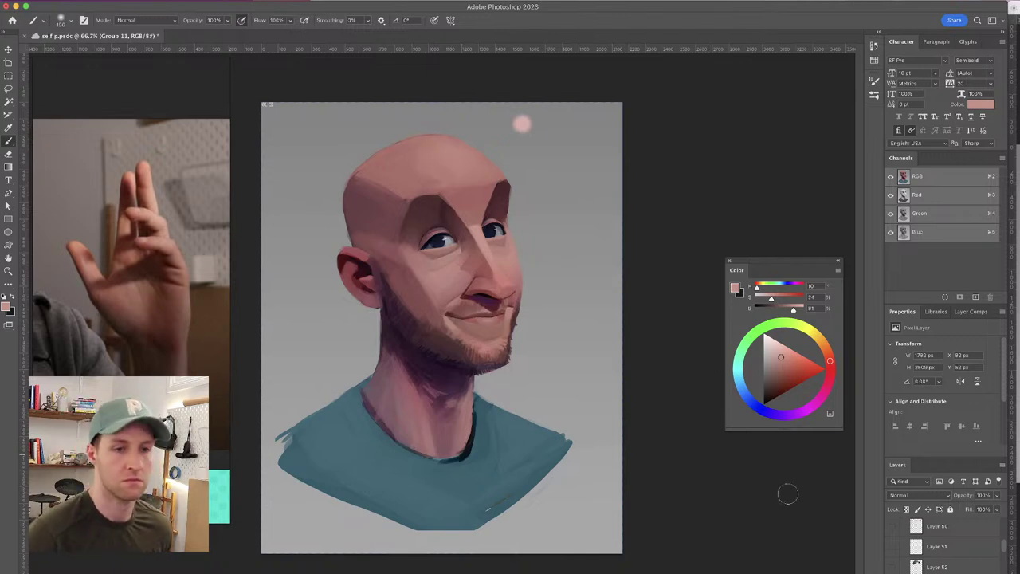
# Switch to a textured brush and work sampled light skin tones over the forehead
pyautogui.click(69, 20)
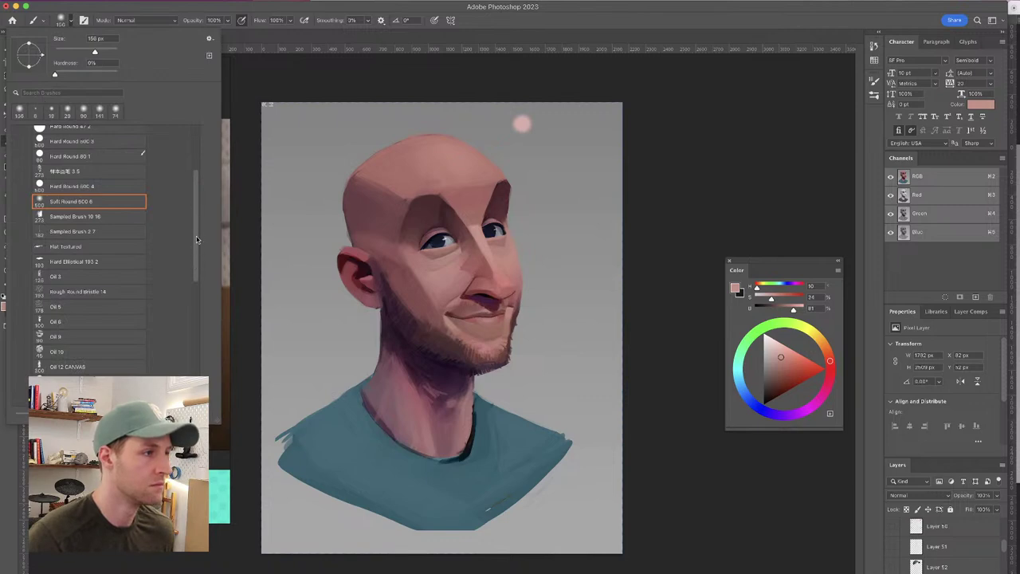
pyautogui.scroll(2, 194, 211)
pyautogui.click(80, 202)
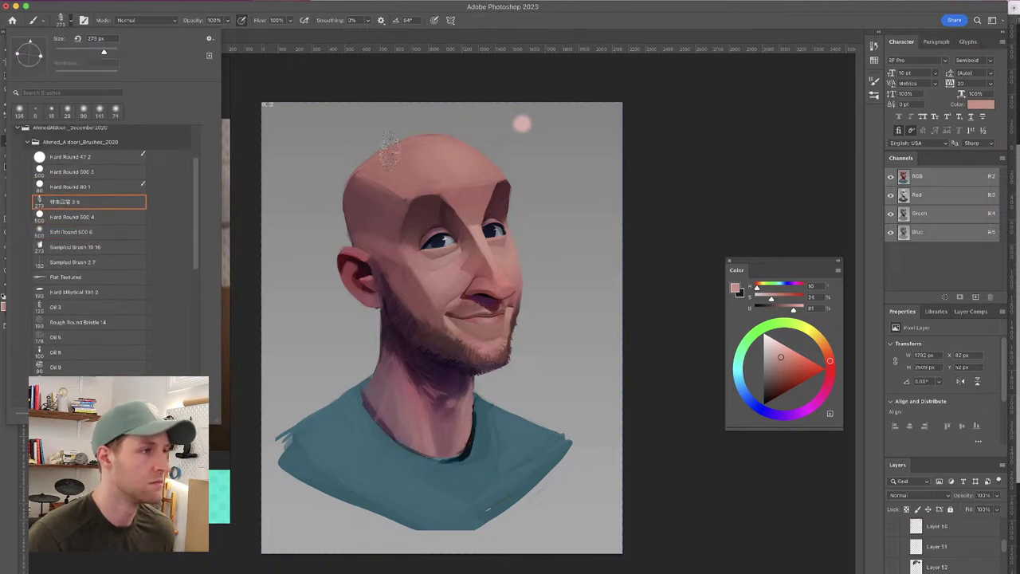
pyautogui.click(440, 165)
pyautogui.moveTo(435, 169); pyautogui.dragTo(419, 171)
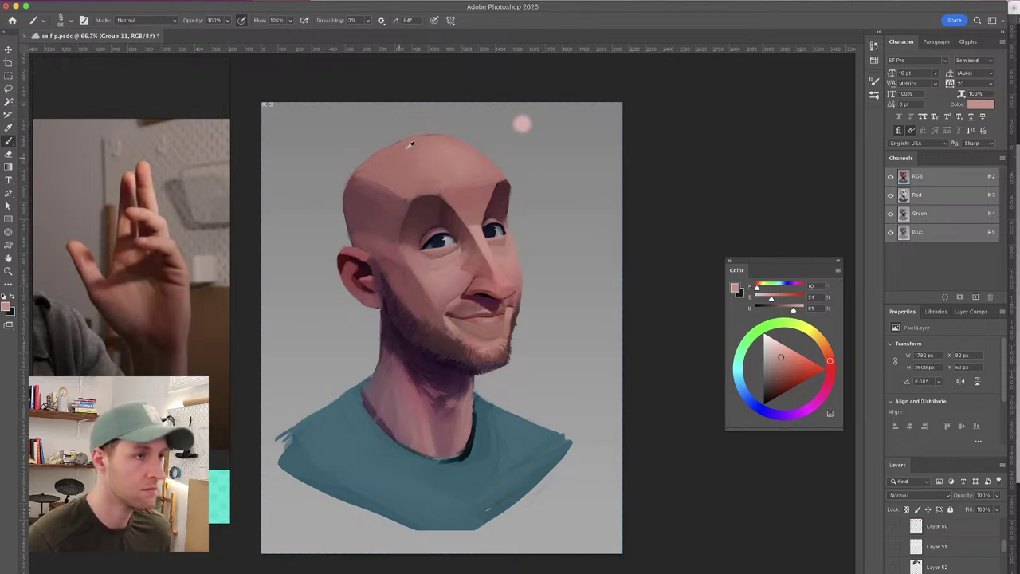
pyautogui.keyDown('alt'); pyautogui.click(426, 163); pyautogui.keyUp('alt')
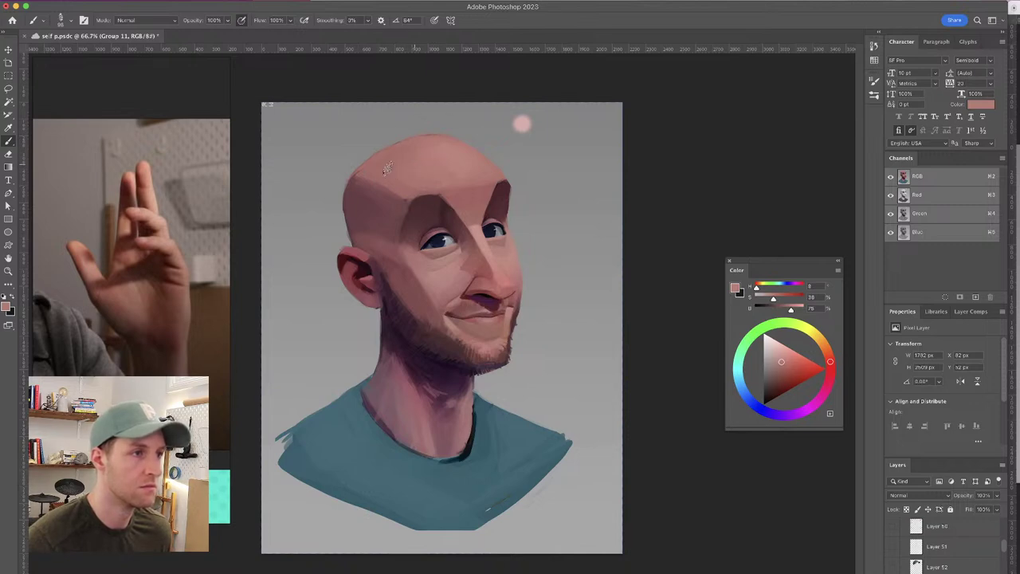
# Blend the plane edge between the forehead and the near side of the head with textured strokes of sampled reds
pyautogui.keyDown('alt'); pyautogui.click(399, 179); pyautogui.keyUp('alt')
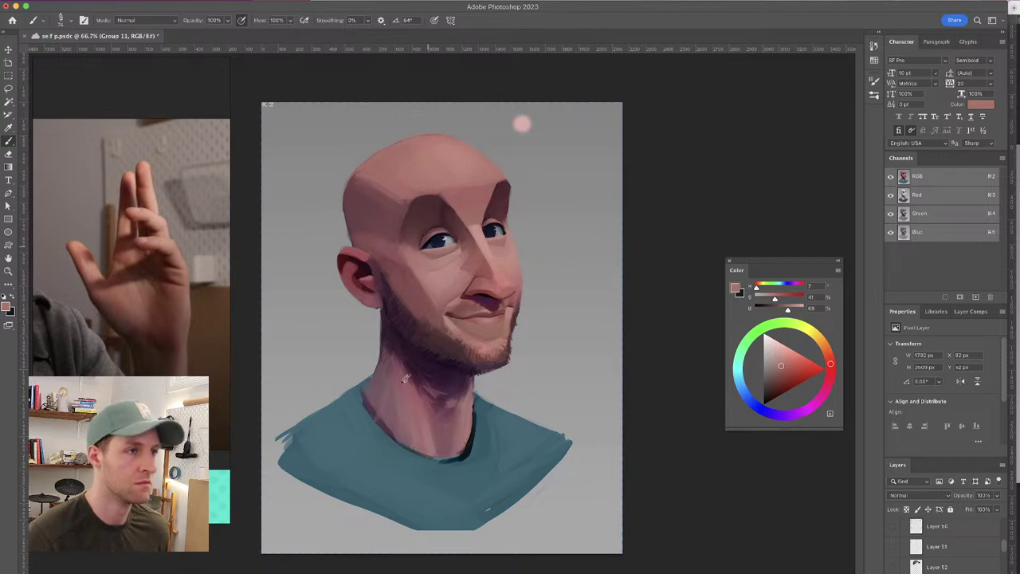
pyautogui.keyDown('alt'); pyautogui.click(388, 186); pyautogui.keyUp('alt')
pyautogui.keyDown('alt'); pyautogui.click(386, 188); pyautogui.keyUp('alt')
pyautogui.moveTo(376, 192); pyautogui.dragTo(395, 209)
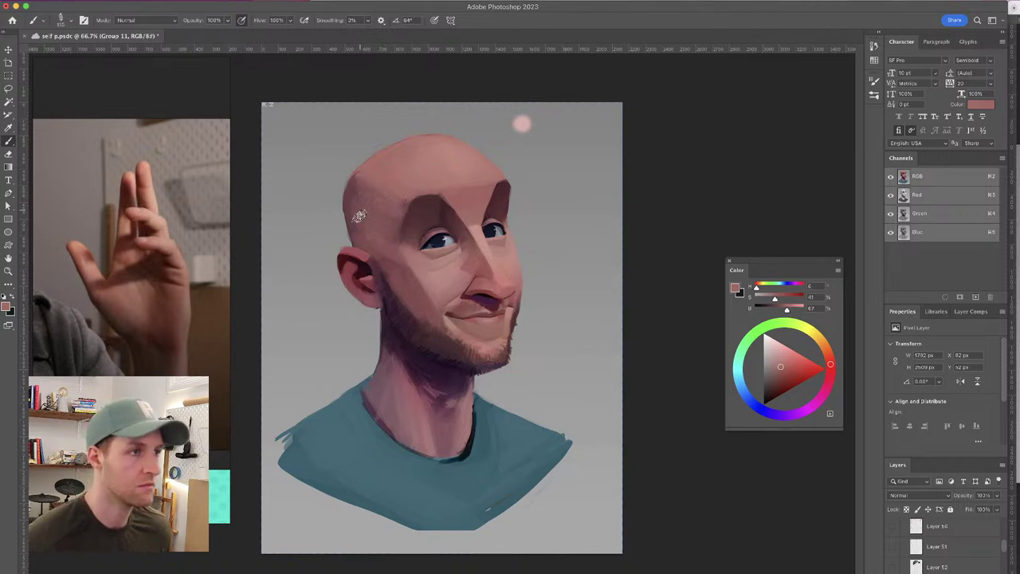
pyautogui.keyDown('alt'); pyautogui.click(393, 223); pyautogui.keyUp('alt')
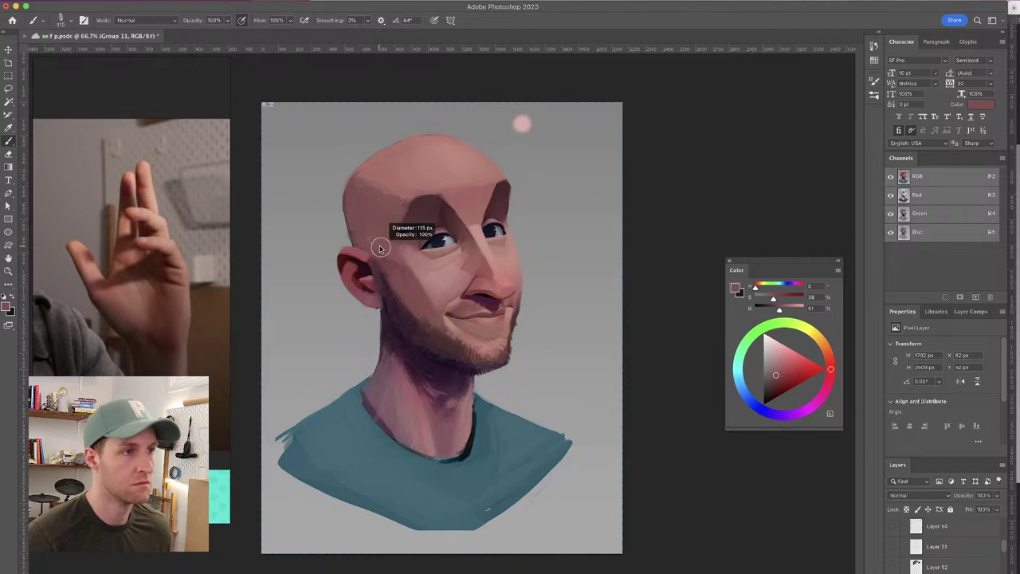
# Texture the near cheekbone and lower temple with sampled skin tones
pyautogui.keyDown('alt'); pyautogui.click(415, 263); pyautogui.keyUp('alt')
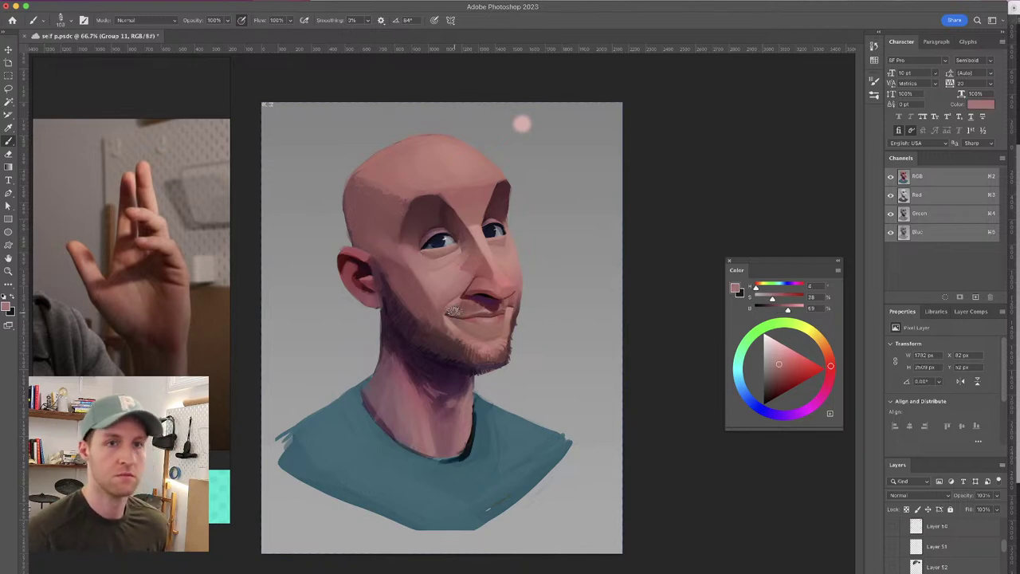
pyautogui.keyDown('alt'); pyautogui.click(421, 267); pyautogui.keyUp('alt')
pyautogui.moveTo(397, 256); pyautogui.dragTo(393, 255)
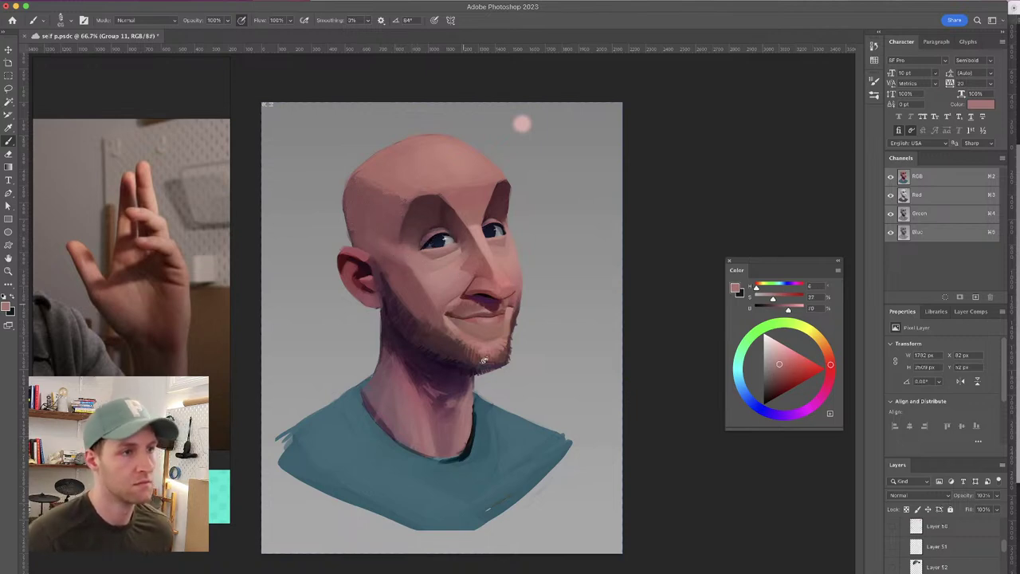
pyautogui.keyDown('alt'); pyautogui.click(395, 244); pyautogui.keyUp('alt')
# Refine the near eye socket's outer and upper edges and the far socket's shadow with sampled dark and mid reds
pyautogui.keyDown('alt'); pyautogui.click(401, 216); pyautogui.keyUp('alt')
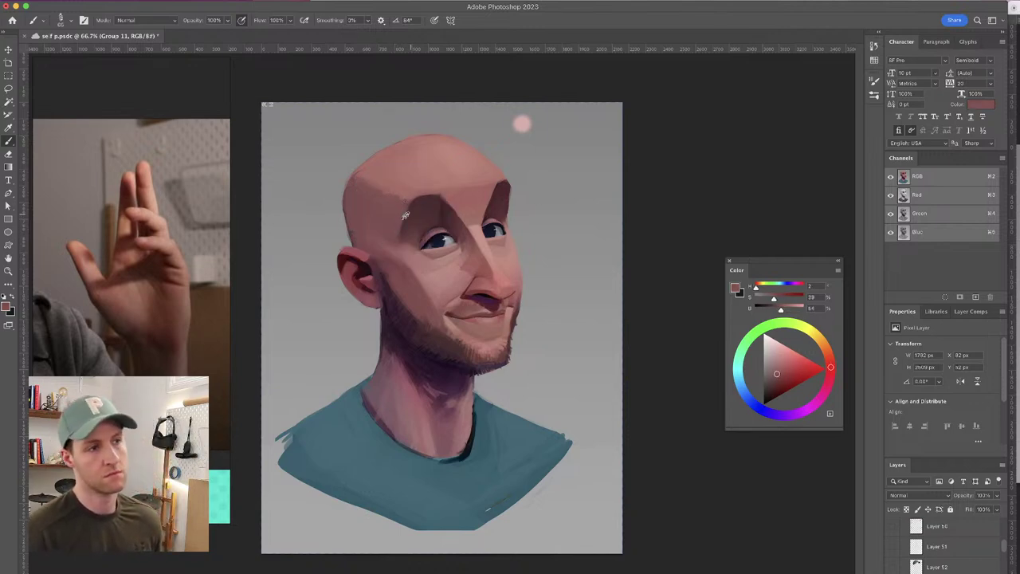
pyautogui.keyDown('alt'); pyautogui.click(428, 187); pyautogui.keyUp('alt')
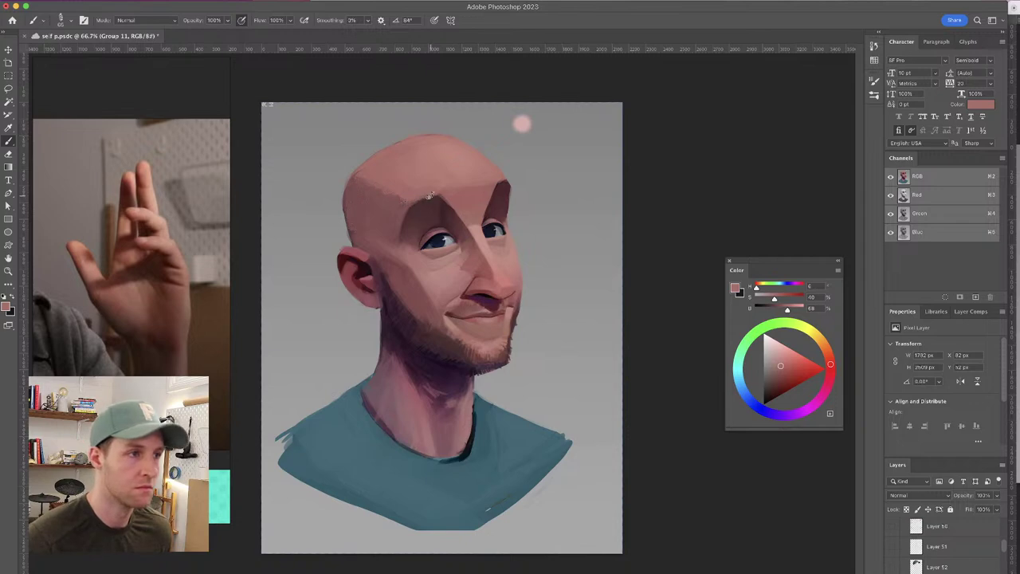
pyautogui.keyDown('alt'); pyautogui.click(415, 228); pyautogui.keyUp('alt')
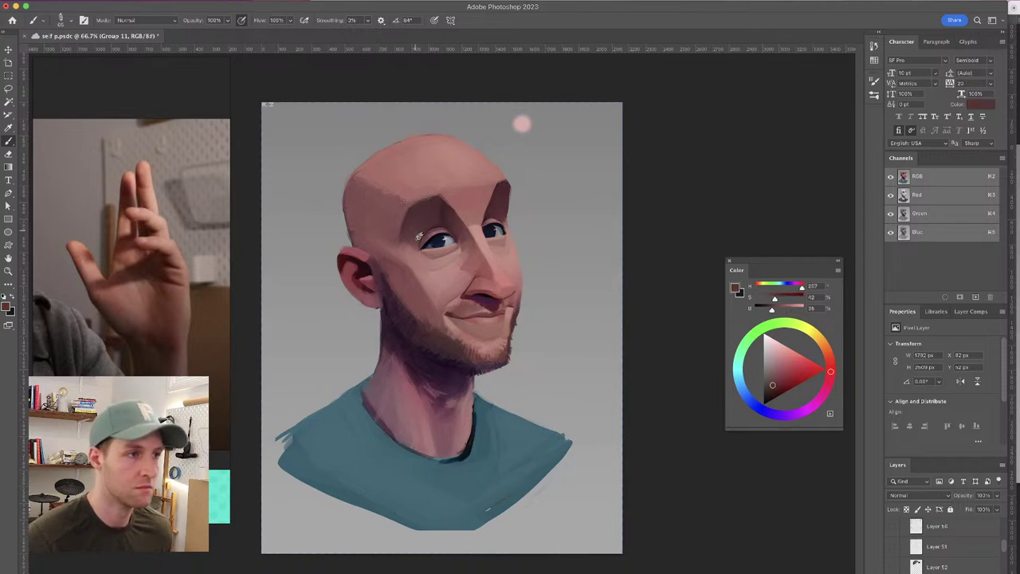
pyautogui.keyDown('alt'); pyautogui.click(407, 243); pyautogui.keyUp('alt')
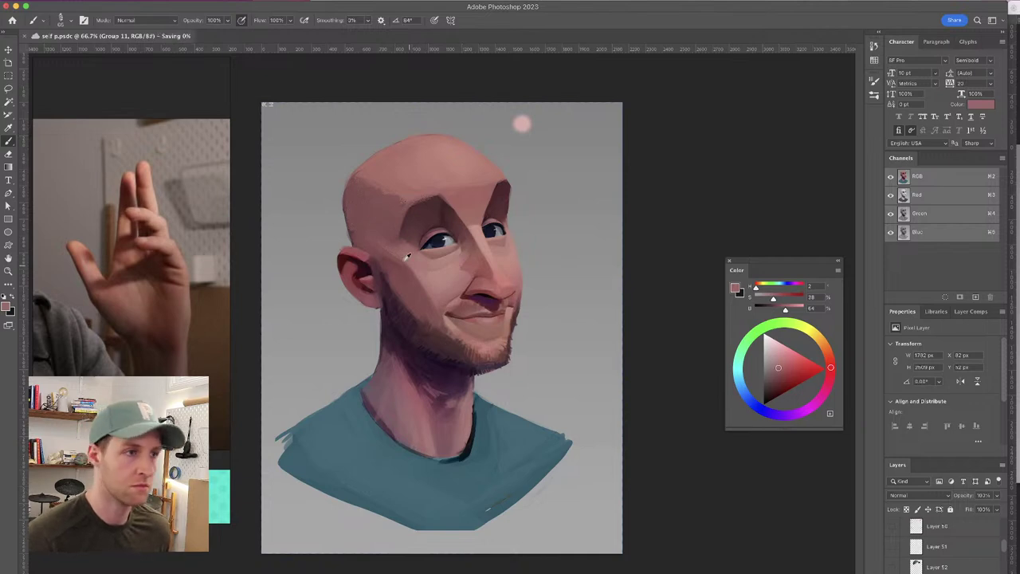
pyautogui.keyDown('alt'); pyautogui.click(389, 236); pyautogui.keyUp('alt')
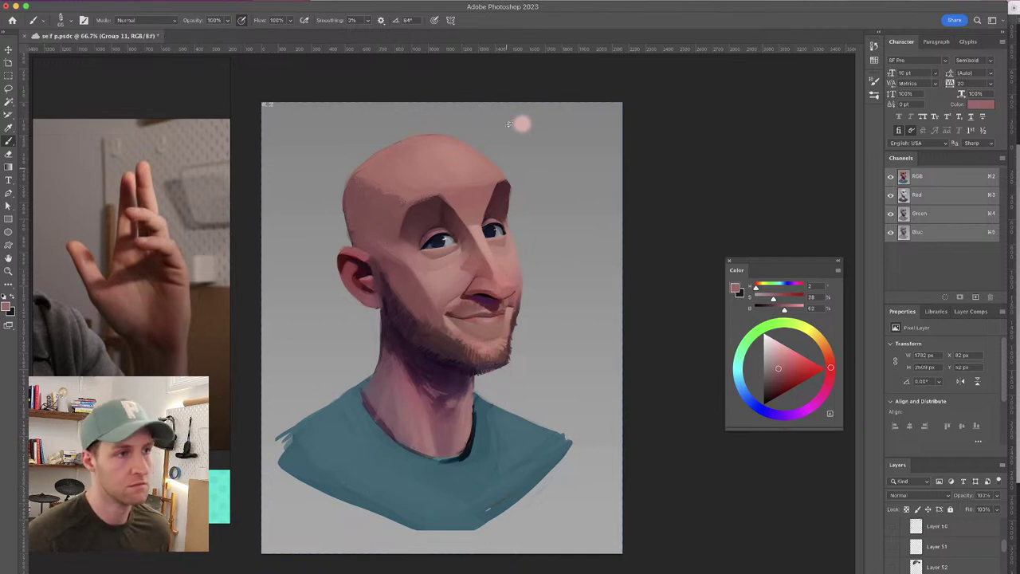
pyautogui.keyDown('alt'); pyautogui.click(508, 190); pyautogui.keyUp('alt')
pyautogui.keyDown('alt'); pyautogui.click(488, 213); pyautogui.keyUp('alt')
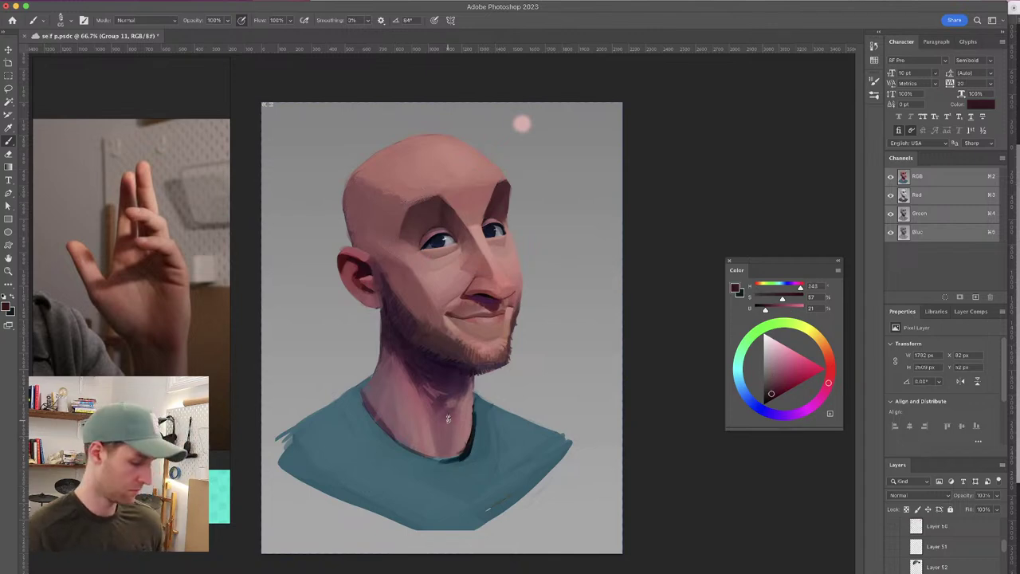
# Flip the portrait horizontally, touch up the near temple with sampled reds, and show the cap layer again
pyautogui.press('super+shift+h')
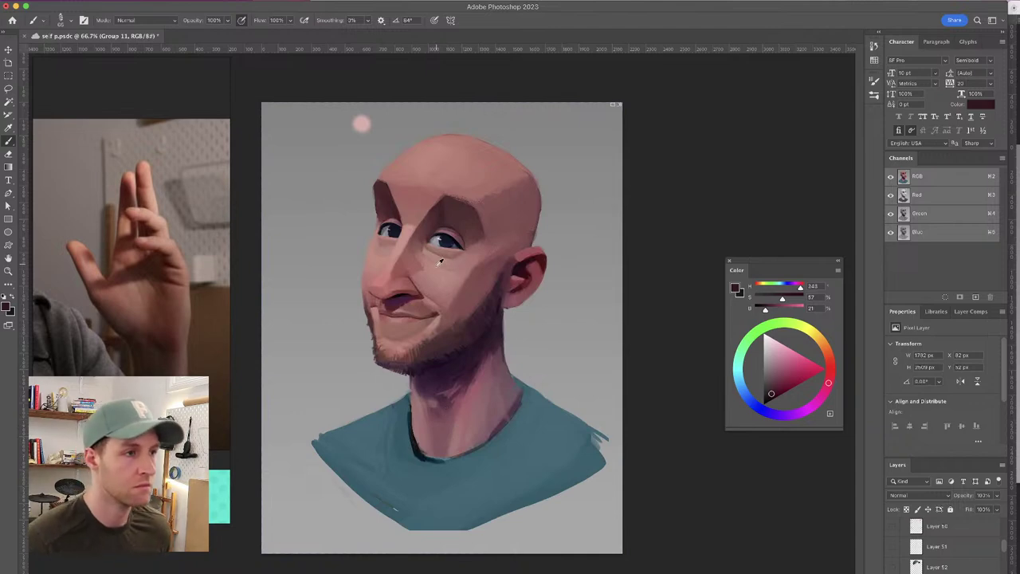
pyautogui.keyDown('alt'); pyautogui.click(496, 194); pyautogui.keyUp('alt')
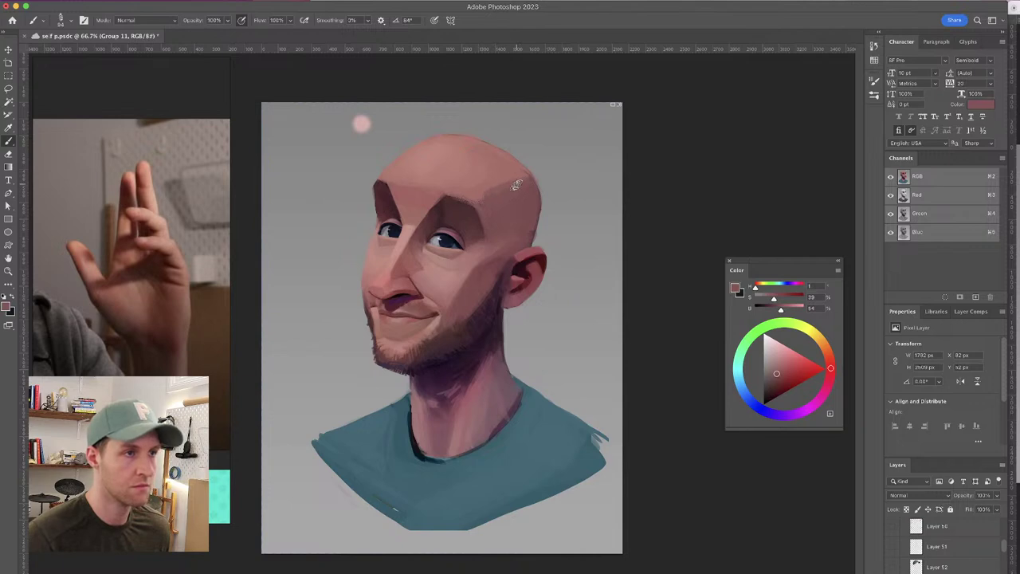
pyautogui.click(892, 567)
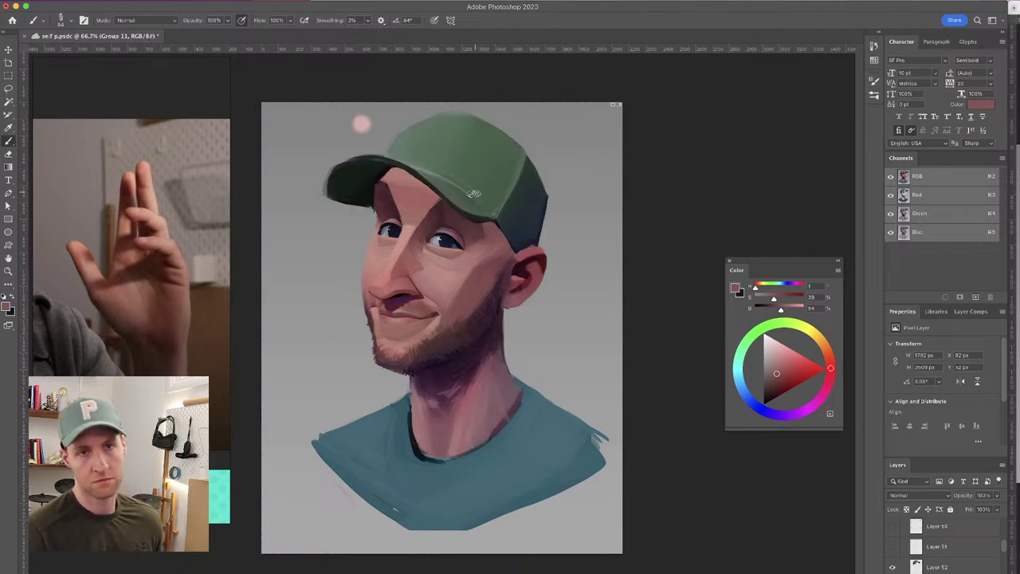
pyautogui.keyDown('alt'); pyautogui.click(485, 245); pyautogui.keyUp('alt')
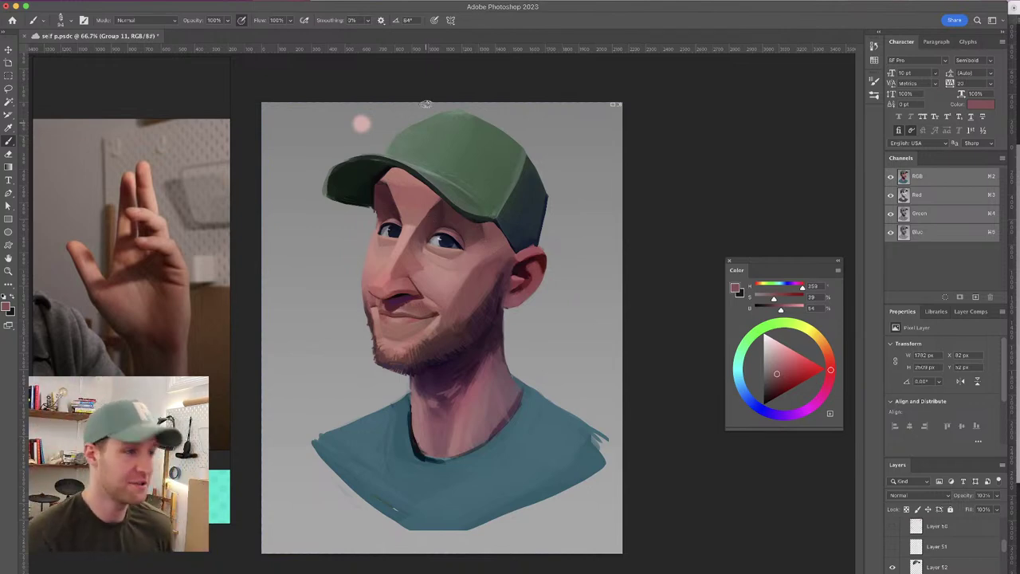
# Touch up the near temple beside the ear and the far side of the forehead with sampled reds, and hide the cap layer
pyautogui.keyDown('alt'); pyautogui.click(504, 253); pyautogui.keyUp('alt')
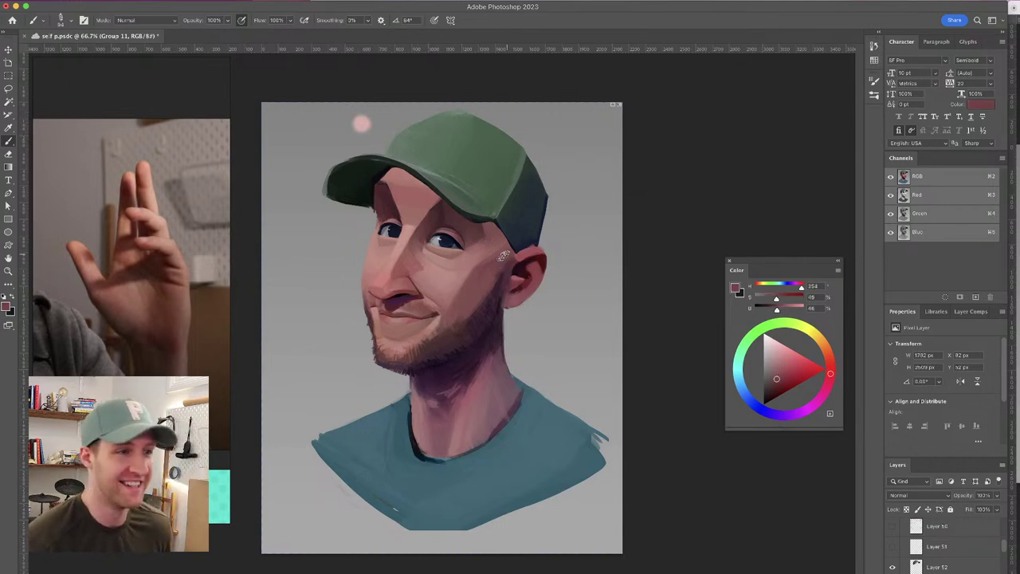
pyautogui.keyDown('alt'); pyautogui.click(508, 261); pyautogui.keyUp('alt')
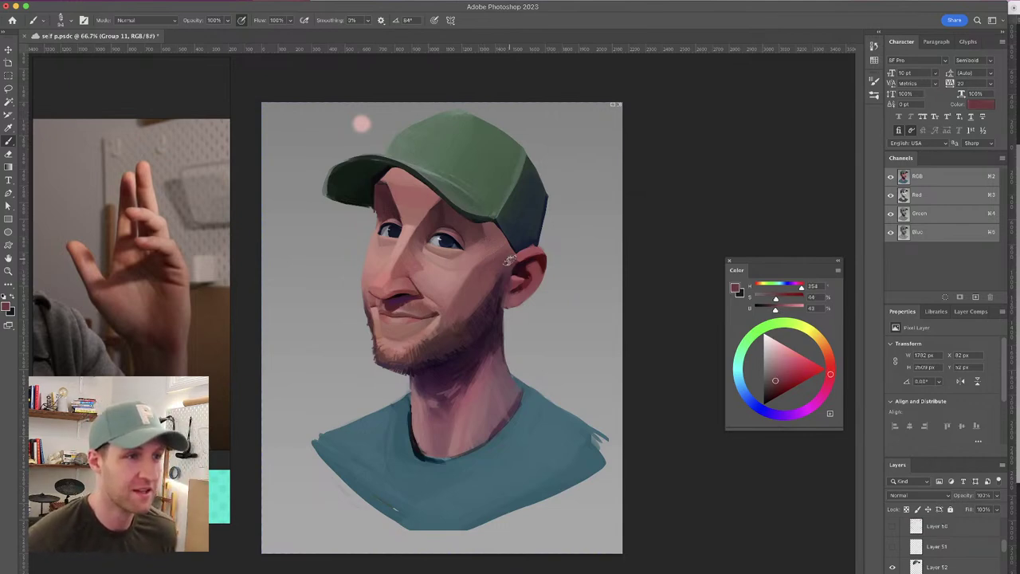
pyautogui.click(892, 566)
pyautogui.click(892, 567)
pyautogui.keyDown('alt'); pyautogui.click(403, 185); pyautogui.keyUp('alt')
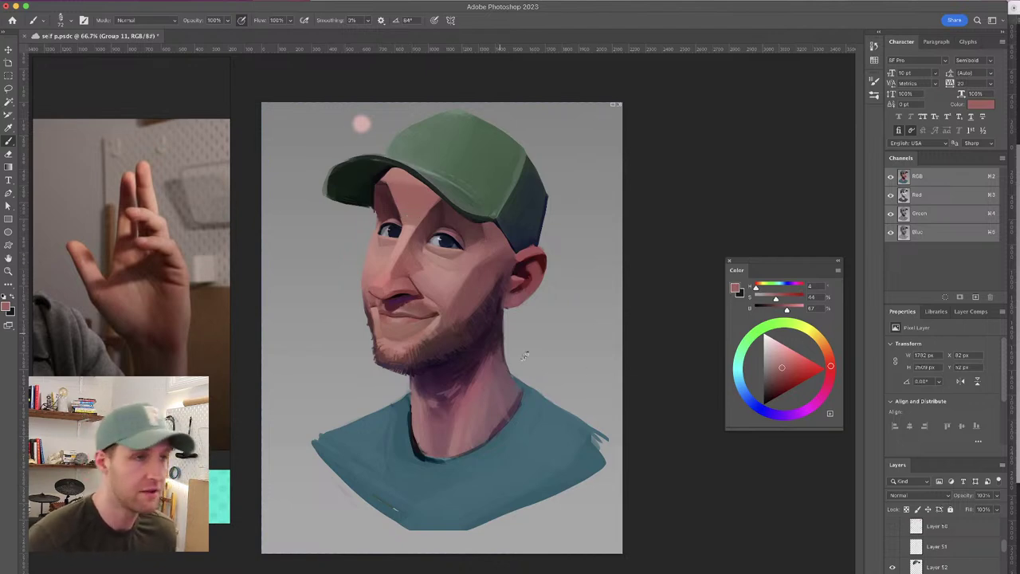
pyautogui.click(892, 566)
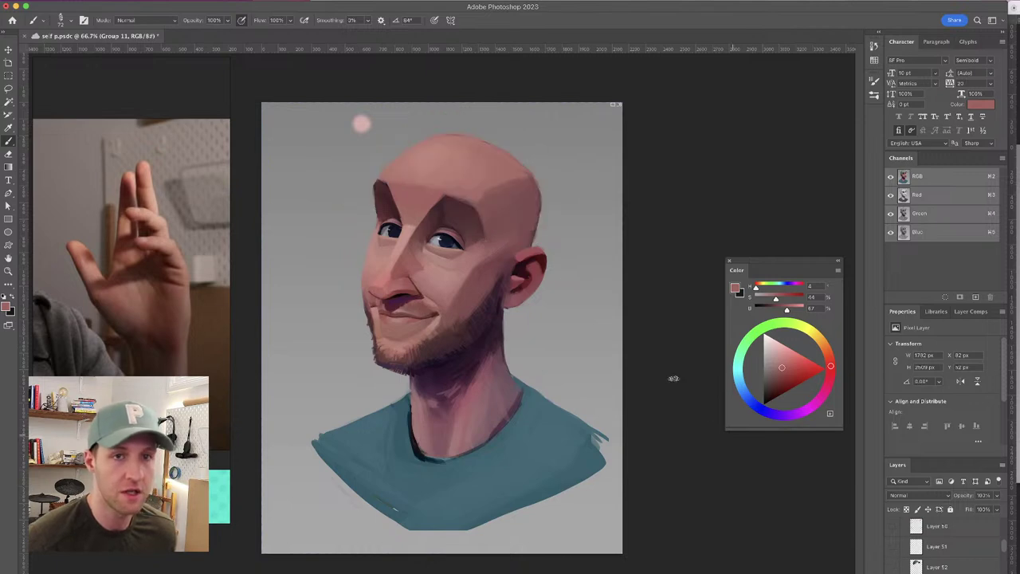
# Sample a mid red from the side of the head and set the brush to 47% opacity and 50% flow
pyautogui.keyDown('alt'); pyautogui.click(491, 192); pyautogui.keyUp('alt')
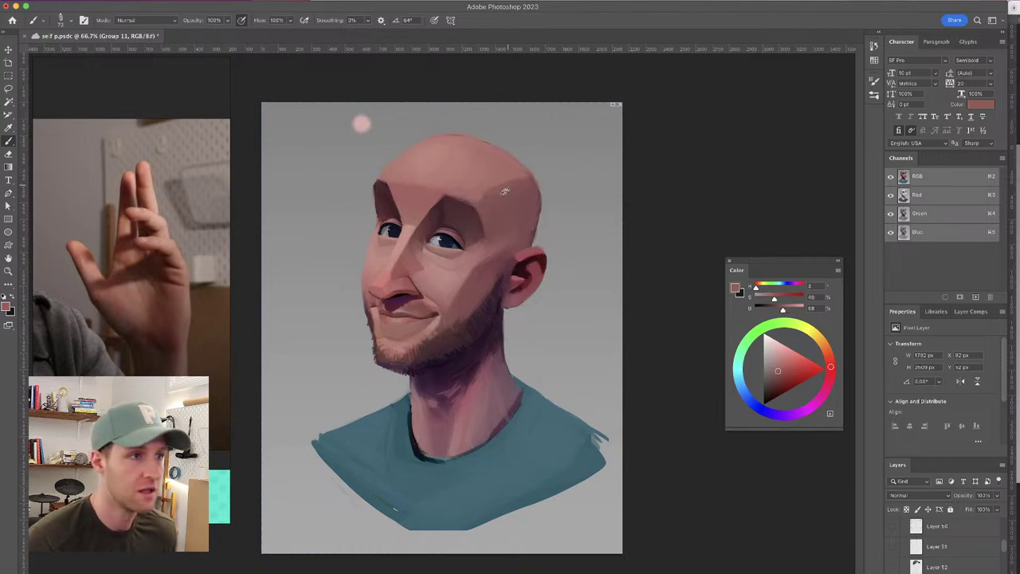
pyautogui.moveTo(193, 23); pyautogui.dragTo(179, 26)
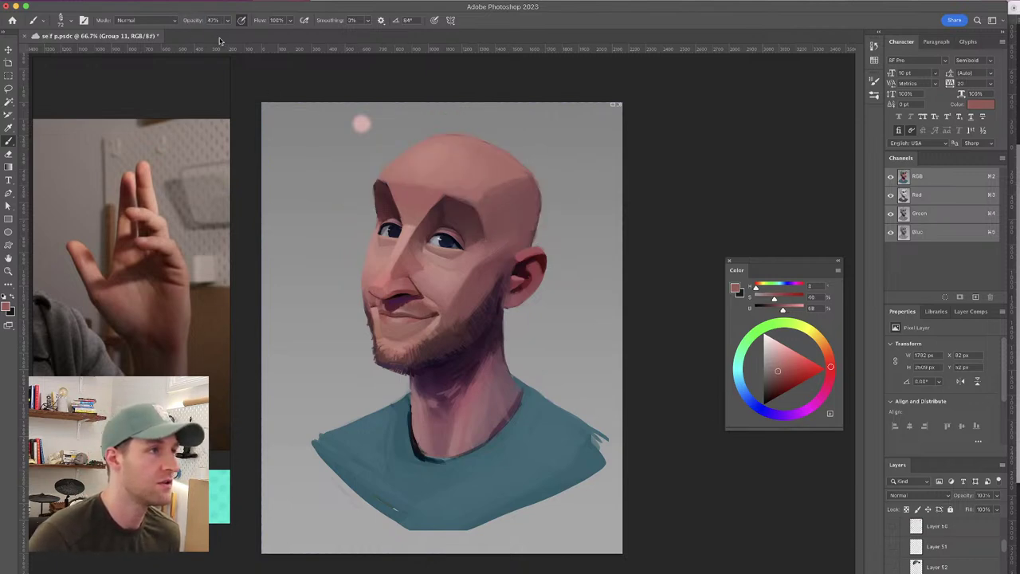
pyautogui.moveTo(260, 25); pyautogui.dragTo(256, 40)
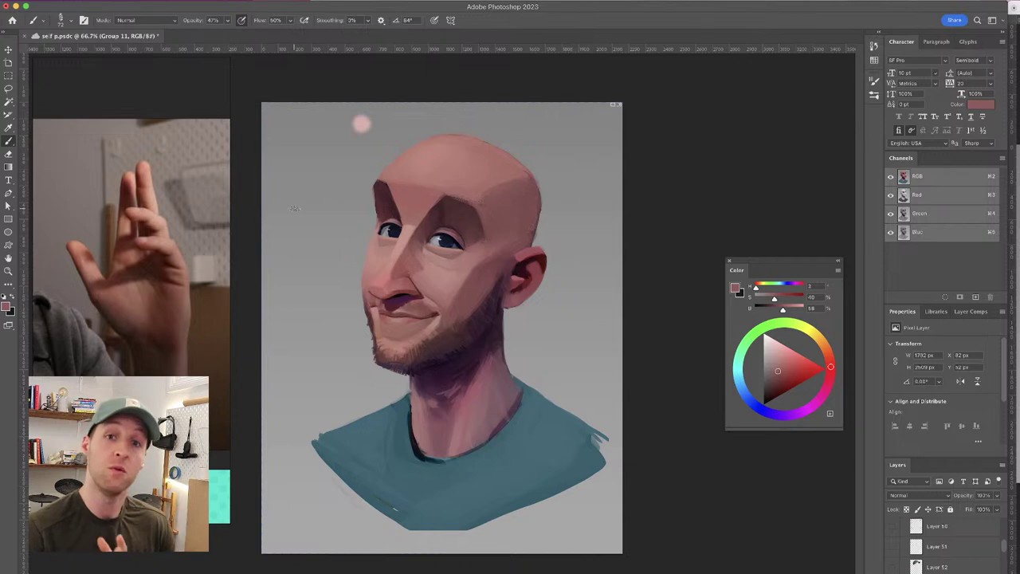
# Soften the plane edges of the near cheekbone, outer temple and the area under the near eye beside the nose with sampled skin tones
pyautogui.press('super+plus')
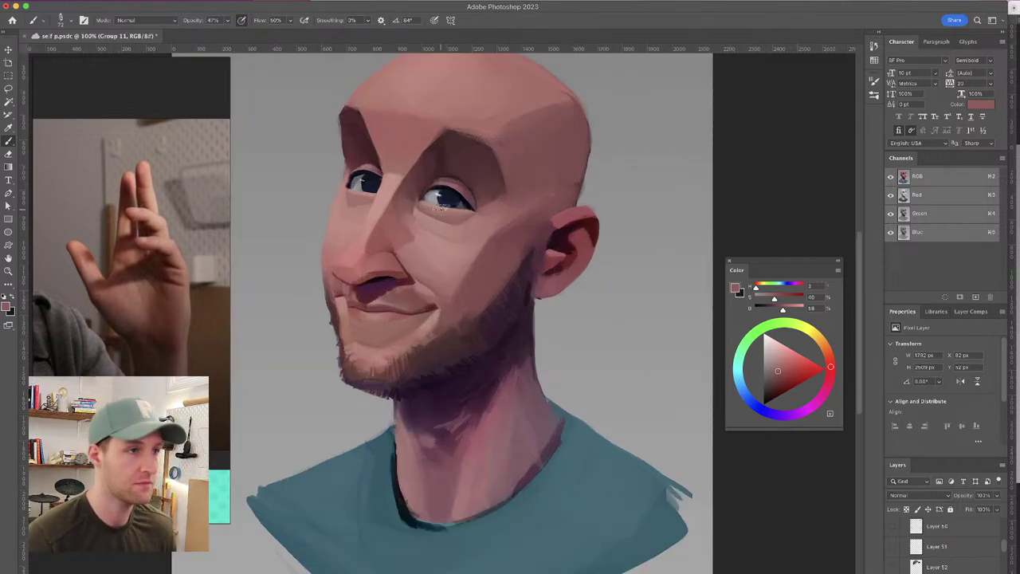
pyautogui.moveTo(437, 230); pyautogui.dragTo(462, 240)
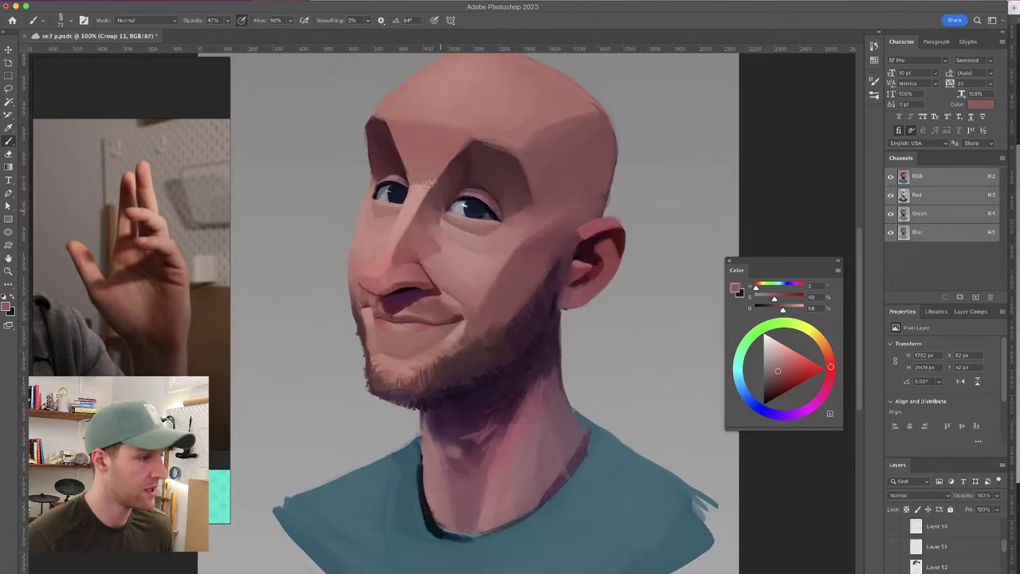
pyautogui.keyDown('alt'); pyautogui.click(525, 257); pyautogui.keyUp('alt')
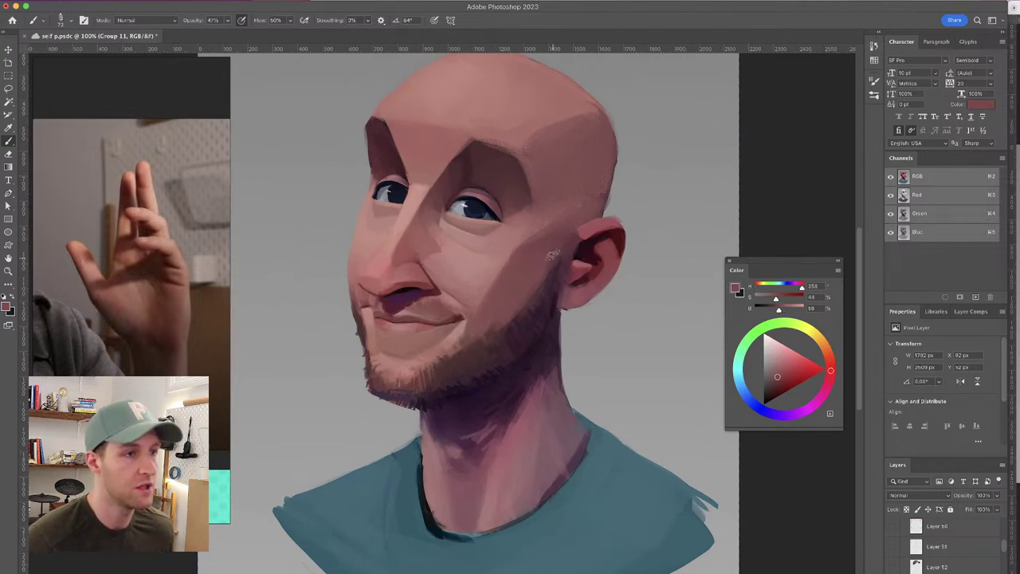
pyautogui.keyDown('alt'); pyautogui.click(544, 215); pyautogui.keyUp('alt')
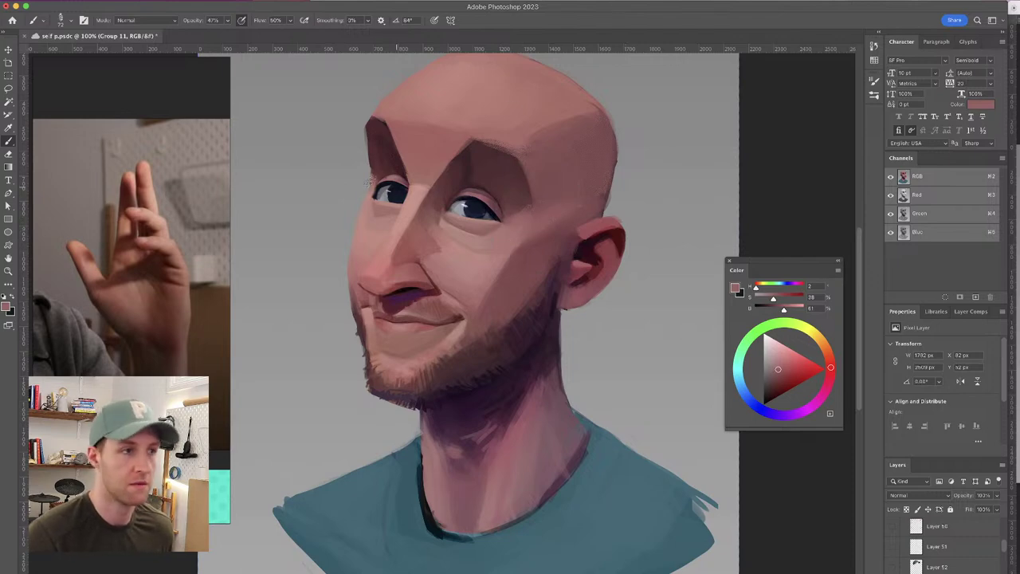
pyautogui.keyDown('alt'); pyautogui.click(439, 233); pyautogui.keyUp('alt')
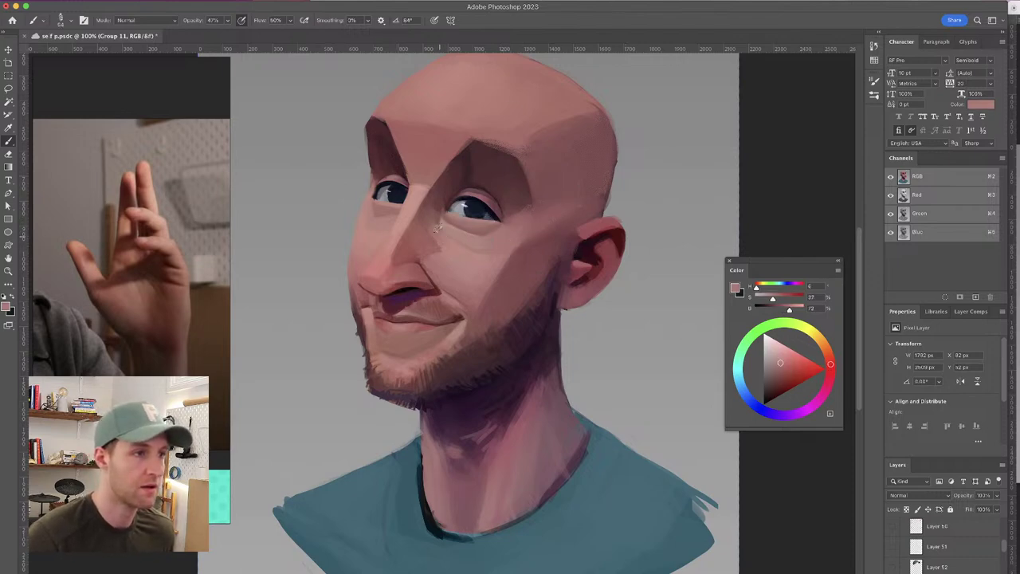
pyautogui.keyDown('alt'); pyautogui.click(450, 243); pyautogui.keyUp('alt')
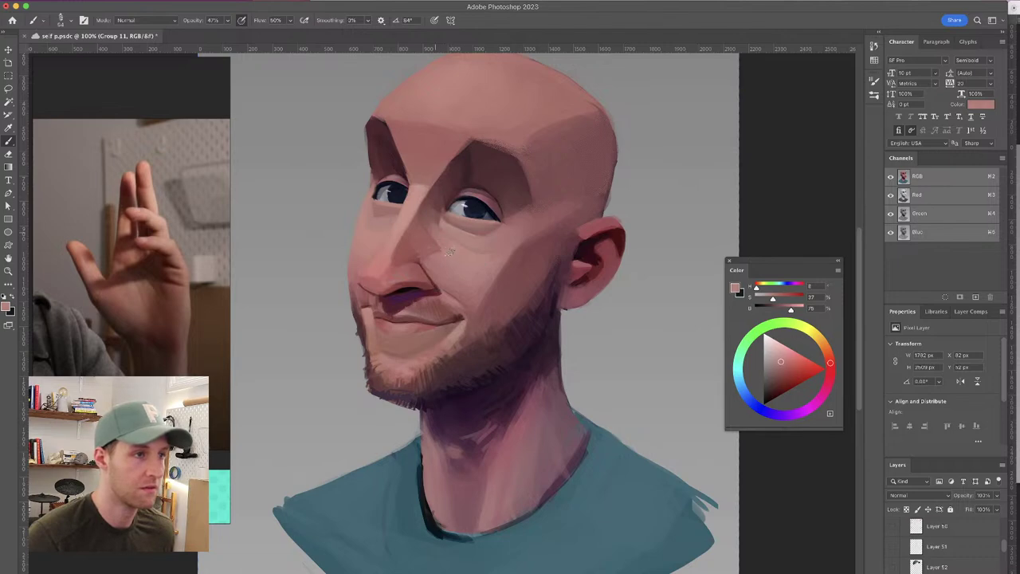
# Refine the far eye's upper lid and outer corner with a small brush and sampled light and dark reds
pyautogui.moveTo(473, 222); pyautogui.dragTo(470, 260)
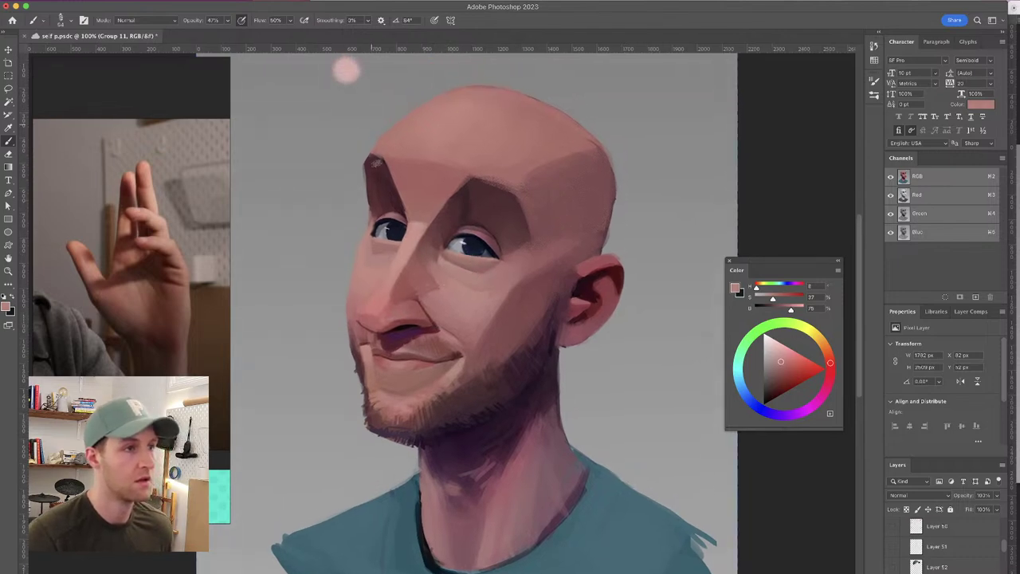
pyautogui.keyDown('alt'); pyautogui.click(395, 213); pyautogui.keyUp('alt')
pyautogui.moveTo(393, 216); pyautogui.dragTo(384, 214)
pyautogui.keyDown('alt'); pyautogui.click(376, 217); pyautogui.keyUp('alt')
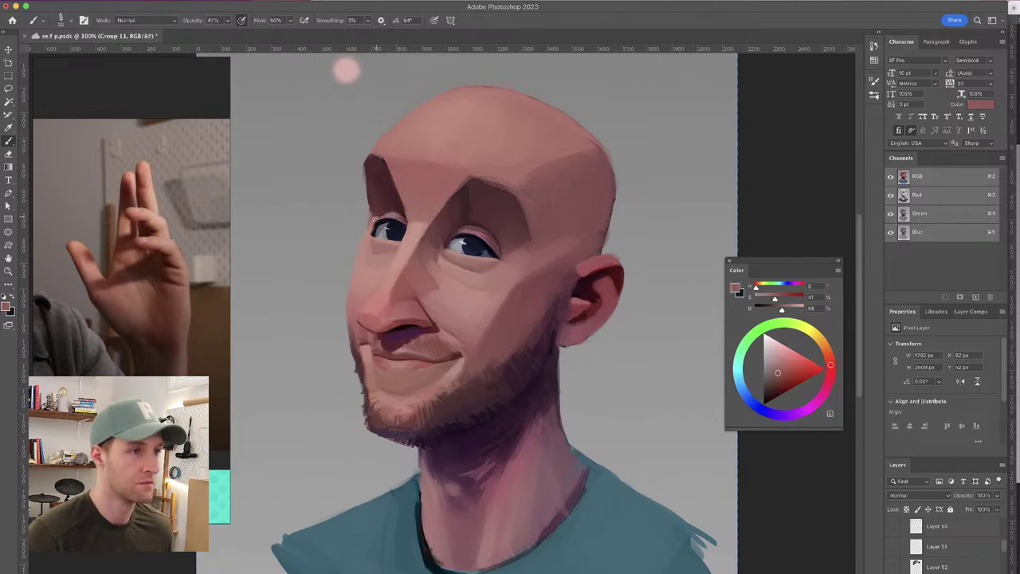
pyautogui.keyDown('alt'); pyautogui.click(377, 215); pyautogui.keyUp('alt')
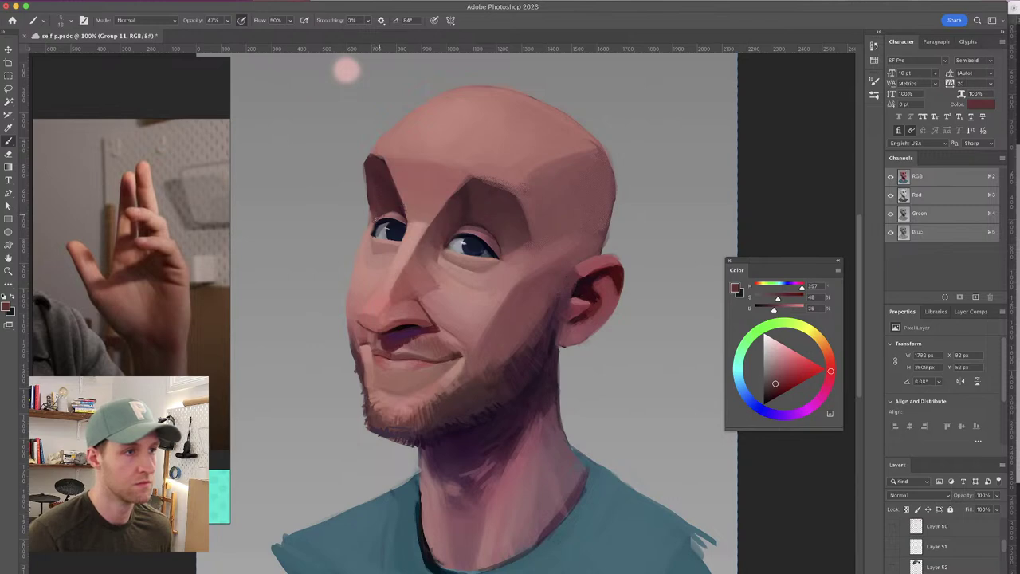
pyautogui.keyDown('alt'); pyautogui.click(393, 209); pyautogui.keyUp('alt')
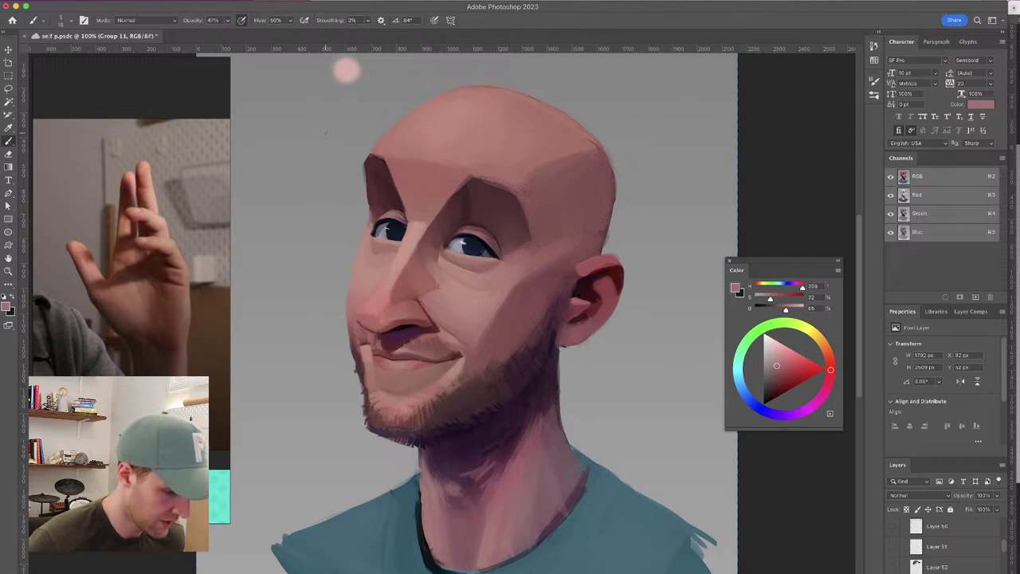
# Flip the portrait horizontally and refine the near eye's lids and the far upper lid with sampled pinks
pyautogui.keyDown('alt'); pyautogui.click(473, 227); pyautogui.keyUp('alt')
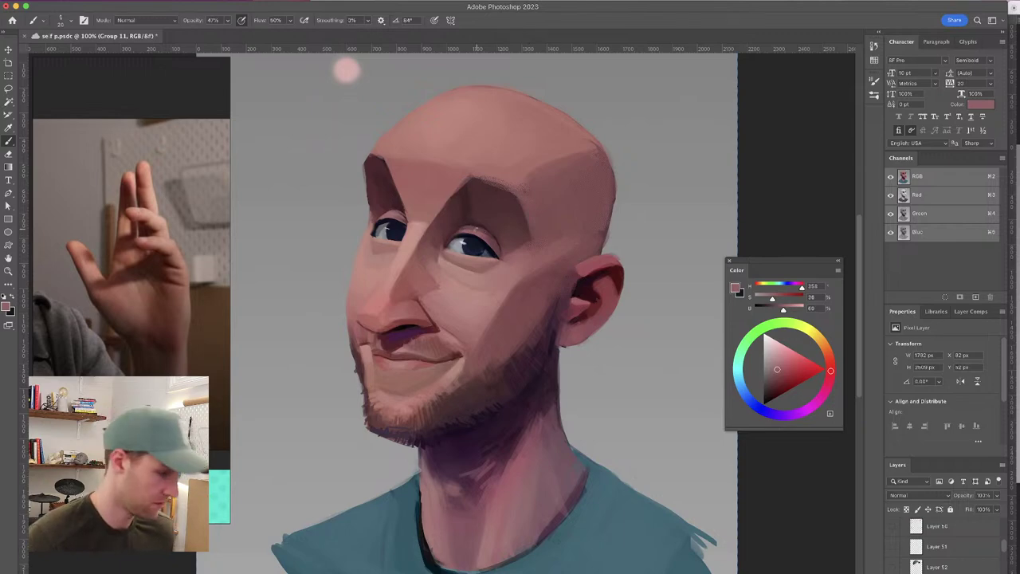
pyautogui.press('shift+super+h')
pyautogui.moveTo(458, 172); pyautogui.dragTo(475, 173)
pyautogui.keyDown('alt'); pyautogui.click(430, 231); pyautogui.keyUp('alt')
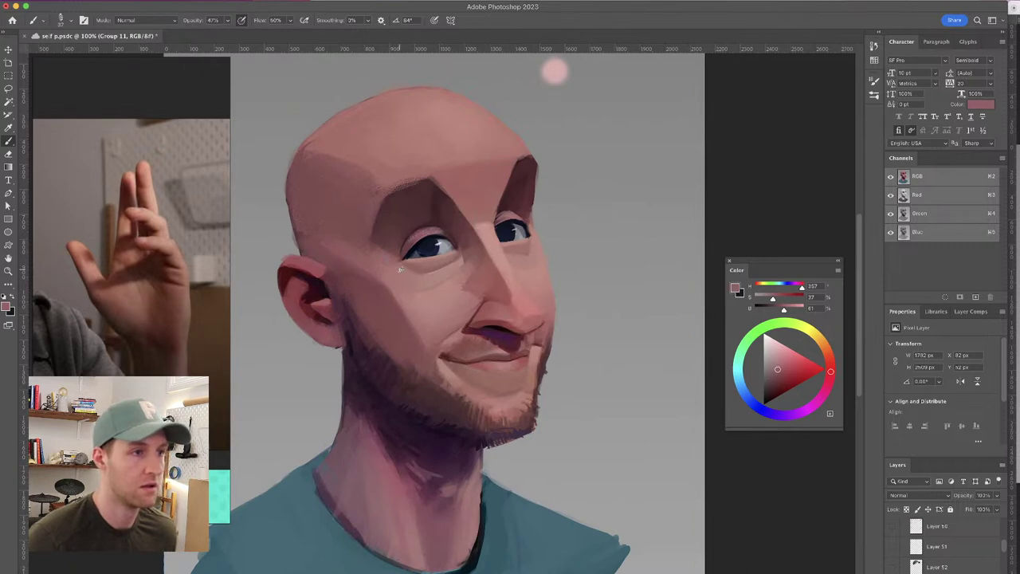
pyautogui.keyDown('alt'); pyautogui.click(498, 219); pyautogui.keyUp('alt')
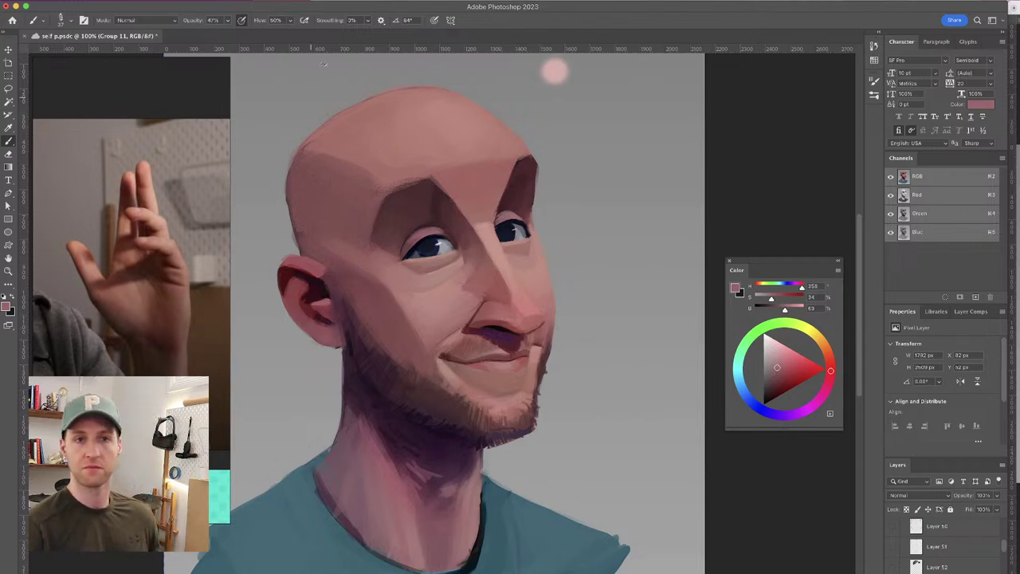
# Touch up the near socket's shadow and the upper lids of both eyes with sampled dark and mid reds
pyautogui.keyDown('alt'); pyautogui.click(420, 185); pyautogui.keyUp('alt')
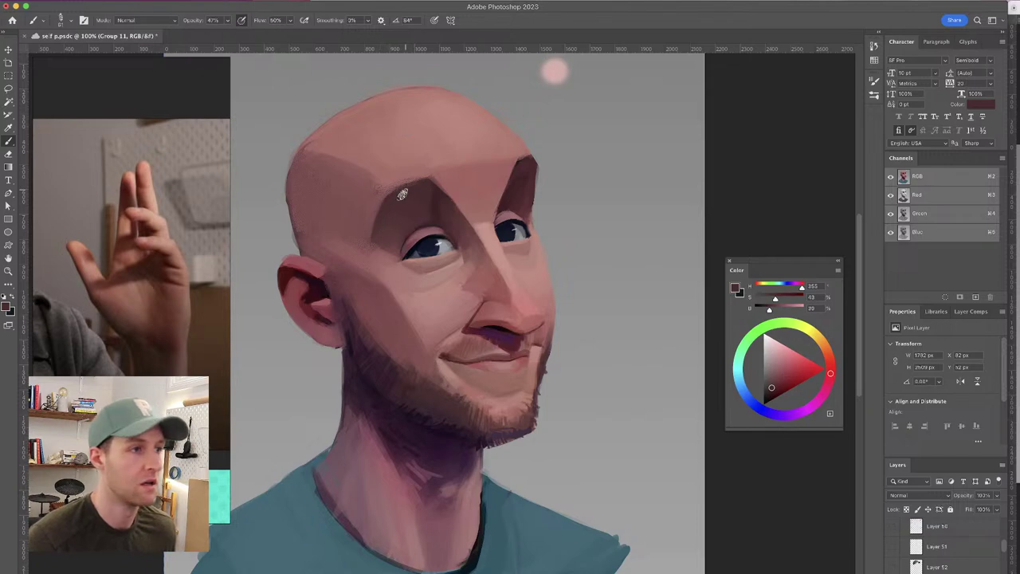
pyautogui.keyDown('alt'); pyautogui.click(419, 229); pyautogui.keyUp('alt')
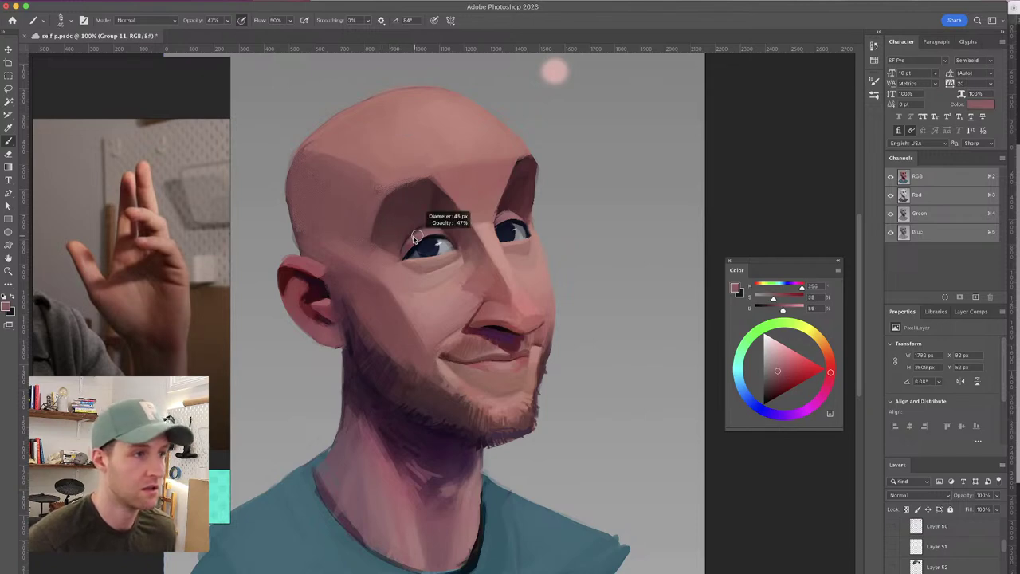
pyautogui.keyDown('alt'); pyautogui.click(507, 212); pyautogui.keyUp('alt')
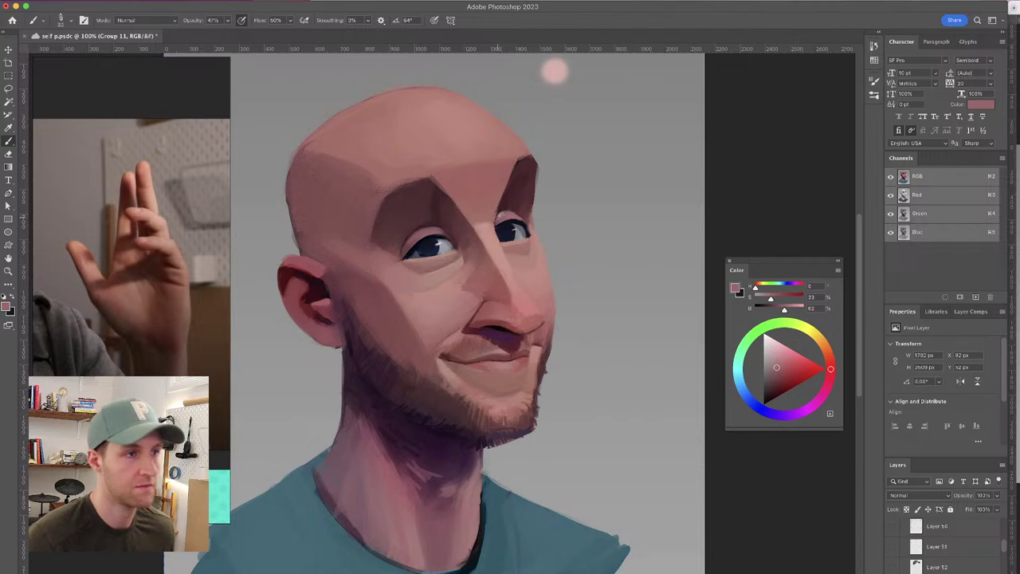
# Touch up the shaded side of the nose and the moustache area above the lip with sampled browns and skin tones
pyautogui.keyDown('alt'); pyautogui.click(471, 275); pyautogui.keyUp('alt')
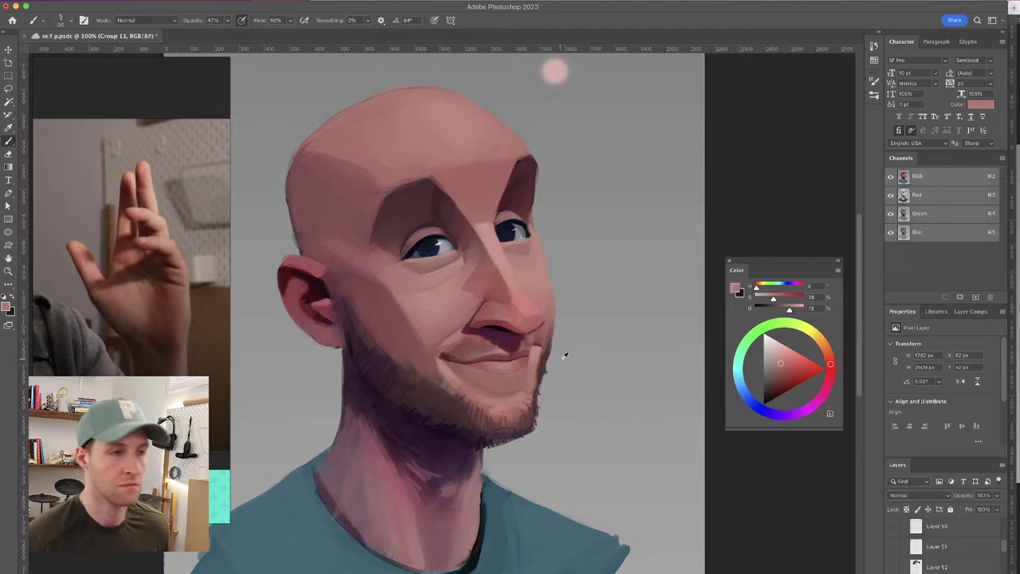
pyautogui.keyDown('alt'); pyautogui.click(474, 349); pyautogui.keyUp('alt')
pyautogui.moveTo(468, 353); pyautogui.dragTo(479, 349)
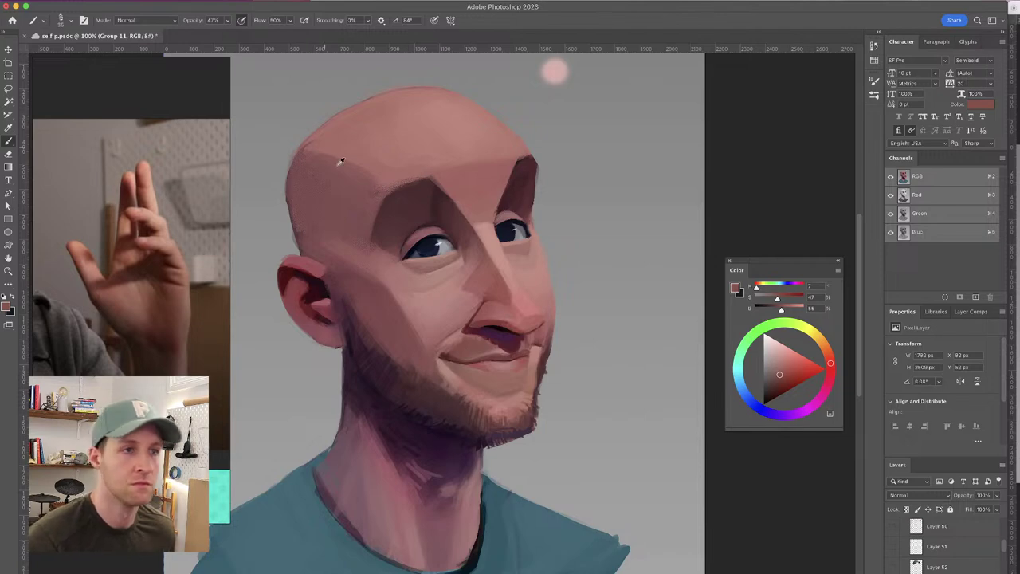
# Texture the near side of the head with sampled reds and paint soft forehead creases above both brows
pyautogui.keyDown('alt'); pyautogui.click(376, 196); pyautogui.keyUp('alt')
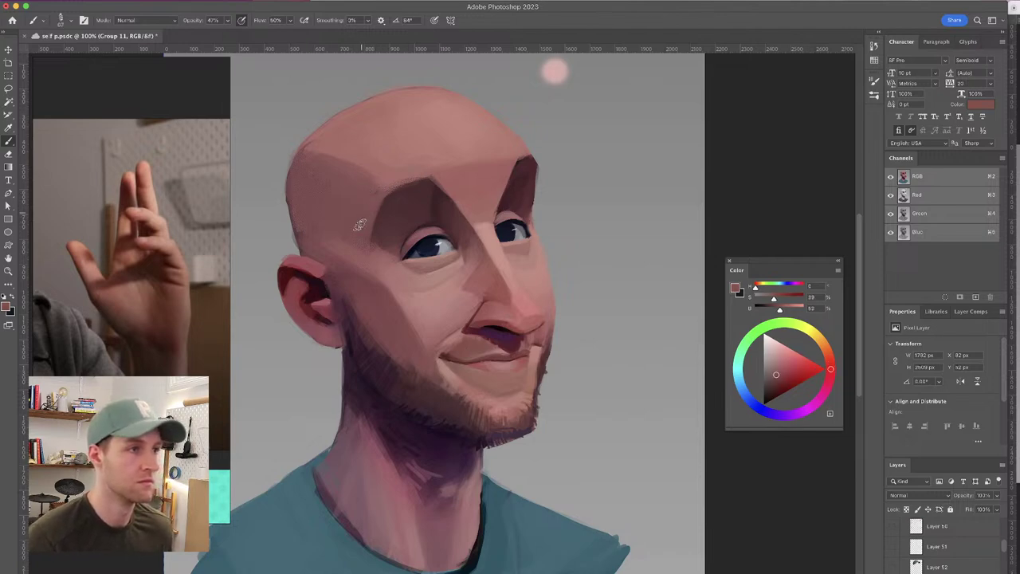
pyautogui.keyDown('alt'); pyautogui.click(305, 217); pyautogui.keyUp('alt')
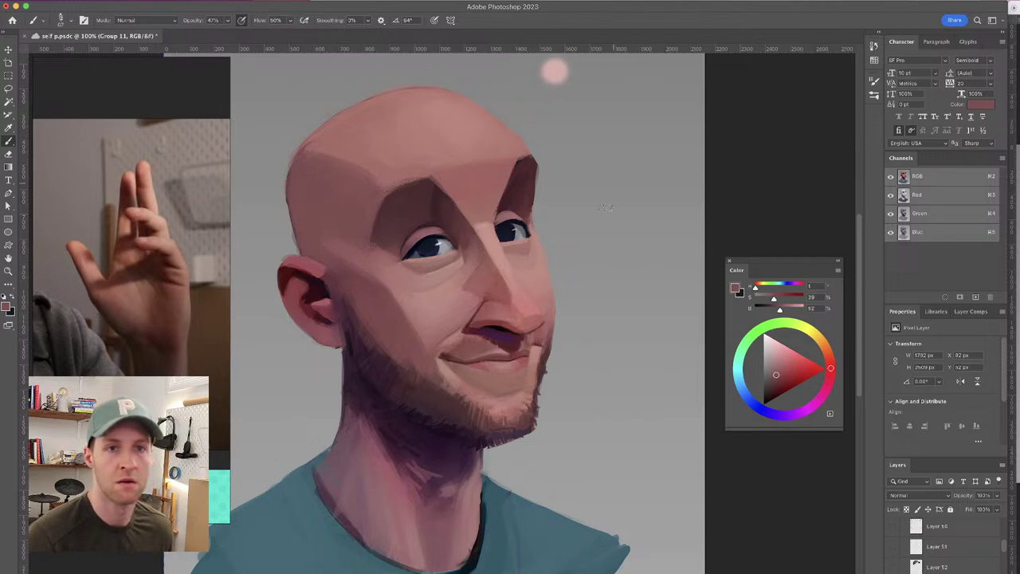
pyautogui.keyDown('alt'); pyautogui.click(477, 155); pyautogui.keyUp('alt')
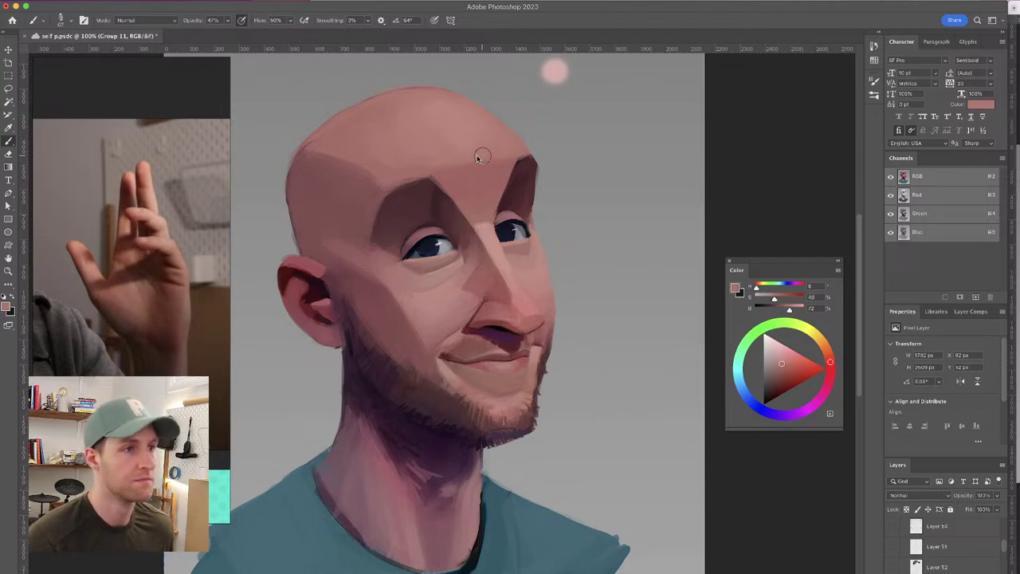
pyautogui.keyDown('alt'); pyautogui.click(357, 163); pyautogui.keyUp('alt')
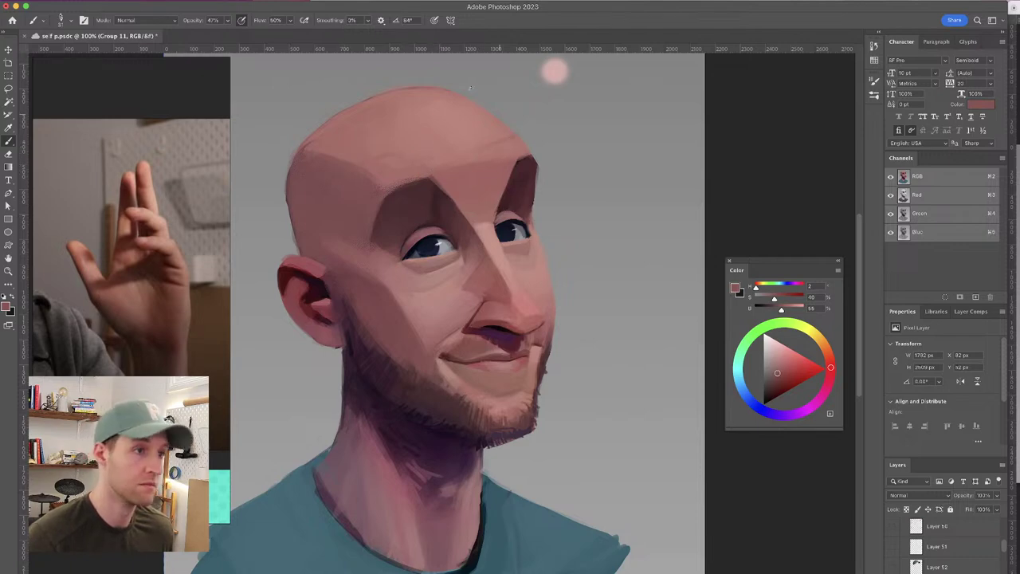
# Try a dark red eyebrow stroke above the near eye socket, compare the face with and without it, and undo it
pyautogui.keyDown('alt'); pyautogui.click(518, 174); pyautogui.keyUp('alt')
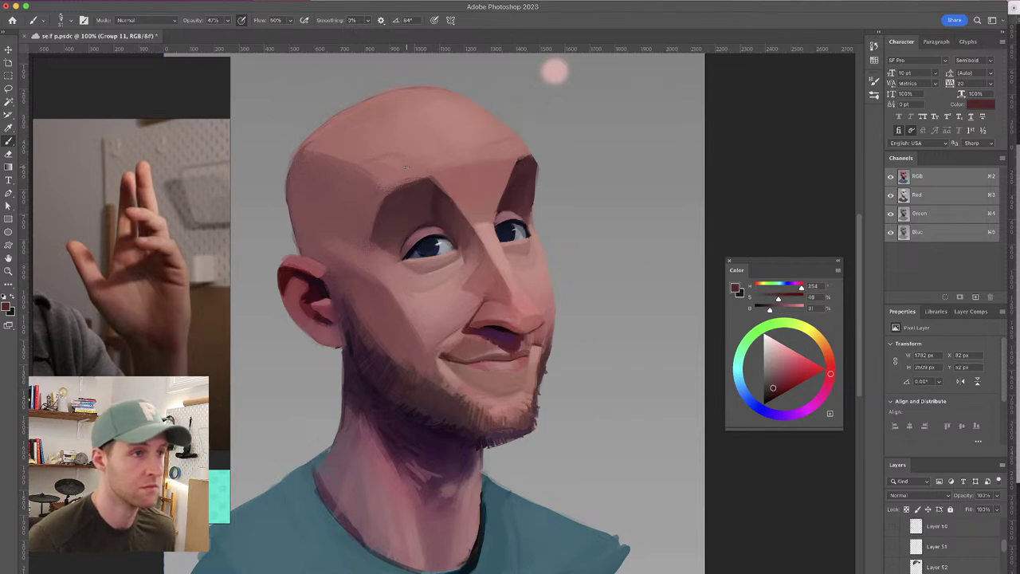
pyautogui.moveTo(374, 180)
pyautogui.mouseDown()
pyautogui.moveTo(438, 174)
pyautogui.moveTo(377, 183)
pyautogui.moveTo(428, 177)
pyautogui.mouseUp()
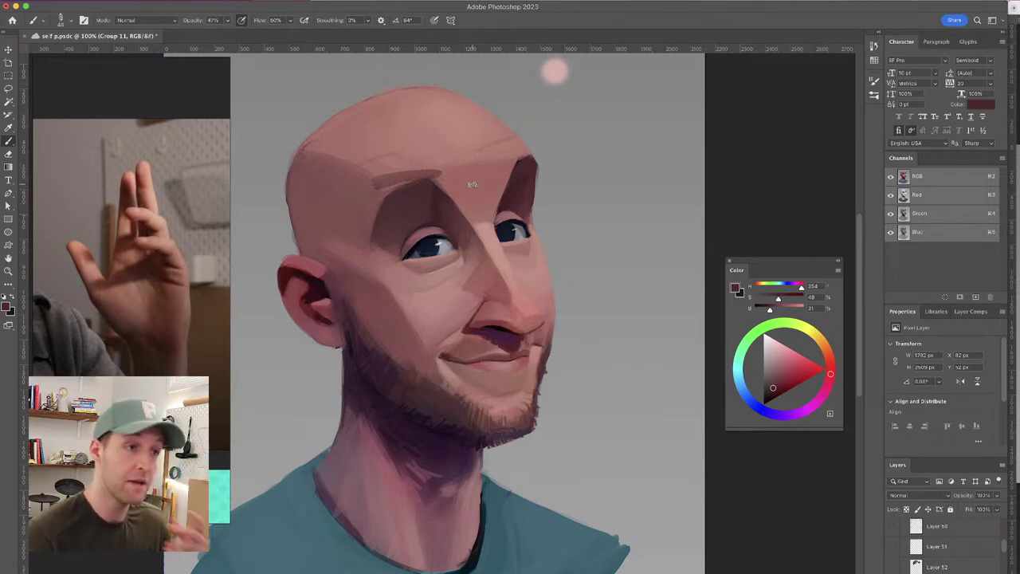
pyautogui.click(892, 568)
pyautogui.click(893, 568)
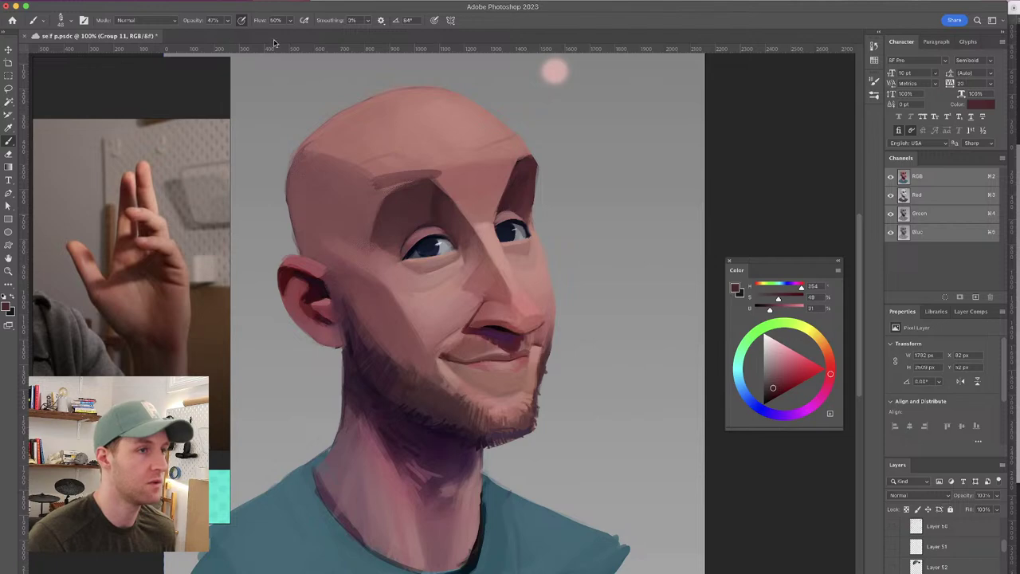
pyautogui.press('super+z')
pyautogui.press('super+shift+z')
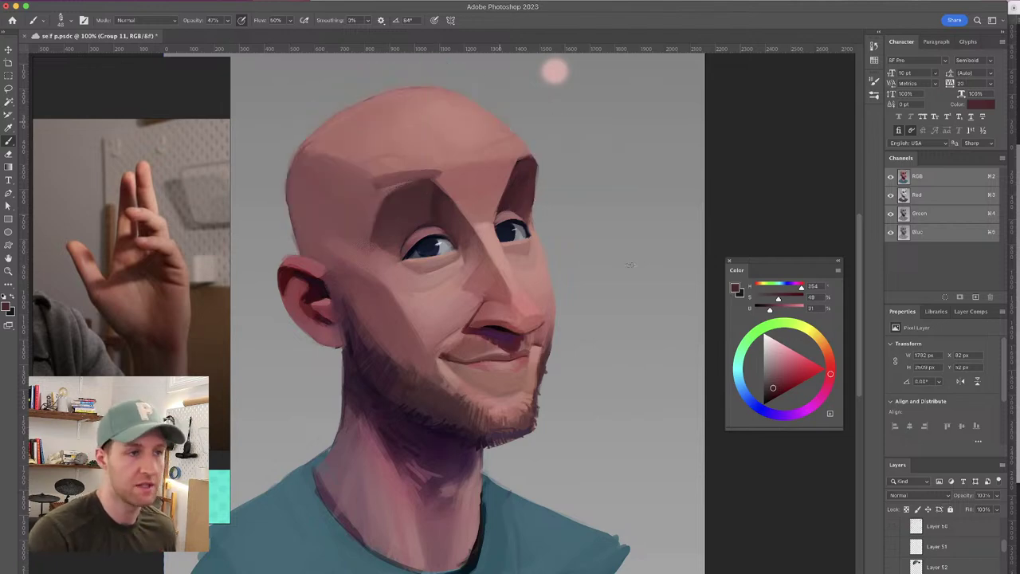
pyautogui.press('super+z')
pyautogui.press('super+z')
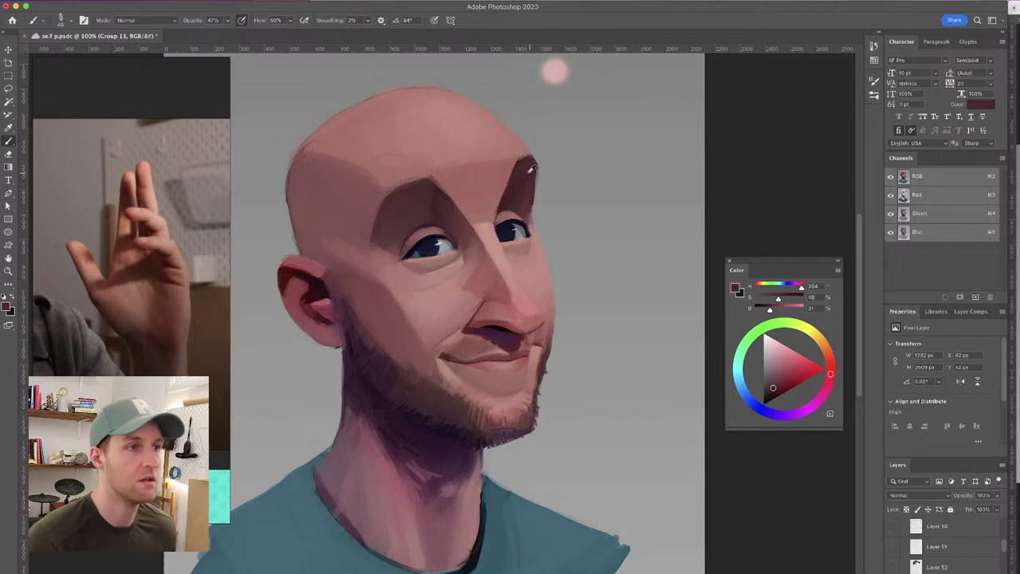
# Refine the far eye socket's upper edge and the upper lids of both eyes with sampled dark and mid reds
pyautogui.keyDown('alt'); pyautogui.click(529, 172); pyautogui.keyUp('alt')
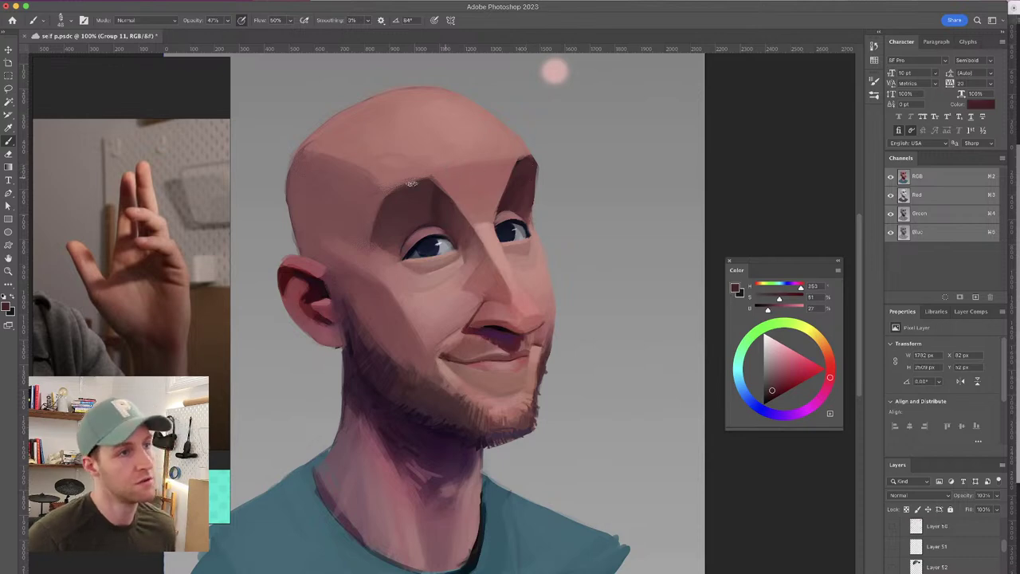
pyautogui.keyDown('alt'); pyautogui.click(524, 152); pyautogui.keyUp('alt')
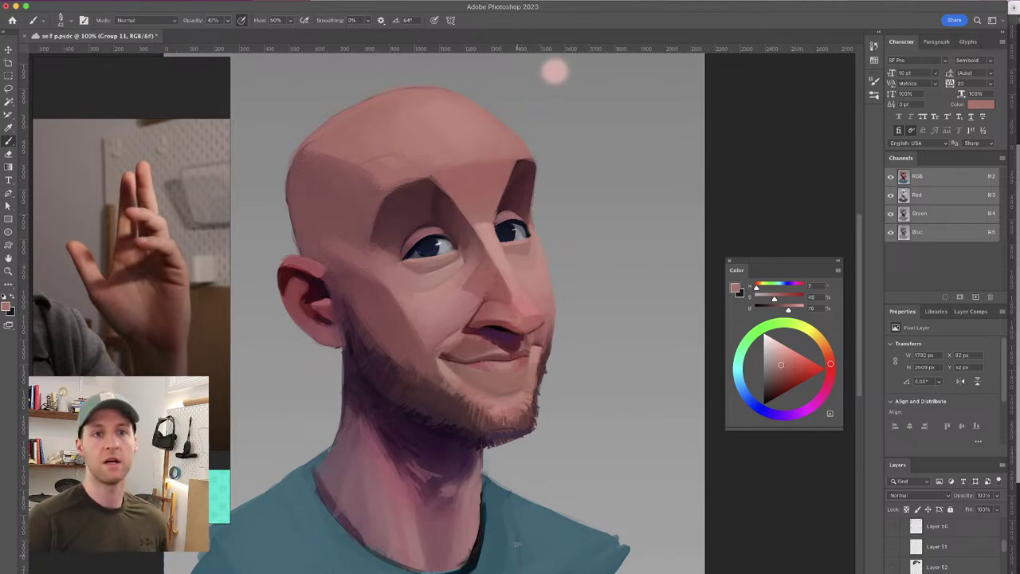
pyautogui.keyDown('alt'); pyautogui.click(500, 209); pyautogui.keyUp('alt')
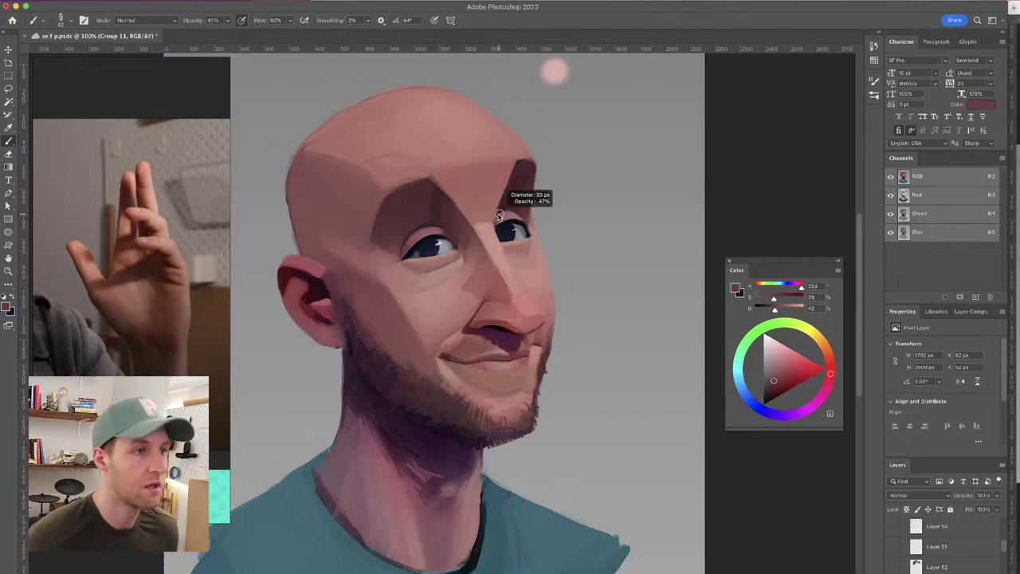
pyautogui.keyDown('alt'); pyautogui.click(437, 228); pyautogui.keyUp('alt')
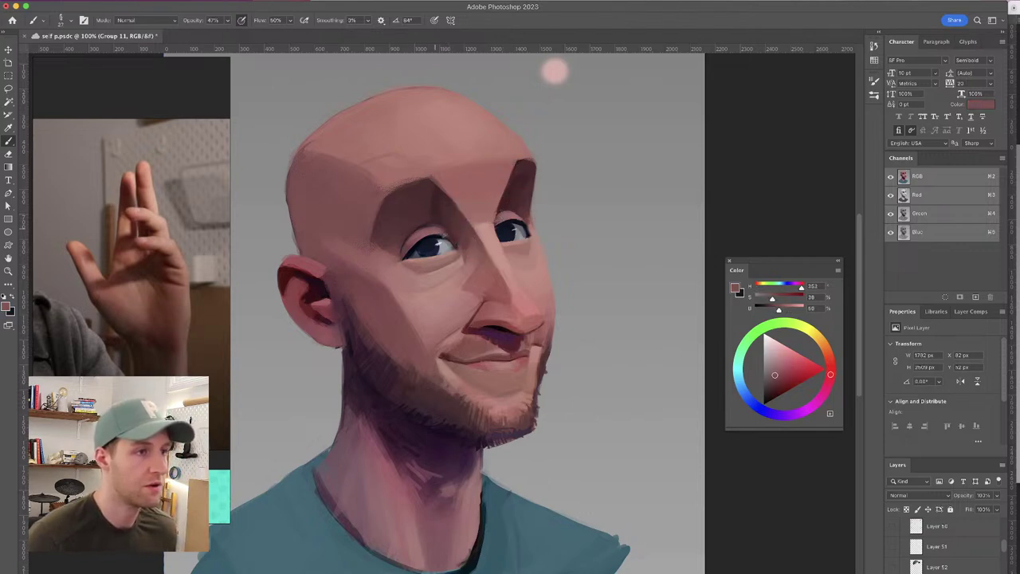
pyautogui.keyDown('alt'); pyautogui.click(439, 225); pyautogui.keyUp('alt')
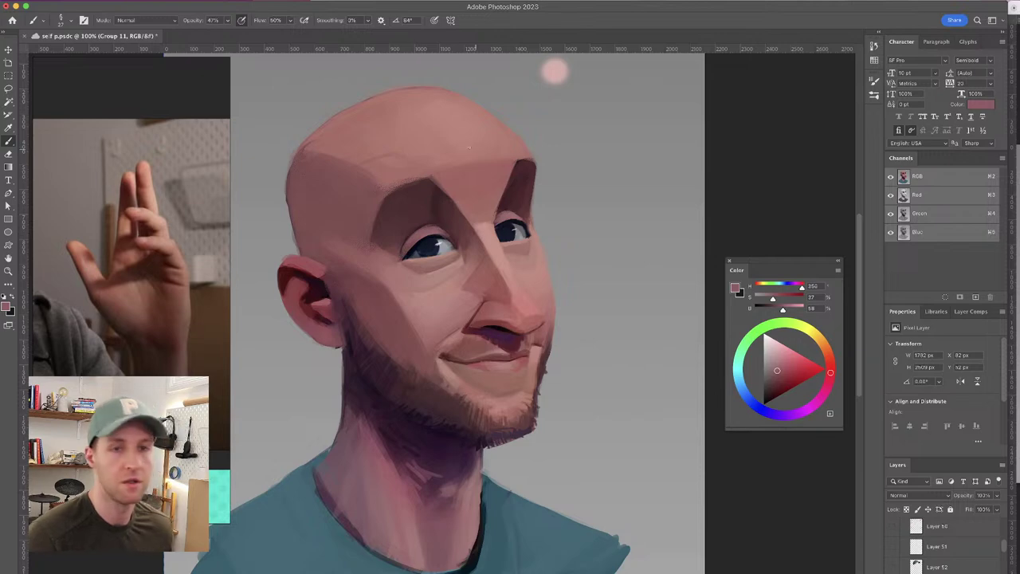
# Blend the near eye socket's shadow into the temple and inner brow with sampled dark and mid reds
pyautogui.keyDown('alt'); pyautogui.click(392, 199); pyautogui.keyUp('alt')
pyautogui.keyDown('alt'); pyautogui.click(439, 199); pyautogui.keyUp('alt')
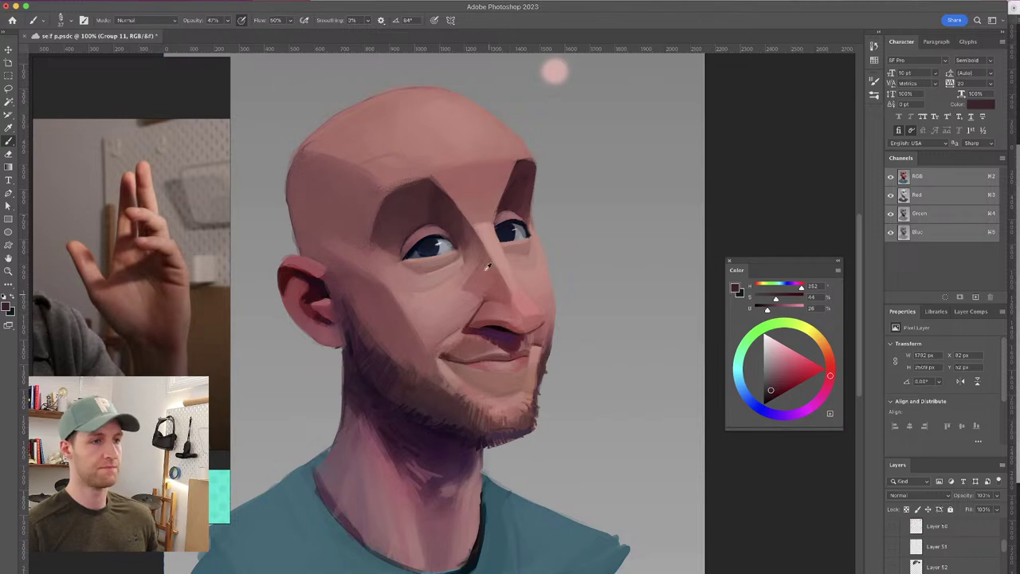
pyautogui.keyDown('alt'); pyautogui.click(388, 247); pyautogui.keyUp('alt')
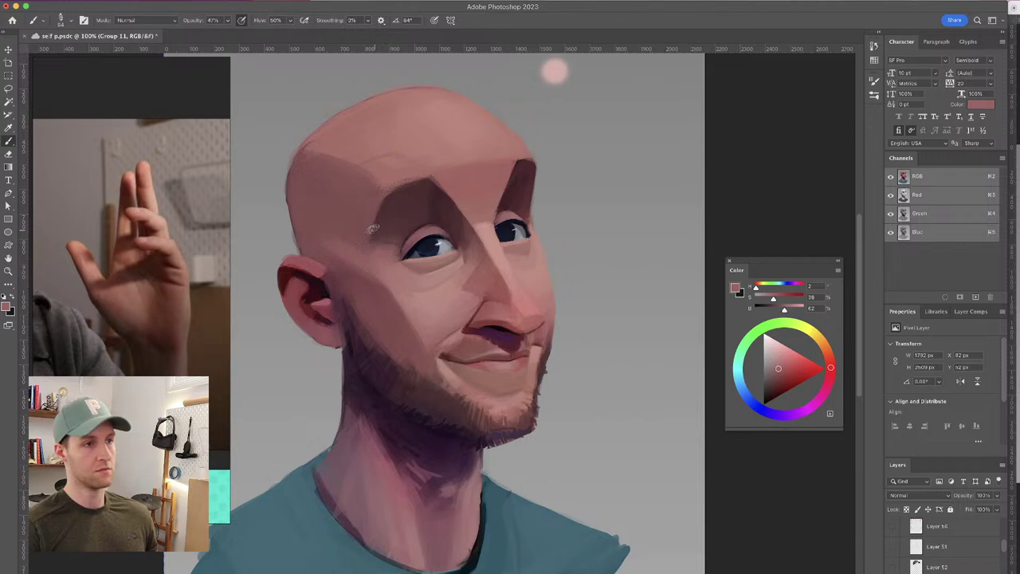
pyautogui.keyDown('alt'); pyautogui.click(385, 232); pyautogui.keyUp('alt')
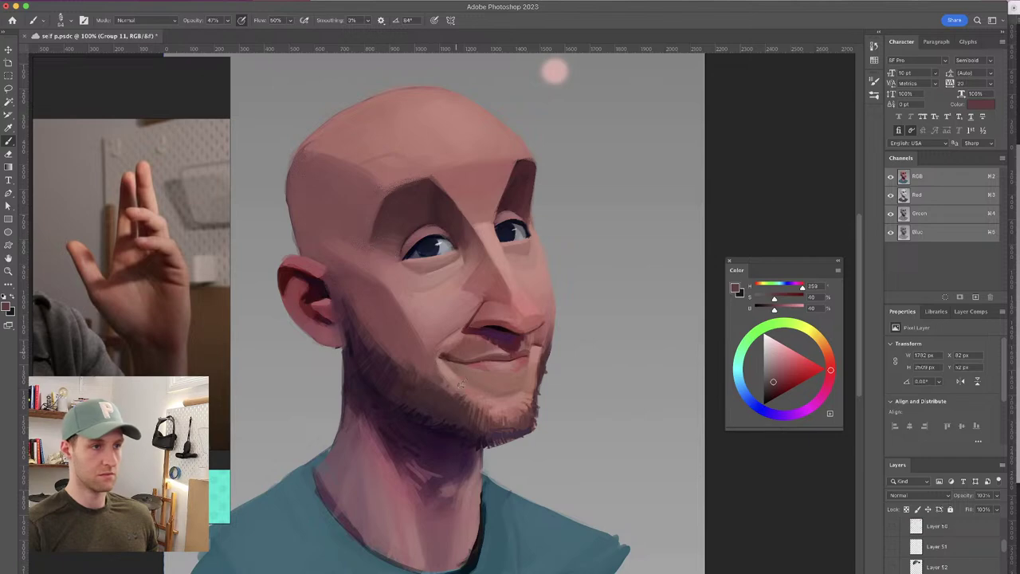
pyautogui.keyDown('alt'); pyautogui.click(460, 207); pyautogui.keyUp('alt')
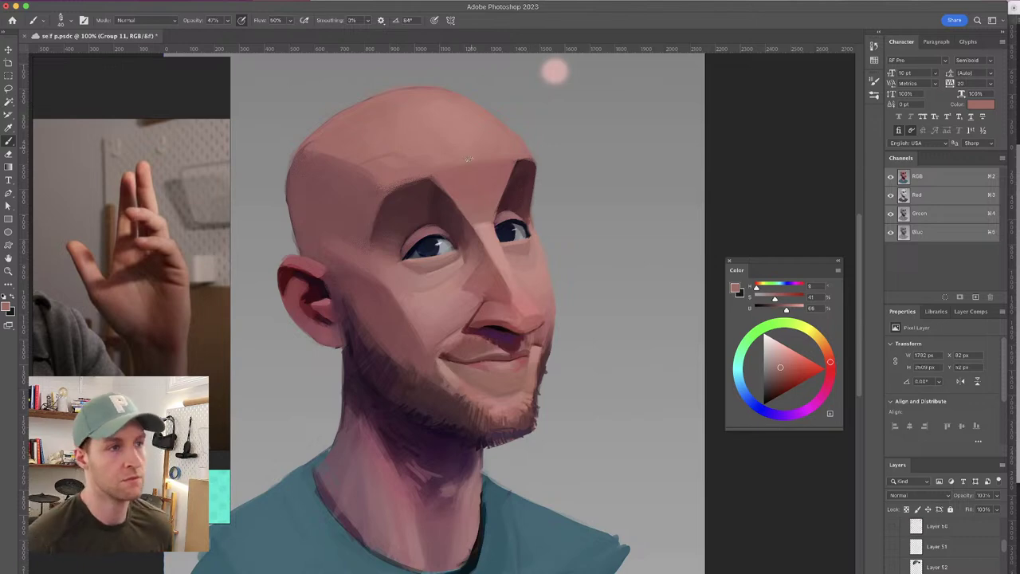
# Try a reddish-brown eyebrow stroke along the near eye socket's upper edge and undo it
pyautogui.keyDown('alt'); pyautogui.click(443, 173); pyautogui.keyUp('alt')
pyautogui.keyDown('alt'); pyautogui.click(435, 172); pyautogui.keyUp('alt')
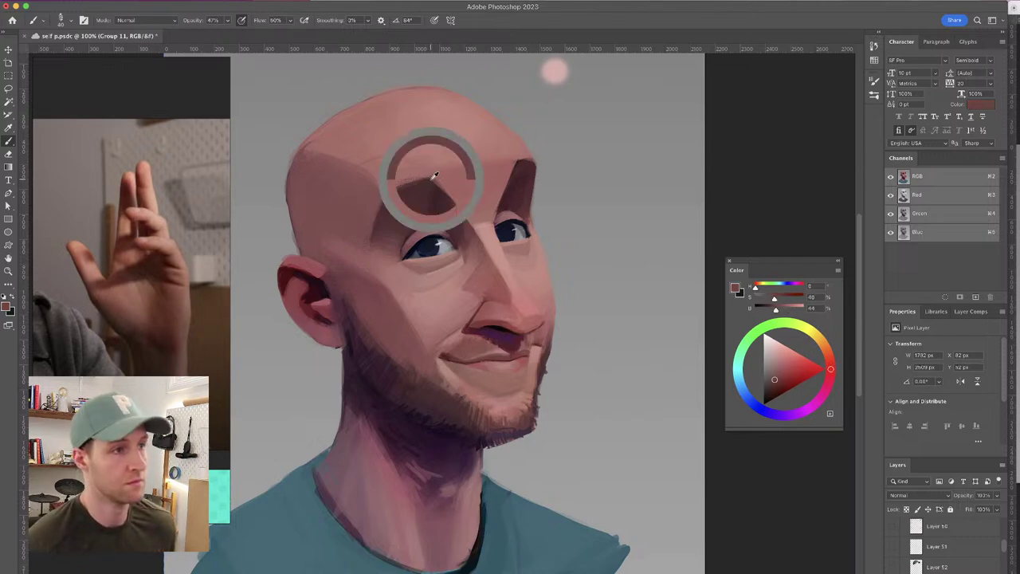
pyautogui.moveTo(428, 177)
pyautogui.mouseDown()
pyautogui.moveTo(363, 176)
pyautogui.moveTo(424, 177)
pyautogui.moveTo(380, 176)
pyautogui.mouseUp()
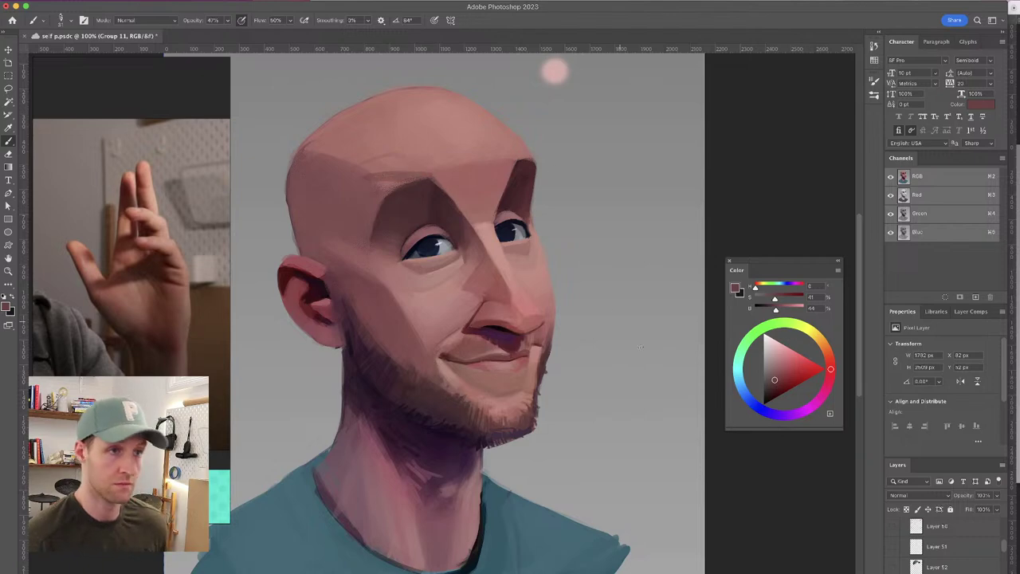
pyautogui.press('super+z')
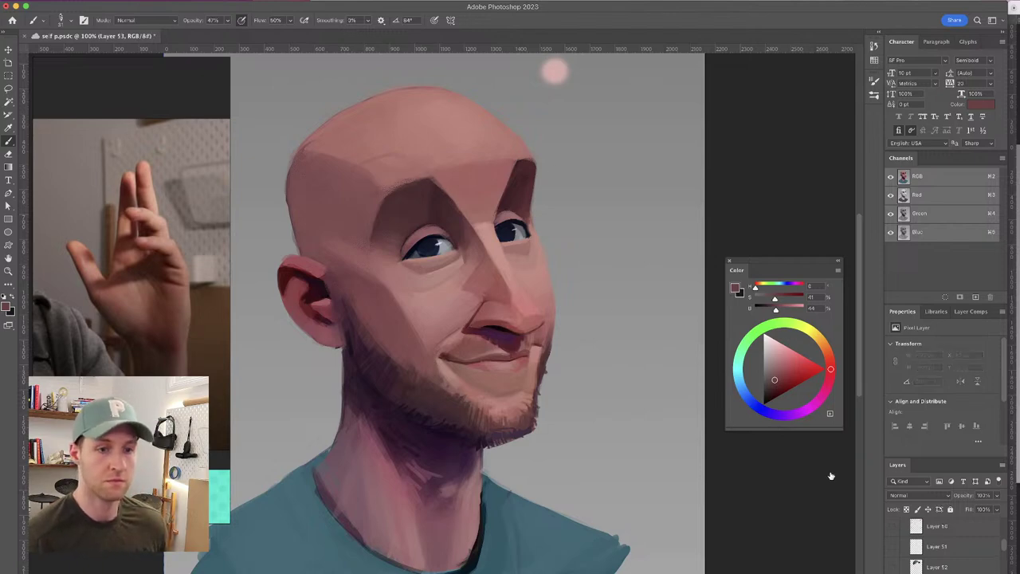
# Sketch both eyebrows on Layer 53 in sampled dark red with the brush at 92% opacity and 100% flow
pyautogui.keyDown('alt'); pyautogui.click(516, 163); pyautogui.keyUp('alt')
pyautogui.moveTo(192, 21); pyautogui.dragTo(322, 24)
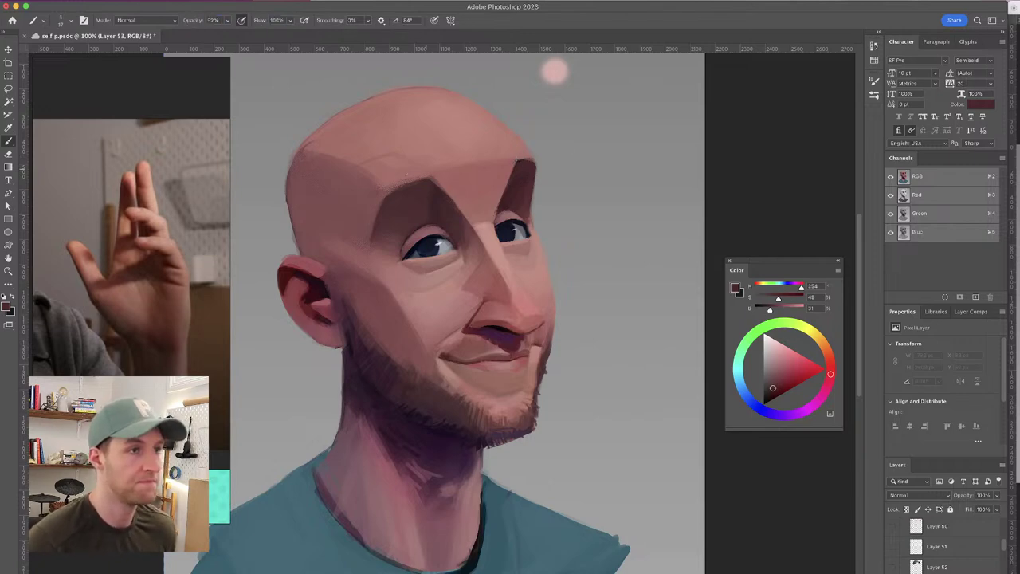
pyautogui.moveTo(437, 170)
pyautogui.mouseDown()
pyautogui.moveTo(365, 176)
pyautogui.moveTo(427, 180)
pyautogui.mouseUp()
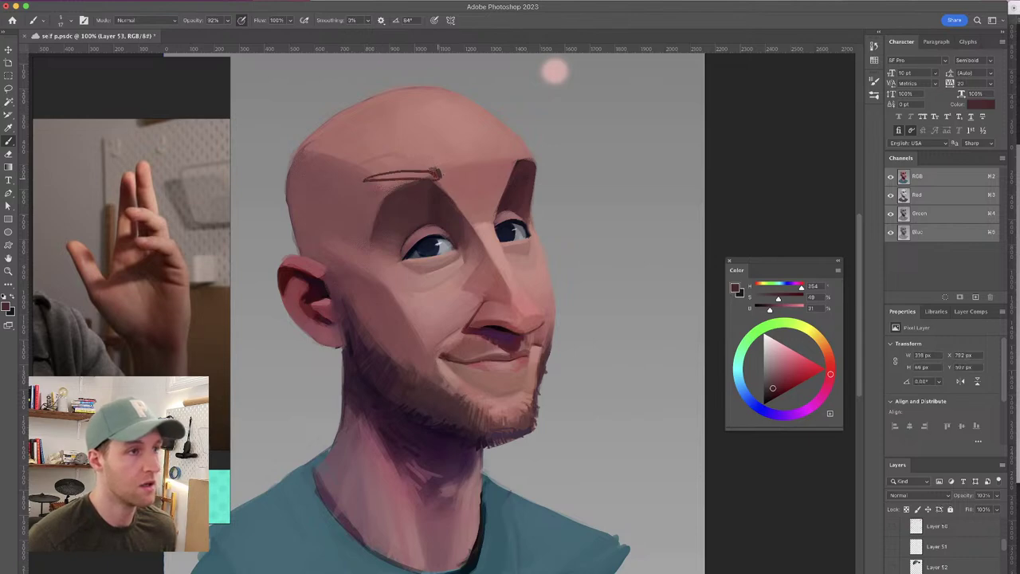
pyautogui.moveTo(521, 154); pyautogui.dragTo(533, 161)
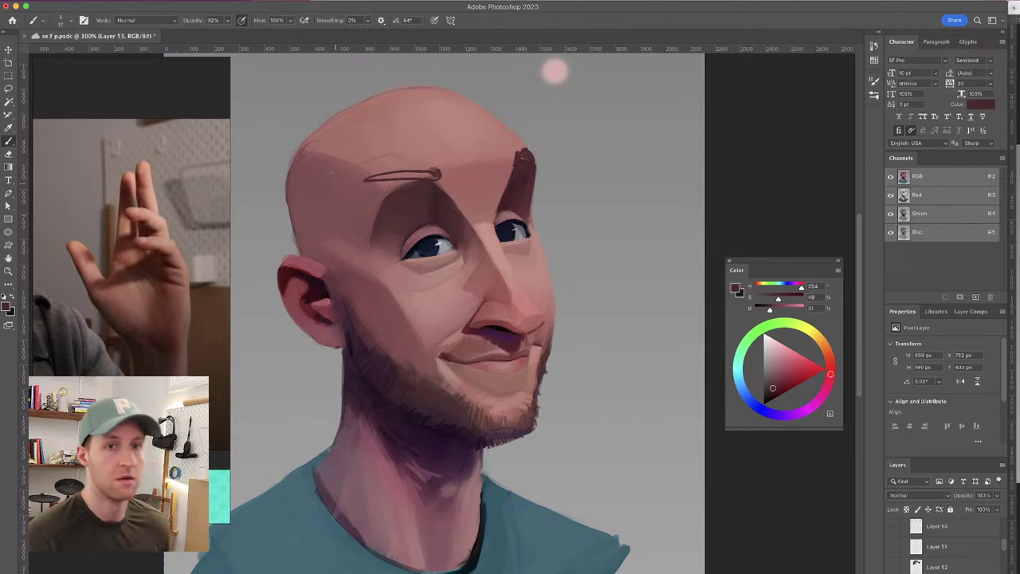
# Rework the near eyebrow into a filled arch with a tapered outer end and thicken the far eyebrow
pyautogui.moveTo(408, 183)
pyautogui.mouseDown()
pyautogui.moveTo(418, 182)
pyautogui.moveTo(375, 185)
pyautogui.moveTo(421, 179)
pyautogui.moveTo(367, 181)
pyautogui.moveTo(447, 178)
pyautogui.moveTo(451, 169)
pyautogui.mouseUp()
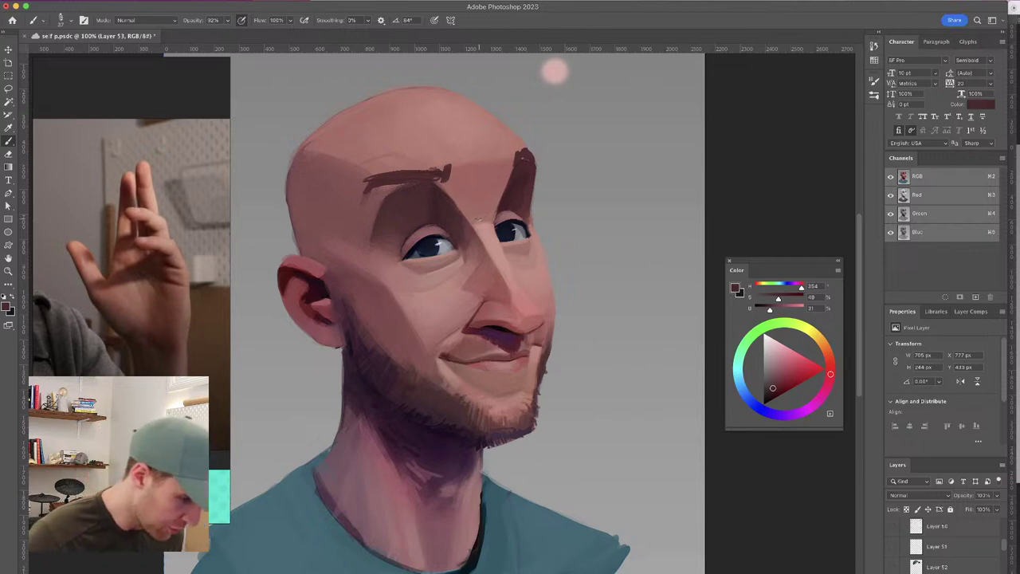
pyautogui.hotkey('ctrl', 'z')
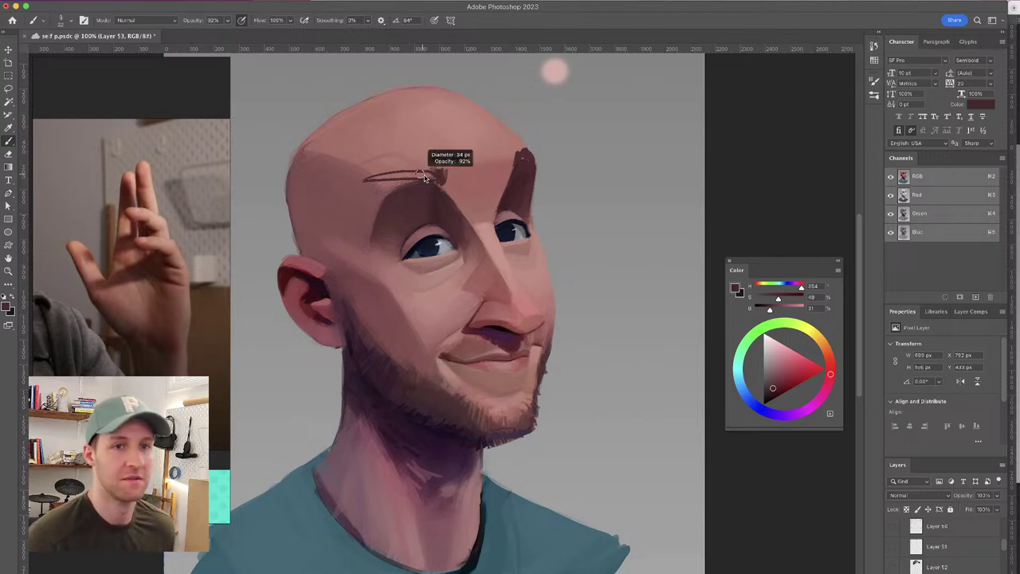
pyautogui.moveTo(444, 170)
pyautogui.mouseDown()
pyautogui.moveTo(366, 185)
pyautogui.moveTo(423, 177)
pyautogui.mouseUp()
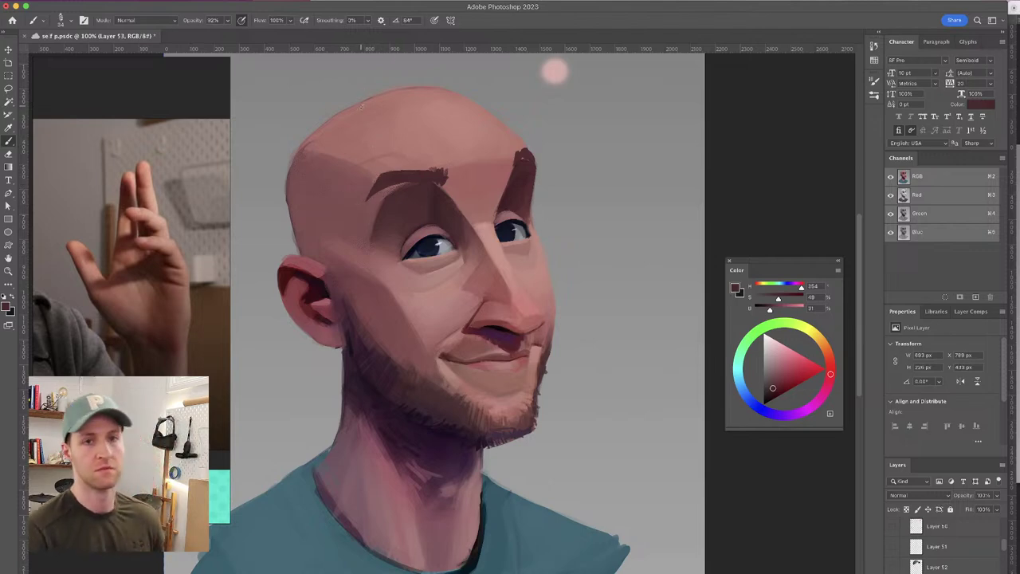
pyautogui.moveTo(379, 187); pyautogui.dragTo(446, 180)
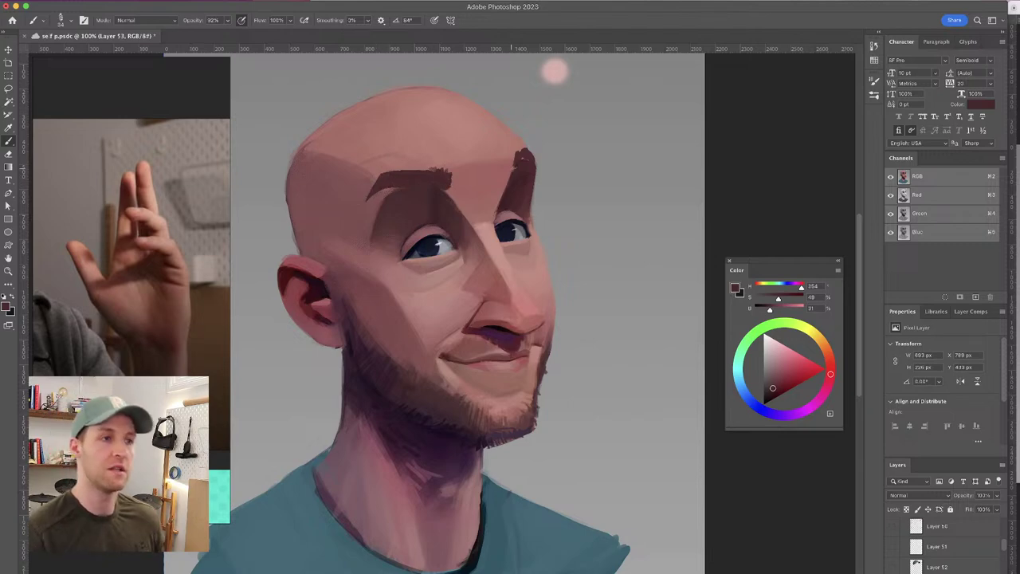
pyautogui.moveTo(510, 169); pyautogui.dragTo(519, 149)
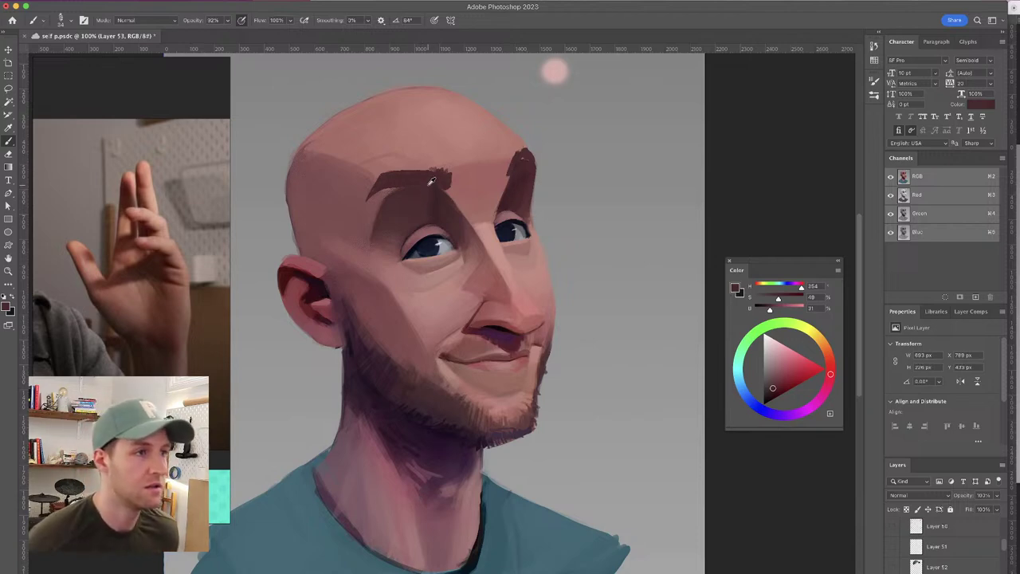
# Hide the eyebrow layer and compare the face with and without the cap, leaving the cap hidden
pyautogui.keyDown('alt'); pyautogui.click(390, 191); pyautogui.keyUp('alt')
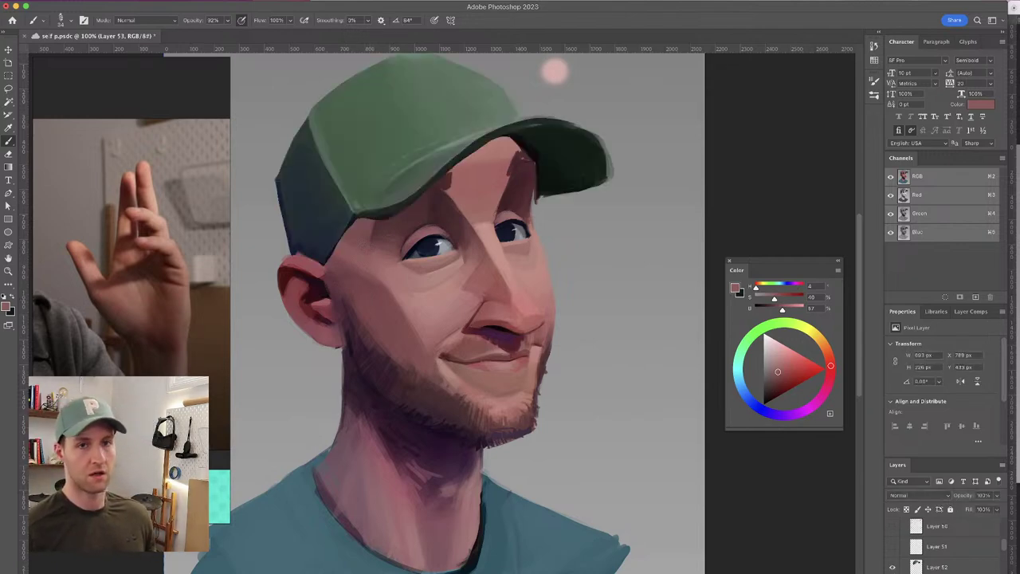
pyautogui.press('super+comma')
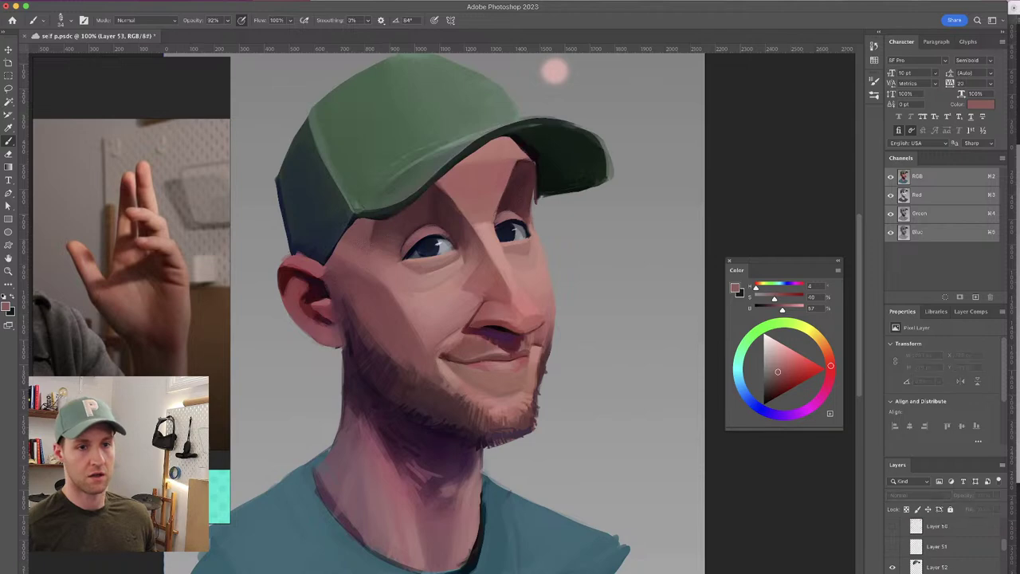
pyautogui.click(892, 568)
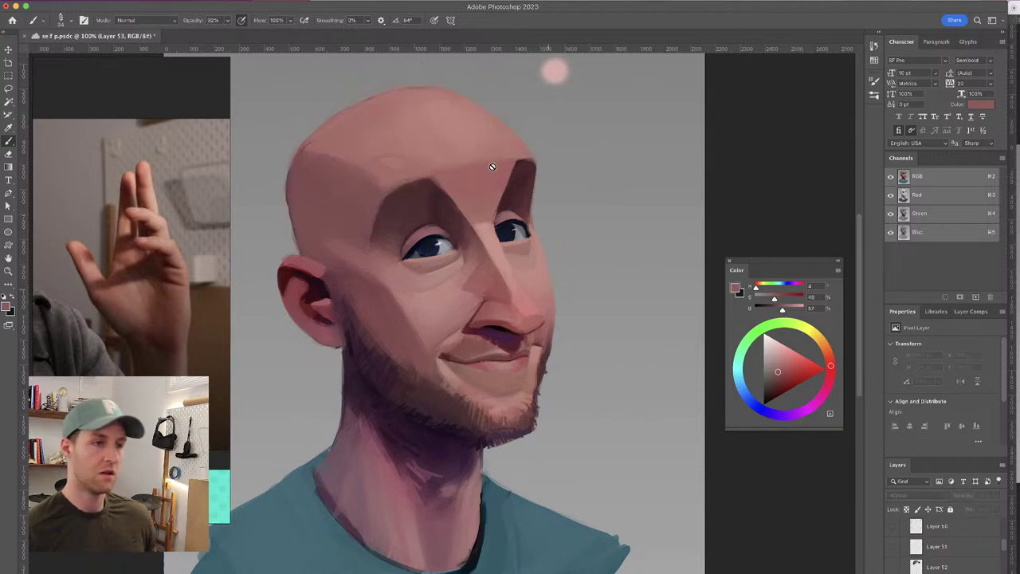
pyautogui.click(892, 567)
pyautogui.click(892, 568)
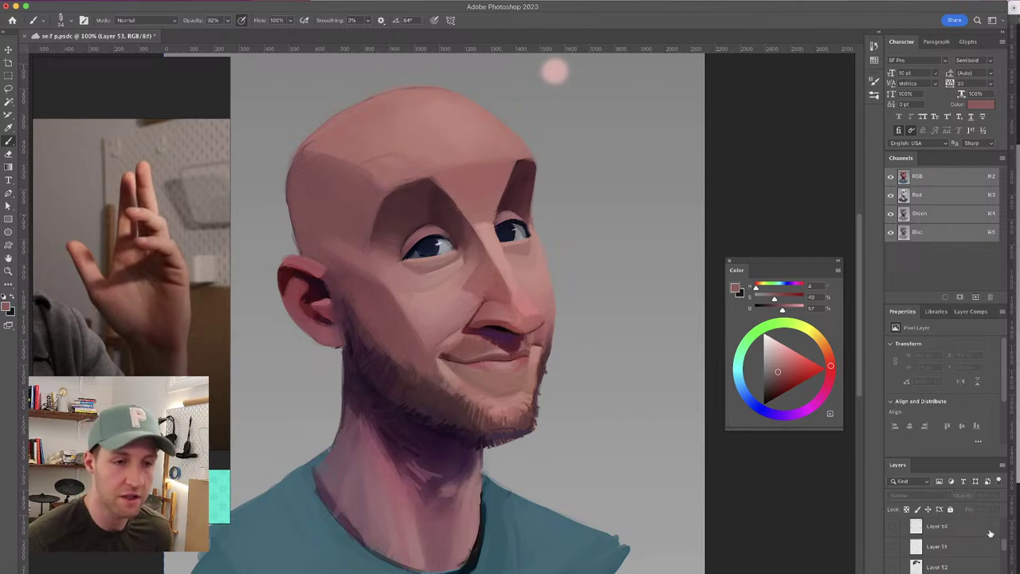
# Switch to the Group 11 head layer and touch up the nose side, upper lids and far socket's inner edge with sampled reds
pyautogui.moveTo(1003, 546); pyautogui.dragTo(1004, 548)
pyautogui.click(961, 571)
pyautogui.keyDown('alt'); pyautogui.click(479, 279); pyautogui.keyUp('alt')
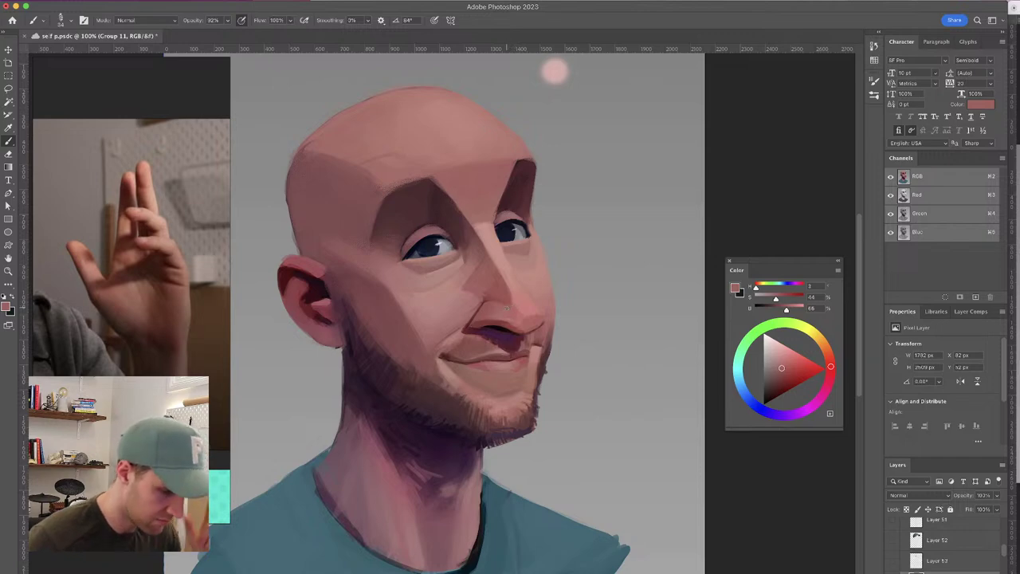
pyautogui.keyDown('alt'); pyautogui.click(502, 213); pyautogui.keyUp('alt')
pyautogui.keyDown('alt'); pyautogui.click(437, 215); pyautogui.keyUp('alt')
pyautogui.keyDown('alt'); pyautogui.click(515, 184); pyautogui.keyUp('alt')
pyautogui.keyDown('alt'); pyautogui.click(506, 169); pyautogui.keyUp('alt')
pyautogui.keyDown('alt'); pyautogui.click(510, 184); pyautogui.keyUp('alt')
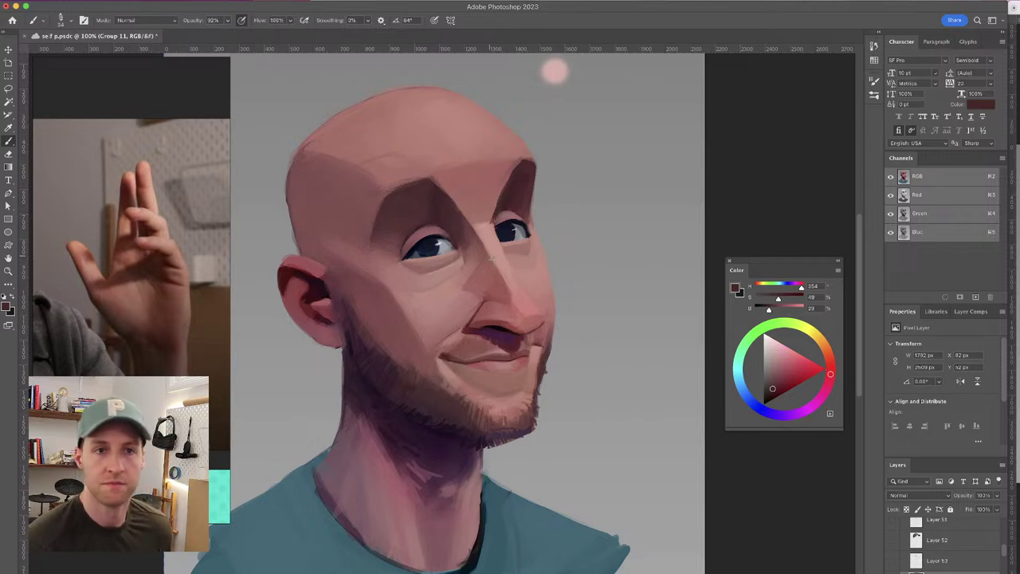
# Blend the nose bridge and the area between the eye sockets with sampled pale and mid skin tones
pyautogui.keyDown('alt'); pyautogui.click(489, 226); pyautogui.keyUp('alt')
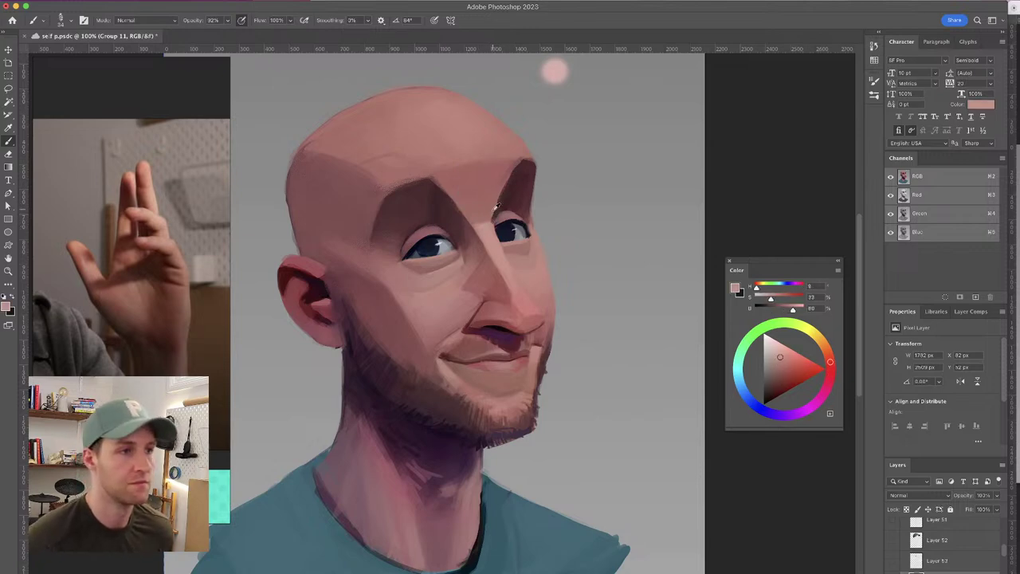
pyautogui.keyDown('alt'); pyautogui.click(495, 206); pyautogui.keyUp('alt')
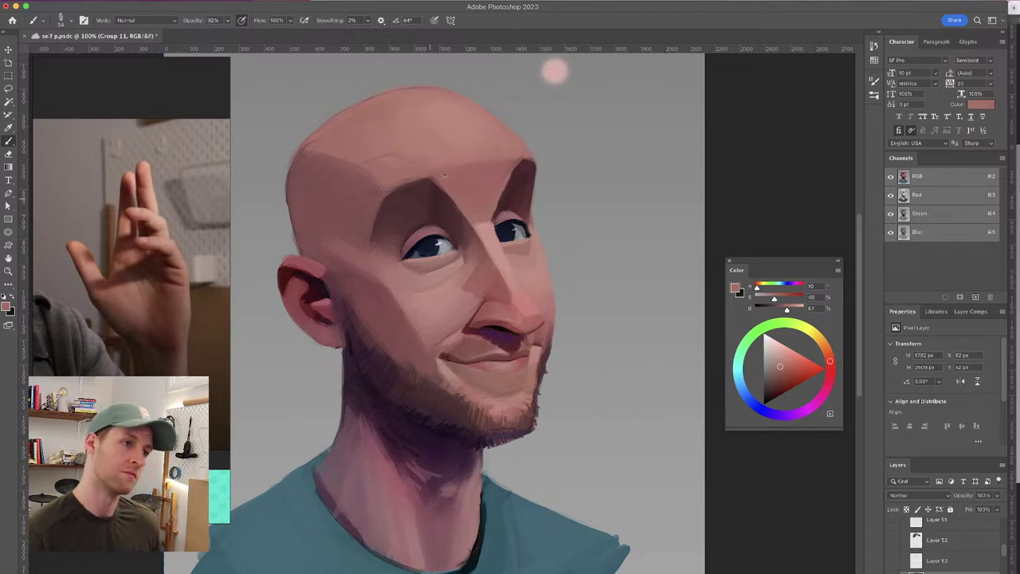
pyautogui.keyDown('alt'); pyautogui.click(505, 170); pyautogui.keyUp('alt')
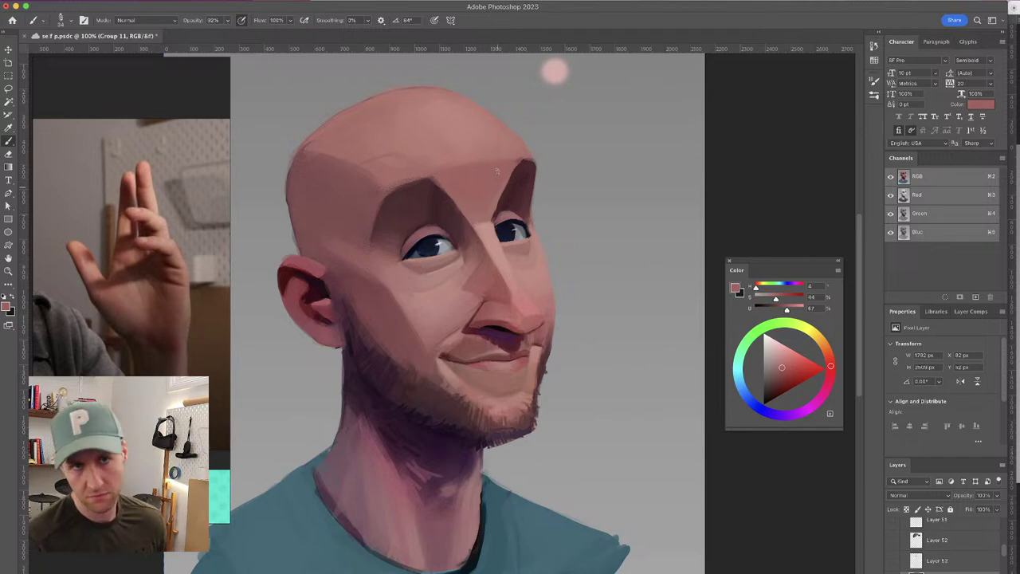
# Texture the forehead above the sockets with light pink strokes, sampling skin tones from the forehead, chin and nose side
pyautogui.keyDown('alt'); pyautogui.click(481, 157); pyautogui.keyUp('alt')
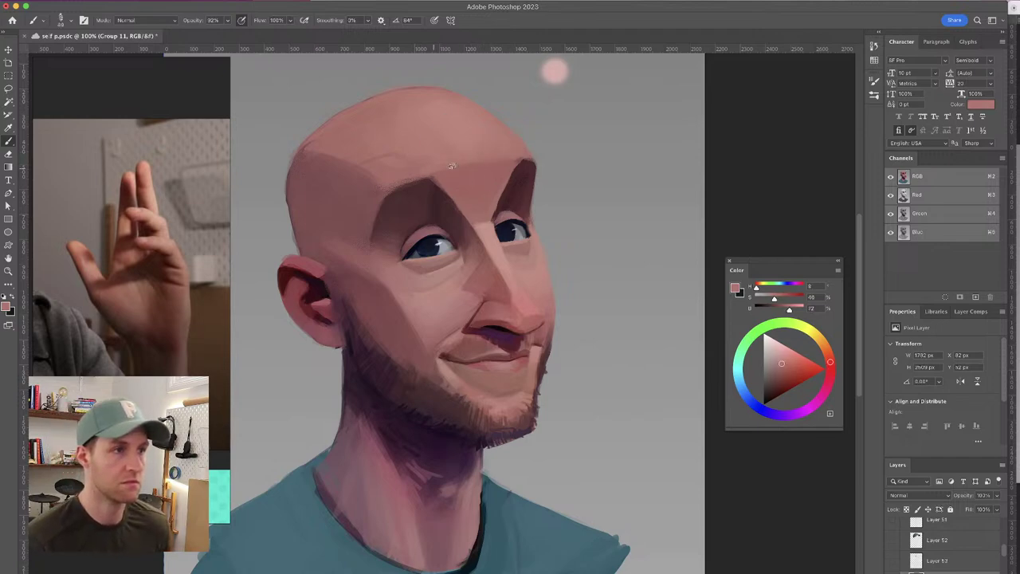
pyautogui.keyDown('alt'); pyautogui.click(503, 154); pyautogui.keyUp('alt')
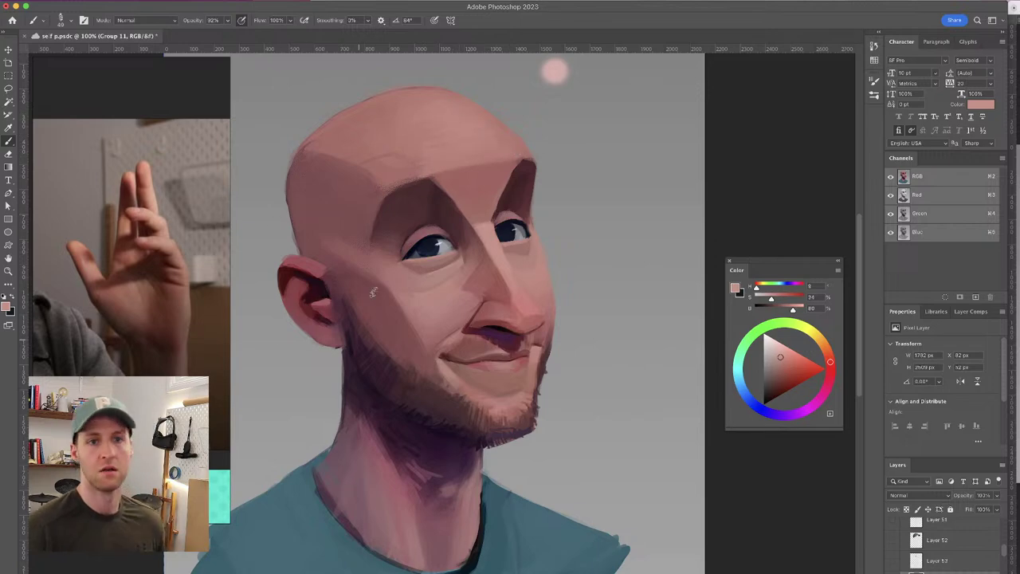
pyautogui.keyDown('alt'); pyautogui.click(476, 204); pyautogui.keyUp('alt')
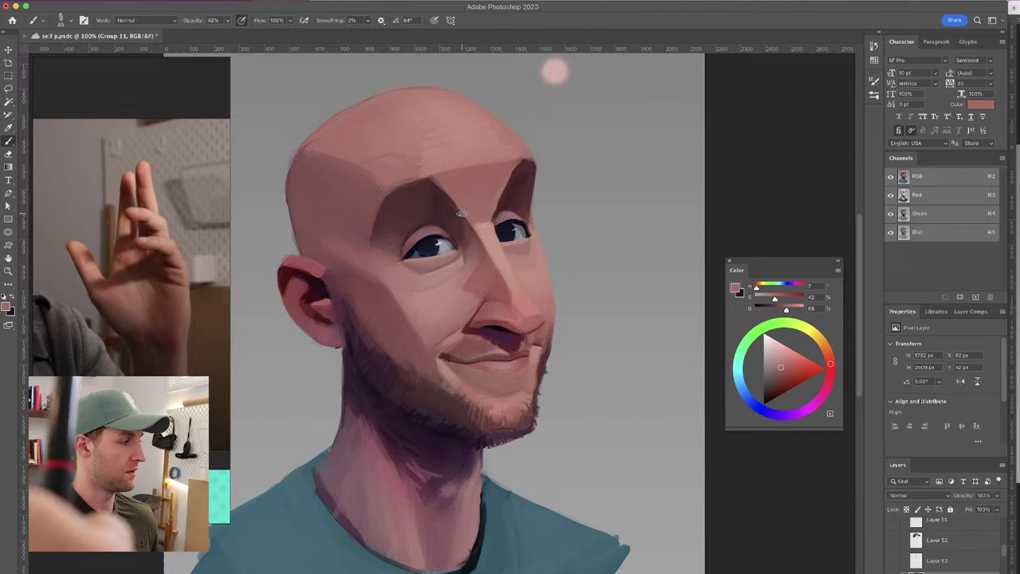
pyautogui.keyDown('alt'); pyautogui.click(443, 143); pyautogui.keyUp('alt')
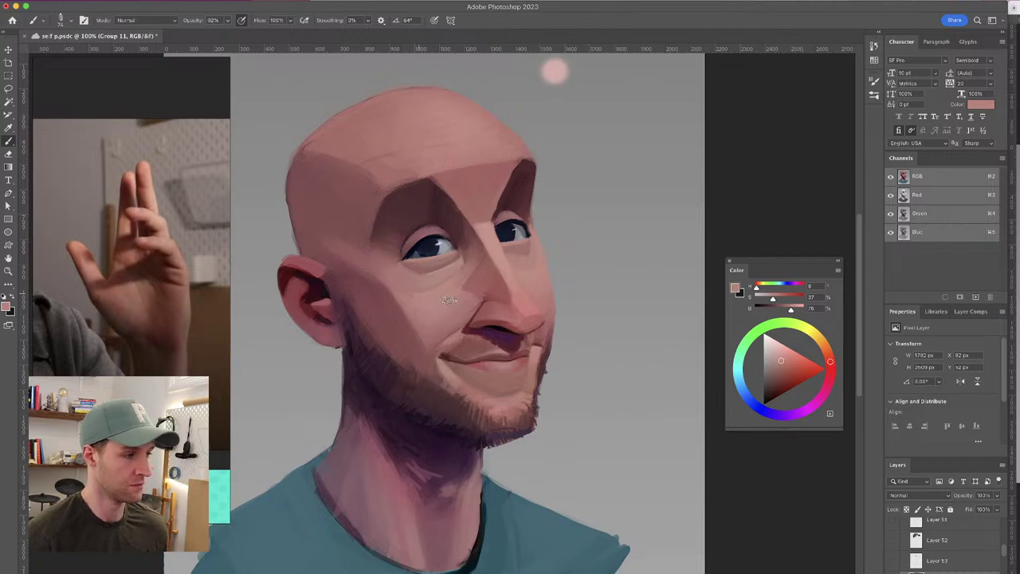
pyautogui.keyDown('alt'); pyautogui.click(498, 407); pyautogui.keyUp('alt')
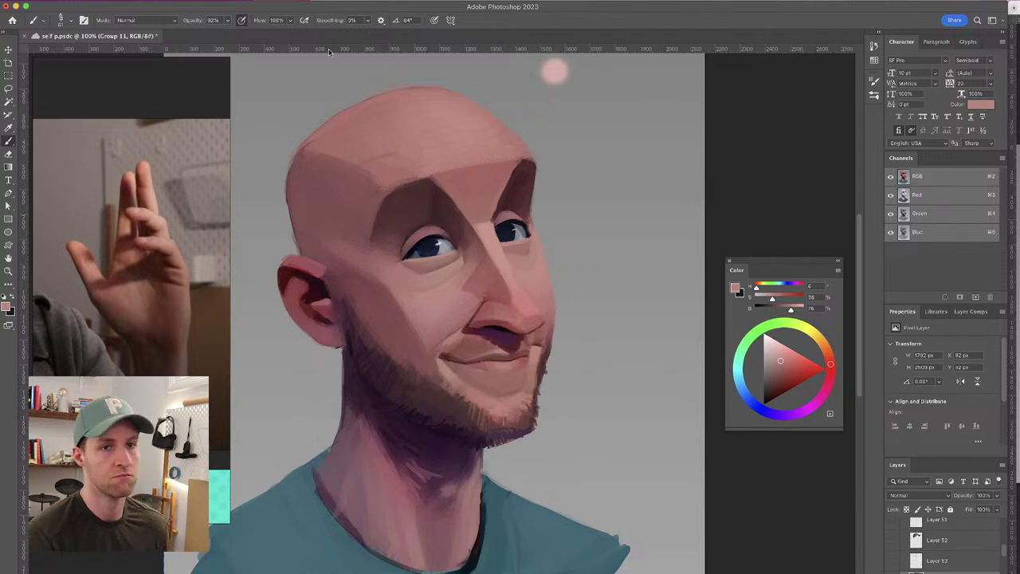
pyautogui.keyDown('alt'); pyautogui.click(478, 288); pyautogui.keyUp('alt')
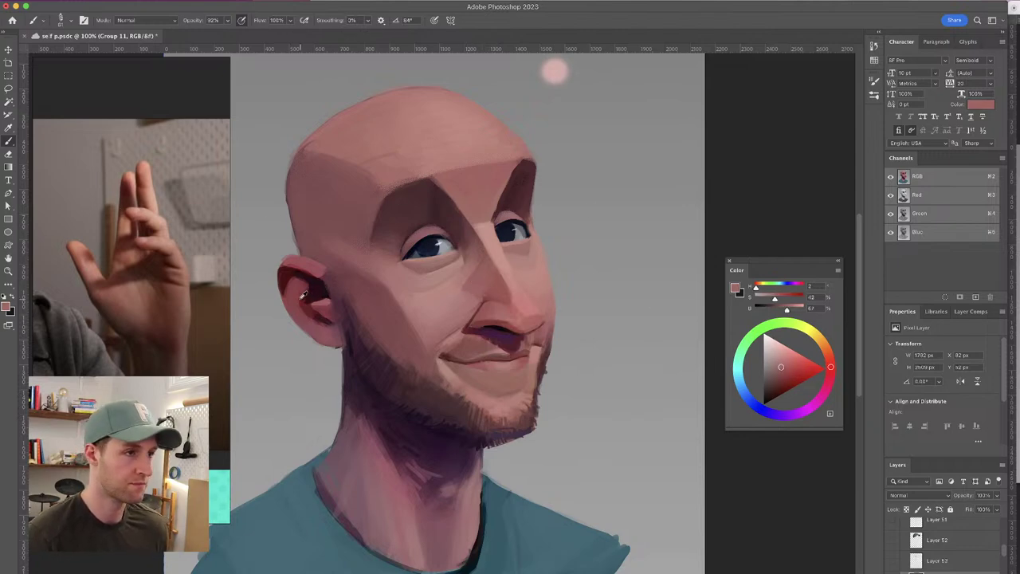
# Paint over the inner folds of the ear with sampled dark reds to simplify its interior
pyautogui.keyDown('alt'); pyautogui.click(310, 285); pyautogui.keyUp('alt')
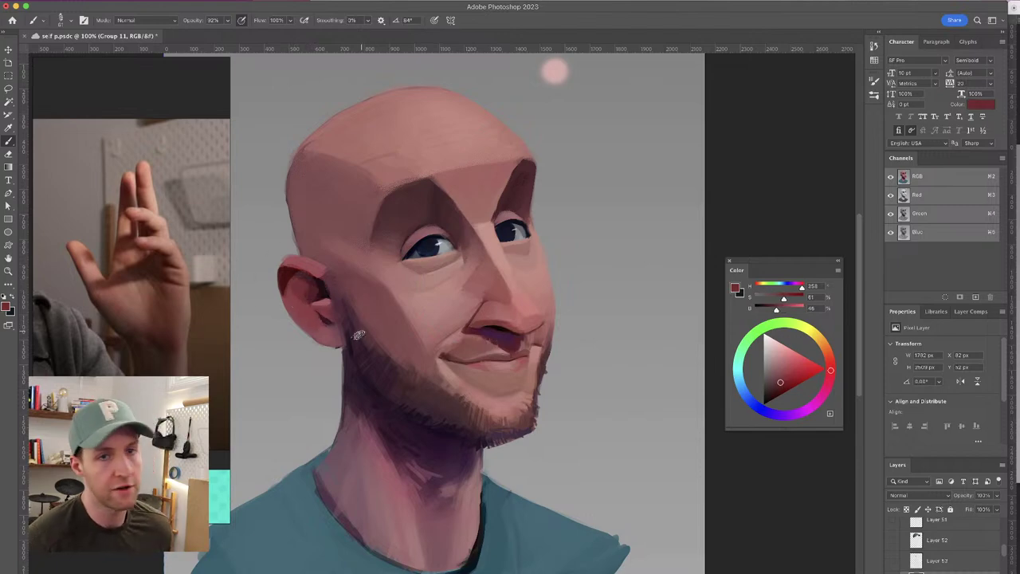
pyautogui.keyDown('alt'); pyautogui.click(301, 290); pyautogui.keyUp('alt')
pyautogui.moveTo(287, 283)
pyautogui.mouseDown()
pyautogui.moveTo(318, 287)
pyautogui.moveTo(318, 296)
pyautogui.moveTo(295, 275)
pyautogui.moveTo(303, 300)
pyautogui.moveTo(294, 308)
pyautogui.moveTo(299, 293)
pyautogui.moveTo(323, 324)
pyautogui.moveTo(310, 279)
pyautogui.mouseUp()
pyautogui.keyDown('alt'); pyautogui.click(302, 275); pyautogui.keyUp('alt')
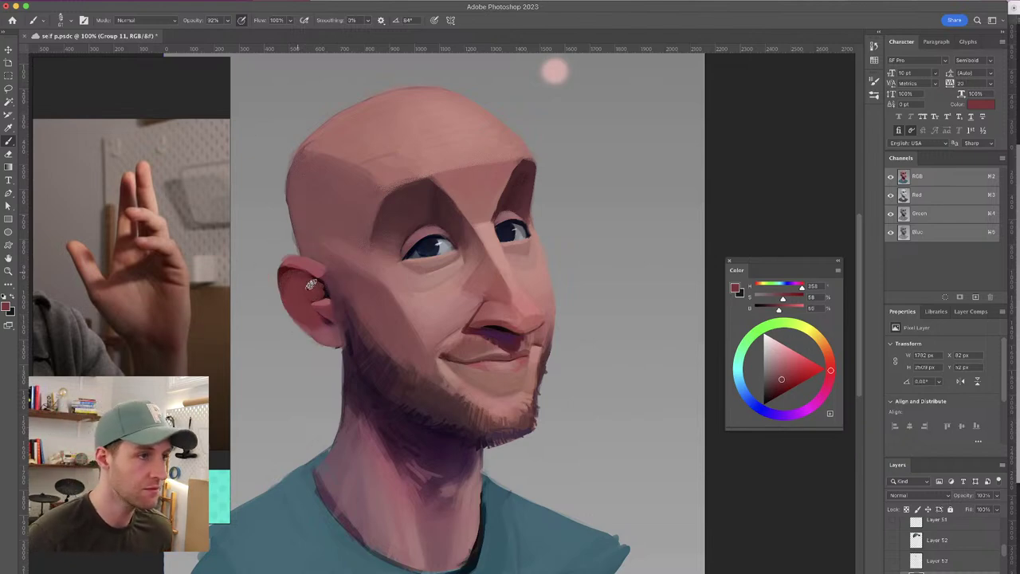
pyautogui.keyDown('alt'); pyautogui.click(309, 276); pyautogui.keyUp('alt')
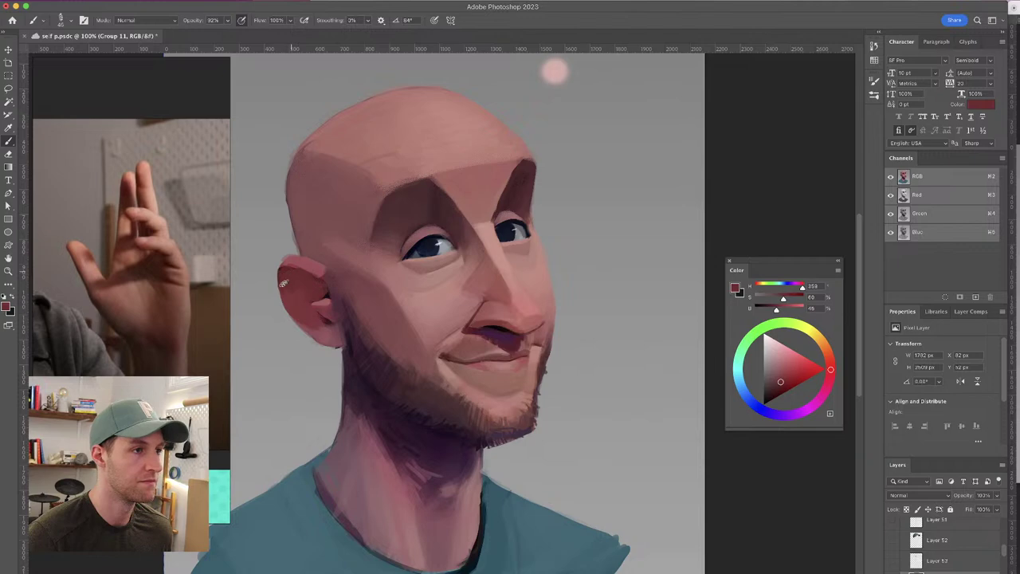
# Extend the ear's outer edge and upper back curve outward with sampled dark reds and a pinker rim tone
pyautogui.moveTo(284, 268)
pyautogui.mouseDown()
pyautogui.moveTo(276, 296)
pyautogui.moveTo(322, 327)
pyautogui.moveTo(320, 340)
pyautogui.mouseUp()
pyautogui.keyDown('alt'); pyautogui.click(294, 283); pyautogui.keyUp('alt')
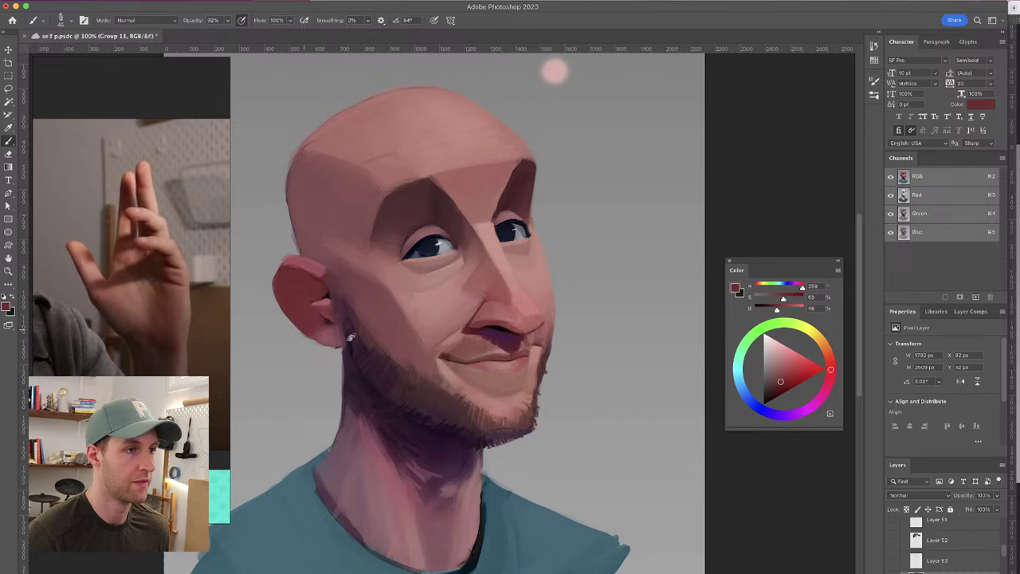
pyautogui.moveTo(286, 275); pyautogui.dragTo(272, 275)
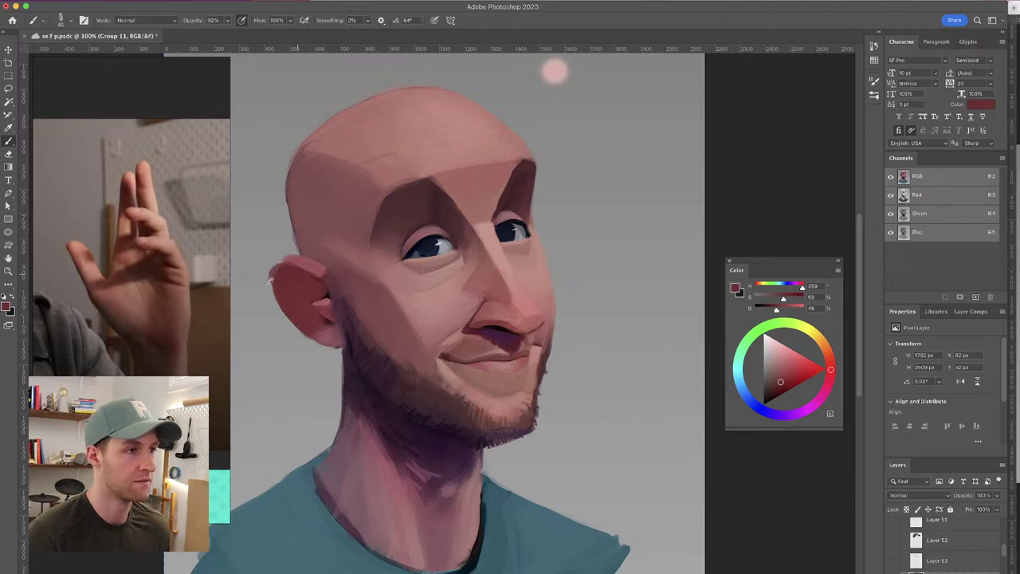
pyautogui.keyDown('alt'); pyautogui.click(292, 271); pyautogui.keyUp('alt')
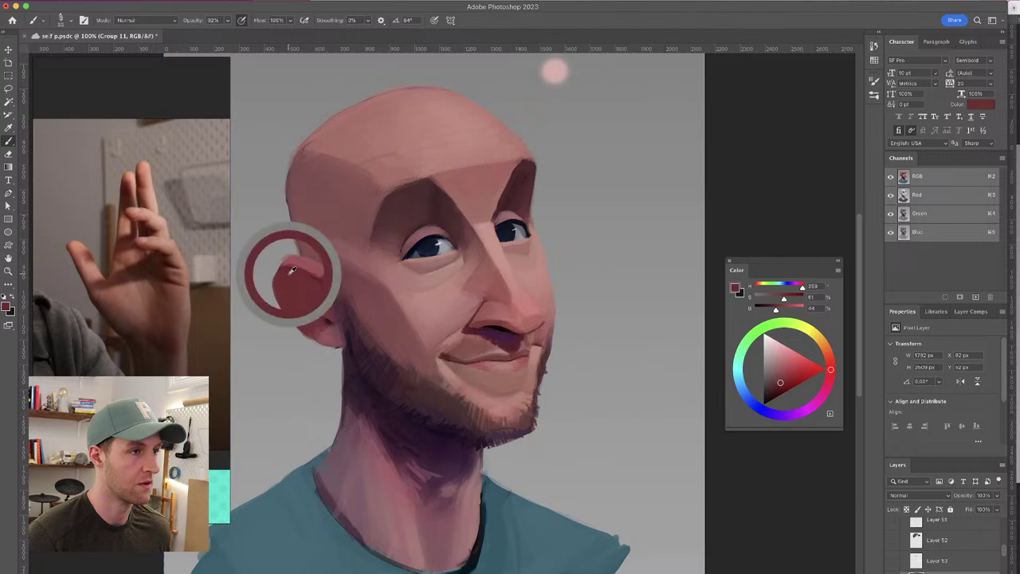
pyautogui.moveTo(279, 266); pyautogui.dragTo(275, 286)
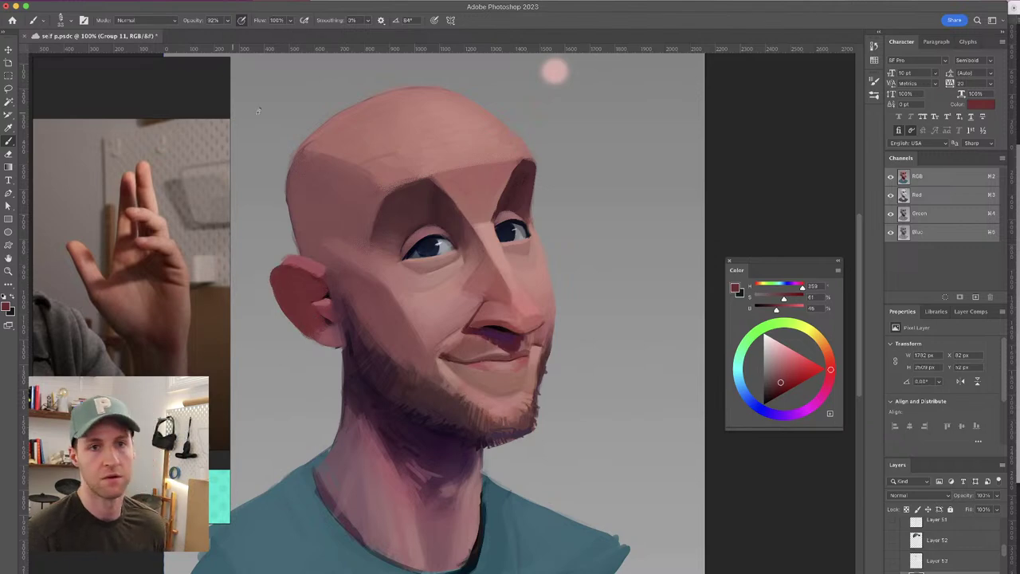
pyautogui.keyDown('alt'); pyautogui.click(292, 253); pyautogui.keyUp('alt')
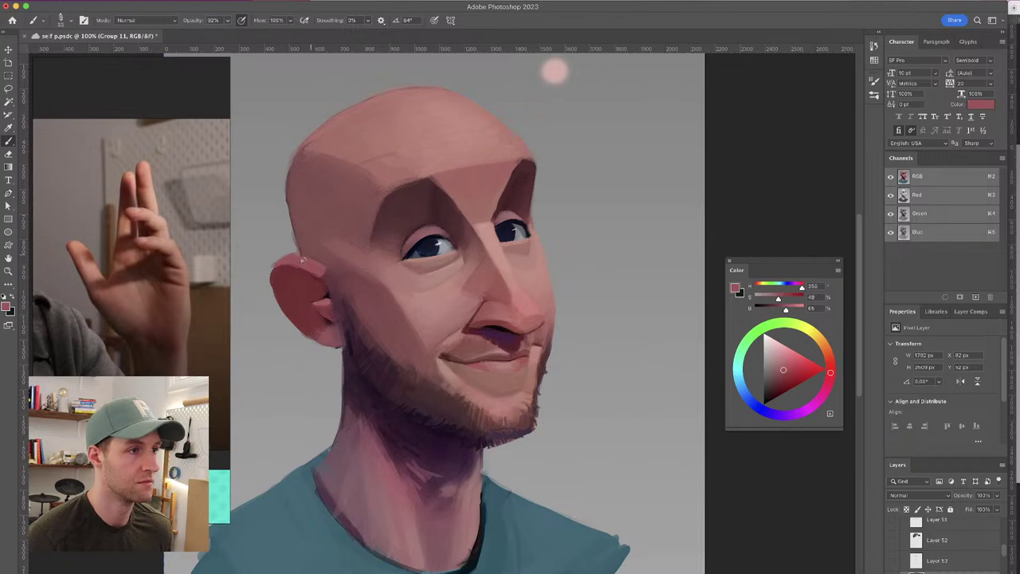
# Refine the ear's upper rim with sampled skin tones and paint over the tragus and lobe with flat reds
pyautogui.keyDown('alt'); pyautogui.click(442, 118); pyautogui.keyUp('alt')
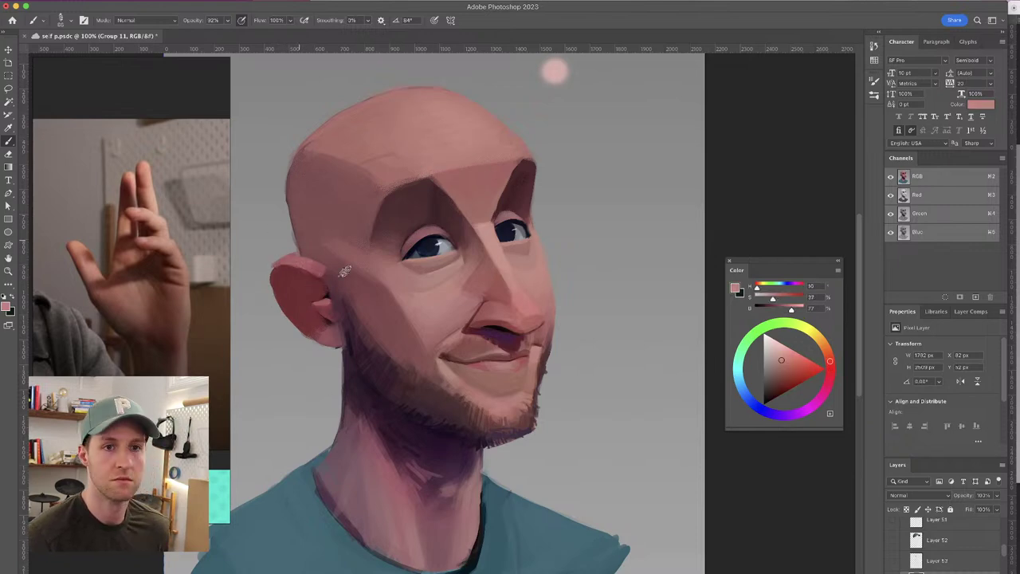
pyautogui.keyDown('alt'); pyautogui.click(318, 268); pyautogui.keyUp('alt')
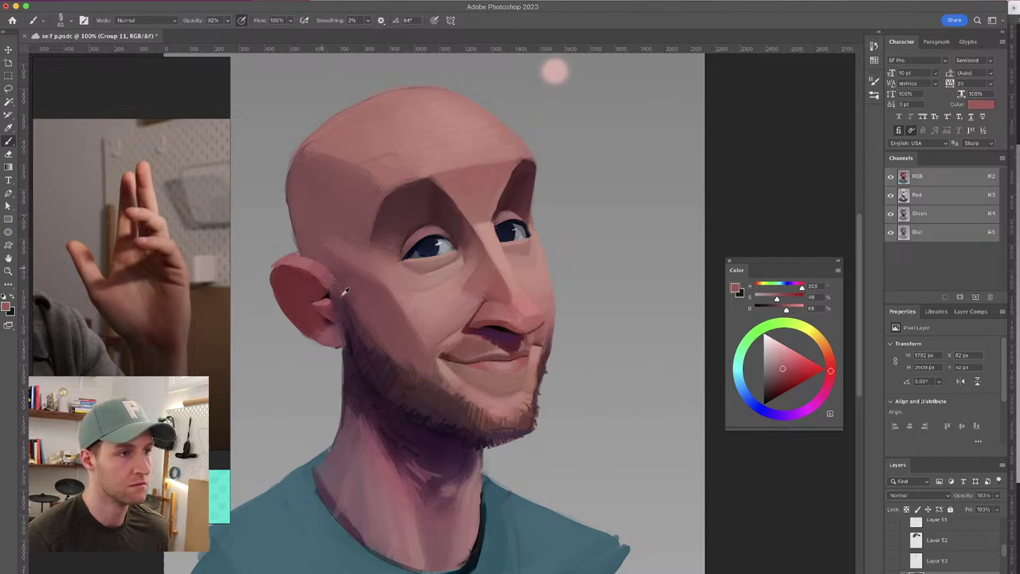
pyautogui.keyDown('alt'); pyautogui.click(340, 295); pyautogui.keyUp('alt')
pyautogui.keyDown('alt'); pyautogui.click(322, 270); pyautogui.keyUp('alt')
pyautogui.keyDown('alt'); pyautogui.click(315, 296); pyautogui.keyUp('alt')
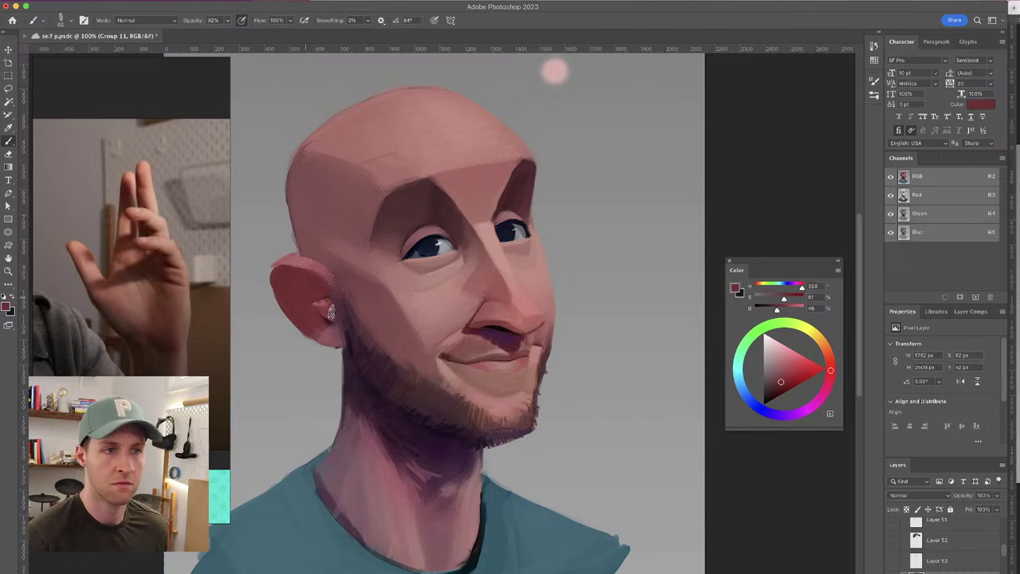
pyautogui.keyDown('alt'); pyautogui.click(315, 296); pyautogui.keyUp('alt')
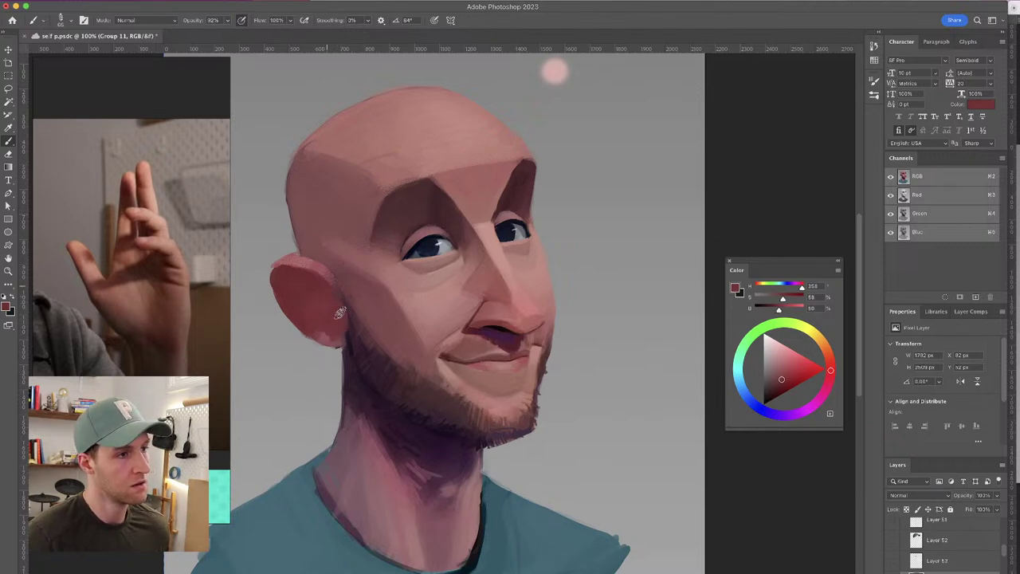
pyautogui.keyDown('alt'); pyautogui.click(317, 294); pyautogui.keyUp('alt')
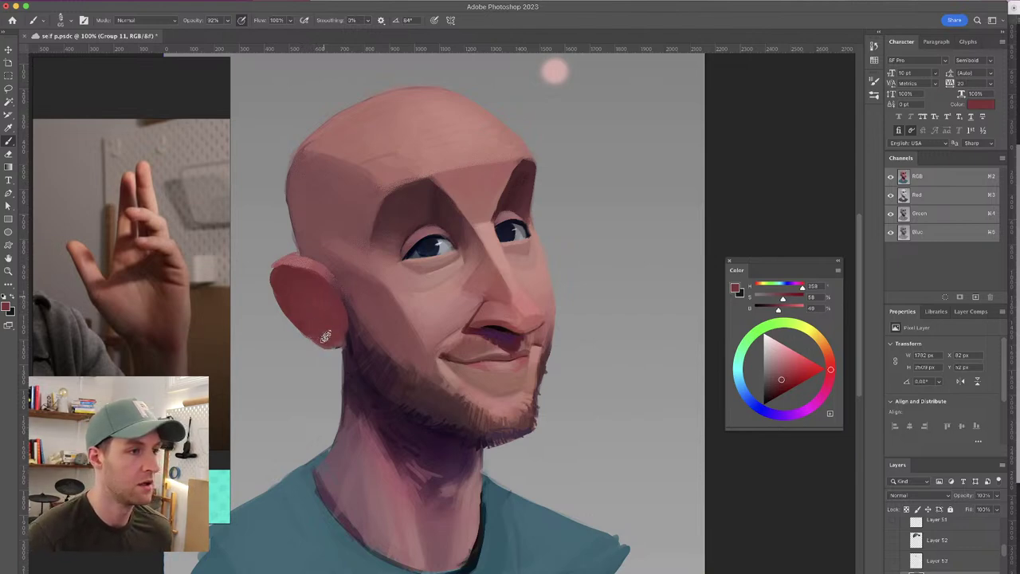
pyautogui.keyDown('alt'); pyautogui.click(341, 290); pyautogui.keyUp('alt')
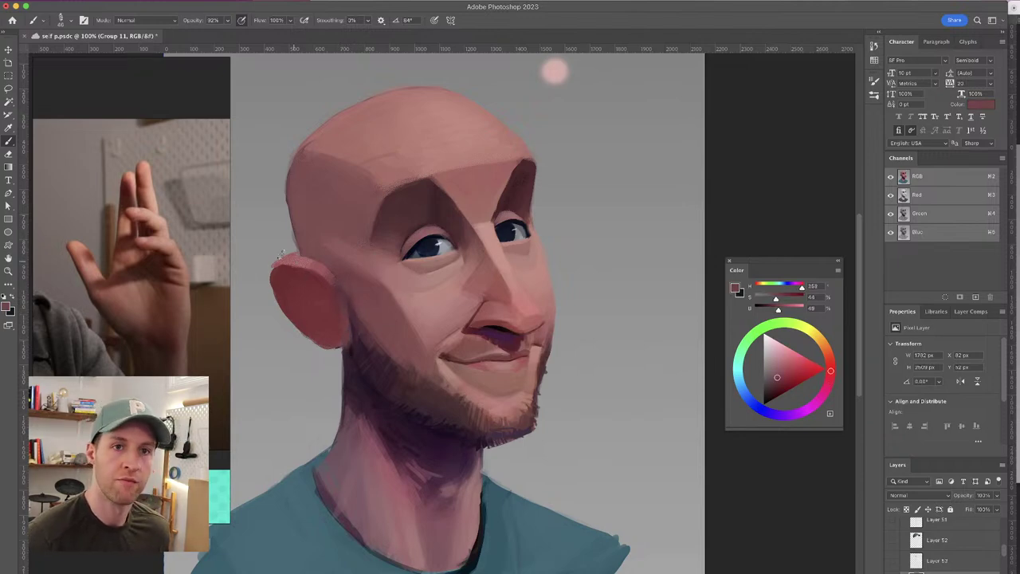
# Round out the ear's back edge and even its interior with sampled dark reds, undoing unwanted strokes
pyautogui.keyDown('alt'); pyautogui.click(295, 293); pyautogui.keyUp('alt')
pyautogui.moveTo(295, 277); pyautogui.dragTo(290, 313)
pyautogui.moveTo(292, 272)
pyautogui.mouseDown()
pyautogui.moveTo(294, 311)
pyautogui.moveTo(331, 341)
pyautogui.mouseUp()
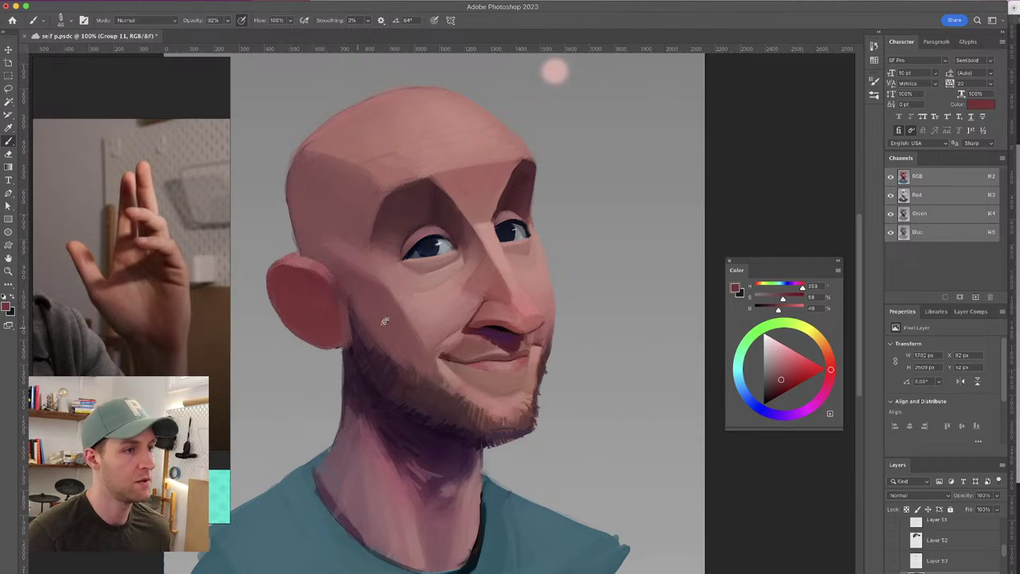
pyautogui.press('super+z')
pyautogui.press('super+z')
pyautogui.press('super+z')
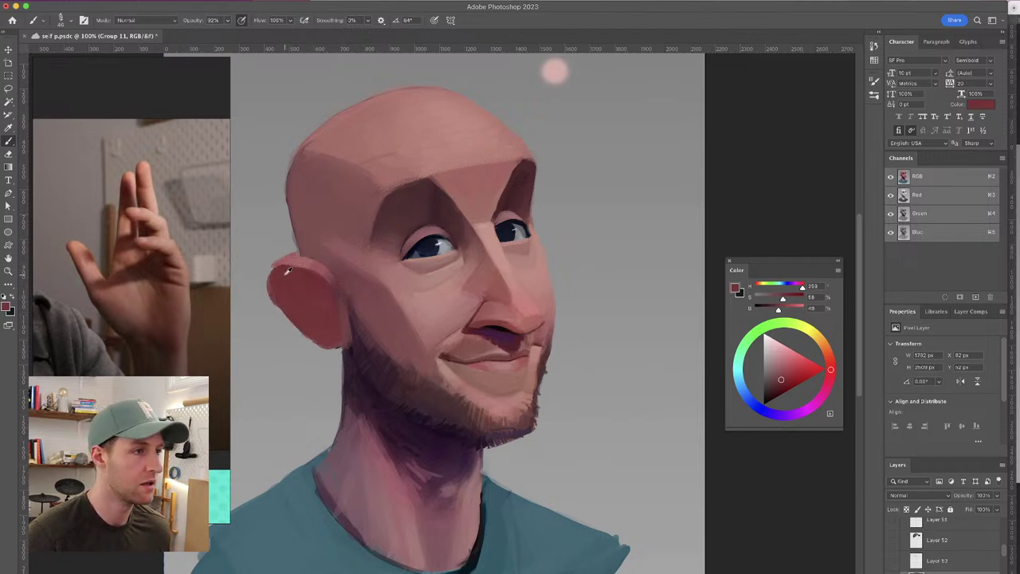
pyautogui.keyDown('alt'); pyautogui.click(284, 289); pyautogui.keyUp('alt')
pyautogui.moveTo(276, 267)
pyautogui.mouseDown()
pyautogui.moveTo(279, 295)
pyautogui.moveTo(308, 326)
pyautogui.mouseUp()
pyautogui.keyDown('alt'); pyautogui.click(308, 289); pyautogui.keyUp('alt')
pyautogui.press('super+z')
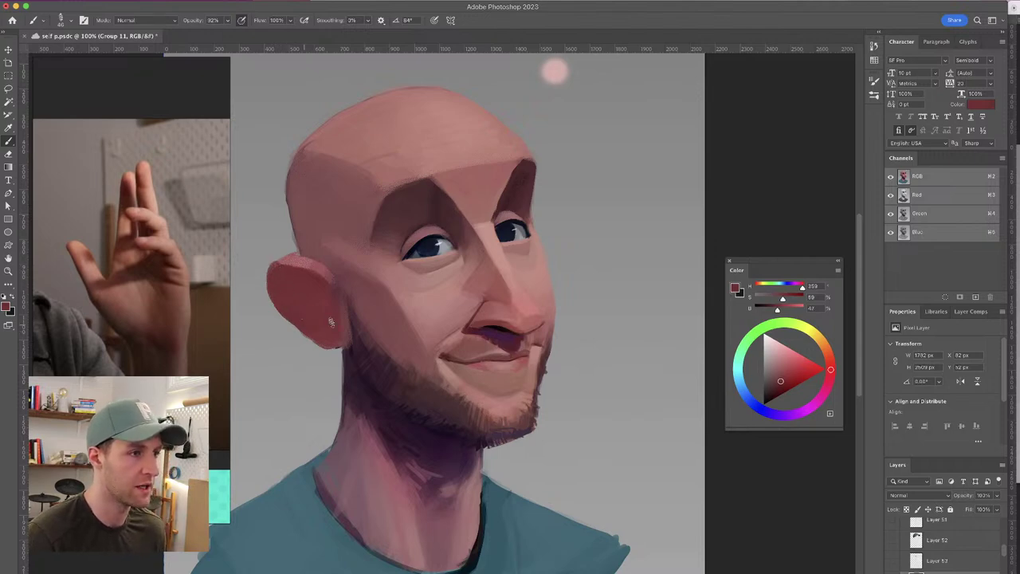
pyautogui.moveTo(280, 271); pyautogui.dragTo(324, 297)
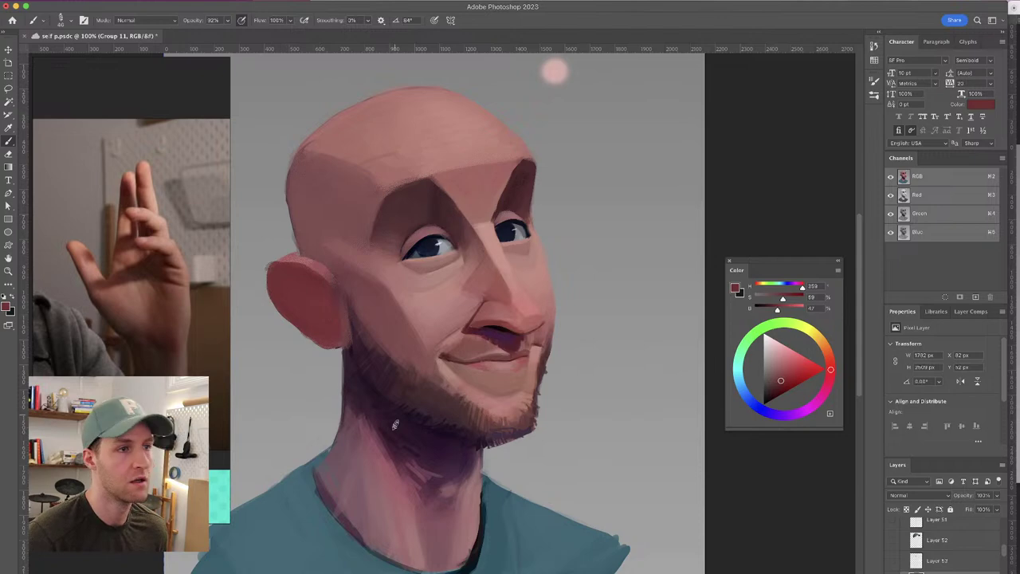
# Flip the canvas horizontally and trim the bottom edge of the earlobe
pyautogui.press('super+shift+h')
pyautogui.moveTo(503, 241); pyautogui.dragTo(460, 247)
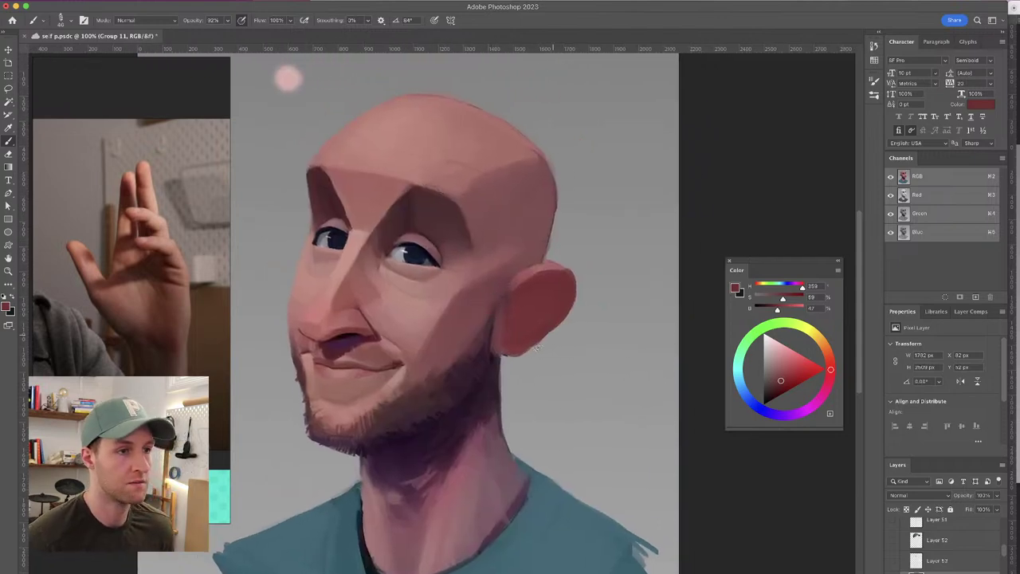
pyautogui.moveTo(515, 354)
pyautogui.mouseDown()
pyautogui.moveTo(565, 323)
pyautogui.moveTo(507, 353)
pyautogui.mouseUp()
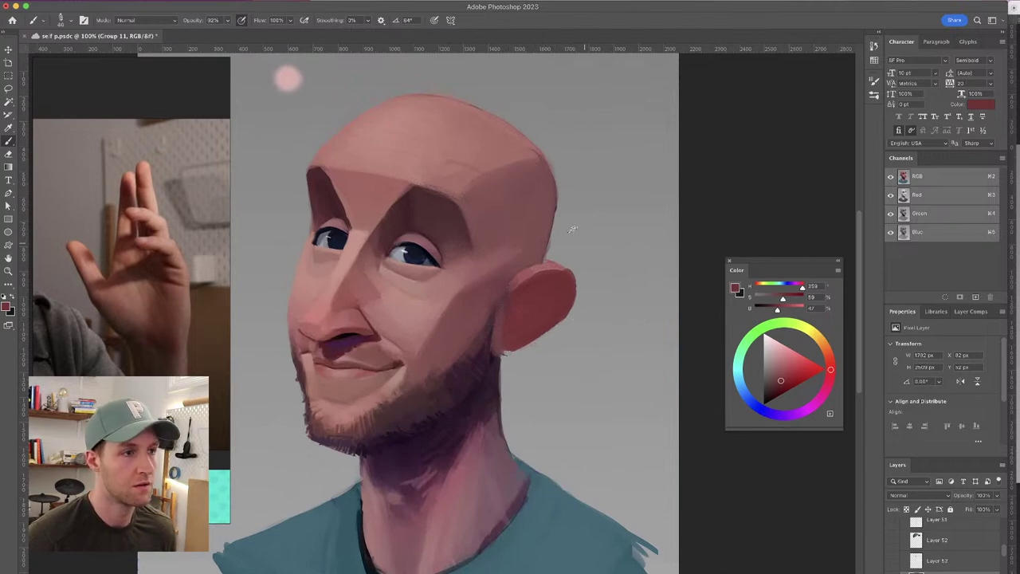
# Build out the back of the skull above the ear with a sampled muted red, rounding its silhouette
pyautogui.keyDown('alt'); pyautogui.click(550, 214); pyautogui.keyUp('alt')
pyautogui.keyDown('ctrl'); pyautogui.keyDown('alt'); pyautogui.moveTo(551, 215); pyautogui.dragTo(553, 254); pyautogui.keyUp('alt'); pyautogui.keyUp('ctrl')
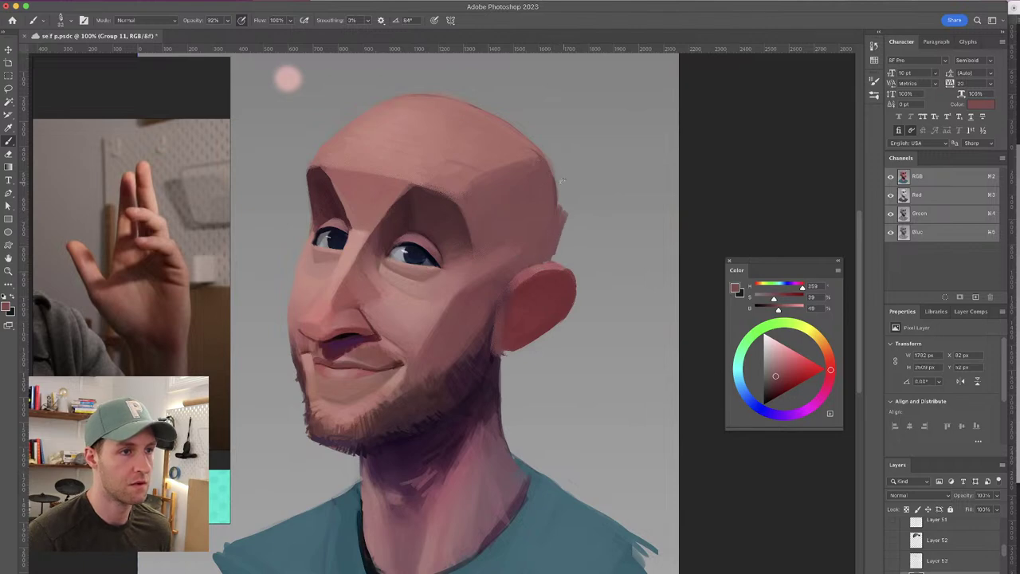
pyautogui.moveTo(564, 210); pyautogui.dragTo(552, 172)
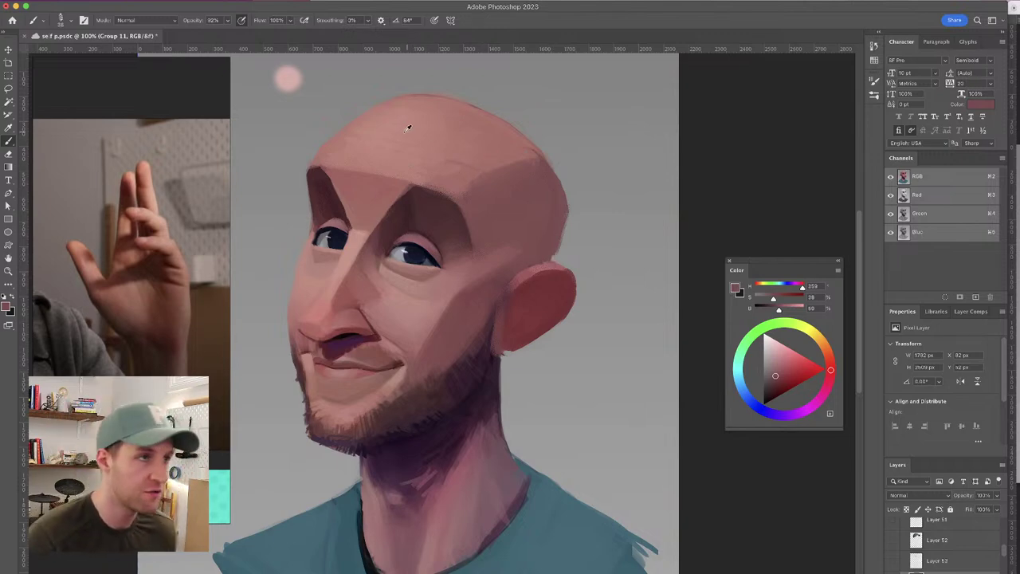
# Blend the temple above the ear with sampled skin tones and smooth the skull's back edge with muted red
pyautogui.keyDown('alt'); pyautogui.click(392, 145); pyautogui.keyUp('alt')
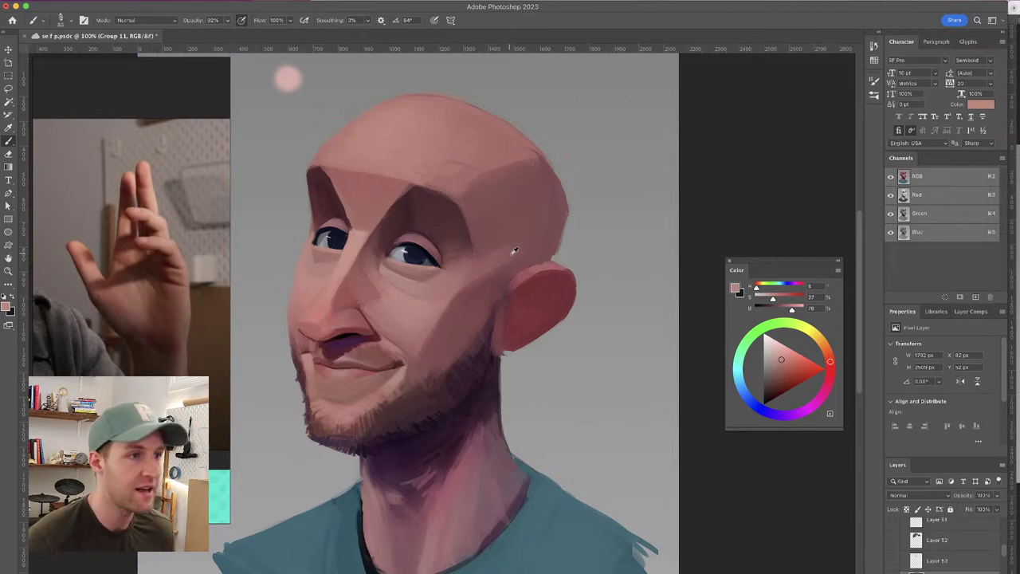
pyautogui.keyDown('alt'); pyautogui.click(483, 253); pyautogui.keyUp('alt')
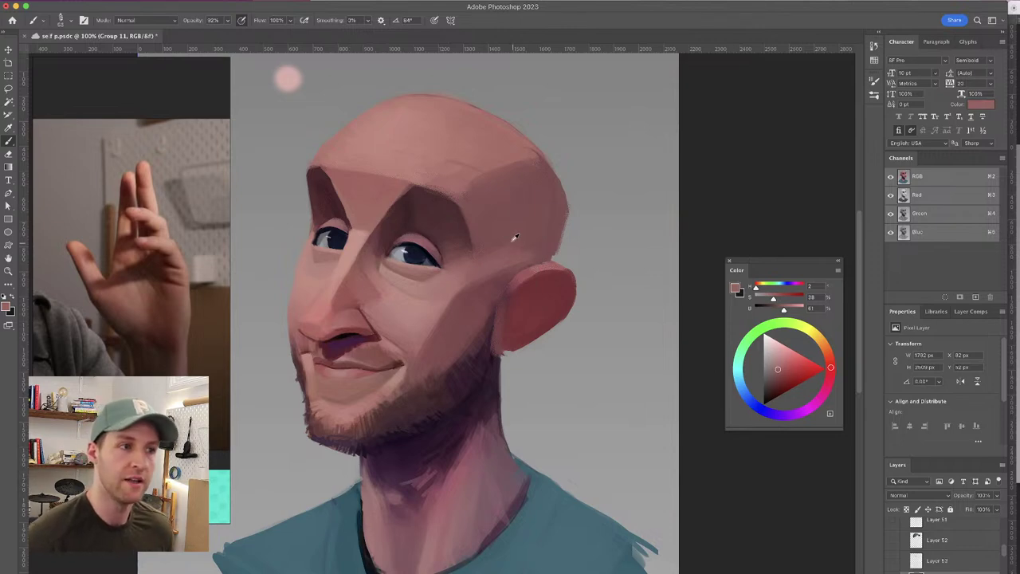
pyautogui.keyDown('alt'); pyautogui.click(498, 235); pyautogui.keyUp('alt')
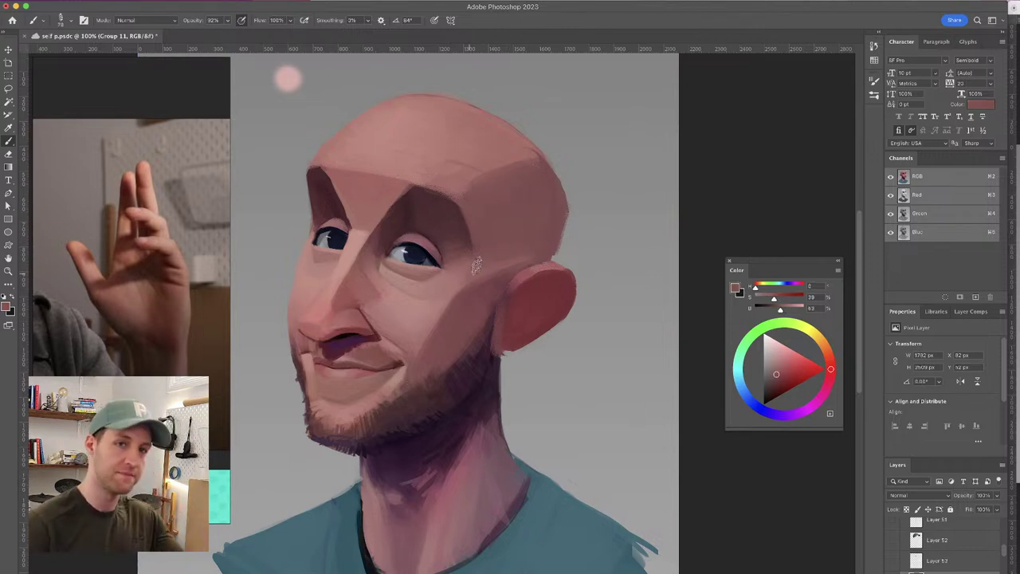
pyautogui.keyDown('alt'); pyautogui.click(560, 226); pyautogui.keyUp('alt')
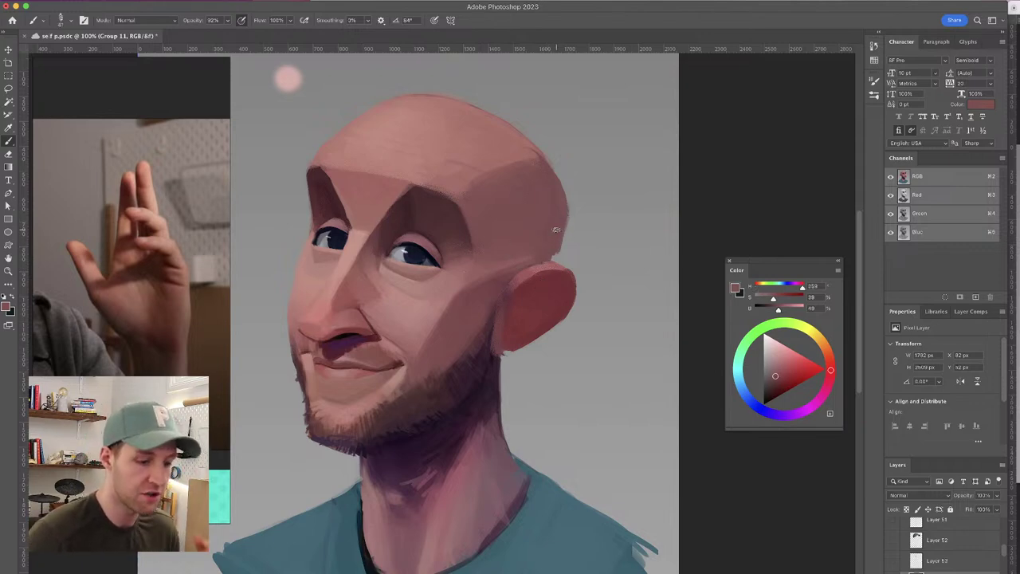
pyautogui.moveTo(555, 231); pyautogui.dragTo(560, 228)
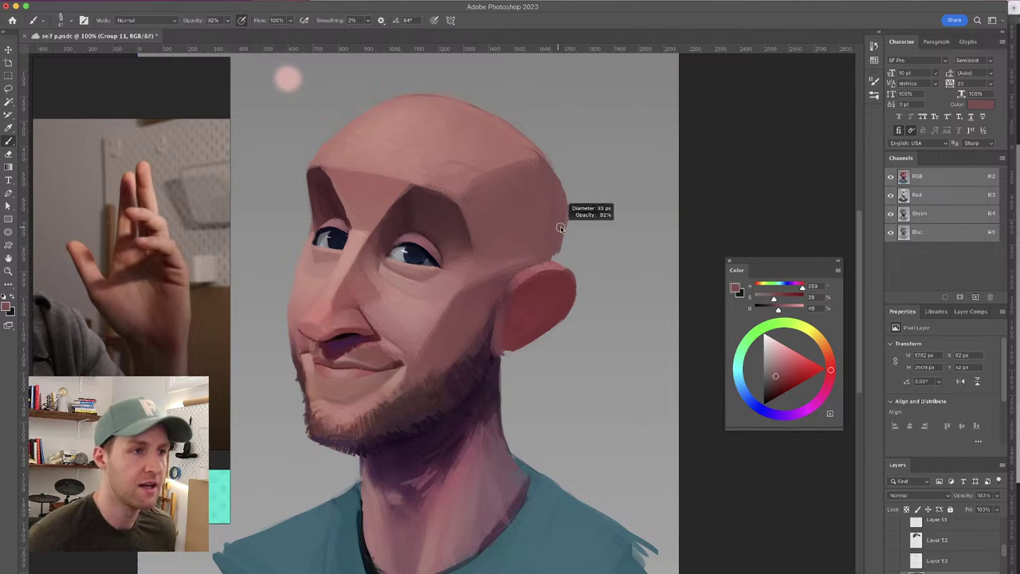
pyautogui.moveTo(562, 226); pyautogui.dragTo(559, 238)
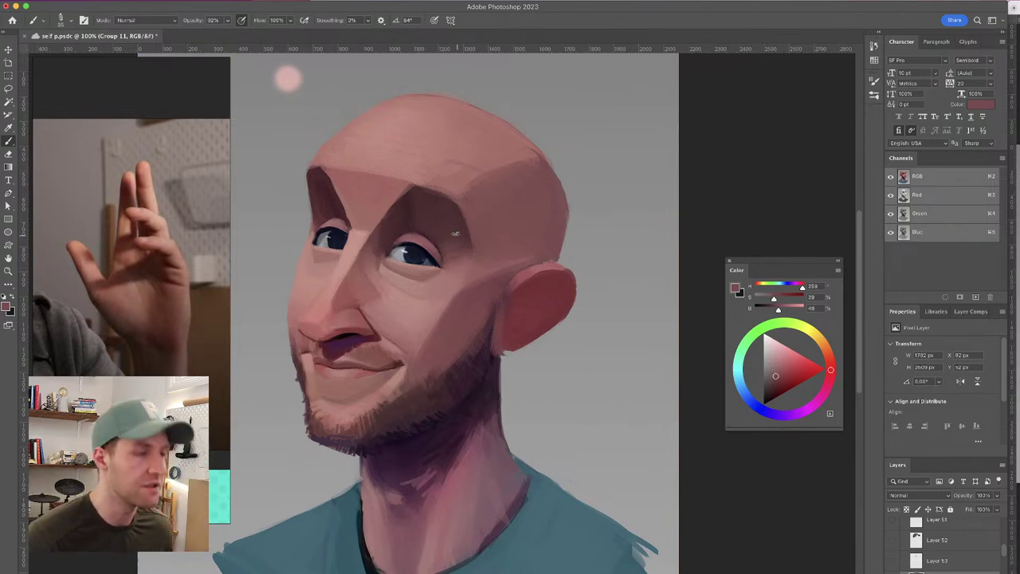
# Touch up the nose side and the cheek plane in front of the ear with sampled reds
pyautogui.moveTo(456, 233); pyautogui.dragTo(477, 226)
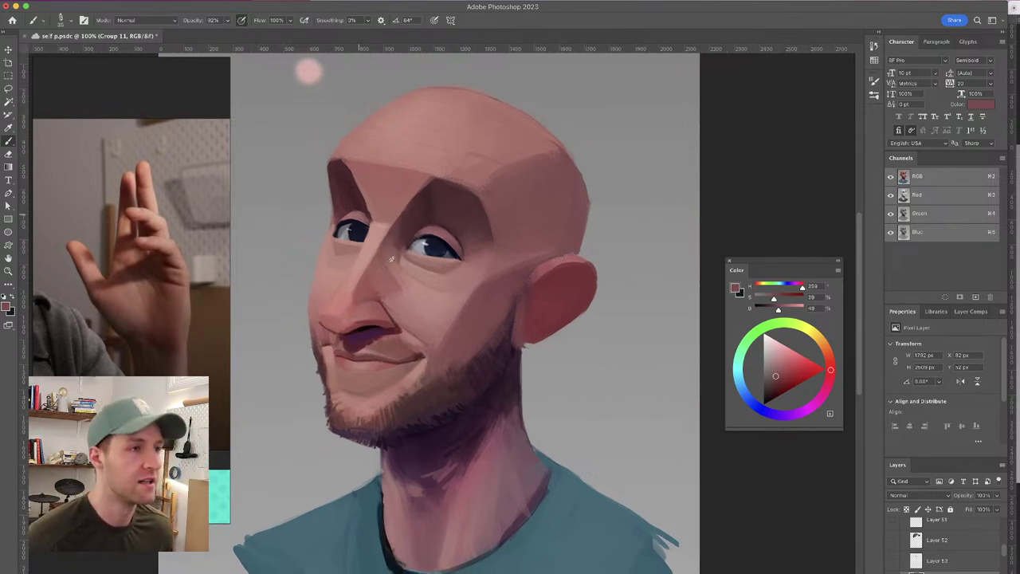
pyautogui.keyDown('alt'); pyautogui.click(378, 290); pyautogui.keyUp('alt')
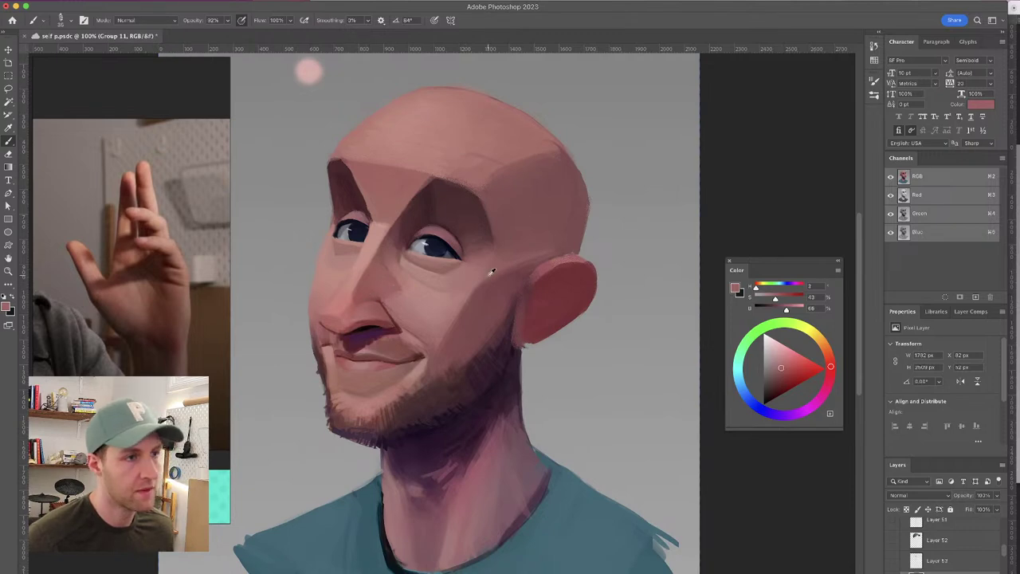
pyautogui.keyDown('alt'); pyautogui.click(489, 280); pyautogui.keyUp('alt')
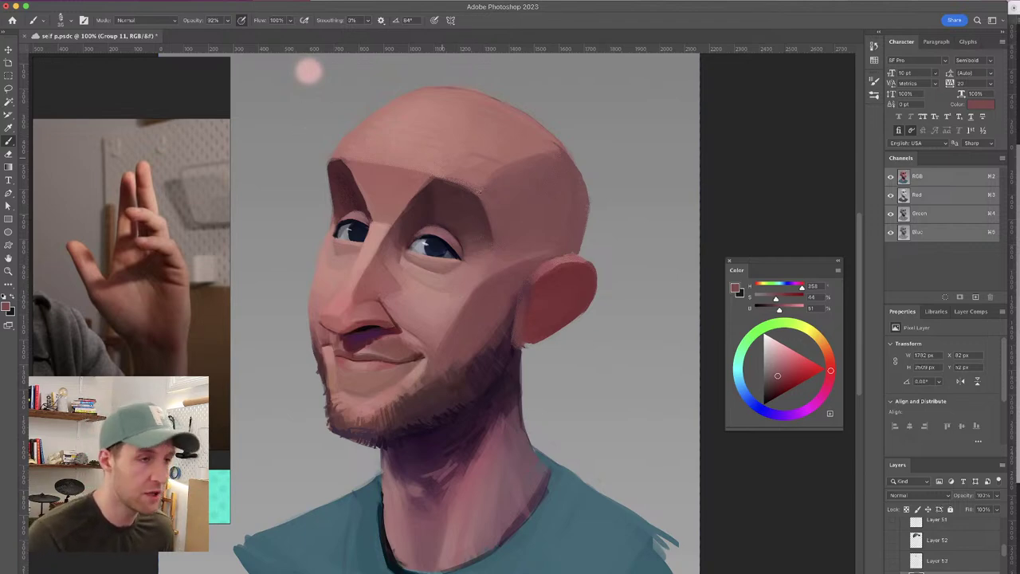
# Sharpen the far eye socket's inner and upper edges with sampled dark brown and adjacent skin tone
pyautogui.keyDown('alt'); pyautogui.click(354, 183); pyautogui.keyUp('alt')
pyautogui.moveTo(356, 180); pyautogui.dragTo(367, 206)
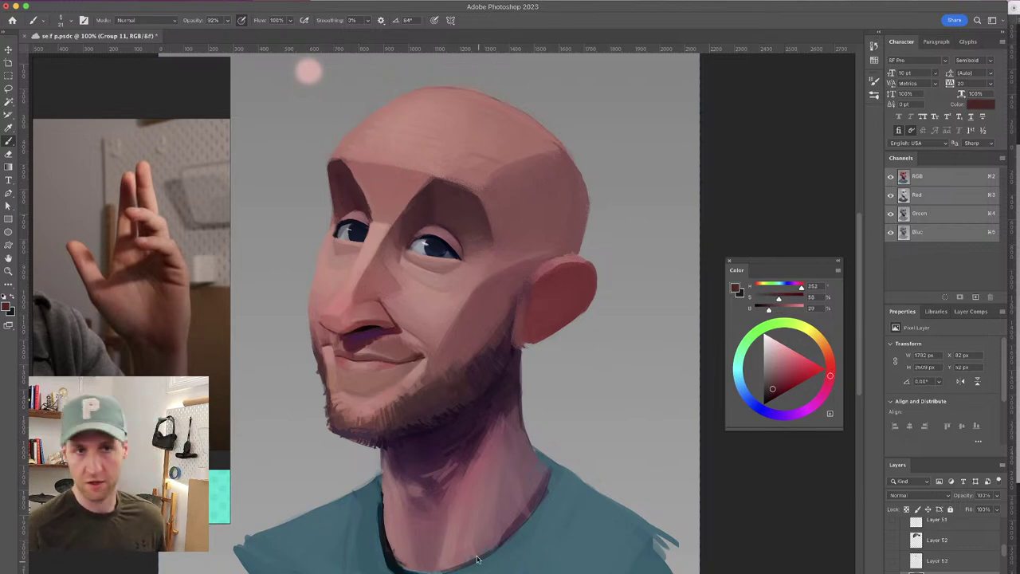
pyautogui.keyDown('alt'); pyautogui.click(366, 194); pyautogui.keyUp('alt')
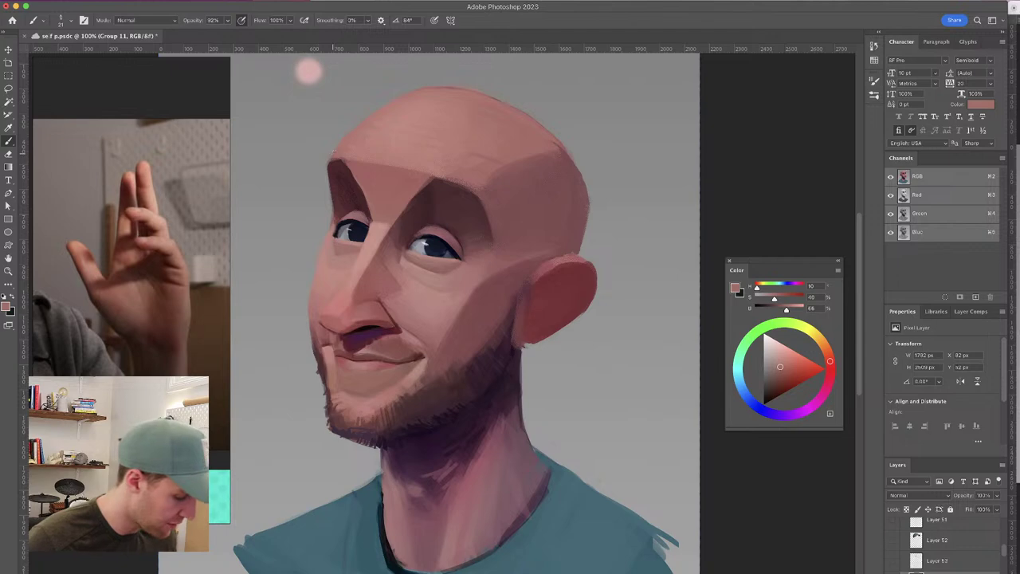
pyautogui.keyDown('alt'); pyautogui.click(351, 172); pyautogui.keyUp('alt')
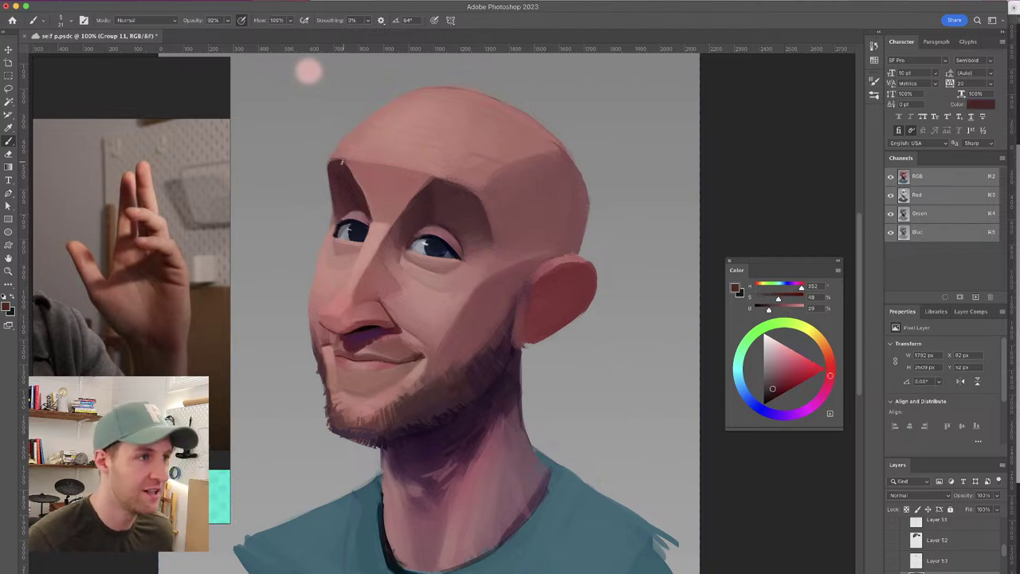
pyautogui.moveTo(350, 172); pyautogui.dragTo(360, 192)
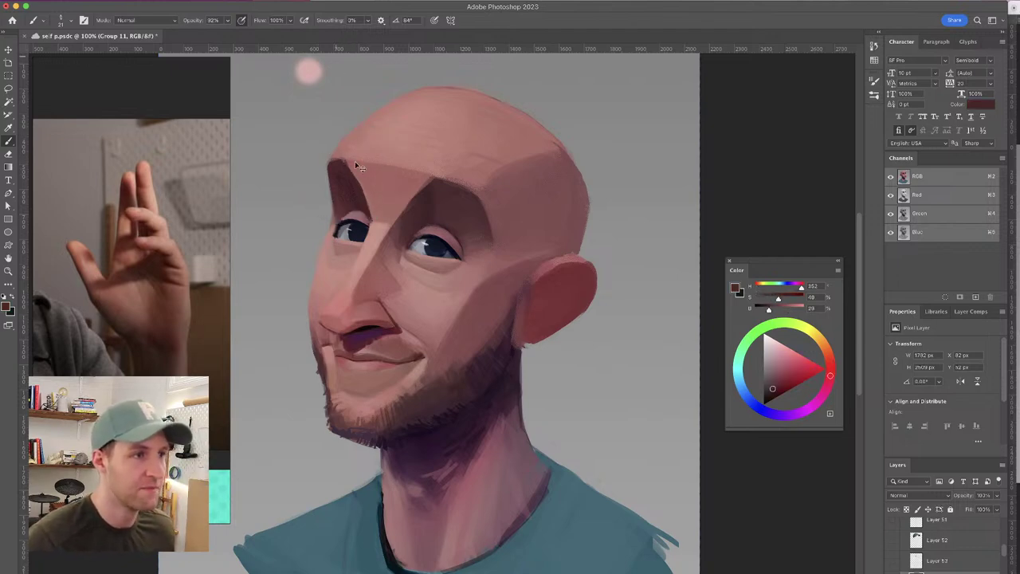
# Touch up the far brow and nose bridge with sampled skin tones, and flip the canvas horizontally
pyautogui.keyDown('alt'); pyautogui.click(361, 182); pyautogui.keyUp('alt')
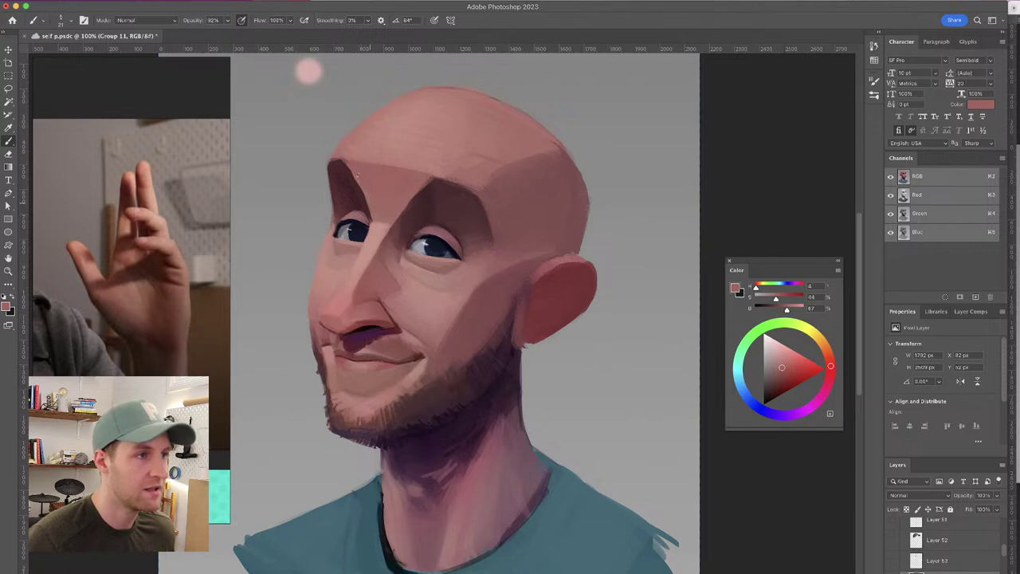
pyautogui.keyDown('alt'); pyautogui.click(374, 228); pyautogui.keyUp('alt')
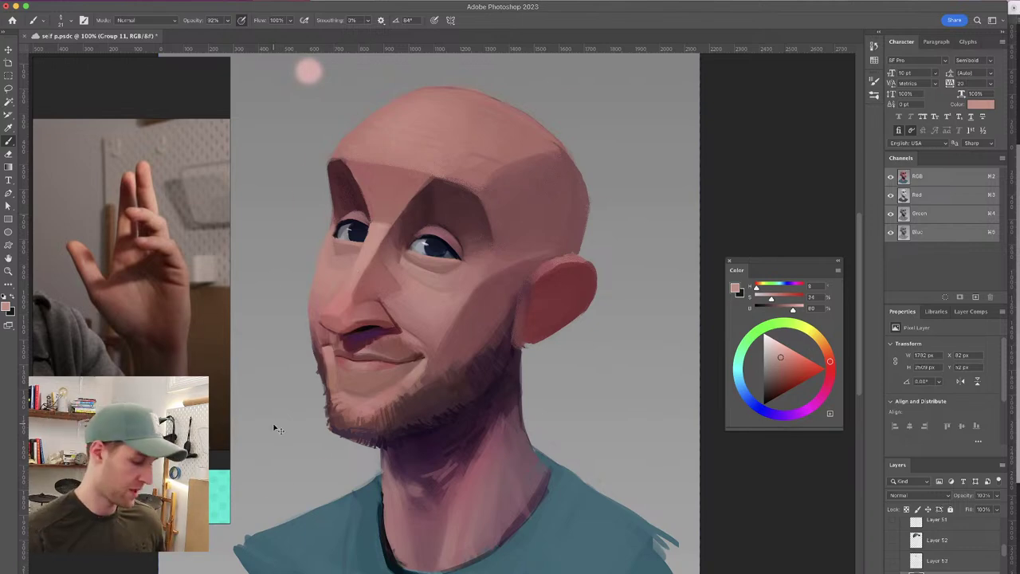
pyautogui.press('super+shift+h')
# Soften the hard edge between the temple and forehead with a larger brush and sampled muted reds
pyautogui.moveTo(487, 234); pyautogui.dragTo(479, 226)
pyautogui.keyDown('alt'); pyautogui.click(380, 170); pyautogui.keyUp('alt')
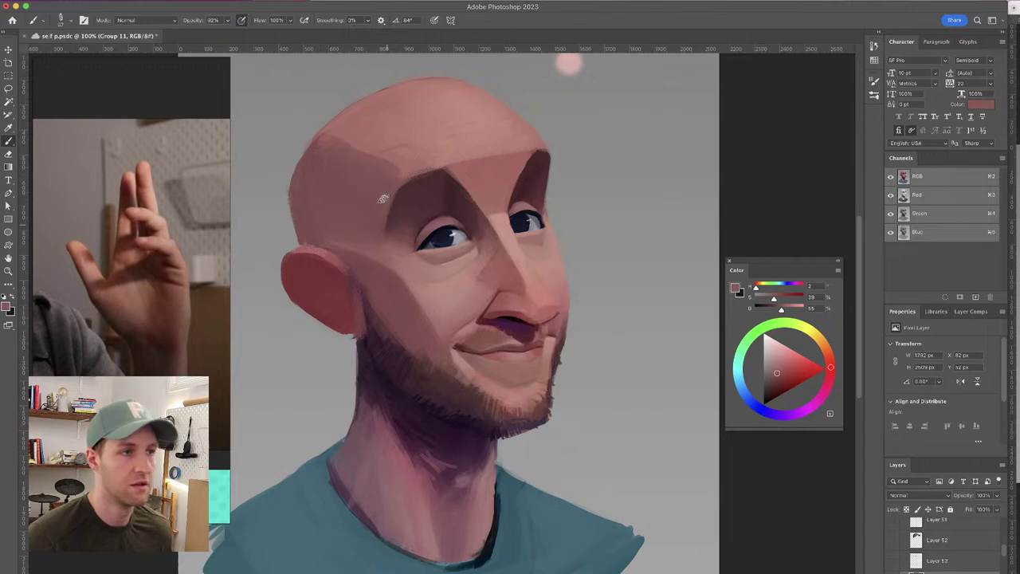
pyautogui.keyDown('alt'); pyautogui.click(357, 151); pyautogui.keyUp('alt')
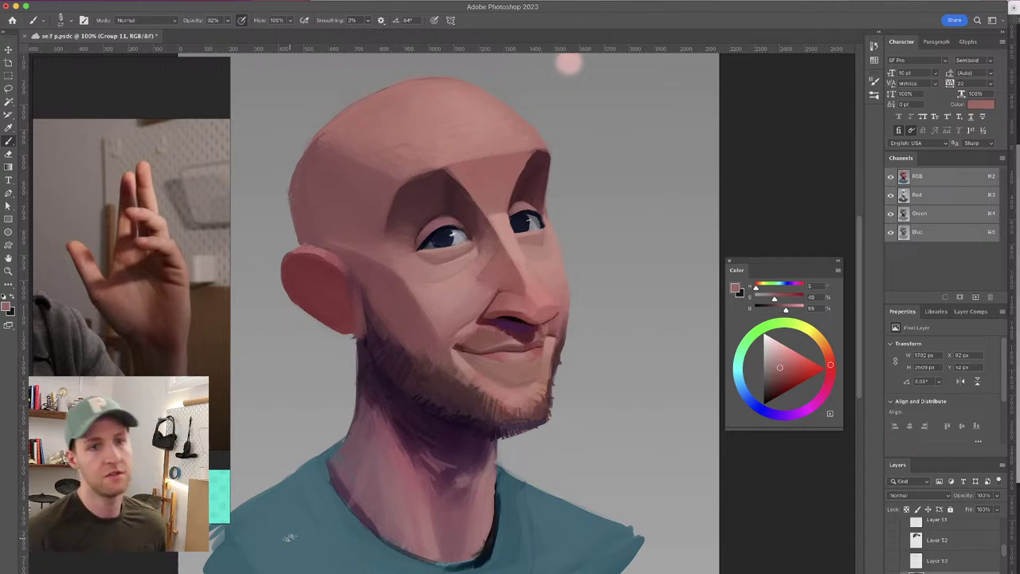
# Touch up the skull's back edge above the ear with dark reds sampled from the ear and a smaller brush
pyautogui.keyDown('alt'); pyautogui.click(338, 287); pyautogui.keyUp('alt')
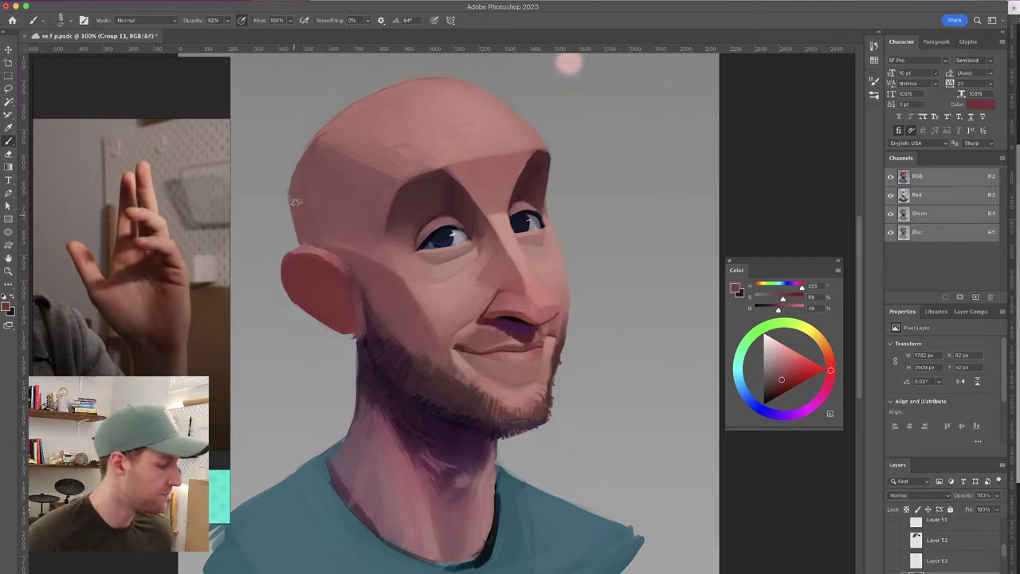
pyautogui.keyDown('alt'); pyautogui.click(335, 317); pyautogui.keyUp('alt')
pyautogui.press('[')
pyautogui.press('[')
pyautogui.press('[')
pyautogui.press('[')
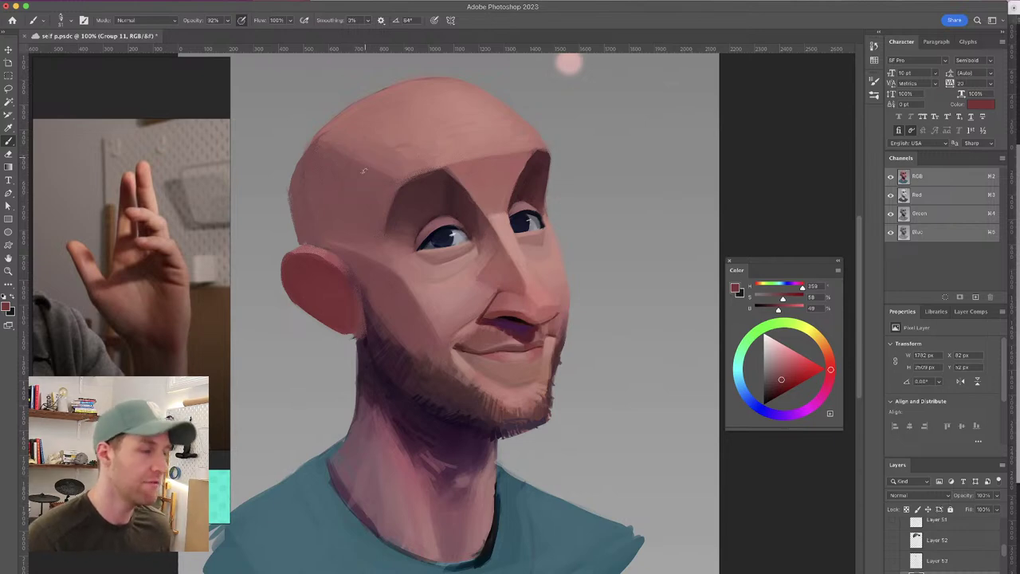
# Save the document and blend the side of the head above the ear with sampled skin tones
pyautogui.keyDown('alt'); pyautogui.click(369, 159); pyautogui.keyUp('alt')
pyautogui.press('super+s')
pyautogui.moveTo(365, 249); pyautogui.dragTo(383, 251)
pyautogui.keyDown('alt'); pyautogui.click(335, 233); pyautogui.keyUp('alt')
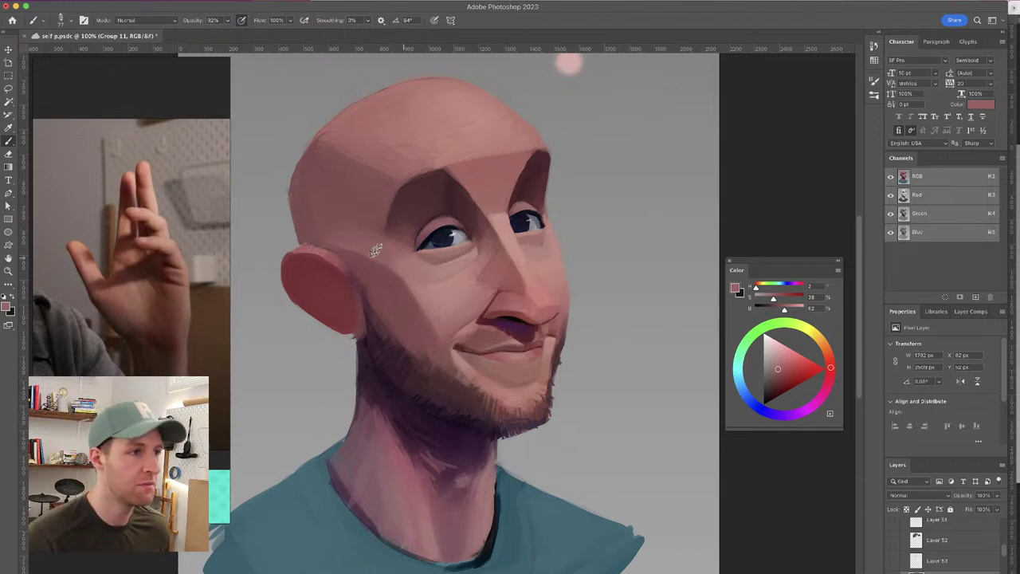
pyautogui.keyDown('alt'); pyautogui.click(321, 225); pyautogui.keyUp('alt')
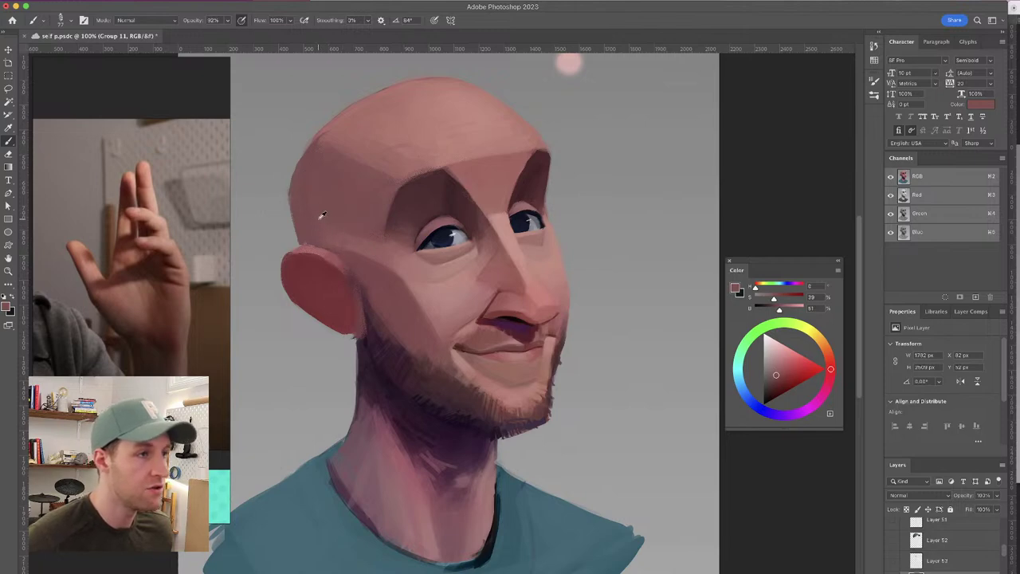
# Add a new layer above the portrait group and choose the Soft Round 500 6 brush at a large size
pyautogui.click(976, 572)
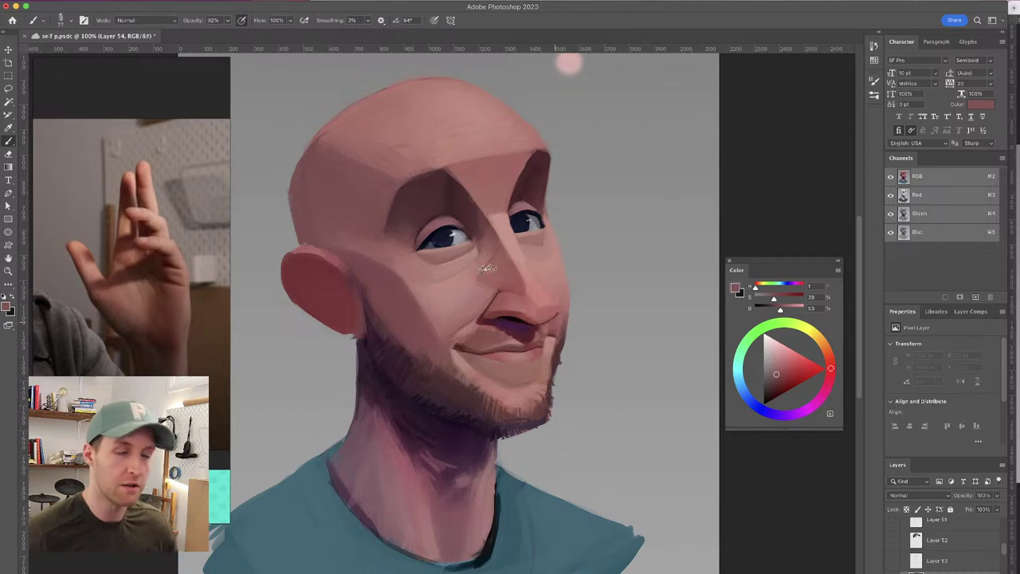
pyautogui.click(65, 22)
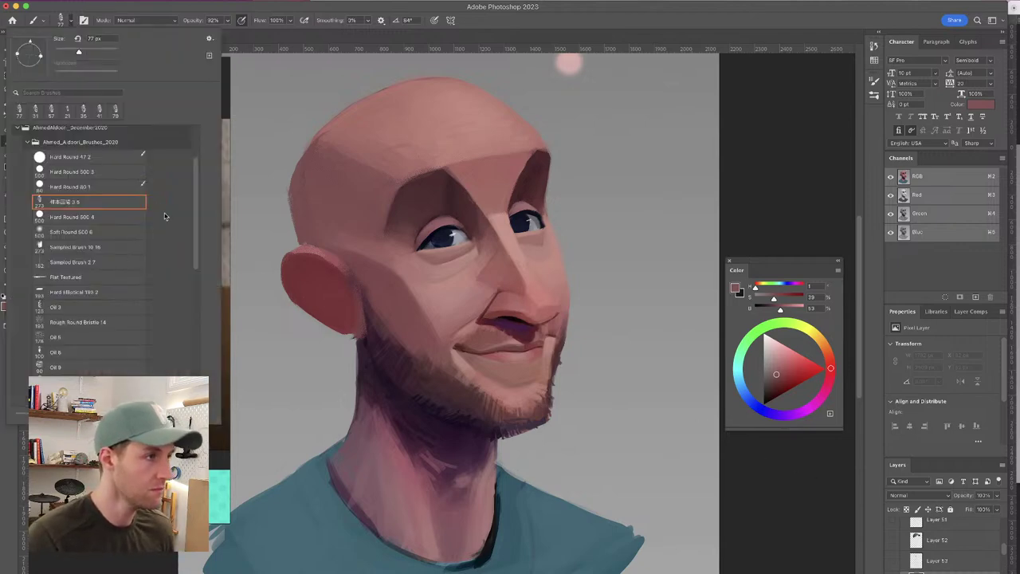
pyautogui.click(95, 231)
pyautogui.moveTo(430, 146); pyautogui.dragTo(436, 147)
# Set the new layer's blend mode to Multiply
pyautogui.click(927, 496)
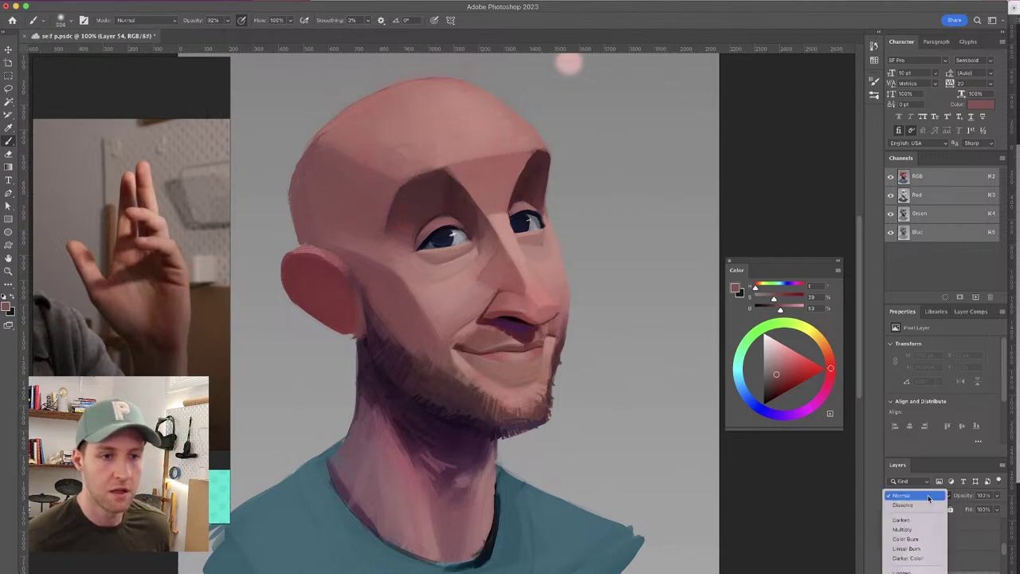
pyautogui.moveTo(916, 571)
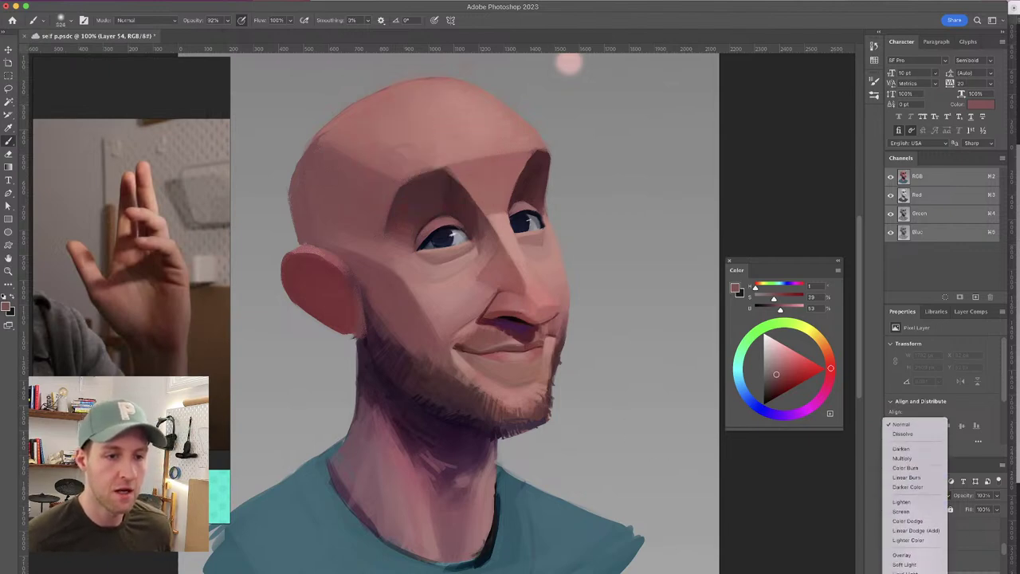
pyautogui.scroll(-5, 917, 557)
pyautogui.click(913, 557)
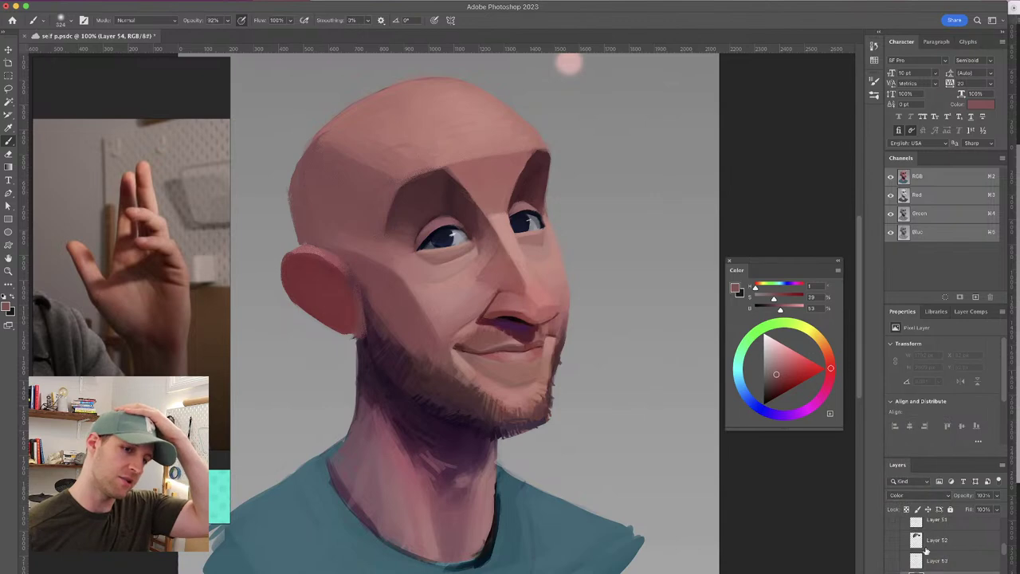
pyautogui.click(922, 494)
pyautogui.click(916, 262)
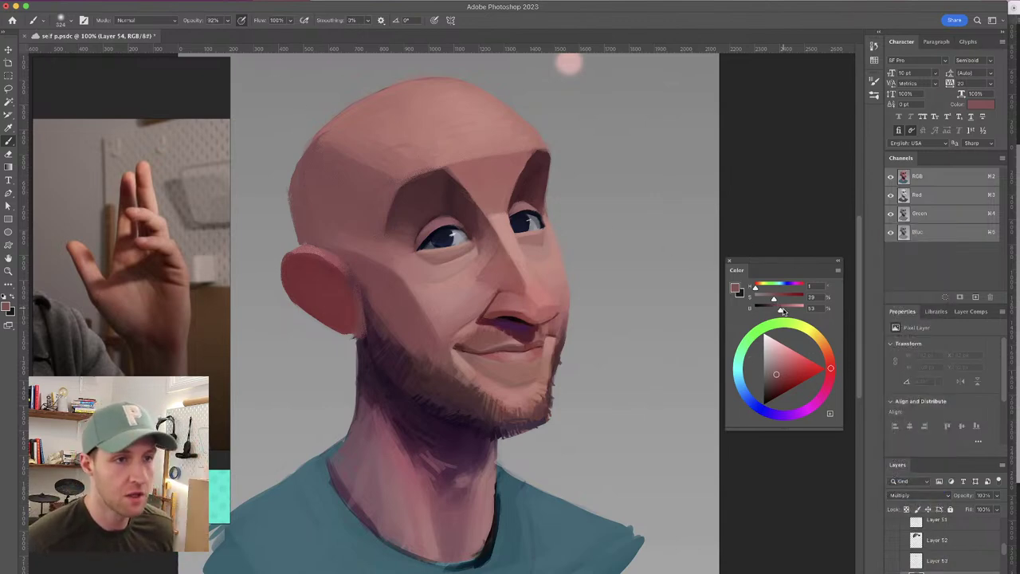
# Set the paint color to a light pink with 44% saturation and 100% brightness, and clip Layer 54 to Group 11
pyautogui.moveTo(781, 310); pyautogui.dragTo(837, 314)
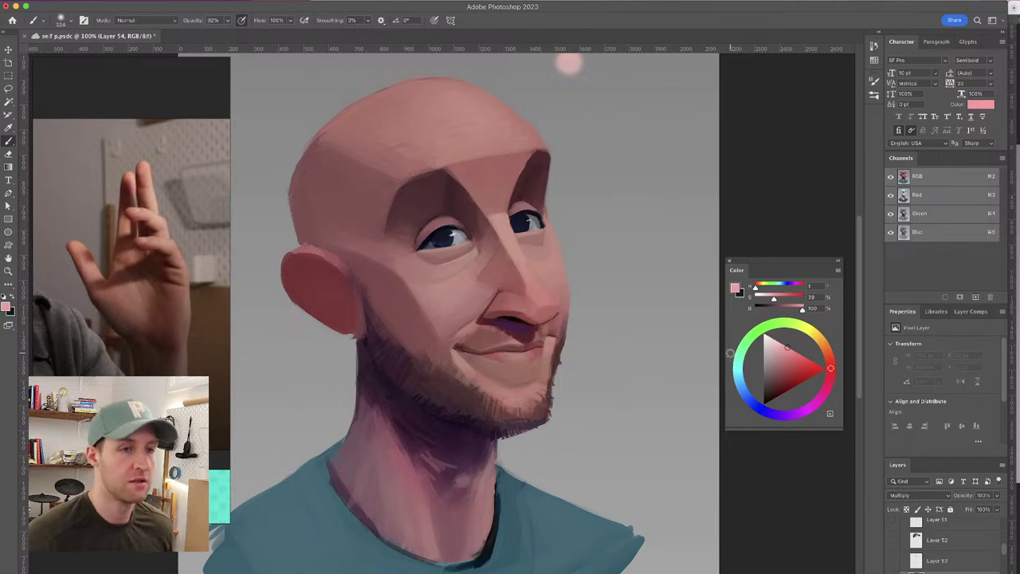
pyautogui.moveTo(775, 299); pyautogui.dragTo(775, 299)
pyautogui.moveTo(359, 148); pyautogui.dragTo(325, 149)
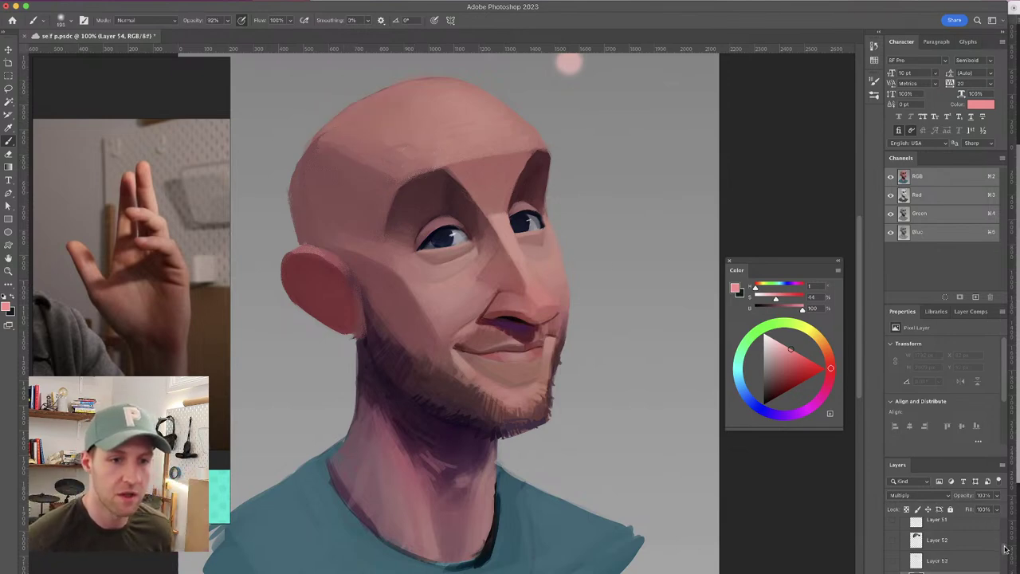
pyautogui.scroll(-2, 1005, 548)
pyautogui.keyDown('alt'); pyautogui.click(979, 550); pyautogui.keyUp('alt')
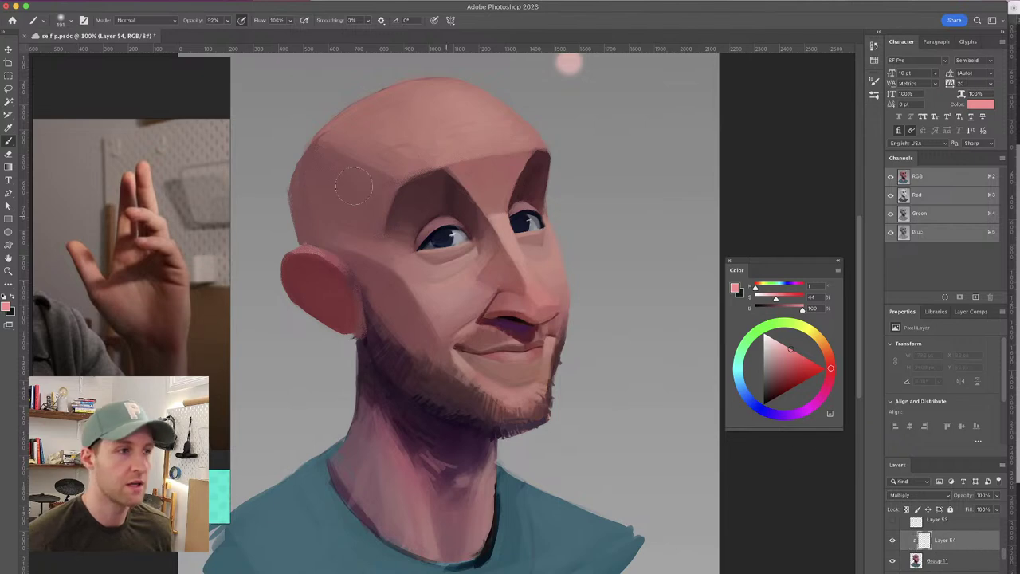
# Brush soft pink Multiply shading across the side of the forehead and temple
pyautogui.moveTo(369, 143); pyautogui.dragTo(438, 180)
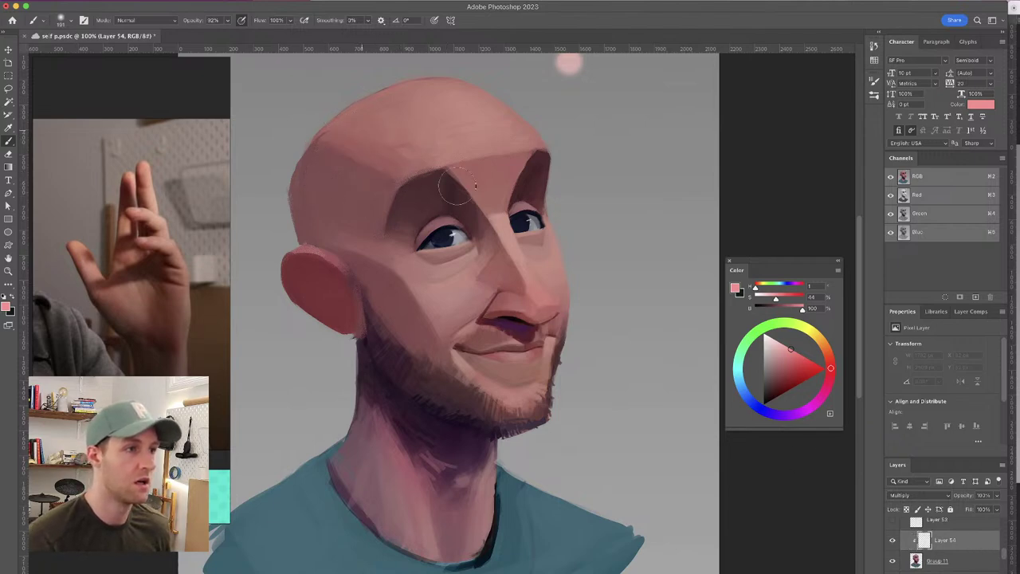
pyautogui.moveTo(352, 129); pyautogui.dragTo(372, 132)
pyautogui.moveTo(307, 139)
pyautogui.mouseDown()
pyautogui.moveTo(398, 198)
pyautogui.moveTo(427, 201)
pyautogui.mouseUp()
pyautogui.moveTo(408, 144); pyautogui.dragTo(328, 142)
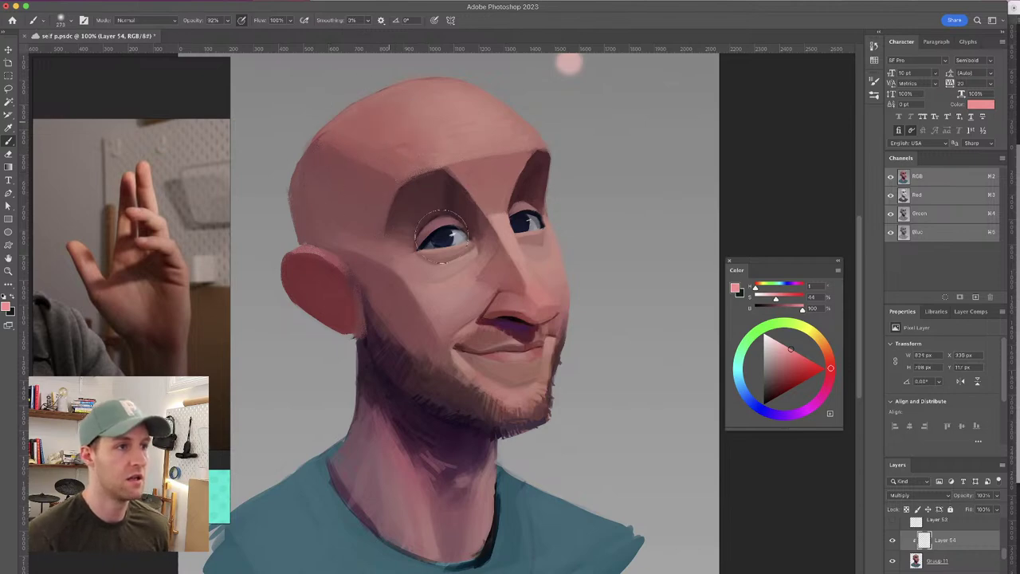
# Deepen the eye sockets, the cheek side plane and the ear area with smaller soft Multiply strokes
pyautogui.moveTo(471, 189); pyautogui.dragTo(450, 188)
pyautogui.moveTo(440, 287); pyautogui.dragTo(425, 287)
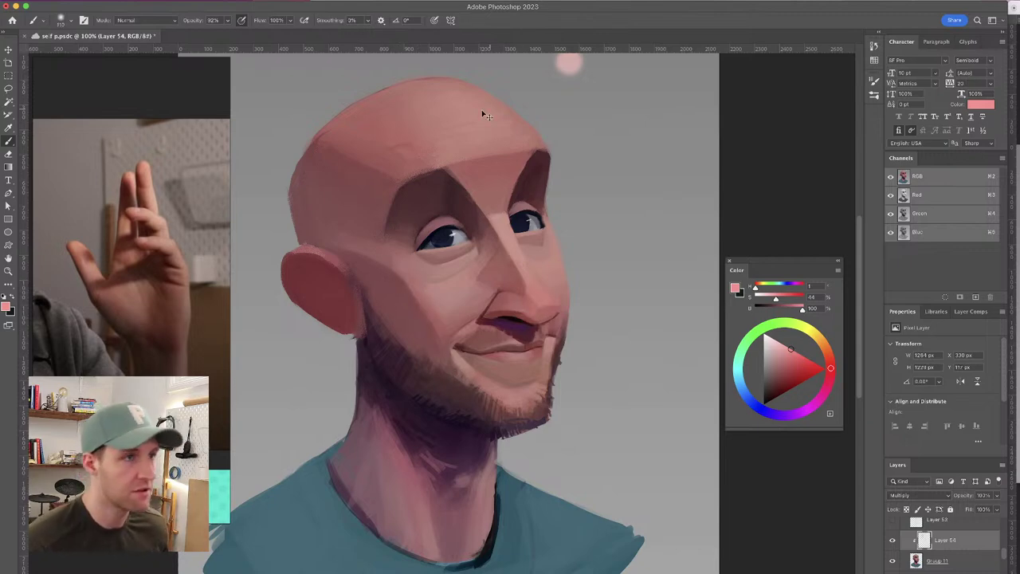
pyautogui.moveTo(401, 264); pyautogui.dragTo(408, 264)
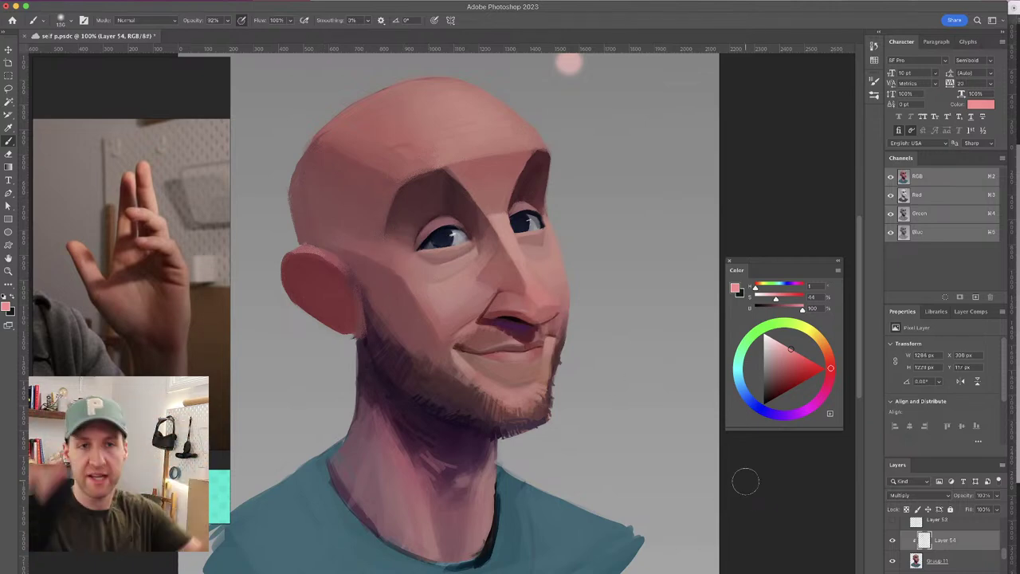
pyautogui.moveTo(309, 257); pyautogui.dragTo(286, 258)
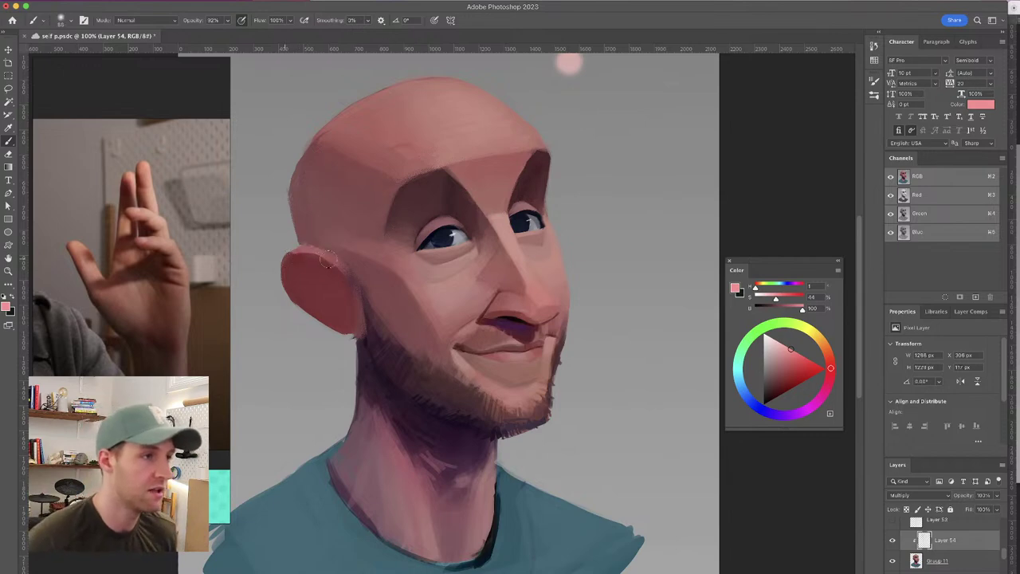
# Shift the paint color's hue to 12° and add soft, warmer shading over the skull and face with large strokes
pyautogui.moveTo(325, 136); pyautogui.dragTo(372, 137)
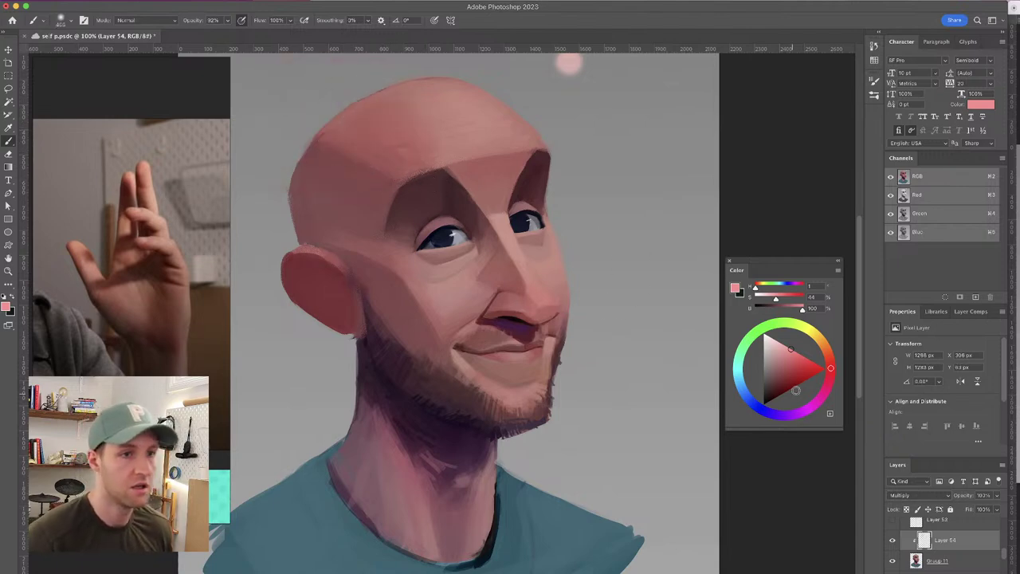
pyautogui.moveTo(831, 366); pyautogui.dragTo(829, 359)
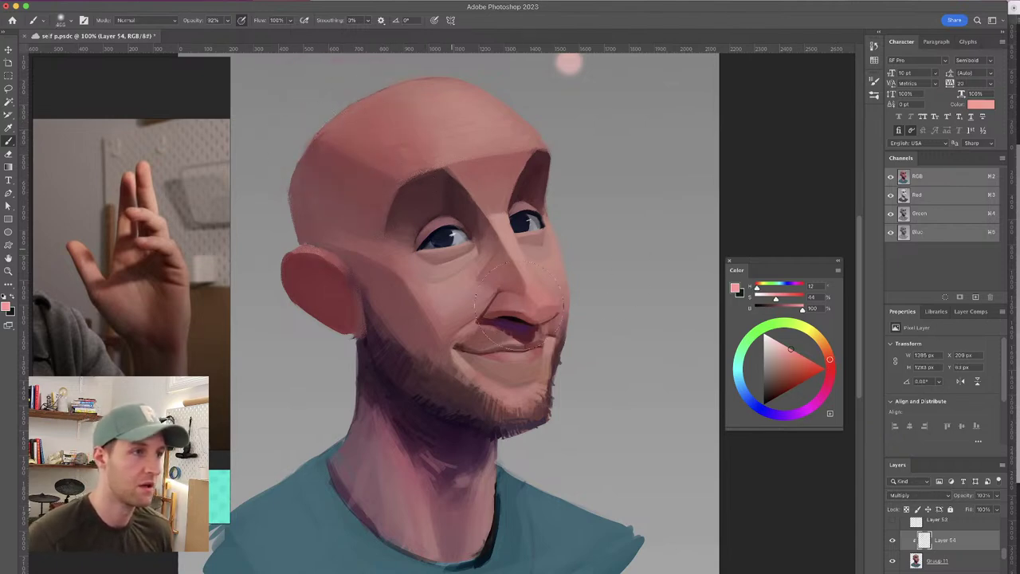
pyautogui.moveTo(527, 260); pyautogui.dragTo(502, 259)
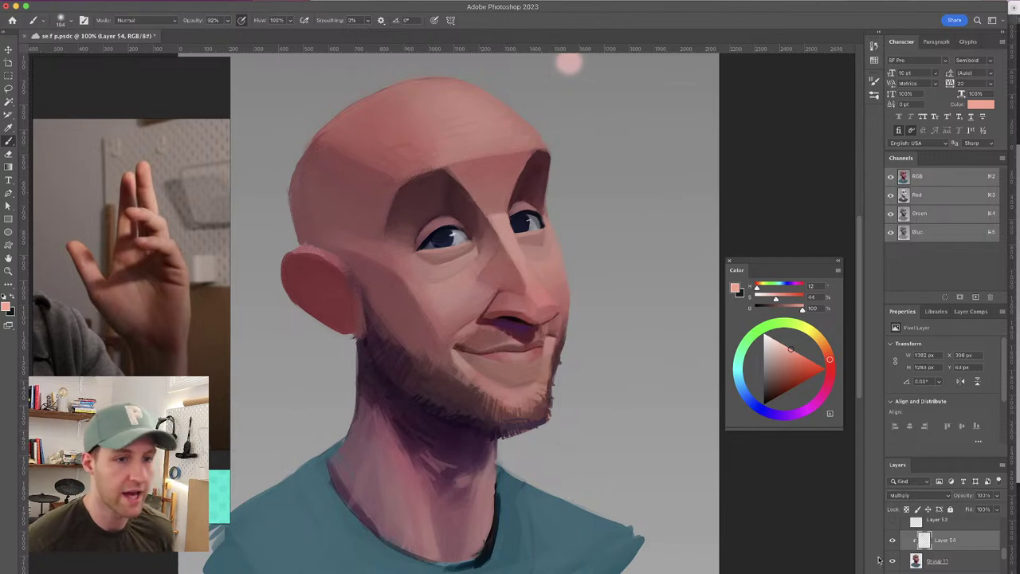
# Toggle the cap layer on and off to compare the shaded head with and without the cap
pyautogui.click(893, 520)
pyautogui.click(893, 520)
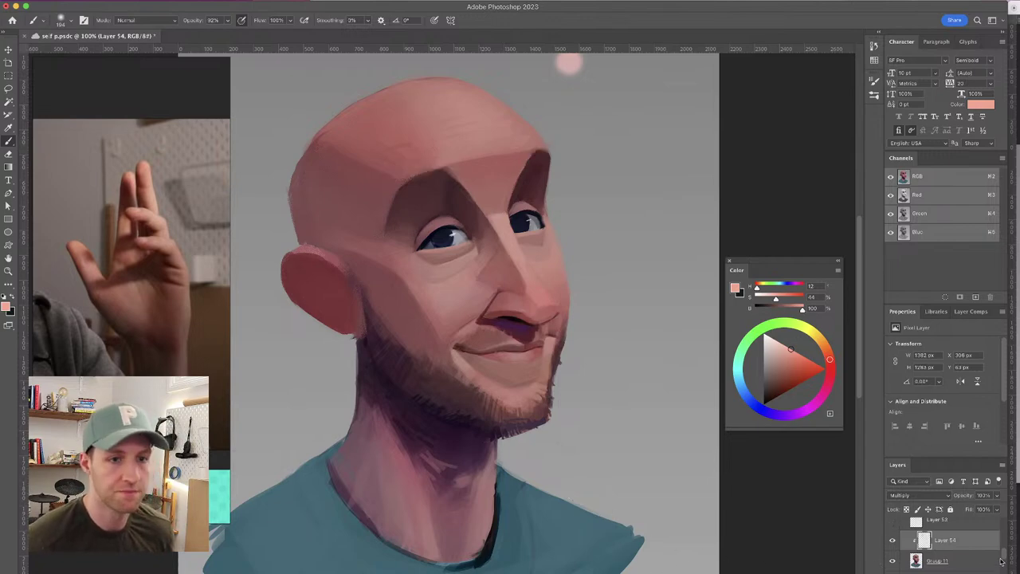
pyautogui.scroll(2, 1005, 552)
pyautogui.click(893, 540)
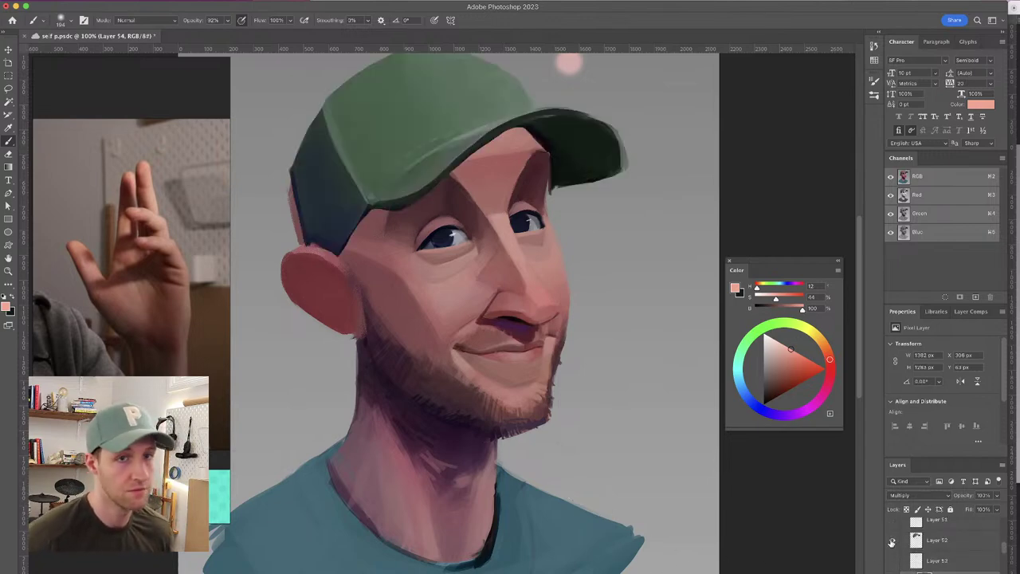
pyautogui.click(889, 542)
pyautogui.click(889, 543)
pyautogui.click(887, 544)
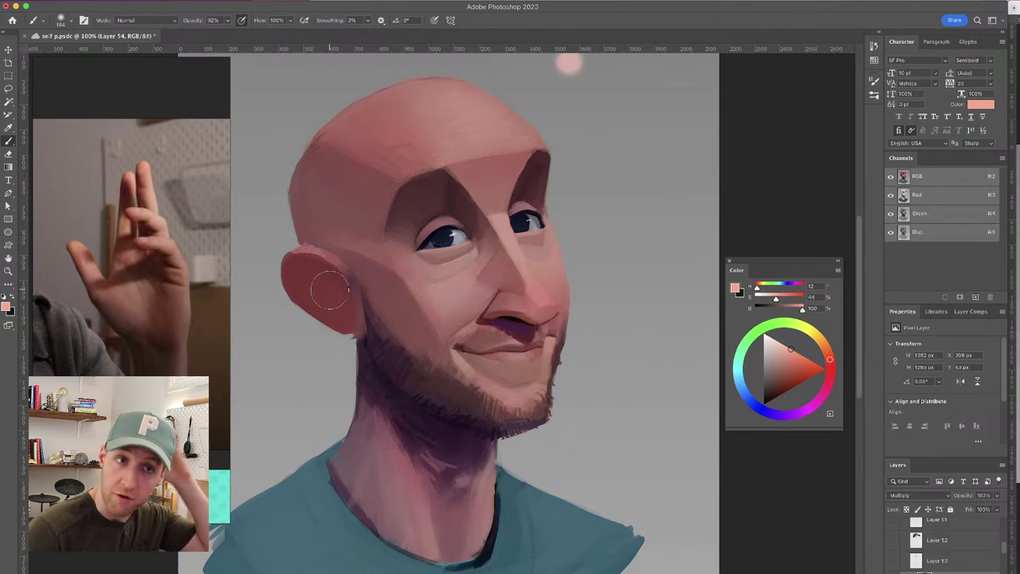
# Toggle the visibility of the Multiply shading on Layer 54 to compare the head with and without it
pyautogui.moveTo(1005, 547); pyautogui.dragTo(1003, 552)
pyautogui.click(971, 563)
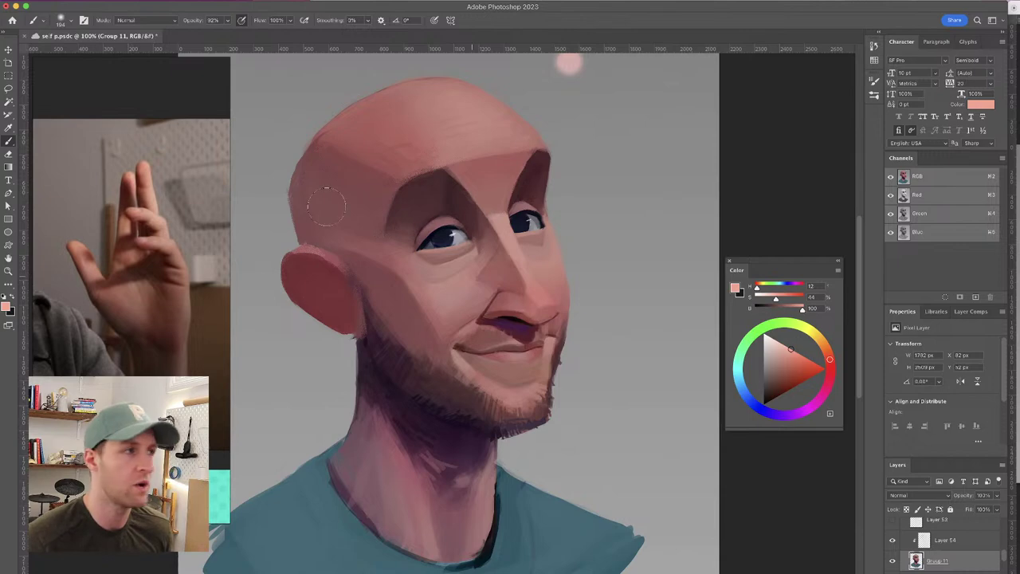
pyautogui.click(979, 542)
pyautogui.click(891, 541)
pyautogui.click(891, 542)
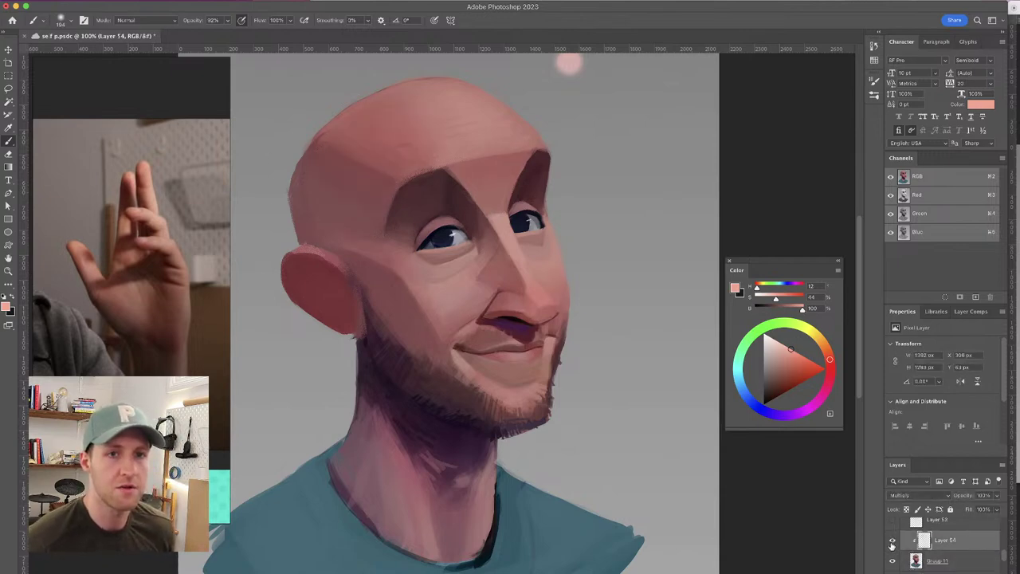
# Add a new Normal layer clipped above Layer 54 and switch to the textured brush
pyautogui.click(976, 572)
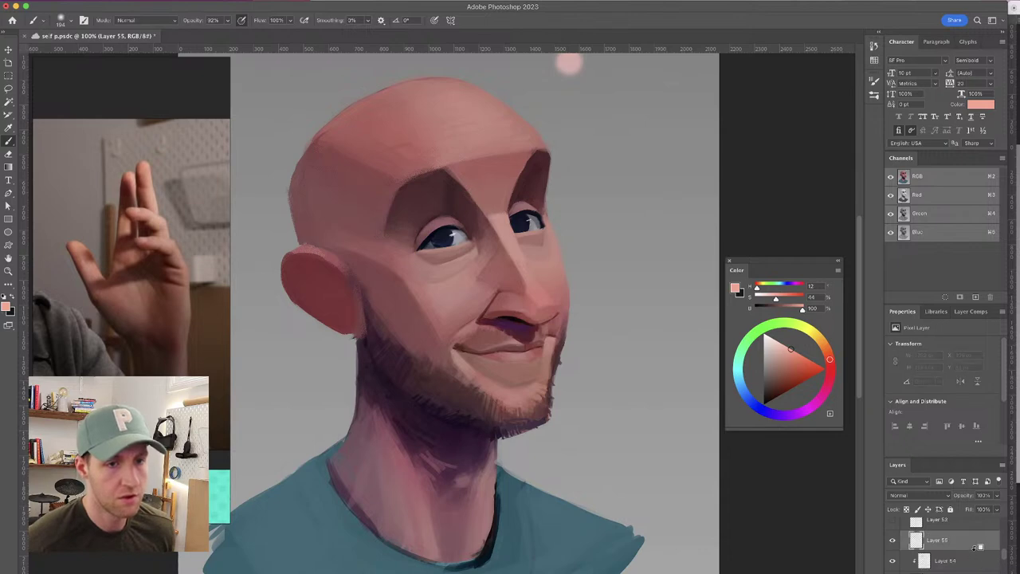
pyautogui.keyDown('alt'); pyautogui.click(977, 549); pyautogui.keyUp('alt')
pyautogui.click(69, 21)
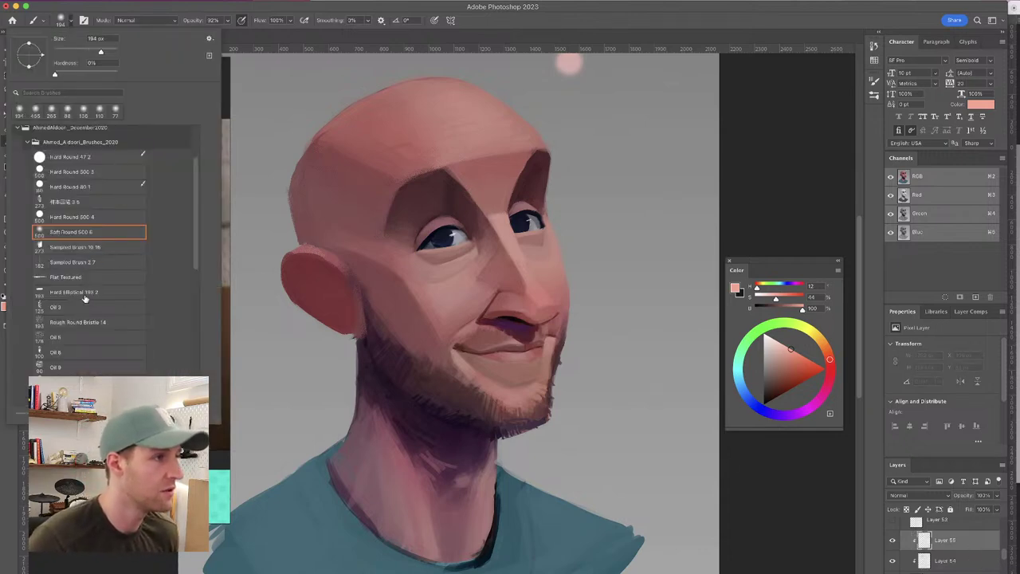
pyautogui.click(91, 217)
pyautogui.moveTo(429, 127); pyautogui.dragTo(405, 129)
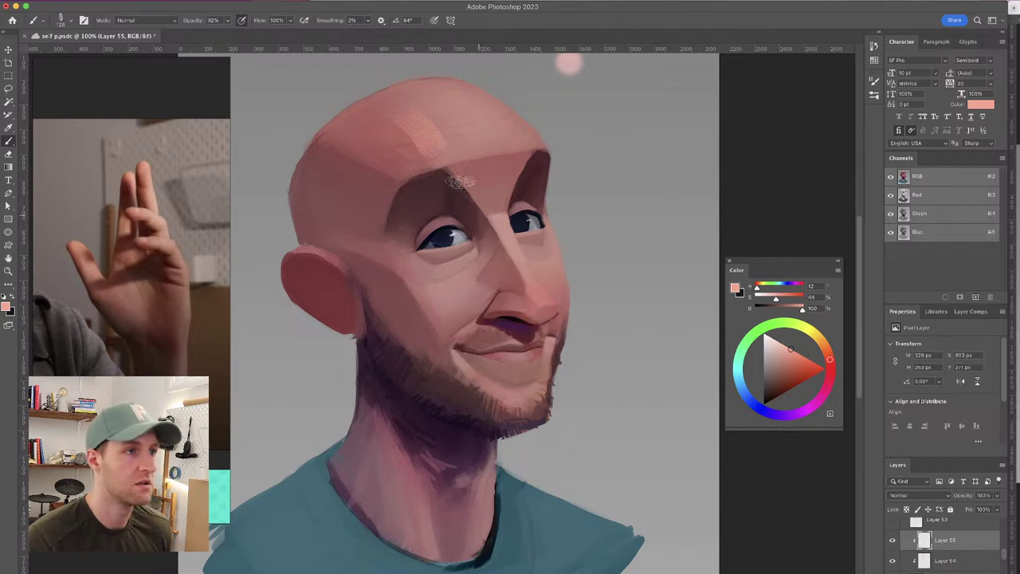
pyautogui.press('super+z')
pyautogui.hotkey('ctrl', 'z')
# Set the brush to 45% opacity and 30% flow, and blend the near cheek's plane edge below the eye with sampled skin tones
pyautogui.moveTo(261, 21); pyautogui.dragTo(183, 26)
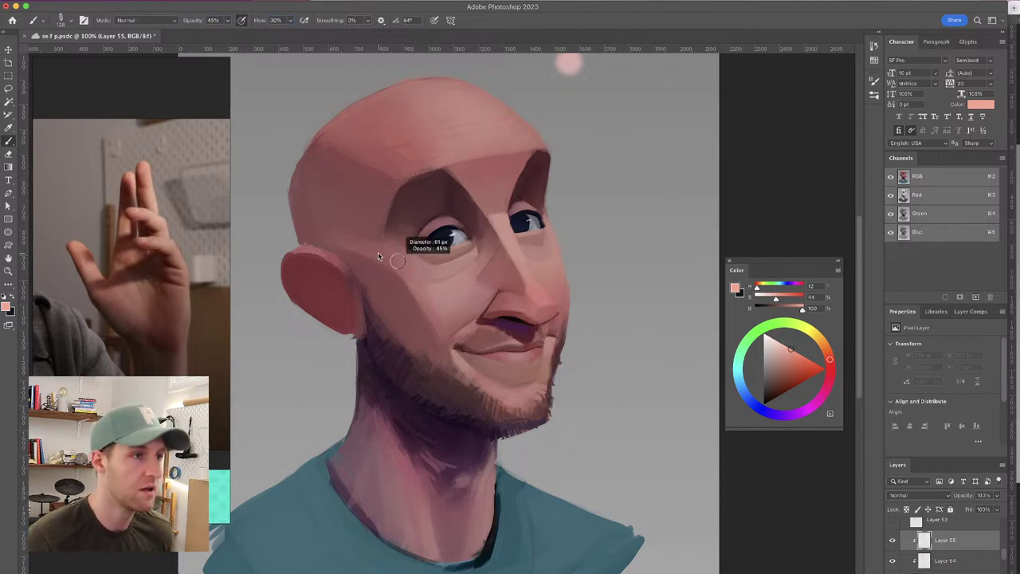
pyautogui.moveTo(382, 254); pyautogui.dragTo(466, 338)
pyautogui.keyDown('alt'); pyautogui.click(428, 293); pyautogui.keyUp('alt')
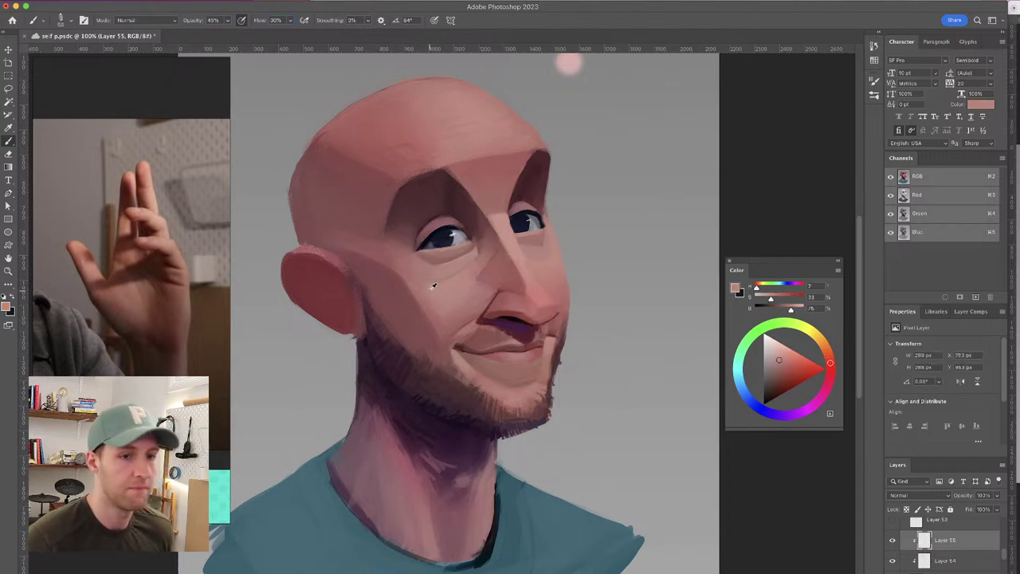
pyautogui.moveTo(391, 251); pyautogui.dragTo(459, 343)
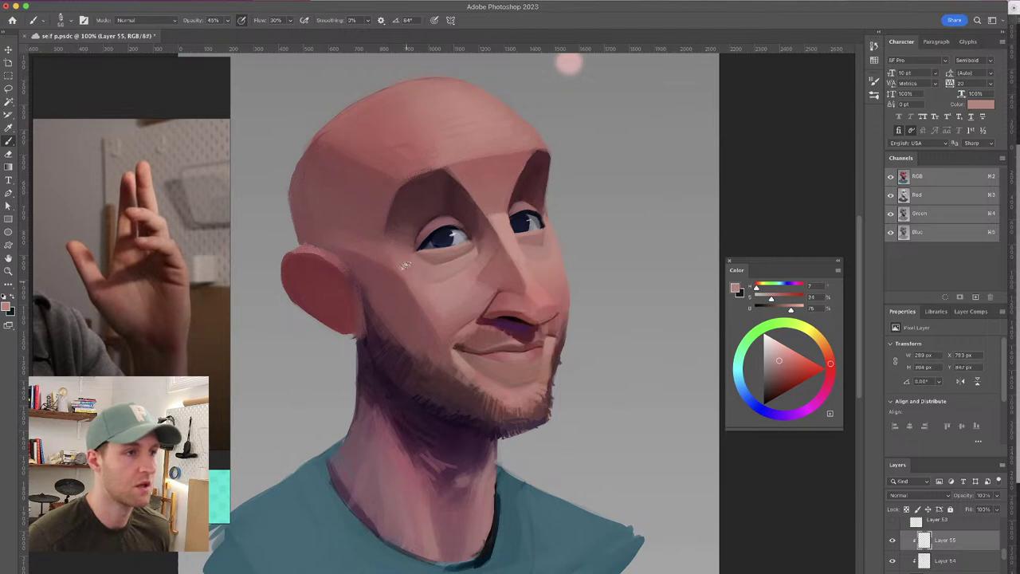
# Raise the brush flow to 44% and blend a sampled cheek tone into the far cheek beside the nose
pyautogui.moveTo(258, 22); pyautogui.dragTo(270, 21)
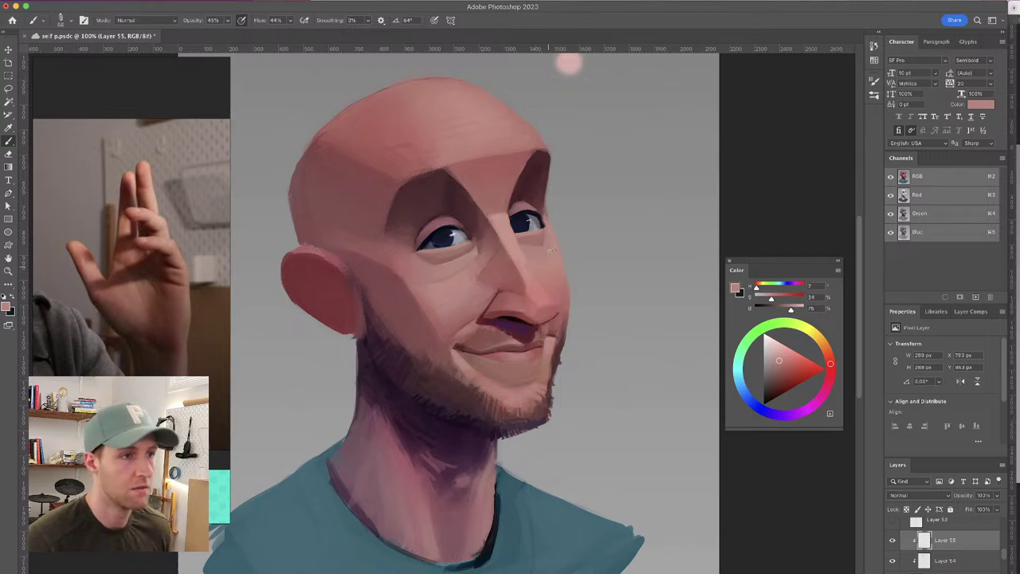
pyautogui.keyDown('alt'); pyautogui.click(457, 284); pyautogui.keyUp('alt')
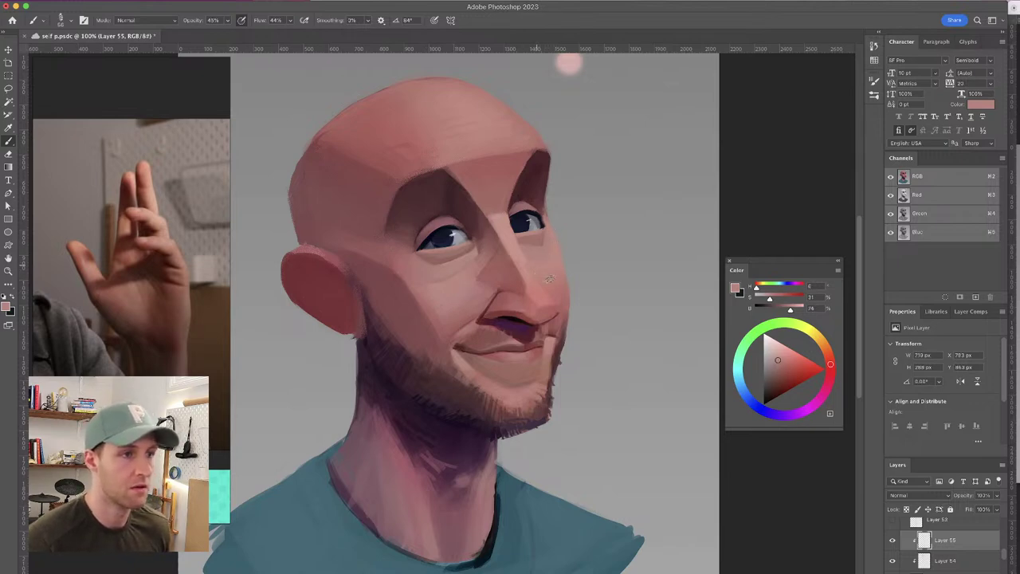
pyautogui.moveTo(555, 262); pyautogui.dragTo(561, 288)
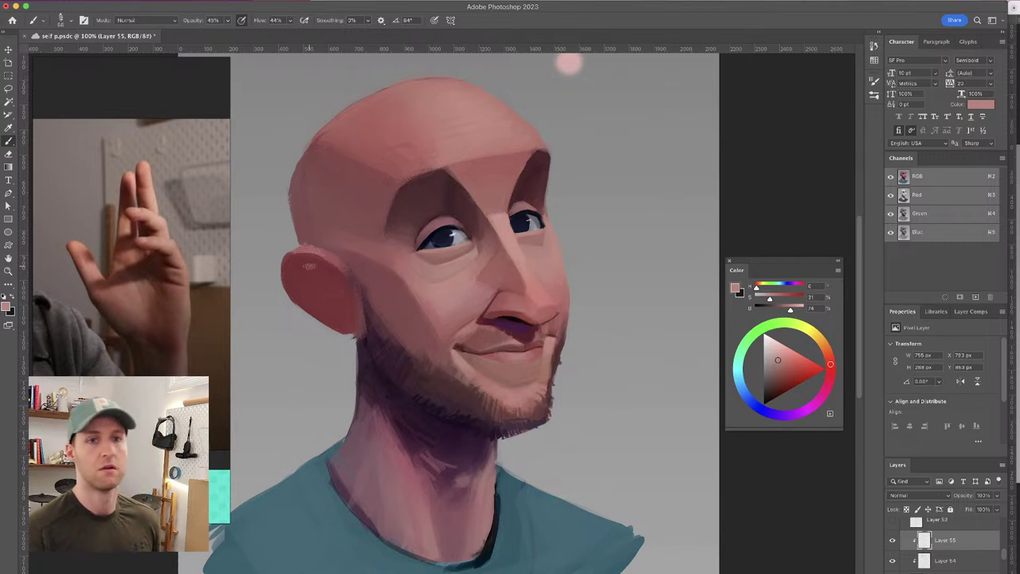
# Soften the plane change between the forehead's front and side using sampled mid-tone reds and larger textured strokes
pyautogui.keyDown('alt'); pyautogui.click(443, 112); pyautogui.keyUp('alt')
pyautogui.moveTo(428, 102)
pyautogui.mouseDown()
pyautogui.moveTo(441, 131)
pyautogui.moveTo(407, 102)
pyautogui.moveTo(425, 134)
pyautogui.moveTo(383, 111)
pyautogui.moveTo(429, 152)
pyautogui.moveTo(374, 118)
pyautogui.moveTo(403, 152)
pyautogui.moveTo(345, 115)
pyautogui.moveTo(432, 162)
pyautogui.moveTo(407, 115)
pyautogui.moveTo(397, 149)
pyautogui.moveTo(429, 166)
pyautogui.moveTo(442, 129)
pyautogui.moveTo(410, 104)
pyautogui.moveTo(387, 117)
pyautogui.mouseUp()
pyautogui.keyDown('alt'); pyautogui.click(408, 115); pyautogui.keyUp('alt')
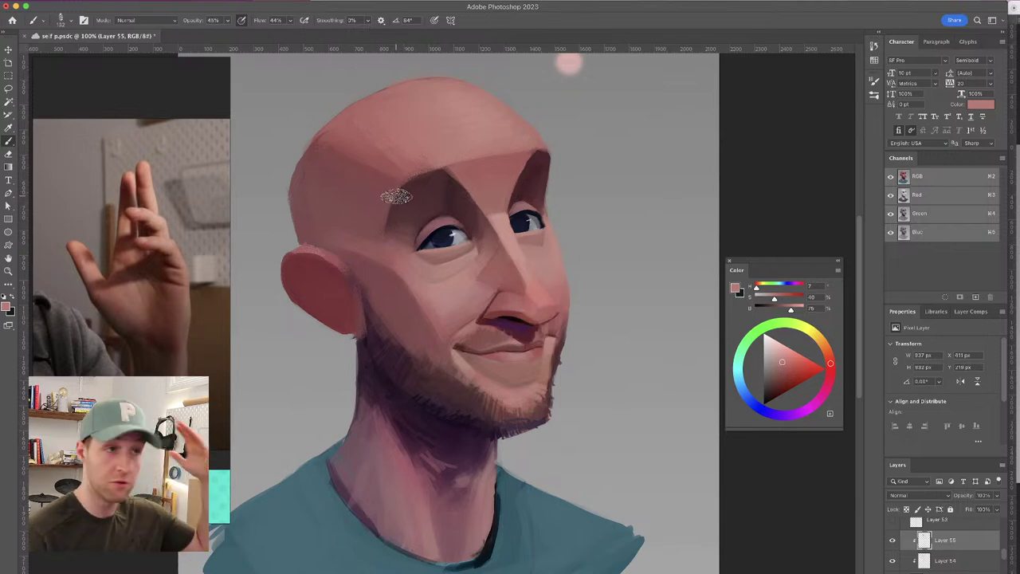
pyautogui.keyDown('alt'); pyautogui.click(386, 138); pyautogui.keyUp('alt')
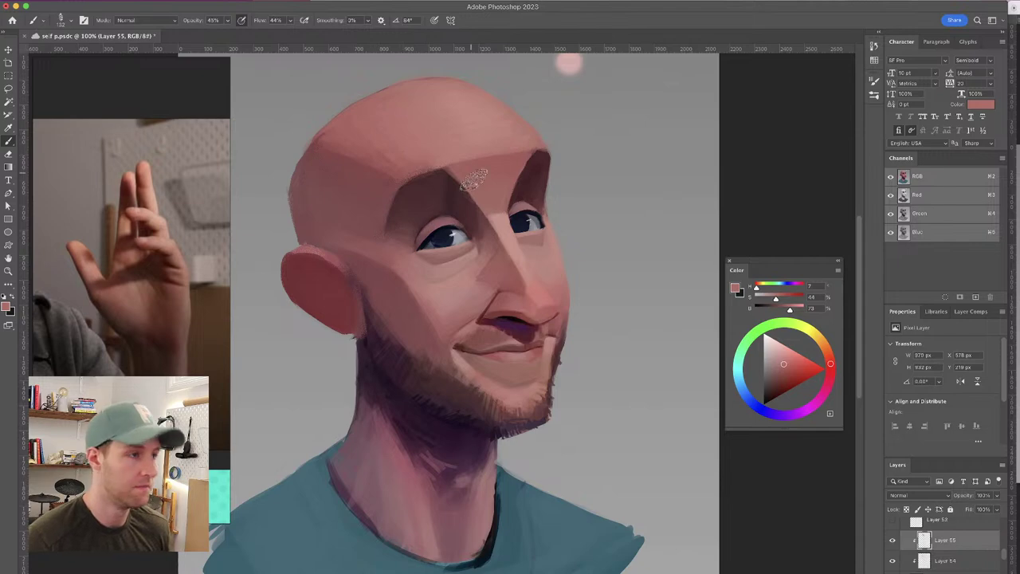
# Flip the canvas horizontally and blend both sides of the forehead with skin tones sampled from the skull
pyautogui.press('super+shift+h')
pyautogui.moveTo(448, 146); pyautogui.dragTo(449, 144)
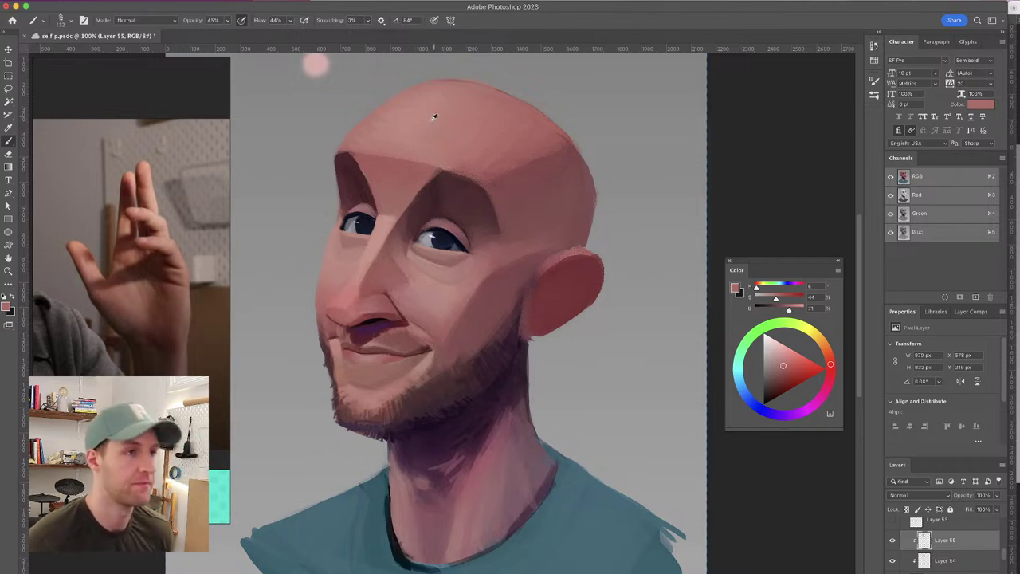
pyautogui.keyDown('alt'); pyautogui.click(382, 121); pyautogui.keyUp('alt')
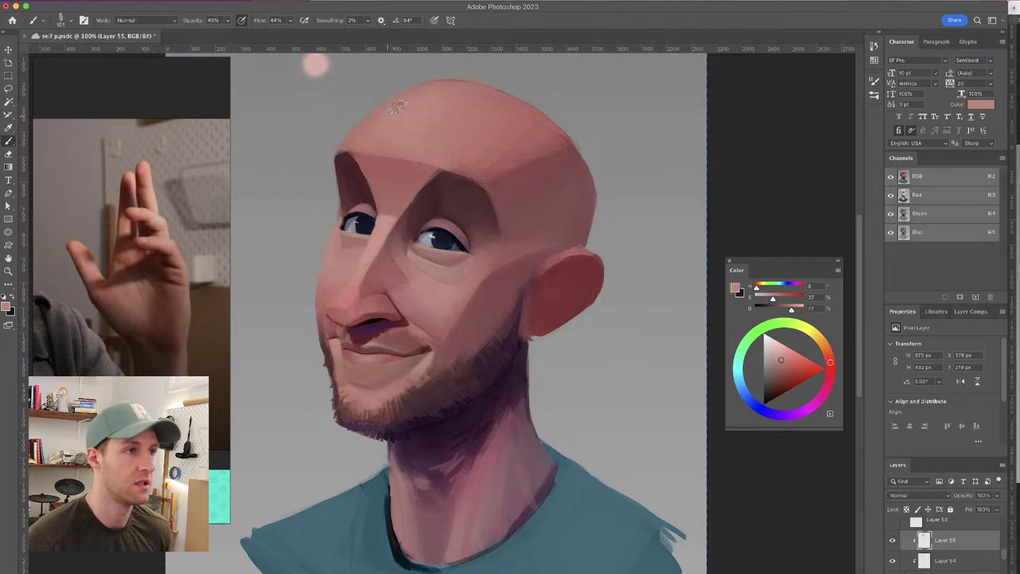
pyautogui.keyDown('alt'); pyautogui.click(376, 118); pyautogui.keyUp('alt')
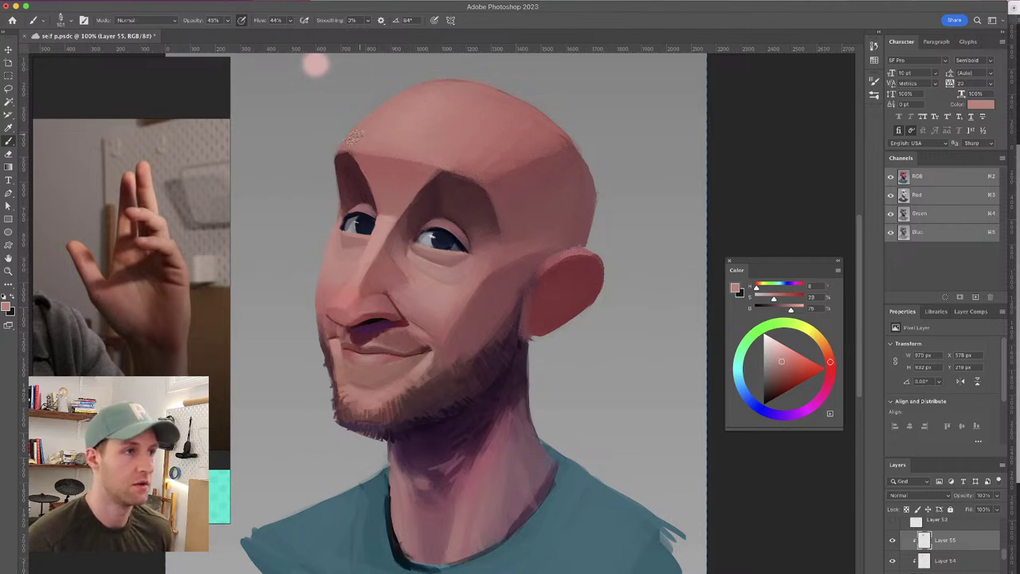
pyautogui.keyDown('alt'); pyautogui.click(489, 143); pyautogui.keyUp('alt')
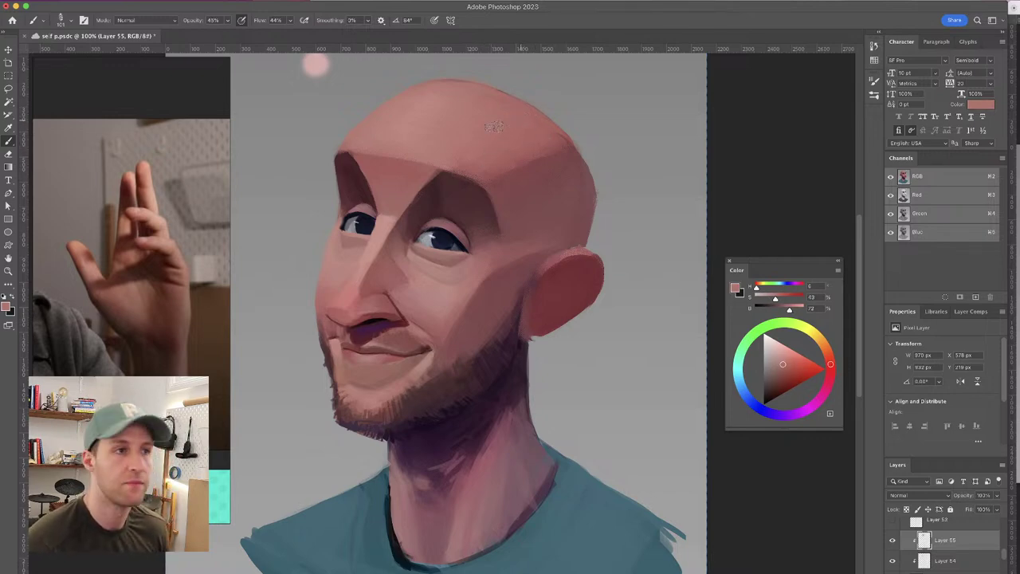
# Blend the transition between nose and near cheek with sampled tones, and flip the canvas back to its original orientation
pyautogui.keyDown('alt'); pyautogui.click(412, 288); pyautogui.keyUp('alt')
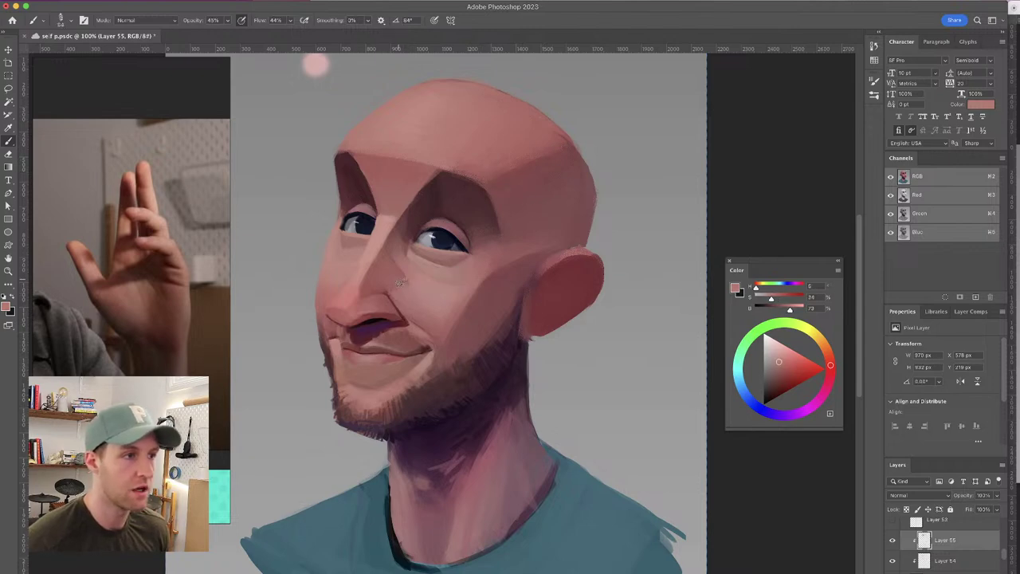
pyautogui.press('super+shift+h')
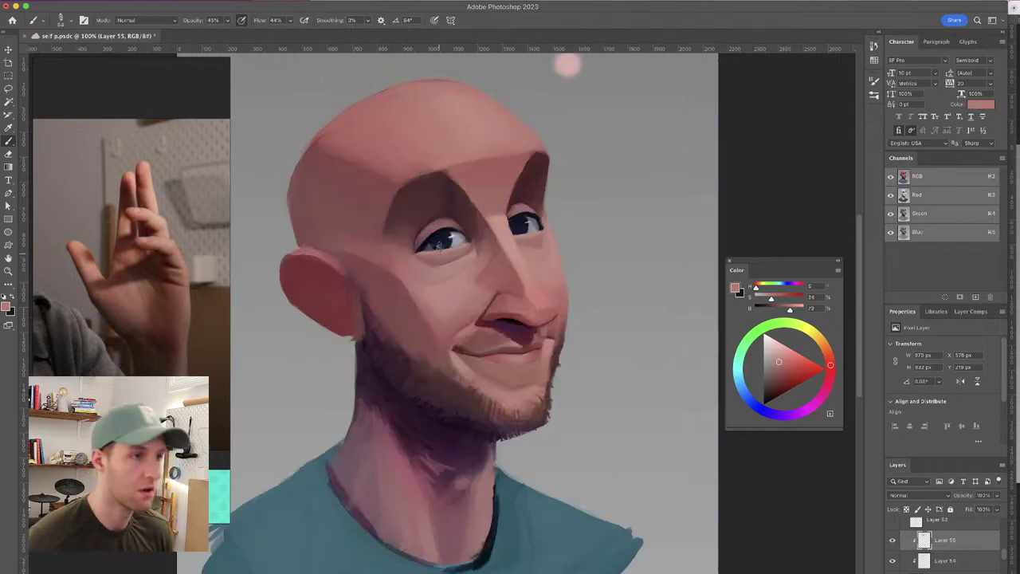
pyautogui.keyDown('alt'); pyautogui.click(488, 282); pyautogui.keyUp('alt')
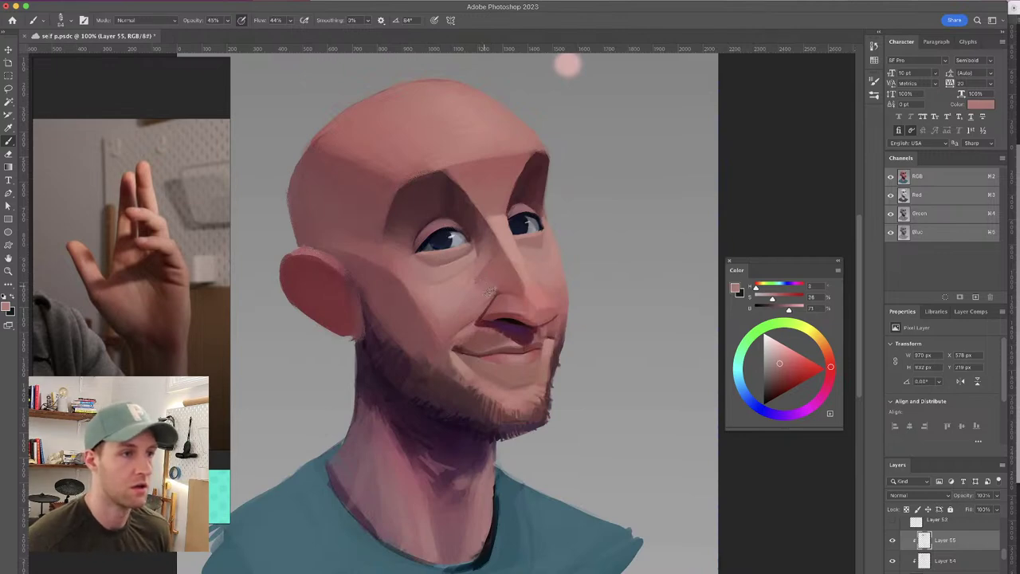
pyautogui.keyDown('alt'); pyautogui.click(483, 278); pyautogui.keyUp('alt')
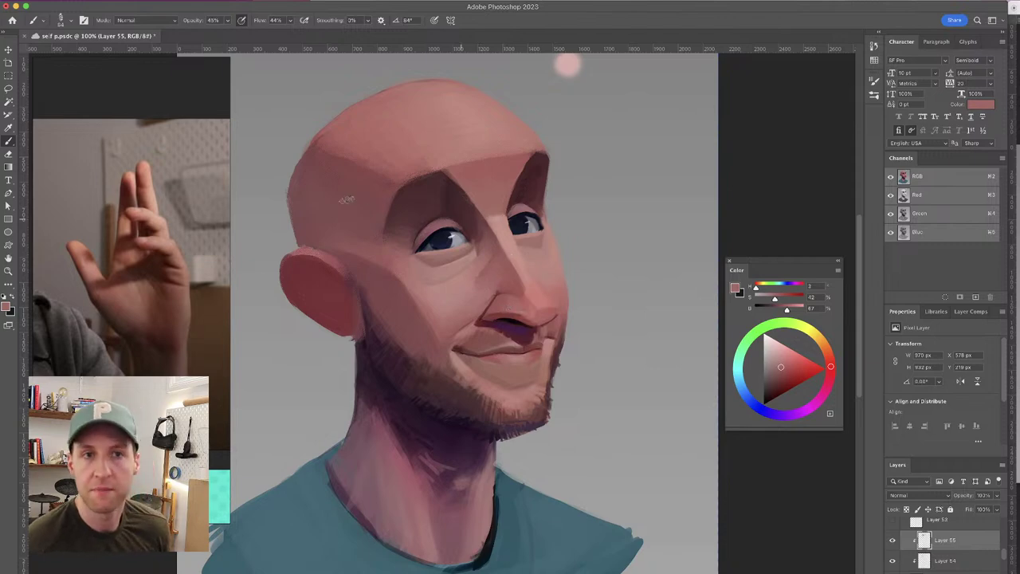
# Soften the near cheek's shadow edge down toward the mouth corner and beard with sampled reds
pyautogui.keyDown('alt'); pyautogui.click(434, 315); pyautogui.keyUp('alt')
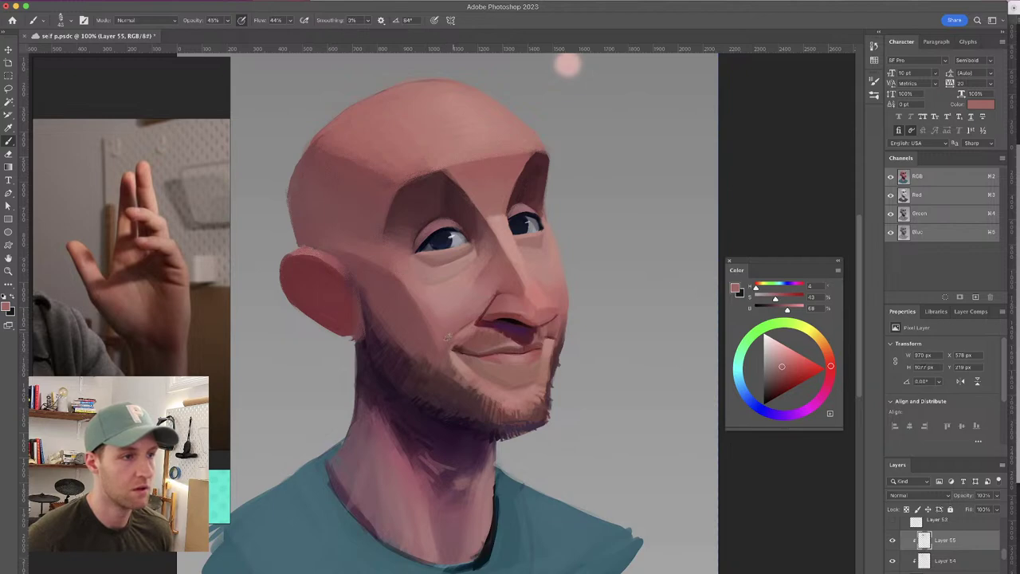
pyautogui.keyDown('alt'); pyautogui.click(431, 319); pyautogui.keyUp('alt')
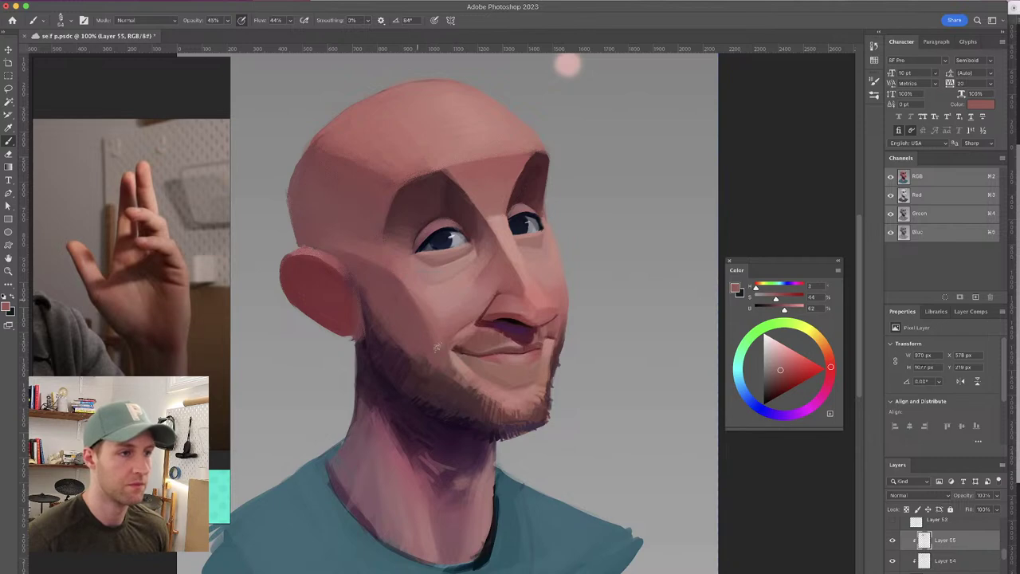
pyautogui.moveTo(411, 303); pyautogui.dragTo(436, 349)
pyautogui.keyDown('alt'); pyautogui.click(405, 290); pyautogui.keyUp('alt')
# Blend the skull's edge above the temple with sampled darker reds, reducing the brush to 72 px for the side plane
pyautogui.keyDown('alt'); pyautogui.click(368, 151); pyautogui.keyUp('alt')
pyautogui.moveTo(350, 156); pyautogui.dragTo(328, 144)
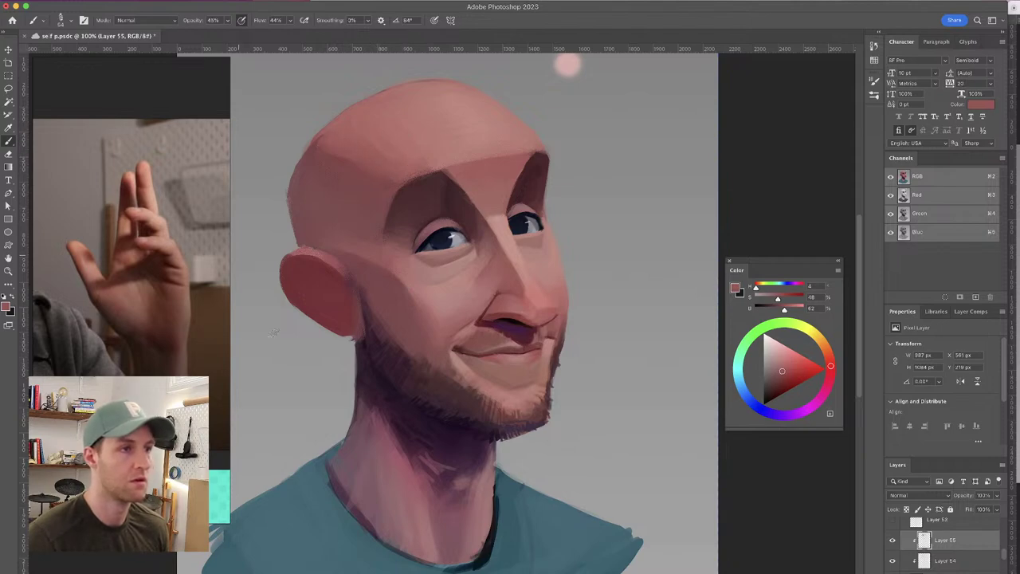
pyautogui.keyDown('alt'); pyautogui.click(370, 149); pyautogui.keyUp('alt')
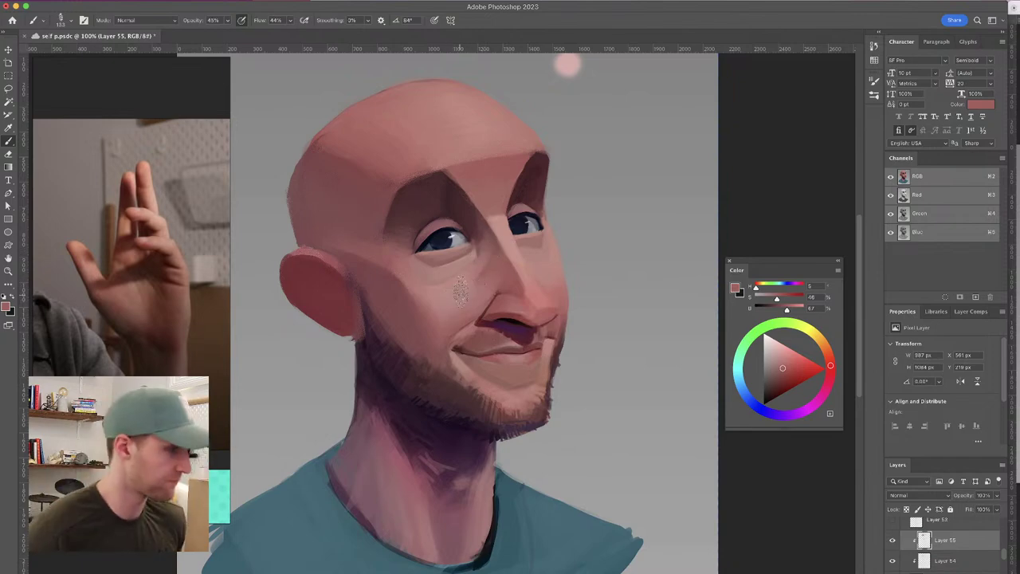
pyautogui.keyDown('alt'); pyautogui.click(335, 166); pyautogui.keyUp('alt')
pyautogui.moveTo(335, 166); pyautogui.dragTo(321, 167)
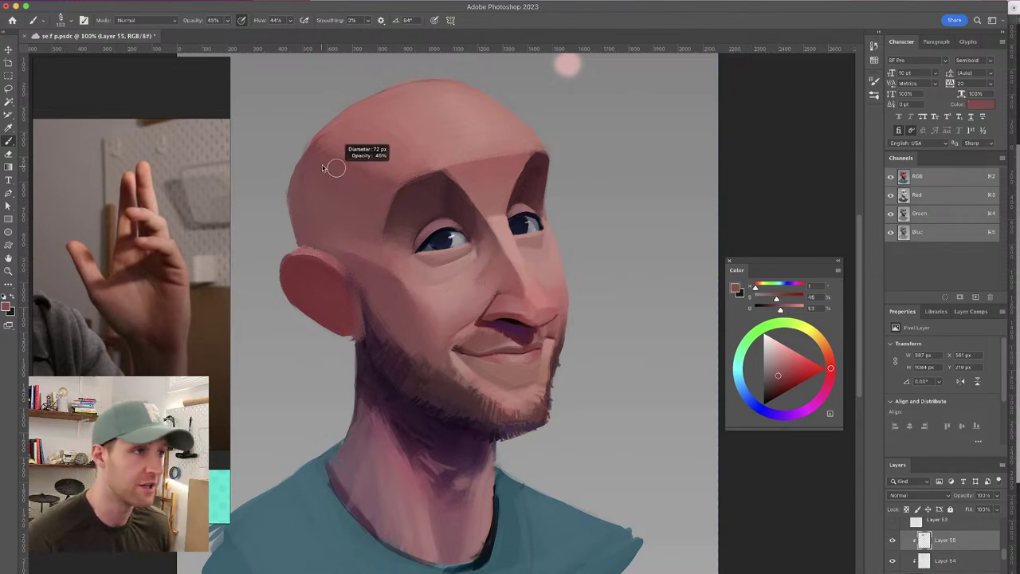
pyautogui.moveTo(314, 208); pyautogui.dragTo(340, 200)
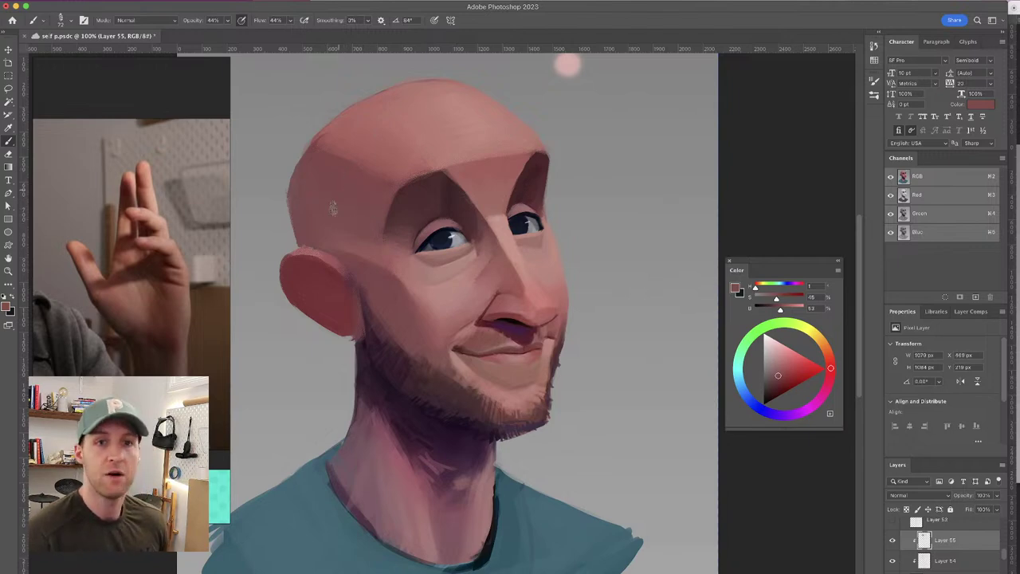
# Smooth the side of the head between ear, temple and outer brow with tones sampled from the surrounding skin
pyautogui.keyDown('alt'); pyautogui.click(349, 243); pyautogui.keyUp('alt')
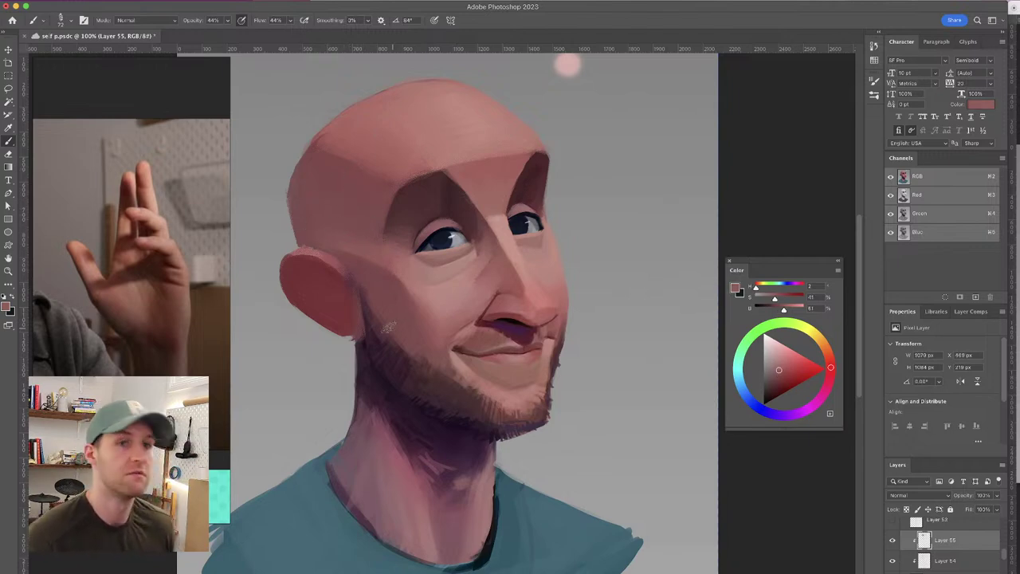
pyautogui.keyDown('alt'); pyautogui.click(319, 223); pyautogui.keyUp('alt')
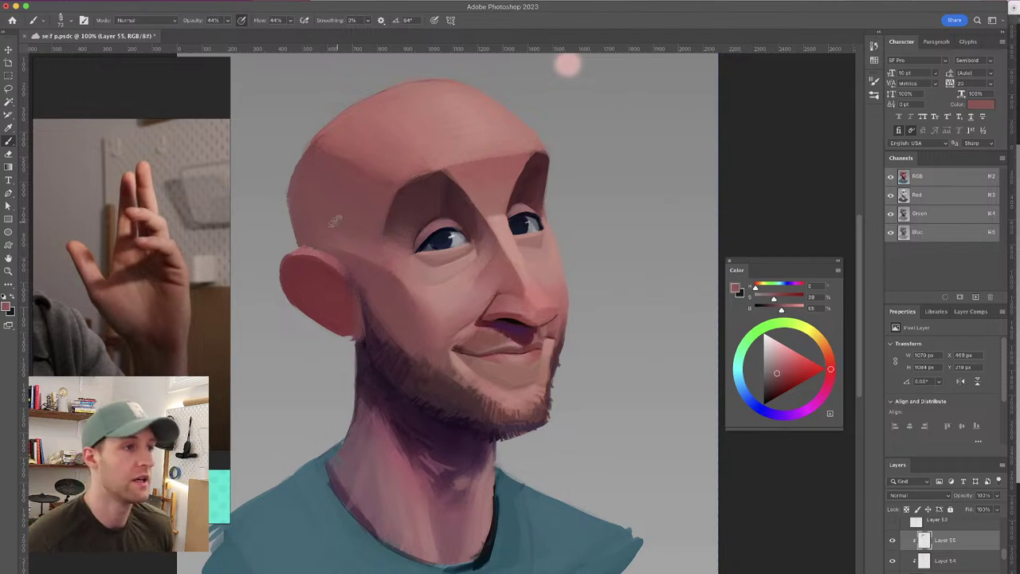
pyautogui.keyDown('alt'); pyautogui.click(392, 177); pyautogui.keyUp('alt')
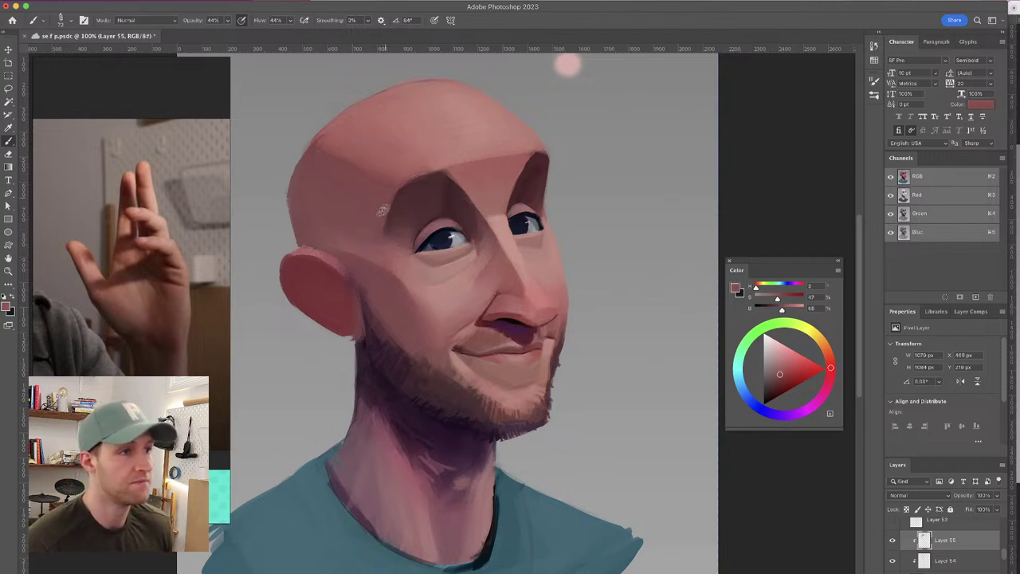
pyautogui.keyDown('alt'); pyautogui.click(399, 170); pyautogui.keyUp('alt')
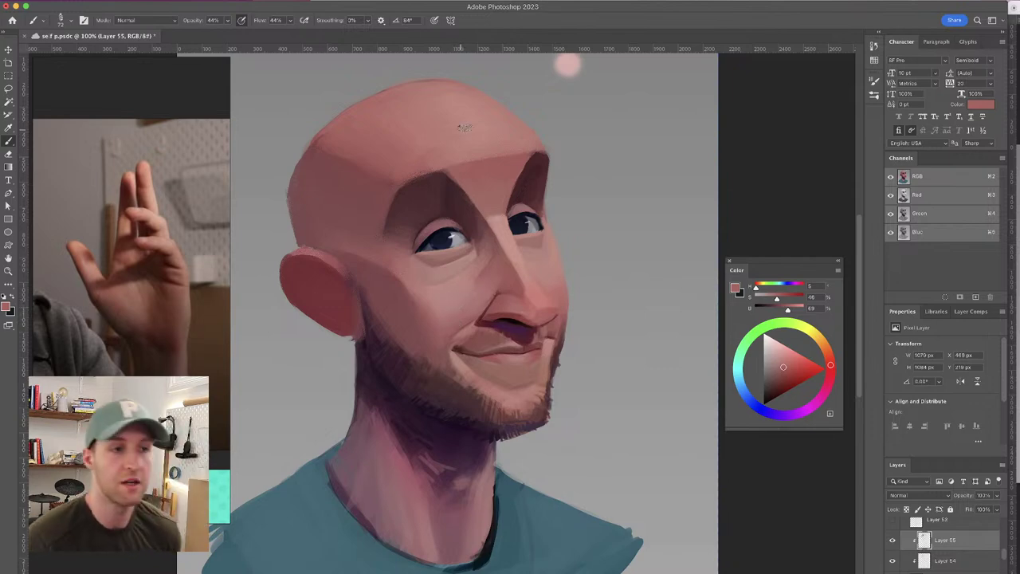
# Refine the nose's shaded side and its tip with a smaller brush and skin tones sampled from the nose
pyautogui.keyDown('alt'); pyautogui.click(481, 266); pyautogui.keyUp('alt')
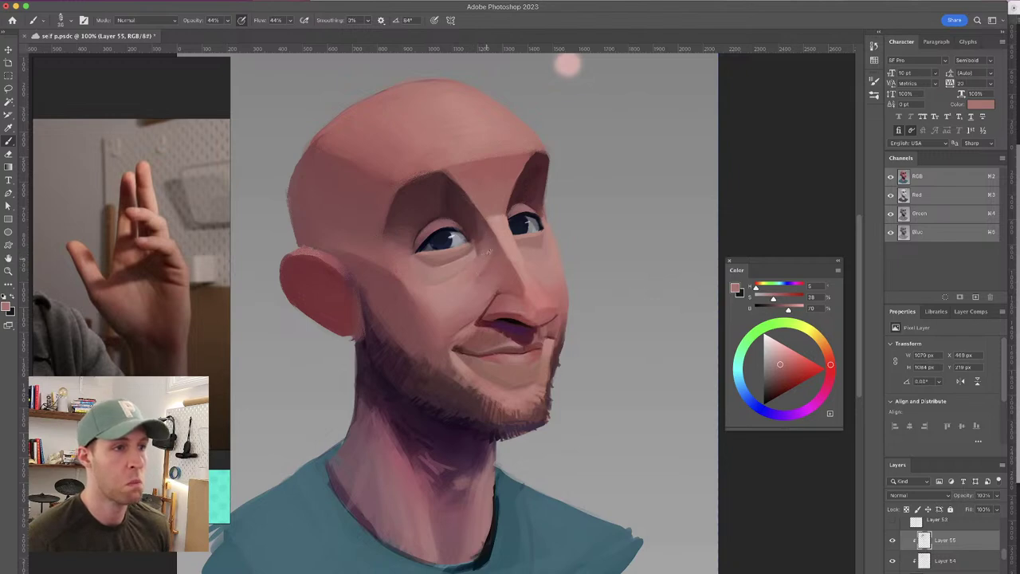
pyautogui.keyDown('alt'); pyautogui.click(486, 240); pyautogui.keyUp('alt')
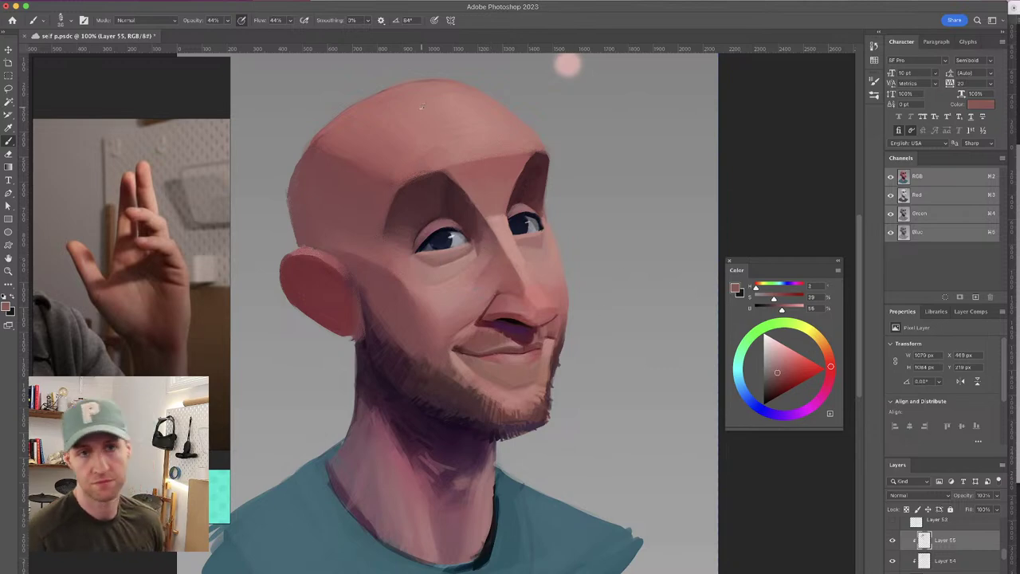
pyautogui.keyDown('alt'); pyautogui.click(535, 286); pyautogui.keyUp('alt')
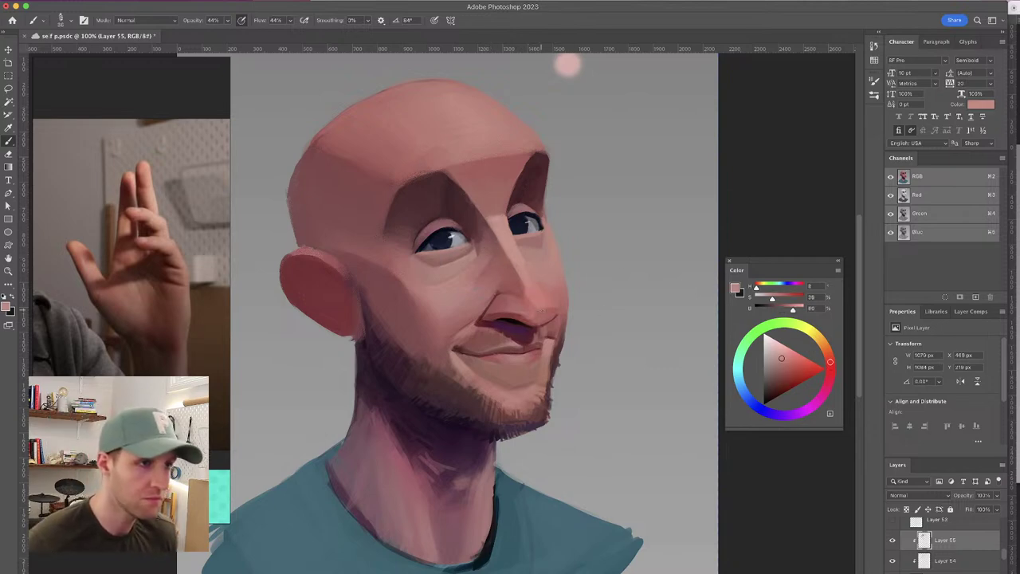
pyautogui.keyDown('alt'); pyautogui.click(545, 308); pyautogui.keyUp('alt')
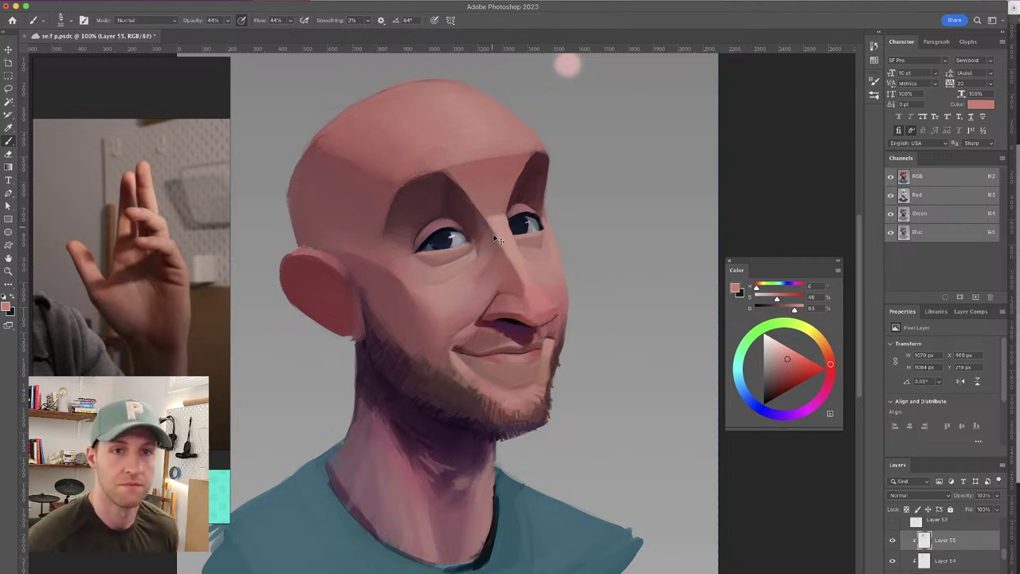
# Blend the nose tip using skin tones sampled around the nose
pyautogui.keyDown('alt'); pyautogui.click(523, 303); pyautogui.keyUp('alt')
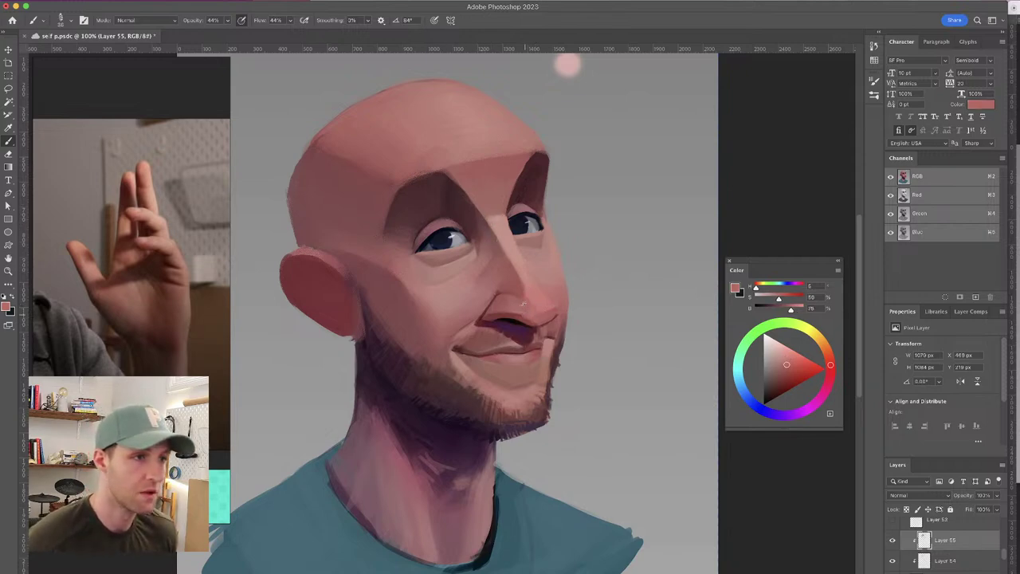
pyautogui.keyDown('alt'); pyautogui.click(538, 312); pyautogui.keyUp('alt')
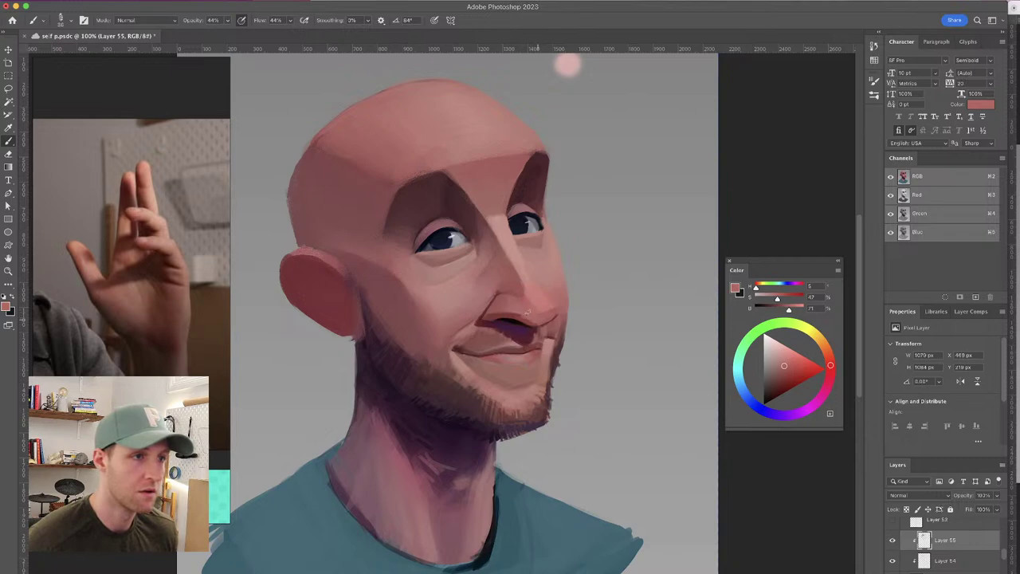
pyautogui.keyDown('alt'); pyautogui.click(535, 301); pyautogui.keyUp('alt')
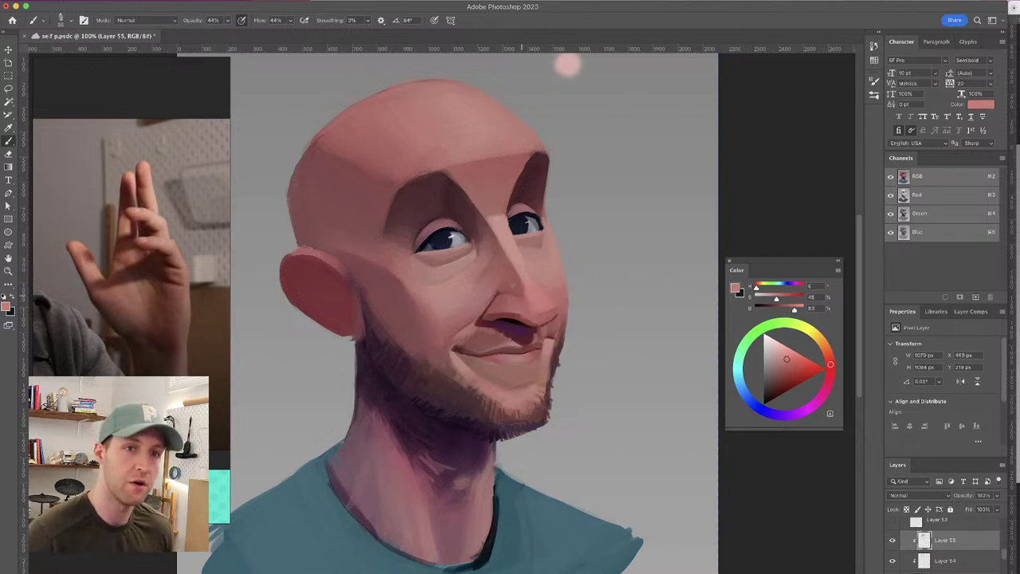
# Sample the shadow of the near eye socket and brush a more saturated red along the brow edge above it
pyautogui.keyDown('alt'); pyautogui.click(428, 178); pyautogui.keyUp('alt')
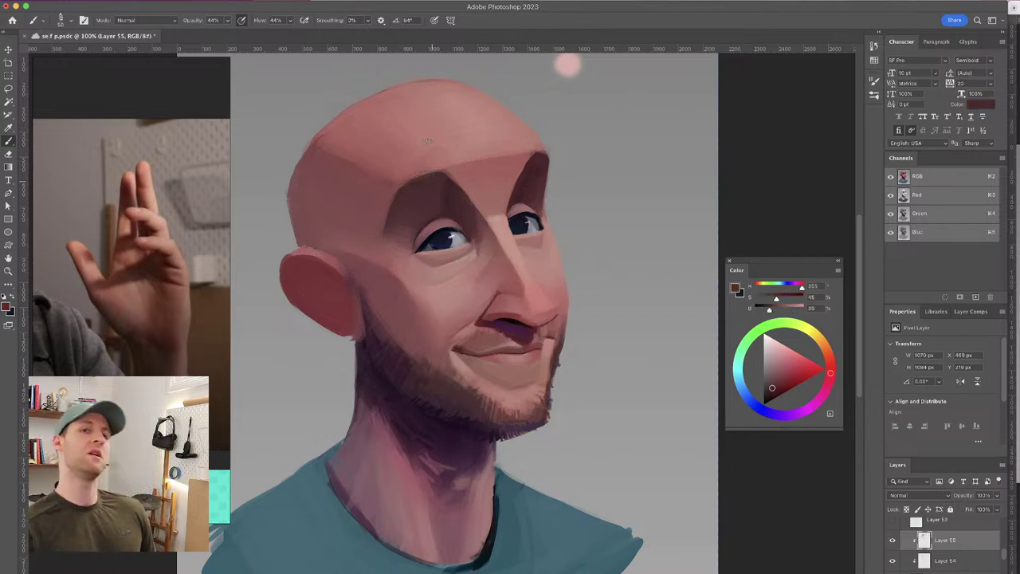
pyautogui.keyDown('alt'); pyautogui.click(405, 230); pyautogui.keyUp('alt')
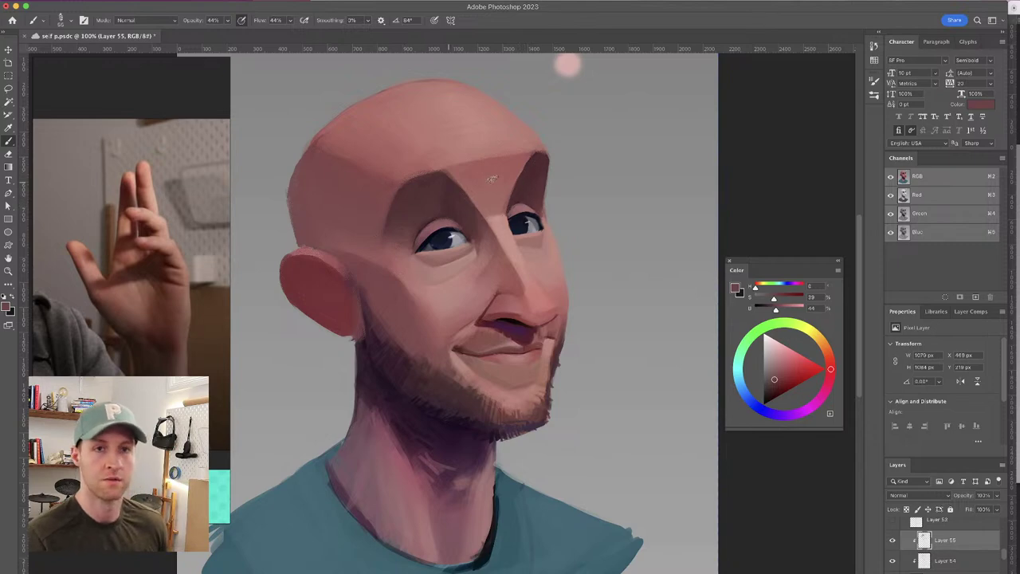
pyautogui.moveTo(434, 200); pyautogui.dragTo(431, 200)
pyautogui.click(779, 376)
pyautogui.moveTo(779, 376); pyautogui.dragTo(790, 368)
pyautogui.moveTo(422, 187); pyautogui.dragTo(457, 187)
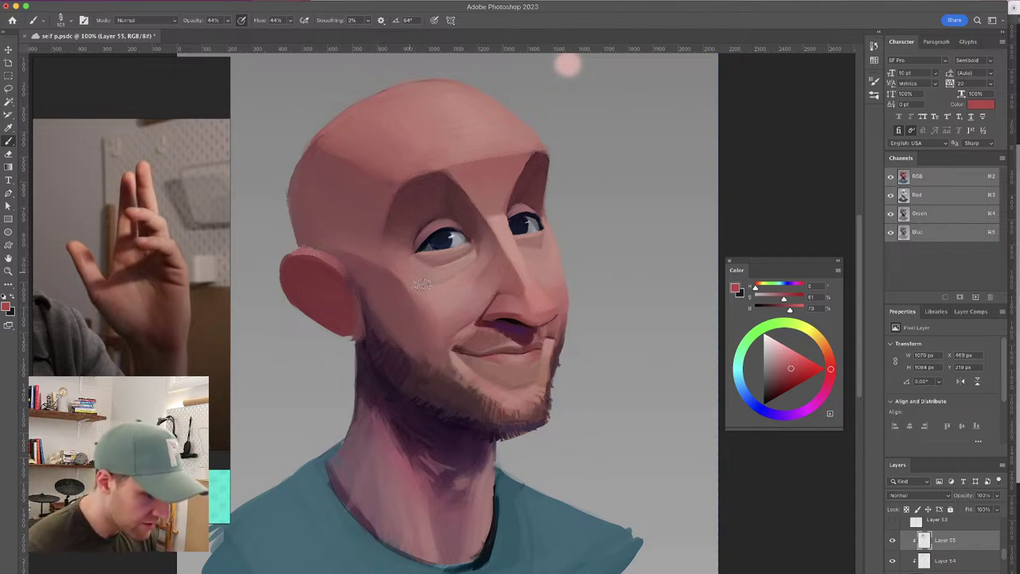
# Blend the near cheek and mouth area with tones sampled from the cheek, beside the nose and the mouth corner
pyautogui.keyDown('alt'); pyautogui.click(430, 316); pyautogui.keyUp('alt')
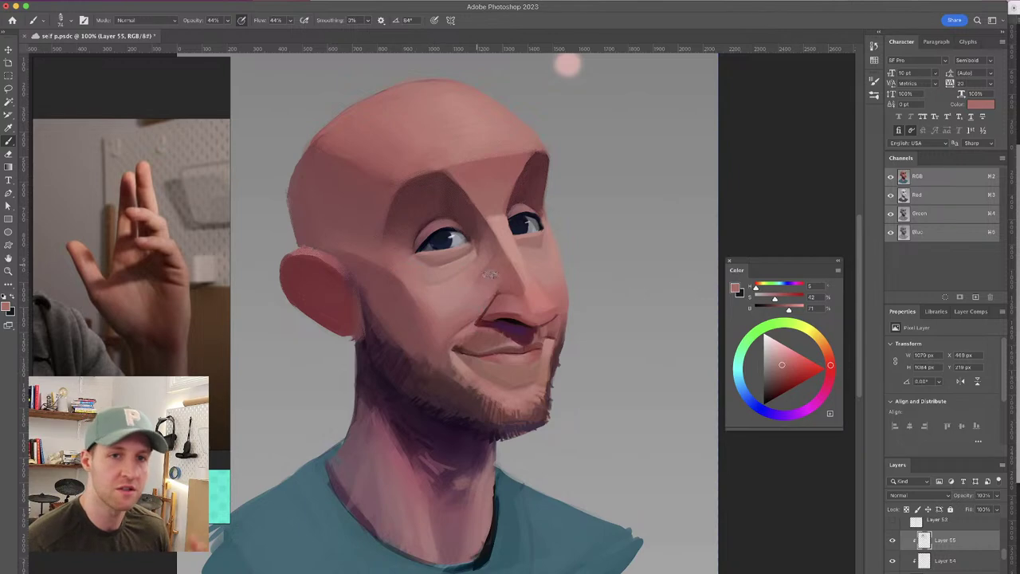
pyautogui.keyDown('alt'); pyautogui.click(555, 333); pyautogui.keyUp('alt')
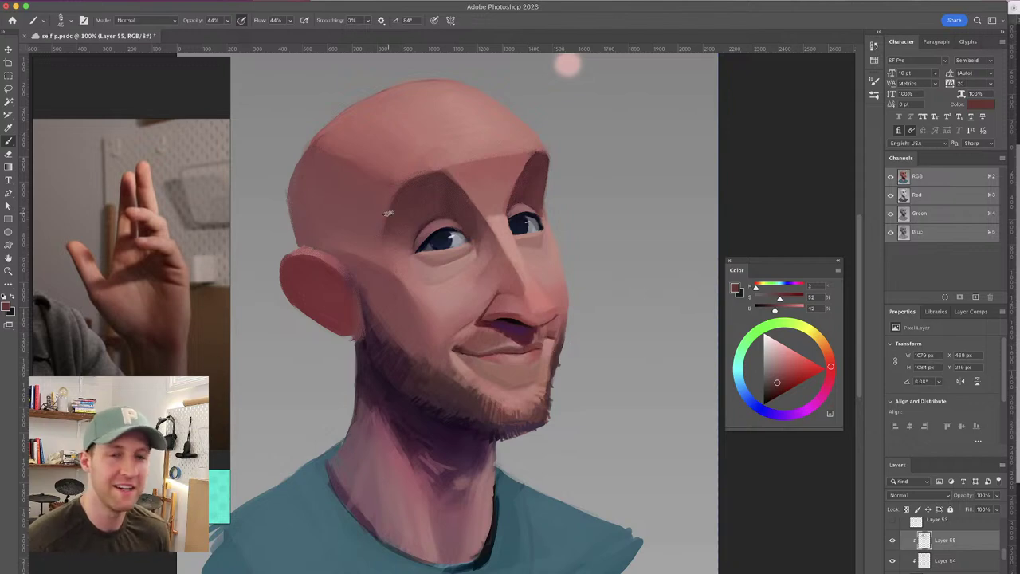
pyautogui.keyDown('alt'); pyautogui.click(462, 363); pyautogui.keyUp('alt')
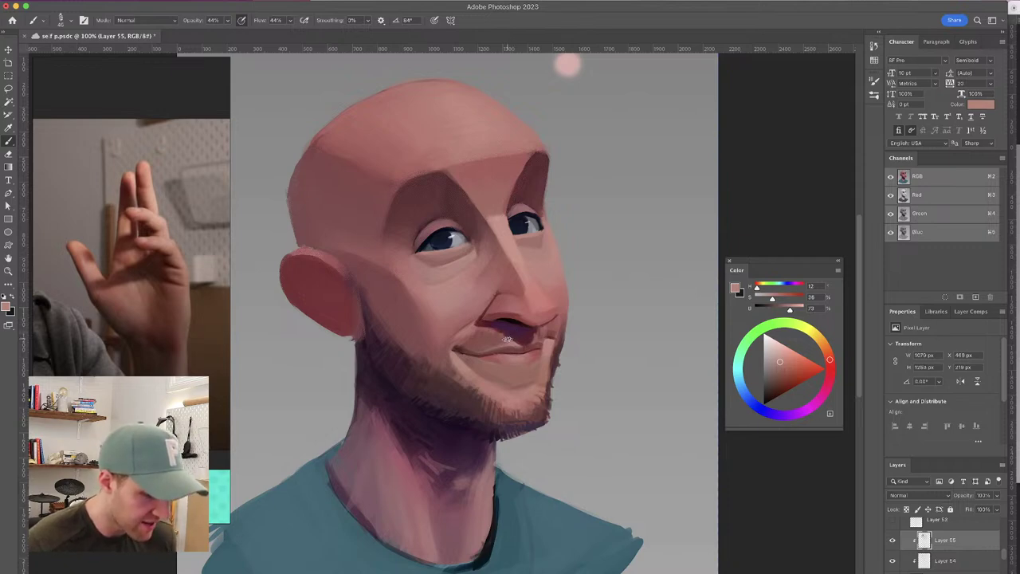
pyautogui.press('v')
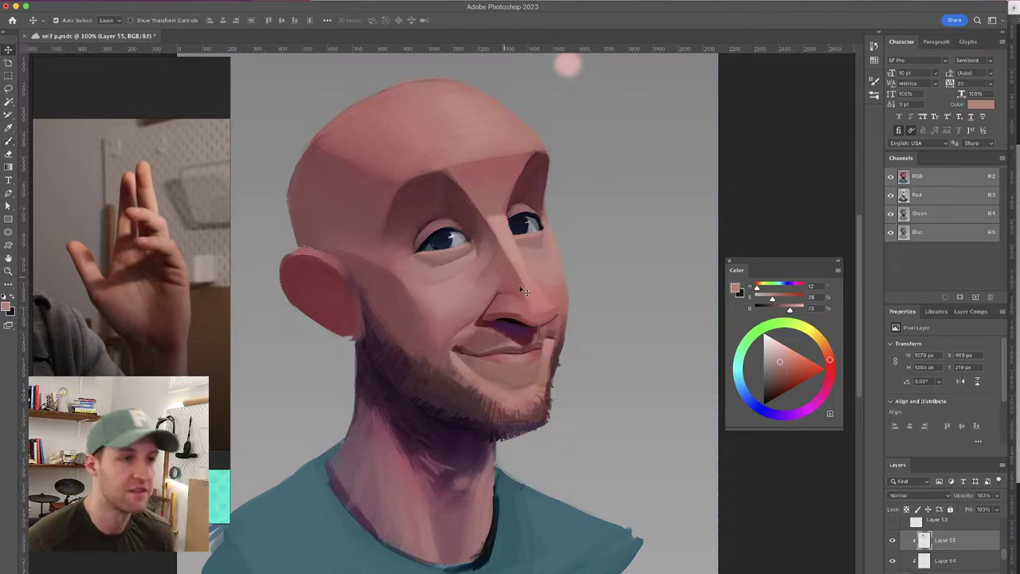
pyautogui.press('b')
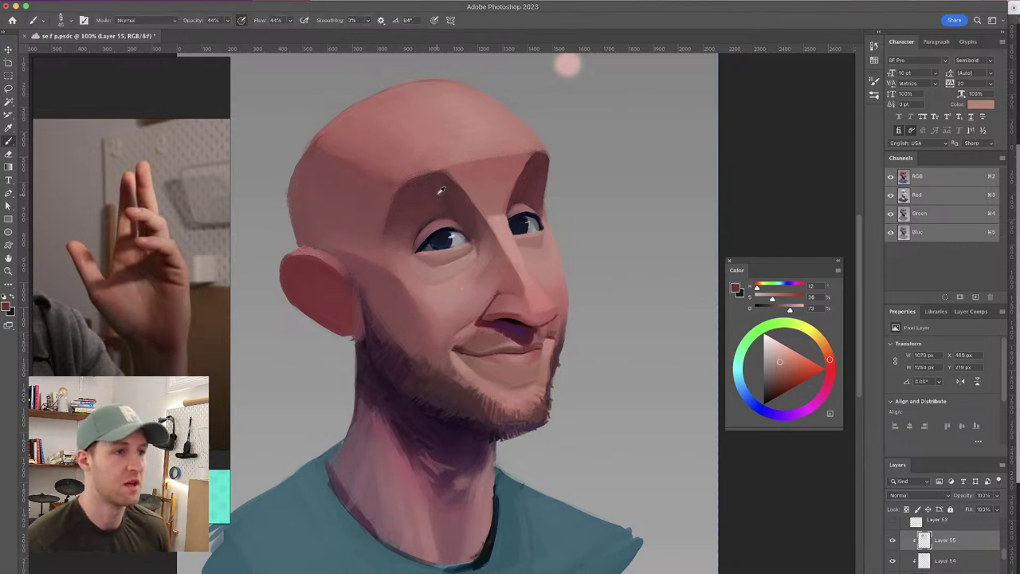
# Soften the near brow edge and the side of the head with tones sampled from the socket, forehead and temple
pyautogui.keyDown('alt'); pyautogui.click(436, 197); pyautogui.keyUp('alt')
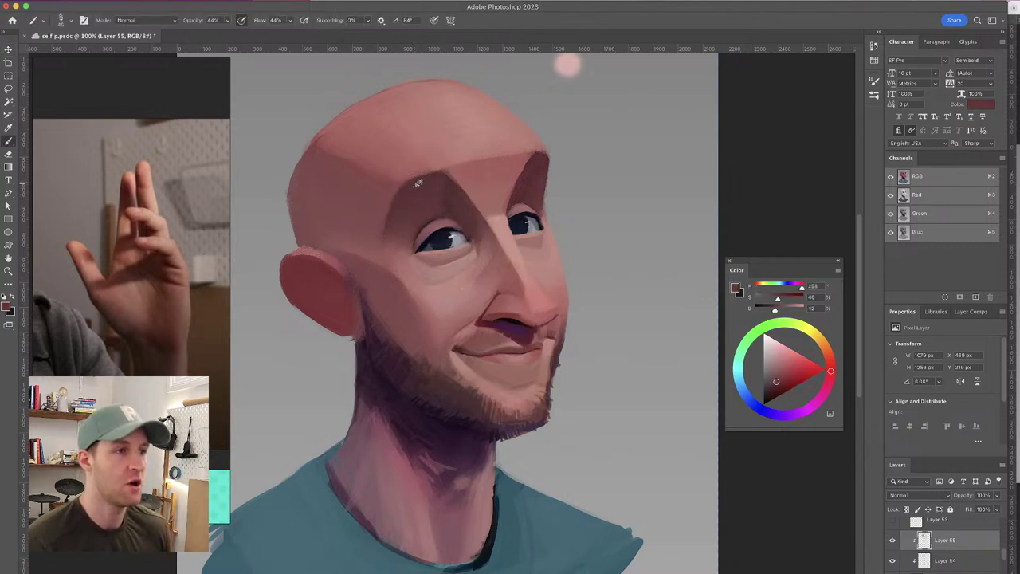
pyautogui.keyDown('alt'); pyautogui.click(437, 153); pyautogui.keyUp('alt')
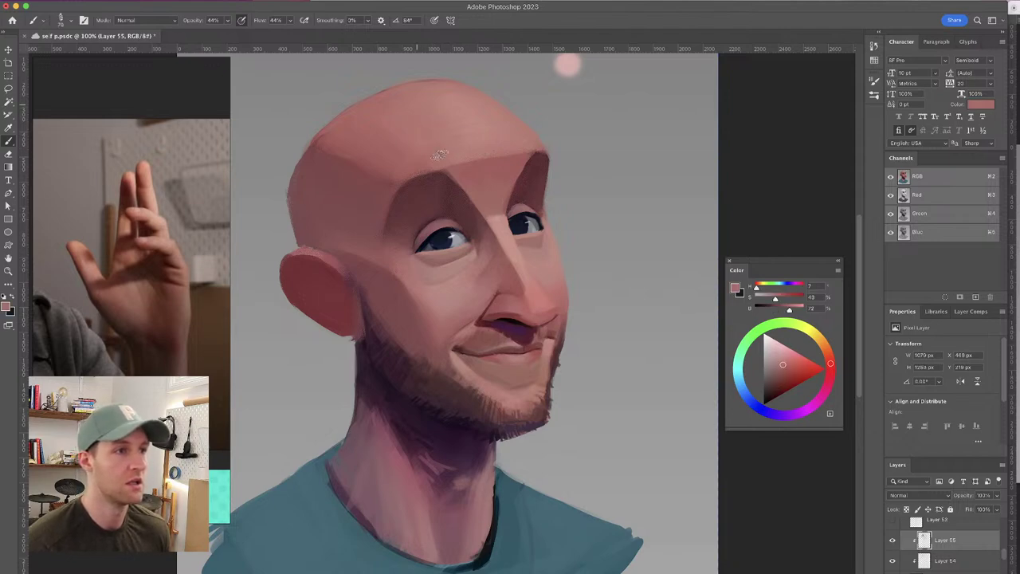
pyautogui.keyDown('alt'); pyautogui.click(349, 162); pyautogui.keyUp('alt')
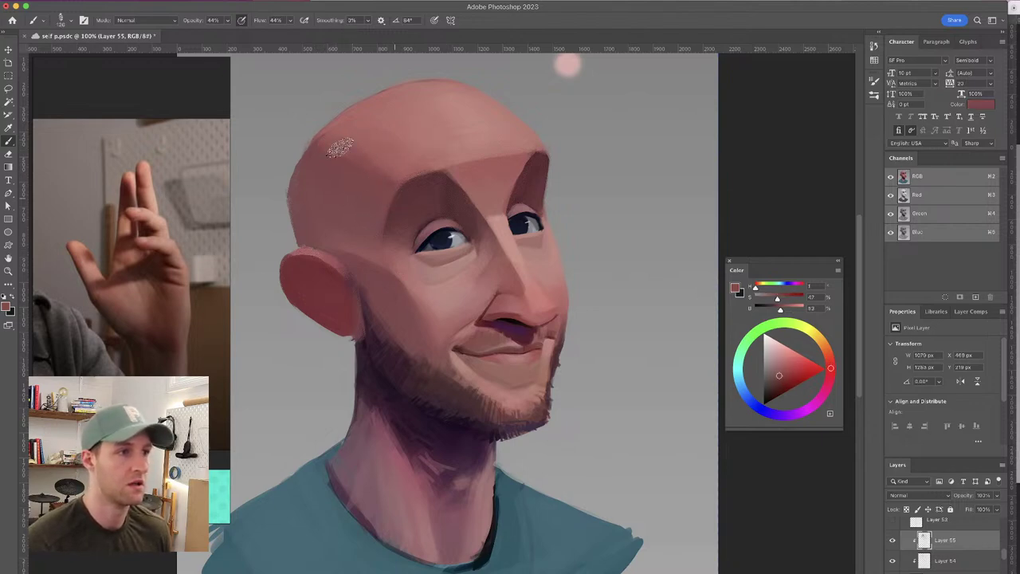
pyautogui.keyDown('alt'); pyautogui.click(333, 142); pyautogui.keyUp('alt')
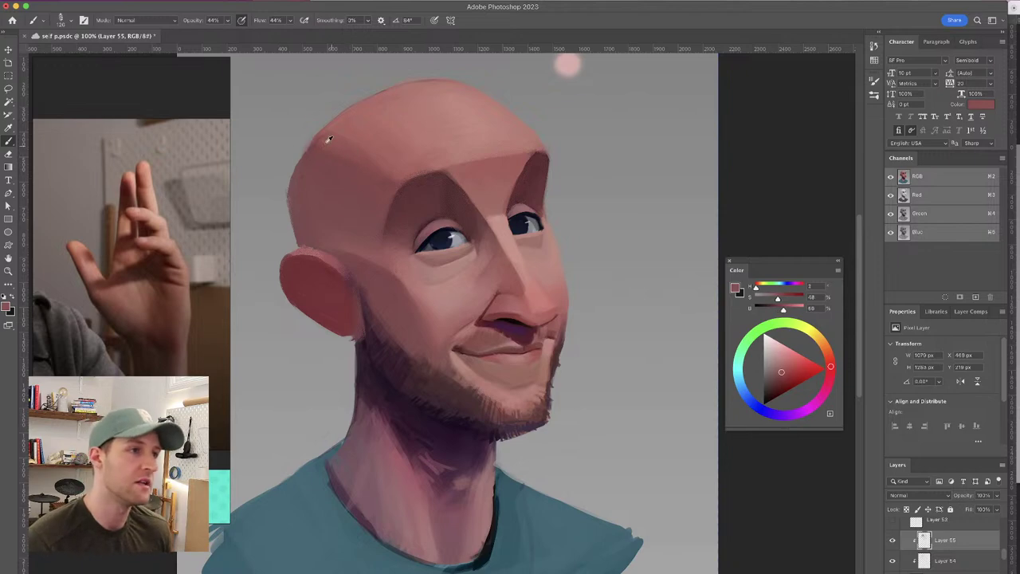
pyautogui.keyDown('alt'); pyautogui.click(363, 243); pyautogui.keyUp('alt')
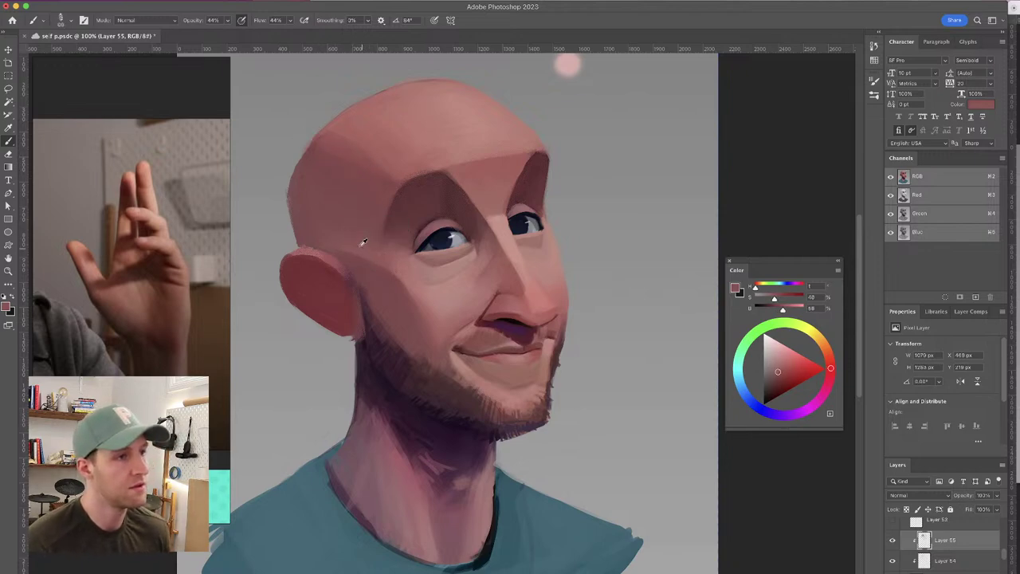
# Shade the inside of the ear with a darker red and paint lighter zigzag folds using a tone sampled from its upper rim
pyautogui.keyDown('alt'); pyautogui.click(323, 279); pyautogui.keyUp('alt')
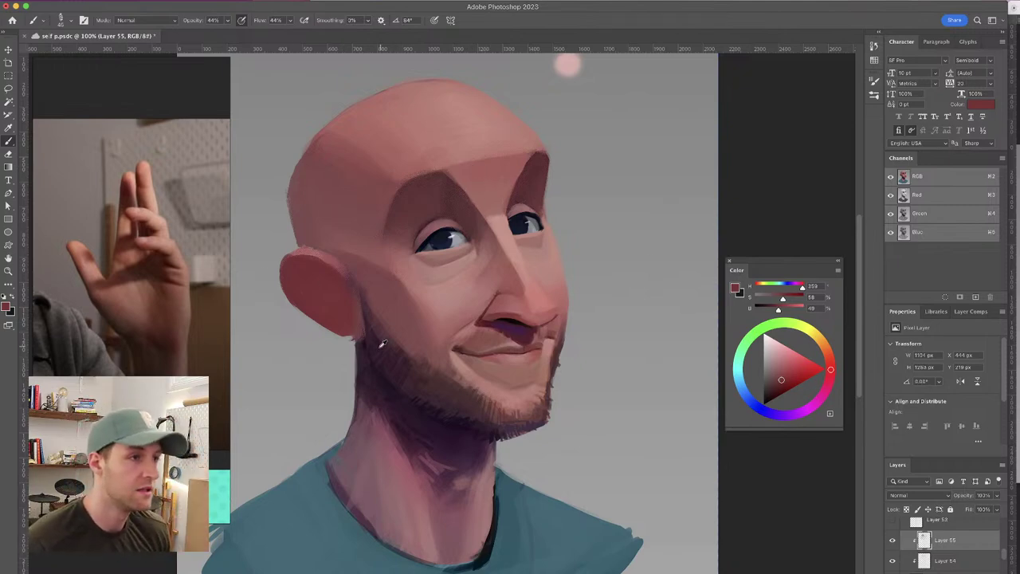
pyautogui.keyDown('alt'); pyautogui.click(339, 294); pyautogui.keyUp('alt')
pyautogui.click(780, 384)
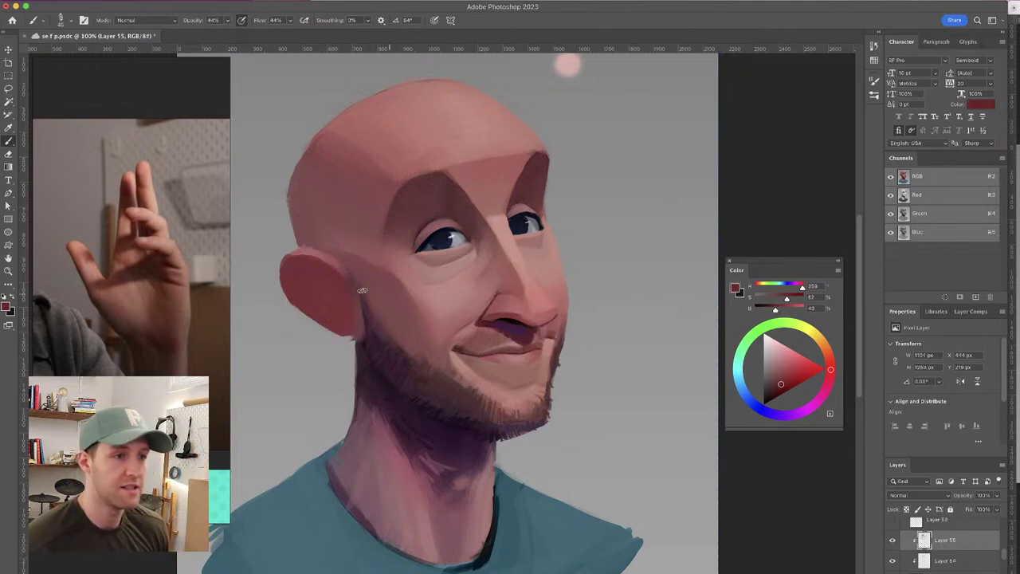
pyautogui.moveTo(310, 283); pyautogui.dragTo(307, 280)
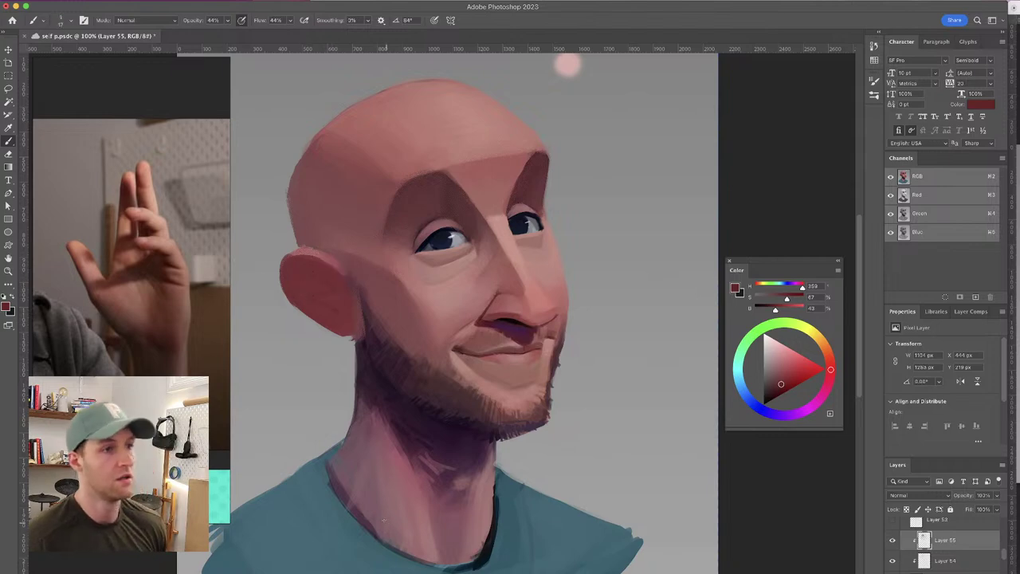
pyautogui.keyDown('alt'); pyautogui.click(335, 255); pyautogui.keyUp('alt')
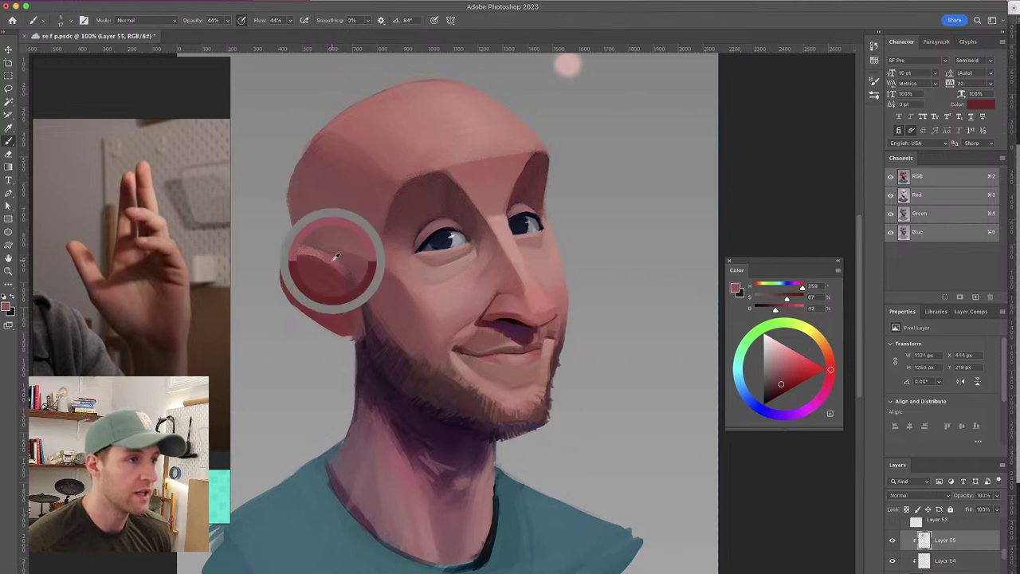
pyautogui.moveTo(315, 309); pyautogui.dragTo(310, 304)
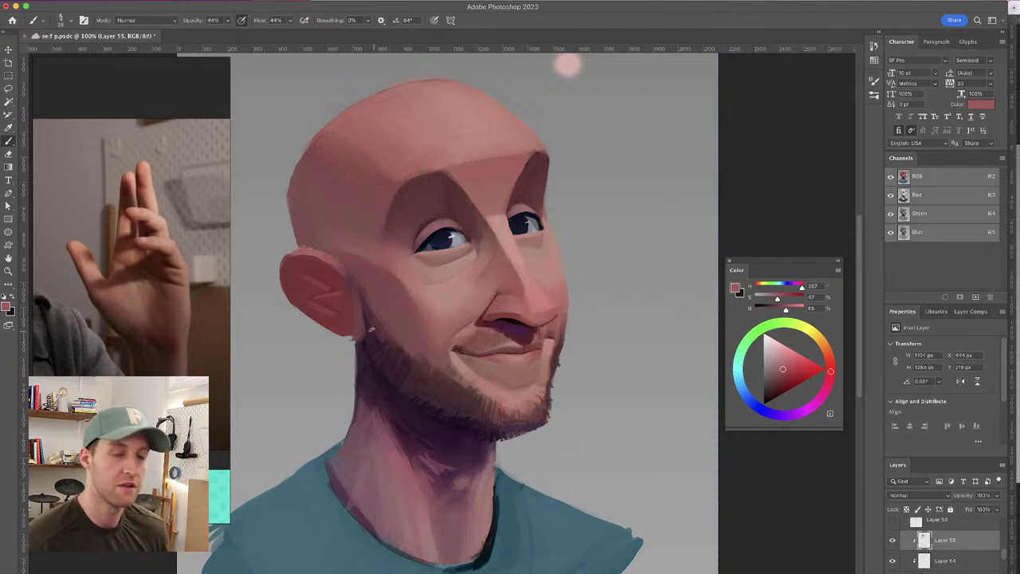
# Refine the folds inside the ear with darker and mid reds sampled from the ear itself
pyautogui.press('super+equal')
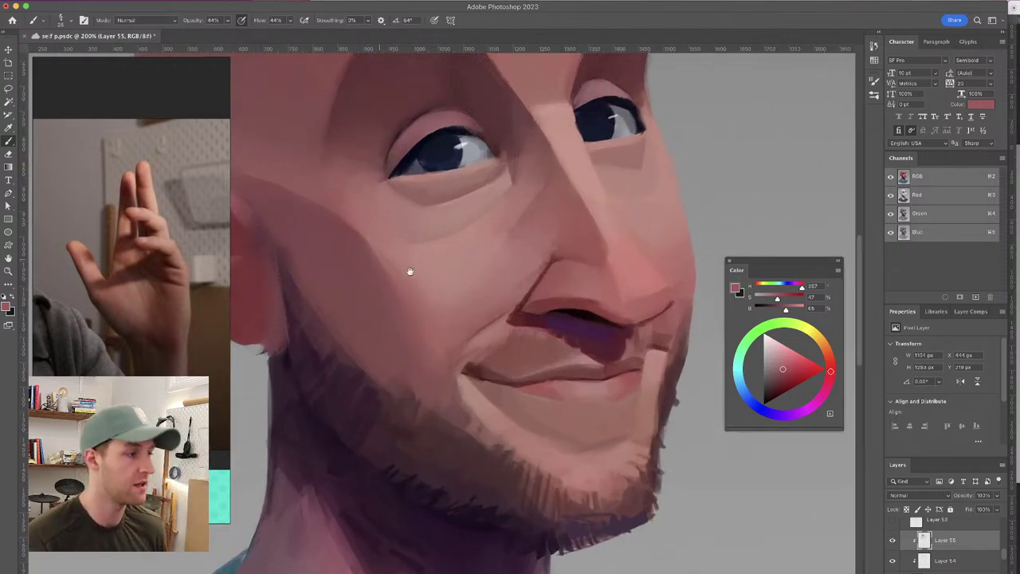
pyautogui.moveTo(399, 267); pyautogui.dragTo(560, 295)
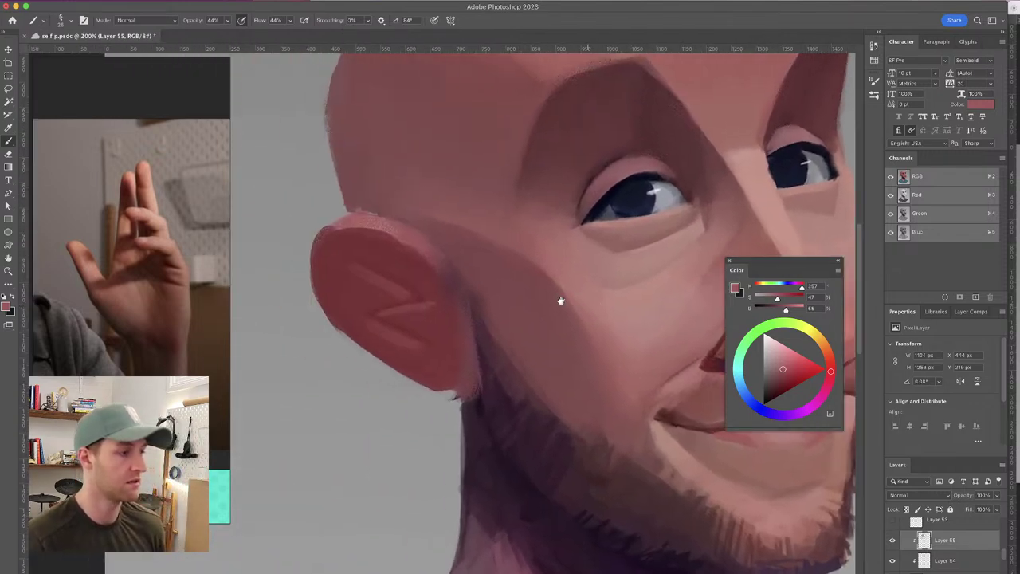
pyautogui.keyDown('alt'); pyautogui.click(406, 279); pyautogui.keyUp('alt')
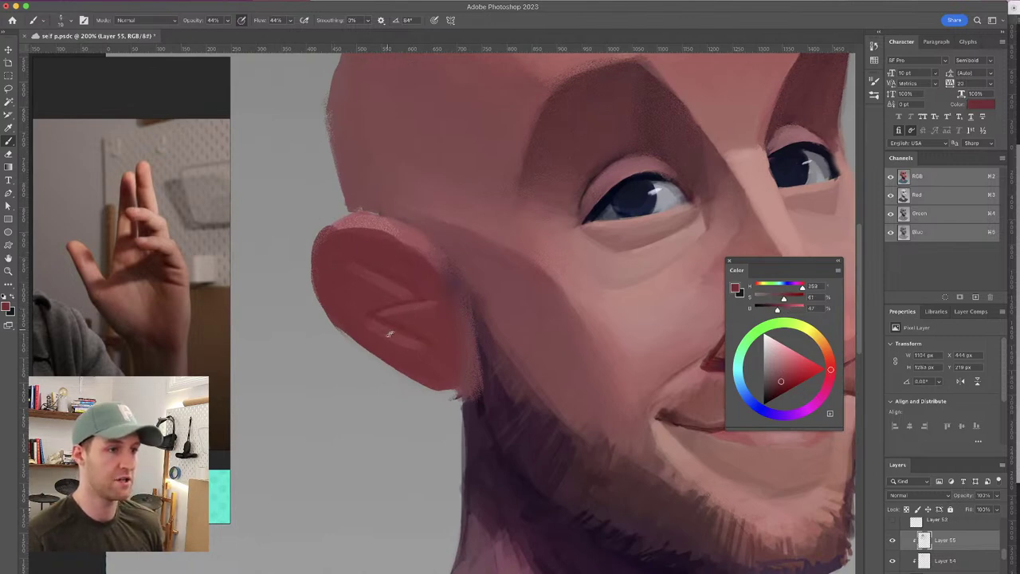
pyautogui.keyDown('alt'); pyautogui.click(401, 335); pyautogui.keyUp('alt')
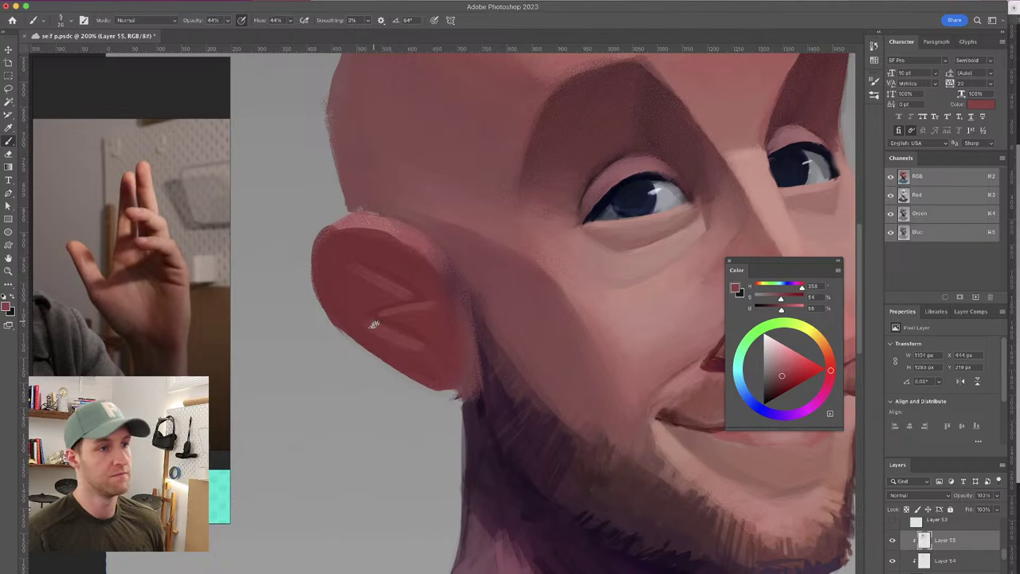
pyautogui.moveTo(471, 269); pyautogui.dragTo(396, 266)
pyautogui.keyDown('alt'); pyautogui.click(359, 273); pyautogui.keyUp('alt')
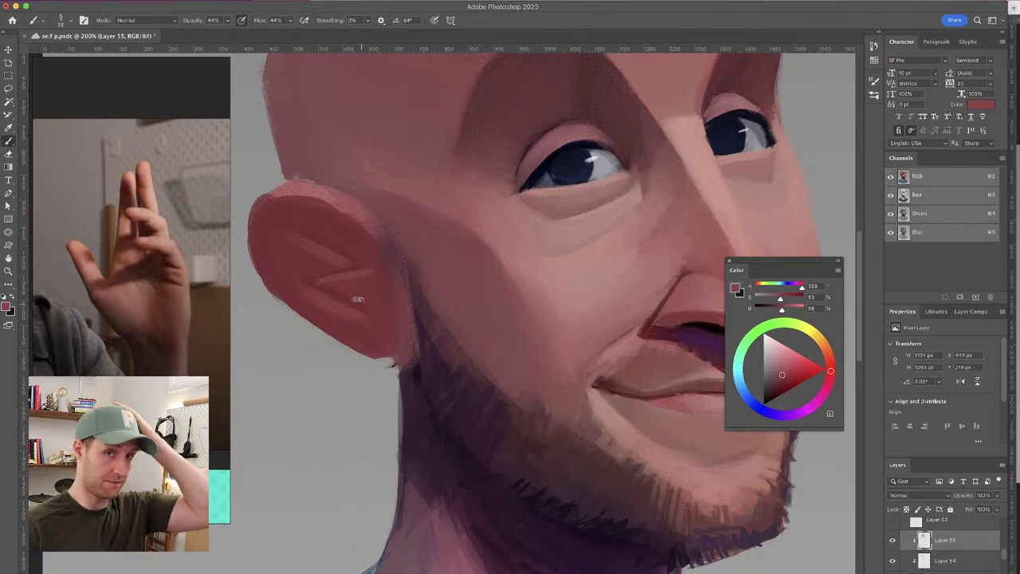
# Blend the front edge of the ear into the cheek and temple with muted reds sampled along the transition
pyautogui.keyDown('alt'); pyautogui.click(410, 296); pyautogui.keyUp('alt')
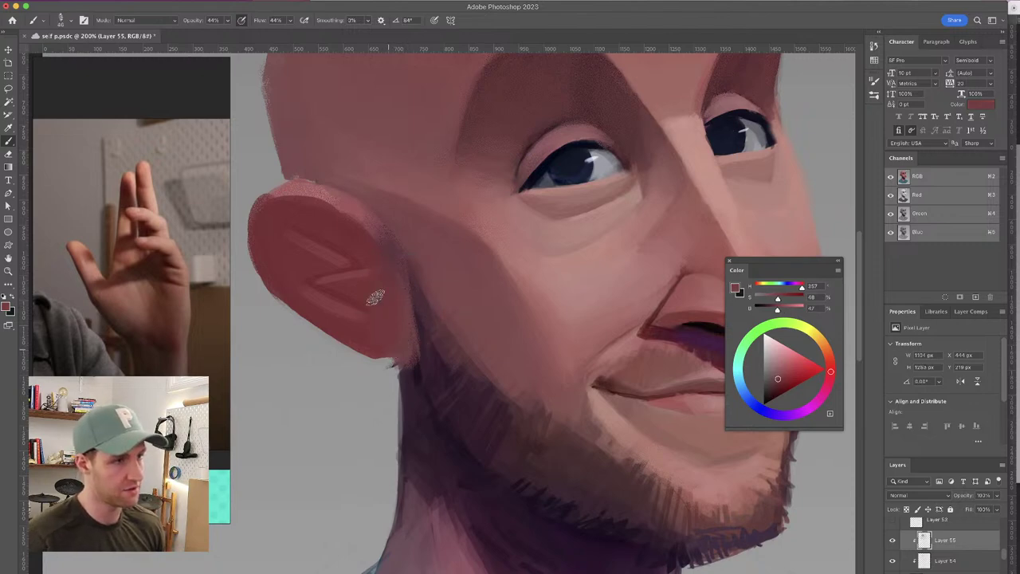
pyautogui.keyDown('alt'); pyautogui.click(396, 279); pyautogui.keyUp('alt')
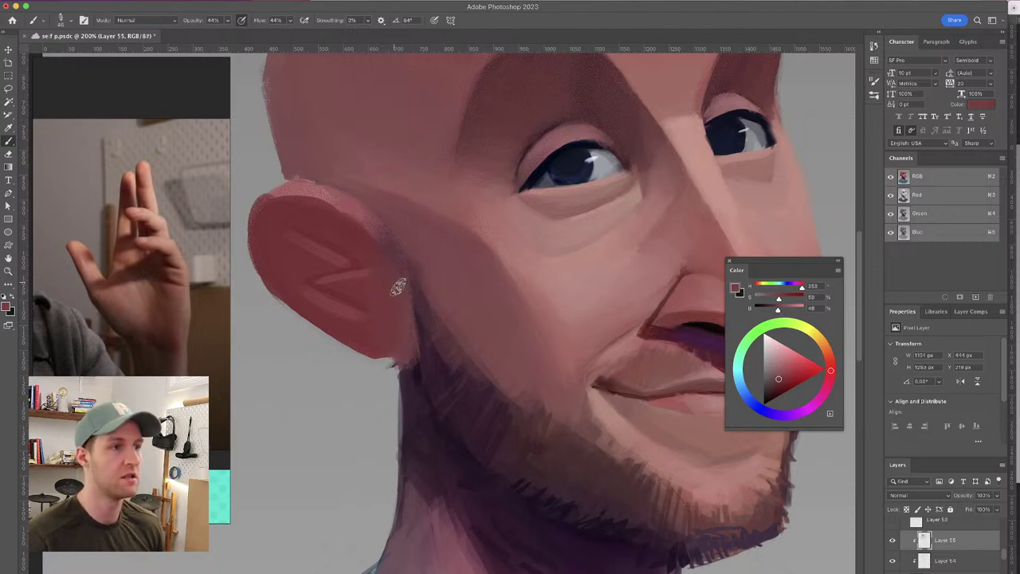
pyautogui.keyDown('alt'); pyautogui.click(394, 228); pyautogui.keyUp('alt')
pyautogui.moveTo(389, 229); pyautogui.dragTo(395, 248)
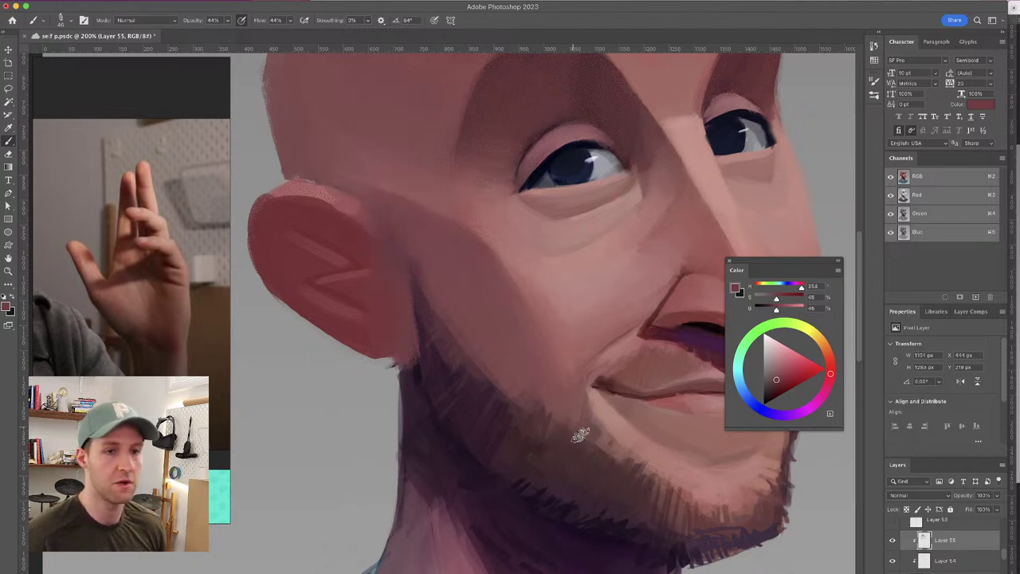
pyautogui.keyDown('alt'); pyautogui.click(398, 223); pyautogui.keyUp('alt')
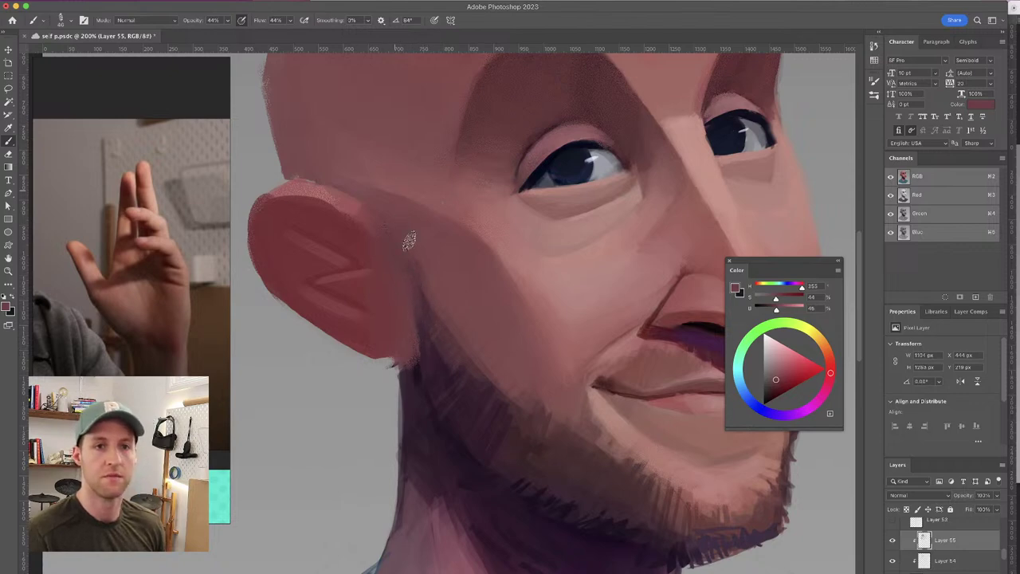
pyautogui.keyDown('alt'); pyautogui.click(374, 223); pyautogui.keyUp('alt')
pyautogui.moveTo(415, 242); pyautogui.dragTo(426, 253)
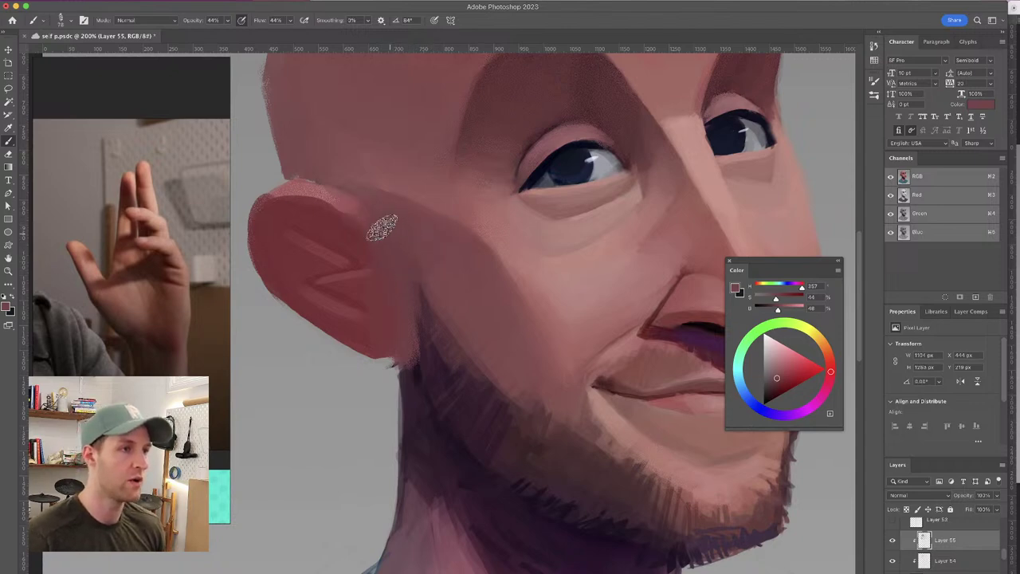
# Try brushing a sampled pink along the upper rim of the ear, and undo the strokes
pyautogui.keyDown('alt'); pyautogui.click(351, 200); pyautogui.keyUp('alt')
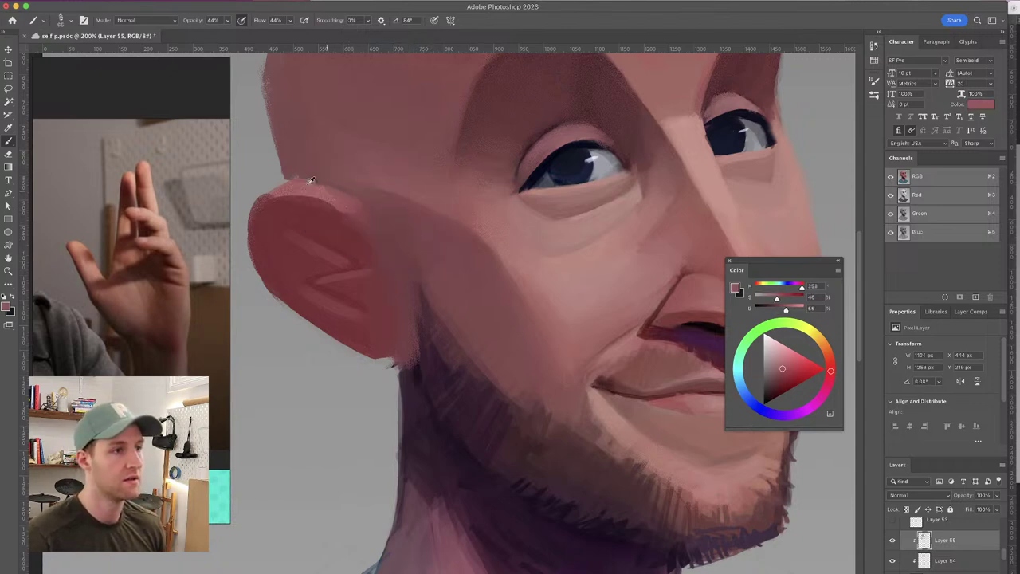
pyautogui.moveTo(302, 188); pyautogui.dragTo(348, 209)
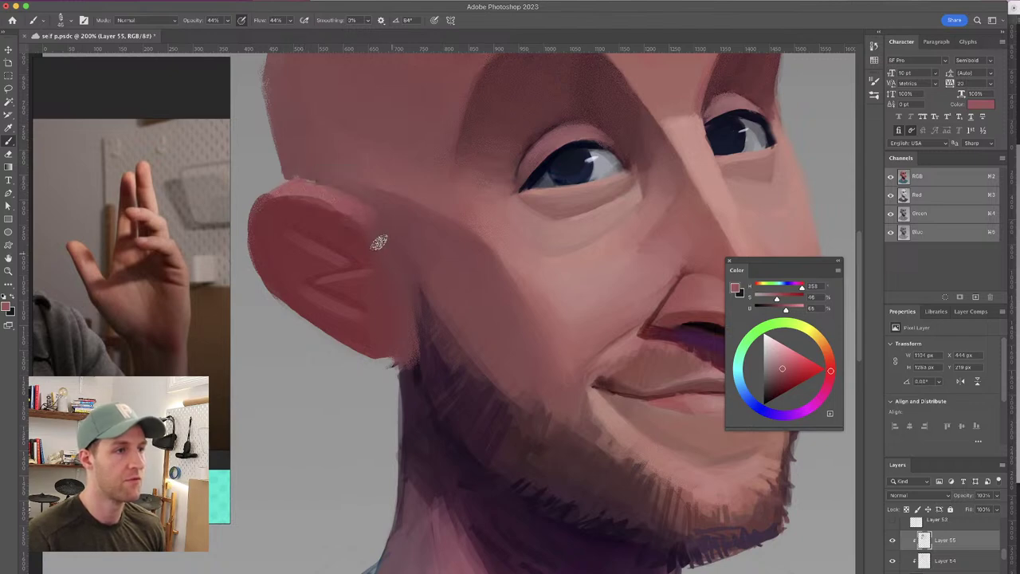
pyautogui.press('super+z')
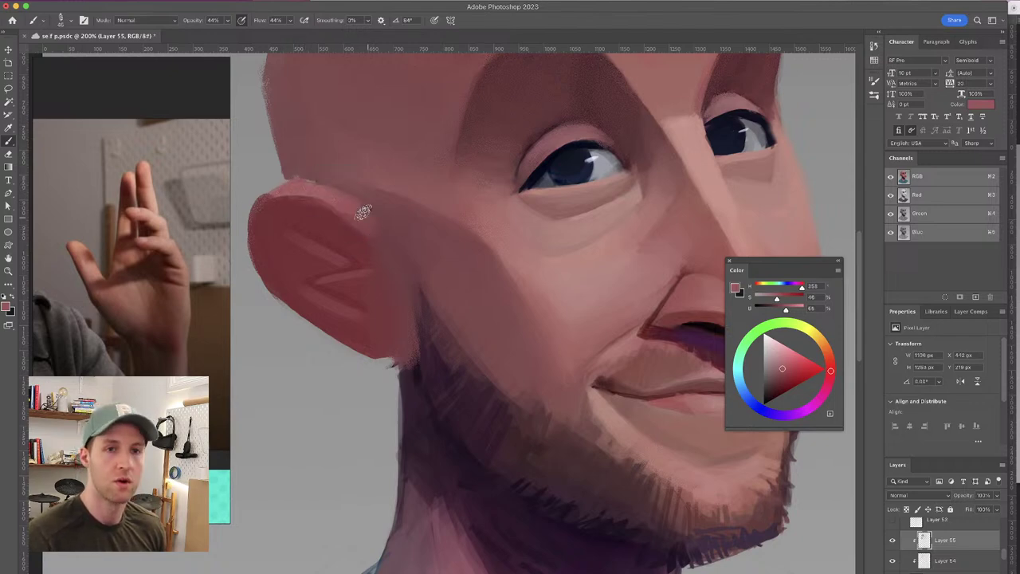
pyautogui.press('super+z')
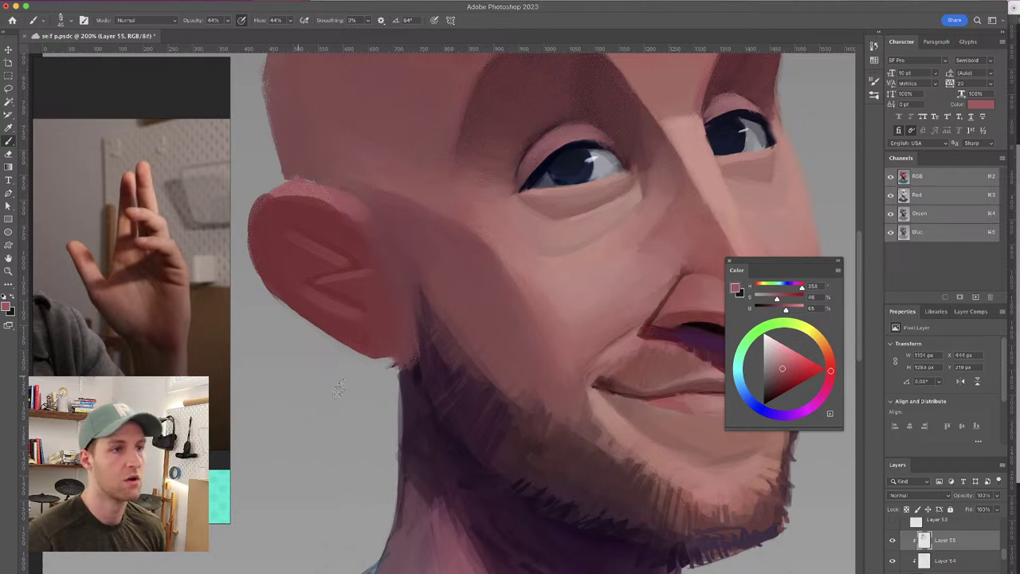
# Merge Layer 55 with the portrait layers directly beneath it into a single layer
pyautogui.moveTo(410, 161)
pyautogui.mouseDown()
pyautogui.moveTo(326, 255)
pyautogui.moveTo(434, 314)
pyautogui.mouseUp()
pyautogui.hscroll(1, 311, 206)
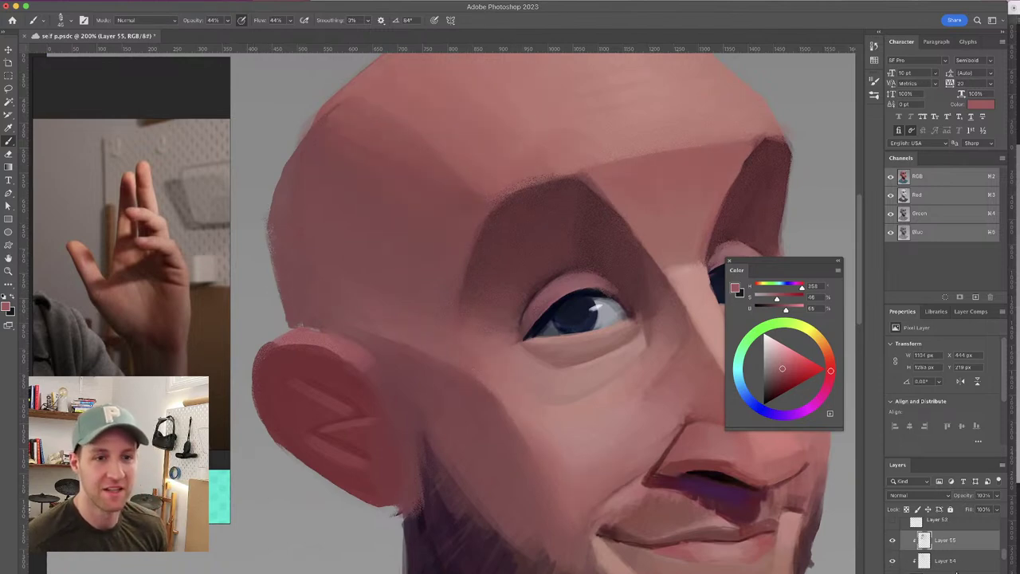
pyautogui.keyDown('shift'); pyautogui.click(955, 565); pyautogui.keyUp('shift')
pyautogui.press('super+e')
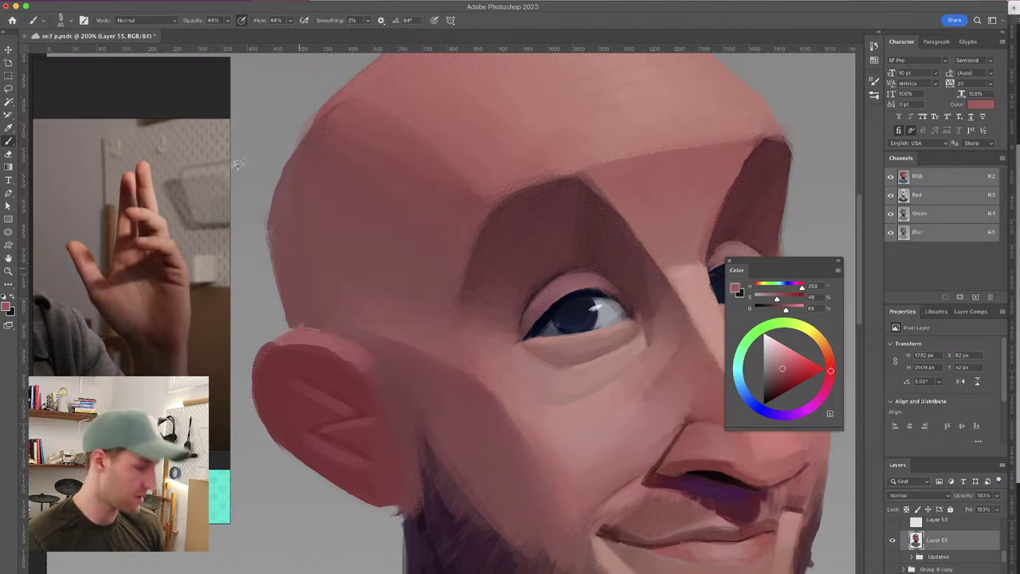
# Trim and smooth the back contour of the bald head from above the ear up to the crown
pyautogui.moveTo(264, 221)
pyautogui.mouseDown()
pyautogui.moveTo(274, 307)
pyautogui.moveTo(264, 203)
pyautogui.moveTo(278, 322)
pyautogui.moveTo(271, 209)
pyautogui.moveTo(286, 303)
pyautogui.moveTo(272, 188)
pyautogui.moveTo(288, 318)
pyautogui.mouseUp()
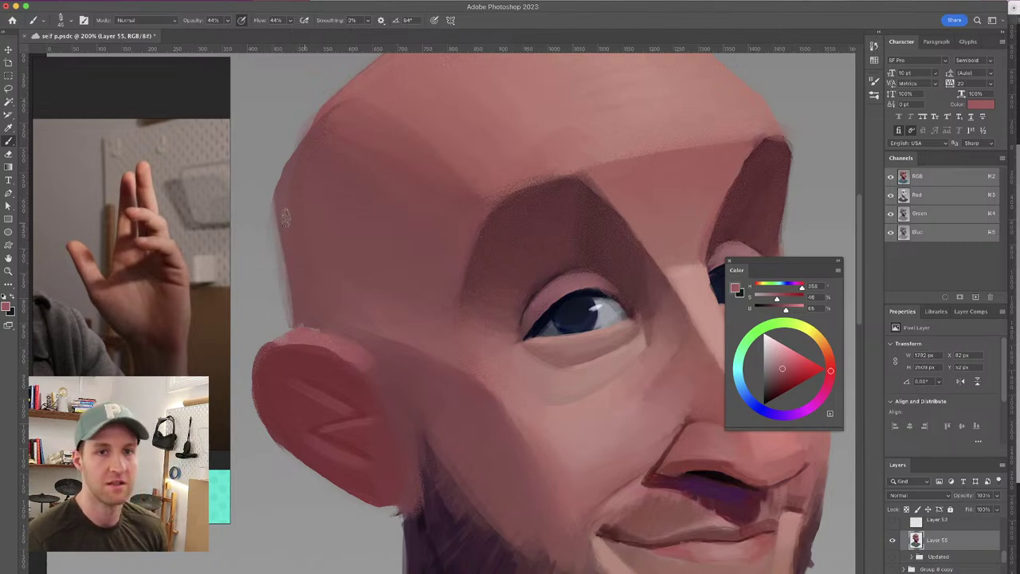
pyautogui.moveTo(274, 187)
pyautogui.mouseDown()
pyautogui.moveTo(301, 126)
pyautogui.moveTo(263, 253)
pyautogui.moveTo(309, 106)
pyautogui.moveTo(263, 266)
pyautogui.moveTo(303, 115)
pyautogui.mouseUp()
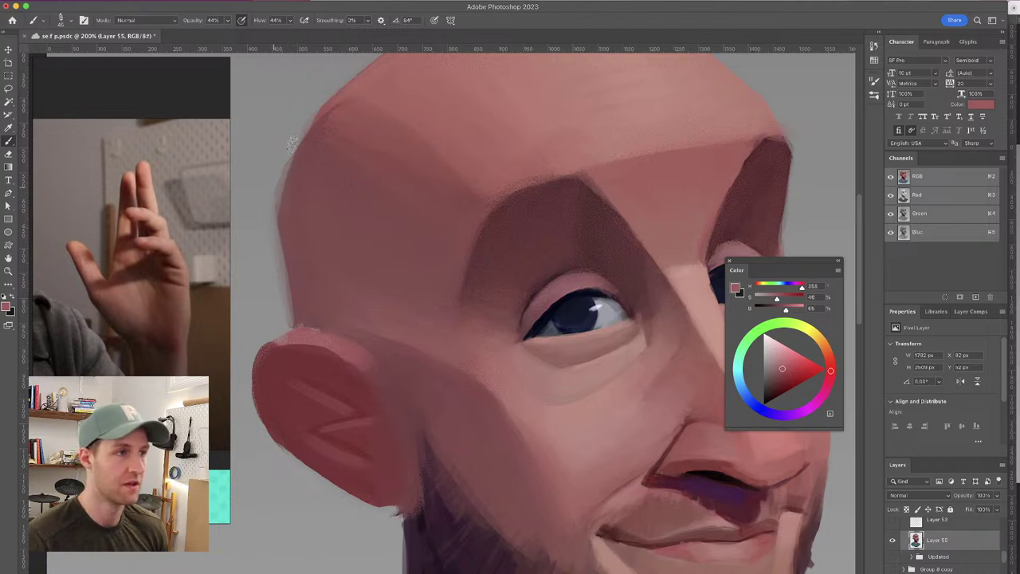
pyautogui.moveTo(270, 267)
pyautogui.mouseDown()
pyautogui.moveTo(290, 141)
pyautogui.moveTo(275, 260)
pyautogui.moveTo(312, 109)
pyautogui.mouseUp()
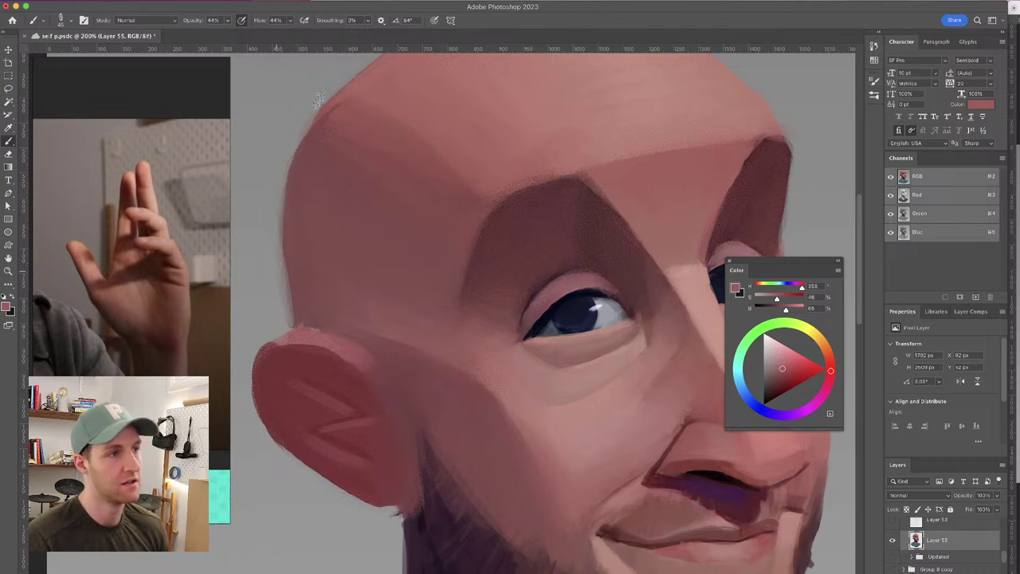
# Soften the temple between the ear and the nearer eye with a muted red sampled there
pyautogui.moveTo(407, 240)
pyautogui.mouseDown()
pyautogui.moveTo(404, 173)
pyautogui.moveTo(386, 204)
pyautogui.mouseUp()
pyautogui.keyDown('alt'); pyautogui.click(374, 284); pyautogui.keyUp('alt')
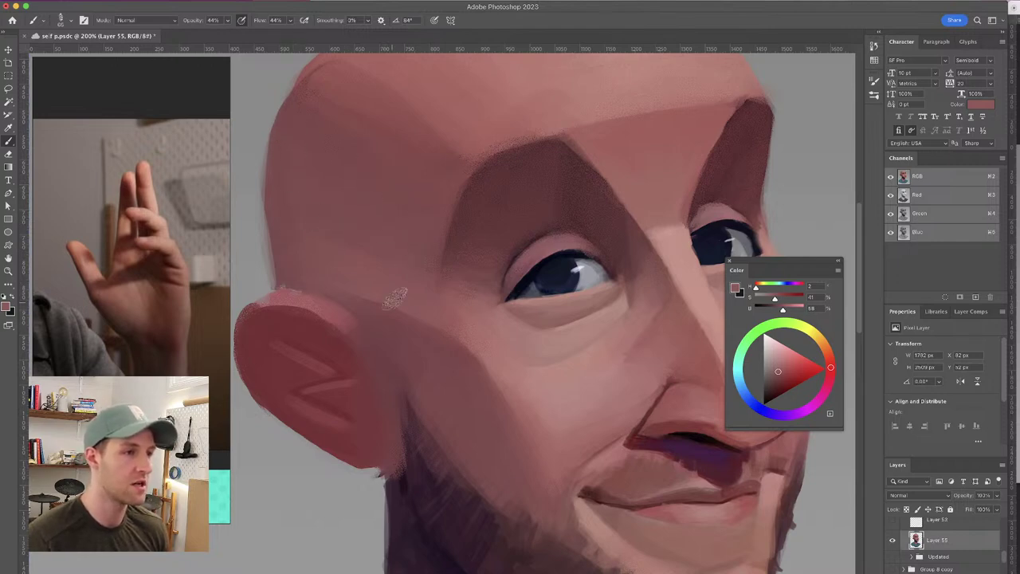
pyautogui.moveTo(385, 166)
pyautogui.mouseDown()
pyautogui.moveTo(342, 212)
pyautogui.moveTo(387, 214)
pyautogui.moveTo(376, 220)
pyautogui.mouseUp()
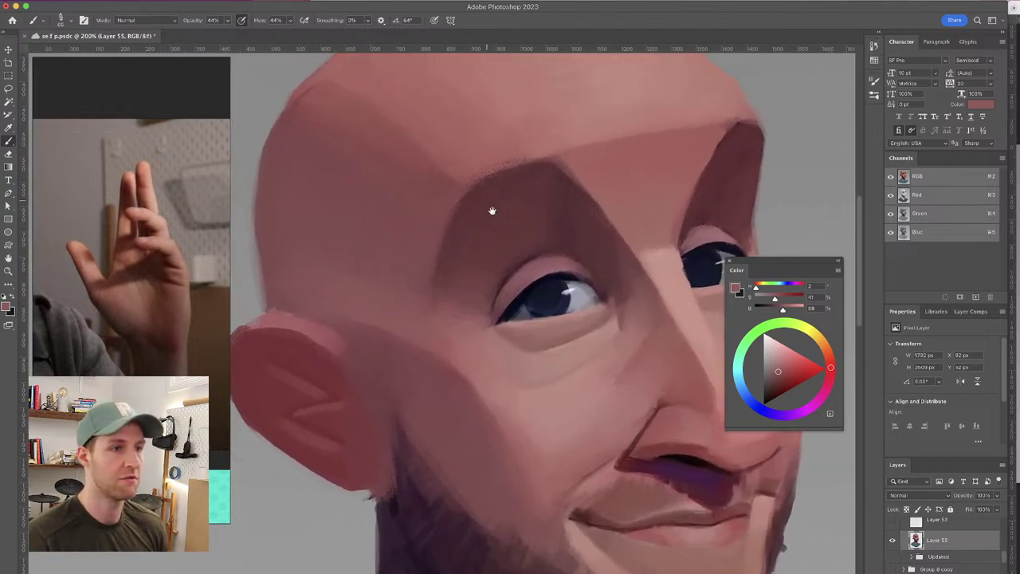
# Refine the nearer eye's socket and upper eyelid with dark reds and pinks sampled from those areas
pyautogui.moveTo(496, 190); pyautogui.dragTo(483, 198)
pyautogui.keyDown('alt'); pyautogui.click(518, 243); pyautogui.keyUp('alt')
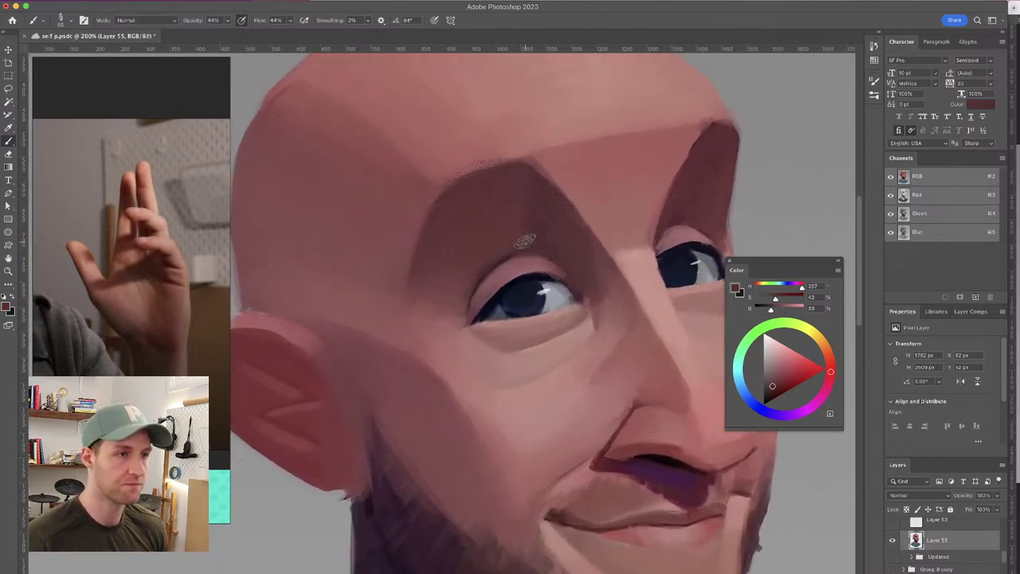
pyautogui.keyDown('alt'); pyautogui.click(540, 238); pyautogui.keyUp('alt')
pyautogui.keyDown('alt'); pyautogui.click(503, 225); pyautogui.keyUp('alt')
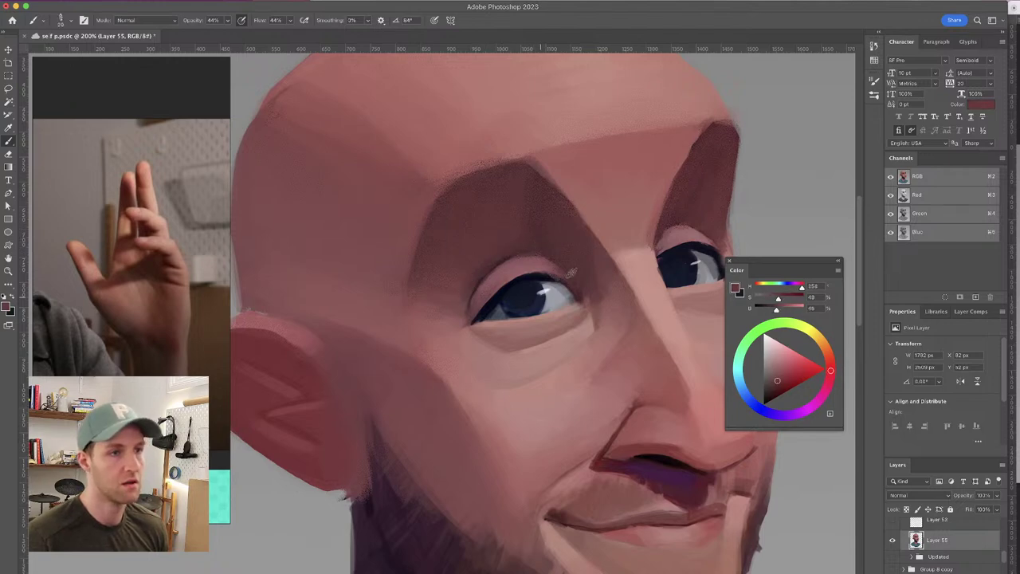
pyautogui.keyDown('alt'); pyautogui.click(531, 267); pyautogui.keyUp('alt')
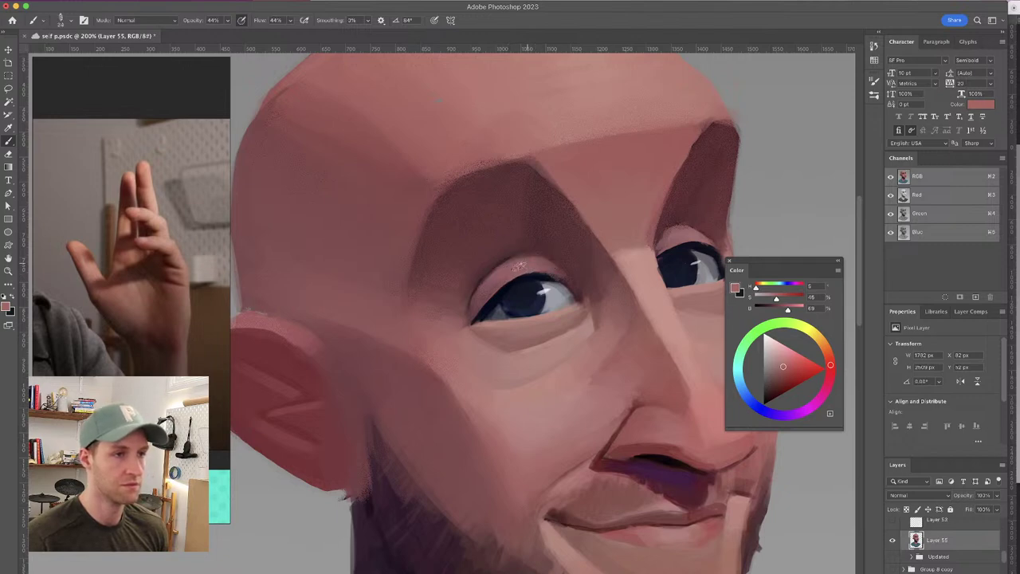
pyautogui.keyDown('alt'); pyautogui.click(490, 282); pyautogui.keyUp('alt')
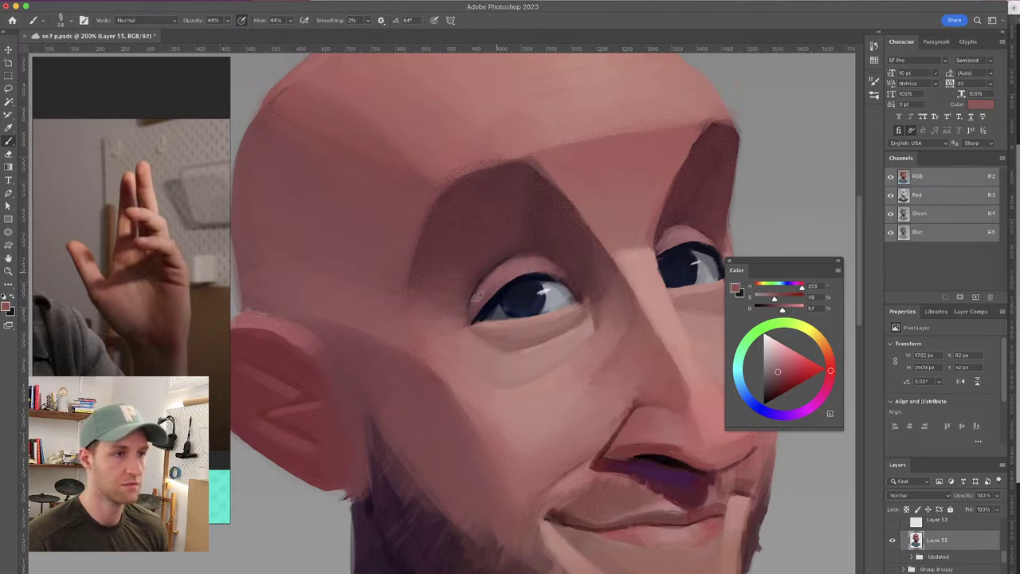
# Touch up the farther eye's upper lid and outer corner with pink and red tones sampled beside it
pyautogui.moveTo(526, 198)
pyautogui.mouseDown()
pyautogui.moveTo(467, 107)
pyautogui.moveTo(427, 133)
pyautogui.mouseUp()
pyautogui.keyDown('alt'); pyautogui.click(576, 168); pyautogui.keyUp('alt')
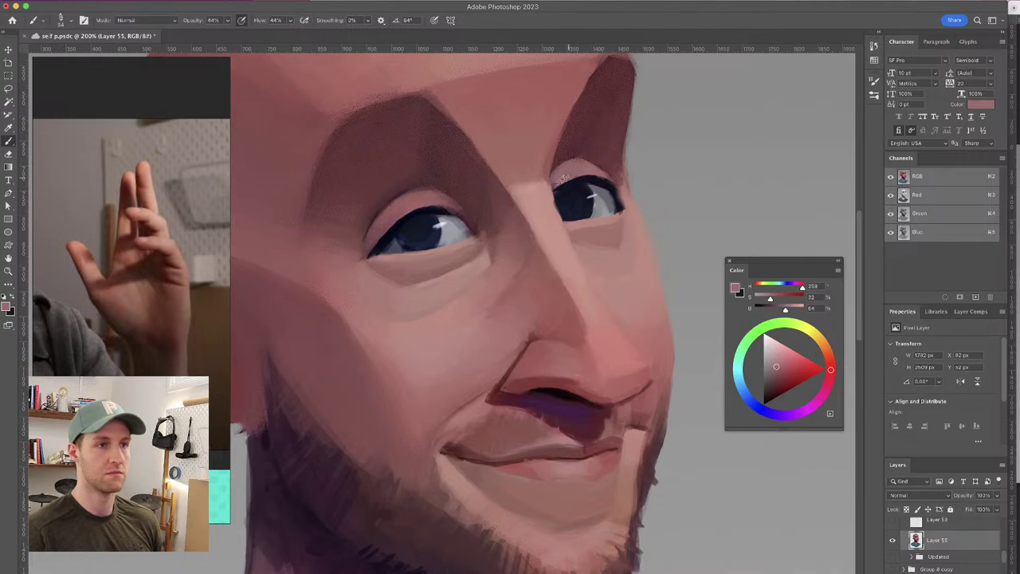
pyautogui.keyDown('alt'); pyautogui.click(626, 171); pyautogui.keyUp('alt')
pyautogui.moveTo(621, 180); pyautogui.dragTo(617, 180)
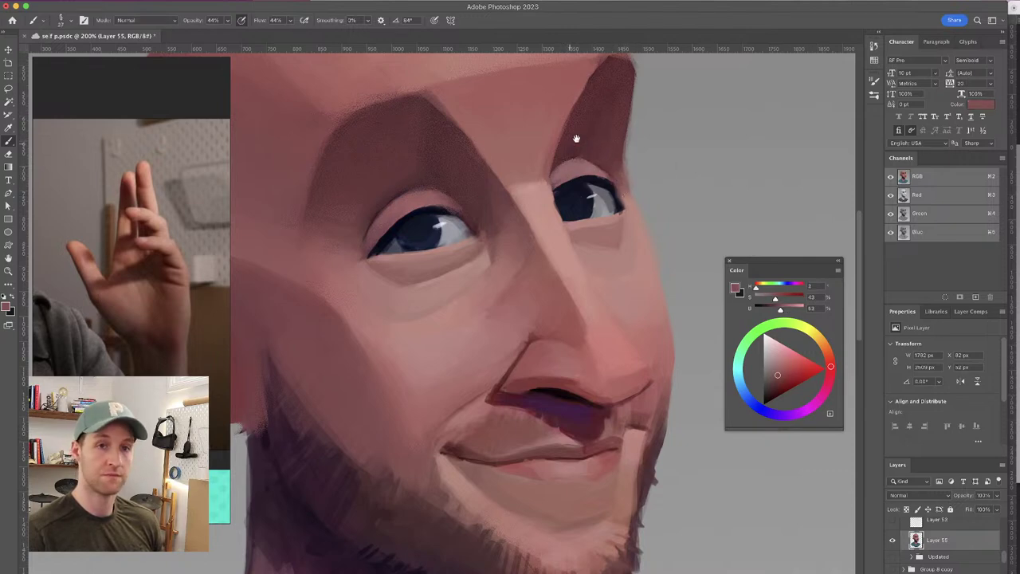
pyautogui.moveTo(572, 144); pyautogui.dragTo(578, 138)
pyautogui.press('super+minus')
pyautogui.press('super+minus')
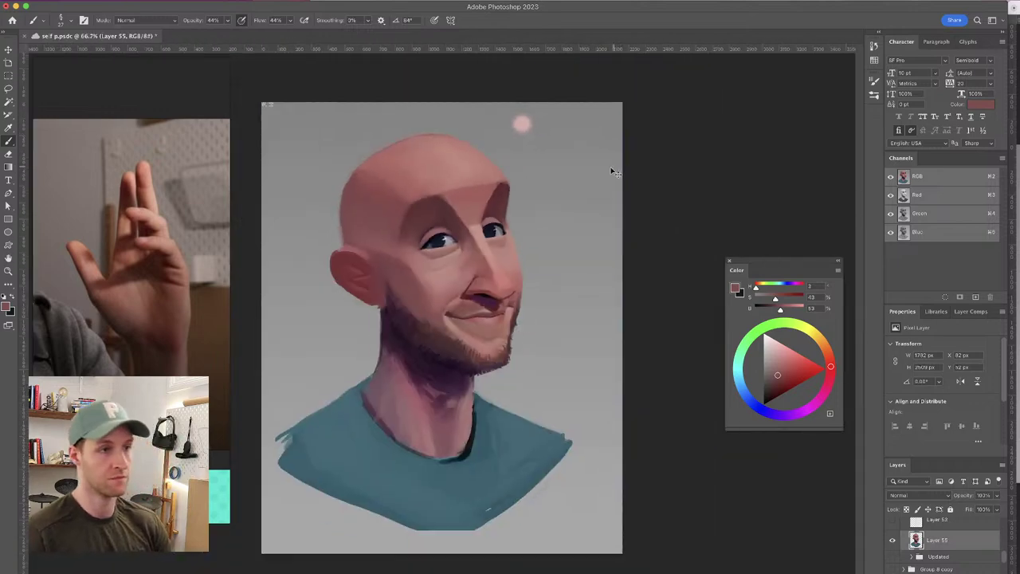
# Lighten the cheekbone beside the nearer eye's outer corner with light pinks sampled from the cheek
pyautogui.press('super+plus')
pyautogui.press('super+plus')
pyautogui.scroll(5, 370, 279)
pyautogui.keyDown('alt'); pyautogui.click(371, 279); pyautogui.keyUp('alt')
pyautogui.keyDown('alt'); pyautogui.click(396, 324); pyautogui.keyUp('alt')
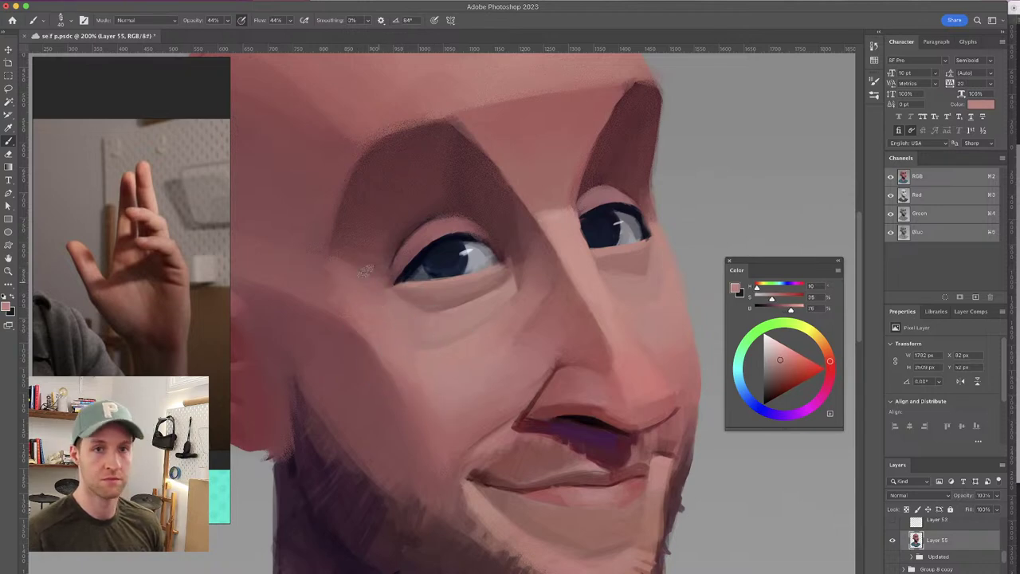
pyautogui.moveTo(365, 299); pyautogui.dragTo(388, 342)
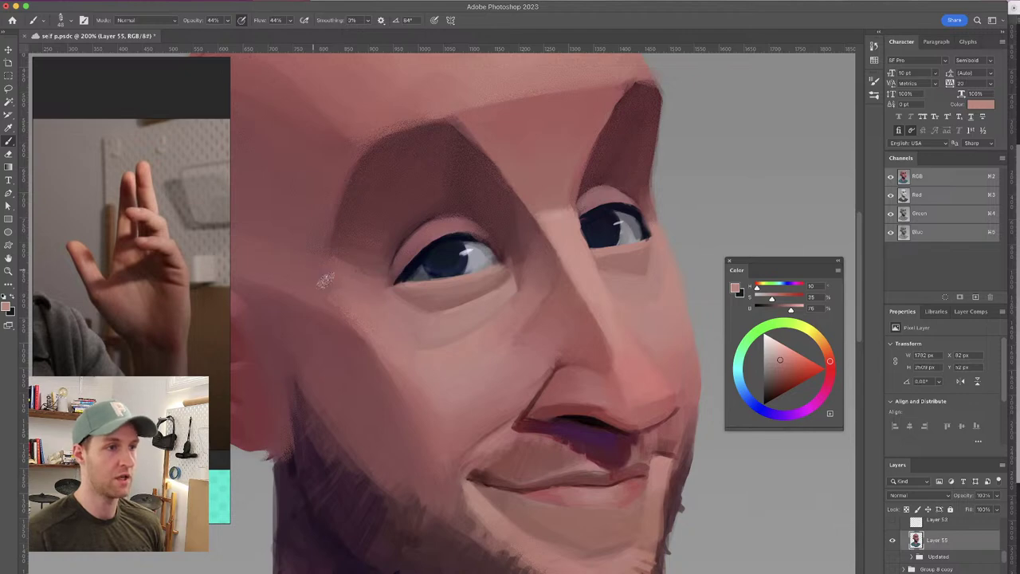
pyautogui.moveTo(471, 291); pyautogui.dragTo(493, 287)
pyautogui.keyDown('alt'); pyautogui.click(389, 321); pyautogui.keyUp('alt')
pyautogui.moveTo(389, 308)
pyautogui.mouseDown()
pyautogui.moveTo(349, 268)
pyautogui.moveTo(443, 373)
pyautogui.moveTo(364, 302)
pyautogui.mouseUp()
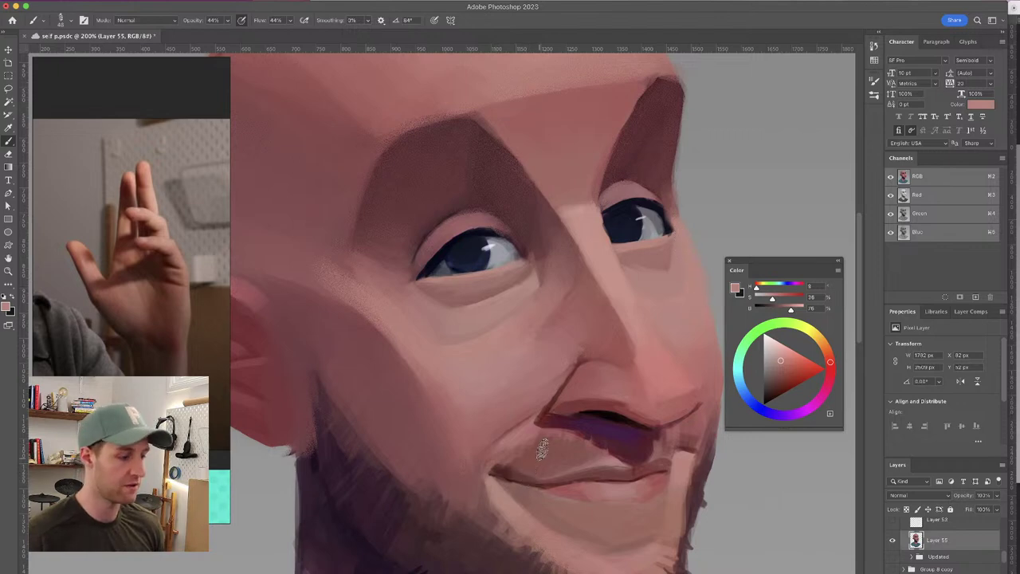
# Extend the light pink plane from the temple down along the cheekbone, resampling skin tones along its edge
pyautogui.scroll(2, 540, 456)
pyautogui.moveTo(341, 281)
pyautogui.mouseDown()
pyautogui.moveTo(453, 385)
pyautogui.moveTo(372, 294)
pyautogui.moveTo(446, 362)
pyautogui.moveTo(358, 287)
pyautogui.moveTo(383, 342)
pyautogui.mouseUp()
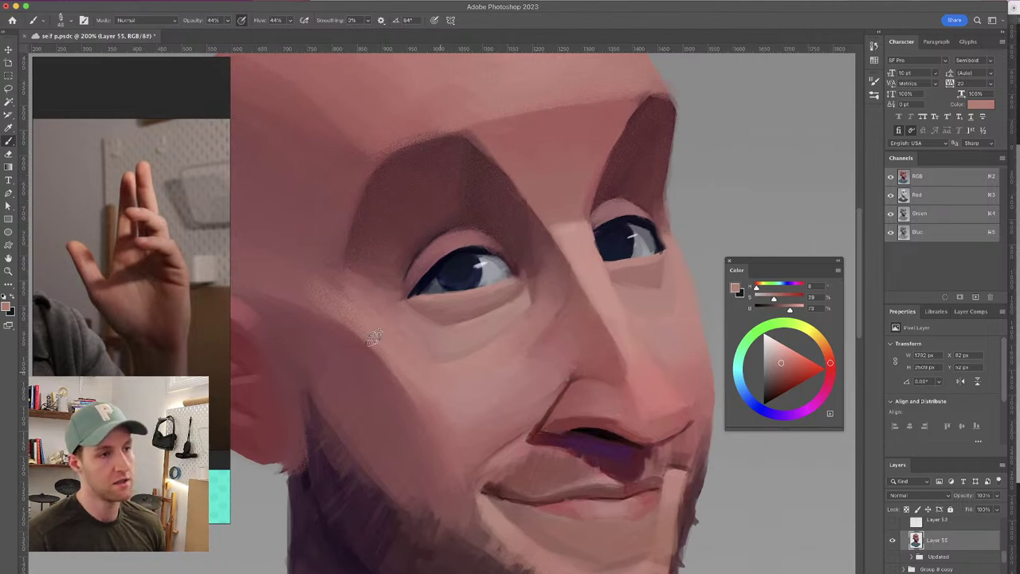
pyautogui.keyDown('alt'); pyautogui.click(373, 337); pyautogui.keyUp('alt')
pyautogui.moveTo(346, 287)
pyautogui.mouseDown()
pyautogui.moveTo(400, 359)
pyautogui.moveTo(394, 327)
pyautogui.moveTo(337, 283)
pyautogui.moveTo(487, 423)
pyautogui.mouseUp()
pyautogui.keyDown('alt'); pyautogui.click(474, 368); pyautogui.keyUp('alt')
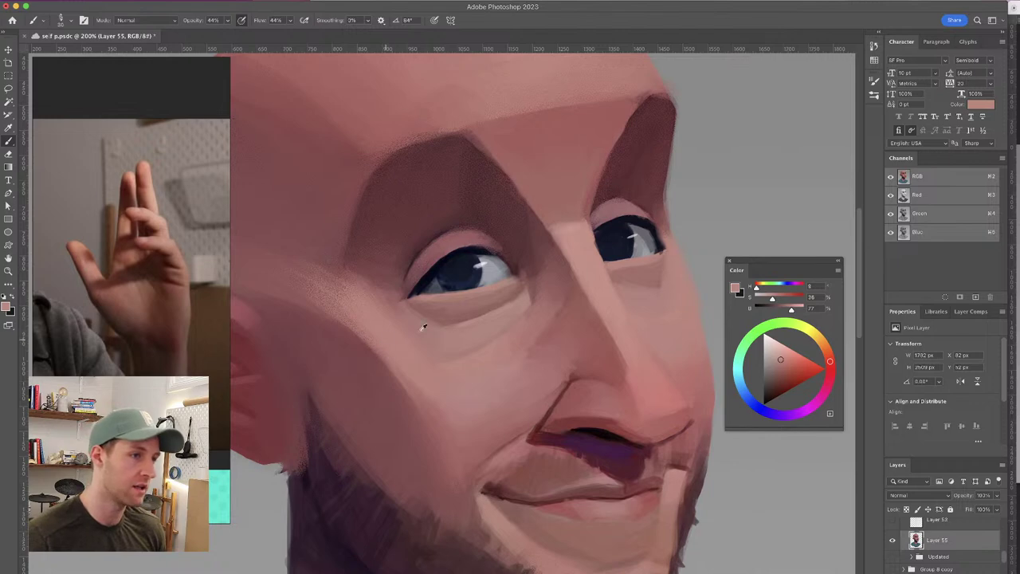
# Blend the lit edge of the cheekbone into the cheek with light skin tones sampled from the face
pyautogui.keyDown('alt'); pyautogui.click(600, 279); pyautogui.keyUp('alt')
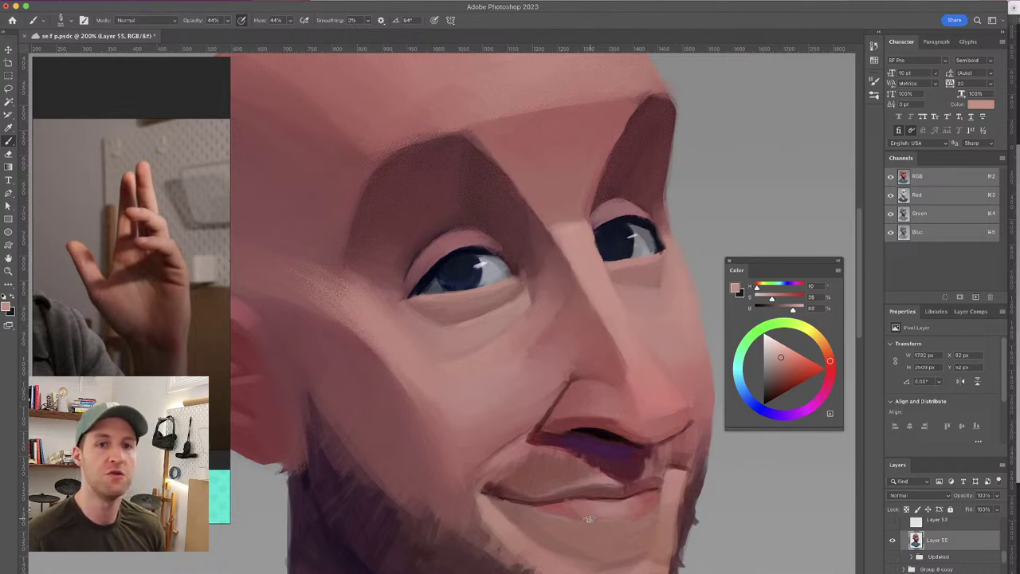
pyautogui.keyDown('alt'); pyautogui.click(345, 285); pyautogui.keyUp('alt')
pyautogui.moveTo(362, 279)
pyautogui.mouseDown()
pyautogui.moveTo(324, 290)
pyautogui.moveTo(368, 327)
pyautogui.mouseUp()
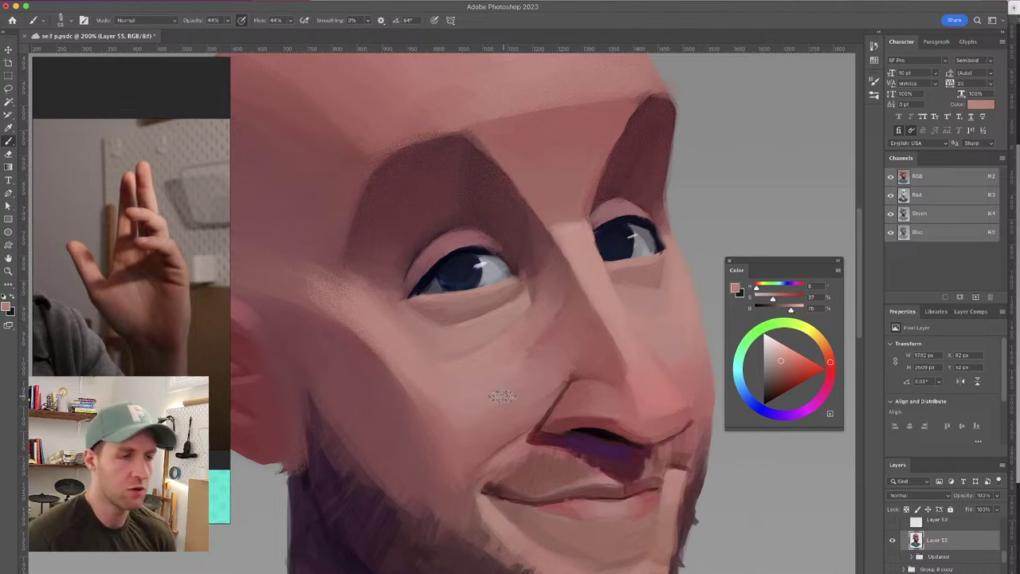
pyautogui.keyDown('alt'); pyautogui.click(421, 381); pyautogui.keyUp('alt')
pyautogui.moveTo(421, 382); pyautogui.dragTo(436, 402)
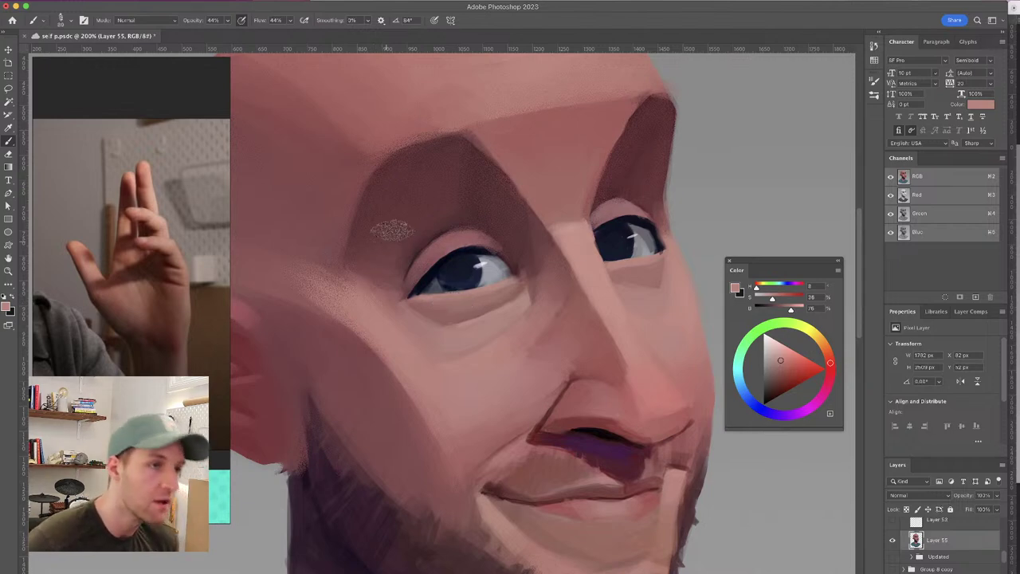
# Flip the portrait horizontally to check its likeness and shading in mirror image
pyautogui.moveTo(458, 216); pyautogui.dragTo(601, 195)
pyautogui.press('super+shift+h')
pyautogui.press('super+shift+h')
pyautogui.press('super+shift+h')
pyautogui.moveTo(554, 207)
pyautogui.mouseDown()
pyautogui.moveTo(513, 204)
pyautogui.moveTo(541, 220)
pyautogui.mouseUp()
# Rotate the view by 180° and examine the values and shapes of the face upside down
pyautogui.press('super+minus')
pyautogui.press('super+minus')
pyautogui.press('r')
pyautogui.moveTo(557, 295); pyautogui.dragTo(335, 384)
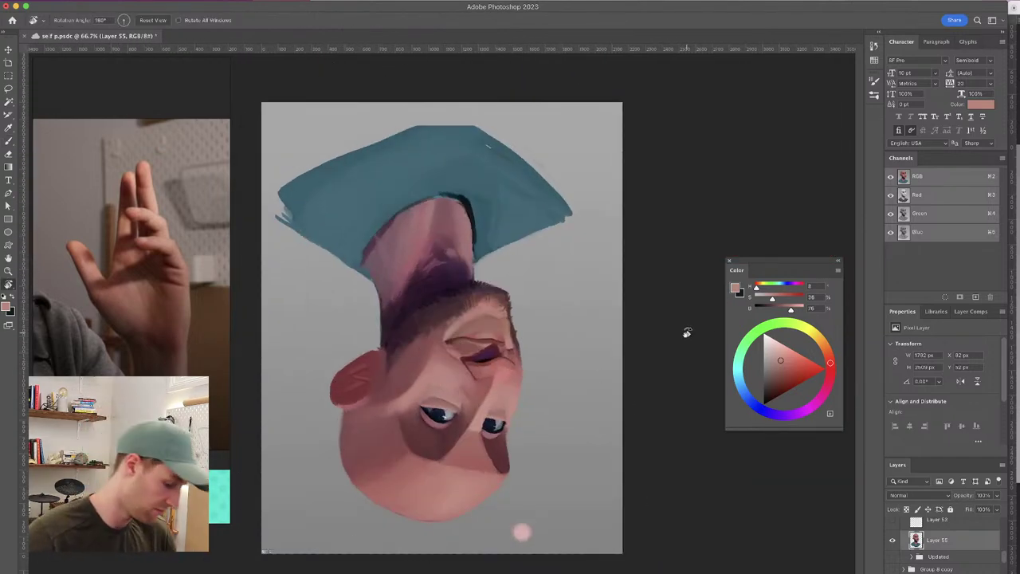
pyautogui.press('super+plus')
pyautogui.moveTo(519, 290); pyautogui.dragTo(542, 220)
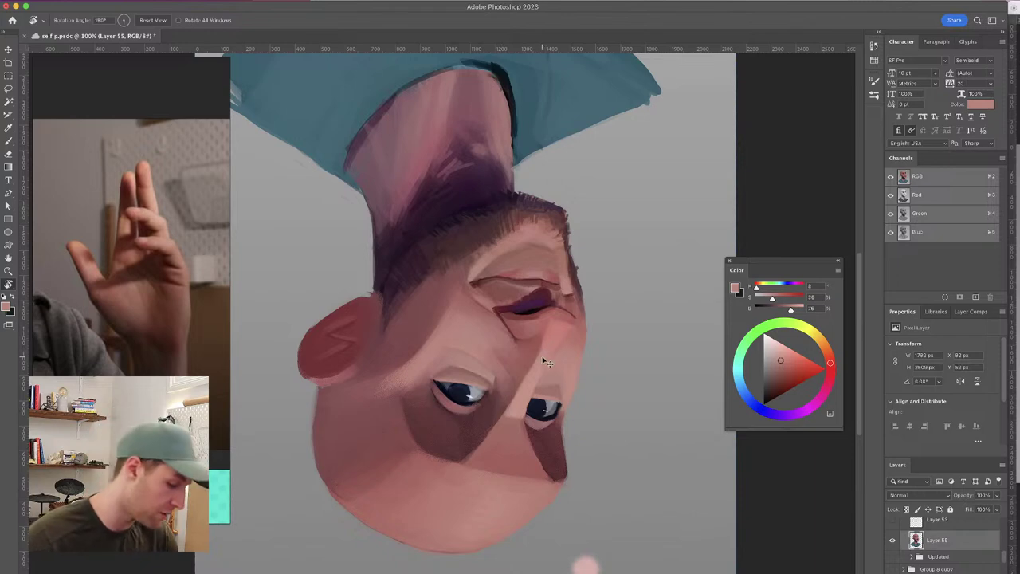
pyautogui.hotkey('ctrl', '+')
pyautogui.moveTo(580, 321); pyautogui.dragTo(557, 138)
pyautogui.hotkey('ctrl', '-')
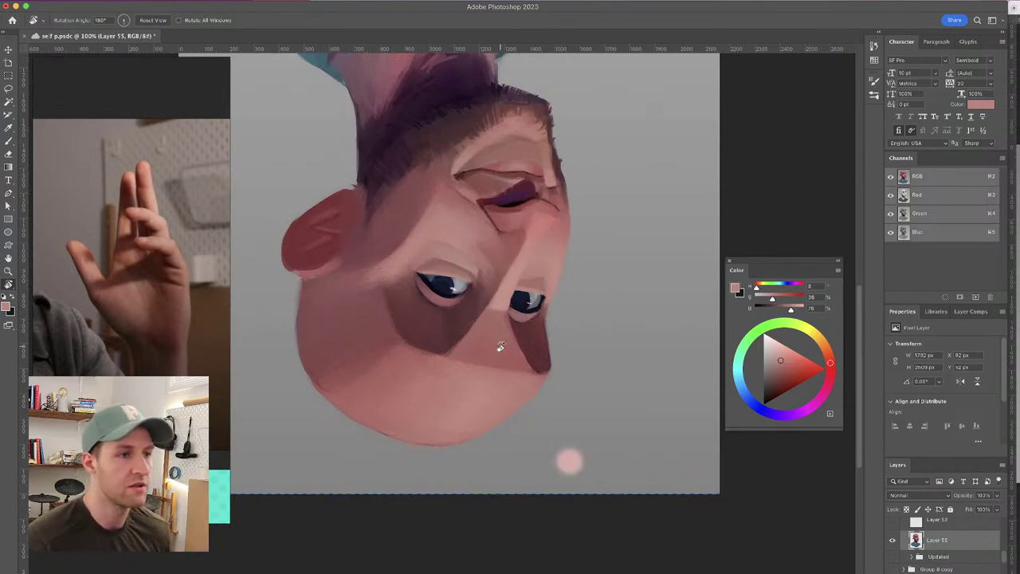
# Save the document and touch up the farther eye's upper lid with a light pink sampled near the eye
pyautogui.press('b')
pyautogui.press('super+s')
pyautogui.moveTo(531, 312); pyautogui.dragTo(522, 317)
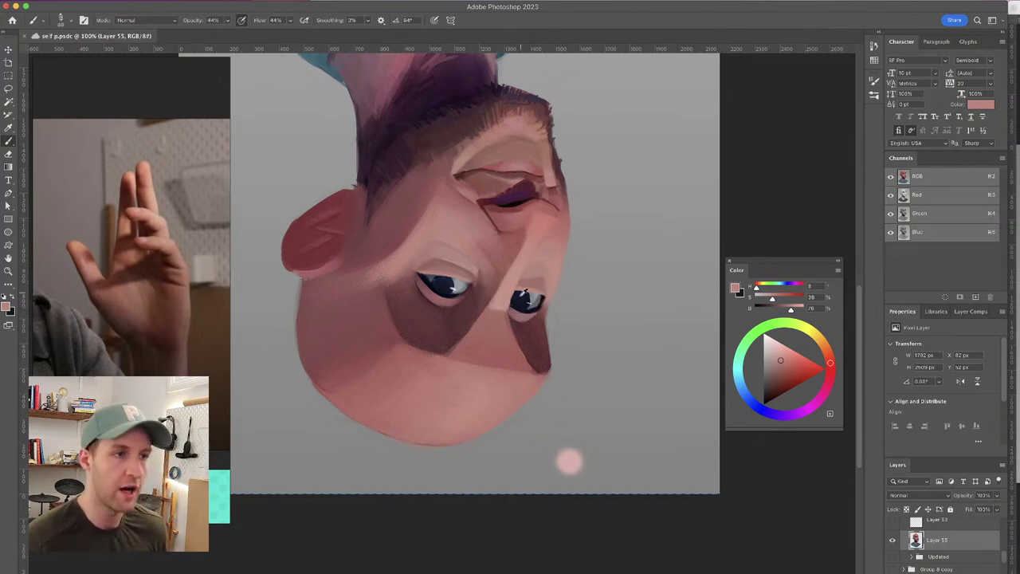
pyautogui.keyDown('alt'); pyautogui.click(513, 286); pyautogui.keyUp('alt')
pyautogui.moveTo(524, 319); pyautogui.dragTo(519, 319)
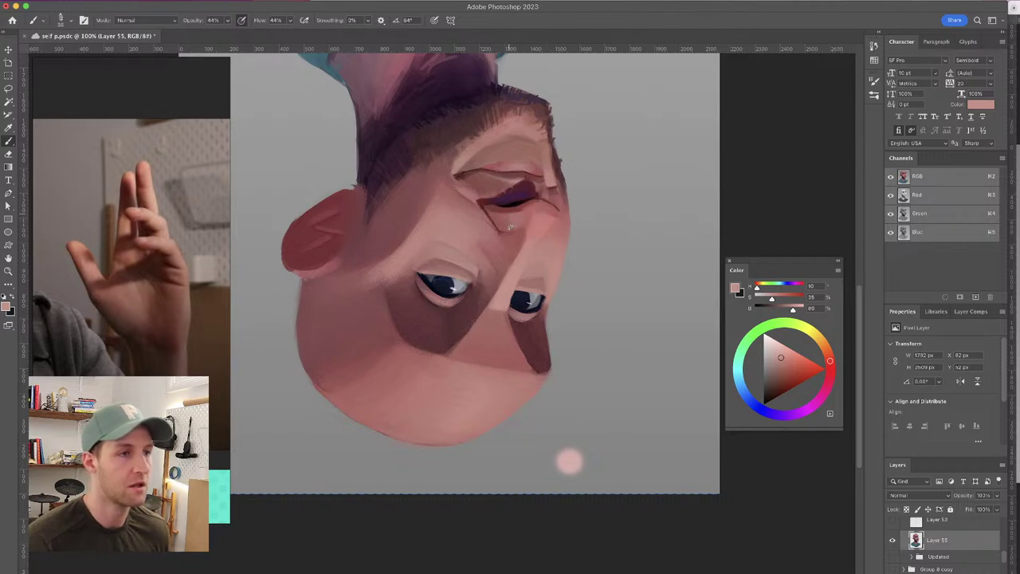
# Blend the cheekbone into the temple beside the nearer eye with pink and muted red tones sampled there
pyautogui.moveTo(526, 178); pyautogui.dragTo(500, 207)
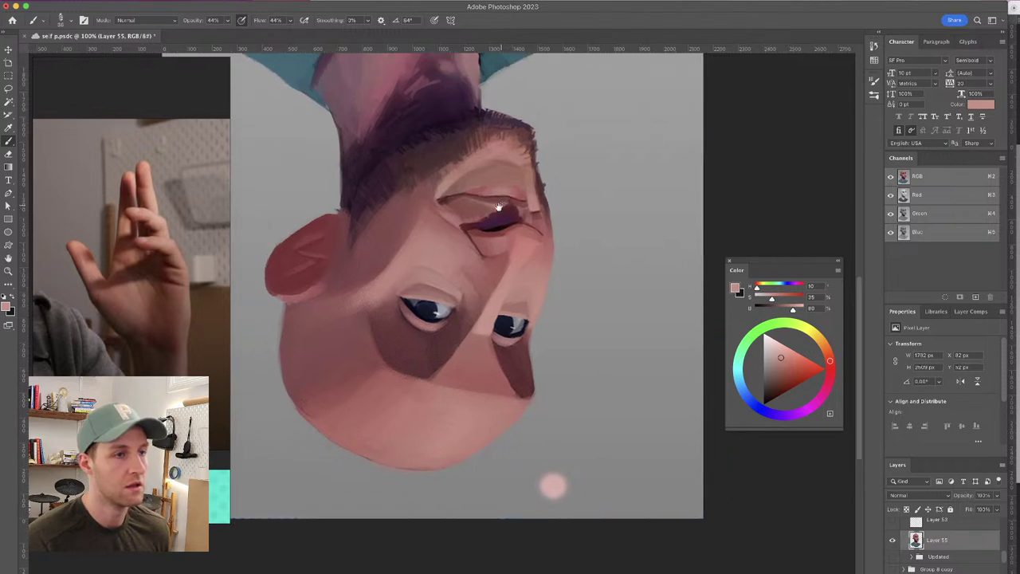
pyautogui.keyDown('alt'); pyautogui.click(416, 233); pyautogui.keyUp('alt')
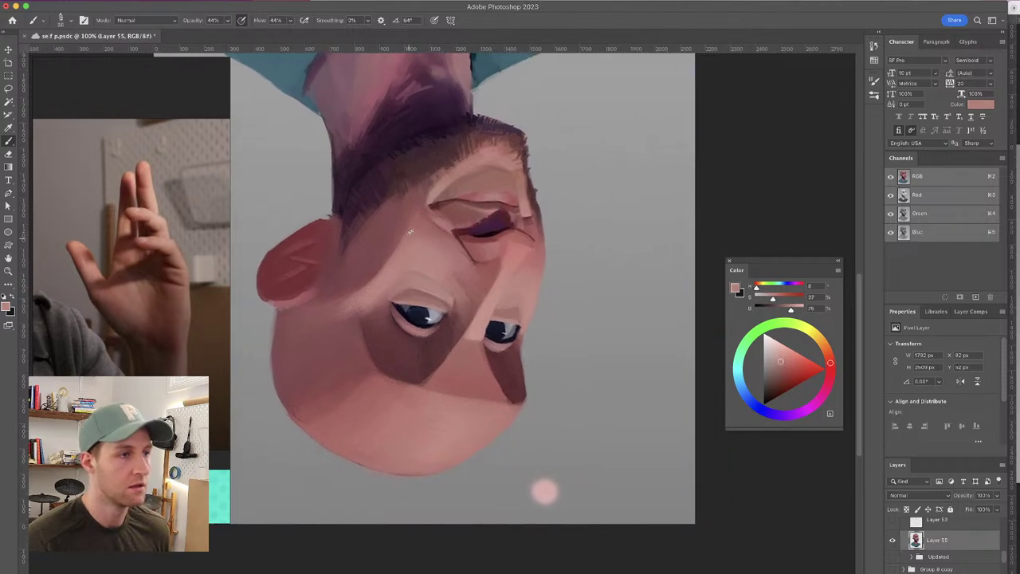
pyautogui.keyDown('alt'); pyautogui.click(355, 299); pyautogui.keyUp('alt')
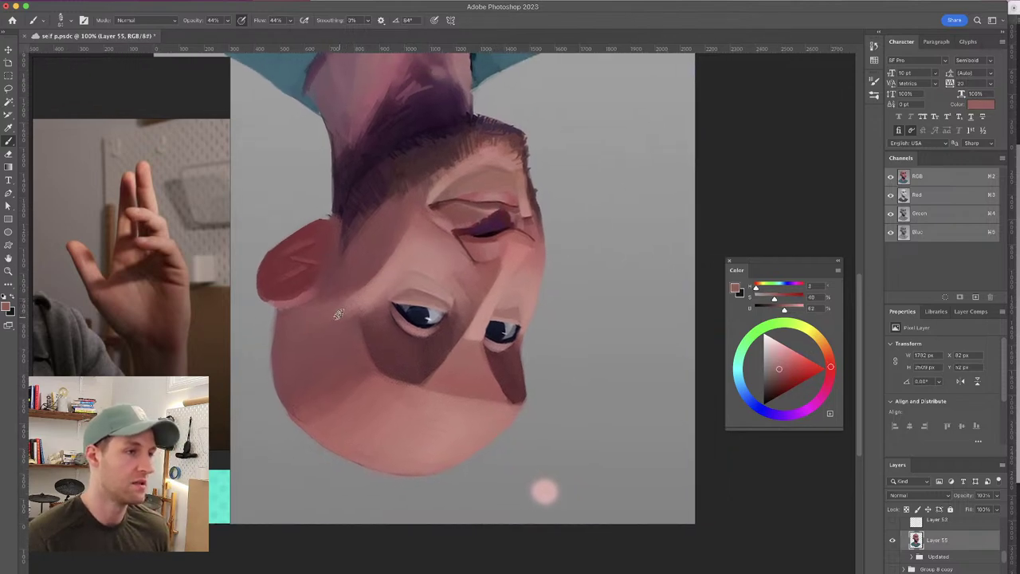
pyautogui.keyDown('alt'); pyautogui.click(359, 305); pyautogui.keyUp('alt')
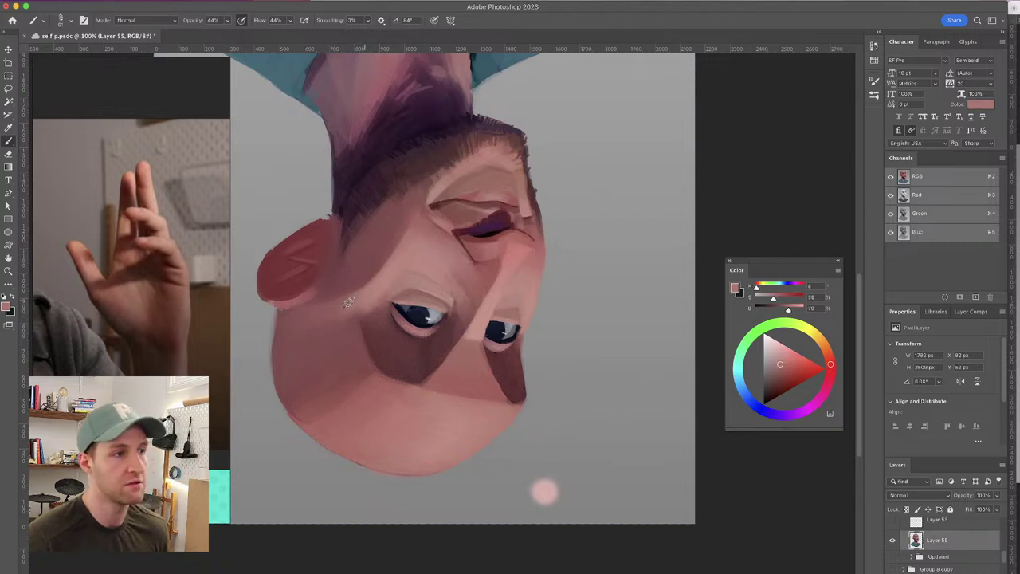
# Rotate the view back to 0° so the portrait is upright
pyautogui.hscroll(-1, 421, 243)
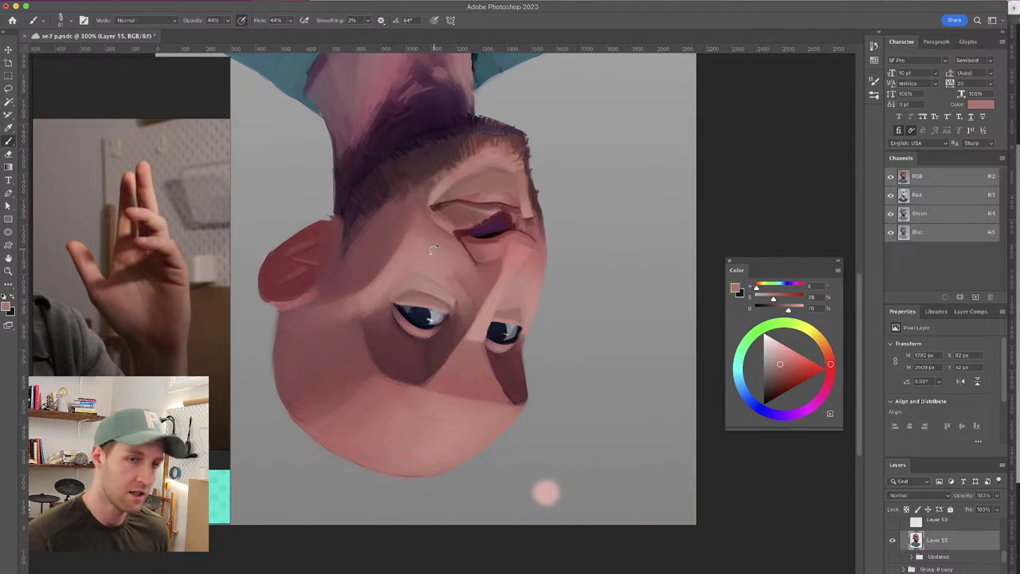
pyautogui.press('r')
pyautogui.moveTo(712, 223); pyautogui.dragTo(320, 382)
pyautogui.scroll(-1, 436, 245)
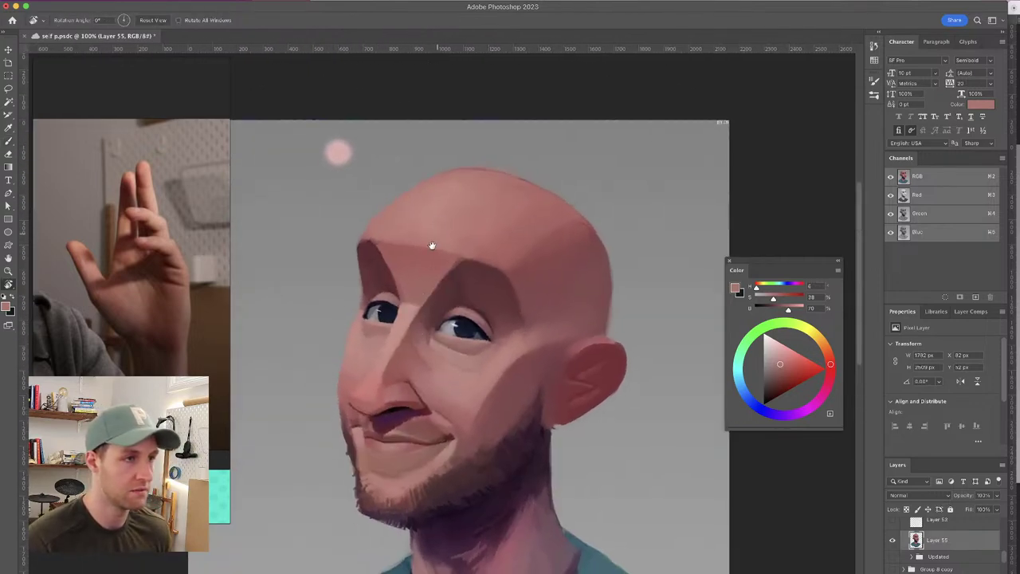
# Undo a trial stroke at the farther brow's outer tip and rework the tip with a sampled dark red
pyautogui.press('b')
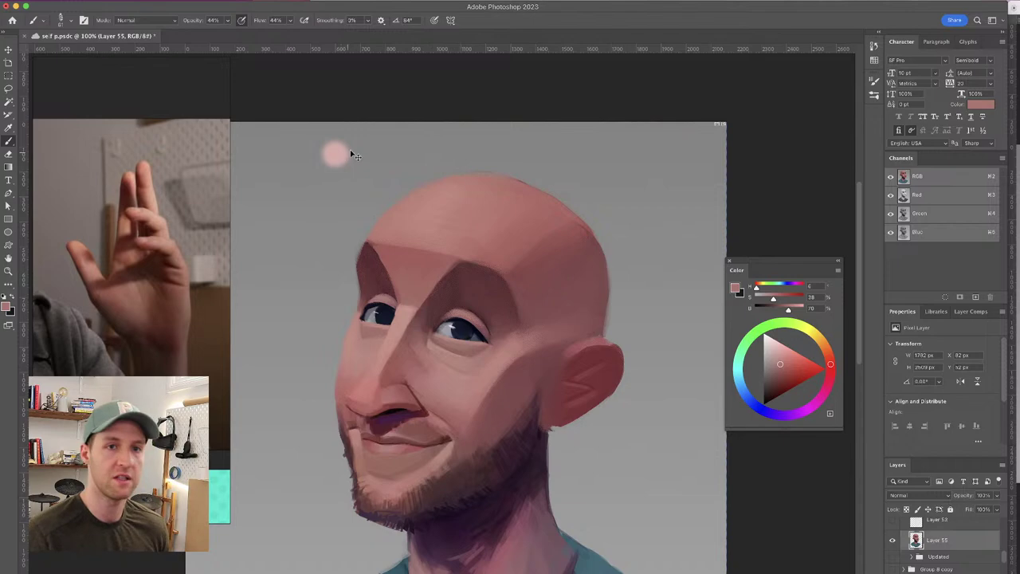
pyautogui.moveTo(362, 254)
pyautogui.mouseDown()
pyautogui.moveTo(353, 254)
pyautogui.moveTo(365, 246)
pyautogui.mouseUp()
pyautogui.press('super+z')
pyautogui.keyDown('alt'); pyautogui.click(367, 254); pyautogui.keyUp('alt')
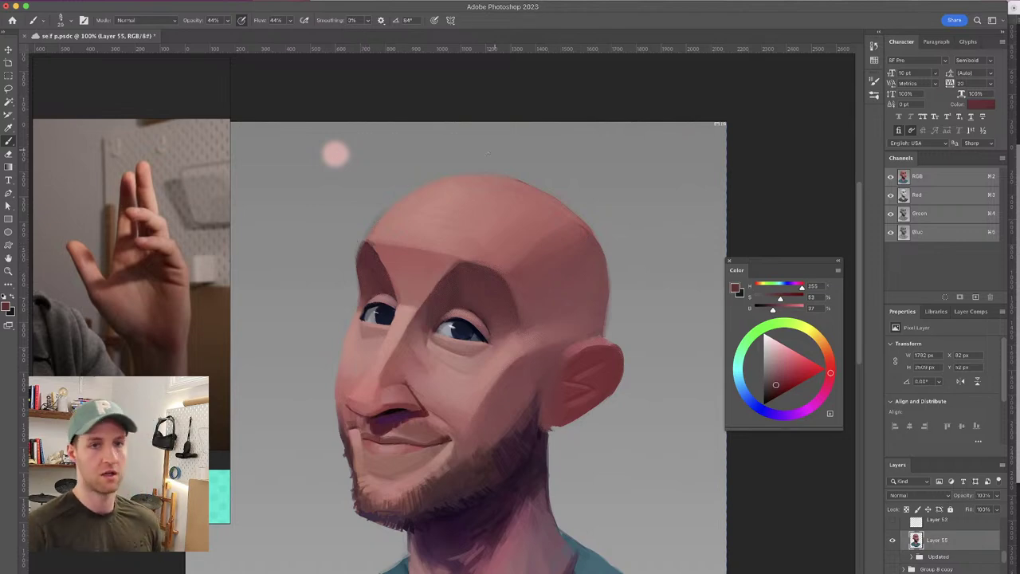
# Flip the canvas view horizontally and soften the plane change on the side of the skull with sampled muted reds
pyautogui.press('super+shift+h')
pyautogui.moveTo(484, 231); pyautogui.dragTo(503, 196)
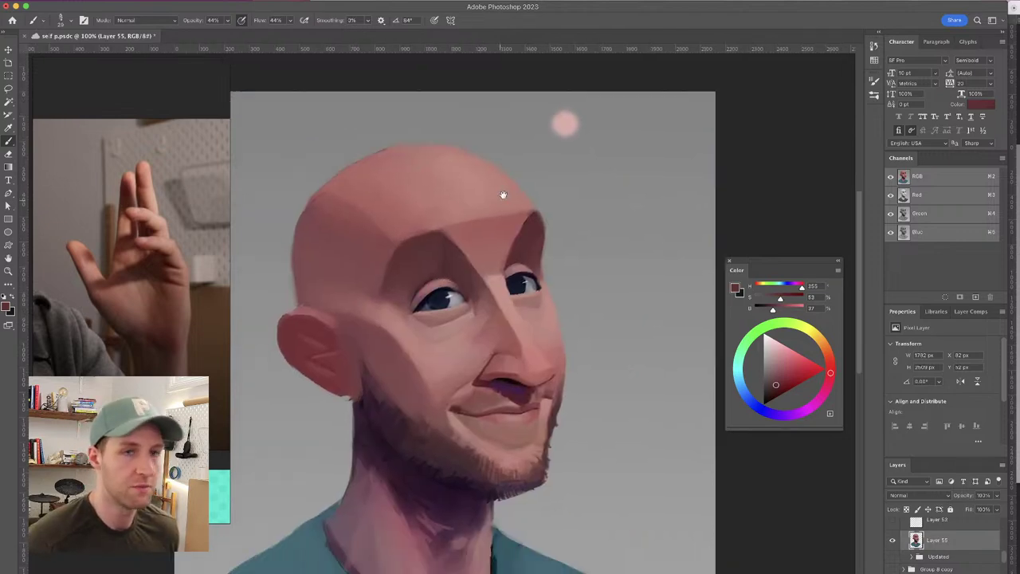
pyautogui.keyDown('alt'); pyautogui.click(366, 230); pyautogui.keyUp('alt')
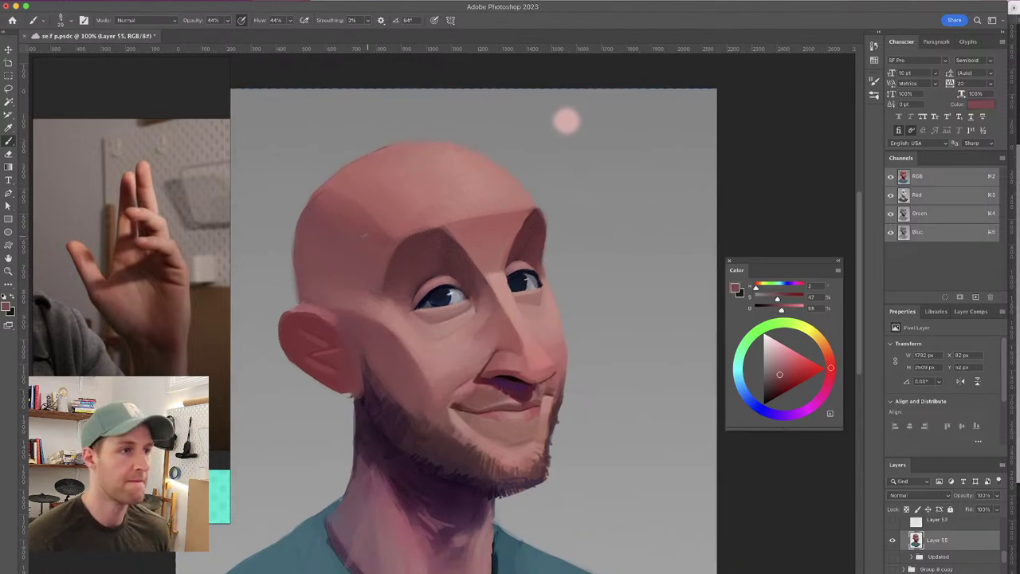
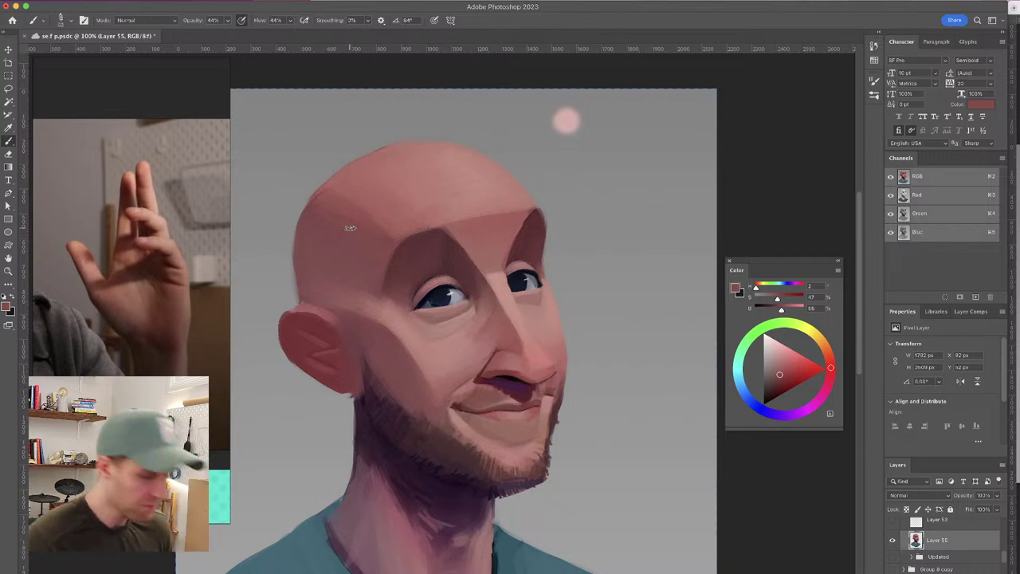
pyautogui.keyDown('alt'); pyautogui.click(366, 302); pyautogui.keyUp('alt')
pyautogui.moveTo(352, 219); pyautogui.dragTo(358, 222)
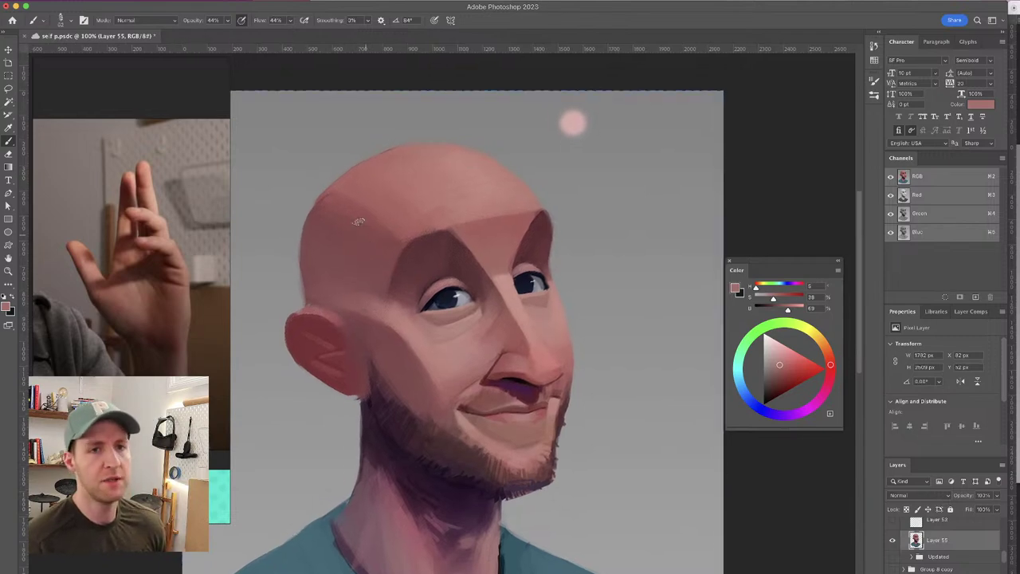
# Blend the temple and upper cheek in front of the ear with pink and muted red tones sampled around them
pyautogui.keyDown('alt'); pyautogui.click(322, 311); pyautogui.keyUp('alt')
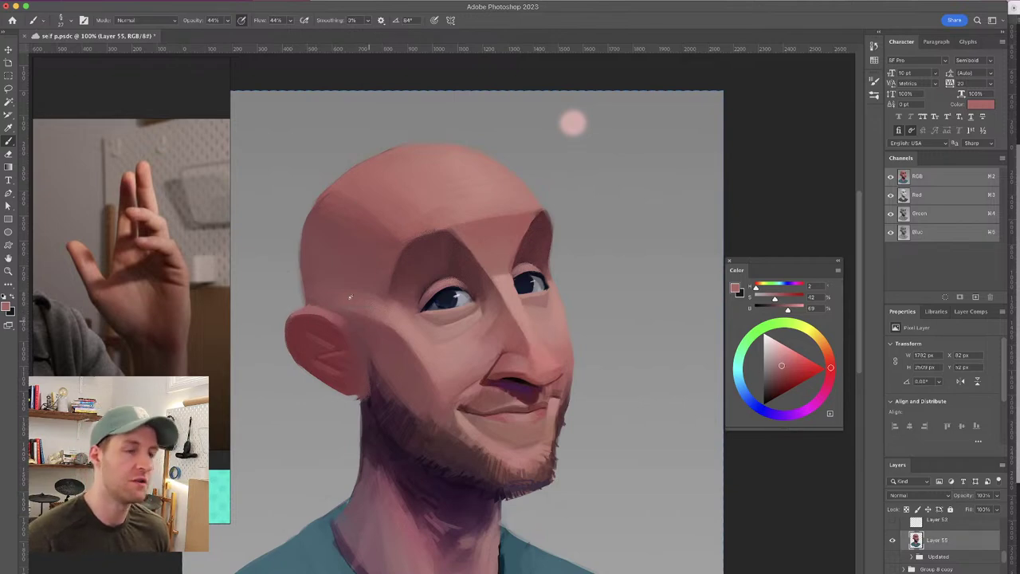
pyautogui.keyDown('alt'); pyautogui.click(344, 314); pyautogui.keyUp('alt')
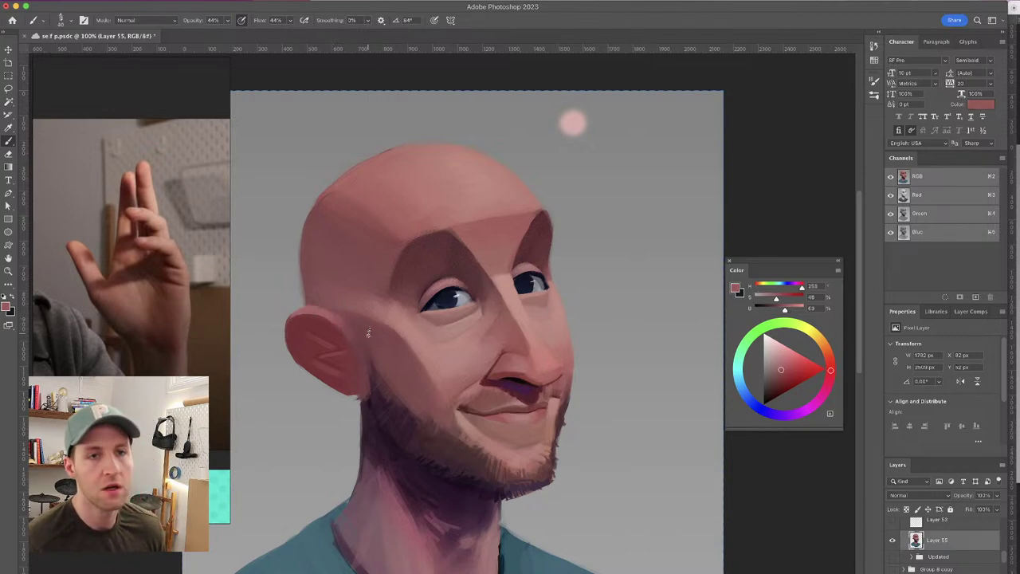
pyautogui.keyDown('alt'); pyautogui.click(358, 346); pyautogui.keyUp('alt')
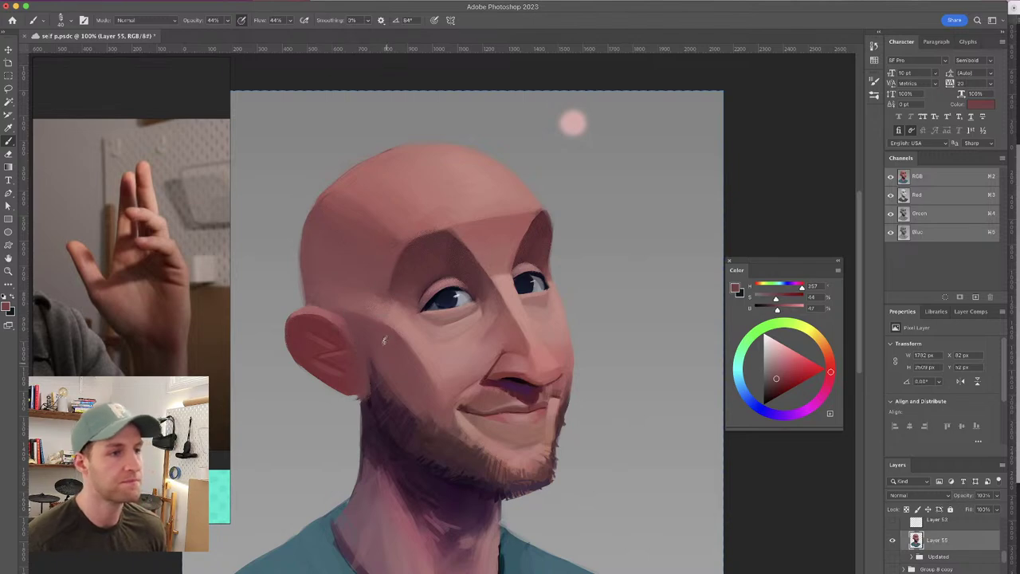
pyautogui.keyDown('alt'); pyautogui.click(375, 307); pyautogui.keyUp('alt')
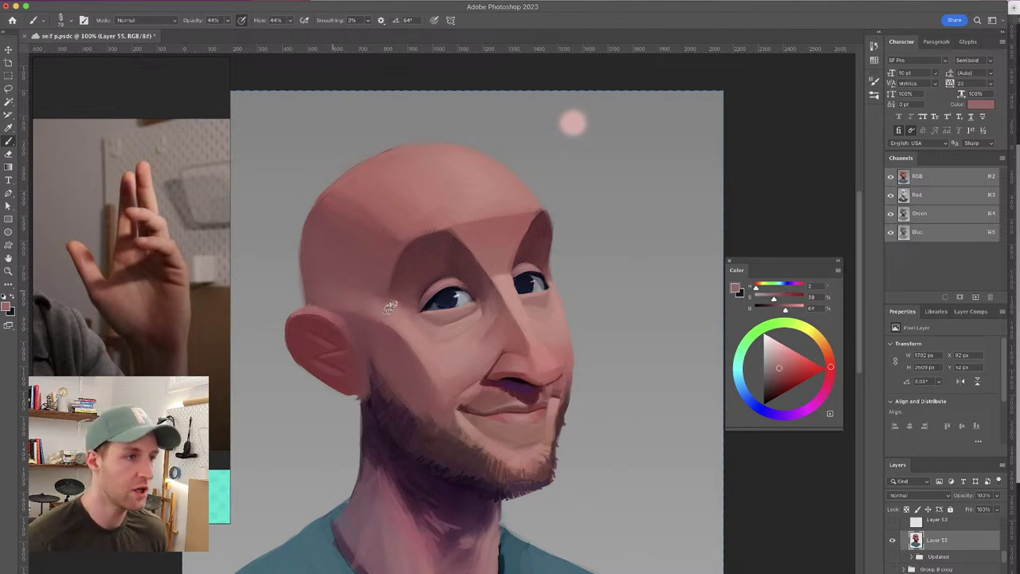
pyautogui.keyDown('alt'); pyautogui.click(371, 299); pyautogui.keyUp('alt')
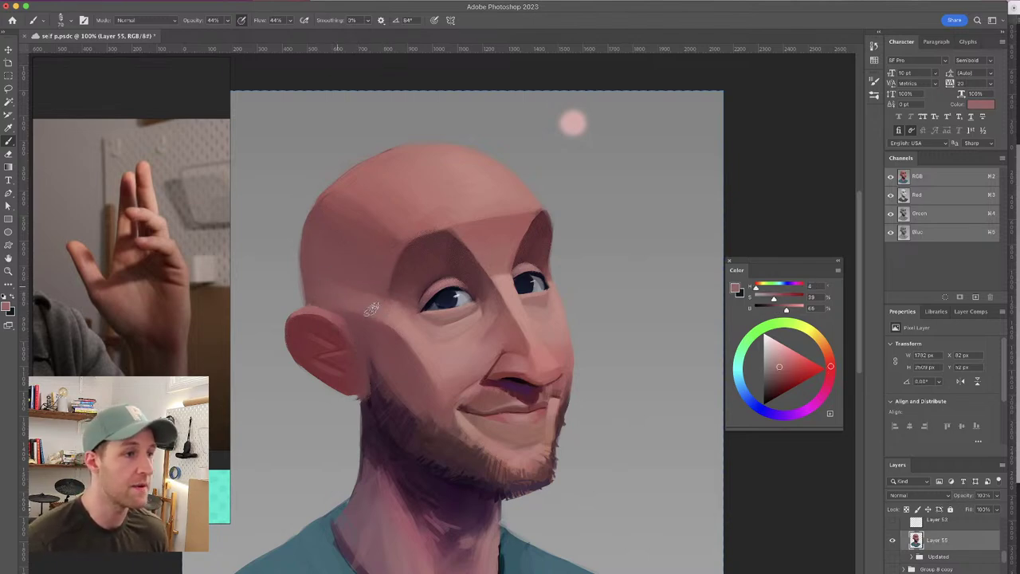
# Smooth the side of the head above the ear with muted reds sampled from that plane
pyautogui.keyDown('alt'); pyautogui.click(330, 271); pyautogui.keyUp('alt')
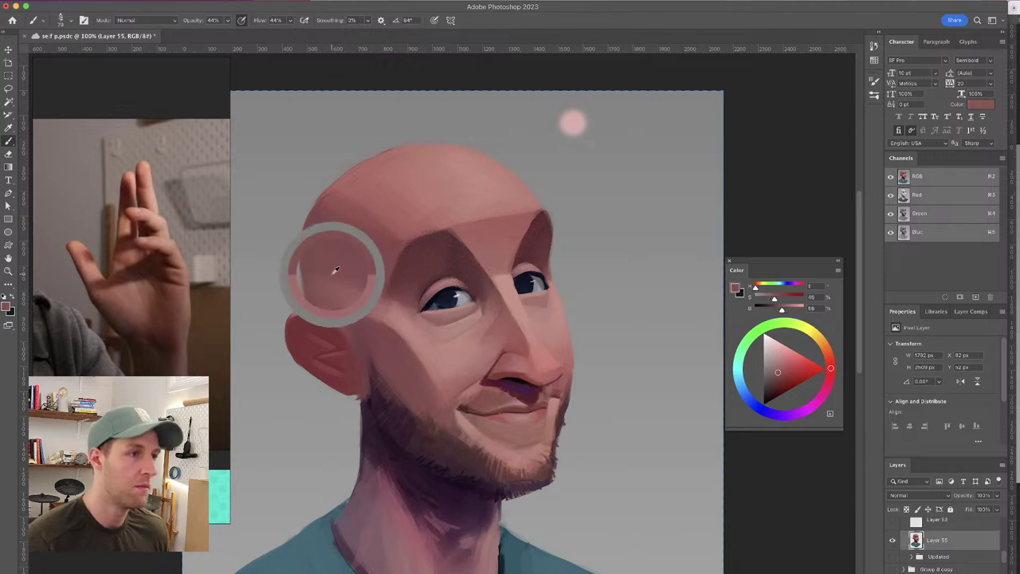
pyautogui.keyDown('alt'); pyautogui.click(340, 215); pyautogui.keyUp('alt')
pyautogui.keyDown('alt'); pyautogui.click(342, 220); pyautogui.keyUp('alt')
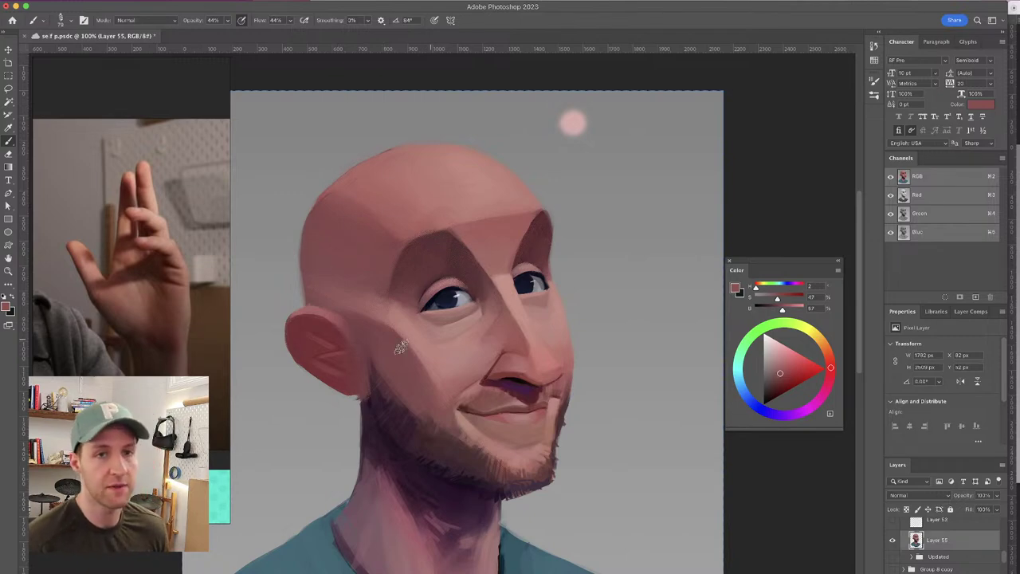
# Refine the ear's inner folds and front edge with sampled dark reds, undoing a trial stroke on the earlobe
pyautogui.keyDown('alt'); pyautogui.click(318, 326); pyautogui.keyUp('alt')
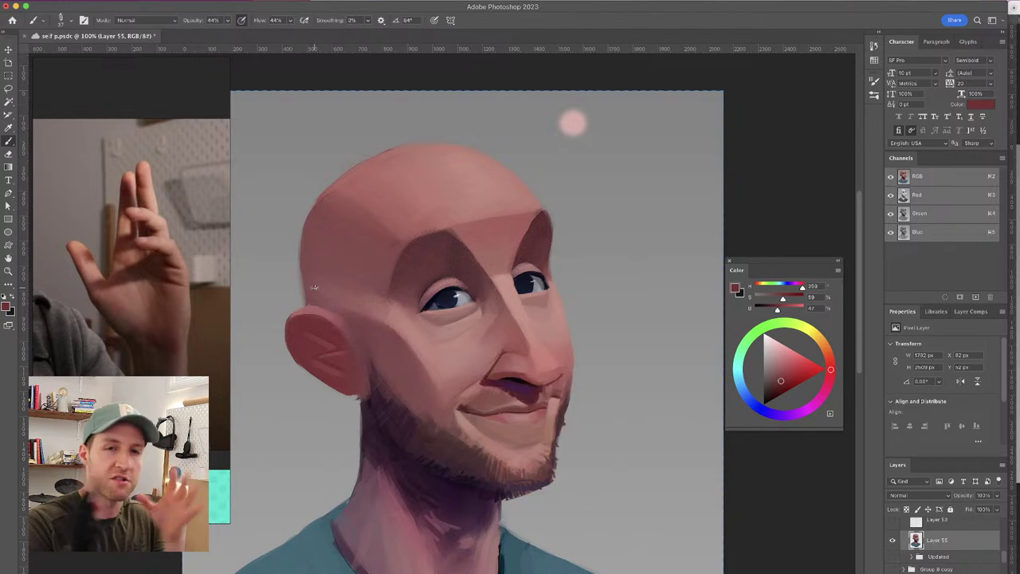
pyautogui.keyDown('alt'); pyautogui.click(320, 319); pyautogui.keyUp('alt')
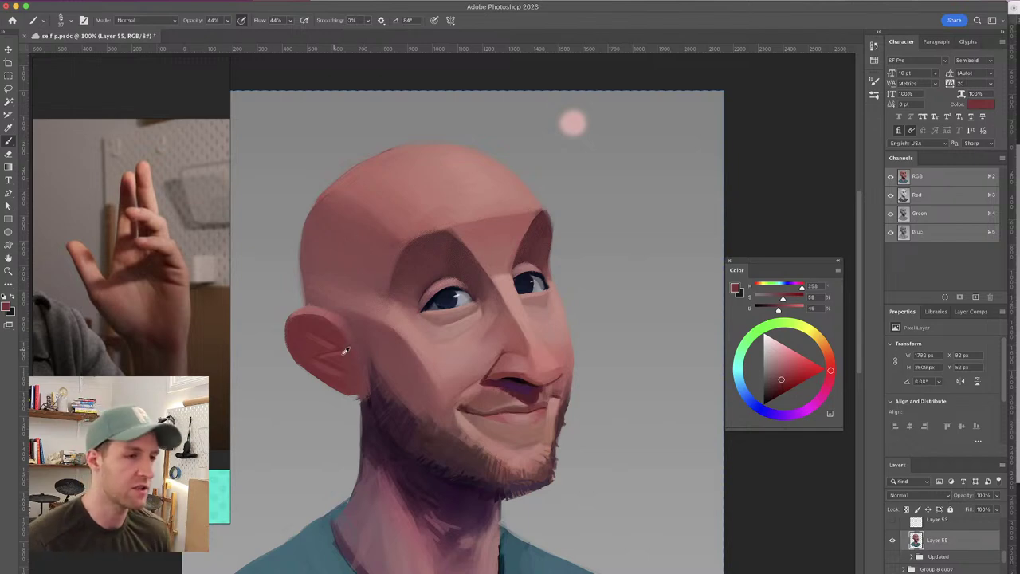
pyautogui.keyDown('alt'); pyautogui.click(351, 383); pyautogui.keyUp('alt')
pyautogui.moveTo(353, 396); pyautogui.dragTo(344, 387)
pyautogui.press('super+z')
pyautogui.keyDown('alt'); pyautogui.click(345, 387); pyautogui.keyUp('alt')
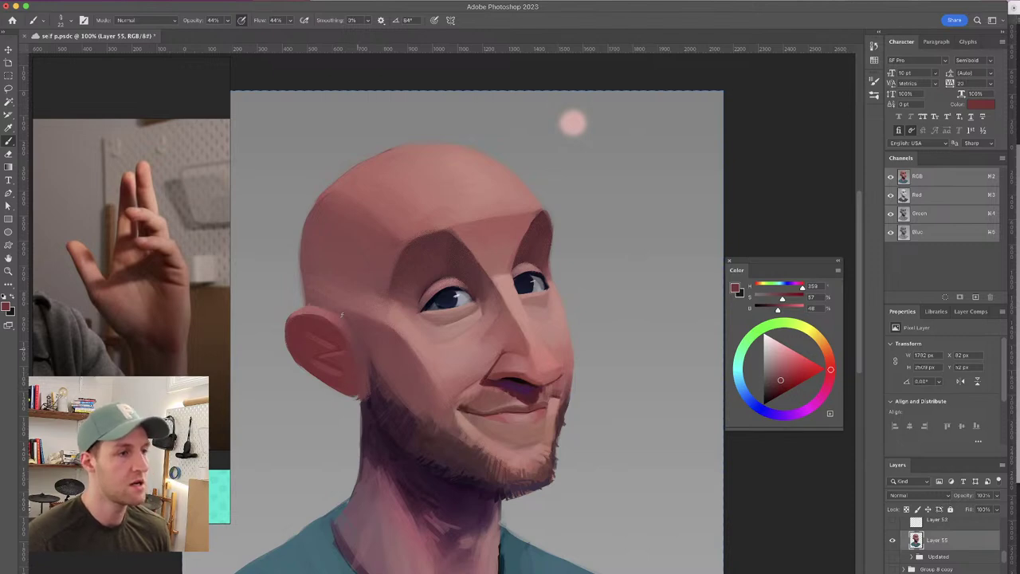
# Touch up the area between the brows and the farther brow's edge with sampled pinks and dark red
pyautogui.keyDown('alt'); pyautogui.click(481, 233); pyautogui.keyUp('alt')
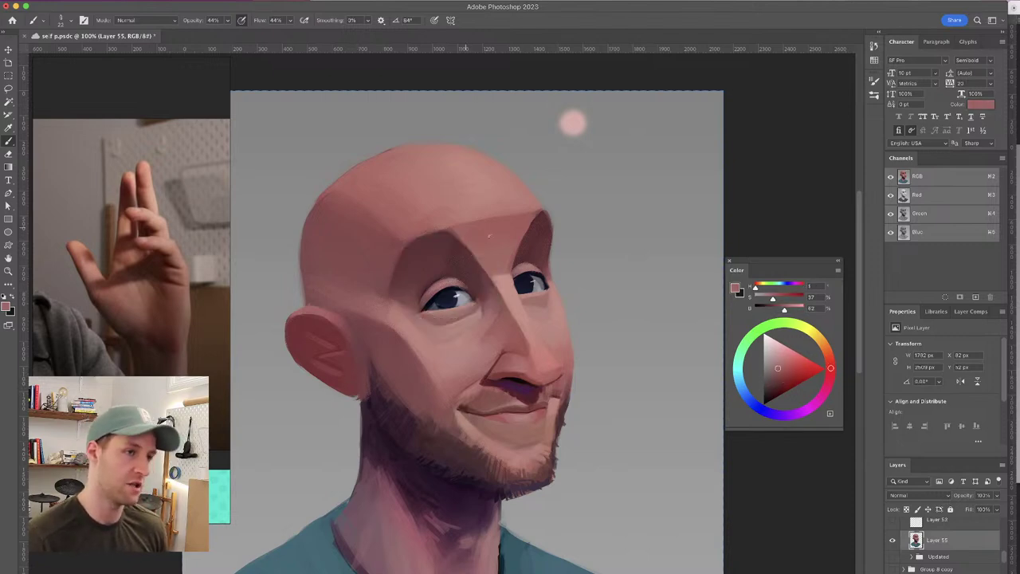
pyautogui.keyDown('alt'); pyautogui.click(510, 262); pyautogui.keyUp('alt')
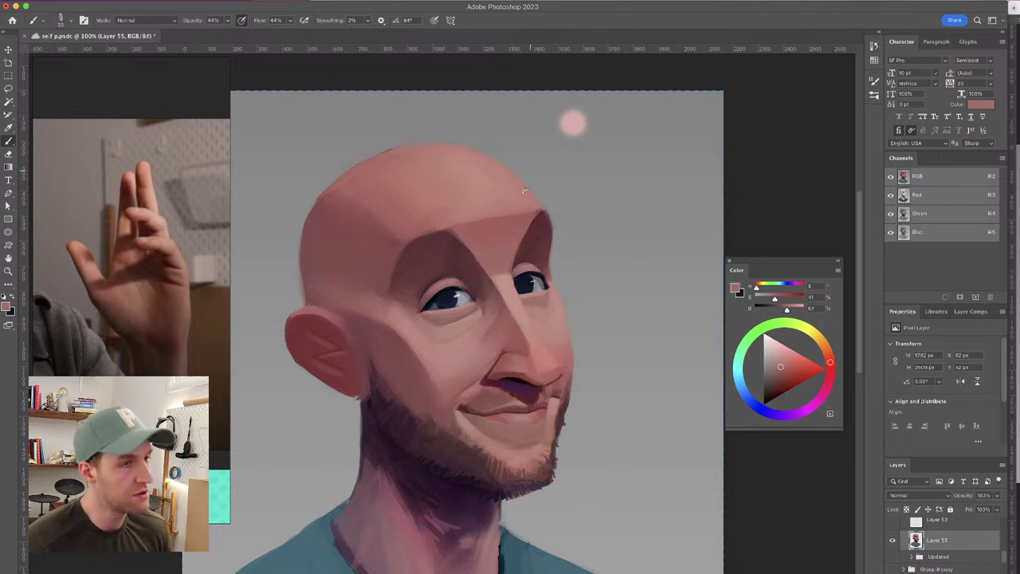
pyautogui.keyDown('alt'); pyautogui.click(534, 221); pyautogui.keyUp('alt')
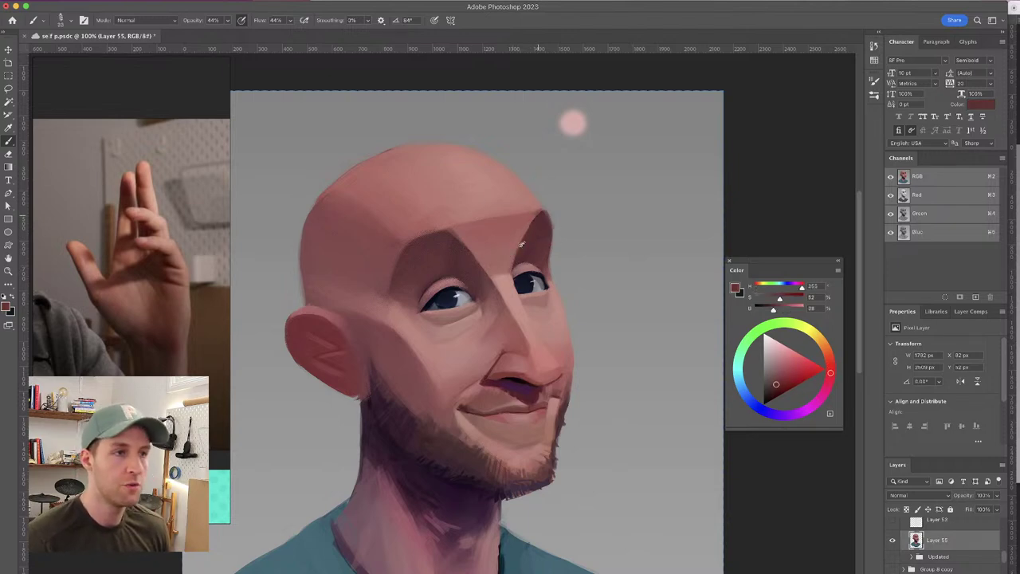
# Refine the skin around both eyes with pinks sampled from the nearer eyelid, the nose's side and its bridge
pyautogui.keyDown('alt'); pyautogui.click(450, 280); pyautogui.keyUp('alt')
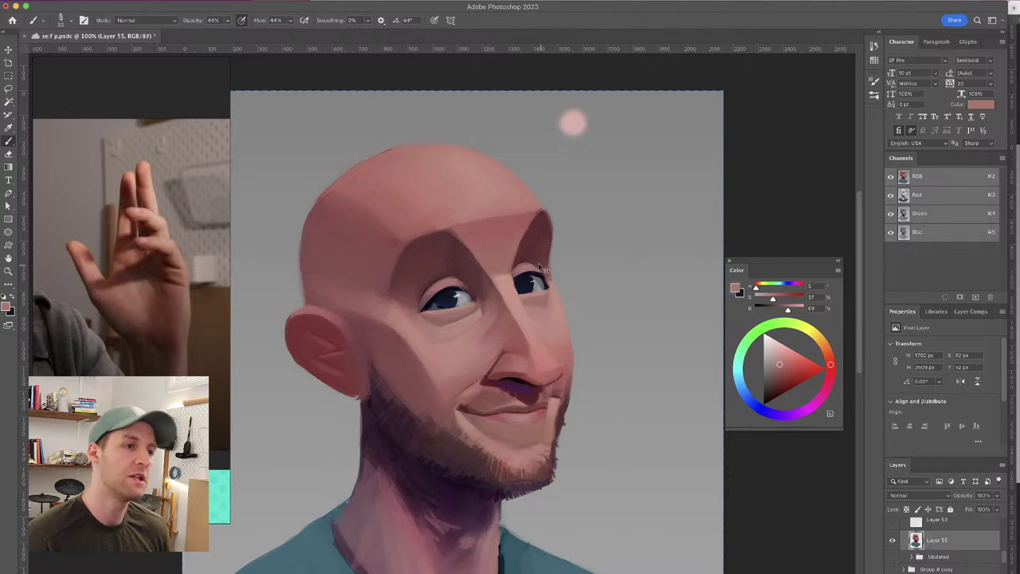
pyautogui.keyDown('alt'); pyautogui.click(495, 330); pyautogui.keyUp('alt')
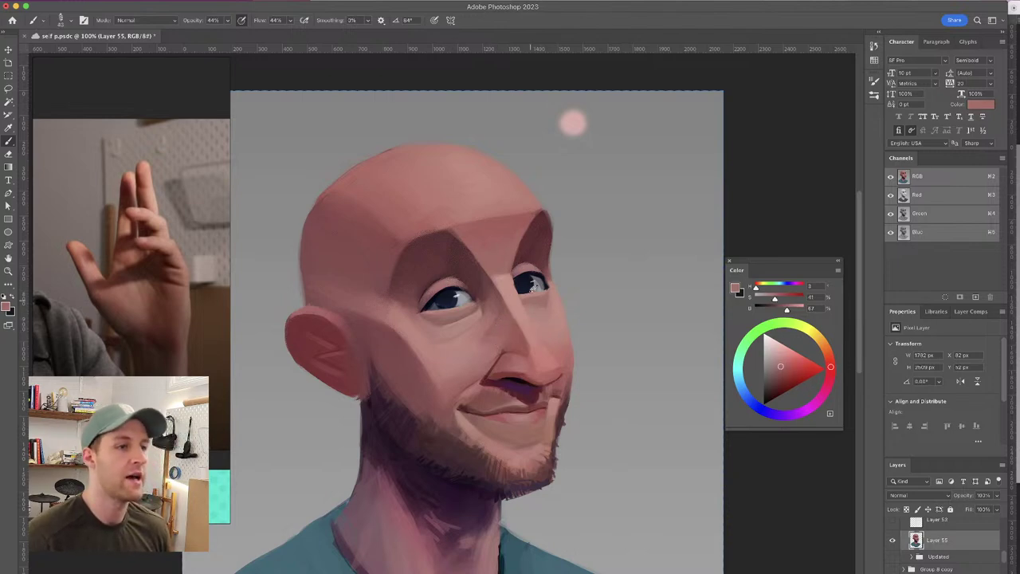
pyautogui.keyDown('alt'); pyautogui.click(502, 275); pyautogui.keyUp('alt')
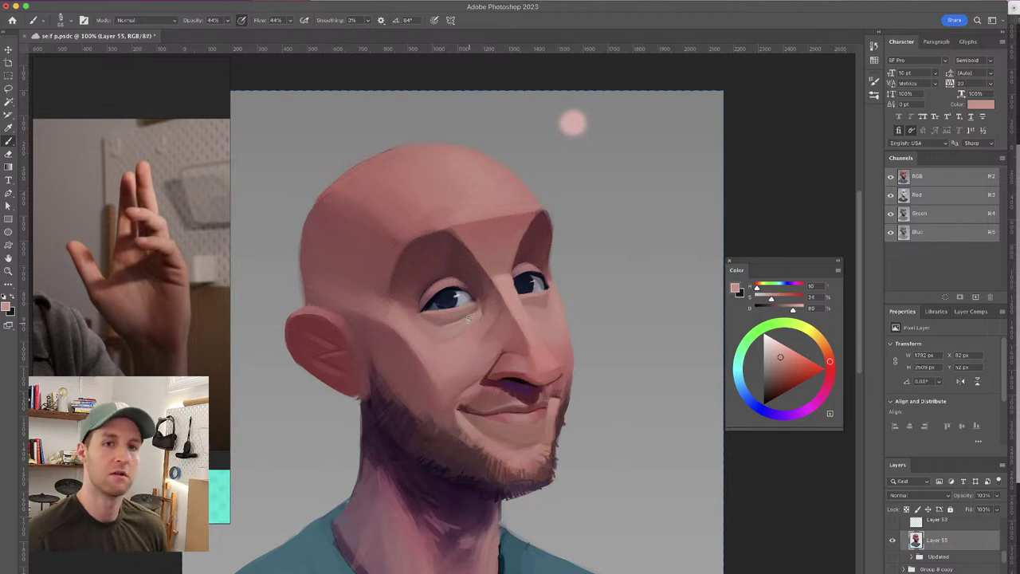
# Blend the forehead down to the brow line with warm pinks sampled across the forehead
pyautogui.keyDown('alt'); pyautogui.click(487, 195); pyautogui.keyUp('alt')
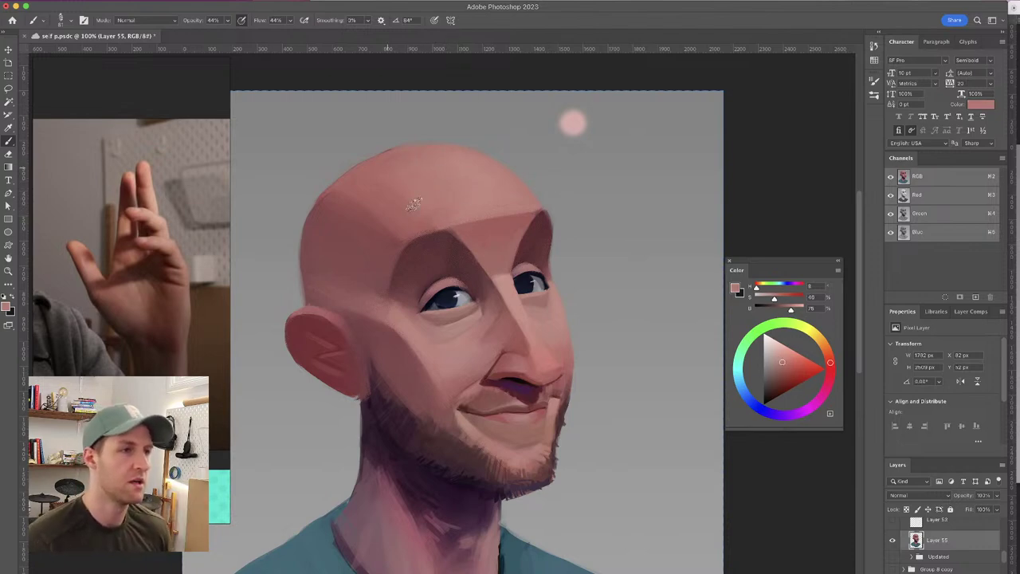
pyautogui.keyDown('alt'); pyautogui.click(363, 189); pyautogui.keyUp('alt')
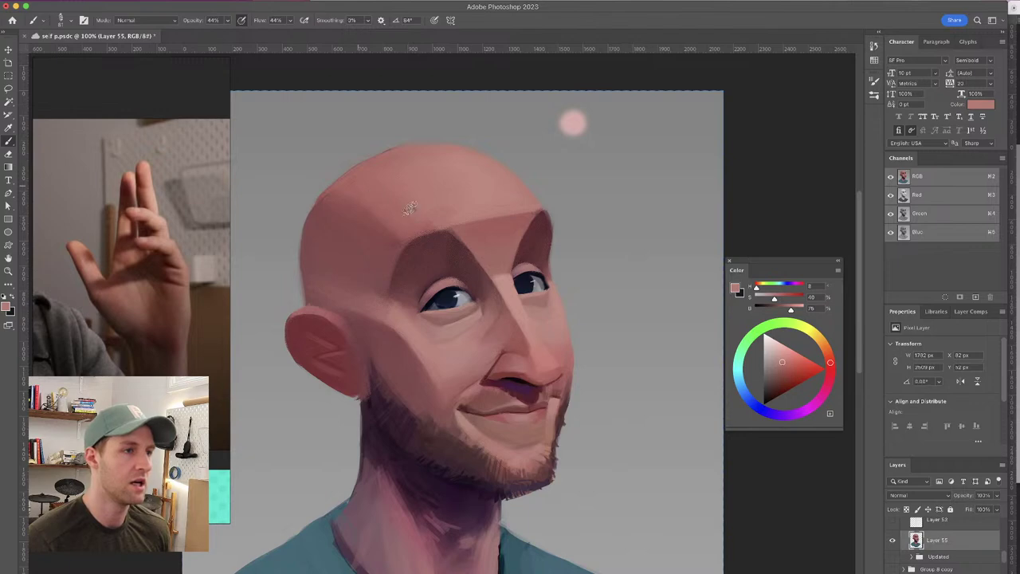
pyautogui.keyDown('alt'); pyautogui.click(442, 204); pyautogui.keyUp('alt')
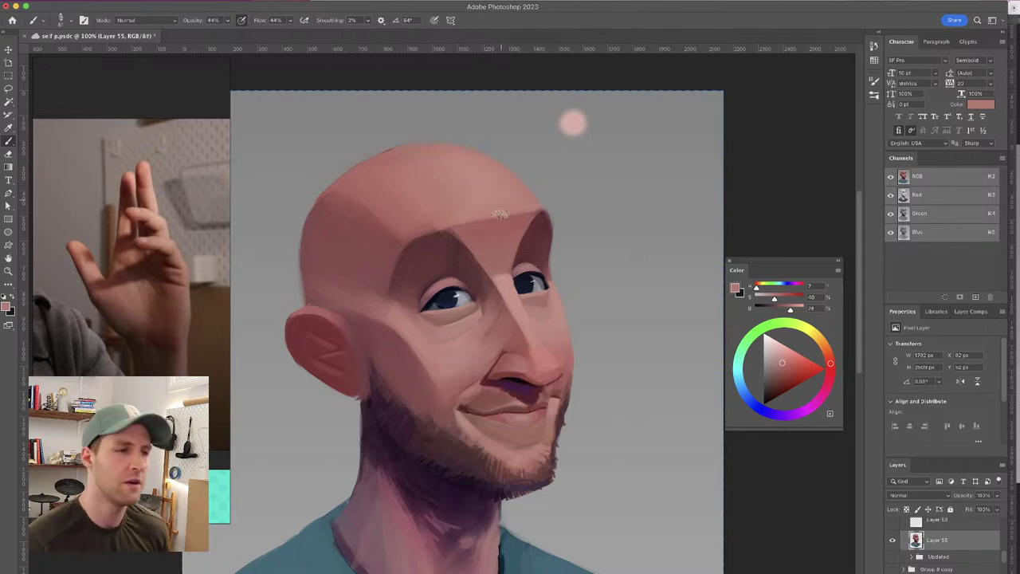
pyautogui.keyDown('alt'); pyautogui.click(494, 220); pyautogui.keyUp('alt')
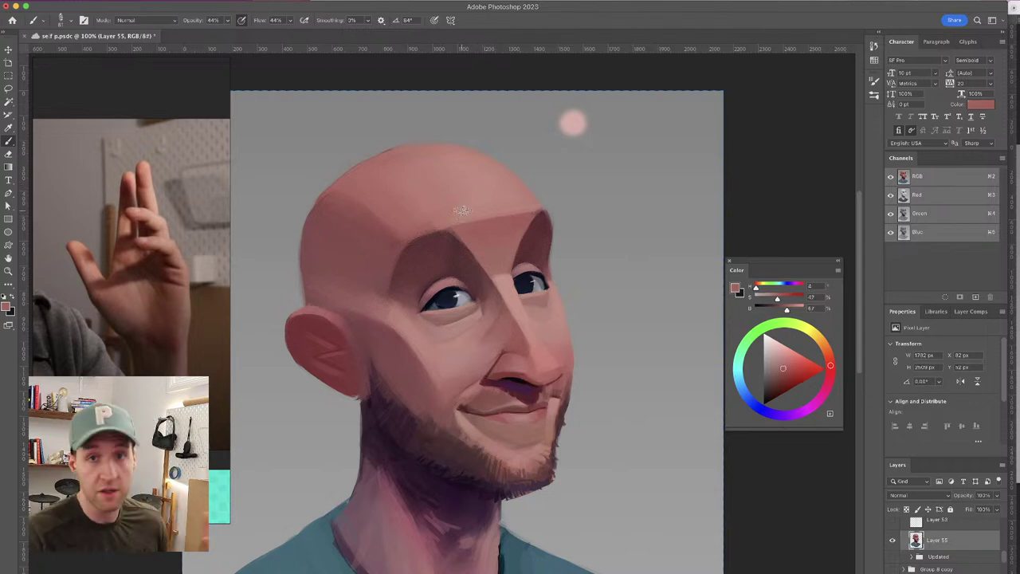
# Blend the nearer eye socket's outer edge into the temple and side of the head with sampled muted reds
pyautogui.keyDown('alt'); pyautogui.click(440, 236); pyautogui.keyUp('alt')
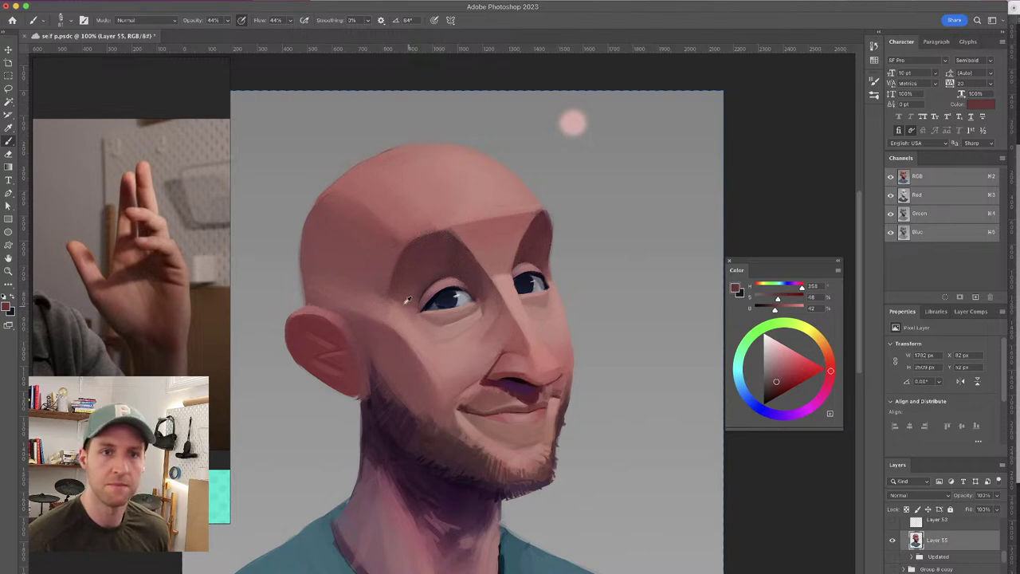
pyautogui.keyDown('alt'); pyautogui.click(362, 303); pyautogui.keyUp('alt')
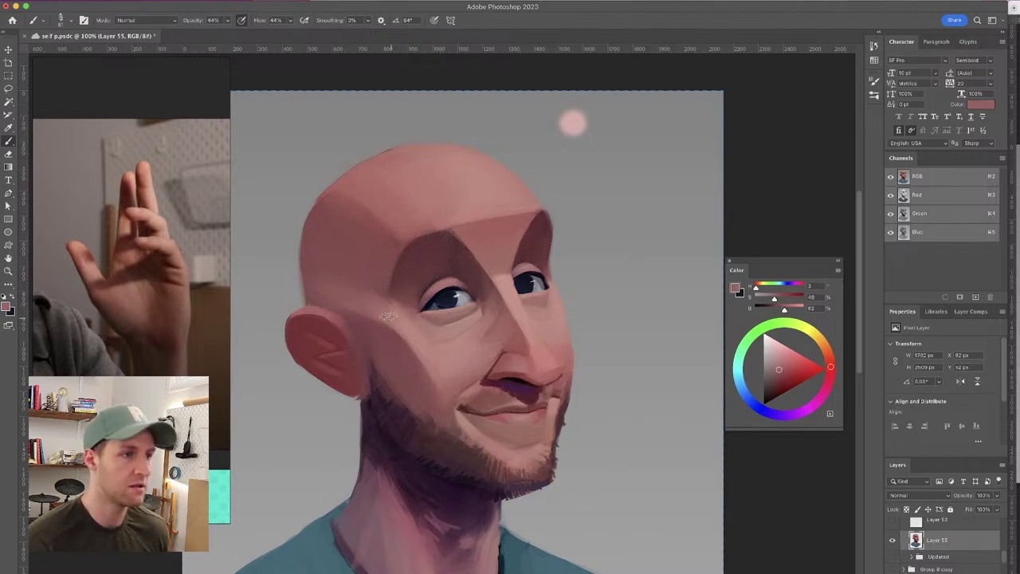
pyautogui.keyDown('alt'); pyautogui.click(314, 273); pyautogui.keyUp('alt')
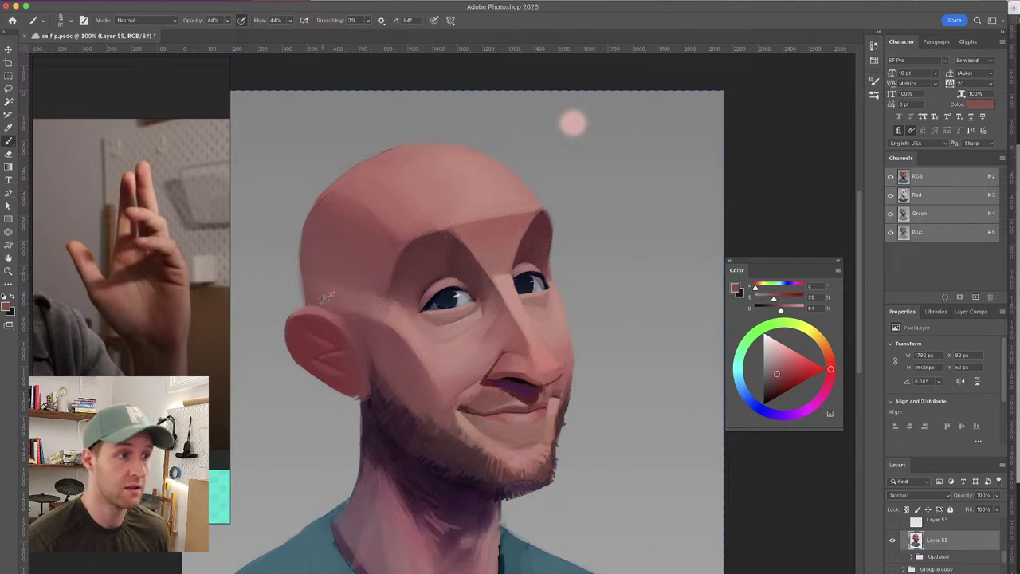
pyautogui.keyDown('alt'); pyautogui.click(329, 275); pyautogui.keyUp('alt')
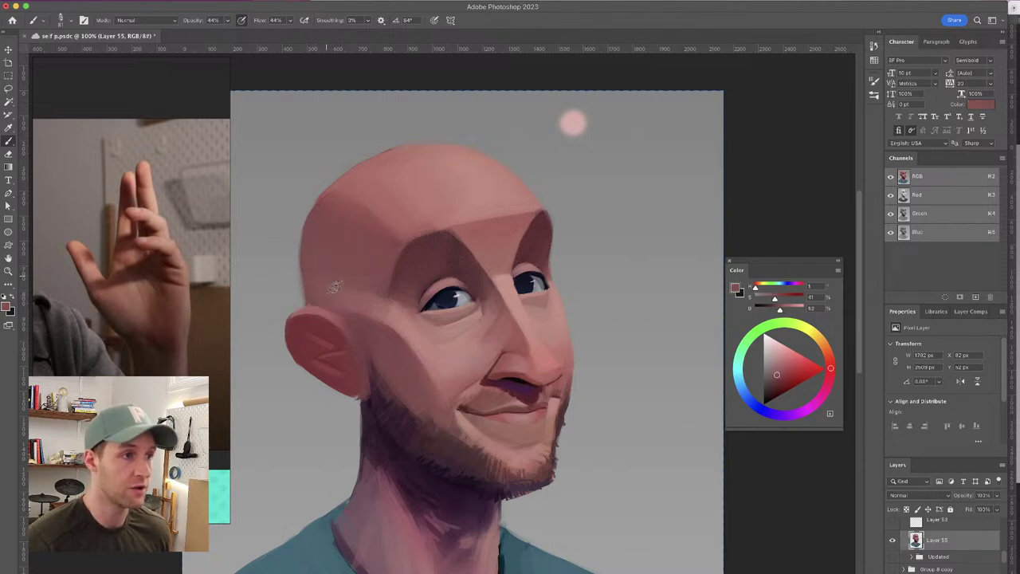
# Smooth the skin under the eyes with light pinks sampled below the nearer eye
pyautogui.keyDown('alt'); pyautogui.click(480, 328); pyautogui.keyUp('alt')
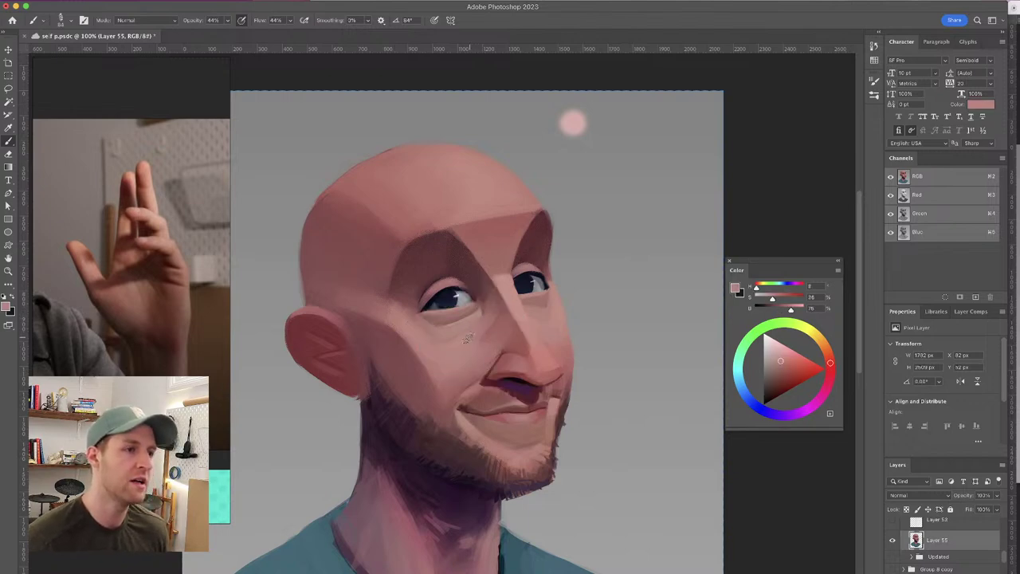
pyautogui.keyDown('alt'); pyautogui.click(478, 333); pyautogui.keyUp('alt')
pyautogui.keyDown('alt'); pyautogui.click(461, 339); pyautogui.keyUp('alt')
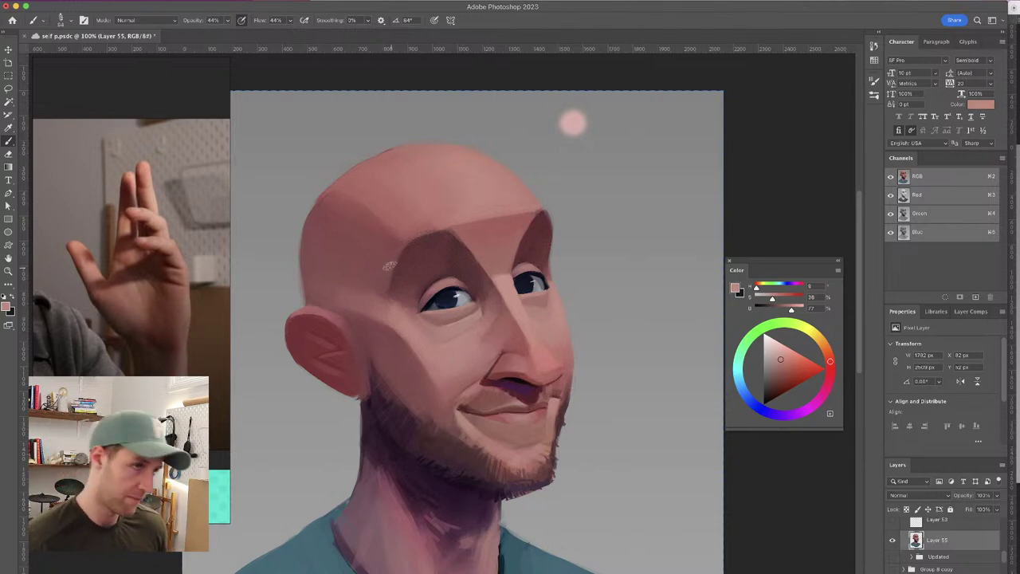
pyautogui.keyDown('alt'); pyautogui.click(452, 330); pyautogui.keyUp('alt')
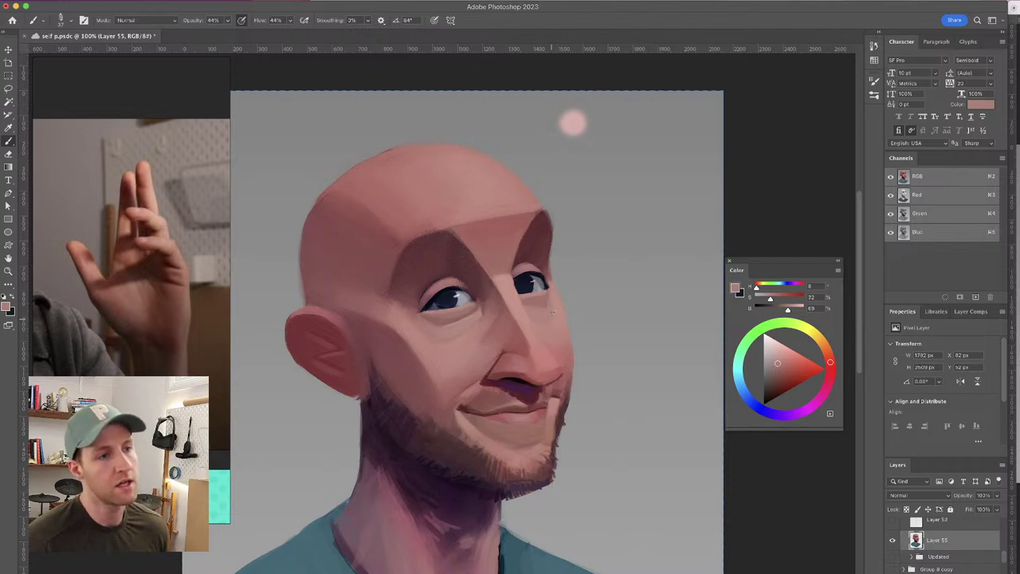
# Touch up the shadows with dark reds sampled from both eye sockets
pyautogui.keyDown('alt'); pyautogui.click(457, 257); pyautogui.keyUp('alt')
pyautogui.keyDown('alt'); pyautogui.click(540, 243); pyautogui.keyUp('alt')
pyautogui.keyDown('alt'); pyautogui.click(430, 268); pyautogui.keyUp('alt')
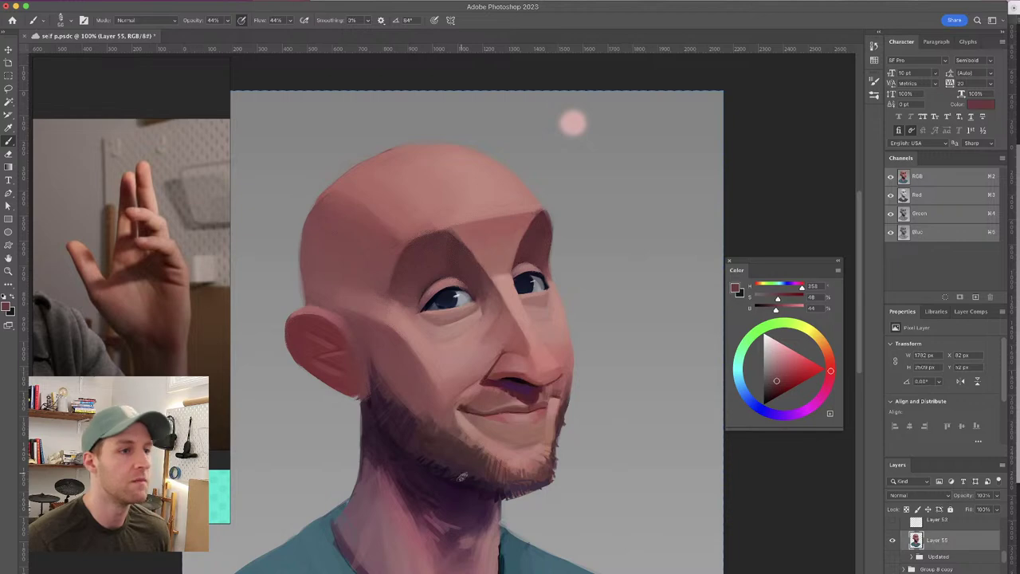
# Blend the nearer cheek and the edge of its side plane with pink and muted red tones sampled there
pyautogui.keyDown('alt'); pyautogui.click(438, 377); pyautogui.keyUp('alt')
pyautogui.keyDown('alt'); pyautogui.click(438, 387); pyautogui.keyUp('alt')
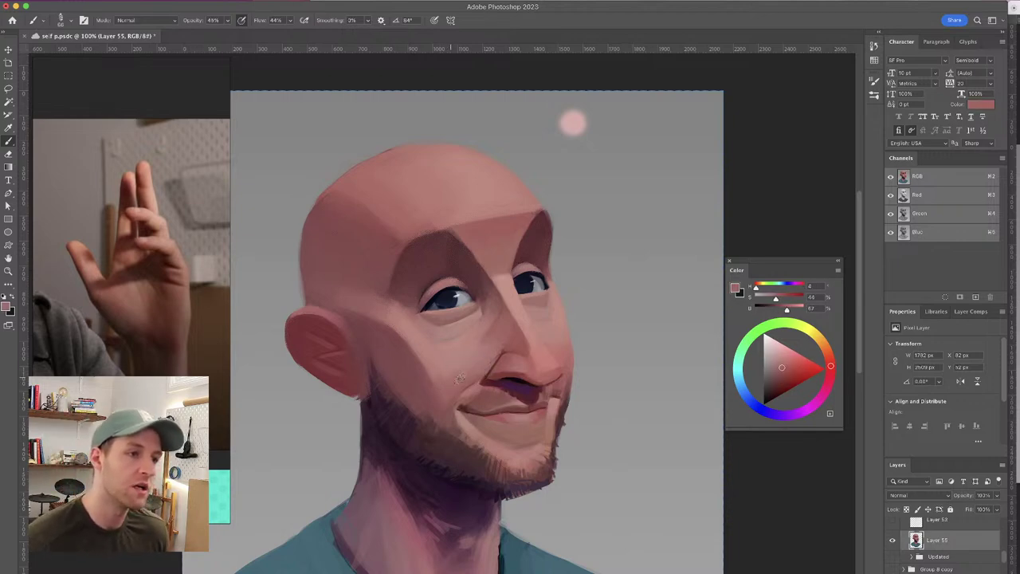
pyautogui.keyDown('alt'); pyautogui.click(456, 363); pyautogui.keyUp('alt')
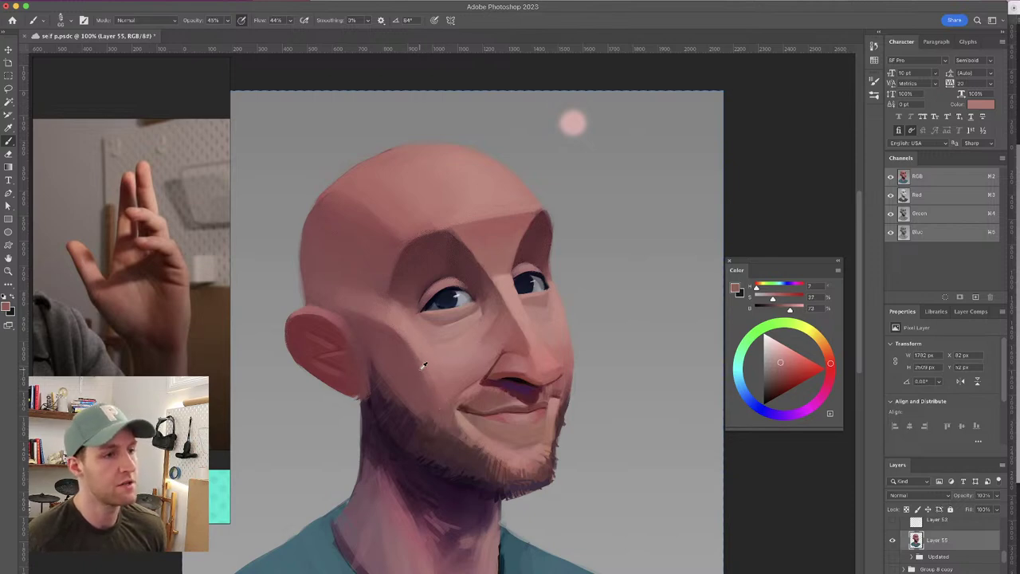
pyautogui.keyDown('alt'); pyautogui.click(414, 363); pyautogui.keyUp('alt')
pyautogui.keyDown('alt'); pyautogui.click(437, 371); pyautogui.keyUp('alt')
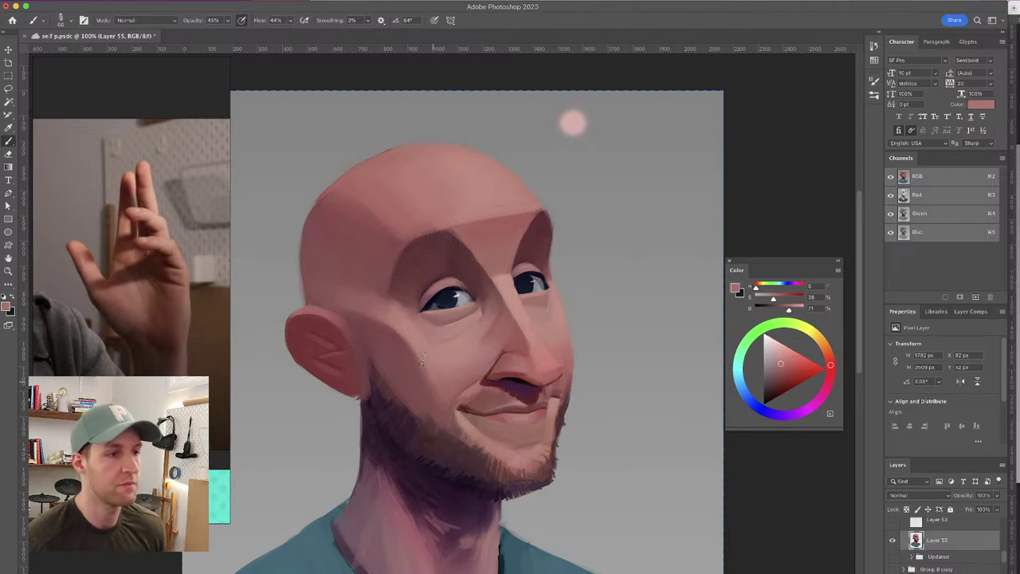
# Blend the nearer cheek down toward the smile line with pink and darker red tones sampled from the cheek
pyautogui.keyDown('alt'); pyautogui.click(423, 372); pyautogui.keyUp('alt')
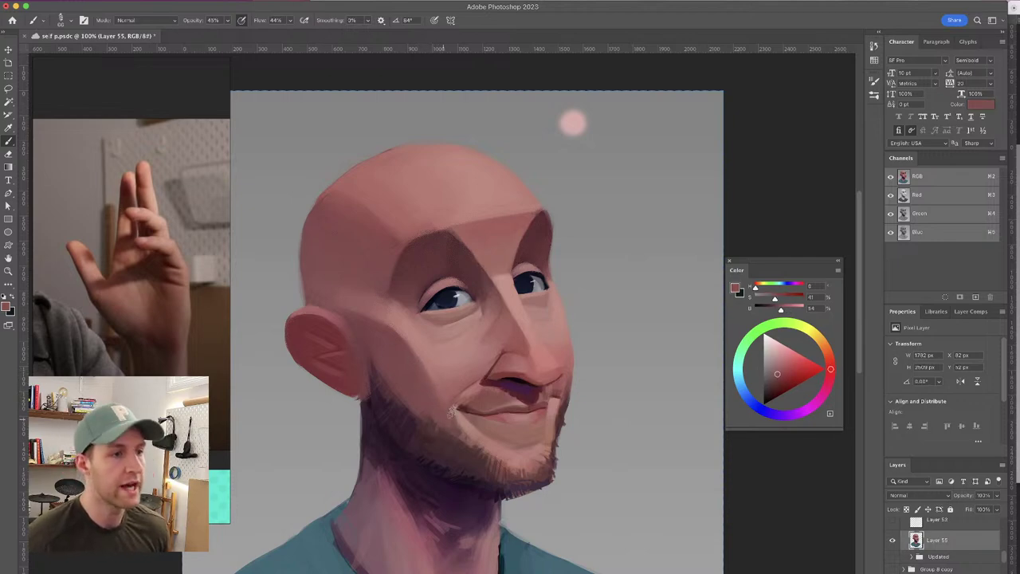
pyautogui.keyDown('alt'); pyautogui.click(440, 383); pyautogui.keyUp('alt')
pyautogui.keyDown('alt'); pyautogui.click(449, 381); pyautogui.keyUp('alt')
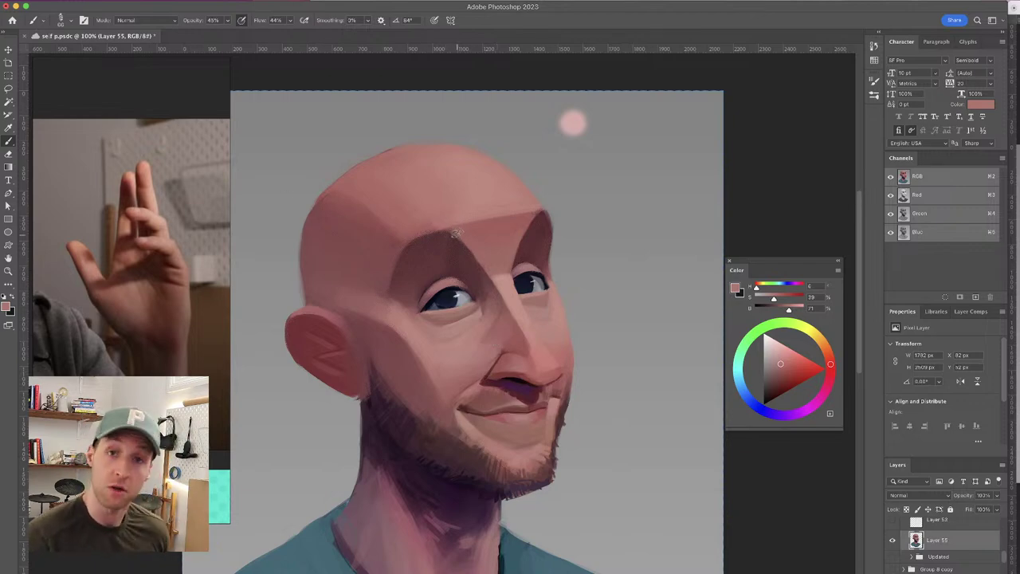
# Refine the plane between the brows and the inner edge of the far eye socket with reds sampled there
pyautogui.keyDown('alt'); pyautogui.click(511, 268); pyautogui.keyUp('alt')
pyautogui.moveTo(507, 267); pyautogui.dragTo(509, 238)
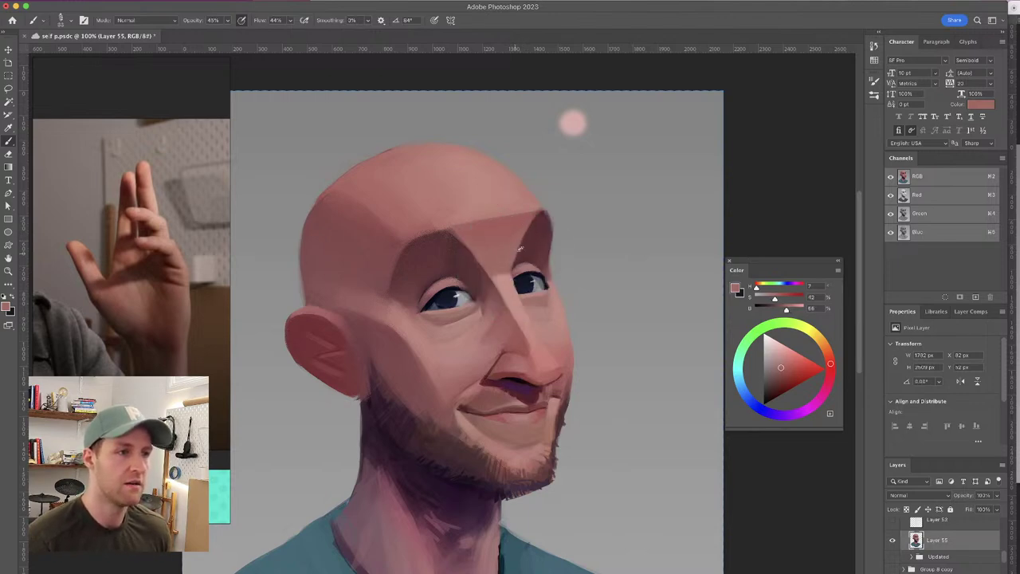
pyautogui.keyDown('alt'); pyautogui.click(522, 246); pyautogui.keyUp('alt')
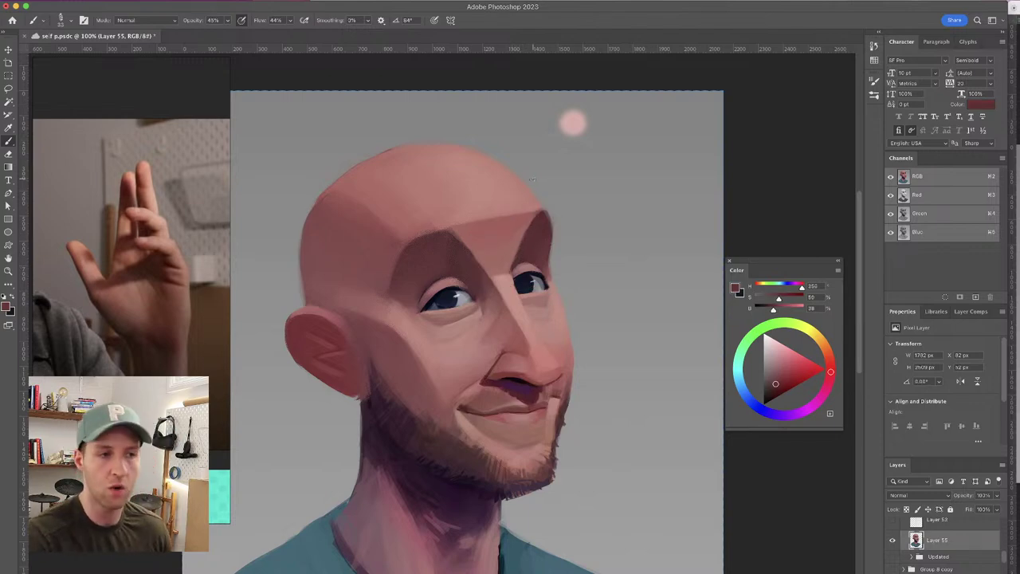
# Rework the upper lip and the far corner of the mouth with red tones sampled around the lips
pyautogui.keyDown('alt'); pyautogui.click(546, 406); pyautogui.keyUp('alt')
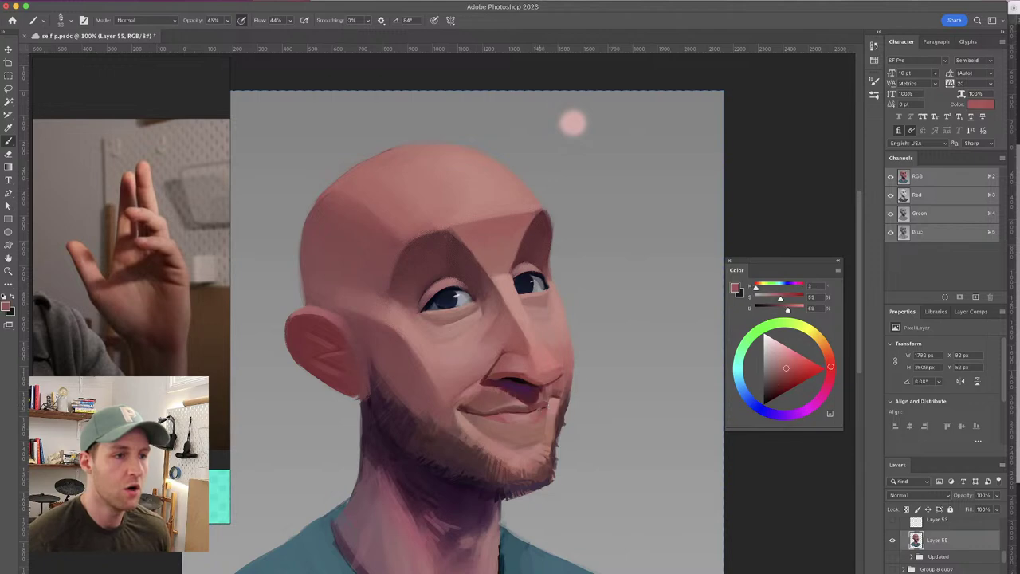
pyautogui.keyDown('alt'); pyautogui.click(503, 406); pyautogui.keyUp('alt')
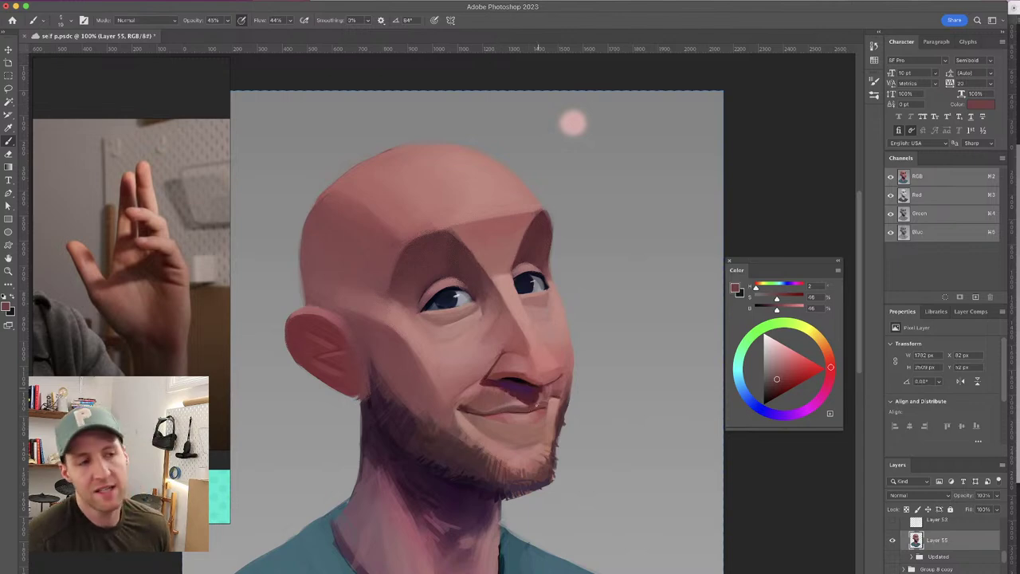
pyautogui.keyDown('alt'); pyautogui.click(533, 405); pyautogui.keyUp('alt')
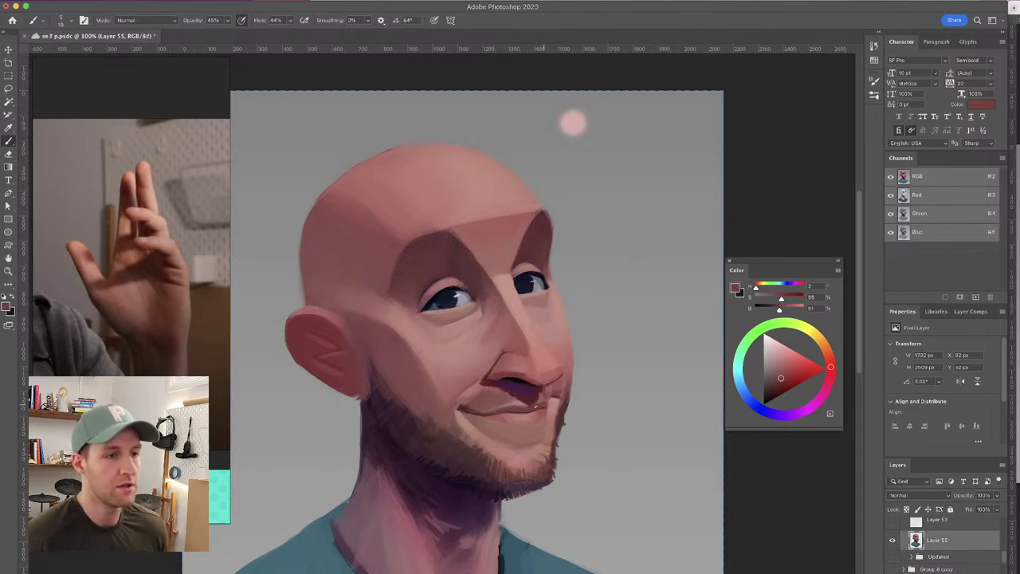
pyautogui.click(534, 403)
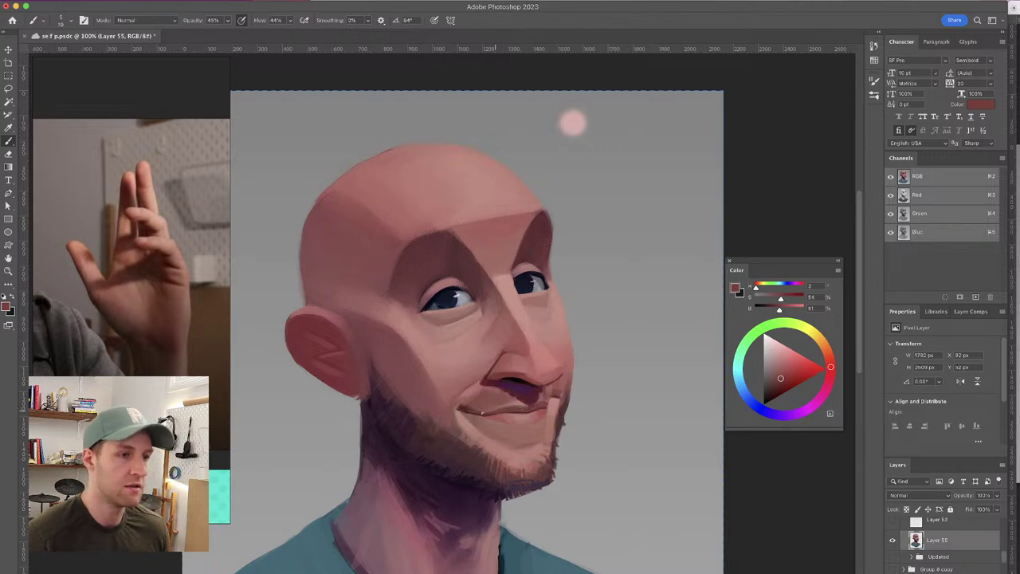
# Refine the nearer mouth corner and upper lip area with tones sampled beside the mouth, under the nose and from the cheek fold
pyautogui.keyDown('alt'); pyautogui.click(469, 404); pyautogui.keyUp('alt')
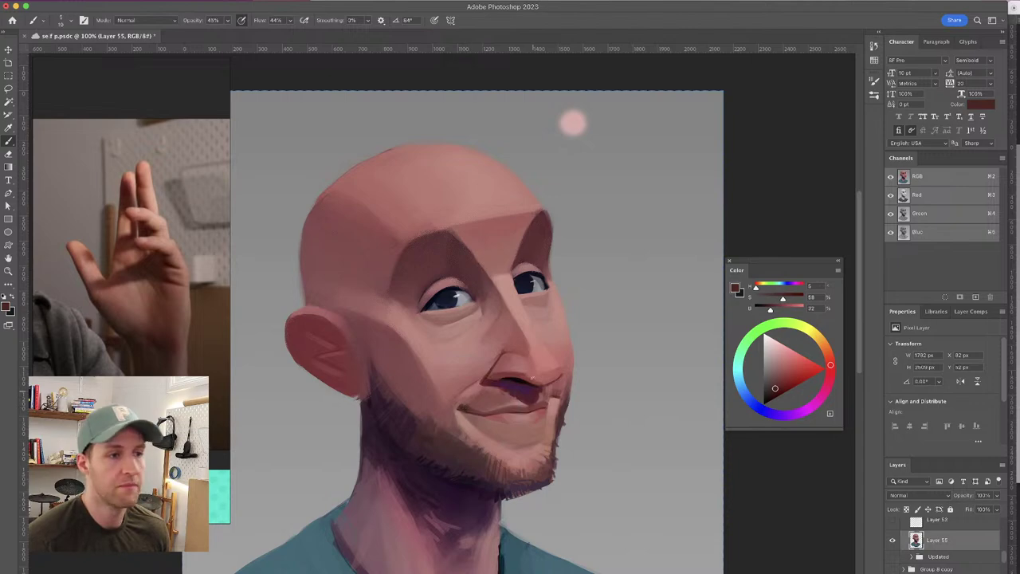
pyautogui.keyDown('alt'); pyautogui.click(521, 396); pyautogui.keyUp('alt')
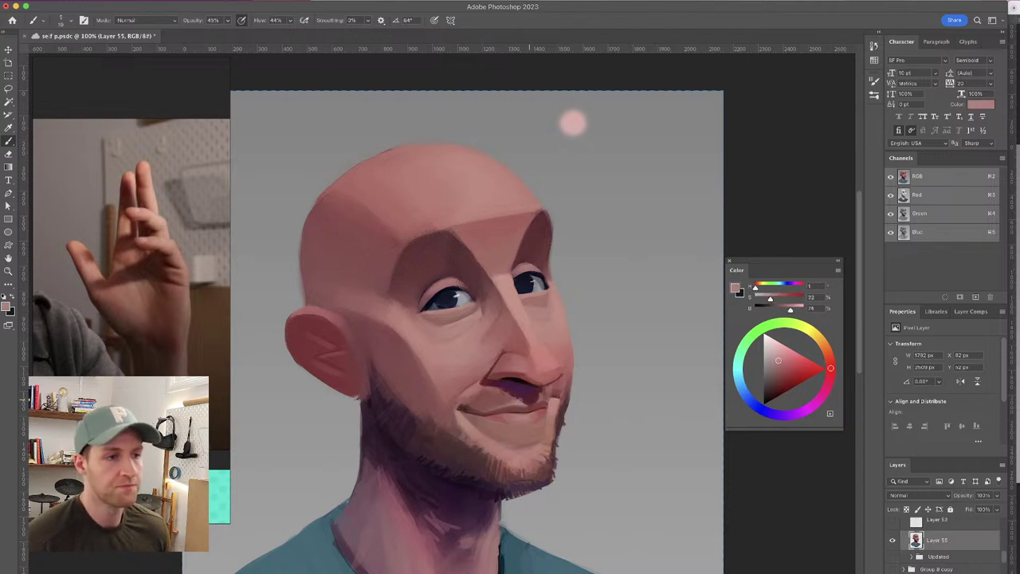
pyautogui.keyDown('alt'); pyautogui.click(486, 379); pyautogui.keyUp('alt')
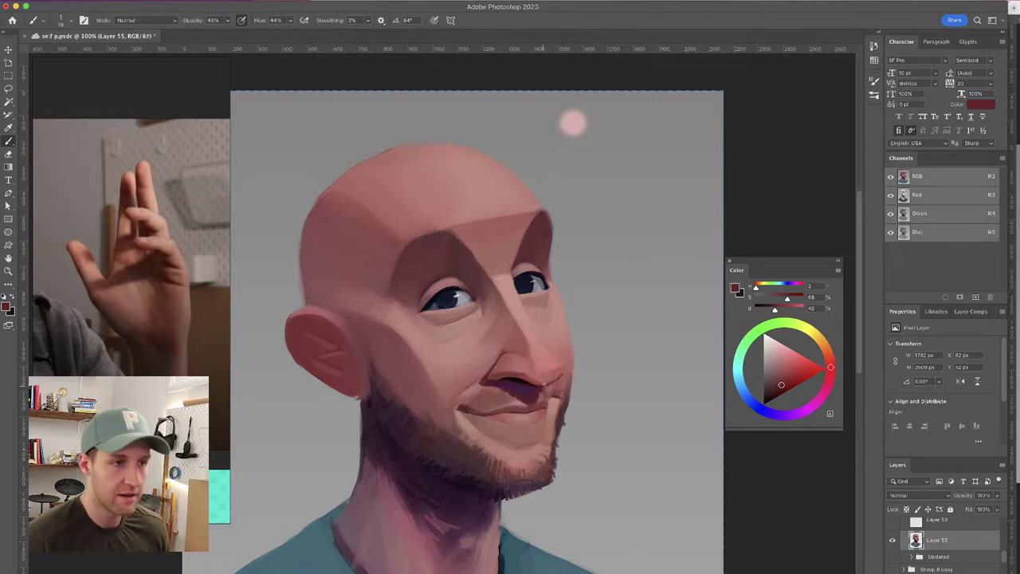
# Touch up the underside of the nose tip and the skin above both eyes with reds sampled at each spot
pyautogui.keyDown('alt'); pyautogui.click(541, 382); pyautogui.keyUp('alt')
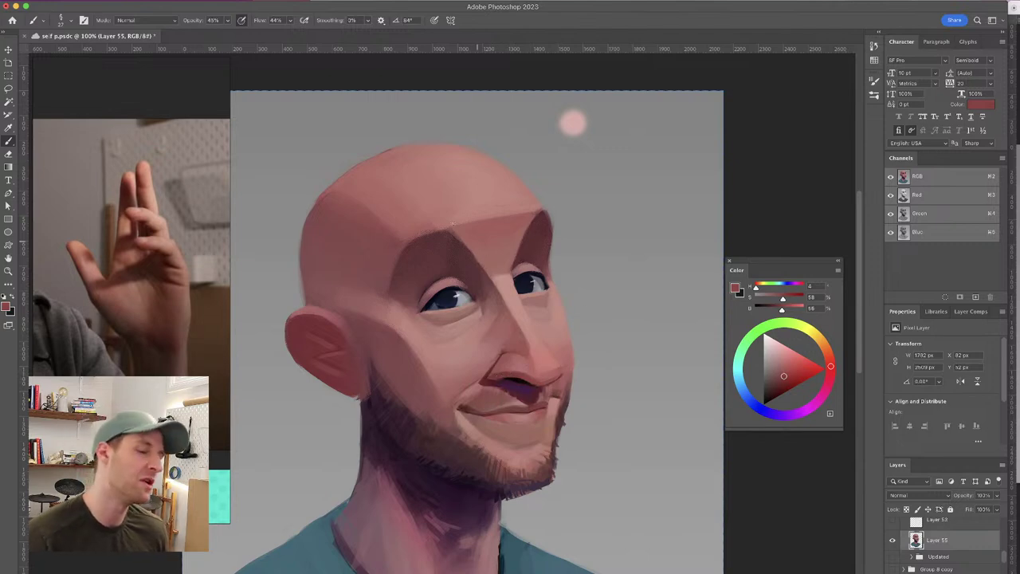
pyautogui.keyDown('alt'); pyautogui.click(462, 279); pyautogui.keyUp('alt')
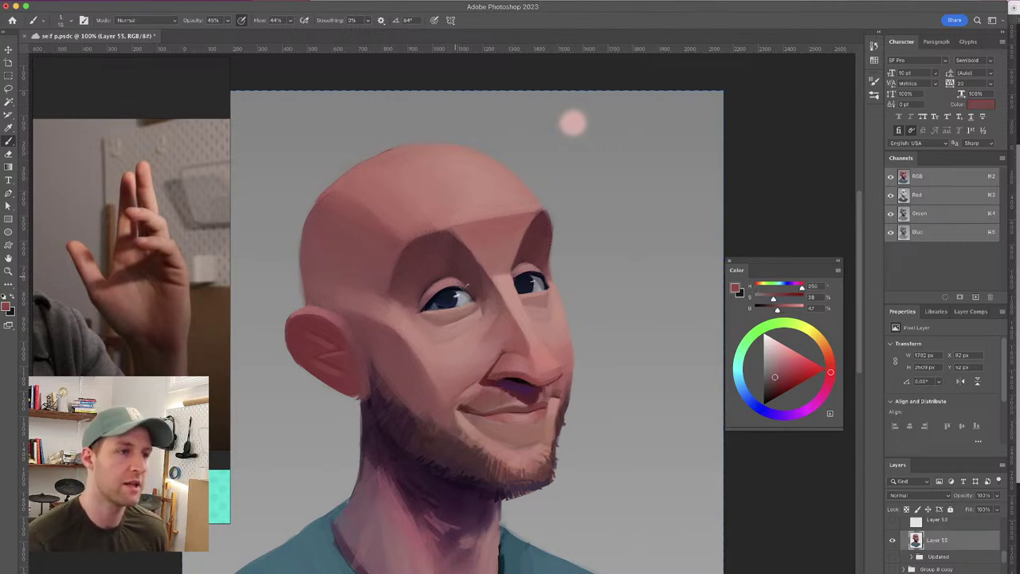
pyautogui.keyDown('alt'); pyautogui.click(520, 261); pyautogui.keyUp('alt')
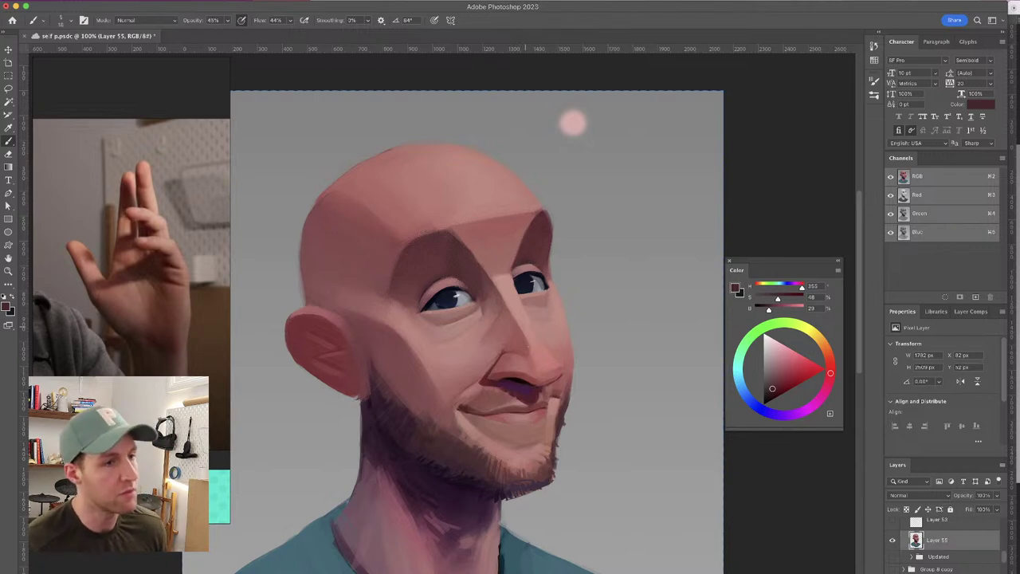
# Smooth the nose tip and the side of the nose into the nearer cheek with pinks and reds sampled there
pyautogui.keyDown('alt'); pyautogui.click(523, 359); pyautogui.keyUp('alt')
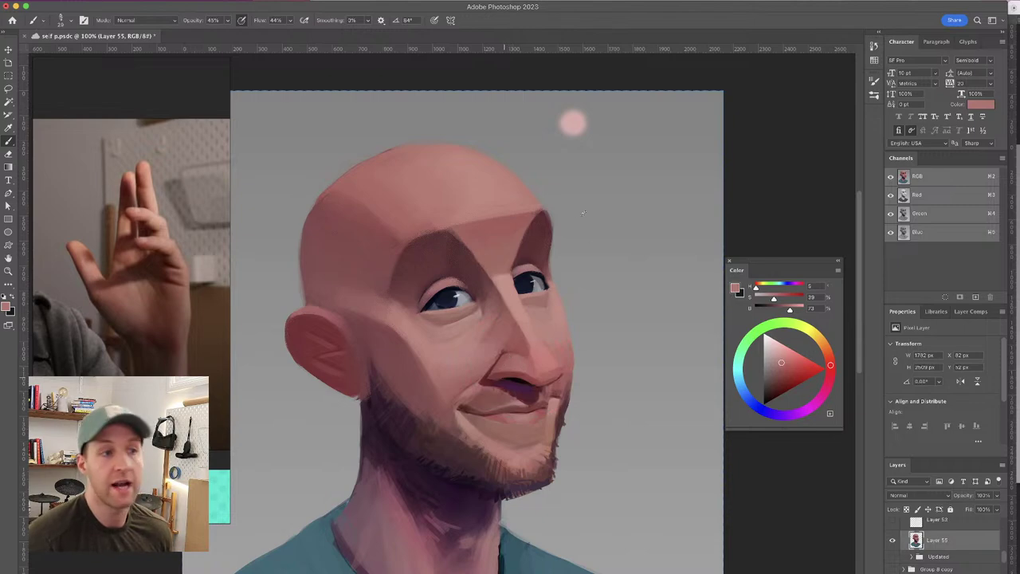
pyautogui.keyDown('alt'); pyautogui.click(535, 351); pyautogui.keyUp('alt')
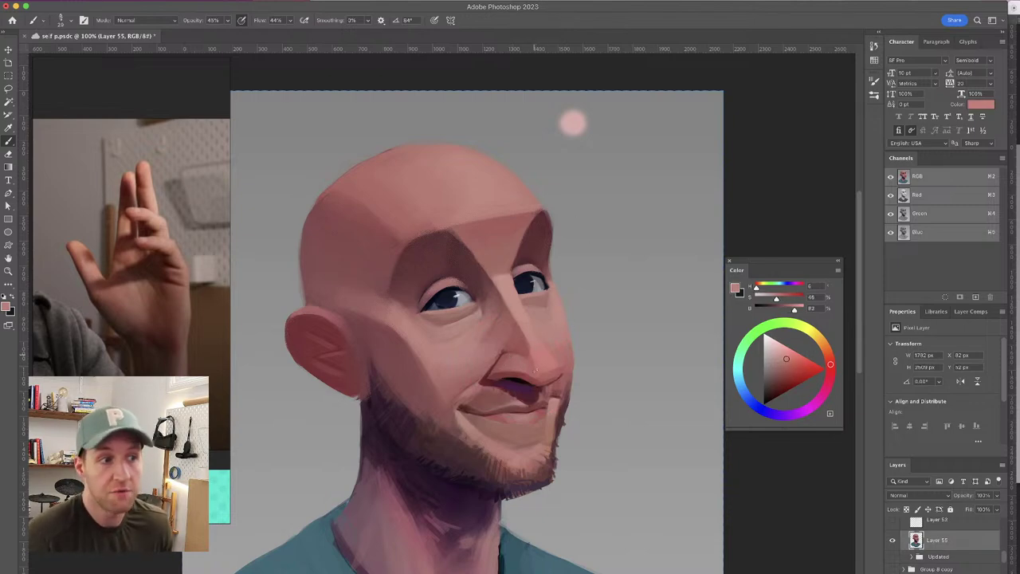
pyautogui.keyDown('alt'); pyautogui.click(505, 325); pyautogui.keyUp('alt')
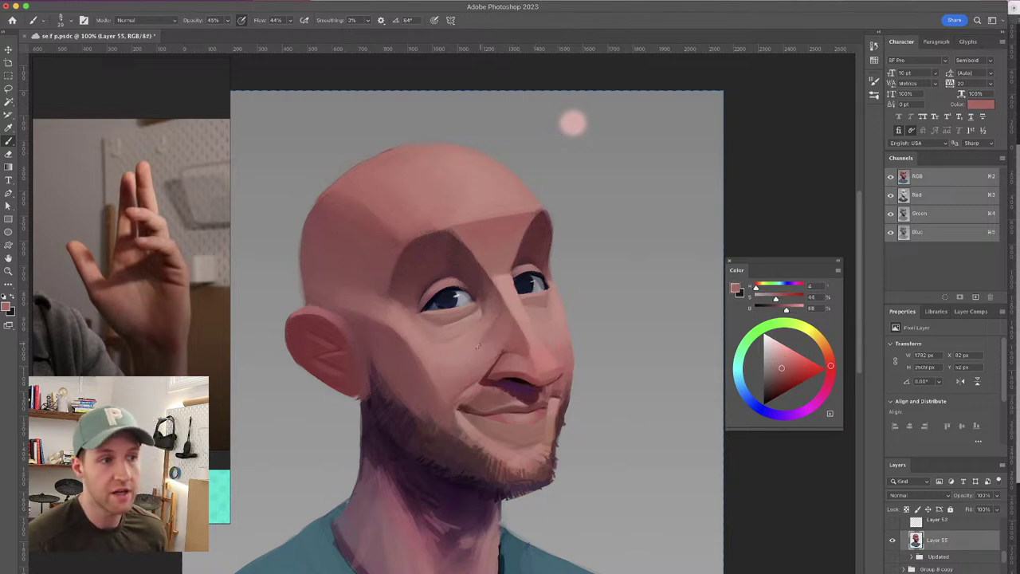
pyautogui.keyDown('alt'); pyautogui.click(478, 349); pyautogui.keyUp('alt')
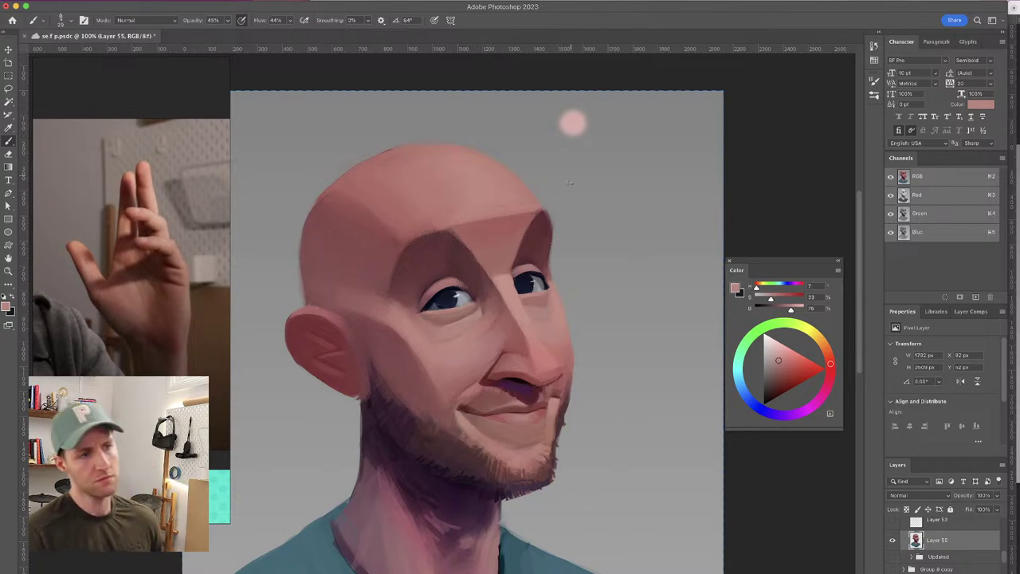
# Soften the nearer cheekbone and the edges of both brows with a sampled light pink and darker socket reds
pyautogui.keyDown('alt'); pyautogui.click(406, 316); pyautogui.keyUp('alt')
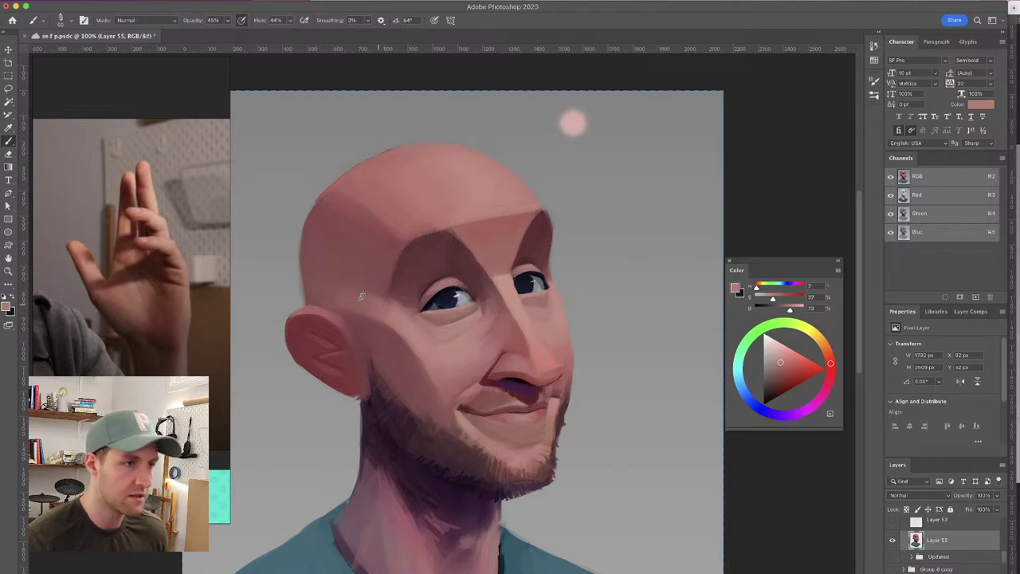
pyautogui.keyDown('alt'); pyautogui.click(545, 224); pyautogui.keyUp('alt')
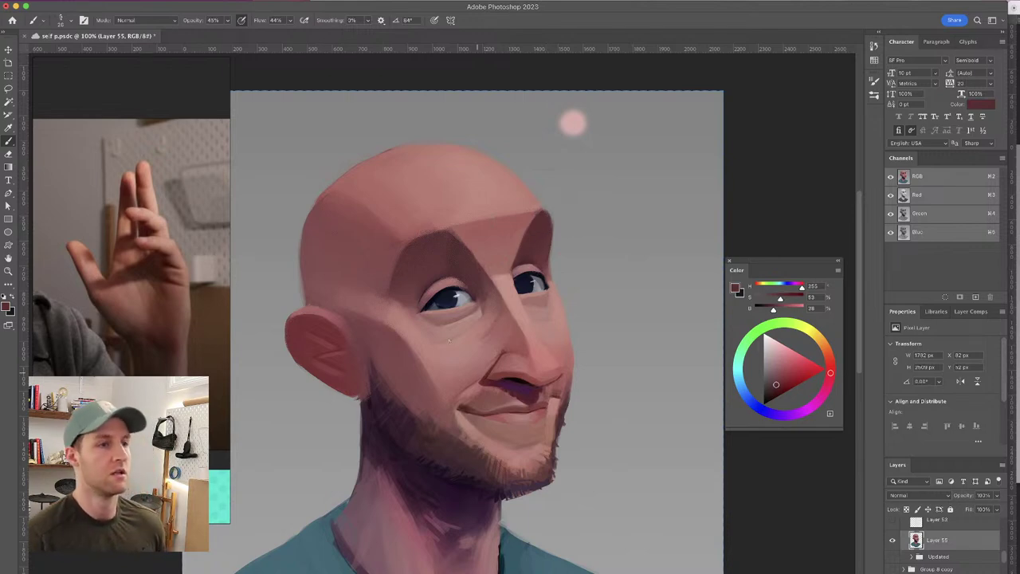
pyautogui.keyDown('alt'); pyautogui.click(467, 239); pyautogui.keyUp('alt')
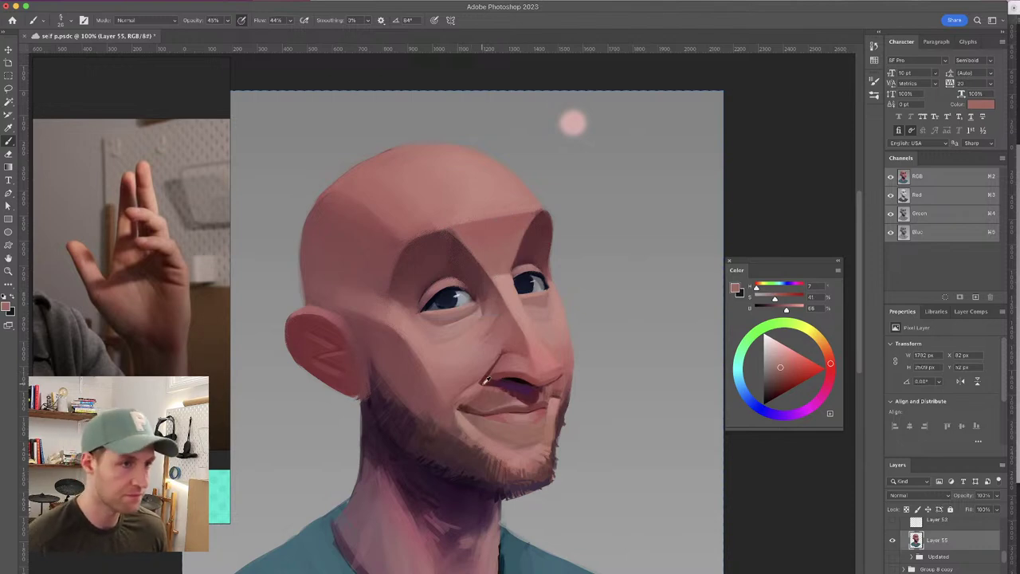
# Blend the skin beside the nose and under the nearer eye with light pinks sampled around the cheek and eye bag
pyautogui.keyDown('alt'); pyautogui.click(492, 357); pyautogui.keyUp('alt')
pyautogui.keyDown('alt'); pyautogui.click(477, 315); pyautogui.keyUp('alt')
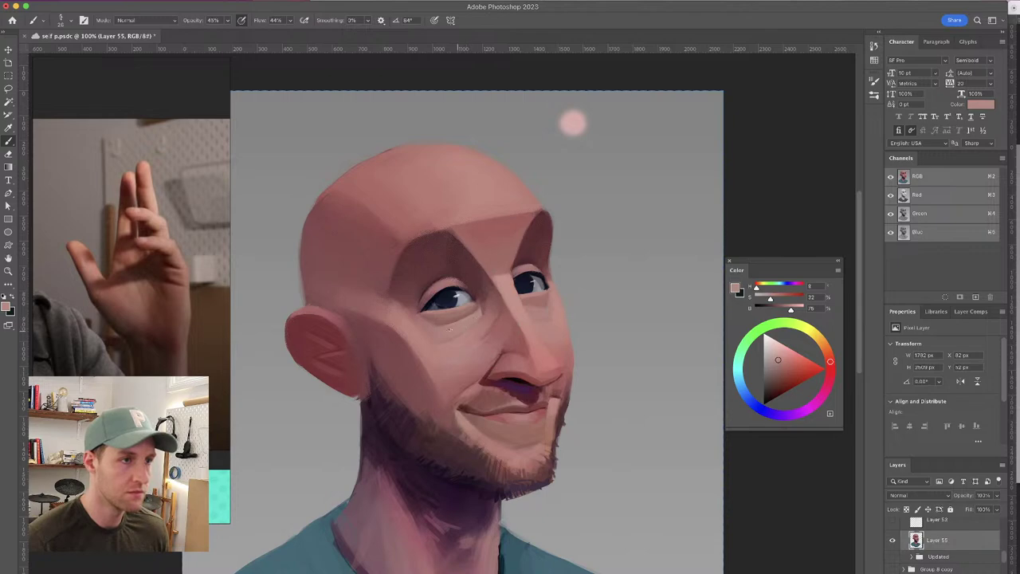
pyautogui.keyDown('alt'); pyautogui.click(435, 329); pyautogui.keyUp('alt')
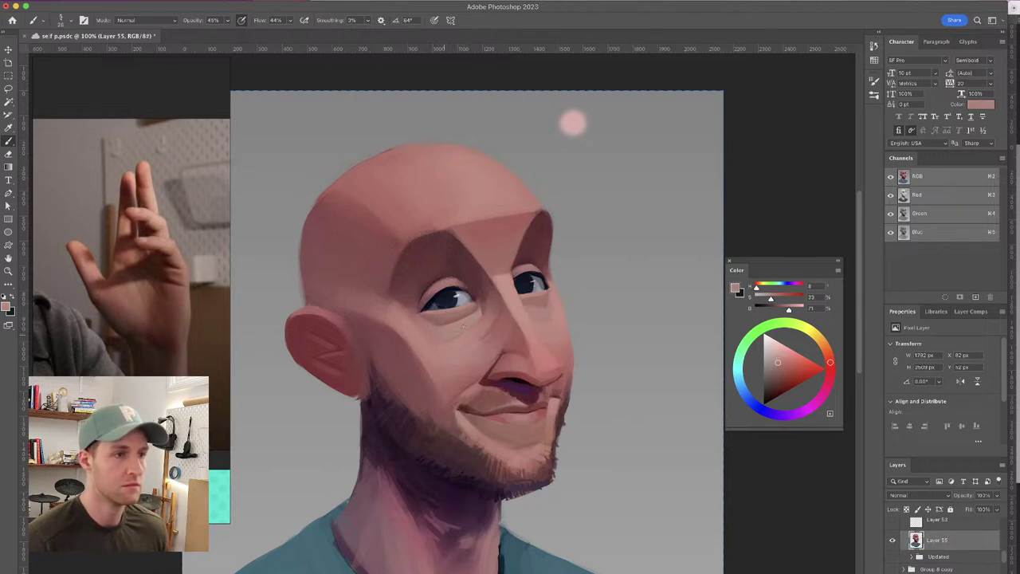
pyautogui.keyDown('alt'); pyautogui.click(442, 313); pyautogui.keyUp('alt')
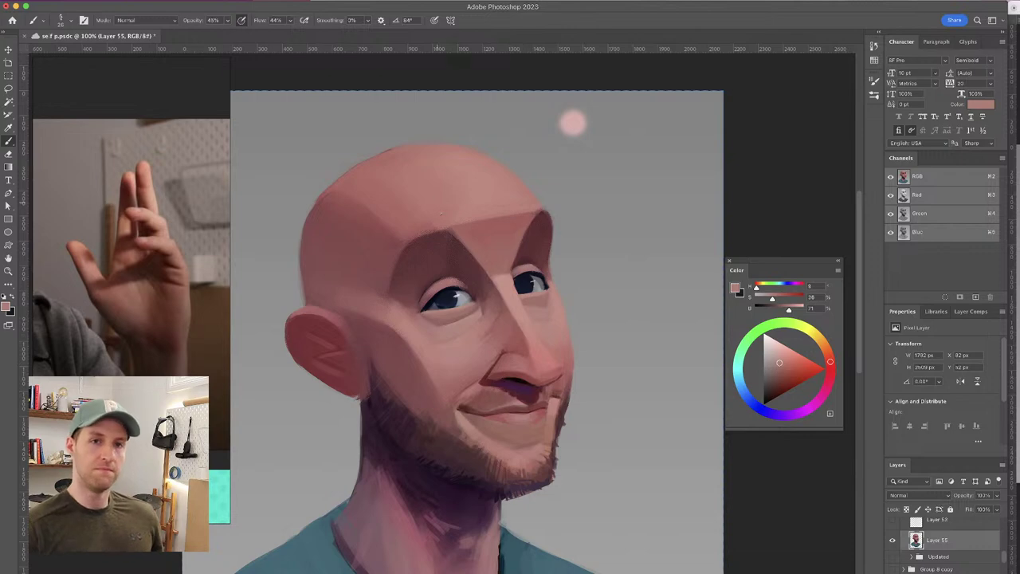
# Blend the side of the head above the ear with a muted red sampled from that area
pyautogui.scroll(-2, 466, 291)
pyautogui.keyDown('alt'); pyautogui.click(344, 279); pyautogui.keyUp('alt')
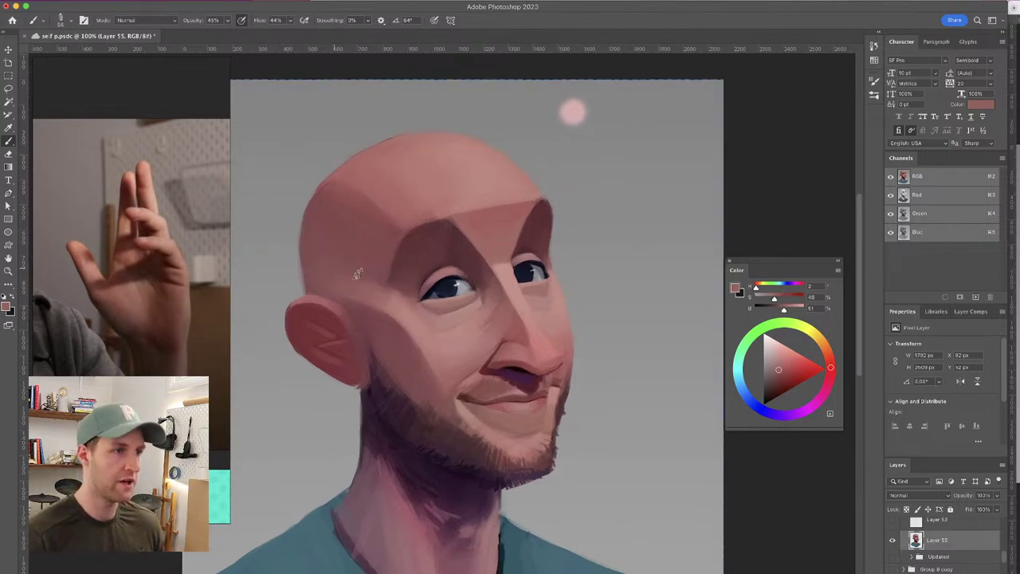
pyautogui.moveTo(469, 275); pyautogui.dragTo(475, 274)
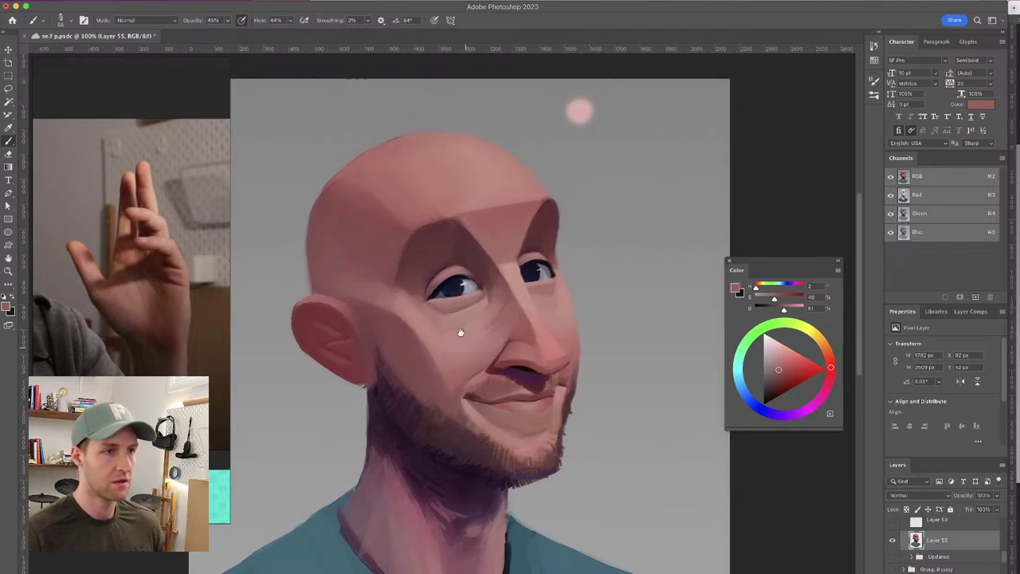
# Smooth the nearer side of the neck with muted pink and mauve tones sampled along it
pyautogui.scroll(-2, 462, 336)
pyautogui.keyDown('alt'); pyautogui.click(407, 484); pyautogui.keyUp('alt')
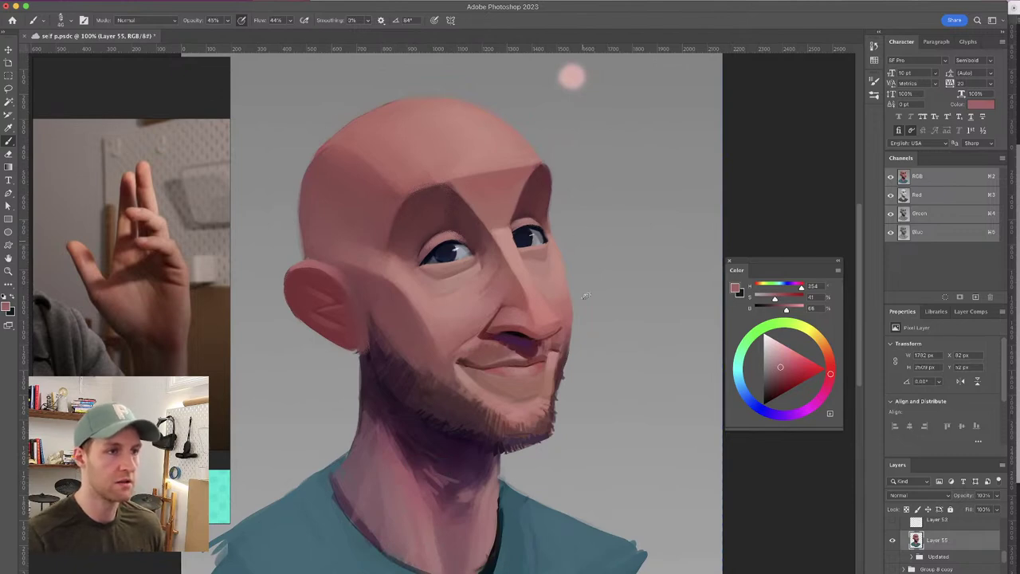
pyautogui.keyDown('alt'); pyautogui.click(387, 452); pyautogui.keyUp('alt')
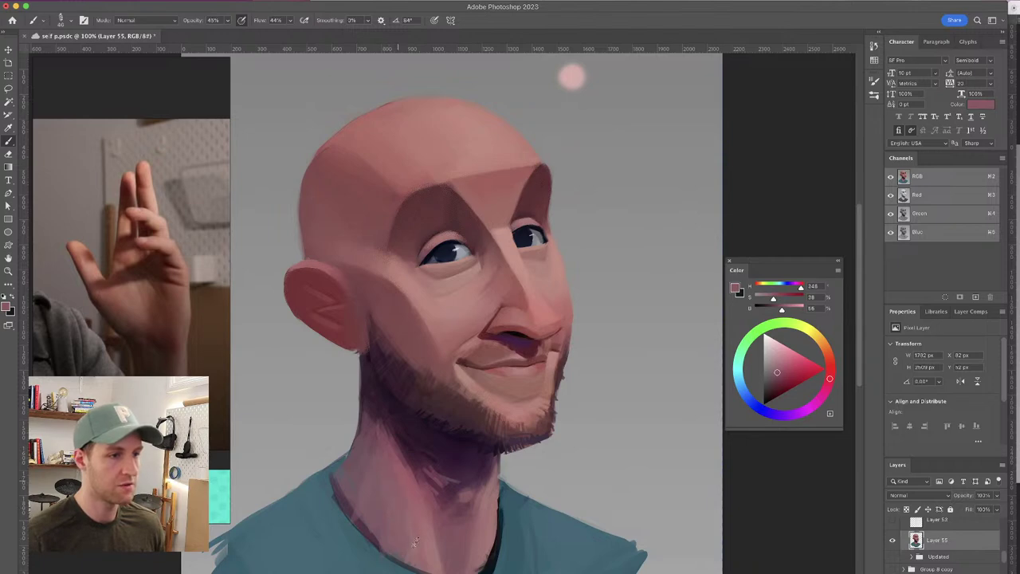
pyautogui.keyDown('alt'); pyautogui.click(408, 496); pyautogui.keyUp('alt')
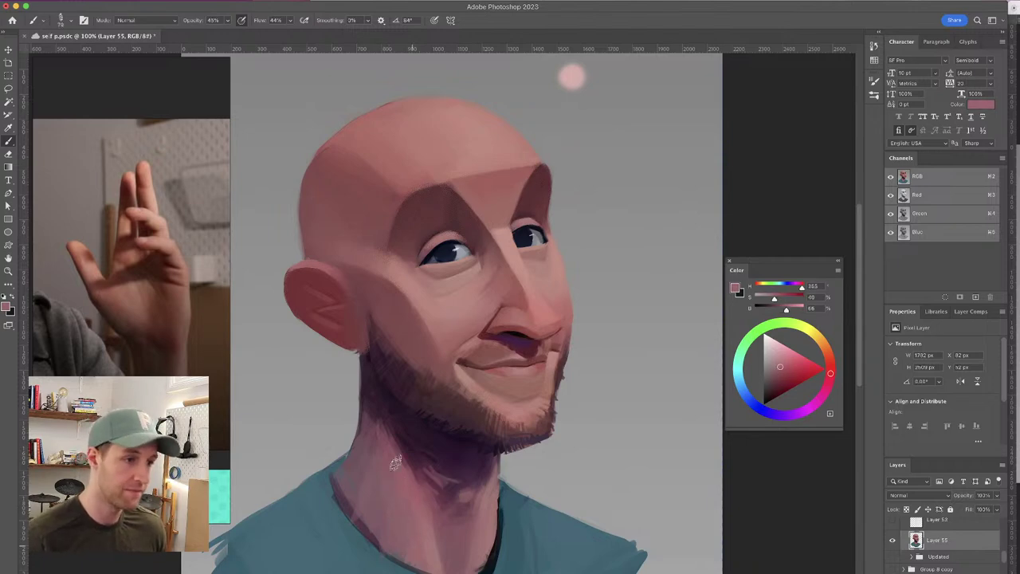
pyautogui.keyDown('alt'); pyautogui.click(424, 498); pyautogui.keyUp('alt')
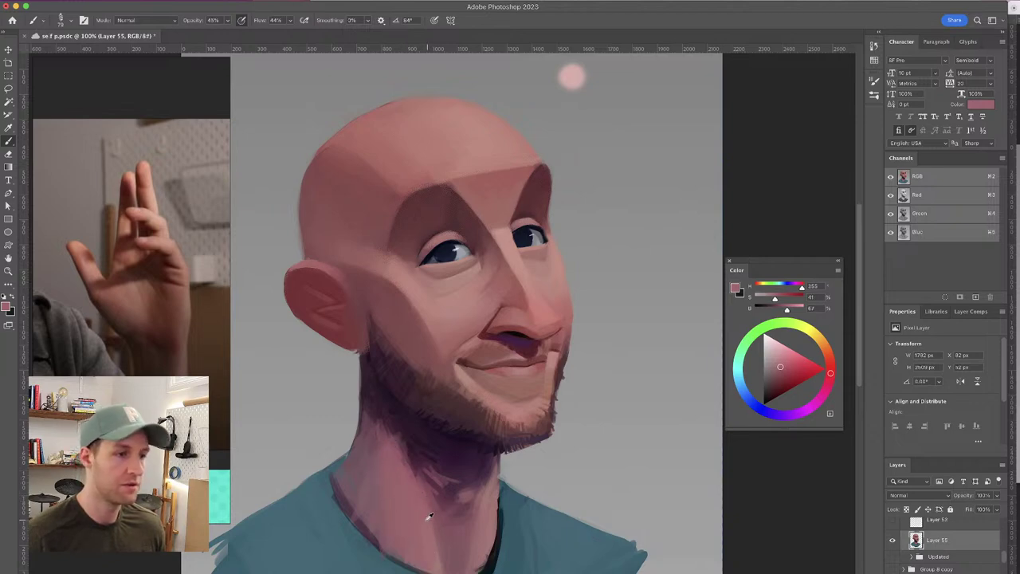
# Blend the lower front of the neck above the collar with muted pinks and mauves sampled from that area
pyautogui.keyDown('alt'); pyautogui.click(431, 535); pyautogui.keyUp('alt')
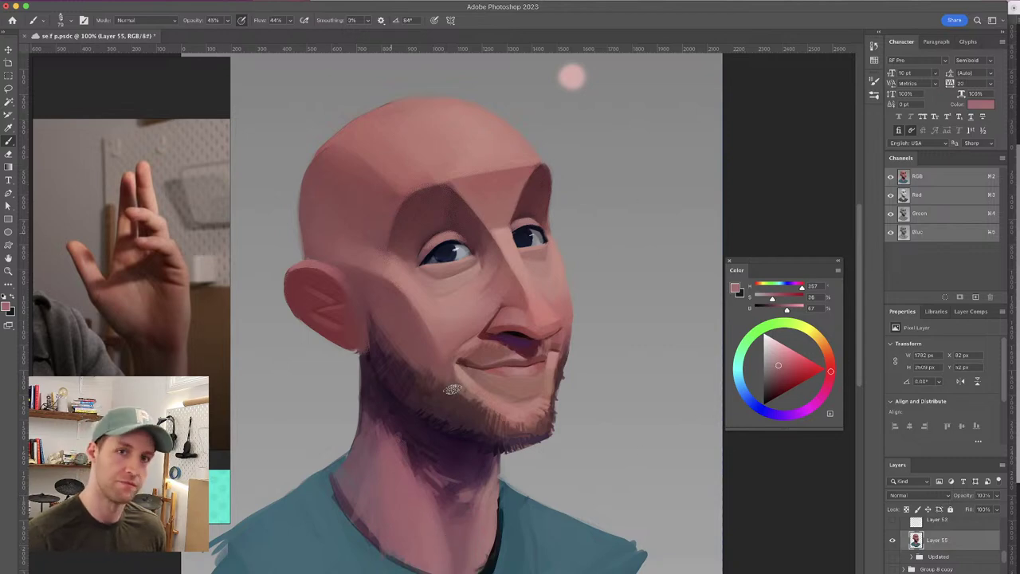
pyautogui.keyDown('alt'); pyautogui.click(436, 532); pyautogui.keyUp('alt')
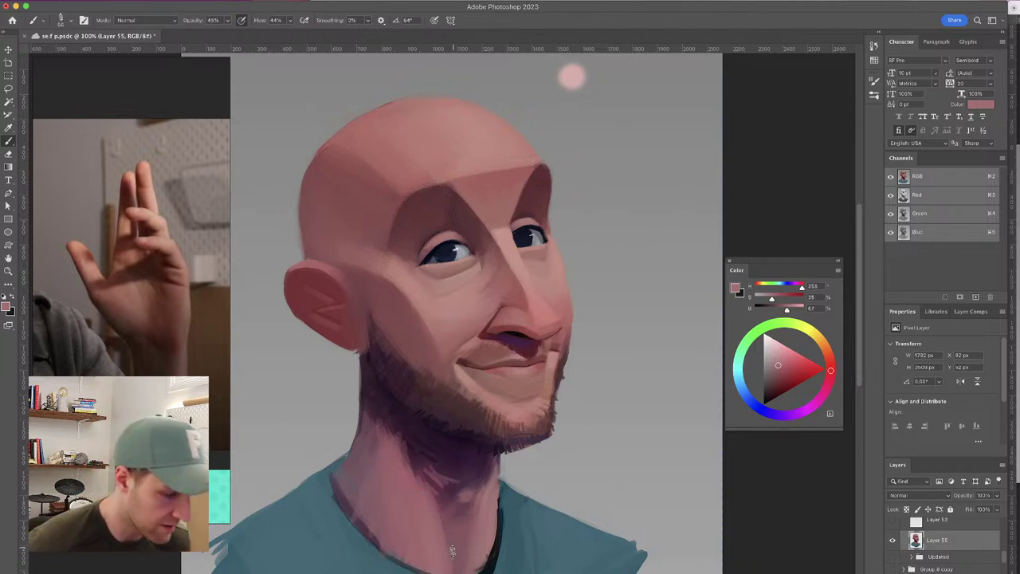
pyautogui.keyDown('alt'); pyautogui.click(478, 517); pyautogui.keyUp('alt')
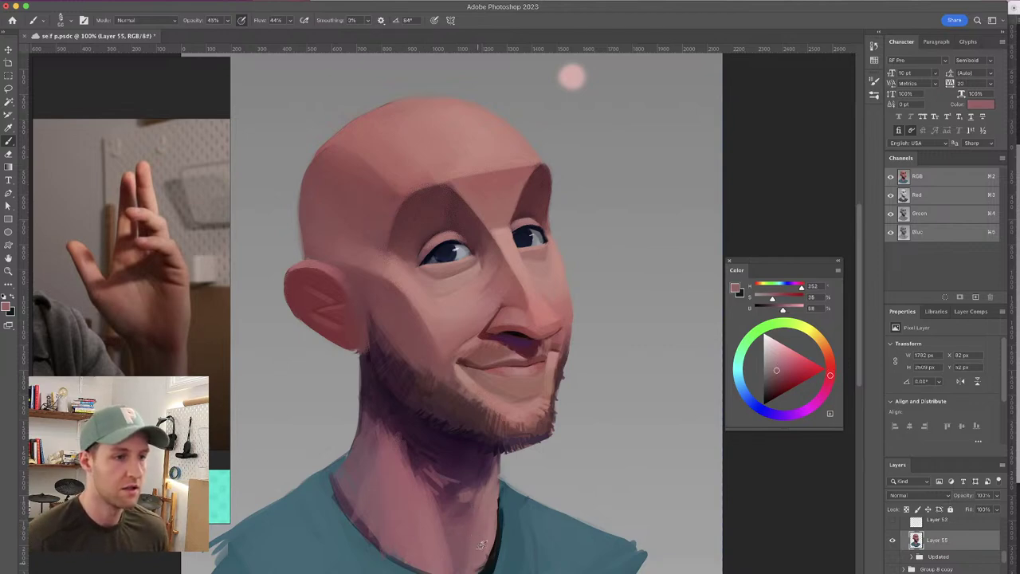
pyautogui.keyDown('alt'); pyautogui.click(459, 540); pyautogui.keyUp('alt')
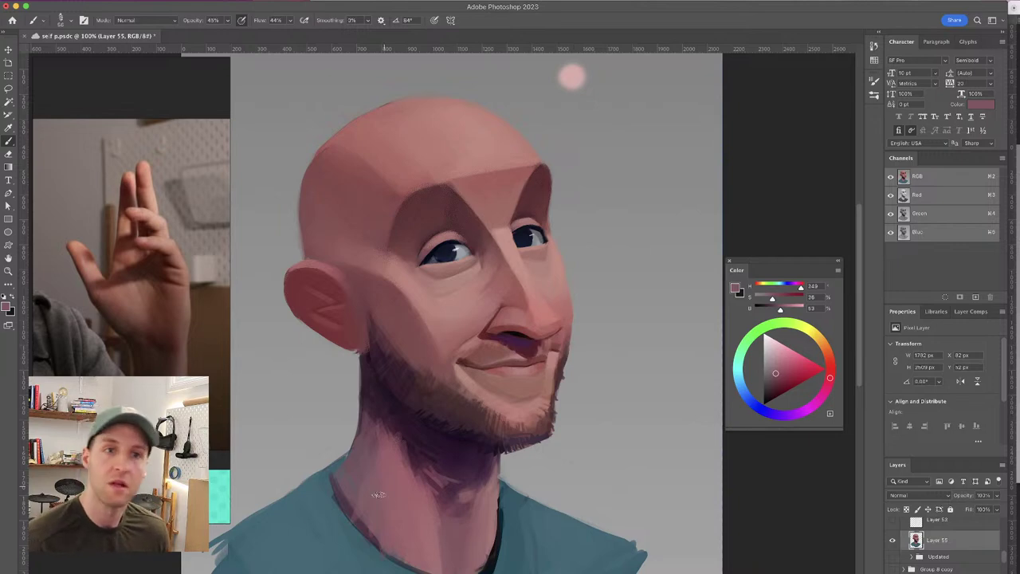
pyautogui.keyDown('alt'); pyautogui.click(435, 524); pyautogui.keyUp('alt')
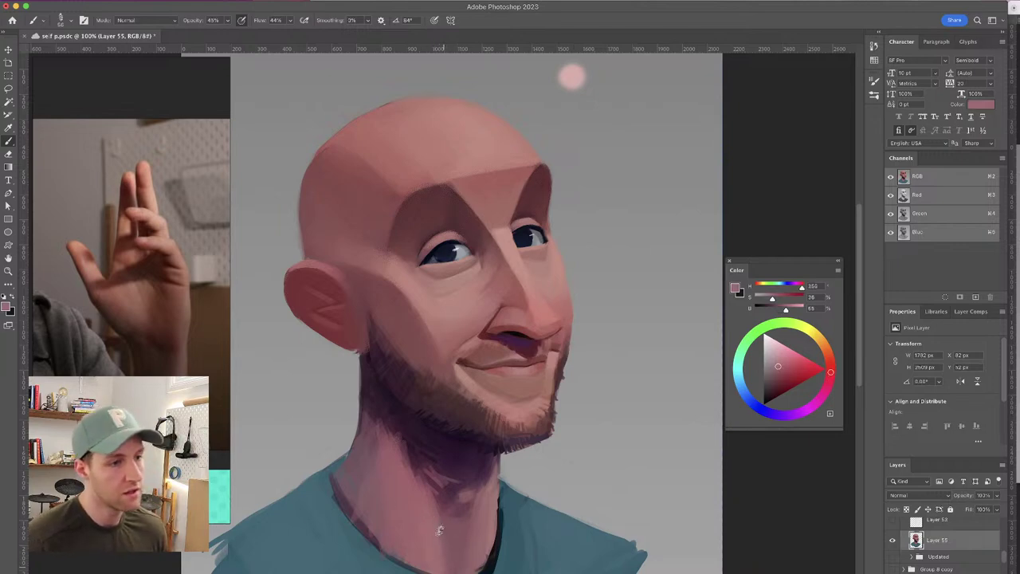
# Blend the nearer side of the neck into the jaw shadow with sampled mauve and dark plum tones
pyautogui.keyDown('alt'); pyautogui.click(378, 476); pyautogui.keyUp('alt')
pyautogui.keyDown('alt'); pyautogui.click(379, 453); pyautogui.keyUp('alt')
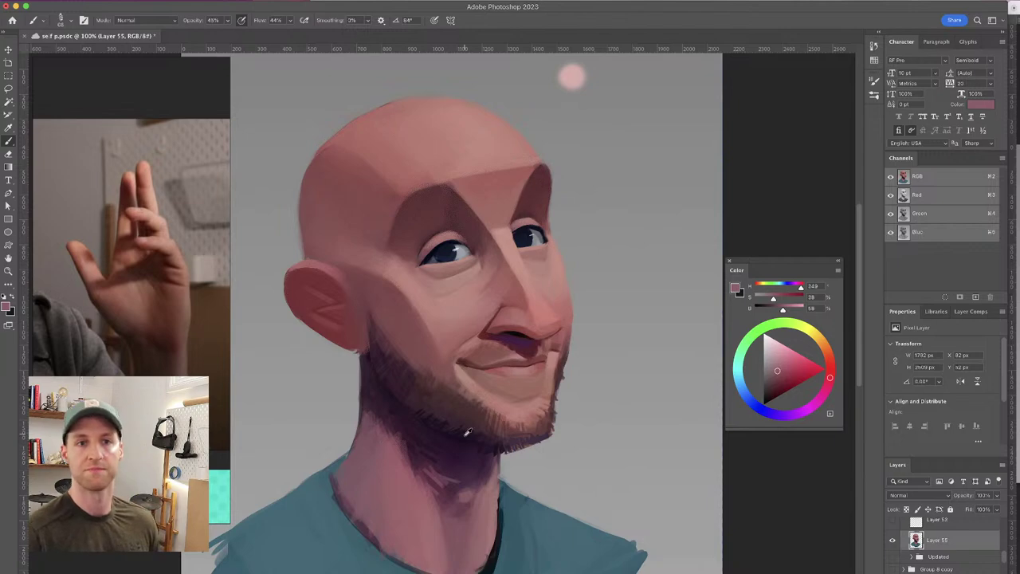
pyautogui.keyDown('alt'); pyautogui.click(376, 423); pyautogui.keyUp('alt')
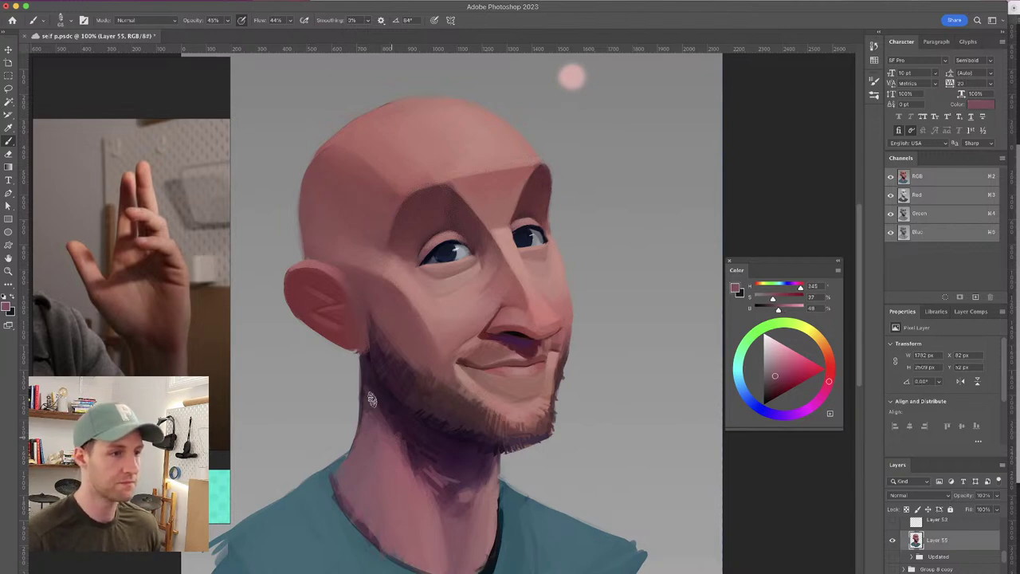
pyautogui.keyDown('alt'); pyautogui.click(398, 421); pyautogui.keyUp('alt')
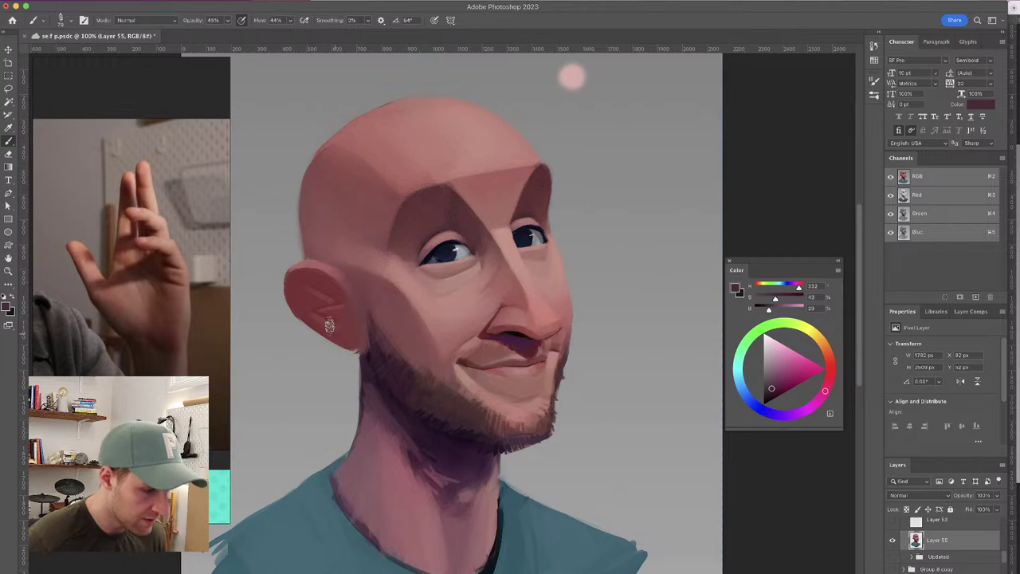
pyautogui.keyDown('alt'); pyautogui.click(386, 402); pyautogui.keyUp('alt')
pyautogui.moveTo(386, 399); pyautogui.dragTo(375, 398)
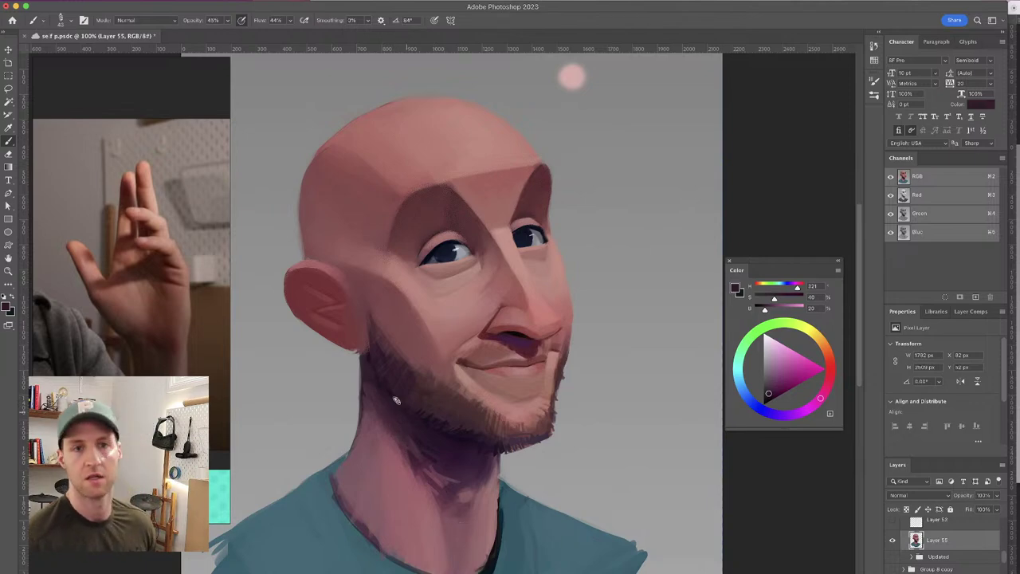
# Even out the cast shadow on the throat under the chin with sampled dark purples and plum
pyautogui.keyDown('alt'); pyautogui.click(428, 455); pyautogui.keyUp('alt')
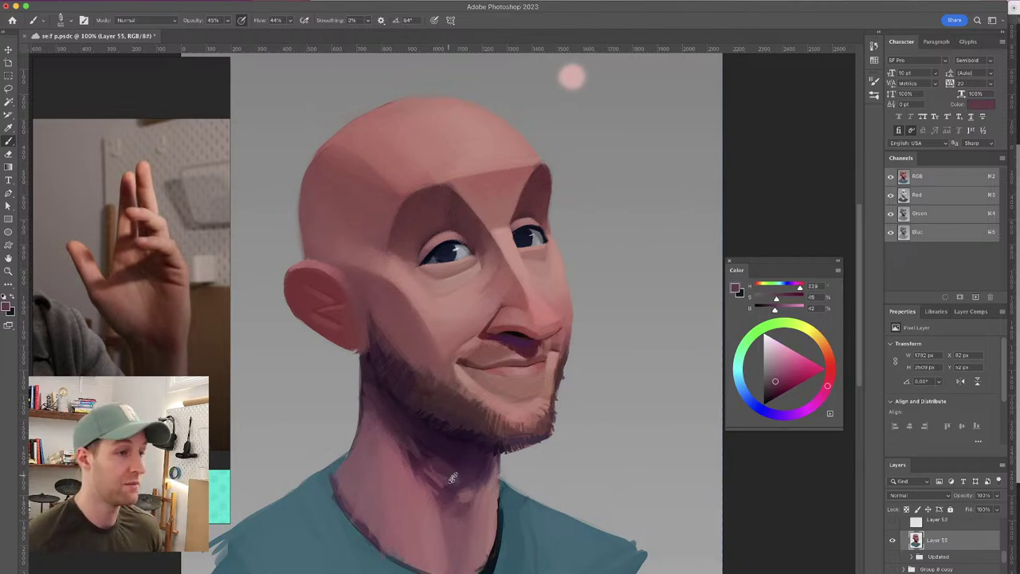
pyautogui.keyDown('alt'); pyautogui.click(448, 461); pyautogui.keyUp('alt')
pyautogui.moveTo(464, 478); pyautogui.dragTo(447, 476)
pyautogui.moveTo(430, 471); pyautogui.dragTo(456, 475)
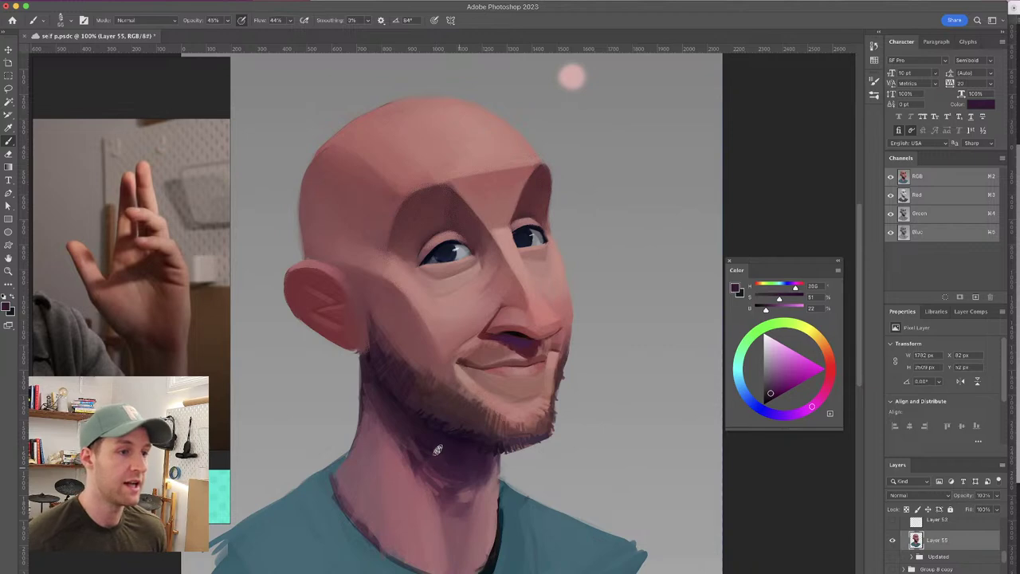
pyautogui.keyDown('alt'); pyautogui.click(434, 470); pyautogui.keyUp('alt')
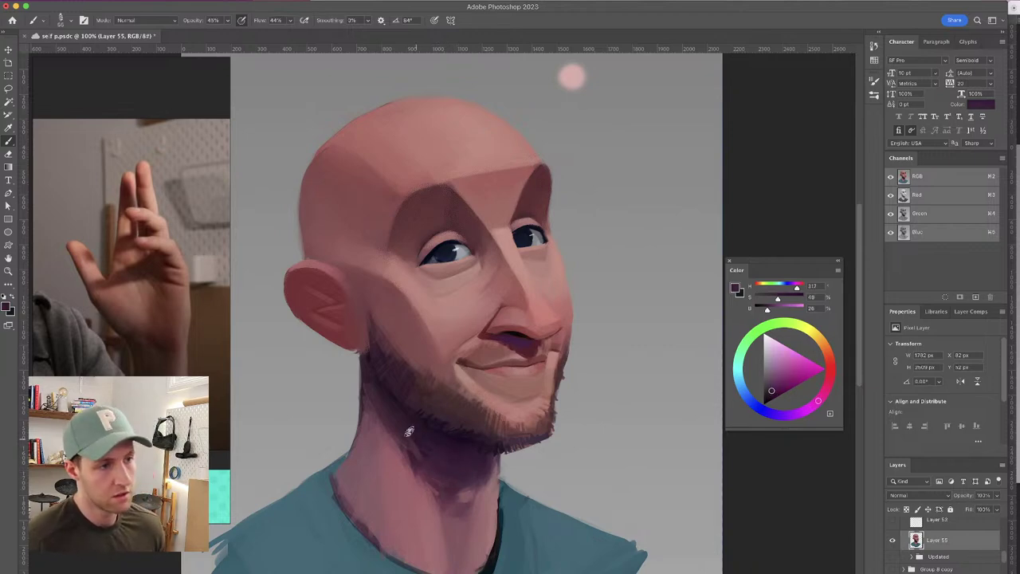
# Model the far side of the neck and the Adam's apple with sampled greyish pinks and a darker plum red
pyautogui.keyDown('alt'); pyautogui.click(483, 481); pyautogui.keyUp('alt')
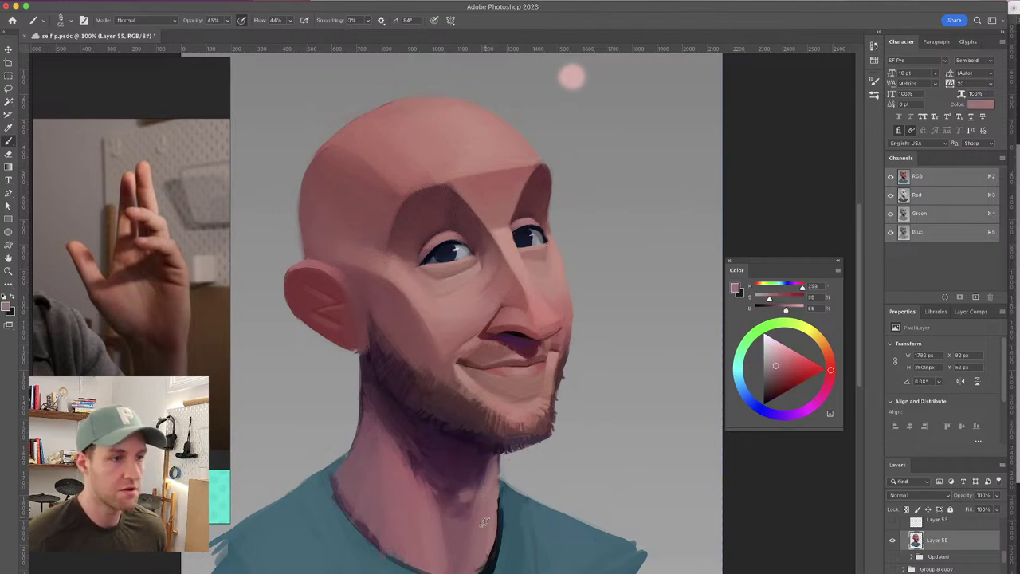
pyautogui.keyDown('alt'); pyautogui.click(494, 469); pyautogui.keyUp('alt')
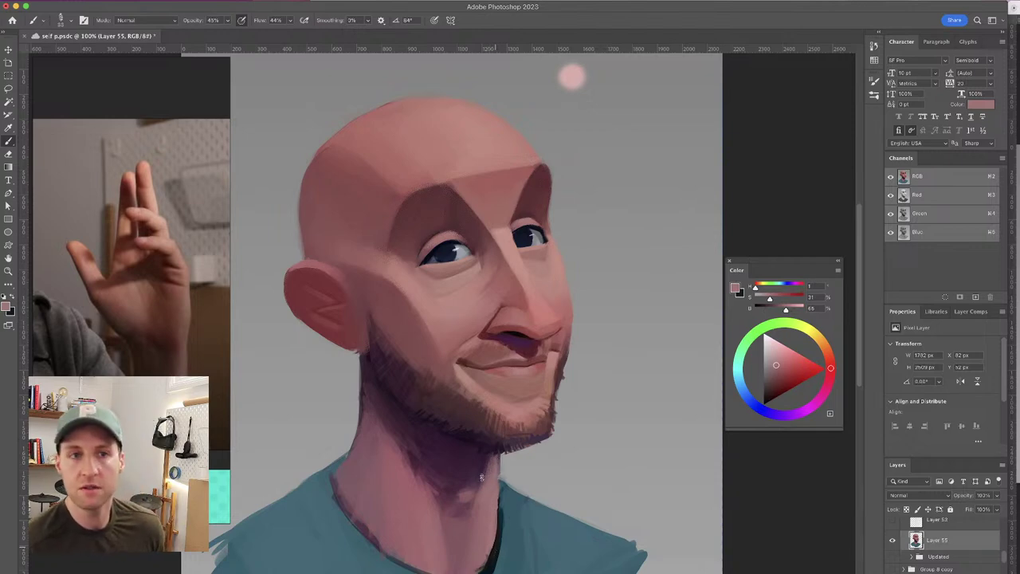
pyautogui.keyDown('alt'); pyautogui.click(458, 498); pyautogui.keyUp('alt')
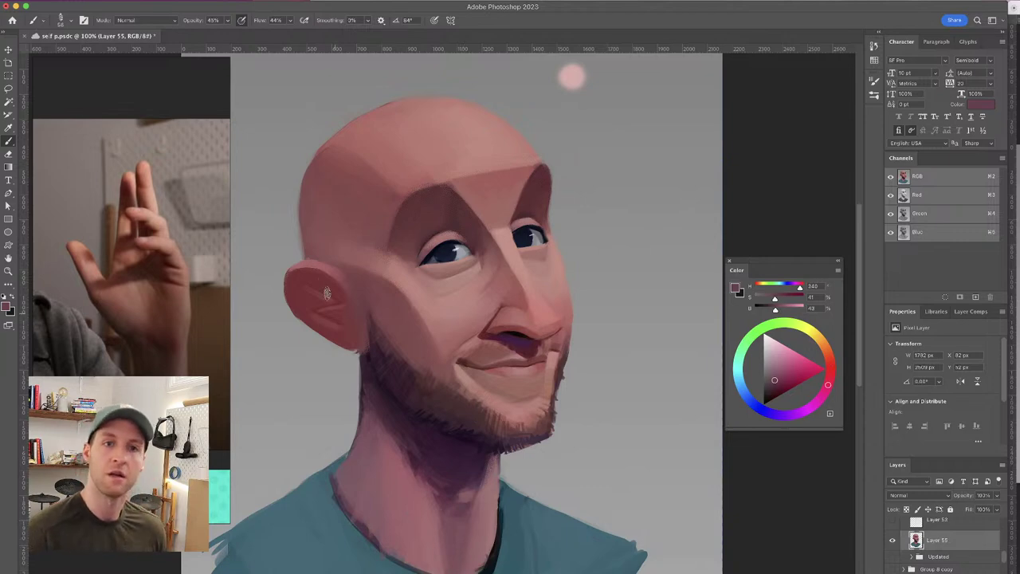
pyautogui.keyDown('alt'); pyautogui.click(435, 518); pyautogui.keyUp('alt')
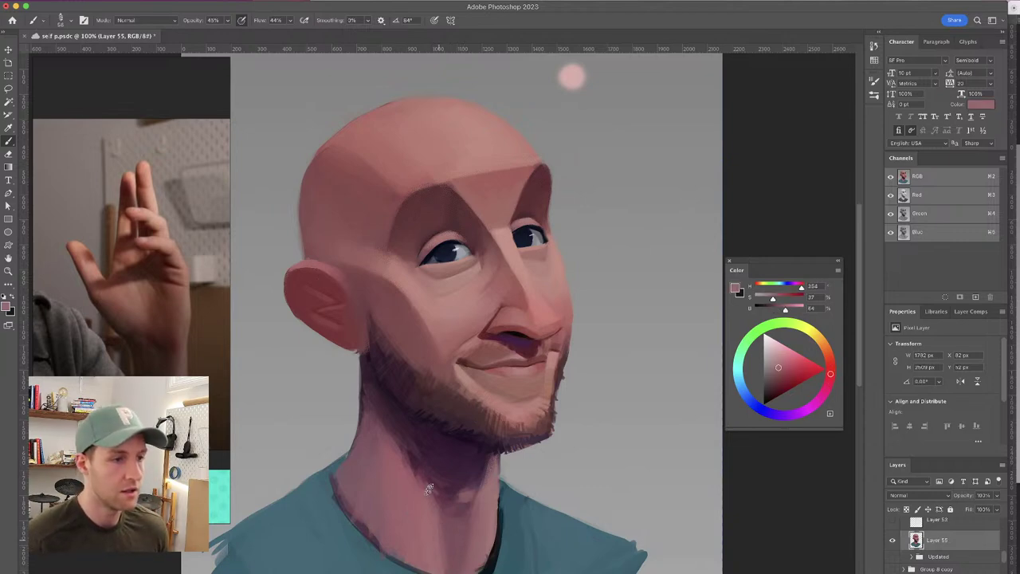
pyautogui.keyDown('alt'); pyautogui.click(446, 501); pyautogui.keyUp('alt')
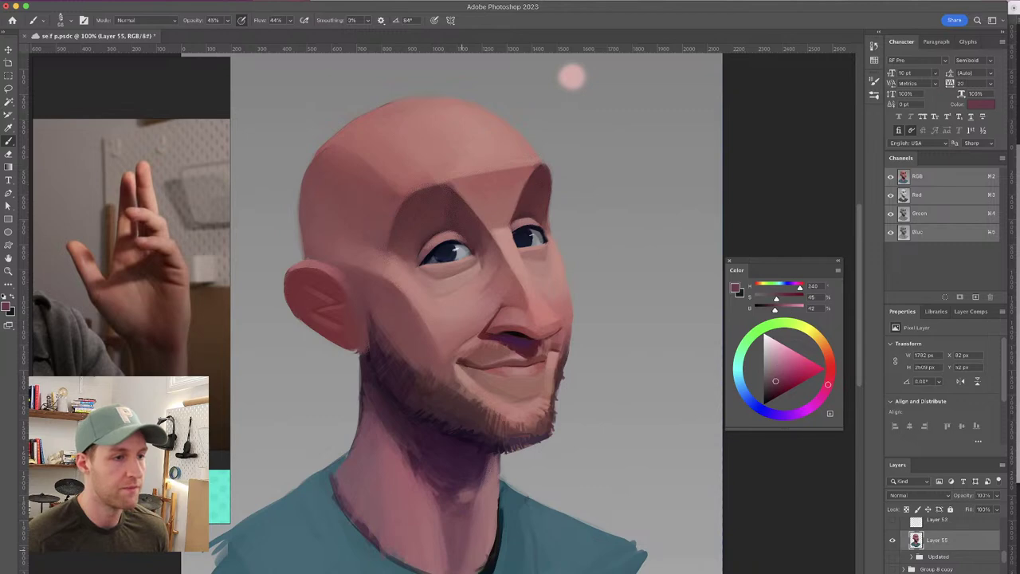
# Soften the transition between lit skin and shadow along the nearer neck muscle with sampled plum and pink
pyautogui.keyDown('alt'); pyautogui.click(399, 430); pyautogui.keyUp('alt')
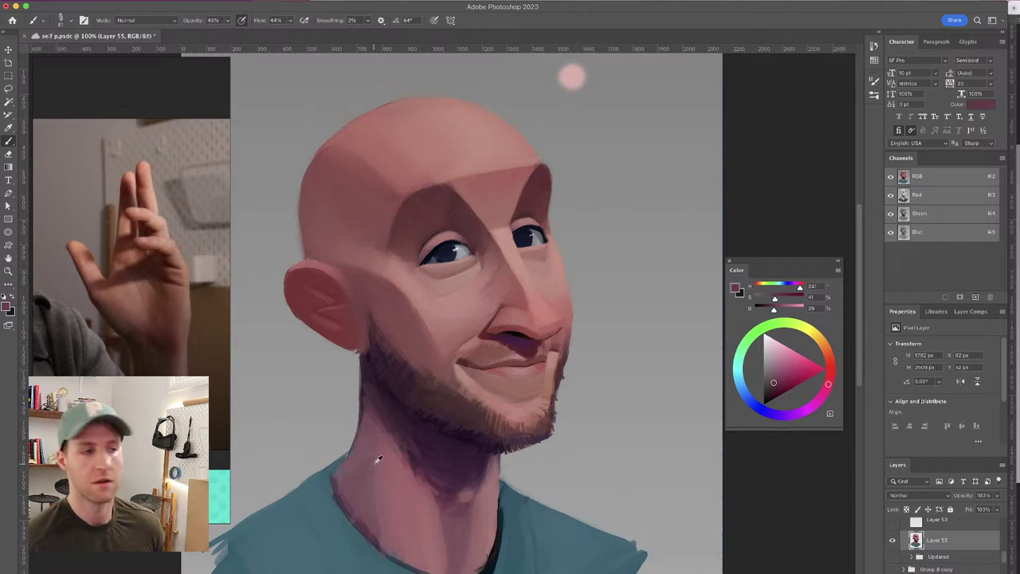
pyautogui.keyDown('alt'); pyautogui.click(377, 461); pyautogui.keyUp('alt')
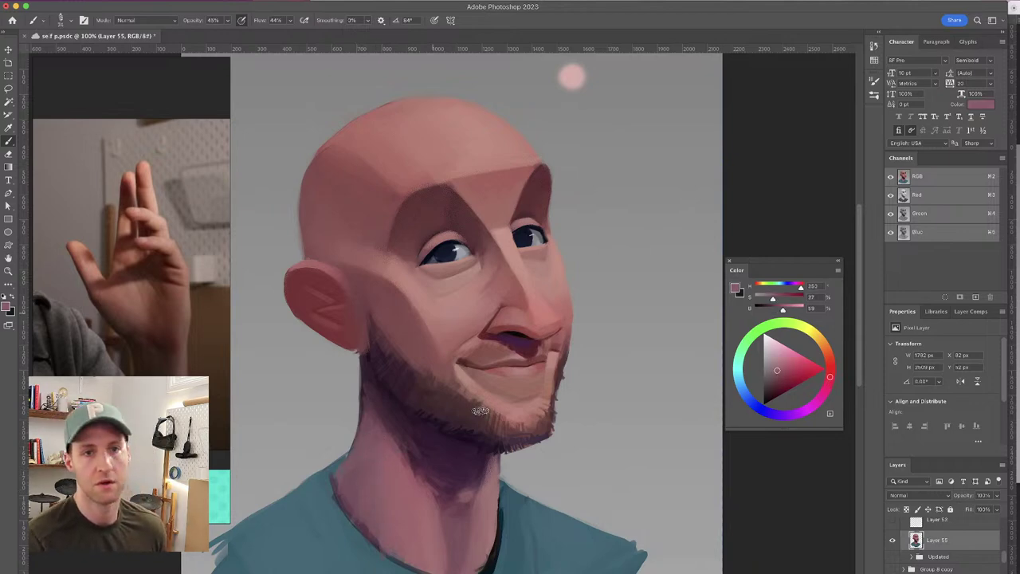
pyautogui.keyDown('alt'); pyautogui.click(420, 478); pyautogui.keyUp('alt')
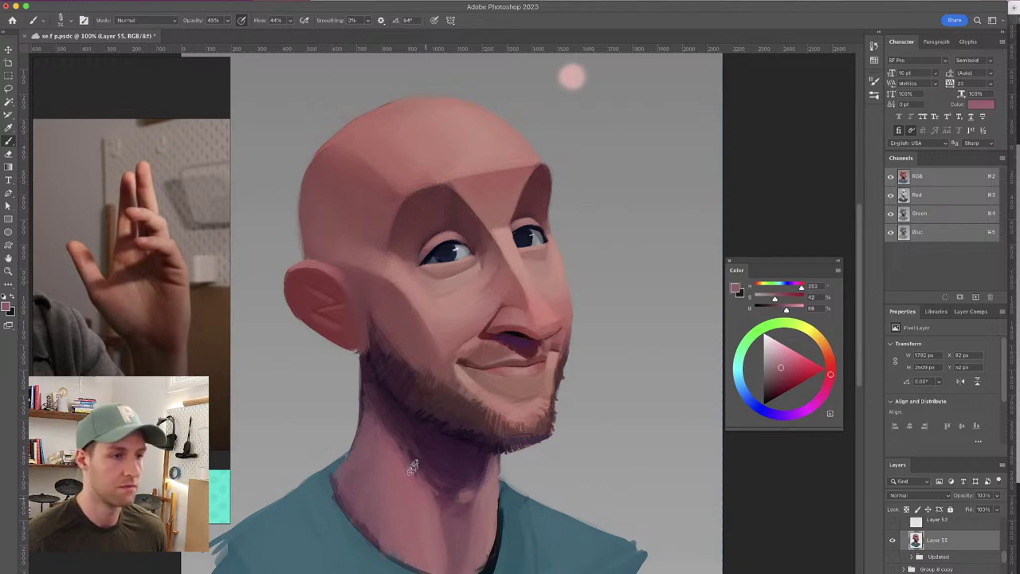
# Touch up the highlight on the Adam's apple with a light greyish pink sampled from the far side of the neck
pyautogui.keyDown('alt'); pyautogui.click(486, 481); pyautogui.keyUp('alt')
pyautogui.keyDown('alt'); pyautogui.click(486, 494); pyautogui.keyUp('alt')
pyautogui.moveTo(470, 493)
pyautogui.mouseDown()
pyautogui.moveTo(459, 485)
pyautogui.moveTo(466, 488)
pyautogui.mouseUp()
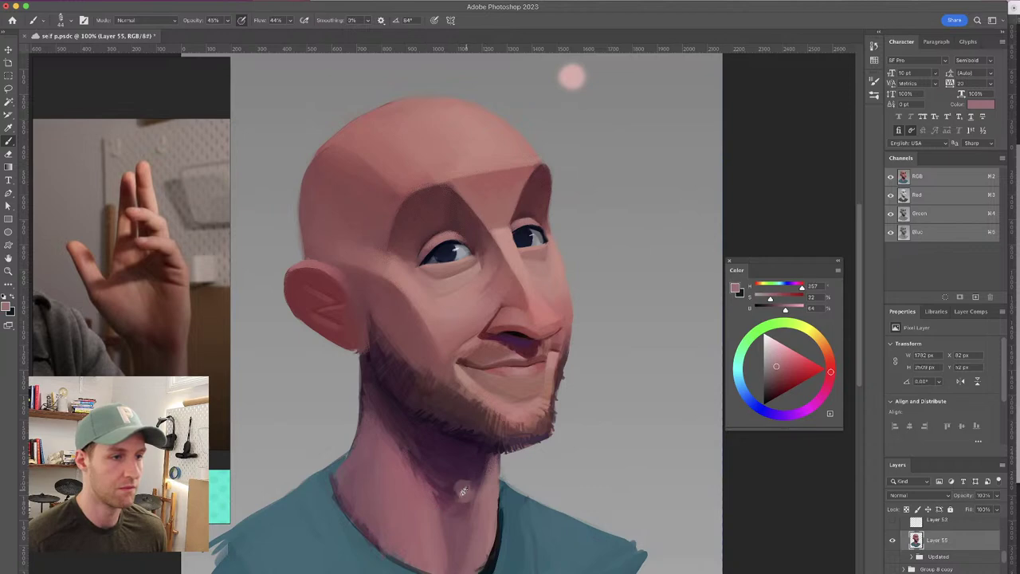
# Smooth the diagonal edge of the jaw's cast shadow on the neck with sampled mid-tone mauves and pinks
pyautogui.keyDown('alt'); pyautogui.click(404, 448); pyautogui.keyUp('alt')
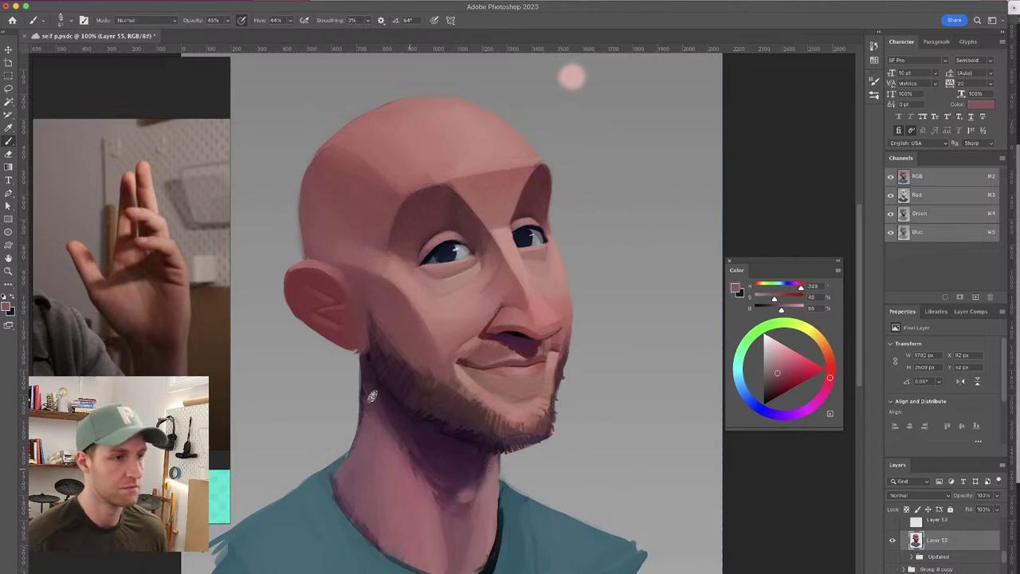
pyautogui.keyDown('alt'); pyautogui.click(393, 436); pyautogui.keyUp('alt')
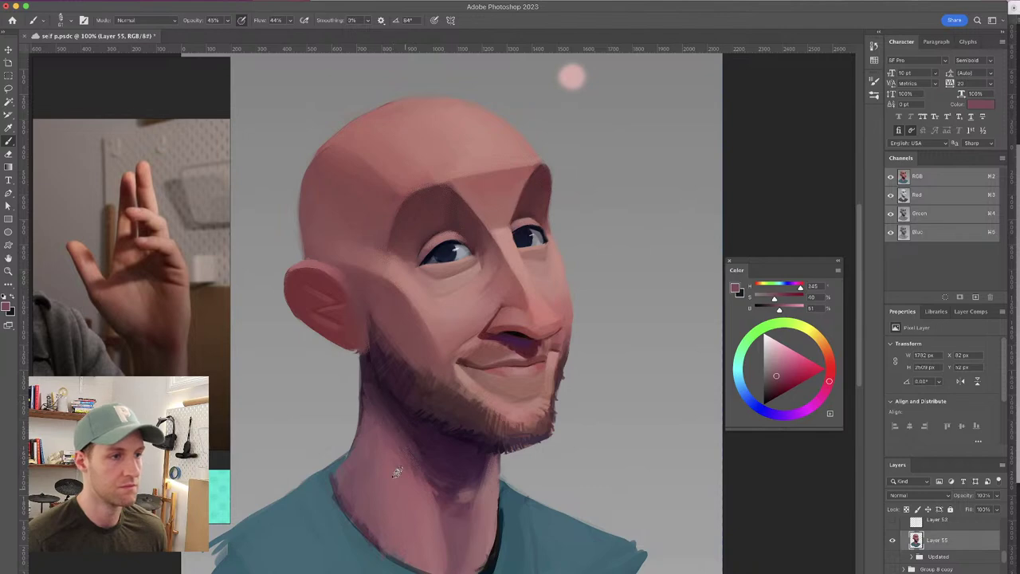
pyautogui.keyDown('alt'); pyautogui.click(399, 461); pyautogui.keyUp('alt')
pyautogui.moveTo(431, 441); pyautogui.dragTo(396, 452)
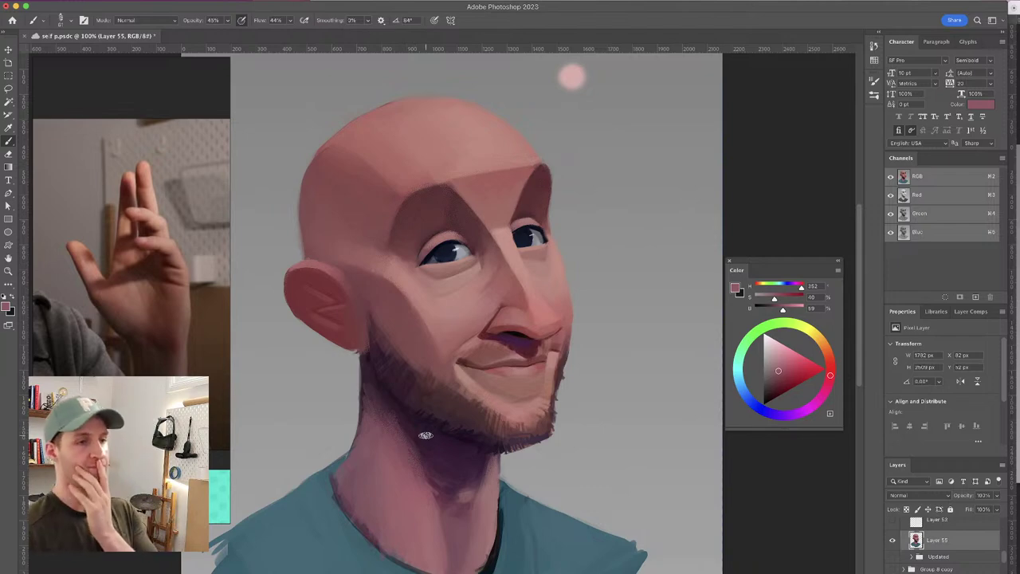
# Blend the upper neck below the ear and beard edge with sampled plum, mauve and dark purple tones
pyautogui.keyDown('alt'); pyautogui.click(390, 413); pyautogui.keyUp('alt')
pyautogui.keyDown('alt'); pyautogui.click(384, 446); pyautogui.keyUp('alt')
pyautogui.keyDown('alt'); pyautogui.click(369, 413); pyautogui.keyUp('alt')
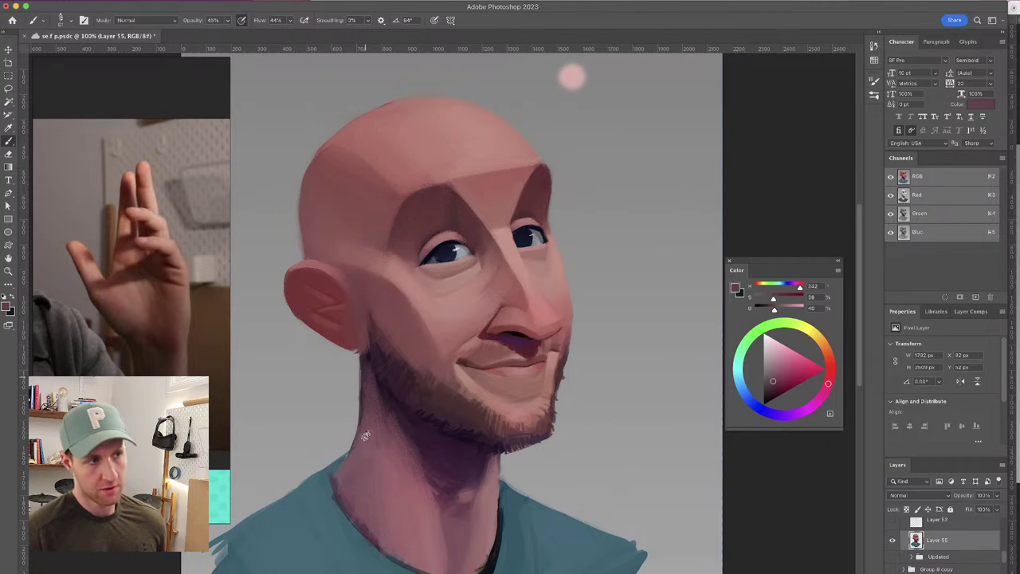
pyautogui.keyDown('alt'); pyautogui.click(411, 449); pyautogui.keyUp('alt')
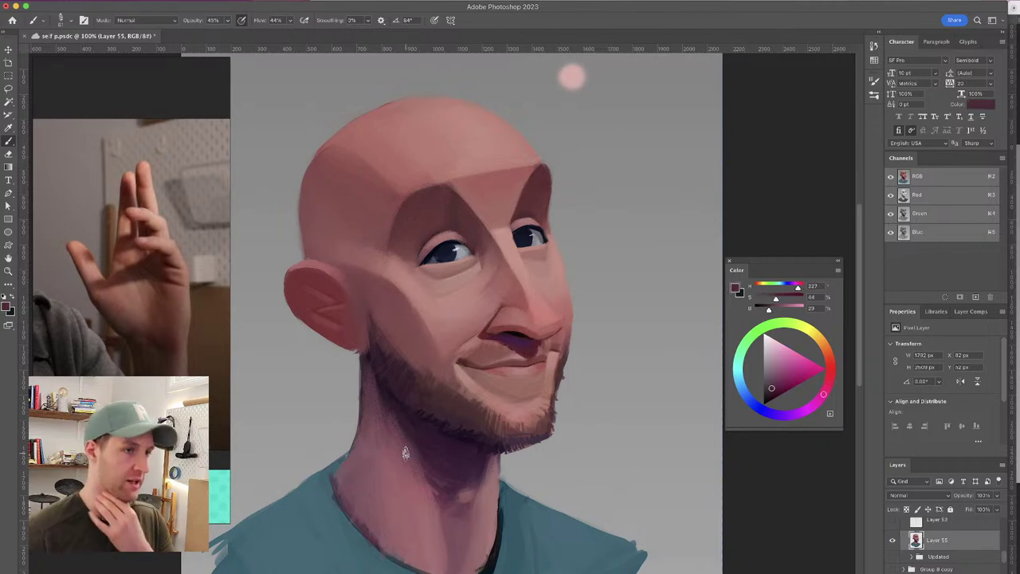
pyautogui.keyDown('alt'); pyautogui.click(395, 419); pyautogui.keyUp('alt')
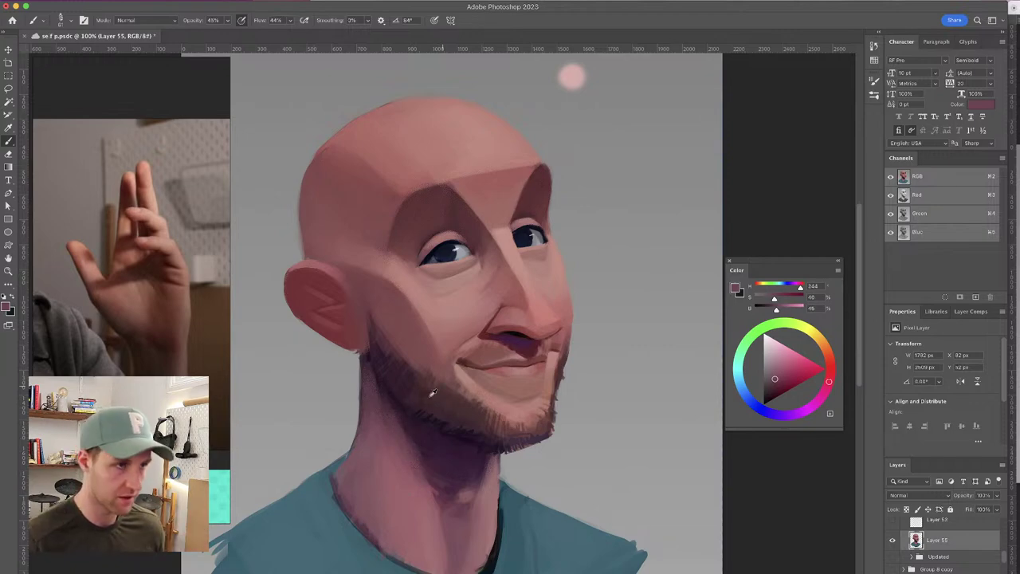
pyautogui.keyDown('alt'); pyautogui.click(383, 380); pyautogui.keyUp('alt')
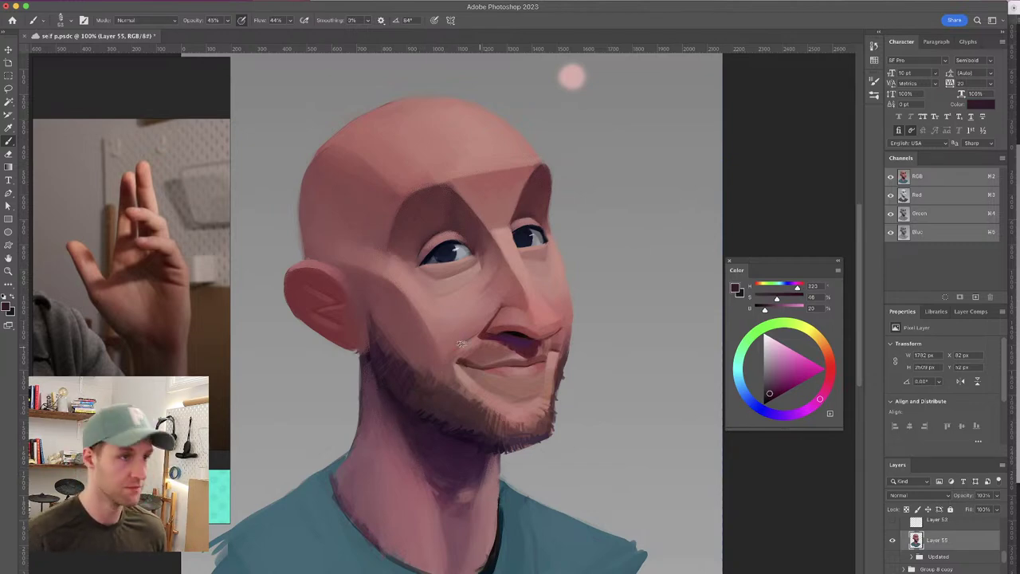
# Flip the canvas horizontally and refine the nearer eye socket's shadow beside the nose bridge with sampled dark reds and a smaller brush
pyautogui.press('super+shift+h')
pyautogui.moveTo(458, 329); pyautogui.dragTo(456, 318)
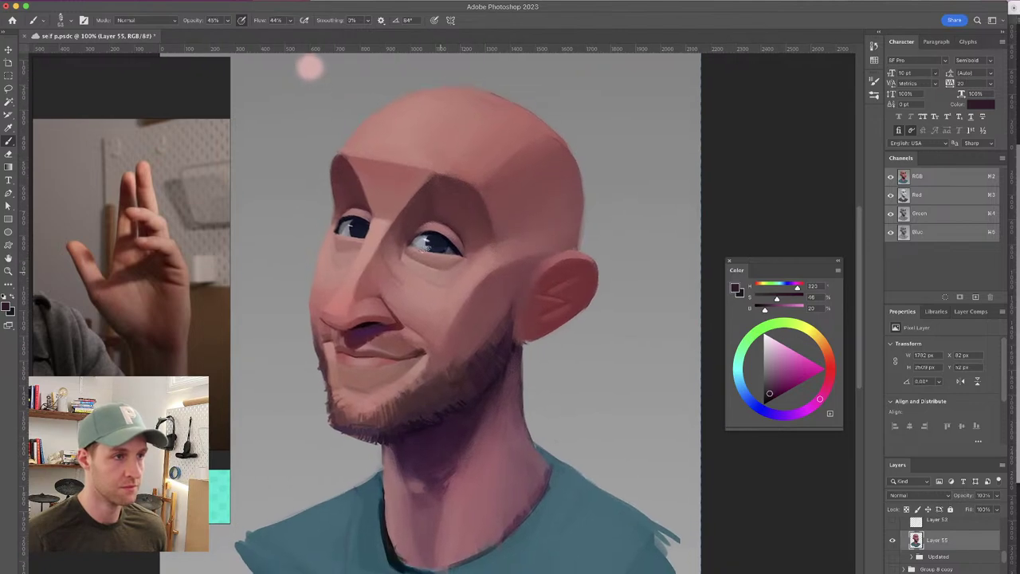
pyautogui.keyDown('alt'); pyautogui.click(403, 229); pyautogui.keyUp('alt')
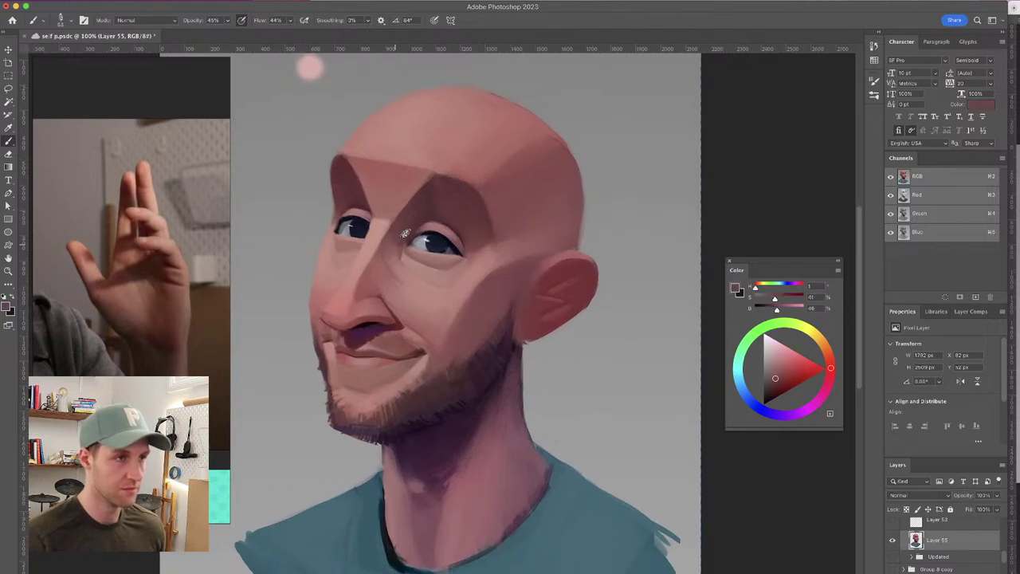
pyautogui.moveTo(405, 226); pyautogui.dragTo(397, 229)
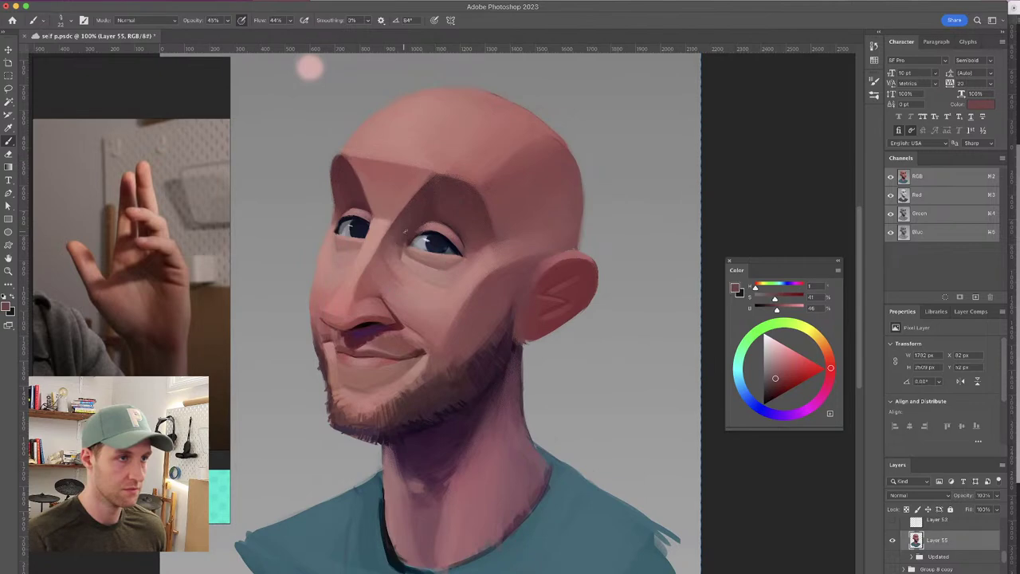
pyautogui.keyDown('alt'); pyautogui.click(413, 230); pyautogui.keyUp('alt')
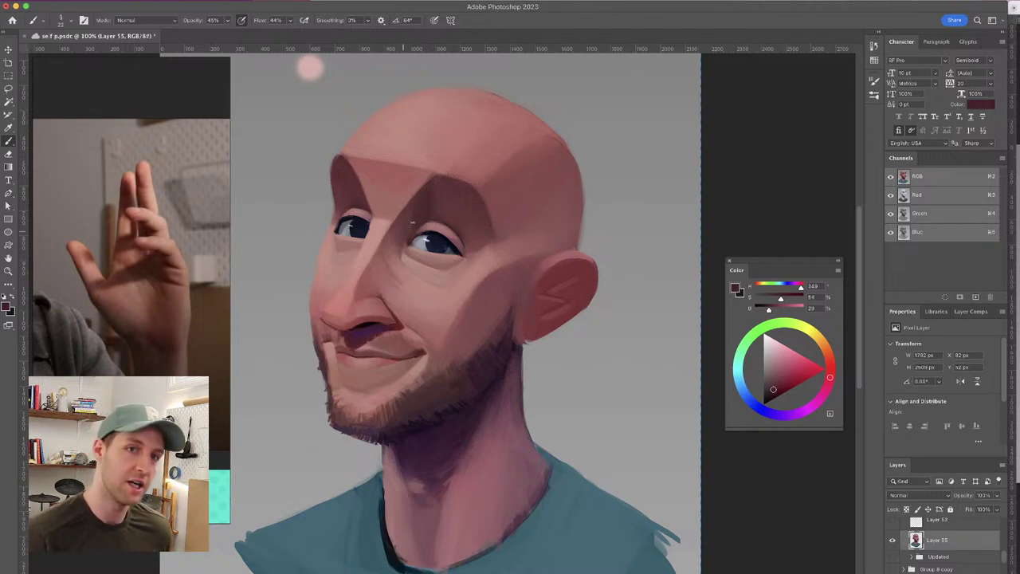
pyautogui.keyDown('alt'); pyautogui.click(414, 208); pyautogui.keyUp('alt')
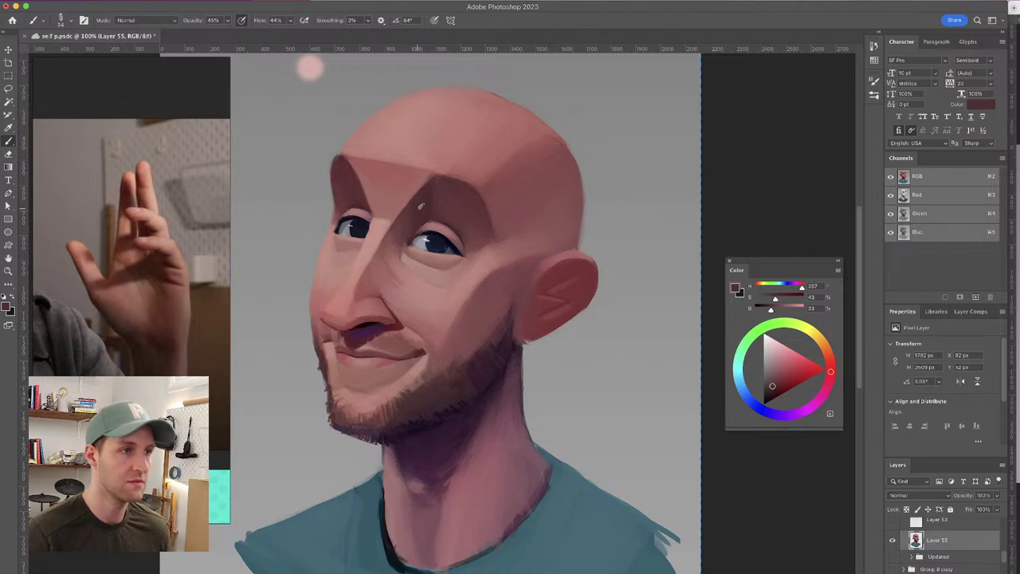
pyautogui.keyDown('alt'); pyautogui.click(427, 184); pyautogui.keyUp('alt')
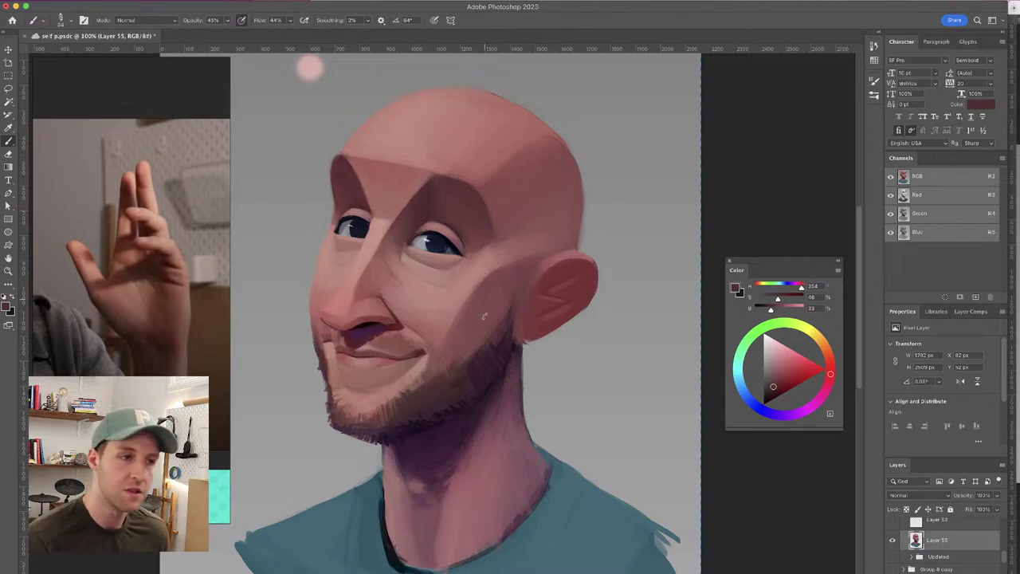
# Blend the lower front of the neck around the Adam's apple with sampled dusty pink and mauve tones
pyautogui.keyDown('alt'); pyautogui.click(492, 424); pyautogui.keyUp('alt')
pyautogui.keyDown('alt'); pyautogui.click(433, 533); pyautogui.keyUp('alt')
pyautogui.keyDown('alt'); pyautogui.click(404, 523); pyautogui.keyUp('alt')
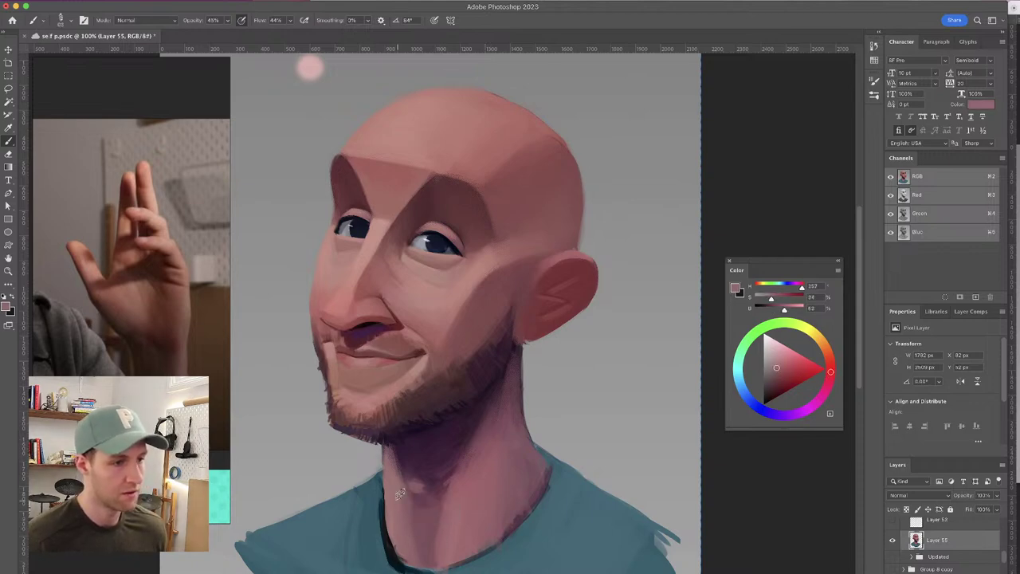
pyautogui.keyDown('alt'); pyautogui.click(416, 528); pyautogui.keyUp('alt')
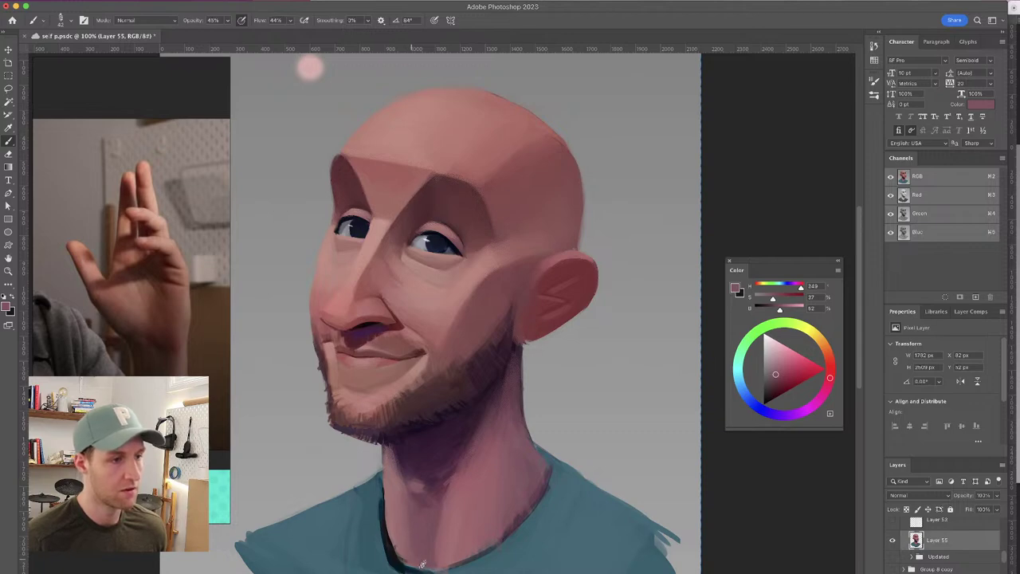
# Refine the outer corner and lid line of the farther eye with sampled light skin and near-black blue tones
pyautogui.scroll(-2, 478, 292)
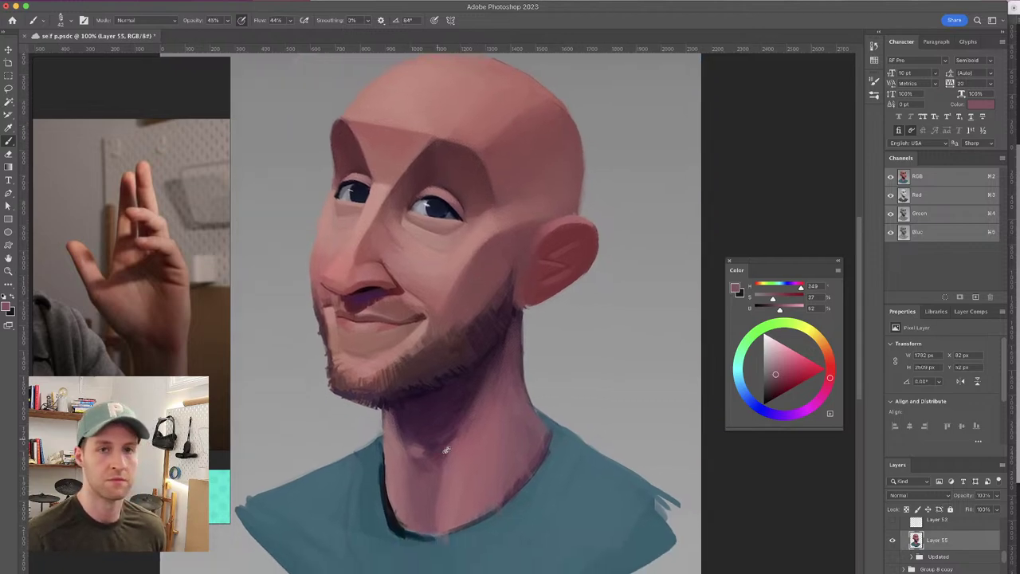
pyautogui.keyDown('alt'); pyautogui.click(344, 198); pyautogui.keyUp('alt')
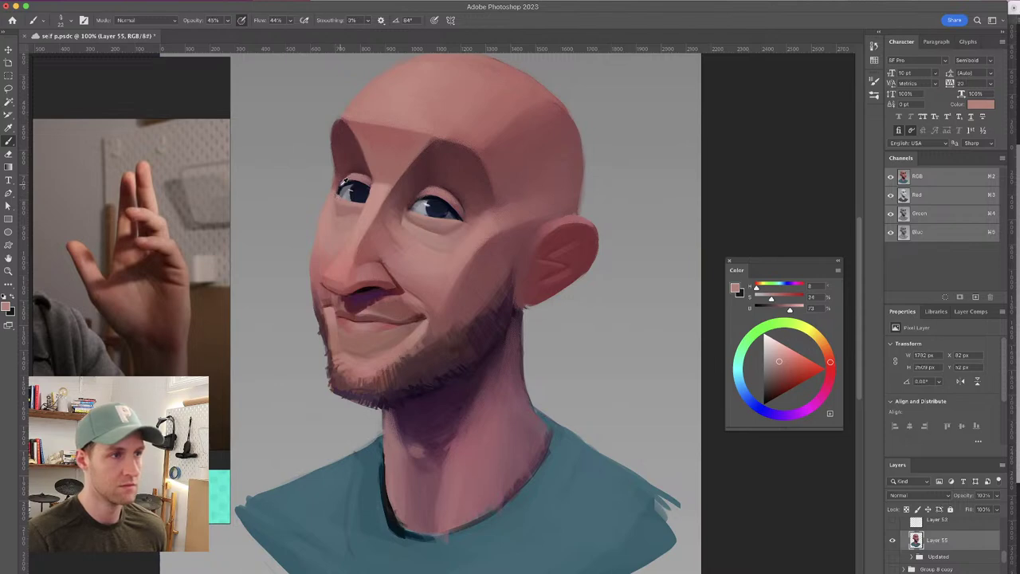
pyautogui.keyDown('alt'); pyautogui.click(344, 183); pyautogui.keyUp('alt')
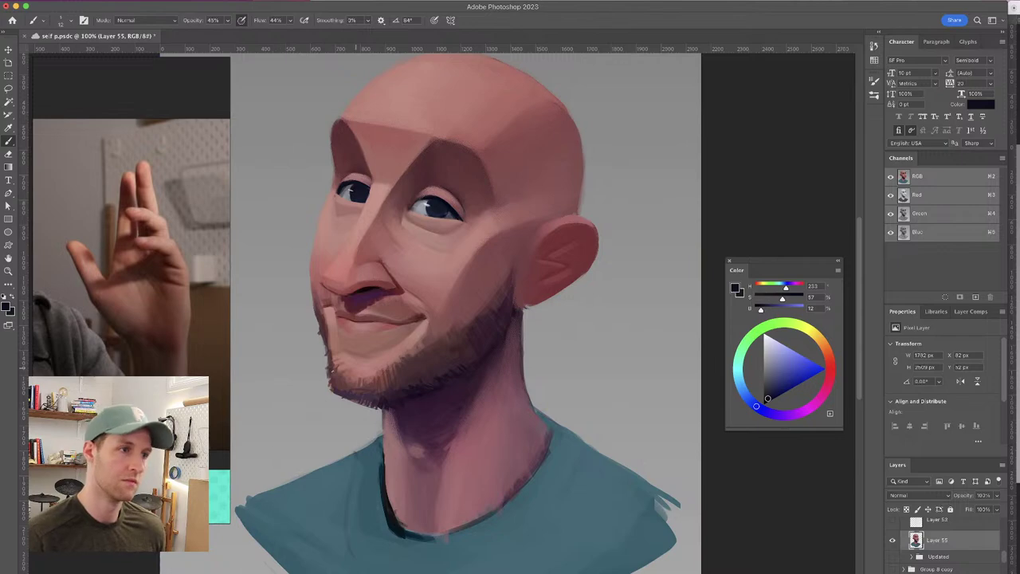
# Soften the jaw shadow and lit plane around the Adam's apple with sampled dark purple, mauve and warm facial pinks
pyautogui.keyDown('alt'); pyautogui.click(426, 436); pyautogui.keyUp('alt')
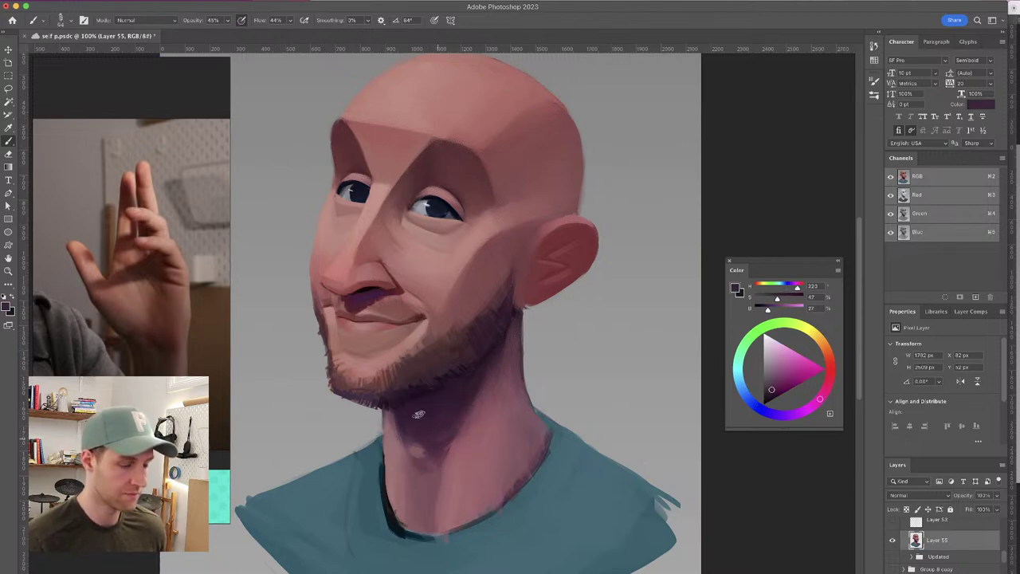
pyautogui.keyDown('alt'); pyautogui.click(407, 451); pyautogui.keyUp('alt')
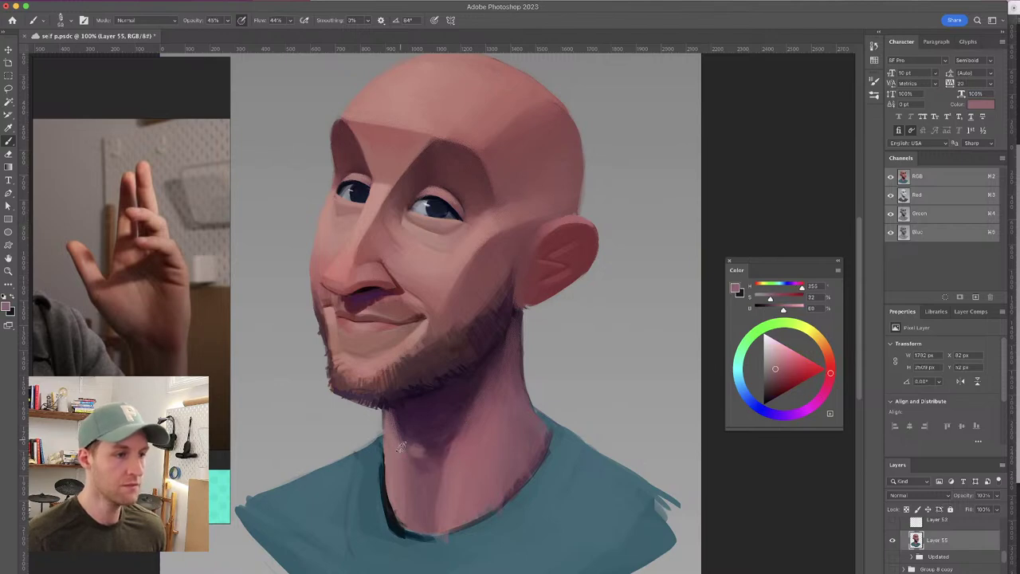
pyautogui.keyDown('alt'); pyautogui.click(462, 257); pyautogui.keyUp('alt')
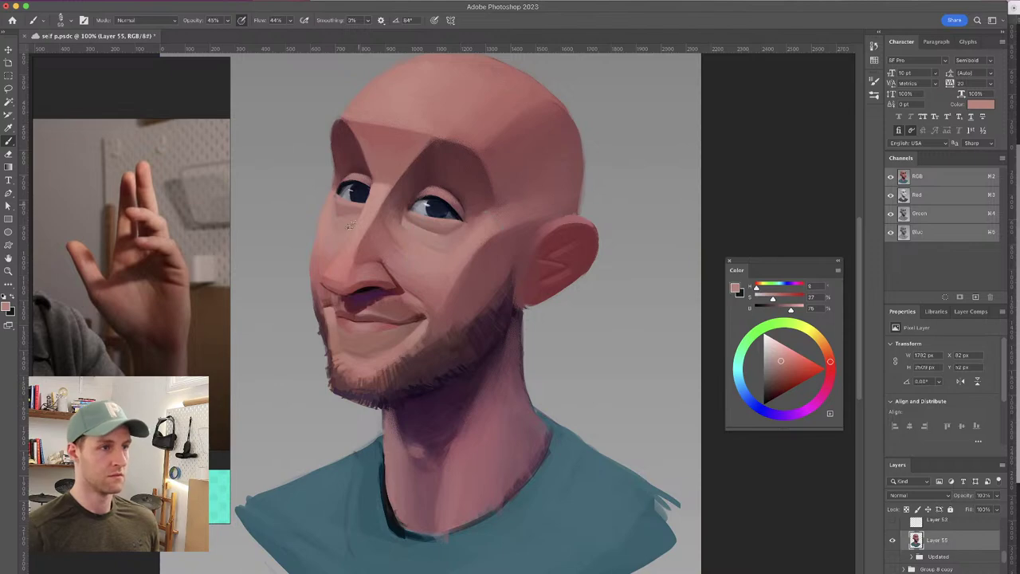
pyautogui.keyDown('alt'); pyautogui.click(338, 279); pyautogui.keyUp('alt')
pyautogui.moveTo(463, 471); pyautogui.dragTo(475, 471)
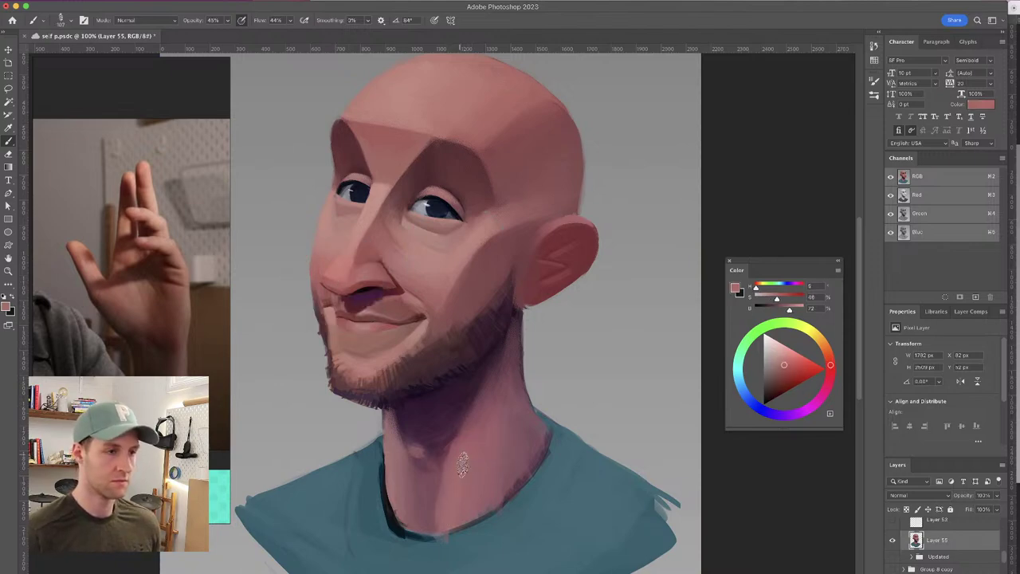
# Blend the side of the neck from the beard edge to the collar with sampled rose, mauve and dark plum tones
pyautogui.keyDown('alt'); pyautogui.click(502, 419); pyautogui.keyUp('alt')
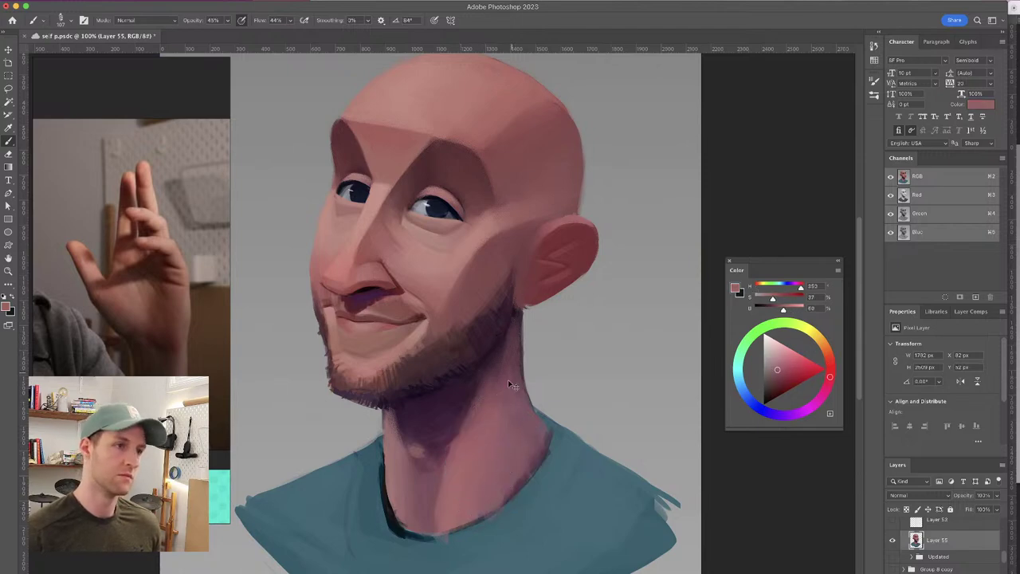
pyautogui.keyDown('alt'); pyautogui.click(472, 415); pyautogui.keyUp('alt')
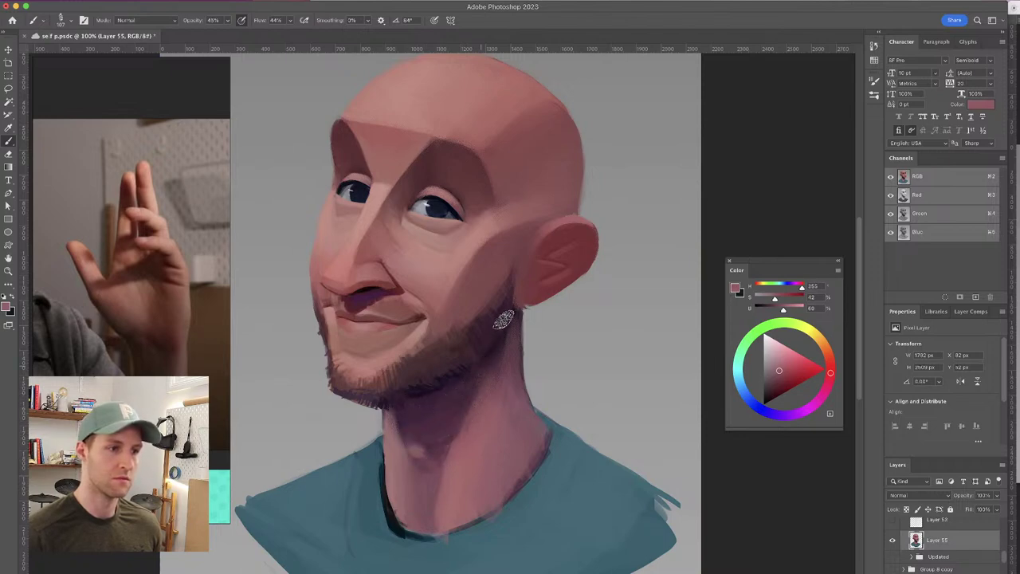
pyautogui.keyDown('alt'); pyautogui.click(482, 422); pyautogui.keyUp('alt')
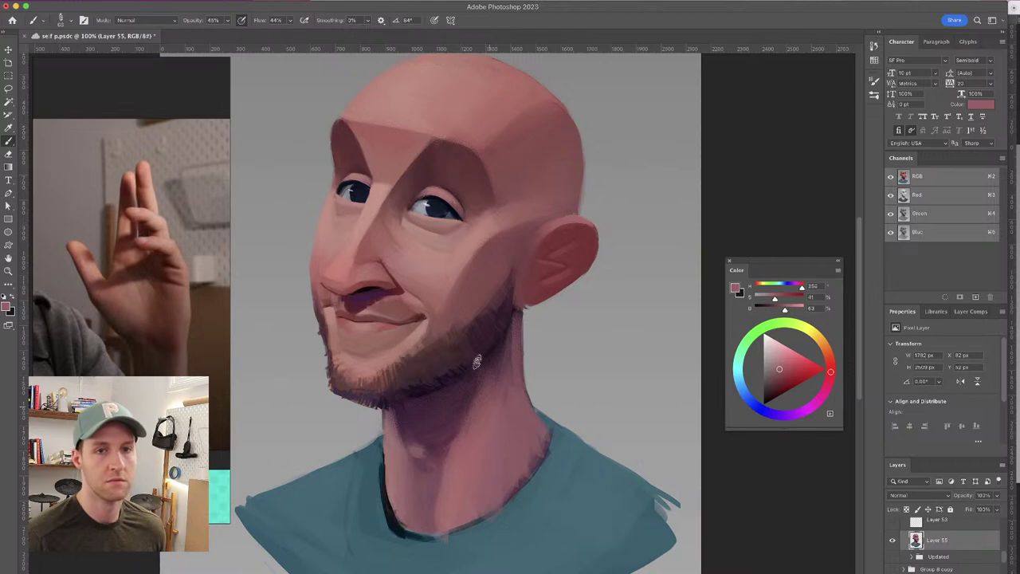
pyautogui.keyDown('alt'); pyautogui.click(513, 391); pyautogui.keyUp('alt')
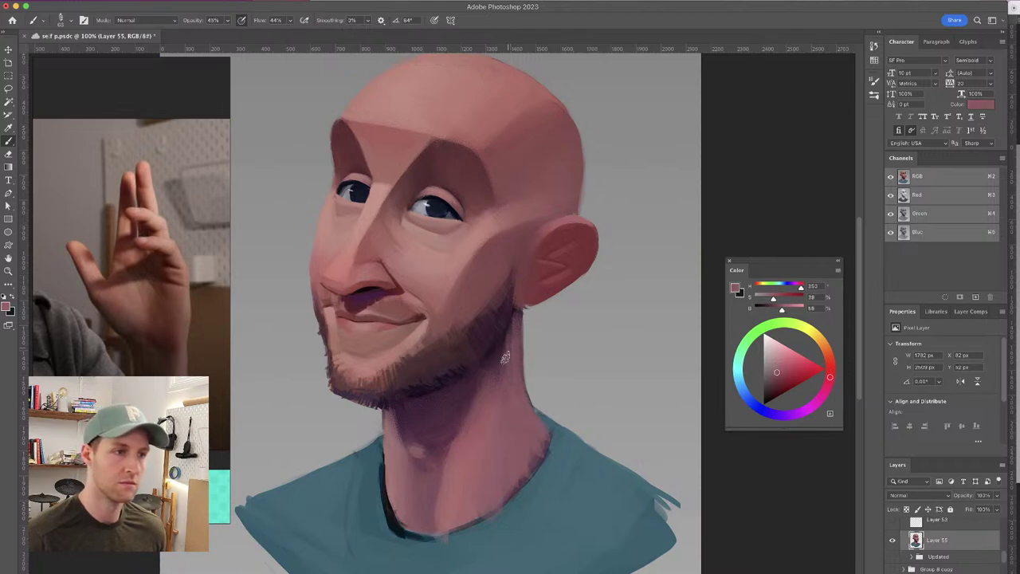
pyautogui.keyDown('alt'); pyautogui.click(504, 346); pyautogui.keyUp('alt')
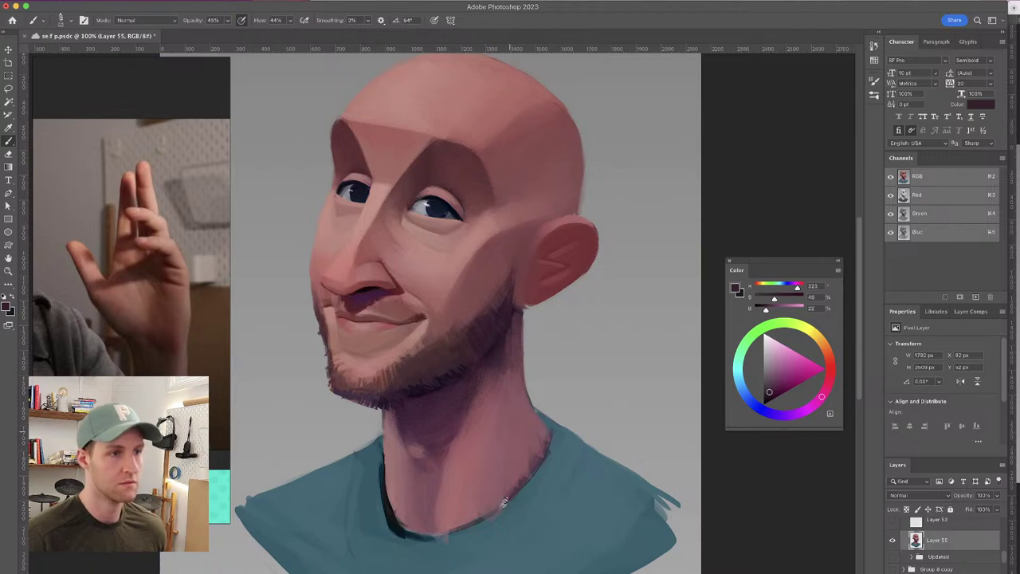
# Add a new layer above the portrait layer and set its blend mode to Multiply
pyautogui.moveTo(522, 206); pyautogui.dragTo(521, 274)
pyautogui.moveTo(543, 432); pyautogui.dragTo(545, 382)
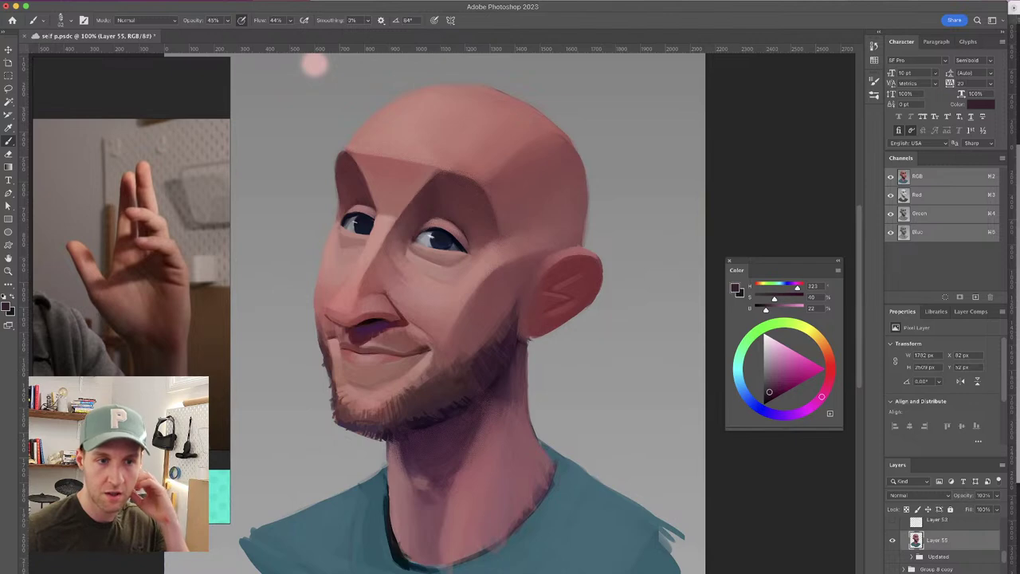
pyautogui.press('super+alt+shift+n')
pyautogui.click(919, 494)
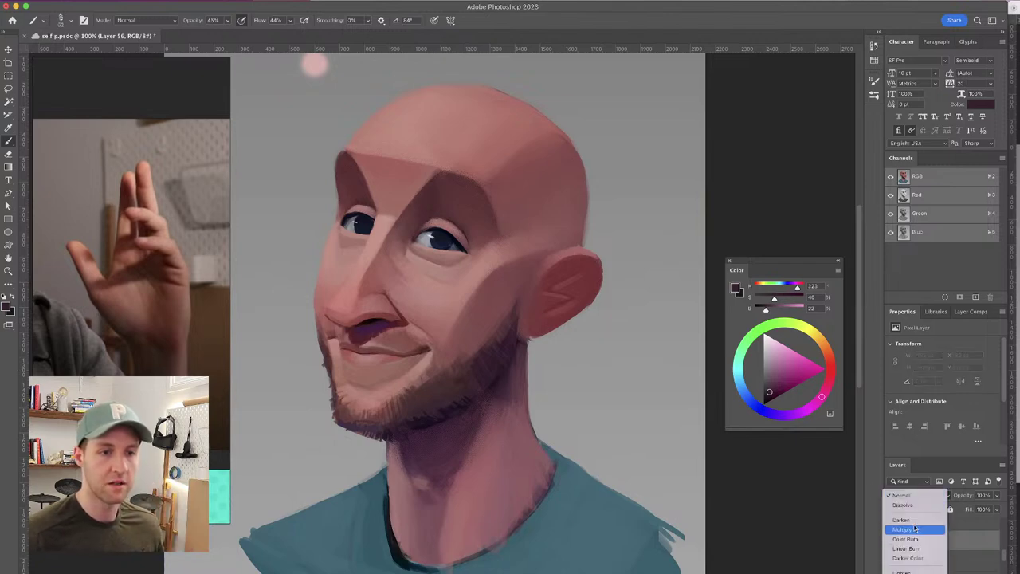
pyautogui.click(918, 532)
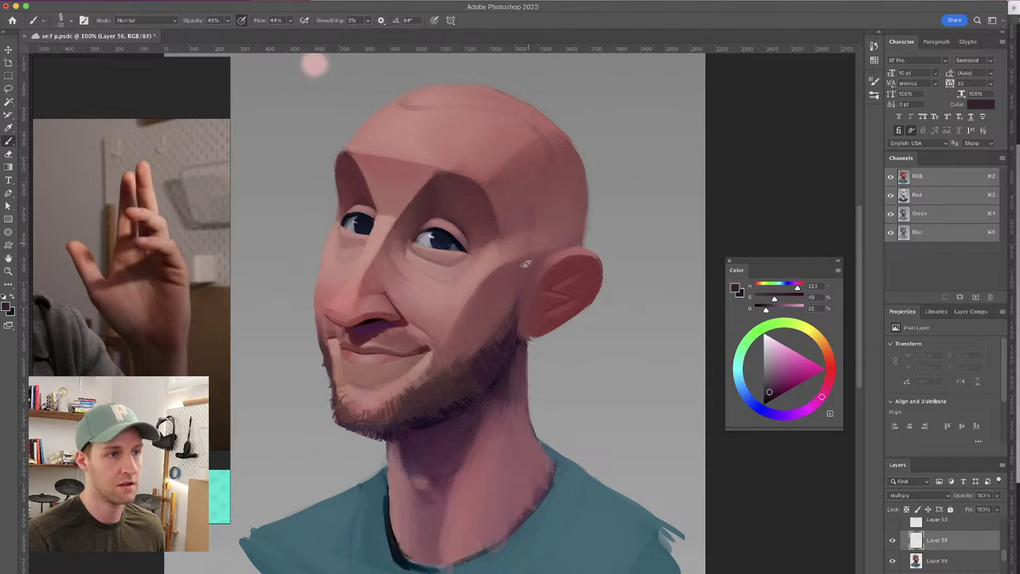
# Clip the Multiply layer to the portrait layer and paint closely cropped dark plum hair from the hairline down to the ear
pyautogui.moveTo(538, 253)
pyautogui.mouseDown()
pyautogui.moveTo(581, 247)
pyautogui.moveTo(588, 216)
pyautogui.mouseUp()
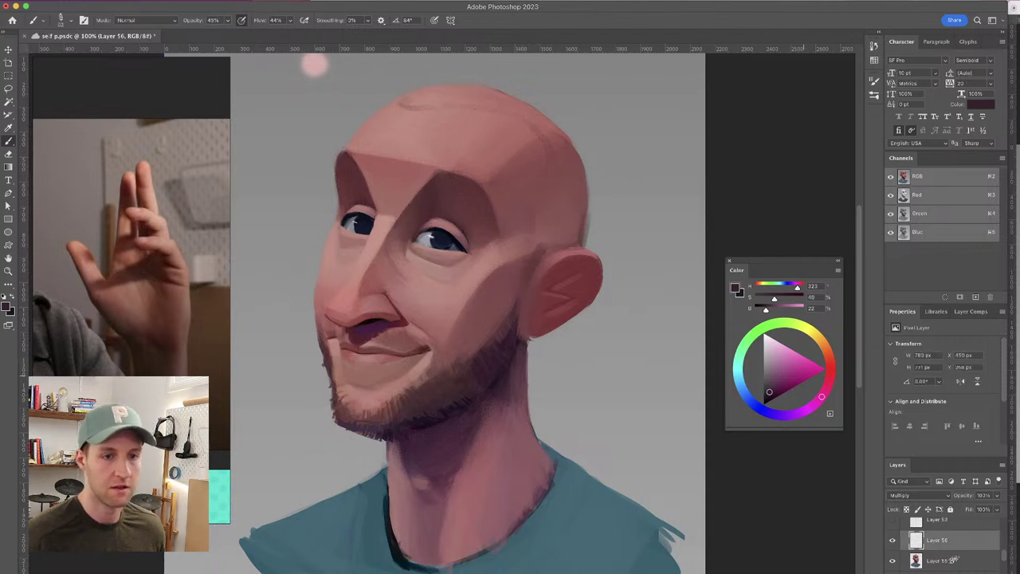
pyautogui.keyDown('alt'); pyautogui.click(963, 549); pyautogui.keyUp('alt')
pyautogui.moveTo(447, 91)
pyautogui.mouseDown()
pyautogui.moveTo(498, 95)
pyautogui.moveTo(563, 142)
pyautogui.mouseUp()
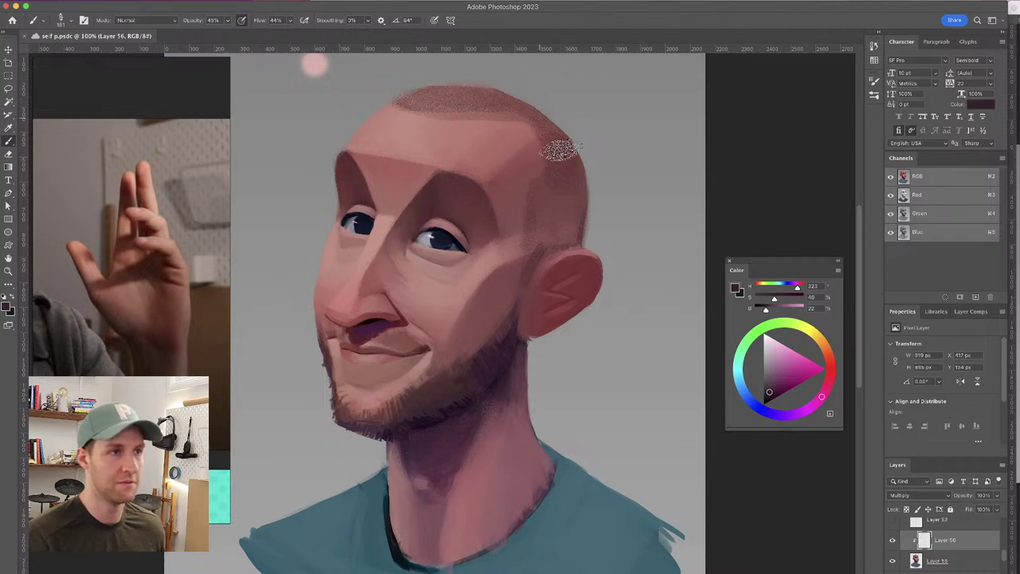
pyautogui.moveTo(577, 220)
pyautogui.mouseDown()
pyautogui.moveTo(560, 220)
pyautogui.moveTo(549, 242)
pyautogui.moveTo(546, 219)
pyautogui.mouseUp()
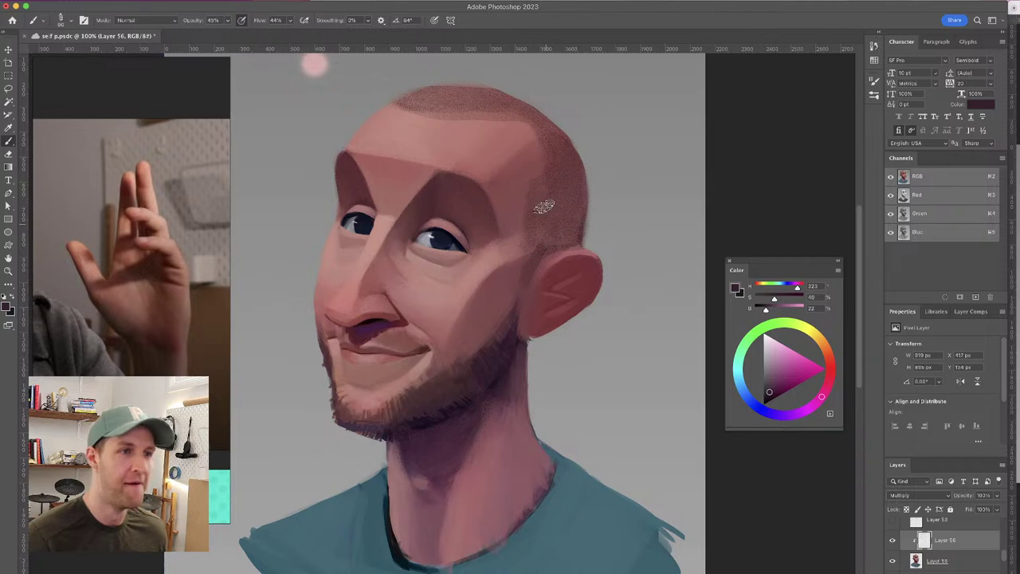
# Return to Layer 55 and soften the cheek and sideburn area in front of the ear with mauves sampled from the neck
pyautogui.click(965, 562)
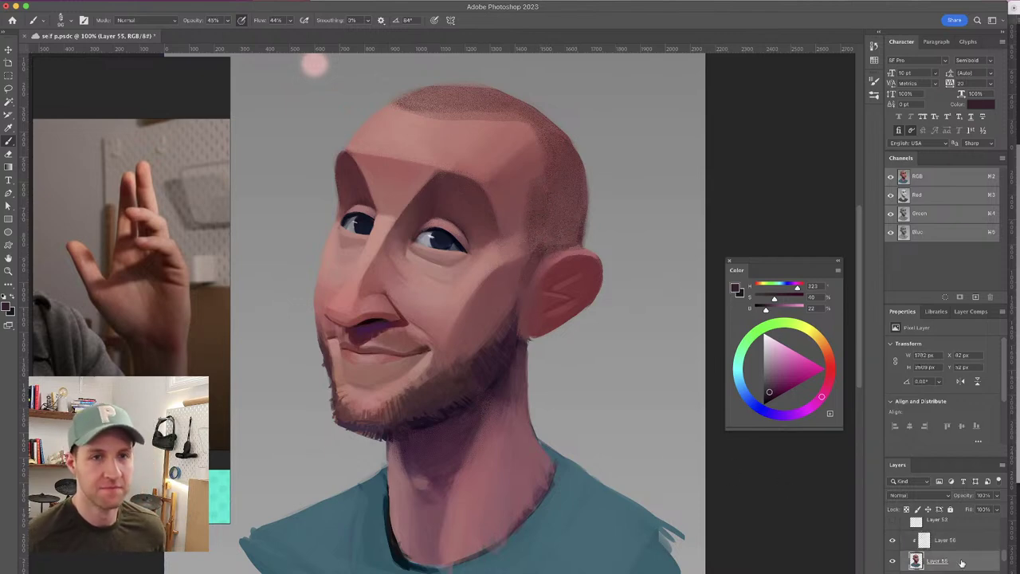
pyautogui.moveTo(474, 248); pyautogui.dragTo(485, 230)
pyautogui.keyDown('alt'); pyautogui.click(514, 336); pyautogui.keyUp('alt')
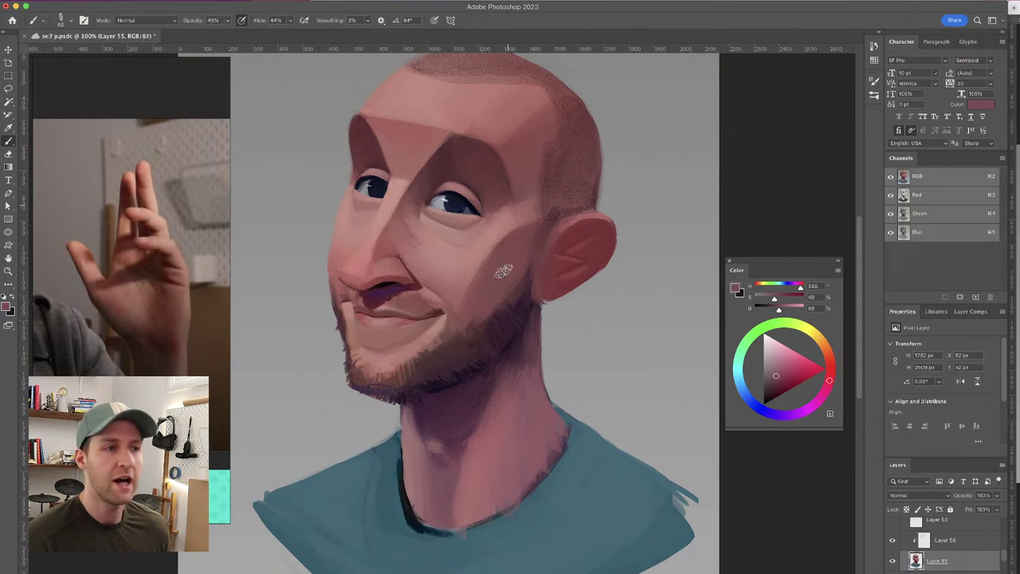
pyautogui.keyDown('alt'); pyautogui.click(521, 370); pyautogui.keyUp('alt')
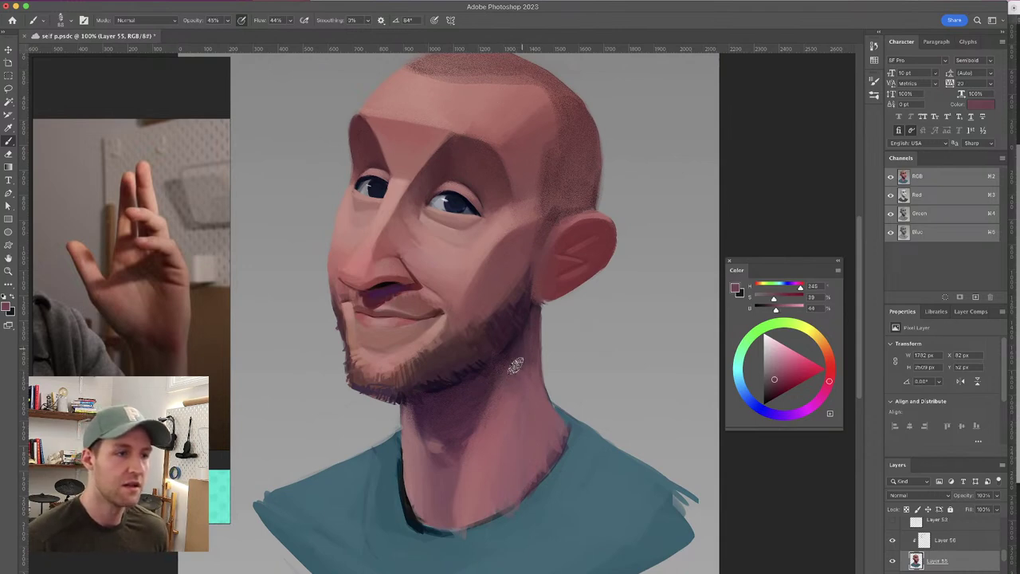
pyautogui.click(519, 375)
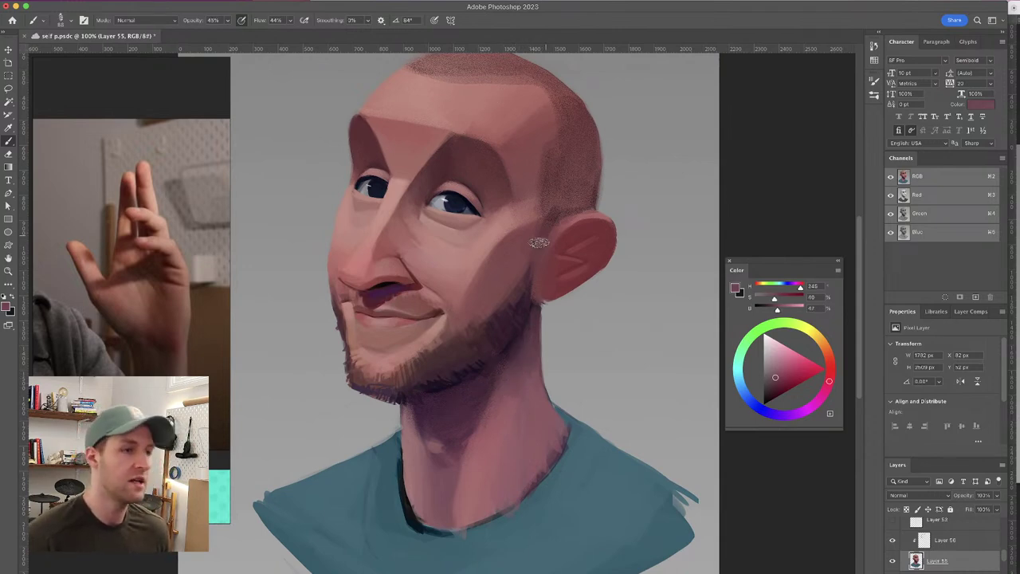
# Smooth the edge of the beard's shadow on the upper neck with sampled rose and muted plum tones
pyautogui.keyDown('alt'); pyautogui.click(512, 381); pyautogui.keyUp('alt')
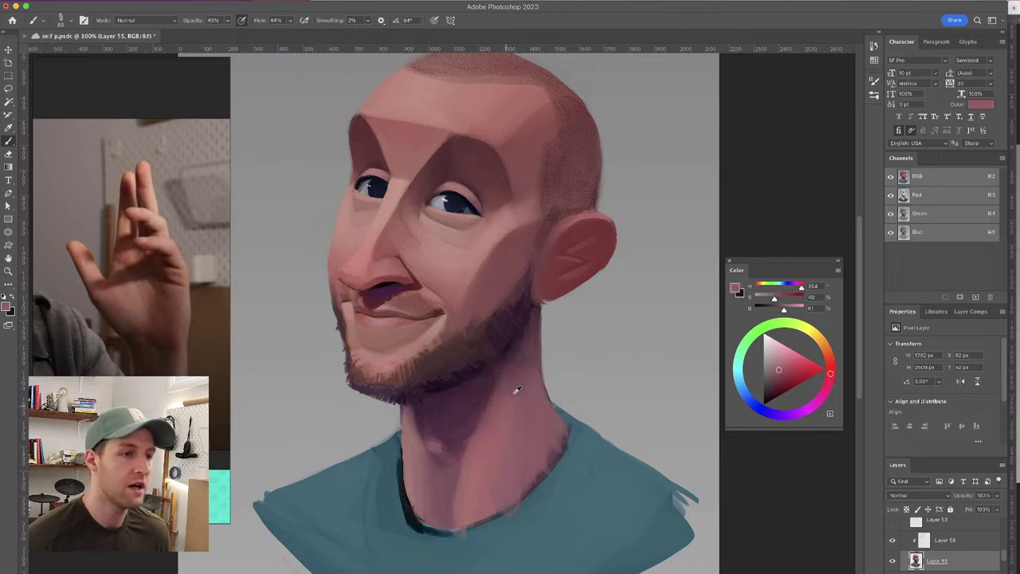
pyautogui.keyDown('alt'); pyautogui.click(520, 390); pyautogui.keyUp('alt')
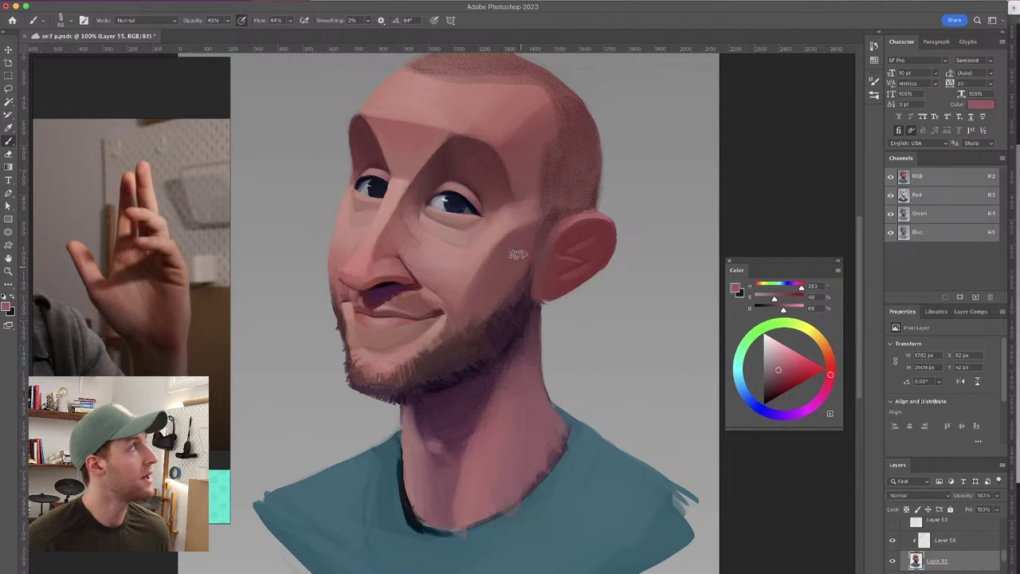
pyautogui.keyDown('alt'); pyautogui.click(528, 363); pyautogui.keyUp('alt')
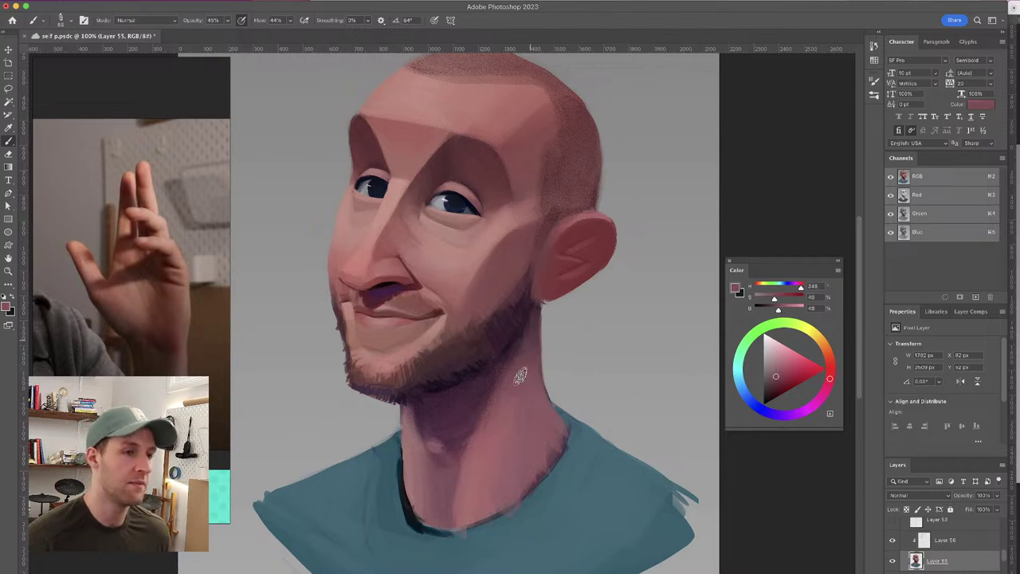
pyautogui.keyDown('alt'); pyautogui.click(524, 381); pyautogui.keyUp('alt')
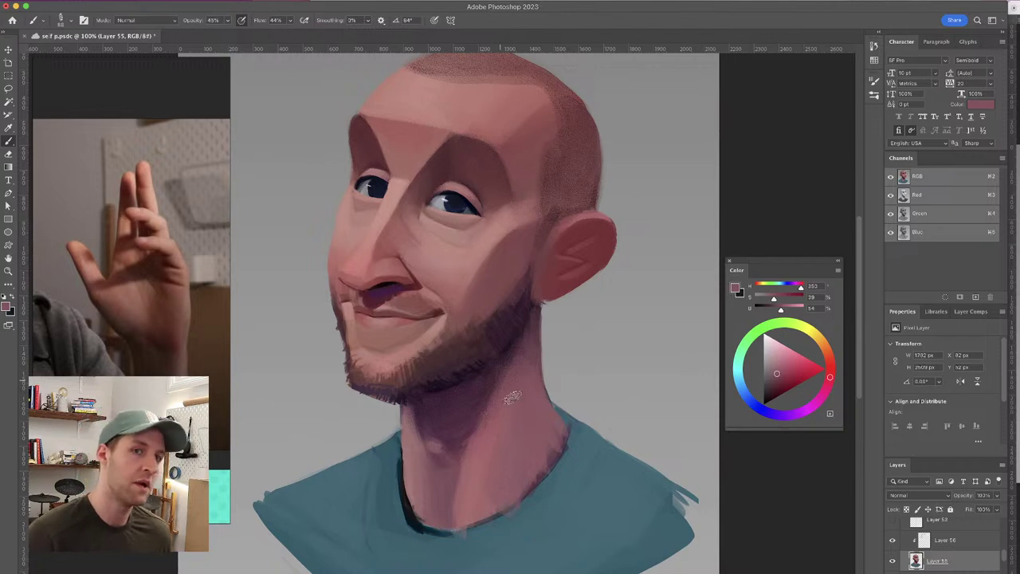
pyautogui.keyDown('alt'); pyautogui.click(494, 429); pyautogui.keyUp('alt')
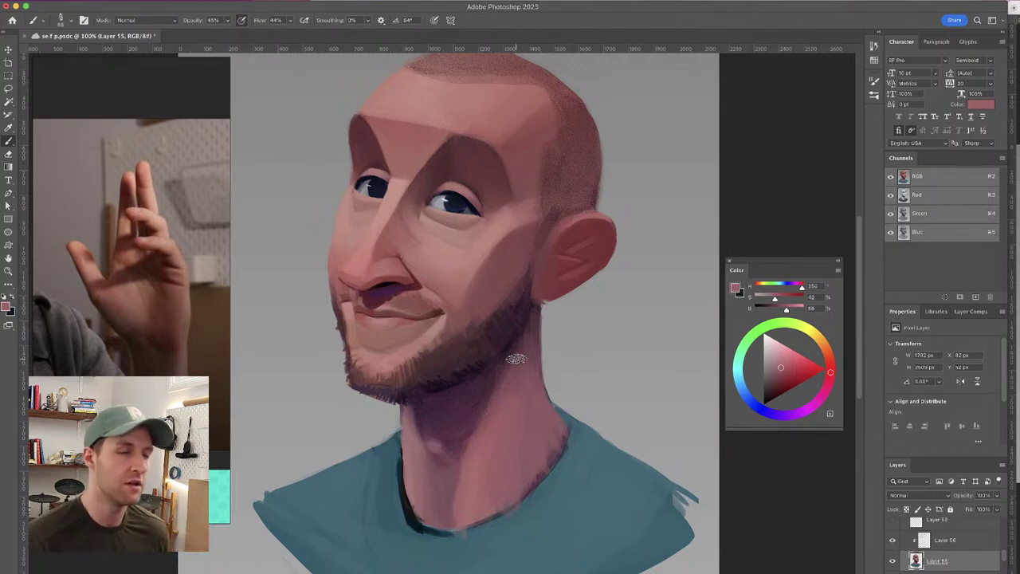
# Blend the lower neck's front and lit side down to the collar with sampled pinks, mauves and a dark plum
pyautogui.keyDown('alt'); pyautogui.click(462, 474); pyautogui.keyUp('alt')
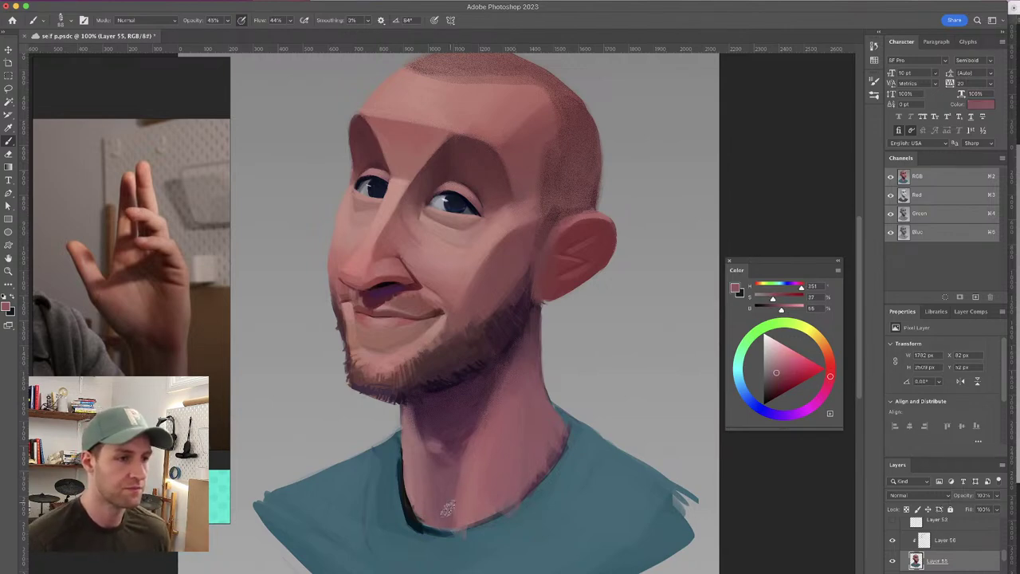
pyautogui.keyDown('alt'); pyautogui.click(484, 456); pyautogui.keyUp('alt')
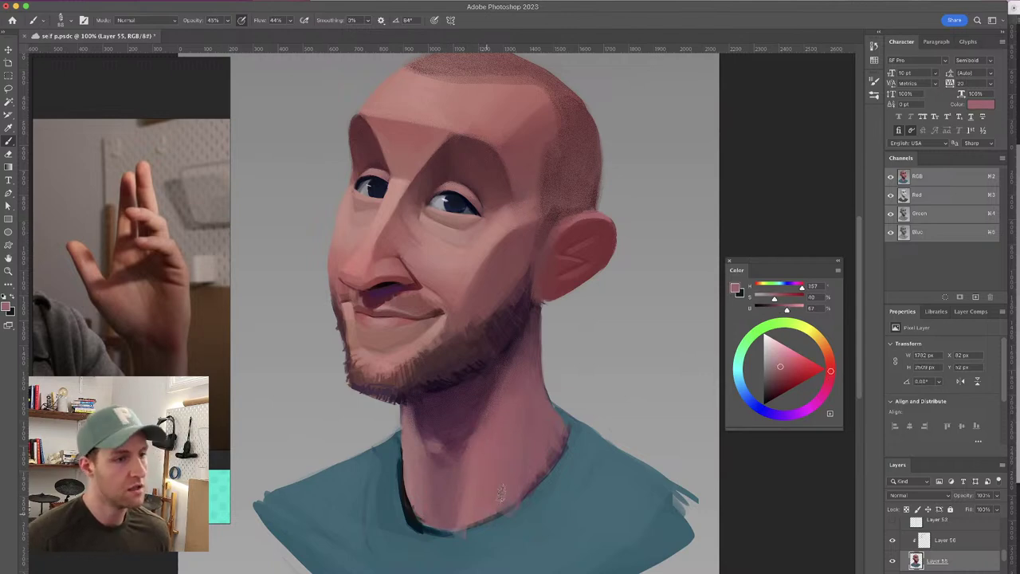
pyautogui.keyDown('alt'); pyautogui.click(423, 482); pyautogui.keyUp('alt')
pyautogui.keyDown('alt'); pyautogui.click(435, 474); pyautogui.keyUp('alt')
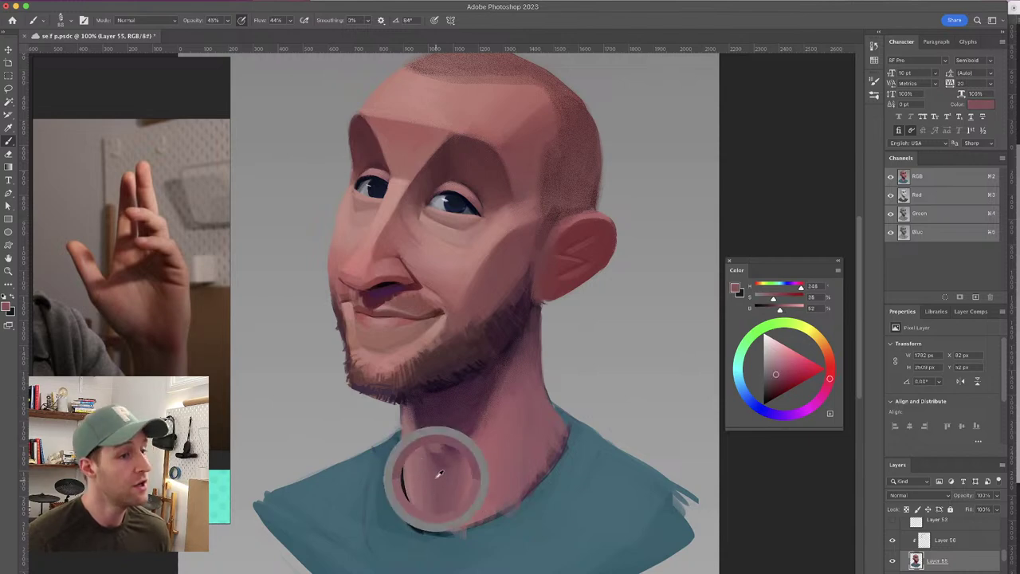
pyautogui.keyDown('alt'); pyautogui.click(444, 463); pyautogui.keyUp('alt')
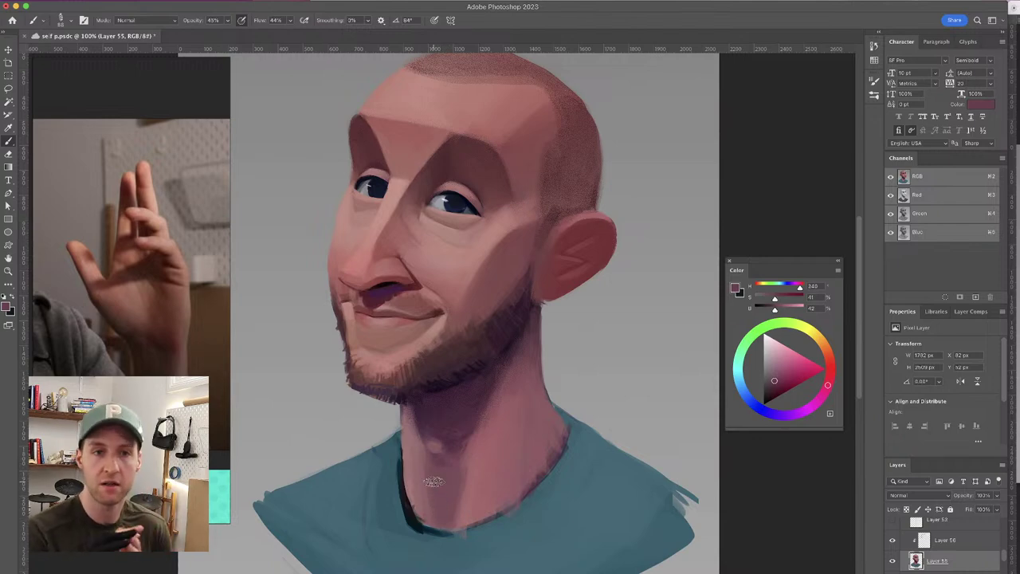
pyautogui.keyDown('alt'); pyautogui.click(549, 434); pyautogui.keyUp('alt')
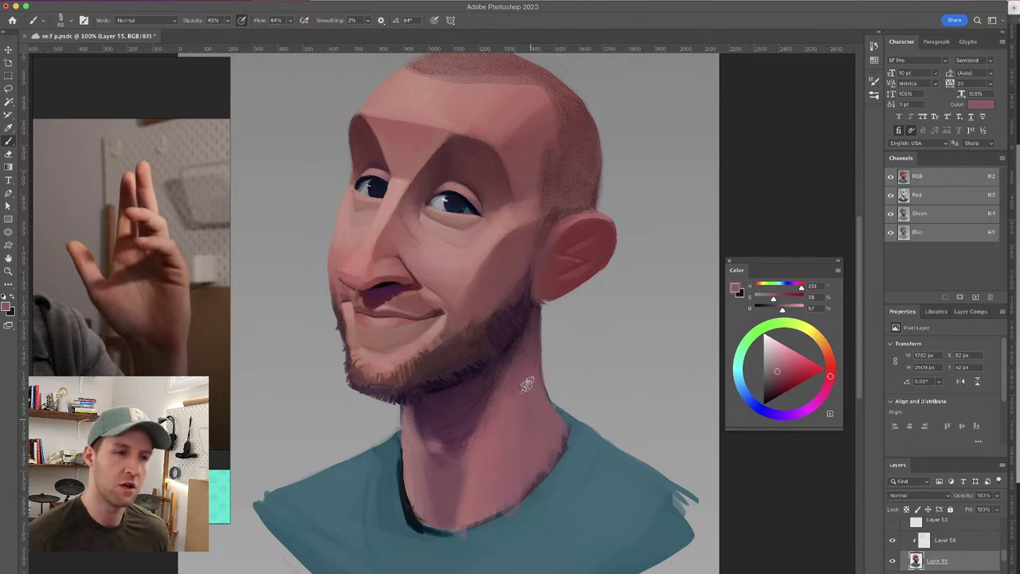
pyautogui.keyDown('alt'); pyautogui.click(540, 433); pyautogui.keyUp('alt')
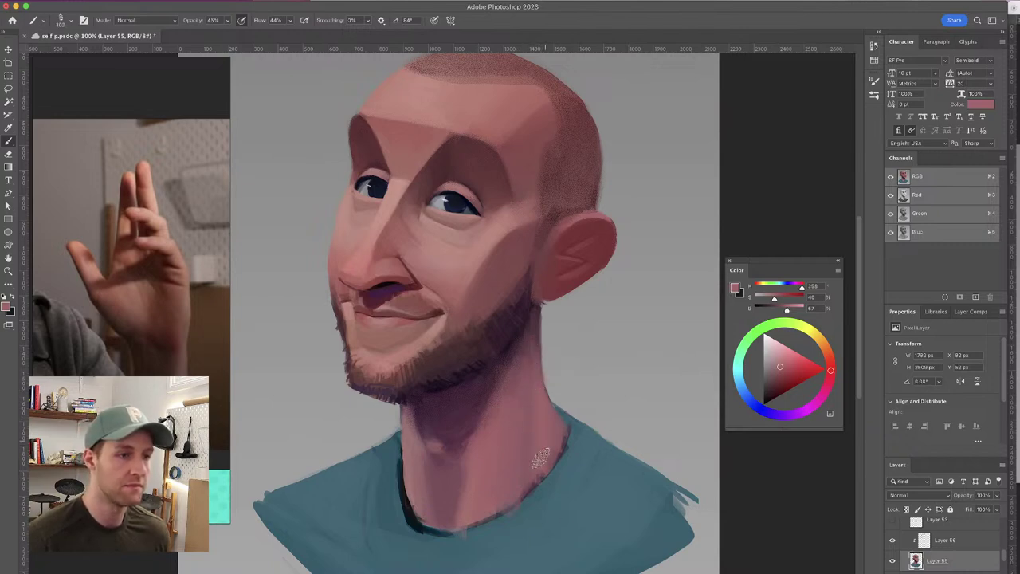
# Touch up the near eye's upper lid with a sampled dark red and soften the lower neck's lit side with sampled pinks
pyautogui.moveTo(438, 222)
pyautogui.mouseDown()
pyautogui.moveTo(447, 199)
pyautogui.moveTo(444, 208)
pyautogui.mouseUp()
pyautogui.keyDown('alt'); pyautogui.click(439, 167); pyautogui.keyUp('alt')
pyautogui.moveTo(438, 167); pyautogui.dragTo(469, 134)
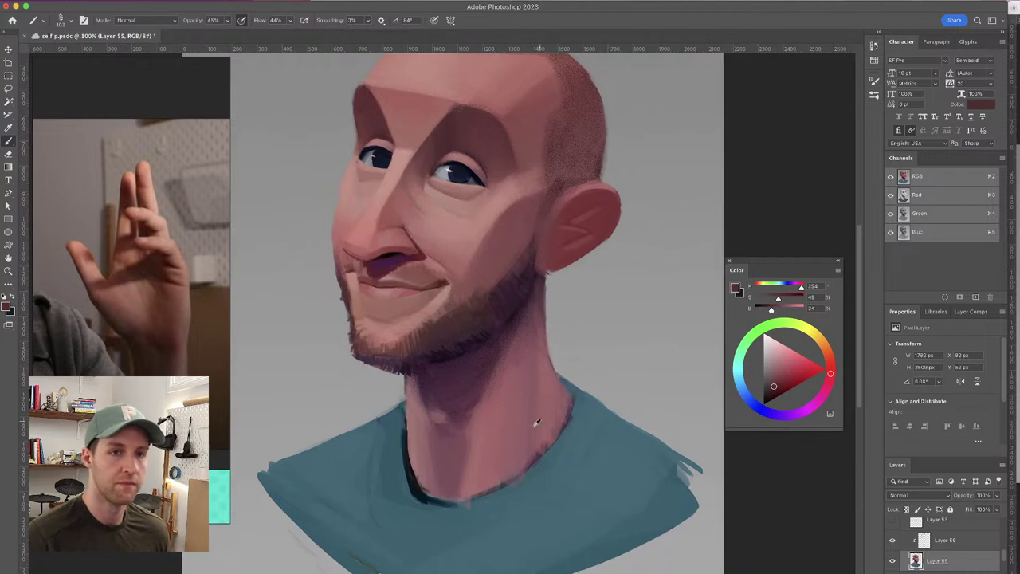
pyautogui.keyDown('alt'); pyautogui.click(522, 450); pyautogui.keyUp('alt')
pyautogui.keyDown('alt'); pyautogui.click(519, 455); pyautogui.keyUp('alt')
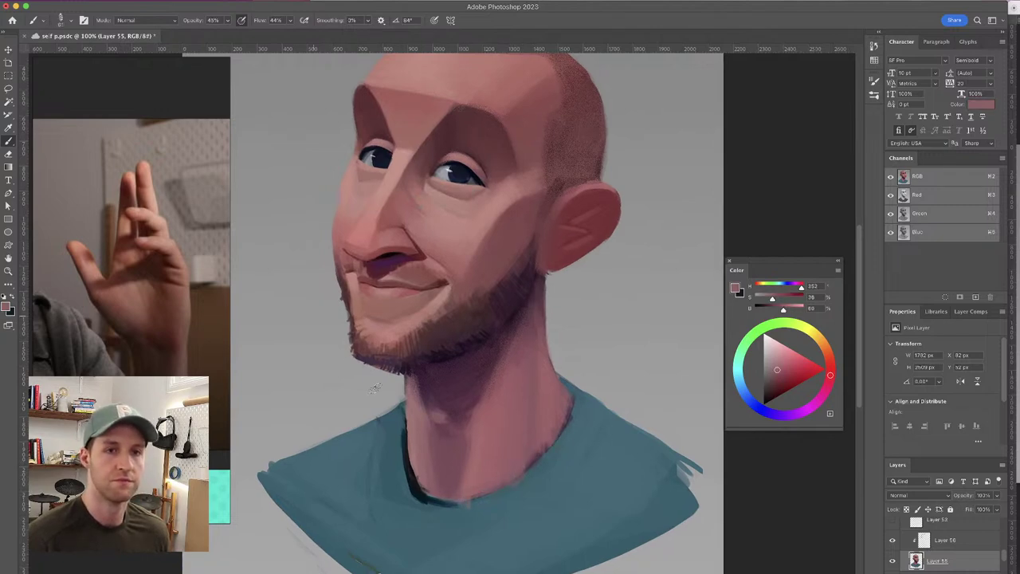
# Blend the shadowed front of the neck and refine the Adam's apple highlight with sampled dusty rose tones
pyautogui.keyDown('alt'); pyautogui.click(425, 476); pyautogui.keyUp('alt')
pyautogui.moveTo(413, 449); pyautogui.dragTo(424, 492)
pyautogui.keyDown('alt'); pyautogui.click(433, 437); pyautogui.keyUp('alt')
pyautogui.keyDown('alt'); pyautogui.click(438, 415); pyautogui.keyUp('alt')
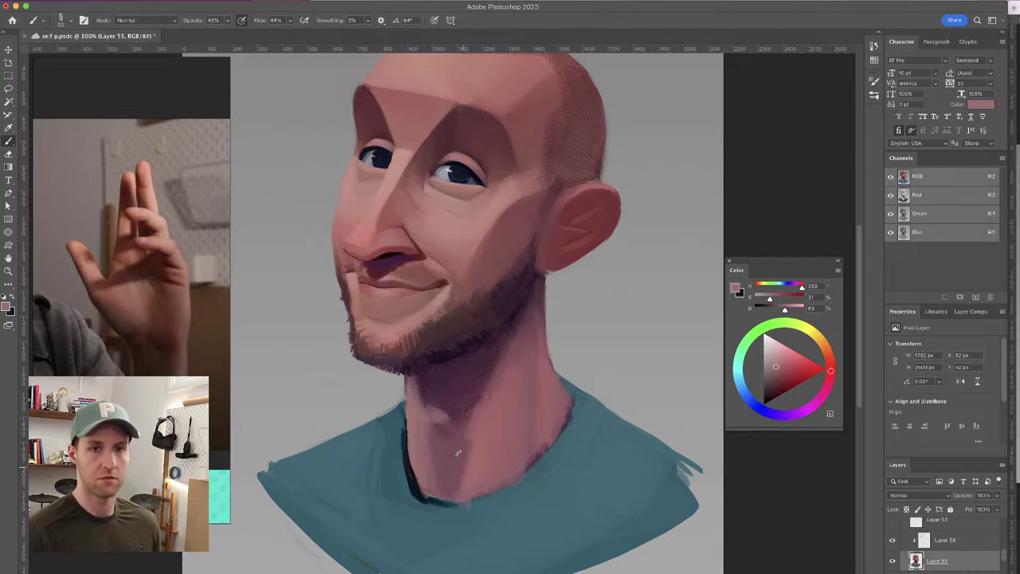
pyautogui.press('super+z')
pyautogui.moveTo(431, 418); pyautogui.dragTo(425, 424)
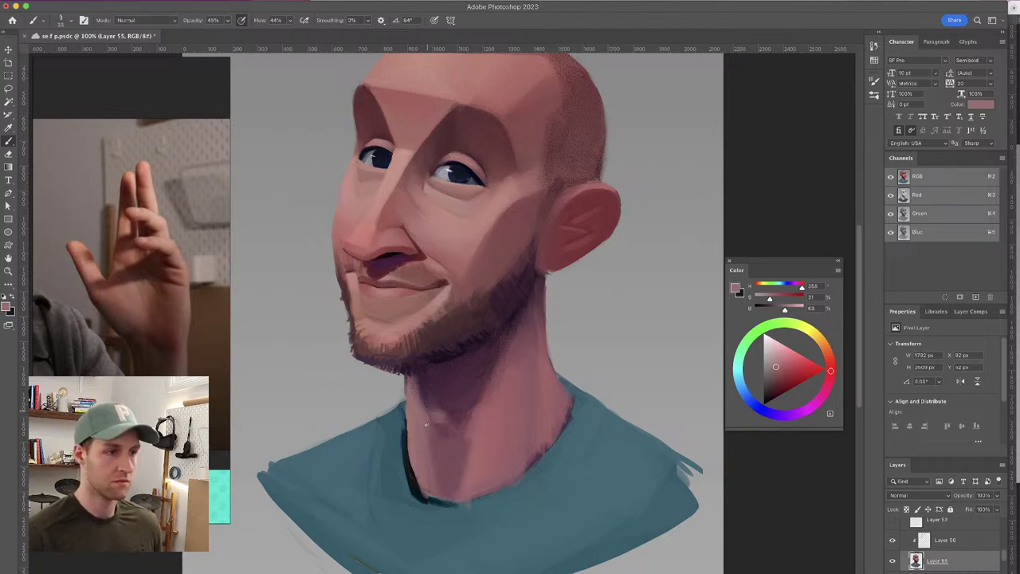
pyautogui.moveTo(492, 358)
pyautogui.mouseDown()
pyautogui.moveTo(505, 345)
pyautogui.moveTo(494, 403)
pyautogui.moveTo(497, 392)
pyautogui.mouseUp()
# Flip the view horizontally and touch up the ear's outer rim with dark reds sampled from it
pyautogui.press('super+shift+h')
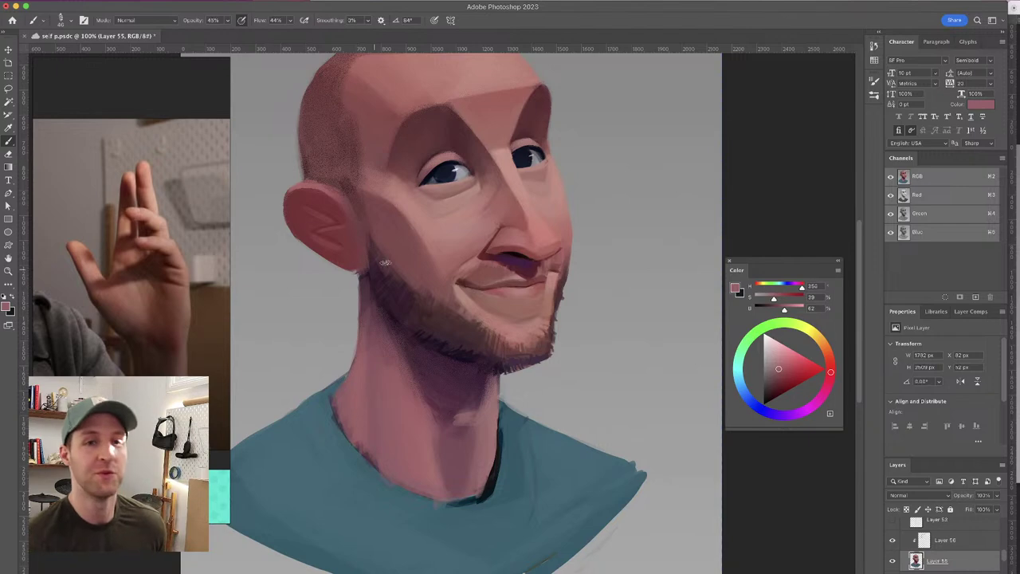
pyautogui.moveTo(459, 237)
pyautogui.mouseDown()
pyautogui.moveTo(467, 262)
pyautogui.moveTo(463, 255)
pyautogui.mouseUp()
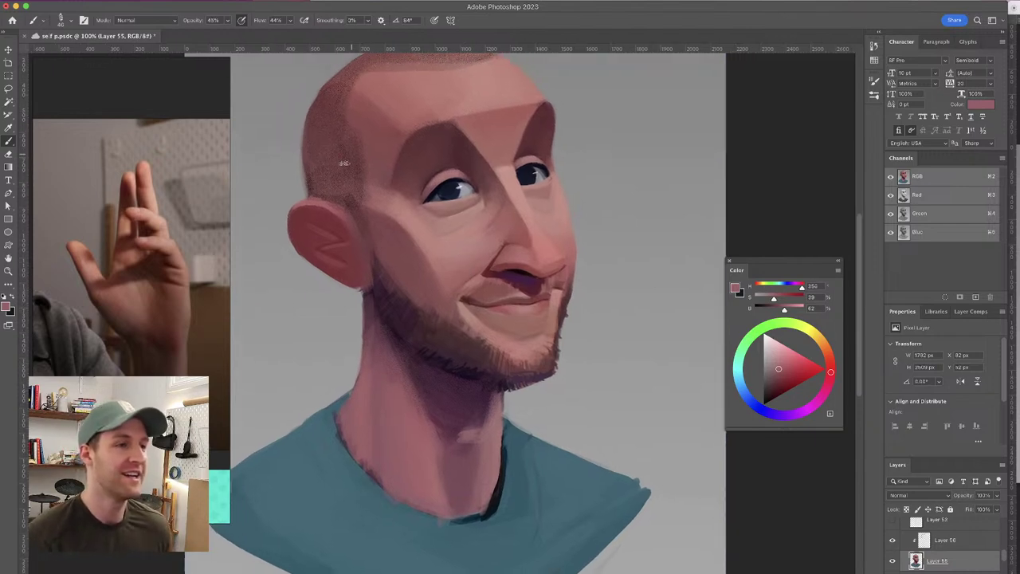
pyautogui.keyDown('alt'); pyautogui.click(372, 285); pyautogui.keyUp('alt')
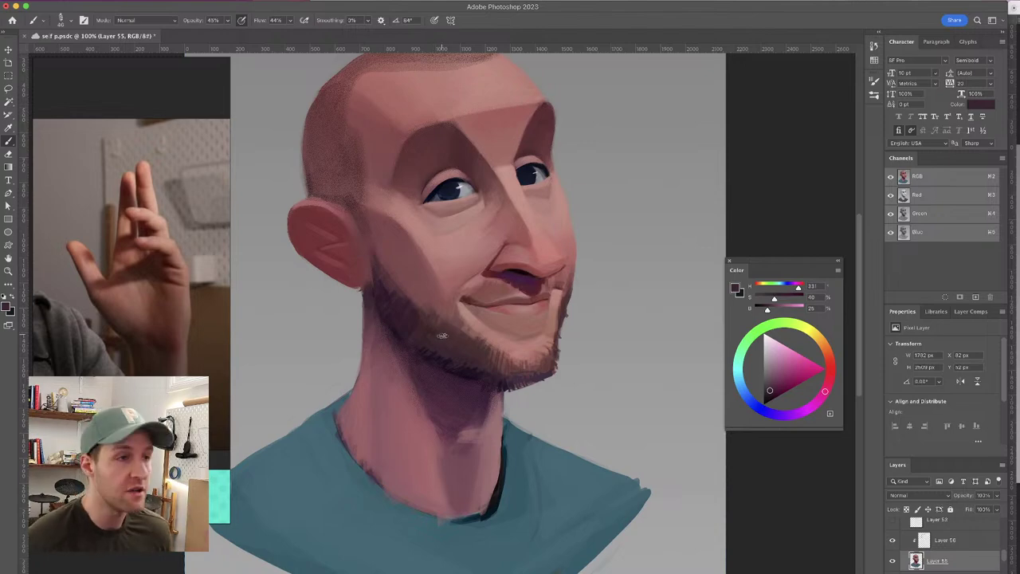
pyautogui.moveTo(484, 286); pyautogui.dragTo(504, 272)
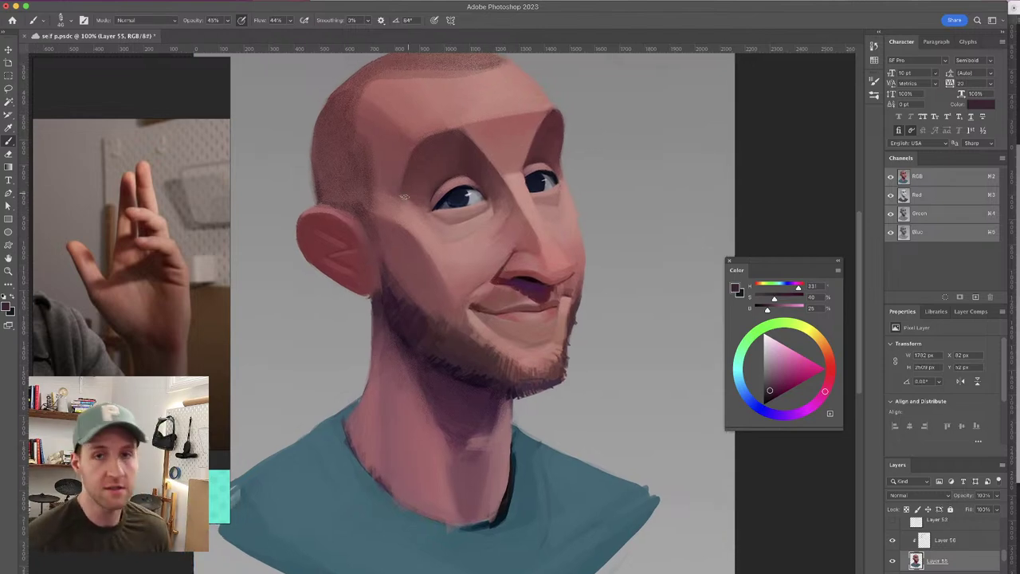
pyautogui.keyDown('alt'); pyautogui.click(325, 213); pyautogui.keyUp('alt')
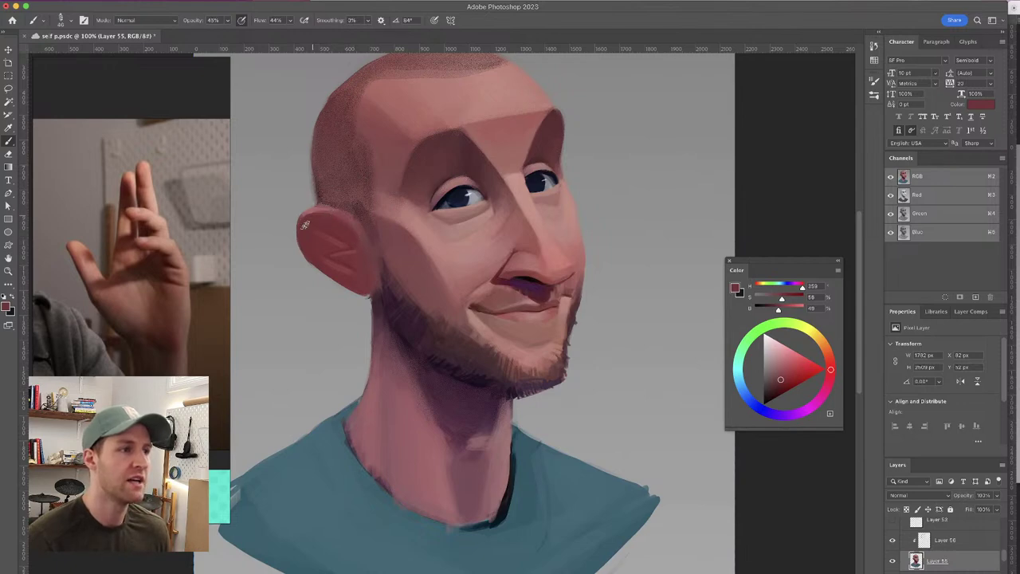
pyautogui.press('super+z')
pyautogui.keyDown('alt'); pyautogui.click(302, 224); pyautogui.keyUp('alt')
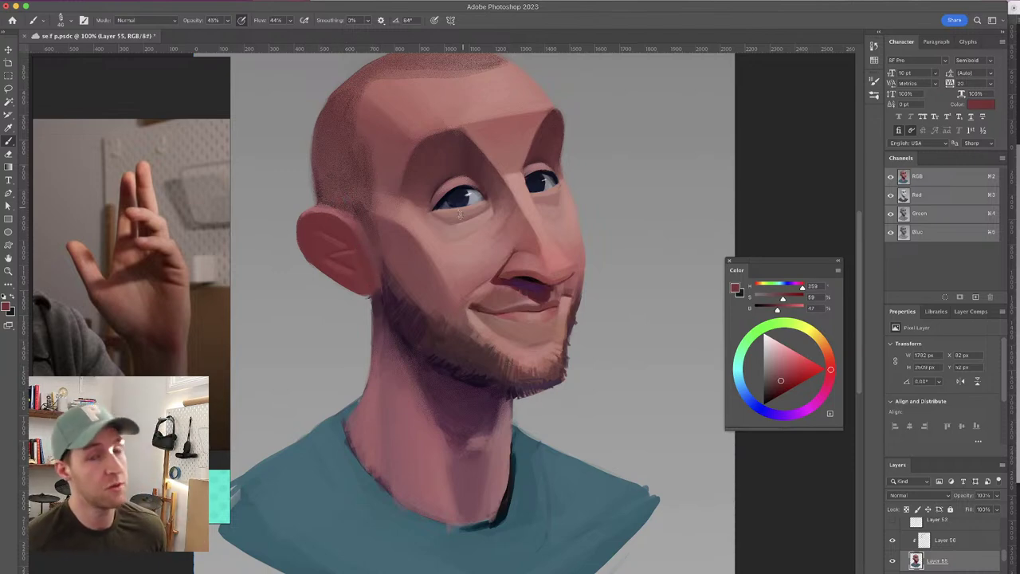
# Soften the beard's shadow edge on the neck below the ear with sampled rose and dark plum tones
pyautogui.keyDown('alt'); pyautogui.click(381, 333); pyautogui.keyUp('alt')
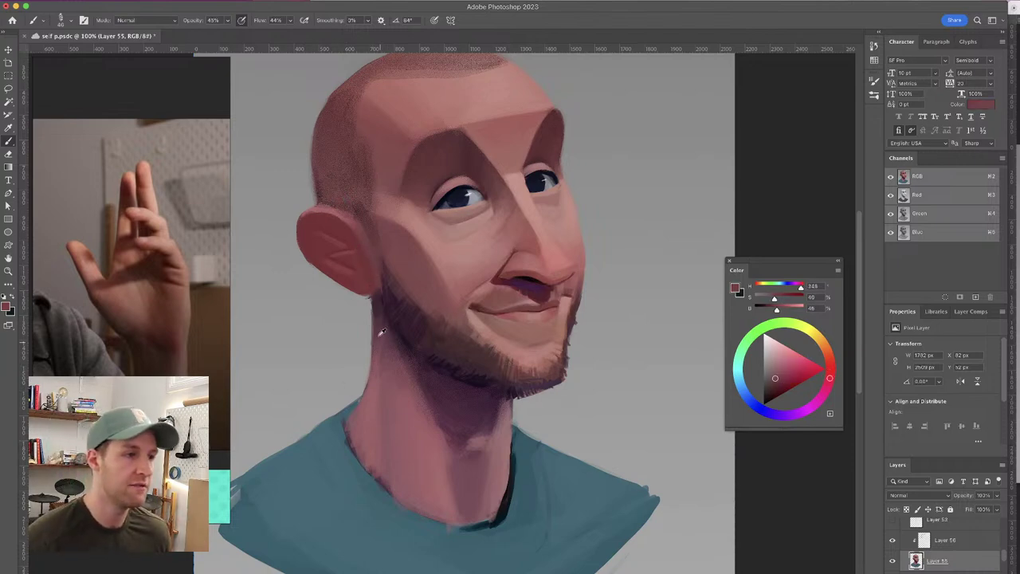
pyautogui.keyDown('alt'); pyautogui.click(393, 389); pyautogui.keyUp('alt')
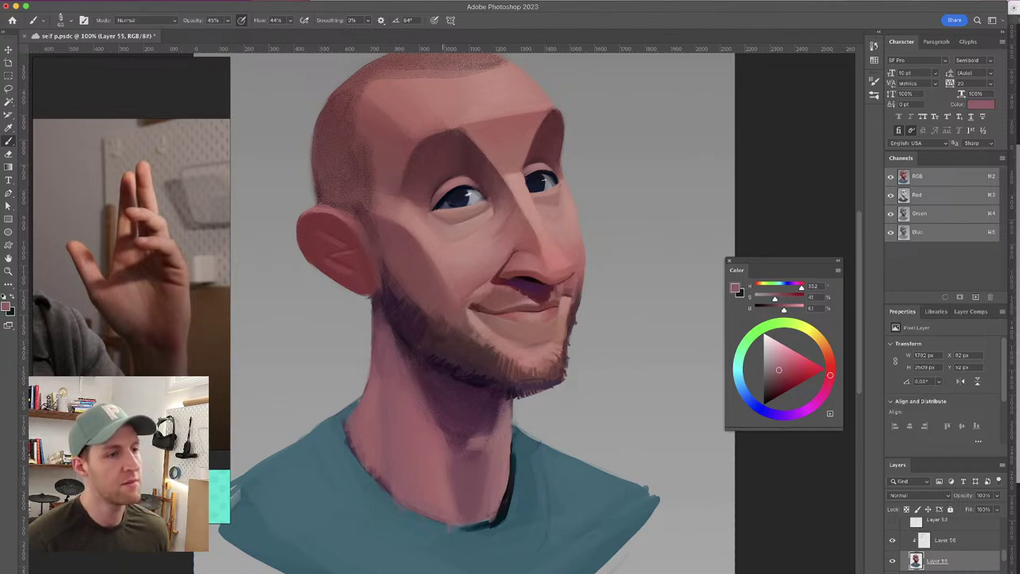
pyautogui.keyDown('alt'); pyautogui.click(406, 351); pyautogui.keyUp('alt')
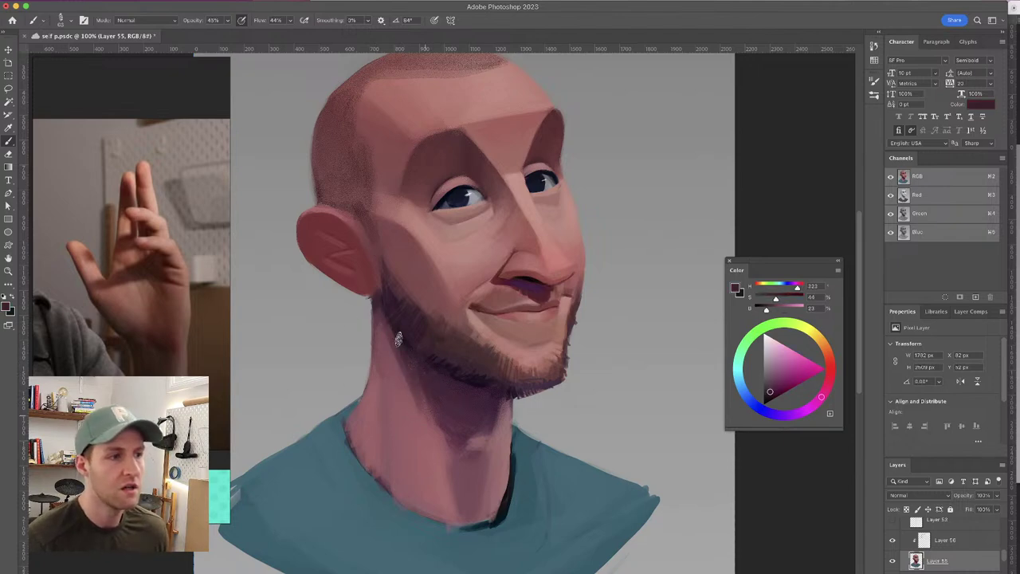
pyautogui.keyDown('alt'); pyautogui.click(413, 379); pyautogui.keyUp('alt')
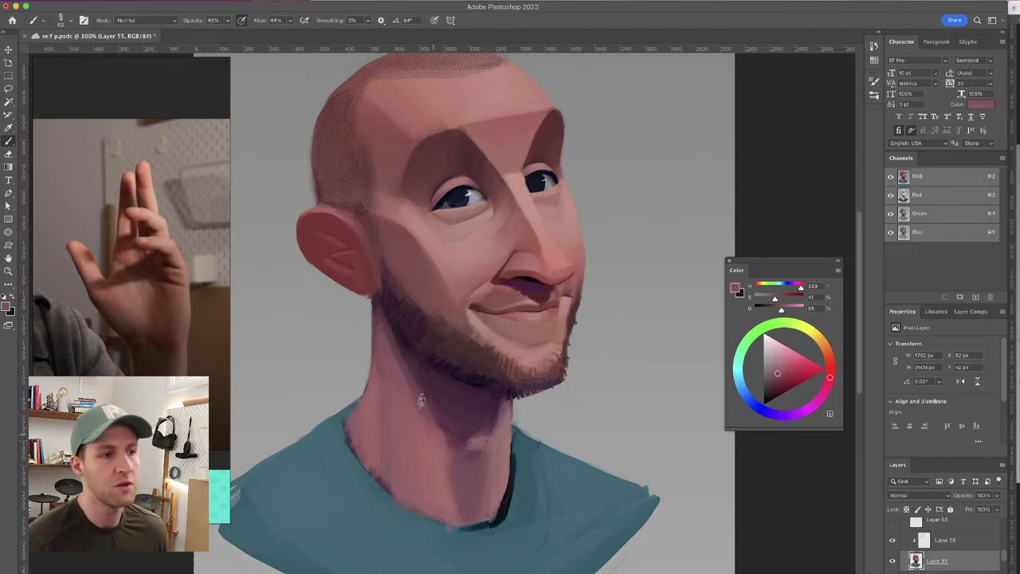
pyautogui.keyDown('alt'); pyautogui.click(375, 399); pyautogui.keyUp('alt')
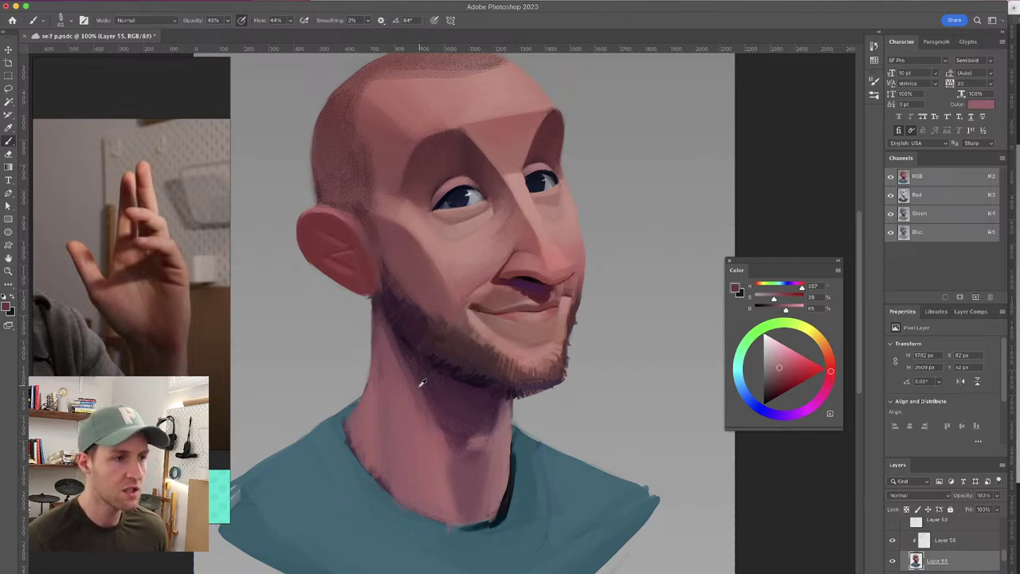
# Blend the back of the neck down to the shoulder with mauves and pinks sampled from the neck
pyautogui.keyDown('alt'); pyautogui.click(376, 443); pyautogui.keyUp('alt')
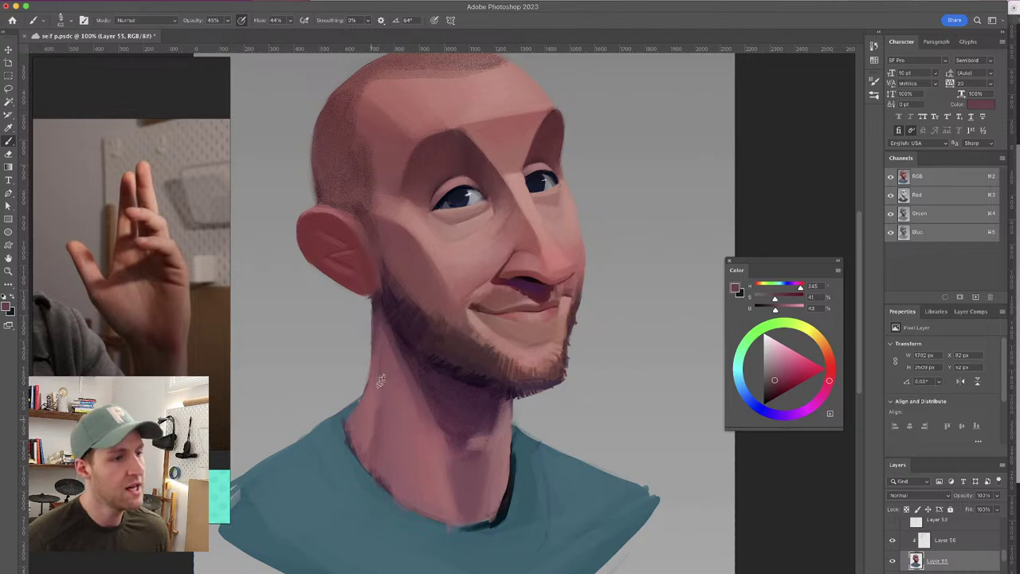
pyautogui.keyDown('alt'); pyautogui.click(378, 446); pyautogui.keyUp('alt')
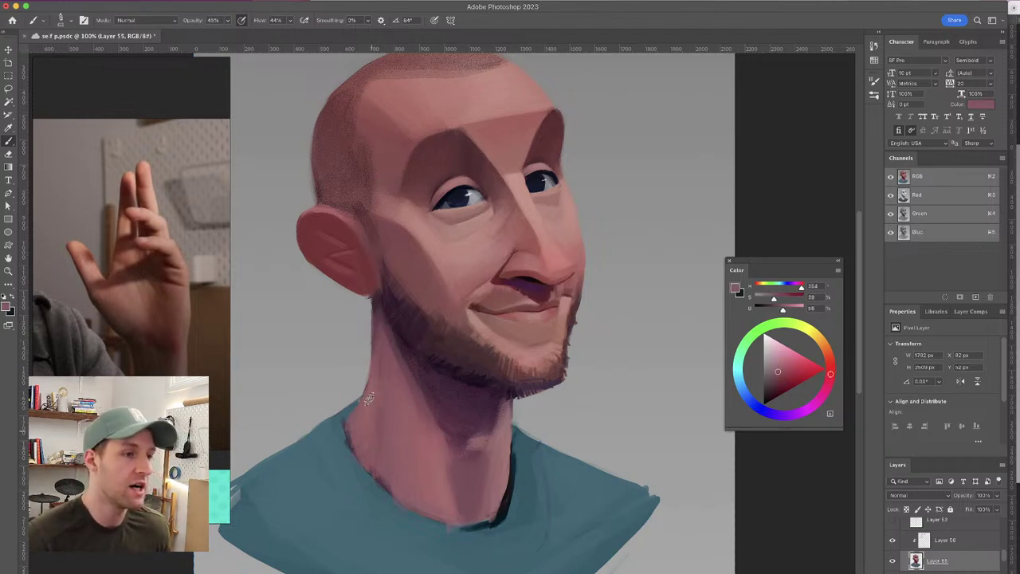
pyautogui.keyDown('alt'); pyautogui.click(364, 411); pyautogui.keyUp('alt')
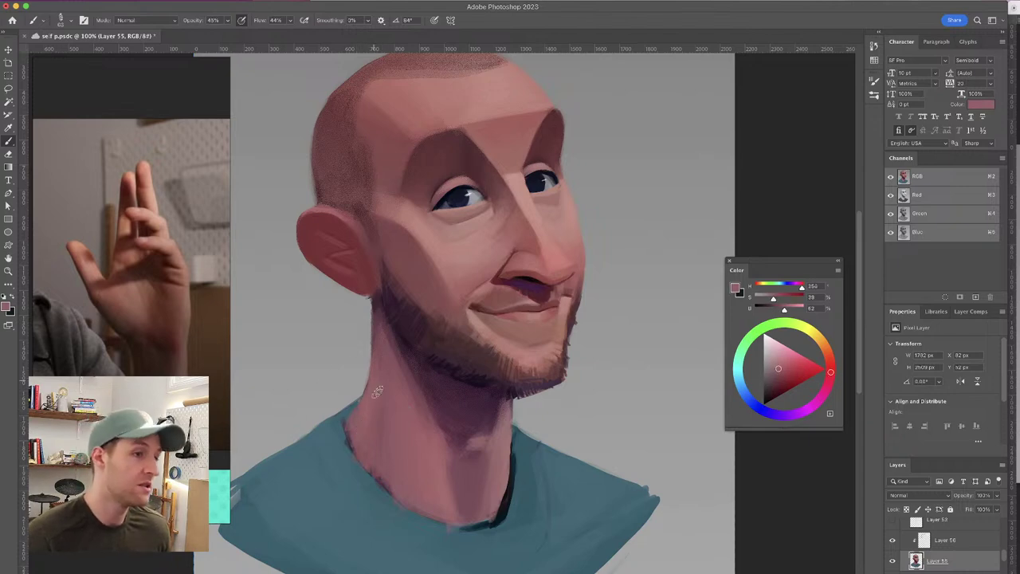
pyautogui.keyDown('alt'); pyautogui.click(387, 370); pyautogui.keyUp('alt')
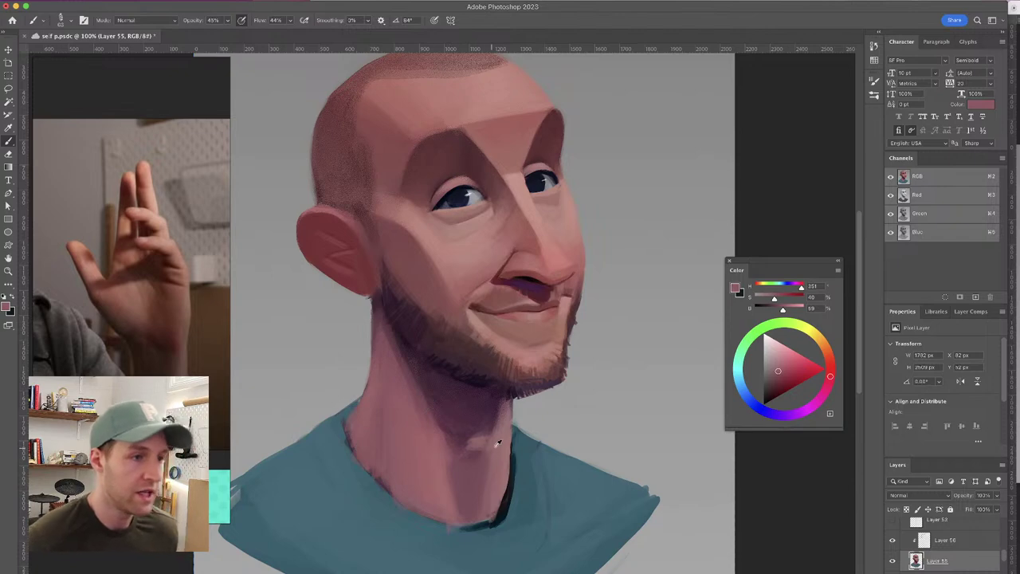
pyautogui.keyDown('alt'); pyautogui.click(405, 391); pyautogui.keyUp('alt')
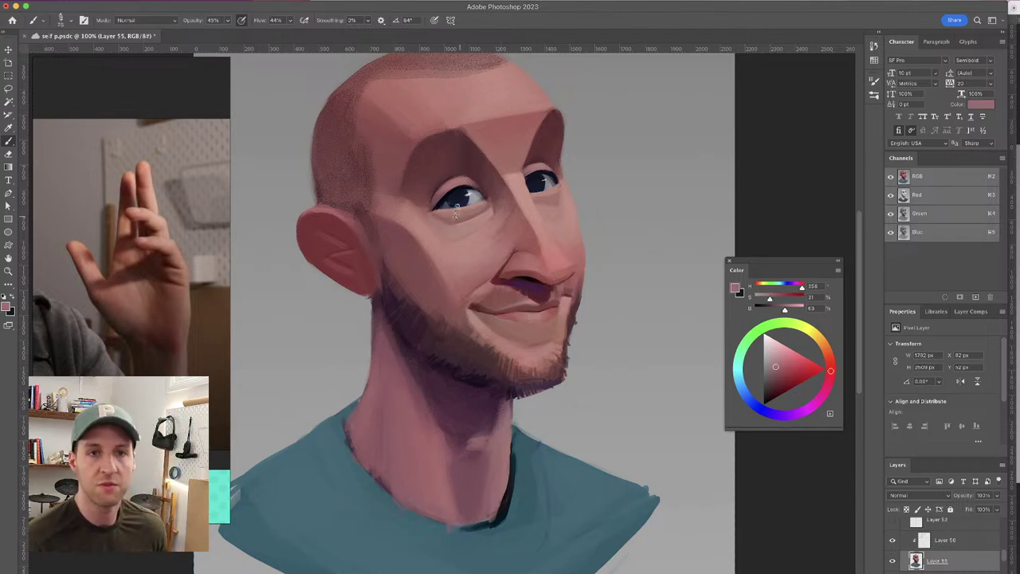
# Lighten the lit plane of the neck with a peach sampled from the cheek, blended with a sampled neck pink
pyautogui.keyDown('alt'); pyautogui.click(466, 257); pyautogui.keyUp('alt')
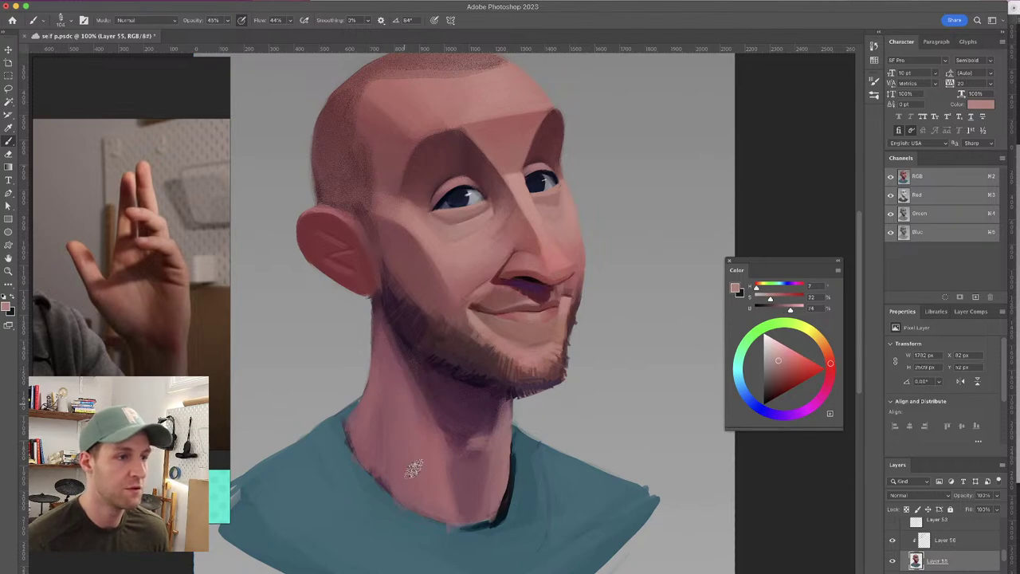
pyautogui.moveTo(398, 369)
pyautogui.mouseDown()
pyautogui.moveTo(410, 411)
pyautogui.moveTo(397, 408)
pyautogui.mouseUp()
pyautogui.press('super+z')
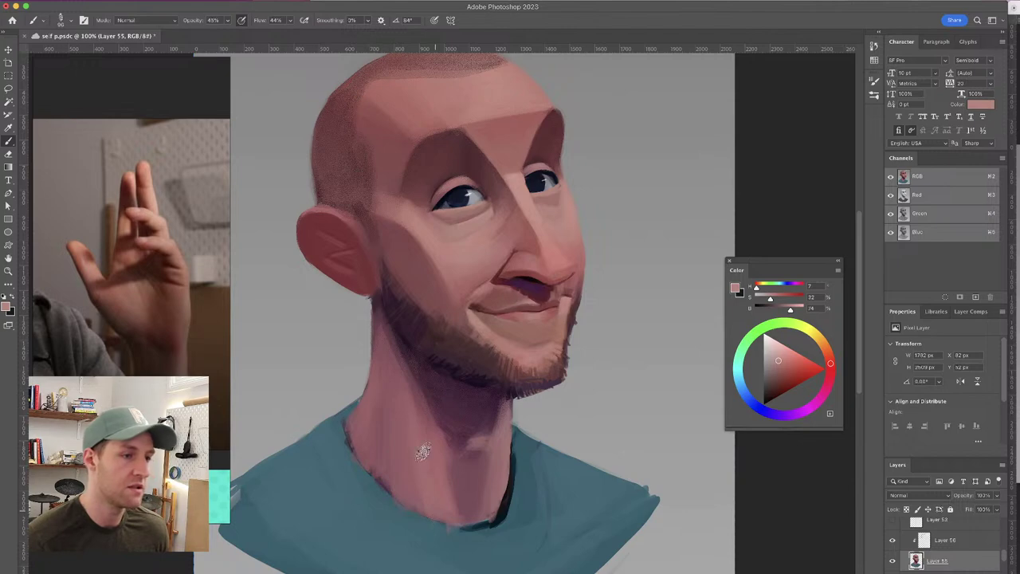
pyautogui.keyDown('alt'); pyautogui.click(429, 453); pyautogui.keyUp('alt')
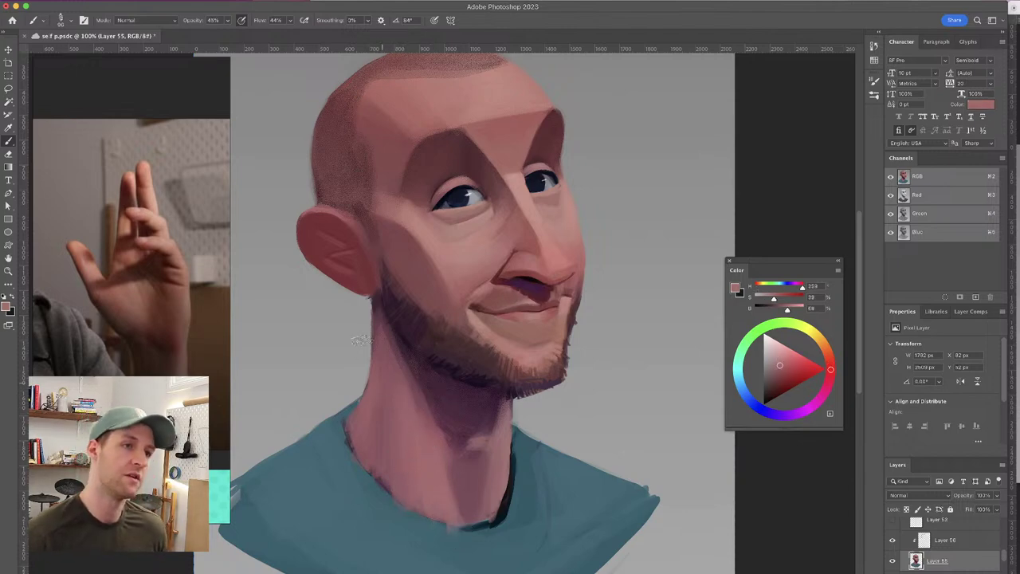
# Raise the brush's opacity and flow to 100% and repaint the shirt's collar edge along the neck with sampled teal
pyautogui.moveTo(422, 243); pyautogui.dragTo(412, 256)
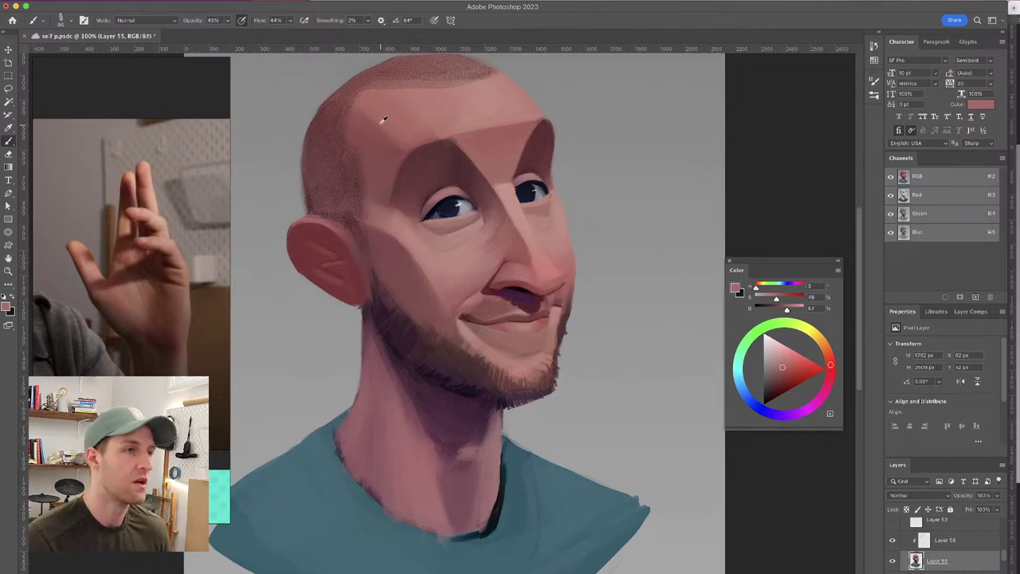
pyautogui.moveTo(523, 120); pyautogui.dragTo(545, 110)
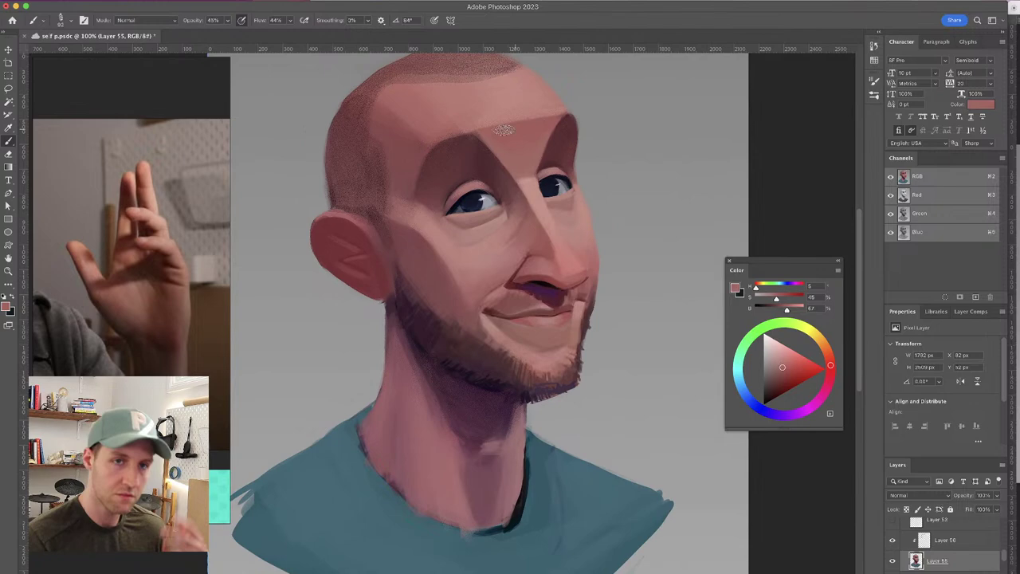
pyautogui.moveTo(192, 21); pyautogui.dragTo(343, 29)
pyautogui.moveTo(258, 24); pyautogui.dragTo(334, 28)
pyautogui.keyDown('alt'); pyautogui.click(360, 472); pyautogui.keyUp('alt')
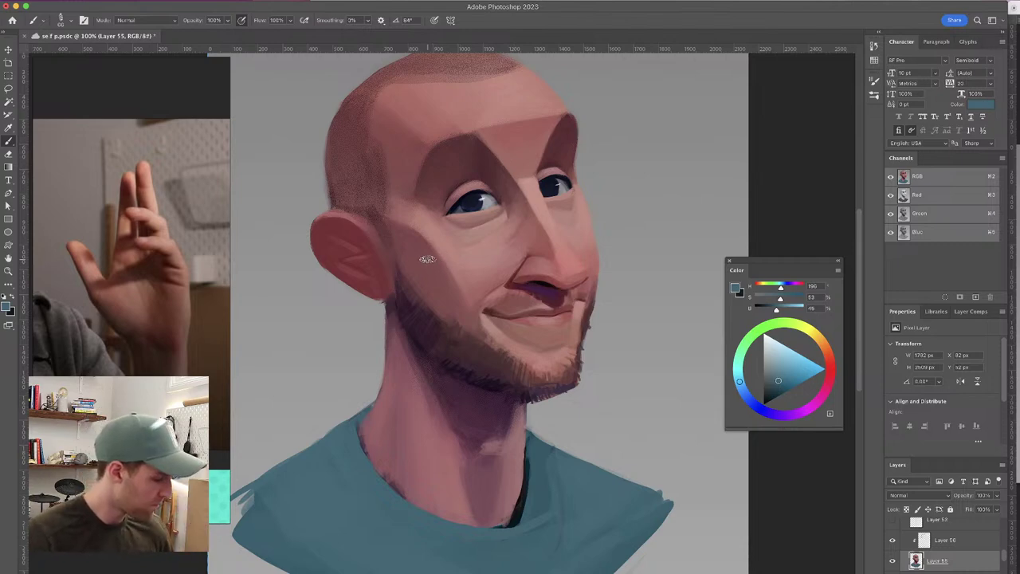
pyautogui.scroll(-2, 462, 266)
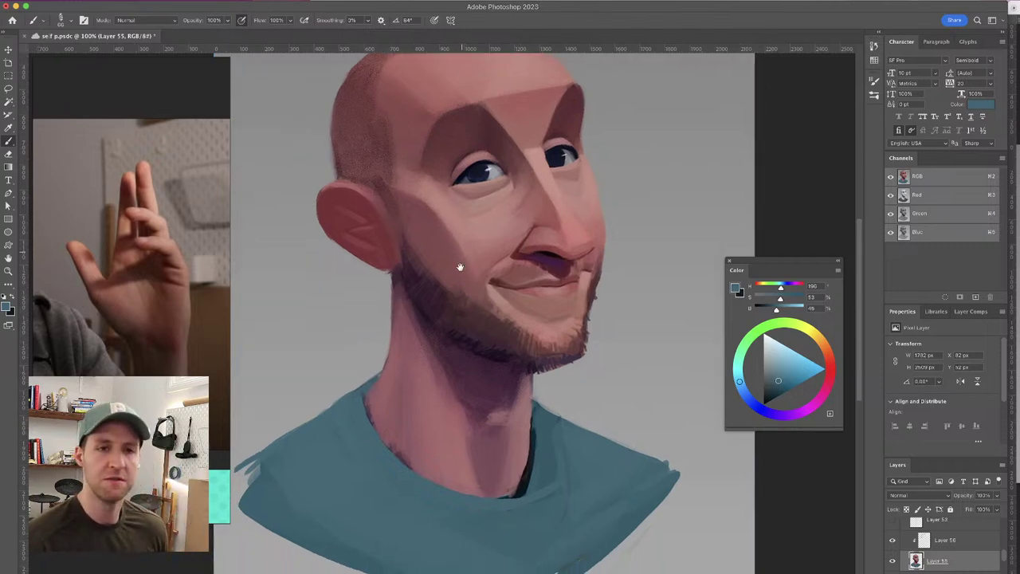
# Sharpen the boundary between neck and collar with alternately sampled dark rose and shirt teal
pyautogui.keyDown('alt'); pyautogui.click(396, 453); pyautogui.keyUp('alt')
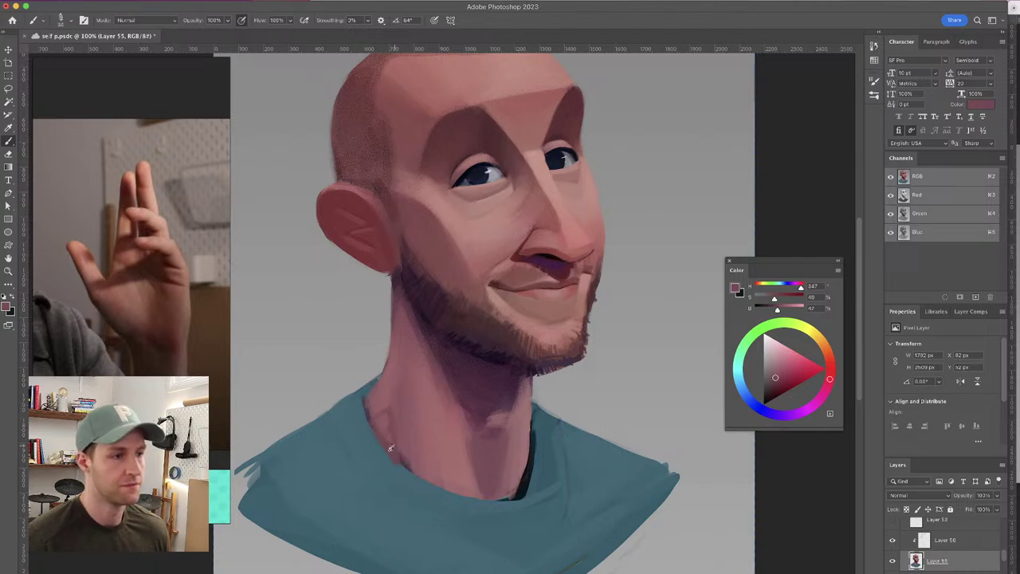
pyautogui.keyDown('alt'); pyautogui.click(385, 456); pyautogui.keyUp('alt')
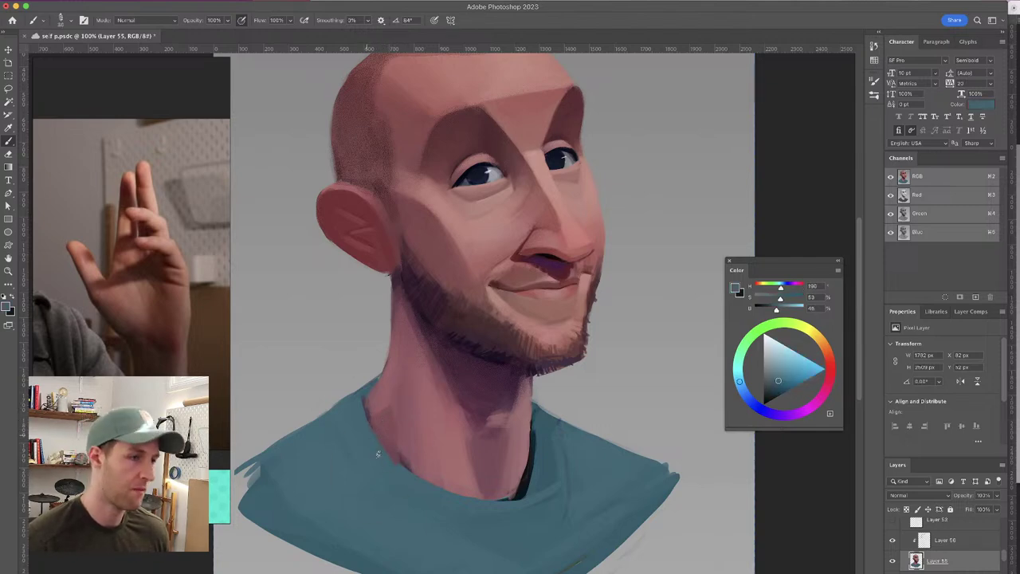
pyautogui.keyDown('alt'); pyautogui.click(393, 404); pyautogui.keyUp('alt')
# Smooth the neck's side, lower front and shadow transition with rose and mauve tones sampled across the neck
pyautogui.moveTo(465, 375); pyautogui.dragTo(451, 412)
pyautogui.press('super+minus')
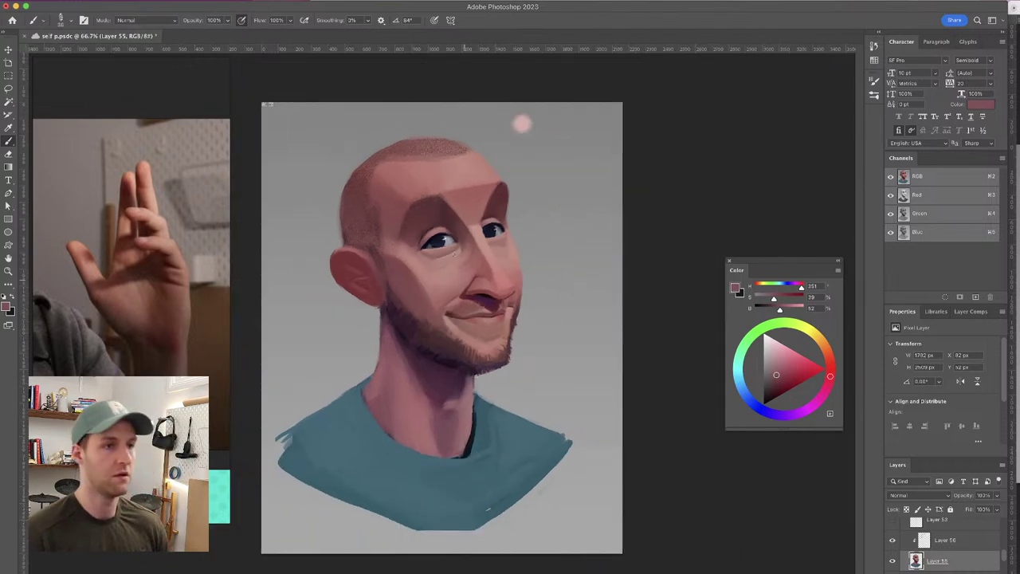
pyautogui.keyDown('alt'); pyautogui.click(394, 400); pyautogui.keyUp('alt')
pyautogui.moveTo(393, 399); pyautogui.dragTo(384, 364)
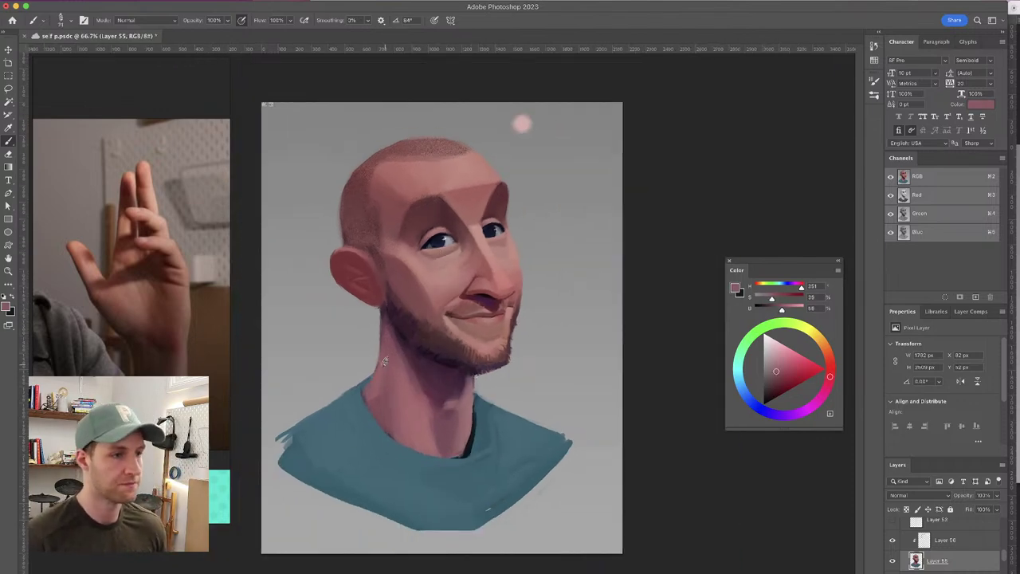
pyautogui.keyDown('alt'); pyautogui.click(379, 411); pyautogui.keyUp('alt')
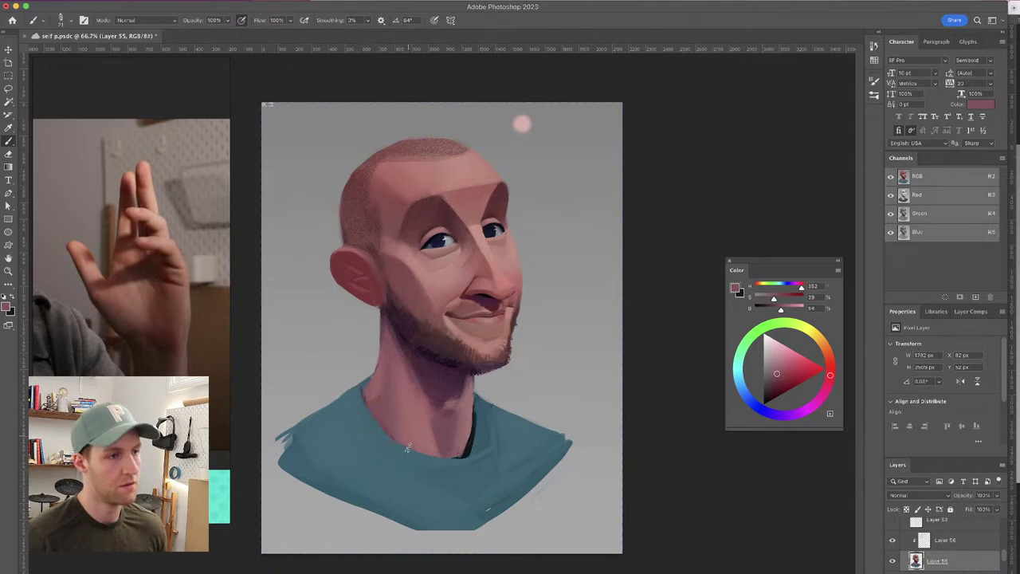
pyautogui.keyDown('alt'); pyautogui.click(405, 400); pyautogui.keyUp('alt')
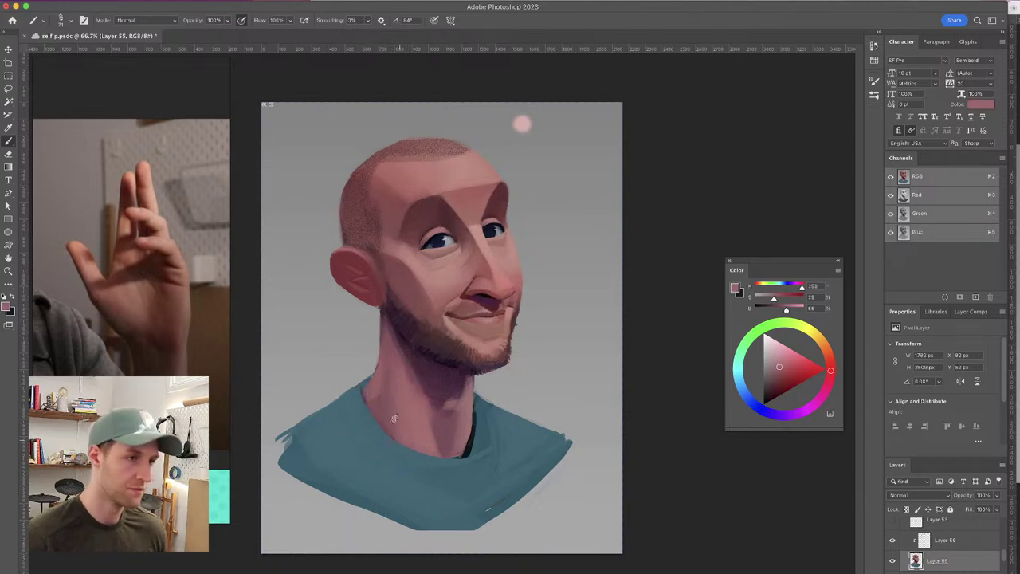
pyautogui.keyDown('alt'); pyautogui.click(429, 403); pyautogui.keyUp('alt')
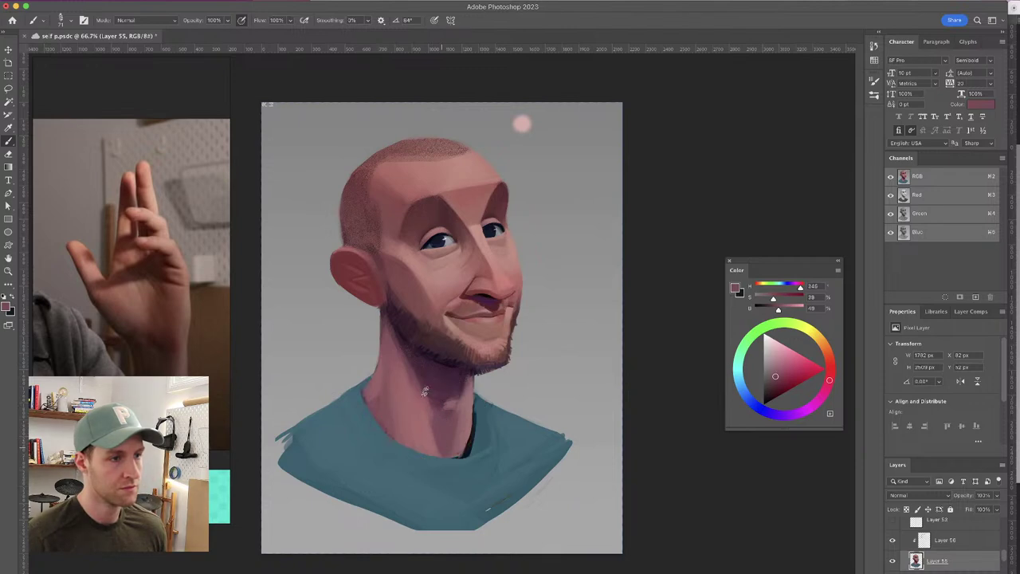
pyautogui.keyDown('alt'); pyautogui.click(420, 388); pyautogui.keyUp('alt')
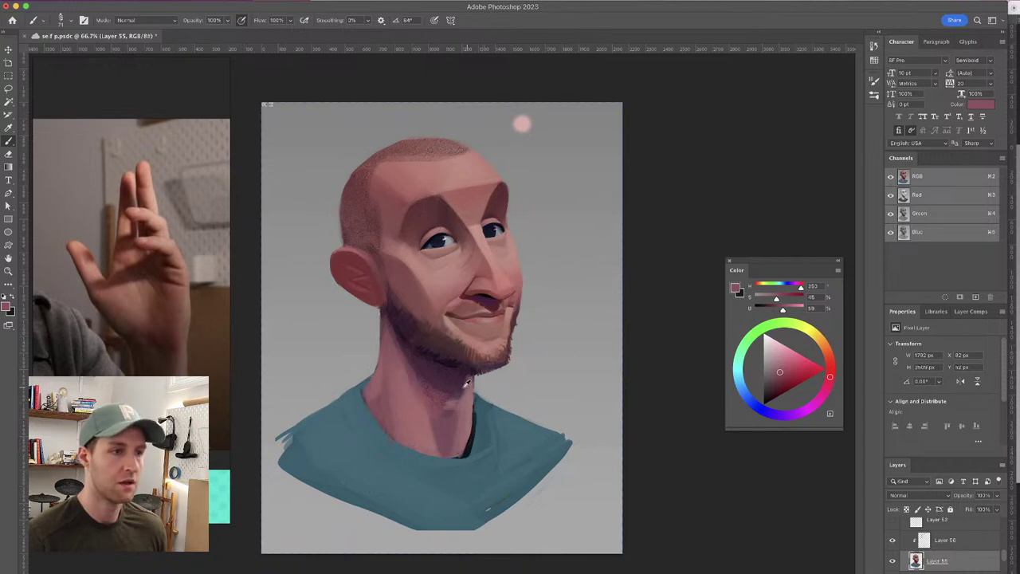
# Clean up the cast shadow beneath the chin and on the throat with plum and mauve tones sampled from the neck
pyautogui.keyDown('alt'); pyautogui.click(467, 380); pyautogui.keyUp('alt')
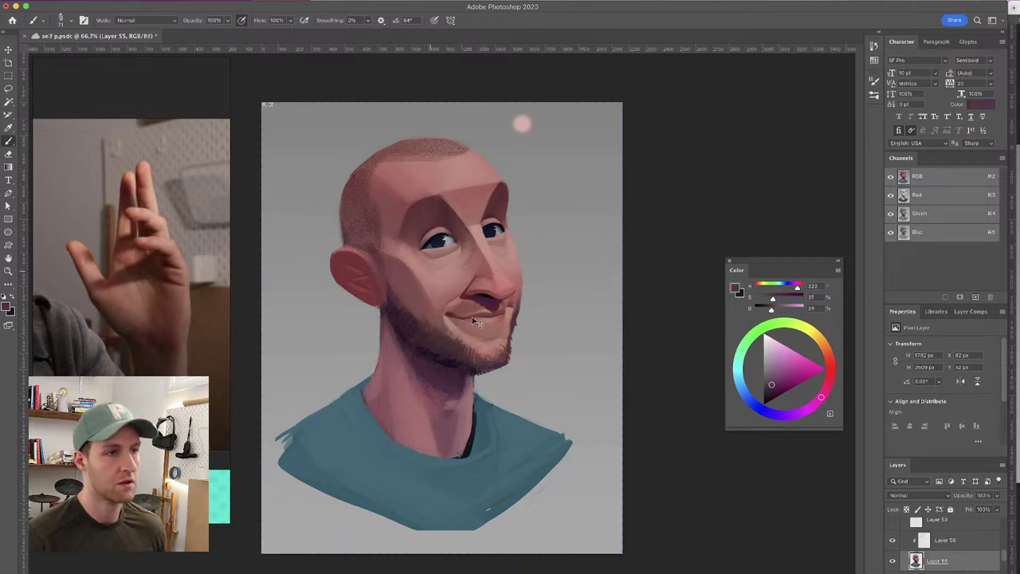
pyautogui.keyDown('alt'); pyautogui.click(456, 398); pyautogui.keyUp('alt')
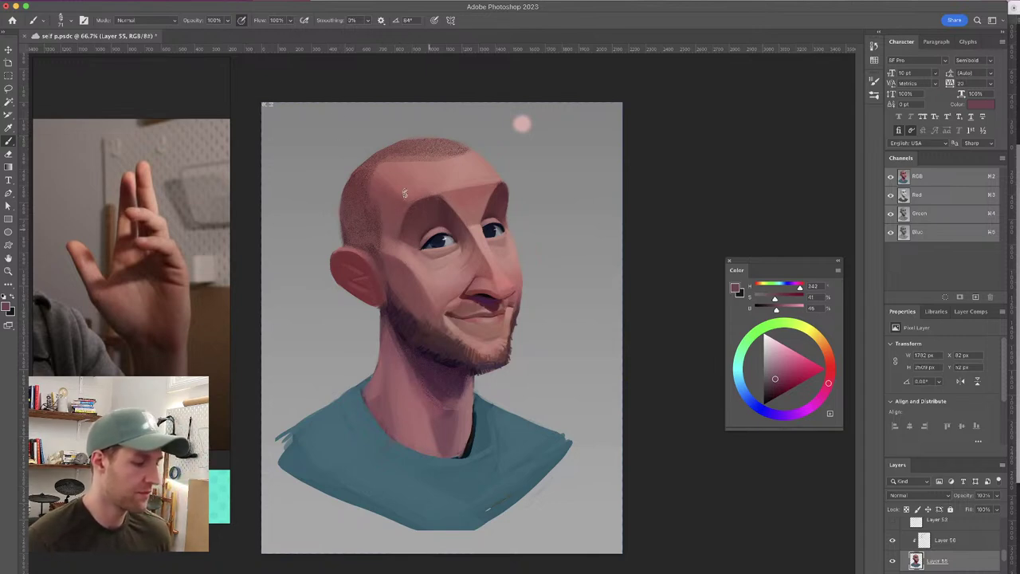
pyautogui.keyDown('alt'); pyautogui.click(429, 407); pyautogui.keyUp('alt')
pyautogui.keyDown('alt'); pyautogui.click(439, 415); pyautogui.keyUp('alt')
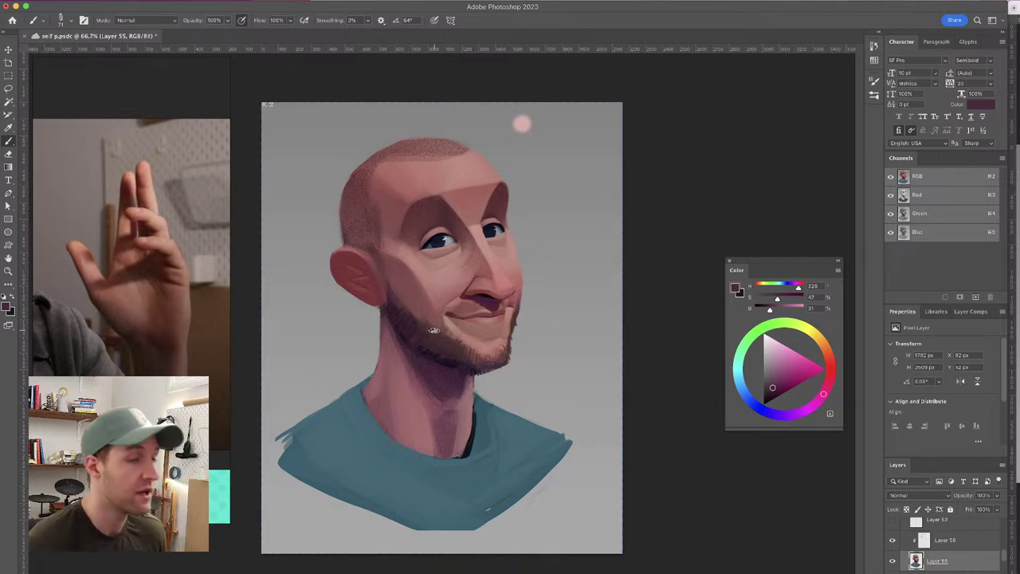
# Blend the jaw's shadow edge into the side of the neck with rose and dark plum tones sampled around it
pyautogui.keyDown('alt'); pyautogui.click(408, 359); pyautogui.keyUp('alt')
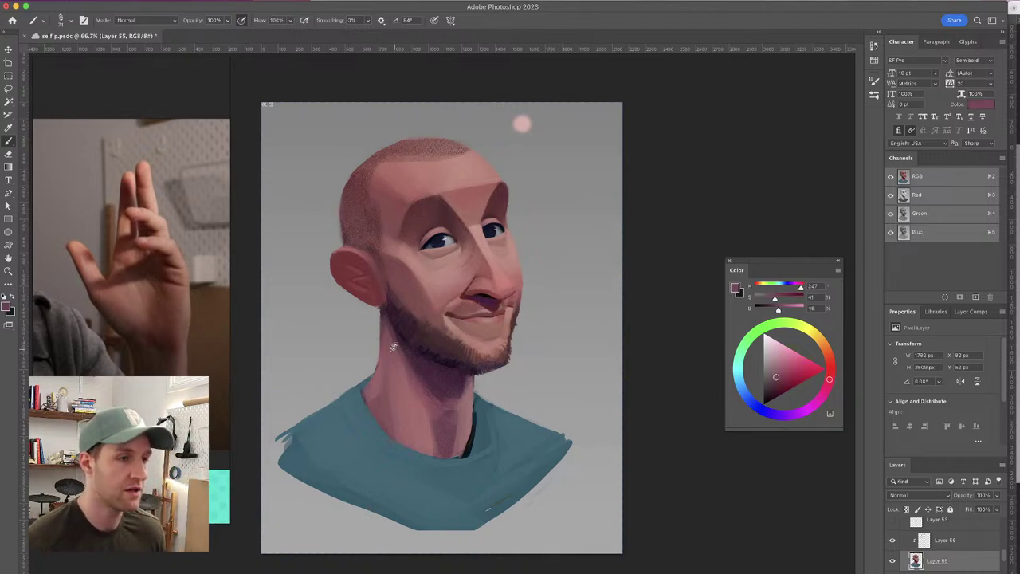
pyautogui.keyDown('alt'); pyautogui.click(405, 381); pyautogui.keyUp('alt')
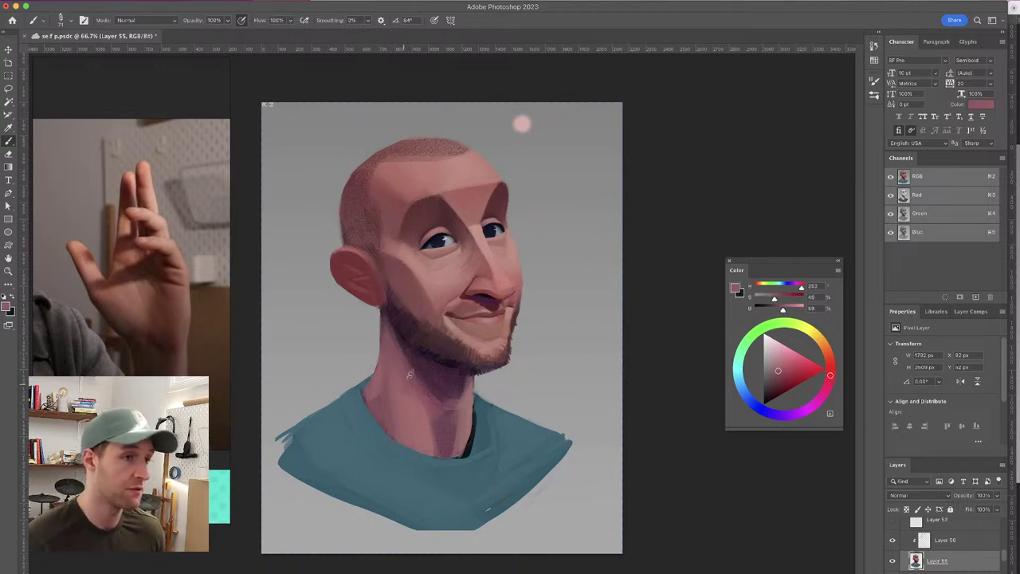
pyautogui.keyDown('alt'); pyautogui.click(404, 343); pyautogui.keyUp('alt')
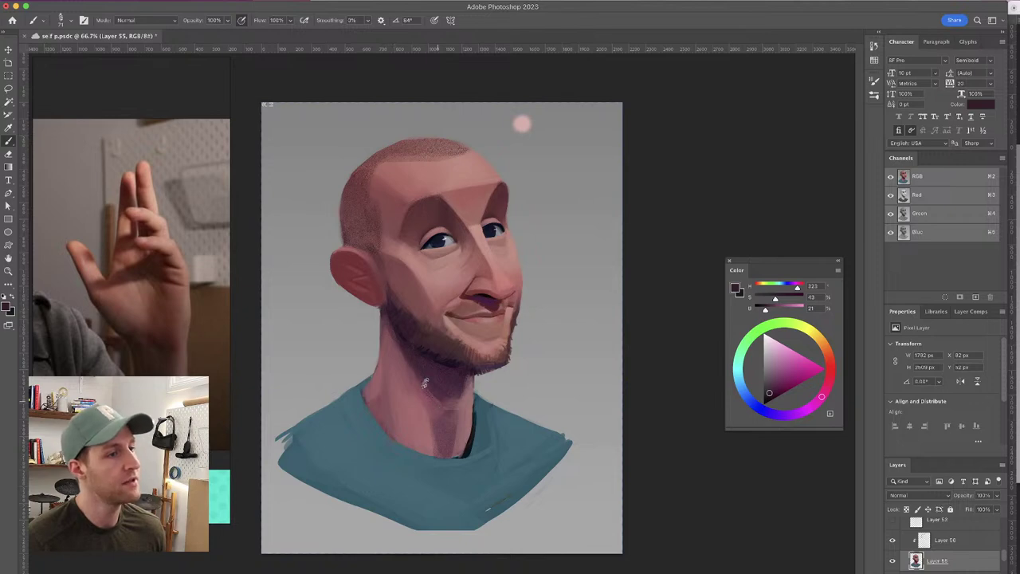
pyautogui.keyDown('alt'); pyautogui.click(404, 347); pyautogui.keyUp('alt')
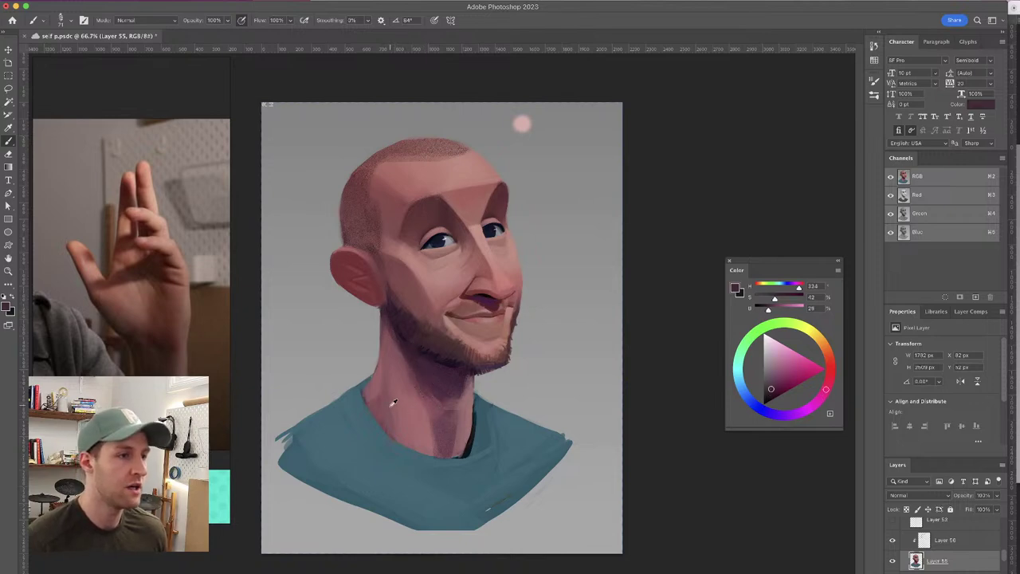
pyautogui.keyDown('alt'); pyautogui.click(426, 379); pyautogui.keyUp('alt')
pyautogui.keyDown('alt'); pyautogui.click(420, 375); pyautogui.keyUp('alt')
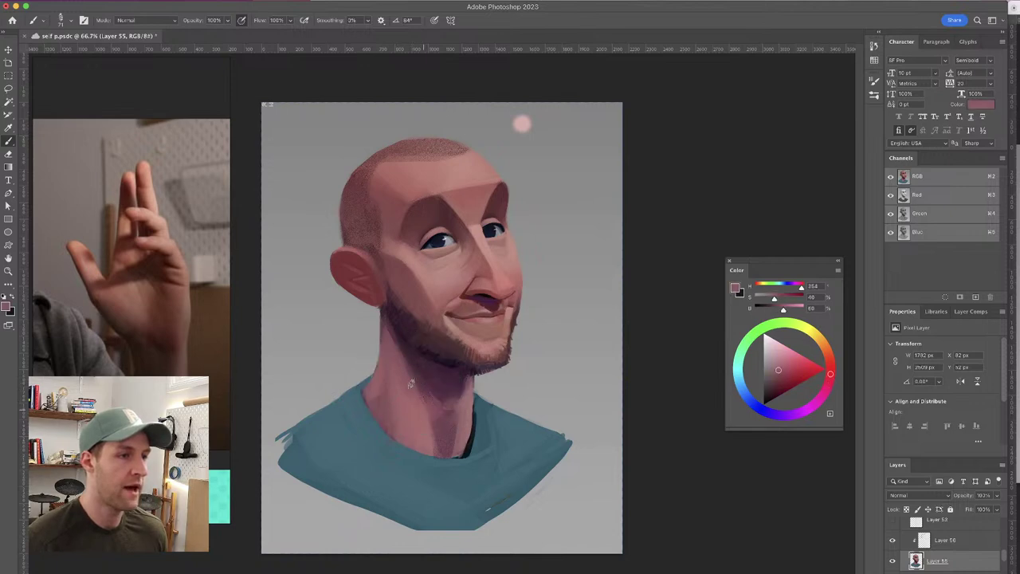
# Lighten the lit front plane of the neck with a peach sampled below the eye and a salmon from the forehead
pyautogui.keyDown('alt'); pyautogui.click(445, 275); pyautogui.keyUp('alt')
pyautogui.moveTo(415, 414); pyautogui.dragTo(421, 418)
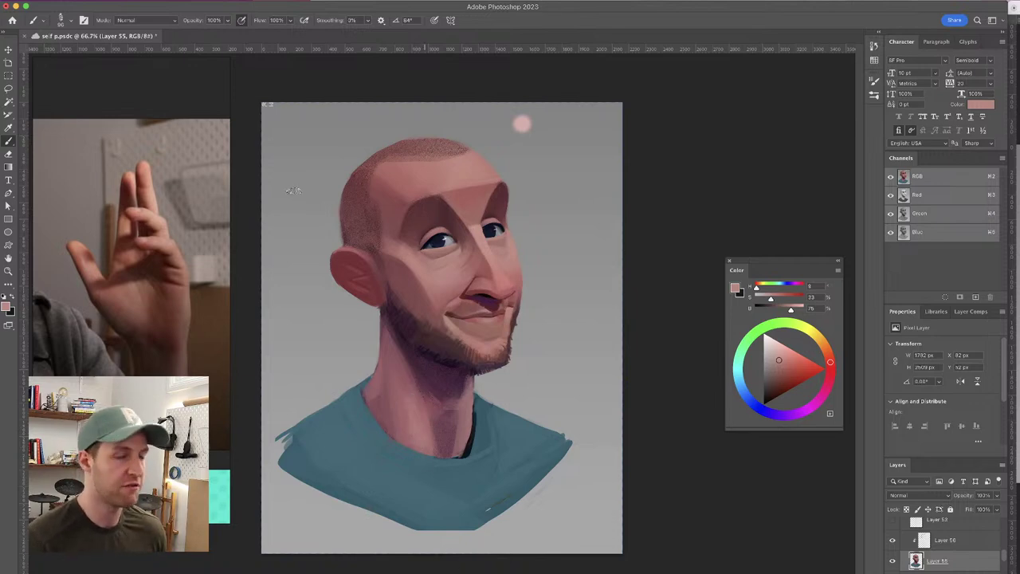
pyautogui.keyDown('alt'); pyautogui.click(426, 187); pyautogui.keyUp('alt')
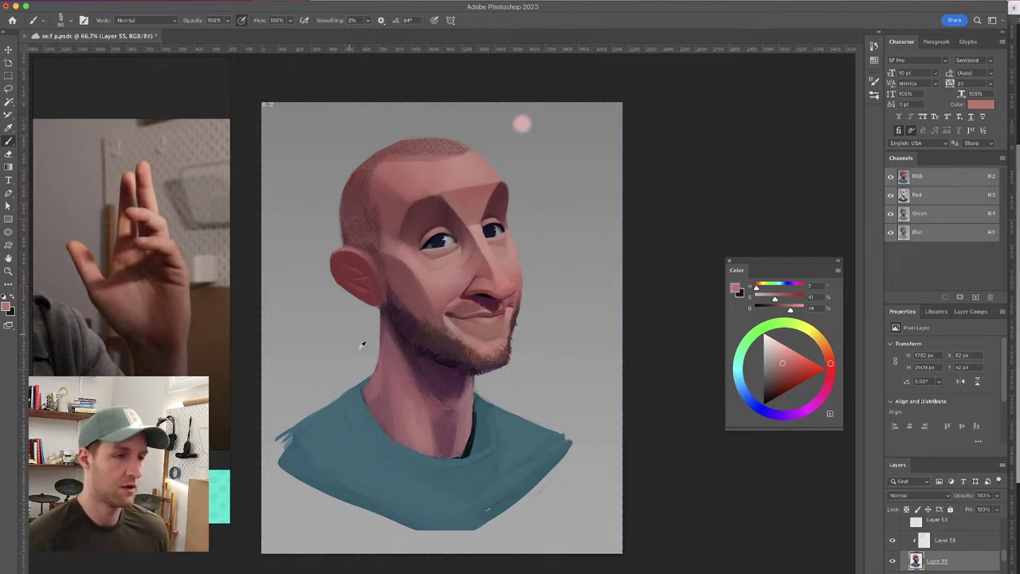
# Blend the neck's lit plane up toward the jaw with alternately sampled warm rose tones
pyautogui.keyDown('alt'); pyautogui.click(408, 392); pyautogui.keyUp('alt')
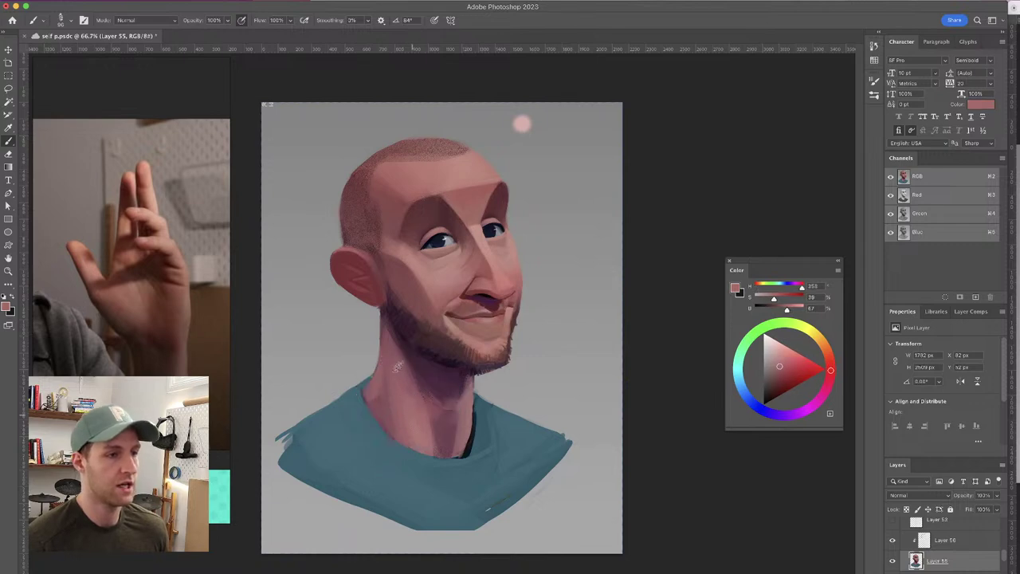
pyautogui.keyDown('alt'); pyautogui.click(419, 422); pyautogui.keyUp('alt')
pyautogui.keyDown('alt'); pyautogui.click(397, 377); pyautogui.keyUp('alt')
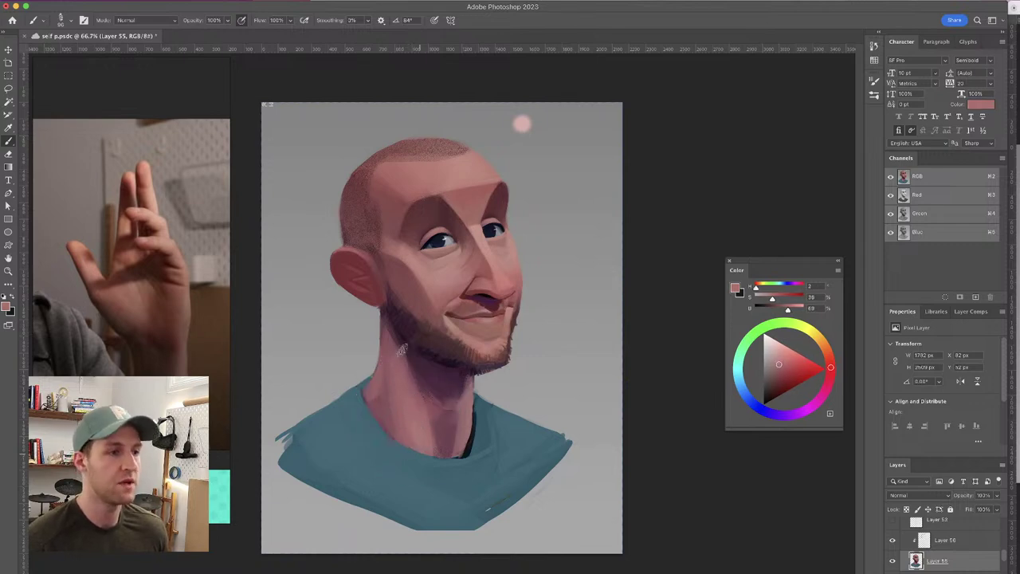
pyautogui.keyDown('alt'); pyautogui.click(416, 421); pyautogui.keyUp('alt')
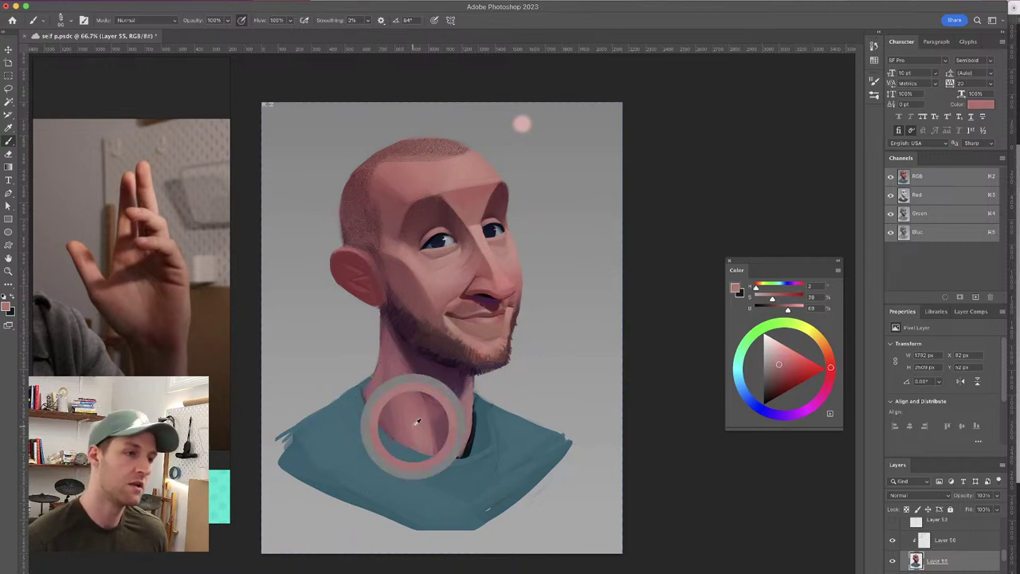
pyautogui.keyDown('alt'); pyautogui.click(404, 370); pyautogui.keyUp('alt')
pyautogui.keyDown('alt'); pyautogui.click(391, 347); pyautogui.keyUp('alt')
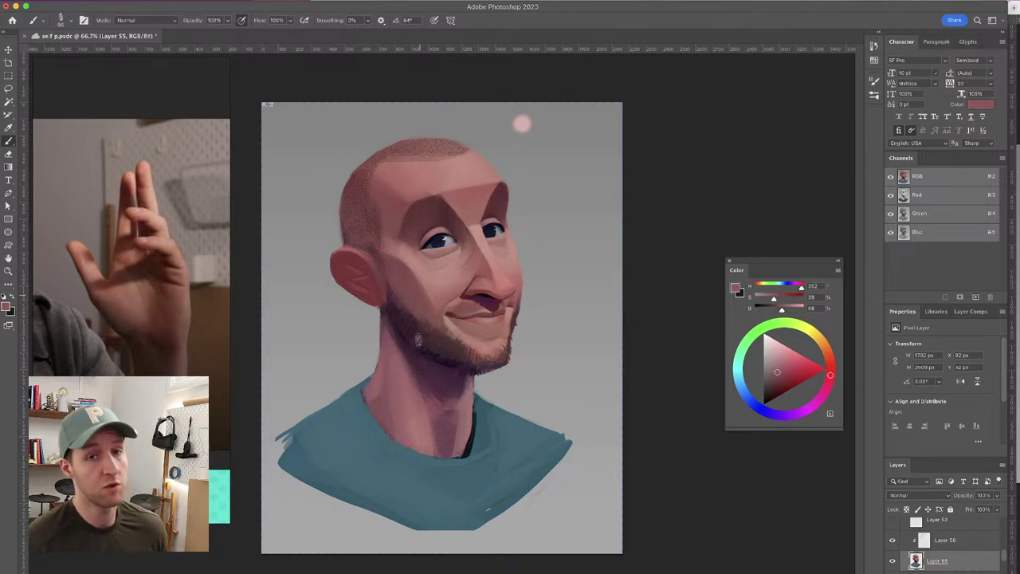
# Smooth the transition between the lit plane and the shadow at mid-neck with sampled muted rose tones
pyautogui.keyDown('alt'); pyautogui.click(420, 390); pyautogui.keyUp('alt')
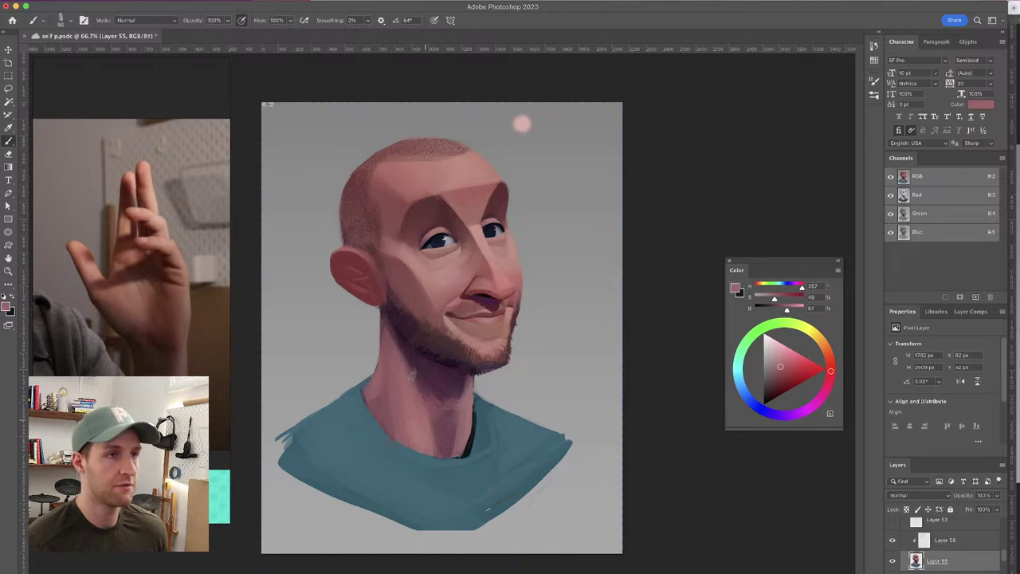
pyautogui.keyDown('alt'); pyautogui.click(430, 415); pyautogui.keyUp('alt')
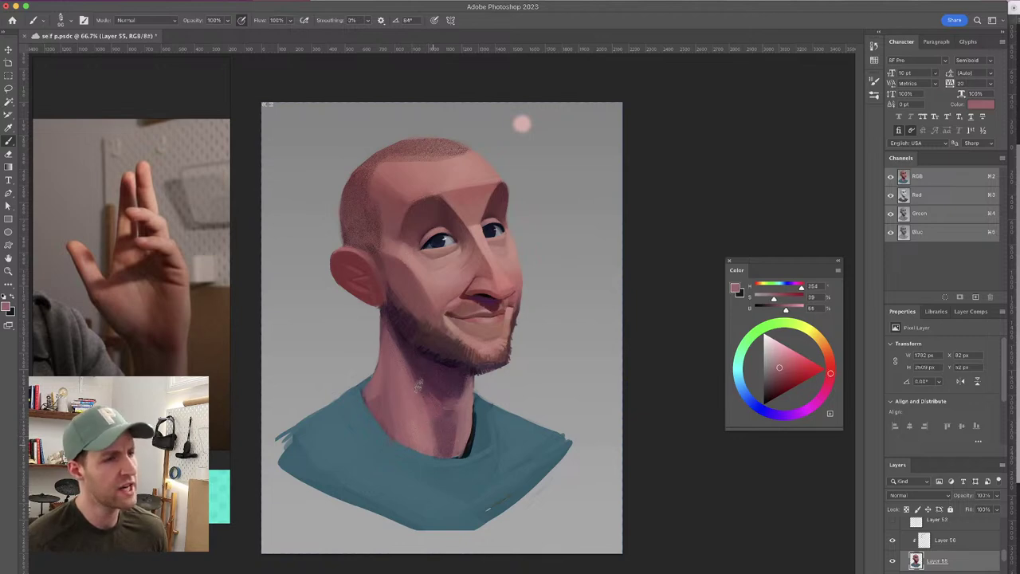
pyautogui.keyDown('alt'); pyautogui.click(420, 385); pyautogui.keyUp('alt')
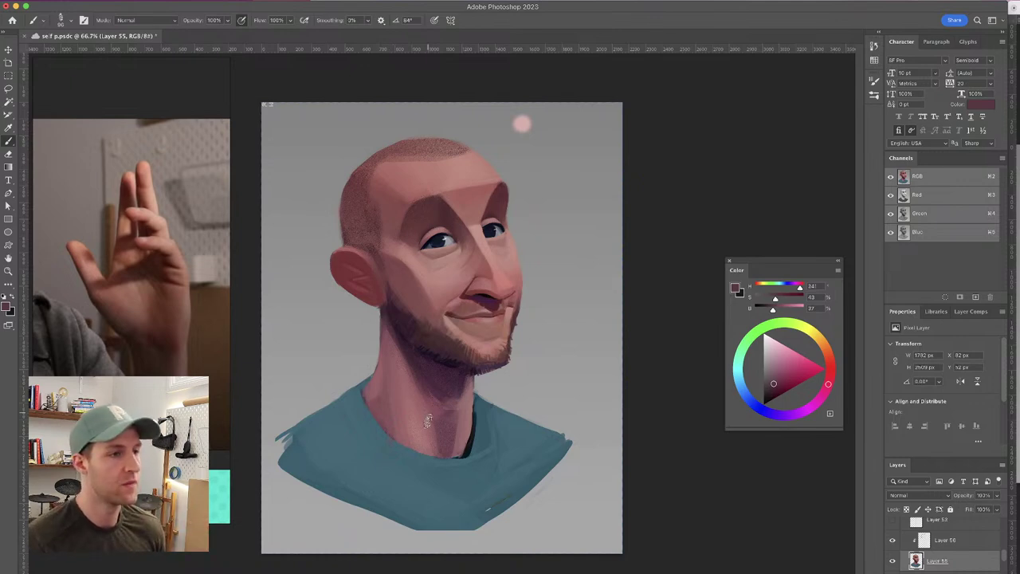
# Darken the outer side of the neck just above the collar with dark rose tones sampled from the neck
pyautogui.keyDown('alt'); pyautogui.click(377, 400); pyautogui.keyUp('alt')
pyautogui.keyDown('alt'); pyautogui.click(433, 386); pyautogui.keyUp('alt')
pyautogui.moveTo(381, 391); pyautogui.dragTo(374, 394)
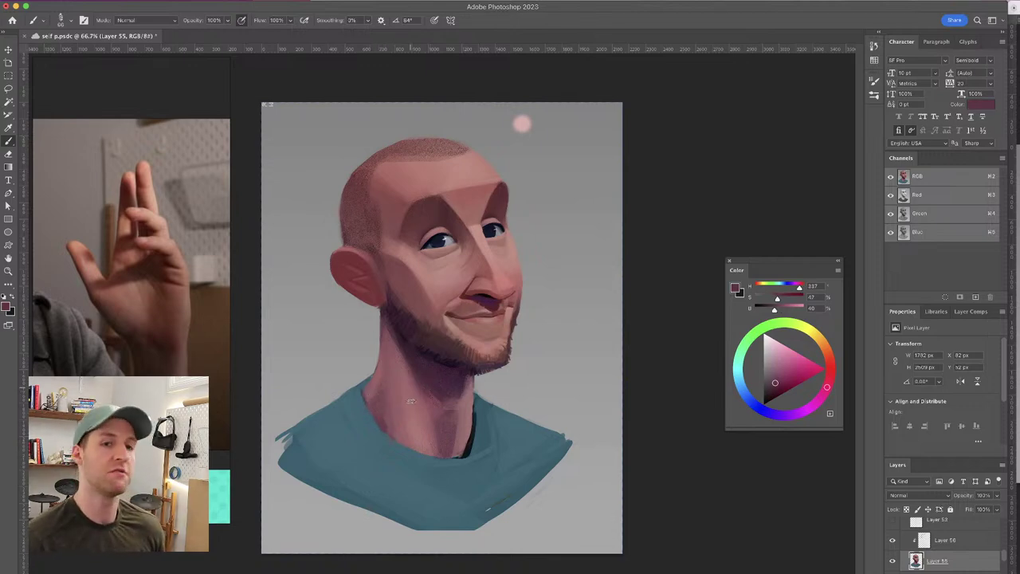
pyautogui.keyDown('alt'); pyautogui.click(381, 381); pyautogui.keyUp('alt')
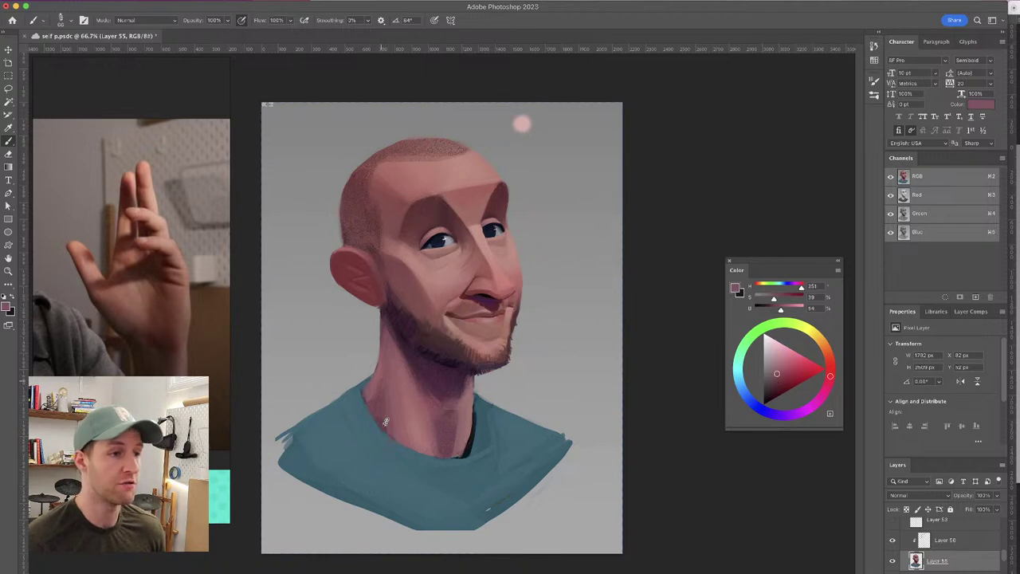
# Dab a muted pink accent on the front of the throat below the chin shadow, using sampled neck tones
pyautogui.keyDown('alt'); pyautogui.click(437, 422); pyautogui.keyUp('alt')
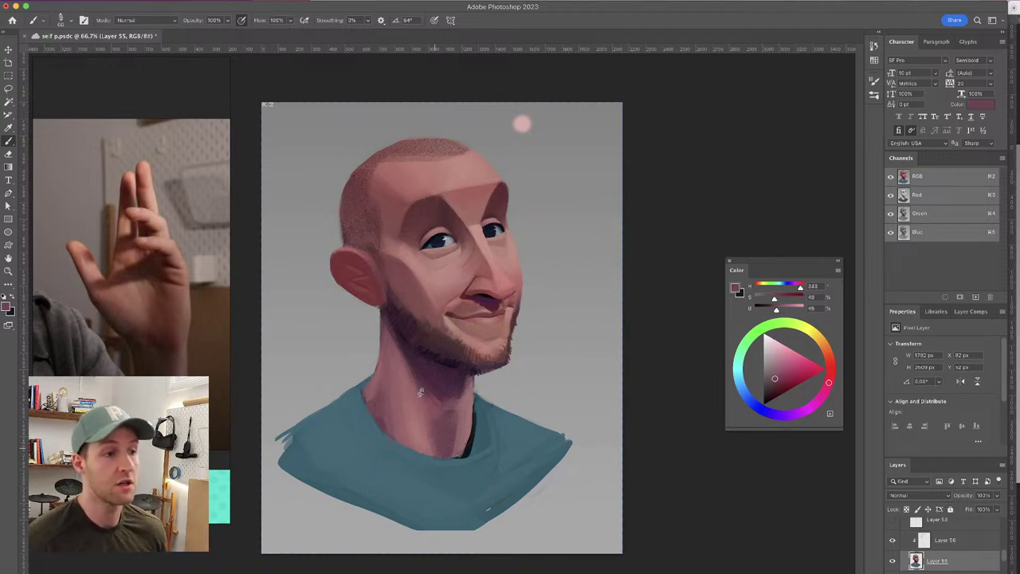
pyautogui.keyDown('alt'); pyautogui.click(462, 410); pyautogui.keyUp('alt')
pyautogui.keyDown('alt'); pyautogui.click(465, 407); pyautogui.keyUp('alt')
pyautogui.moveTo(446, 406); pyautogui.dragTo(455, 408)
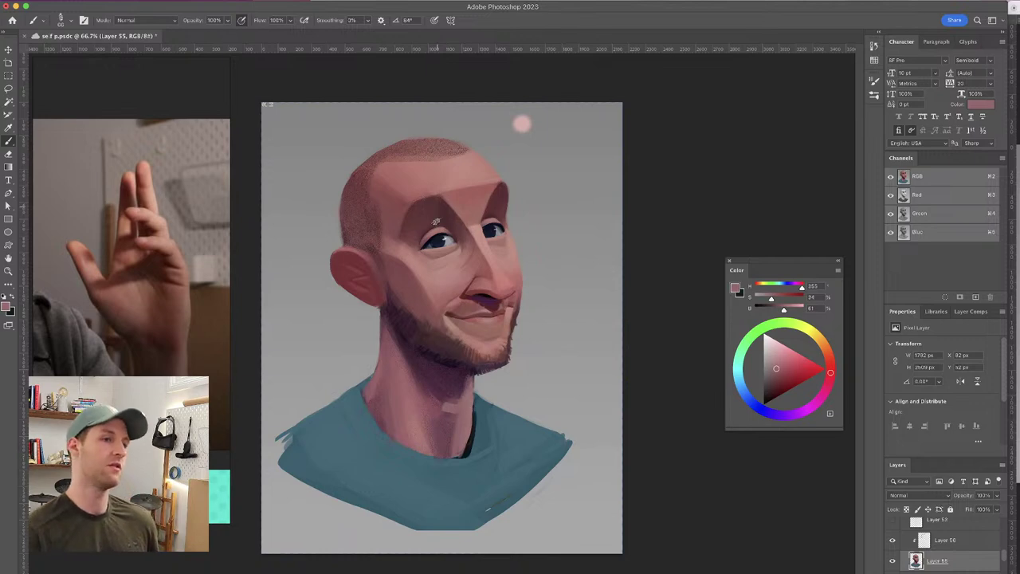
# Reduce the brush size to 47 px and soften the beard's upper edge along the cheek with sampled skin and beard tones
pyautogui.keyDown('alt'); pyautogui.click(392, 210); pyautogui.keyUp('alt')
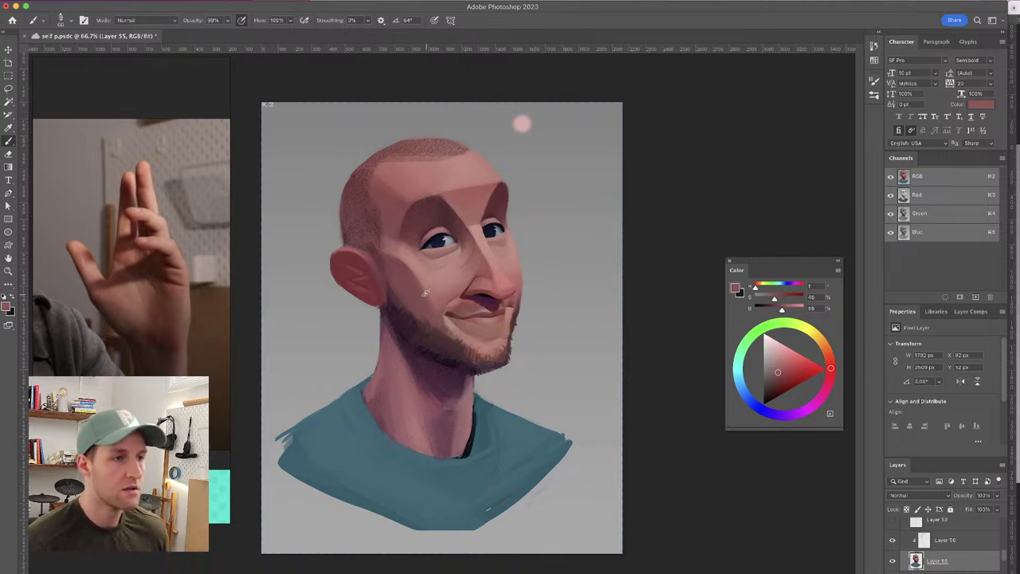
pyautogui.keyDown('alt'); pyautogui.click(421, 315); pyautogui.keyUp('alt')
pyautogui.moveTo(421, 314); pyautogui.dragTo(408, 302)
pyautogui.moveTo(402, 296)
pyautogui.mouseDown()
pyautogui.moveTo(393, 297)
pyautogui.moveTo(408, 317)
pyautogui.mouseUp()
pyautogui.keyDown('alt'); pyautogui.click(408, 323); pyautogui.keyUp('alt')
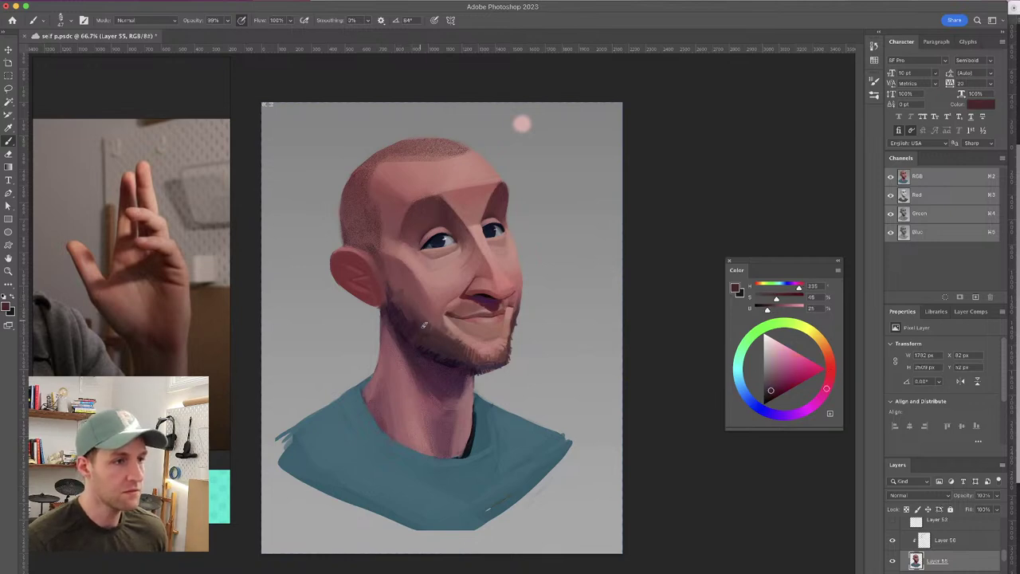
# Switch to the Soft Round 500 6 brush and soften the shadow under the jaw with sampled plum tones
pyautogui.keyDown('alt'); pyautogui.click(414, 374); pyautogui.keyUp('alt')
pyautogui.click(63, 20)
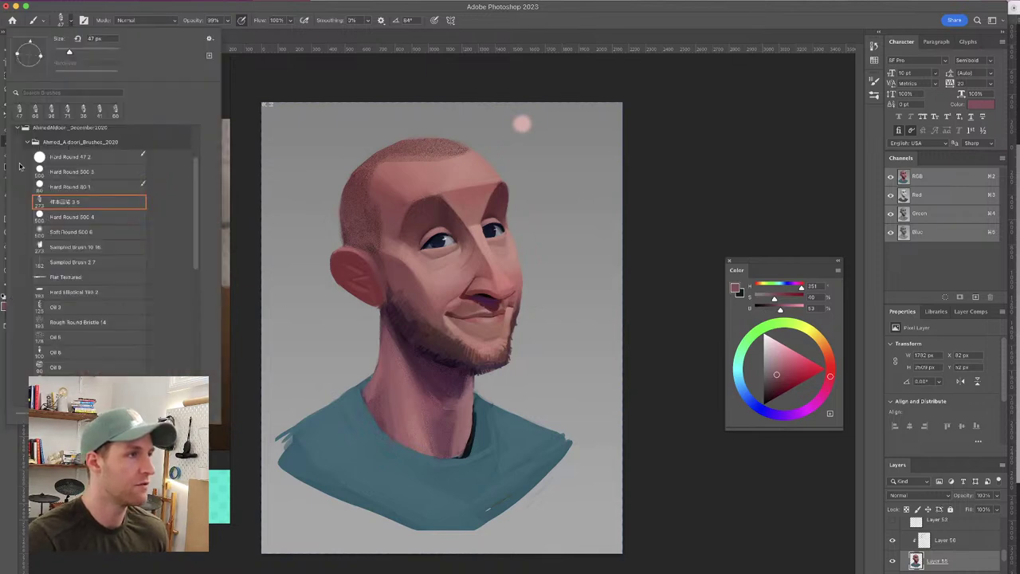
pyautogui.click(109, 232)
pyautogui.moveTo(424, 377); pyautogui.dragTo(370, 365)
pyautogui.keyDown('alt'); pyautogui.click(420, 373); pyautogui.keyUp('alt')
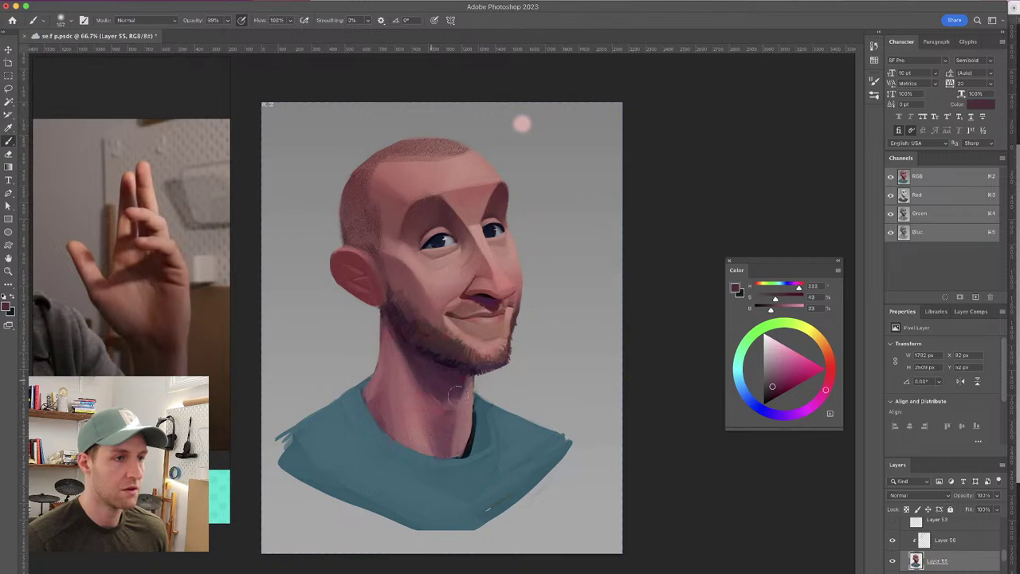
pyautogui.keyDown('alt'); pyautogui.click(416, 360); pyautogui.keyUp('alt')
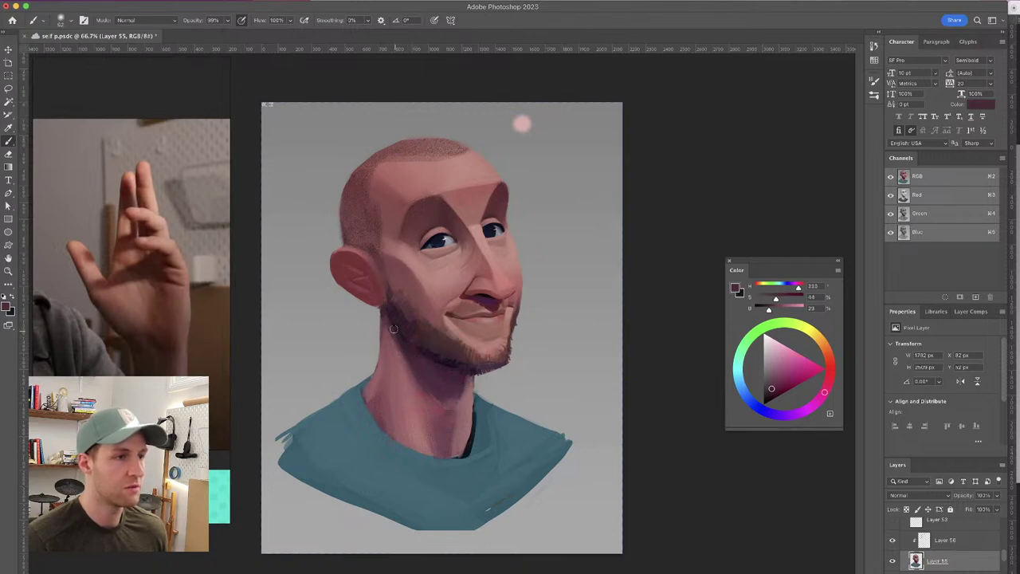
# Blend the neck shadow smoothly into the lit side with the soft brush, using sampled rose and pink tones
pyautogui.keyDown('alt'); pyautogui.click(443, 369); pyautogui.keyUp('alt')
pyautogui.keyDown('alt'); pyautogui.click(428, 391); pyautogui.keyUp('alt')
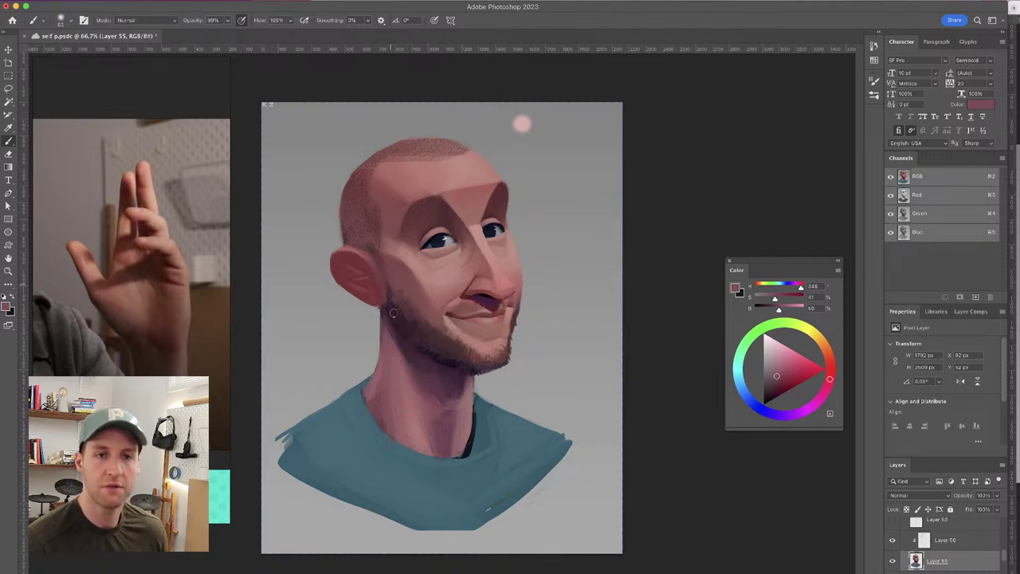
pyautogui.keyDown('alt'); pyautogui.click(427, 393); pyautogui.keyUp('alt')
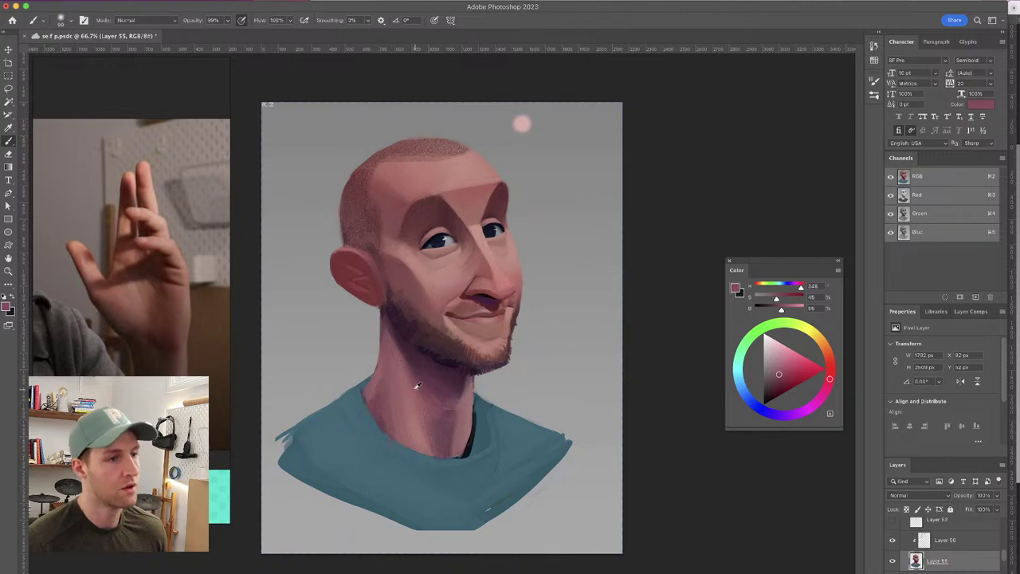
pyautogui.keyDown('alt'); pyautogui.click(409, 389); pyautogui.keyUp('alt')
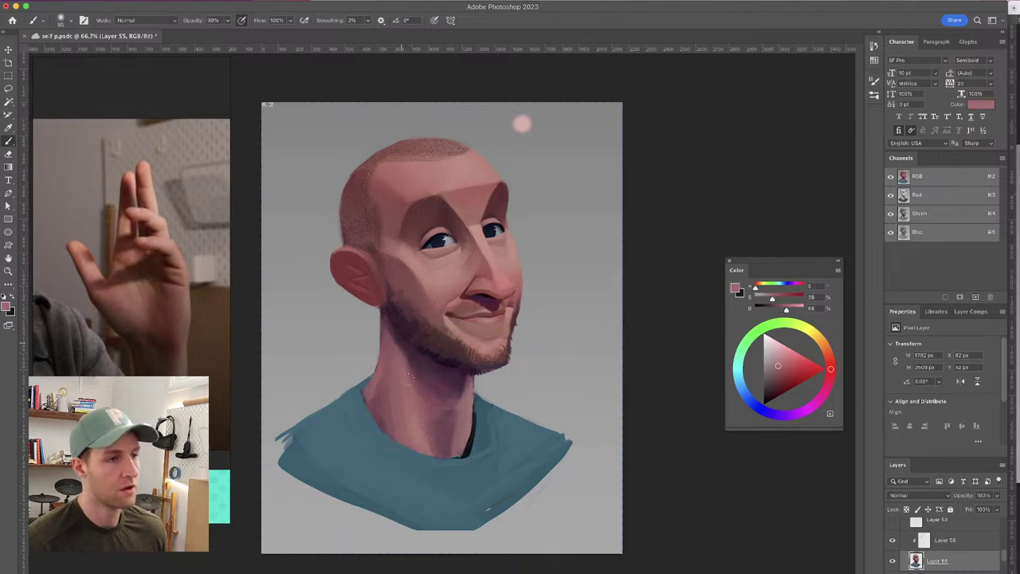
pyautogui.keyDown('alt'); pyautogui.click(401, 387); pyautogui.keyUp('alt')
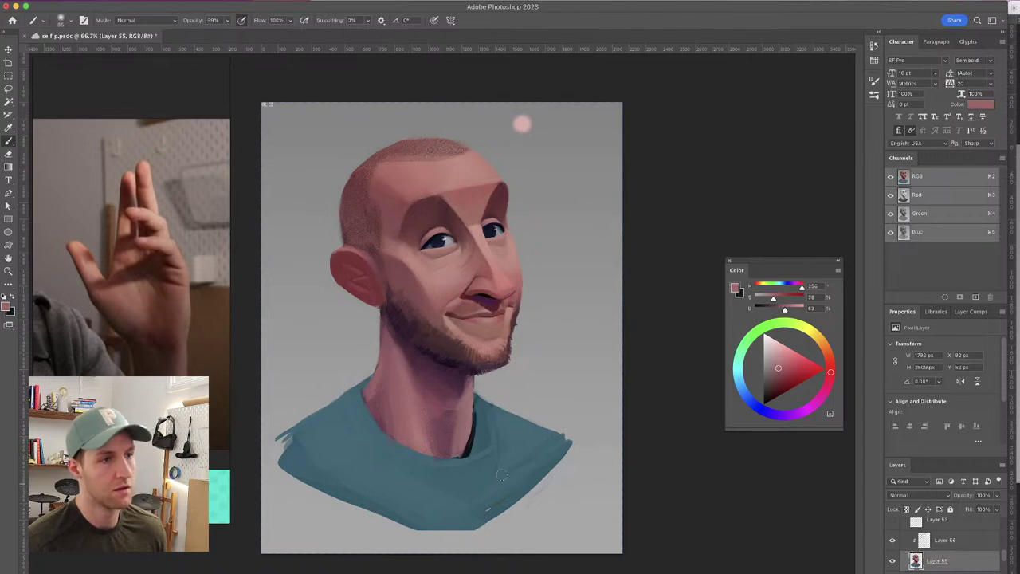
# Smooth out the streaks across the shirt and its lower edge with soft strokes of sampled teal
pyautogui.keyDown('alt'); pyautogui.click(438, 484); pyautogui.keyUp('alt')
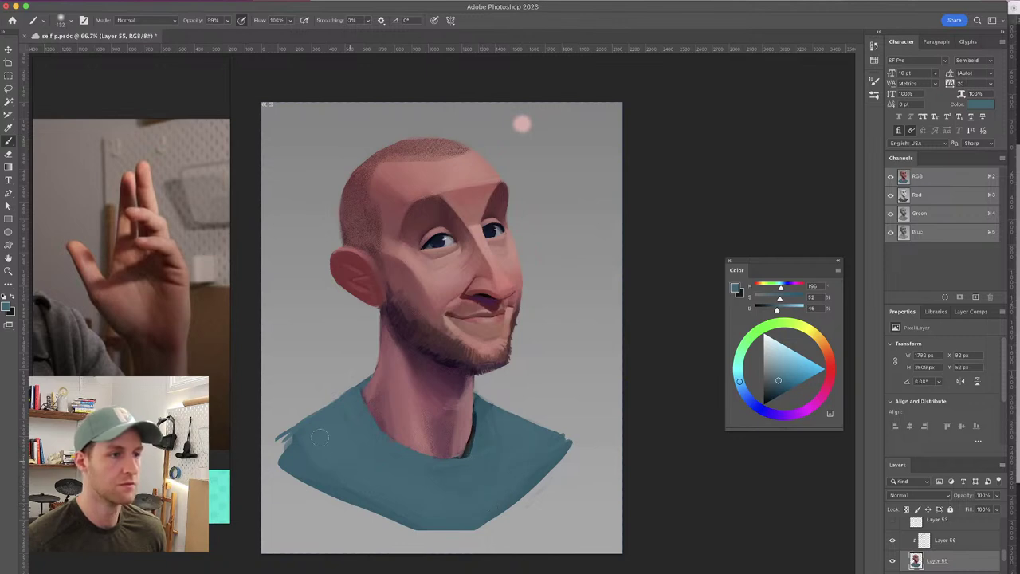
pyautogui.moveTo(390, 522); pyautogui.dragTo(446, 539)
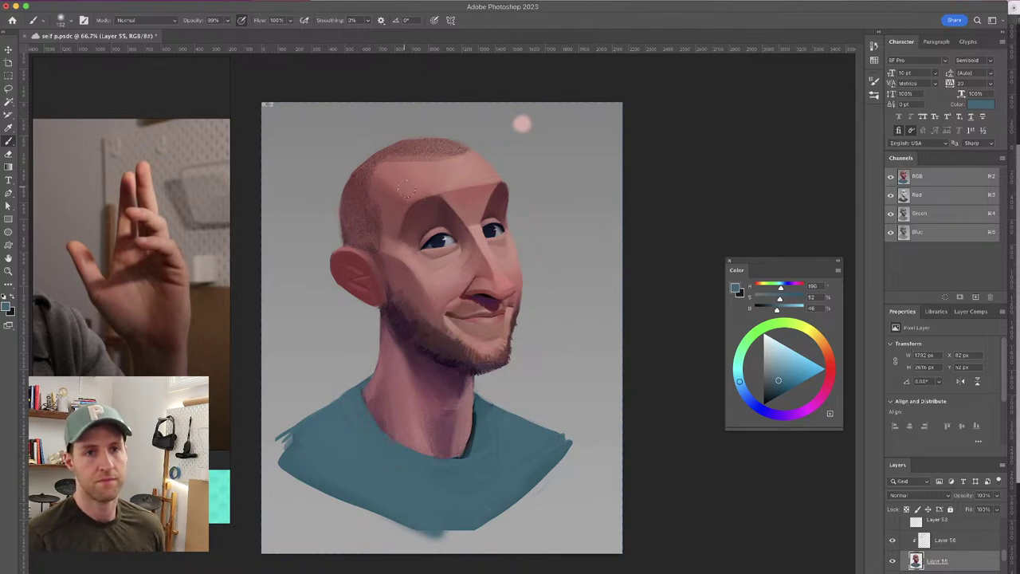
pyautogui.moveTo(489, 212)
pyautogui.mouseDown()
pyautogui.moveTo(472, 213)
pyautogui.moveTo(518, 219)
pyautogui.mouseUp()
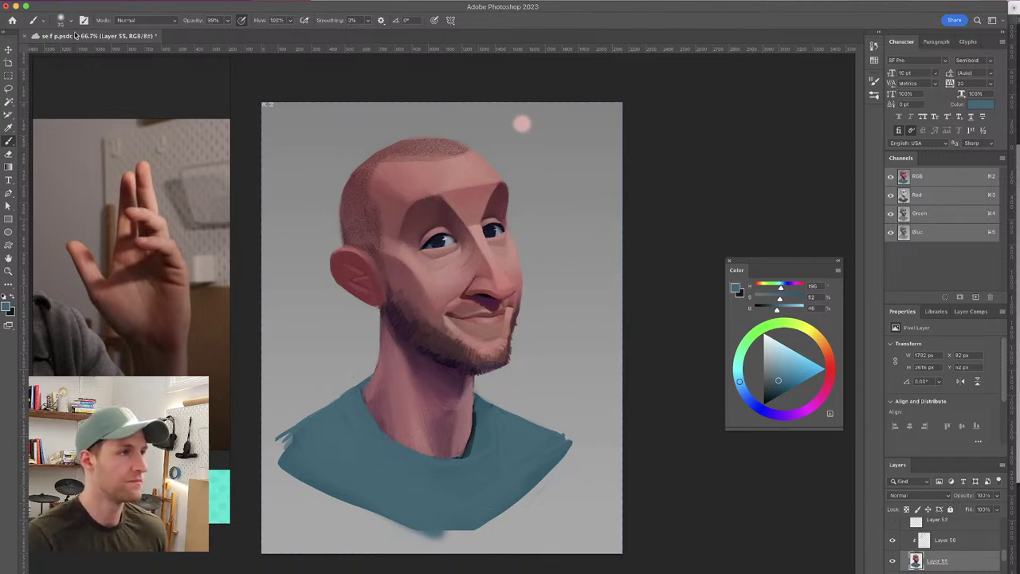
# Show the green cap by turning on the visibility of Layer 52
pyautogui.scroll(-2, 1002, 558)
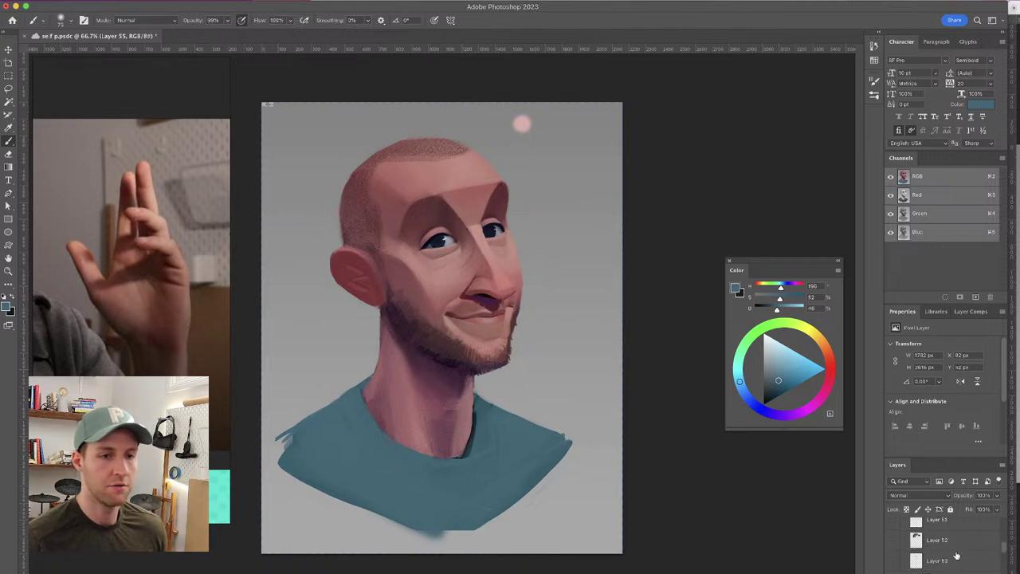
pyautogui.click(893, 542)
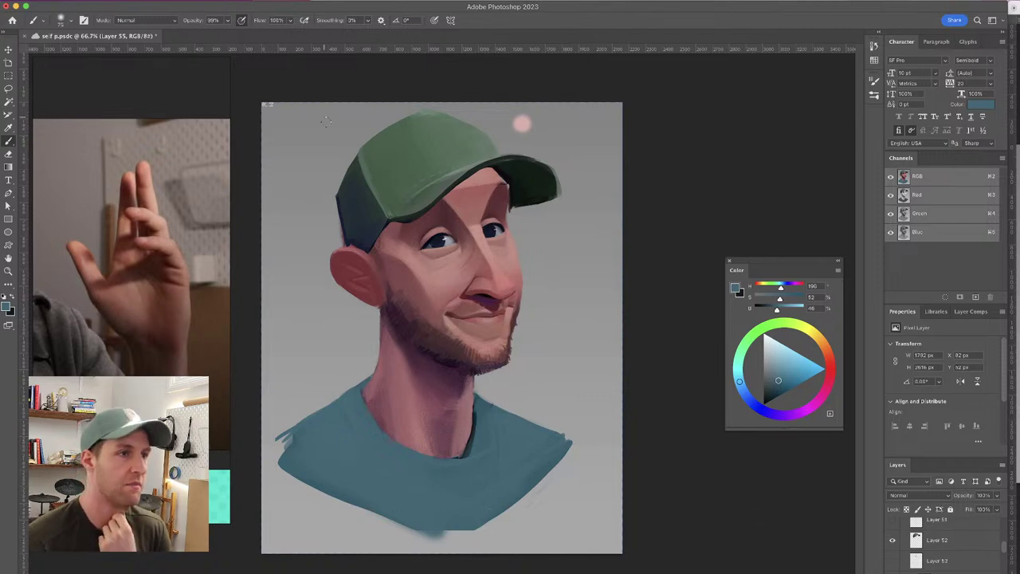
# Add a new layer clipped to the portrait, directly above Layer 56
pyautogui.click(970, 564)
pyautogui.scroll(-1, 1006, 556)
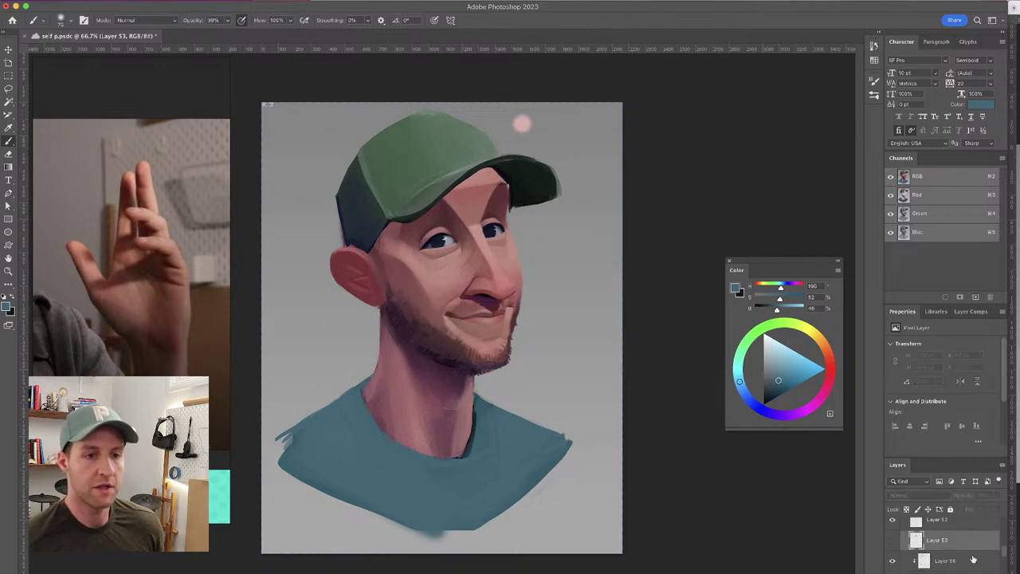
pyautogui.click(968, 560)
pyautogui.hotkey('ctrl', 'shift', 'alt', 'n')
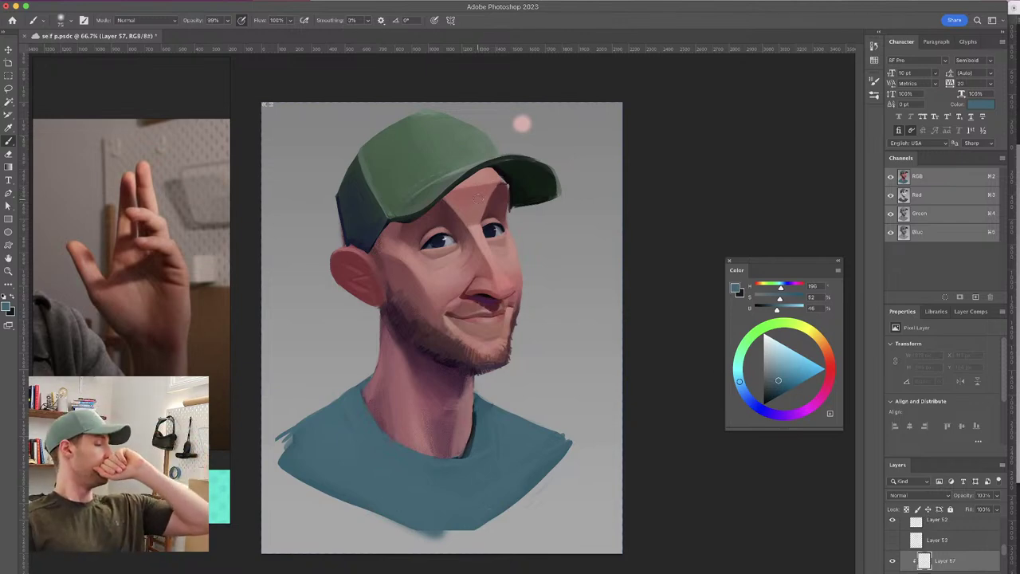
# Switch to the Hard Elliptical 193 2 brush and reduce its size for painting under the cap
pyautogui.click(70, 20)
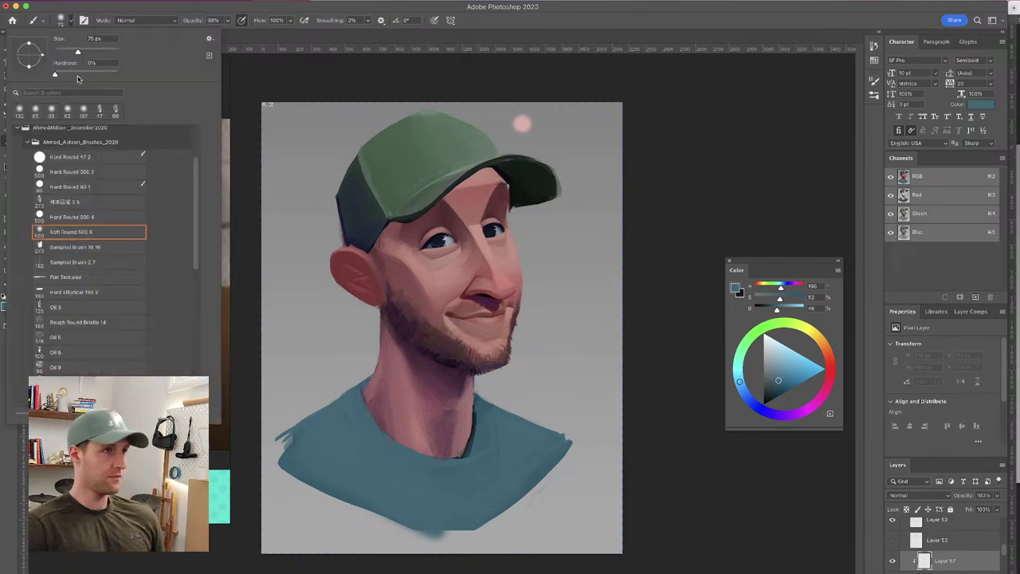
pyautogui.click(83, 293)
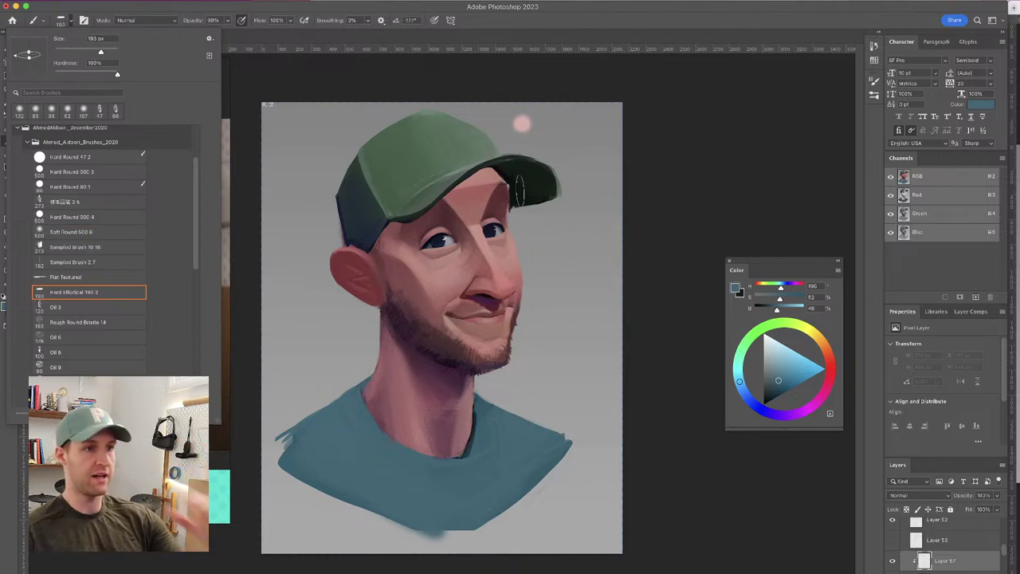
pyautogui.moveTo(571, 187); pyautogui.dragTo(554, 189)
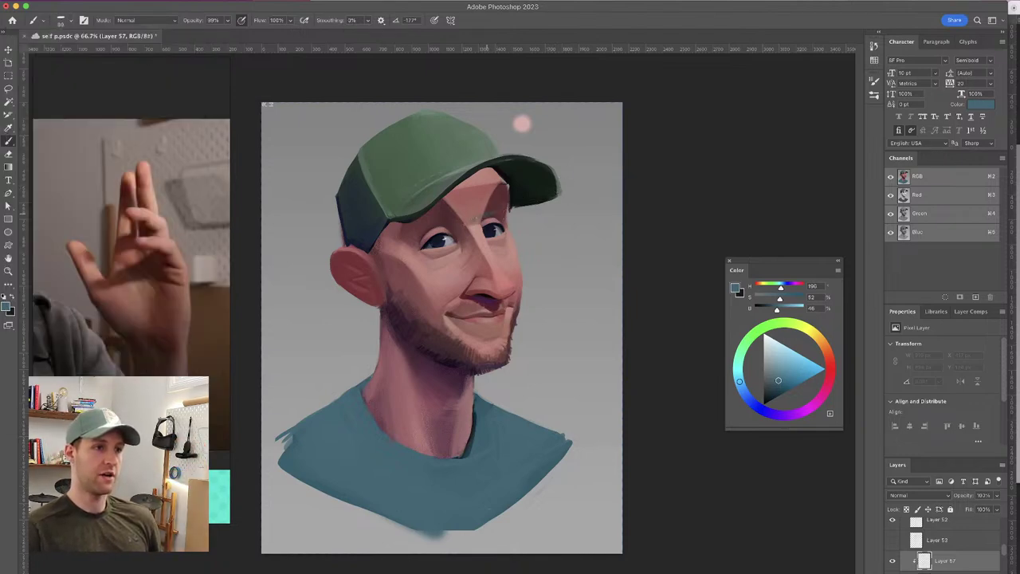
# Set the new layer's blend mode to Multiply and paint the cap's cast shadow across the forehead in muted grey-blue
pyautogui.click(916, 496)
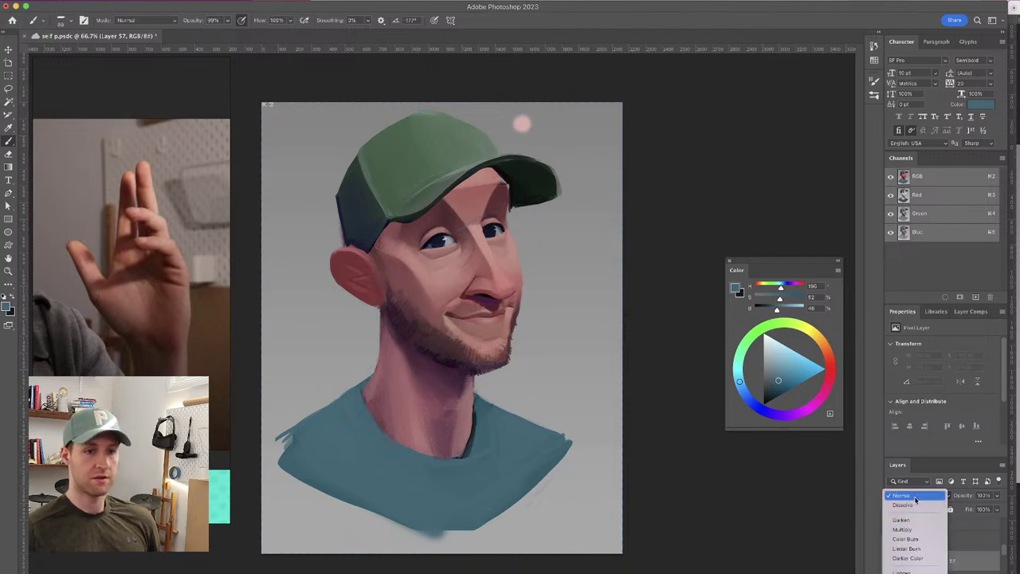
pyautogui.click(902, 529)
pyautogui.moveTo(776, 379); pyautogui.dragTo(771, 369)
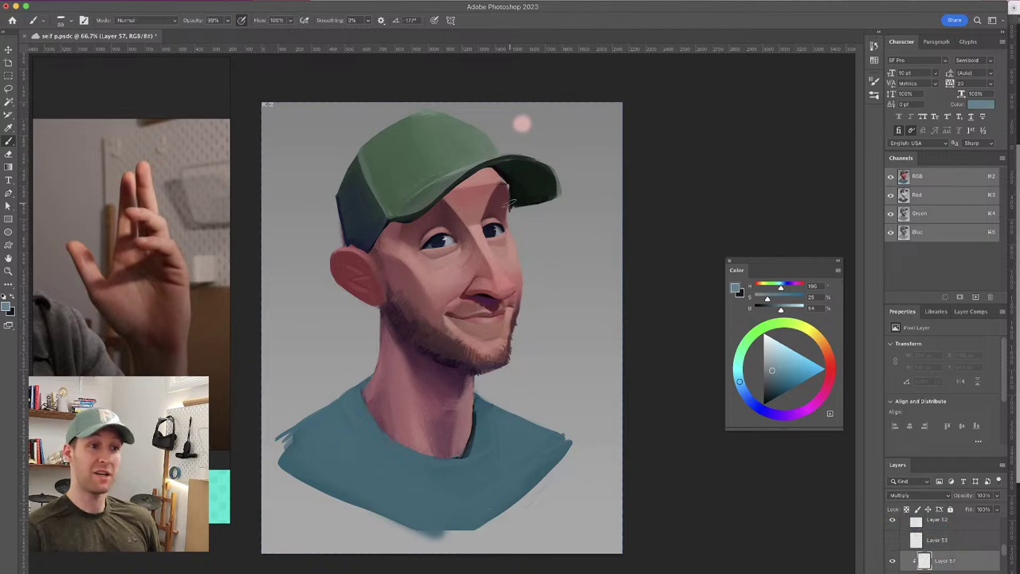
pyautogui.moveTo(506, 209)
pyautogui.mouseDown()
pyautogui.moveTo(406, 244)
pyautogui.moveTo(392, 223)
pyautogui.moveTo(411, 238)
pyautogui.moveTo(452, 220)
pyautogui.moveTo(431, 210)
pyautogui.moveTo(440, 223)
pyautogui.moveTo(451, 208)
pyautogui.moveTo(459, 215)
pyautogui.moveTo(501, 168)
pyautogui.moveTo(494, 186)
pyautogui.moveTo(481, 172)
pyautogui.moveTo(490, 165)
pyautogui.moveTo(467, 173)
pyautogui.moveTo(441, 205)
pyautogui.moveTo(447, 214)
pyautogui.moveTo(501, 189)
pyautogui.moveTo(494, 208)
pyautogui.moveTo(503, 209)
pyautogui.moveTo(501, 180)
pyautogui.moveTo(490, 210)
pyautogui.moveTo(502, 213)
pyautogui.moveTo(504, 187)
pyautogui.mouseUp()
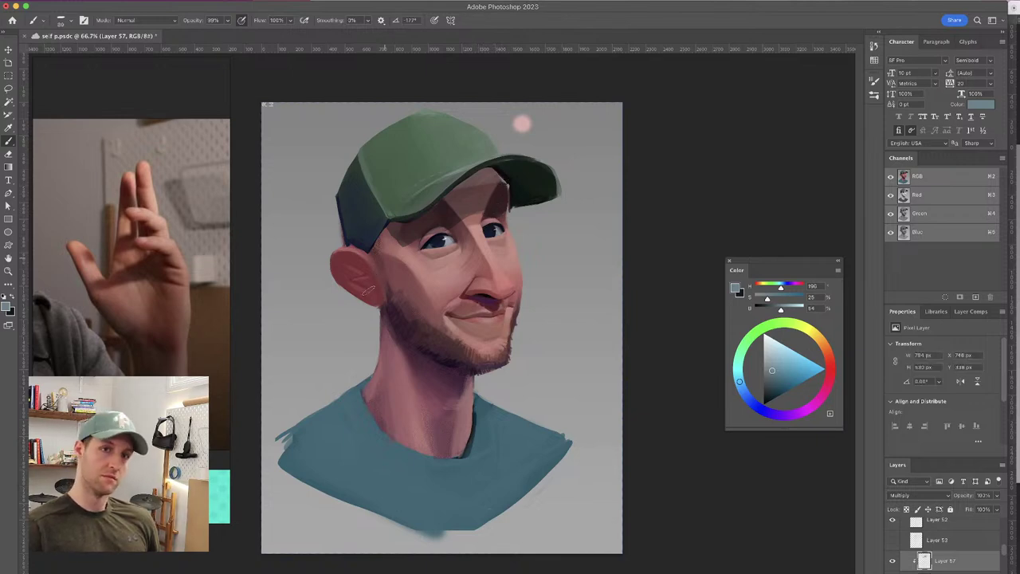
pyautogui.press('super+minus')
pyautogui.press('super+minus')
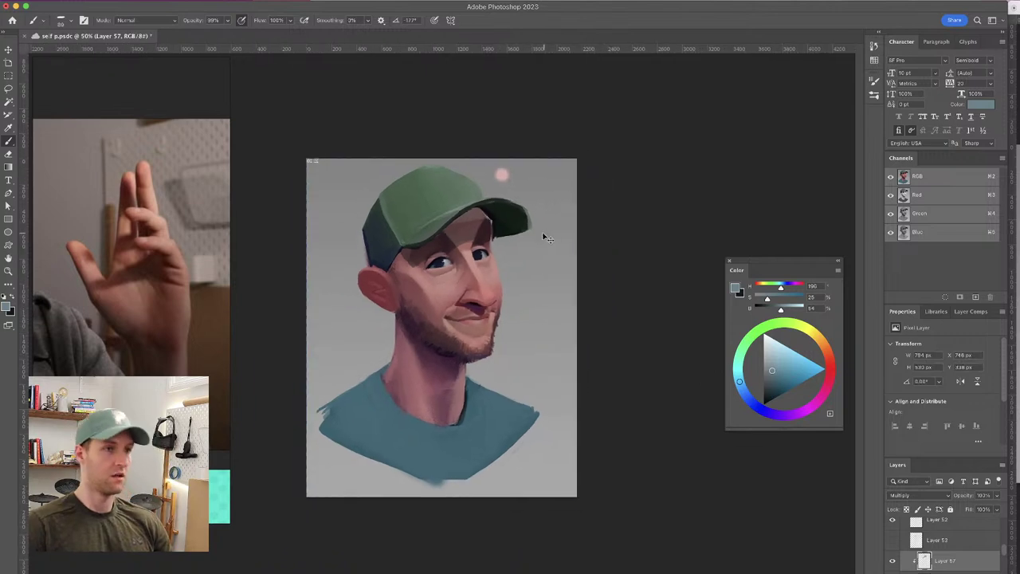
pyautogui.press('super+plus')
pyautogui.press('super+plus')
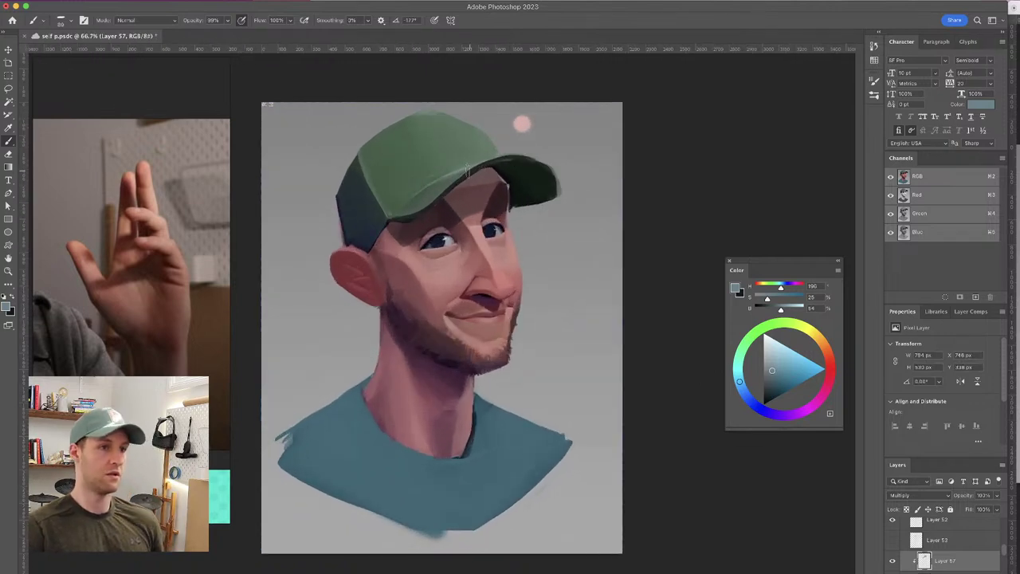
pyautogui.moveTo(515, 172); pyautogui.dragTo(456, 180)
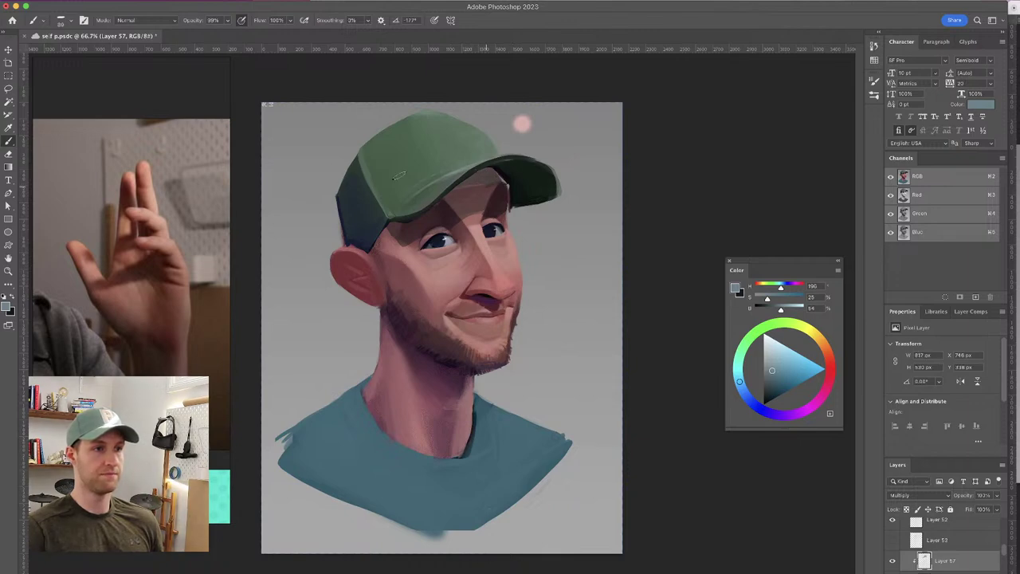
# Deepen the forehead shadow directly beneath the cap brim using the Soft Round 500 6 brush and progressively darker blues
pyautogui.click(62, 19)
pyautogui.click(135, 233)
pyautogui.moveTo(474, 171)
pyautogui.mouseDown()
pyautogui.moveTo(420, 160)
pyautogui.moveTo(479, 167)
pyautogui.mouseUp()
pyautogui.moveTo(778, 368); pyautogui.dragTo(775, 384)
pyautogui.moveTo(466, 171); pyautogui.dragTo(512, 181)
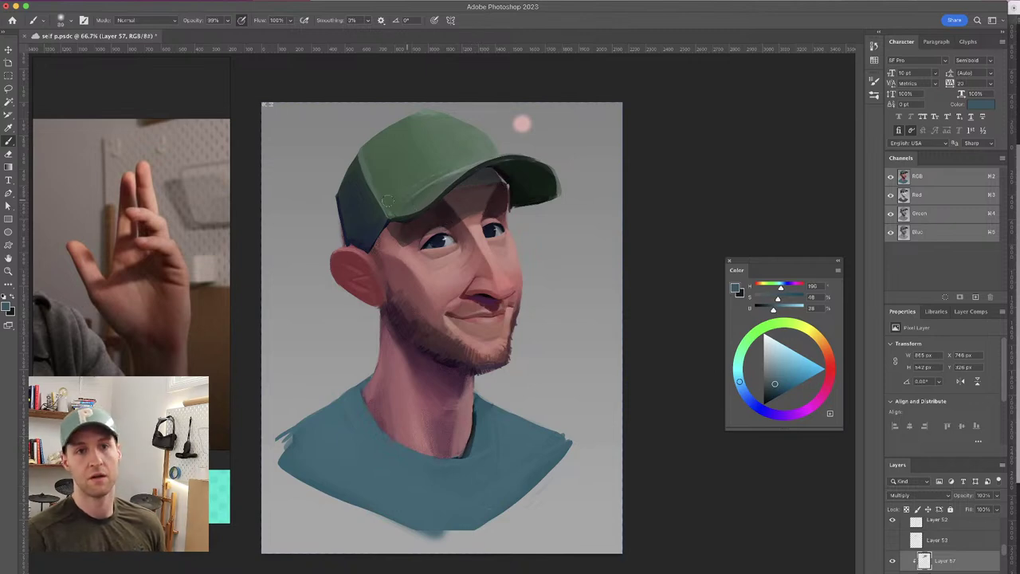
pyautogui.moveTo(485, 162)
pyautogui.mouseDown()
pyautogui.moveTo(521, 186)
pyautogui.moveTo(508, 191)
pyautogui.mouseUp()
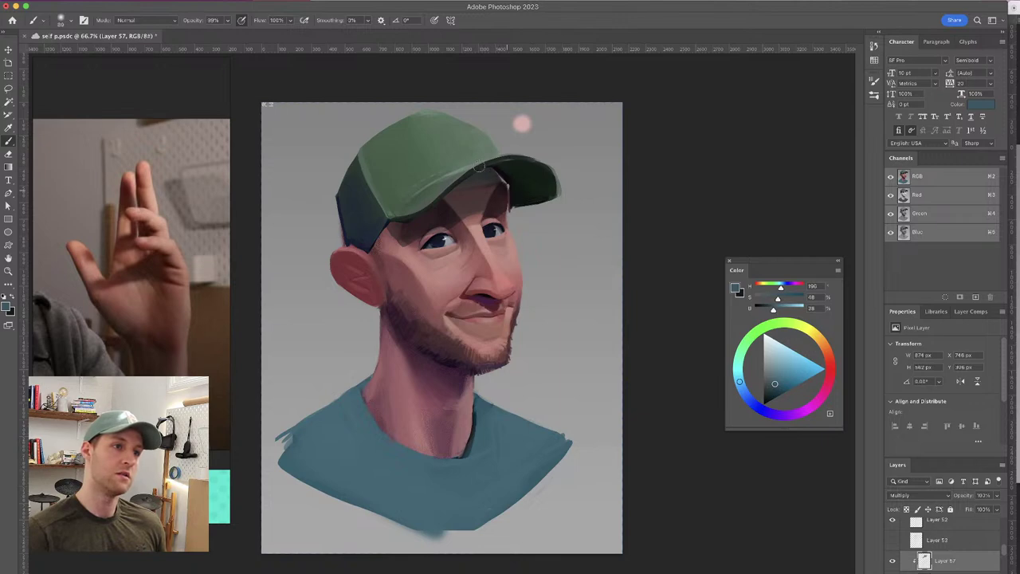
pyautogui.click(771, 393)
pyautogui.moveTo(491, 167)
pyautogui.mouseDown()
pyautogui.moveTo(506, 187)
pyautogui.moveTo(451, 182)
pyautogui.moveTo(508, 177)
pyautogui.mouseUp()
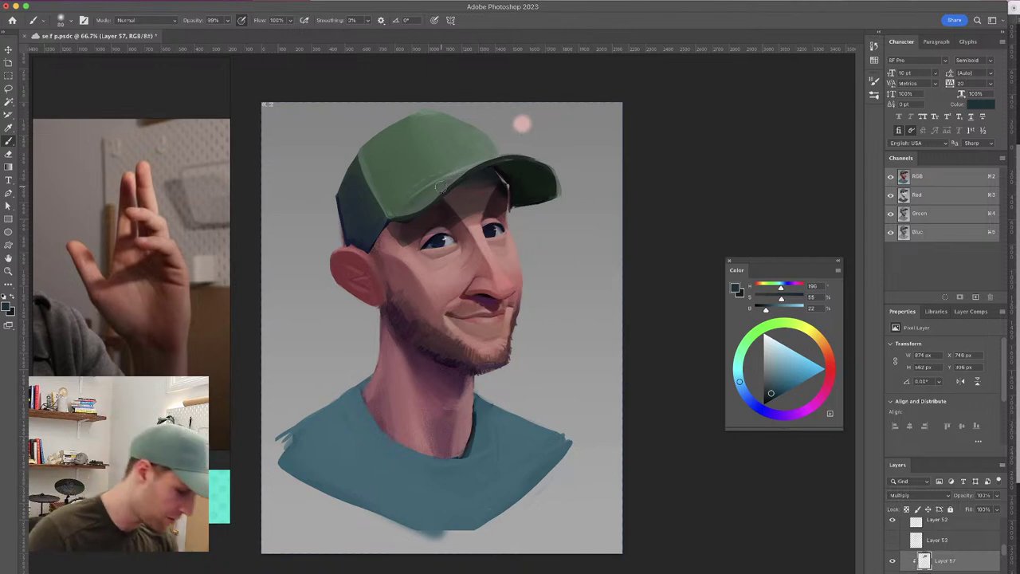
# Try a soft dark shadow stroke on the temple below the side of the cap
pyautogui.press('super+minus')
pyautogui.press('super+minus')
pyautogui.press('super+minus')
pyautogui.press('super+plus')
pyautogui.press('super+plus')
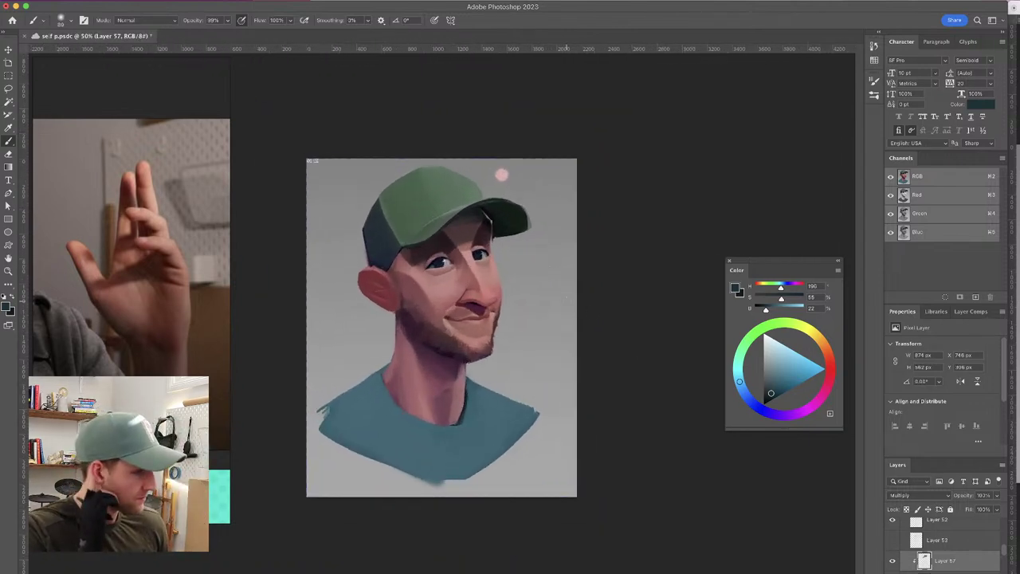
pyautogui.moveTo(404, 261)
pyautogui.mouseDown()
pyautogui.moveTo(398, 265)
pyautogui.moveTo(426, 258)
pyautogui.mouseUp()
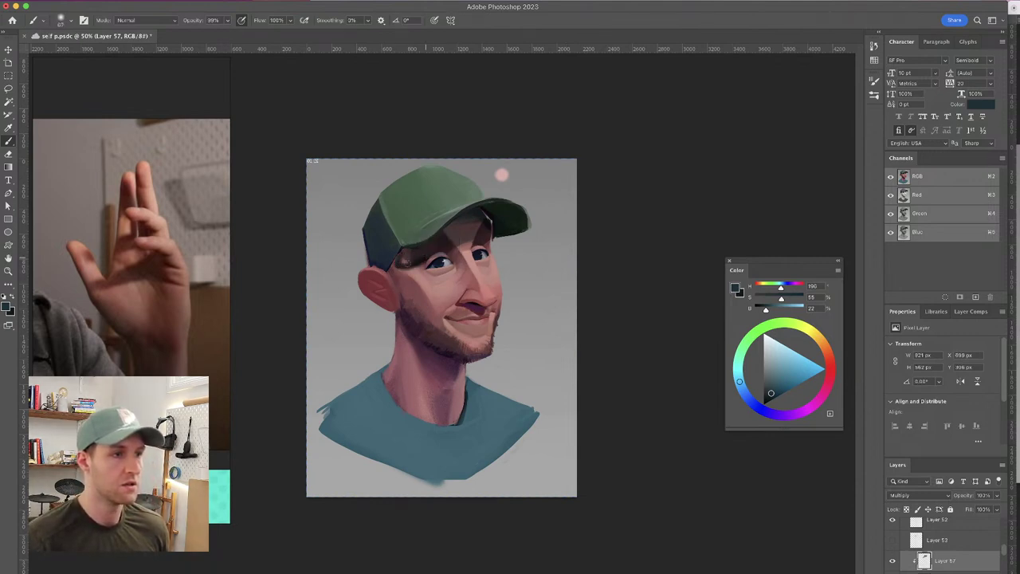
# Choose a medium grey-blue and switch back to the Hard Elliptical 193 2 brush
pyautogui.click(776, 373)
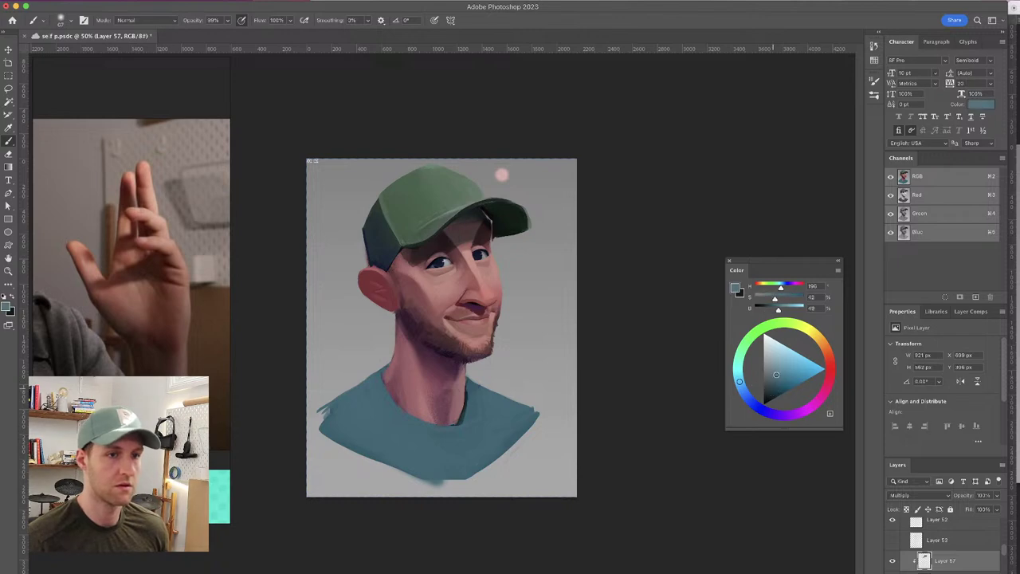
pyautogui.click(71, 22)
pyautogui.click(148, 295)
# Try hard-edged shadow strokes on the temple and above the eye, and undo them
pyautogui.moveTo(400, 252)
pyautogui.mouseDown()
pyautogui.moveTo(419, 251)
pyautogui.moveTo(405, 254)
pyautogui.mouseUp()
pyautogui.press('super+z')
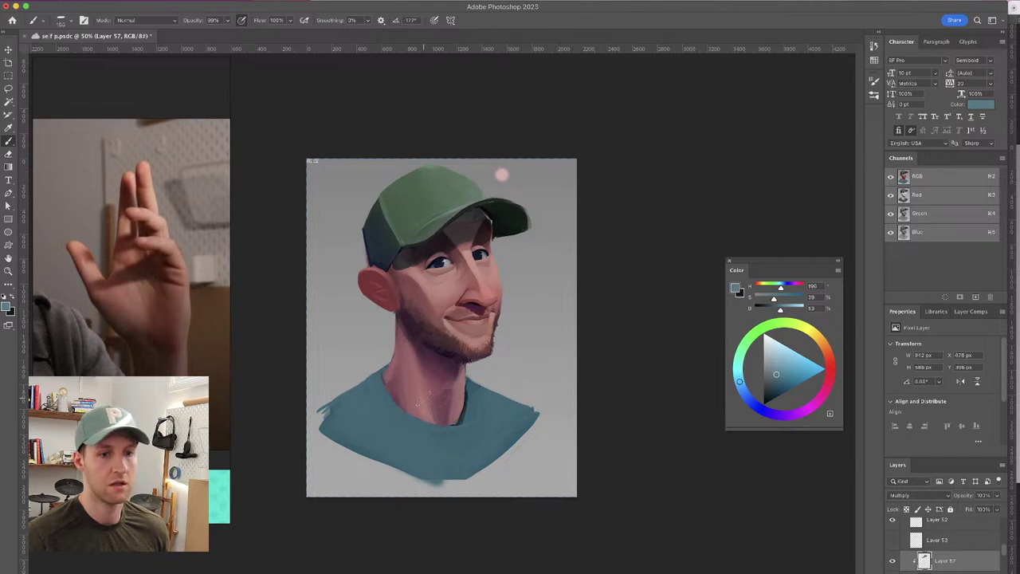
pyautogui.press('super+z')
pyautogui.moveTo(428, 257)
pyautogui.mouseDown()
pyautogui.moveTo(408, 262)
pyautogui.moveTo(400, 245)
pyautogui.moveTo(408, 268)
pyautogui.moveTo(441, 249)
pyautogui.mouseUp()
pyautogui.press('super+z')
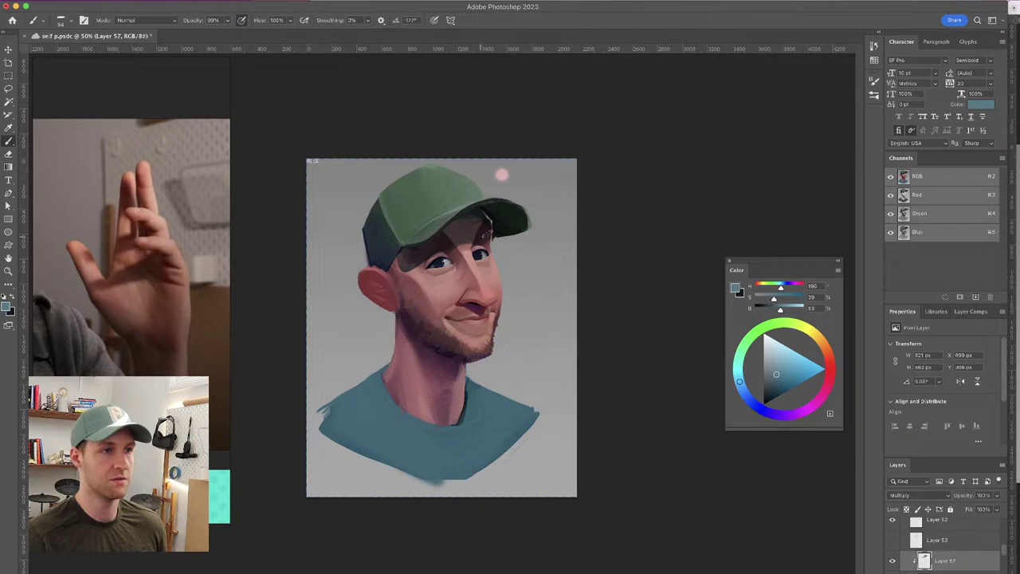
pyautogui.press('super+z')
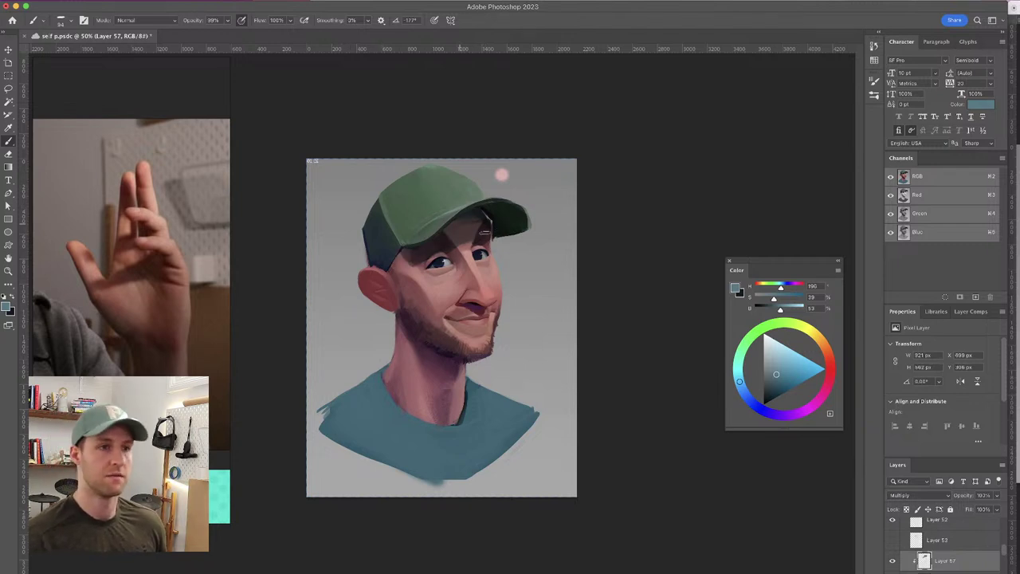
# Paint the cap's shadow over the temple and down the sideburn, and compare the face with and without the shadow layer
pyautogui.moveTo(398, 258)
pyautogui.mouseDown()
pyautogui.moveTo(401, 250)
pyautogui.moveTo(410, 262)
pyautogui.moveTo(409, 251)
pyautogui.moveTo(402, 259)
pyautogui.moveTo(412, 262)
pyautogui.mouseUp()
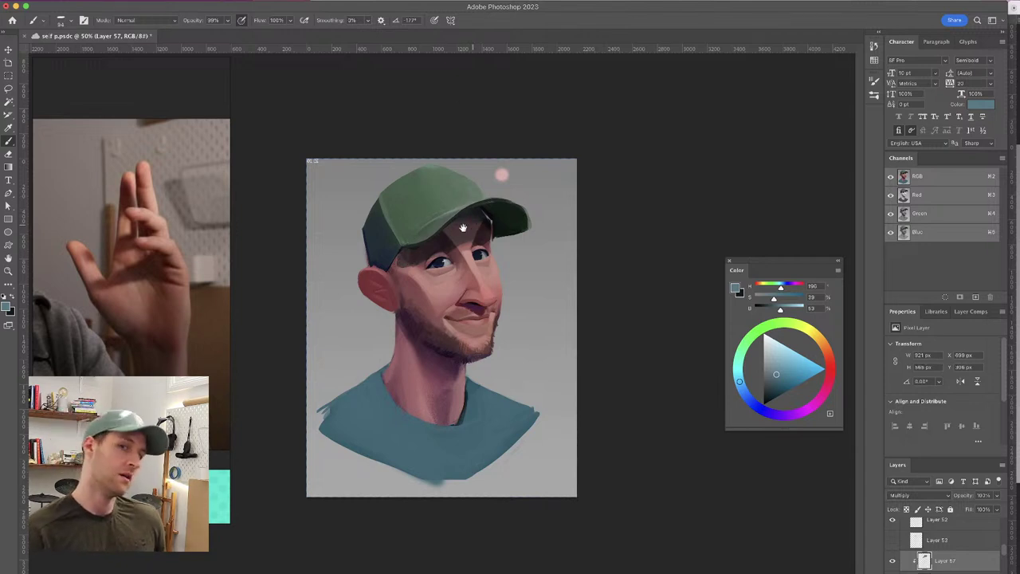
pyautogui.keyDown('ctrl'); pyautogui.keyDown('alt'); pyautogui.moveTo(394, 265); pyautogui.dragTo(399, 288); pyautogui.keyUp('alt'); pyautogui.keyUp('ctrl')
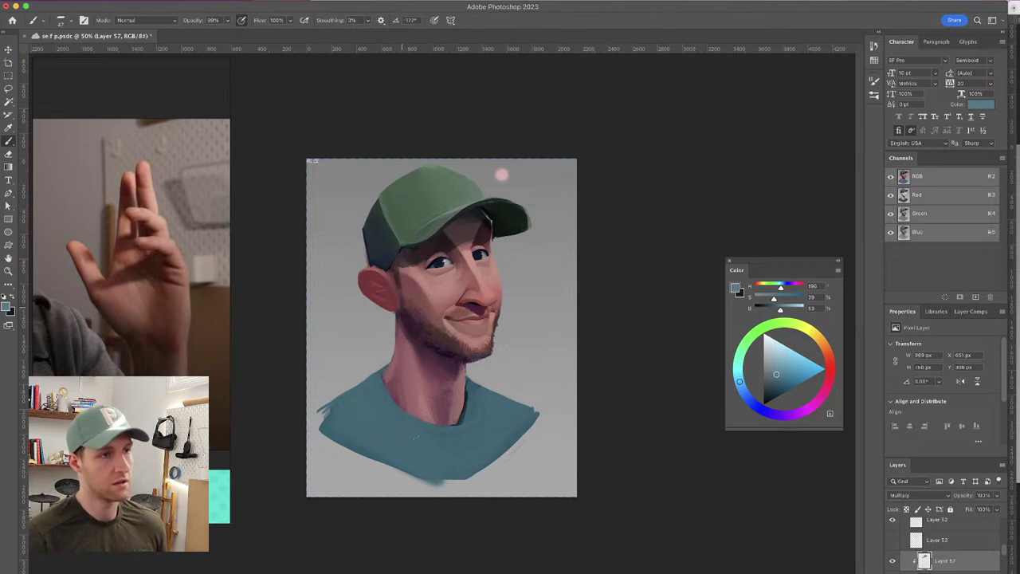
pyautogui.click(892, 562)
pyautogui.click(891, 561)
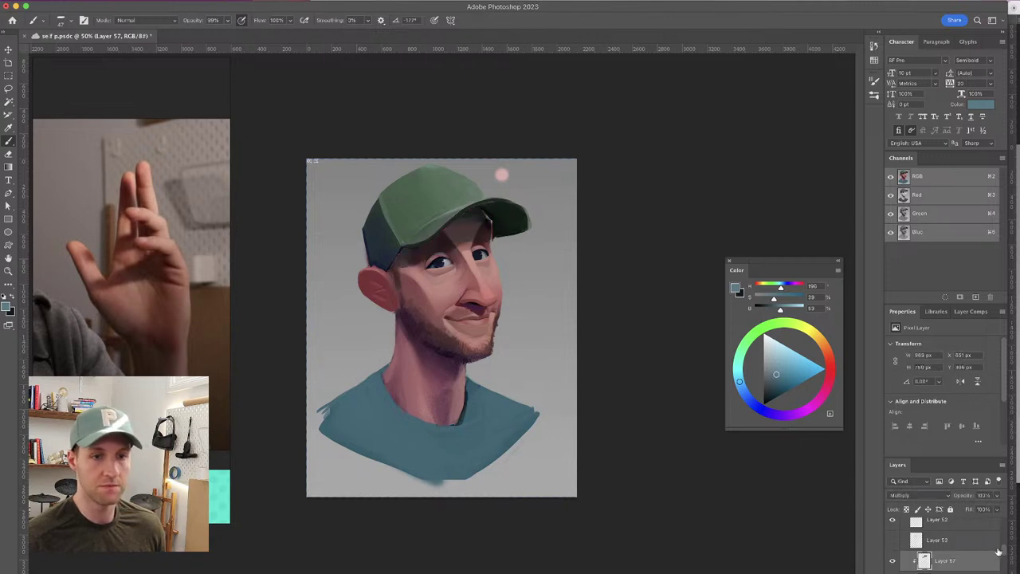
# Hide the green cap on Layer 52 and its cast shadow on Layer 57
pyautogui.scroll(2, 995, 552)
pyautogui.click(888, 564)
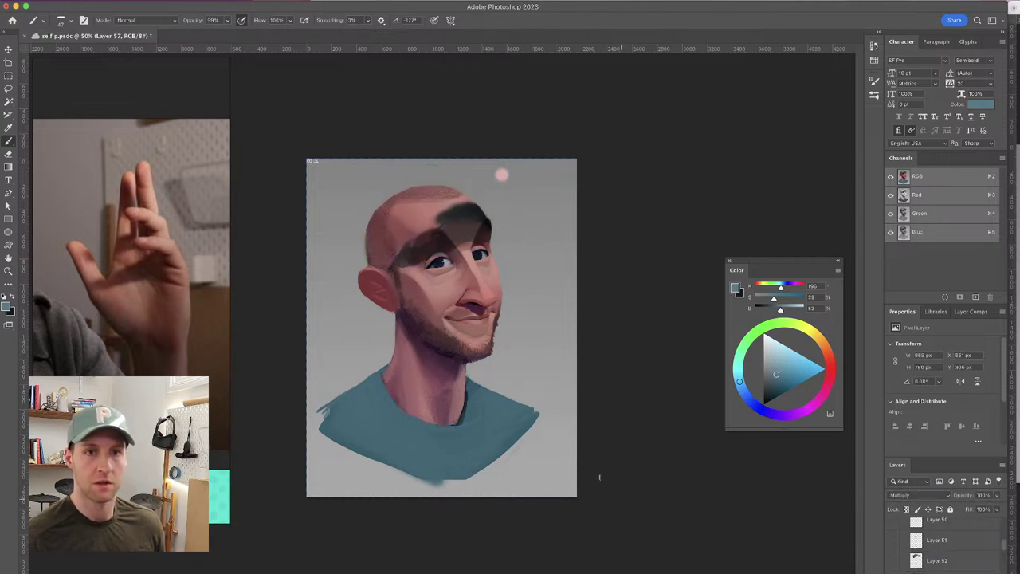
pyautogui.scroll(-2, 997, 548)
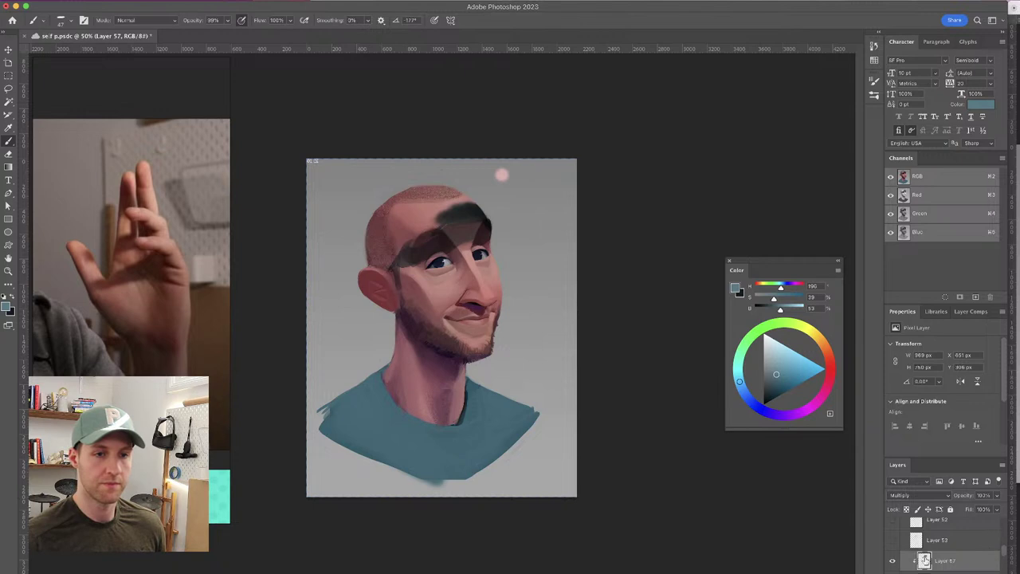
pyautogui.click(891, 562)
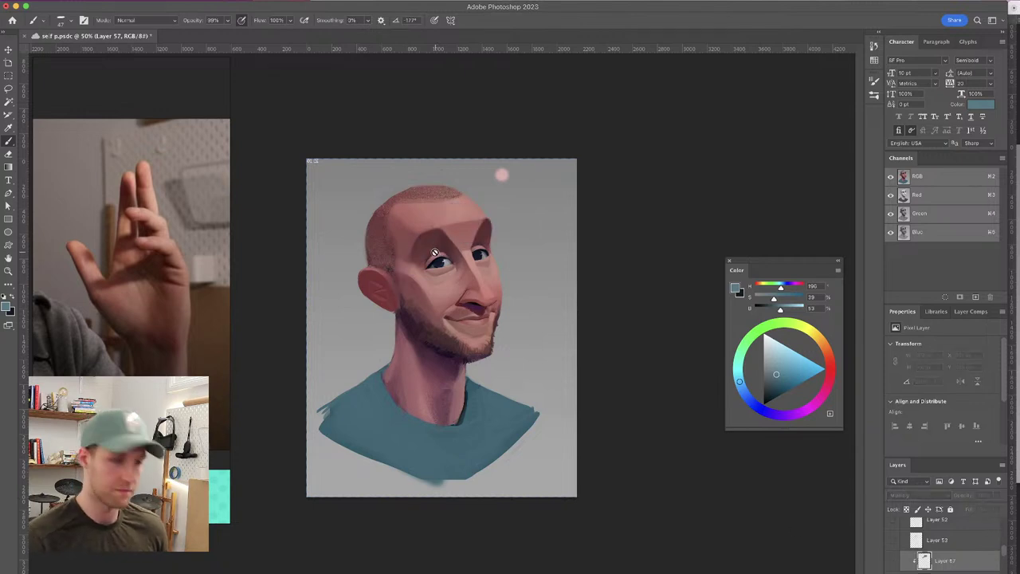
# Select Layer 56 and compare the portrait with and without it, leaving the layer visible
pyautogui.press('super+equal')
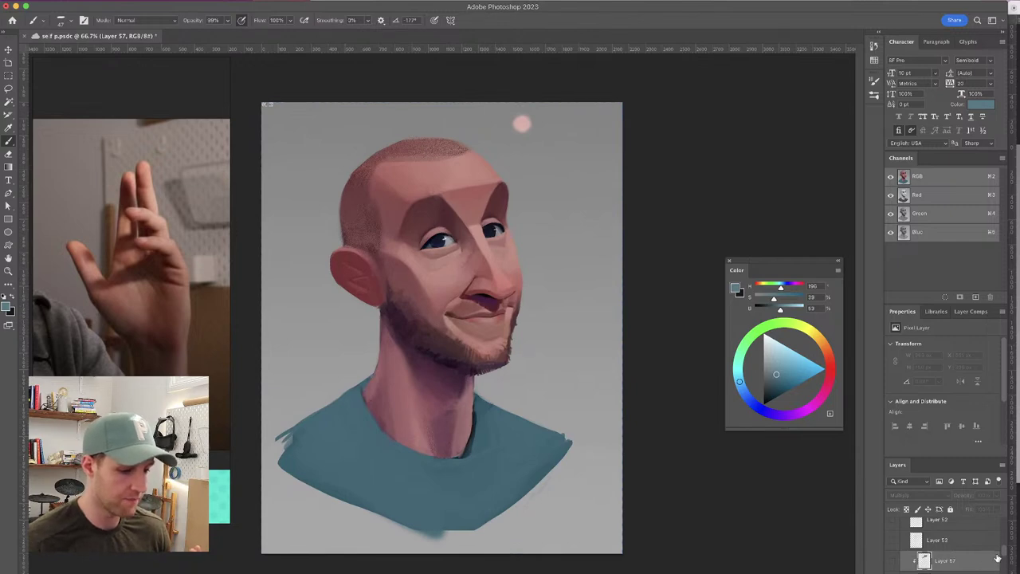
pyautogui.scroll(-2, 1004, 552)
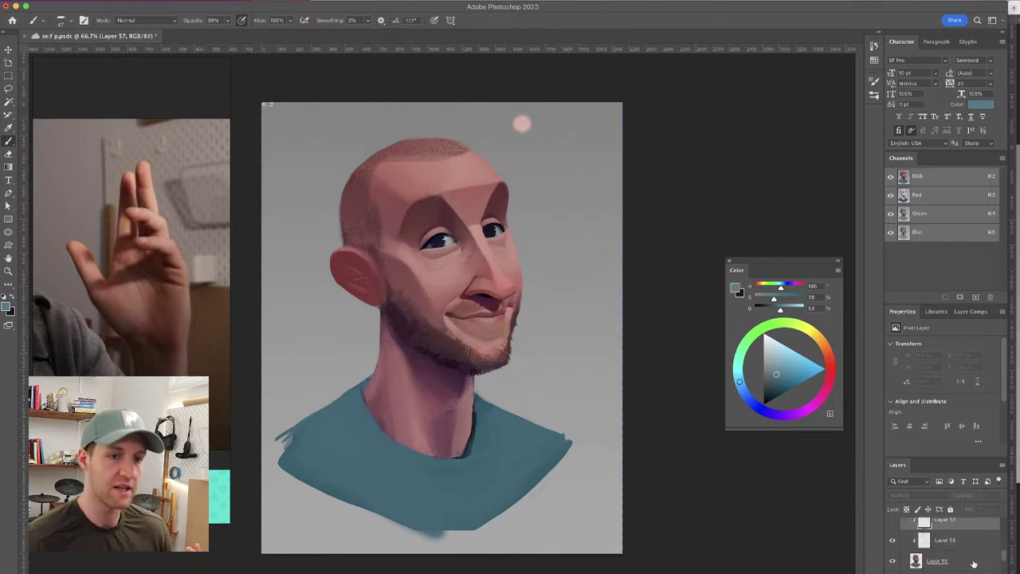
pyautogui.click(974, 564)
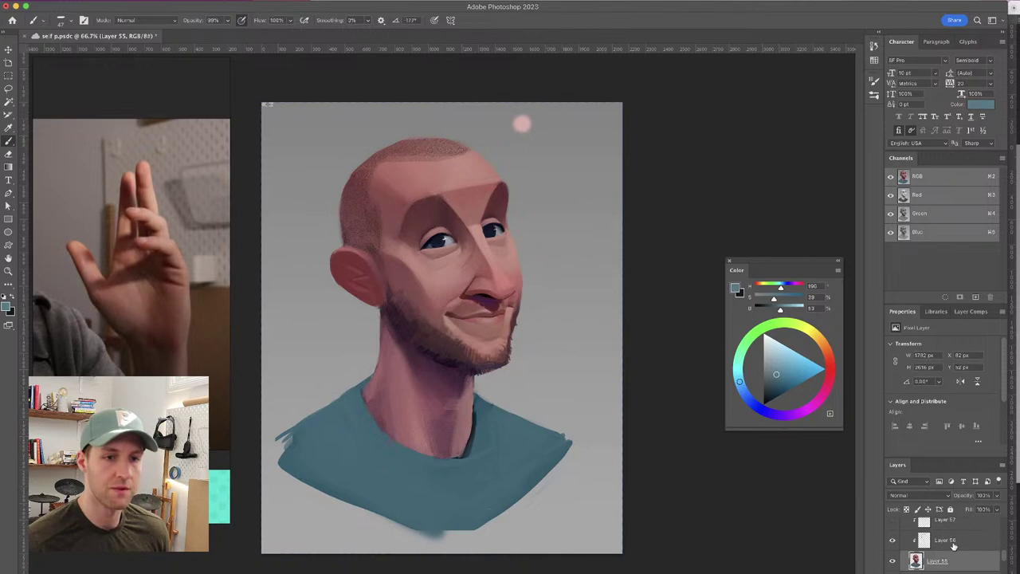
pyautogui.click(952, 543)
pyautogui.click(892, 541)
pyautogui.click(892, 541)
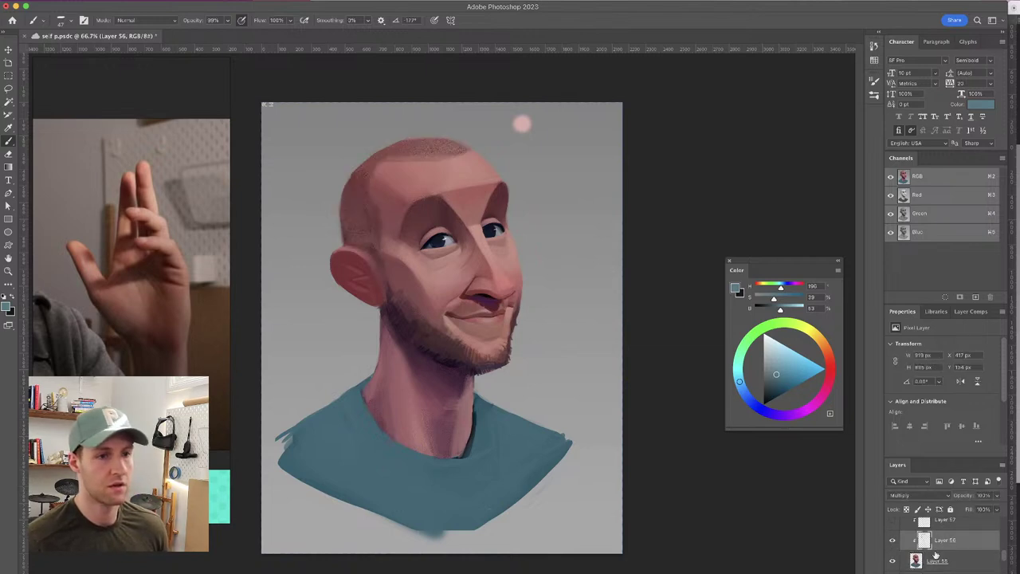
pyautogui.click(892, 542)
pyautogui.click(893, 541)
pyautogui.click(893, 540)
pyautogui.click(895, 541)
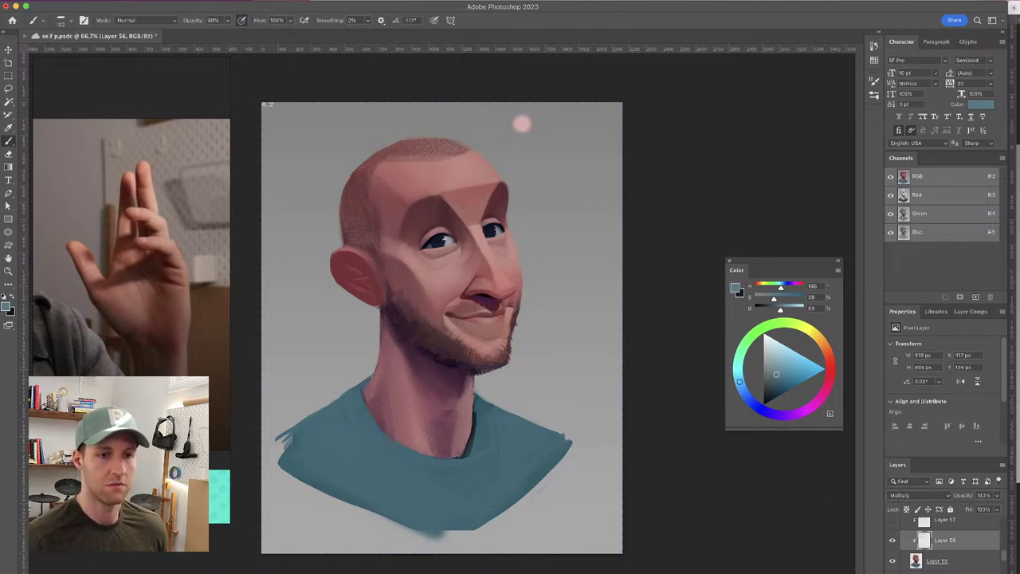
# Add a new clipped layer above Layer 56 and switch to a blocky brush from the Test Brushes group
pyautogui.hotkey('ctrl', 's')
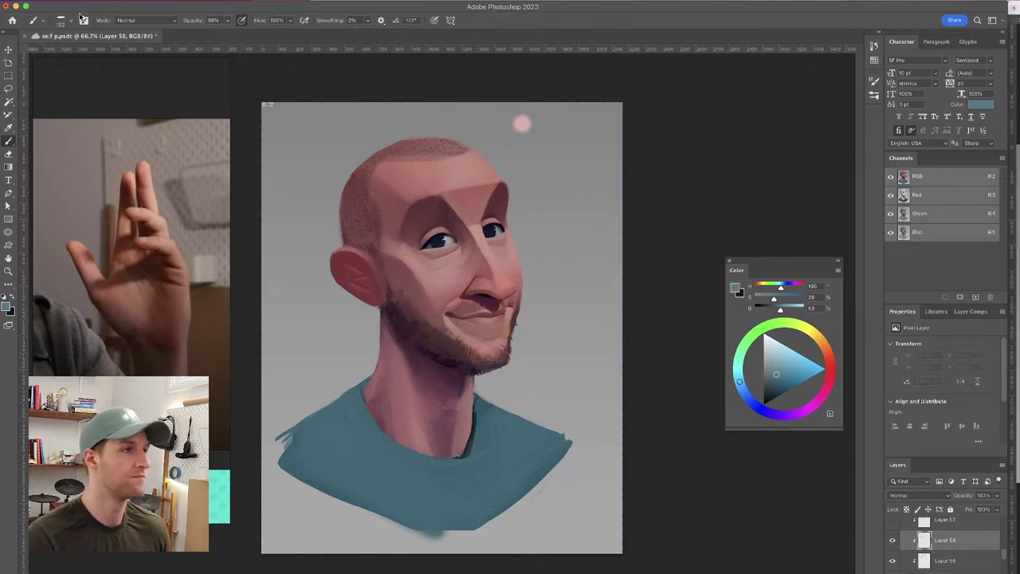
pyautogui.click(72, 20)
pyautogui.scroll(-10, 163, 217)
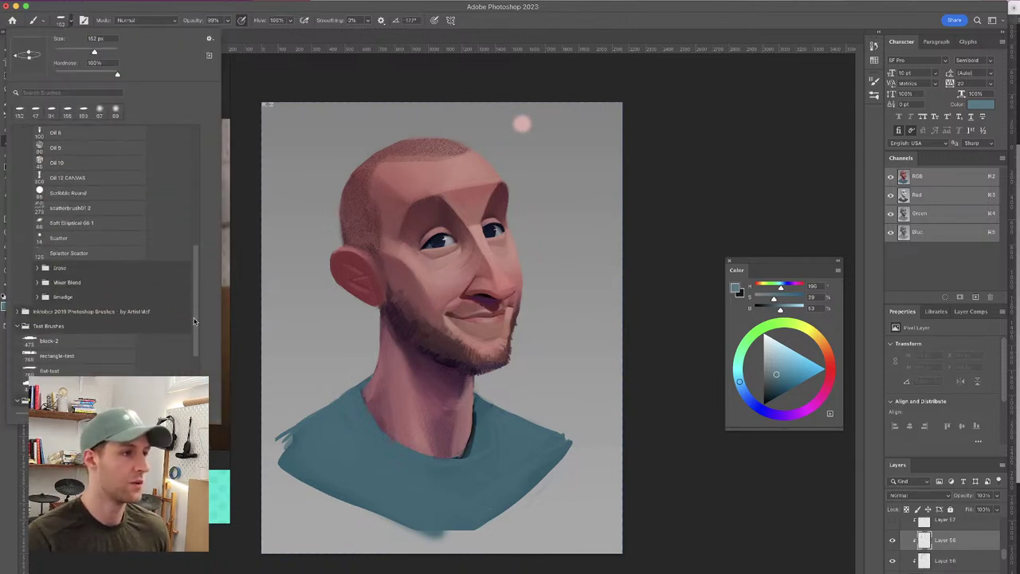
pyautogui.moveTo(191, 334); pyautogui.dragTo(191, 333)
pyautogui.click(106, 347)
# Paint over the centre of the neck below the beard on Layer 58 with skin tones sampled from the neck
pyautogui.click(432, 293)
pyautogui.moveTo(410, 383); pyautogui.dragTo(349, 367)
pyautogui.keyDown('alt'); pyautogui.click(424, 411); pyautogui.keyUp('alt')
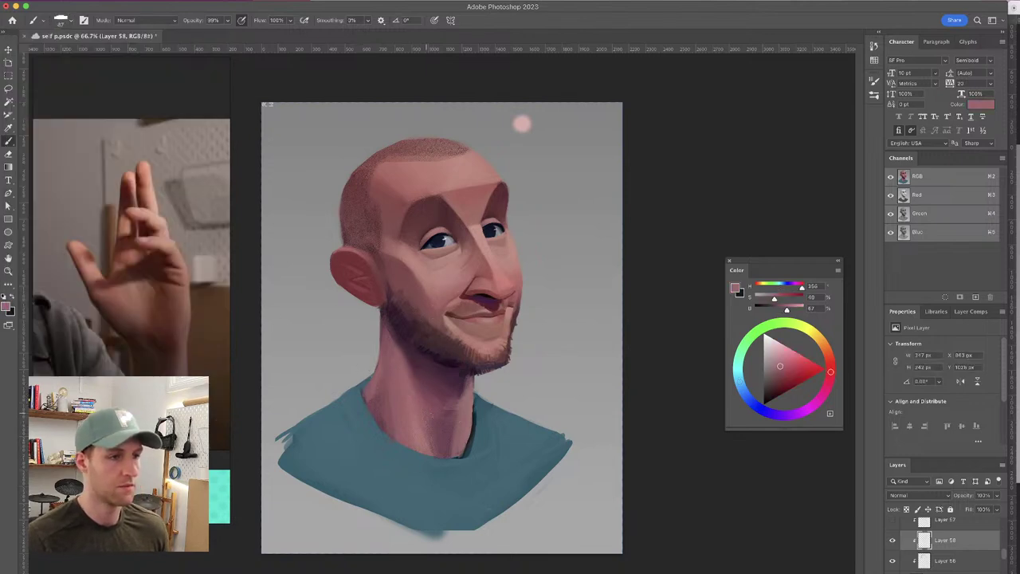
pyautogui.keyDown('alt'); pyautogui.click(423, 420); pyautogui.keyUp('alt')
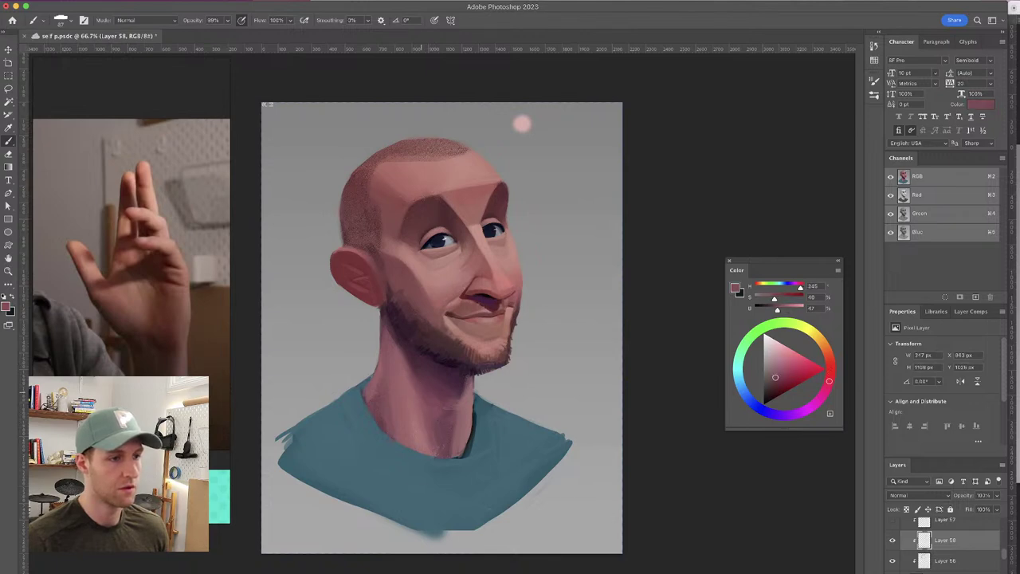
pyautogui.keyDown('alt'); pyautogui.click(412, 371); pyautogui.keyUp('alt')
# Lower the brush opacity to 82% and reduce its flow, and paint the cast shadow under the chin with sampled dark purples and reds
pyautogui.moveTo(191, 22); pyautogui.dragTo(184, 22)
pyautogui.moveTo(265, 23); pyautogui.dragTo(258, 23)
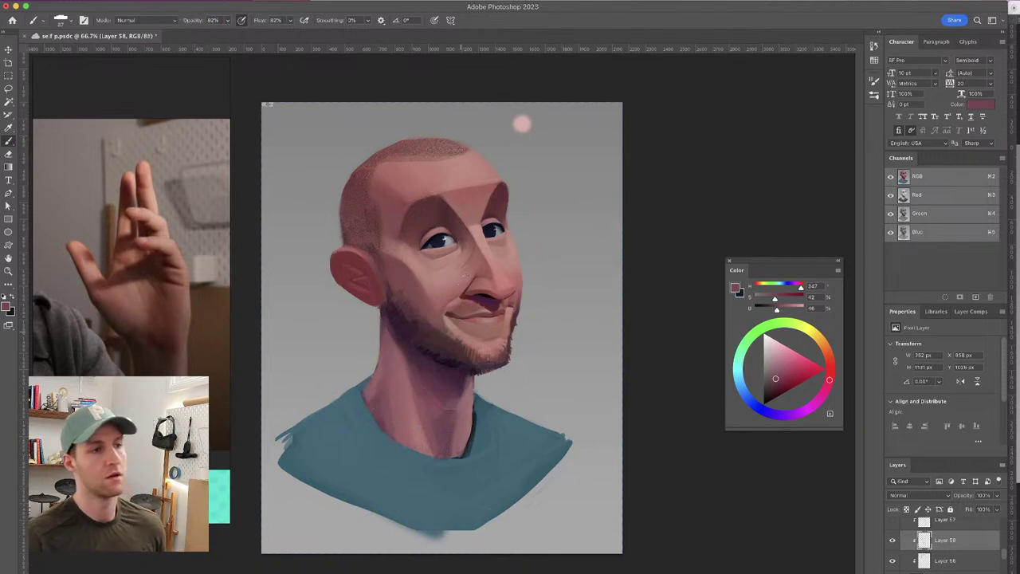
pyautogui.keyDown('alt'); pyautogui.click(463, 381); pyautogui.keyUp('alt')
pyautogui.moveTo(470, 376); pyautogui.dragTo(466, 395)
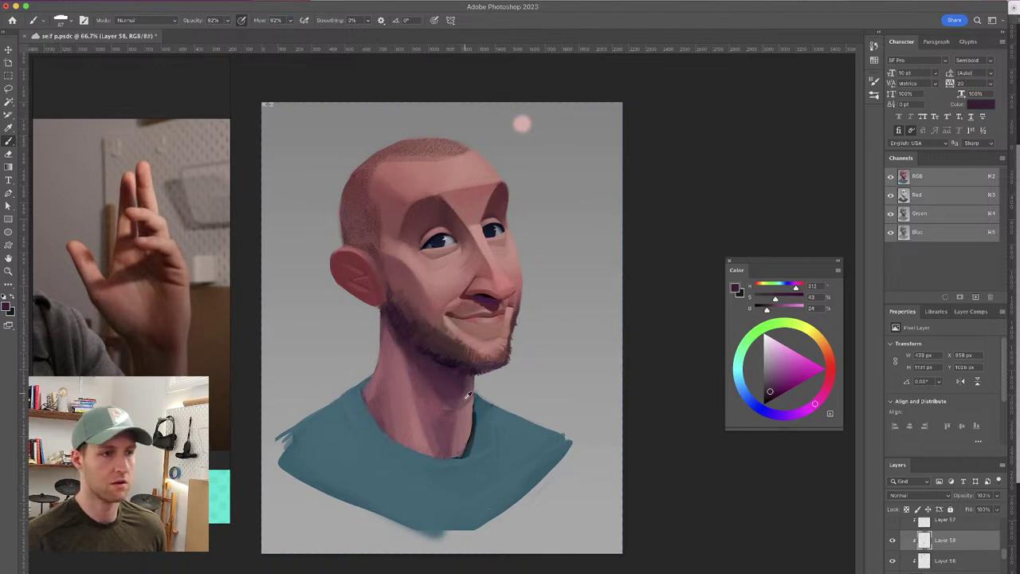
pyautogui.keyDown('alt'); pyautogui.click(466, 398); pyautogui.keyUp('alt')
pyautogui.keyDown('alt'); pyautogui.click(469, 406); pyautogui.keyUp('alt')
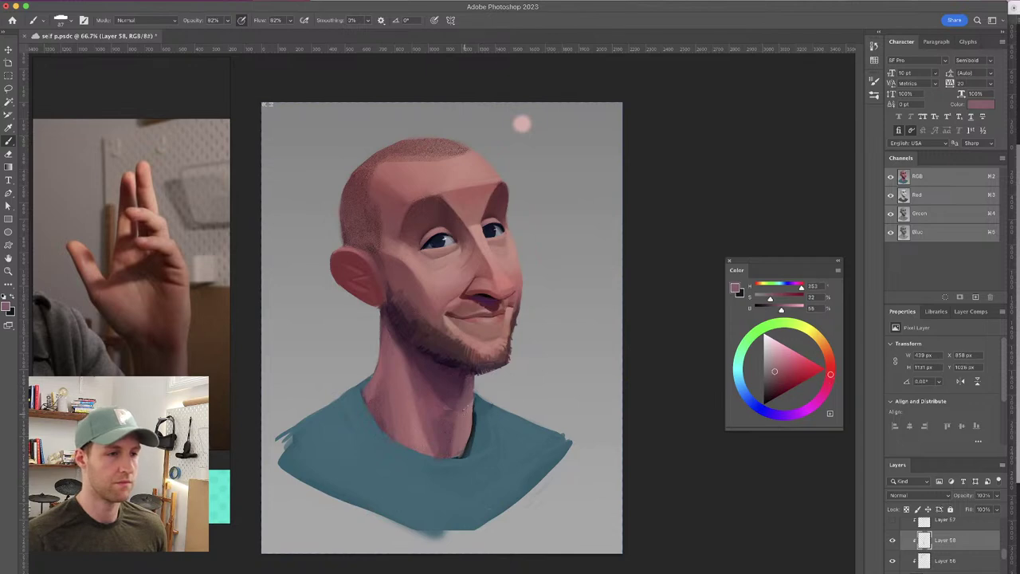
pyautogui.keyDown('alt'); pyautogui.click(444, 412); pyautogui.keyUp('alt')
pyautogui.moveTo(452, 404)
pyautogui.mouseDown()
pyautogui.moveTo(457, 374)
pyautogui.moveTo(456, 383)
pyautogui.mouseUp()
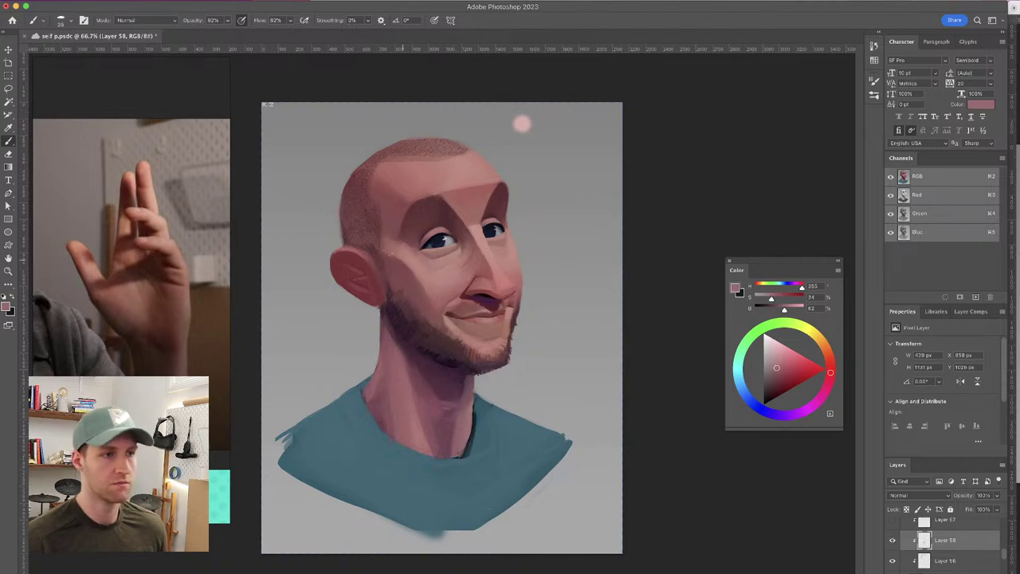
# Blend the lit side of the neck from the beard edge down to the collar with sampled mid-tone reds
pyautogui.moveTo(401, 339); pyautogui.dragTo(400, 344)
pyautogui.keyDown('alt'); pyautogui.click(403, 366); pyautogui.keyUp('alt')
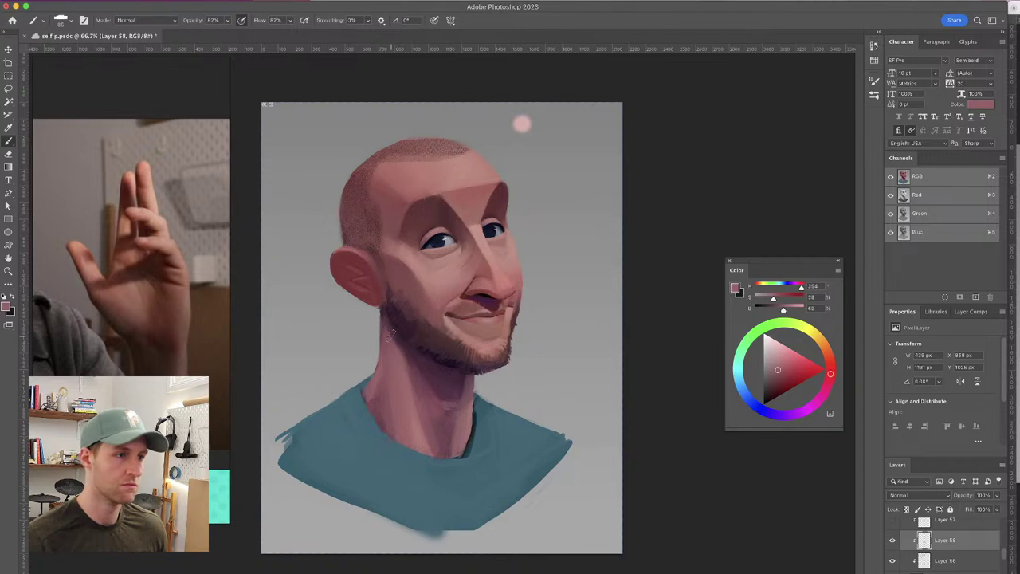
pyautogui.keyDown('alt'); pyautogui.click(390, 403); pyautogui.keyUp('alt')
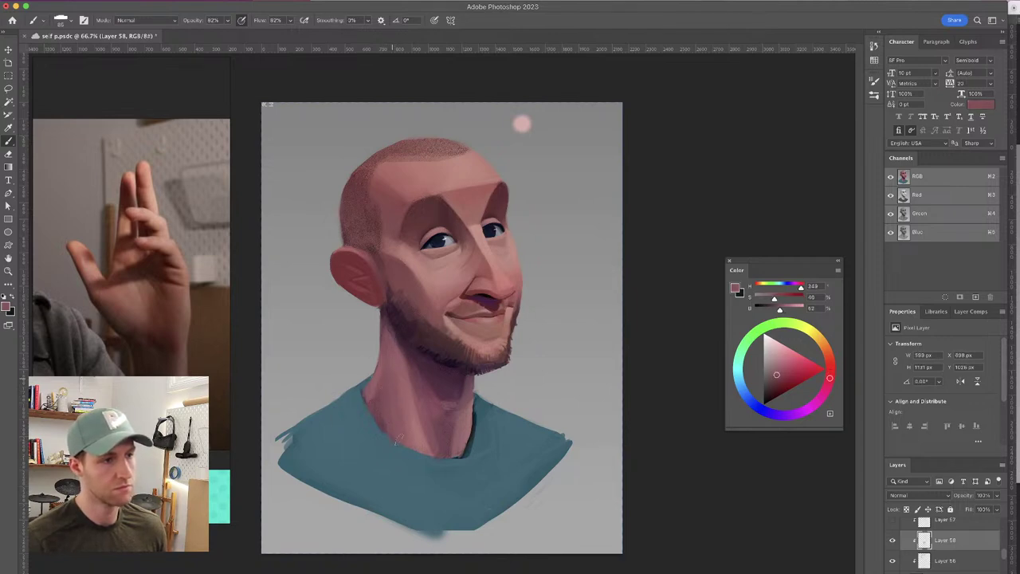
pyautogui.keyDown('alt'); pyautogui.click(400, 393); pyautogui.keyUp('alt')
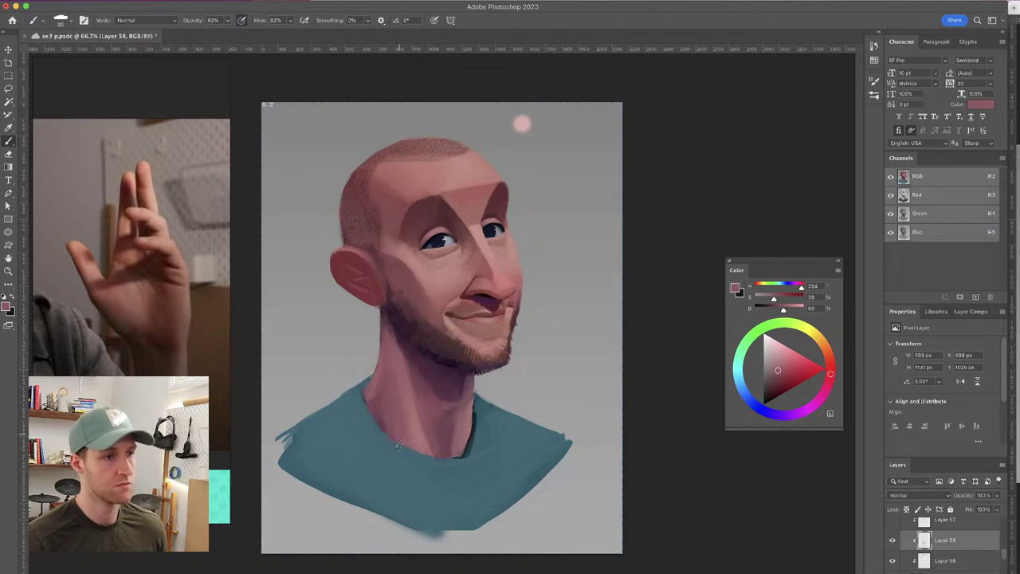
pyautogui.keyDown('alt'); pyautogui.click(396, 381); pyautogui.keyUp('alt')
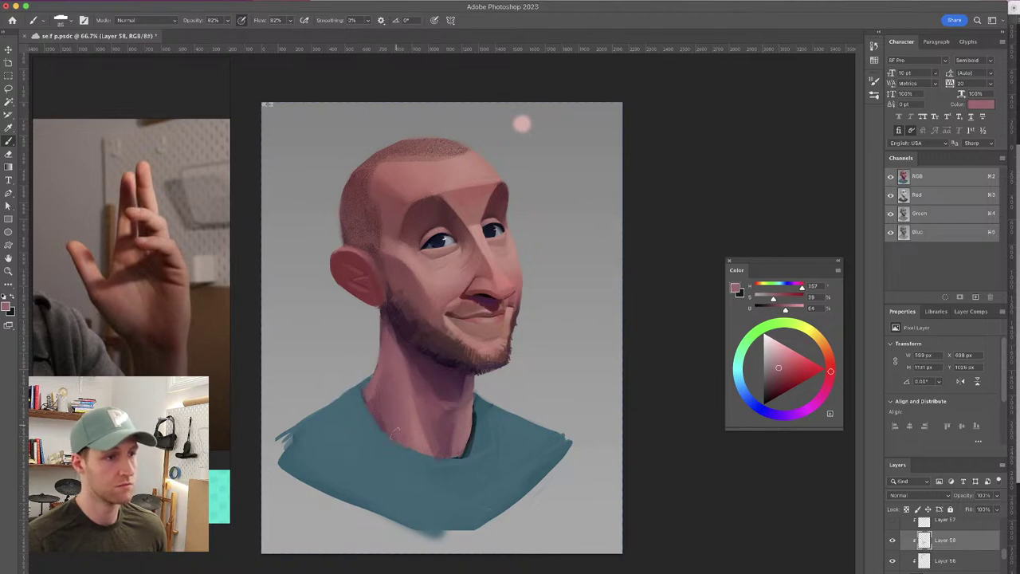
pyautogui.keyDown('alt'); pyautogui.click(422, 427); pyautogui.keyUp('alt')
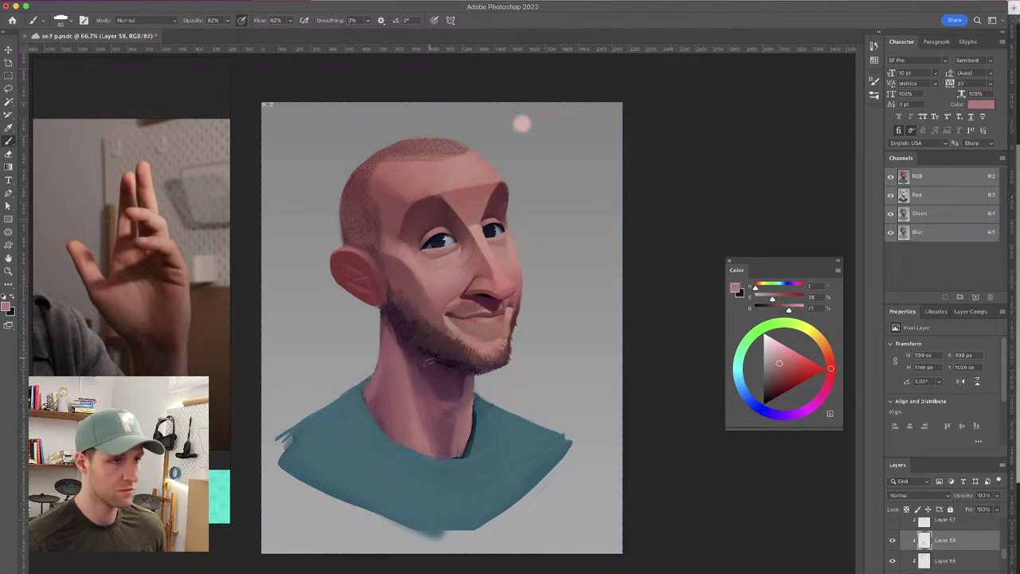
pyautogui.keyDown('alt'); pyautogui.click(410, 406); pyautogui.keyUp('alt')
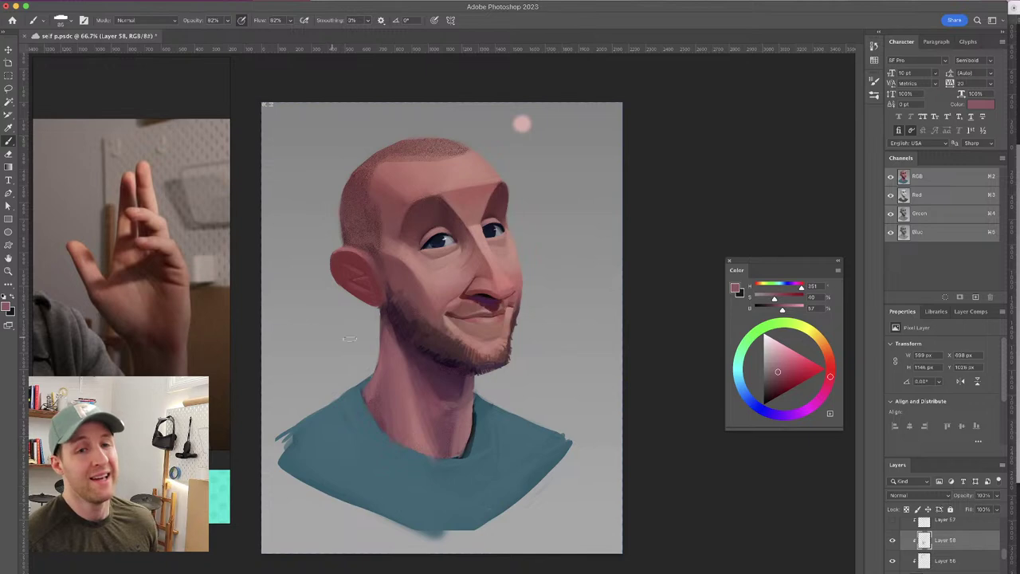
# Paint the neck's left outer edge down to the shoulder and blend it into the lighter front plane with sampled skin tones
pyautogui.keyDown('alt'); pyautogui.click(384, 382); pyautogui.keyUp('alt')
pyautogui.moveTo(374, 381); pyautogui.dragTo(369, 402)
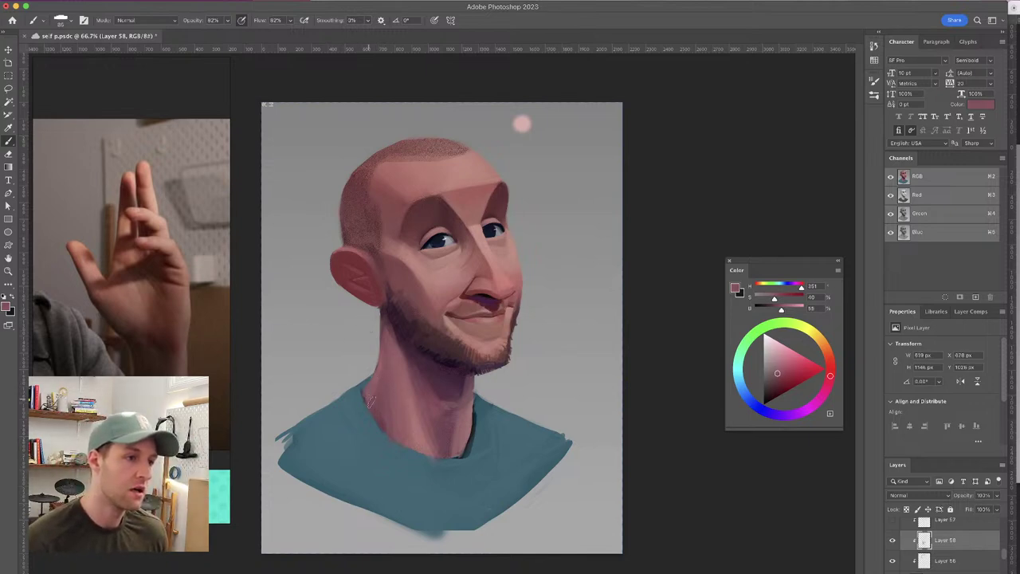
pyautogui.keyDown('alt'); pyautogui.click(394, 374); pyautogui.keyUp('alt')
pyautogui.keyDown('alt'); pyautogui.click(385, 394); pyautogui.keyUp('alt')
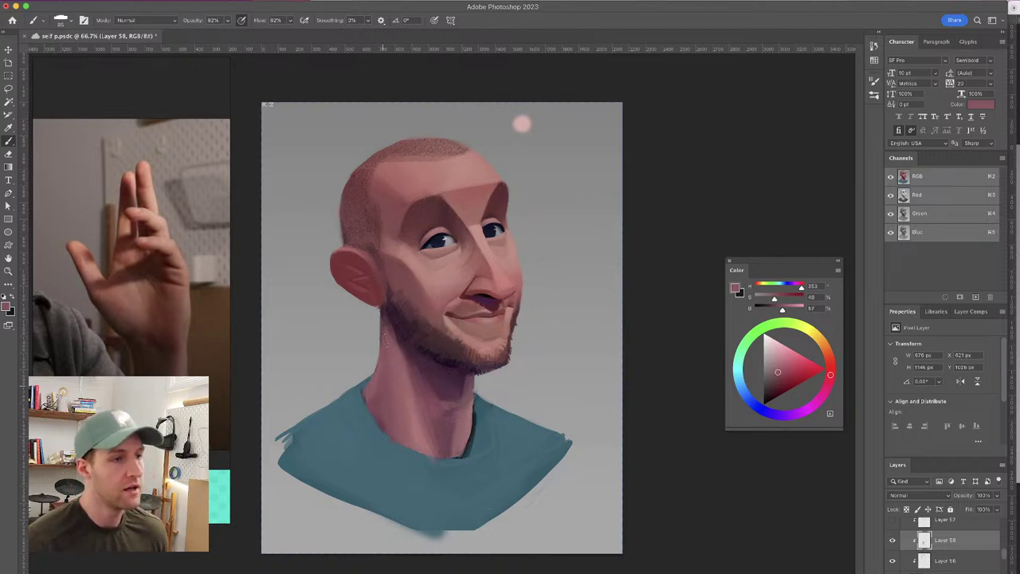
pyautogui.keyDown('alt'); pyautogui.click(411, 402); pyautogui.keyUp('alt')
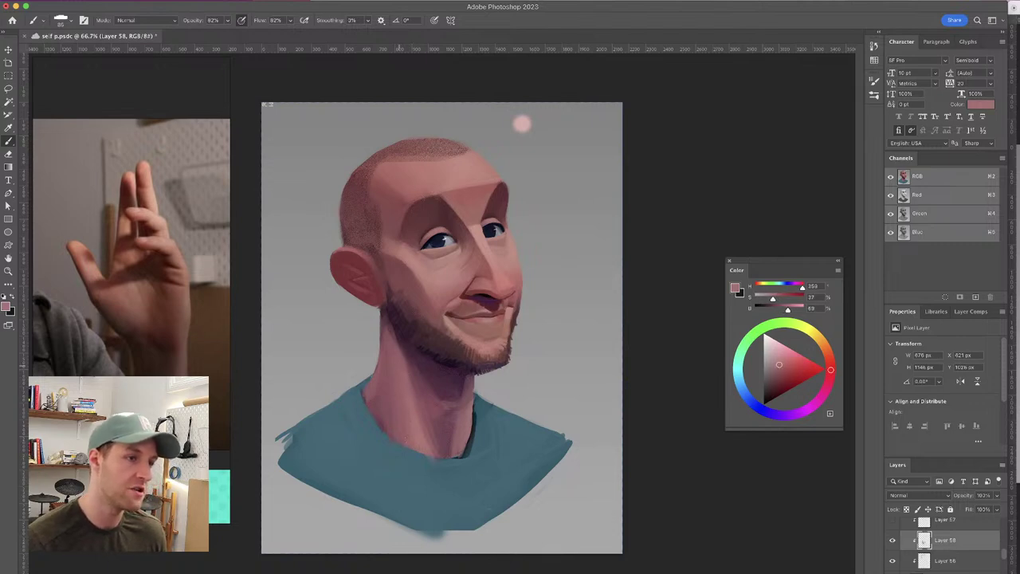
pyautogui.keyDown('alt'); pyautogui.click(421, 429); pyautogui.keyUp('alt')
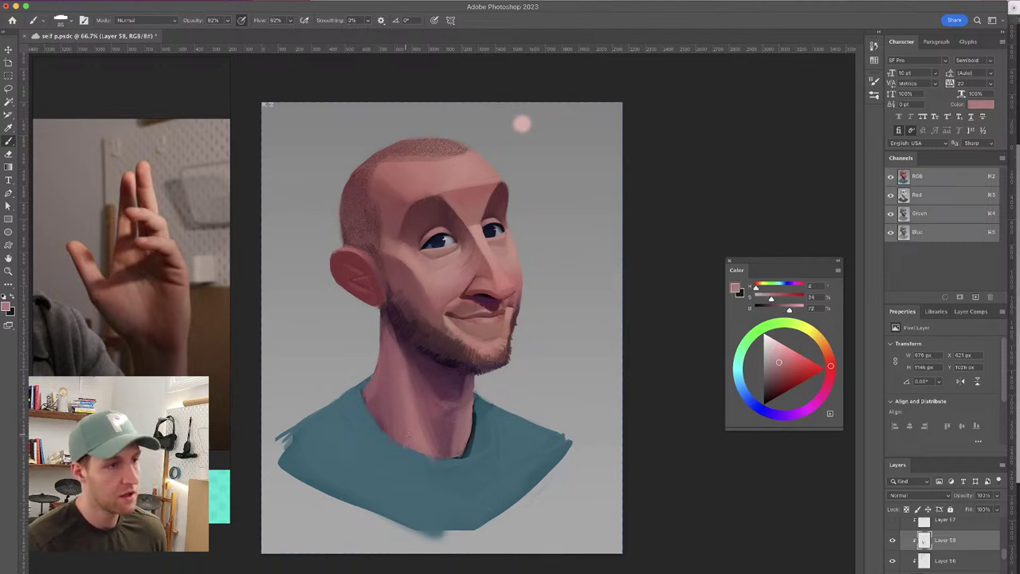
pyautogui.keyDown('alt'); pyautogui.click(399, 358); pyautogui.keyUp('alt')
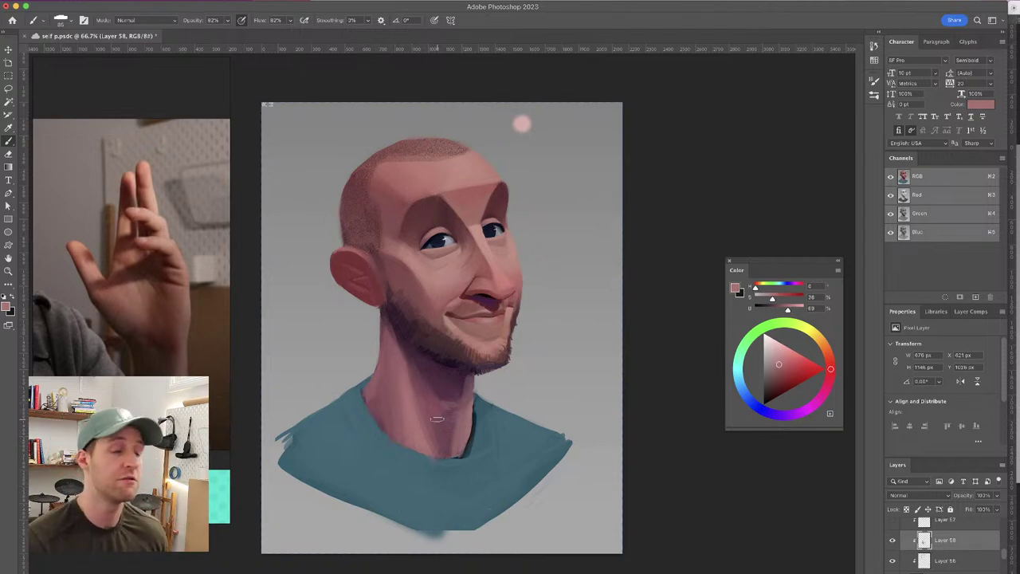
# Smooth the transition between the lit plane and the chin's shadow along the middle of the neck, alternating sampled light and dark reds
pyautogui.keyDown('alt'); pyautogui.click(417, 395); pyautogui.keyUp('alt')
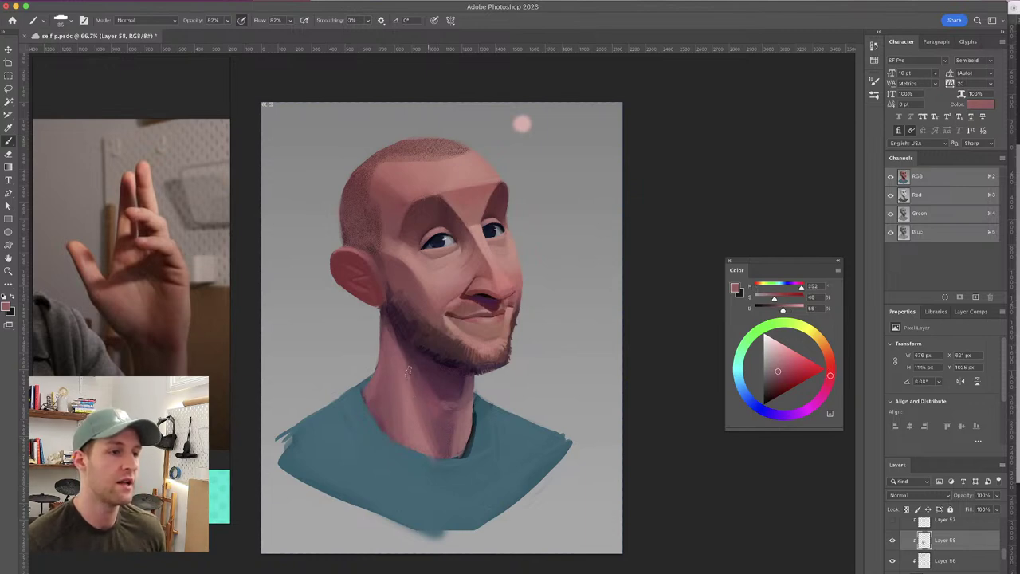
pyautogui.keyDown('alt'); pyautogui.click(432, 423); pyautogui.keyUp('alt')
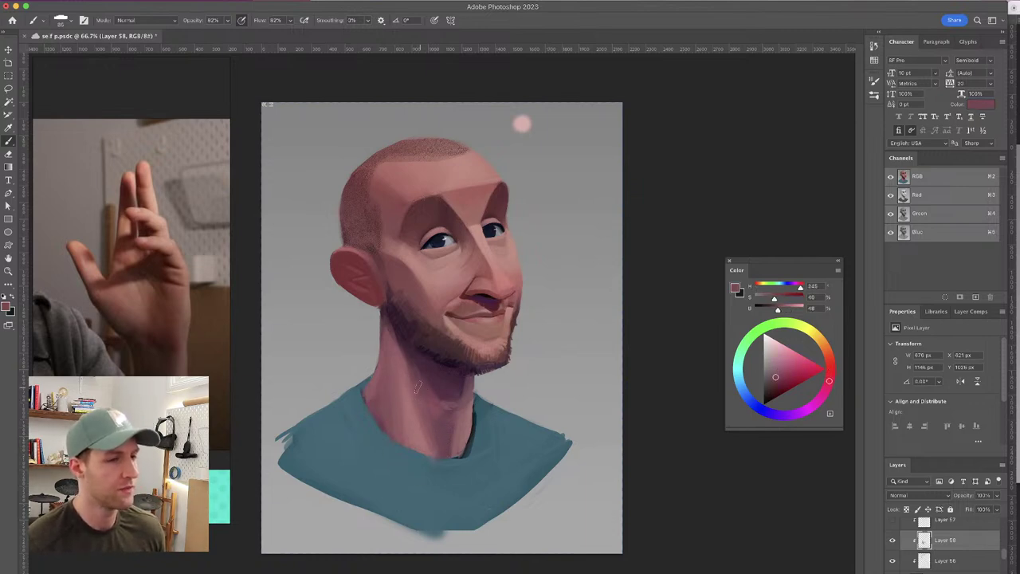
pyautogui.keyDown('alt'); pyautogui.click(418, 403); pyautogui.keyUp('alt')
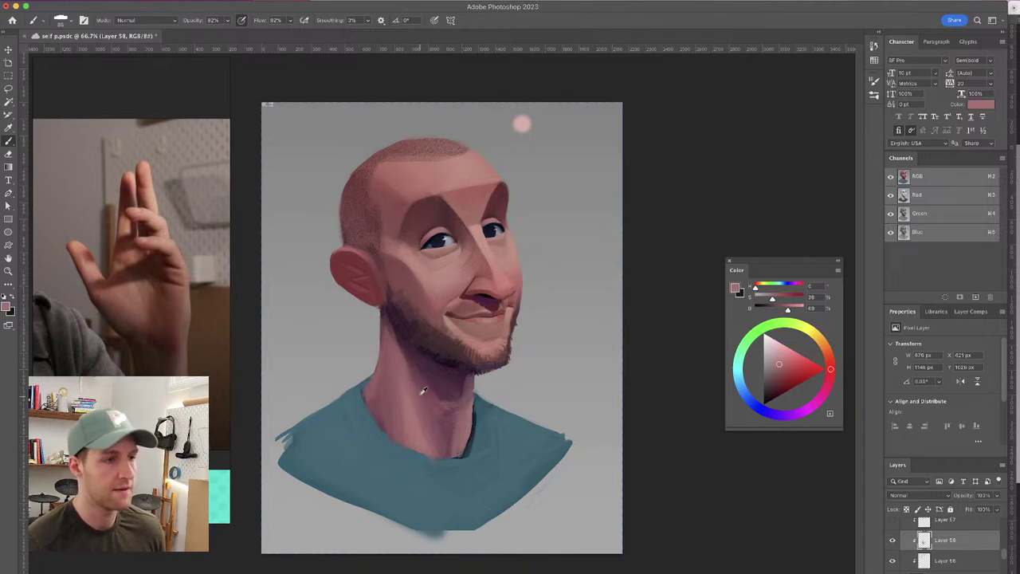
pyautogui.keyDown('alt'); pyautogui.click(420, 390); pyautogui.keyUp('alt')
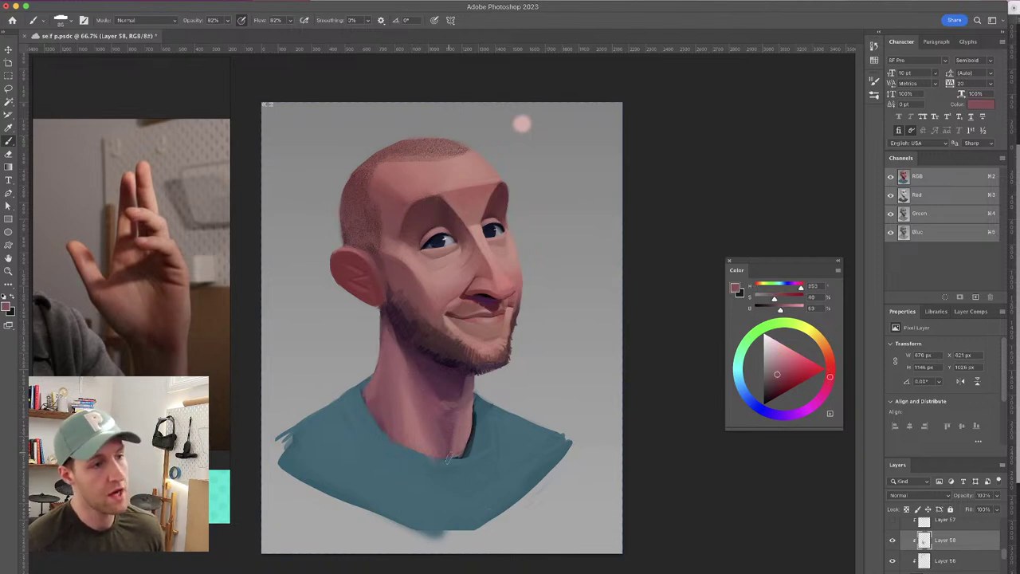
pyautogui.keyDown('alt'); pyautogui.click(402, 382); pyautogui.keyUp('alt')
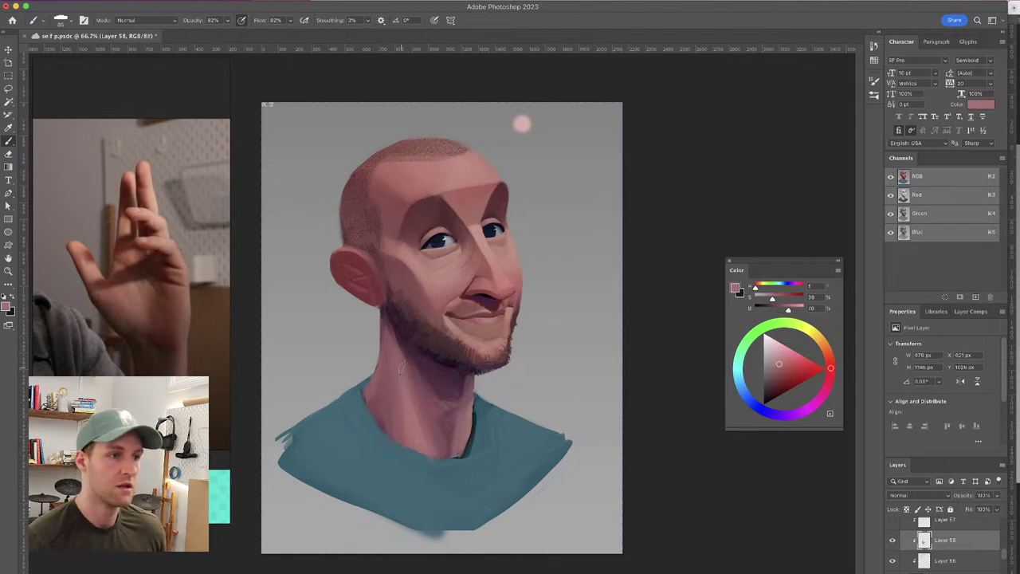
pyautogui.keyDown('alt'); pyautogui.click(421, 407); pyautogui.keyUp('alt')
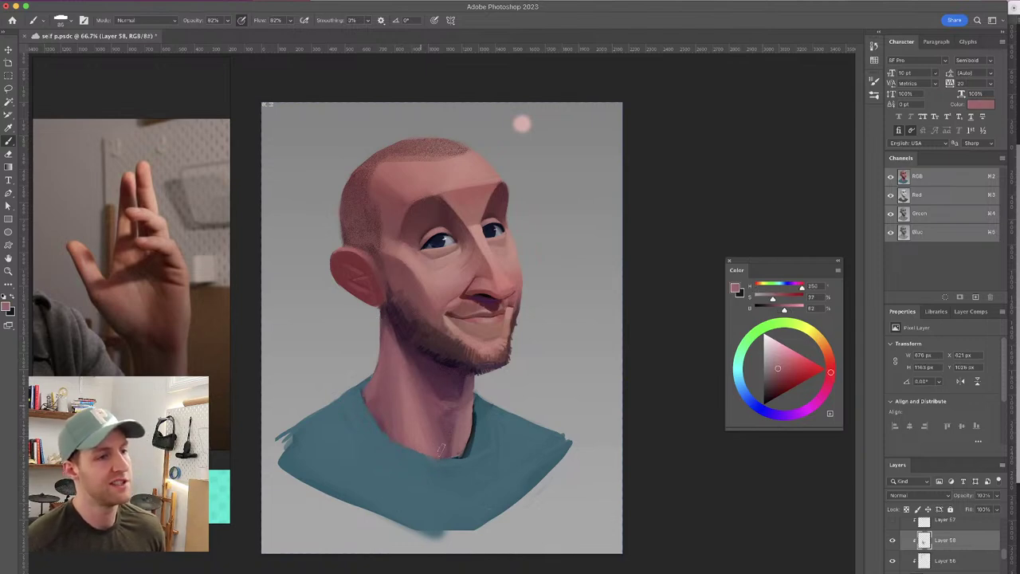
pyautogui.keyDown('alt'); pyautogui.click(399, 371); pyautogui.keyUp('alt')
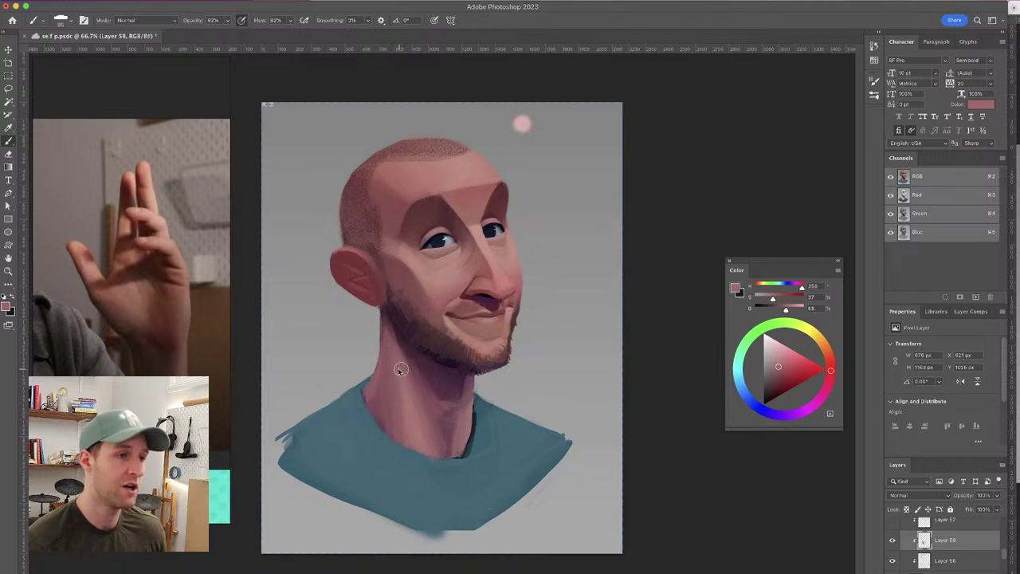
# Even out the light front plane and left side of the neck with a smaller brush and sampled pinkish reds
pyautogui.keyDown('alt'); pyautogui.click(408, 399); pyautogui.keyUp('alt')
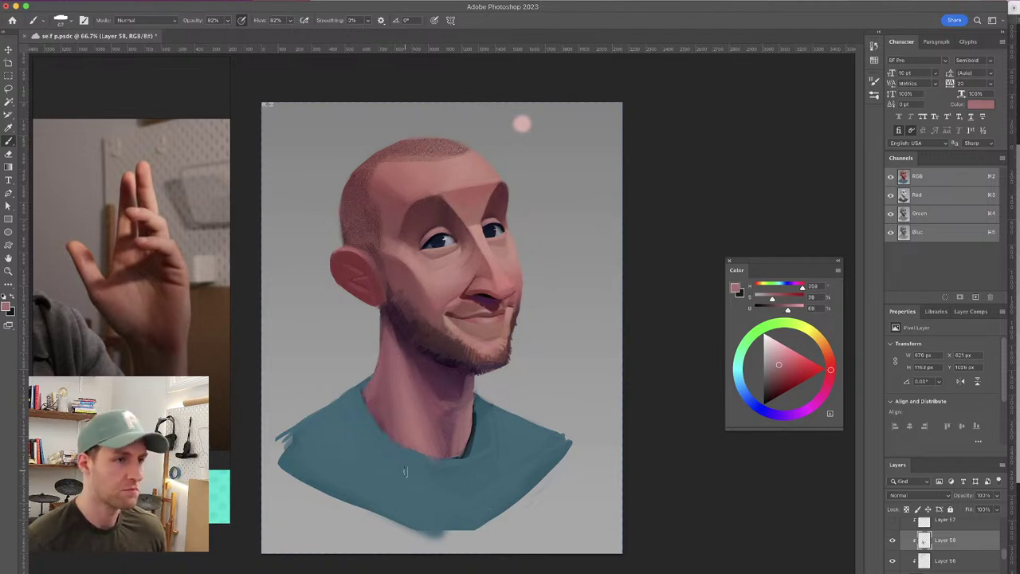
pyautogui.keyDown('alt'); pyautogui.click(423, 436); pyautogui.keyUp('alt')
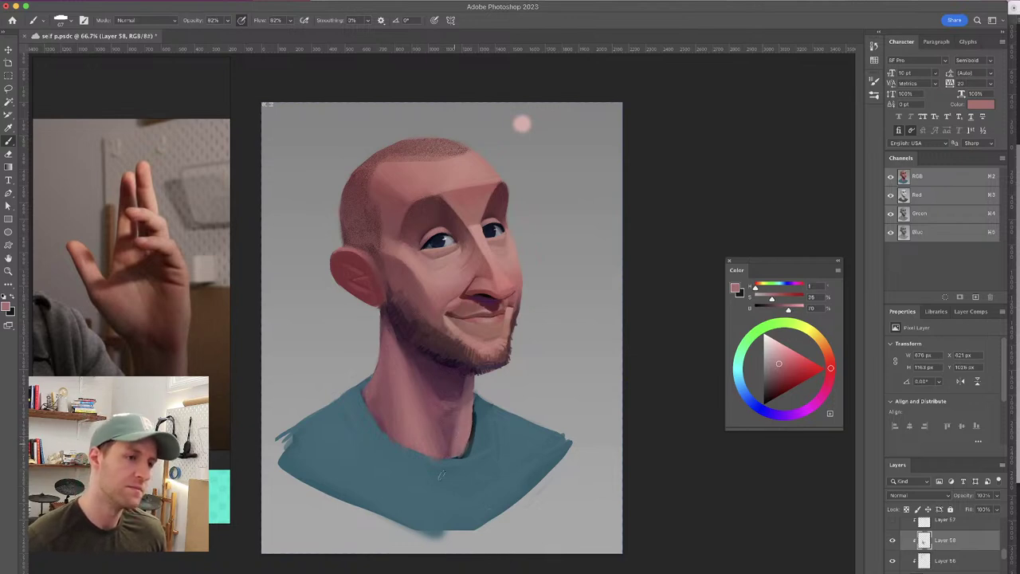
pyautogui.keyDown('alt'); pyautogui.click(430, 415); pyautogui.keyUp('alt')
pyautogui.keyDown('alt'); pyautogui.click(410, 383); pyautogui.keyUp('alt')
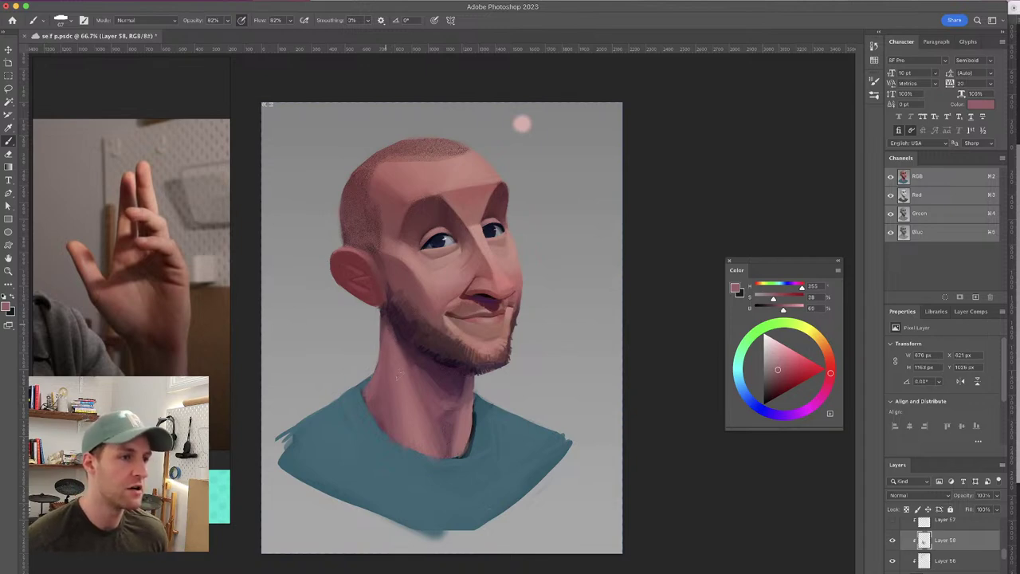
pyautogui.keyDown('alt'); pyautogui.click(391, 380); pyautogui.keyUp('alt')
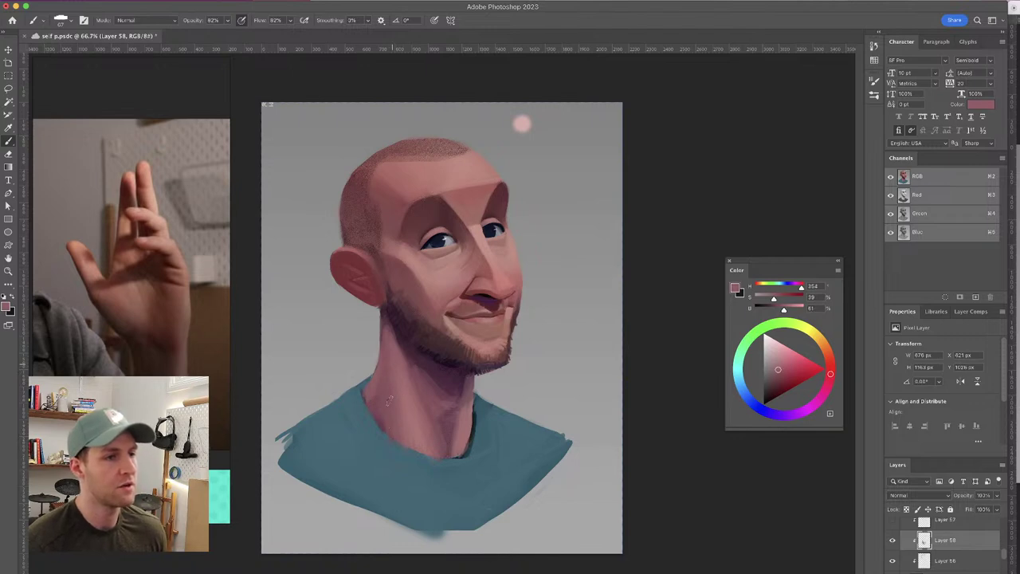
# Sample the shirt's teal and paint a cleaner neckline edge around the base of the neck
pyautogui.keyDown('alt'); pyautogui.click(479, 425); pyautogui.keyUp('alt')
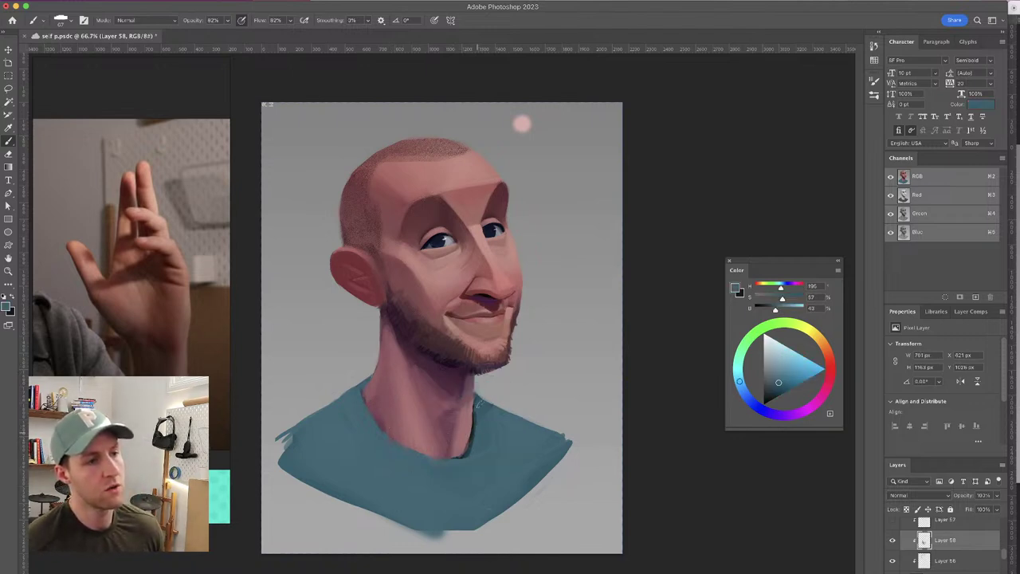
pyautogui.keyDown('alt'); pyautogui.click(400, 448); pyautogui.keyUp('alt')
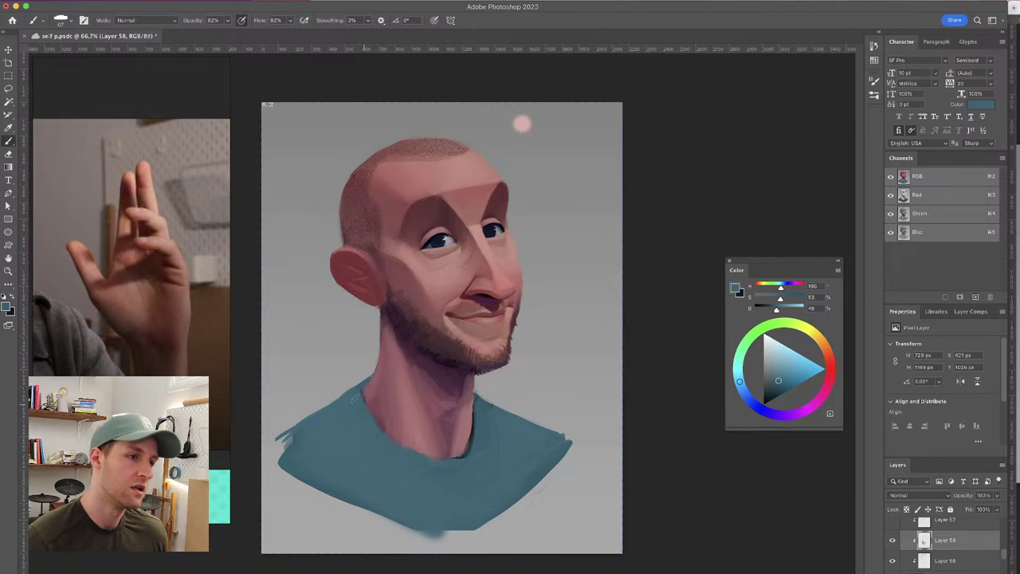
pyautogui.moveTo(450, 458); pyautogui.dragTo(470, 451)
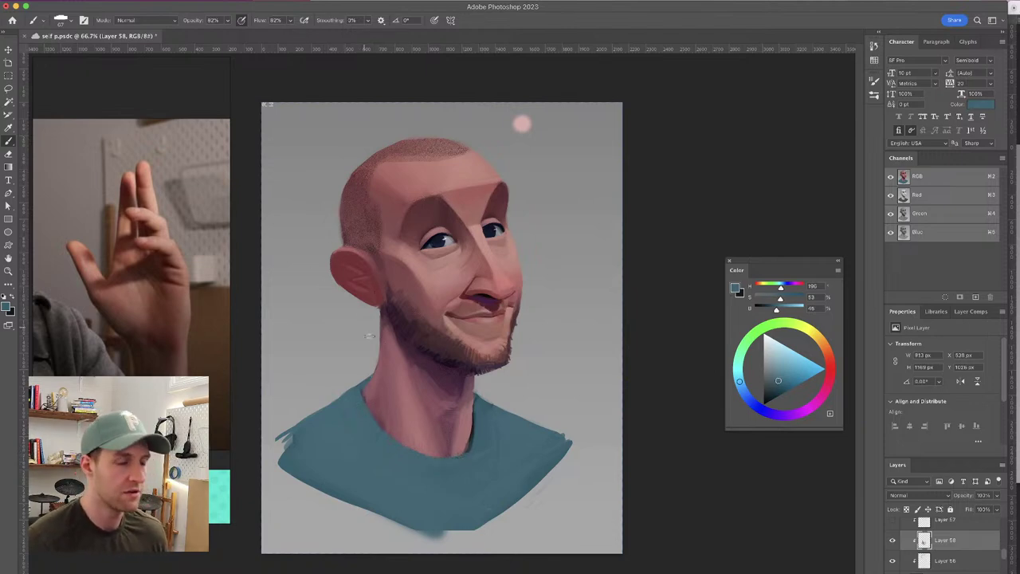
# Refine the base of the neck just above the collar with darker reds sampled from the surrounding skin
pyautogui.keyDown('alt'); pyautogui.click(387, 424); pyautogui.keyUp('alt')
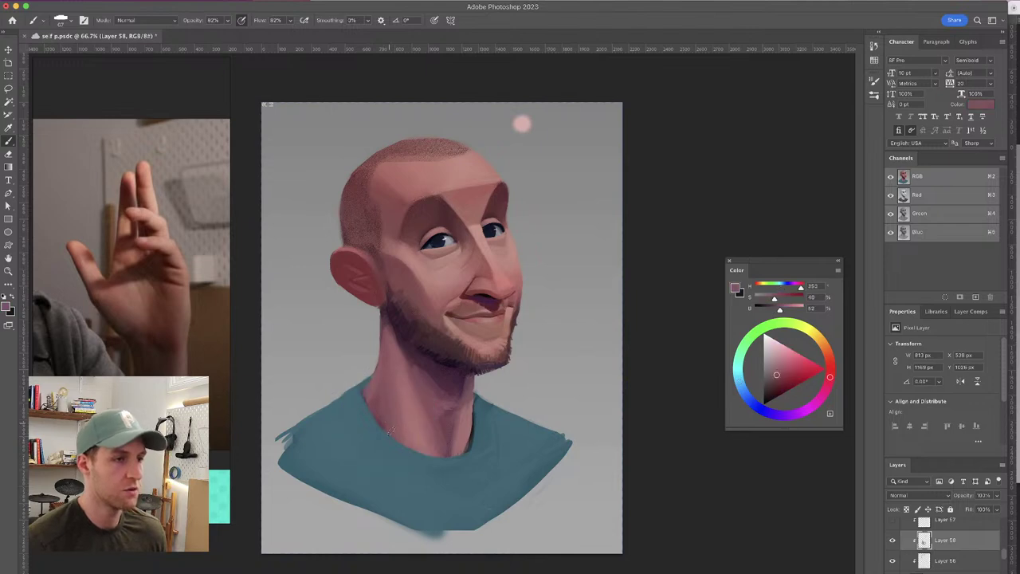
pyautogui.keyDown('alt'); pyautogui.click(383, 416); pyautogui.keyUp('alt')
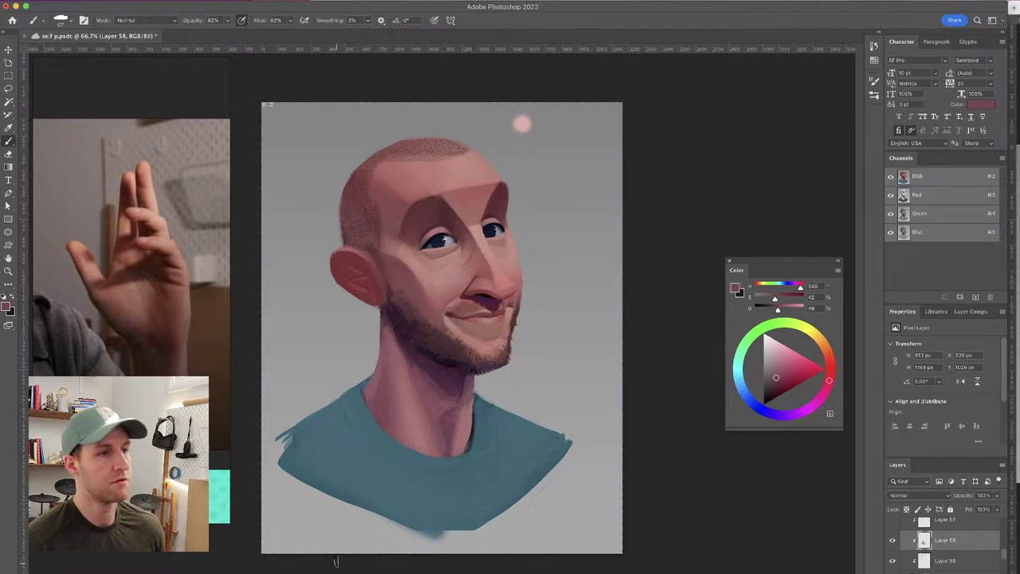
pyautogui.keyDown('alt'); pyautogui.click(429, 416); pyautogui.keyUp('alt')
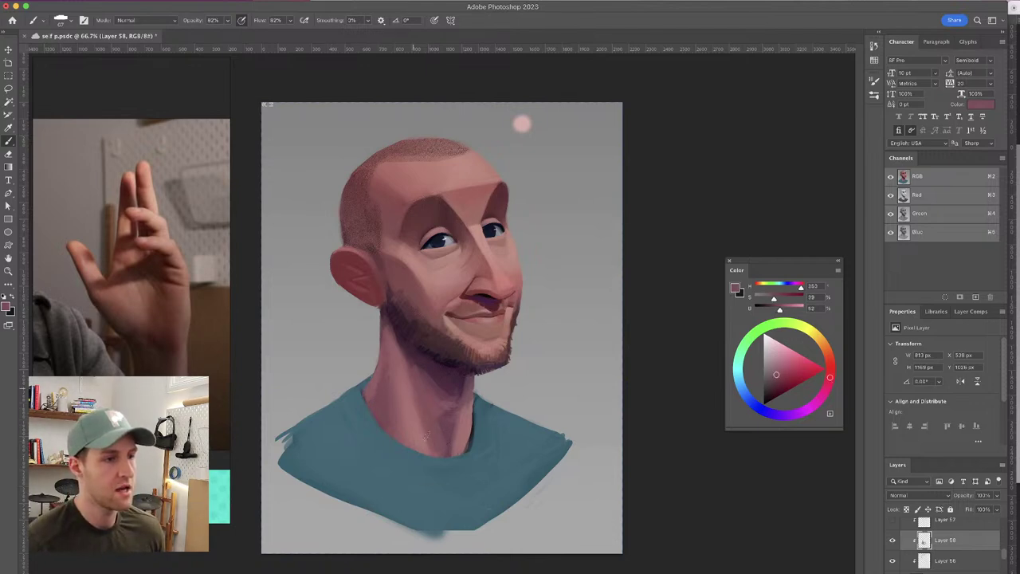
pyautogui.keyDown('alt'); pyautogui.click(445, 435); pyautogui.keyUp('alt')
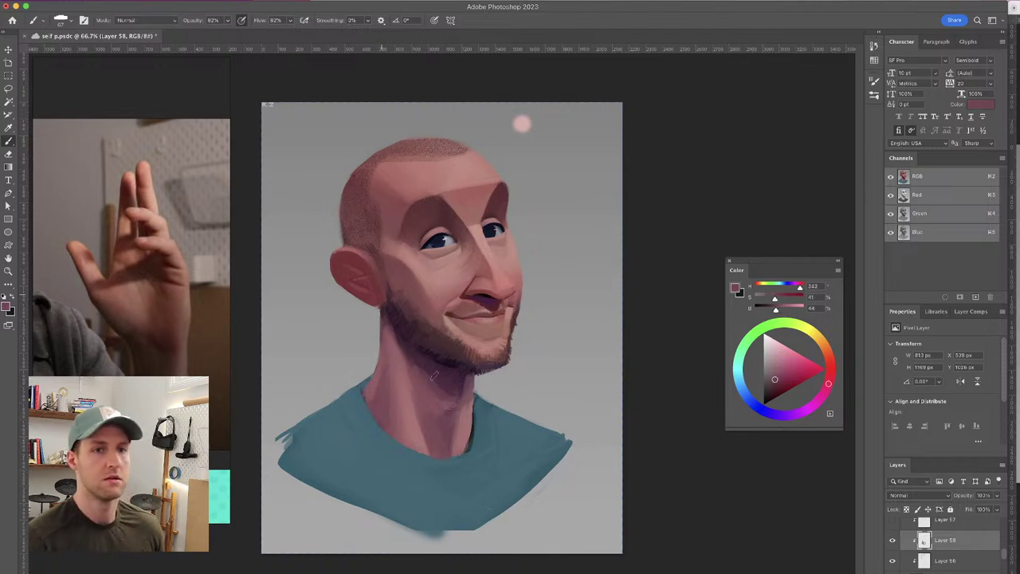
# Blend the lit front plane of the neck with sampled pinkish reds, and check the portrait's values in a grayscale proof
pyautogui.keyDown('alt'); pyautogui.click(419, 418); pyautogui.keyUp('alt')
pyautogui.moveTo(426, 448); pyautogui.dragTo(414, 393)
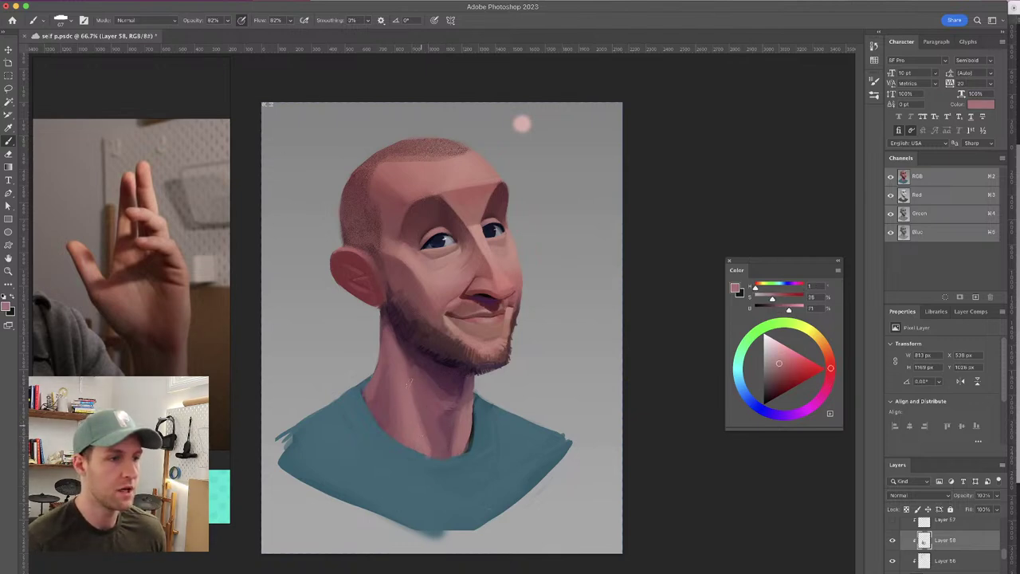
pyautogui.keyDown('alt'); pyautogui.click(418, 418); pyautogui.keyUp('alt')
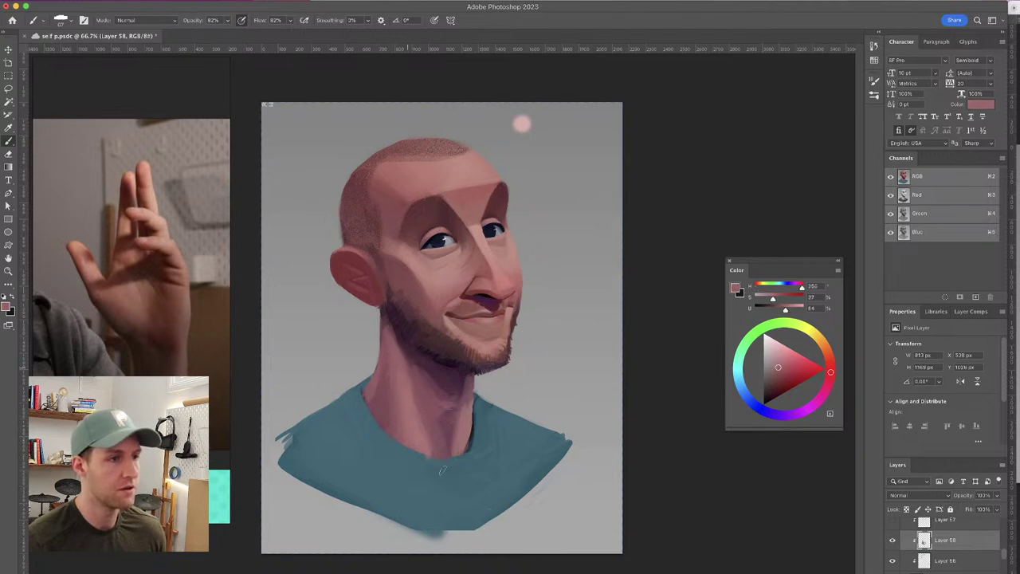
pyautogui.press('super+y')
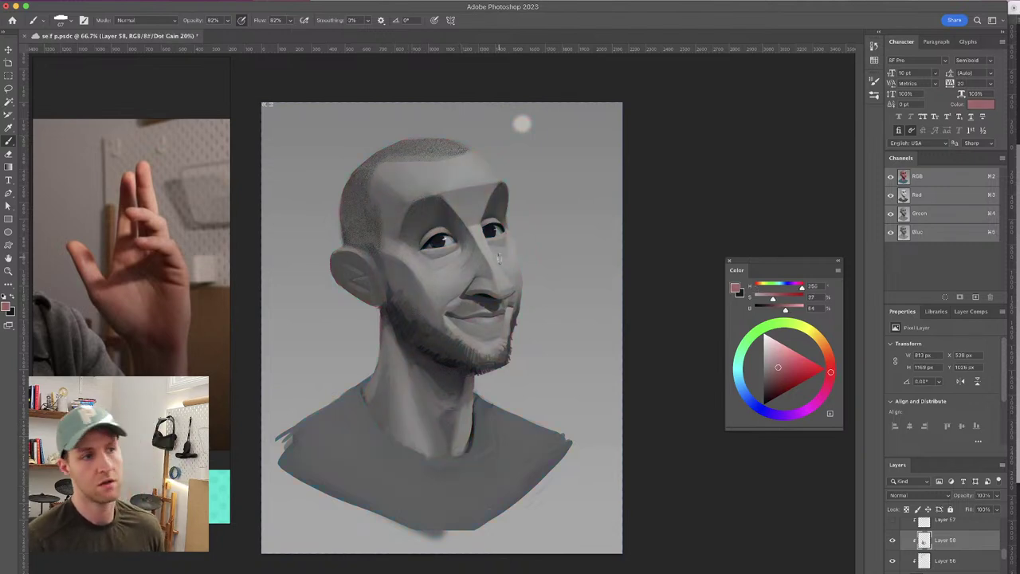
pyautogui.press('super+y')
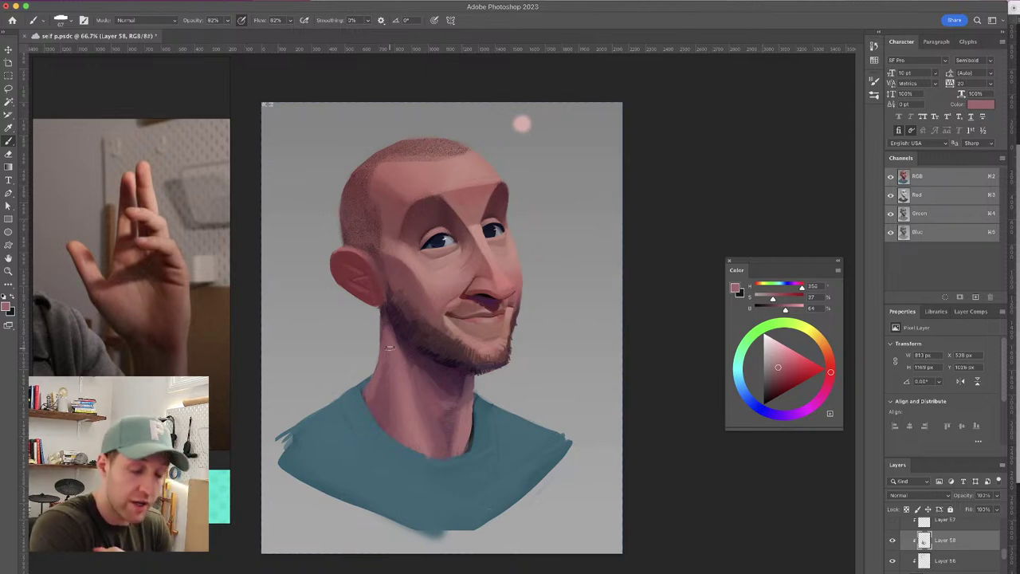
# Refine the left side of the neck and the chin's cast shadow with muted reds and dark plums sampled from nearby skin
pyautogui.keyDown('alt'); pyautogui.click(383, 375); pyautogui.keyUp('alt')
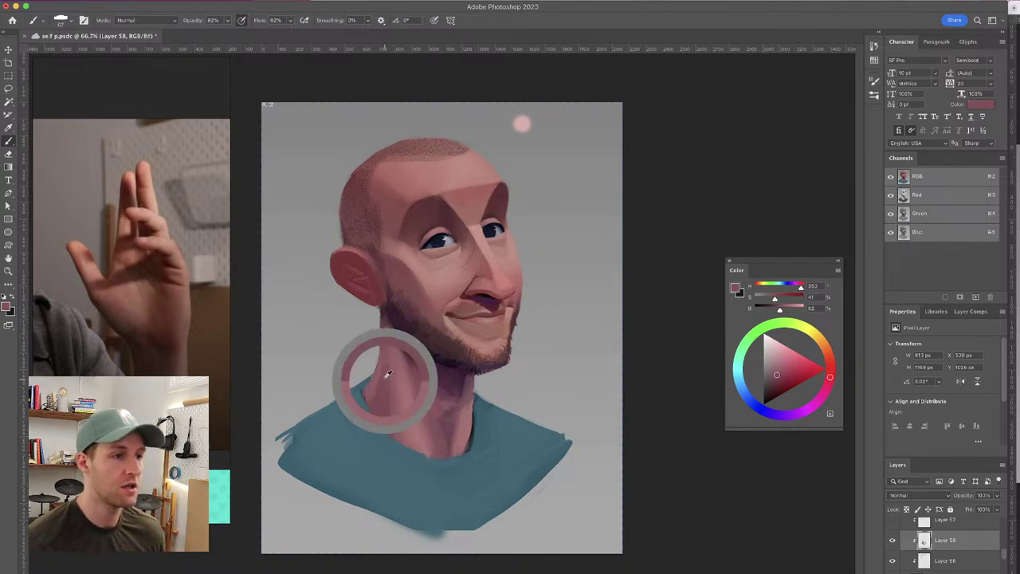
pyautogui.keyDown('alt'); pyautogui.click(390, 354); pyautogui.keyUp('alt')
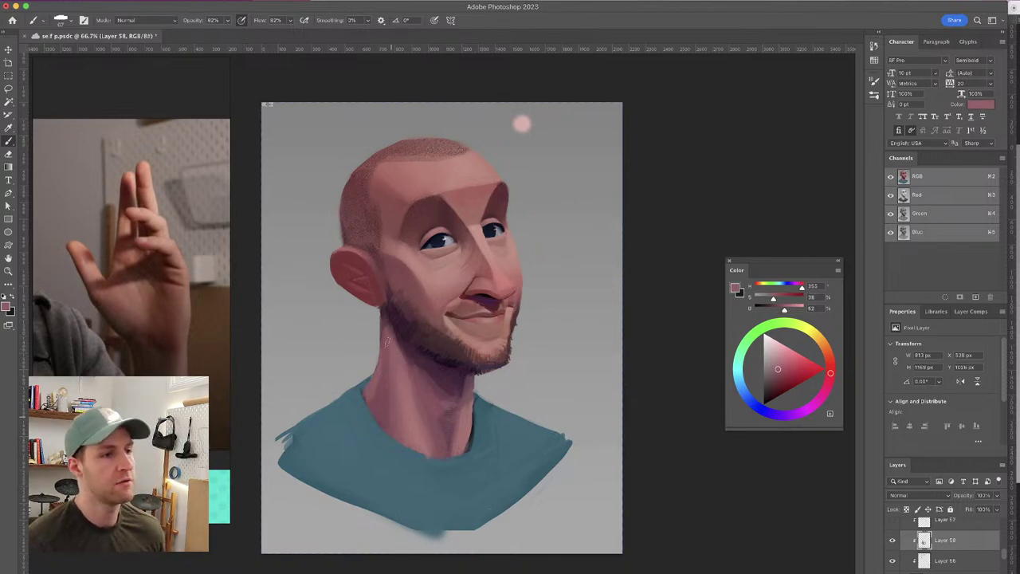
pyautogui.keyDown('alt'); pyautogui.click(429, 377); pyautogui.keyUp('alt')
pyautogui.keyDown('alt'); pyautogui.click(431, 366); pyautogui.keyUp('alt')
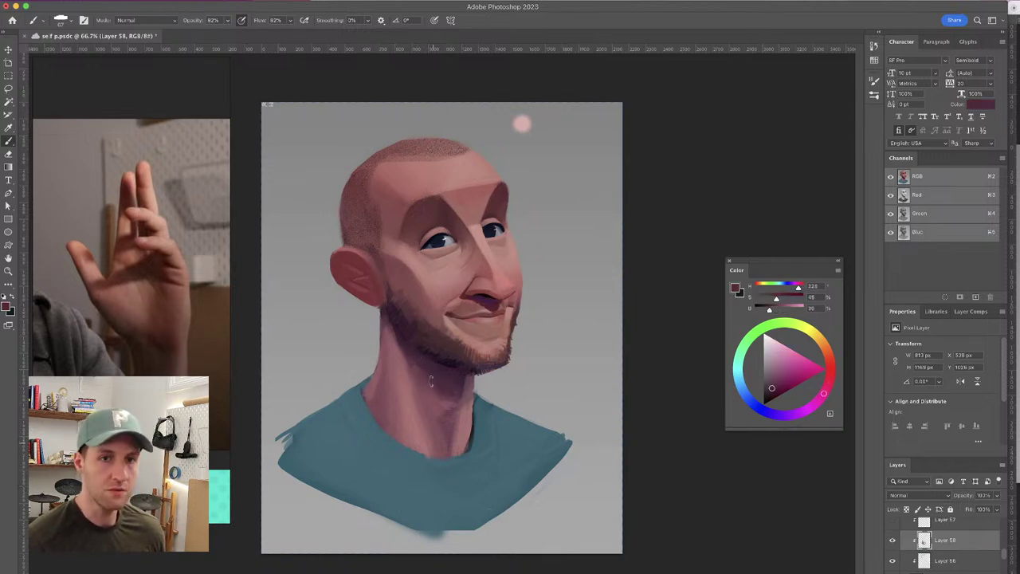
pyautogui.keyDown('alt'); pyautogui.click(470, 404); pyautogui.keyUp('alt')
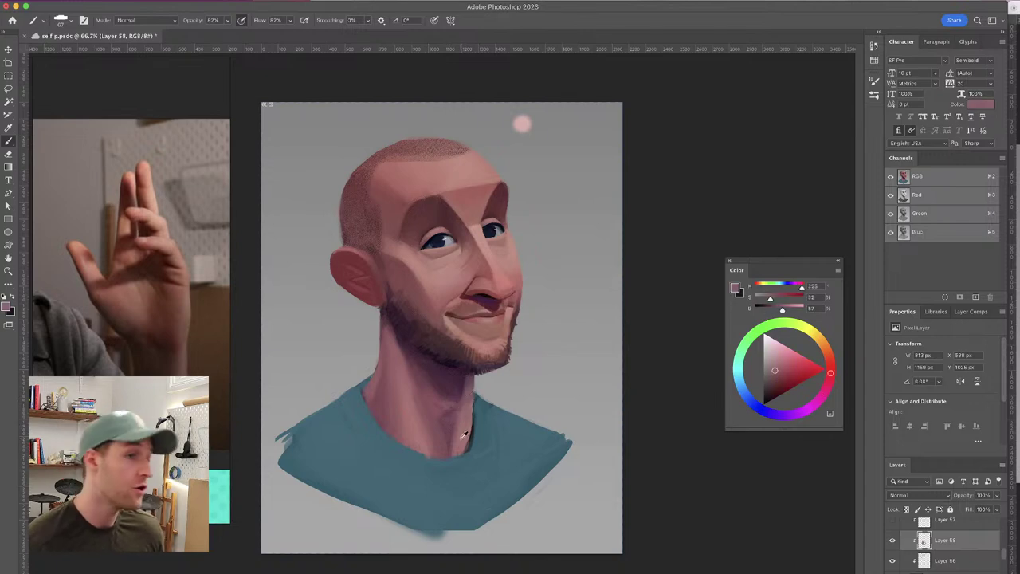
pyautogui.keyDown('alt'); pyautogui.click(432, 376); pyautogui.keyUp('alt')
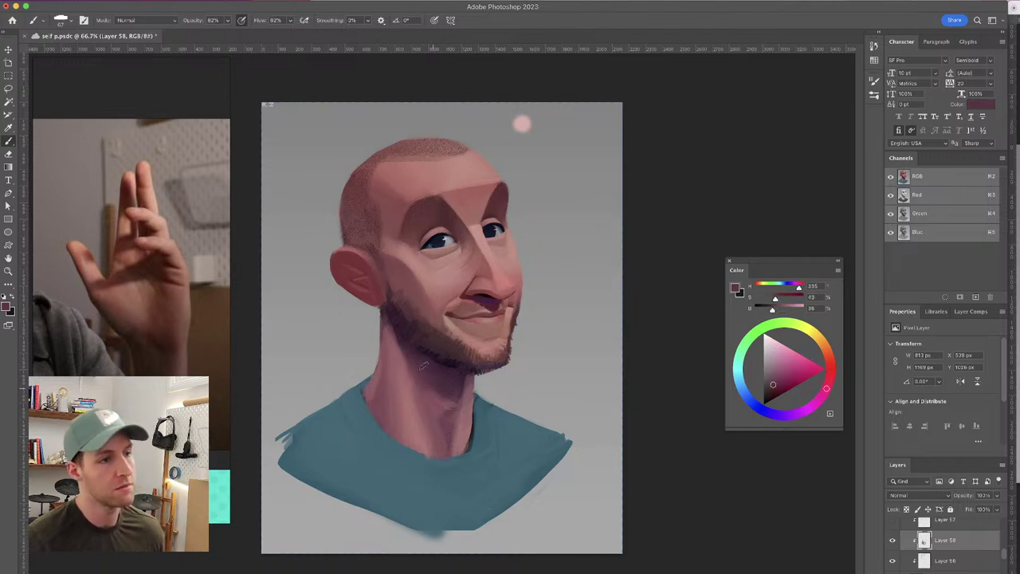
pyautogui.keyDown('alt'); pyautogui.click(457, 382); pyautogui.keyUp('alt')
pyautogui.keyDown('alt'); pyautogui.click(437, 386); pyautogui.keyUp('alt')
pyautogui.keyDown('alt'); pyautogui.click(432, 404); pyautogui.keyUp('alt')
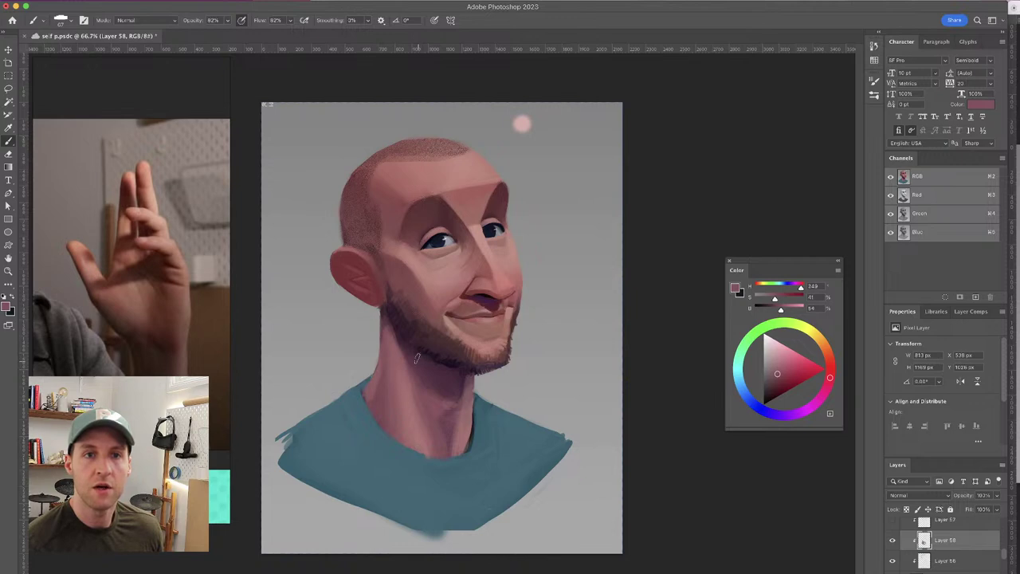
# Clean up the neck's left contour from below the ear to the collar using a smaller brush and sampled dark reds
pyautogui.keyDown('alt'); pyautogui.click(382, 346); pyautogui.keyUp('alt')
pyautogui.moveTo(381, 333); pyautogui.dragTo(378, 332)
pyautogui.keyDown('alt'); pyautogui.click(382, 324); pyautogui.keyUp('alt')
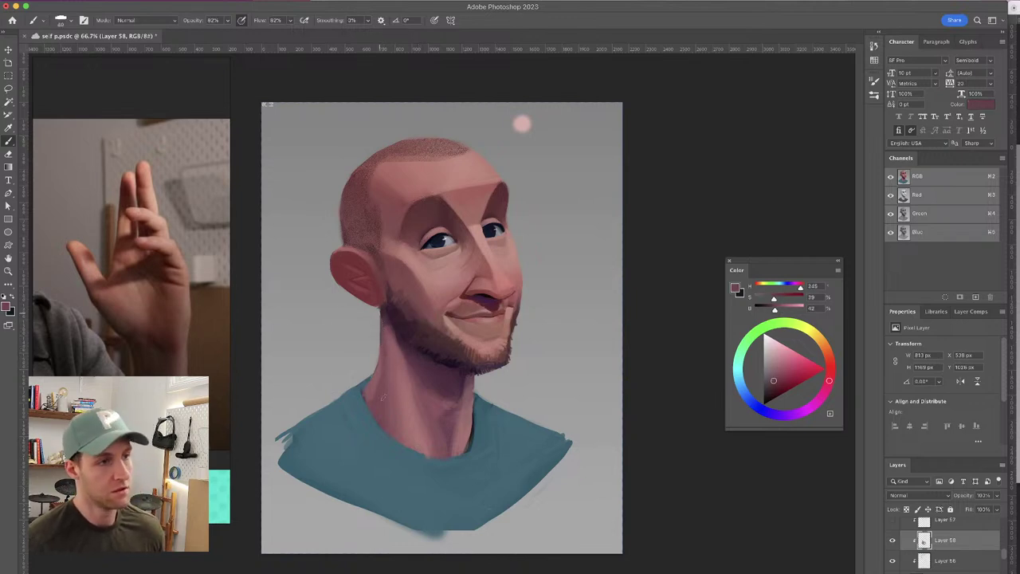
pyautogui.keyDown('alt'); pyautogui.click(387, 352); pyautogui.keyUp('alt')
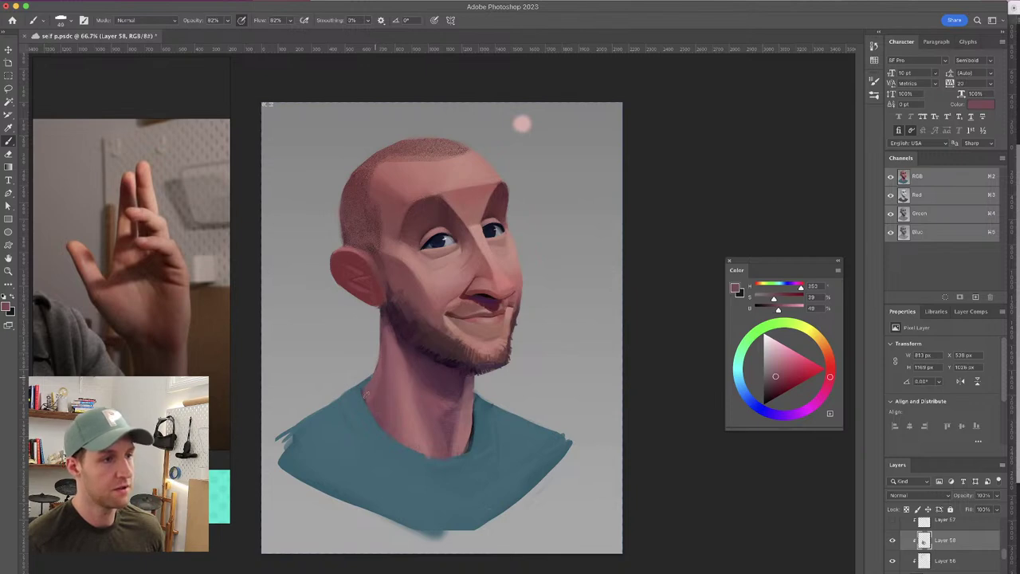
pyautogui.keyDown('alt'); pyautogui.click(401, 411); pyautogui.keyUp('alt')
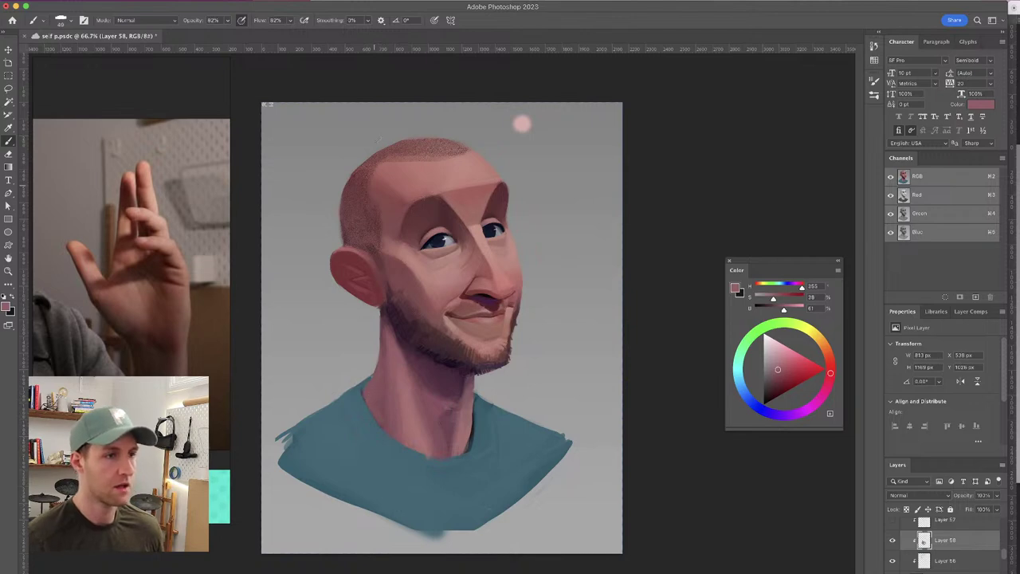
# Soften the shadow near the base of the neck and the skin below the ear with sampled mid-tone reds
pyautogui.keyDown('alt'); pyautogui.click(441, 420); pyautogui.keyUp('alt')
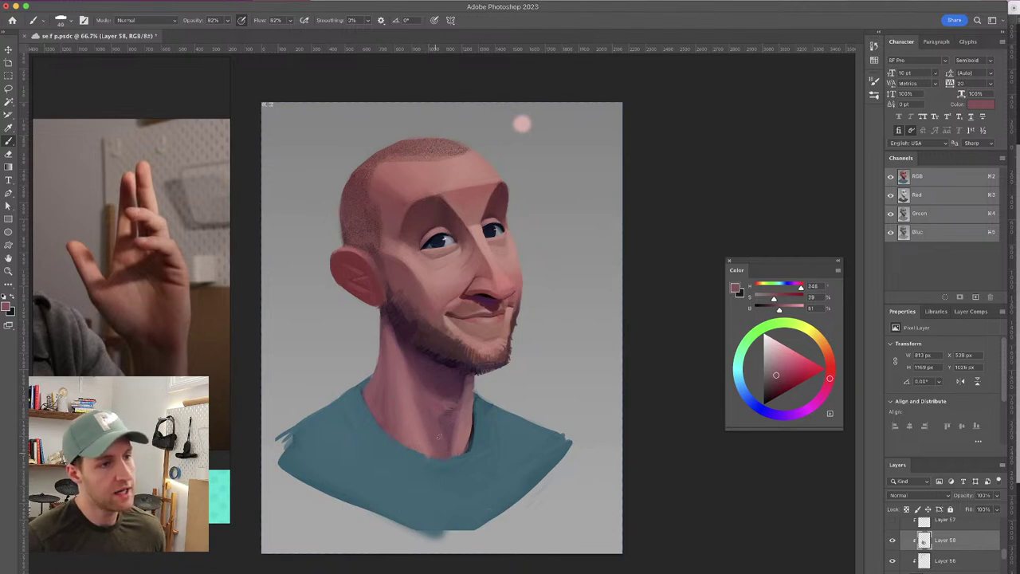
pyautogui.keyDown('alt'); pyautogui.click(443, 442); pyautogui.keyUp('alt')
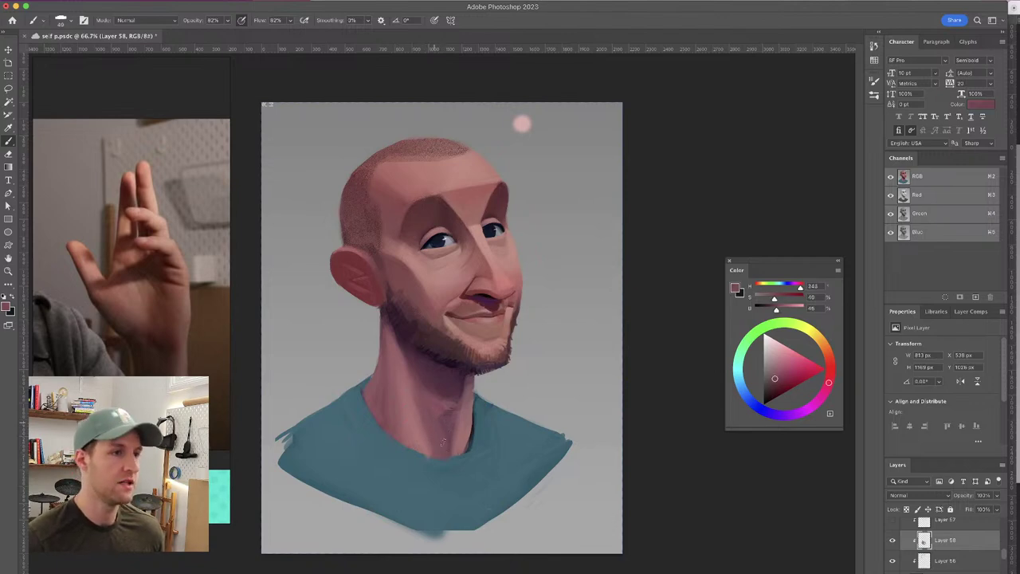
pyautogui.keyDown('alt'); pyautogui.click(384, 317); pyautogui.keyUp('alt')
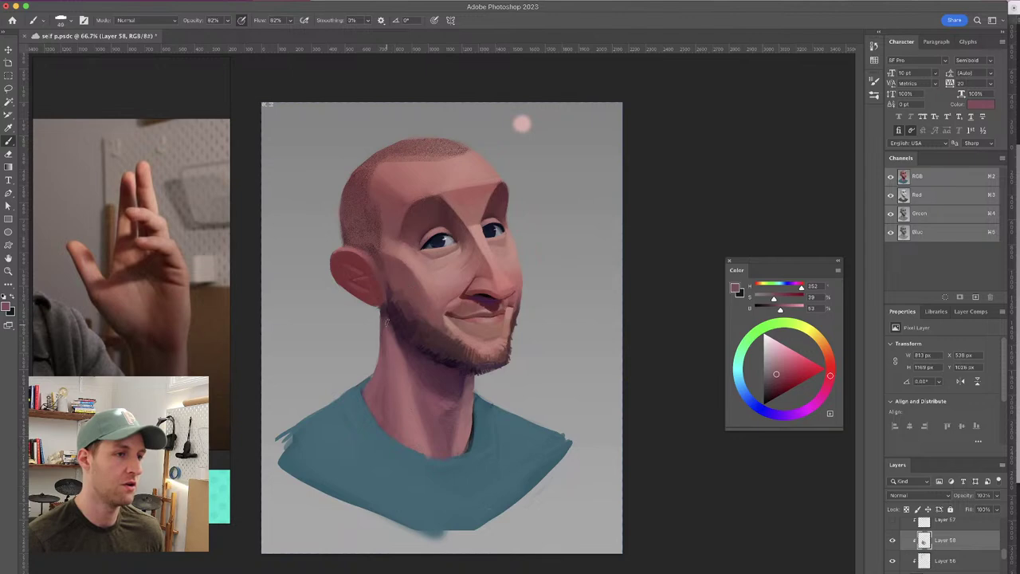
pyautogui.keyDown('alt'); pyautogui.click(398, 366); pyautogui.keyUp('alt')
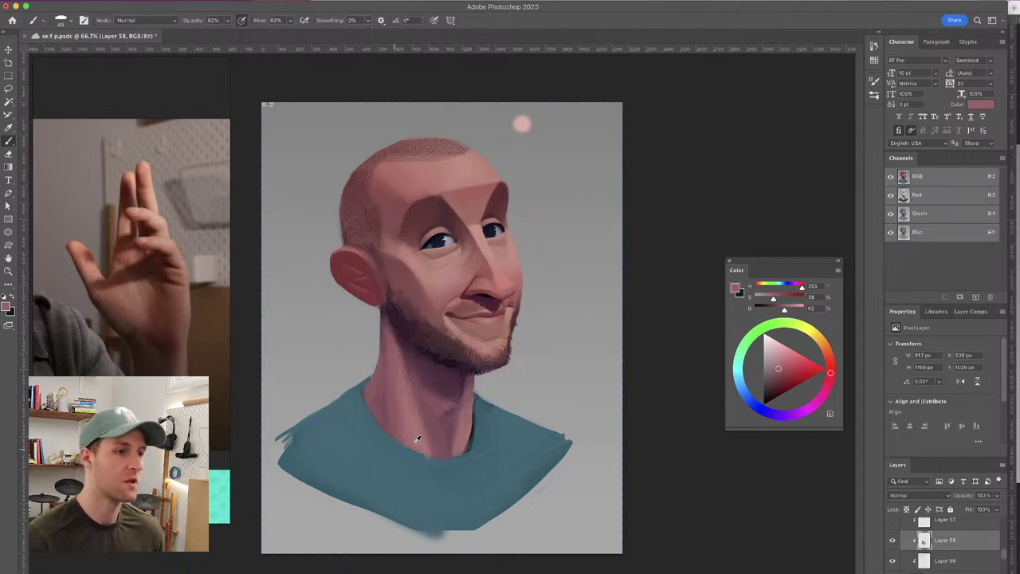
# Mix a lighter teal at about 39% saturation and 61% brightness and block broad highlights across the shirt's chest and shoulders
pyautogui.keyDown('alt'); pyautogui.click(440, 486); pyautogui.keyUp('alt')
pyautogui.click(778, 370)
pyautogui.moveTo(411, 469)
pyautogui.mouseDown()
pyautogui.moveTo(453, 510)
pyautogui.moveTo(482, 501)
pyautogui.moveTo(479, 480)
pyautogui.moveTo(464, 474)
pyautogui.moveTo(508, 482)
pyautogui.moveTo(532, 427)
pyautogui.mouseUp()
pyautogui.moveTo(430, 488)
pyautogui.mouseDown()
pyautogui.moveTo(400, 502)
pyautogui.moveTo(393, 479)
pyautogui.moveTo(365, 482)
pyautogui.moveTo(347, 464)
pyautogui.moveTo(379, 479)
pyautogui.moveTo(363, 450)
pyautogui.moveTo(381, 452)
pyautogui.moveTo(347, 416)
pyautogui.moveTo(445, 463)
pyautogui.moveTo(482, 453)
pyautogui.moveTo(488, 415)
pyautogui.moveTo(482, 410)
pyautogui.moveTo(443, 509)
pyautogui.moveTo(514, 493)
pyautogui.moveTo(458, 522)
pyautogui.mouseUp()
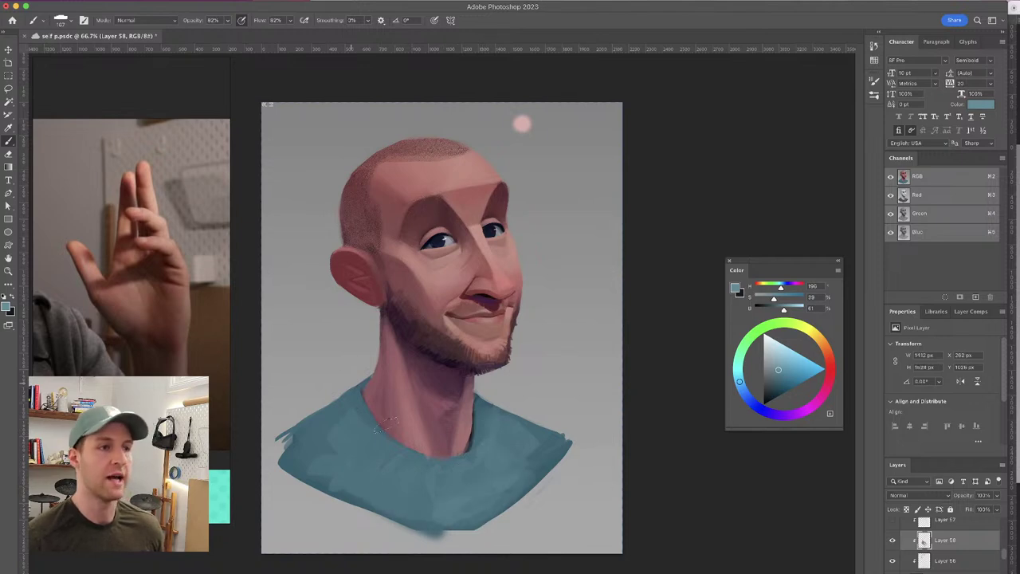
# Blend the lighter strokes on the shirt's chest and right shoulder with in-between teals sampled from the fabric
pyautogui.keyDown('alt'); pyautogui.click(358, 444); pyautogui.keyUp('alt')
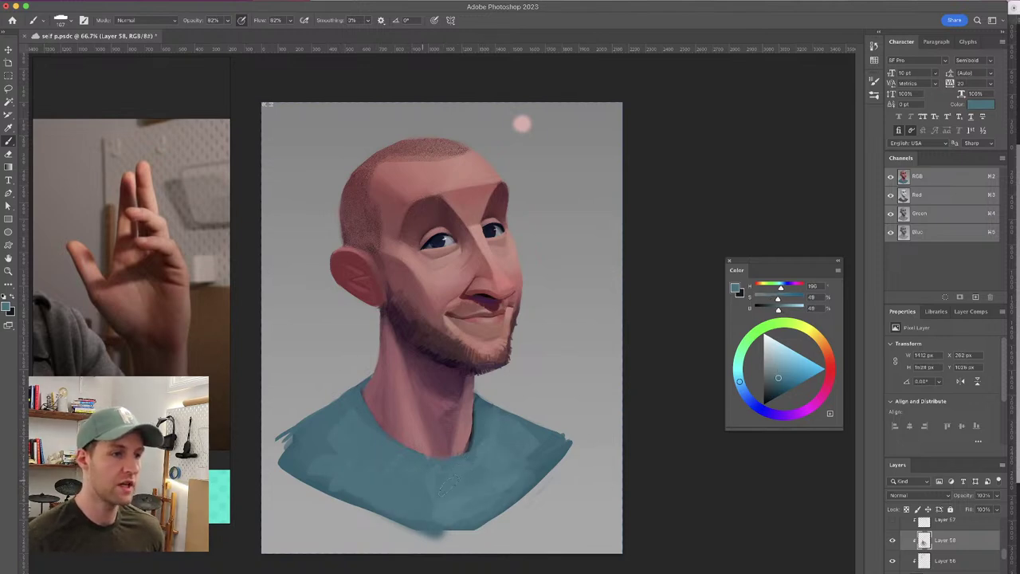
pyautogui.keyDown('alt'); pyautogui.click(482, 494); pyautogui.keyUp('alt')
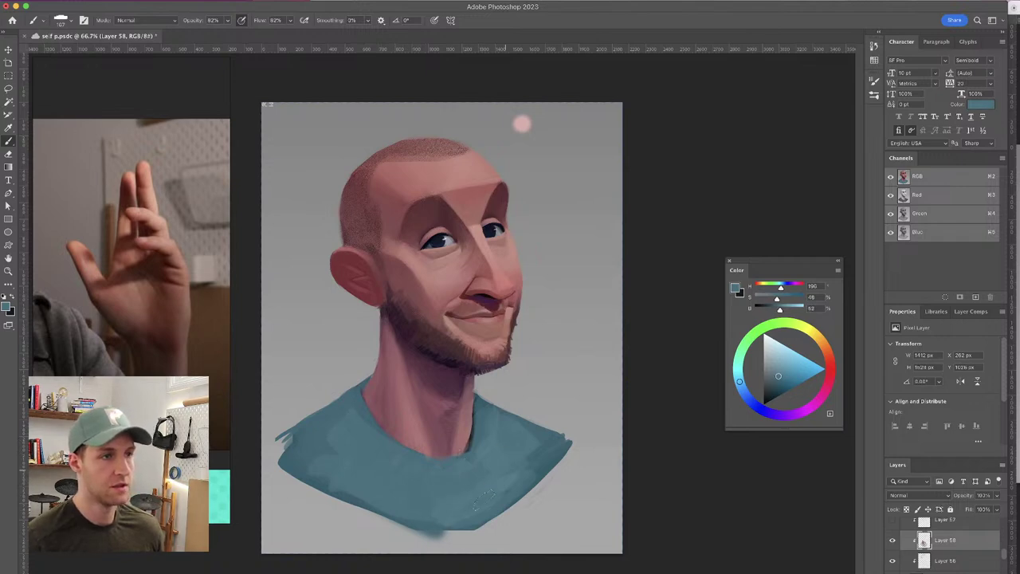
pyautogui.moveTo(497, 464); pyautogui.dragTo(549, 448)
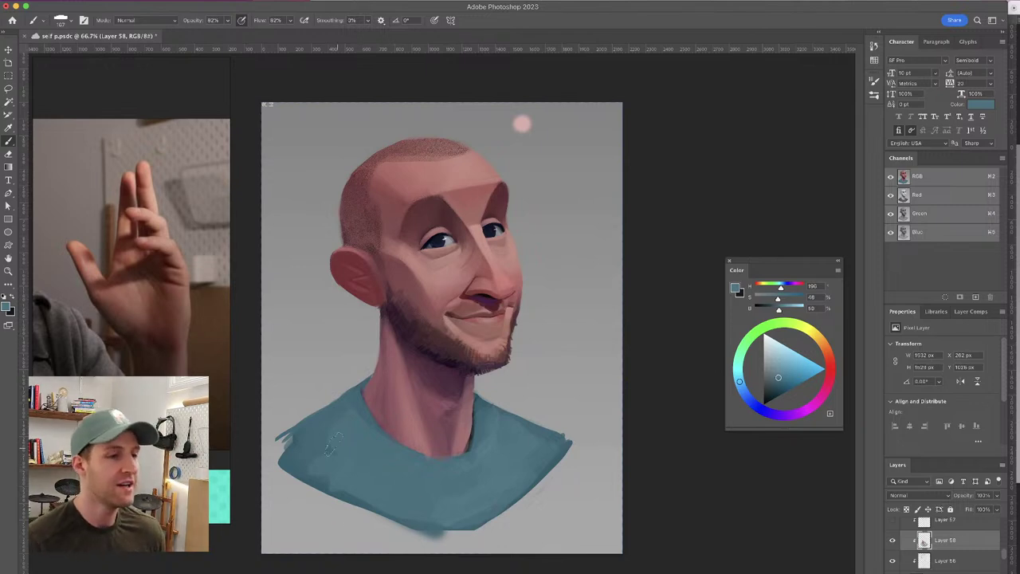
# Extend the lighter teal over the shirt's left shoulder and lower left side, smoothing it with sampled fabric tones
pyautogui.moveTo(343, 482); pyautogui.dragTo(317, 471)
pyautogui.keyDown('alt'); pyautogui.click(399, 485); pyautogui.keyUp('alt')
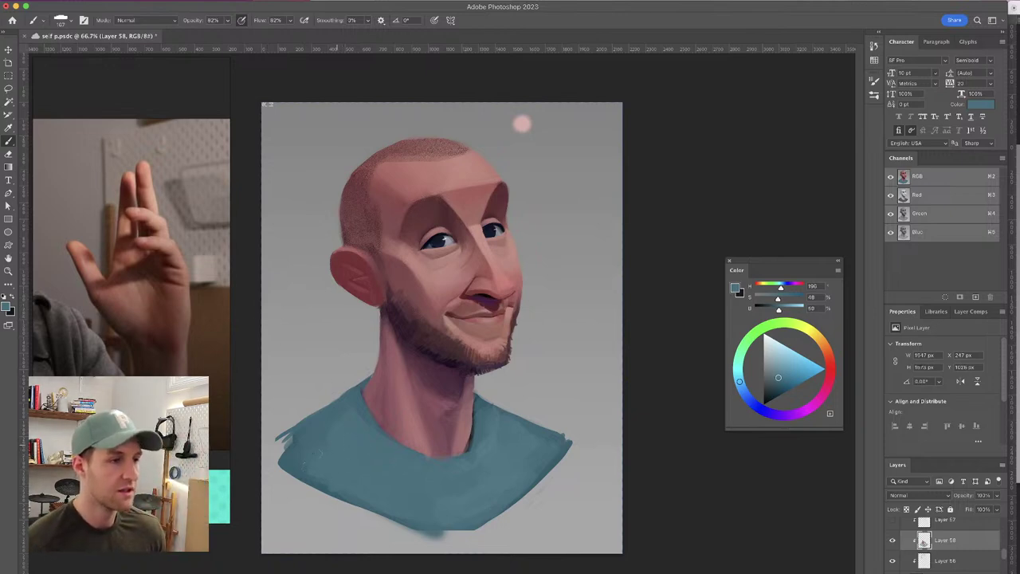
pyautogui.moveTo(314, 431); pyautogui.dragTo(309, 436)
pyautogui.keyDown('alt'); pyautogui.click(495, 451); pyautogui.keyUp('alt')
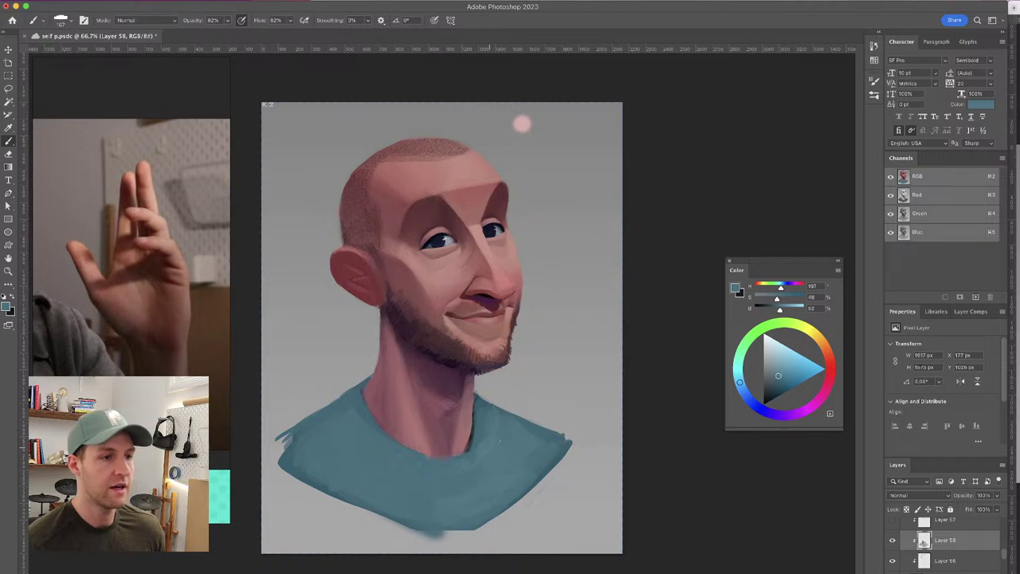
# Even out the shirt's right shoulder and the fabric beside the neckline with sampled teals and a smaller brush
pyautogui.moveTo(532, 443); pyautogui.dragTo(553, 447)
pyautogui.keyDown('alt'); pyautogui.click(532, 429); pyautogui.keyUp('alt')
pyautogui.keyDown('alt'); pyautogui.click(488, 430); pyautogui.keyUp('alt')
pyautogui.moveTo(493, 433); pyautogui.dragTo(485, 433)
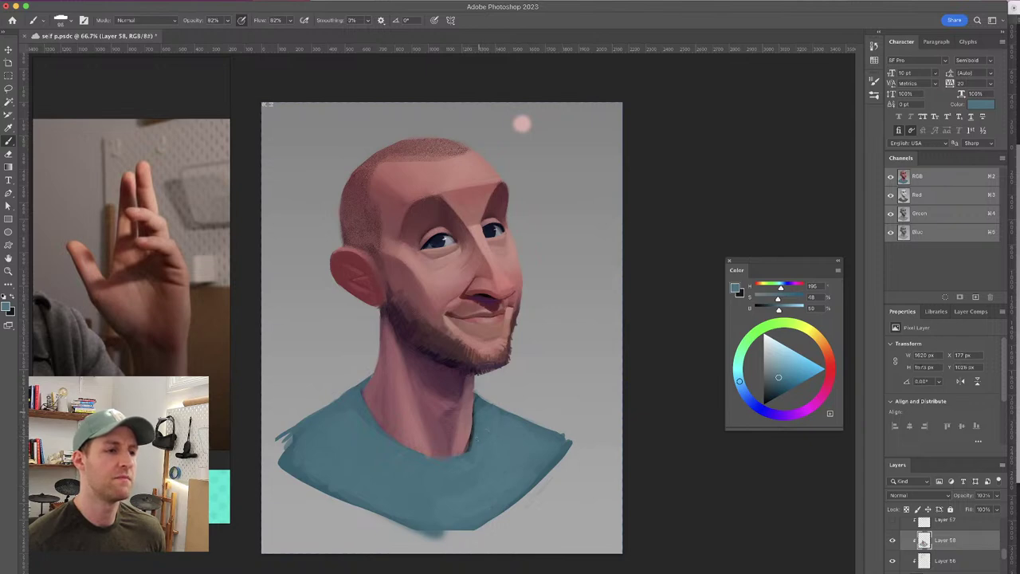
pyautogui.keyDown('alt'); pyautogui.click(469, 460); pyautogui.keyUp('alt')
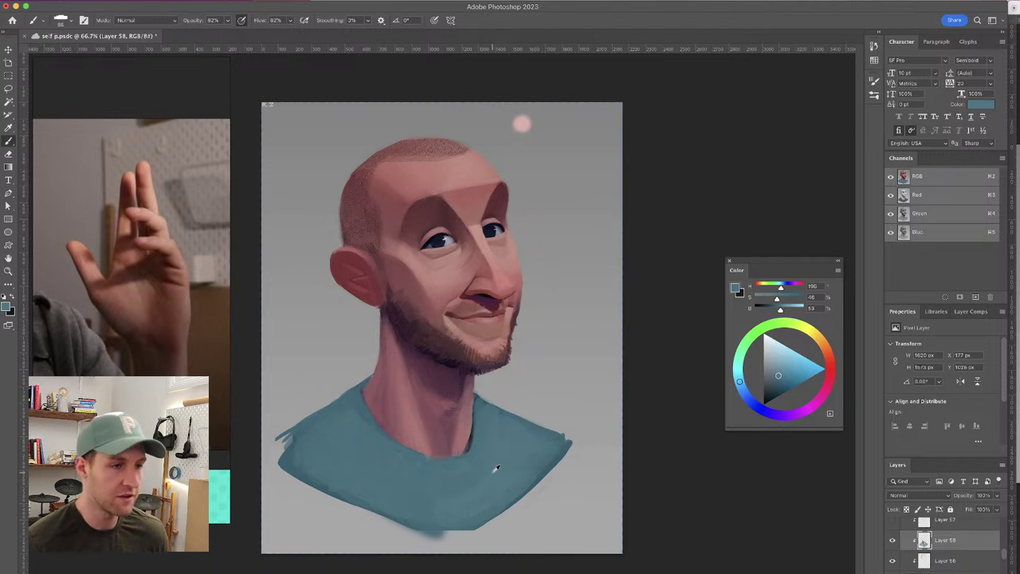
# Rework the transition from light to shadow down the middle of the neck with sampled mid reds at slightly lower brush opacity
pyautogui.keyDown('alt'); pyautogui.click(444, 414); pyautogui.keyUp('alt')
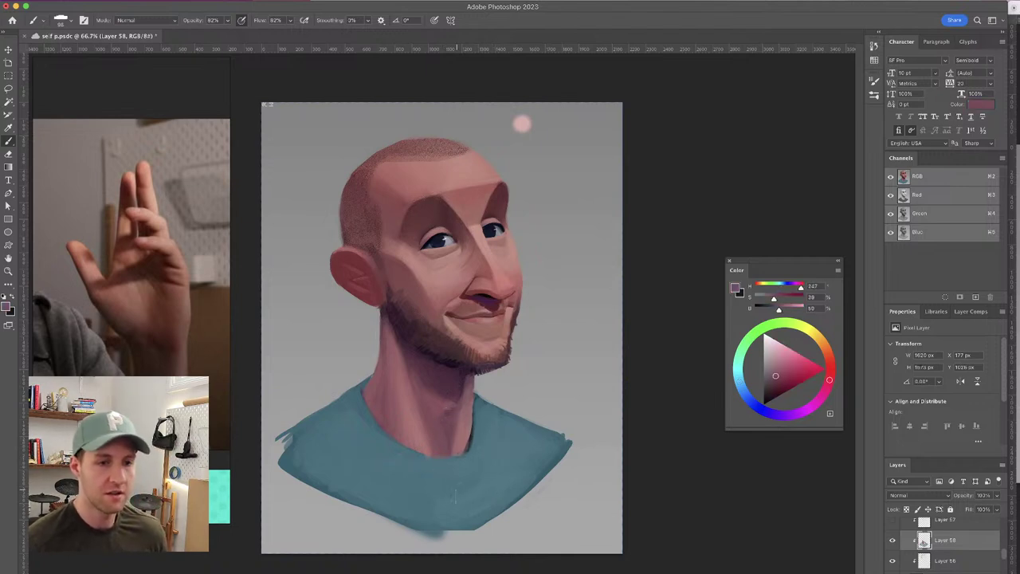
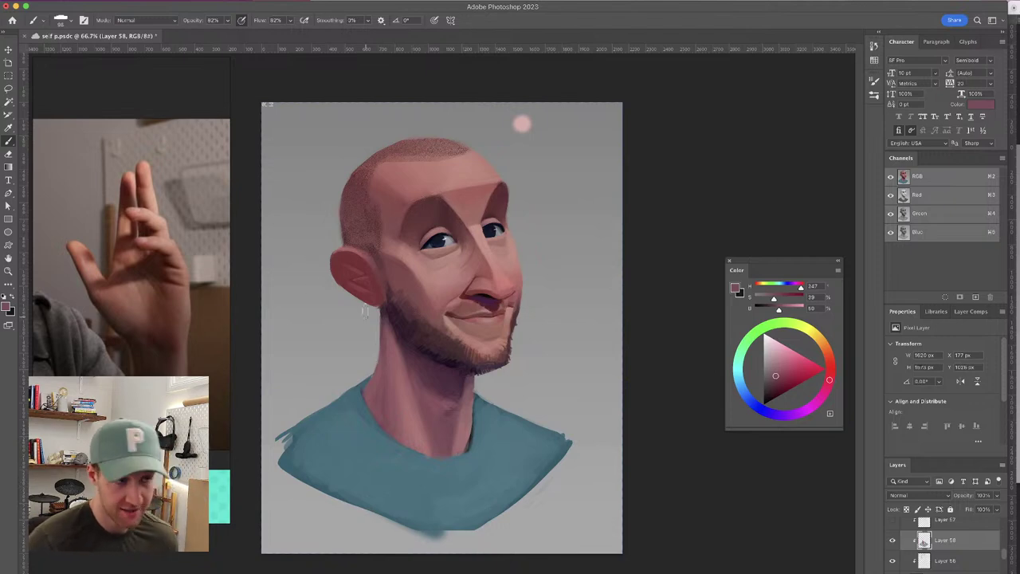
pyautogui.keyDown('alt'); pyautogui.click(422, 382); pyautogui.keyUp('alt')
pyautogui.keyDown('alt'); pyautogui.click(421, 387); pyautogui.keyUp('alt')
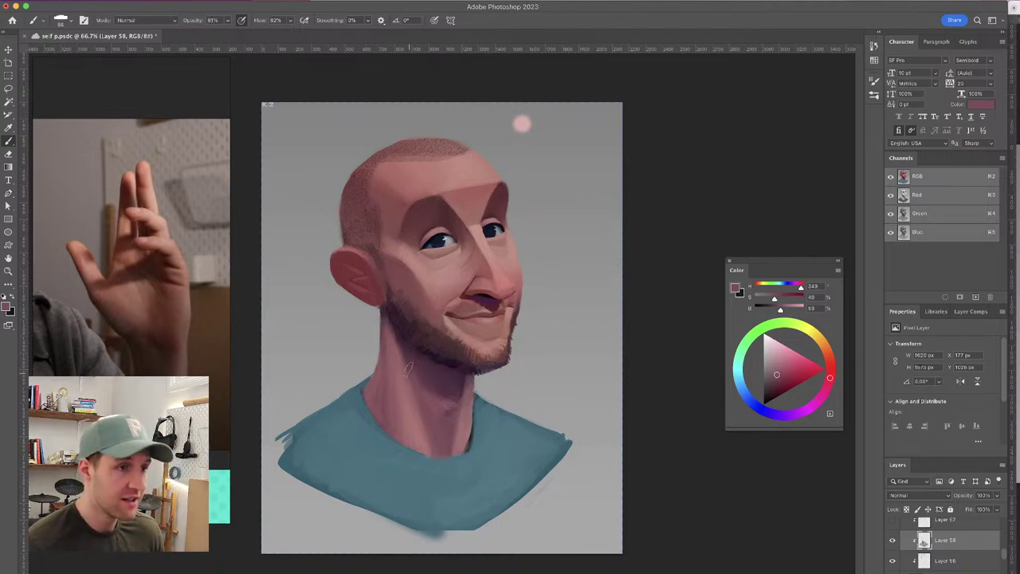
pyautogui.moveTo(439, 417)
pyautogui.mouseDown()
pyautogui.moveTo(446, 390)
pyautogui.moveTo(437, 384)
pyautogui.moveTo(445, 399)
pyautogui.mouseUp()
pyautogui.keyDown('alt'); pyautogui.click(414, 381); pyautogui.keyUp('alt')
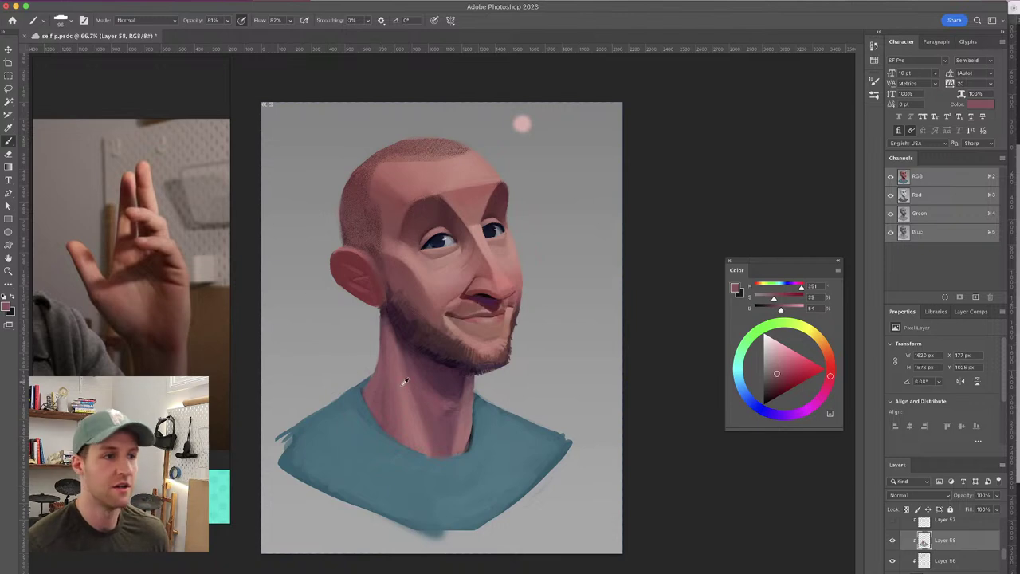
# Deepen the shadow directly beneath the bearded jaw with dark plums sampled from the jawline and neck shadow
pyautogui.keyDown('alt'); pyautogui.click(411, 356); pyautogui.keyUp('alt')
pyautogui.keyDown('alt'); pyautogui.click(414, 354); pyautogui.keyUp('alt')
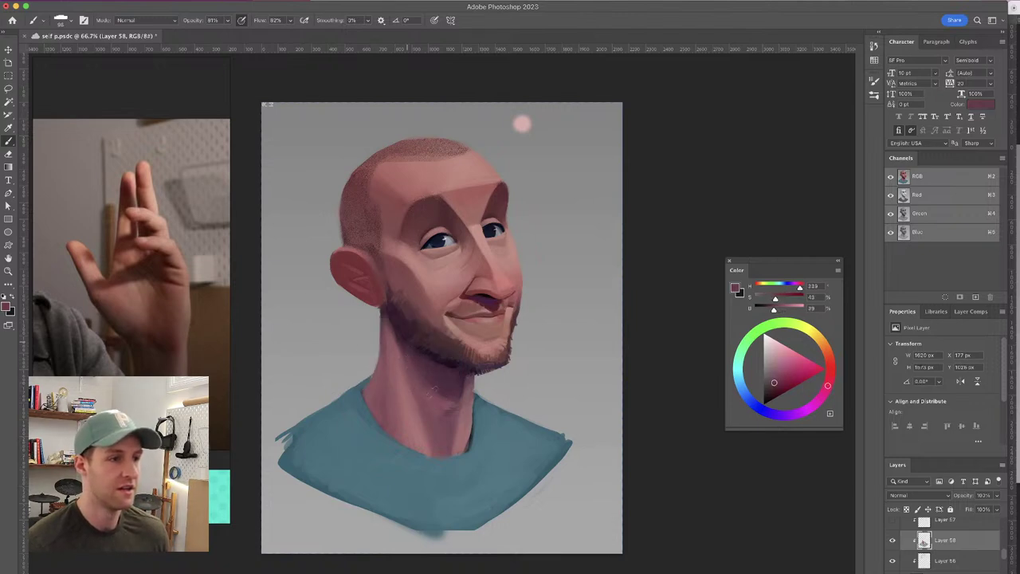
pyautogui.keyDown('alt'); pyautogui.click(425, 356); pyautogui.keyUp('alt')
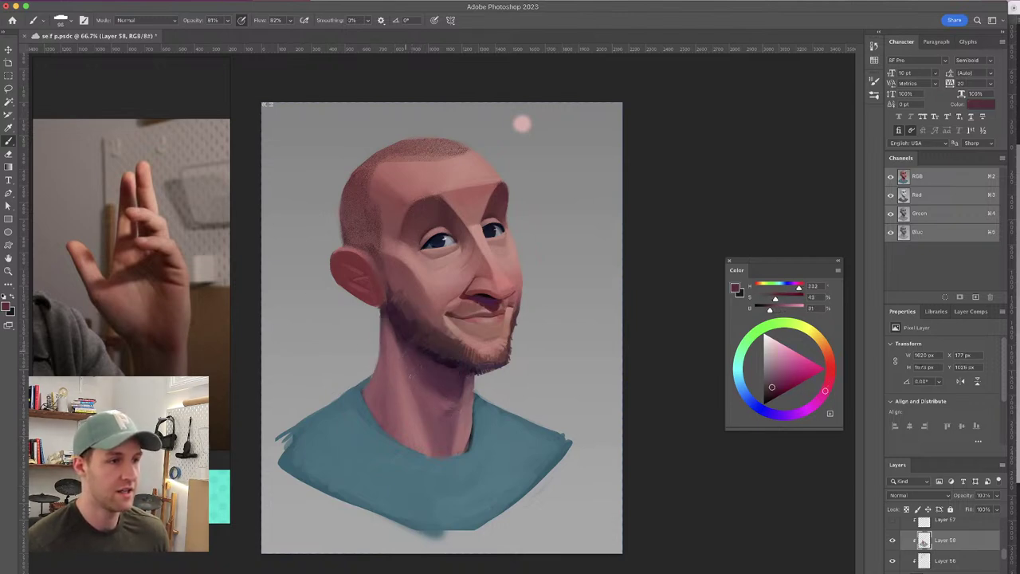
pyautogui.keyDown('alt'); pyautogui.click(437, 386); pyautogui.keyUp('alt')
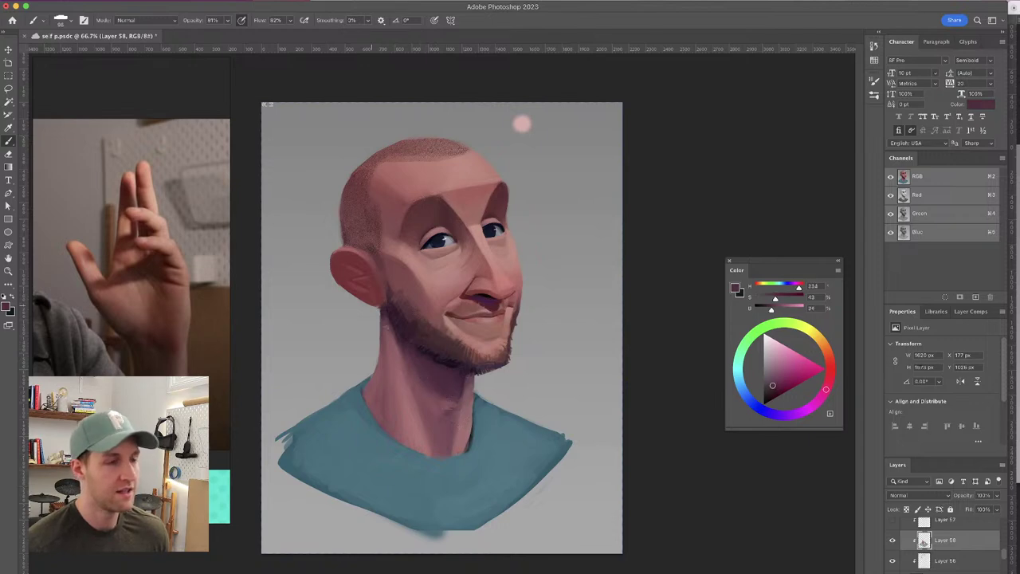
# Touch up the neck's left edge and front plane with a smaller brush, sampling dark and light skin reds
pyautogui.keyDown('alt'); pyautogui.click(385, 338); pyautogui.keyUp('alt')
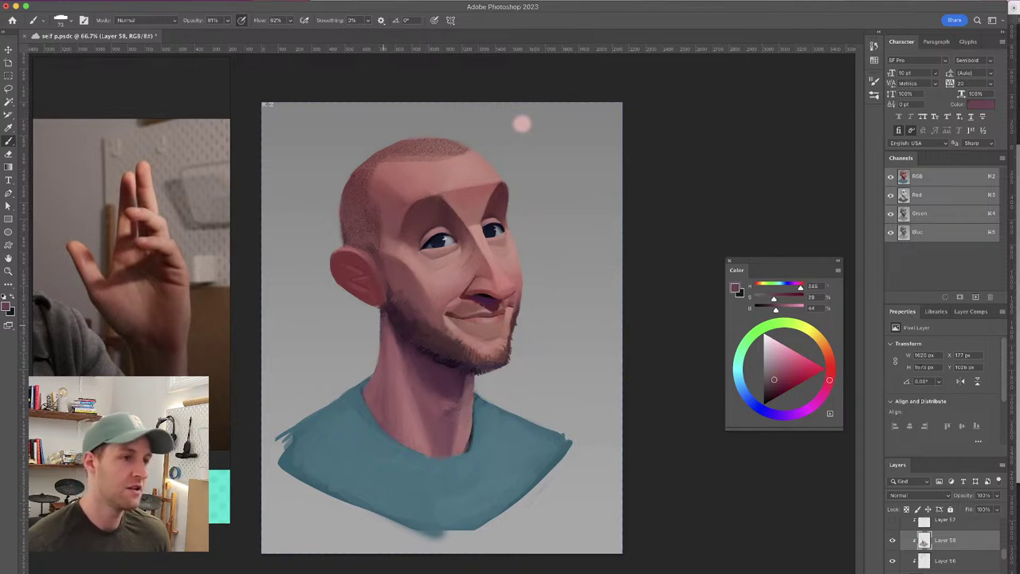
pyautogui.keyDown('alt'); pyautogui.click(450, 402); pyautogui.keyUp('alt')
pyautogui.keyDown('alt'); pyautogui.click(419, 400); pyautogui.keyUp('alt')
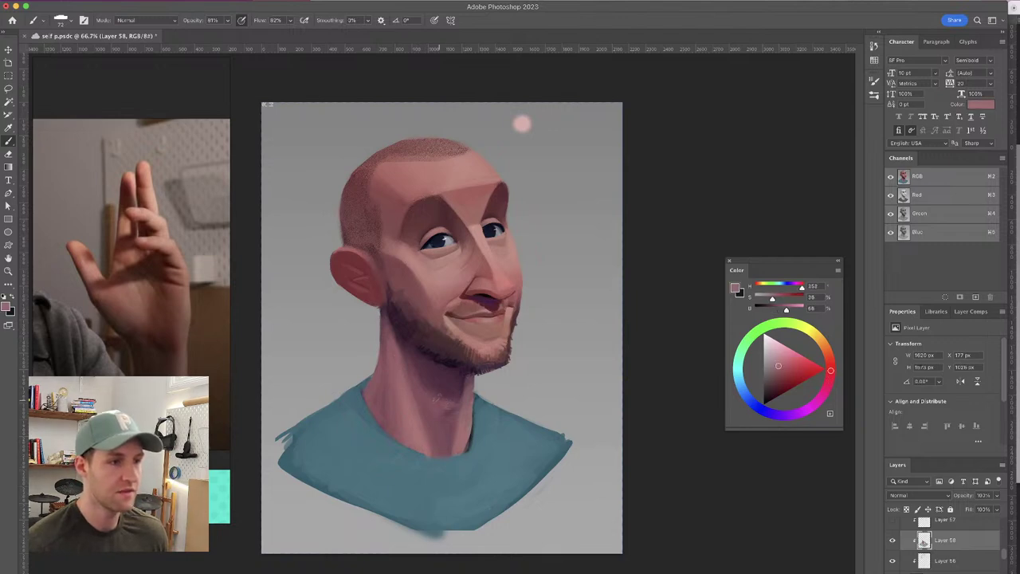
# Refine the edge under the jaw and the right side of the neck below the chin with a fine brush and sampled tones
pyautogui.keyDown('alt'); pyautogui.click(402, 351); pyautogui.keyUp('alt')
pyautogui.moveTo(416, 344); pyautogui.dragTo(390, 331)
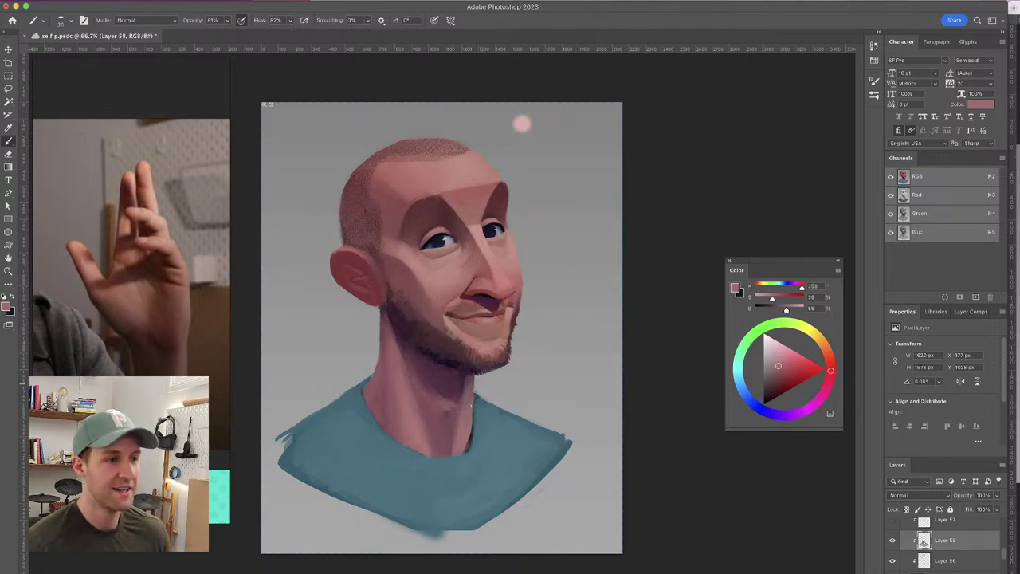
pyautogui.keyDown('alt'); pyautogui.click(466, 392); pyautogui.keyUp('alt')
pyautogui.keyDown('alt'); pyautogui.click(463, 377); pyautogui.keyUp('alt')
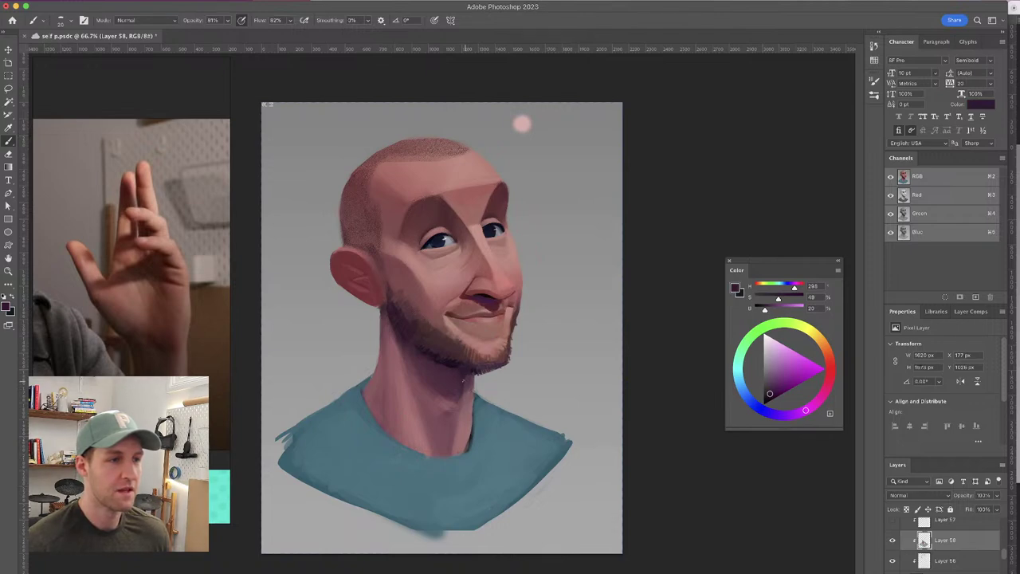
# Paint the shadow beneath the chin along the neck's far edge with dark purple and plum tones sampled from the neck
pyautogui.moveTo(458, 373); pyautogui.dragTo(465, 374)
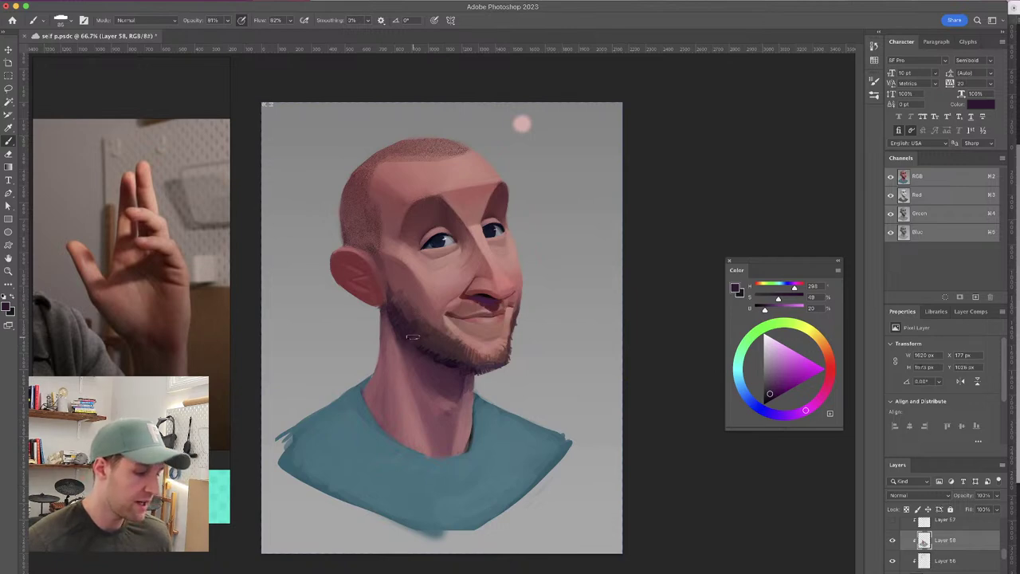
pyautogui.keyDown('alt'); pyautogui.click(468, 386); pyautogui.keyUp('alt')
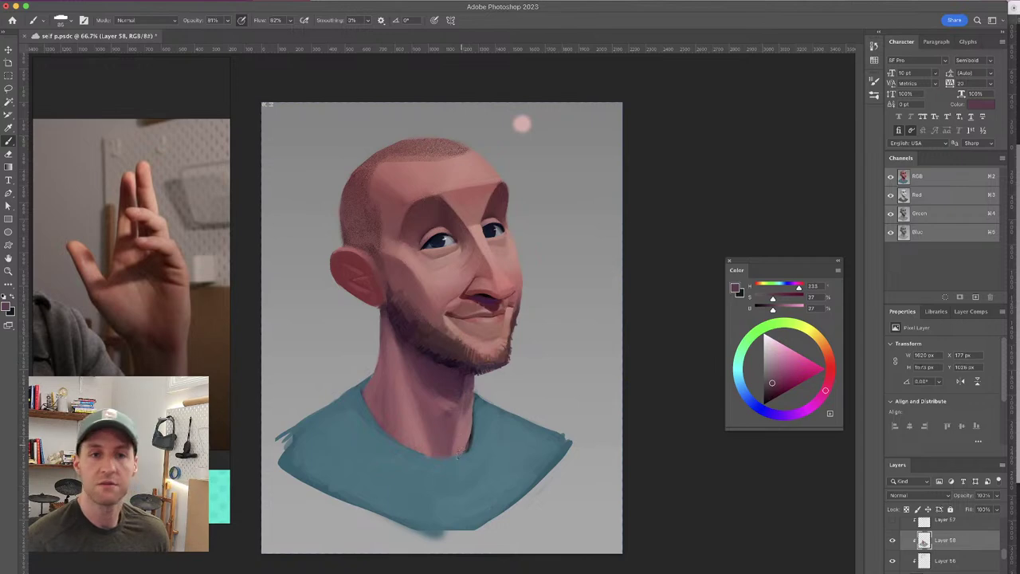
pyautogui.keyDown('alt'); pyautogui.click(466, 390); pyautogui.keyUp('alt')
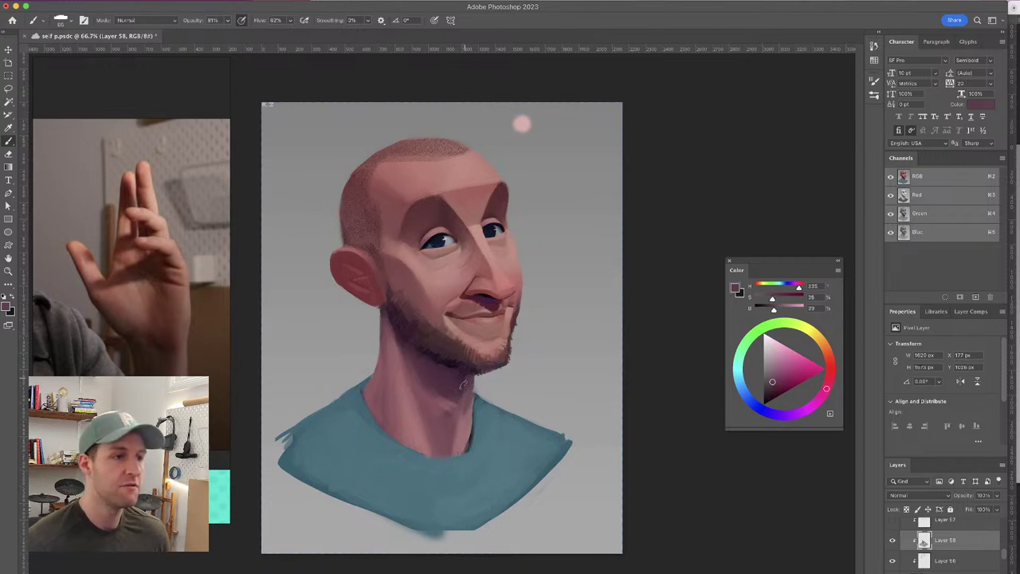
pyautogui.keyDown('alt'); pyautogui.click(471, 381); pyautogui.keyUp('alt')
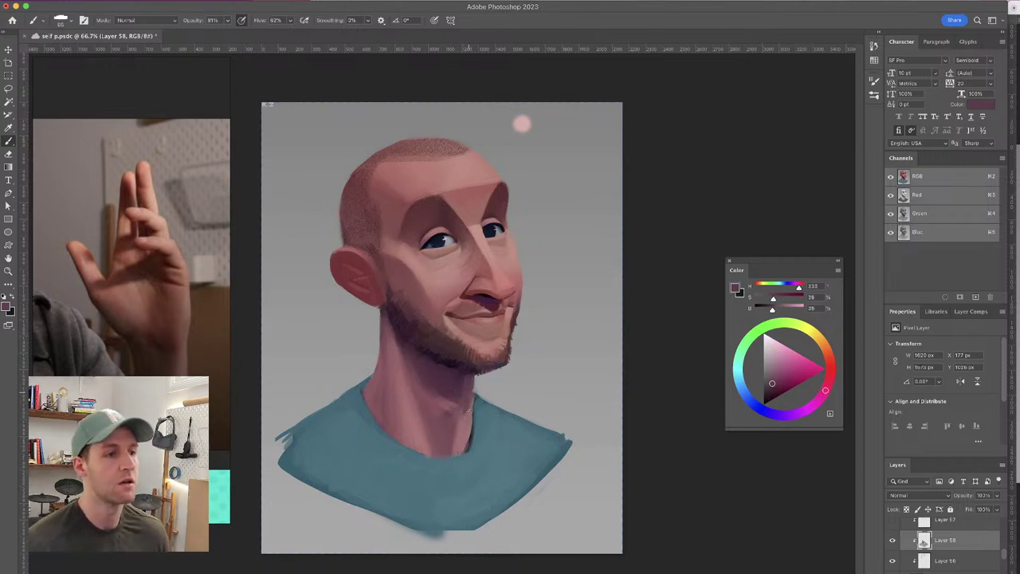
pyautogui.keyDown('alt'); pyautogui.click(469, 413); pyautogui.keyUp('alt')
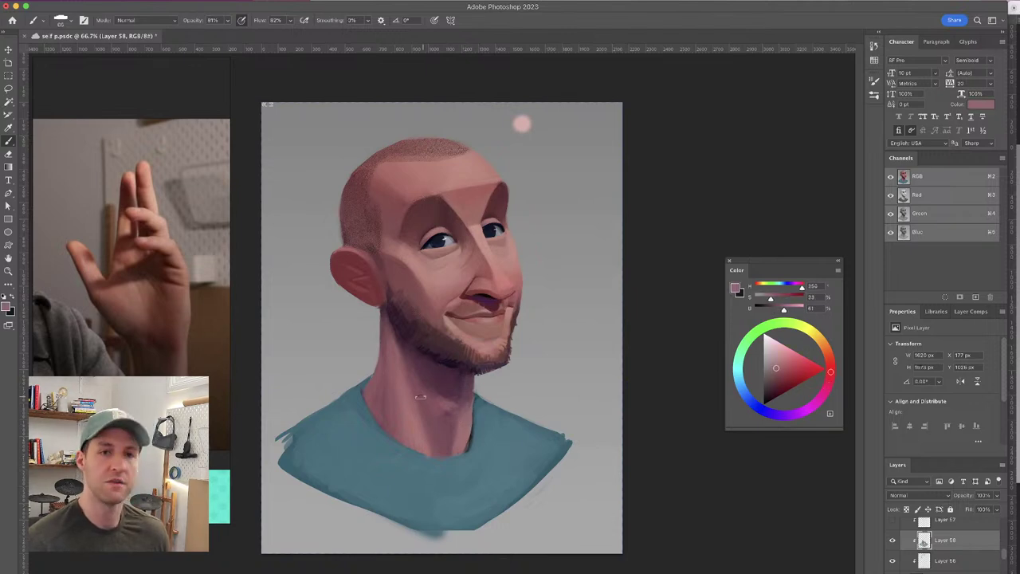
# Blend the cast shadow below the jaw into the middle of the neck using sampled dark plum and mid-rose tones
pyautogui.keyDown('alt'); pyautogui.click(437, 394); pyautogui.keyUp('alt')
pyautogui.keyDown('alt'); pyautogui.click(438, 385); pyautogui.keyUp('alt')
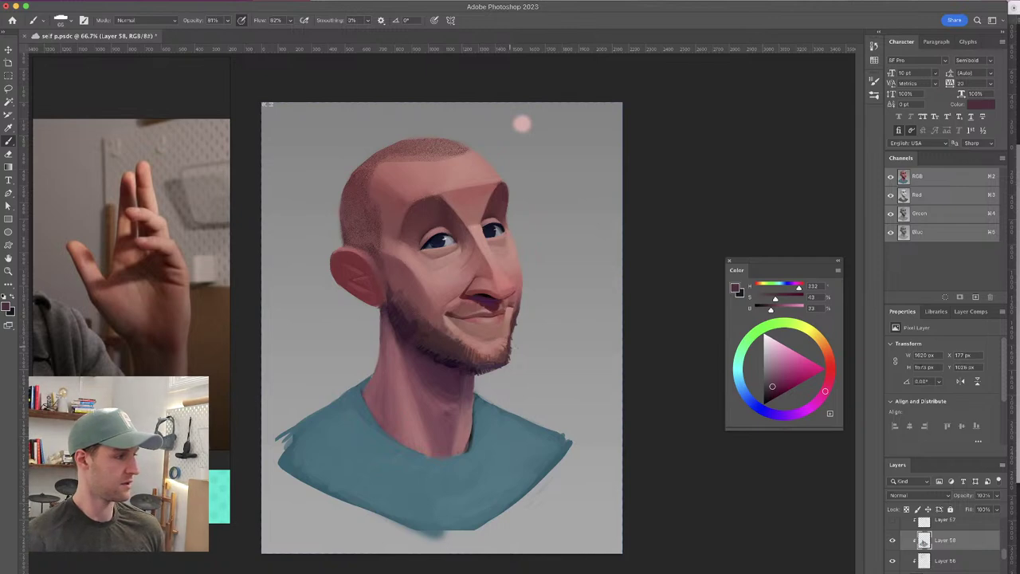
pyautogui.keyDown('alt'); pyautogui.click(435, 390); pyautogui.keyUp('alt')
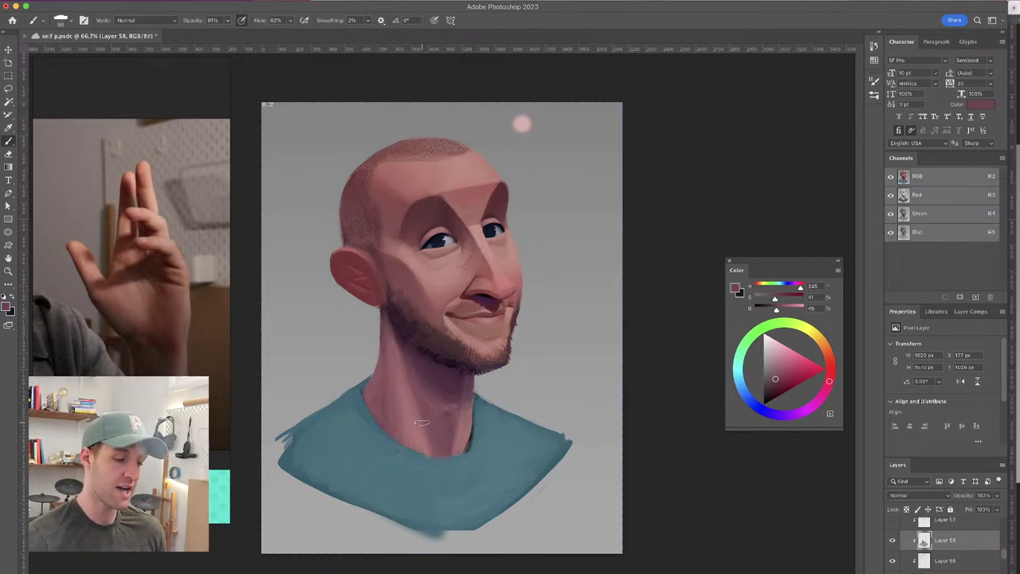
pyautogui.keyDown('alt'); pyautogui.click(388, 393); pyautogui.keyUp('alt')
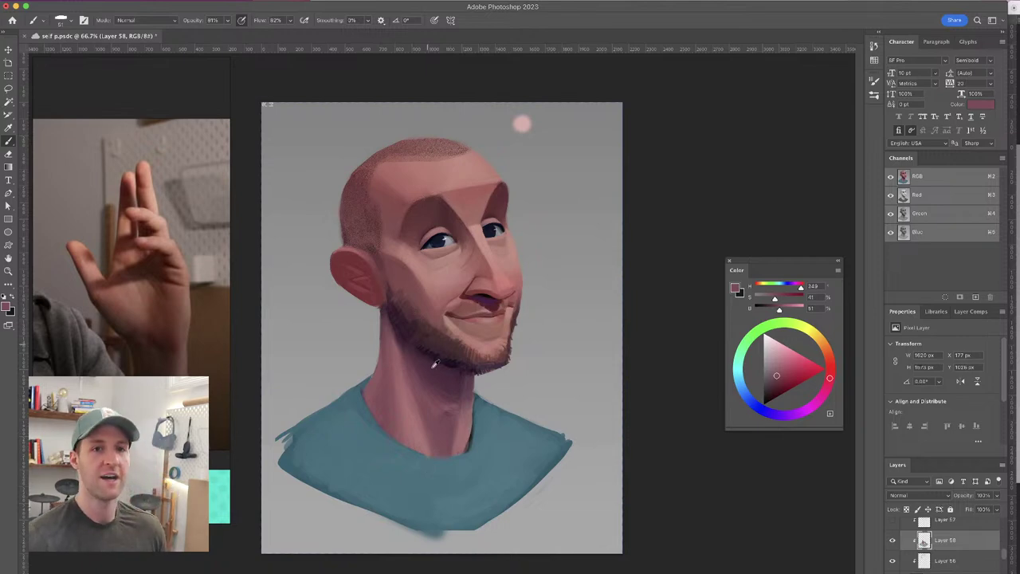
pyautogui.keyDown('alt'); pyautogui.click(426, 387); pyautogui.keyUp('alt')
pyautogui.keyDown('alt'); pyautogui.click(427, 388); pyautogui.keyUp('alt')
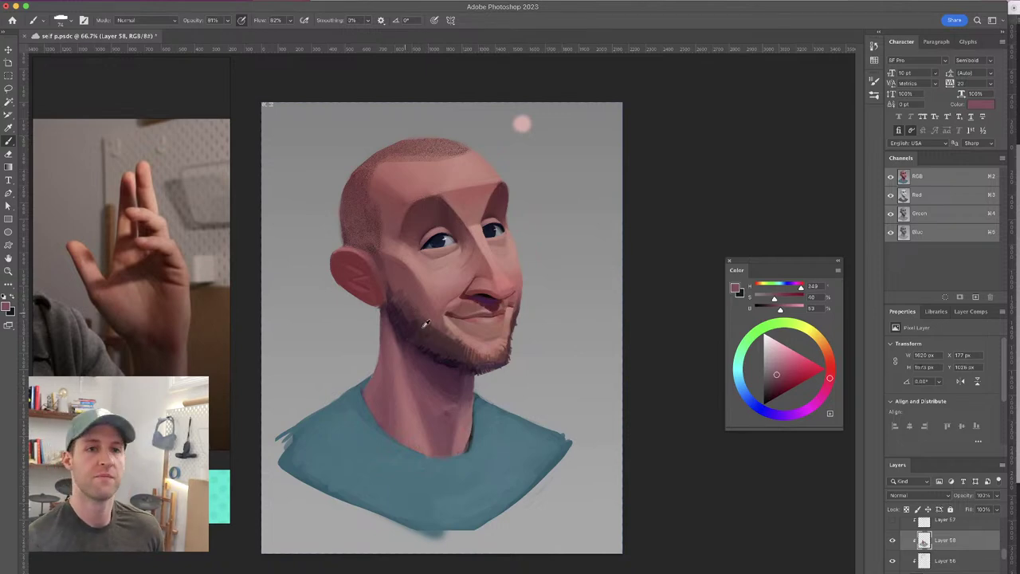
pyautogui.keyDown('alt'); pyautogui.click(434, 412); pyautogui.keyUp('alt')
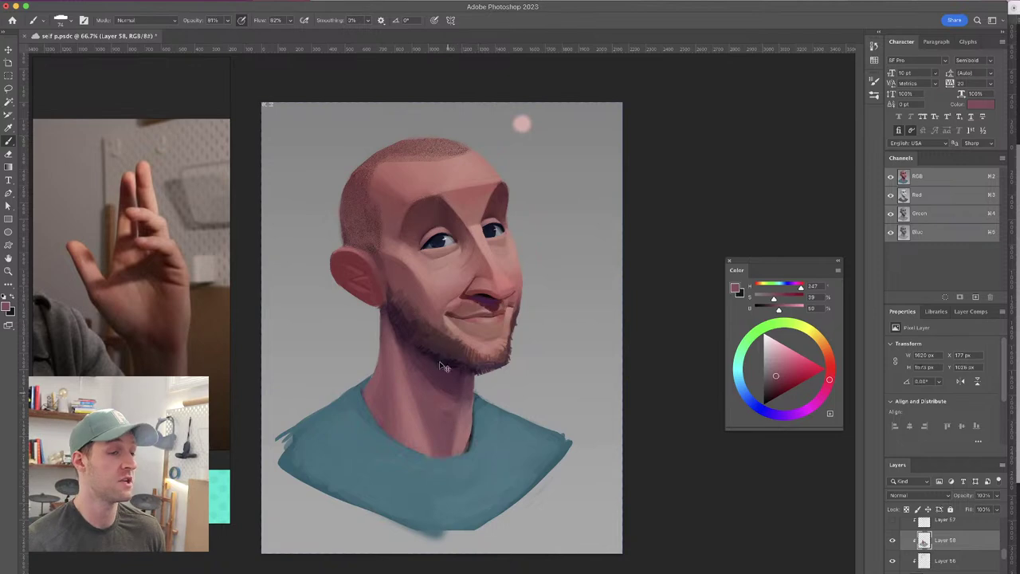
# Smooth the lit side of the neck below the ear with dusty pink tones sampled between the jaw and collar
pyautogui.keyDown('alt'); pyautogui.click(386, 396); pyautogui.keyUp('alt')
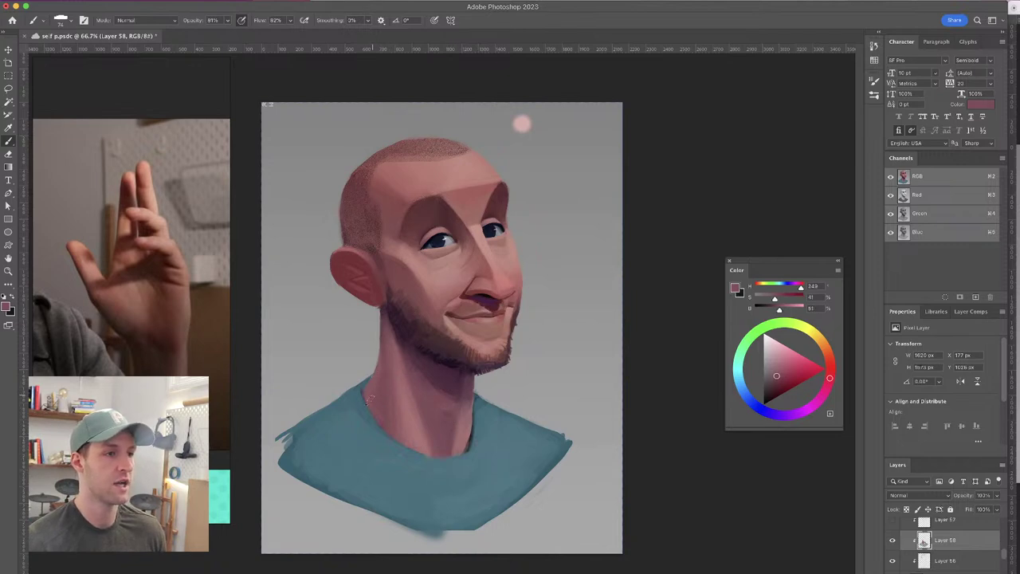
pyautogui.keyDown('alt'); pyautogui.click(392, 428); pyautogui.keyUp('alt')
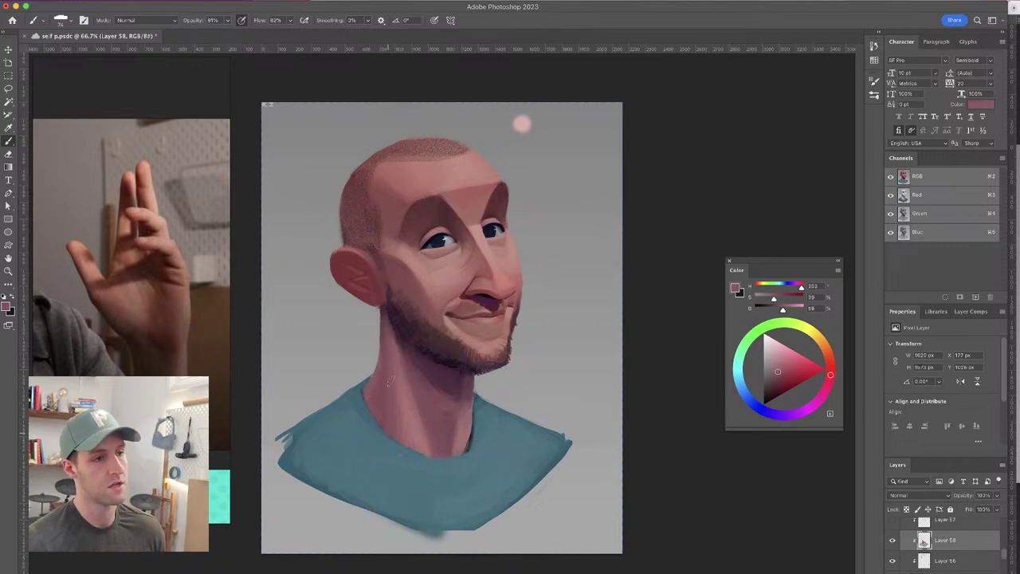
pyautogui.keyDown('alt'); pyautogui.click(398, 400); pyautogui.keyUp('alt')
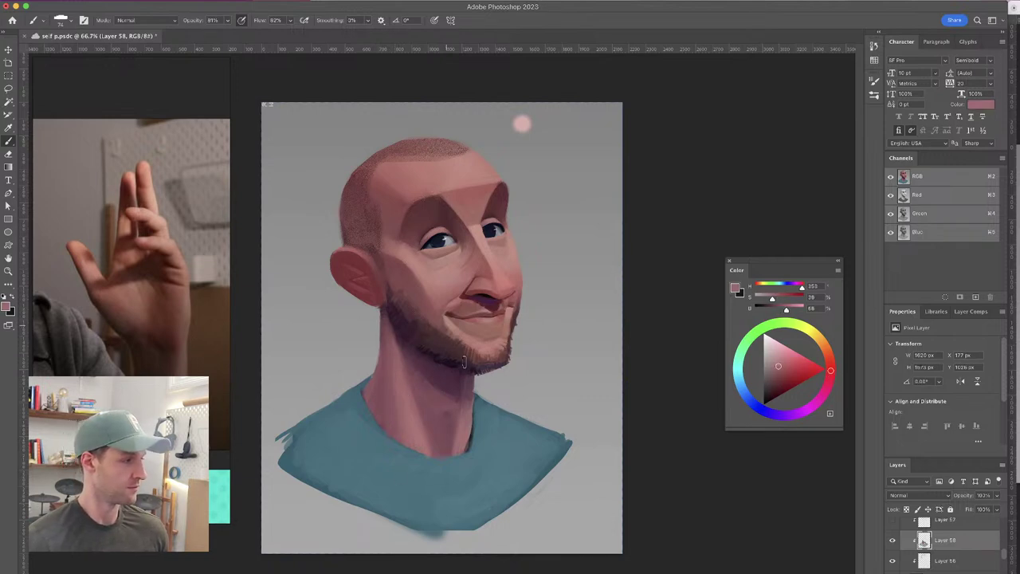
pyautogui.keyDown('alt'); pyautogui.click(399, 394); pyautogui.keyUp('alt')
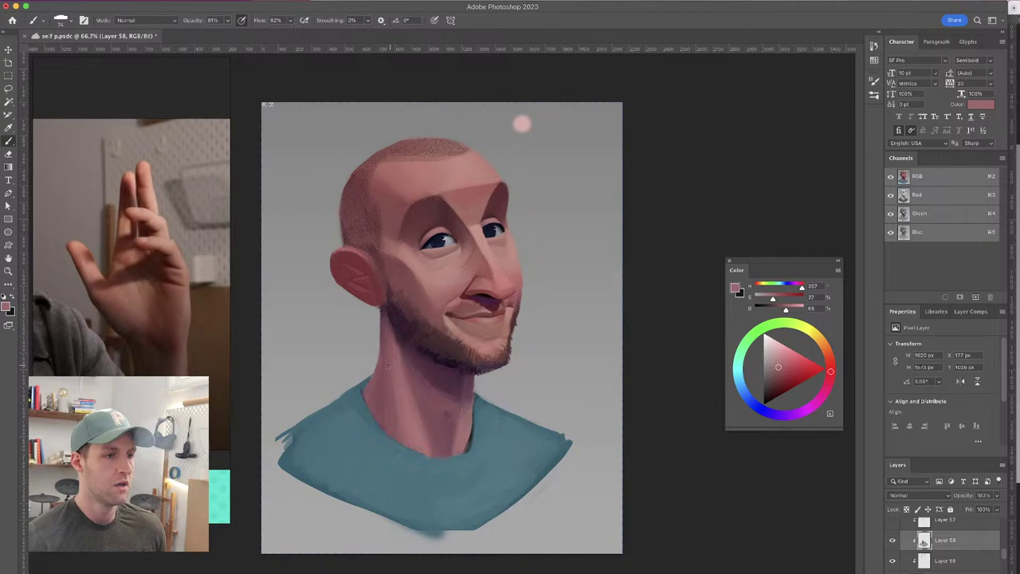
pyautogui.keyDown('alt'); pyautogui.click(392, 346); pyautogui.keyUp('alt')
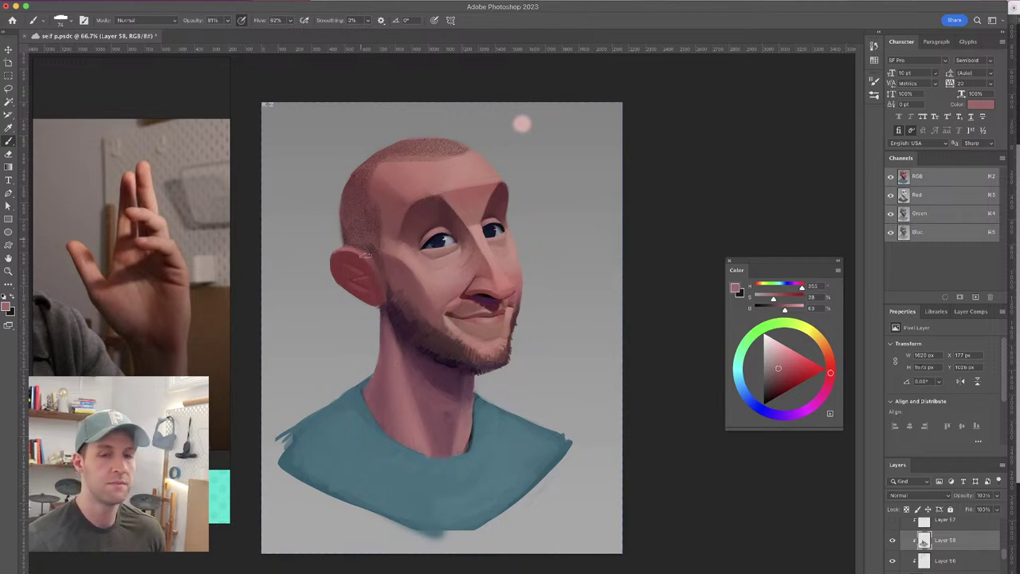
# Refine the shadow edge directly under the beard with plum tones sampled across the upper neck
pyautogui.keyDown('alt'); pyautogui.click(415, 370); pyautogui.keyUp('alt')
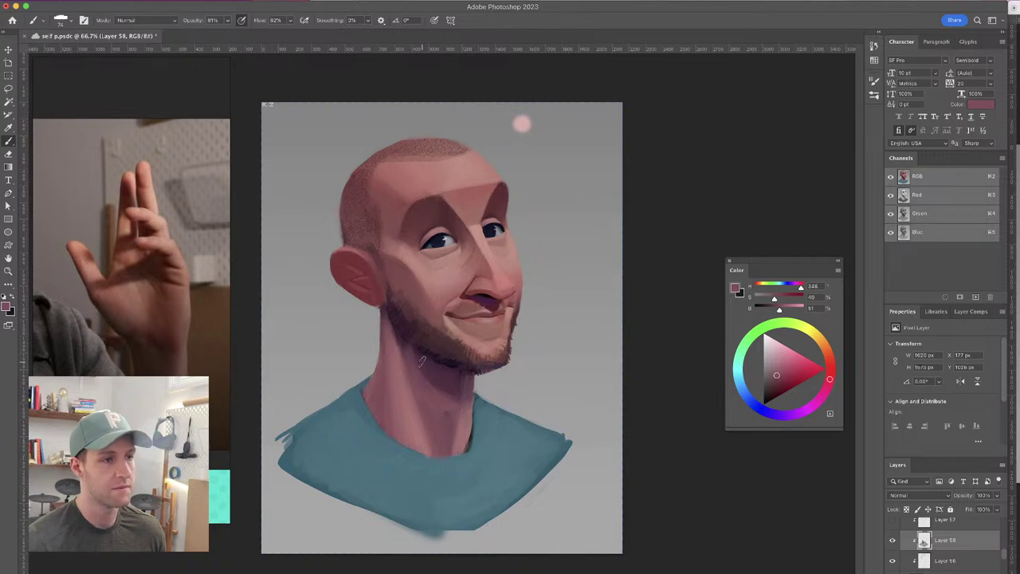
pyautogui.keyDown('alt'); pyautogui.click(423, 376); pyautogui.keyUp('alt')
pyautogui.keyDown('alt'); pyautogui.click(421, 368); pyautogui.keyUp('alt')
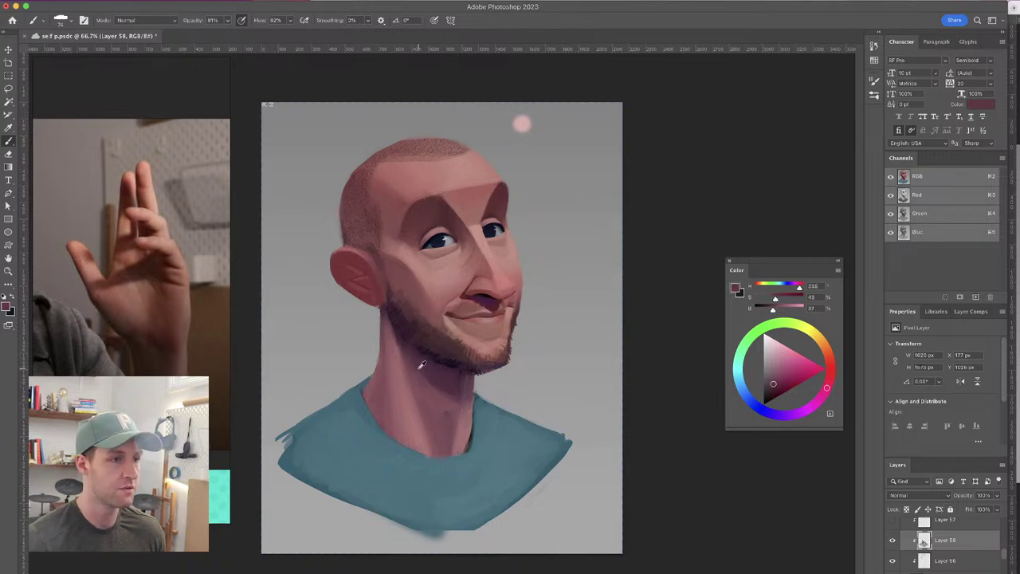
pyautogui.keyDown('alt'); pyautogui.click(460, 381); pyautogui.keyUp('alt')
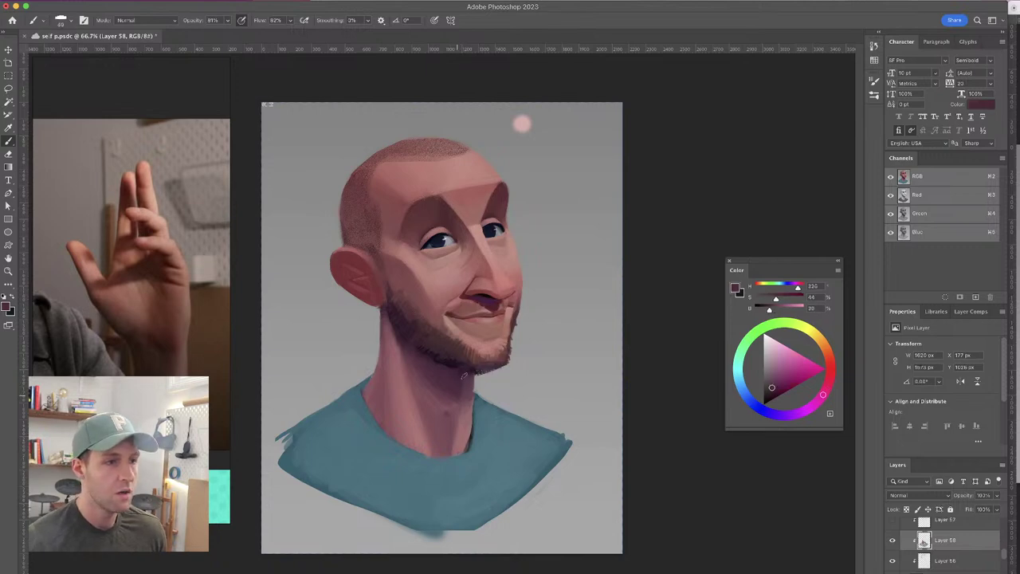
pyautogui.keyDown('alt'); pyautogui.click(444, 389); pyautogui.keyUp('alt')
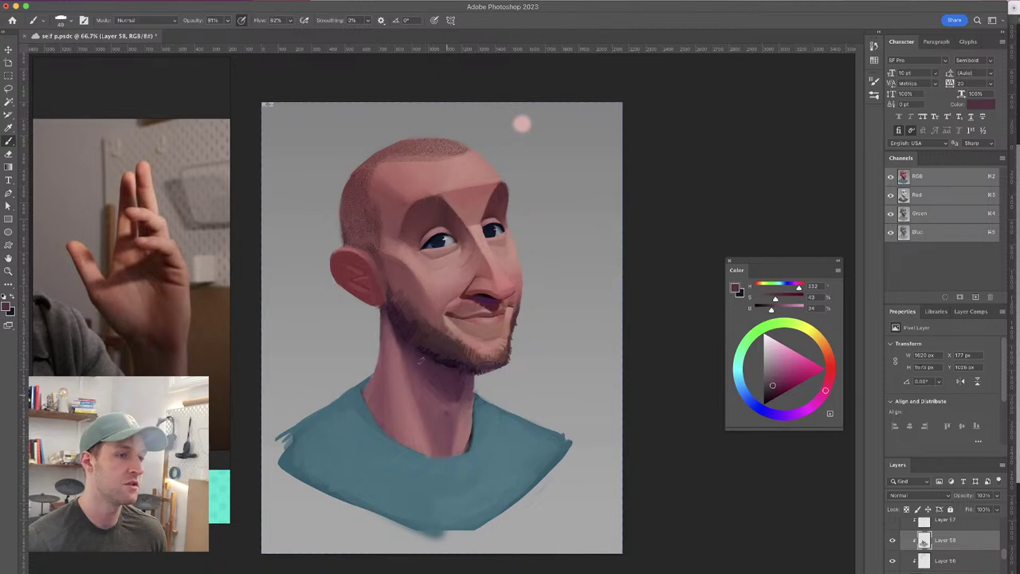
pyautogui.keyDown('alt'); pyautogui.click(428, 389); pyautogui.keyUp('alt')
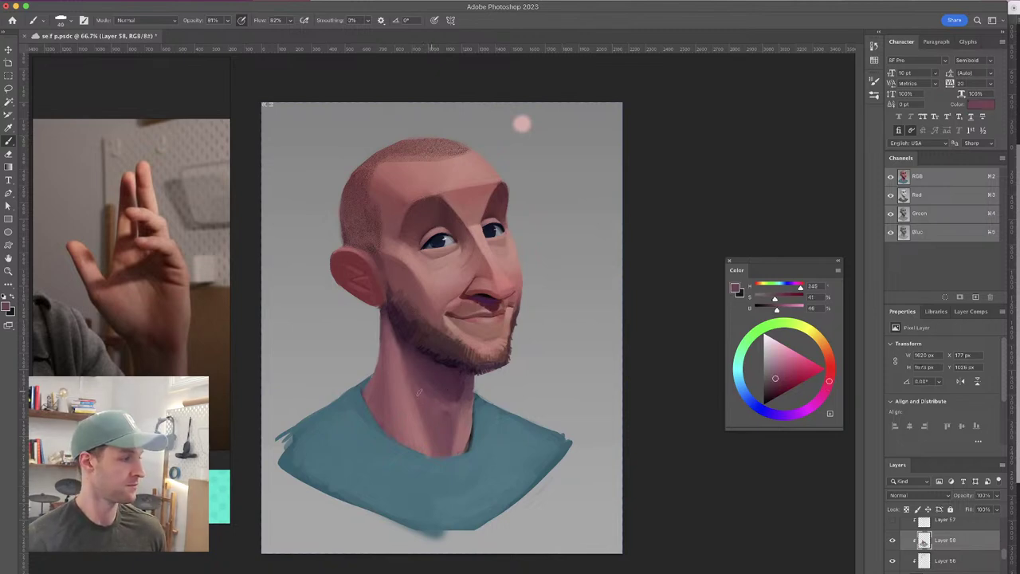
pyautogui.keyDown('alt'); pyautogui.click(428, 384); pyautogui.keyUp('alt')
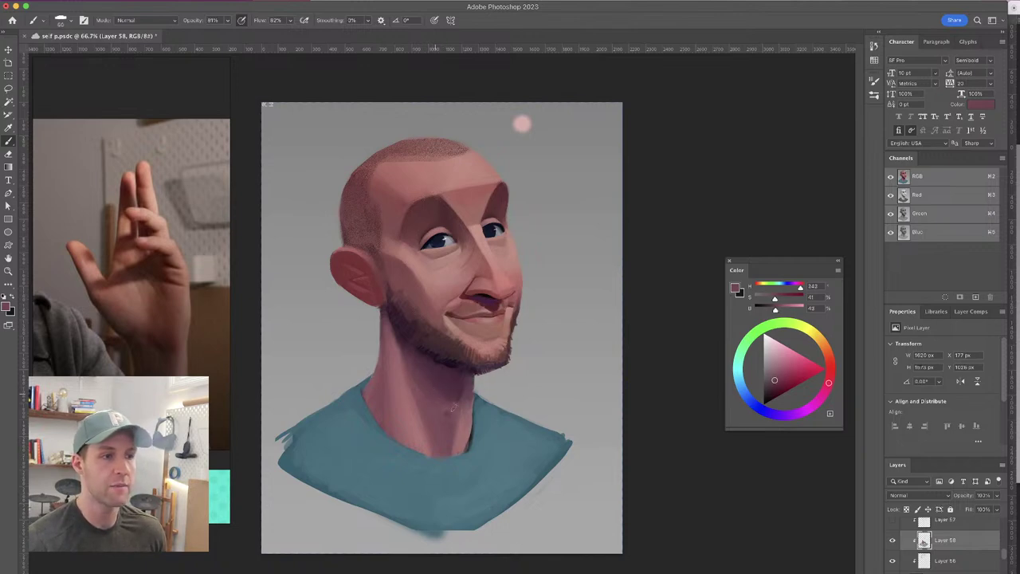
# Model the Adam's apple with small strokes, alternating sampled light rose and darker plum tones around it
pyautogui.keyDown('alt'); pyautogui.click(418, 400); pyautogui.keyUp('alt')
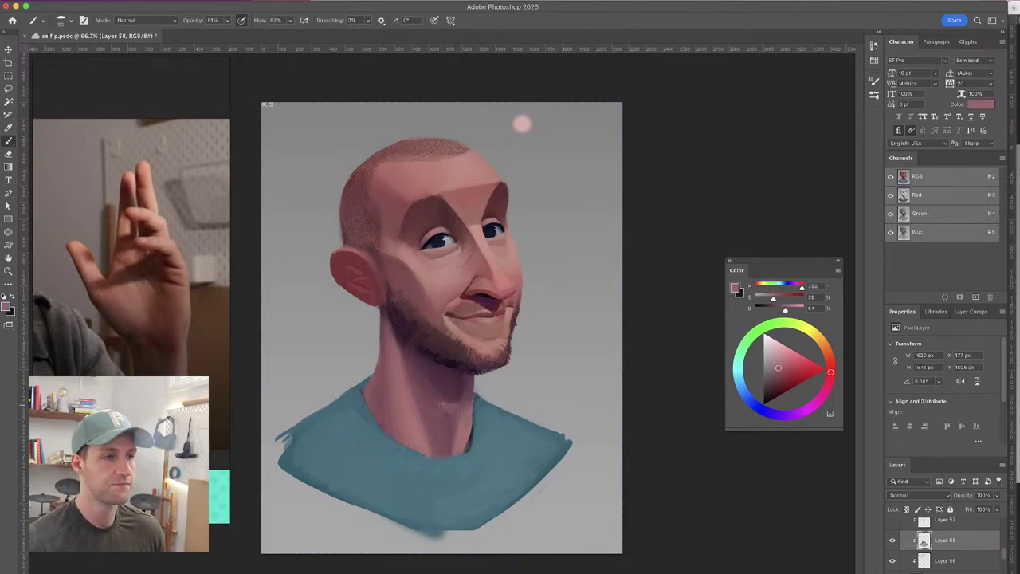
pyautogui.keyDown('alt'); pyautogui.click(453, 405); pyautogui.keyUp('alt')
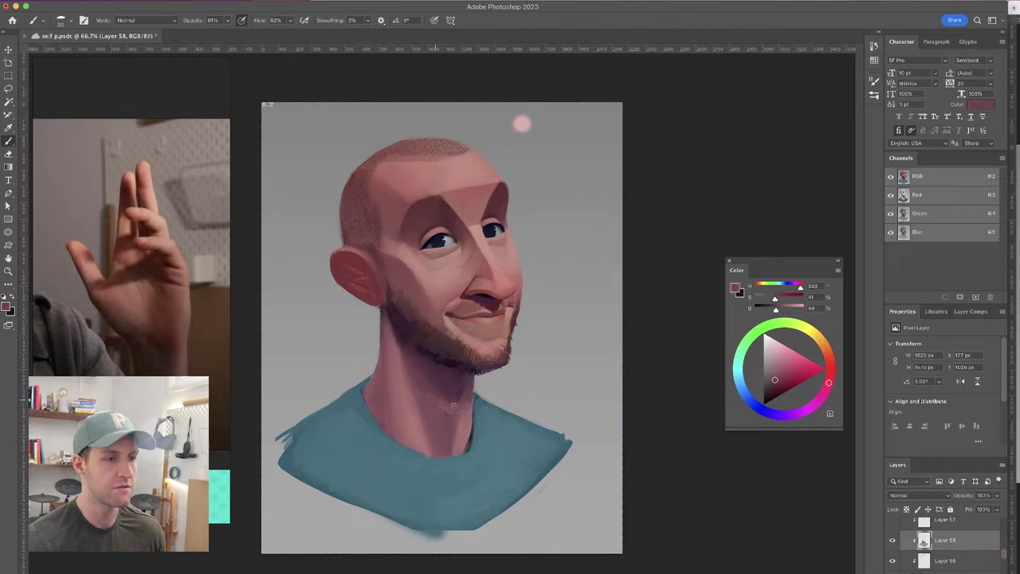
pyautogui.keyDown('alt'); pyautogui.click(456, 406); pyautogui.keyUp('alt')
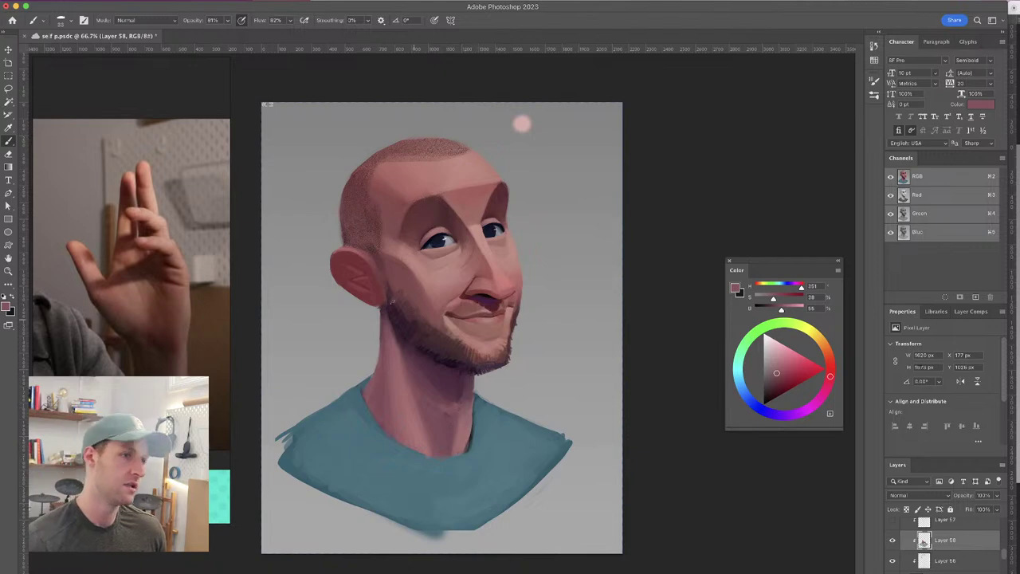
pyautogui.keyDown('alt'); pyautogui.click(435, 394); pyautogui.keyUp('alt')
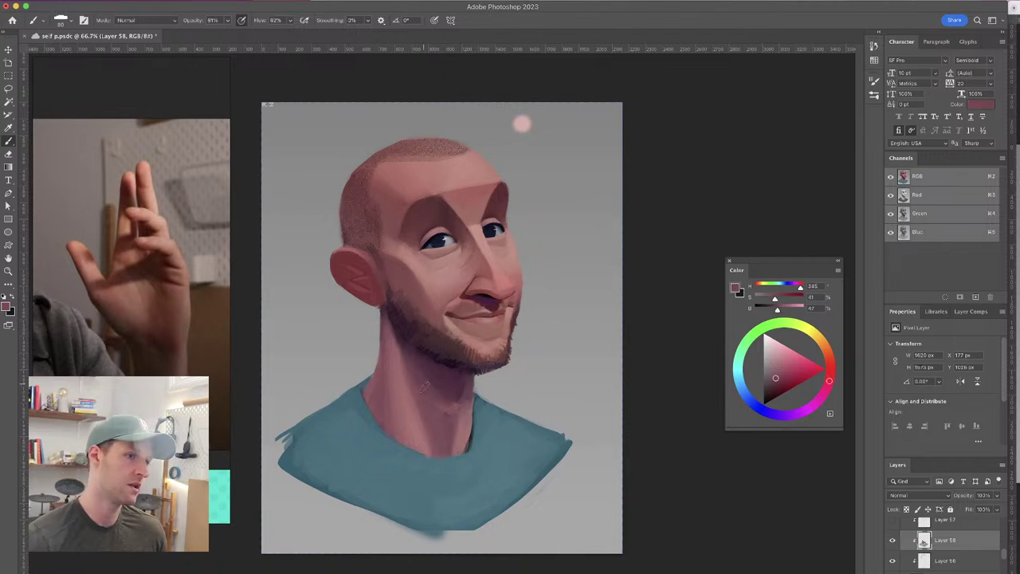
pyautogui.keyDown('alt'); pyautogui.click(442, 409); pyautogui.keyUp('alt')
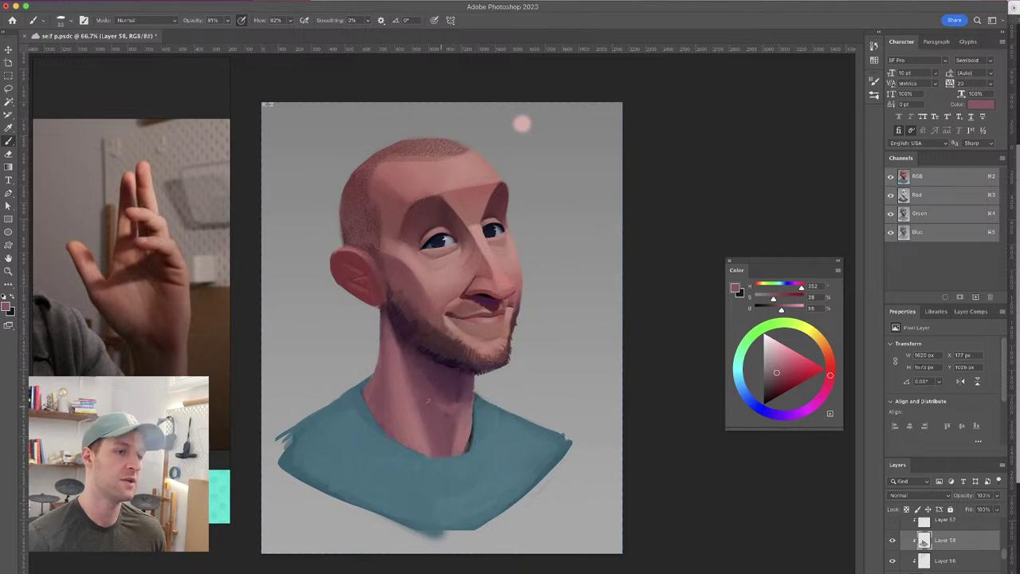
pyautogui.keyDown('alt'); pyautogui.click(445, 415); pyautogui.keyUp('alt')
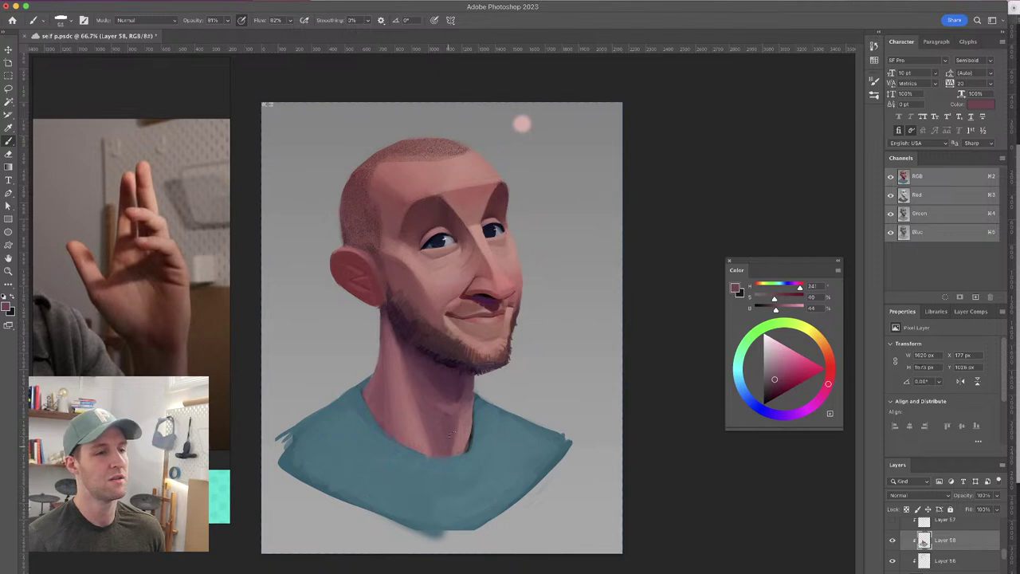
# Paint the base of the neck above the shirt collar with shadow plum and lighter pink skin tones sampled there
pyautogui.moveTo(458, 429); pyautogui.dragTo(457, 484)
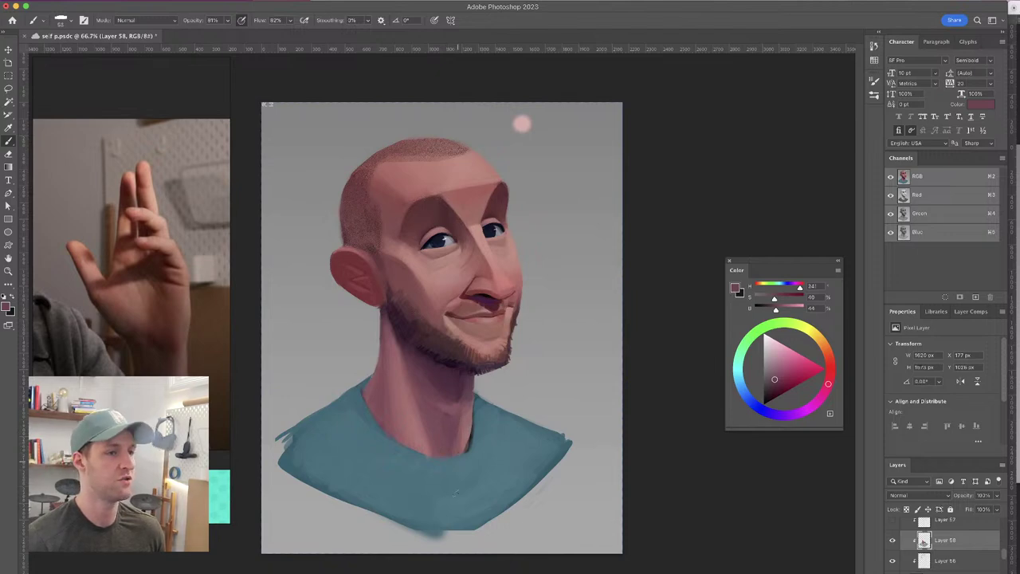
pyautogui.keyDown('alt'); pyautogui.click(422, 435); pyautogui.keyUp('alt')
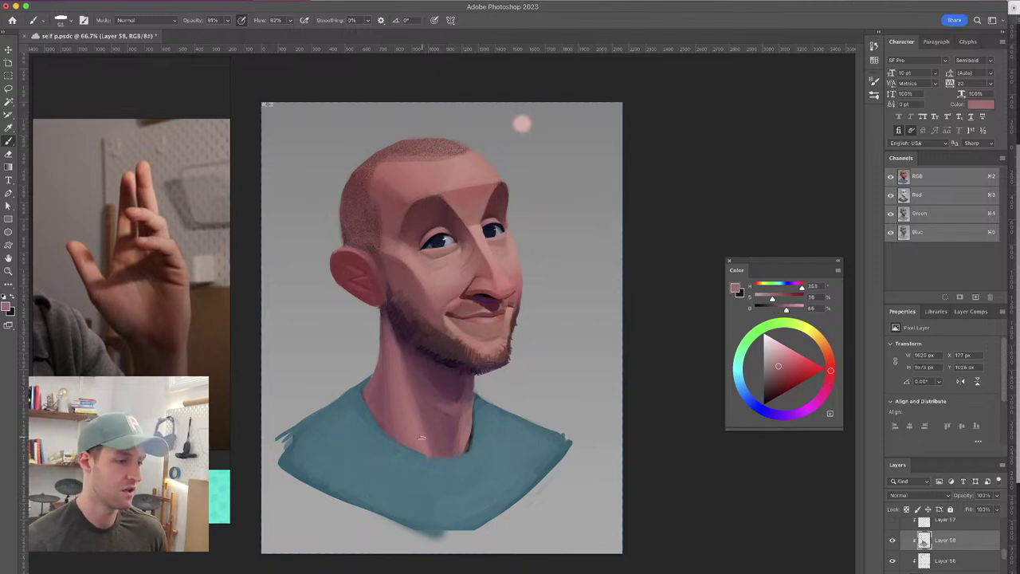
pyautogui.keyDown('alt'); pyautogui.click(417, 417); pyautogui.keyUp('alt')
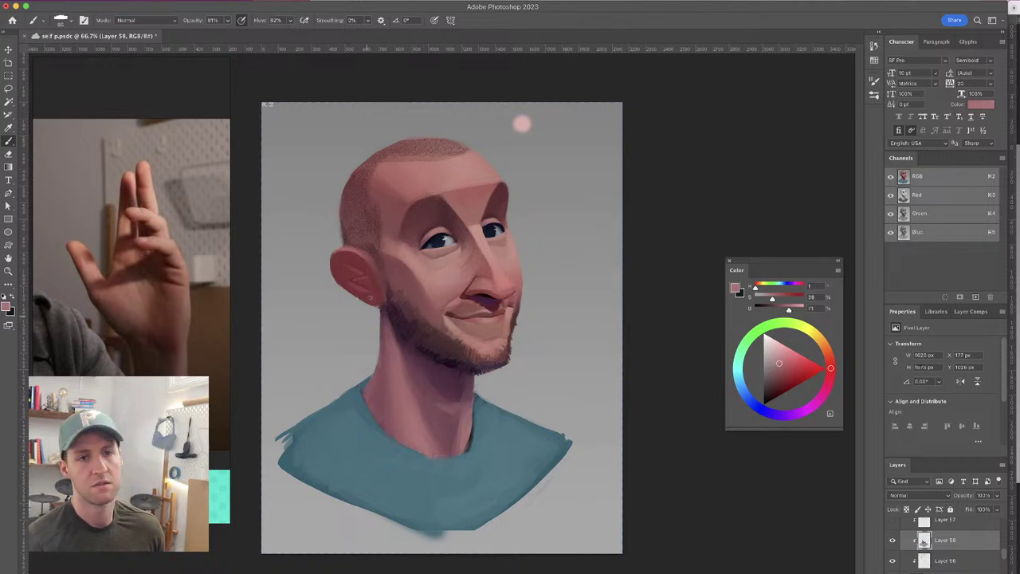
# Blend the shadow edge down the middle of the neck with rose and plum tones sampled between the jaw and collar
pyautogui.keyDown('alt'); pyautogui.click(408, 364); pyautogui.keyUp('alt')
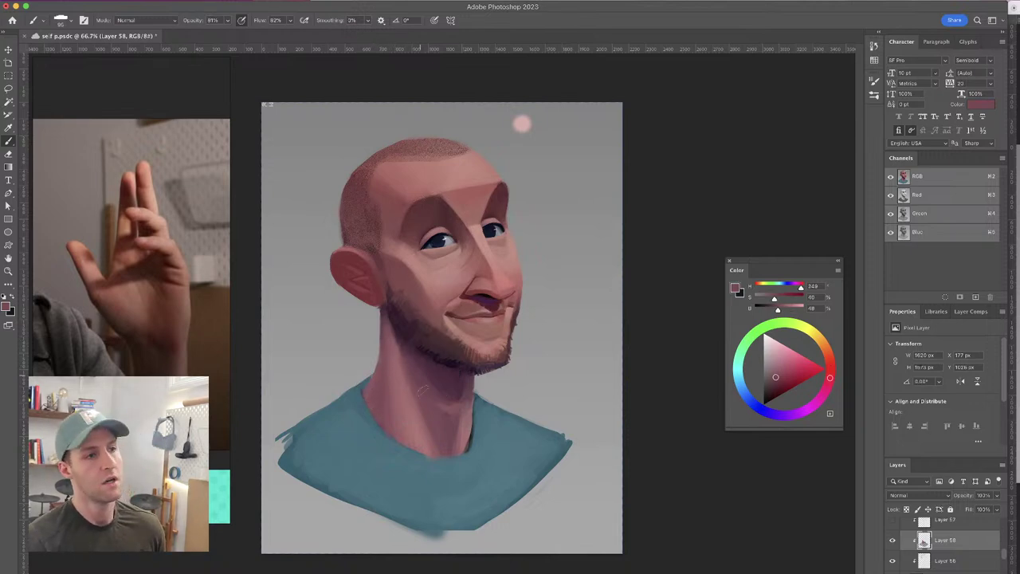
pyautogui.keyDown('alt'); pyautogui.click(404, 360); pyautogui.keyUp('alt')
pyautogui.keyDown('alt'); pyautogui.click(409, 377); pyautogui.keyUp('alt')
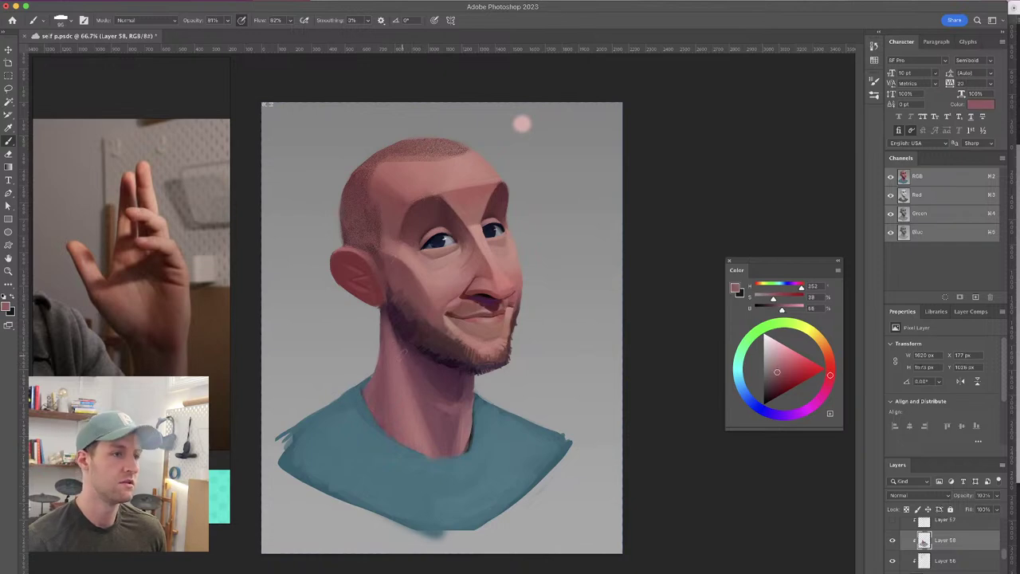
pyautogui.keyDown('alt'); pyautogui.click(433, 451); pyautogui.keyUp('alt')
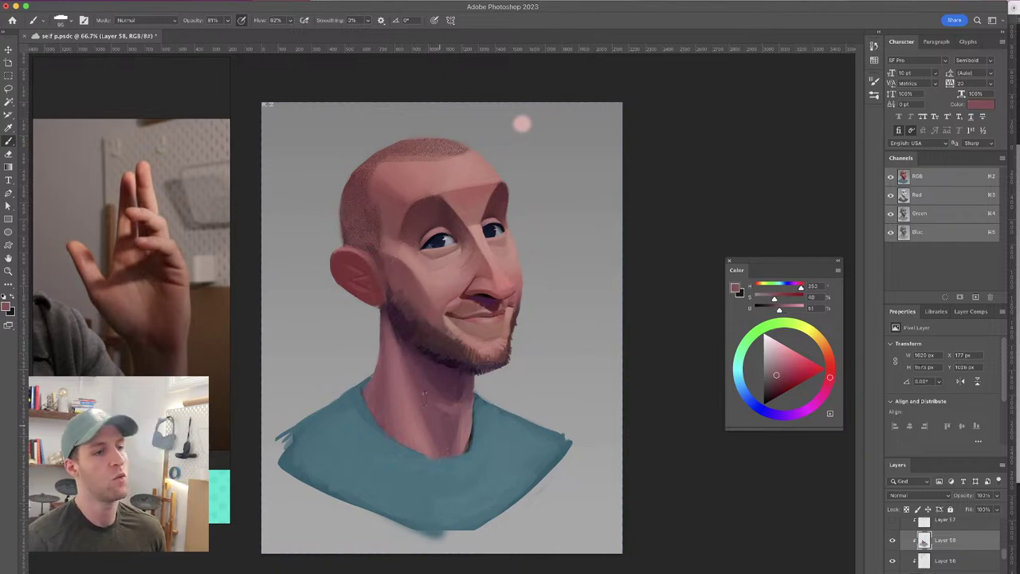
pyautogui.keyDown('alt'); pyautogui.click(408, 382); pyautogui.keyUp('alt')
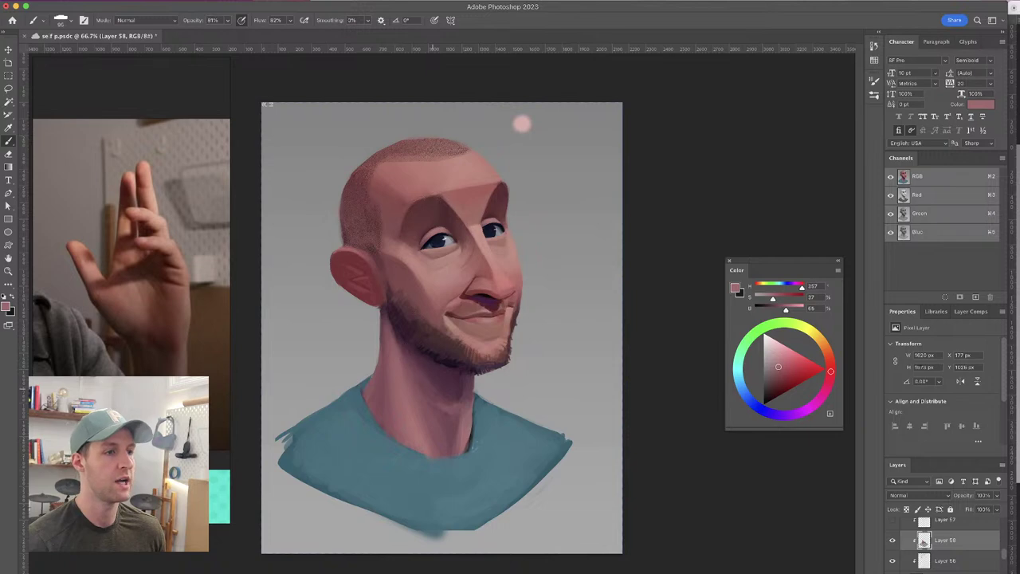
pyautogui.keyDown('alt'); pyautogui.click(395, 338); pyautogui.keyUp('alt')
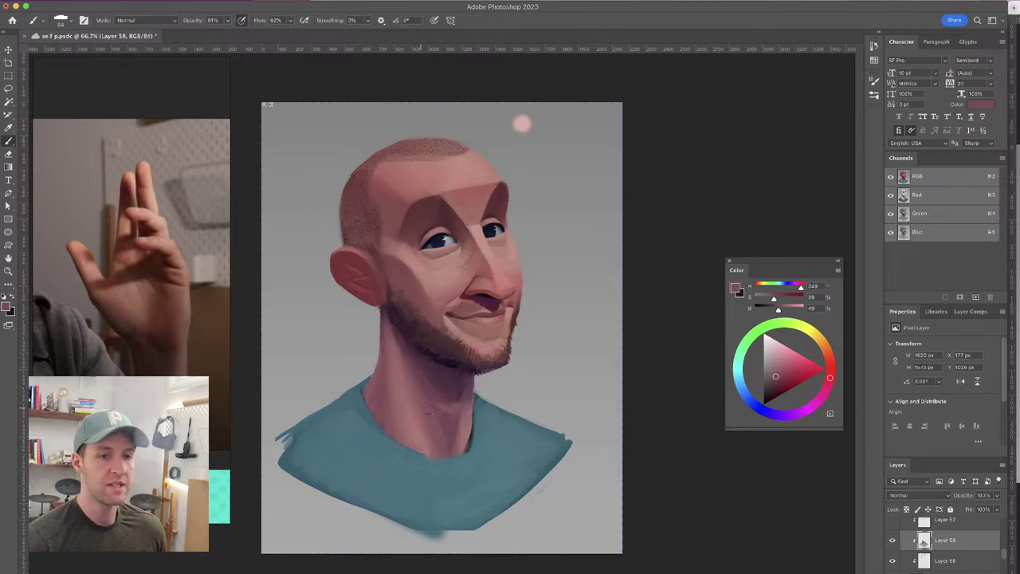
# Refine the Adam's apple and the shadow around it with short strokes of plum and rose tones sampled nearby
pyautogui.keyDown('alt'); pyautogui.click(433, 385); pyautogui.keyUp('alt')
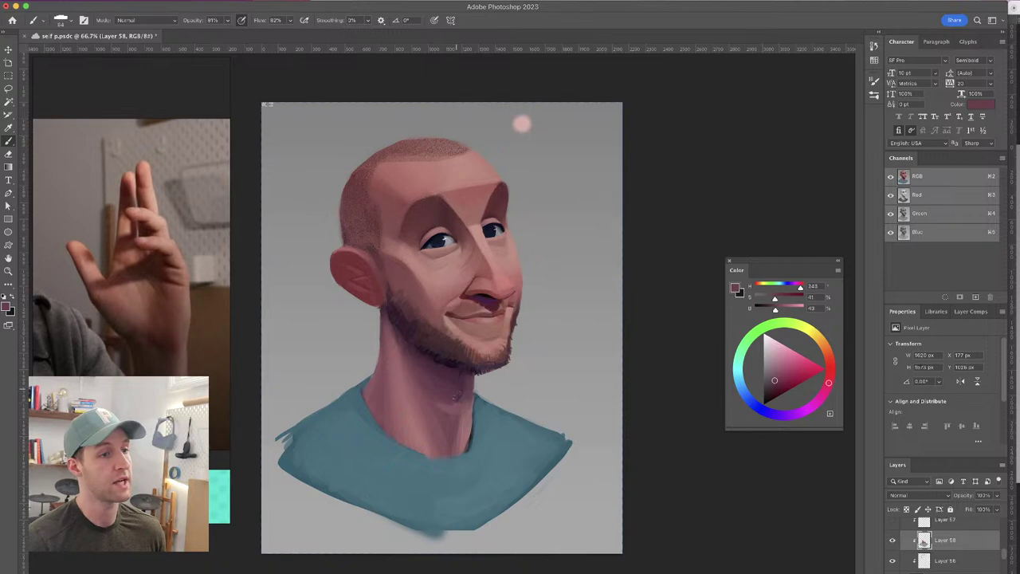
pyautogui.keyDown('alt'); pyautogui.click(446, 406); pyautogui.keyUp('alt')
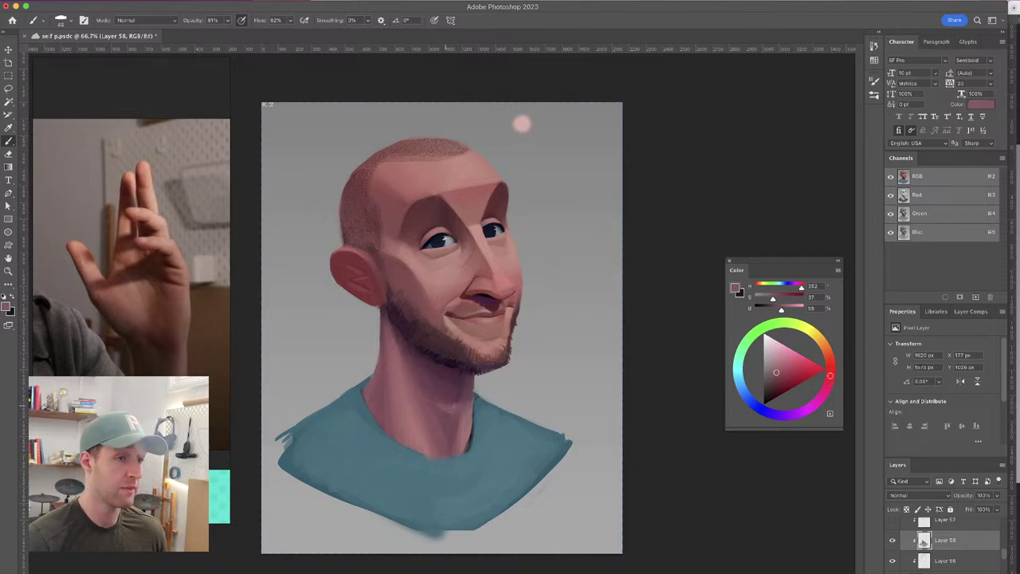
pyautogui.keyDown('alt'); pyautogui.click(435, 400); pyautogui.keyUp('alt')
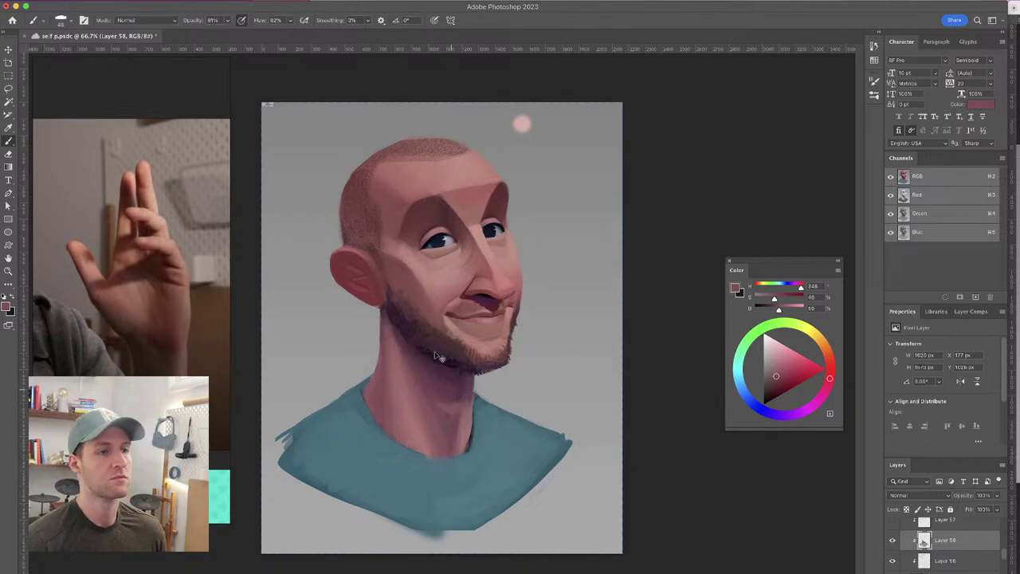
pyautogui.keyDown('alt'); pyautogui.click(415, 404); pyautogui.keyUp('alt')
pyautogui.moveTo(452, 406); pyautogui.dragTo(444, 405)
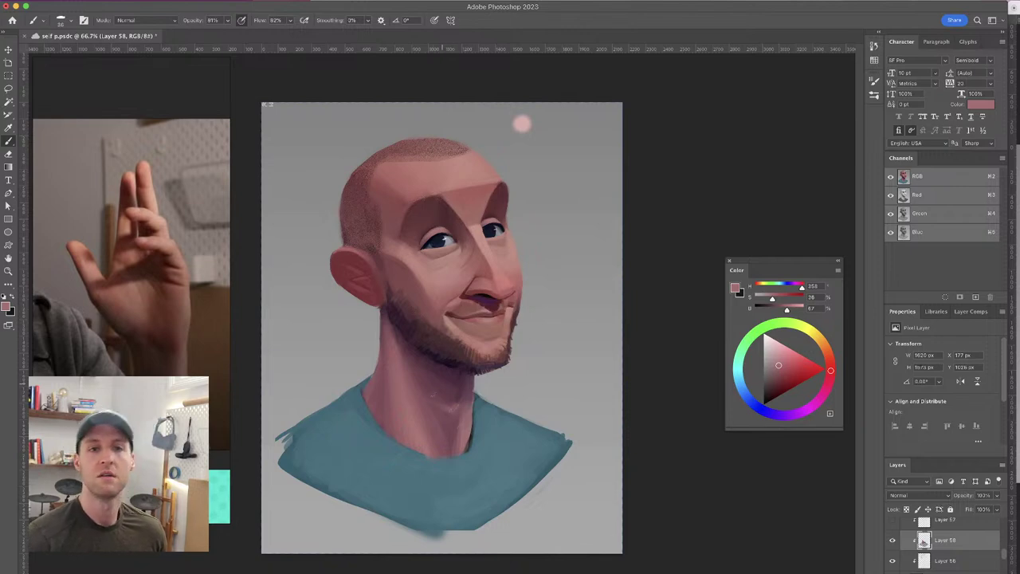
pyautogui.keyDown('alt'); pyautogui.click(445, 411); pyautogui.keyUp('alt')
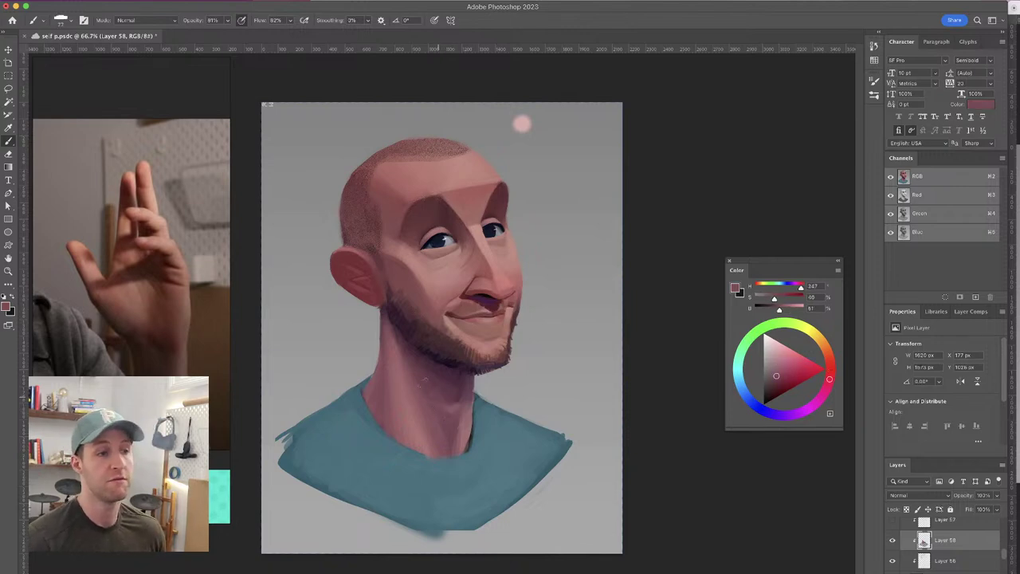
pyautogui.keyDown('alt'); pyautogui.click(444, 405); pyautogui.keyUp('alt')
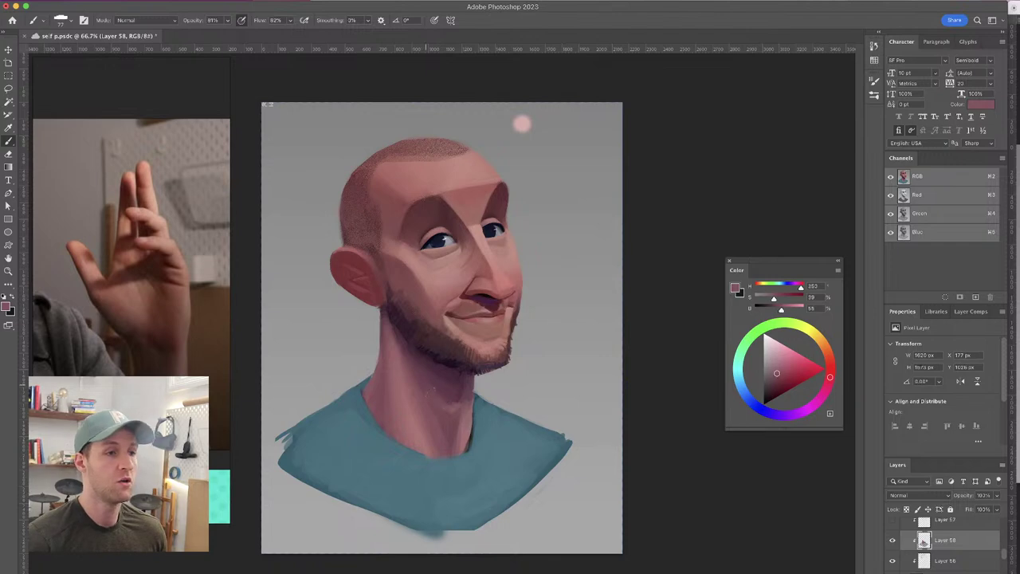
pyautogui.keyDown('alt'); pyautogui.click(435, 379); pyautogui.keyUp('alt')
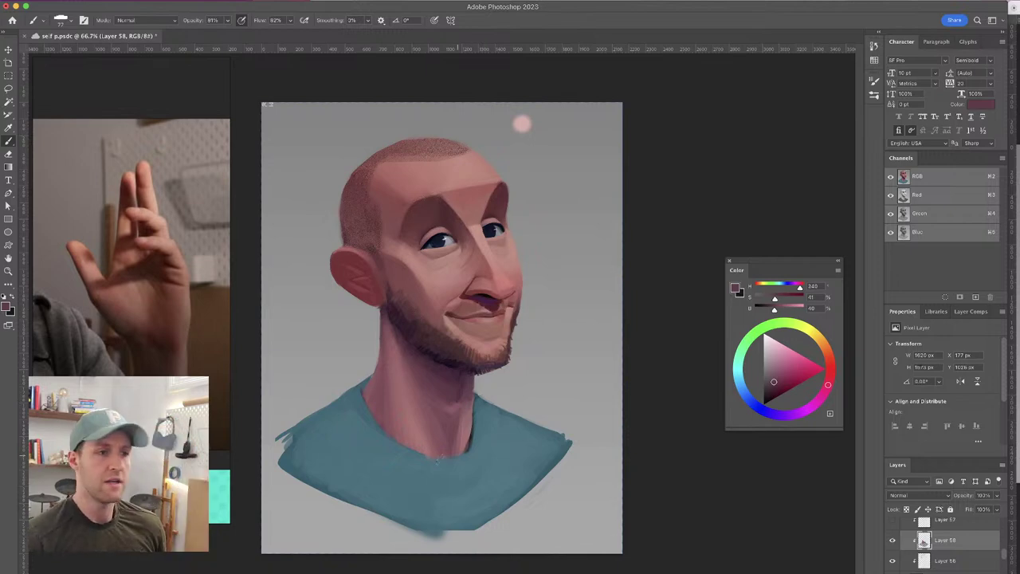
# Touch up the neckline with sampled shirt teal and soften the neck's far edge with muted rose and plum tones
pyautogui.keyDown('alt'); pyautogui.click(425, 459); pyautogui.keyUp('alt')
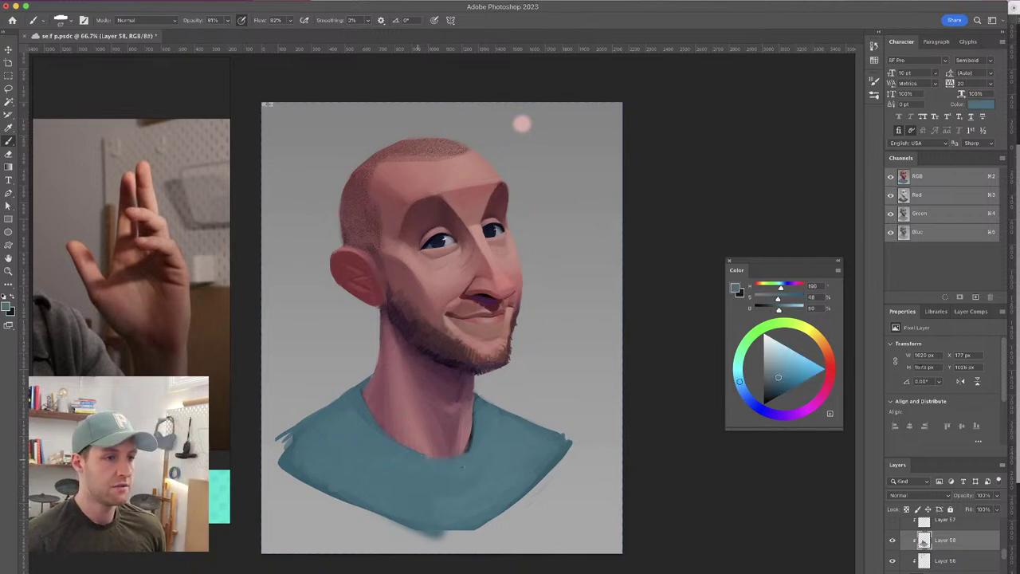
pyautogui.keyDown('alt'); pyautogui.click(471, 417); pyautogui.keyUp('alt')
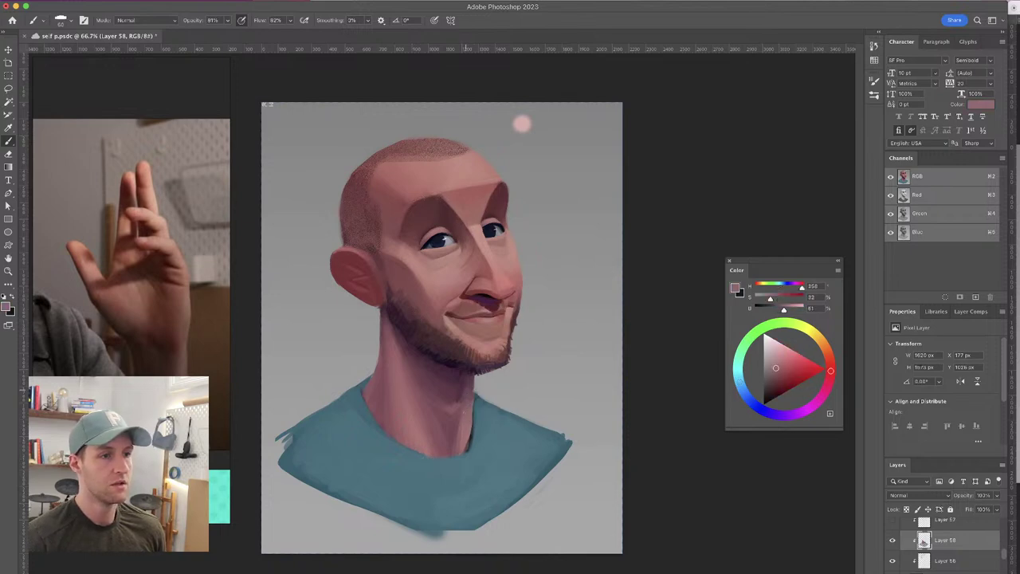
pyautogui.keyDown('alt'); pyautogui.click(471, 388); pyautogui.keyUp('alt')
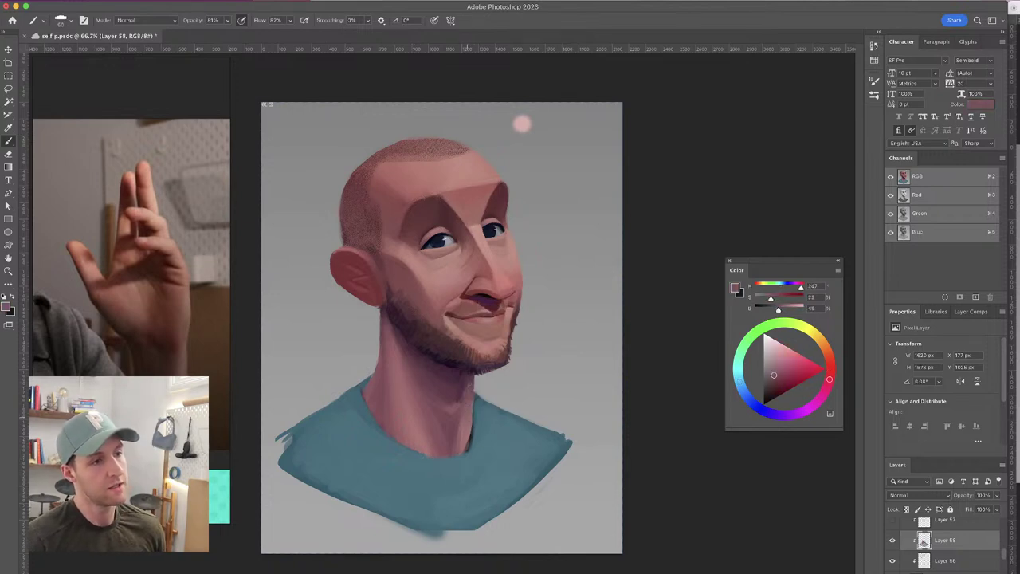
pyautogui.keyDown('alt'); pyautogui.click(467, 385); pyautogui.keyUp('alt')
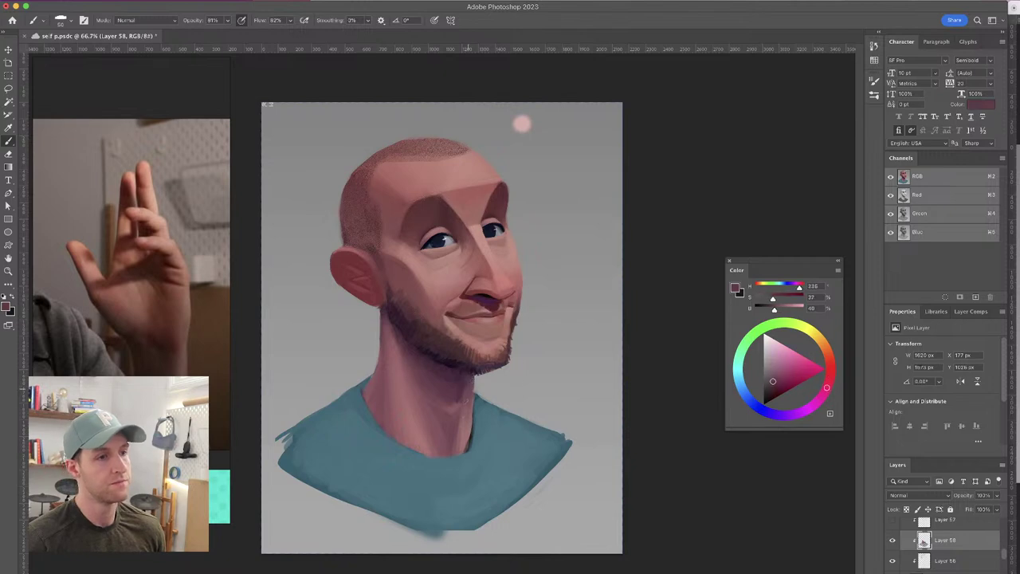
# Deepen the cast shadow beneath the chin with dark plum tones sampled under the beard and beside the Adam's apple
pyautogui.keyDown('alt'); pyautogui.click(461, 388); pyautogui.keyUp('alt')
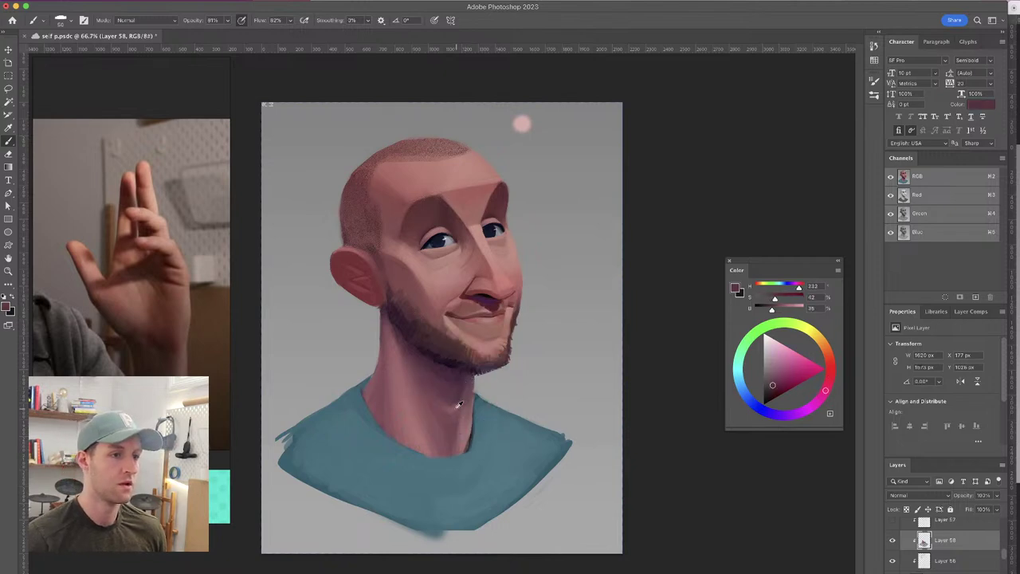
pyautogui.keyDown('alt'); pyautogui.click(458, 403); pyautogui.keyUp('alt')
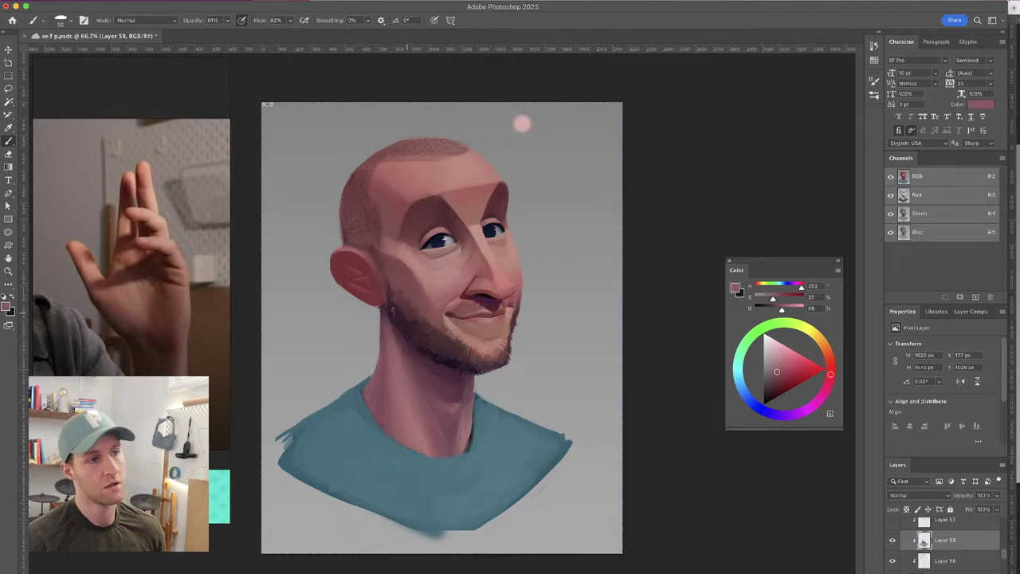
pyautogui.keyDown('alt'); pyautogui.click(453, 393); pyautogui.keyUp('alt')
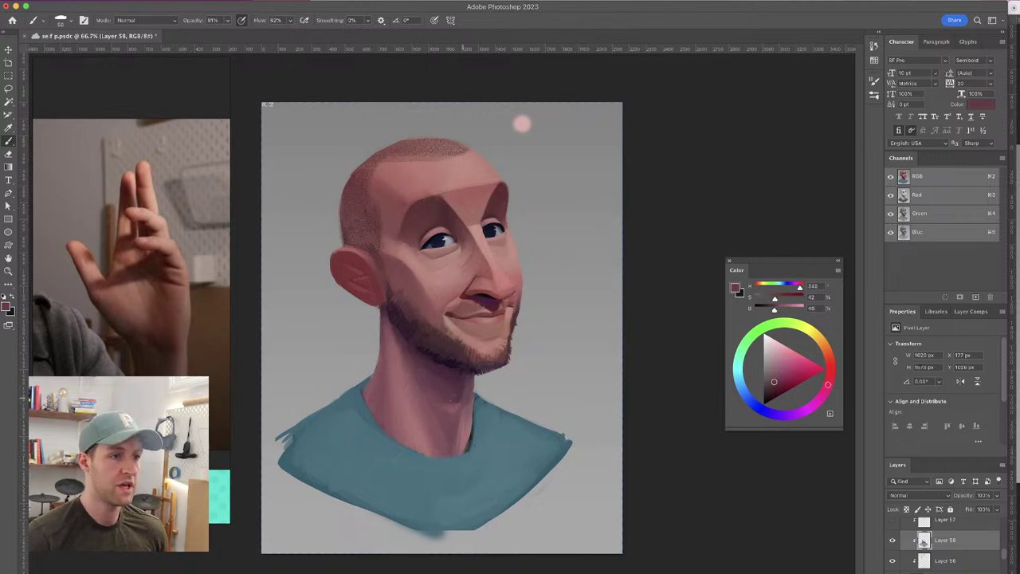
pyautogui.keyDown('alt'); pyautogui.click(461, 385); pyautogui.keyUp('alt')
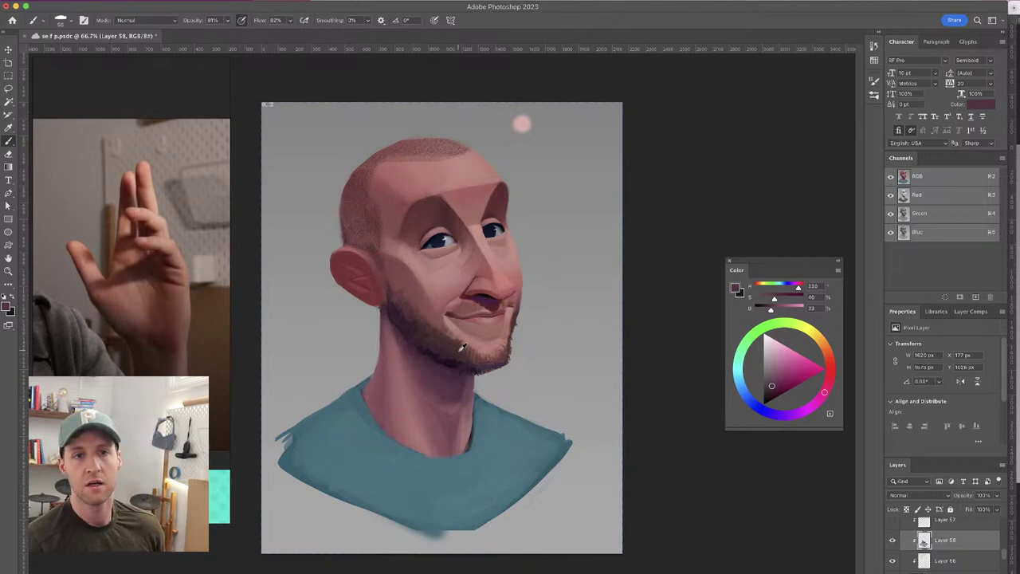
pyautogui.keyDown('alt'); pyautogui.click(463, 374); pyautogui.keyUp('alt')
pyautogui.moveTo(464, 377); pyautogui.dragTo(460, 379)
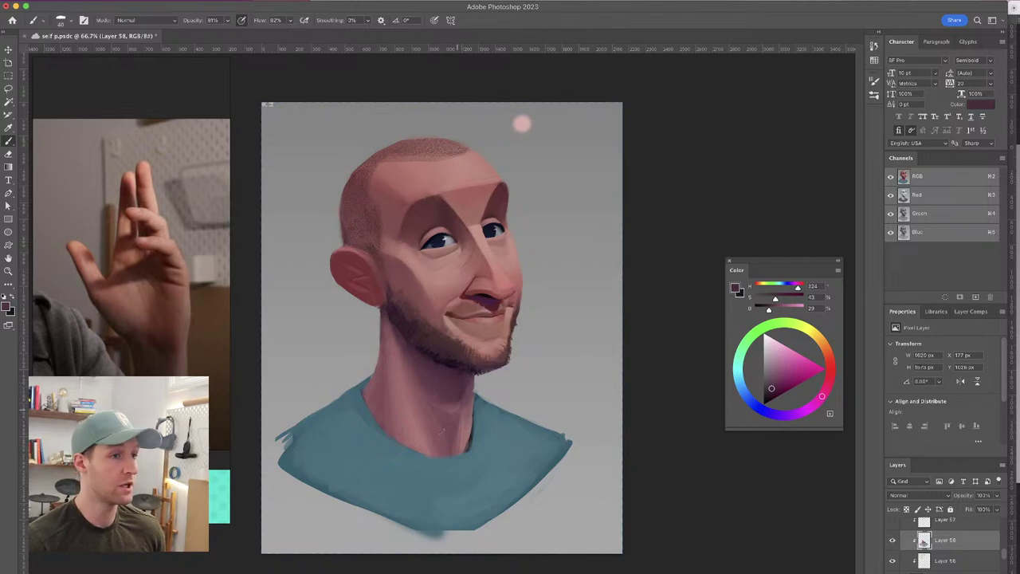
# Even out the shadowed centre of the neck with mid plum tones sampled from under the beard down toward the collar
pyautogui.press('z')
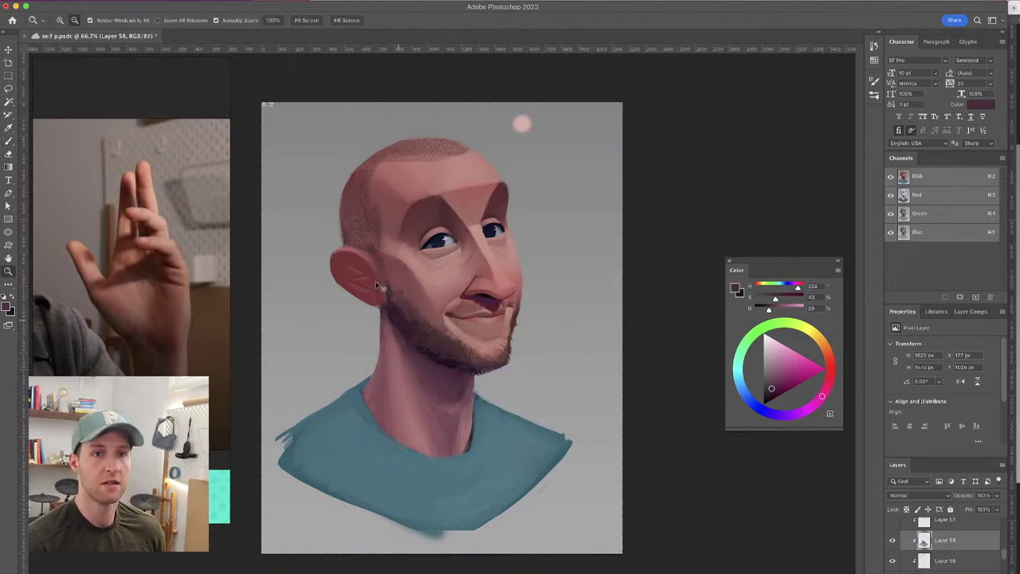
pyautogui.press('b')
pyautogui.keyDown('alt'); pyautogui.click(437, 388); pyautogui.keyUp('alt')
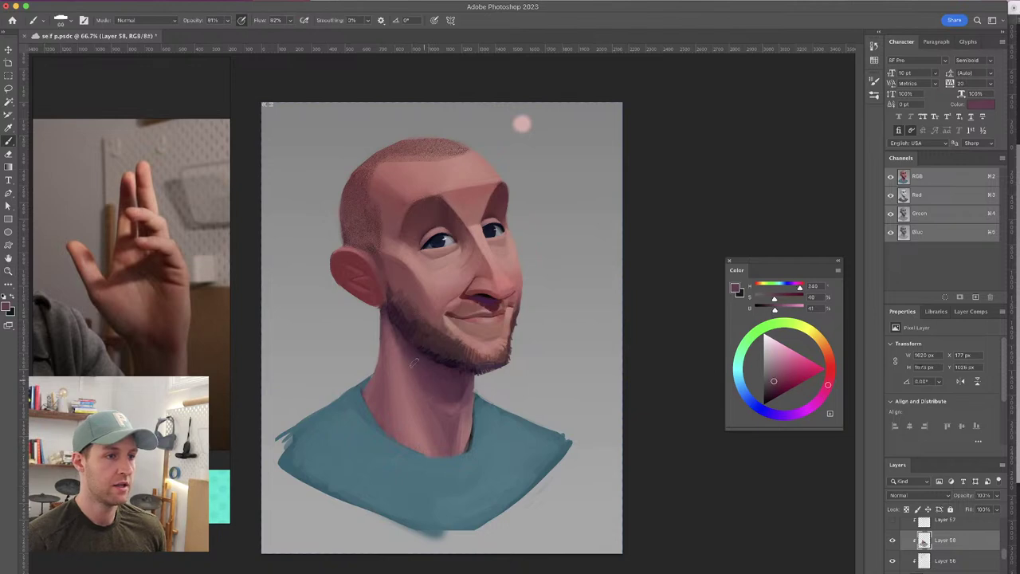
pyautogui.keyDown('alt'); pyautogui.click(440, 410); pyautogui.keyUp('alt')
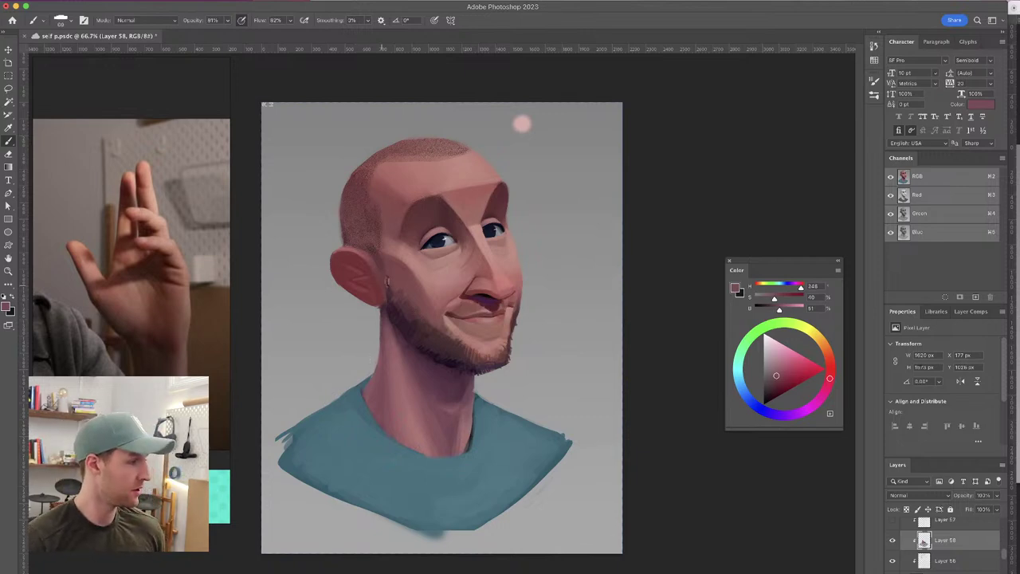
pyautogui.keyDown('alt'); pyautogui.click(419, 388); pyautogui.keyUp('alt')
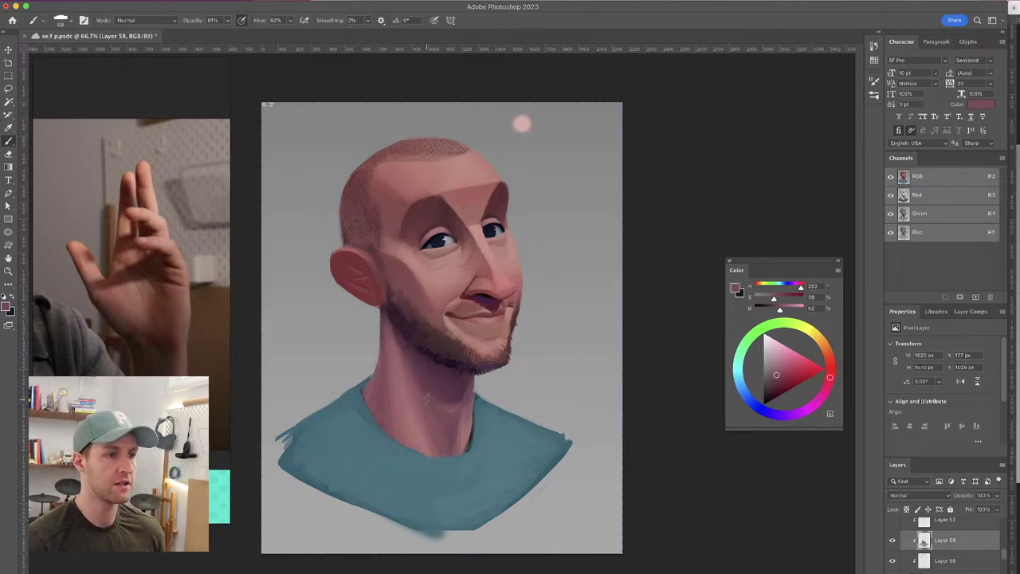
pyautogui.keyDown('alt'); pyautogui.click(446, 426); pyautogui.keyUp('alt')
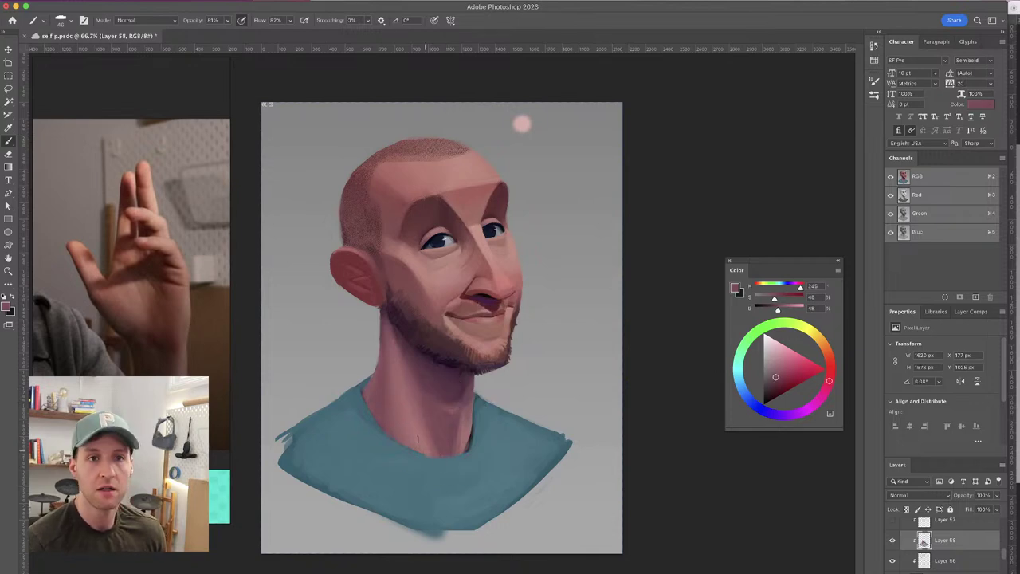
# Smooth the upper neck along the jaw and below the ear with dusty rose tones sampled there
pyautogui.keyDown('alt'); pyautogui.click(415, 370); pyautogui.keyUp('alt')
pyautogui.moveTo(412, 368); pyautogui.dragTo(422, 368)
pyautogui.keyDown('alt'); pyautogui.click(399, 340); pyautogui.keyUp('alt')
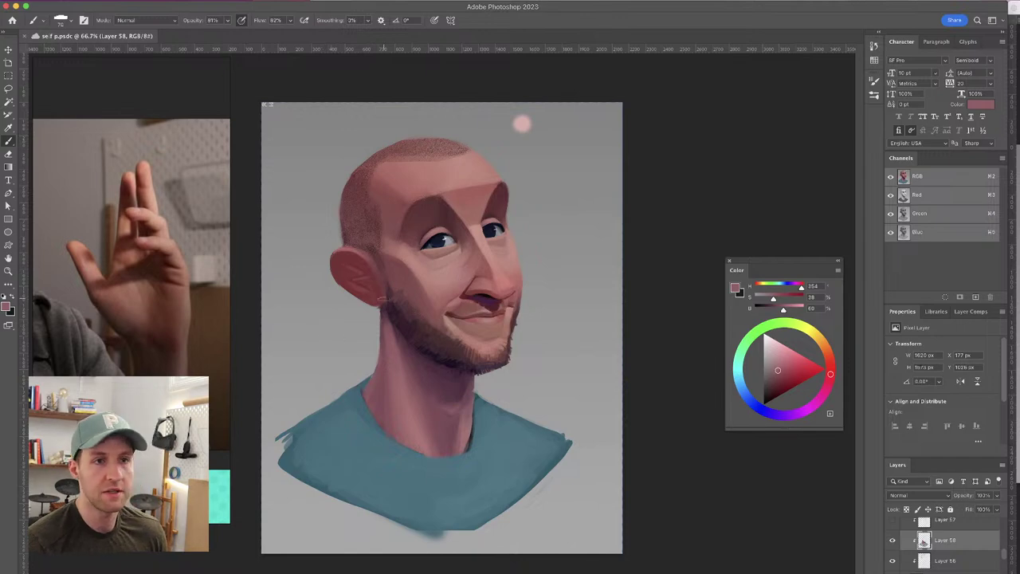
pyautogui.keyDown('alt'); pyautogui.click(385, 323); pyautogui.keyUp('alt')
pyautogui.moveTo(385, 328); pyautogui.dragTo(386, 324)
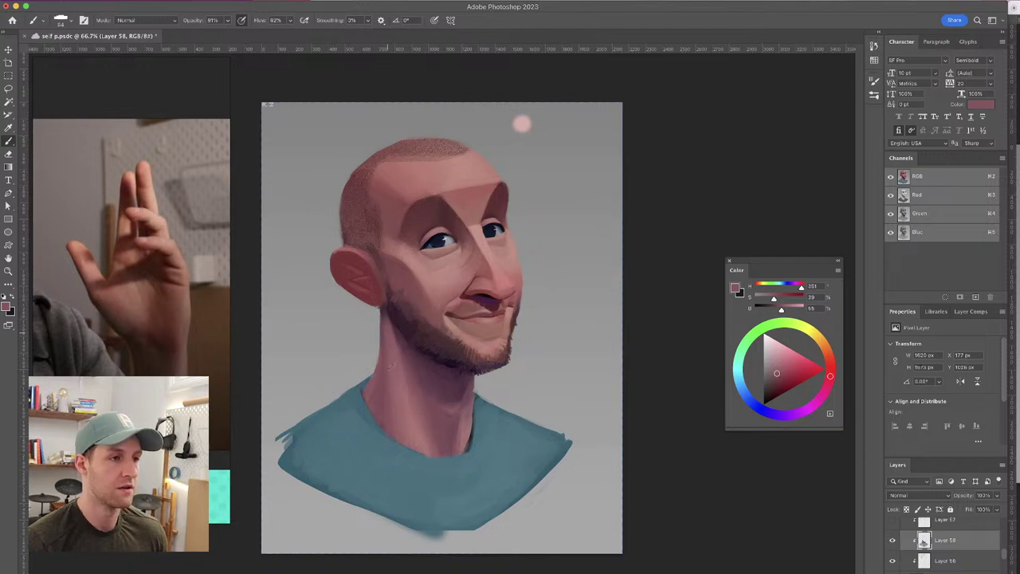
# Darken the narrow shadow where the neck meets the beard below the ear with sampled deep plum tones
pyautogui.keyDown('alt'); pyautogui.click(385, 312); pyautogui.keyUp('alt')
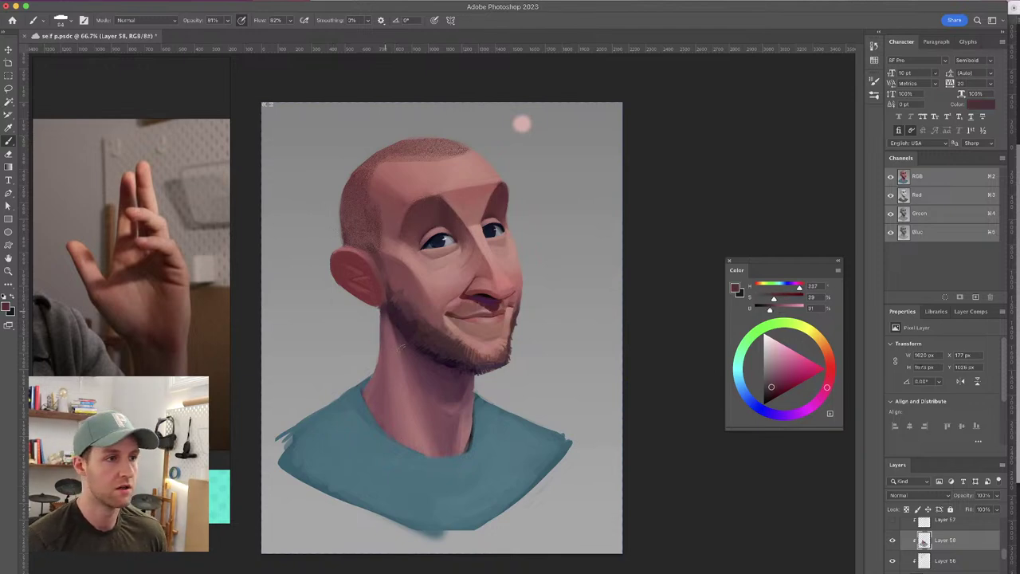
pyautogui.keyDown('alt'); pyautogui.click(405, 333); pyautogui.keyUp('alt')
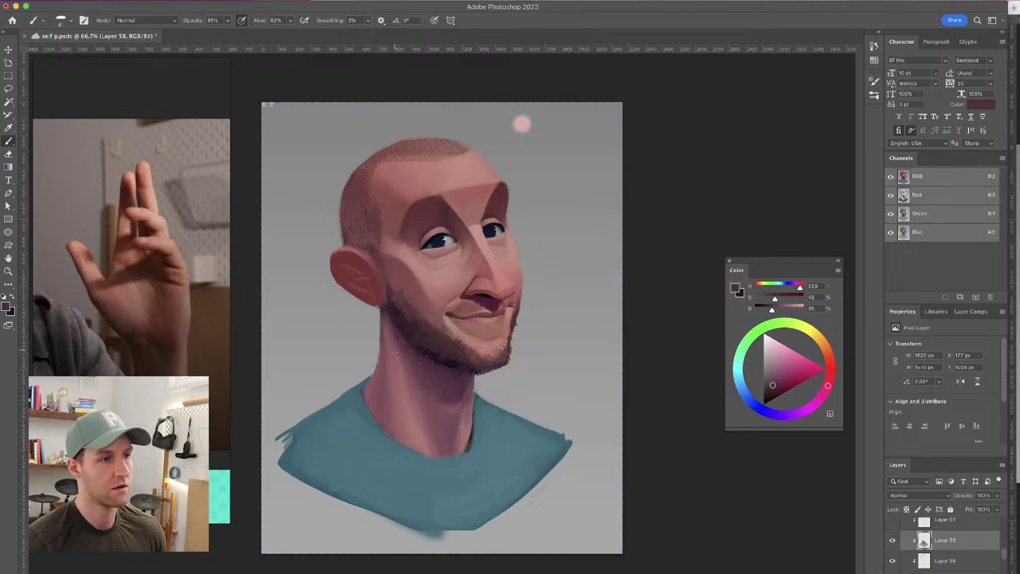
pyautogui.keyDown('alt'); pyautogui.click(386, 313); pyautogui.keyUp('alt')
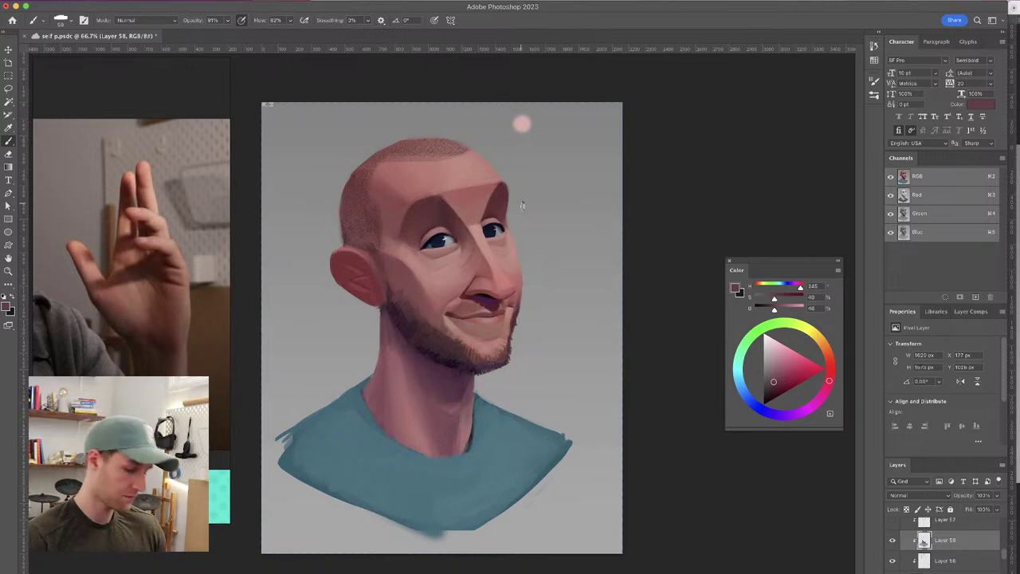
# Brighten the lit strip at the far side of the neck base with light rose sampled there, viewing at 100%
pyautogui.press('super+plus')
pyautogui.moveTo(522, 253); pyautogui.dragTo(525, 216)
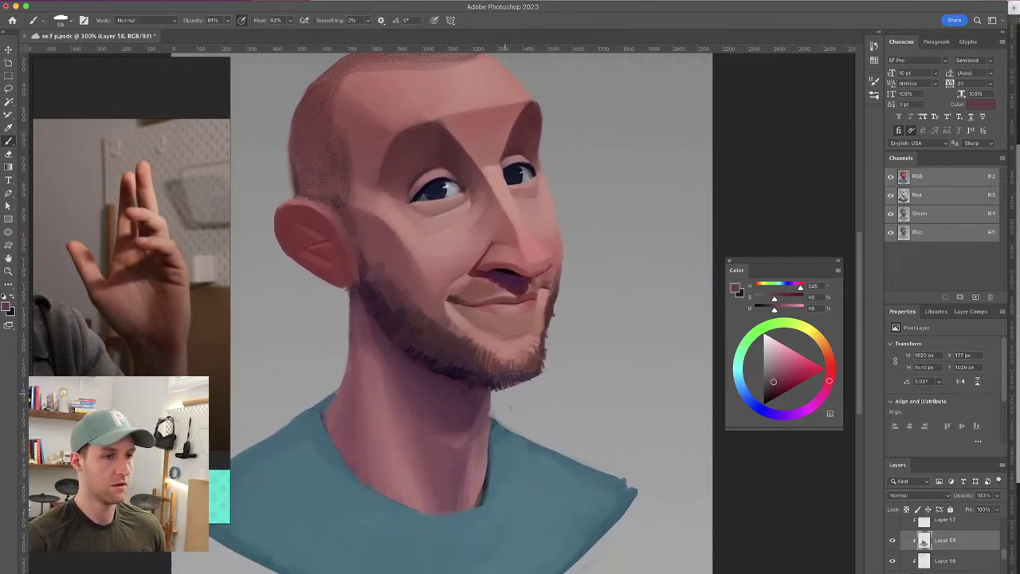
pyautogui.keyDown('alt'); pyautogui.click(478, 448); pyautogui.keyUp('alt')
pyautogui.keyDown('alt'); pyautogui.click(475, 470); pyautogui.keyUp('alt')
pyautogui.keyDown('alt'); pyautogui.click(474, 478); pyautogui.keyUp('alt')
pyautogui.moveTo(473, 481); pyautogui.dragTo(482, 481)
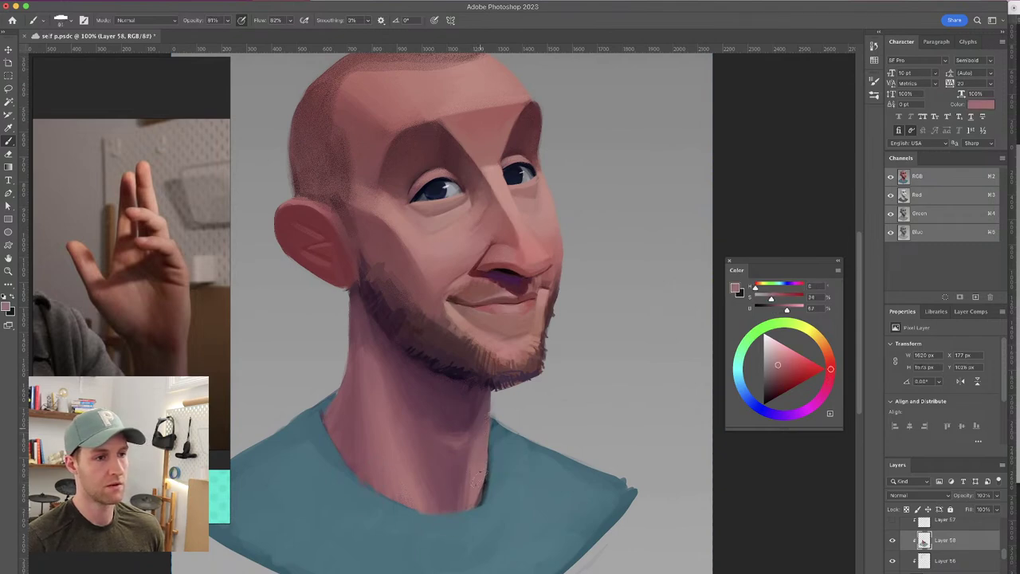
# Cover the dark gap at the collar with sampled shirt teal and retouch the far side of the neck with sampled plum and rose tones
pyautogui.keyDown('alt'); pyautogui.click(490, 458); pyautogui.keyUp('alt')
pyautogui.moveTo(496, 448); pyautogui.dragTo(482, 504)
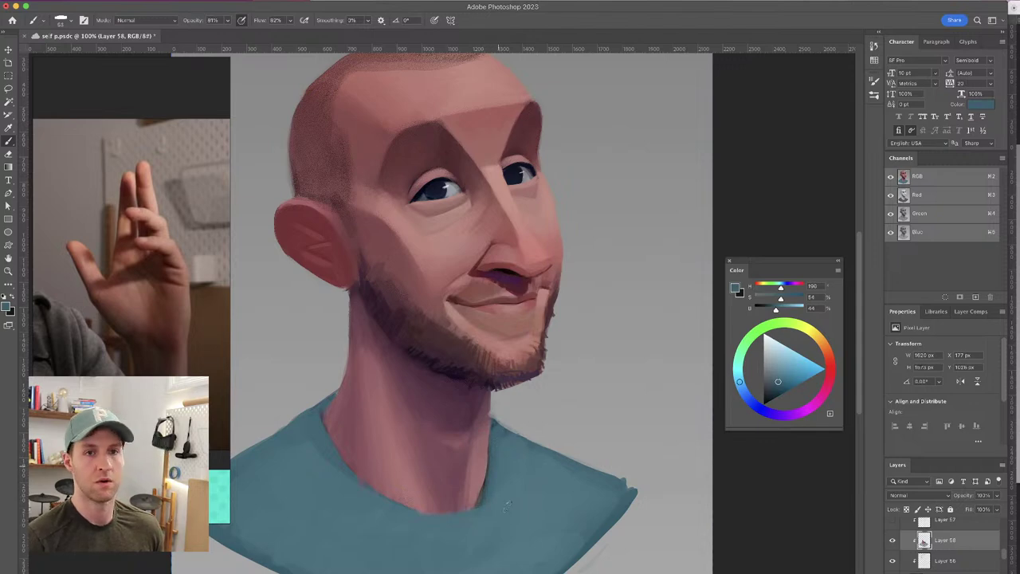
pyautogui.keyDown('alt'); pyautogui.click(487, 471); pyautogui.keyUp('alt')
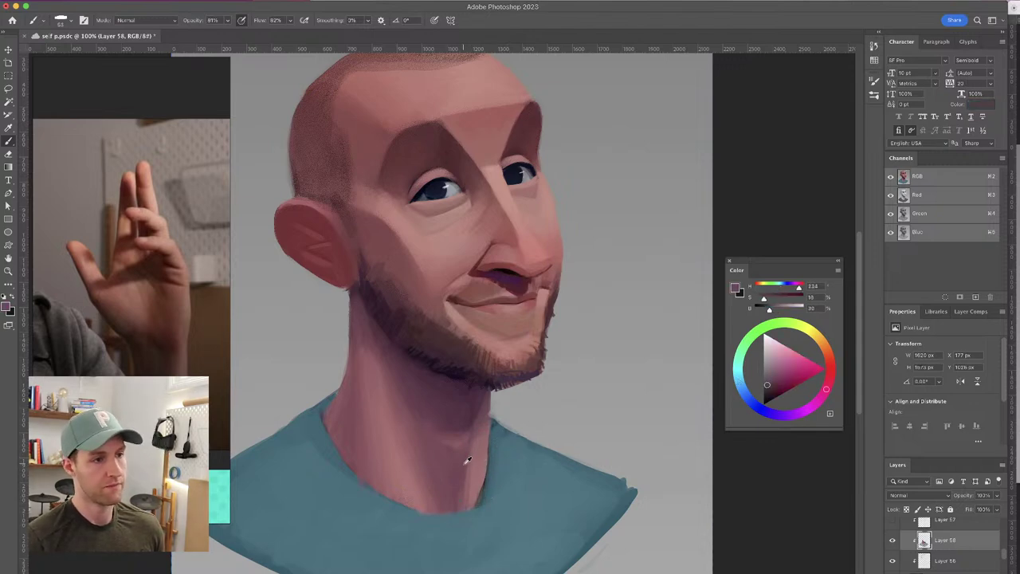
pyautogui.hscroll(1, 492, 358)
pyautogui.keyDown('alt'); pyautogui.click(473, 418); pyautogui.keyUp('alt')
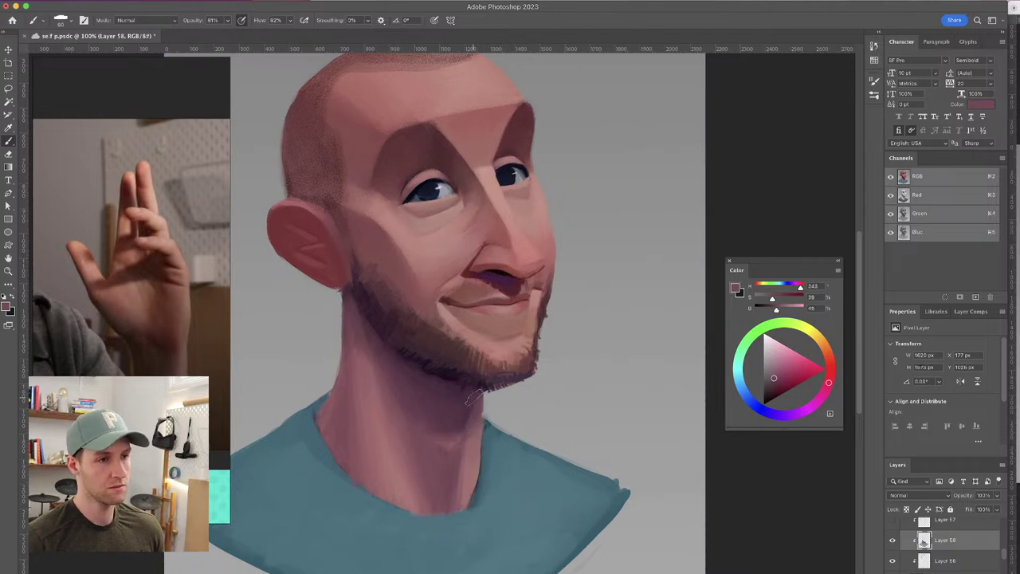
pyautogui.keyDown('alt'); pyautogui.click(469, 394); pyautogui.keyUp('alt')
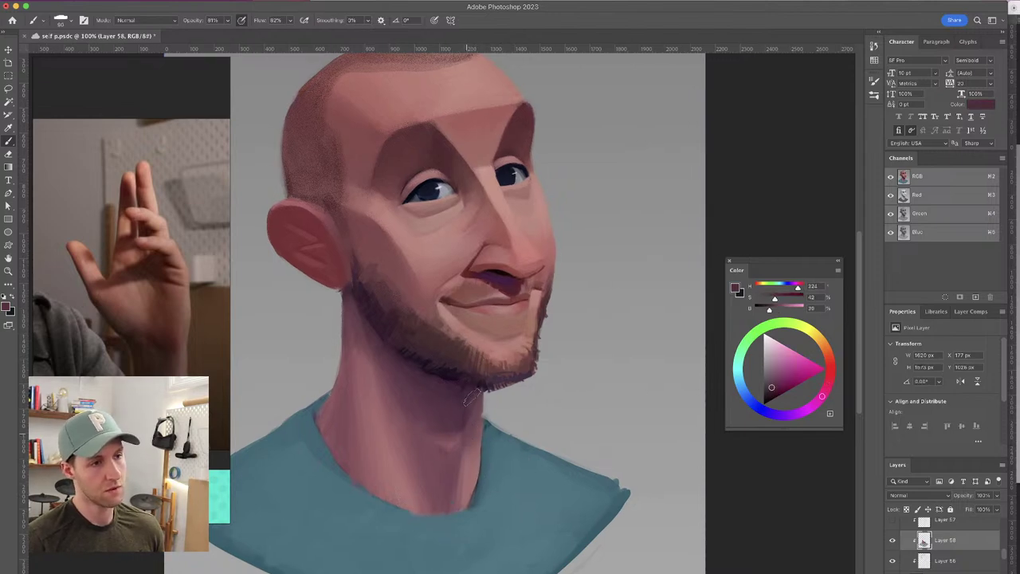
pyautogui.keyDown('alt'); pyautogui.click(471, 443); pyautogui.keyUp('alt')
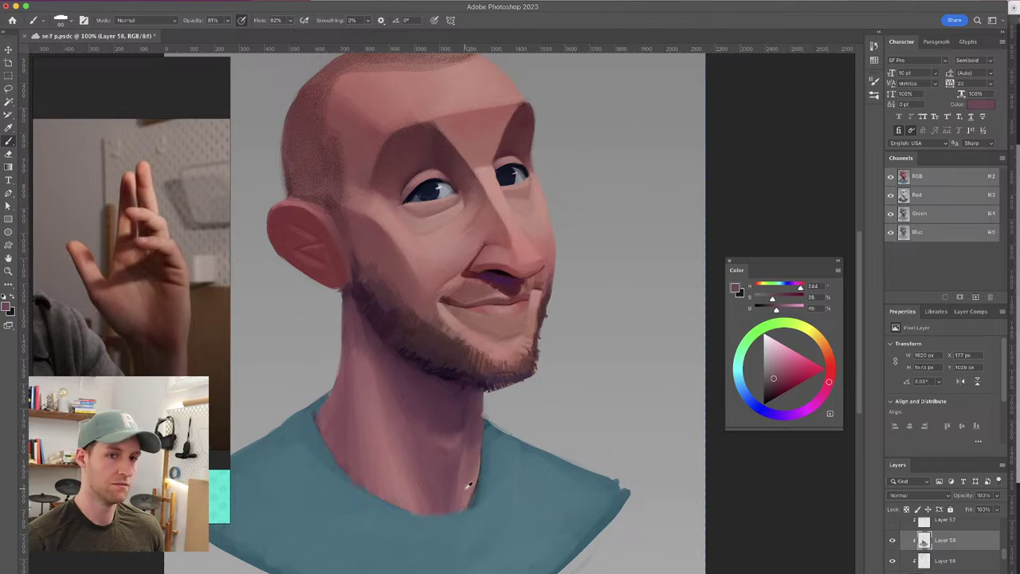
pyautogui.keyDown('alt'); pyautogui.click(468, 480); pyautogui.keyUp('alt')
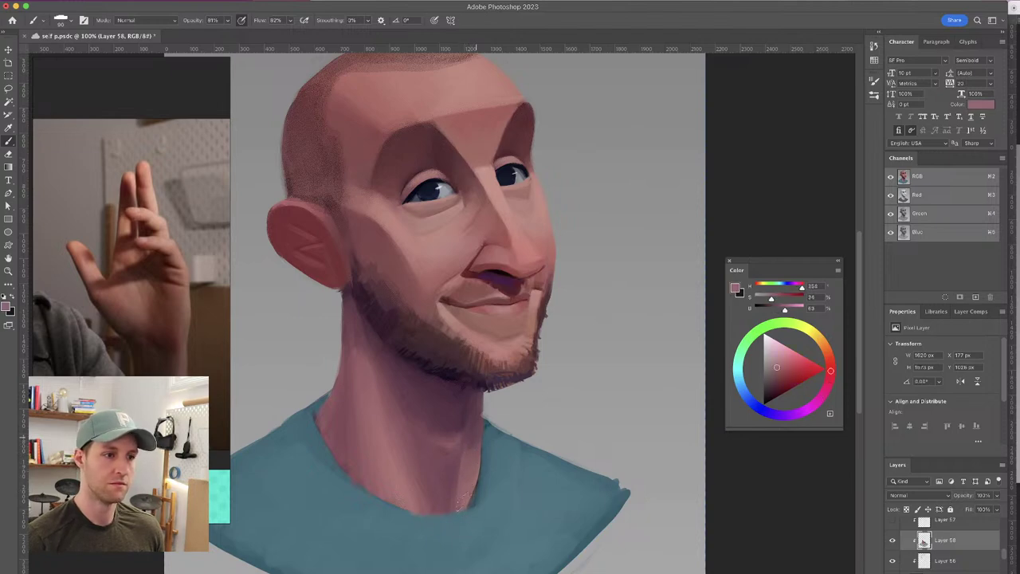
# Blend the centre of the neck below the beard with dusty rose and plum tones sampled there
pyautogui.moveTo(450, 443)
pyautogui.mouseDown()
pyautogui.moveTo(441, 440)
pyautogui.moveTo(459, 435)
pyautogui.mouseUp()
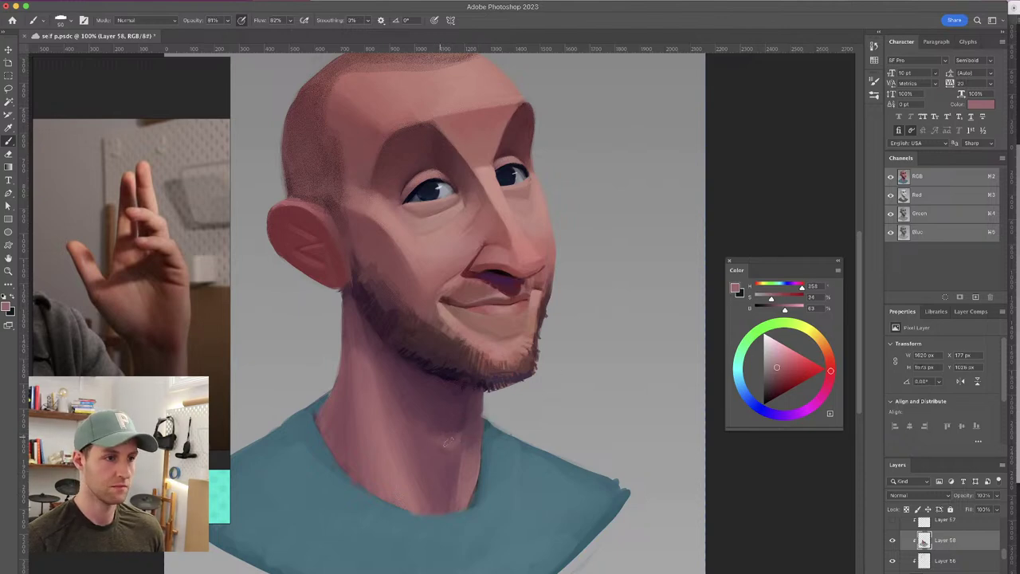
pyautogui.moveTo(442, 392); pyautogui.dragTo(438, 423)
pyautogui.keyDown('alt'); pyautogui.click(425, 422); pyautogui.keyUp('alt')
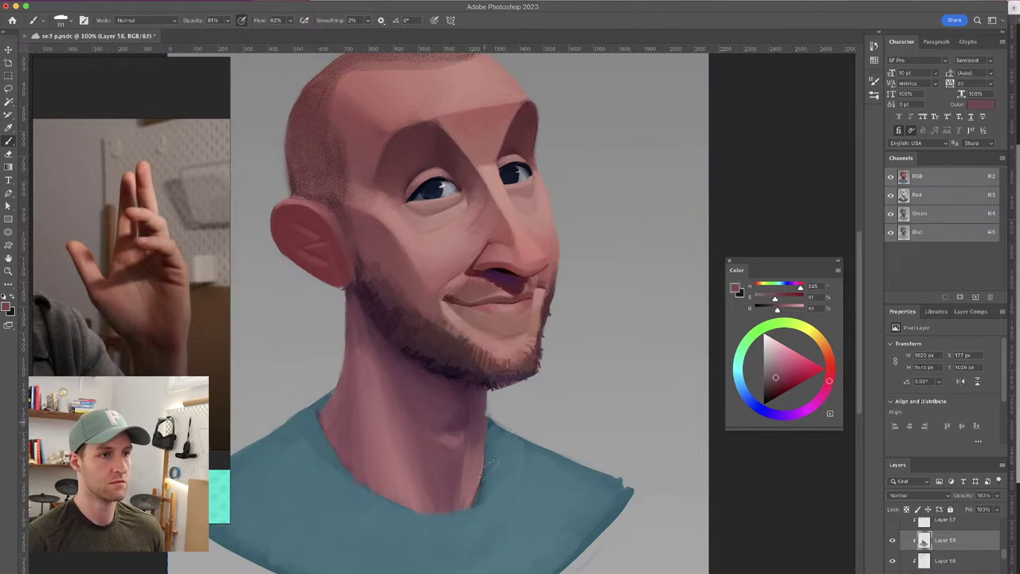
pyautogui.keyDown('alt'); pyautogui.click(440, 422); pyautogui.keyUp('alt')
pyautogui.keyDown('alt'); pyautogui.click(441, 376); pyautogui.keyUp('alt')
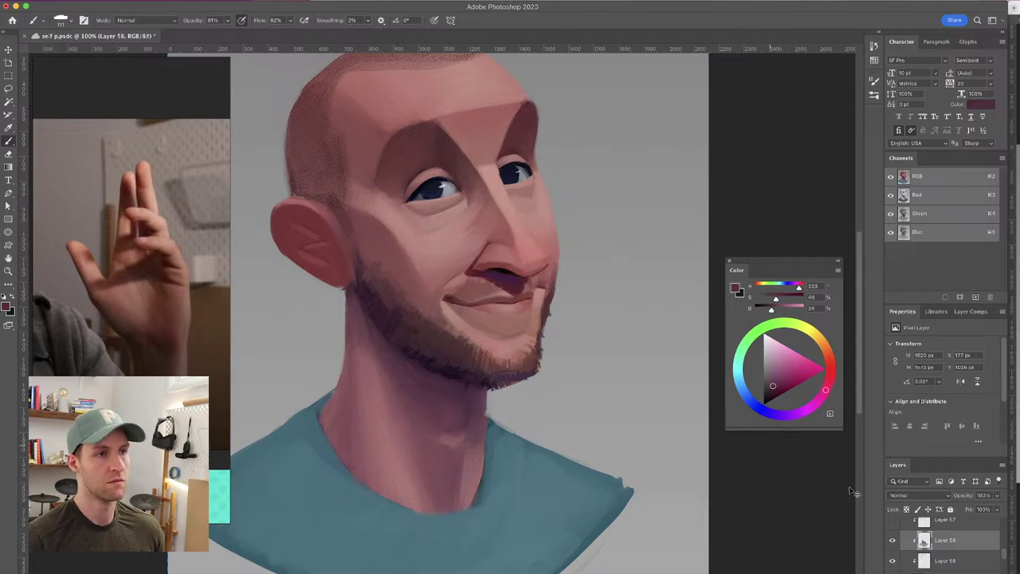
# Add a new layer above the neck painting layer and set its blend mode to Multiply
pyautogui.click(976, 572)
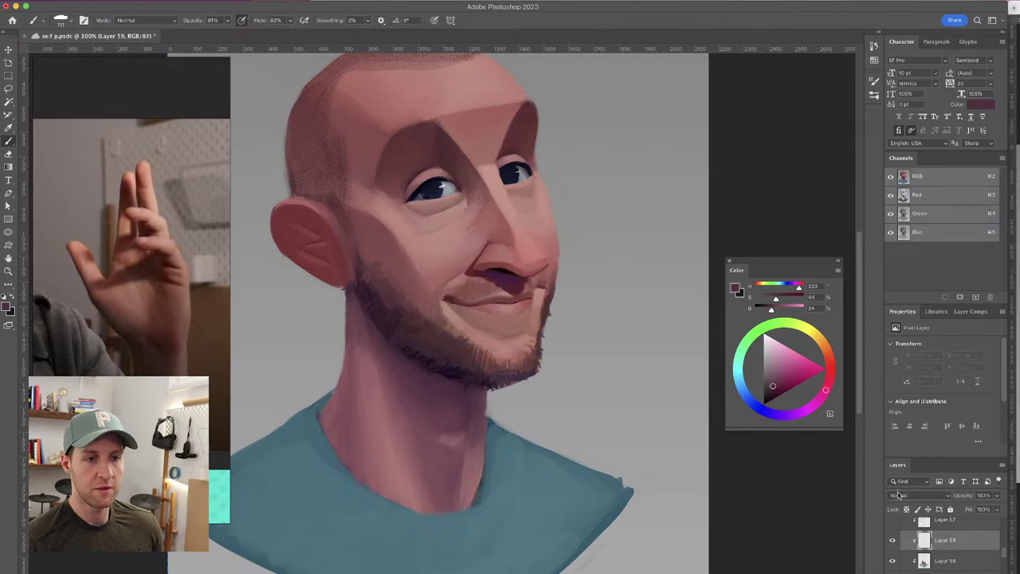
pyautogui.click(905, 496)
pyautogui.scroll(-3, 916, 486)
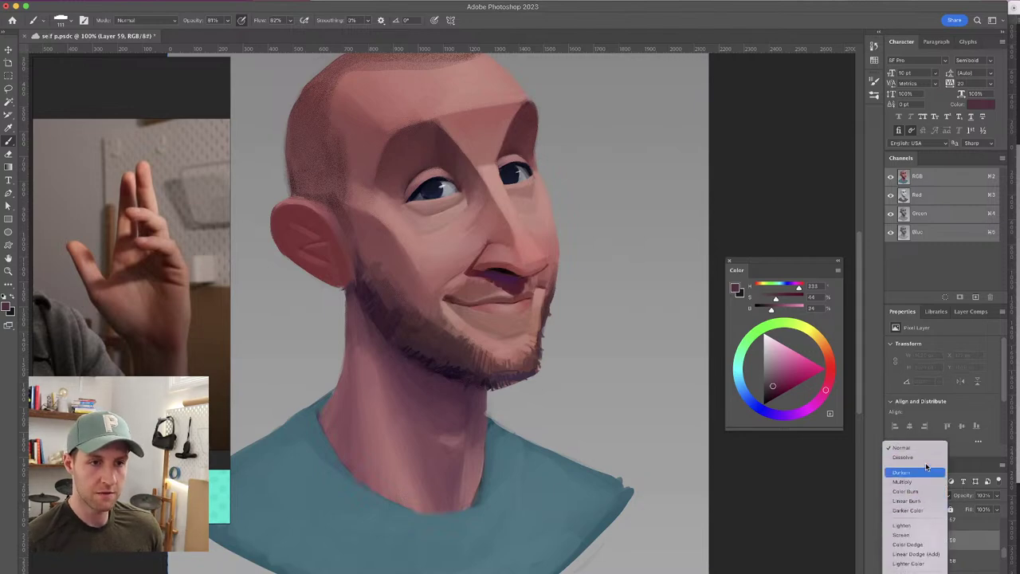
pyautogui.click(917, 482)
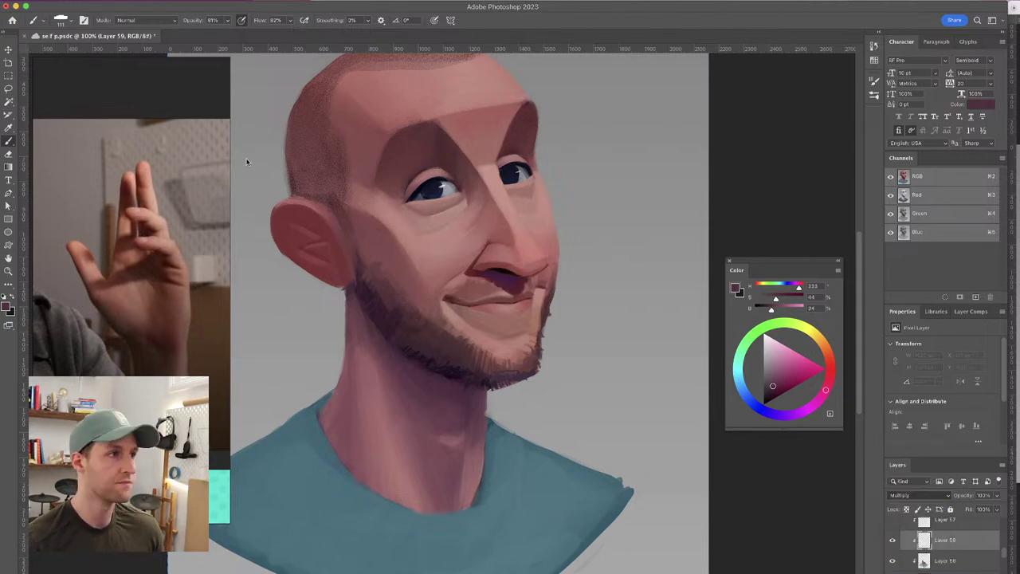
# Switch from the Blocky blurry brush to a soft round brush
pyautogui.click(70, 21)
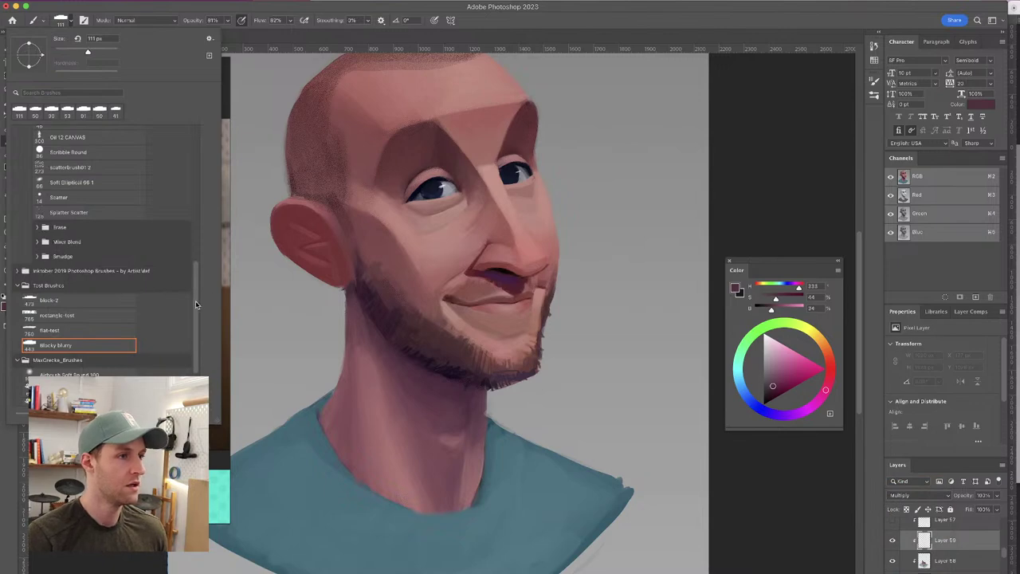
pyautogui.scroll(10, 139, 350)
pyautogui.click(104, 262)
# Set the brush colour to a light pink with hue 353, saturation 38 and brightness 100
pyautogui.moveTo(825, 389)
pyautogui.mouseDown()
pyautogui.moveTo(831, 383)
pyautogui.moveTo(791, 372)
pyautogui.mouseUp()
pyautogui.moveTo(407, 339); pyautogui.dragTo(345, 328)
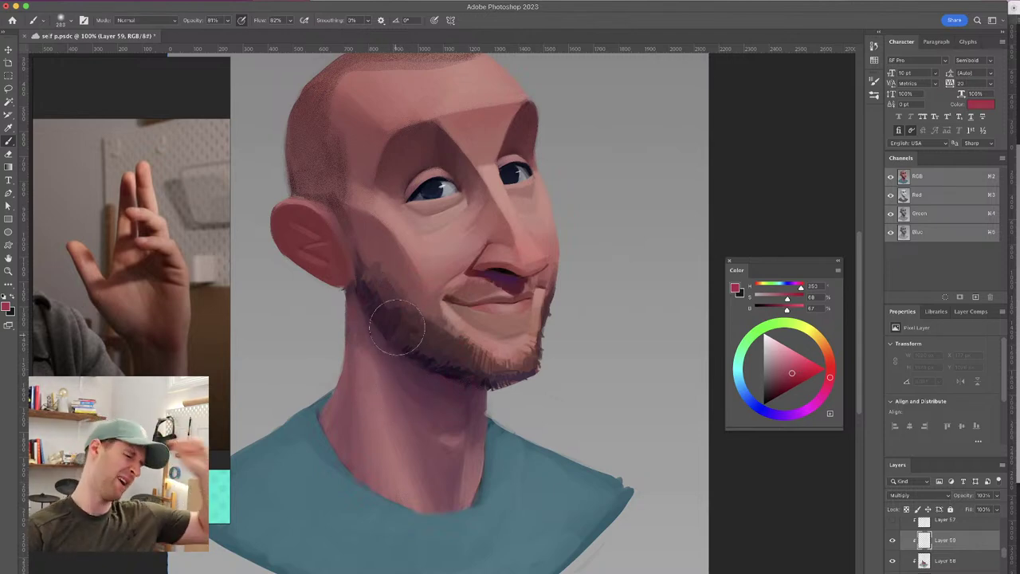
pyautogui.moveTo(499, 252); pyautogui.dragTo(487, 255)
pyautogui.moveTo(383, 376); pyautogui.dragTo(363, 369)
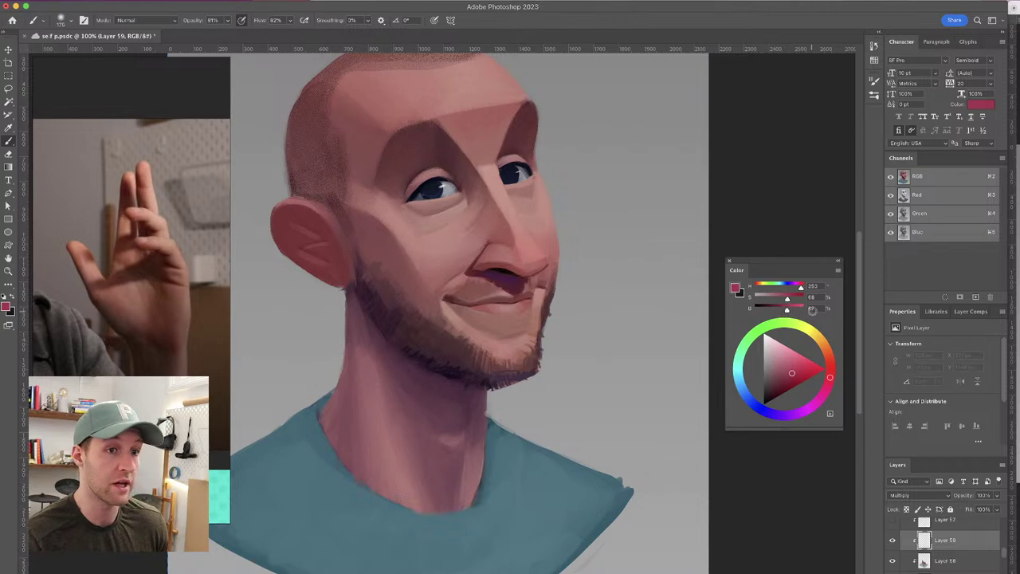
pyautogui.moveTo(785, 310)
pyautogui.mouseDown()
pyautogui.moveTo(803, 309)
pyautogui.moveTo(773, 300)
pyautogui.mouseUp()
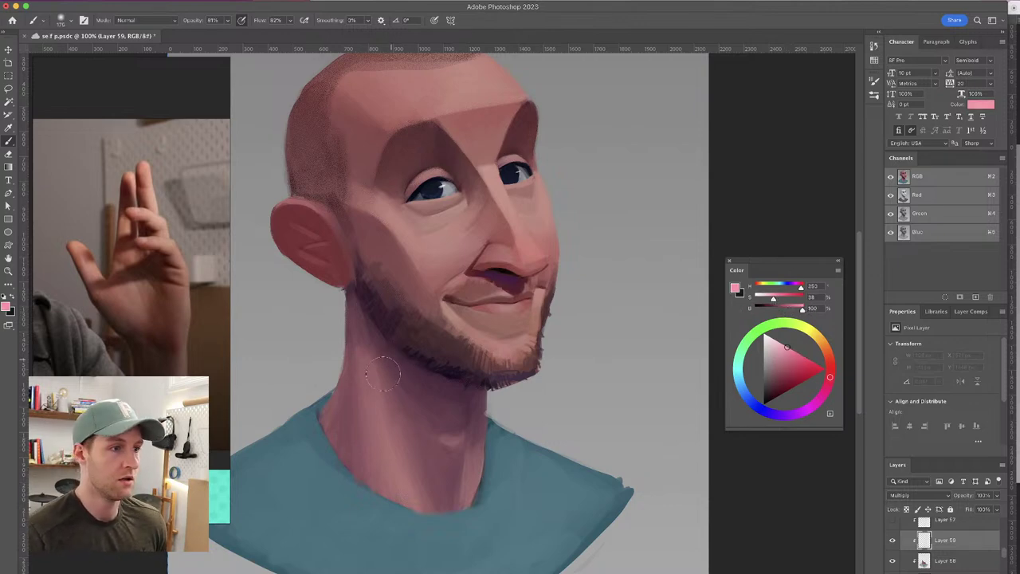
# Glaze the neck from the collar up to the beard with soft light pink strokes on the Multiply layer
pyautogui.moveTo(351, 458); pyautogui.dragTo(379, 371)
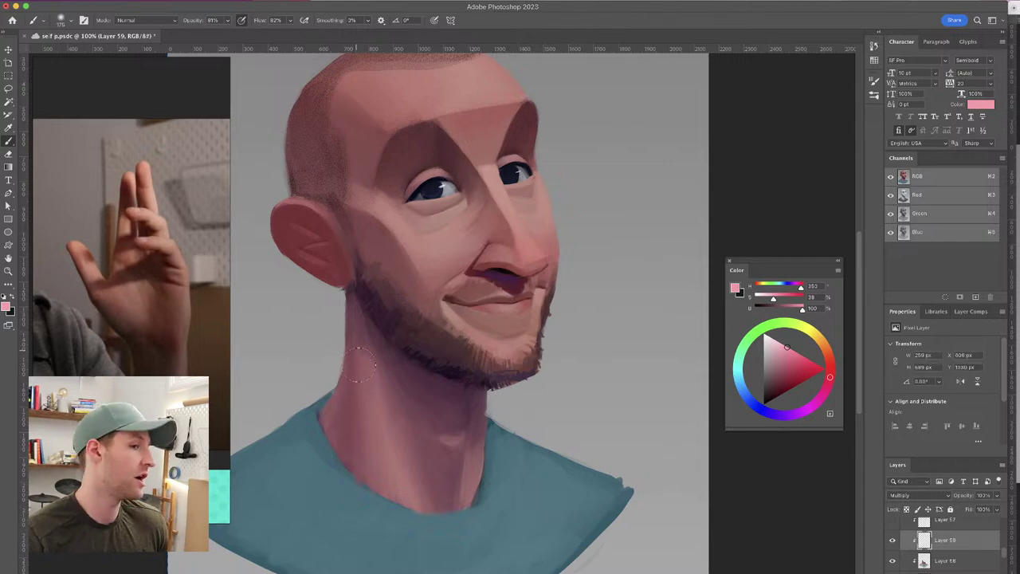
pyautogui.moveTo(402, 530); pyautogui.dragTo(410, 529)
pyautogui.moveTo(386, 387); pyautogui.dragTo(389, 387)
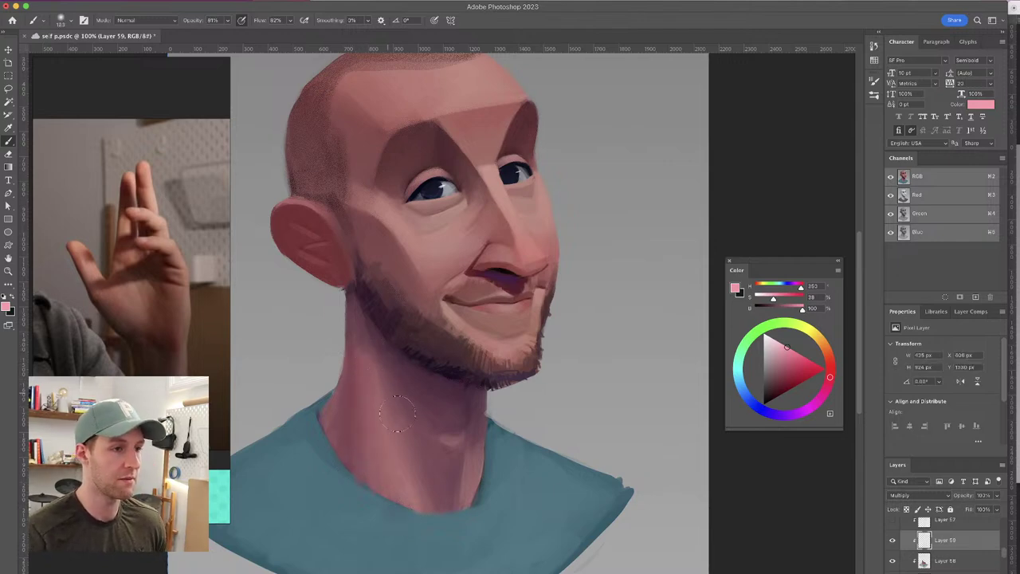
pyautogui.moveTo(439, 513); pyautogui.dragTo(497, 373)
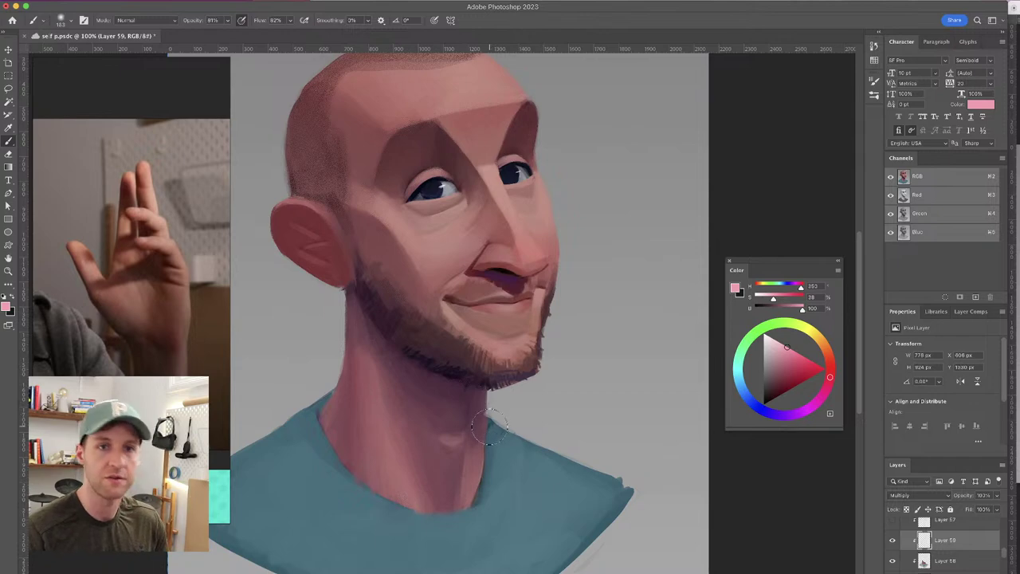
# Deepen the neck along the jawline and tint the ear with the soft pink glaze, using a larger brush
pyautogui.moveTo(360, 317)
pyautogui.mouseDown()
pyautogui.moveTo(358, 341)
pyautogui.moveTo(394, 360)
pyautogui.mouseUp()
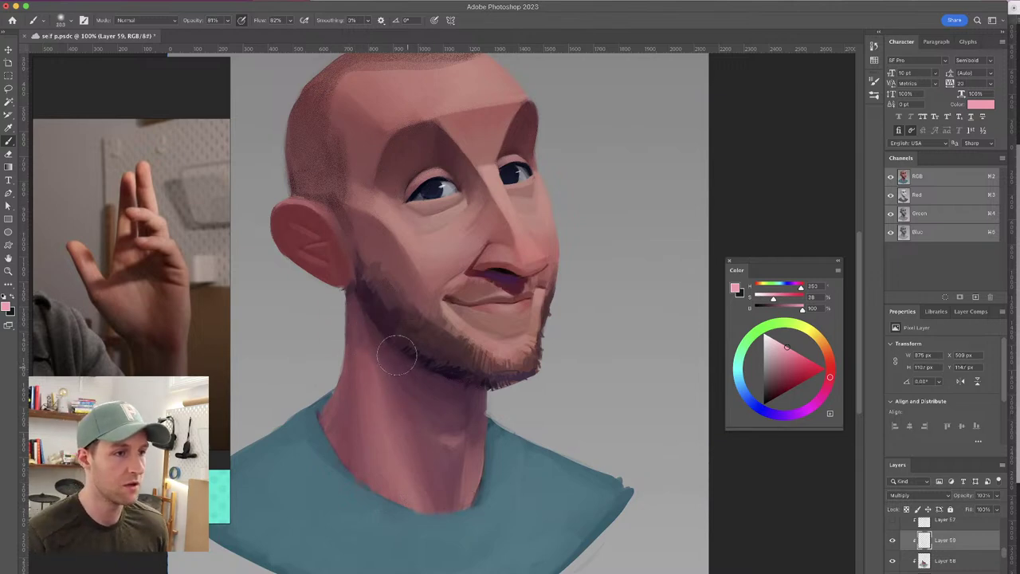
pyautogui.moveTo(482, 402); pyautogui.dragTo(473, 400)
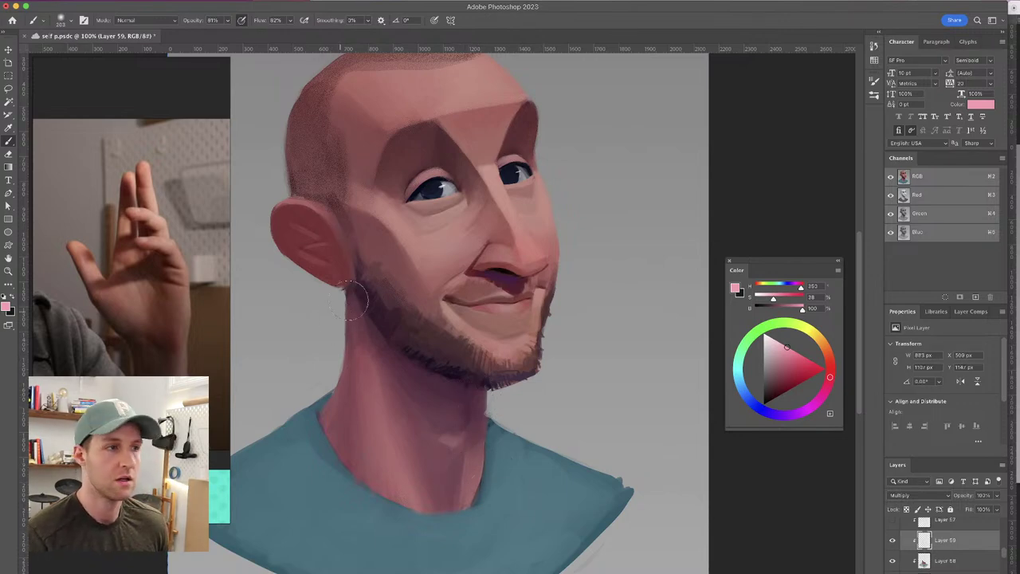
pyautogui.moveTo(301, 244)
pyautogui.mouseDown()
pyautogui.moveTo(279, 219)
pyautogui.moveTo(319, 247)
pyautogui.mouseUp()
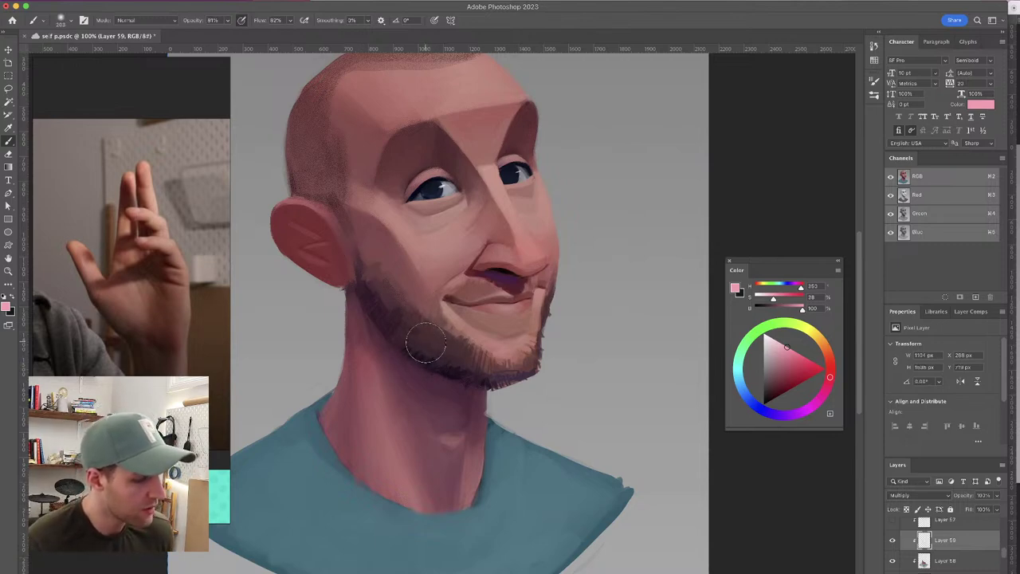
# Extend the soft pink glaze over the neck and toward the far side of the face with a smaller brush
pyautogui.moveTo(431, 333); pyautogui.dragTo(444, 328)
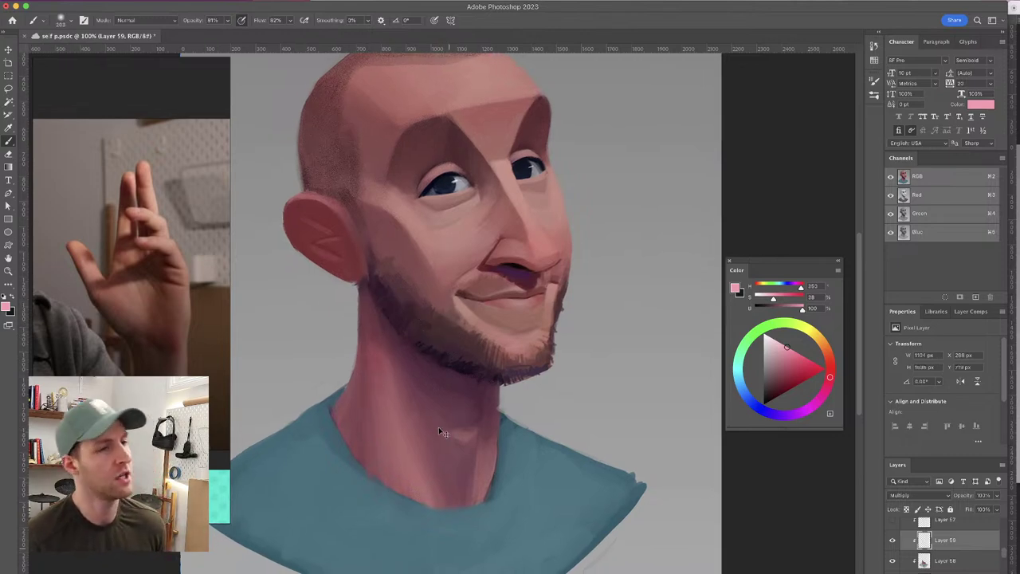
pyautogui.moveTo(430, 427); pyautogui.dragTo(464, 430)
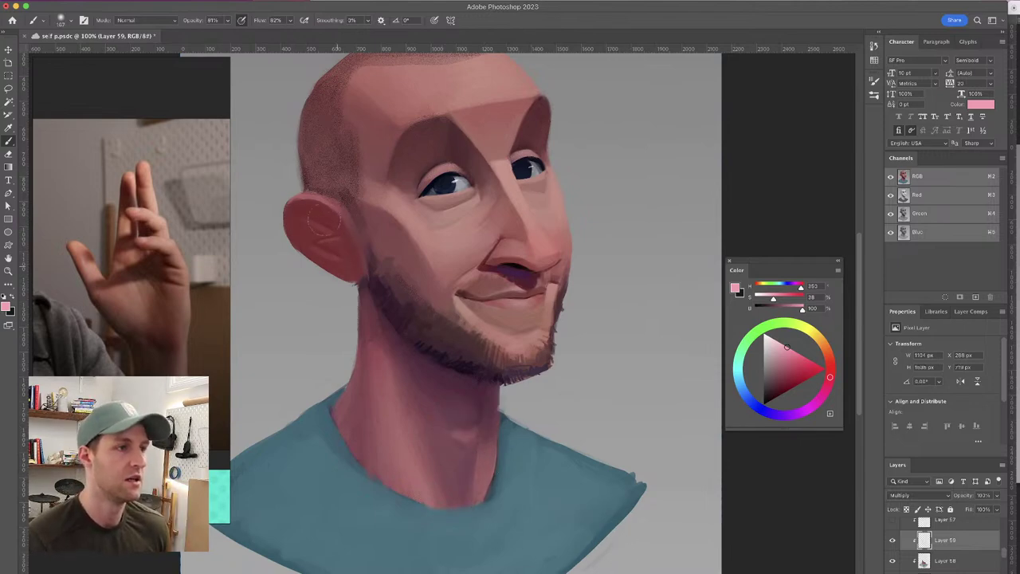
pyautogui.moveTo(500, 340); pyautogui.dragTo(493, 385)
pyautogui.moveTo(541, 269)
pyautogui.mouseDown()
pyautogui.moveTo(526, 270)
pyautogui.moveTo(531, 308)
pyautogui.mouseUp()
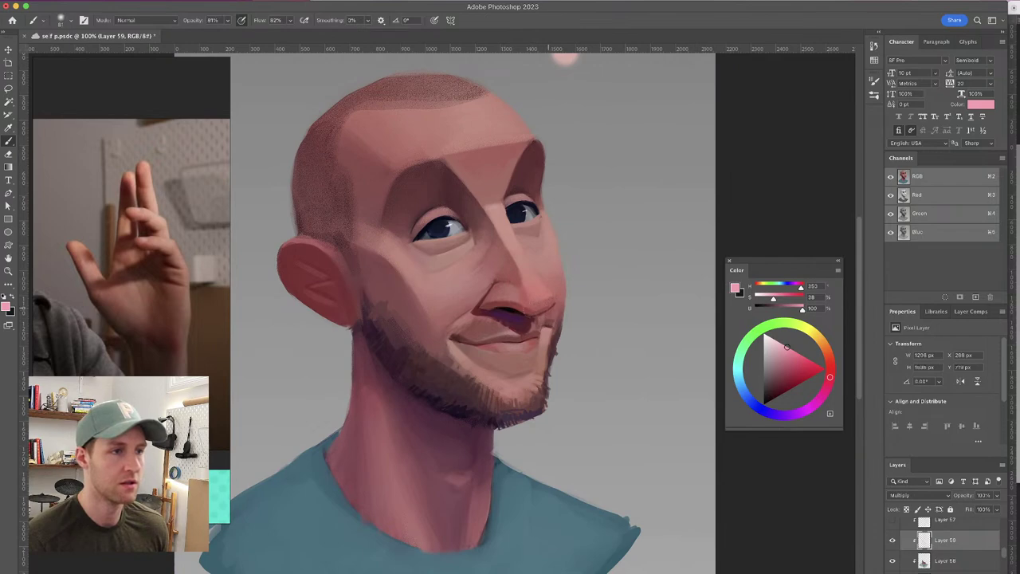
pyautogui.moveTo(503, 284)
pyautogui.mouseDown()
pyautogui.moveTo(512, 271)
pyautogui.moveTo(503, 280)
pyautogui.mouseUp()
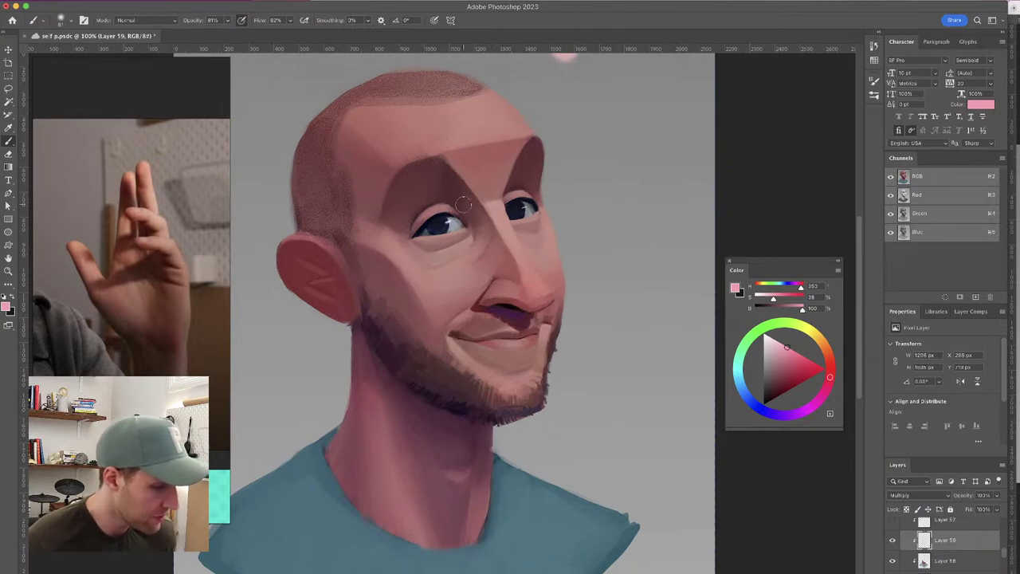
# Compare the portrait before and after the latest pink glaze by repeatedly undoing and redoing it
pyautogui.press('super+z')
pyautogui.press('super+shift+z')
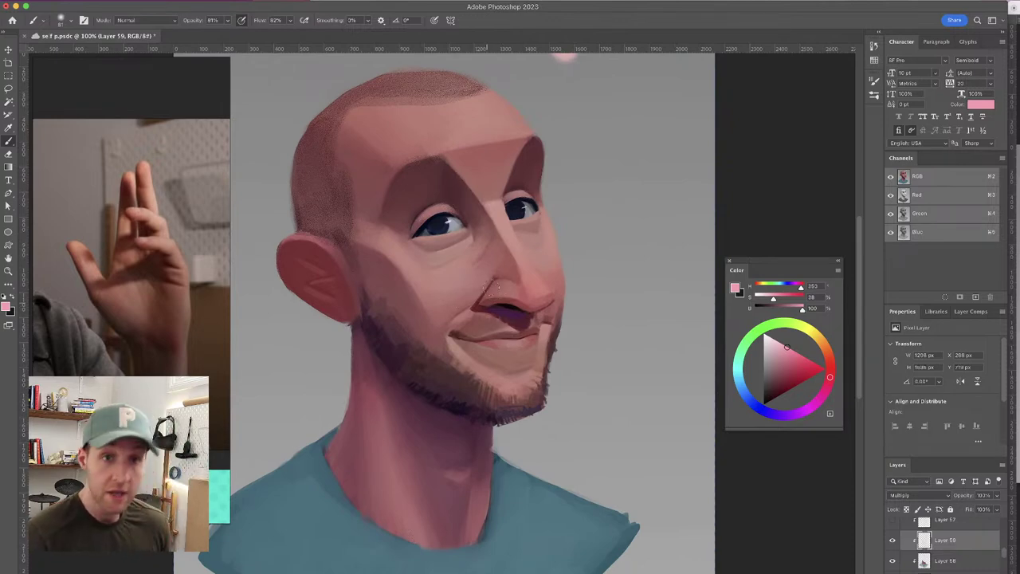
pyautogui.press('super+z')
pyautogui.press('super+shift+z')
pyautogui.press('super+z')
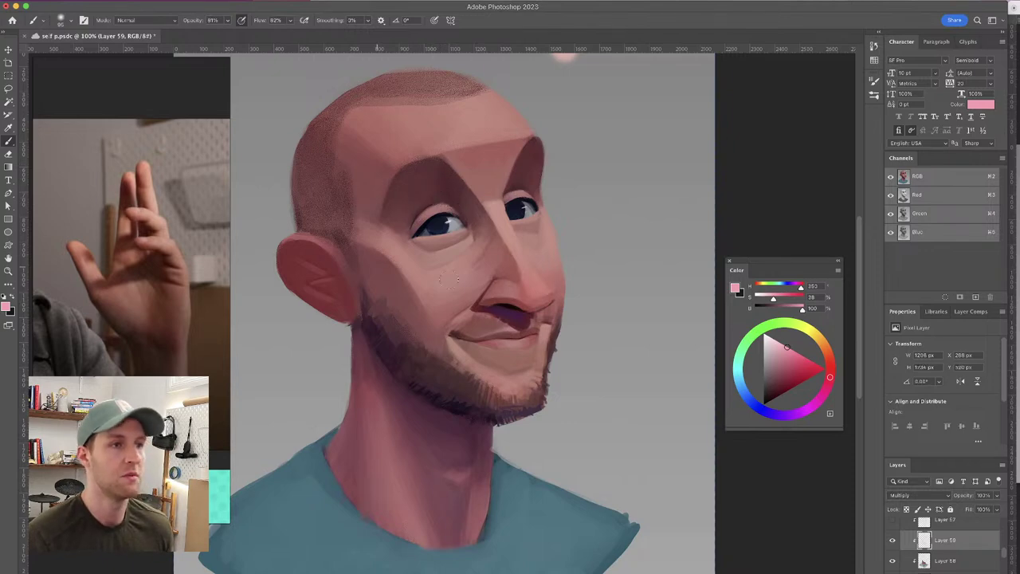
pyautogui.press('super+shift+z')
pyautogui.press('super+z')
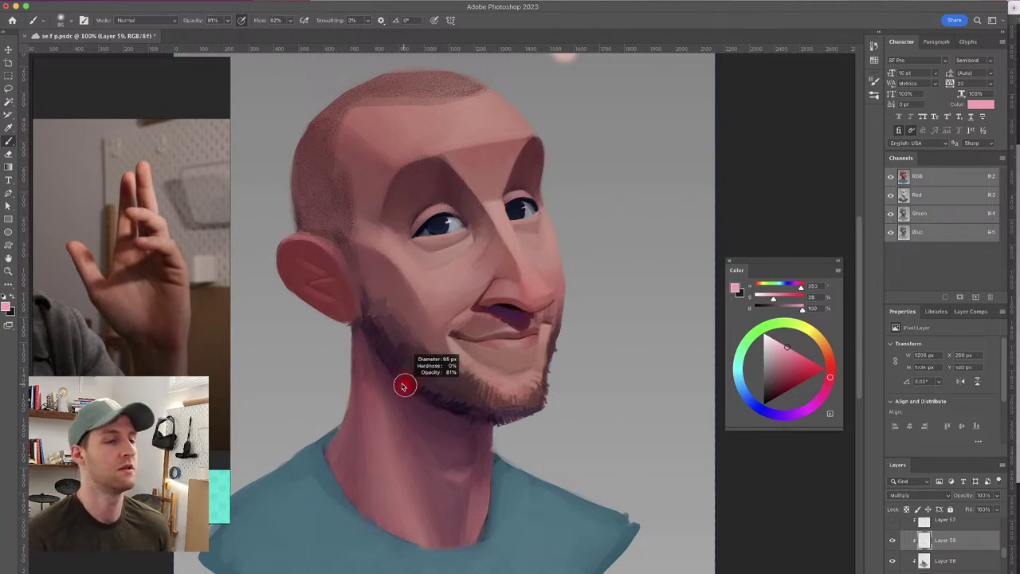
pyautogui.press('super+shift+z')
pyautogui.press('super+z')
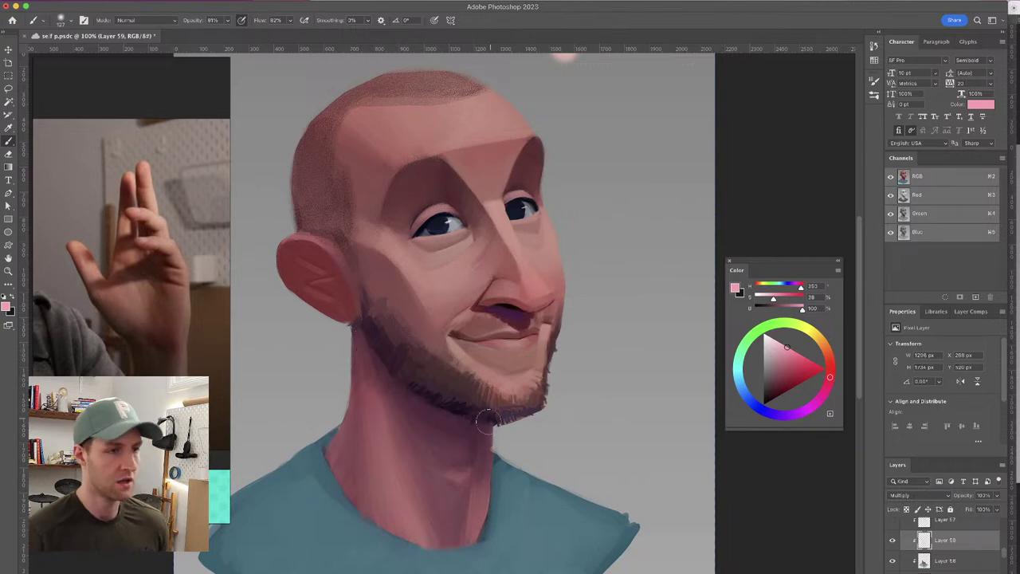
pyautogui.press('super+shift+z')
pyautogui.press('super+z')
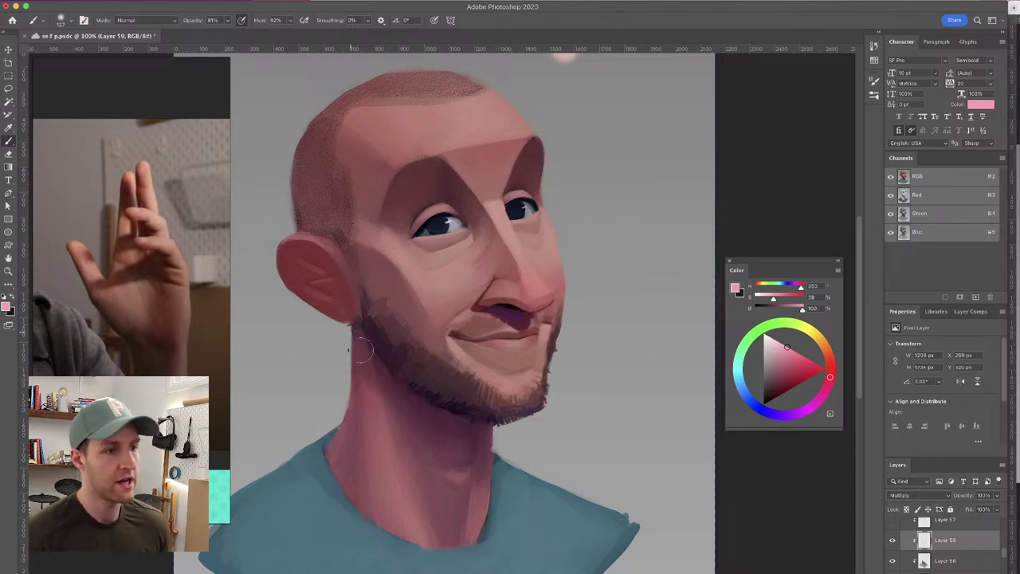
pyautogui.press('super+shift+z')
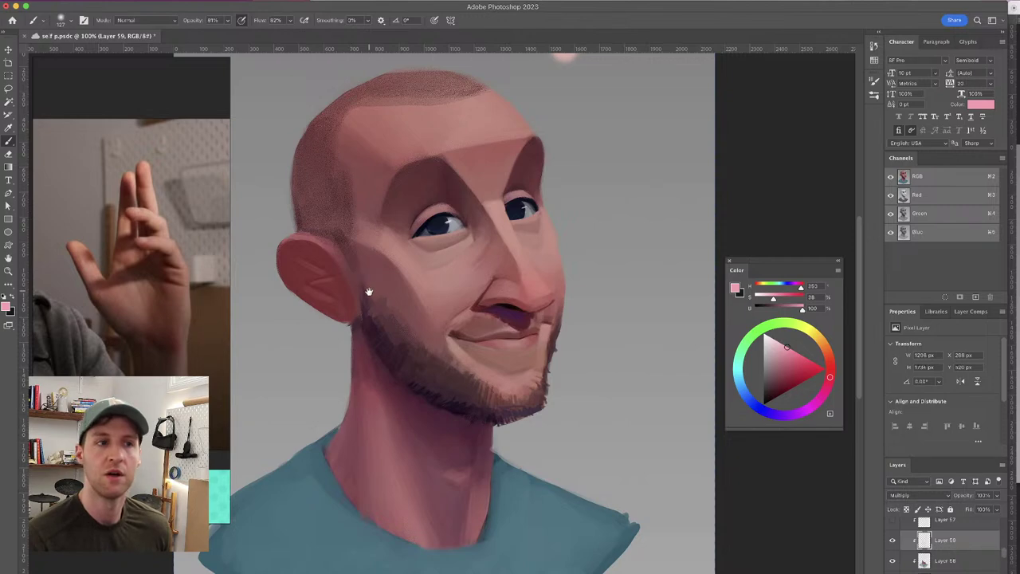
# Glaze the top and side of the head with soft light pink, using a large brush of about 400 px
pyautogui.moveTo(369, 292); pyautogui.dragTo(360, 299)
pyautogui.moveTo(337, 128)
pyautogui.mouseDown()
pyautogui.moveTo(362, 147)
pyautogui.moveTo(324, 126)
pyautogui.moveTo(392, 161)
pyautogui.mouseUp()
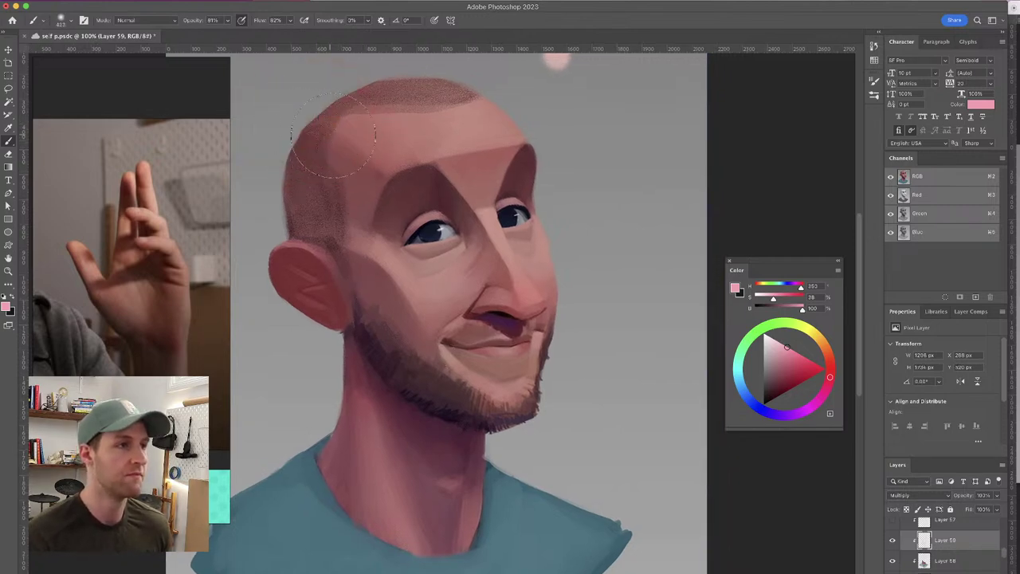
pyautogui.moveTo(411, 317)
pyautogui.mouseDown()
pyautogui.moveTo(414, 271)
pyautogui.moveTo(392, 248)
pyautogui.mouseUp()
pyautogui.moveTo(354, 304)
pyautogui.mouseDown()
pyautogui.moveTo(377, 303)
pyautogui.moveTo(365, 306)
pyautogui.moveTo(356, 281)
pyautogui.moveTo(337, 278)
pyautogui.mouseUp()
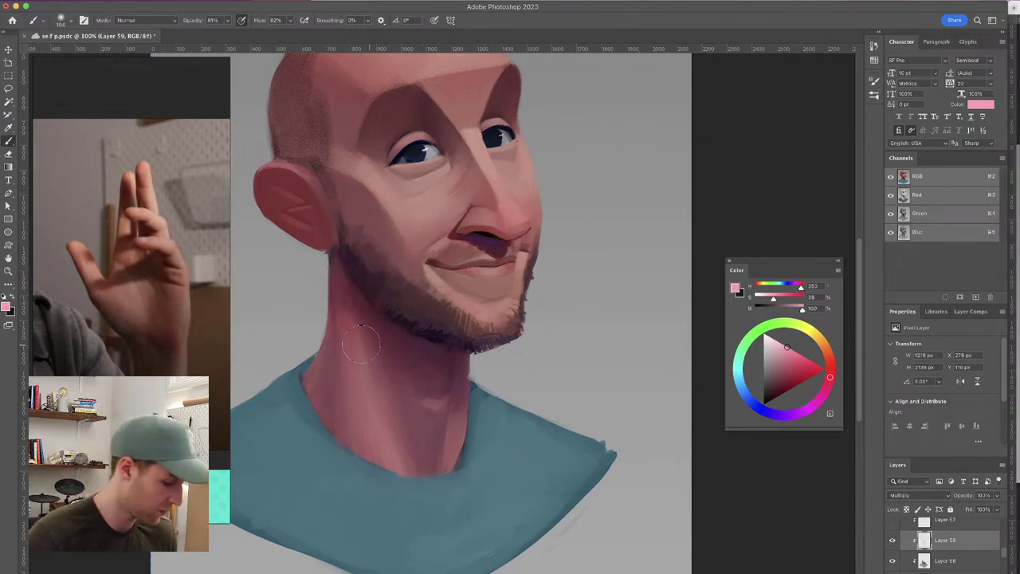
pyautogui.moveTo(455, 364); pyautogui.dragTo(498, 403)
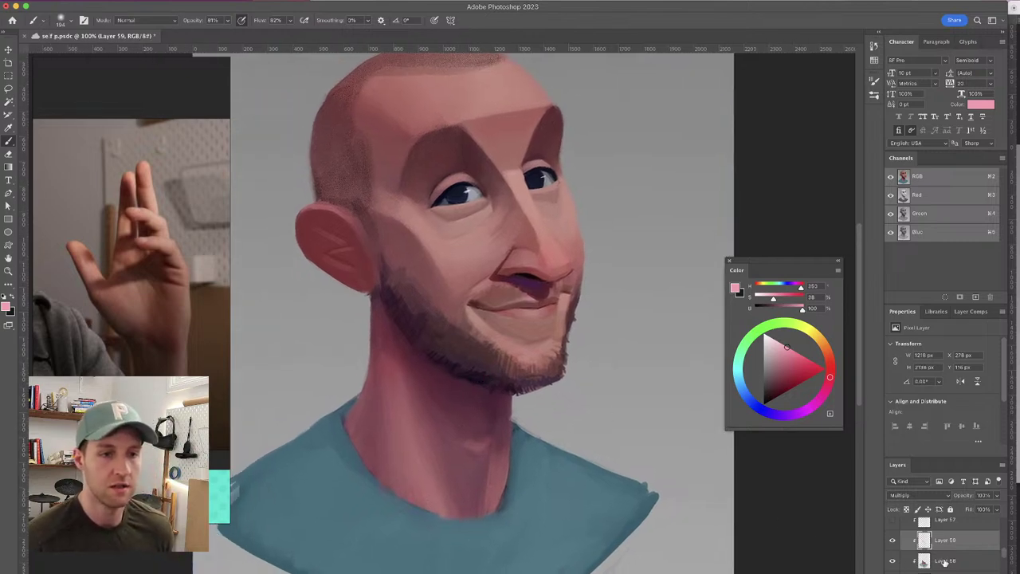
# Compare the portrait with and without the pink glaze by repeatedly hiding and showing Layer 59
pyautogui.moveTo(1004, 555); pyautogui.dragTo(1004, 558)
pyautogui.click(892, 521)
pyautogui.click(890, 521)
pyautogui.click(890, 524)
pyautogui.click(890, 522)
pyautogui.click(890, 522)
pyautogui.click(891, 522)
pyautogui.click(891, 522)
pyautogui.click(891, 522)
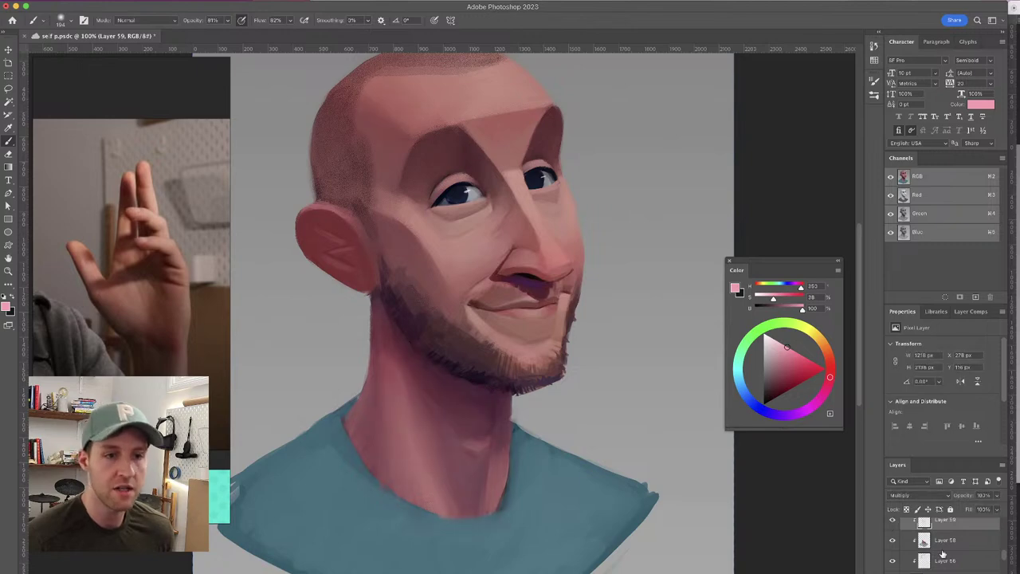
# Compare the neck rendering before and after by repeatedly toggling the visibility of Layer 58
pyautogui.click(892, 543)
pyautogui.click(892, 543)
pyautogui.click(891, 543)
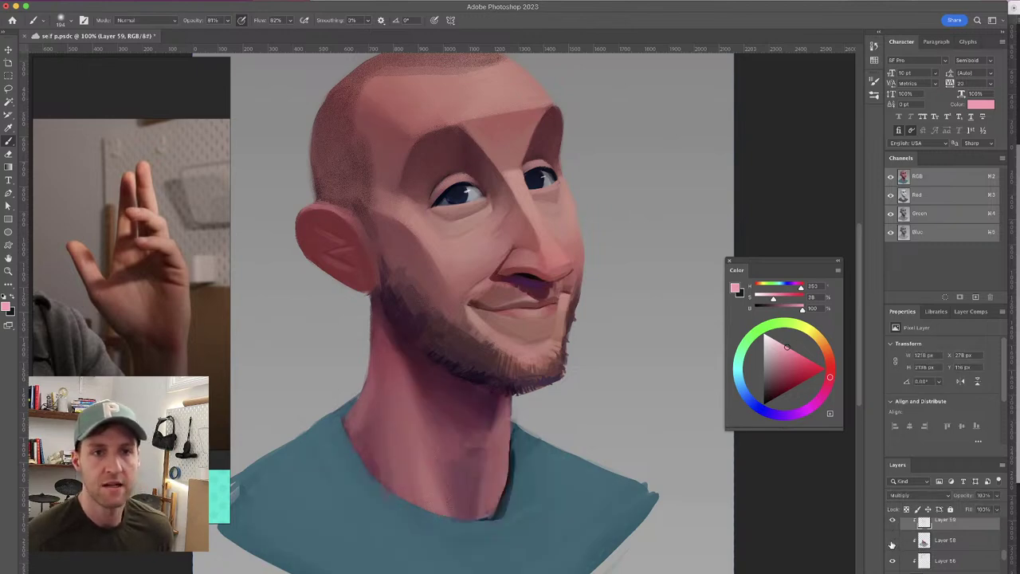
pyautogui.click(891, 542)
pyautogui.click(891, 543)
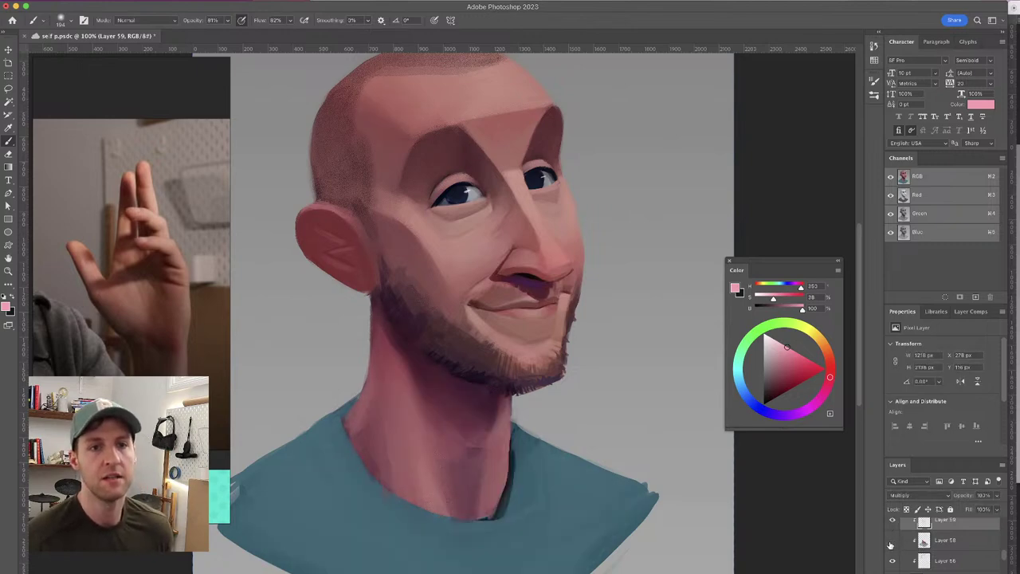
pyautogui.click(890, 543)
pyautogui.click(890, 544)
pyautogui.click(890, 543)
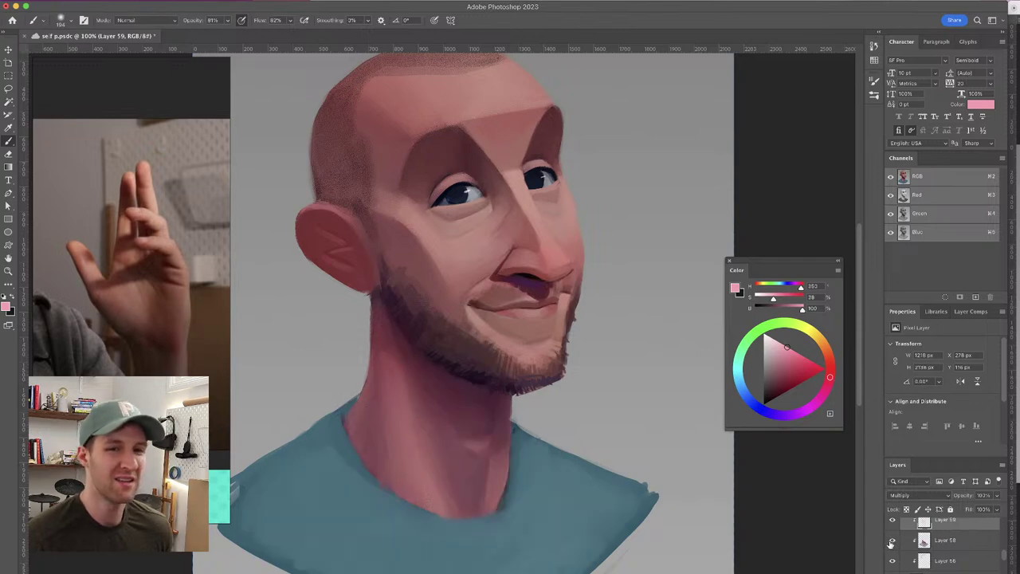
pyautogui.click(891, 542)
pyautogui.click(890, 543)
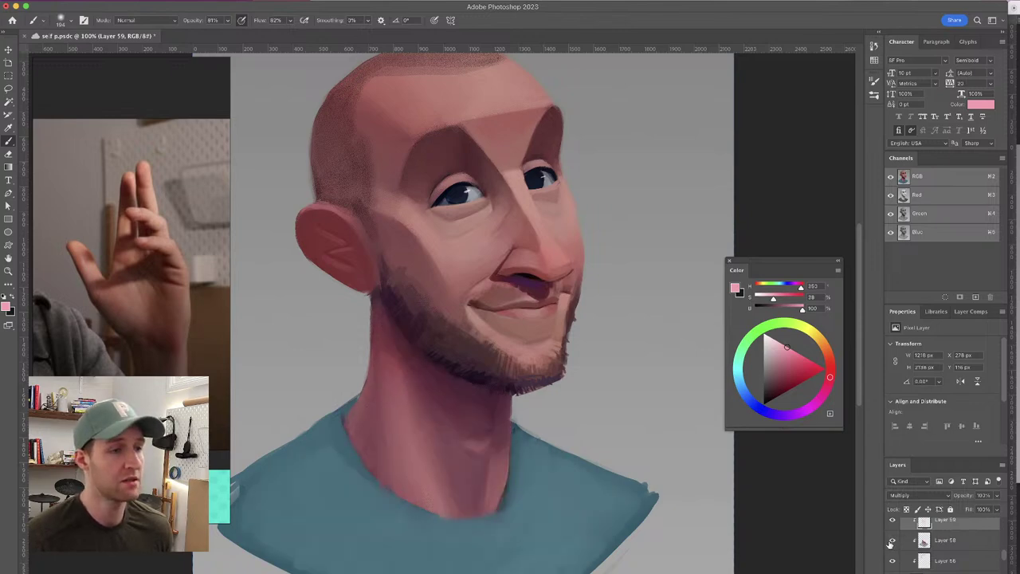
pyautogui.click(891, 543)
pyautogui.click(889, 544)
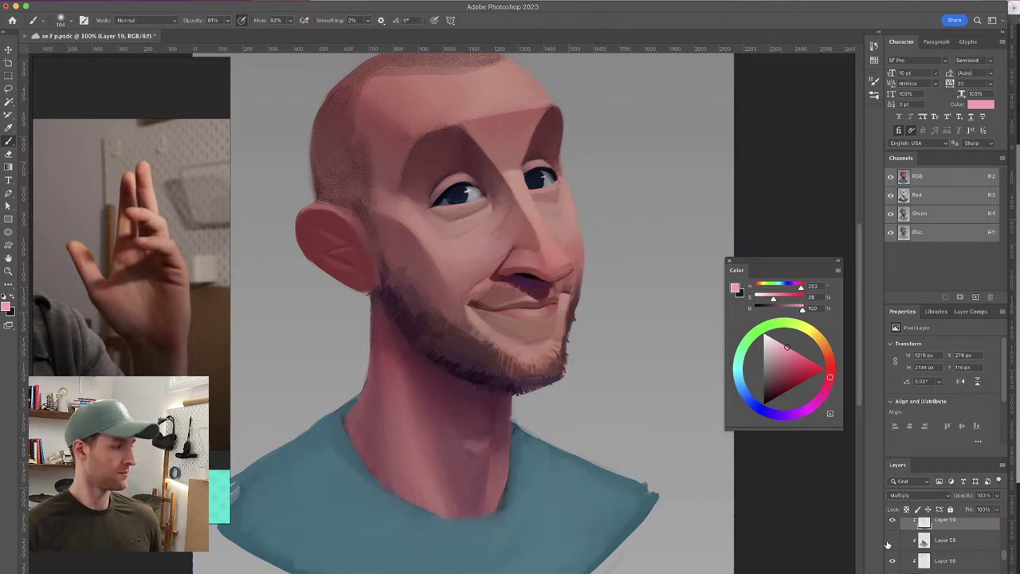
pyautogui.click(890, 544)
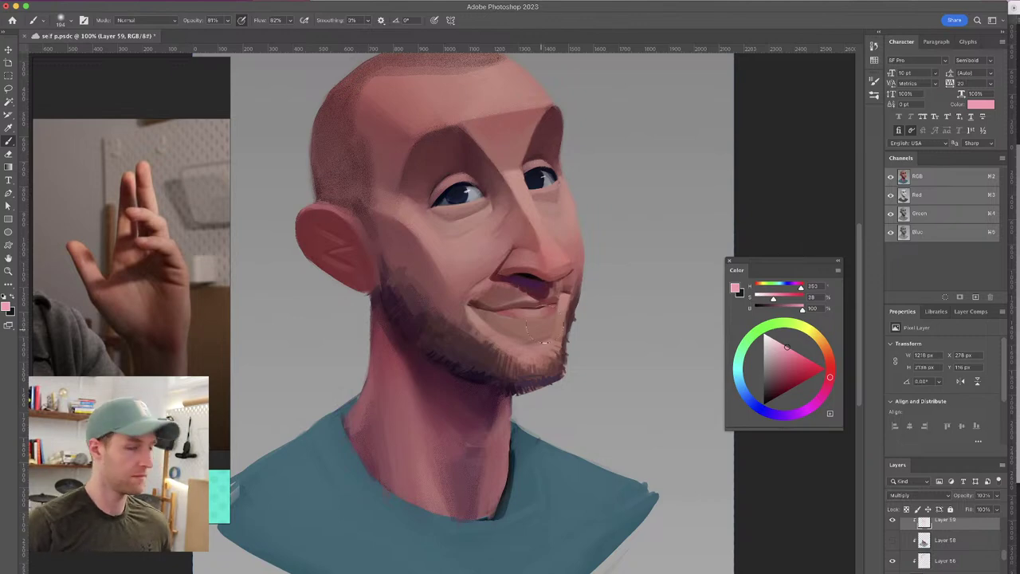
# Sample the shadow colours of the neck, the eye socket and the neck near the collar for comparison
pyautogui.keyDown('alt'); pyautogui.click(448, 452); pyautogui.keyUp('alt')
pyautogui.moveTo(451, 461); pyautogui.dragTo(447, 465)
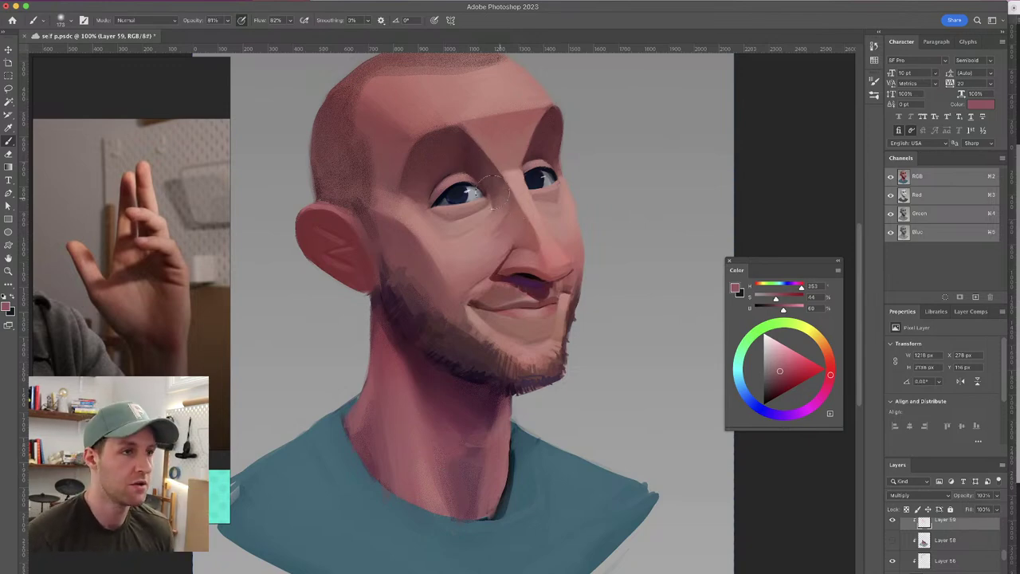
pyautogui.moveTo(451, 161); pyautogui.dragTo(430, 169)
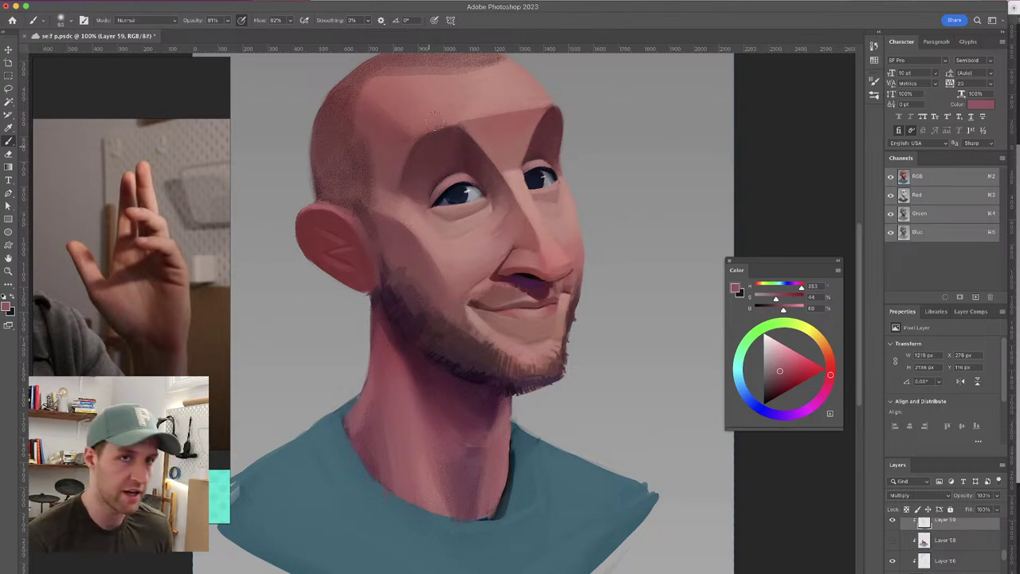
pyautogui.keyDown('alt'); pyautogui.click(443, 149); pyautogui.keyUp('alt')
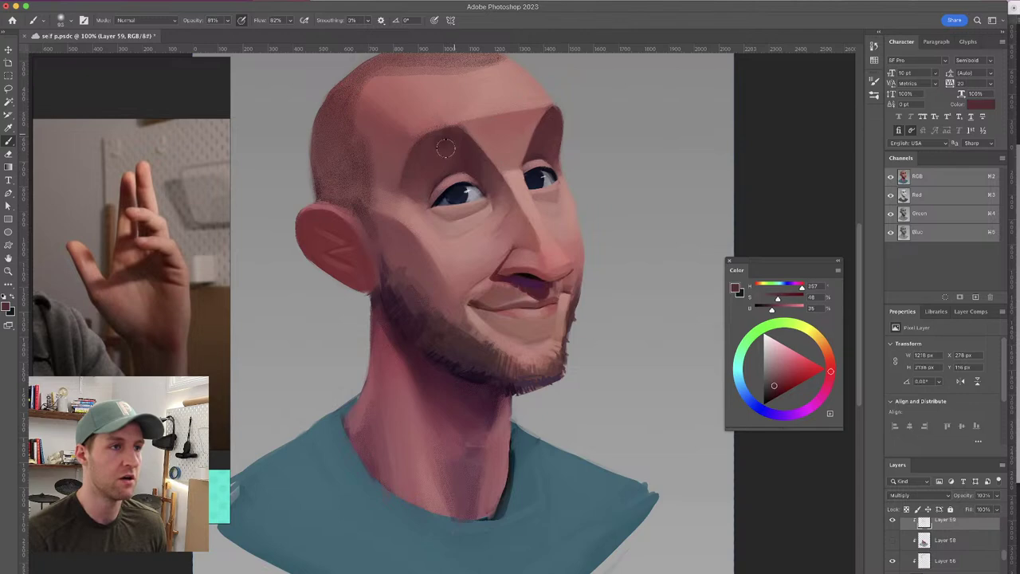
pyautogui.click(535, 288)
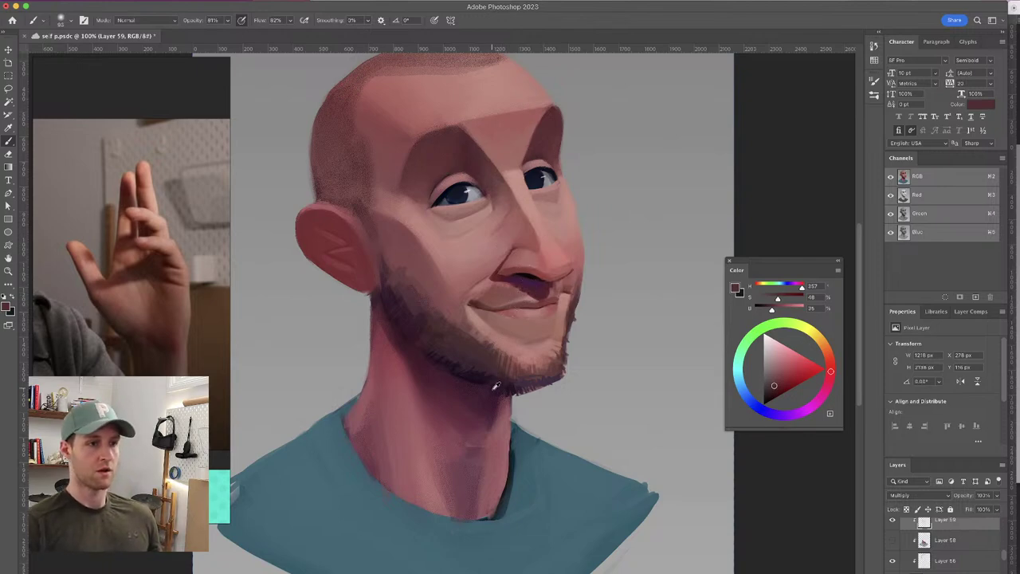
pyautogui.keyDown('alt'); pyautogui.click(487, 491); pyautogui.keyUp('alt')
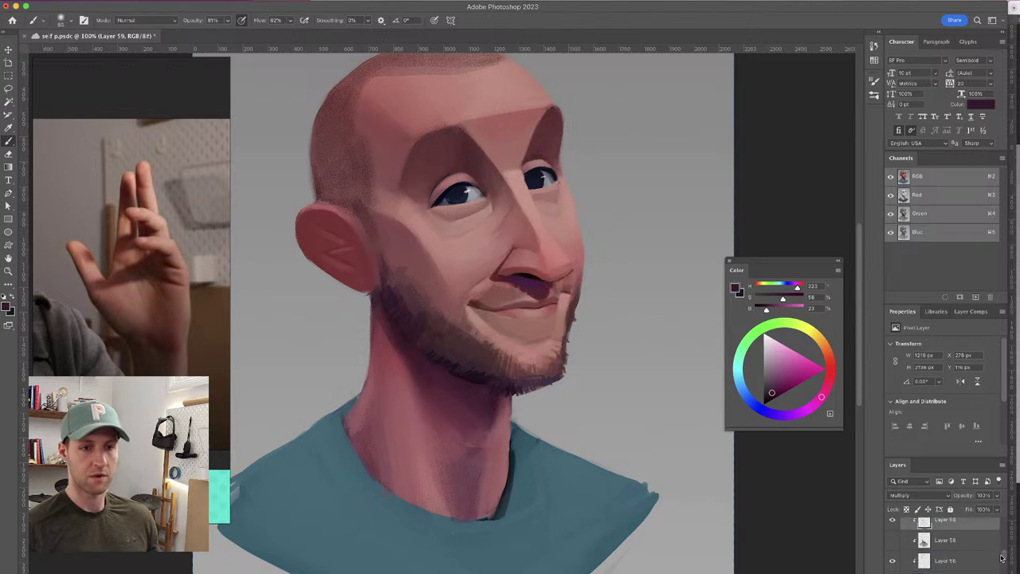
# Preview the green cap and its cast shadow over the head, and hide them again
pyautogui.scroll(-3, 1001, 558)
pyautogui.click(890, 540)
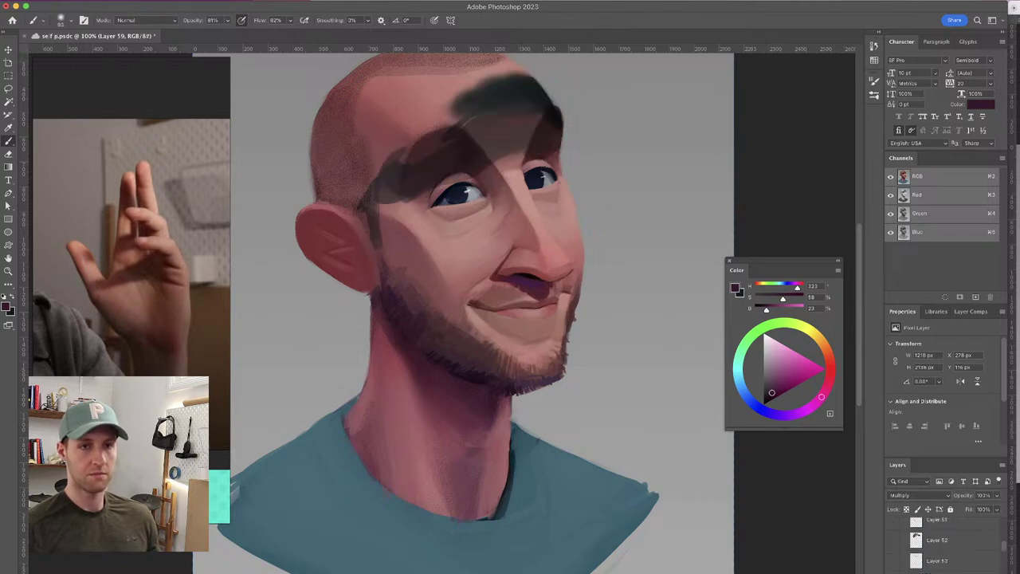
pyautogui.click(893, 541)
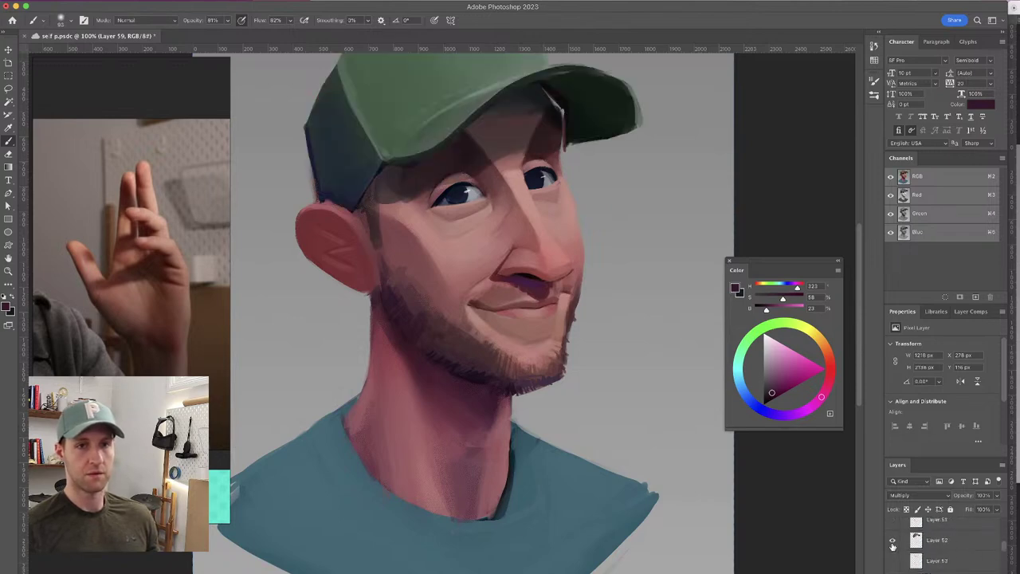
pyautogui.click(891, 542)
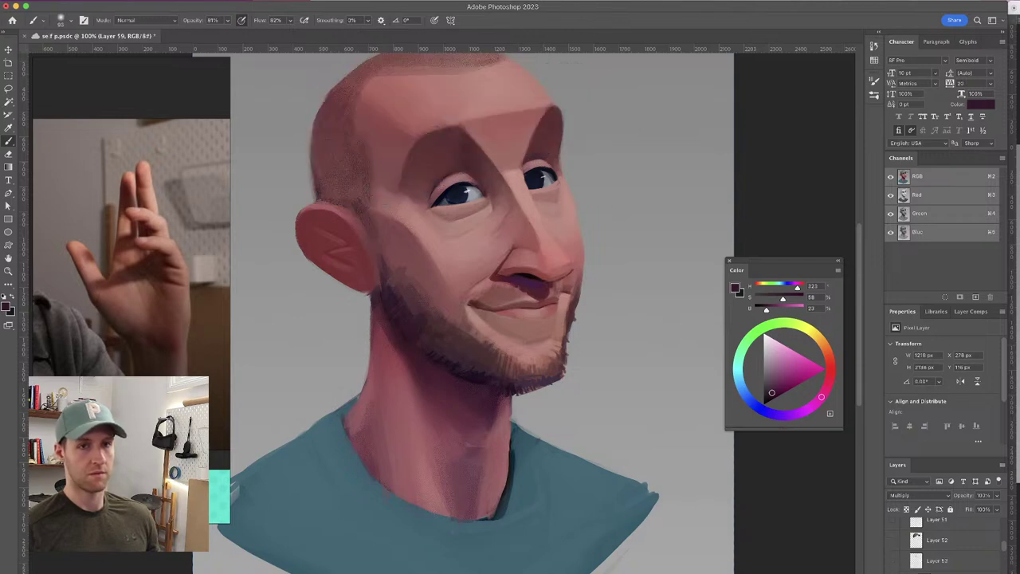
pyautogui.scroll(5, 1001, 557)
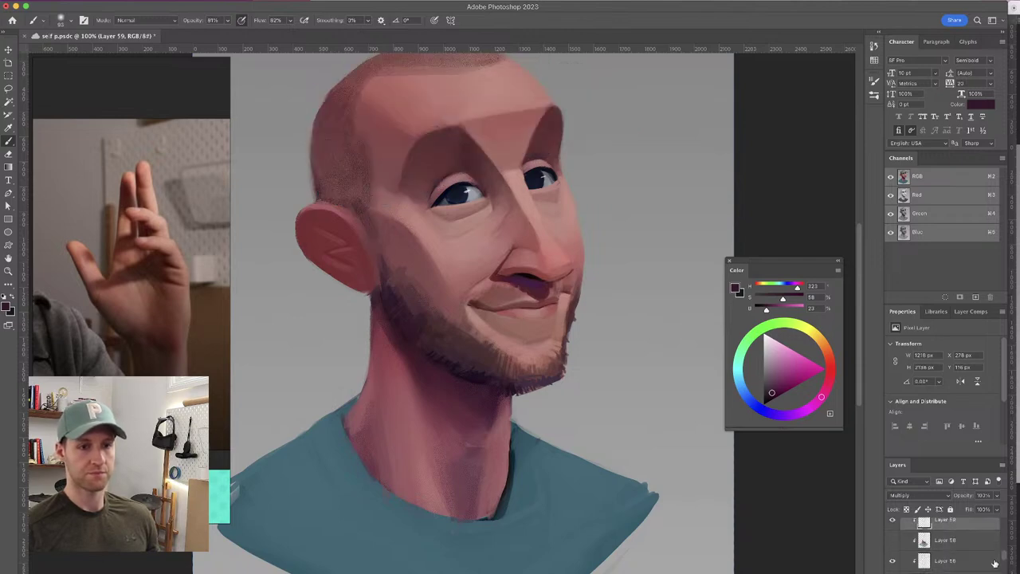
# Show the neck shading on Layer 58 again and merge Layer 59 with the clipped layers and portrait base beneath it
pyautogui.keyDown('shift'); pyautogui.click(946, 561); pyautogui.keyUp('shift')
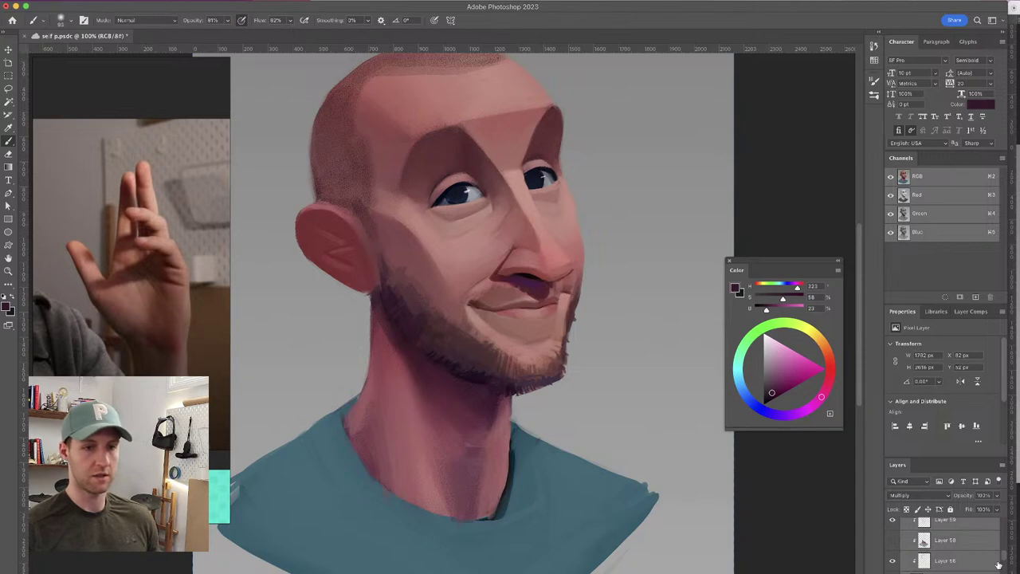
pyautogui.click(893, 541)
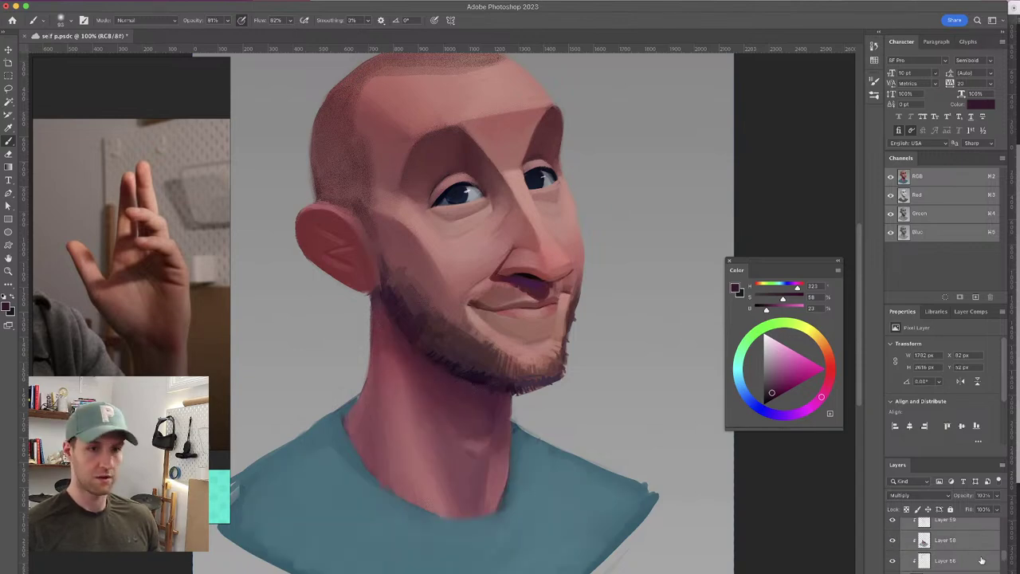
pyautogui.moveTo(1004, 557); pyautogui.dragTo(1003, 551)
pyautogui.click(892, 561)
pyautogui.click(892, 561)
pyautogui.click(960, 559)
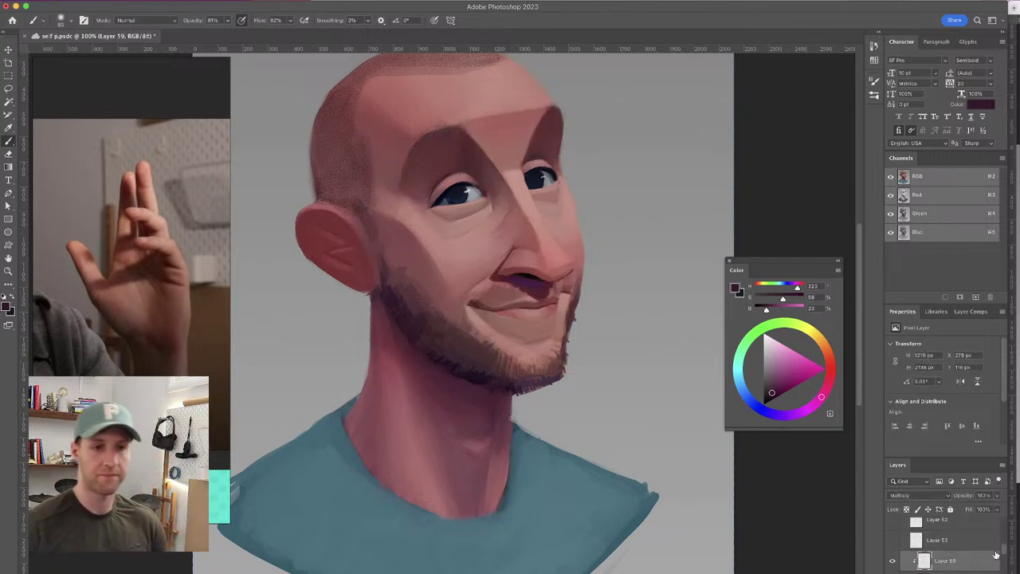
pyautogui.moveTo(1003, 552); pyautogui.dragTo(1003, 558)
pyautogui.keyDown('shift'); pyautogui.click(981, 563); pyautogui.keyUp('shift')
pyautogui.press('super+e')
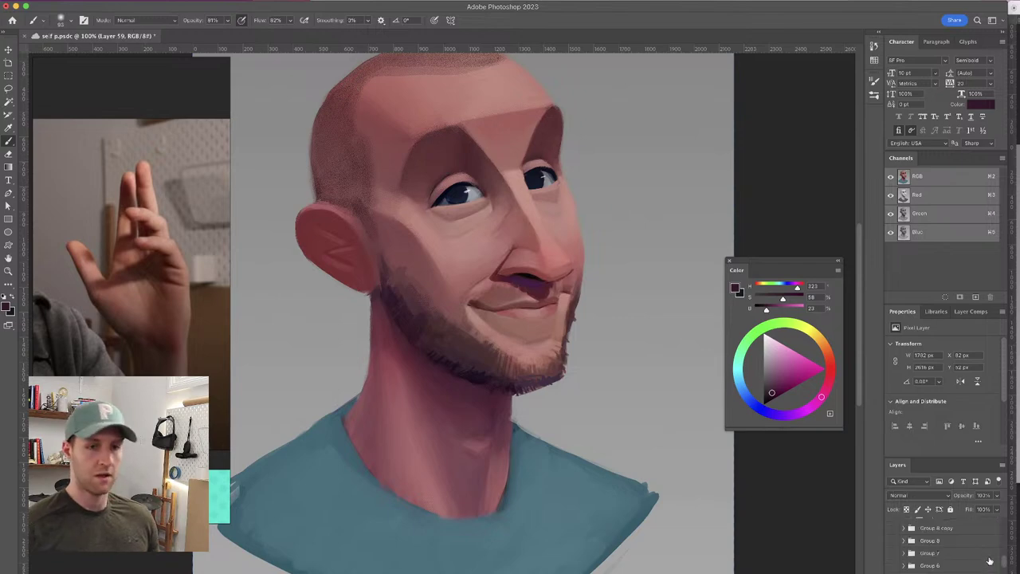
# Duplicate the merged portrait layer and lock the copy's transparent pixels
pyautogui.scroll(-5, 1003, 558)
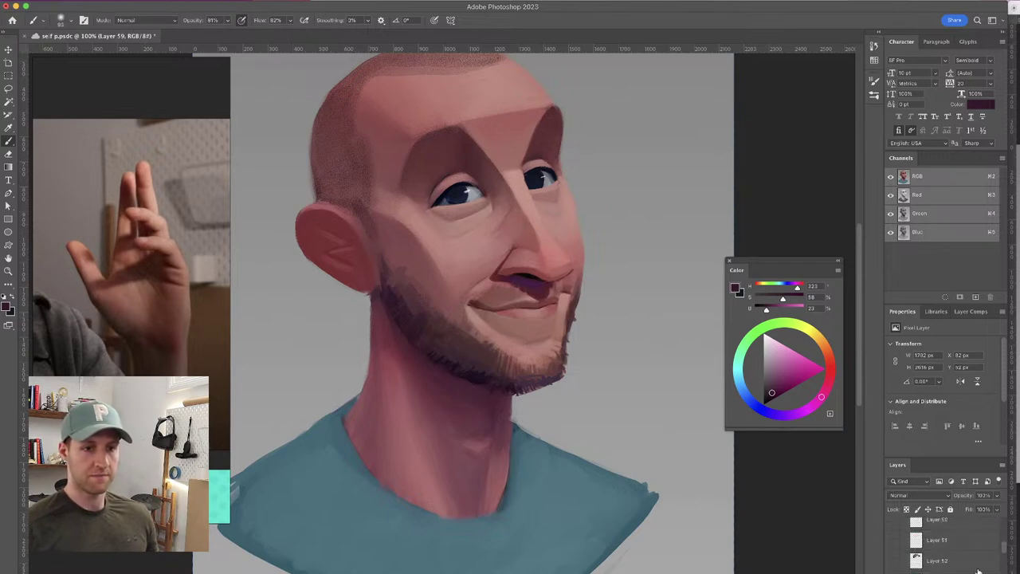
pyautogui.scroll(-3, 1000, 562)
pyautogui.press('super+j')
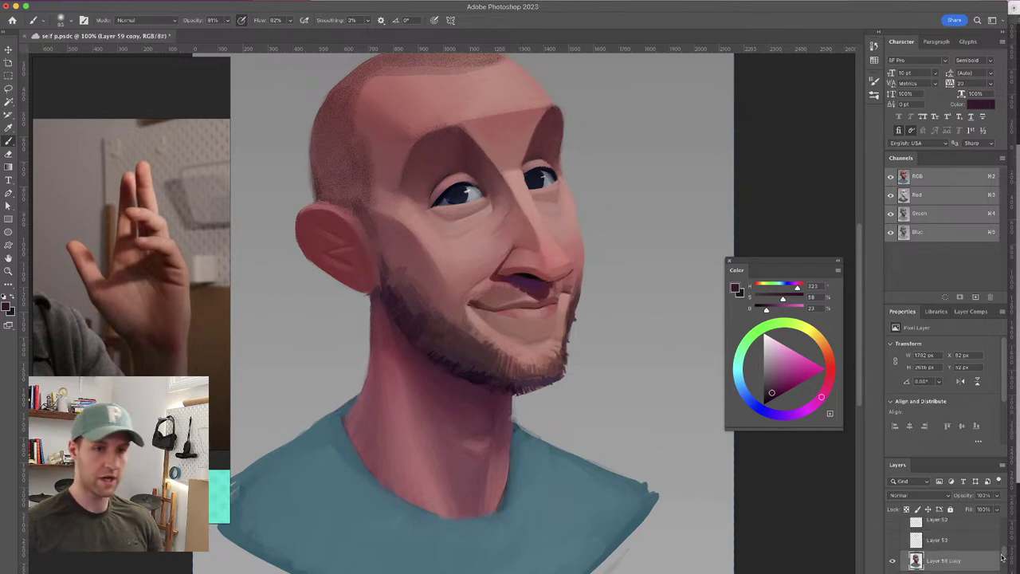
pyautogui.click(906, 509)
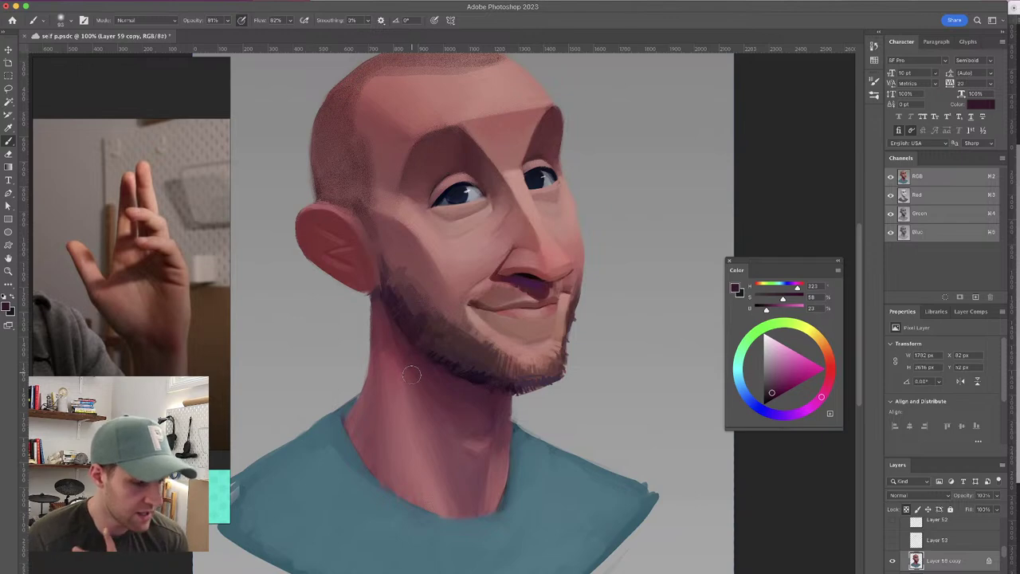
# Blend the side of the neck below the ear with sampled pink and dark red skin tones
pyautogui.moveTo(349, 237); pyautogui.dragTo(333, 252)
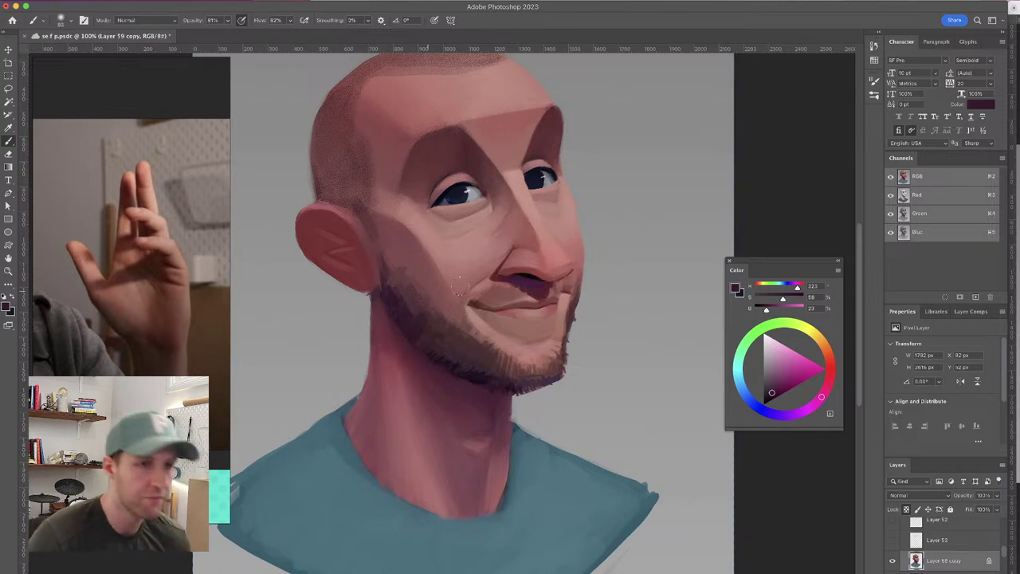
pyautogui.moveTo(384, 115); pyautogui.dragTo(378, 115)
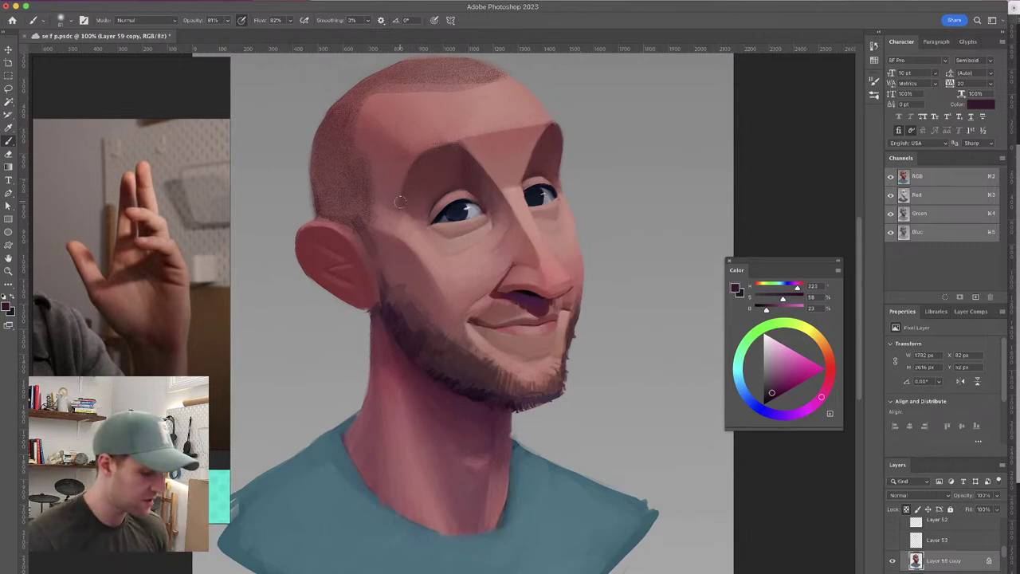
pyautogui.keyDown('alt'); pyautogui.click(388, 384); pyautogui.keyUp('alt')
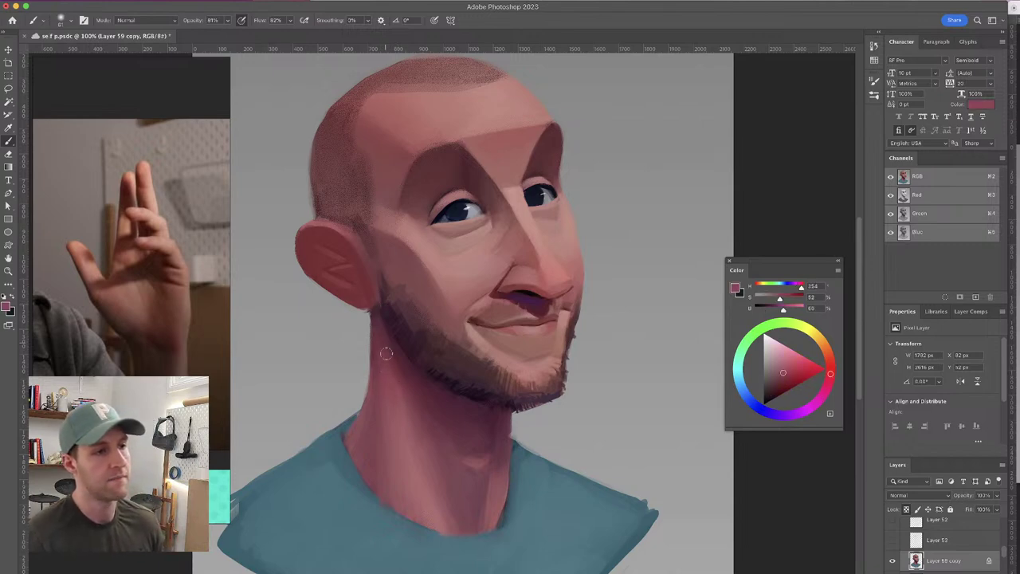
pyautogui.keyDown('alt'); pyautogui.click(406, 435); pyautogui.keyUp('alt')
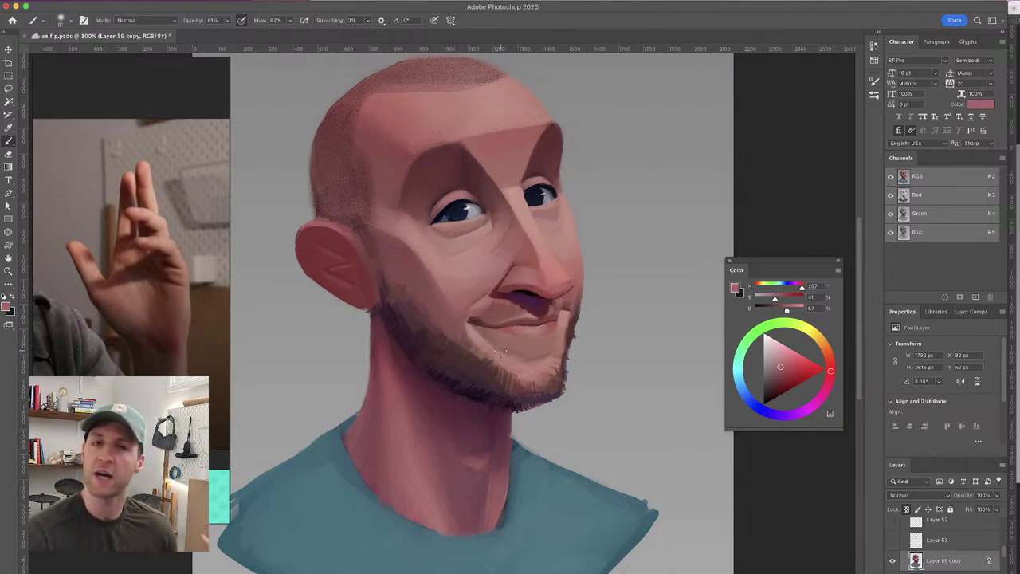
pyautogui.moveTo(462, 312); pyautogui.dragTo(459, 273)
pyautogui.keyDown('alt'); pyautogui.click(392, 351); pyautogui.keyUp('alt')
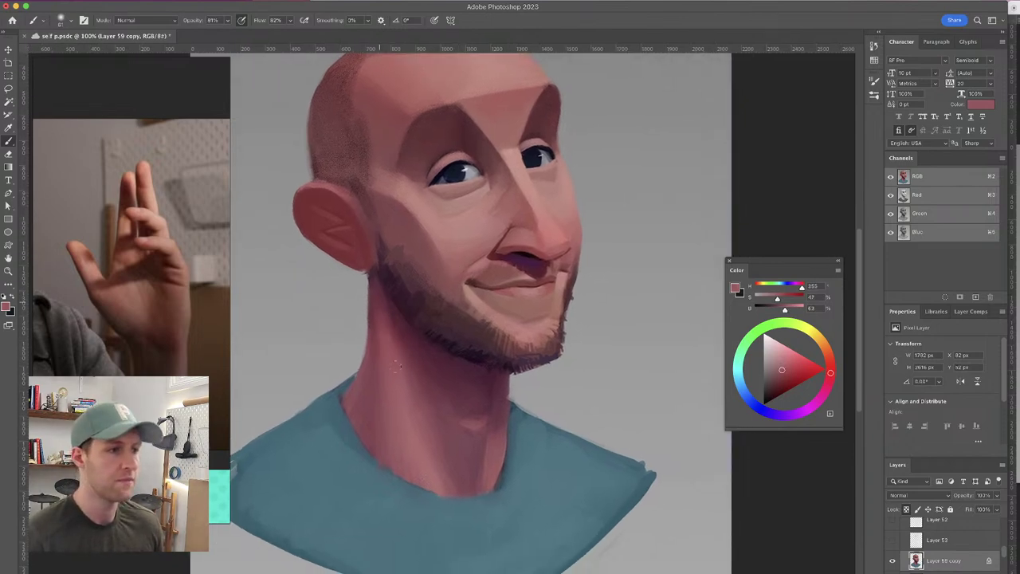
pyautogui.keyDown('alt'); pyautogui.click(384, 302); pyautogui.keyUp('alt')
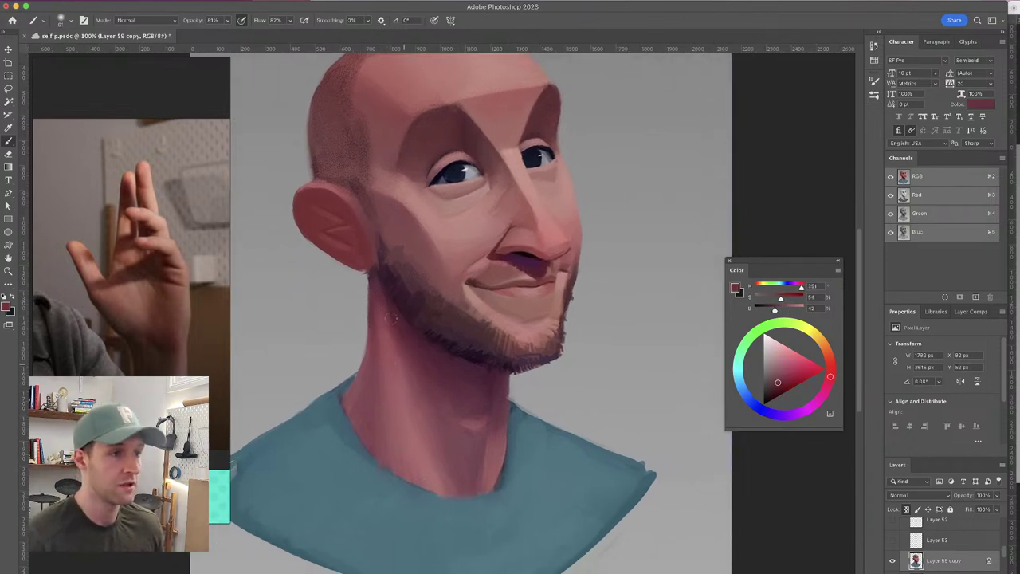
pyautogui.keyDown('alt'); pyautogui.click(374, 304); pyautogui.keyUp('alt')
pyautogui.moveTo(371, 303); pyautogui.dragTo(377, 303)
pyautogui.keyDown('alt'); pyautogui.click(398, 380); pyautogui.keyUp('alt')
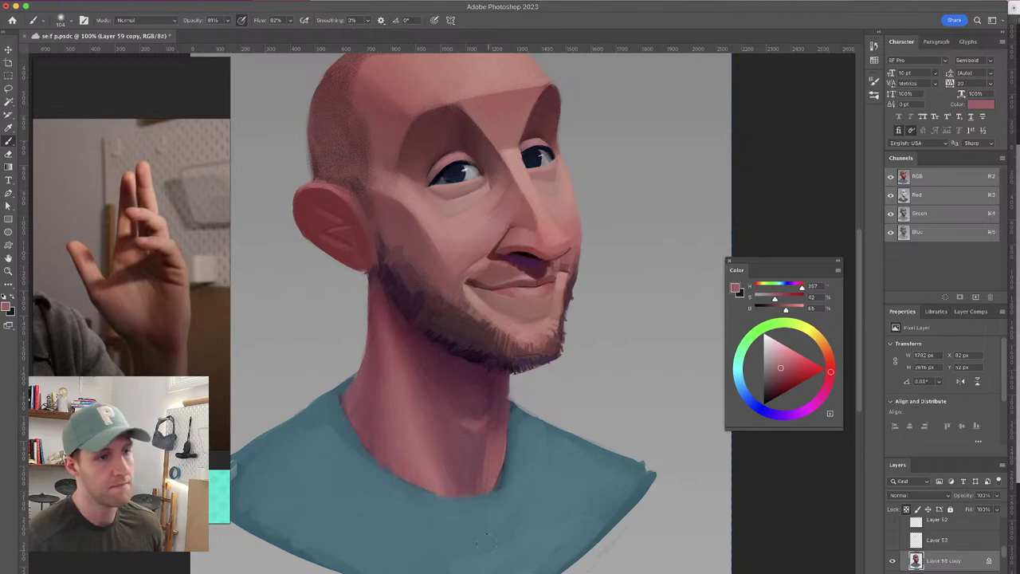
# Deepen the neck shadow under the jaw with sampled dark reds, using a brush of 104 px, and compare by undoing and redoing
pyautogui.moveTo(442, 256); pyautogui.dragTo(445, 279)
pyautogui.keyDown('alt'); pyautogui.click(393, 353); pyautogui.keyUp('alt')
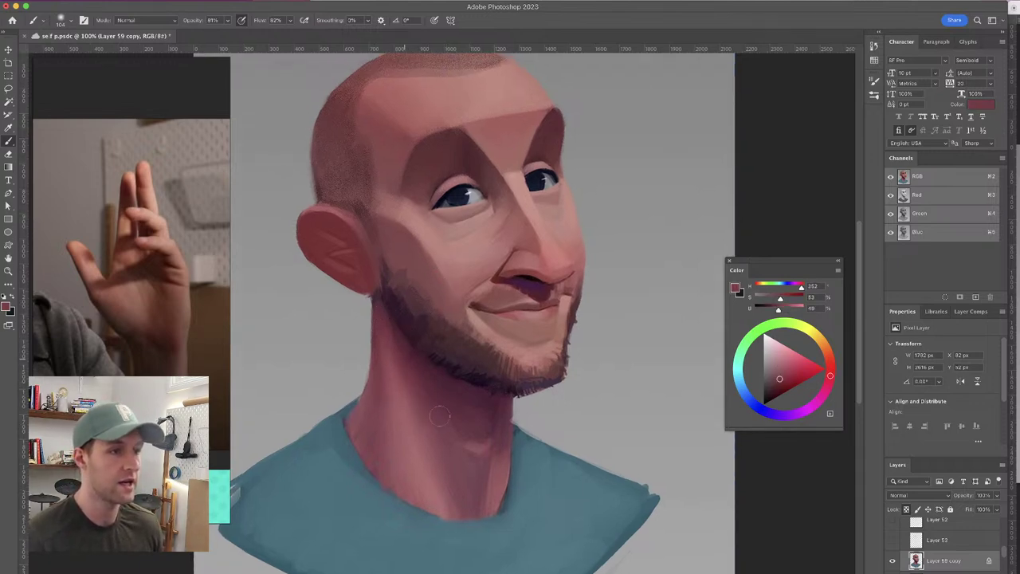
pyautogui.keyDown('alt'); pyautogui.click(426, 371); pyautogui.keyUp('alt')
pyautogui.hotkey('ctrl', 'z')
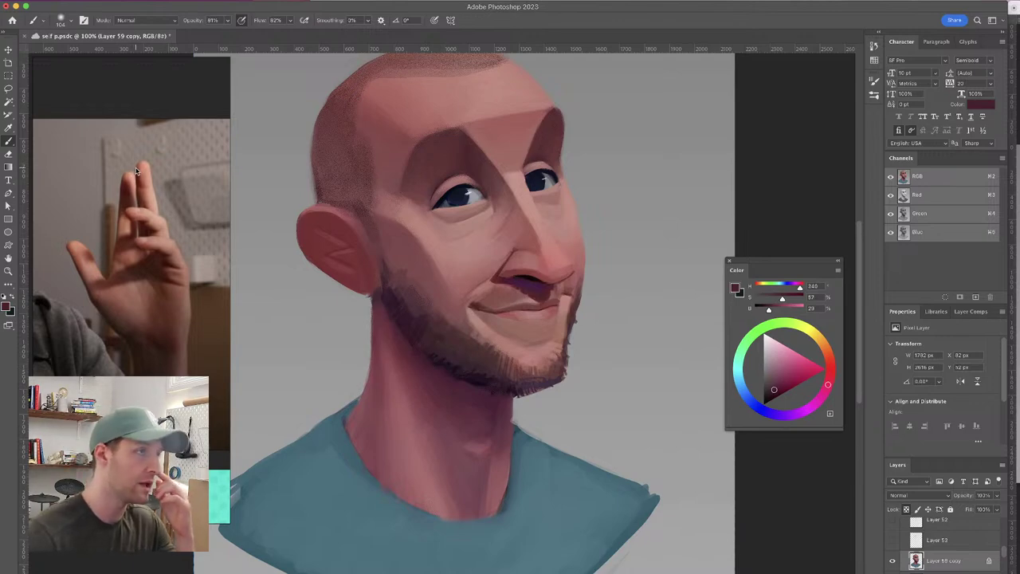
pyautogui.hotkey('ctrl', 'shift', 'z')
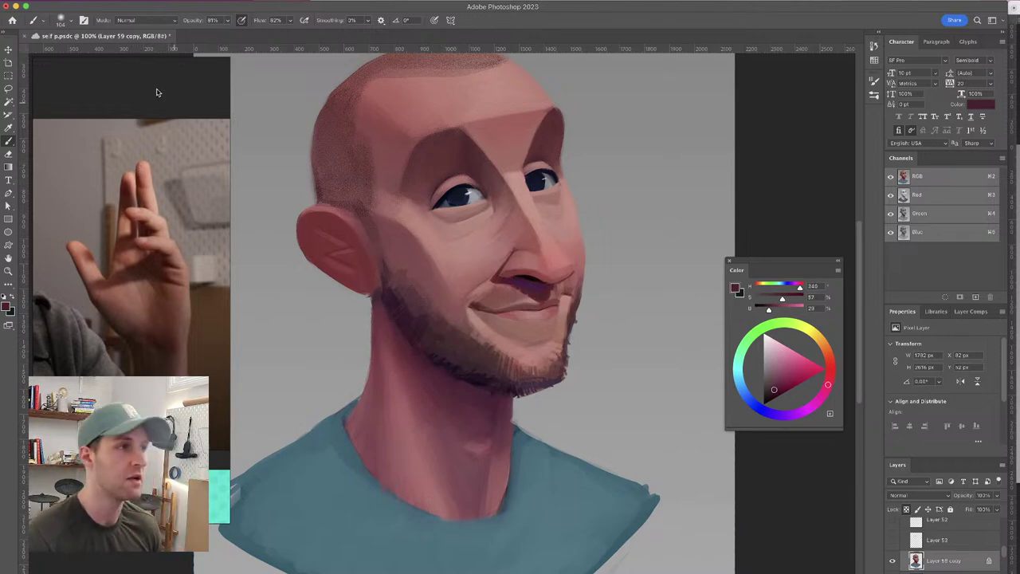
# Switch to a different brush and paint short dark purple hair strokes along the beard's lower edge below the ear
pyautogui.click(70, 20)
pyautogui.click(115, 323)
pyautogui.moveTo(409, 328); pyautogui.dragTo(377, 321)
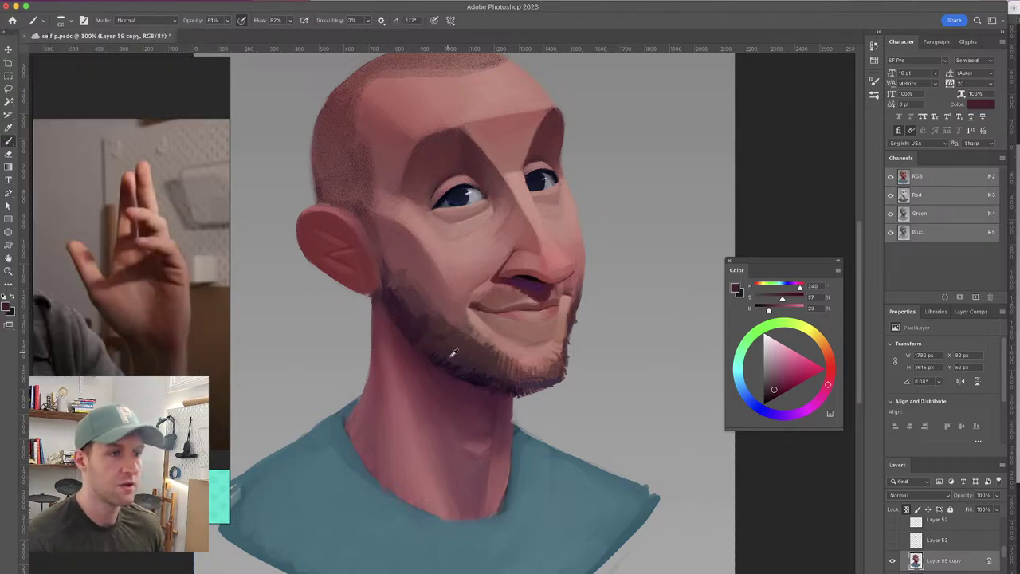
pyautogui.keyDown('alt'); pyautogui.click(442, 358); pyautogui.keyUp('alt')
pyautogui.moveTo(426, 355); pyautogui.dragTo(421, 353)
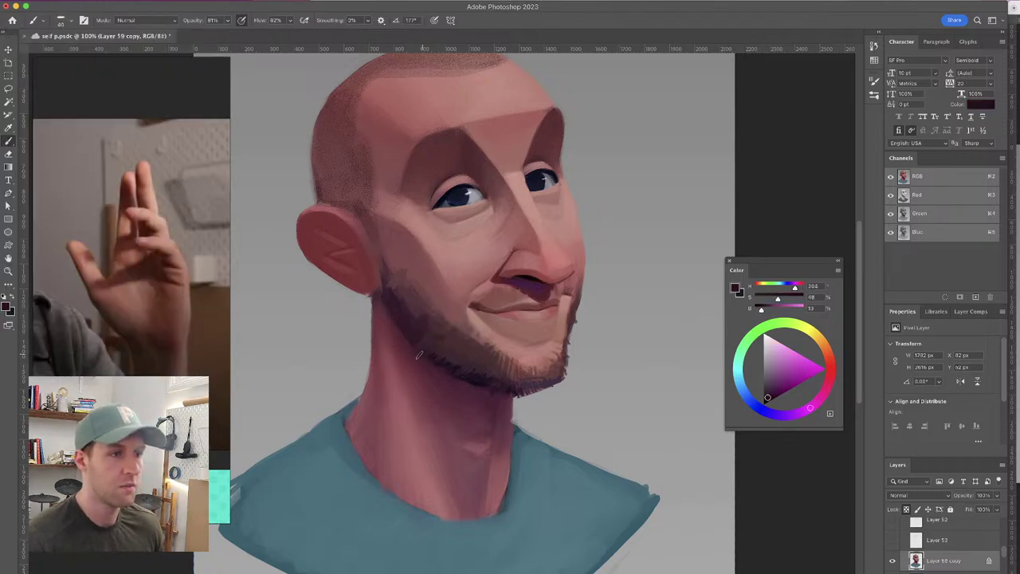
pyautogui.press('super+z')
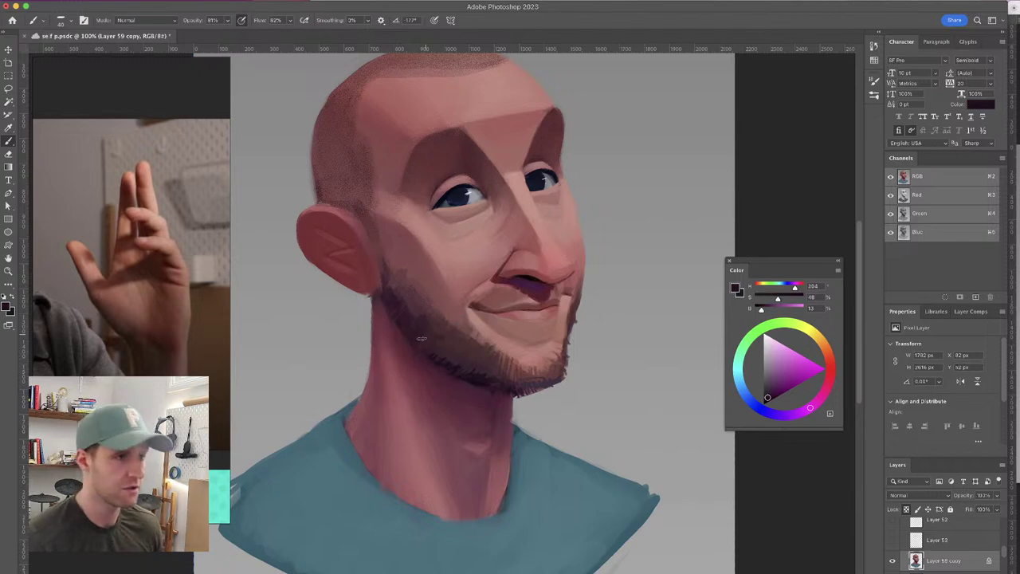
pyautogui.moveTo(391, 321); pyautogui.dragTo(384, 315)
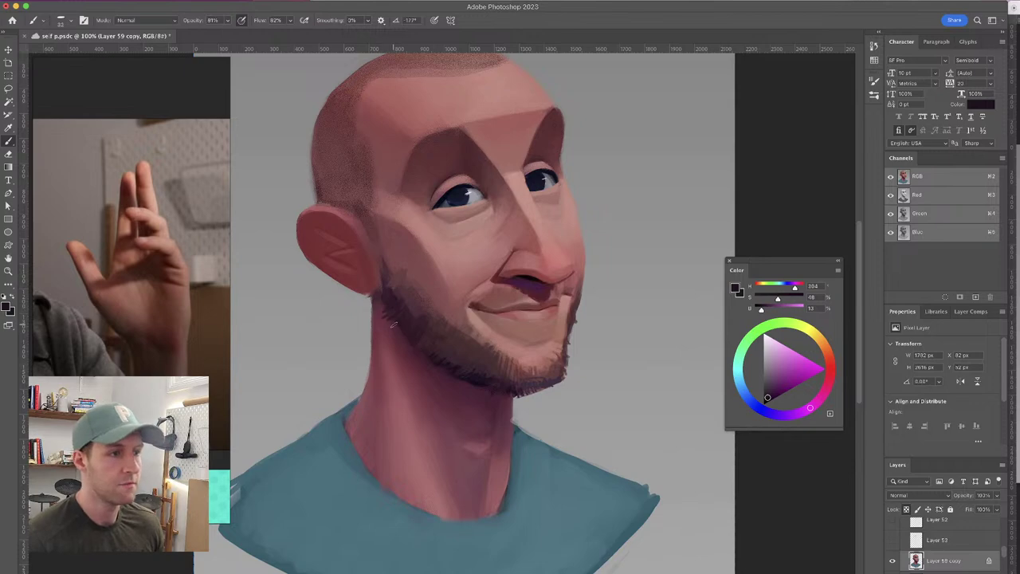
# Blend the neck shadow beneath the jawline with sampled dark red and muted pink tones
pyautogui.scroll(-5, 463, 337)
pyautogui.hscroll(4, 462, 337)
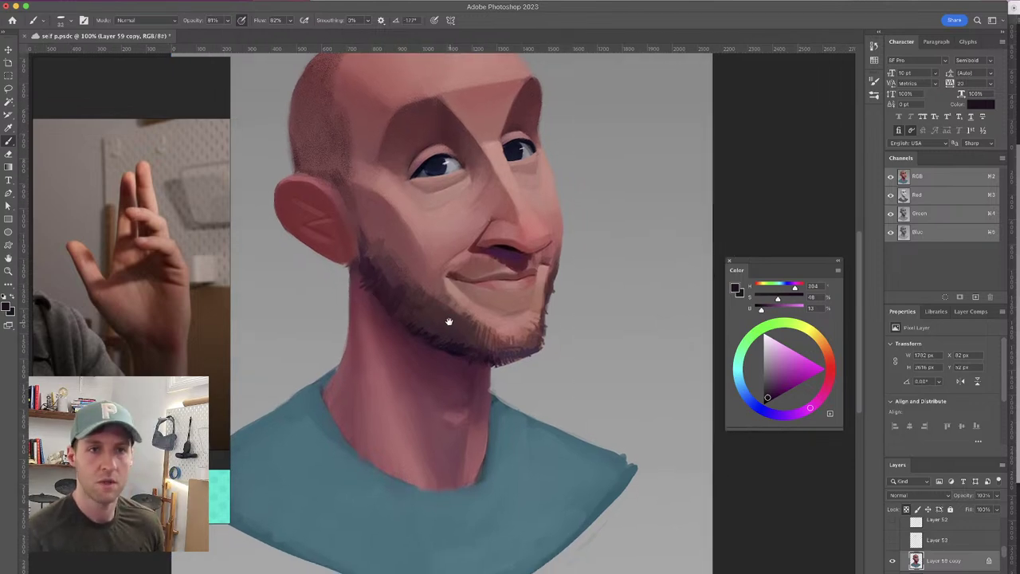
pyautogui.keyDown('alt'); pyautogui.click(388, 325); pyautogui.keyUp('alt')
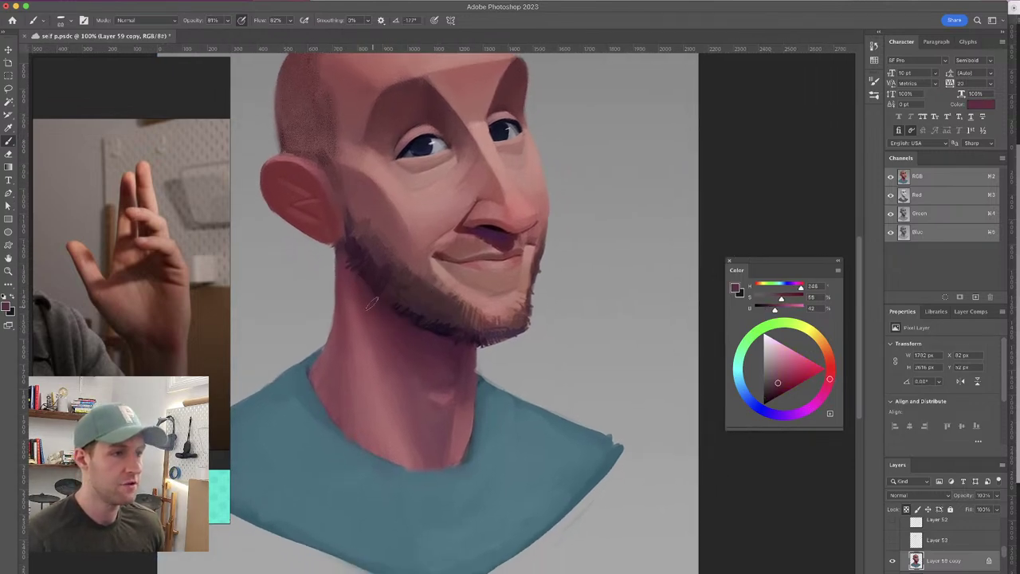
pyautogui.keyDown('alt'); pyautogui.click(370, 340); pyautogui.keyUp('alt')
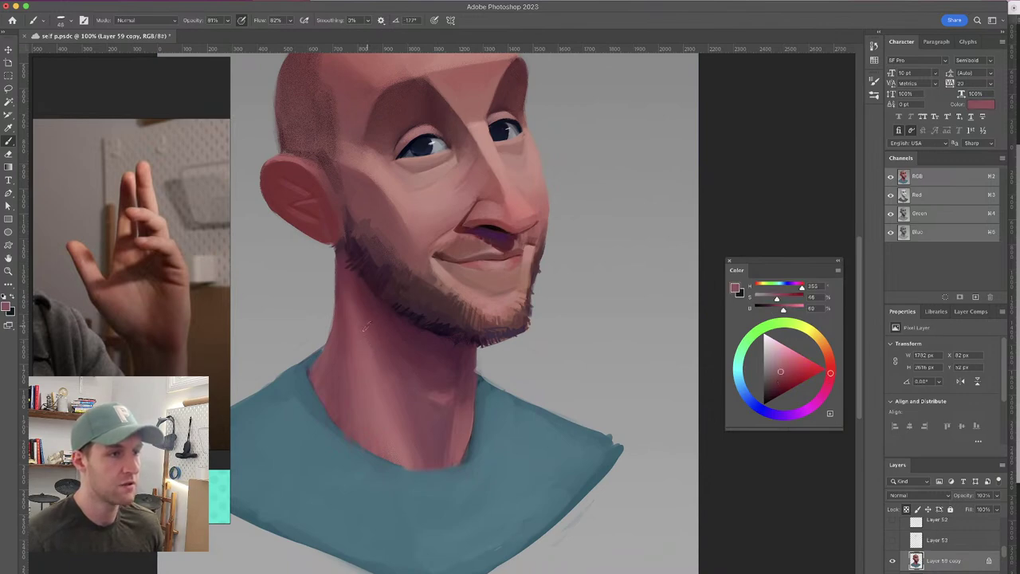
pyautogui.keyDown('alt'); pyautogui.click(375, 345); pyautogui.keyUp('alt')
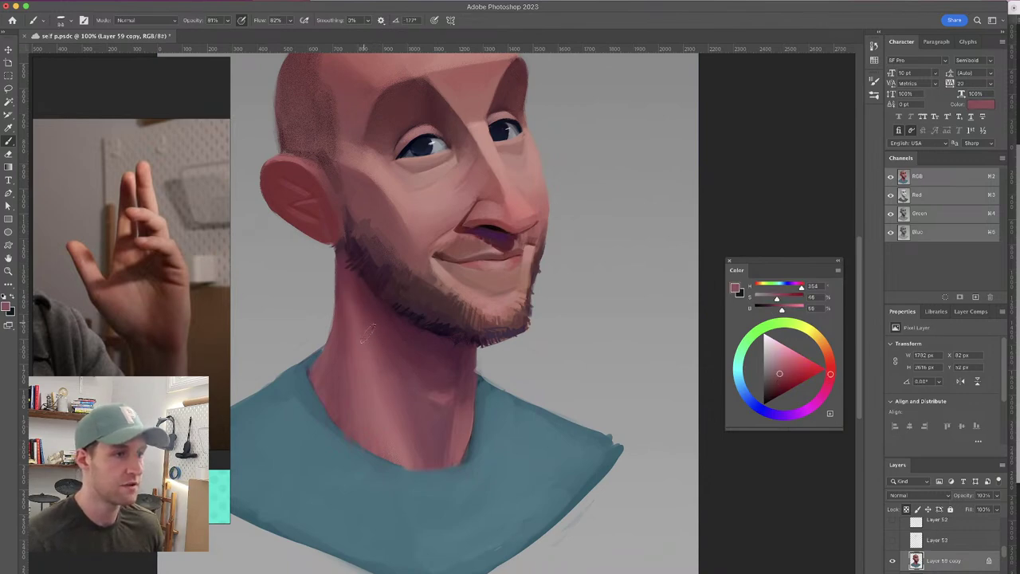
pyautogui.keyDown('alt'); pyautogui.click(373, 321); pyautogui.keyUp('alt')
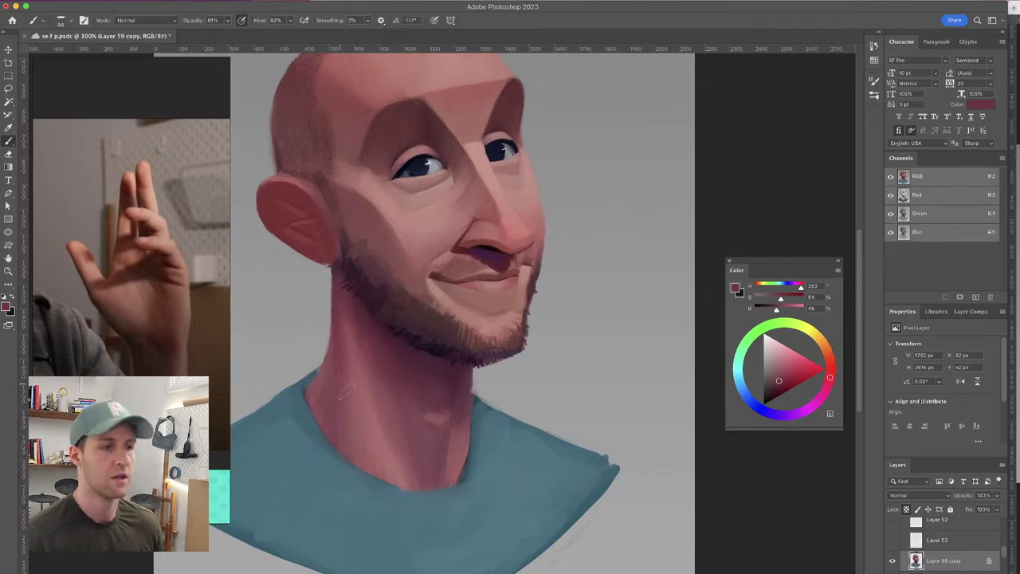
# Smooth the near side of the neck above the shirt collar with sampled muted pinks
pyautogui.keyDown('alt'); pyautogui.click(341, 372); pyautogui.keyUp('alt')
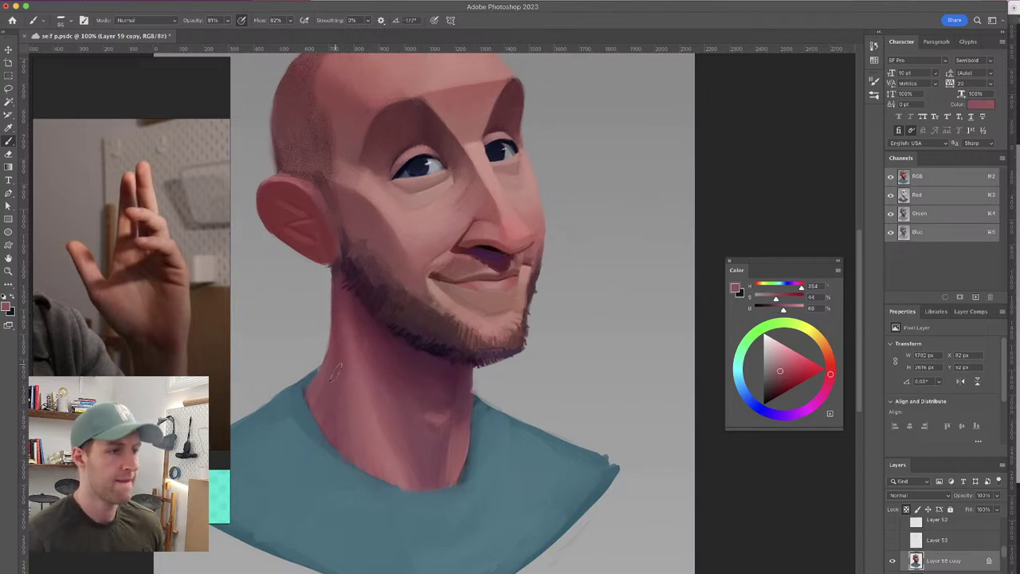
pyautogui.keyDown('alt'); pyautogui.click(321, 391); pyautogui.keyUp('alt')
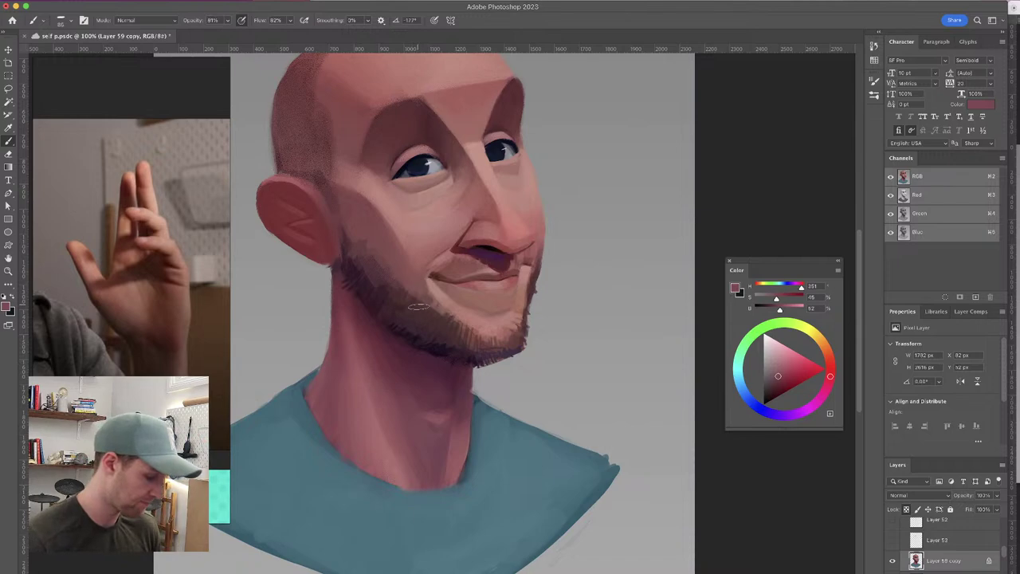
pyautogui.keyDown('alt'); pyautogui.click(338, 362); pyautogui.keyUp('alt')
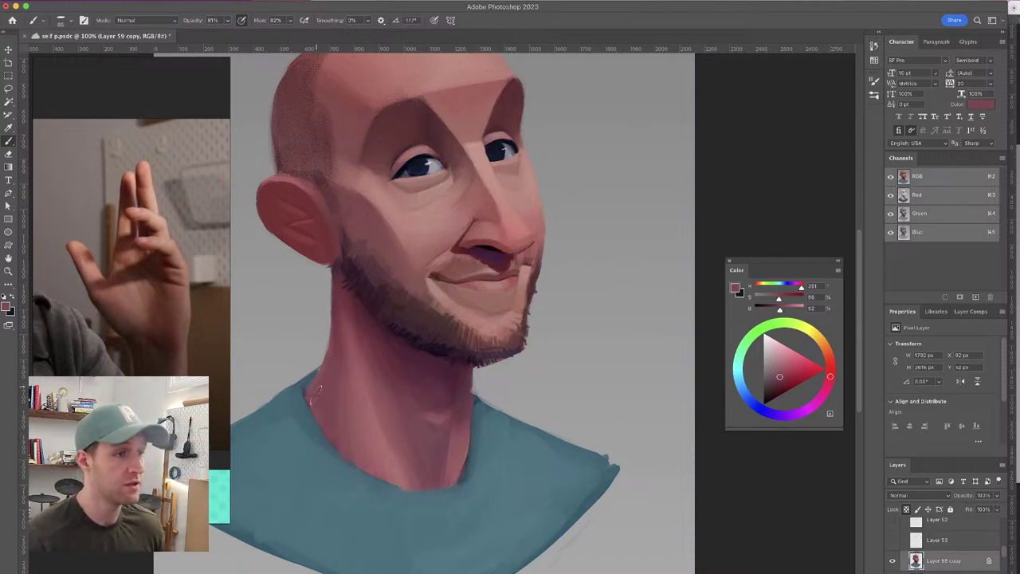
pyautogui.keyDown('alt'); pyautogui.click(346, 411); pyautogui.keyUp('alt')
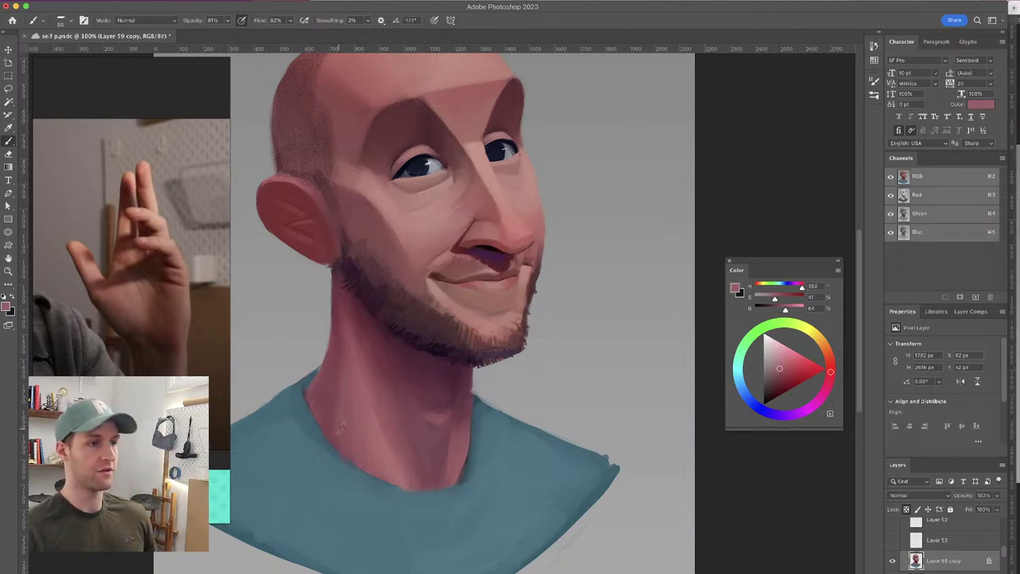
# Blend the light plane down the middle of the neck with sampled light pinks, adjusting the brush size
pyautogui.keyDown('alt'); pyautogui.click(358, 396); pyautogui.keyUp('alt')
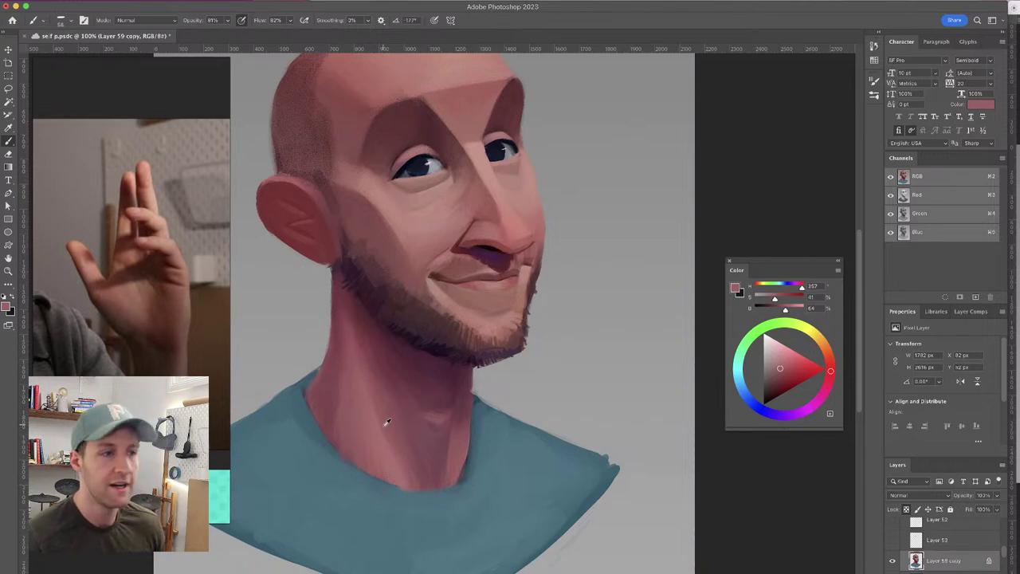
pyautogui.keyDown('alt'); pyautogui.click(386, 422); pyautogui.keyUp('alt')
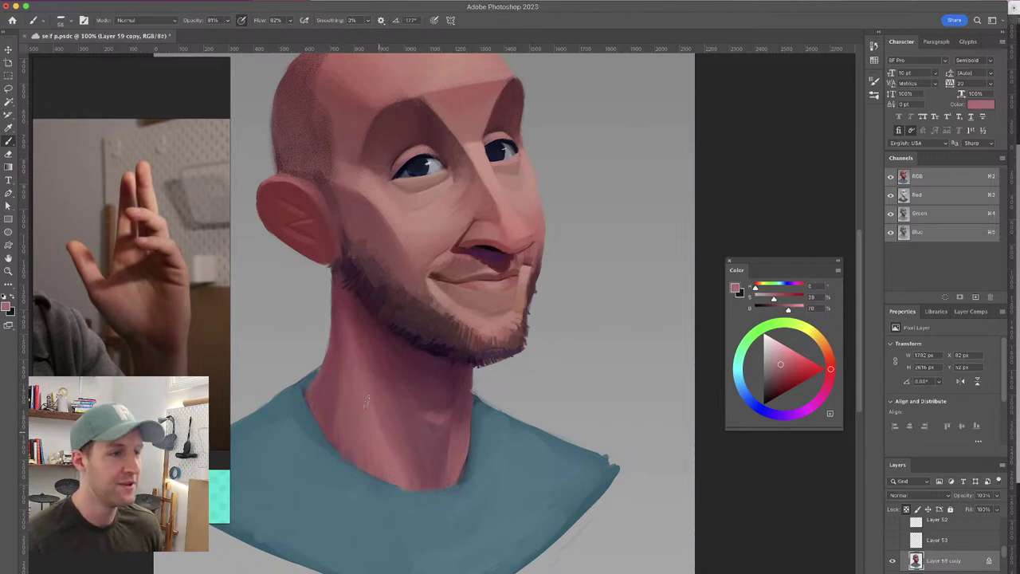
pyautogui.keyDown('alt'); pyautogui.click(376, 411); pyautogui.keyUp('alt')
pyautogui.keyDown('ctrl'); pyautogui.keyDown('alt'); pyautogui.click(371, 407); pyautogui.keyUp('alt'); pyautogui.keyUp('ctrl')
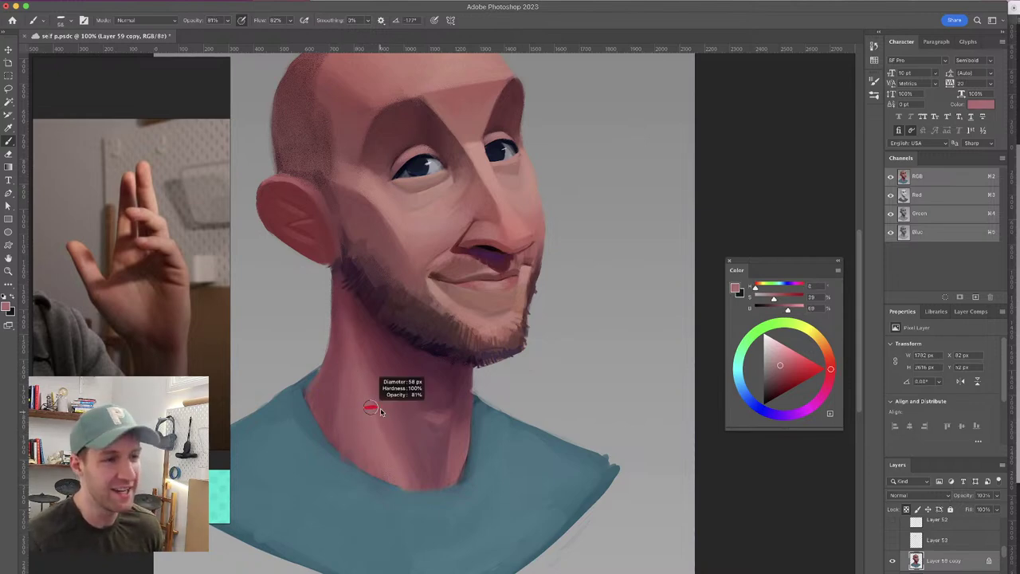
pyautogui.keyDown('alt'); pyautogui.click(378, 411); pyautogui.keyUp('alt')
pyautogui.moveTo(372, 416); pyautogui.dragTo(377, 415)
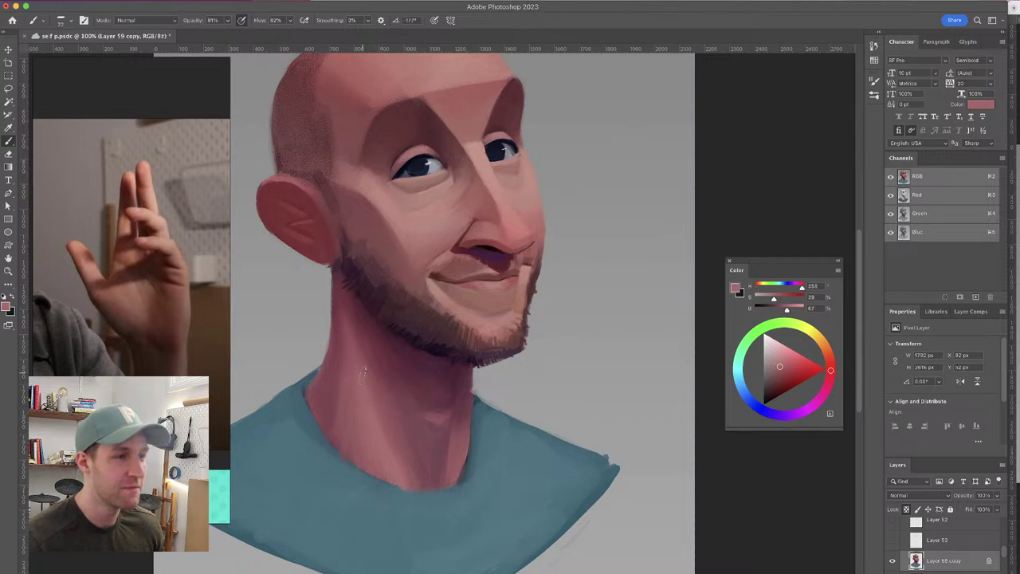
# Blend the lower throat and both sides of the neck above the collar with sampled reds and pinks
pyautogui.keyDown('alt'); pyautogui.click(392, 417); pyautogui.keyUp('alt')
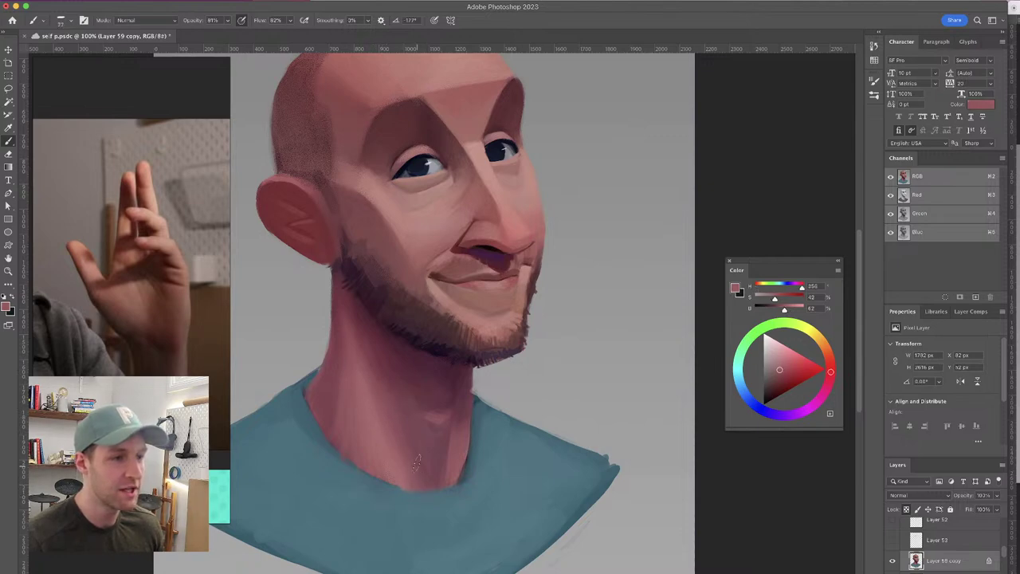
pyautogui.keyDown('alt'); pyautogui.click(396, 425); pyautogui.keyUp('alt')
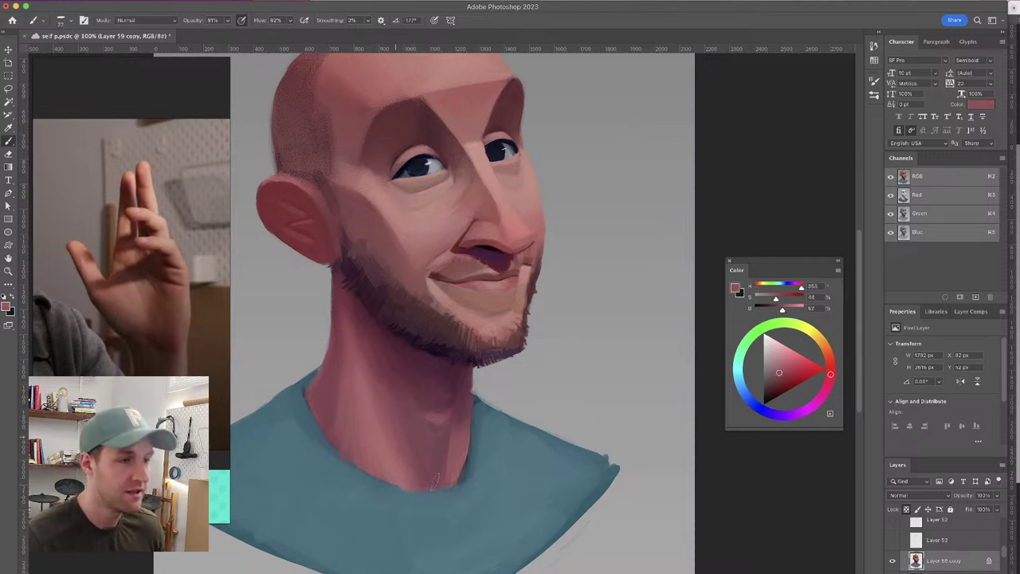
pyautogui.keyDown('alt'); pyautogui.click(457, 461); pyautogui.keyUp('alt')
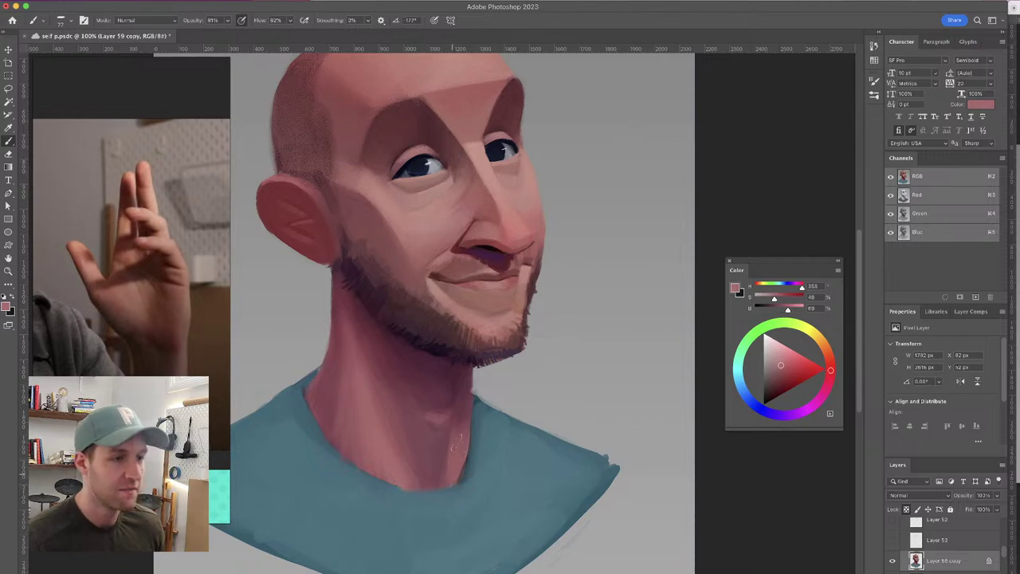
pyautogui.keyDown('alt'); pyautogui.click(442, 447); pyautogui.keyUp('alt')
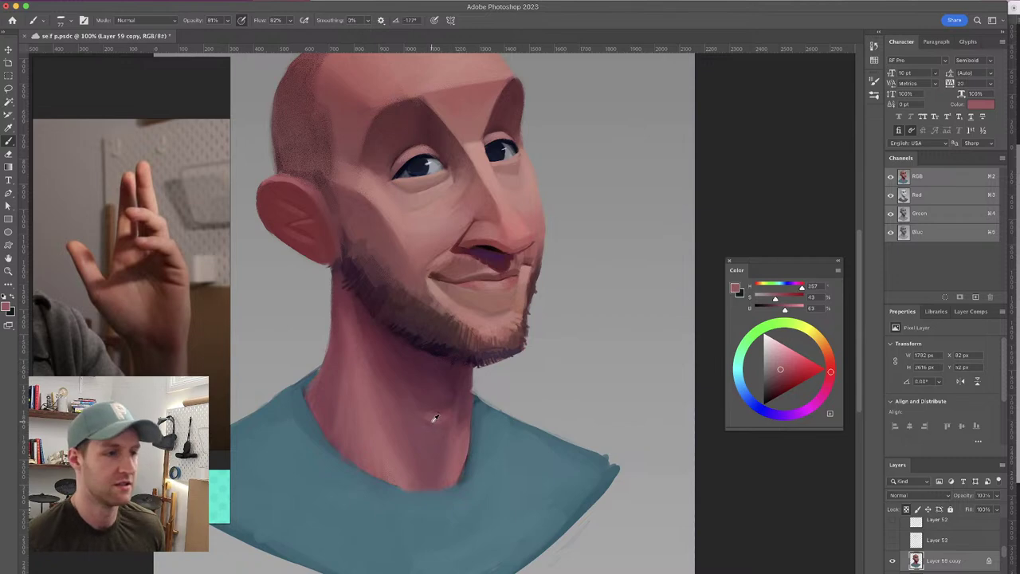
pyautogui.keyDown('alt'); pyautogui.click(460, 436); pyautogui.keyUp('alt')
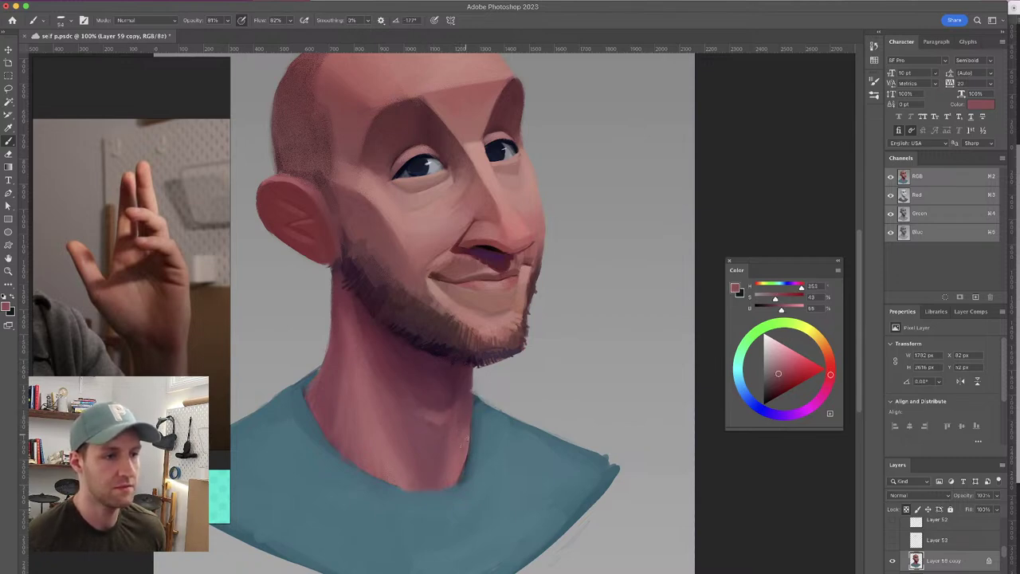
pyautogui.keyDown('alt'); pyautogui.click(458, 420); pyautogui.keyUp('alt')
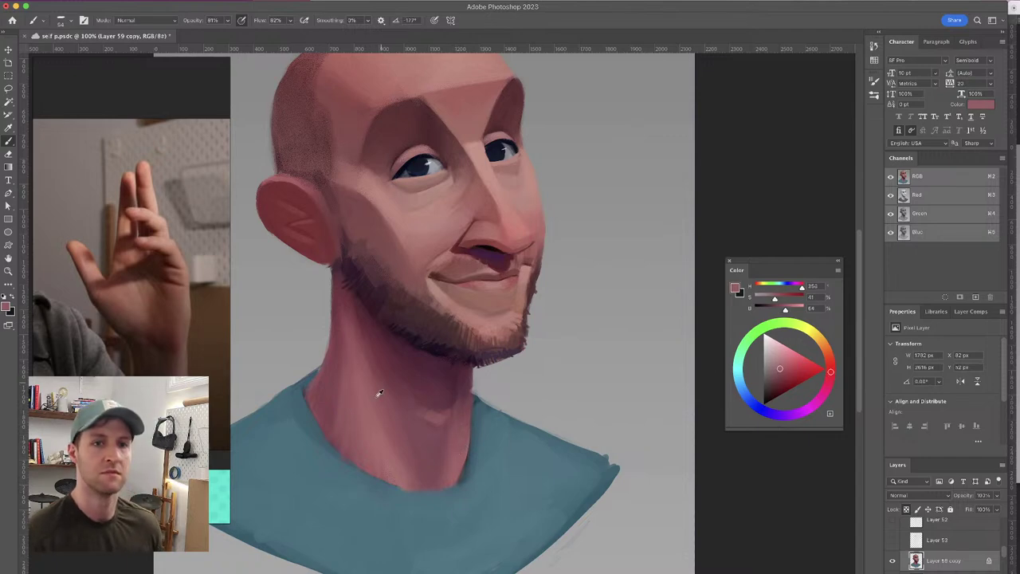
pyautogui.keyDown('alt'); pyautogui.click(342, 377); pyautogui.keyUp('alt')
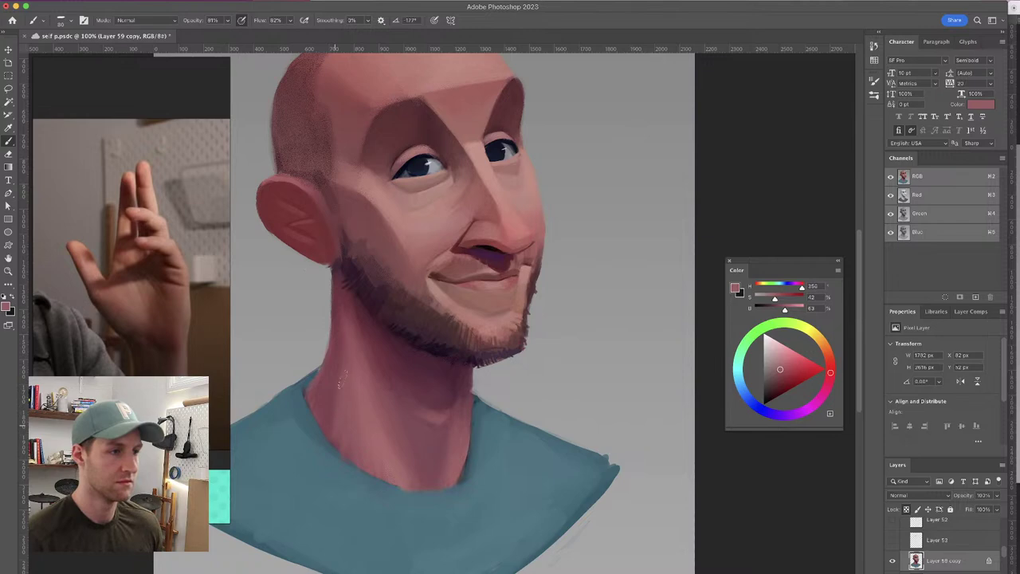
pyautogui.keyDown('alt'); pyautogui.click(333, 396); pyautogui.keyUp('alt')
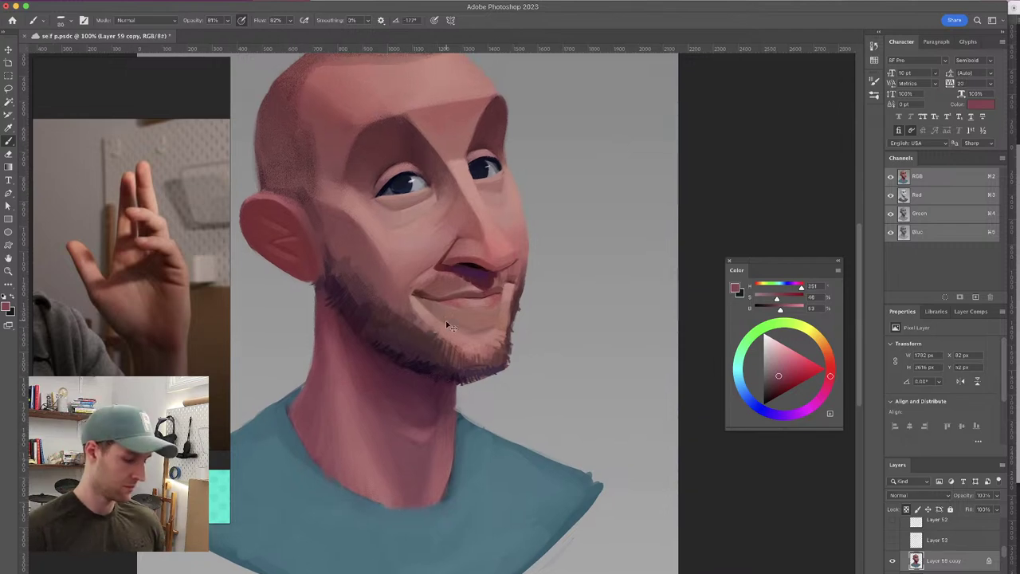
# Check the portrait in a mirrored view and touch up the beard edge and throat shadow with sampled dark tones
pyautogui.press('h')
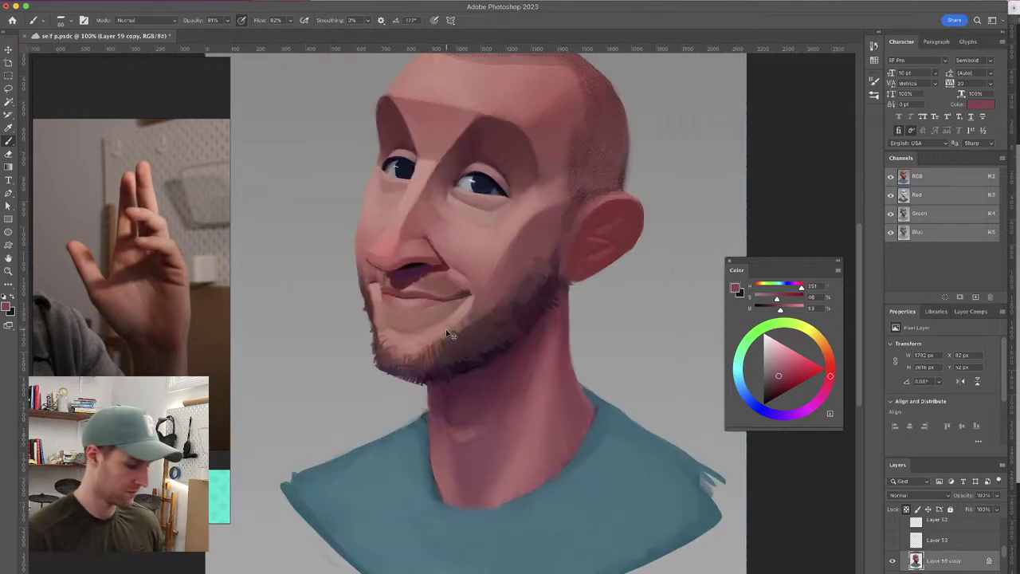
pyautogui.press('h')
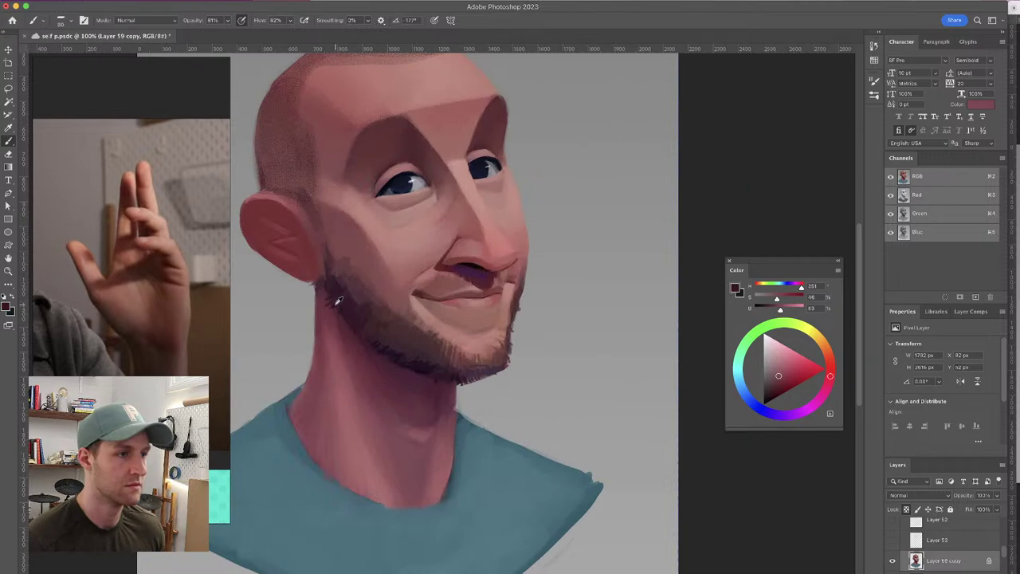
pyautogui.keyDown('alt'); pyautogui.click(338, 300); pyautogui.keyUp('alt')
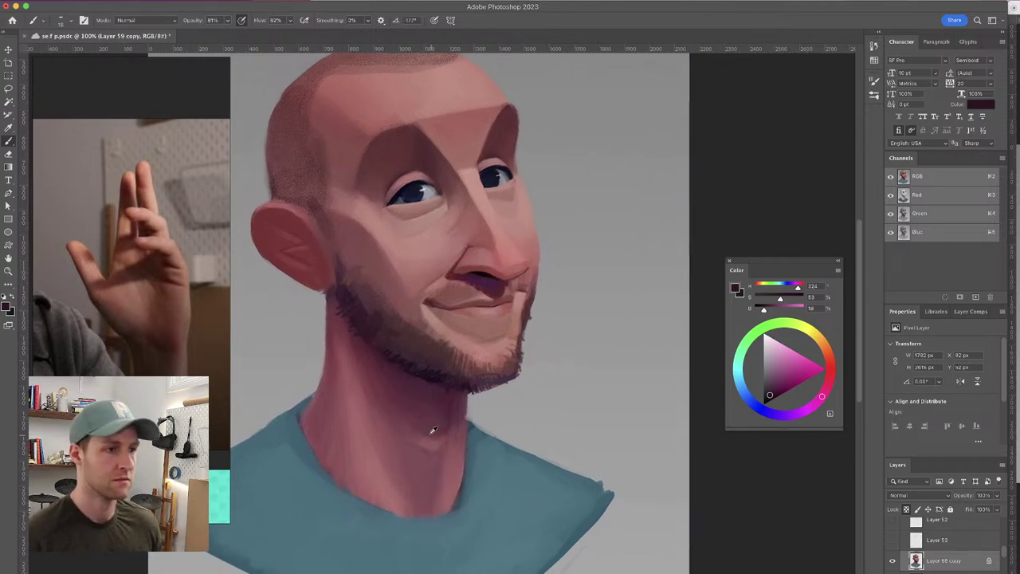
pyautogui.keyDown('alt'); pyautogui.click(428, 426); pyautogui.keyUp('alt')
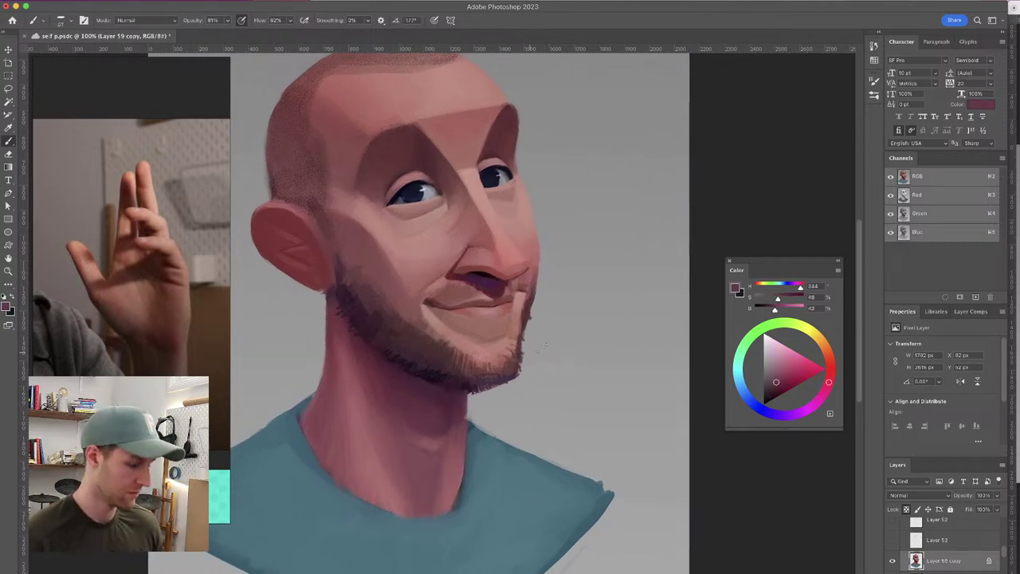
# Rotate the canvas view to 180° and unlock the transparent pixels of Layer 59 copy
pyautogui.press('r')
pyautogui.moveTo(545, 343); pyautogui.dragTo(520, 209)
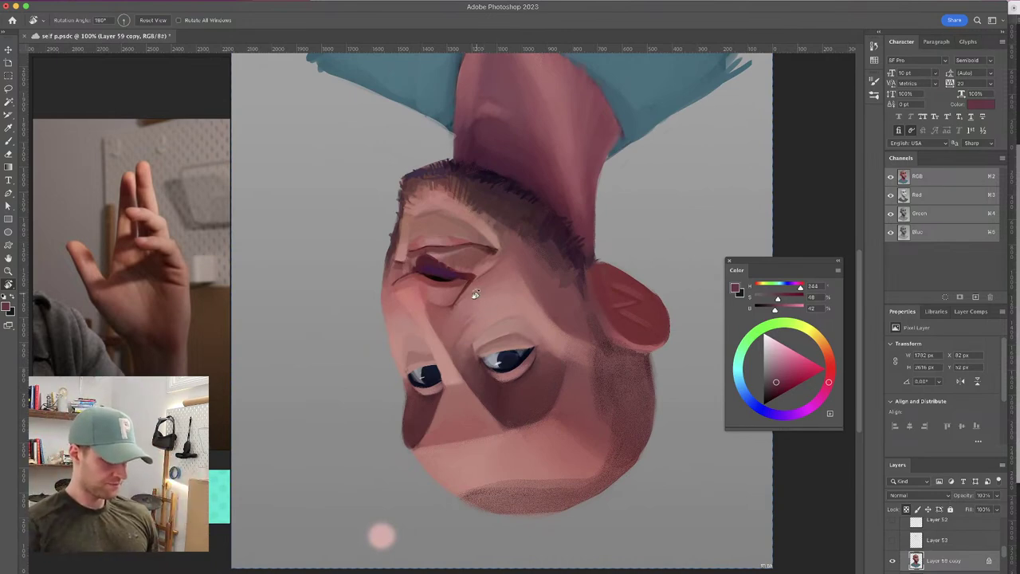
pyautogui.press('b')
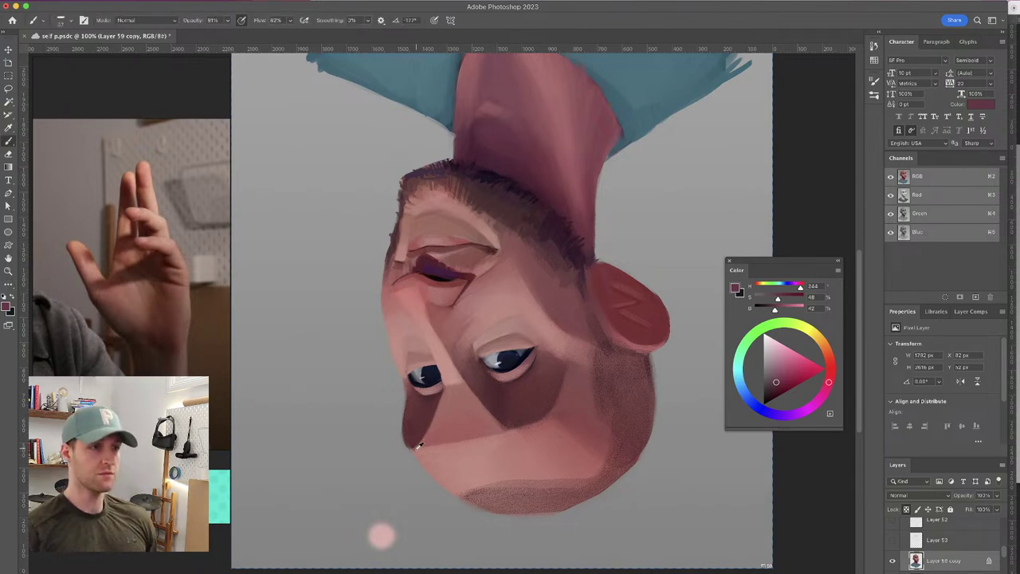
pyautogui.keyDown('alt'); pyautogui.click(422, 446); pyautogui.keyUp('alt')
pyautogui.moveTo(416, 455); pyautogui.dragTo(431, 453)
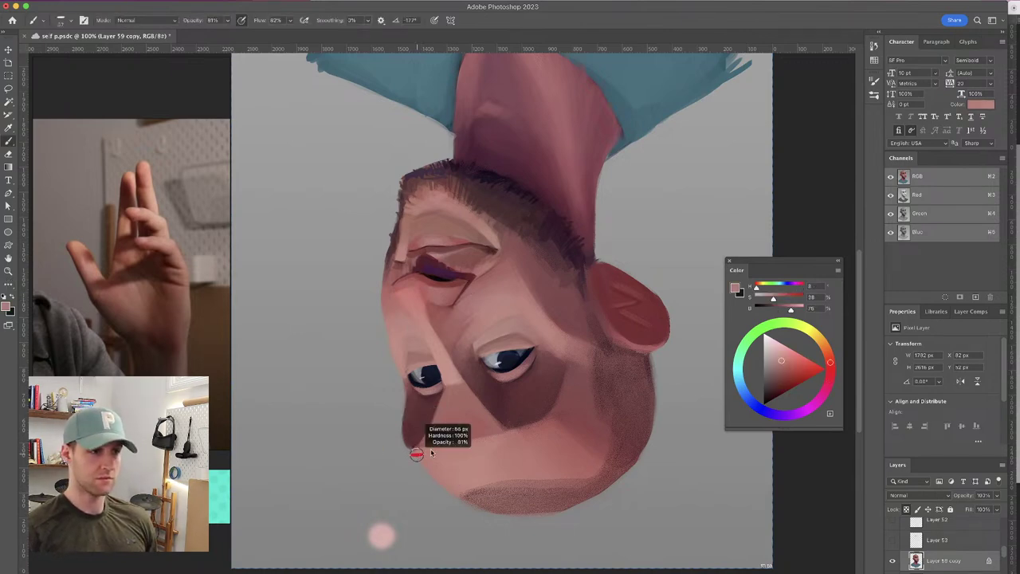
pyautogui.click(989, 561)
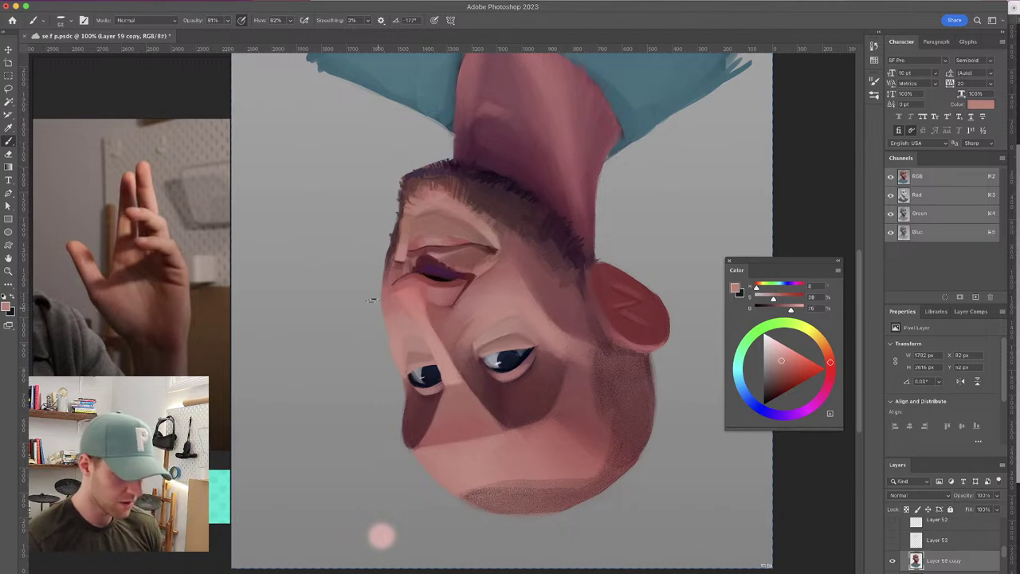
# Refine the outer forehead contour beside the brow with sampled light pinks, using a 22 px brush
pyautogui.keyDown('alt'); pyautogui.click(419, 451); pyautogui.keyUp('alt')
pyautogui.moveTo(416, 456); pyautogui.dragTo(407, 456)
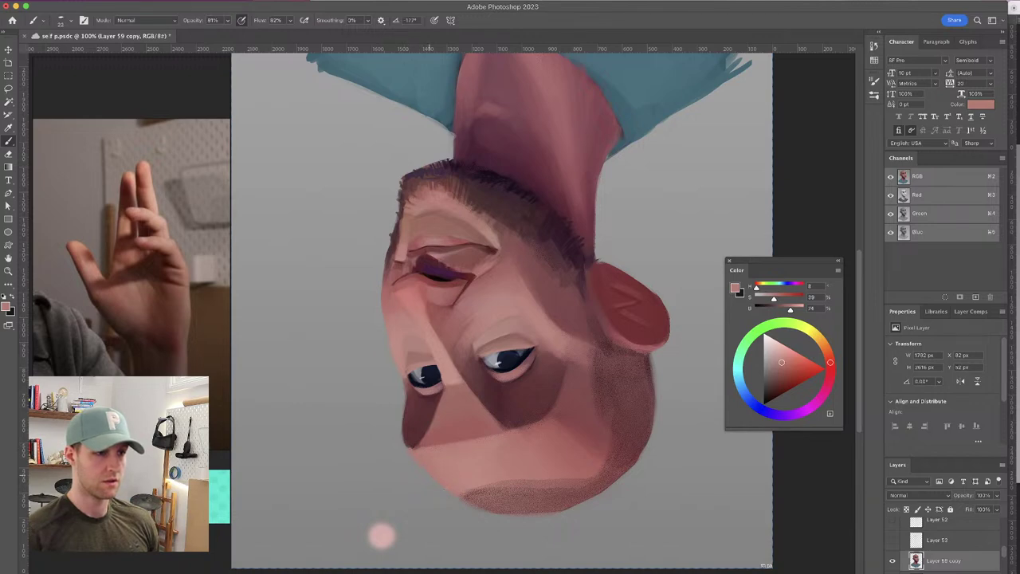
pyautogui.keyDown('alt'); pyautogui.click(434, 453); pyautogui.keyUp('alt')
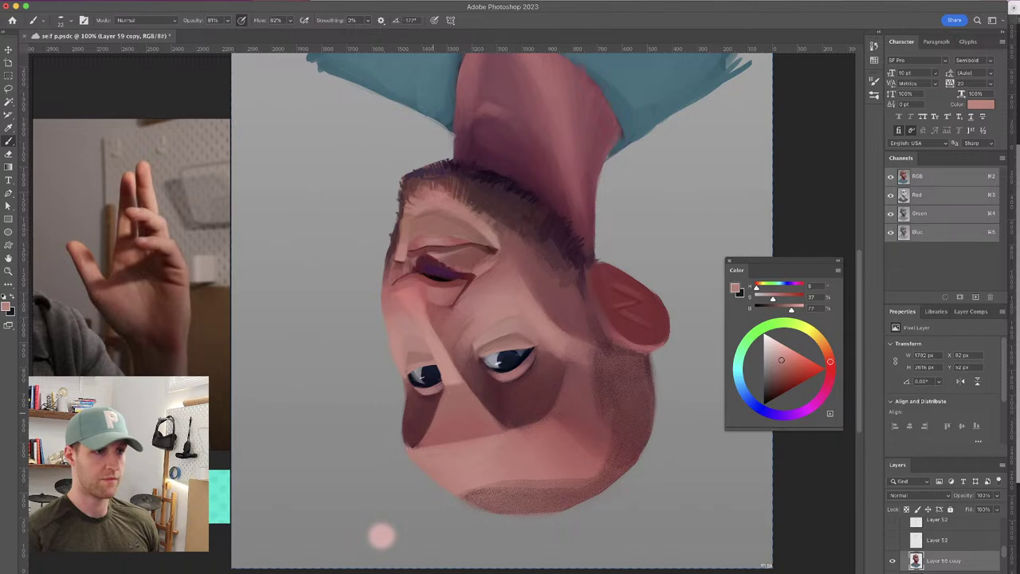
# Touch up the outer brow edge with a sampled dark red and rotate the canvas view back upright
pyautogui.keyDown('alt'); pyautogui.click(408, 435); pyautogui.keyUp('alt')
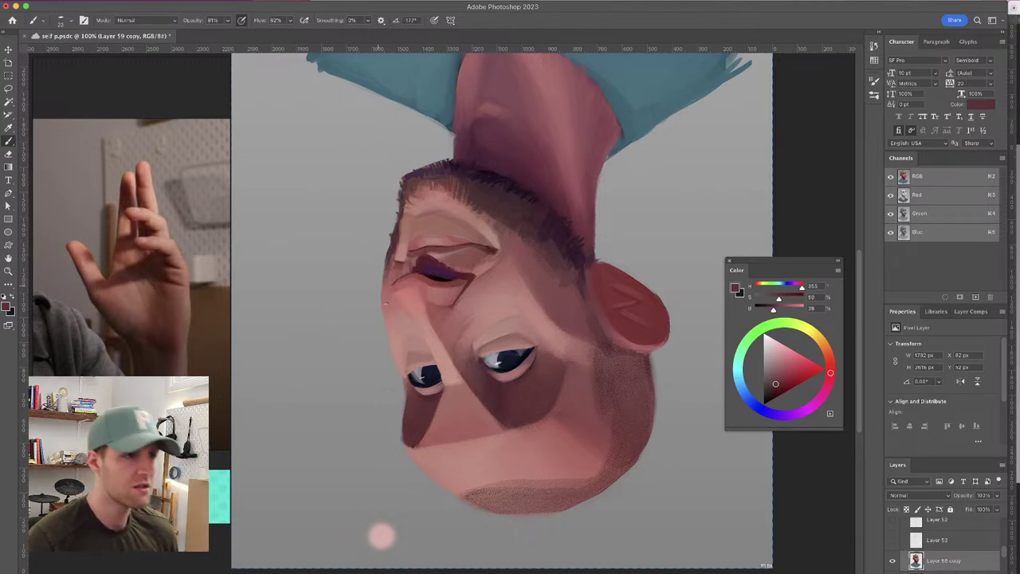
pyautogui.press('r')
pyautogui.moveTo(677, 220)
pyautogui.mouseDown()
pyautogui.moveTo(483, 436)
pyautogui.moveTo(364, 422)
pyautogui.moveTo(391, 350)
pyautogui.mouseUp()
pyautogui.press('b')
pyautogui.moveTo(530, 259); pyautogui.dragTo(529, 261)
pyautogui.moveTo(515, 303)
pyautogui.mouseDown()
pyautogui.moveTo(529, 245)
pyautogui.moveTo(553, 260)
pyautogui.moveTo(589, 235)
pyautogui.moveTo(615, 263)
pyautogui.moveTo(601, 312)
pyautogui.moveTo(570, 293)
pyautogui.moveTo(527, 313)
pyautogui.moveTo(518, 293)
pyautogui.mouseUp()
pyautogui.press('super+s')
pyautogui.moveTo(614, 323)
pyautogui.mouseDown()
pyautogui.moveTo(599, 330)
pyautogui.moveTo(612, 324)
pyautogui.moveTo(571, 300)
pyautogui.moveTo(566, 323)
pyautogui.mouseUp()
pyautogui.press('super+z')
pyautogui.moveTo(582, 282)
pyautogui.mouseDown()
pyautogui.moveTo(578, 293)
pyautogui.moveTo(575, 281)
pyautogui.mouseUp()
pyautogui.moveTo(568, 319)
pyautogui.mouseDown()
pyautogui.moveTo(576, 321)
pyautogui.moveTo(558, 302)
pyautogui.moveTo(580, 309)
pyautogui.moveTo(583, 293)
pyautogui.mouseUp()
pyautogui.press('super+z')
pyautogui.press('super+z')
pyautogui.press('super+z')
pyautogui.press('super+z')
pyautogui.press('super+z')
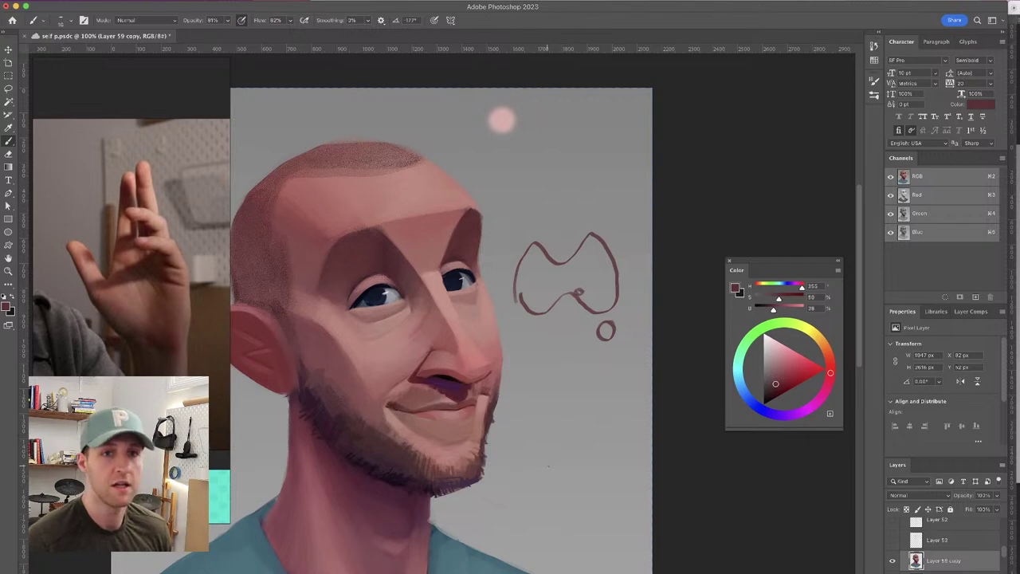
pyautogui.press('super+z')
pyautogui.press('super+z')
pyautogui.press('super+z')
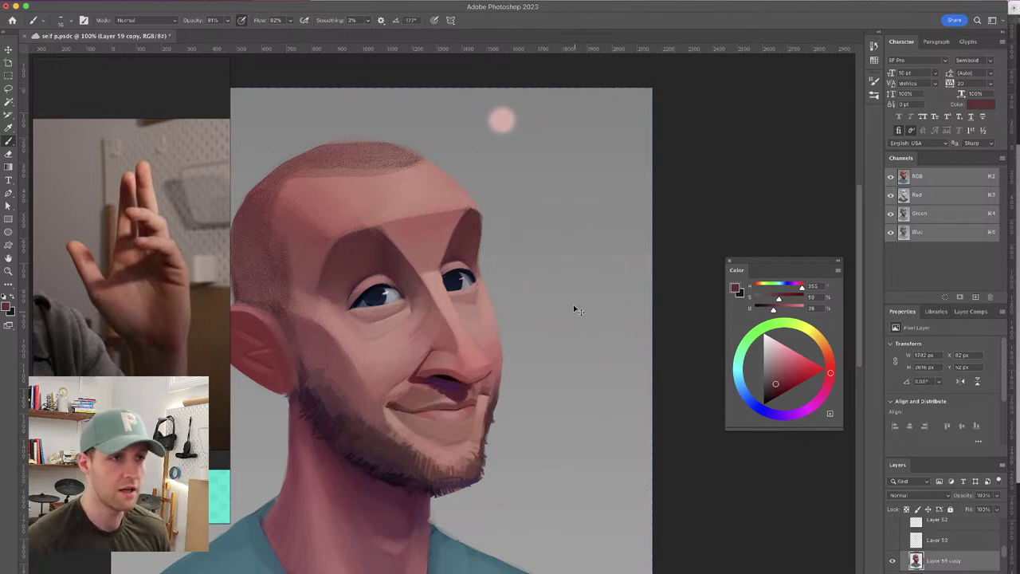
# Switch to the Blocky blurry brush from the Test Brushes set and reduce its size for painting the neck
pyautogui.moveTo(517, 249); pyautogui.dragTo(608, 210)
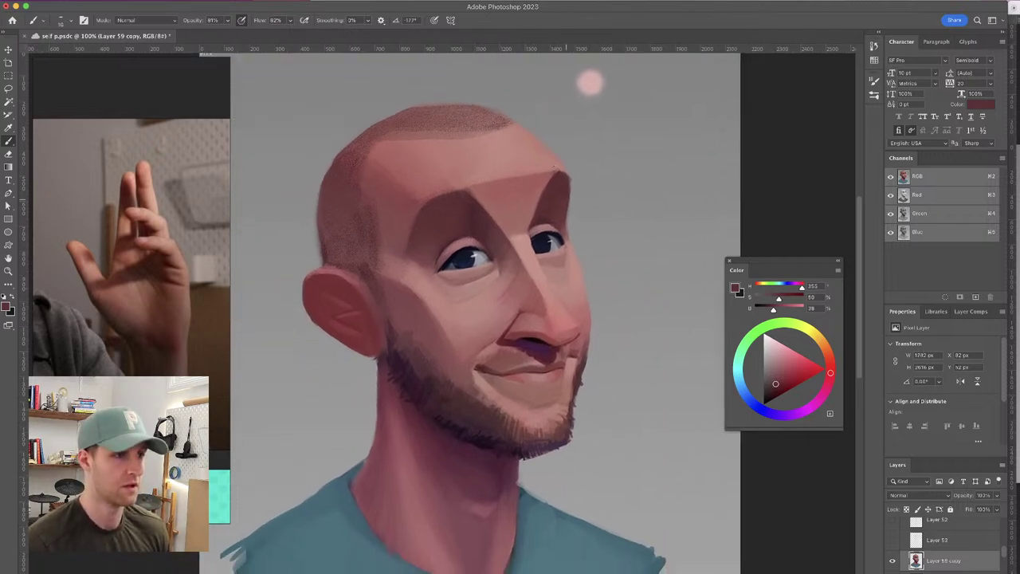
pyautogui.click(77, 23)
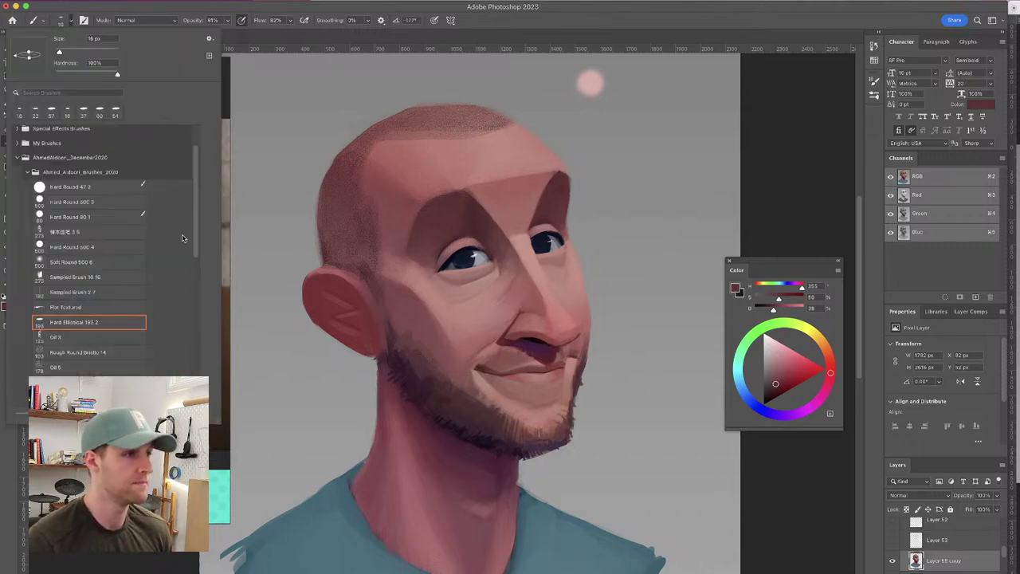
pyautogui.scroll(-10, 198, 235)
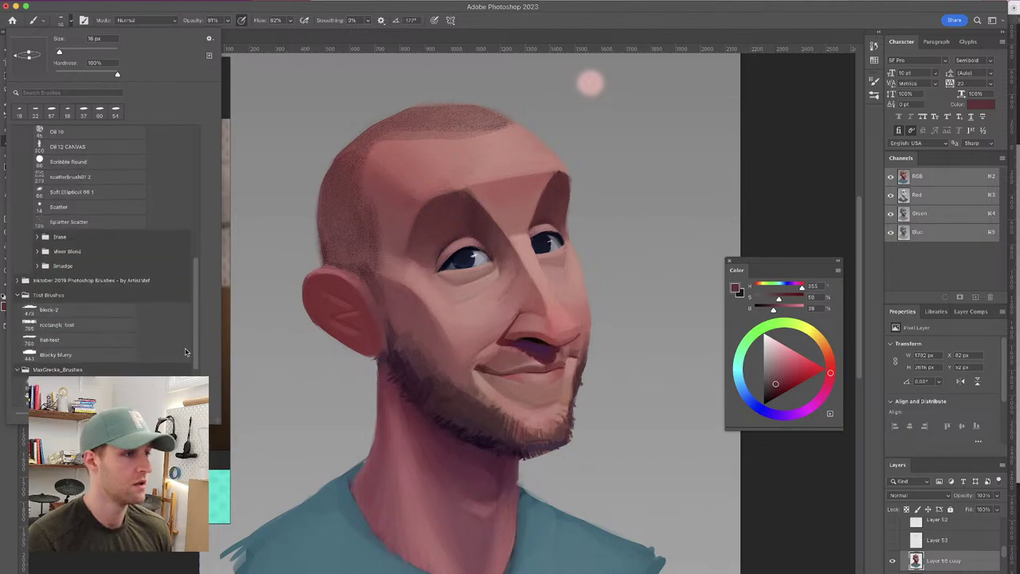
pyautogui.click(109, 346)
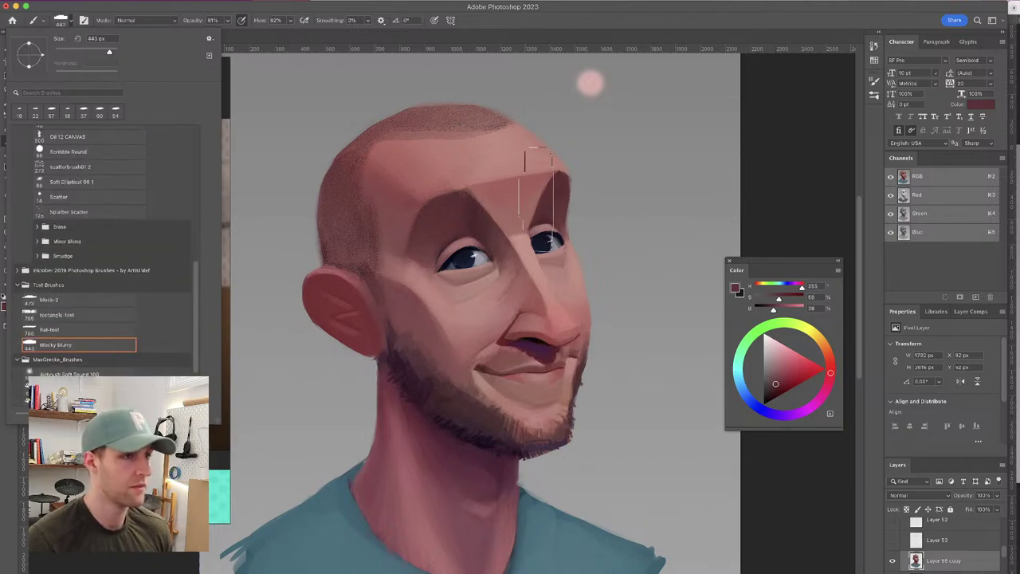
pyautogui.click(612, 213)
pyautogui.moveTo(434, 268); pyautogui.dragTo(369, 270)
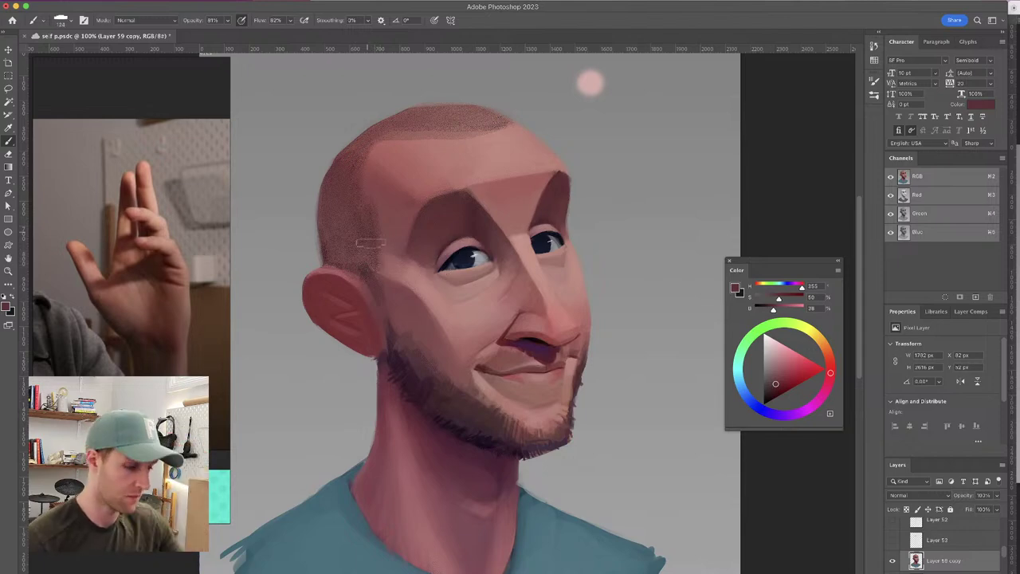
# Touch up the neck with a sampled muted red and turn the canvas view upside down
pyautogui.keyDown('alt'); pyautogui.click(417, 335); pyautogui.keyUp('alt')
pyautogui.moveTo(420, 336); pyautogui.dragTo(407, 336)
pyautogui.moveTo(423, 285); pyautogui.dragTo(416, 250)
pyautogui.press('r')
pyautogui.moveTo(557, 140); pyautogui.dragTo(343, 412)
pyautogui.moveTo(438, 211); pyautogui.dragTo(507, 234)
pyautogui.press('b')
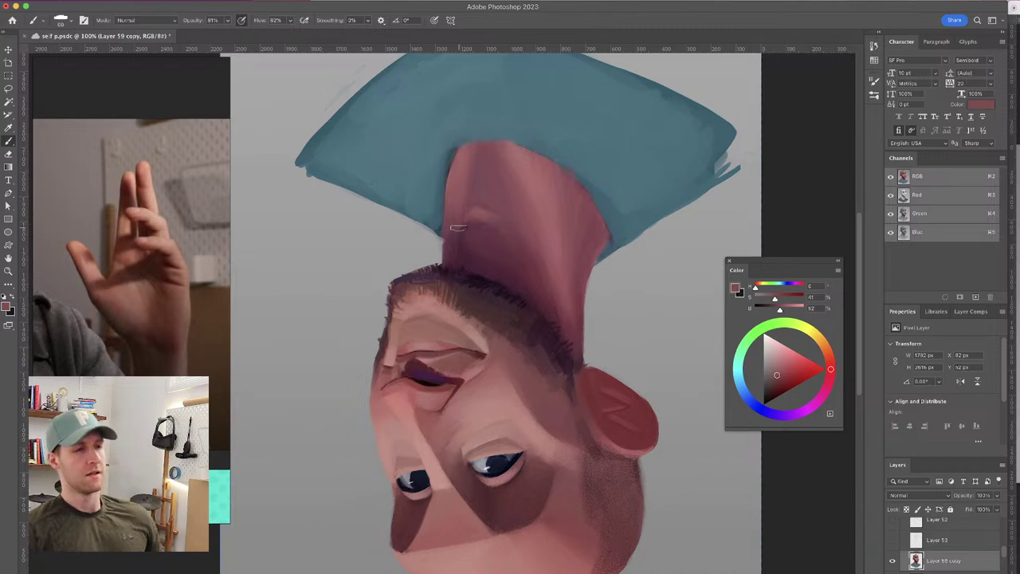
# Brighten the base of the neck along the collar with a sampled pink, using a 60 px brush
pyautogui.keyDown('alt'); pyautogui.click(513, 159); pyautogui.keyUp('alt')
pyautogui.moveTo(491, 151)
pyautogui.mouseDown()
pyautogui.moveTo(480, 150)
pyautogui.moveTo(489, 149)
pyautogui.mouseUp()
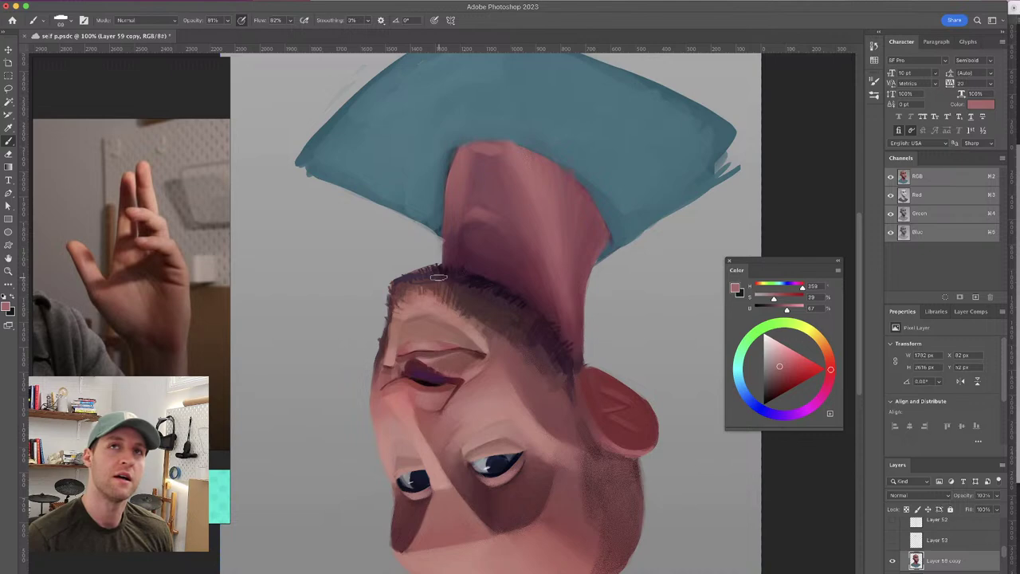
pyautogui.moveTo(444, 228); pyautogui.dragTo(456, 152)
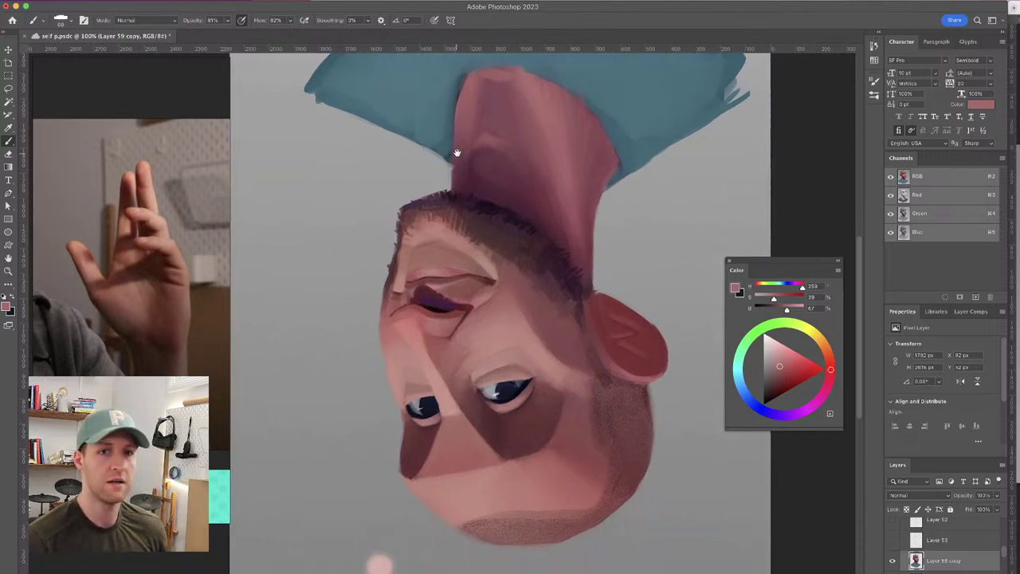
# Refine the outer forehead and brow edge with sampled light pink, red and dark red tones
pyautogui.keyDown('alt'); pyautogui.click(421, 481); pyautogui.keyUp('alt')
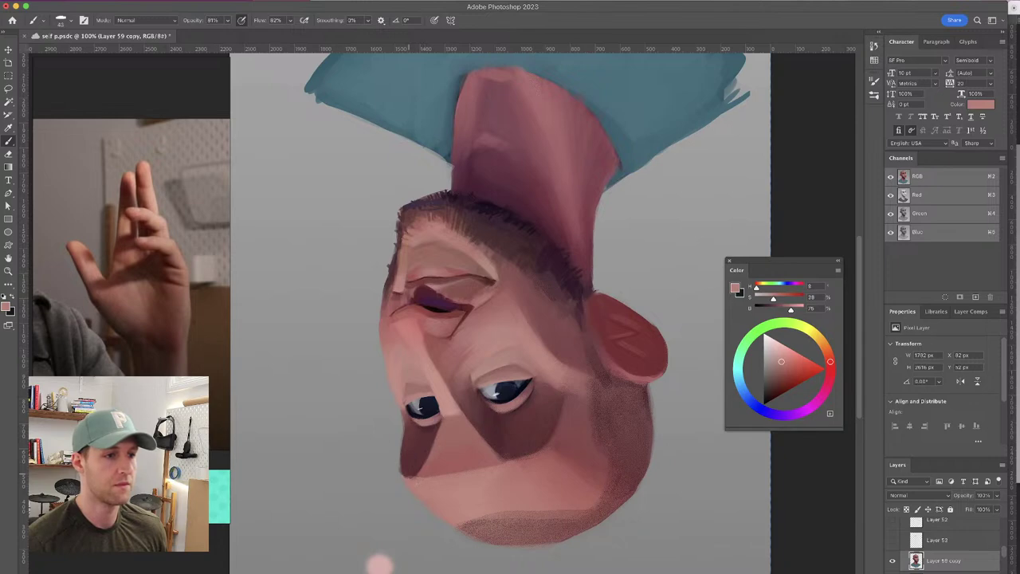
pyautogui.keyDown('alt'); pyautogui.click(425, 466); pyautogui.keyUp('alt')
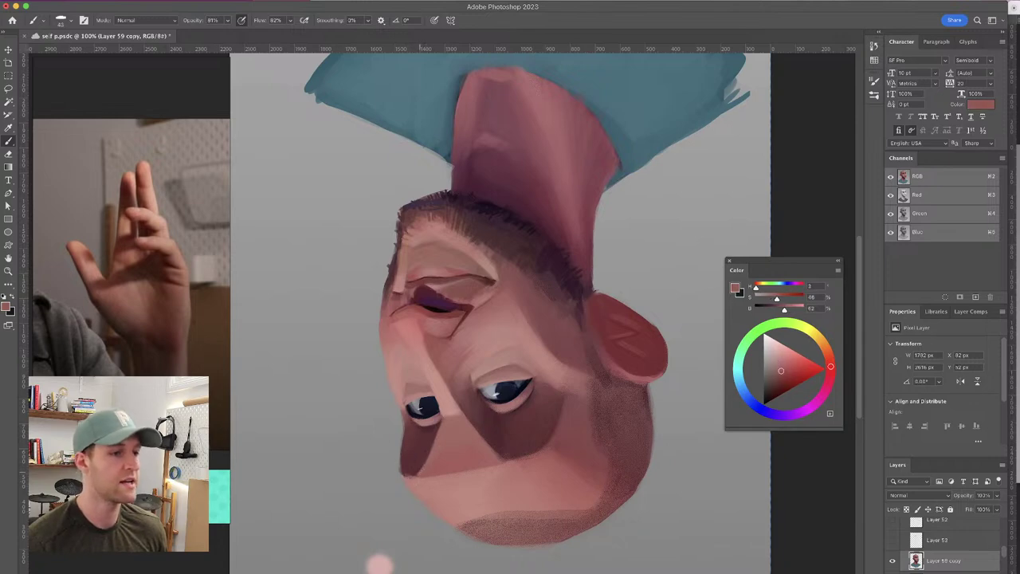
pyautogui.keyDown('alt'); pyautogui.click(437, 429); pyautogui.keyUp('alt')
pyautogui.keyDown('alt'); pyautogui.click(431, 434); pyautogui.keyUp('alt')
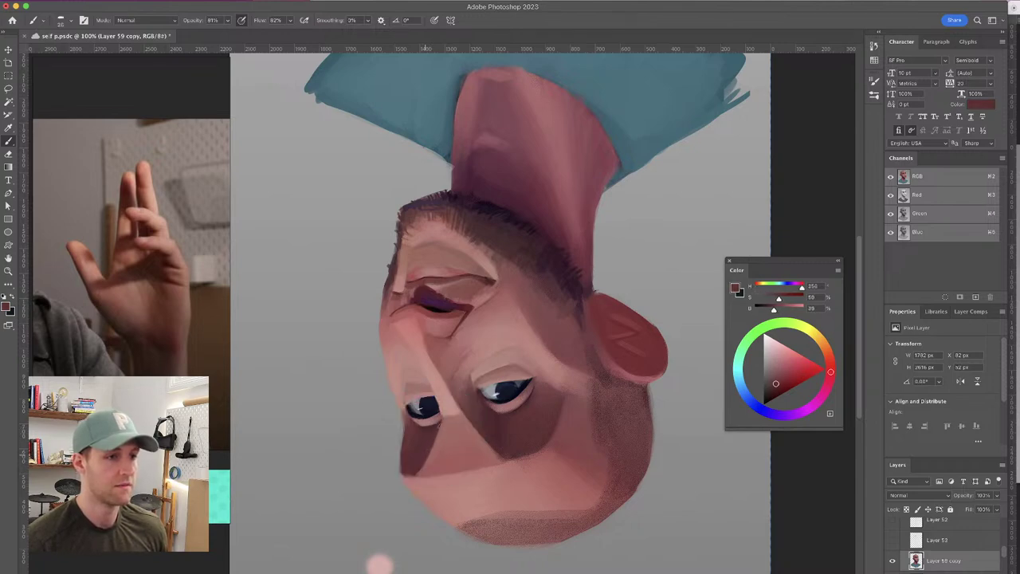
# Blend the lit strip and base of the neck near the collar with sampled muted reds and pinks
pyautogui.moveTo(496, 330)
pyautogui.mouseDown()
pyautogui.moveTo(453, 241)
pyautogui.moveTo(485, 275)
pyautogui.mouseUp()
pyautogui.keyDown('alt'); pyautogui.click(494, 221); pyautogui.keyUp('alt')
pyautogui.moveTo(494, 223); pyautogui.dragTo(494, 233)
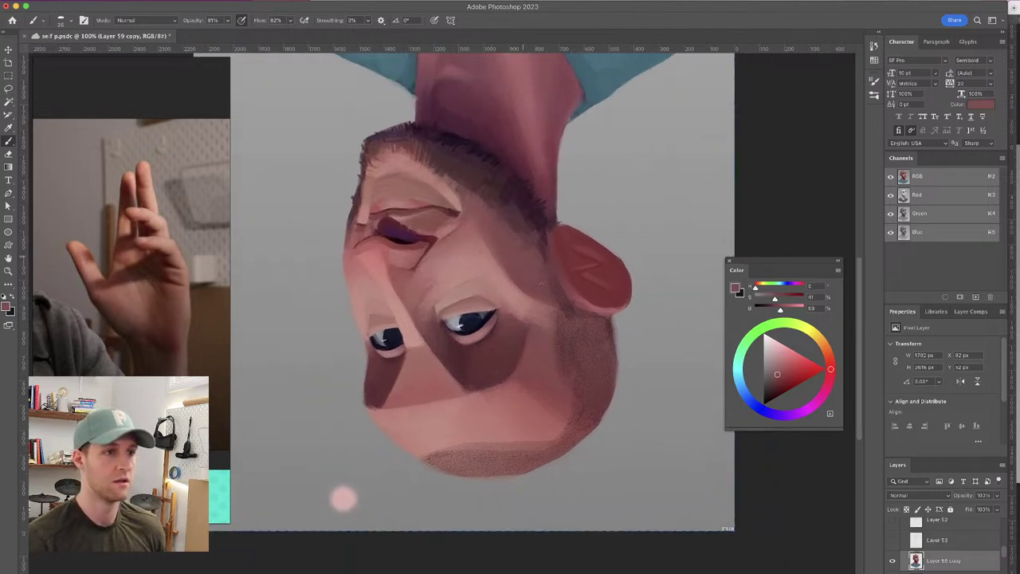
pyautogui.moveTo(553, 279); pyautogui.dragTo(568, 358)
pyautogui.keyDown('alt'); pyautogui.click(504, 96); pyautogui.keyUp('alt')
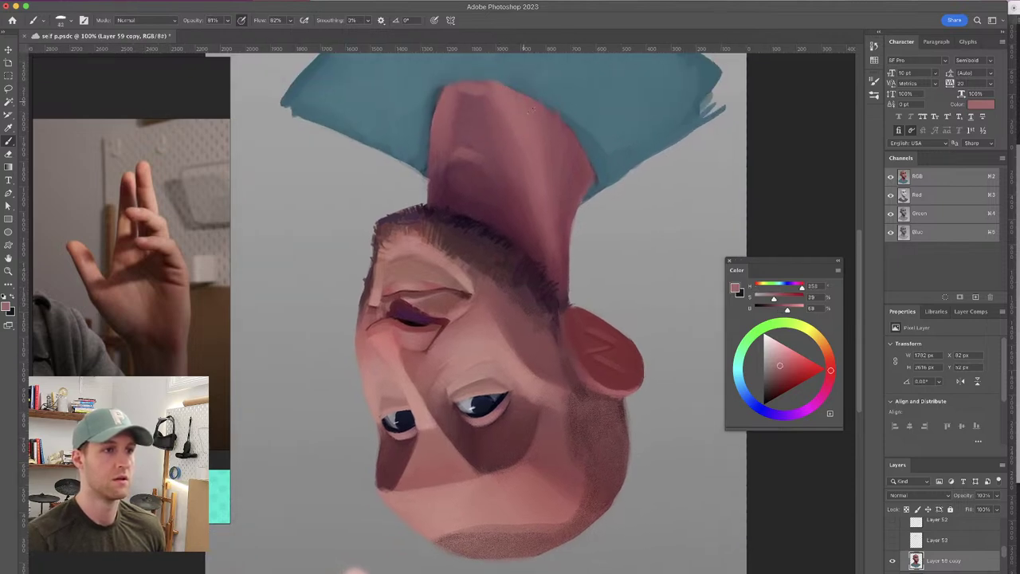
pyautogui.moveTo(542, 117); pyautogui.dragTo(521, 148)
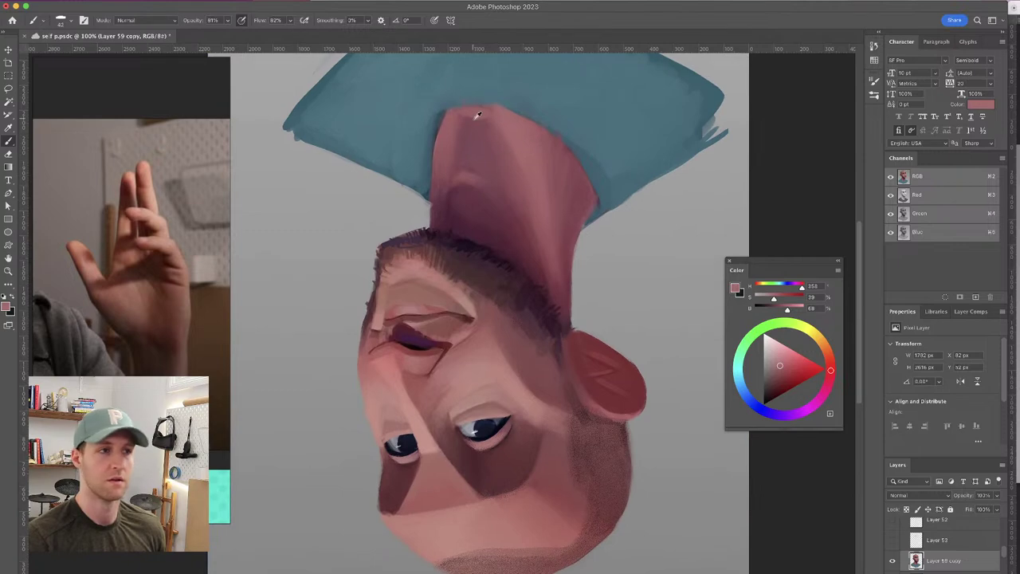
pyautogui.keyDown('alt'); pyautogui.click(465, 113); pyautogui.keyUp('alt')
pyautogui.moveTo(478, 119); pyautogui.dragTo(470, 112)
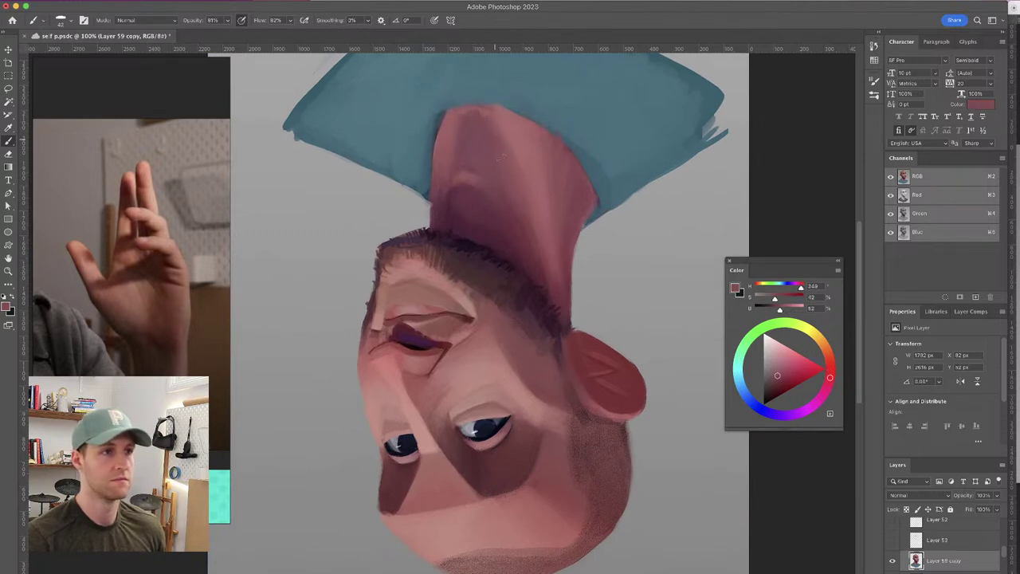
# Paint a thin lighter teal rim along the shirt's neckline with a sampled blue, using a 25 px brush
pyautogui.scroll(3, 505, 187)
pyautogui.keyDown('alt'); pyautogui.click(502, 128); pyautogui.keyUp('alt')
pyautogui.keyDown('alt'); pyautogui.click(497, 104); pyautogui.keyUp('alt')
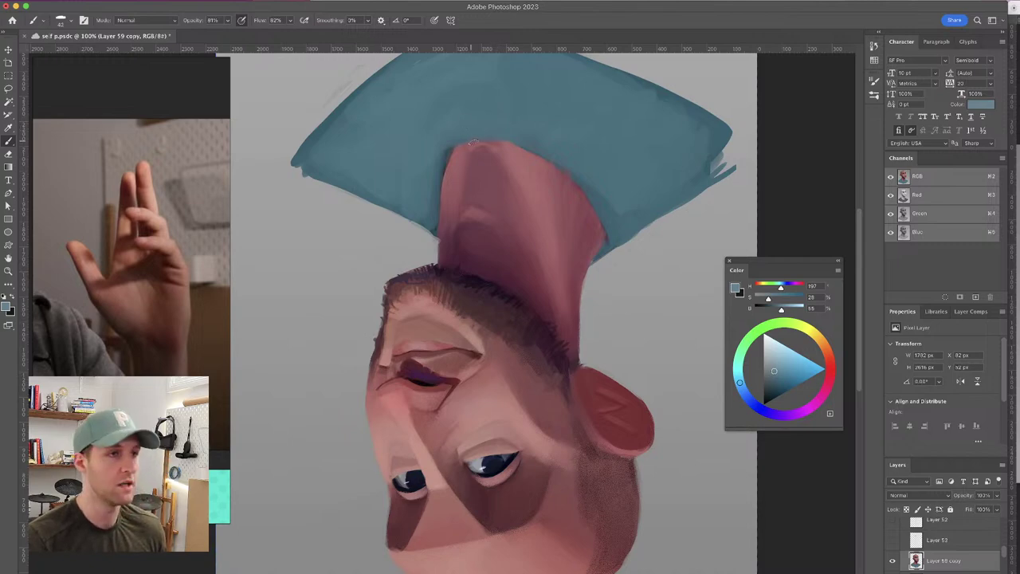
pyautogui.press('super+z')
pyautogui.moveTo(495, 140); pyautogui.dragTo(492, 139)
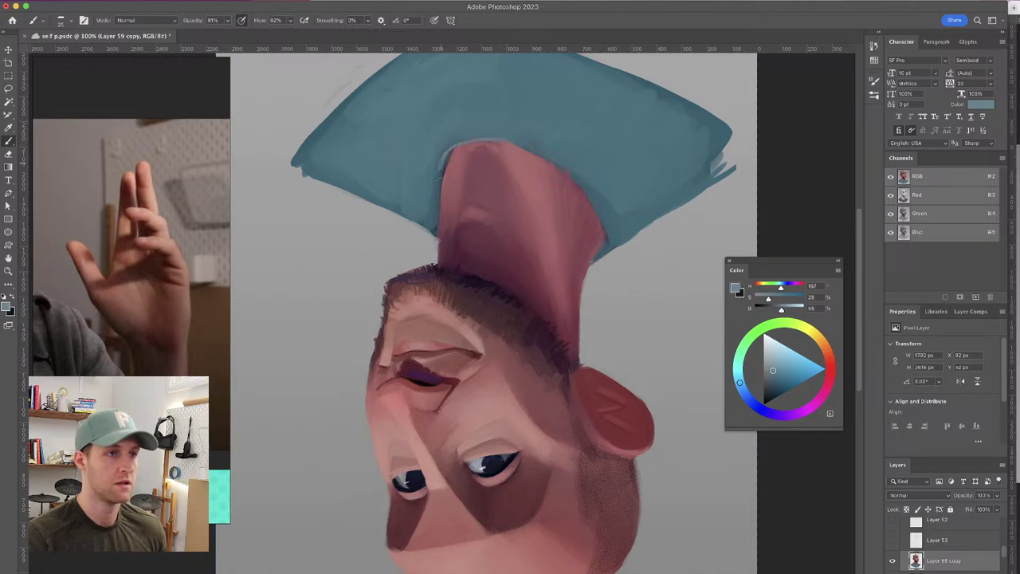
pyautogui.moveTo(520, 147)
pyautogui.mouseDown()
pyautogui.moveTo(567, 177)
pyautogui.moveTo(613, 243)
pyautogui.moveTo(568, 173)
pyautogui.moveTo(522, 146)
pyautogui.moveTo(474, 137)
pyautogui.moveTo(443, 167)
pyautogui.moveTo(435, 209)
pyautogui.mouseUp()
pyautogui.press('super+z')
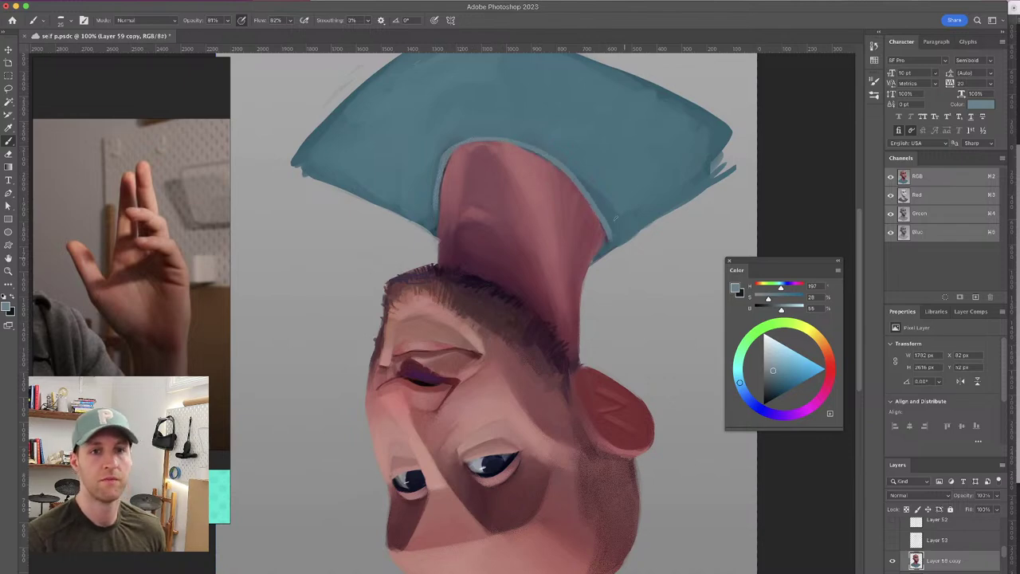
pyautogui.moveTo(551, 196); pyautogui.dragTo(548, 221)
pyautogui.scroll(2, 522, 169)
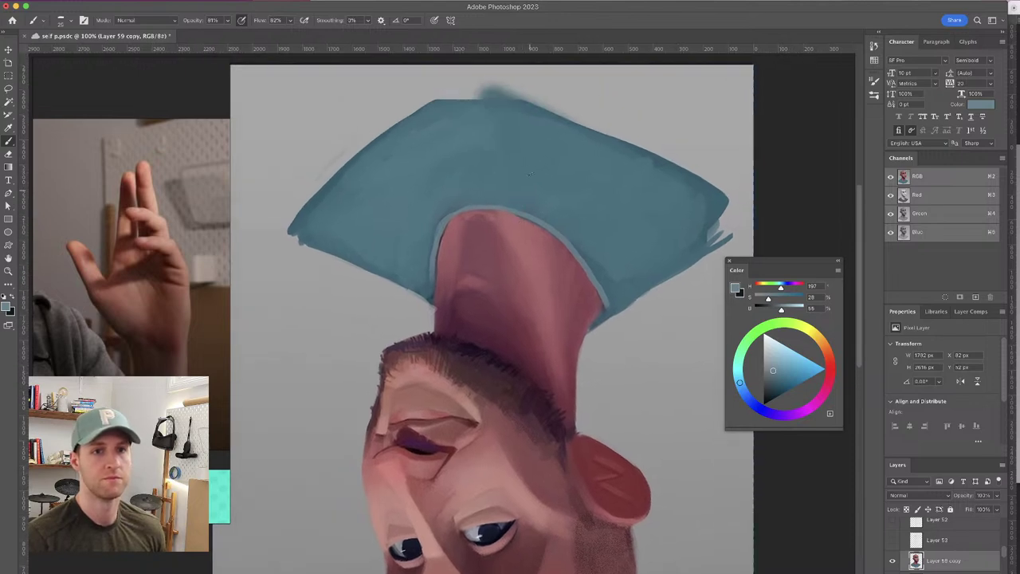
pyautogui.scroll(-2, 475, 214)
# Sample a pink from the neck and switch to the Airbrush Soft Round 100 brush from MaxGrecke_Brushes
pyautogui.keyDown('alt'); pyautogui.click(550, 232); pyautogui.keyUp('alt')
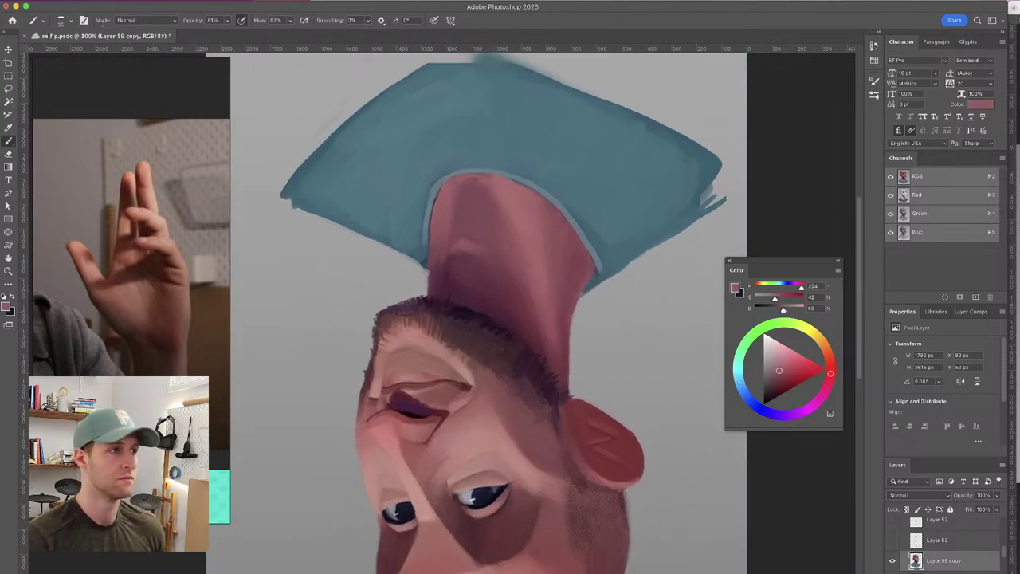
pyautogui.click(71, 23)
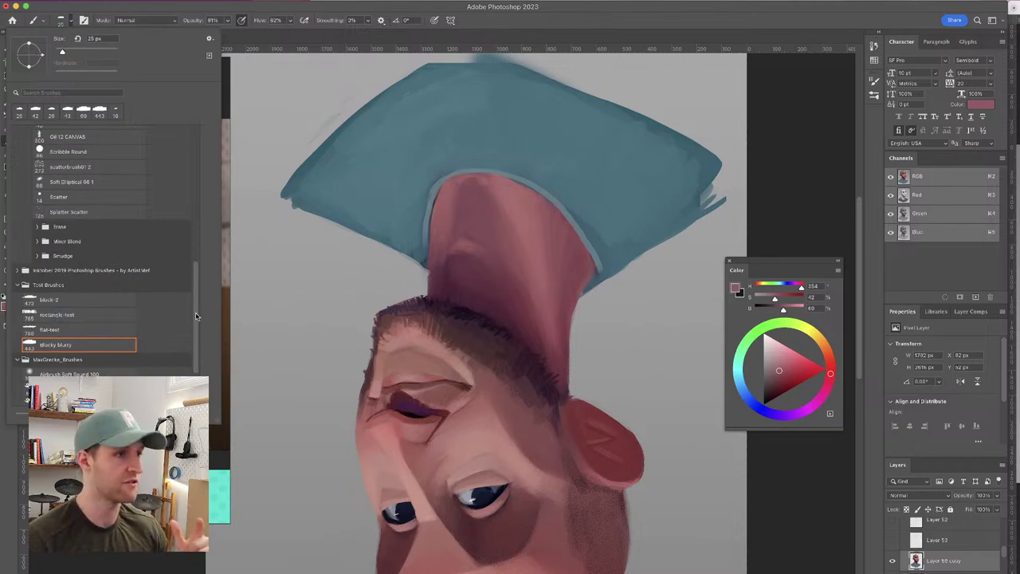
pyautogui.scroll(-2, 191, 331)
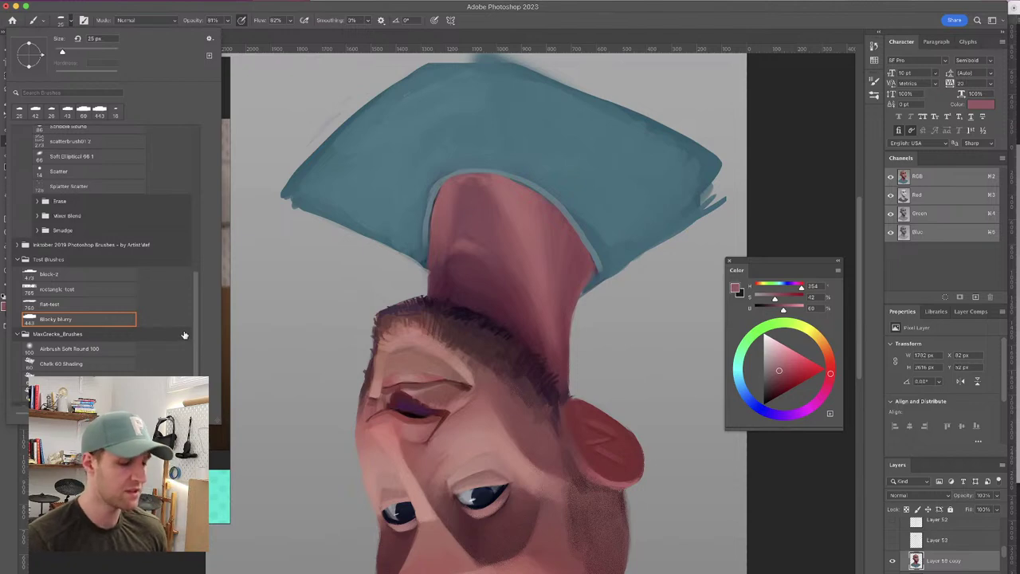
pyautogui.click(76, 348)
# Soften the shading on the ear side of the neck with sampled reds and the soft airbrush
pyautogui.keyDown('alt'); pyautogui.click(542, 226); pyautogui.keyUp('alt')
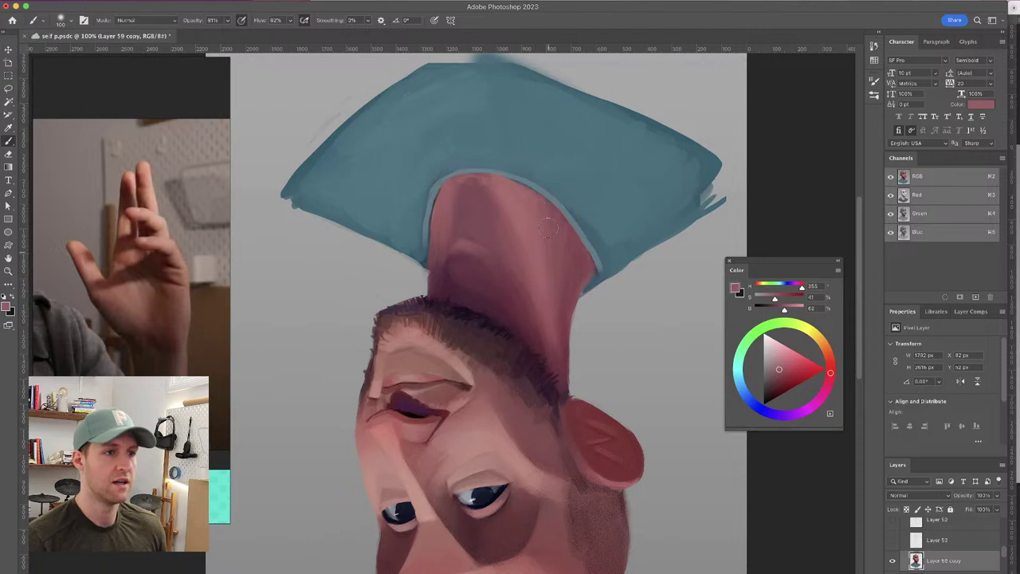
pyautogui.keyDown('alt'); pyautogui.click(565, 232); pyautogui.keyUp('alt')
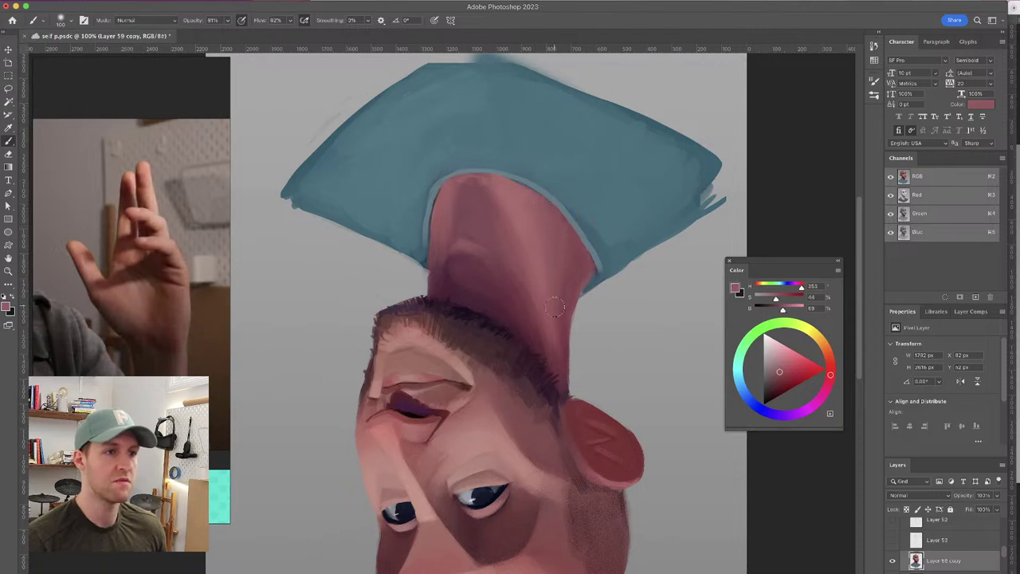
pyautogui.keyDown('alt'); pyautogui.click(567, 233); pyautogui.keyUp('alt')
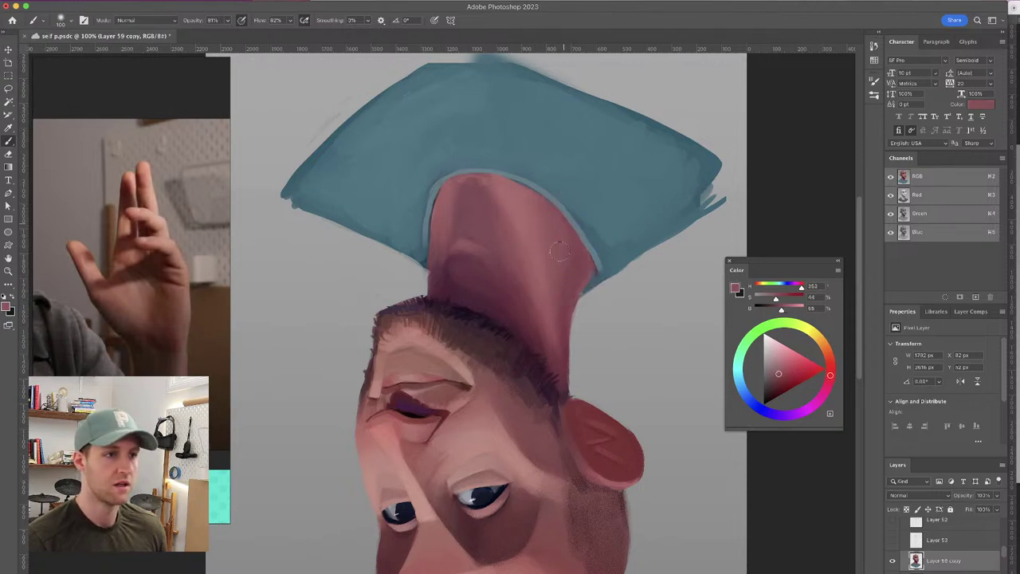
pyautogui.keyDown('alt'); pyautogui.click(550, 312); pyautogui.keyUp('alt')
pyautogui.keyDown('alt'); pyautogui.click(564, 298); pyautogui.keyUp('alt')
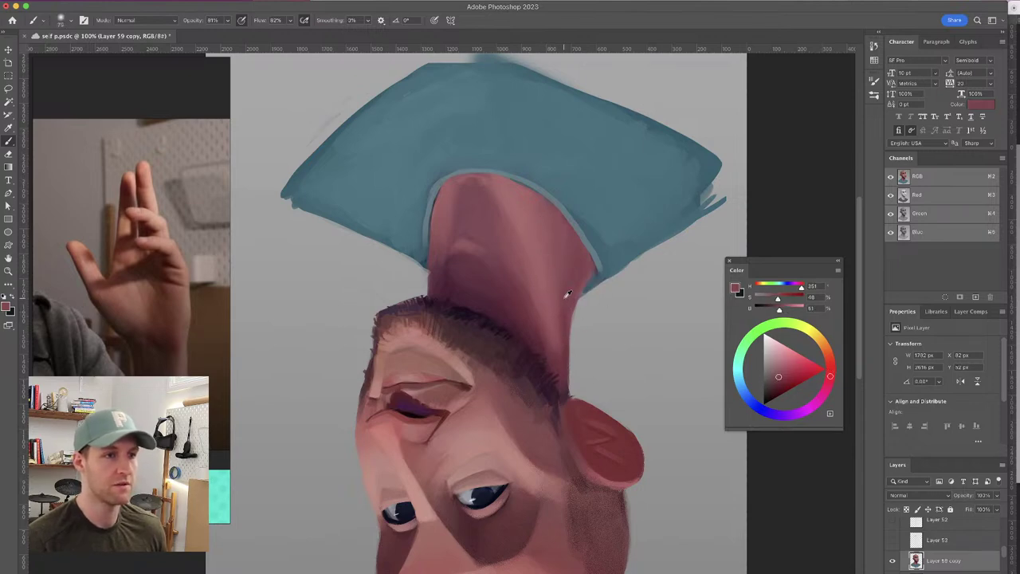
pyautogui.keyDown('alt'); pyautogui.click(573, 256); pyautogui.keyUp('alt')
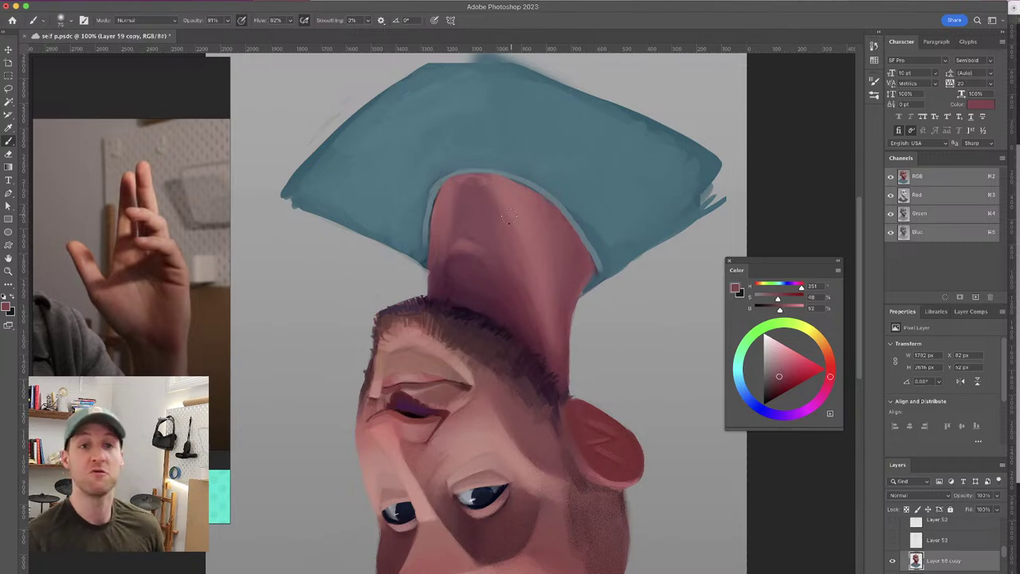
# Smooth the shadowed throat plane near the collar with sampled muted reds and a smaller soft airbrush
pyautogui.keyDown('alt'); pyautogui.click(456, 209); pyautogui.keyUp('alt')
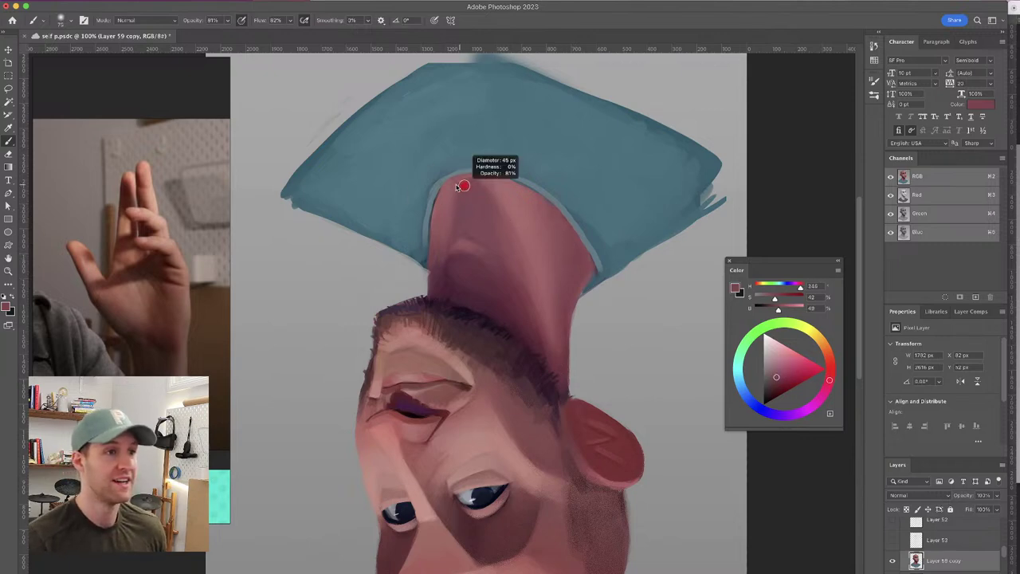
pyautogui.keyDown('alt'); pyautogui.click(454, 191); pyautogui.keyUp('alt')
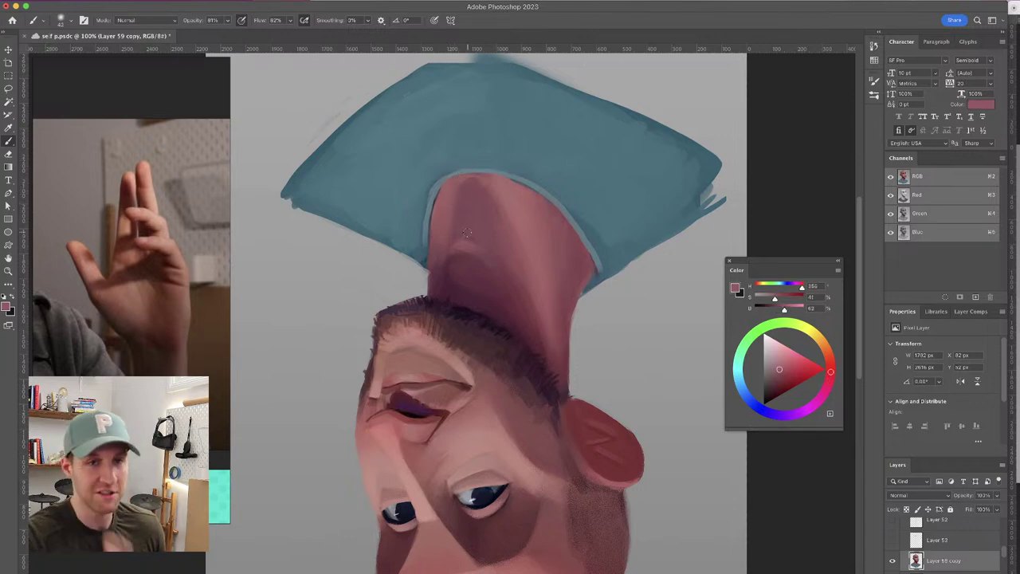
pyautogui.keyDown('alt'); pyautogui.click(494, 220); pyautogui.keyUp('alt')
pyautogui.moveTo(494, 226); pyautogui.dragTo(491, 227)
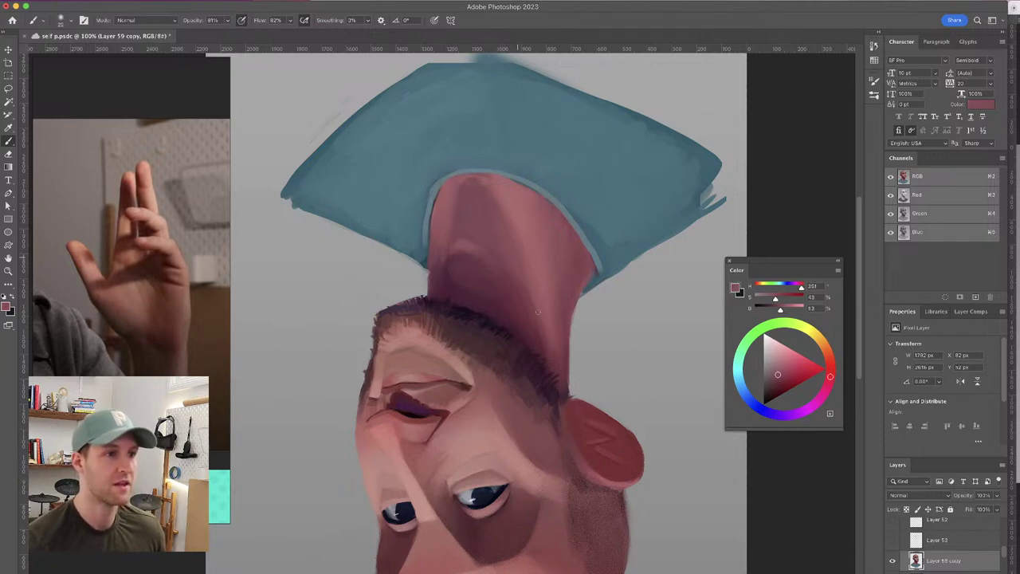
# Blend the neck's highlight edge near the collar with sampled pinks and the soft airbrush, adjusting its size
pyautogui.keyDown('alt'); pyautogui.click(505, 200); pyautogui.keyUp('alt')
pyautogui.keyDown('ctrl'); pyautogui.keyDown('alt'); pyautogui.click(504, 201); pyautogui.keyUp('alt'); pyautogui.keyUp('ctrl')
pyautogui.keyDown('alt'); pyautogui.click(503, 197); pyautogui.keyUp('alt')
pyautogui.keyDown('ctrl'); pyautogui.keyDown('alt'); pyautogui.click(503, 197); pyautogui.keyUp('alt'); pyautogui.keyUp('ctrl')
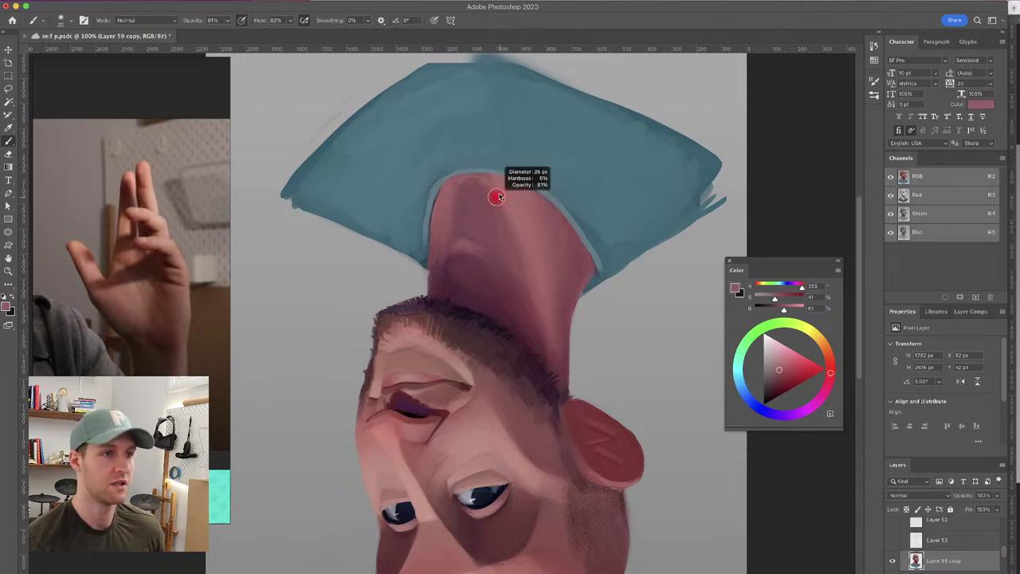
pyautogui.keyDown('alt'); pyautogui.click(509, 191); pyautogui.keyUp('alt')
pyautogui.keyDown('ctrl'); pyautogui.keyDown('alt'); pyautogui.click(505, 189); pyautogui.keyUp('alt'); pyautogui.keyUp('ctrl')
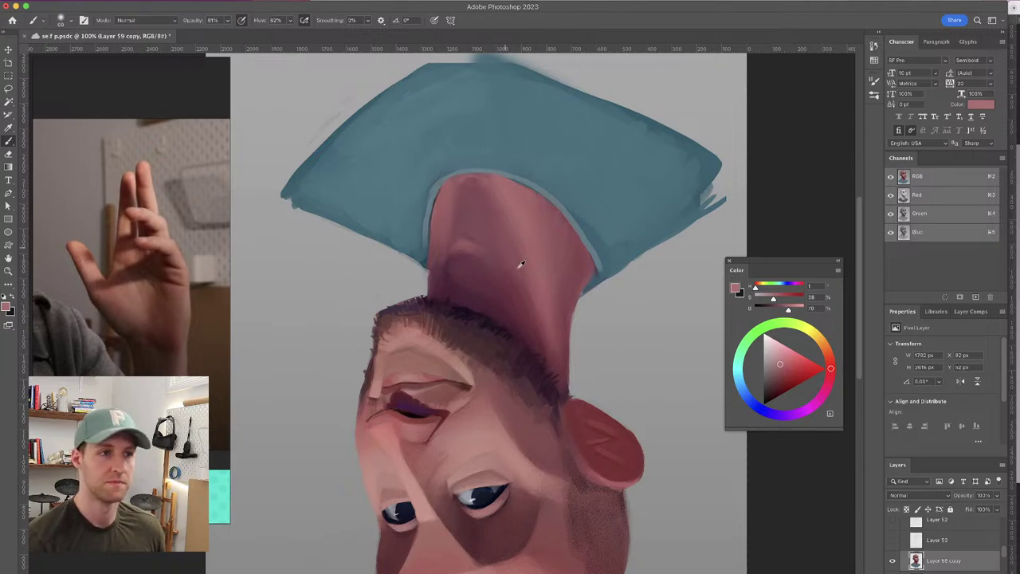
# Soften the tapering neck highlight between jaw and ear with sampled dark reds and pinks, varying the soft airbrush size
pyautogui.keyDown('alt'); pyautogui.click(549, 358); pyautogui.keyUp('alt')
pyautogui.keyDown('ctrl'); pyautogui.keyDown('alt'); pyautogui.click(549, 357); pyautogui.keyUp('alt'); pyautogui.keyUp('ctrl')
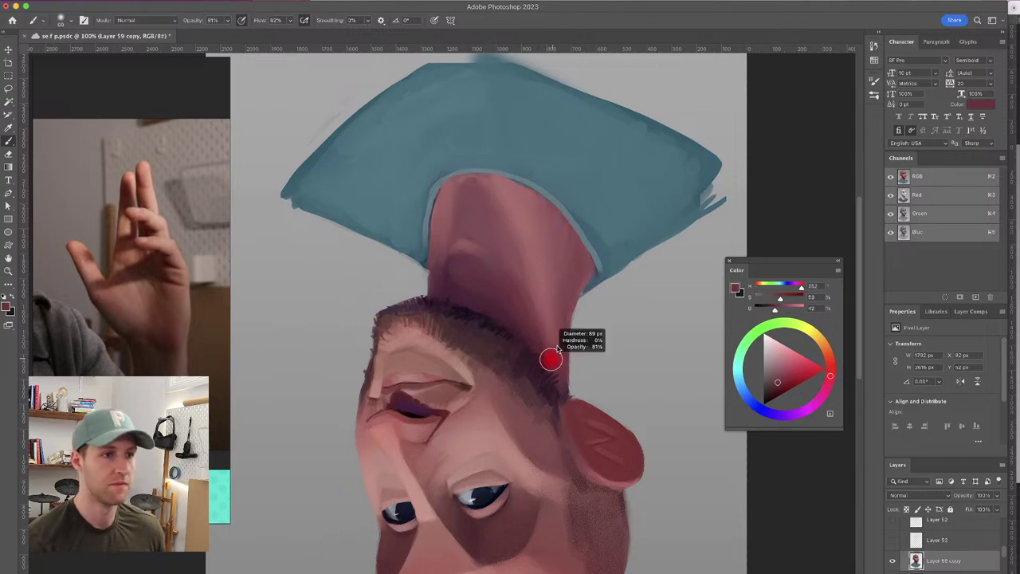
pyautogui.keyDown('ctrl'); pyautogui.keyDown('alt'); pyautogui.click(551, 297); pyautogui.keyUp('alt'); pyautogui.keyUp('ctrl')
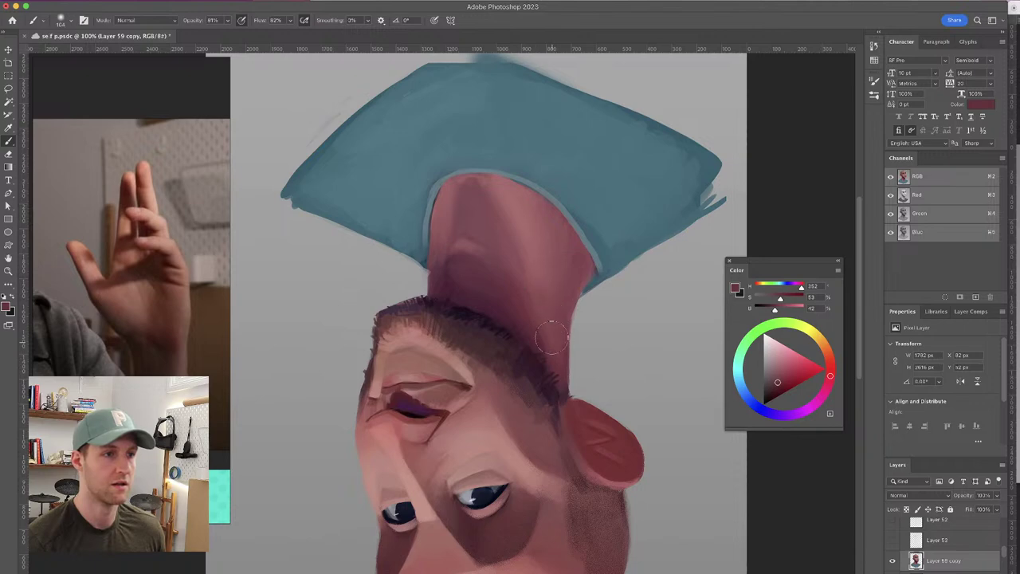
pyautogui.keyDown('ctrl'); pyautogui.keyDown('alt'); pyautogui.click(542, 297); pyautogui.keyUp('alt'); pyautogui.keyUp('ctrl')
pyautogui.keyDown('alt'); pyautogui.click(539, 339); pyautogui.keyUp('alt')
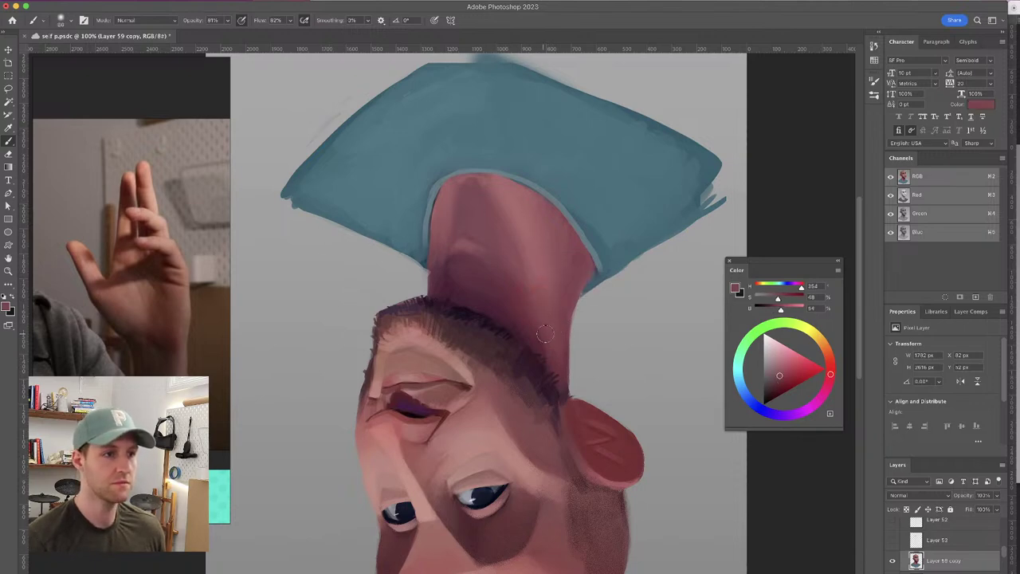
pyautogui.keyDown('alt'); pyautogui.click(536, 260); pyautogui.keyUp('alt')
pyautogui.moveTo(536, 260); pyautogui.dragTo(527, 261)
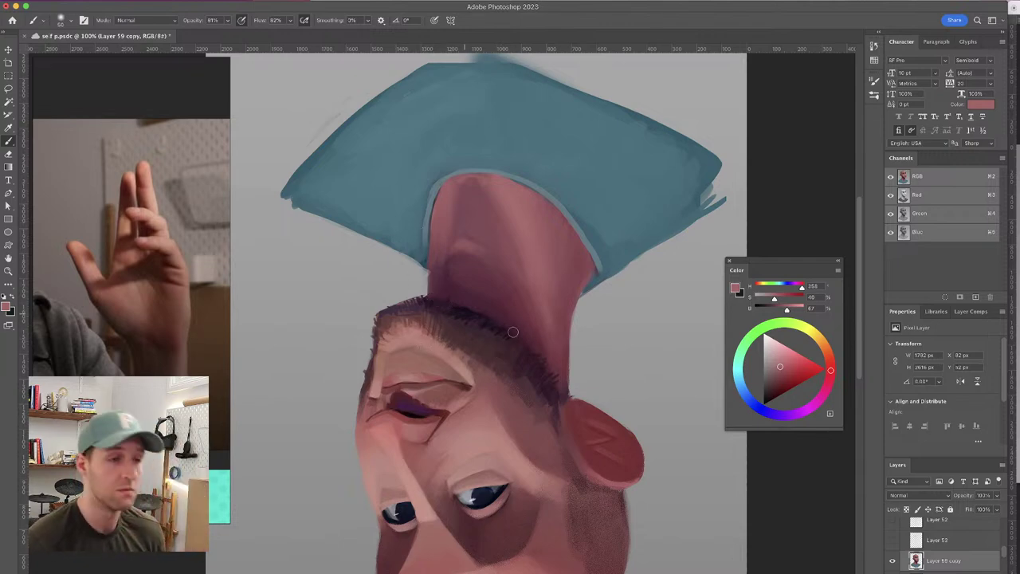
# Even out the tones along the throat's front edge and the neck below the ear with sampled colors and a larger airbrush
pyautogui.keyDown('alt'); pyautogui.click(451, 183); pyautogui.keyUp('alt')
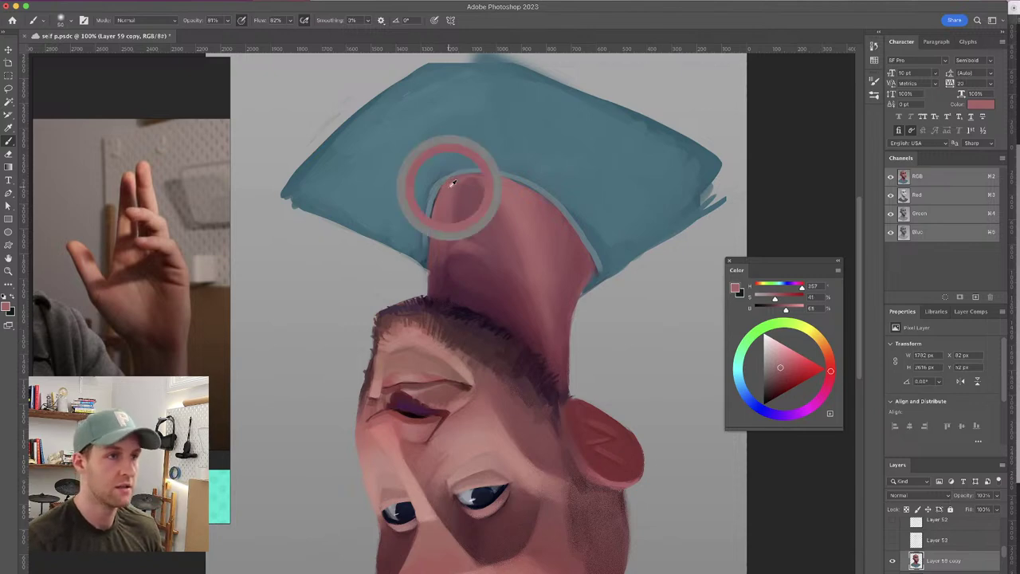
pyautogui.keyDown('alt'); pyautogui.click(451, 232); pyautogui.keyUp('alt')
pyautogui.keyDown('alt'); pyautogui.click(439, 279); pyautogui.keyUp('alt')
pyautogui.press(']')
pyautogui.press(']')
pyautogui.press(']')
pyautogui.press(']')
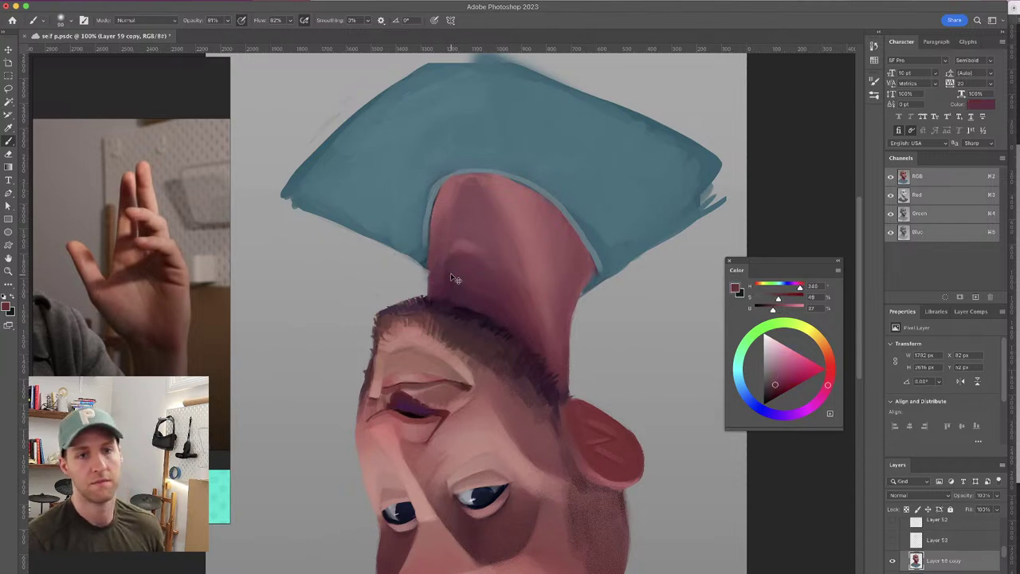
pyautogui.keyDown('alt'); pyautogui.click(443, 207); pyautogui.keyUp('alt')
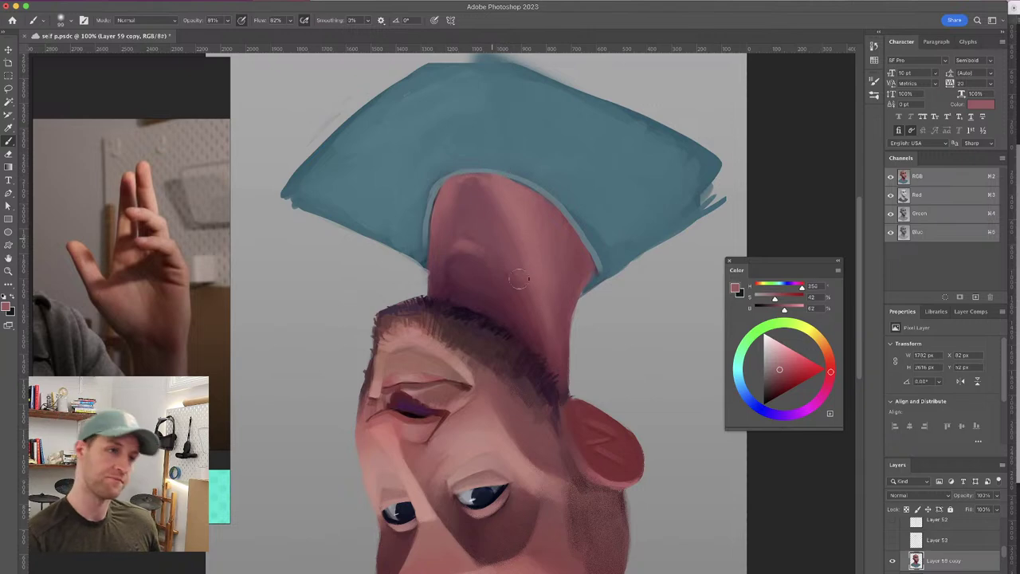
pyautogui.keyDown('alt'); pyautogui.click(560, 333); pyautogui.keyUp('alt')
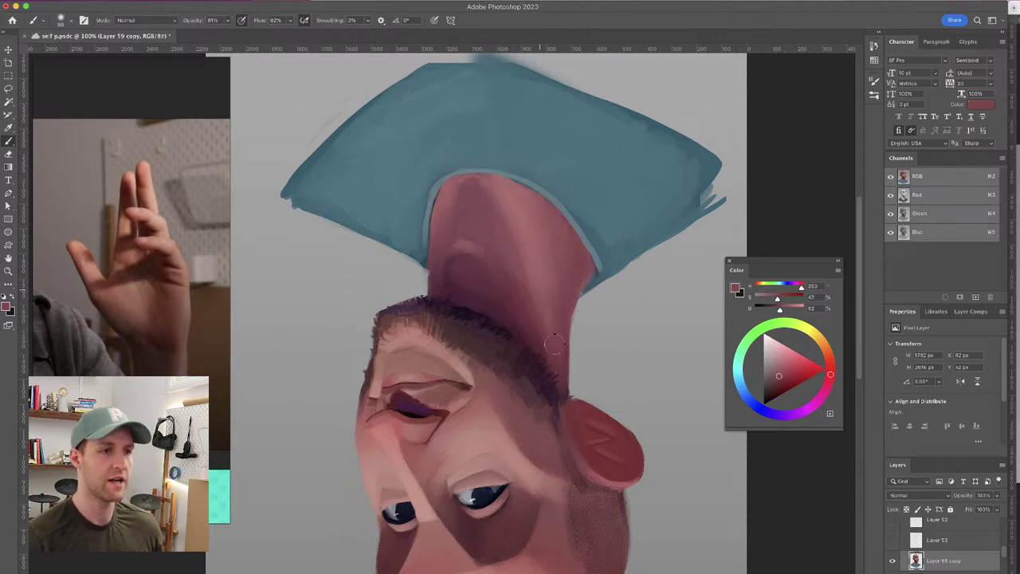
# Darken the Adam's apple area and the adjoining throat shadow with a sampled muted plum, using a 31 px brush
pyautogui.scroll(-5, 528, 212)
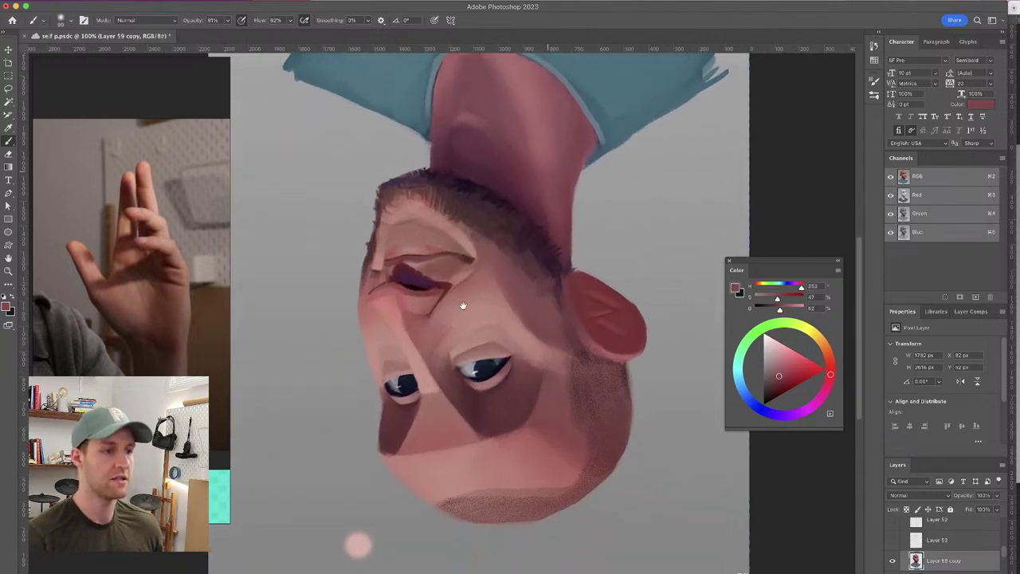
pyautogui.scroll(2, 466, 295)
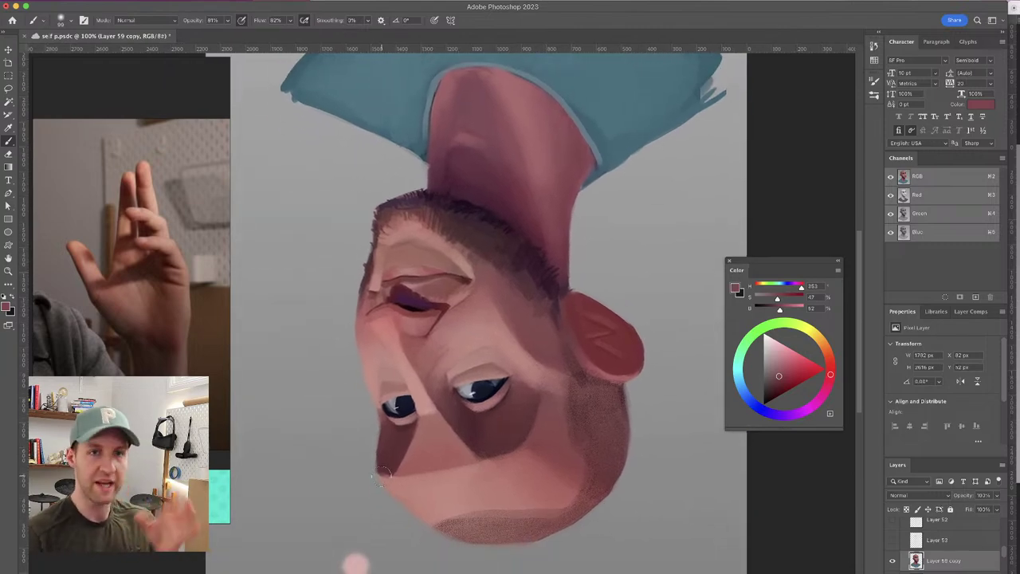
pyautogui.moveTo(466, 255); pyautogui.dragTo(465, 300)
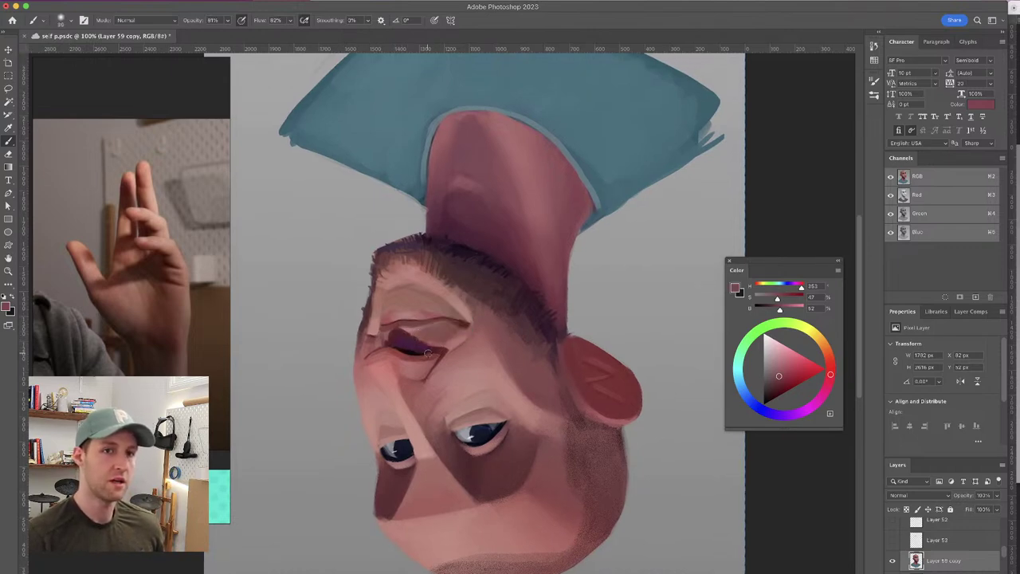
pyautogui.press(']')
pyautogui.moveTo(473, 285); pyautogui.dragTo(469, 317)
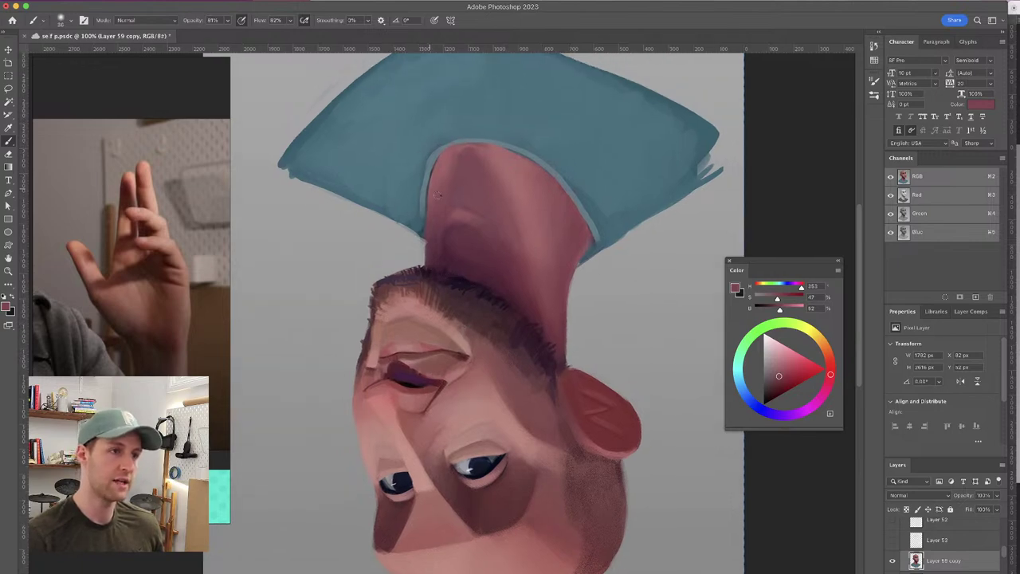
pyautogui.keyDown('alt'); pyautogui.click(474, 230); pyautogui.keyUp('alt')
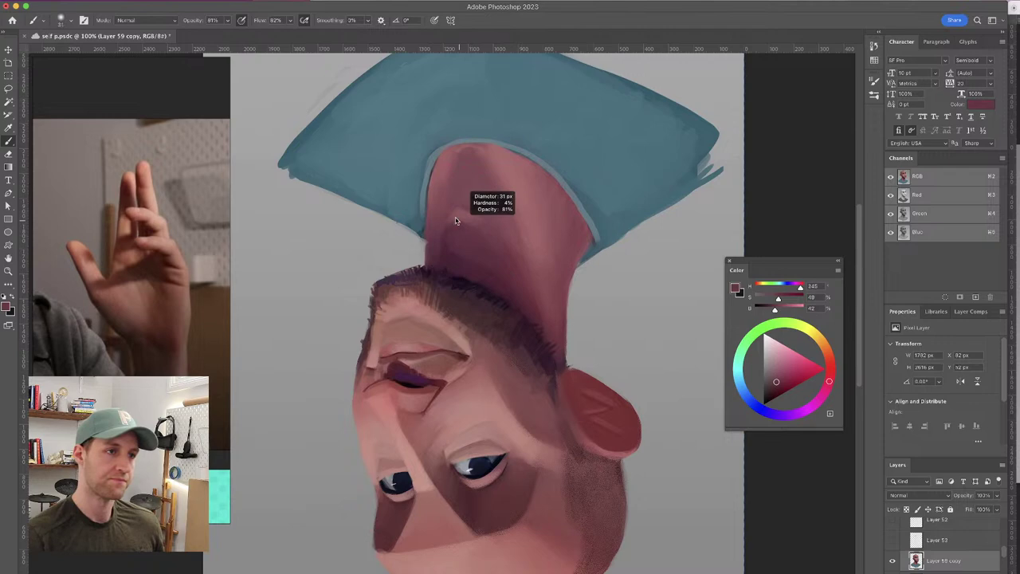
pyautogui.moveTo(431, 217)
pyautogui.mouseDown()
pyautogui.moveTo(458, 210)
pyautogui.moveTo(529, 260)
pyautogui.mouseUp()
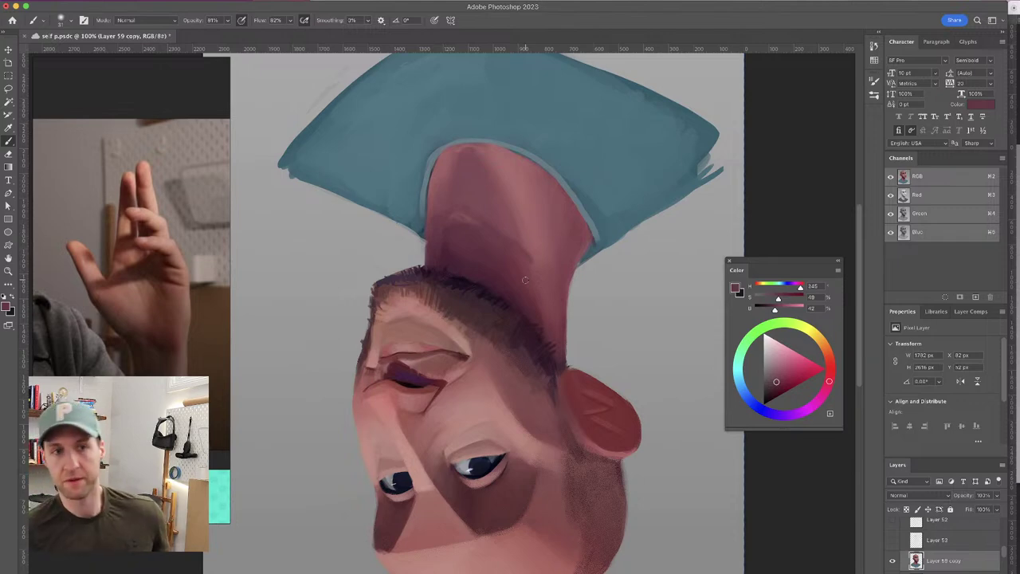
# Blend the boundary between the throat shadow and the lit side of the neck with sampled reds, starting at 43 px
pyautogui.keyDown('alt'); pyautogui.click(529, 256); pyautogui.keyUp('alt')
pyautogui.moveTo(525, 261); pyautogui.dragTo(528, 261)
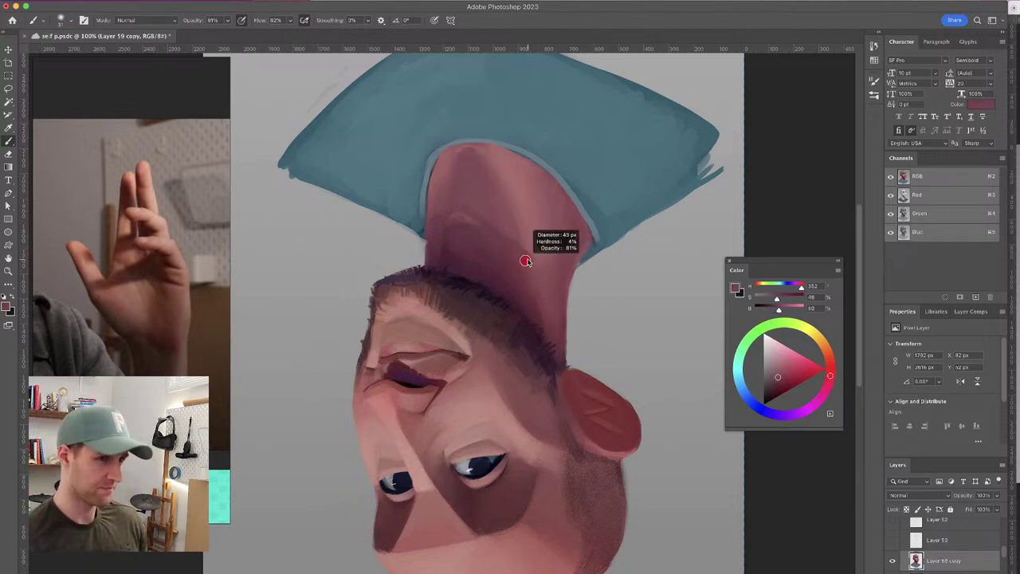
pyautogui.keyDown('alt'); pyautogui.click(512, 239); pyautogui.keyUp('alt')
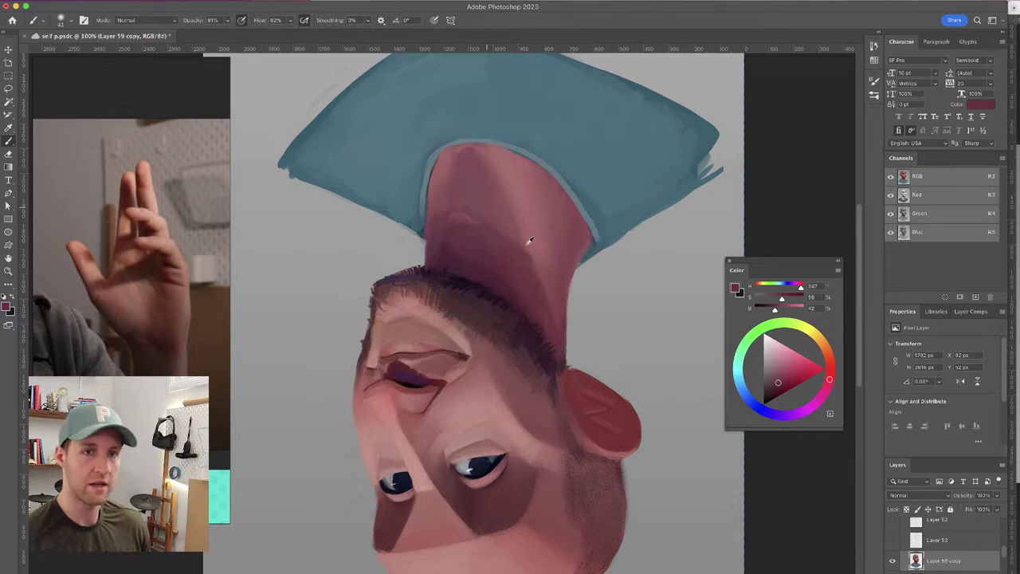
pyautogui.keyDown('alt'); pyautogui.click(539, 263); pyautogui.keyUp('alt')
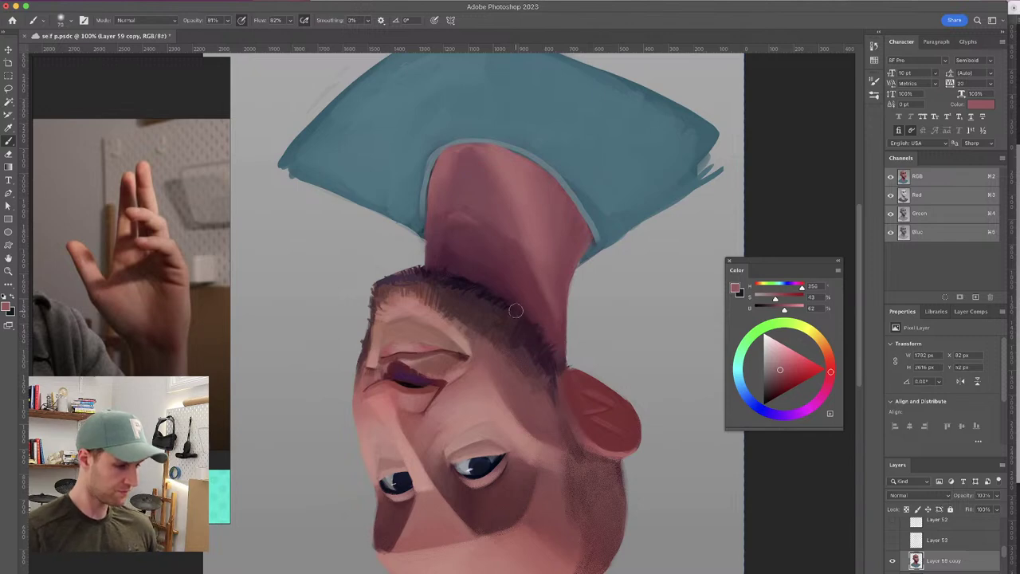
# Smooth the front of the throat where it meets the collar with sampled muted pinks
pyautogui.moveTo(474, 184); pyautogui.dragTo(477, 171)
pyautogui.keyDown('alt'); pyautogui.click(452, 169); pyautogui.keyUp('alt')
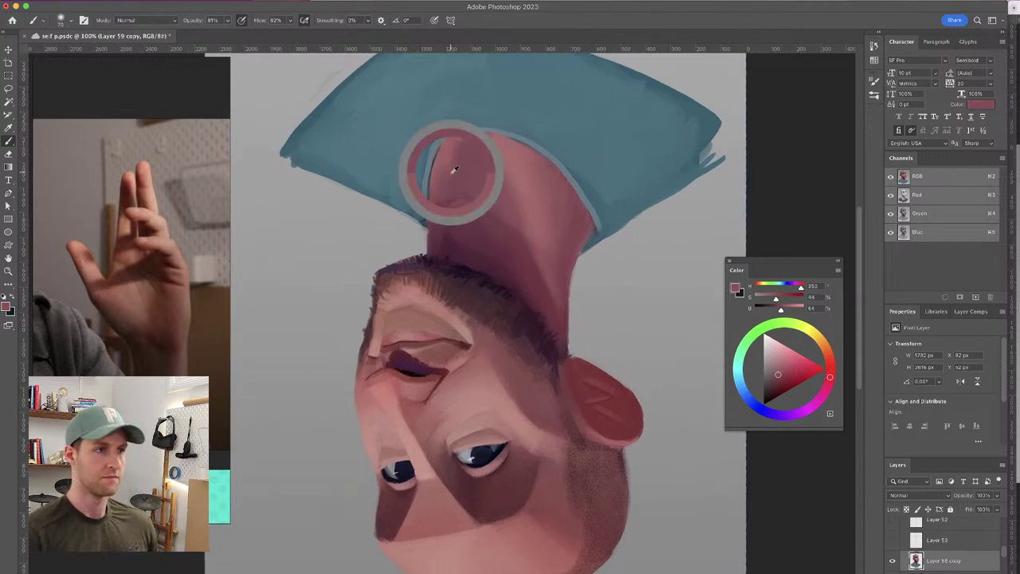
pyautogui.keyDown('alt'); pyautogui.click(462, 166); pyautogui.keyUp('alt')
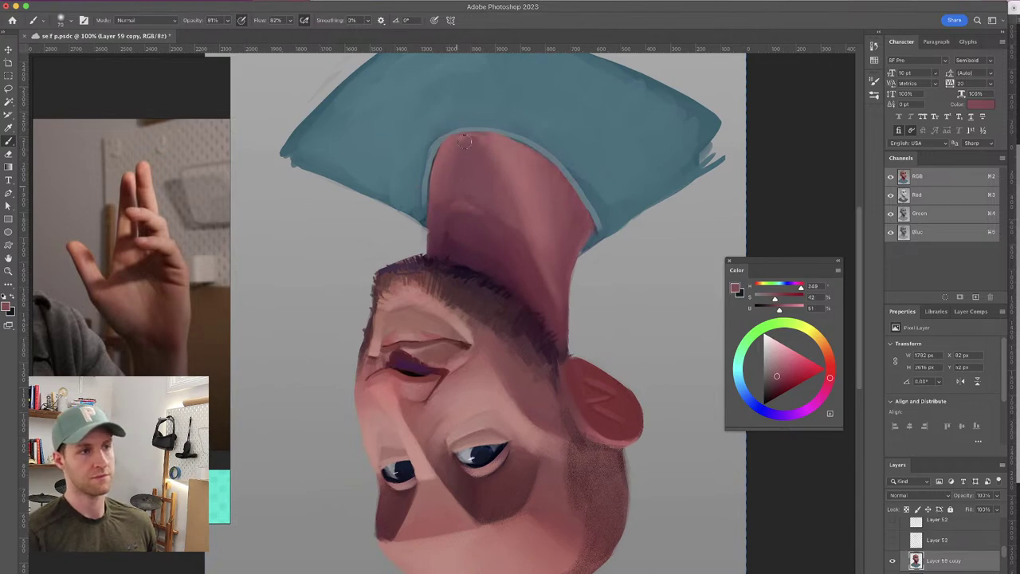
pyautogui.keyDown('alt'); pyautogui.click(489, 140); pyautogui.keyUp('alt')
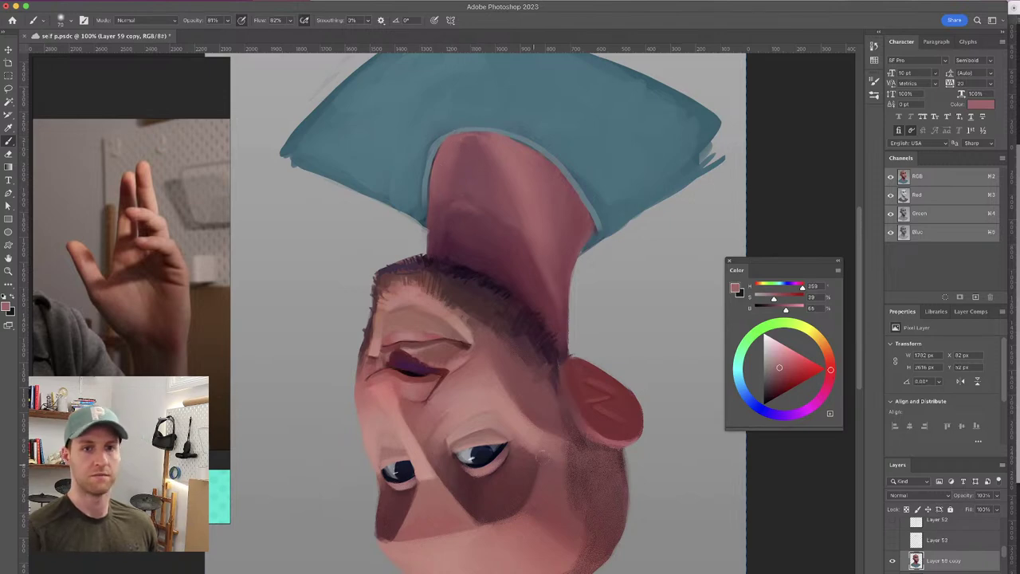
# Blend the lit side plane of the neck into the darker edge beside the shirt collar with sampled pinks and reds
pyautogui.moveTo(541, 222); pyautogui.dragTo(539, 240)
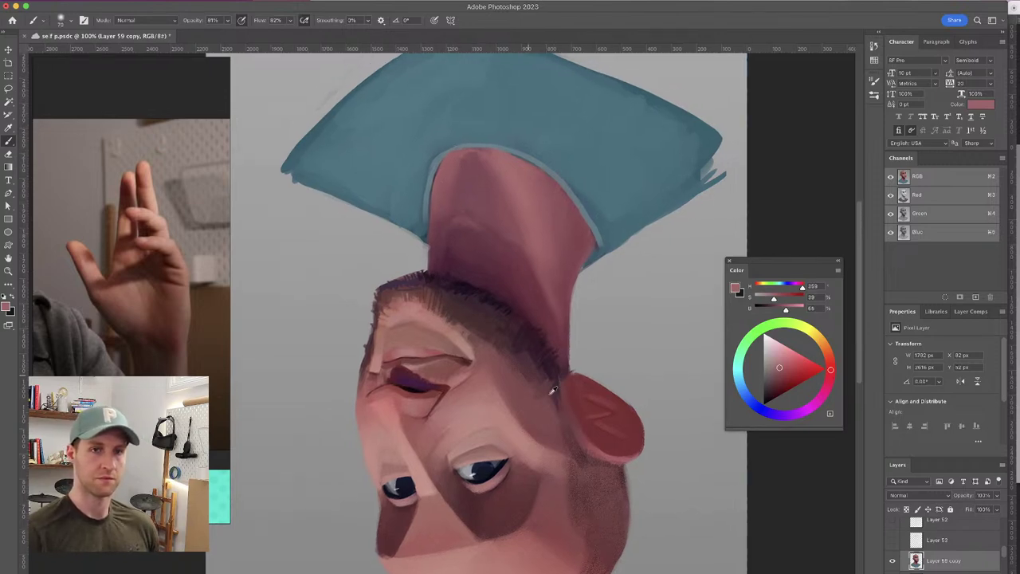
pyautogui.keyDown('alt'); pyautogui.click(542, 222); pyautogui.keyUp('alt')
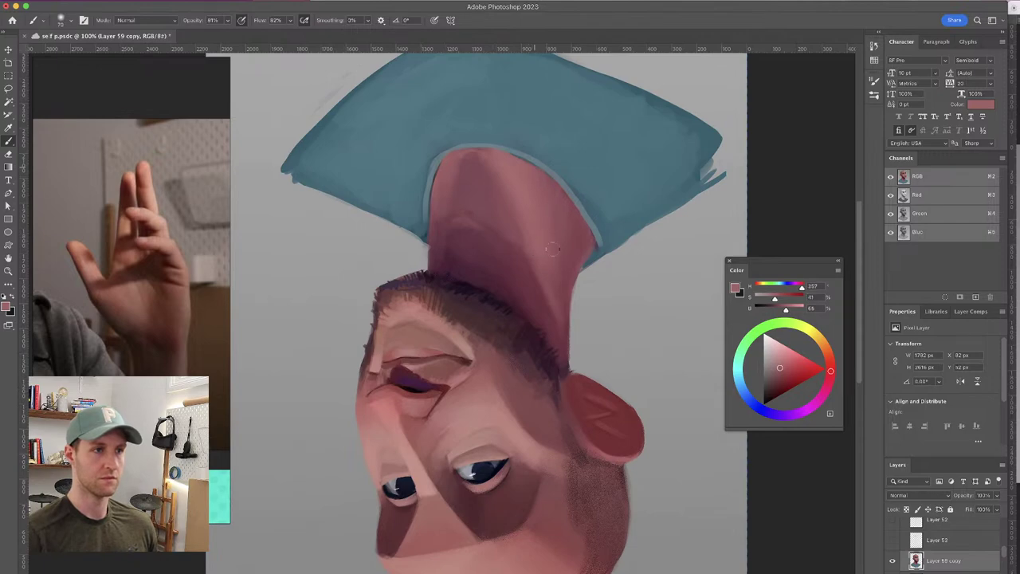
pyautogui.keyDown('alt'); pyautogui.click(568, 226); pyautogui.keyUp('alt')
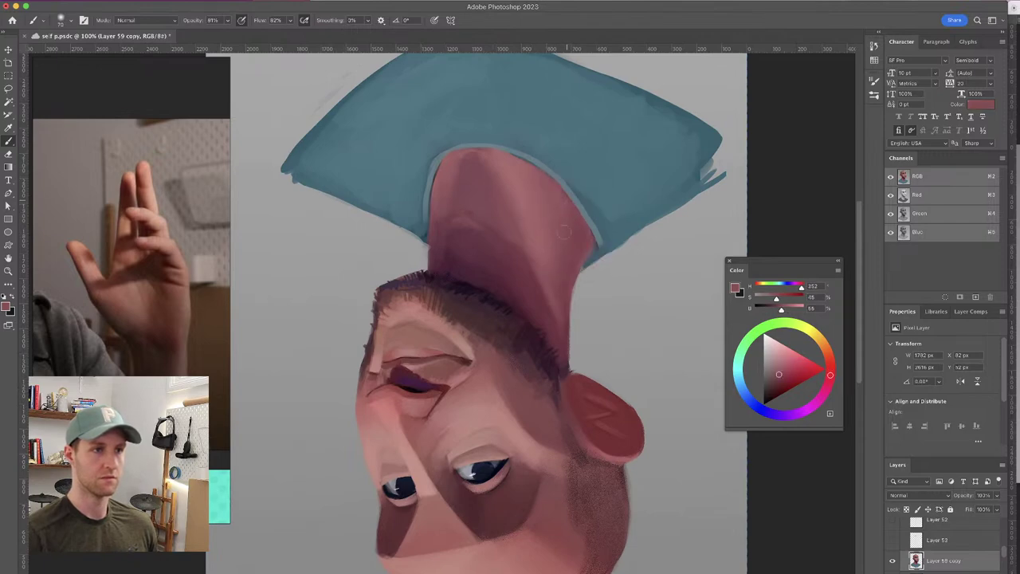
pyautogui.keyDown('alt'); pyautogui.click(582, 213); pyautogui.keyUp('alt')
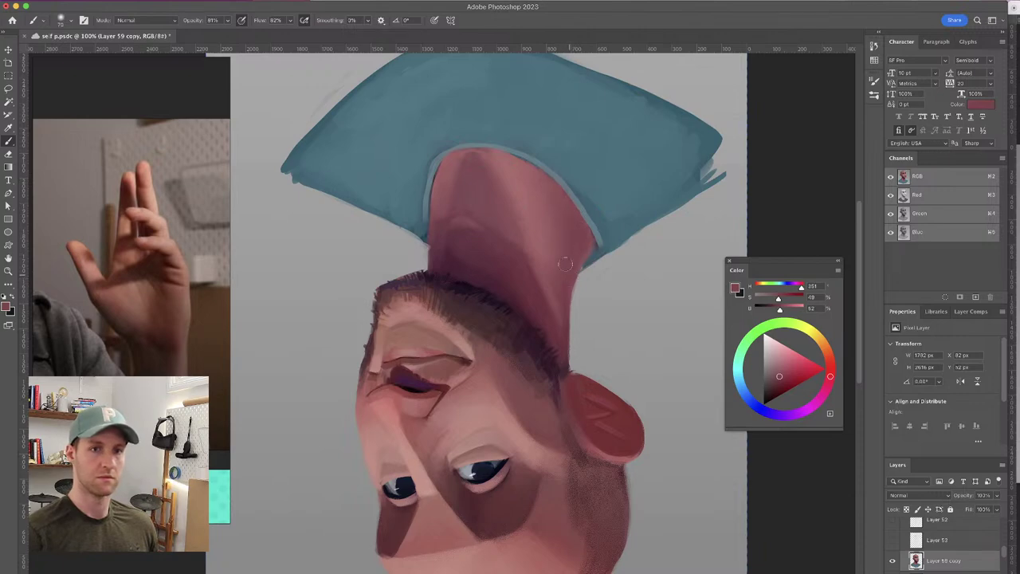
pyautogui.keyDown('alt'); pyautogui.click(550, 187); pyautogui.keyUp('alt')
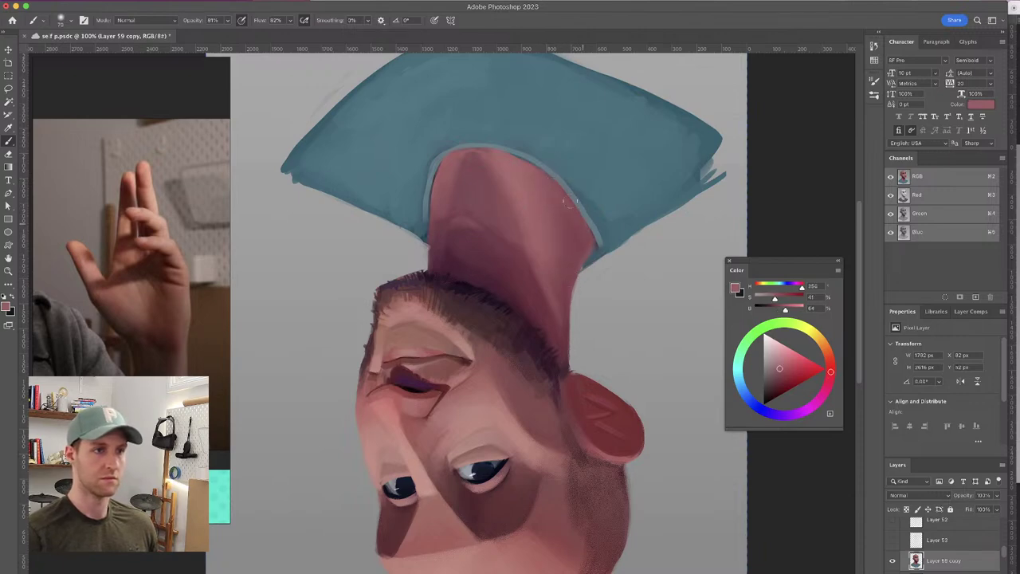
pyautogui.keyDown('alt'); pyautogui.click(562, 210); pyautogui.keyUp('alt')
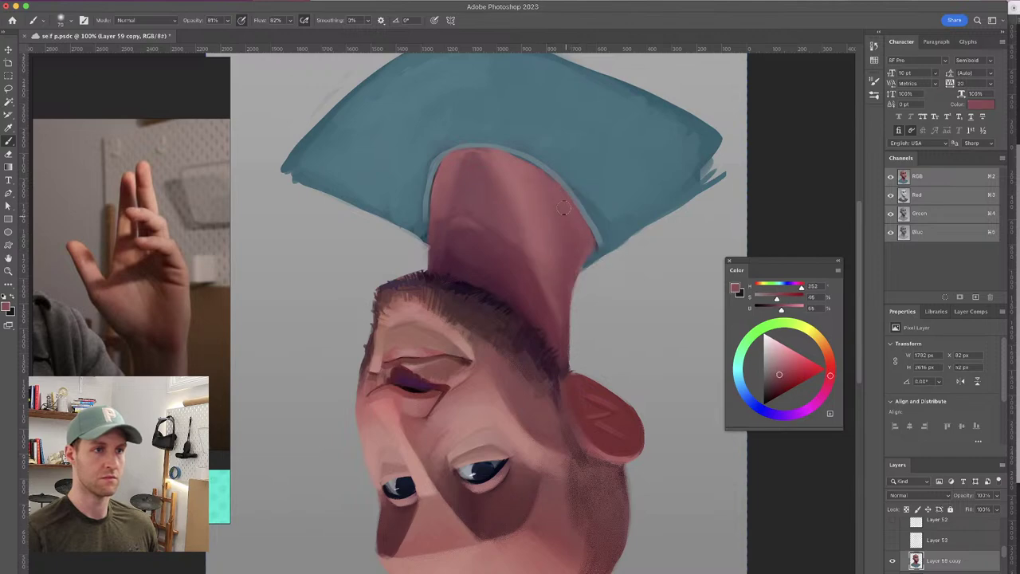
pyautogui.keyDown('alt'); pyautogui.click(546, 184); pyautogui.keyUp('alt')
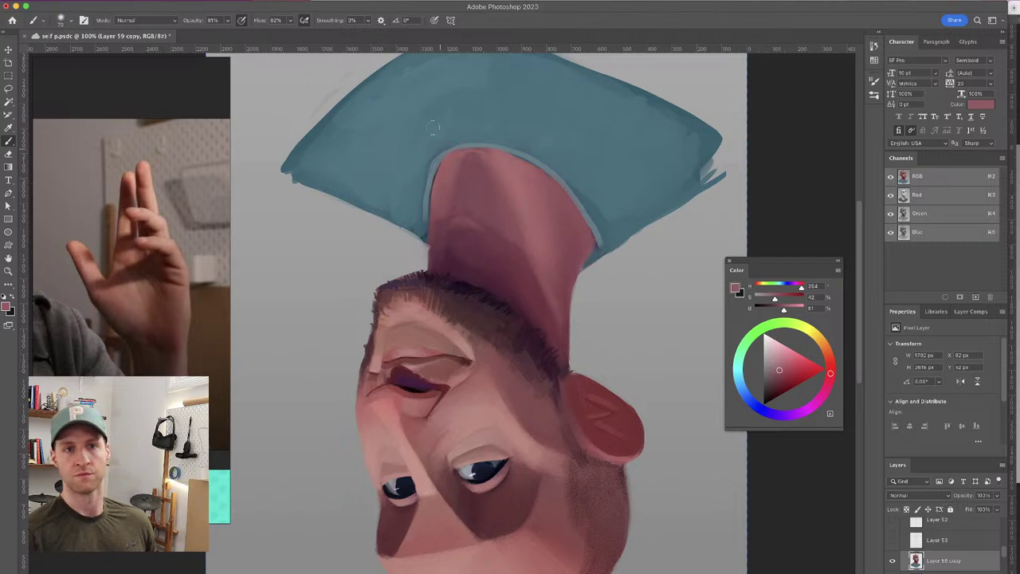
# Smooth the deep shadow under the jaw with sampled dark plums and a smaller soft brush, and mirror the canvas horizontally
pyautogui.moveTo(466, 141); pyautogui.dragTo(477, 130)
pyautogui.keyDown('alt'); pyautogui.click(478, 248); pyautogui.keyUp('alt')
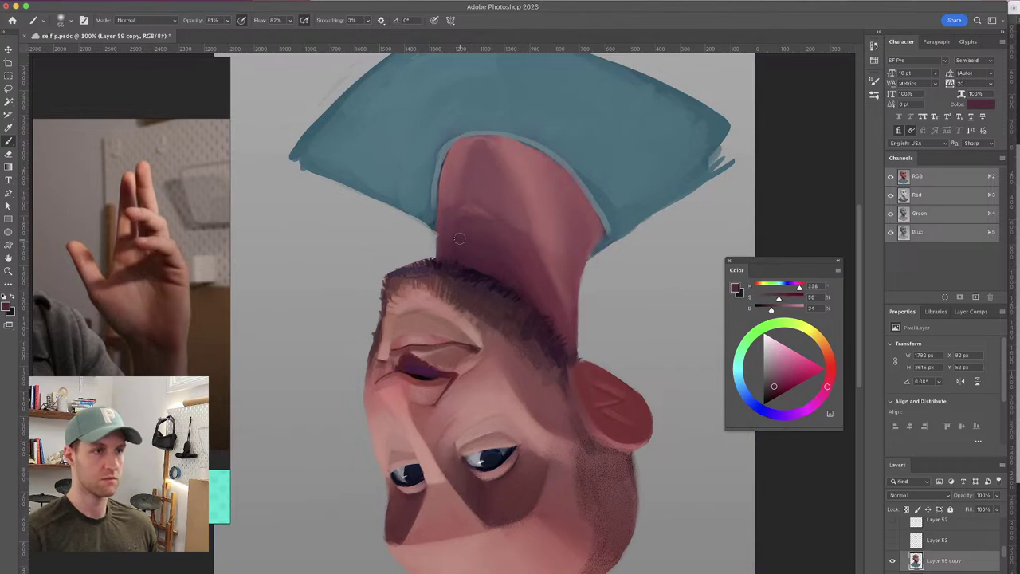
pyautogui.keyDown('alt'); pyautogui.click(475, 227); pyautogui.keyUp('alt')
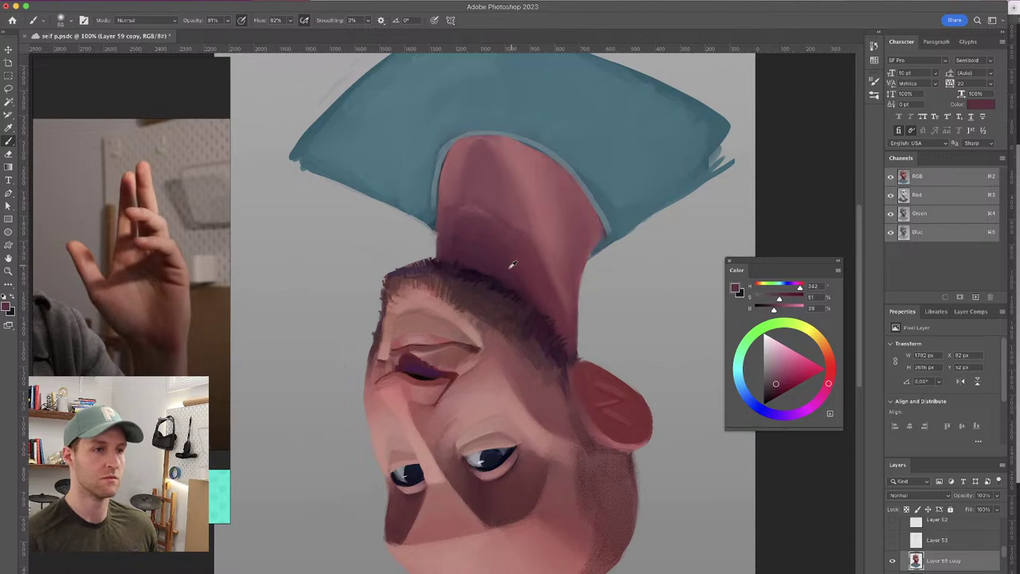
pyautogui.keyDown('alt'); pyautogui.click(505, 251); pyautogui.keyUp('alt')
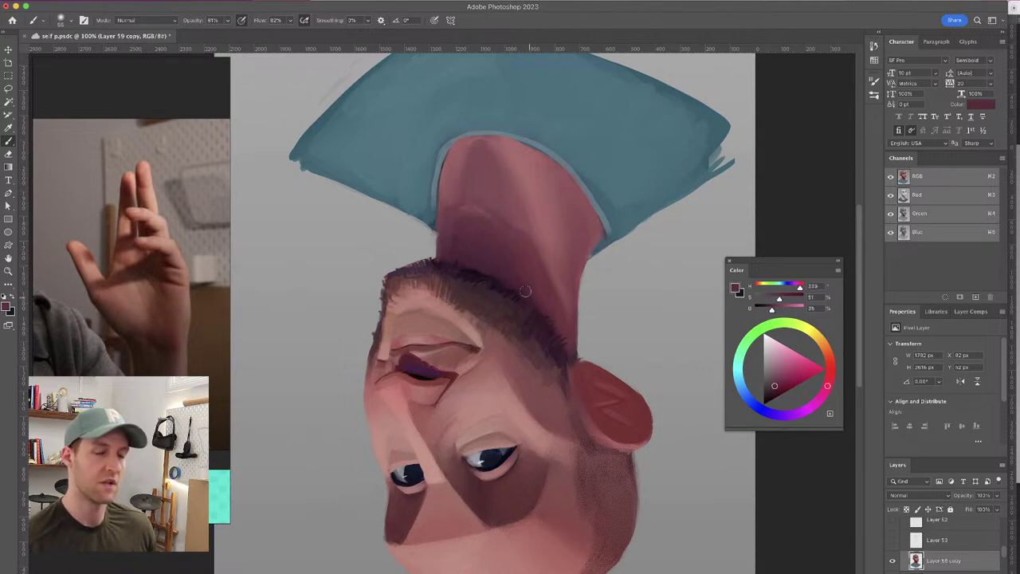
pyautogui.keyDown('alt'); pyautogui.click(466, 229); pyautogui.keyUp('alt')
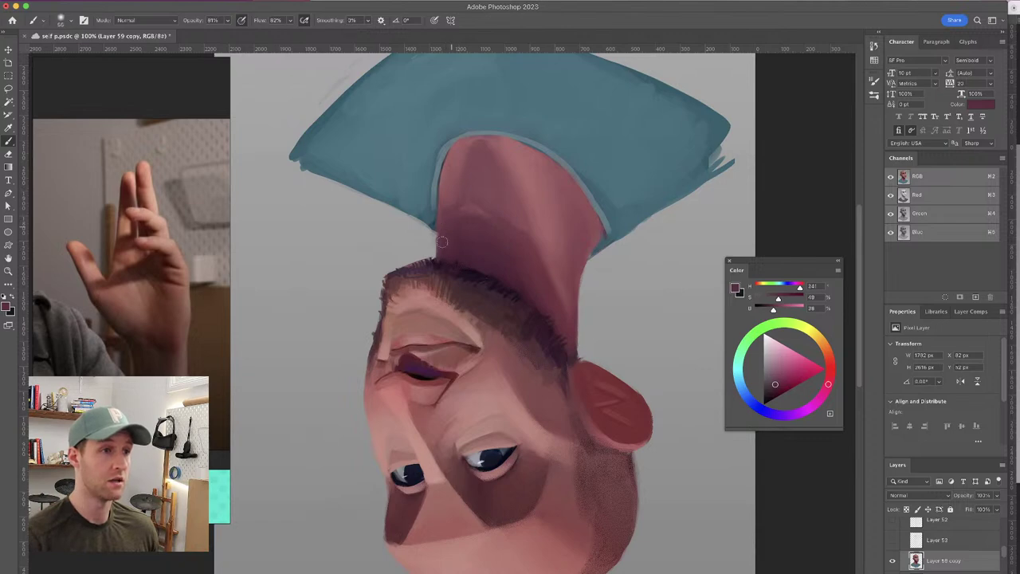
pyautogui.keyDown('alt'); pyautogui.click(508, 222); pyautogui.keyUp('alt')
pyautogui.keyDown('alt'); pyautogui.click(508, 224); pyautogui.keyUp('alt')
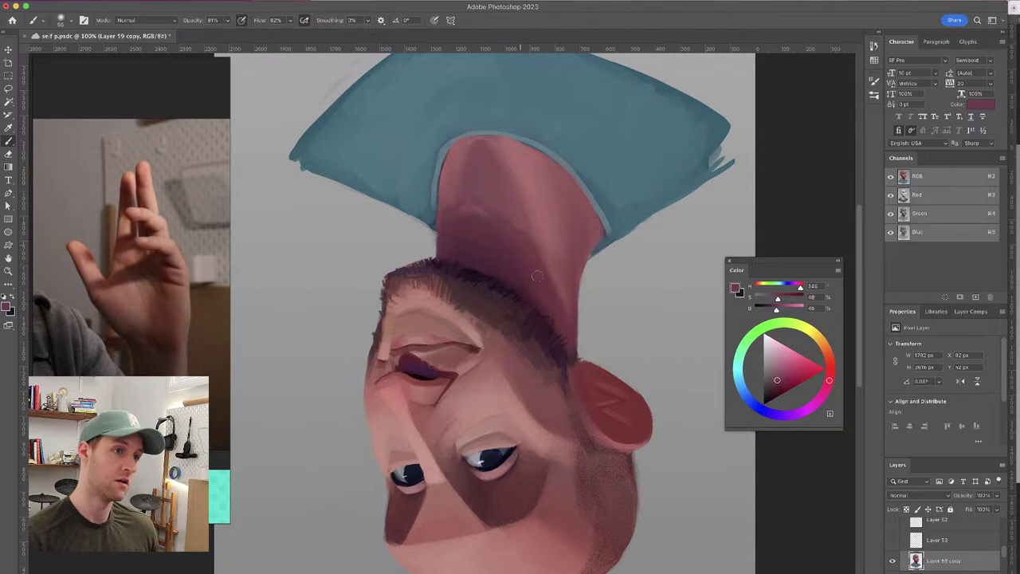
pyautogui.press('super+shift+h')
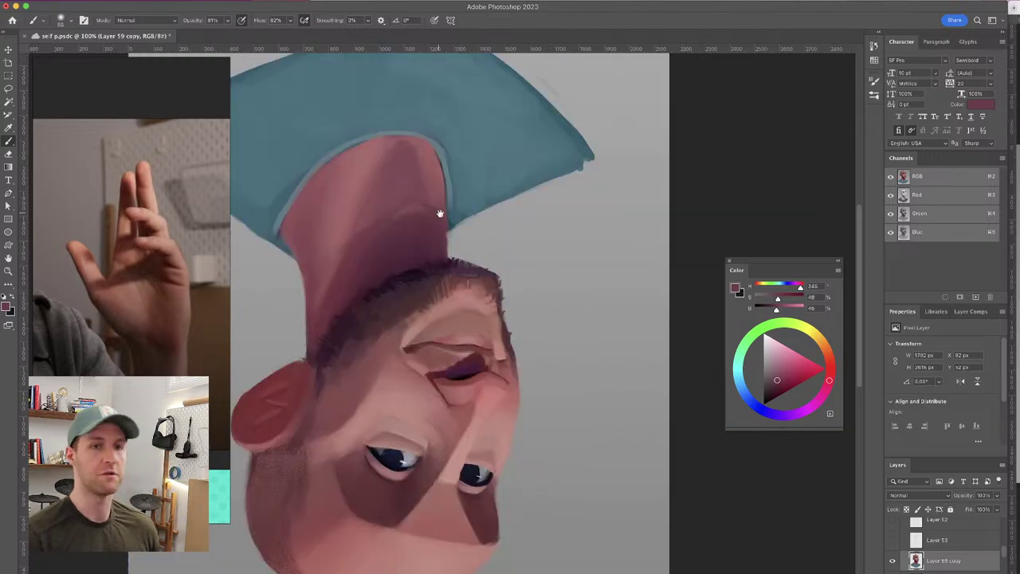
# Soften the transition from the lit neck plane into the jaw shadow with sampled reds and dark plums, enlarging the soft brush
pyautogui.moveTo(439, 213); pyautogui.dragTo(512, 218)
pyautogui.keyDown('alt'); pyautogui.click(417, 243); pyautogui.keyUp('alt')
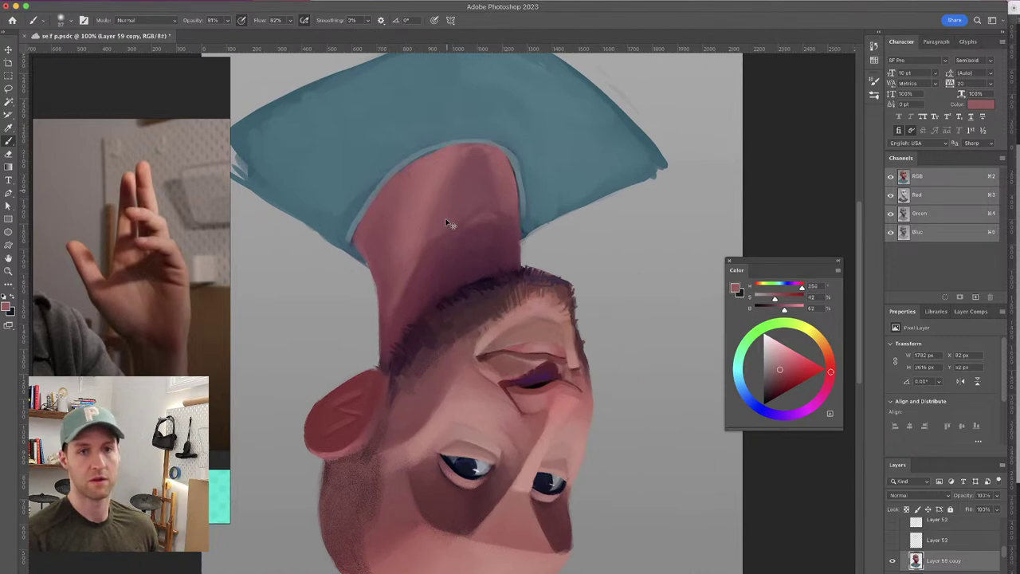
pyautogui.keyDown('alt'); pyautogui.click(393, 311); pyautogui.keyUp('alt')
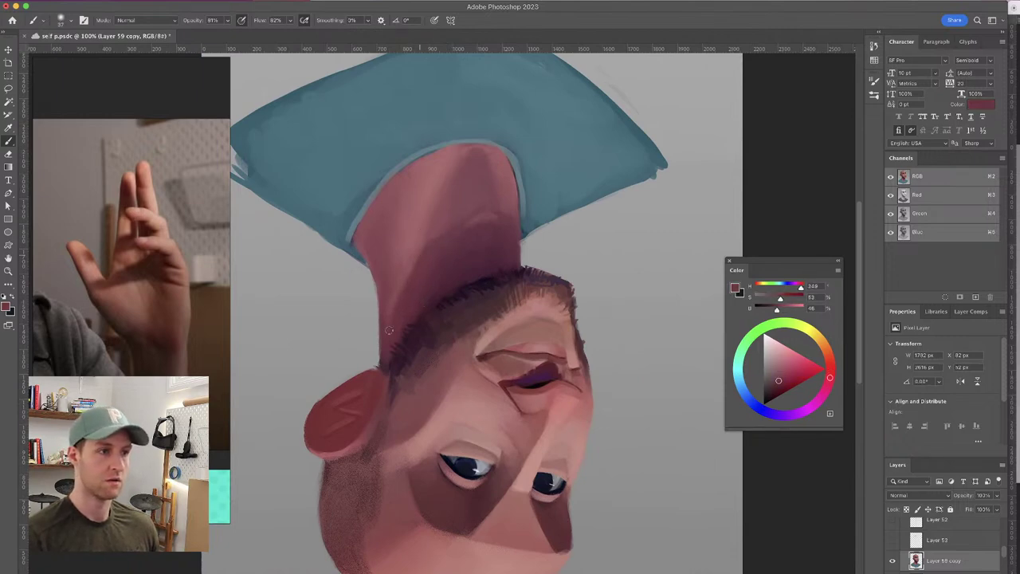
pyautogui.keyDown('alt'); pyautogui.click(439, 274); pyautogui.keyUp('alt')
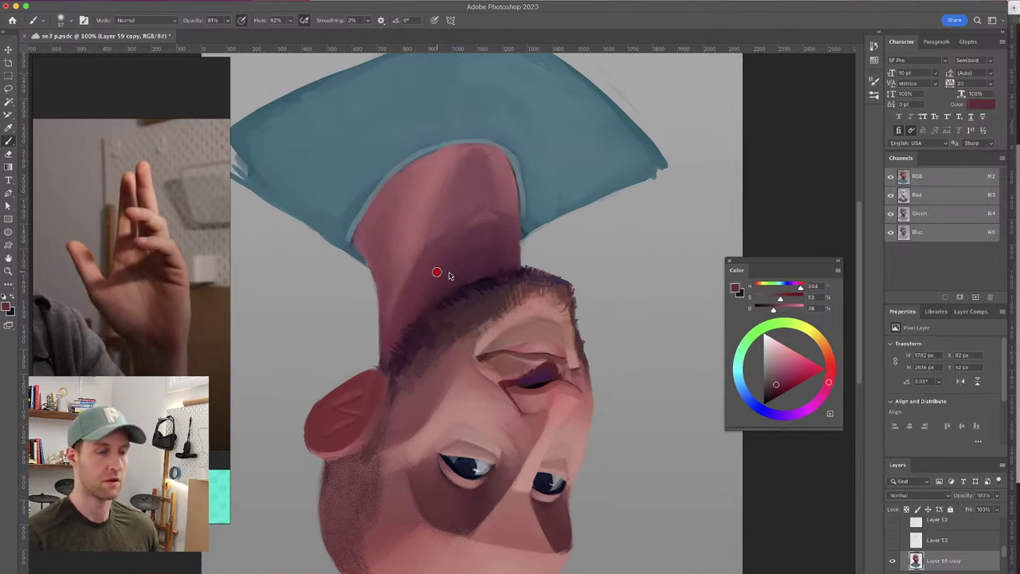
pyautogui.keyDown('alt'); pyautogui.click(451, 263); pyautogui.keyUp('alt')
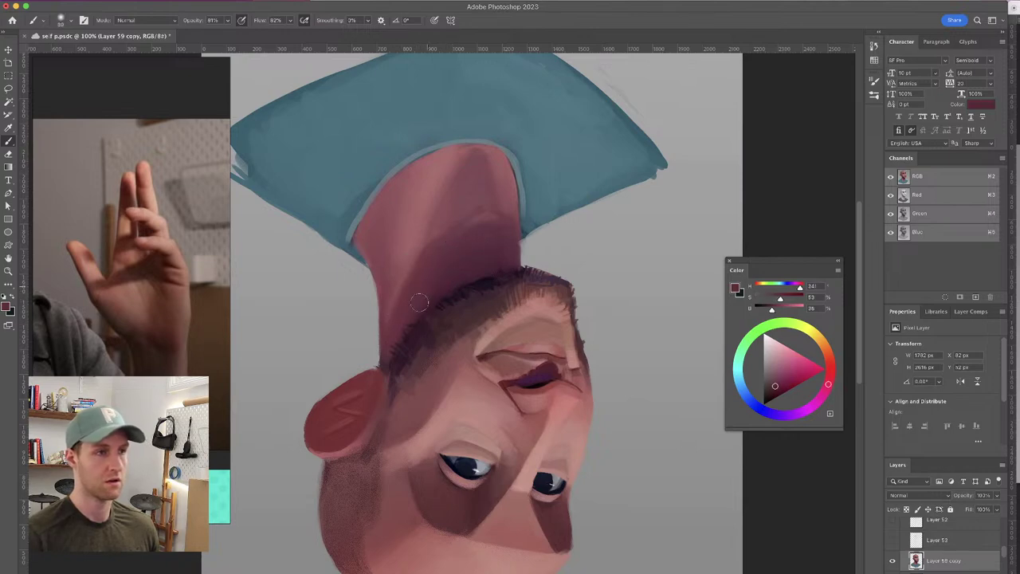
pyautogui.moveTo(483, 227); pyautogui.dragTo(479, 241)
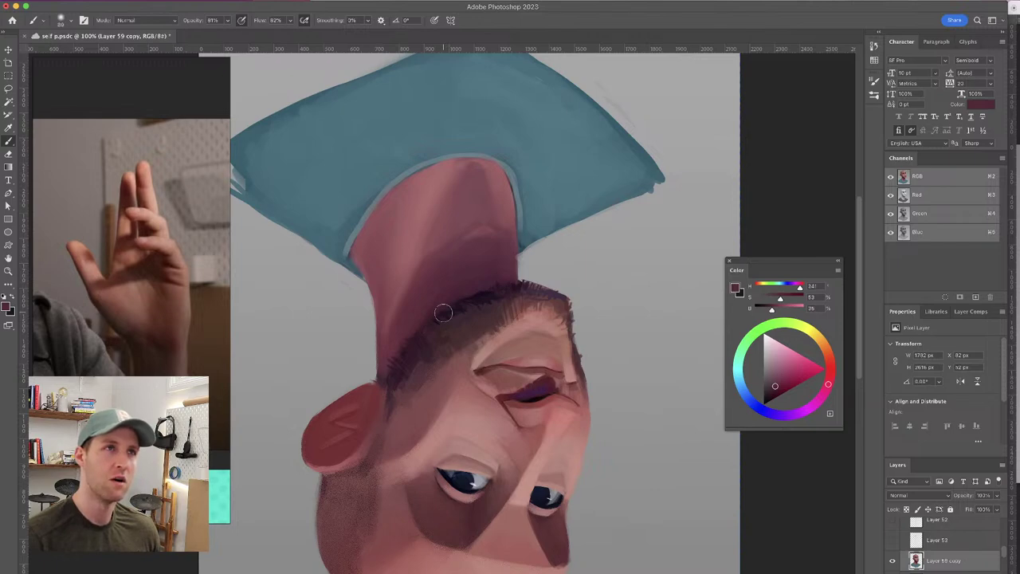
pyautogui.moveTo(412, 203)
pyautogui.mouseDown()
pyautogui.moveTo(398, 205)
pyautogui.moveTo(393, 190)
pyautogui.moveTo(367, 226)
pyautogui.mouseUp()
pyautogui.press('super+z')
pyautogui.moveTo(403, 181); pyautogui.dragTo(363, 241)
pyautogui.press('super+z')
pyautogui.moveTo(401, 184); pyautogui.dragTo(363, 238)
pyautogui.press('super+z')
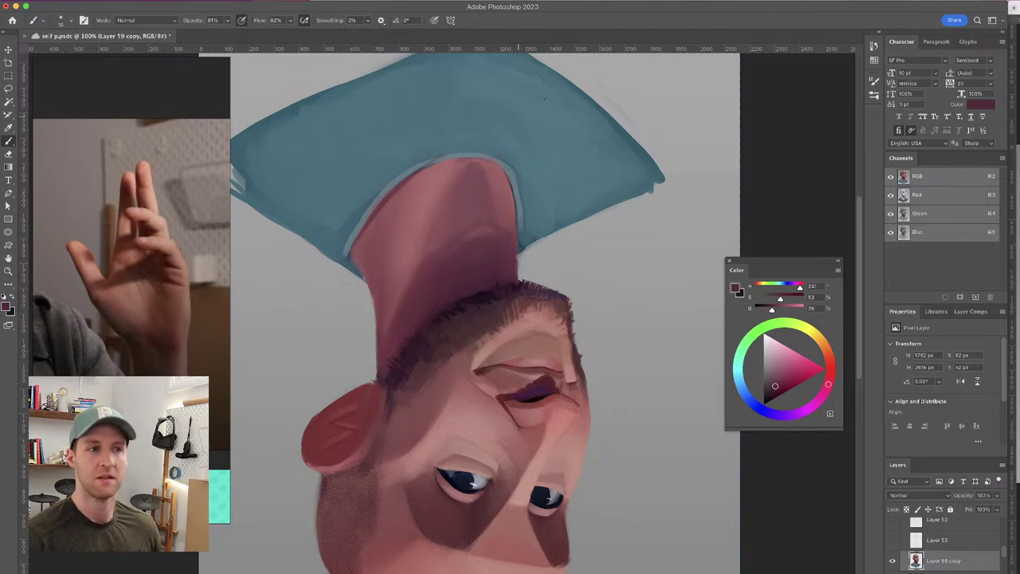
pyautogui.moveTo(468, 158)
pyautogui.mouseDown()
pyautogui.moveTo(431, 161)
pyautogui.moveTo(470, 157)
pyautogui.mouseUp()
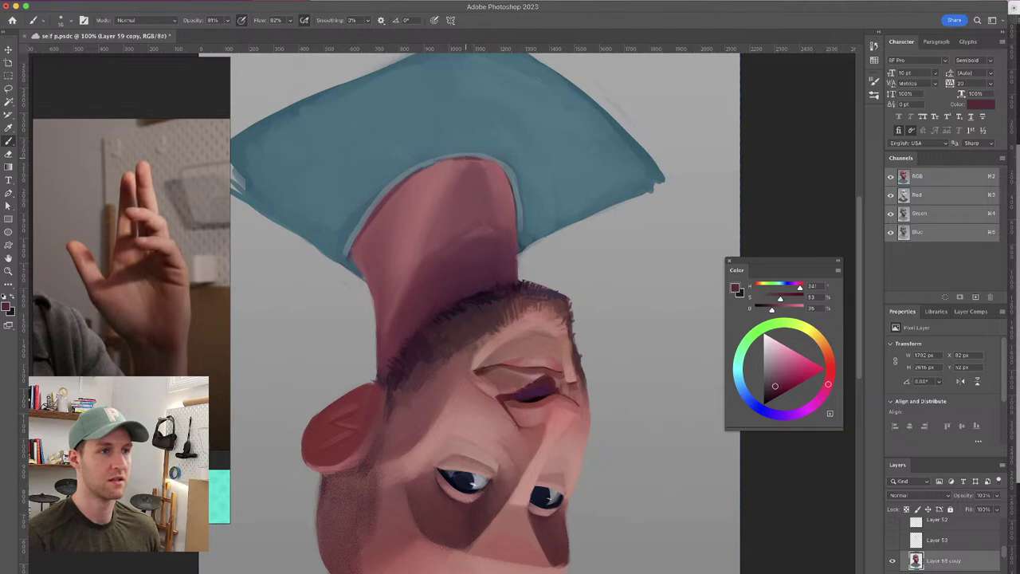
pyautogui.press('super+z')
# Paint a thin dark contact shadow on the neck along the shirt collar with plum and a sampled muted red
pyautogui.moveTo(486, 159); pyautogui.dragTo(458, 158)
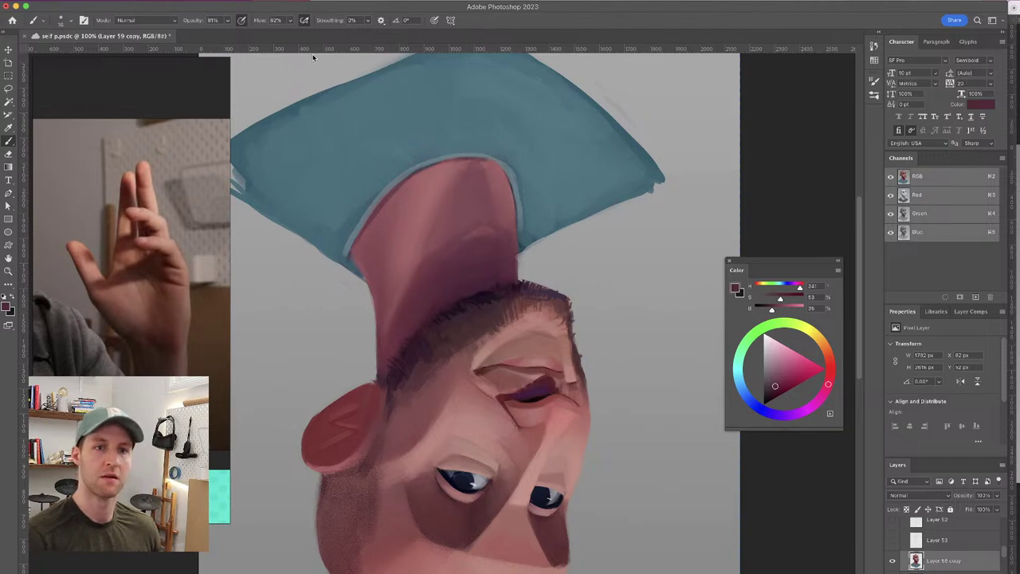
pyautogui.moveTo(457, 238); pyautogui.dragTo(454, 242)
pyautogui.keyDown('alt'); pyautogui.click(386, 209); pyautogui.keyUp('alt')
pyautogui.keyDown('alt'); pyautogui.click(381, 206); pyautogui.keyUp('alt')
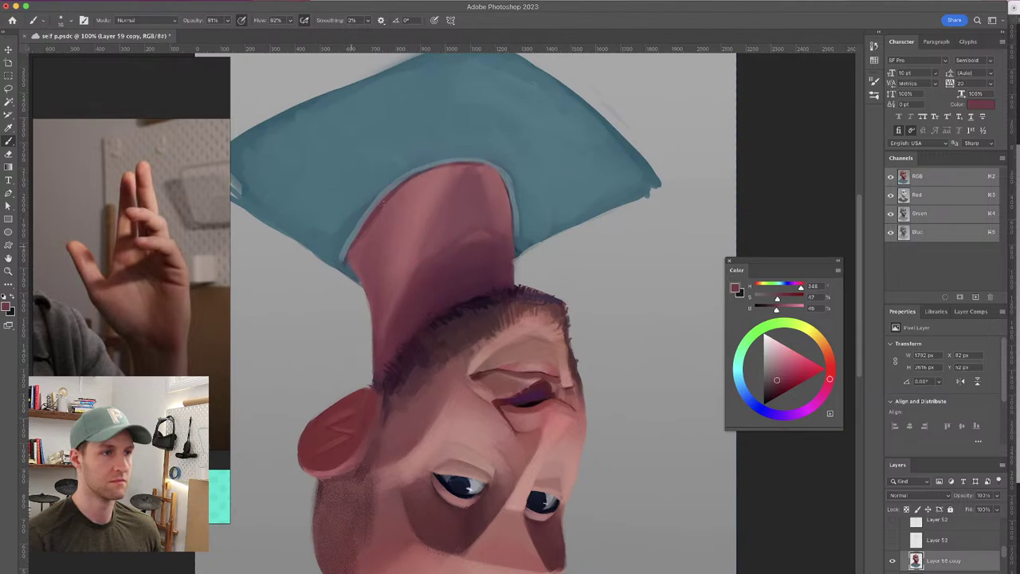
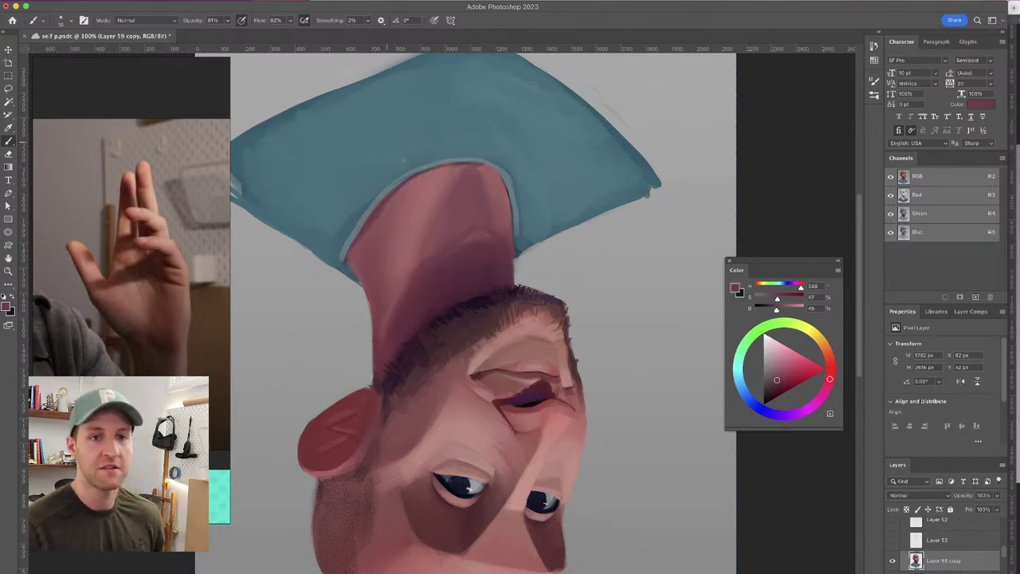
# Blend the neck's collar edge from the throat toward the lit side with sampled muted reds and pinks
pyautogui.keyDown('alt'); pyautogui.click(469, 171); pyautogui.keyUp('alt')
pyautogui.moveTo(469, 170); pyautogui.dragTo(473, 170)
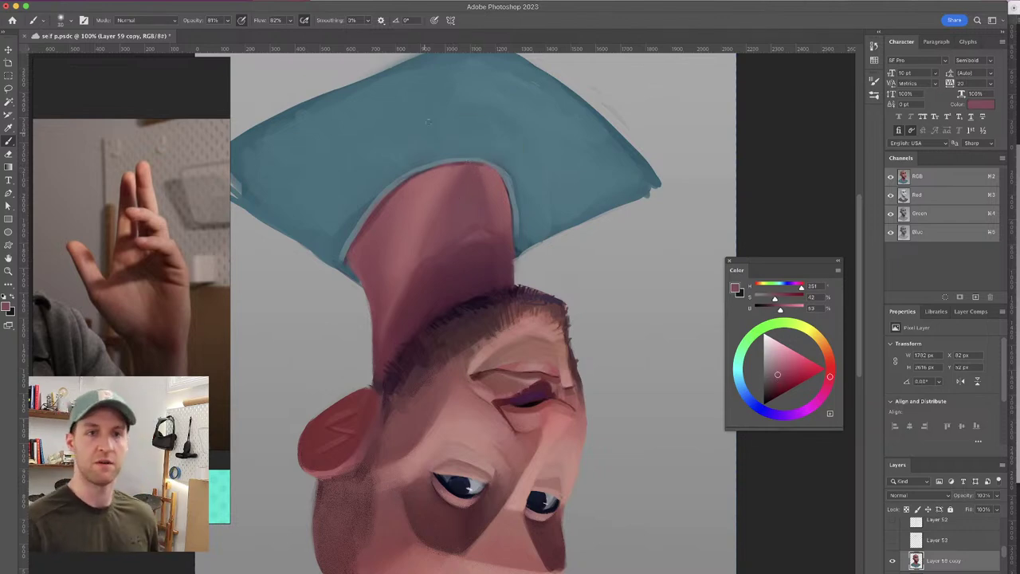
pyautogui.keyDown('alt'); pyautogui.click(483, 161); pyautogui.keyUp('alt')
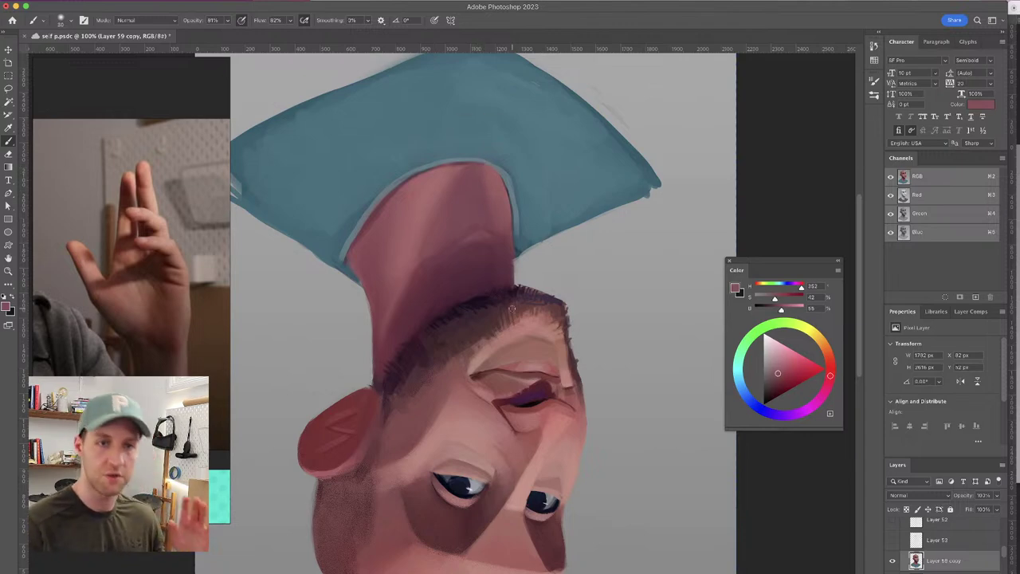
pyautogui.keyDown('alt'); pyautogui.click(458, 165); pyautogui.keyUp('alt')
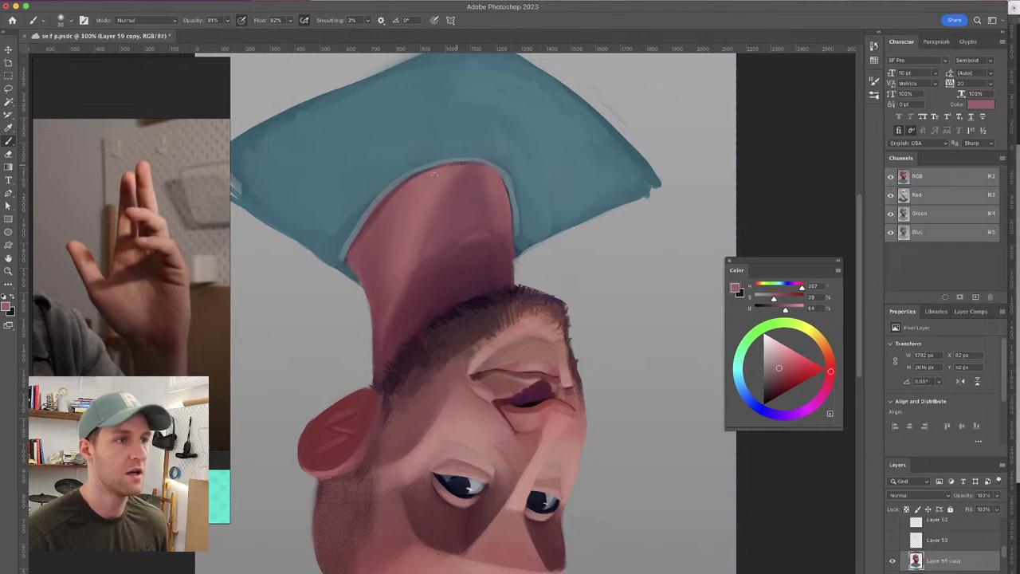
pyautogui.keyDown('alt'); pyautogui.click(431, 172); pyautogui.keyUp('alt')
pyautogui.keyDown('alt'); pyautogui.click(433, 173); pyautogui.keyUp('alt')
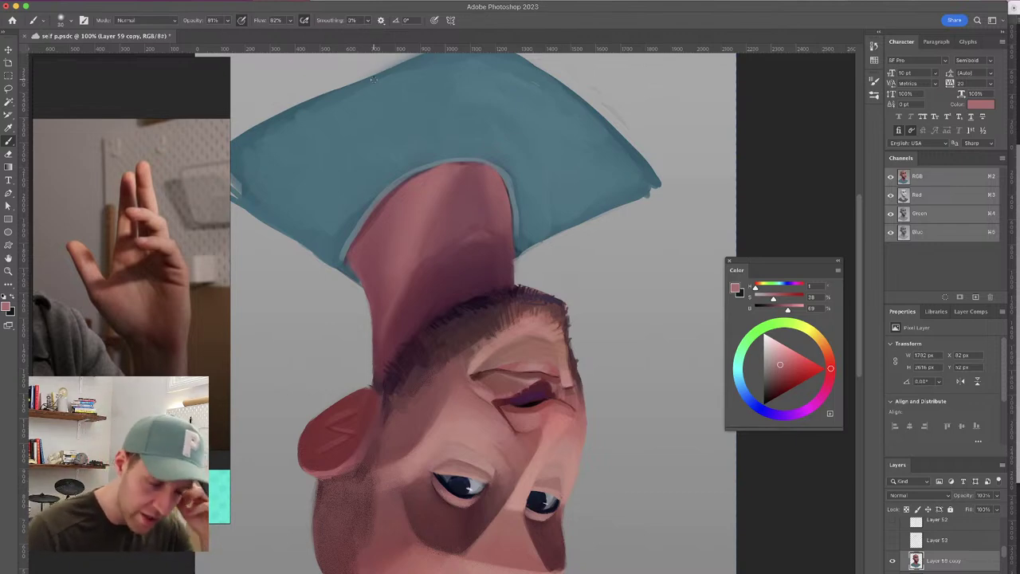
# Turn the canvas view back upright and compare the whole portrait in mirrored and original orientation
pyautogui.press('super+shift+h')
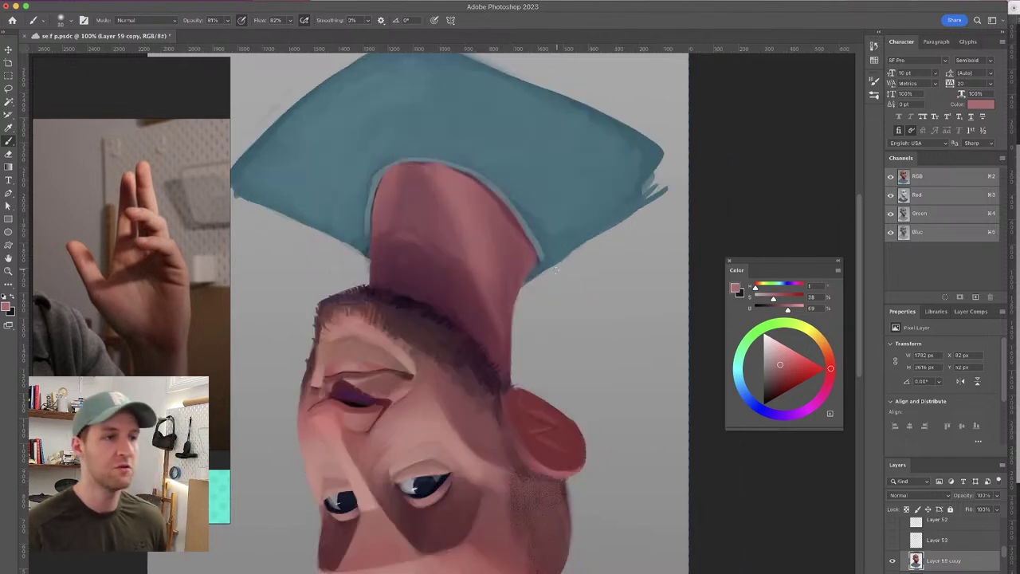
pyautogui.press('h')
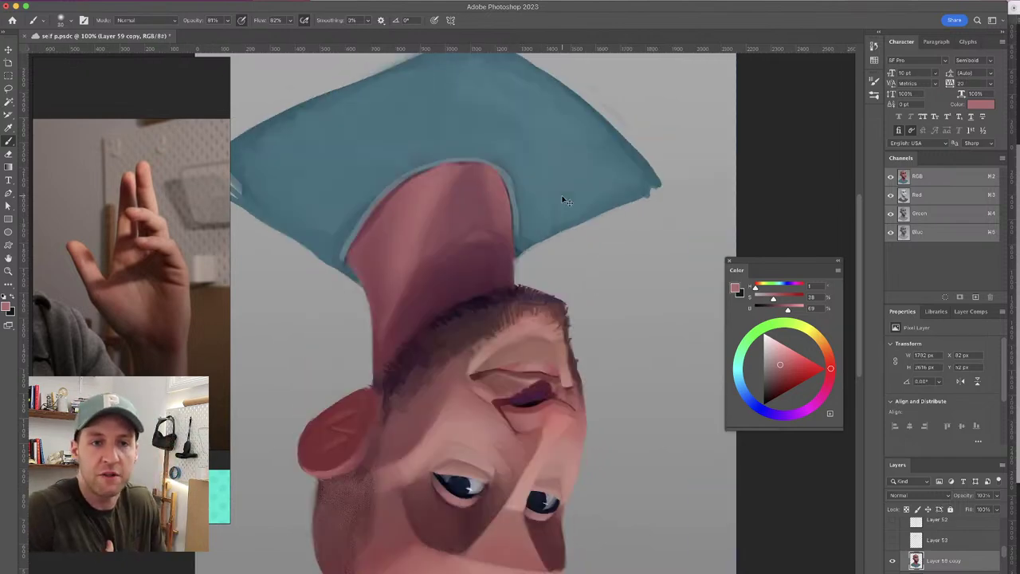
pyautogui.moveTo(482, 211); pyautogui.dragTo(489, 201)
pyautogui.press('r')
pyautogui.moveTo(581, 155); pyautogui.dragTo(340, 387)
pyautogui.moveTo(516, 217); pyautogui.dragTo(593, 251)
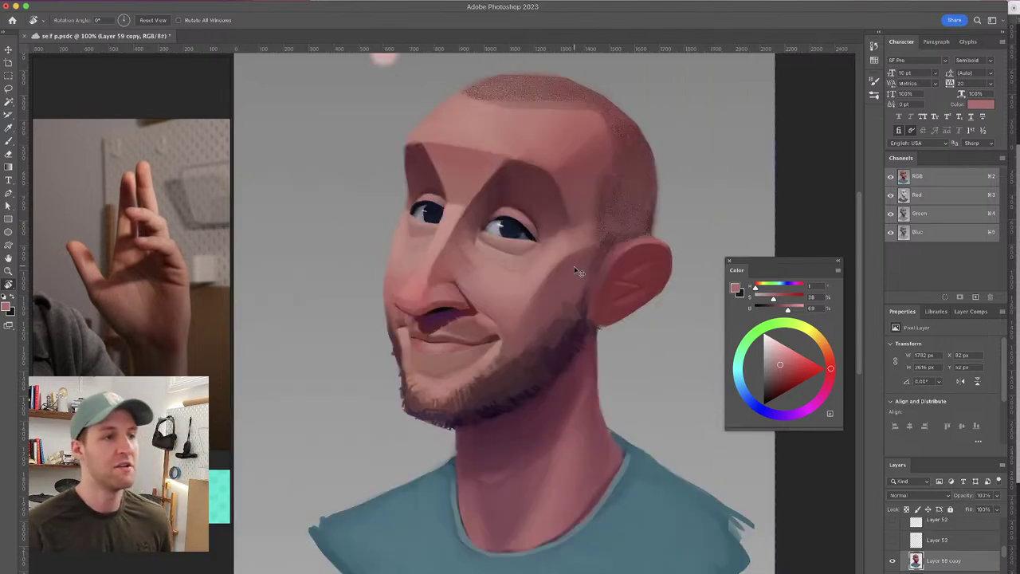
pyautogui.press('super+f')
pyautogui.press('super+f')
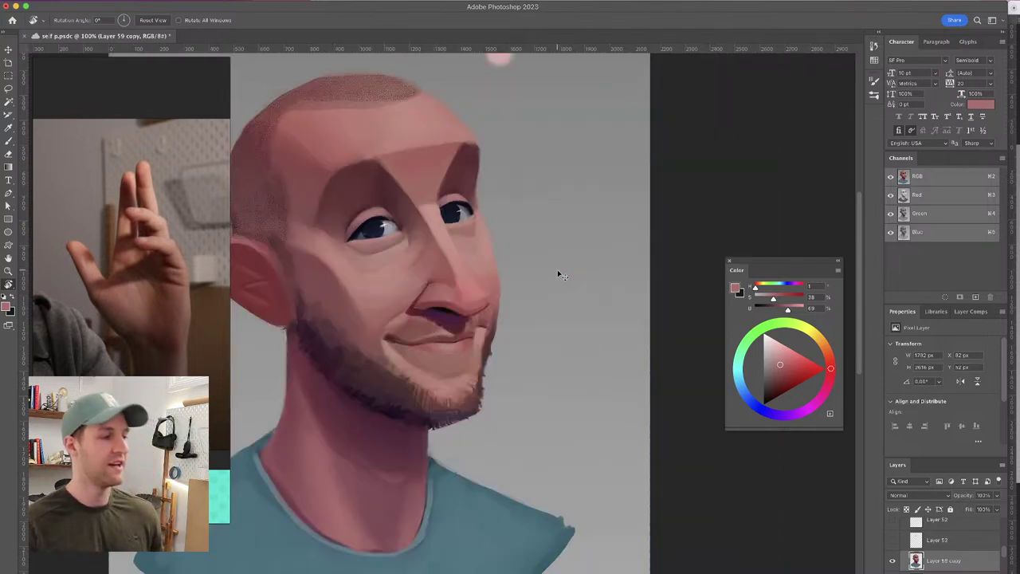
pyautogui.moveTo(453, 155); pyautogui.dragTo(478, 175)
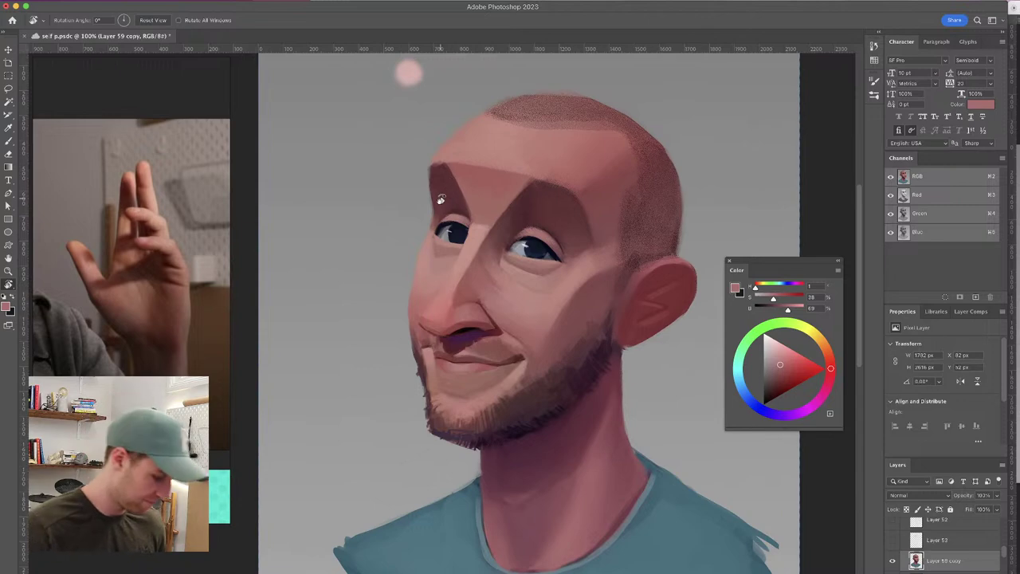
# Choose the Hard Elliptical 193 2 brush preset and reduce its size for detail work around the far eye
pyautogui.press('b')
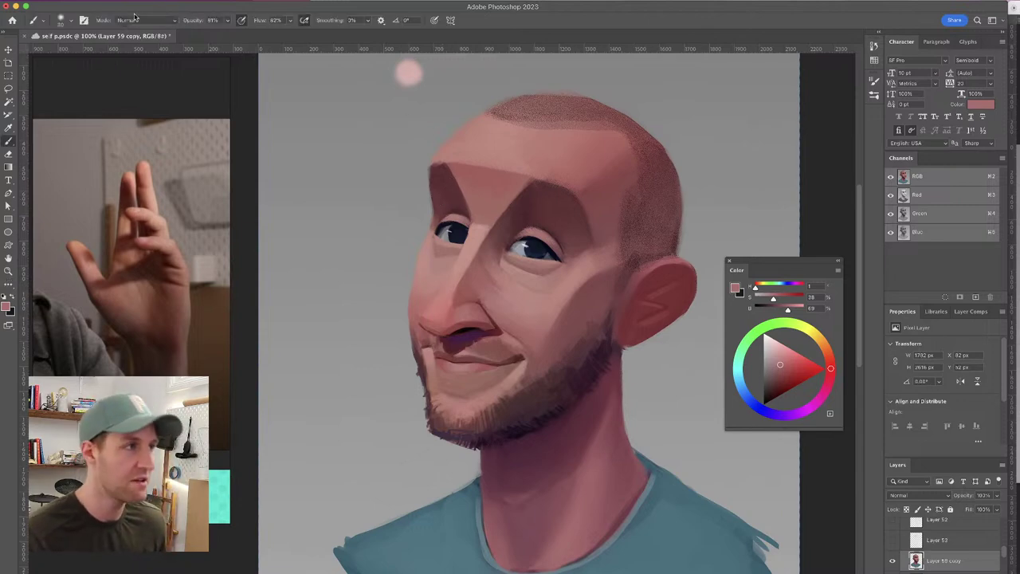
pyautogui.click(73, 19)
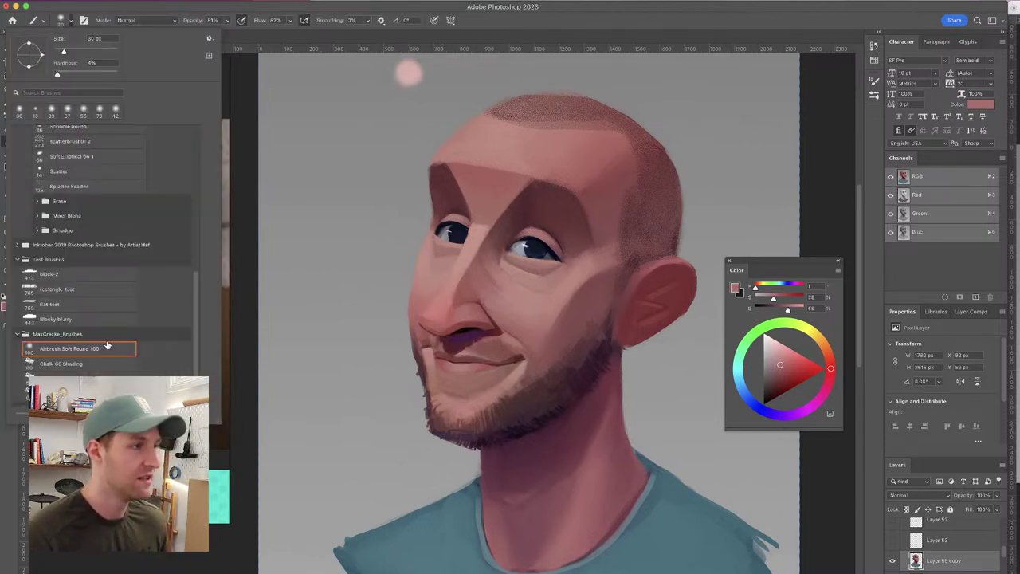
pyautogui.moveTo(195, 310); pyautogui.dragTo(189, 243)
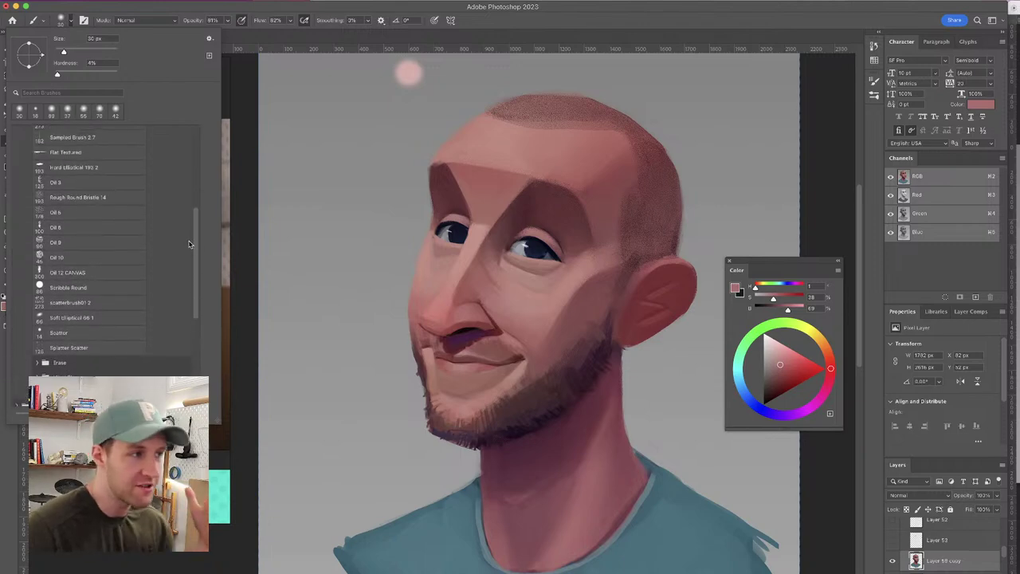
pyautogui.scroll(5, 189, 243)
pyautogui.click(90, 246)
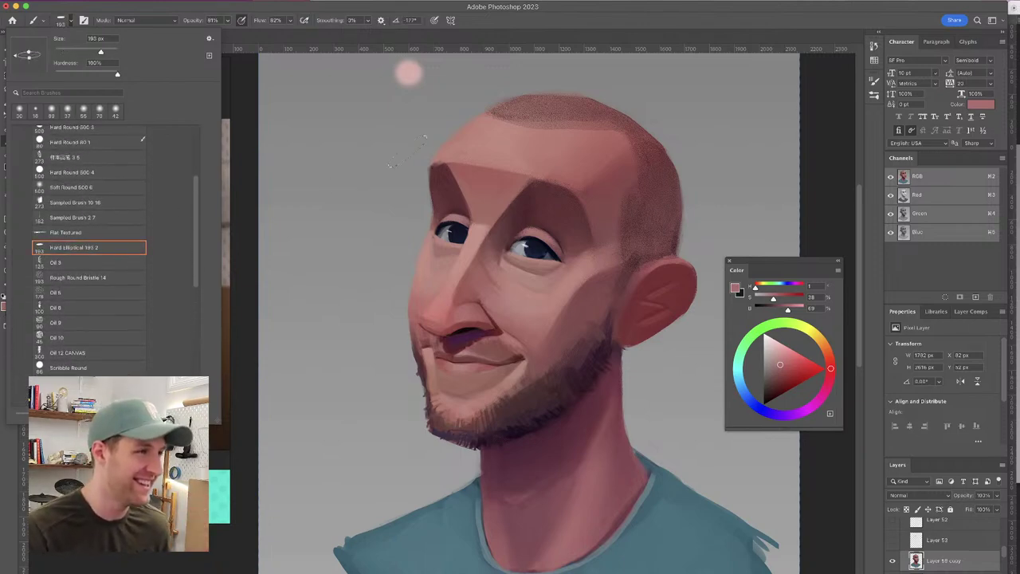
pyautogui.moveTo(415, 183); pyautogui.dragTo(388, 179)
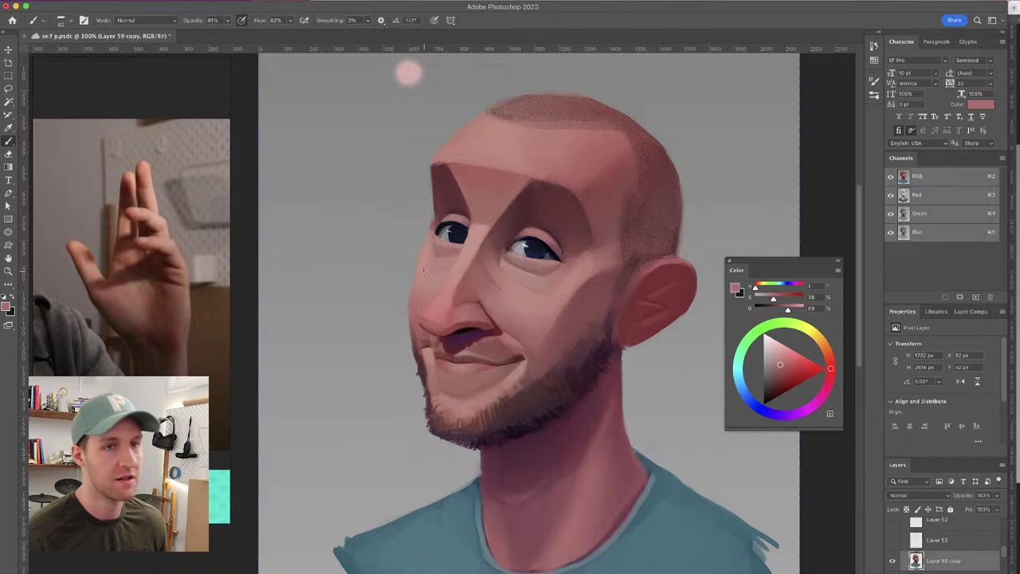
# Refine the face's outline beside the far eye with sampled light skin pinks, undoing the loose test stroke
pyautogui.moveTo(430, 171); pyautogui.dragTo(432, 219)
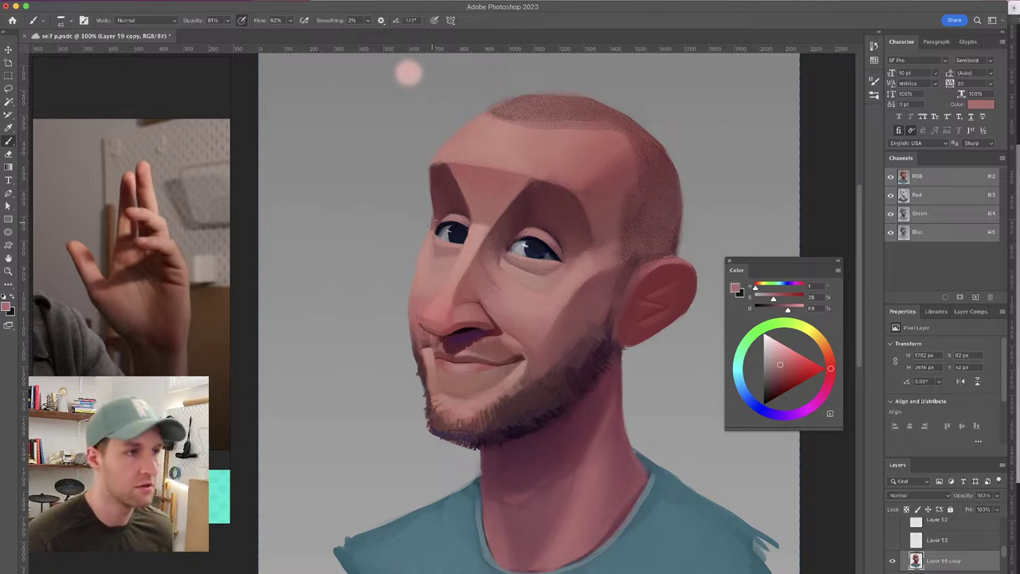
pyautogui.keyDown('alt'); pyautogui.click(435, 231); pyautogui.keyUp('alt')
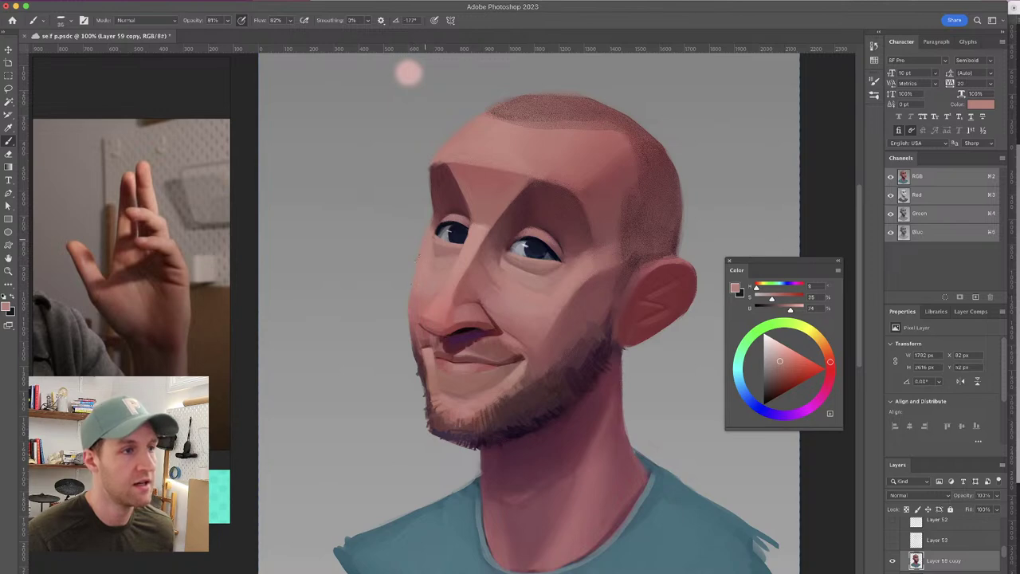
pyautogui.keyDown('alt'); pyautogui.click(432, 252); pyautogui.keyUp('alt')
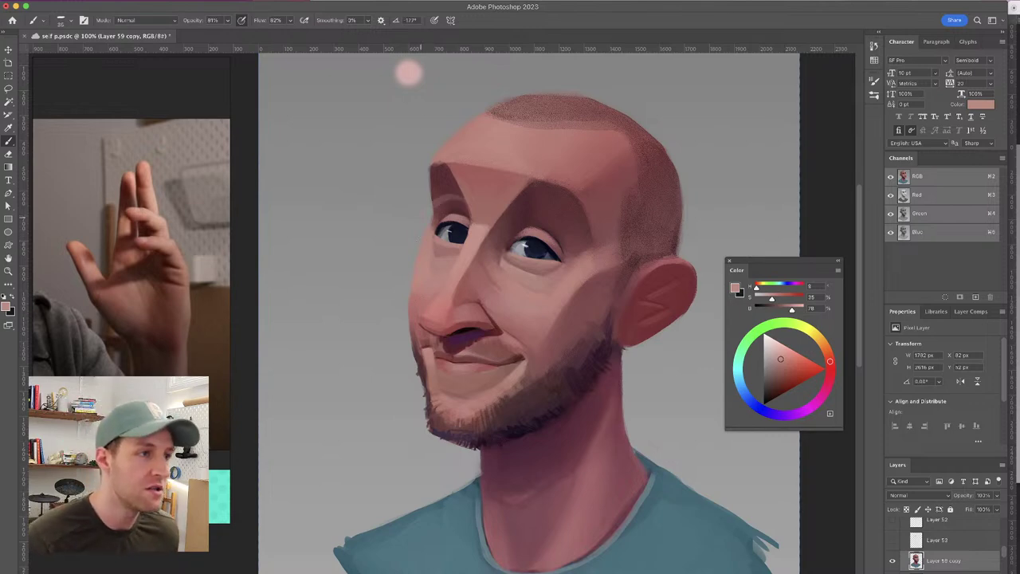
pyautogui.moveTo(470, 202)
pyautogui.mouseDown()
pyautogui.moveTo(473, 260)
pyautogui.moveTo(408, 239)
pyautogui.mouseUp()
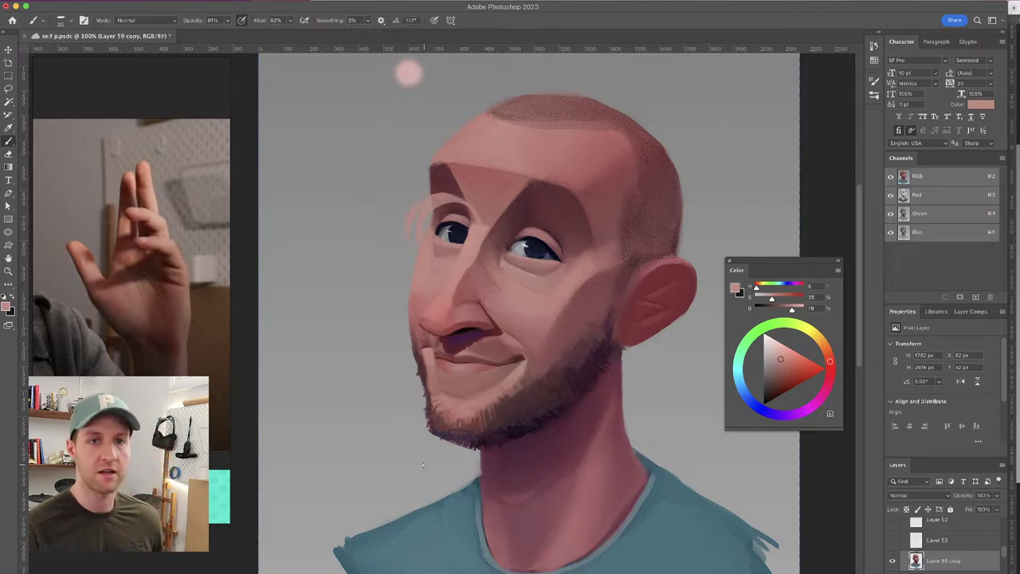
pyautogui.hotkey('ctrl', 'z')
# Shape the outer edge of the far eye socket and the skin around that eye with sampled reds and dusty pinks
pyautogui.keyDown('alt'); pyautogui.click(433, 215); pyautogui.keyUp('alt')
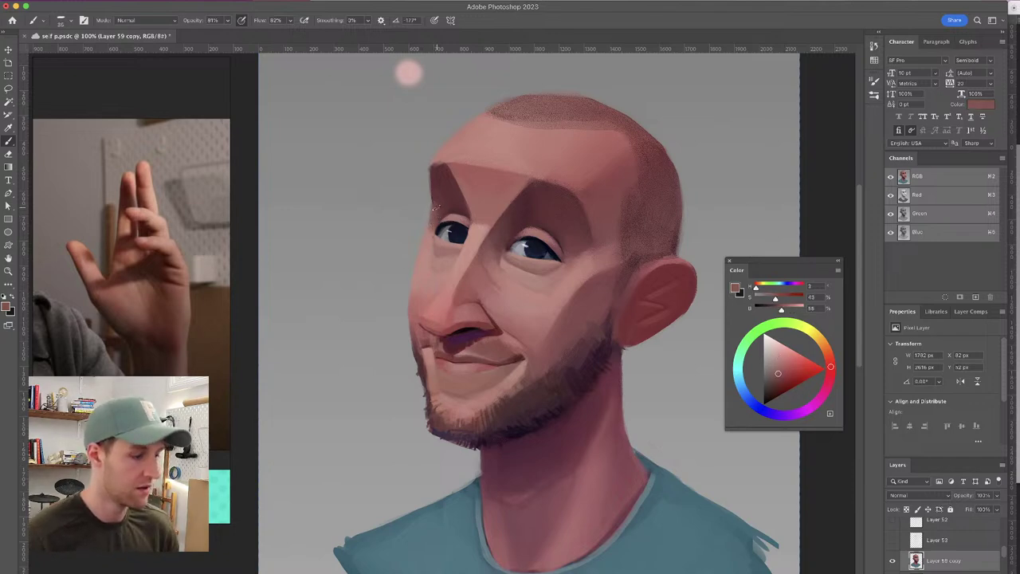
pyautogui.keyDown('alt'); pyautogui.click(442, 199); pyautogui.keyUp('alt')
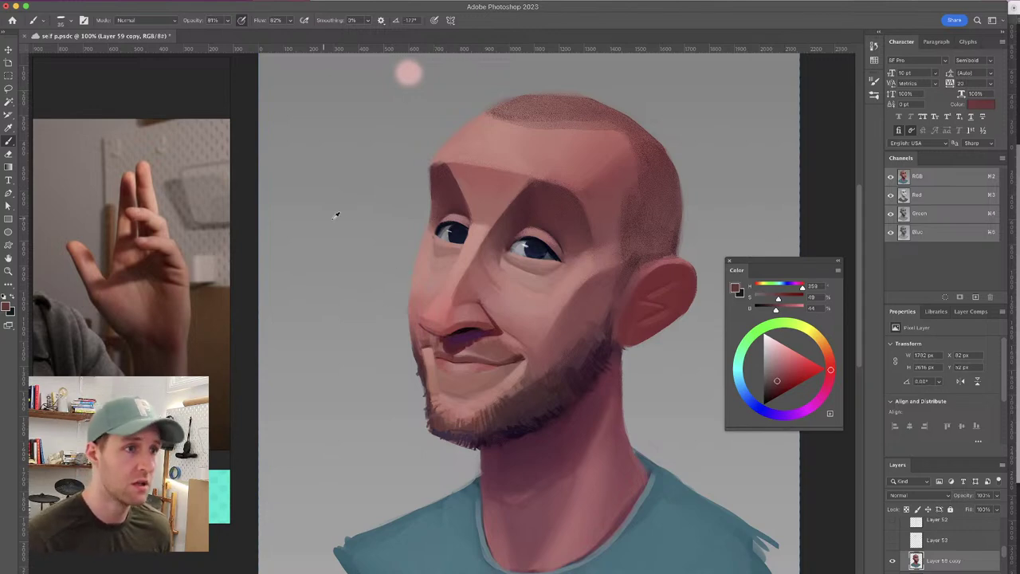
pyautogui.keyDown('alt'); pyautogui.click(435, 177); pyautogui.keyUp('alt')
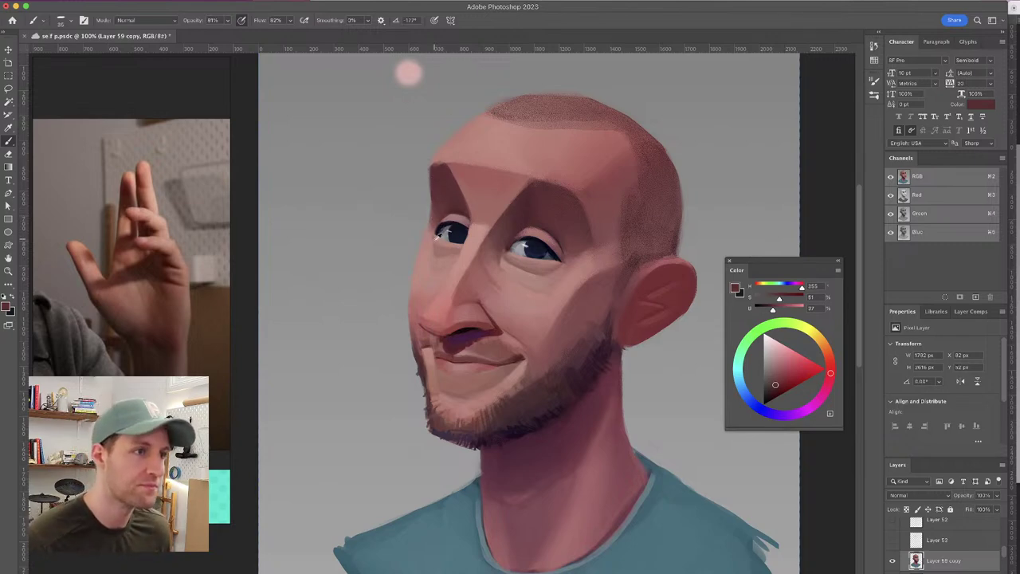
pyautogui.keyDown('alt'); pyautogui.click(438, 237); pyautogui.keyUp('alt')
pyautogui.keyDown('alt'); pyautogui.click(440, 243); pyautogui.keyUp('alt')
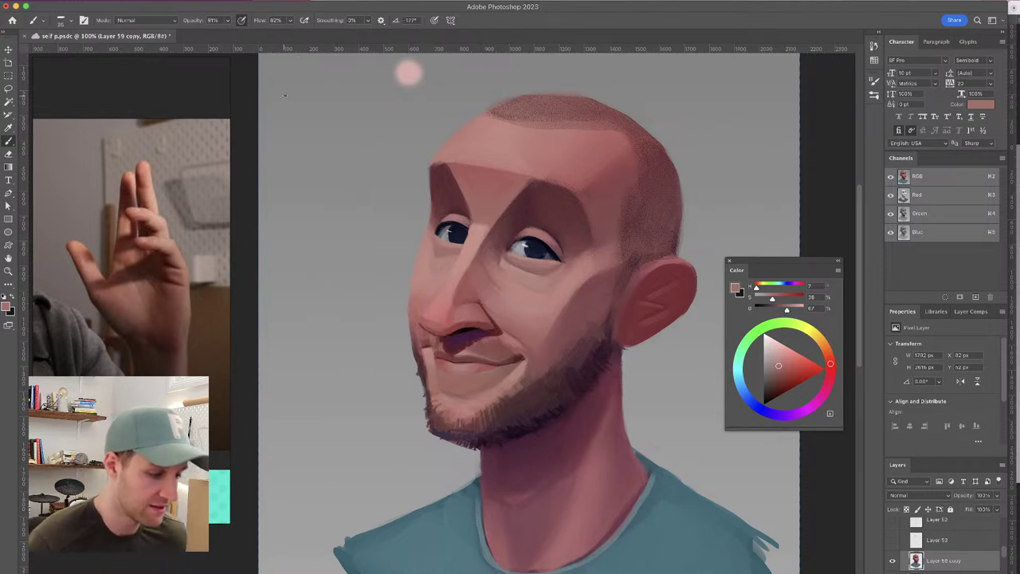
# Define the shadow beneath the far brow with sampled dark reds
pyautogui.keyDown('alt'); pyautogui.click(444, 168); pyautogui.keyUp('alt')
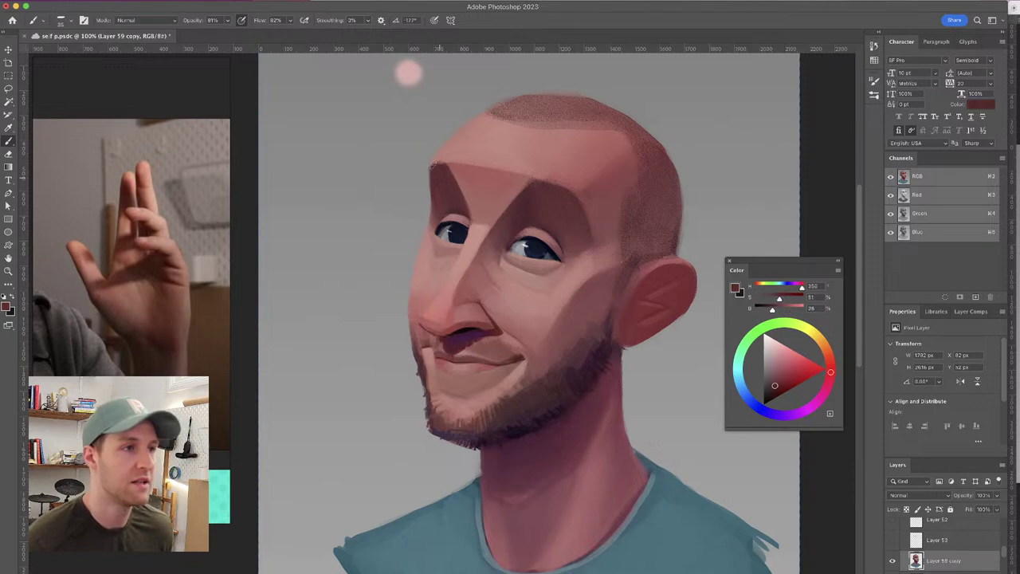
pyautogui.keyDown('alt'); pyautogui.click(442, 169); pyautogui.keyUp('alt')
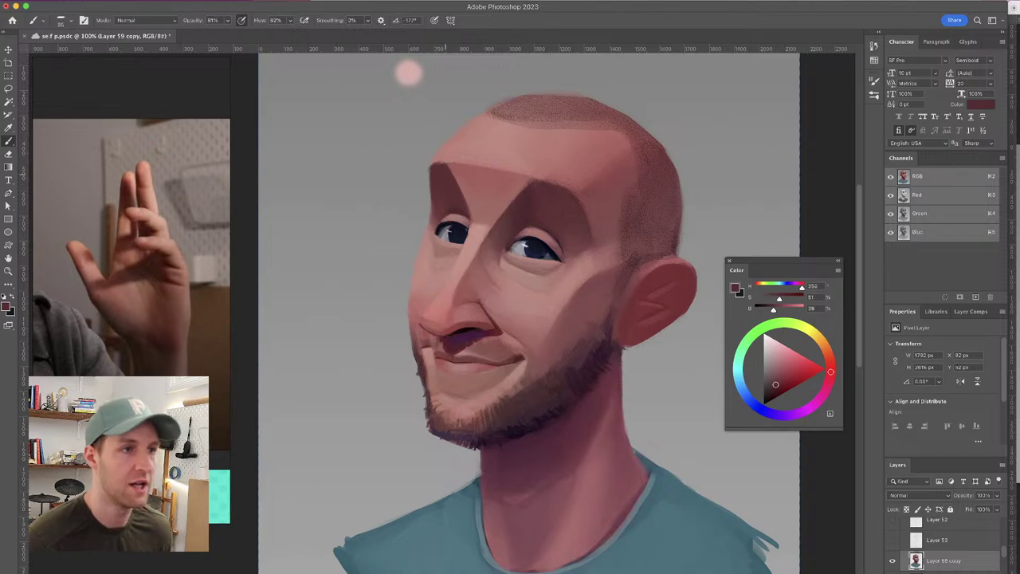
pyautogui.keyDown('alt'); pyautogui.click(445, 182); pyautogui.keyUp('alt')
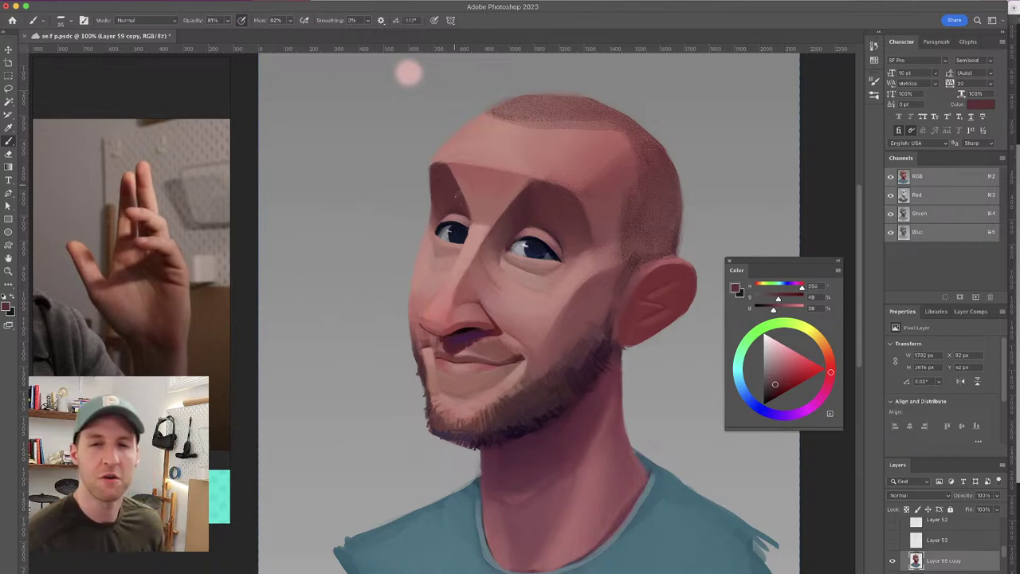
# Mirror the canvas horizontally and refine the shadow and upper-lid edge of the far eye socket with sampled dark reds and pinks
pyautogui.keyDown('alt'); pyautogui.click(452, 194); pyautogui.keyUp('alt')
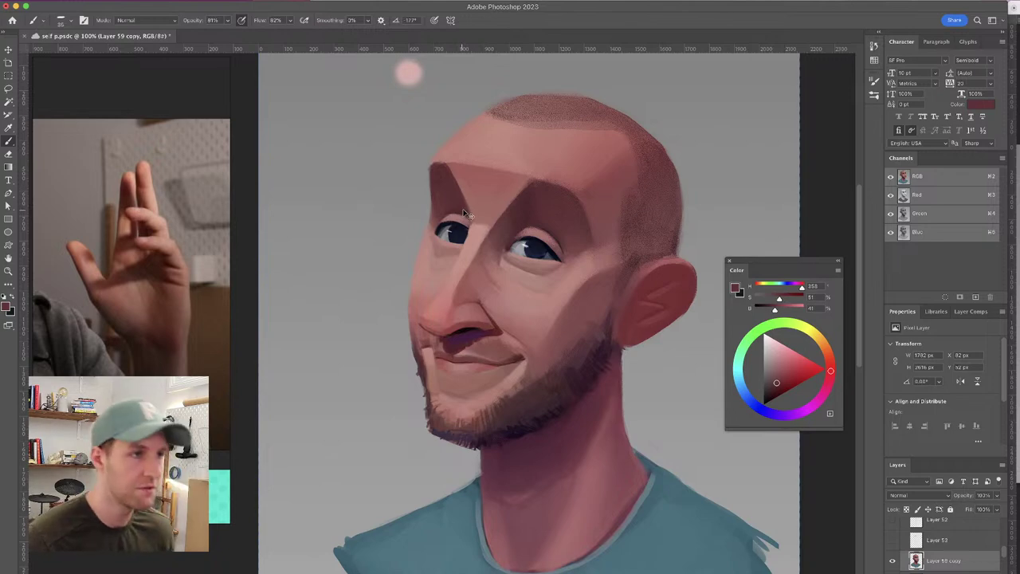
pyautogui.press('super+shift+h')
pyautogui.moveTo(460, 166); pyautogui.dragTo(490, 155)
pyautogui.keyDown('alt'); pyautogui.click(481, 159); pyautogui.keyUp('alt')
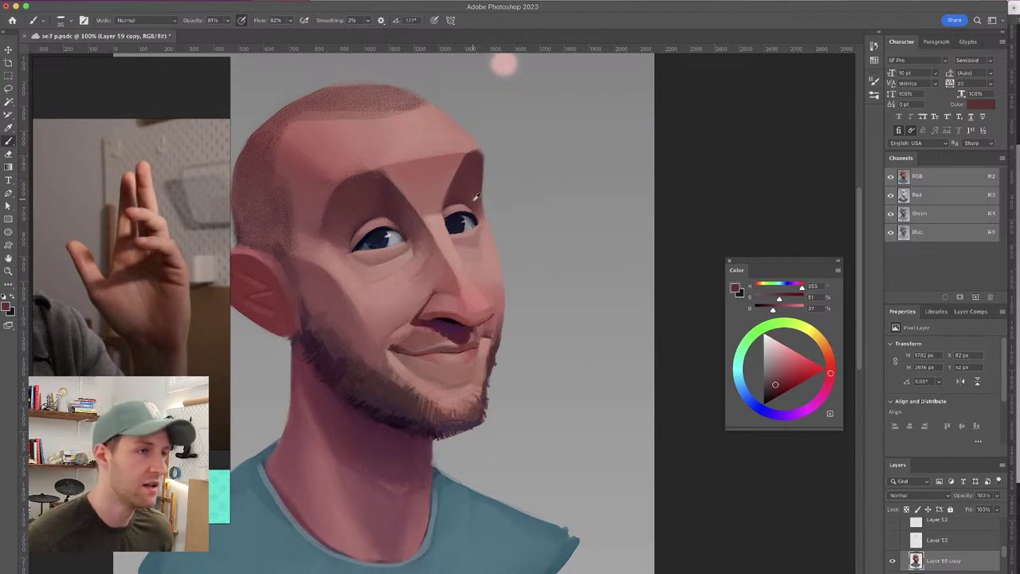
pyautogui.keyDown('alt'); pyautogui.click(459, 204); pyautogui.keyUp('alt')
pyautogui.keyDown('alt'); pyautogui.click(460, 203); pyautogui.keyUp('alt')
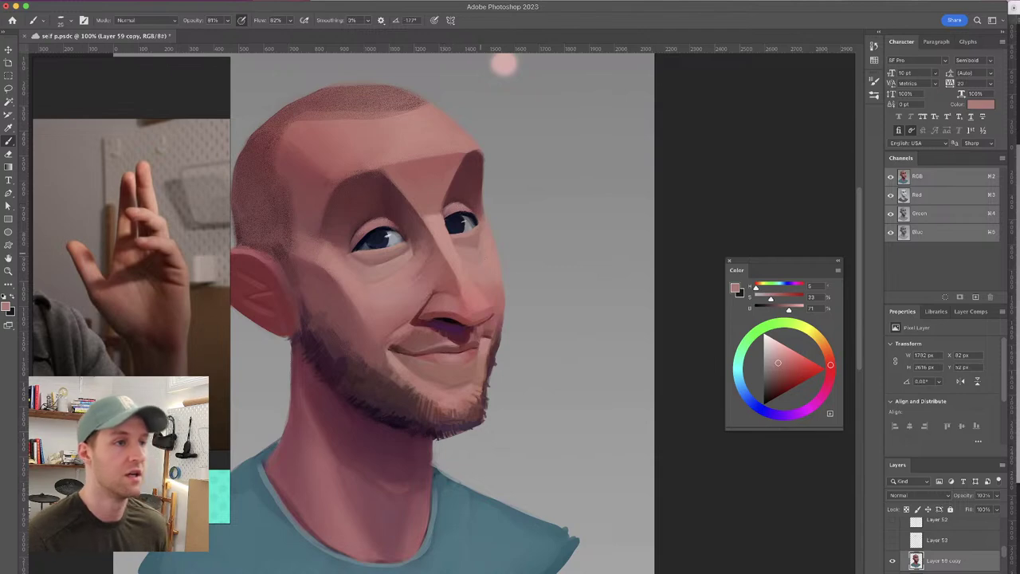
# Touch up the far eye's lid and lash line with sampled tones, undo the loose stroke, and save the document
pyautogui.keyDown('alt'); pyautogui.click(451, 217); pyautogui.keyUp('alt')
pyautogui.moveTo(447, 216)
pyautogui.mouseDown()
pyautogui.moveTo(468, 211)
pyautogui.moveTo(460, 216)
pyautogui.mouseUp()
pyautogui.press('super+z')
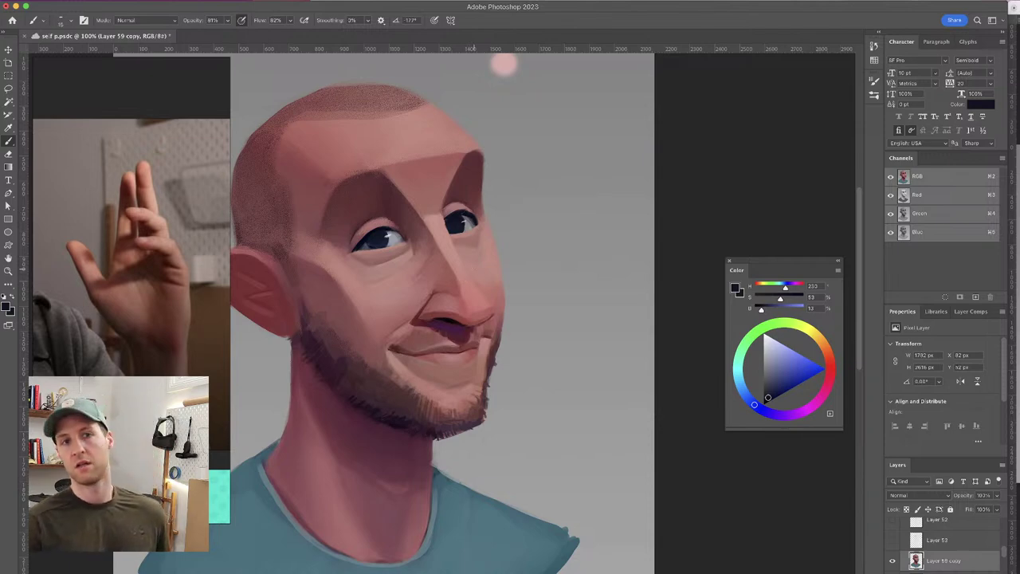
pyautogui.keyDown('alt'); pyautogui.click(472, 213); pyautogui.keyUp('alt')
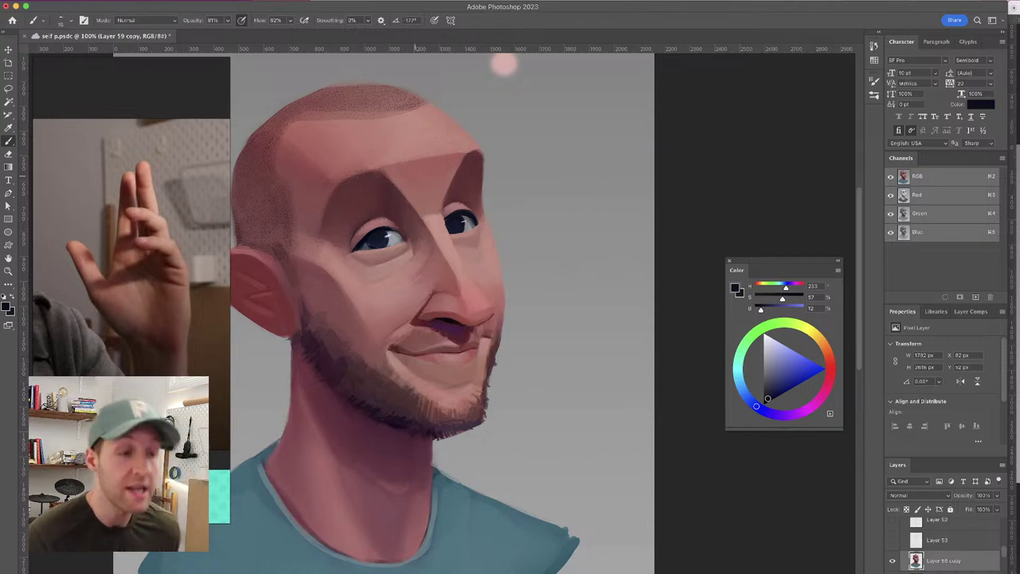
pyautogui.press('super+s')
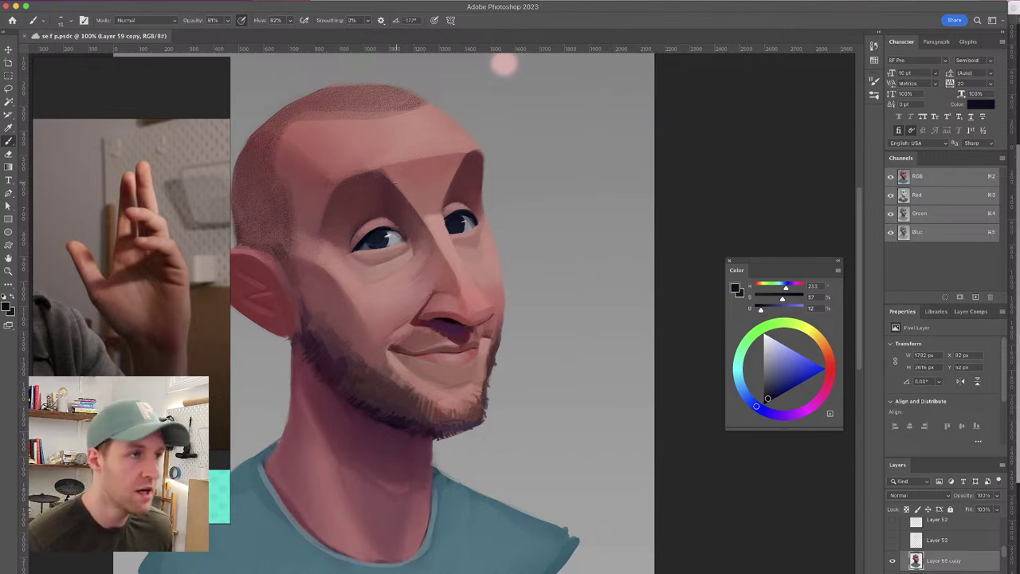
# Blend the near cheek and the side of the nose with sampled reds, and the nose bridge with light pinks
pyautogui.keyDown('alt'); pyautogui.click(346, 290); pyautogui.keyUp('alt')
pyautogui.click(363, 348)
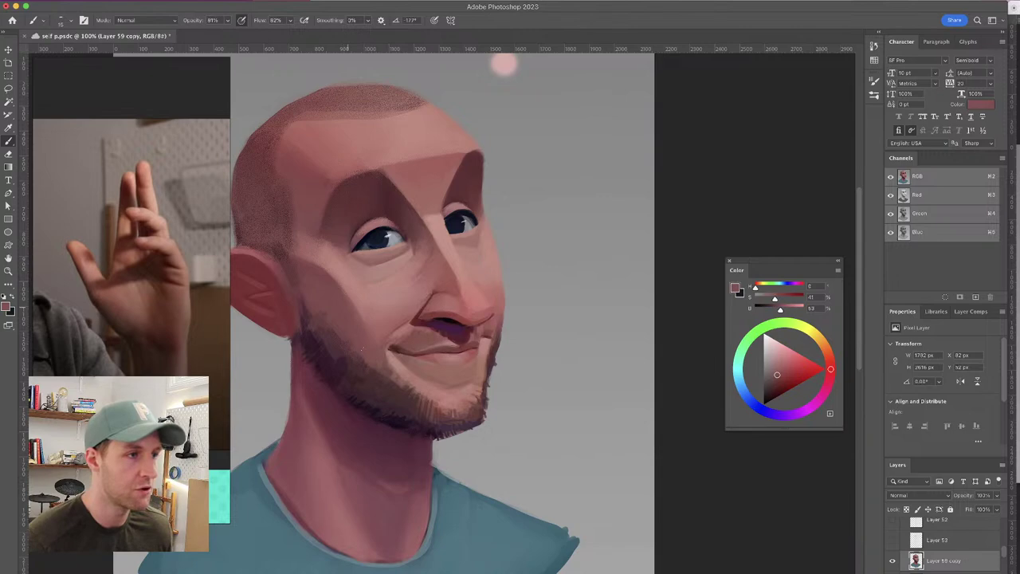
pyautogui.keyDown('alt'); pyautogui.click(439, 279); pyautogui.keyUp('alt')
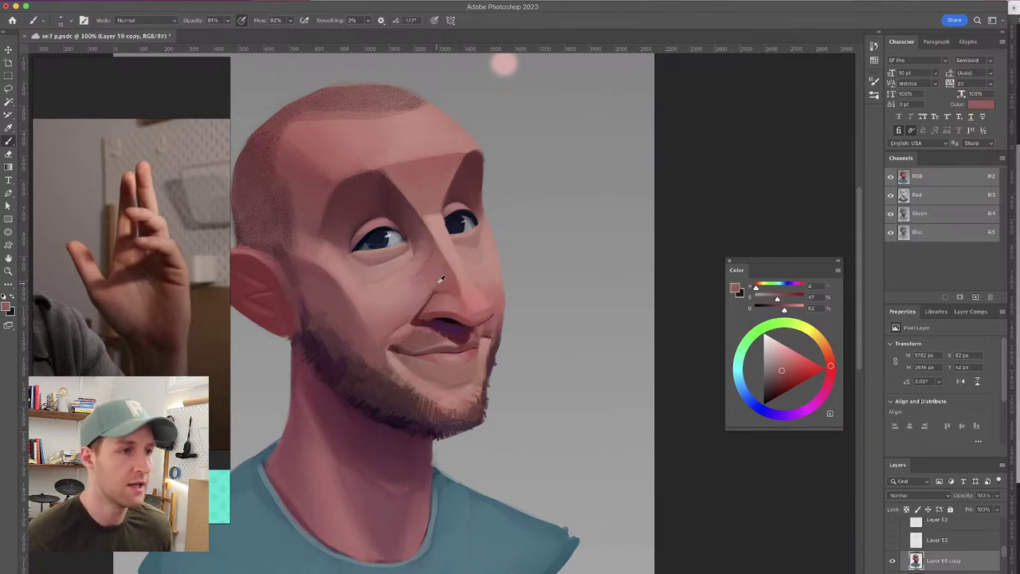
pyautogui.keyDown('alt'); pyautogui.click(428, 220); pyautogui.keyUp('alt')
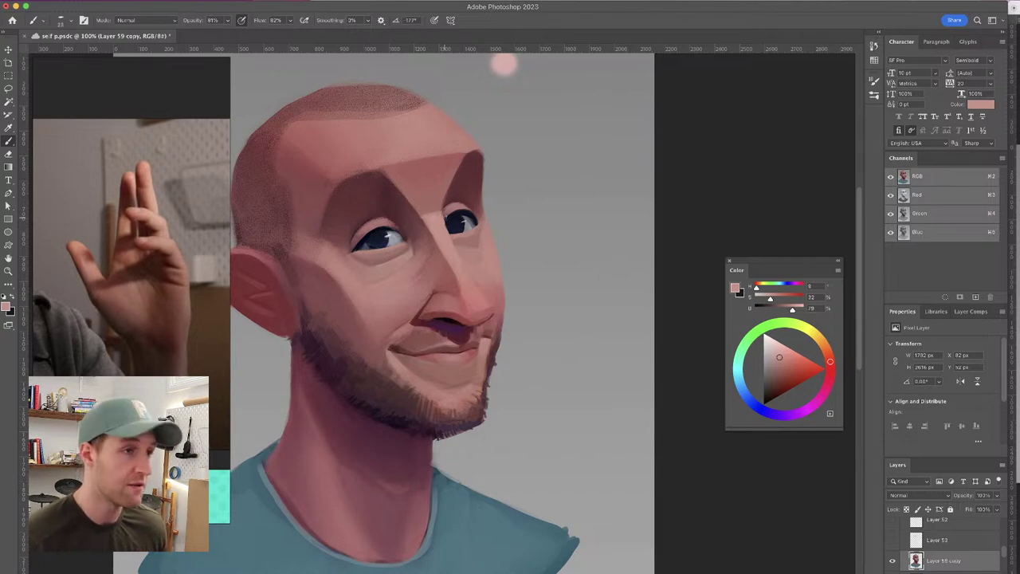
pyautogui.keyDown('alt'); pyautogui.click(424, 216); pyautogui.keyUp('alt')
pyautogui.keyDown('alt'); pyautogui.click(428, 215); pyautogui.keyUp('alt')
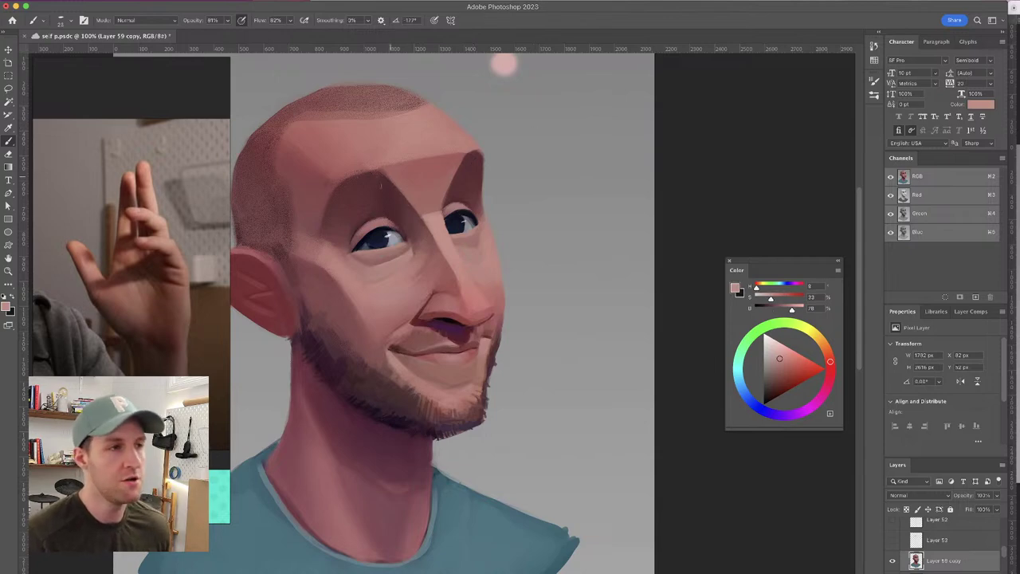
# Refine the edges of both brow shadows and the skin beside the near eye with sampled reds and pinks
pyautogui.keyDown('alt'); pyautogui.click(395, 175); pyautogui.keyUp('alt')
pyautogui.keyDown('alt'); pyautogui.click(461, 159); pyautogui.keyUp('alt')
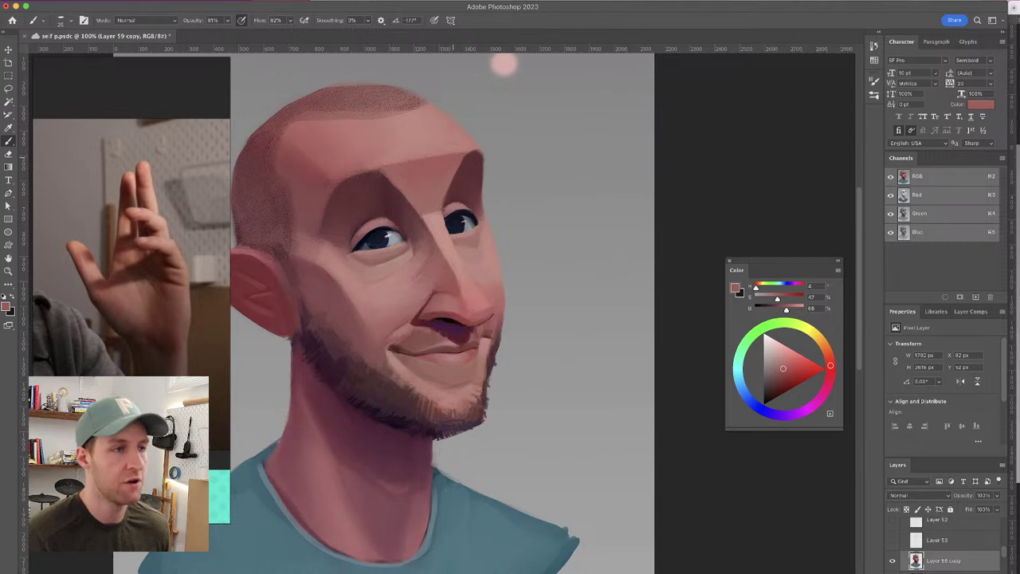
pyautogui.keyDown('alt'); pyautogui.click(465, 162); pyautogui.keyUp('alt')
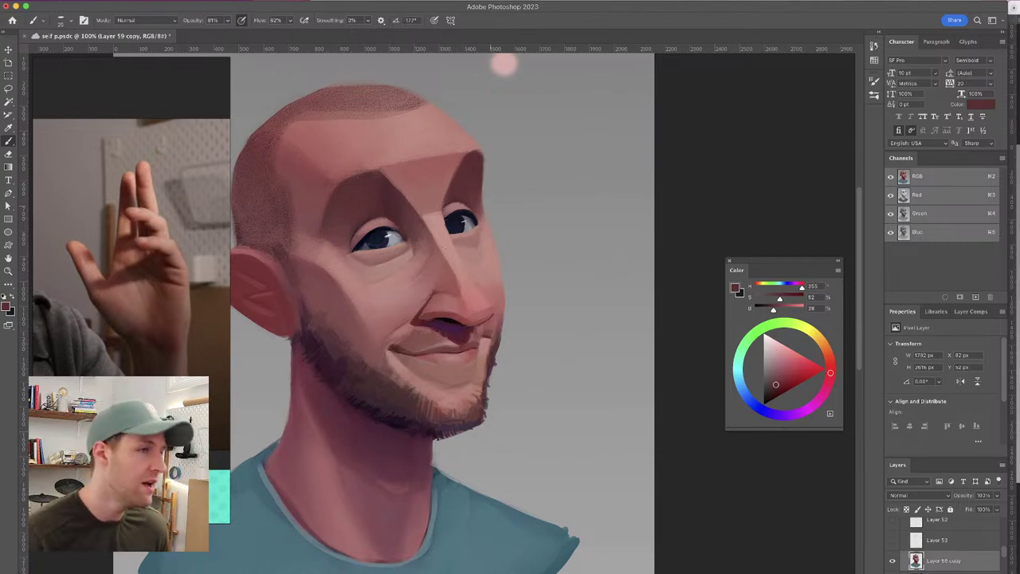
pyautogui.keyDown('alt'); pyautogui.click(335, 243); pyautogui.keyUp('alt')
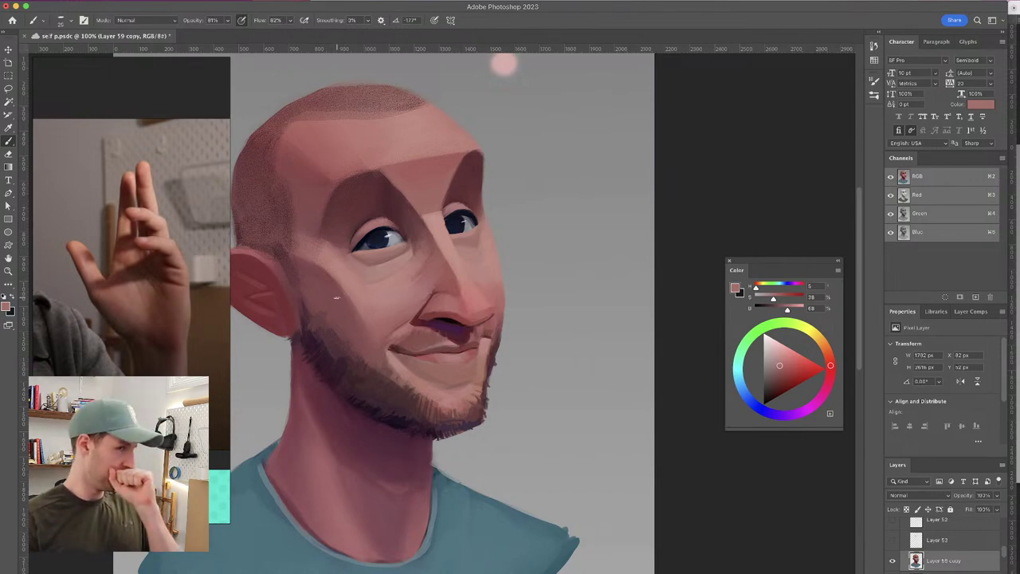
# Define the crease above the near eye's upper lid with dark reds and near-black sampled from the nose and mouth area
pyautogui.keyDown('alt'); pyautogui.click(411, 309); pyautogui.keyUp('alt')
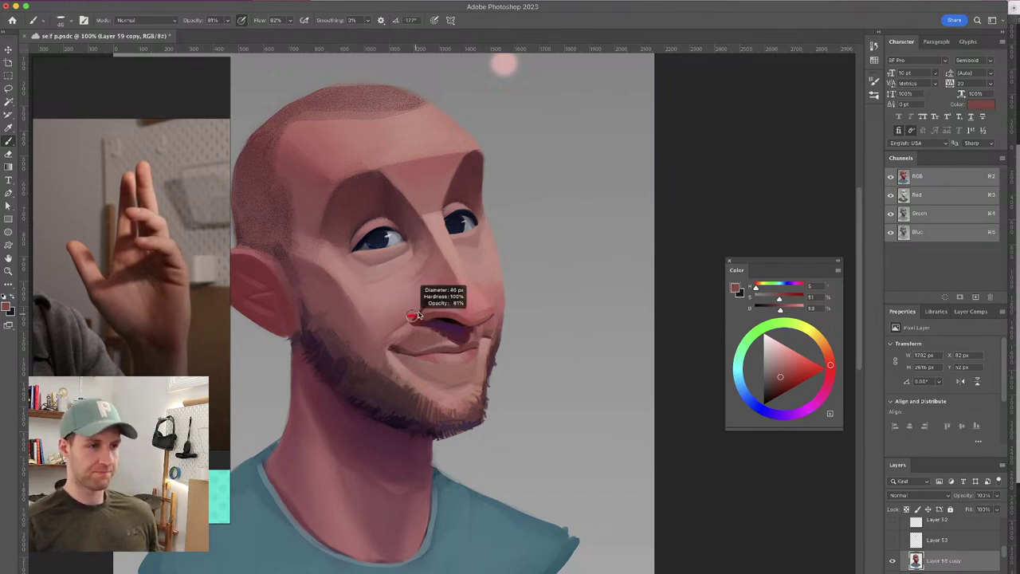
pyautogui.moveTo(451, 243); pyautogui.dragTo(479, 216)
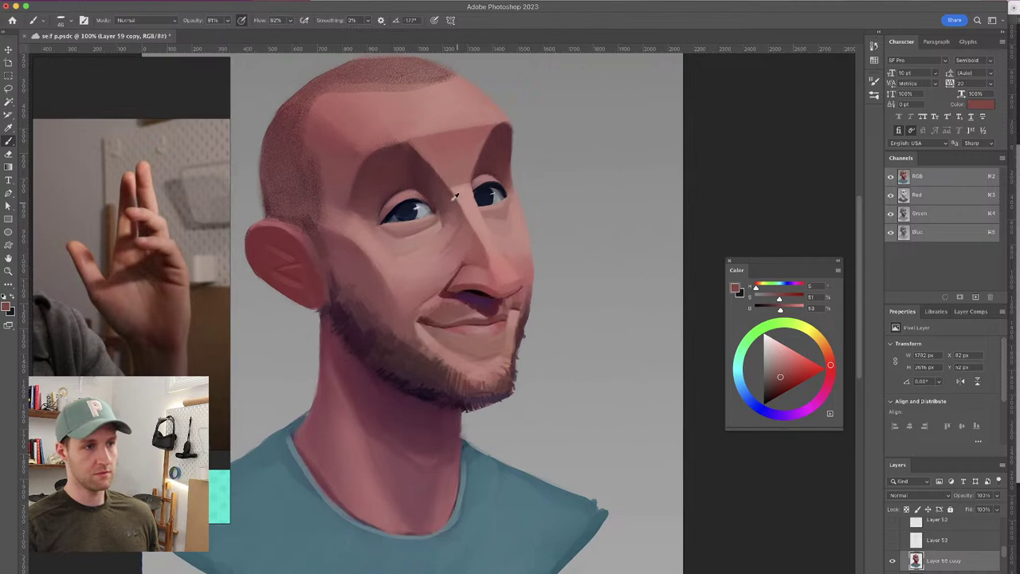
pyautogui.keyDown('alt'); pyautogui.click(449, 295); pyautogui.keyUp('alt')
pyautogui.moveTo(409, 183); pyautogui.dragTo(402, 183)
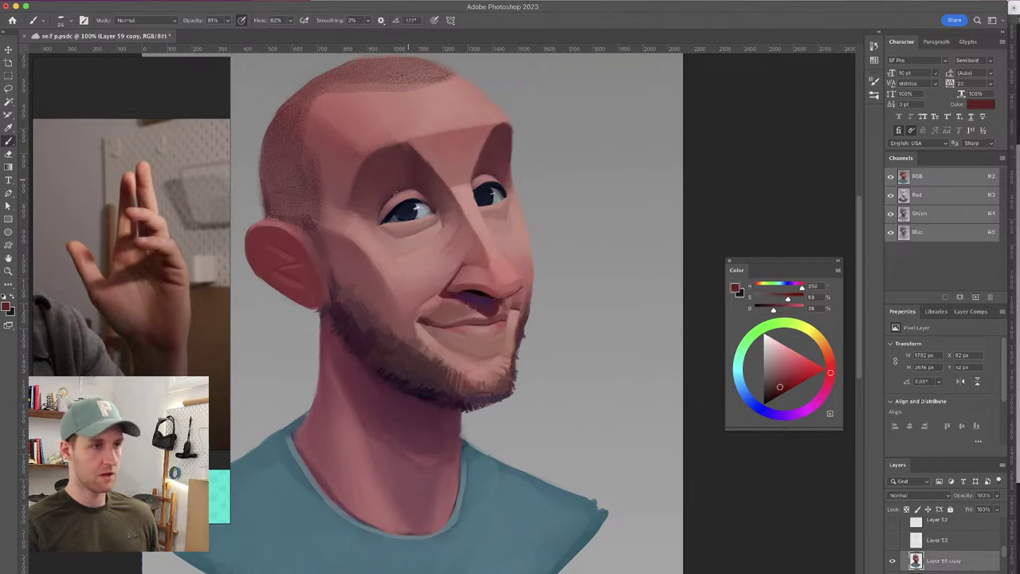
pyautogui.keyDown('alt'); pyautogui.click(480, 289); pyautogui.keyUp('alt')
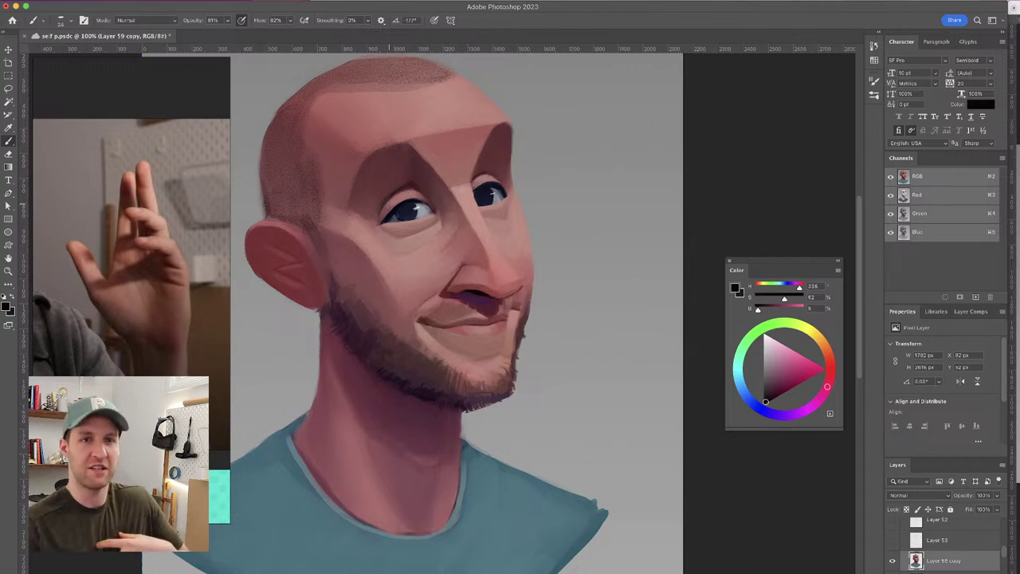
pyautogui.keyDown('alt'); pyautogui.click(397, 184); pyautogui.keyUp('alt')
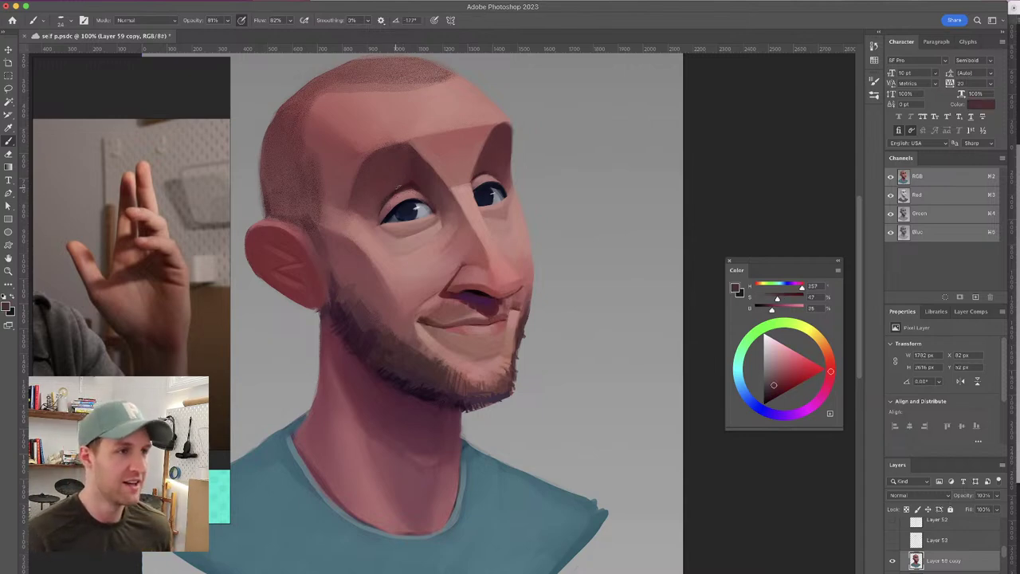
# Soften the lid crease upward into the near eye socket with sampled deep maroons
pyautogui.keyDown('alt'); pyautogui.click(416, 183); pyautogui.keyUp('alt')
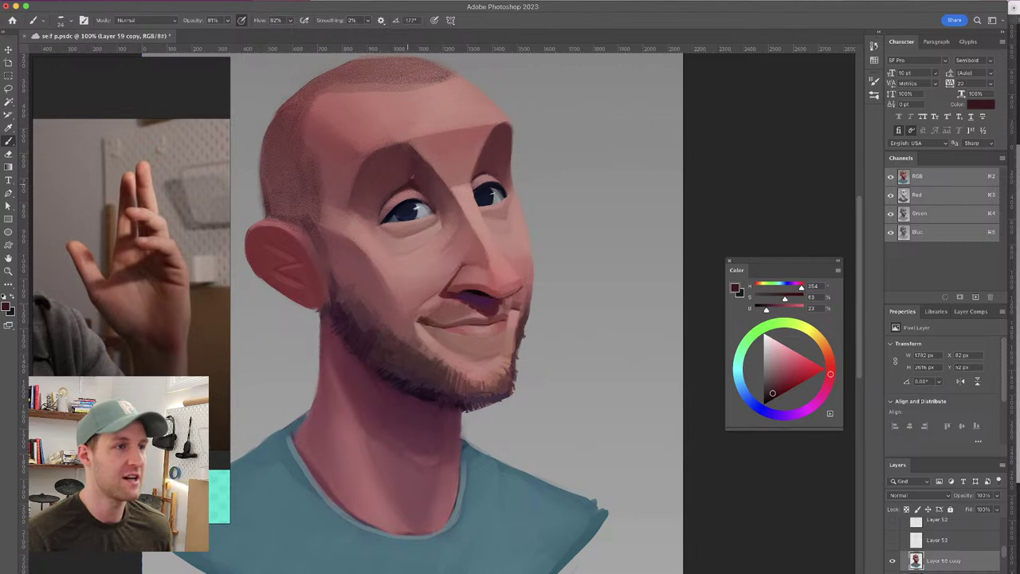
pyautogui.keyDown('alt'); pyautogui.click(426, 190); pyautogui.keyUp('alt')
pyautogui.keyDown('alt'); pyautogui.click(416, 181); pyautogui.keyUp('alt')
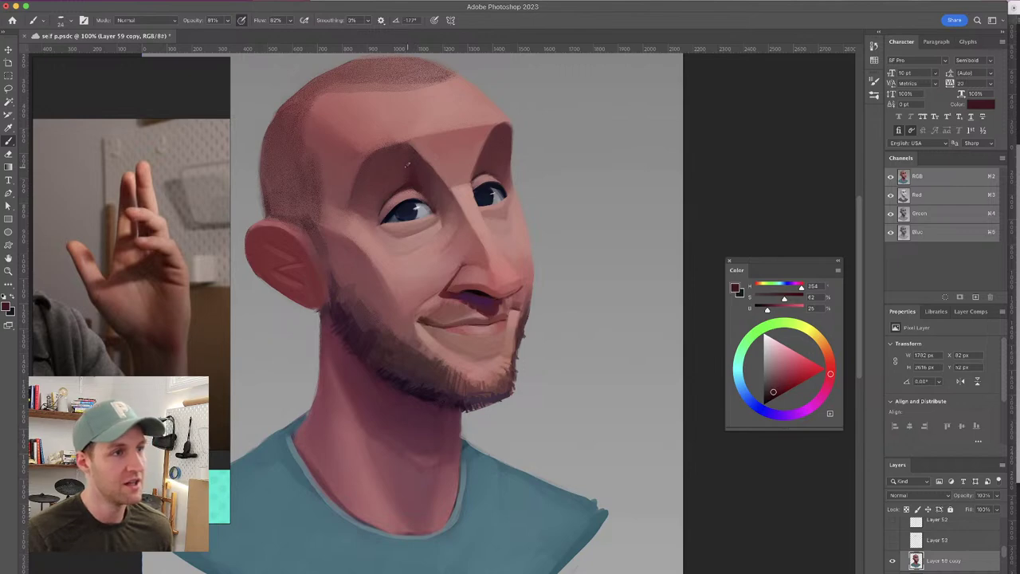
pyautogui.keyDown('alt'); pyautogui.click(412, 175); pyautogui.keyUp('alt')
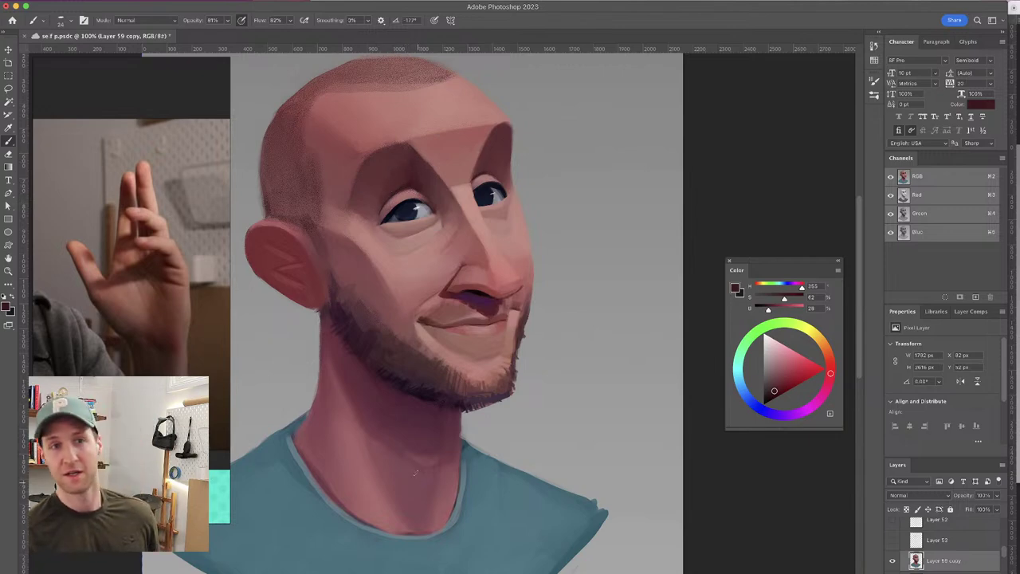
pyautogui.keyDown('alt'); pyautogui.click(409, 165); pyautogui.keyUp('alt')
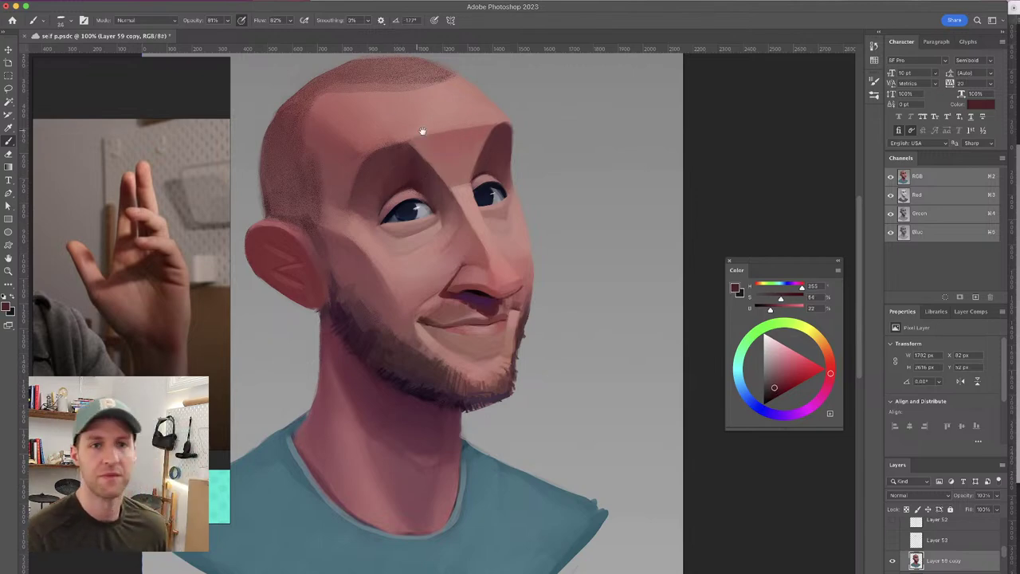
pyautogui.keyDown('alt'); pyautogui.click(400, 168); pyautogui.keyUp('alt')
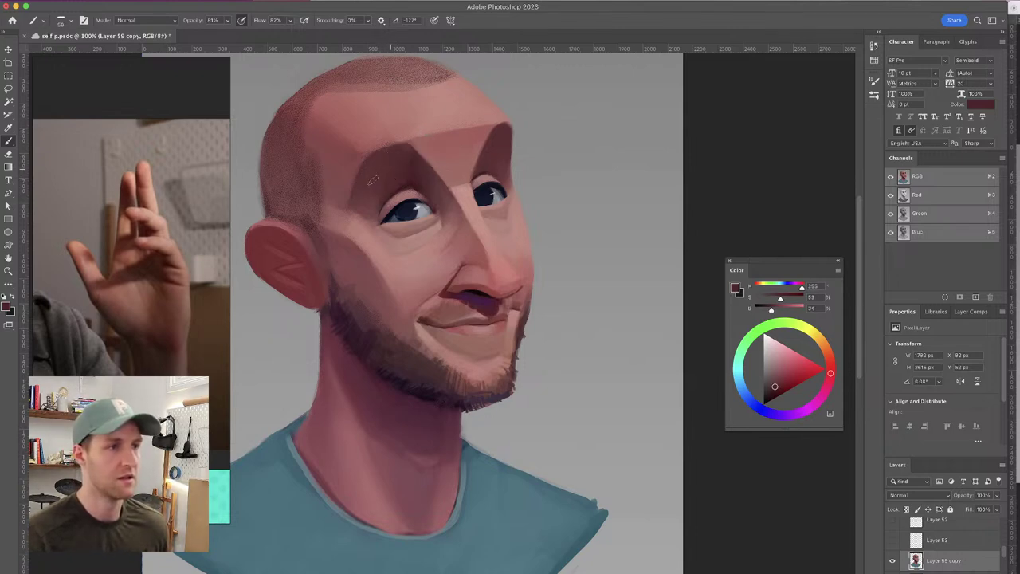
# Blend the side of the cheek in front of the near ear with sampled dusty pinks and muted reds
pyautogui.keyDown('alt'); pyautogui.click(401, 296); pyautogui.keyUp('alt')
pyautogui.moveTo(456, 167); pyautogui.dragTo(489, 141)
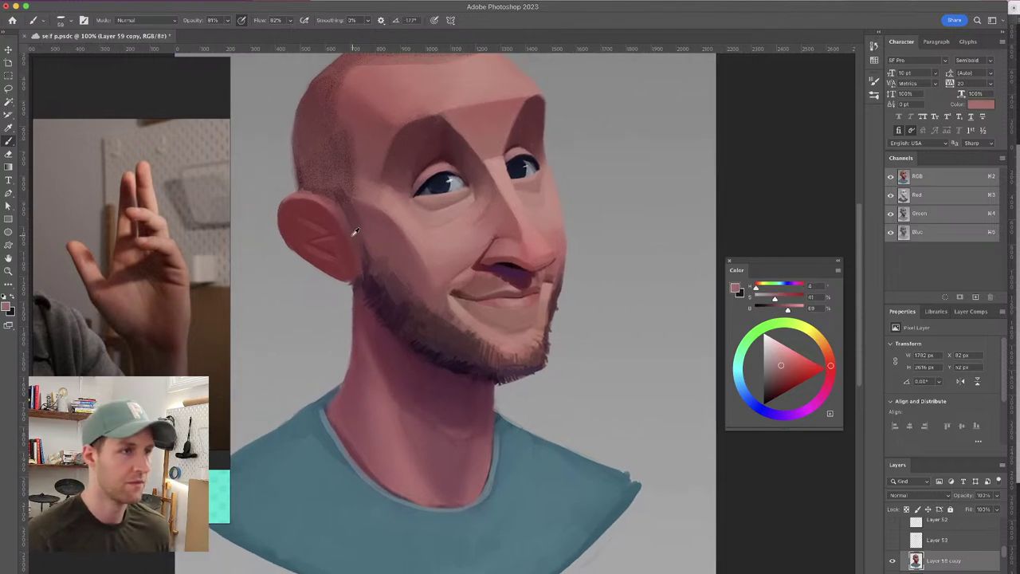
pyautogui.keyDown('alt'); pyautogui.click(355, 238); pyautogui.keyUp('alt')
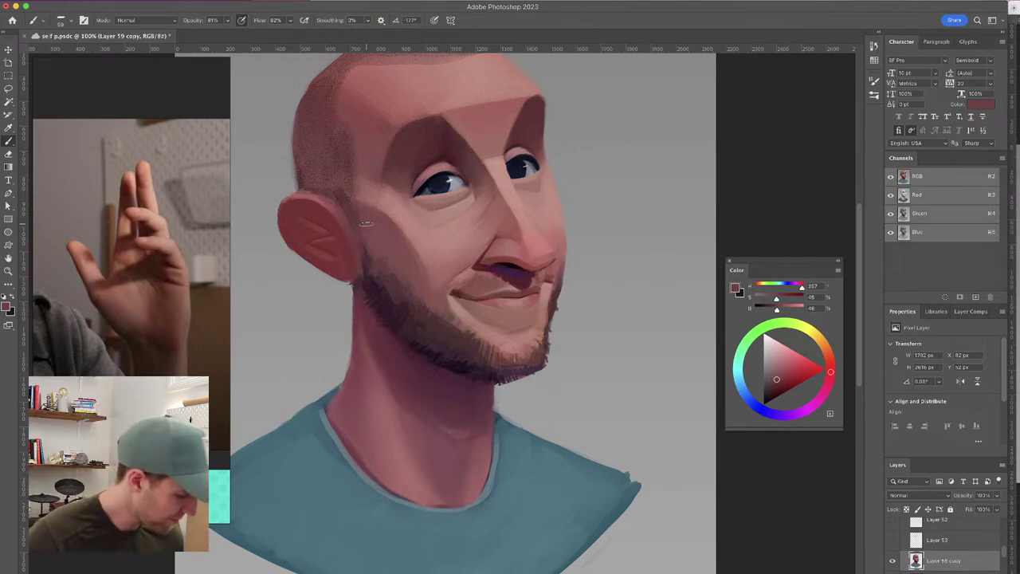
# Shape the inner edge of the near eye socket between the brow and nose bridge with sampled dark reds
pyautogui.keyDown('alt'); pyautogui.click(478, 160); pyautogui.keyUp('alt')
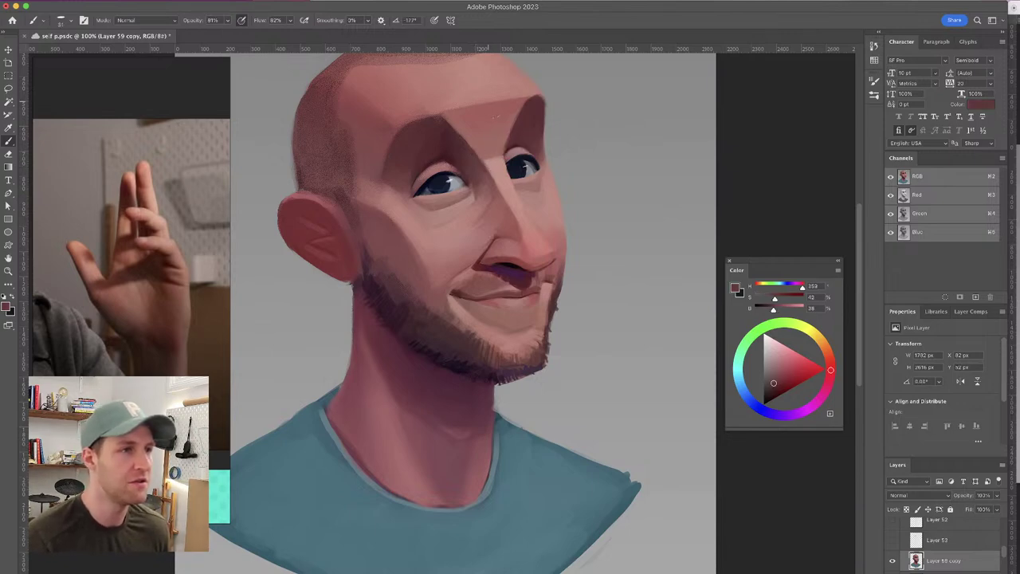
pyautogui.keyDown('alt'); pyautogui.click(458, 127); pyautogui.keyUp('alt')
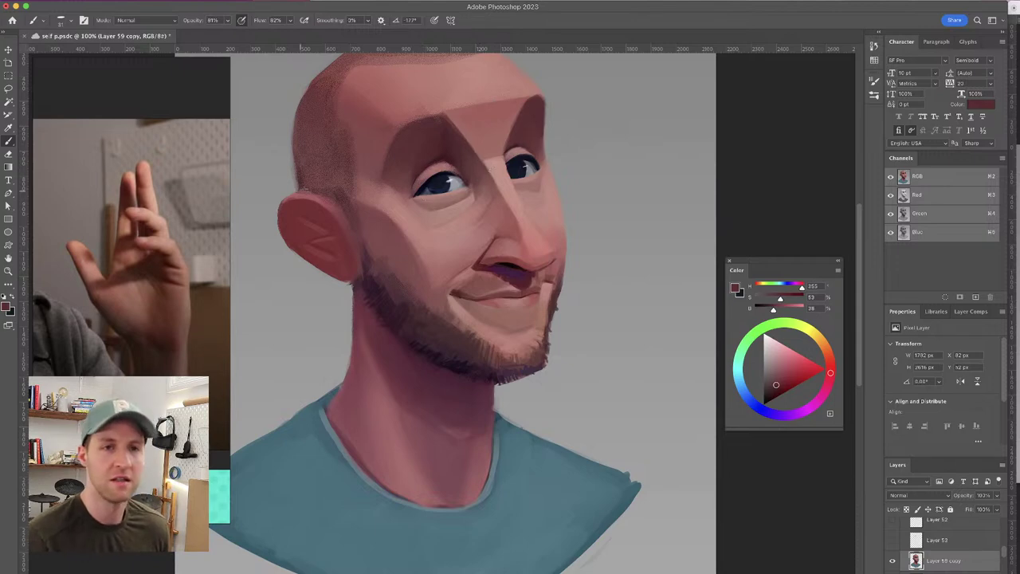
pyautogui.keyDown('alt'); pyautogui.click(446, 122); pyautogui.keyUp('alt')
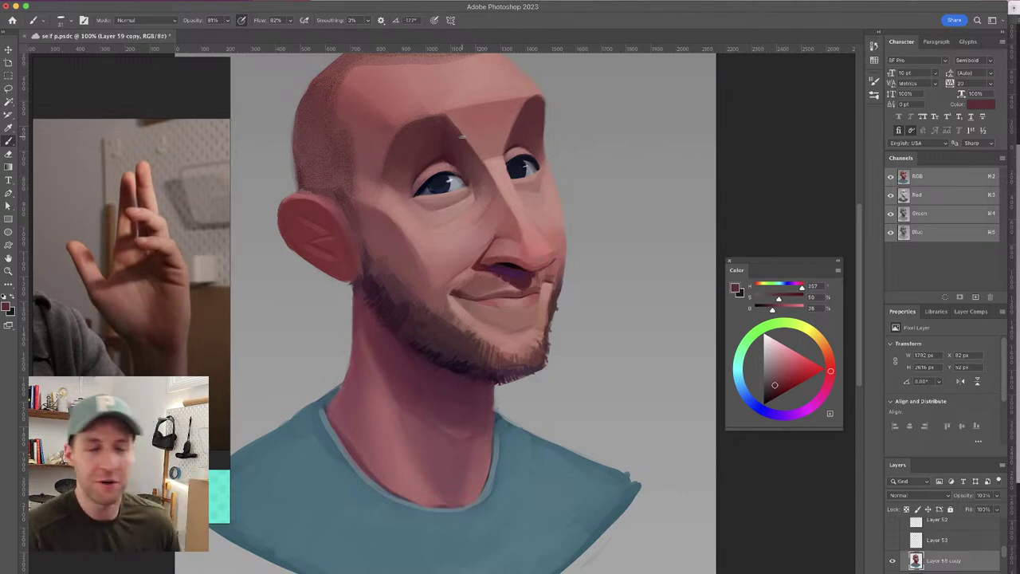
pyautogui.keyDown('alt'); pyautogui.click(432, 150); pyautogui.keyUp('alt')
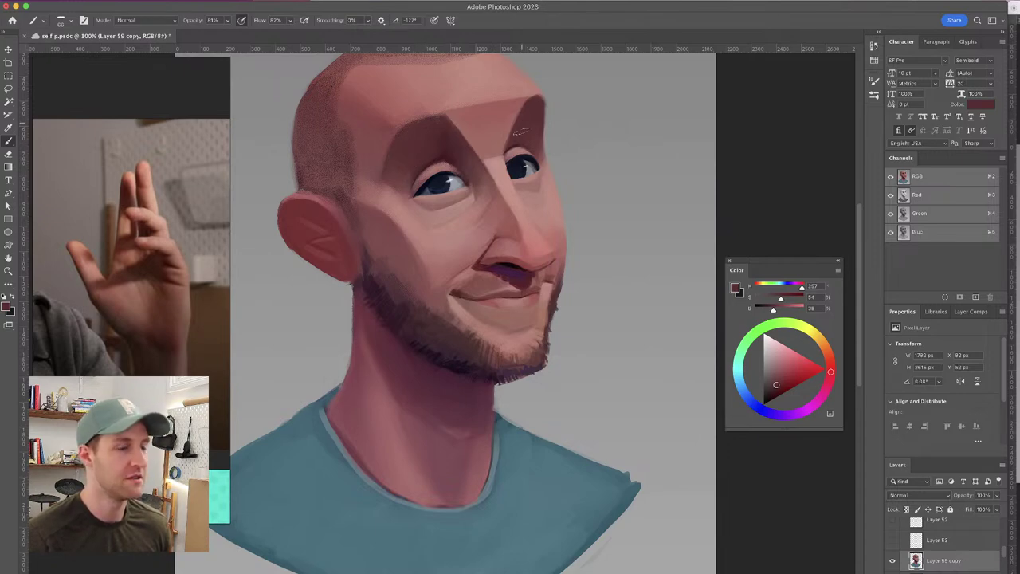
pyautogui.keyDown('alt'); pyautogui.click(445, 149); pyautogui.keyUp('alt')
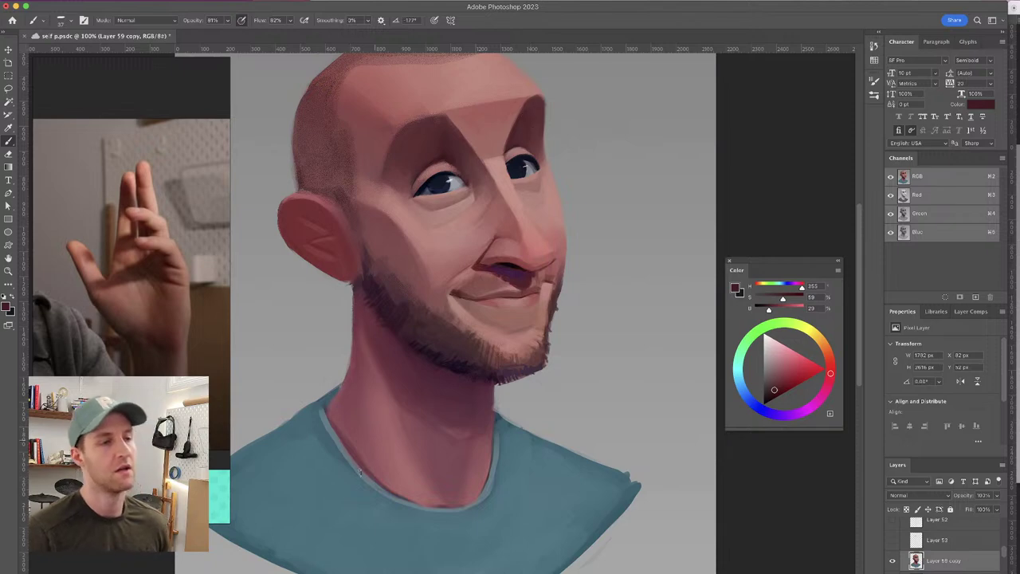
# Smooth the shadow gradient inside the near eye socket above the upper lid with sampled maroon tones
pyautogui.keyDown('alt'); pyautogui.click(532, 130); pyautogui.keyUp('alt')
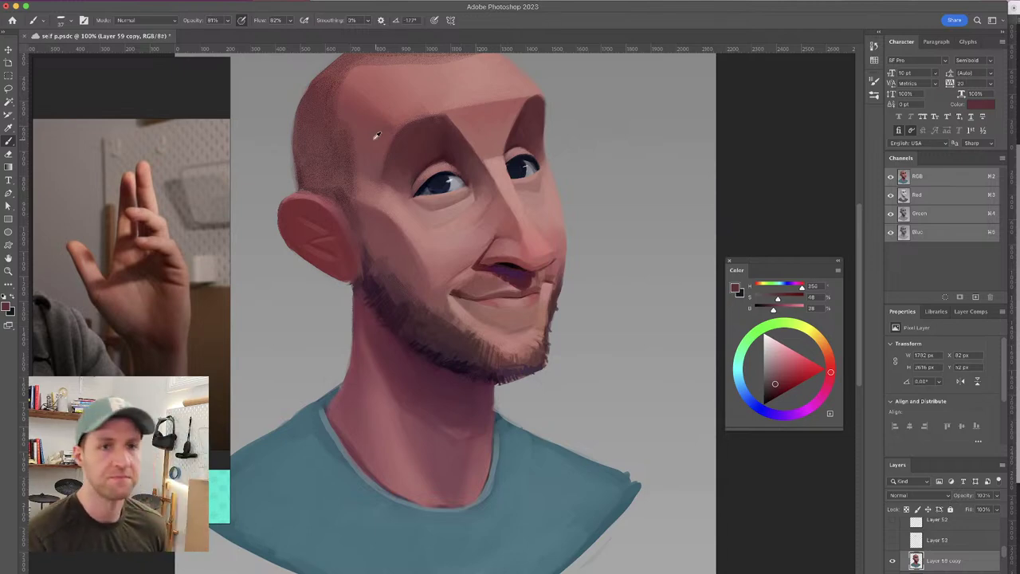
pyautogui.keyDown('alt'); pyautogui.click(444, 154); pyautogui.keyUp('alt')
pyautogui.keyDown('alt'); pyautogui.click(444, 154); pyautogui.keyUp('alt')
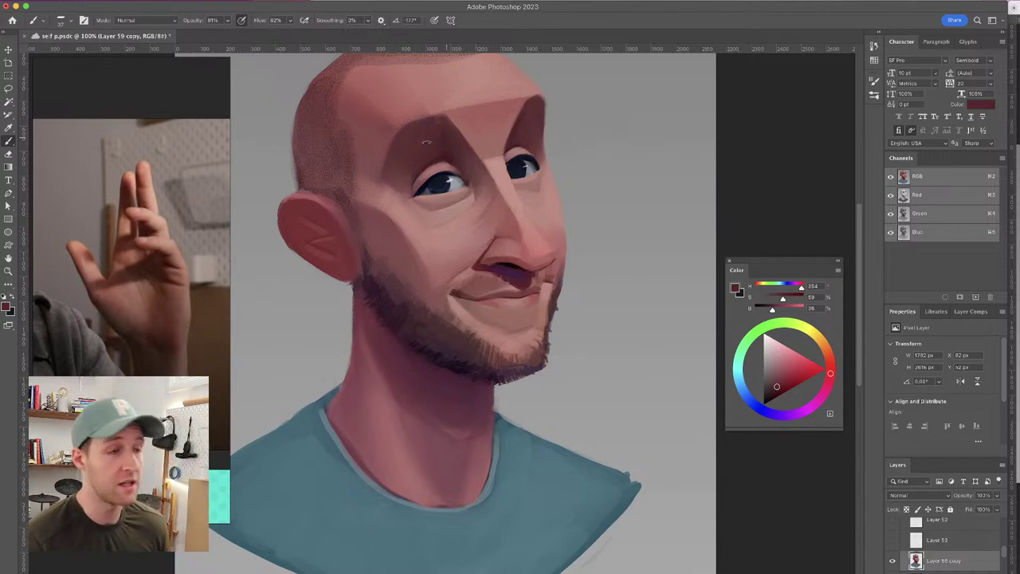
pyautogui.keyDown('alt'); pyautogui.click(441, 156); pyautogui.keyUp('alt')
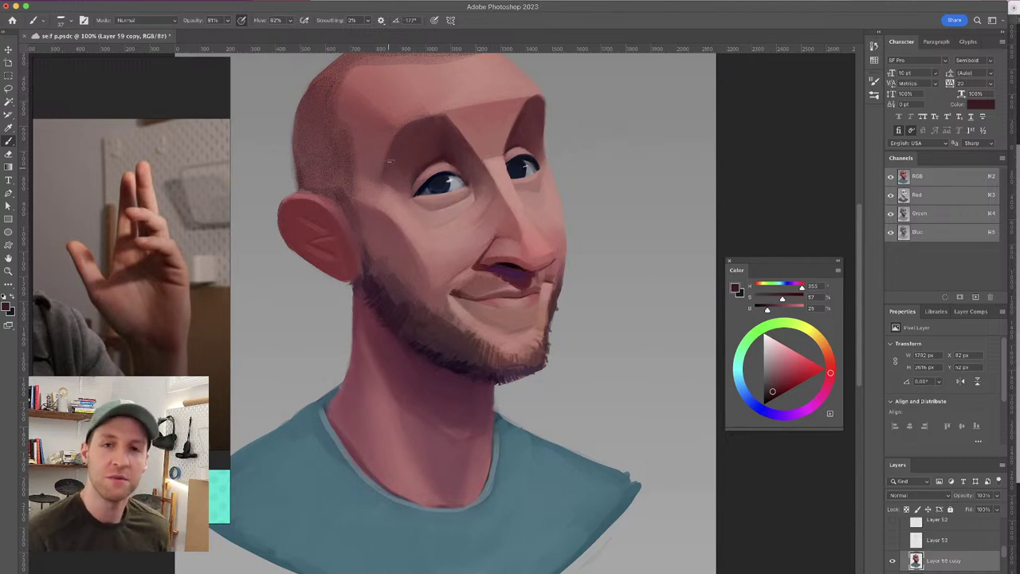
pyautogui.keyDown('alt'); pyautogui.click(439, 157); pyautogui.keyUp('alt')
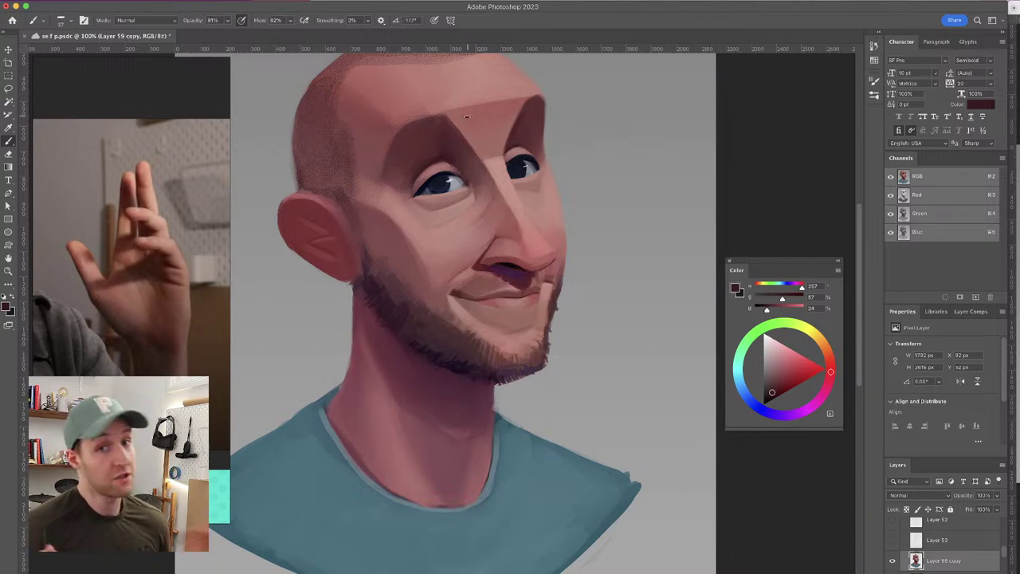
pyautogui.keyDown('alt'); pyautogui.click(414, 170); pyautogui.keyUp('alt')
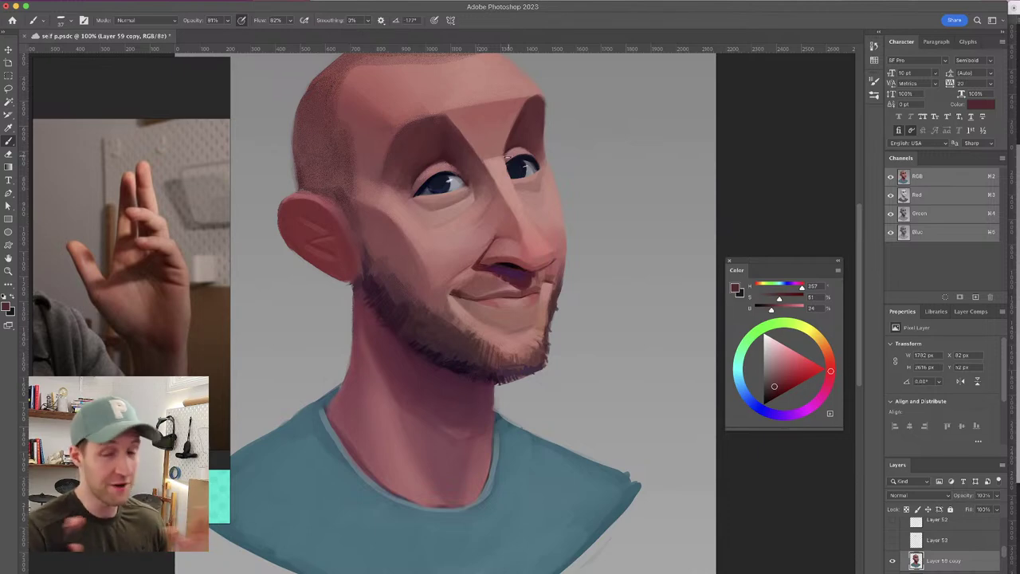
# Blend the side of the nose and the cheek plane above the nostril with sampled muted reds
pyautogui.keyDown('alt'); pyautogui.click(454, 159); pyautogui.keyUp('alt')
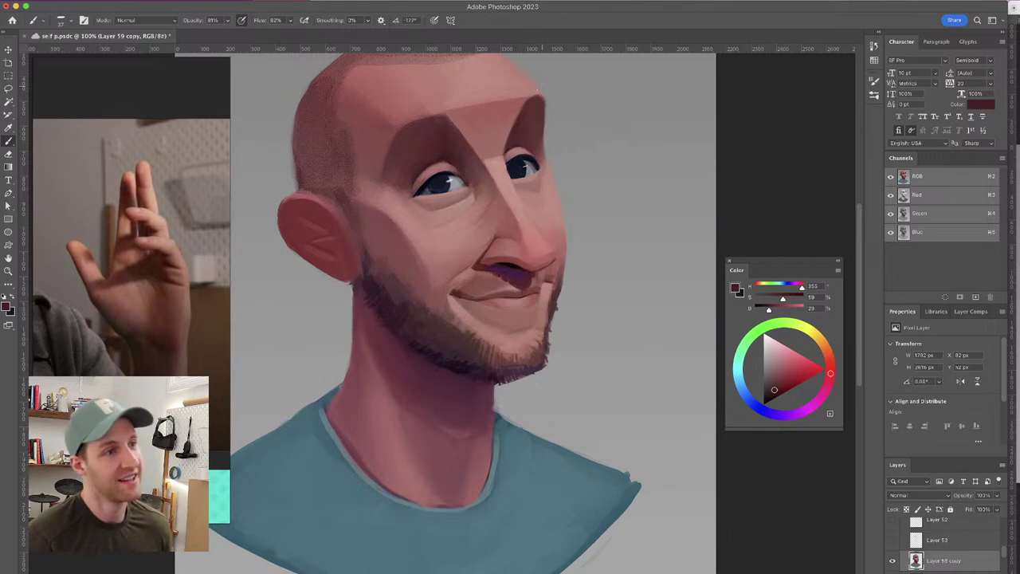
pyautogui.keyDown('alt'); pyautogui.click(502, 221); pyautogui.keyUp('alt')
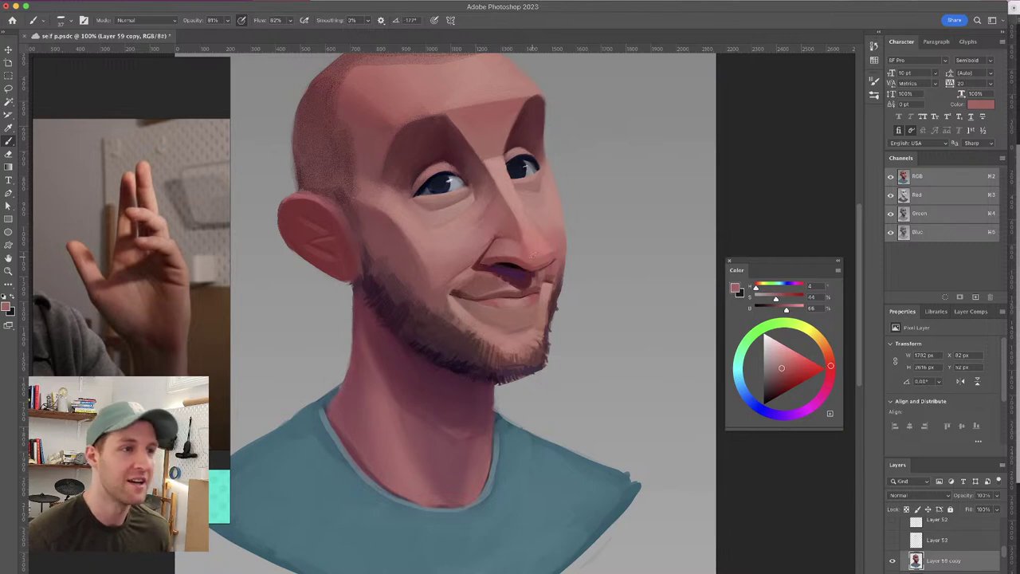
pyautogui.keyDown('alt'); pyautogui.click(504, 231); pyautogui.keyUp('alt')
pyautogui.moveTo(503, 235); pyautogui.dragTo(497, 235)
pyautogui.keyDown('alt'); pyautogui.click(507, 236); pyautogui.keyUp('alt')
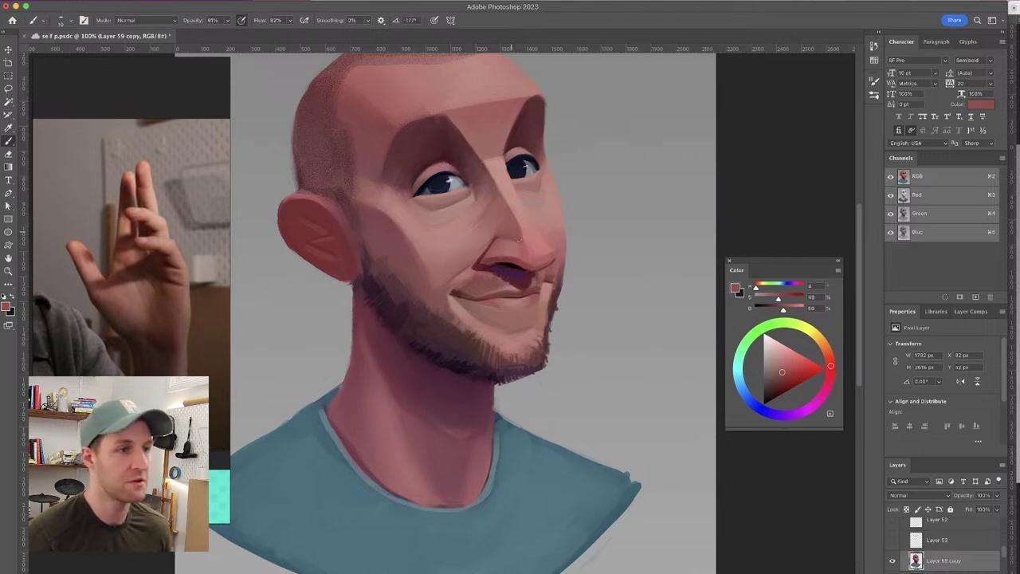
pyautogui.keyDown('alt'); pyautogui.click(500, 223); pyautogui.keyUp('alt')
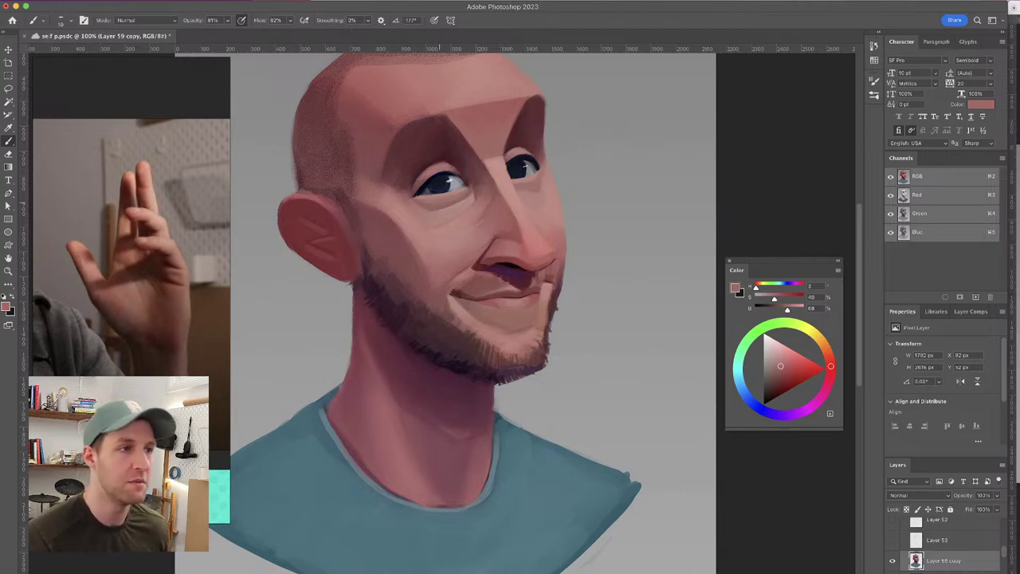
# Refine the near eye's upper lid and inner socket with sampled dusty reds, and touch up the sideburn beside the ear
pyautogui.keyDown('alt'); pyautogui.click(451, 162); pyautogui.keyUp('alt')
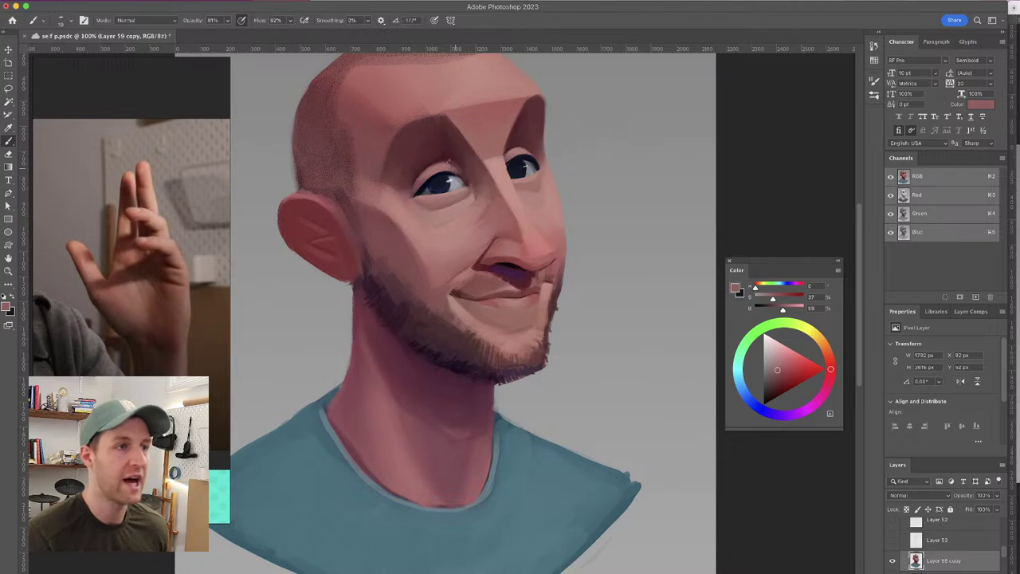
pyautogui.keyDown('alt'); pyautogui.click(445, 164); pyautogui.keyUp('alt')
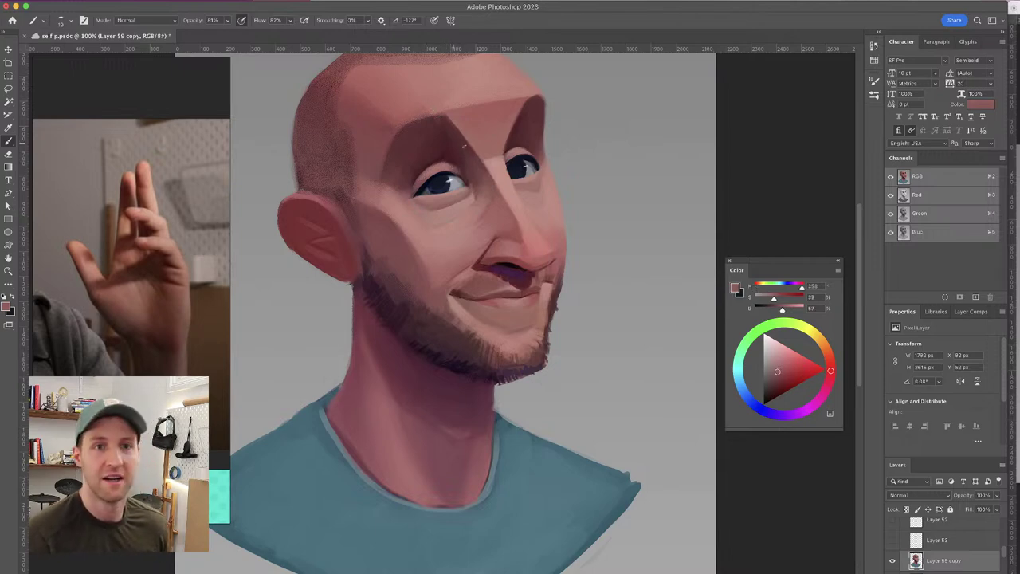
pyautogui.keyDown('alt'); pyautogui.click(459, 162); pyautogui.keyUp('alt')
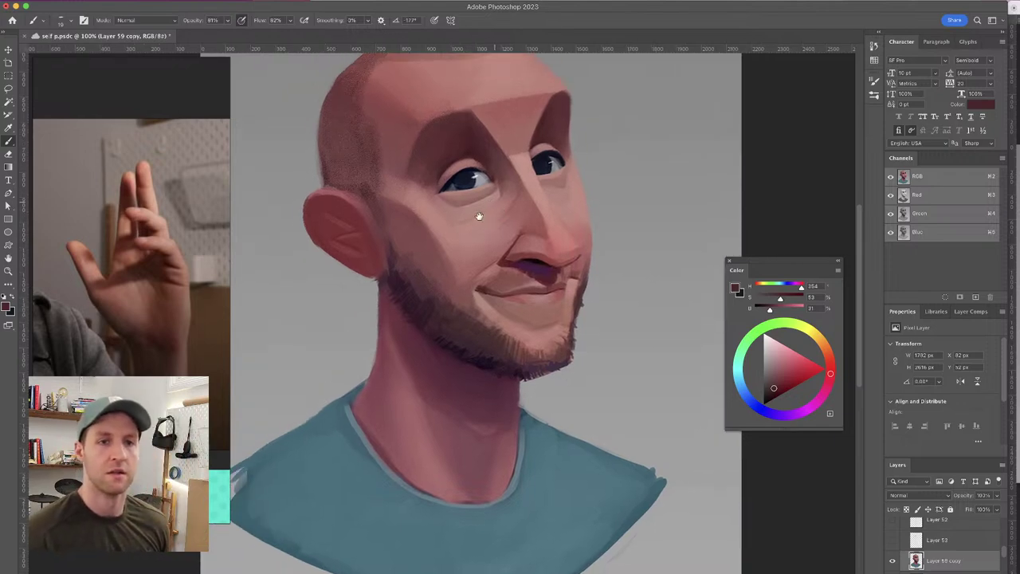
pyautogui.keyDown('alt'); pyautogui.click(387, 249); pyautogui.keyUp('alt')
pyautogui.moveTo(382, 241); pyautogui.dragTo(384, 230)
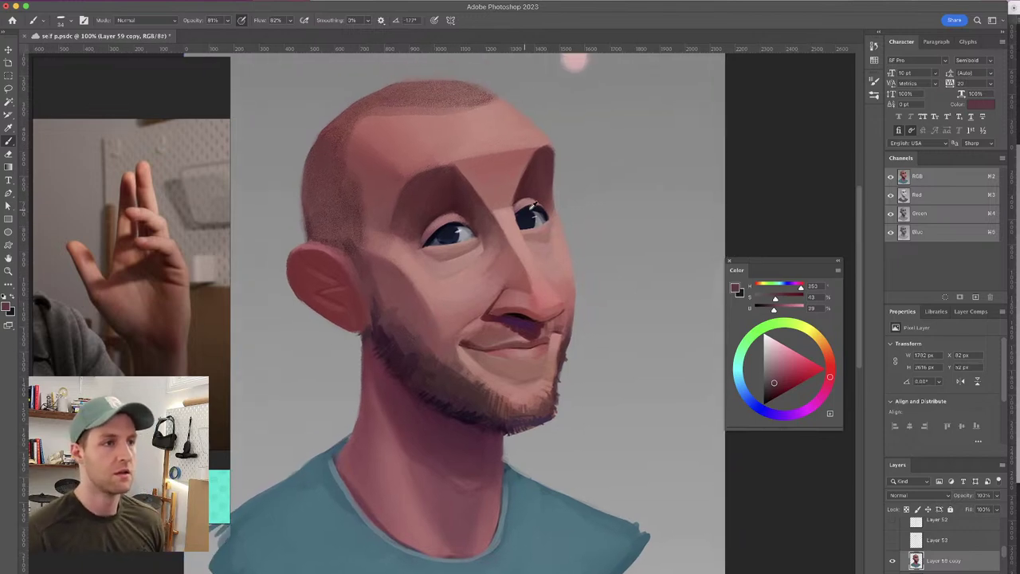
# Shape the far eye's upper lid and surrounding socket with sampled pinks and dark reds, touching up the near brow edge
pyautogui.keyDown('alt'); pyautogui.click(532, 203); pyautogui.keyUp('alt')
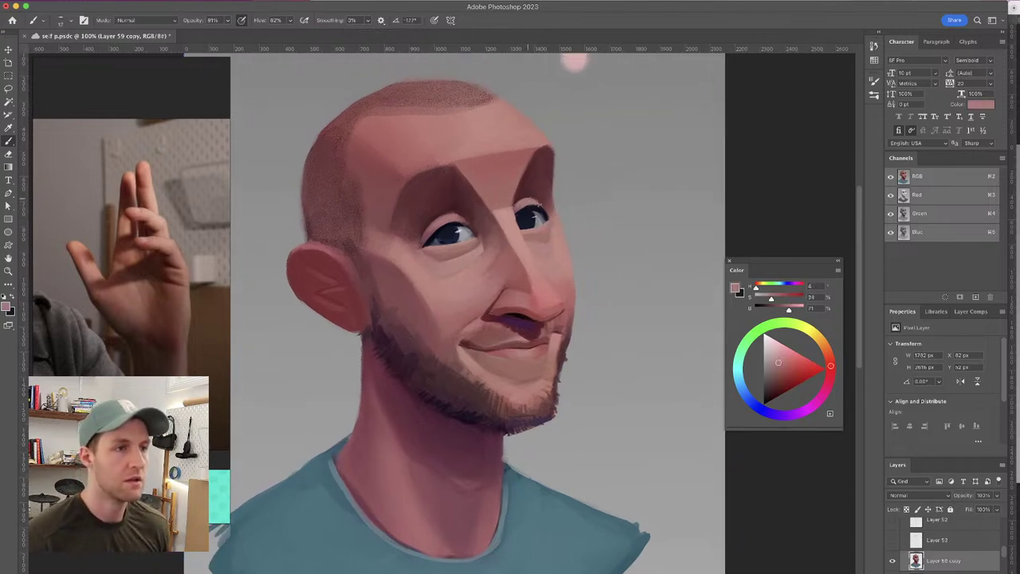
pyautogui.keyDown('alt'); pyautogui.click(539, 192); pyautogui.keyUp('alt')
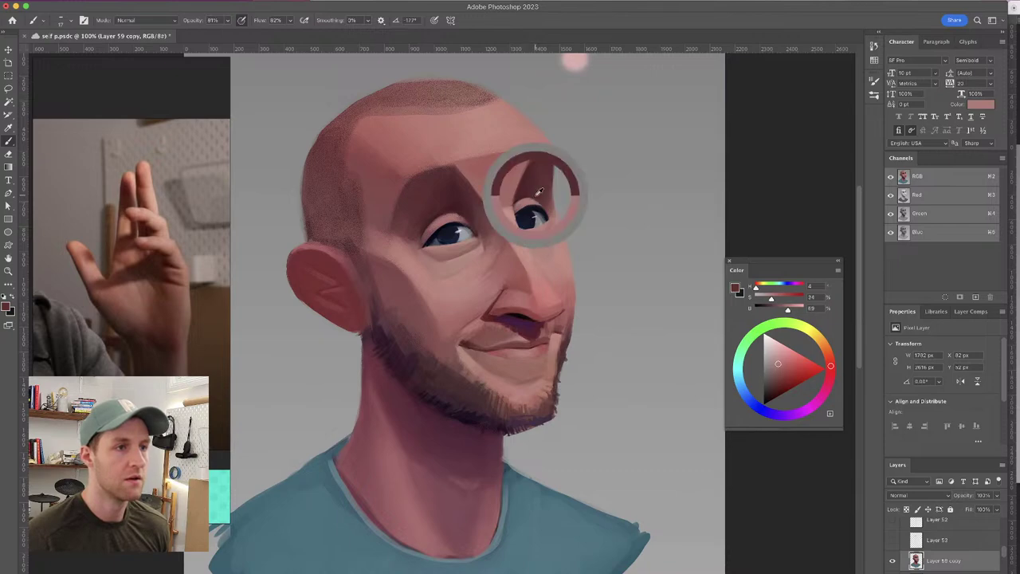
pyautogui.keyDown('alt'); pyautogui.click(538, 192); pyautogui.keyUp('alt')
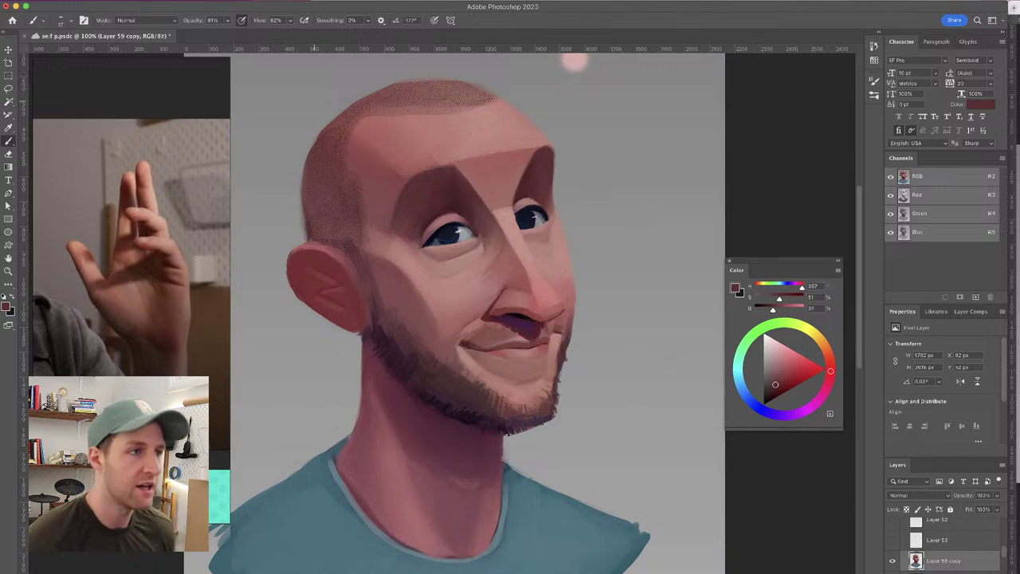
pyautogui.keyDown('alt'); pyautogui.click(416, 183); pyautogui.keyUp('alt')
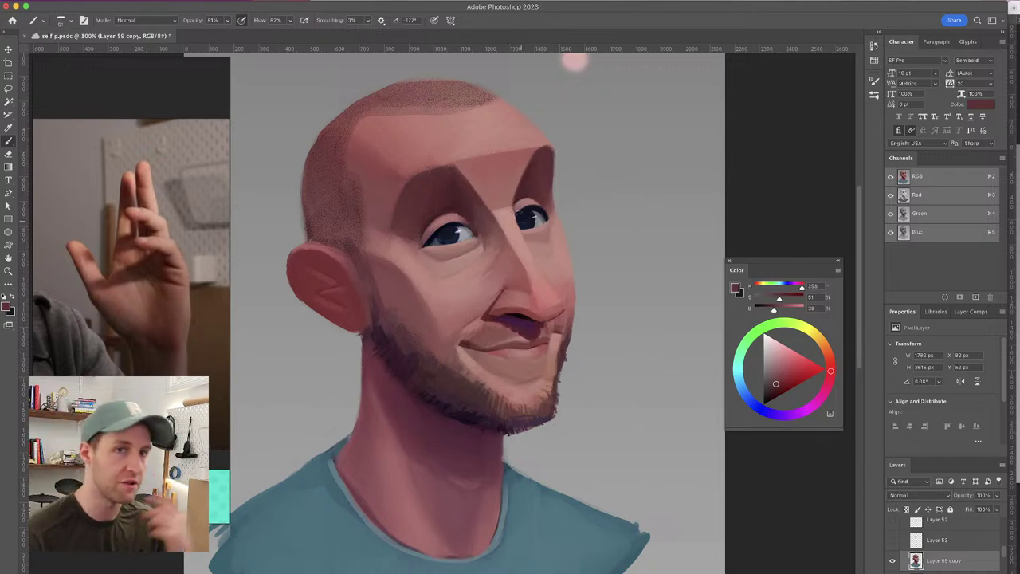
pyautogui.keyDown('alt'); pyautogui.click(559, 216); pyautogui.keyUp('alt')
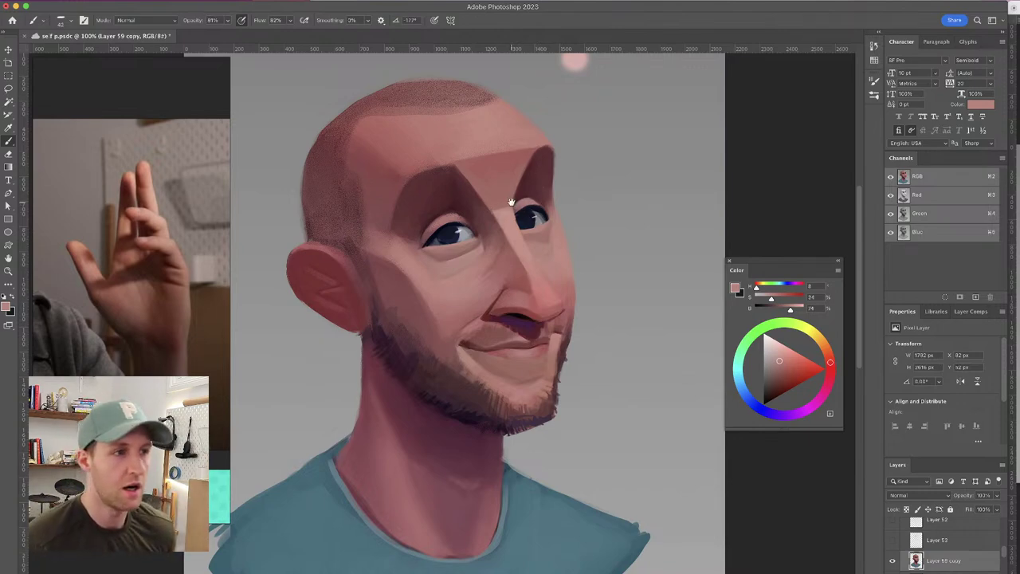
# Blend the nose bridge and lower forehead with sampled light pinks, and smooth both eye socket shadows with dark reds
pyautogui.moveTo(518, 216); pyautogui.dragTo(519, 211)
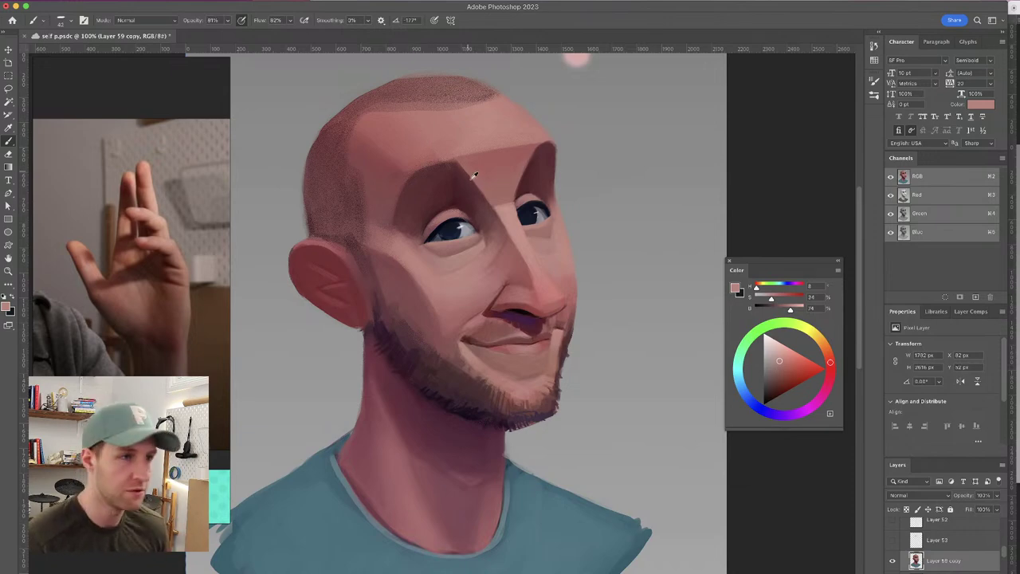
pyautogui.keyDown('alt'); pyautogui.click(498, 203); pyautogui.keyUp('alt')
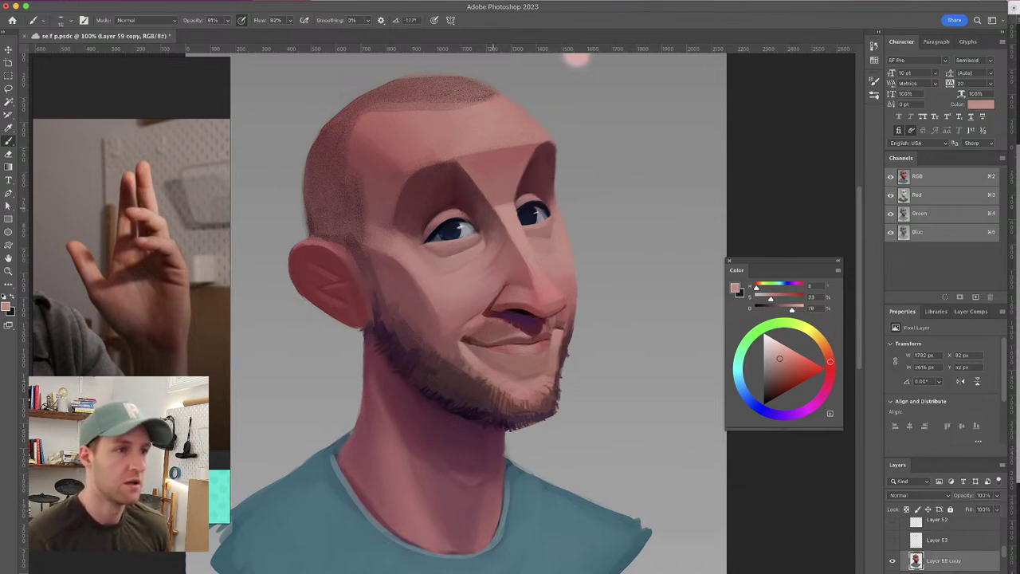
pyautogui.keyDown('alt'); pyautogui.click(502, 133); pyautogui.keyUp('alt')
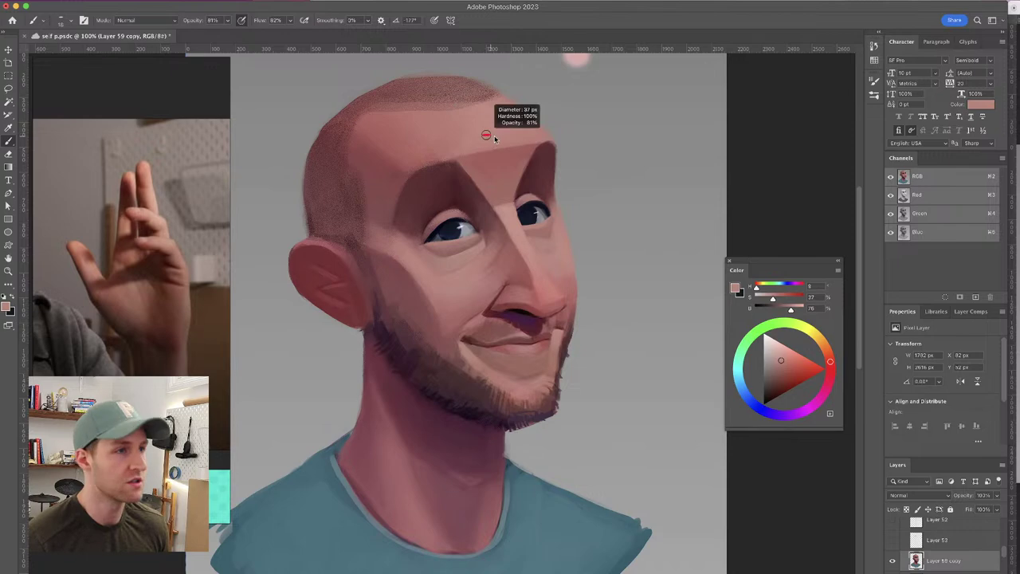
pyautogui.moveTo(528, 144); pyautogui.dragTo(499, 147)
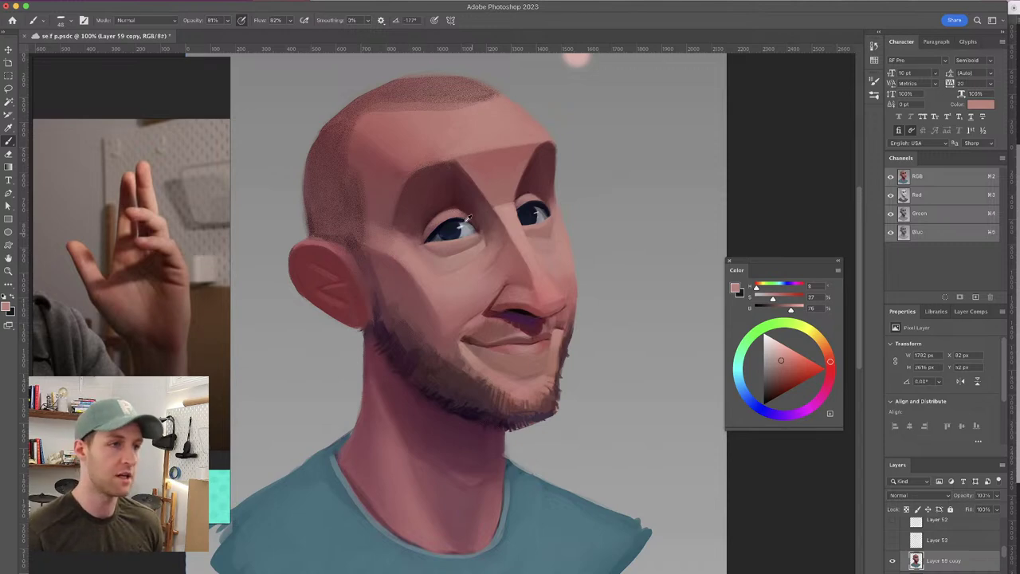
pyautogui.keyDown('alt'); pyautogui.click(414, 218); pyautogui.keyUp('alt')
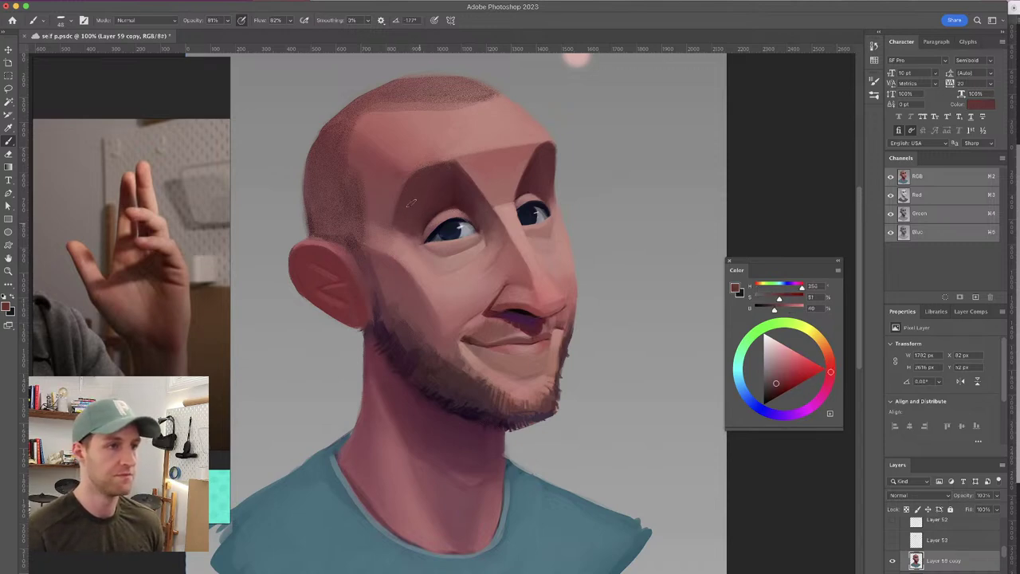
pyautogui.keyDown('alt'); pyautogui.click(545, 157); pyautogui.keyUp('alt')
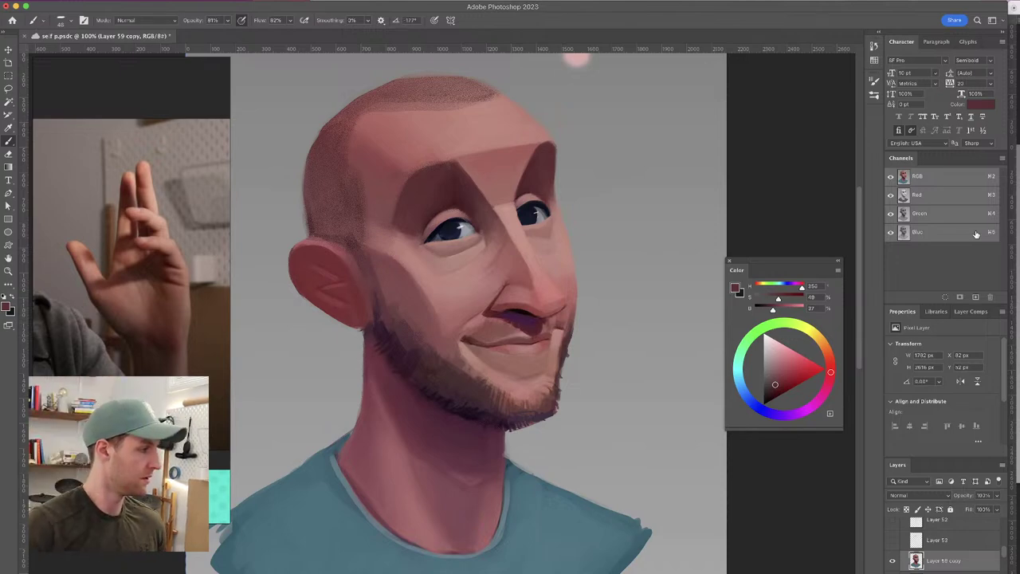
# Soften the transition across the near cheek above the beard with sampled muted reds and lighter pinks
pyautogui.keyDown('alt'); pyautogui.click(430, 313); pyautogui.keyUp('alt')
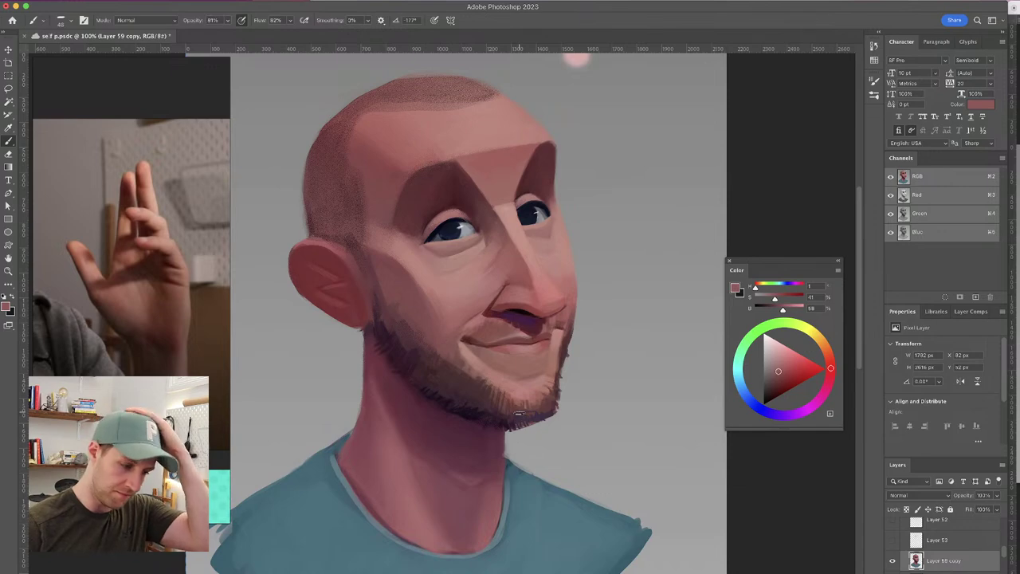
pyautogui.keyDown('alt'); pyautogui.click(431, 303); pyautogui.keyUp('alt')
pyautogui.moveTo(427, 307); pyautogui.dragTo(436, 307)
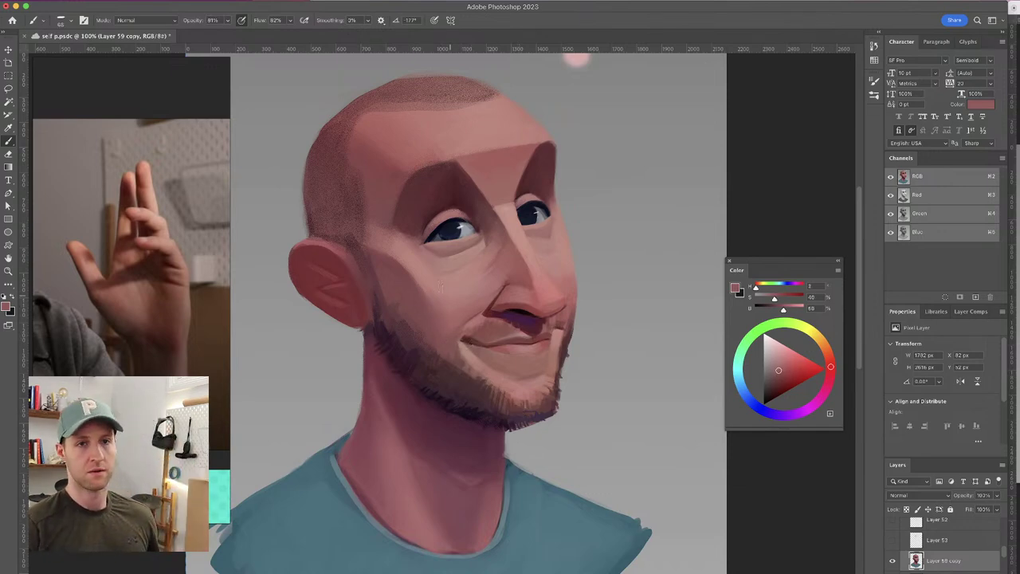
pyautogui.keyDown('alt'); pyautogui.click(443, 297); pyautogui.keyUp('alt')
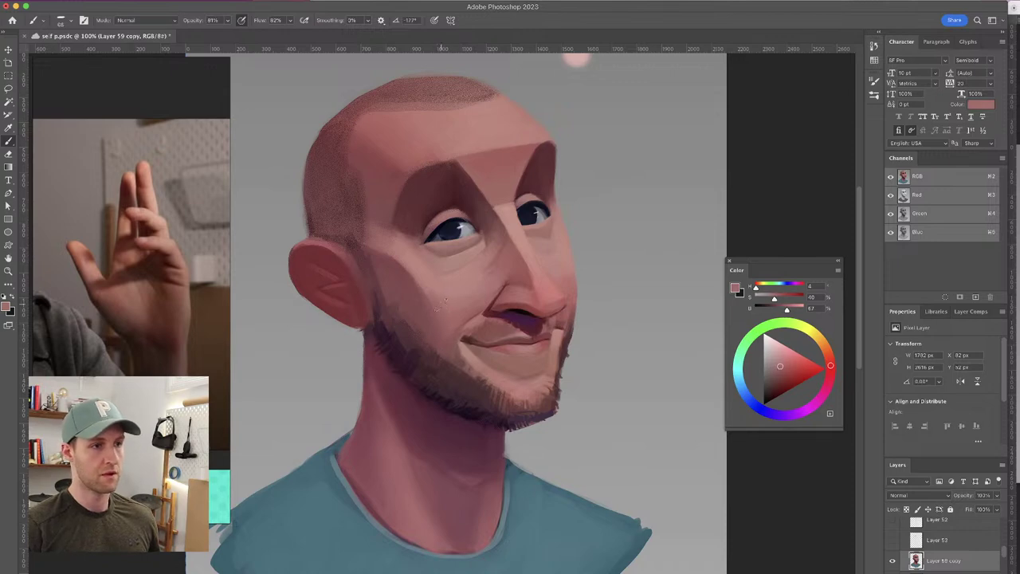
pyautogui.keyDown('alt'); pyautogui.click(444, 291); pyautogui.keyUp('alt')
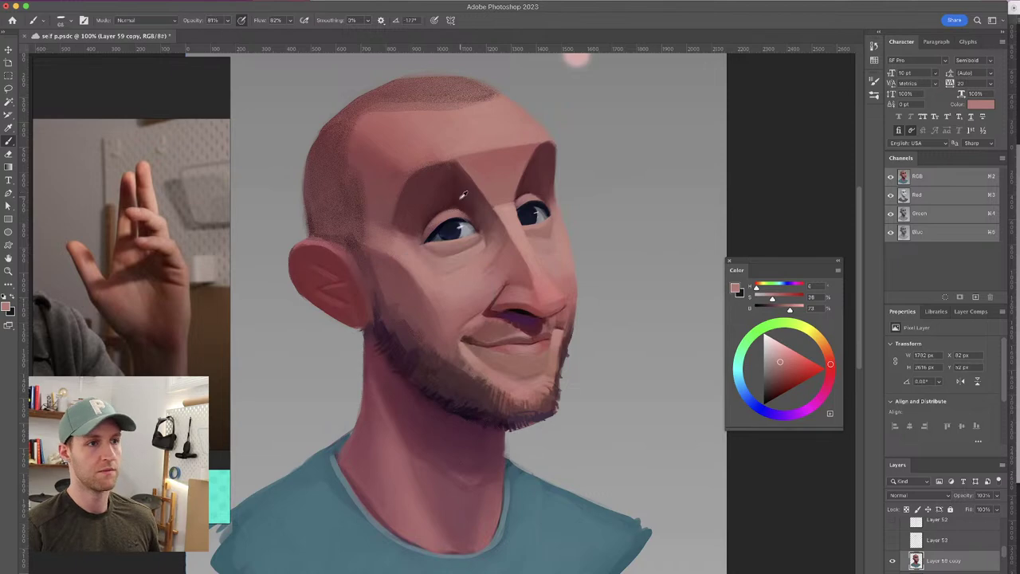
# Smooth the outer edge of the near eye socket and the cheek plane below it with sampled dusty reds
pyautogui.keyDown('alt'); pyautogui.click(437, 191); pyautogui.keyUp('alt')
pyautogui.keyDown('alt'); pyautogui.click(402, 232); pyautogui.keyUp('alt')
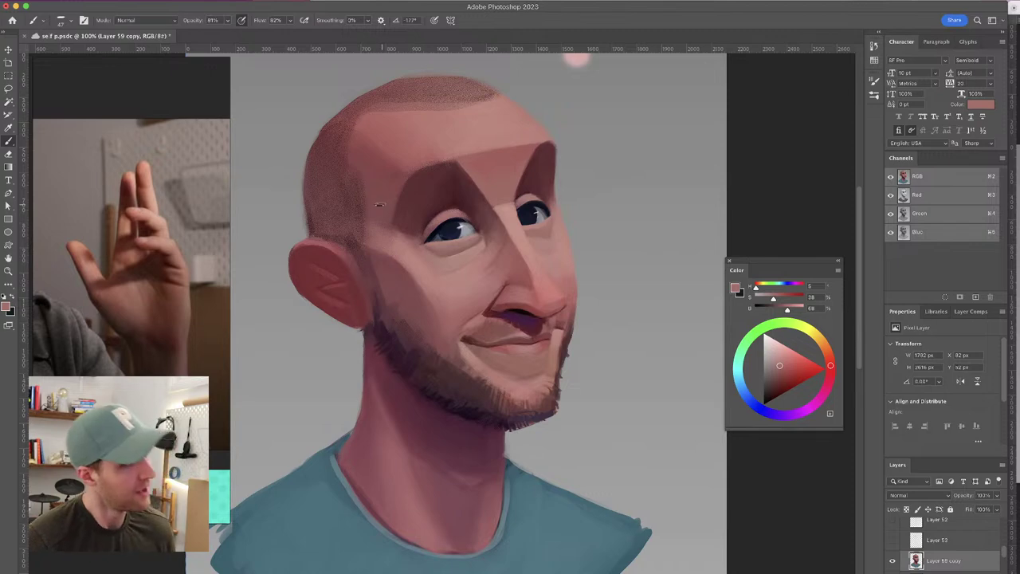
pyautogui.keyDown('alt'); pyautogui.click(436, 305); pyautogui.keyUp('alt')
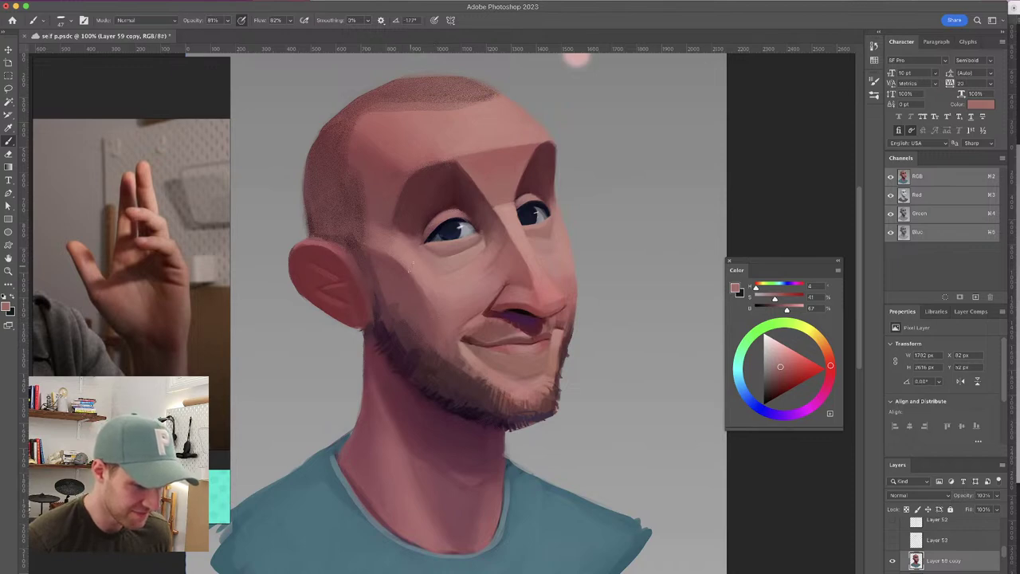
pyautogui.keyDown('alt'); pyautogui.click(440, 317); pyautogui.keyUp('alt')
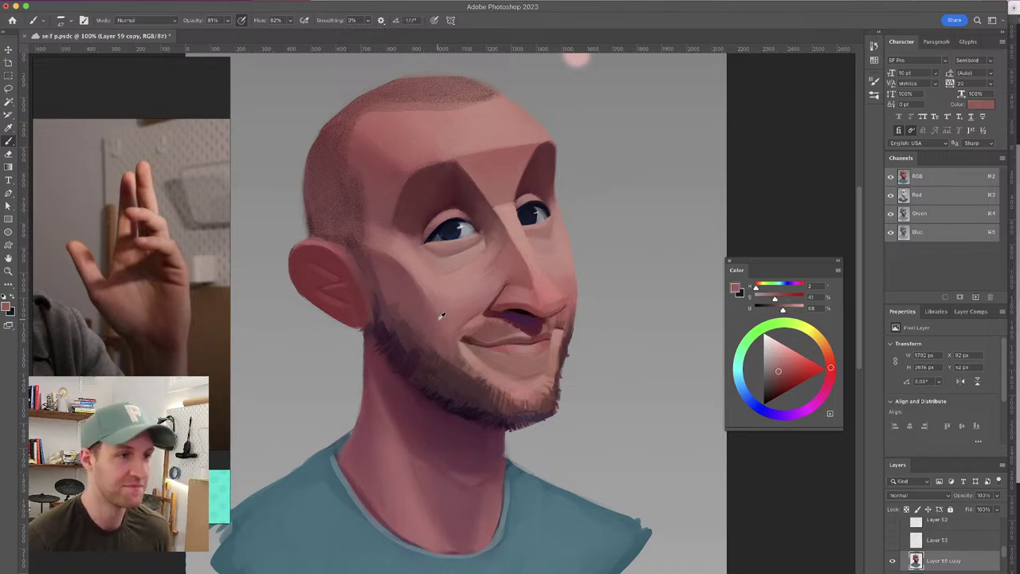
# Define the near mouth corner and the start of the lip line with sampled dark reds
pyautogui.keyDown('alt'); pyautogui.click(564, 318); pyautogui.keyUp('alt')
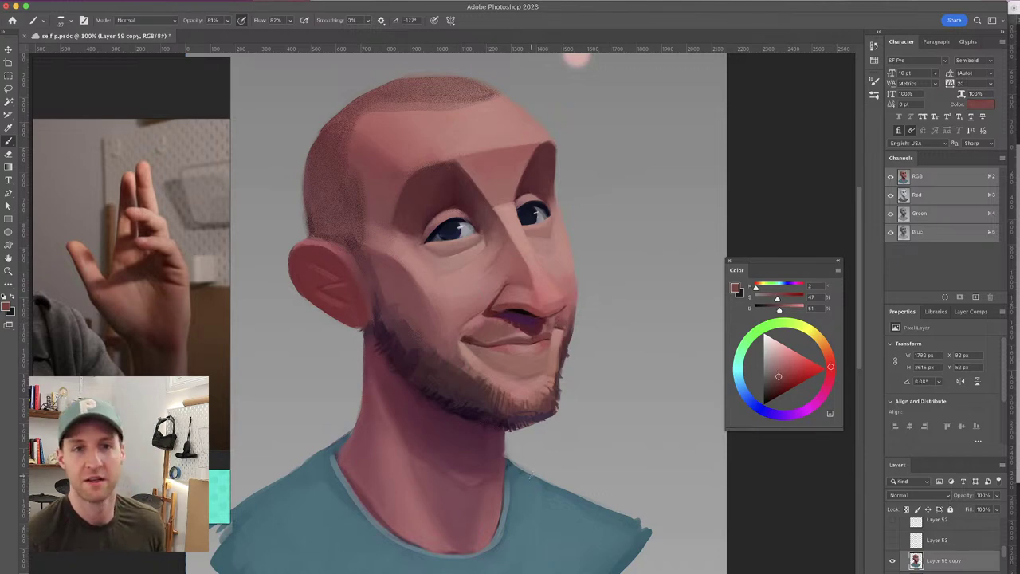
pyautogui.keyDown('alt'); pyautogui.click(465, 336); pyautogui.keyUp('alt')
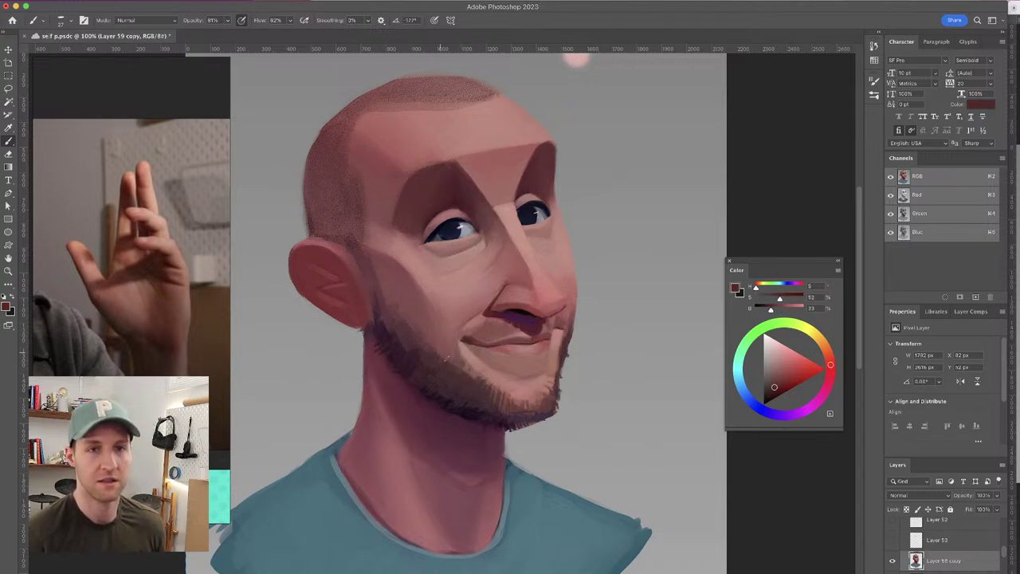
pyautogui.keyDown('alt'); pyautogui.click(472, 335); pyautogui.keyUp('alt')
pyautogui.moveTo(474, 339); pyautogui.dragTo(490, 344)
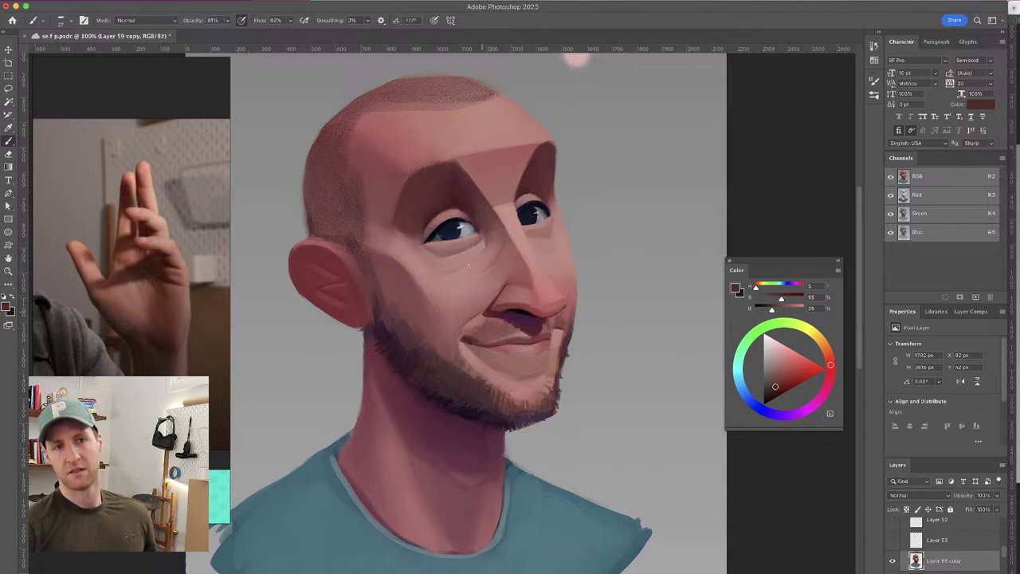
# Blend the side of the face between the near cheek, ear and beard with sampled muted reds
pyautogui.keyDown('alt'); pyautogui.click(404, 176); pyautogui.keyUp('alt')
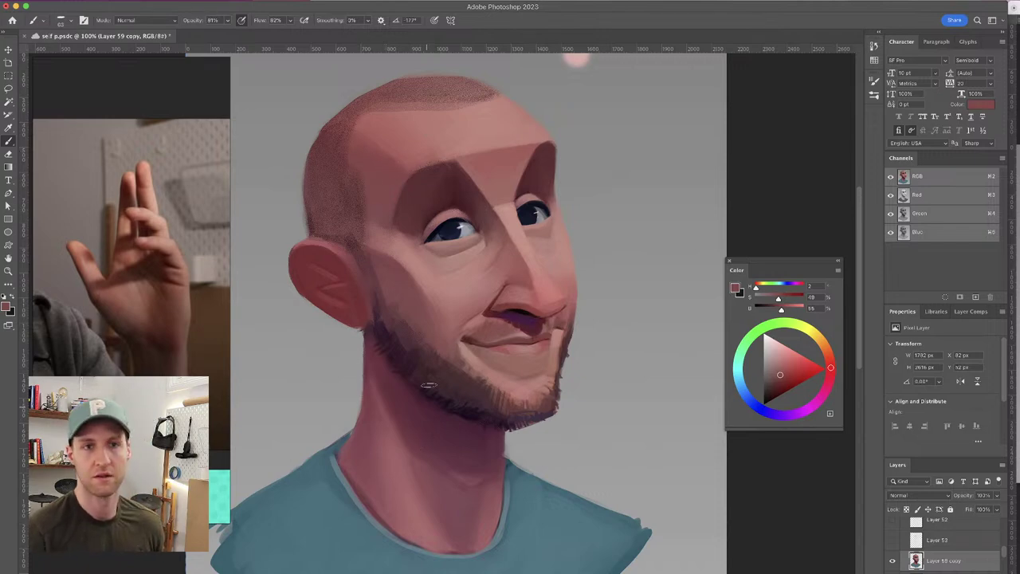
pyautogui.keyDown('alt'); pyautogui.click(410, 305); pyautogui.keyUp('alt')
pyautogui.moveTo(398, 299); pyautogui.dragTo(393, 299)
pyautogui.keyDown('alt'); pyautogui.click(392, 279); pyautogui.keyUp('alt')
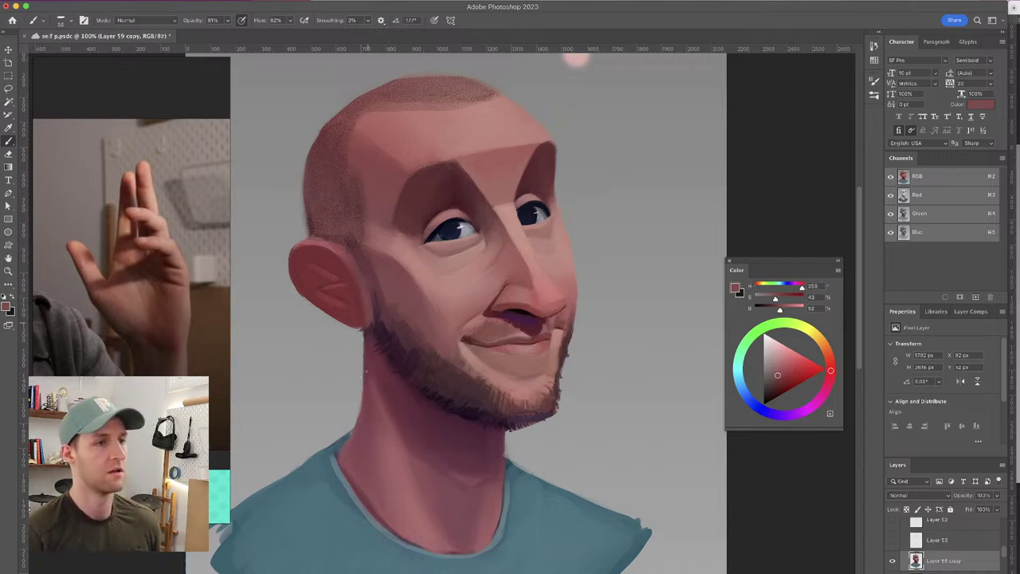
# Flip the portrait horizontally
pyautogui.press('super+shift+h')
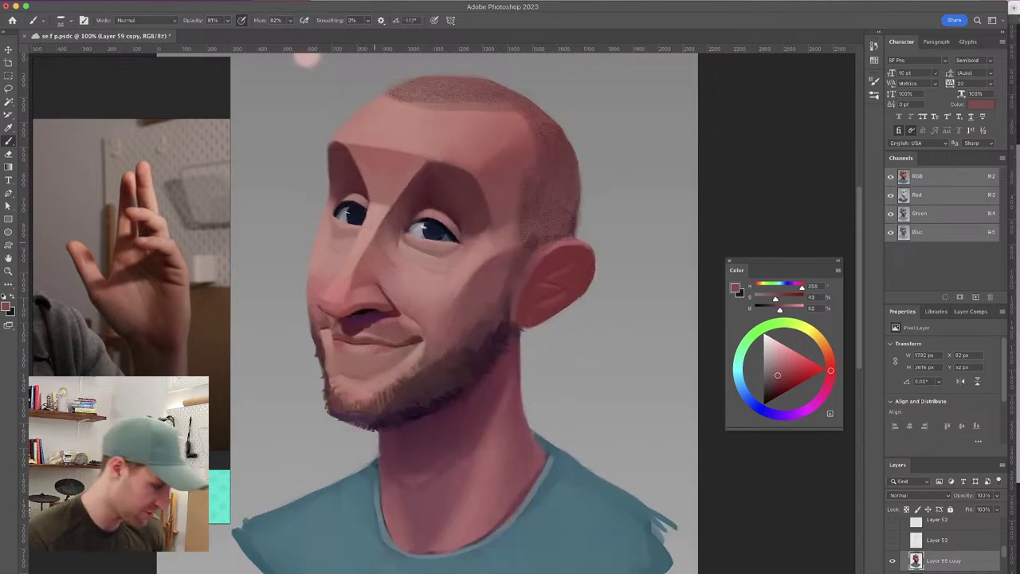
pyautogui.hotkey('ctrl', '+')
pyautogui.moveTo(444, 214); pyautogui.dragTo(619, 342)
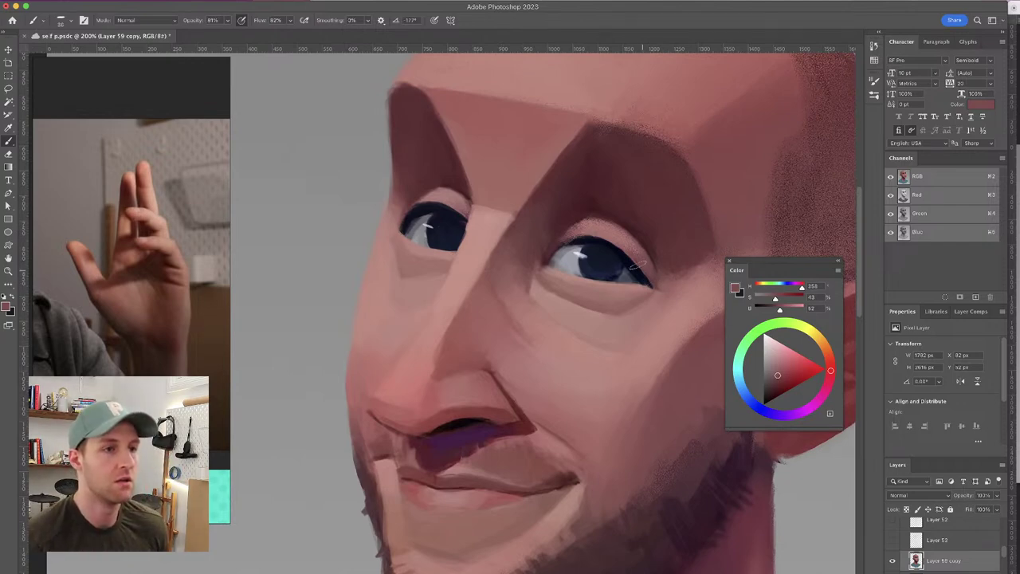
# Sharpen the near eye's dark lash line toward the inner corner with sampled dark tones
pyautogui.keyDown('alt'); pyautogui.click(571, 240); pyautogui.keyUp('alt')
pyautogui.moveTo(573, 240); pyautogui.dragTo(549, 256)
pyautogui.keyDown('alt'); pyautogui.click(548, 255); pyautogui.keyUp('alt')
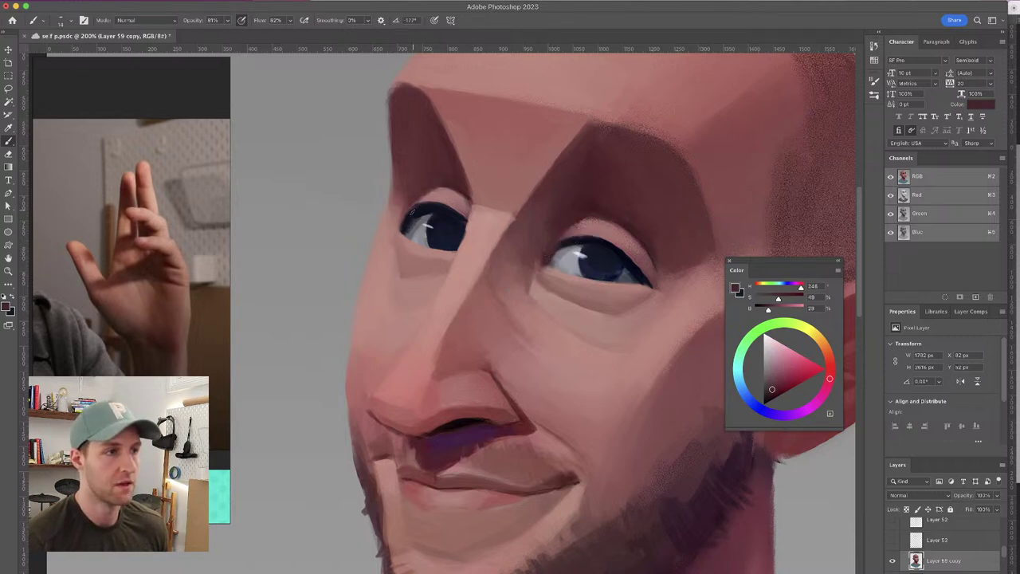
# Refine the far eye's highlight, upper lash line and outer corner with sampled greys, near-black blues and skin tones
pyautogui.keyDown('alt'); pyautogui.click(416, 226); pyautogui.keyUp('alt')
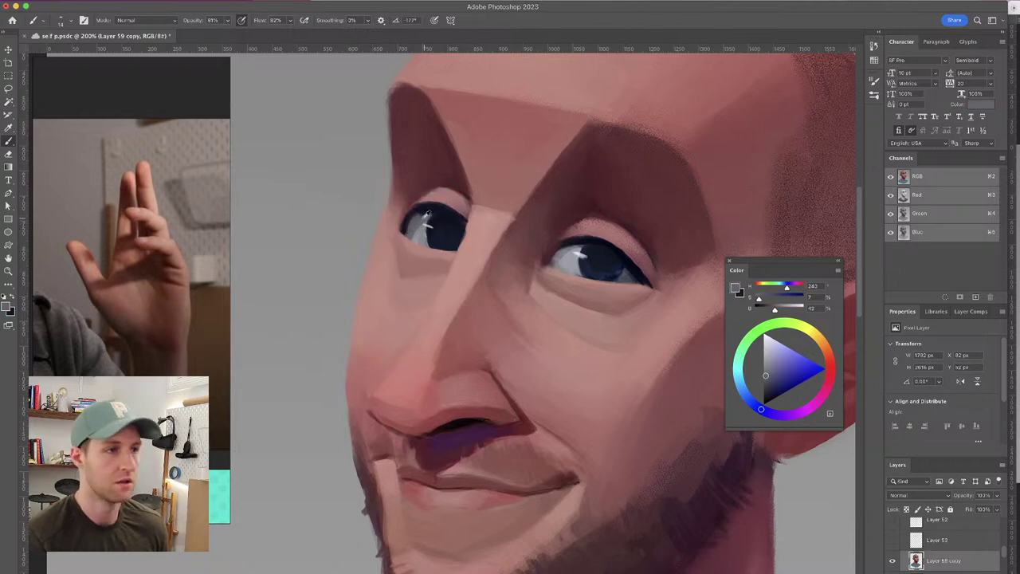
pyautogui.keyDown('alt'); pyautogui.click(426, 215); pyautogui.keyUp('alt')
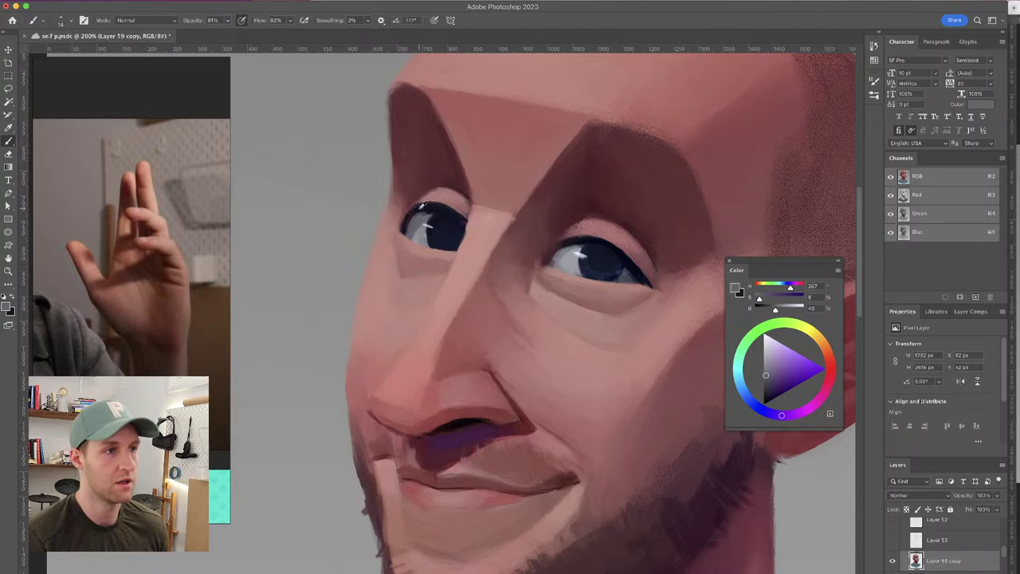
pyautogui.keyDown('alt'); pyautogui.click(423, 207); pyautogui.keyUp('alt')
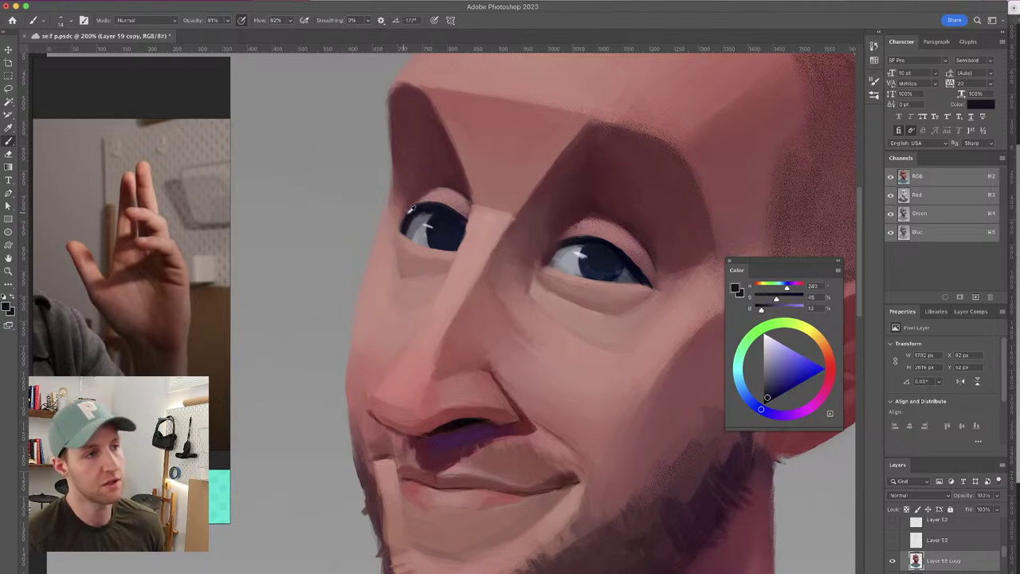
pyautogui.keyDown('alt'); pyautogui.click(401, 219); pyautogui.keyUp('alt')
pyautogui.moveTo(403, 214); pyautogui.dragTo(411, 204)
pyautogui.keyDown('alt'); pyautogui.click(391, 205); pyautogui.keyUp('alt')
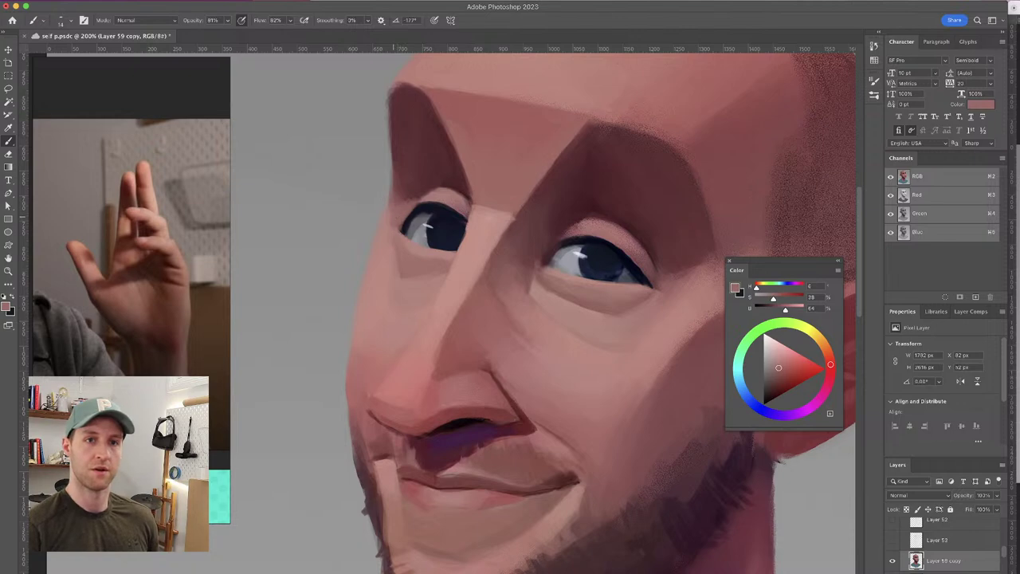
pyautogui.moveTo(404, 223); pyautogui.dragTo(401, 228)
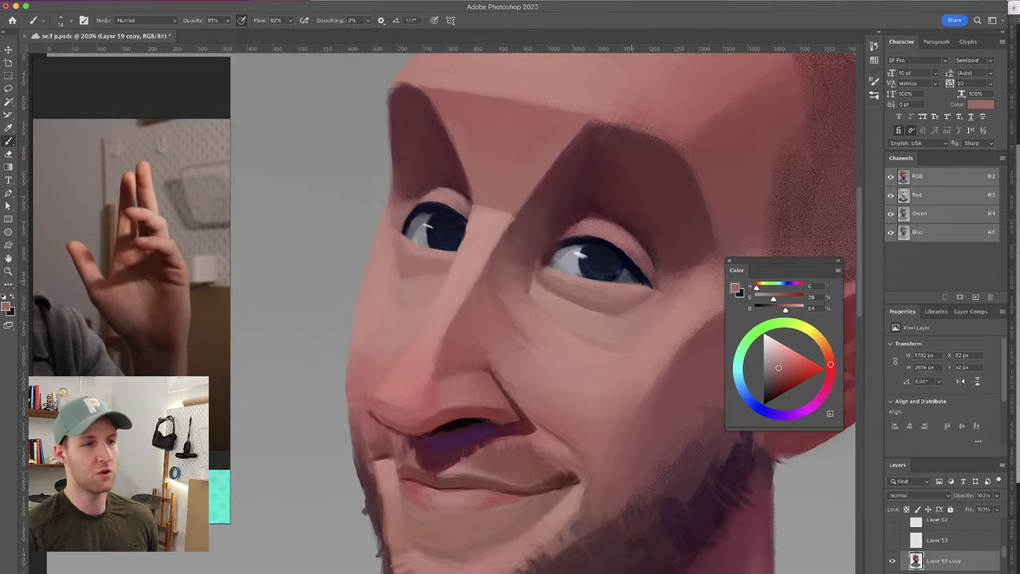
pyautogui.keyDown('alt'); pyautogui.click(410, 226); pyautogui.keyUp('alt')
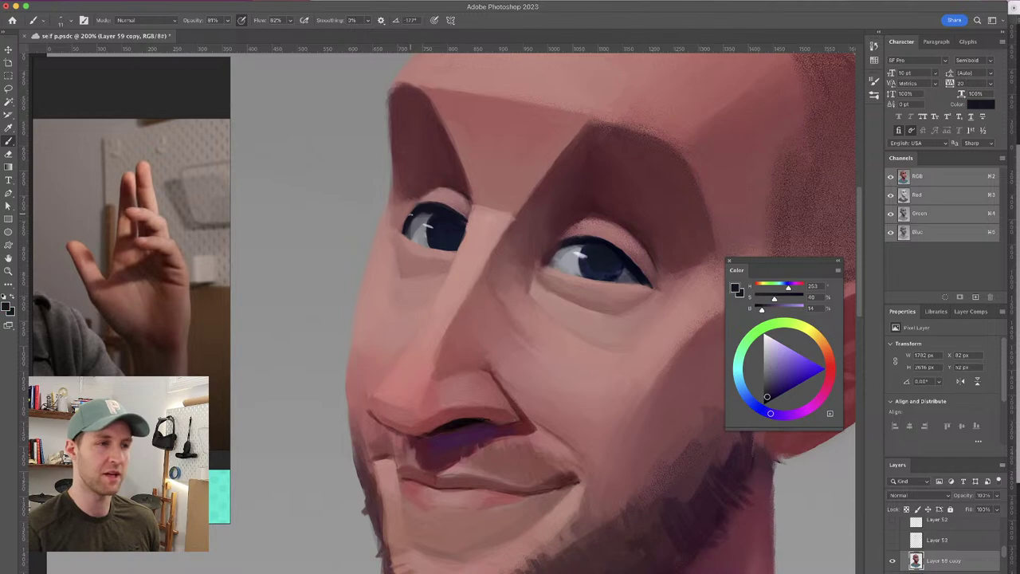
pyautogui.keyDown('alt'); pyautogui.click(409, 213); pyautogui.keyUp('alt')
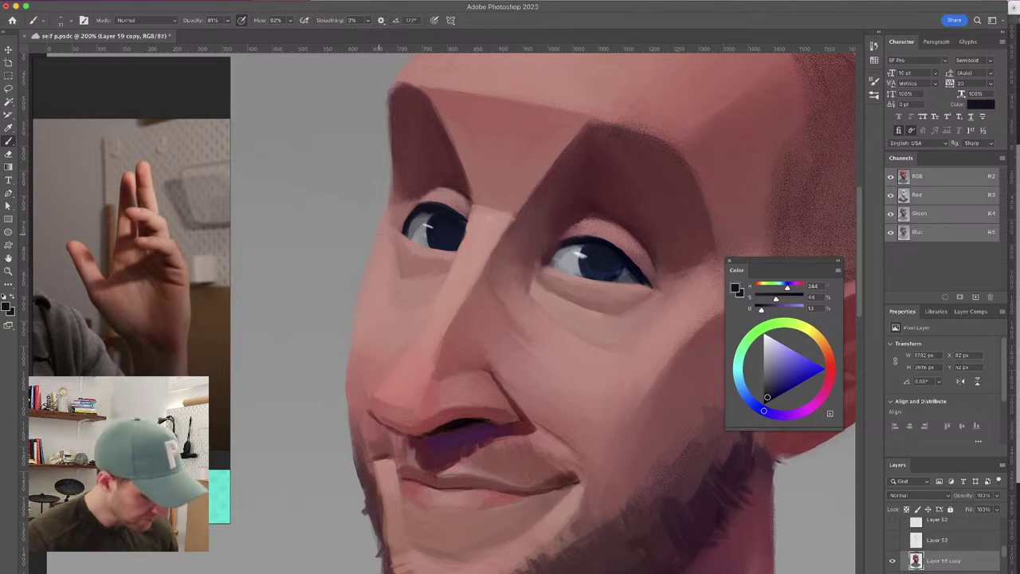
# Blend the far eye's lower lid and the skin beneath it with sampled soft pinks
pyautogui.moveTo(459, 187); pyautogui.dragTo(458, 177)
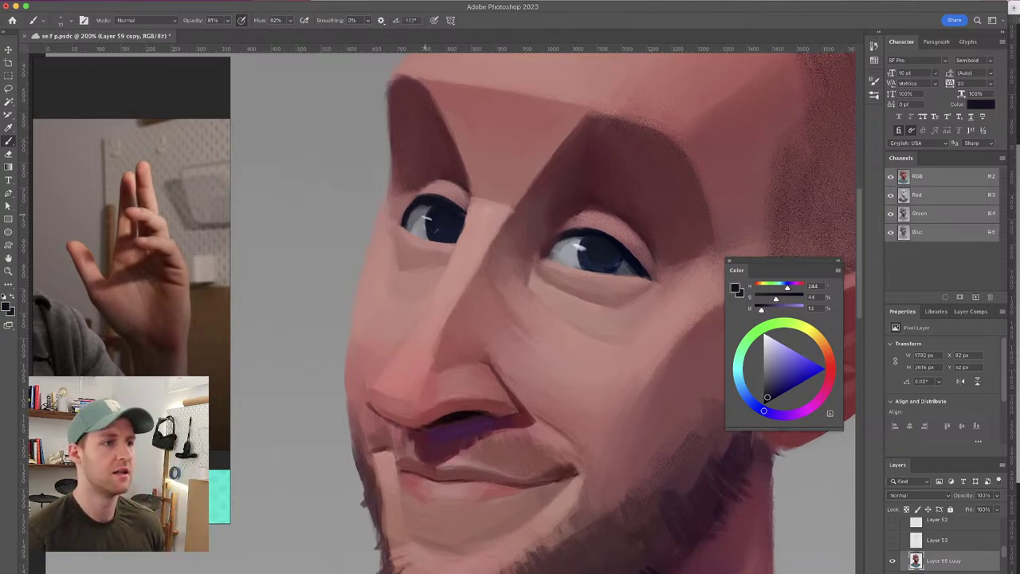
pyautogui.keyDown('alt'); pyautogui.click(421, 250); pyautogui.keyUp('alt')
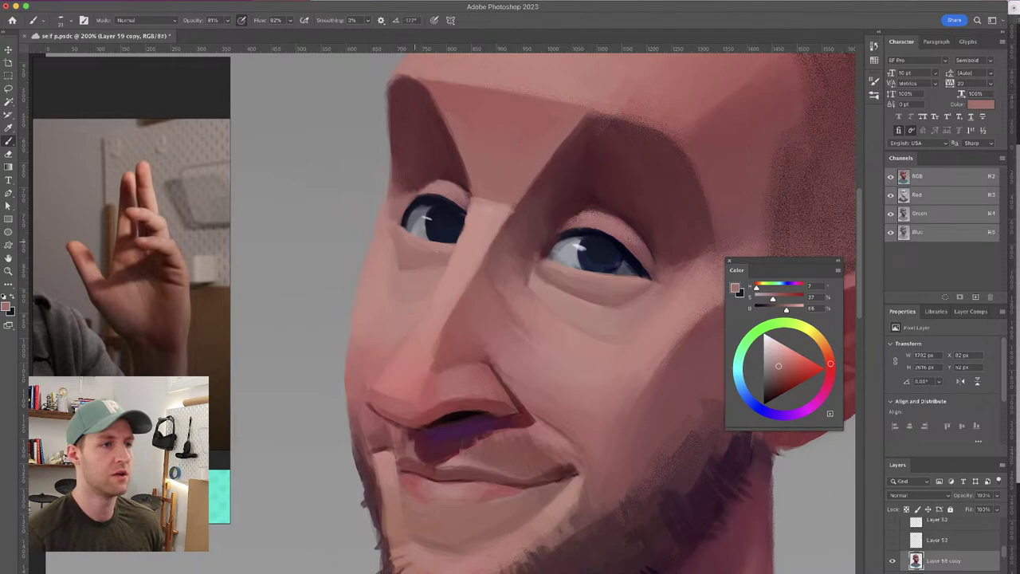
pyautogui.keyDown('alt'); pyautogui.click(412, 249); pyautogui.keyUp('alt')
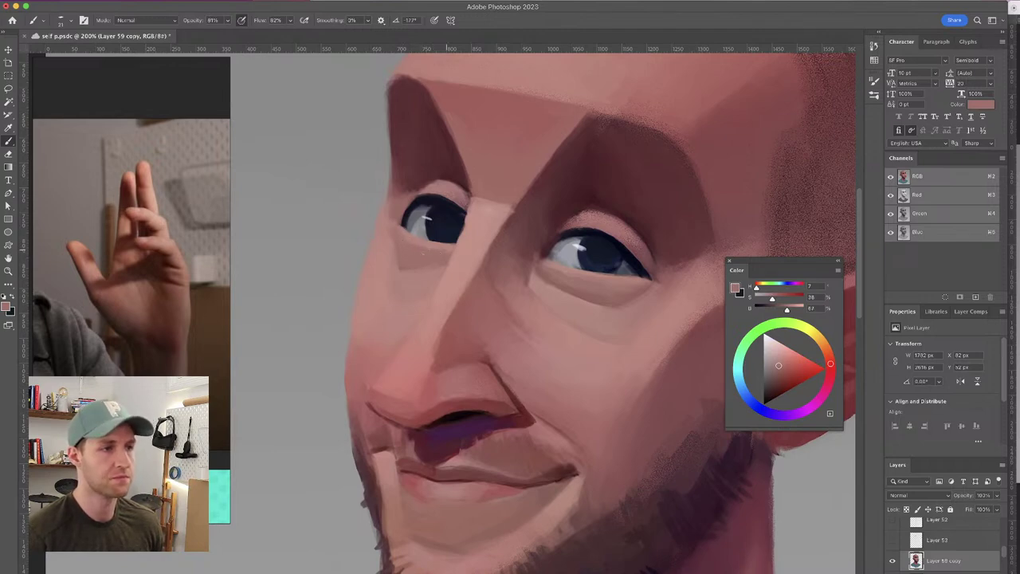
pyautogui.moveTo(438, 247); pyautogui.dragTo(432, 247)
pyautogui.keyDown('alt'); pyautogui.click(396, 251); pyautogui.keyUp('alt')
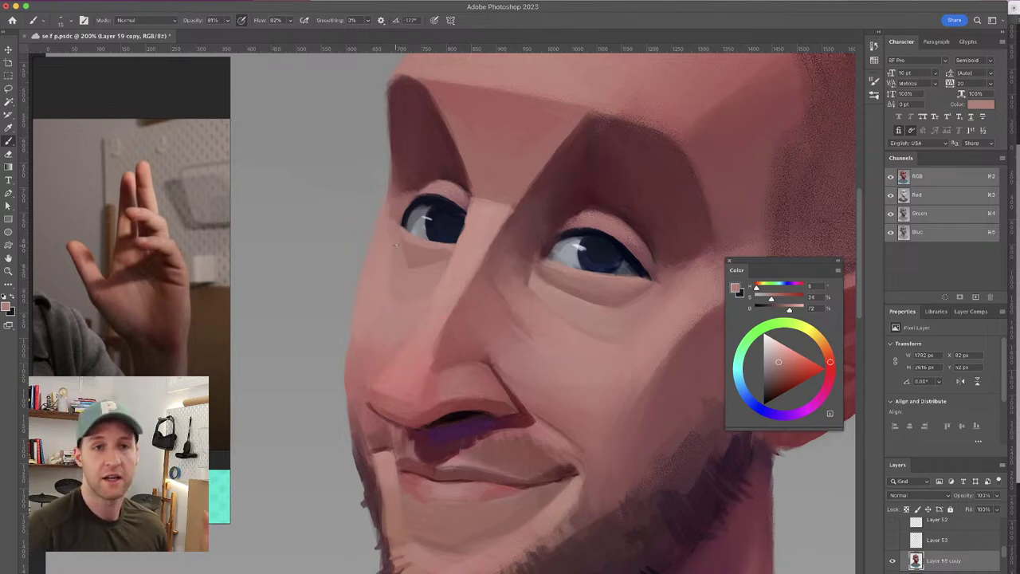
pyautogui.keyDown('alt'); pyautogui.click(413, 245); pyautogui.keyUp('alt')
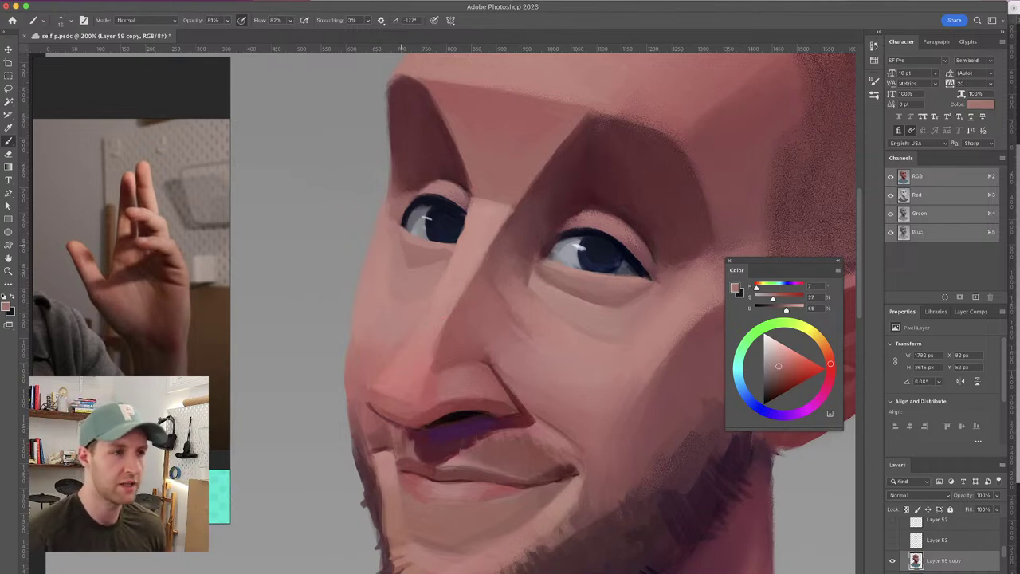
pyautogui.keyDown('alt'); pyautogui.click(410, 263); pyautogui.keyUp('alt')
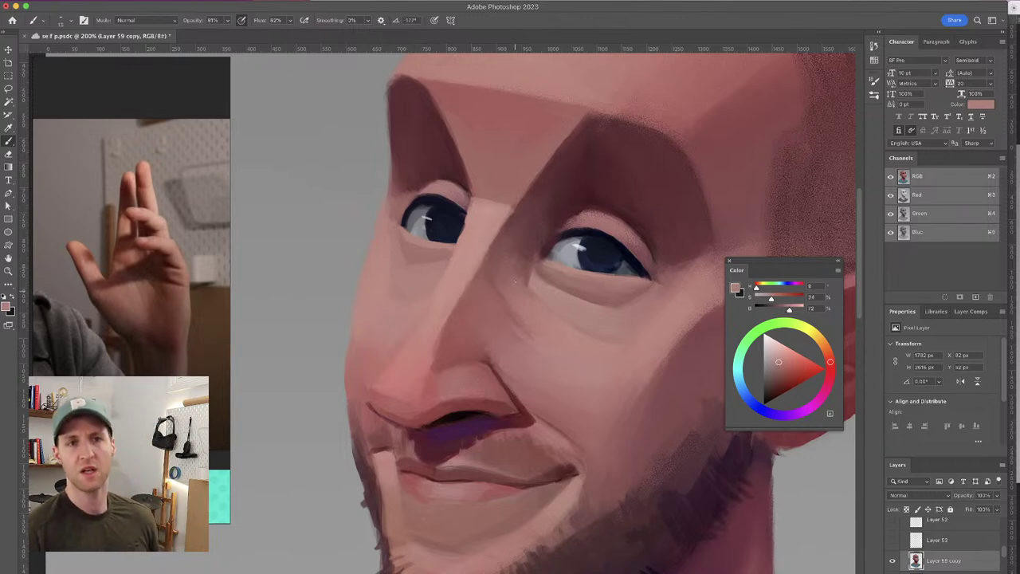
pyautogui.keyDown('alt'); pyautogui.click(389, 237); pyautogui.keyUp('alt')
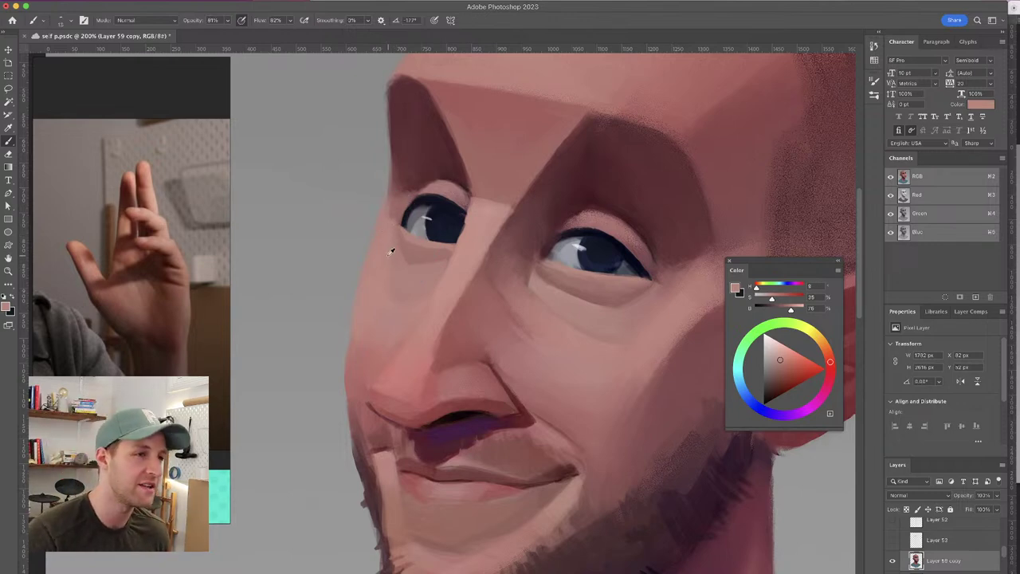
pyautogui.keyDown('alt'); pyautogui.click(398, 262); pyautogui.keyUp('alt')
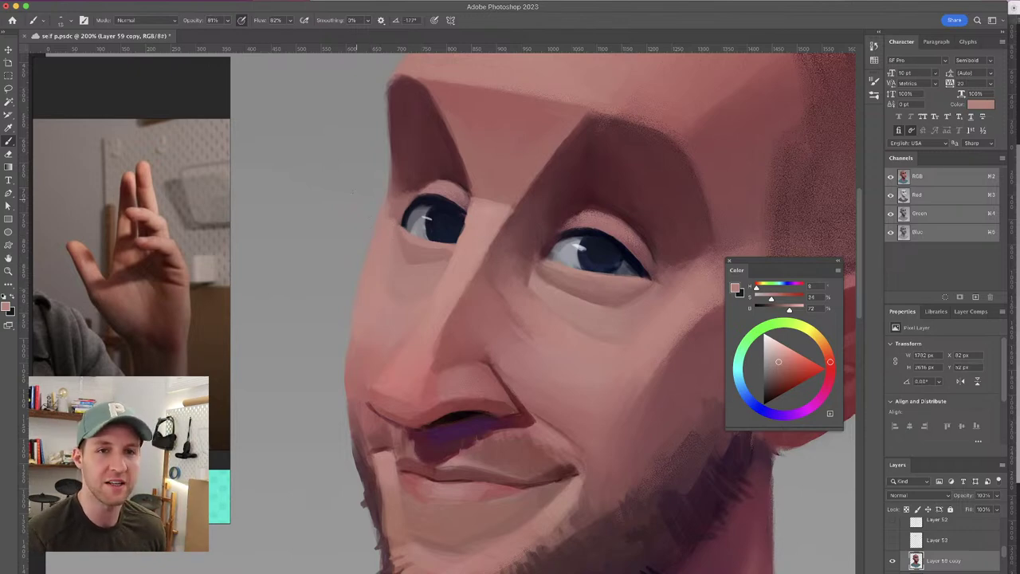
# Soften the far eye socket shadow above the outer part of the lid with sampled dusty reds
pyautogui.keyDown('alt'); pyautogui.click(408, 191); pyautogui.keyUp('alt')
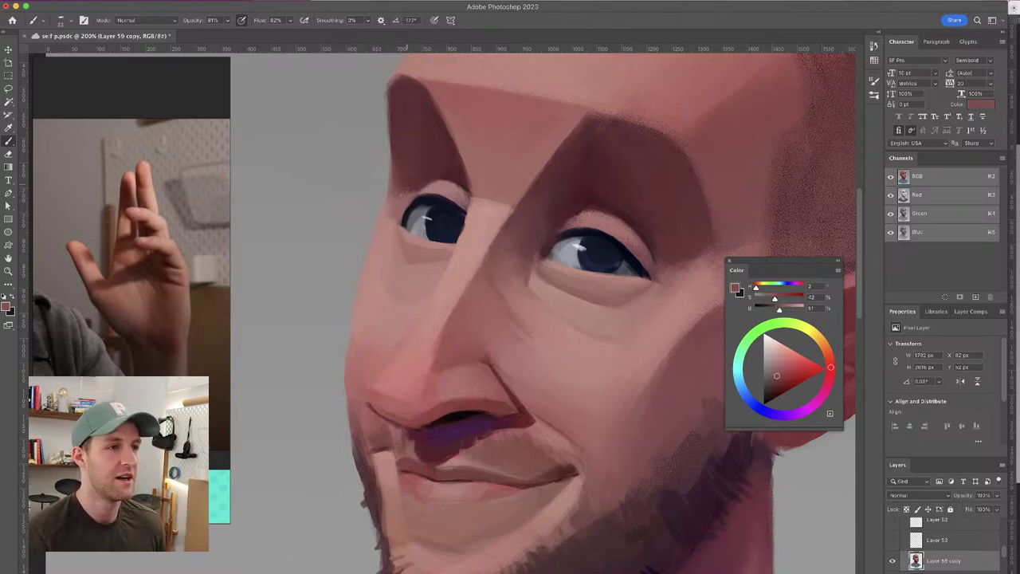
pyautogui.keyDown('alt'); pyautogui.click(414, 178); pyautogui.keyUp('alt')
pyautogui.keyDown('alt'); pyautogui.click(415, 191); pyautogui.keyUp('alt')
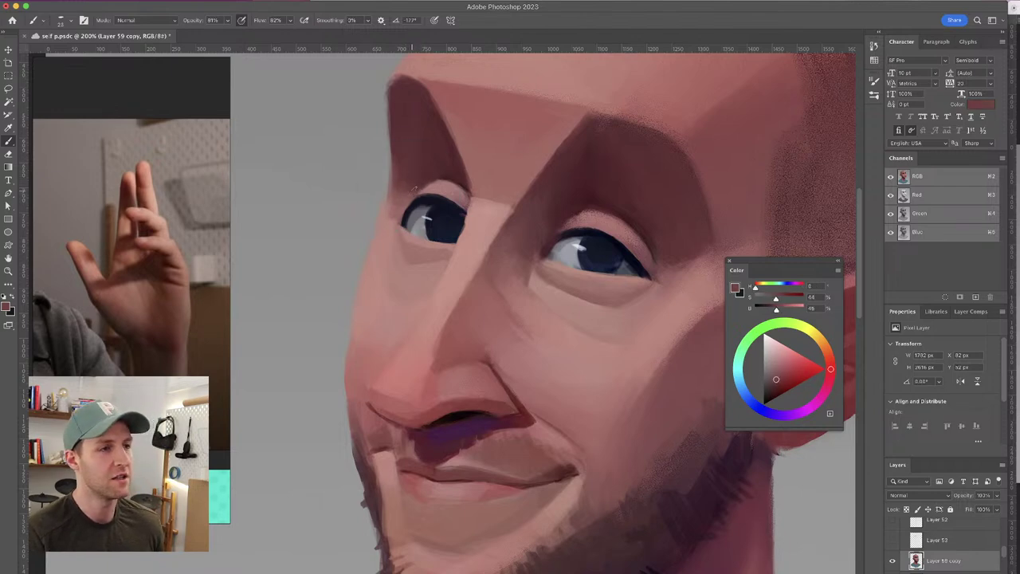
pyautogui.keyDown('alt'); pyautogui.click(412, 191); pyautogui.keyUp('alt')
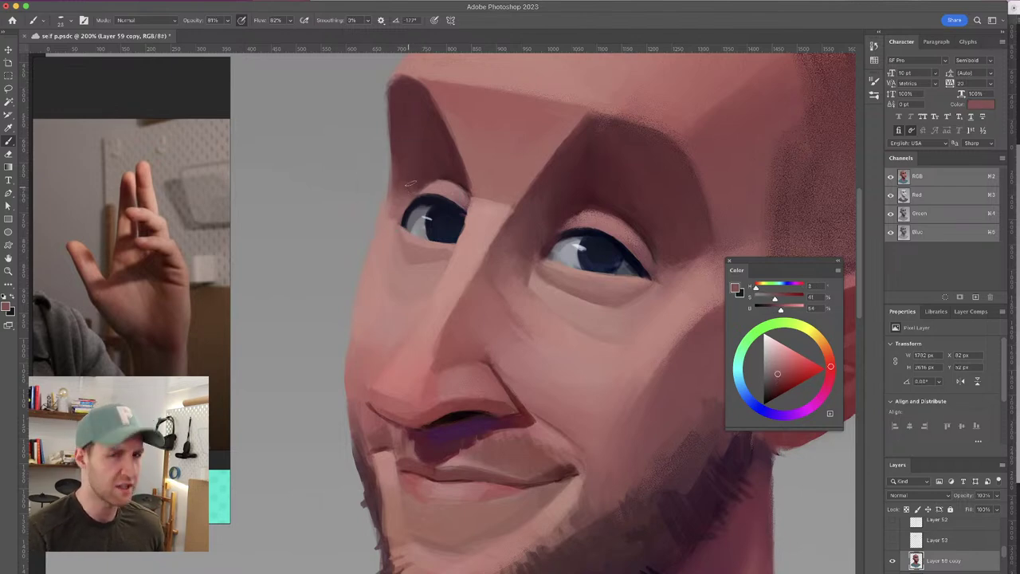
pyautogui.keyDown('alt'); pyautogui.click(409, 191); pyautogui.keyUp('alt')
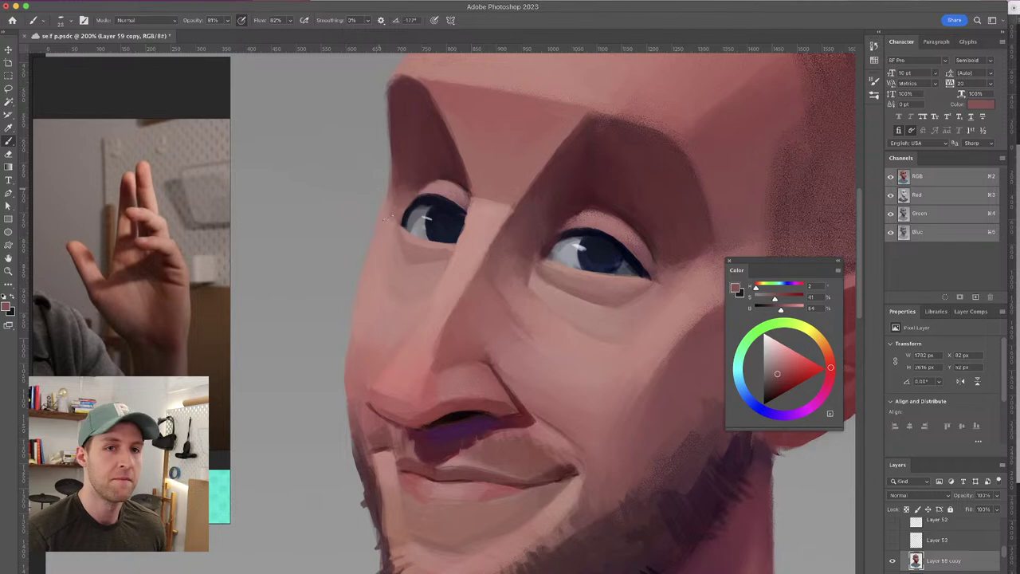
# Clean up the far eye's upper lash line, lid crease and socket shadow with sampled near-black blues and dark reds
pyautogui.keyDown('alt'); pyautogui.click(413, 209); pyautogui.keyUp('alt')
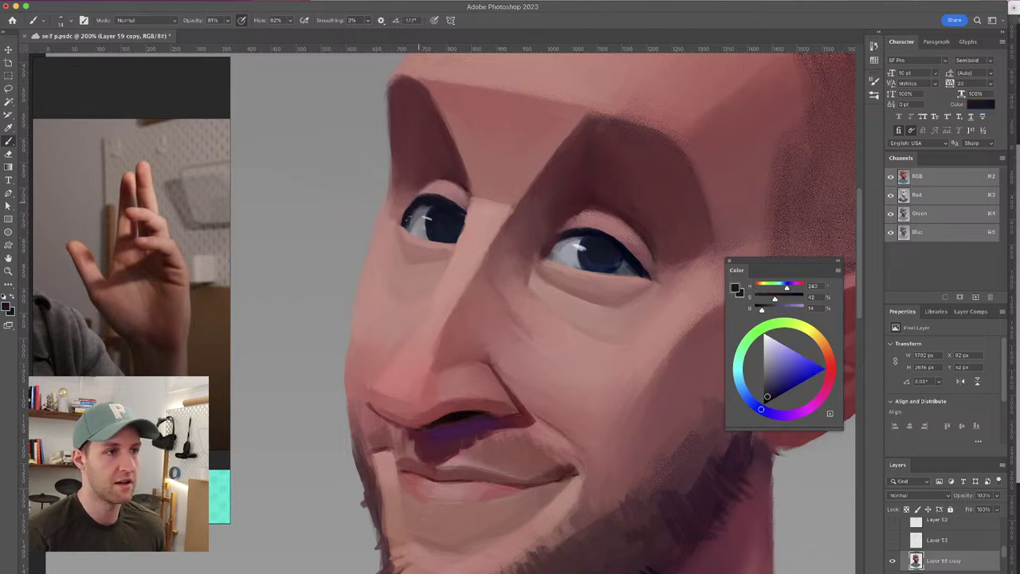
pyautogui.keyDown('alt'); pyautogui.click(417, 213); pyautogui.keyUp('alt')
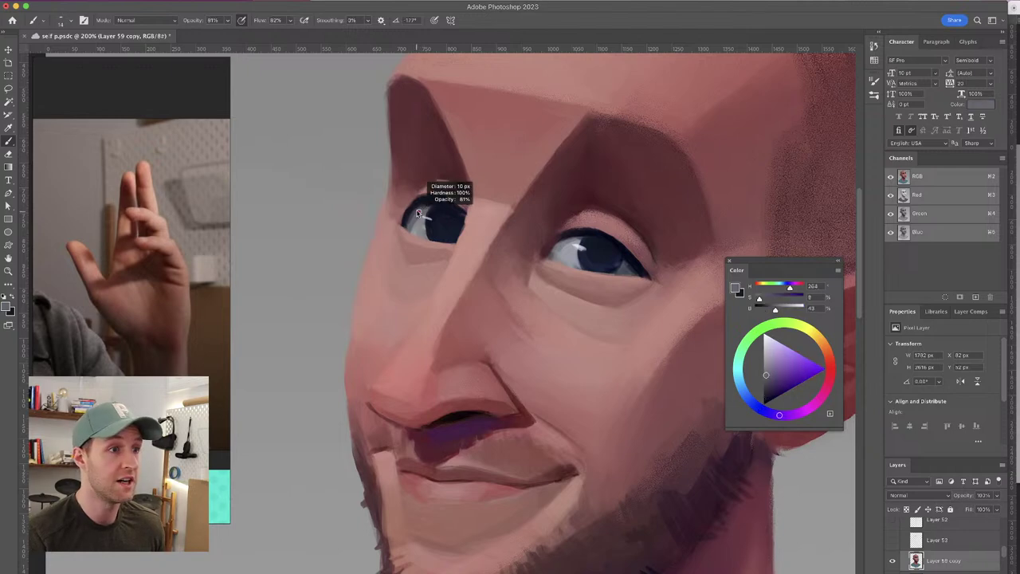
pyautogui.keyDown('alt'); pyautogui.click(422, 200); pyautogui.keyUp('alt')
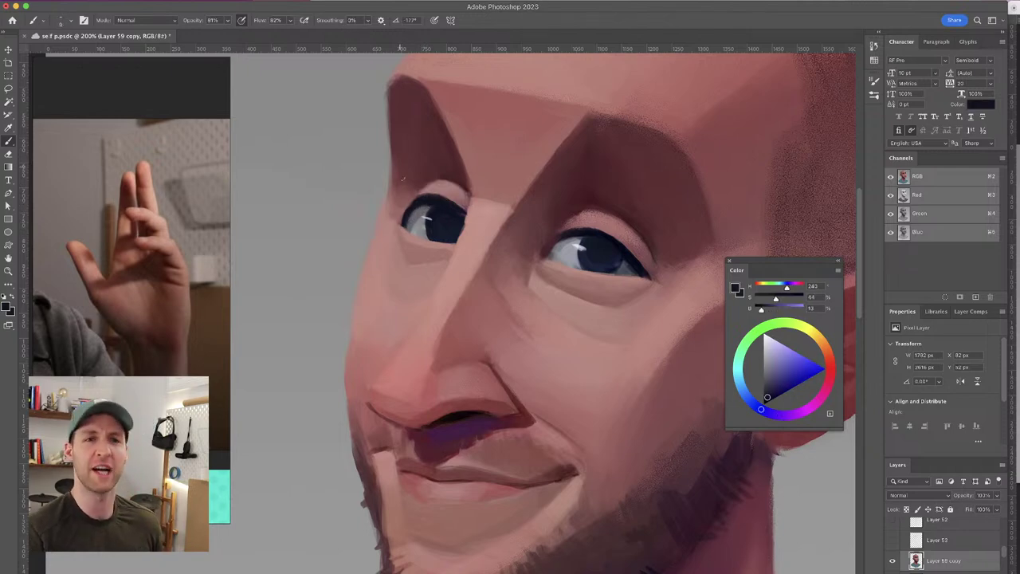
pyautogui.keyDown('alt'); pyautogui.click(423, 186); pyautogui.keyUp('alt')
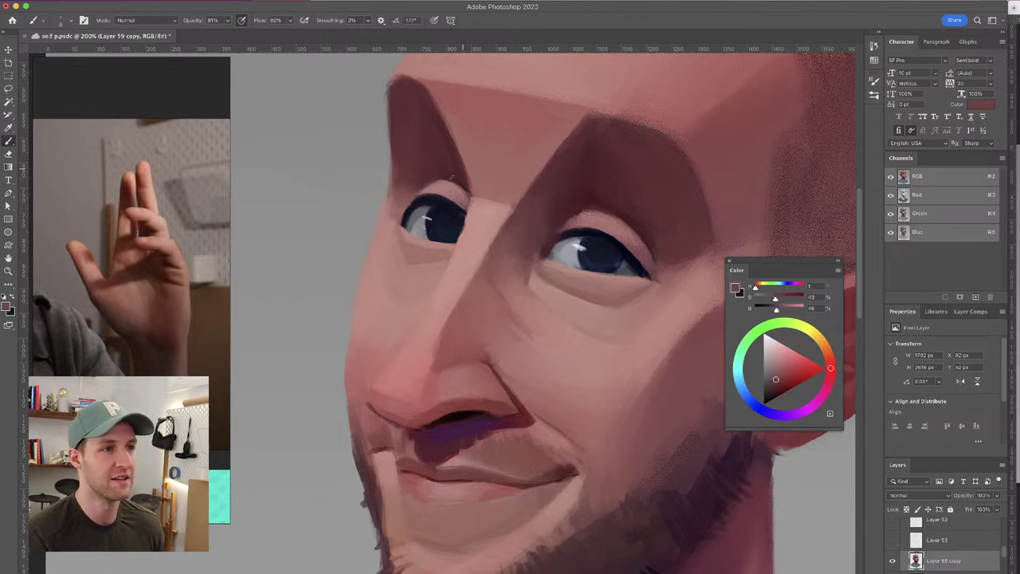
pyautogui.keyDown('alt'); pyautogui.click(449, 179); pyautogui.keyUp('alt')
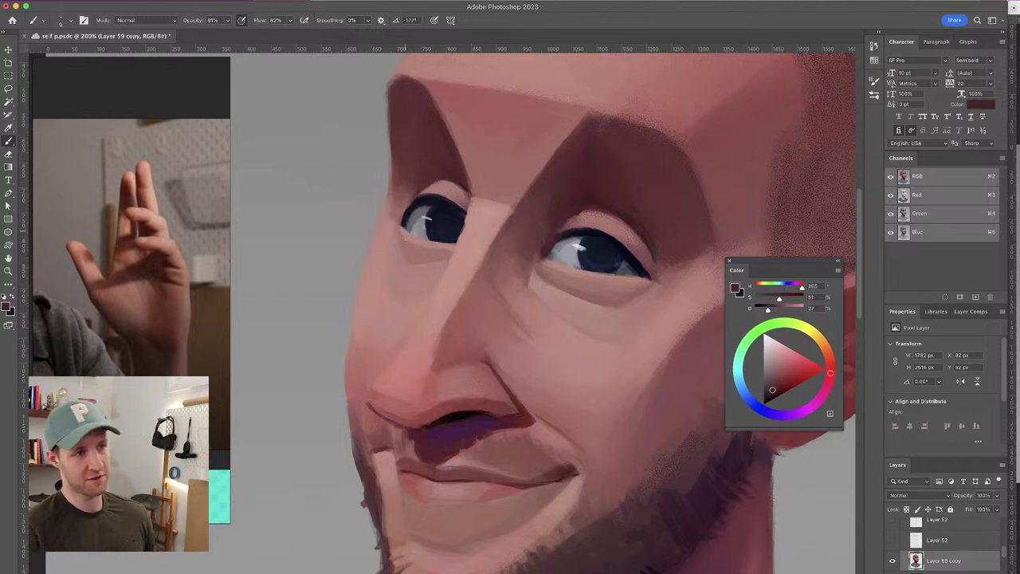
pyautogui.keyDown('alt'); pyautogui.click(580, 215); pyautogui.keyUp('alt')
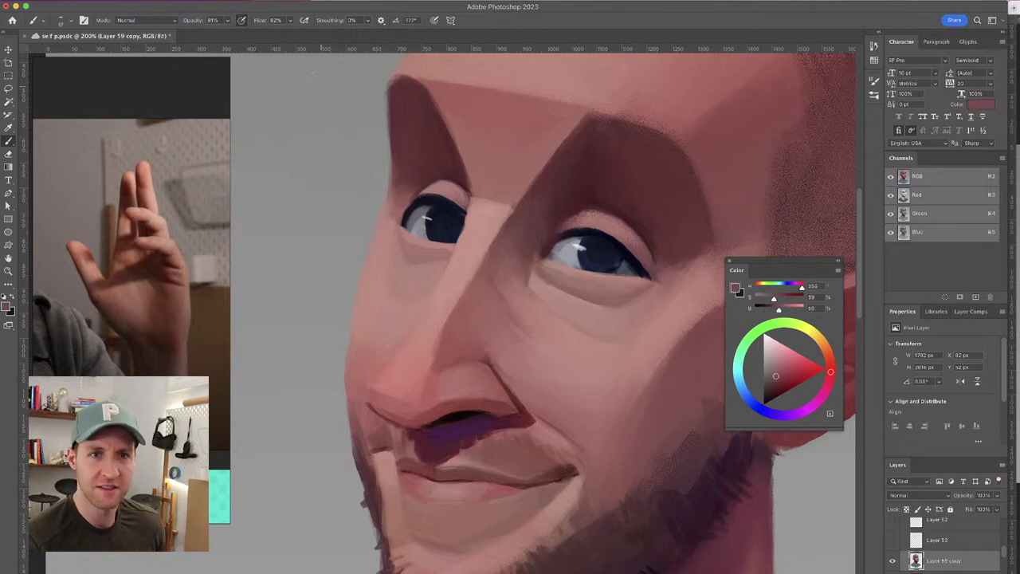
pyautogui.keyDown('alt'); pyautogui.click(417, 167); pyautogui.keyUp('alt')
pyautogui.moveTo(407, 172); pyautogui.dragTo(409, 172)
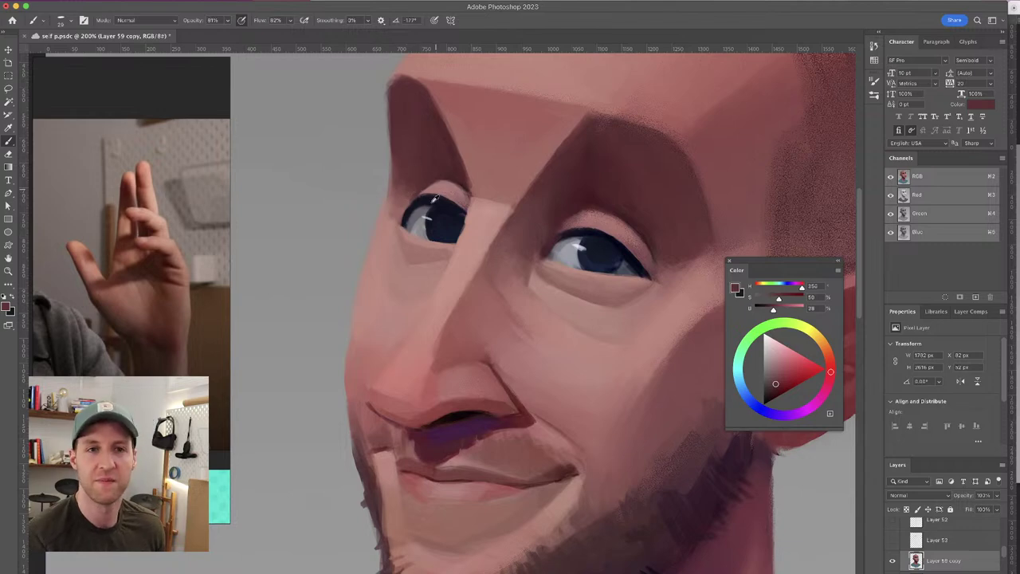
# Blend the strip of skin between the far eye's outer corner and the face contour with sampled pinks
pyautogui.keyDown('alt'); pyautogui.click(392, 211); pyautogui.keyUp('alt')
pyautogui.keyDown('alt'); pyautogui.click(380, 252); pyautogui.keyUp('alt')
pyautogui.moveTo(400, 209)
pyautogui.mouseDown()
pyautogui.moveTo(400, 225)
pyautogui.moveTo(385, 229)
pyautogui.mouseUp()
pyautogui.press('super+z')
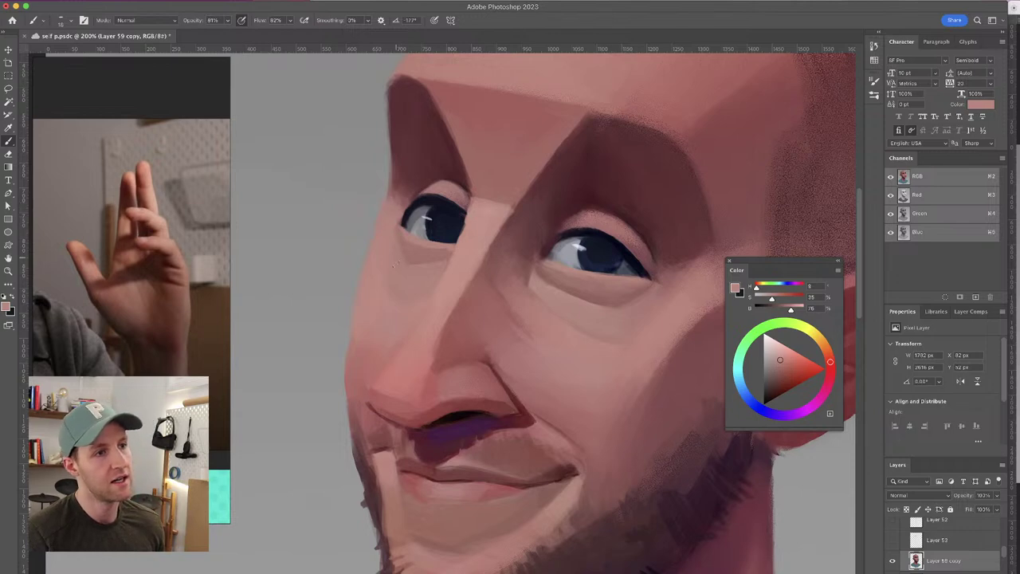
pyautogui.keyDown('alt'); pyautogui.click(398, 195); pyautogui.keyUp('alt')
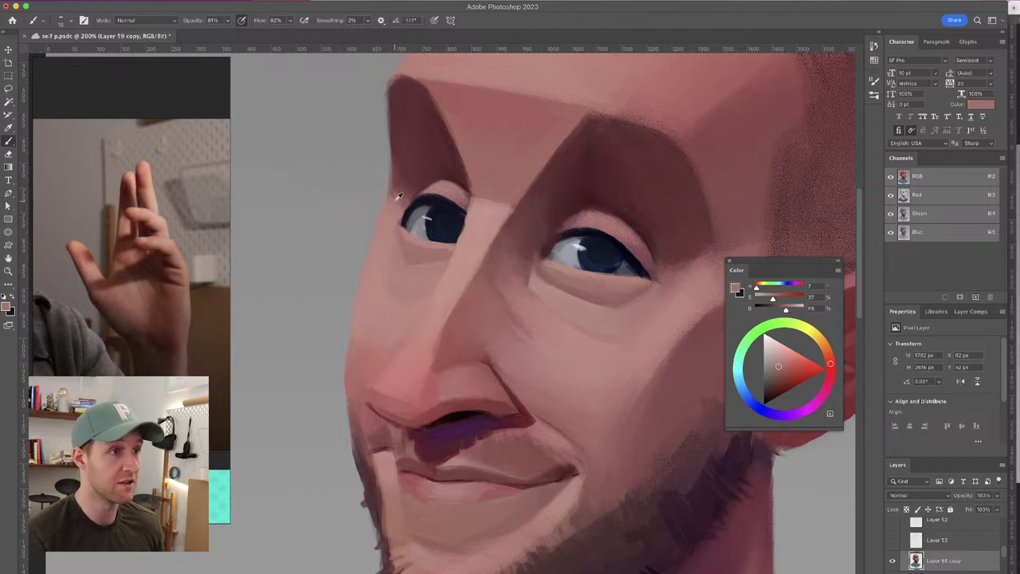
pyautogui.keyDown('alt'); pyautogui.click(401, 197); pyautogui.keyUp('alt')
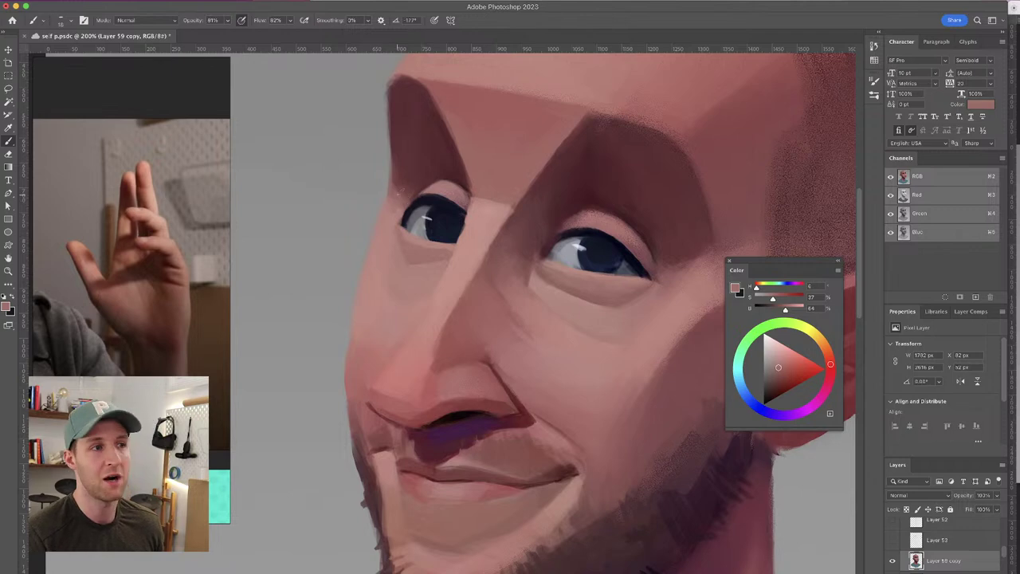
pyautogui.keyDown('alt'); pyautogui.click(394, 216); pyautogui.keyUp('alt')
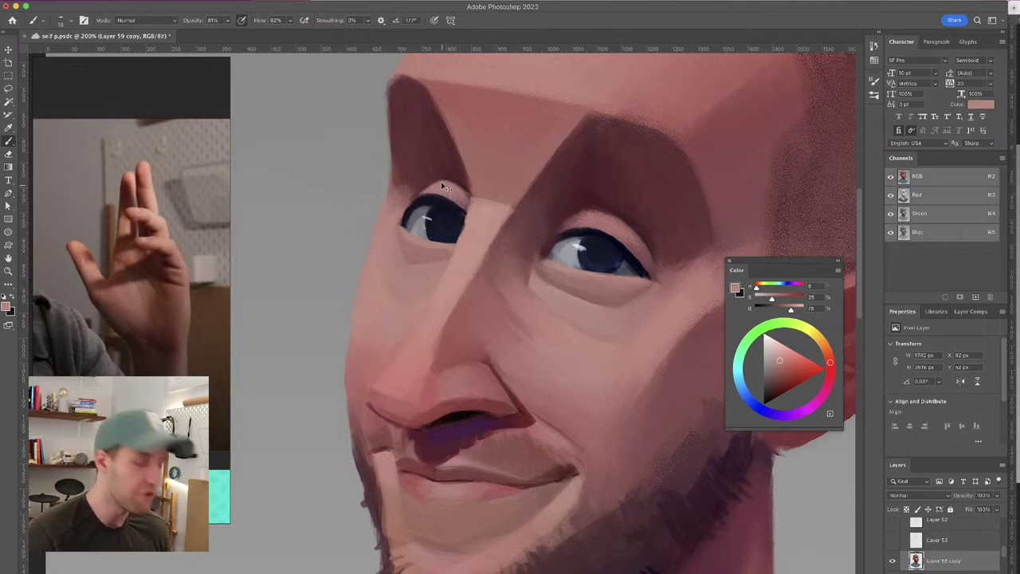
# Flip the portrait horizontally and smooth the outer corner of the far eye socket with sampled muted reds
pyautogui.press('super+shift+h')
pyautogui.moveTo(444, 185); pyautogui.dragTo(503, 184)
pyautogui.keyDown('alt'); pyautogui.click(503, 175); pyautogui.keyUp('alt')
pyautogui.keyDown('alt'); pyautogui.click(502, 193); pyautogui.keyUp('alt')
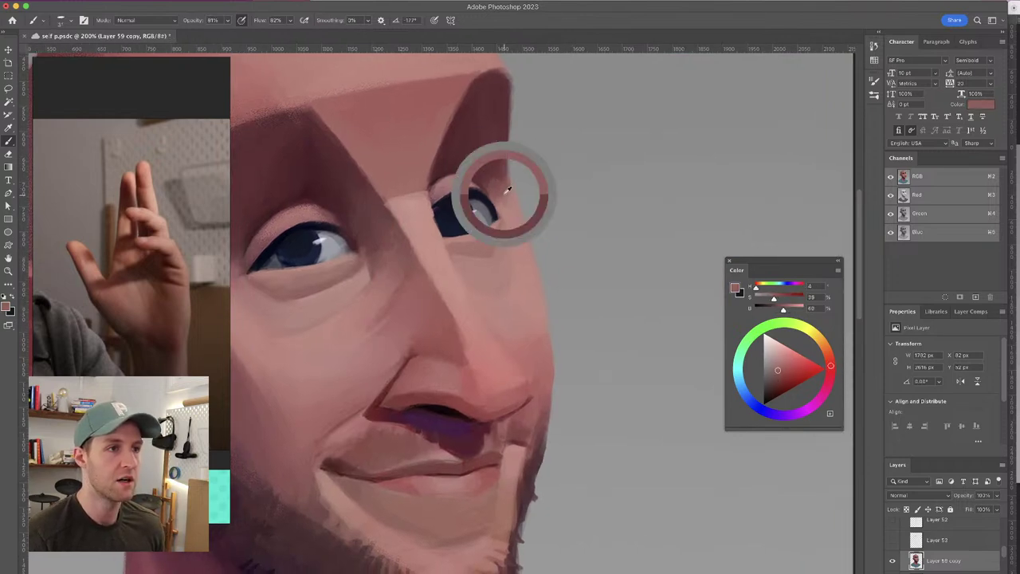
pyautogui.keyDown('alt'); pyautogui.click(501, 175); pyautogui.keyUp('alt')
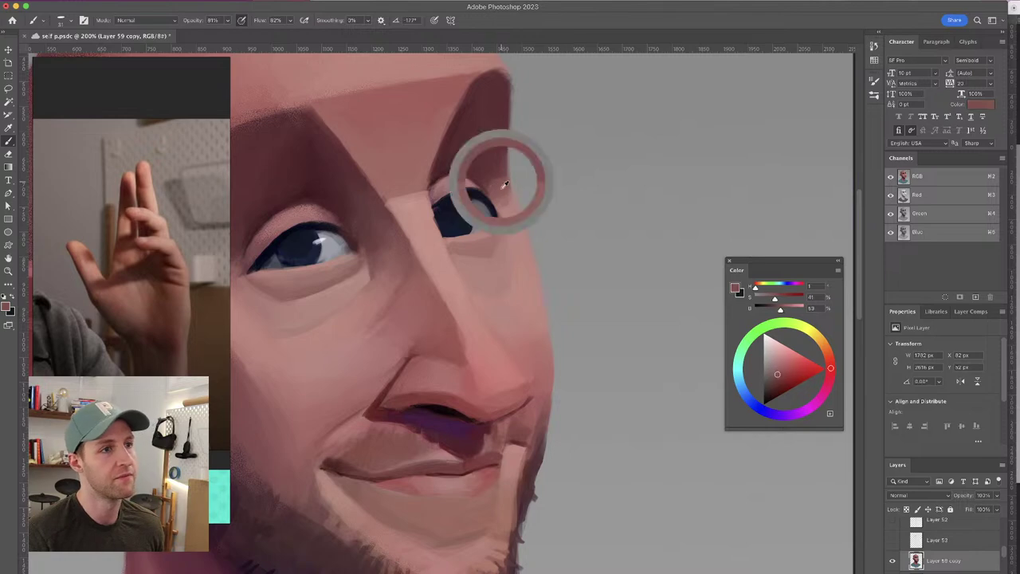
pyautogui.keyDown('alt'); pyautogui.click(499, 177); pyautogui.keyUp('alt')
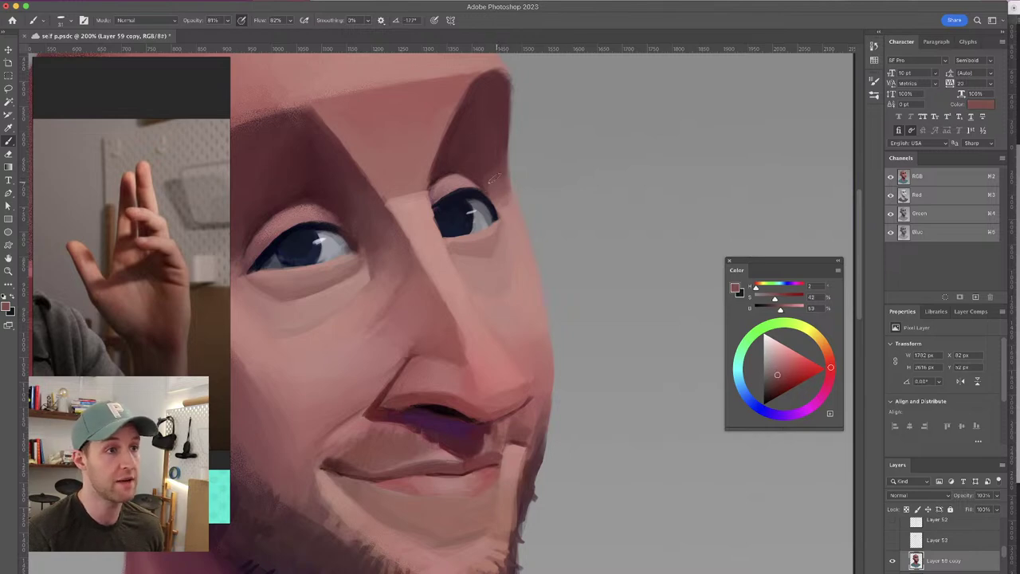
pyautogui.keyDown('alt'); pyautogui.click(489, 192); pyautogui.keyUp('alt')
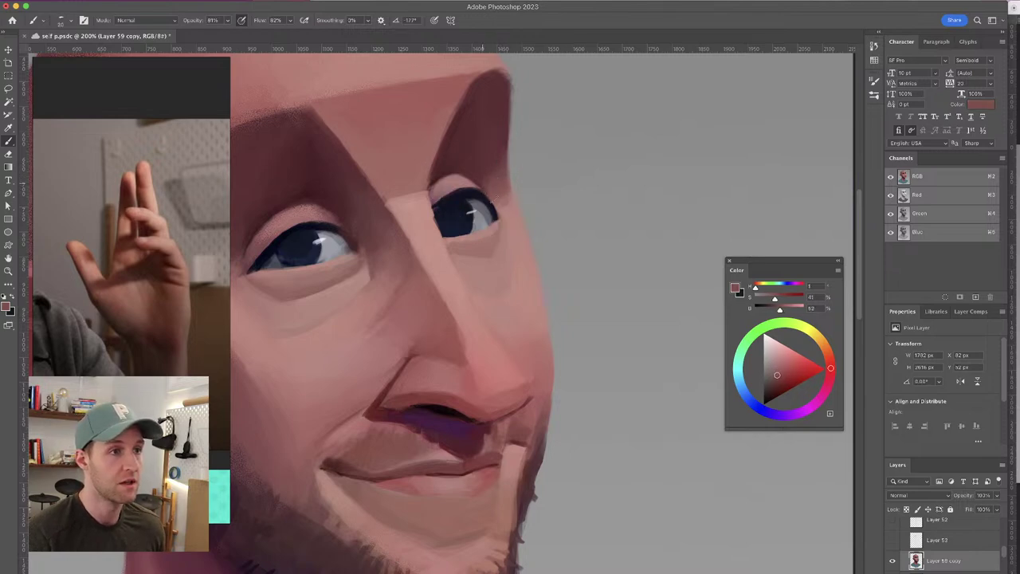
# Undo the stroke below the far eye's outer corner and touch up the skin beside it with a sampled light pink
pyautogui.moveTo(498, 223); pyautogui.dragTo(506, 243)
pyautogui.hotkey('ctrl', 'z')
pyautogui.keyDown('alt'); pyautogui.click(506, 215); pyautogui.keyUp('alt')
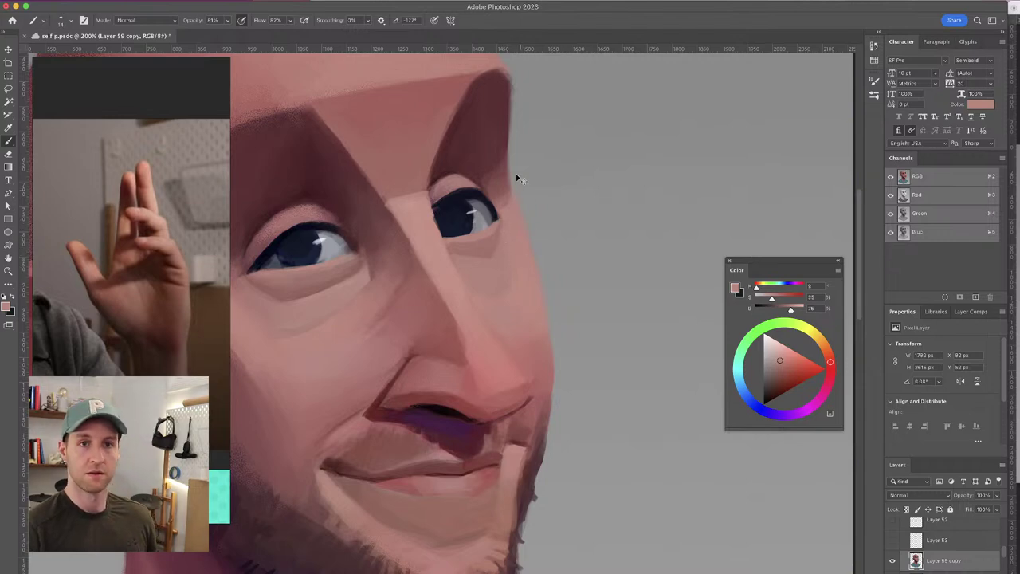
# Refine the far eye's socket shadow and upper lid with sampled dark reds and dusty pinks
pyautogui.moveTo(517, 196)
pyautogui.mouseDown()
pyautogui.moveTo(591, 193)
pyautogui.moveTo(579, 176)
pyautogui.mouseUp()
pyautogui.keyDown('alt'); pyautogui.click(569, 174); pyautogui.keyUp('alt')
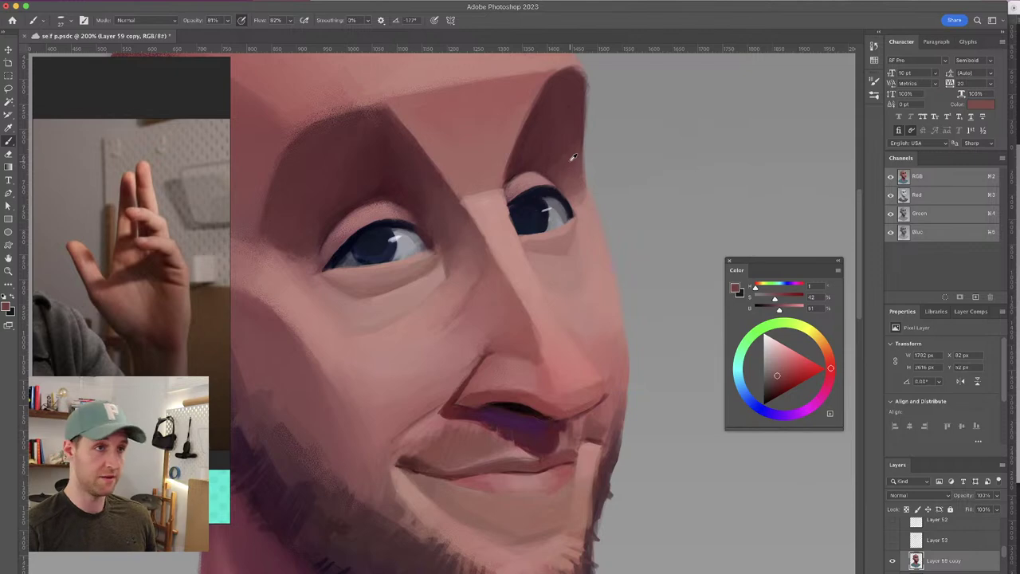
pyautogui.keyDown('alt'); pyautogui.click(567, 152); pyautogui.keyUp('alt')
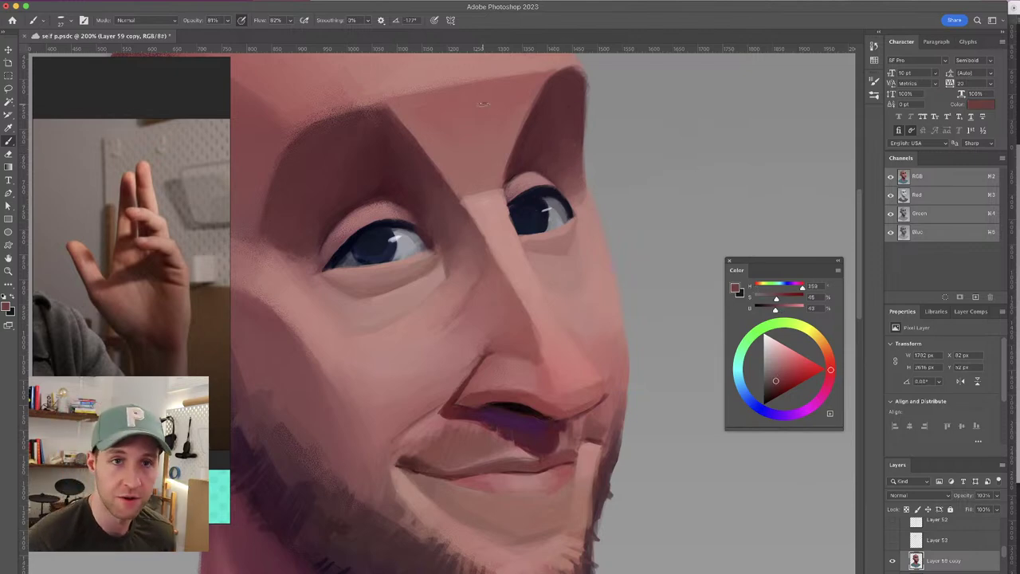
pyautogui.keyDown('alt'); pyautogui.click(545, 182); pyautogui.keyUp('alt')
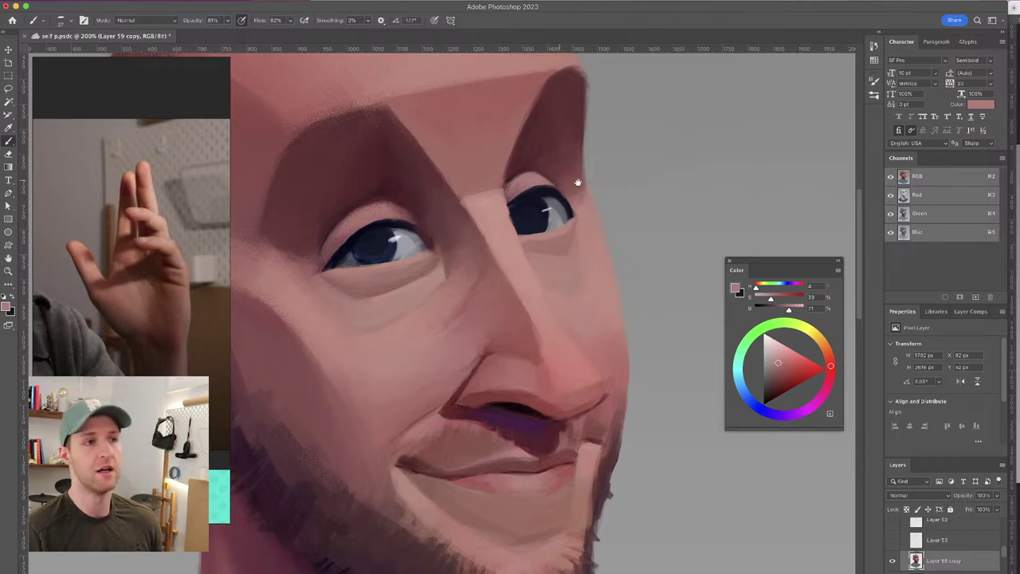
pyautogui.moveTo(559, 180); pyautogui.dragTo(593, 185)
pyautogui.keyDown('alt'); pyautogui.click(547, 200); pyautogui.keyUp('alt')
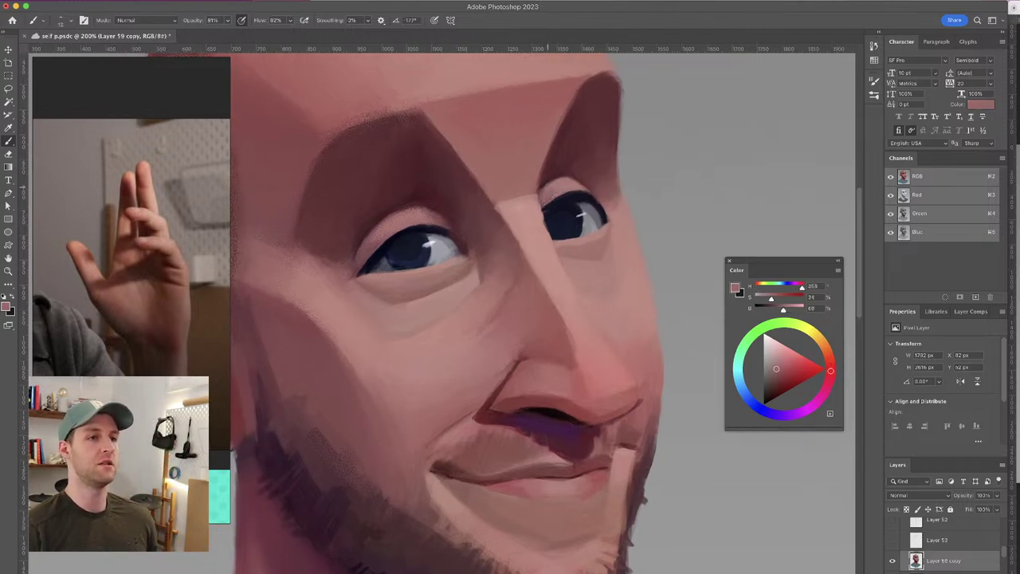
# Blend sampled mid-tone skin colours into the forehead plane between the brow and the far eye's inner corner
pyautogui.keyDown('alt'); pyautogui.click(565, 181); pyautogui.keyUp('alt')
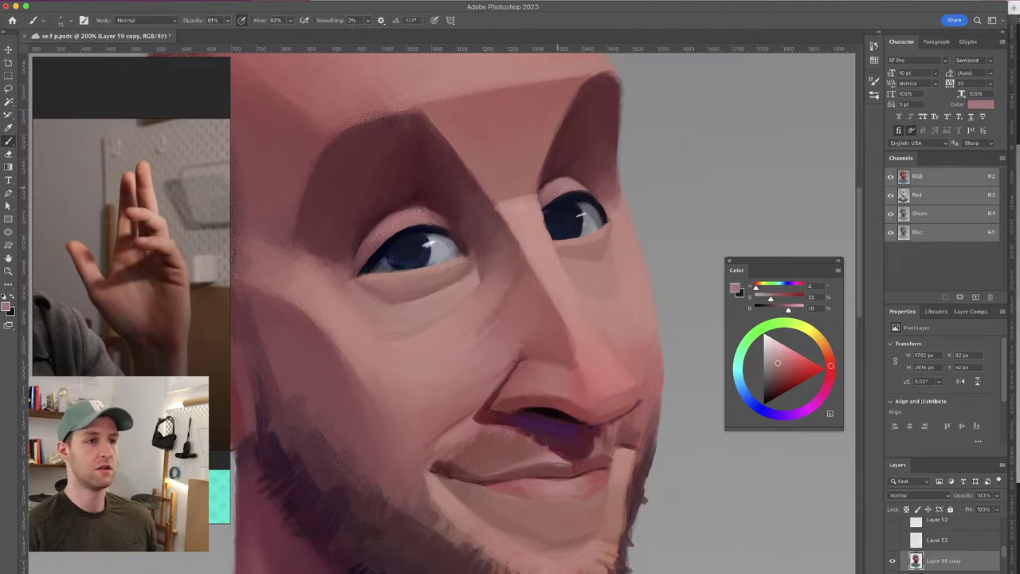
pyautogui.keyDown('alt'); pyautogui.click(540, 180); pyautogui.keyUp('alt')
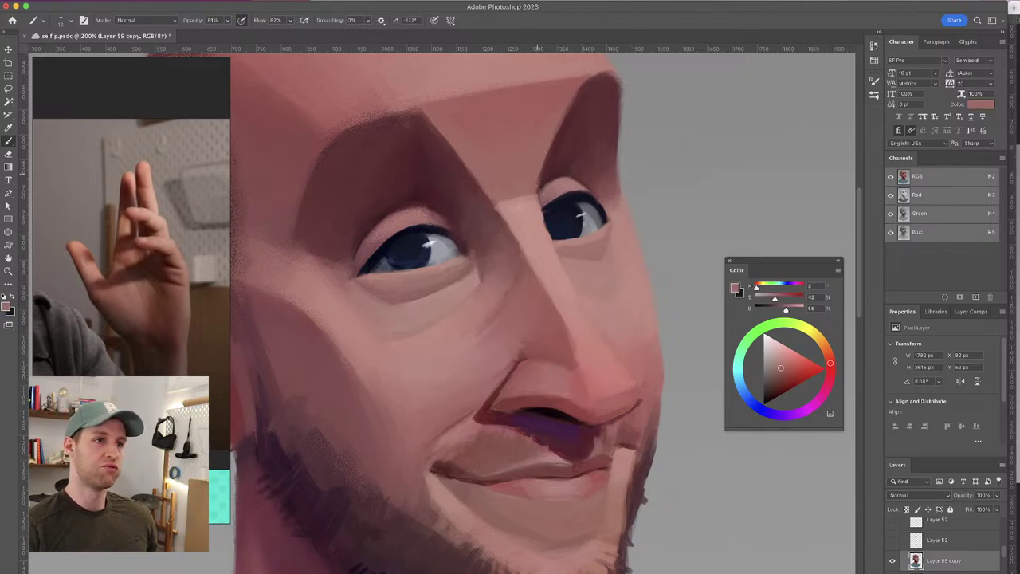
pyautogui.keyDown('alt'); pyautogui.click(549, 130); pyautogui.keyUp('alt')
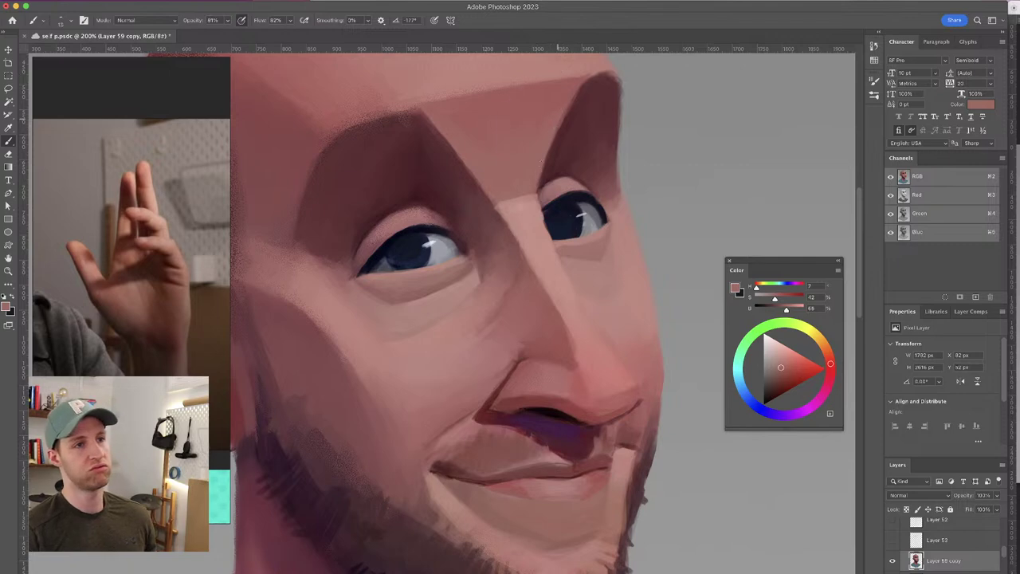
pyautogui.moveTo(555, 138); pyautogui.dragTo(540, 175)
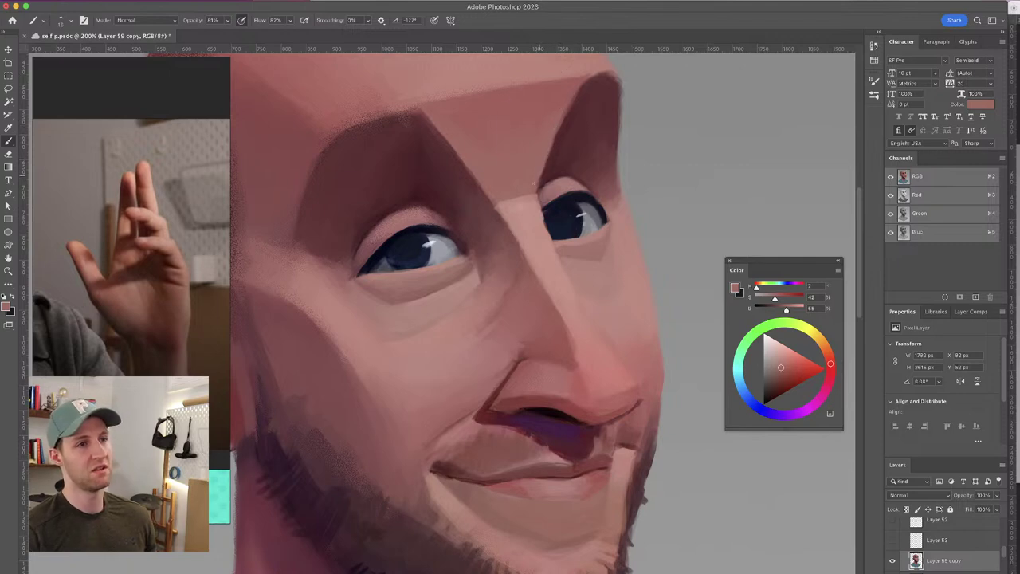
# Paint the inner edge of the far eye socket with sampled dark reds, defining it from the brow down to the eyelid
pyautogui.keyDown('alt'); pyautogui.click(565, 127); pyautogui.keyUp('alt')
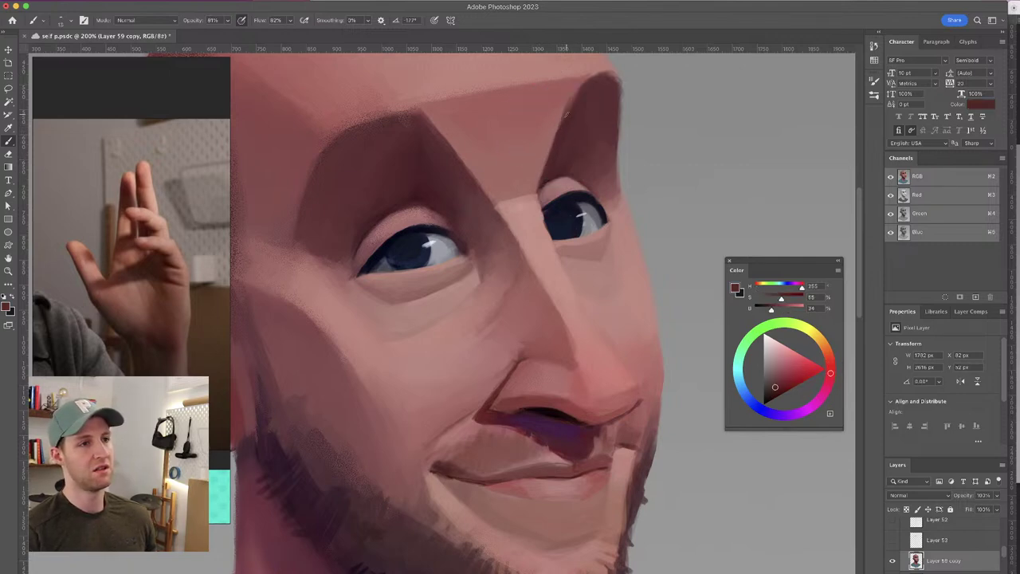
pyautogui.keyDown('alt'); pyautogui.click(572, 120); pyautogui.keyUp('alt')
pyautogui.moveTo(576, 96); pyautogui.dragTo(546, 168)
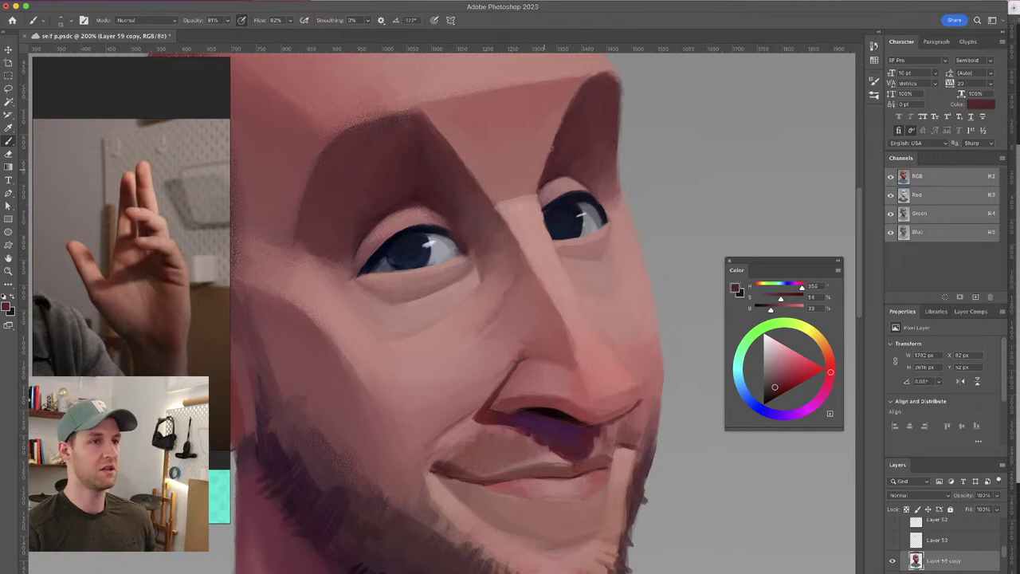
pyautogui.keyDown('alt'); pyautogui.click(576, 111); pyautogui.keyUp('alt')
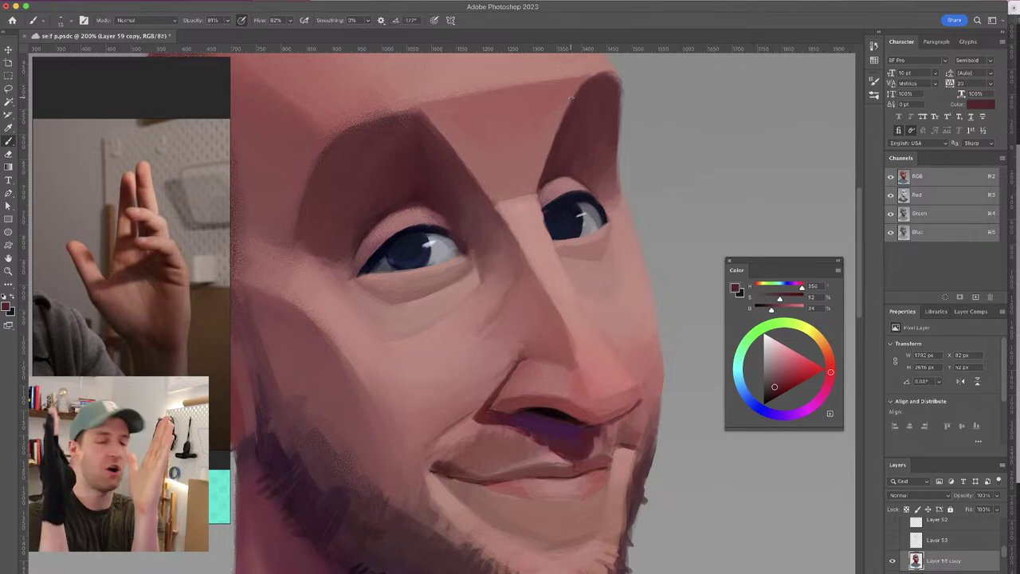
pyautogui.keyDown('alt'); pyautogui.click(495, 213); pyautogui.keyUp('alt')
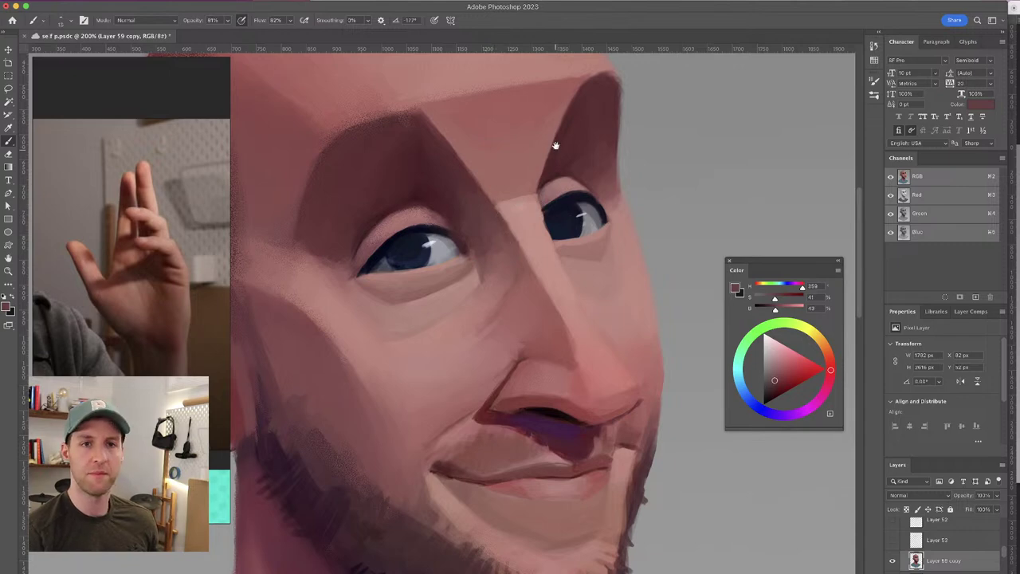
# Refine the far eye socket's outer contour from the brow tip down to the cheek, using dark red shadow sampled from the socket
pyautogui.scroll(2, 553, 146)
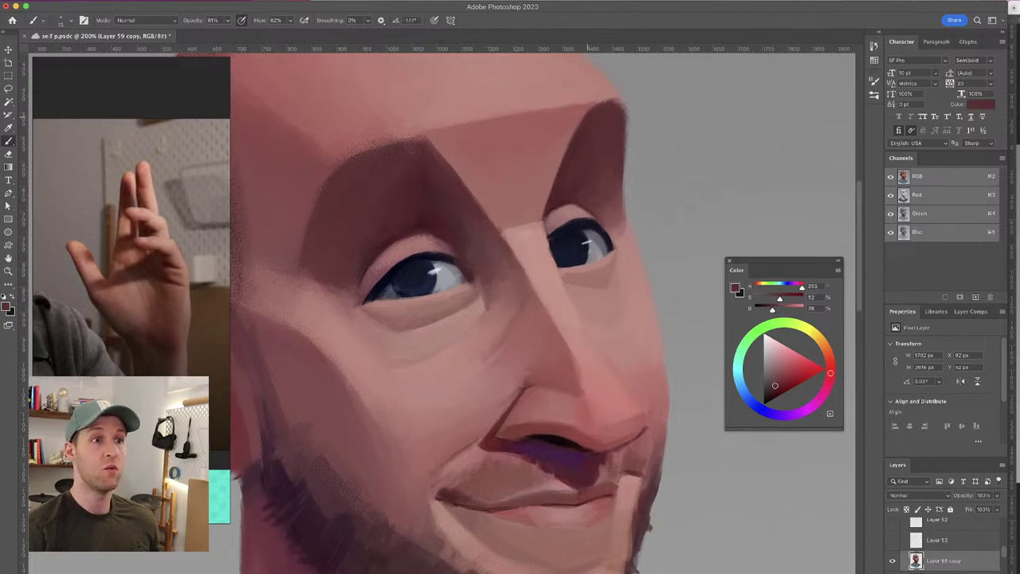
pyautogui.keyDown('alt'); pyautogui.click(625, 118); pyautogui.keyUp('alt')
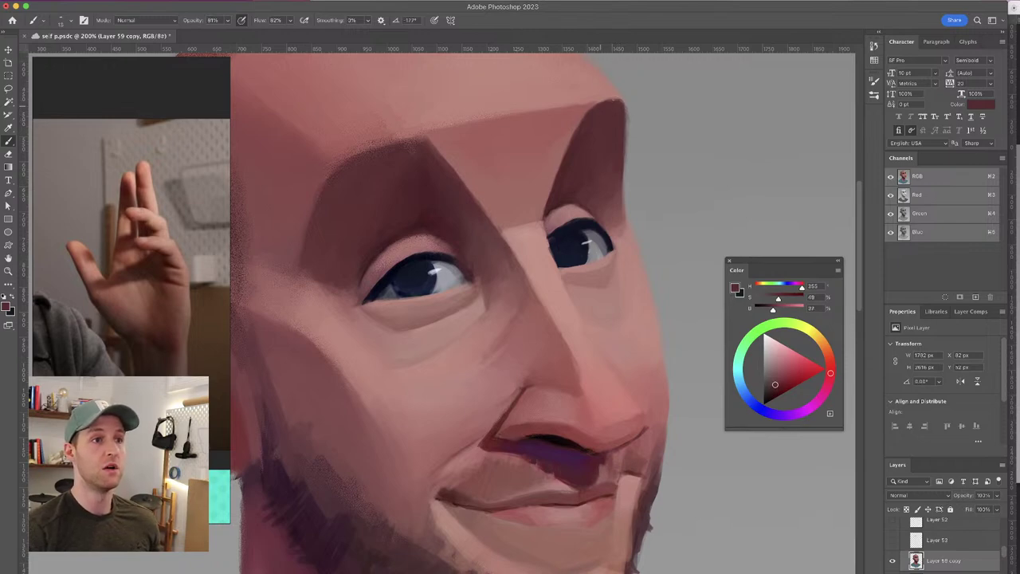
pyautogui.moveTo(620, 98); pyautogui.dragTo(625, 116)
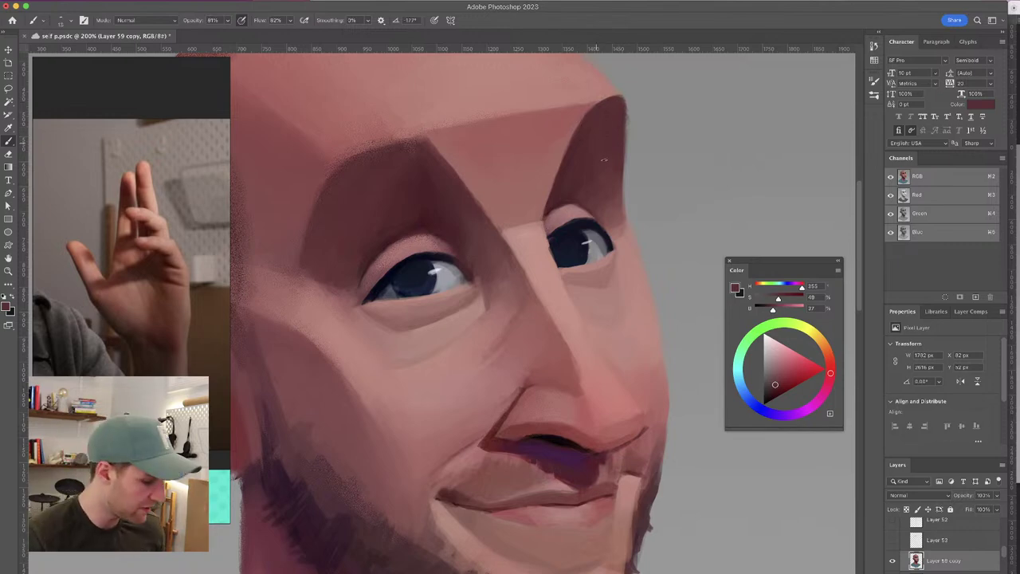
pyautogui.press('e')
pyautogui.press('b')
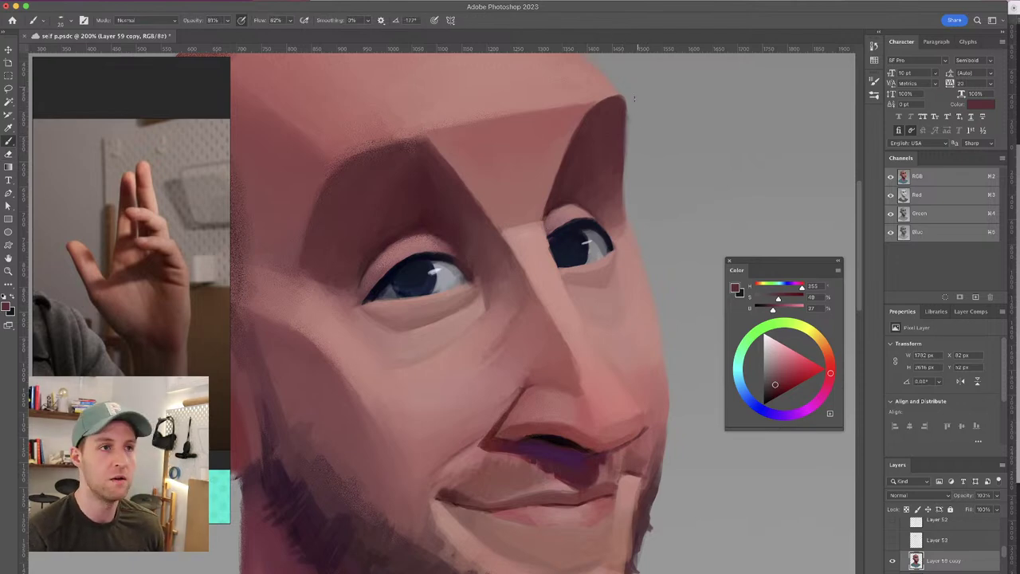
pyautogui.moveTo(626, 102); pyautogui.dragTo(623, 163)
pyautogui.moveTo(625, 148); pyautogui.dragTo(624, 183)
pyautogui.moveTo(624, 213); pyautogui.dragTo(626, 179)
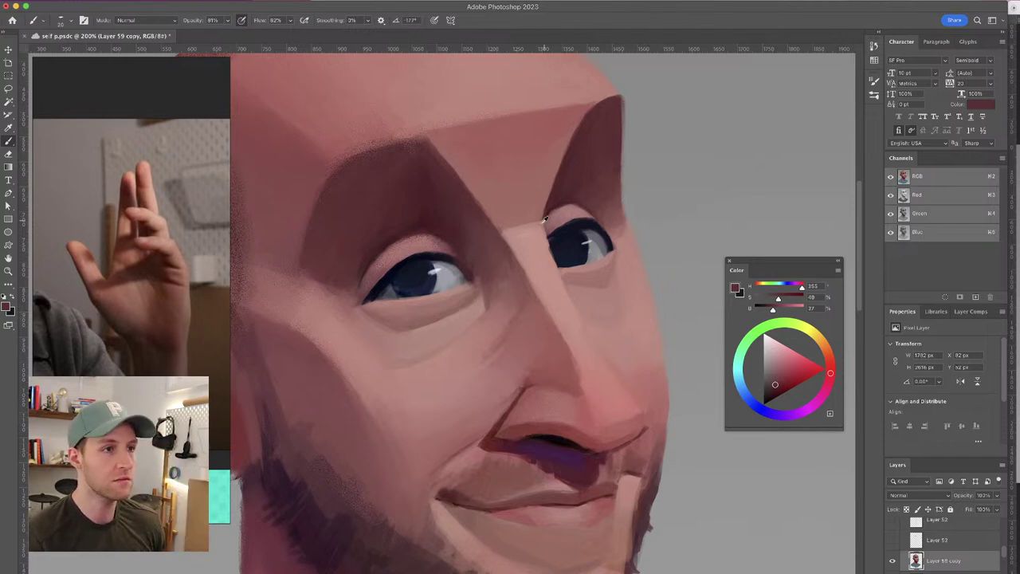
# Refine the edge between the nose's lit bridge and its shaded side with sampled light pink and reddish-brown skin tones
pyautogui.keyDown('alt'); pyautogui.click(524, 228); pyautogui.keyUp('alt')
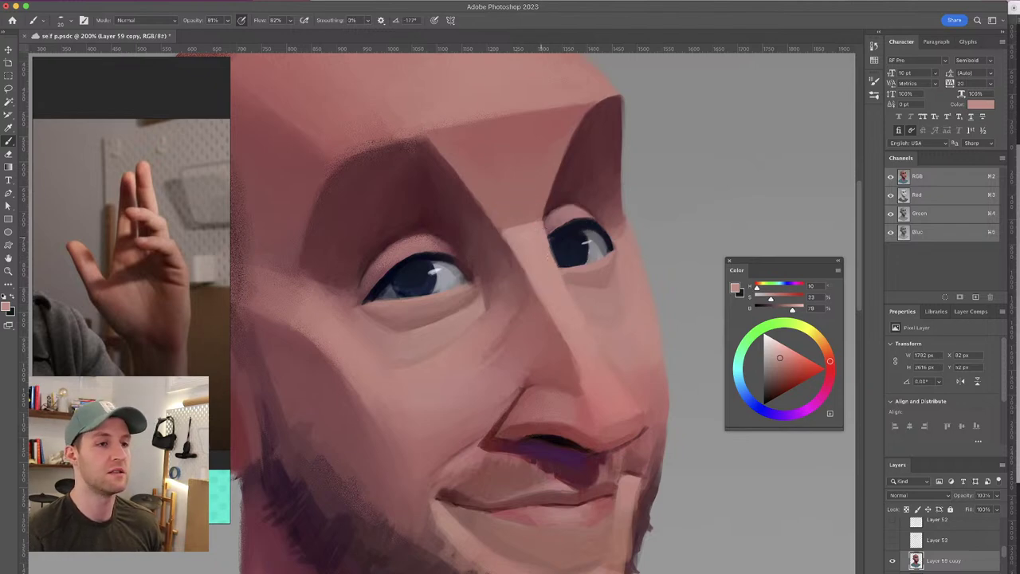
pyautogui.keyDown('alt'); pyautogui.click(575, 328); pyautogui.keyUp('alt')
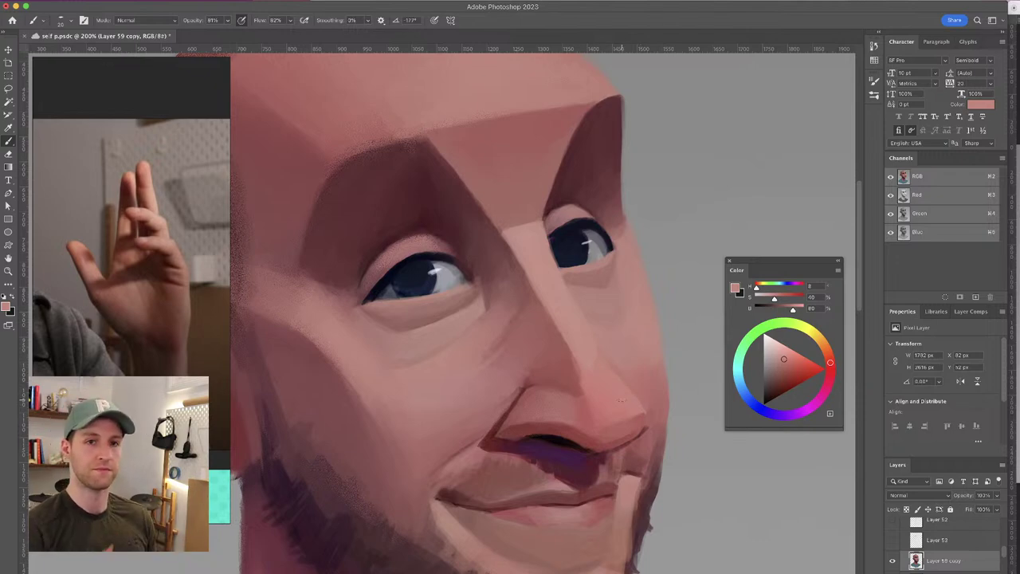
pyautogui.moveTo(521, 272); pyautogui.dragTo(546, 270)
pyautogui.keyDown('alt'); pyautogui.click(548, 265); pyautogui.keyUp('alt')
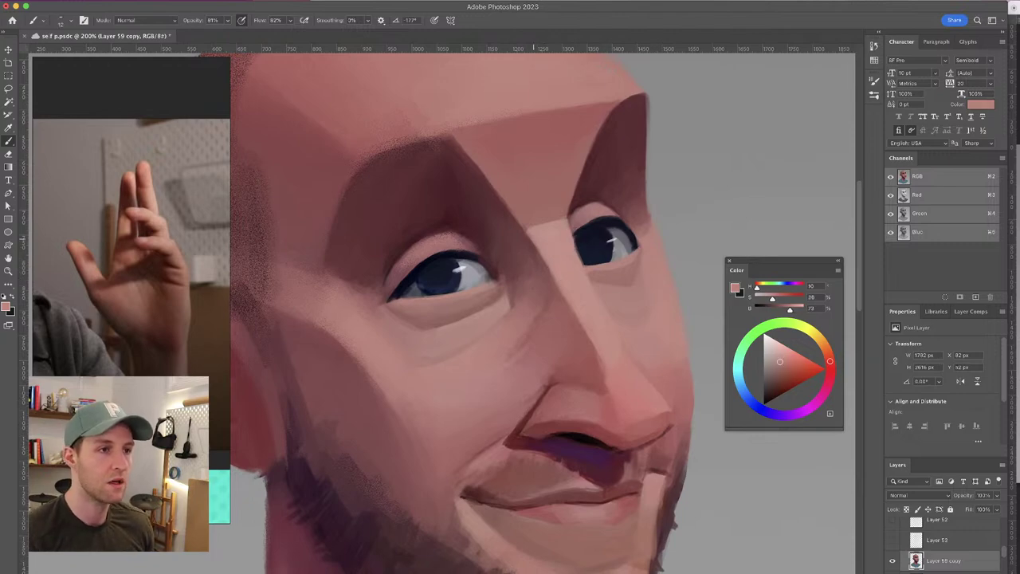
pyautogui.keyDown('alt'); pyautogui.click(561, 280); pyautogui.keyUp('alt')
pyautogui.moveTo(576, 320); pyautogui.dragTo(598, 356)
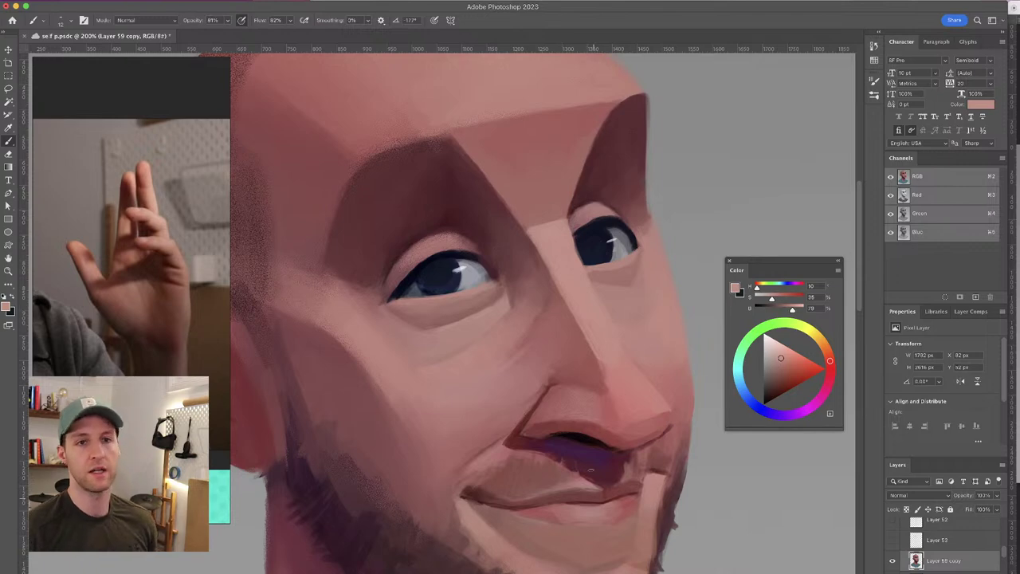
pyautogui.keyDown('alt'); pyautogui.click(572, 314); pyautogui.keyUp('alt')
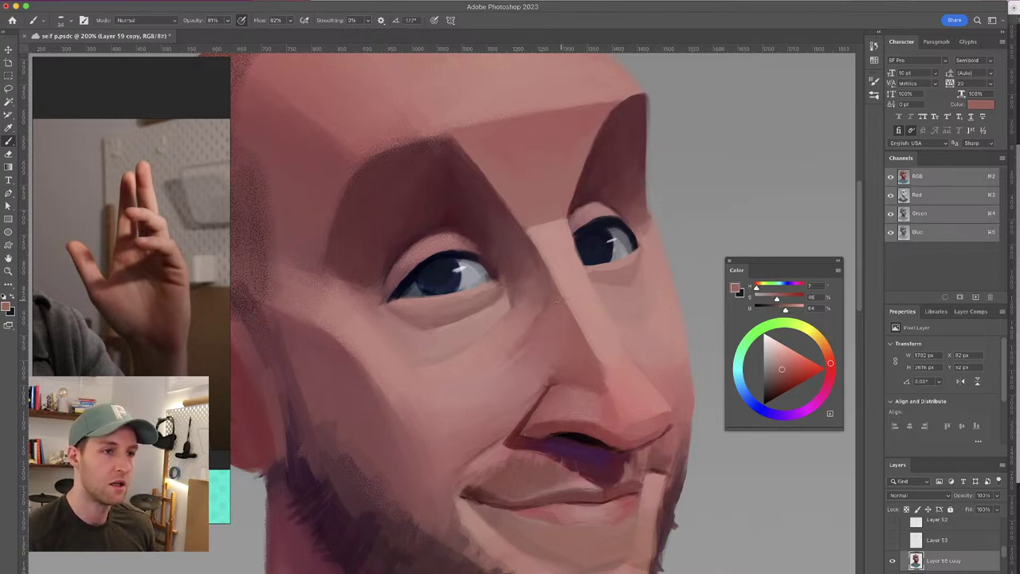
pyautogui.moveTo(577, 317); pyautogui.dragTo(603, 381)
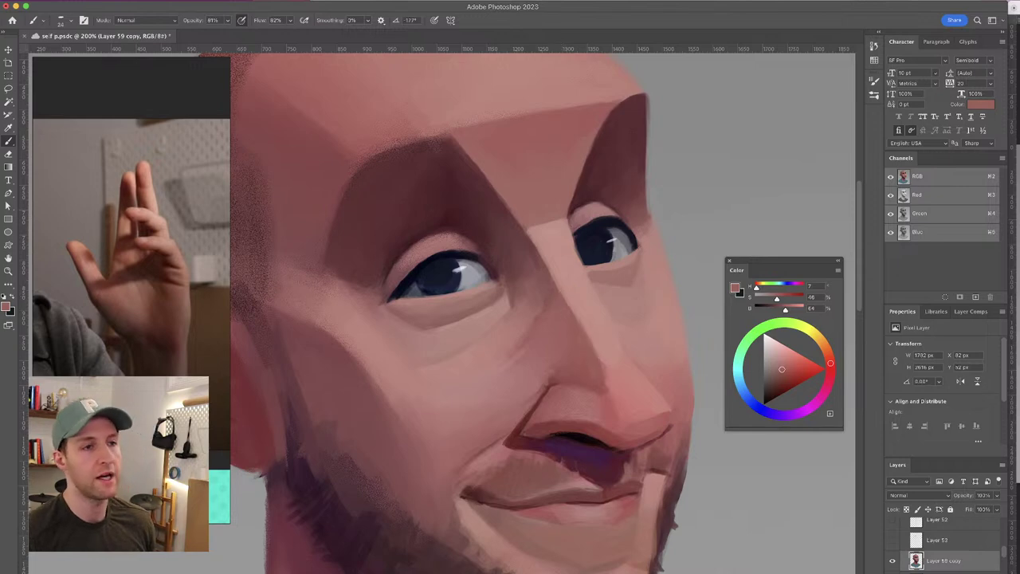
# Blend the front of the ear towards the cheek with muted reds sampled from the ear
pyautogui.moveTo(591, 269)
pyautogui.mouseDown()
pyautogui.moveTo(638, 197)
pyautogui.moveTo(656, 210)
pyautogui.mouseUp()
pyautogui.keyDown('alt'); pyautogui.click(325, 331); pyautogui.keyUp('alt')
pyautogui.moveTo(320, 339); pyautogui.dragTo(329, 339)
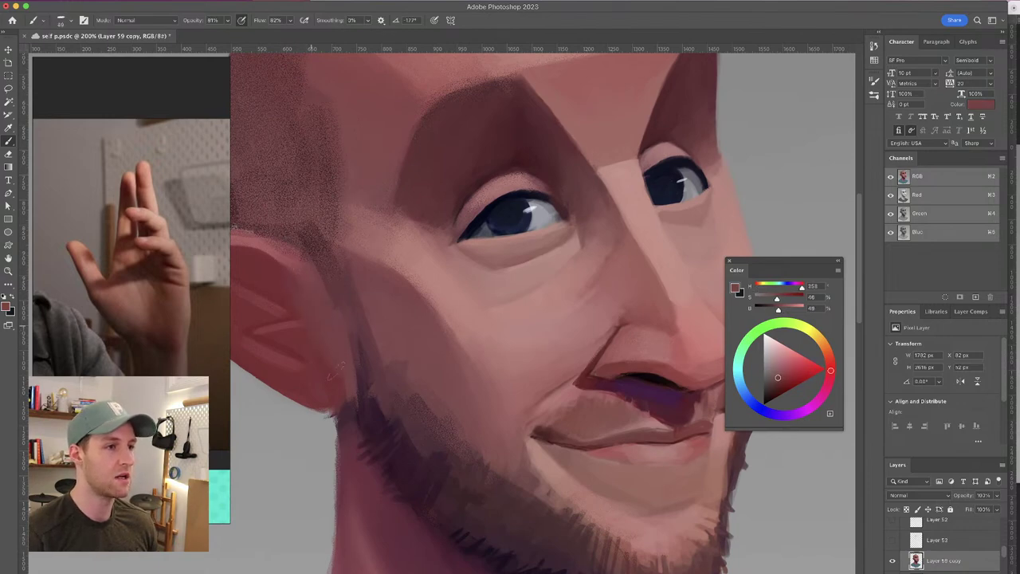
pyautogui.moveTo(376, 221); pyautogui.dragTo(469, 234)
pyautogui.keyDown('alt'); pyautogui.click(394, 314); pyautogui.keyUp('alt')
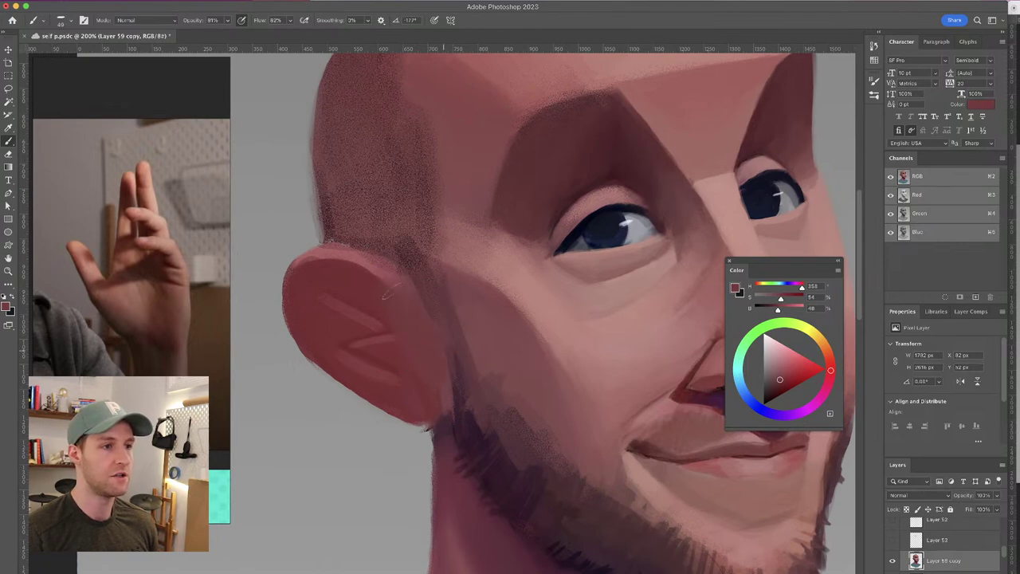
# Rework the inner ear folds with deeper and lighter reds sampled from the ear
pyautogui.moveTo(487, 311); pyautogui.dragTo(486, 330)
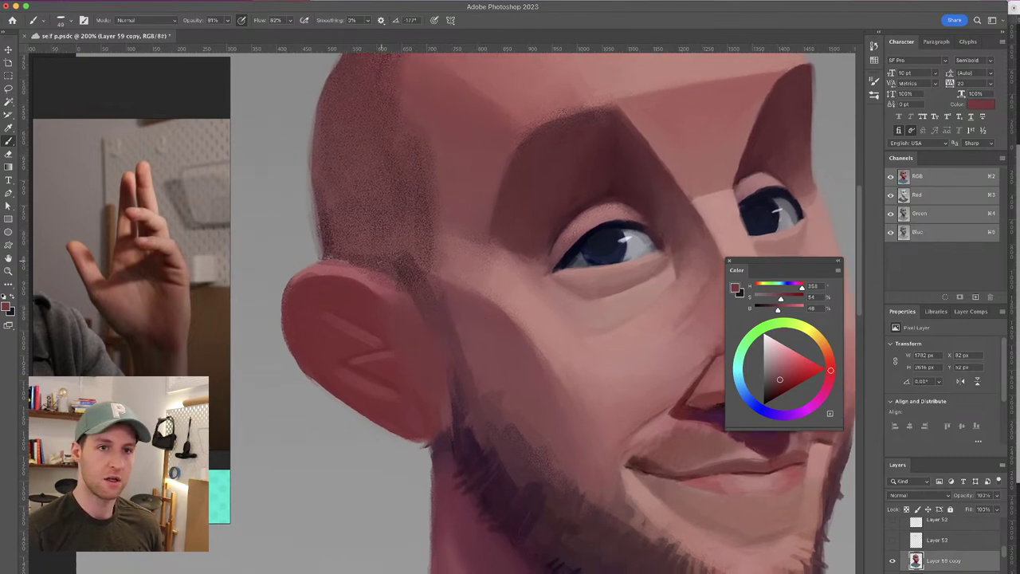
pyautogui.keyDown('alt'); pyautogui.click(369, 331); pyautogui.keyUp('alt')
pyautogui.moveTo(372, 331)
pyautogui.mouseDown()
pyautogui.moveTo(380, 341)
pyautogui.moveTo(339, 314)
pyautogui.moveTo(401, 347)
pyautogui.mouseUp()
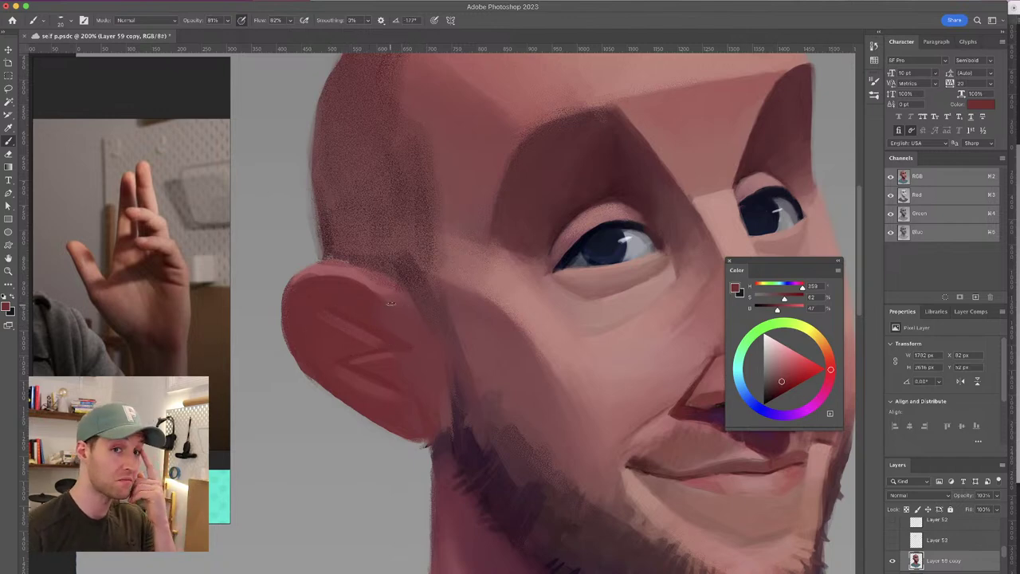
pyautogui.keyDown('alt'); pyautogui.click(356, 381); pyautogui.keyUp('alt')
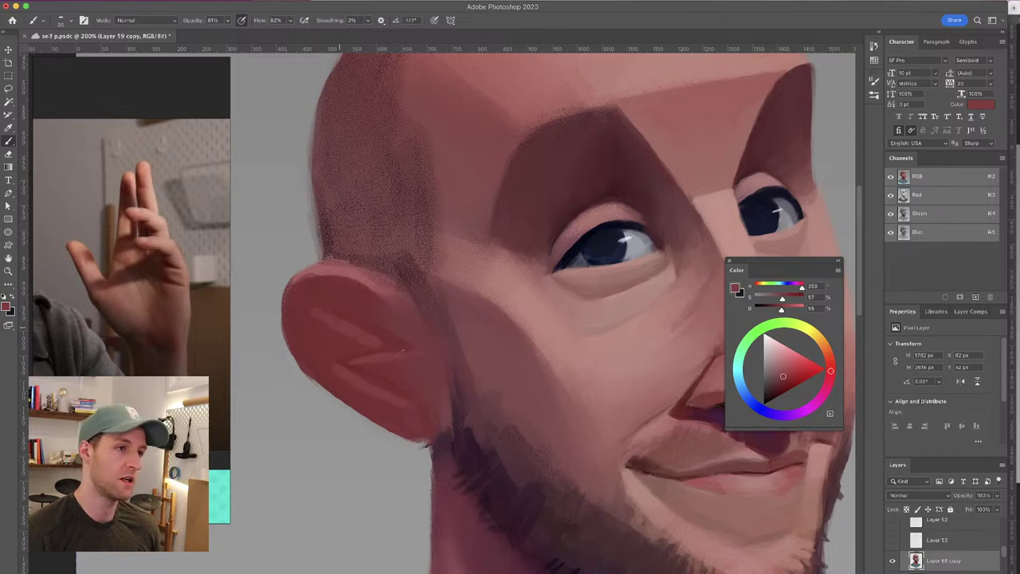
# Touch up the far eye's lash line and inner eyelid corner with sampled dark navy and light pink
pyautogui.moveTo(447, 375); pyautogui.dragTo(417, 353)
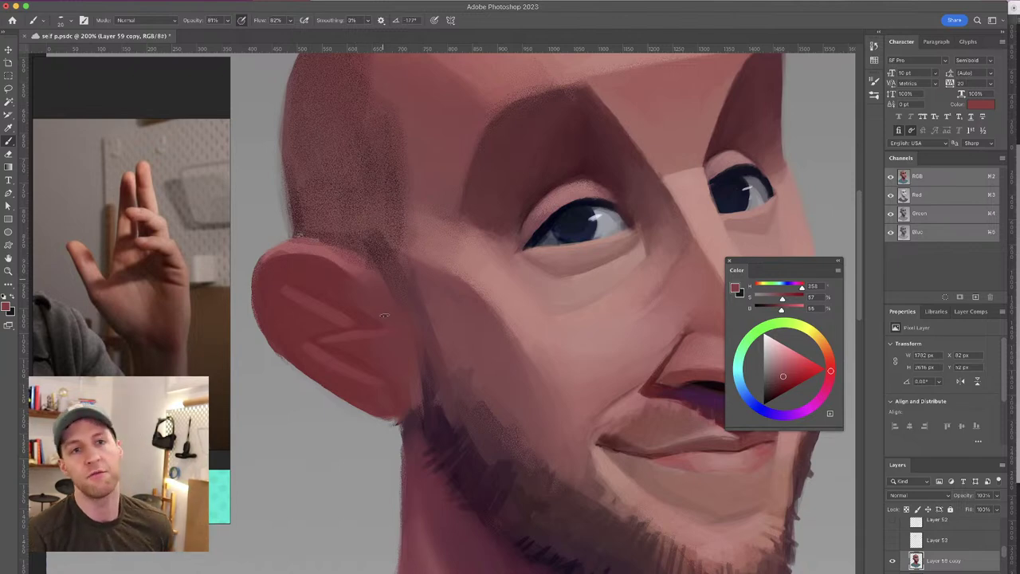
pyautogui.moveTo(685, 155); pyautogui.dragTo(664, 153)
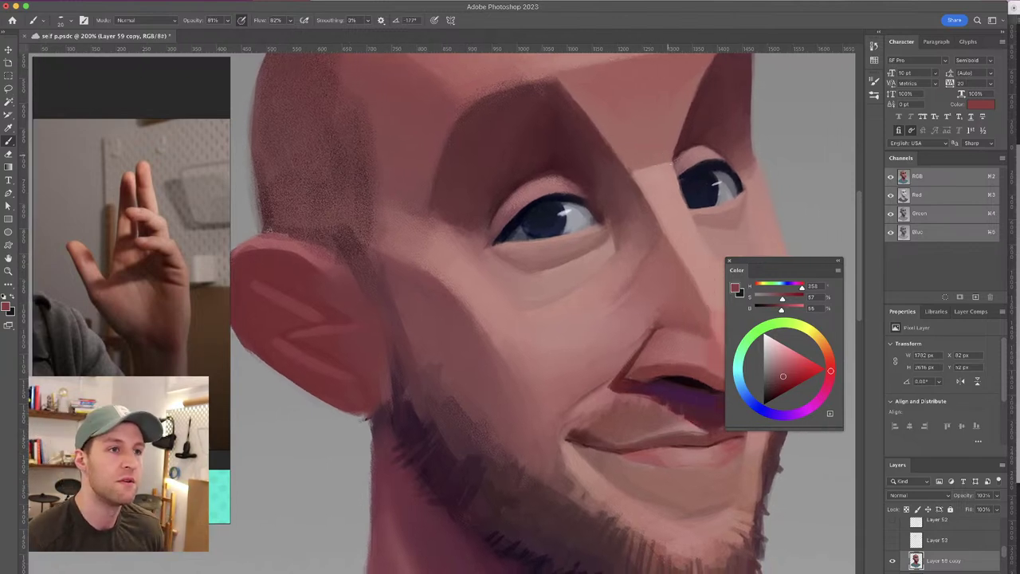
pyautogui.keyDown('alt'); pyautogui.click(683, 171); pyautogui.keyUp('alt')
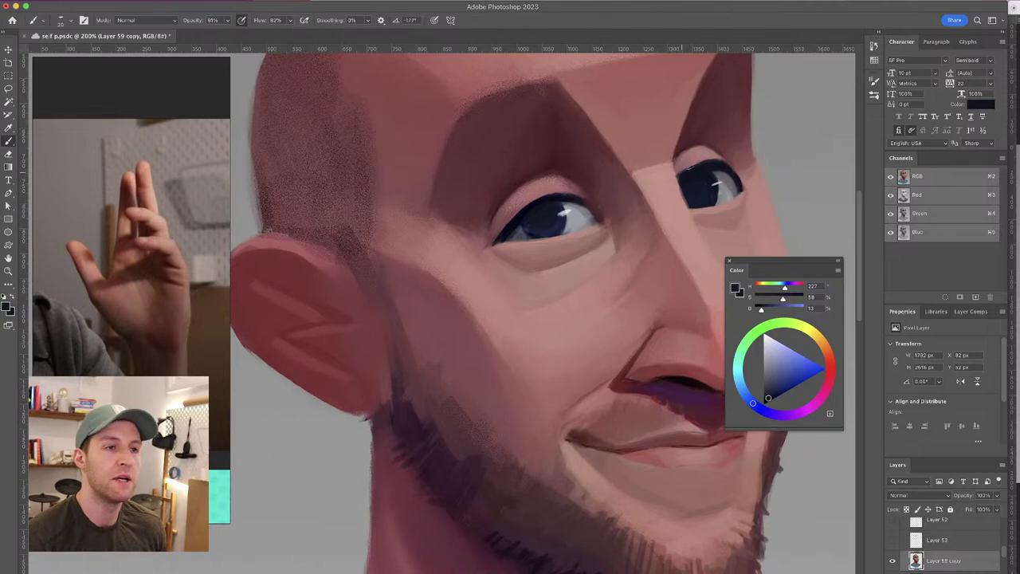
pyautogui.keyDown('alt'); pyautogui.click(670, 172); pyautogui.keyUp('alt')
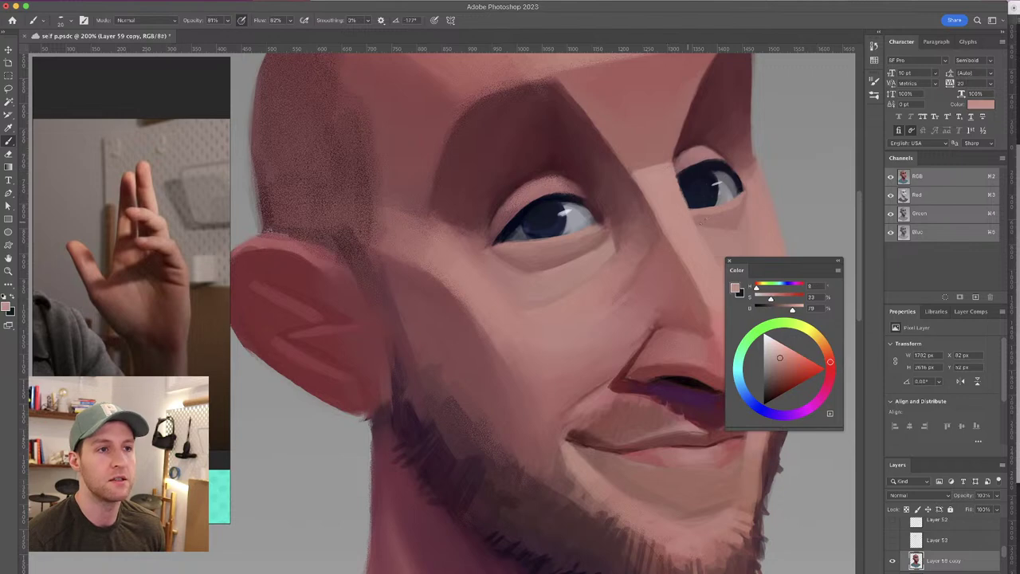
# Refine the far upper eyelid and its crease with sampled muted pinks and a dark red
pyautogui.moveTo(675, 165); pyautogui.dragTo(610, 182)
pyautogui.keyDown('alt'); pyautogui.click(627, 158); pyautogui.keyUp('alt')
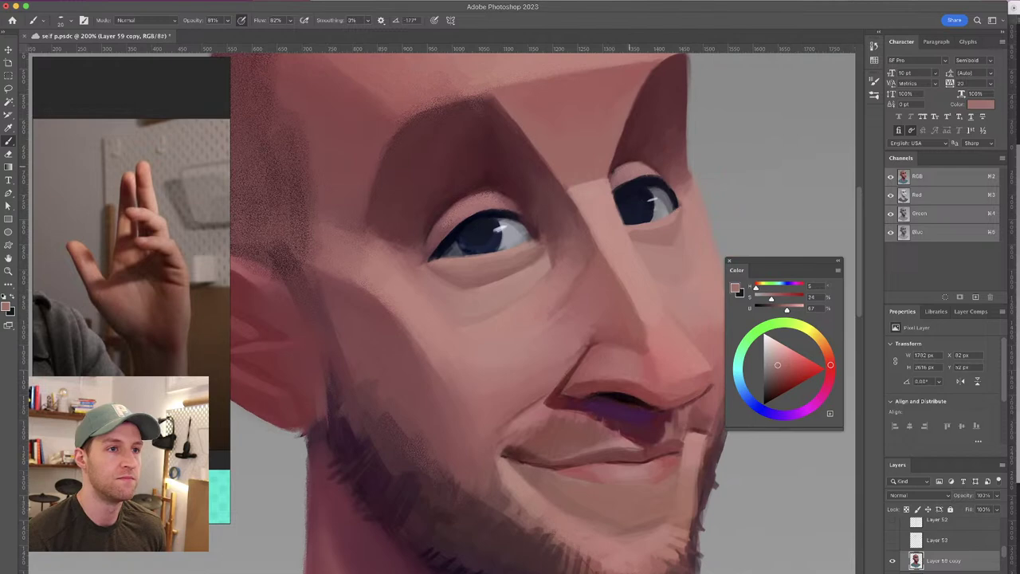
pyautogui.hscroll(-2, 647, 203)
pyautogui.keyDown('alt'); pyautogui.click(629, 169); pyautogui.keyUp('alt')
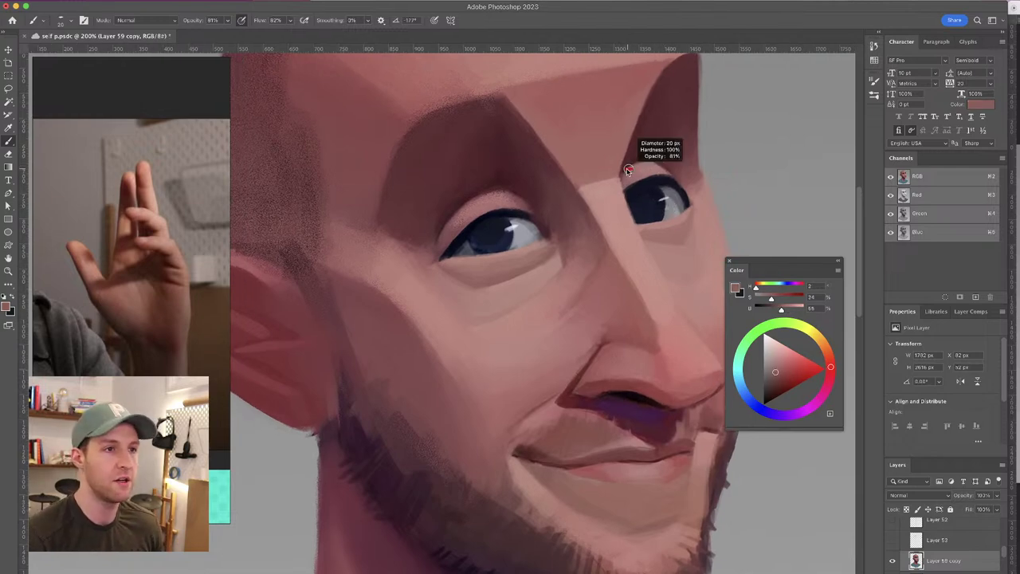
pyautogui.keyDown('alt'); pyautogui.click(632, 168); pyautogui.keyUp('alt')
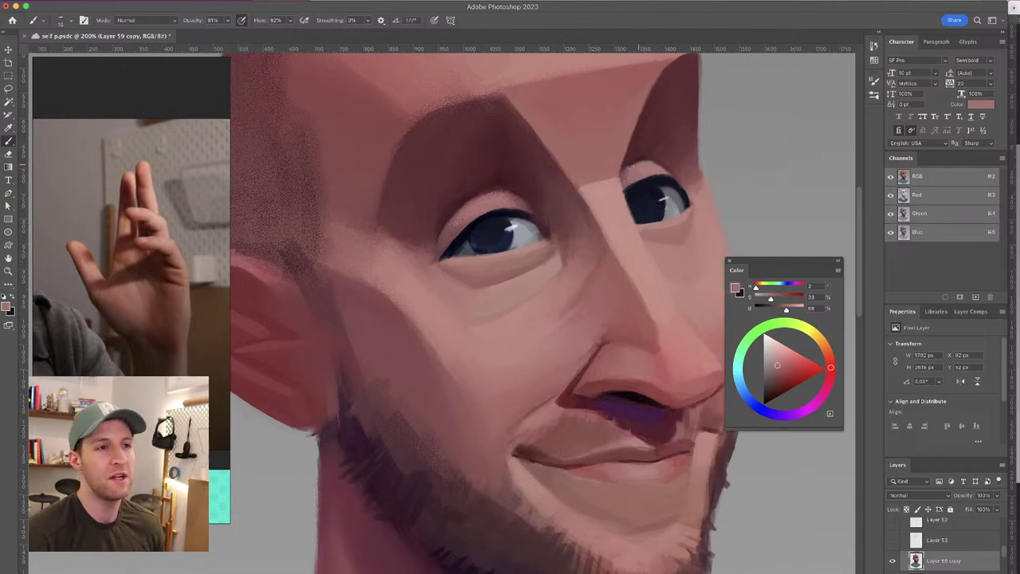
pyautogui.keyDown('alt'); pyautogui.click(646, 171); pyautogui.keyUp('alt')
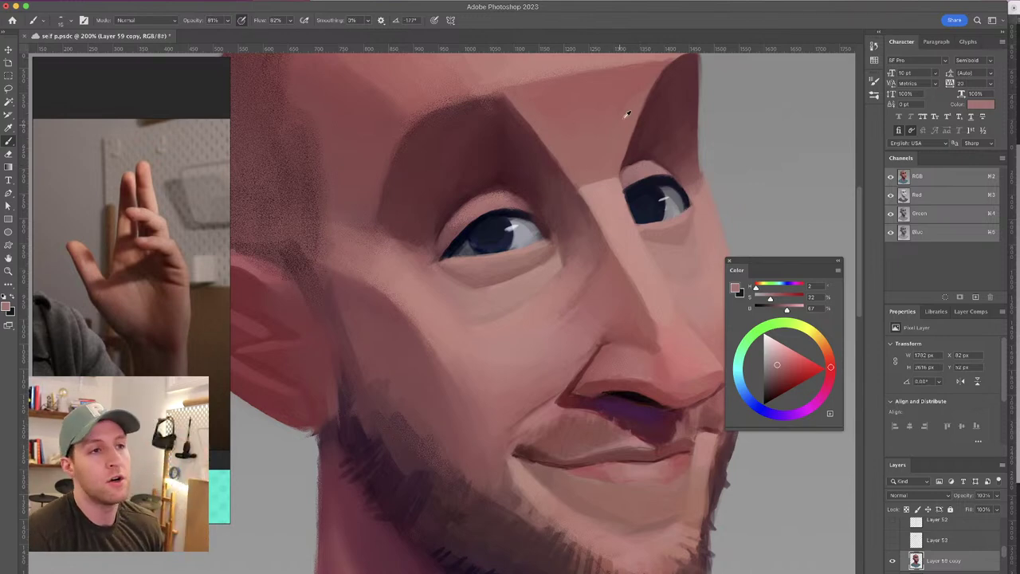
pyautogui.keyDown('alt'); pyautogui.click(633, 160); pyautogui.keyUp('alt')
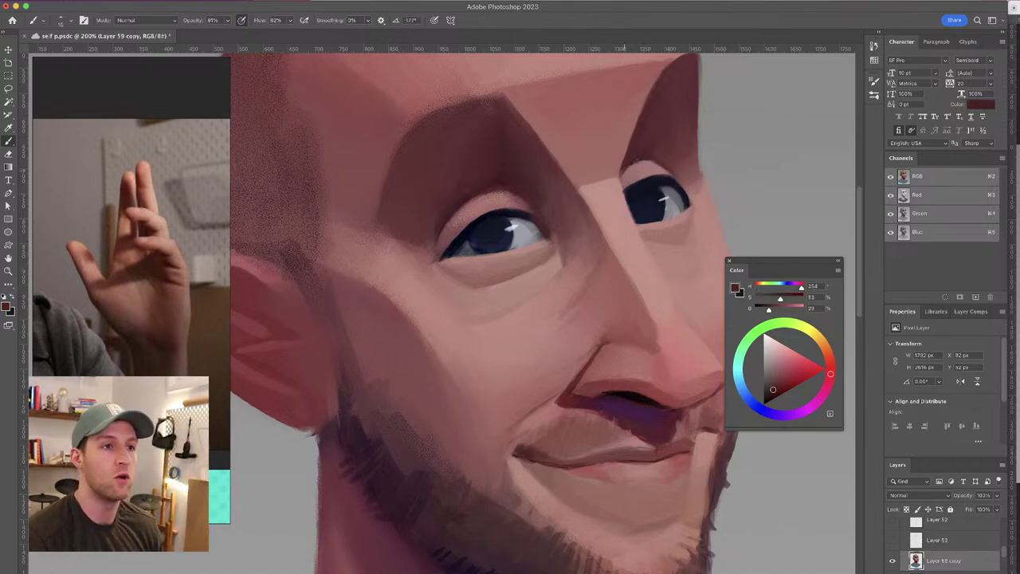
# Blend the shaded side of the nose towards the near cheek with muted reds and pinks sampled around it
pyautogui.hscroll(-2, 610, 167)
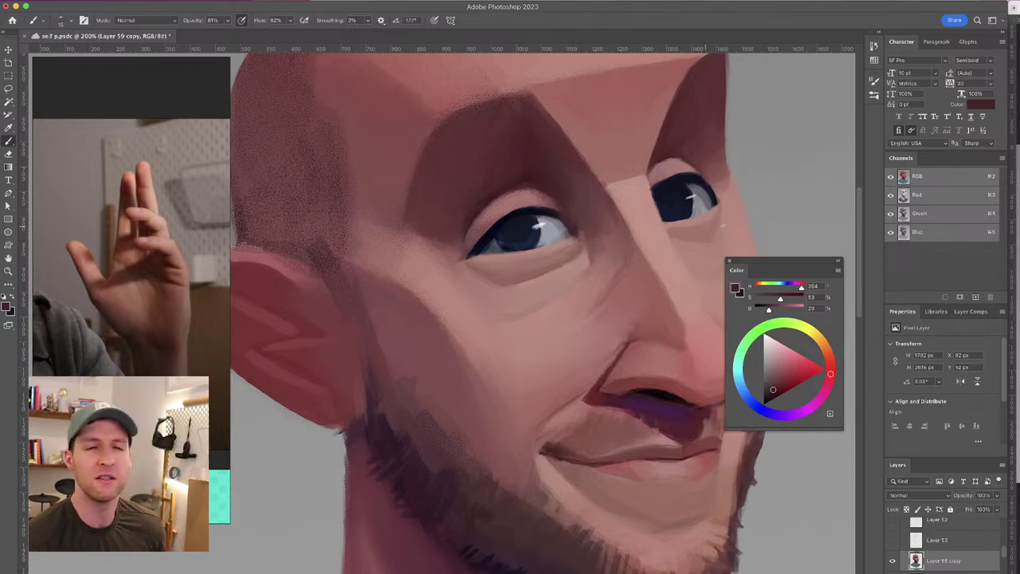
pyautogui.moveTo(490, 127)
pyautogui.mouseDown()
pyautogui.moveTo(489, 114)
pyautogui.moveTo(462, 123)
pyautogui.mouseUp()
pyautogui.keyDown('alt'); pyautogui.click(600, 251); pyautogui.keyUp('alt')
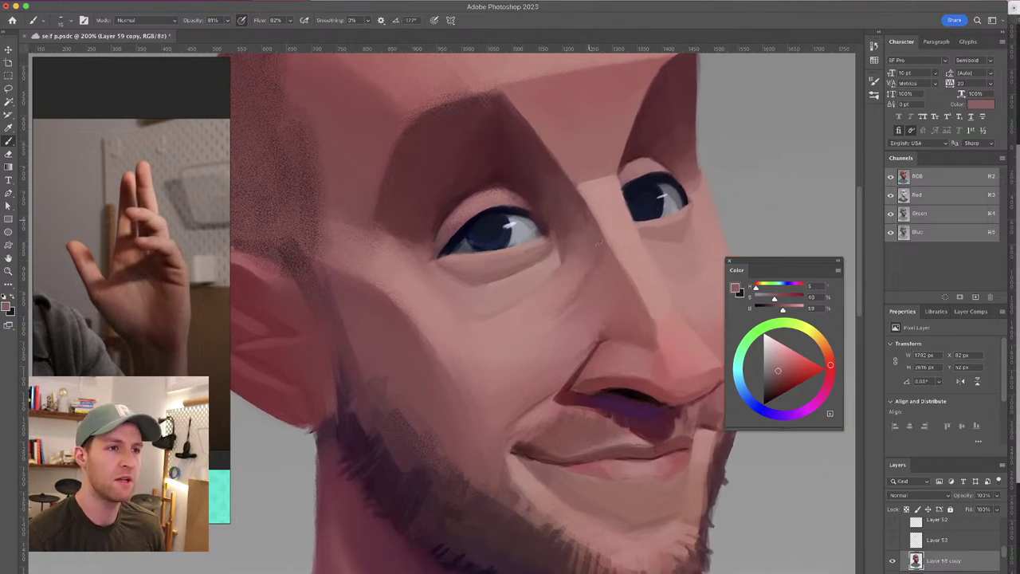
pyautogui.keyDown('alt'); pyautogui.click(588, 240); pyautogui.keyUp('alt')
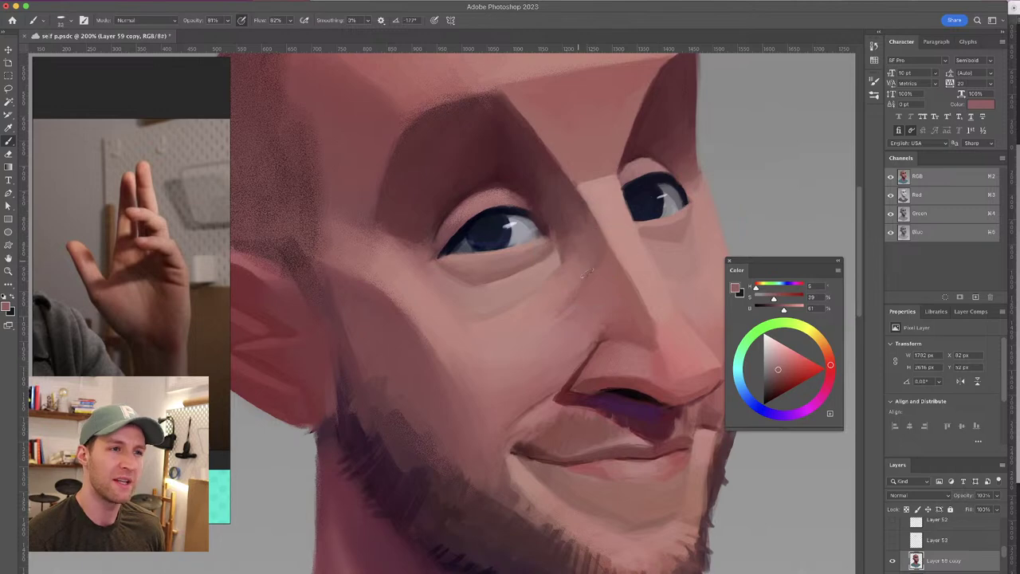
pyautogui.keyDown('alt'); pyautogui.click(569, 270); pyautogui.keyUp('alt')
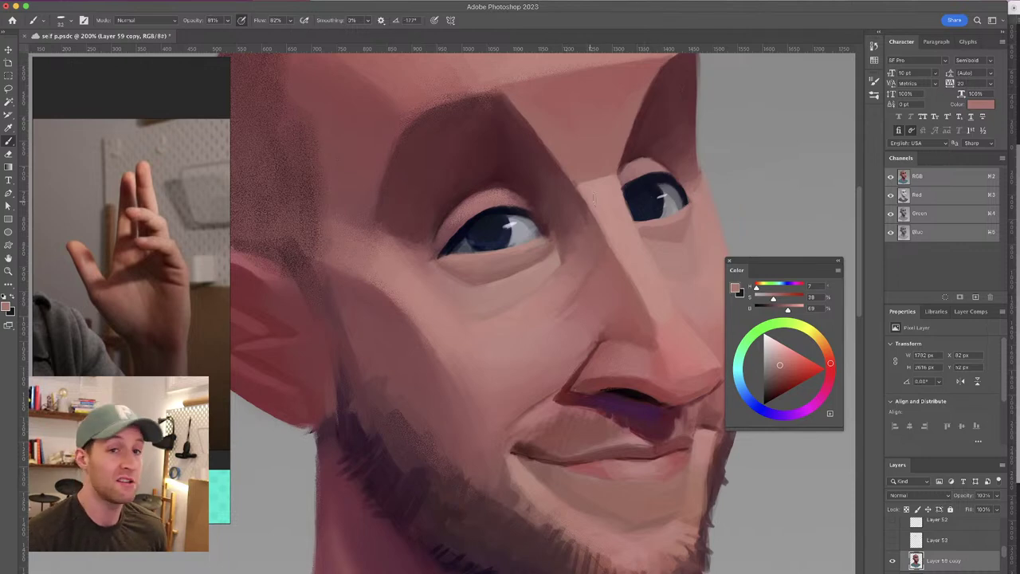
pyautogui.keyDown('alt'); pyautogui.click(583, 242); pyautogui.keyUp('alt')
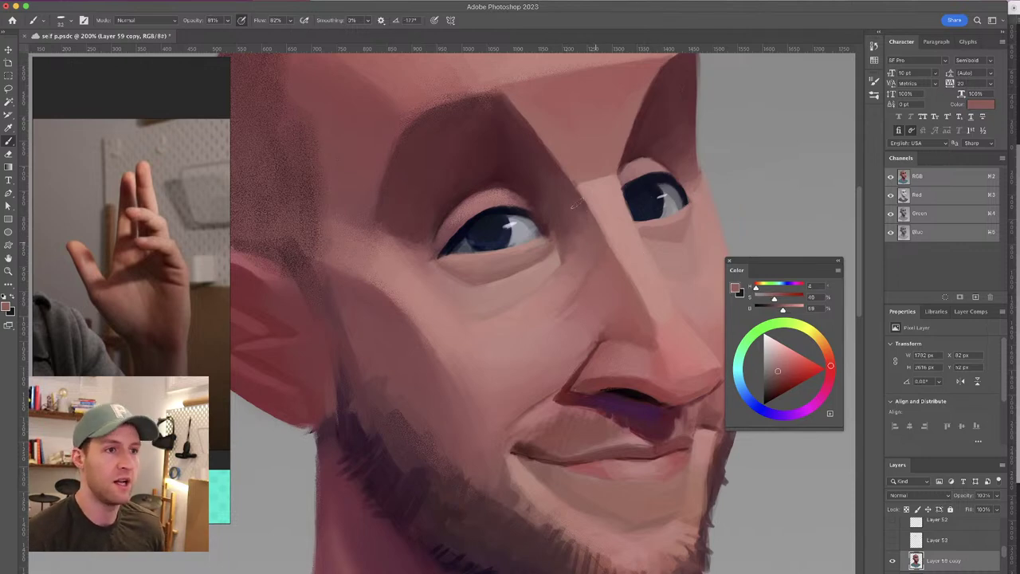
# Smooth the near eye socket's shadow beside the nose bridge and under the brow with dark reds sampled nearby
pyautogui.keyDown('alt'); pyautogui.click(578, 203); pyautogui.keyUp('alt')
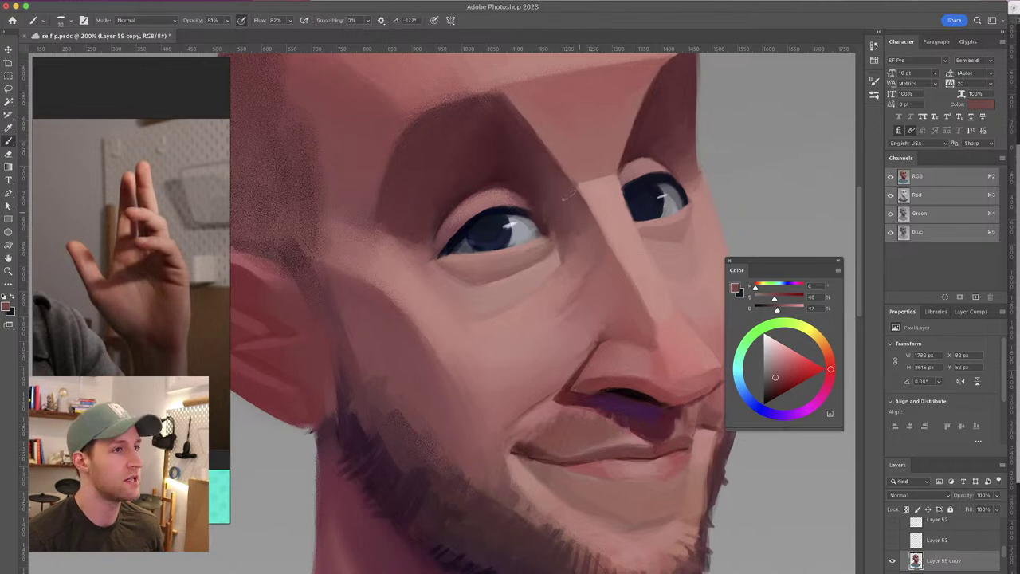
pyautogui.keyDown('alt'); pyautogui.click(533, 148); pyautogui.keyUp('alt')
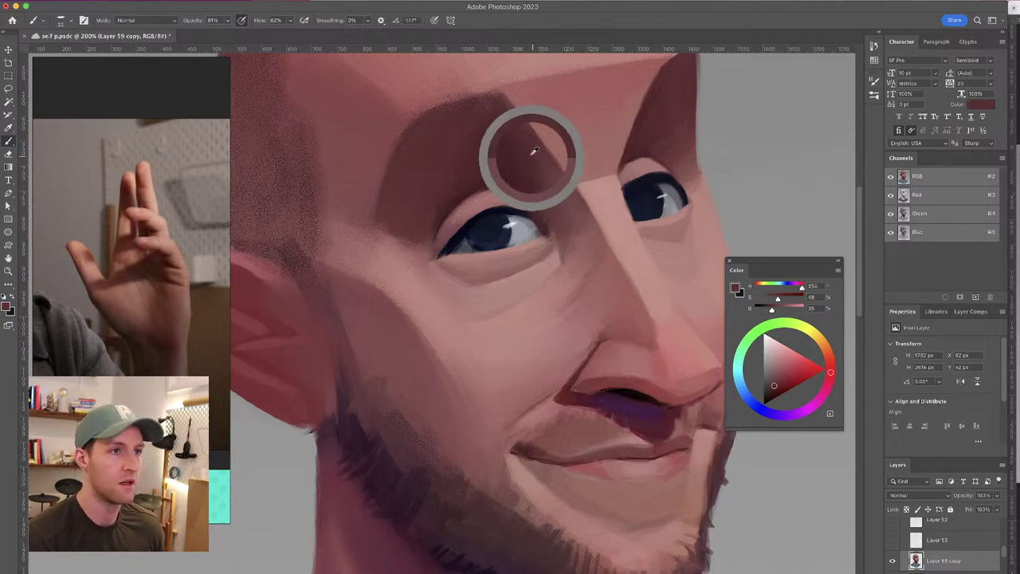
pyautogui.hscroll(-3, 606, 291)
pyautogui.keyDown('alt'); pyautogui.click(577, 201); pyautogui.keyUp('alt')
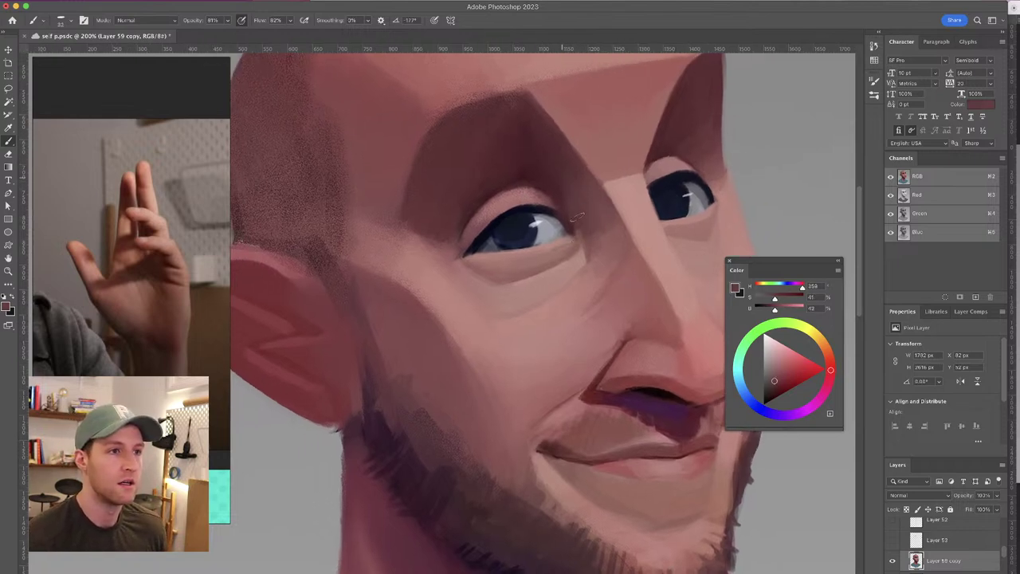
pyautogui.keyDown('alt'); pyautogui.click(564, 178); pyautogui.keyUp('alt')
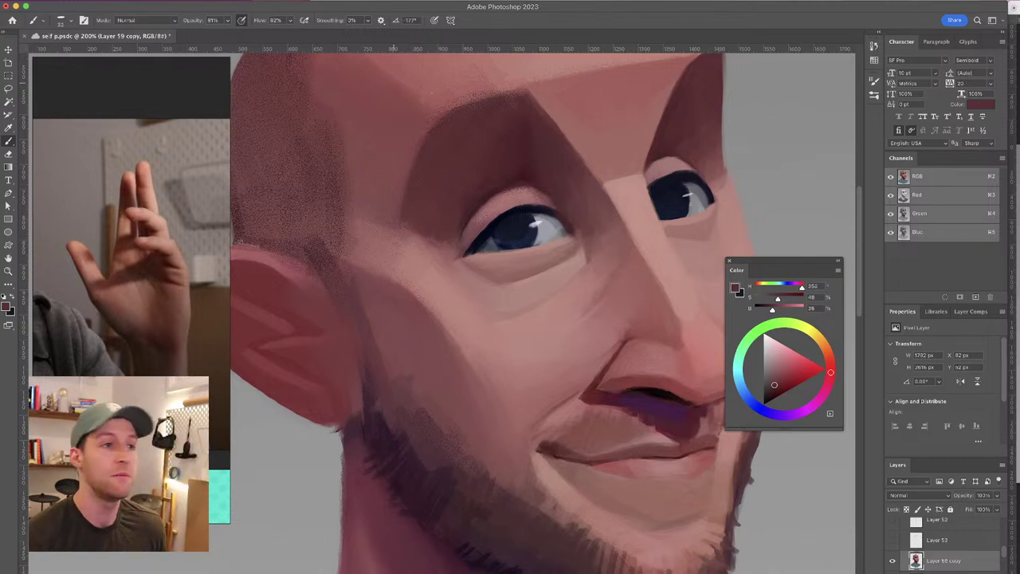
pyautogui.keyDown('alt'); pyautogui.click(464, 176); pyautogui.keyUp('alt')
pyautogui.keyDown('alt'); pyautogui.click(487, 109); pyautogui.keyUp('alt')
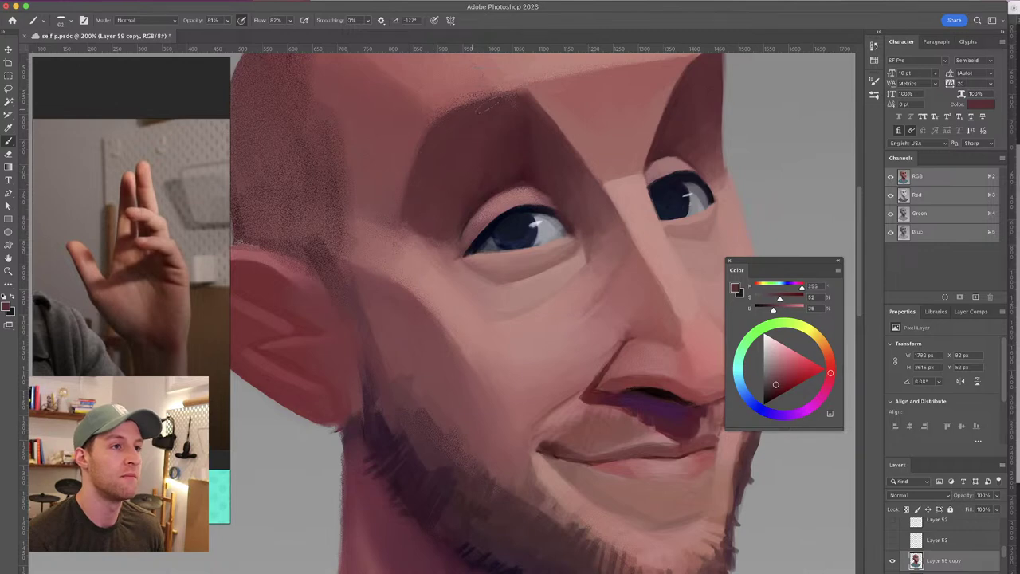
# Soften the outer corner of the near eye socket into the cheekbone with sampled muted and lighter pinks
pyautogui.moveTo(488, 215); pyautogui.dragTo(496, 232)
pyautogui.keyDown('alt'); pyautogui.click(435, 261); pyautogui.keyUp('alt')
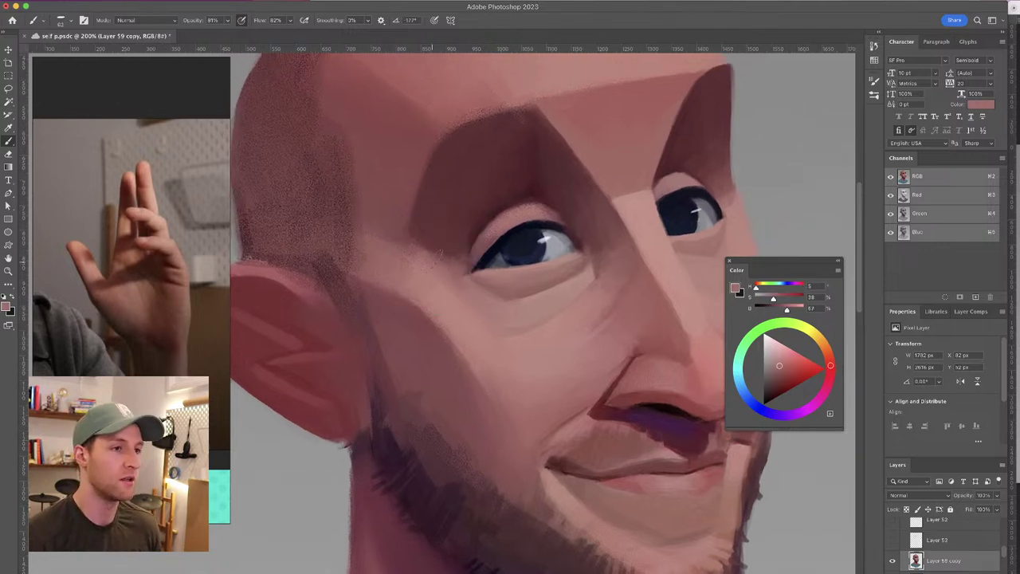
pyautogui.keyDown('alt'); pyautogui.click(424, 269); pyautogui.keyUp('alt')
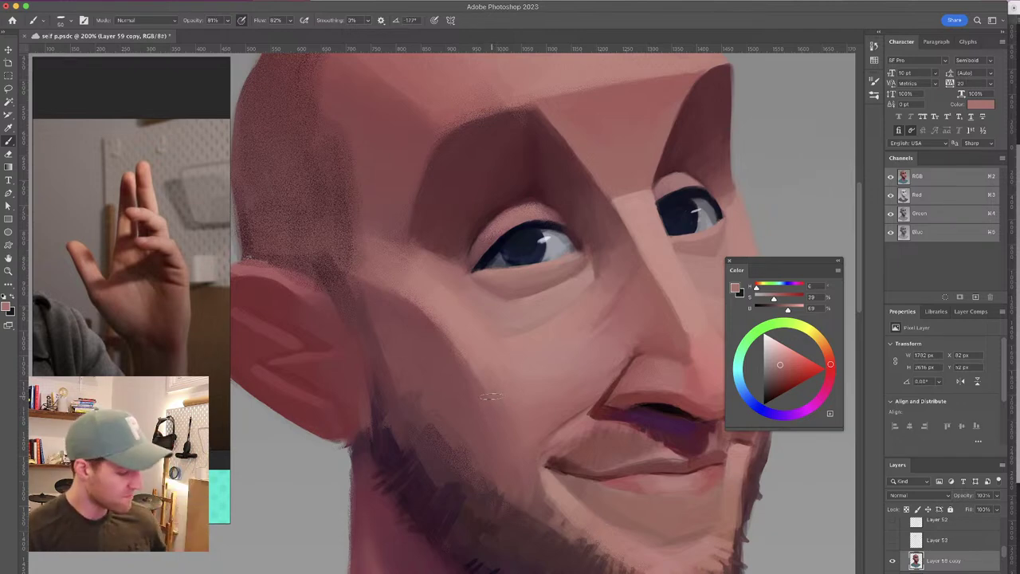
pyautogui.keyDown('alt'); pyautogui.click(436, 257); pyautogui.keyUp('alt')
pyautogui.moveTo(405, 239); pyautogui.dragTo(445, 258)
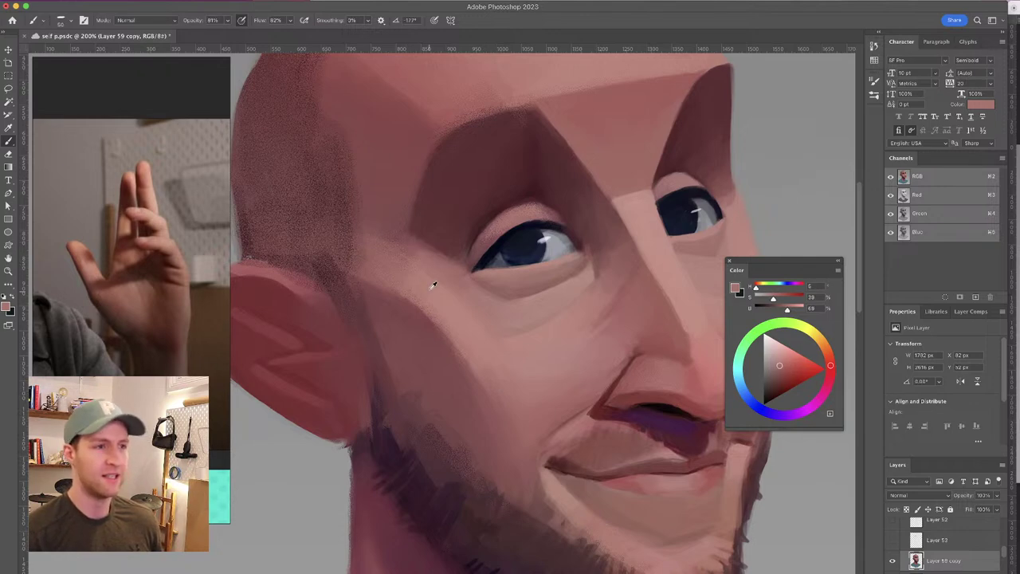
pyautogui.keyDown('alt'); pyautogui.click(435, 286); pyautogui.keyUp('alt')
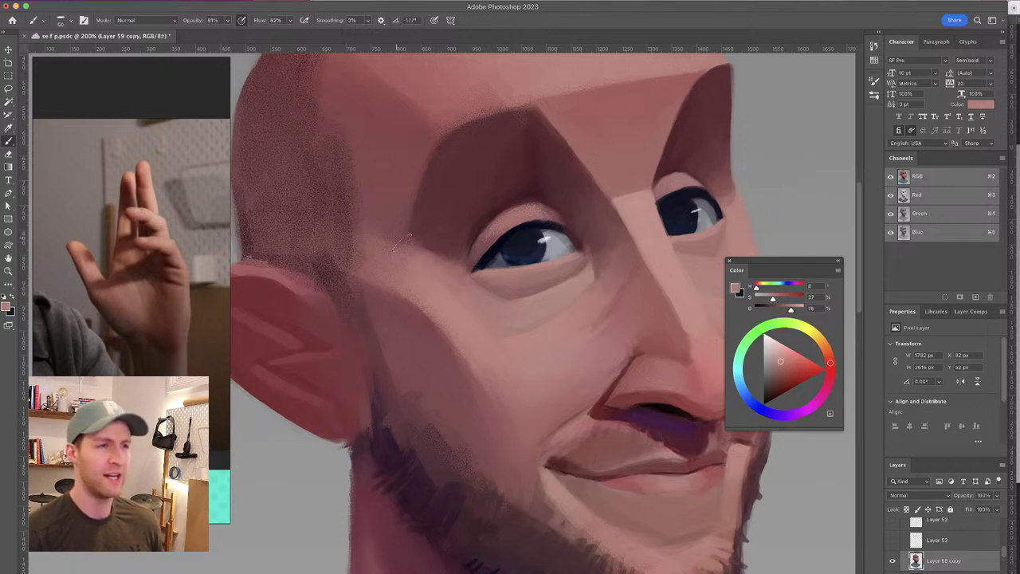
# Touch up the upper shadows of both eye sockets with dark reds sampled from each socket
pyautogui.moveTo(487, 223); pyautogui.dragTo(426, 234)
pyautogui.moveTo(472, 145); pyautogui.dragTo(494, 164)
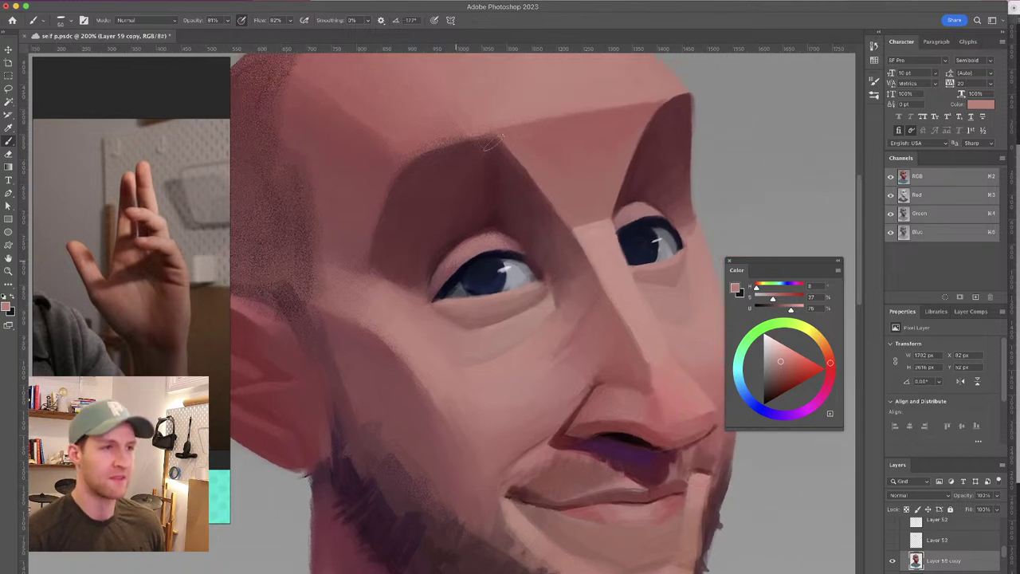
pyautogui.keyDown('alt'); pyautogui.click(485, 160); pyautogui.keyUp('alt')
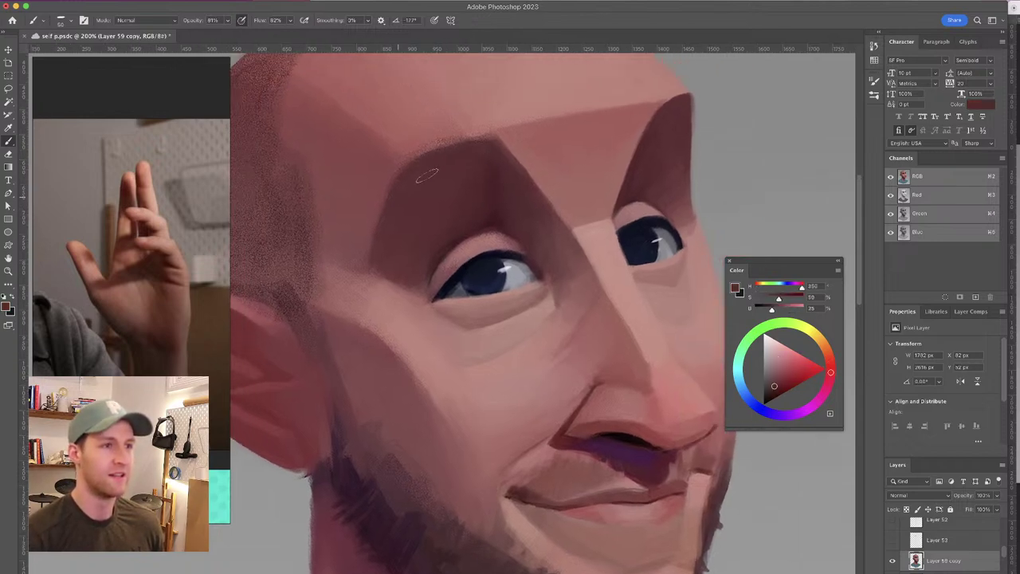
pyautogui.keyDown('alt'); pyautogui.click(661, 153); pyautogui.keyUp('alt')
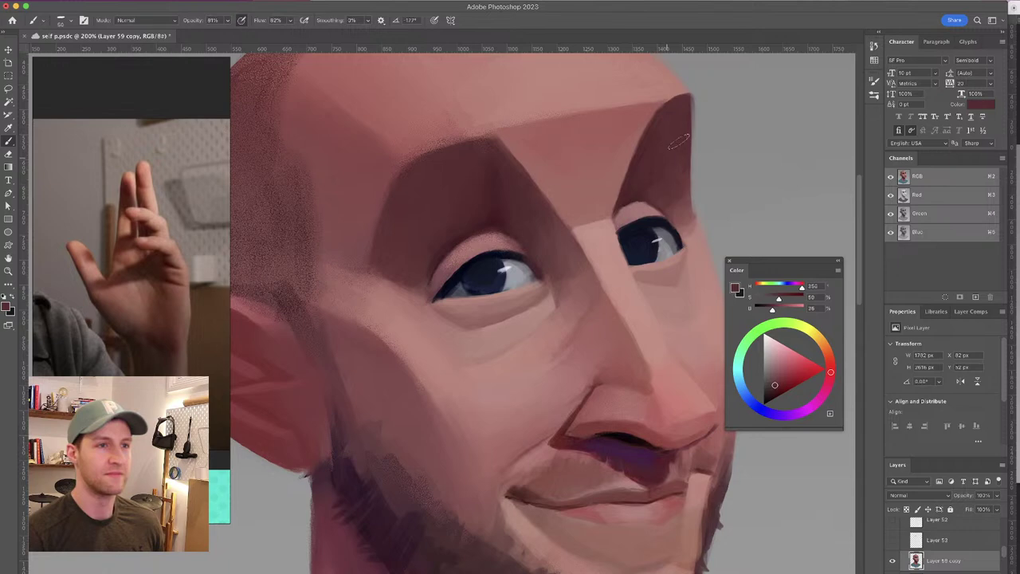
# Refine the transition between the nose bridge and the nose tip with reds sampled from the nose
pyautogui.scroll(-3, 645, 382)
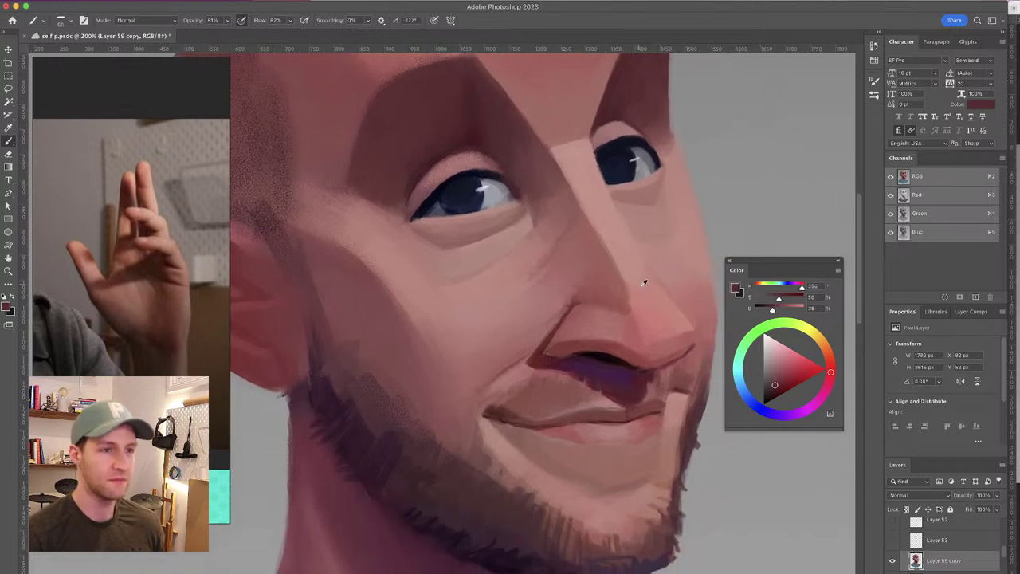
pyautogui.keyDown('alt'); pyautogui.click(639, 284); pyautogui.keyUp('alt')
pyautogui.moveTo(628, 291)
pyautogui.mouseDown()
pyautogui.moveTo(628, 311)
pyautogui.moveTo(608, 296)
pyautogui.mouseUp()
pyautogui.keyDown('alt'); pyautogui.click(621, 297); pyautogui.keyUp('alt')
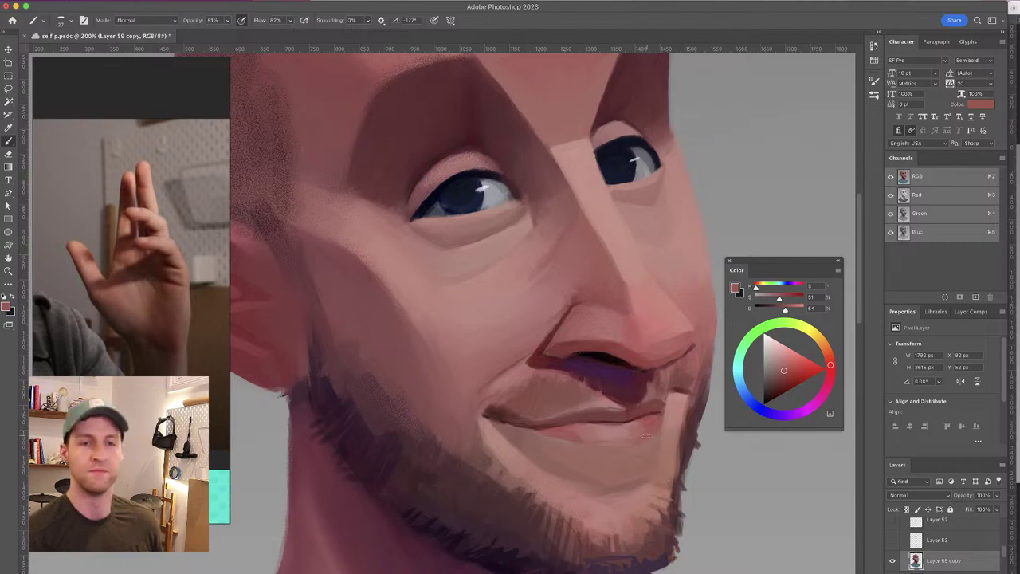
# Add a new layer and block in the beard's upper edge along the cheek with a dark muted red sampled from the stubble
pyautogui.moveTo(503, 261); pyautogui.dragTo(498, 162)
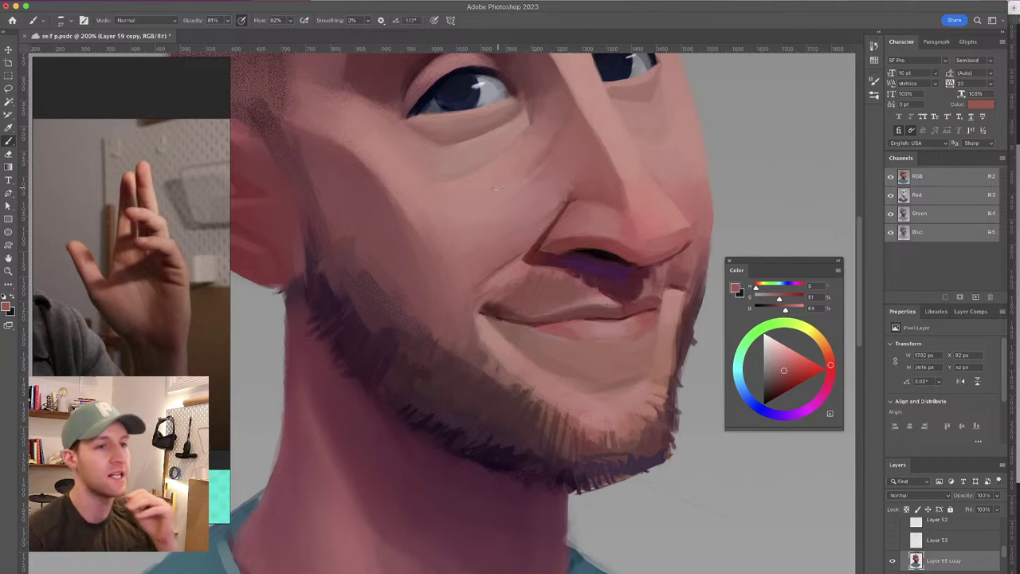
pyautogui.moveTo(539, 220); pyautogui.dragTo(563, 286)
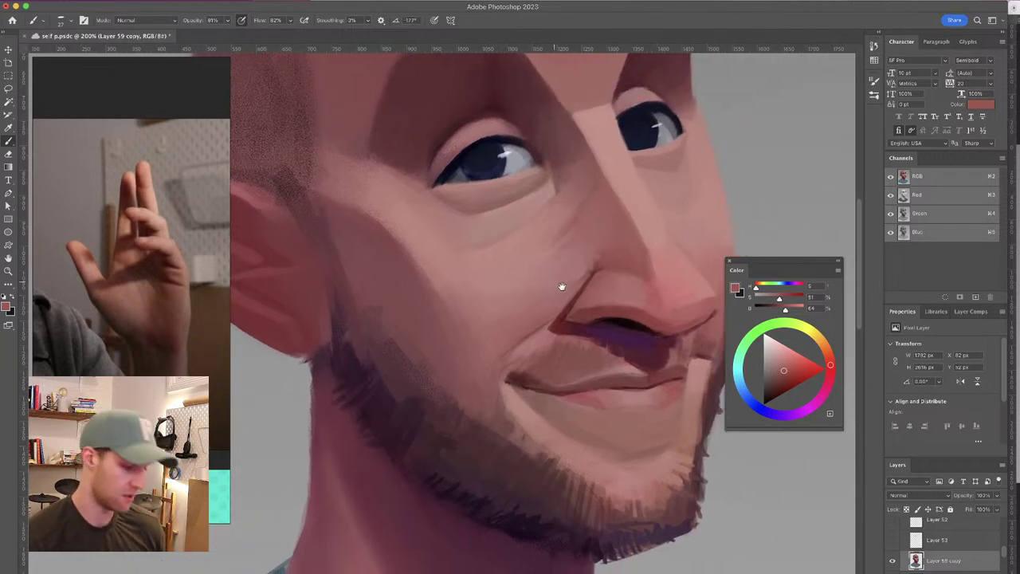
pyautogui.press('super+minus')
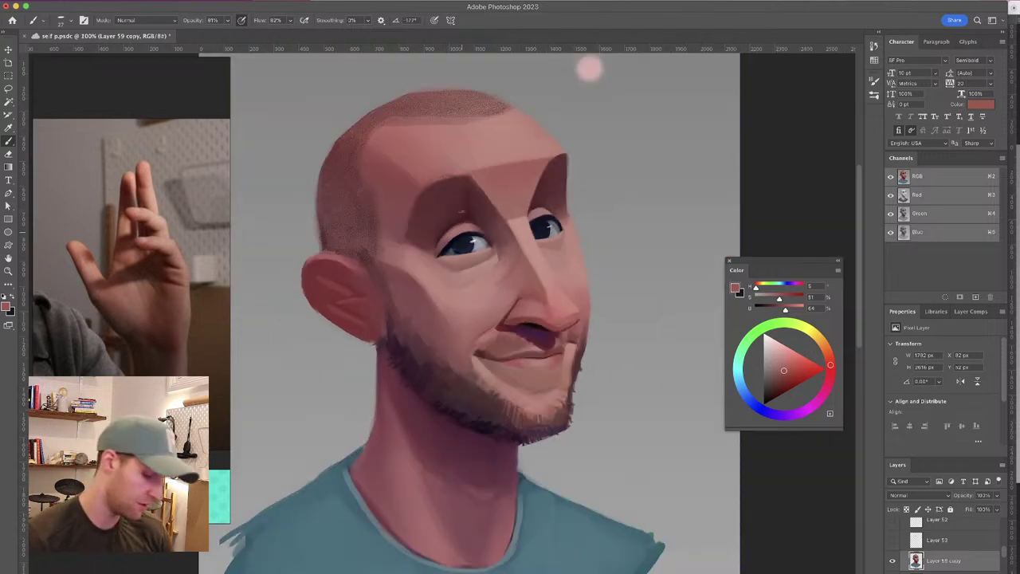
pyautogui.scroll(3, 446, 215)
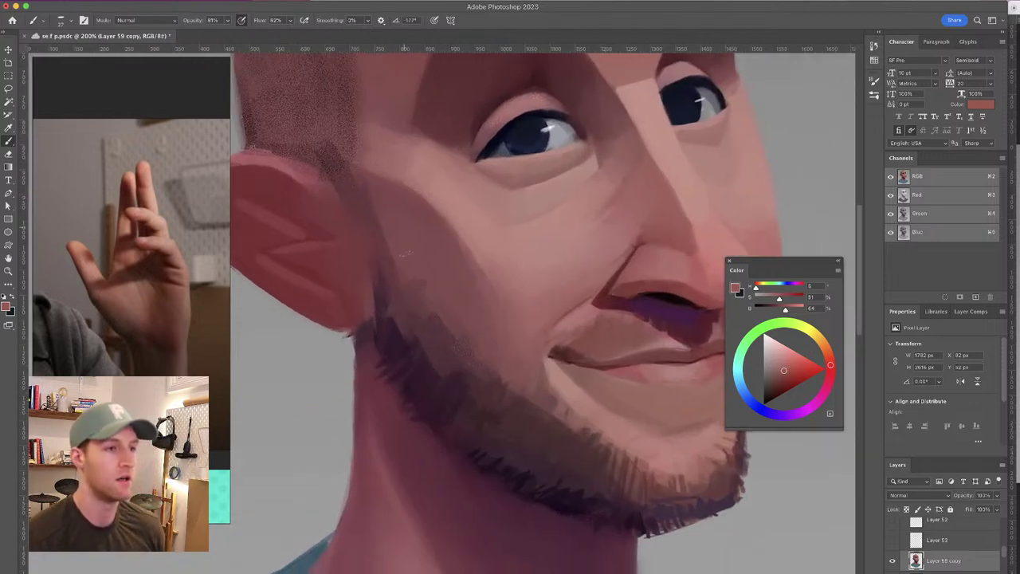
pyautogui.keyDown('alt'); pyautogui.click(406, 297); pyautogui.keyUp('alt')
pyautogui.click(975, 572)
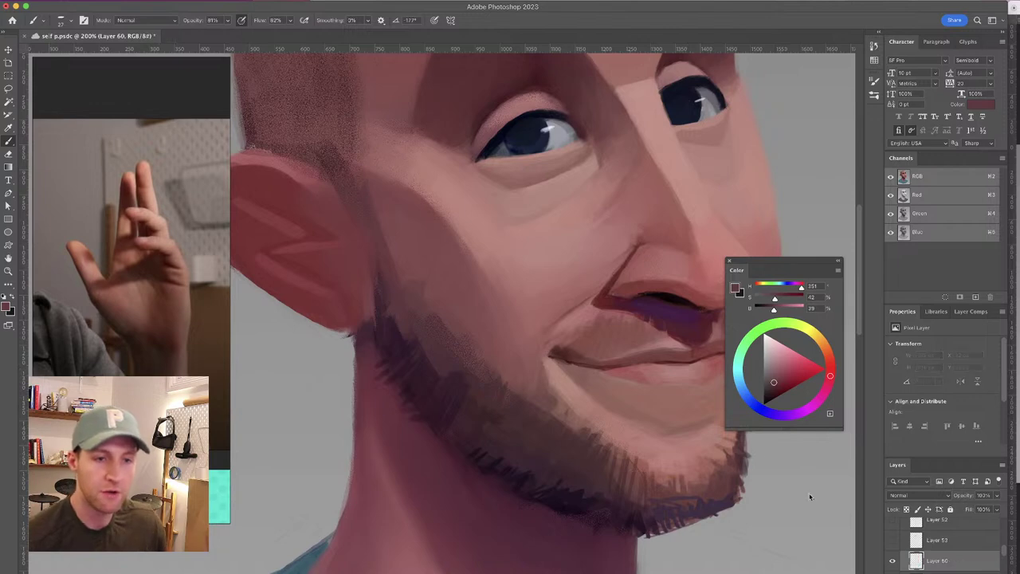
pyautogui.keyDown('alt'); pyautogui.click(388, 299); pyautogui.keyUp('alt')
pyautogui.moveTo(390, 296); pyautogui.dragTo(389, 283)
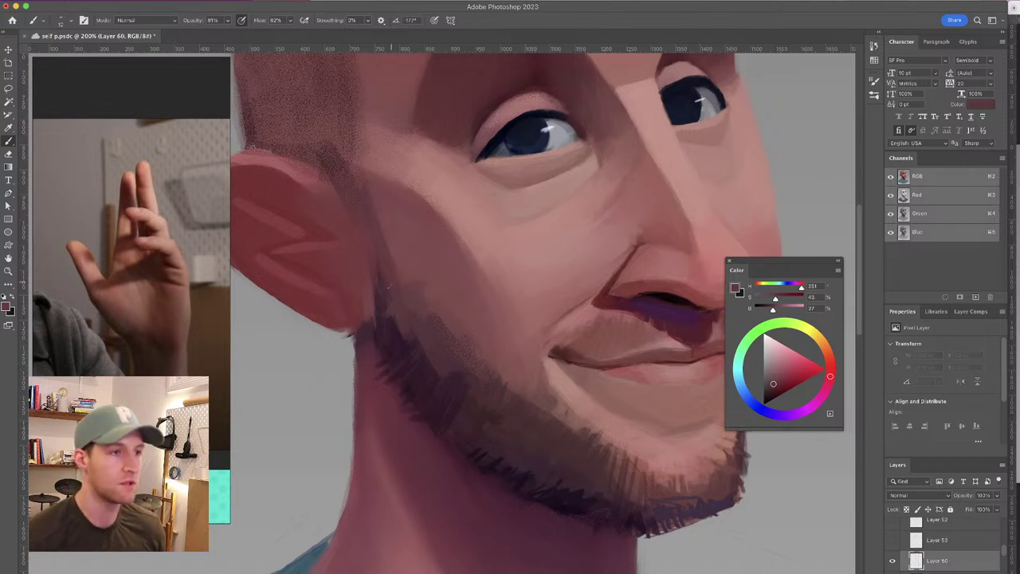
pyautogui.moveTo(428, 311)
pyautogui.mouseDown()
pyautogui.moveTo(395, 288)
pyautogui.moveTo(418, 272)
pyautogui.moveTo(433, 319)
pyautogui.moveTo(471, 335)
pyautogui.moveTo(484, 367)
pyautogui.moveTo(527, 385)
pyautogui.mouseUp()
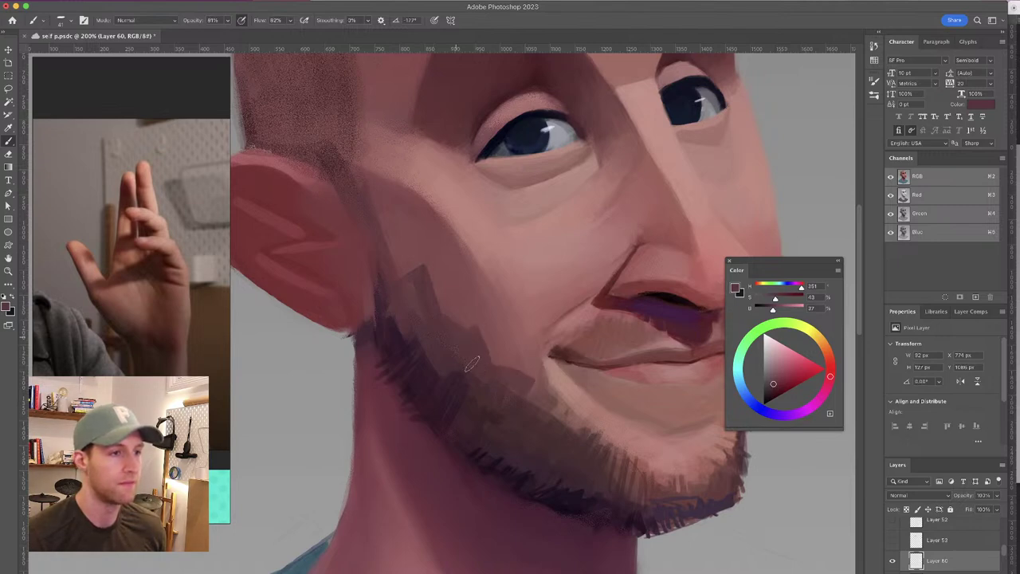
# Fill out the cheek beard and sideburn on the new layer with dark tones sampled from the stubble and jaw
pyautogui.keyDown('alt'); pyautogui.click(413, 313); pyautogui.keyUp('alt')
pyautogui.keyDown('alt'); pyautogui.click(422, 323); pyautogui.keyUp('alt')
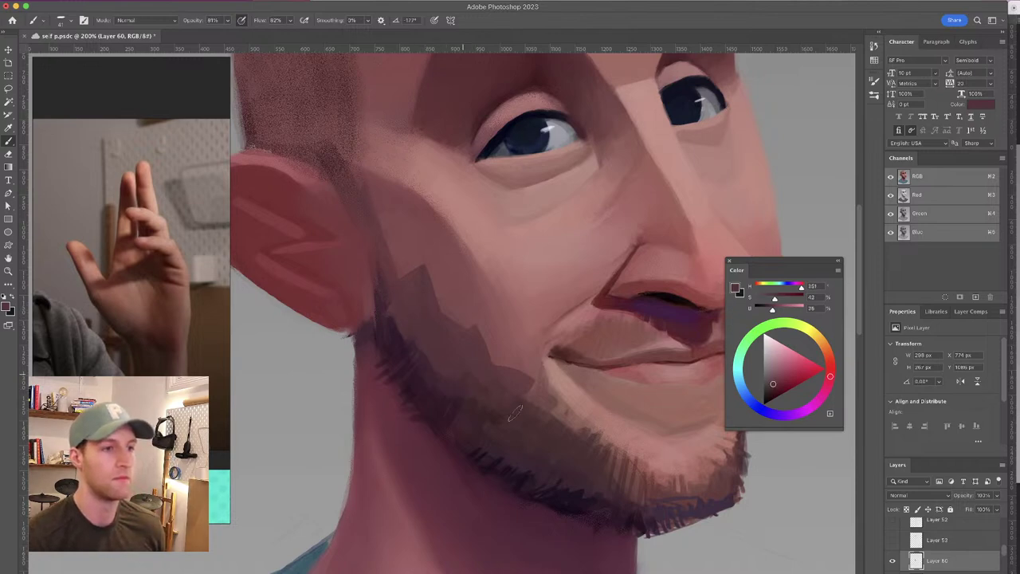
pyautogui.keyDown('alt'); pyautogui.click(397, 283); pyautogui.keyUp('alt')
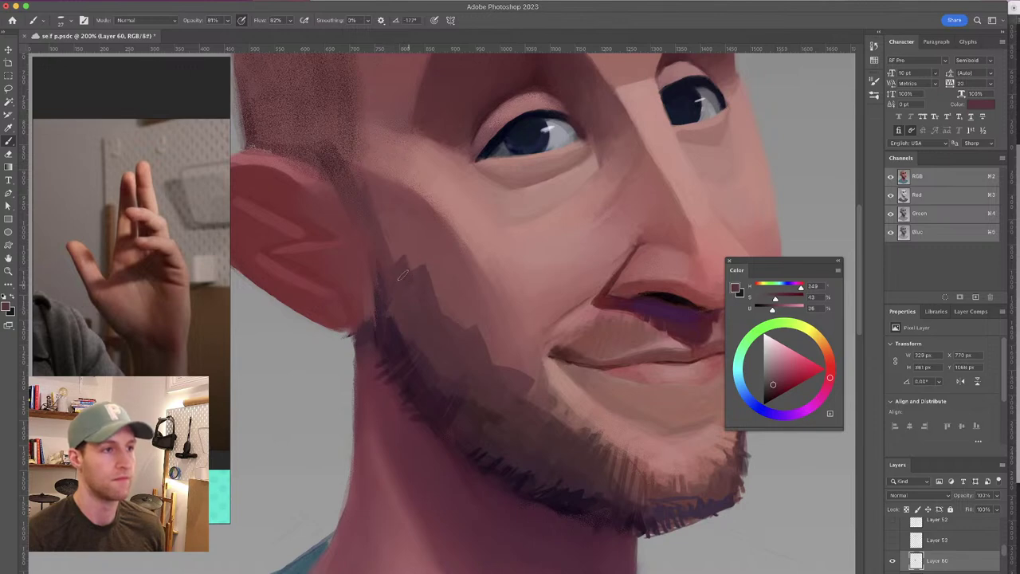
pyautogui.moveTo(358, 318); pyautogui.dragTo(380, 254)
pyautogui.keyDown('alt'); pyautogui.click(363, 348); pyautogui.keyUp('alt')
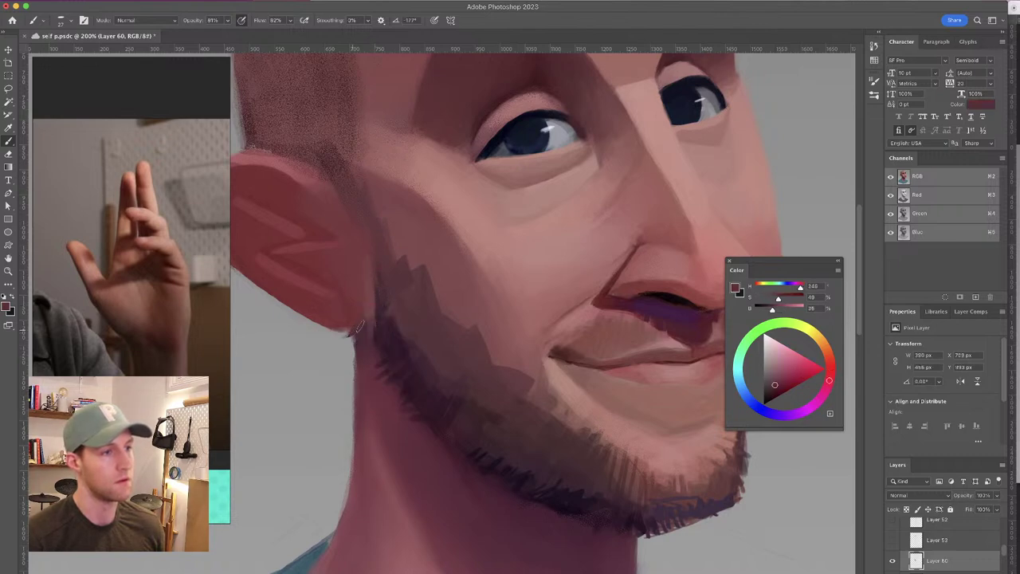
# Clean up the lower edge of the earlobe with a red sampled from the ear
pyautogui.moveTo(388, 262); pyautogui.dragTo(439, 257)
pyautogui.keyDown('alt'); pyautogui.click(403, 319); pyautogui.keyUp('alt')
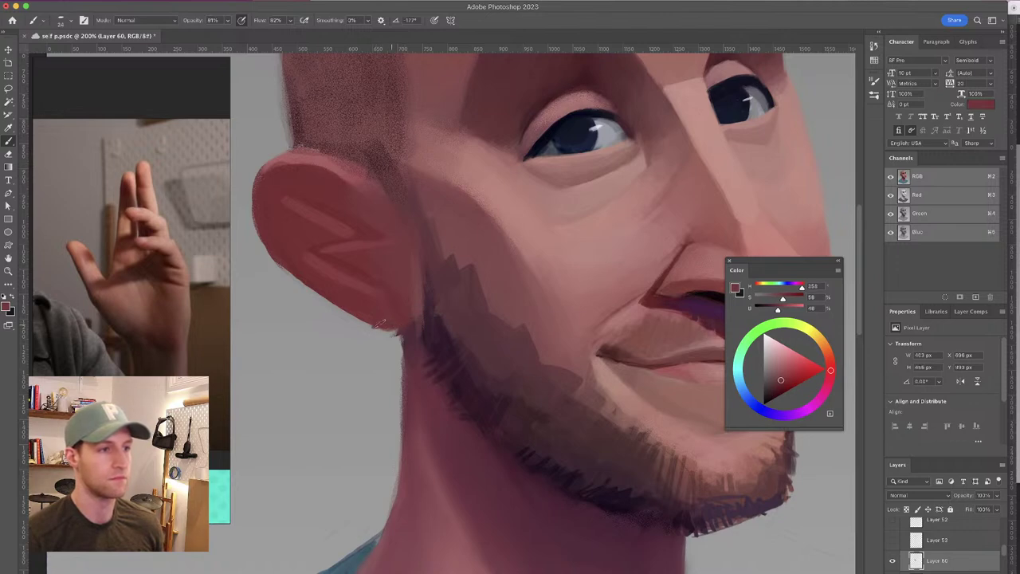
pyautogui.moveTo(376, 333); pyautogui.dragTo(402, 326)
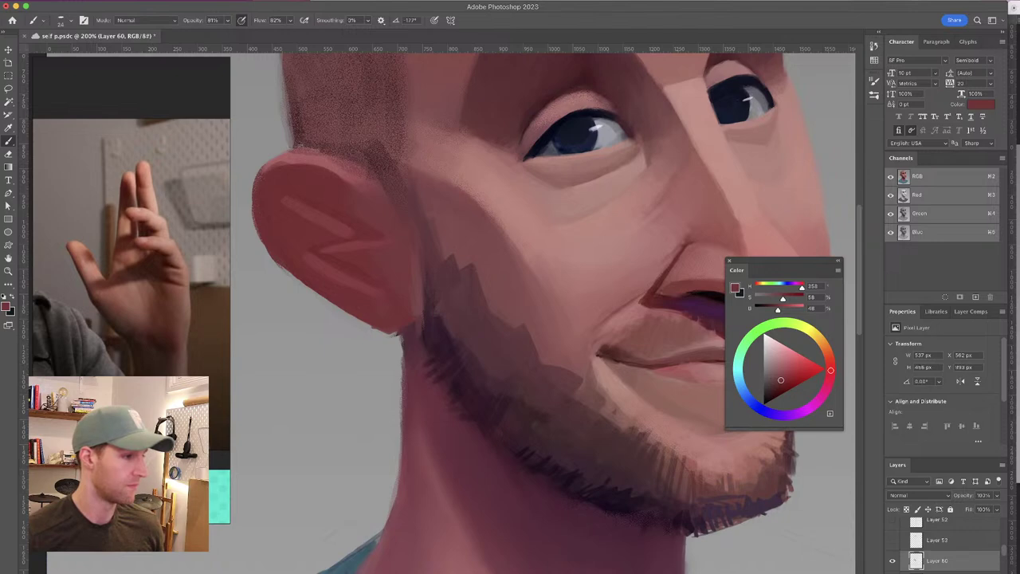
# Try to extend the earlobe's lower contour with a stroke of the sampled red
pyautogui.press('super+Tab')
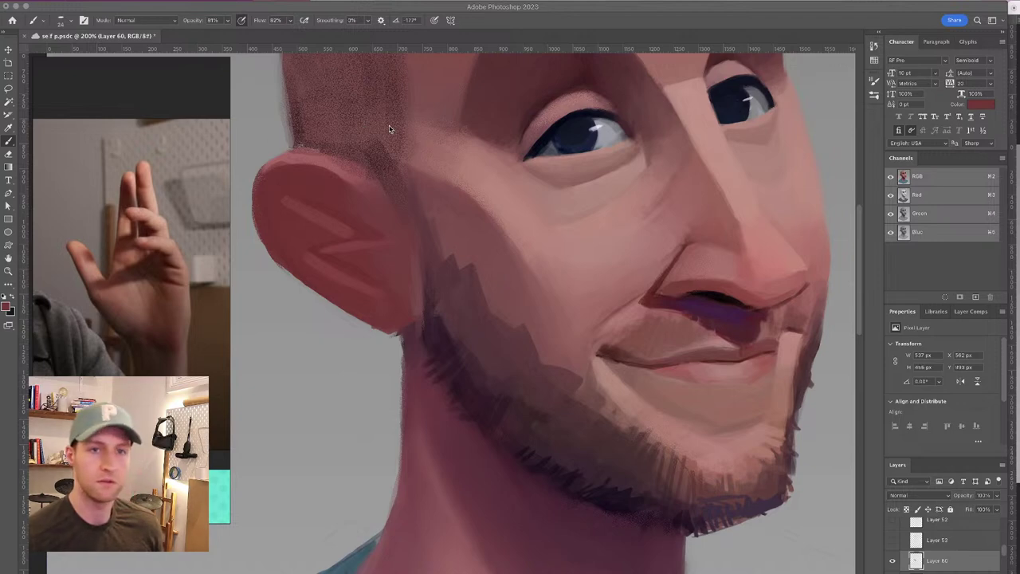
pyautogui.press('F6')
pyautogui.moveTo(341, 302)
pyautogui.mouseDown()
pyautogui.moveTo(377, 335)
pyautogui.moveTo(402, 332)
pyautogui.mouseUp()
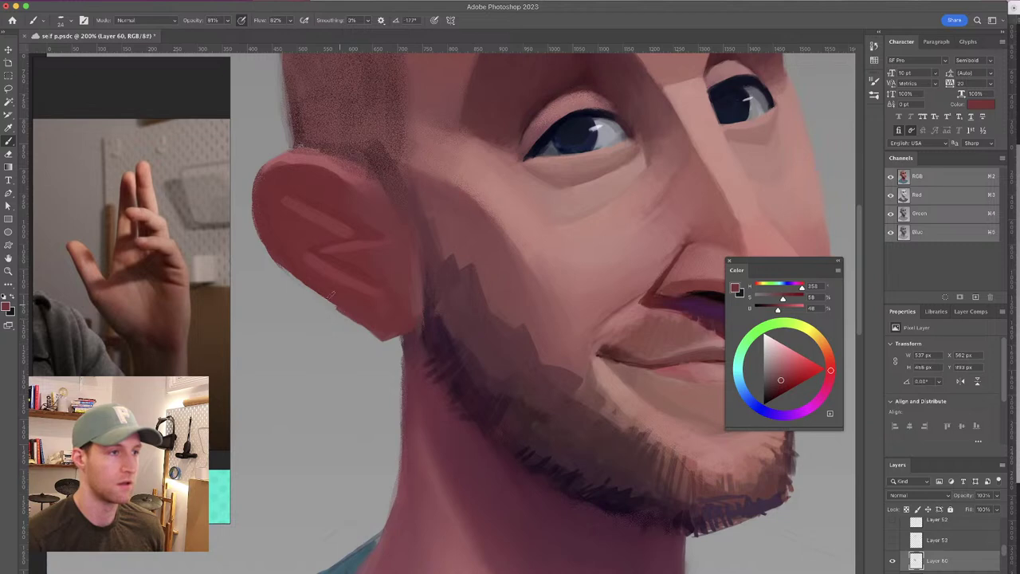
pyautogui.press('super+z')
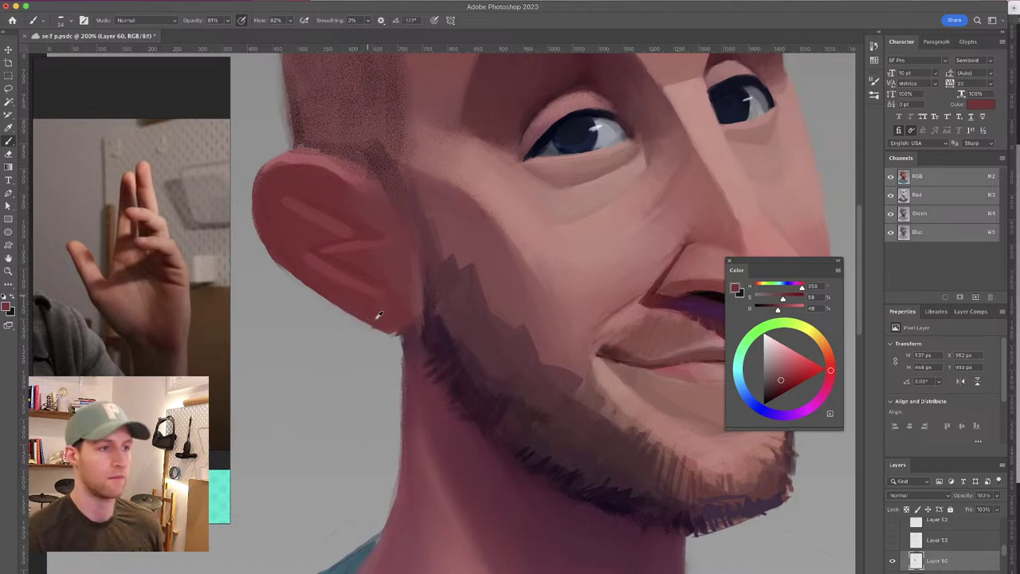
# Darken the sampled red and paint a shadow beneath the earlobe where it meets the jaw and neck
pyautogui.moveTo(780, 380); pyautogui.dragTo(778, 388)
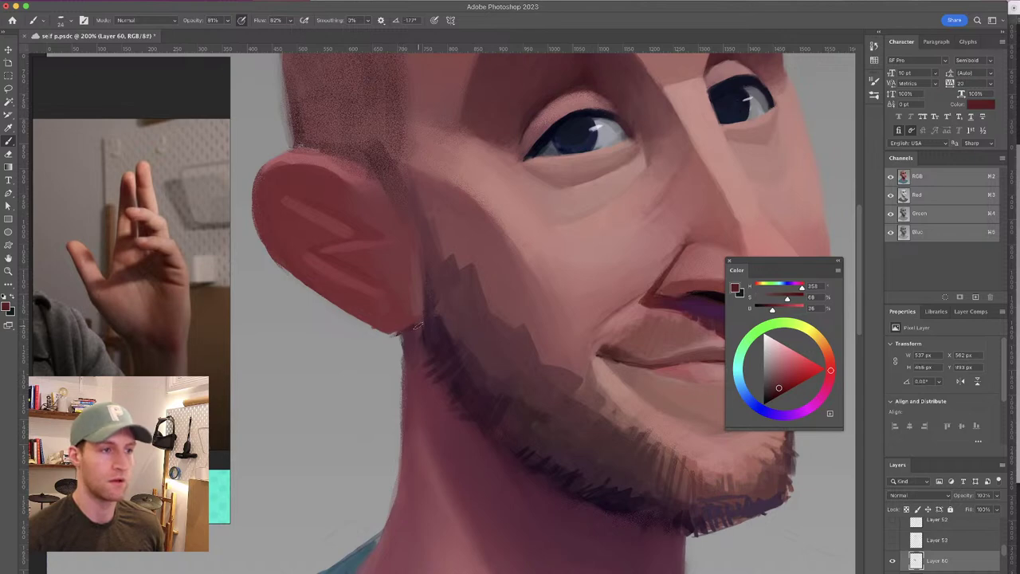
pyautogui.moveTo(777, 389); pyautogui.dragTo(774, 394)
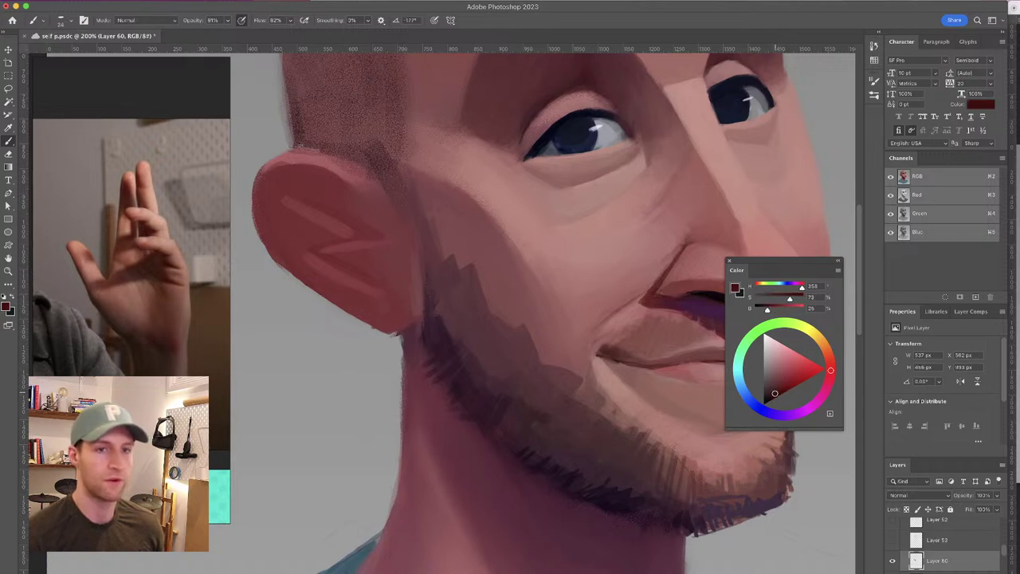
pyautogui.moveTo(404, 328)
pyautogui.mouseDown()
pyautogui.moveTo(413, 344)
pyautogui.moveTo(417, 323)
pyautogui.moveTo(430, 350)
pyautogui.moveTo(478, 314)
pyautogui.moveTo(448, 353)
pyautogui.moveTo(434, 341)
pyautogui.mouseUp()
pyautogui.keyDown('alt'); pyautogui.click(403, 347); pyautogui.keyUp('alt')
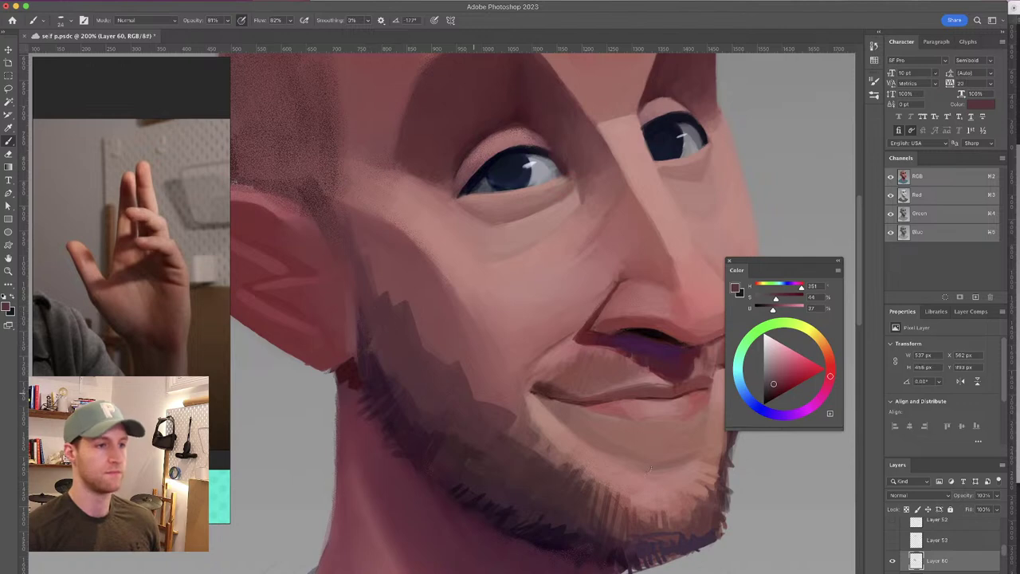
# Compare the portrait with and without the new beard layer, Layer 60
pyautogui.click(893, 561)
pyautogui.click(893, 561)
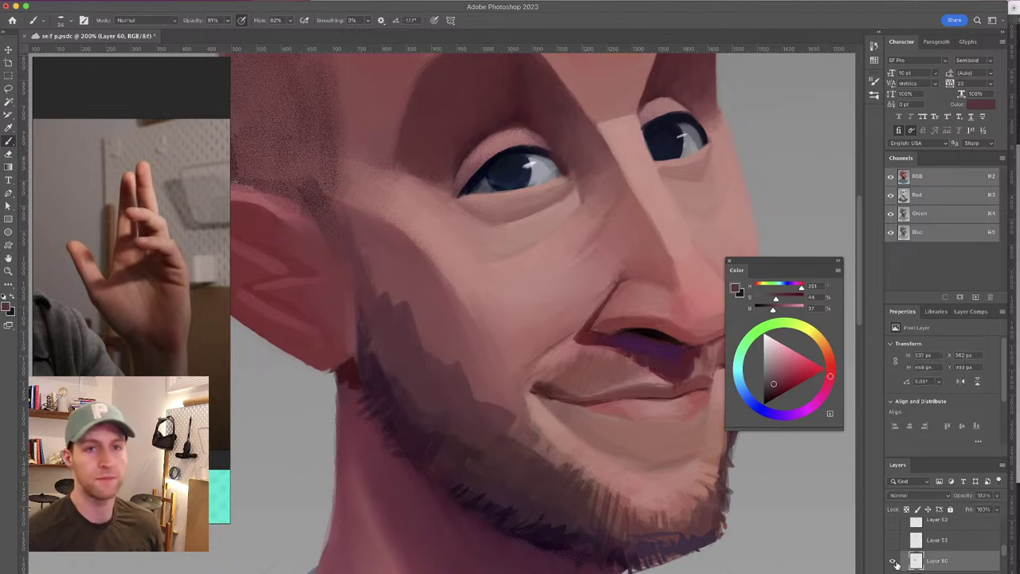
pyautogui.click(893, 562)
pyautogui.click(893, 563)
# Reshape the moustache's upper edge beside the smile line using muted reddish browns sampled from the face
pyautogui.keyDown('alt'); pyautogui.click(436, 381); pyautogui.keyUp('alt')
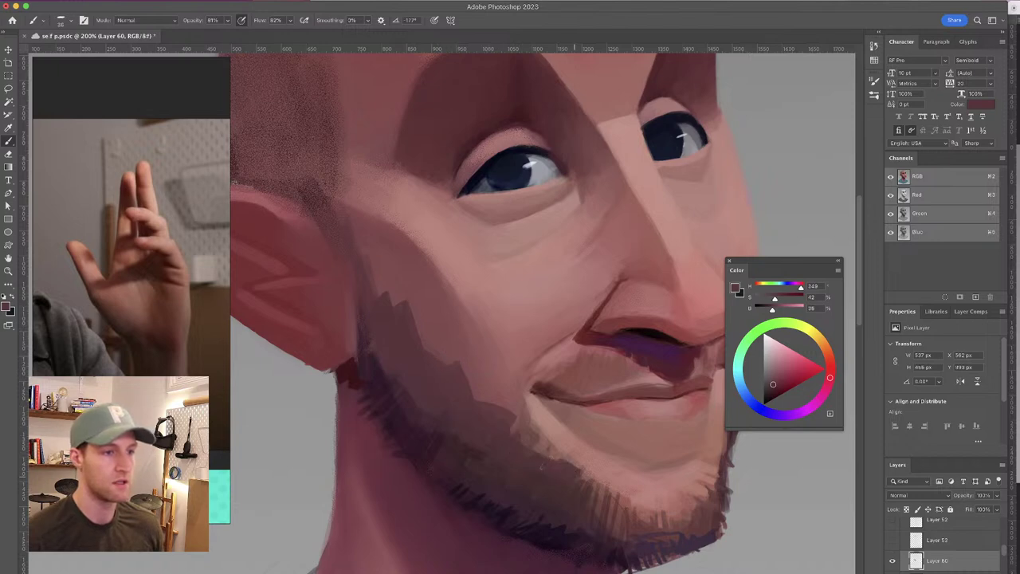
pyautogui.moveTo(605, 391); pyautogui.dragTo(550, 384)
pyautogui.keyDown('alt'); pyautogui.click(506, 383); pyautogui.keyUp('alt')
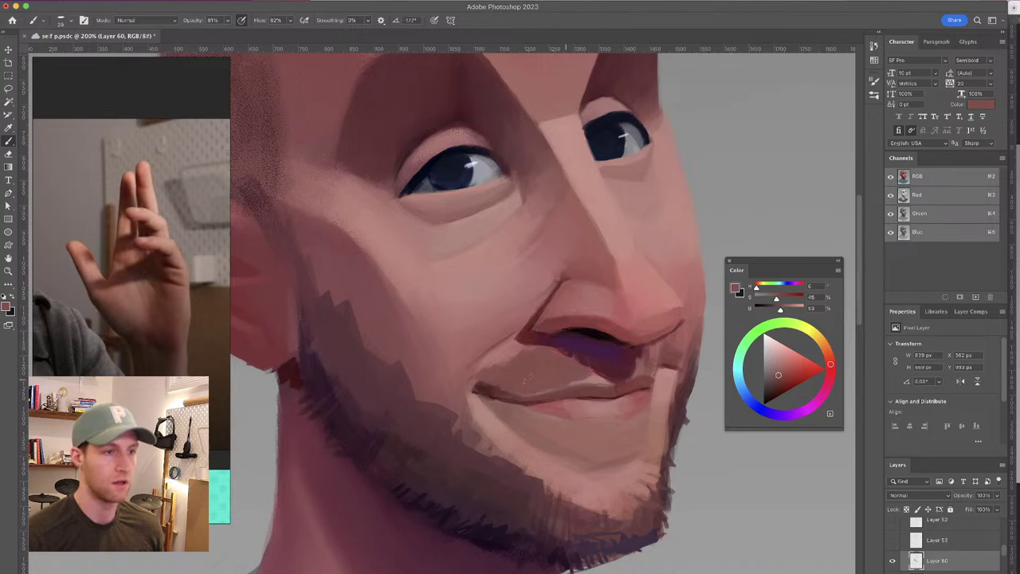
pyautogui.moveTo(575, 335); pyautogui.dragTo(601, 327)
pyautogui.keyDown('alt'); pyautogui.click(566, 355); pyautogui.keyUp('alt')
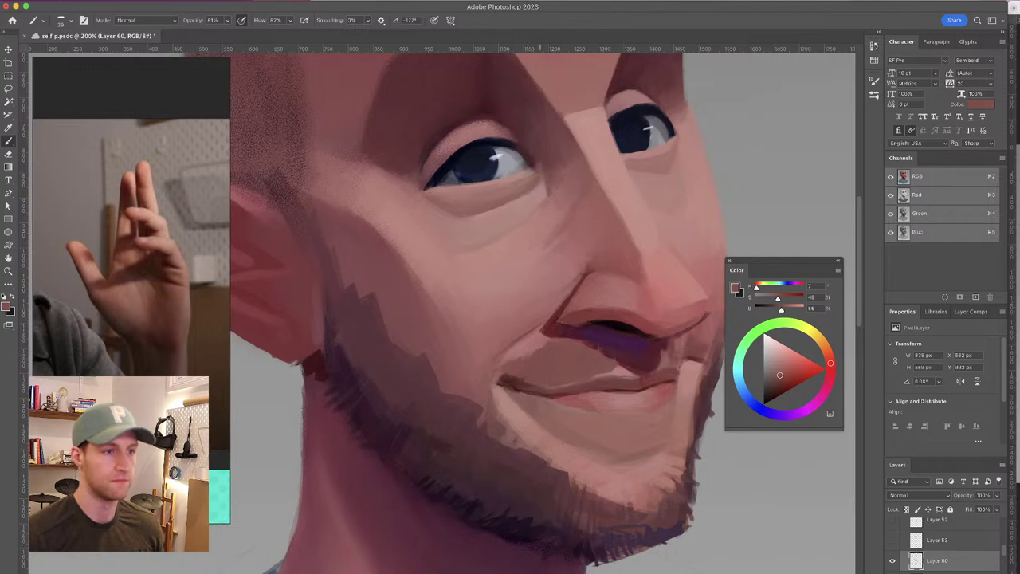
pyautogui.moveTo(529, 356); pyautogui.dragTo(524, 356)
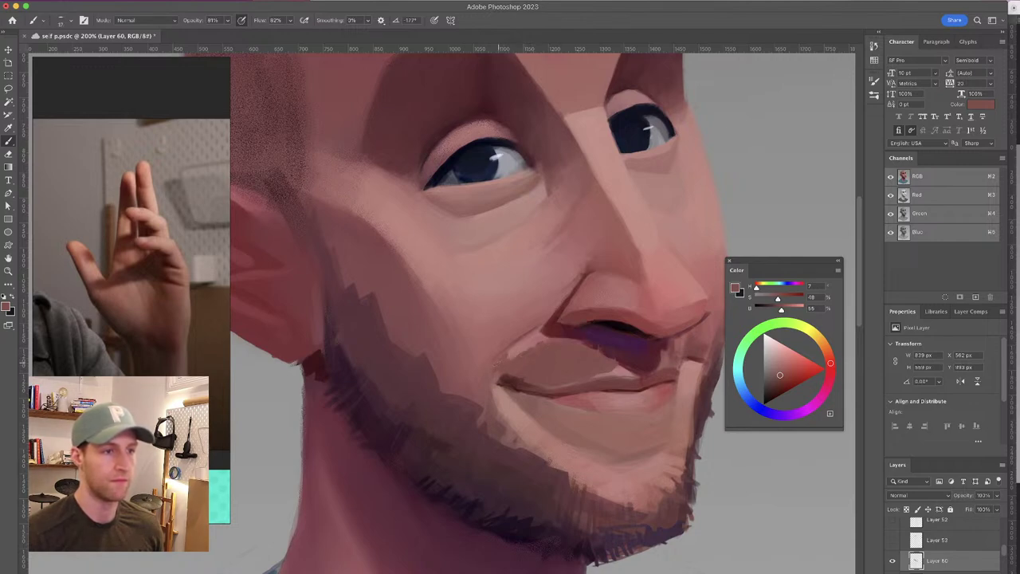
# Paint a jagged upper beard edge from the corner of the mouth along the jaw to the chin
pyautogui.scroll(-3, 473, 255)
pyautogui.hscroll(2, 474, 255)
pyautogui.keyDown('alt'); pyautogui.click(478, 387); pyautogui.keyUp('alt')
pyautogui.moveTo(482, 385)
pyautogui.mouseDown()
pyautogui.moveTo(499, 417)
pyautogui.moveTo(548, 428)
pyautogui.moveTo(556, 459)
pyautogui.moveTo(590, 457)
pyautogui.mouseUp()
pyautogui.moveTo(583, 444)
pyautogui.mouseDown()
pyautogui.moveTo(600, 470)
pyautogui.moveTo(629, 465)
pyautogui.moveTo(659, 398)
pyautogui.mouseUp()
pyautogui.moveTo(548, 261); pyautogui.dragTo(597, 276)
# Fill in the chin and jaw beard with brown tones sampled from the surrounding stubble
pyautogui.keyDown('alt'); pyautogui.click(665, 470); pyautogui.keyUp('alt')
pyautogui.moveTo(671, 488); pyautogui.dragTo(623, 493)
pyautogui.moveTo(617, 471); pyautogui.dragTo(612, 488)
pyautogui.moveTo(604, 464)
pyautogui.mouseDown()
pyautogui.moveTo(599, 485)
pyautogui.moveTo(584, 479)
pyautogui.mouseUp()
pyautogui.moveTo(578, 452)
pyautogui.mouseDown()
pyautogui.moveTo(567, 469)
pyautogui.moveTo(576, 462)
pyautogui.moveTo(462, 391)
pyautogui.moveTo(475, 436)
pyautogui.mouseUp()
pyautogui.keyDown('alt'); pyautogui.click(592, 458); pyautogui.keyUp('alt')
pyautogui.keyDown('alt'); pyautogui.click(472, 391); pyautogui.keyUp('alt')
pyautogui.moveTo(500, 397)
pyautogui.mouseDown()
pyautogui.moveTo(495, 431)
pyautogui.moveTo(555, 444)
pyautogui.moveTo(547, 464)
pyautogui.moveTo(559, 484)
pyautogui.mouseUp()
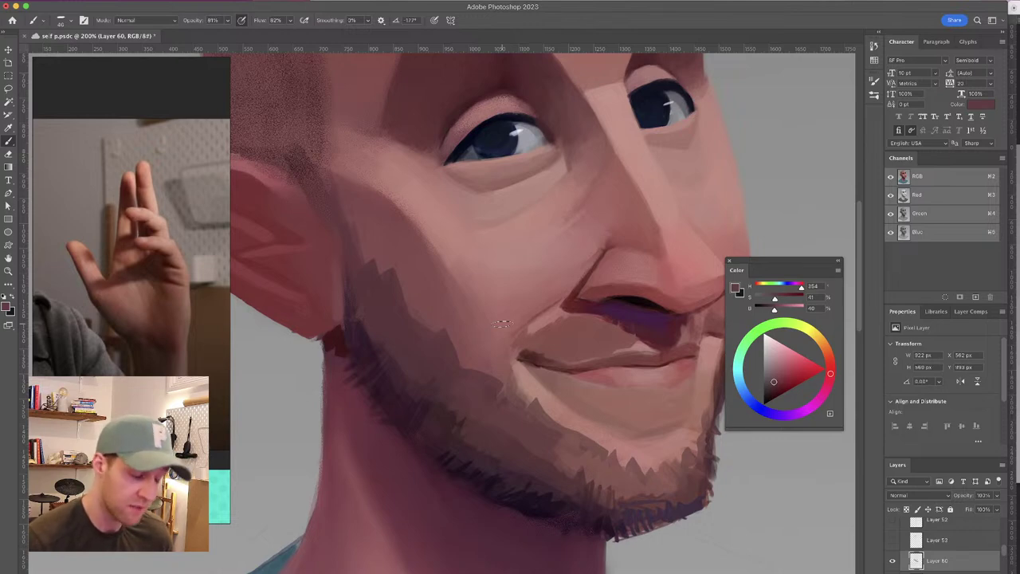
# Blend the patchy tones in the middle of the jaw beard with reddish browns sampled from nearby stubble
pyautogui.scroll(-2, 540, 309)
pyautogui.hscroll(-1, 541, 309)
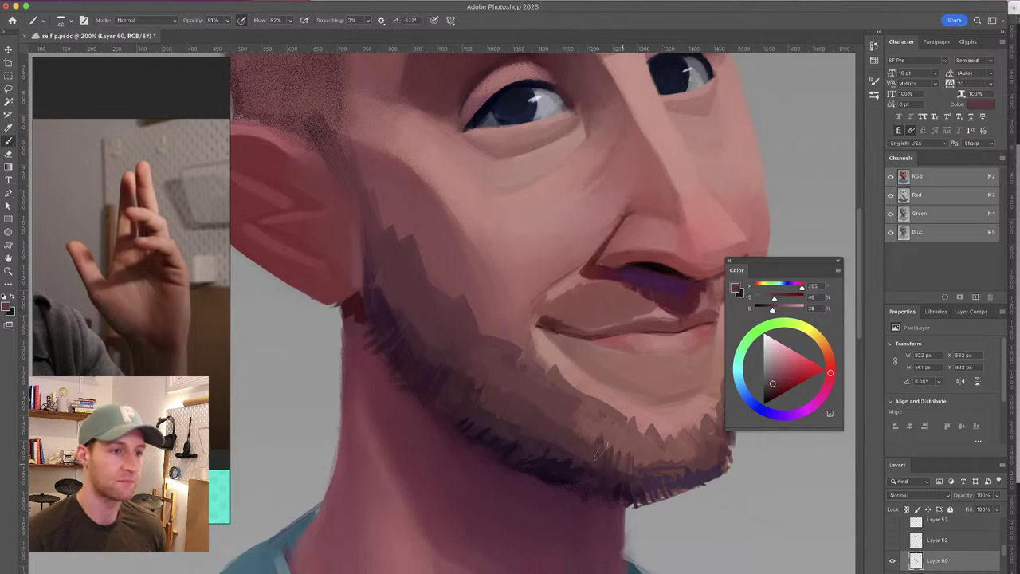
pyautogui.keyDown('alt'); pyautogui.click(542, 410); pyautogui.keyUp('alt')
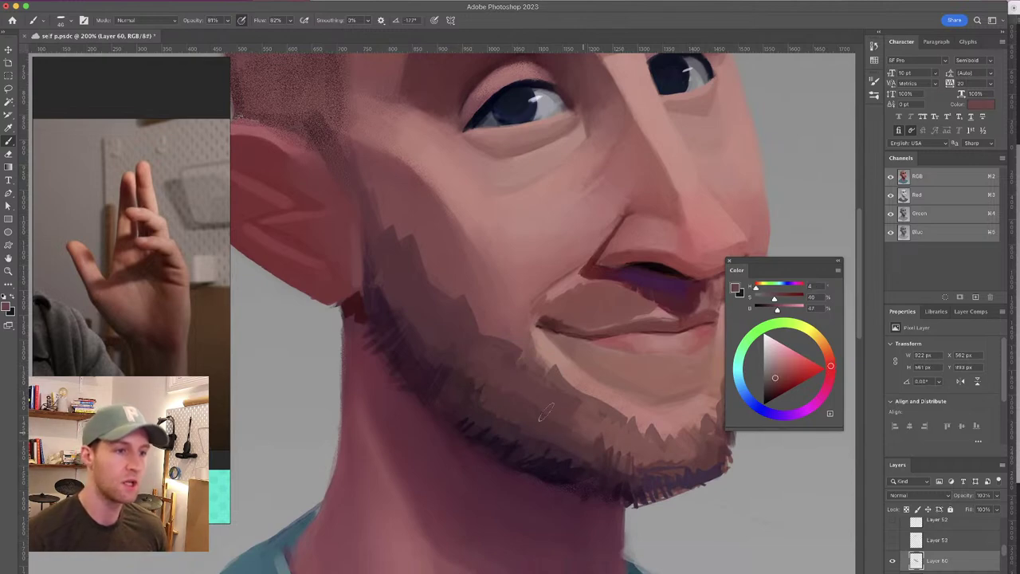
pyautogui.keyDown('alt'); pyautogui.click(513, 389); pyautogui.keyUp('alt')
pyautogui.keyDown('alt'); pyautogui.click(543, 410); pyautogui.keyUp('alt')
pyautogui.keyDown('alt'); pyautogui.click(459, 354); pyautogui.keyUp('alt')
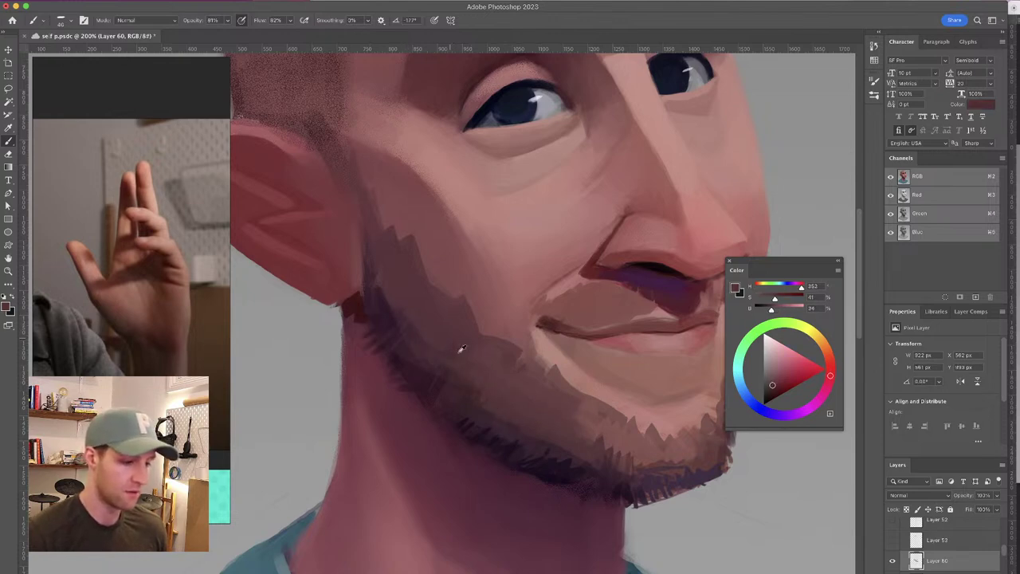
pyautogui.keyDown('alt'); pyautogui.click(415, 327); pyautogui.keyUp('alt')
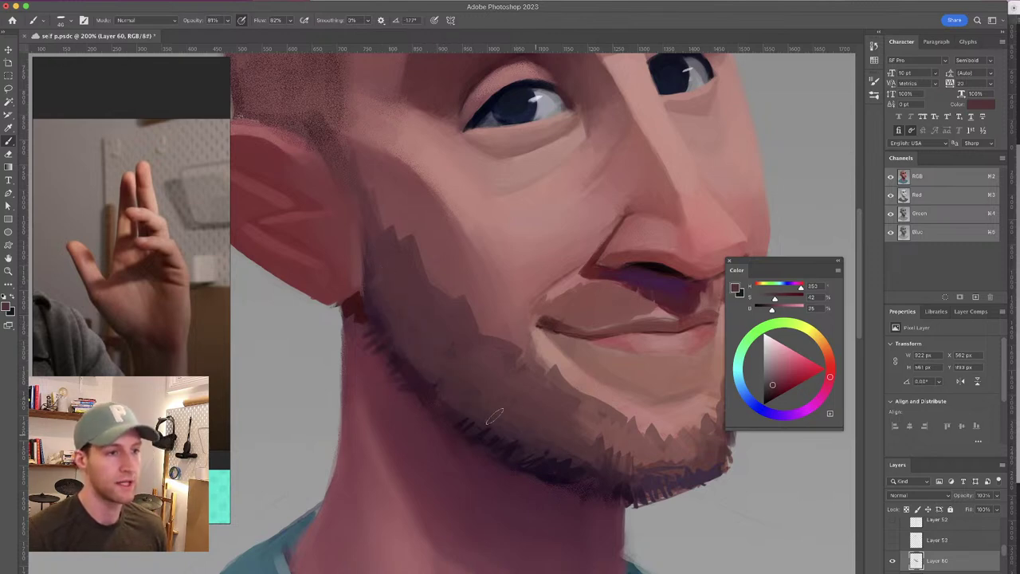
# Even out the dark beard tones below the ear and along the lower jaw with colors sampled from the beard
pyautogui.moveTo(506, 318)
pyautogui.mouseDown()
pyautogui.moveTo(497, 341)
pyautogui.moveTo(511, 357)
pyautogui.mouseUp()
pyautogui.keyDown('alt'); pyautogui.click(458, 403); pyautogui.keyUp('alt')
pyautogui.keyDown('alt'); pyautogui.click(398, 342); pyautogui.keyUp('alt')
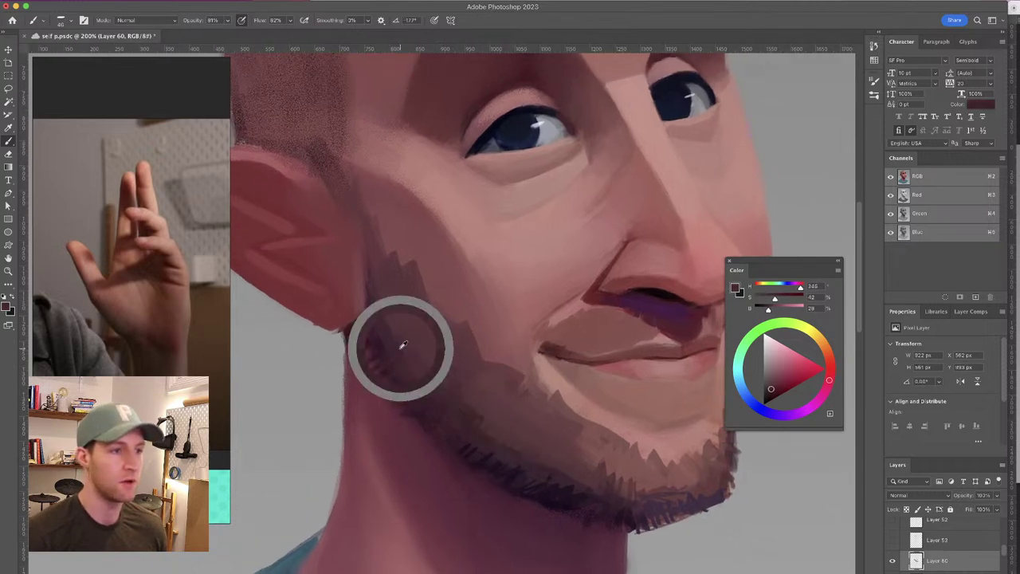
pyautogui.keyDown('alt'); pyautogui.click(416, 359); pyautogui.keyUp('alt')
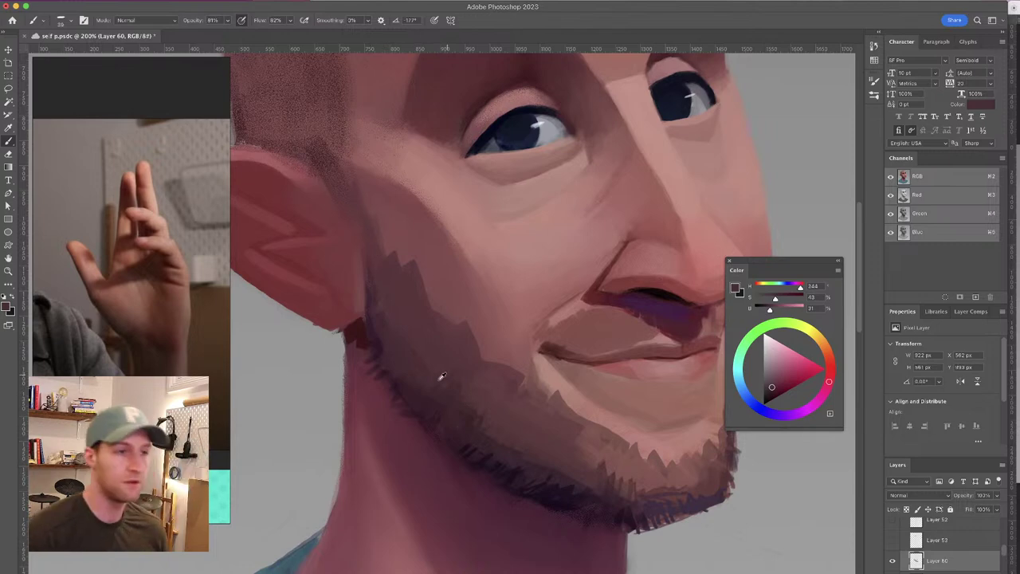
pyautogui.keyDown('alt'); pyautogui.click(387, 346); pyautogui.keyUp('alt')
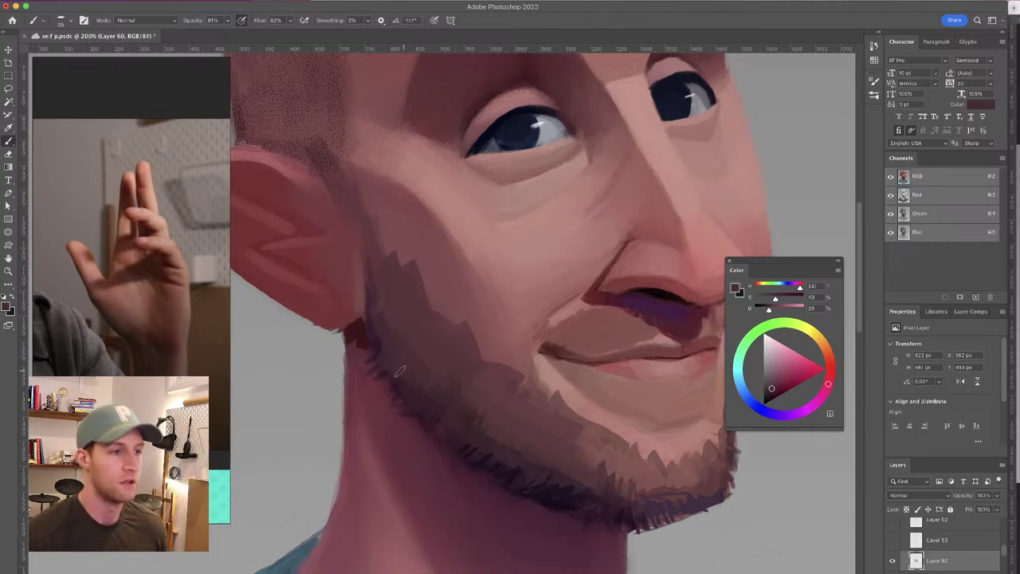
pyautogui.keyDown('alt'); pyautogui.click(439, 384); pyautogui.keyUp('alt')
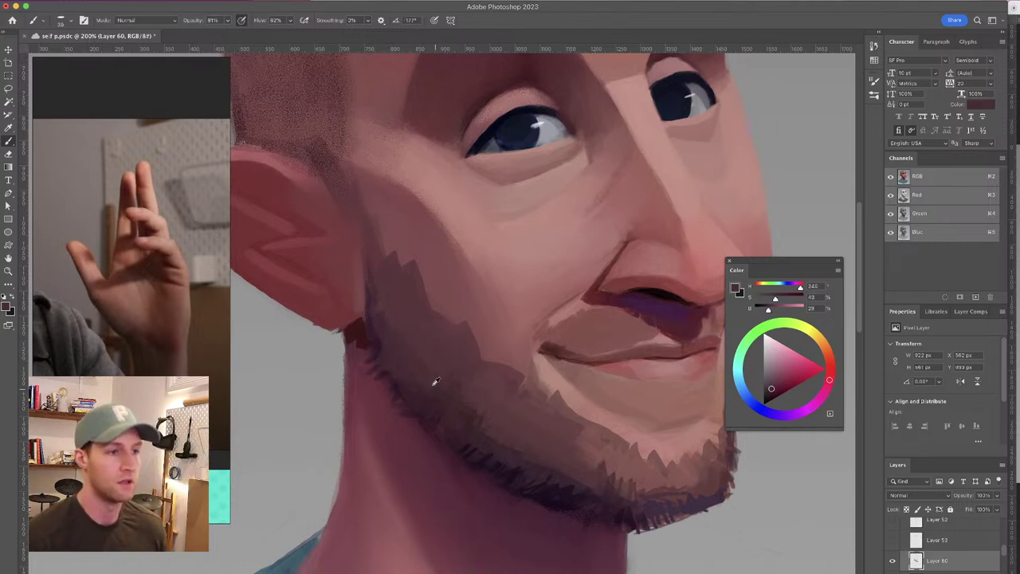
pyautogui.keyDown('alt'); pyautogui.click(505, 422); pyautogui.keyUp('alt')
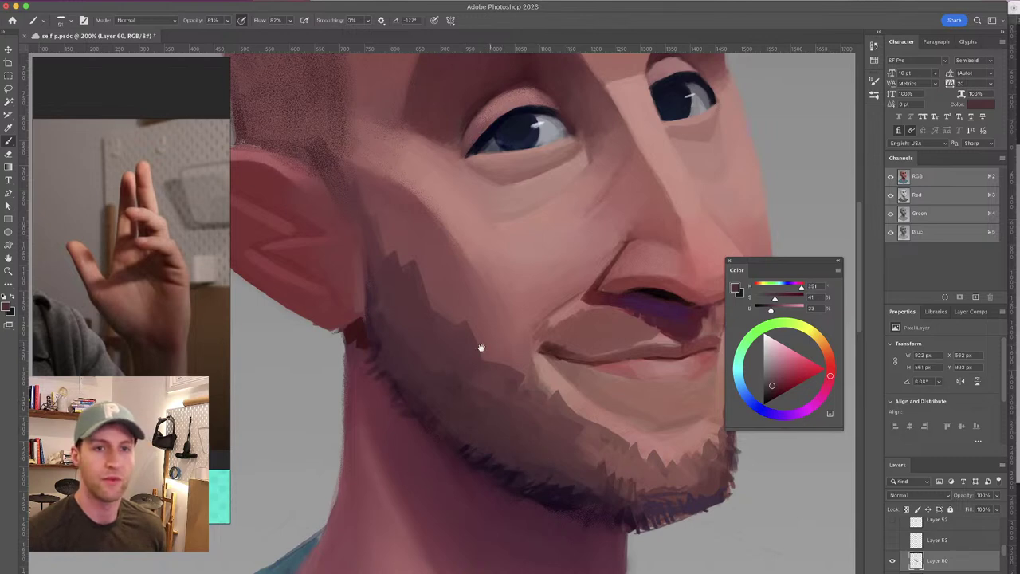
# Cover the purple fringe along the beard's lower edge, from below the ear to the chin, with sampled muted brown
pyautogui.moveTo(490, 346); pyautogui.dragTo(463, 355)
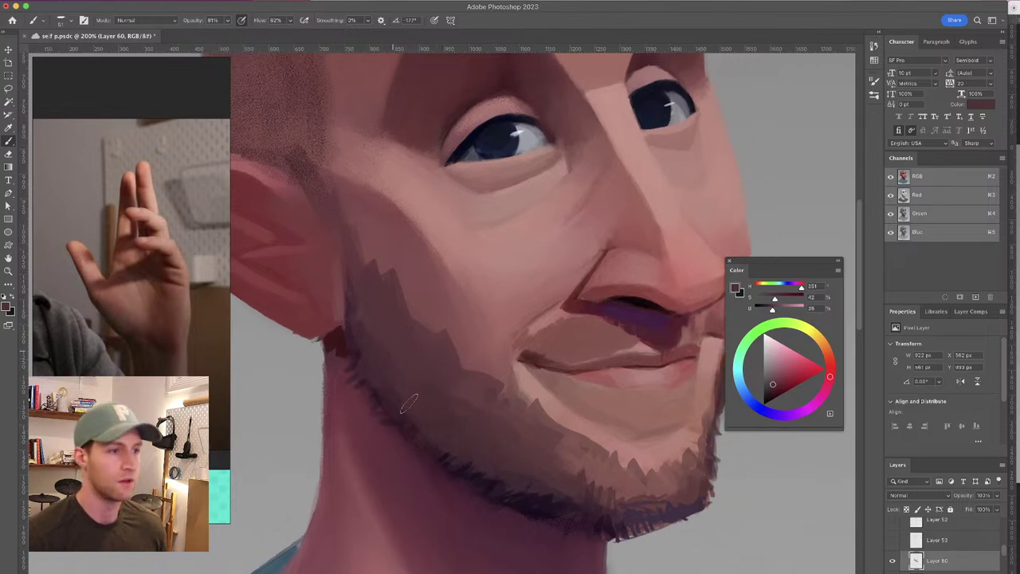
pyautogui.keyDown('alt'); pyautogui.click(387, 354); pyautogui.keyUp('alt')
pyautogui.moveTo(382, 358); pyautogui.dragTo(384, 357)
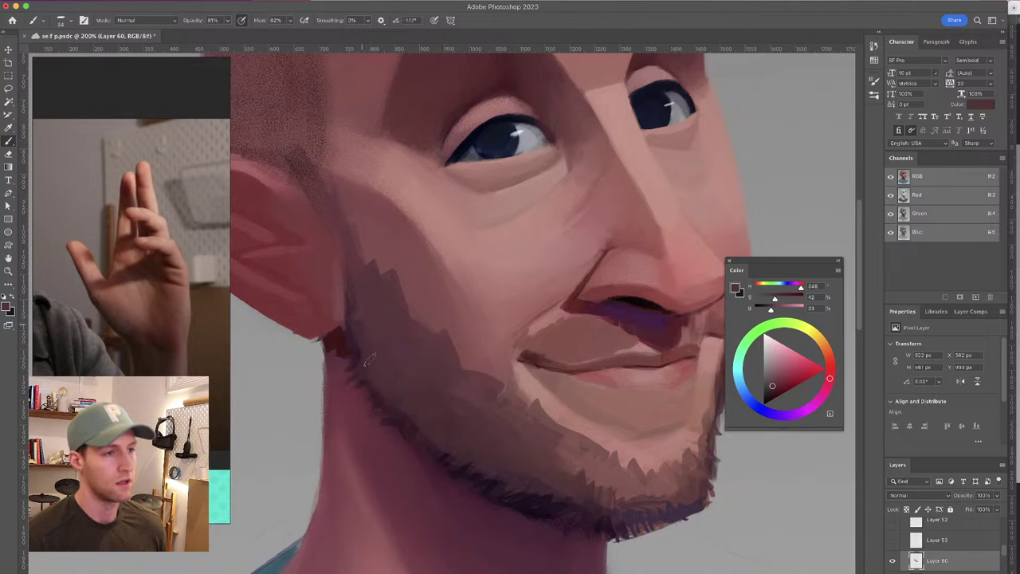
pyautogui.moveTo(377, 399); pyautogui.dragTo(555, 498)
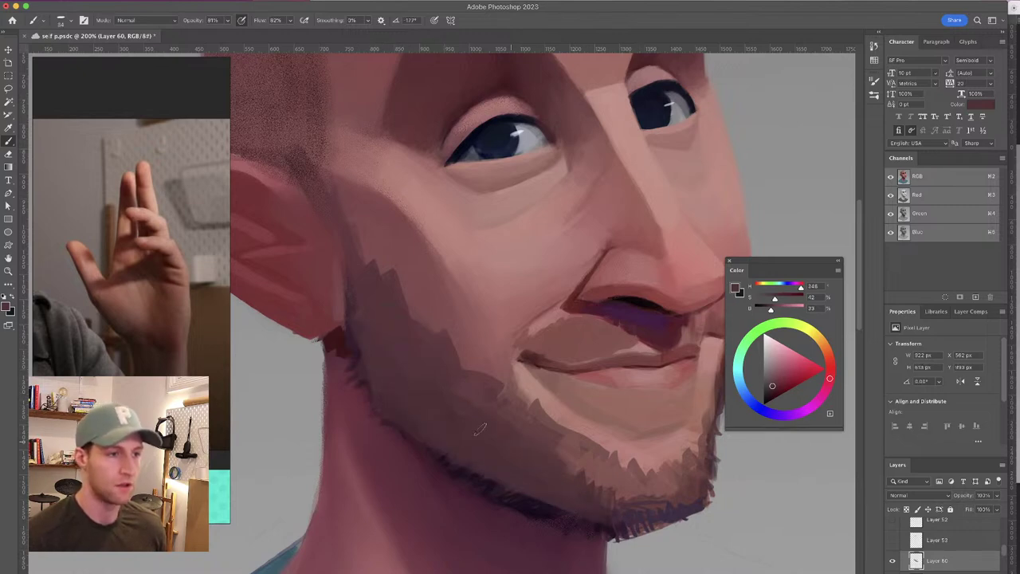
pyautogui.moveTo(495, 342); pyautogui.dragTo(473, 323)
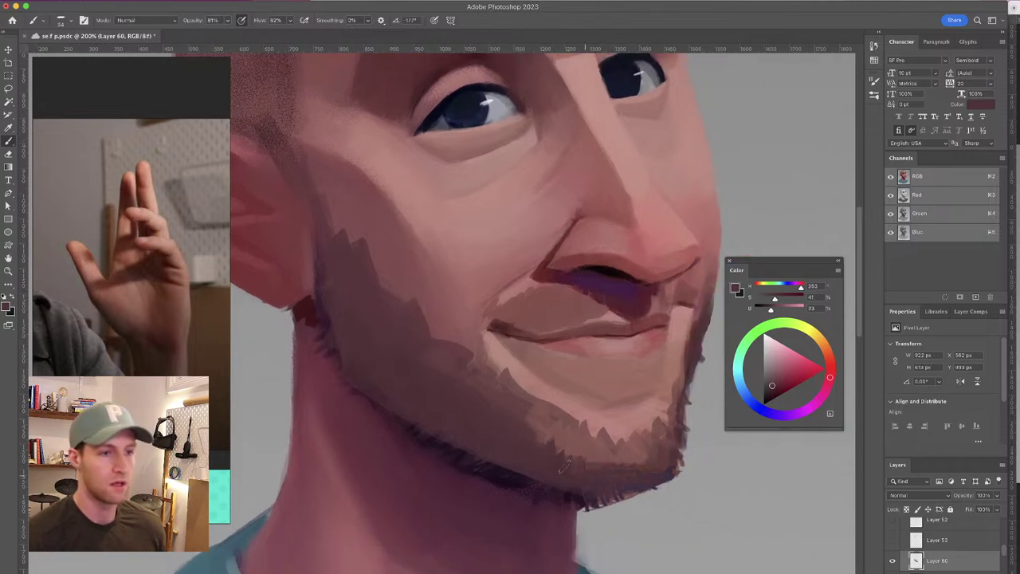
# Add small light hair tufts to the cheek and jaw beard with a muted red, using a smaller brush
pyautogui.moveTo(445, 284); pyautogui.dragTo(489, 273)
pyautogui.keyDown('alt'); pyautogui.click(387, 334); pyautogui.keyUp('alt')
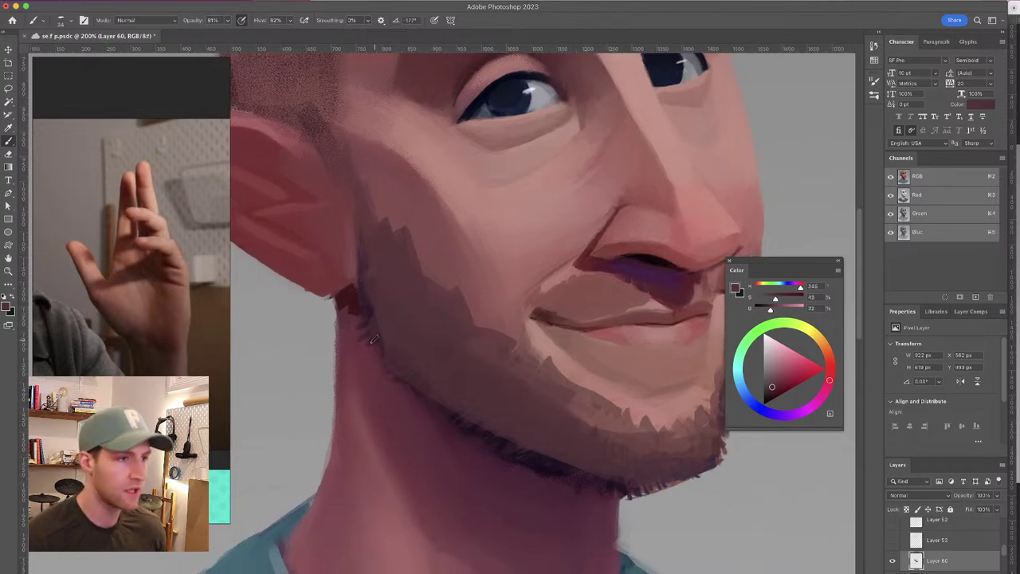
pyautogui.keyDown('alt'); pyautogui.click(400, 305); pyautogui.keyUp('alt')
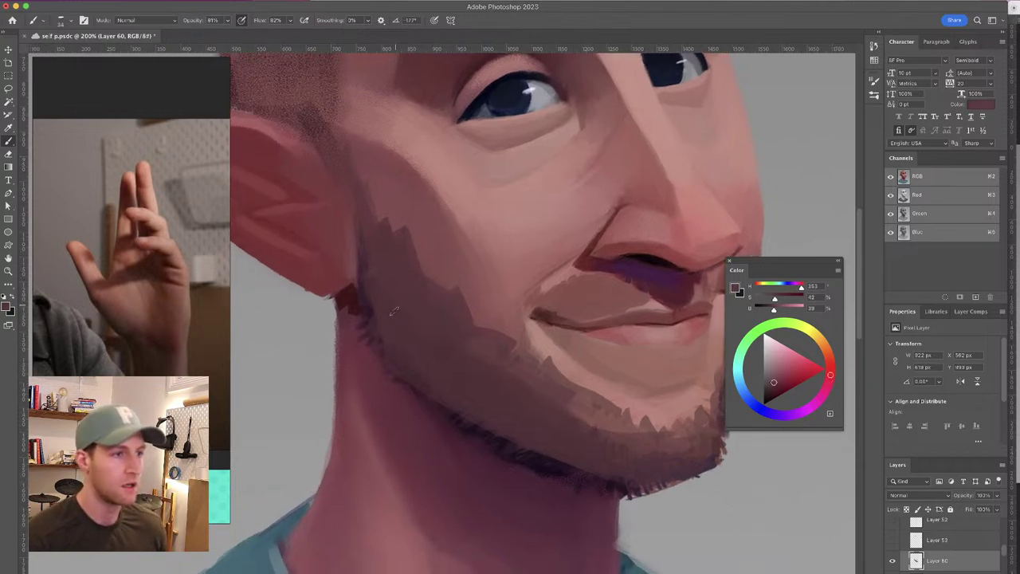
pyautogui.keyDown('alt'); pyautogui.click(448, 275); pyautogui.keyUp('alt')
pyautogui.moveTo(439, 341); pyautogui.dragTo(431, 340)
pyautogui.moveTo(428, 320); pyautogui.dragTo(422, 347)
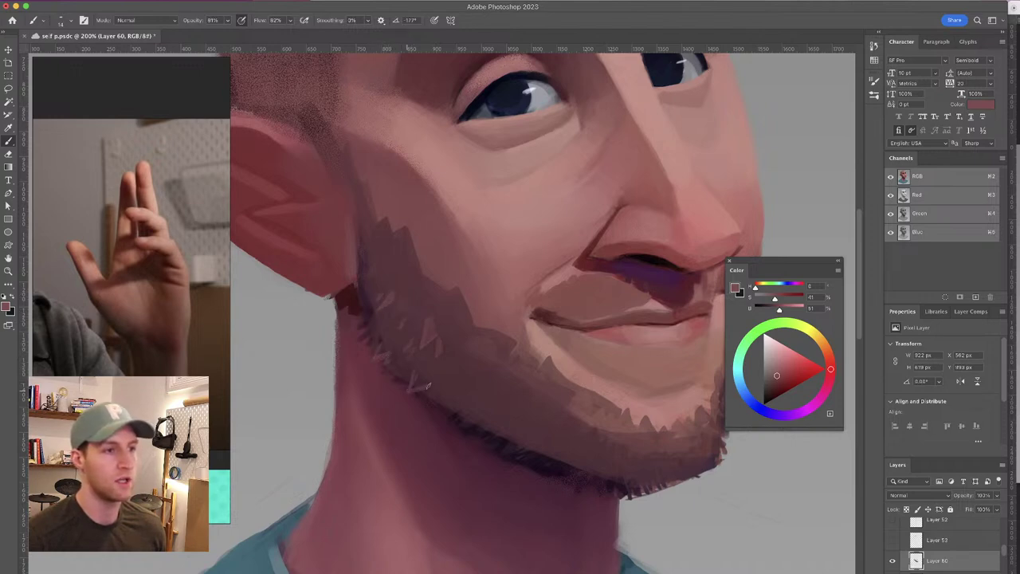
pyautogui.moveTo(482, 349); pyautogui.dragTo(474, 388)
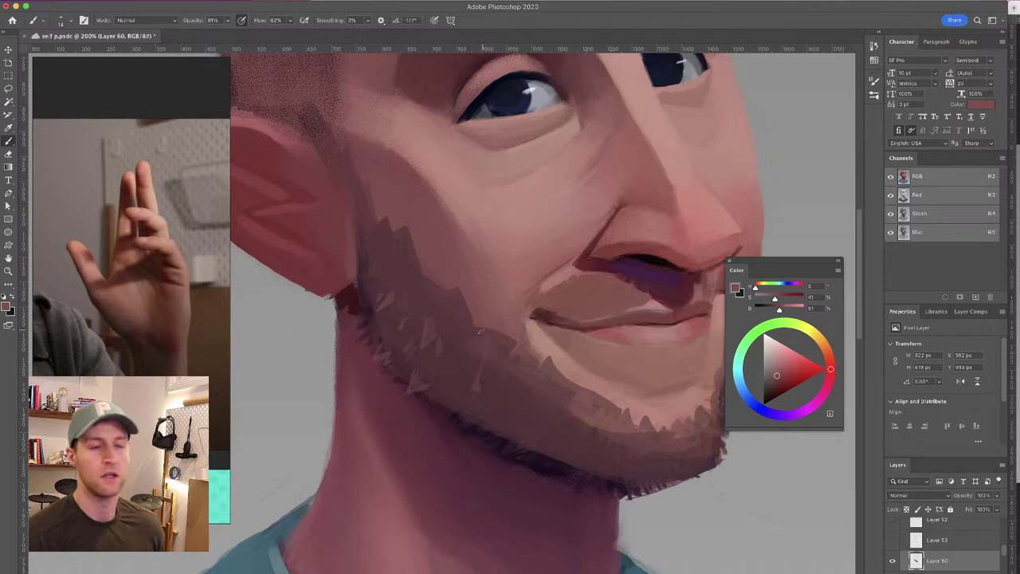
pyautogui.moveTo(482, 329); pyautogui.dragTo(472, 349)
# Check the whole portrait, and refine the hair tufts along the lower jaw edge with dark reds sampled from the beard
pyautogui.press('super+minus')
pyautogui.press('super+minus')
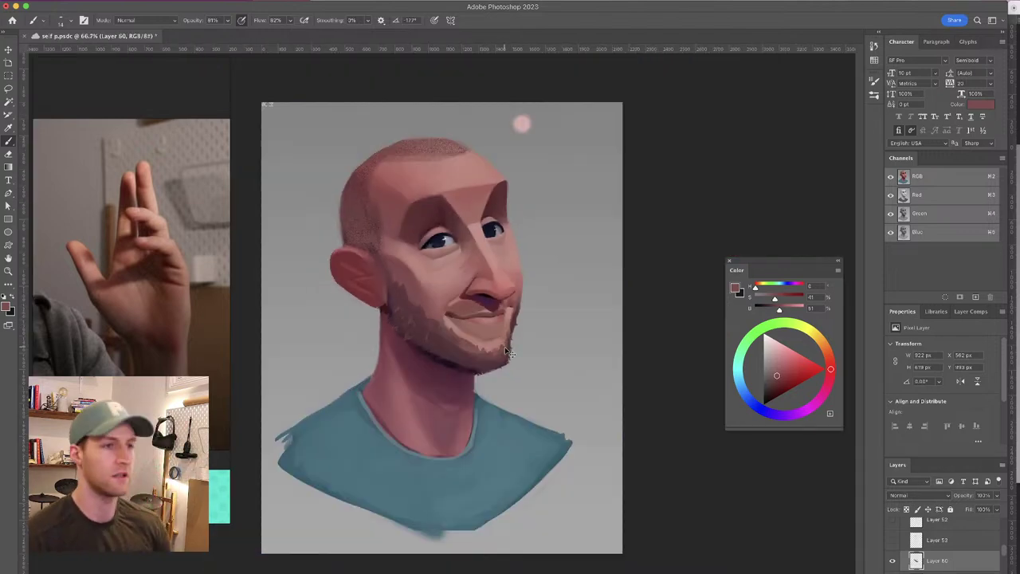
pyautogui.scroll(6, 494, 344)
pyautogui.keyDown('alt'); pyautogui.click(330, 381); pyautogui.keyUp('alt')
pyautogui.keyDown('alt'); pyautogui.click(324, 400); pyautogui.keyUp('alt')
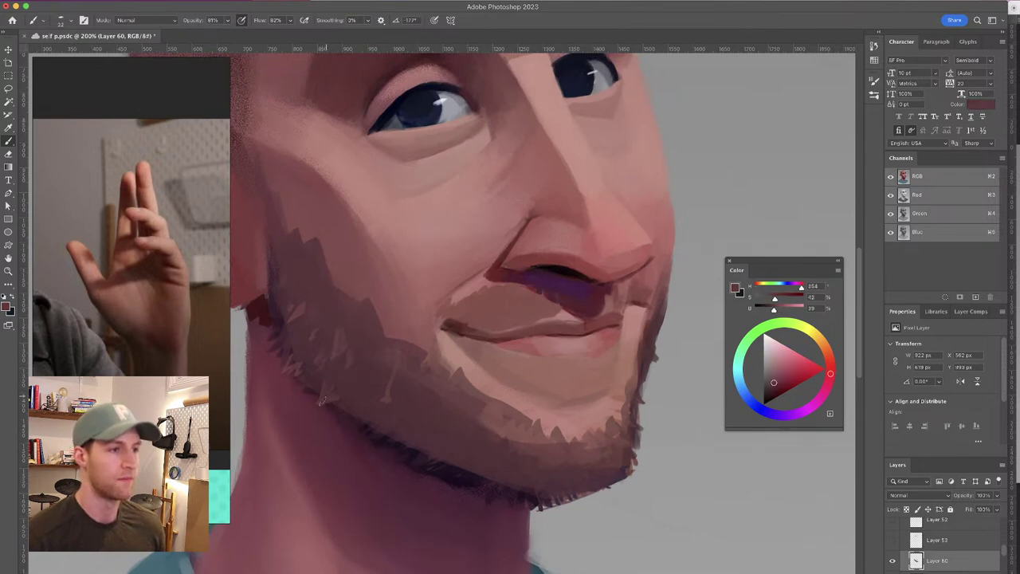
pyautogui.keyDown('alt'); pyautogui.click(349, 406); pyautogui.keyUp('alt')
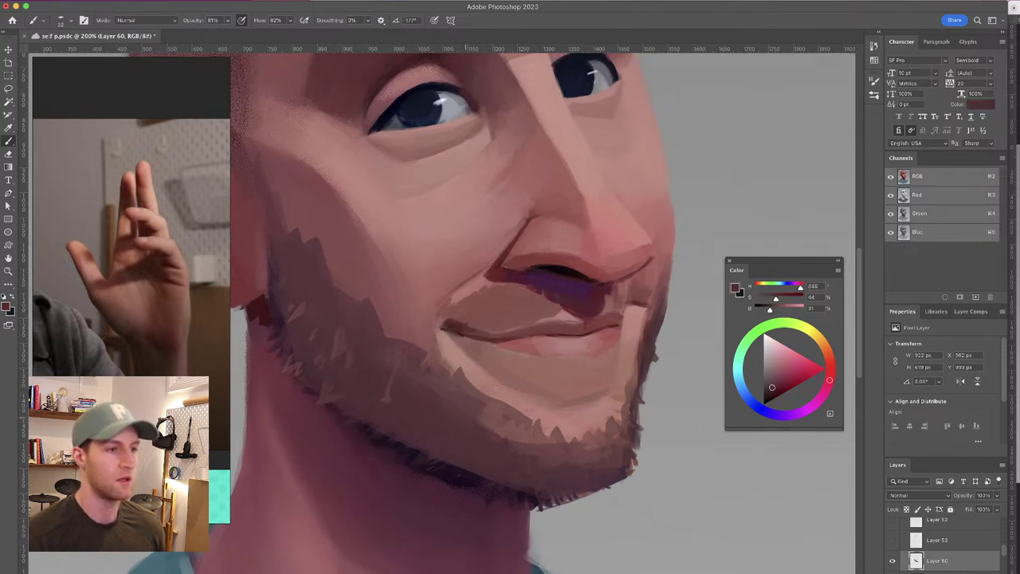
pyautogui.moveTo(566, 413); pyautogui.dragTo(605, 412)
pyautogui.keyDown('alt'); pyautogui.click(414, 420); pyautogui.keyUp('alt')
pyautogui.moveTo(416, 422); pyautogui.dragTo(411, 422)
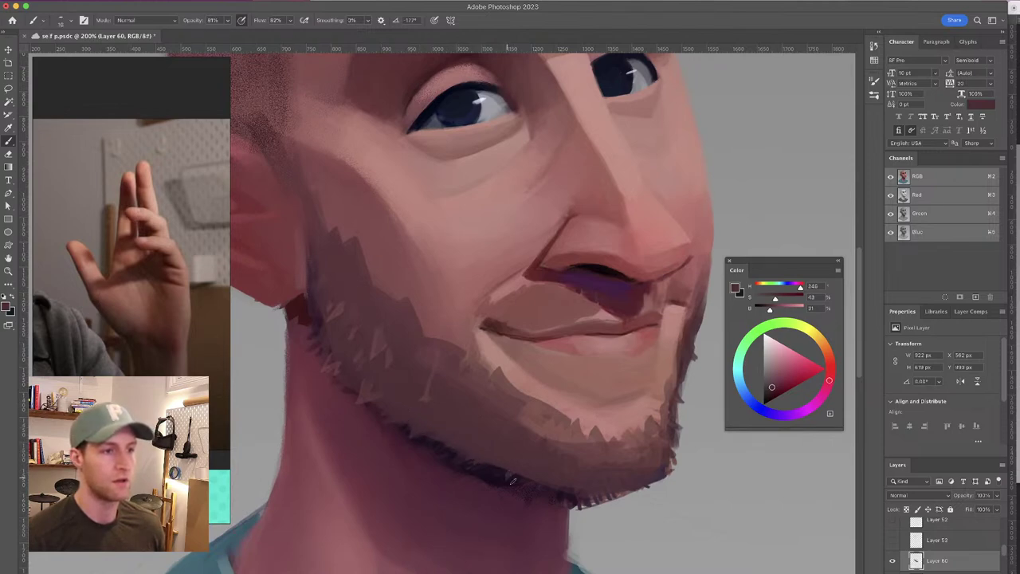
# Paint spiky dark hairs along the beard's lower edge under the chin and up the far side of the jaw
pyautogui.moveTo(532, 488)
pyautogui.mouseDown()
pyautogui.moveTo(660, 495)
pyautogui.moveTo(674, 465)
pyautogui.moveTo(683, 366)
pyautogui.mouseUp()
pyautogui.press('super+z')
pyautogui.keyDown('alt'); pyautogui.click(681, 365); pyautogui.keyUp('alt')
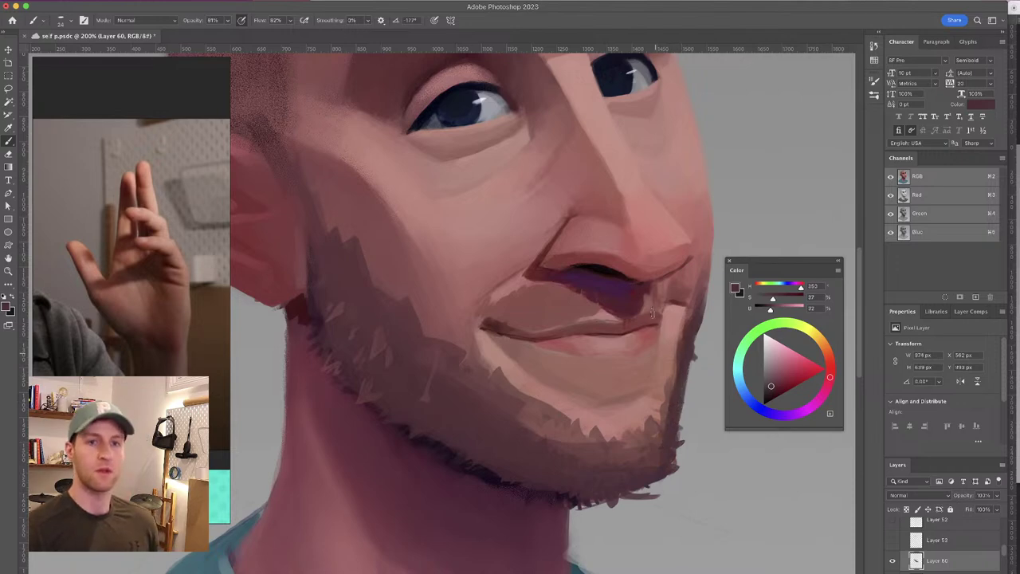
pyautogui.moveTo(628, 280); pyautogui.dragTo(597, 410)
pyautogui.moveTo(537, 310); pyautogui.dragTo(592, 165)
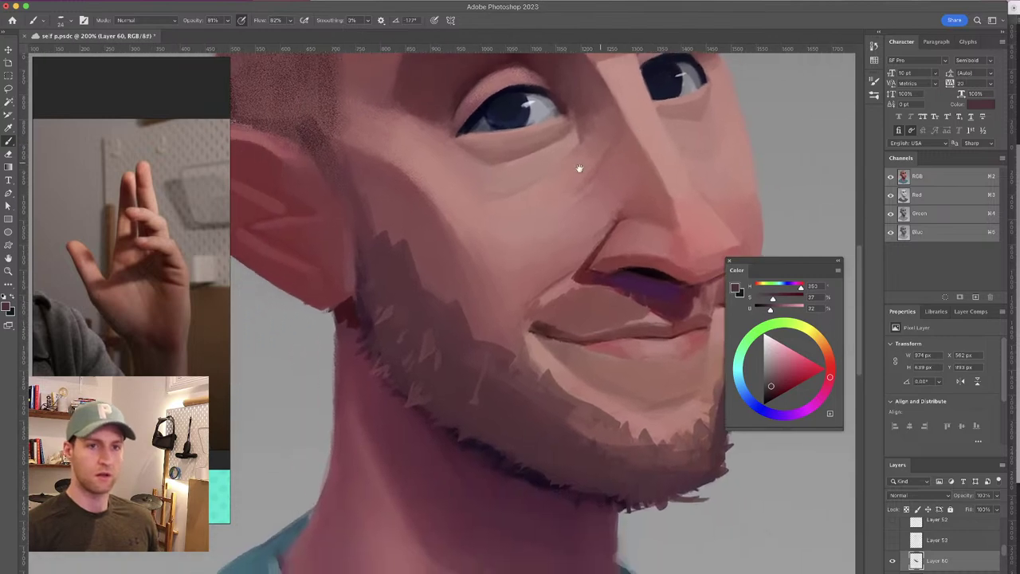
# Break up the beard's upper edge below the mouth corner with hair strokes in tones sampled from the beard
pyautogui.keyDown('alt'); pyautogui.click(497, 353); pyautogui.keyUp('alt')
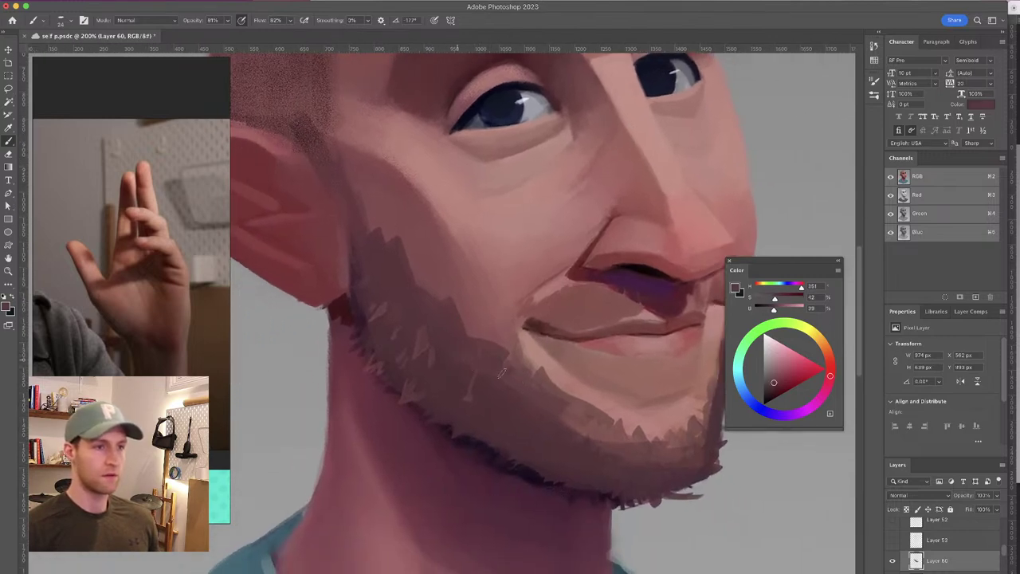
pyautogui.keyDown('alt'); pyautogui.click(447, 360); pyautogui.keyUp('alt')
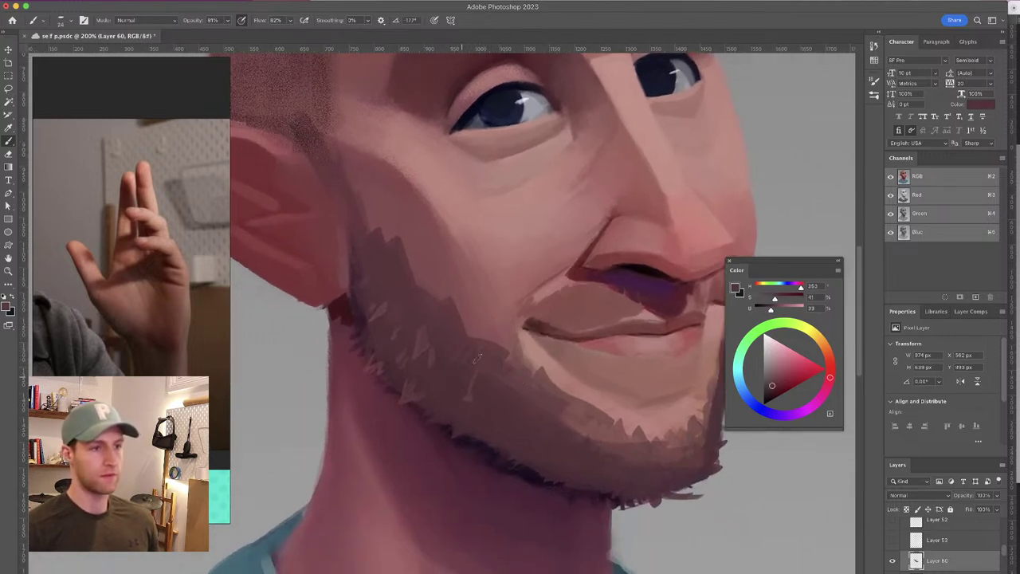
pyautogui.keyDown('alt'); pyautogui.click(548, 374); pyautogui.keyUp('alt')
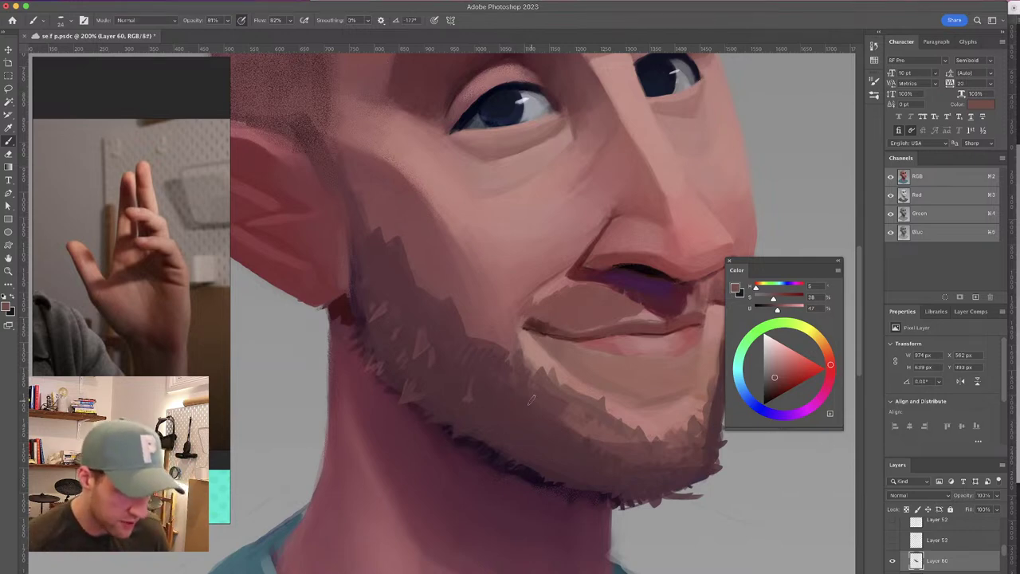
# Save the document, and add light hair tufts to the lower cheek beard and along the jaw edge below the earlobe
pyautogui.press('super+s')
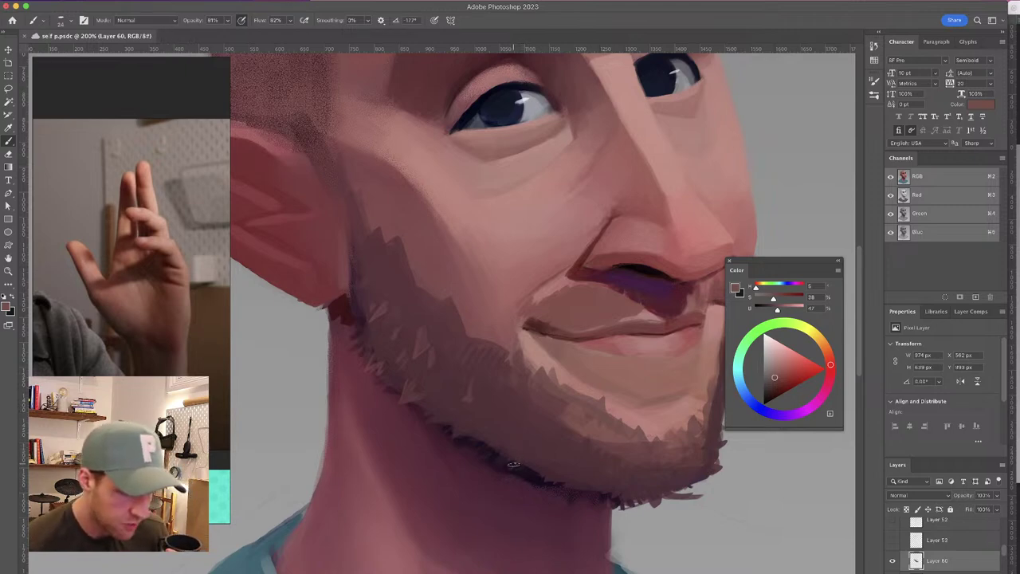
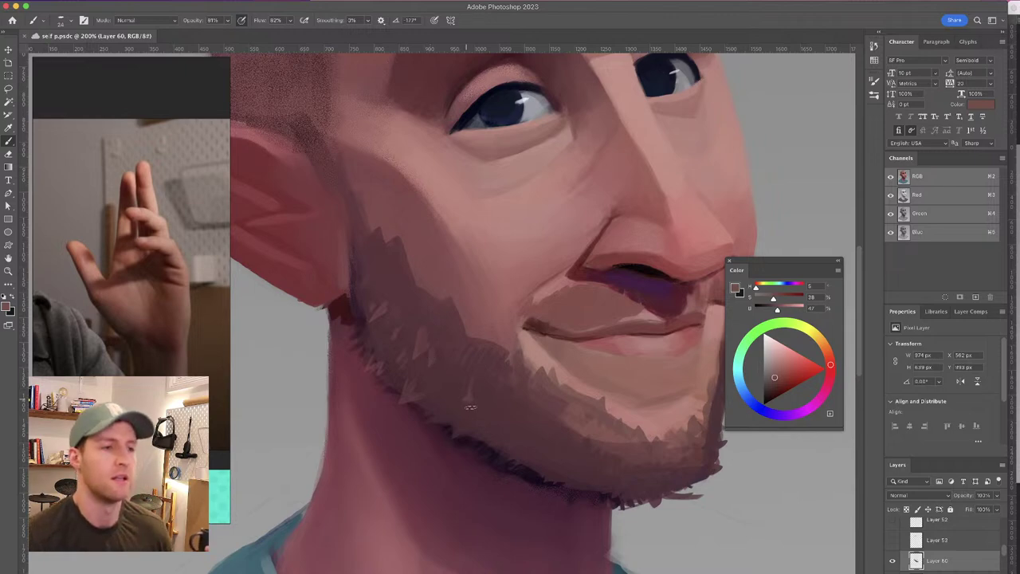
pyautogui.moveTo(463, 392); pyautogui.dragTo(460, 398)
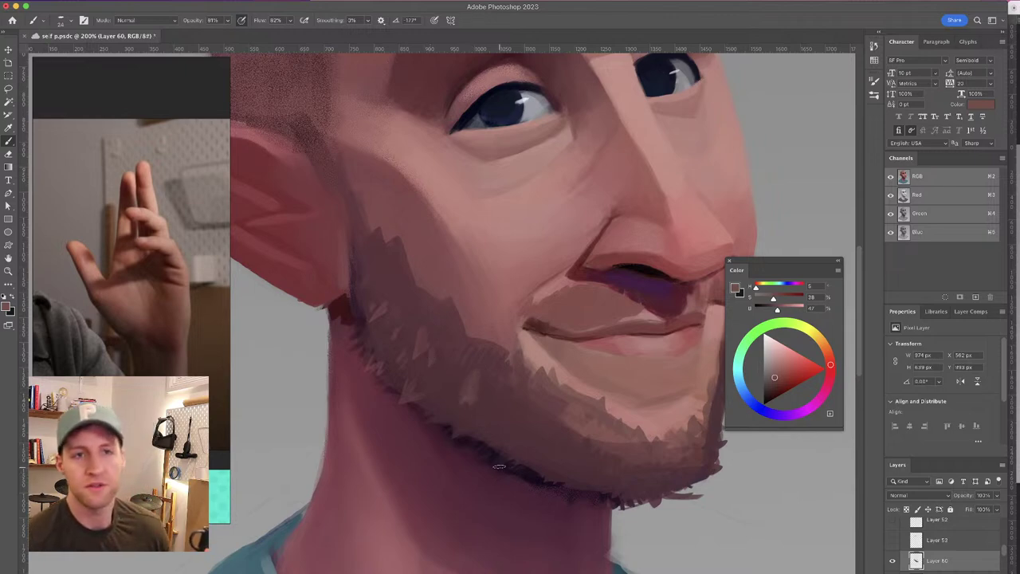
pyautogui.moveTo(358, 309)
pyautogui.mouseDown()
pyautogui.moveTo(350, 321)
pyautogui.moveTo(366, 350)
pyautogui.mouseUp()
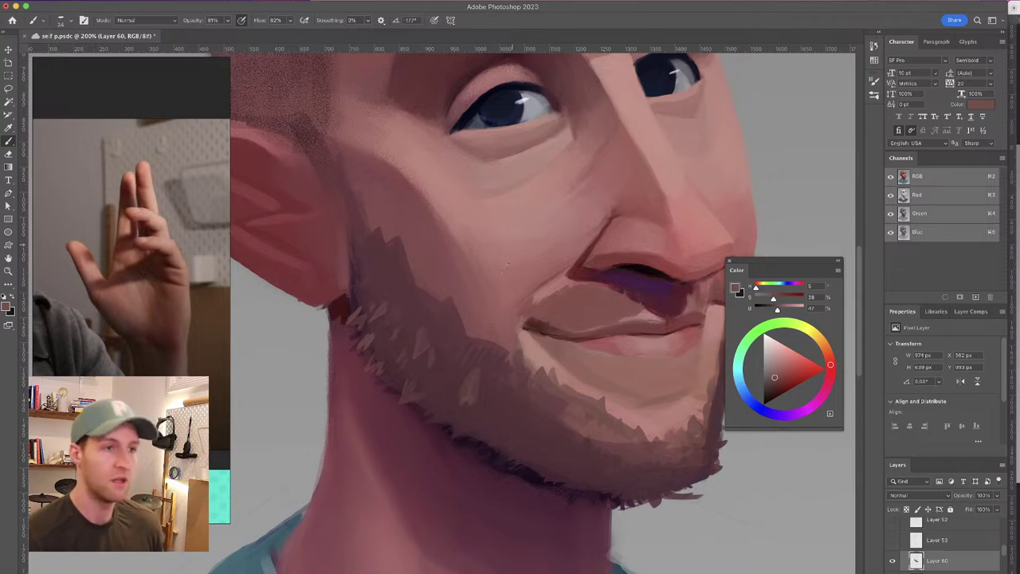
# Extend the beard upward into a sideburn in front of the ear with dark reds sampled from the beard
pyautogui.keyDown('alt'); pyautogui.click(433, 307); pyautogui.keyUp('alt')
pyautogui.keyDown('alt'); pyautogui.click(428, 286); pyautogui.keyUp('alt')
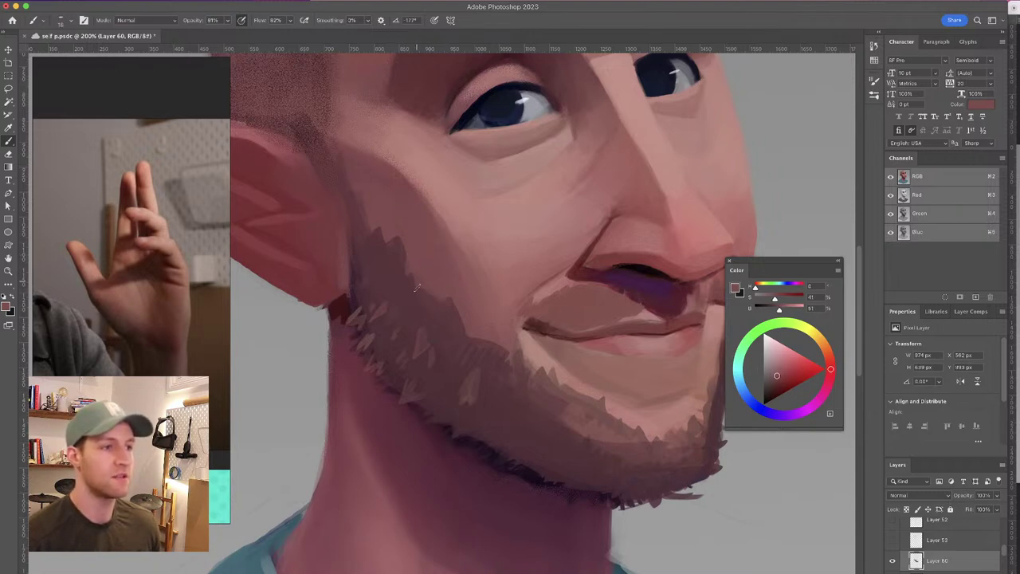
pyautogui.keyDown('alt'); pyautogui.click(374, 241); pyautogui.keyUp('alt')
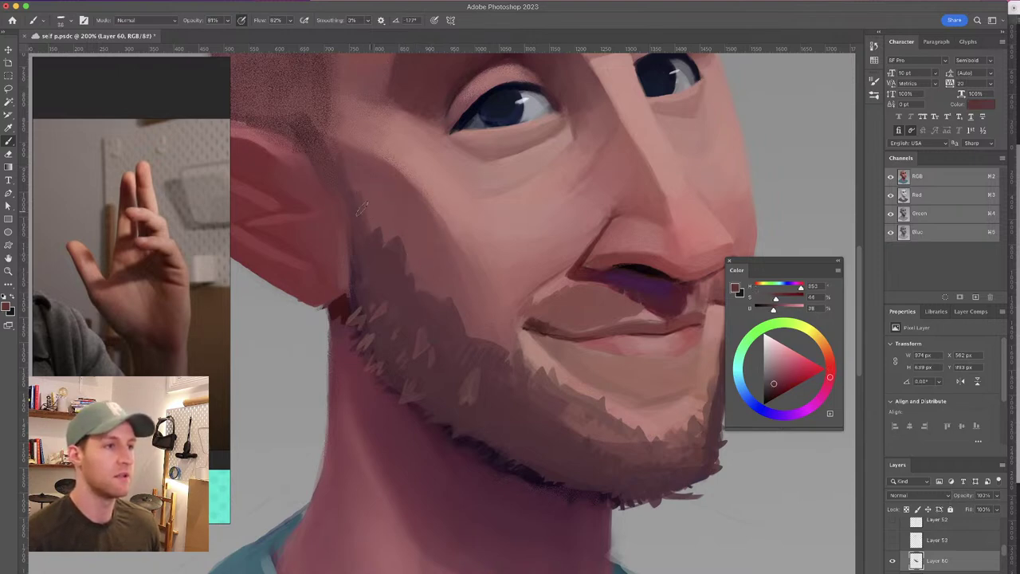
pyautogui.moveTo(371, 172)
pyautogui.mouseDown()
pyautogui.moveTo(386, 246)
pyautogui.moveTo(384, 234)
pyautogui.mouseUp()
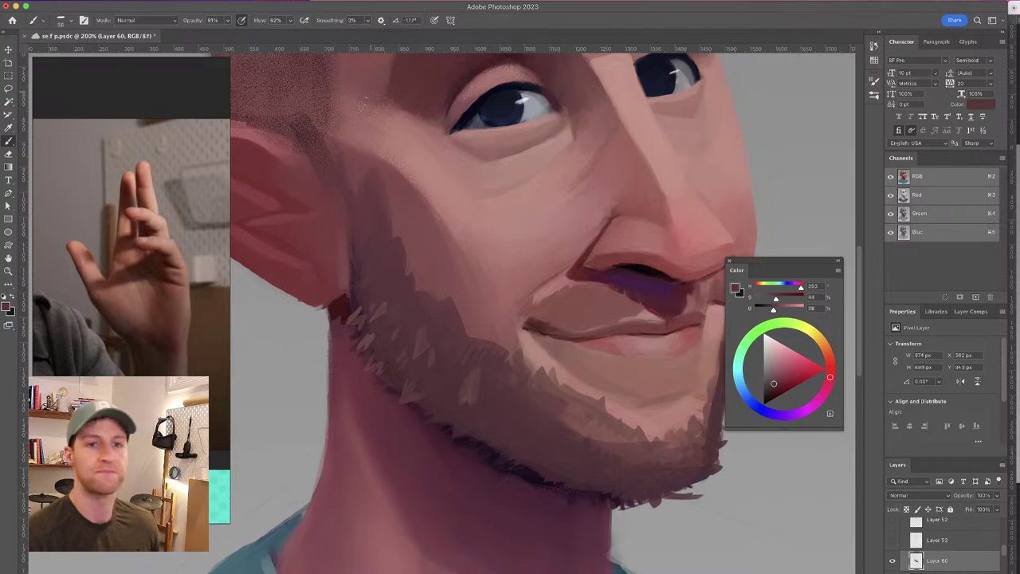
pyautogui.press('super+z')
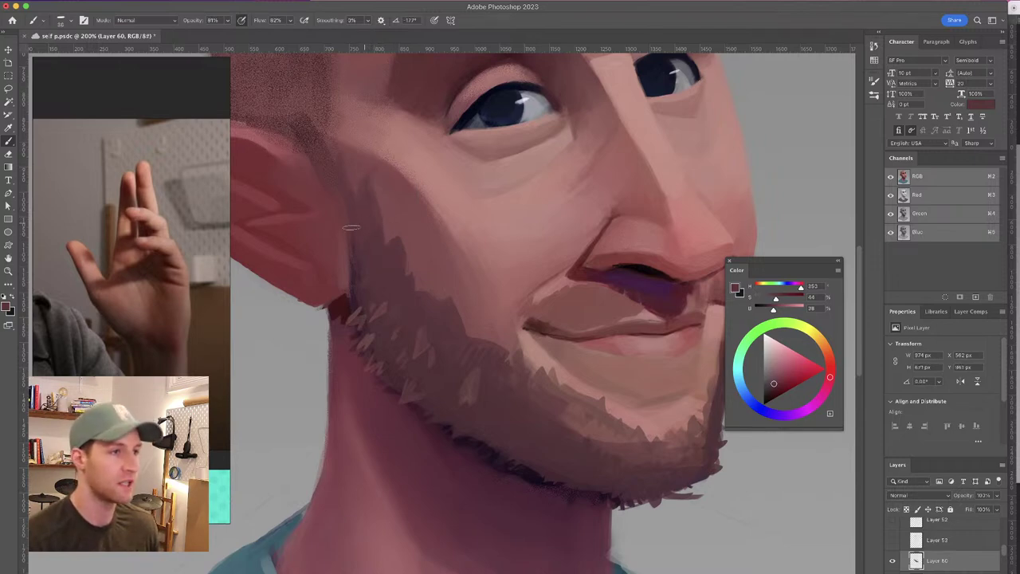
pyautogui.keyDown('alt'); pyautogui.click(358, 237); pyautogui.keyUp('alt')
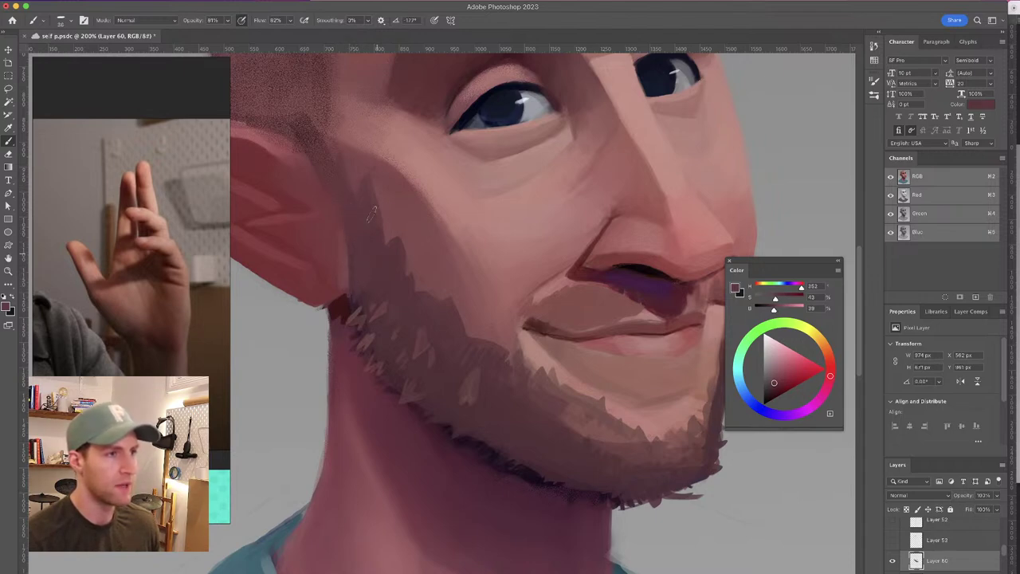
pyautogui.moveTo(370, 165); pyautogui.dragTo(383, 207)
# Break up the sideburn's front edge into small hair spikes with cheek tones sampled beside it, using a smaller brush
pyautogui.keyDown('alt'); pyautogui.click(391, 210); pyautogui.keyUp('alt')
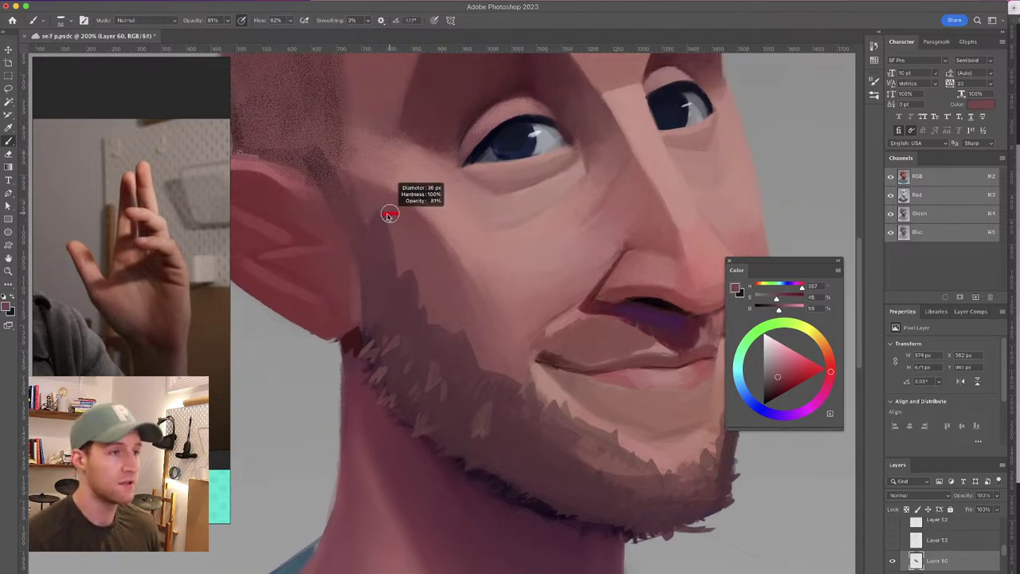
pyautogui.moveTo(377, 207)
pyautogui.mouseDown()
pyautogui.moveTo(379, 250)
pyautogui.moveTo(407, 262)
pyautogui.mouseUp()
pyautogui.keyDown('alt'); pyautogui.click(407, 248); pyautogui.keyUp('alt')
pyautogui.moveTo(408, 272); pyautogui.dragTo(414, 291)
pyautogui.hscroll(5, 442, 313)
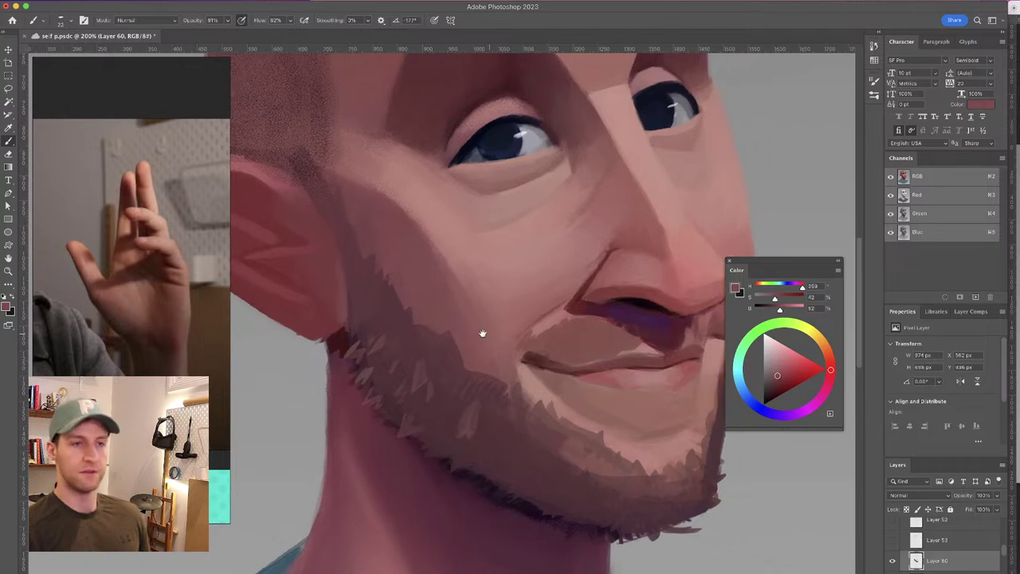
# Paint over the dark bluish line along the lower jaw edge with dark reds and purples sampled from the neck and beard
pyautogui.press('super+minus')
pyautogui.press('super+minus')
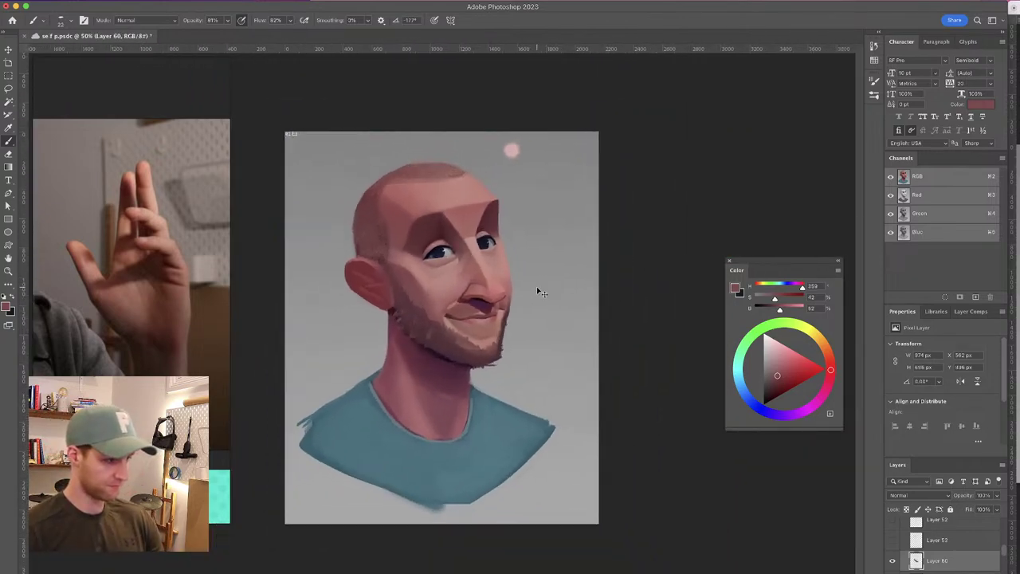
pyautogui.press('super+plus')
pyautogui.press('super+plus')
pyautogui.moveTo(535, 254); pyautogui.dragTo(533, 292)
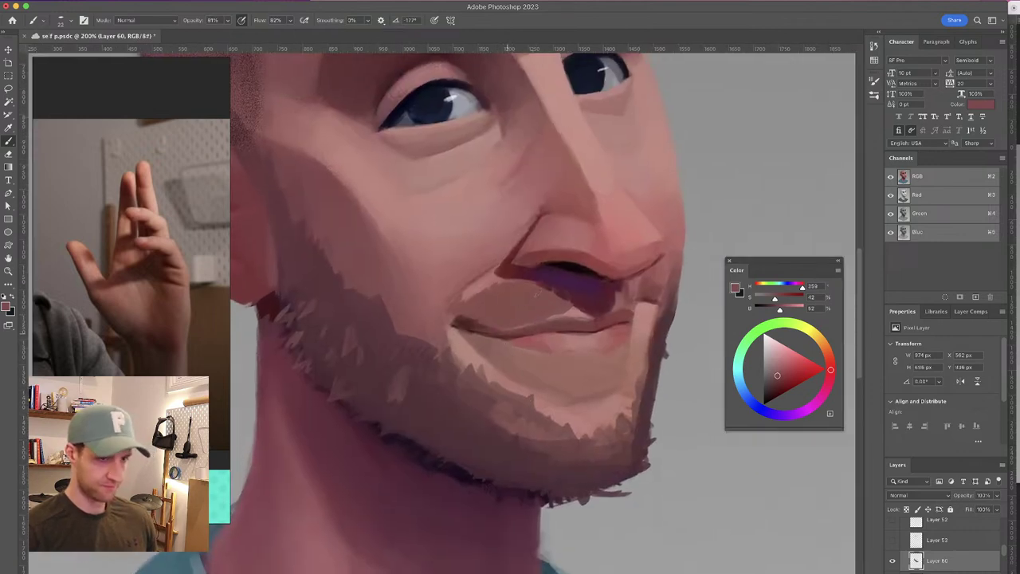
pyautogui.keyDown('ctrl'); pyautogui.keyDown('alt'); pyautogui.click(629, 507); pyautogui.keyUp('alt'); pyautogui.keyUp('ctrl')
pyautogui.moveTo(615, 398)
pyautogui.mouseDown()
pyautogui.moveTo(634, 379)
pyautogui.moveTo(669, 411)
pyautogui.mouseUp()
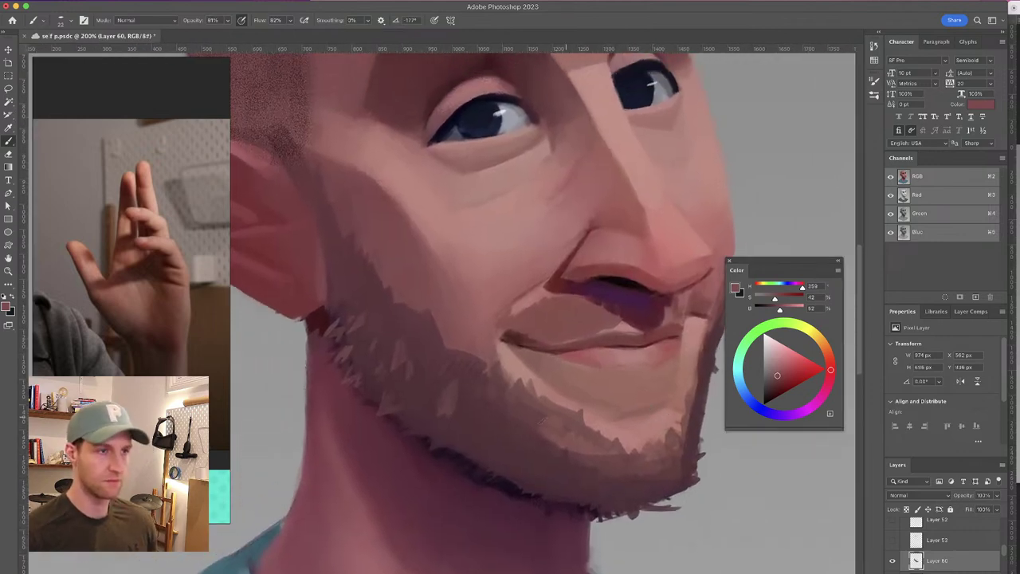
pyautogui.keyDown('alt'); pyautogui.click(360, 408); pyautogui.keyUp('alt')
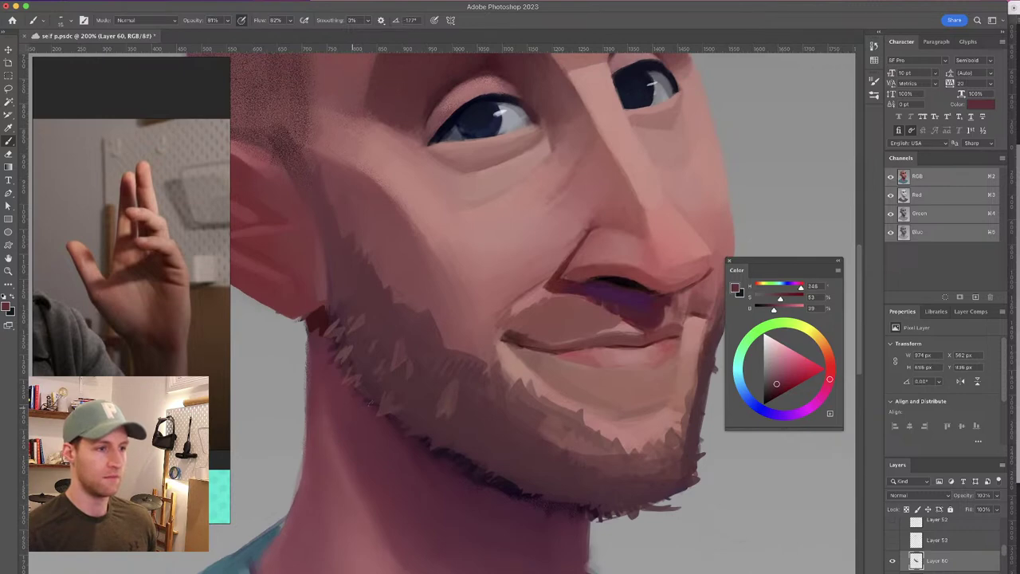
pyautogui.keyDown('alt'); pyautogui.click(350, 394); pyautogui.keyUp('alt')
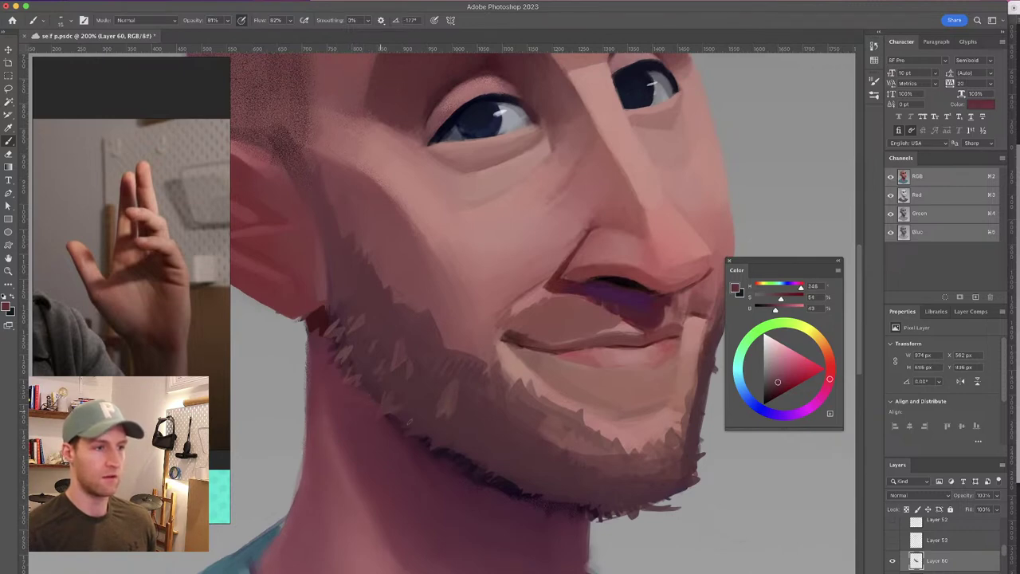
pyautogui.keyDown('alt'); pyautogui.click(418, 413); pyautogui.keyUp('alt')
pyautogui.keyDown('alt'); pyautogui.click(461, 468); pyautogui.keyUp('alt')
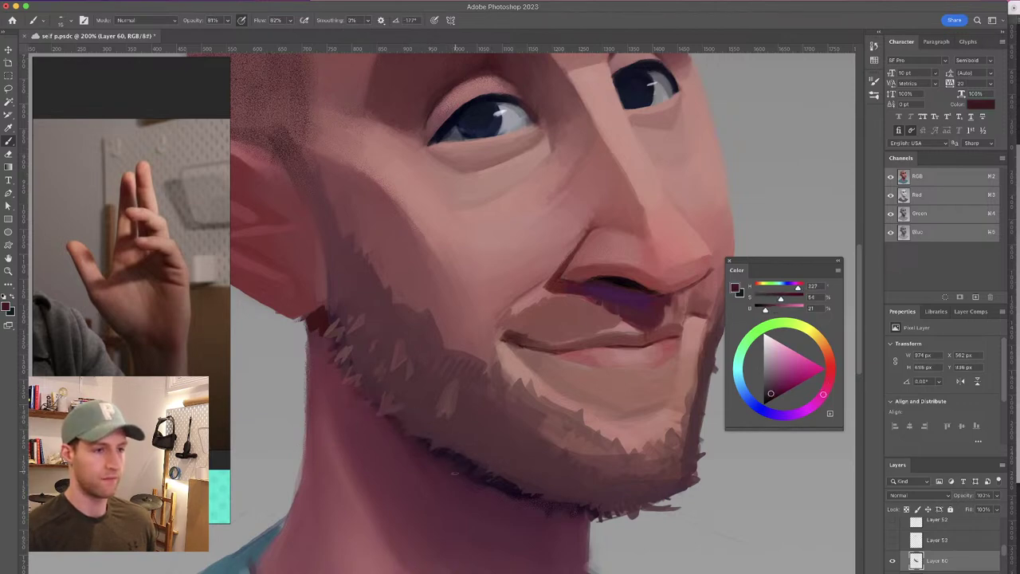
pyautogui.keyDown('alt'); pyautogui.click(490, 496); pyautogui.keyUp('alt')
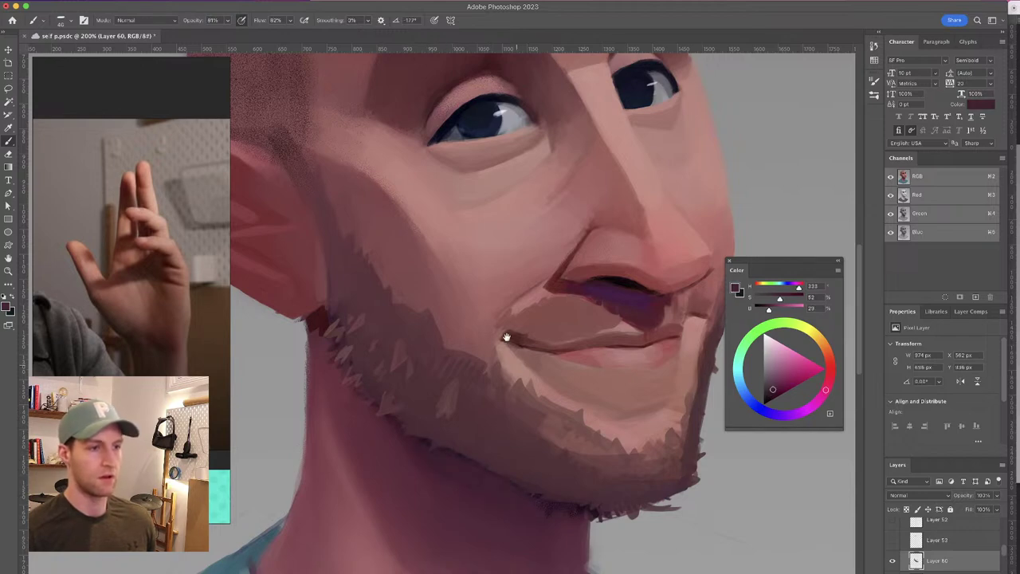
# Blend the beard's underside into the neck shadow below the jaw with sampled beard and neck tones
pyautogui.moveTo(510, 349); pyautogui.dragTo(488, 309)
pyautogui.keyDown('alt'); pyautogui.click(437, 415); pyautogui.keyUp('alt')
pyautogui.moveTo(436, 415); pyautogui.dragTo(454, 427)
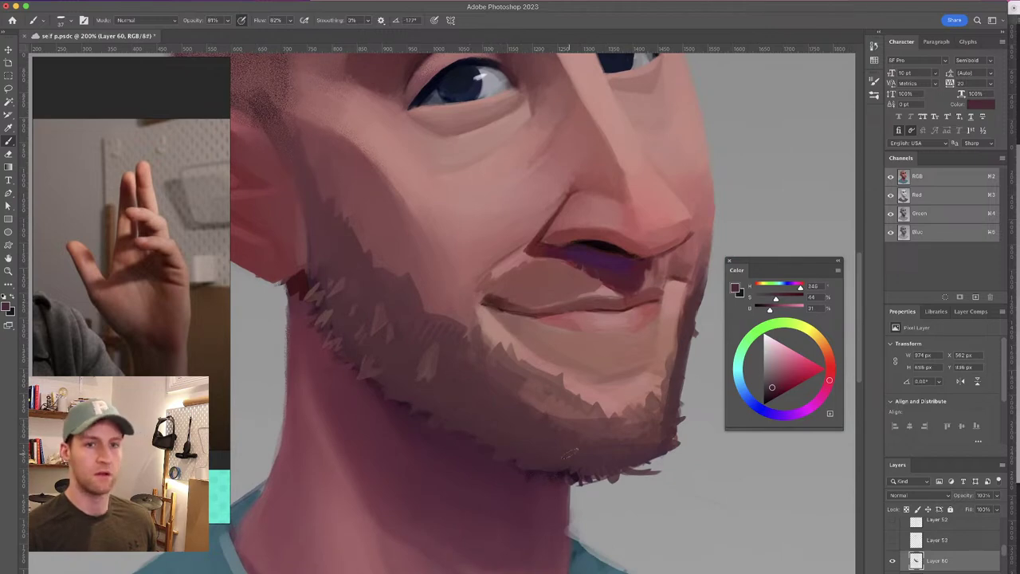
pyautogui.keyDown('alt'); pyautogui.click(482, 454); pyautogui.keyUp('alt')
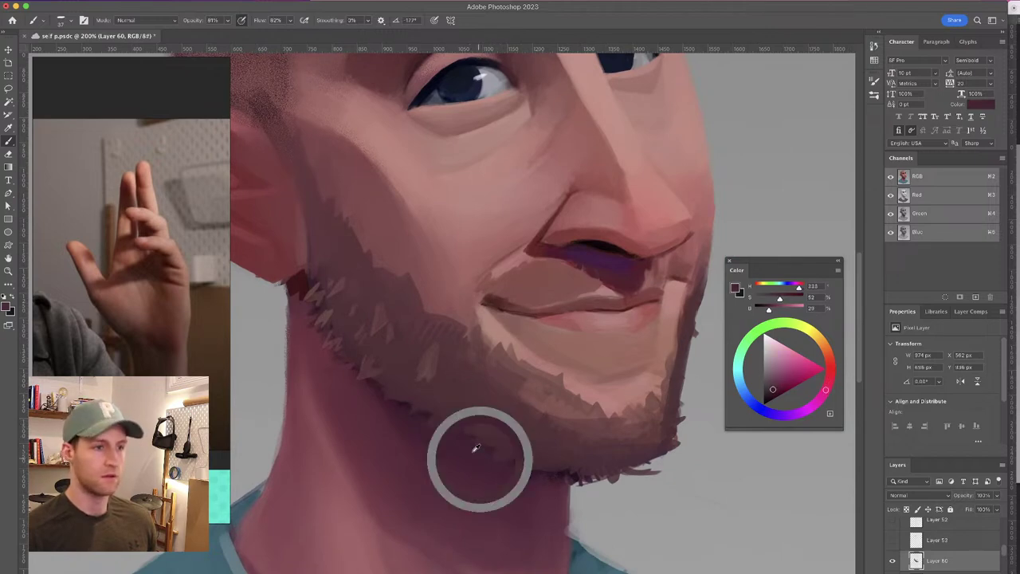
pyautogui.keyDown('alt'); pyautogui.click(416, 441); pyautogui.keyUp('alt')
pyautogui.keyDown('alt'); pyautogui.click(526, 483); pyautogui.keyUp('alt')
pyautogui.keyDown('alt'); pyautogui.click(519, 470); pyautogui.keyUp('alt')
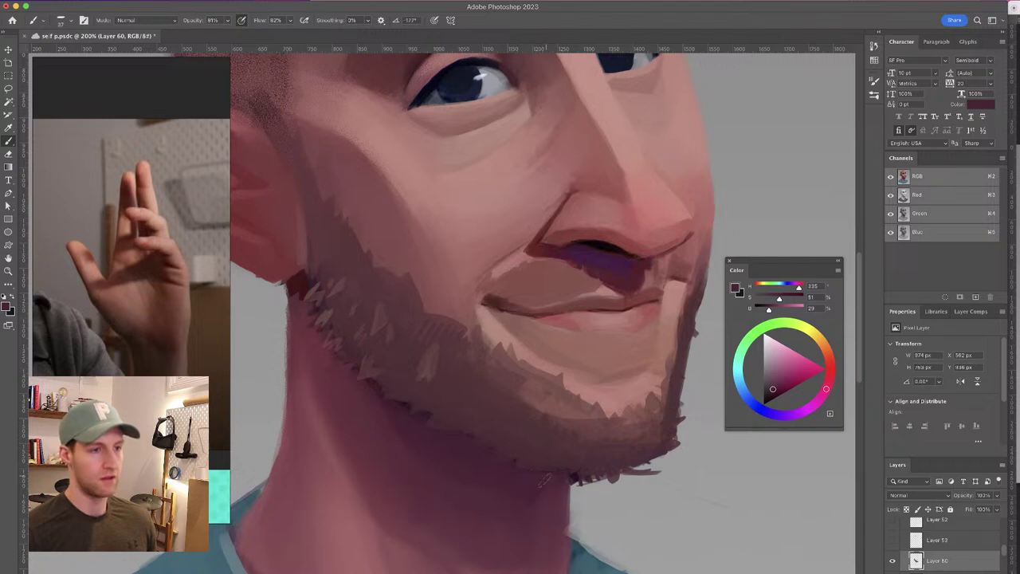
pyautogui.moveTo(532, 395); pyautogui.dragTo(503, 437)
pyautogui.keyDown('alt'); pyautogui.click(342, 438); pyautogui.keyUp('alt')
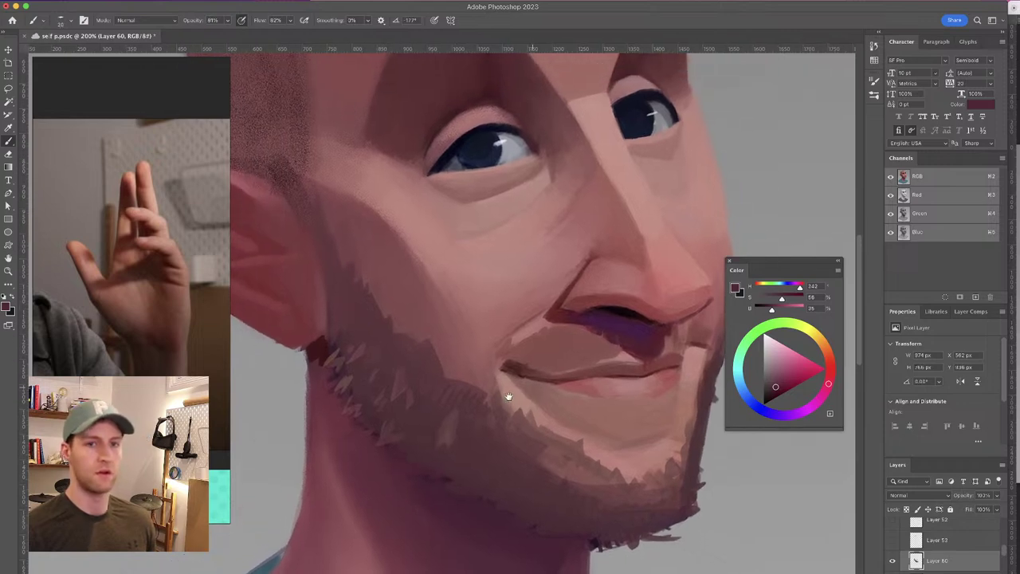
# Paint fine lengthwise hair strokes through the sideburn and cheek beard with a muted red sampled from the face
pyautogui.keyDown('alt'); pyautogui.click(382, 344); pyautogui.keyUp('alt')
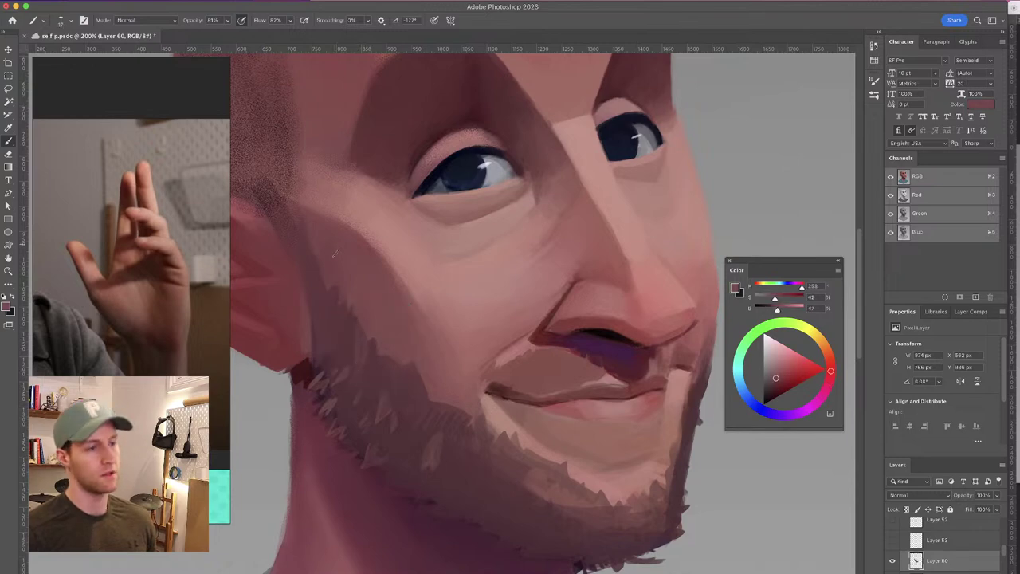
pyautogui.moveTo(333, 318); pyautogui.dragTo(341, 319)
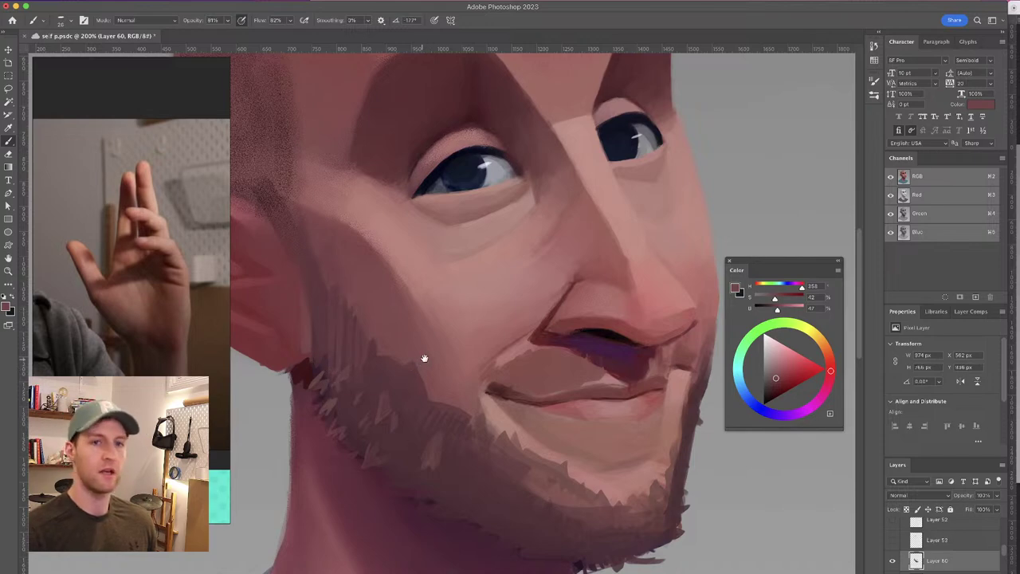
pyautogui.scroll(-2, 419, 357)
pyautogui.moveTo(404, 336); pyautogui.dragTo(416, 367)
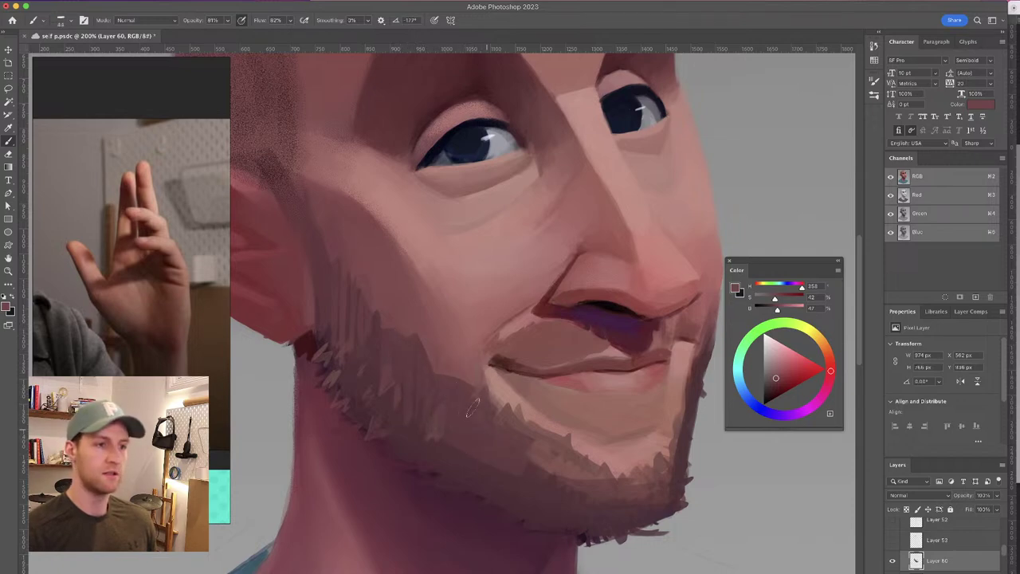
pyautogui.moveTo(484, 363); pyautogui.dragTo(478, 386)
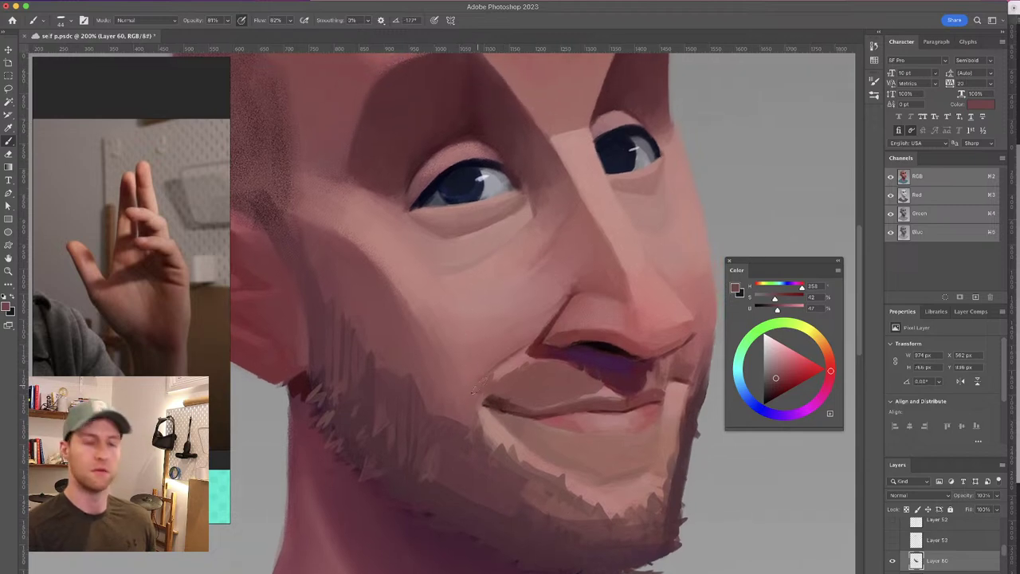
# Cover the light tufts below the earlobe with dark beard reds, raising the brush opacity and flow to 100%
pyautogui.press('super+minus')
pyautogui.press('super+minus')
pyautogui.press('super+minus')
pyautogui.press('super+plus')
pyautogui.press('super+plus')
pyautogui.press('super+plus')
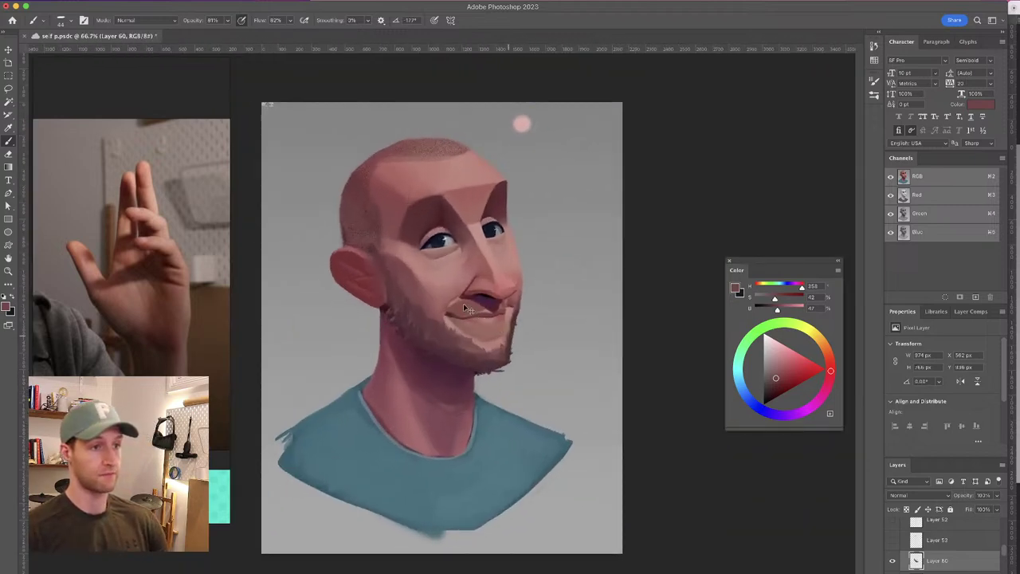
pyautogui.moveTo(384, 239)
pyautogui.mouseDown()
pyautogui.moveTo(419, 260)
pyautogui.moveTo(474, 339)
pyautogui.mouseUp()
pyautogui.keyDown('alt'); pyautogui.click(438, 412); pyautogui.keyUp('alt')
pyautogui.moveTo(441, 416); pyautogui.dragTo(426, 445)
pyautogui.keyDown('alt'); pyautogui.click(436, 420); pyautogui.keyUp('alt')
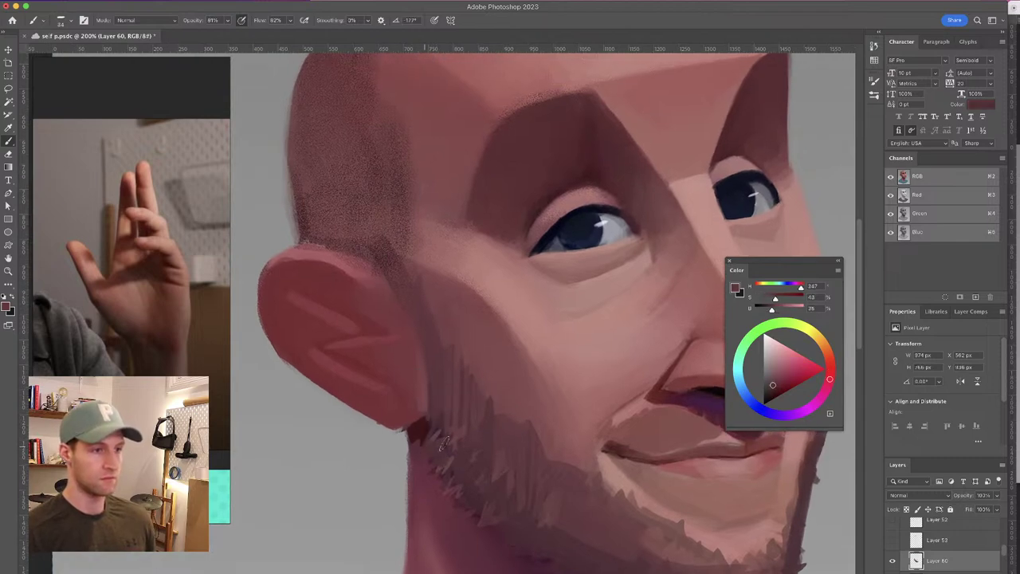
pyautogui.keyDown('alt'); pyautogui.click(440, 410); pyautogui.keyUp('alt')
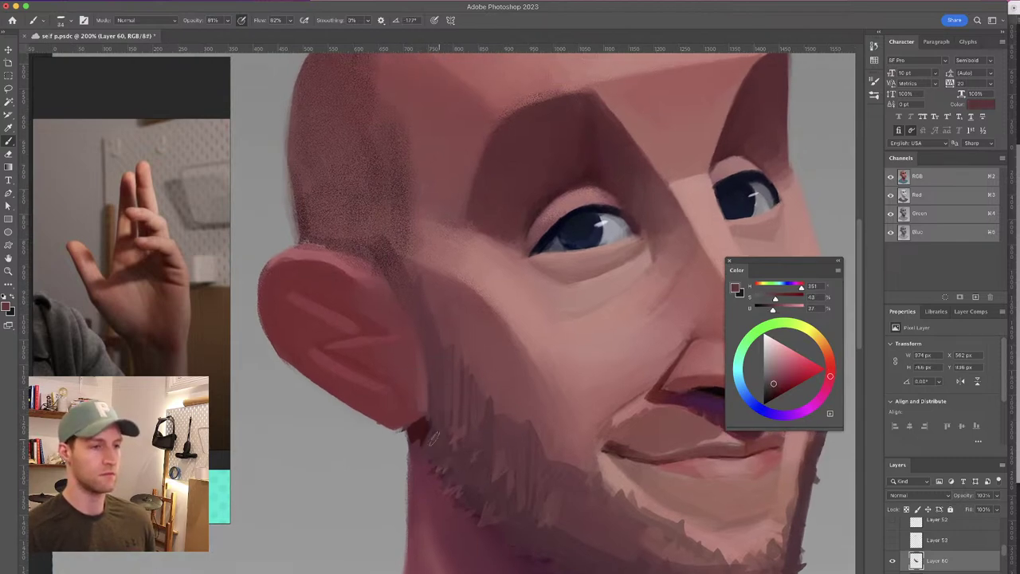
pyautogui.moveTo(187, 22); pyautogui.dragTo(294, 35)
pyautogui.keyDown('alt'); pyautogui.click(443, 386); pyautogui.keyUp('alt')
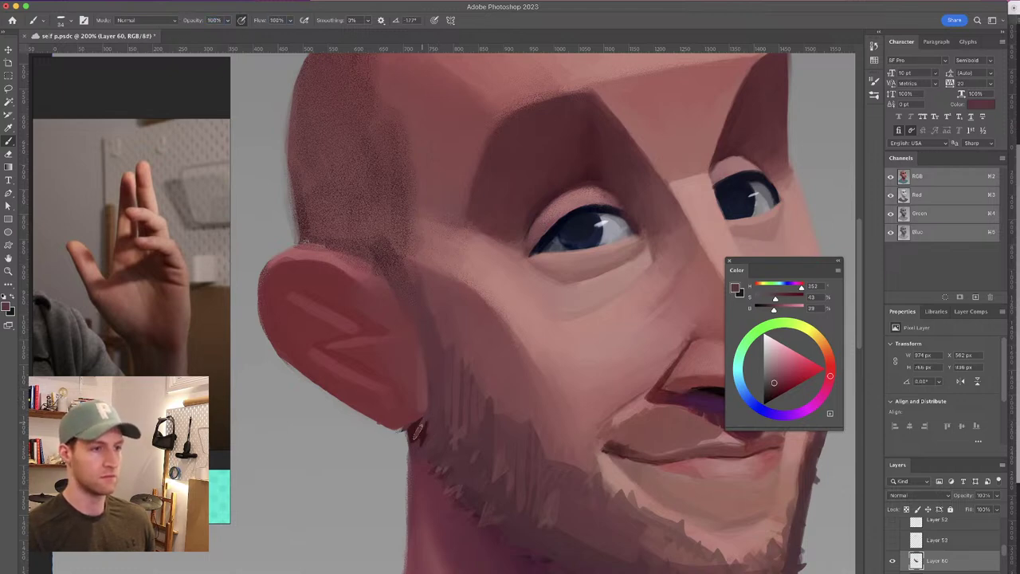
# Blend the area between the upper ear and the sideburn with reds sampled beside it
pyautogui.keyDown('alt'); pyautogui.click(400, 295); pyautogui.keyUp('alt')
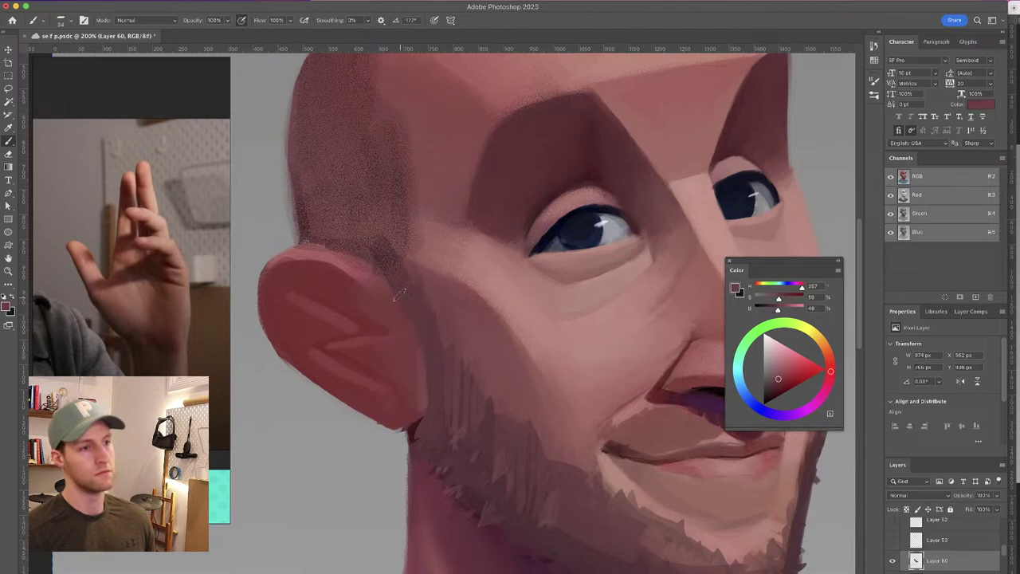
pyautogui.keyDown('alt'); pyautogui.click(411, 304); pyautogui.keyUp('alt')
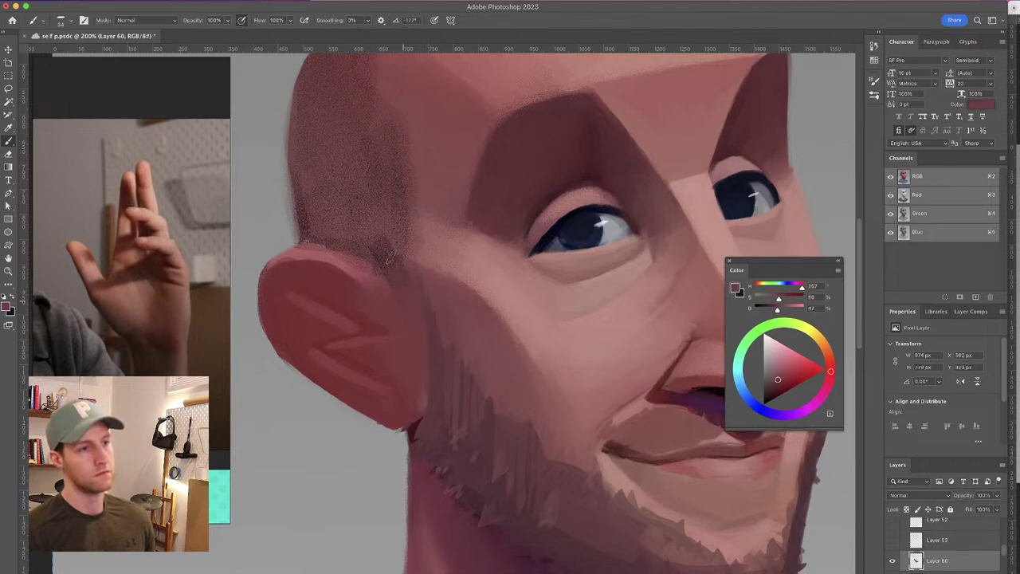
pyautogui.moveTo(471, 255); pyautogui.dragTo(474, 256)
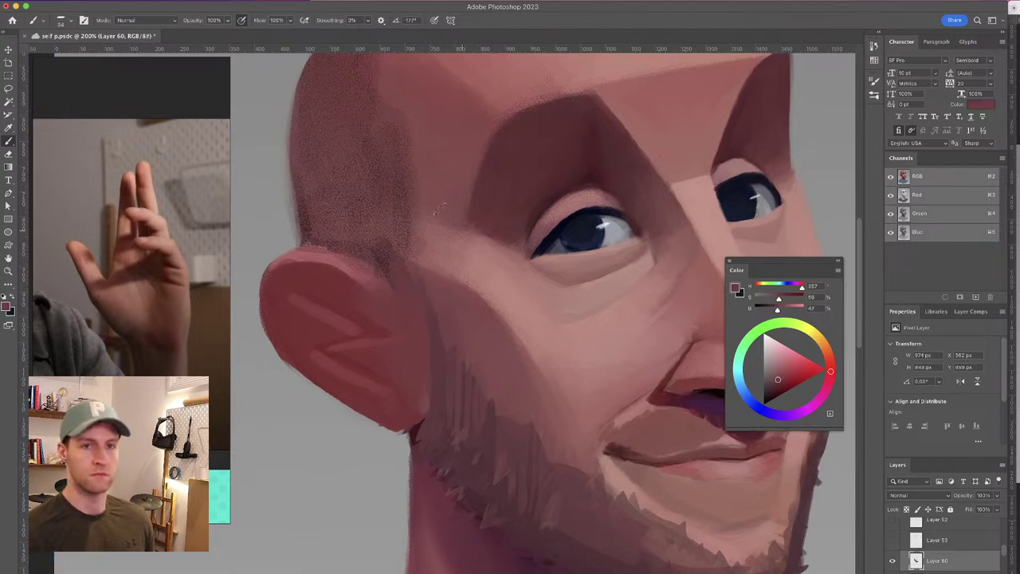
pyautogui.keyDown('alt'); pyautogui.click(431, 330); pyautogui.keyUp('alt')
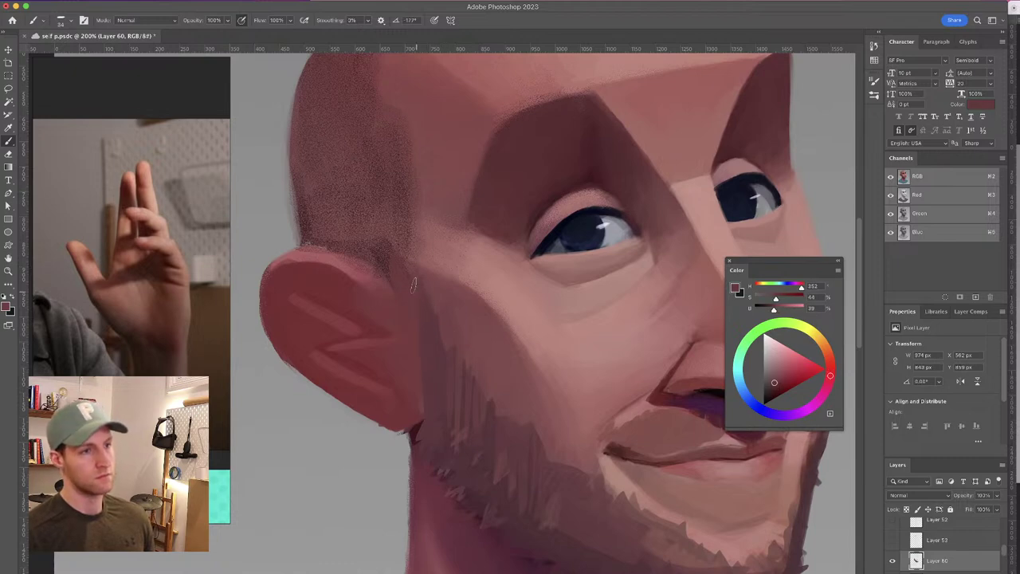
pyautogui.moveTo(478, 251)
pyautogui.mouseDown()
pyautogui.moveTo(449, 214)
pyautogui.moveTo(401, 220)
pyautogui.moveTo(407, 228)
pyautogui.mouseUp()
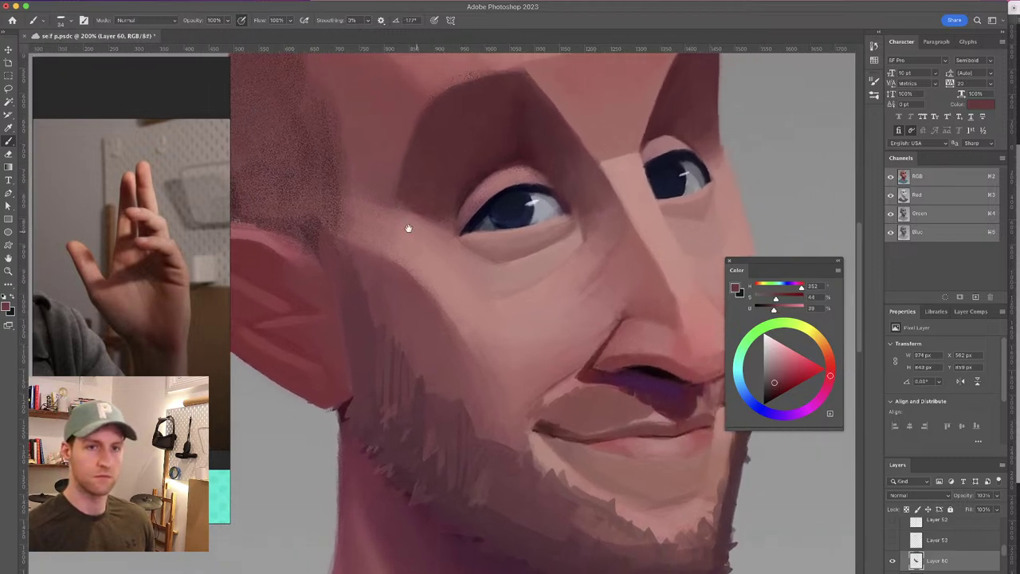
# Break up the upper edge of the cheek beard beside the sideburn with hair strokes in sampled muted reds
pyautogui.keyDown('alt'); pyautogui.click(367, 301); pyautogui.keyUp('alt')
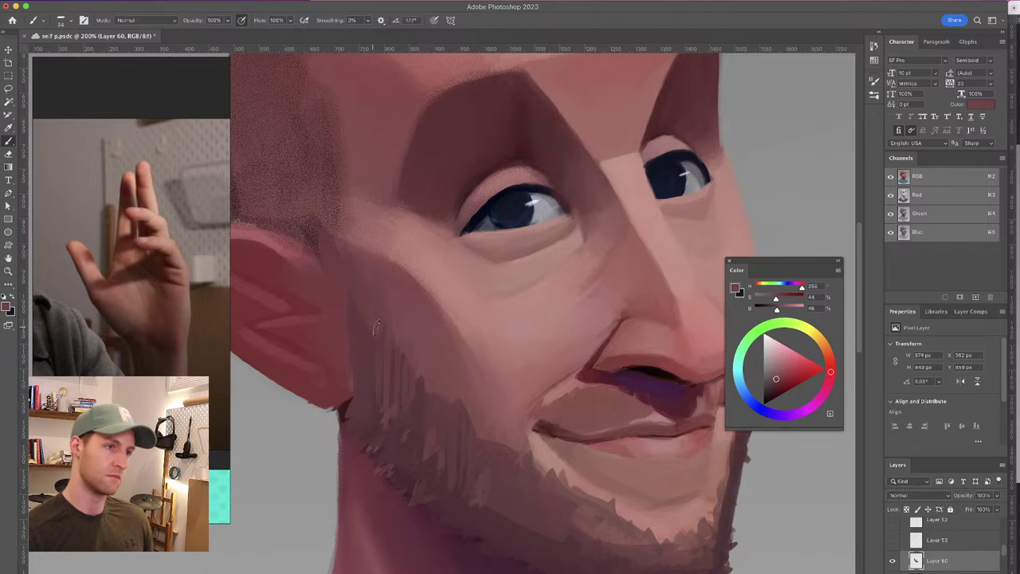
pyautogui.moveTo(414, 313); pyautogui.dragTo(415, 313)
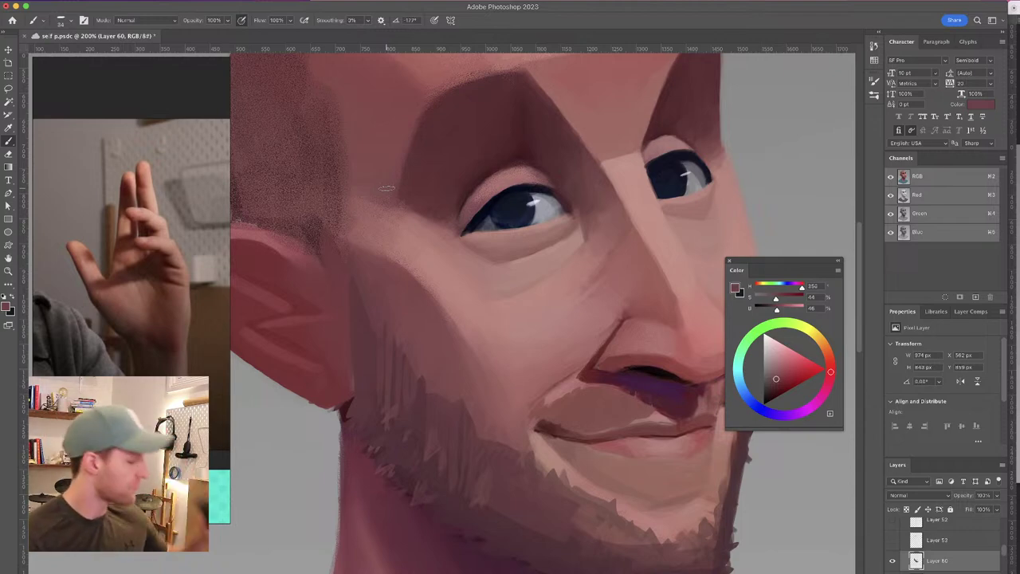
pyautogui.moveTo(402, 189); pyautogui.dragTo(471, 227)
pyautogui.keyDown('alt'); pyautogui.click(428, 342); pyautogui.keyUp('alt')
pyautogui.moveTo(425, 331); pyautogui.dragTo(417, 328)
pyautogui.moveTo(412, 282); pyautogui.dragTo(436, 358)
pyautogui.scroll(-3, 467, 384)
pyautogui.hscroll(2, 467, 384)
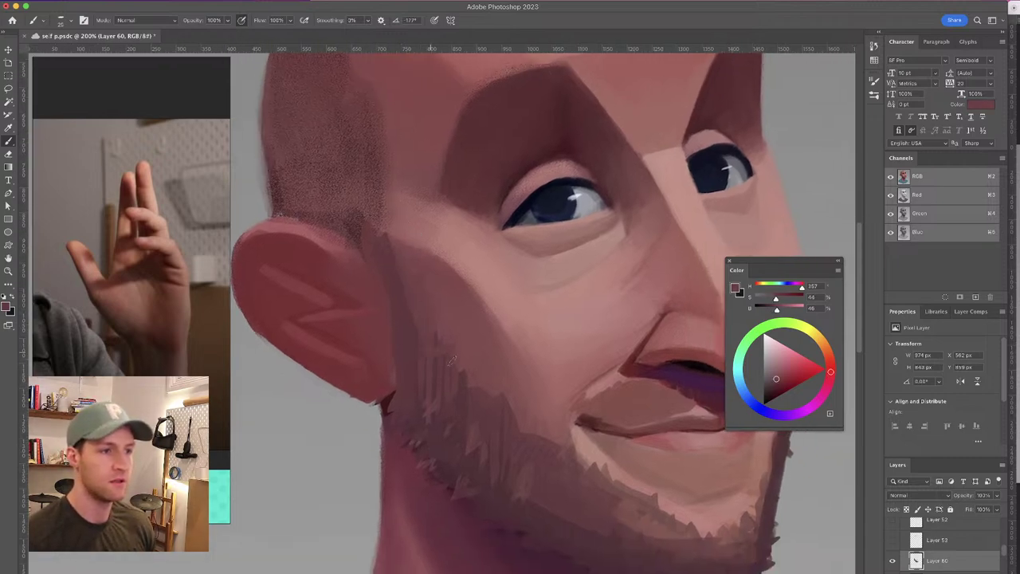
pyautogui.keyDown('alt'); pyautogui.click(455, 319); pyautogui.keyUp('alt')
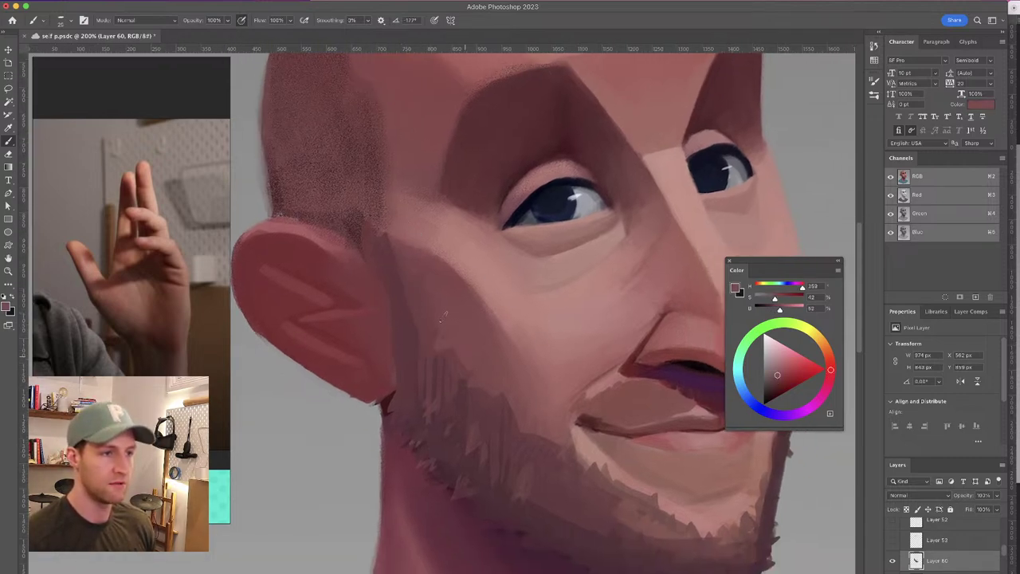
# Paint small beard tufts along the far cheek's outline beside the nose with a dark red sampled there, and undo the stray strokes
pyautogui.moveTo(525, 366)
pyautogui.mouseDown()
pyautogui.moveTo(426, 278)
pyautogui.moveTo(360, 263)
pyautogui.mouseUp()
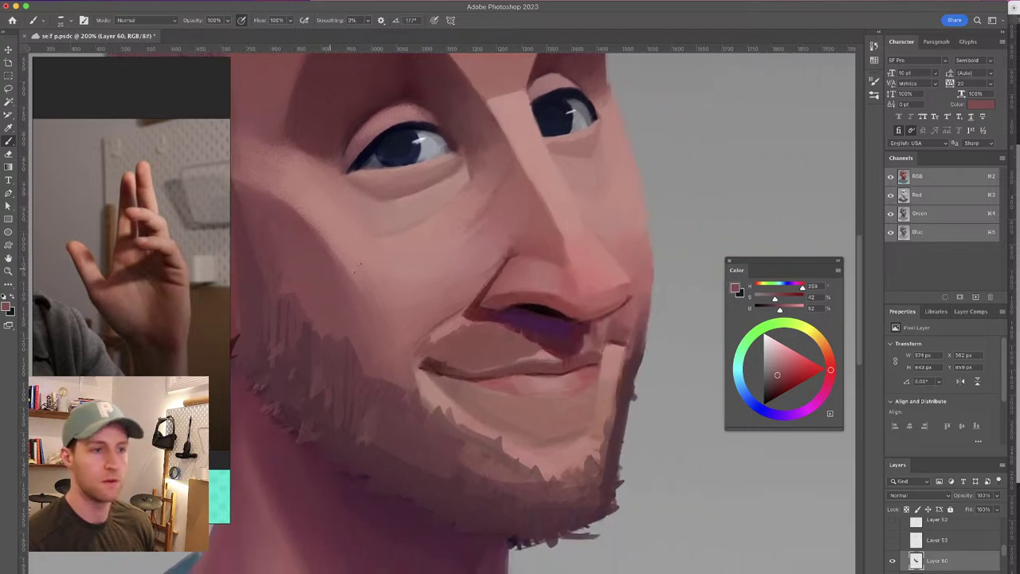
pyautogui.moveTo(567, 219)
pyautogui.mouseDown()
pyautogui.moveTo(569, 184)
pyautogui.moveTo(585, 278)
pyautogui.moveTo(564, 235)
pyautogui.mouseUp()
pyautogui.keyDown('alt'); pyautogui.click(512, 365); pyautogui.keyUp('alt')
pyautogui.keyDown('alt'); pyautogui.click(579, 351); pyautogui.keyUp('alt')
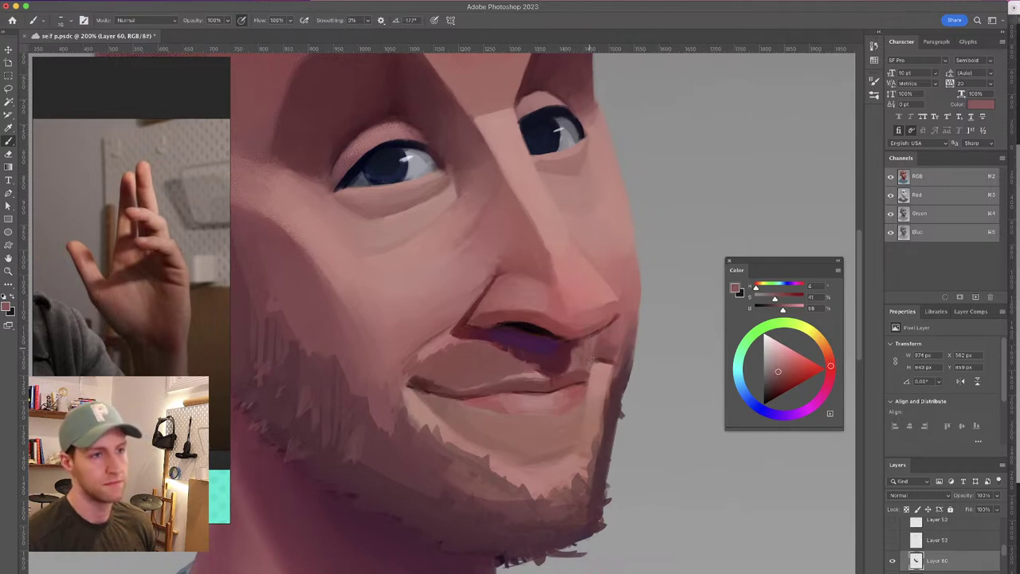
pyautogui.keyDown('alt'); pyautogui.click(601, 343); pyautogui.keyUp('alt')
pyautogui.keyDown('alt'); pyautogui.click(602, 343); pyautogui.keyUp('alt')
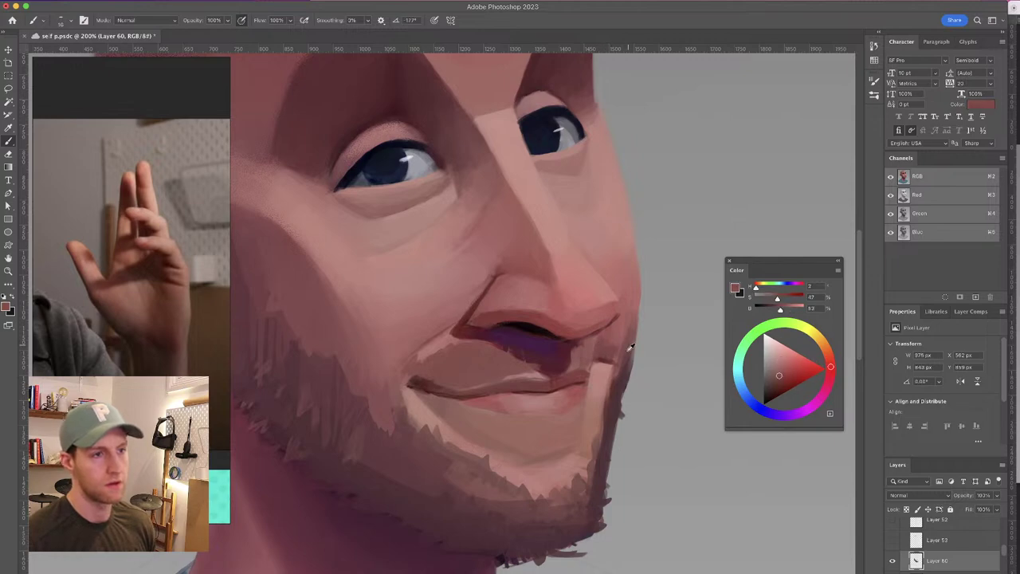
pyautogui.keyDown('alt'); pyautogui.click(631, 347); pyautogui.keyUp('alt')
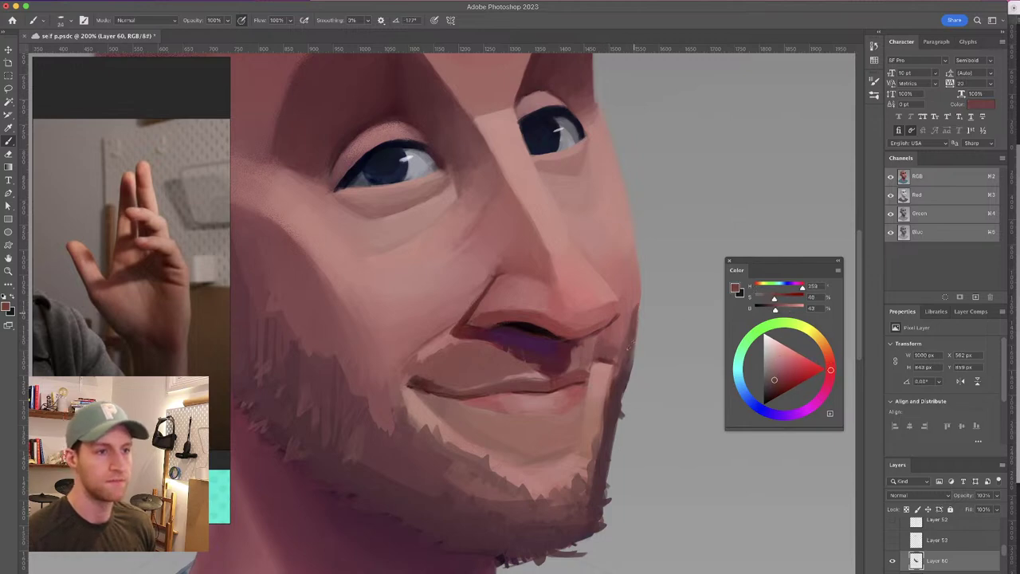
pyautogui.moveTo(631, 339)
pyautogui.mouseDown()
pyautogui.moveTo(627, 366)
pyautogui.moveTo(638, 328)
pyautogui.moveTo(630, 364)
pyautogui.mouseUp()
pyautogui.press('super+z')
pyautogui.press('super+z')
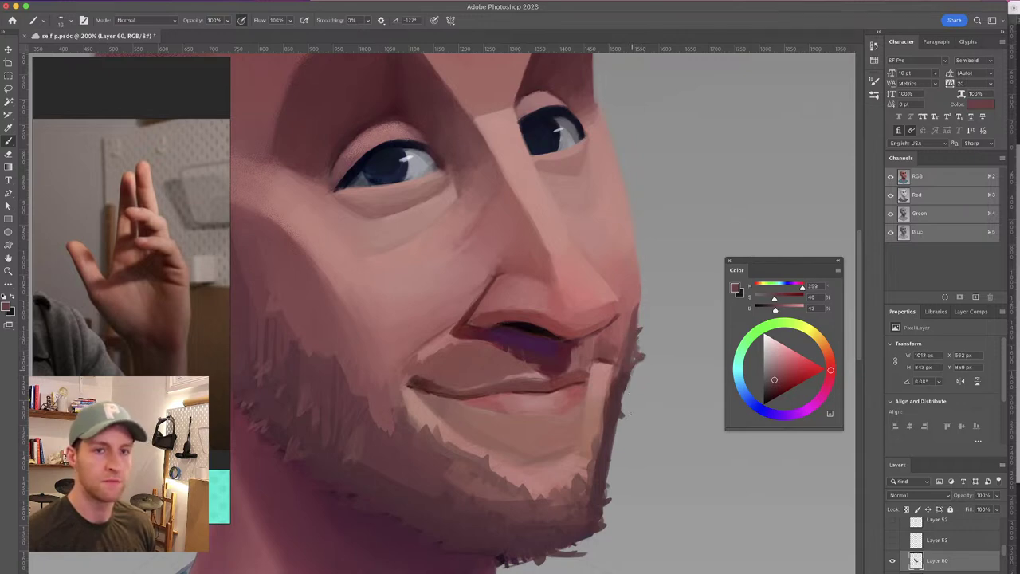
pyautogui.moveTo(626, 305); pyautogui.dragTo(649, 245)
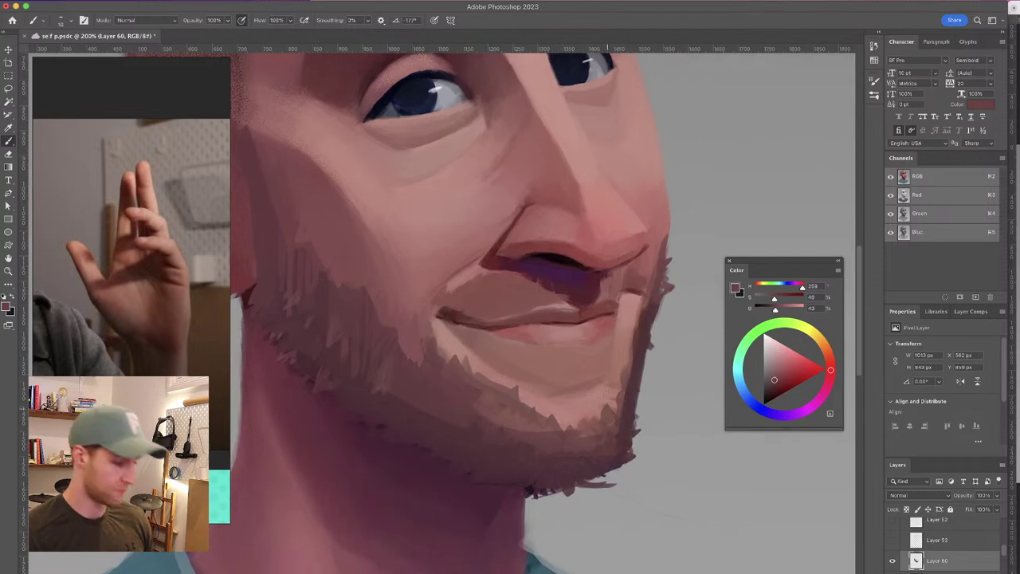
pyautogui.press('super+z')
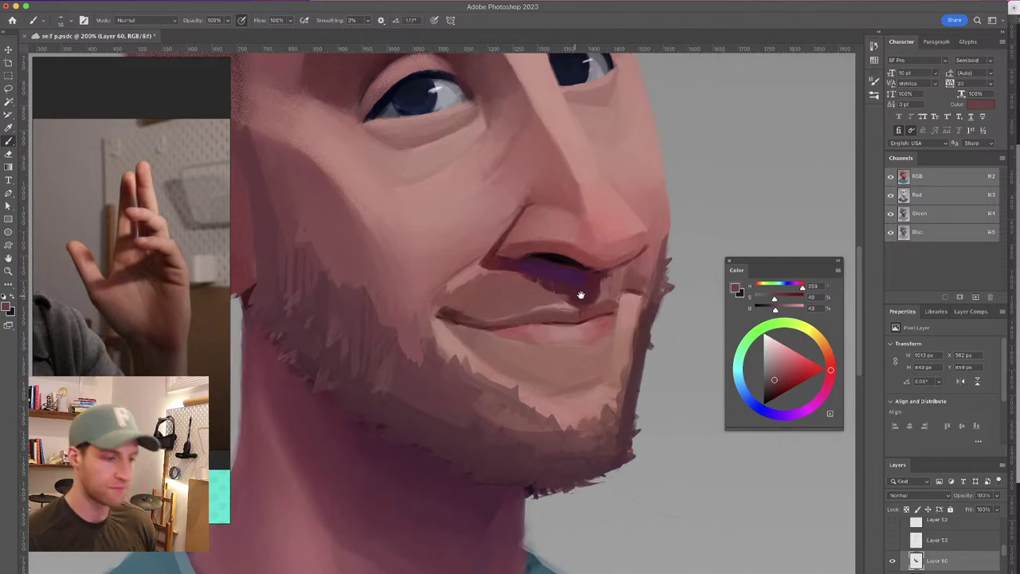
# Add short hair strokes to the upper sideburn in front of the ear with muted reds sampled beside it
pyautogui.moveTo(574, 296); pyautogui.dragTo(592, 289)
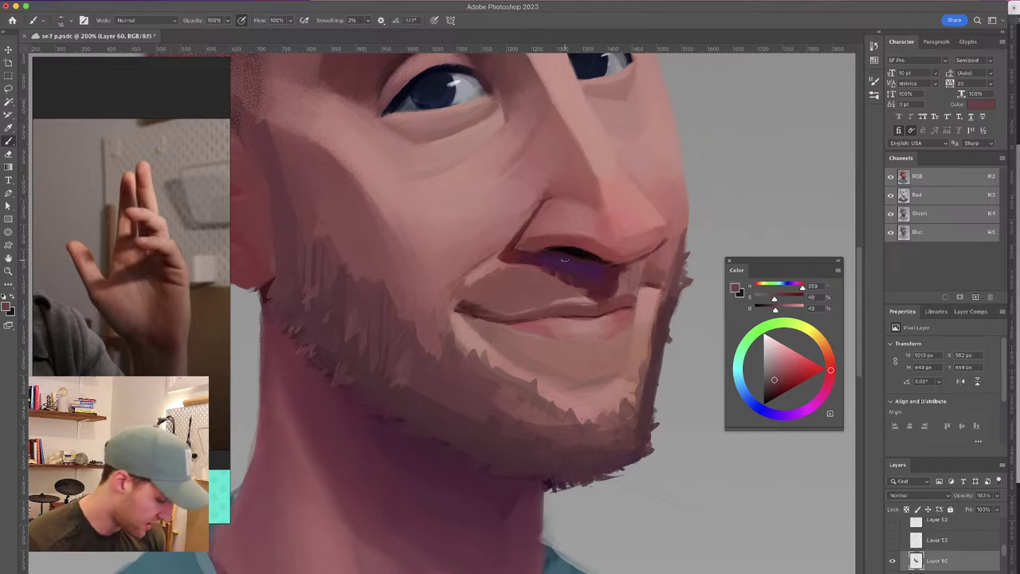
pyautogui.moveTo(604, 287); pyautogui.dragTo(633, 264)
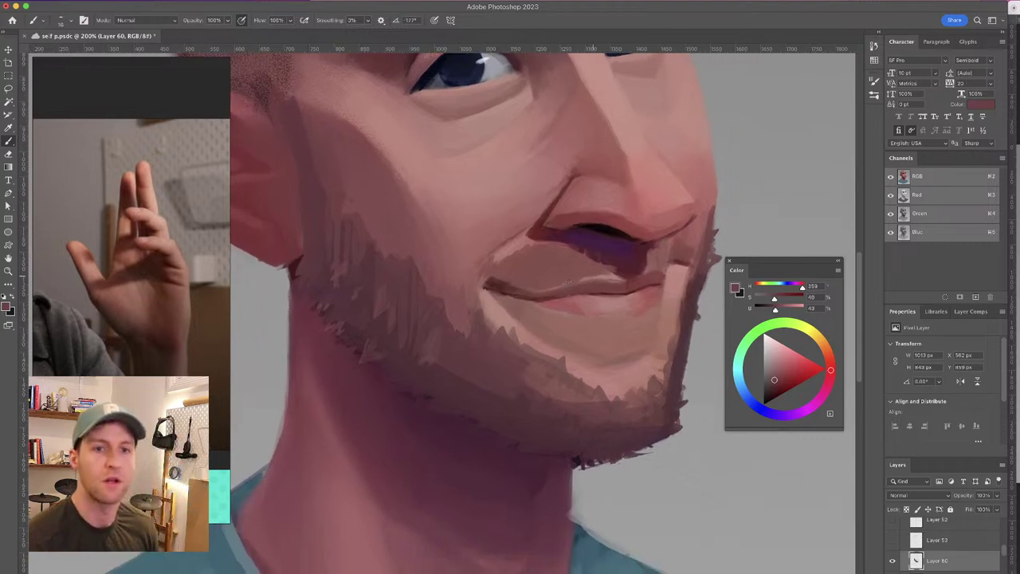
pyautogui.moveTo(625, 442); pyautogui.dragTo(629, 430)
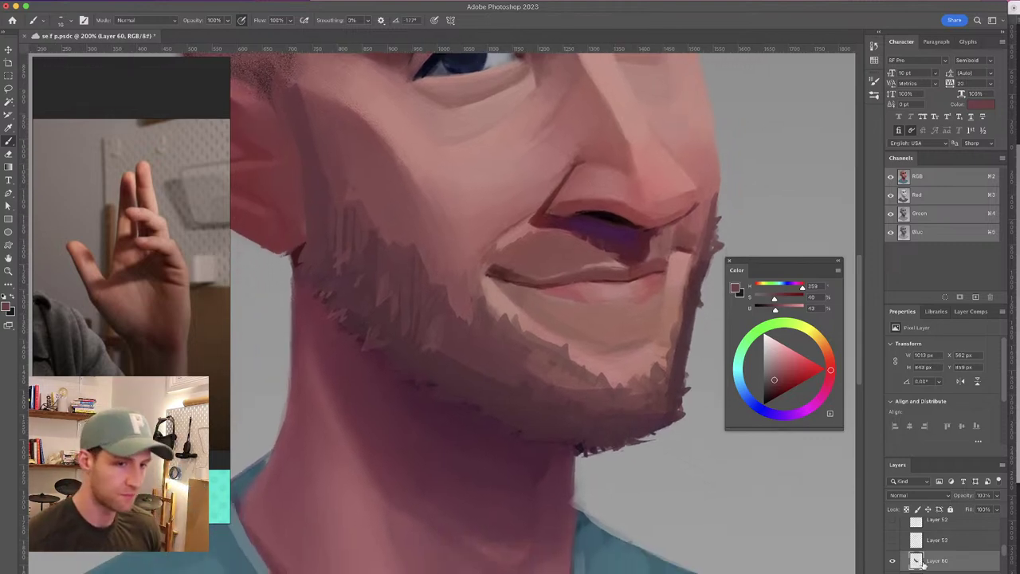
pyautogui.moveTo(548, 317); pyautogui.dragTo(554, 307)
pyautogui.keyDown('alt'); pyautogui.click(351, 198); pyautogui.keyUp('alt')
pyautogui.keyDown('alt'); pyautogui.click(348, 165); pyautogui.keyUp('alt')
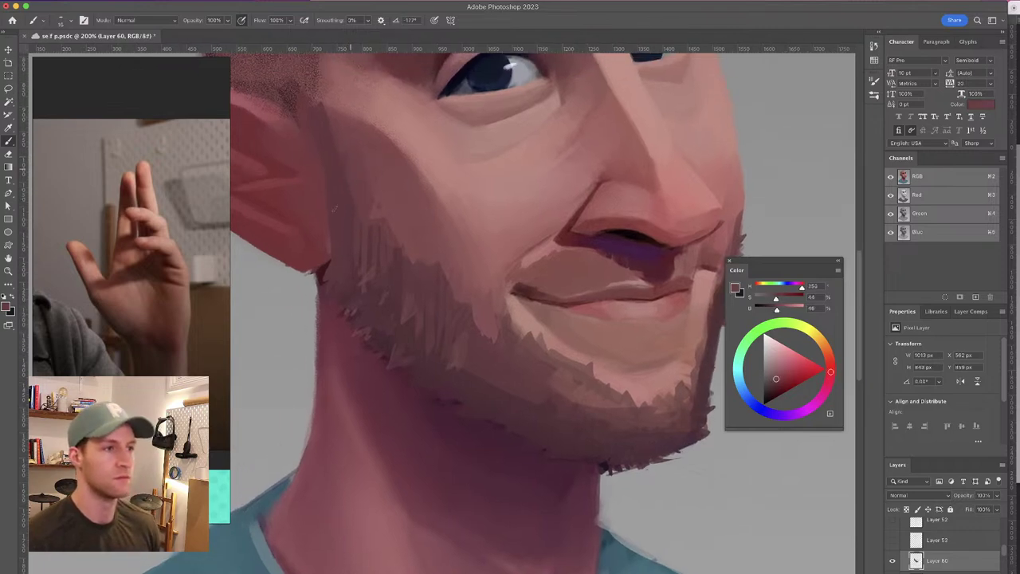
pyautogui.moveTo(383, 214); pyautogui.dragTo(405, 289)
pyautogui.keyDown('alt'); pyautogui.click(363, 215); pyautogui.keyUp('alt')
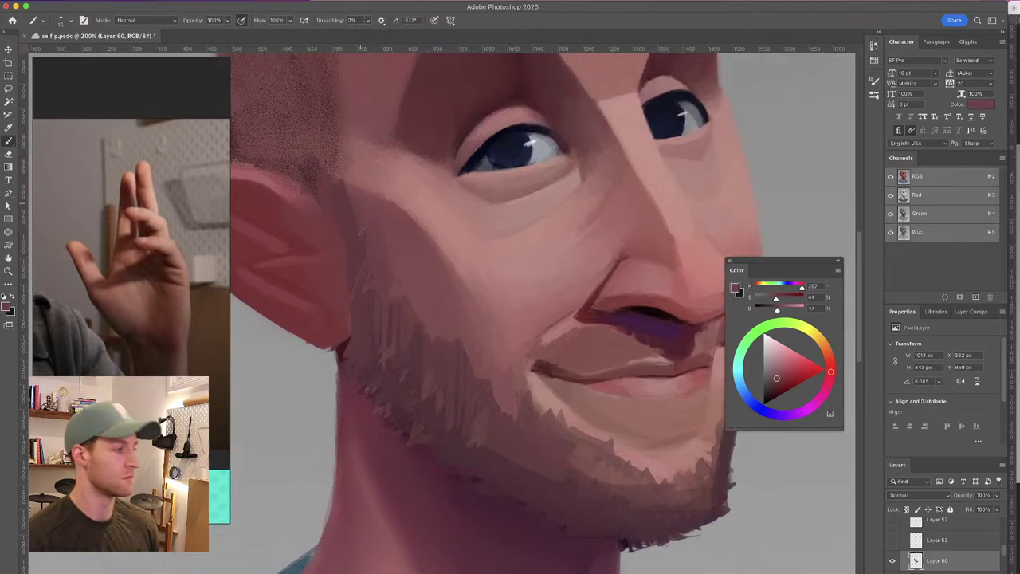
pyautogui.keyDown('alt'); pyautogui.click(361, 206); pyautogui.keyUp('alt')
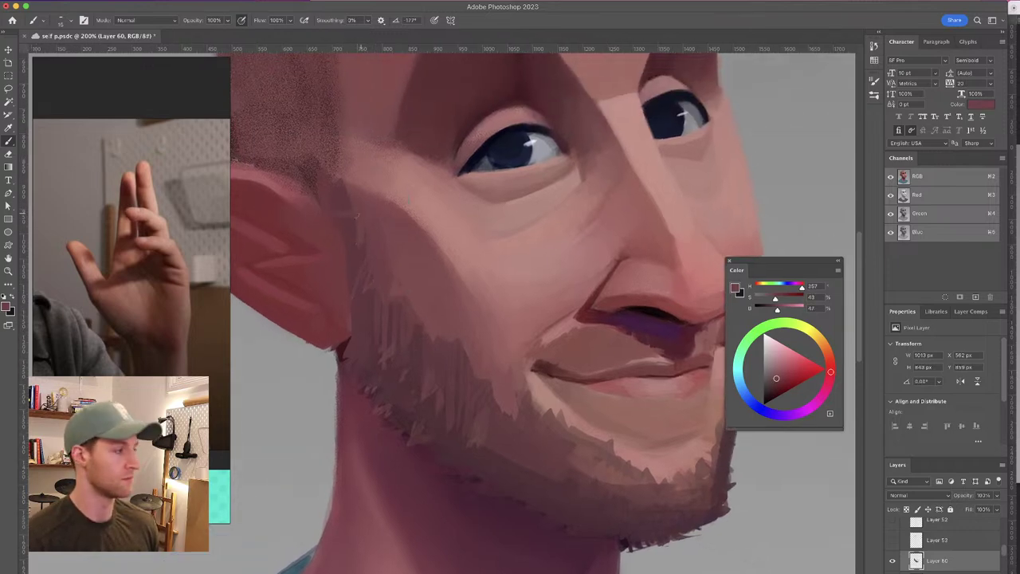
pyautogui.moveTo(393, 210); pyautogui.dragTo(457, 217)
pyautogui.keyDown('alt'); pyautogui.click(353, 206); pyautogui.keyUp('alt')
pyautogui.moveTo(383, 260); pyautogui.dragTo(390, 263)
# Brighten the ear's inner ridge with a lighter red stroke
pyautogui.moveTo(321, 277); pyautogui.dragTo(390, 273)
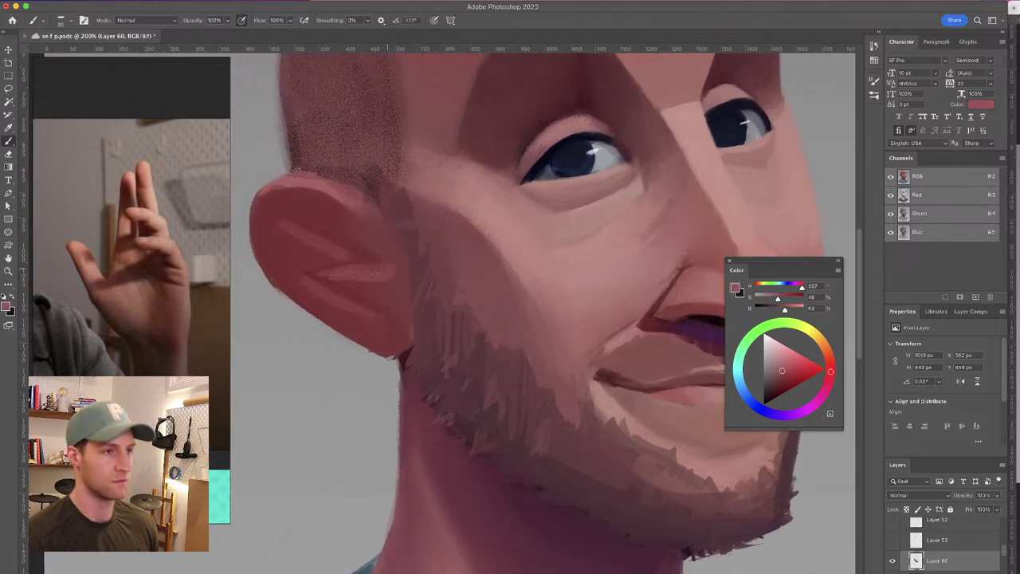
pyautogui.moveTo(456, 225); pyautogui.dragTo(451, 271)
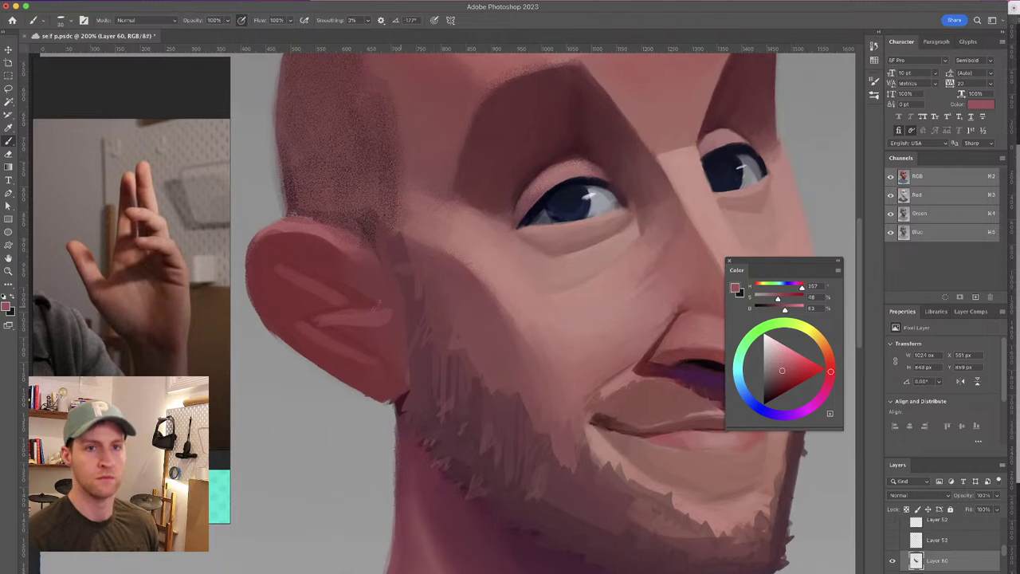
pyautogui.moveTo(314, 327); pyautogui.dragTo(389, 316)
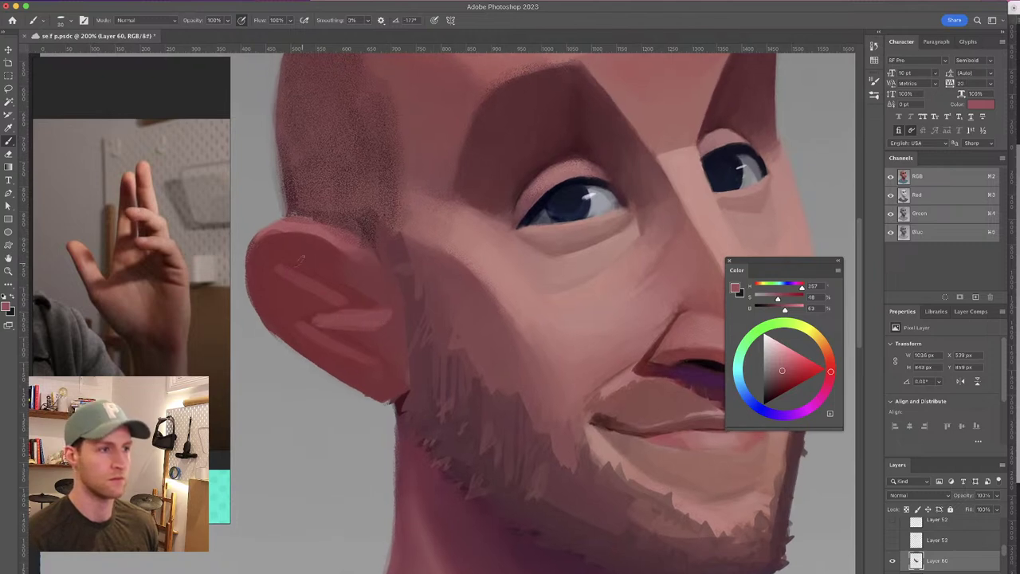
# Deepen the shadows between the ear's inner folds with a sampled red made darker, and undo the last stroke
pyautogui.keyDown('alt'); pyautogui.click(366, 283); pyautogui.keyUp('alt')
pyautogui.keyDown('alt'); pyautogui.click(363, 292); pyautogui.keyUp('alt')
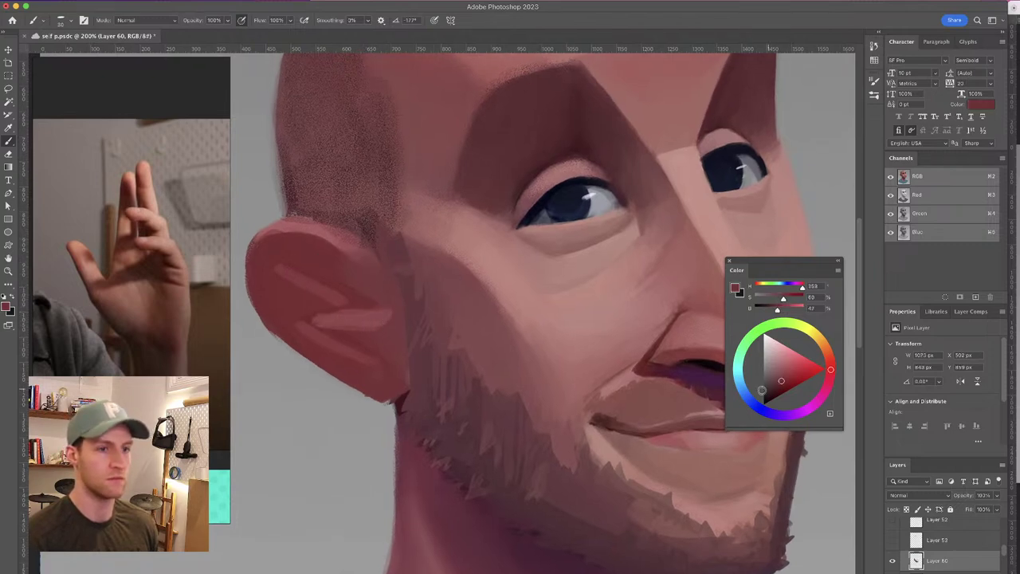
pyautogui.click(780, 387)
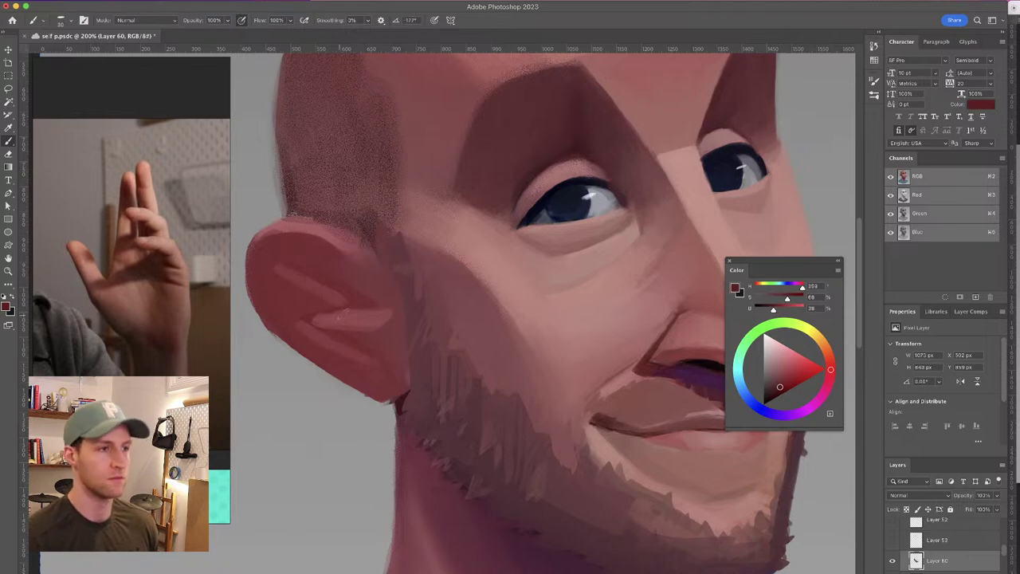
pyautogui.keyDown('ctrl'); pyautogui.keyDown('alt'); pyautogui.click(343, 293); pyautogui.keyUp('alt'); pyautogui.keyUp('ctrl')
pyautogui.moveTo(299, 272); pyautogui.dragTo(376, 306)
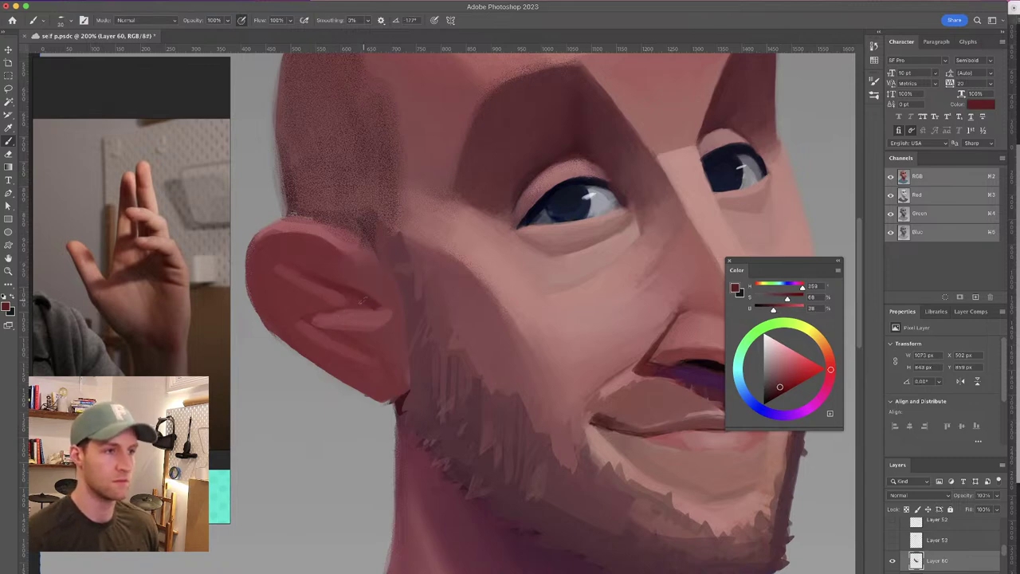
pyautogui.press('super+z')
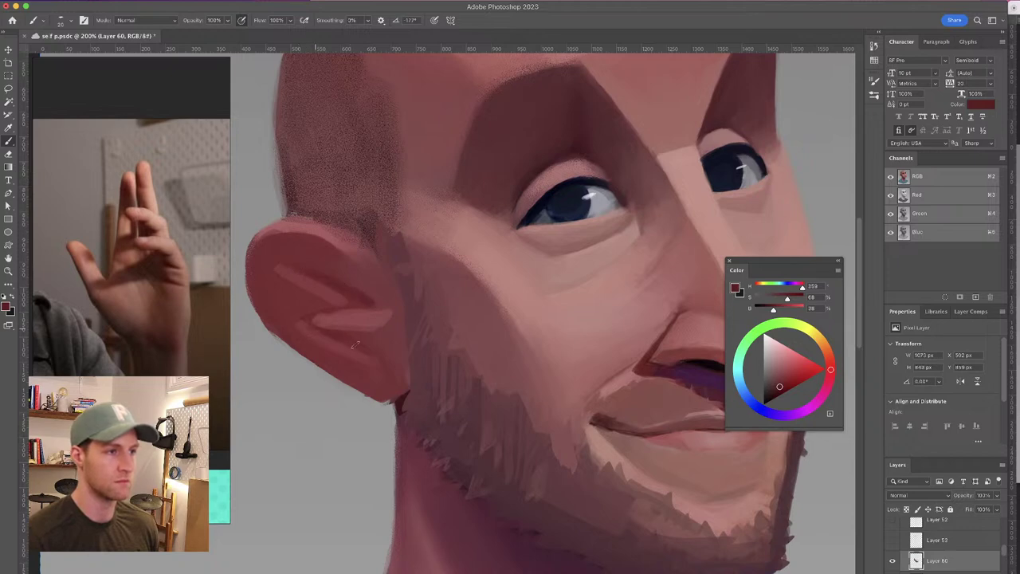
# Compare the repainted beard with the earlier version by repeatedly hiding and showing Layer 60, leaving the layer visible
pyautogui.moveTo(451, 265); pyautogui.dragTo(387, 278)
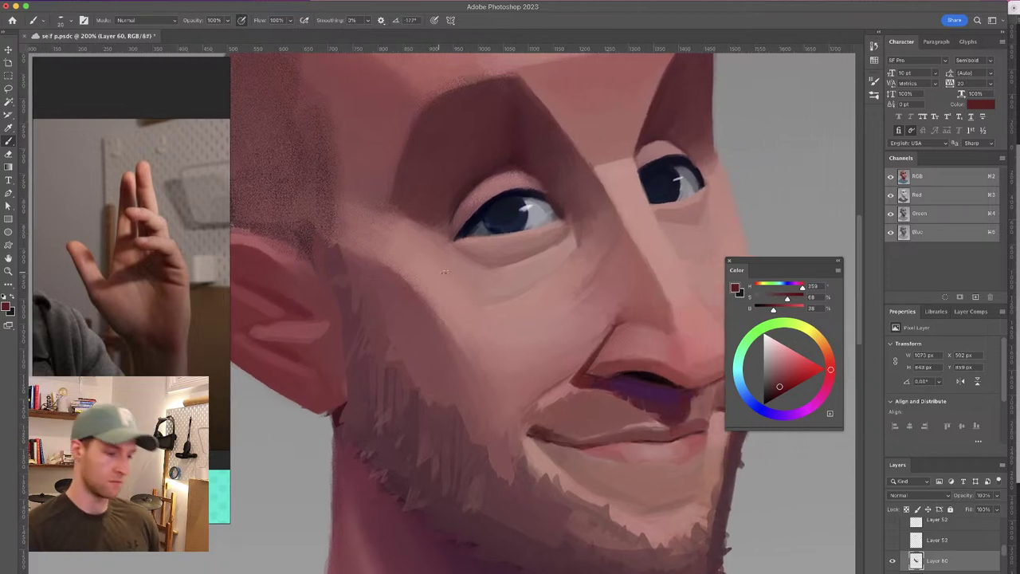
pyautogui.scroll(-5, 435, 272)
pyautogui.scroll(5, 494, 269)
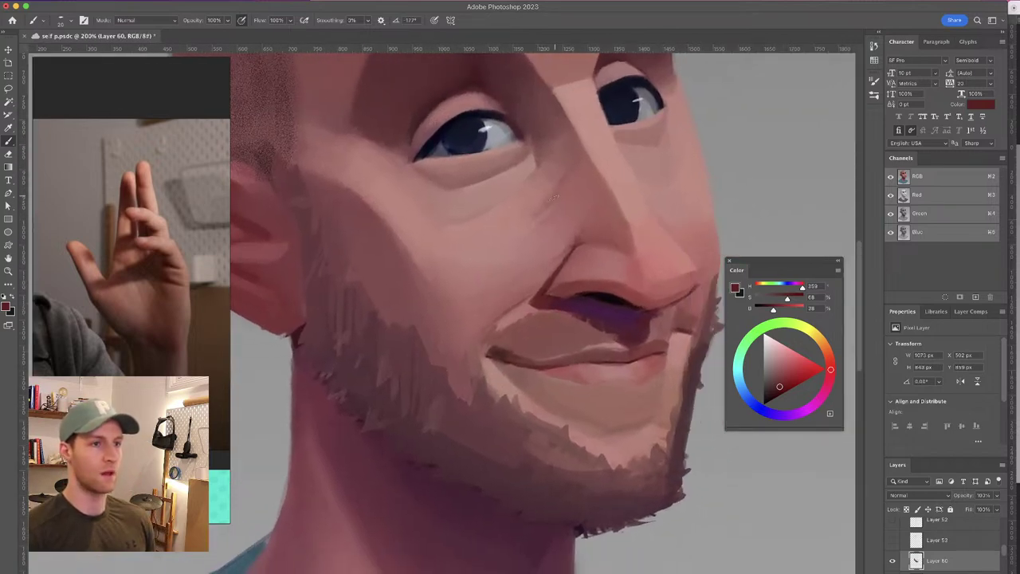
pyautogui.keyDown('alt'); pyautogui.click(549, 216); pyautogui.keyUp('alt')
pyautogui.click(892, 560)
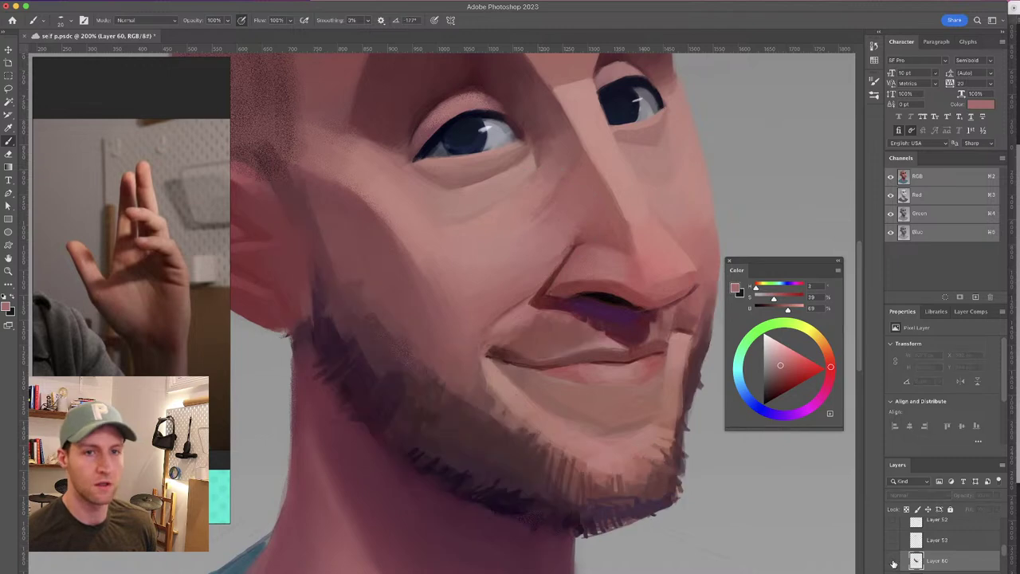
pyautogui.click(893, 562)
pyautogui.click(893, 562)
pyautogui.click(893, 561)
pyautogui.click(893, 561)
pyautogui.click(893, 561)
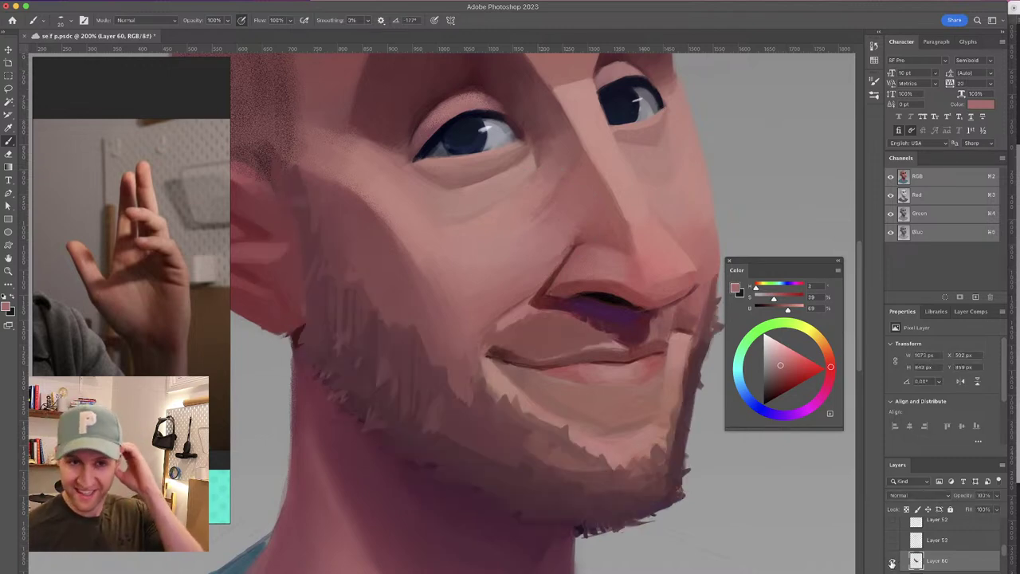
pyautogui.click(893, 561)
pyautogui.click(893, 562)
pyautogui.click(893, 562)
pyautogui.click(893, 561)
pyautogui.click(893, 563)
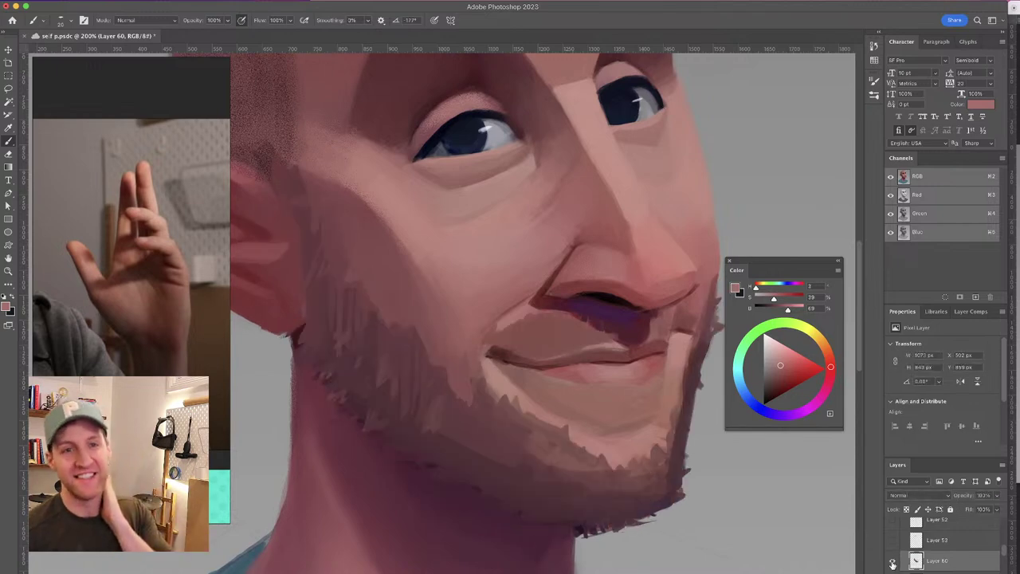
pyautogui.click(893, 563)
pyautogui.click(892, 563)
pyautogui.click(892, 564)
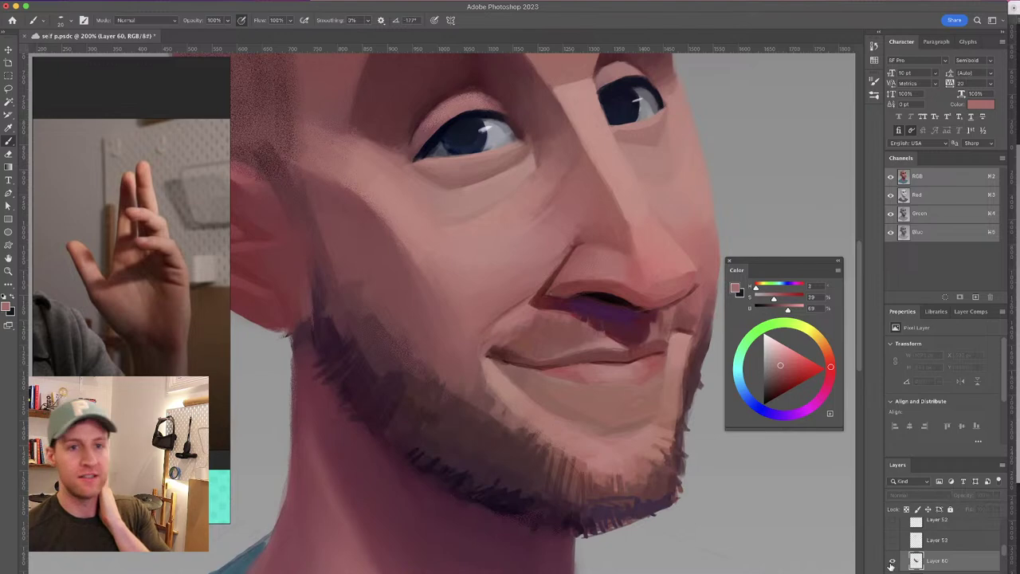
pyautogui.click(893, 563)
pyautogui.click(892, 563)
pyautogui.click(892, 563)
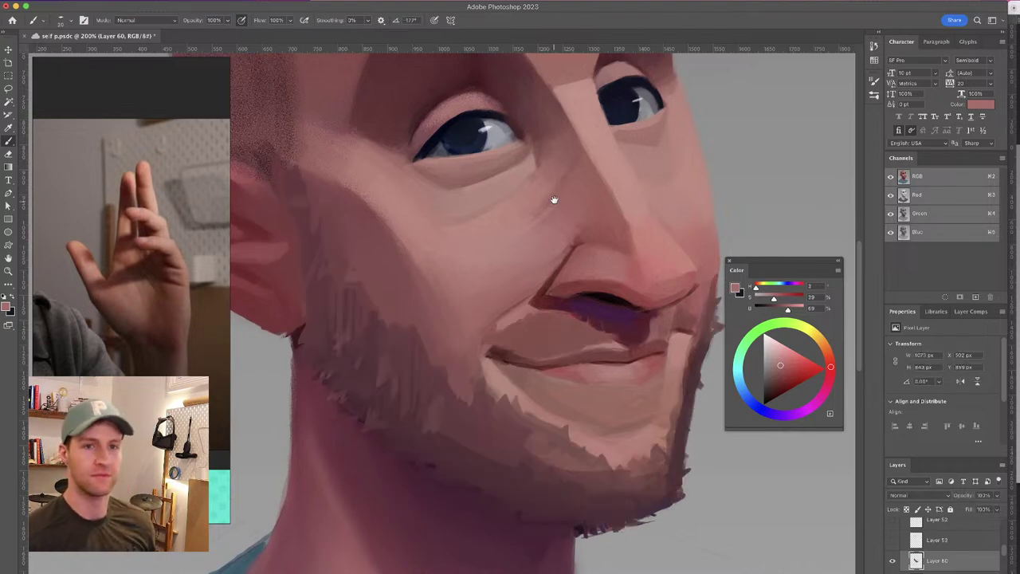
# Even out the lower jaw beard below the mouth corner with a beard tone sampled nearby and an adjusted brush size
pyautogui.moveTo(553, 201); pyautogui.dragTo(599, 151)
pyautogui.keyDown('alt'); pyautogui.click(500, 364); pyautogui.keyUp('alt')
pyautogui.moveTo(493, 365); pyautogui.dragTo(496, 365)
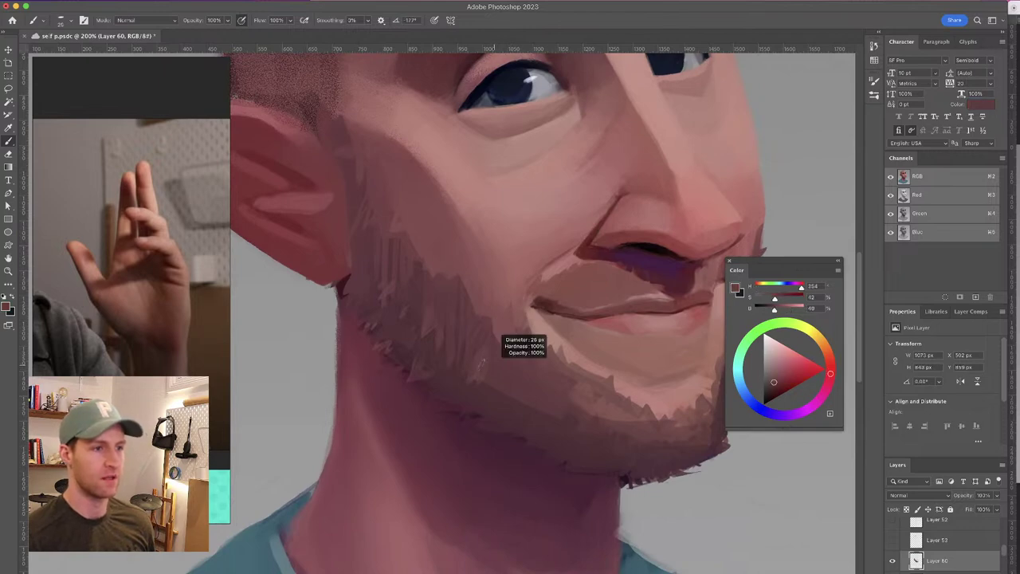
pyautogui.moveTo(533, 412); pyautogui.dragTo(540, 428)
pyautogui.moveTo(545, 417)
pyautogui.mouseDown()
pyautogui.moveTo(578, 428)
pyautogui.moveTo(502, 408)
pyautogui.moveTo(601, 448)
pyautogui.mouseUp()
pyautogui.moveTo(553, 432); pyautogui.dragTo(582, 453)
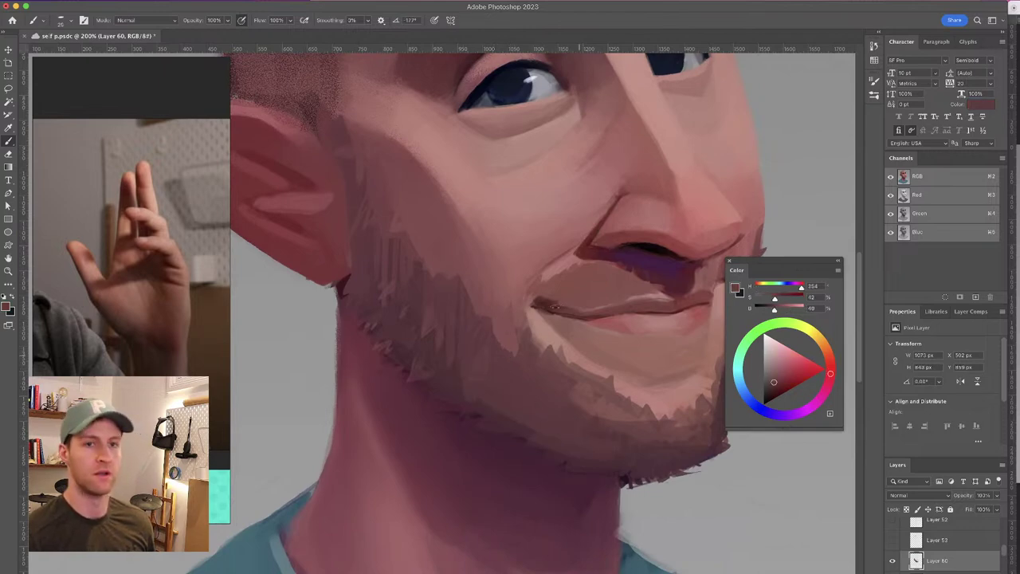
# Smooth the jagged tufts along the jaw's lower beard edge with dark reds sampled from the beard
pyautogui.hscroll(-2, 521, 303)
pyautogui.keyDown('alt'); pyautogui.click(483, 357); pyautogui.keyUp('alt')
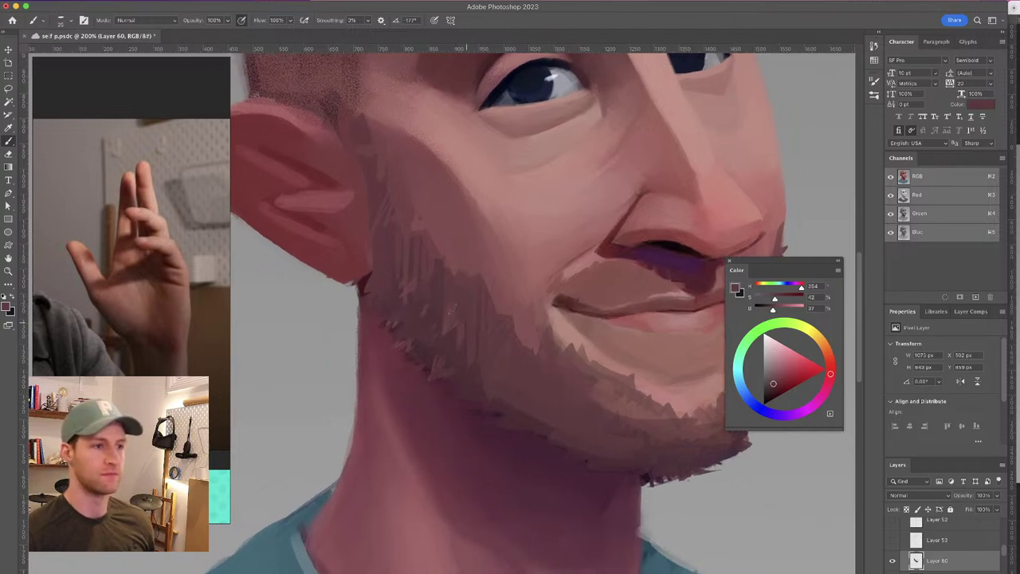
pyautogui.hscroll(4, 493, 321)
pyautogui.keyDown('alt'); pyautogui.click(423, 348); pyautogui.keyUp('alt')
pyautogui.moveTo(378, 331); pyautogui.dragTo(390, 343)
pyautogui.moveTo(398, 346); pyautogui.dragTo(432, 372)
pyautogui.moveTo(411, 371); pyautogui.dragTo(435, 386)
pyautogui.moveTo(462, 399); pyautogui.dragTo(500, 416)
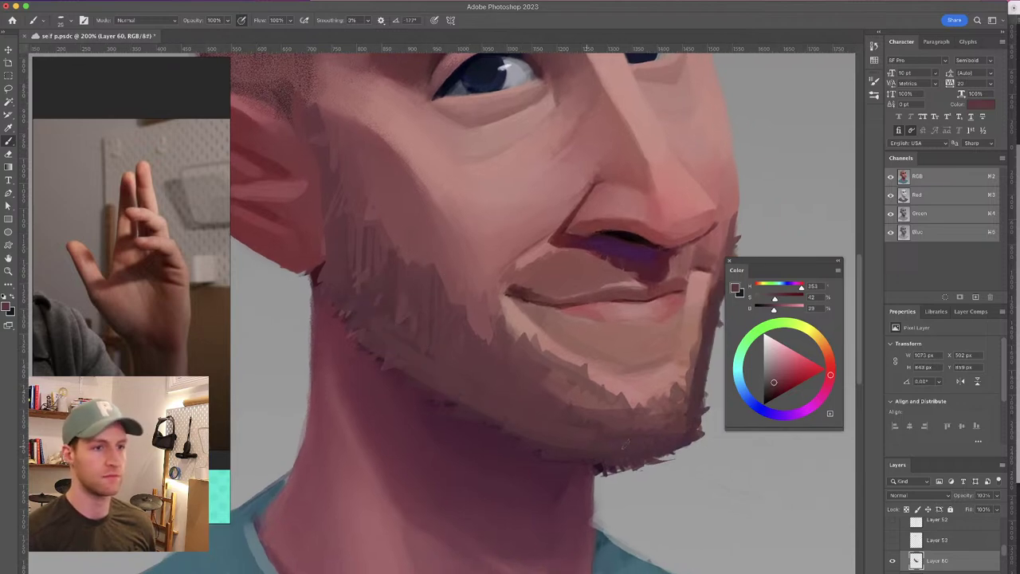
# Touch up the beard at the front of the chin with a tone sampled from the surrounding hair
pyautogui.moveTo(526, 343); pyautogui.dragTo(439, 344)
pyautogui.keyDown('alt'); pyautogui.click(599, 410); pyautogui.keyUp('alt')
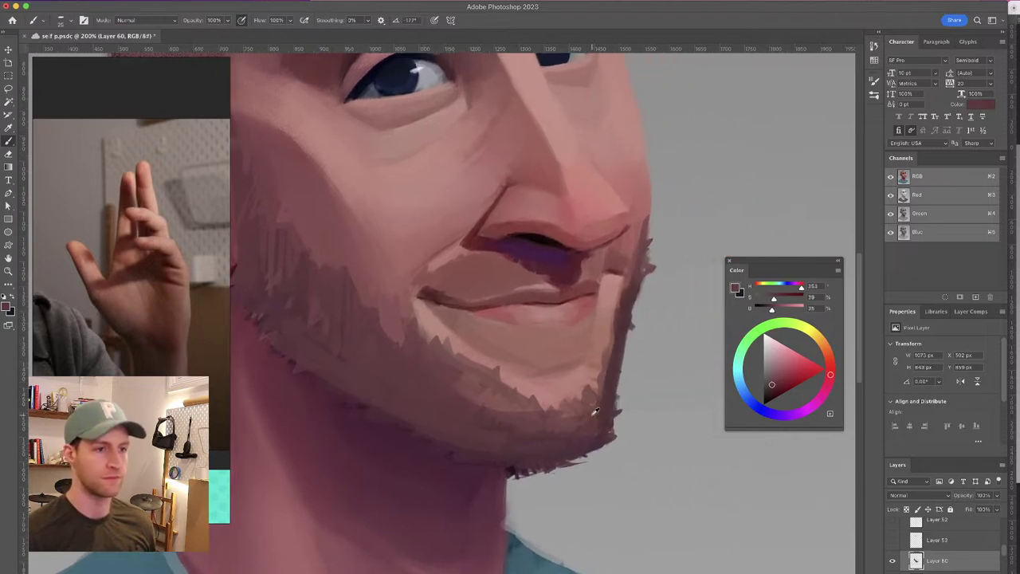
pyautogui.moveTo(601, 409); pyautogui.dragTo(605, 437)
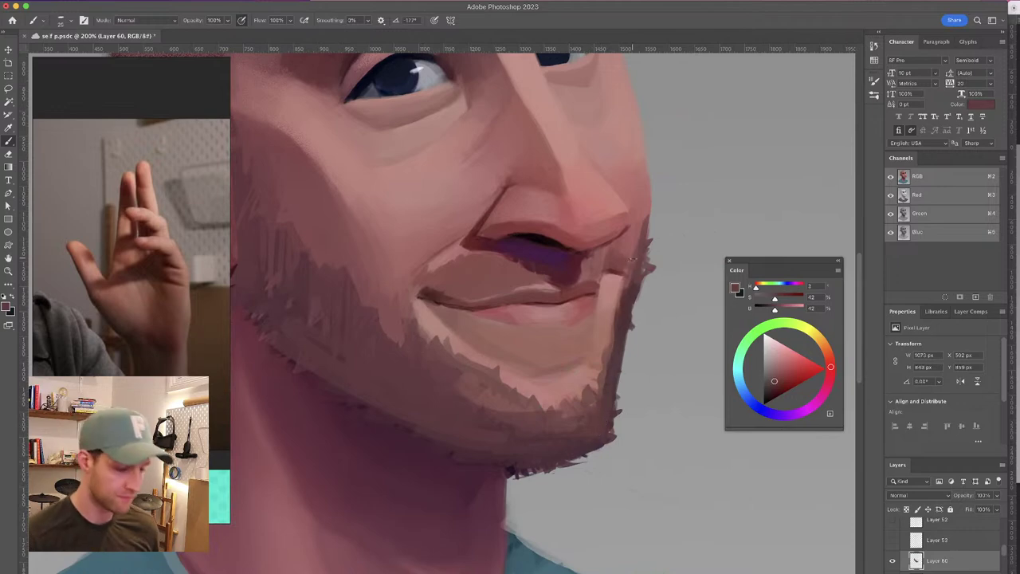
pyautogui.press('h')
pyautogui.press('h')
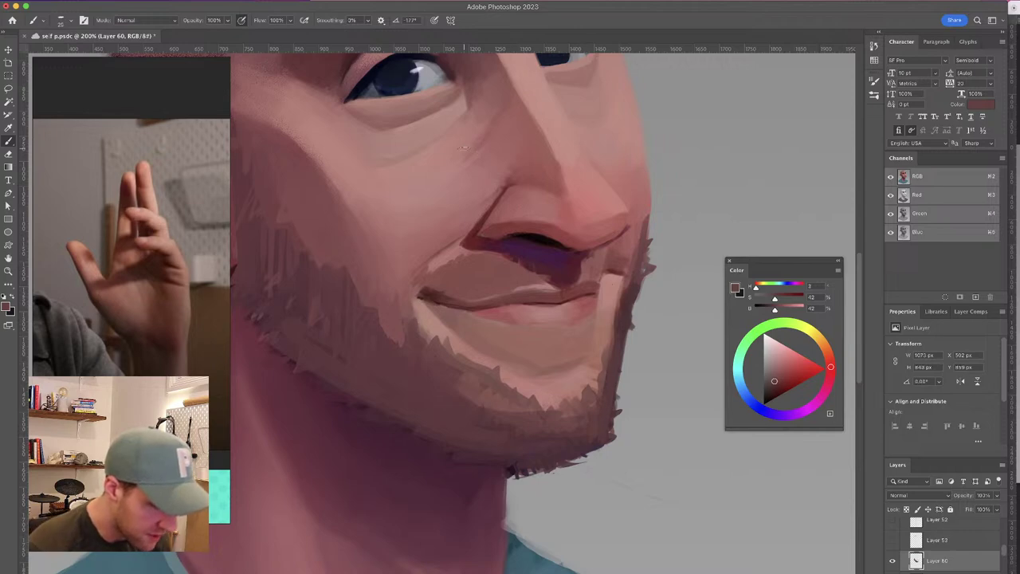
pyautogui.press('h')
pyautogui.press('h')
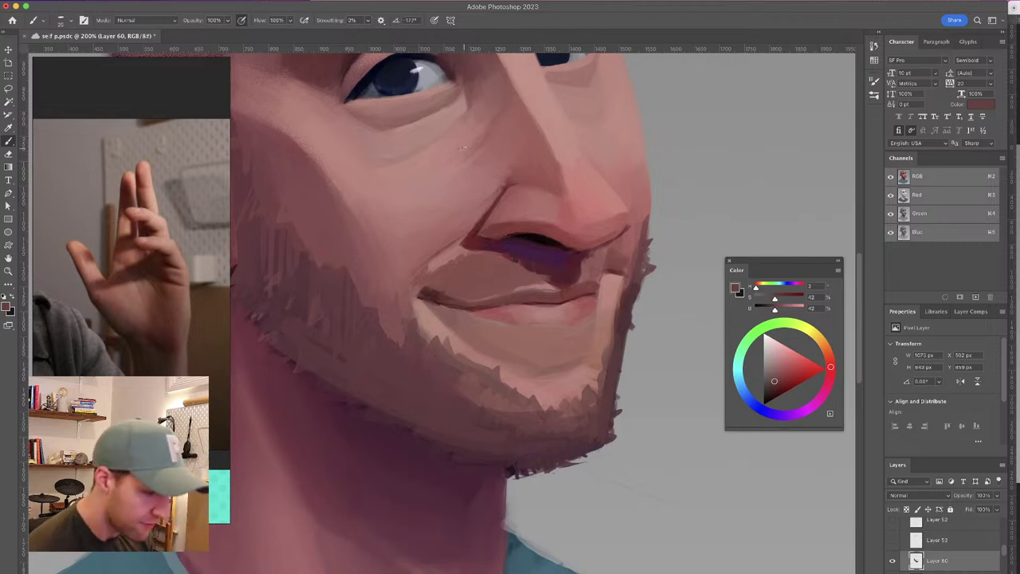
pyautogui.press('h')
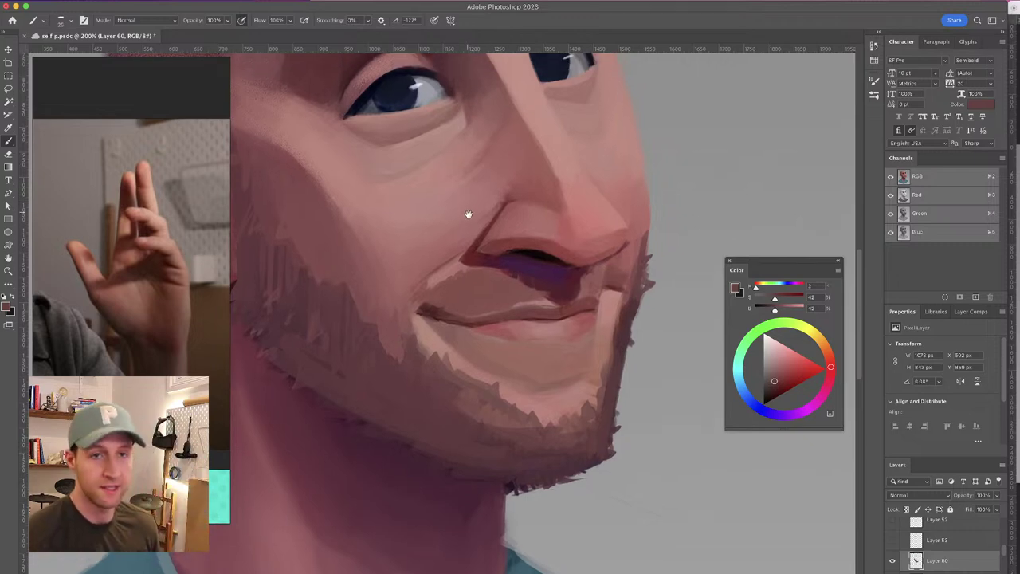
# Refine the beard's lower edge at the rear of the jaw with dark reds sampled from the neck shadow
pyautogui.keyDown('alt'); pyautogui.click(293, 388); pyautogui.keyUp('alt')
pyautogui.moveTo(286, 377); pyautogui.dragTo(301, 386)
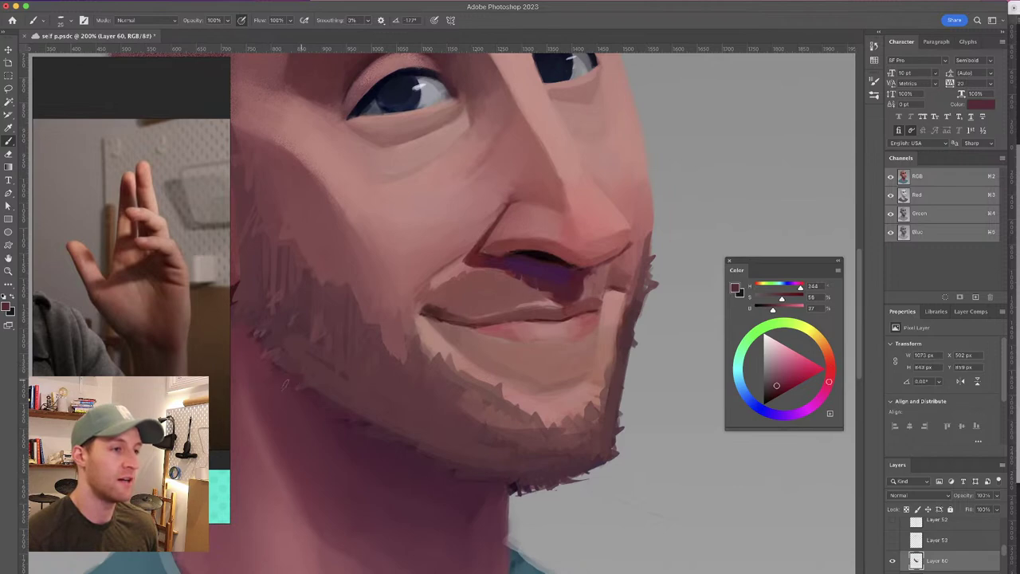
pyautogui.moveTo(376, 298); pyautogui.dragTo(411, 300)
pyautogui.keyDown('alt'); pyautogui.click(387, 386); pyautogui.keyUp('alt')
pyautogui.press('h')
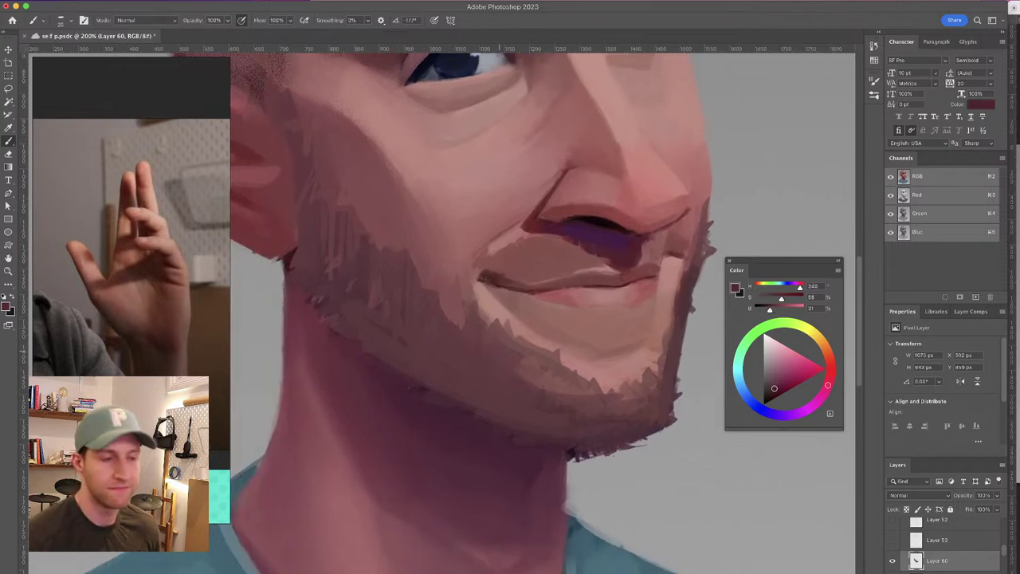
pyautogui.press('h')
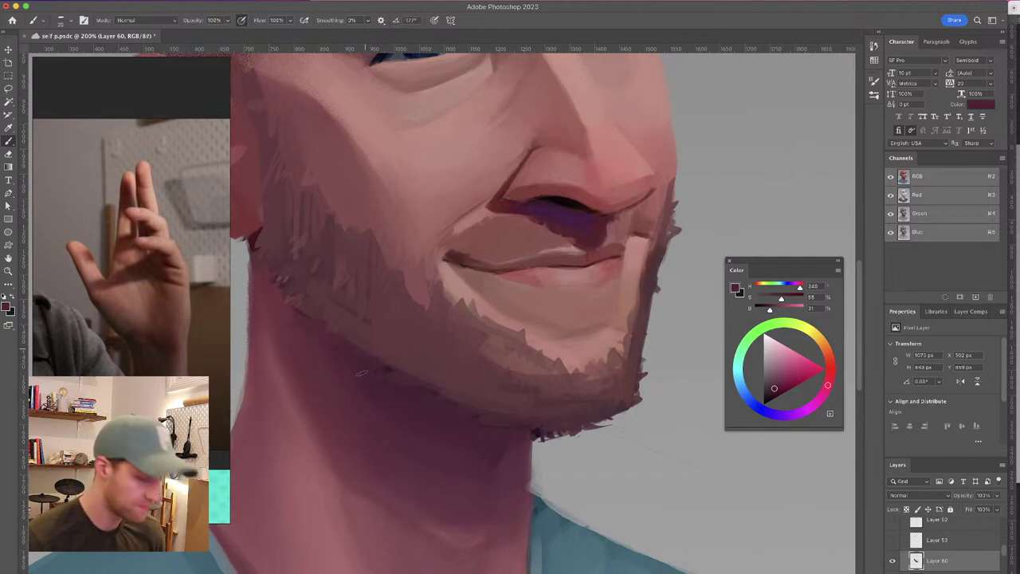
# Paint dark plum tufts along the middle of the beard's underside with shadow tones sampled beneath the jaw
pyautogui.keyDown('alt'); pyautogui.click(379, 368); pyautogui.keyUp('alt')
pyautogui.press('h')
pyautogui.keyDown('alt'); pyautogui.click(411, 396); pyautogui.keyUp('alt')
pyautogui.press('h')
pyautogui.keyDown('alt'); pyautogui.click(443, 407); pyautogui.keyUp('alt')
pyautogui.moveTo(435, 395); pyautogui.dragTo(463, 413)
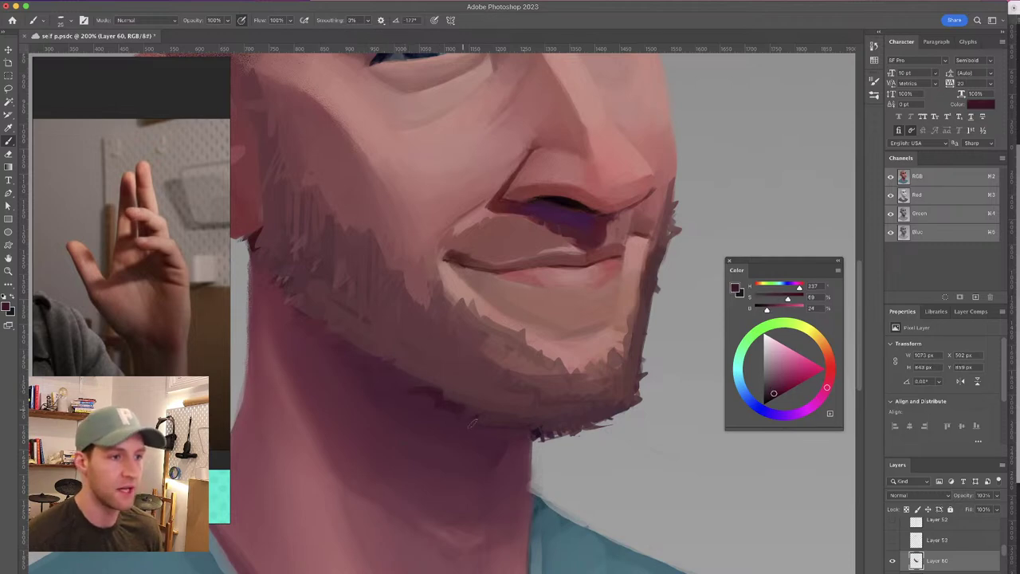
# Extend the dark tufts along the lower jaw edge back toward the earlobe with the same plum tone
pyautogui.moveTo(533, 333)
pyautogui.mouseDown()
pyautogui.moveTo(632, 430)
pyautogui.moveTo(629, 401)
pyautogui.mouseUp()
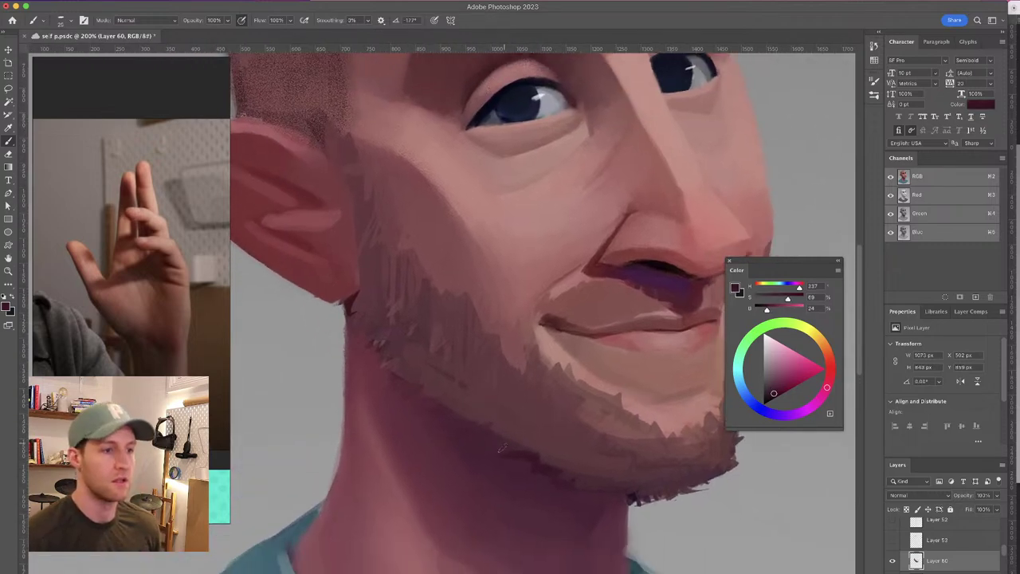
pyautogui.moveTo(508, 448); pyautogui.dragTo(381, 373)
pyautogui.moveTo(513, 294); pyautogui.dragTo(507, 284)
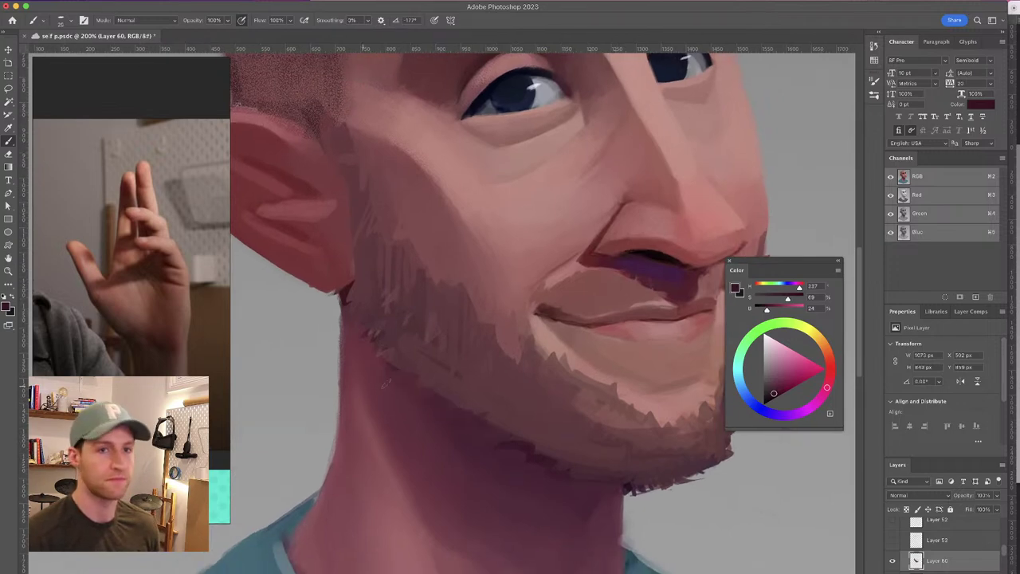
pyautogui.moveTo(372, 357); pyautogui.dragTo(403, 375)
pyautogui.moveTo(452, 404); pyautogui.dragTo(476, 413)
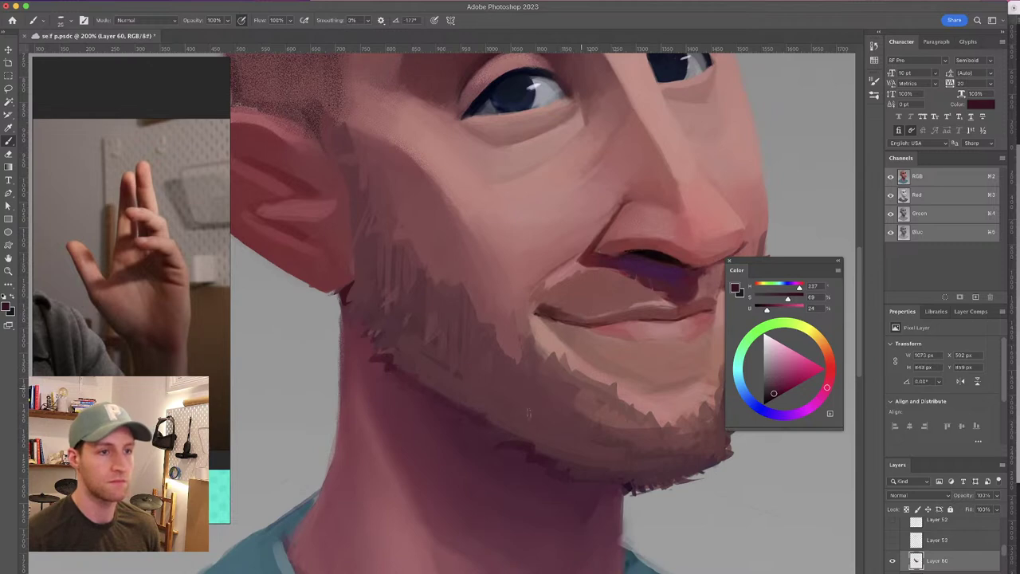
# Try dark red strokes along the lower jaw beard with a darkened sampled tone, and undo them
pyautogui.keyDown('alt'); pyautogui.click(603, 418); pyautogui.keyUp('alt')
pyautogui.click(775, 385)
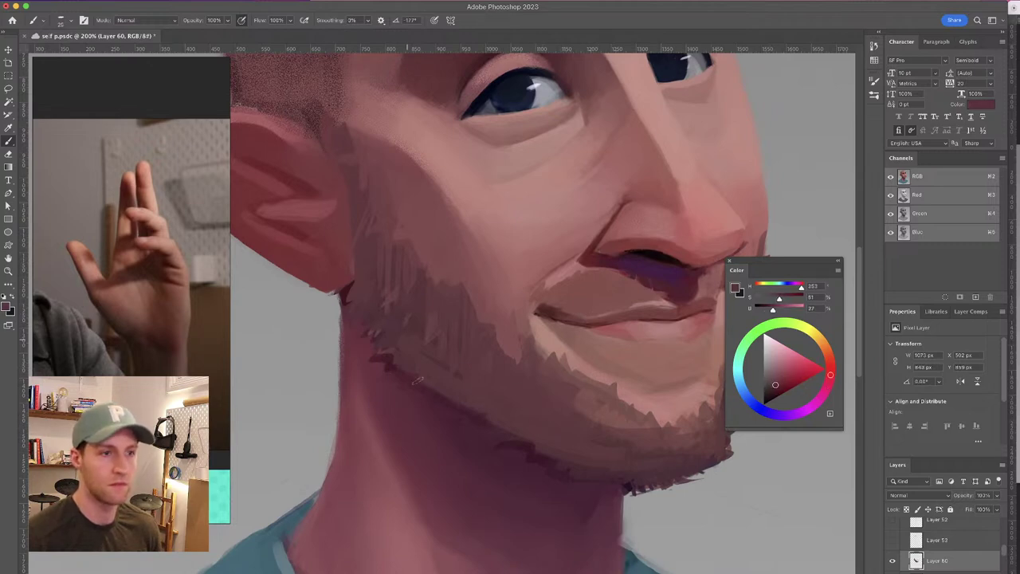
pyautogui.moveTo(415, 375); pyautogui.dragTo(419, 376)
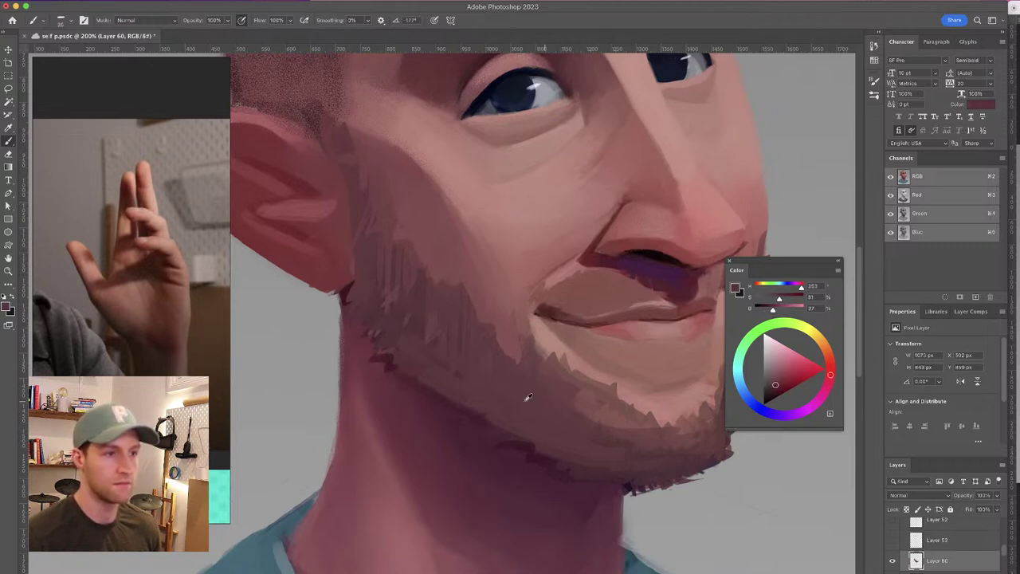
pyautogui.click(776, 391)
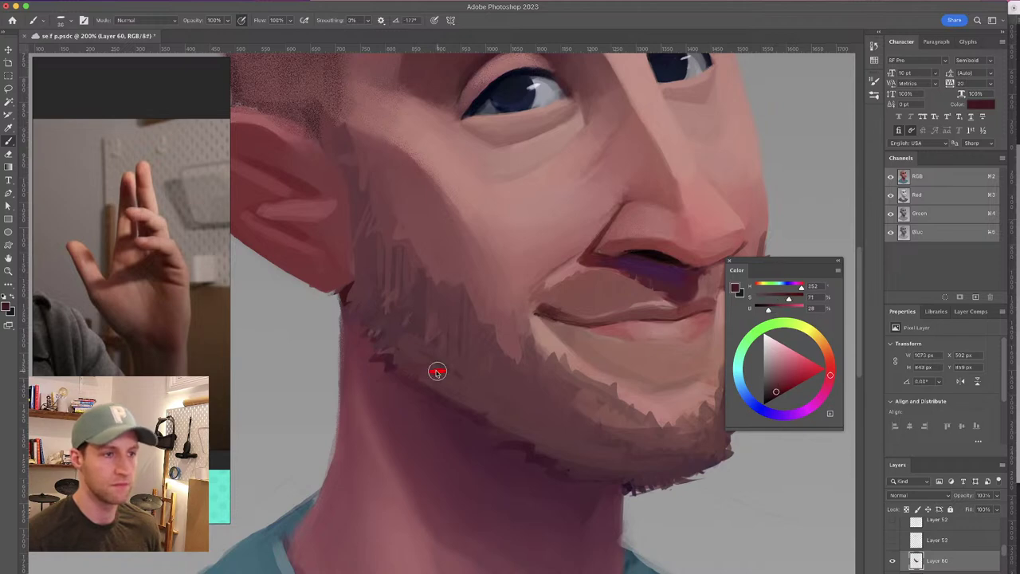
pyautogui.moveTo(430, 375); pyautogui.dragTo(548, 438)
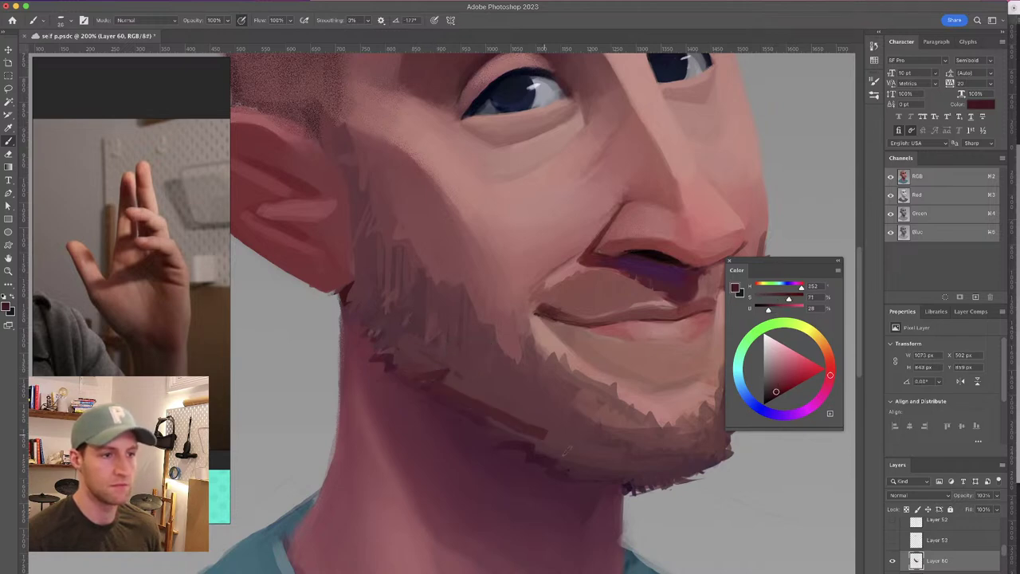
pyautogui.moveTo(619, 467)
pyautogui.mouseDown()
pyautogui.moveTo(636, 467)
pyautogui.moveTo(565, 446)
pyautogui.moveTo(433, 375)
pyautogui.moveTo(585, 434)
pyautogui.mouseUp()
pyautogui.press('super+z')
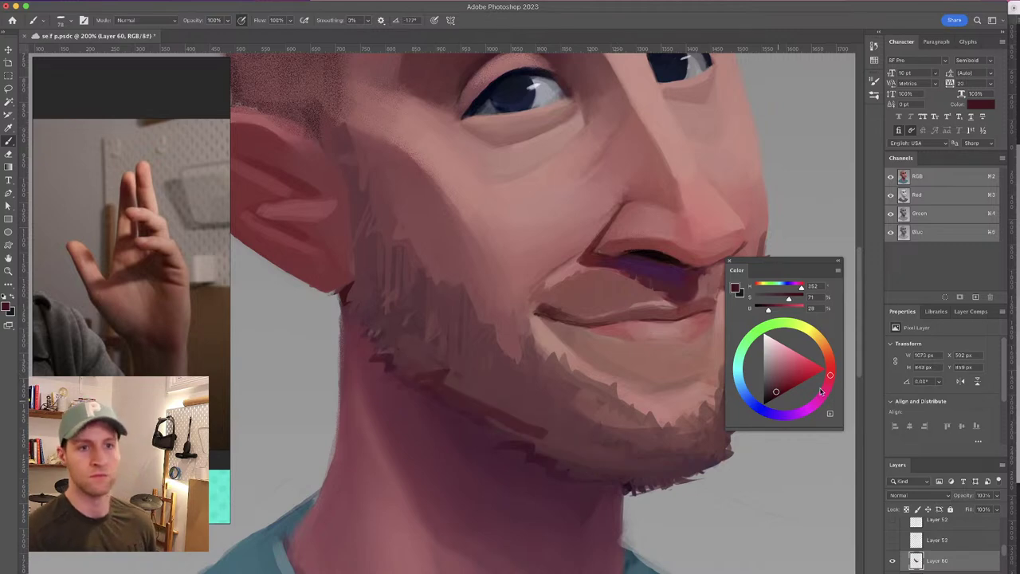
pyautogui.press('super+z')
pyautogui.press('super+z')
# Darken the beard's lower band from below the ear to the chin with a less saturated dark red, and sample a beard tone
pyautogui.moveTo(779, 392); pyautogui.dragTo(770, 394)
pyautogui.moveTo(450, 387)
pyautogui.mouseDown()
pyautogui.moveTo(549, 446)
pyautogui.moveTo(637, 461)
pyautogui.moveTo(562, 462)
pyautogui.moveTo(666, 459)
pyautogui.moveTo(668, 470)
pyautogui.moveTo(721, 453)
pyautogui.mouseUp()
pyautogui.moveTo(571, 435)
pyautogui.mouseDown()
pyautogui.moveTo(368, 333)
pyautogui.moveTo(356, 287)
pyautogui.moveTo(455, 363)
pyautogui.mouseUp()
pyautogui.keyDown('alt'); pyautogui.click(431, 347); pyautogui.keyUp('alt')
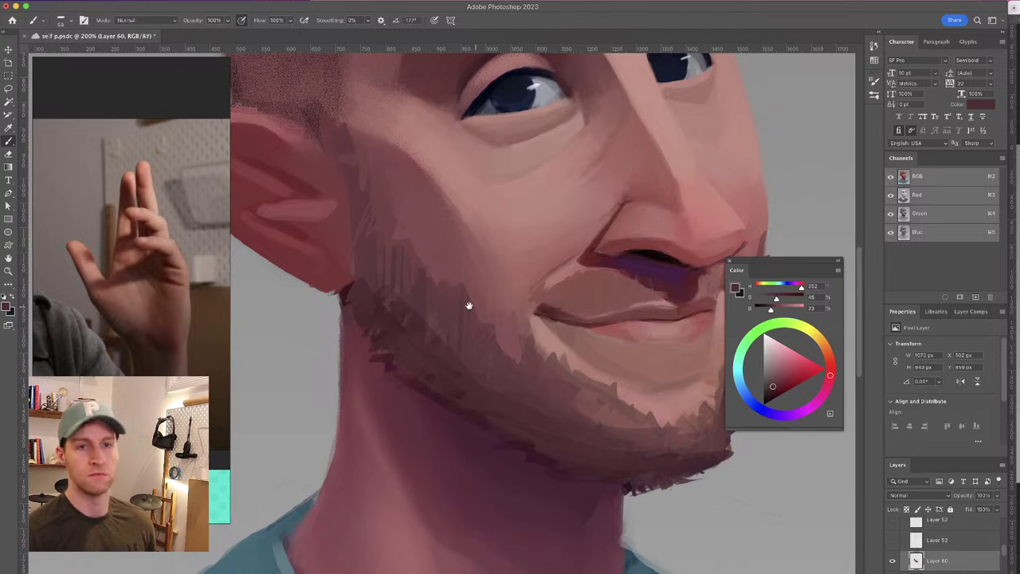
# Examine the darkened beard against the whole portrait at reduced zoom, and return to the close-up of the face
pyautogui.moveTo(485, 308); pyautogui.dragTo(438, 296)
pyautogui.press('super+minus')
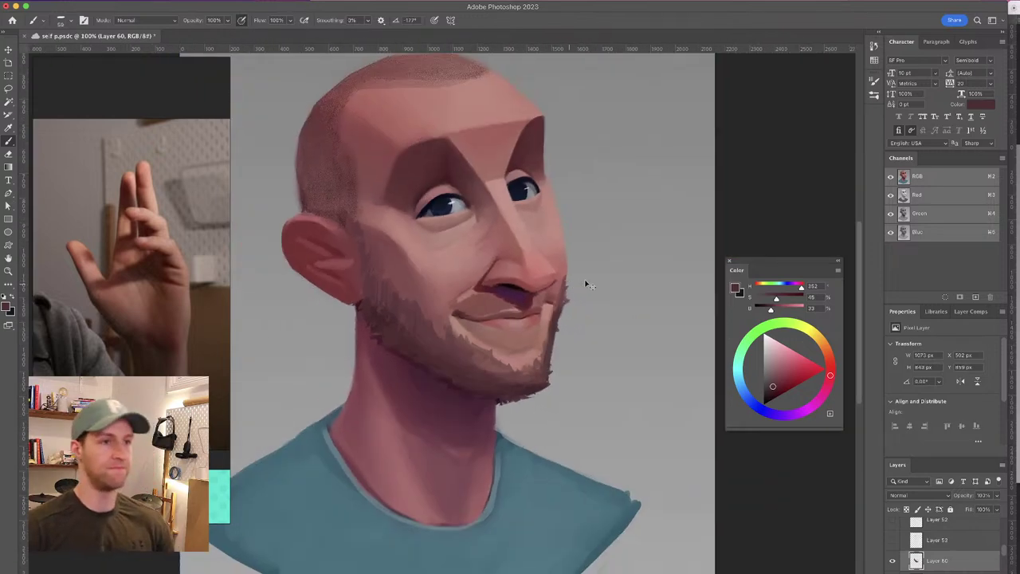
pyautogui.press('super+minus')
pyautogui.press('super+minus')
pyautogui.press('super+minus')
pyautogui.press('super+plus')
pyautogui.press('super+plus')
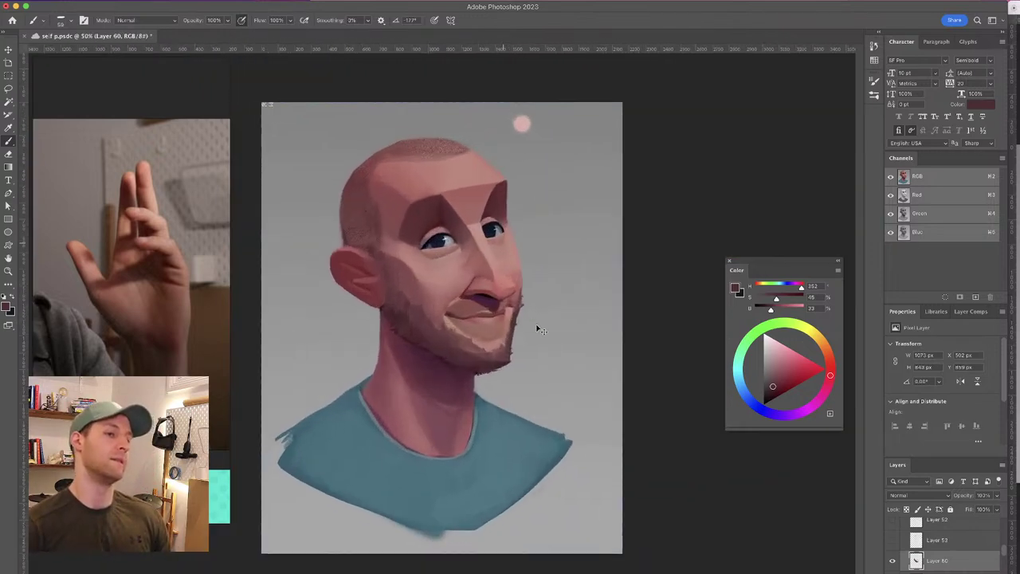
pyautogui.press('super+plus')
pyautogui.press('super+plus')
pyautogui.press('super+plus')
# Add small hair tufts to the beard's upper edge between the mouth corner and chin with sampled mid reds
pyautogui.moveTo(510, 401); pyautogui.dragTo(521, 399)
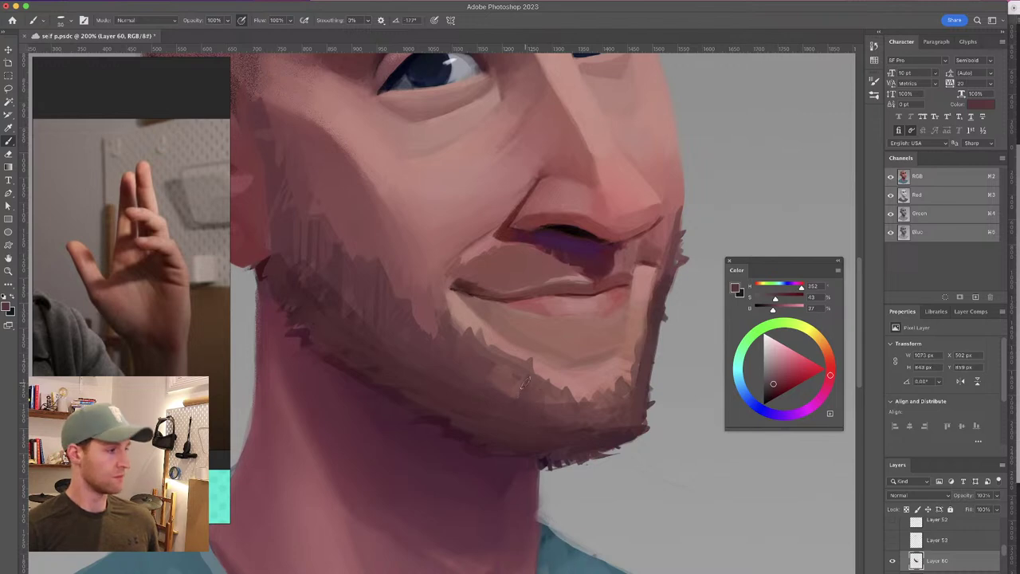
pyautogui.keyDown('alt'); pyautogui.click(478, 337); pyautogui.keyUp('alt')
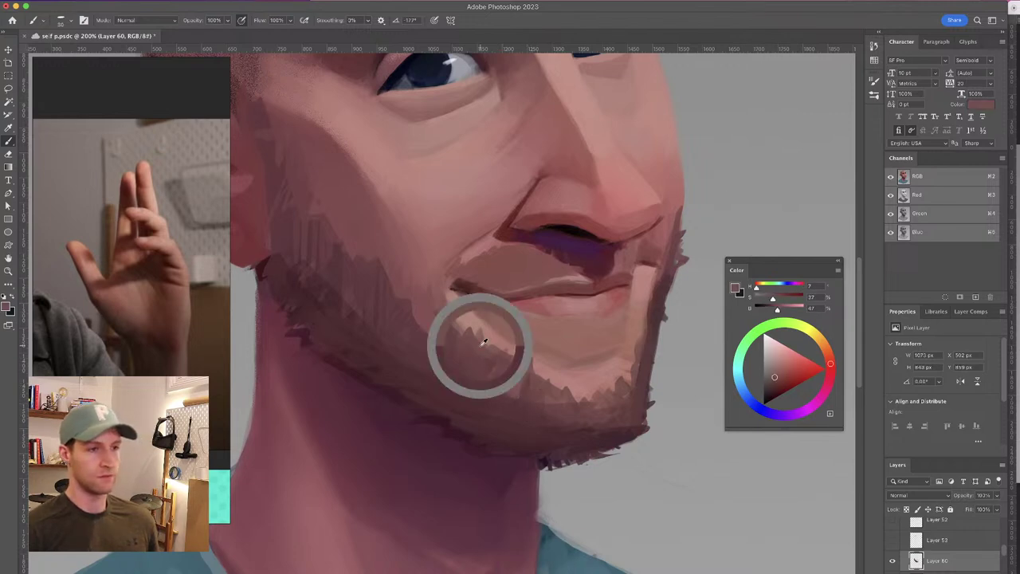
pyautogui.moveTo(492, 348); pyautogui.dragTo(499, 339)
pyautogui.moveTo(502, 354); pyautogui.dragTo(512, 345)
pyautogui.moveTo(535, 377)
pyautogui.mouseDown()
pyautogui.moveTo(545, 367)
pyautogui.moveTo(552, 375)
pyautogui.mouseUp()
pyautogui.moveTo(591, 308); pyautogui.dragTo(553, 301)
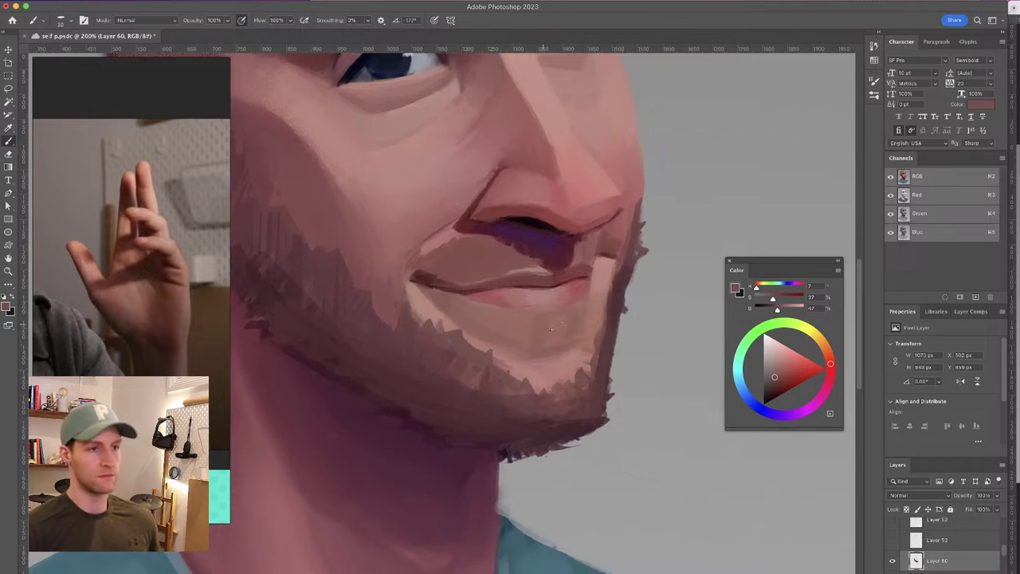
# Rework the cheek-side beard edge beside the mouth corner with a reddish tone sampled there
pyautogui.moveTo(551, 255); pyautogui.dragTo(611, 287)
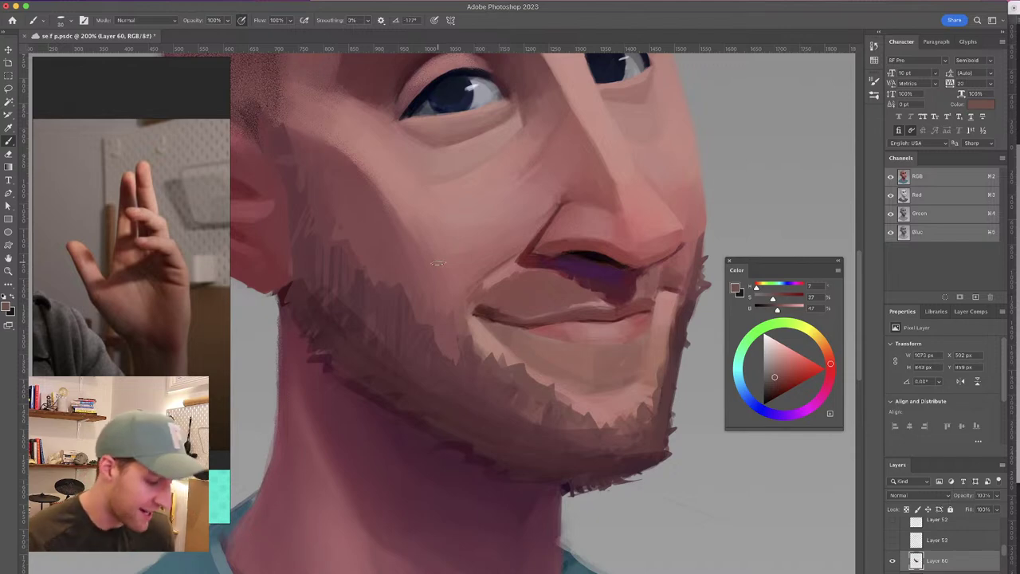
pyautogui.keyDown('alt'); pyautogui.click(447, 345); pyautogui.keyUp('alt')
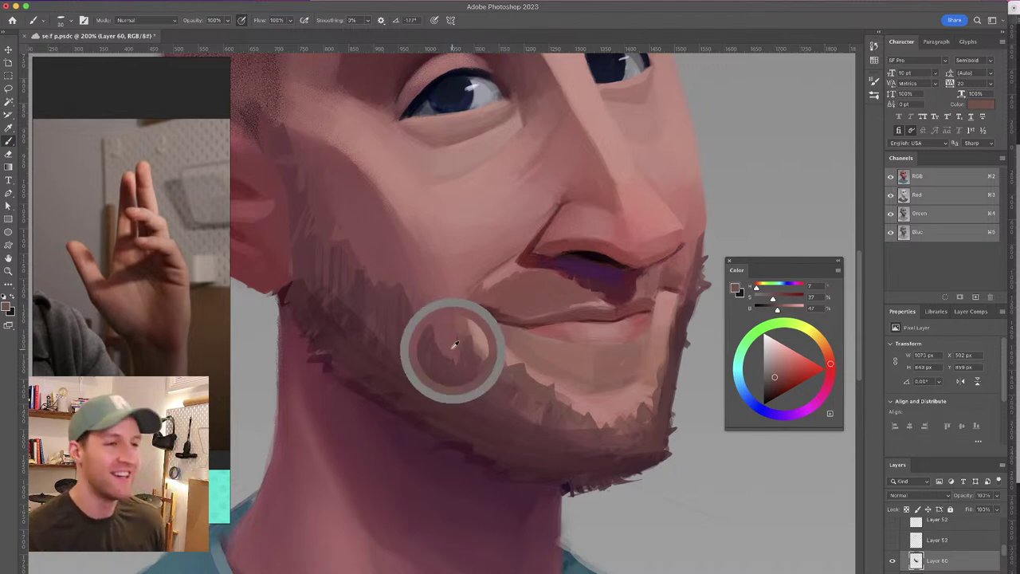
pyautogui.keyDown('alt'); pyautogui.click(470, 335); pyautogui.keyUp('alt')
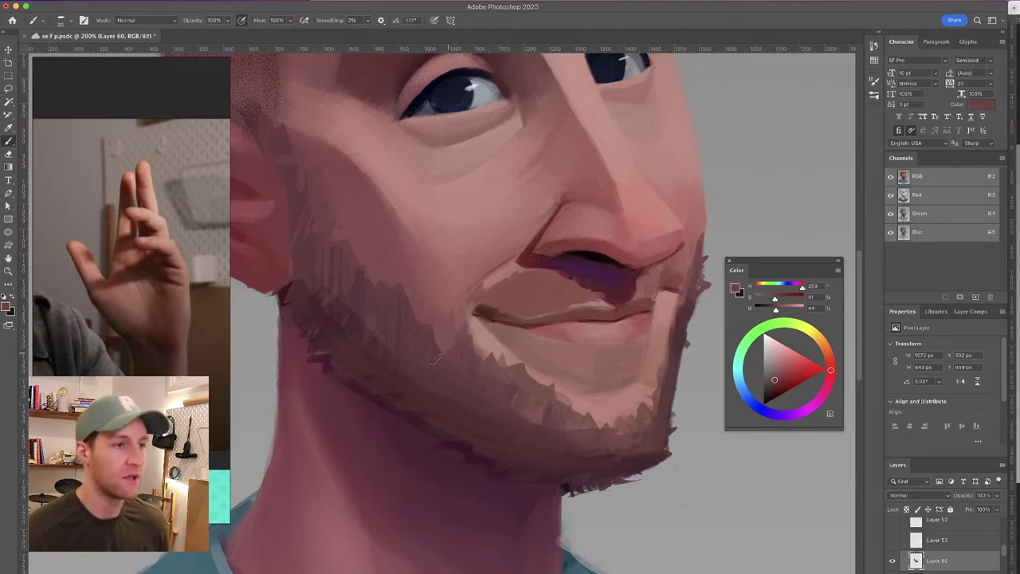
pyautogui.moveTo(533, 265)
pyautogui.mouseDown()
pyautogui.moveTo(505, 278)
pyautogui.moveTo(531, 294)
pyautogui.moveTo(531, 250)
pyautogui.mouseUp()
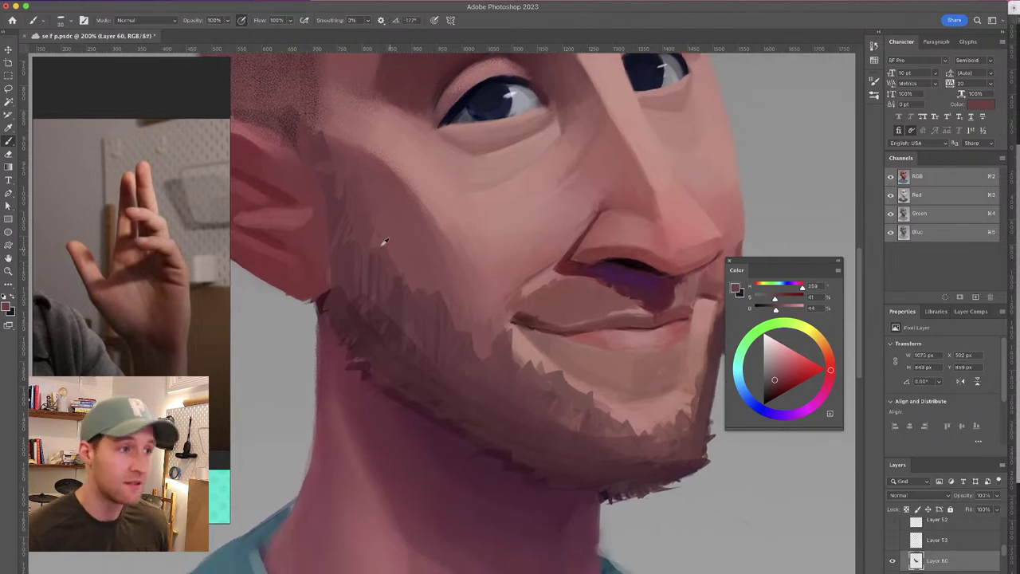
# Blend the sideburn's edge into the cheek with short strokes in beard and skin tones sampled nearby
pyautogui.keyDown('alt'); pyautogui.click(351, 255); pyautogui.keyUp('alt')
pyautogui.moveTo(359, 253)
pyautogui.mouseDown()
pyautogui.moveTo(434, 270)
pyautogui.moveTo(419, 307)
pyautogui.moveTo(458, 326)
pyautogui.moveTo(391, 148)
pyautogui.mouseUp()
pyautogui.keyDown('alt'); pyautogui.click(394, 264); pyautogui.keyUp('alt')
pyautogui.moveTo(385, 258); pyautogui.dragTo(377, 270)
pyautogui.moveTo(384, 245)
pyautogui.mouseDown()
pyautogui.moveTo(376, 260)
pyautogui.moveTo(366, 244)
pyautogui.mouseUp()
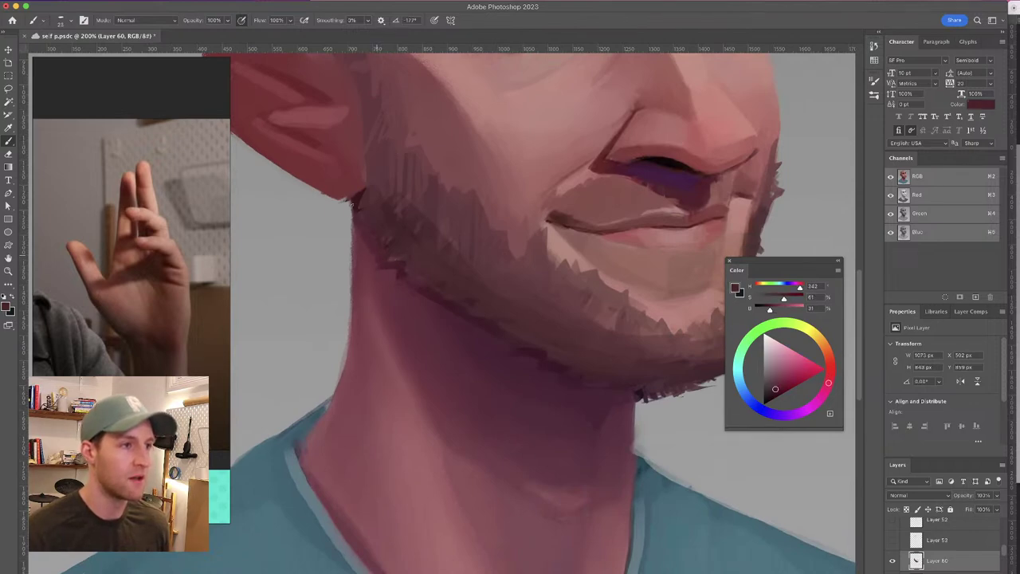
# Deepen the beard shadow below the earlobe and along the rear jaw edge with a sampled dark red
pyautogui.scroll(2, 366, 231)
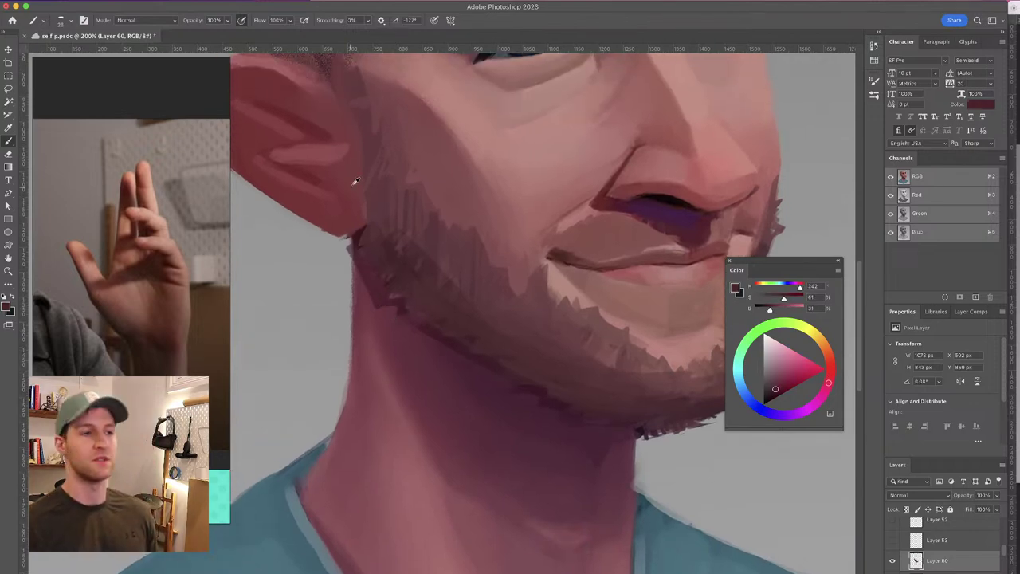
pyautogui.keyDown('alt'); pyautogui.click(358, 232); pyautogui.keyUp('alt')
pyautogui.moveTo(358, 242); pyautogui.dragTo(366, 260)
pyautogui.moveTo(363, 255)
pyautogui.mouseDown()
pyautogui.moveTo(387, 276)
pyautogui.moveTo(380, 290)
pyautogui.moveTo(405, 301)
pyautogui.moveTo(377, 295)
pyautogui.moveTo(358, 261)
pyautogui.mouseUp()
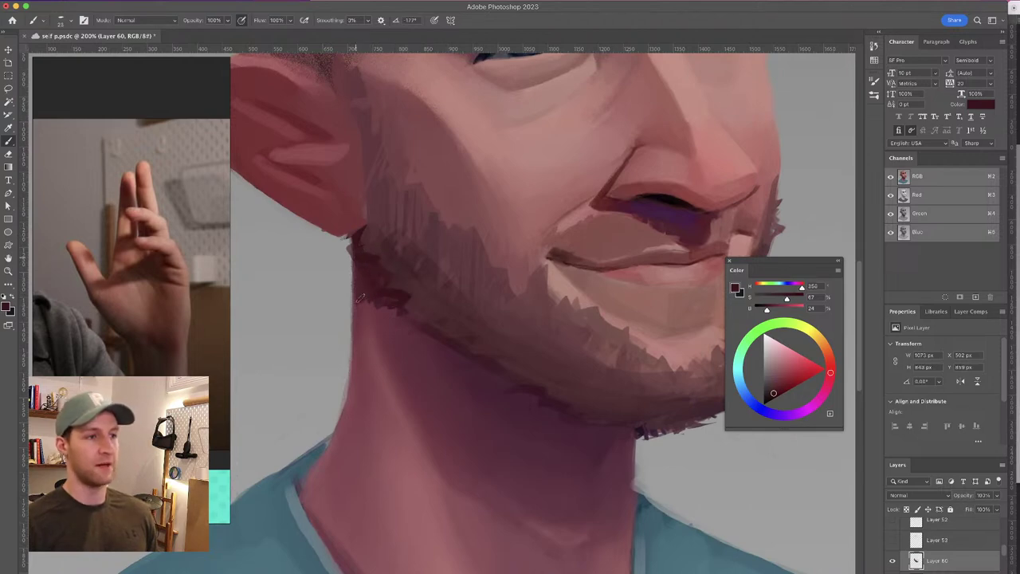
pyautogui.moveTo(383, 295)
pyautogui.mouseDown()
pyautogui.moveTo(408, 325)
pyautogui.moveTo(400, 321)
pyautogui.mouseUp()
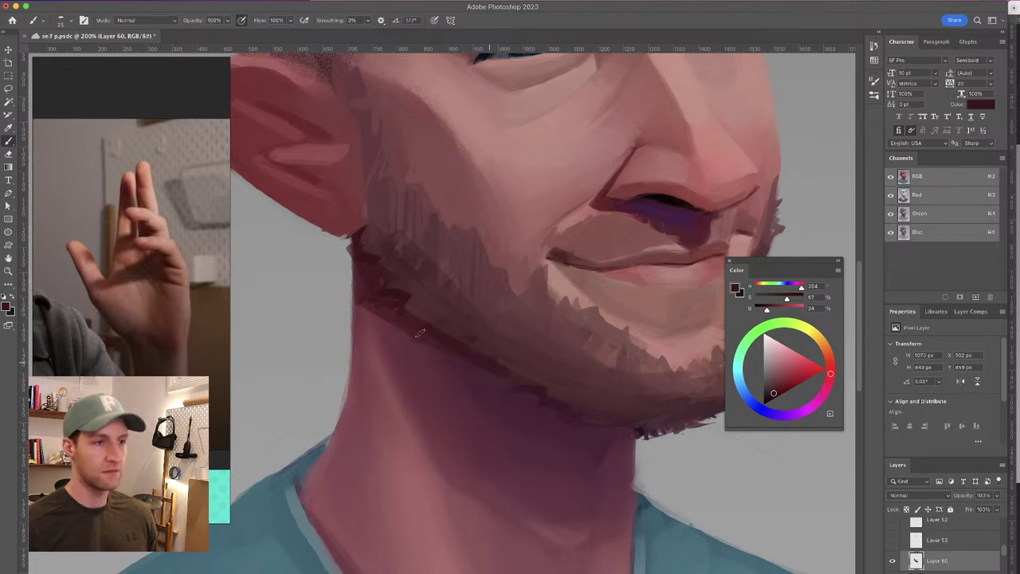
# Blend the neck shadow beneath the rear jaw with a red sampled from the neck
pyautogui.moveTo(478, 266); pyautogui.dragTo(468, 317)
pyautogui.keyDown('alt'); pyautogui.click(376, 360); pyautogui.keyUp('alt')
pyautogui.moveTo(367, 367); pyautogui.dragTo(454, 410)
pyautogui.moveTo(438, 270); pyautogui.dragTo(413, 266)
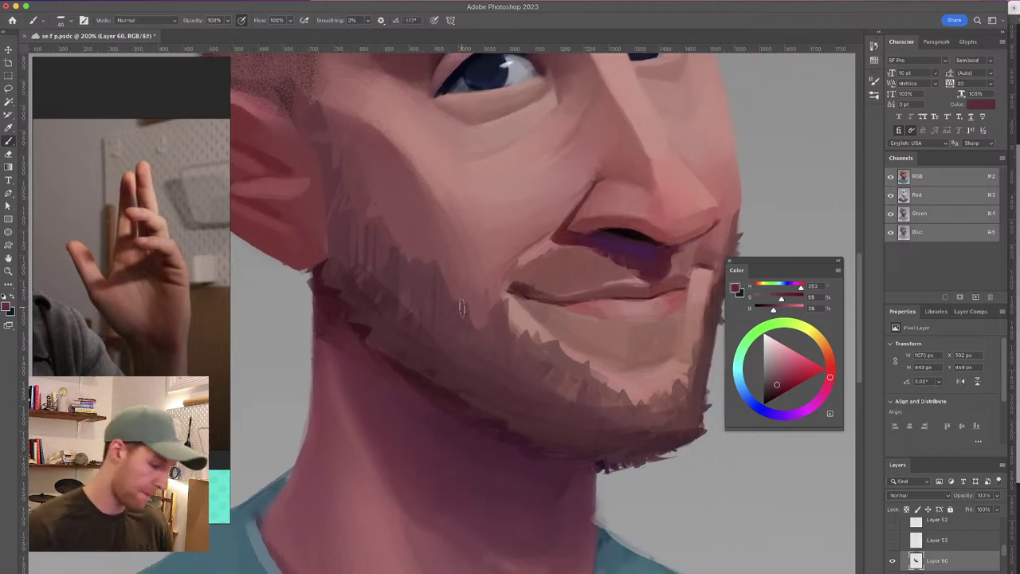
pyautogui.press('super+minus')
pyautogui.scroll(-3, 526, 294)
pyautogui.scroll(5, 517, 263)
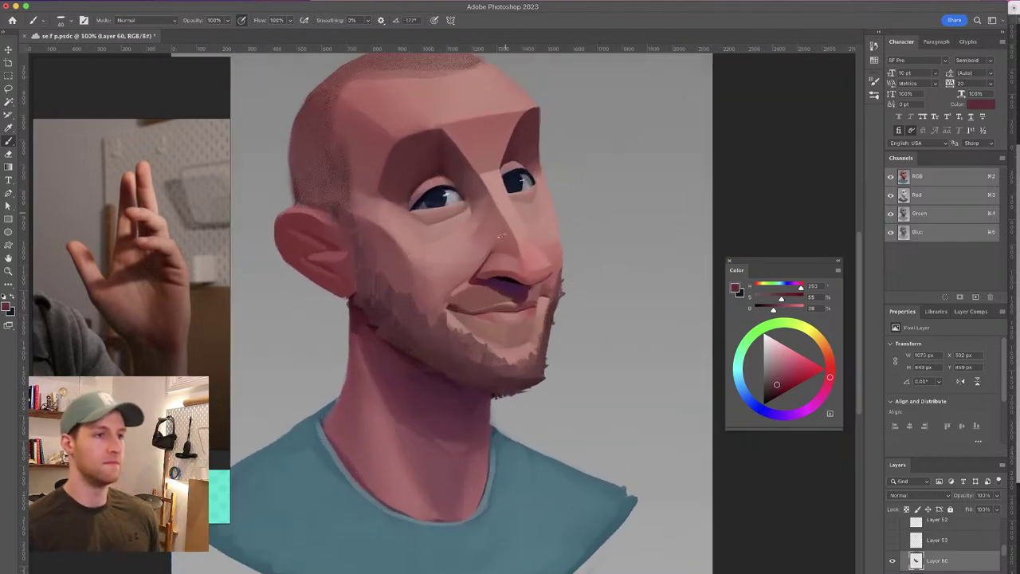
pyautogui.scroll(-2, 517, 257)
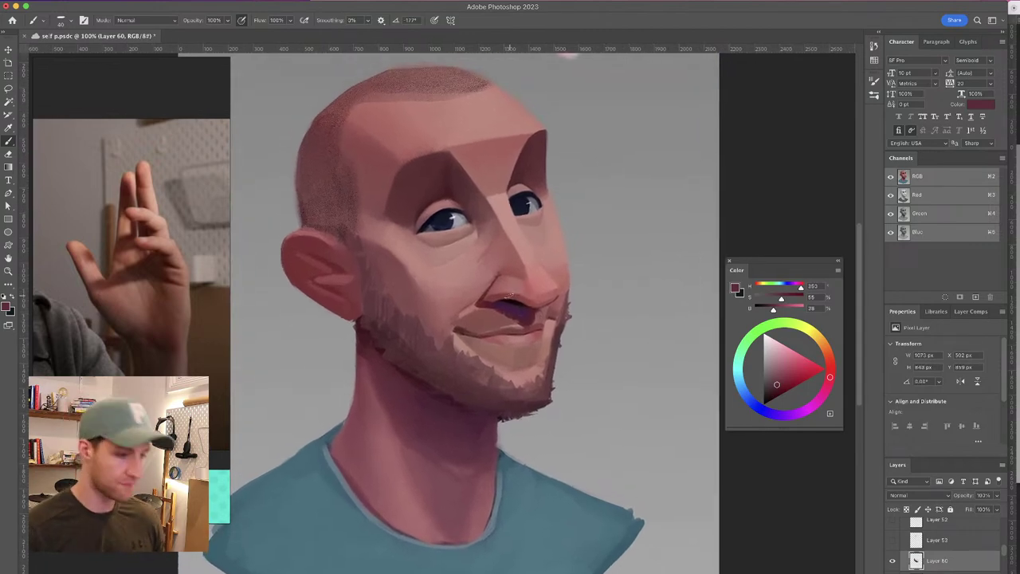
pyautogui.scroll(3, 503, 299)
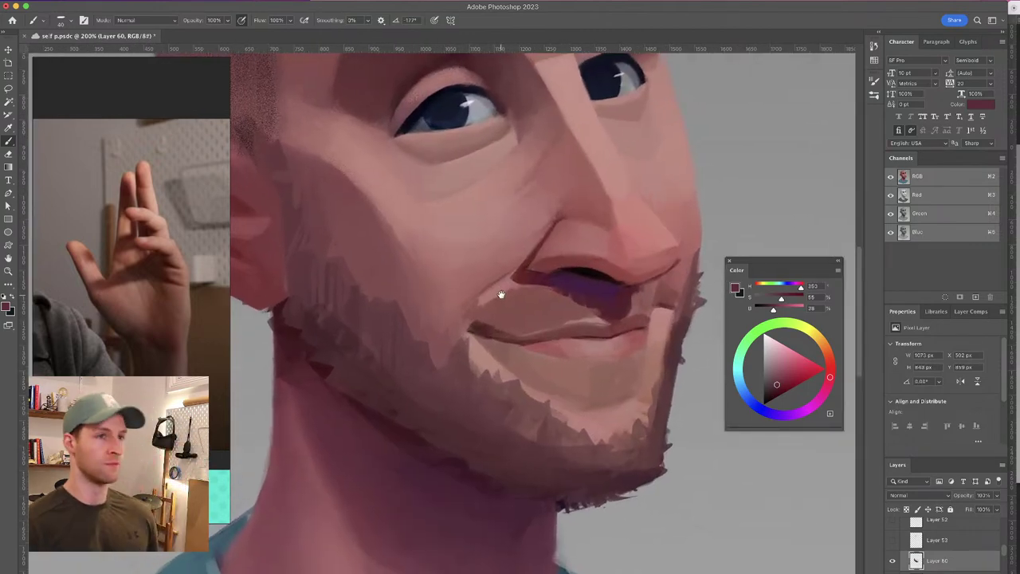
# Blend the underside of the chin beard with a tone sampled there, and compare the portrait with Layer 60 hidden and shown
pyautogui.keyDown('alt'); pyautogui.click(512, 480); pyautogui.keyUp('alt')
pyautogui.moveTo(519, 481); pyautogui.dragTo(513, 481)
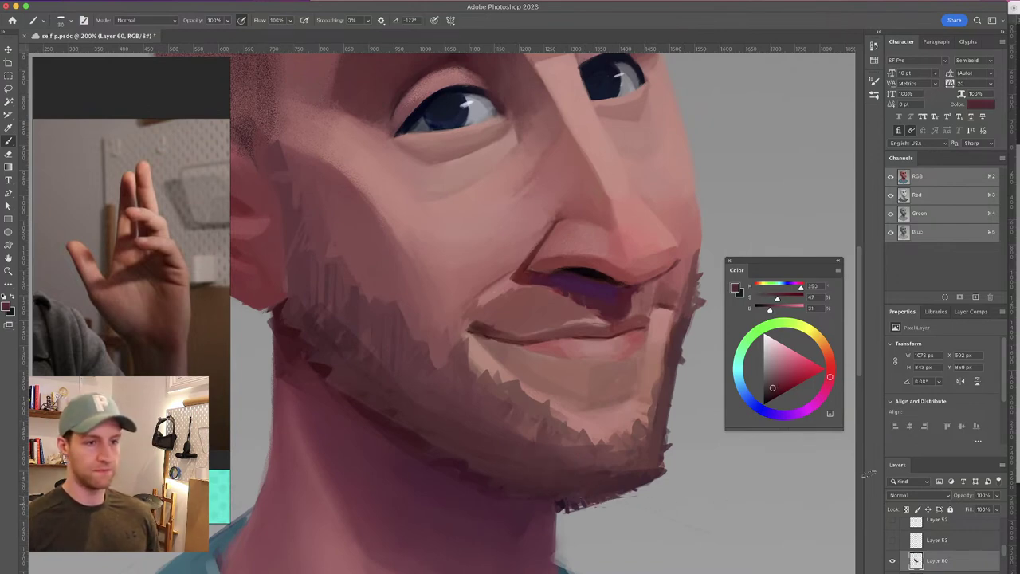
pyautogui.click(891, 561)
pyautogui.click(891, 562)
pyautogui.click(892, 562)
pyautogui.click(891, 562)
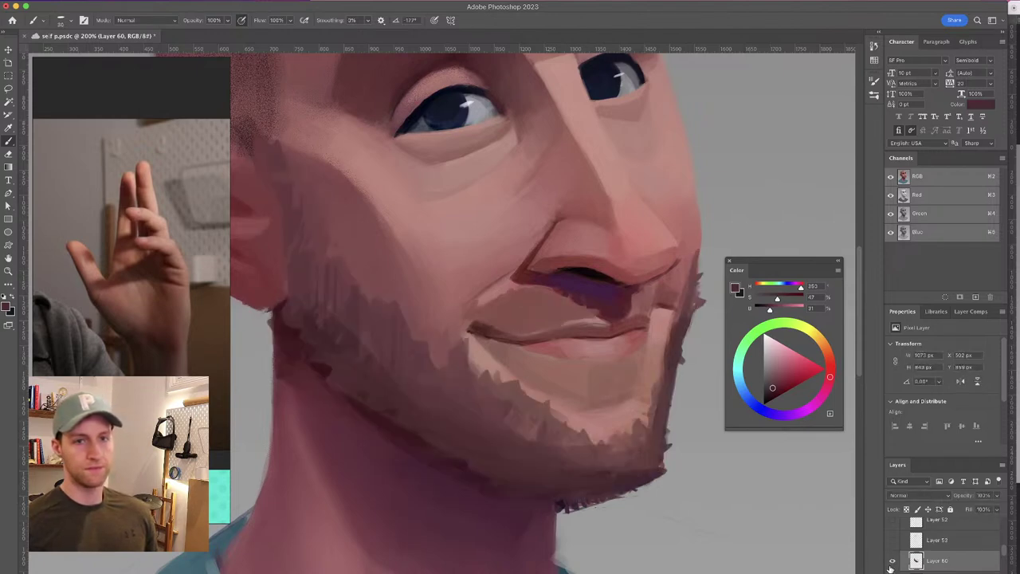
# Reshape the beard edge between mouth corner and chin, sample the chin's skin tone, and compare with Layer 60 hidden and shown
pyautogui.moveTo(568, 411)
pyautogui.mouseDown()
pyautogui.moveTo(543, 424)
pyautogui.moveTo(553, 421)
pyautogui.moveTo(500, 375)
pyautogui.moveTo(547, 404)
pyautogui.moveTo(527, 391)
pyautogui.mouseUp()
pyautogui.press('super+z')
pyautogui.keyDown('alt'); pyautogui.click(568, 417); pyautogui.keyUp('alt')
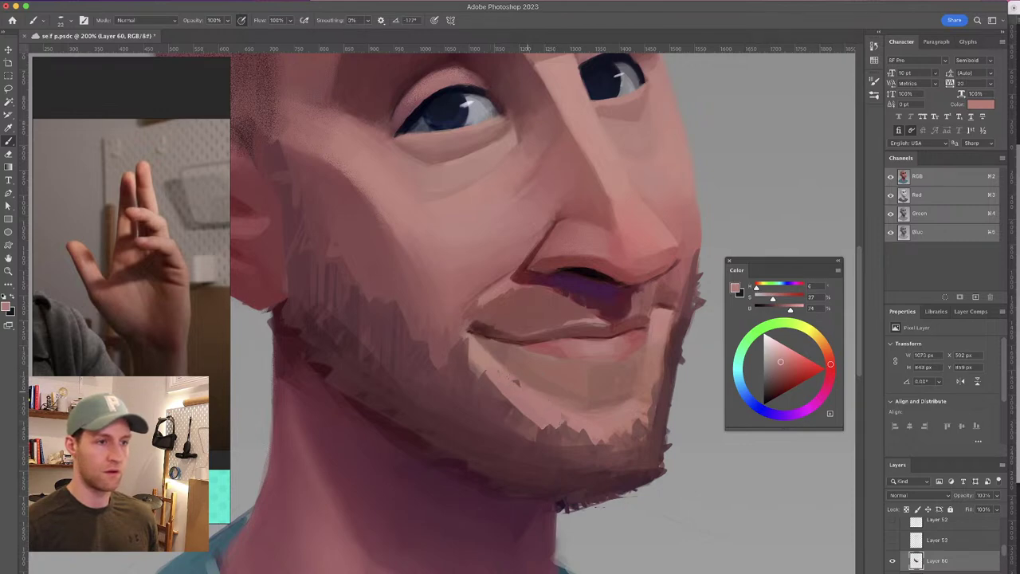
pyautogui.scroll(-3, 521, 262)
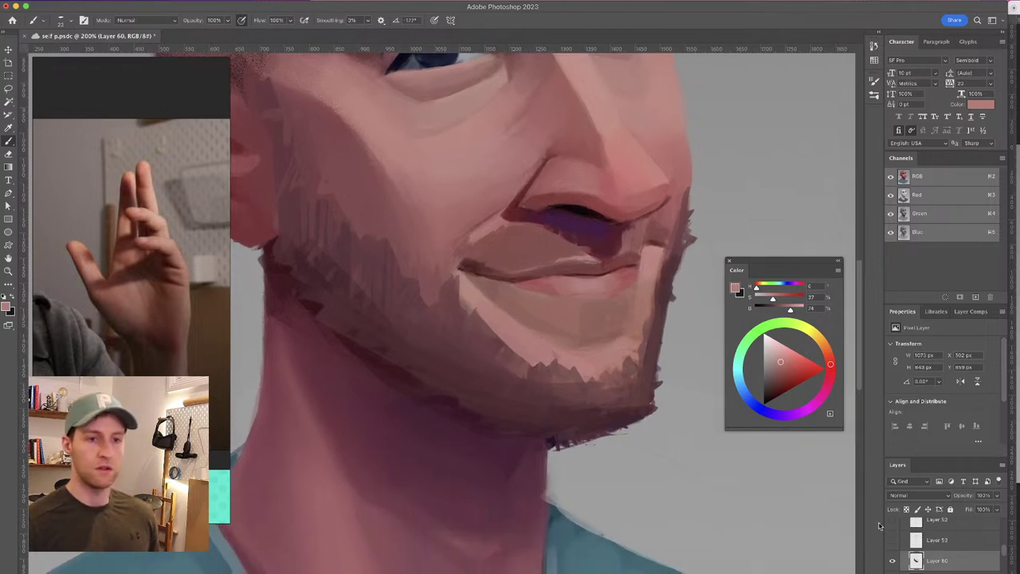
pyautogui.click(892, 561)
pyautogui.click(892, 560)
pyautogui.click(891, 560)
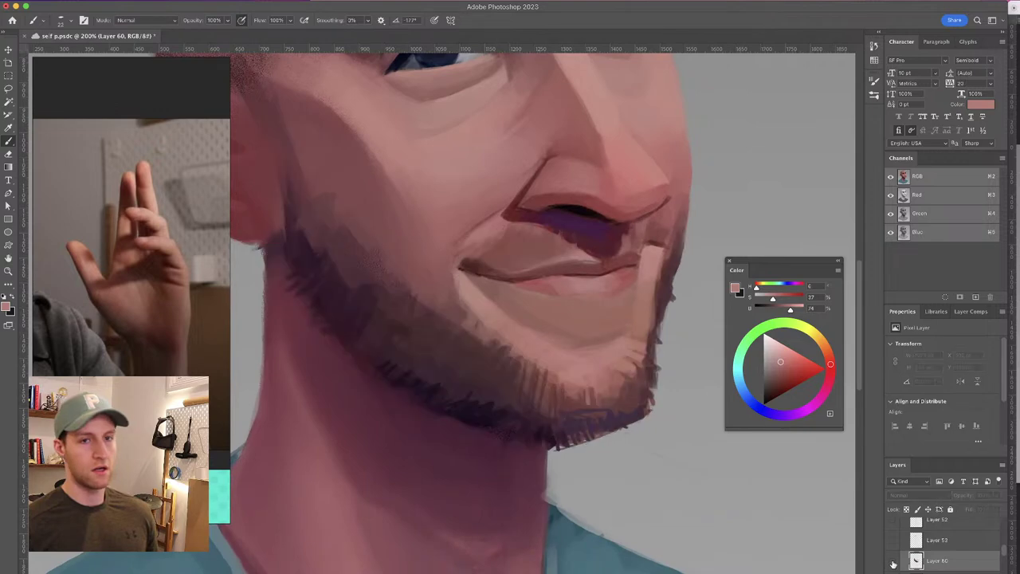
pyautogui.click(891, 561)
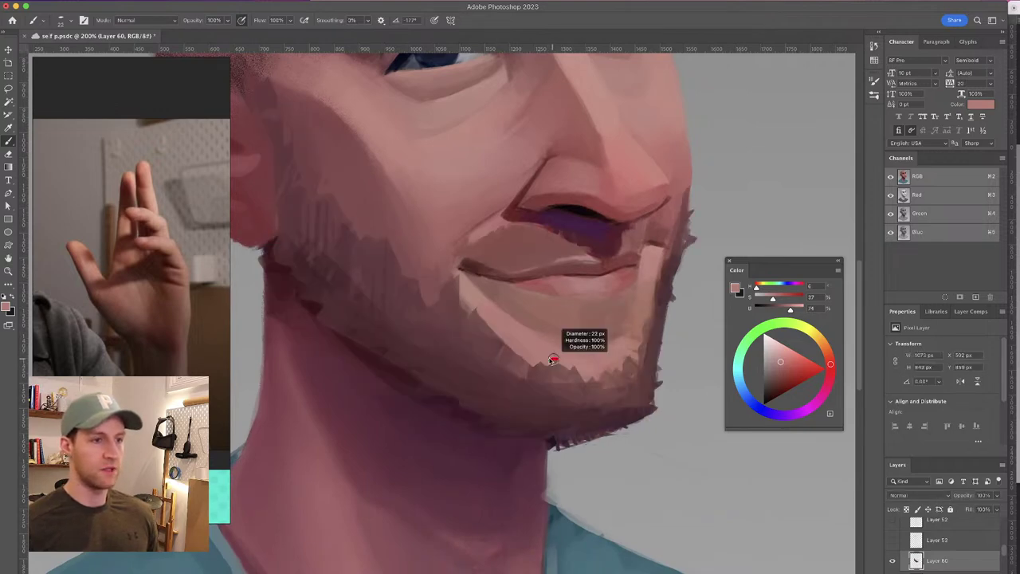
# Try skin-toned spikes cutting down into the chin beard, and undo the strokes
pyautogui.moveTo(564, 368)
pyautogui.mouseDown()
pyautogui.moveTo(565, 404)
pyautogui.moveTo(629, 388)
pyautogui.moveTo(642, 326)
pyautogui.mouseUp()
pyautogui.moveTo(646, 355); pyautogui.dragTo(644, 340)
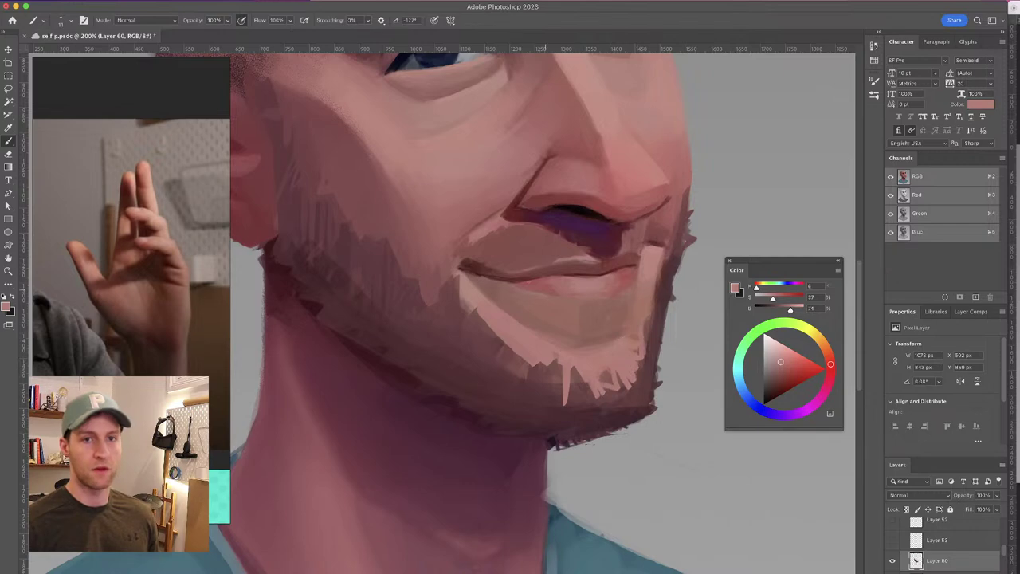
pyautogui.press('super+z')
pyautogui.press('super+z')
pyautogui.press('super+z')
pyautogui.press('super+z')
pyautogui.press('super+z')
pyautogui.press('super+z')
pyautogui.press('super+z')
pyautogui.press('super+z')
pyautogui.press('super+z')
pyautogui.press('super+z')
pyautogui.press('super+z')
pyautogui.press('super+z')
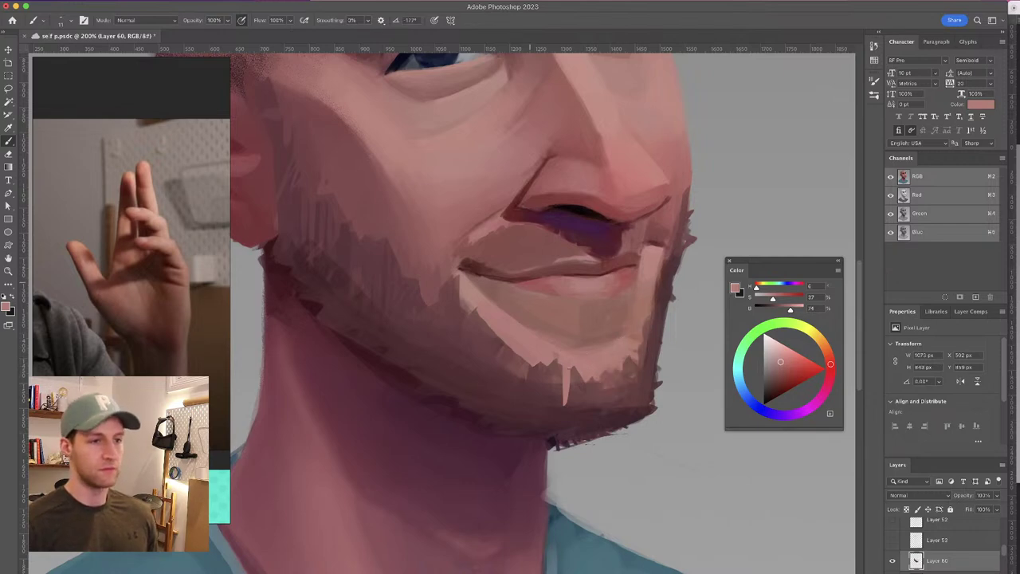
# Paint short, pointed skin-toned spikes into the upper edge of the chin beard, using tones sampled from the chin
pyautogui.moveTo(569, 392)
pyautogui.mouseDown()
pyautogui.moveTo(574, 365)
pyautogui.moveTo(611, 368)
pyautogui.moveTo(639, 350)
pyautogui.mouseUp()
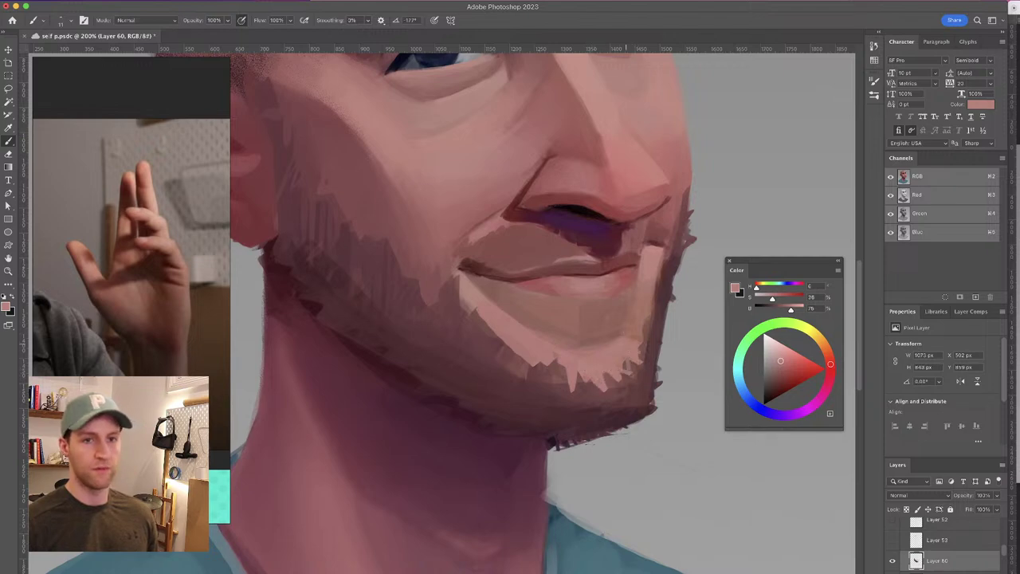
pyautogui.moveTo(598, 386)
pyautogui.mouseDown()
pyautogui.moveTo(607, 360)
pyautogui.moveTo(583, 362)
pyautogui.moveTo(583, 376)
pyautogui.moveTo(548, 366)
pyautogui.mouseUp()
pyautogui.moveTo(553, 382); pyautogui.dragTo(555, 360)
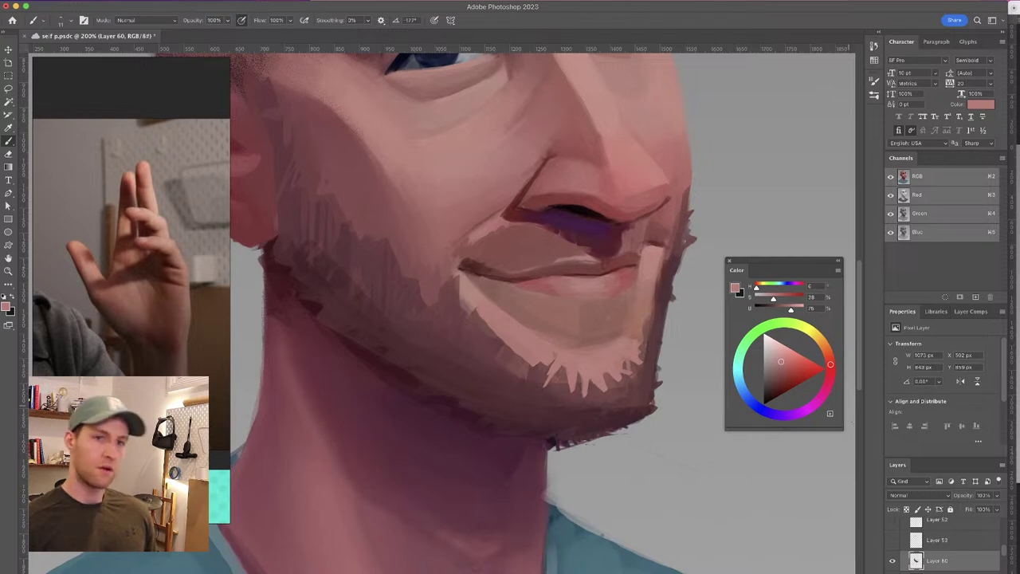
pyautogui.moveTo(632, 355); pyautogui.dragTo(635, 364)
pyautogui.keyDown('alt'); pyautogui.click(640, 349); pyautogui.keyUp('alt')
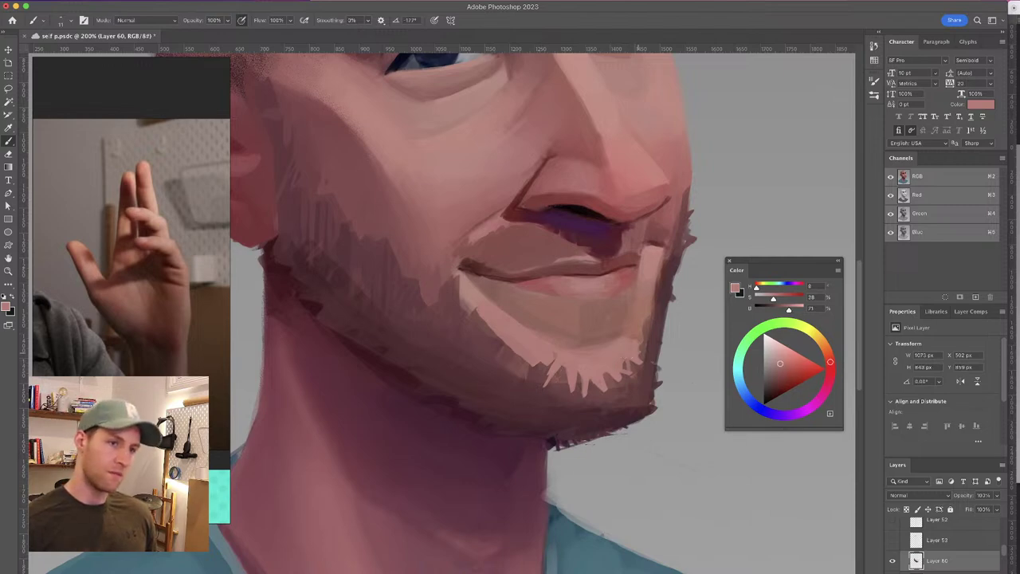
pyautogui.keyDown('alt'); pyautogui.click(638, 346); pyautogui.keyUp('alt')
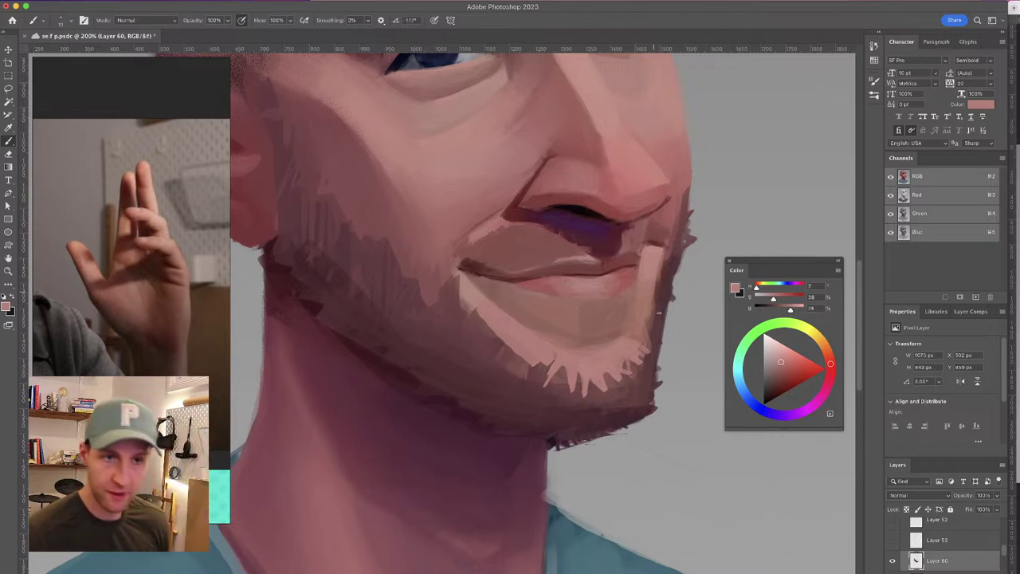
# Extend the jagged skin-toned beard edge from the chin up towards the near mouth corner
pyautogui.moveTo(487, 377); pyautogui.dragTo(508, 398)
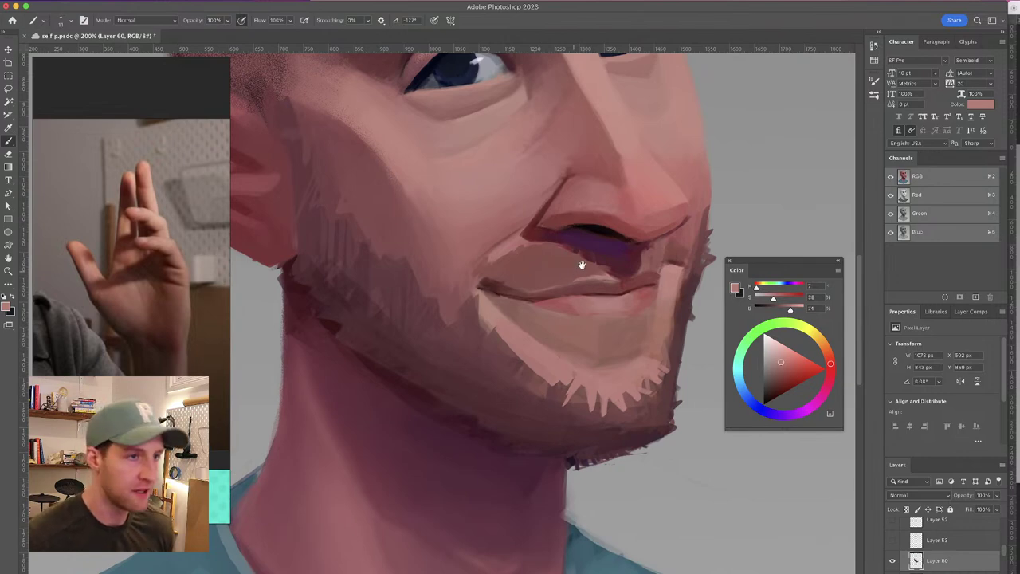
pyautogui.moveTo(579, 266); pyautogui.dragTo(597, 252)
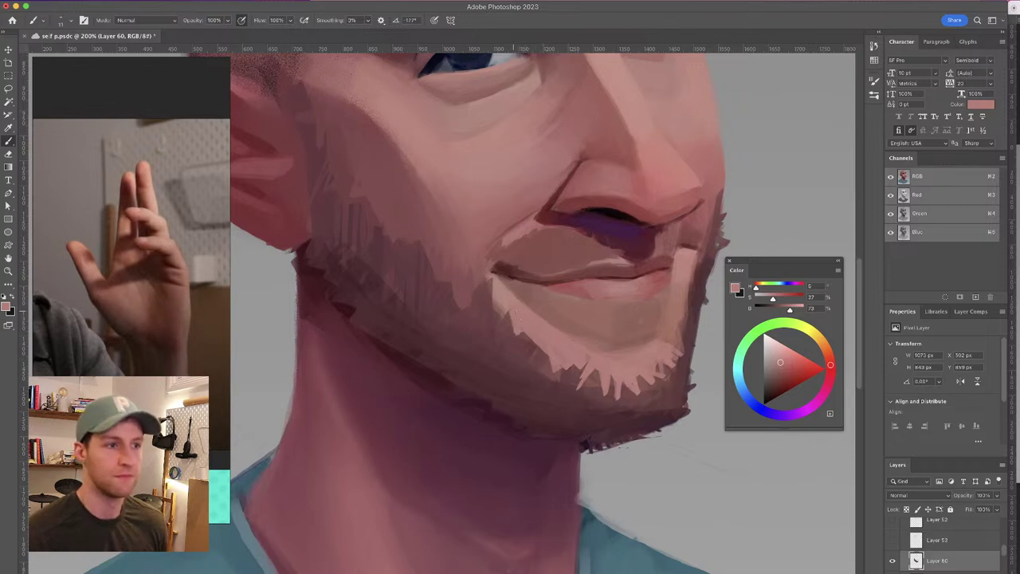
pyautogui.moveTo(567, 280); pyautogui.dragTo(474, 242)
pyautogui.moveTo(554, 279); pyautogui.dragTo(591, 295)
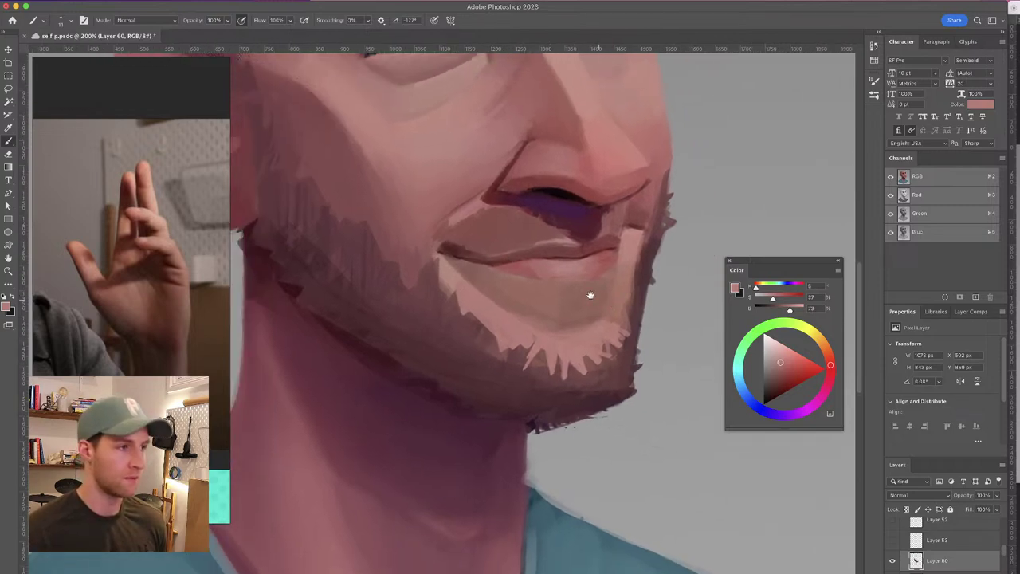
# Bring up the three-quarter reference photo and paint small pale skin tufts along the mustache's lower edge above the upper lip
pyautogui.scroll(-3, 141, 243)
pyautogui.scroll(-4, 141, 243)
pyautogui.scroll(1, 214, 247)
pyautogui.scroll(2, 214, 247)
pyautogui.scroll(1, 146, 239)
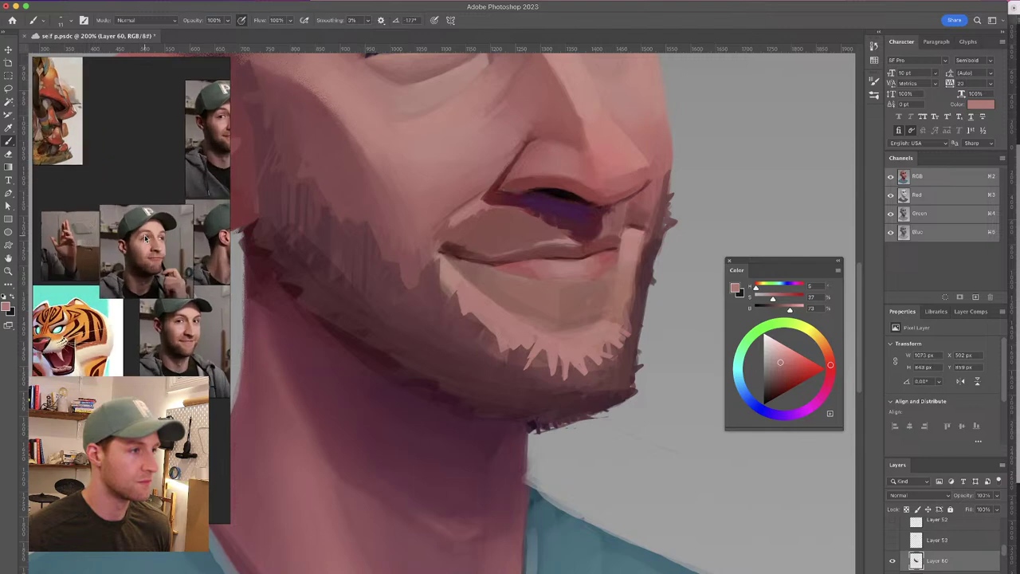
pyautogui.scroll(3, 146, 239)
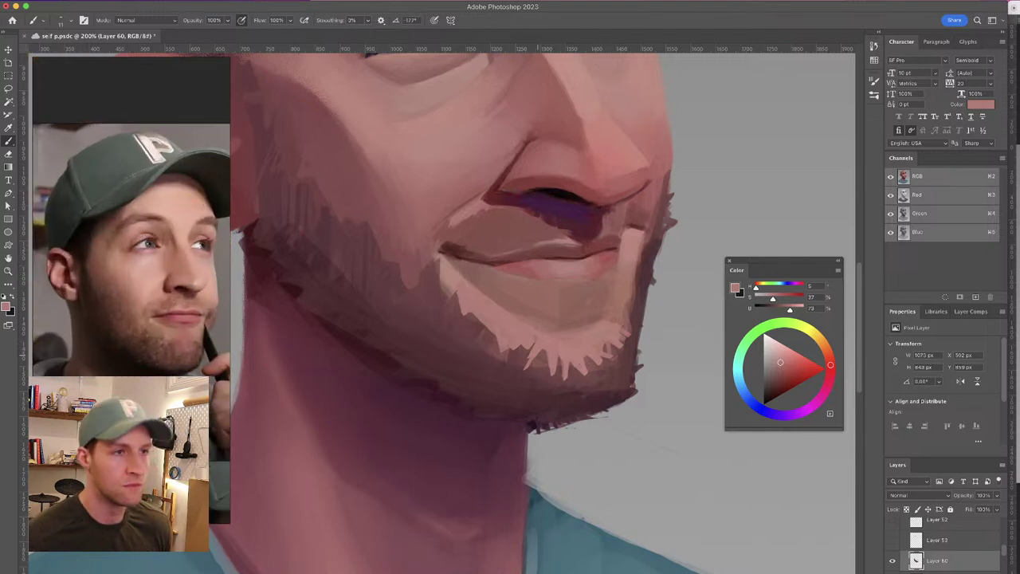
pyautogui.keyDown('alt'); pyautogui.click(559, 236); pyautogui.keyUp('alt')
pyautogui.moveTo(550, 242)
pyautogui.mouseDown()
pyautogui.moveTo(551, 230)
pyautogui.moveTo(537, 233)
pyautogui.mouseUp()
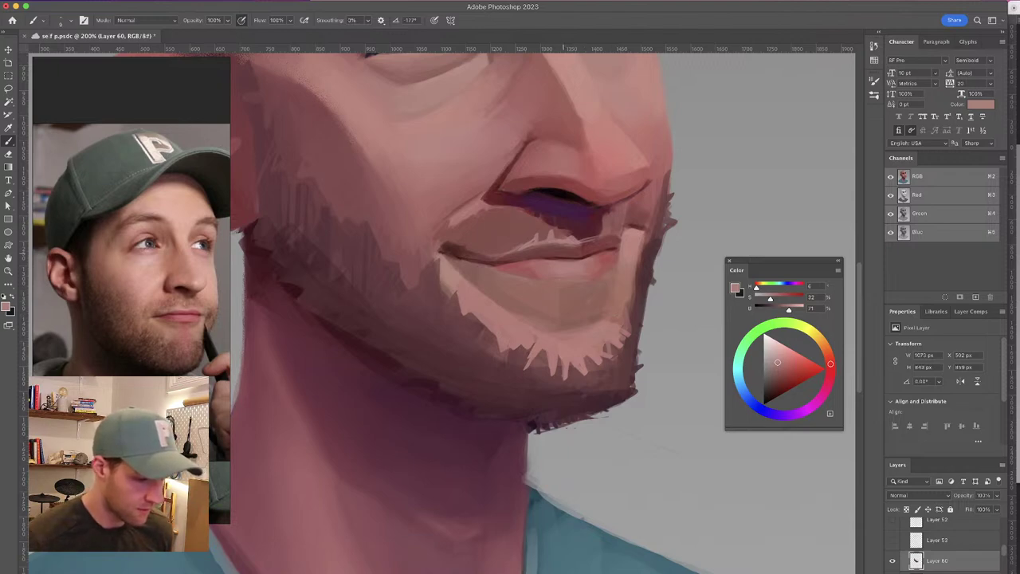
# Blend the far-side beard edge beside the chin with brown and skin tones sampled there
pyautogui.moveTo(559, 278); pyautogui.dragTo(584, 285)
pyautogui.keyDown('alt'); pyautogui.click(646, 318); pyautogui.keyUp('alt')
pyautogui.keyDown('alt'); pyautogui.click(655, 309); pyautogui.keyUp('alt')
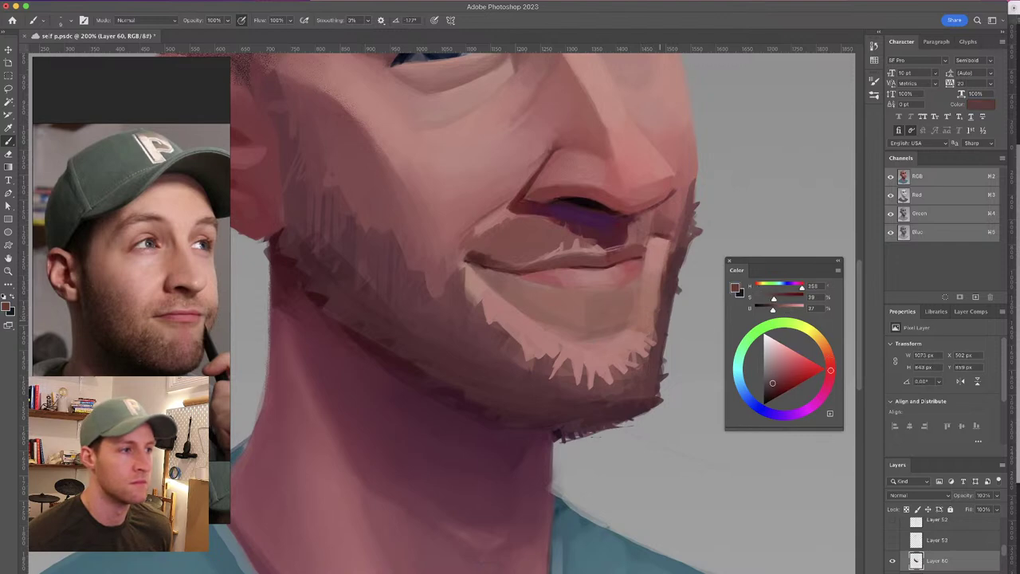
pyautogui.keyDown('alt'); pyautogui.click(651, 309); pyautogui.keyUp('alt')
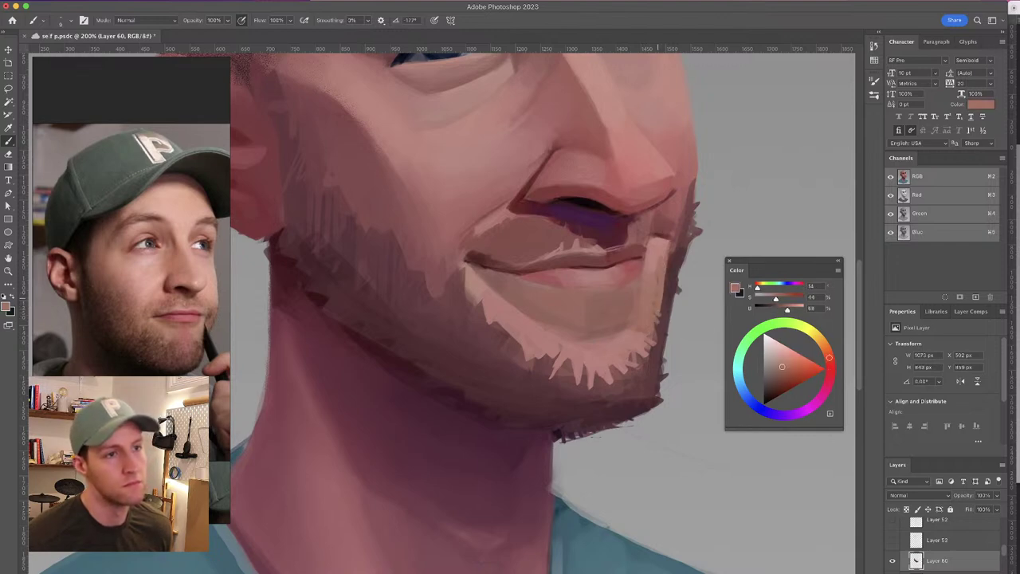
# Soften the outer edge of the near eye socket's shadow into the temple and cheek with tones sampled nearby
pyautogui.moveTo(596, 197)
pyautogui.mouseDown()
pyautogui.moveTo(656, 202)
pyautogui.moveTo(658, 281)
pyautogui.moveTo(626, 364)
pyautogui.mouseUp()
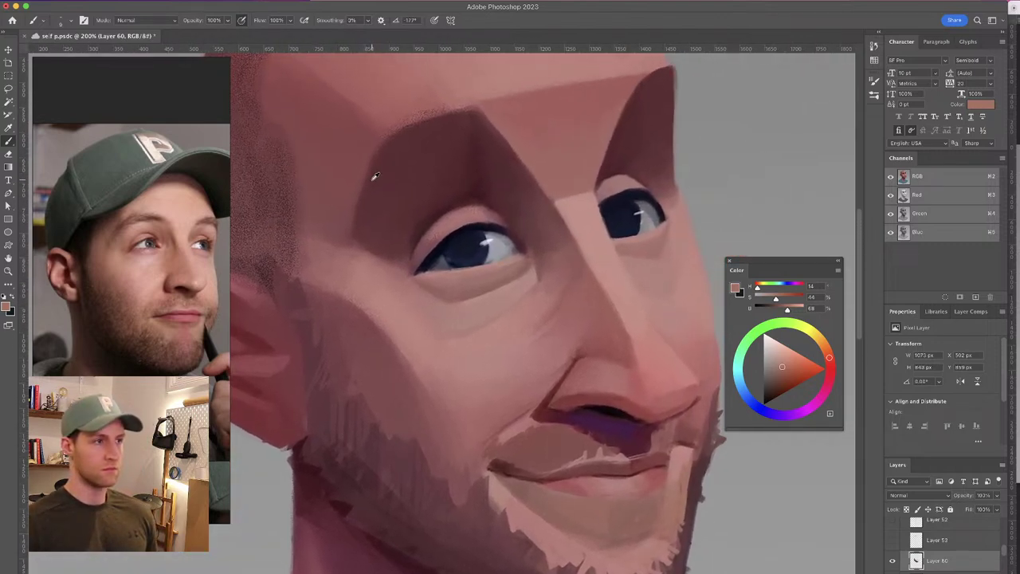
pyautogui.keyDown('alt'); pyautogui.click(374, 175); pyautogui.keyUp('alt')
pyautogui.keyDown('alt'); pyautogui.click(357, 247); pyautogui.keyUp('alt')
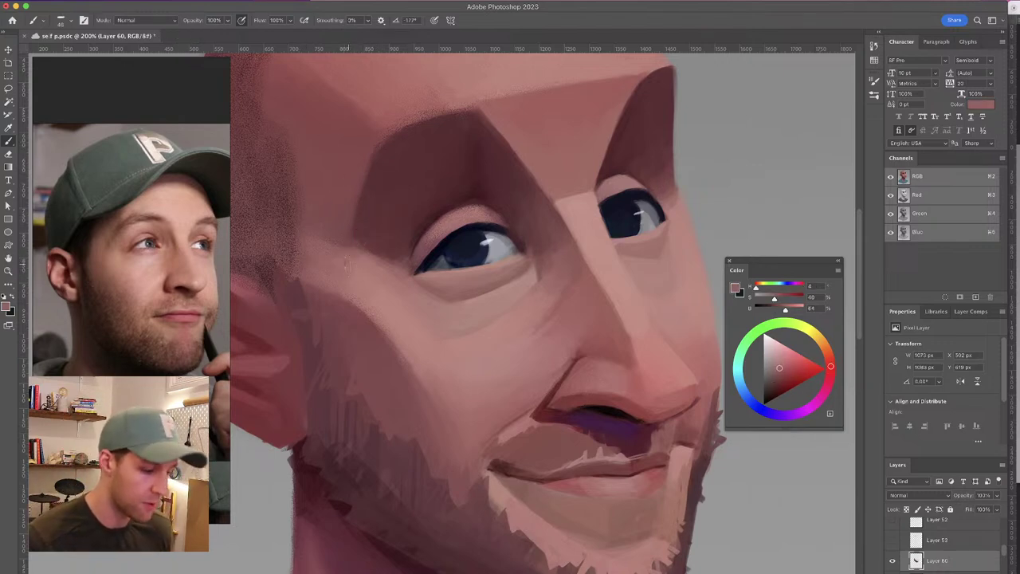
pyautogui.keyDown('alt'); pyautogui.click(354, 255); pyautogui.keyUp('alt')
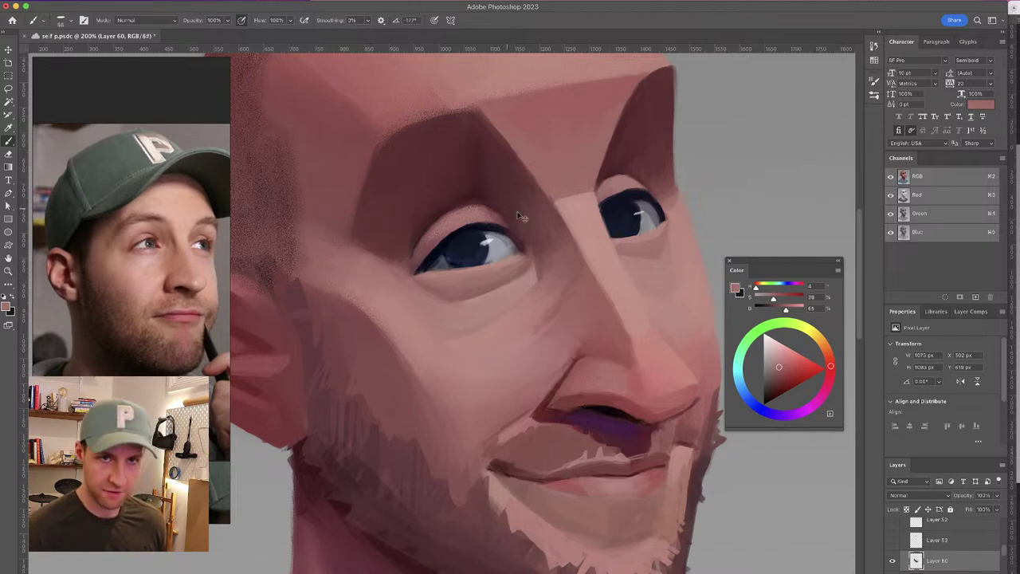
# Refine the outer edge of the far eye socket with sampled skin and shadow tones
pyautogui.keyDown('alt'); pyautogui.click(674, 194); pyautogui.keyUp('alt')
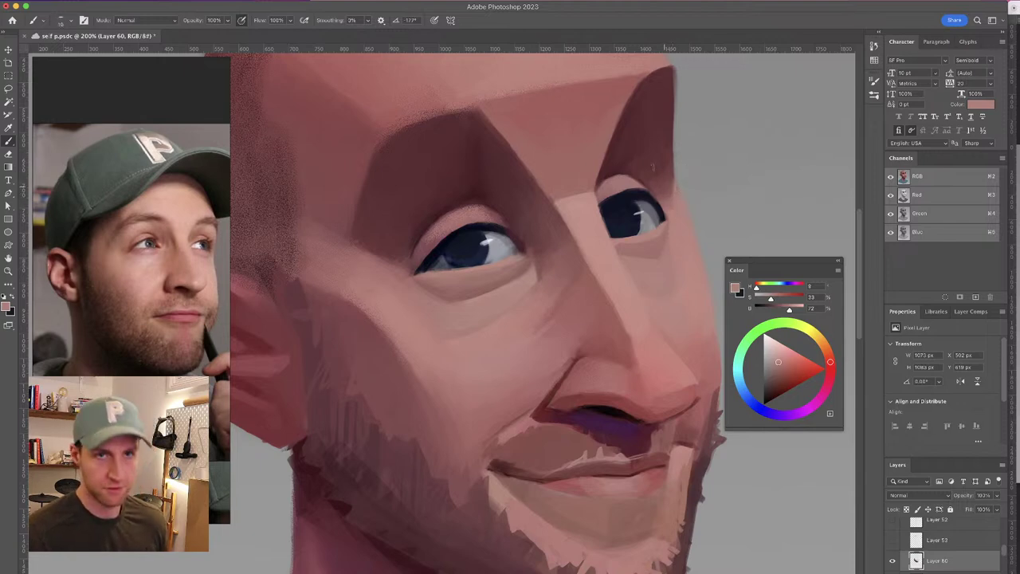
pyautogui.keyDown('alt'); pyautogui.click(670, 157); pyautogui.keyUp('alt')
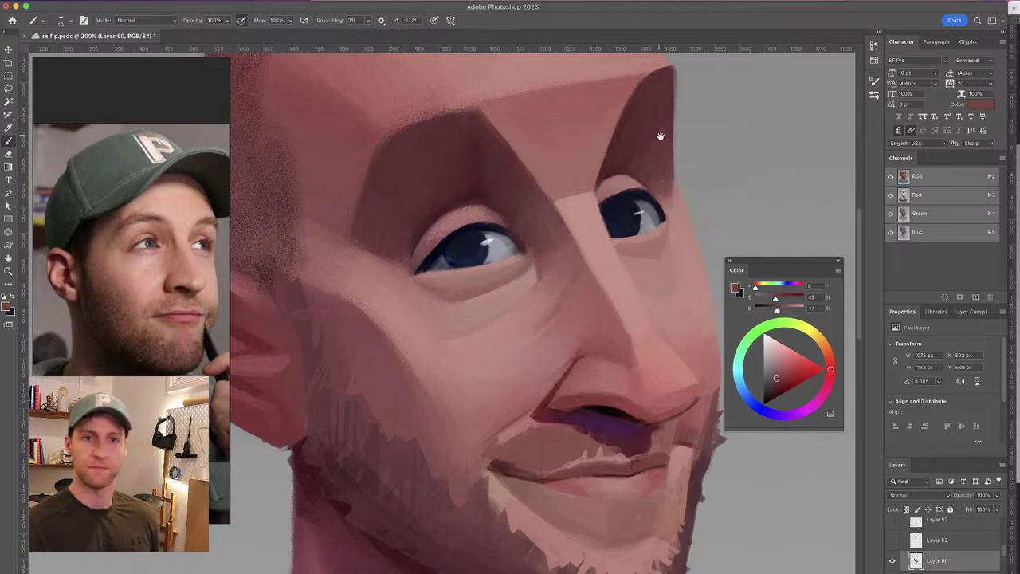
# Blend the shadow between the near eye and the nose bridge with a dark red sampled there
pyautogui.moveTo(660, 143); pyautogui.dragTo(668, 133)
pyautogui.keyDown('alt'); pyautogui.click(510, 211); pyautogui.keyUp('alt')
pyautogui.keyDown('alt'); pyautogui.click(514, 213); pyautogui.keyUp('alt')
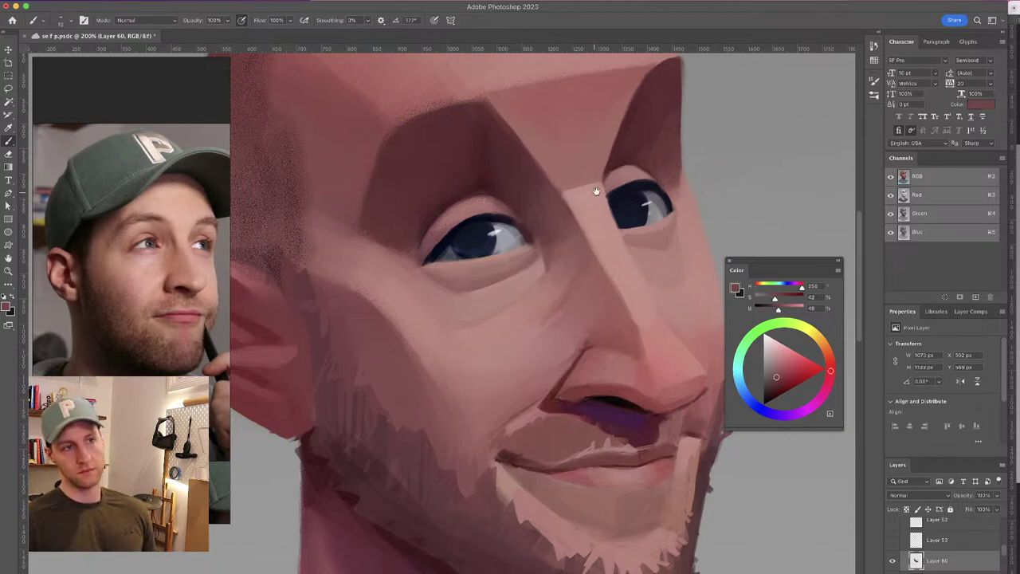
pyautogui.moveTo(596, 194); pyautogui.dragTo(610, 196)
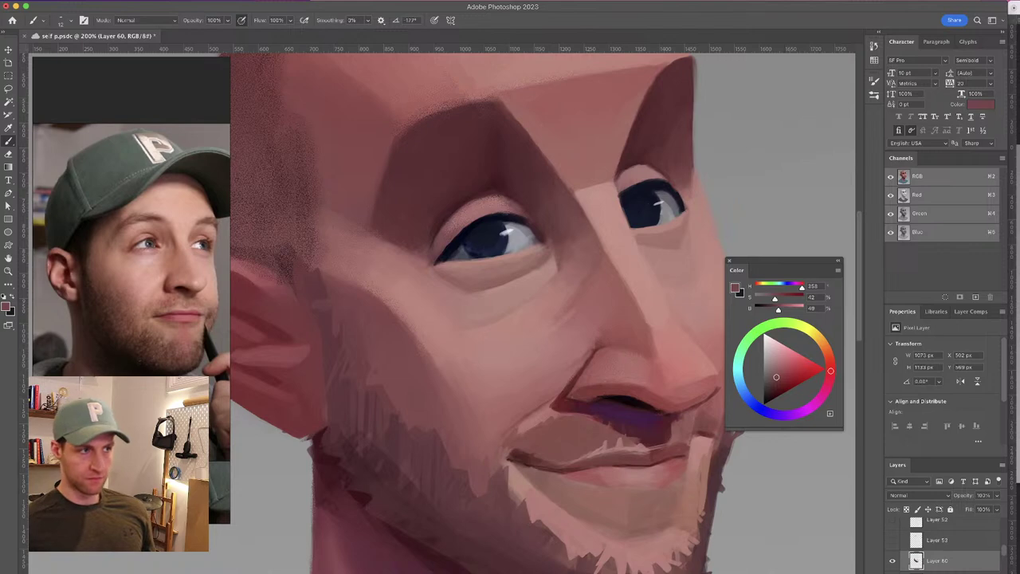
# Darken and smooth the beard's lower edge from the rear jaw to the chin with sampled dark reds
pyautogui.moveTo(597, 342); pyautogui.dragTo(586, 219)
pyautogui.keyDown('alt'); pyautogui.click(446, 449); pyautogui.keyUp('alt')
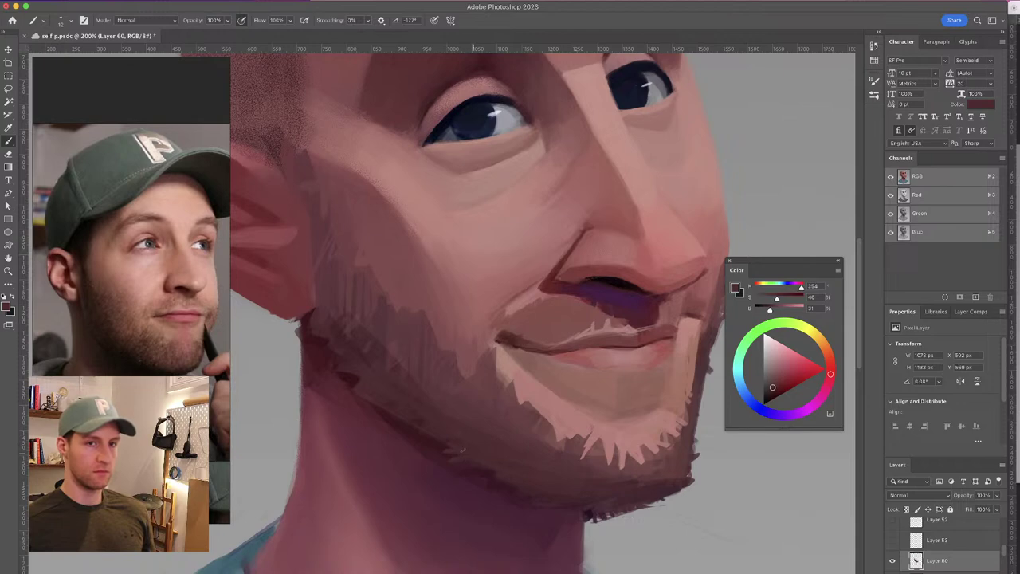
pyautogui.scroll(-2, 458, 390)
pyautogui.keyDown('alt'); pyautogui.click(408, 397); pyautogui.keyUp('alt')
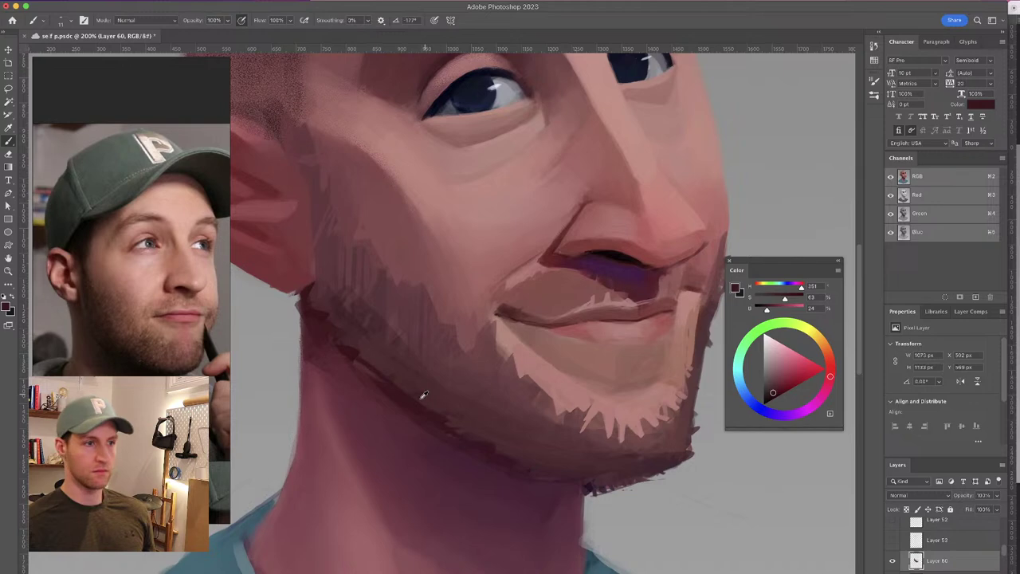
pyautogui.moveTo(416, 405); pyautogui.dragTo(421, 405)
pyautogui.moveTo(359, 353)
pyautogui.mouseDown()
pyautogui.moveTo(507, 460)
pyautogui.moveTo(589, 478)
pyautogui.mouseUp()
pyautogui.moveTo(585, 342); pyautogui.dragTo(575, 329)
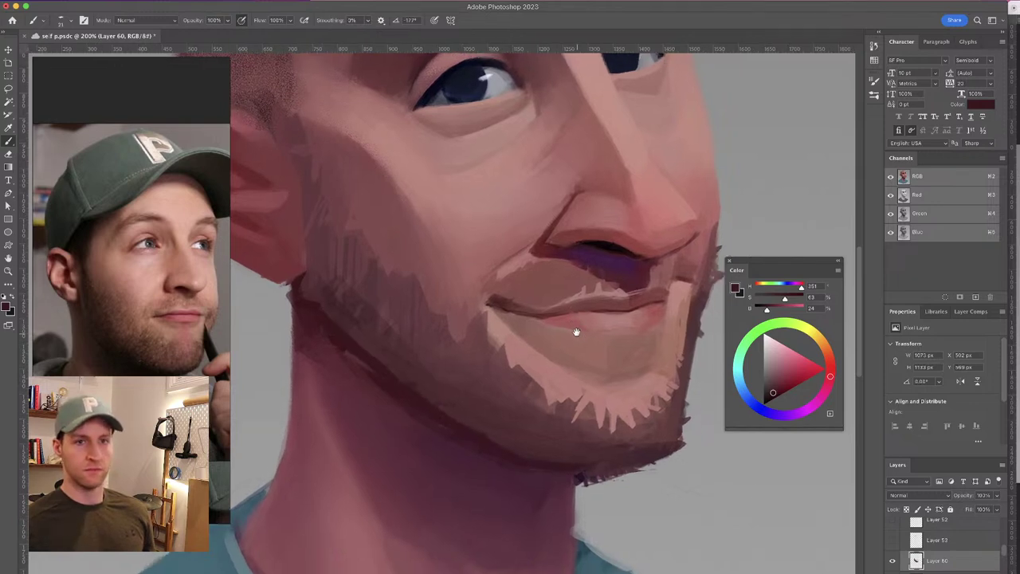
# Check the whole portrait, and even out the beard's underside along the jawline with beard tones sampled nearby
pyautogui.press('super+minus')
pyautogui.press('super+minus')
pyautogui.press('super+minus')
pyautogui.press('super+plus')
pyautogui.press('super+plus')
pyautogui.press('super+plus')
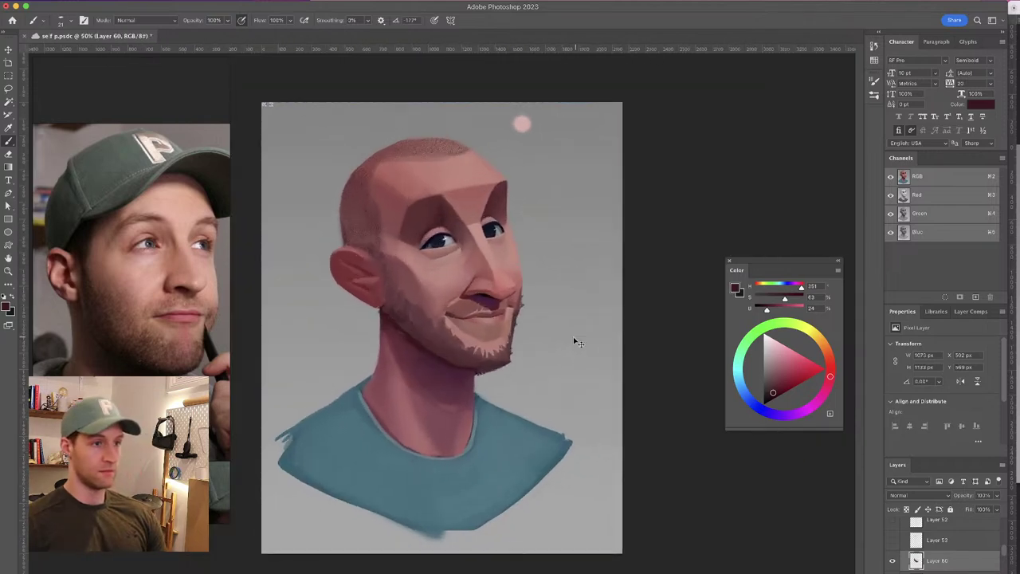
pyautogui.keyDown('alt'); pyautogui.click(458, 405); pyautogui.keyUp('alt')
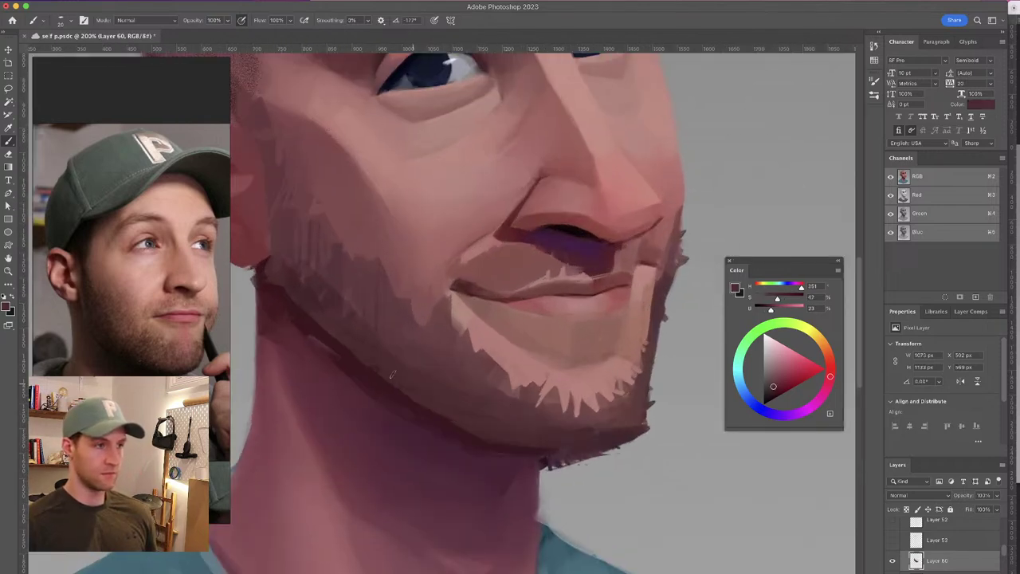
pyautogui.moveTo(425, 408)
pyautogui.mouseDown()
pyautogui.moveTo(491, 451)
pyautogui.moveTo(558, 452)
pyautogui.mouseUp()
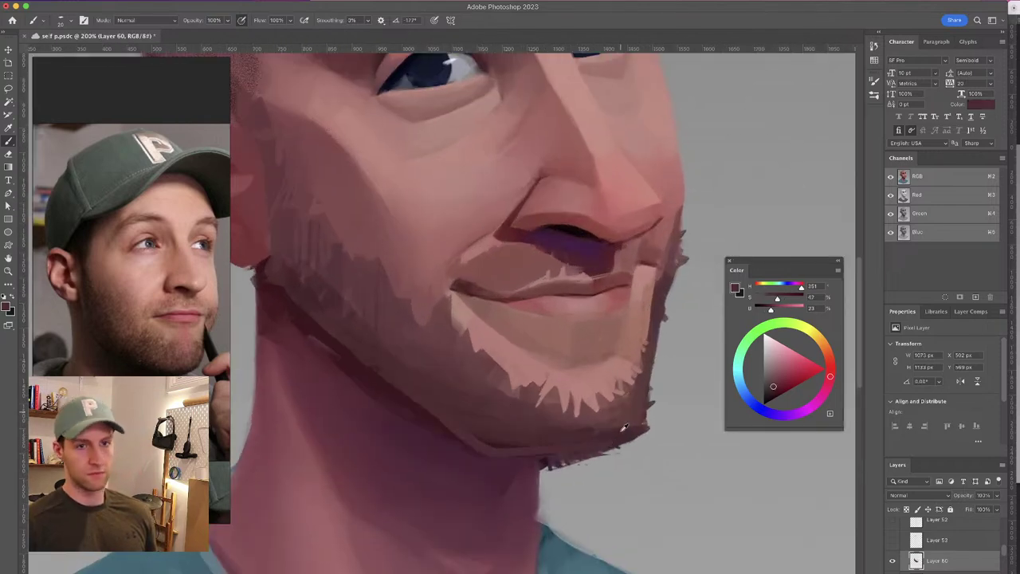
pyautogui.keyDown('alt'); pyautogui.click(455, 404); pyautogui.keyUp('alt')
pyautogui.moveTo(402, 392)
pyautogui.mouseDown()
pyautogui.moveTo(472, 443)
pyautogui.moveTo(560, 450)
pyautogui.mouseUp()
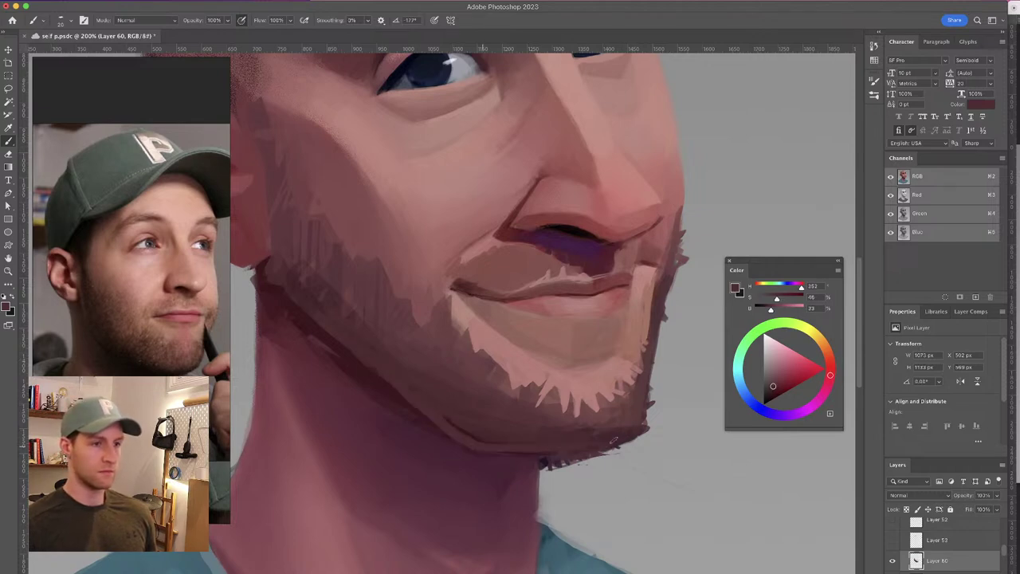
pyautogui.keyDown('alt'); pyautogui.click(312, 293); pyautogui.keyUp('alt')
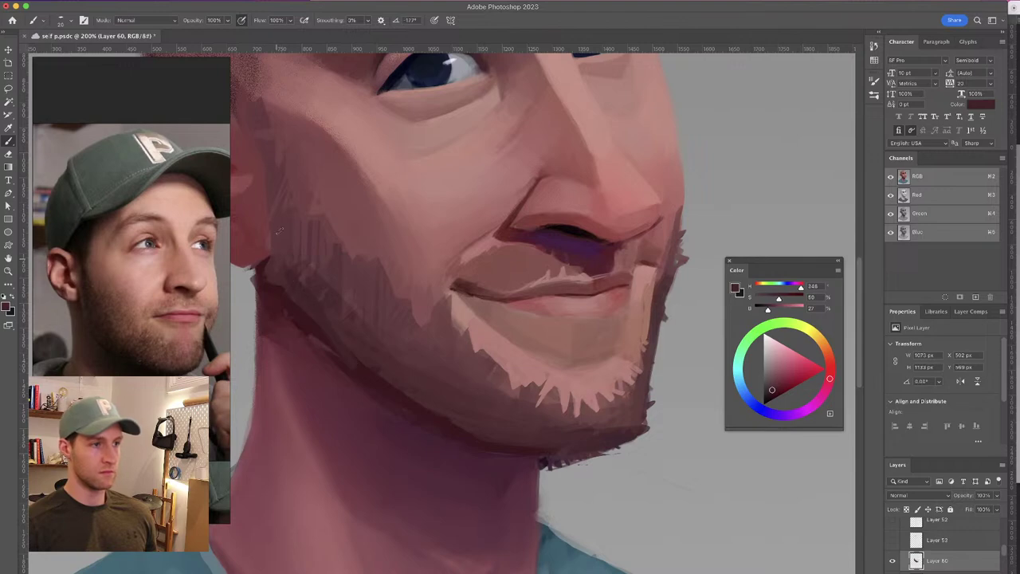
# Smooth the beard's lower edge from below the ear toward the chin with a dark beard tone sampled near the ear
pyautogui.keyDown('alt'); pyautogui.click(280, 250); pyautogui.keyUp('alt')
pyautogui.moveTo(302, 316); pyautogui.dragTo(377, 373)
pyautogui.moveTo(468, 318); pyautogui.dragTo(482, 317)
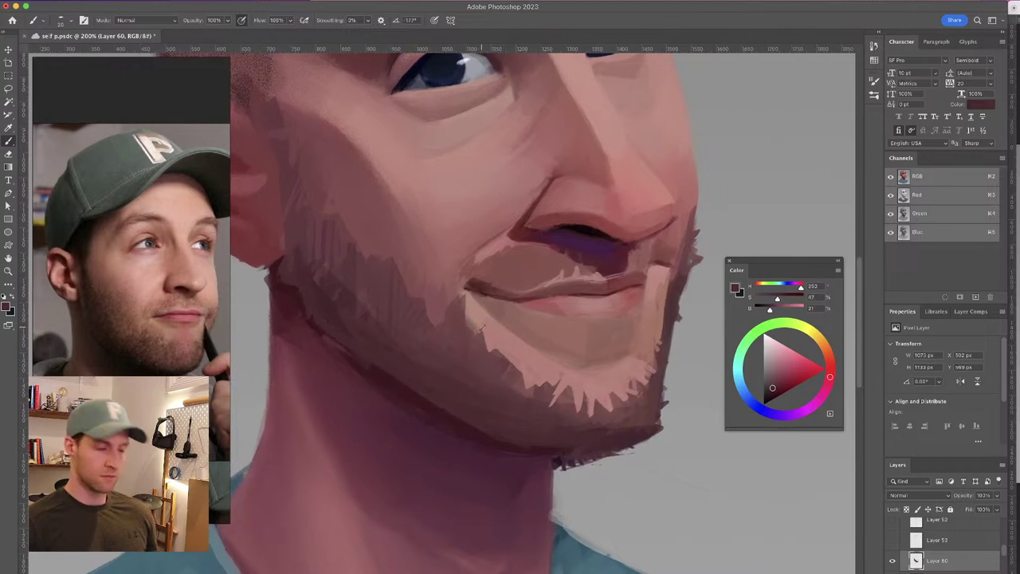
pyautogui.hscroll(5, 480, 326)
pyautogui.hscroll(-2, 514, 277)
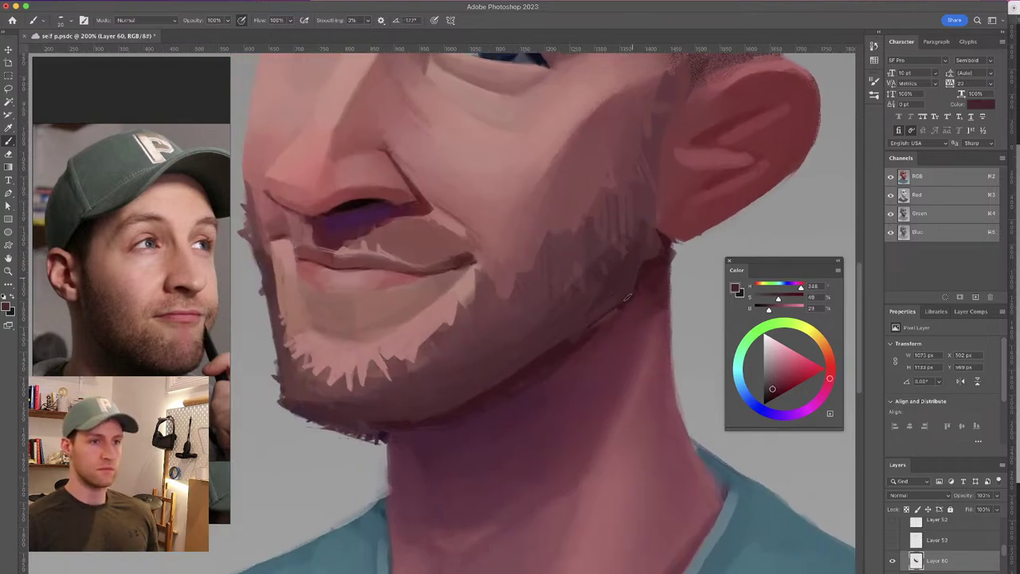
pyautogui.moveTo(622, 309); pyautogui.dragTo(451, 409)
pyautogui.moveTo(600, 328); pyautogui.dragTo(455, 410)
pyautogui.moveTo(594, 331); pyautogui.dragTo(482, 392)
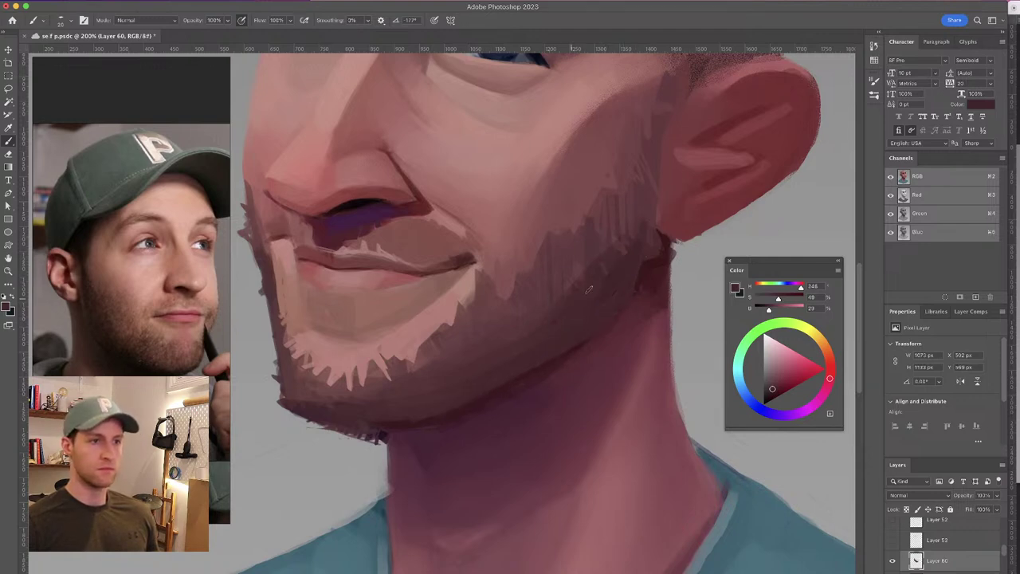
# Blend the rear jaw's beard shading between the ear and cheek with dark reds sampled from the surrounding beard
pyautogui.keyDown('alt'); pyautogui.click(593, 282); pyautogui.keyUp('alt')
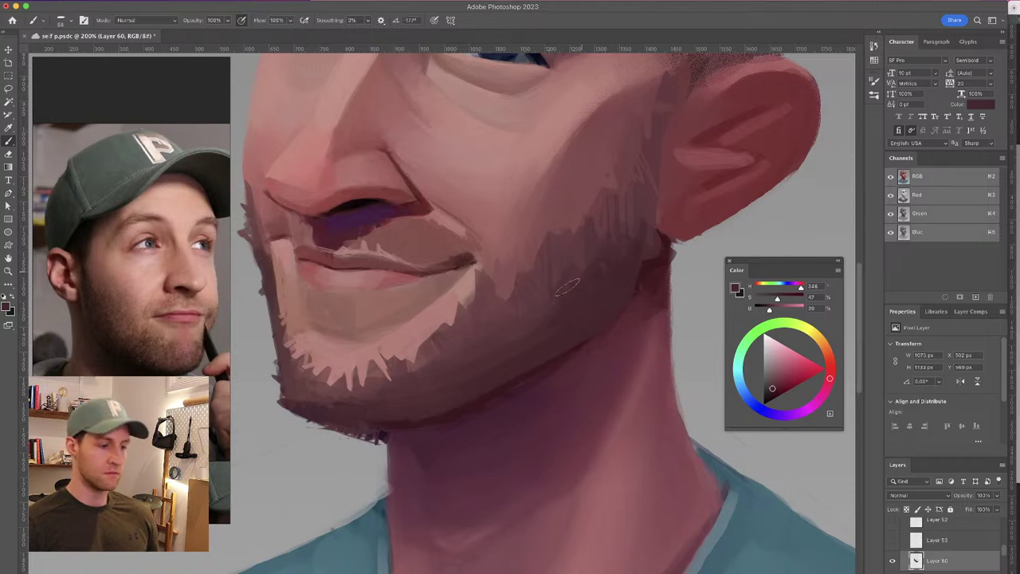
pyautogui.moveTo(568, 273); pyautogui.dragTo(565, 275)
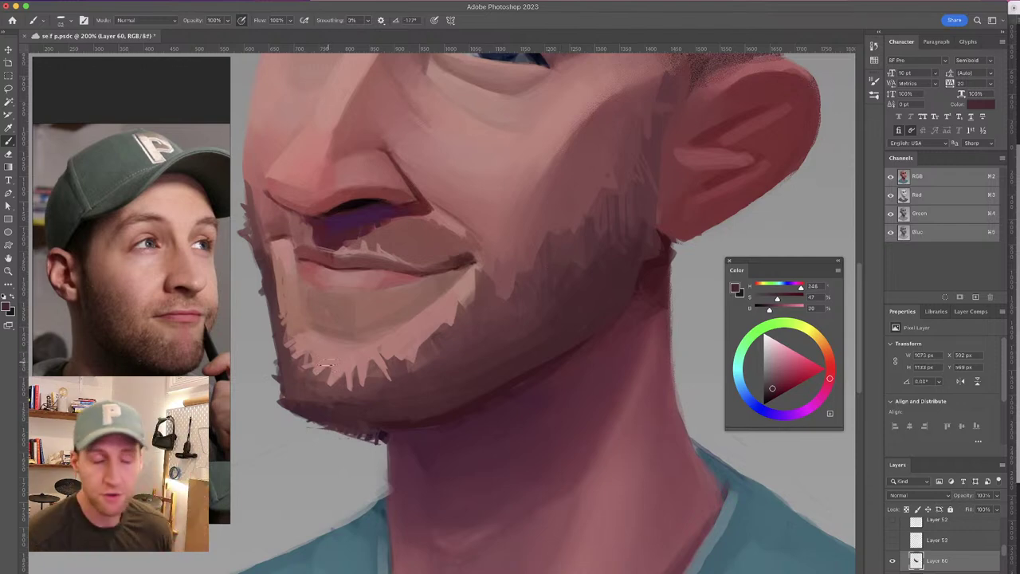
pyautogui.keyDown('alt'); pyautogui.click(567, 273); pyautogui.keyUp('alt')
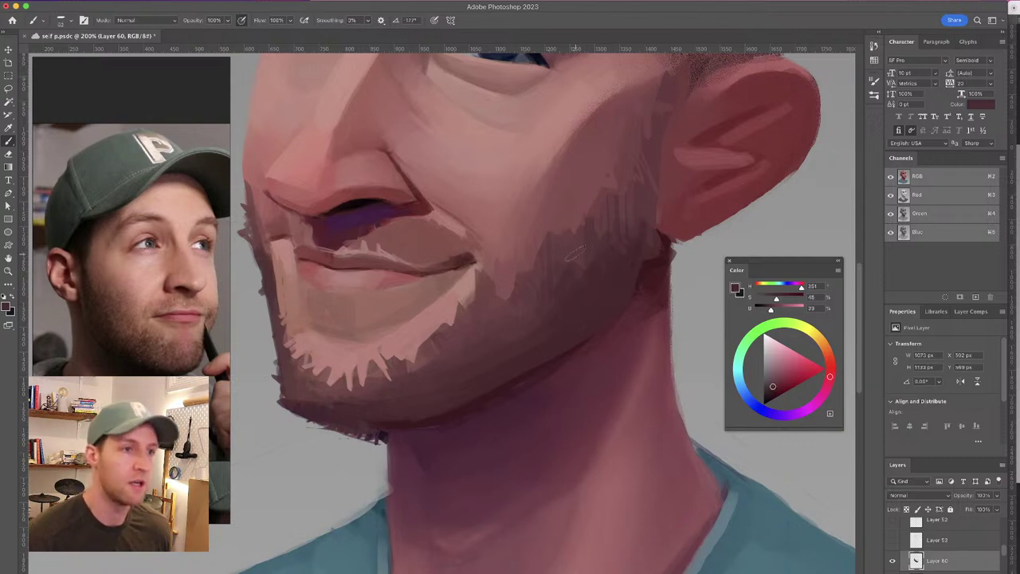
pyautogui.keyDown('alt'); pyautogui.click(561, 275); pyautogui.keyUp('alt')
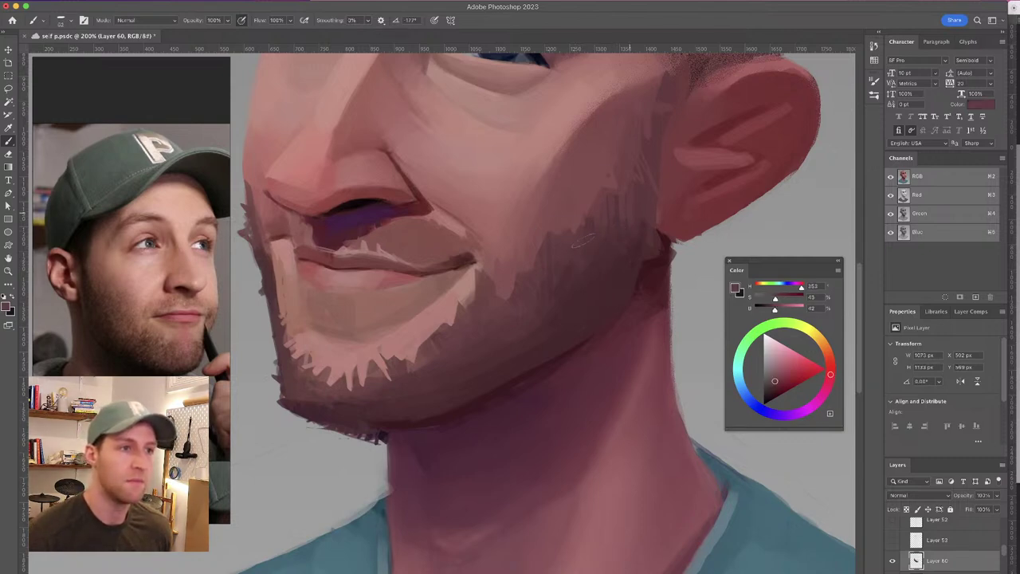
pyautogui.keyDown('alt'); pyautogui.click(624, 250); pyautogui.keyUp('alt')
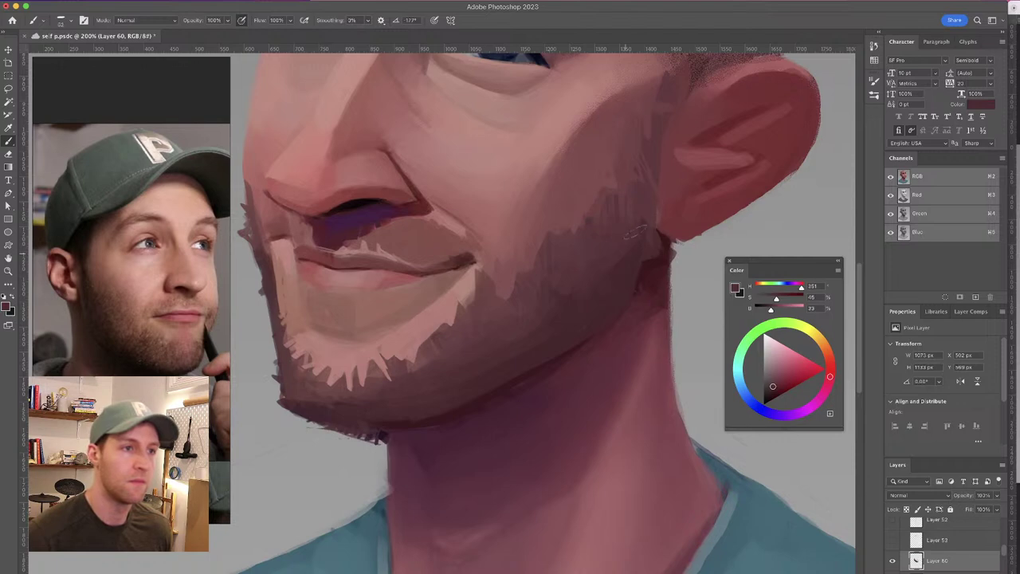
pyautogui.keyDown('alt'); pyautogui.click(587, 264); pyautogui.keyUp('alt')
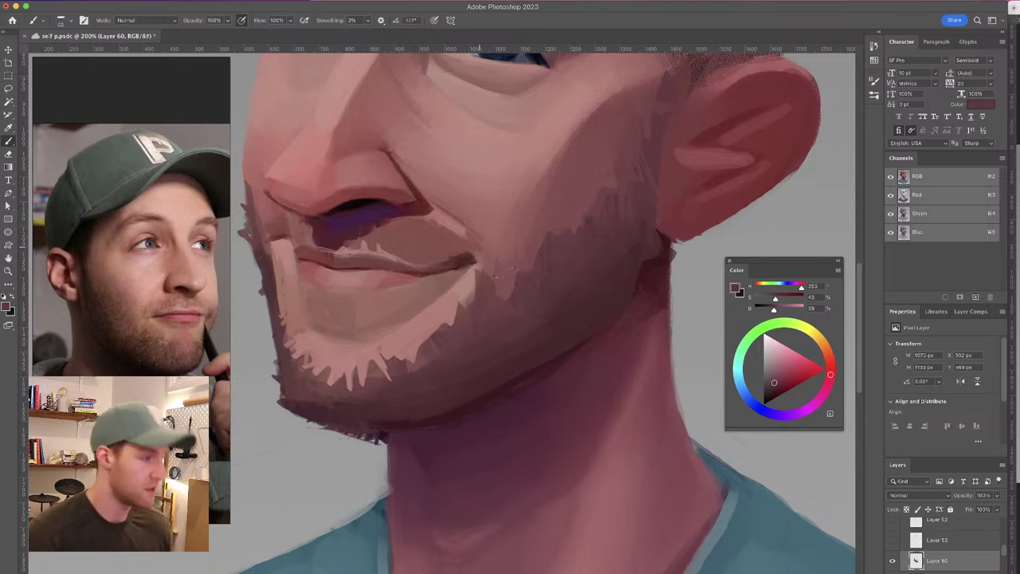
# Even out the mid-jaw beard shading below the mouth corner with reddish beard tones sampled nearby
pyautogui.moveTo(343, 244); pyautogui.dragTo(565, 267)
pyautogui.keyDown('alt'); pyautogui.click(422, 307); pyautogui.keyUp('alt')
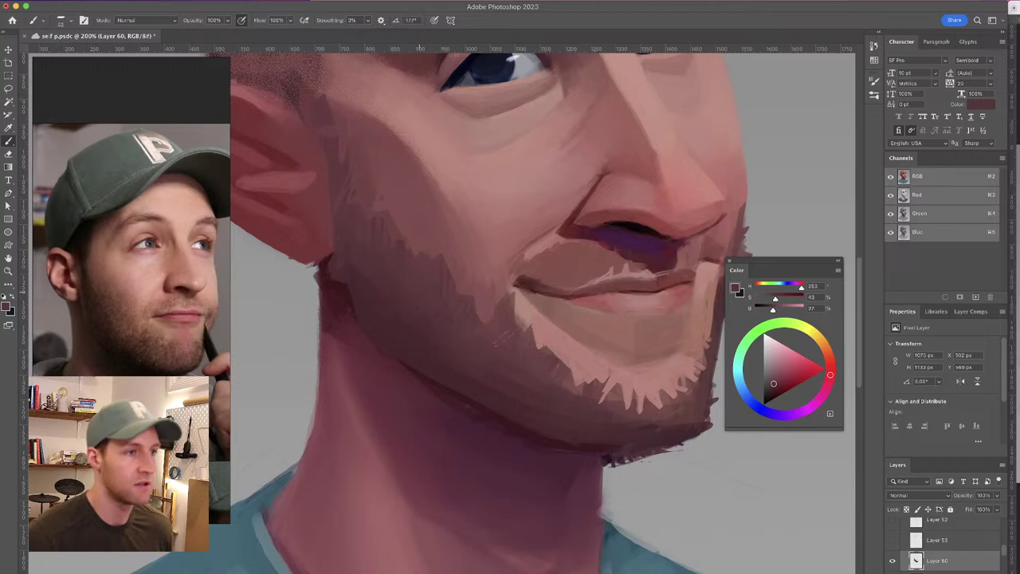
pyautogui.keyDown('alt'); pyautogui.click(462, 325); pyautogui.keyUp('alt')
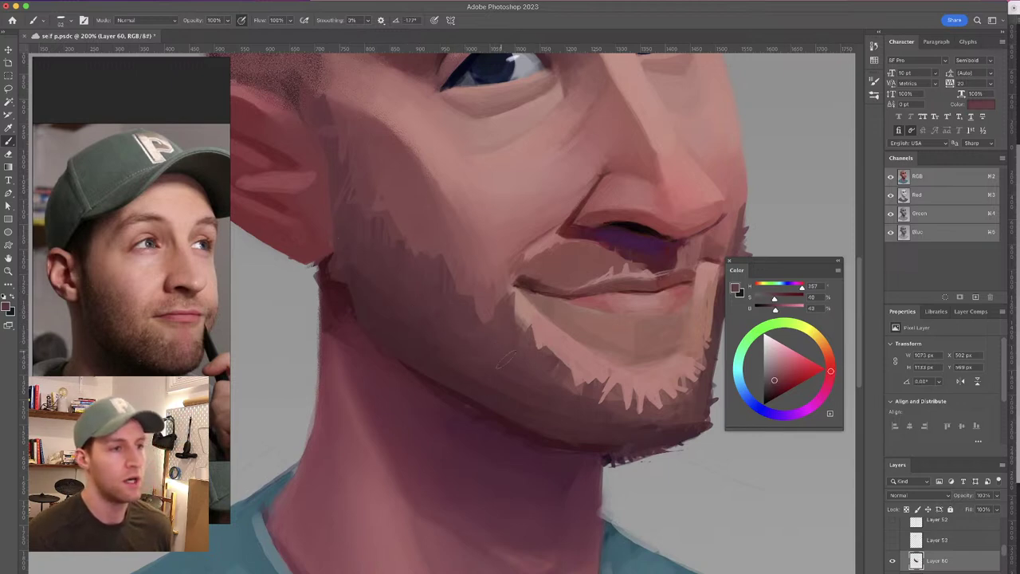
pyautogui.keyDown('alt'); pyautogui.click(514, 369); pyautogui.keyUp('alt')
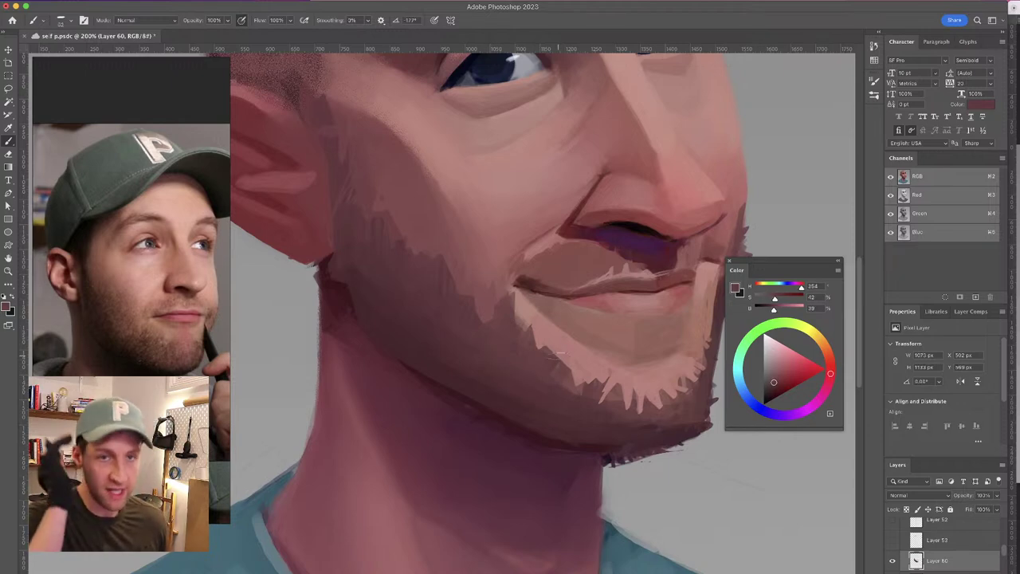
# Paint jagged hair tips along the beard's upper cheek edge with sampled beard tones, undoing the last two strokes
pyautogui.keyDown('alt'); pyautogui.click(340, 213); pyautogui.keyUp('alt')
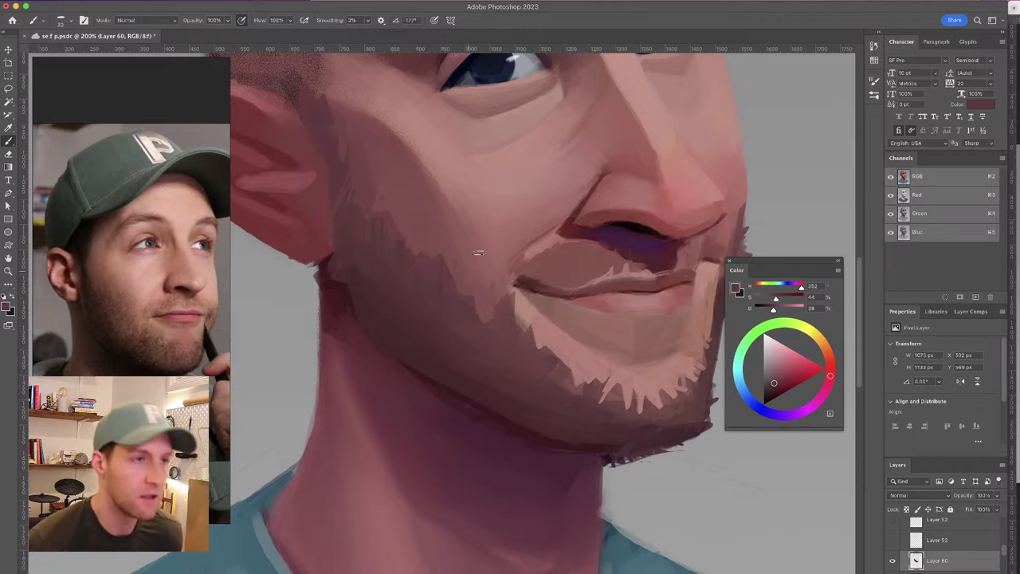
pyautogui.keyDown('alt'); pyautogui.click(419, 255); pyautogui.keyUp('alt')
pyautogui.keyDown('alt'); pyautogui.click(394, 241); pyautogui.keyUp('alt')
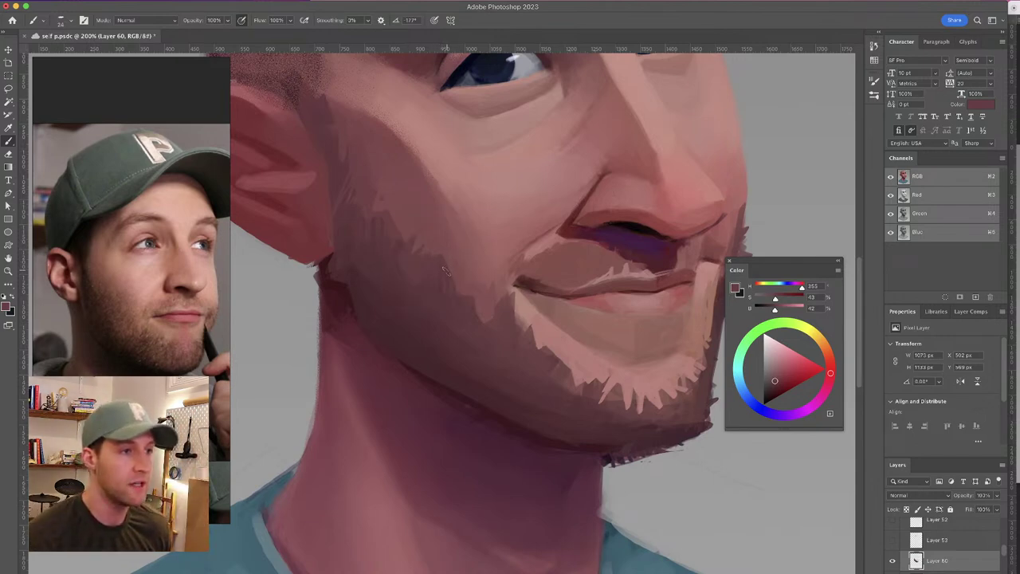
pyautogui.moveTo(440, 243); pyautogui.dragTo(433, 250)
pyautogui.keyDown('alt'); pyautogui.click(391, 256); pyautogui.keyUp('alt')
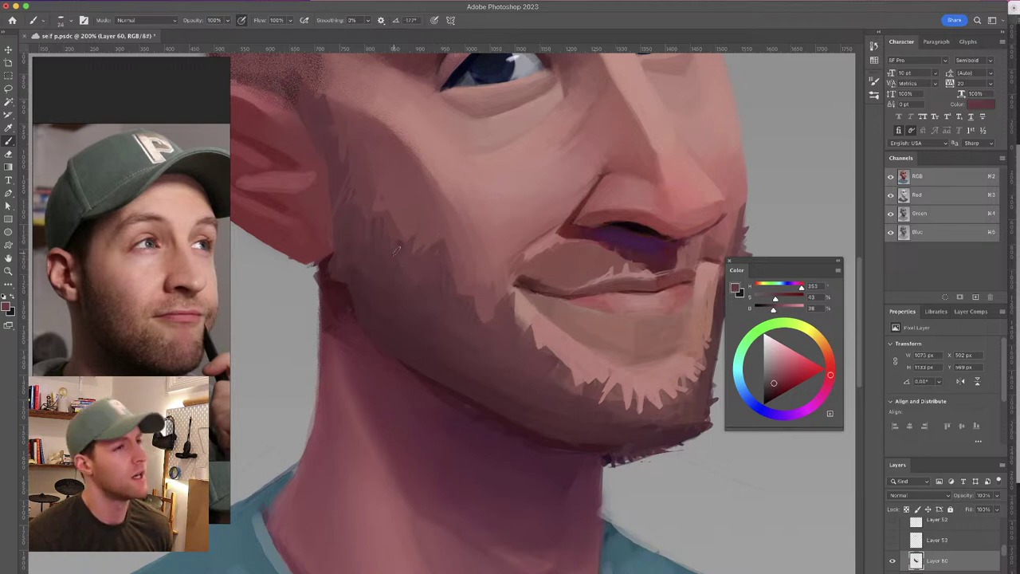
pyautogui.press('super+z')
pyautogui.press('super+z')
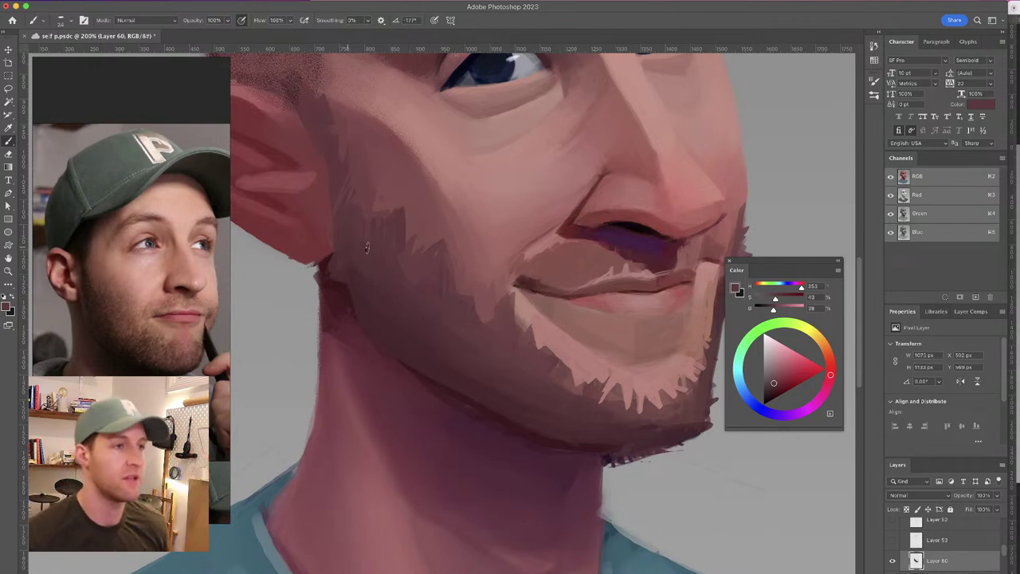
# Sharpen the hair points along the cheek and sideburn edge with alternately sampled skin and beard tones
pyautogui.keyDown('alt'); pyautogui.click(457, 264); pyautogui.keyUp('alt')
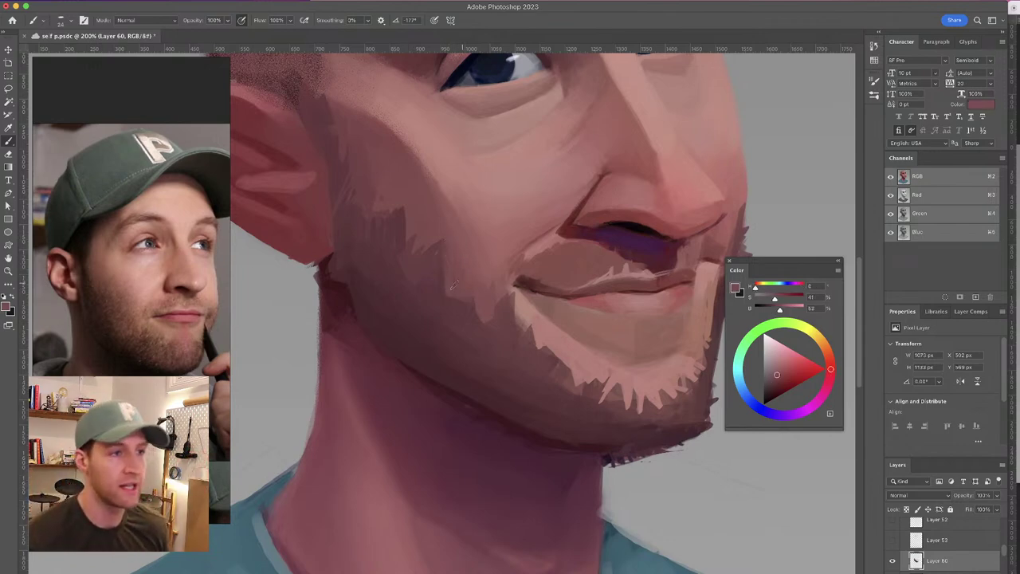
pyautogui.keyDown('alt'); pyautogui.click(442, 271); pyautogui.keyUp('alt')
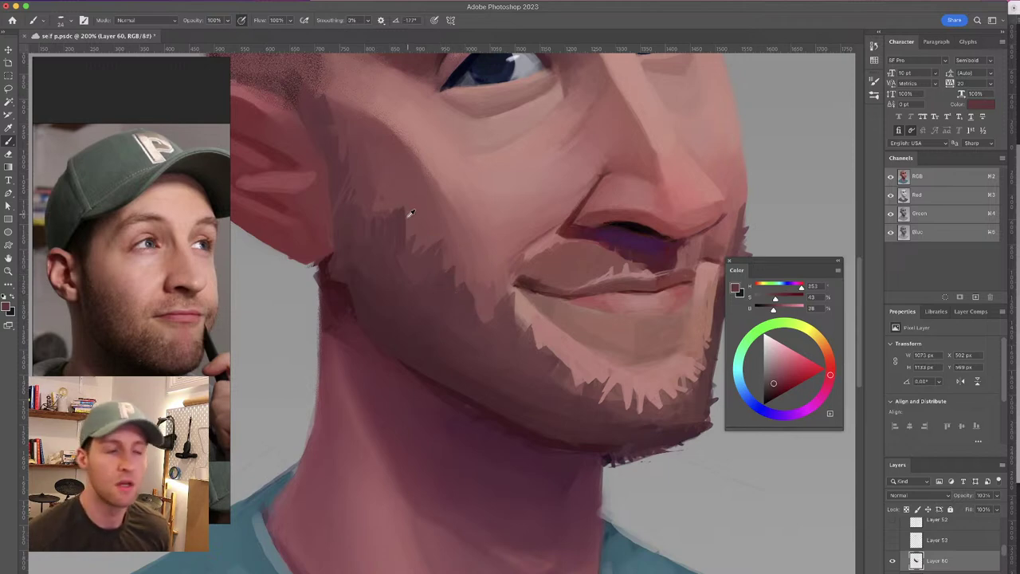
pyautogui.keyDown('alt'); pyautogui.click(388, 224); pyautogui.keyUp('alt')
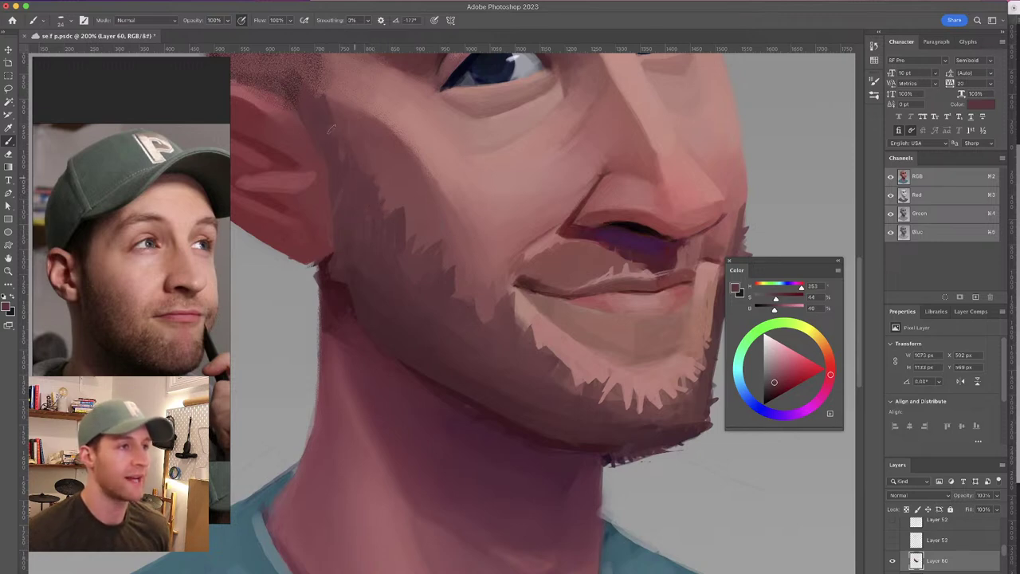
pyautogui.hscroll(2, 439, 221)
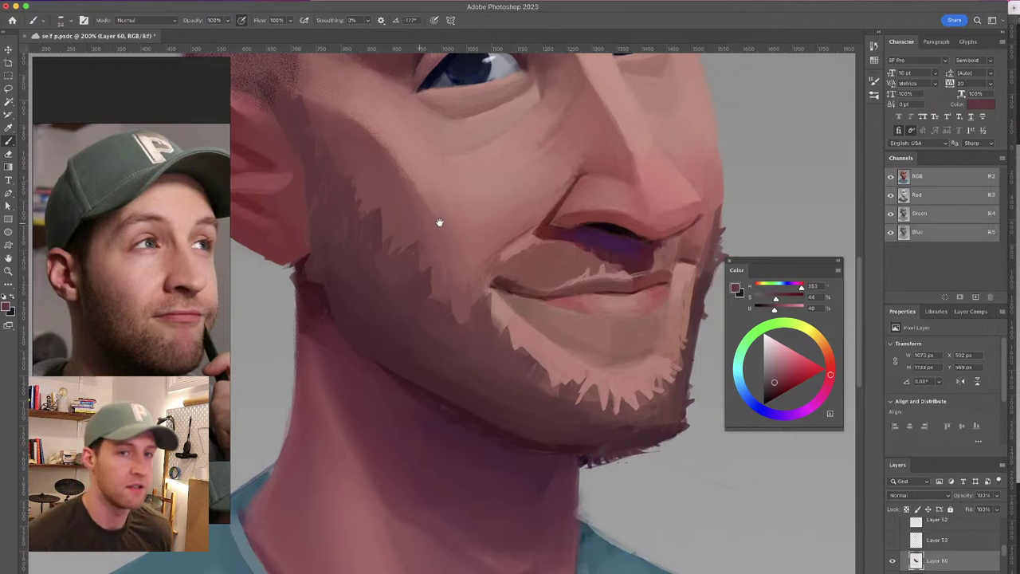
pyautogui.scroll(-1, 438, 223)
pyautogui.hscroll(1, 439, 223)
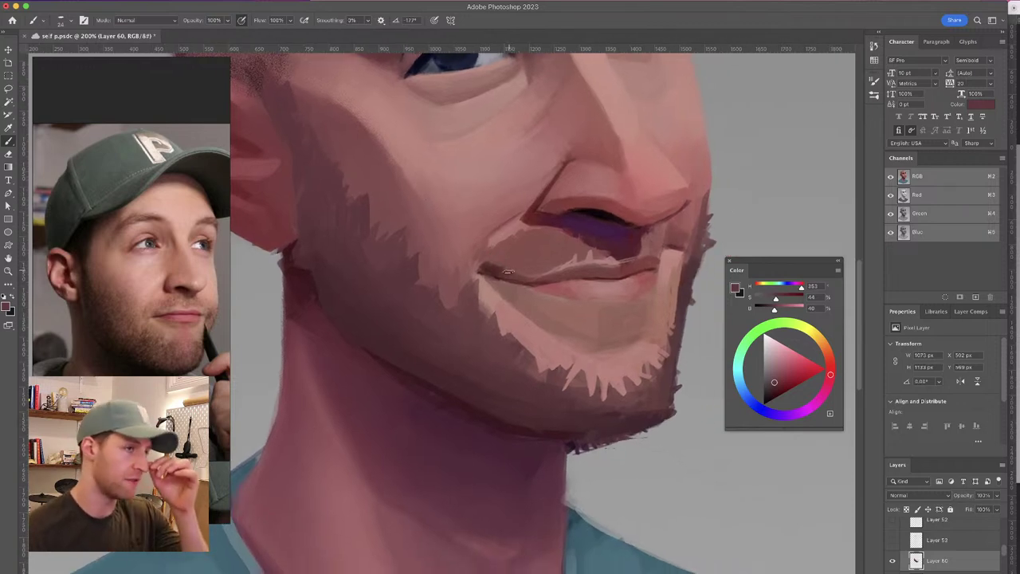
# Darken the shadow line beneath the rear jaw with a deep red sampled below the ear, adding small hair strokes
pyautogui.keyDown('alt'); pyautogui.click(305, 295); pyautogui.keyUp('alt')
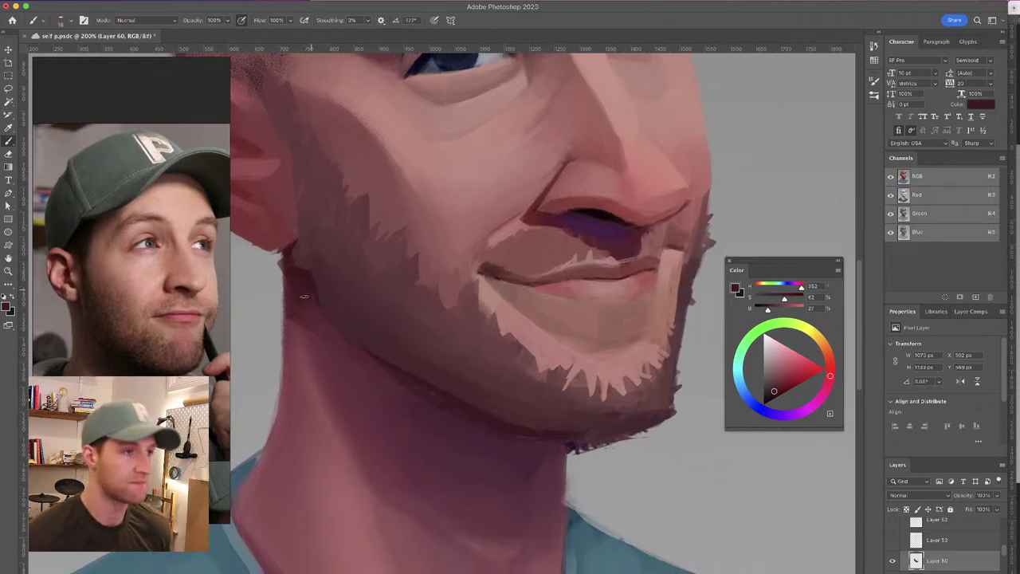
pyautogui.moveTo(319, 307); pyautogui.dragTo(332, 322)
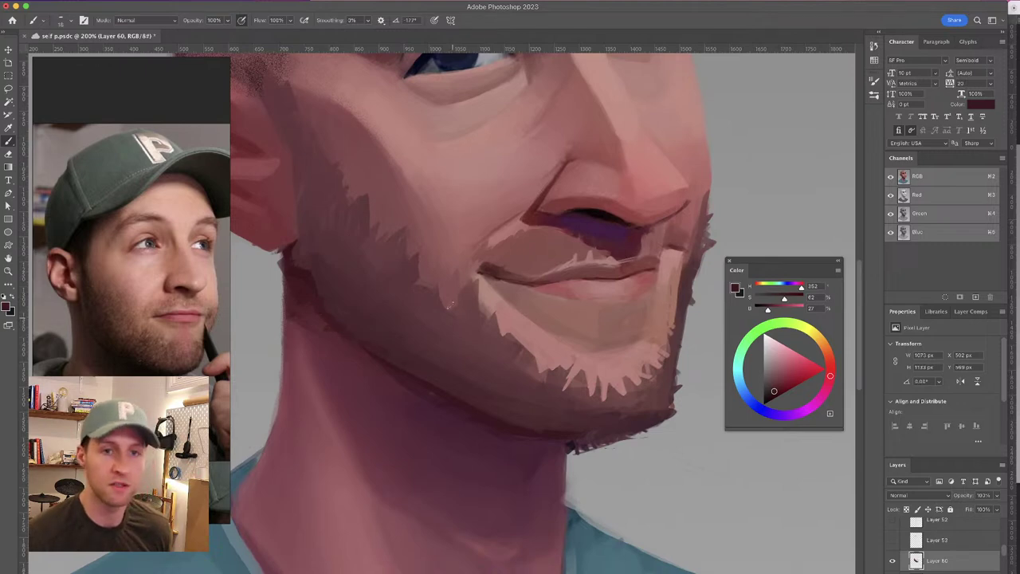
pyautogui.hscroll(-1, 461, 284)
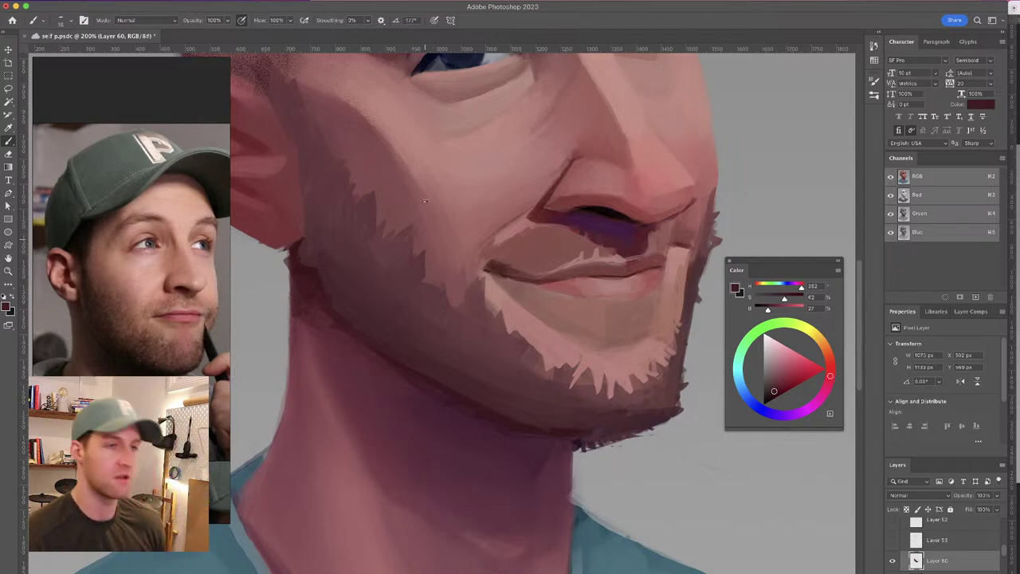
pyautogui.moveTo(341, 324); pyautogui.dragTo(335, 322)
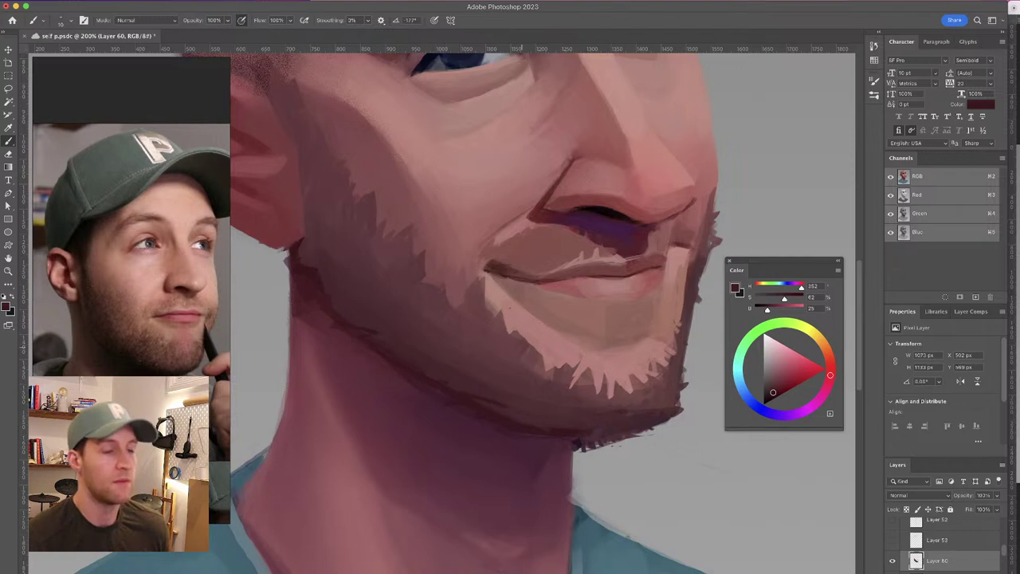
# Toggle Layer 60's visibility to compare the portrait with and without the new beard painting
pyautogui.moveTo(483, 260); pyautogui.dragTo(460, 291)
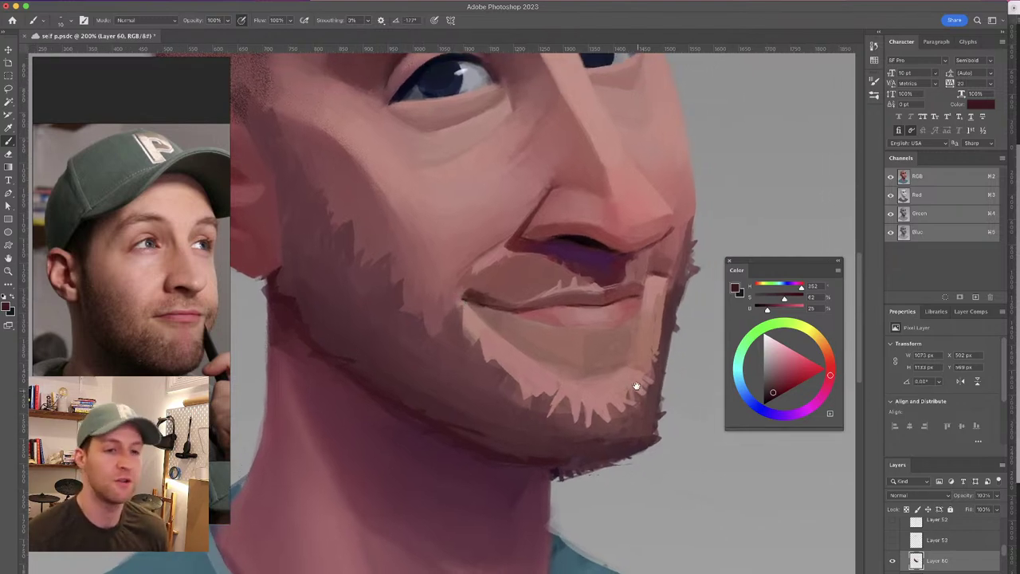
pyautogui.moveTo(638, 387); pyautogui.dragTo(639, 380)
pyautogui.click(892, 561)
pyautogui.click(892, 562)
pyautogui.click(892, 561)
pyautogui.click(892, 562)
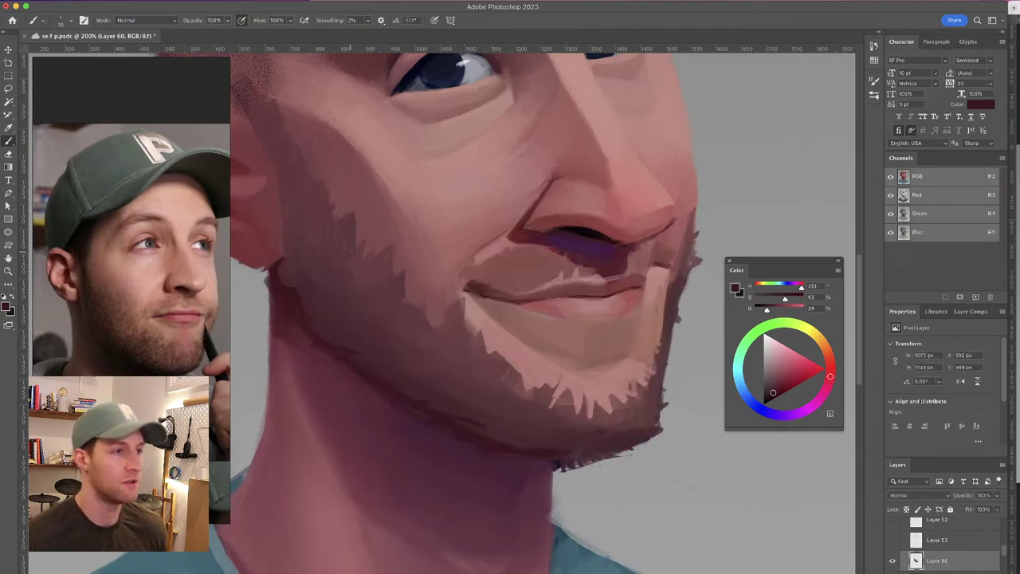
# Add dark diagonal hair strokes across the rear jaw, and refine the sideburn in front of the ear with sampled reds
pyautogui.moveTo(329, 248); pyautogui.dragTo(333, 247)
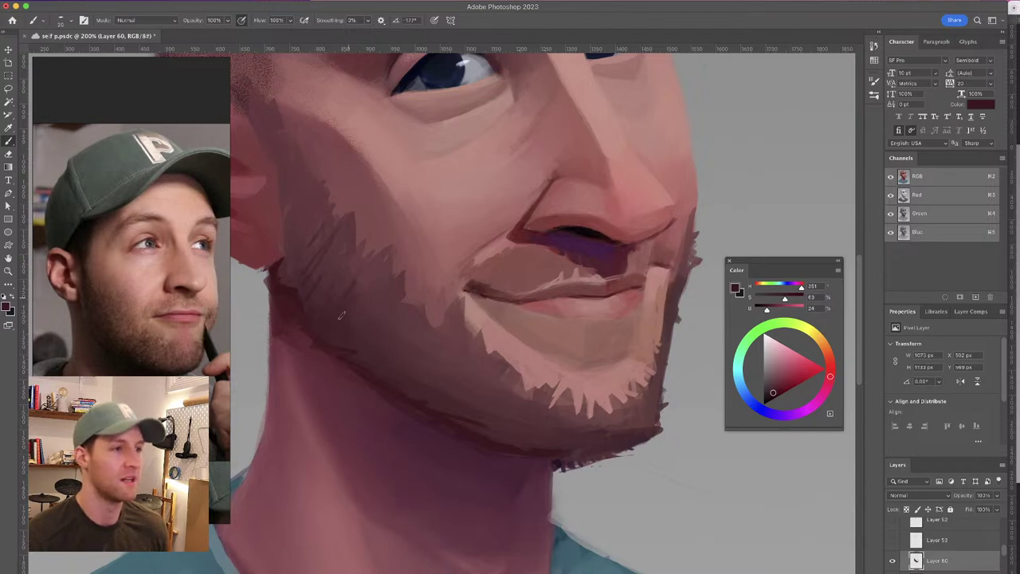
pyautogui.moveTo(413, 251)
pyautogui.mouseDown()
pyautogui.moveTo(423, 317)
pyautogui.moveTo(433, 318)
pyautogui.mouseUp()
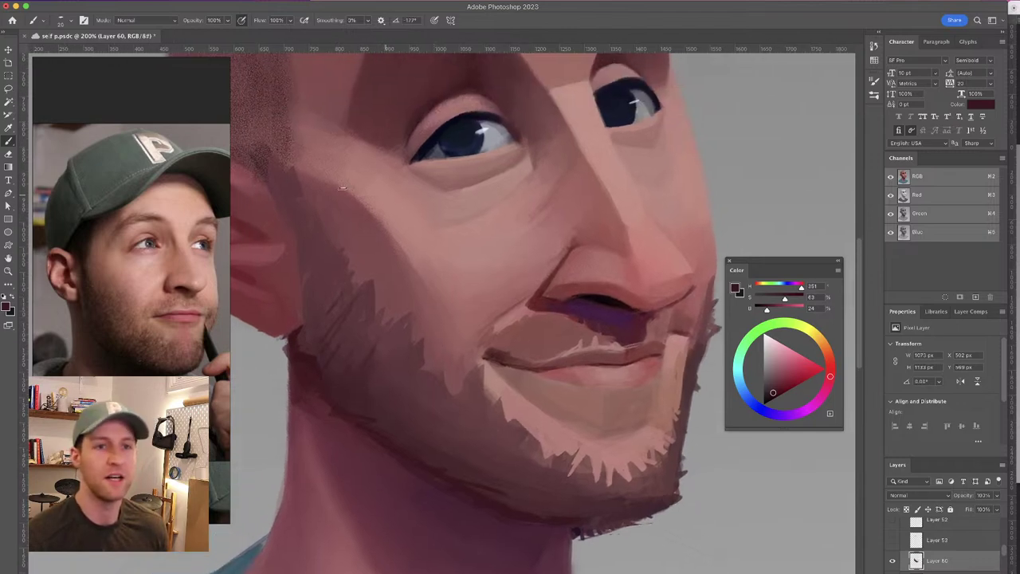
pyautogui.keyDown('alt'); pyautogui.click(292, 263); pyautogui.keyUp('alt')
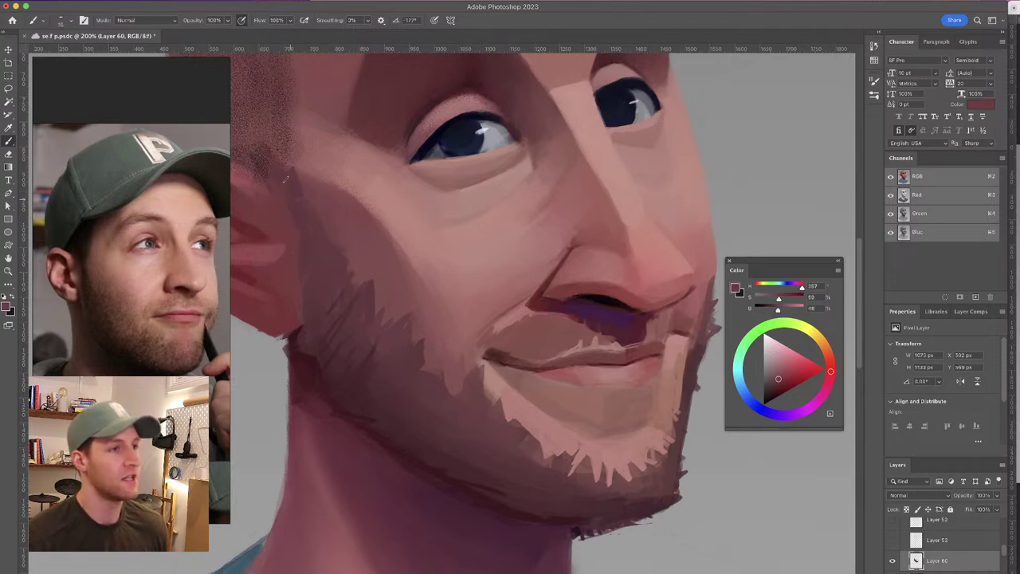
pyautogui.moveTo(388, 267); pyautogui.dragTo(482, 339)
pyautogui.keyDown('alt'); pyautogui.click(408, 344); pyautogui.keyUp('alt')
pyautogui.keyDown('alt'); pyautogui.click(404, 374); pyautogui.keyUp('alt')
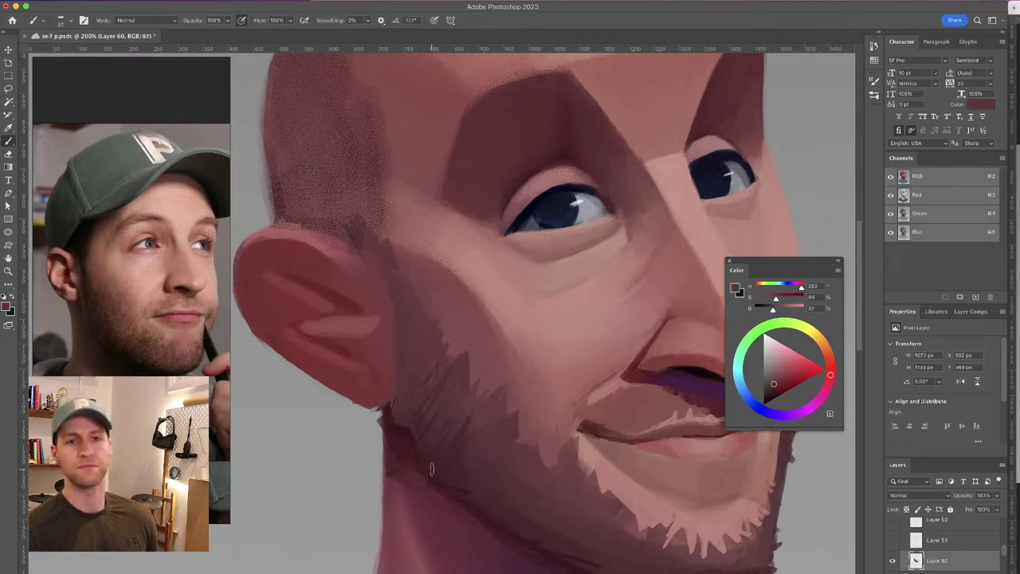
# Rework the far cheek contour just above the beard with reddish skin tones sampled along its edge
pyautogui.hscroll(5, 403, 296)
pyautogui.keyDown('alt'); pyautogui.click(683, 350); pyautogui.keyUp('alt')
pyautogui.moveTo(684, 350); pyautogui.dragTo(681, 330)
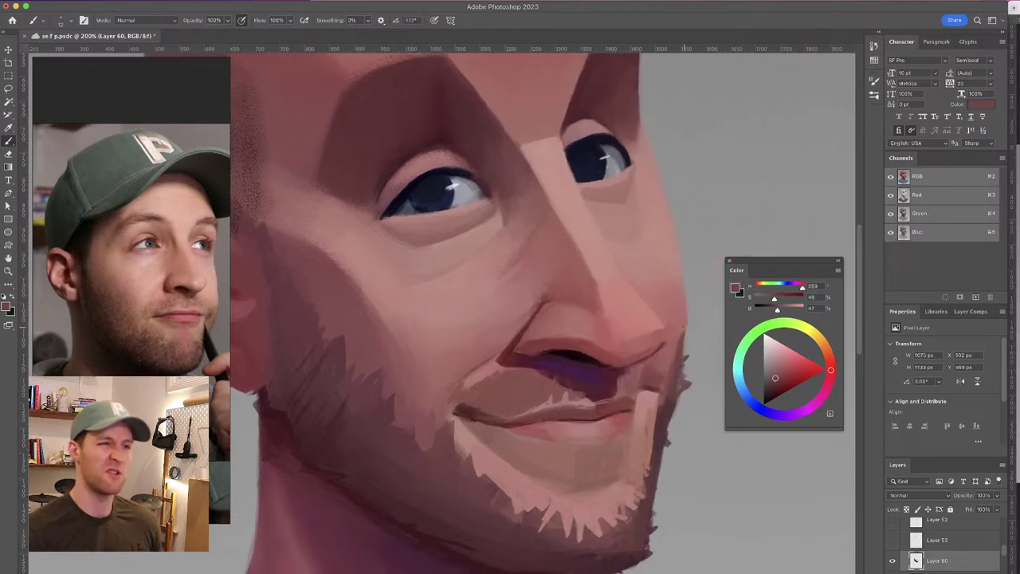
pyautogui.keyDown('alt'); pyautogui.click(683, 320); pyautogui.keyUp('alt')
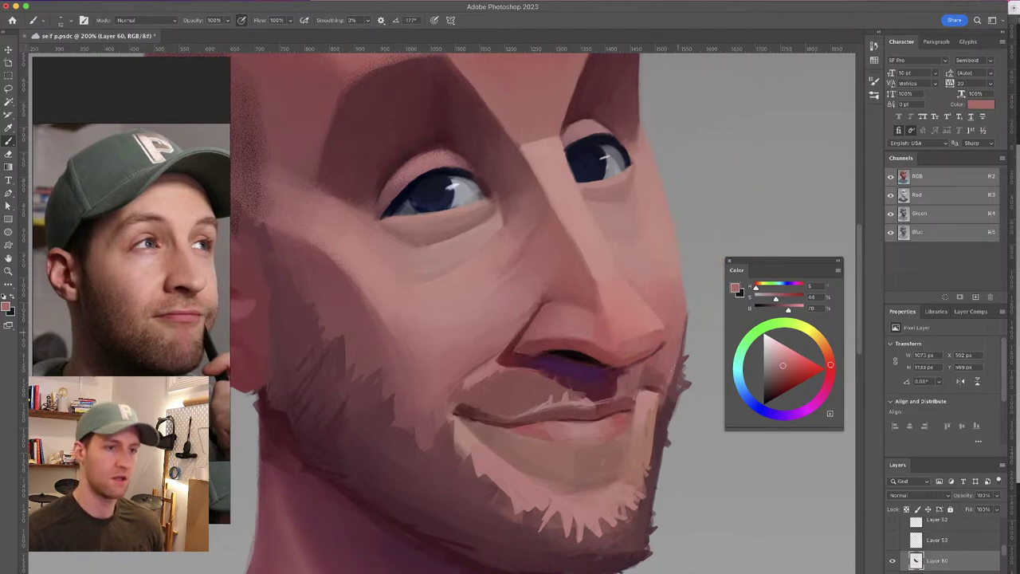
pyautogui.moveTo(688, 300); pyautogui.dragTo(691, 271)
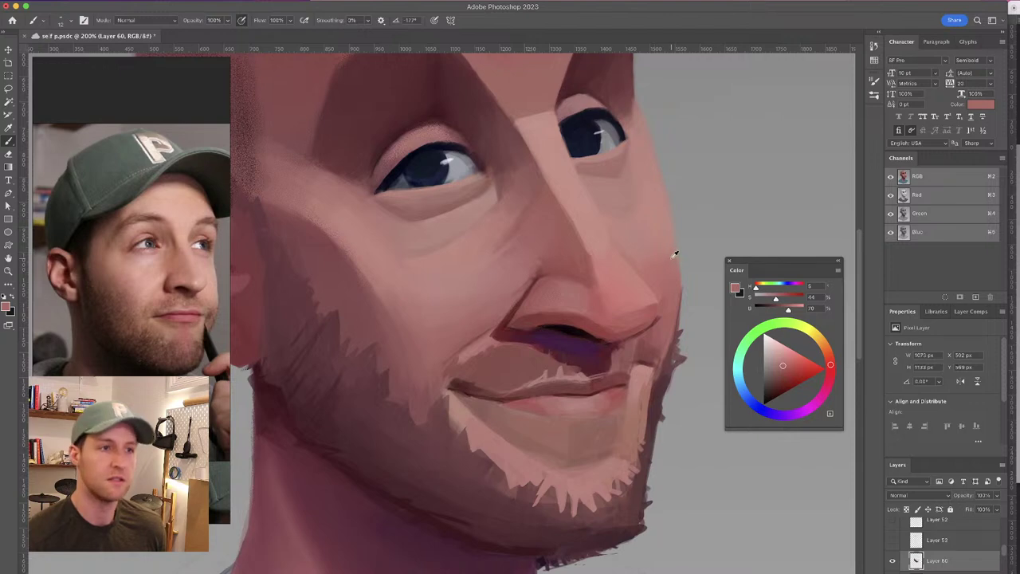
# Smooth the far cheek's outer contour below the eye, using a 12 px brush and alternately sampled pink skin tones
pyautogui.keyDown('alt'); pyautogui.click(672, 257); pyautogui.keyUp('alt')
pyautogui.keyDown('ctrl'); pyautogui.keyDown('alt'); pyautogui.click(664, 206); pyautogui.keyUp('alt'); pyautogui.keyUp('ctrl')
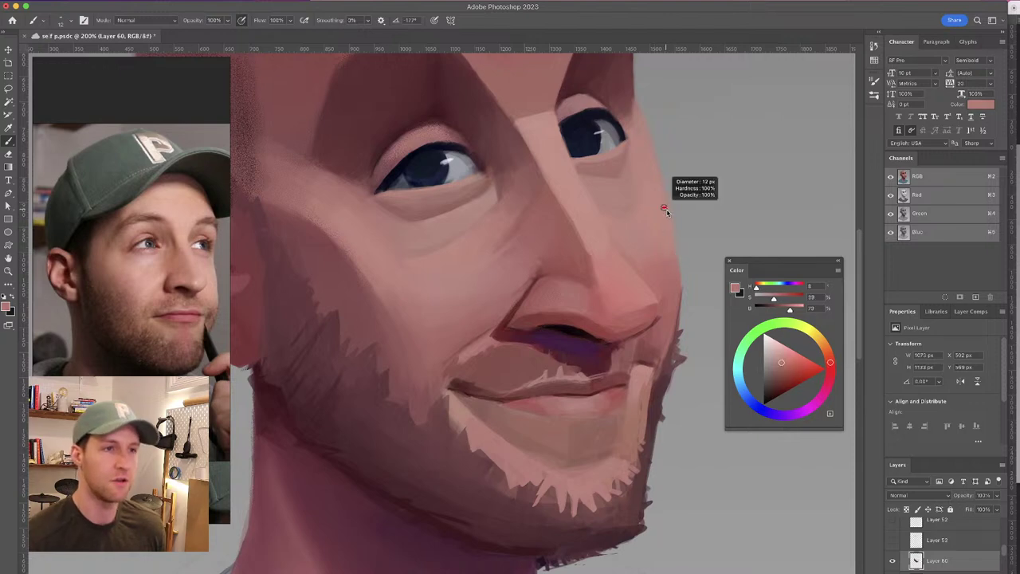
pyautogui.keyDown('alt'); pyautogui.click(672, 231); pyautogui.keyUp('alt')
pyautogui.keyDown('alt'); pyautogui.click(679, 274); pyautogui.keyUp('alt')
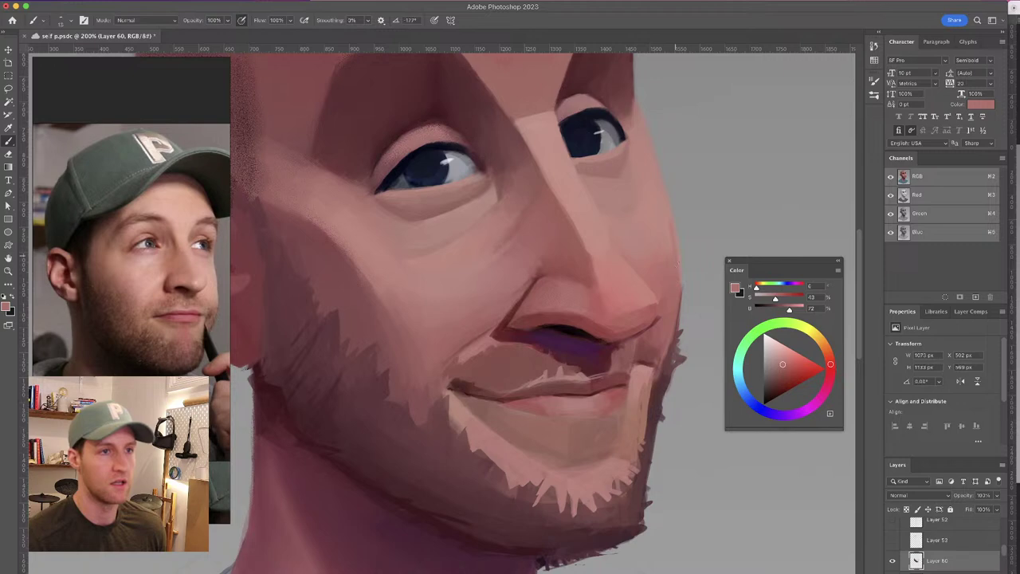
pyautogui.keyDown('alt'); pyautogui.click(671, 224); pyautogui.keyUp('alt')
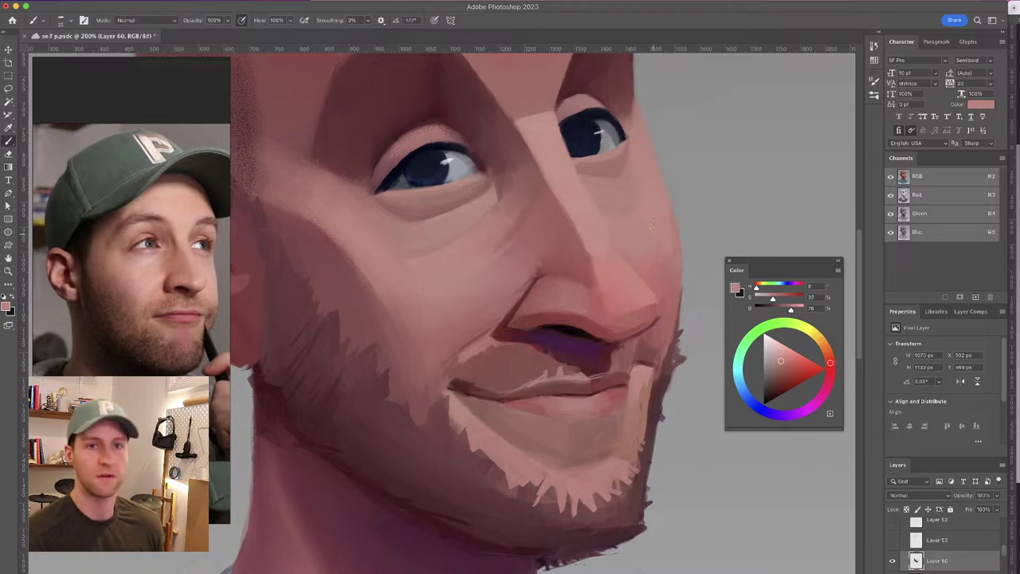
# Extend the light plane at the top corner of the nose bridge with a pale pink sampled from it
pyautogui.moveTo(621, 260); pyautogui.dragTo(611, 283)
pyautogui.scroll(2, 612, 283)
pyautogui.hscroll(-2, 611, 283)
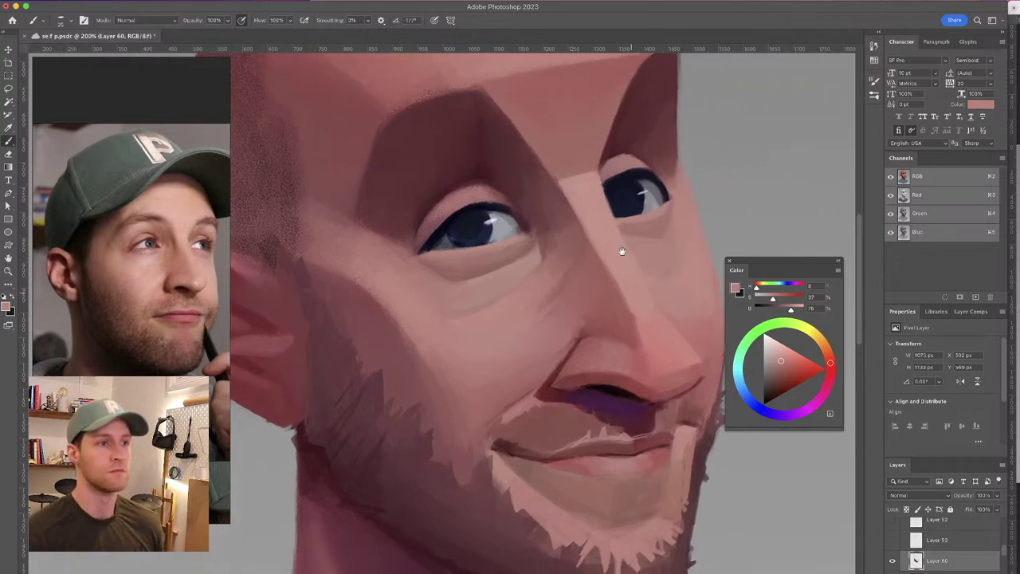
pyautogui.keyDown('alt'); pyautogui.click(564, 182); pyautogui.keyUp('alt')
pyautogui.moveTo(574, 176); pyautogui.dragTo(584, 170)
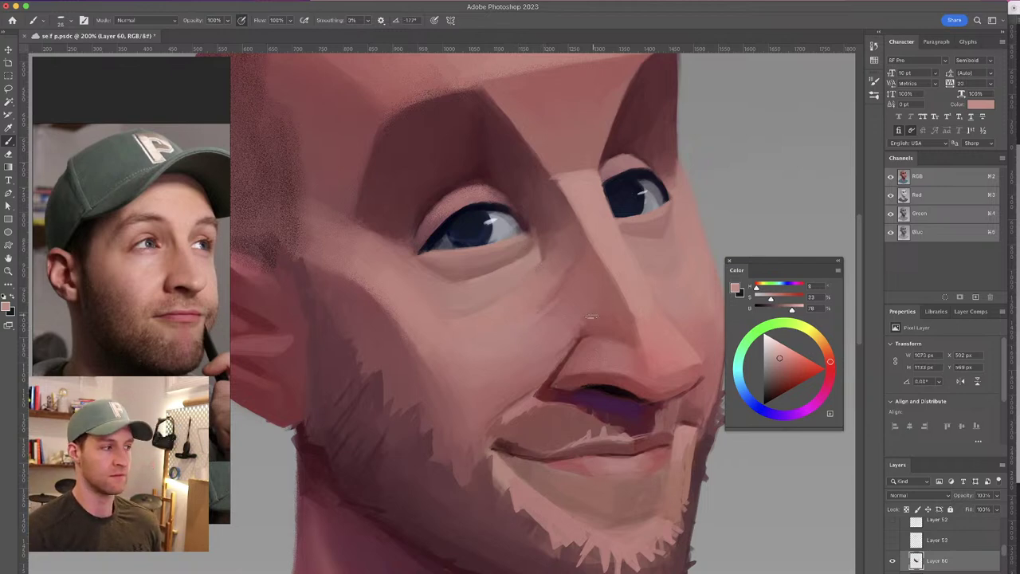
# Blend the side of the nose and the smile crease beside the nostril with sampled mid and deep reds
pyautogui.keyDown('alt'); pyautogui.click(569, 314); pyautogui.keyUp('alt')
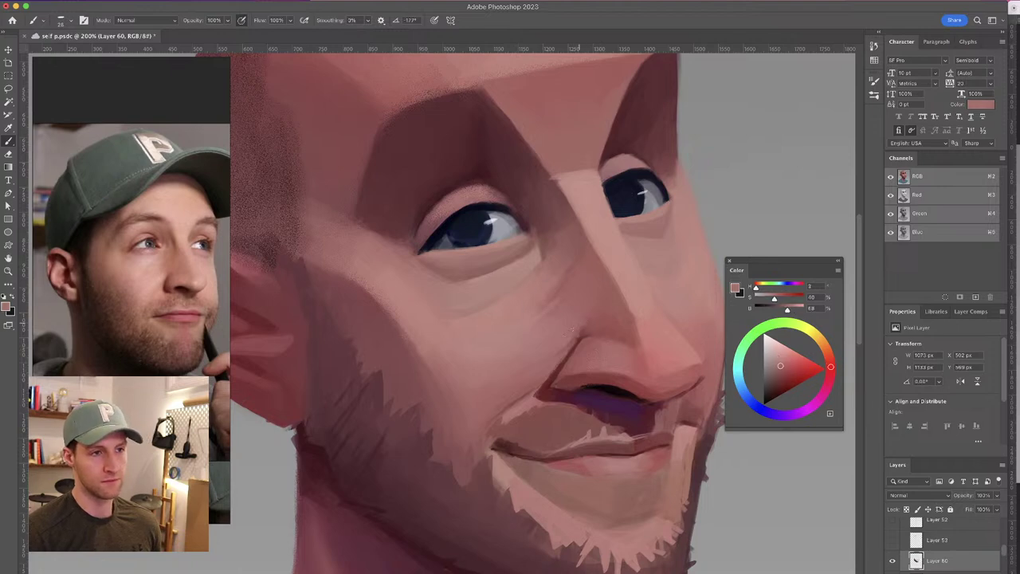
pyautogui.keyDown('alt'); pyautogui.click(592, 330); pyautogui.keyUp('alt')
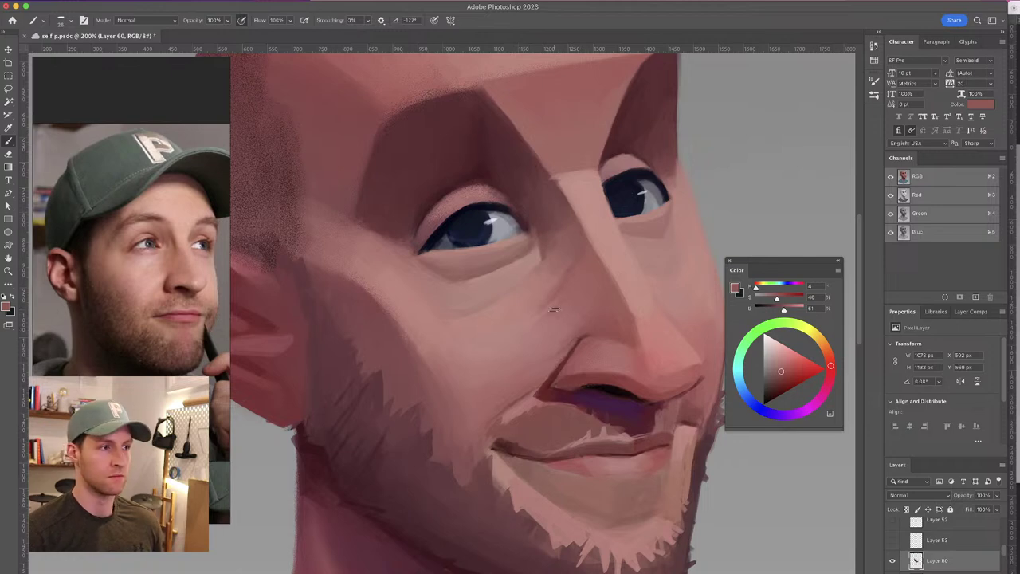
pyautogui.keyDown('alt'); pyautogui.click(552, 371); pyautogui.keyUp('alt')
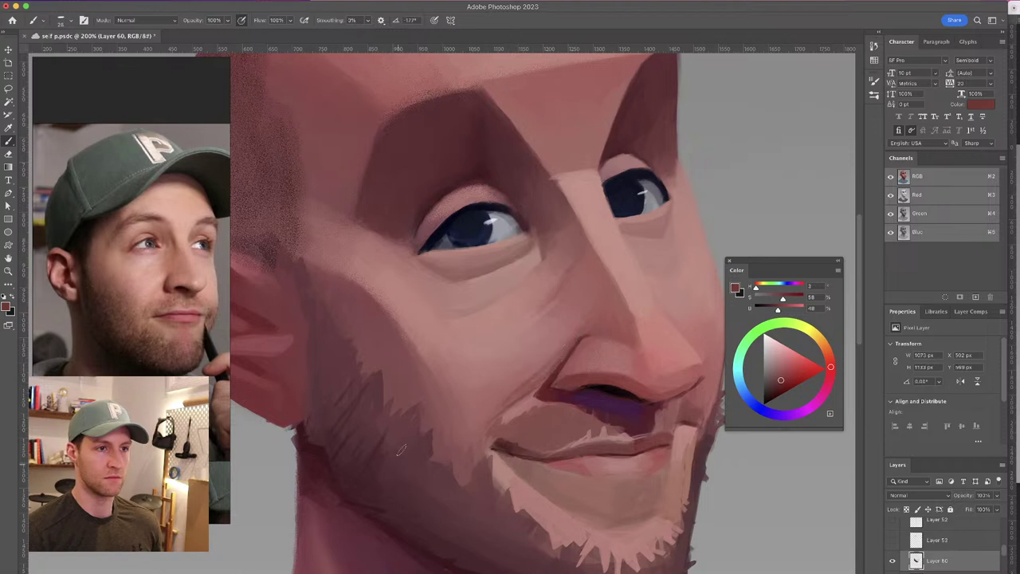
pyautogui.keyDown('alt'); pyautogui.click(567, 351); pyautogui.keyUp('alt')
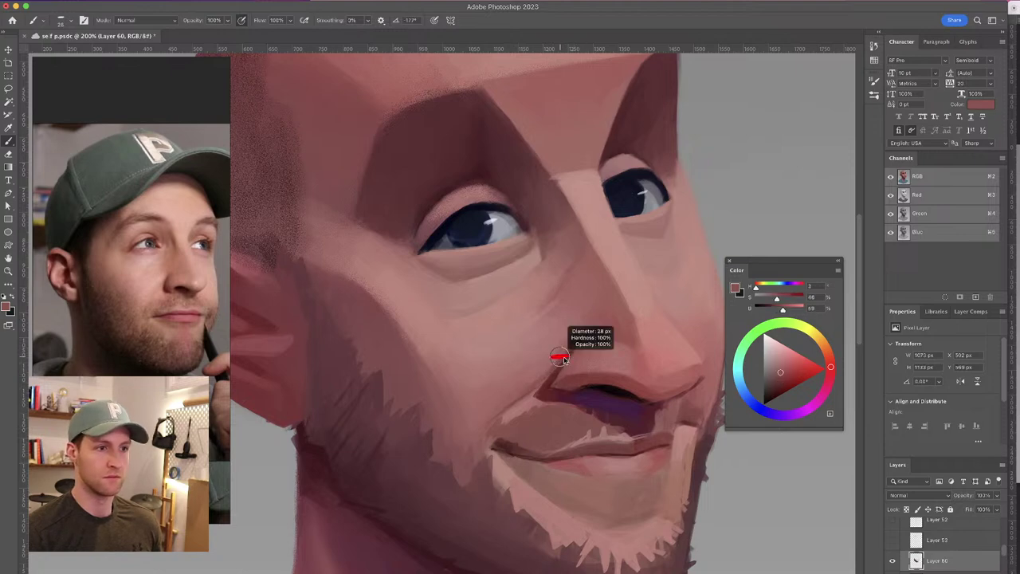
# Add jagged hair strokes along the sideburn, cheek and mouth-side beard edge with sampled dark beard tones
pyautogui.moveTo(533, 290); pyautogui.dragTo(554, 260)
pyautogui.keyDown('alt'); pyautogui.click(441, 400); pyautogui.keyUp('alt')
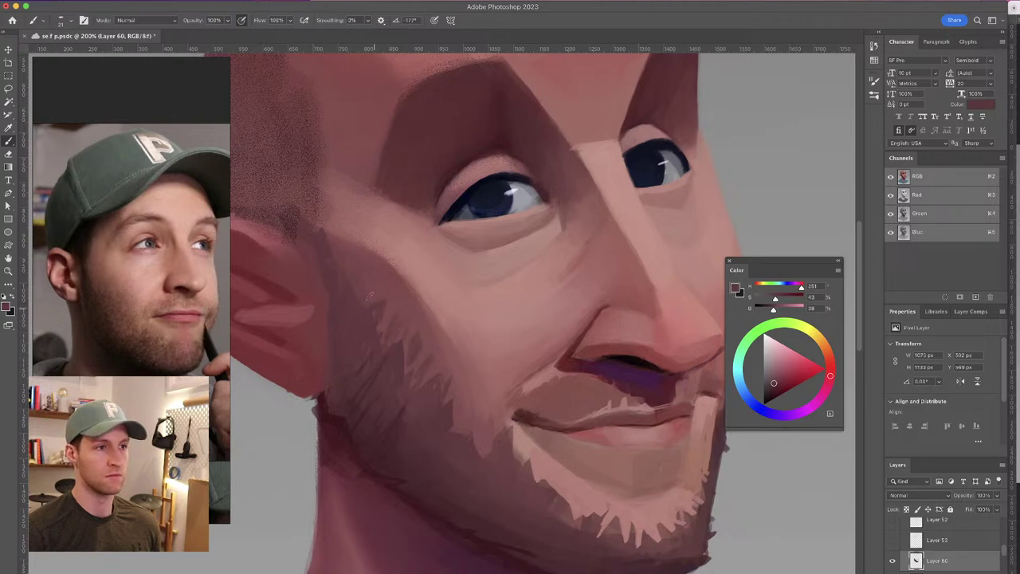
pyautogui.keyDown('alt'); pyautogui.click(380, 425); pyautogui.keyUp('alt')
pyautogui.keyDown('alt'); pyautogui.click(381, 431); pyautogui.keyUp('alt')
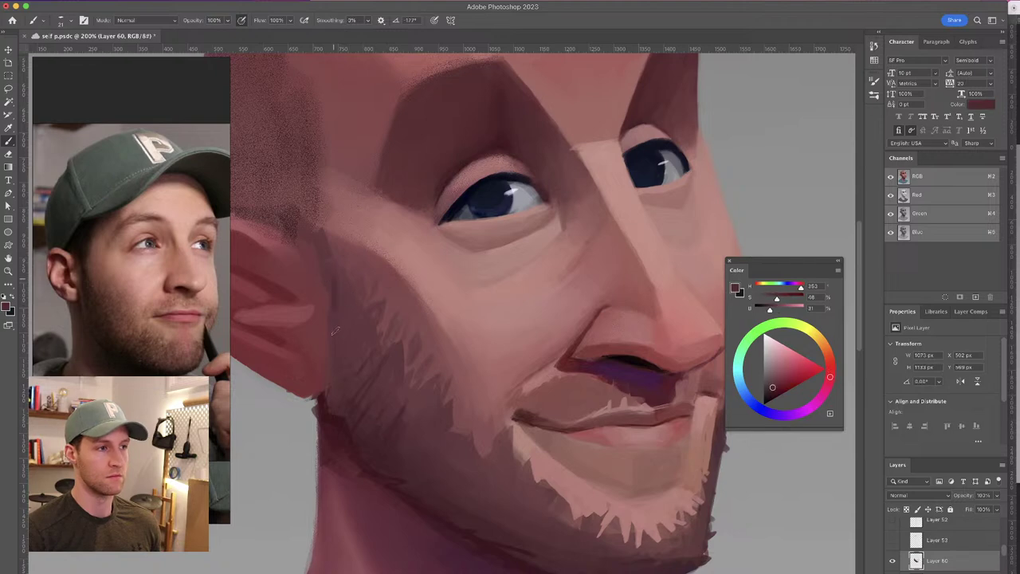
pyautogui.moveTo(354, 301); pyautogui.dragTo(352, 326)
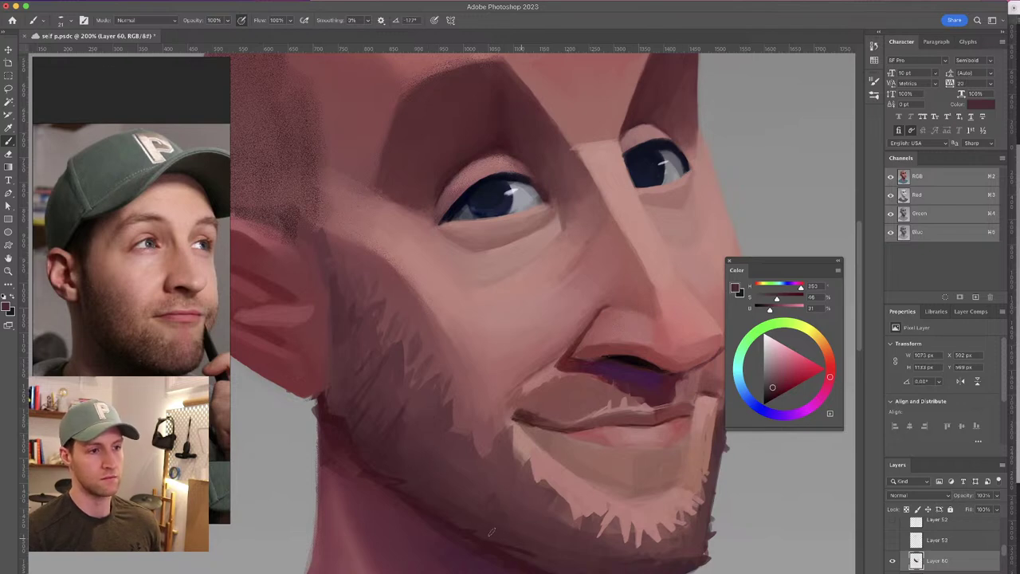
pyautogui.keyDown('alt'); pyautogui.click(487, 503); pyautogui.keyUp('alt')
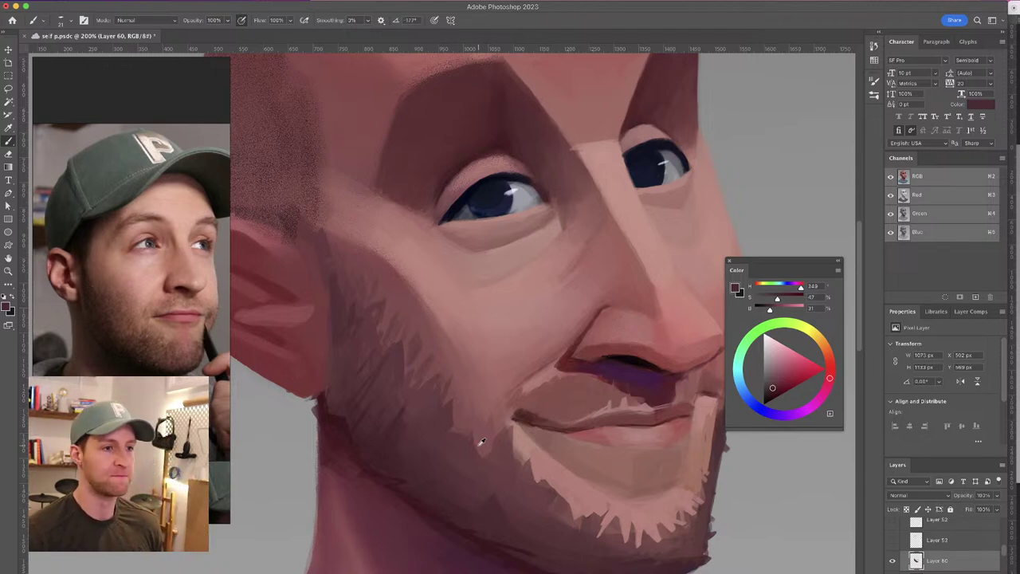
pyautogui.keyDown('alt'); pyautogui.click(479, 444); pyautogui.keyUp('alt')
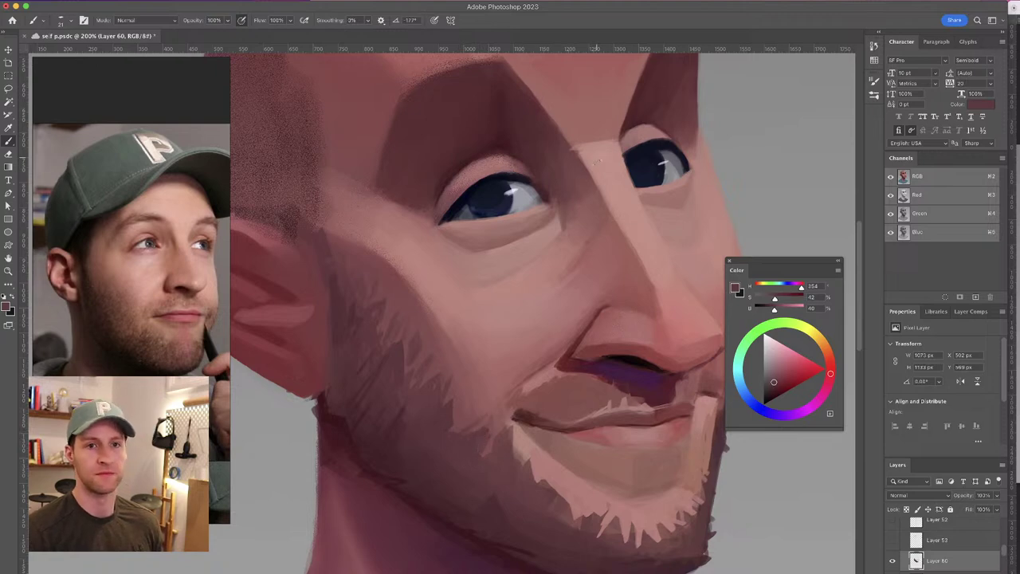
# Undo the last brush stroke, and define the outer edge of the far eye socket with a sampled dark red
pyautogui.moveTo(656, 403); pyautogui.dragTo(576, 359)
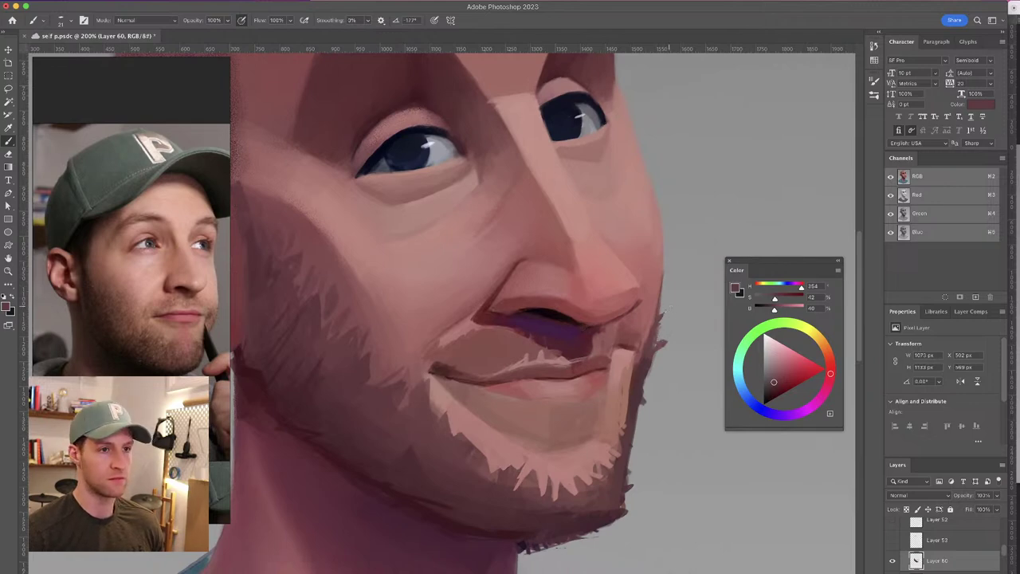
pyautogui.press('super+z')
pyautogui.scroll(8, 682, 353)
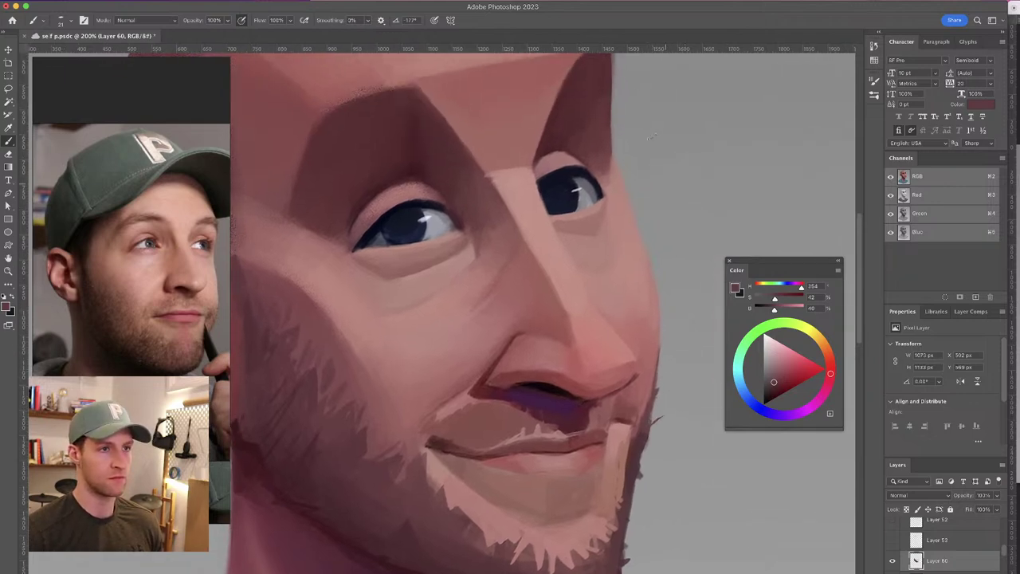
pyautogui.keyDown('alt'); pyautogui.click(614, 110); pyautogui.keyUp('alt')
pyautogui.moveTo(619, 101)
pyautogui.mouseDown()
pyautogui.moveTo(619, 160)
pyautogui.moveTo(620, 97)
pyautogui.mouseUp()
pyautogui.moveTo(626, 180); pyautogui.dragTo(625, 94)
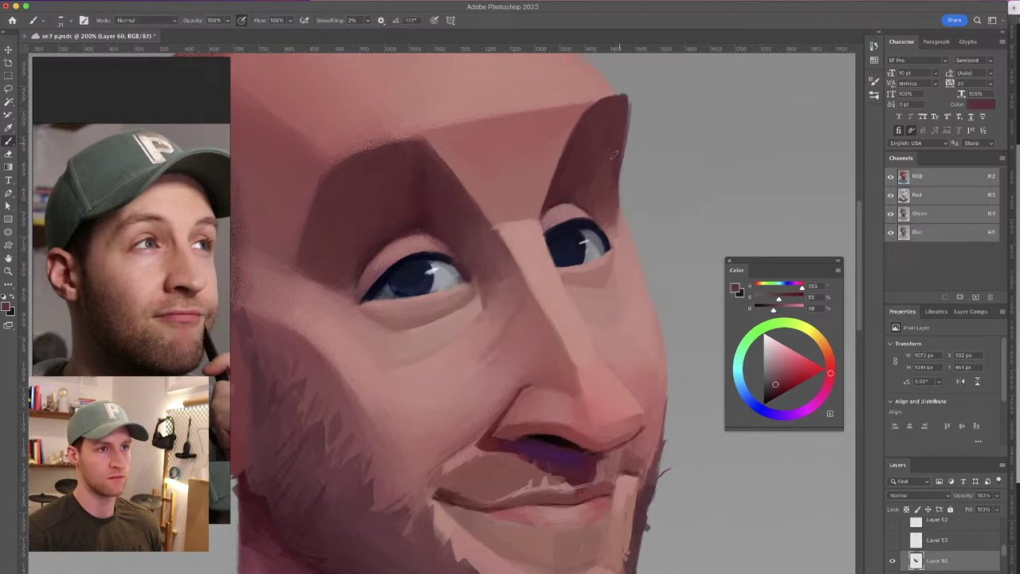
pyautogui.moveTo(627, 132); pyautogui.dragTo(621, 103)
# Rotate the canvas and clean up the far brow corner and forehead contour with sampled skin and dark socket tones
pyautogui.moveTo(615, 253); pyautogui.dragTo(631, 358)
pyautogui.press('r')
pyautogui.moveTo(608, 210)
pyautogui.mouseDown()
pyautogui.moveTo(562, 169)
pyautogui.moveTo(415, 183)
pyautogui.moveTo(510, 236)
pyautogui.moveTo(549, 277)
pyautogui.mouseUp()
pyautogui.press('b')
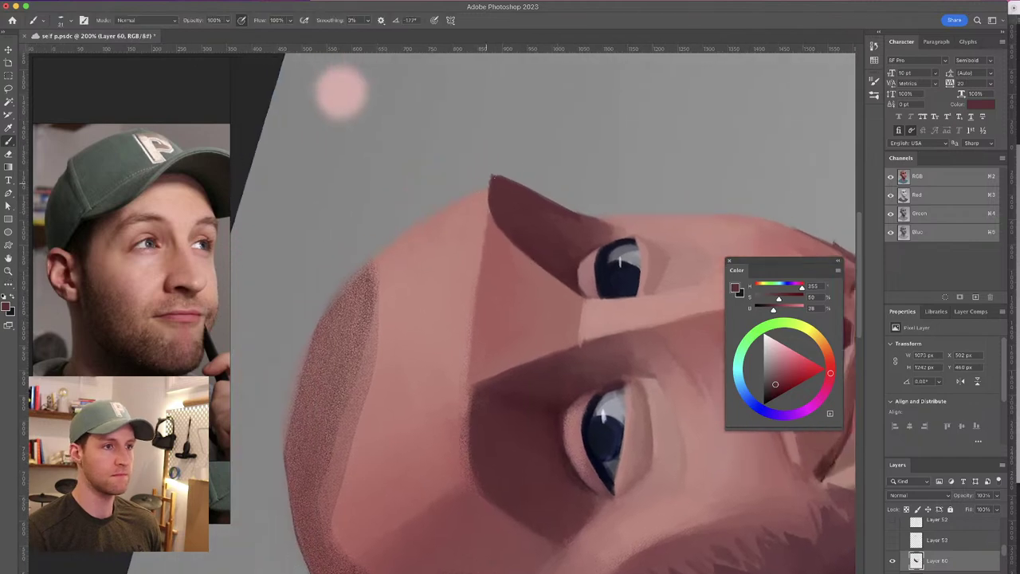
pyautogui.keyDown('alt'); pyautogui.click(478, 195); pyautogui.keyUp('alt')
pyautogui.moveTo(488, 185); pyautogui.dragTo(460, 196)
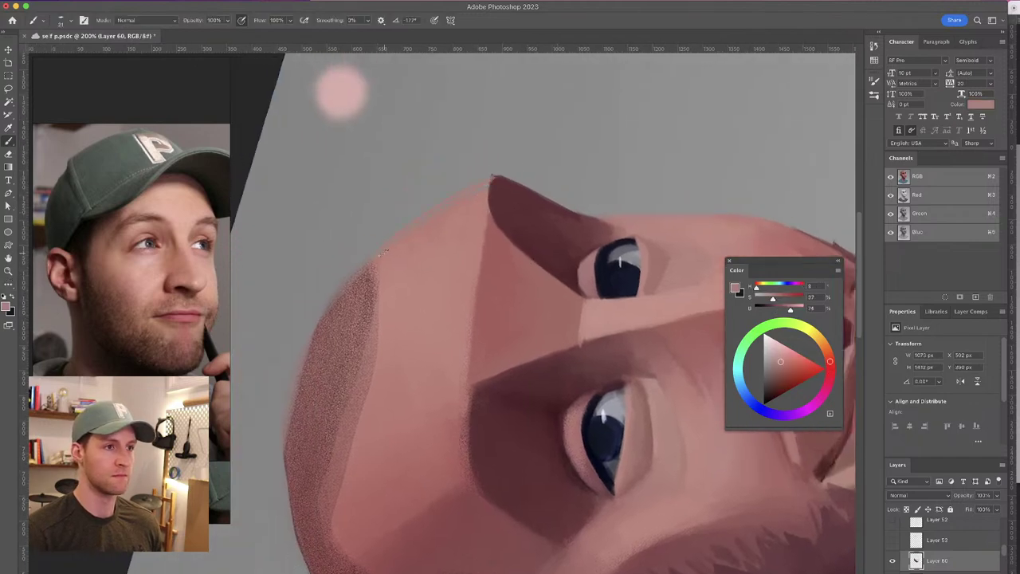
pyautogui.keyDown('alt'); pyautogui.click(500, 182); pyautogui.keyUp('alt')
pyautogui.moveTo(504, 173)
pyautogui.mouseDown()
pyautogui.moveTo(486, 204)
pyautogui.moveTo(513, 234)
pyautogui.mouseUp()
pyautogui.press('super+z')
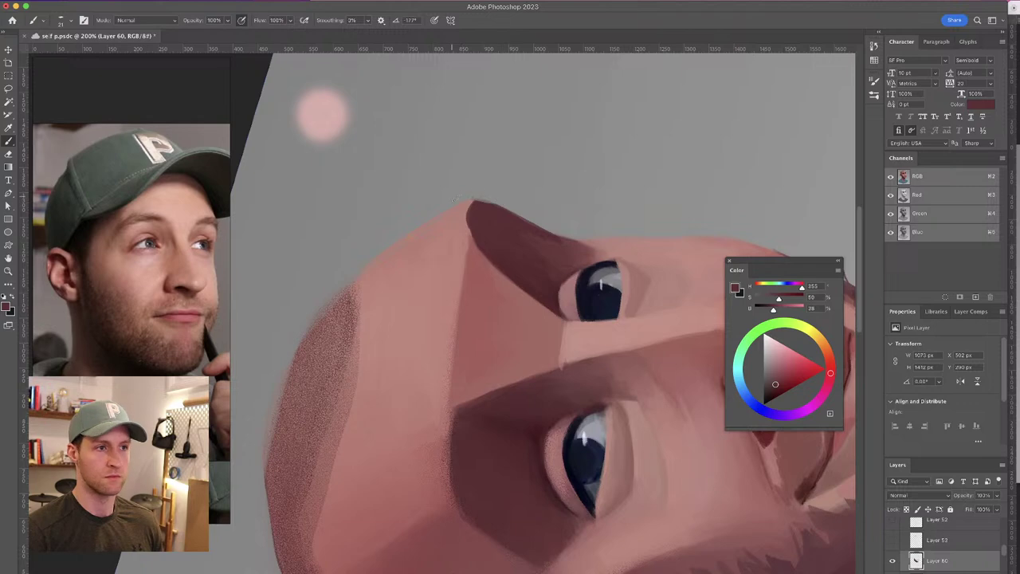
pyautogui.moveTo(519, 180)
pyautogui.mouseDown()
pyautogui.moveTo(469, 172)
pyautogui.moveTo(494, 110)
pyautogui.moveTo(626, 322)
pyautogui.moveTo(523, 198)
pyautogui.moveTo(499, 269)
pyautogui.mouseUp()
# Restore the canvas to upright and sharpen the nose bridge's upper edge with a sampled light skin tone
pyautogui.press('r')
pyautogui.press('b')
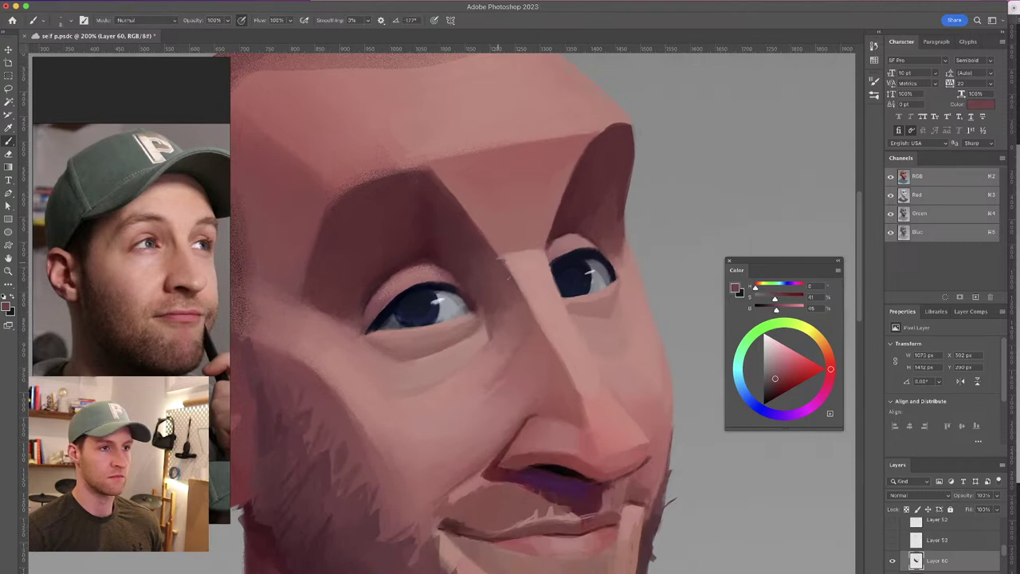
pyautogui.keyDown('alt'); pyautogui.click(515, 266); pyautogui.keyUp('alt')
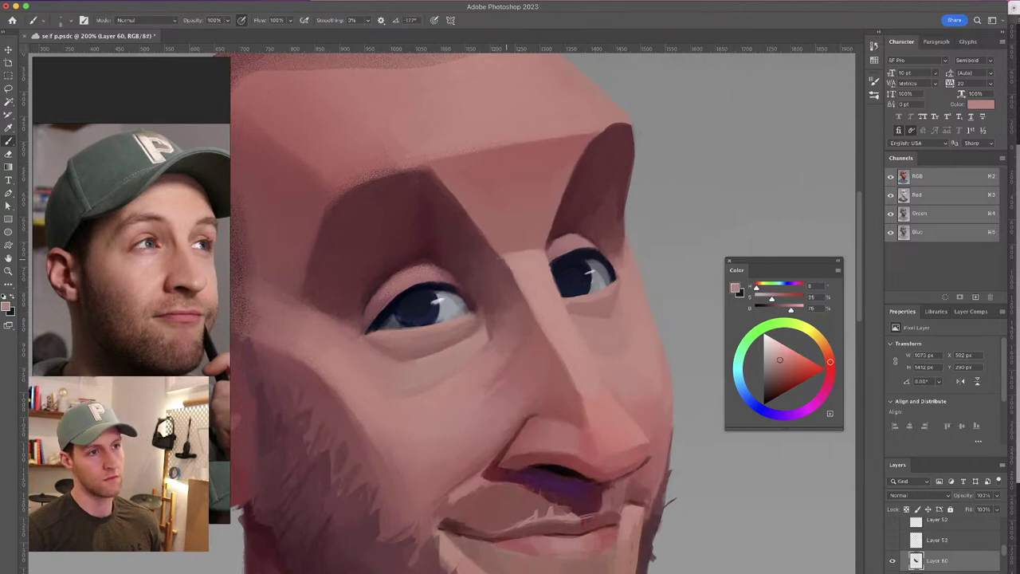
pyautogui.moveTo(545, 245); pyautogui.dragTo(544, 132)
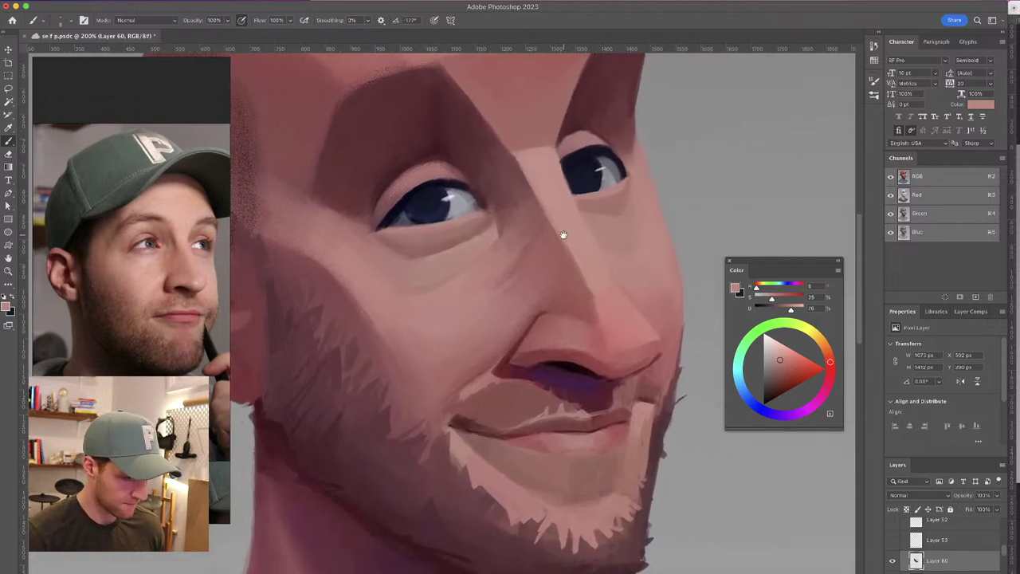
# Deepen the shadow above the near eye's inner corner with a dark red sampled from the eye socket
pyautogui.moveTo(557, 235)
pyautogui.mouseDown()
pyautogui.moveTo(587, 241)
pyautogui.moveTo(597, 255)
pyautogui.mouseUp()
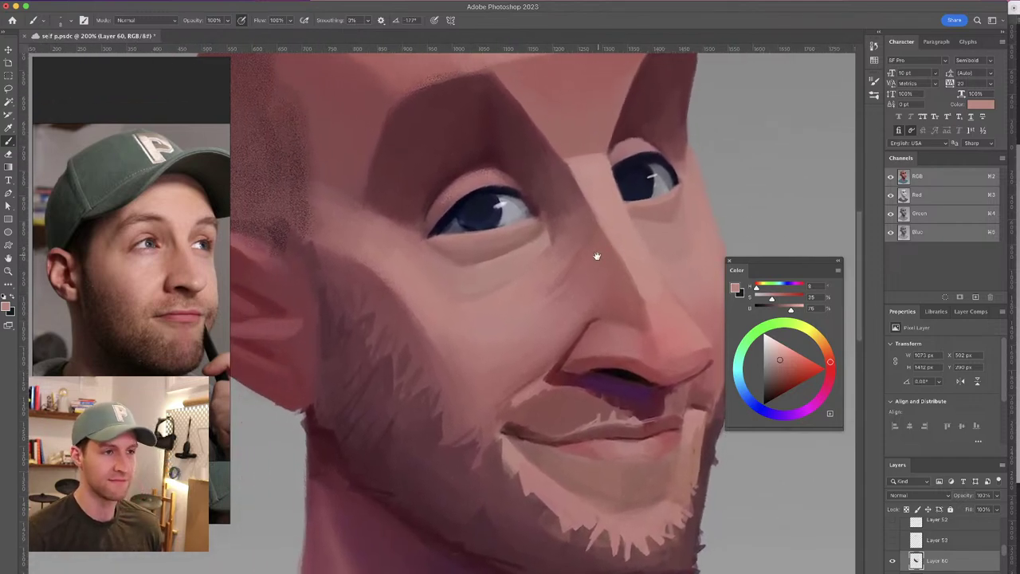
pyautogui.keyDown('alt'); pyautogui.click(507, 159); pyautogui.keyUp('alt')
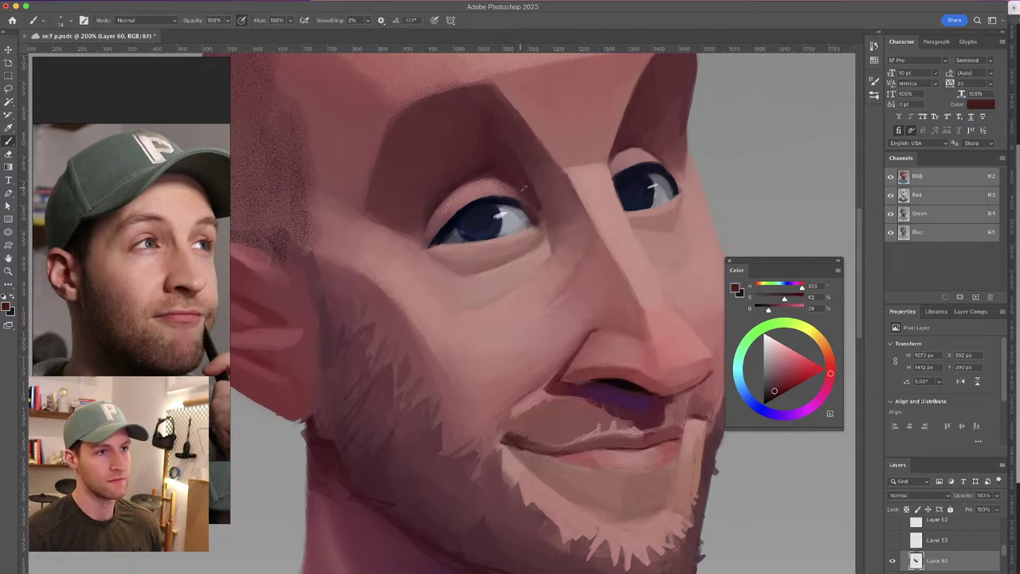
pyautogui.moveTo(590, 315); pyautogui.dragTo(608, 304)
# Toggle Layer 60's visibility repeatedly to compare the portrait with and without the latest painting
pyautogui.click(894, 561)
pyautogui.click(893, 561)
pyautogui.click(894, 561)
pyautogui.click(893, 560)
pyautogui.click(893, 561)
pyautogui.click(894, 560)
pyautogui.click(893, 561)
pyautogui.click(893, 561)
pyautogui.click(893, 561)
pyautogui.click(893, 560)
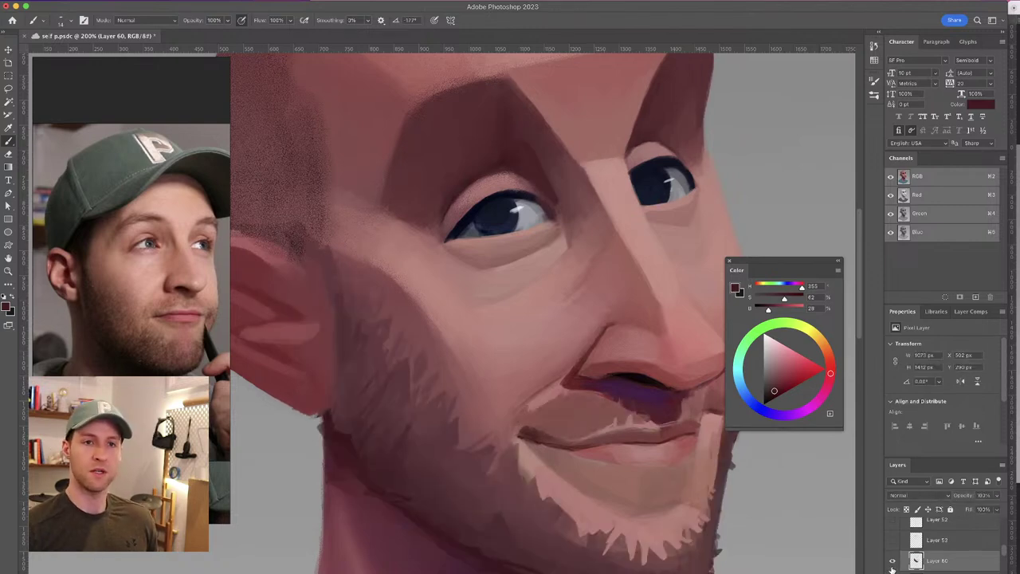
pyautogui.click(893, 561)
pyautogui.click(893, 561)
pyautogui.click(893, 561)
pyautogui.click(893, 561)
pyautogui.click(893, 561)
pyautogui.click(892, 561)
pyautogui.click(892, 560)
pyautogui.click(892, 560)
# Paint jagged dark strokes along the beard's underside from jaw to chin with a darkened version of the sampled red
pyautogui.moveTo(561, 293); pyautogui.dragTo(568, 213)
pyautogui.keyDown('alt'); pyautogui.click(609, 498); pyautogui.keyUp('alt')
pyautogui.click(770, 396)
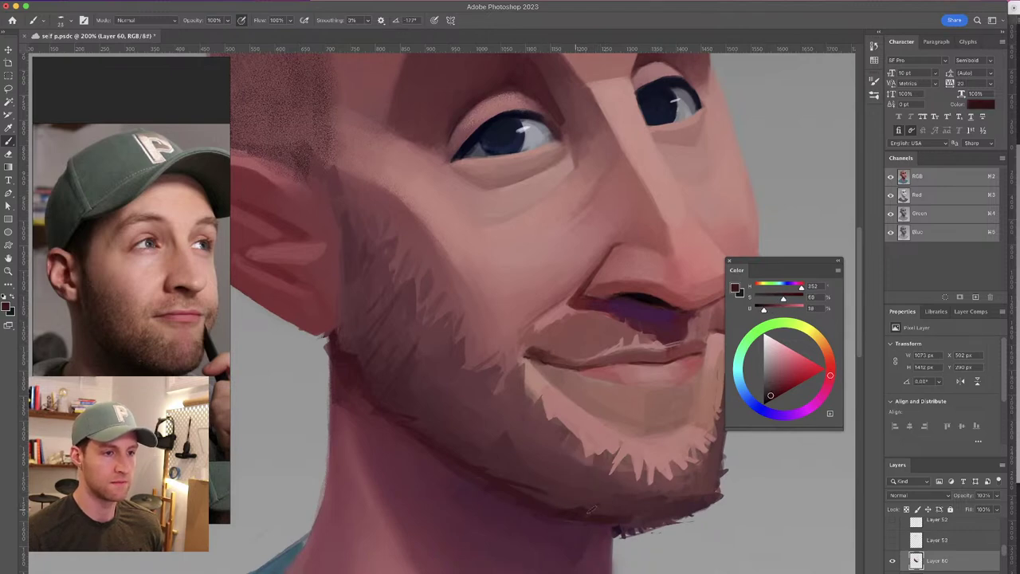
pyautogui.moveTo(526, 492)
pyautogui.mouseDown()
pyautogui.moveTo(554, 501)
pyautogui.moveTo(532, 498)
pyautogui.moveTo(484, 461)
pyautogui.moveTo(552, 500)
pyautogui.moveTo(440, 451)
pyautogui.moveTo(473, 448)
pyautogui.moveTo(492, 471)
pyautogui.moveTo(618, 518)
pyautogui.moveTo(684, 511)
pyautogui.moveTo(606, 526)
pyautogui.mouseUp()
# Refine the shadow along the lower jawline, alternating sampled beard and dark red tones from the rear jaw to the chin
pyautogui.moveTo(619, 329); pyautogui.dragTo(629, 301)
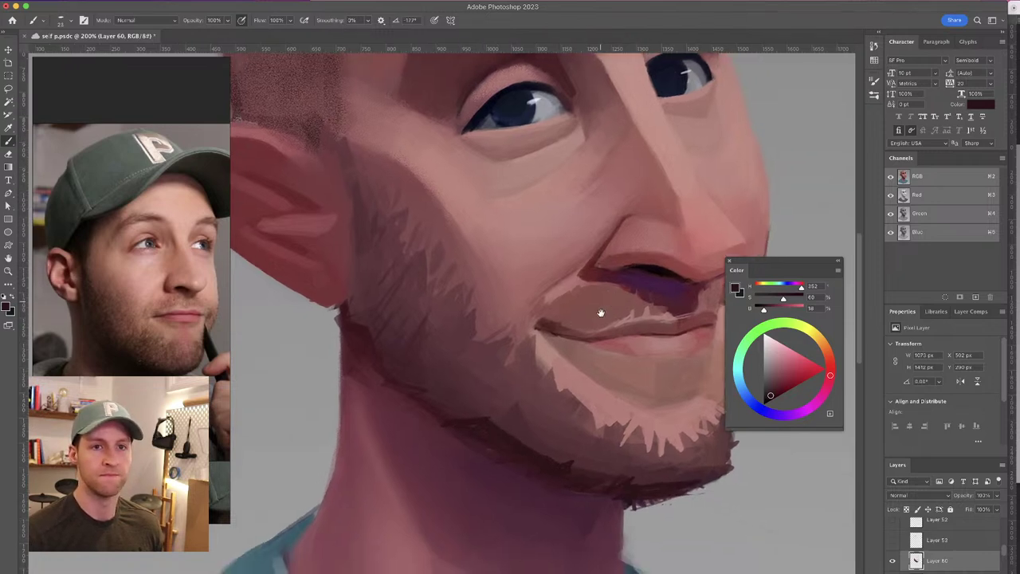
pyautogui.keyDown('alt'); pyautogui.click(560, 448); pyautogui.keyUp('alt')
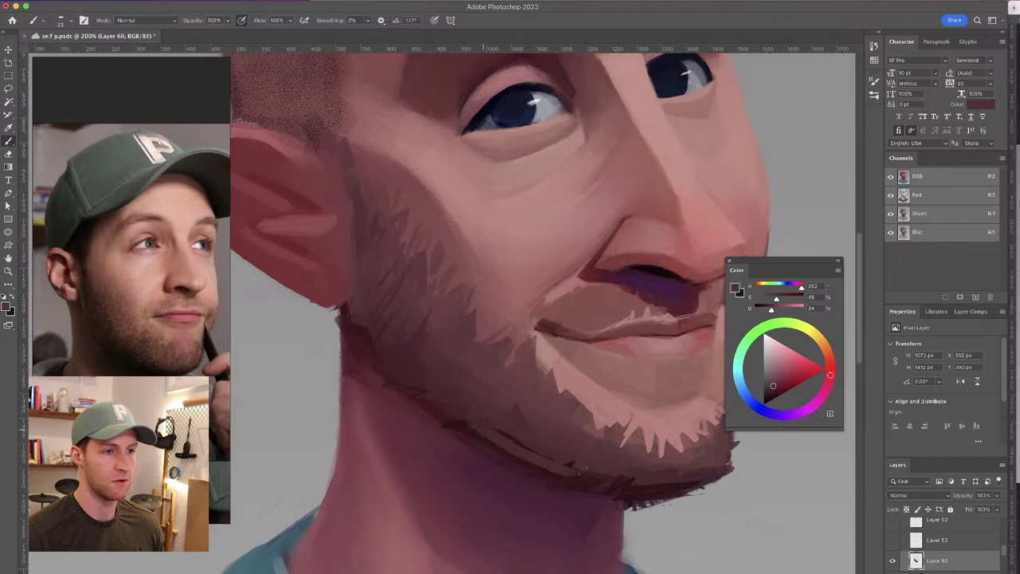
pyautogui.keyDown('alt'); pyautogui.click(488, 444); pyautogui.keyUp('alt')
pyautogui.keyDown('alt'); pyautogui.click(470, 431); pyautogui.keyUp('alt')
pyautogui.moveTo(461, 424)
pyautogui.mouseDown()
pyautogui.moveTo(439, 426)
pyautogui.moveTo(369, 369)
pyautogui.mouseUp()
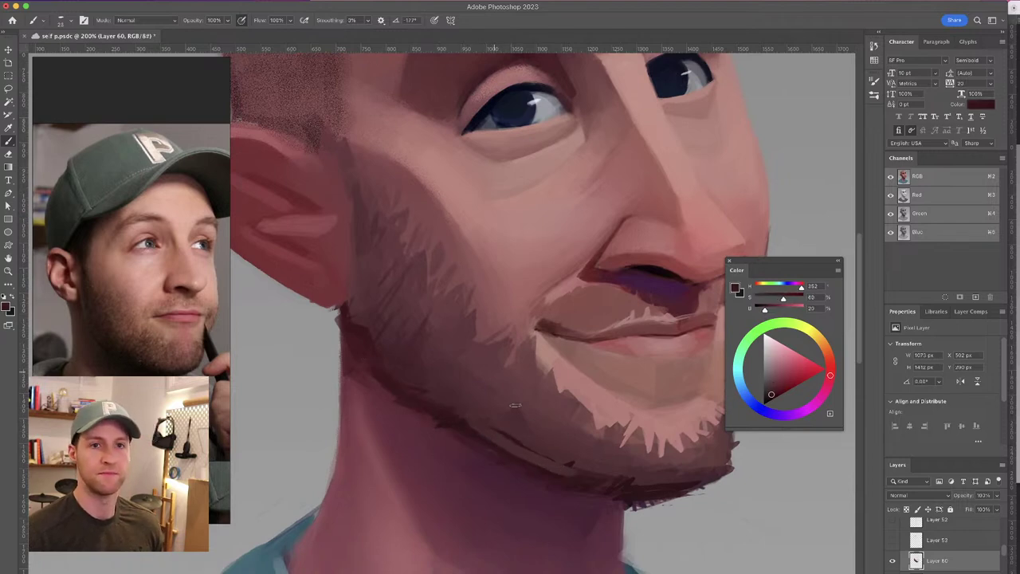
pyautogui.moveTo(512, 456); pyautogui.dragTo(580, 476)
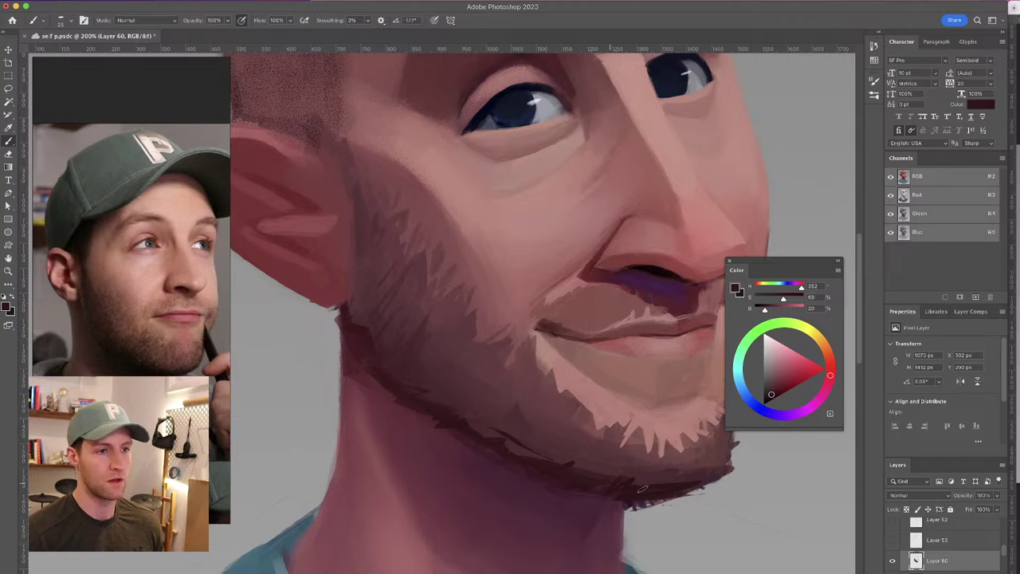
pyautogui.moveTo(686, 488)
pyautogui.mouseDown()
pyautogui.moveTo(656, 485)
pyautogui.moveTo(715, 462)
pyautogui.mouseUp()
pyautogui.moveTo(572, 340); pyautogui.dragTo(536, 347)
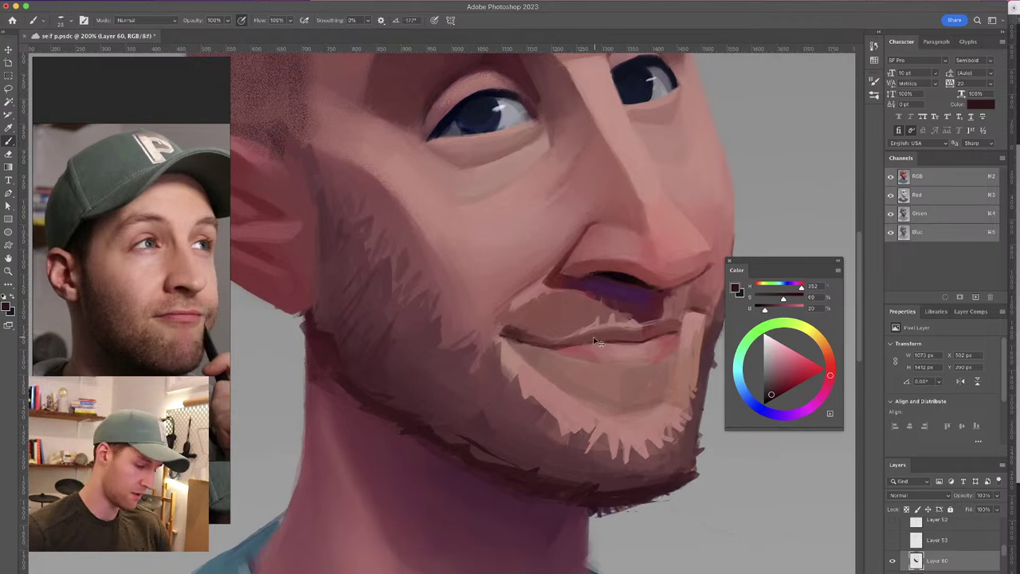
# Add a Multiply layer above Layer 60, clip it to that layer, and choose the Soft Round 500 6 brush
pyautogui.press('super+minus')
pyautogui.click(976, 573)
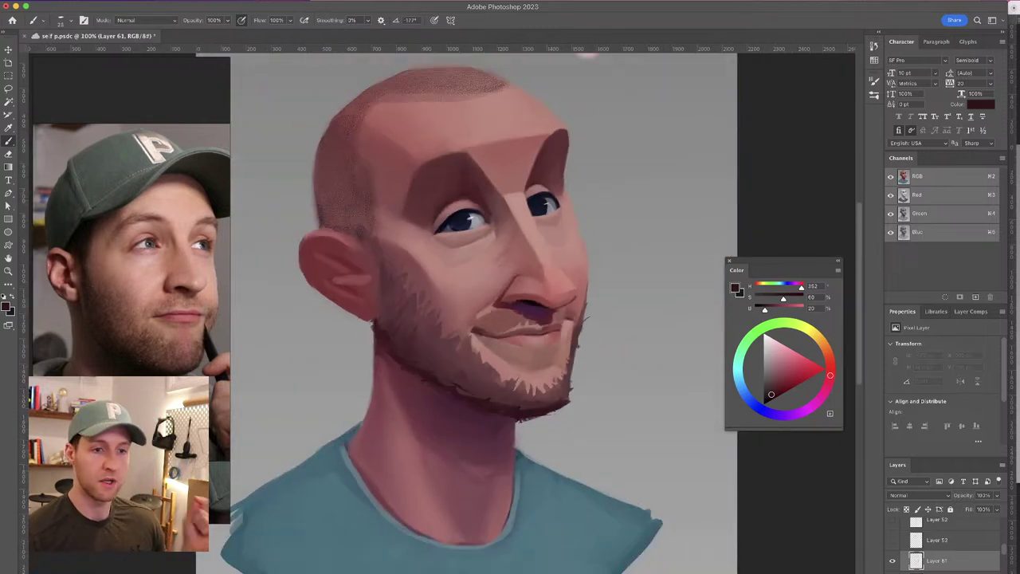
pyautogui.keyDown('alt'); pyautogui.click(983, 569); pyautogui.keyUp('alt')
pyautogui.click(929, 495)
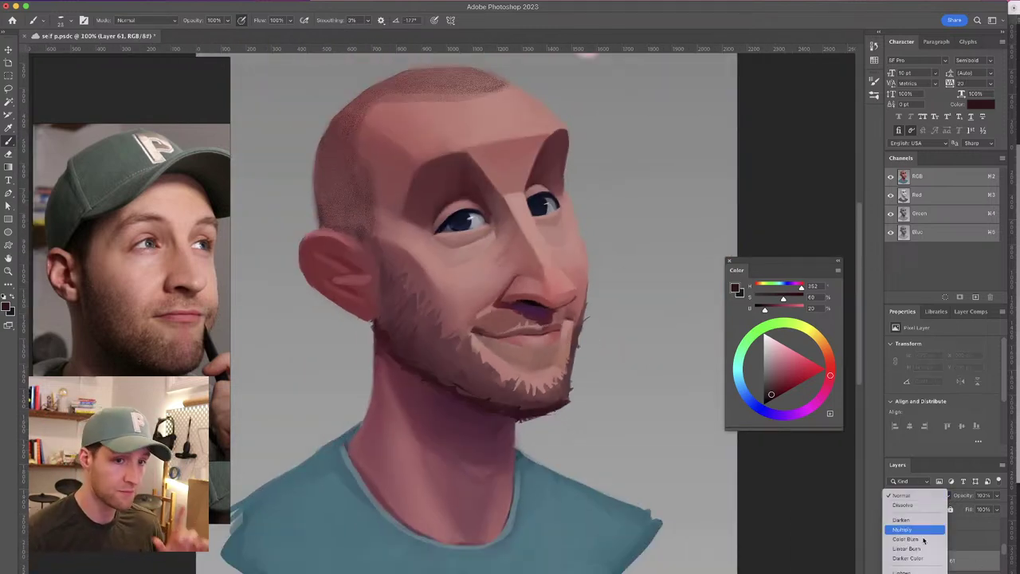
pyautogui.click(922, 530)
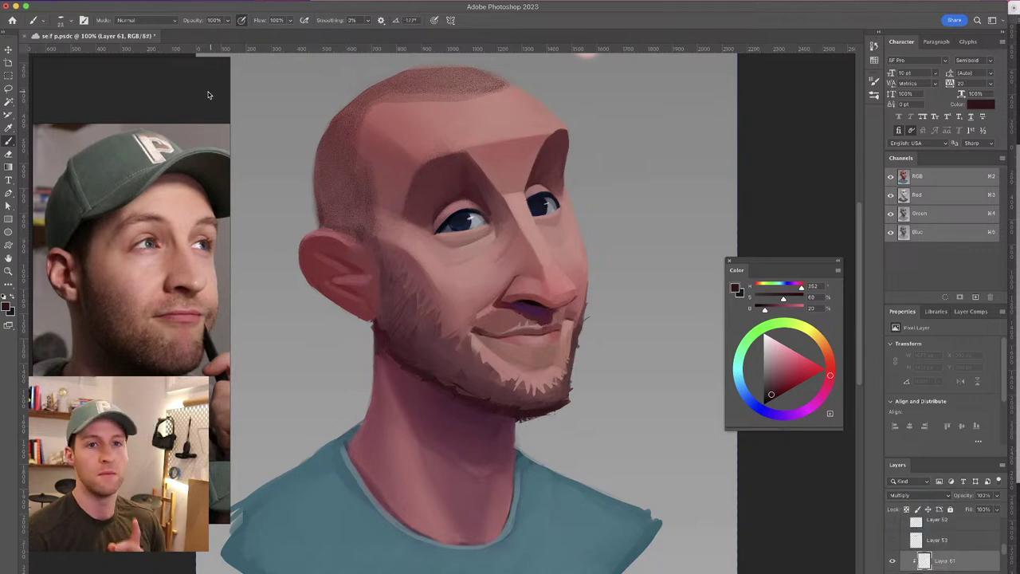
pyautogui.click(65, 23)
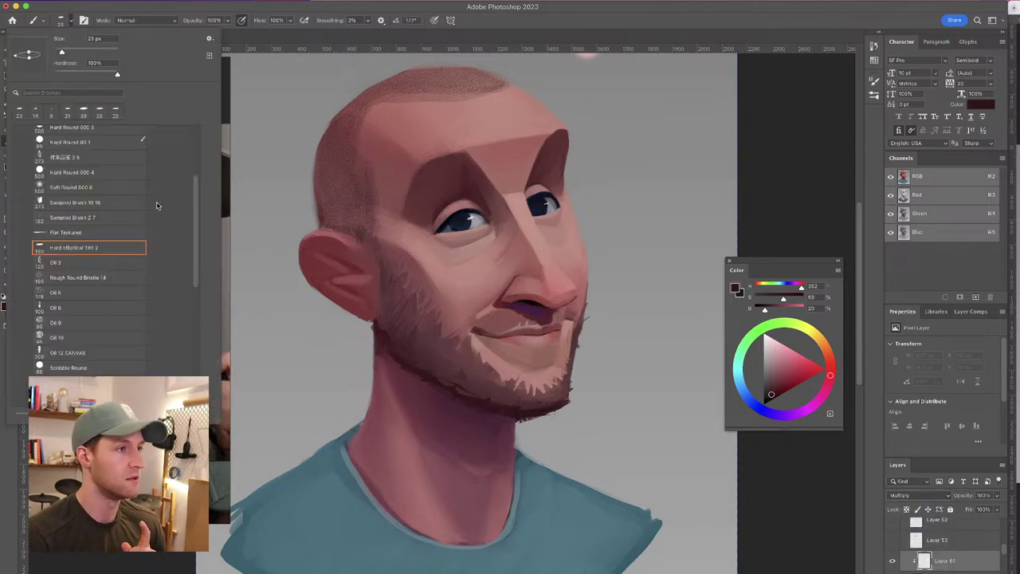
pyautogui.click(82, 188)
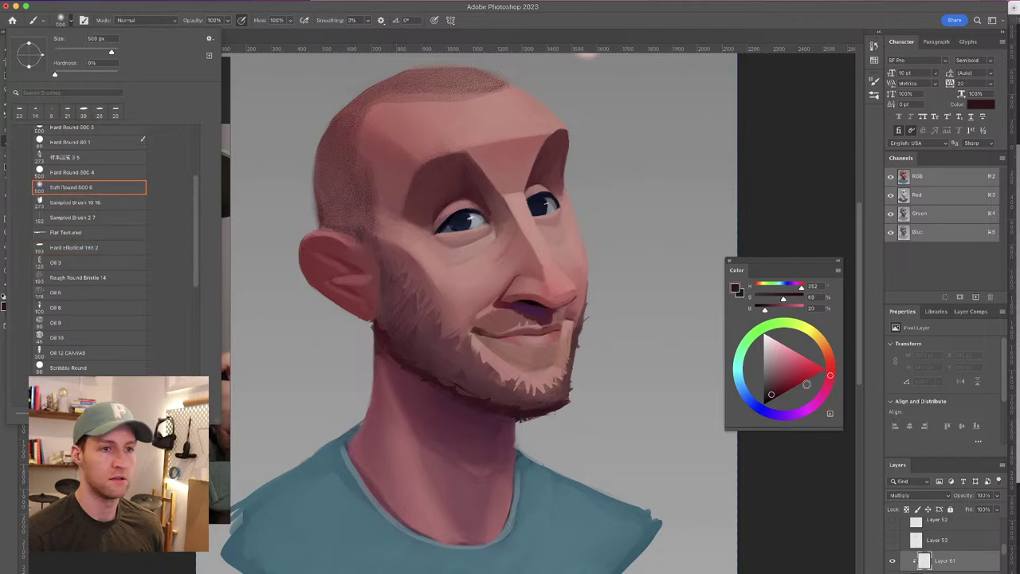
pyautogui.click(794, 375)
pyautogui.moveTo(788, 310)
pyautogui.mouseDown()
pyautogui.moveTo(803, 309)
pyautogui.moveTo(789, 299)
pyautogui.mouseUp()
pyautogui.moveTo(534, 374)
pyautogui.mouseDown()
pyautogui.moveTo(444, 365)
pyautogui.moveTo(545, 370)
pyautogui.moveTo(549, 383)
pyautogui.mouseUp()
pyautogui.press('super+z')
pyautogui.press('super+z')
pyautogui.press('super+z')
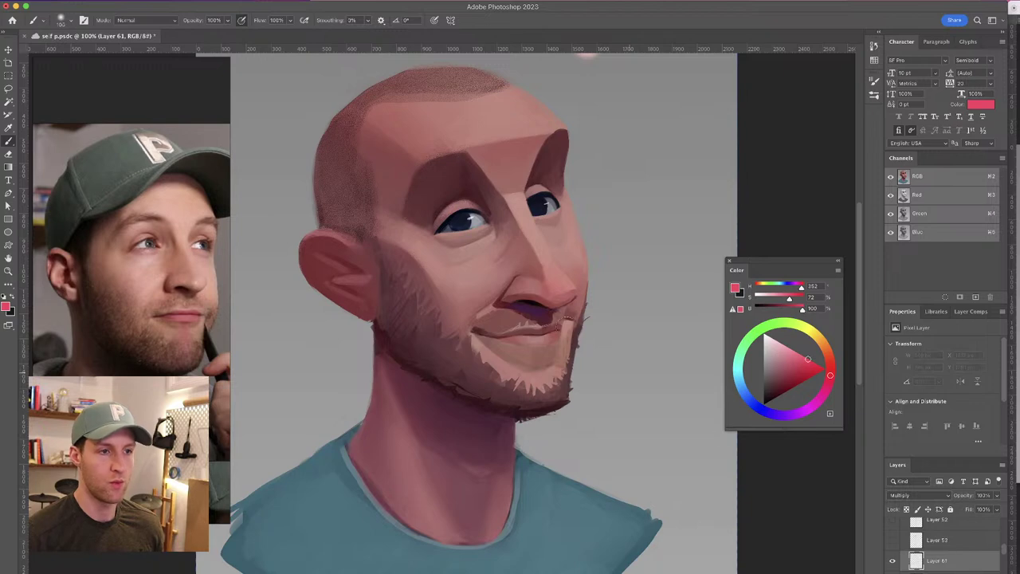
pyautogui.moveTo(548, 370)
pyautogui.mouseDown()
pyautogui.moveTo(538, 377)
pyautogui.moveTo(554, 356)
pyautogui.moveTo(537, 388)
pyautogui.moveTo(542, 356)
pyautogui.mouseUp()
pyautogui.press('super+z')
pyautogui.press('super+z')
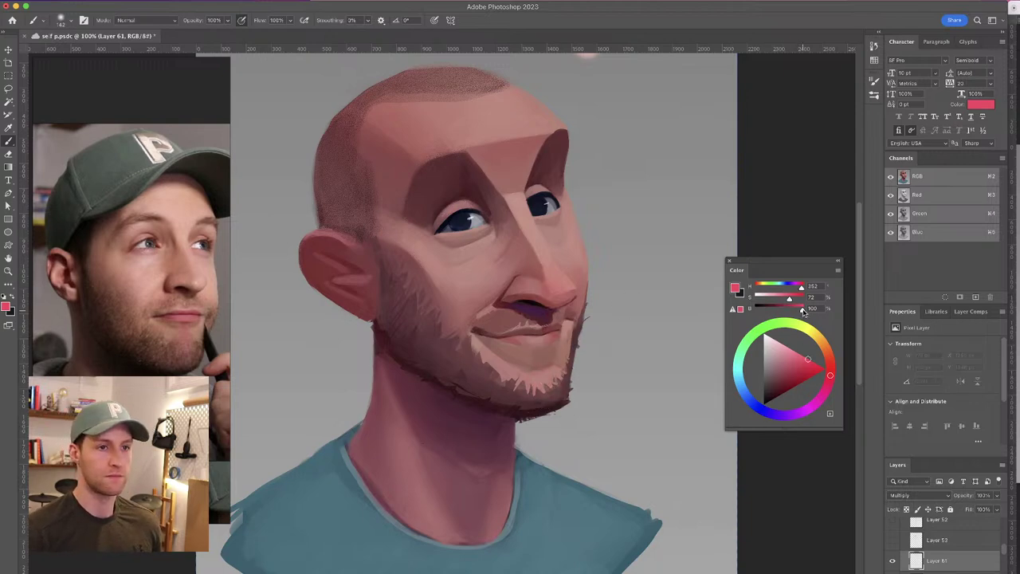
# Glaze the chin and lower face with soft pale tints, shifting from pink (saturation 36%) through orange (hue 22) to yellow (hue 41)
pyautogui.moveTo(789, 301); pyautogui.dragTo(771, 300)
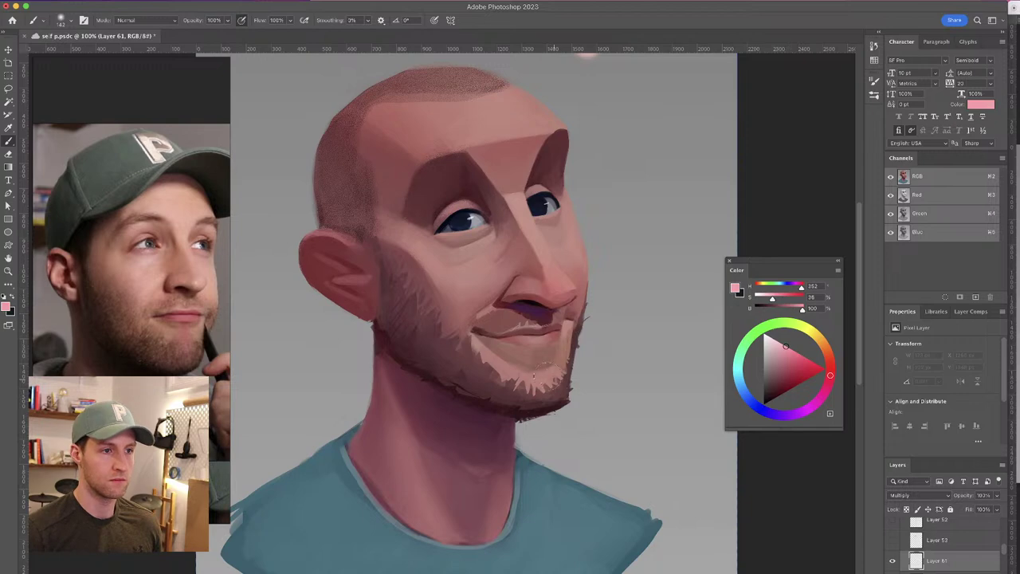
pyautogui.moveTo(541, 391)
pyautogui.mouseDown()
pyautogui.moveTo(523, 342)
pyautogui.moveTo(442, 325)
pyautogui.moveTo(559, 393)
pyautogui.moveTo(547, 392)
pyautogui.moveTo(541, 372)
pyautogui.moveTo(538, 398)
pyautogui.mouseUp()
pyautogui.moveTo(830, 341); pyautogui.dragTo(820, 353)
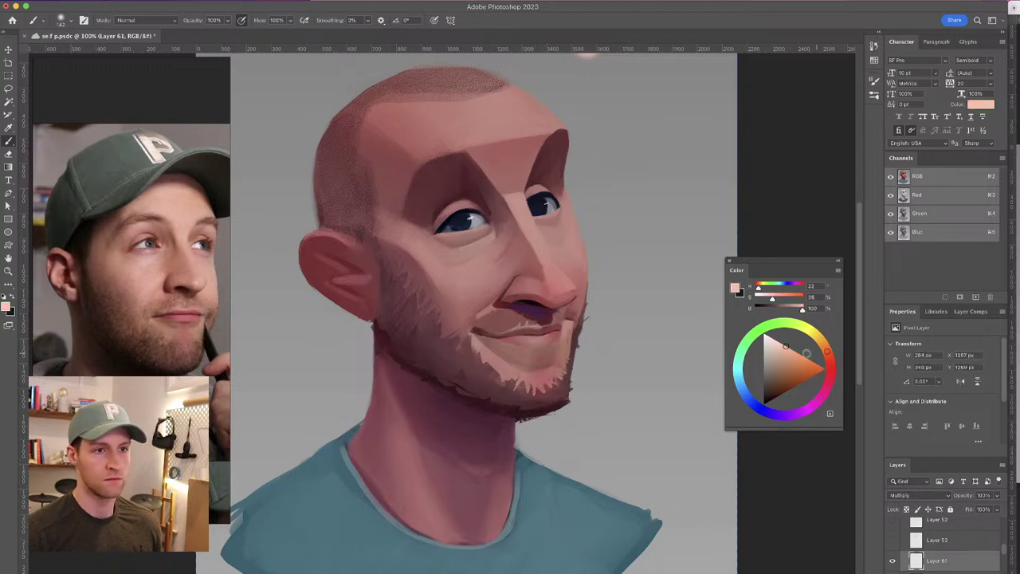
pyautogui.moveTo(537, 365)
pyautogui.mouseDown()
pyautogui.moveTo(549, 387)
pyautogui.moveTo(559, 366)
pyautogui.mouseUp()
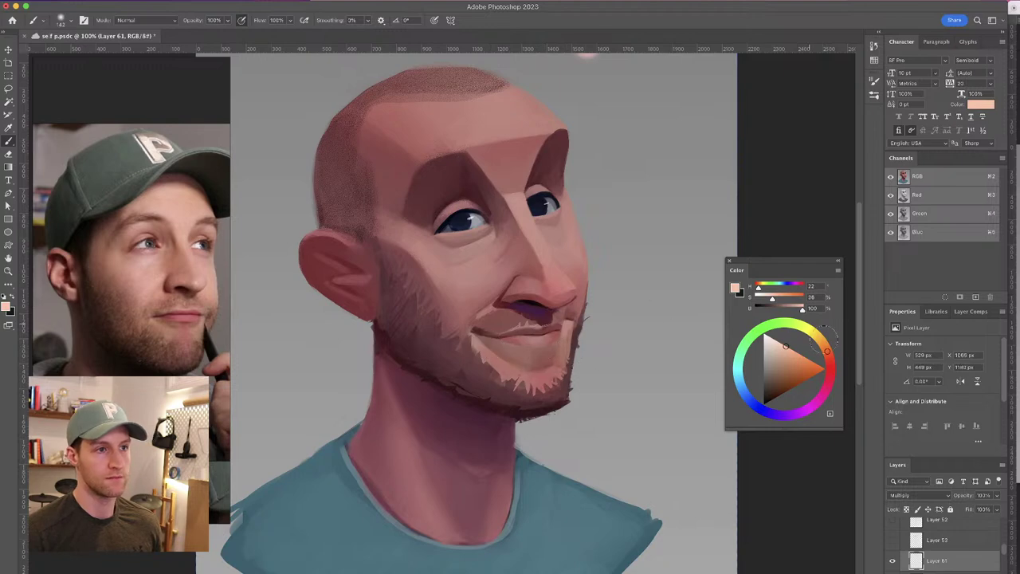
pyautogui.moveTo(777, 344); pyautogui.dragTo(742, 351)
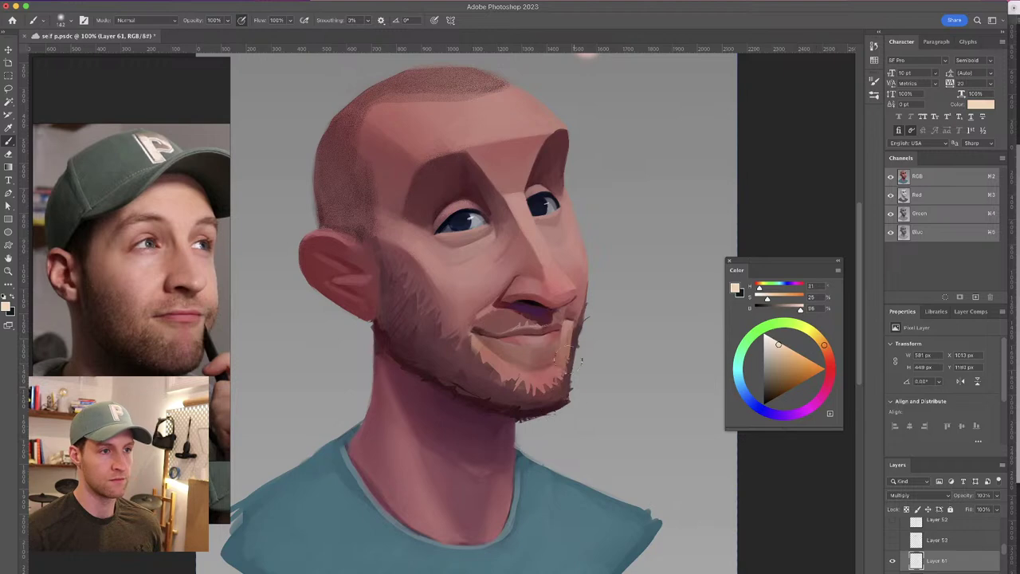
pyautogui.press('super+z')
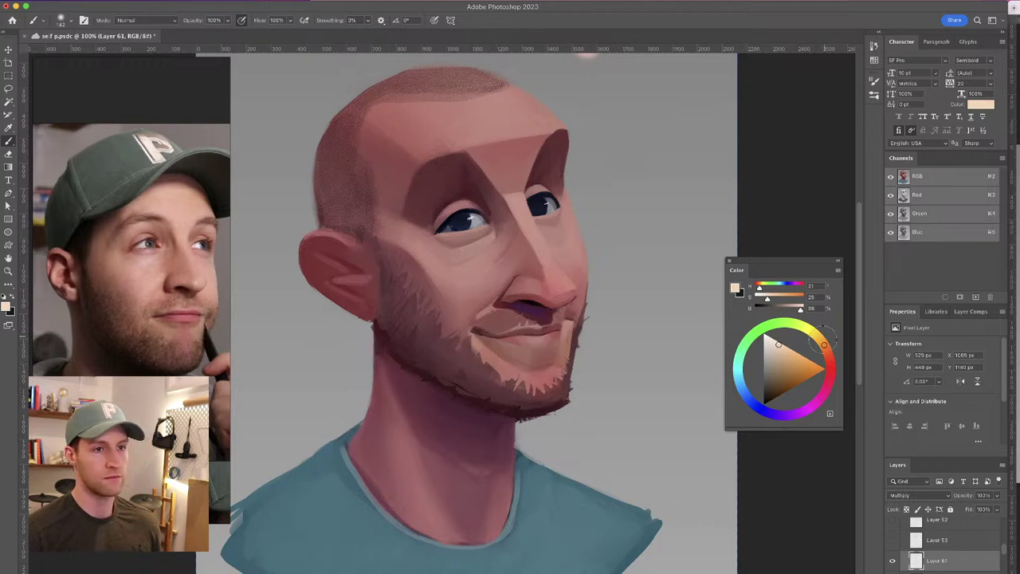
pyautogui.moveTo(825, 345)
pyautogui.mouseDown()
pyautogui.moveTo(817, 336)
pyautogui.moveTo(744, 385)
pyautogui.mouseUp()
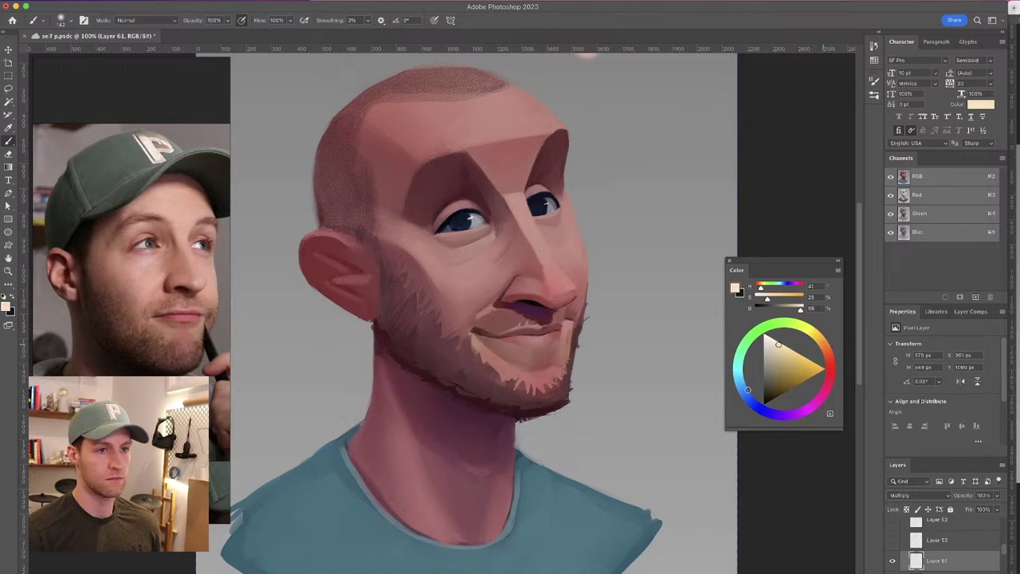
# Pick a pale cool grey and softly tint the moustache, the bearded jaw and the shaved side of the head
pyautogui.click(825, 348)
pyautogui.click(763, 397)
pyautogui.moveTo(818, 401); pyautogui.dragTo(803, 411)
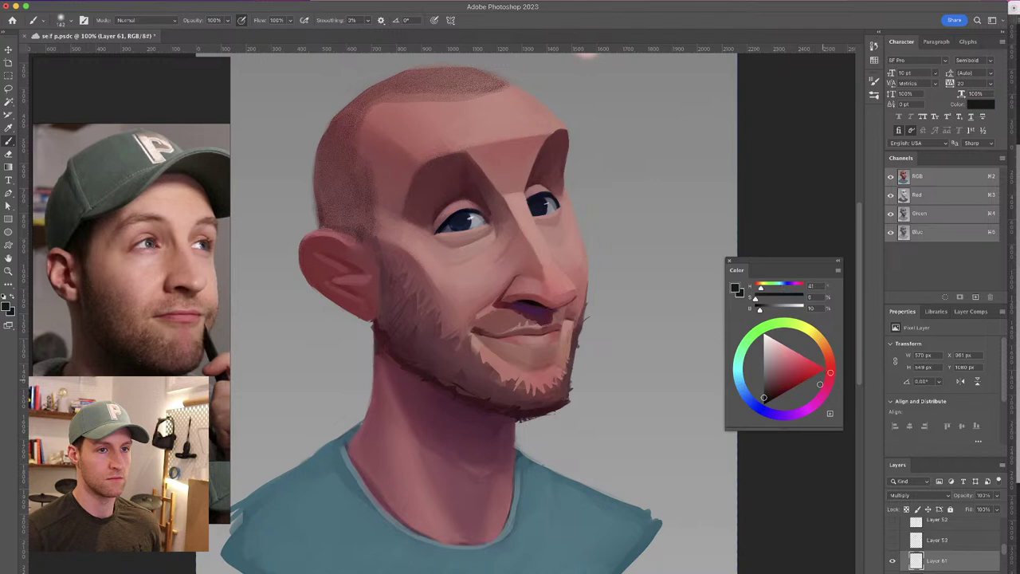
pyautogui.moveTo(748, 396)
pyautogui.mouseDown()
pyautogui.moveTo(737, 376)
pyautogui.moveTo(783, 357)
pyautogui.moveTo(774, 358)
pyautogui.mouseUp()
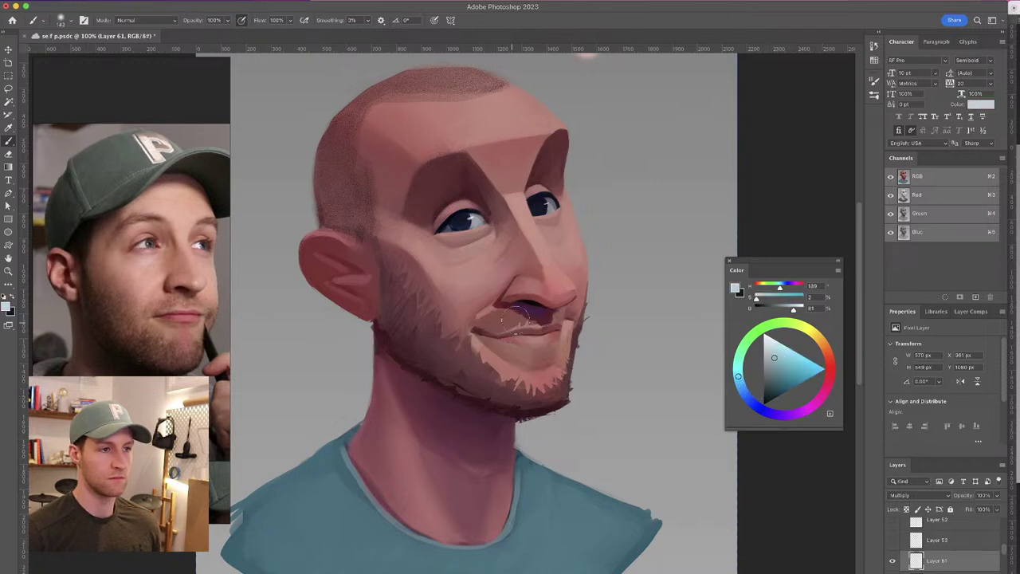
pyautogui.moveTo(523, 313); pyautogui.dragTo(545, 308)
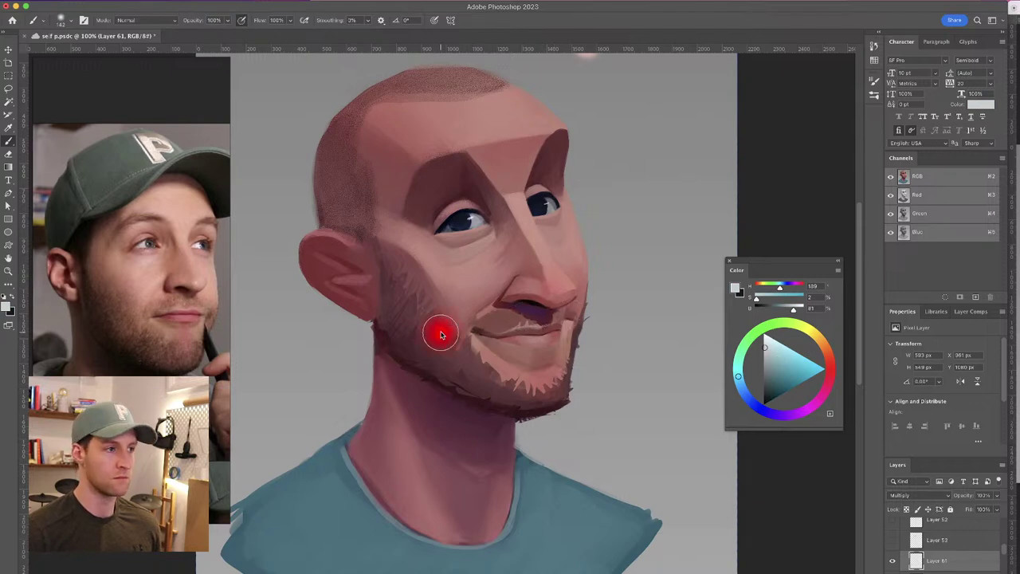
pyautogui.moveTo(403, 314); pyautogui.dragTo(384, 292)
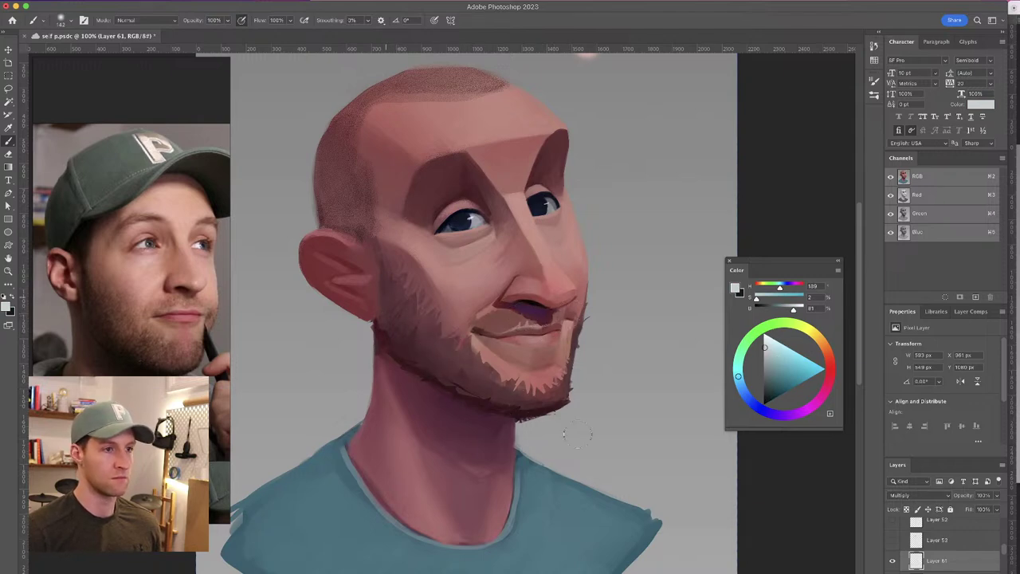
pyautogui.moveTo(342, 136); pyautogui.dragTo(340, 151)
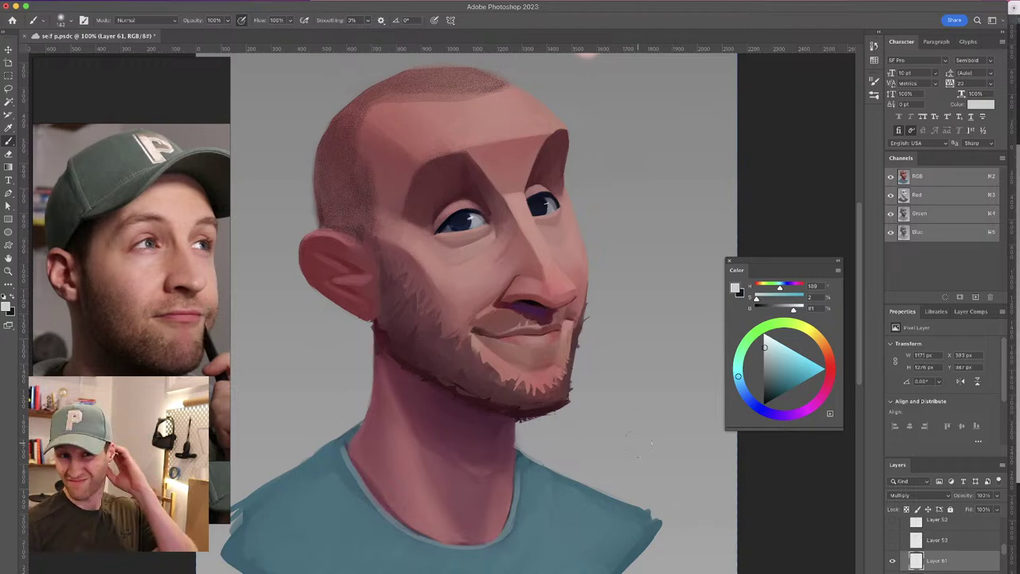
# Compare the portrait with and without the Multiply tint layer, and slightly lower that layer's opacity
pyautogui.click(892, 562)
pyautogui.click(892, 564)
pyautogui.click(891, 564)
pyautogui.click(892, 564)
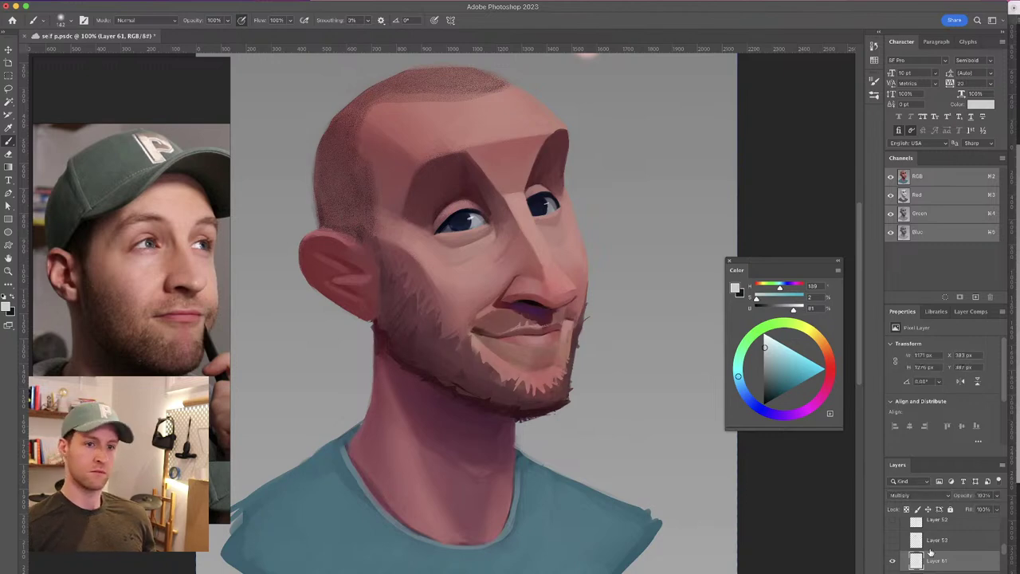
pyautogui.moveTo(966, 499); pyautogui.dragTo(963, 500)
# Group the tint layer, Layer 60 and the portrait copy beneath them, and merge a duplicate of the group into one layer
pyautogui.moveTo(1003, 549); pyautogui.dragTo(1003, 556)
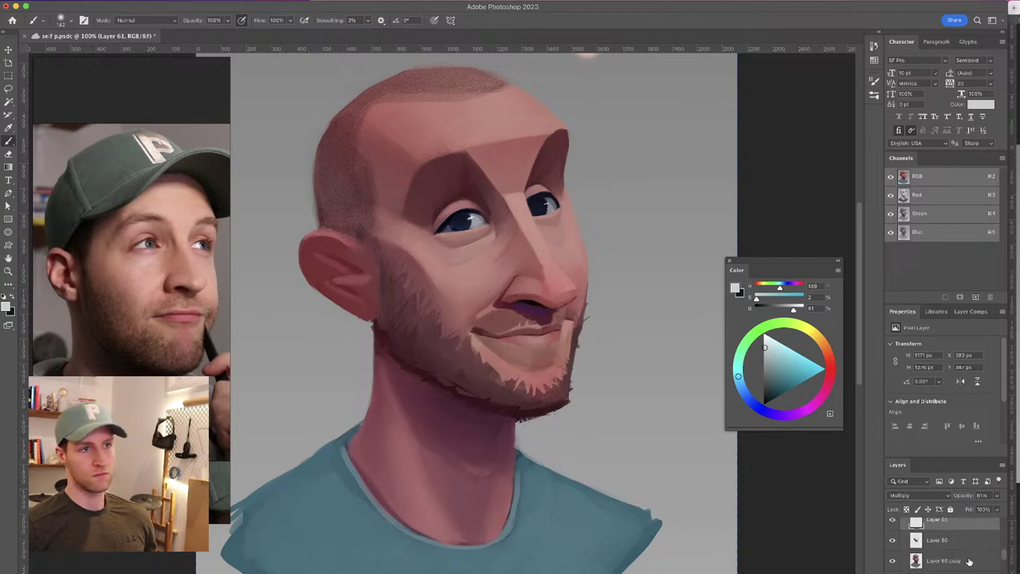
pyautogui.keyDown('shift'); pyautogui.click(967, 561); pyautogui.keyUp('shift')
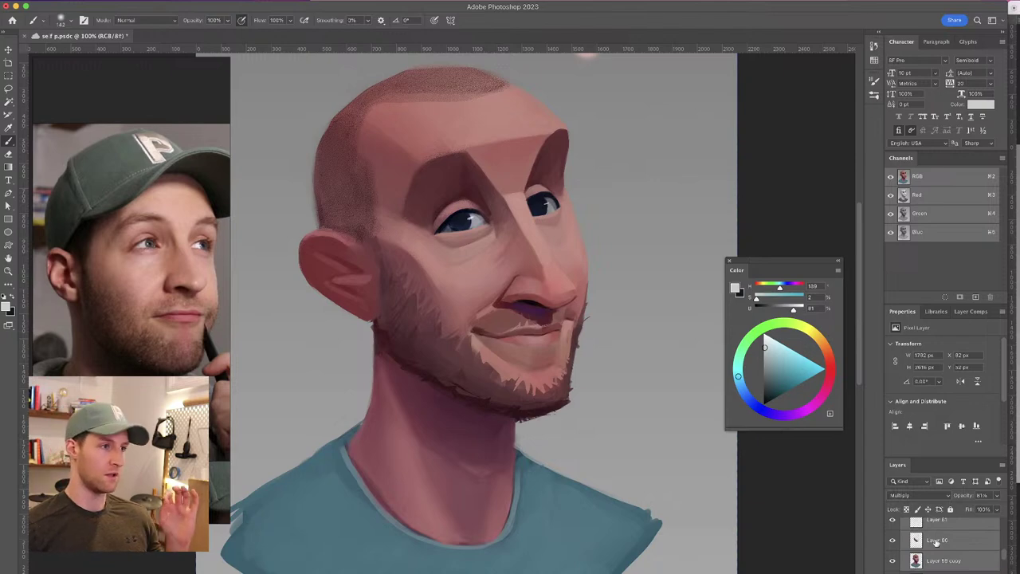
pyautogui.hotkey('ctrl', 'g')
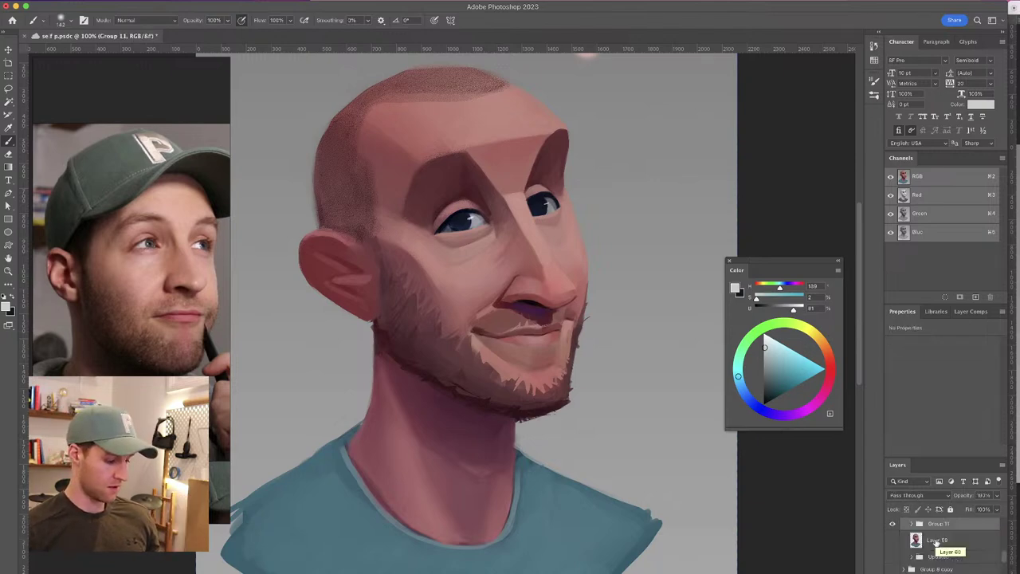
pyautogui.hotkey('ctrl', 'e')
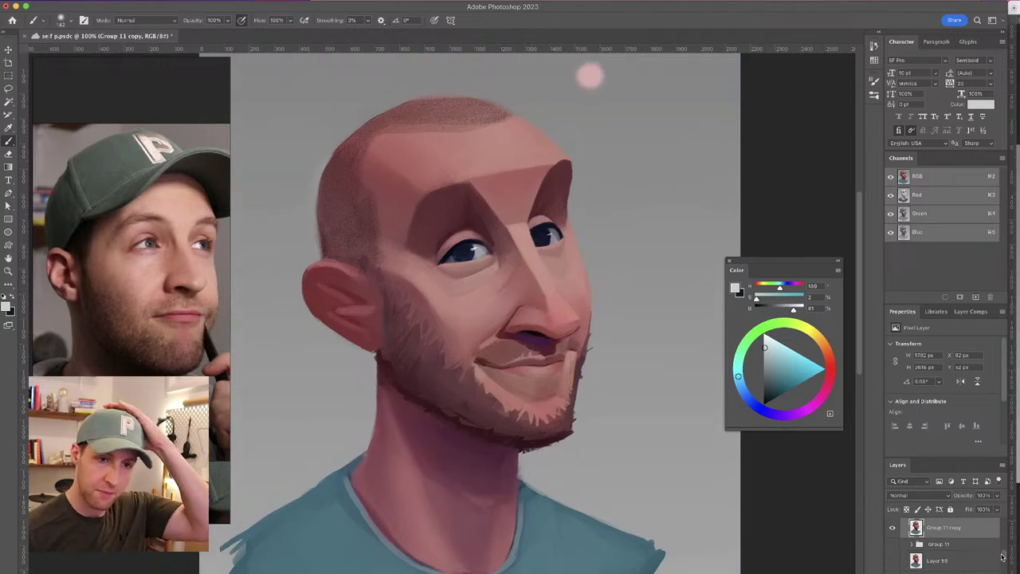
# Show Layer 52 with the green cap over the merged portrait and bring the whole cap into view
pyautogui.scroll(-5, 1002, 556)
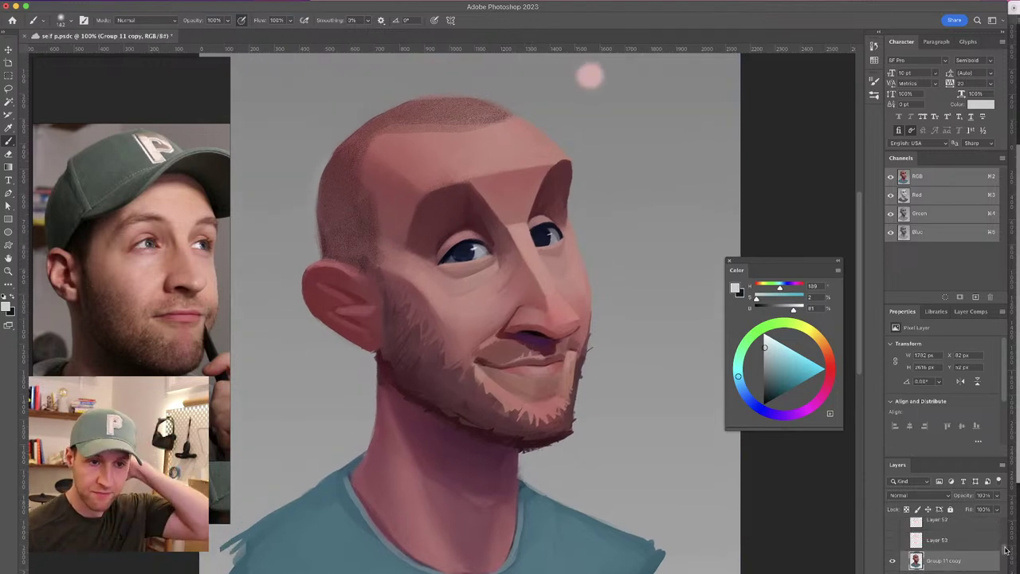
pyautogui.click(893, 541)
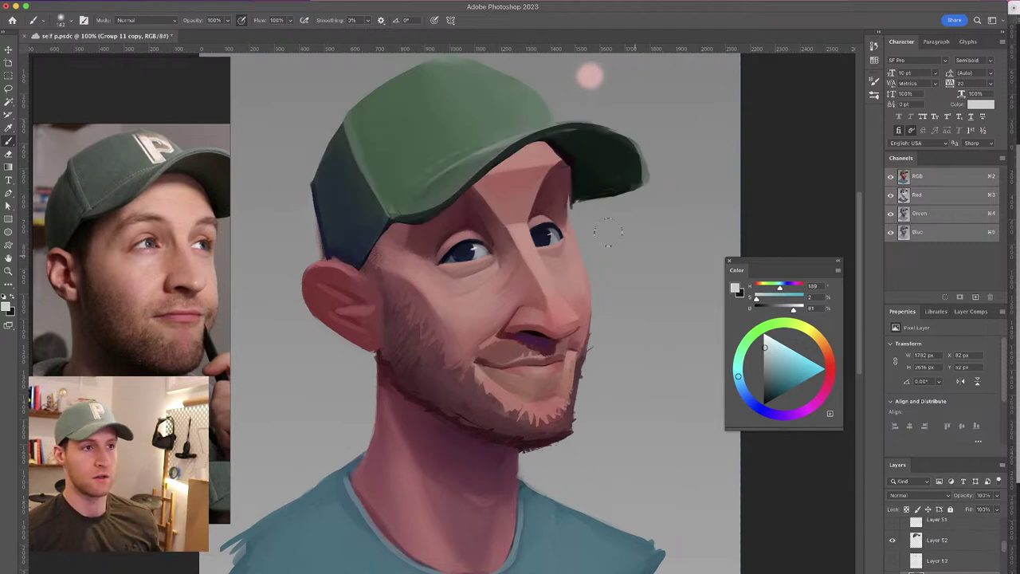
pyautogui.moveTo(525, 192)
pyautogui.mouseDown()
pyautogui.moveTo(529, 262)
pyautogui.moveTo(503, 271)
pyautogui.mouseUp()
pyautogui.press('super+plus')
pyautogui.press('super+minus')
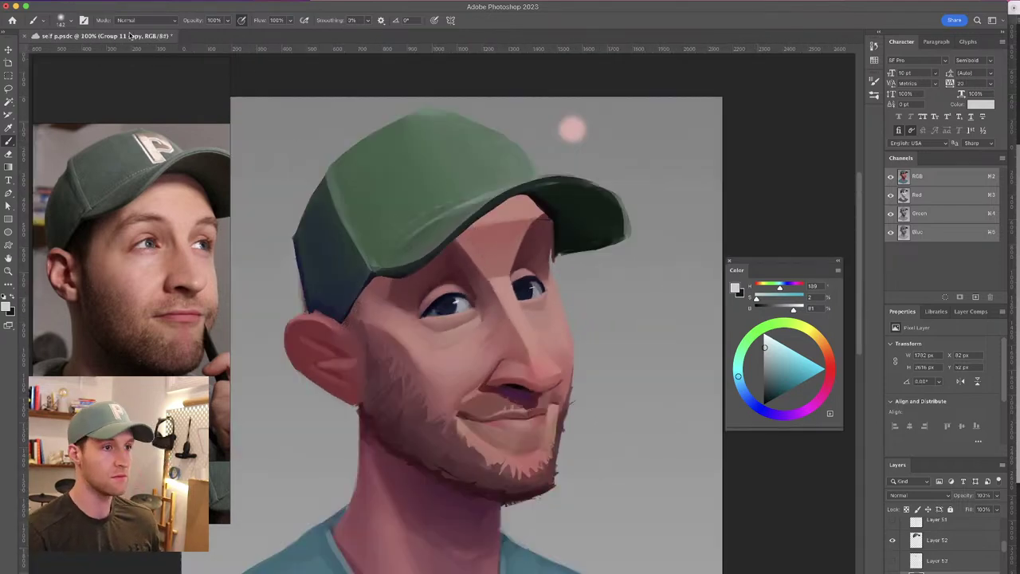
# Extend the cap's back edge on Layer 52 with the Hard Elliptical brush in dark blue-greens sampled from the cap's side
pyautogui.click(70, 21)
pyautogui.click(88, 251)
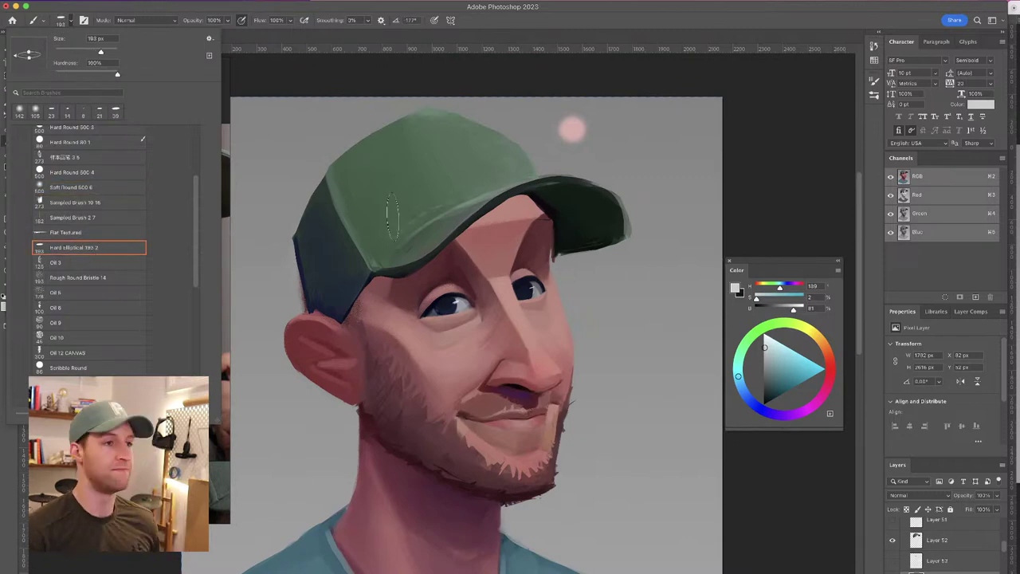
pyautogui.moveTo(333, 212)
pyautogui.mouseDown()
pyautogui.moveTo(300, 211)
pyautogui.moveTo(327, 231)
pyautogui.mouseUp()
pyautogui.keyDown('alt'); pyautogui.click(314, 242); pyautogui.keyUp('alt')
pyautogui.keyDown('alt'); pyautogui.click(327, 239); pyautogui.keyUp('alt')
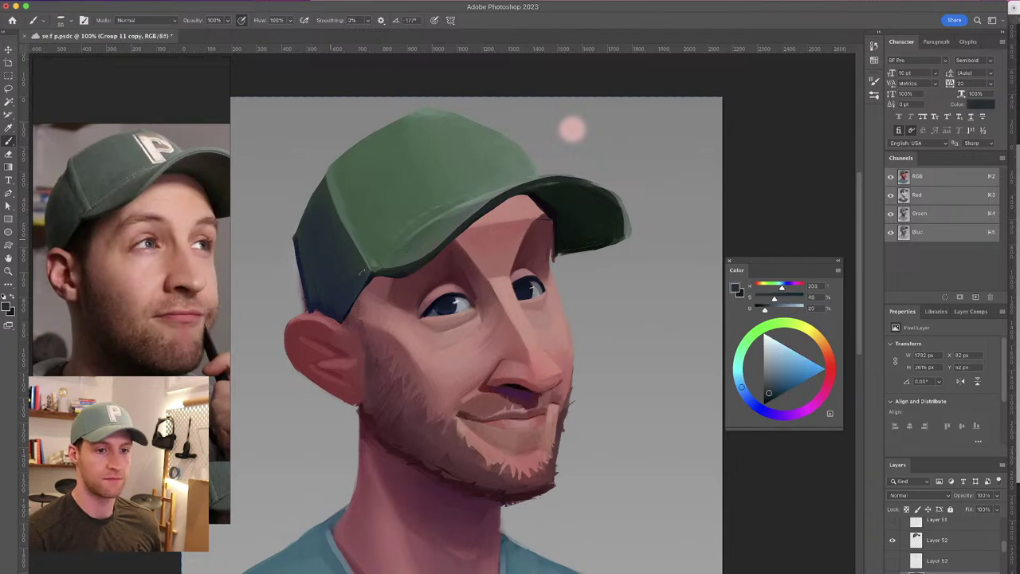
pyautogui.click(962, 538)
pyautogui.keyDown('alt'); pyautogui.click(316, 217); pyautogui.keyUp('alt')
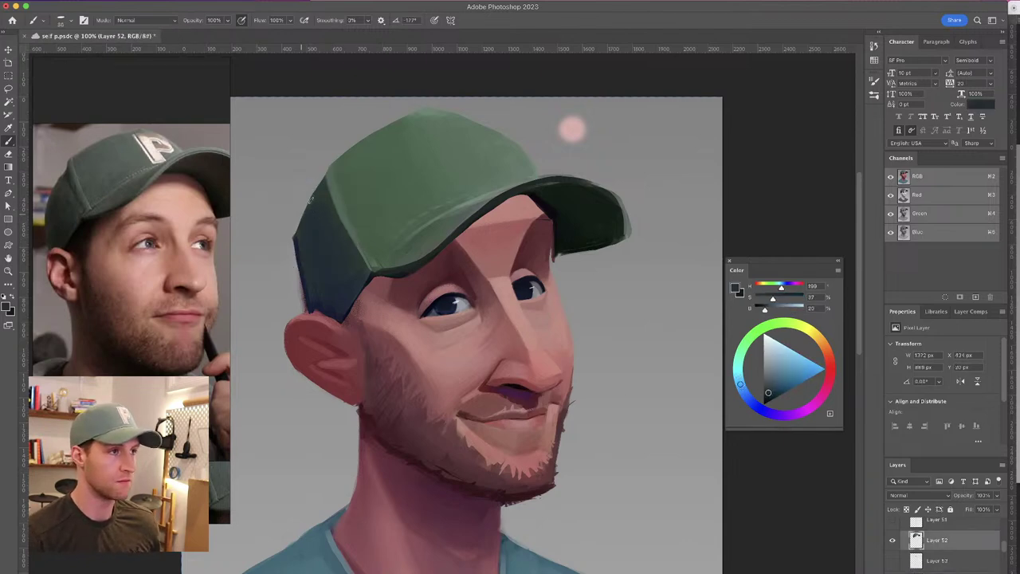
pyautogui.moveTo(296, 236)
pyautogui.mouseDown()
pyautogui.moveTo(312, 277)
pyautogui.moveTo(297, 249)
pyautogui.moveTo(304, 301)
pyautogui.mouseUp()
pyautogui.keyDown('alt'); pyautogui.click(306, 266); pyautogui.keyUp('alt')
pyautogui.moveTo(292, 237); pyautogui.dragTo(303, 285)
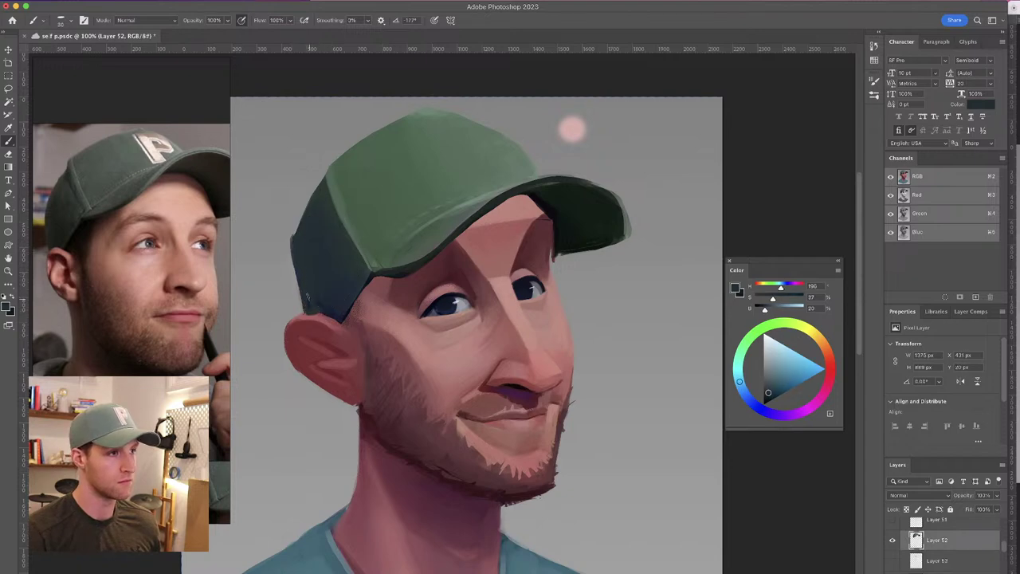
# Move the cap slightly up and toward the back of the head, and return to the brush
pyautogui.press('v')
pyautogui.moveTo(386, 256); pyautogui.dragTo(377, 245)
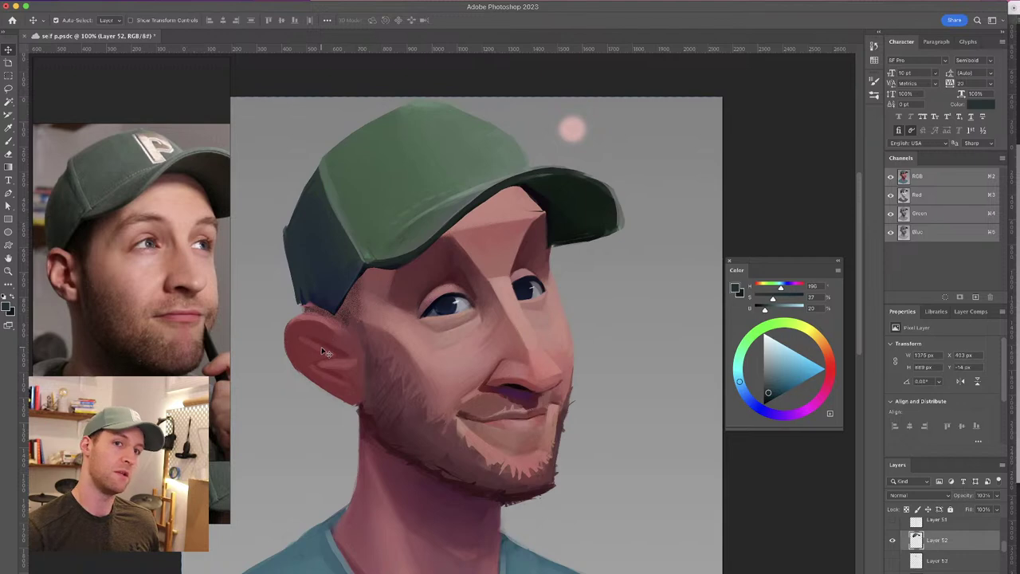
pyautogui.press('b')
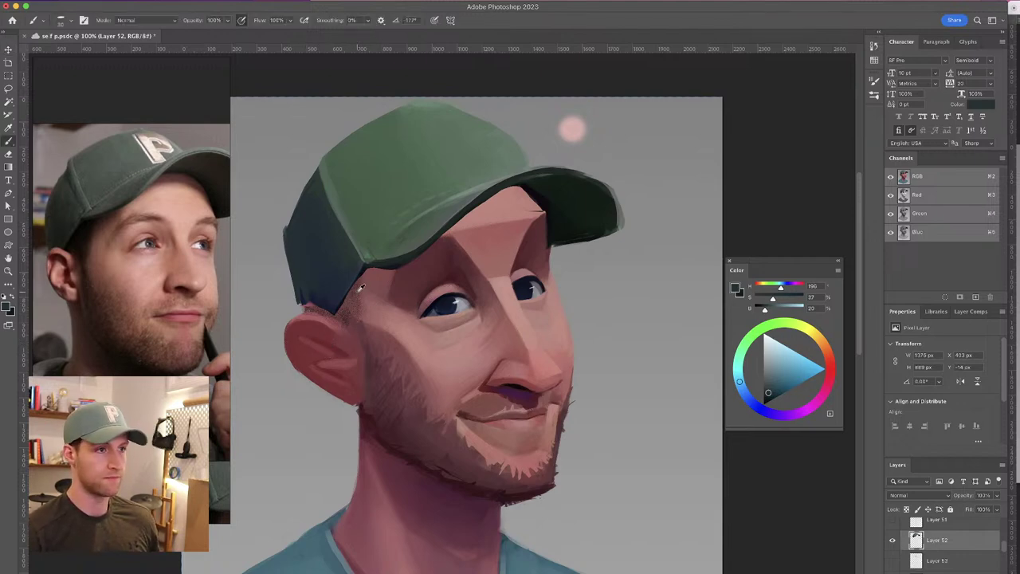
# Touch up the cap's side panel on Layer 52 with a smaller brush in sampled dark blues and blue-greens
pyautogui.moveTo(358, 284)
pyautogui.mouseDown()
pyautogui.moveTo(333, 311)
pyautogui.moveTo(355, 285)
pyautogui.mouseUp()
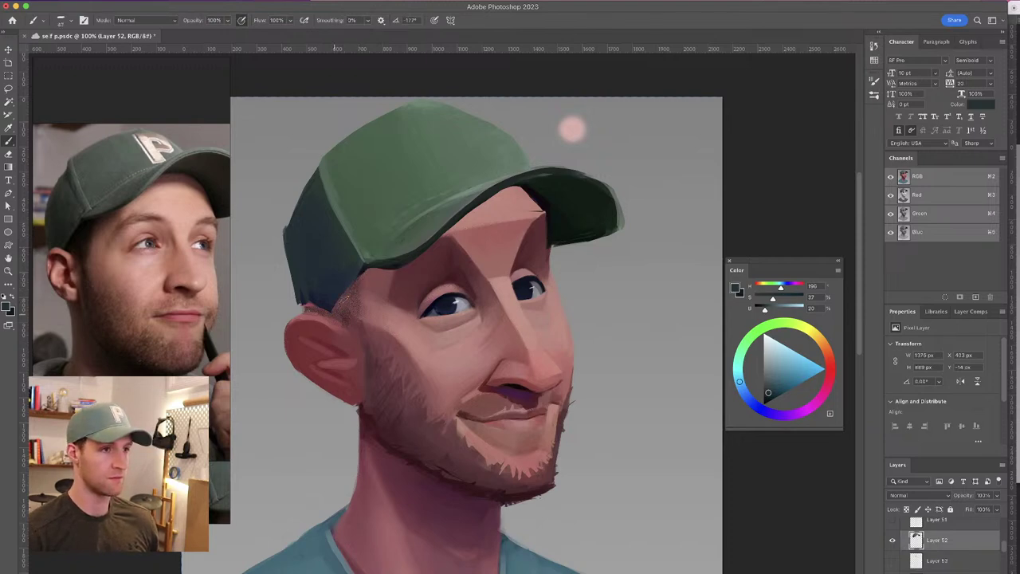
pyautogui.press('super+z')
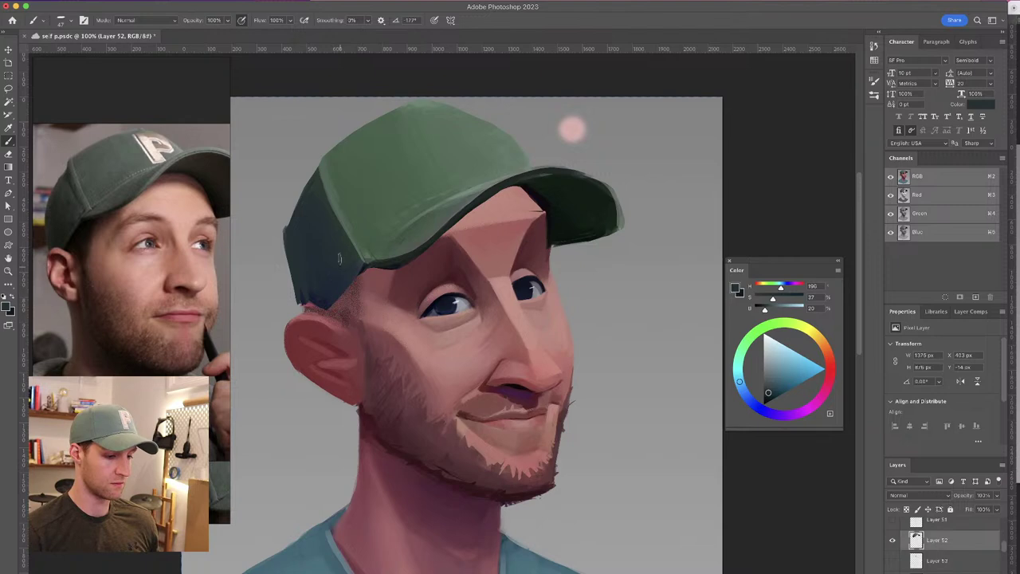
pyautogui.moveTo(325, 253); pyautogui.dragTo(324, 254)
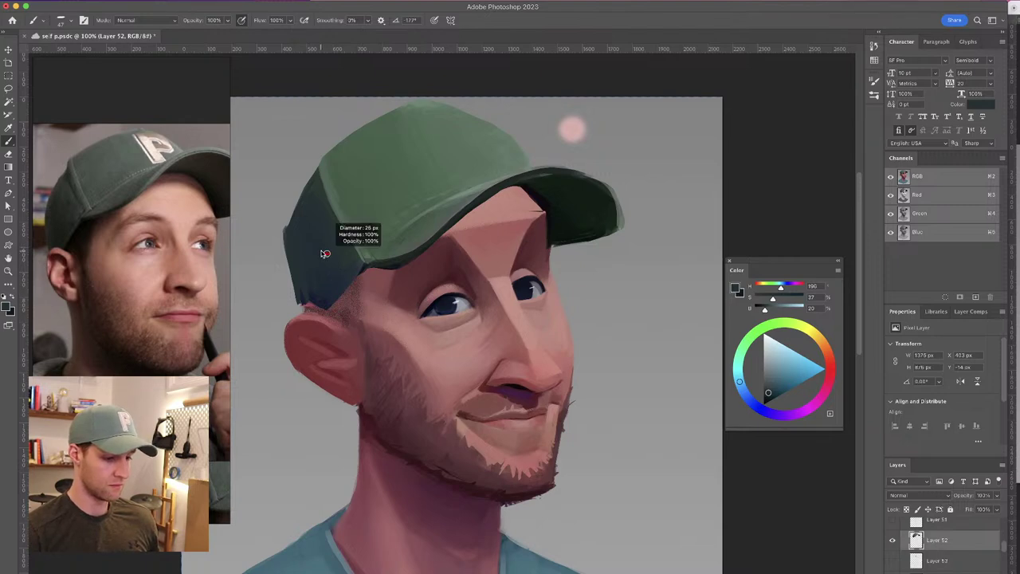
pyautogui.moveTo(324, 254); pyautogui.dragTo(323, 253)
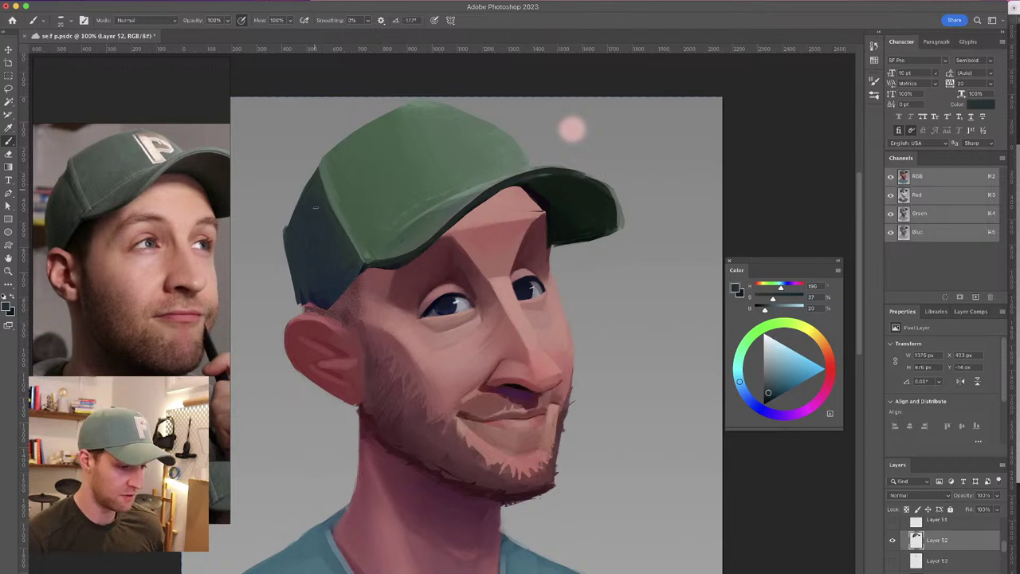
pyautogui.keyDown('alt'); pyautogui.click(332, 288); pyautogui.keyUp('alt')
pyautogui.moveTo(332, 289); pyautogui.dragTo(333, 290)
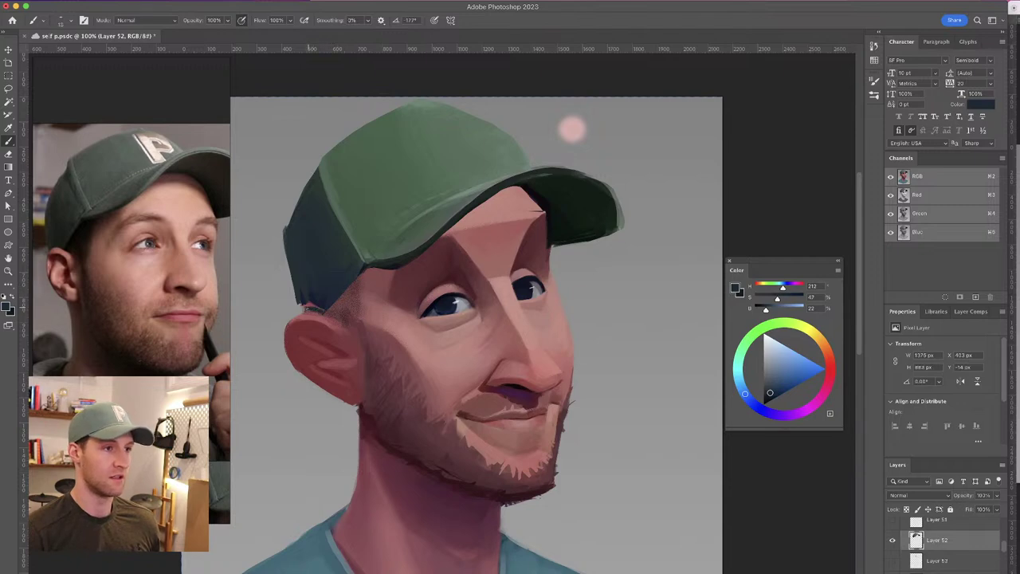
# Fill in the cap's lower back corner above the ear with dark blues sampled from the side panel
pyautogui.keyDown('alt'); pyautogui.click(320, 295); pyautogui.keyUp('alt')
pyautogui.moveTo(303, 295); pyautogui.dragTo(319, 305)
pyautogui.keyDown('alt'); pyautogui.click(301, 280); pyautogui.keyUp('alt')
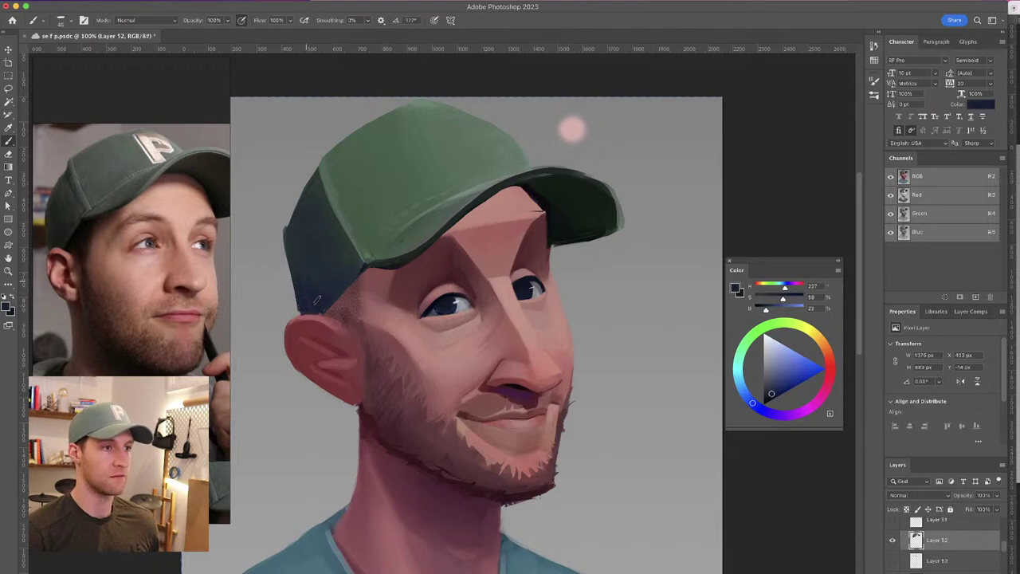
pyautogui.keyDown('alt'); pyautogui.click(307, 270); pyautogui.keyUp('alt')
pyautogui.moveTo(290, 245); pyautogui.dragTo(303, 310)
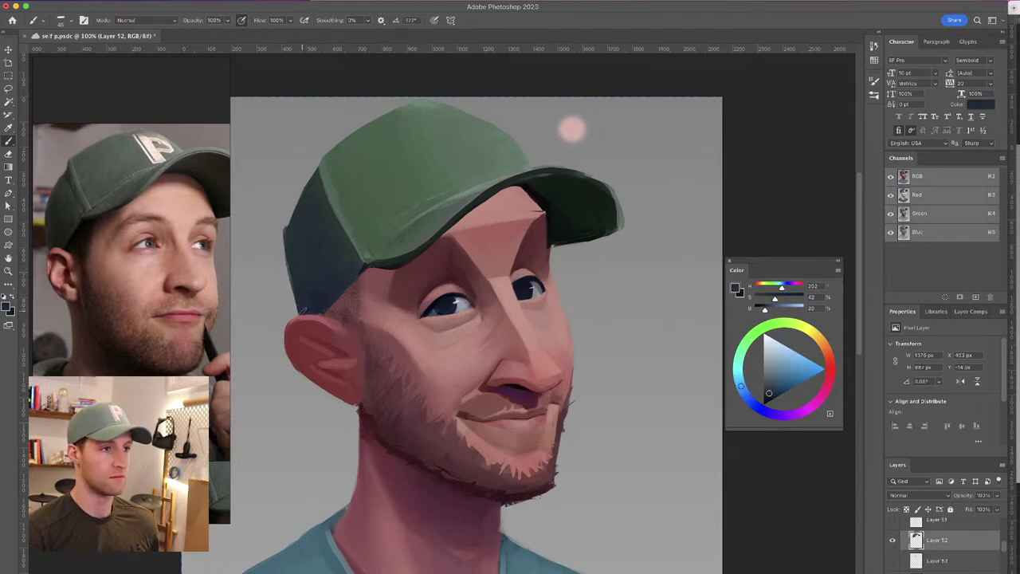
# Tidy the cap's lower side edge along the temple with a sampled dark red and save the document
pyautogui.keyDown('alt'); pyautogui.click(358, 288); pyautogui.keyUp('alt')
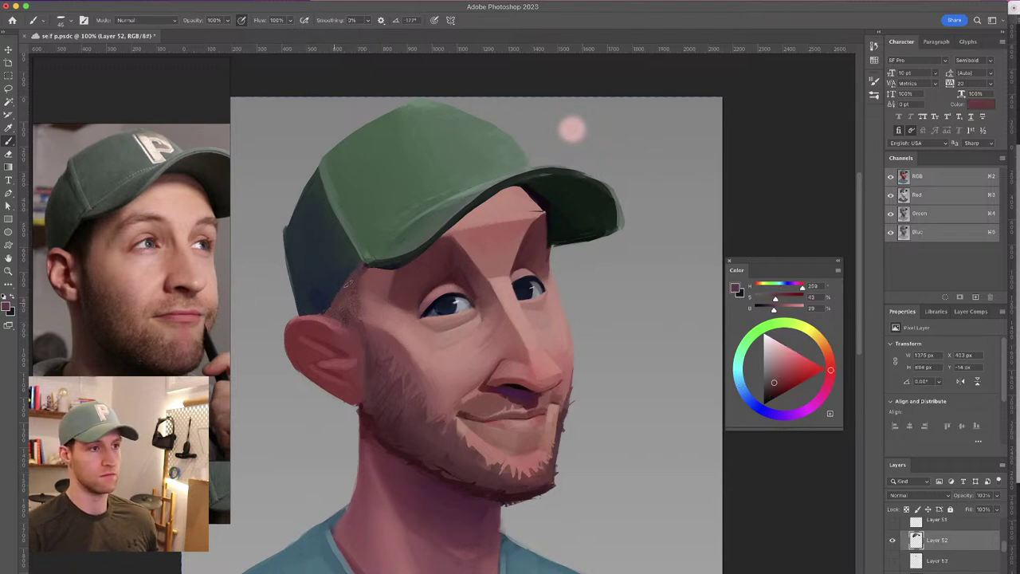
pyautogui.moveTo(352, 275); pyautogui.dragTo(333, 307)
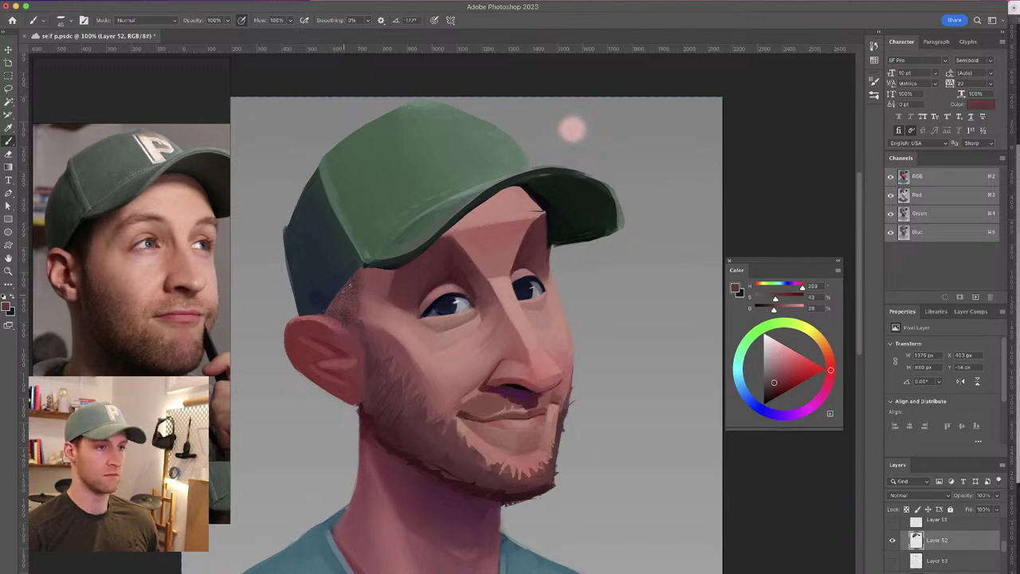
pyautogui.press('super+s')
# Darken the sideburn between the cap and the ear on Group 11 copy with a dark red sampled from the beard
pyautogui.click(961, 572)
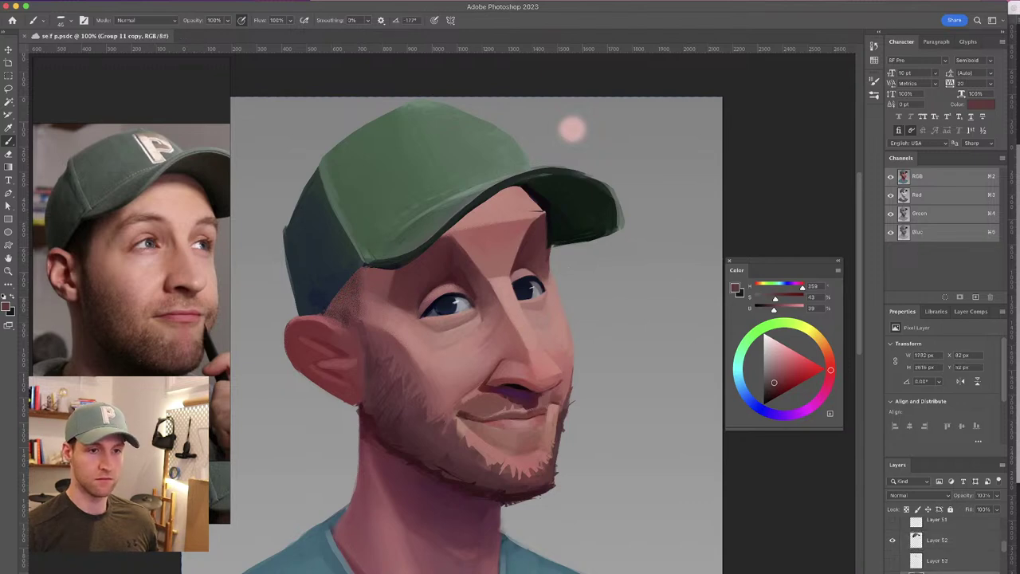
pyautogui.keyDown('alt'); pyautogui.click(408, 448); pyautogui.keyUp('alt')
pyautogui.moveTo(361, 271)
pyautogui.mouseDown()
pyautogui.moveTo(361, 302)
pyautogui.moveTo(331, 309)
pyautogui.mouseUp()
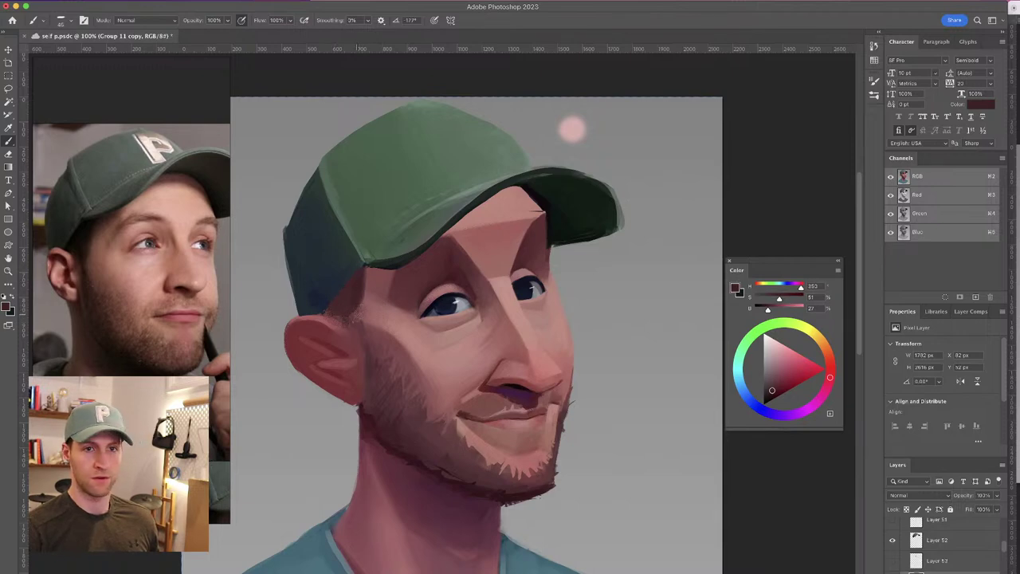
pyautogui.moveTo(357, 308)
pyautogui.mouseDown()
pyautogui.moveTo(363, 340)
pyautogui.moveTo(349, 341)
pyautogui.mouseUp()
pyautogui.moveTo(360, 301); pyautogui.dragTo(371, 351)
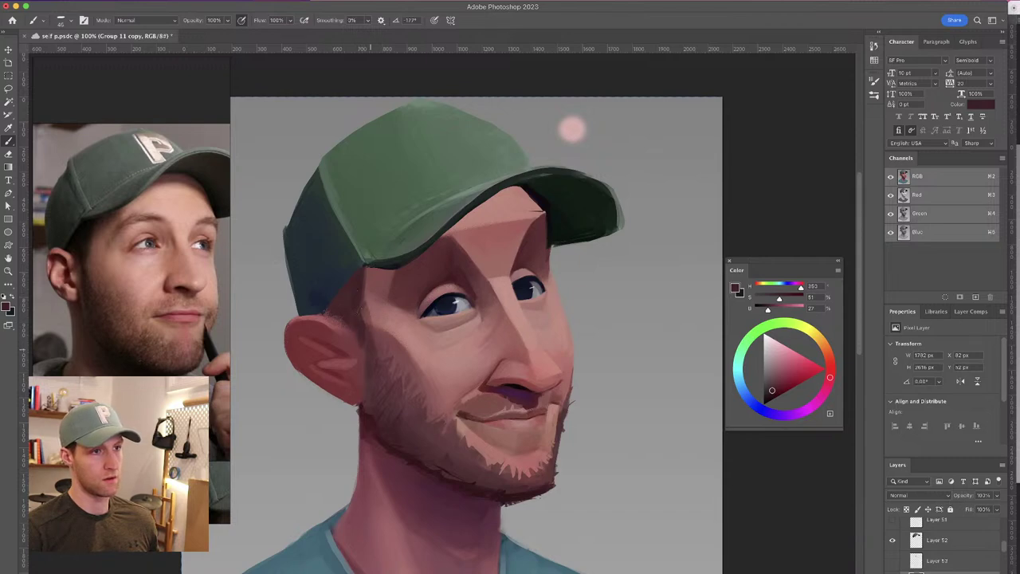
# Mirror the view horizontally, select Layer 52 and compare the portrait with and without the cap
pyautogui.press('super+shift+h')
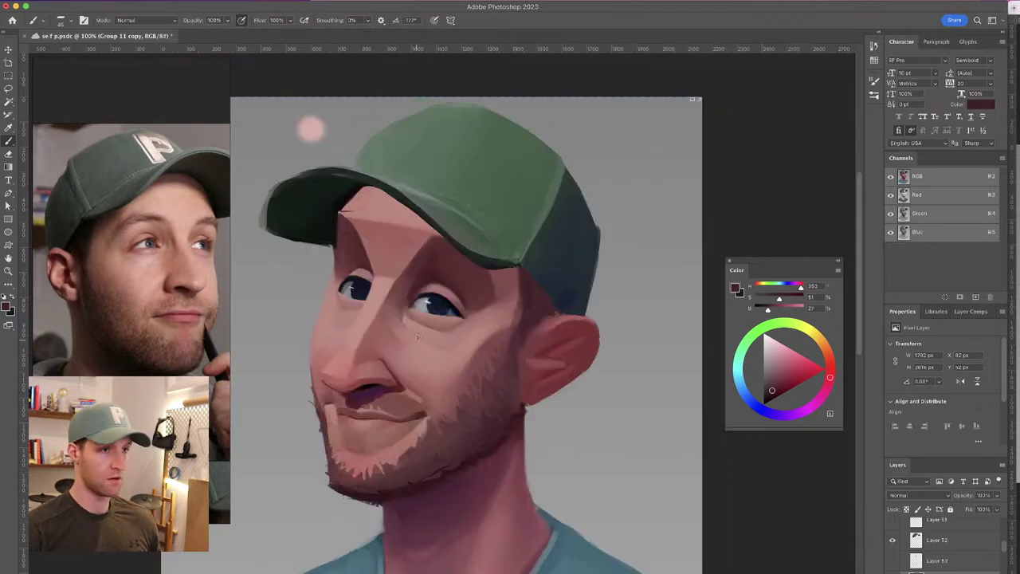
pyautogui.moveTo(427, 285); pyautogui.dragTo(402, 253)
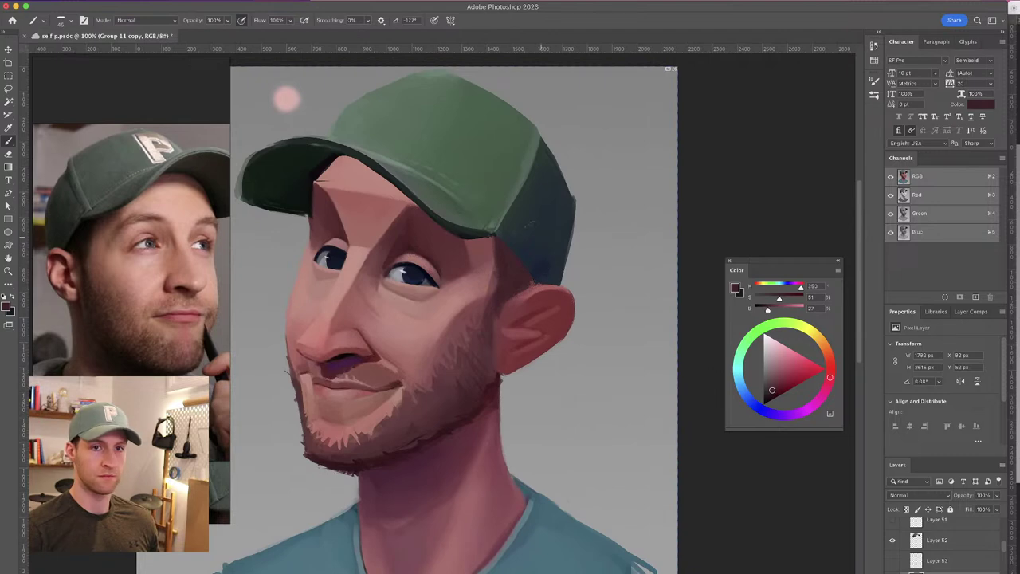
pyautogui.scroll(2, 494, 239)
pyautogui.hscroll(-2, 494, 239)
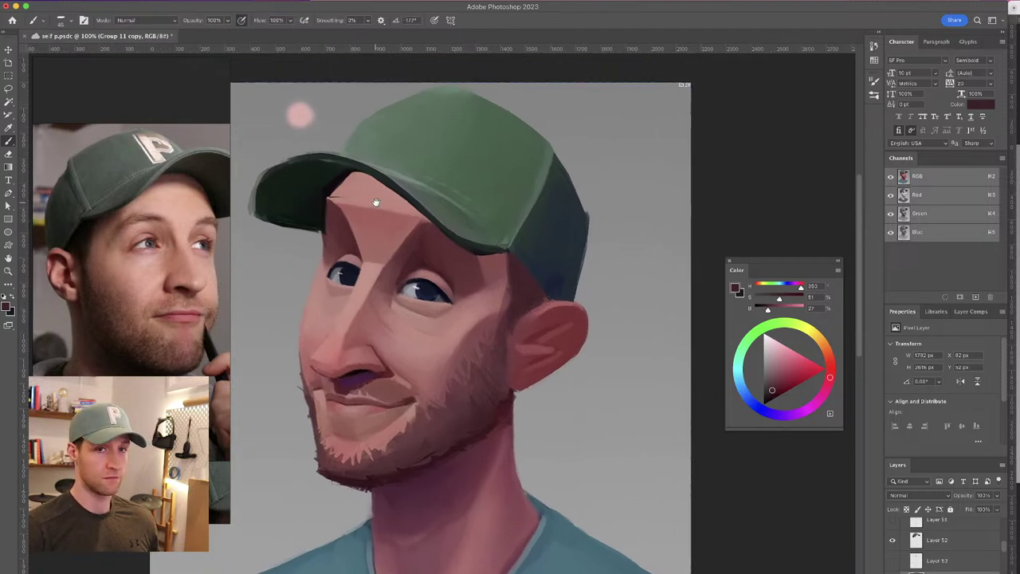
pyautogui.press('v')
pyautogui.moveTo(478, 160)
pyautogui.mouseDown()
pyautogui.moveTo(498, 141)
pyautogui.moveTo(610, 143)
pyautogui.moveTo(494, 159)
pyautogui.mouseUp()
pyautogui.press('b')
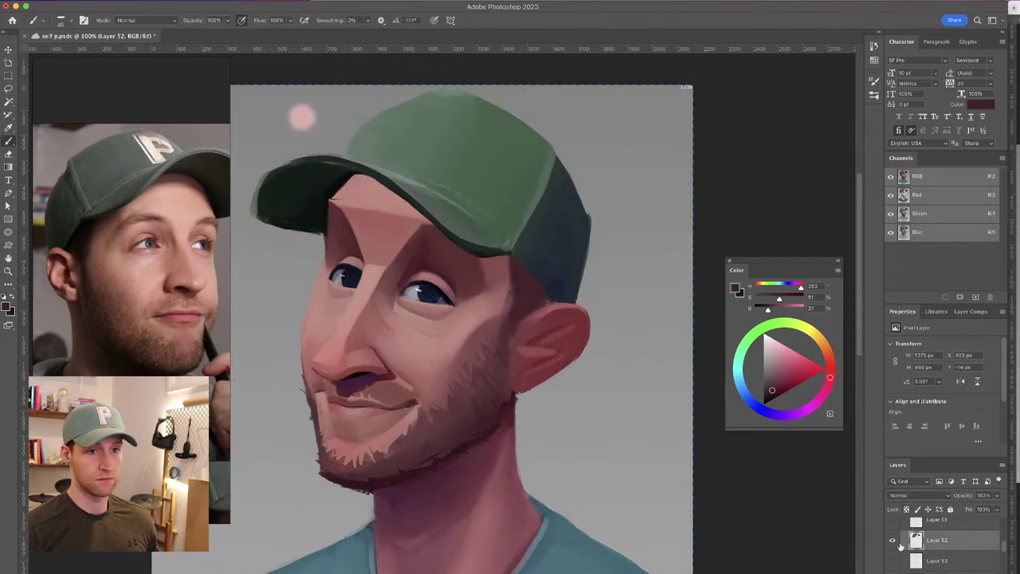
pyautogui.click(893, 542)
pyautogui.click(893, 541)
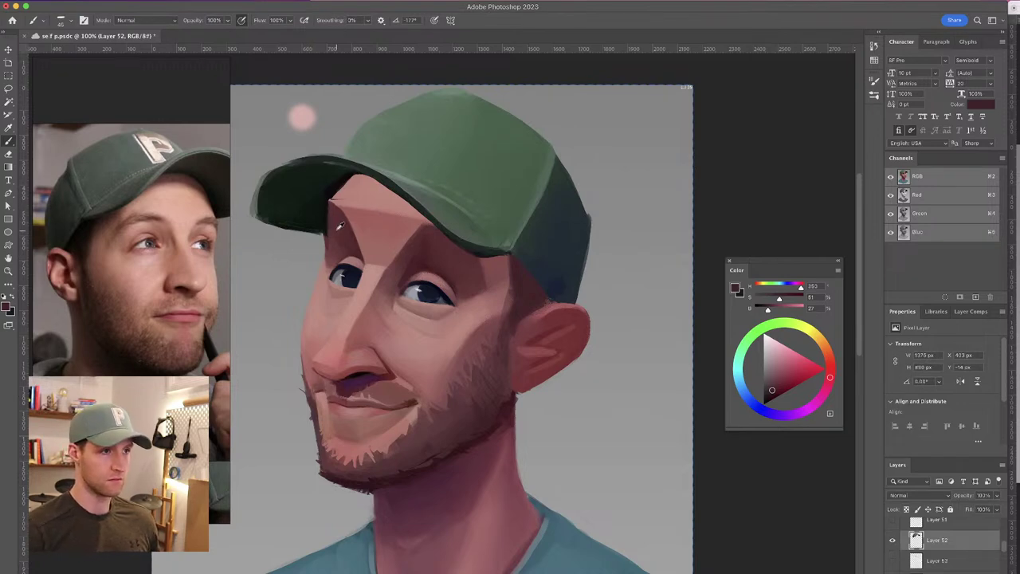
# Extend the far brow and forehead outward beneath the brim in dark red, and trim the contour with dark green sampled from the brim's underside
pyautogui.moveTo(325, 232)
pyautogui.mouseDown()
pyautogui.moveTo(324, 204)
pyautogui.moveTo(329, 237)
pyautogui.moveTo(325, 213)
pyautogui.moveTo(328, 231)
pyautogui.moveTo(339, 191)
pyautogui.moveTo(323, 203)
pyautogui.moveTo(341, 182)
pyautogui.mouseUp()
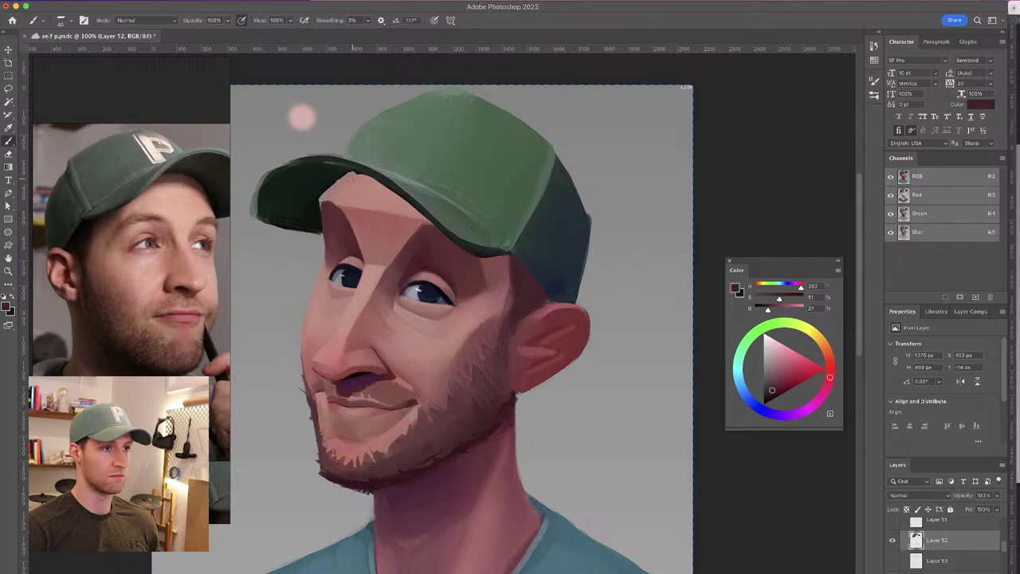
pyautogui.keyDown('alt'); pyautogui.click(329, 169); pyautogui.keyUp('alt')
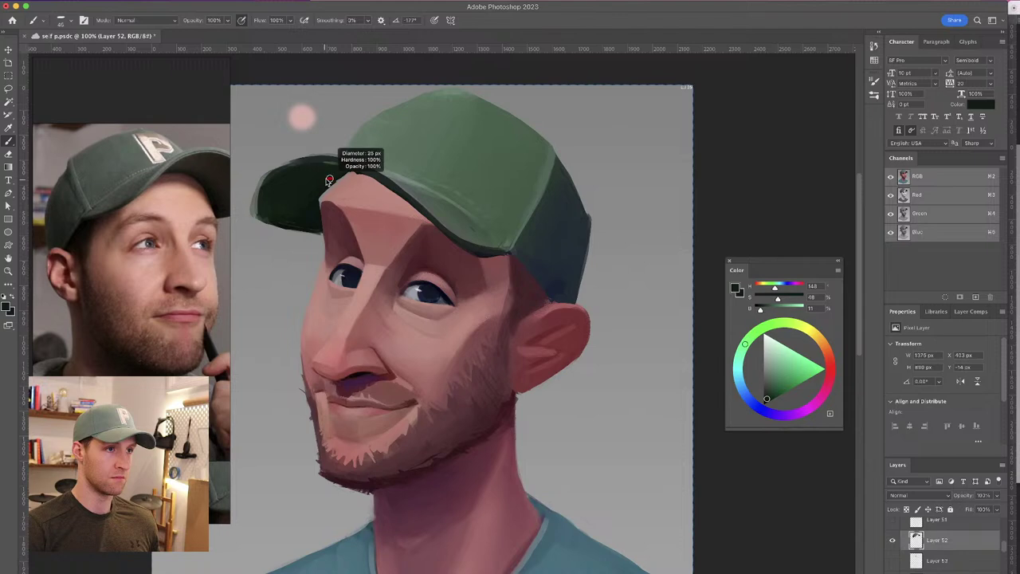
pyautogui.moveTo(326, 185)
pyautogui.mouseDown()
pyautogui.moveTo(343, 175)
pyautogui.moveTo(326, 188)
pyautogui.mouseUp()
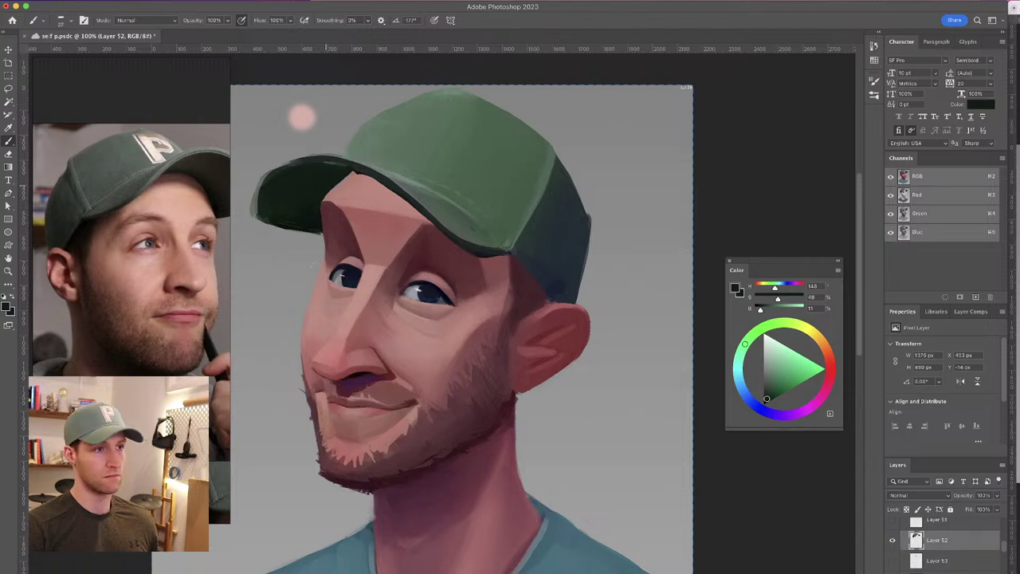
# Rework the brim's lower edge across the forehead in sampled dark greens and return the view to unmirrored
pyautogui.moveTo(435, 175); pyautogui.dragTo(474, 195)
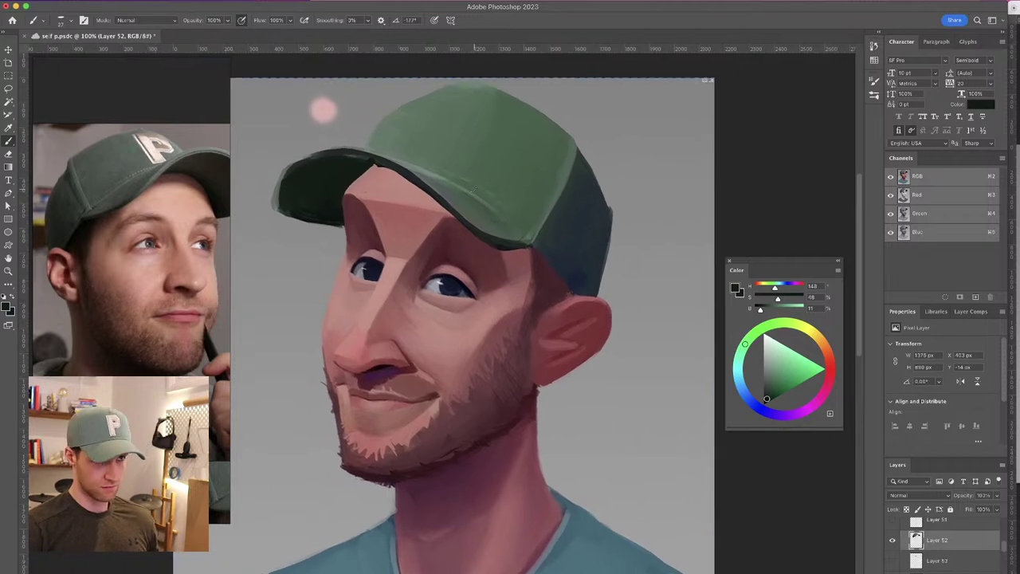
pyautogui.keyDown('alt'); pyautogui.click(383, 163); pyautogui.keyUp('alt')
pyautogui.keyDown('alt'); pyautogui.click(392, 164); pyautogui.keyUp('alt')
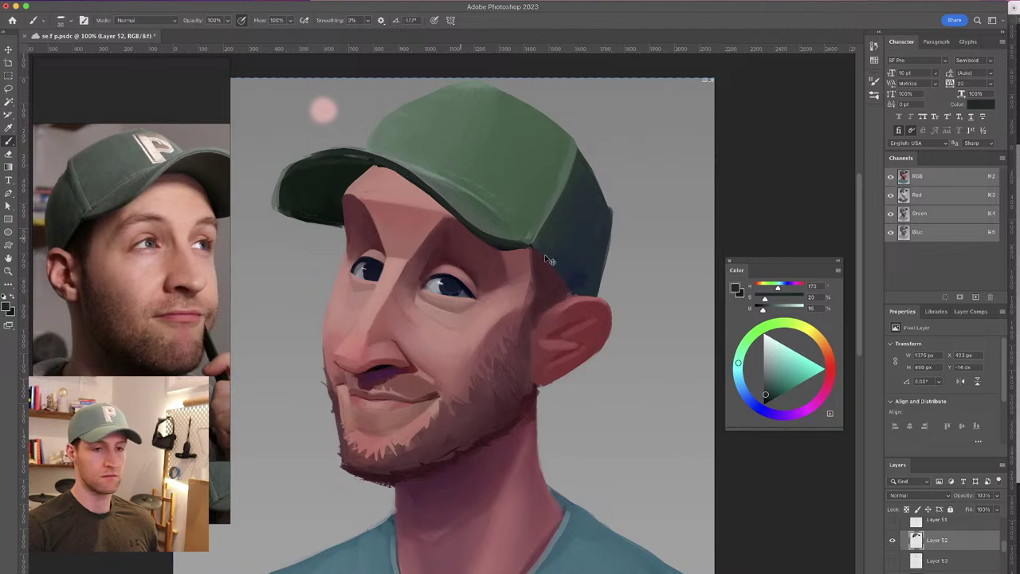
pyautogui.moveTo(363, 163)
pyautogui.mouseDown()
pyautogui.moveTo(406, 174)
pyautogui.moveTo(418, 183)
pyautogui.moveTo(354, 151)
pyautogui.moveTo(504, 246)
pyautogui.mouseUp()
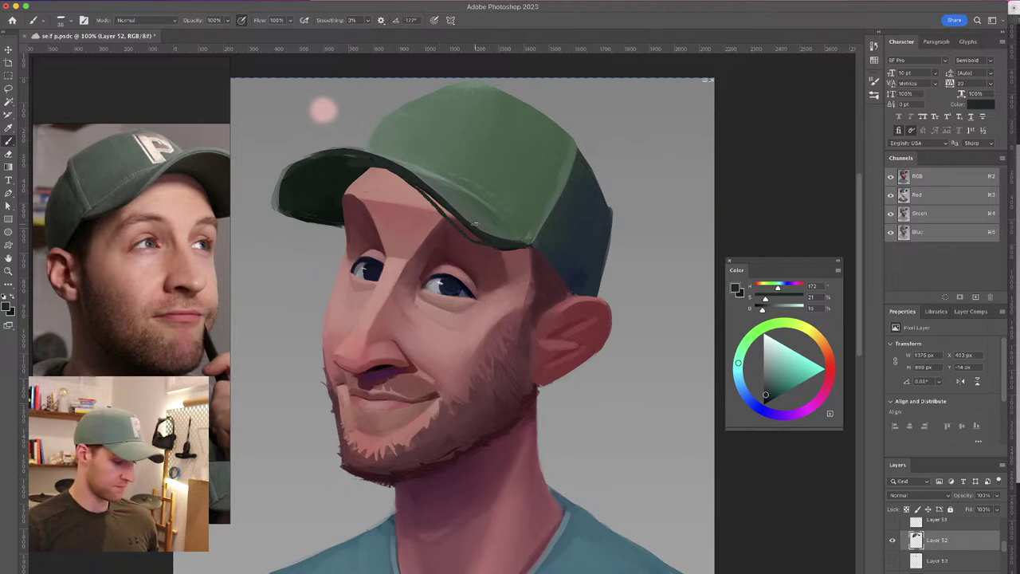
pyautogui.press('h')
pyautogui.moveTo(521, 221); pyautogui.dragTo(526, 228)
pyautogui.press('super+z')
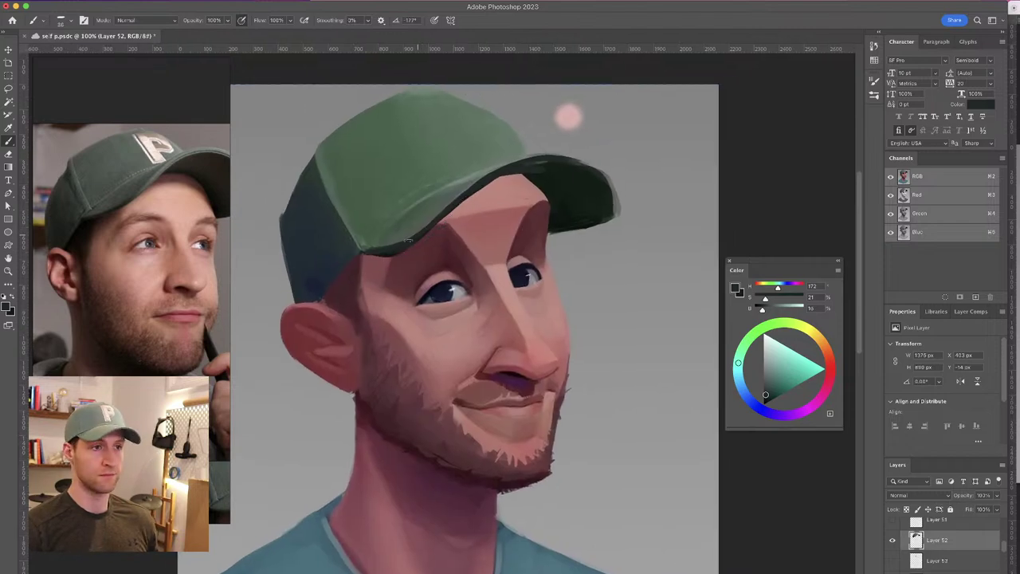
# Clean up the brim's edge and underside and darken the cap's lower side edge toward the ear with sampled dark greens
pyautogui.moveTo(408, 248)
pyautogui.mouseDown()
pyautogui.moveTo(492, 186)
pyautogui.moveTo(575, 165)
pyautogui.moveTo(492, 183)
pyautogui.moveTo(404, 249)
pyautogui.moveTo(389, 235)
pyautogui.moveTo(422, 207)
pyautogui.moveTo(417, 236)
pyautogui.moveTo(396, 250)
pyautogui.moveTo(514, 170)
pyautogui.moveTo(582, 168)
pyautogui.moveTo(612, 209)
pyautogui.mouseUp()
pyautogui.keyDown('alt'); pyautogui.click(567, 174); pyautogui.keyUp('alt')
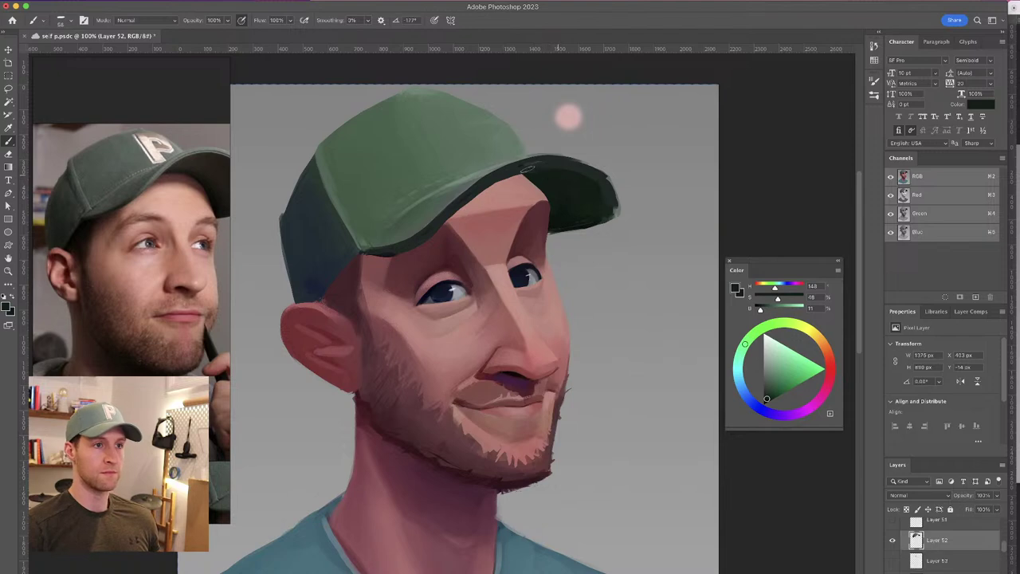
pyautogui.keyDown('alt'); pyautogui.click(565, 159); pyautogui.keyUp('alt')
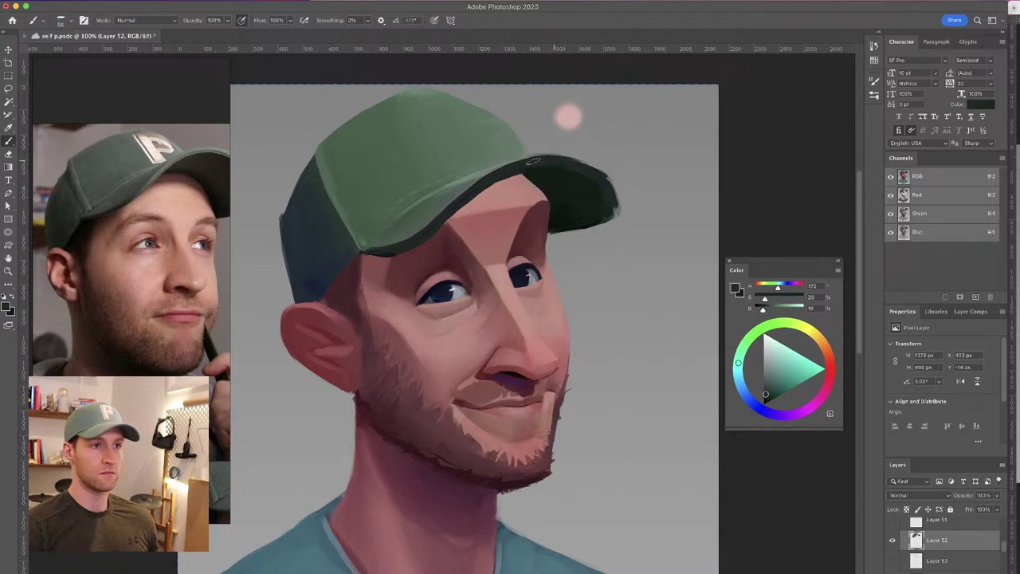
pyautogui.keyDown('alt'); pyautogui.click(603, 177); pyautogui.keyUp('alt')
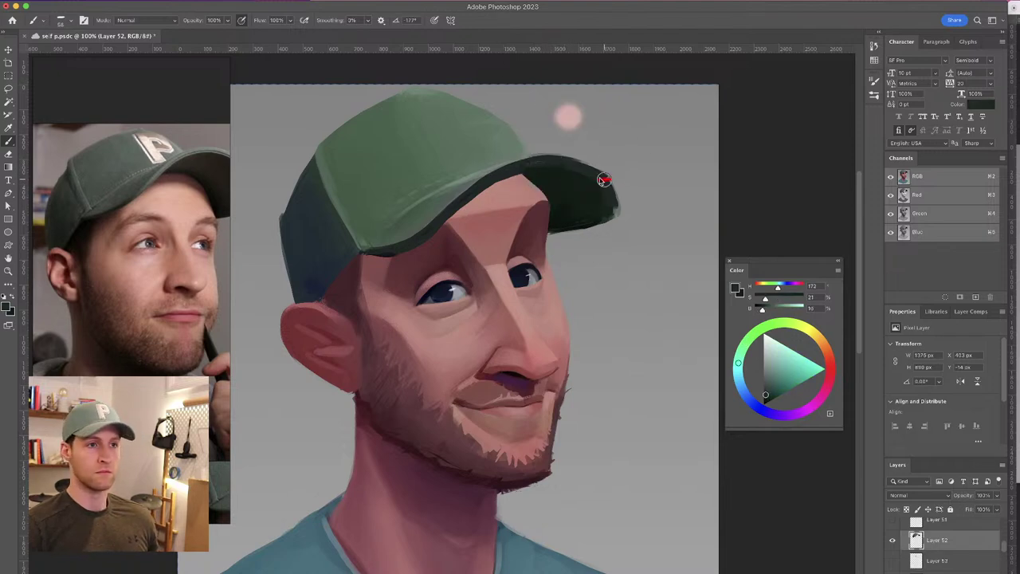
pyautogui.keyDown('alt'); pyautogui.click(572, 167); pyautogui.keyUp('alt')
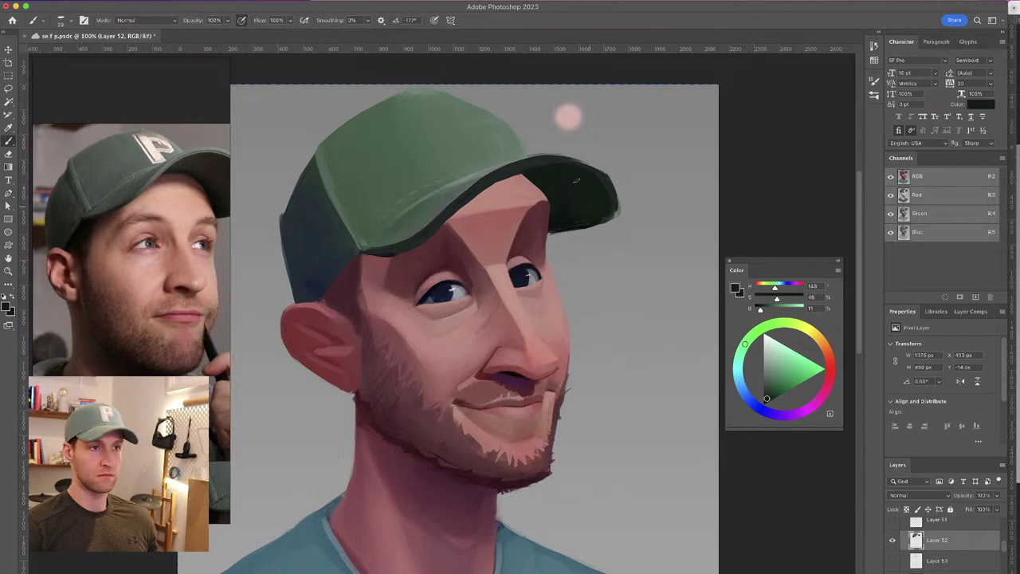
pyautogui.keyDown('alt'); pyautogui.click(361, 255); pyautogui.keyUp('alt')
pyautogui.moveTo(345, 261); pyautogui.dragTo(318, 297)
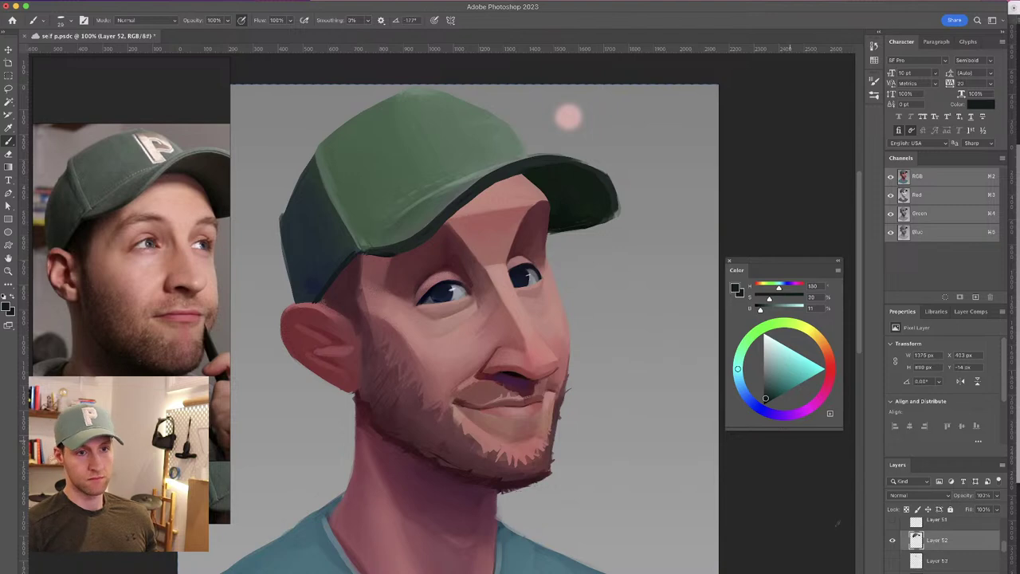
# Blend the temple and hairline beneath the cap on Group 11 copy with sampled dark reds and skin pinks
pyautogui.click(938, 572)
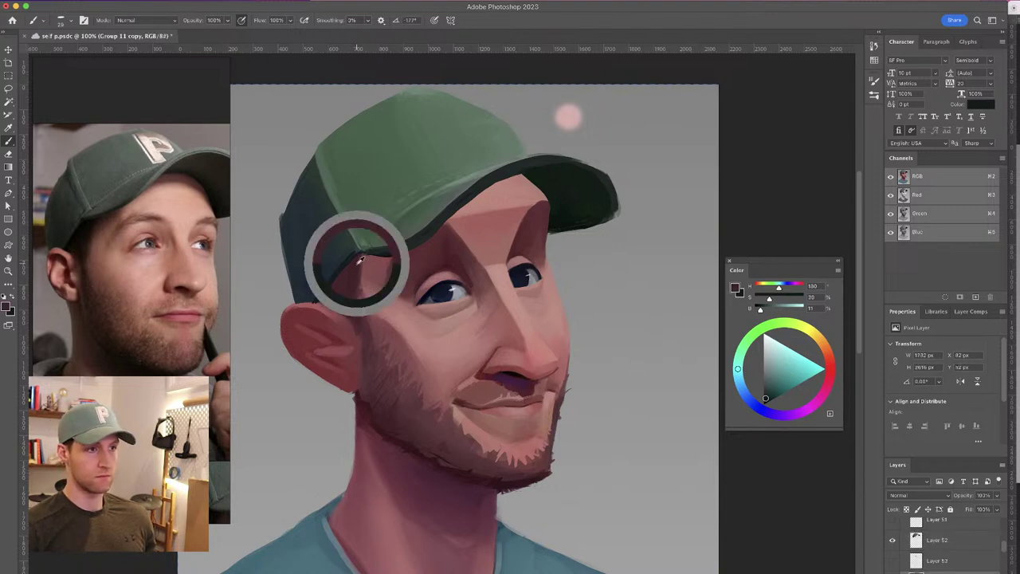
pyautogui.keyDown('alt'); pyautogui.click(363, 256); pyautogui.keyUp('alt')
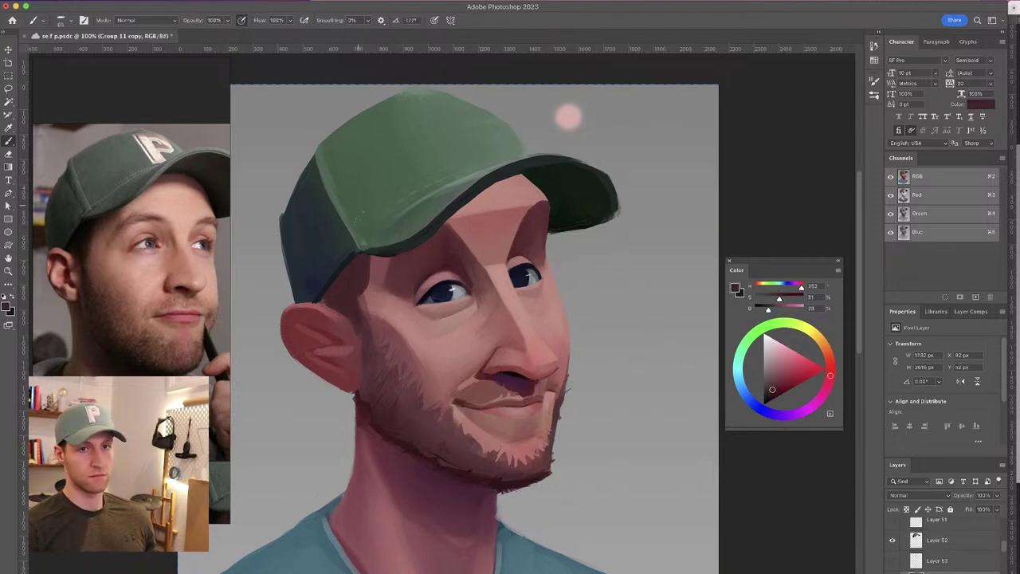
pyautogui.keyDown('alt'); pyautogui.click(378, 272); pyautogui.keyUp('alt')
pyautogui.moveTo(368, 276)
pyautogui.mouseDown()
pyautogui.moveTo(364, 289)
pyautogui.moveTo(364, 263)
pyautogui.moveTo(362, 288)
pyautogui.moveTo(360, 279)
pyautogui.mouseUp()
pyautogui.keyDown('alt'); pyautogui.click(369, 286); pyautogui.keyUp('alt')
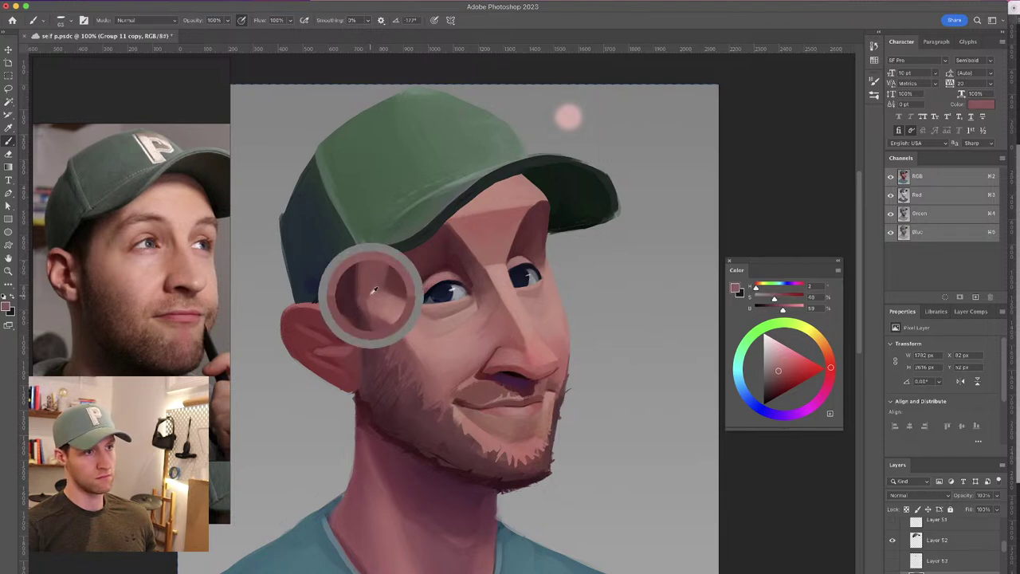
pyautogui.keyDown('alt'); pyautogui.click(377, 300); pyautogui.keyUp('alt')
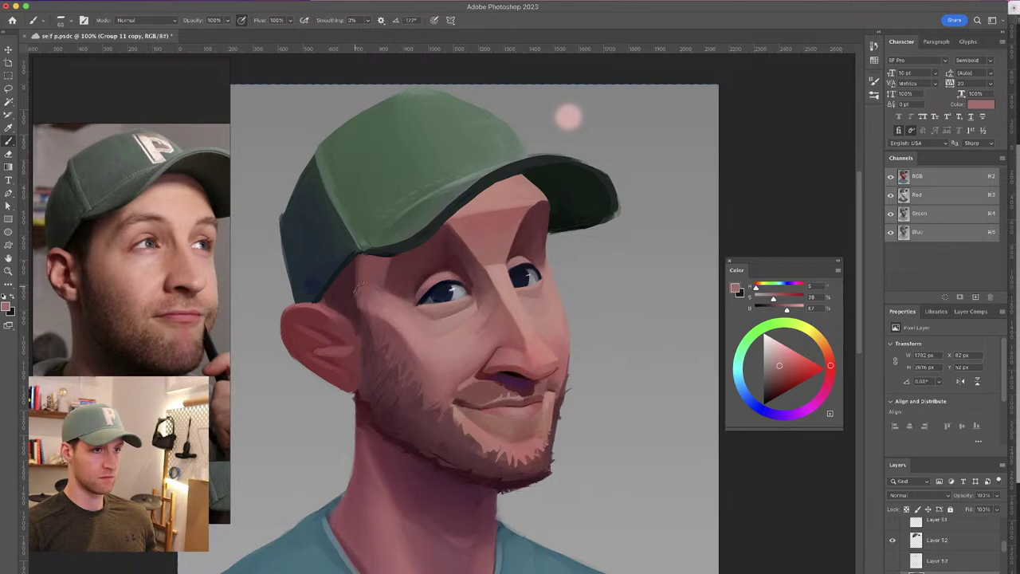
pyautogui.keyDown('alt'); pyautogui.click(349, 273); pyautogui.keyUp('alt')
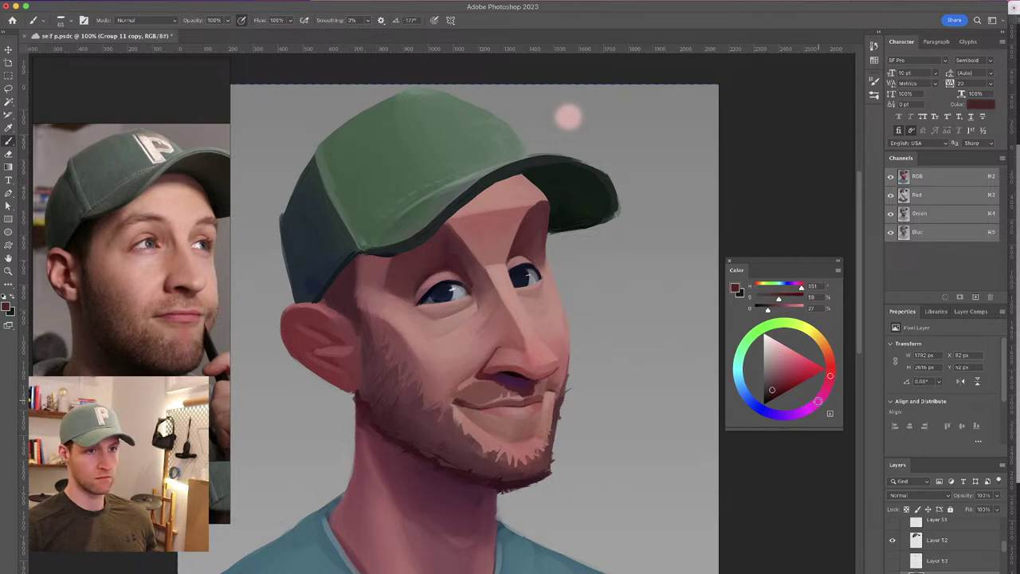
# Pick a darker red-brown and preview the eyebrows on Layer 53, leaving that layer hidden
pyautogui.click(767, 397)
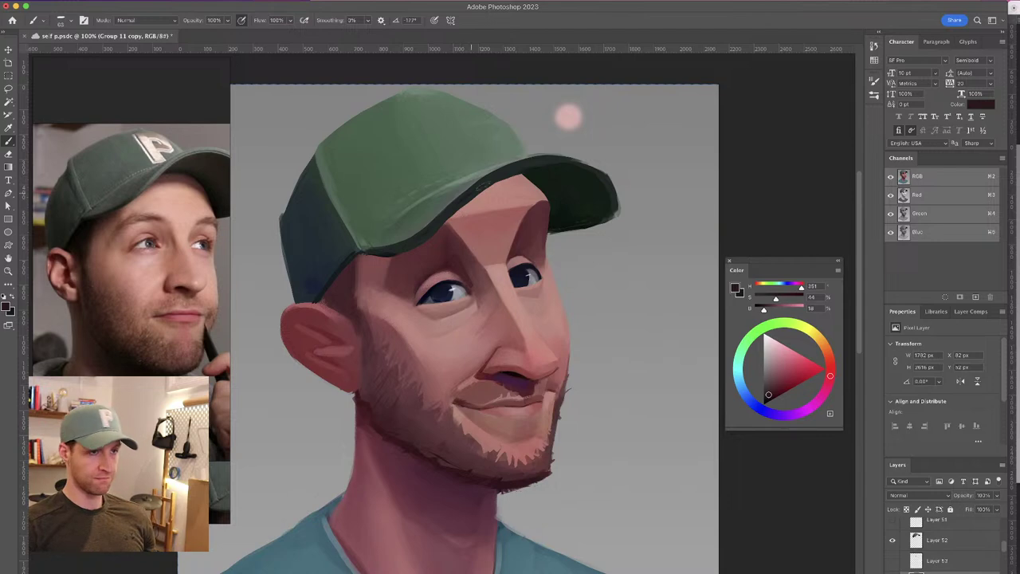
pyautogui.click(899, 562)
pyautogui.click(893, 562)
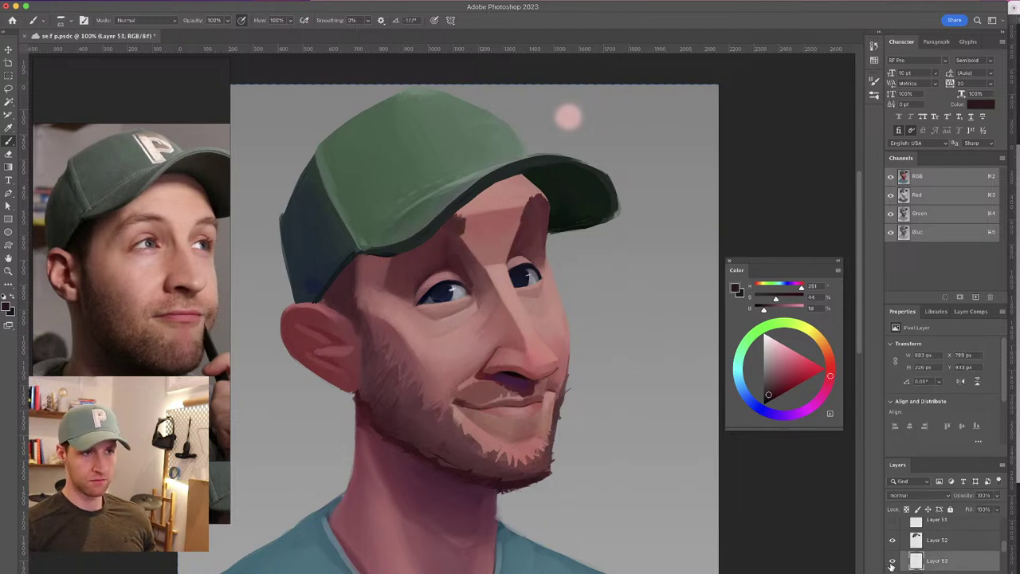
pyautogui.click(892, 561)
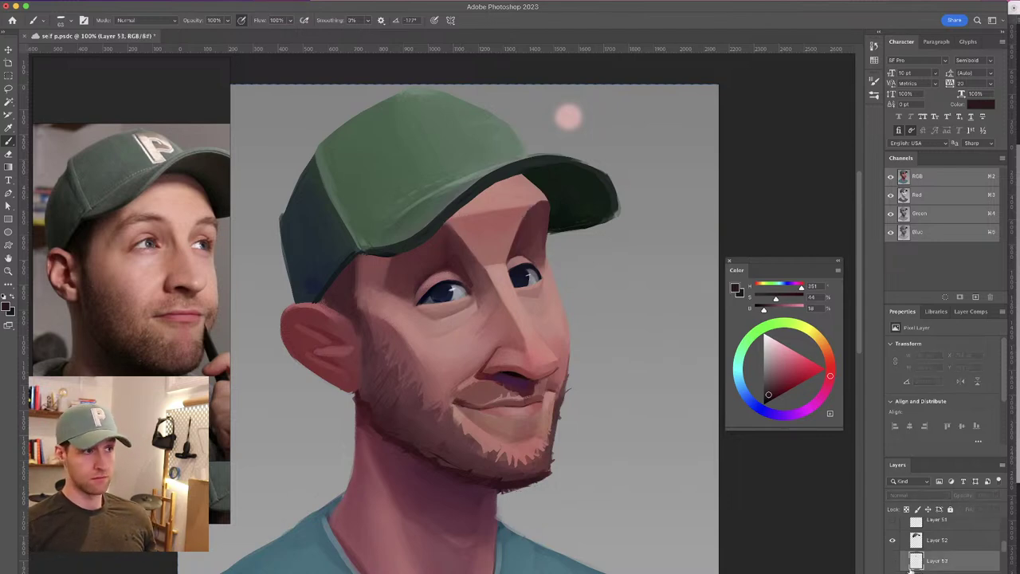
# Add an empty layer, and widen the cap brim's outer edge on Layer 52 with sampled dark green
pyautogui.press('alt+shift+super+n')
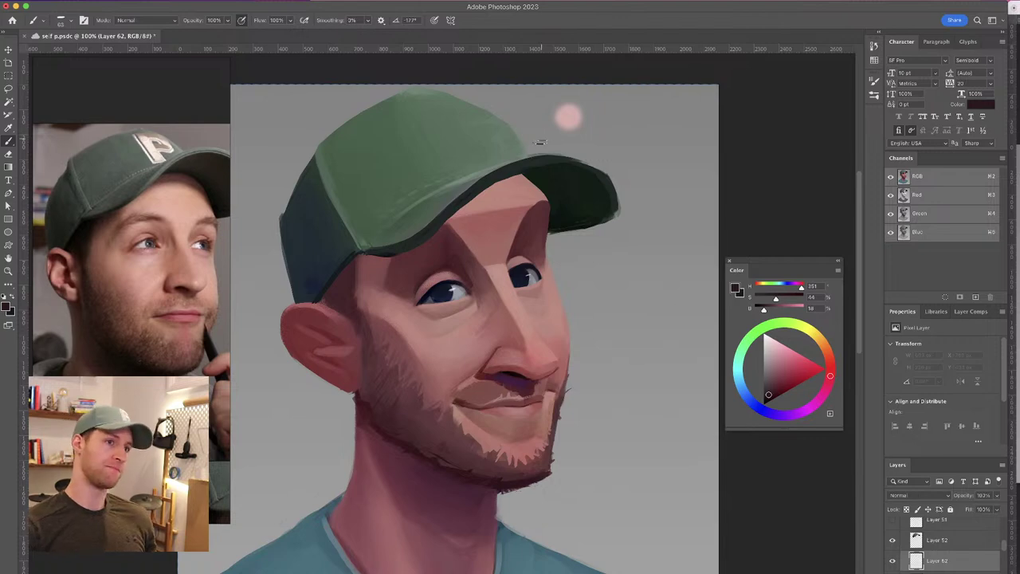
pyautogui.click(936, 540)
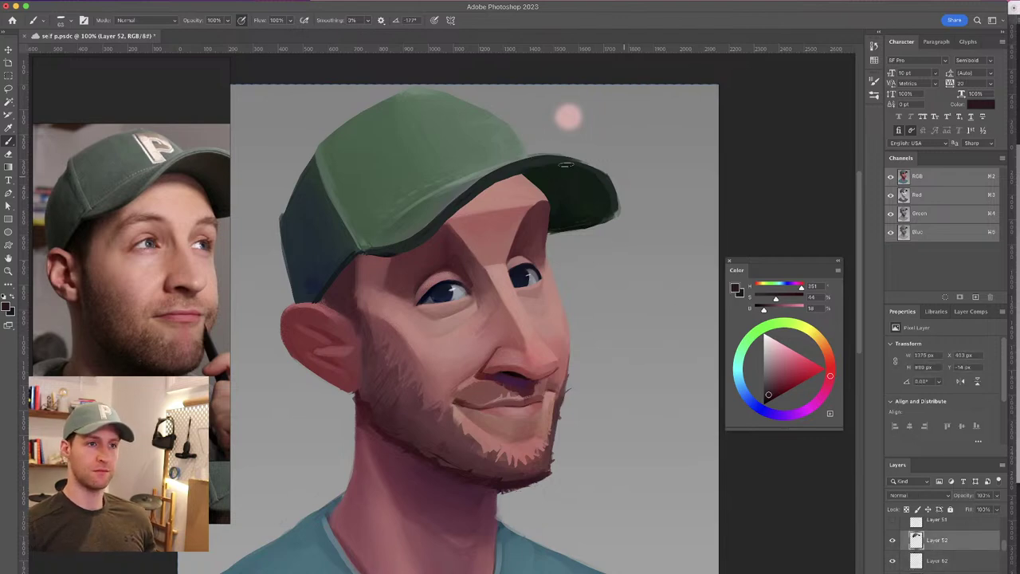
pyautogui.keyDown('alt'); pyautogui.click(552, 159); pyautogui.keyUp('alt')
pyautogui.moveTo(554, 160)
pyautogui.mouseDown()
pyautogui.moveTo(594, 169)
pyautogui.moveTo(615, 214)
pyautogui.moveTo(604, 164)
pyautogui.moveTo(554, 156)
pyautogui.mouseUp()
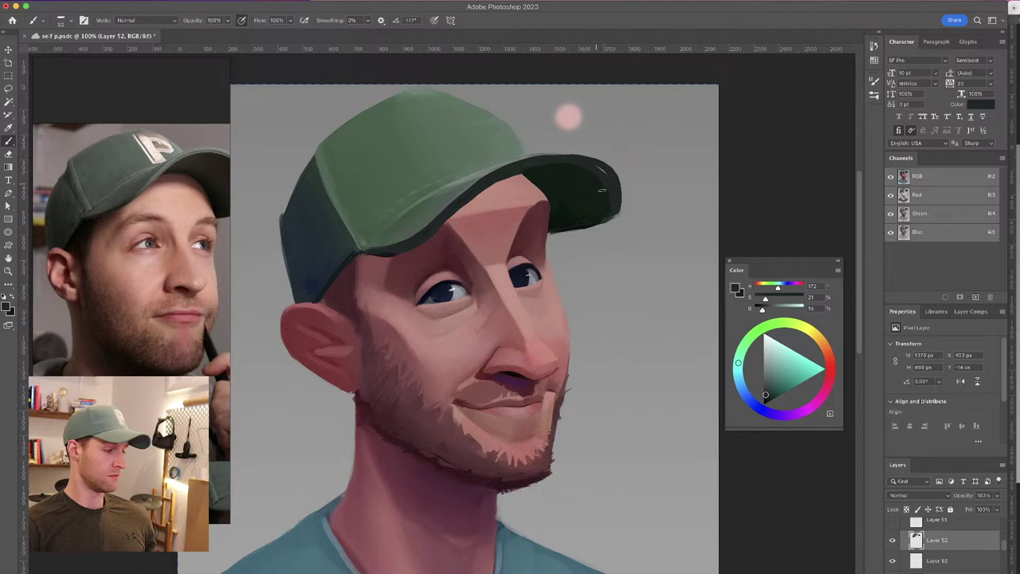
pyautogui.moveTo(583, 165); pyautogui.dragTo(508, 166)
pyautogui.moveTo(610, 172)
pyautogui.mouseDown()
pyautogui.moveTo(623, 207)
pyautogui.moveTo(616, 171)
pyautogui.moveTo(583, 148)
pyautogui.moveTo(548, 151)
pyautogui.mouseUp()
pyautogui.moveTo(615, 179)
pyautogui.mouseDown()
pyautogui.moveTo(618, 208)
pyautogui.moveTo(614, 175)
pyautogui.moveTo(576, 152)
pyautogui.moveTo(498, 165)
pyautogui.mouseUp()
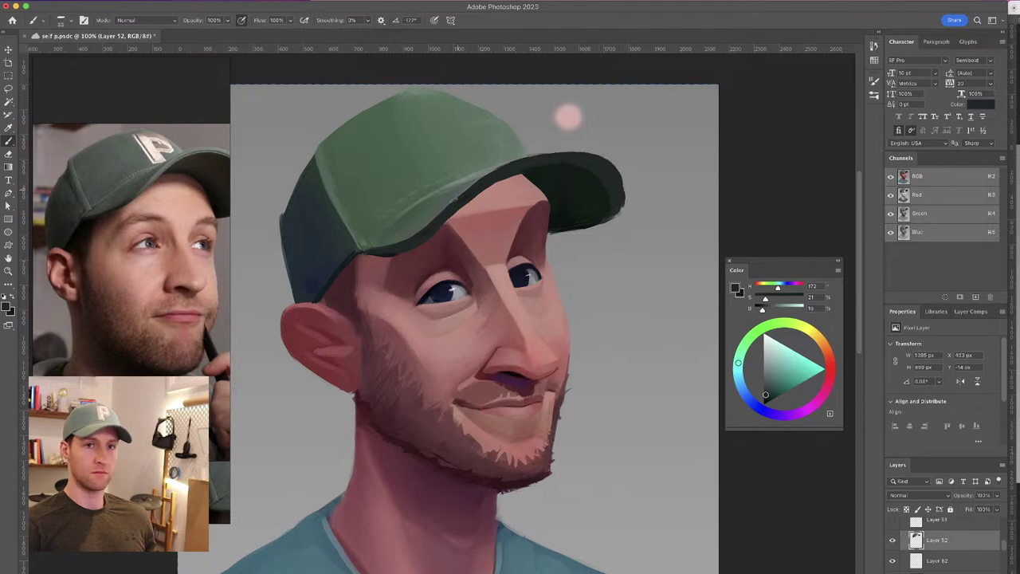
# Thicken the brim's front edge with sampled dark greens, undoing the stray stroke on its underside
pyautogui.keyDown('alt'); pyautogui.click(581, 171); pyautogui.keyUp('alt')
pyautogui.moveTo(592, 170)
pyautogui.mouseDown()
pyautogui.moveTo(612, 188)
pyautogui.moveTo(612, 211)
pyautogui.moveTo(606, 175)
pyautogui.moveTo(587, 162)
pyautogui.moveTo(524, 167)
pyautogui.moveTo(553, 158)
pyautogui.moveTo(532, 170)
pyautogui.moveTo(582, 165)
pyautogui.moveTo(609, 183)
pyautogui.mouseUp()
pyautogui.press('super+z')
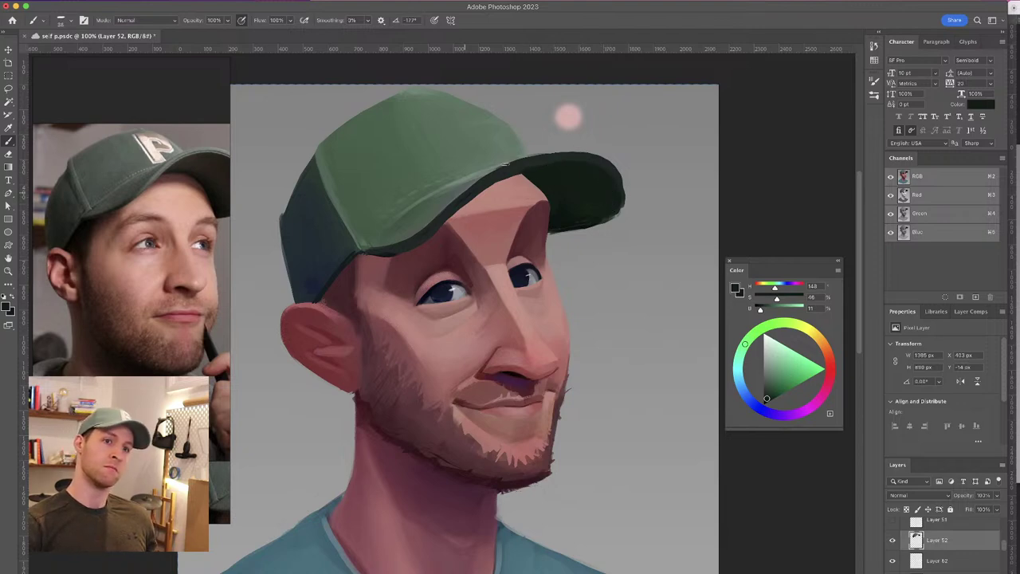
pyautogui.keyDown('alt'); pyautogui.click(450, 193); pyautogui.keyUp('alt')
pyautogui.keyDown('alt'); pyautogui.click(508, 165); pyautogui.keyUp('alt')
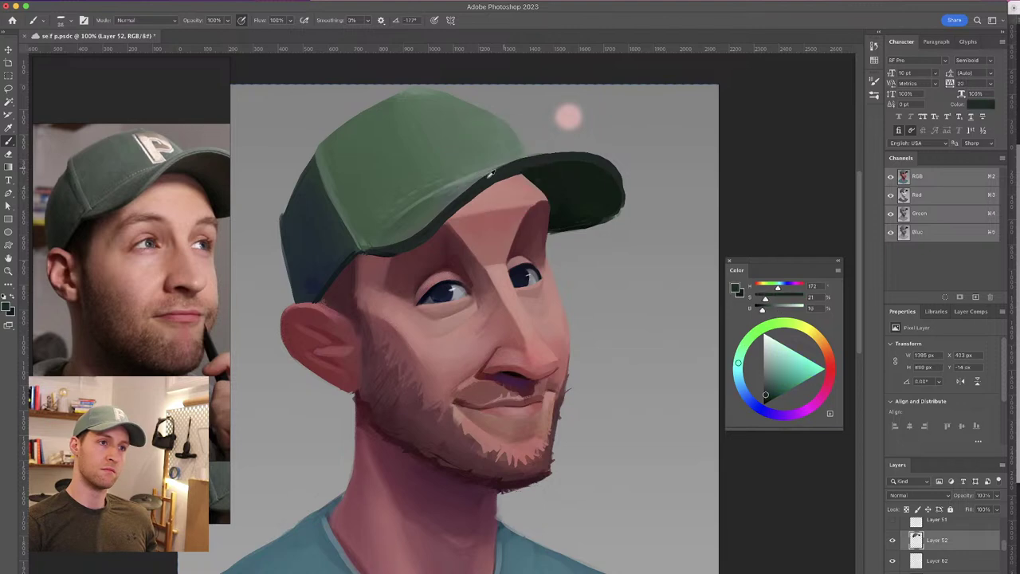
pyautogui.moveTo(505, 162)
pyautogui.mouseDown()
pyautogui.moveTo(567, 151)
pyautogui.moveTo(614, 164)
pyautogui.moveTo(623, 198)
pyautogui.moveTo(613, 213)
pyautogui.moveTo(607, 169)
pyautogui.moveTo(544, 159)
pyautogui.mouseUp()
pyautogui.keyDown('alt'); pyautogui.click(592, 178); pyautogui.keyUp('alt')
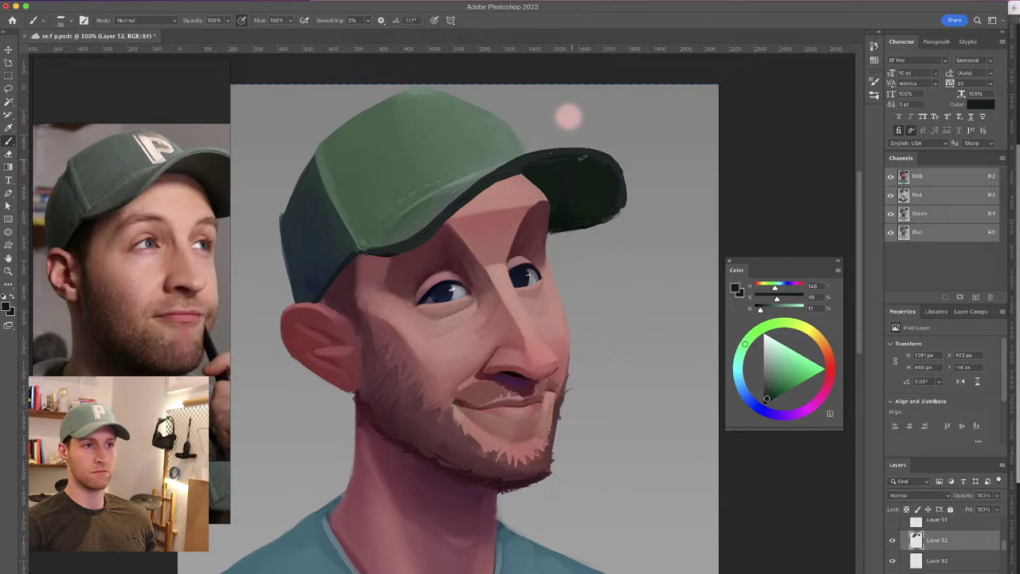
# Refine the forehead corner beneath the brim, alternating between sampled skin tones and dark green
pyautogui.keyDown('alt'); pyautogui.click(518, 170); pyautogui.keyUp('alt')
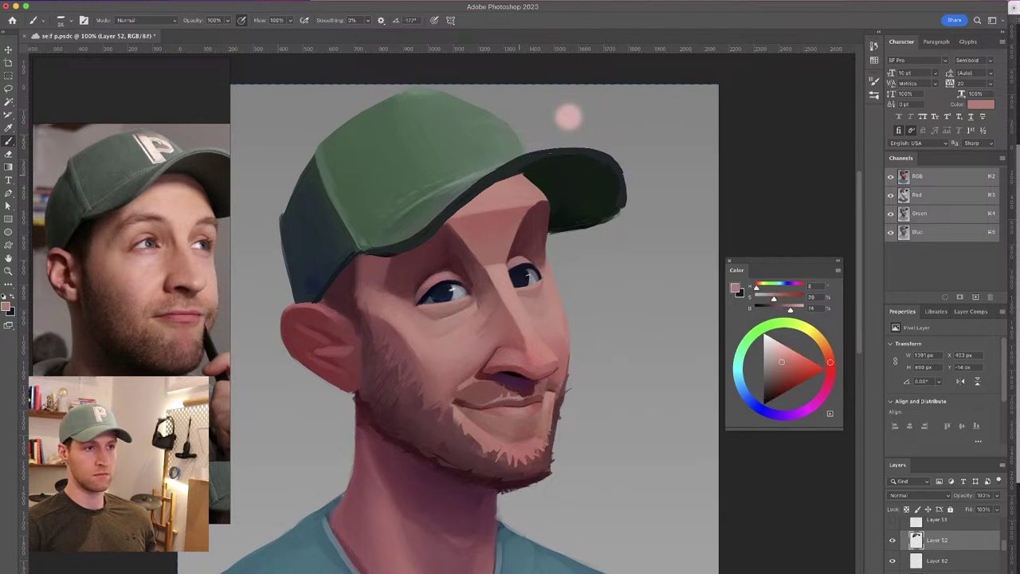
pyautogui.keyDown('alt'); pyautogui.click(536, 165); pyautogui.keyUp('alt')
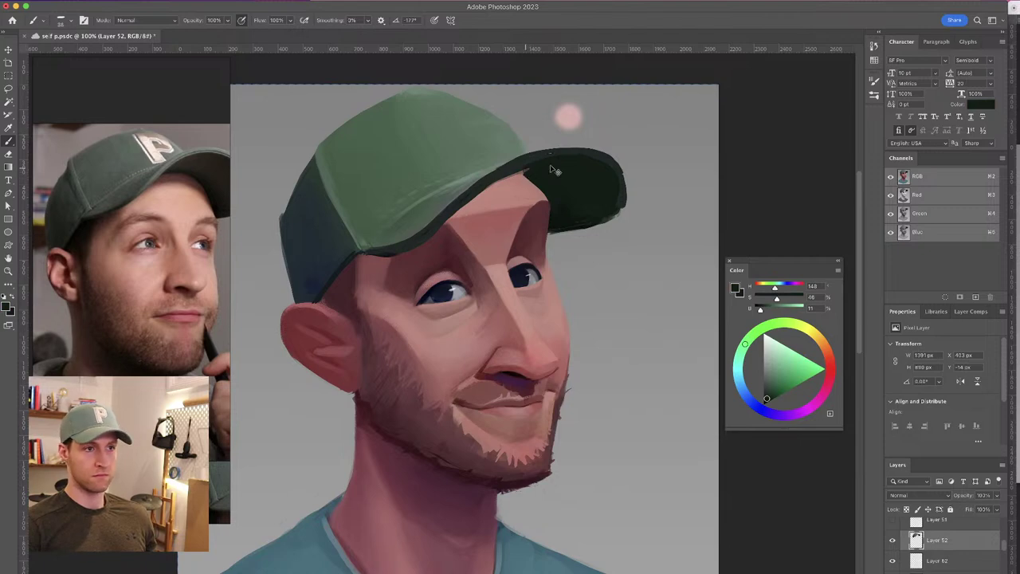
pyautogui.keyDown('alt'); pyautogui.click(523, 176); pyautogui.keyUp('alt')
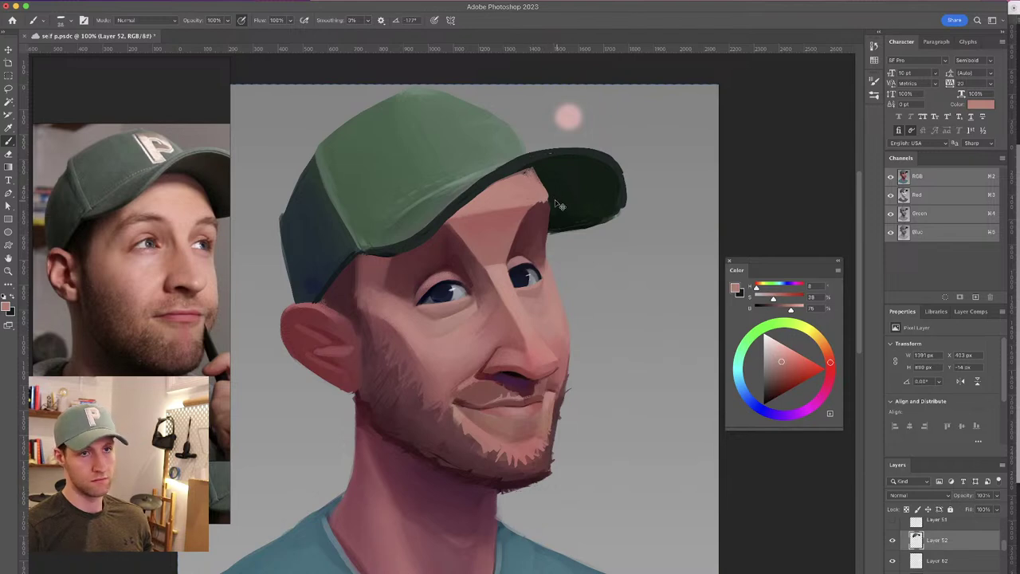
pyautogui.keyDown('alt'); pyautogui.click(551, 184); pyautogui.keyUp('alt')
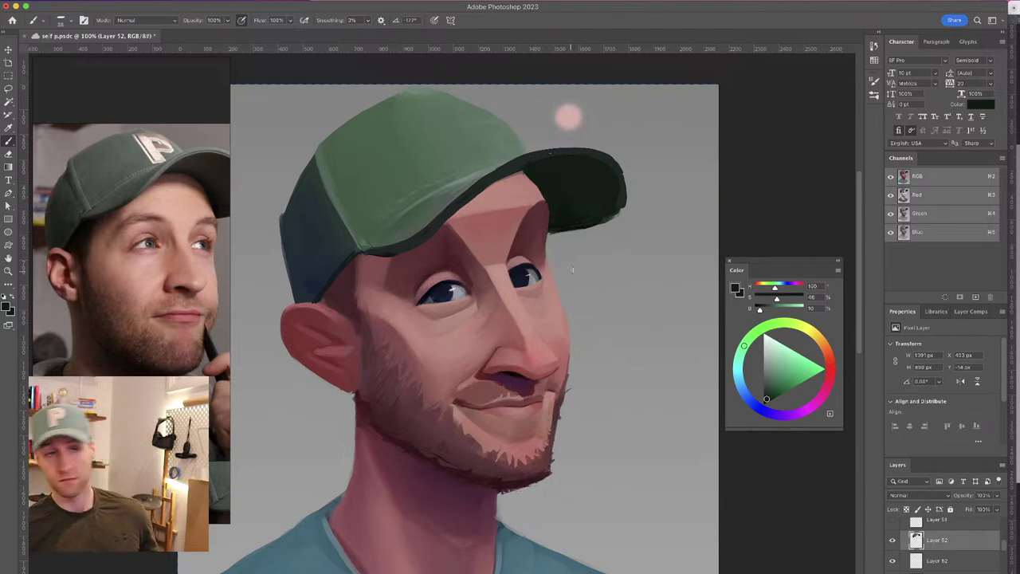
pyautogui.keyDown('alt'); pyautogui.click(527, 180); pyautogui.keyUp('alt')
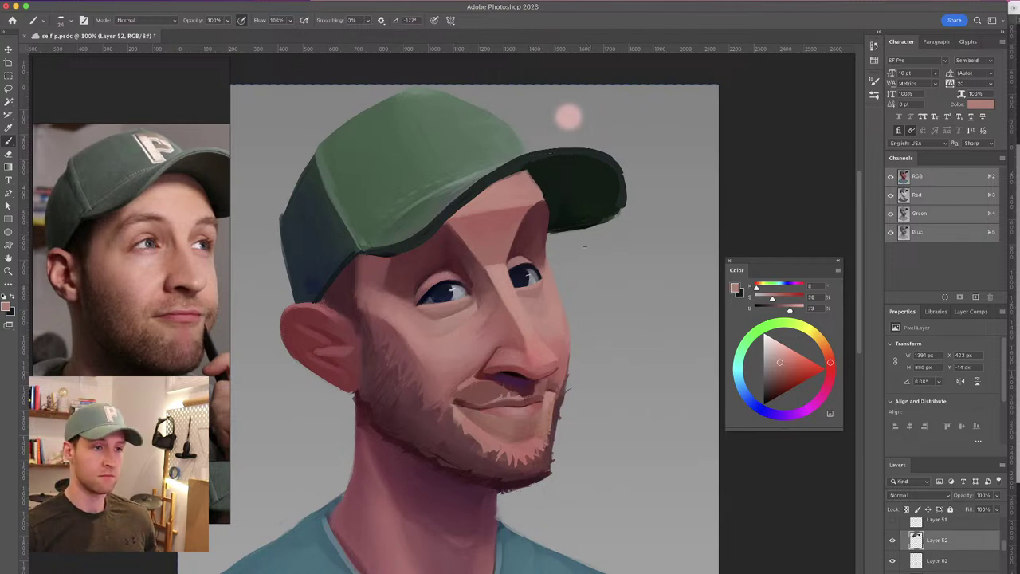
pyautogui.keyDown('alt'); pyautogui.click(534, 164); pyautogui.keyUp('alt')
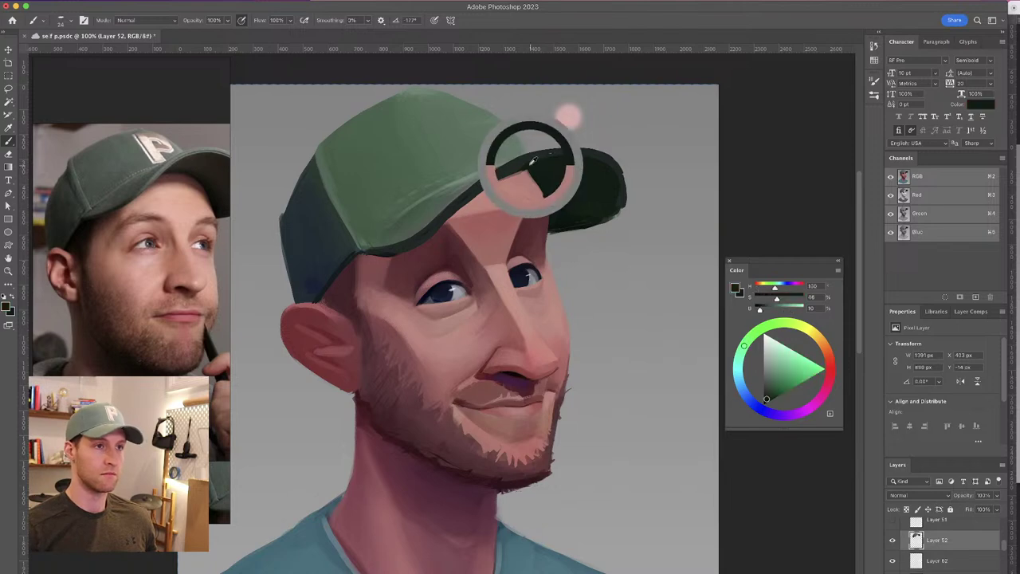
# Draw a thin dark seam line down the cap's front panel and lighten the upper side panel with sampled mid green
pyautogui.keyDown('alt'); pyautogui.click(326, 201); pyautogui.keyUp('alt')
pyautogui.moveTo(346, 175); pyautogui.dragTo(343, 174)
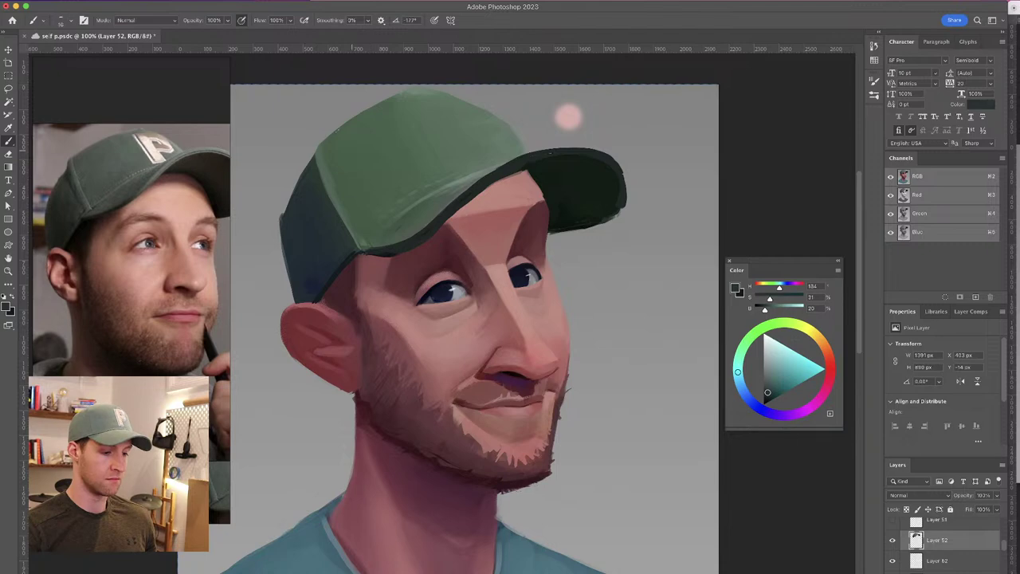
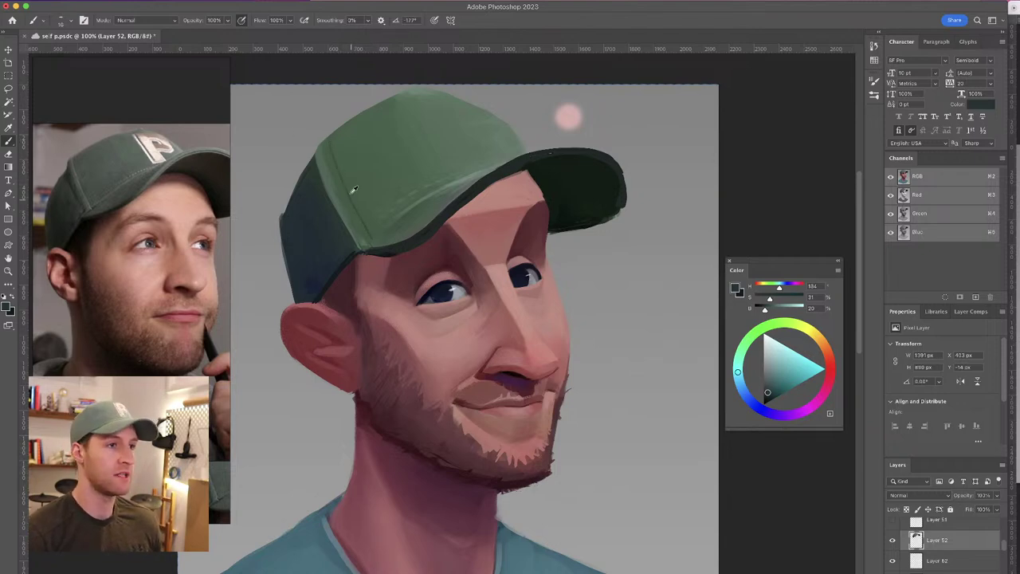
pyautogui.keyDown('alt'); pyautogui.click(339, 182); pyautogui.keyUp('alt')
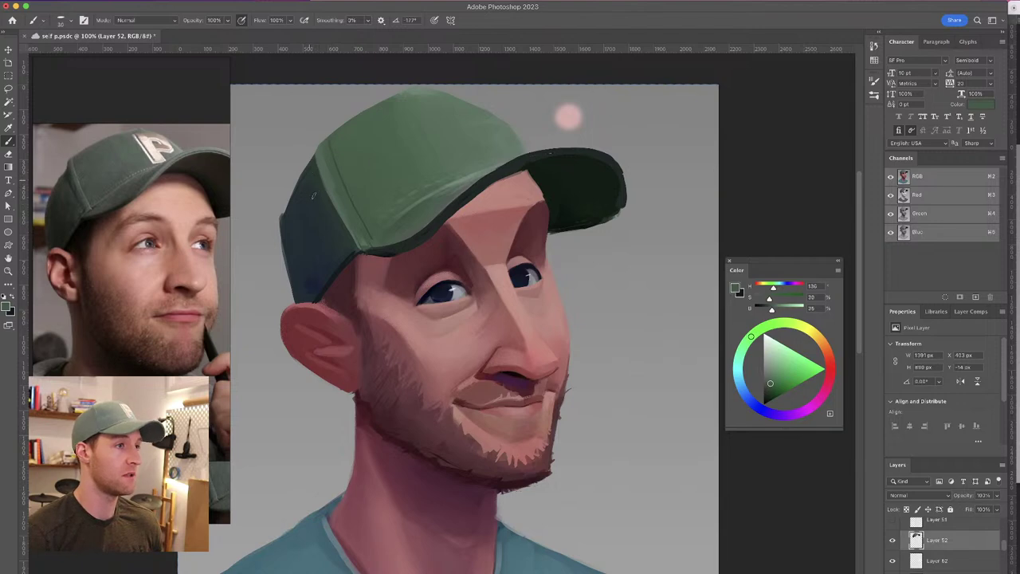
pyautogui.moveTo(309, 172)
pyautogui.mouseDown()
pyautogui.moveTo(317, 204)
pyautogui.moveTo(344, 236)
pyautogui.moveTo(301, 192)
pyautogui.moveTo(341, 241)
pyautogui.mouseUp()
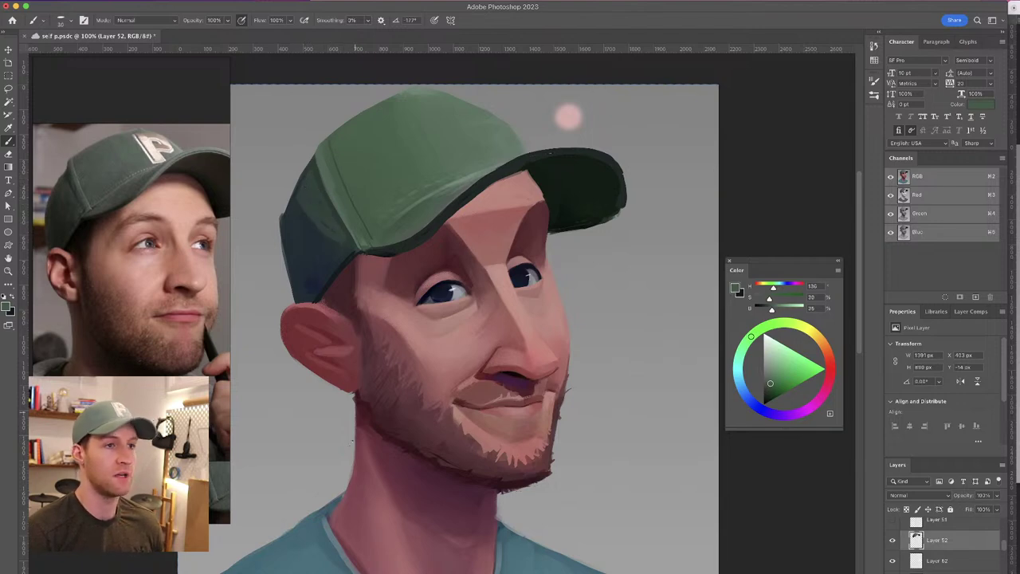
pyautogui.keyDown('alt'); pyautogui.click(325, 231); pyautogui.keyUp('alt')
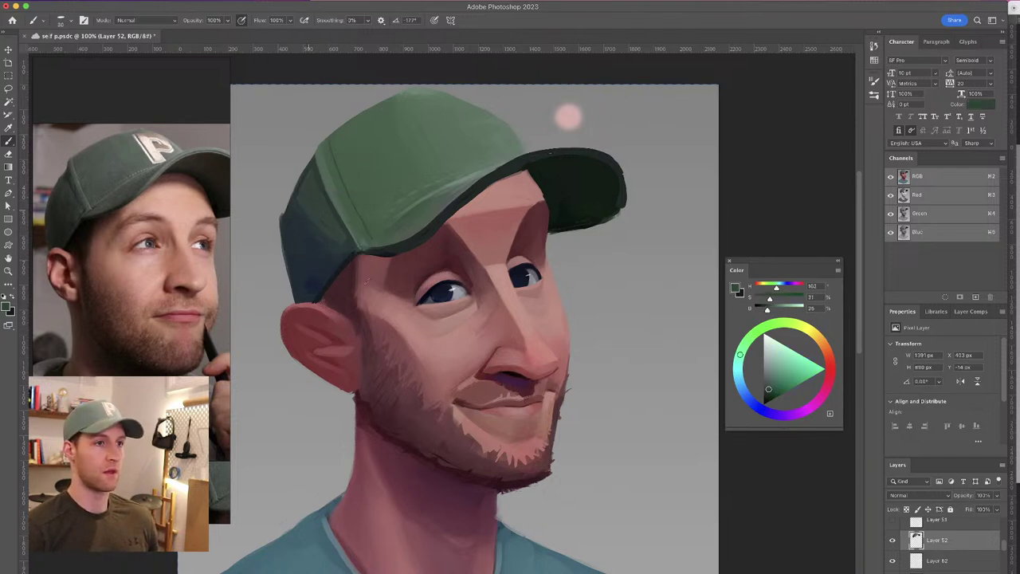
# Extend the cap's back edge outward above the ear with sampled dark blue-green, undoing the unwanted strokes
pyautogui.keyDown('alt'); pyautogui.click(295, 259); pyautogui.keyUp('alt')
pyautogui.moveTo(285, 260)
pyautogui.mouseDown()
pyautogui.moveTo(279, 243)
pyautogui.moveTo(296, 296)
pyautogui.mouseUp()
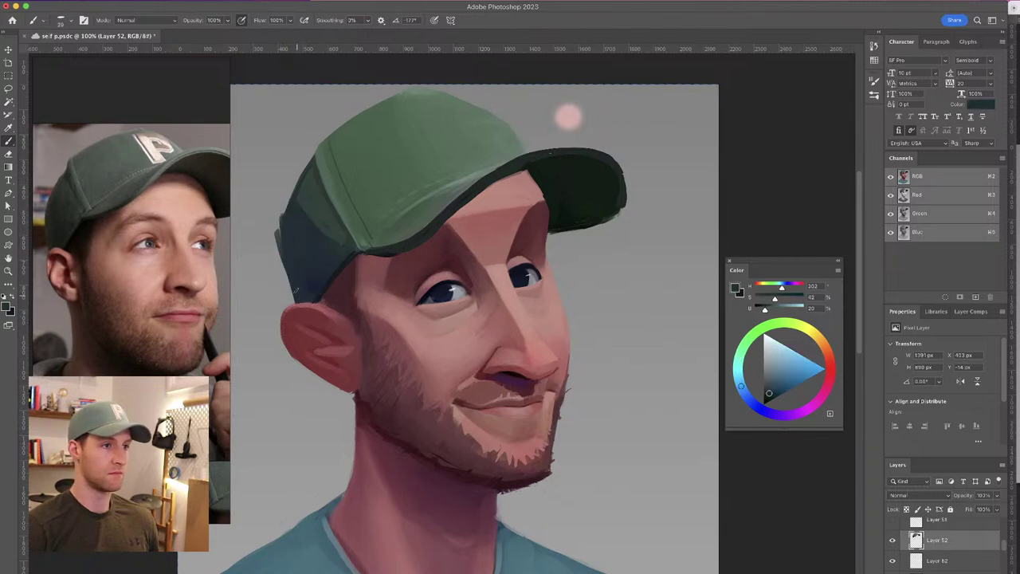
pyautogui.press('super+z')
pyautogui.moveTo(279, 231); pyautogui.dragTo(292, 289)
pyautogui.moveTo(282, 236); pyautogui.dragTo(304, 302)
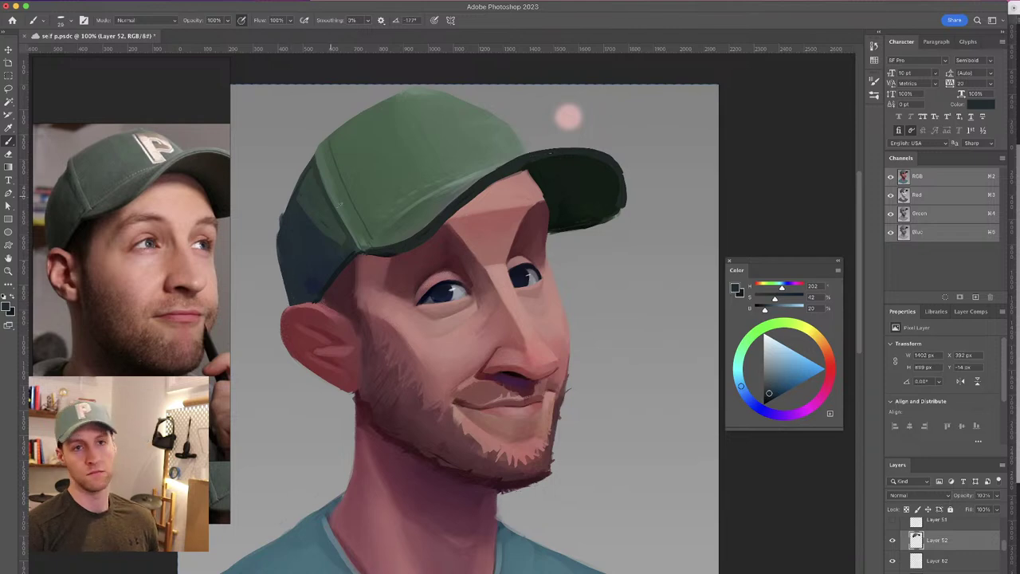
pyautogui.press('super+z')
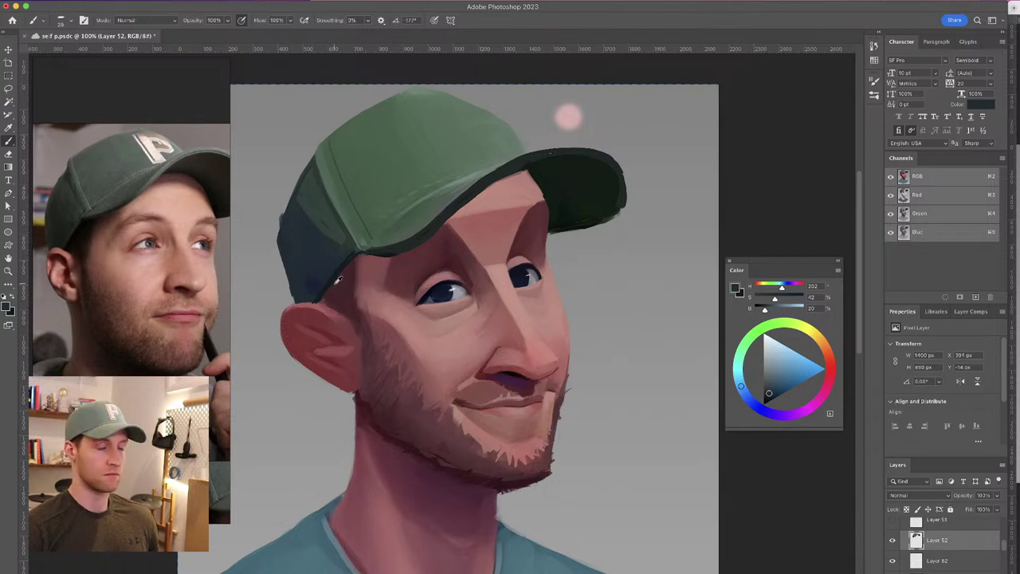
# Clean up the cap's lower edge at the temple and reshape the top of the ear with sampled skin tones
pyautogui.keyDown('alt'); pyautogui.click(341, 273); pyautogui.keyUp('alt')
pyautogui.moveTo(339, 278); pyautogui.dragTo(317, 305)
pyautogui.press('super+z')
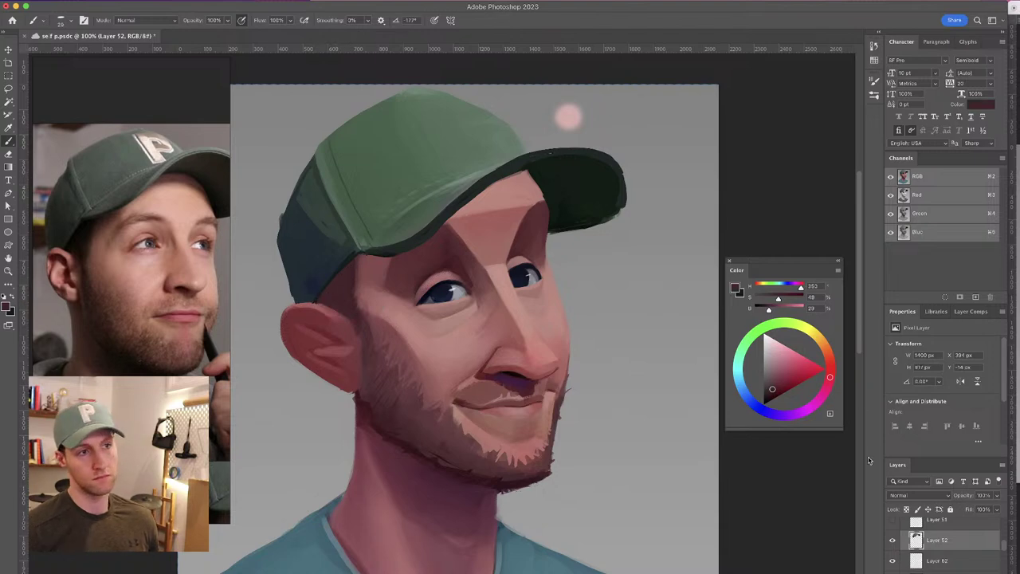
pyautogui.moveTo(341, 275)
pyautogui.mouseDown()
pyautogui.moveTo(309, 302)
pyautogui.moveTo(323, 306)
pyautogui.moveTo(280, 303)
pyautogui.mouseUp()
pyautogui.keyDown('alt'); pyautogui.click(313, 307); pyautogui.keyUp('alt')
pyautogui.press('cmd+z')
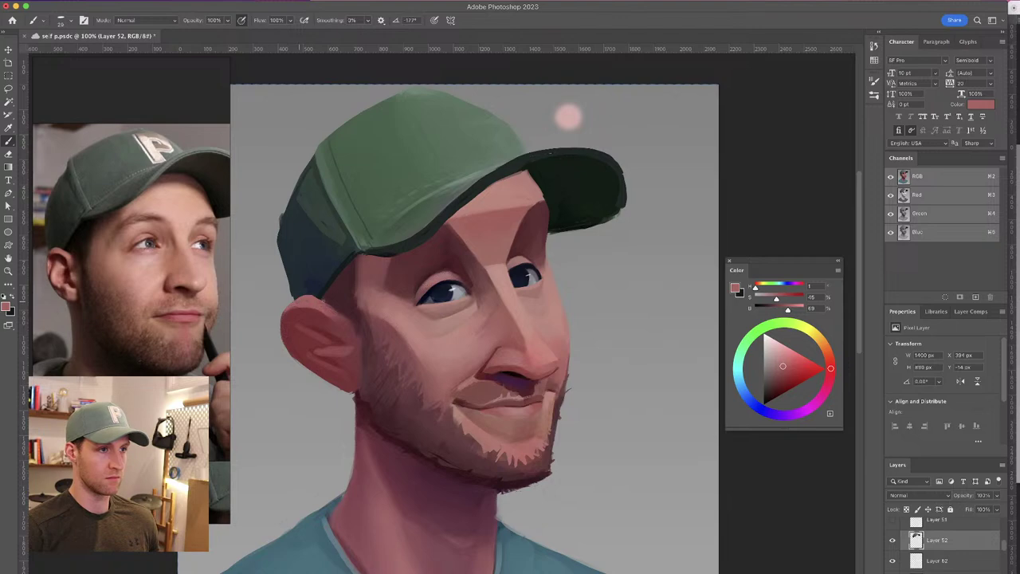
# Mirror the canvas view horizontally to check the portrait's proportions, and restore the original orientation
pyautogui.moveTo(361, 247); pyautogui.dragTo(353, 250)
pyautogui.press('super+shift+h')
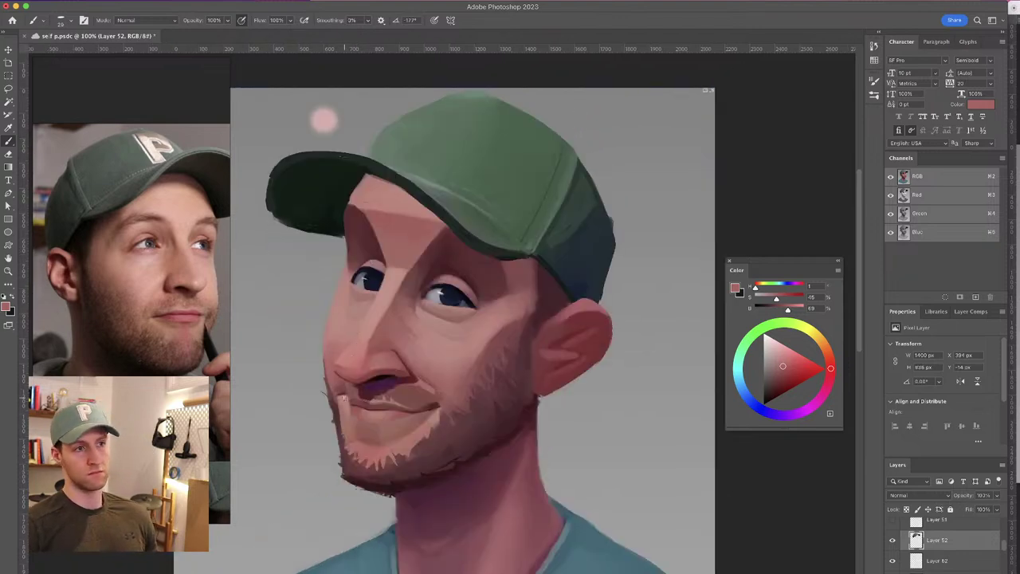
pyautogui.press('cmd+shift+h')
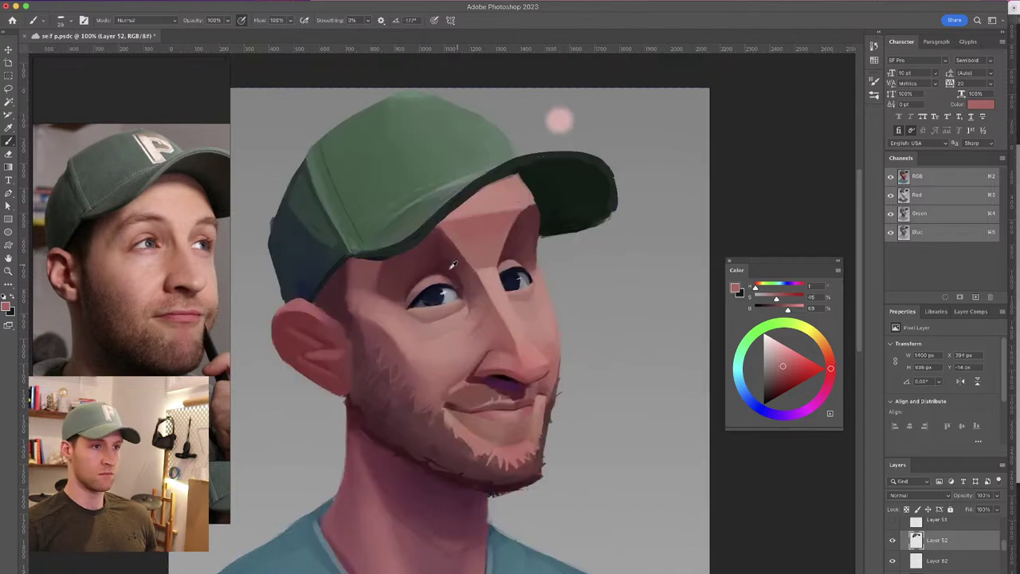
# Hide and show Layer 52 to compare the portrait with and without its paint
pyautogui.keyDown('alt'); pyautogui.click(433, 292); pyautogui.keyUp('alt')
pyautogui.moveTo(427, 275); pyautogui.dragTo(419, 274)
pyautogui.keyDown('alt'); pyautogui.click(496, 256); pyautogui.keyUp('alt')
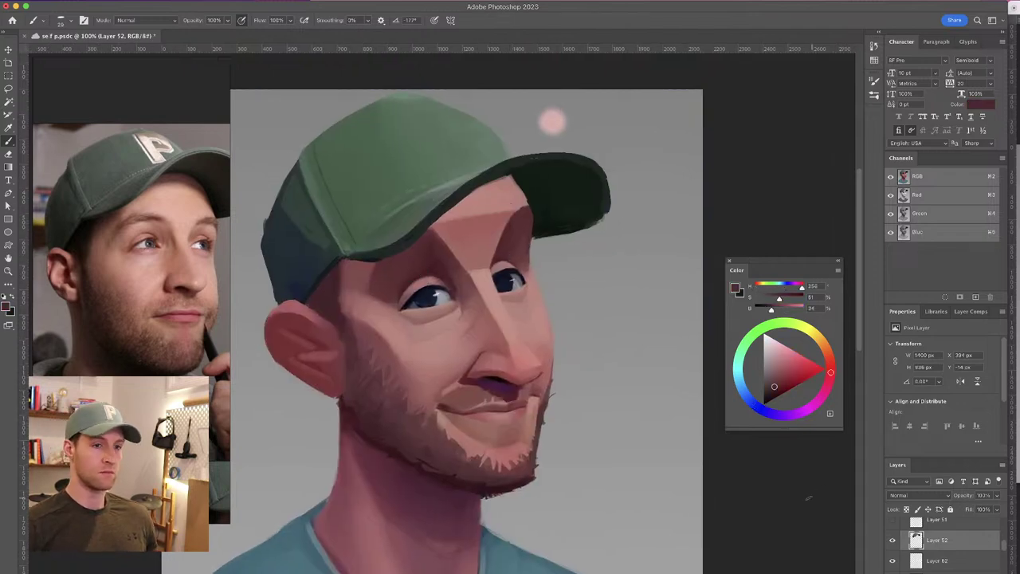
pyautogui.click(892, 541)
pyautogui.click(893, 543)
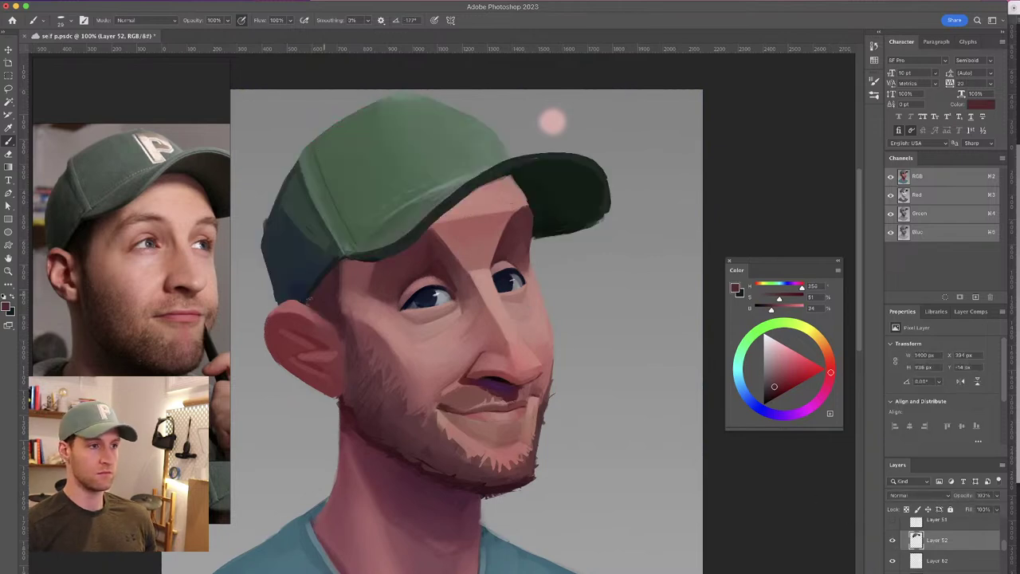
# Paint darker sampled reds into the ear's inner folds and along the inside of its upper rim
pyautogui.keyDown('alt'); pyautogui.click(286, 307); pyautogui.keyUp('alt')
pyautogui.keyDown('alt'); pyautogui.click(278, 315); pyautogui.keyUp('alt')
pyautogui.moveTo(277, 308); pyautogui.dragTo(316, 322)
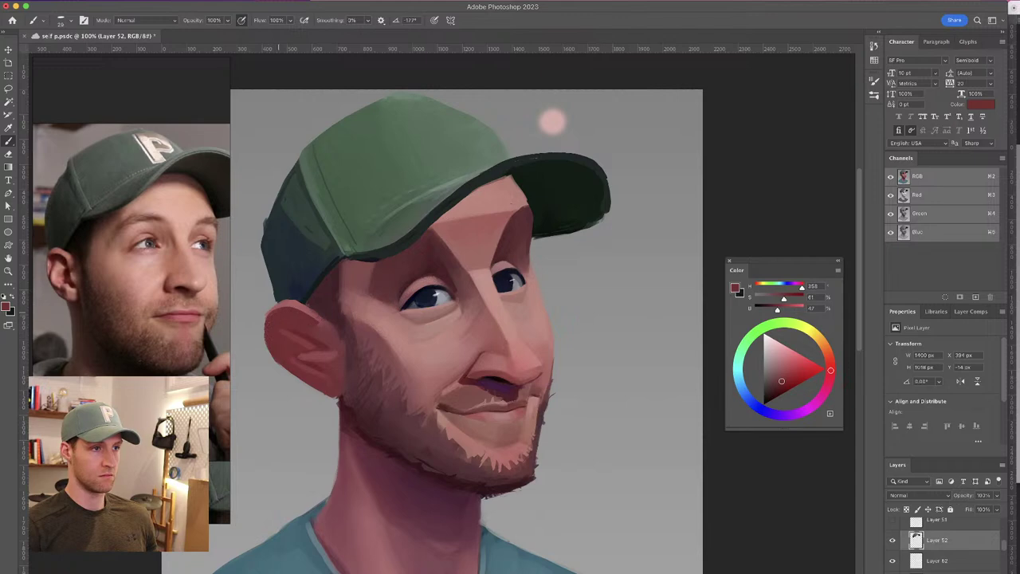
pyautogui.keyDown('alt'); pyautogui.click(430, 269); pyautogui.keyUp('alt')
pyautogui.moveTo(309, 341)
pyautogui.mouseDown()
pyautogui.moveTo(327, 346)
pyautogui.moveTo(295, 335)
pyautogui.mouseUp()
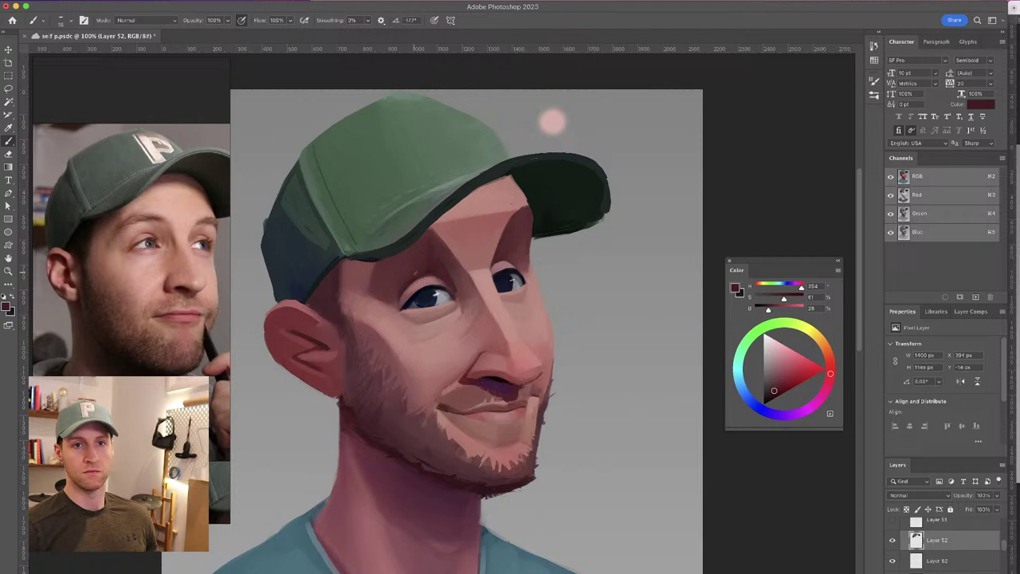
# Refine the beard's edge below the ear and the adjoining neck contour with sampled dark reds
pyautogui.moveTo(403, 271); pyautogui.dragTo(385, 249)
pyautogui.moveTo(355, 360); pyautogui.dragTo(369, 357)
pyautogui.keyDown('alt'); pyautogui.click(344, 373); pyautogui.keyUp('alt')
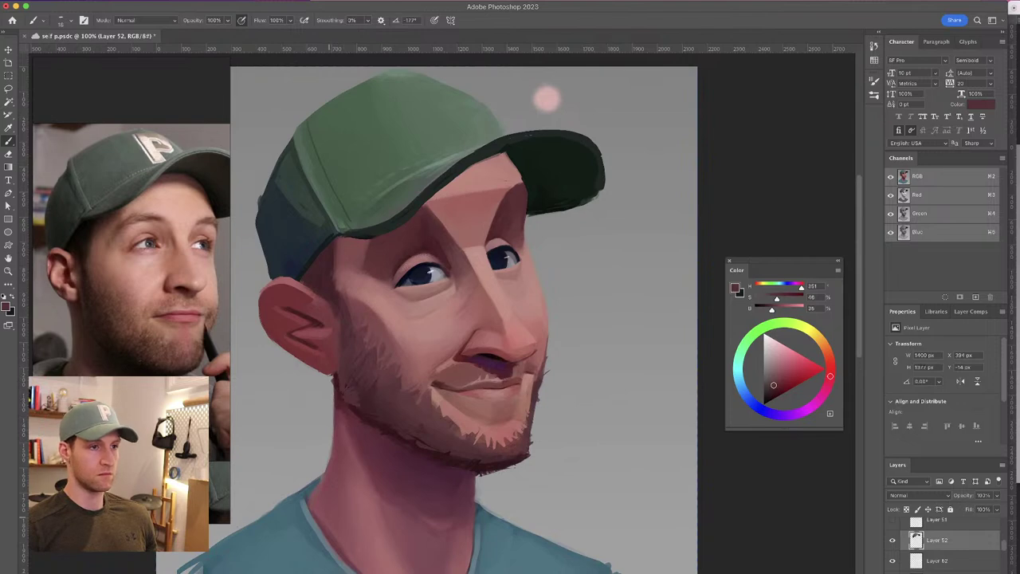
pyautogui.keyDown('alt'); pyautogui.click(351, 374); pyautogui.keyUp('alt')
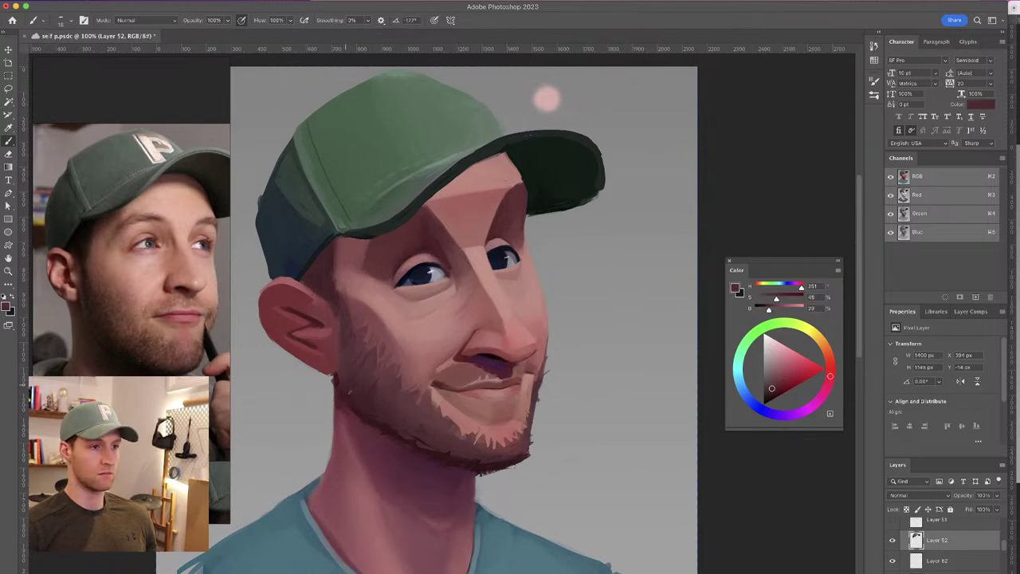
pyautogui.keyDown('alt'); pyautogui.click(346, 368); pyautogui.keyUp('alt')
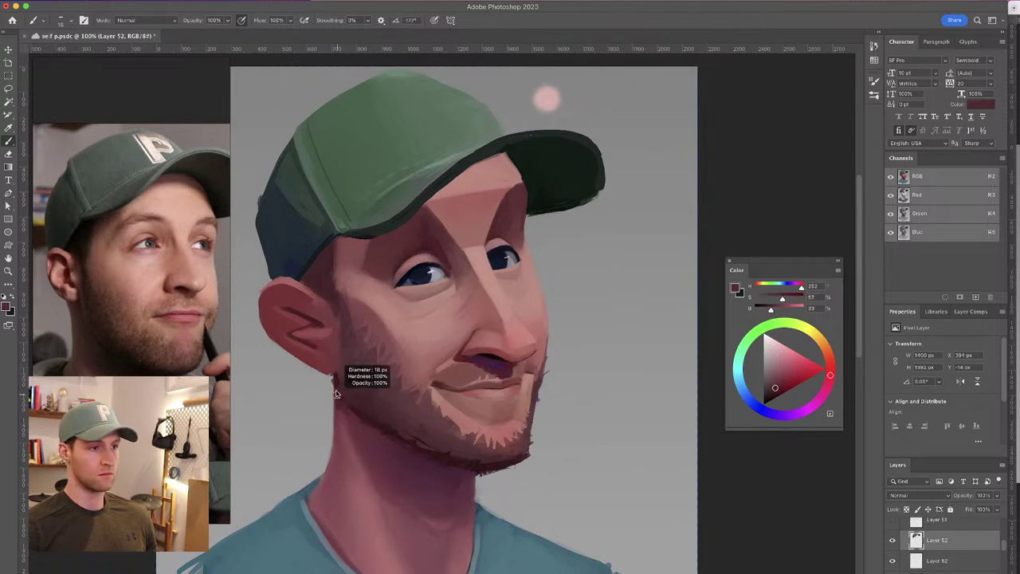
pyautogui.keyDown('alt'); pyautogui.click(341, 424); pyautogui.keyUp('alt')
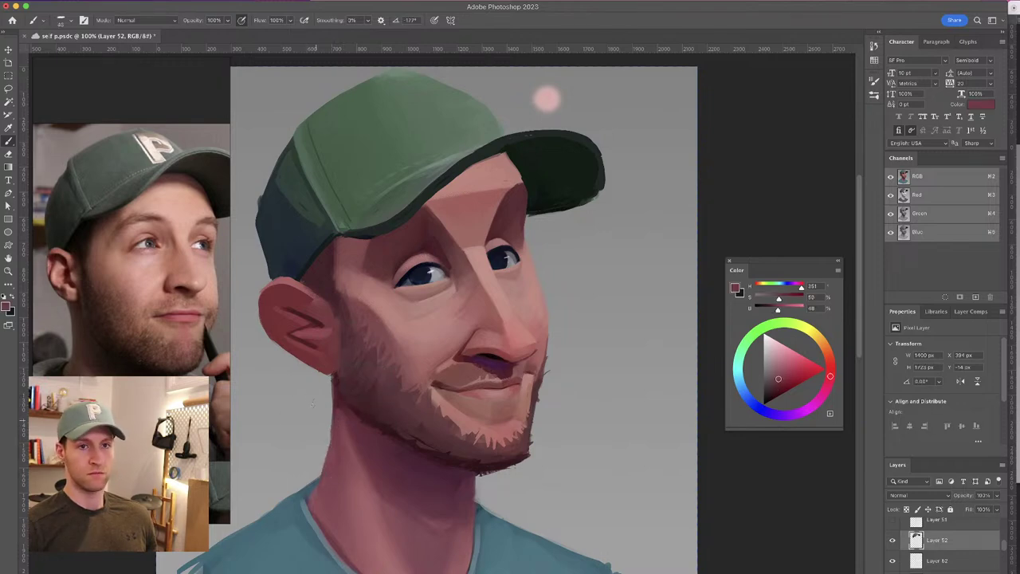
pyautogui.keyDown('alt'); pyautogui.click(343, 434); pyautogui.keyUp('alt')
# Soften the lower edge of the forehead highlight beneath the cap brim with sampled skin tones
pyautogui.moveTo(443, 275); pyautogui.dragTo(437, 299)
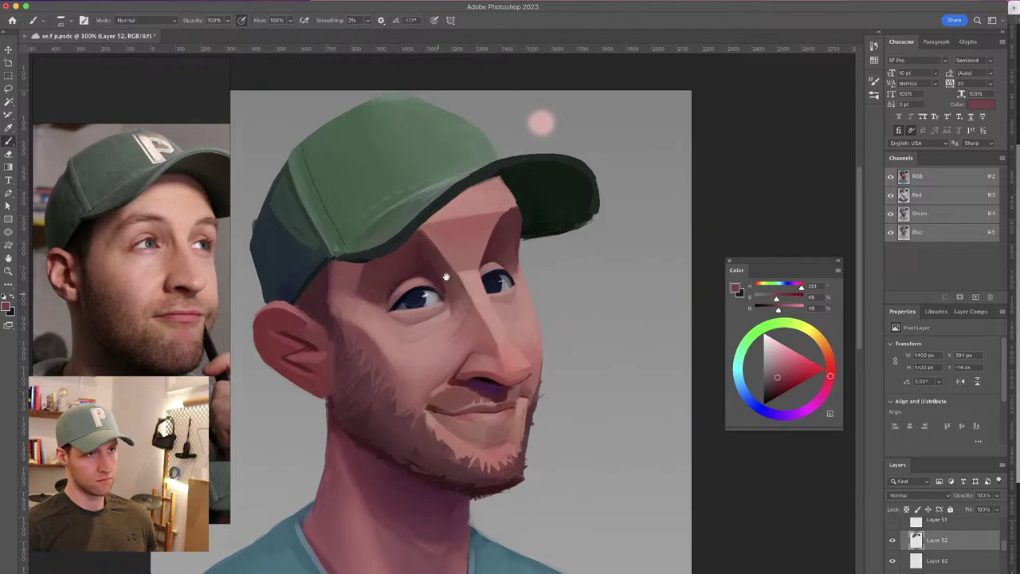
pyautogui.keyDown('alt'); pyautogui.click(489, 209); pyautogui.keyUp('alt')
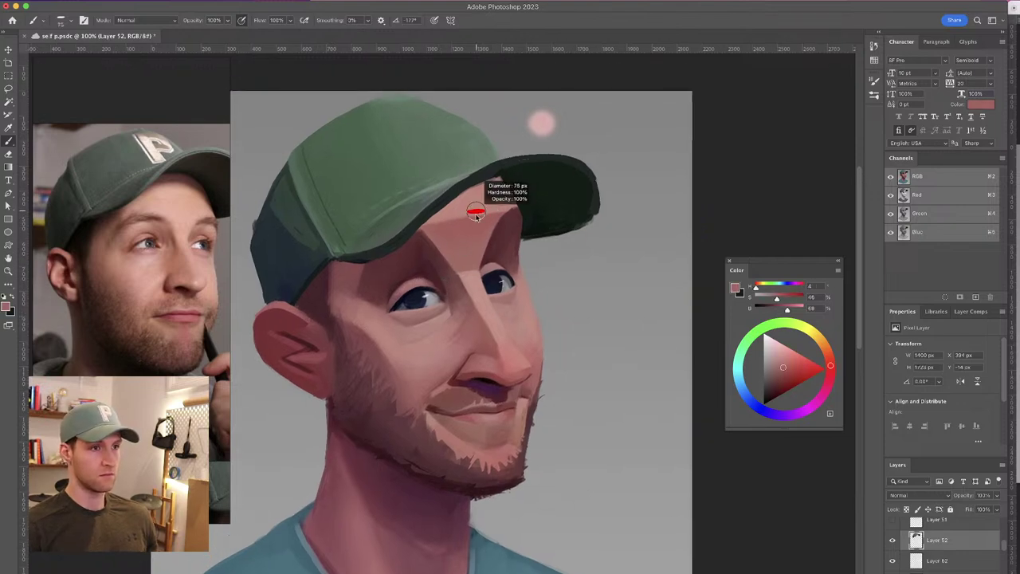
pyautogui.keyDown('alt'); pyautogui.click(470, 205); pyautogui.keyUp('alt')
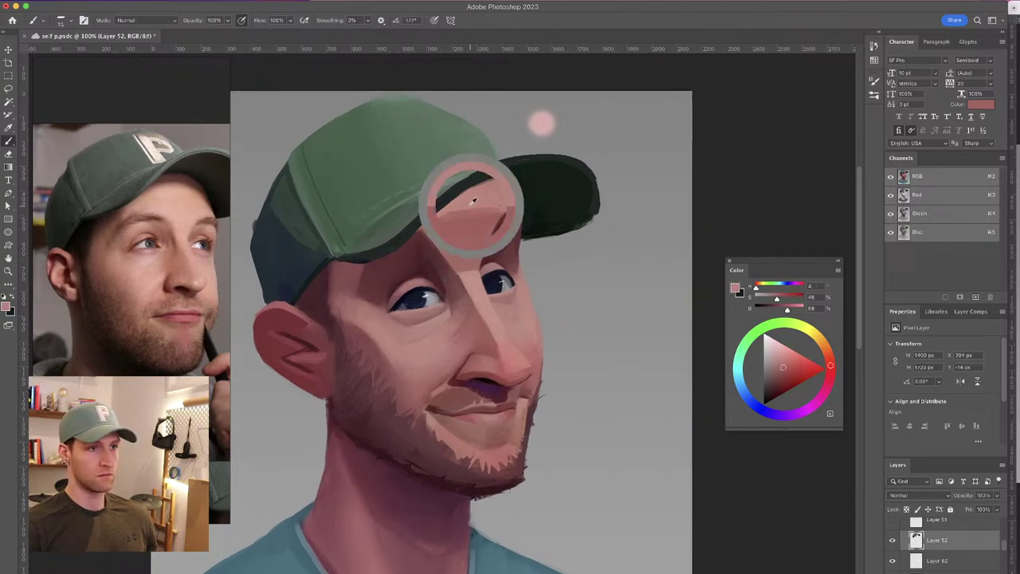
pyautogui.moveTo(446, 212); pyautogui.dragTo(482, 231)
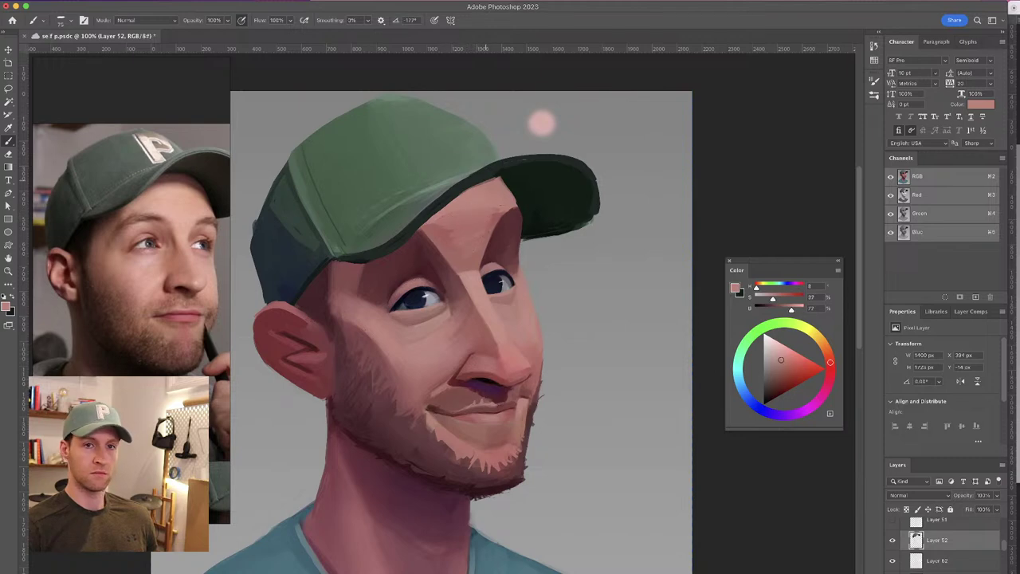
# Blend the forehead and brow planes with intermediate pinks and reds sampled from the surrounding skin
pyautogui.keyDown('alt'); pyautogui.click(495, 213); pyautogui.keyUp('alt')
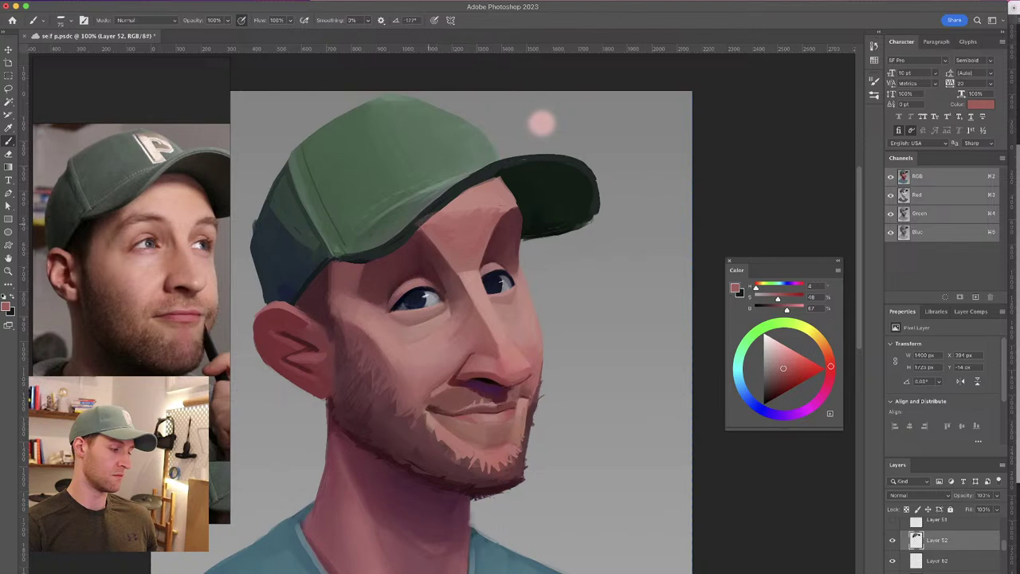
pyautogui.keyDown('alt'); pyautogui.click(444, 219); pyautogui.keyUp('alt')
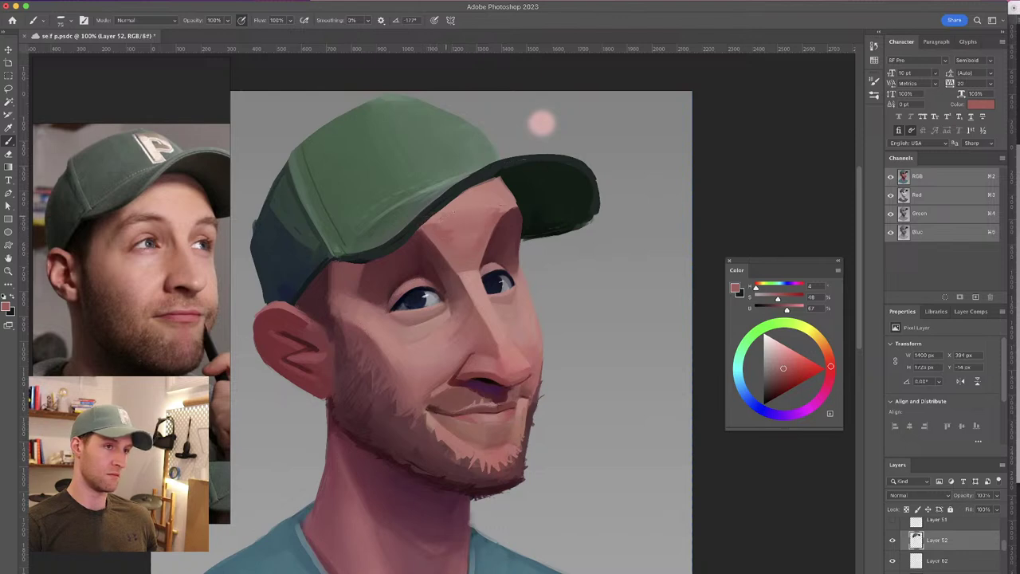
pyautogui.keyDown('alt'); pyautogui.click(446, 228); pyautogui.keyUp('alt')
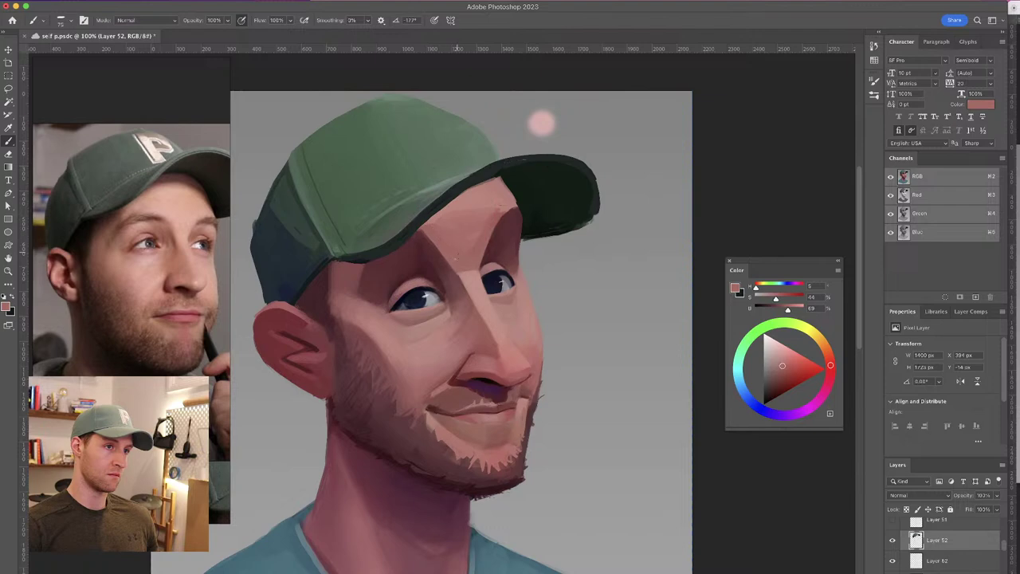
pyautogui.keyDown('alt'); pyautogui.click(492, 214); pyautogui.keyUp('alt')
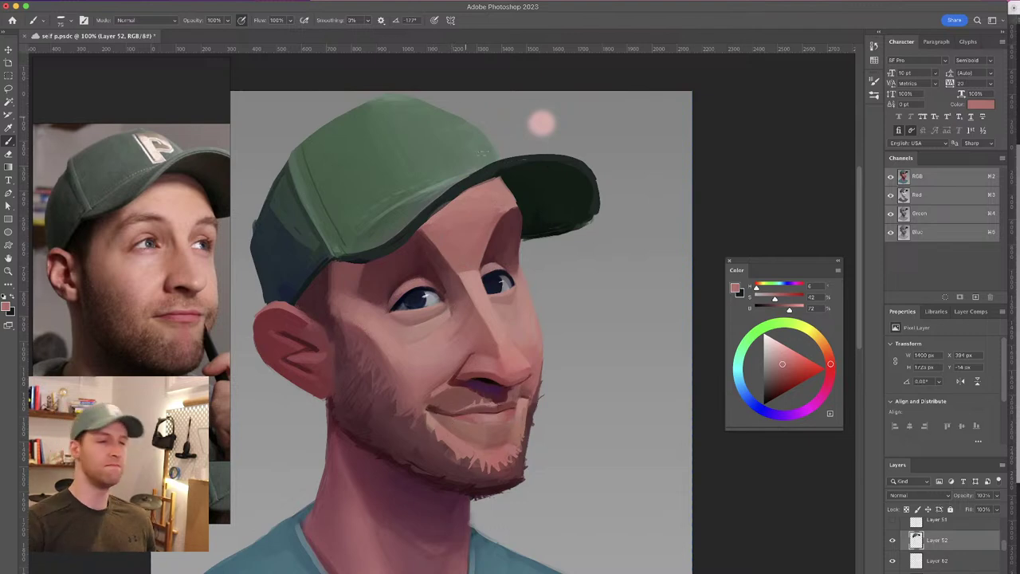
pyautogui.keyDown('alt'); pyautogui.click(500, 207); pyautogui.keyUp('alt')
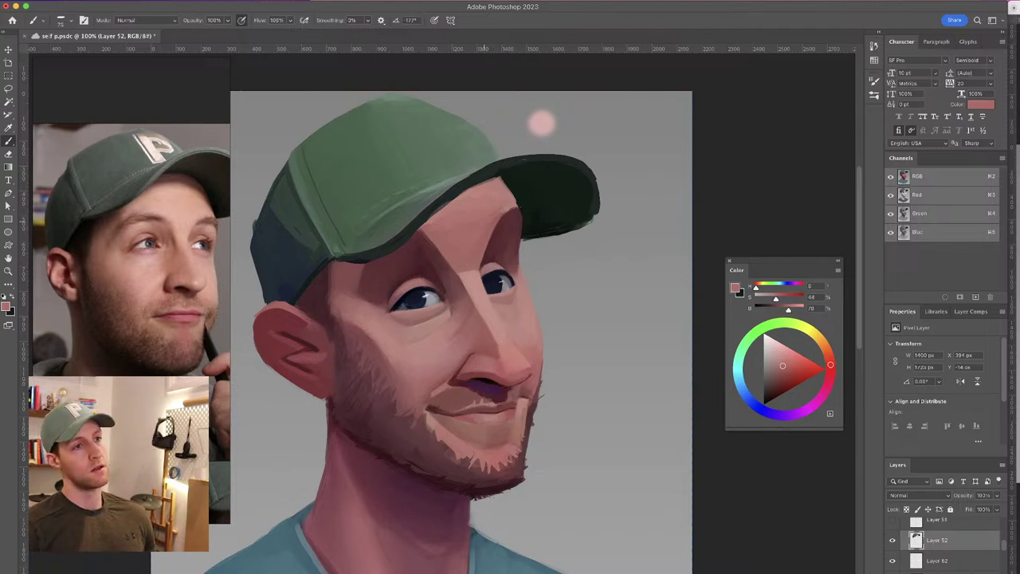
pyautogui.keyDown('alt'); pyautogui.click(477, 203); pyautogui.keyUp('alt')
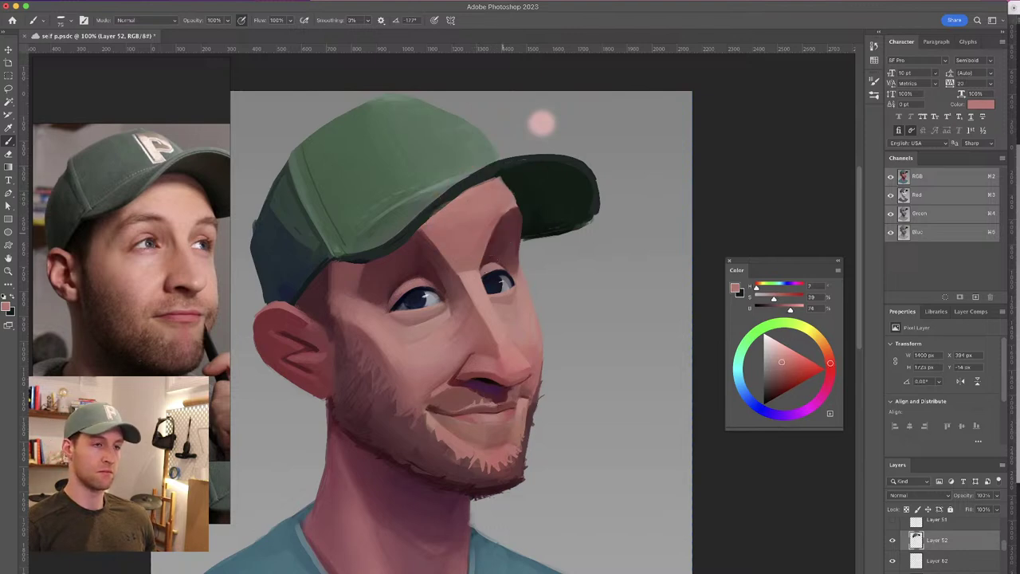
# Create a new layer above Layer 52 and lasso the face area under the cap brim
pyautogui.click(966, 559)
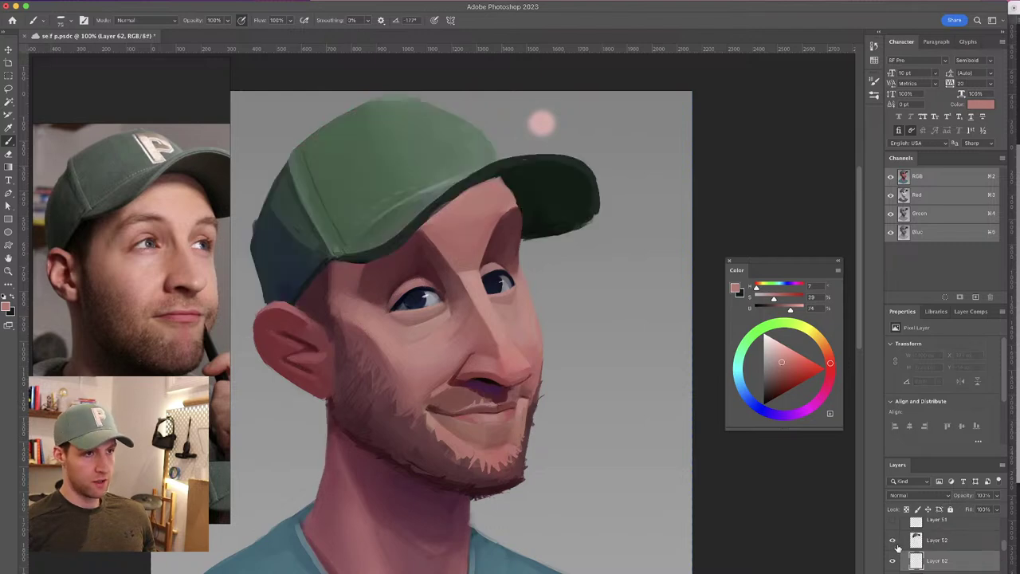
pyautogui.press('l')
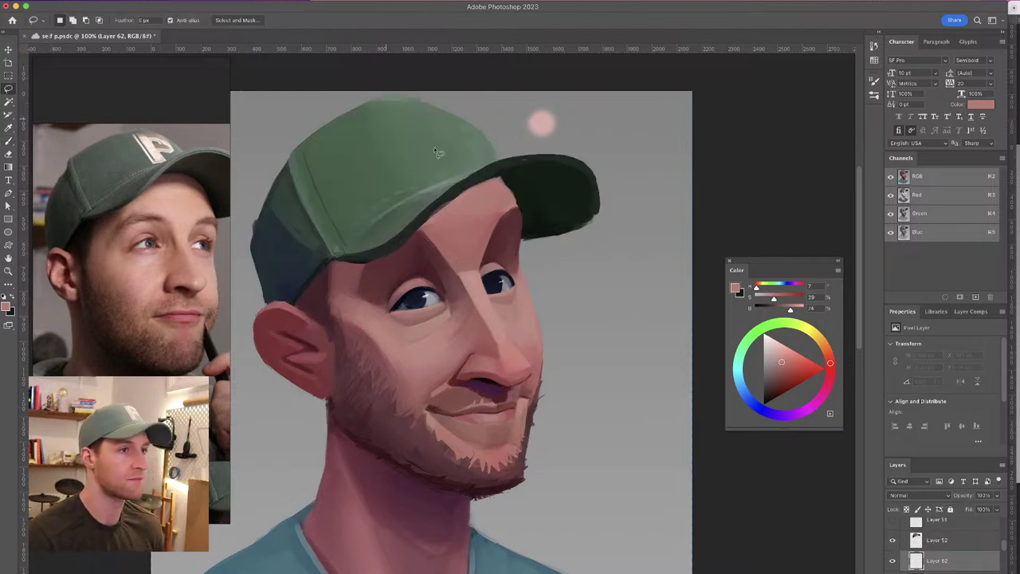
pyautogui.press('super+shift+alt+n')
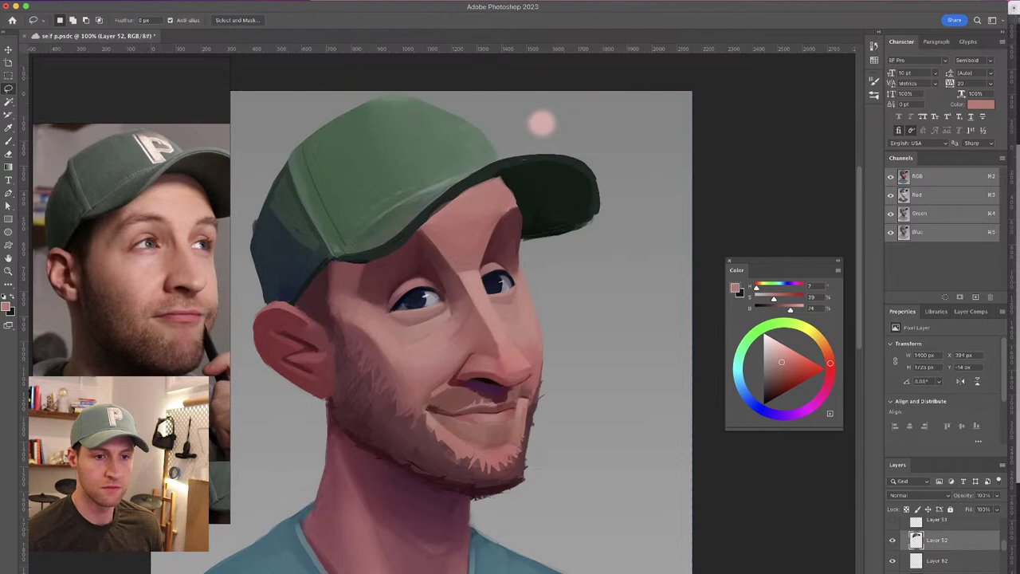
pyautogui.moveTo(509, 175)
pyautogui.mouseDown()
pyautogui.moveTo(449, 200)
pyautogui.moveTo(386, 258)
pyautogui.moveTo(321, 273)
pyautogui.moveTo(294, 306)
pyautogui.moveTo(376, 370)
pyautogui.moveTo(447, 451)
pyautogui.moveTo(573, 391)
pyautogui.moveTo(564, 324)
pyautogui.moveTo(526, 254)
pyautogui.moveTo(503, 177)
pyautogui.mouseUp()
# Set the new layer's blending mode to Multiply and choose a muted blue for brushing
pyautogui.press('b')
pyautogui.click(904, 495)
pyautogui.click(923, 529)
pyautogui.click(748, 403)
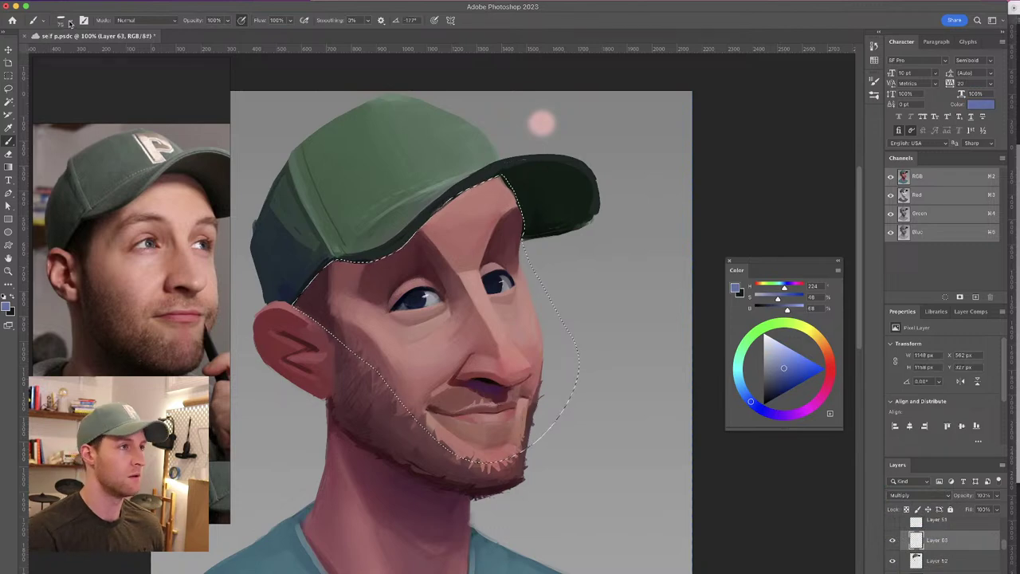
# Paint the cap's cast shadow across the forehead, brow and temple, and lower the shadow layer's opacity
pyautogui.moveTo(528, 232); pyautogui.dragTo(537, 229)
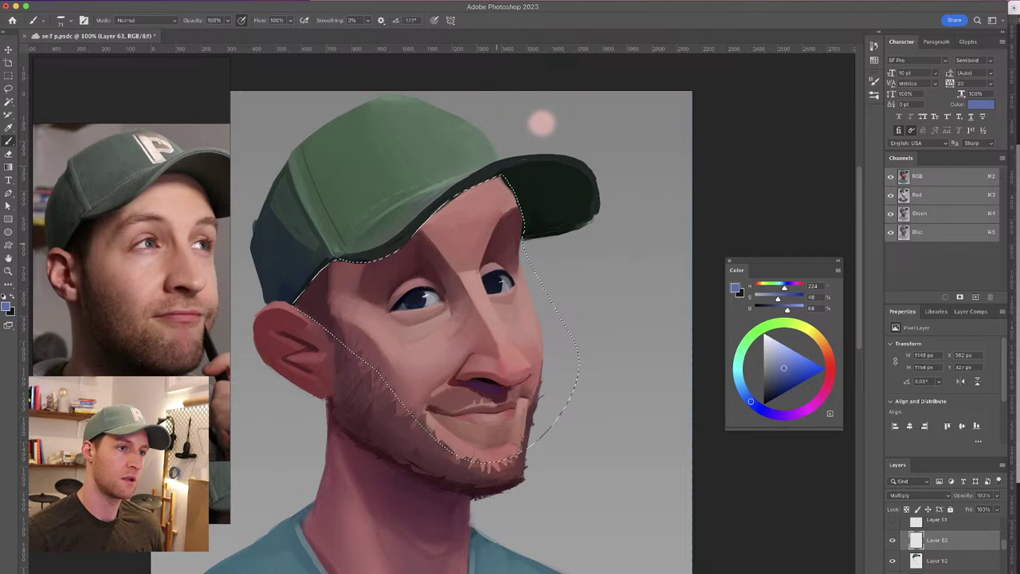
pyautogui.moveTo(516, 236)
pyautogui.mouseDown()
pyautogui.moveTo(475, 245)
pyautogui.moveTo(435, 278)
pyautogui.moveTo(356, 313)
pyautogui.moveTo(326, 314)
pyautogui.moveTo(328, 255)
pyautogui.mouseUp()
pyautogui.moveTo(299, 293)
pyautogui.mouseDown()
pyautogui.moveTo(332, 264)
pyautogui.moveTo(329, 302)
pyautogui.moveTo(370, 306)
pyautogui.moveTo(438, 269)
pyautogui.moveTo(333, 283)
pyautogui.moveTo(392, 266)
pyautogui.moveTo(442, 268)
pyautogui.moveTo(468, 209)
pyautogui.moveTo(510, 187)
pyautogui.moveTo(527, 221)
pyautogui.moveTo(495, 229)
pyautogui.moveTo(515, 221)
pyautogui.moveTo(495, 215)
pyautogui.mouseUp()
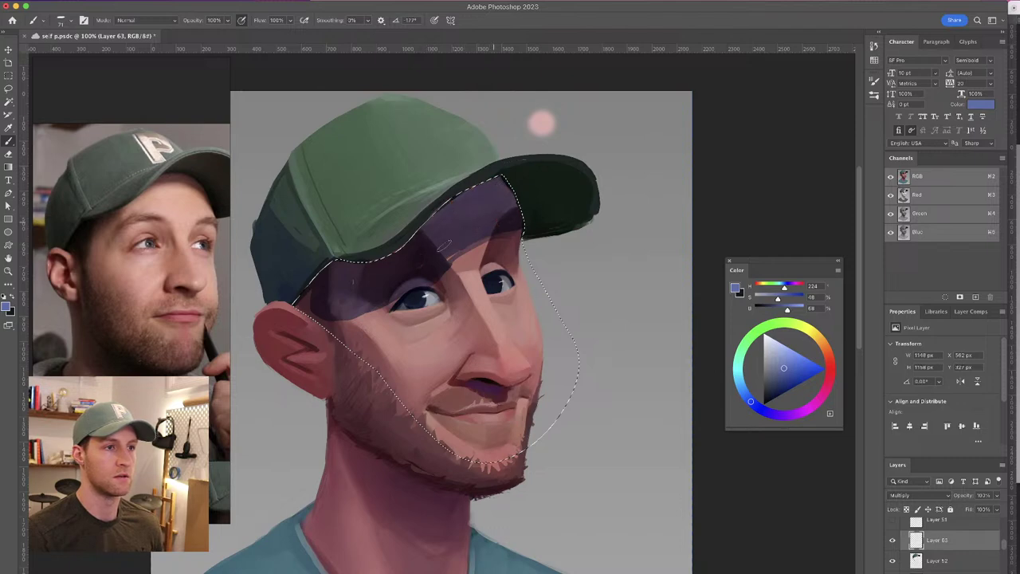
pyautogui.click(960, 497)
pyautogui.moveTo(960, 497); pyautogui.dragTo(959, 502)
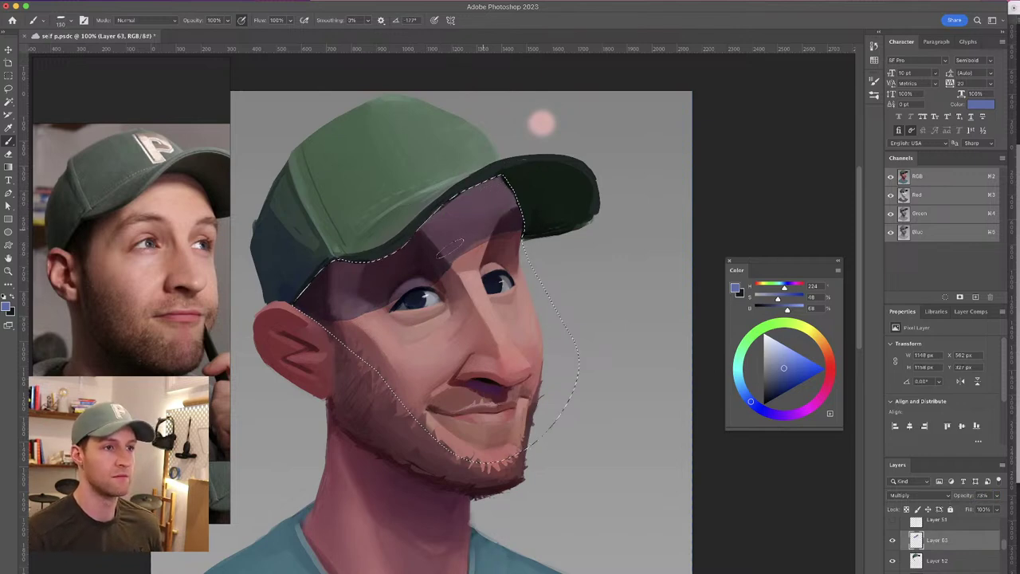
# Refine the cast shadow's lower edge around the near eye and temple, and clear the selection
pyautogui.moveTo(423, 287); pyautogui.dragTo(415, 287)
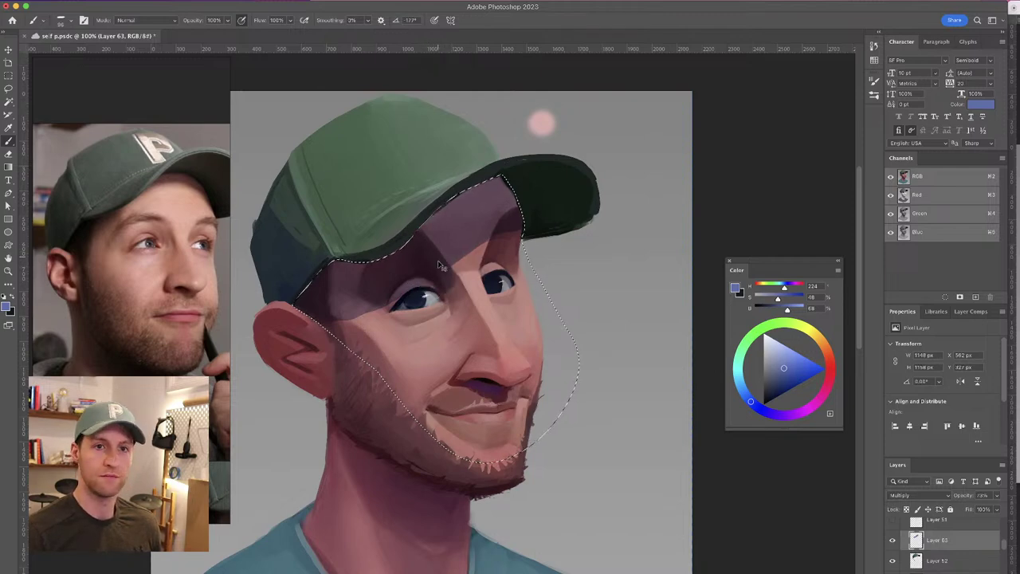
pyautogui.moveTo(439, 261)
pyautogui.mouseDown()
pyautogui.moveTo(428, 261)
pyautogui.moveTo(445, 280)
pyautogui.moveTo(434, 284)
pyautogui.mouseUp()
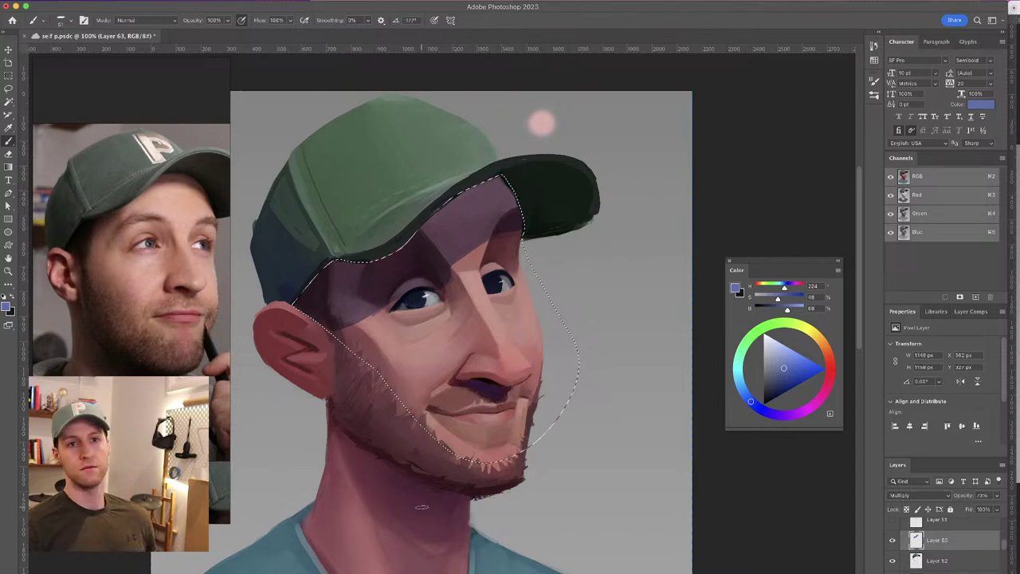
pyautogui.hotkey('ctrl', 'd')
# Brush the blue multiply shadow onto the neck beneath the beard
pyautogui.moveTo(393, 482)
pyautogui.mouseDown()
pyautogui.moveTo(449, 518)
pyautogui.moveTo(378, 458)
pyautogui.moveTo(316, 429)
pyautogui.mouseUp()
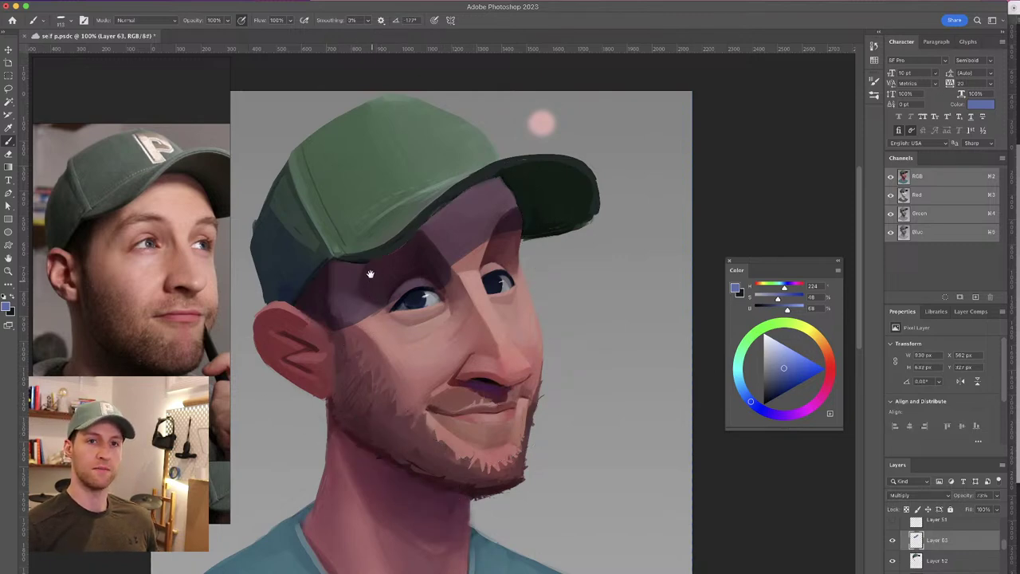
pyautogui.scroll(-3, 369, 278)
pyautogui.moveTo(364, 409); pyautogui.dragTo(355, 403)
pyautogui.moveTo(336, 363)
pyautogui.mouseDown()
pyautogui.moveTo(434, 475)
pyautogui.moveTo(479, 445)
pyautogui.moveTo(372, 407)
pyautogui.moveTo(445, 468)
pyautogui.moveTo(475, 447)
pyautogui.mouseUp()
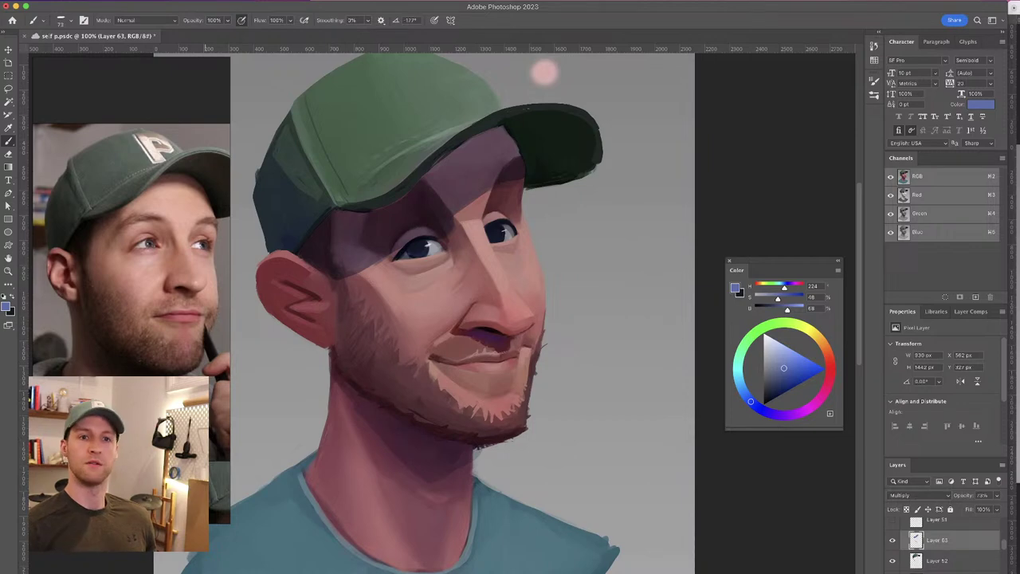
# Load the painted shadow on Layer 63 as a selection and choose a darker, more saturated blue
pyautogui.press('super+minus')
pyautogui.press('super+minus')
pyautogui.press('super+minus')
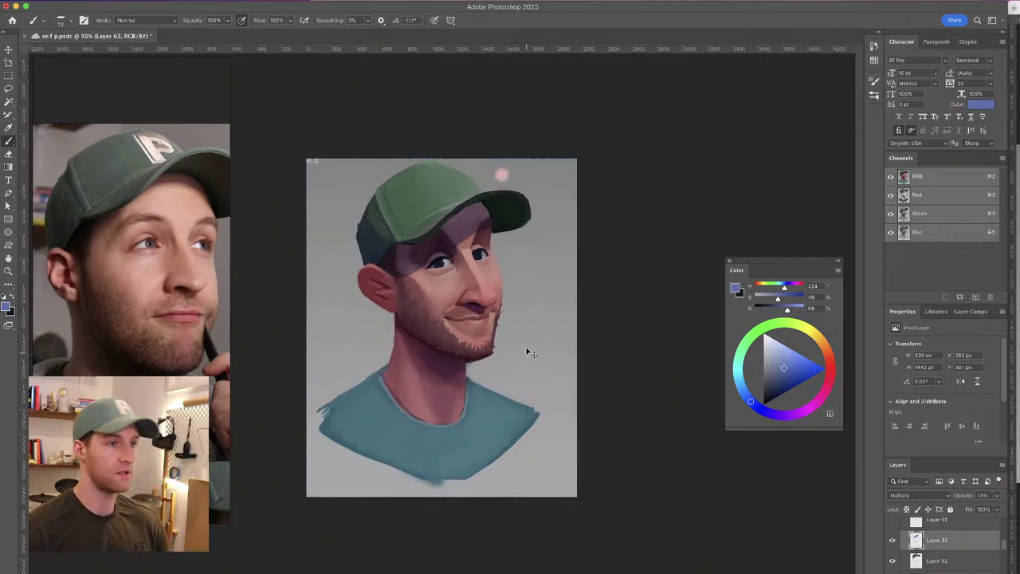
pyautogui.press('super+plus')
pyautogui.press('super+plus')
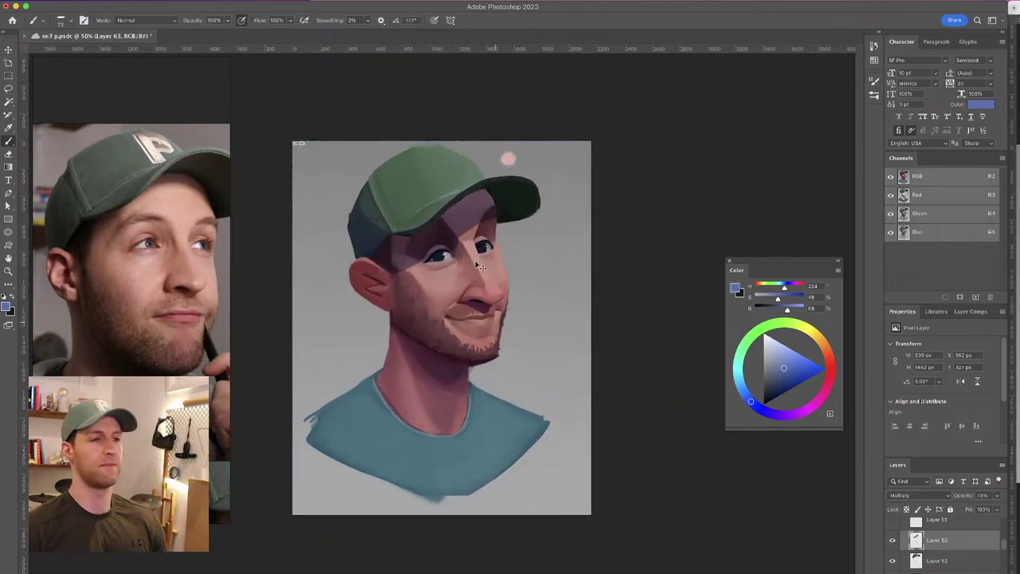
pyautogui.moveTo(491, 230); pyautogui.dragTo(484, 278)
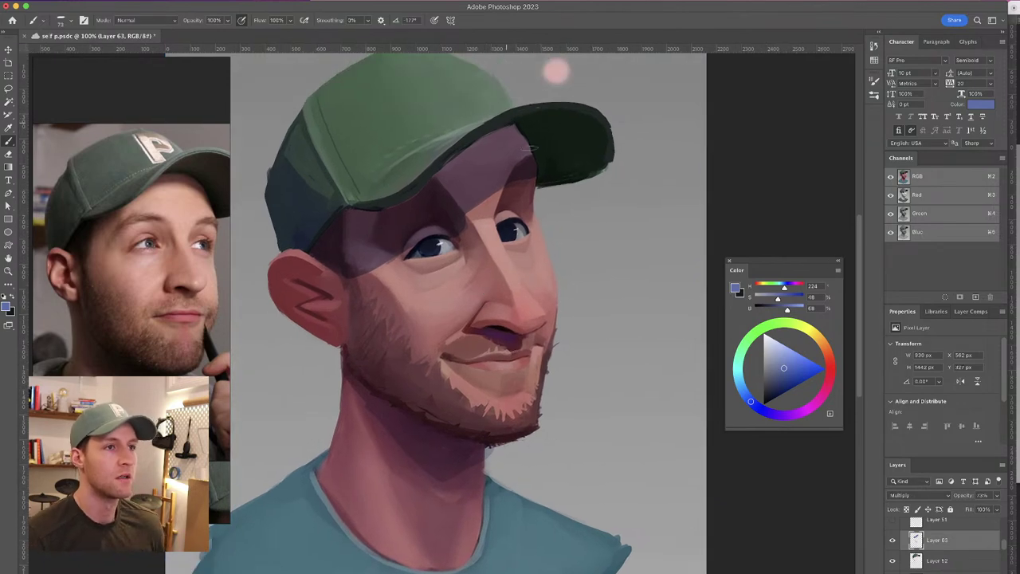
pyautogui.keyDown('super'); pyautogui.click(919, 541); pyautogui.keyUp('super')
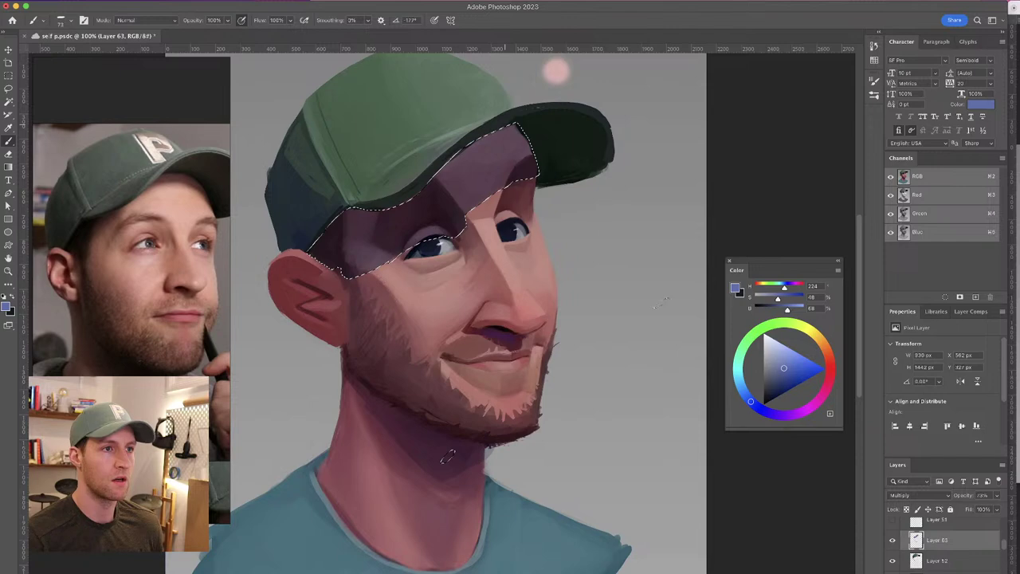
pyautogui.moveTo(784, 369); pyautogui.dragTo(785, 379)
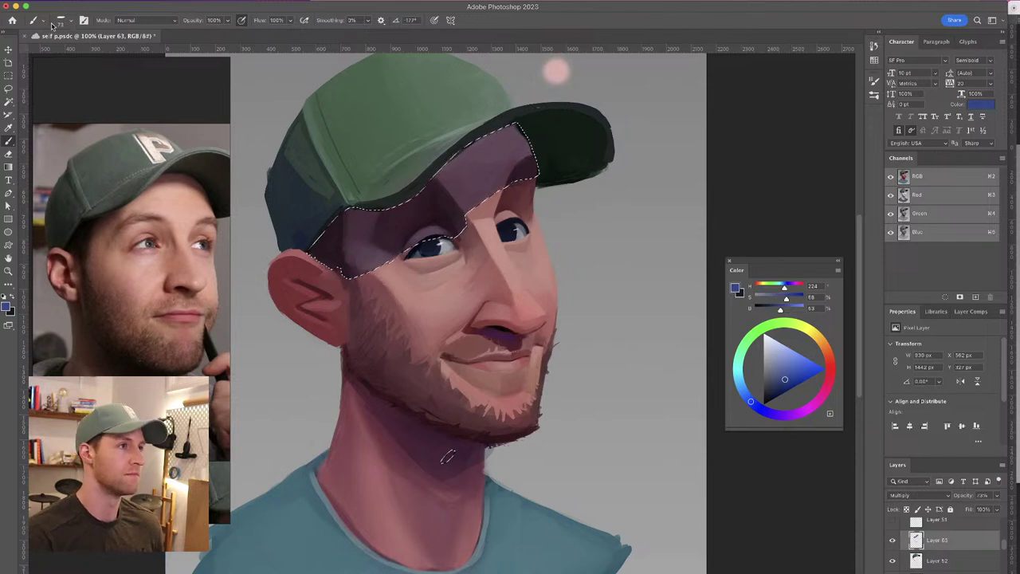
# Switch to the Soft Round 500 6 brush and shade the selected shadow beneath the brim
pyautogui.click(59, 21)
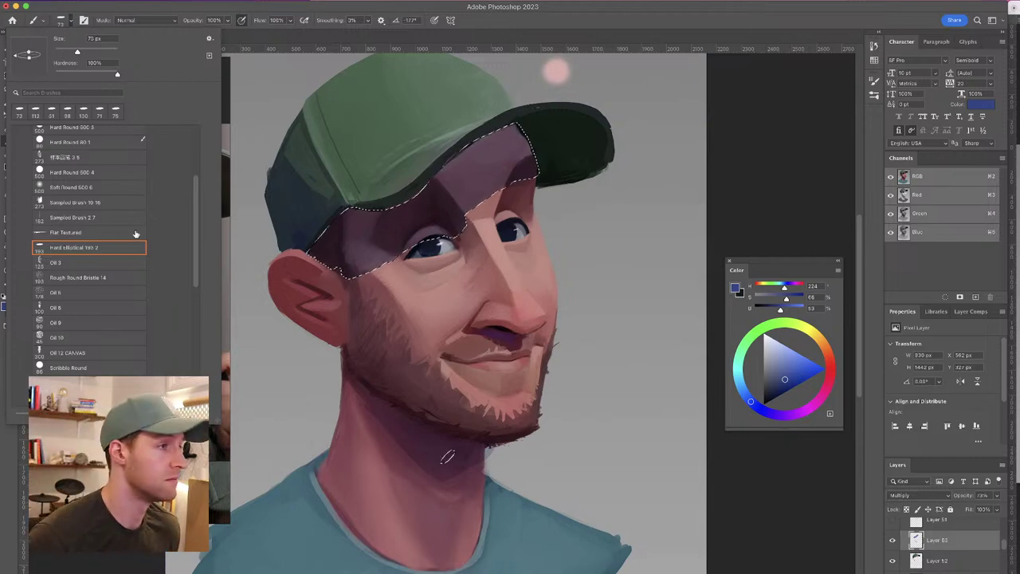
pyautogui.click(103, 188)
pyautogui.moveTo(525, 125)
pyautogui.mouseDown()
pyautogui.moveTo(481, 119)
pyautogui.moveTo(493, 119)
pyautogui.mouseUp()
pyautogui.moveTo(552, 146)
pyautogui.mouseDown()
pyautogui.moveTo(530, 145)
pyautogui.moveTo(547, 150)
pyautogui.mouseUp()
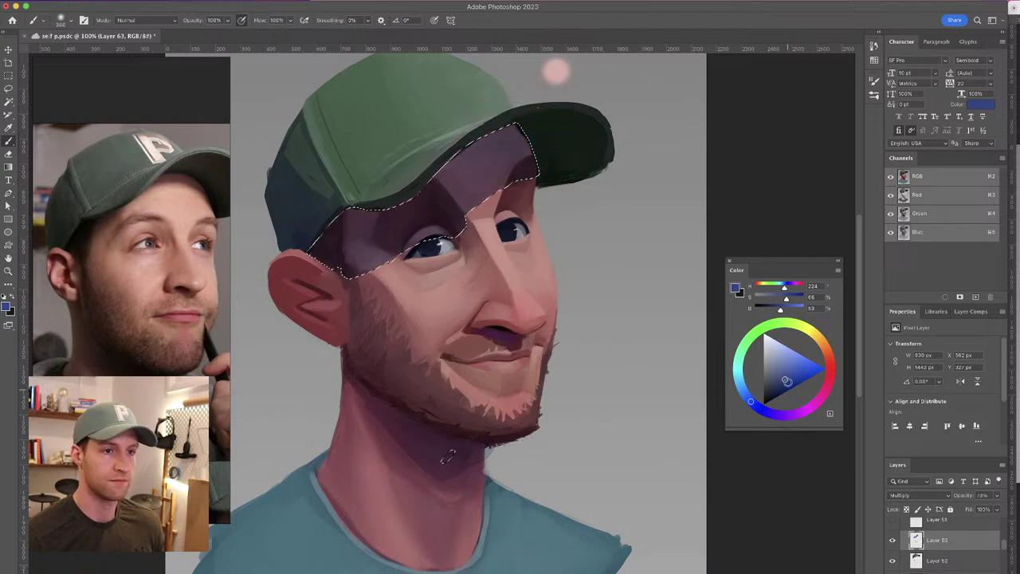
# Deepen the shadow along the cap edge from temple to forehead with dark navy, and clear the selection
pyautogui.click(780, 388)
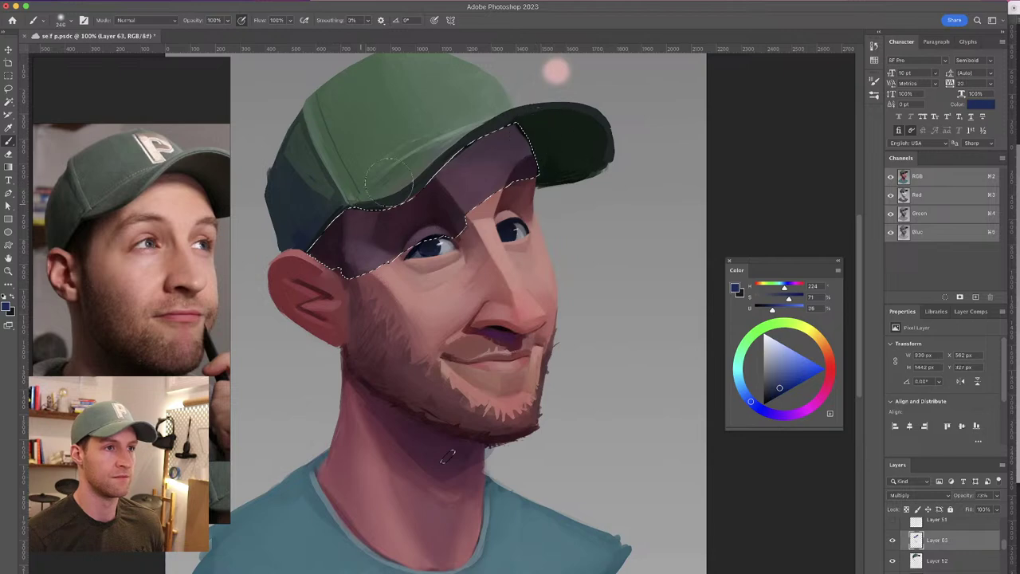
pyautogui.moveTo(336, 204); pyautogui.dragTo(319, 205)
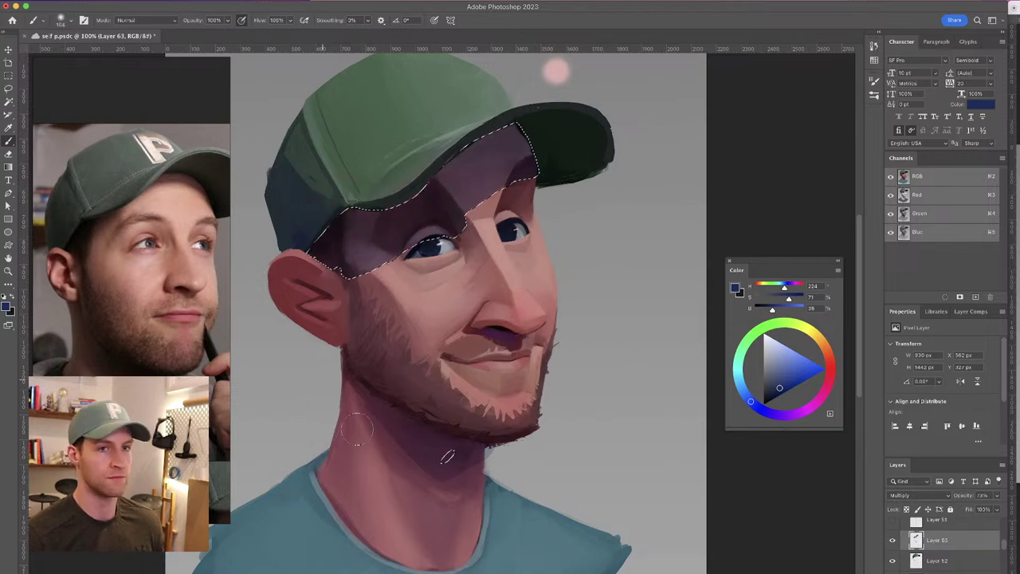
pyautogui.moveTo(480, 185); pyautogui.dragTo(469, 182)
pyautogui.moveTo(478, 143); pyautogui.dragTo(423, 185)
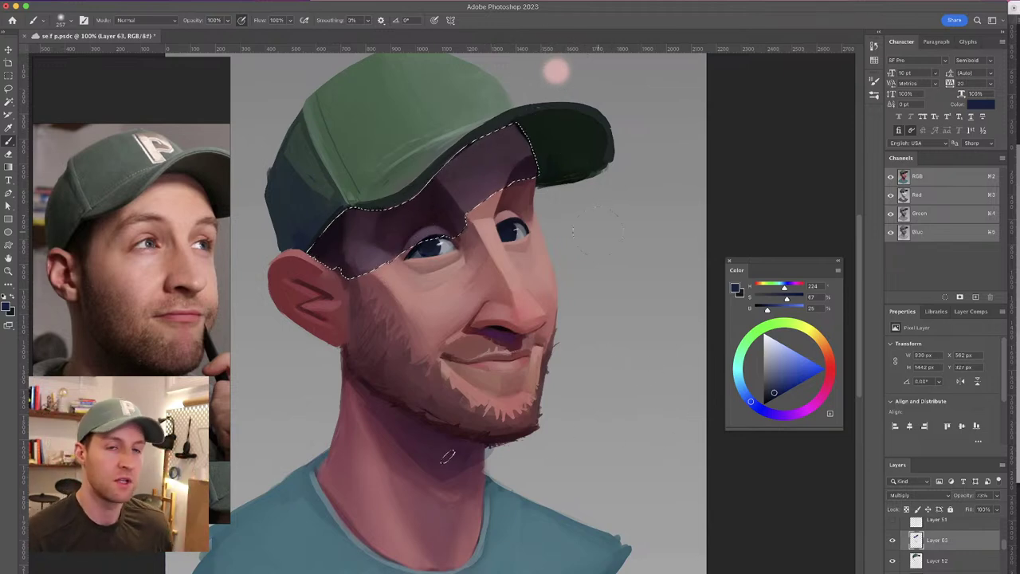
pyautogui.hotkey('ctrl', 'd')
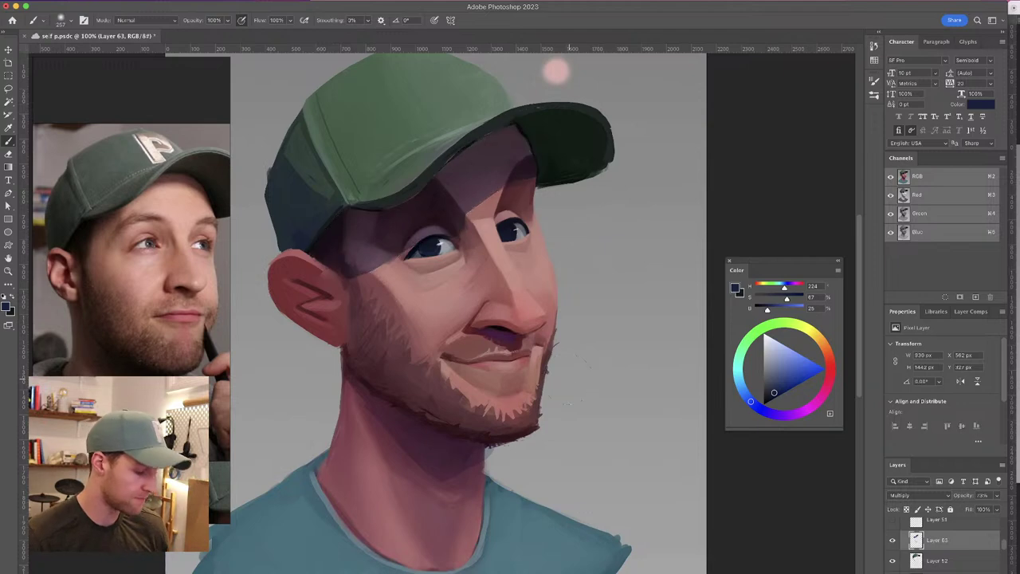
# Switch to the hard elliptical brush and rework the cast shadow's lower edge near the temple
pyautogui.click(71, 24)
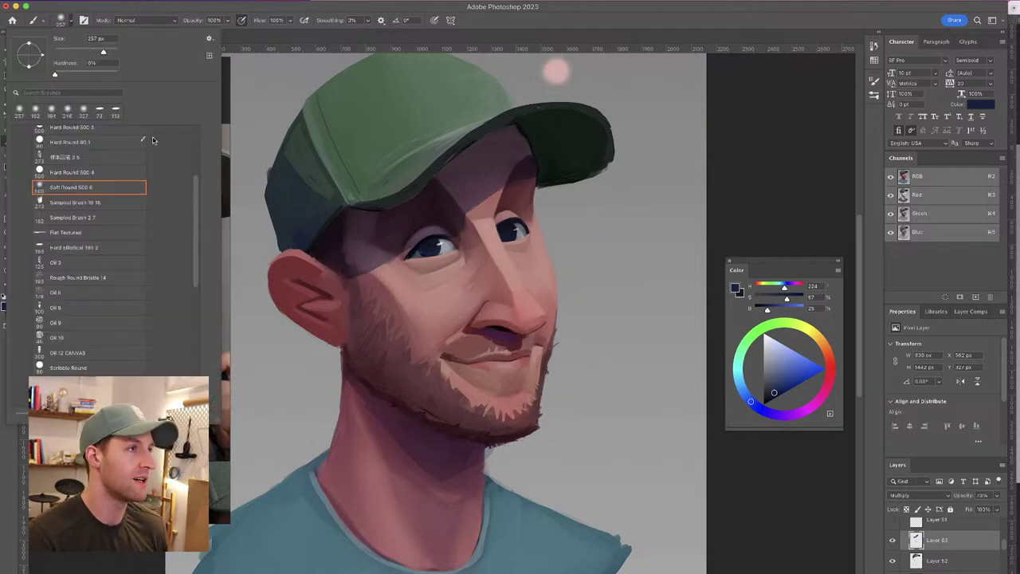
pyautogui.click(96, 248)
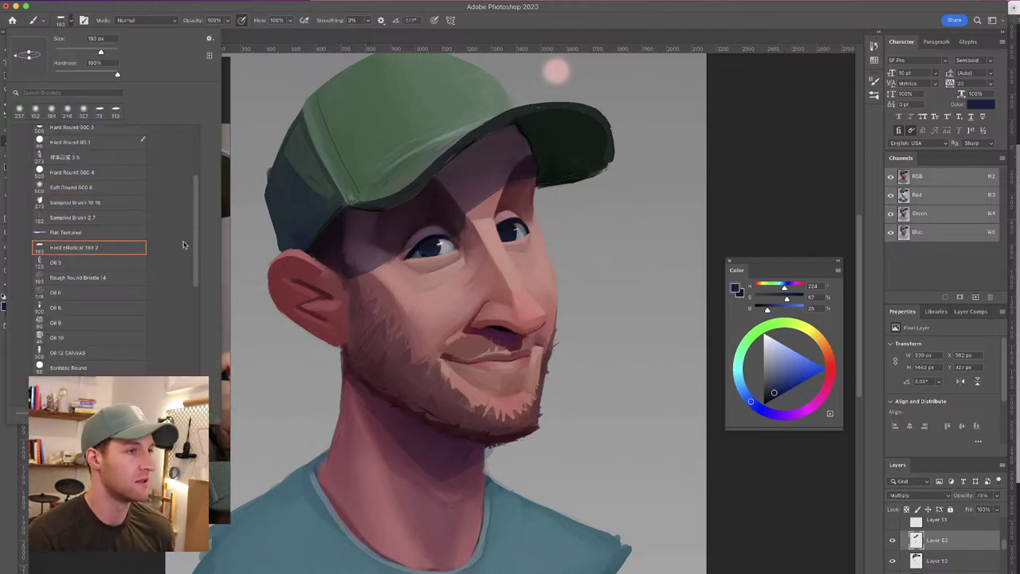
pyautogui.moveTo(390, 270)
pyautogui.mouseDown()
pyautogui.moveTo(362, 281)
pyautogui.moveTo(391, 269)
pyautogui.moveTo(351, 272)
pyautogui.moveTo(376, 259)
pyautogui.moveTo(372, 271)
pyautogui.moveTo(340, 270)
pyautogui.moveTo(394, 257)
pyautogui.moveTo(351, 262)
pyautogui.moveTo(361, 279)
pyautogui.moveTo(337, 267)
pyautogui.mouseUp()
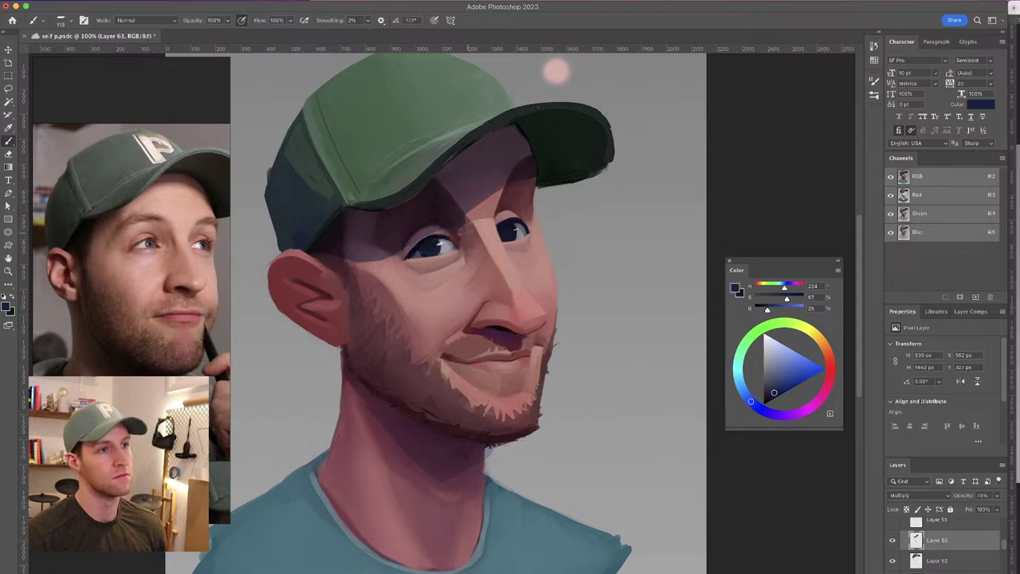
# Touch up the cast shadow beneath the cap brim above the near eyebrow and at the upper forehead
pyautogui.moveTo(404, 213); pyautogui.dragTo(393, 215)
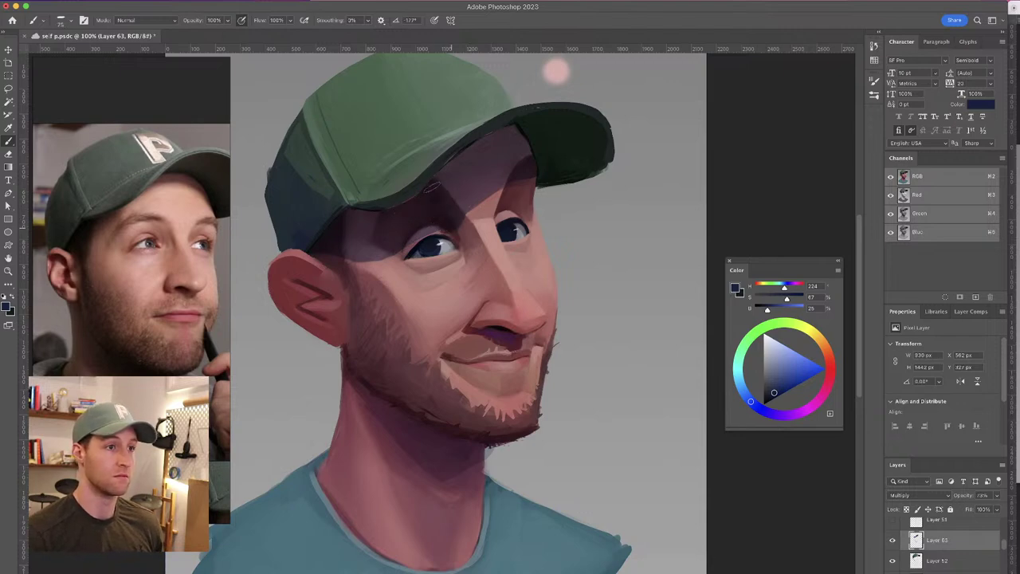
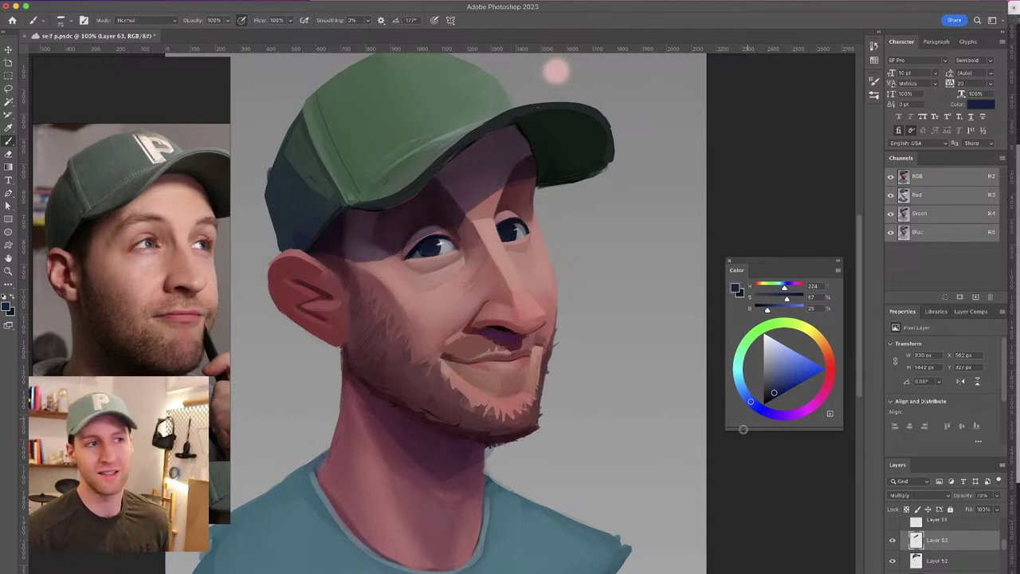
pyautogui.moveTo(499, 144); pyautogui.dragTo(508, 139)
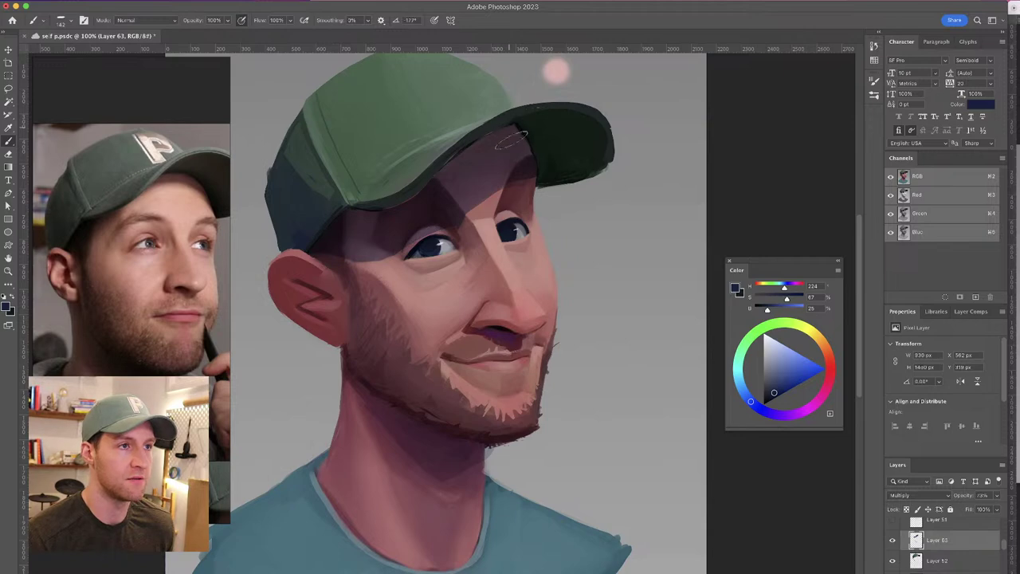
# Add a new layer above the cast shadow layer and choose a dark, muted red brush color
pyautogui.press('super+shift+alt+n')
pyautogui.keyDown('alt'); pyautogui.click(966, 548); pyautogui.keyUp('alt')
pyautogui.press('super+z')
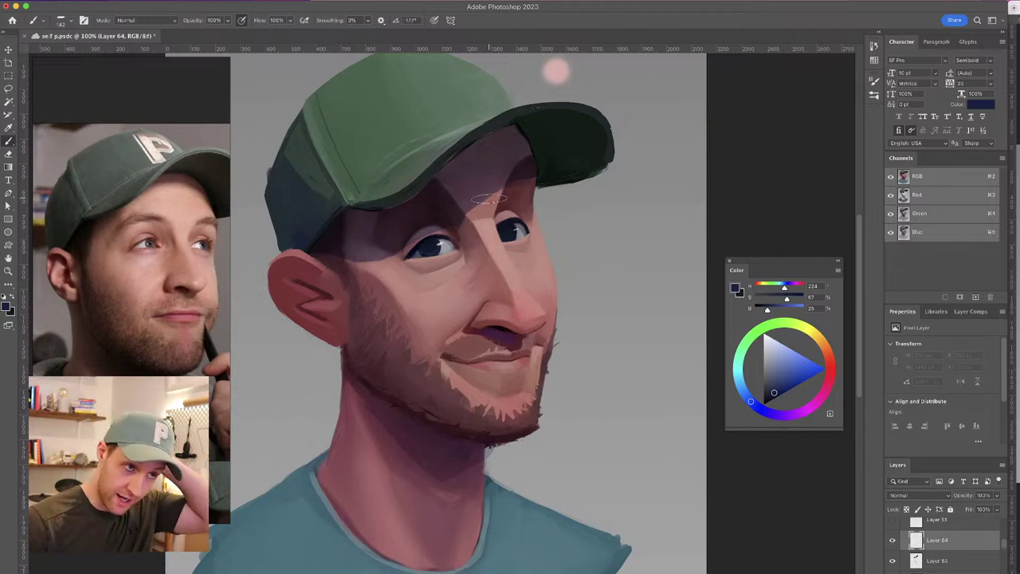
pyautogui.click(830, 371)
pyautogui.moveTo(773, 392); pyautogui.dragTo(787, 379)
pyautogui.click(774, 383)
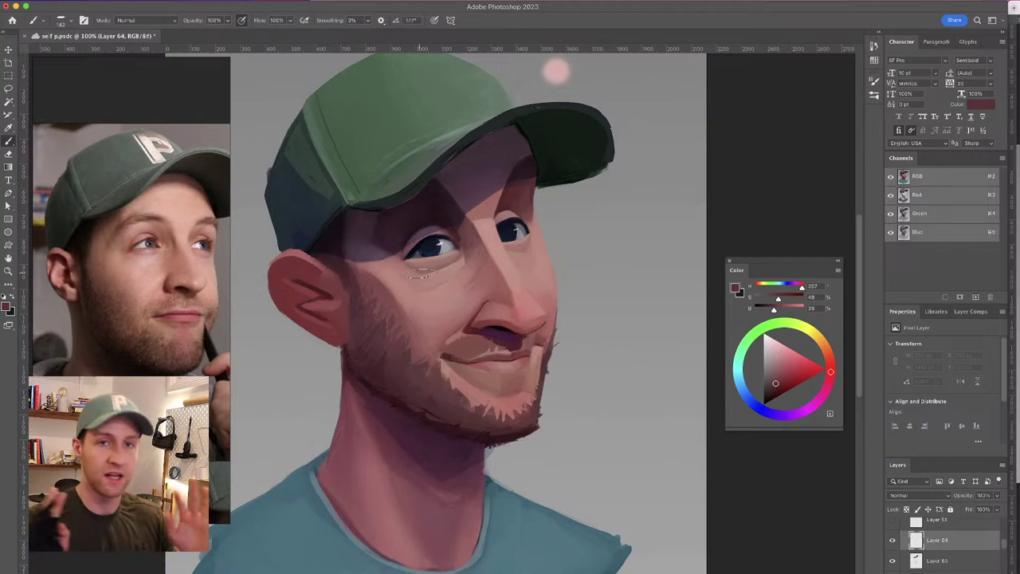
# Sample a brighter red from the ear as the brush color and set Layer 64 to Multiply
pyautogui.keyDown('alt'); pyautogui.click(316, 289); pyautogui.keyUp('alt')
pyautogui.moveTo(298, 263); pyautogui.dragTo(337, 290)
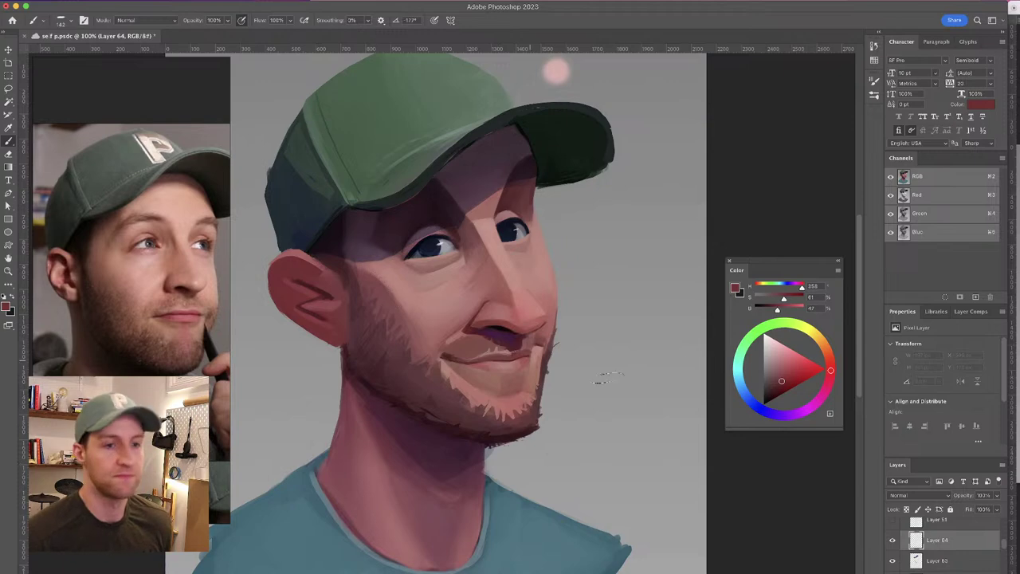
pyautogui.click(916, 495)
pyautogui.click(907, 531)
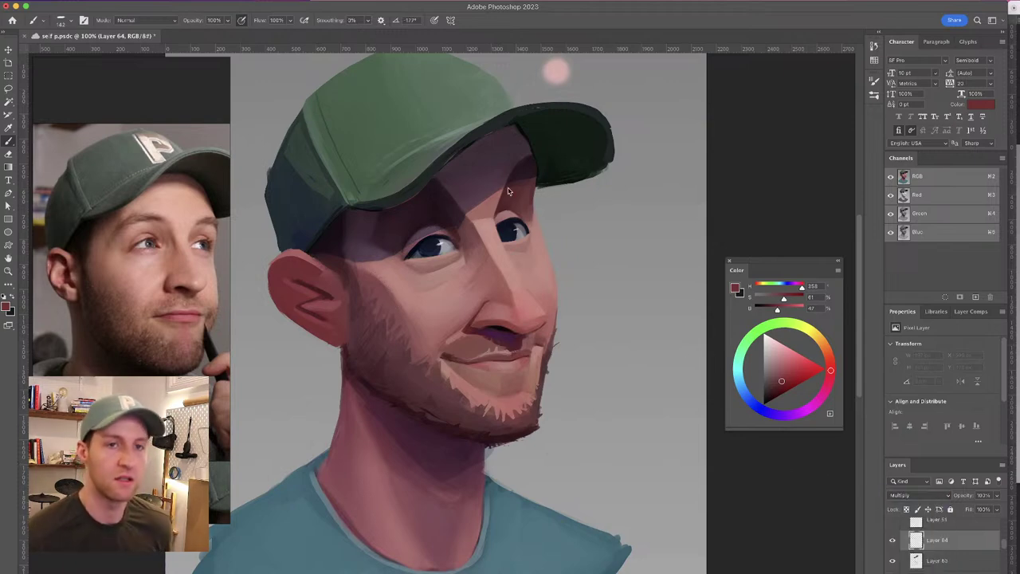
# Try deepening the upper forehead under the brim with red strokes on the Multiply layer, and undo each attempt
pyautogui.moveTo(475, 156); pyautogui.dragTo(518, 144)
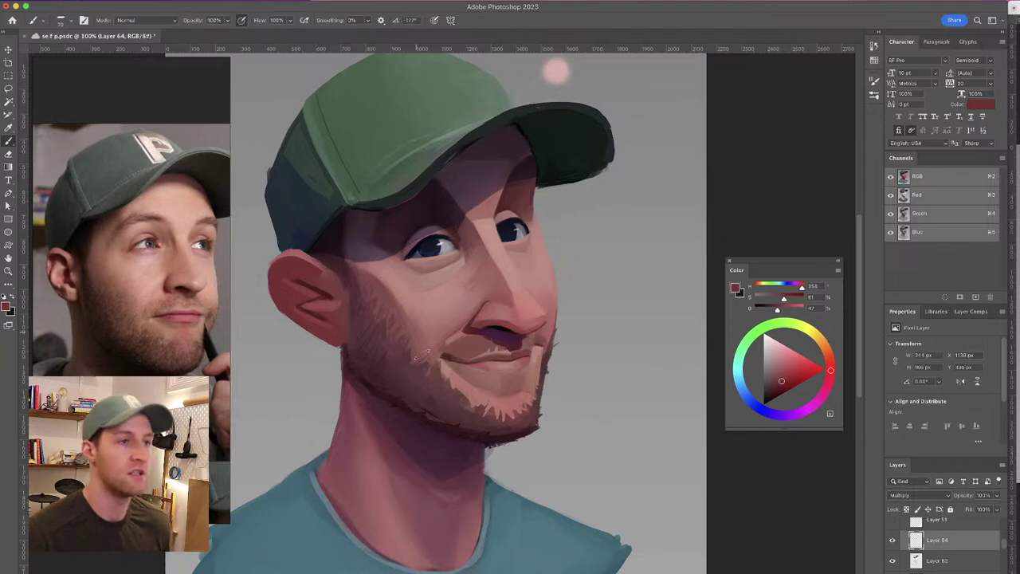
pyautogui.press('super+z')
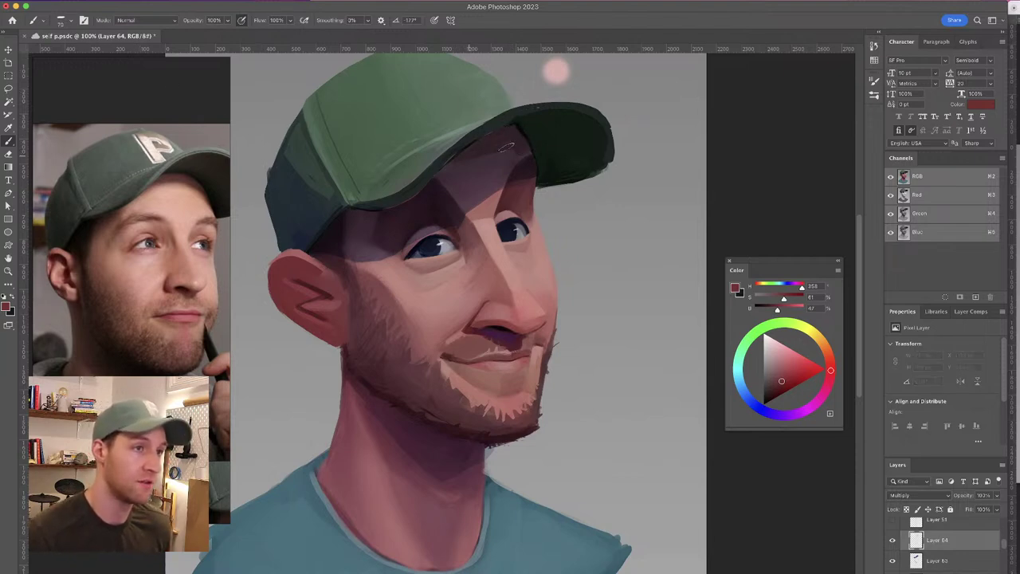
pyautogui.moveTo(509, 127); pyautogui.dragTo(536, 154)
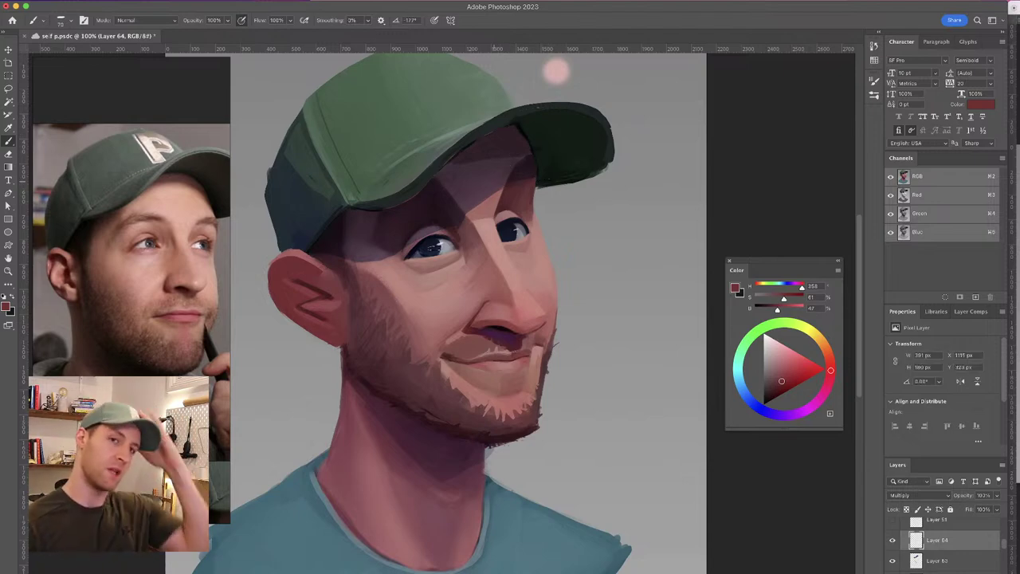
pyautogui.press('super+z')
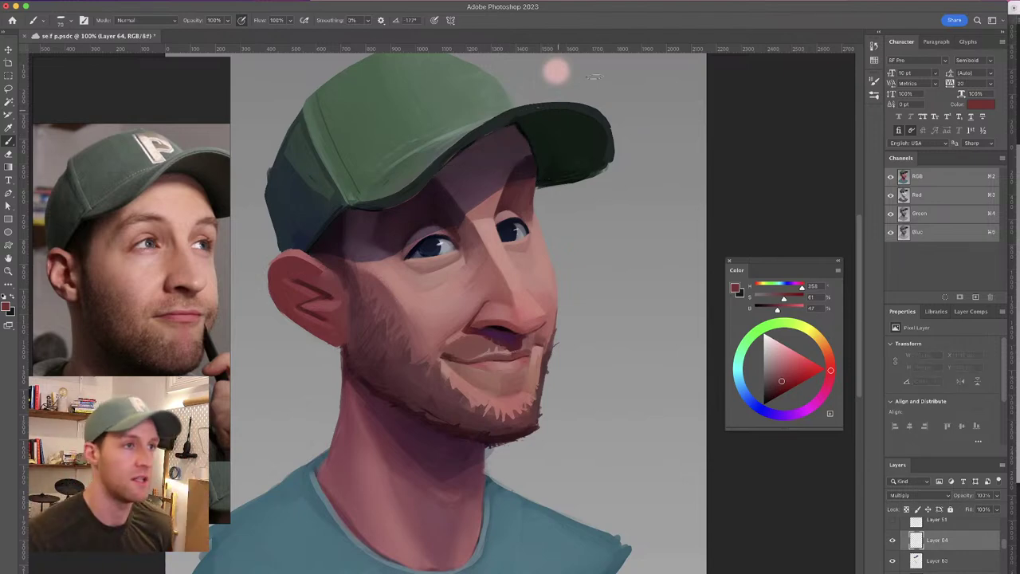
# Paint a red-toned contact shadow along the cap's edge from temple to forehead, undoing unwanted strokes
pyautogui.moveTo(499, 184); pyautogui.dragTo(503, 195)
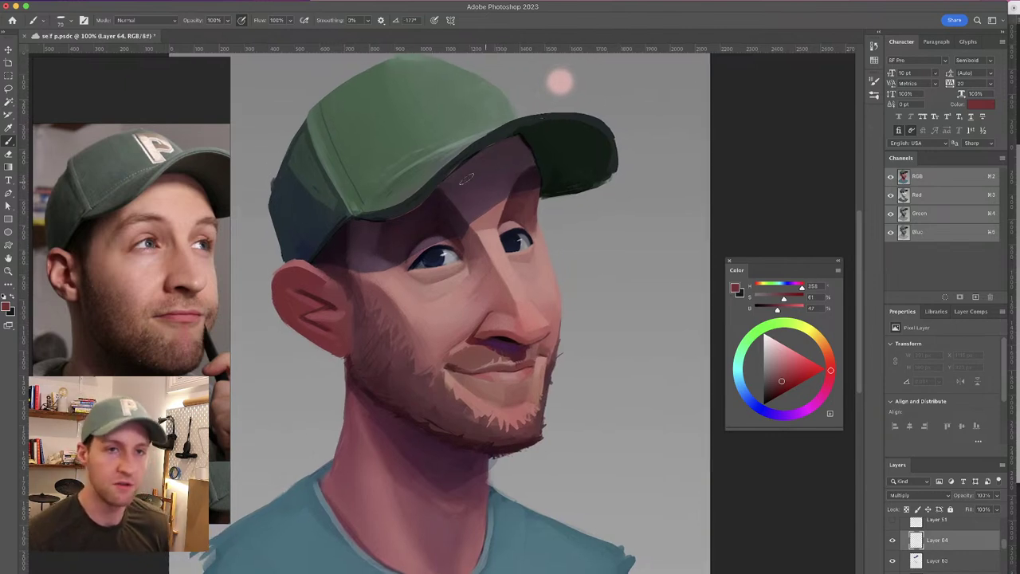
pyautogui.moveTo(353, 223); pyautogui.dragTo(406, 219)
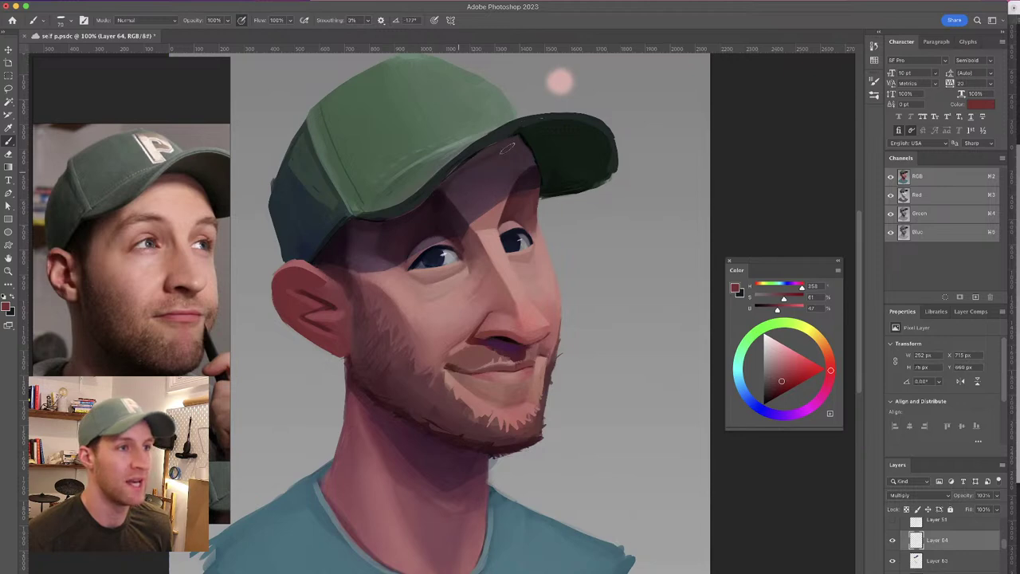
pyautogui.press('super+z')
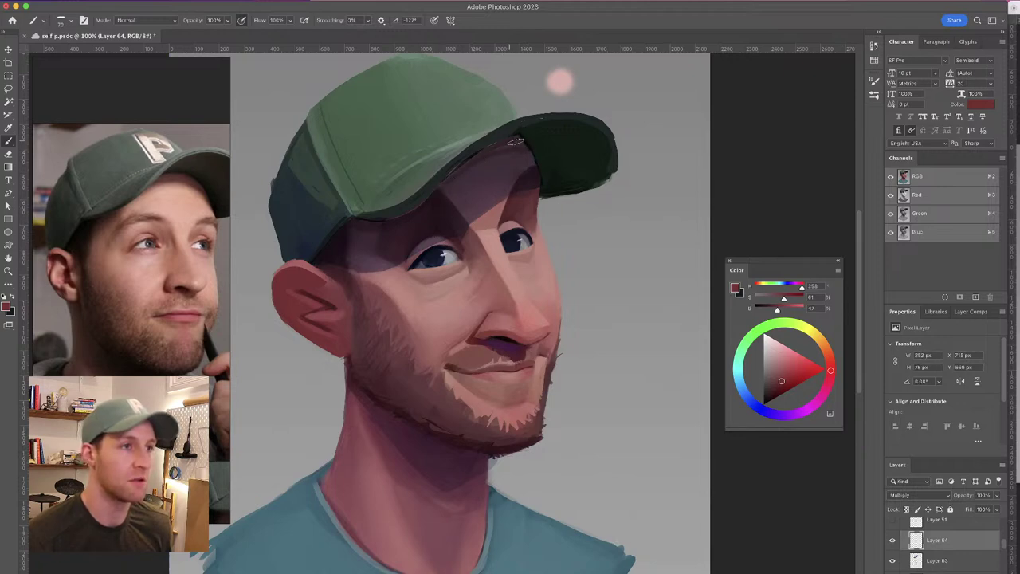
pyautogui.moveTo(505, 145)
pyautogui.mouseDown()
pyautogui.moveTo(458, 203)
pyautogui.moveTo(421, 209)
pyautogui.mouseUp()
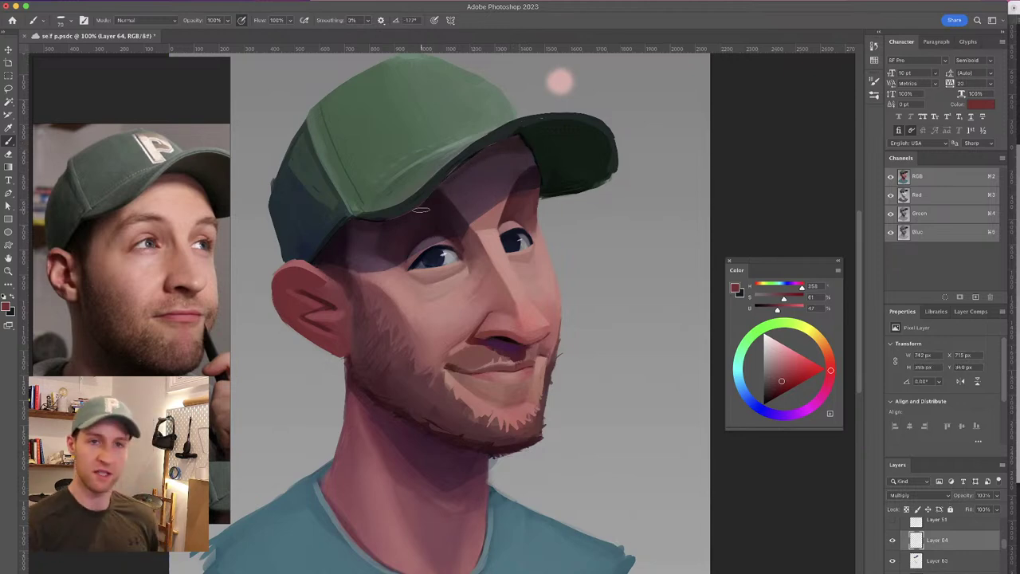
pyautogui.press('super+z')
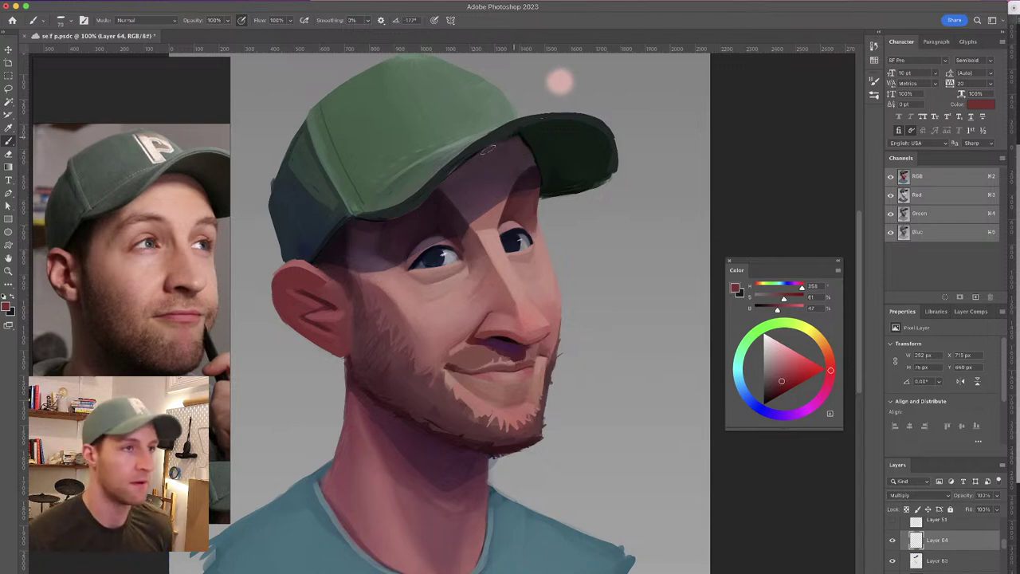
pyautogui.hotkey('ctrl', 'z')
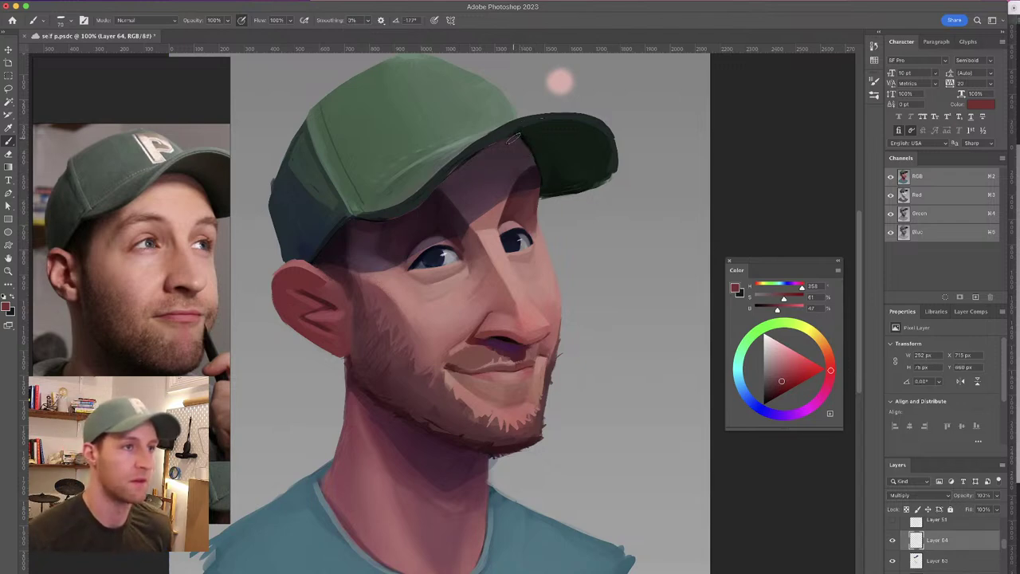
pyautogui.hotkey('ctrl', 'z')
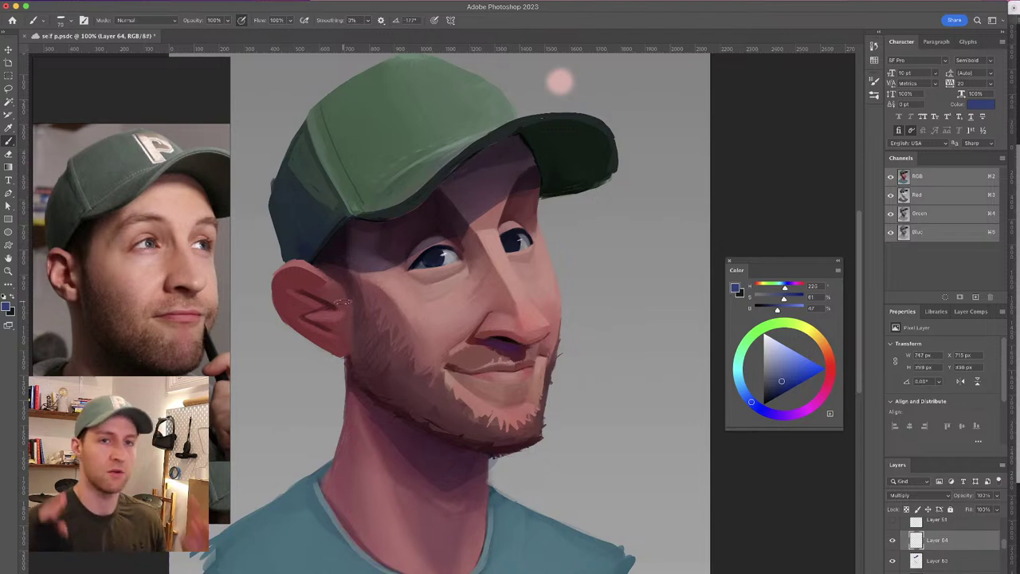
# Sample dark purple from the forehead shadow, add a normal layer above Layer 64, and test the color beside the face
pyautogui.keyDown('alt'); pyautogui.click(519, 176); pyautogui.keyUp('alt')
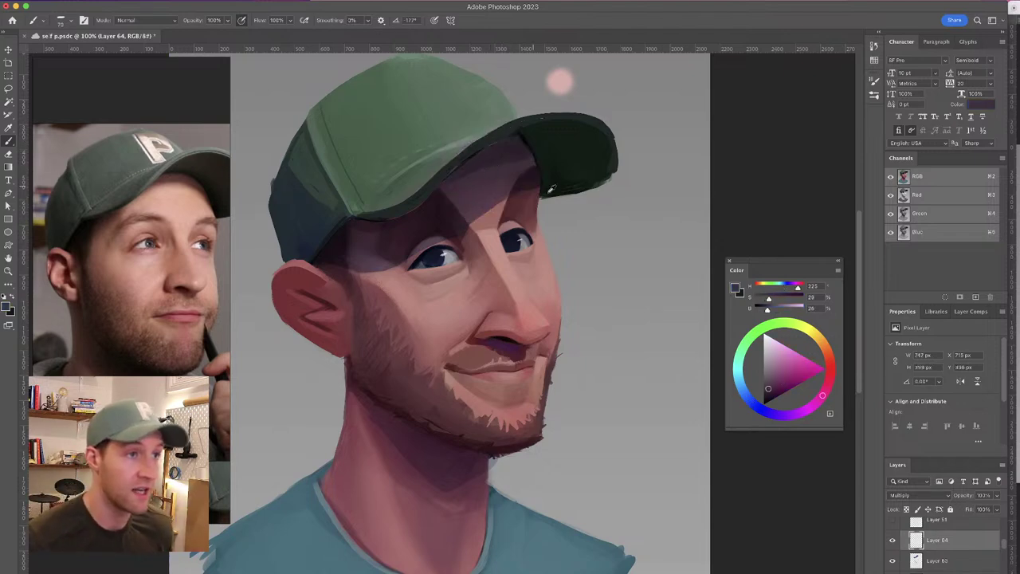
pyautogui.press('super+shift+alt+n')
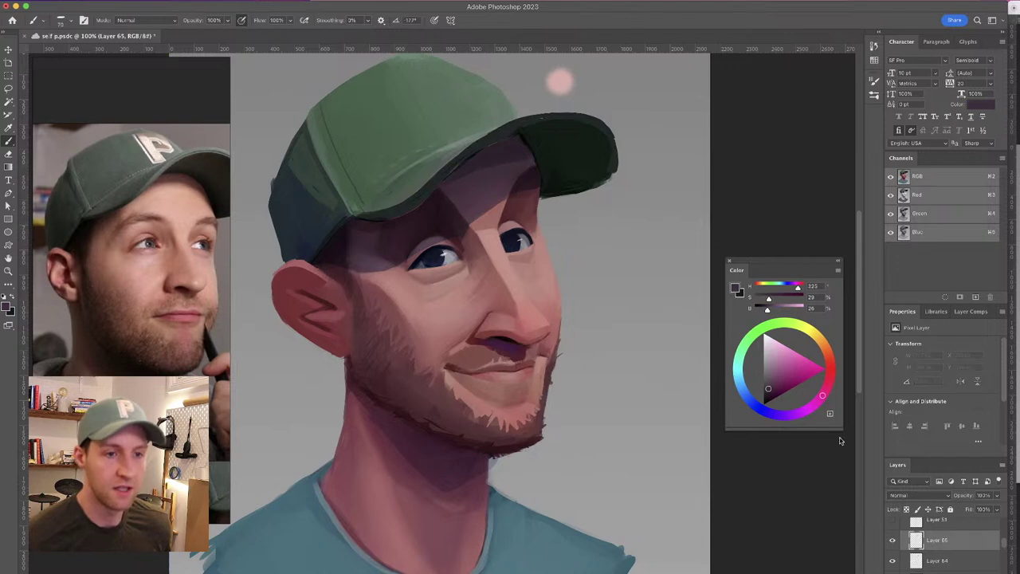
pyautogui.moveTo(606, 215)
pyautogui.mouseDown()
pyautogui.moveTo(615, 249)
pyautogui.moveTo(644, 237)
pyautogui.moveTo(617, 208)
pyautogui.mouseUp()
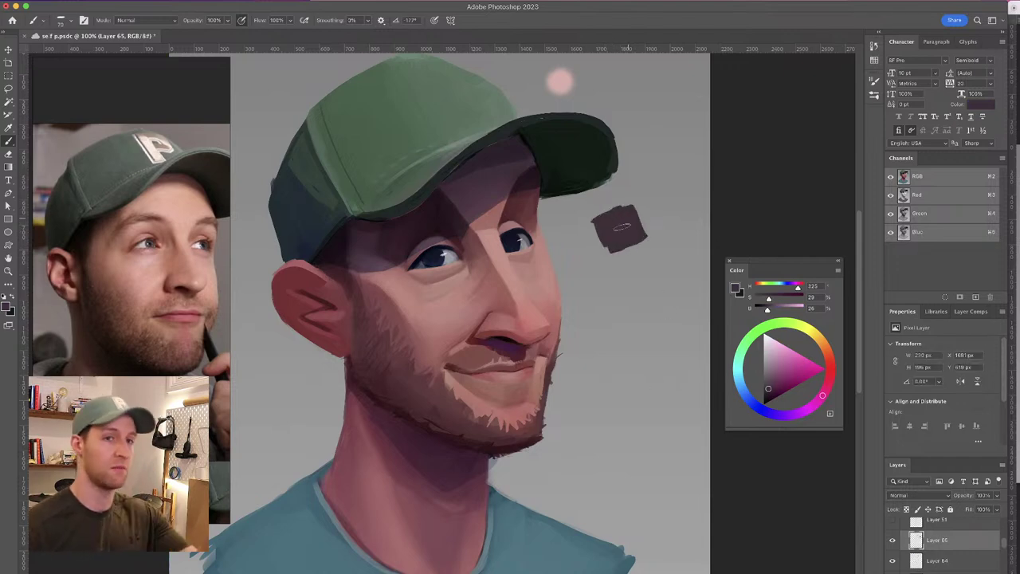
pyautogui.press('super+z')
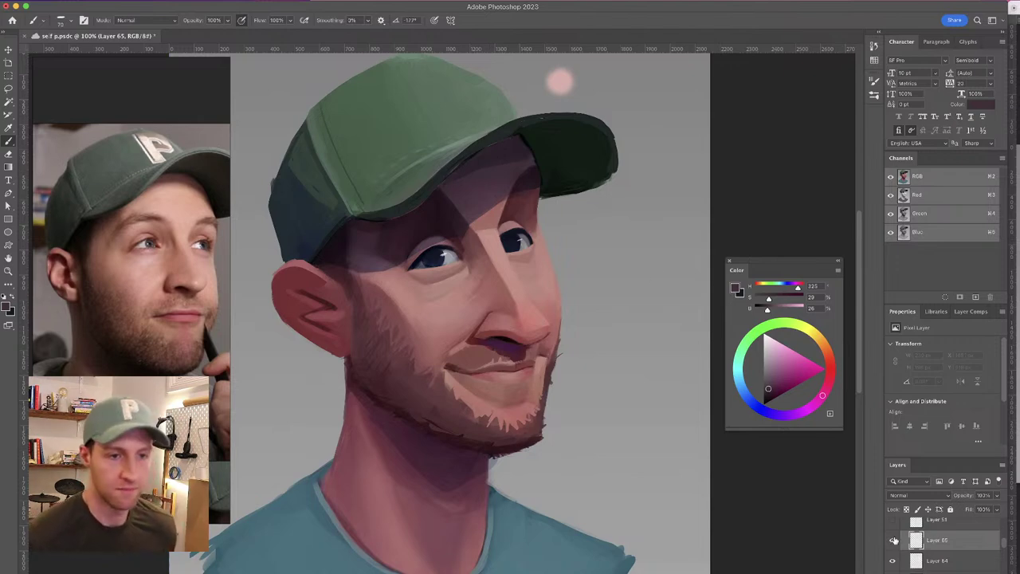
# Blend the upper forehead shadow beneath the brim with sampled dark purples, and save the document
pyautogui.keyDown('alt'); pyautogui.click(497, 161); pyautogui.keyUp('alt')
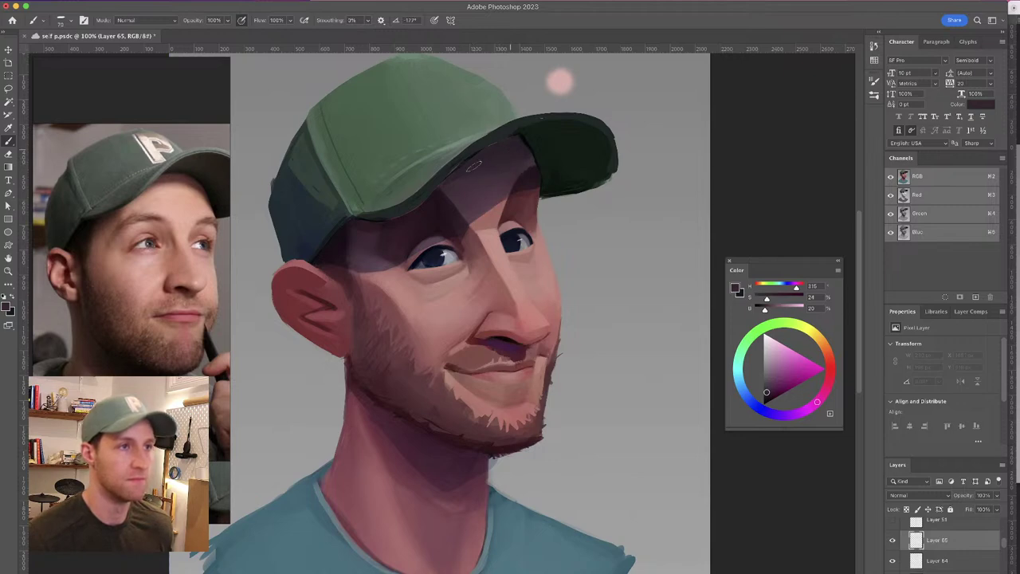
pyautogui.keyDown('alt'); pyautogui.click(491, 162); pyautogui.keyUp('alt')
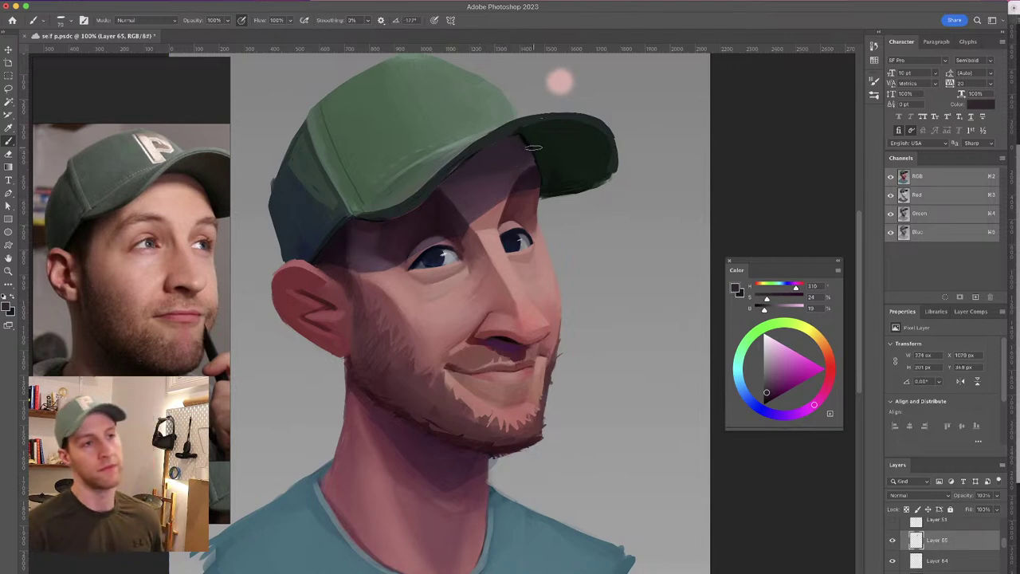
pyautogui.press('super+minus')
pyautogui.press('super+minus')
pyautogui.press('super+minus')
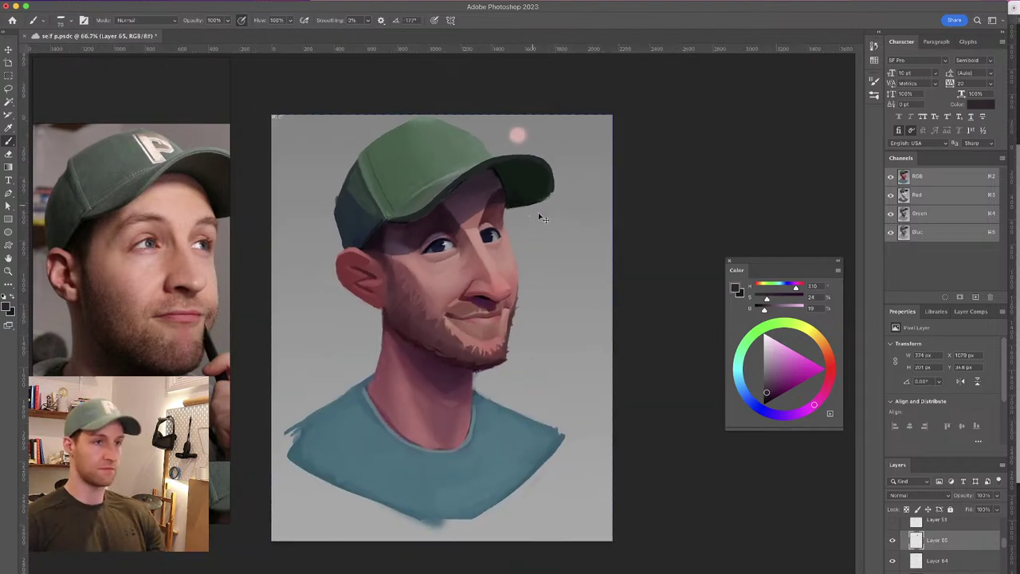
pyautogui.press('super+s')
# Refine the beard's lower edge along the jaw and chin using dark purples sampled from the forehead, jaw and neck
pyautogui.press('super+equal')
pyautogui.press('super+equal')
pyautogui.hotkey('ctrl', '+')
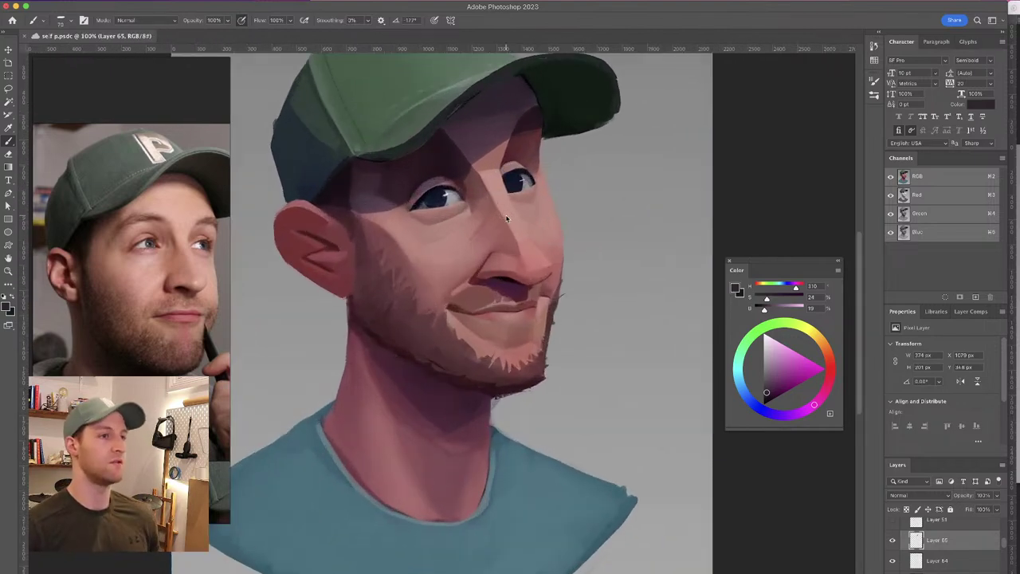
pyautogui.moveTo(414, 297); pyautogui.dragTo(417, 328)
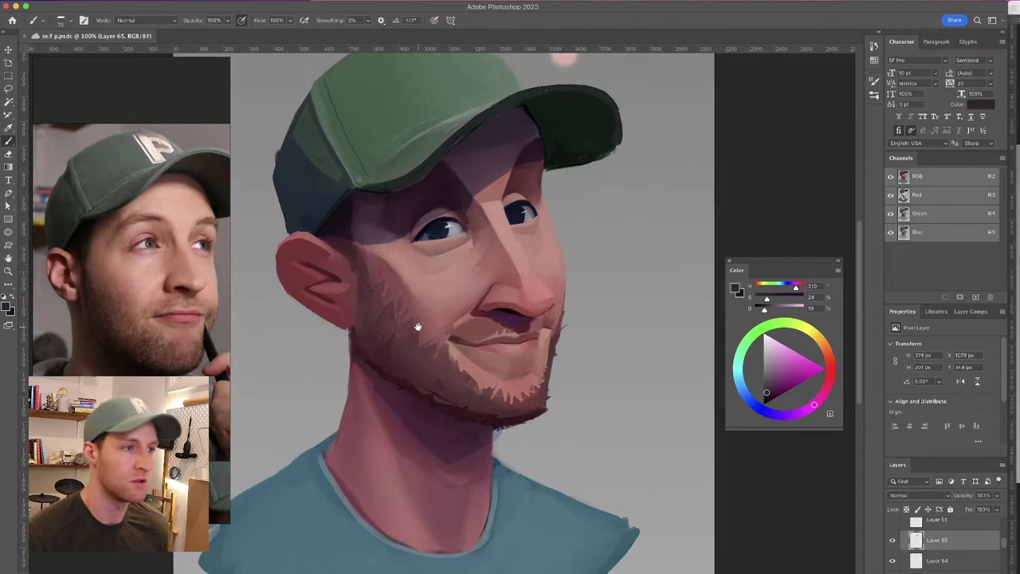
pyautogui.keyDown('alt'); pyautogui.click(465, 160); pyautogui.keyUp('alt')
pyautogui.moveTo(375, 381); pyautogui.dragTo(359, 366)
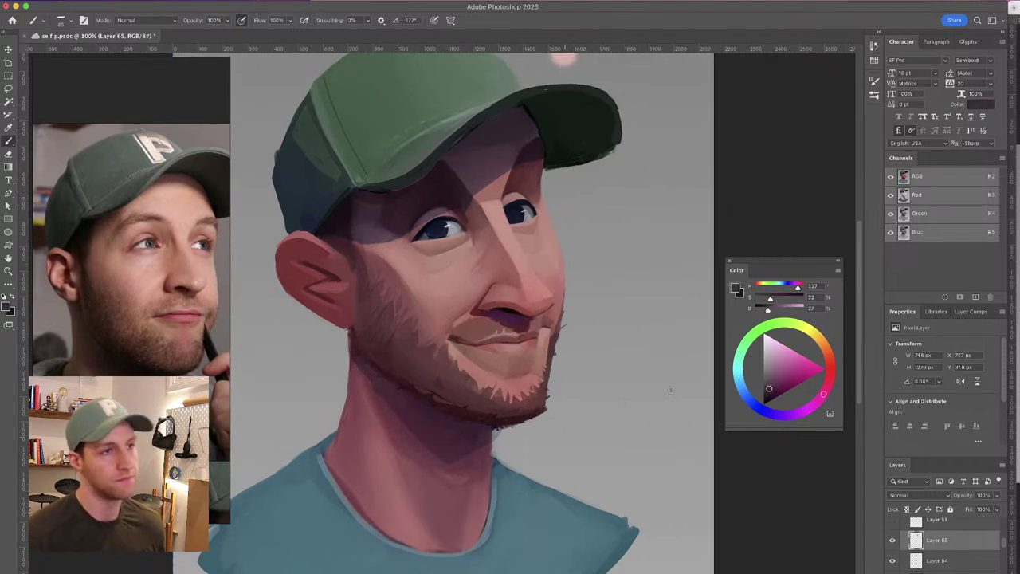
pyautogui.keyDown('alt'); pyautogui.click(368, 368); pyautogui.keyUp('alt')
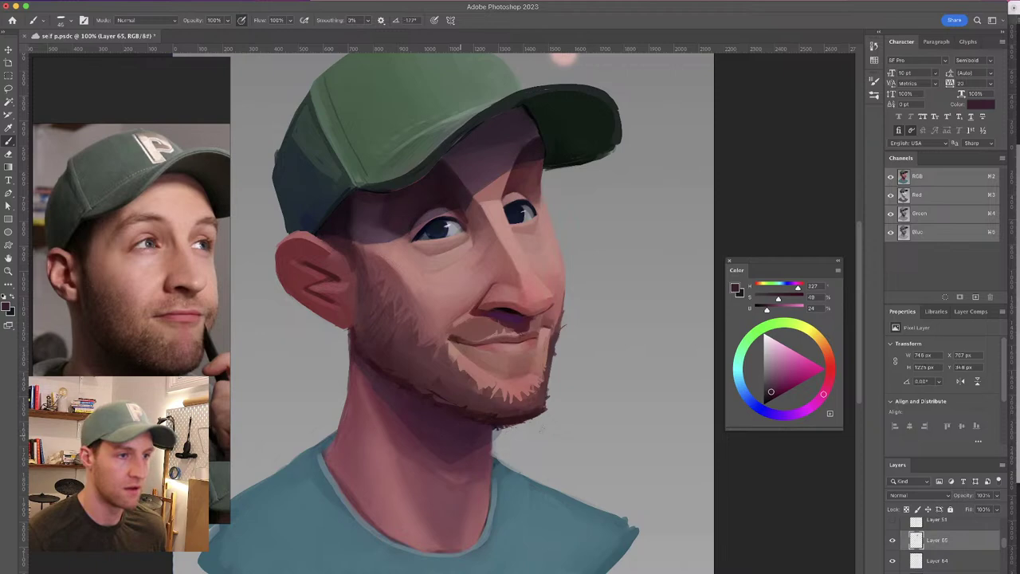
pyautogui.moveTo(583, 342); pyautogui.dragTo(585, 365)
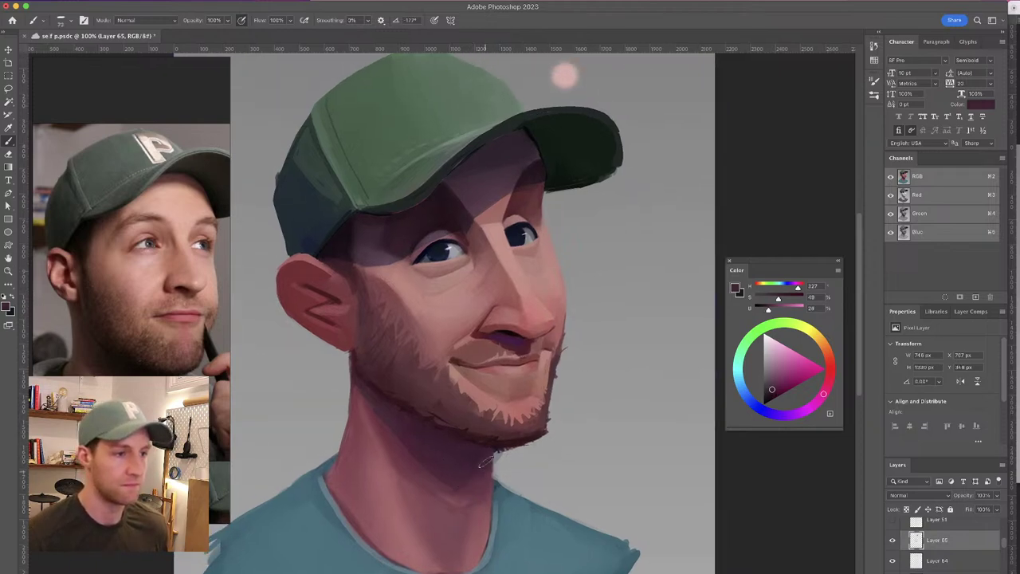
pyautogui.moveTo(485, 250); pyautogui.dragTo(490, 254)
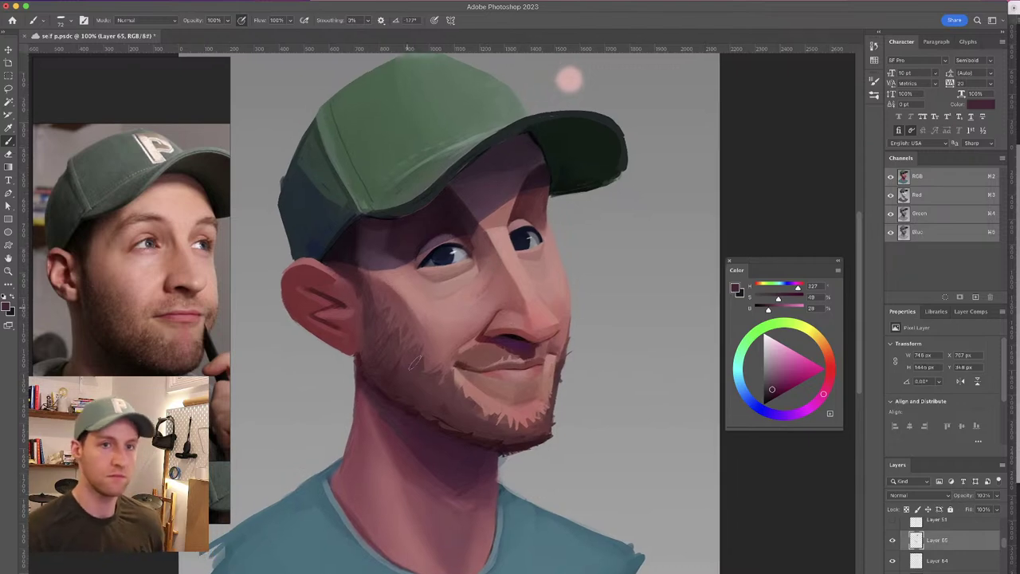
pyautogui.keyDown('alt'); pyautogui.click(413, 448); pyautogui.keyUp('alt')
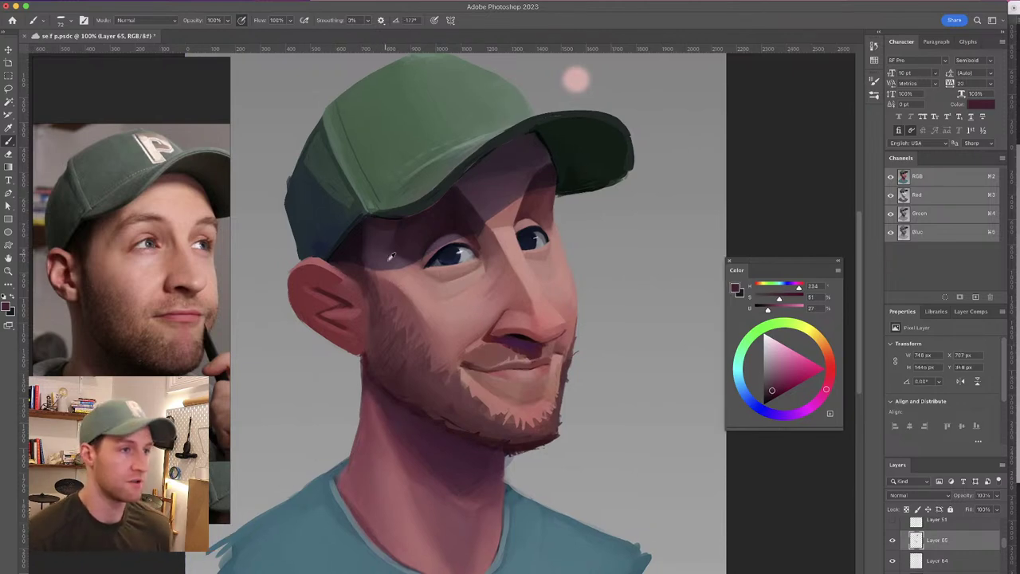
# Smooth the cast shadow across the temple and forehead with purple tones sampled from the shaded skin
pyautogui.keyDown('alt'); pyautogui.click(379, 262); pyautogui.keyUp('alt')
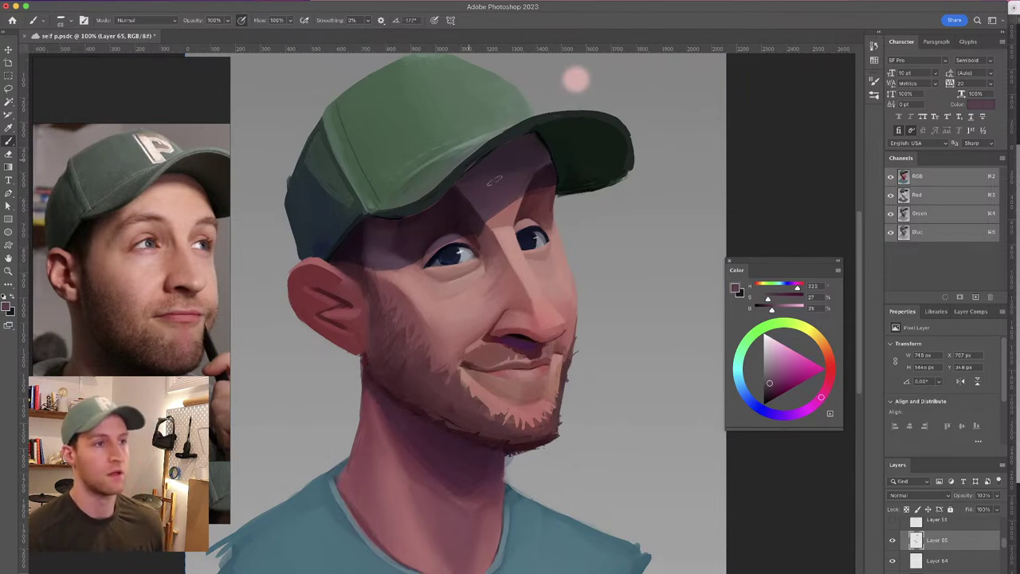
pyautogui.keyDown('alt'); pyautogui.click(514, 189); pyautogui.keyUp('alt')
pyautogui.keyDown('alt'); pyautogui.click(538, 153); pyautogui.keyUp('alt')
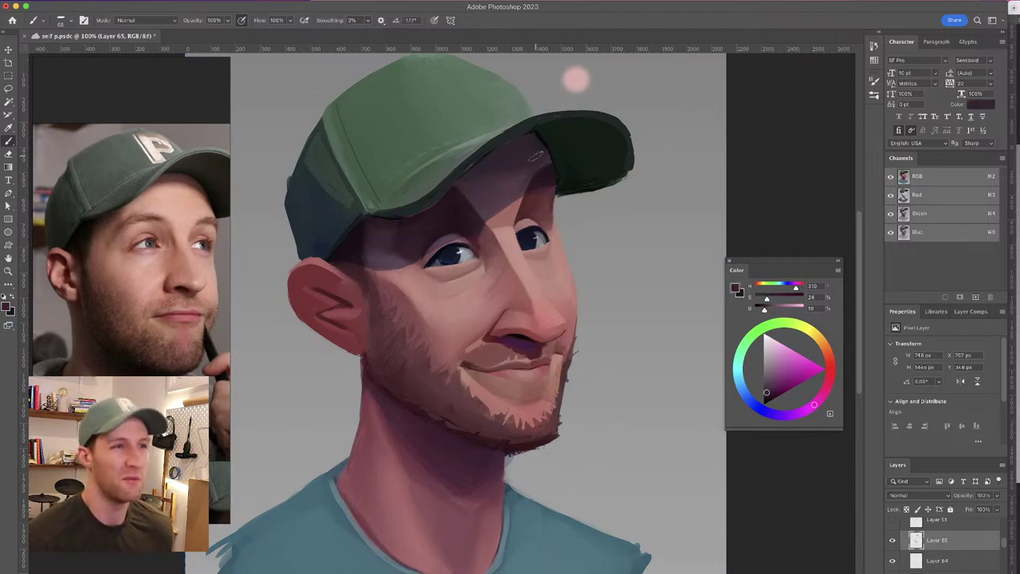
pyautogui.moveTo(521, 160); pyautogui.dragTo(501, 171)
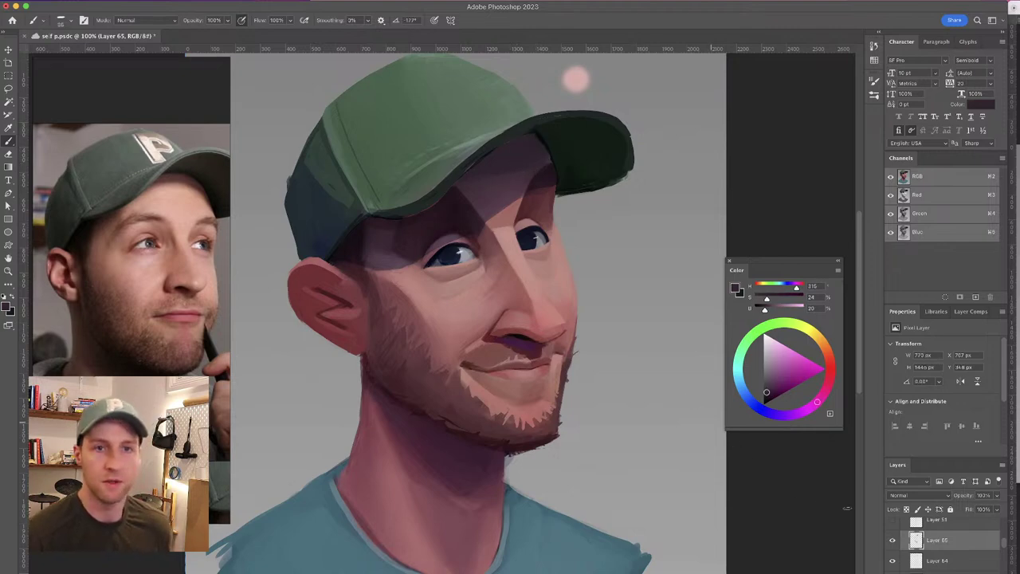
# Add a Multiply layer above Layer 65 and paint a dark shadow under the brim where it meets the forehead
pyautogui.click(976, 572)
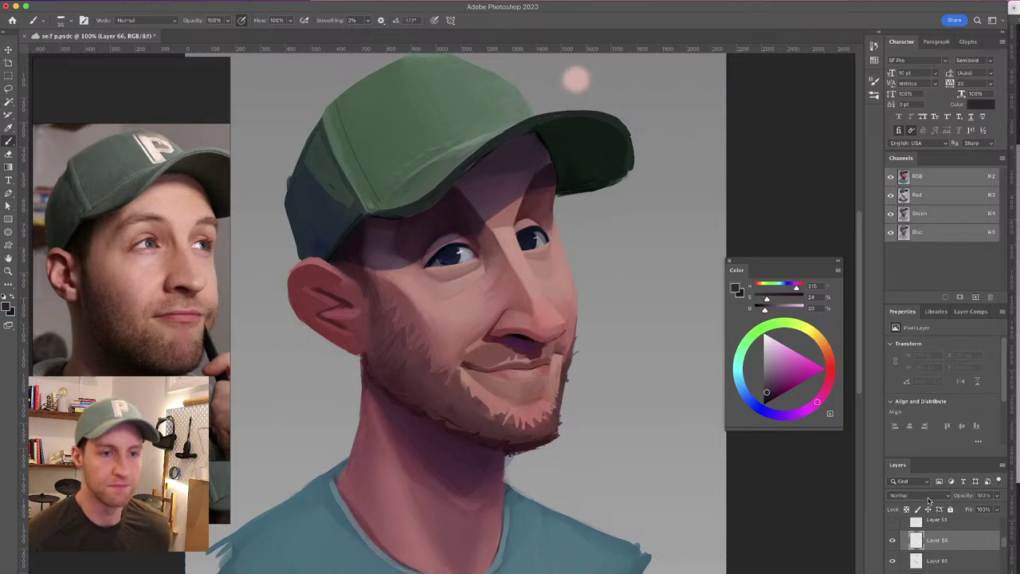
pyautogui.click(924, 495)
pyautogui.click(916, 530)
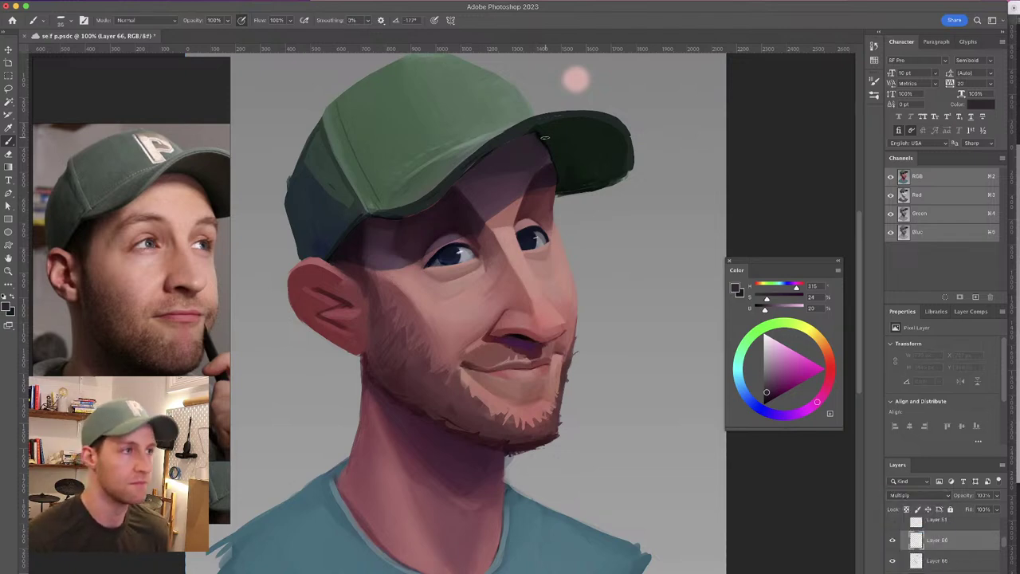
pyautogui.moveTo(538, 132); pyautogui.dragTo(558, 175)
pyautogui.moveTo(560, 141); pyautogui.dragTo(561, 191)
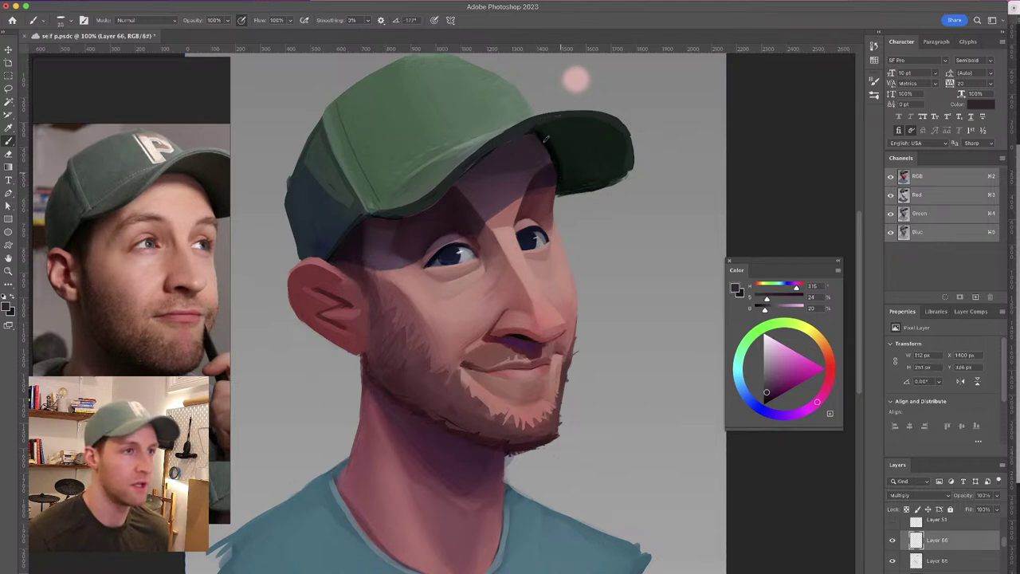
# Deepen and blend the brim's underside with dark greens sampled from the shaded area beneath the cap
pyautogui.keyDown('alt'); pyautogui.click(570, 146); pyautogui.keyUp('alt')
pyautogui.moveTo(570, 146)
pyautogui.mouseDown()
pyautogui.moveTo(551, 138)
pyautogui.moveTo(575, 148)
pyautogui.moveTo(575, 169)
pyautogui.moveTo(587, 176)
pyautogui.mouseUp()
pyautogui.keyDown('alt'); pyautogui.click(568, 149); pyautogui.keyUp('alt')
pyautogui.keyDown('alt'); pyautogui.click(574, 136); pyautogui.keyUp('alt')
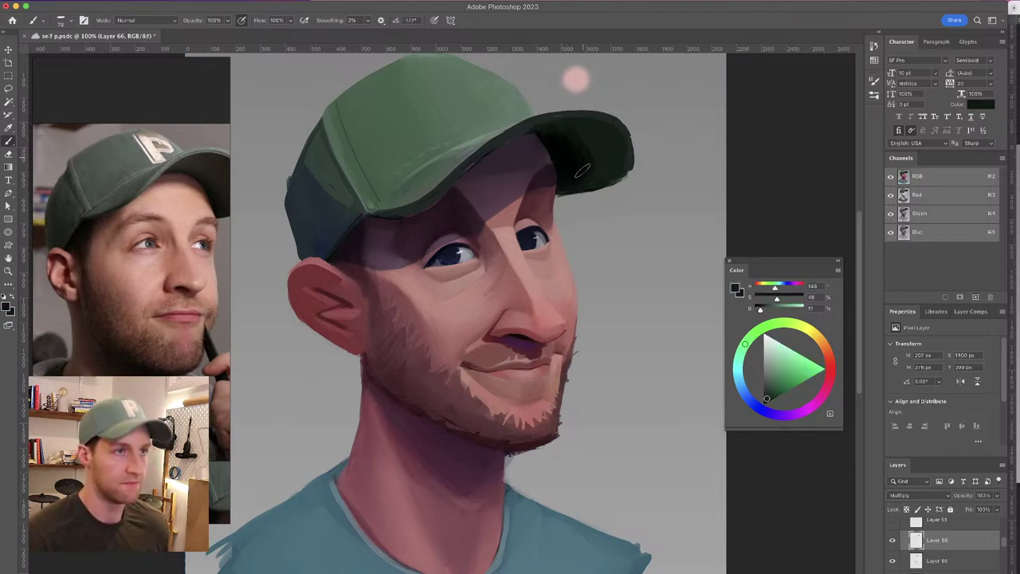
pyautogui.moveTo(572, 133); pyautogui.dragTo(584, 169)
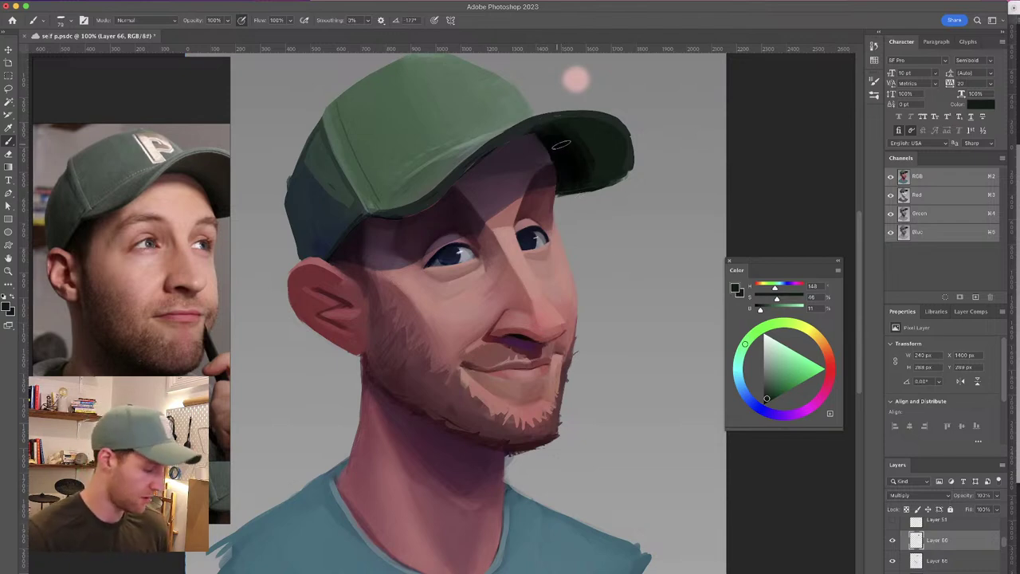
pyautogui.moveTo(563, 128); pyautogui.dragTo(586, 165)
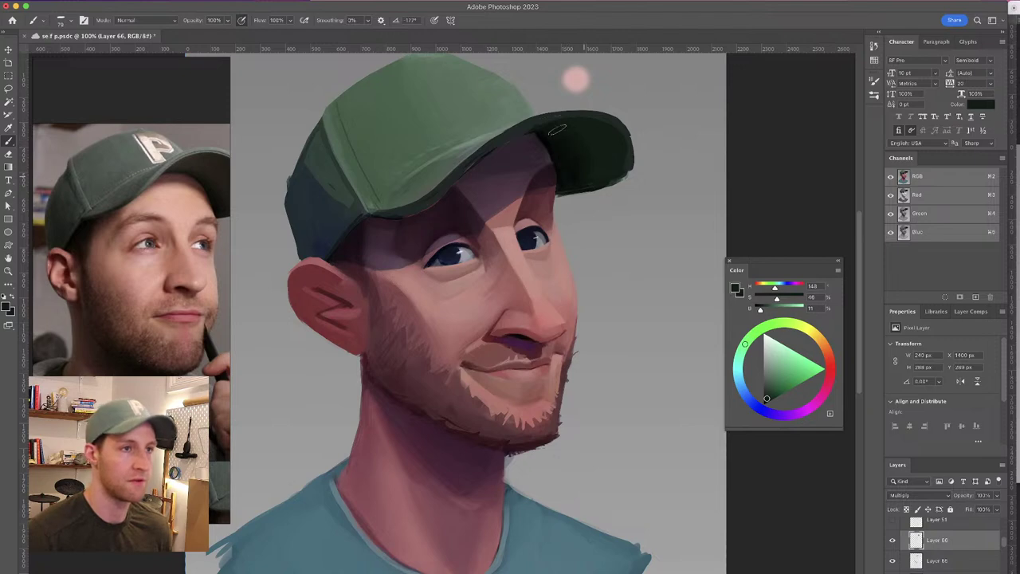
# Reposition the reference photo to show its whole brim, sample a muted red from the forehead, and add a normal layer above Layer 66
pyautogui.click(165, 203)
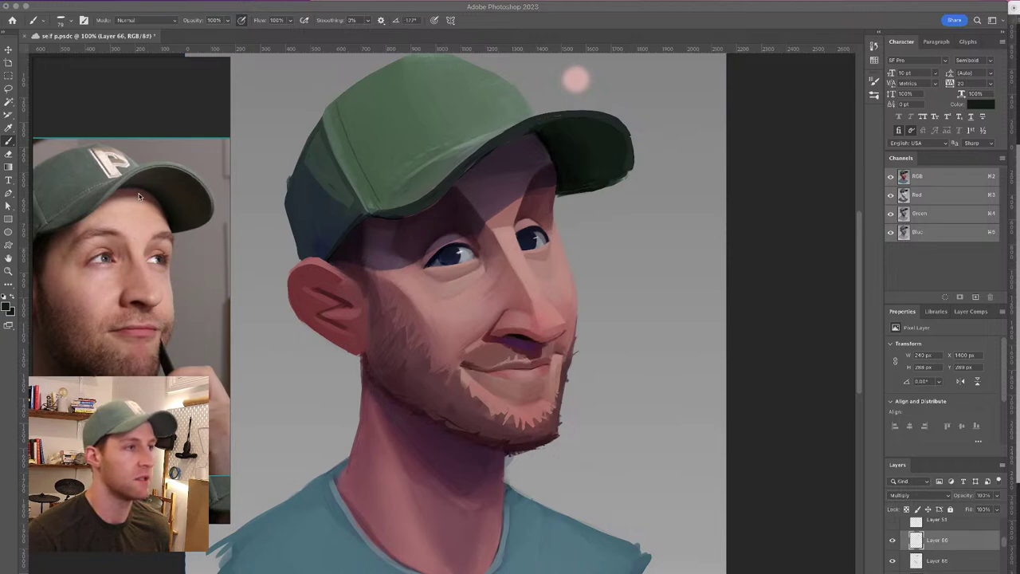
pyautogui.click(556, 275)
pyautogui.moveTo(536, 245); pyautogui.dragTo(555, 253)
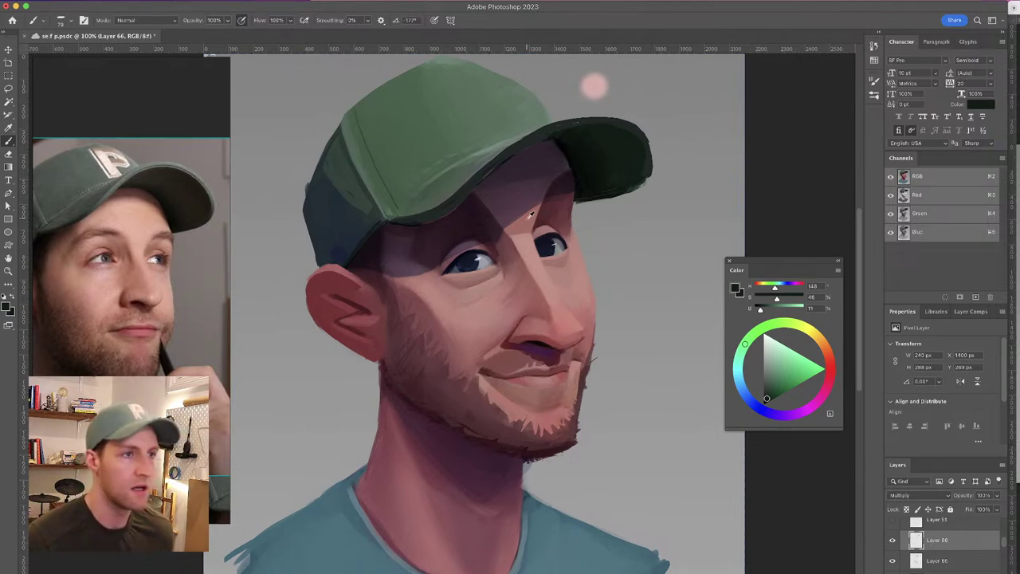
pyautogui.keyDown('alt'); pyautogui.click(531, 214); pyautogui.keyUp('alt')
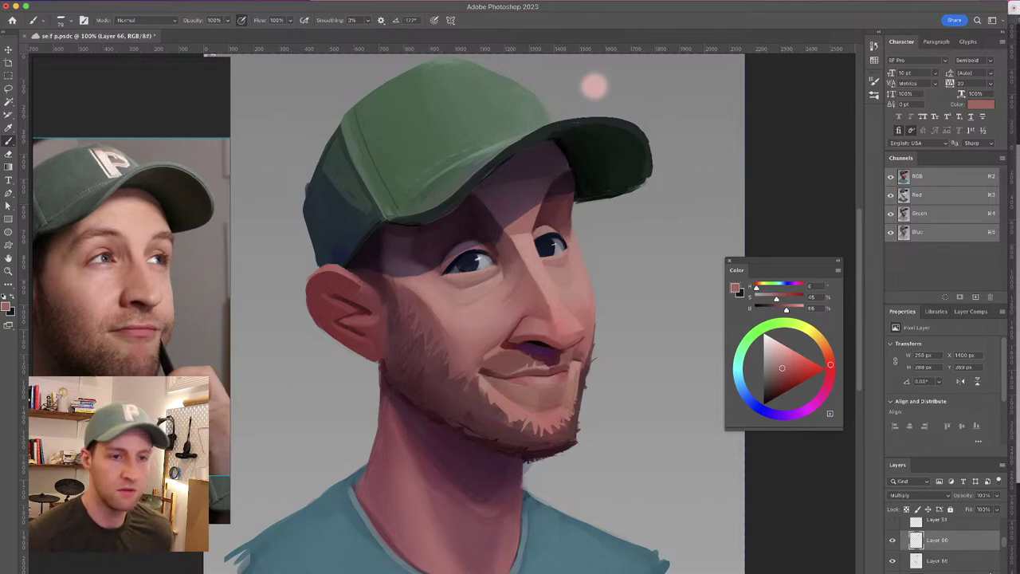
pyautogui.click(975, 572)
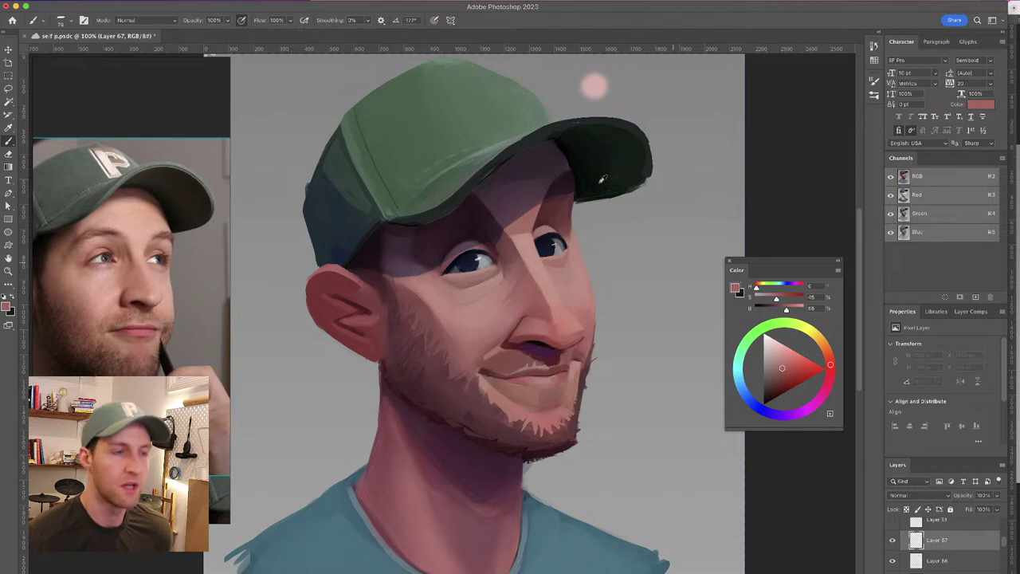
# Glaze reddish bounce light onto the brim's underside with the brush opacity lowered to 51%
pyautogui.moveTo(571, 136); pyautogui.dragTo(618, 156)
pyautogui.press('8')
pyautogui.press('3')
pyautogui.moveTo(256, 23); pyautogui.dragTo(188, 22)
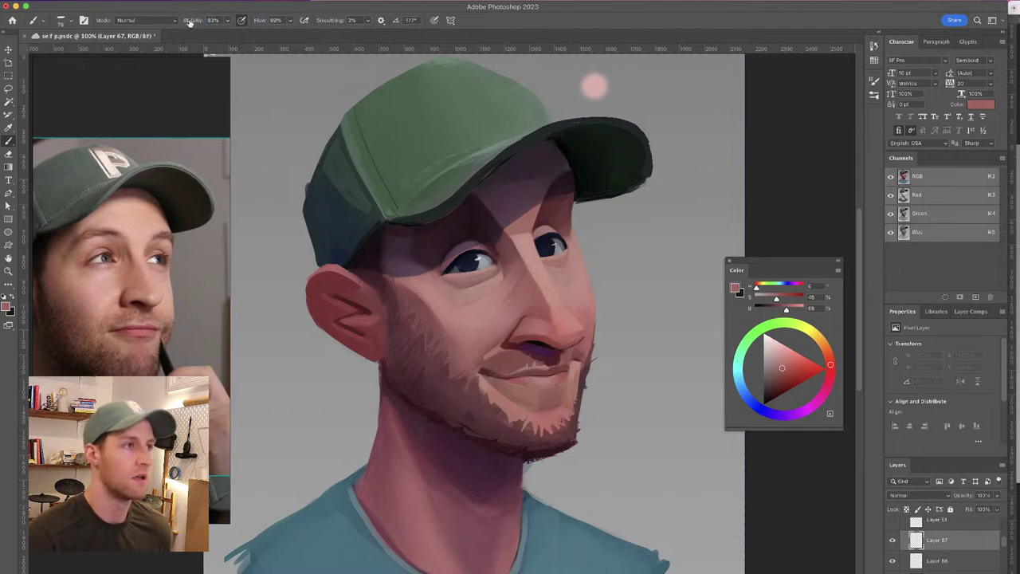
pyautogui.moveTo(570, 141)
pyautogui.mouseDown()
pyautogui.moveTo(614, 164)
pyautogui.moveTo(593, 143)
pyautogui.moveTo(616, 155)
pyautogui.mouseUp()
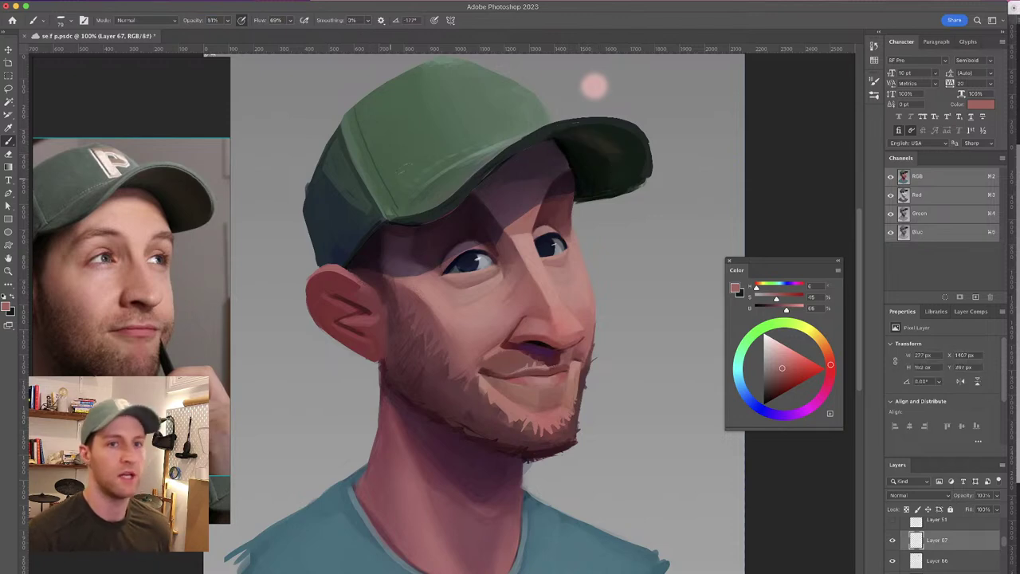
# Blend the bounce light into the brim's underside using dark greens sampled from the painted area
pyautogui.keyDown('alt'); pyautogui.click(611, 144); pyautogui.keyUp('alt')
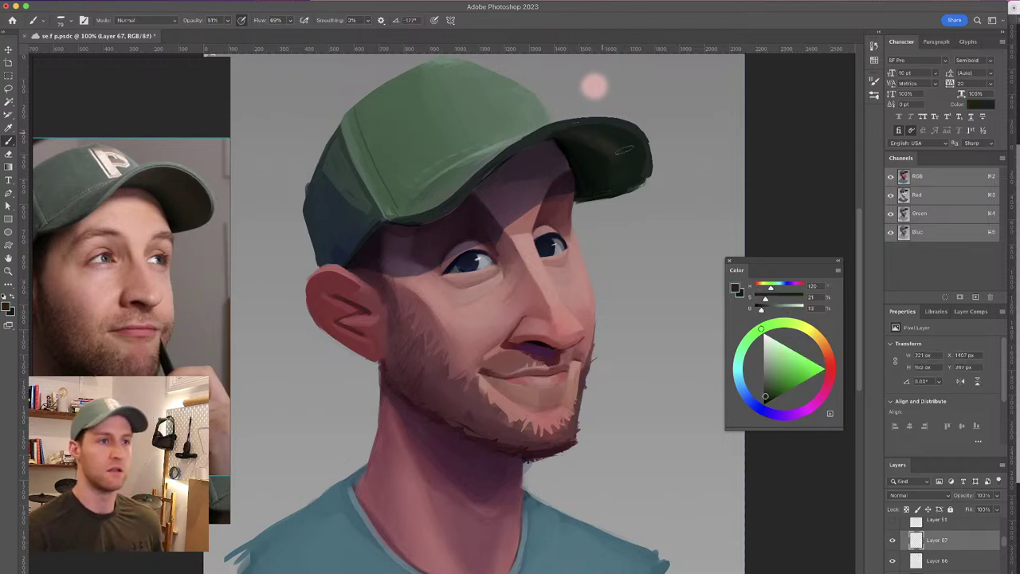
pyautogui.keyDown('alt'); pyautogui.click(604, 142); pyautogui.keyUp('alt')
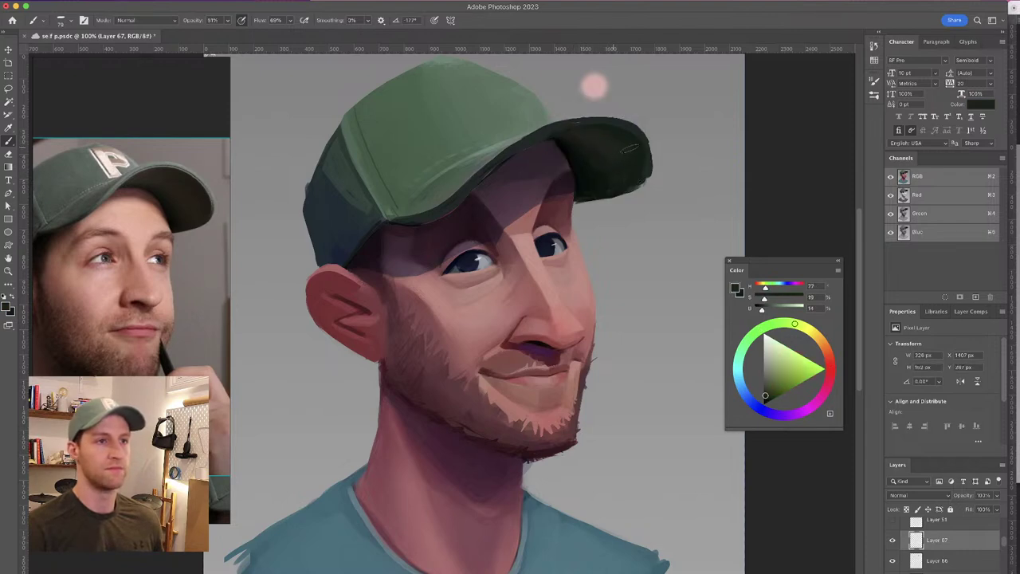
pyautogui.moveTo(587, 129); pyautogui.dragTo(607, 169)
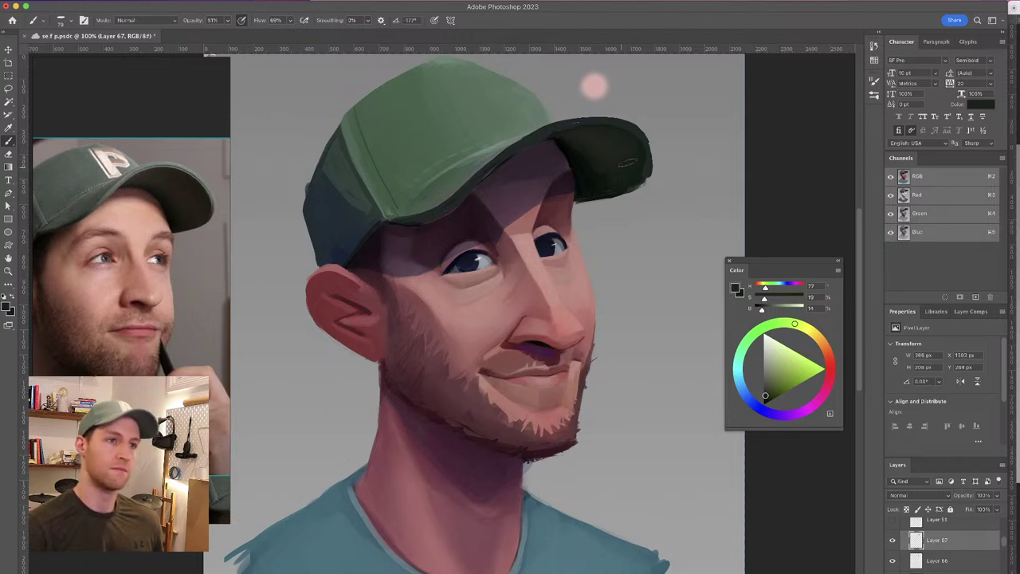
# Choose a dark yellow-brown with hue 42°, saturation 69% and brightness 24%, and glaze it across the brim's underside
pyautogui.moveTo(800, 324); pyautogui.dragTo(817, 338)
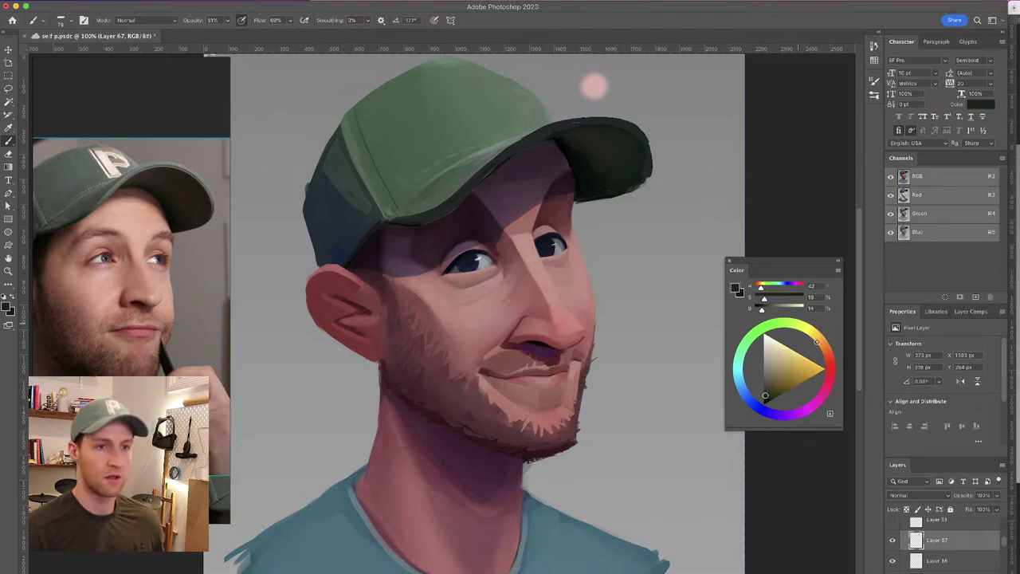
pyautogui.click(774, 393)
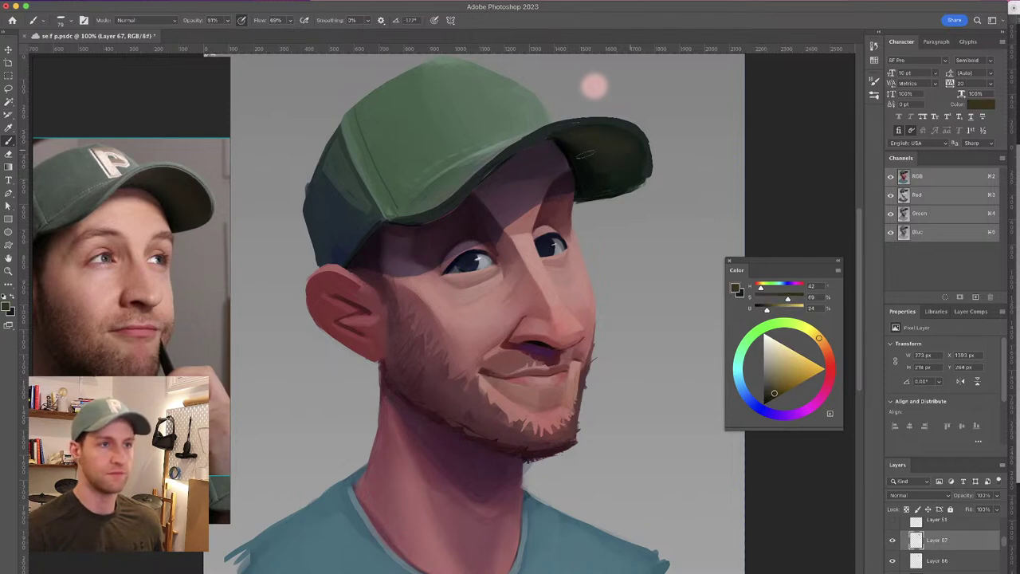
pyautogui.moveTo(587, 171); pyautogui.dragTo(630, 173)
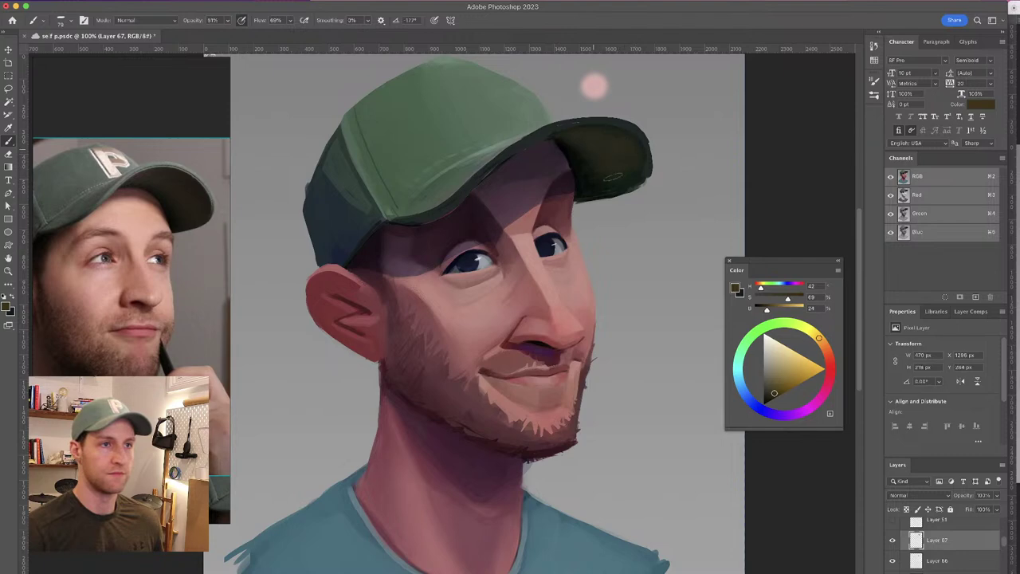
pyautogui.press('e')
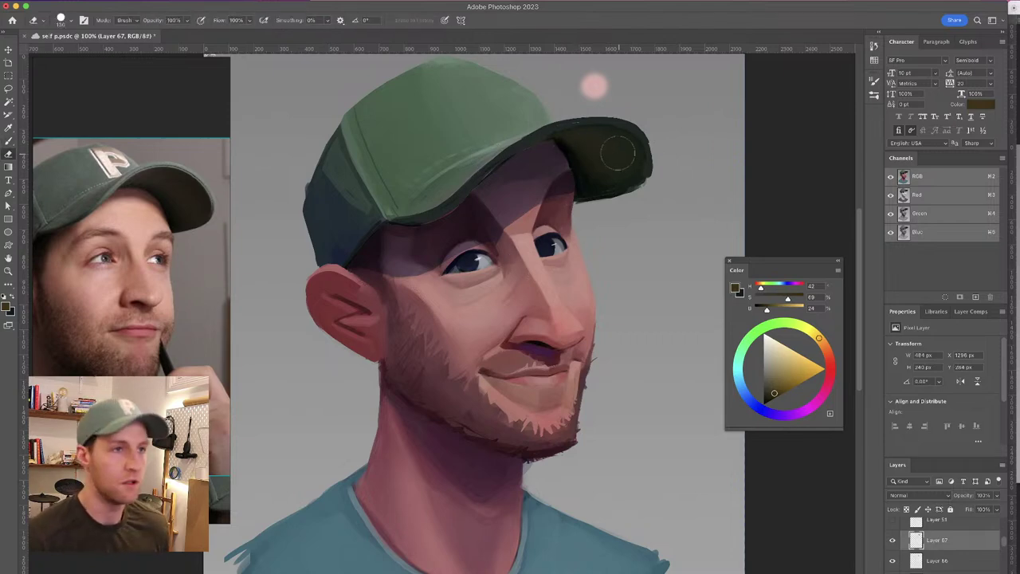
# Shift the color toward orange-brown, try it on the brim's underside, and erase the excess warm glaze
pyautogui.moveTo(819, 340); pyautogui.dragTo(829, 361)
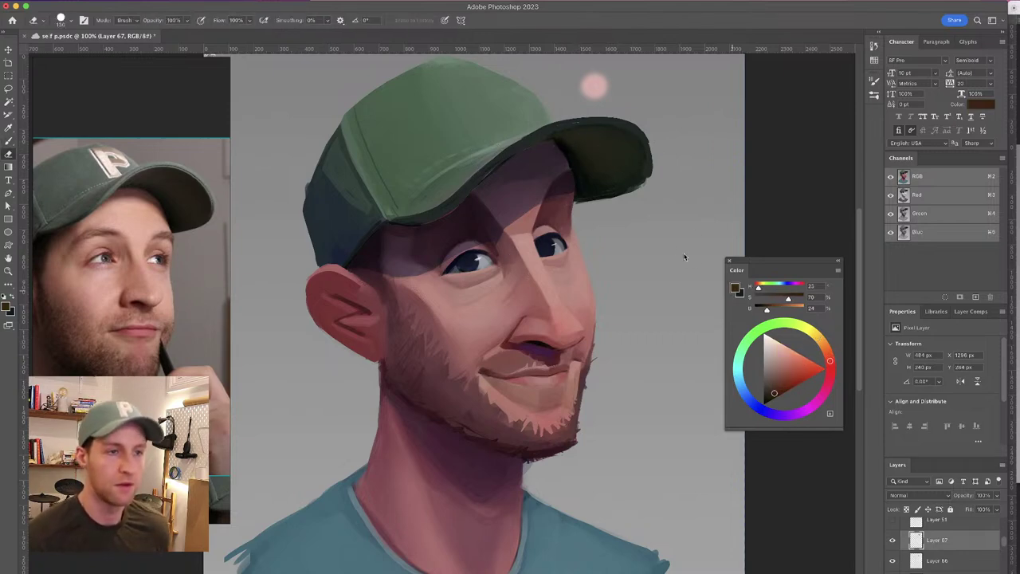
pyautogui.press('b')
pyautogui.keyDown('alt'); pyautogui.click(594, 153); pyautogui.keyUp('alt')
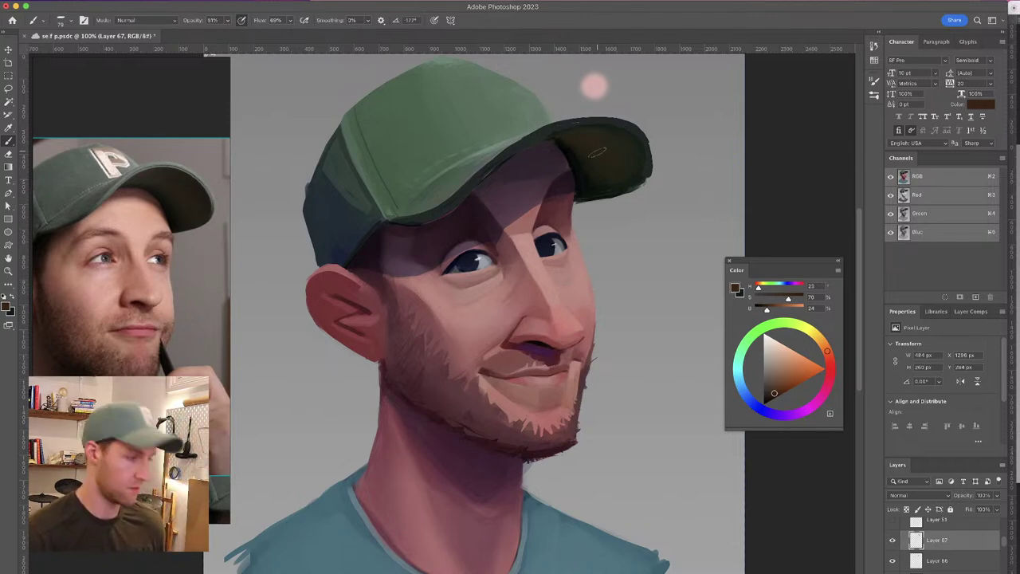
pyautogui.press('e')
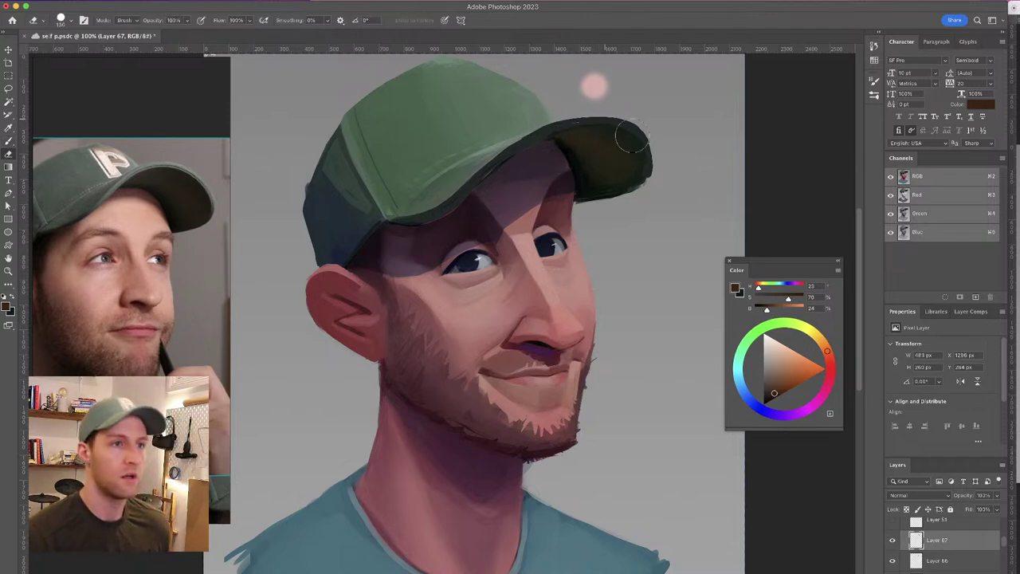
pyautogui.press('super+z')
pyautogui.moveTo(611, 137); pyautogui.dragTo(606, 137)
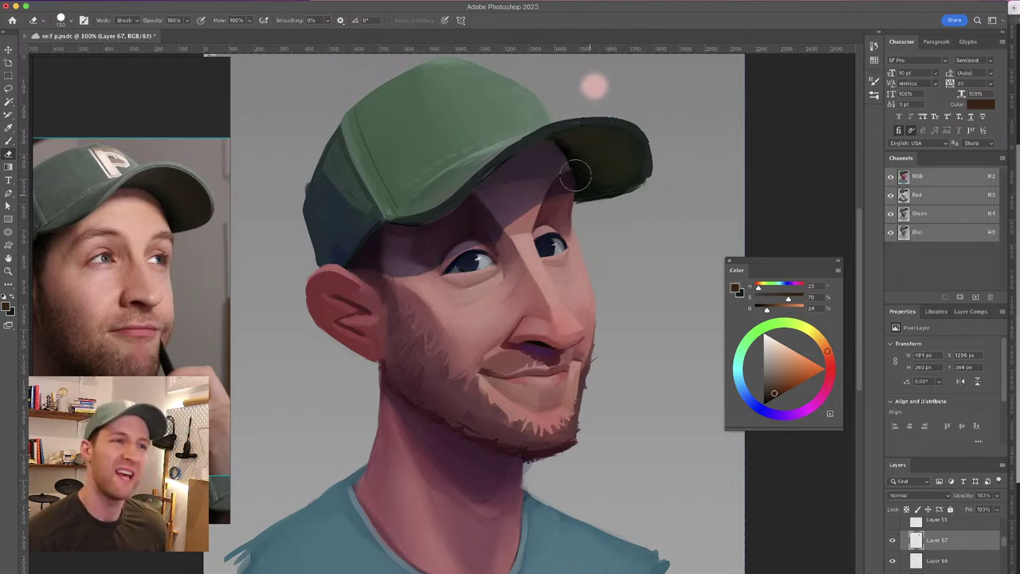
pyautogui.press('b')
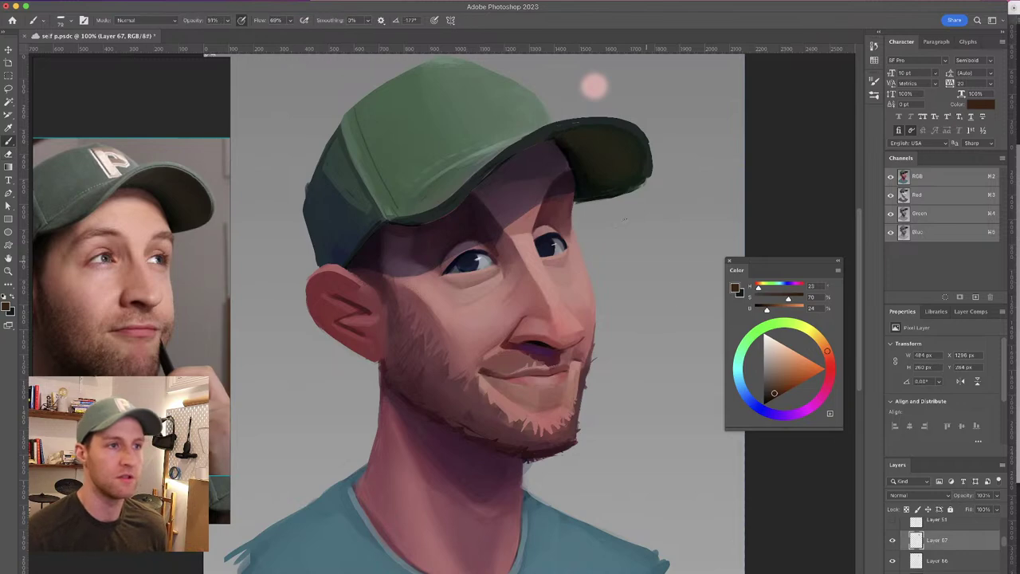
# Smooth the brim's inner shadow and outer end with near-black green and dark olive tones sampled from the underside
pyautogui.keyDown('alt'); pyautogui.click(586, 151); pyautogui.keyUp('alt')
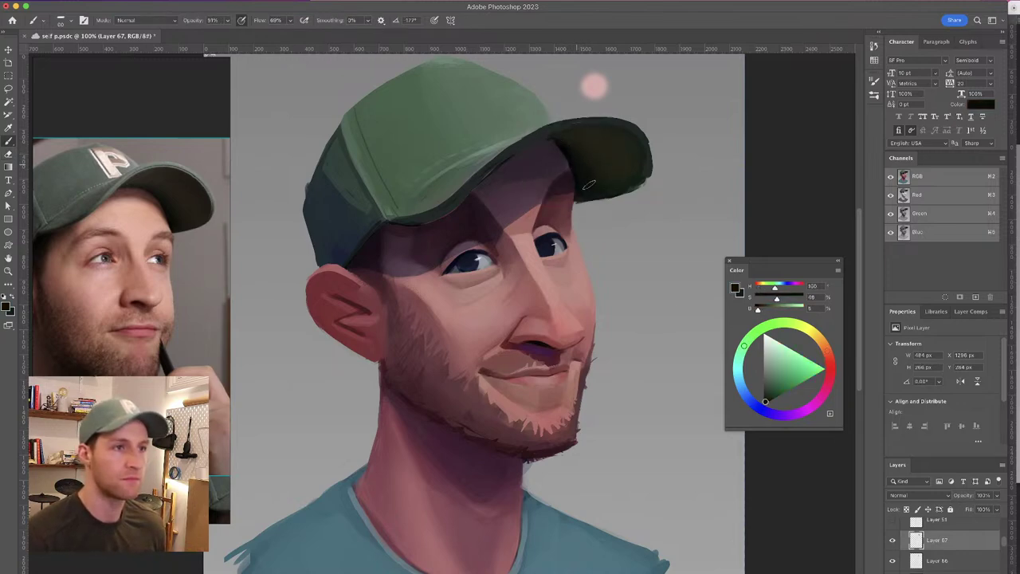
pyautogui.keyDown('alt'); pyautogui.click(592, 175); pyautogui.keyUp('alt')
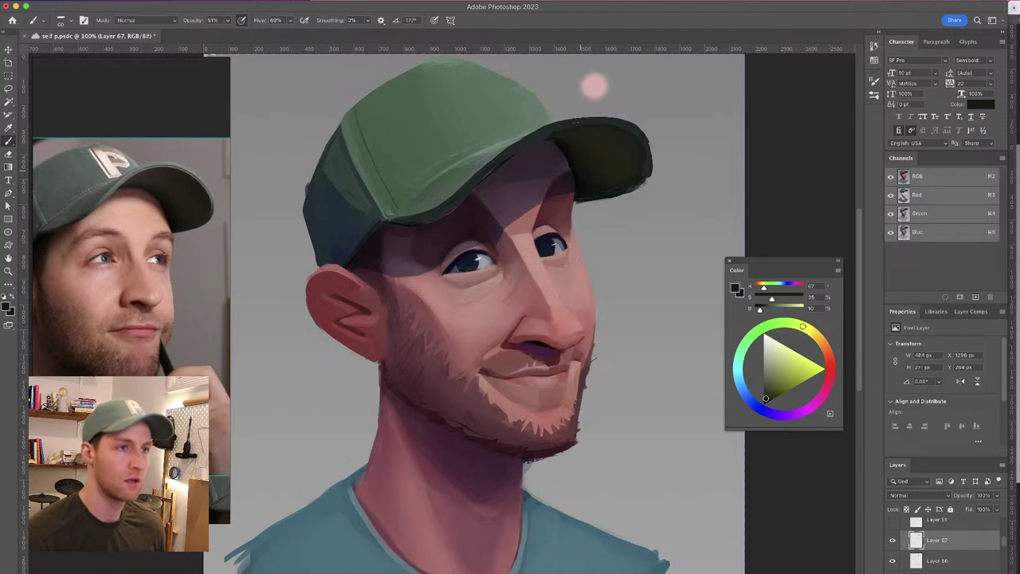
pyautogui.keyDown('alt'); pyautogui.click(590, 138); pyautogui.keyUp('alt')
pyautogui.moveTo(626, 145); pyautogui.dragTo(642, 185)
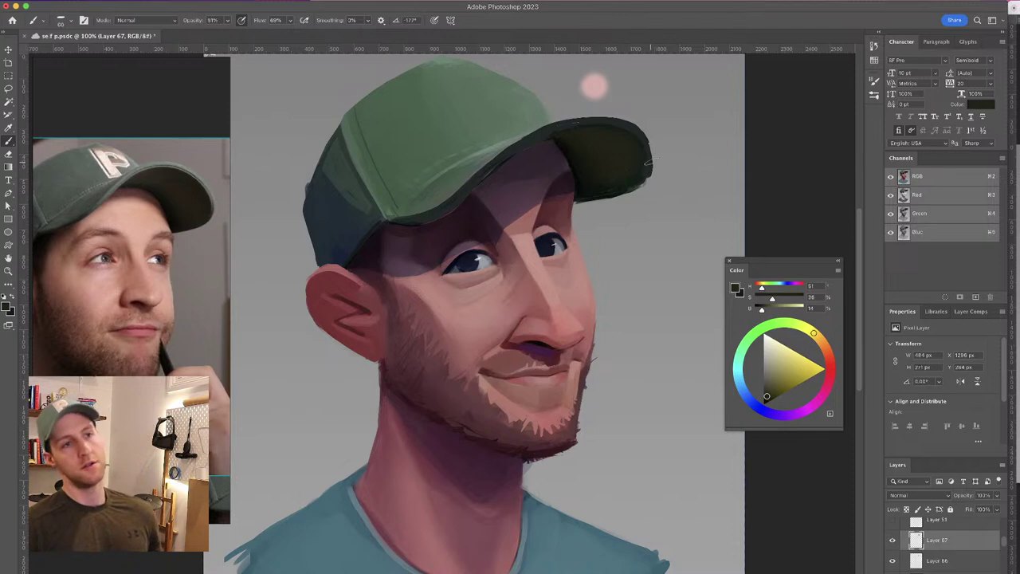
# Toggle the visibility of the painted layers above Group 11 copy to compare the portrait before and after the recent shading
pyautogui.moveTo(1006, 546); pyautogui.dragTo(1005, 561)
pyautogui.click(905, 569)
pyautogui.click(891, 562)
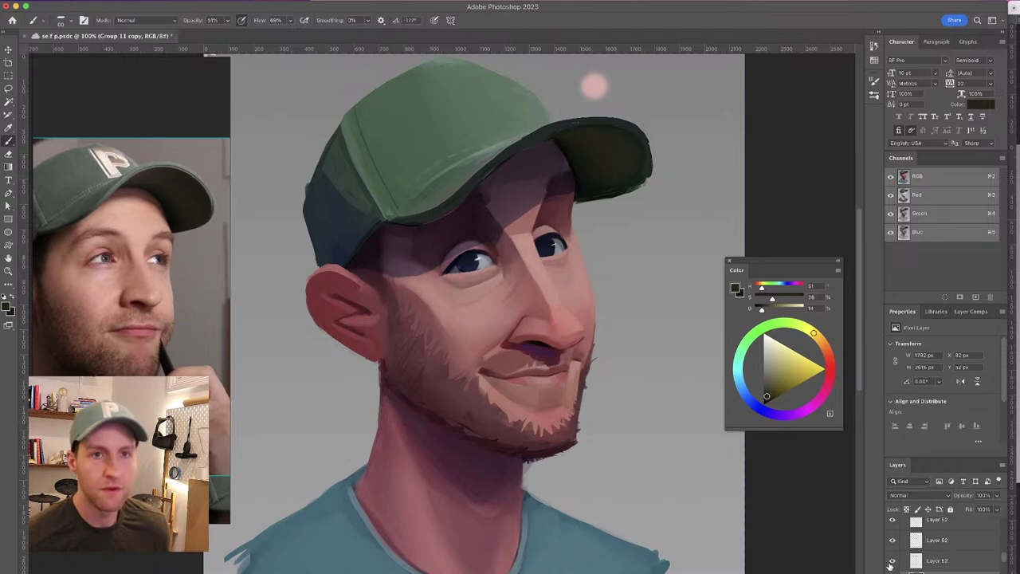
pyautogui.click(890, 564)
pyautogui.click(889, 567)
pyautogui.click(887, 569)
pyautogui.click(887, 570)
pyautogui.click(886, 570)
pyautogui.click(886, 571)
pyautogui.click(905, 570)
pyautogui.click(888, 571)
pyautogui.click(889, 571)
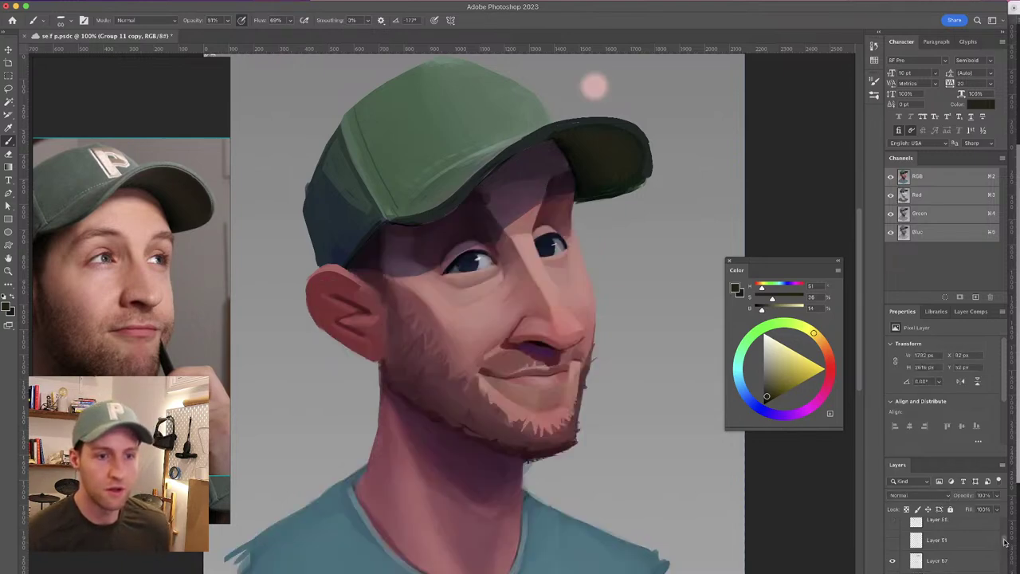
pyautogui.scroll(5, 996, 564)
pyautogui.scroll(2, 996, 564)
pyautogui.click(892, 540)
# Merge the layers from Group 11 copy up to Layer 67 into one and duplicate the merged layer
pyautogui.moveTo(1003, 560); pyautogui.dragTo(1009, 542)
pyautogui.click(970, 544)
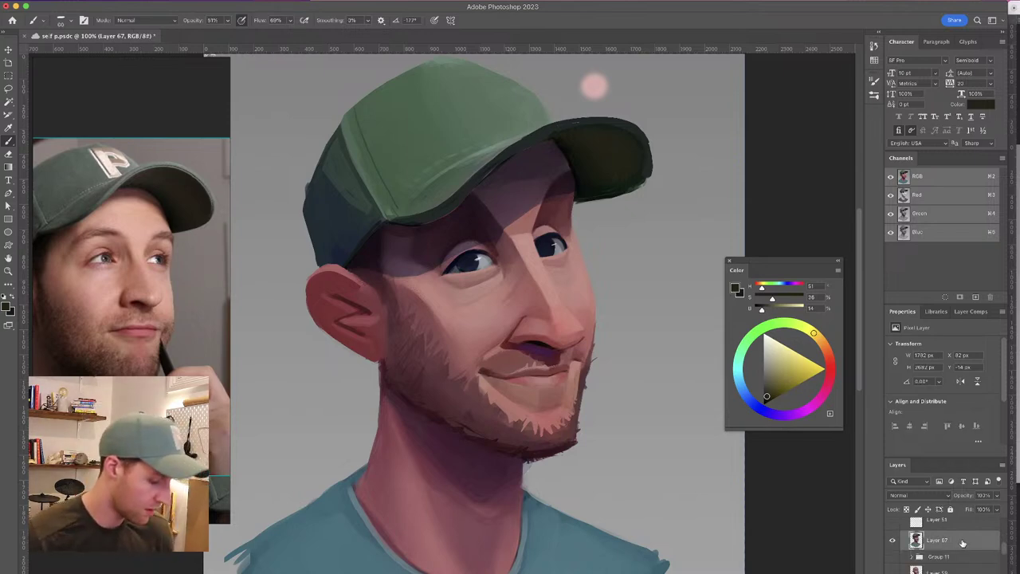
pyautogui.press('super+j')
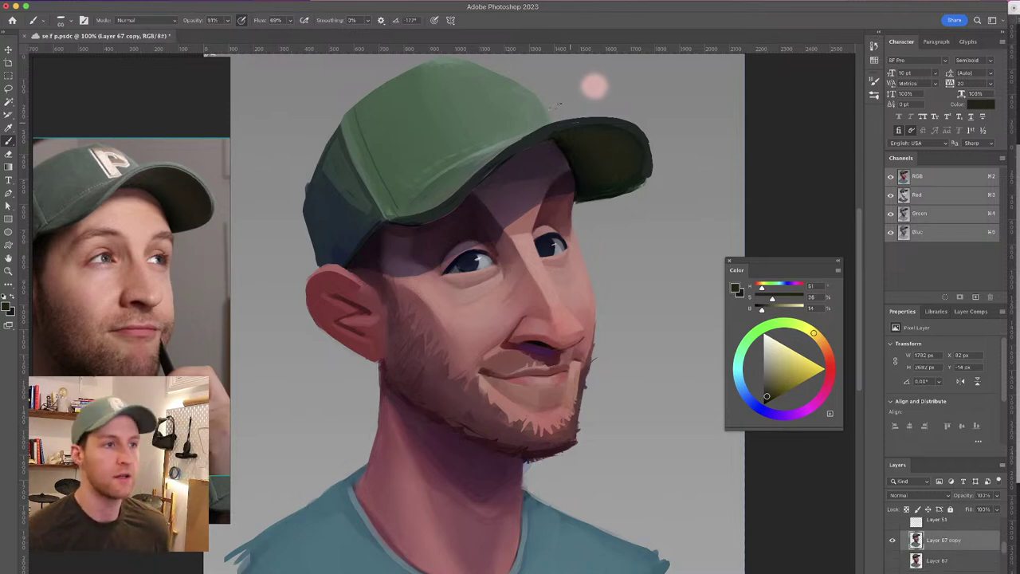
# Set the brush to 100% opacity and flow and clean up the brim's outer end and lower edge with dark greens sampled from it
pyautogui.keyDown('alt'); pyautogui.click(648, 160); pyautogui.keyUp('alt')
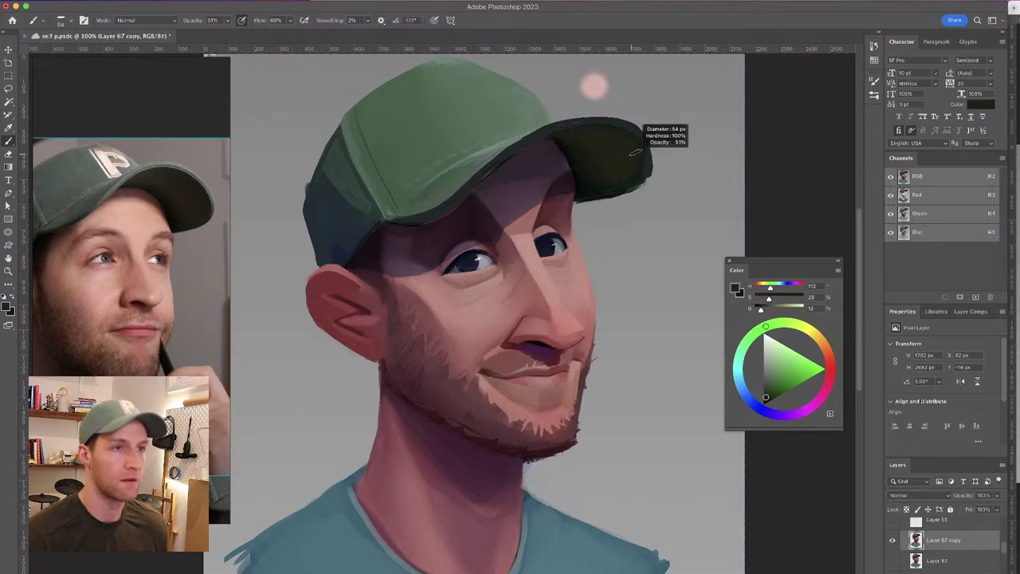
pyautogui.moveTo(193, 20); pyautogui.dragTo(269, 22)
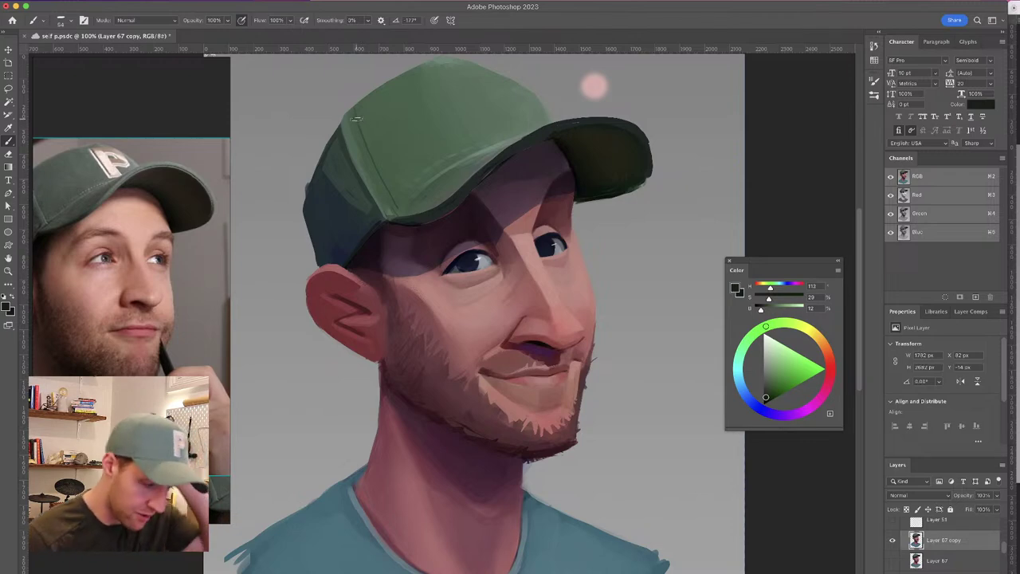
pyautogui.keyDown('alt'); pyautogui.click(640, 131); pyautogui.keyUp('alt')
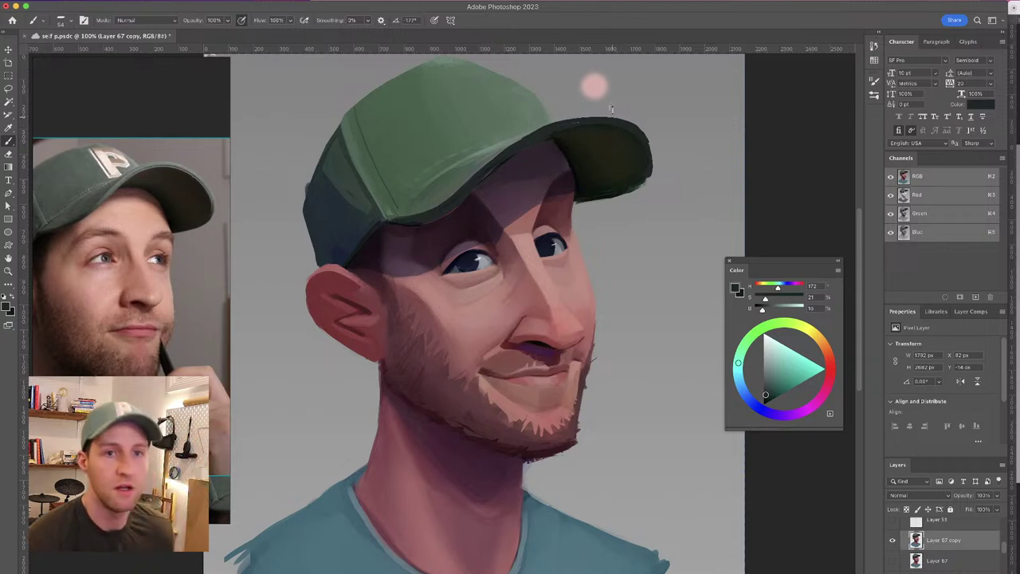
pyautogui.keyDown('alt'); pyautogui.click(635, 173); pyautogui.keyUp('alt')
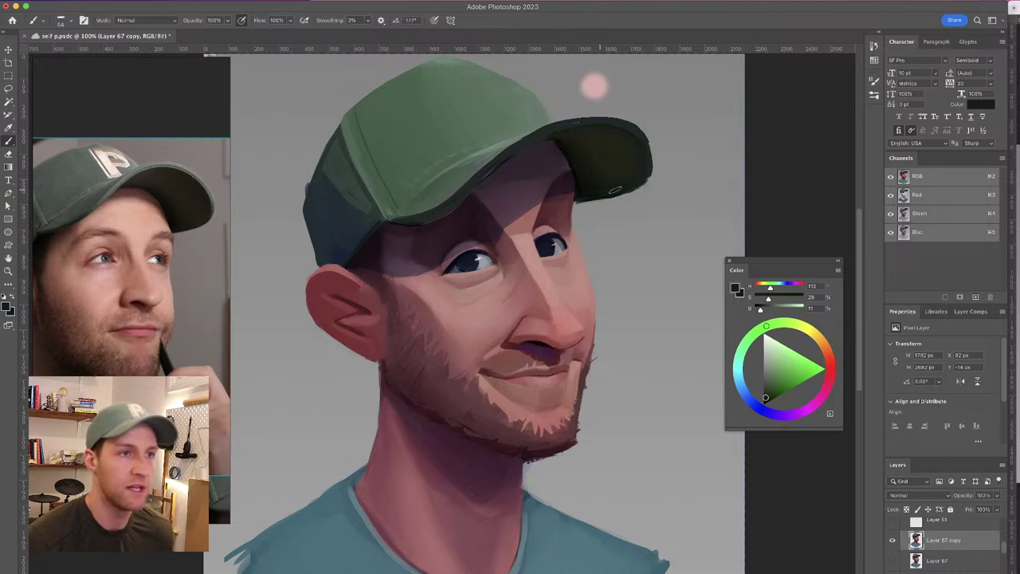
pyautogui.keyDown('alt'); pyautogui.click(596, 187); pyautogui.keyUp('alt')
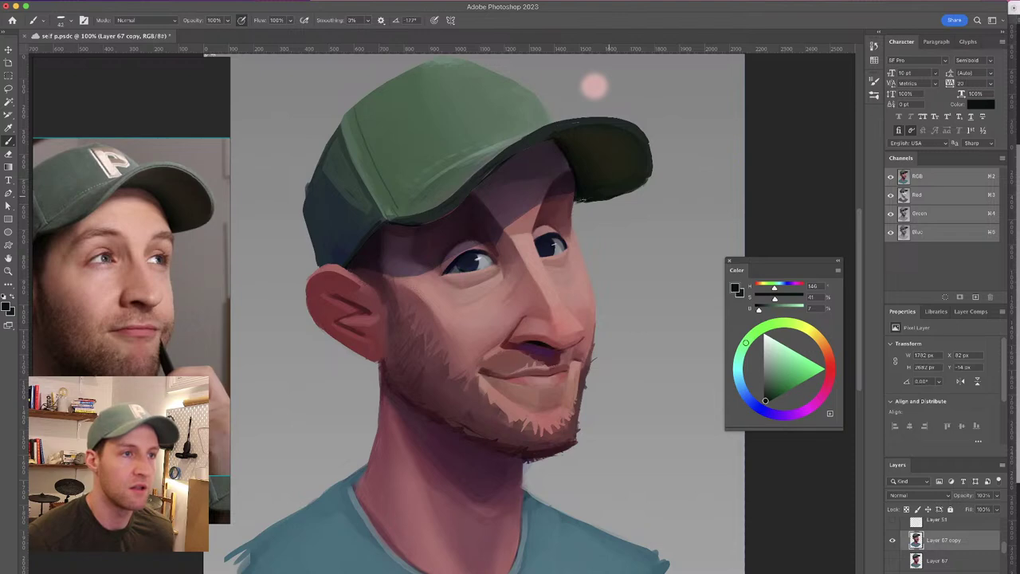
pyautogui.keyDown('alt'); pyautogui.click(577, 198); pyautogui.keyUp('alt')
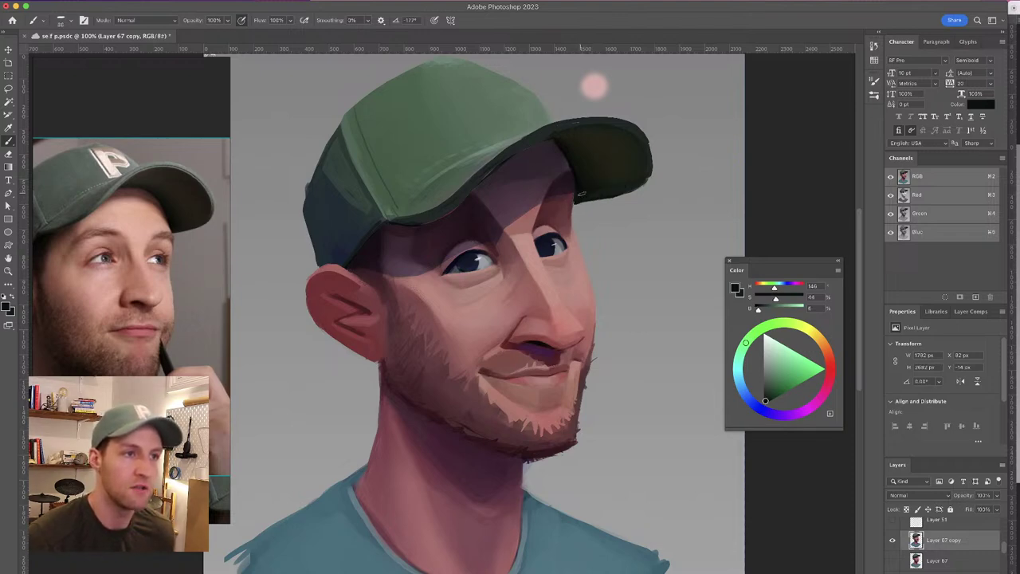
pyautogui.moveTo(582, 202); pyautogui.dragTo(639, 187)
pyautogui.moveTo(579, 204); pyautogui.dragTo(644, 183)
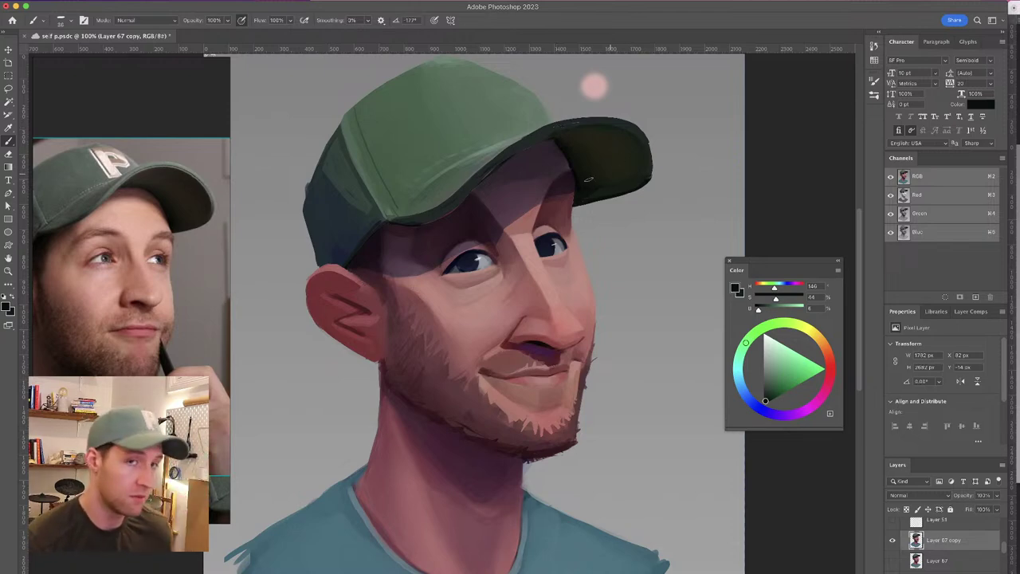
# Try light sage-green edge highlights along the brim's rim using a color sampled from the cap, and undo them
pyautogui.keyDown('alt'); pyautogui.click(519, 121); pyautogui.keyUp('alt')
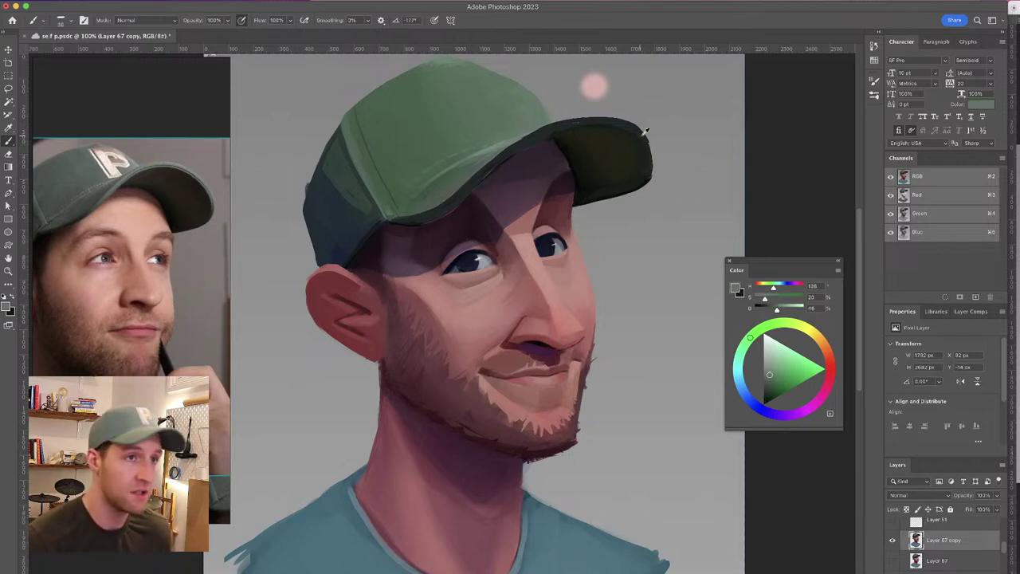
pyautogui.moveTo(646, 135); pyautogui.dragTo(653, 169)
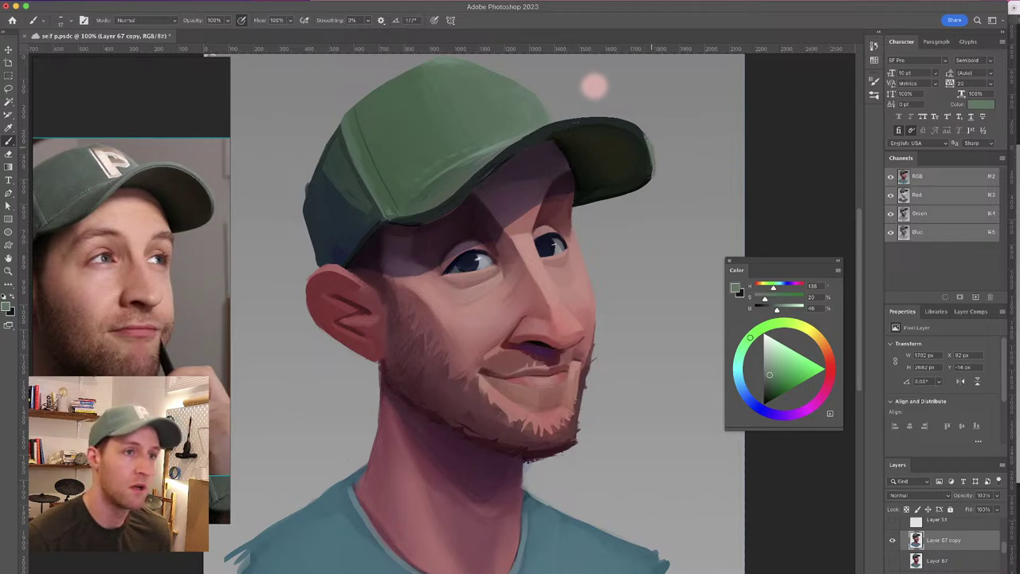
pyautogui.moveTo(631, 121); pyautogui.dragTo(530, 131)
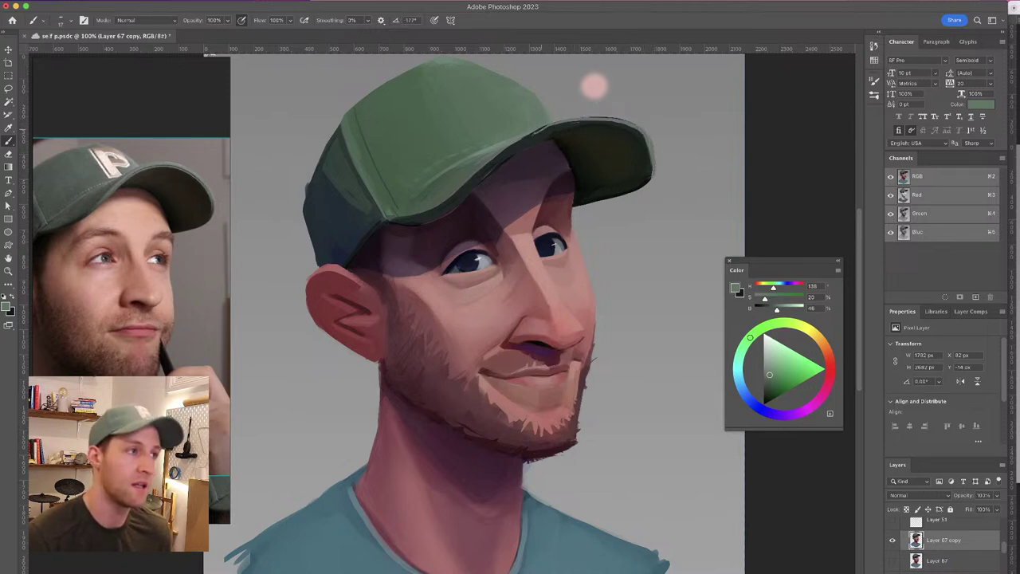
pyautogui.press('super+z')
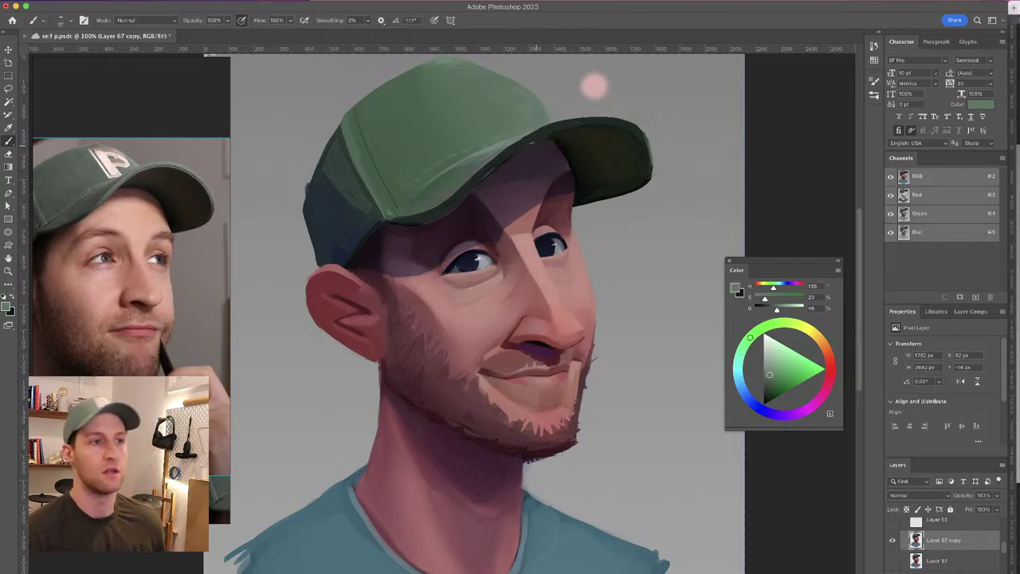
pyautogui.moveTo(524, 140)
pyautogui.mouseDown()
pyautogui.moveTo(453, 196)
pyautogui.moveTo(514, 149)
pyautogui.moveTo(570, 125)
pyautogui.moveTo(639, 128)
pyautogui.moveTo(564, 123)
pyautogui.moveTo(522, 141)
pyautogui.mouseUp()
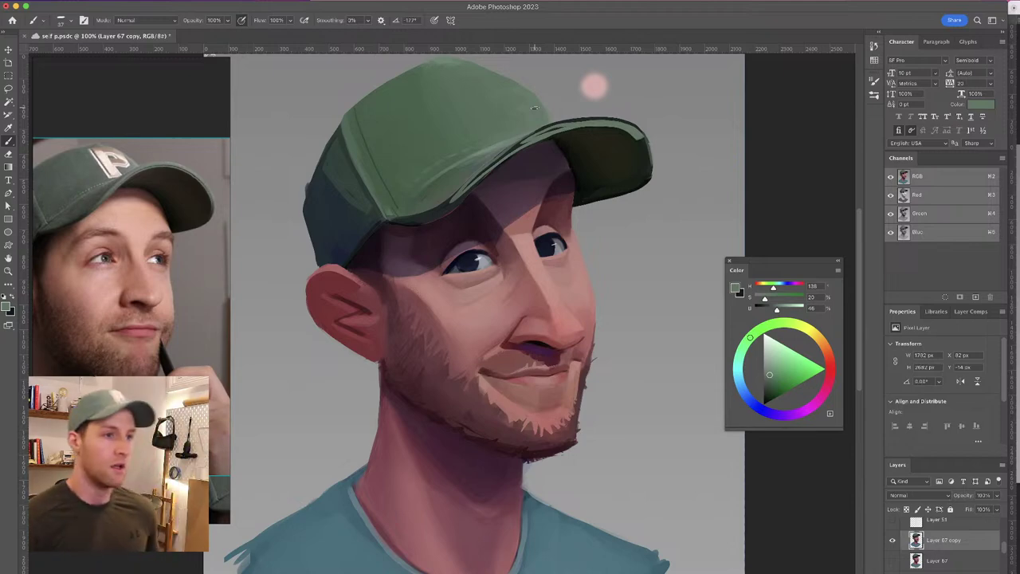
pyautogui.moveTo(478, 192); pyautogui.dragTo(561, 133)
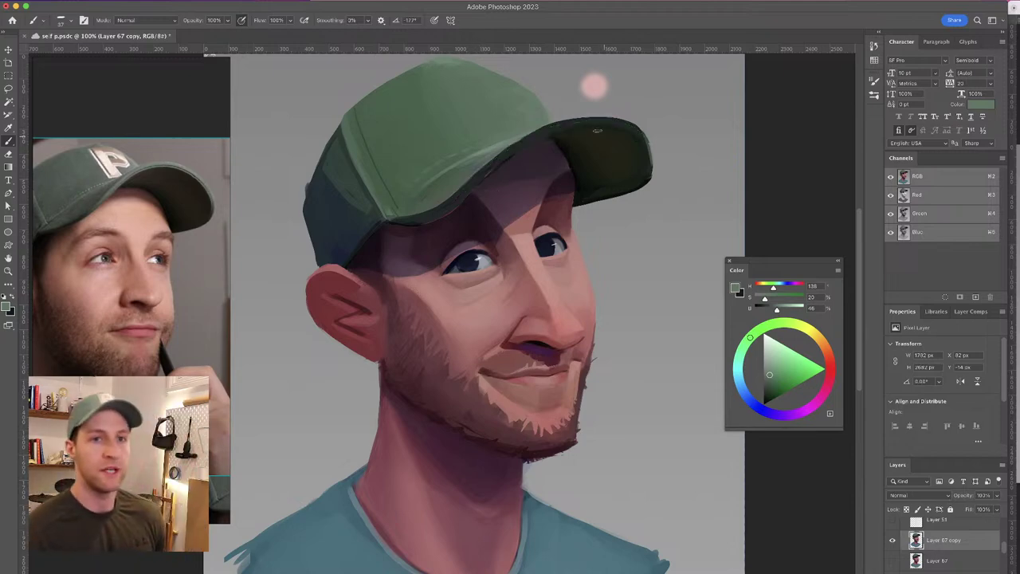
# Extend and round the brim's outer end and upper rim with dark green sampled from its edge
pyautogui.keyDown('alt'); pyautogui.click(648, 140); pyautogui.keyUp('alt')
pyautogui.moveTo(647, 140); pyautogui.dragTo(650, 171)
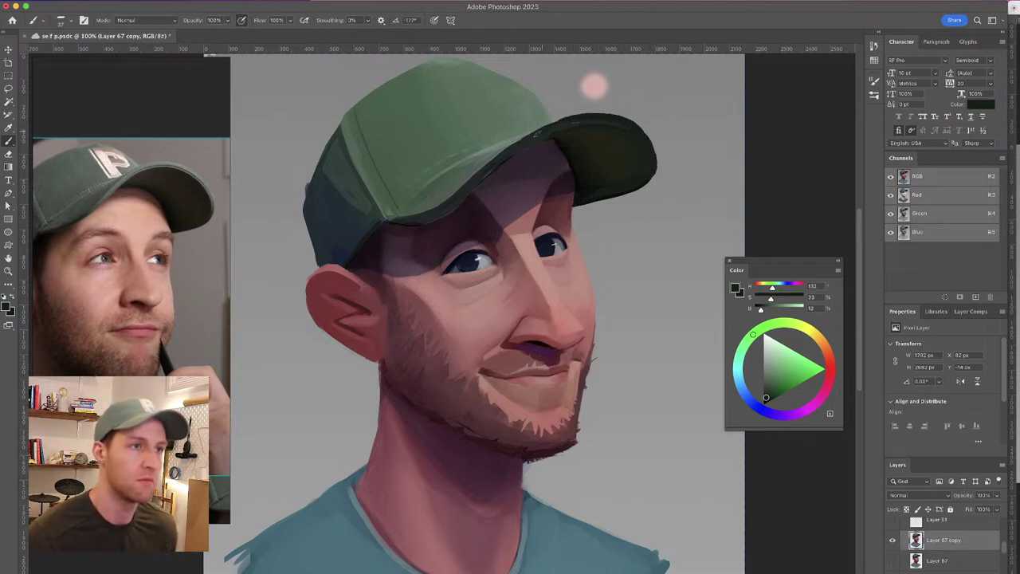
pyautogui.moveTo(609, 233); pyautogui.dragTo(602, 248)
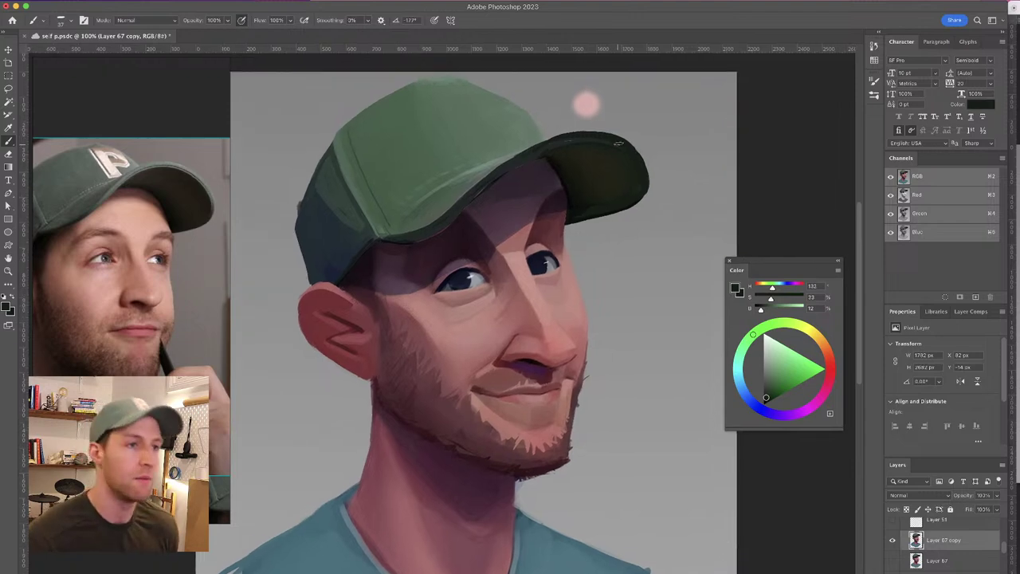
pyautogui.moveTo(619, 131); pyautogui.dragTo(619, 144)
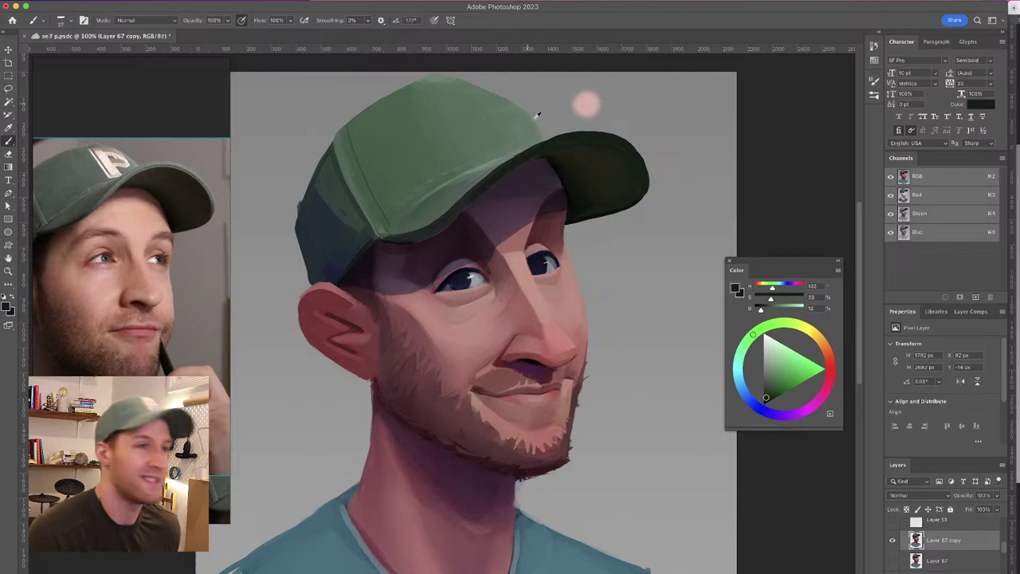
pyautogui.keyDown('alt'); pyautogui.click(532, 120); pyautogui.keyUp('alt')
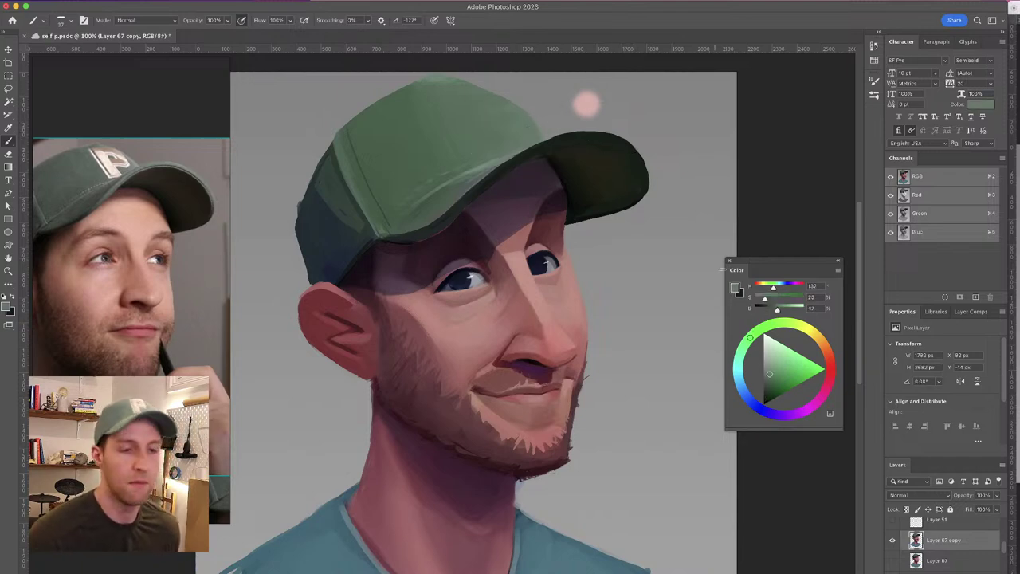
pyautogui.moveTo(617, 201); pyautogui.dragTo(618, 192)
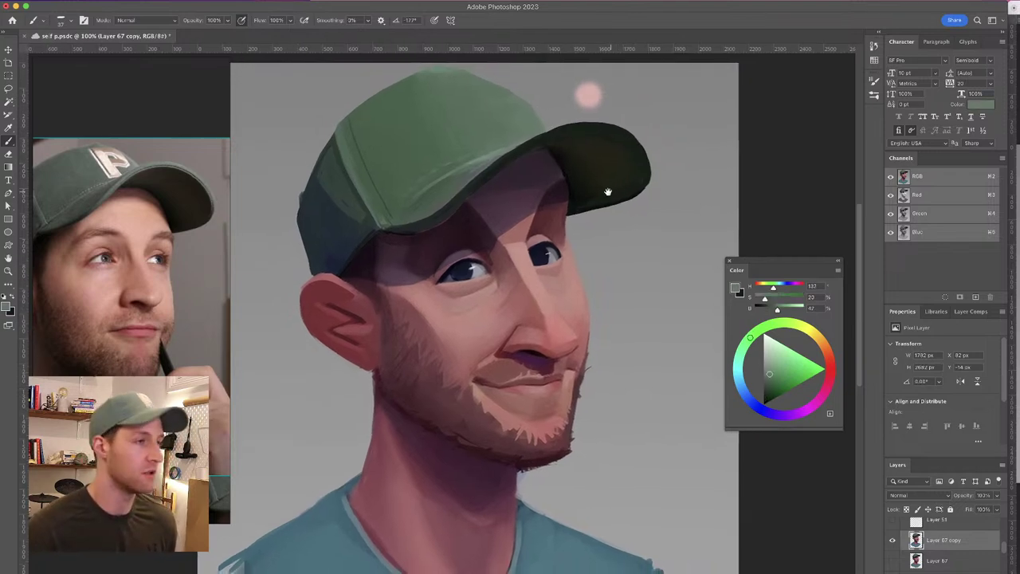
# Refine the brim's dark front edge above the forehead with sampled dark purple and near-black green
pyautogui.keyDown('alt'); pyautogui.click(455, 210); pyautogui.keyUp('alt')
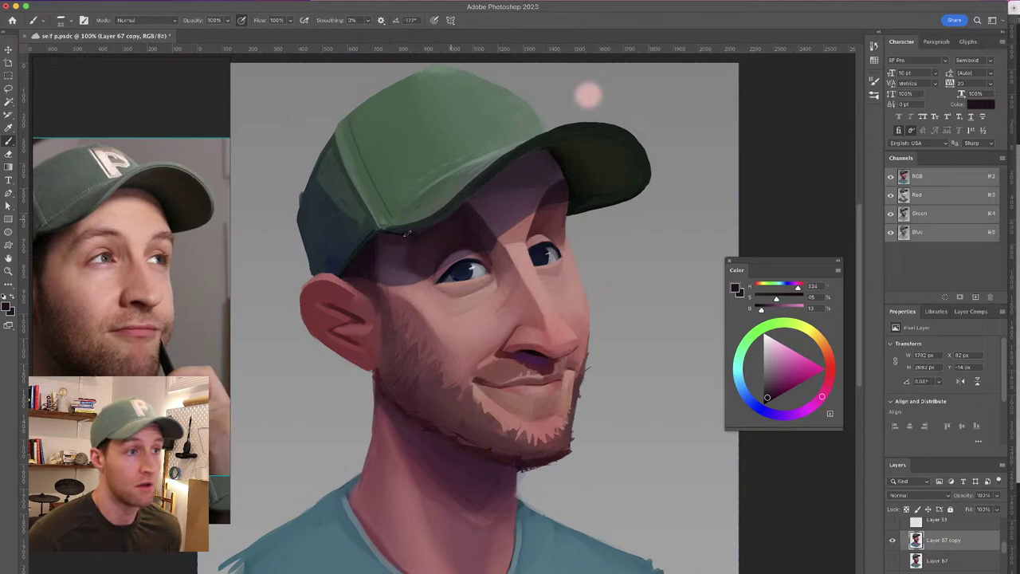
pyautogui.keyDown('alt'); pyautogui.click(447, 125); pyautogui.keyUp('alt')
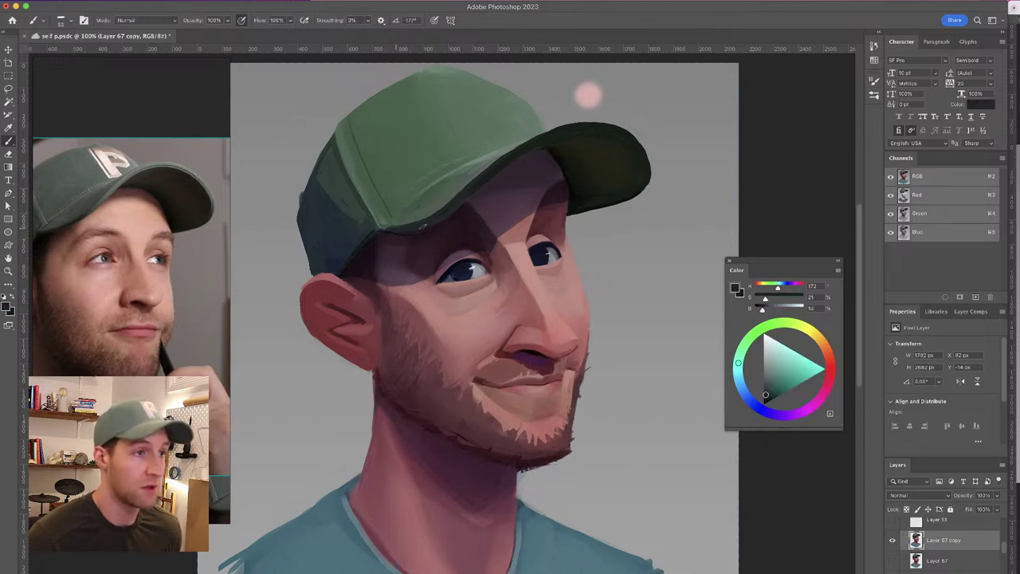
pyautogui.moveTo(468, 165)
pyautogui.mouseDown()
pyautogui.moveTo(473, 173)
pyautogui.moveTo(501, 163)
pyautogui.moveTo(460, 185)
pyautogui.mouseUp()
# Smooth the lit top surface of the brim with pale gray-green and mid-green tones sampled from the cap
pyautogui.keyDown('alt'); pyautogui.click(512, 156); pyautogui.keyUp('alt')
pyautogui.keyDown('alt'); pyautogui.click(509, 164); pyautogui.keyUp('alt')
pyautogui.keyDown('alt'); pyautogui.click(511, 154); pyautogui.keyUp('alt')
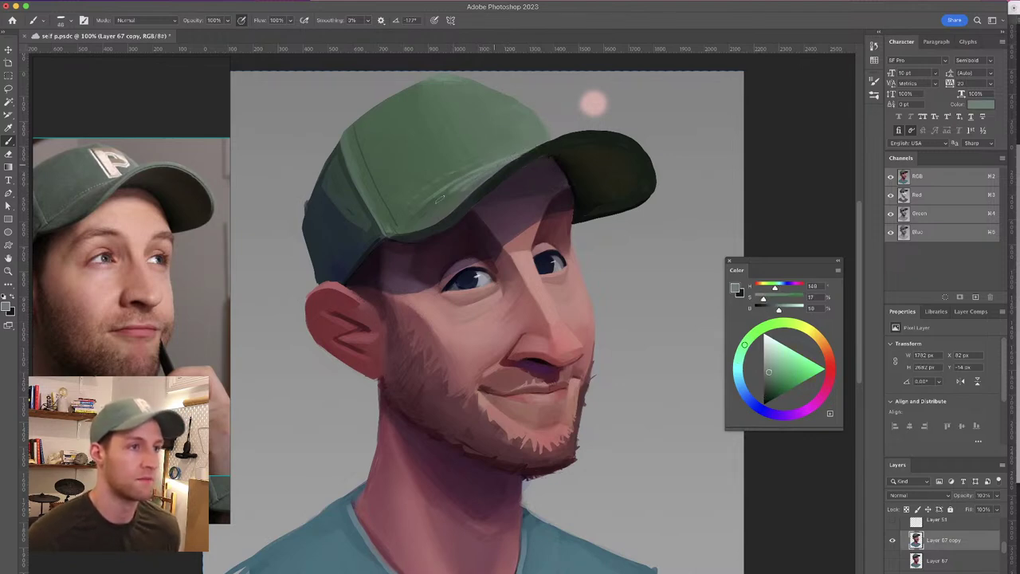
pyautogui.moveTo(468, 179)
pyautogui.keyDown('ctrl'); pyautogui.keyDown('alt'); pyautogui.mouseDown()
pyautogui.moveTo(494, 176)
pyautogui.moveTo(446, 193)
pyautogui.moveTo(460, 196)
pyautogui.mouseUp(); pyautogui.keyUp('alt'); pyautogui.keyUp('ctrl')
pyautogui.keyDown('alt'); pyautogui.click(444, 198); pyautogui.keyUp('alt')
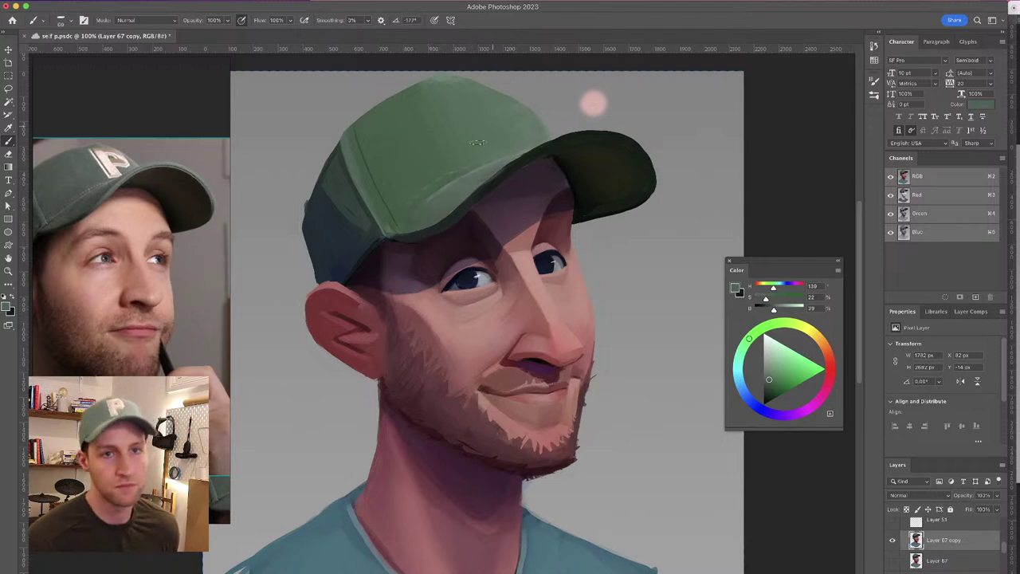
# Shade the brim's top surface with darker greens and dark blue sampled from the cap's side, blending the strokes with muted teal
pyautogui.keyDown('alt'); pyautogui.click(377, 210); pyautogui.keyUp('alt')
pyautogui.keyDown('ctrl'); pyautogui.keyDown('alt'); pyautogui.moveTo(472, 194); pyautogui.dragTo(465, 198); pyautogui.keyUp('alt'); pyautogui.keyUp('ctrl')
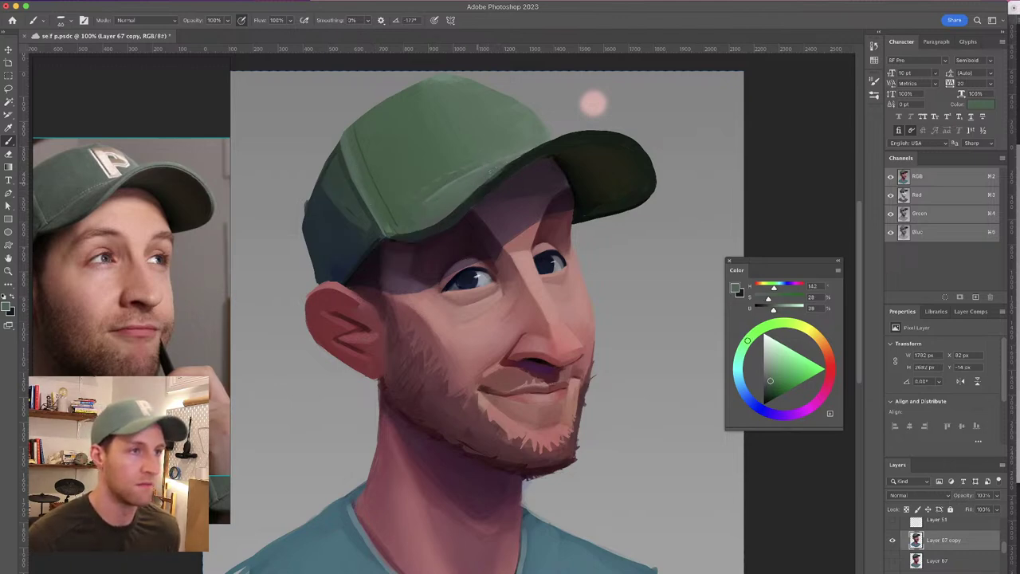
pyautogui.keyDown('alt'); pyautogui.click(346, 217); pyautogui.keyUp('alt')
pyautogui.moveTo(491, 170)
pyautogui.mouseDown()
pyautogui.moveTo(440, 209)
pyautogui.moveTo(475, 177)
pyautogui.mouseUp()
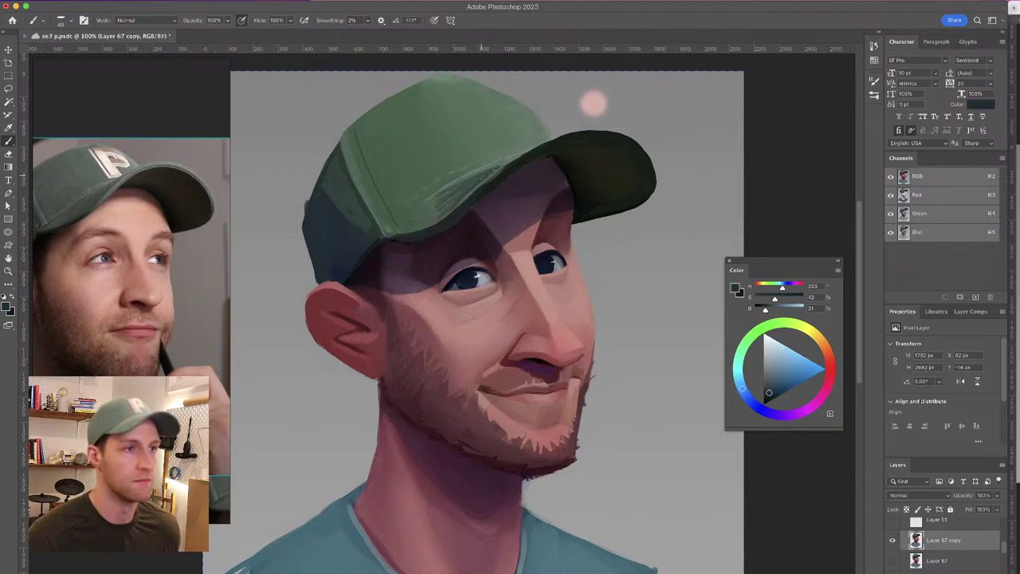
pyautogui.keyDown('alt'); pyautogui.click(455, 186); pyautogui.keyUp('alt')
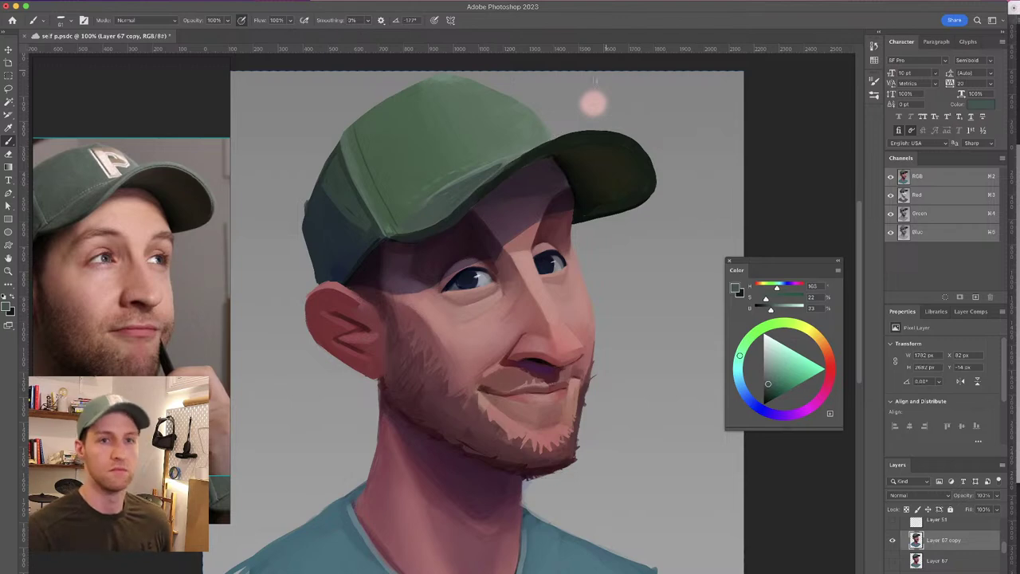
# Soften the edge where the ear meets the cheek and beard with sampled reds and dark reddish brown
pyautogui.moveTo(460, 138); pyautogui.dragTo(498, 103)
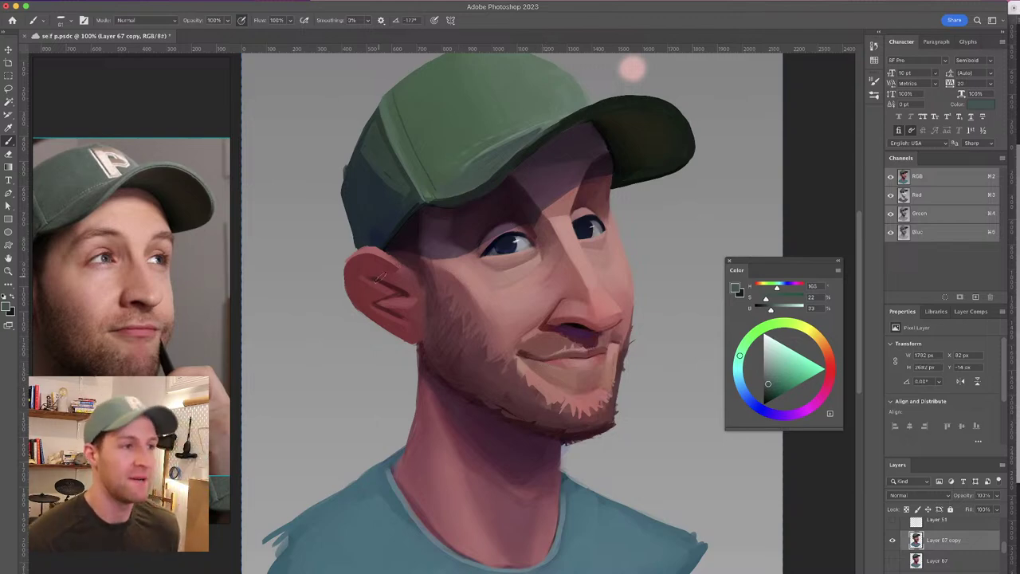
pyautogui.keyDown('alt'); pyautogui.click(427, 317); pyautogui.keyUp('alt')
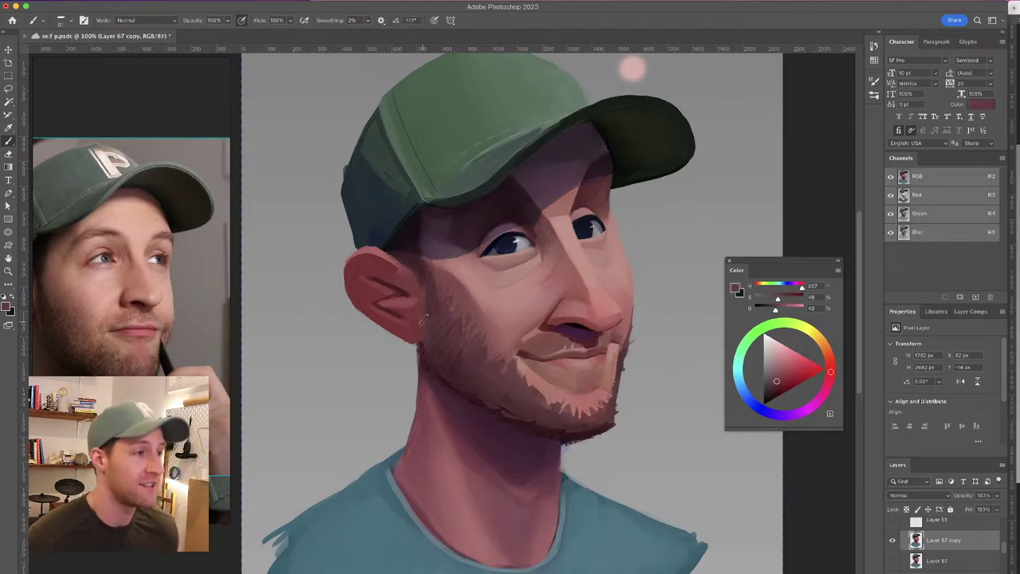
pyautogui.keyDown('alt'); pyautogui.click(424, 313); pyautogui.keyUp('alt')
pyautogui.keyDown('alt'); pyautogui.click(414, 275); pyautogui.keyUp('alt')
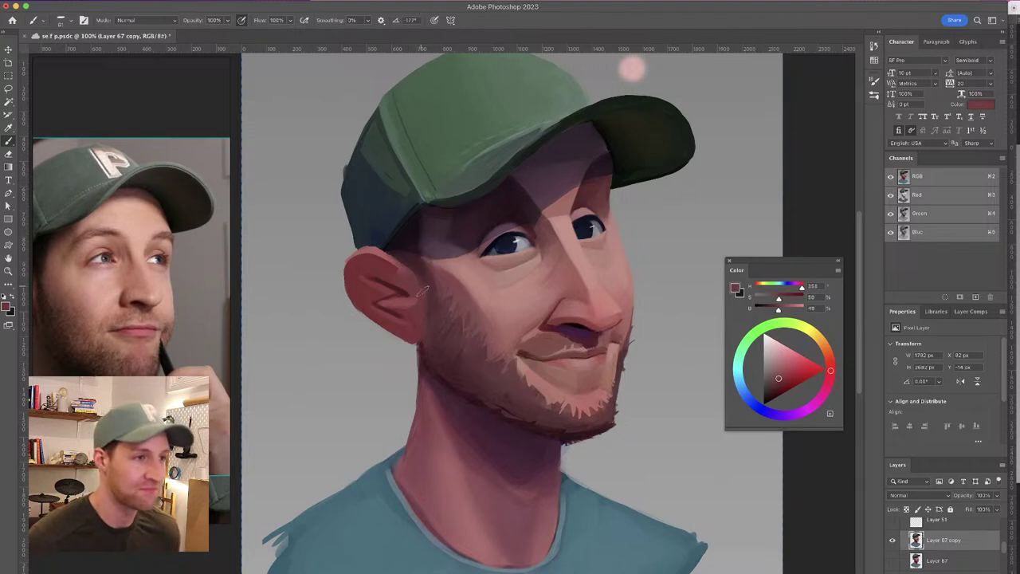
pyautogui.keyDown('alt'); pyautogui.click(431, 299); pyautogui.keyUp('alt')
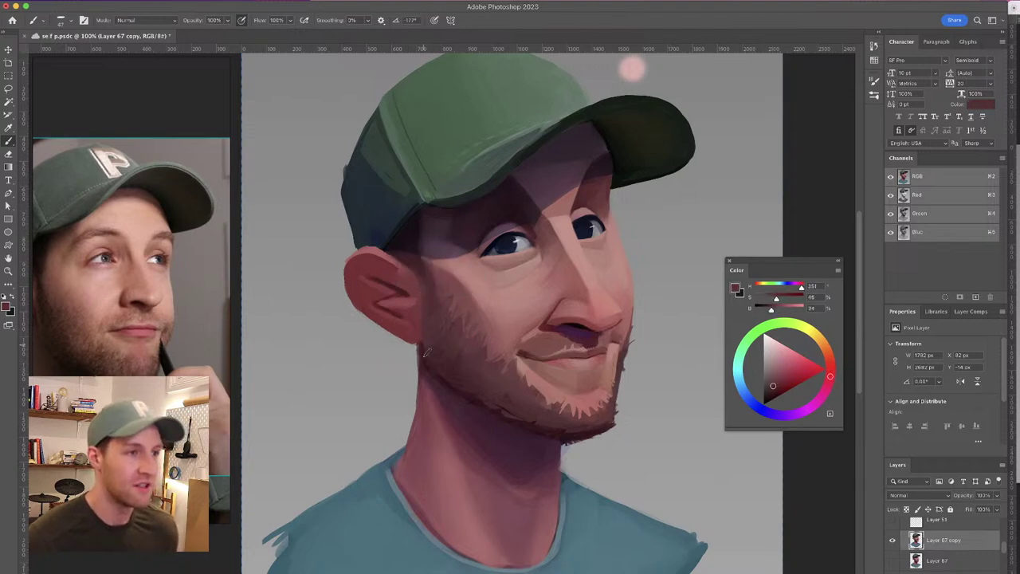
pyautogui.keyDown('alt'); pyautogui.click(420, 315); pyautogui.keyUp('alt')
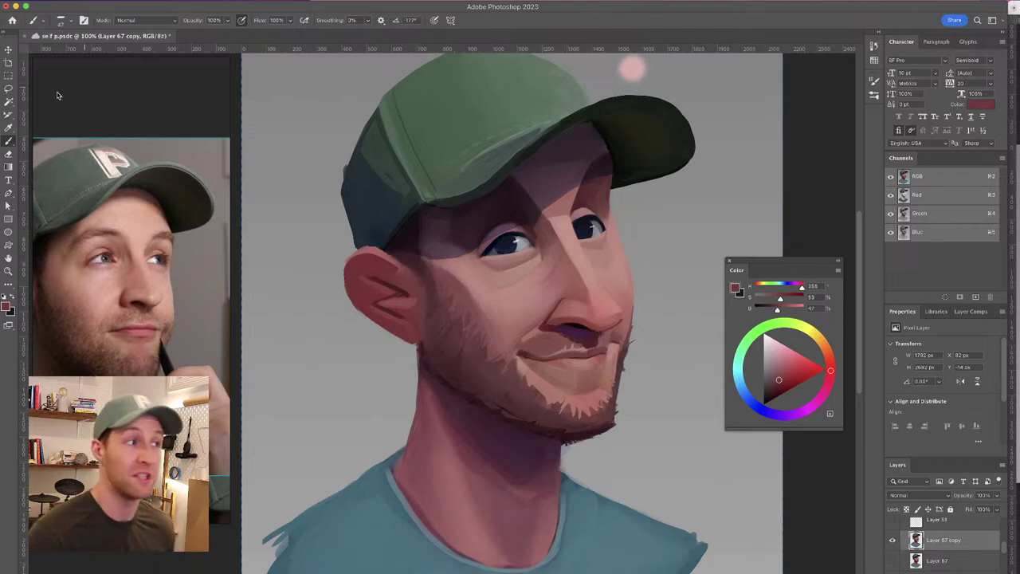
# Lasso the ear, move it slightly outward from the face, and deselect it
pyautogui.click(8, 89)
pyautogui.moveTo(372, 249)
pyautogui.mouseDown()
pyautogui.moveTo(416, 280)
pyautogui.moveTo(421, 349)
pyautogui.moveTo(341, 309)
pyautogui.moveTo(334, 275)
pyautogui.moveTo(352, 247)
pyautogui.mouseUp()
pyautogui.moveTo(358, 296)
pyautogui.mouseDown()
pyautogui.moveTo(380, 344)
pyautogui.moveTo(380, 307)
pyautogui.mouseUp()
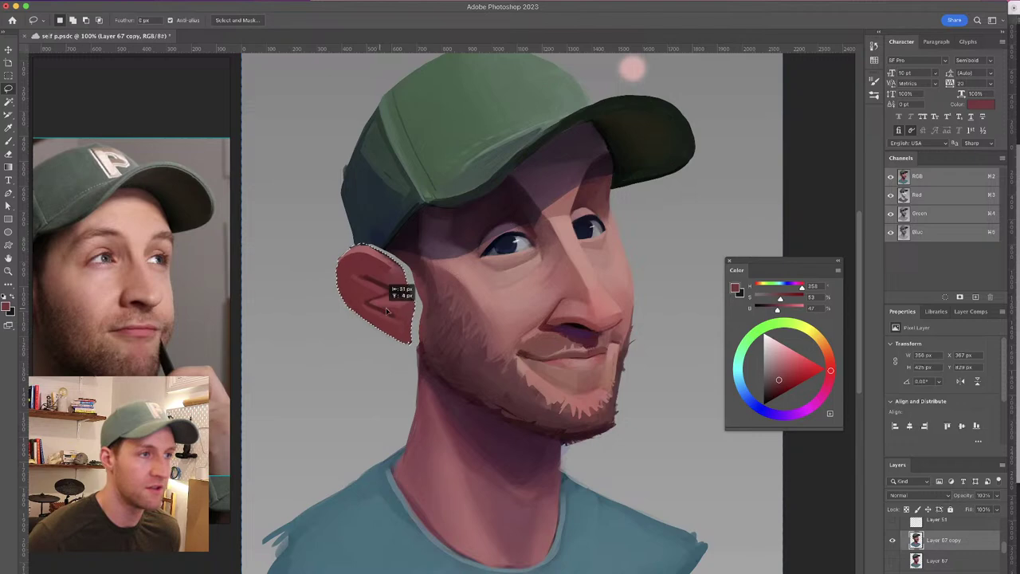
pyautogui.press('super+d')
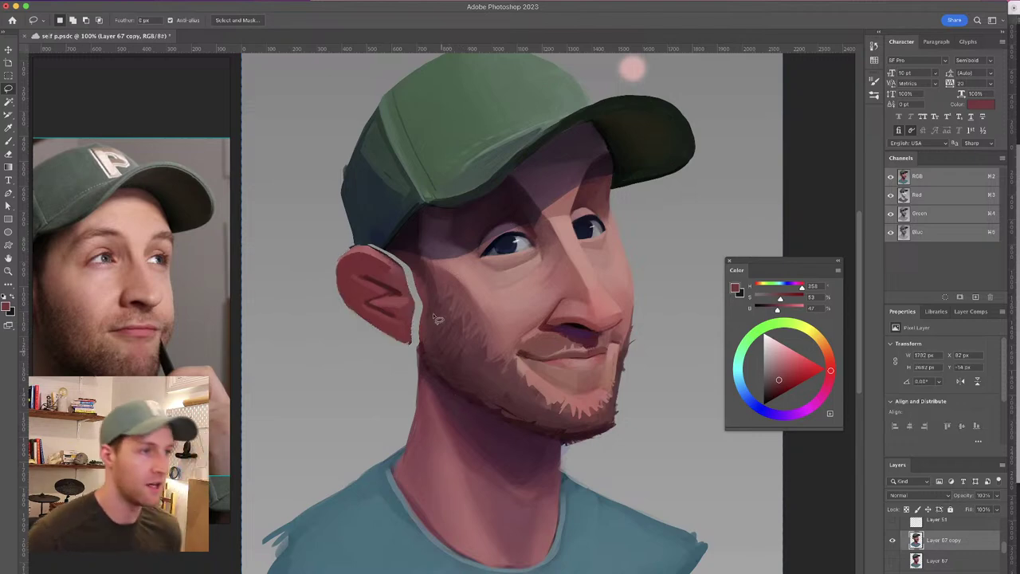
# Fill the gap between the moved ear and the cheek with reds sampled from the surrounding skin, blending the ear into the face
pyautogui.press('b')
pyautogui.keyDown('alt'); pyautogui.click(422, 285); pyautogui.keyUp('alt')
pyautogui.moveTo(422, 290); pyautogui.dragTo(418, 292)
pyautogui.moveTo(419, 286); pyautogui.dragTo(418, 341)
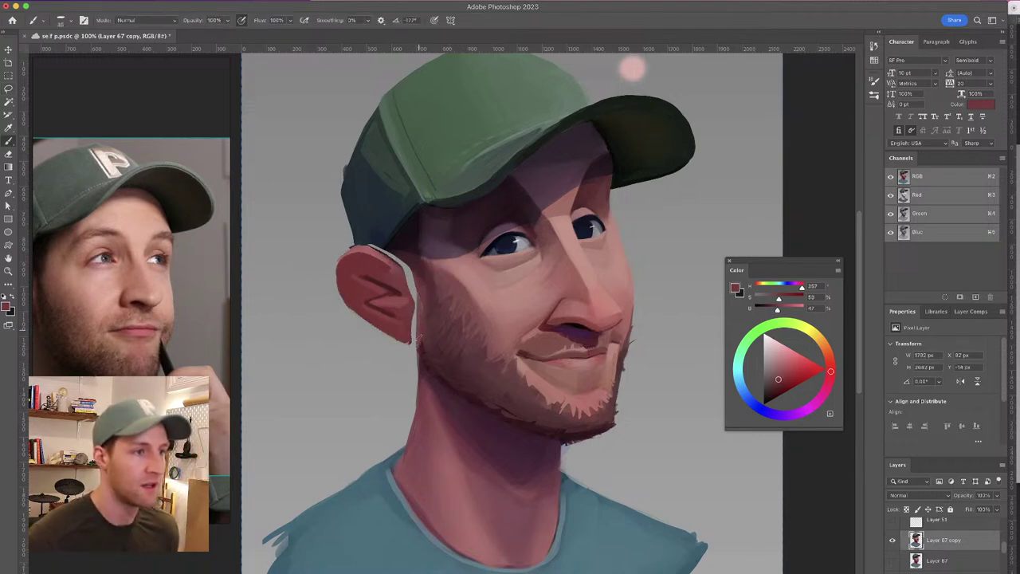
pyautogui.keyDown('alt'); pyautogui.click(407, 303); pyautogui.keyUp('alt')
pyautogui.moveTo(408, 275)
pyautogui.mouseDown()
pyautogui.moveTo(418, 322)
pyautogui.moveTo(412, 251)
pyautogui.moveTo(415, 330)
pyautogui.mouseUp()
pyautogui.keyDown('alt'); pyautogui.click(410, 307); pyautogui.keyUp('alt')
pyautogui.keyDown('alt'); pyautogui.click(414, 293); pyautogui.keyUp('alt')
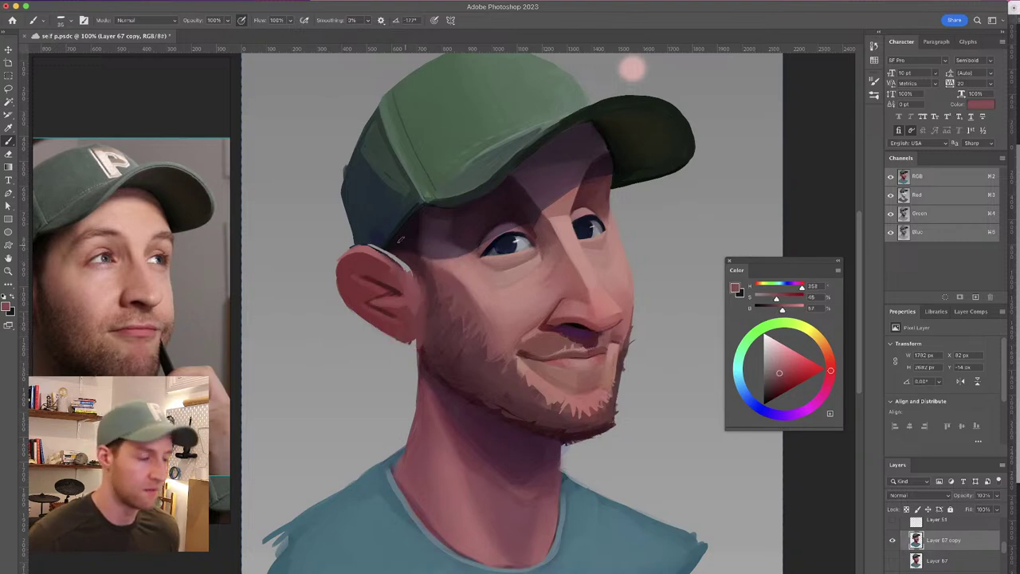
pyautogui.keyDown('alt'); pyautogui.click(415, 321); pyautogui.keyUp('alt')
pyautogui.keyDown('alt'); pyautogui.click(411, 314); pyautogui.keyUp('alt')
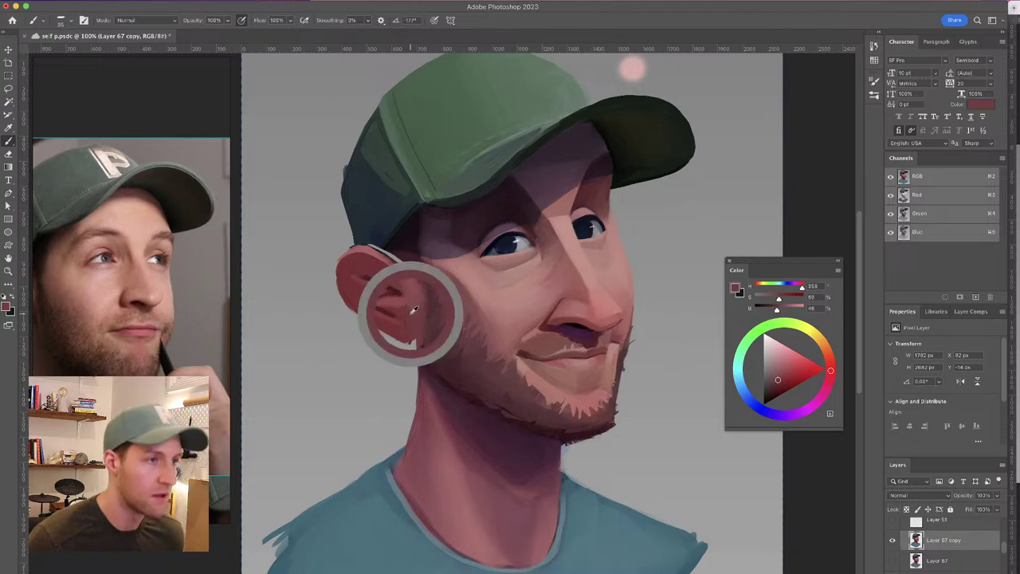
pyautogui.keyDown('alt'); pyautogui.click(414, 316); pyautogui.keyUp('alt')
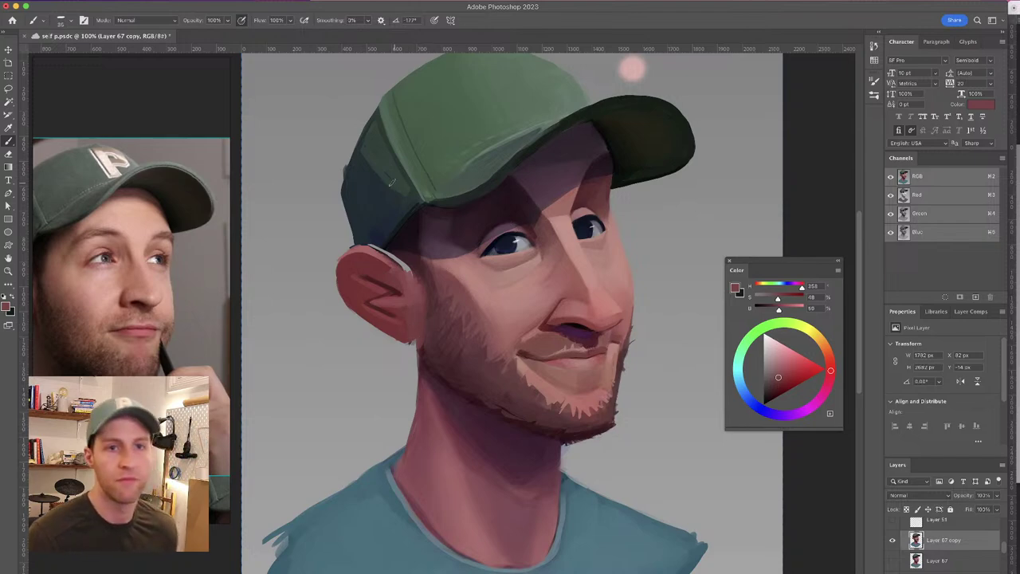
# Paint over the remaining pale gap above the ear with sampled dark reddish brown, ear red, and dark navy from the cap
pyautogui.keyDown('alt'); pyautogui.click(416, 279); pyautogui.keyUp('alt')
pyautogui.keyDown('alt'); pyautogui.click(405, 249); pyautogui.keyUp('alt')
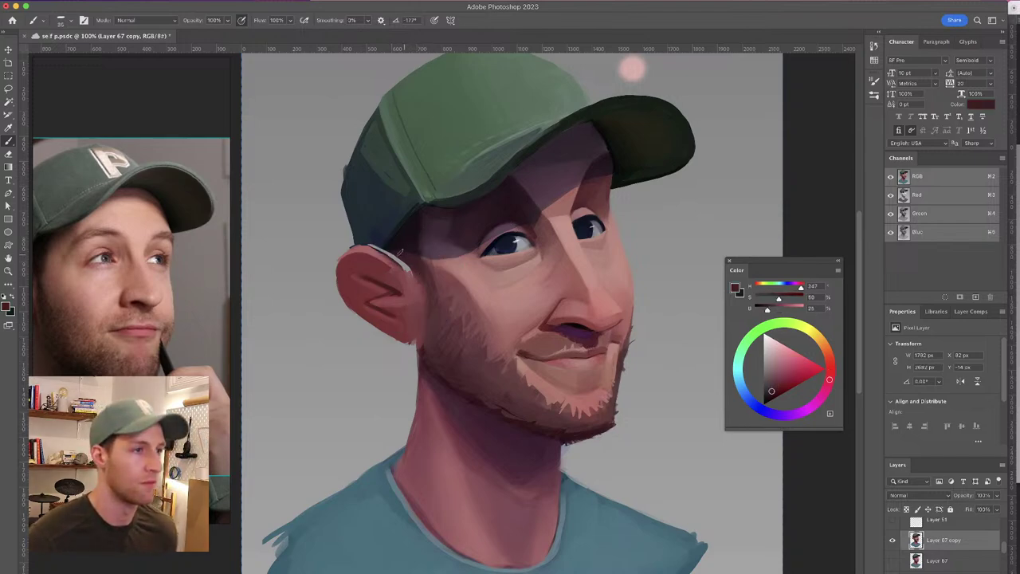
pyautogui.moveTo(388, 247); pyautogui.dragTo(413, 271)
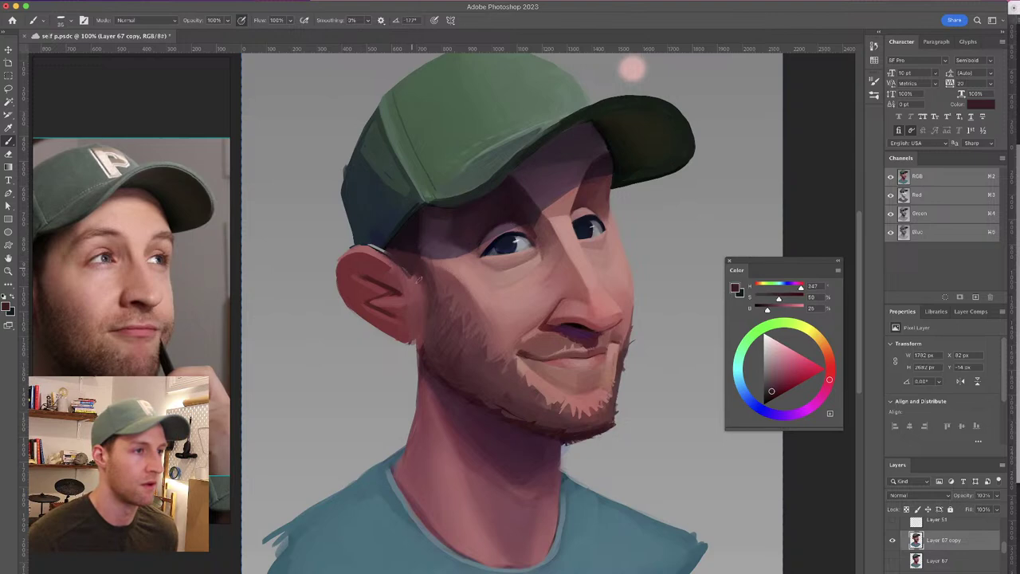
pyautogui.keyDown('alt'); pyautogui.click(408, 272); pyautogui.keyUp('alt')
pyautogui.moveTo(401, 263); pyautogui.dragTo(418, 294)
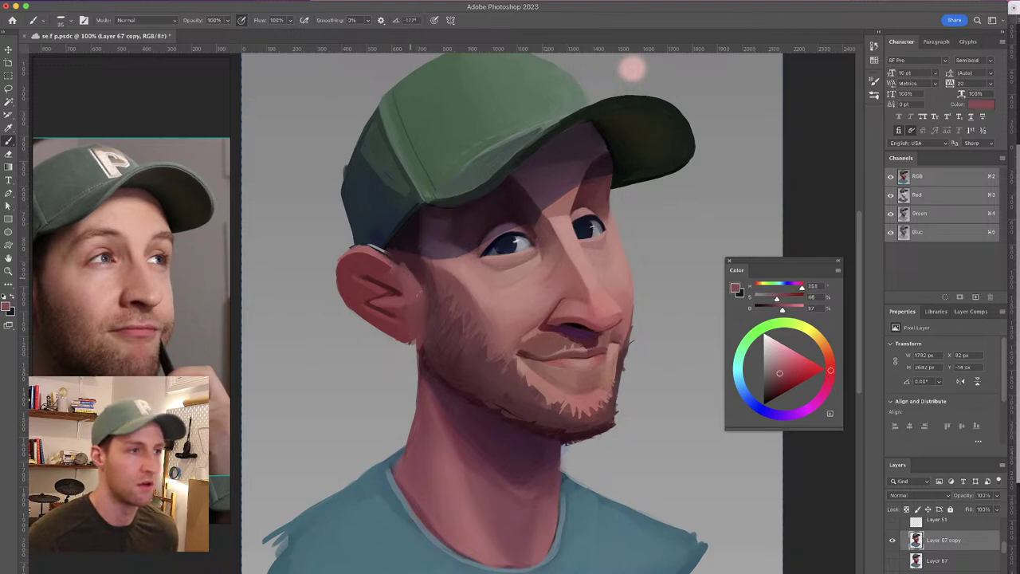
pyautogui.keyDown('alt'); pyautogui.click(405, 250); pyautogui.keyUp('alt')
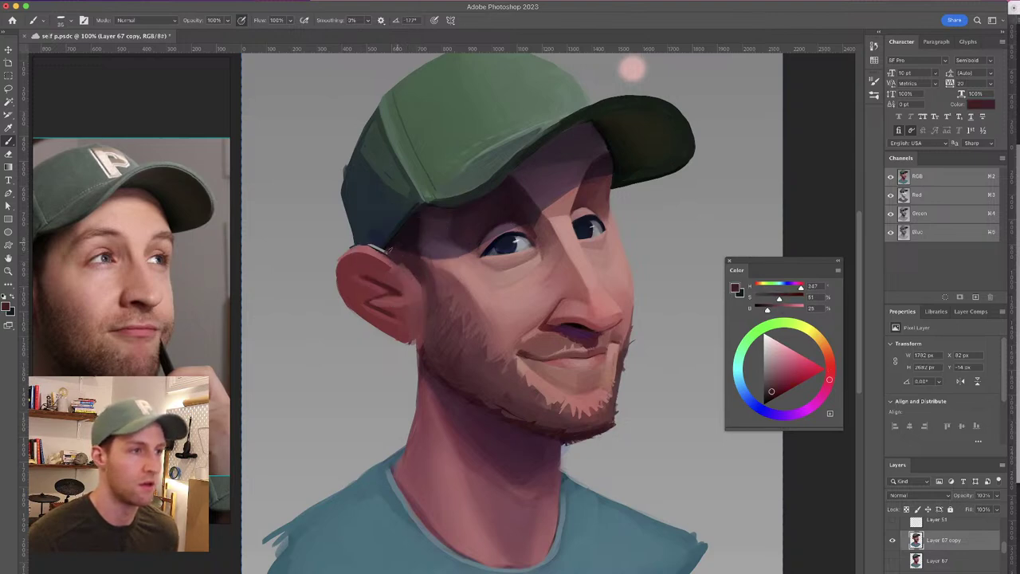
pyautogui.keyDown('alt'); pyautogui.click(379, 238); pyautogui.keyUp('alt')
pyautogui.moveTo(369, 239); pyautogui.dragTo(371, 244)
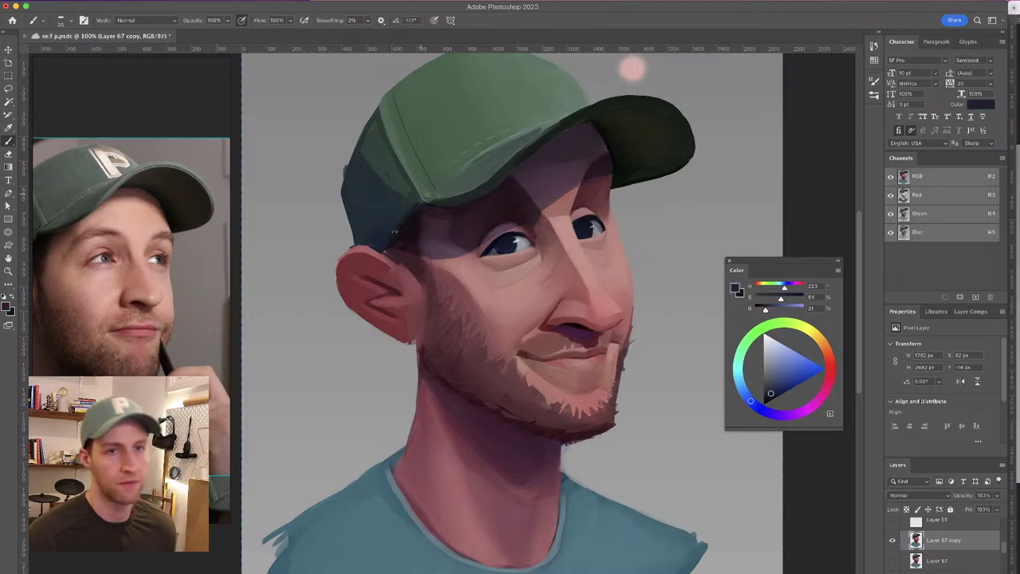
pyautogui.keyDown('alt'); pyautogui.click(403, 234); pyautogui.keyUp('alt')
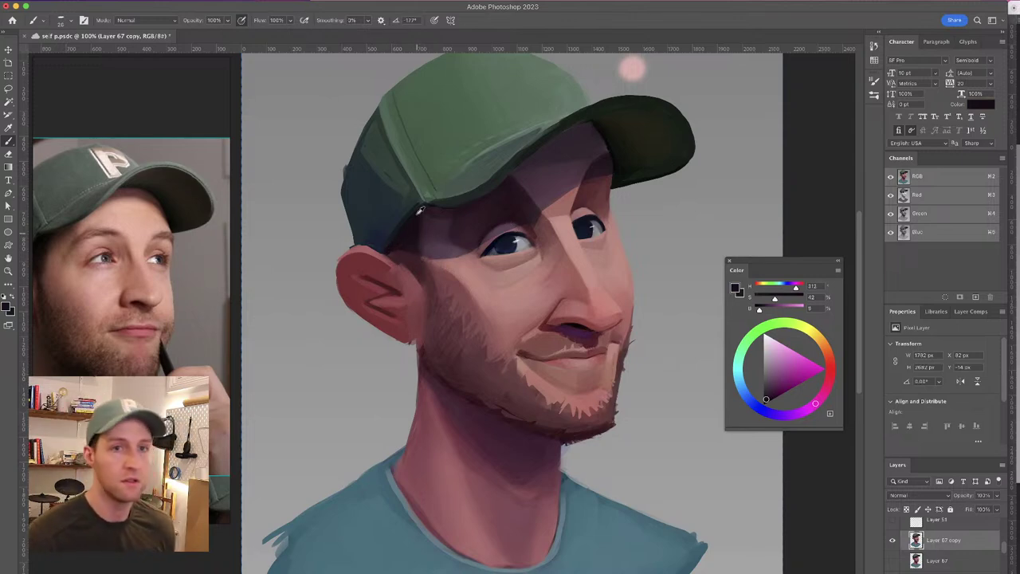
# Blend the ear's front edge into the sideburn and upper beard with sampled muted reds and dark browns
pyautogui.keyDown('alt'); pyautogui.click(396, 256); pyautogui.keyUp('alt')
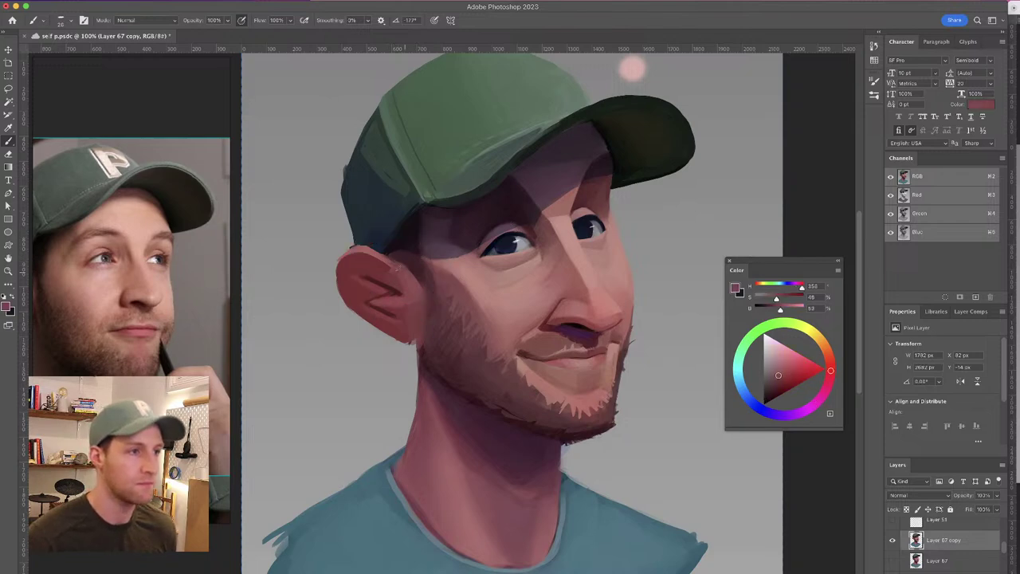
pyautogui.keyDown('alt'); pyautogui.click(419, 275); pyautogui.keyUp('alt')
pyautogui.keyDown('alt'); pyautogui.click(422, 296); pyautogui.keyUp('alt')
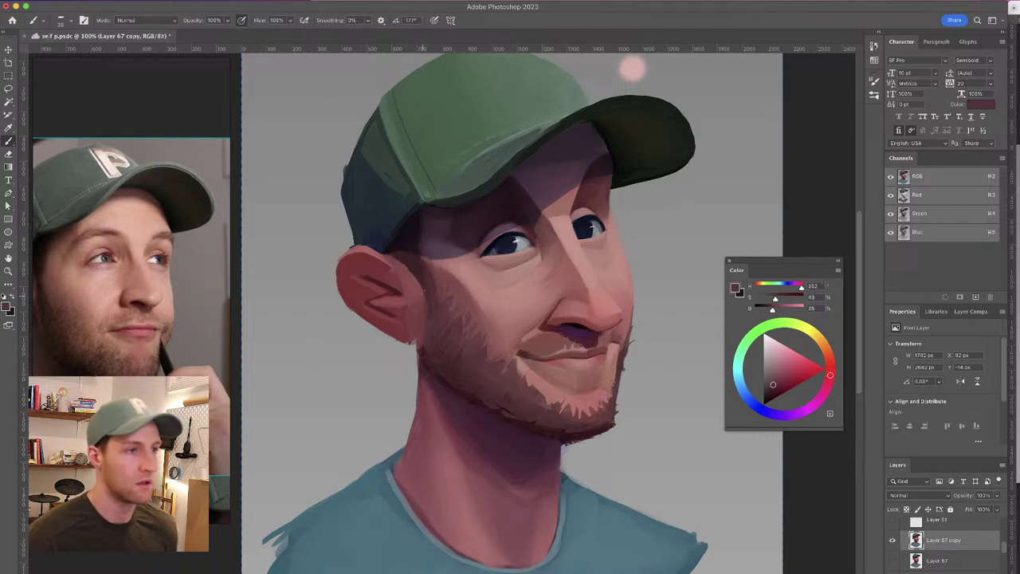
pyautogui.keyDown('alt'); pyautogui.click(433, 313); pyautogui.keyUp('alt')
pyautogui.keyDown('alt'); pyautogui.click(426, 344); pyautogui.keyUp('alt')
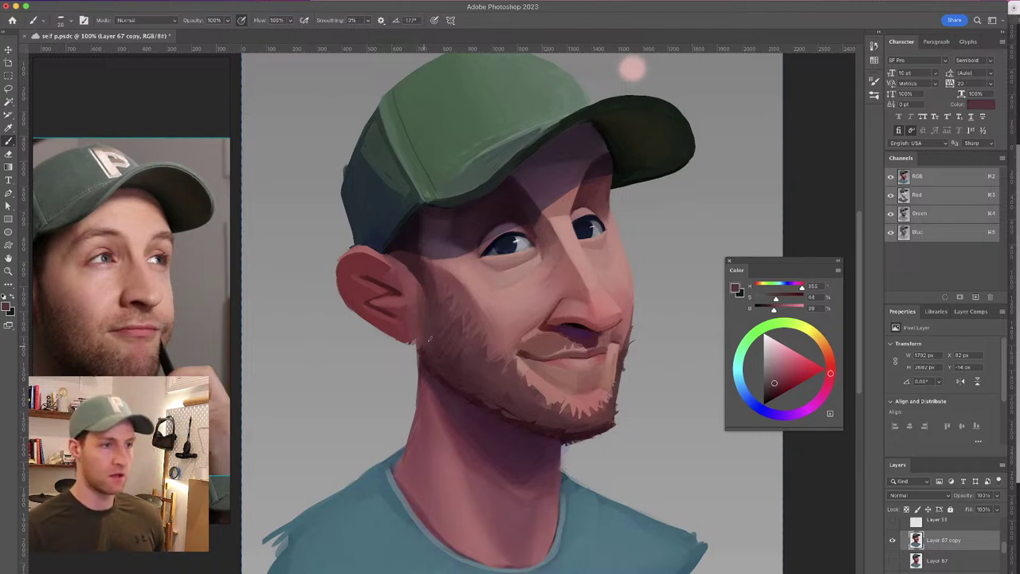
# Reshape the back contour of the neck below the ear with sampled dark and mid reds
pyautogui.keyDown('alt'); pyautogui.click(421, 367); pyautogui.keyUp('alt')
pyautogui.keyDown('alt'); pyautogui.click(421, 369); pyautogui.keyUp('alt')
pyautogui.moveTo(419, 353)
pyautogui.mouseDown()
pyautogui.moveTo(424, 393)
pyautogui.moveTo(421, 370)
pyautogui.moveTo(408, 432)
pyautogui.moveTo(431, 413)
pyautogui.mouseUp()
pyautogui.keyDown('alt'); pyautogui.click(423, 395); pyautogui.keyUp('alt')
pyautogui.keyDown('alt'); pyautogui.click(426, 413); pyautogui.keyUp('alt')
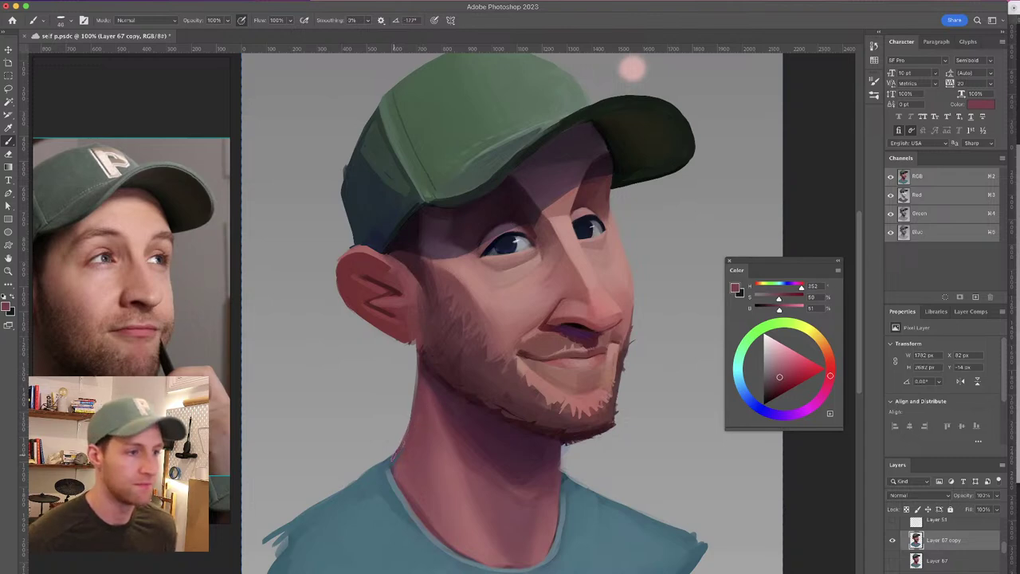
pyautogui.keyDown('alt'); pyautogui.click(417, 424); pyautogui.keyUp('alt')
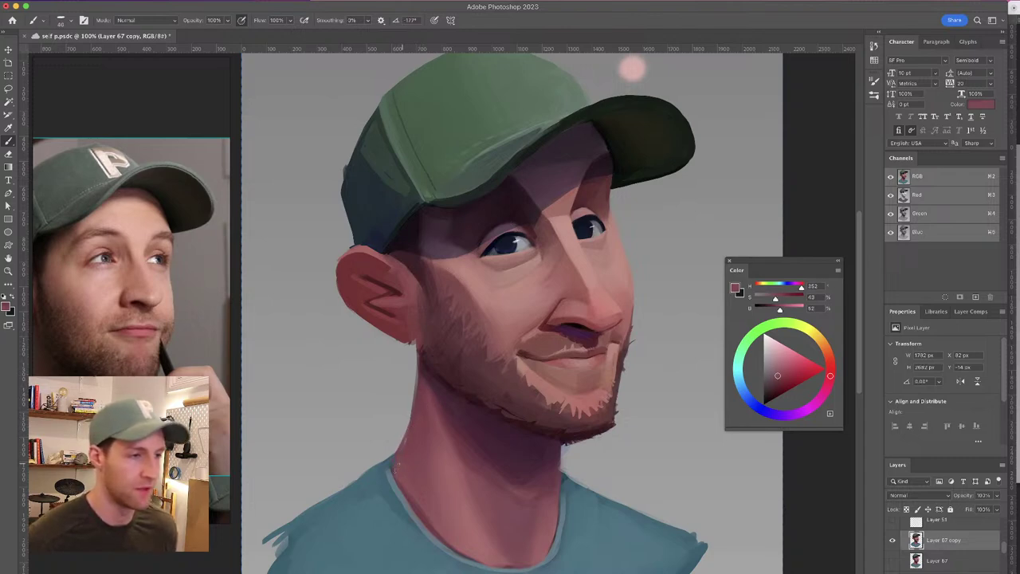
pyautogui.keyDown('alt'); pyautogui.click(414, 451); pyautogui.keyUp('alt')
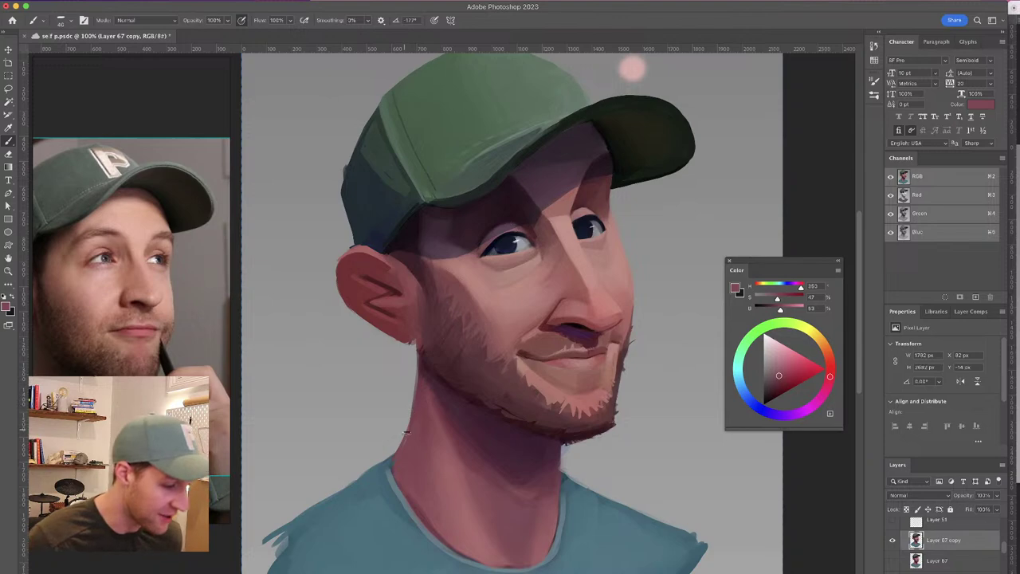
# Touch up the ear's outer rim with a sampled red, and flip the canvas horizontally to check the portrait
pyautogui.moveTo(459, 300)
pyautogui.mouseDown()
pyautogui.moveTo(475, 284)
pyautogui.moveTo(448, 305)
pyautogui.mouseUp()
pyautogui.press('super+minus')
pyautogui.press('super+minus')
pyautogui.press('super+plus')
pyautogui.press('super+plus')
pyautogui.keyDown('alt'); pyautogui.click(358, 275); pyautogui.keyUp('alt')
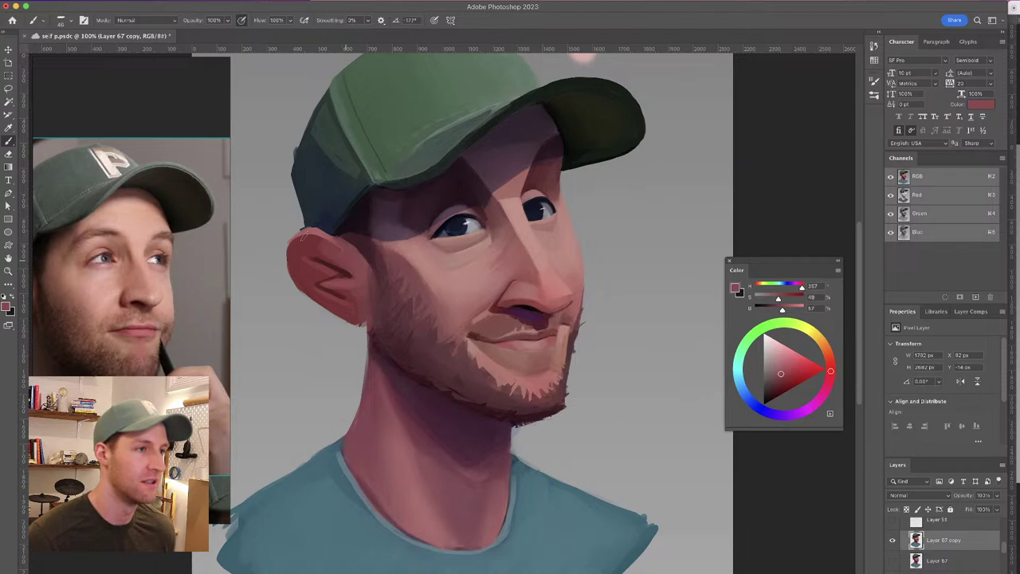
pyautogui.moveTo(410, 226); pyautogui.dragTo(408, 235)
pyautogui.press('super+shift+h')
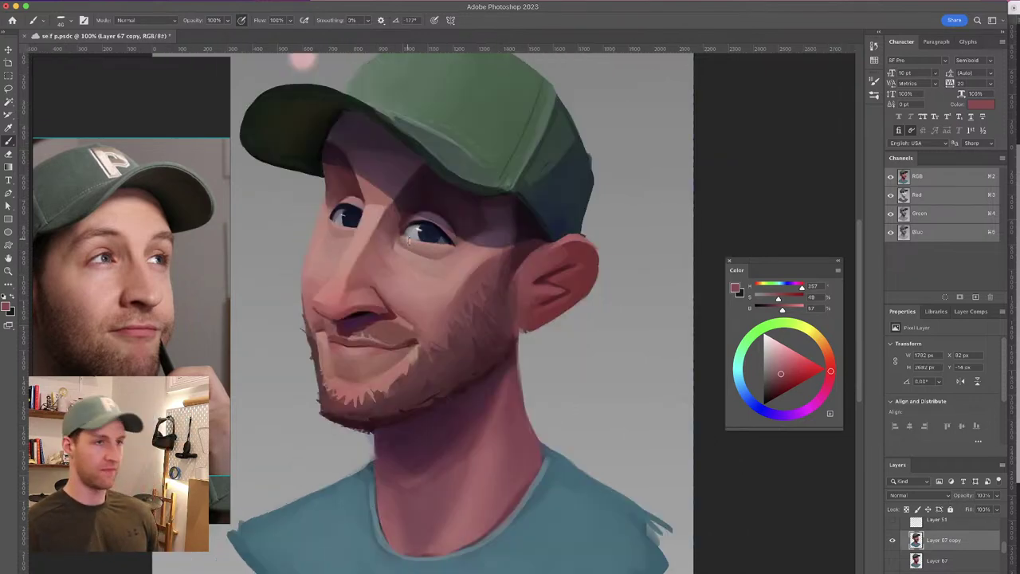
pyautogui.hscroll(-2, 446, 225)
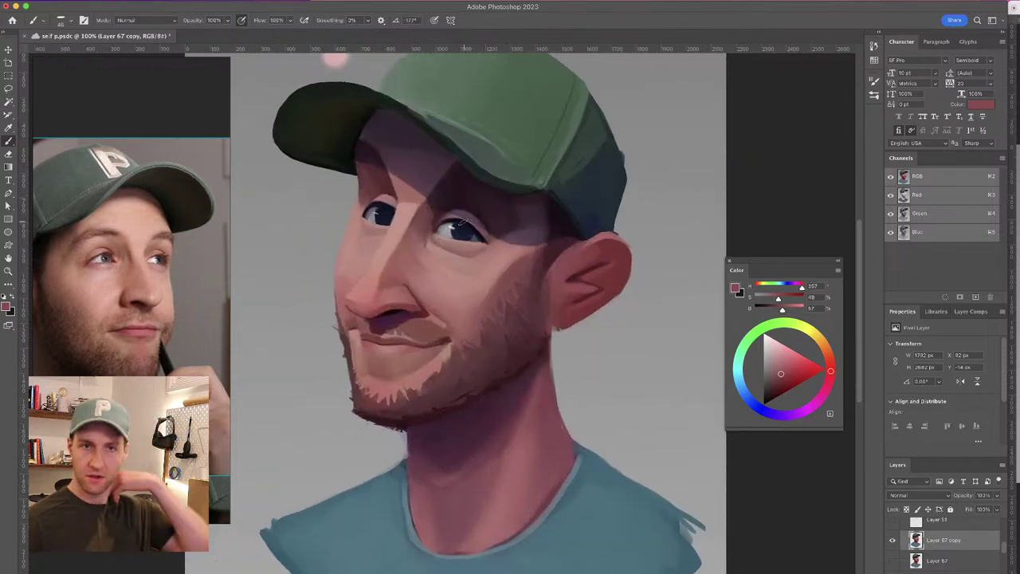
# Refine the dark outline at the far eye's outer corner with sampled dark navy
pyautogui.press('super+equal')
pyautogui.moveTo(391, 213); pyautogui.dragTo(425, 282)
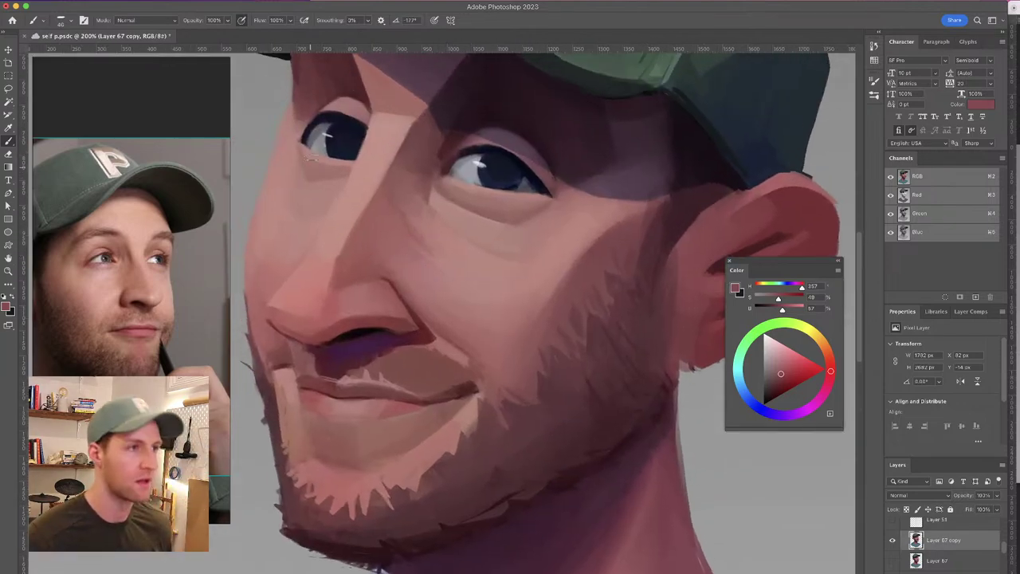
pyautogui.moveTo(342, 157)
pyautogui.mouseDown()
pyautogui.moveTo(346, 165)
pyautogui.moveTo(317, 165)
pyautogui.moveTo(332, 158)
pyautogui.mouseUp()
pyautogui.keyDown('alt'); pyautogui.click(325, 163); pyautogui.keyUp('alt')
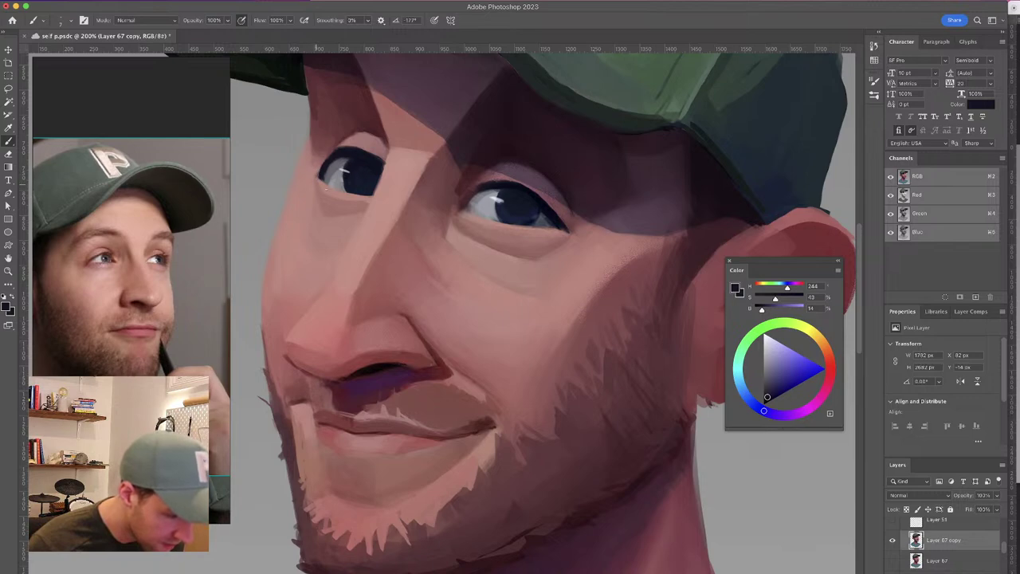
pyautogui.moveTo(331, 208)
pyautogui.mouseDown()
pyautogui.moveTo(332, 218)
pyautogui.moveTo(391, 220)
pyautogui.moveTo(352, 213)
pyautogui.mouseUp()
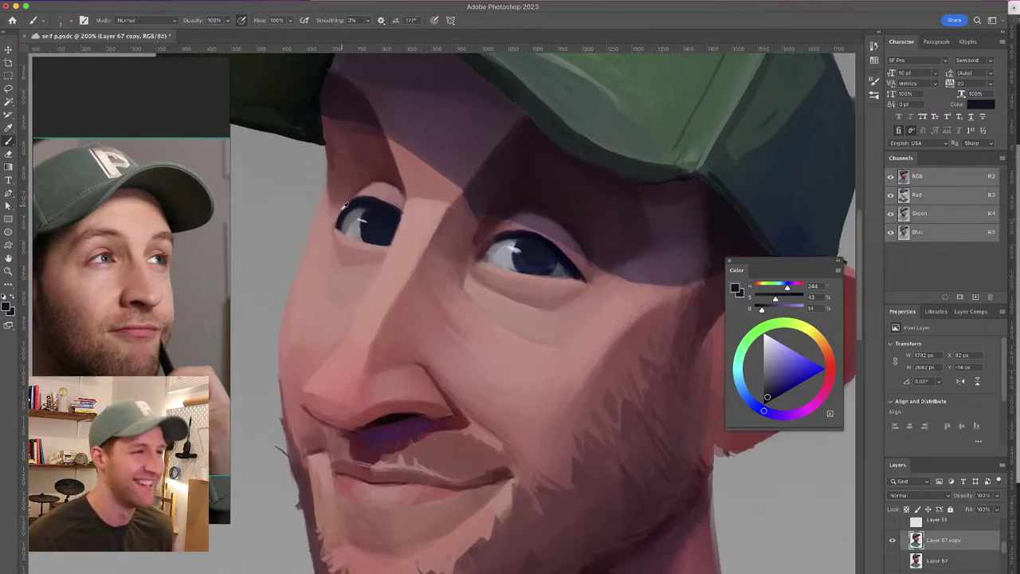
pyautogui.keyDown('alt'); pyautogui.click(340, 218); pyautogui.keyUp('alt')
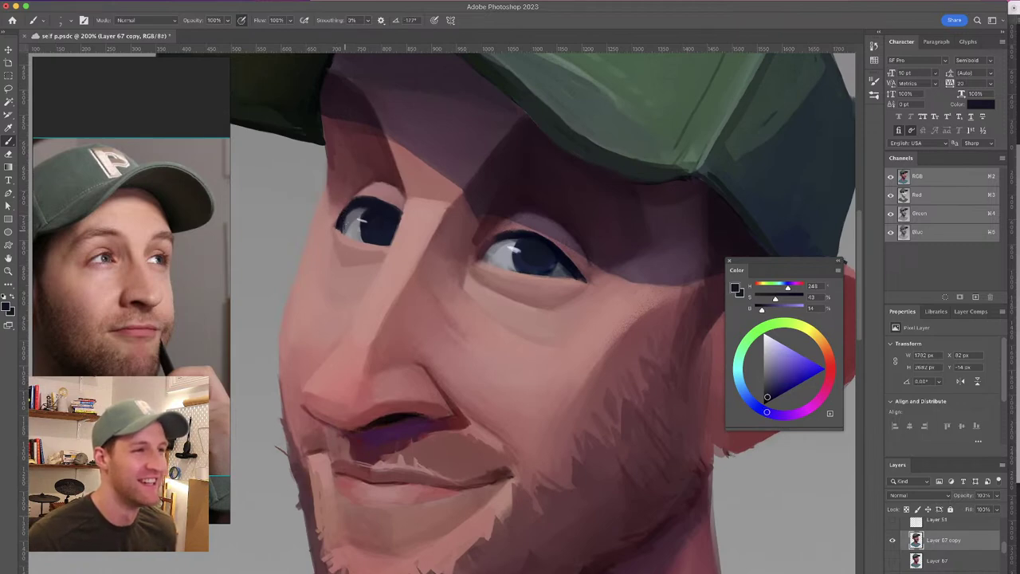
pyautogui.keyDown('alt'); pyautogui.click(351, 207); pyautogui.keyUp('alt')
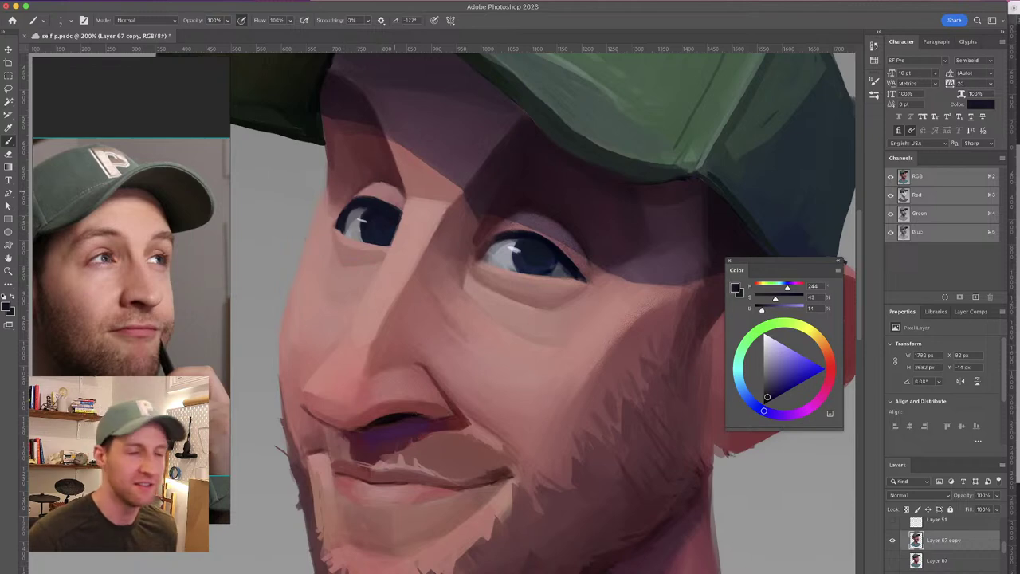
pyautogui.moveTo(387, 238); pyautogui.dragTo(384, 265)
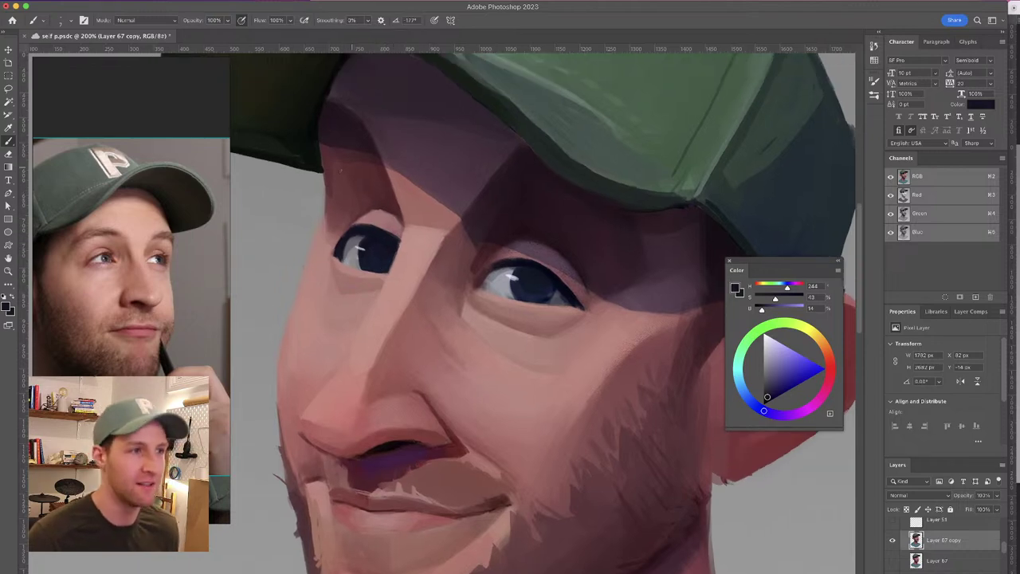
# Clean up the skin around the far eye's upper lid and inner corner with sampled pinkish skin tones
pyautogui.keyDown('alt'); pyautogui.click(349, 220); pyautogui.keyUp('alt')
pyautogui.moveTo(365, 215); pyautogui.dragTo(343, 233)
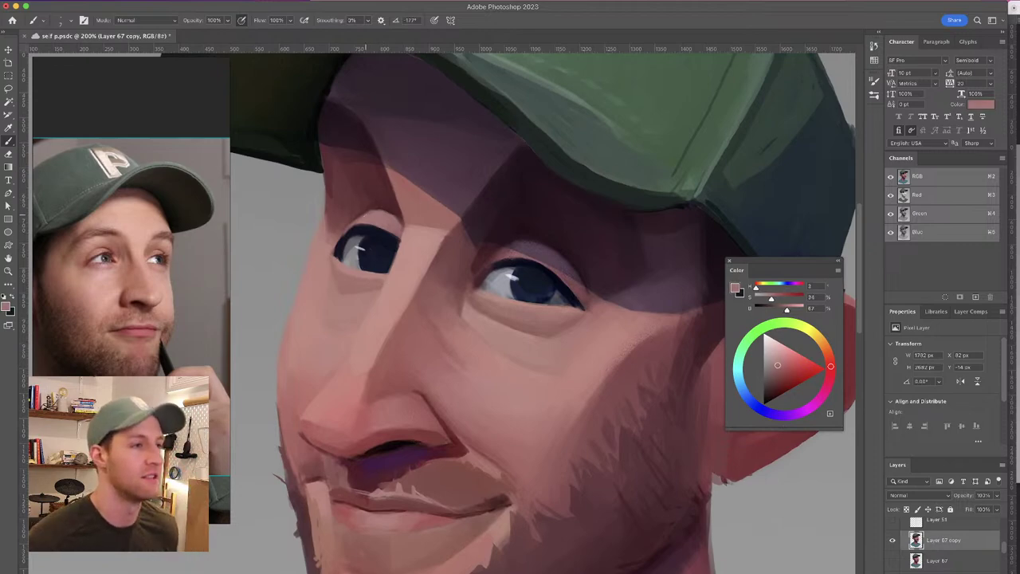
pyautogui.keyDown('alt'); pyautogui.click(353, 228); pyautogui.keyUp('alt')
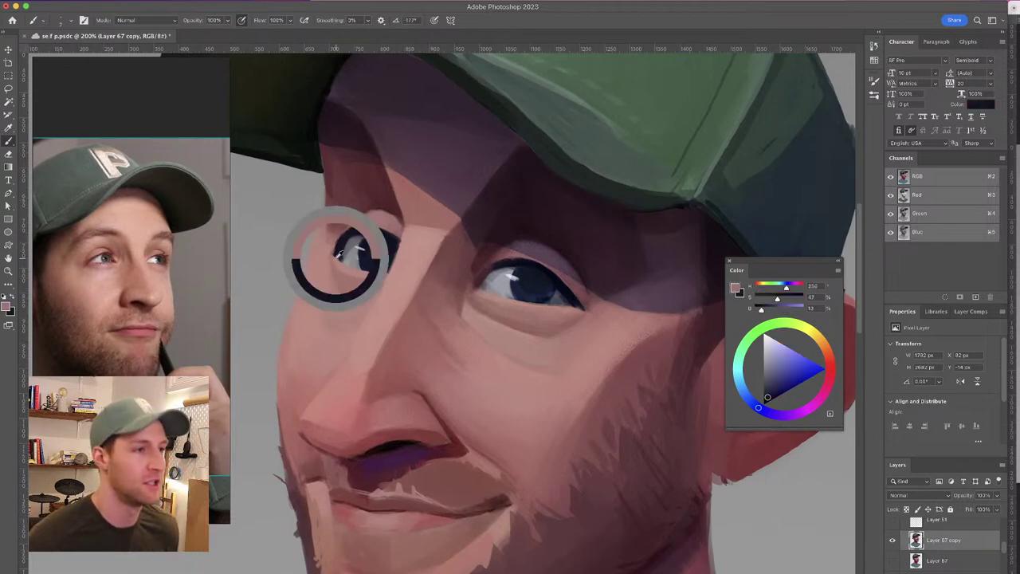
pyautogui.keyDown('alt'); pyautogui.click(447, 195); pyautogui.keyUp('alt')
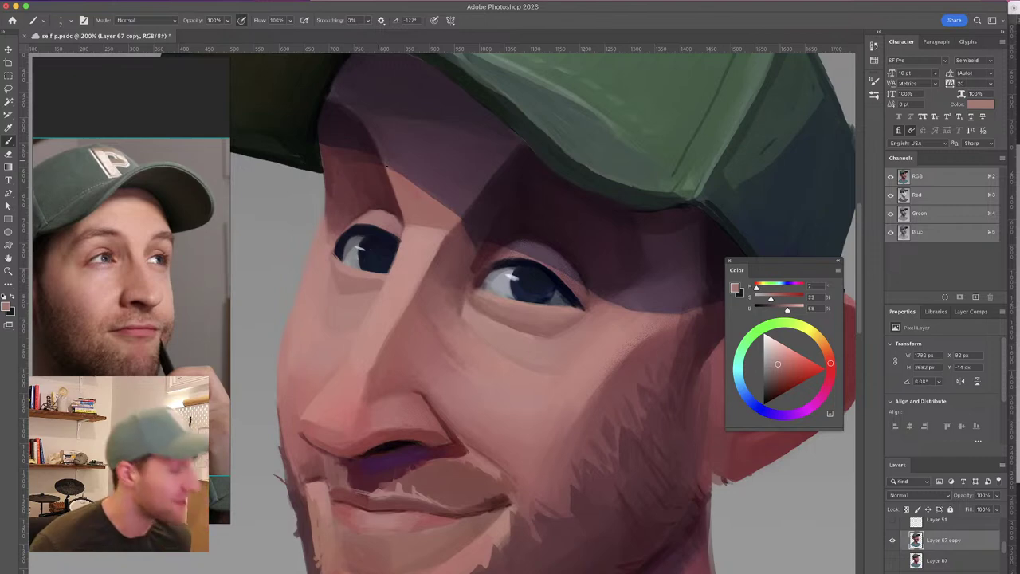
pyautogui.moveTo(408, 221); pyautogui.dragTo(403, 227)
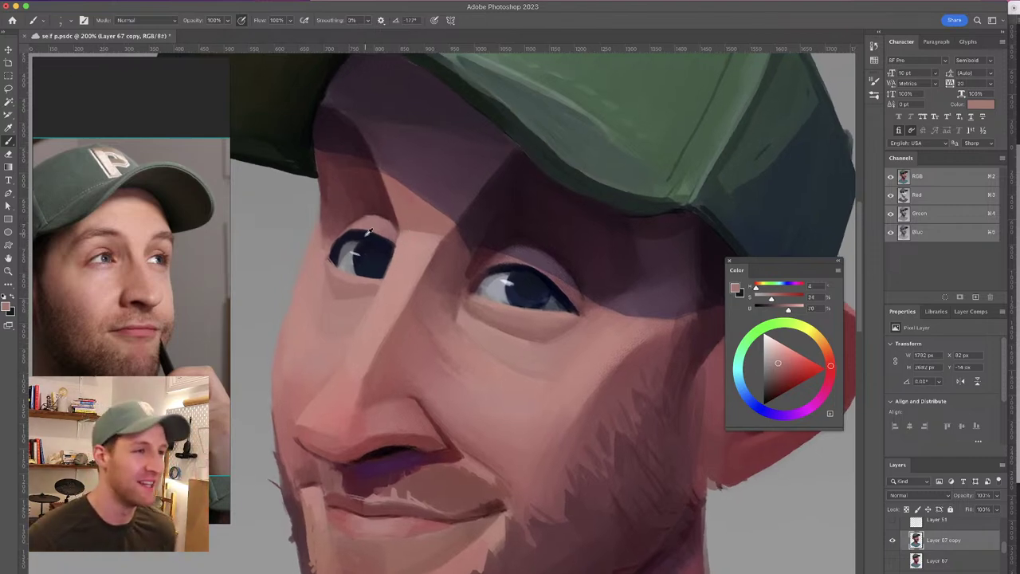
# Smooth the far eye's upper lash line with sampled deep navy and tidy the adjoining skin with sampled peach tones
pyautogui.keyDown('alt'); pyautogui.click(377, 239); pyautogui.keyUp('alt')
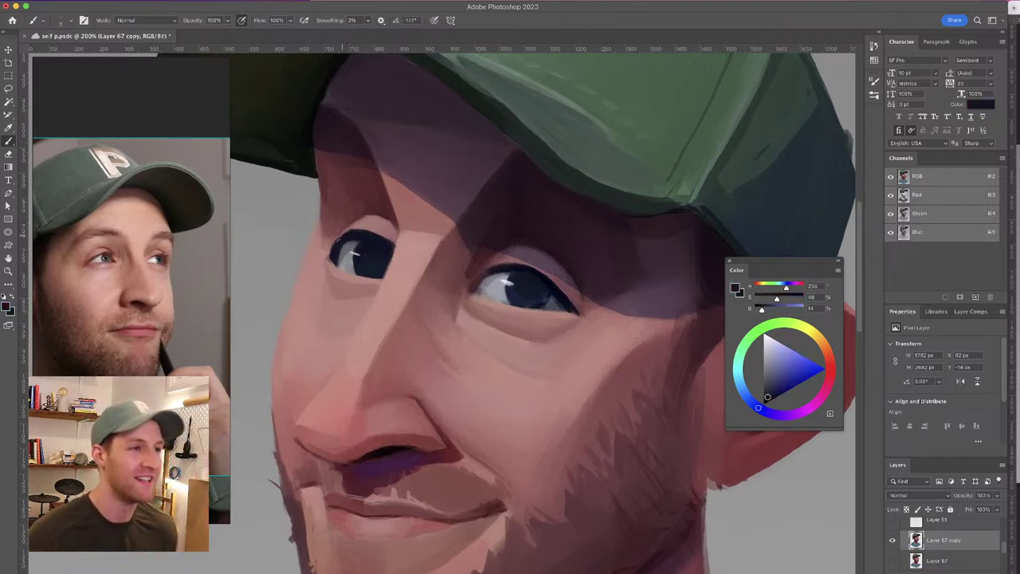
pyautogui.moveTo(364, 231)
pyautogui.mouseDown()
pyautogui.moveTo(377, 231)
pyautogui.moveTo(355, 233)
pyautogui.mouseUp()
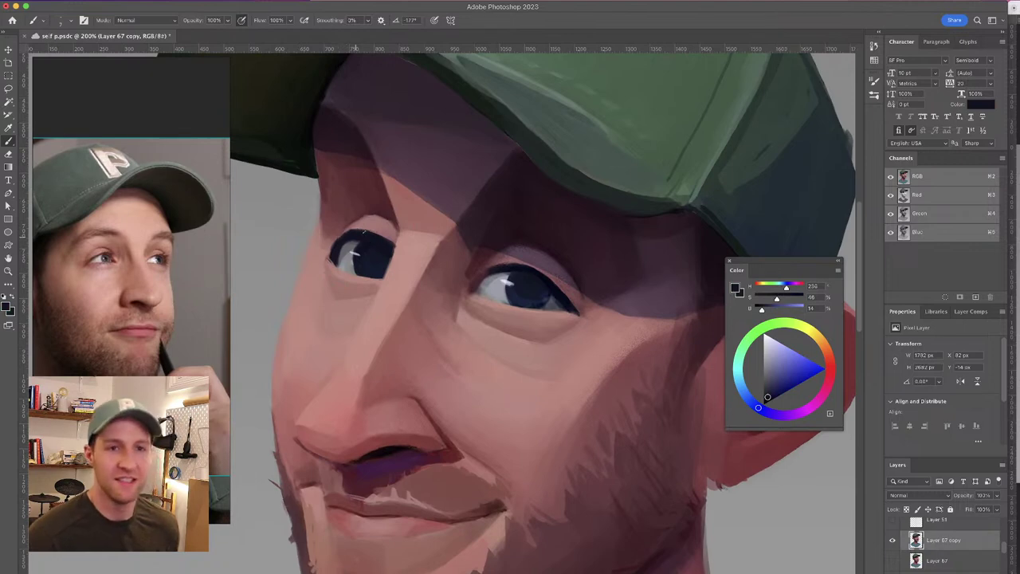
pyautogui.keyDown('alt'); pyautogui.click(359, 235); pyautogui.keyUp('alt')
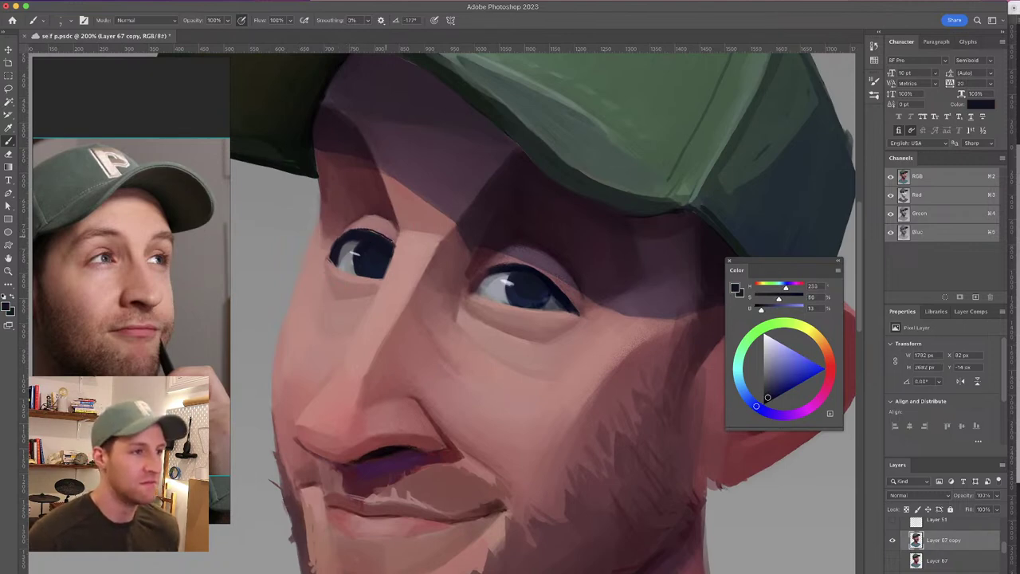
pyautogui.moveTo(366, 239); pyautogui.dragTo(367, 229)
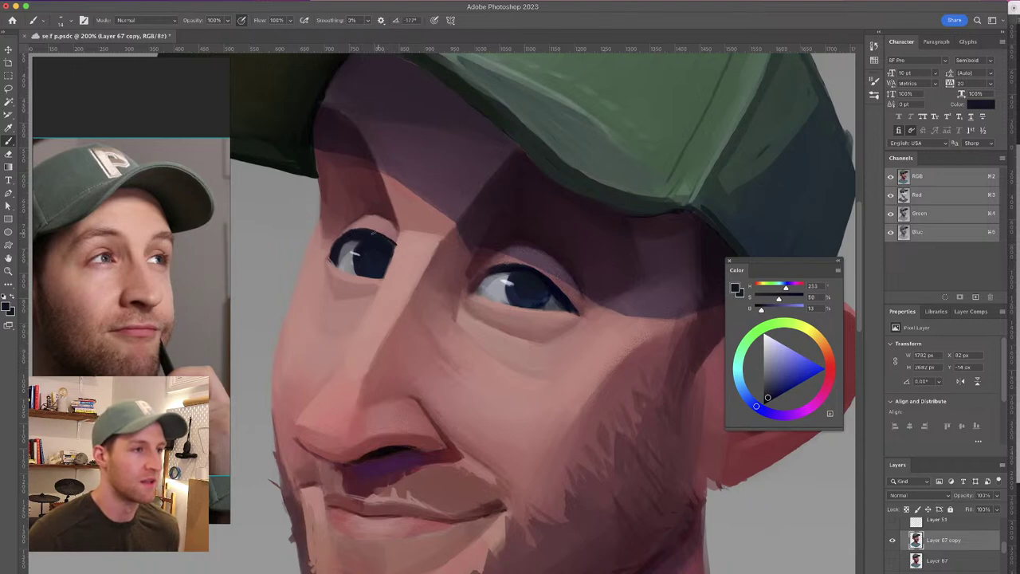
pyautogui.keyDown('alt'); pyautogui.click(404, 234); pyautogui.keyUp('alt')
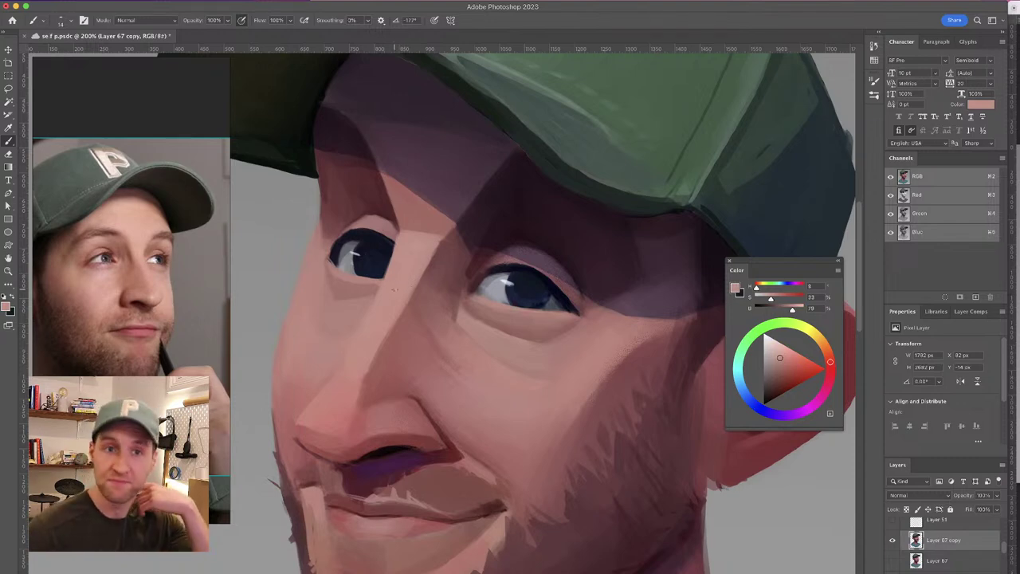
pyautogui.keyDown('alt'); pyautogui.click(333, 263); pyautogui.keyUp('alt')
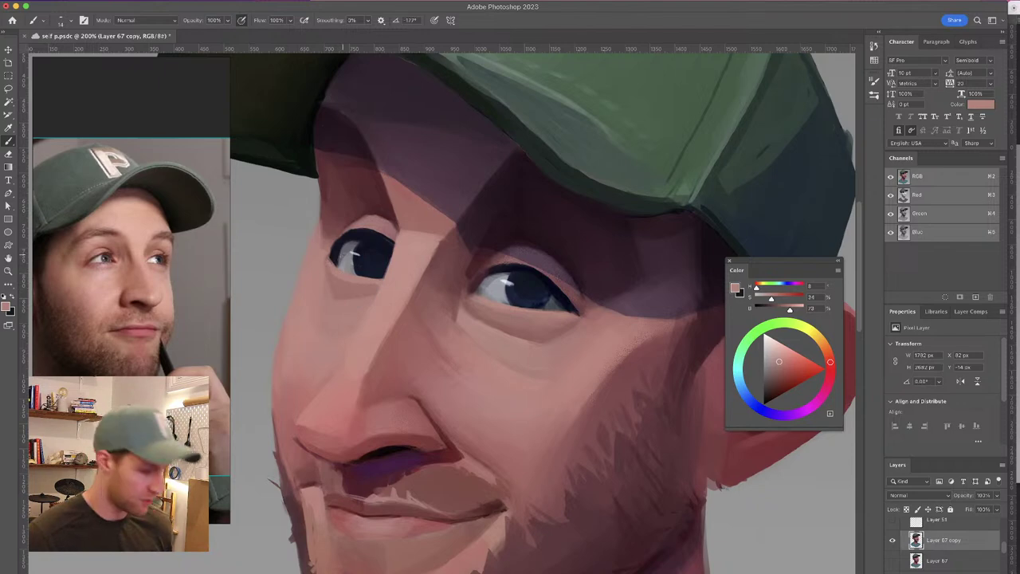
# Flip the canvas horizontally back and touch up the eyes with a pale grey sampled from the near eye's white
pyautogui.press('super+shift+h')
pyautogui.moveTo(421, 229); pyautogui.dragTo(389, 228)
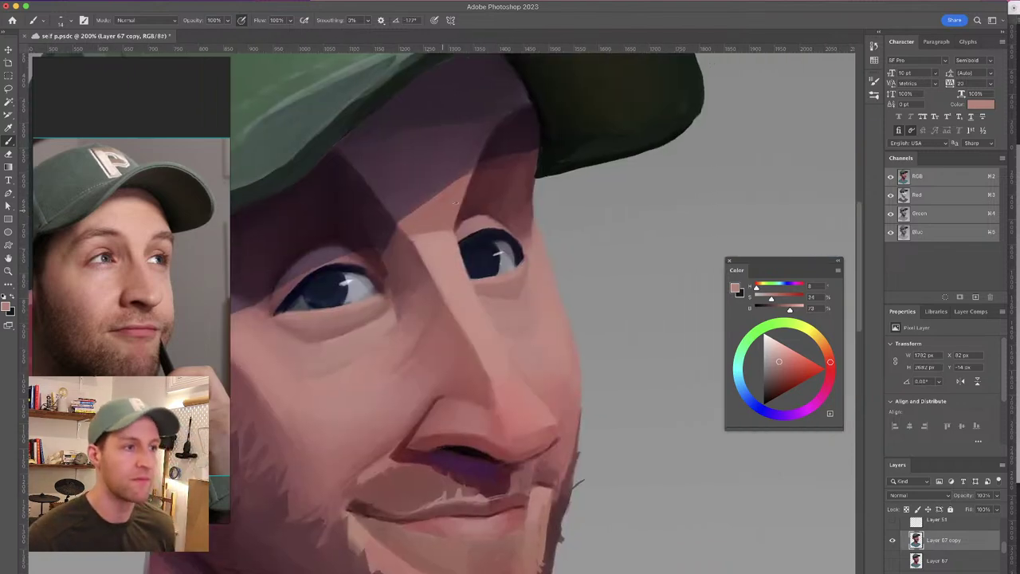
pyautogui.keyDown('alt'); pyautogui.click(361, 290); pyautogui.keyUp('alt')
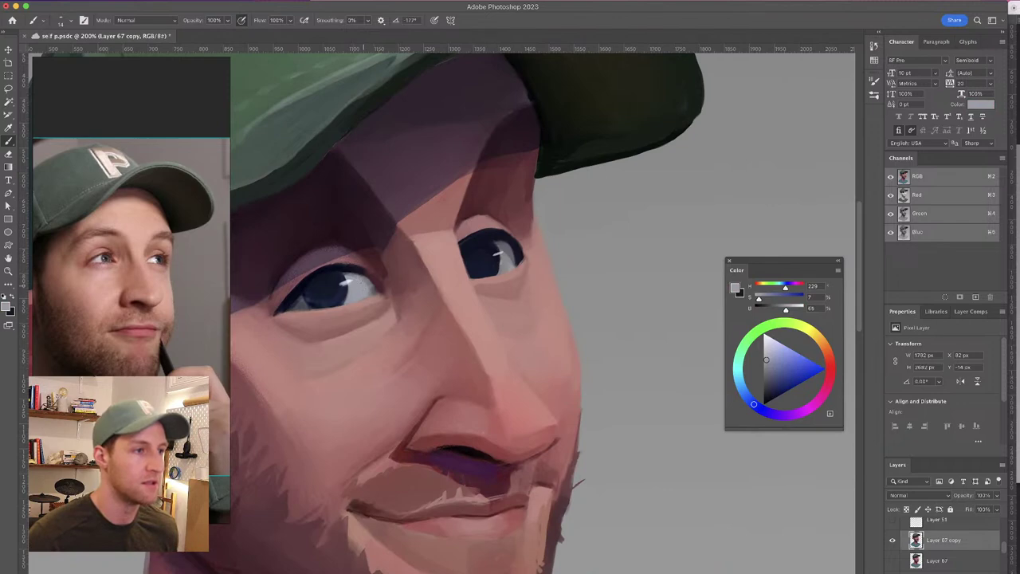
pyautogui.moveTo(434, 185); pyautogui.dragTo(493, 197)
# Refine the skin along the far eye's lower lid and inner corner with sampled pinkish skin tones
pyautogui.keyDown('alt'); pyautogui.click(529, 286); pyautogui.keyUp('alt')
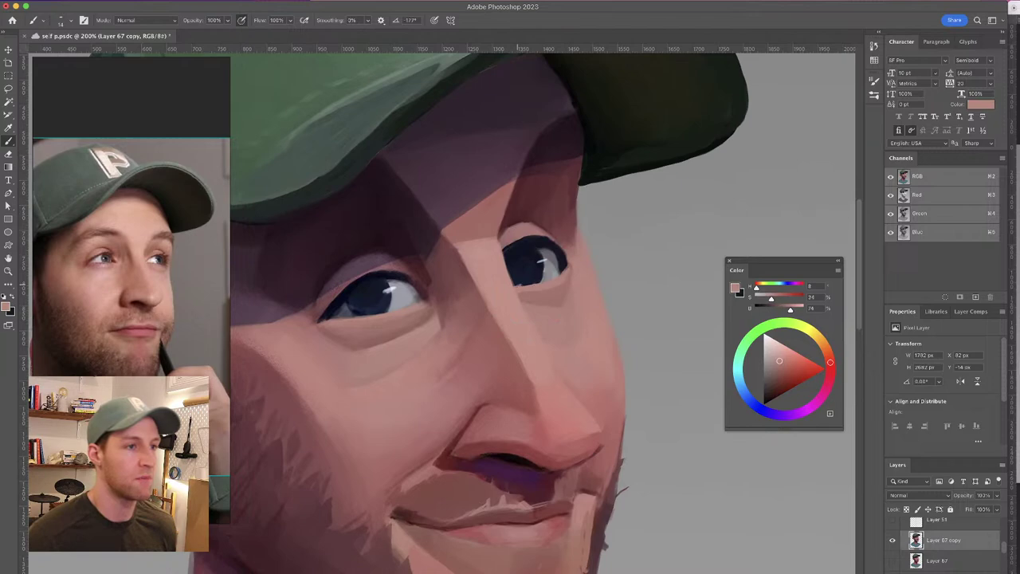
pyautogui.keyDown('alt'); pyautogui.click(556, 288); pyautogui.keyUp('alt')
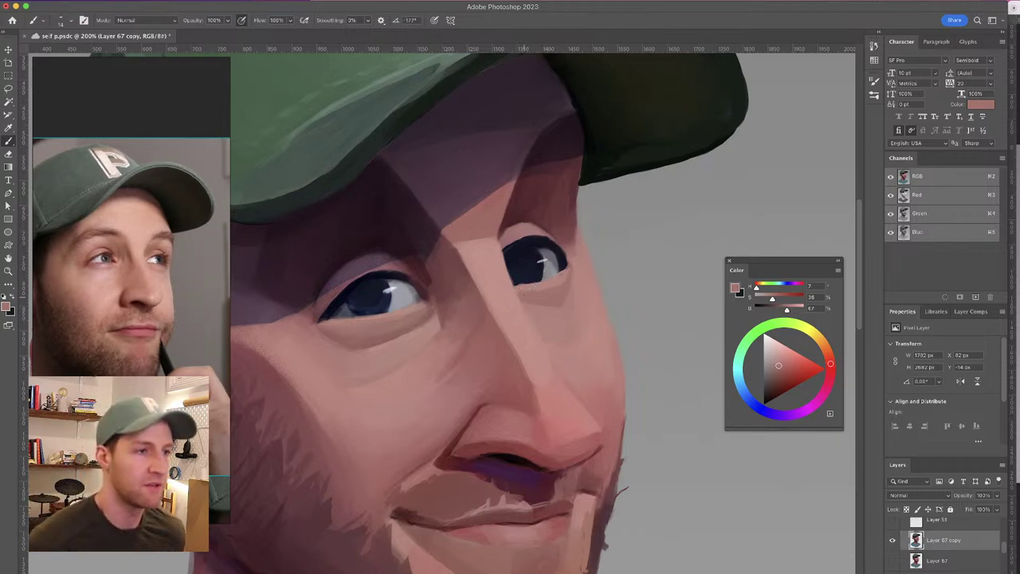
pyautogui.keyDown('alt'); pyautogui.click(519, 288); pyautogui.keyUp('alt')
pyautogui.keyDown('alt'); pyautogui.click(546, 291); pyautogui.keyUp('alt')
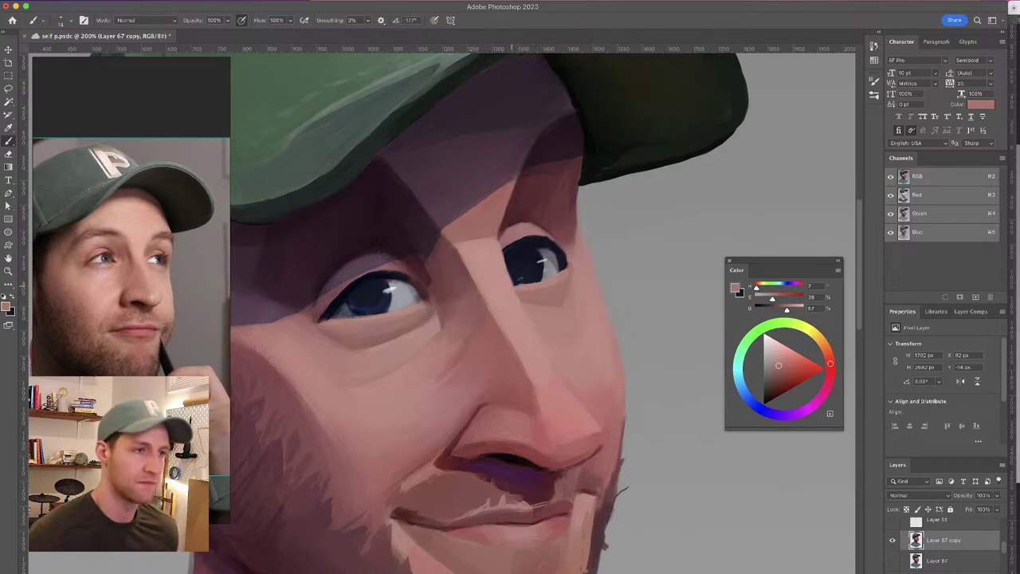
# Smooth the shaded side of the nose with a sampled muted pink skin tone
pyautogui.moveTo(527, 206); pyautogui.dragTo(598, 151)
pyautogui.keyDown('alt'); pyautogui.click(541, 304); pyautogui.keyUp('alt')
pyautogui.moveTo(540, 306); pyautogui.dragTo(547, 306)
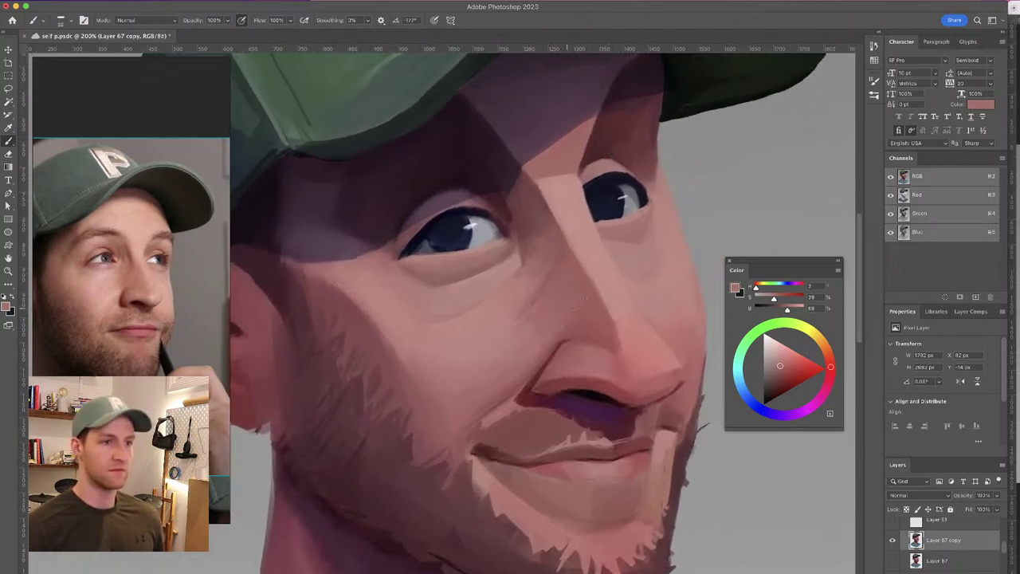
pyautogui.moveTo(566, 235); pyautogui.dragTo(598, 282)
# Refine the shadow edges around the far brow and nose bridge with sampled reddish tones, and save the document
pyautogui.keyDown('alt'); pyautogui.click(572, 228); pyautogui.keyUp('alt')
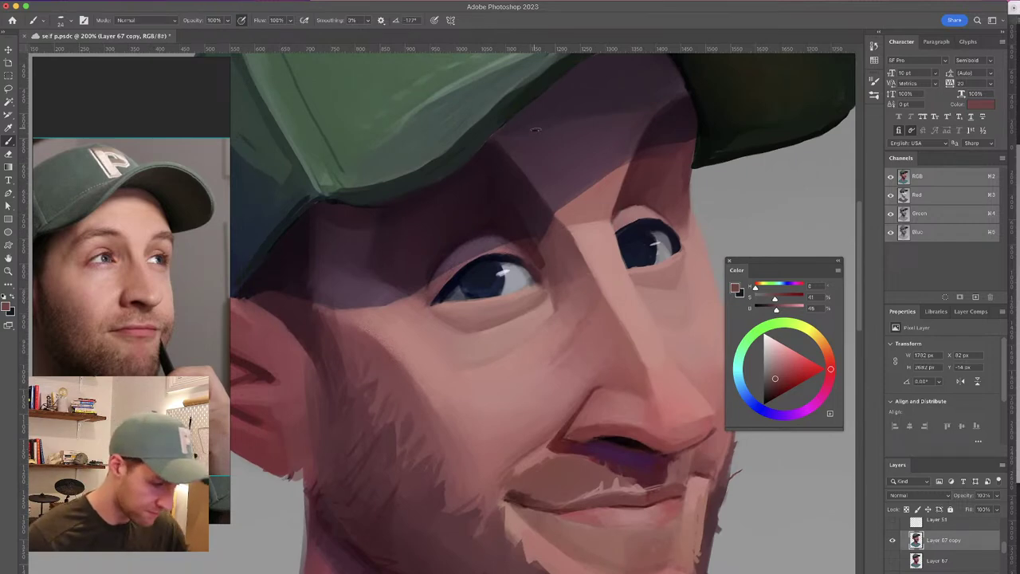
pyautogui.moveTo(609, 242); pyautogui.dragTo(637, 224)
pyautogui.moveTo(573, 231); pyautogui.dragTo(522, 248)
pyautogui.keyDown('alt'); pyautogui.click(626, 150); pyautogui.keyUp('alt')
pyautogui.keyDown('alt'); pyautogui.click(597, 216); pyautogui.keyUp('alt')
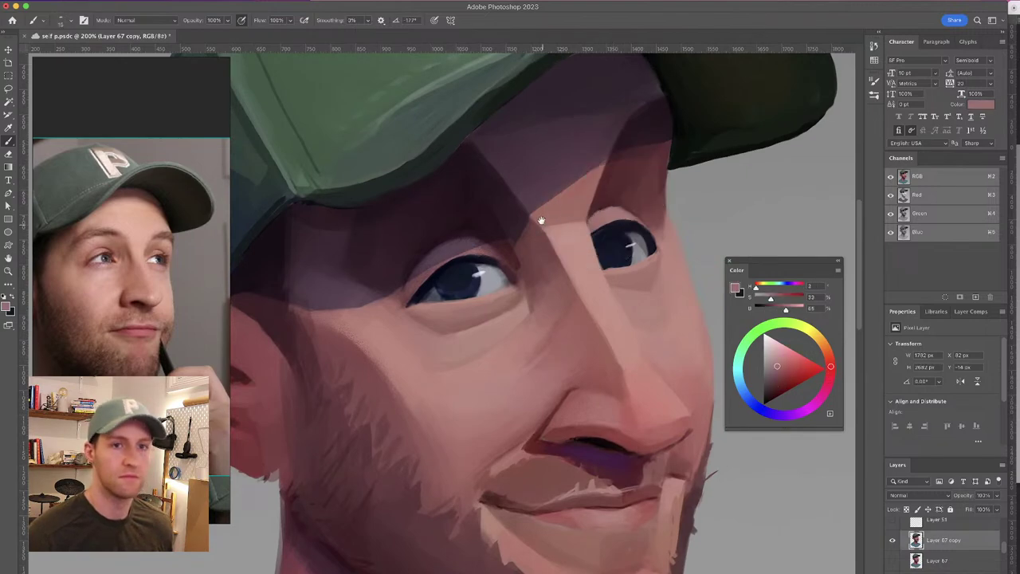
pyautogui.press('super+minus')
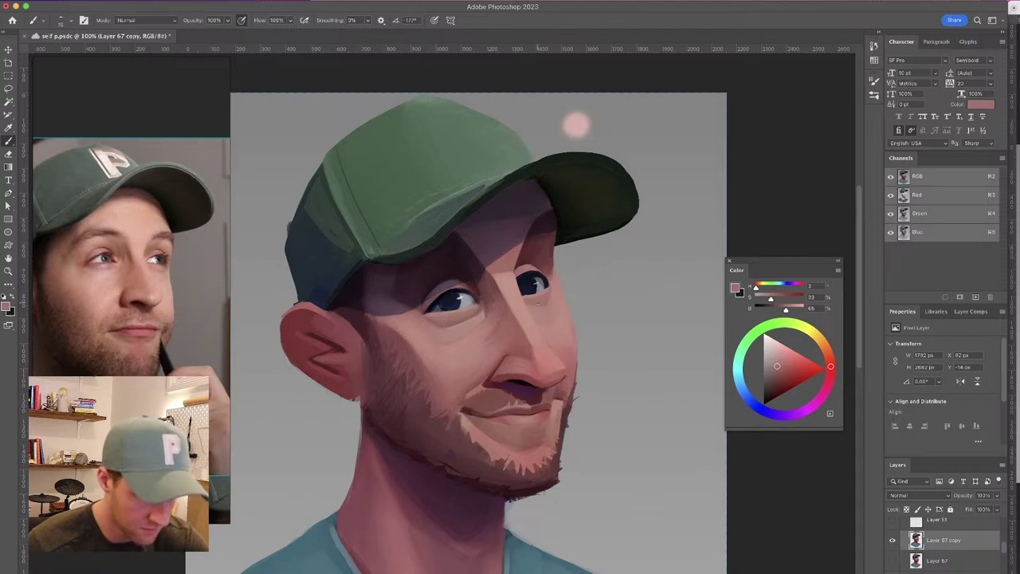
pyautogui.press('super+s')
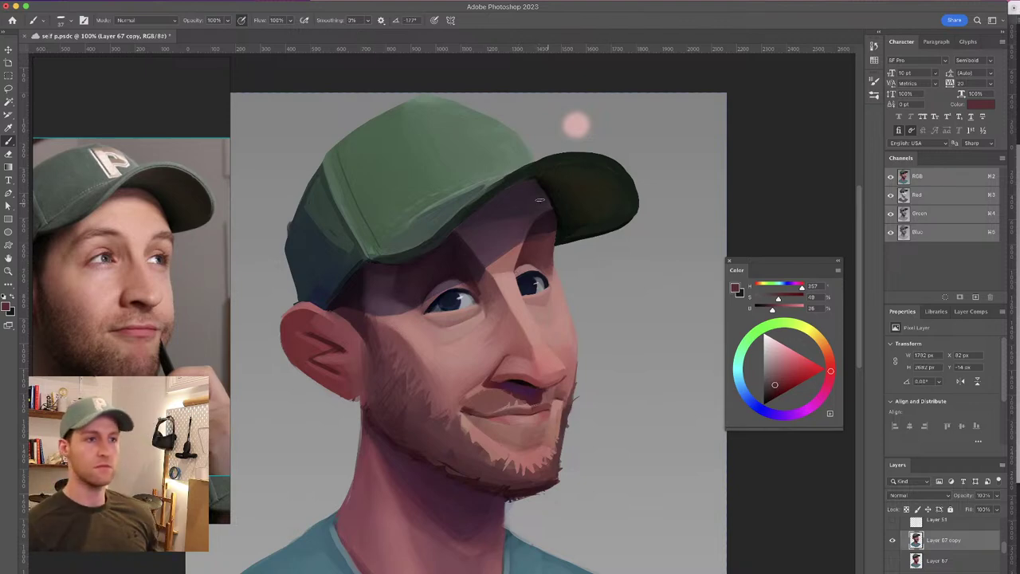
# Rework the forehead shadow beneath the cap brim with sampled dark plum and purple tones
pyautogui.keyDown('alt'); pyautogui.click(549, 194); pyautogui.keyUp('alt')
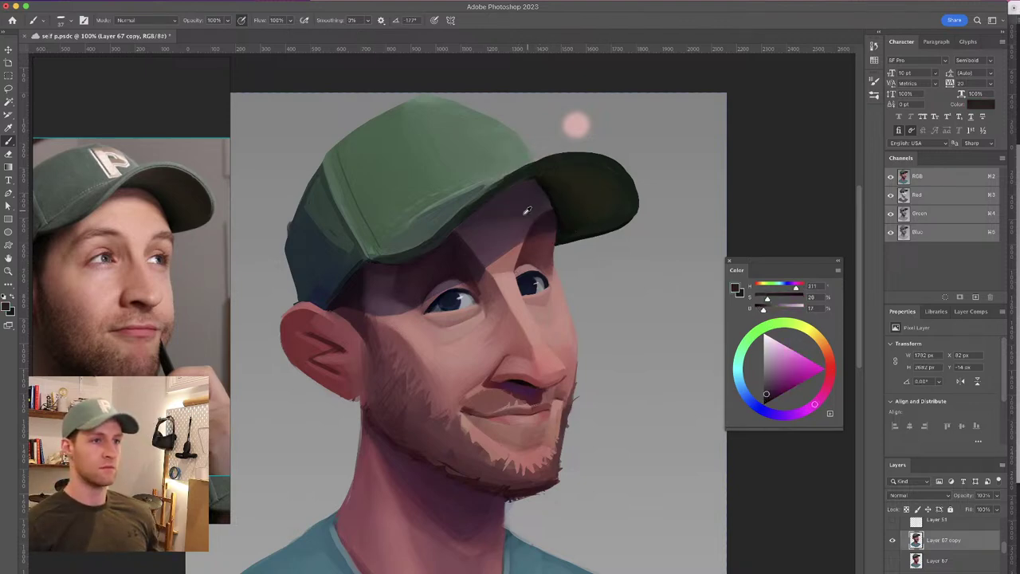
pyautogui.keyDown('alt'); pyautogui.click(509, 247); pyautogui.keyUp('alt')
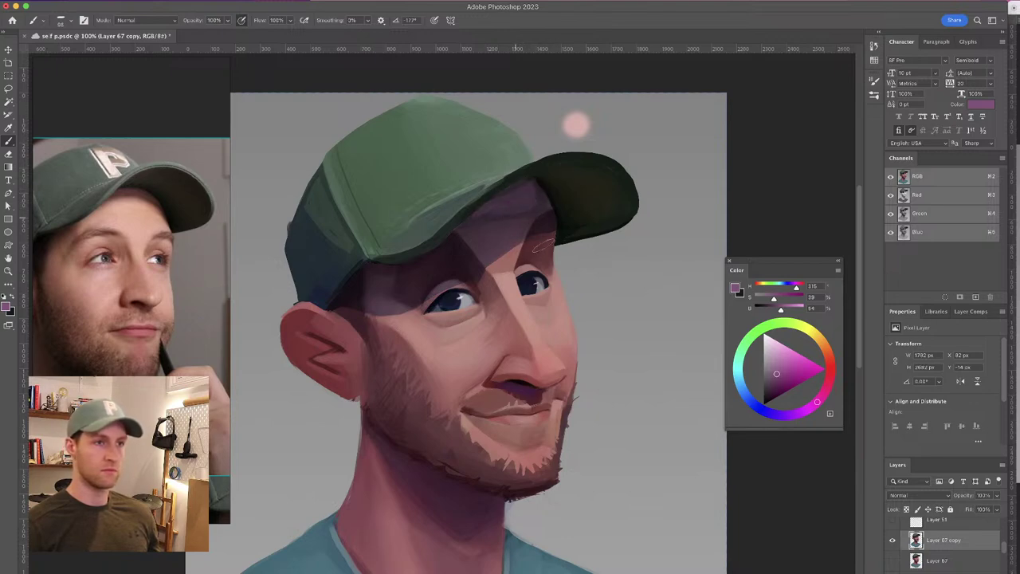
pyautogui.moveTo(582, 135); pyautogui.dragTo(612, 126)
pyautogui.moveTo(500, 166); pyautogui.dragTo(521, 160)
pyautogui.moveTo(480, 194); pyautogui.dragTo(482, 175)
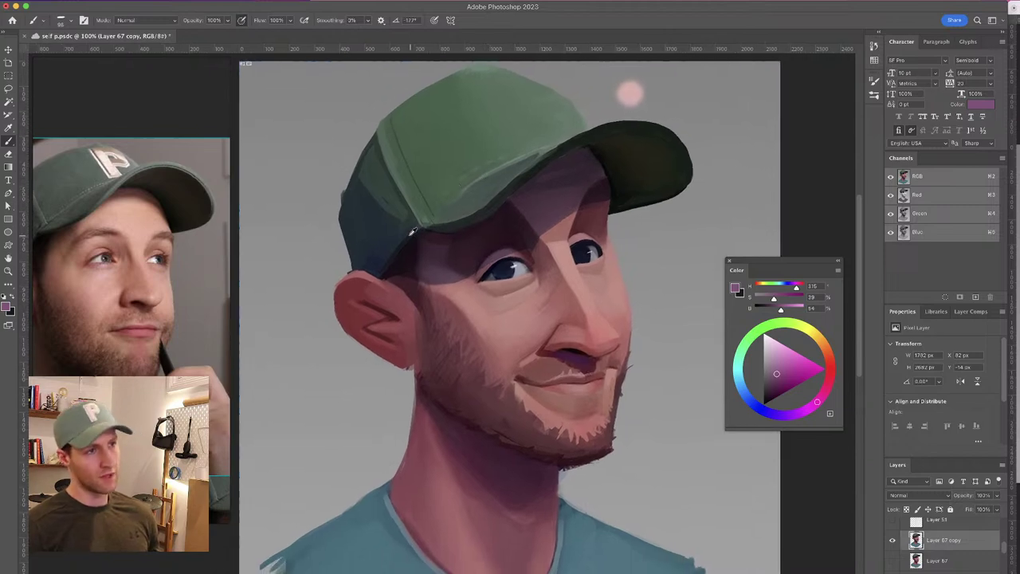
# Touch up the cap's lower edge at the temple with sampled dark navy and near-black, and the ear with sampled dark red
pyautogui.keyDown('alt'); pyautogui.click(408, 231); pyautogui.keyUp('alt')
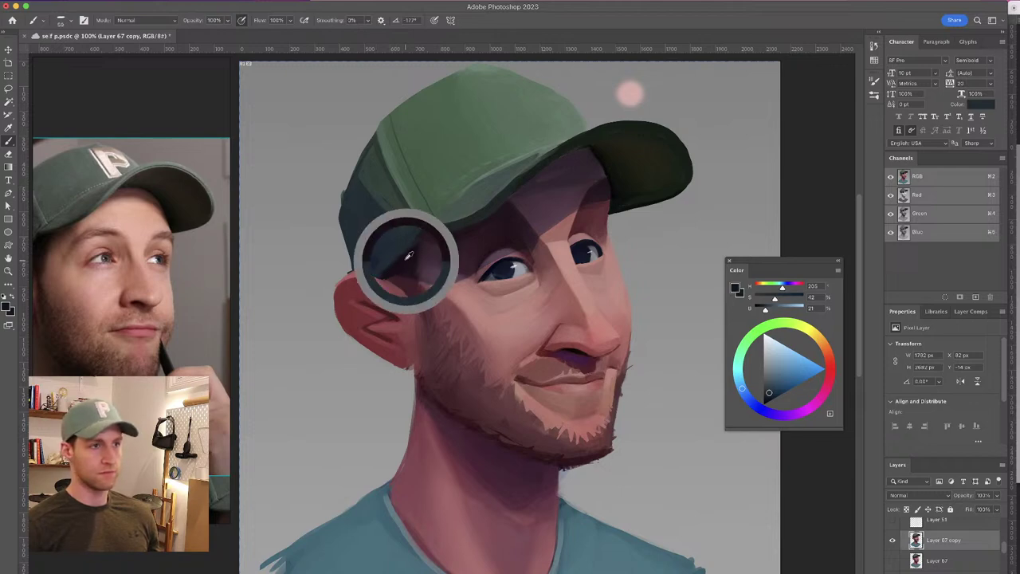
pyautogui.keyDown('alt'); pyautogui.click(409, 255); pyautogui.keyUp('alt')
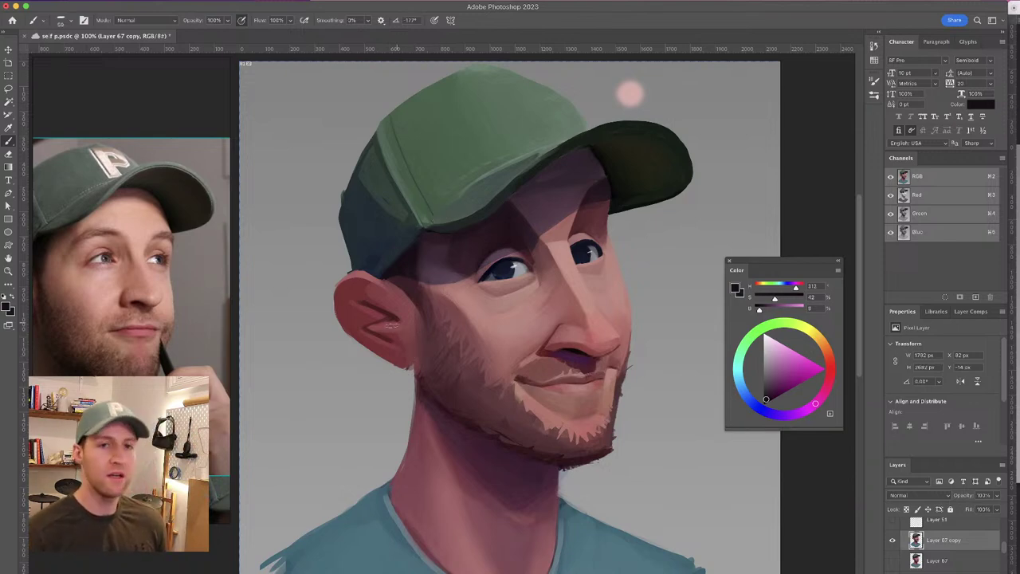
pyautogui.keyDown('alt'); pyautogui.click(400, 351); pyautogui.keyUp('alt')
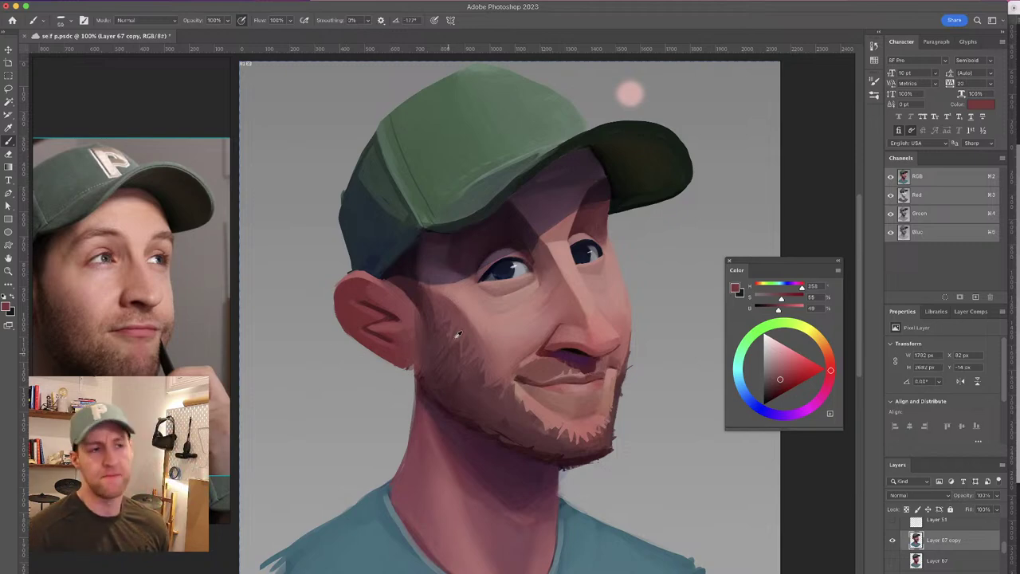
# Touch up the shadows on the forehead and near temple with sampled dark plum tones
pyautogui.keyDown('alt'); pyautogui.click(567, 176); pyautogui.keyUp('alt')
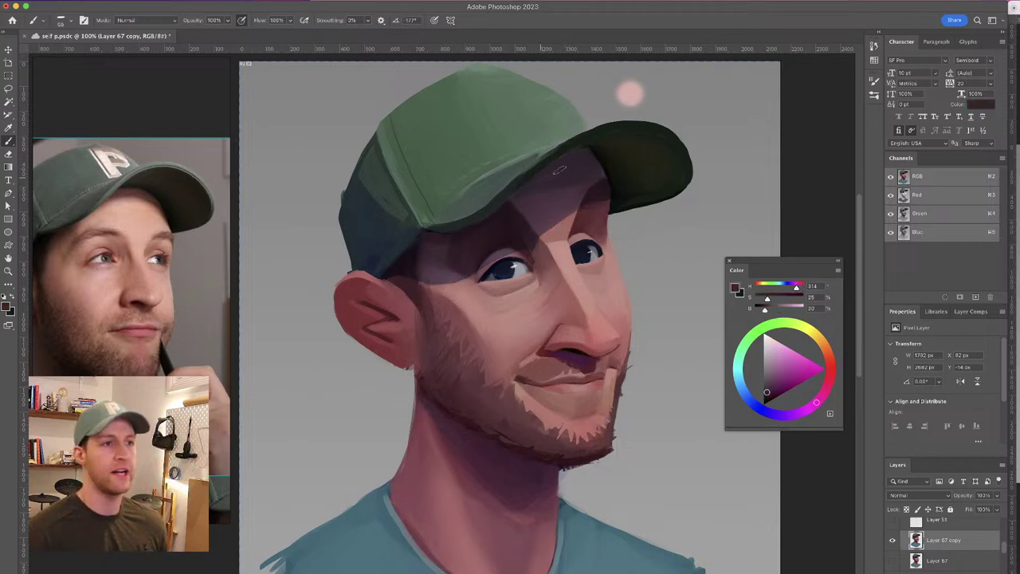
pyautogui.moveTo(599, 176); pyautogui.dragTo(613, 174)
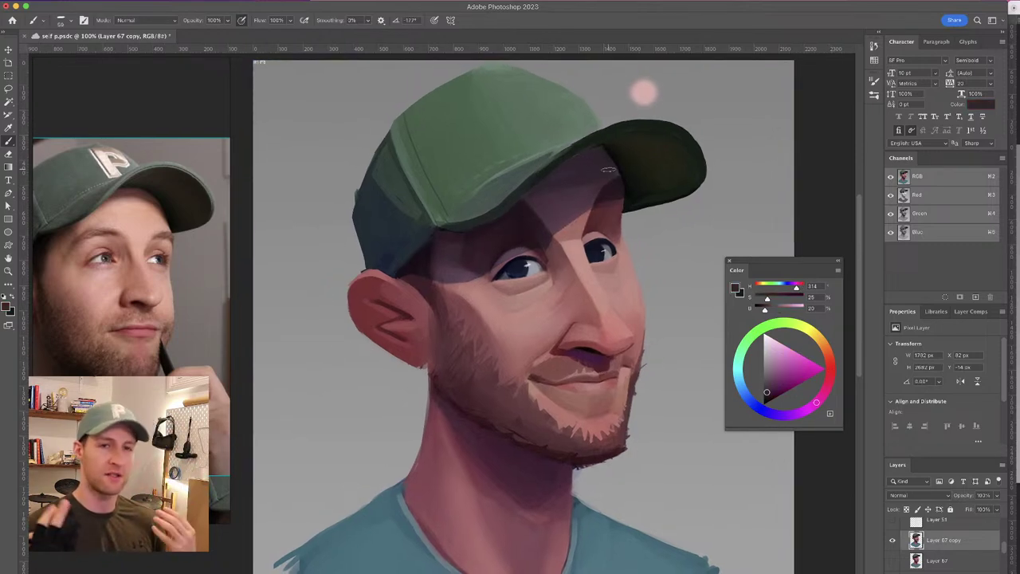
pyautogui.keyDown('alt'); pyautogui.click(451, 262); pyautogui.keyUp('alt')
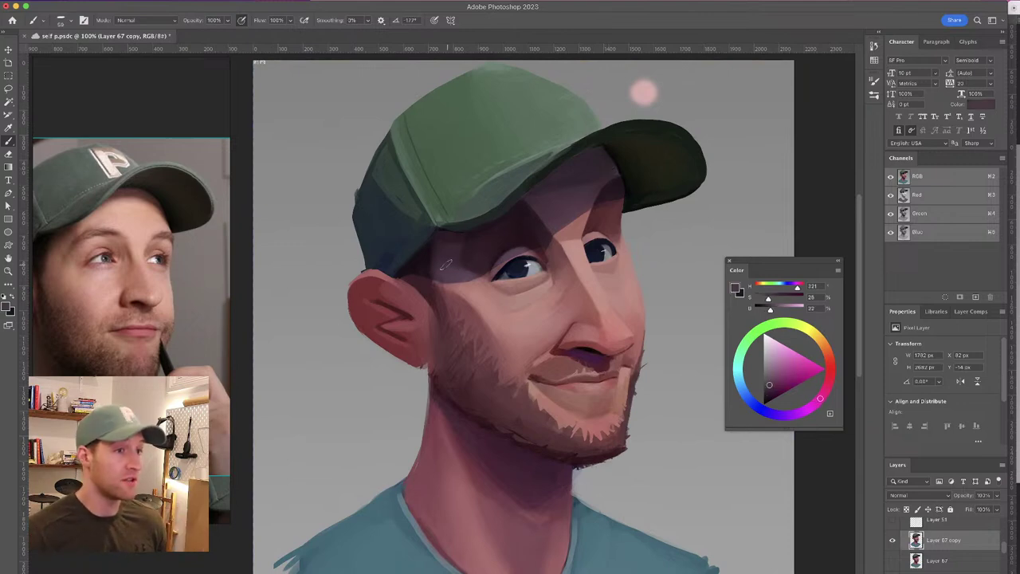
pyautogui.press('super+minus')
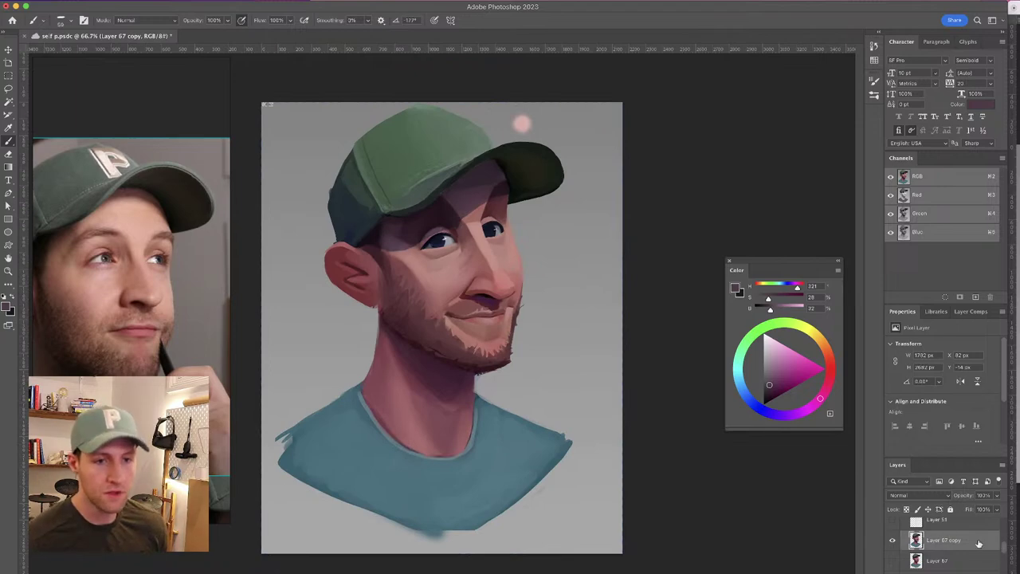
# Hide Layer 67 copy and bring up the early grayscale versions in Group 2 and Group 2 copy for review
pyautogui.click(892, 541)
pyautogui.scroll(-5, 999, 542)
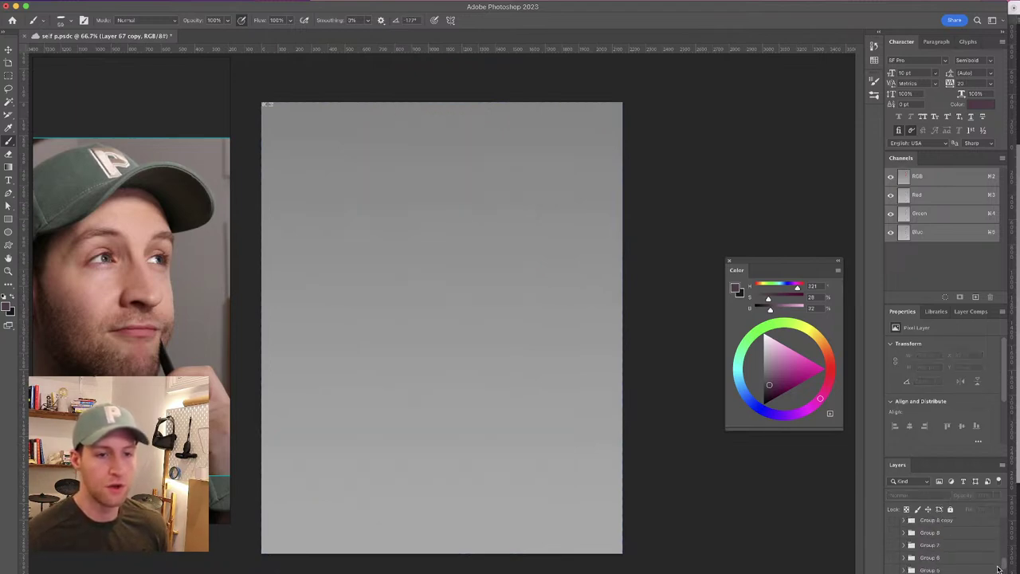
pyautogui.click(891, 545)
pyautogui.click(892, 544)
pyautogui.click(892, 542)
pyautogui.click(892, 531)
pyautogui.click(891, 530)
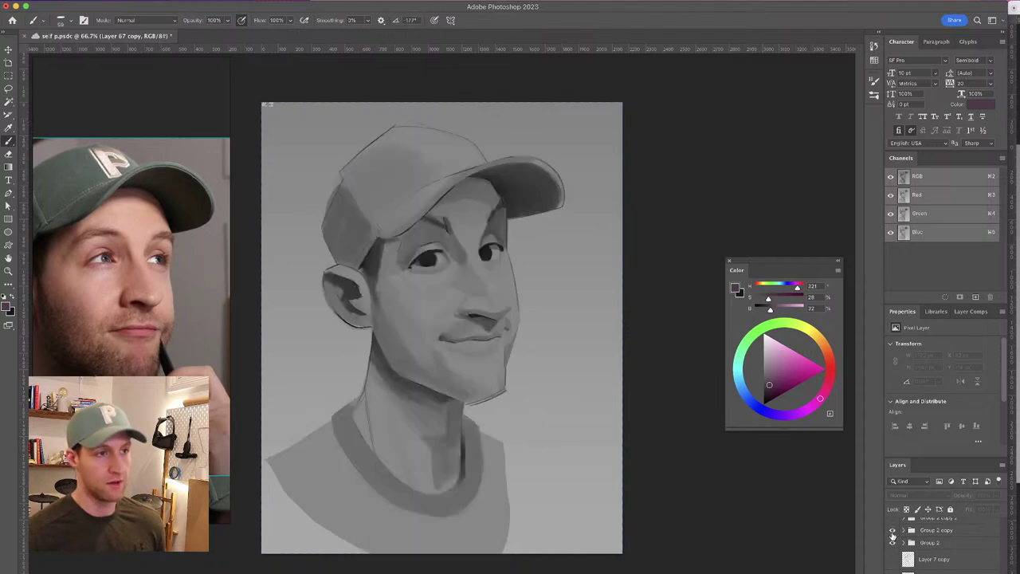
pyautogui.click(892, 531)
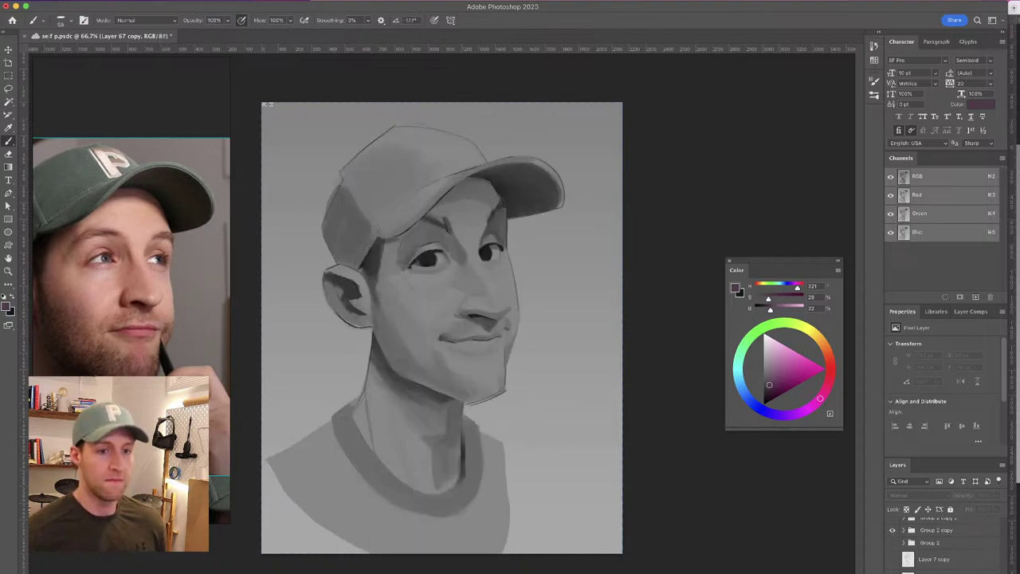
# Show Group 2 copy 2 and toggle Group 2 copy 3 to compare the early grayscale and coloured versions
pyautogui.scroll(3, 892, 545)
pyautogui.click(892, 558)
pyautogui.click(891, 547)
pyautogui.click(892, 547)
pyautogui.click(891, 547)
pyautogui.click(891, 549)
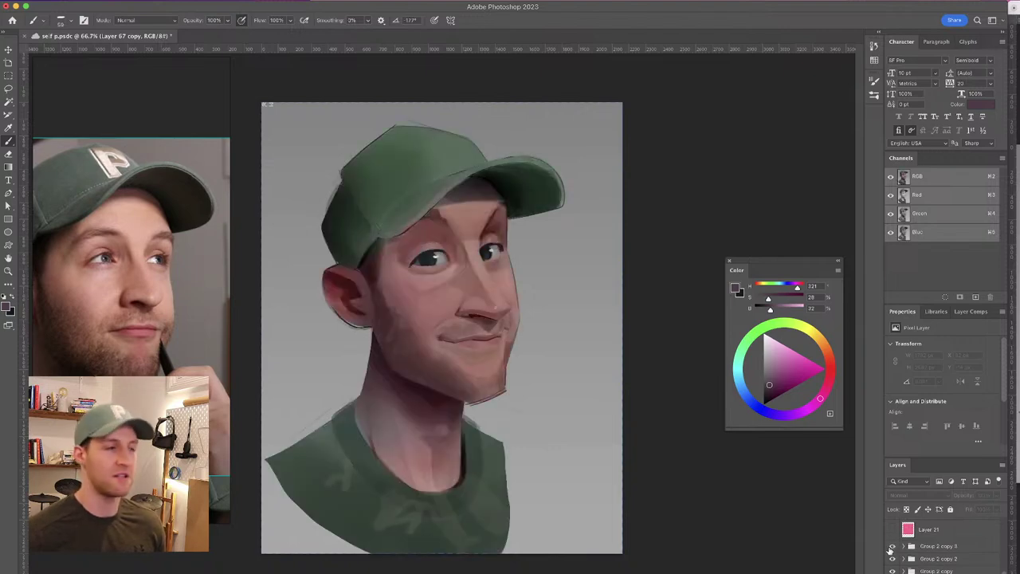
pyautogui.click(891, 548)
pyautogui.click(891, 548)
pyautogui.click(891, 548)
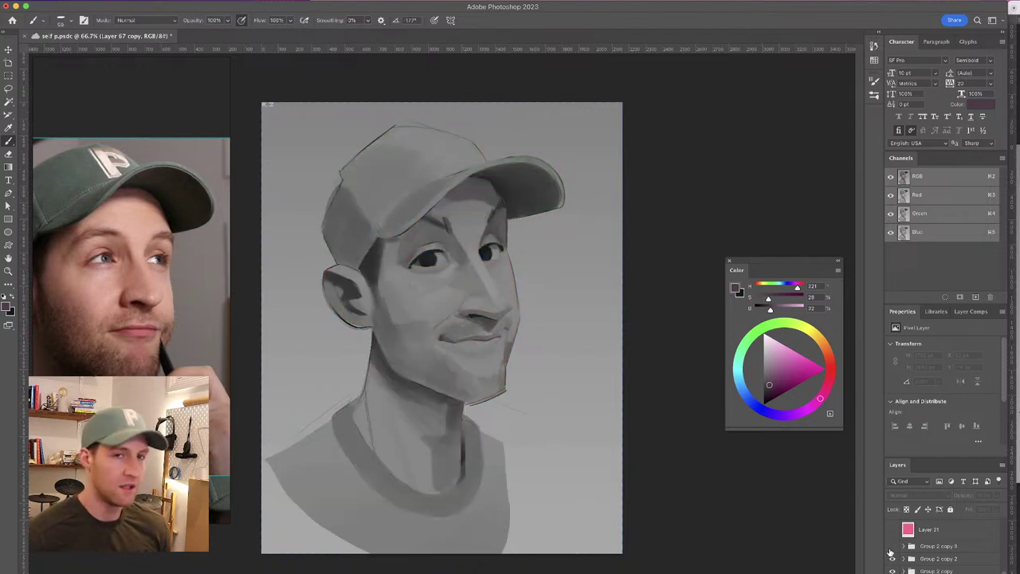
pyautogui.click(891, 550)
pyautogui.click(892, 549)
pyautogui.click(891, 550)
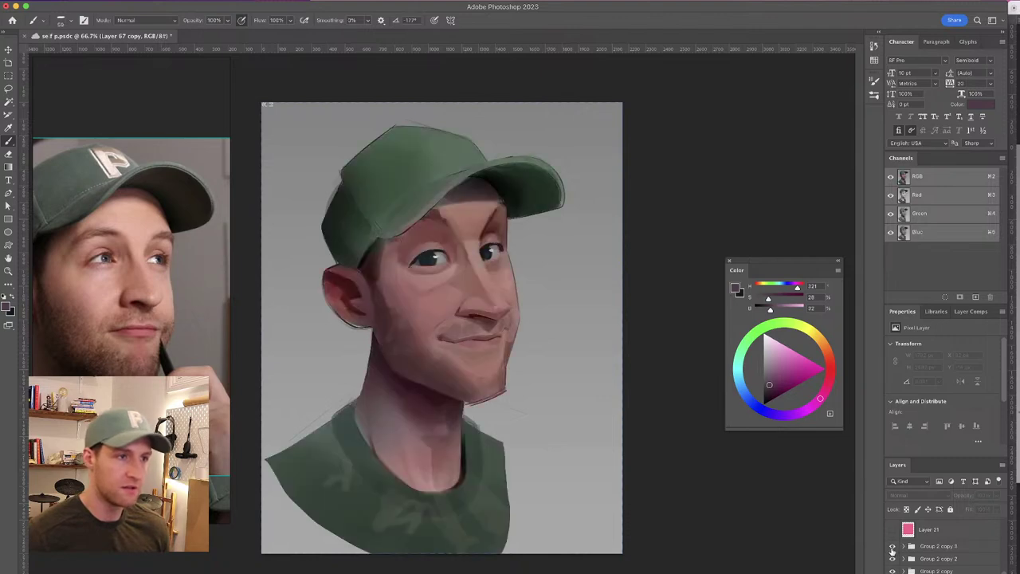
pyautogui.click(892, 551)
pyautogui.click(891, 551)
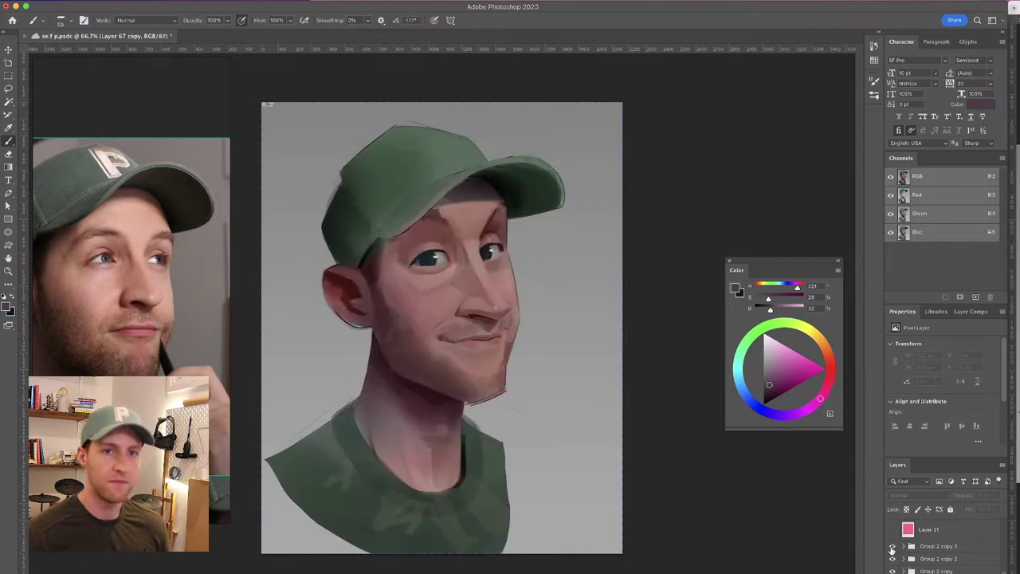
# Hide the early Group 2 copies after a last comparison and show Layer 67 copy again
pyautogui.click(892, 550)
pyautogui.click(892, 559)
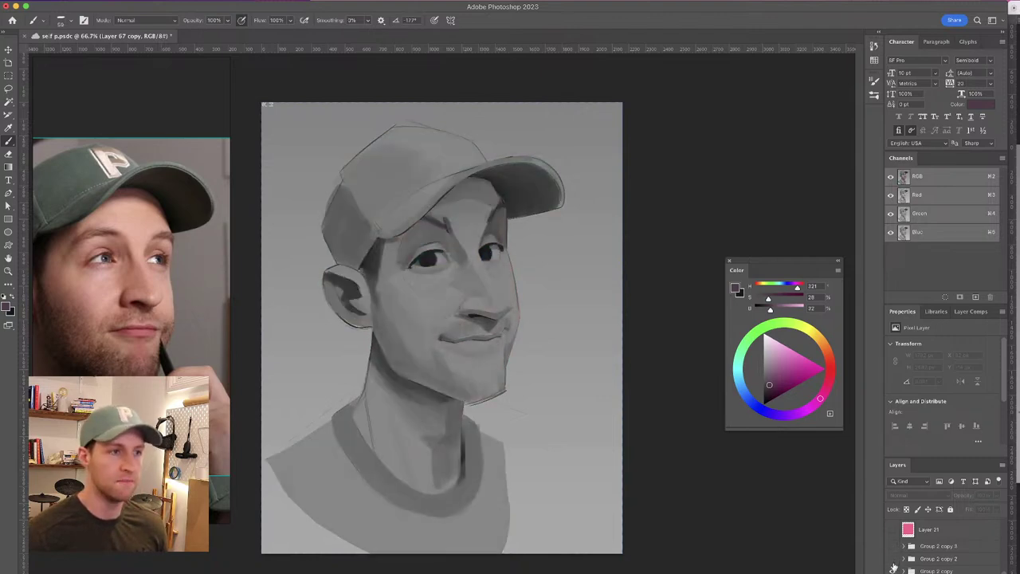
pyautogui.click(893, 569)
pyautogui.click(892, 569)
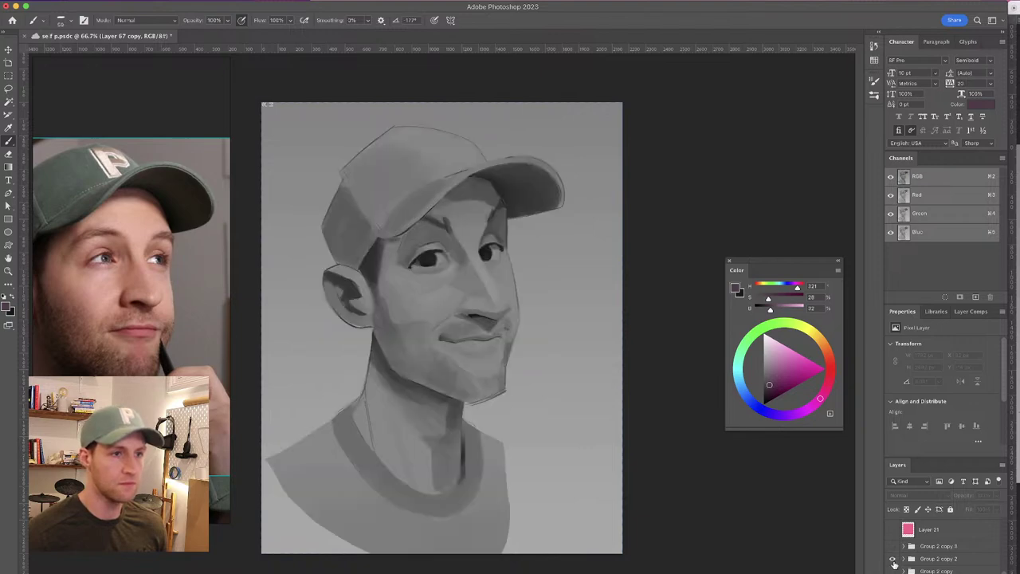
pyautogui.click(892, 570)
pyautogui.scroll(-5, 904, 567)
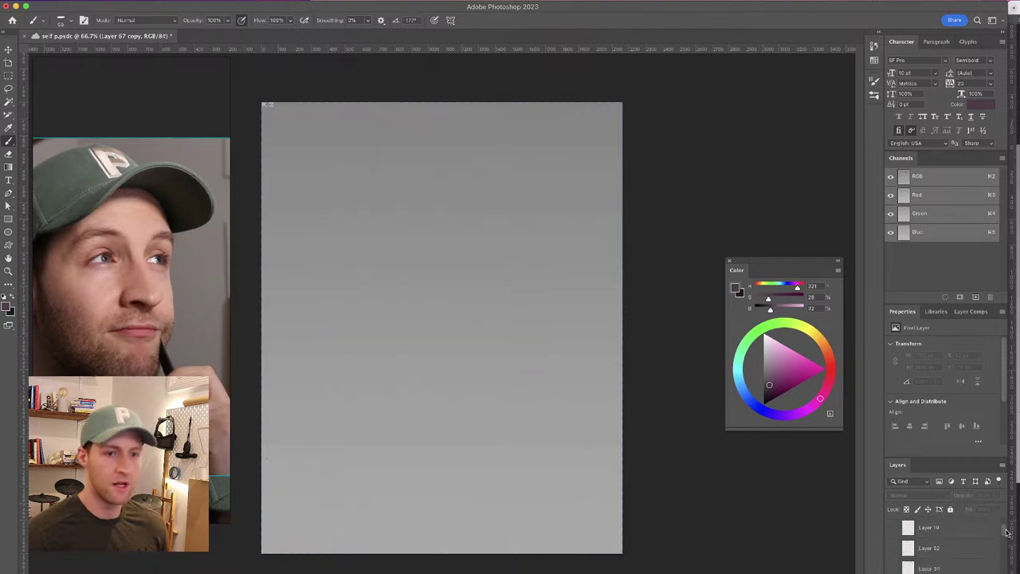
pyautogui.click(892, 560)
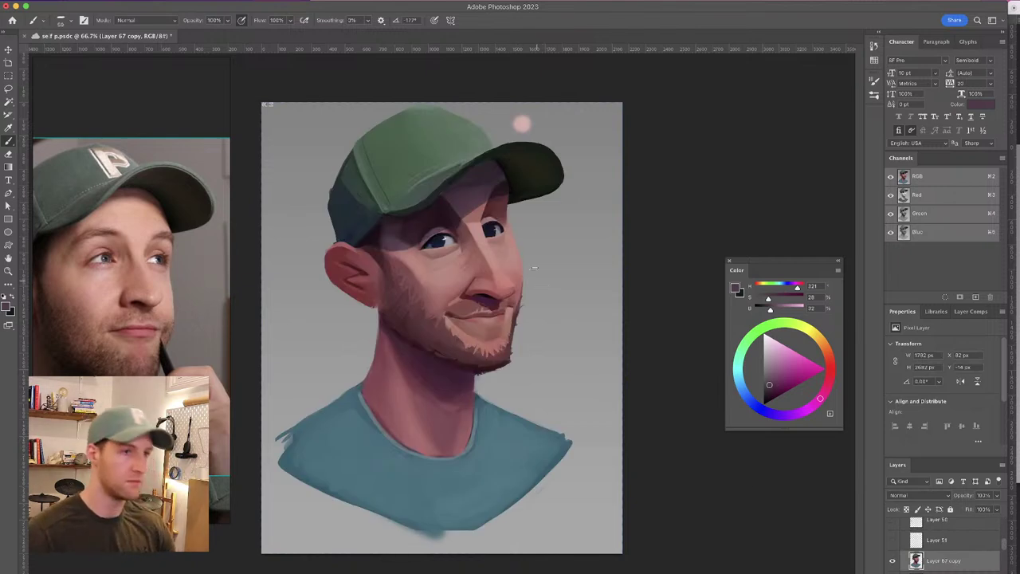
# Lasso the near eye with its lids, shift it slightly up toward the ear, and clear the selection
pyautogui.press('super+plus')
pyautogui.moveTo(524, 233); pyautogui.dragTo(549, 300)
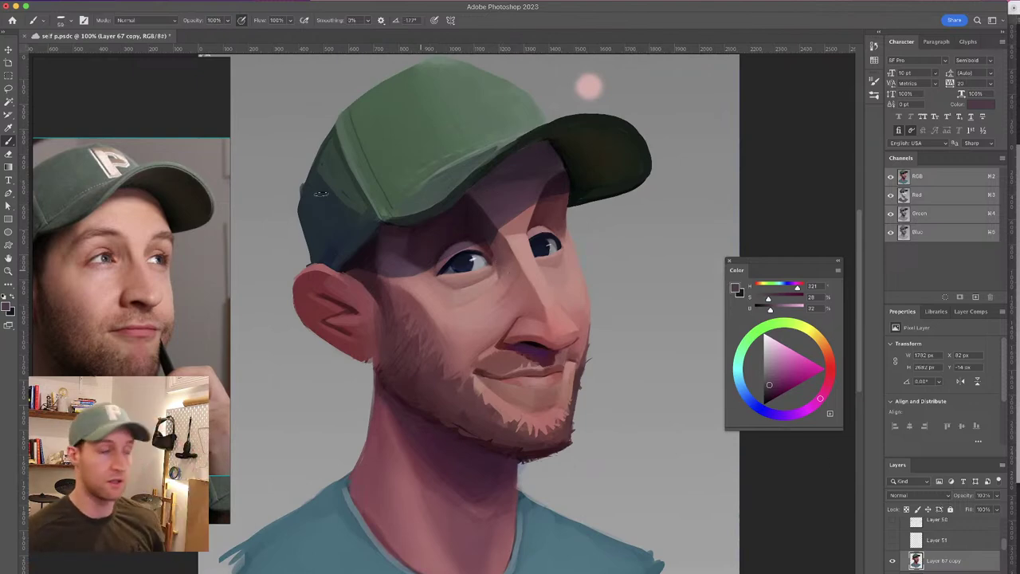
pyautogui.click(8, 88)
pyautogui.moveTo(482, 245)
pyautogui.mouseDown()
pyautogui.moveTo(486, 282)
pyautogui.moveTo(445, 291)
pyautogui.moveTo(433, 280)
pyautogui.moveTo(457, 242)
pyautogui.mouseUp()
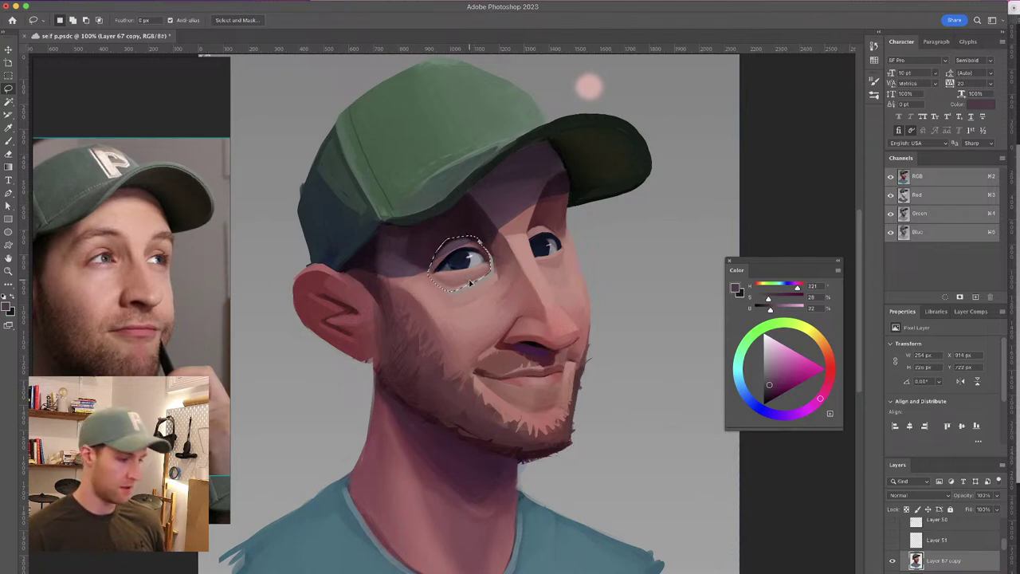
pyautogui.press('super+d')
# Paint over the gap beneath the shifted near eye with a sampled peach skin tone
pyautogui.press('b')
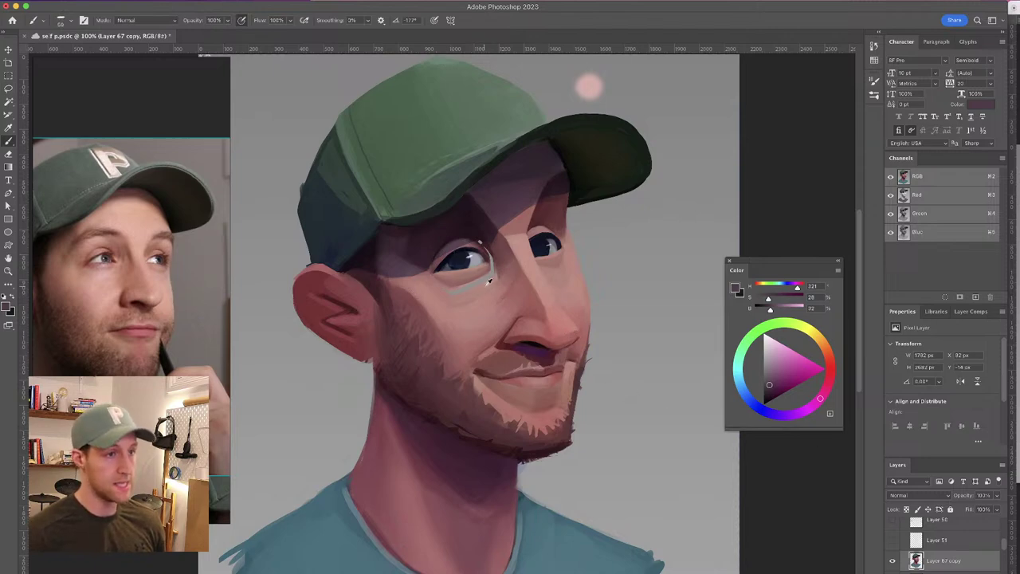
pyautogui.keyDown('alt'); pyautogui.click(488, 279); pyautogui.keyUp('alt')
pyautogui.moveTo(456, 288); pyautogui.dragTo(441, 284)
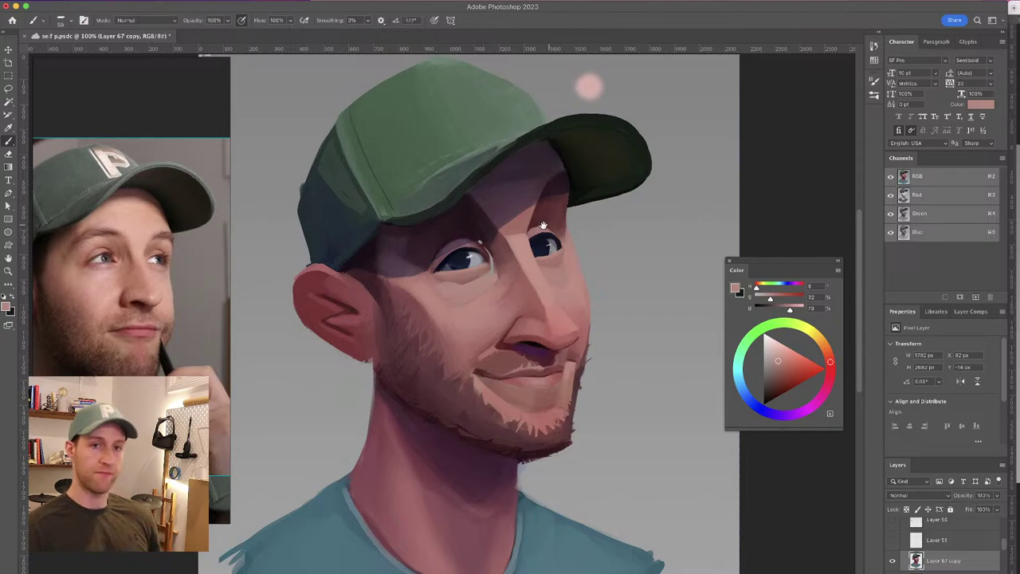
# Flip the canvas horizontally, compare the near eye before and after its move, and flip the canvas back
pyautogui.moveTo(548, 225); pyautogui.dragTo(547, 228)
pyautogui.press('super+f')
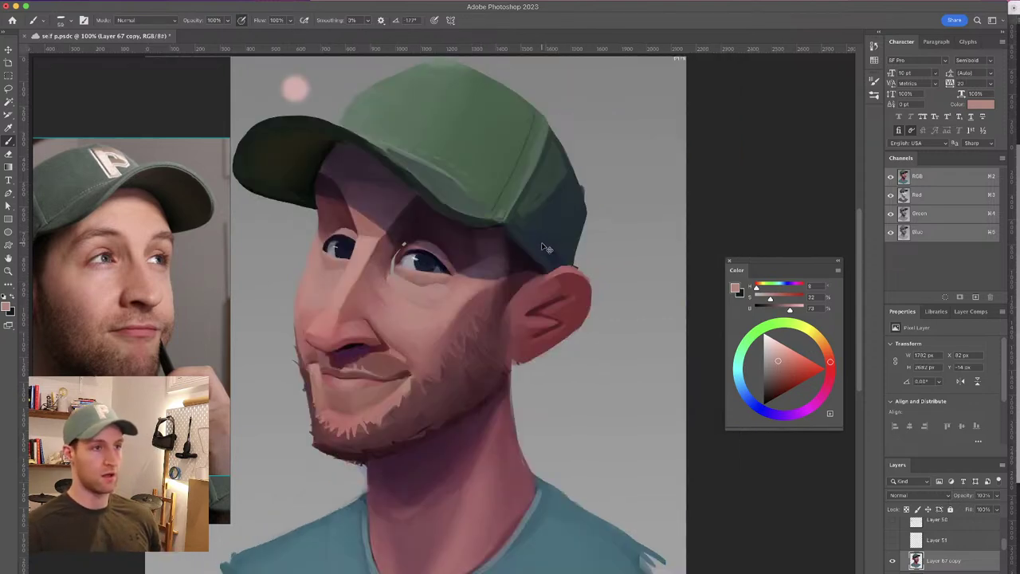
pyautogui.press('super+z')
pyautogui.hotkey('ctrl', 'z')
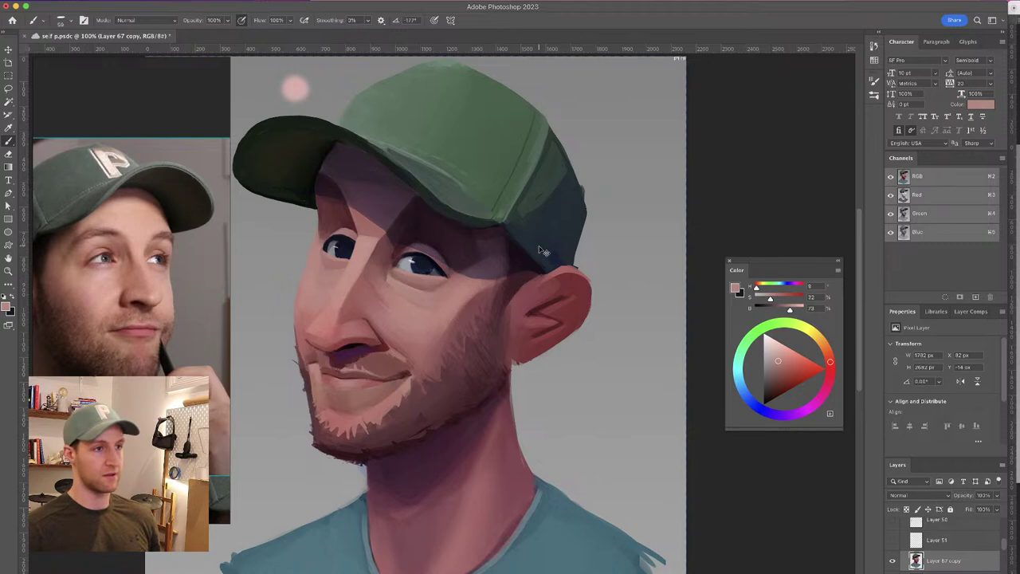
pyautogui.press('super+z')
pyautogui.press('super+shift+z')
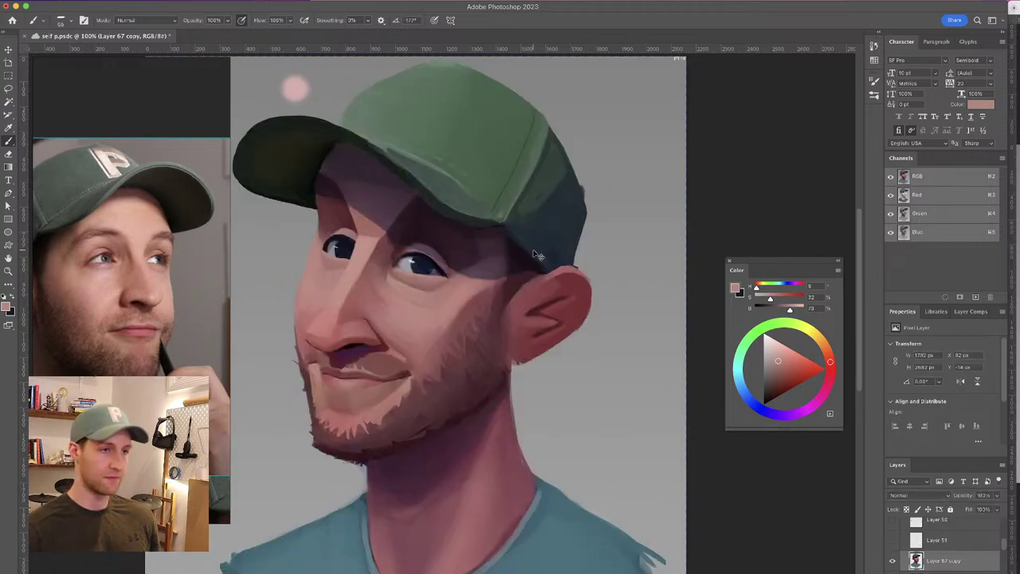
pyautogui.hotkey('ctrl', 'shift', 'h')
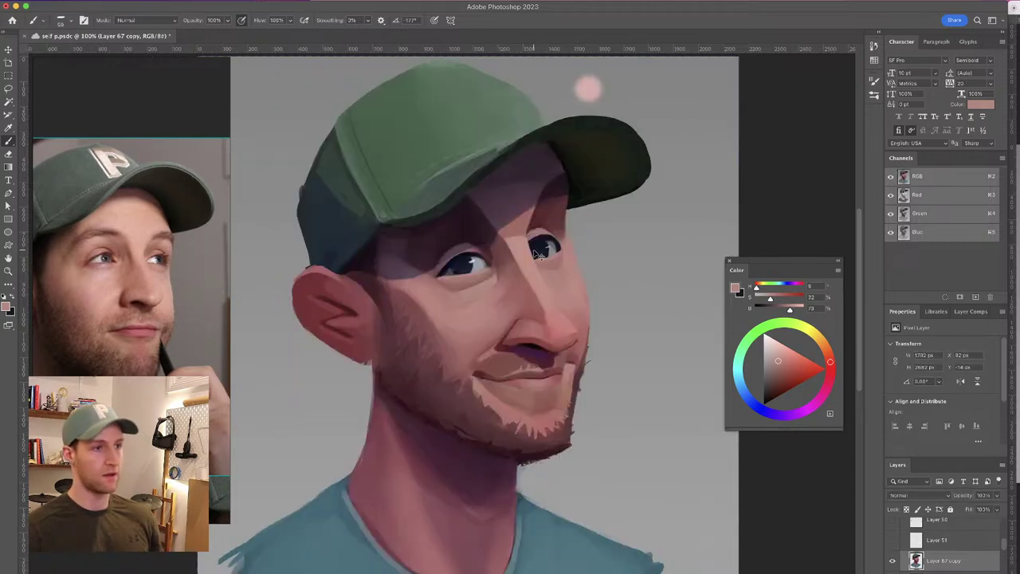
pyautogui.scroll(-1, 501, 231)
pyautogui.moveTo(476, 266); pyautogui.dragTo(486, 252)
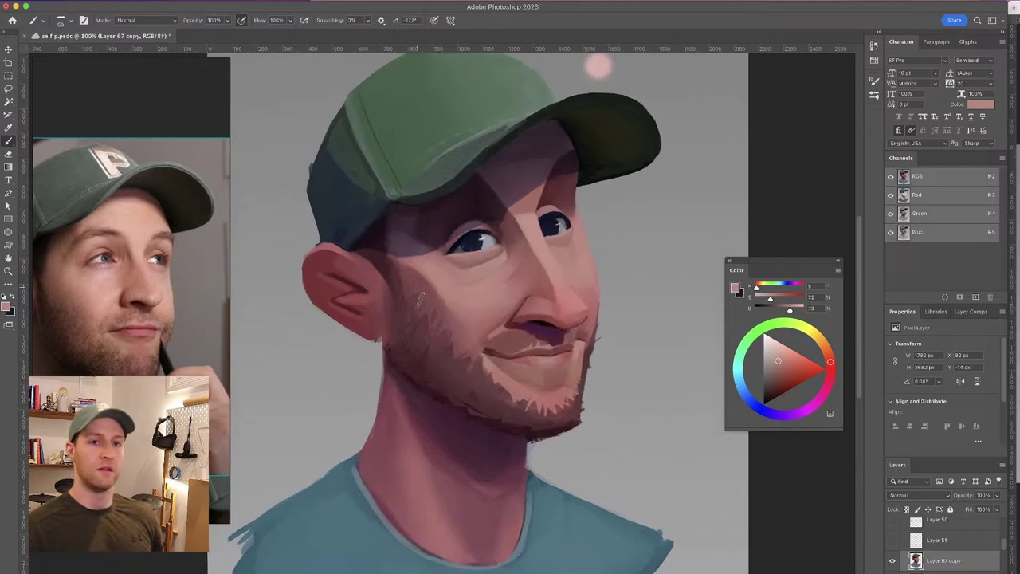
# Refine the shadow edge on the temple between the near eye and the ear with sampled skin and shadow tones
pyautogui.keyDown('alt'); pyautogui.click(446, 281); pyautogui.keyUp('alt')
pyautogui.moveTo(439, 280); pyautogui.dragTo(438, 281)
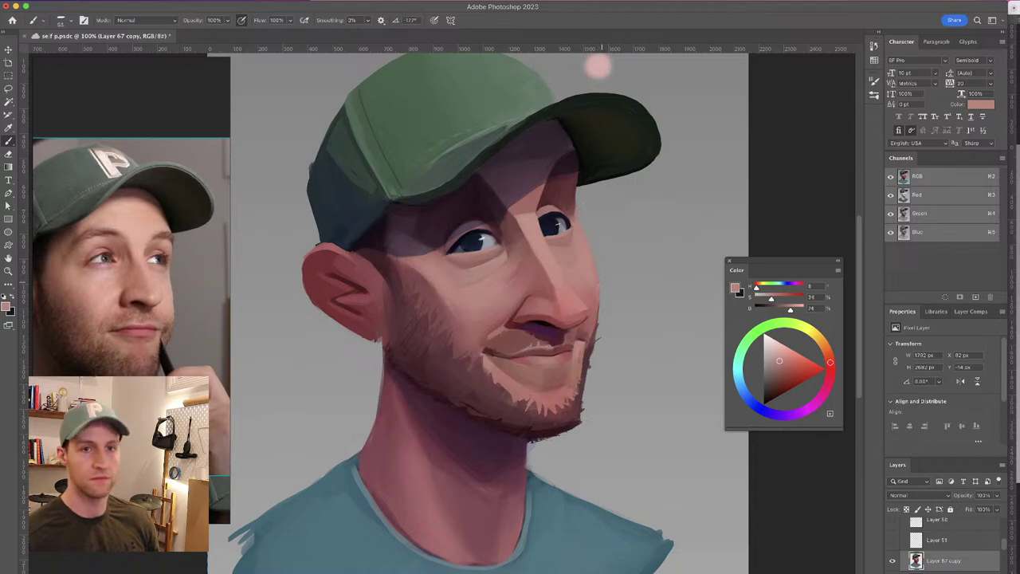
pyautogui.moveTo(526, 207); pyautogui.dragTo(546, 191)
pyautogui.keyDown('alt'); pyautogui.click(436, 258); pyautogui.keyUp('alt')
pyautogui.keyDown('alt'); pyautogui.click(437, 253); pyautogui.keyUp('alt')
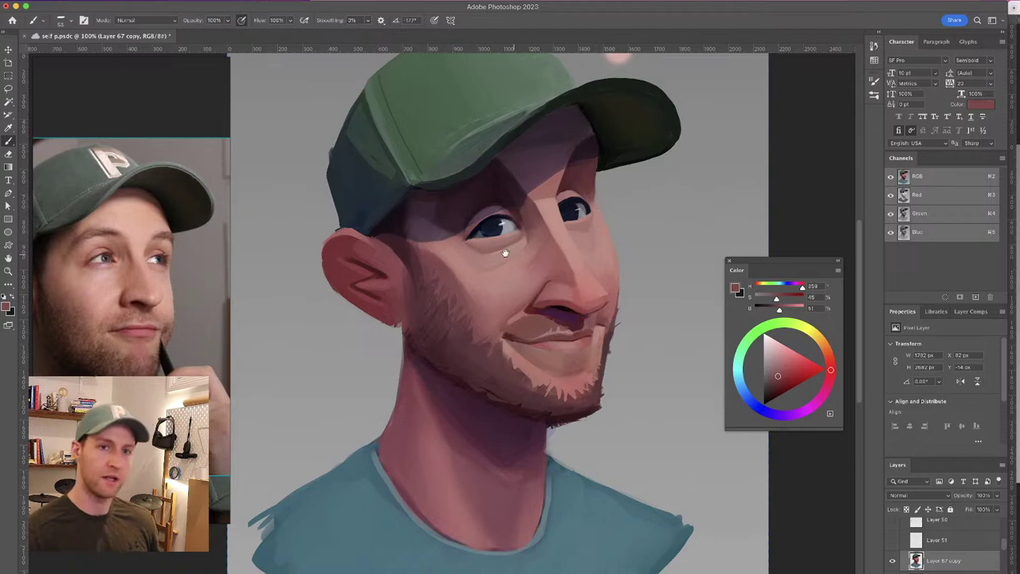
pyautogui.moveTo(507, 253); pyautogui.dragTo(505, 268)
pyautogui.keyDown('alt'); pyautogui.click(430, 262); pyautogui.keyUp('alt')
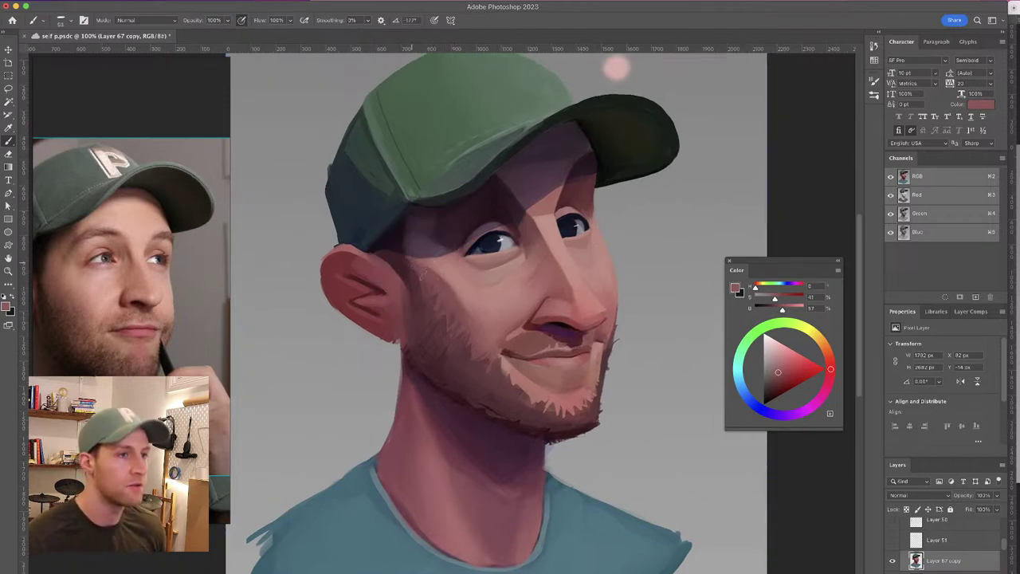
pyautogui.keyDown('alt'); pyautogui.click(432, 274); pyautogui.keyUp('alt')
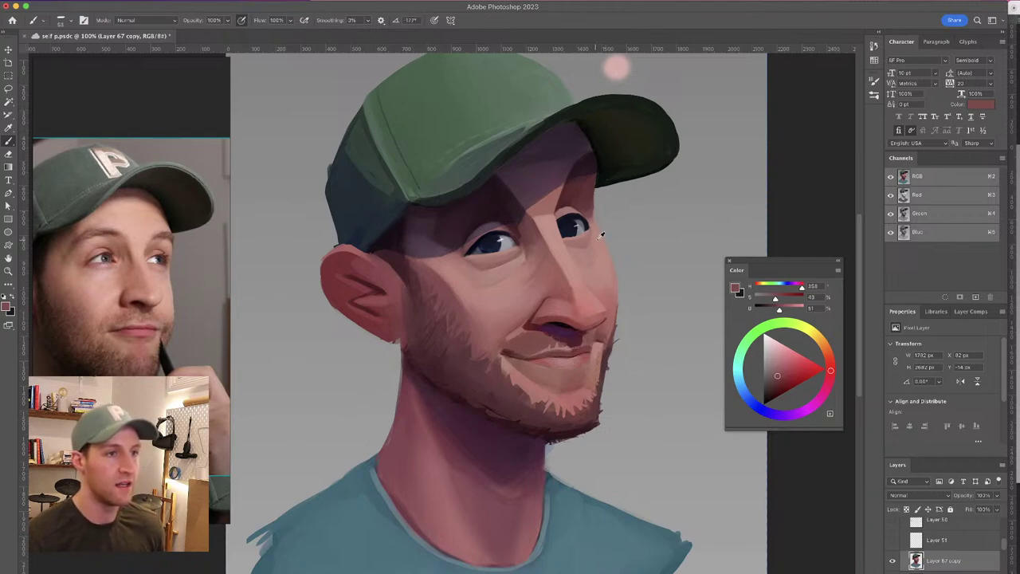
# Clean up the face contour beside the far eye and brow with sampled peach and dark red tones
pyautogui.keyDown('alt'); pyautogui.click(599, 231); pyautogui.keyUp('alt')
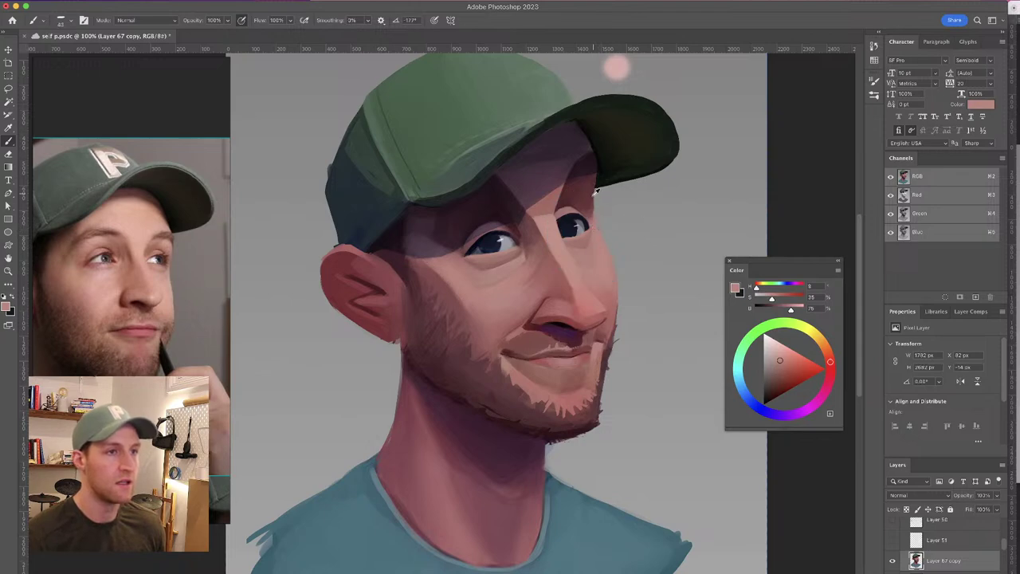
pyautogui.keyDown('alt'); pyautogui.click(594, 194); pyautogui.keyUp('alt')
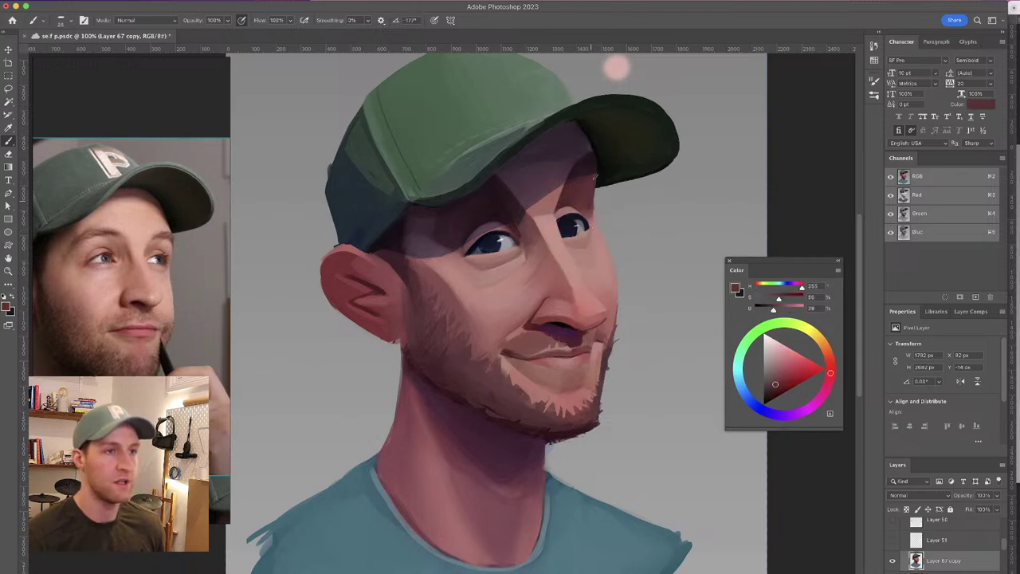
pyautogui.moveTo(595, 173); pyautogui.dragTo(594, 209)
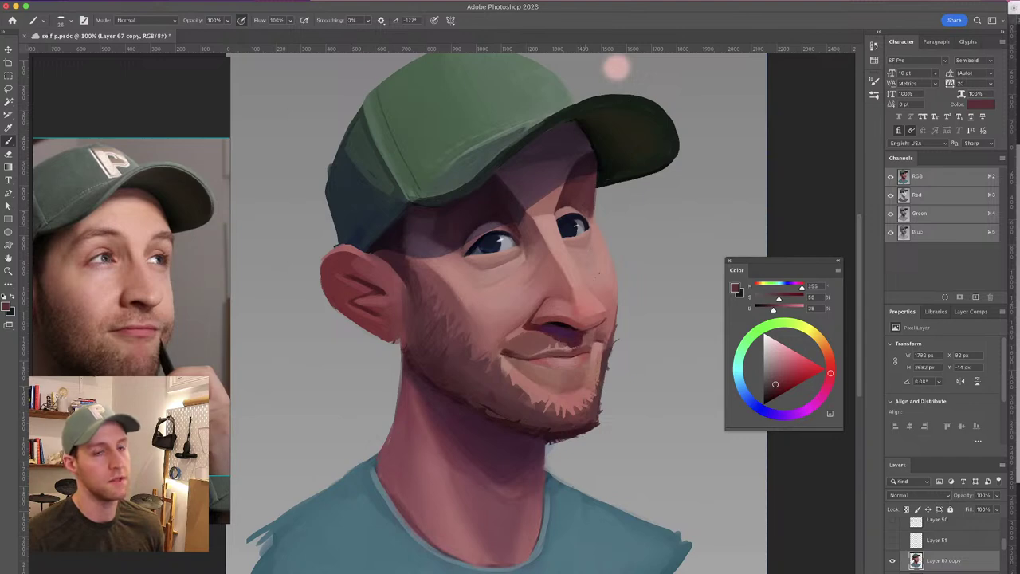
pyautogui.moveTo(601, 255); pyautogui.dragTo(612, 244)
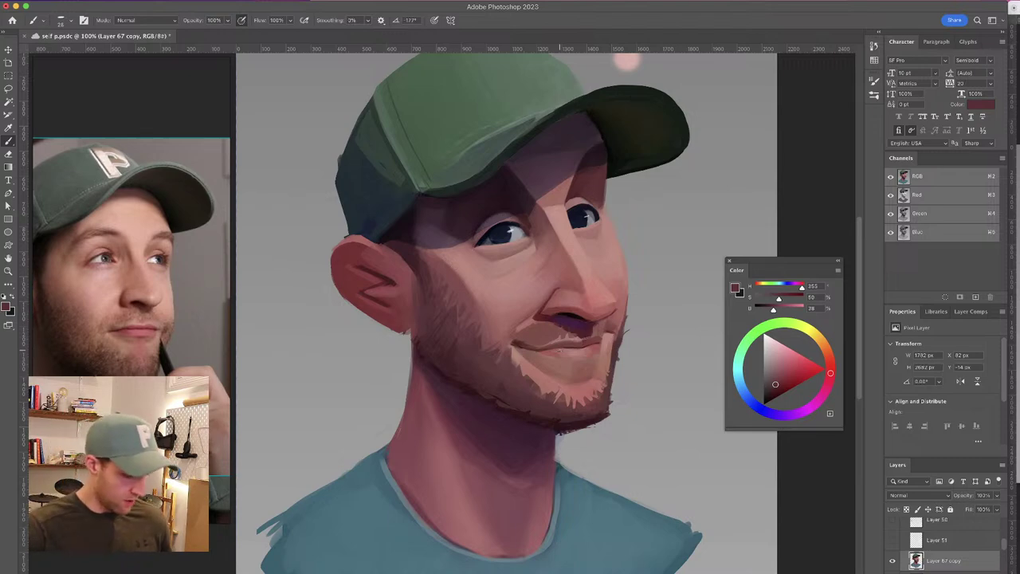
# Tidy the ear's rim and lobe and the jawline beard edge below it with sampled reds and dark browns
pyautogui.keyDown('alt'); pyautogui.click(363, 249); pyautogui.keyUp('alt')
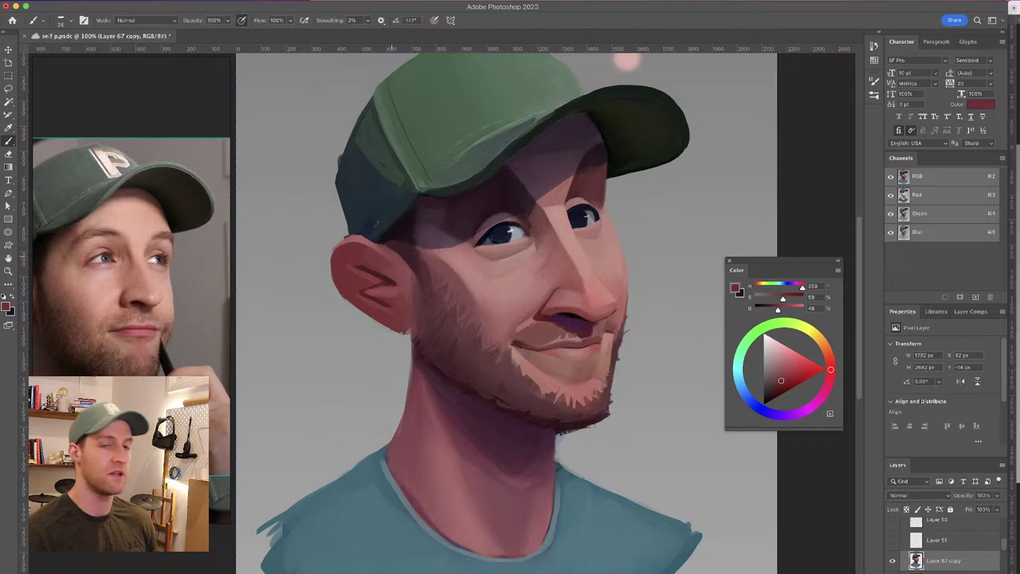
pyautogui.keyDown('alt'); pyautogui.click(394, 324); pyautogui.keyUp('alt')
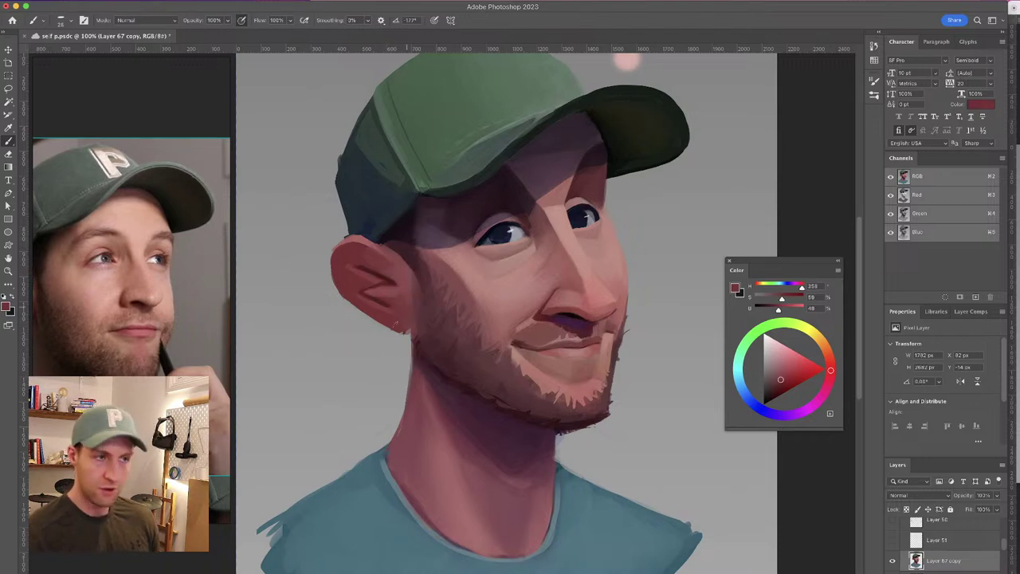
pyautogui.keyDown('alt'); pyautogui.click(425, 357); pyautogui.keyUp('alt')
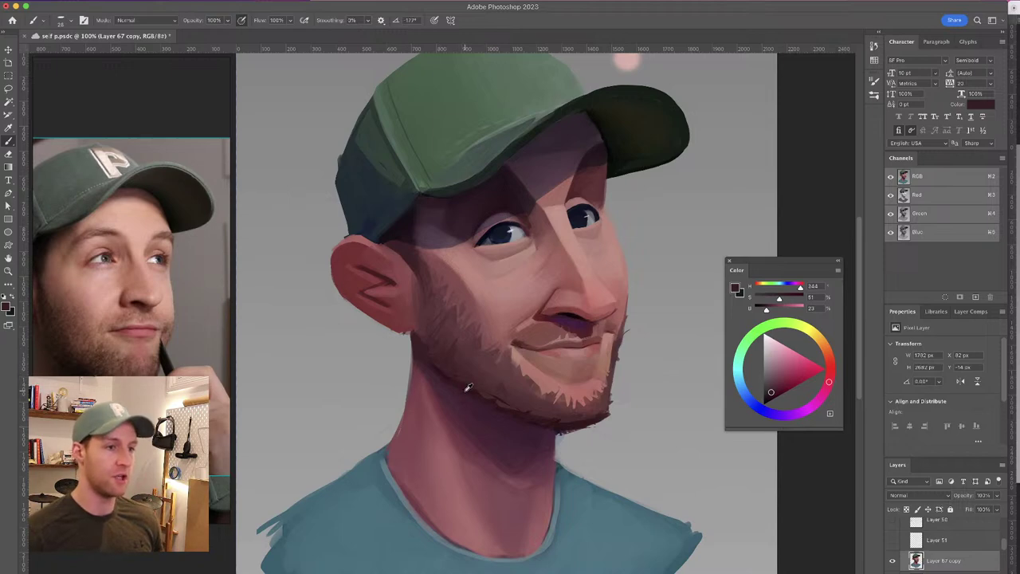
pyautogui.keyDown('alt'); pyautogui.click(466, 388); pyautogui.keyUp('alt')
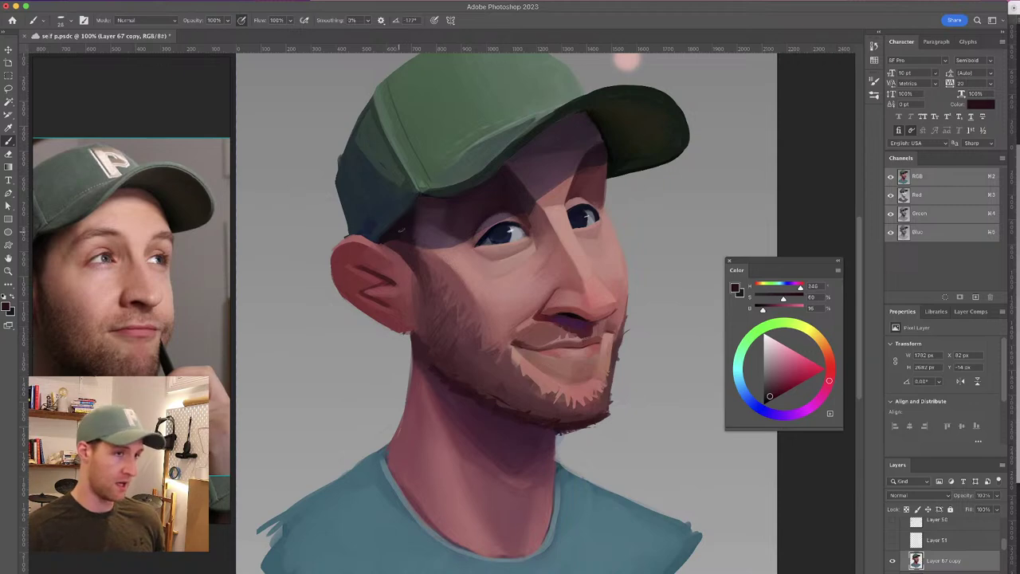
# Blend the dark hairline between cap and ear into the ear edge and temple with sampled tones
pyautogui.keyDown('alt'); pyautogui.click(398, 233); pyautogui.keyUp('alt')
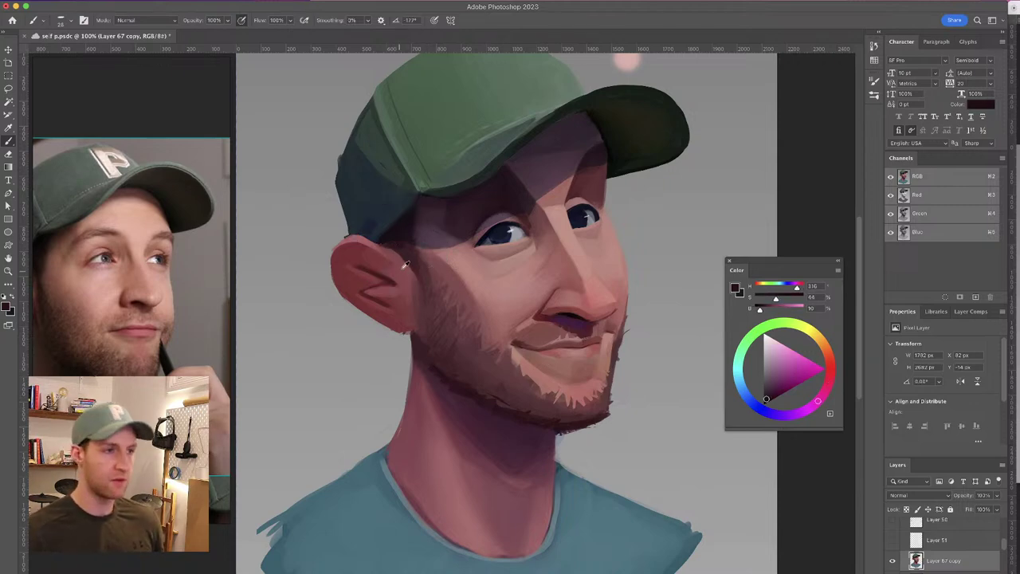
pyautogui.keyDown('alt'); pyautogui.click(406, 266); pyautogui.keyUp('alt')
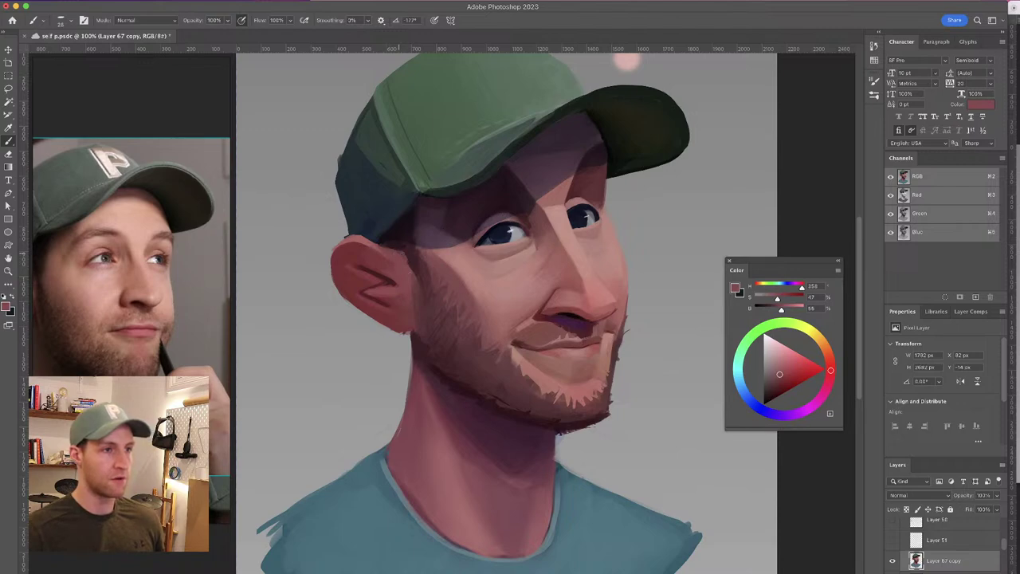
pyautogui.keyDown('alt'); pyautogui.click(418, 258); pyautogui.keyUp('alt')
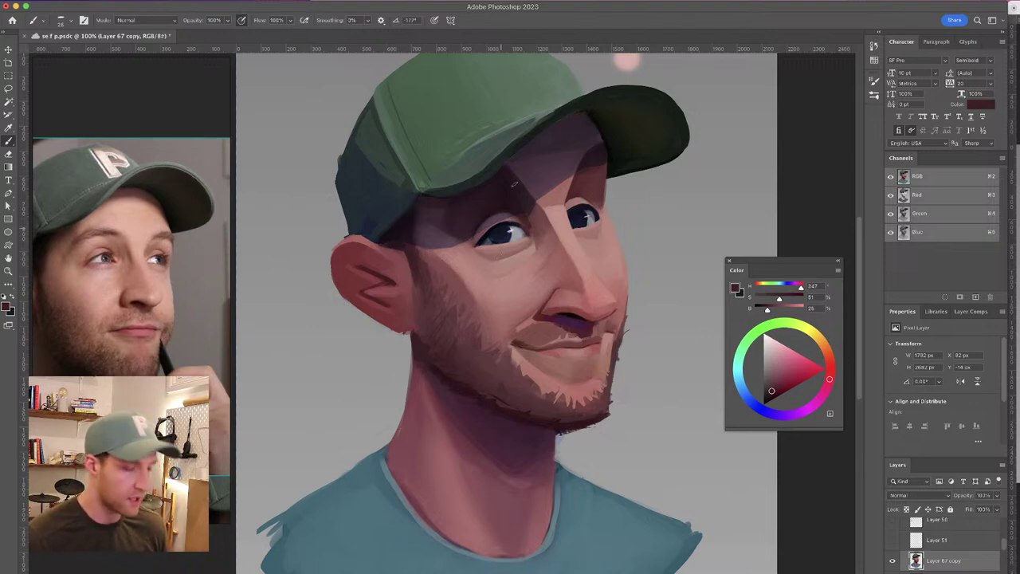
pyautogui.keyDown('alt'); pyautogui.click(422, 251); pyautogui.keyUp('alt')
pyautogui.keyDown('alt'); pyautogui.click(437, 263); pyautogui.keyUp('alt')
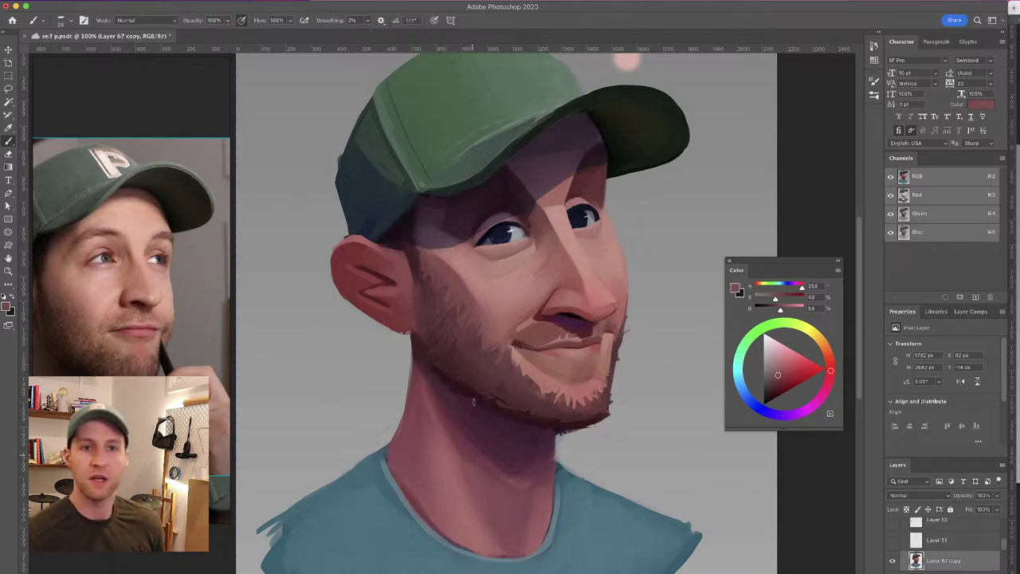
# Touch up the beard on the near cheek, the stubble along the far jaw and the moustache with sampled tones
pyautogui.keyDown('alt'); pyautogui.click(479, 343); pyautogui.keyUp('alt')
pyautogui.moveTo(487, 345); pyautogui.dragTo(483, 346)
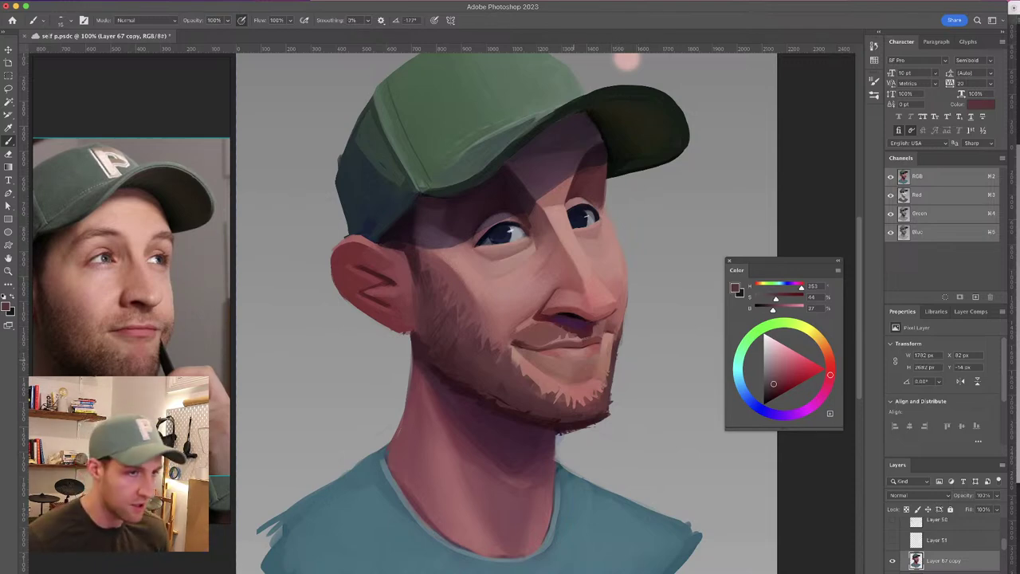
pyautogui.keyDown('alt'); pyautogui.click(609, 392); pyautogui.keyUp('alt')
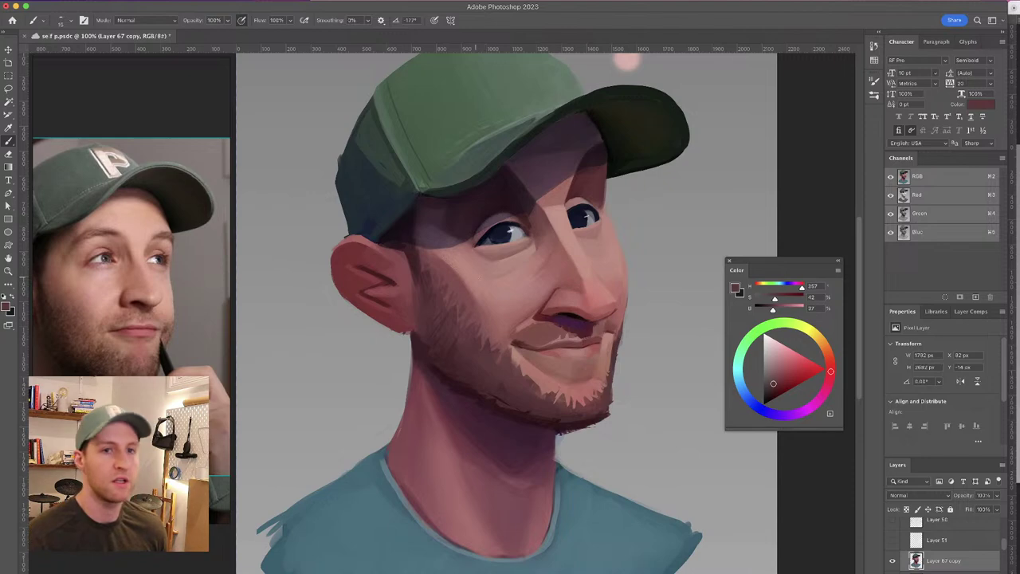
pyautogui.keyDown('alt'); pyautogui.click(629, 326); pyautogui.keyUp('alt')
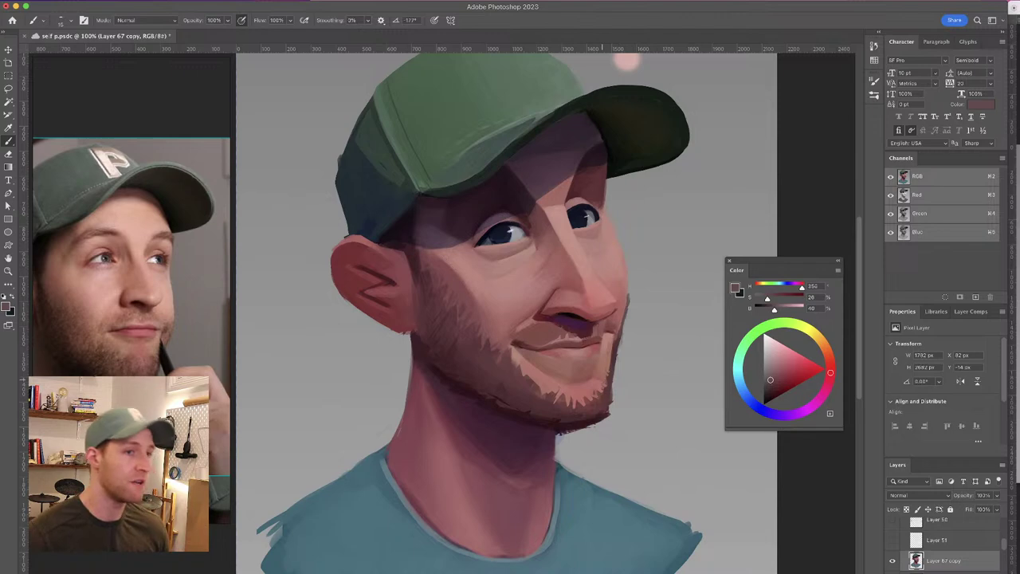
pyautogui.keyDown('alt'); pyautogui.click(590, 341); pyautogui.keyUp('alt')
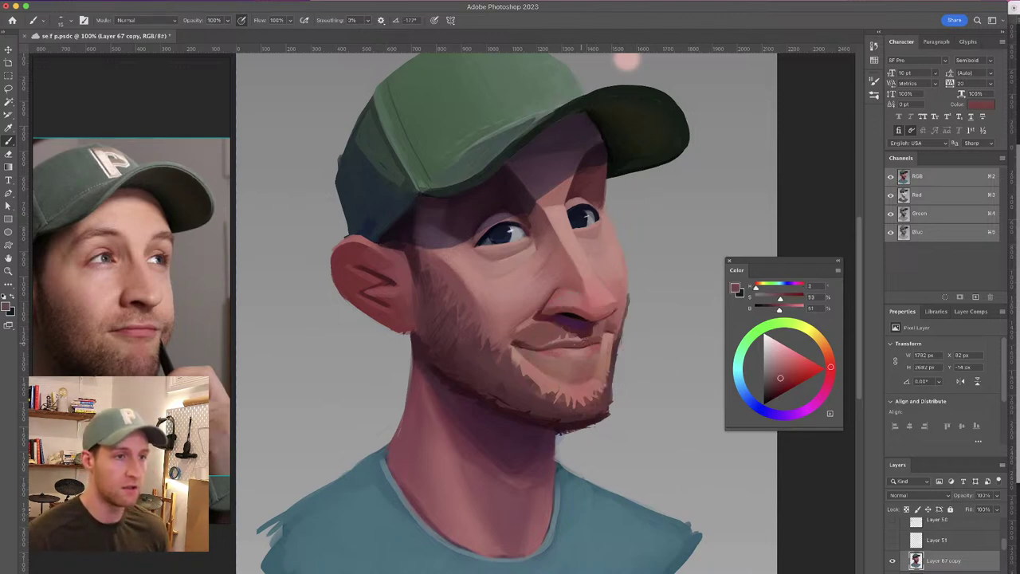
# Sample the dark purple forehead shadow, enlarge the brush, and soften the shadow beneath the cap brim
pyautogui.moveTo(555, 310); pyautogui.dragTo(567, 331)
pyautogui.keyDown('alt'); pyautogui.click(568, 159); pyautogui.keyUp('alt')
pyautogui.keyDown('alt'); pyautogui.click(566, 157); pyautogui.keyUp('alt')
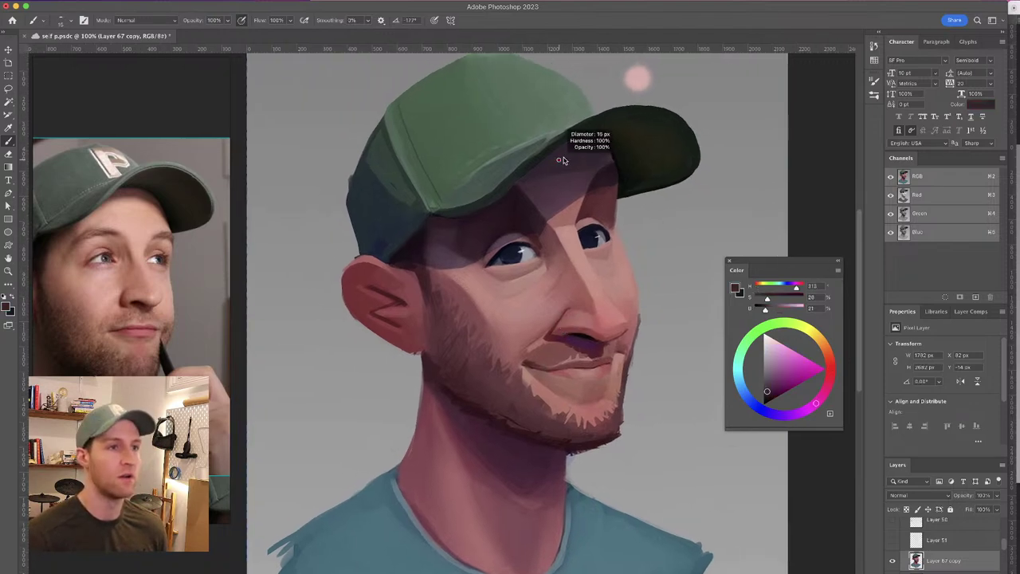
pyautogui.press('super+a')
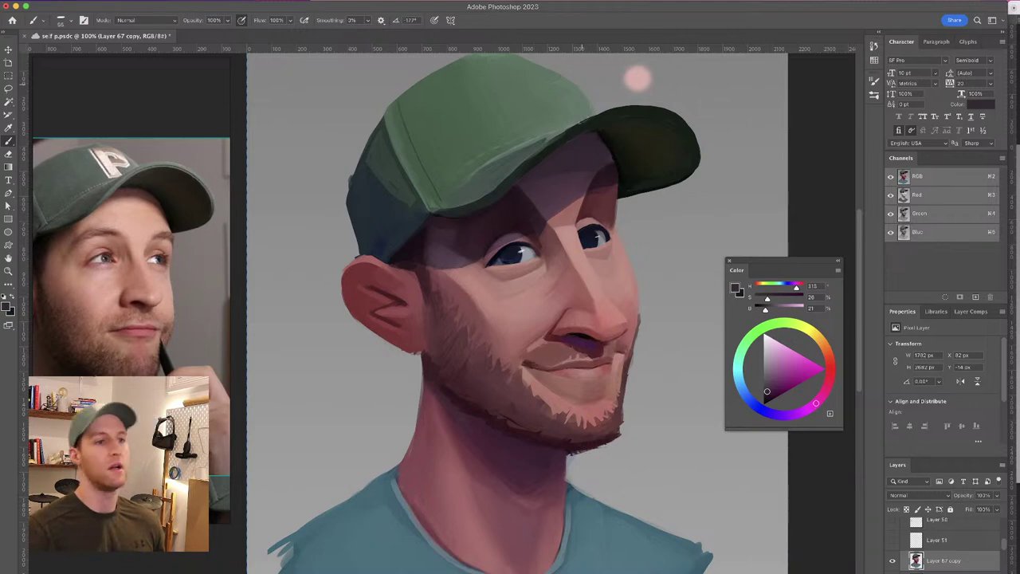
pyautogui.moveTo(580, 129); pyautogui.dragTo(587, 135)
# Smooth the purple shadow on the temple below the cap's corner with repeatedly sampled dark tones
pyautogui.keyDown('alt'); pyautogui.click(461, 230); pyautogui.keyUp('alt')
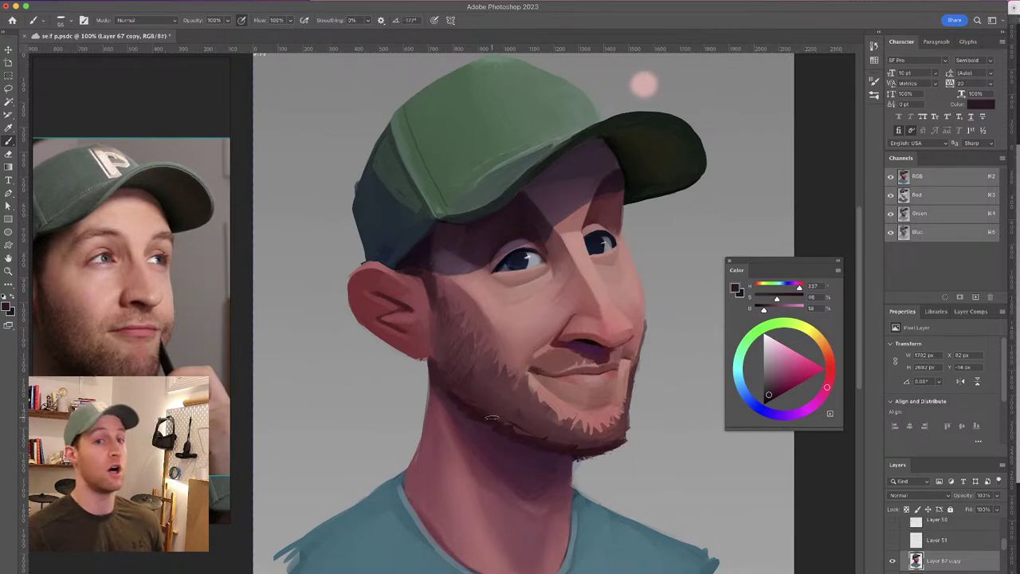
pyautogui.hscroll(-2, 518, 253)
pyautogui.keyDown('alt'); pyautogui.click(454, 249); pyautogui.keyUp('alt')
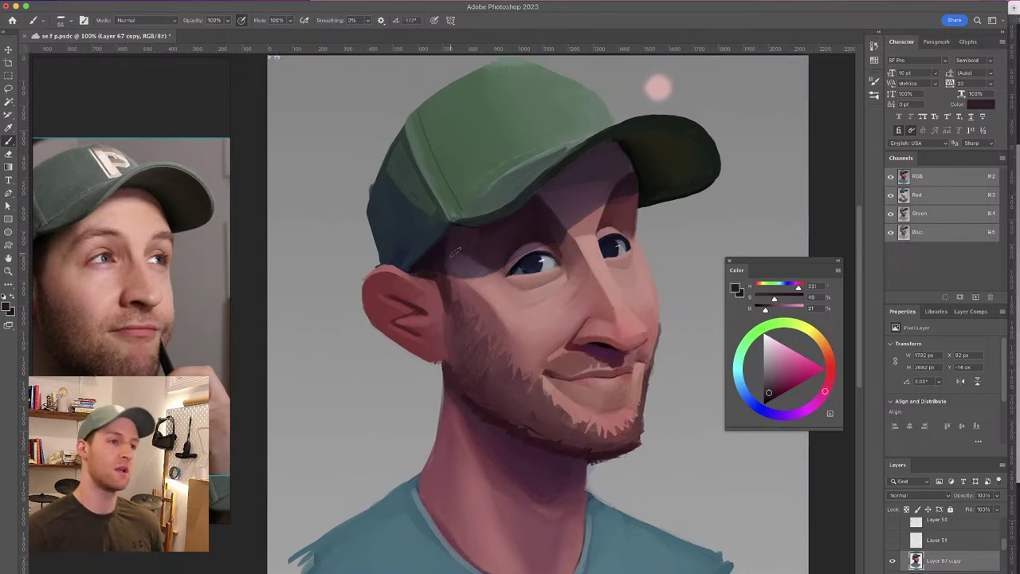
pyautogui.keyDown('alt'); pyautogui.click(462, 248); pyautogui.keyUp('alt')
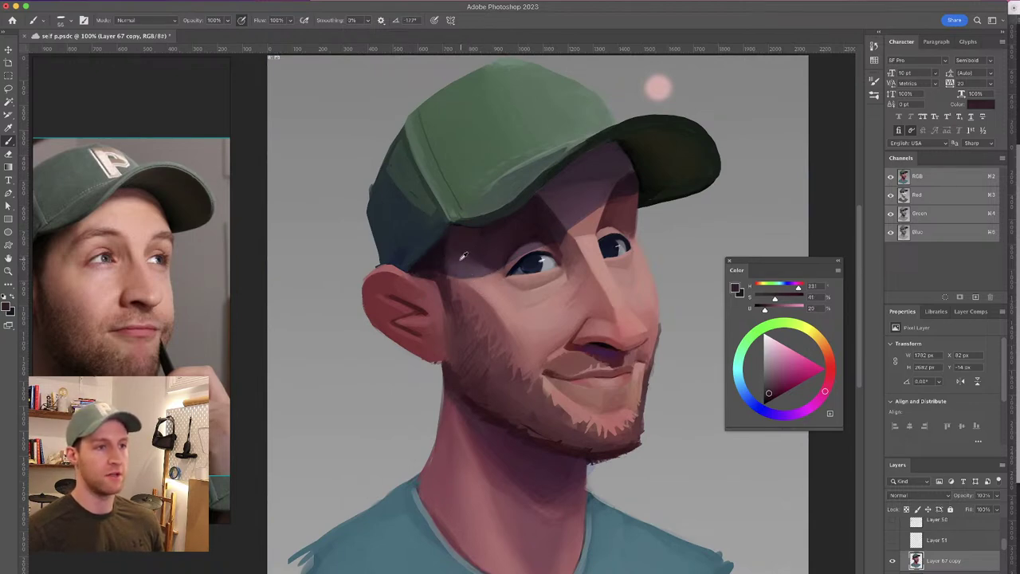
pyautogui.keyDown('alt'); pyautogui.click(461, 262); pyautogui.keyUp('alt')
pyautogui.moveTo(447, 259); pyautogui.dragTo(494, 273)
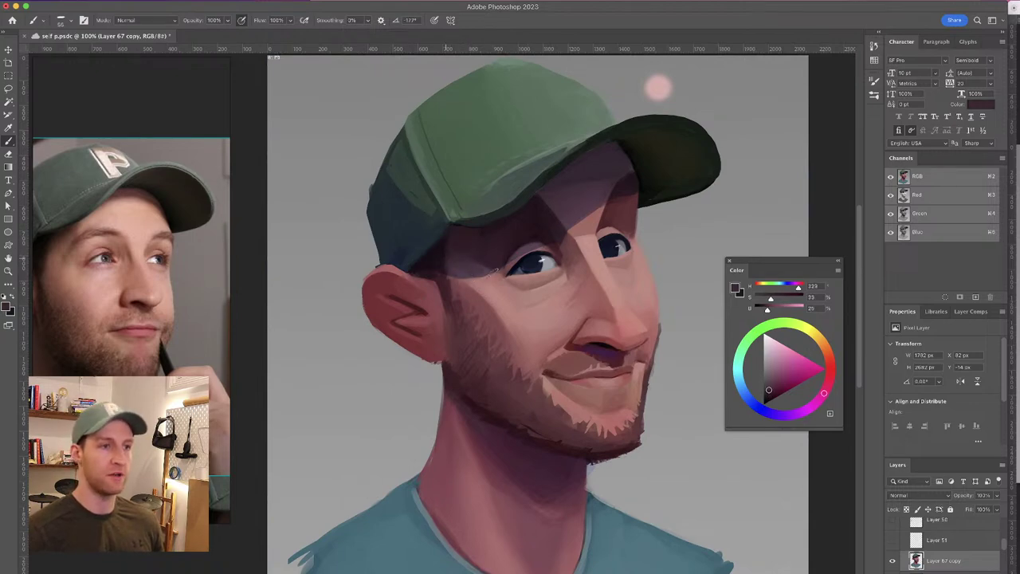
pyautogui.keyDown('alt'); pyautogui.click(452, 260); pyautogui.keyUp('alt')
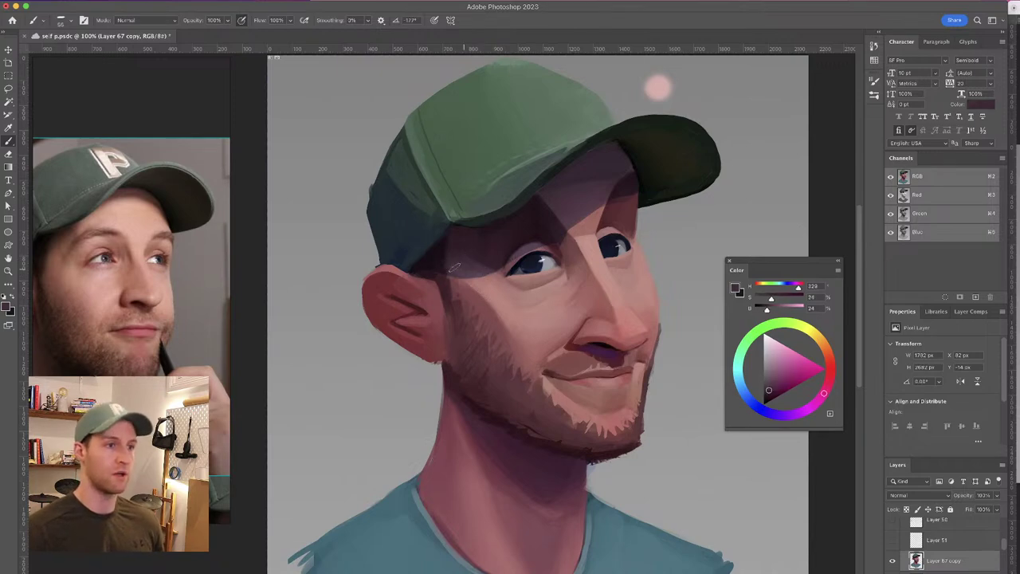
pyautogui.keyDown('alt'); pyautogui.click(471, 259); pyautogui.keyUp('alt')
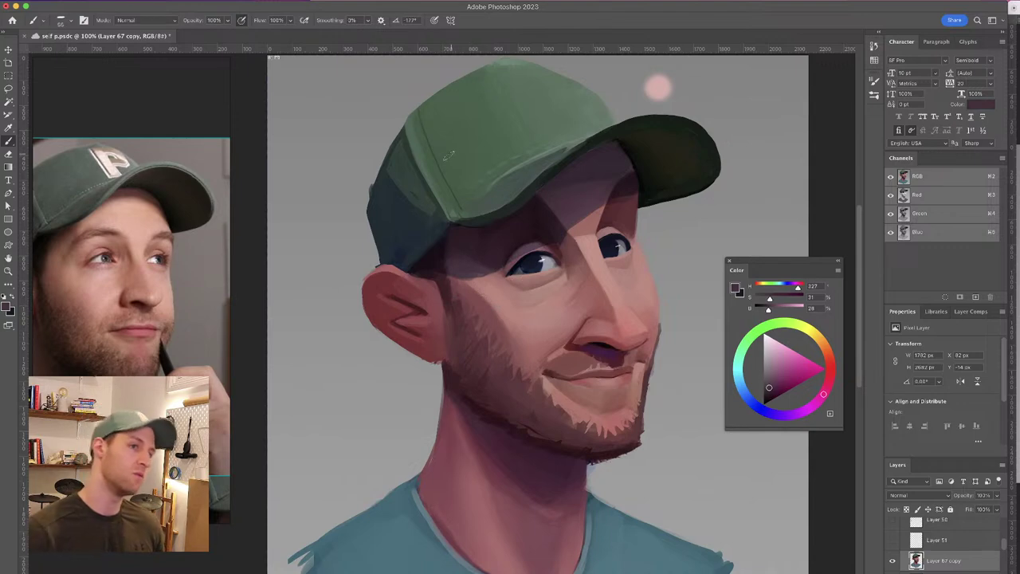
# Blend the underside of the cap brim with repeatedly sampled dark green tones
pyautogui.moveTo(558, 228); pyautogui.dragTo(528, 233)
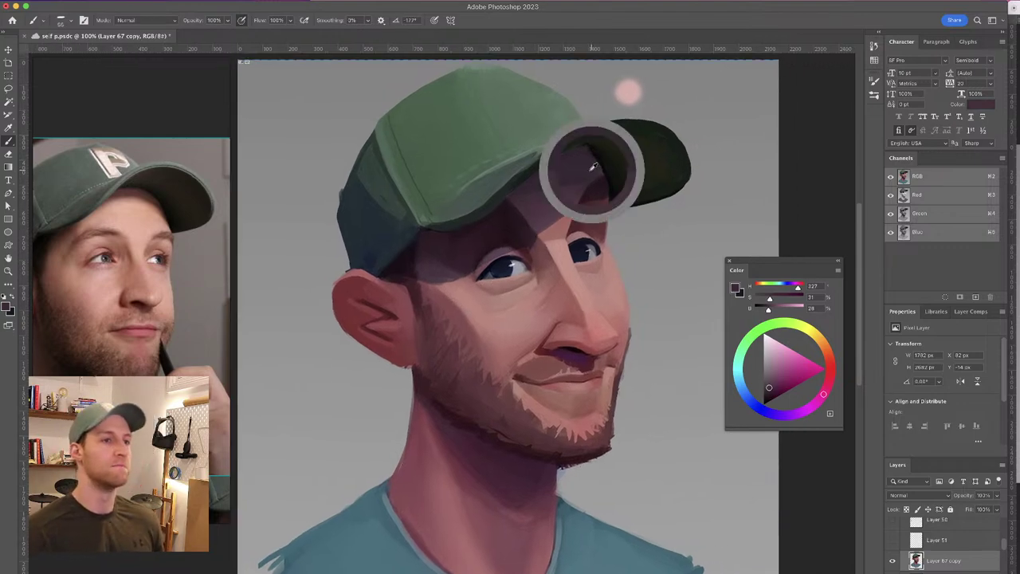
pyautogui.keyDown('alt'); pyautogui.click(602, 148); pyautogui.keyUp('alt')
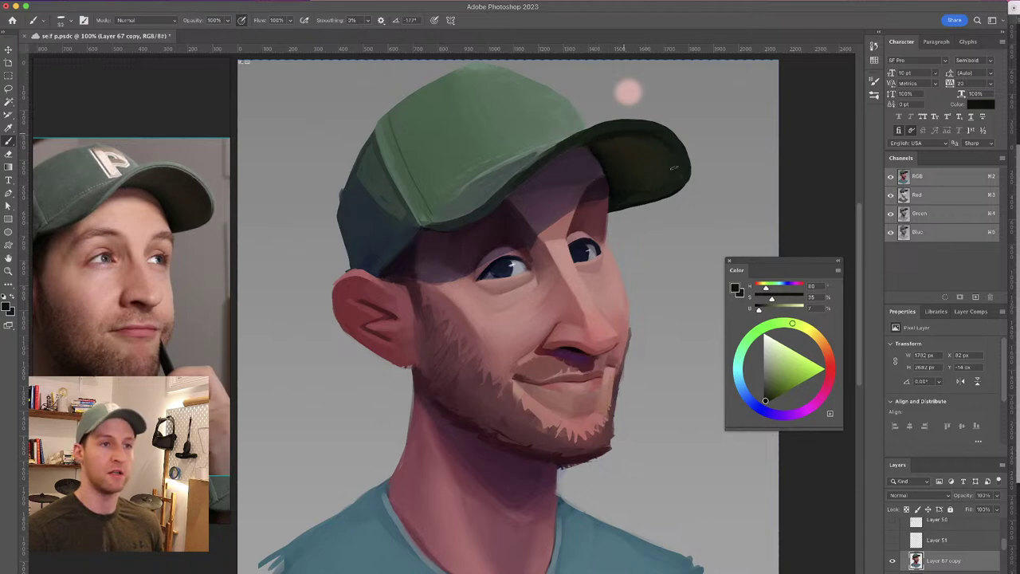
pyautogui.keyDown('alt'); pyautogui.click(663, 142); pyautogui.keyUp('alt')
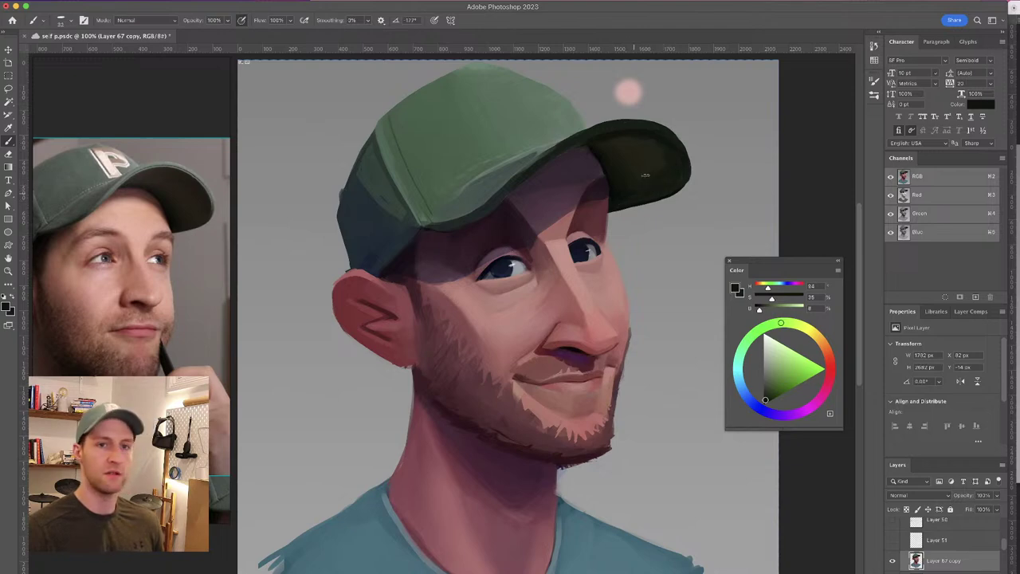
pyautogui.moveTo(646, 170); pyautogui.dragTo(615, 170)
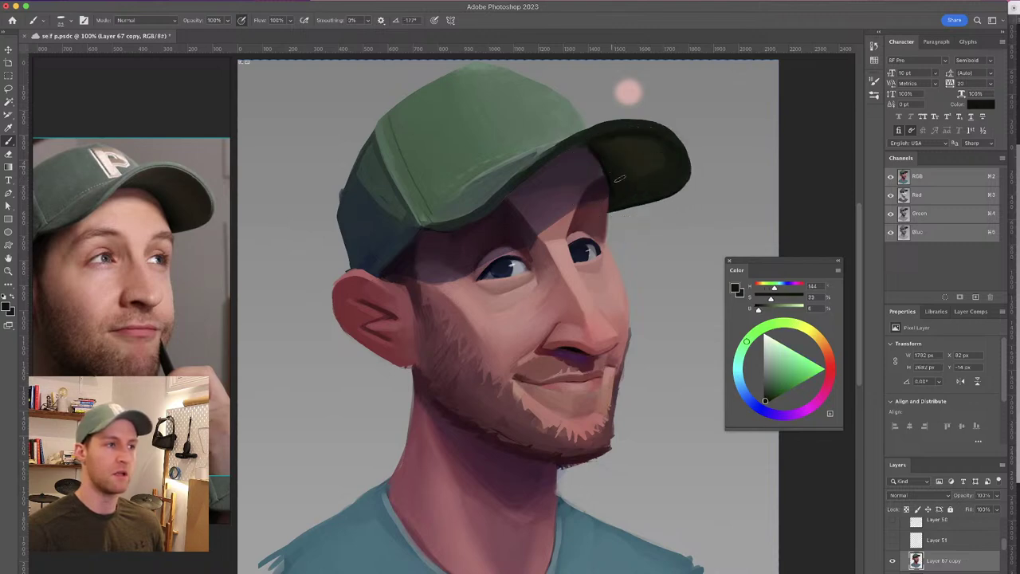
pyautogui.keyDown('alt'); pyautogui.click(616, 187); pyautogui.keyUp('alt')
pyautogui.keyDown('alt'); pyautogui.click(630, 172); pyautogui.keyUp('alt')
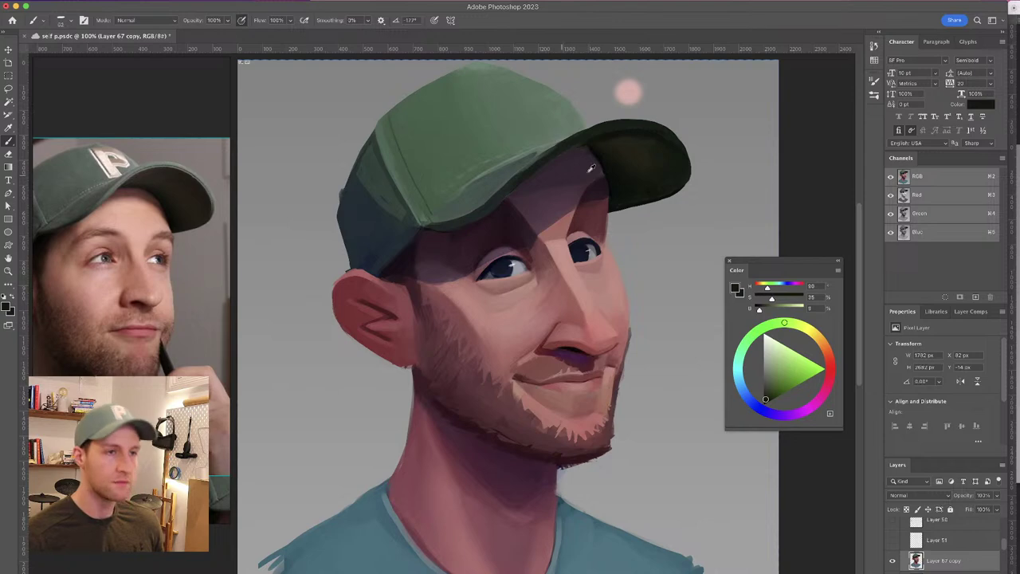
pyautogui.keyDown('alt'); pyautogui.click(622, 155); pyautogui.keyUp('alt')
pyautogui.keyDown('alt'); pyautogui.click(614, 139); pyautogui.keyUp('alt')
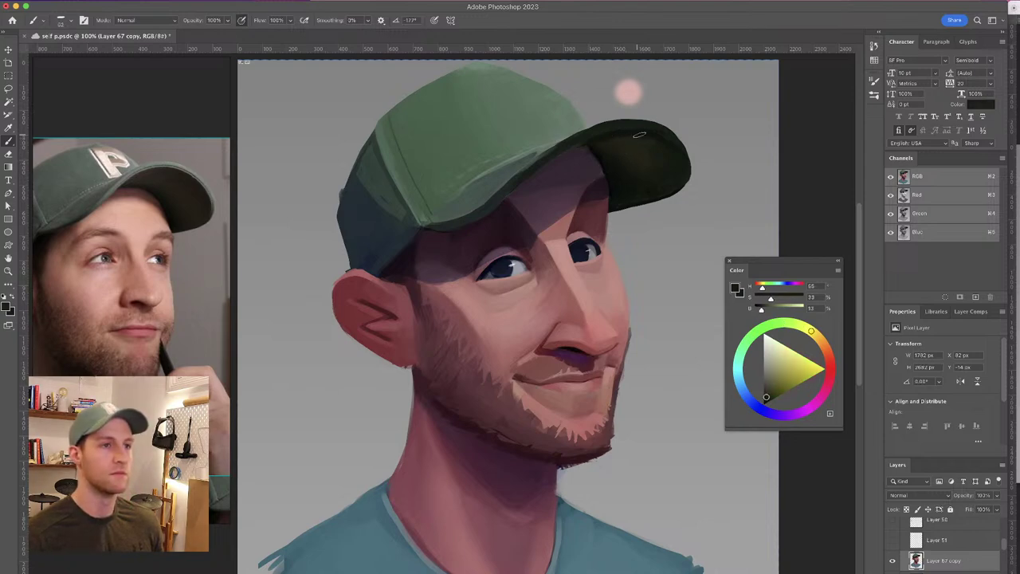
pyautogui.moveTo(632, 165); pyautogui.dragTo(619, 168)
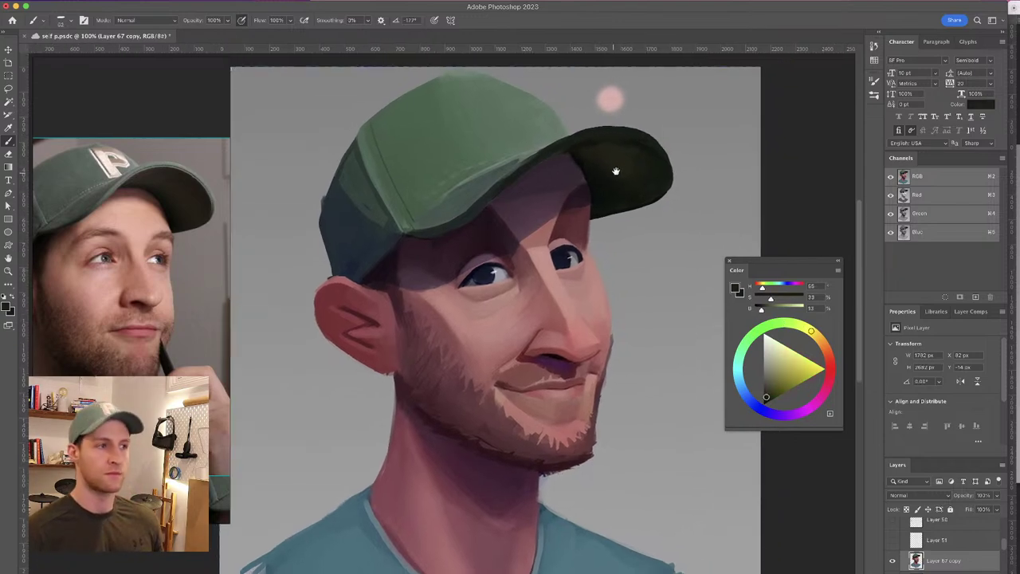
# Sample the brim's dark green, rotate the canvas, undo the rough edge strokes, and raise the brush smoothing to 24%
pyautogui.keyDown('alt'); pyautogui.click(667, 142); pyautogui.keyUp('alt')
pyautogui.press('r')
pyautogui.moveTo(712, 130); pyautogui.dragTo(560, 320)
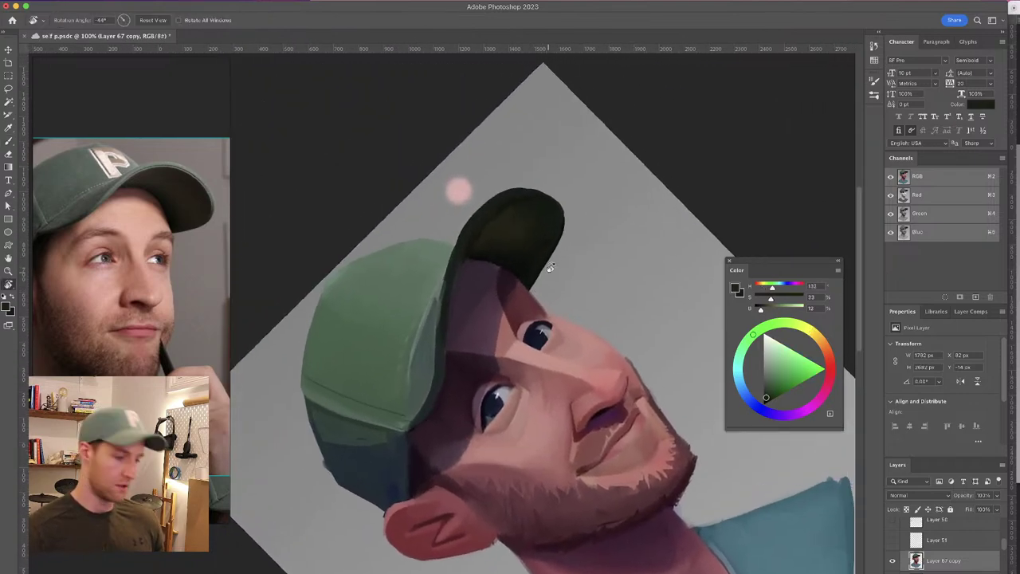
pyautogui.press('super+equal')
pyautogui.moveTo(564, 135); pyautogui.dragTo(520, 199)
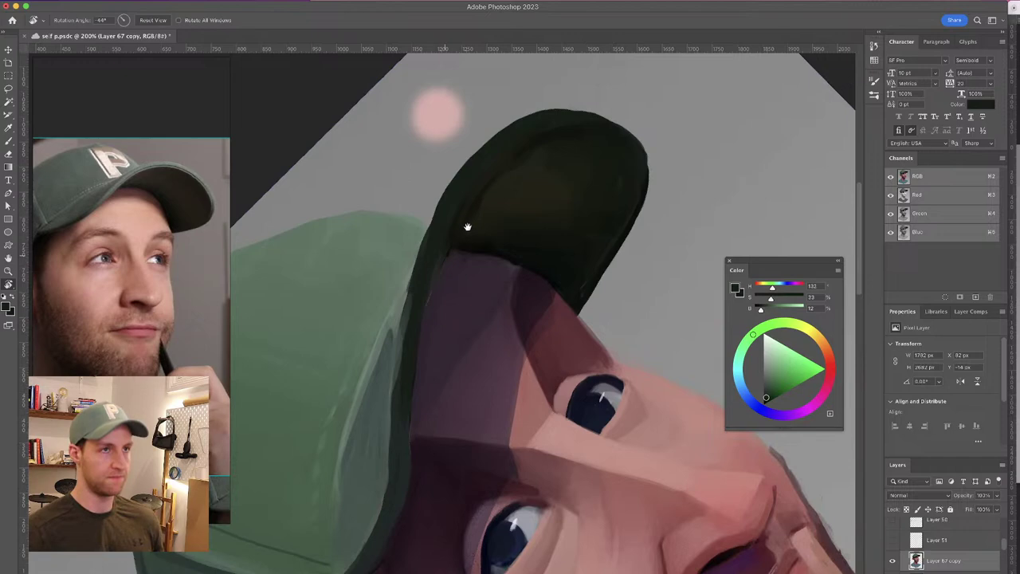
pyautogui.press('b')
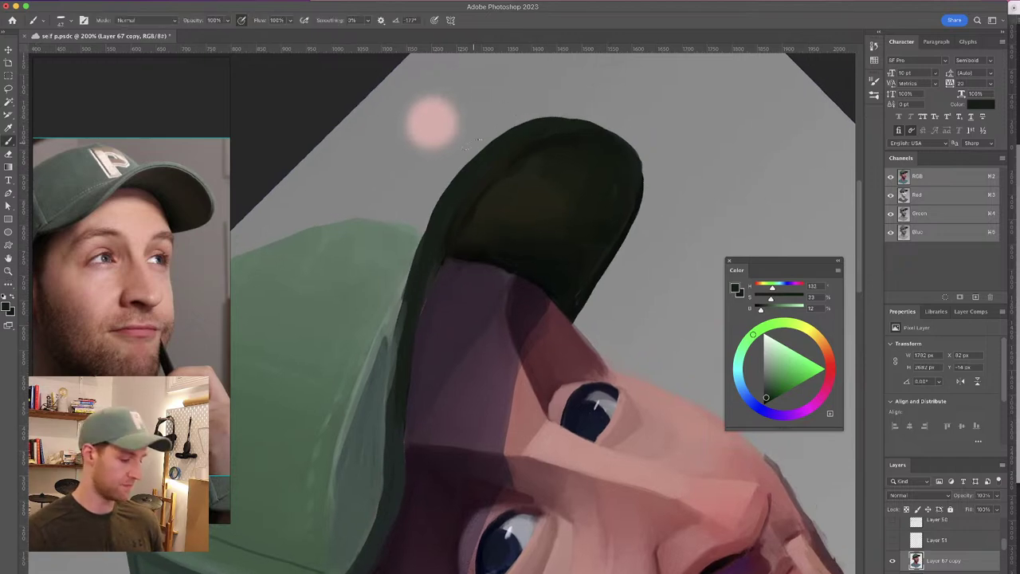
pyautogui.press('super+z')
pyautogui.press('super+z')
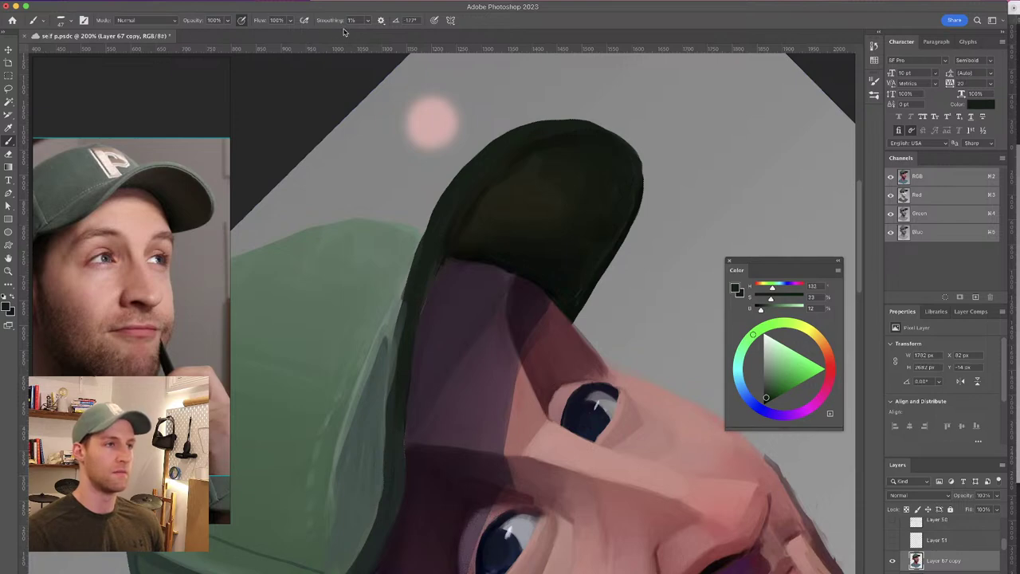
pyautogui.moveTo(336, 20); pyautogui.dragTo(350, 22)
# Refine the outer curve of the cap brim with long smooth strokes, undoing the unwanted one
pyautogui.moveTo(648, 161)
pyautogui.mouseDown()
pyautogui.moveTo(610, 133)
pyautogui.moveTo(553, 113)
pyautogui.mouseUp()
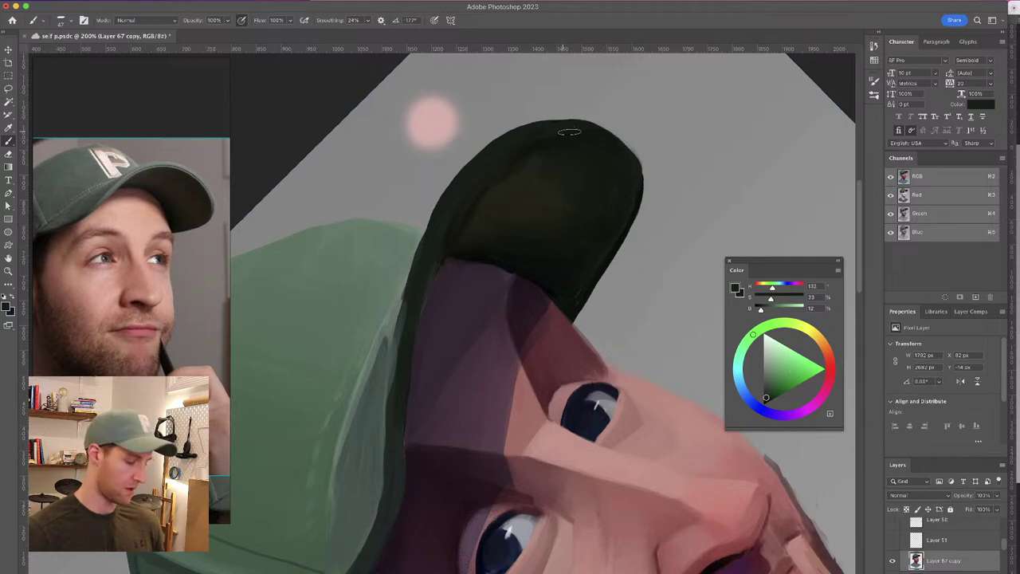
pyautogui.moveTo(633, 140)
pyautogui.mouseDown()
pyautogui.moveTo(584, 121)
pyautogui.moveTo(507, 128)
pyautogui.mouseUp()
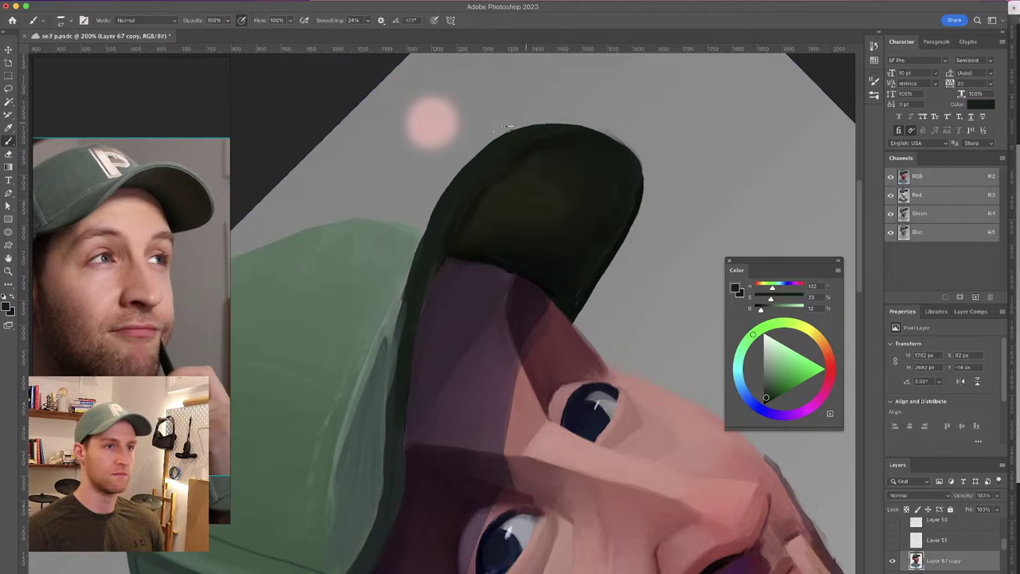
pyautogui.moveTo(608, 122); pyautogui.dragTo(648, 150)
pyautogui.press('super+z')
pyautogui.moveTo(609, 106)
pyautogui.mouseDown()
pyautogui.moveTo(600, 106)
pyautogui.moveTo(624, 117)
pyautogui.mouseUp()
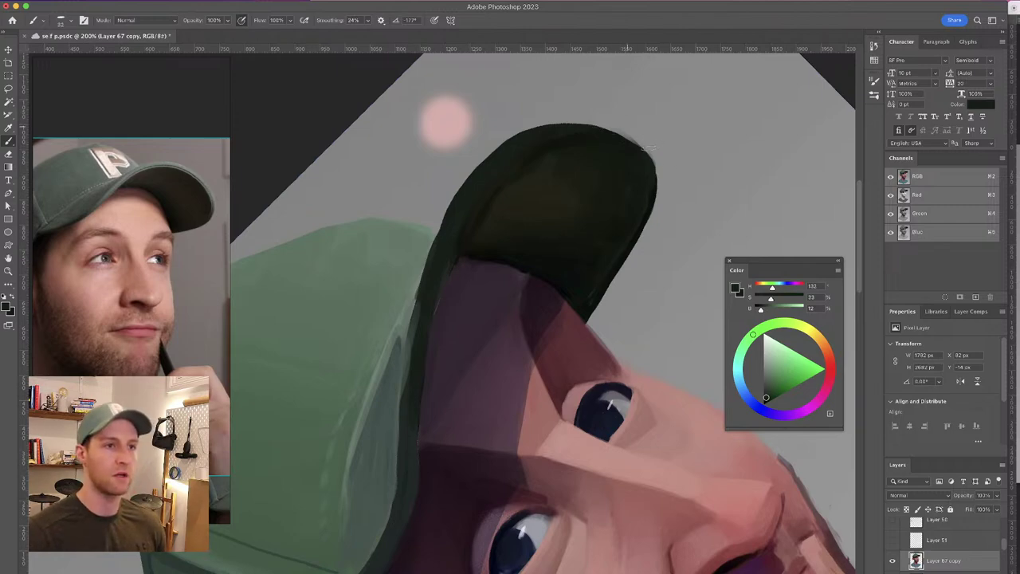
pyautogui.moveTo(533, 127); pyautogui.dragTo(587, 110)
pyautogui.moveTo(554, 151); pyautogui.dragTo(587, 136)
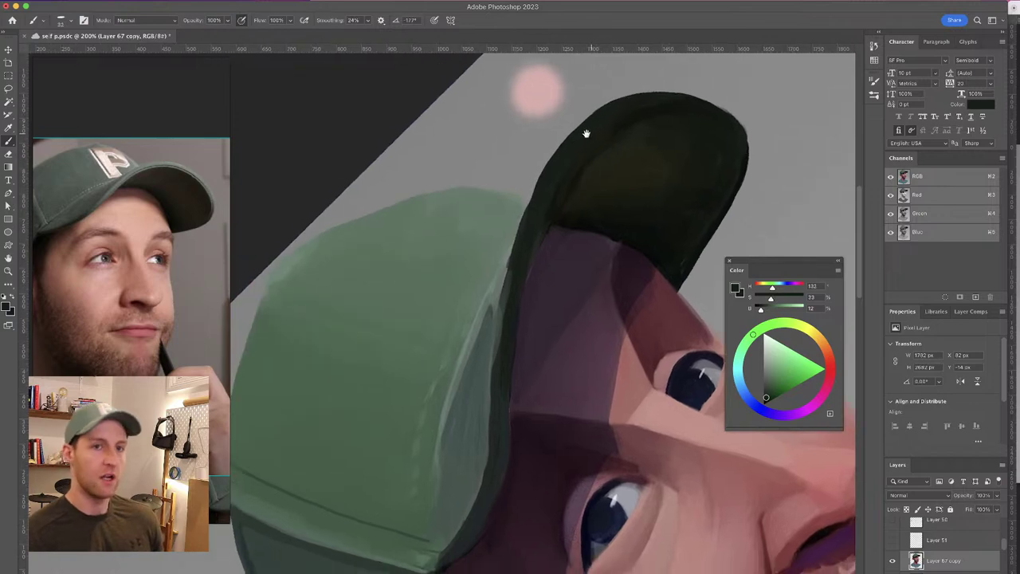
pyautogui.moveTo(510, 175); pyautogui.dragTo(546, 171)
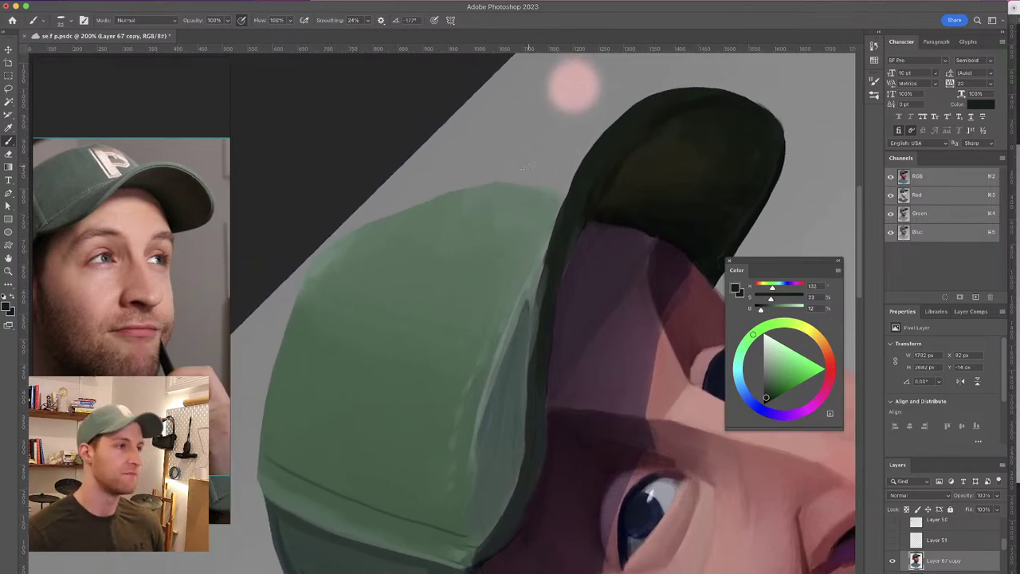
# Sample a muted blue-green from the cap's shaded front and paint a curved seam line across the crown
pyautogui.press('super+minus')
pyautogui.press('super+minus')
pyautogui.press('super+plus')
pyautogui.press('super+plus')
pyautogui.moveTo(512, 204); pyautogui.dragTo(536, 188)
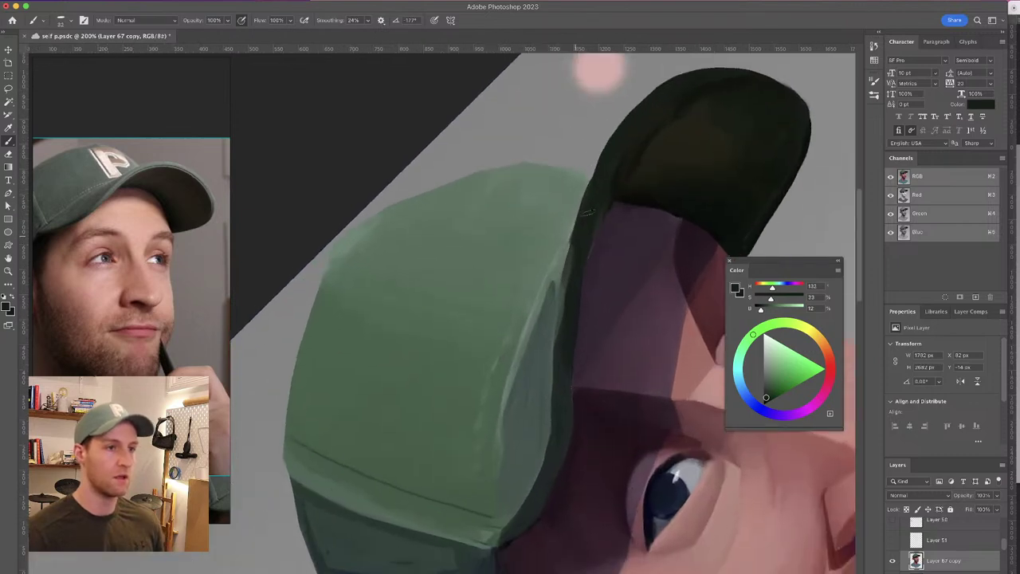
pyautogui.keyDown('alt'); pyautogui.click(540, 282); pyautogui.keyUp('alt')
pyautogui.moveTo(550, 249)
pyautogui.mouseDown()
pyautogui.moveTo(404, 238)
pyautogui.moveTo(333, 241)
pyautogui.mouseUp()
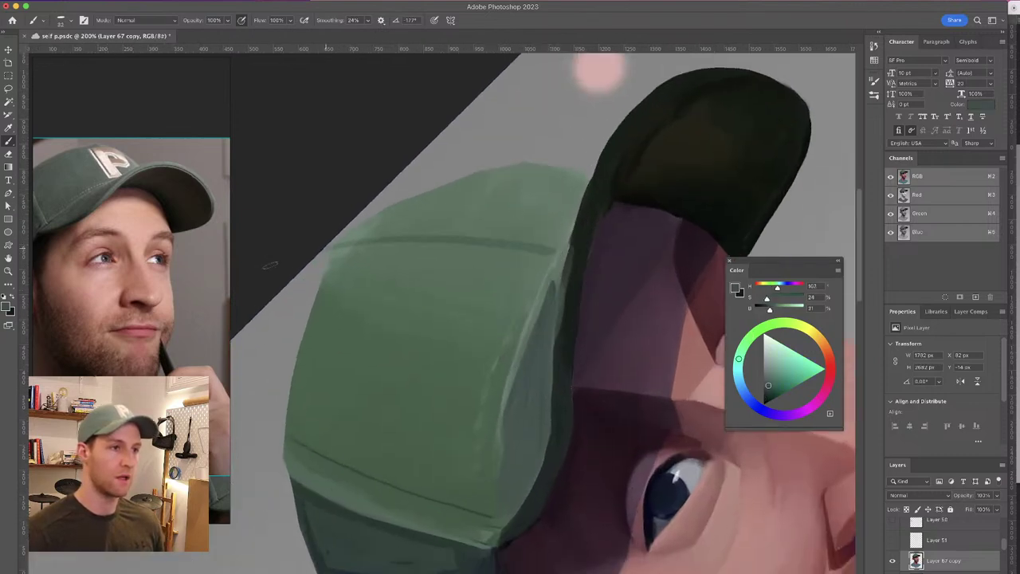
# Reset the canvas rotation to 0° and touch up the skin between the near eye and nose bridge with sampled reds
pyautogui.press('r')
pyautogui.moveTo(498, 164); pyautogui.dragTo(517, 209)
pyautogui.press('super+minus')
pyautogui.press('super+minus')
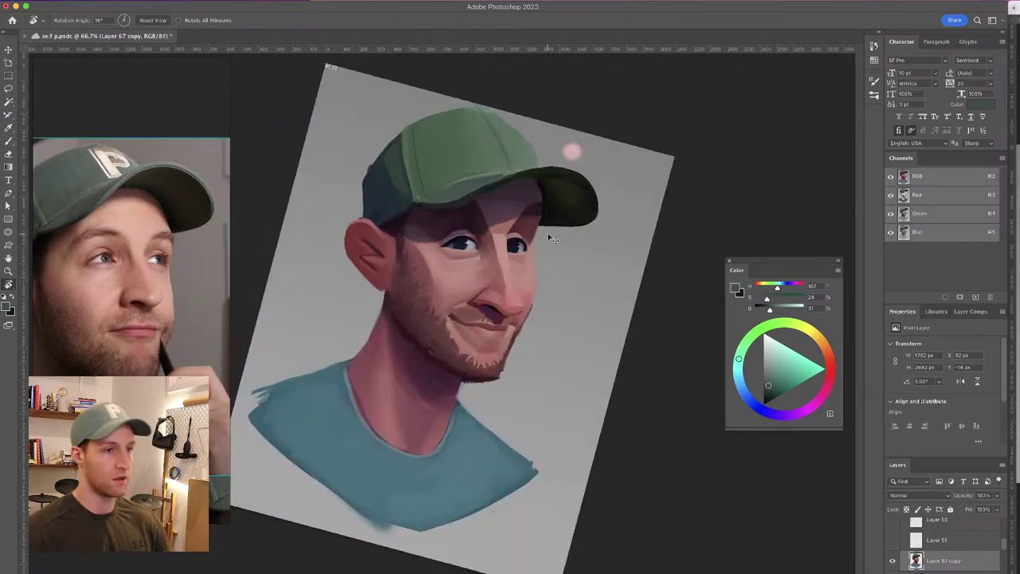
pyautogui.moveTo(606, 173); pyautogui.dragTo(538, 104)
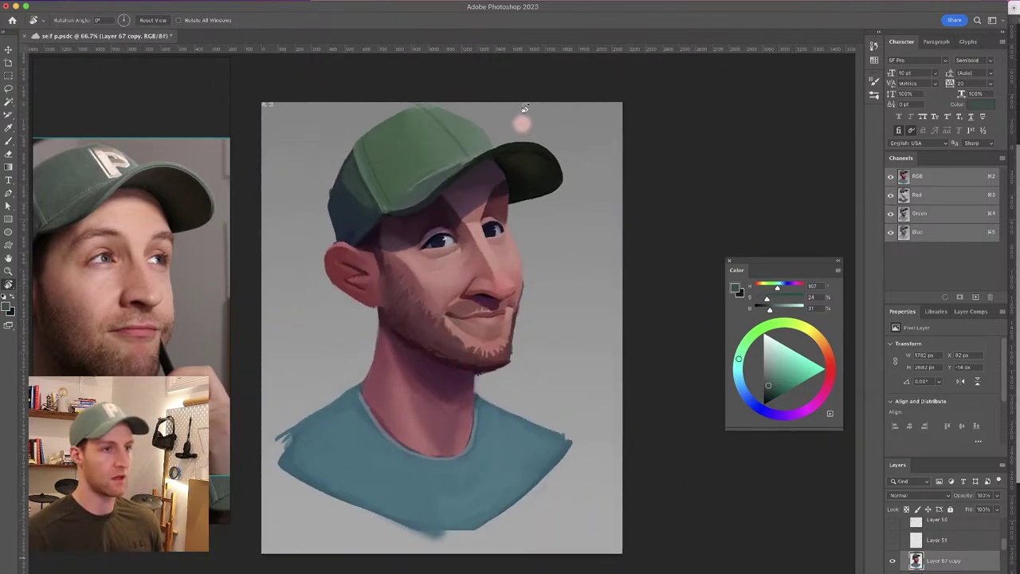
pyautogui.press('super+minus')
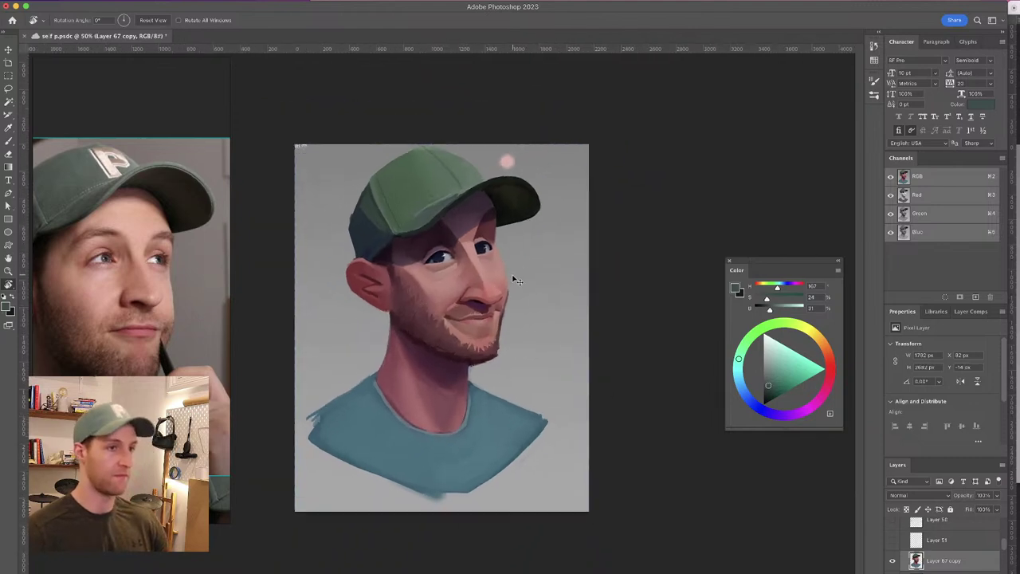
pyautogui.press('super+plus')
pyautogui.press('super+plus')
pyautogui.press('b')
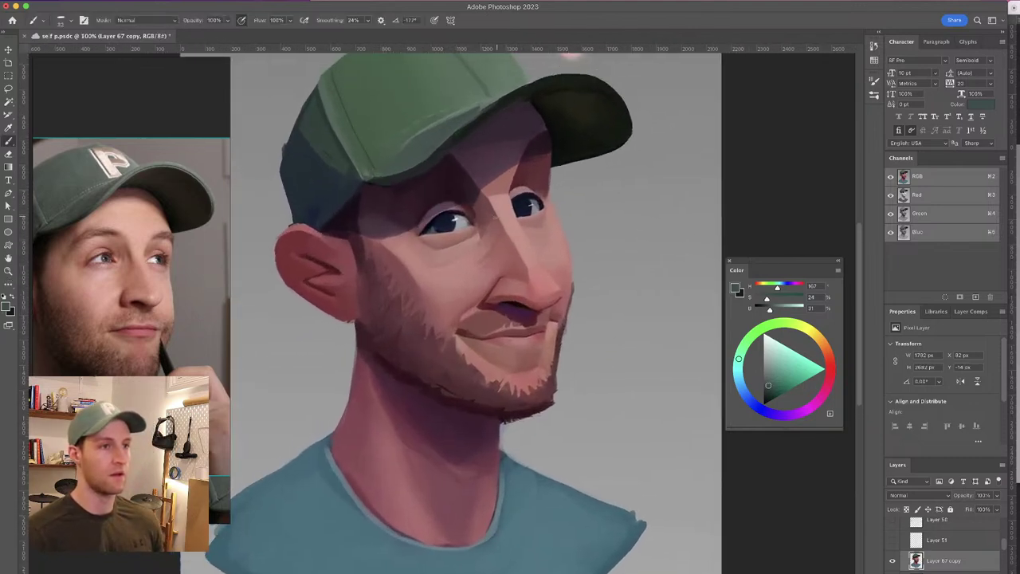
pyautogui.keyDown('alt'); pyautogui.click(493, 216); pyautogui.keyUp('alt')
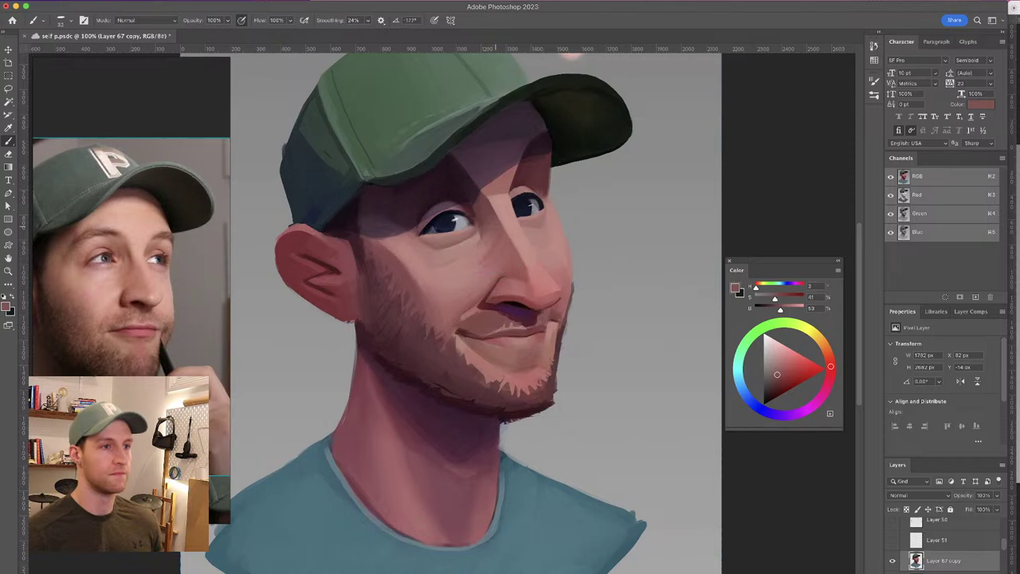
pyautogui.moveTo(489, 172); pyautogui.dragTo(503, 209)
pyautogui.keyDown('alt'); pyautogui.click(498, 263); pyautogui.keyUp('alt')
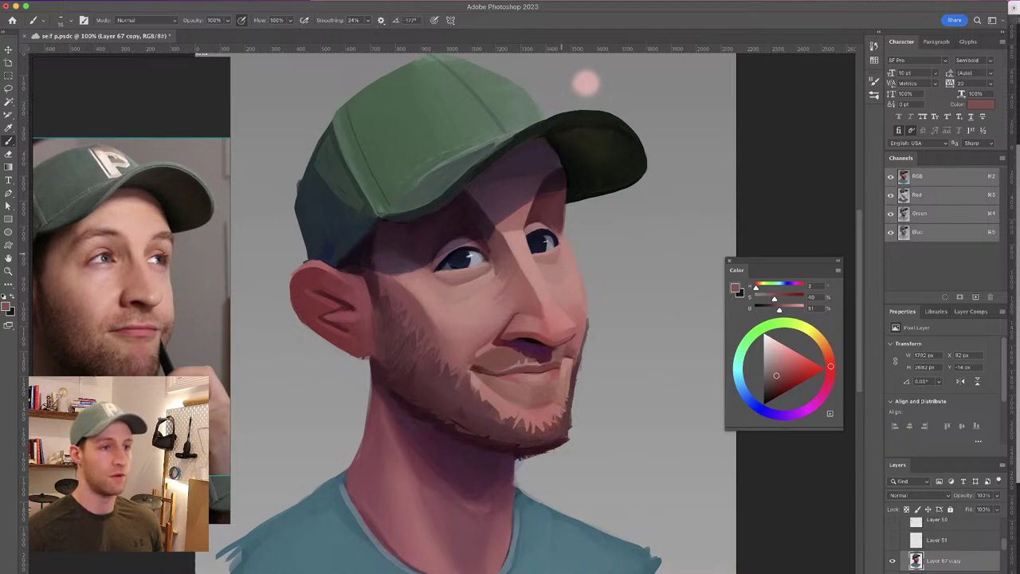
# Soften the skin around the lower lids of both eyes with sampled skin tones
pyautogui.keyDown('alt'); pyautogui.click(557, 266); pyautogui.keyUp('alt')
pyautogui.keyDown('alt'); pyautogui.click(558, 255); pyautogui.keyUp('alt')
pyautogui.keyDown('alt'); pyautogui.click(466, 275); pyautogui.keyUp('alt')
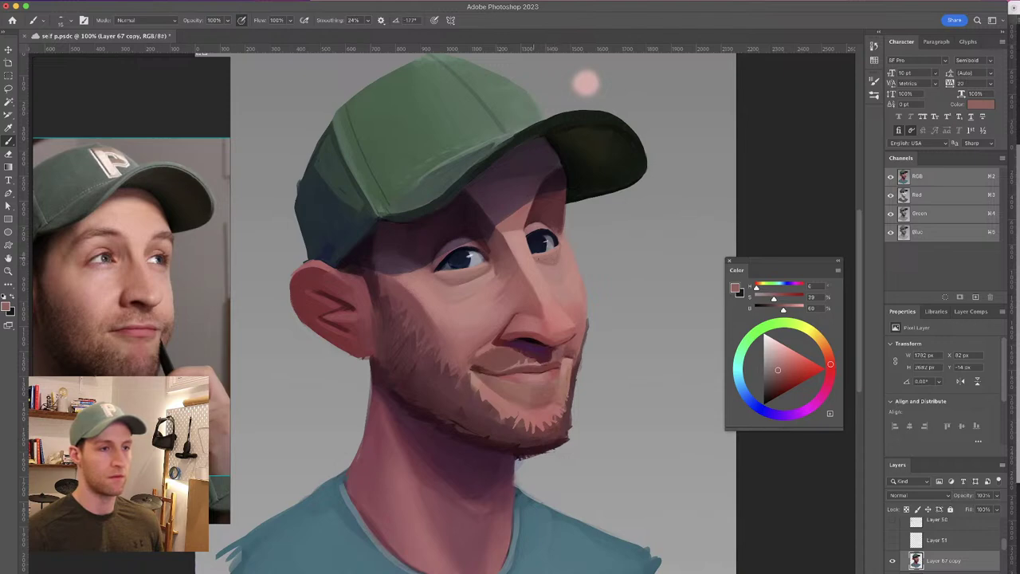
pyautogui.moveTo(553, 186); pyautogui.dragTo(549, 185)
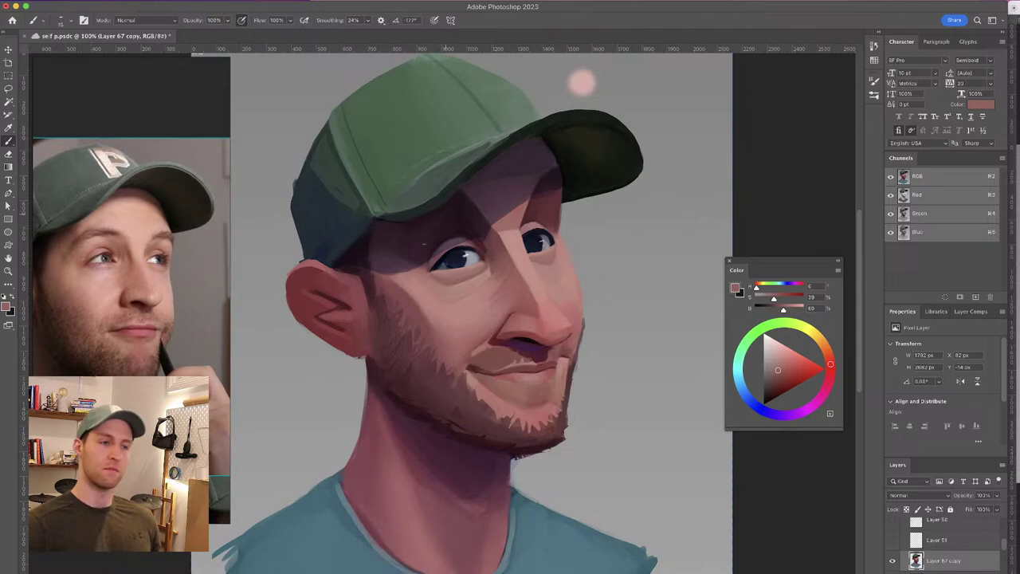
pyautogui.keyDown('alt'); pyautogui.click(490, 266); pyautogui.keyUp('alt')
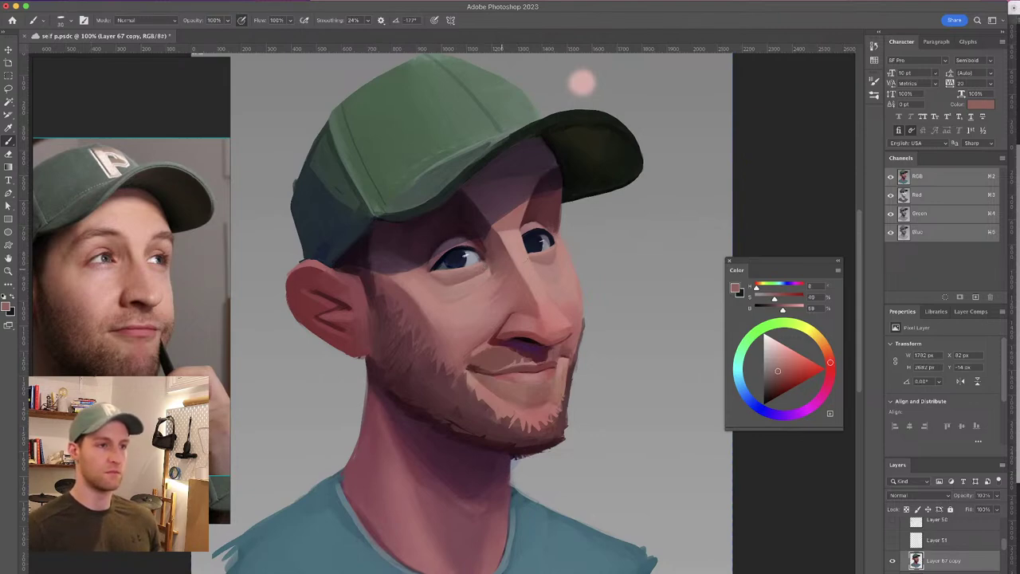
pyautogui.moveTo(547, 182); pyautogui.dragTo(573, 113)
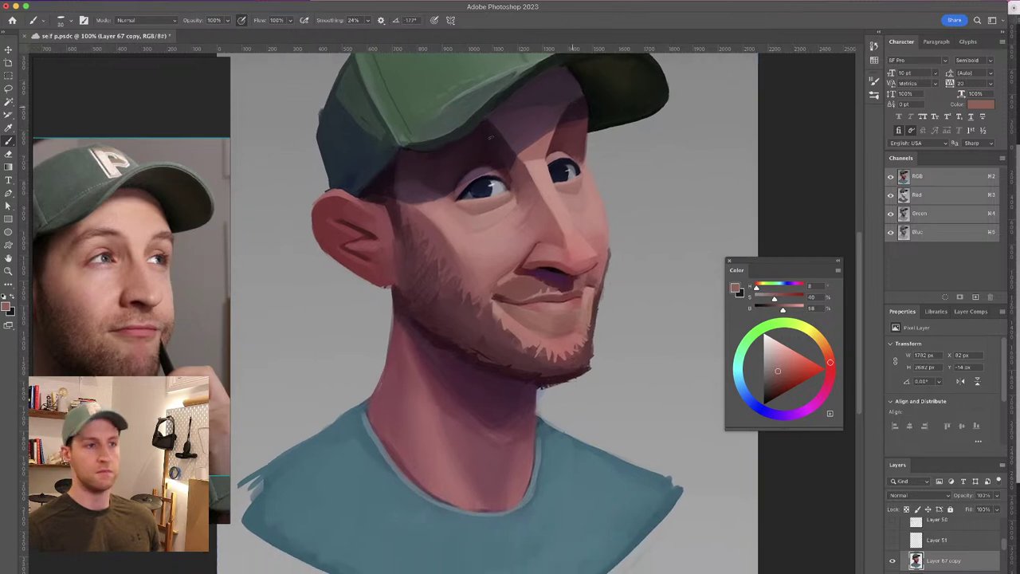
# Touch up the inner folds and front edge of the ear with sampled reds
pyautogui.keyDown('alt'); pyautogui.click(367, 232); pyautogui.keyUp('alt')
pyautogui.moveTo(366, 225); pyautogui.dragTo(362, 225)
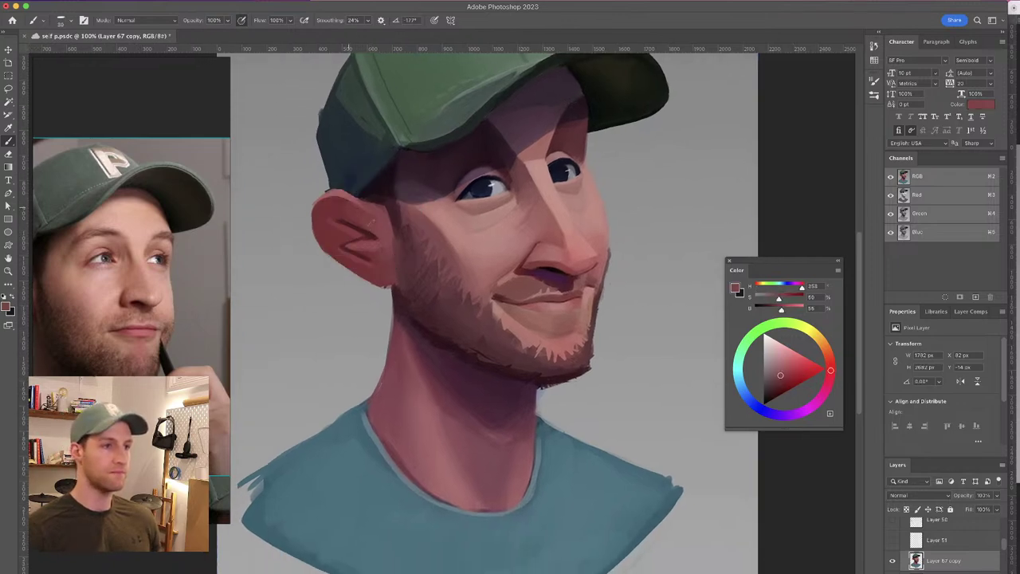
pyautogui.keyDown('alt'); pyautogui.click(387, 254); pyautogui.keyUp('alt')
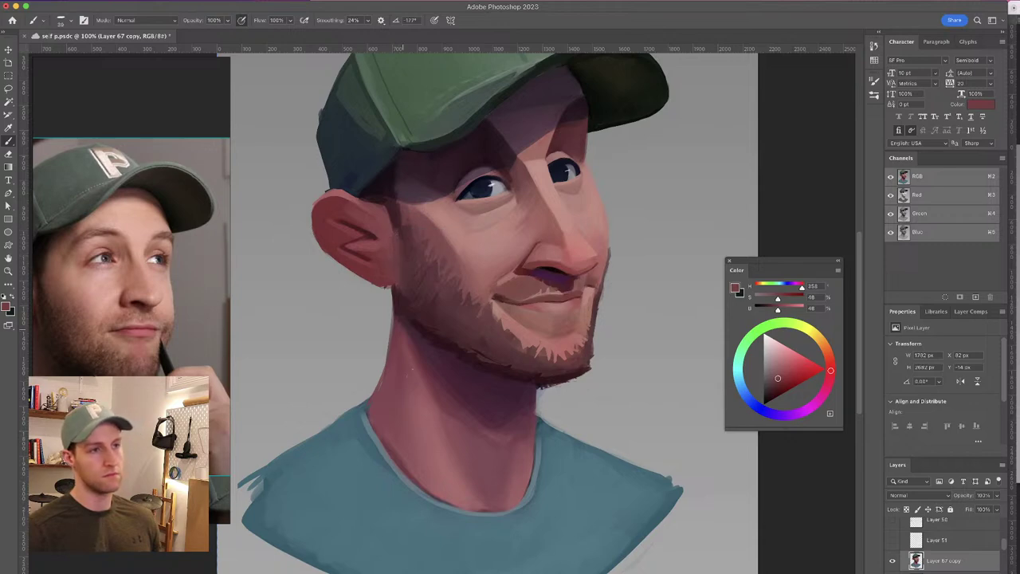
# Sample dark reddish browns and refine the beard along the near jaw below the ear and on the cheek
pyautogui.keyDown('alt'); pyautogui.click(405, 313); pyautogui.keyUp('alt')
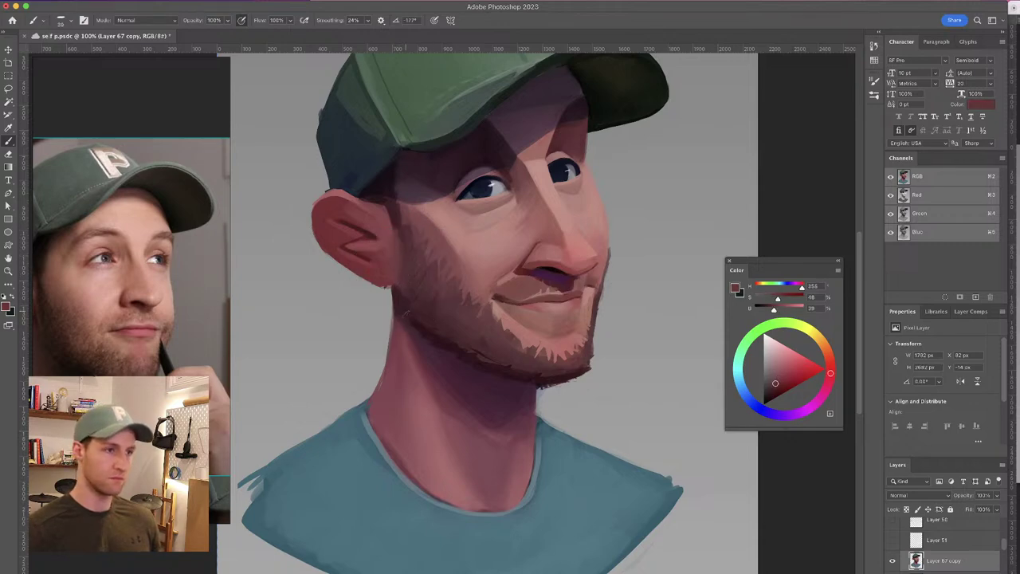
pyautogui.keyDown('alt'); pyautogui.click(429, 332); pyautogui.keyUp('alt')
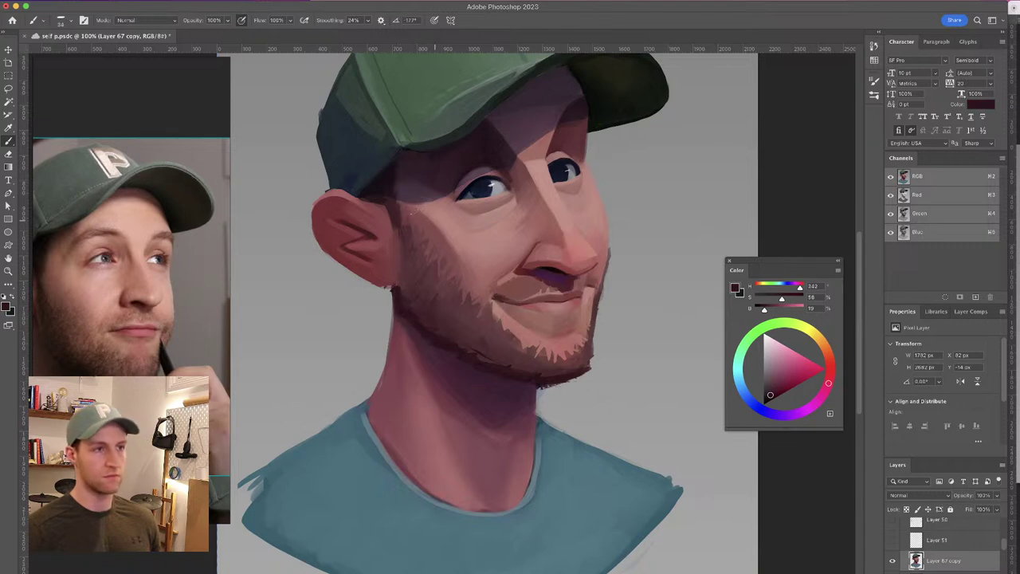
pyautogui.keyDown('alt'); pyautogui.click(417, 287); pyautogui.keyUp('alt')
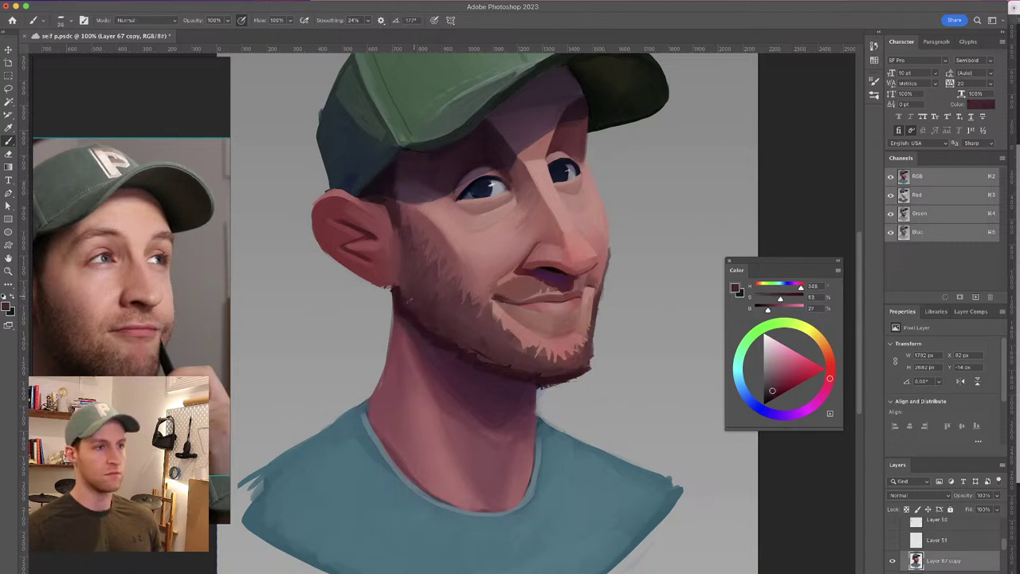
pyautogui.moveTo(459, 275); pyautogui.dragTo(458, 293)
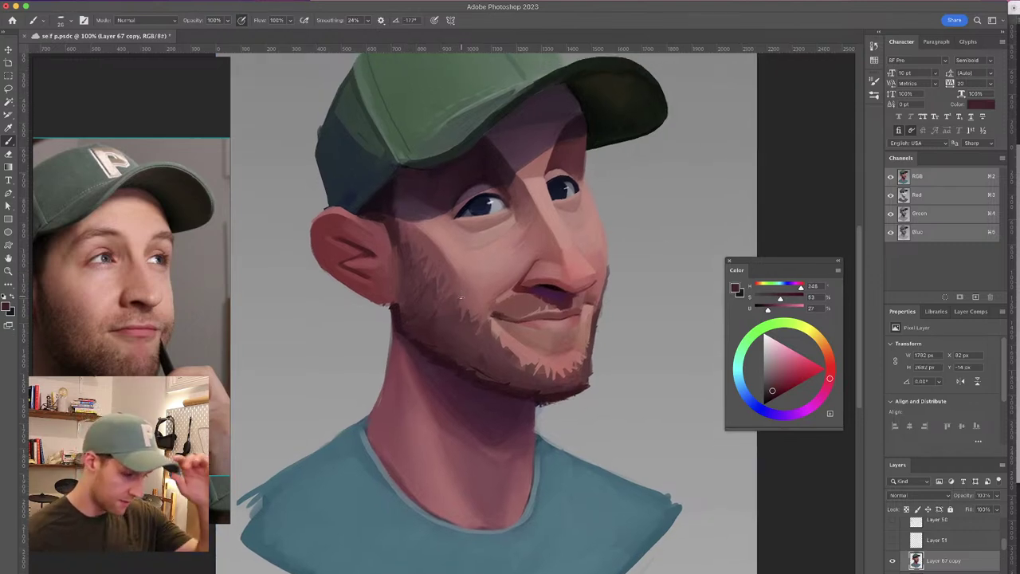
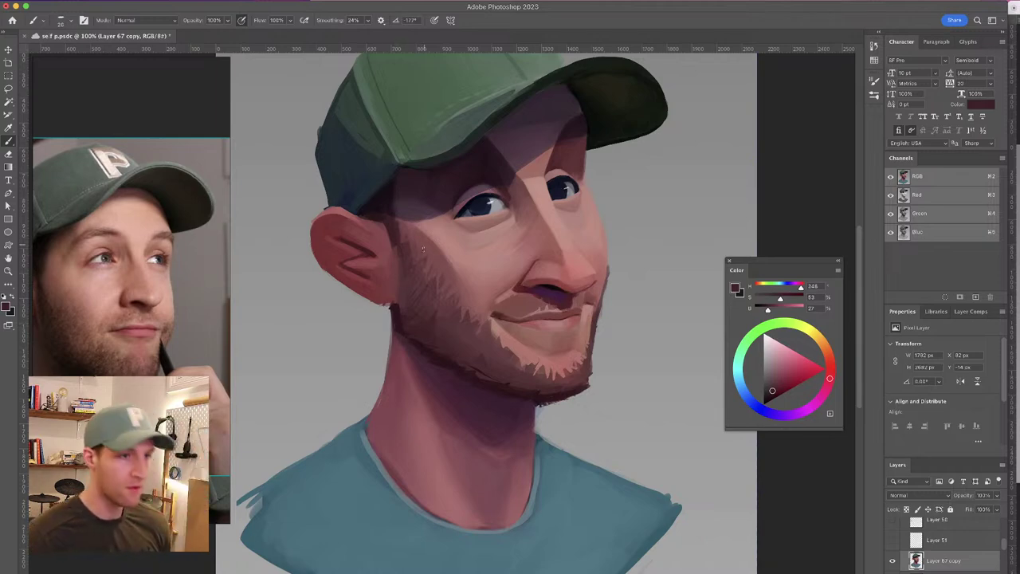
# Touch up the earlobe and the front edge of the ear with sampled and darker reds
pyautogui.keyDown('alt'); pyautogui.click(383, 295); pyautogui.keyUp('alt')
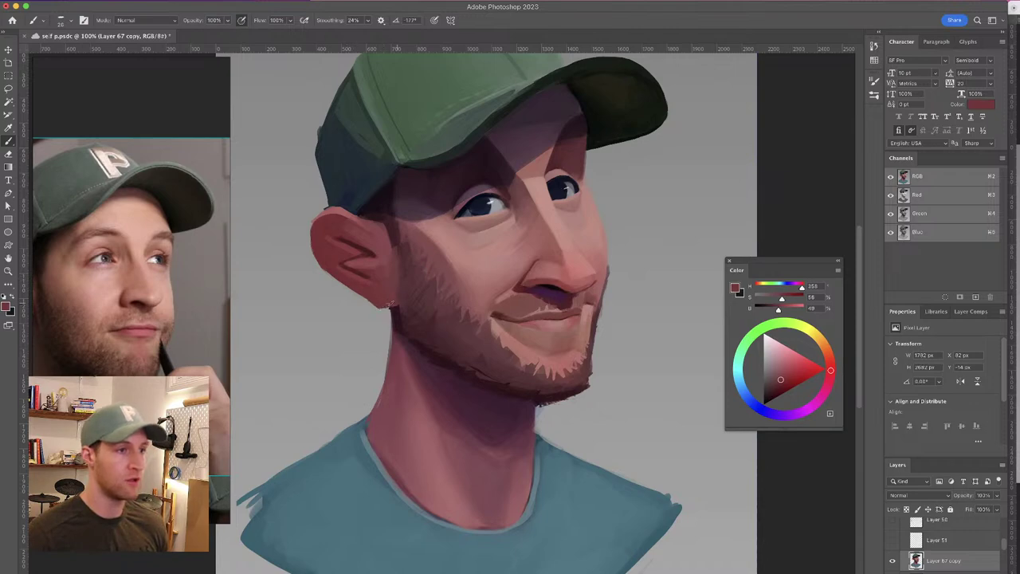
pyautogui.press('super+z')
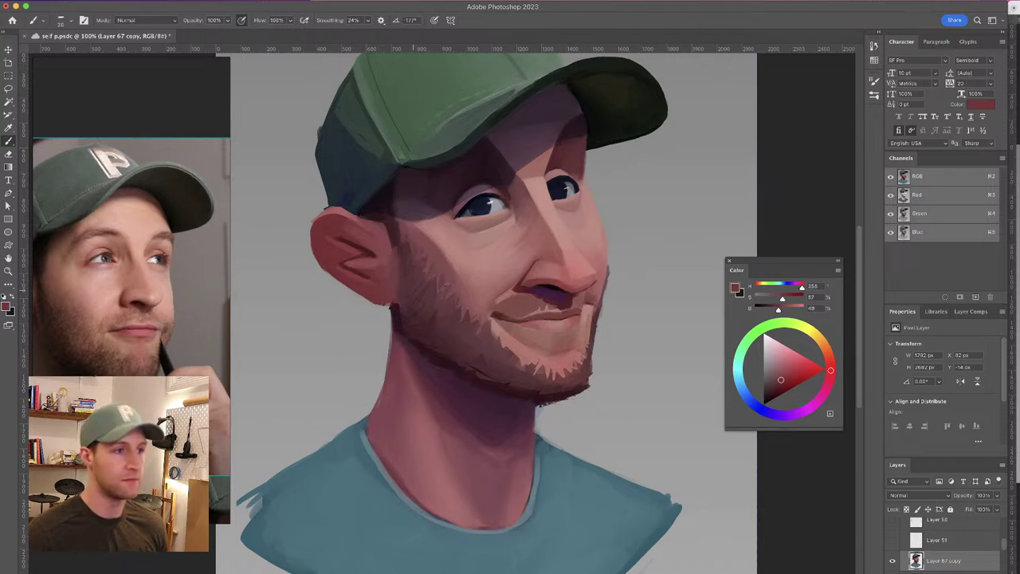
pyautogui.click(781, 382)
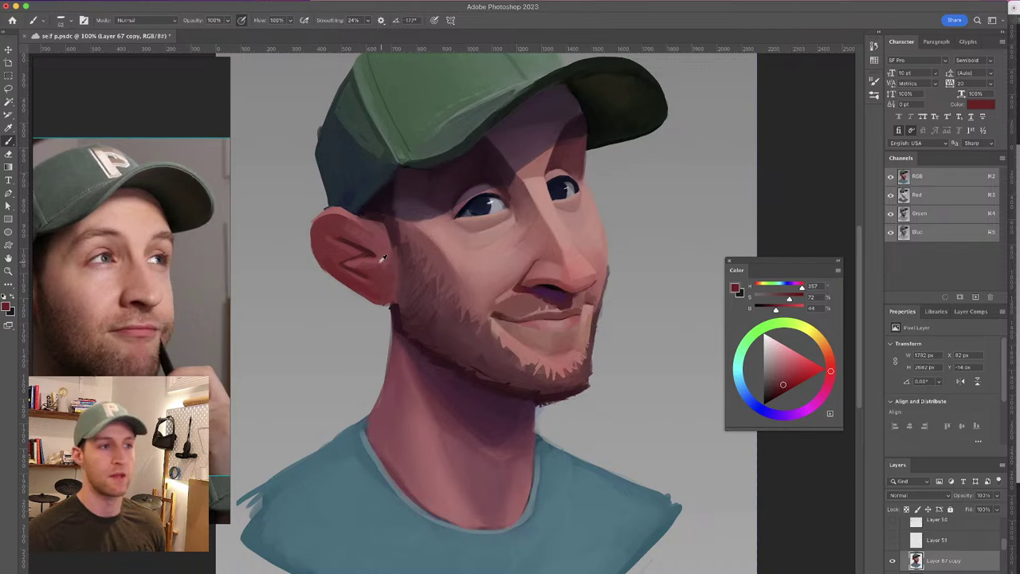
pyautogui.keyDown('alt'); pyautogui.click(353, 253); pyautogui.keyUp('alt')
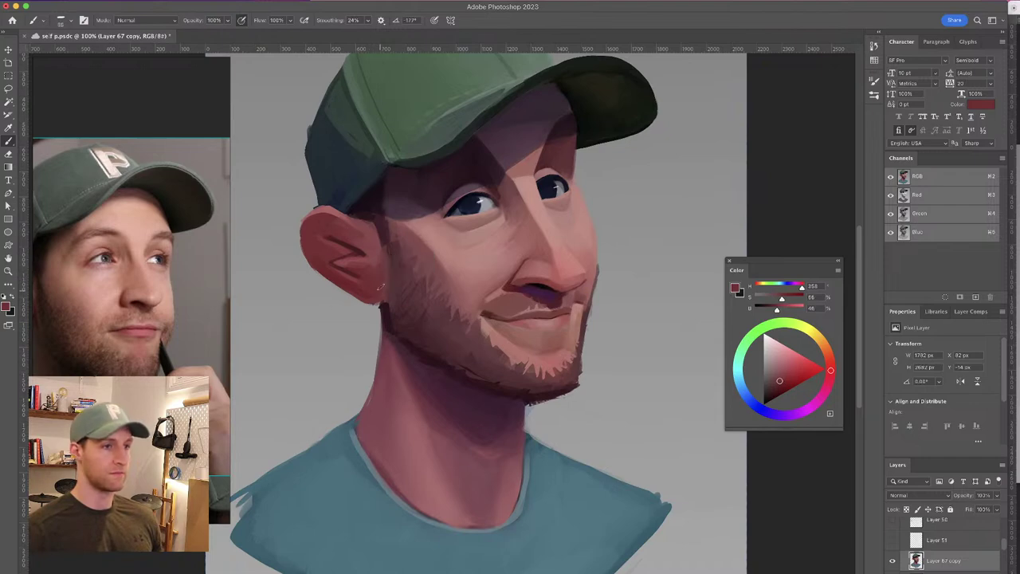
pyautogui.keyDown('alt'); pyautogui.click(378, 270); pyautogui.keyUp('alt')
pyautogui.keyDown('alt'); pyautogui.click(377, 246); pyautogui.keyUp('alt')
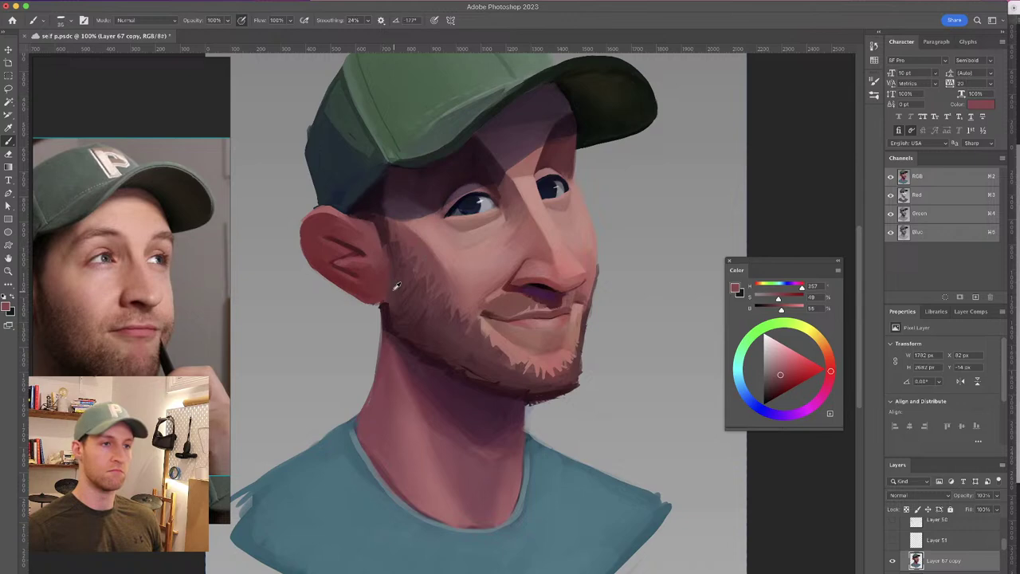
pyautogui.keyDown('alt'); pyautogui.click(396, 275); pyautogui.keyUp('alt')
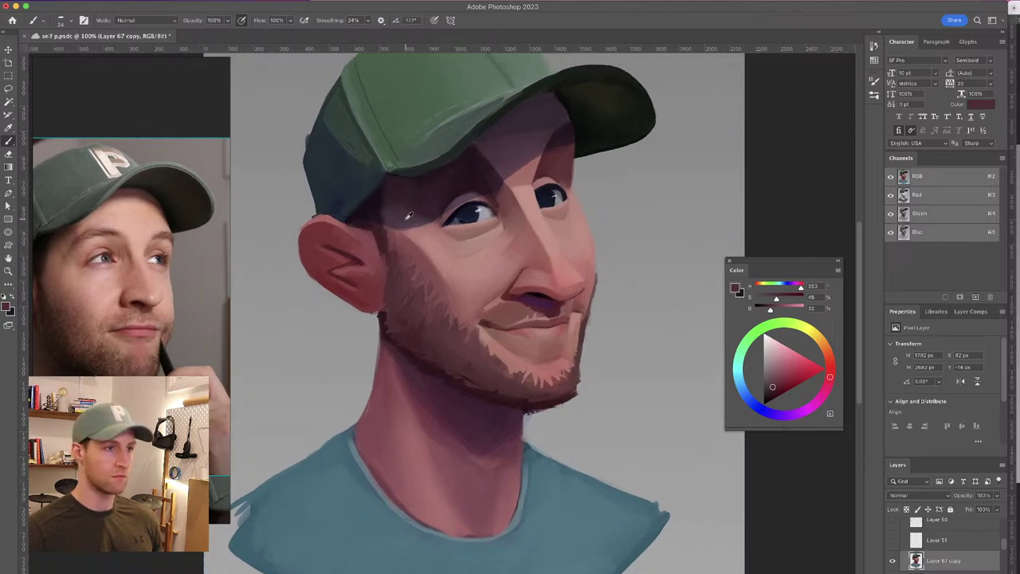
# Refine the temple shadow beneath the cap with sampled dark purples and sample reds along the ear's upper edge
pyautogui.keyDown('alt'); pyautogui.click(407, 216); pyautogui.keyUp('alt')
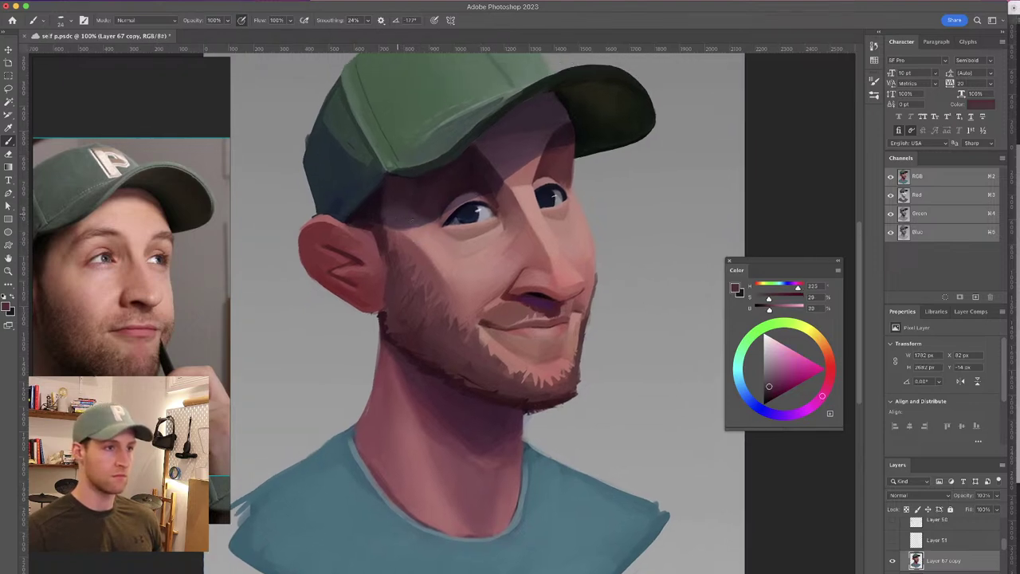
pyautogui.keyDown('alt'); pyautogui.click(396, 200); pyautogui.keyUp('alt')
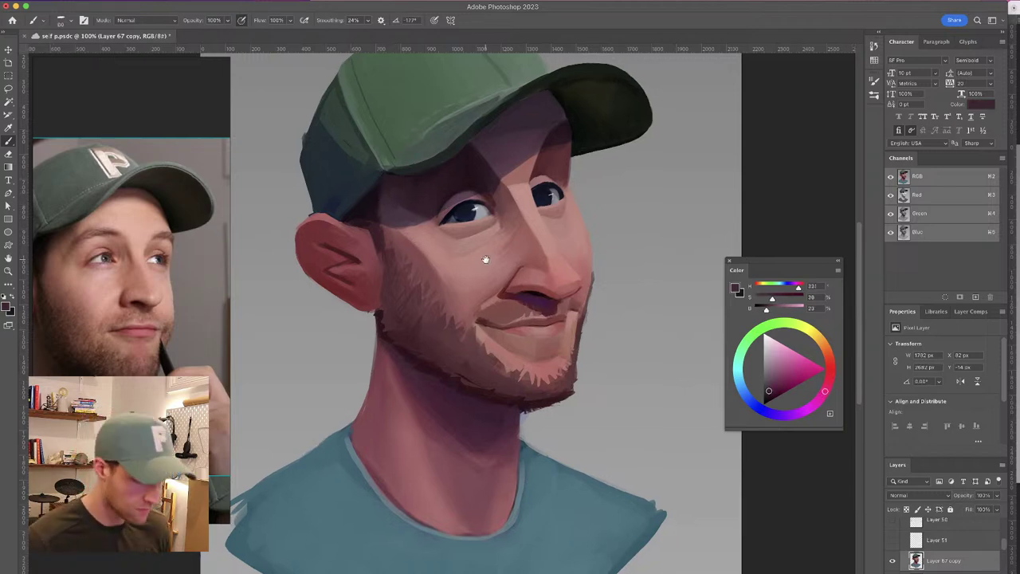
pyautogui.moveTo(487, 258); pyautogui.dragTo(505, 264)
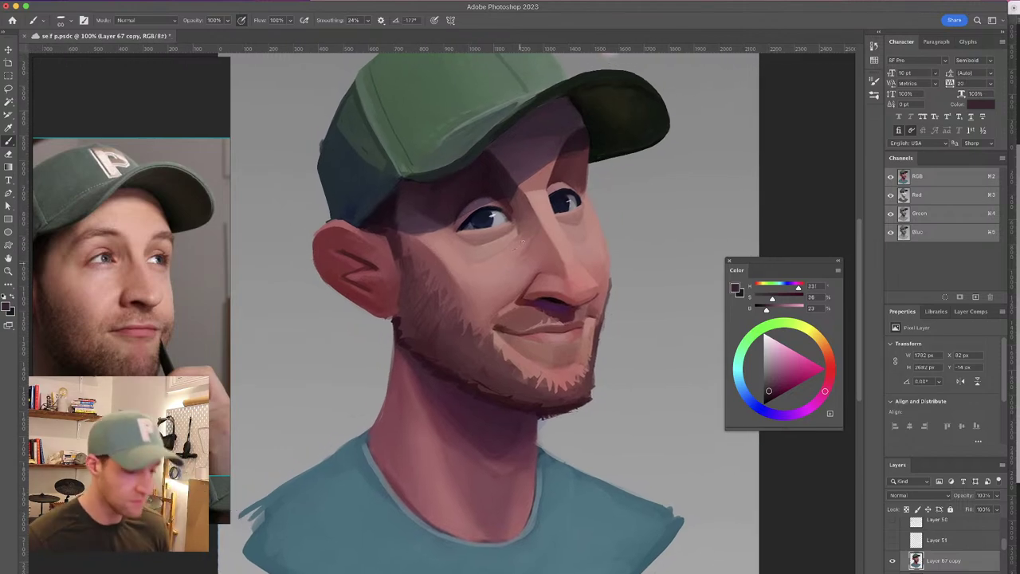
pyautogui.keyDown('alt'); pyautogui.click(411, 188); pyautogui.keyUp('alt')
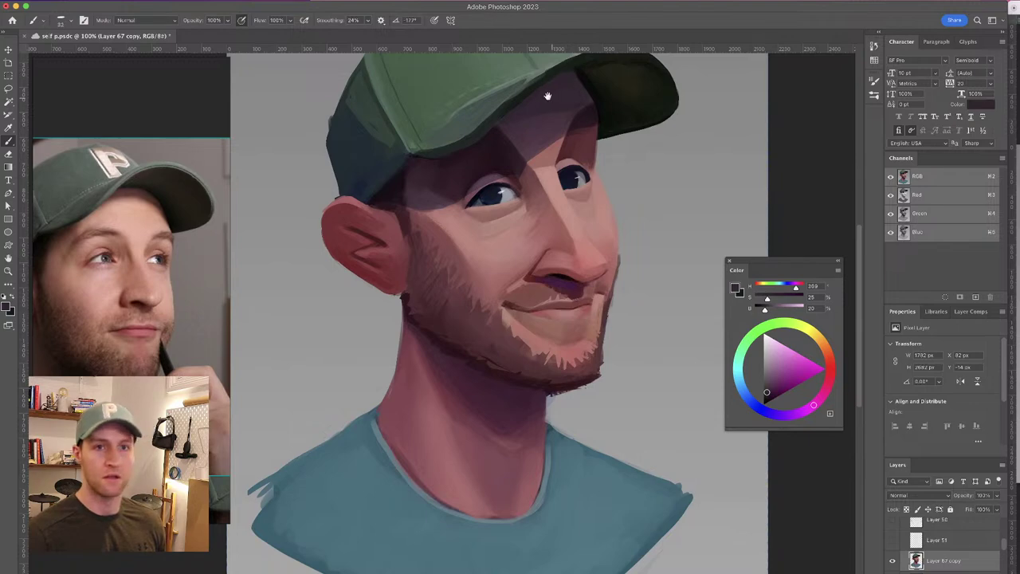
pyautogui.moveTo(550, 97); pyautogui.dragTo(542, 73)
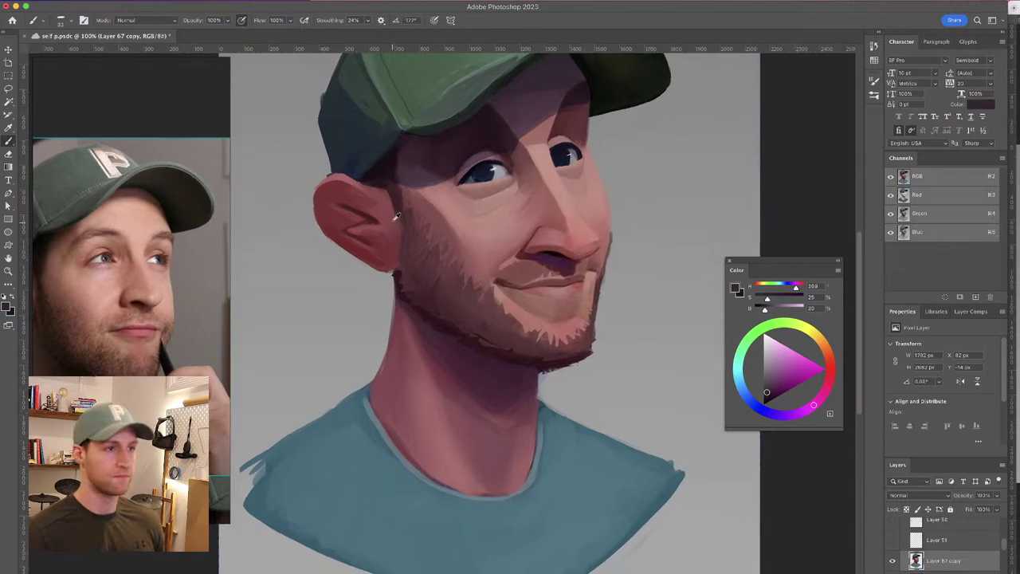
pyautogui.keyDown('alt'); pyautogui.click(375, 199); pyautogui.keyUp('alt')
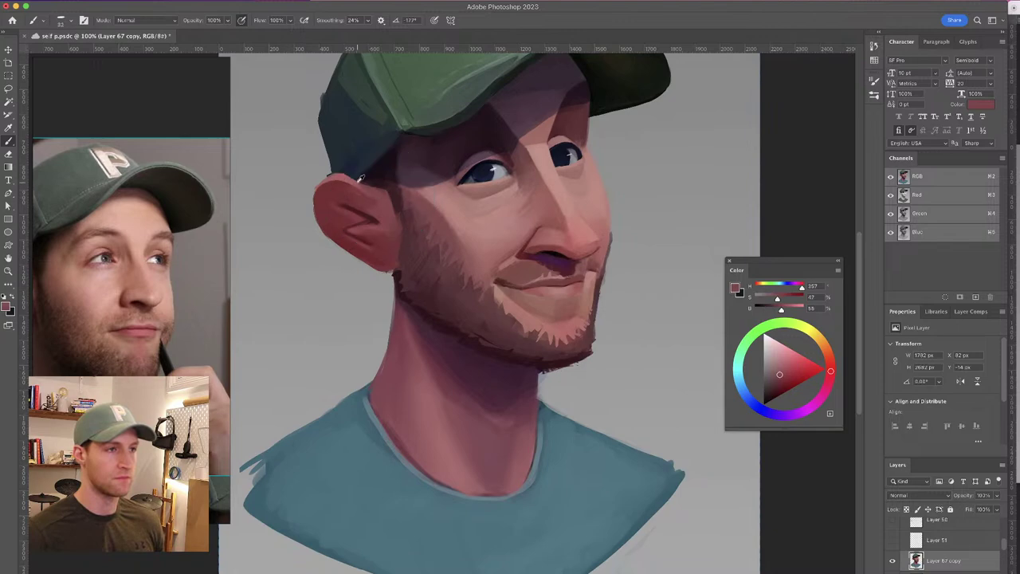
pyautogui.keyDown('alt'); pyautogui.click(353, 170); pyautogui.keyUp('alt')
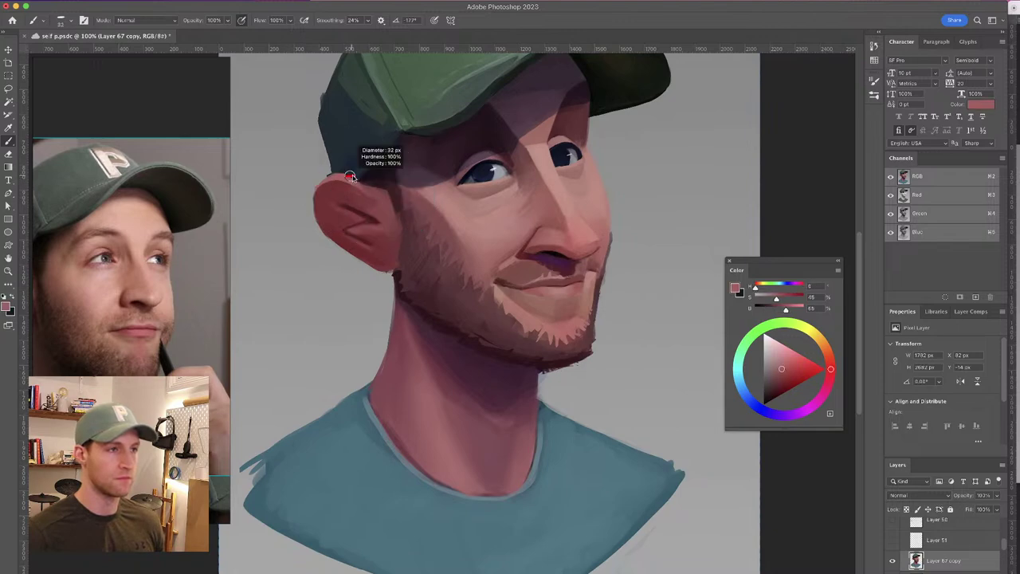
# Flip the image horizontally and save the document
pyautogui.hotkey('ctrl', 'shift', 'h')
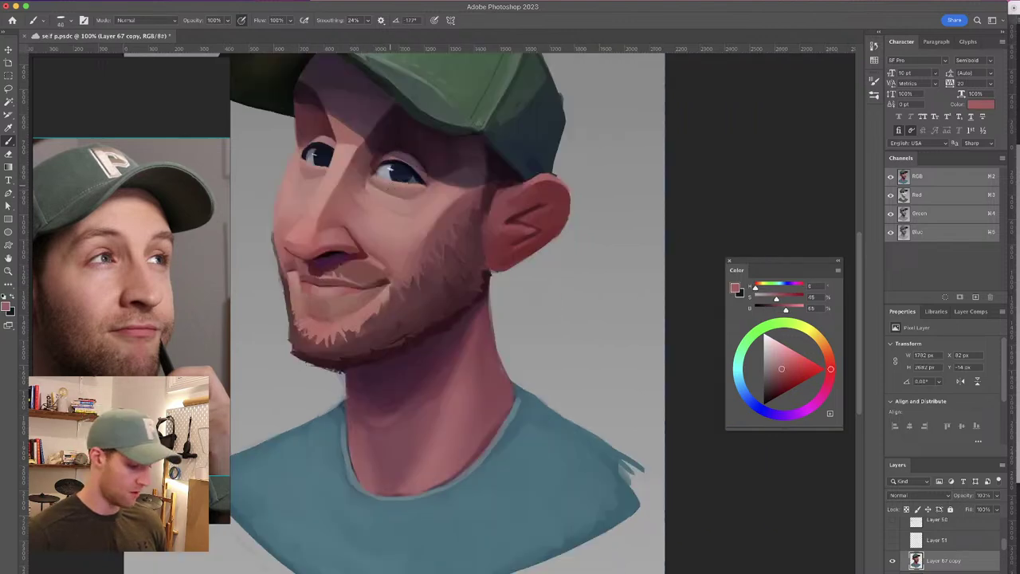
pyautogui.moveTo(517, 213); pyautogui.dragTo(586, 257)
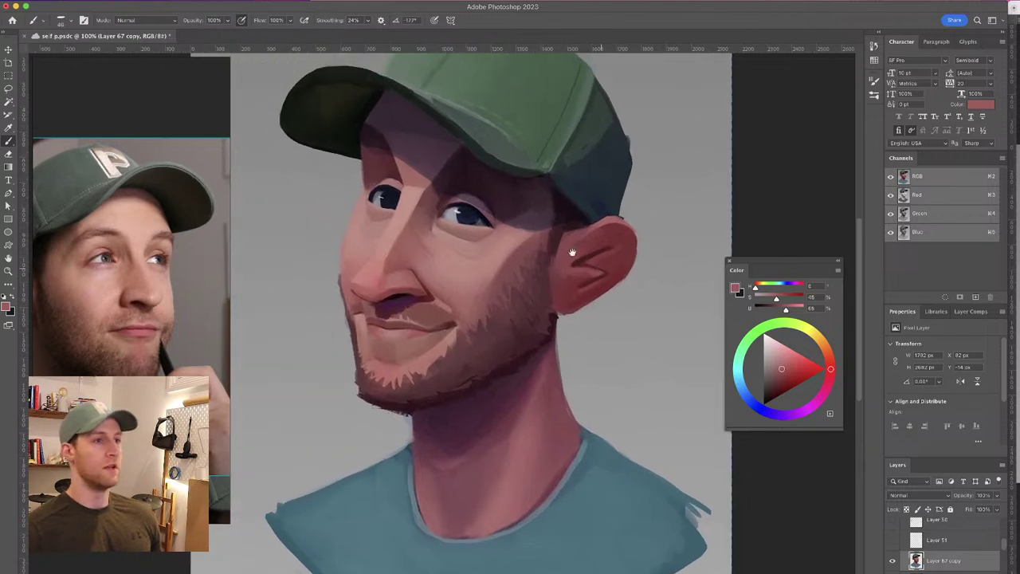
pyautogui.press('super+equal')
pyautogui.press('super+s')
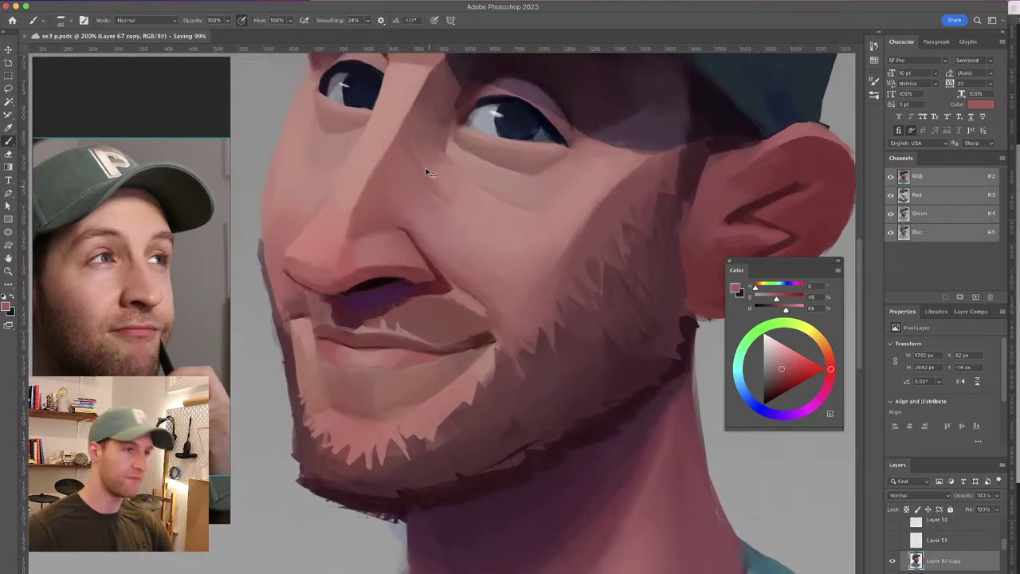
# Retouch the far eye with a sampled grey and refine its highlight with pale blue sampled from the near eye
pyautogui.moveTo(389, 106)
pyautogui.mouseDown()
pyautogui.moveTo(411, 188)
pyautogui.moveTo(348, 179)
pyautogui.mouseUp()
pyautogui.keyDown('alt'); pyautogui.click(364, 169); pyautogui.keyUp('alt')
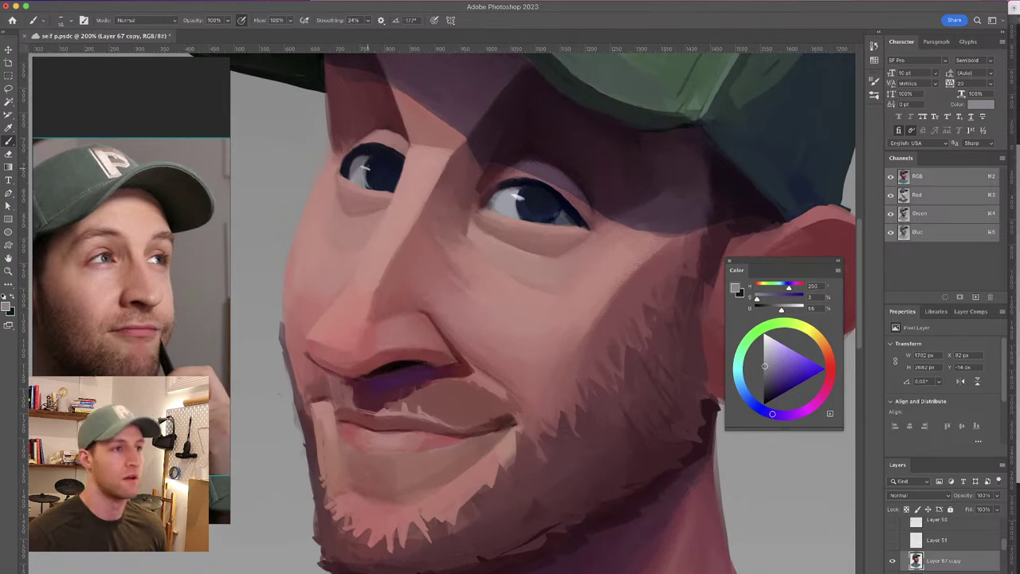
pyautogui.keyDown('alt'); pyautogui.click(360, 178); pyautogui.keyUp('alt')
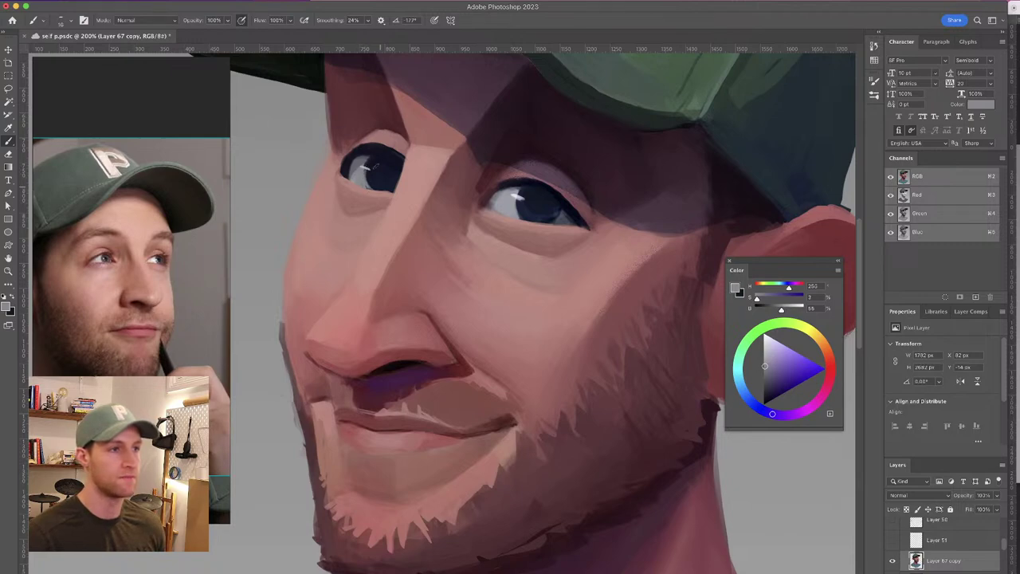
pyautogui.moveTo(362, 170); pyautogui.dragTo(372, 158)
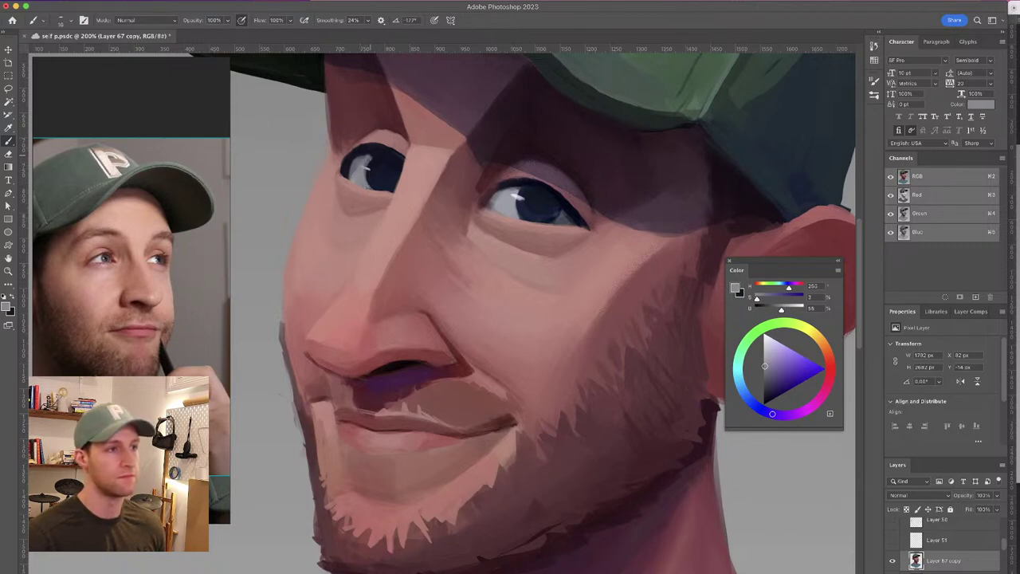
pyautogui.keyDown('alt'); pyautogui.click(518, 197); pyautogui.keyUp('alt')
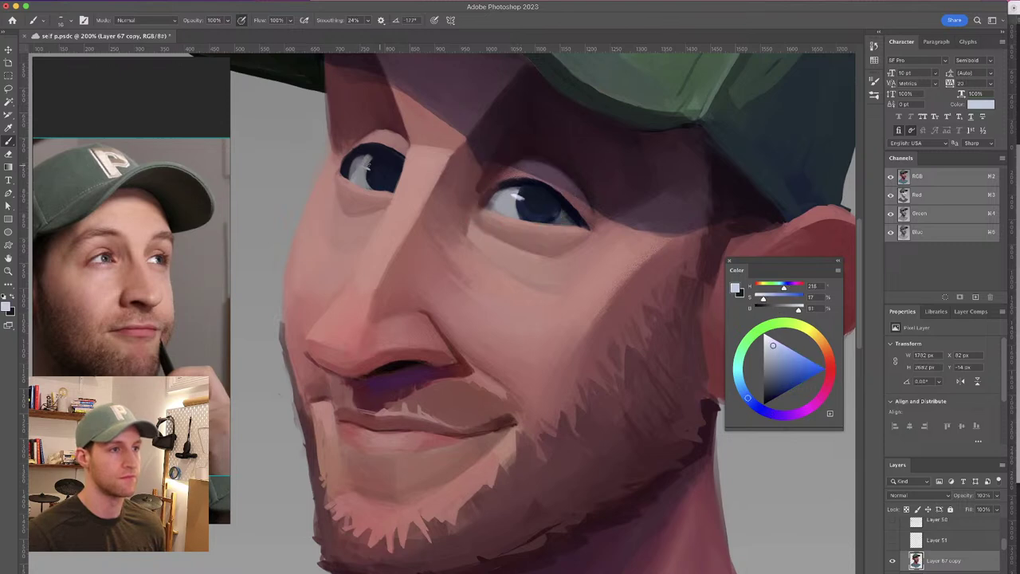
pyautogui.moveTo(372, 167); pyautogui.dragTo(365, 164)
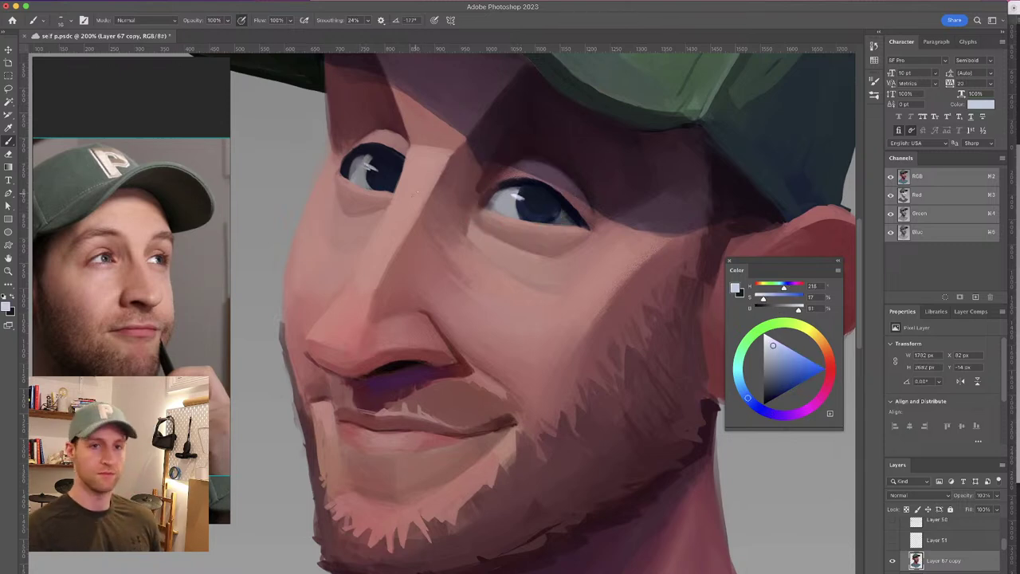
pyautogui.press('super+minus')
pyautogui.press('super+minus')
pyautogui.press('super+minus')
pyautogui.press('super+plus')
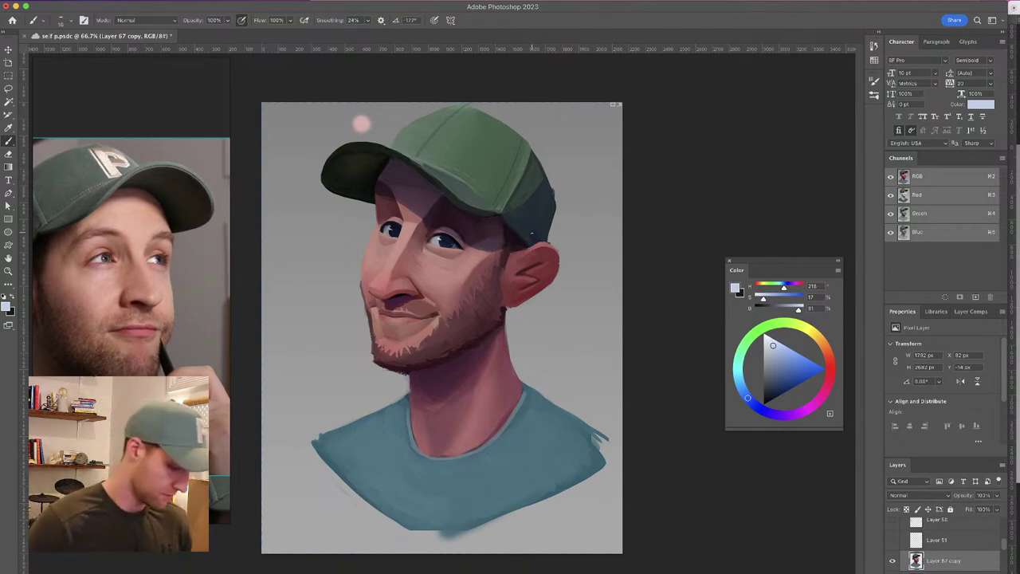
# Touch up the upper part of the ear with a sampled red
pyautogui.press('super+1')
pyautogui.press('super+plus')
pyautogui.moveTo(501, 193); pyautogui.dragTo(457, 285)
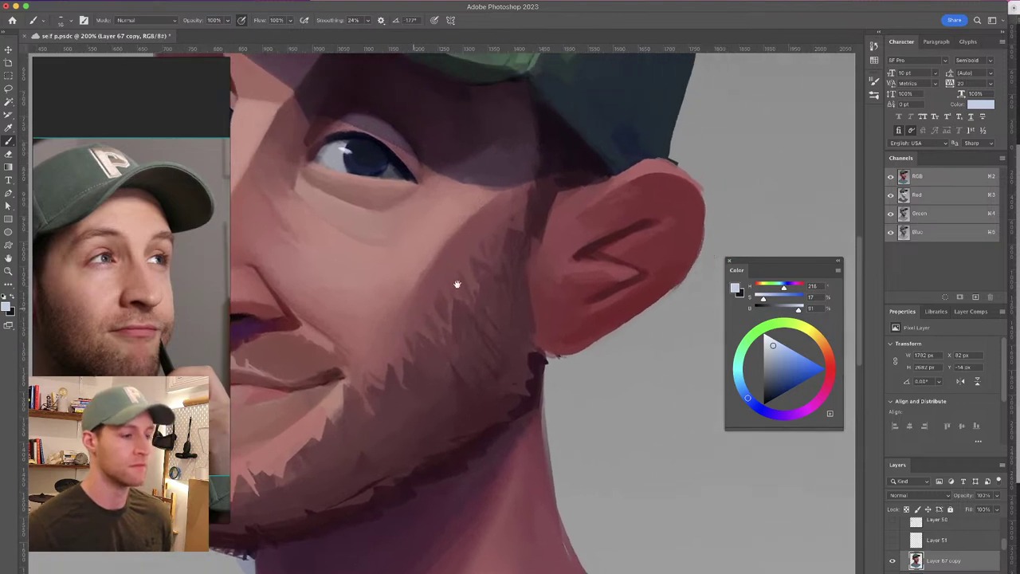
pyautogui.keyDown('alt'); pyautogui.click(624, 195); pyautogui.keyUp('alt')
pyautogui.moveTo(584, 252); pyautogui.dragTo(635, 356)
pyautogui.press('super+minus')
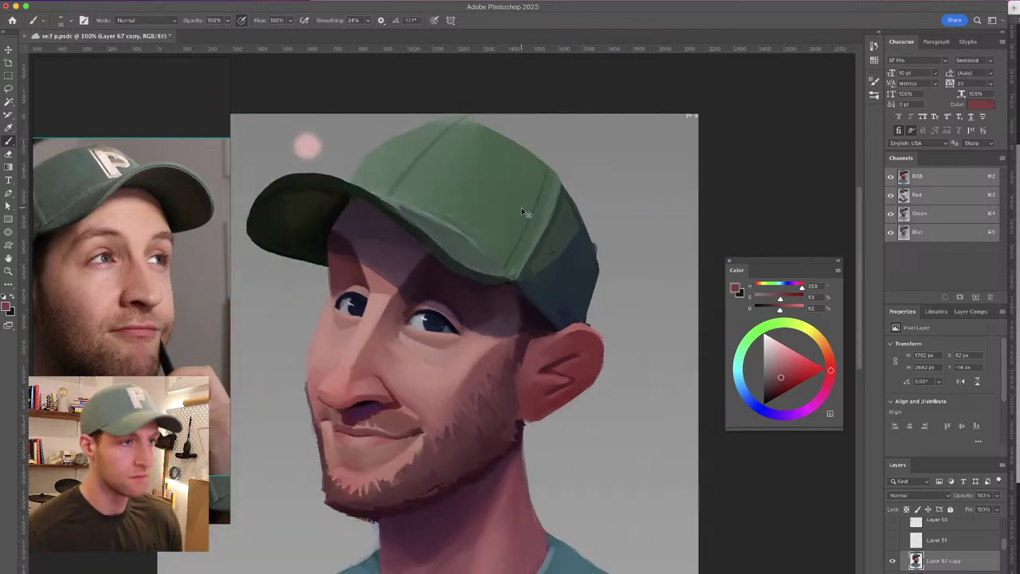
# Switch to the Soft Round 500 6 brush and blend the shaded side panel of the cap with sampled dark greens
pyautogui.click(62, 20)
pyautogui.click(76, 186)
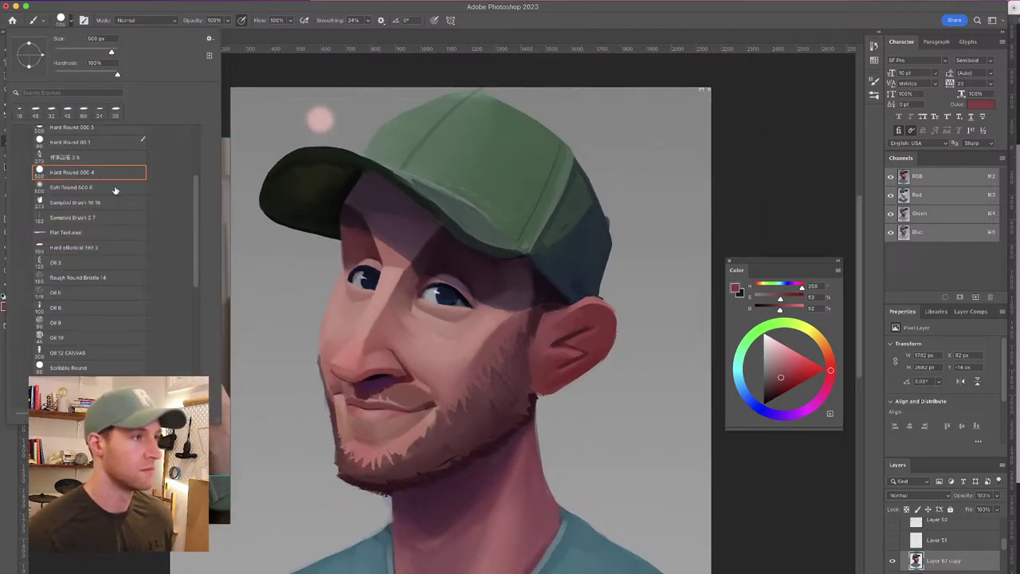
pyautogui.click(565, 247)
pyautogui.moveTo(568, 235); pyautogui.dragTo(478, 207)
pyautogui.keyDown('alt'); pyautogui.click(587, 222); pyautogui.keyUp('alt')
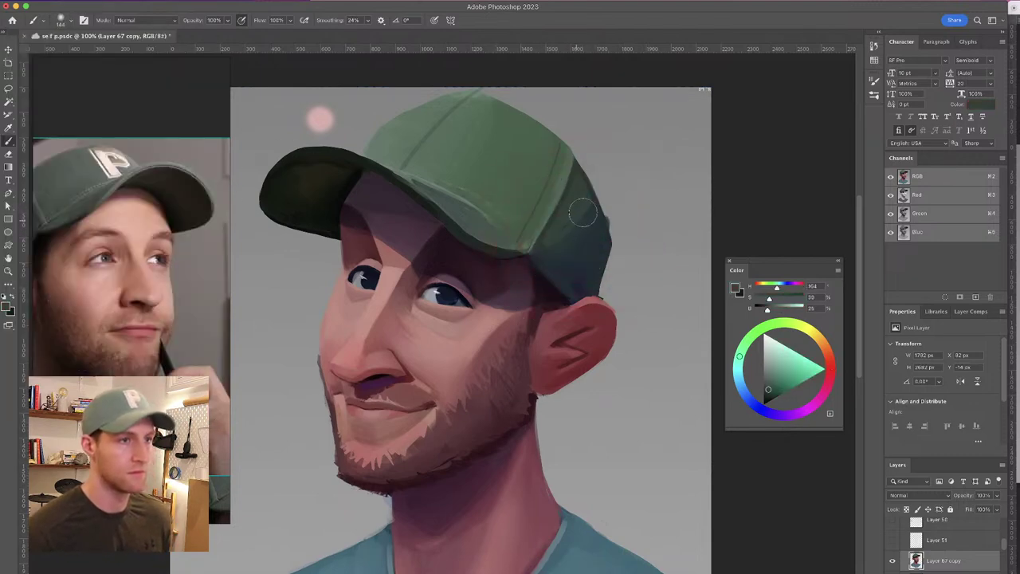
pyautogui.moveTo(570, 239)
pyautogui.mouseDown()
pyautogui.moveTo(596, 231)
pyautogui.moveTo(558, 141)
pyautogui.mouseUp()
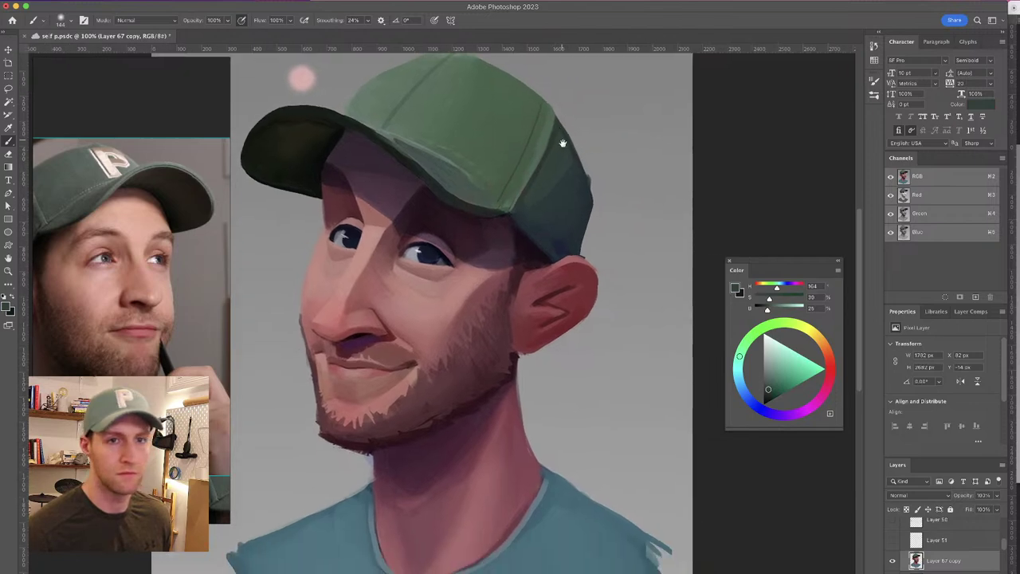
# Soften the shading across the inner ear and its outer rim with sampled reds and a smaller soft brush
pyautogui.keyDown('alt'); pyautogui.click(552, 277); pyautogui.keyUp('alt')
pyautogui.moveTo(556, 277); pyautogui.dragTo(531, 277)
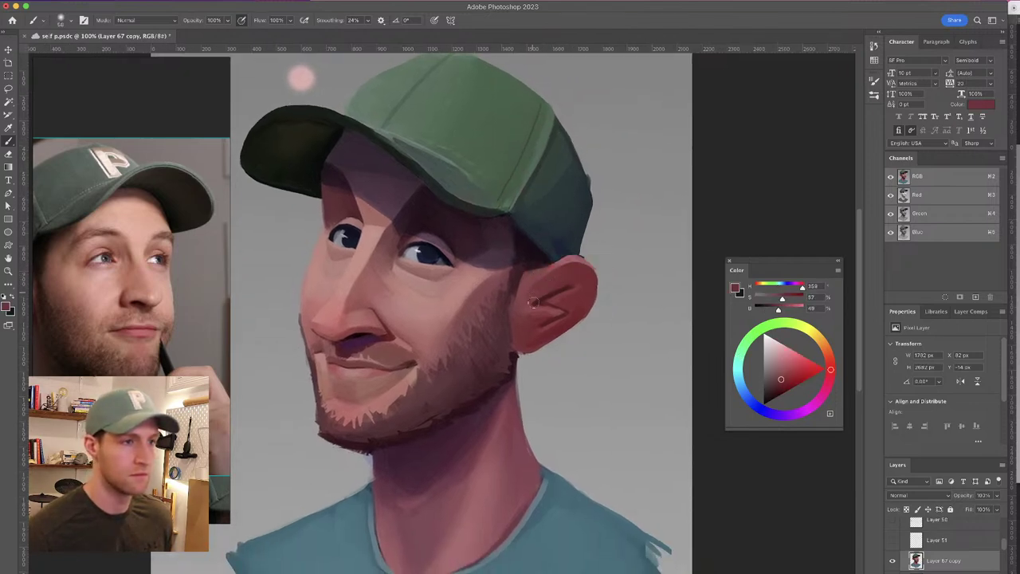
pyautogui.keyDown('alt'); pyautogui.click(540, 314); pyautogui.keyUp('alt')
pyautogui.keyDown('alt'); pyautogui.click(563, 302); pyautogui.keyUp('alt')
pyautogui.moveTo(581, 289); pyautogui.dragTo(586, 290)
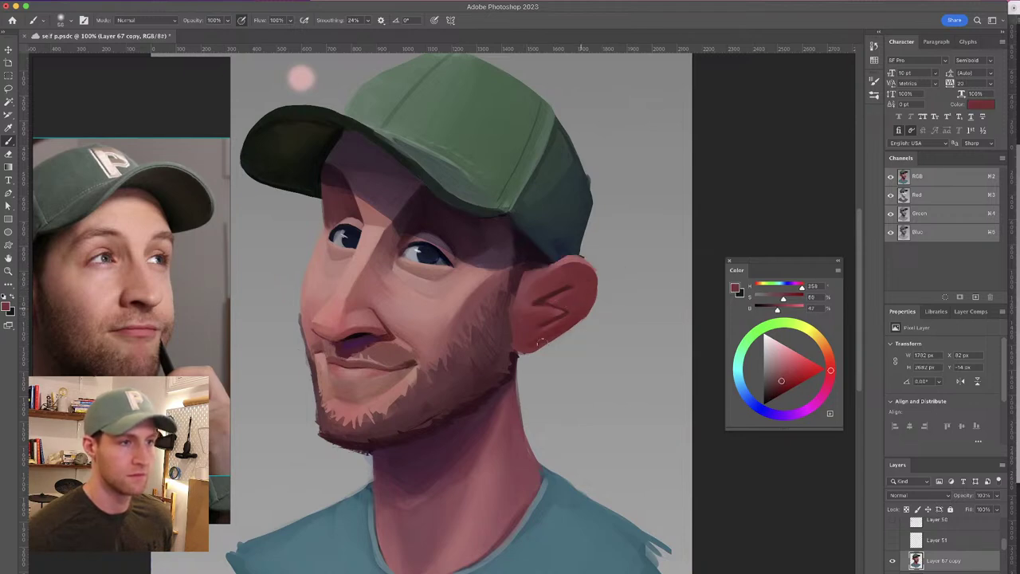
pyautogui.moveTo(548, 207); pyautogui.dragTo(548, 197)
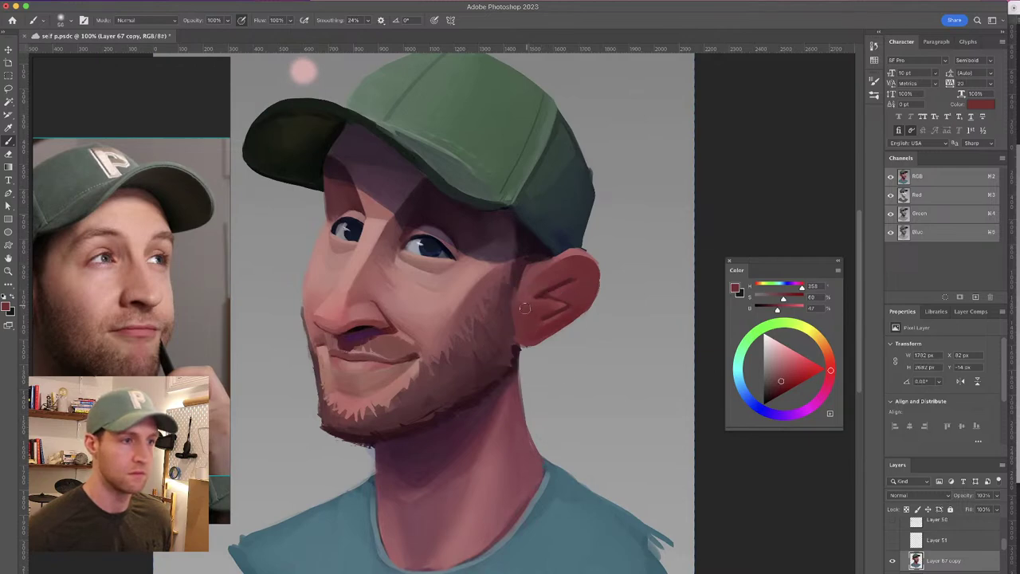
# Blend the front of the ear into the sideburn with sampled reds and dark browns
pyautogui.keyDown('alt'); pyautogui.click(525, 274); pyautogui.keyUp('alt')
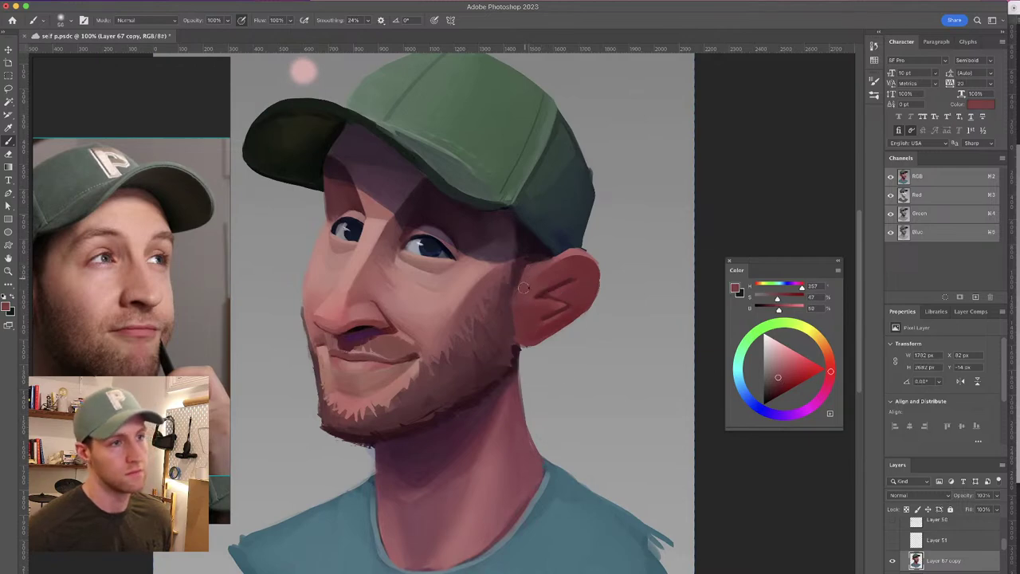
pyautogui.keyDown('alt'); pyautogui.click(533, 271); pyautogui.keyUp('alt')
pyautogui.moveTo(529, 276); pyautogui.dragTo(520, 276)
pyautogui.keyDown('alt'); pyautogui.click(511, 315); pyautogui.keyUp('alt')
pyautogui.moveTo(511, 315); pyautogui.dragTo(504, 314)
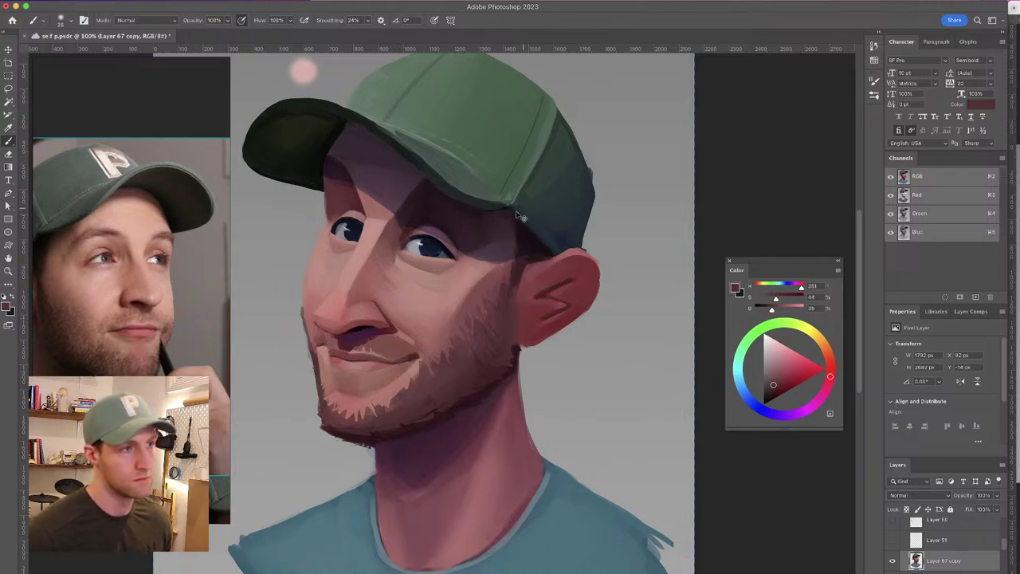
# Smooth the earlobe and the lower outer edge of the ear with a sampled deep red
pyautogui.moveTo(524, 213); pyautogui.dragTo(537, 208)
pyautogui.keyDown('alt'); pyautogui.click(544, 329); pyautogui.keyUp('alt')
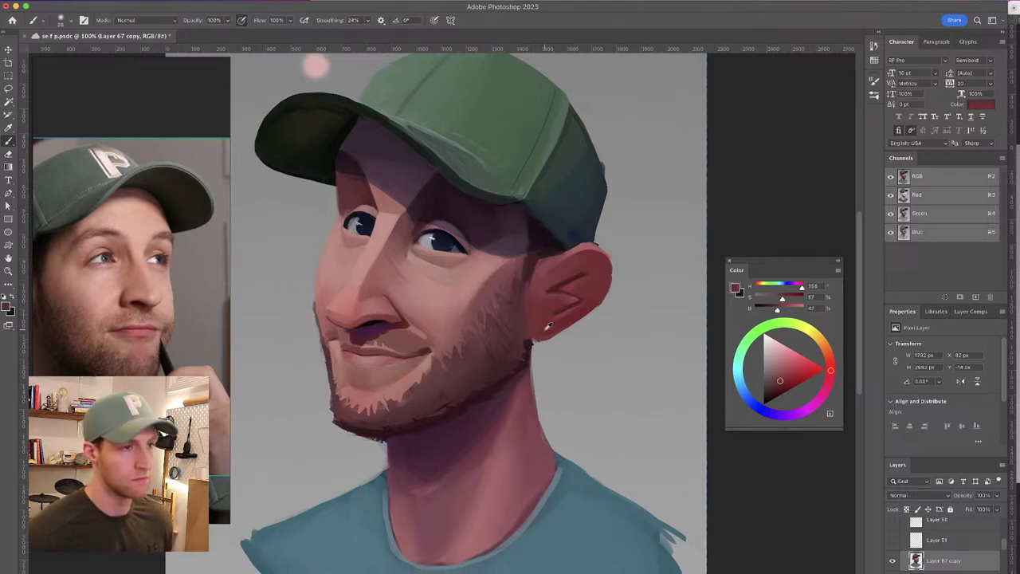
pyautogui.moveTo(561, 327); pyautogui.dragTo(597, 308)
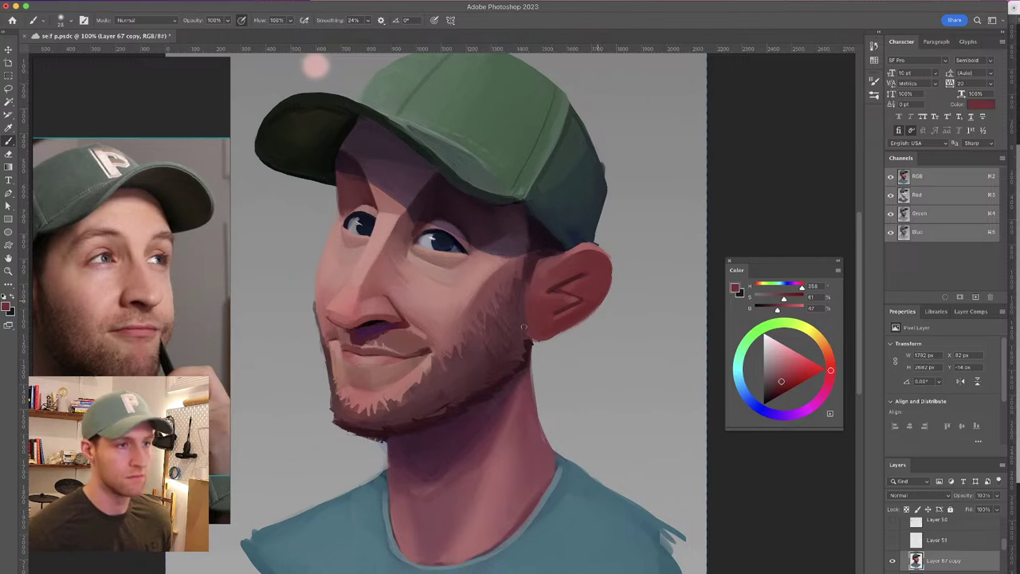
pyautogui.moveTo(557, 245); pyautogui.dragTo(544, 264)
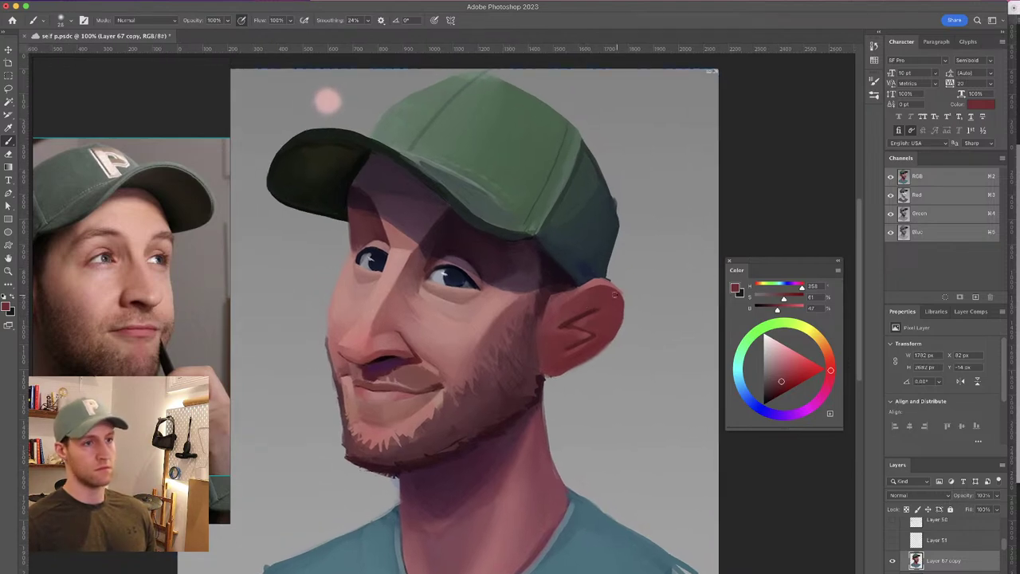
# Darken the sideburn area along the front of the ear with a dark plum sampled from the temple shadow
pyautogui.keyDown('alt'); pyautogui.click(544, 273); pyautogui.keyUp('alt')
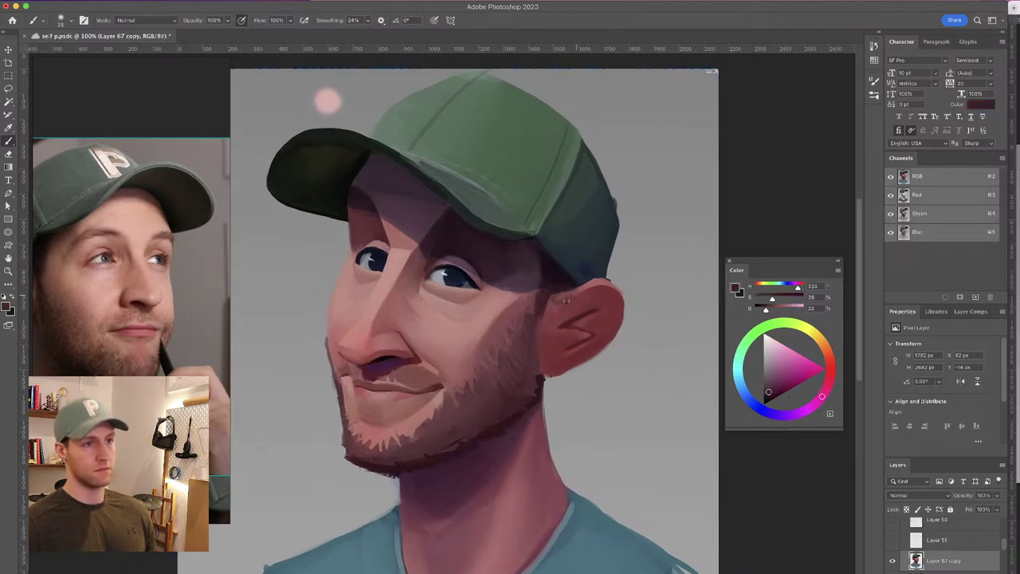
pyautogui.moveTo(548, 301); pyautogui.dragTo(541, 364)
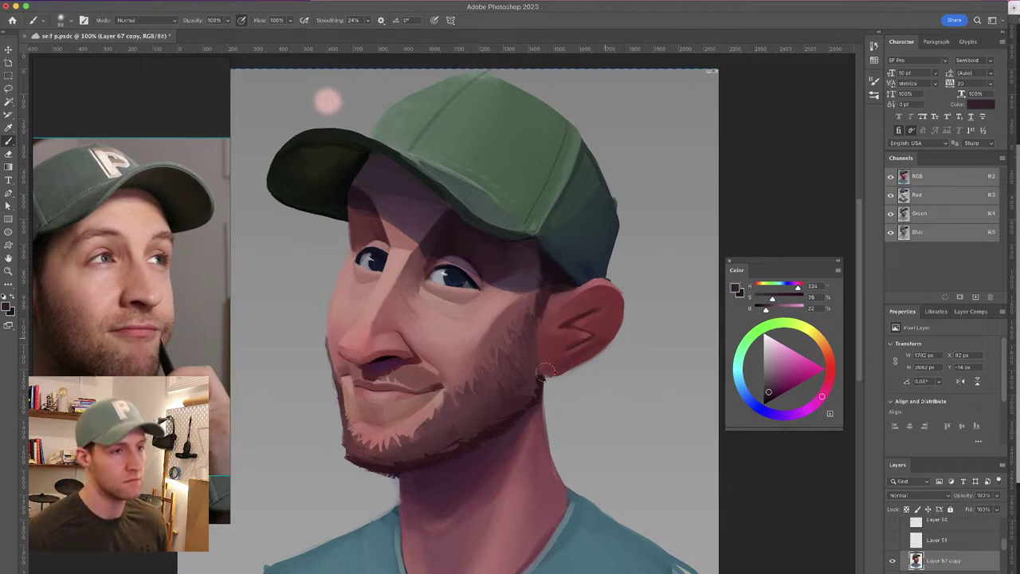
pyautogui.moveTo(539, 169); pyautogui.dragTo(586, 180)
pyautogui.moveTo(576, 183); pyautogui.dragTo(575, 180)
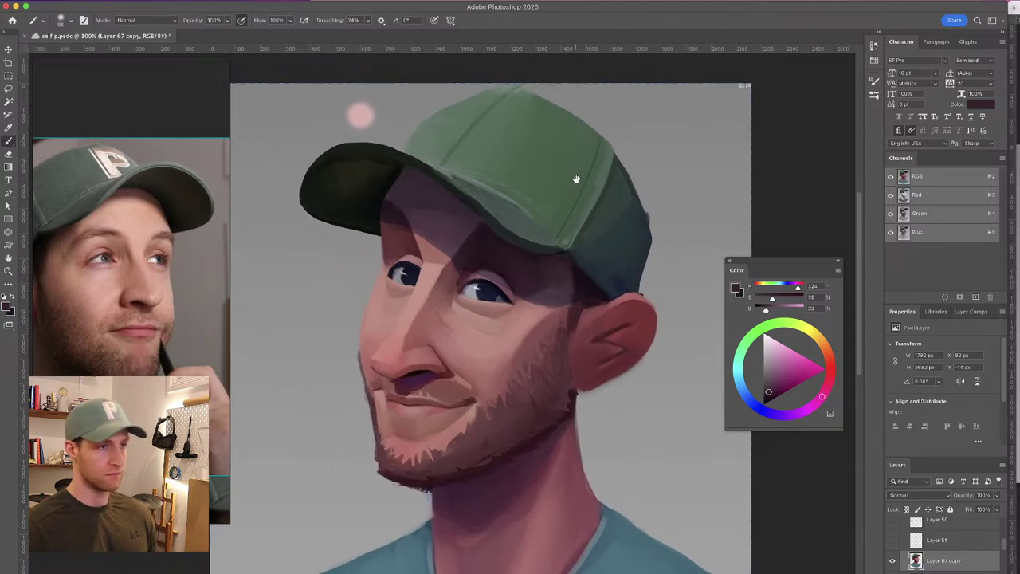
pyautogui.scroll(-3, 587, 176)
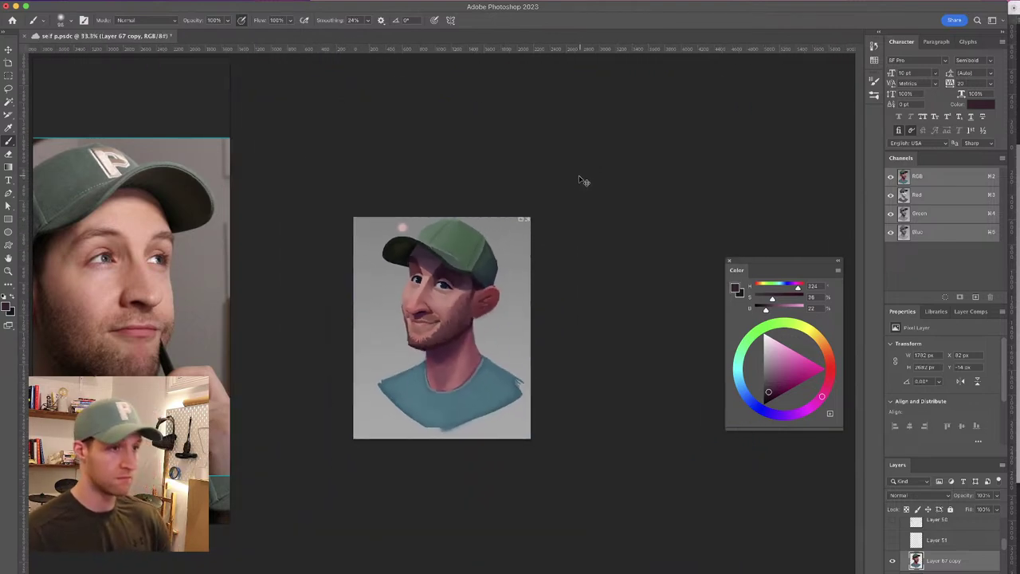
pyautogui.scroll(2, 582, 180)
pyautogui.scroll(1, 574, 182)
pyautogui.moveTo(555, 253); pyautogui.dragTo(556, 293)
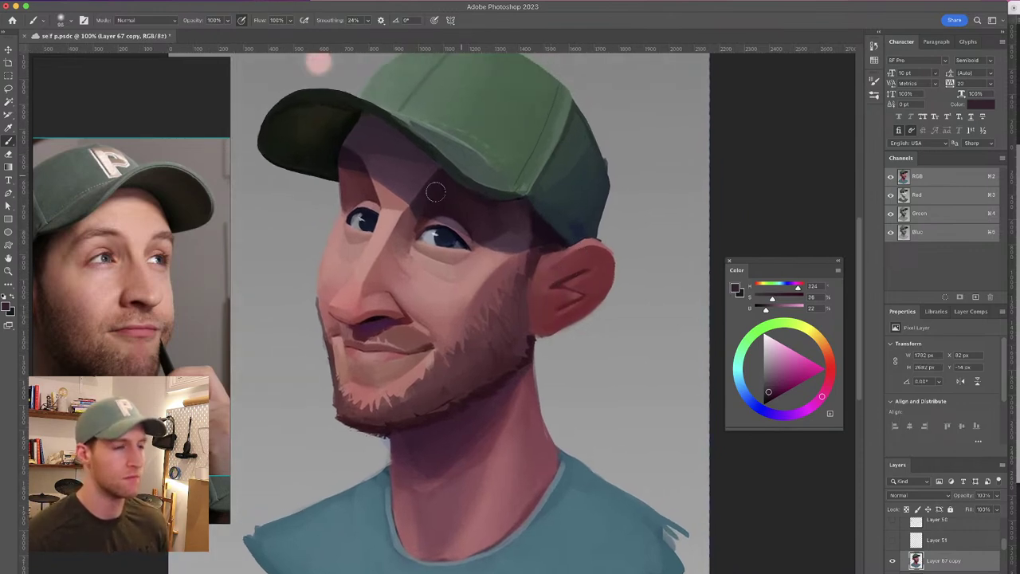
# Blend the forehead shadow under the brim and above the far brow with sampled mauves and dark plums
pyautogui.moveTo(373, 198); pyautogui.dragTo(381, 213)
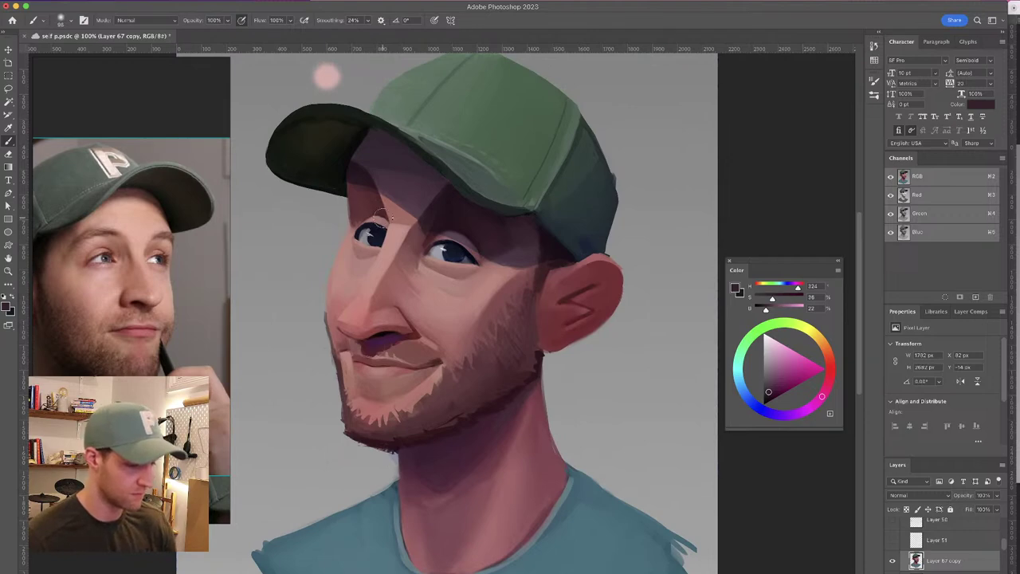
pyautogui.moveTo(393, 169); pyautogui.dragTo(388, 180)
pyautogui.keyDown('alt'); pyautogui.click(409, 191); pyautogui.keyUp('alt')
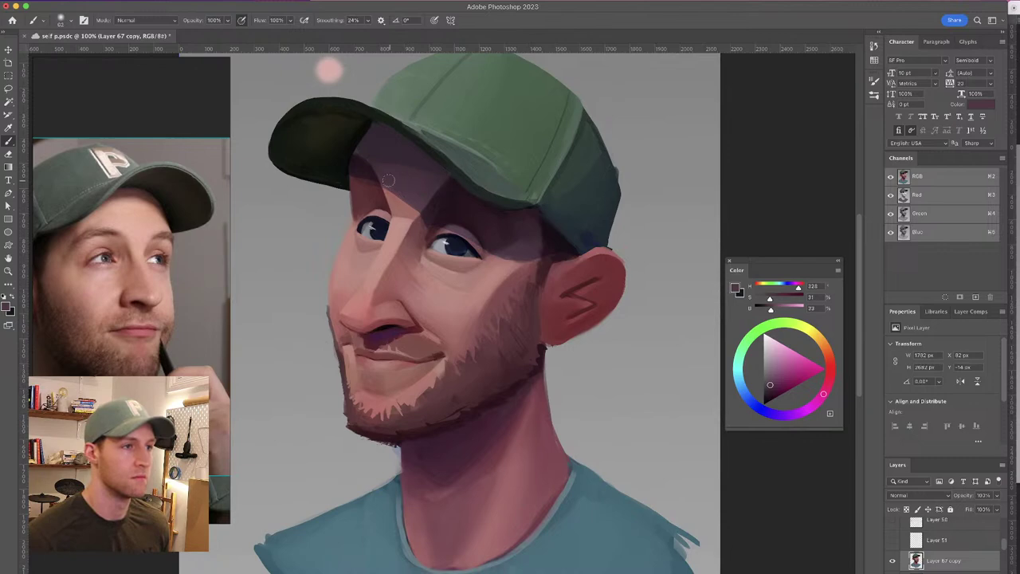
pyautogui.keyDown('alt'); pyautogui.click(383, 172); pyautogui.keyUp('alt')
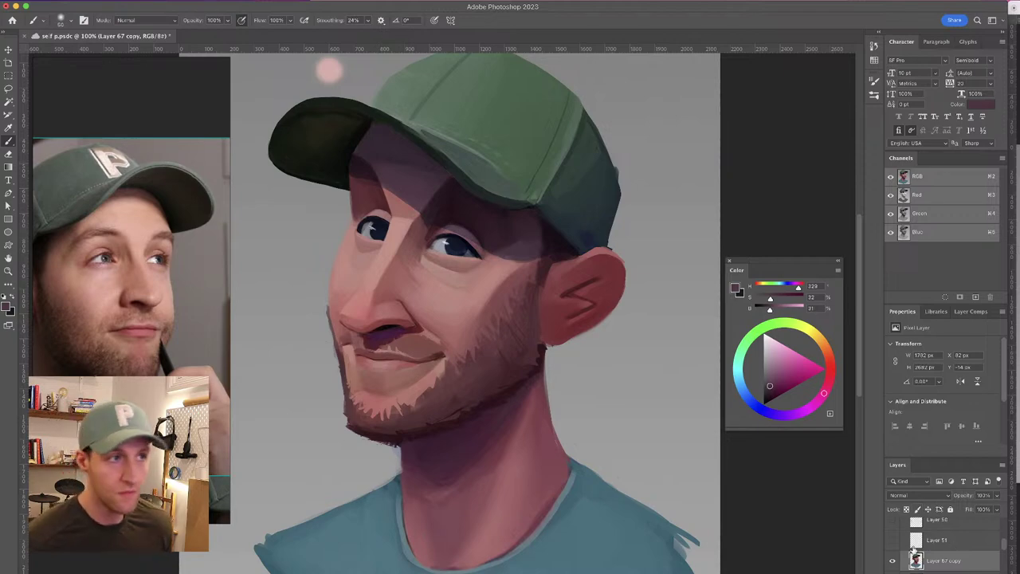
pyautogui.keyDown('alt'); pyautogui.click(373, 174); pyautogui.keyUp('alt')
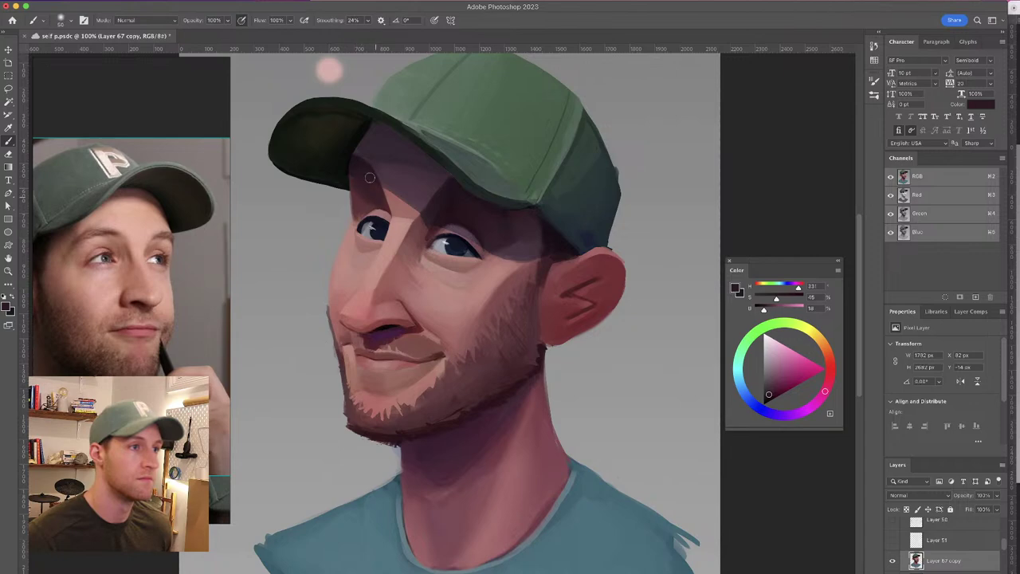
pyautogui.keyDown('alt'); pyautogui.click(369, 189); pyautogui.keyUp('alt')
pyautogui.keyDown('alt'); pyautogui.click(364, 171); pyautogui.keyUp('alt')
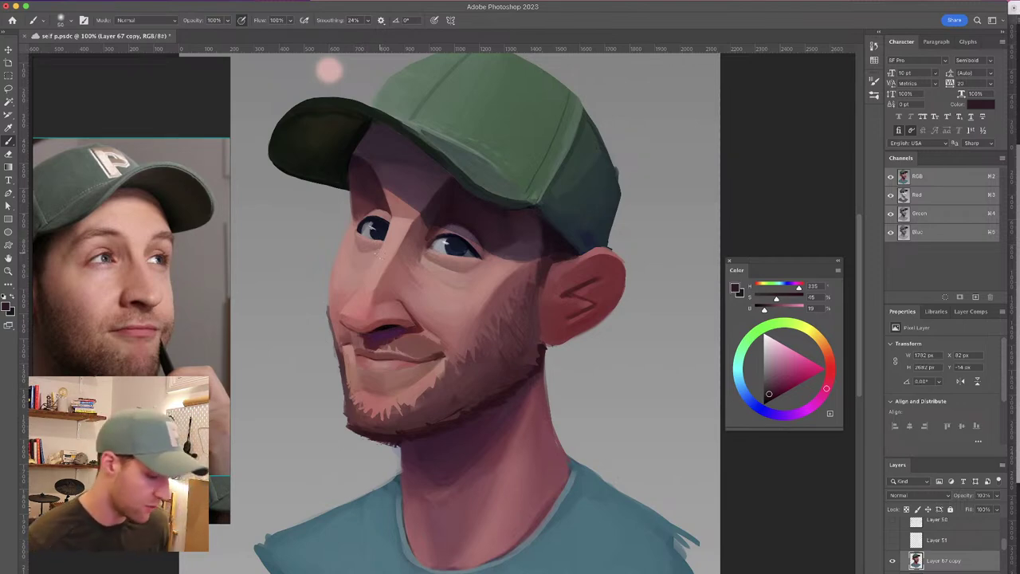
# Smooth the shaded socket above the far eye with sampled deep reds and plums and a smaller soft brush
pyautogui.keyDown('alt'); pyautogui.click(364, 193); pyautogui.keyUp('alt')
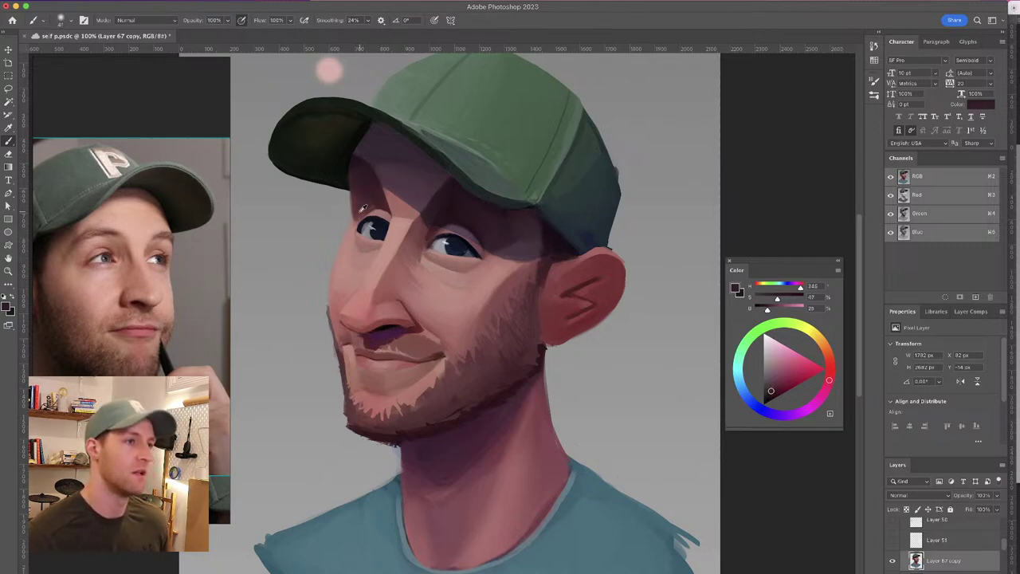
pyautogui.keyDown('alt'); pyautogui.click(363, 208); pyautogui.keyUp('alt')
pyautogui.keyDown('alt'); pyautogui.click(368, 189); pyautogui.keyUp('alt')
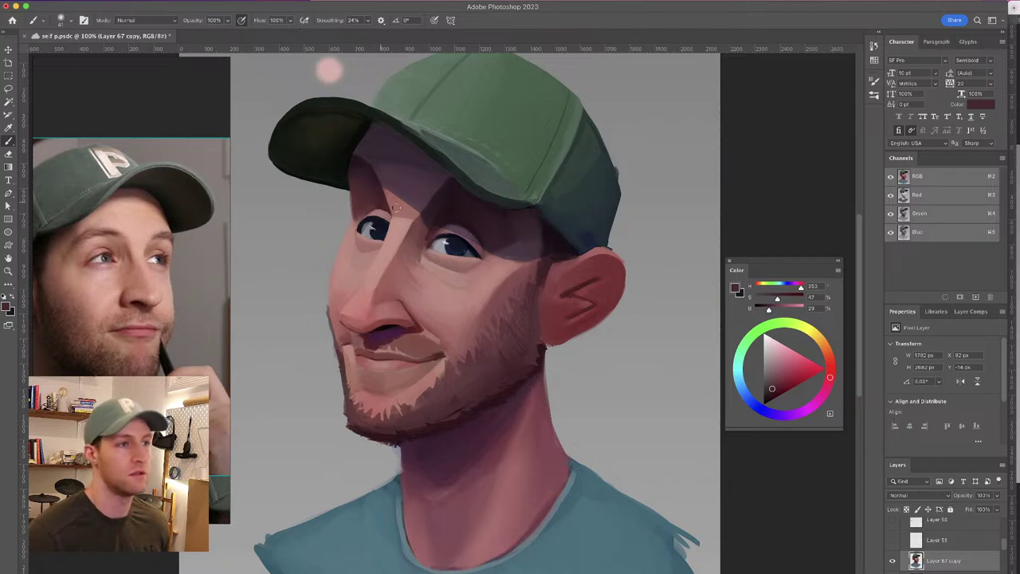
pyautogui.keyDown('alt'); pyautogui.click(365, 183); pyautogui.keyUp('alt')
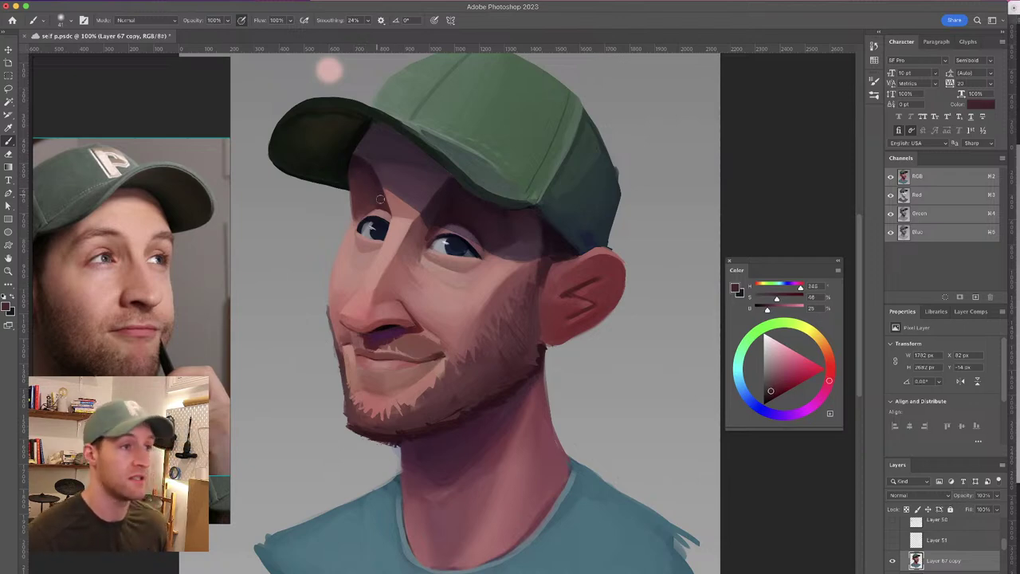
pyautogui.keyDown('alt'); pyautogui.click(364, 179); pyautogui.keyUp('alt')
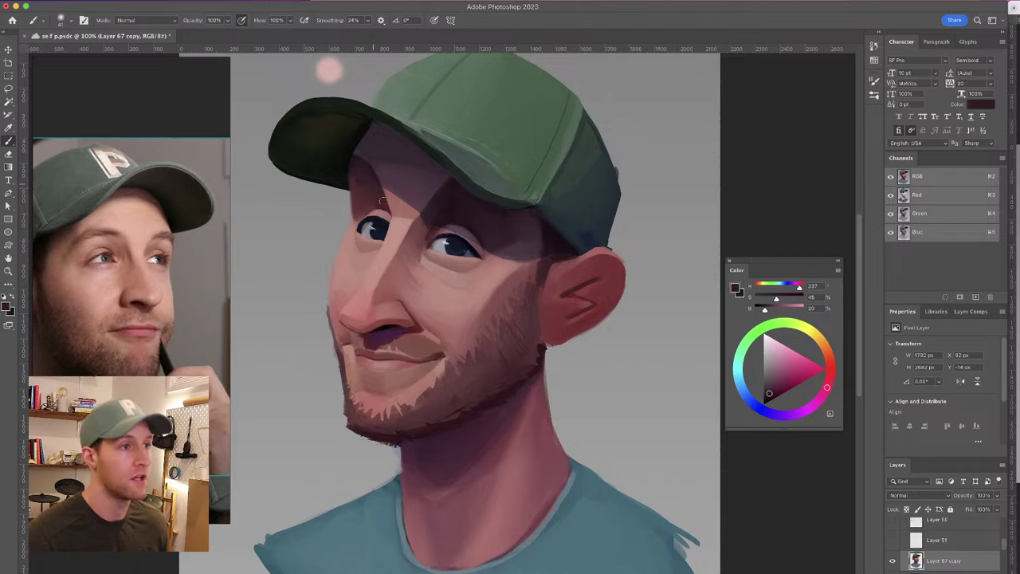
pyautogui.keyDown('alt'); pyautogui.click(359, 169); pyautogui.keyUp('alt')
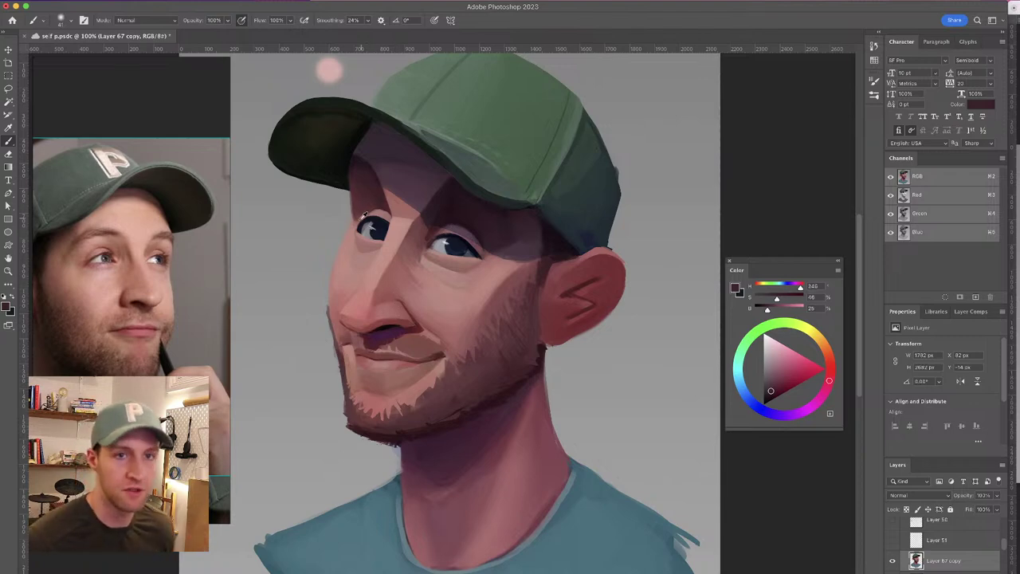
# Deepen and blend the brim's underside where it meets the forehead with sampled near-black greens and dark olives
pyautogui.keyDown('alt'); pyautogui.click(362, 146); pyautogui.keyUp('alt')
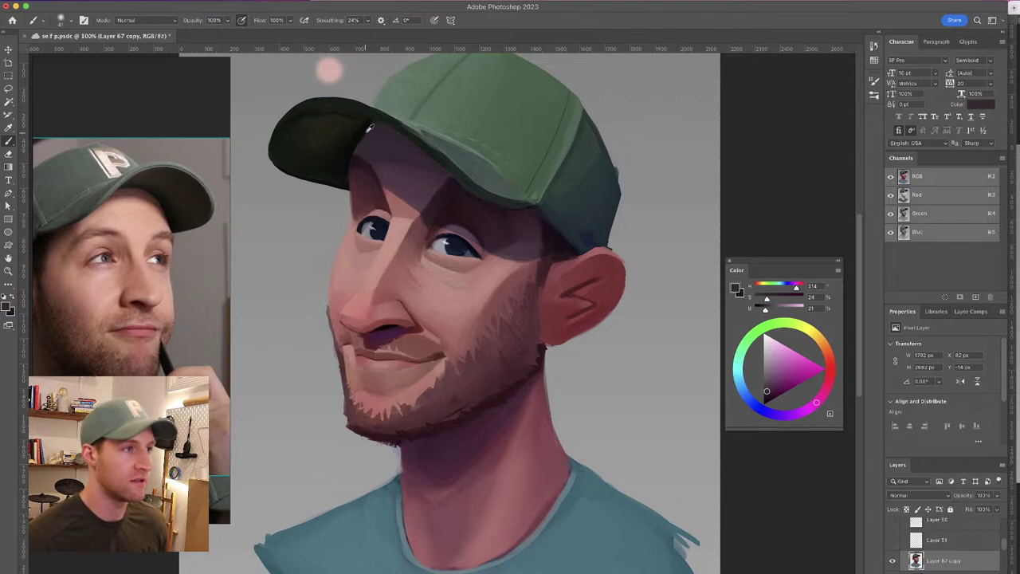
pyautogui.keyDown('alt'); pyautogui.click(361, 126); pyautogui.keyUp('alt')
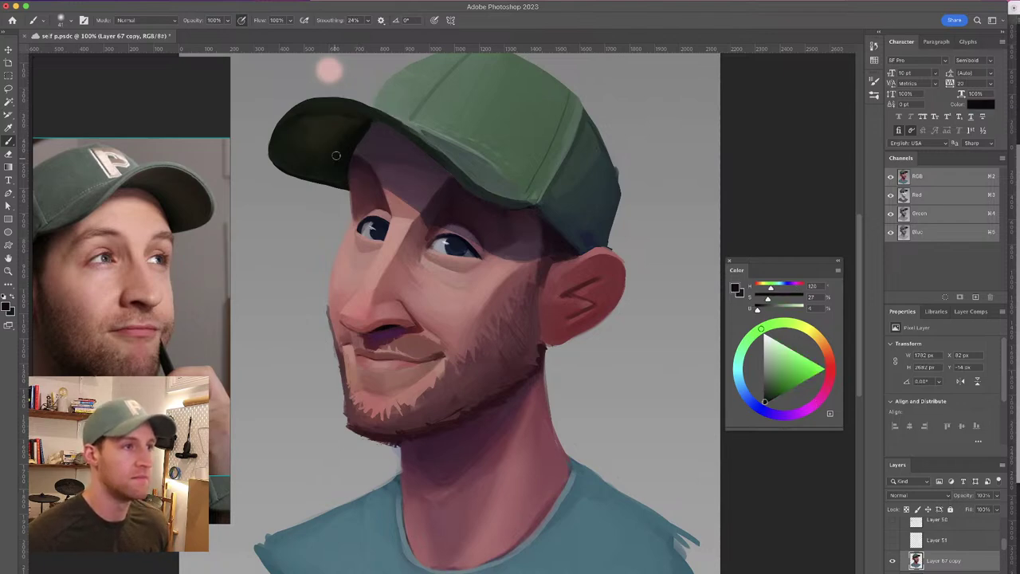
pyautogui.keyDown('alt'); pyautogui.click(342, 131); pyautogui.keyUp('alt')
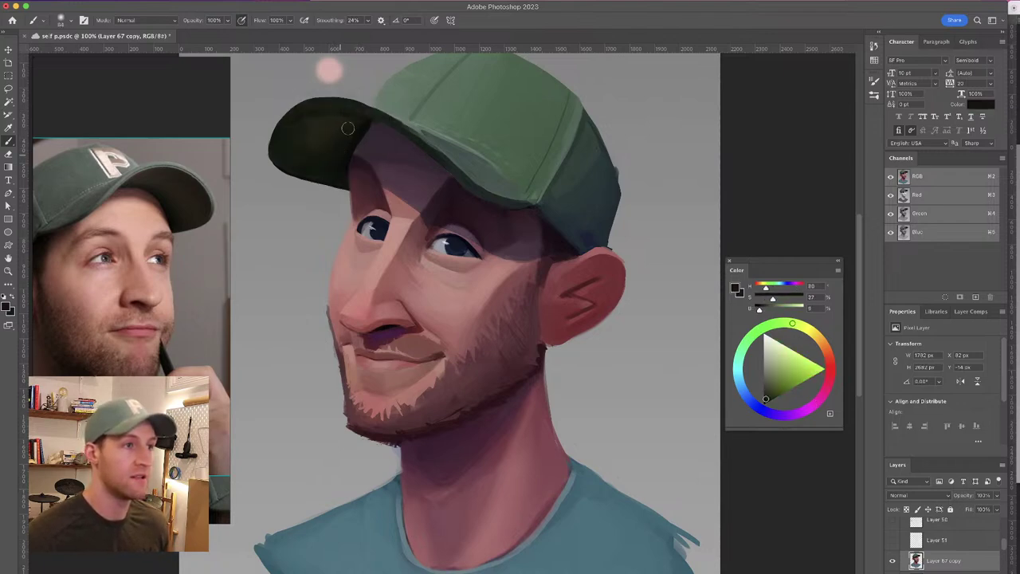
pyautogui.keyDown('alt'); pyautogui.click(328, 131); pyautogui.keyUp('alt')
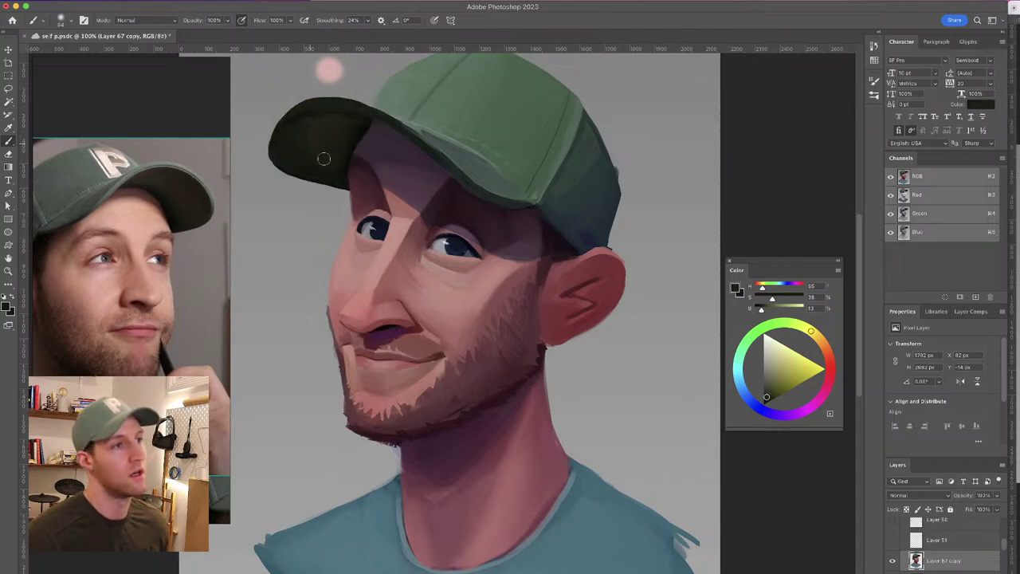
pyautogui.keyDown('alt'); pyautogui.click(322, 165); pyautogui.keyUp('alt')
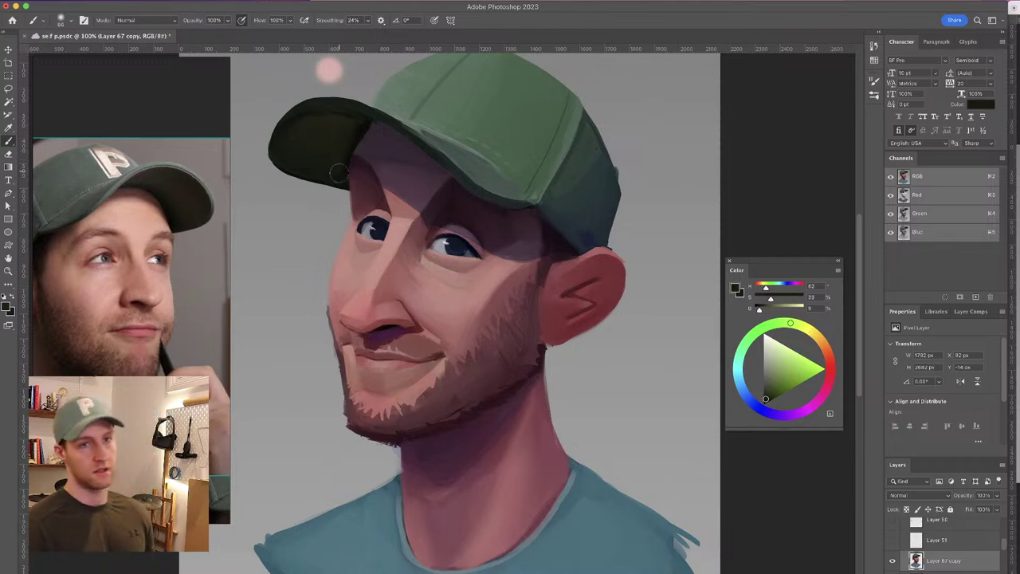
pyautogui.moveTo(348, 127); pyautogui.dragTo(342, 124)
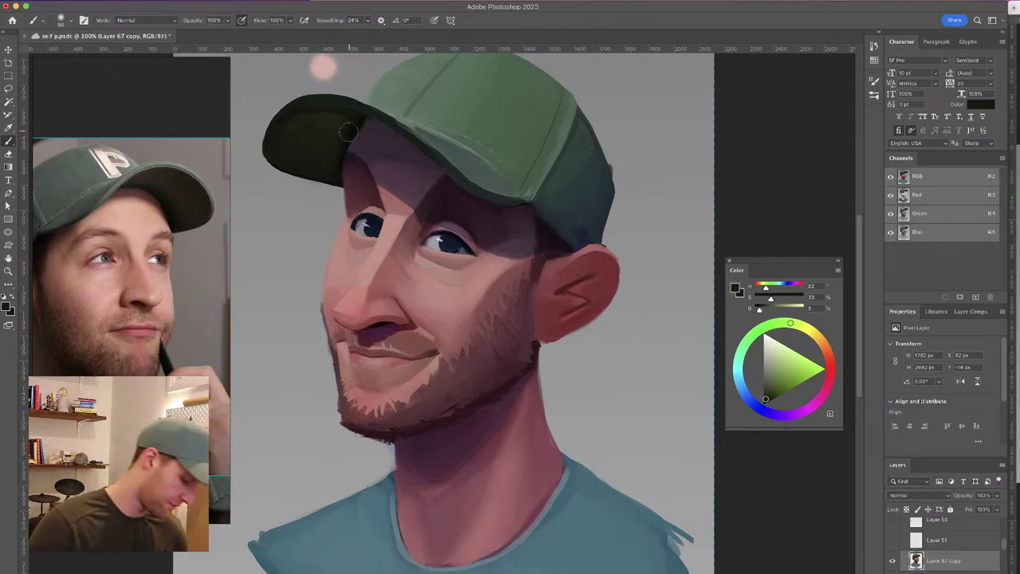
# Examine the portrait as a whole and up close around the eyes, nose, beard and cap
pyautogui.press('super+minus')
pyautogui.press('super+minus')
pyautogui.press('super+minus')
pyautogui.press('super+minus')
pyautogui.press('super+plus')
pyautogui.press('super+plus')
pyautogui.press('super+plus')
pyautogui.press('super+plus')
pyautogui.press('super+plus')
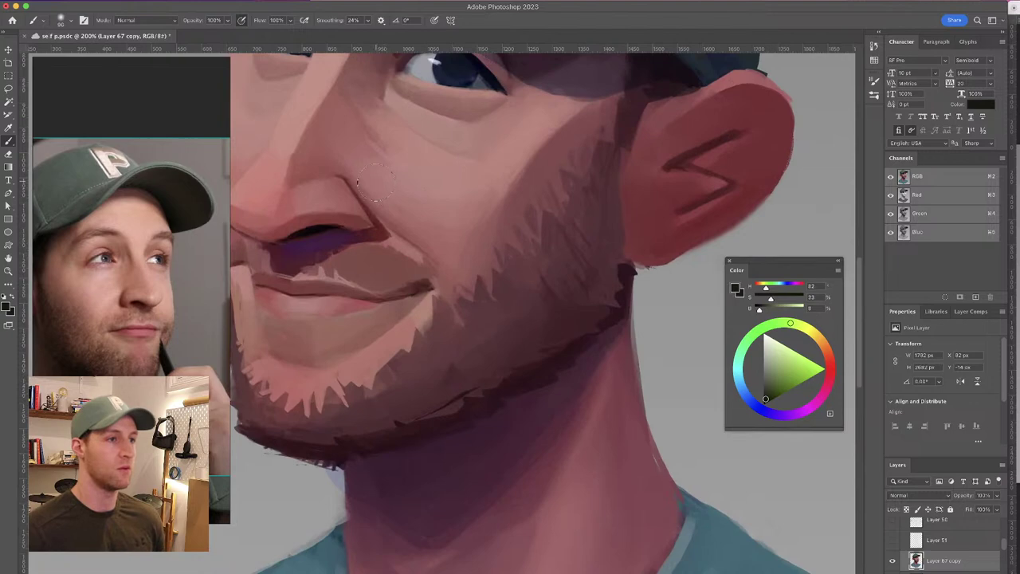
pyautogui.moveTo(412, 207); pyautogui.dragTo(520, 397)
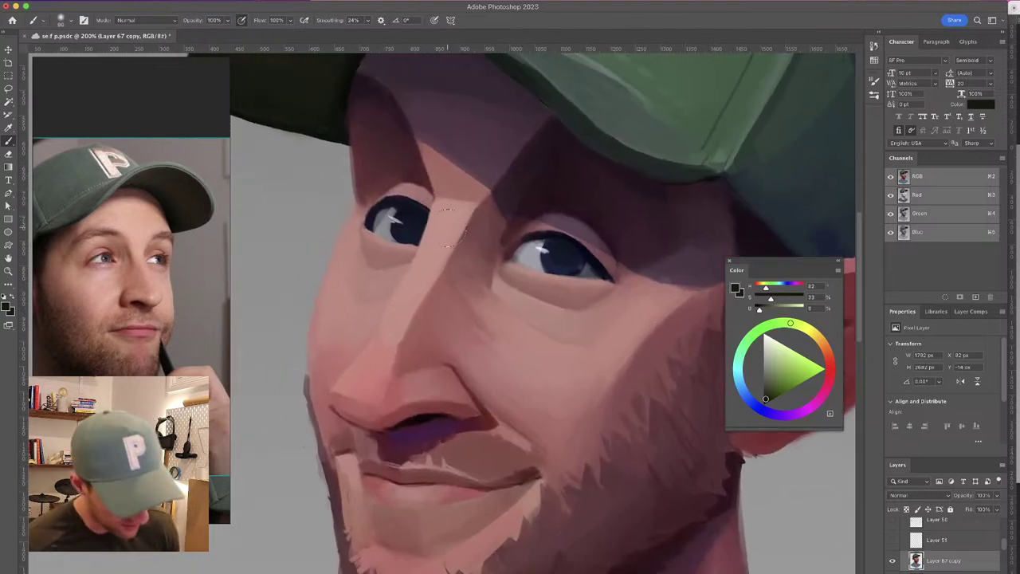
pyautogui.press('super+minus')
pyautogui.moveTo(411, 255); pyautogui.dragTo(402, 253)
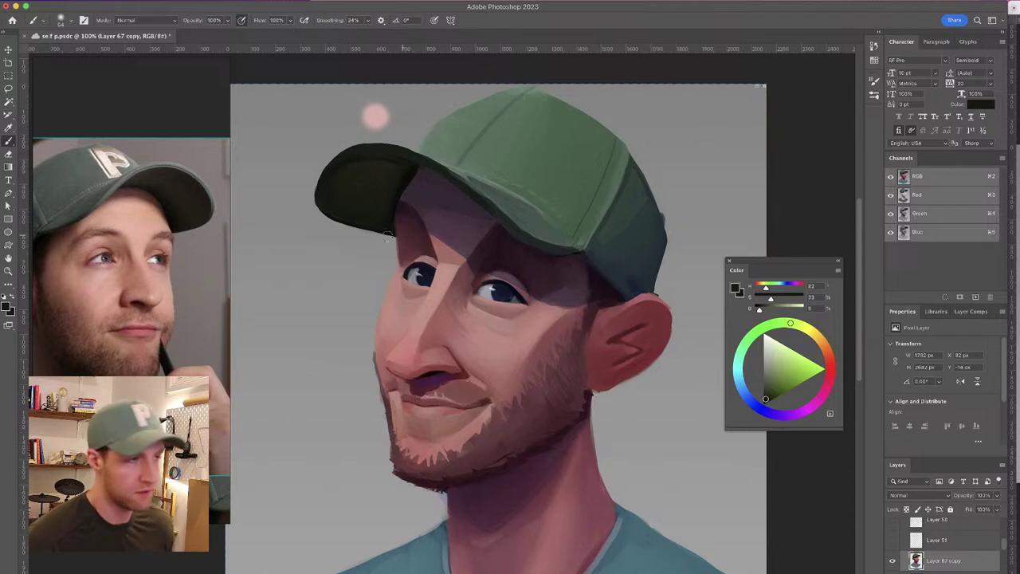
pyautogui.moveTo(410, 213); pyautogui.dragTo(411, 207)
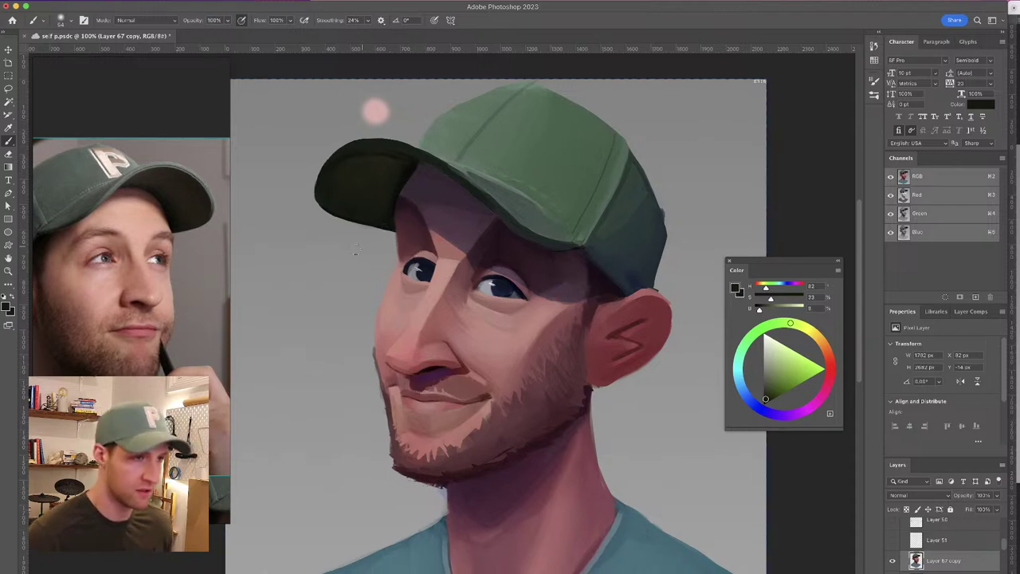
# Refine the inner brow and outer edge of the far eye socket with sampled skin pinks and dark reds
pyautogui.keyDown('alt'); pyautogui.click(442, 247); pyautogui.keyUp('alt')
pyautogui.moveTo(443, 247); pyautogui.dragTo(412, 249)
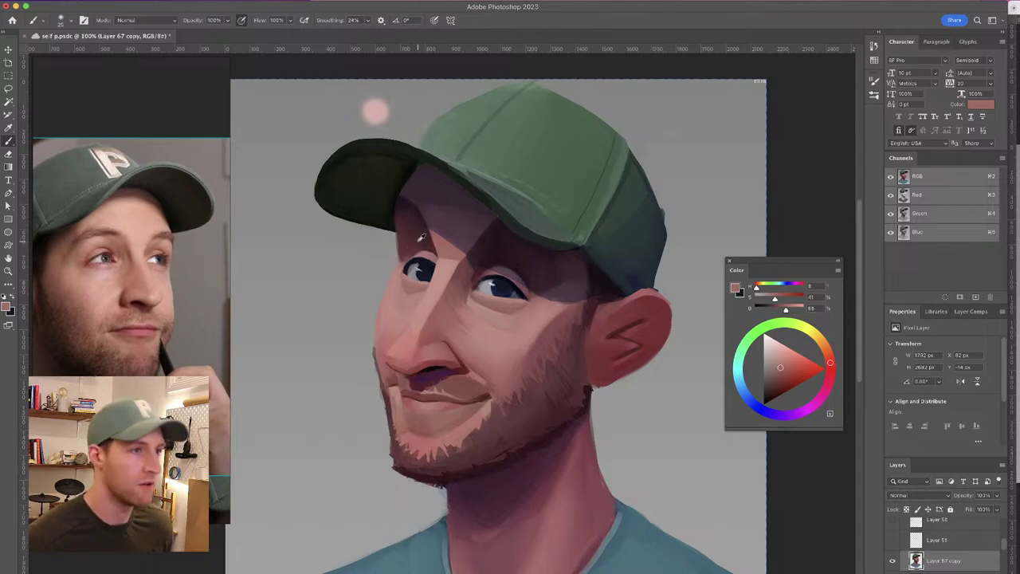
pyautogui.keyDown('alt'); pyautogui.click(430, 242); pyautogui.keyUp('alt')
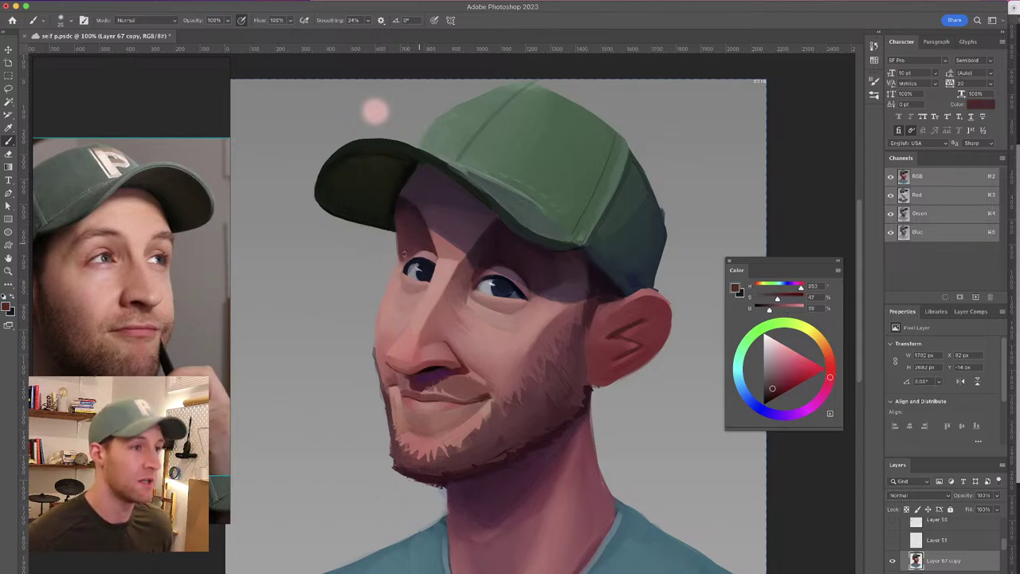
pyautogui.keyDown('alt'); pyautogui.click(398, 265); pyautogui.keyUp('alt')
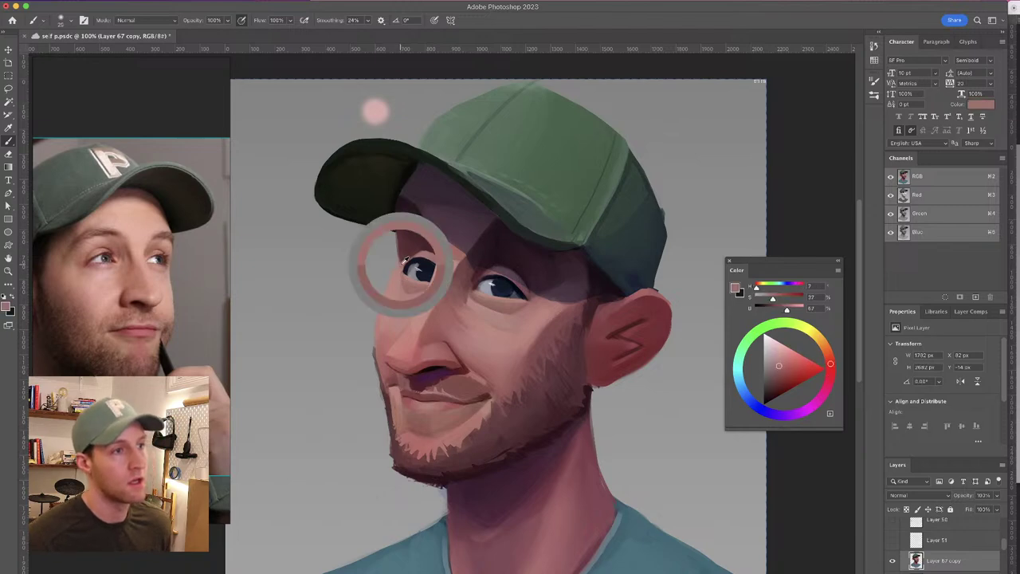
pyautogui.keyDown('alt'); pyautogui.click(403, 253); pyautogui.keyUp('alt')
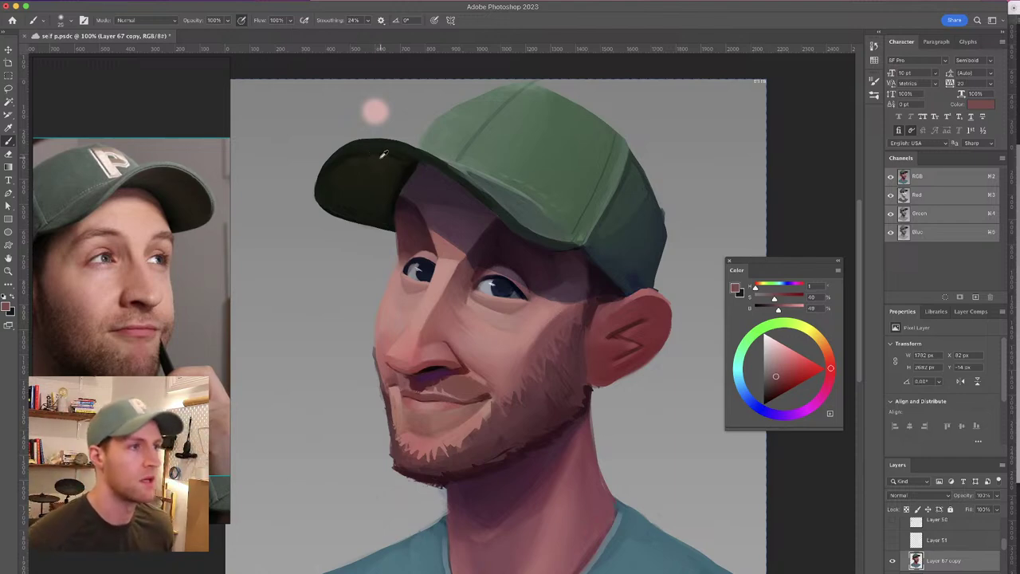
# Even out the shading of the brim's underside and its inner edge with sampled olives and near-black greens
pyautogui.keyDown('alt'); pyautogui.click(372, 160); pyautogui.keyUp('alt')
pyautogui.moveTo(374, 160); pyautogui.dragTo(370, 159)
pyautogui.keyDown('alt'); pyautogui.click(369, 150); pyautogui.keyUp('alt')
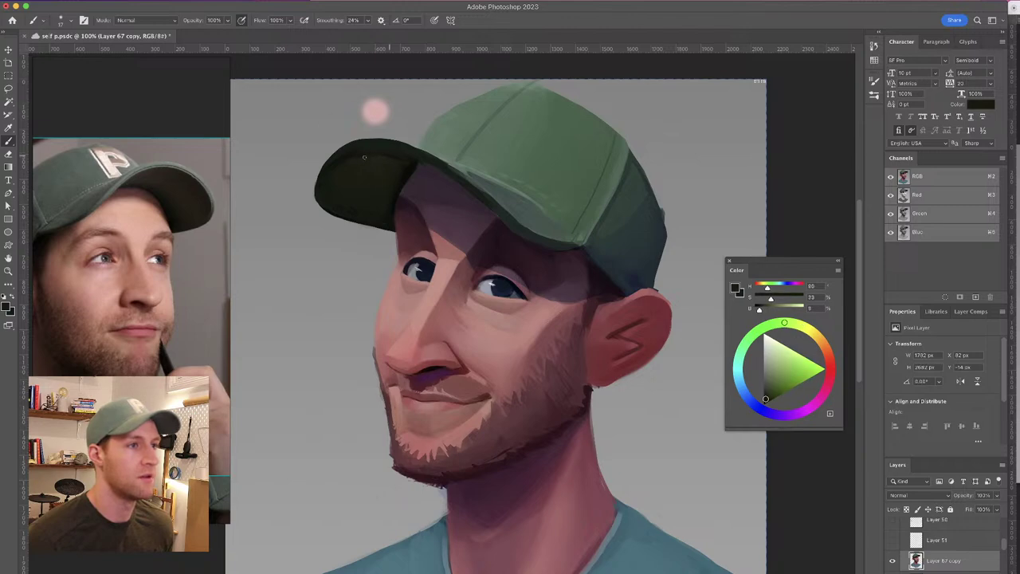
pyautogui.keyDown('alt'); pyautogui.click(381, 159); pyautogui.keyUp('alt')
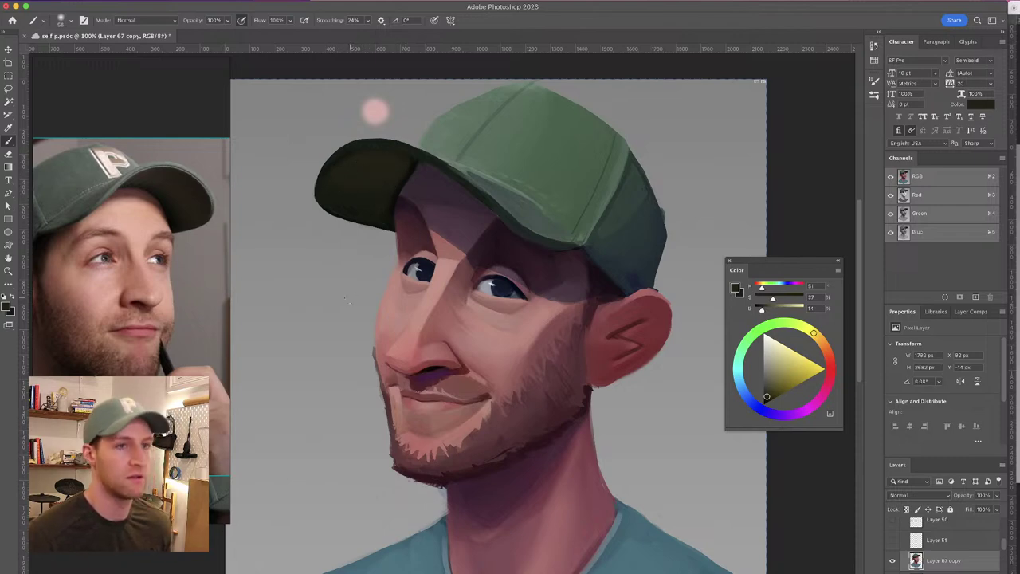
pyautogui.keyDown('alt'); pyautogui.click(322, 195); pyautogui.keyUp('alt')
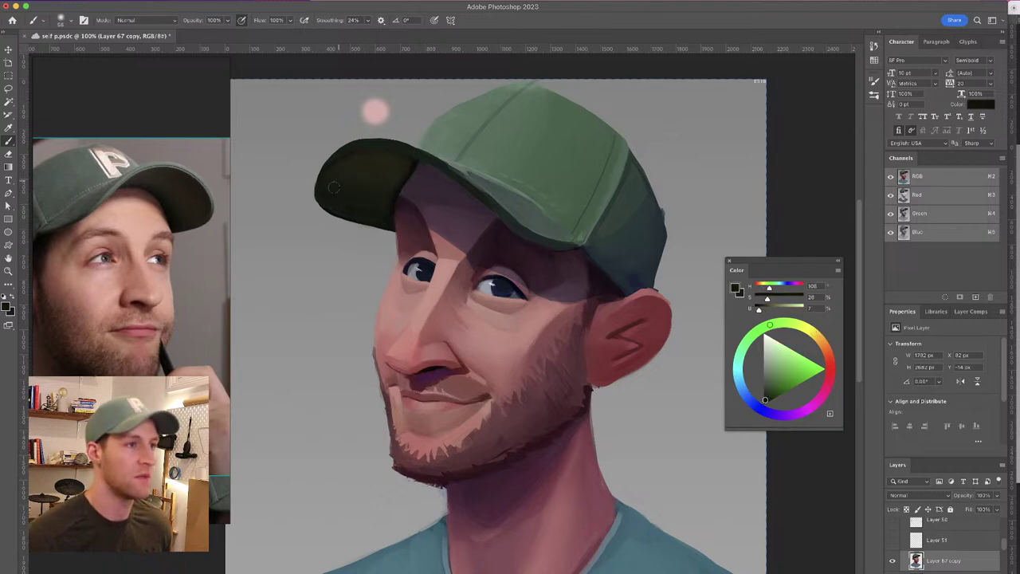
pyautogui.keyDown('alt'); pyautogui.click(393, 181); pyautogui.keyUp('alt')
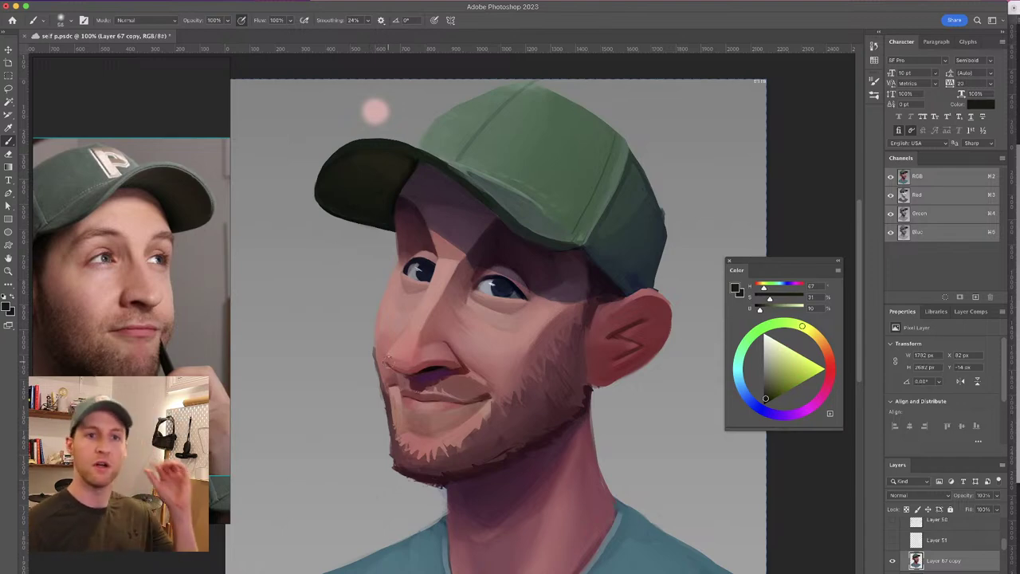
pyautogui.keyDown('alt'); pyautogui.click(390, 158); pyautogui.keyUp('alt')
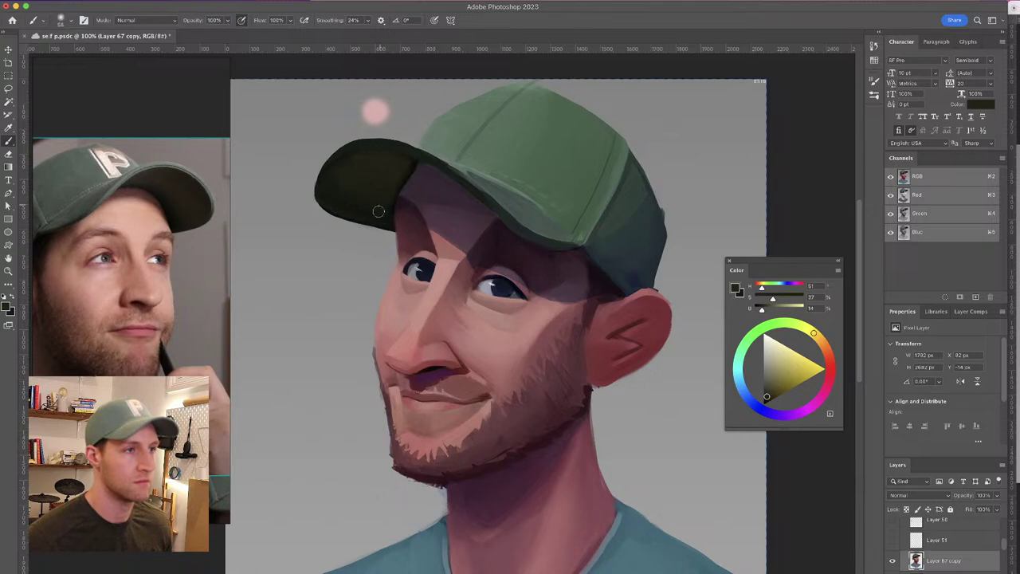
pyautogui.keyDown('alt'); pyautogui.click(413, 164); pyautogui.keyUp('alt')
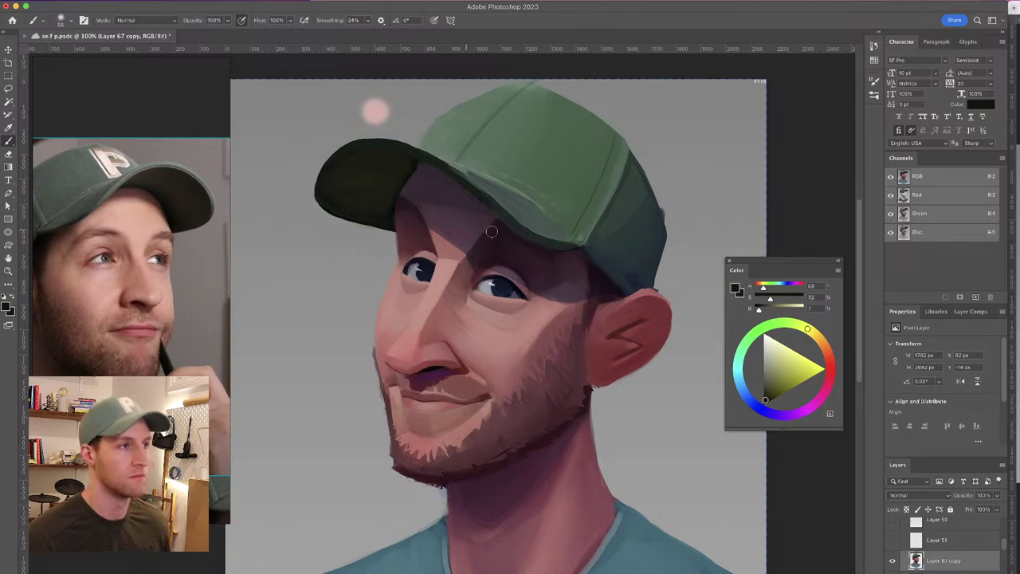
# Switch to the hard elliptical brush, reduce its size, and clean up the cap's outer back edge
pyautogui.moveTo(508, 209); pyautogui.dragTo(476, 213)
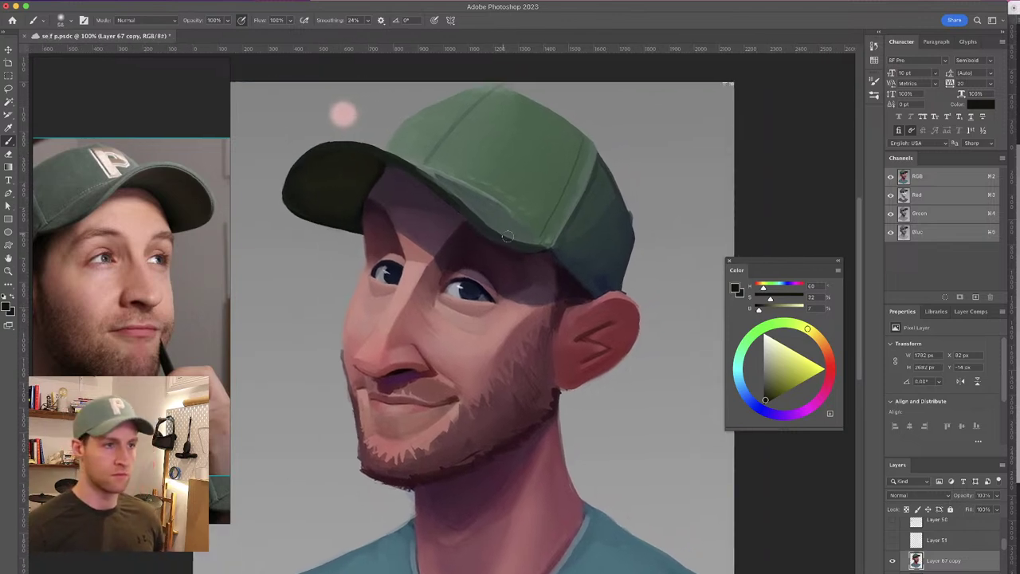
pyautogui.click(72, 21)
pyautogui.click(86, 248)
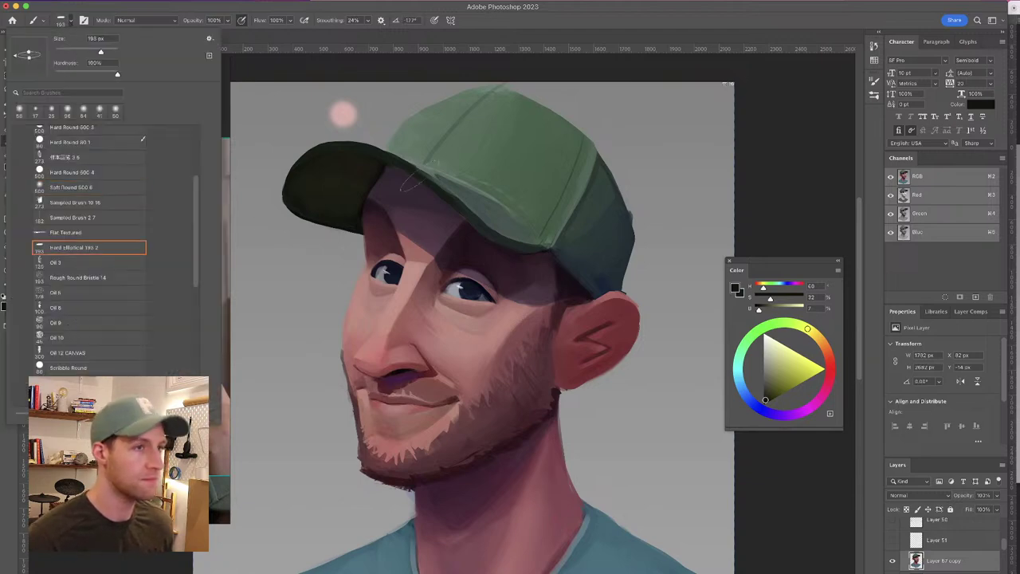
pyautogui.click(617, 165)
pyautogui.moveTo(630, 157); pyautogui.dragTo(603, 157)
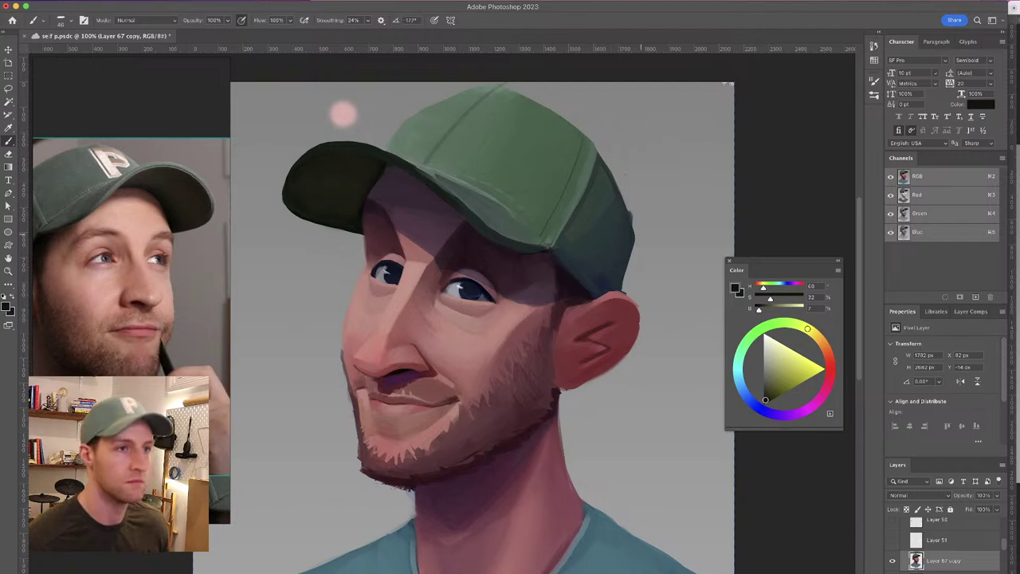
pyautogui.moveTo(548, 161); pyautogui.dragTo(568, 171)
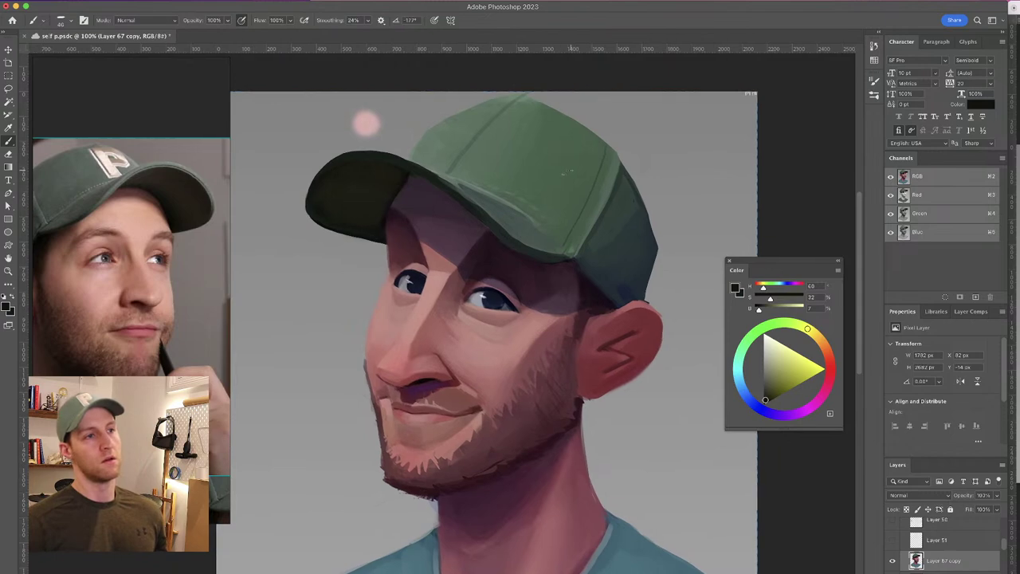
# Sample a light green from the cap's crown and paint a thin rim along the front edge of the brim
pyautogui.keyDown('alt'); pyautogui.click(437, 136); pyautogui.keyUp('alt')
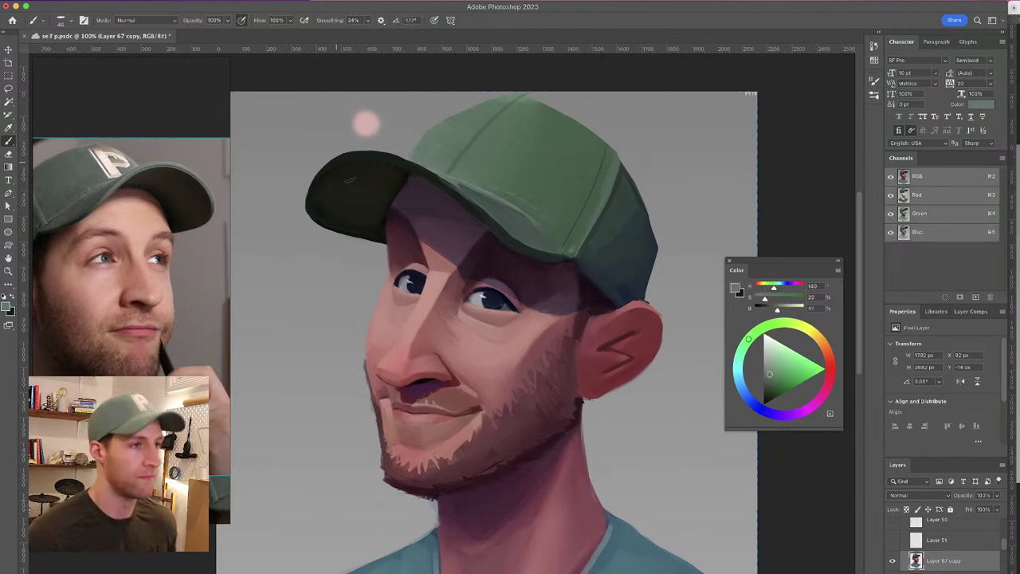
pyautogui.moveTo(335, 159); pyautogui.dragTo(322, 172)
pyautogui.press('super+z')
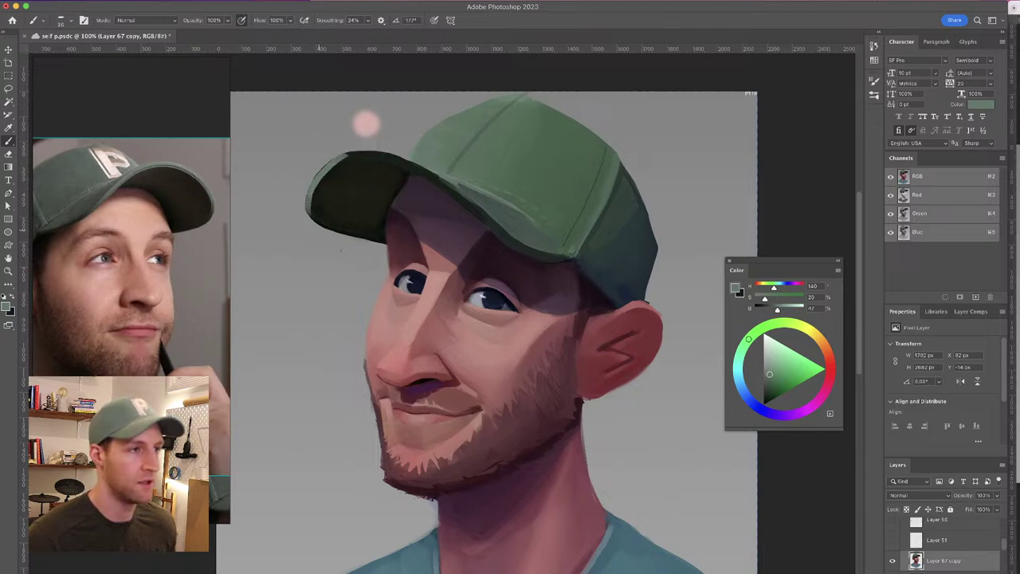
# Flip the canvas horizontally and extend the light green rim along the brim's upper edge
pyautogui.moveTo(412, 176); pyautogui.dragTo(427, 192)
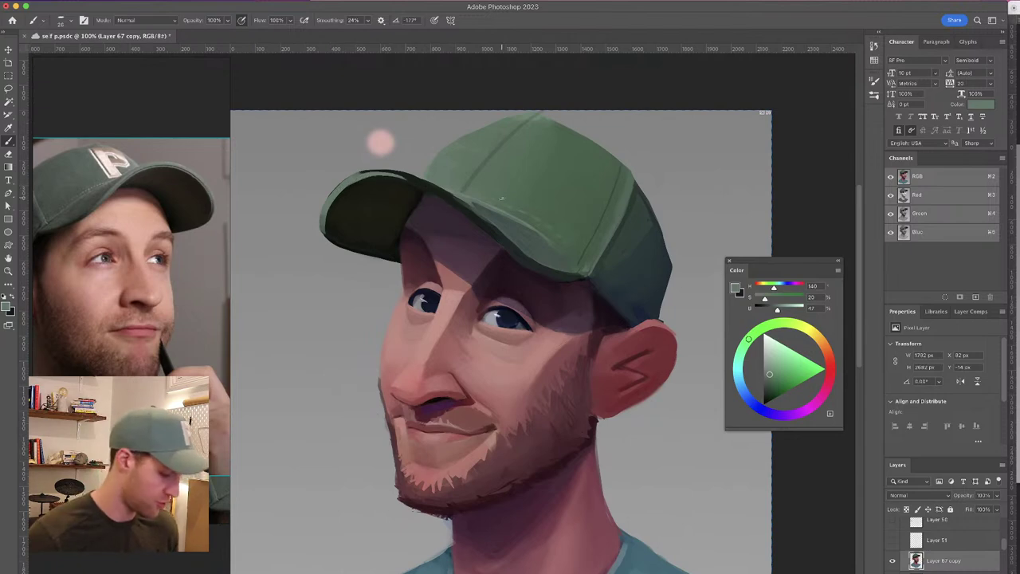
pyautogui.press('super+shift+h')
pyautogui.moveTo(509, 188)
pyautogui.mouseDown()
pyautogui.moveTo(520, 196)
pyautogui.moveTo(526, 291)
pyautogui.mouseUp()
pyautogui.press('super+plus')
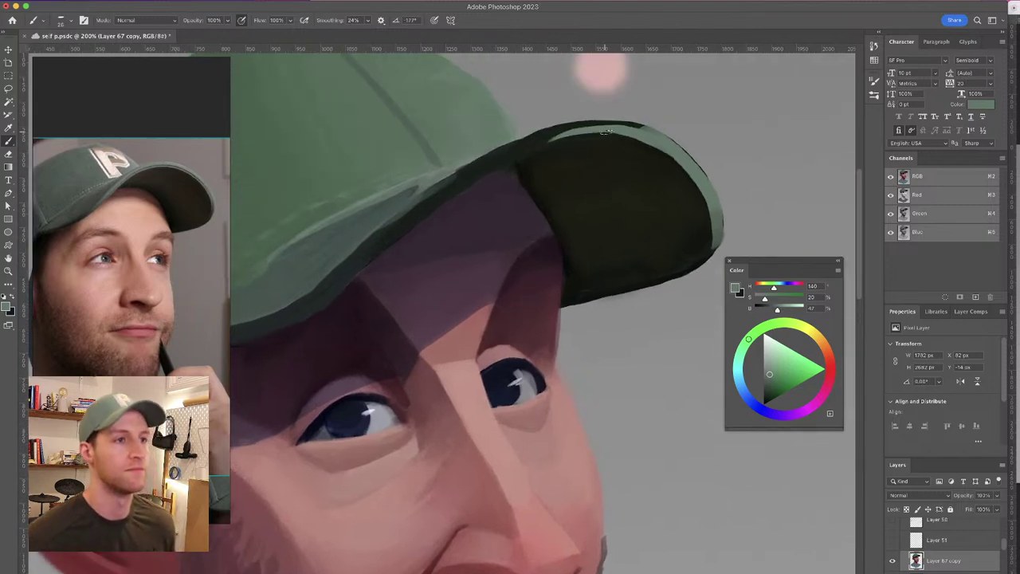
pyautogui.moveTo(646, 128)
pyautogui.mouseDown()
pyautogui.moveTo(550, 134)
pyautogui.moveTo(497, 160)
pyautogui.mouseUp()
pyautogui.moveTo(583, 147)
pyautogui.mouseDown()
pyautogui.moveTo(583, 134)
pyautogui.moveTo(516, 123)
pyautogui.moveTo(529, 113)
pyautogui.mouseUp()
# Rotate the canvas and paint green over the dark outline where the brim's edge curves down toward the crown
pyautogui.press('r')
pyautogui.moveTo(447, 99); pyautogui.dragTo(417, 166)
pyautogui.press('b')
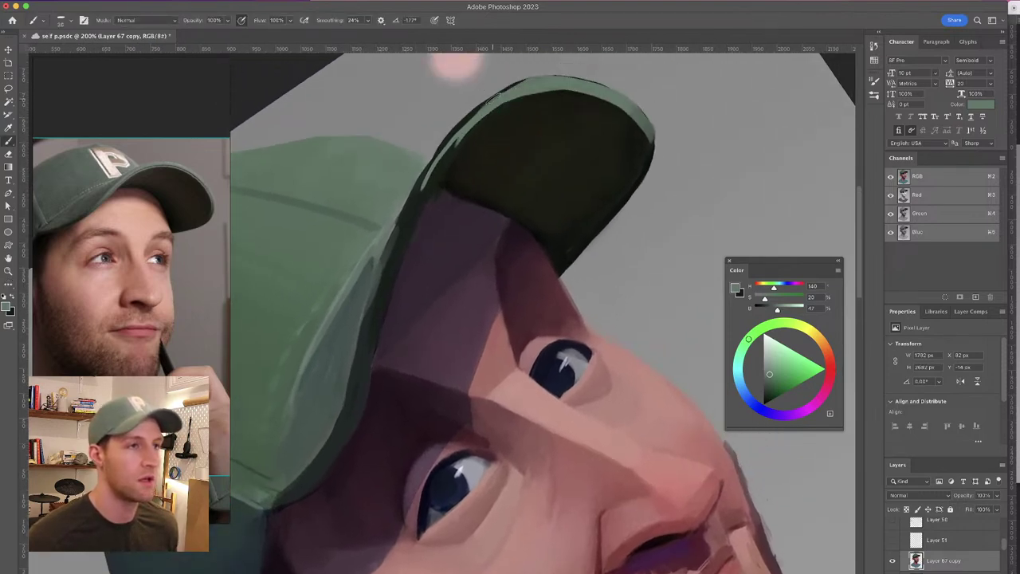
pyautogui.moveTo(448, 141)
pyautogui.mouseDown()
pyautogui.moveTo(414, 190)
pyautogui.moveTo(485, 100)
pyautogui.moveTo(414, 191)
pyautogui.moveTo(402, 230)
pyautogui.mouseUp()
pyautogui.moveTo(458, 123); pyautogui.dragTo(408, 208)
pyautogui.moveTo(462, 124); pyautogui.dragTo(468, 123)
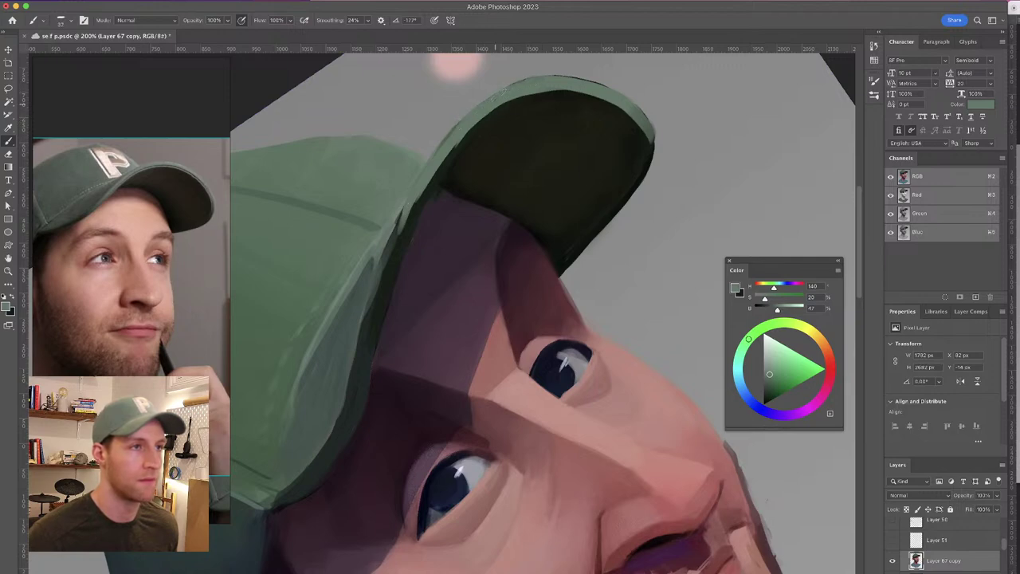
# Cover the remaining dark outline along the brim's top curve and run the green strip down beside the forehead
pyautogui.moveTo(494, 98)
pyautogui.mouseDown()
pyautogui.moveTo(454, 134)
pyautogui.moveTo(462, 124)
pyautogui.moveTo(397, 232)
pyautogui.moveTo(357, 376)
pyautogui.mouseUp()
pyautogui.press('super+z')
pyautogui.moveTo(457, 137); pyautogui.dragTo(451, 136)
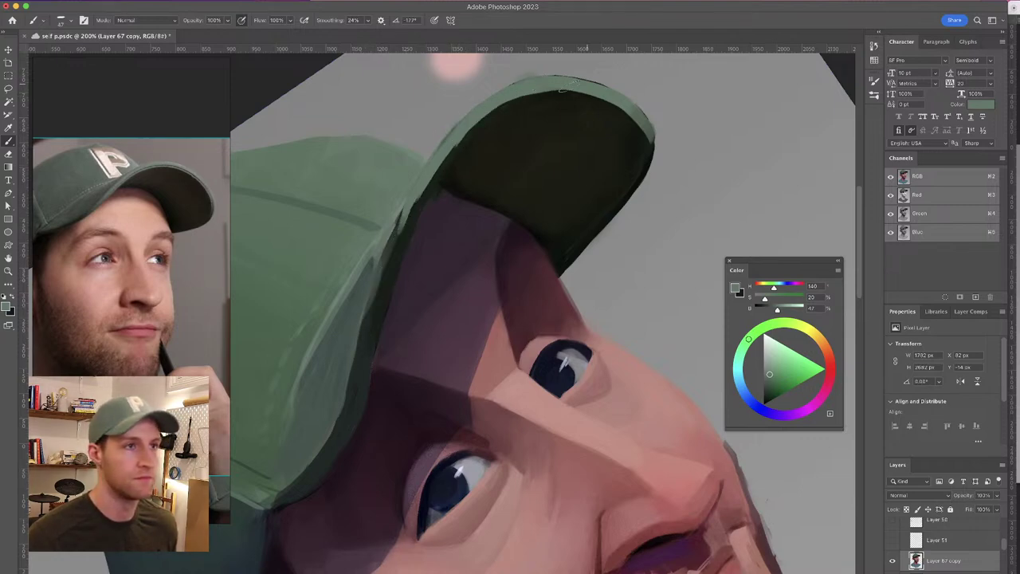
pyautogui.moveTo(532, 83); pyautogui.dragTo(592, 83)
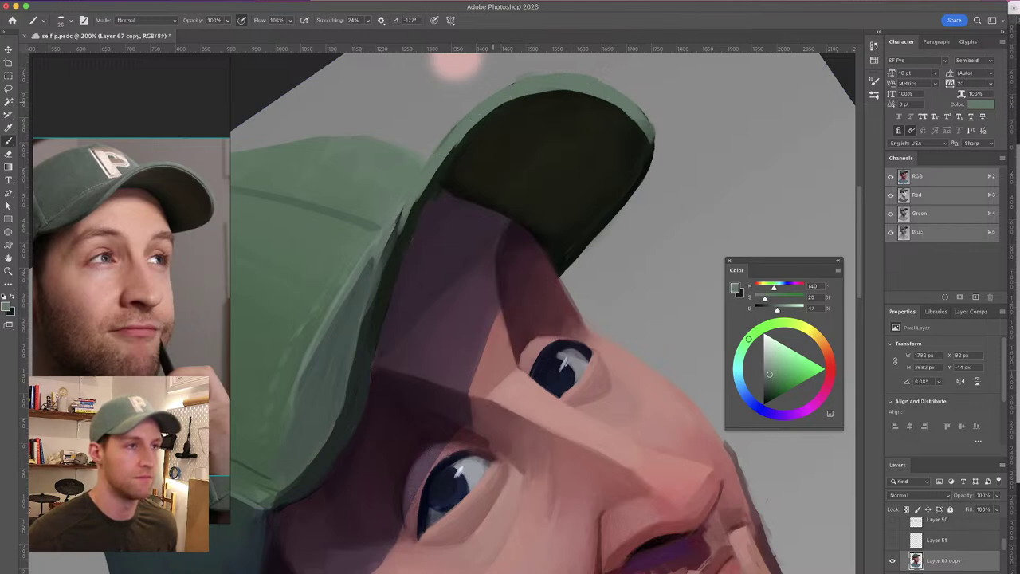
pyautogui.moveTo(419, 191); pyautogui.dragTo(376, 314)
pyautogui.moveTo(487, 139); pyautogui.dragTo(476, 152)
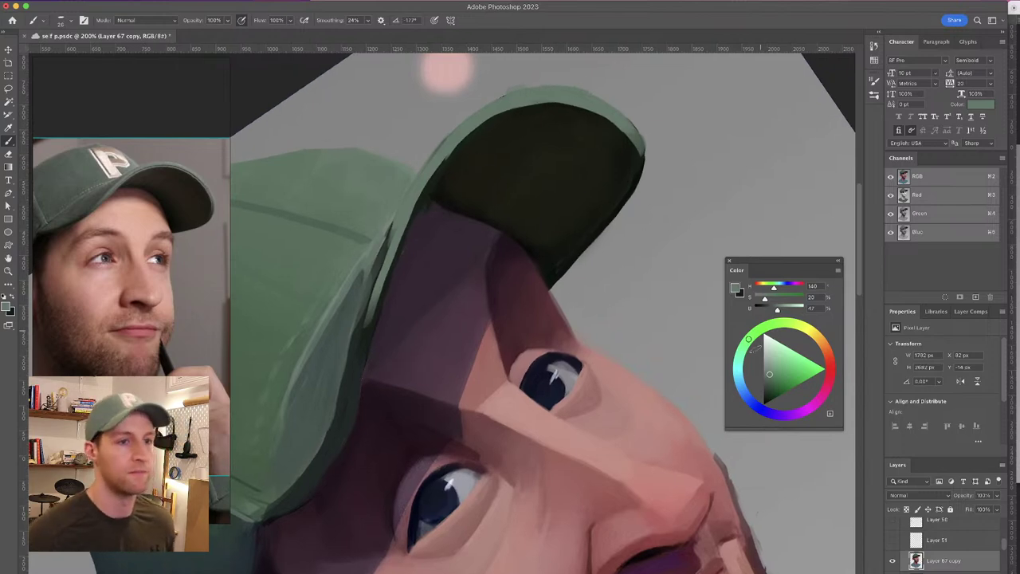
# Pick a lighter green to highlight the top curve of the brim's edge, blending it down toward the crown
pyautogui.moveTo(770, 374); pyautogui.dragTo(768, 365)
pyautogui.moveTo(531, 85); pyautogui.dragTo(486, 112)
pyautogui.moveTo(557, 93); pyautogui.dragTo(482, 113)
pyautogui.moveTo(532, 101)
pyautogui.mouseDown()
pyautogui.moveTo(470, 120)
pyautogui.moveTo(545, 88)
pyautogui.moveTo(510, 96)
pyautogui.moveTo(463, 123)
pyautogui.moveTo(573, 86)
pyautogui.moveTo(538, 94)
pyautogui.moveTo(594, 103)
pyautogui.moveTo(588, 92)
pyautogui.moveTo(556, 94)
pyautogui.mouseUp()
pyautogui.keyDown('alt'); pyautogui.click(484, 120); pyautogui.keyUp('alt')
pyautogui.moveTo(484, 119)
pyautogui.mouseDown()
pyautogui.moveTo(425, 172)
pyautogui.moveTo(420, 191)
pyautogui.mouseUp()
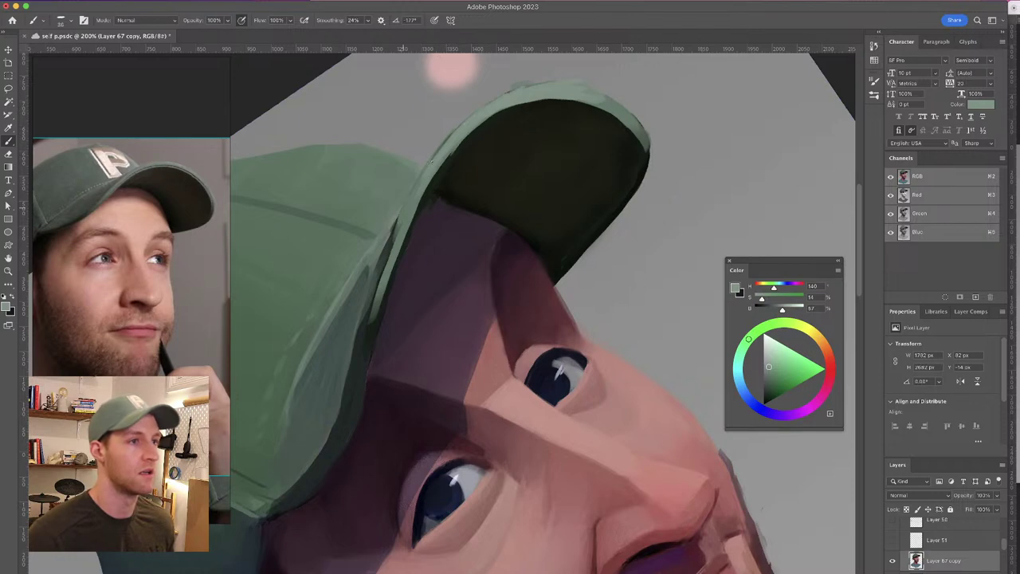
# Lower the brush smoothing and extend the brim's edge strip down past the forehead with greens sampled from the cap
pyautogui.keyDown('alt'); pyautogui.click(423, 182); pyautogui.keyUp('alt')
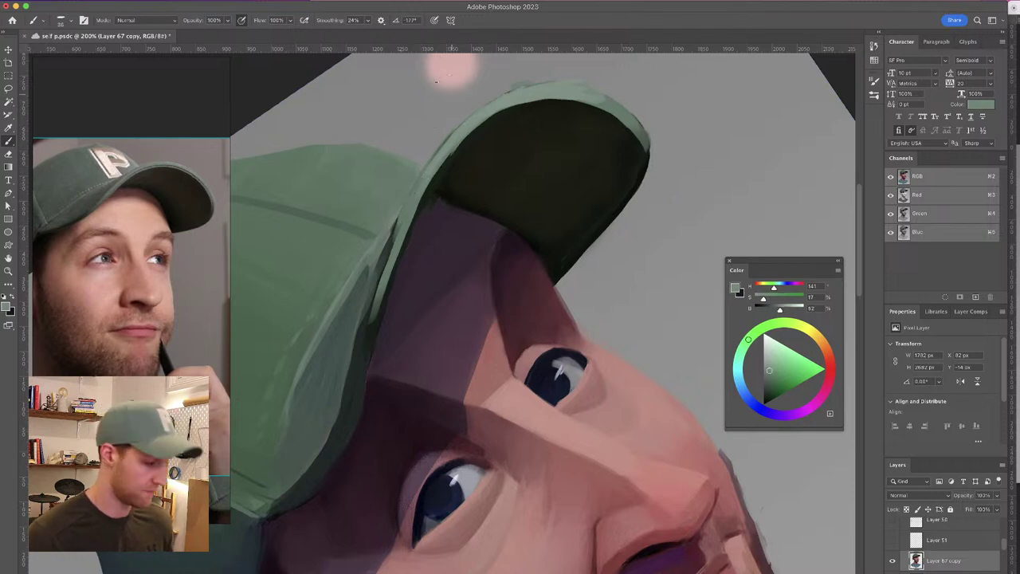
pyautogui.moveTo(334, 21); pyautogui.dragTo(324, 21)
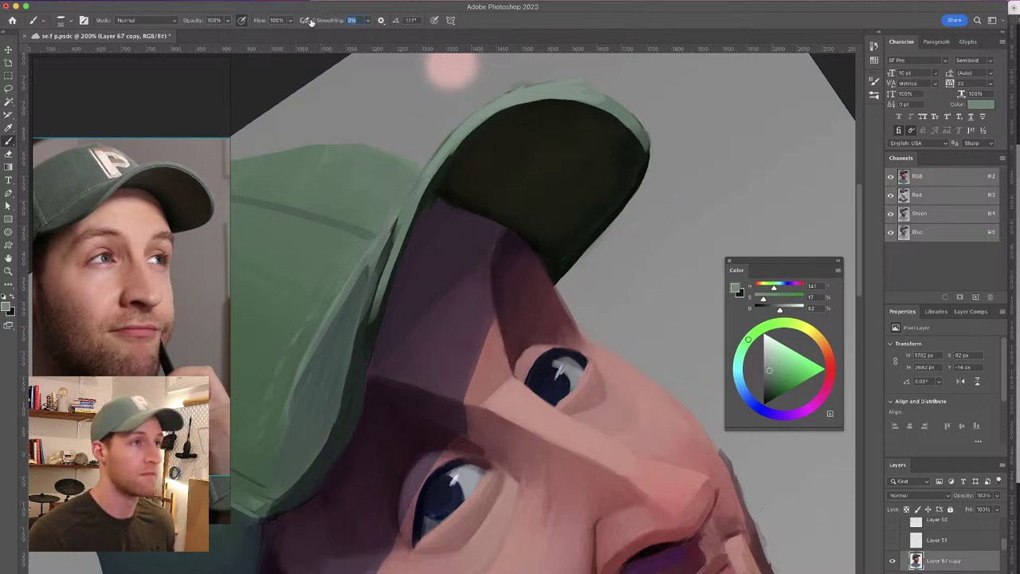
pyautogui.keyDown('alt'); pyautogui.click(423, 187); pyautogui.keyUp('alt')
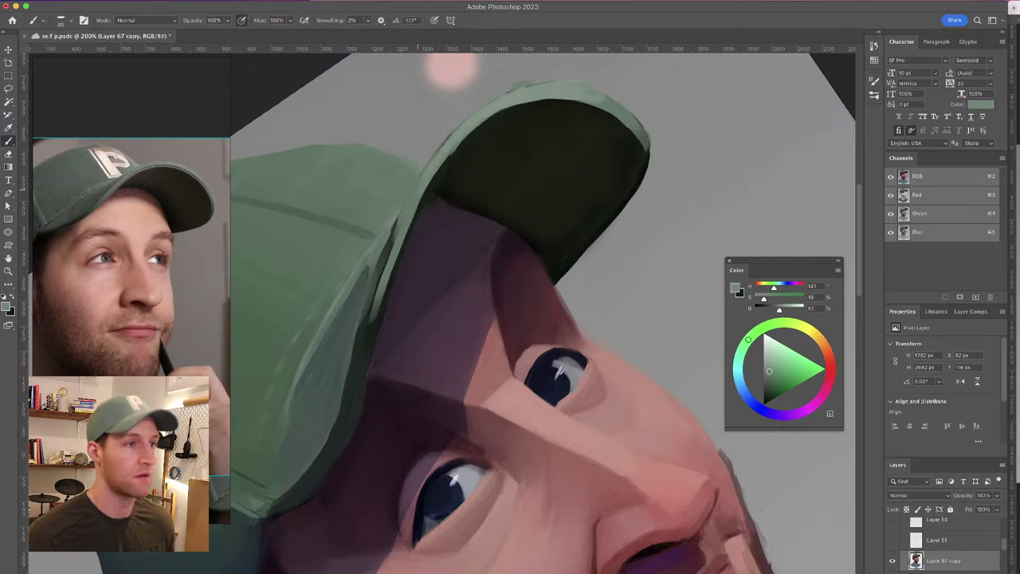
pyautogui.keyDown('alt'); pyautogui.click(373, 317); pyautogui.keyUp('alt')
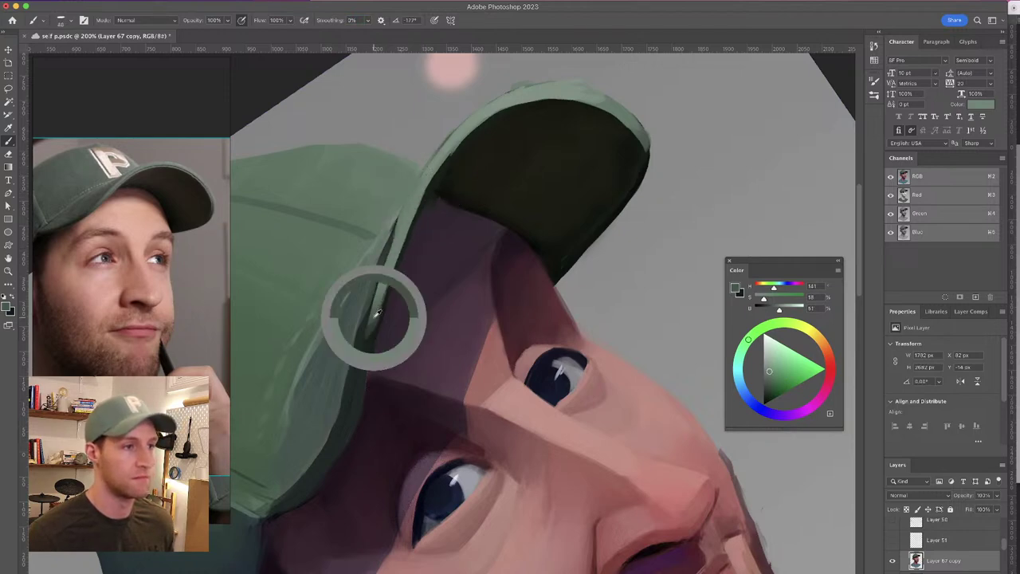
pyautogui.moveTo(366, 318); pyautogui.dragTo(356, 391)
pyautogui.moveTo(363, 349); pyautogui.dragTo(356, 402)
pyautogui.moveTo(375, 312); pyautogui.dragTo(356, 407)
pyautogui.moveTo(383, 262); pyautogui.dragTo(353, 404)
pyautogui.keyDown('alt'); pyautogui.click(388, 267); pyautogui.keyUp('alt')
pyautogui.moveTo(383, 269); pyautogui.dragTo(361, 341)
pyautogui.moveTo(389, 245); pyautogui.dragTo(348, 423)
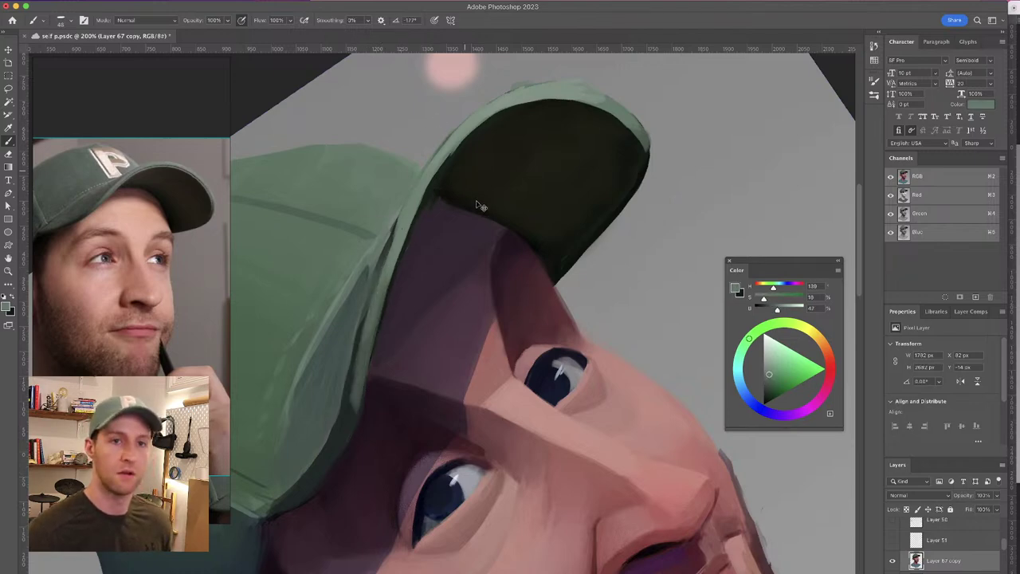
# Refine the outer curve of the brim's edge with greens sampled along the rim
pyautogui.scroll(-5, 478, 200)
pyautogui.press('super+minus')
pyautogui.press('super+minus')
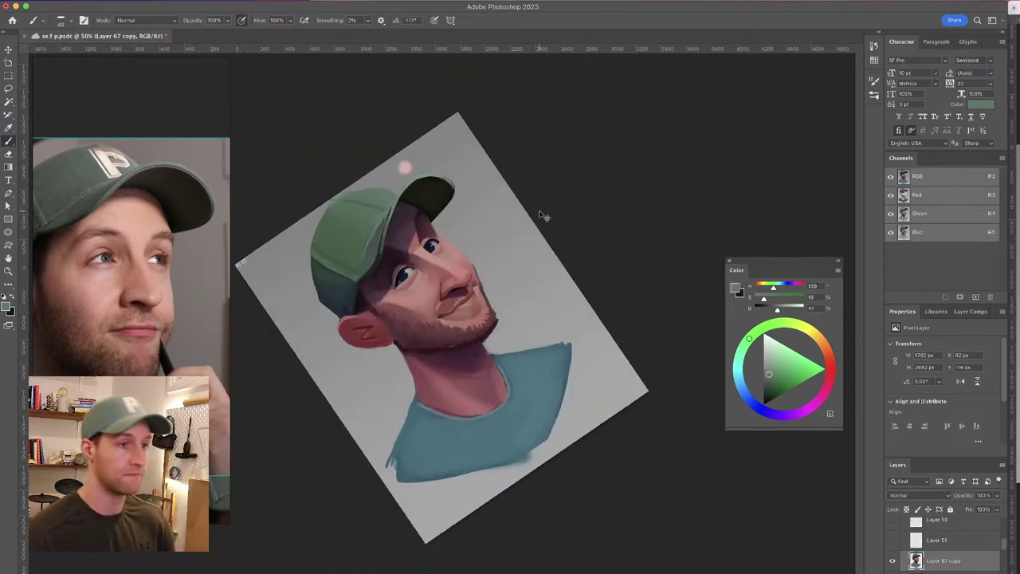
pyautogui.press('super+plus')
pyautogui.press('super+plus')
pyautogui.moveTo(475, 204); pyautogui.dragTo(489, 326)
pyautogui.press('super+plus')
pyautogui.moveTo(469, 174); pyautogui.dragTo(554, 350)
pyautogui.keyDown('alt'); pyautogui.click(532, 131); pyautogui.keyUp('alt')
pyautogui.moveTo(534, 135)
pyautogui.mouseDown()
pyautogui.moveTo(576, 151)
pyautogui.moveTo(552, 136)
pyautogui.moveTo(584, 177)
pyautogui.moveTo(599, 169)
pyautogui.moveTo(536, 133)
pyautogui.mouseUp()
pyautogui.keyDown('alt'); pyautogui.click(597, 172); pyautogui.keyUp('alt')
pyautogui.keyDown('alt'); pyautogui.click(524, 128); pyautogui.keyUp('alt')
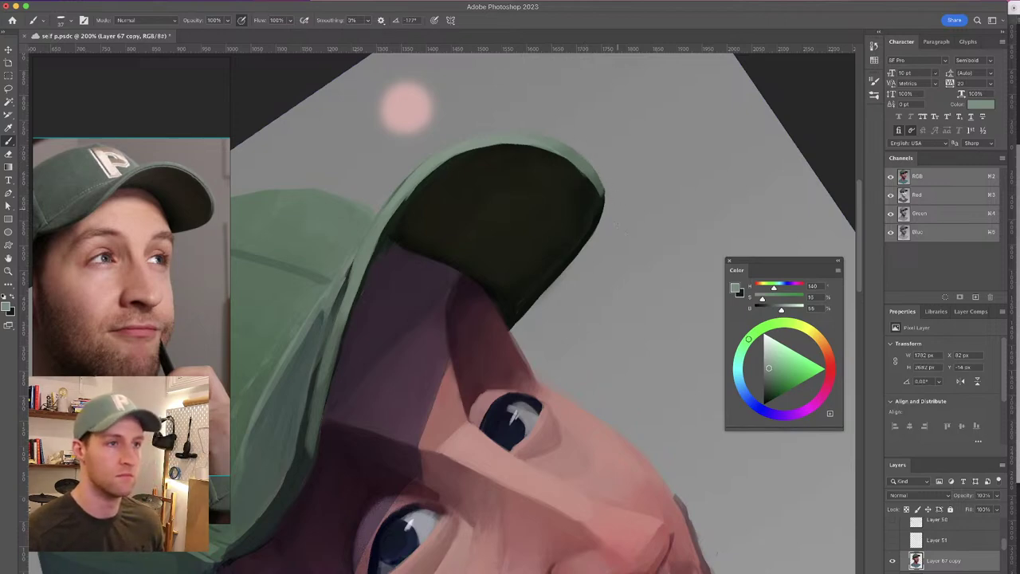
pyautogui.moveTo(563, 228); pyautogui.dragTo(558, 231)
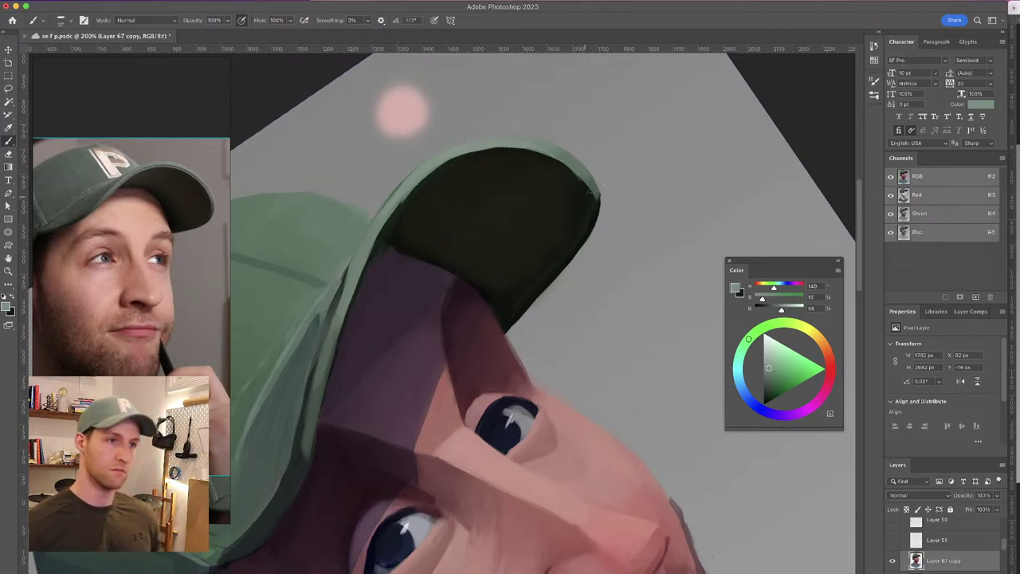
# Wrap the green rim around the brim's outer tip, sampling the rim and the dark underside to shape the transition
pyautogui.keyDown('alt'); pyautogui.click(595, 196); pyautogui.keyUp('alt')
pyautogui.moveTo(595, 196); pyautogui.dragTo(595, 214)
pyautogui.keyDown('alt'); pyautogui.click(582, 214); pyautogui.keyUp('alt')
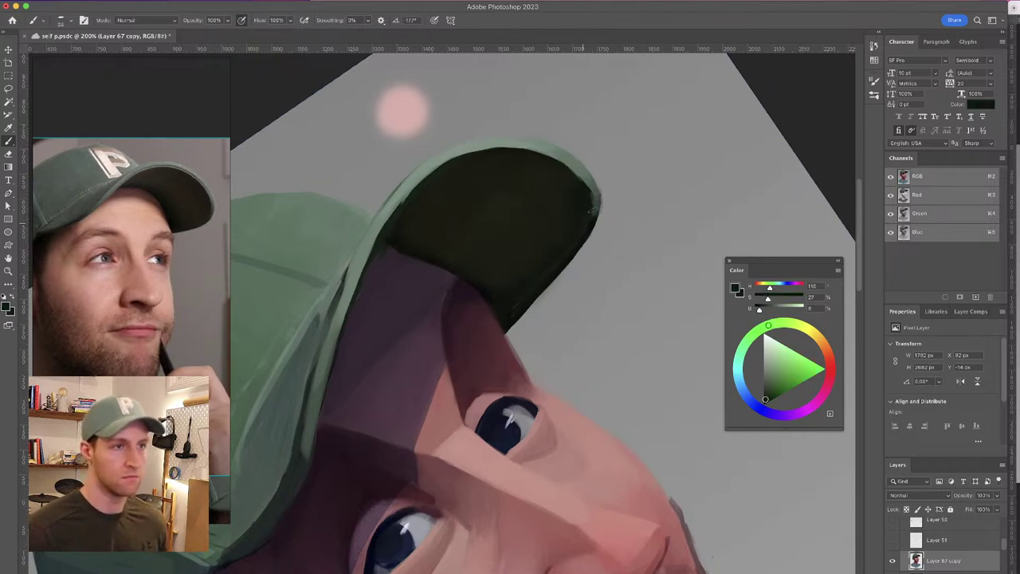
pyautogui.keyDown('alt'); pyautogui.click(599, 195); pyautogui.keyUp('alt')
pyautogui.moveTo(598, 188); pyautogui.dragTo(589, 228)
pyautogui.keyDown('alt'); pyautogui.click(581, 201); pyautogui.keyUp('alt')
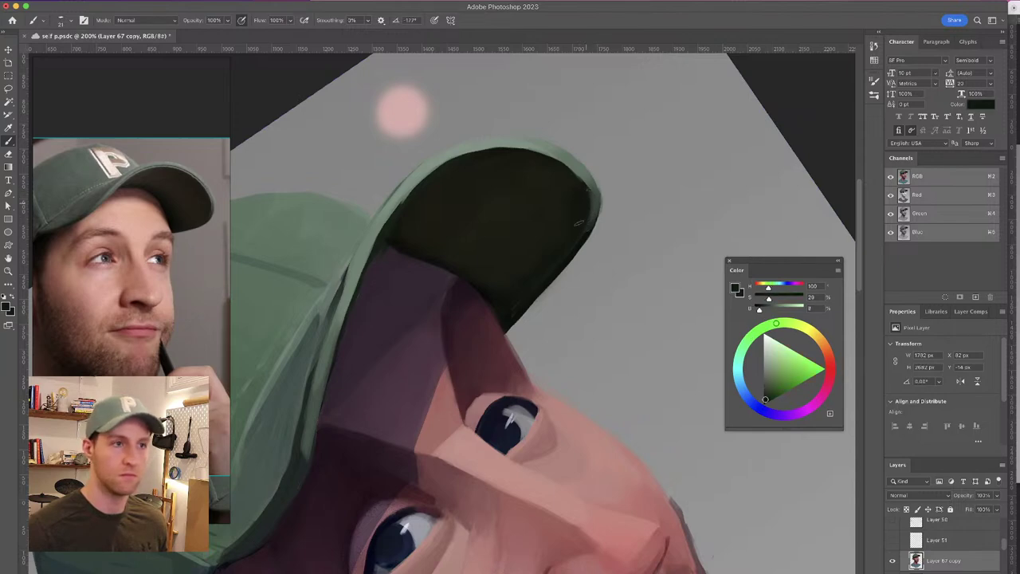
# Fade the end of the rim into the dark underside at the brim's tip using sampled dark greens
pyautogui.keyDown('alt'); pyautogui.click(593, 175); pyautogui.keyUp('alt')
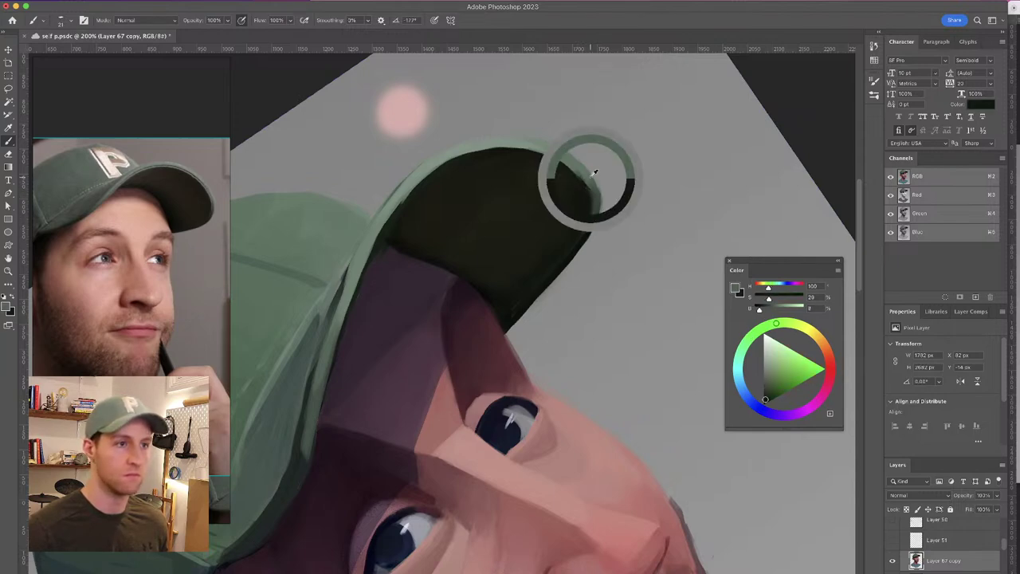
pyautogui.moveTo(597, 201)
pyautogui.mouseDown()
pyautogui.moveTo(579, 238)
pyautogui.moveTo(590, 218)
pyautogui.mouseUp()
pyautogui.keyDown('alt'); pyautogui.click(591, 220); pyautogui.keyUp('alt')
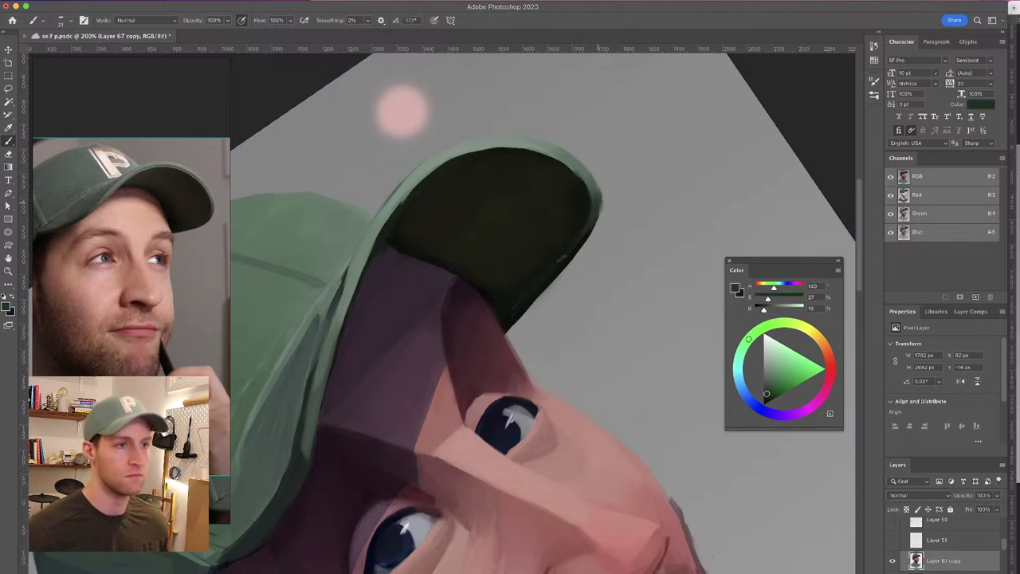
pyautogui.keyDown('alt'); pyautogui.click(595, 192); pyautogui.keyUp('alt')
pyautogui.moveTo(628, 167); pyautogui.dragTo(635, 160)
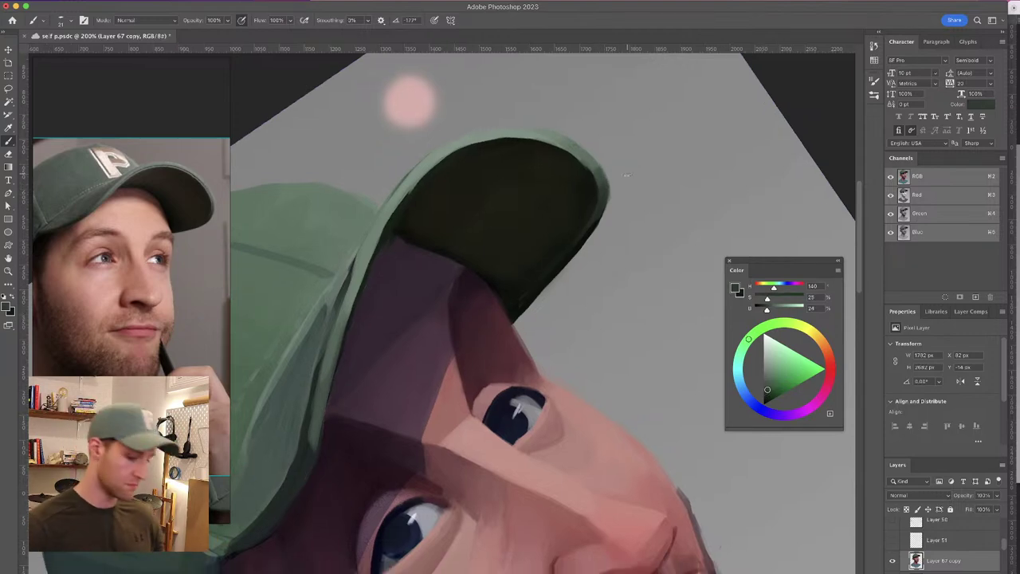
# Examine the whole portrait to judge how the repainted cap brim reads from a distance
pyautogui.press('super+minus')
pyautogui.press('super+minus')
pyautogui.moveTo(657, 327); pyautogui.dragTo(624, 197)
pyautogui.press('super+minus')
pyautogui.press('super+plus')
pyautogui.press('super+plus')
pyautogui.press('super+plus')
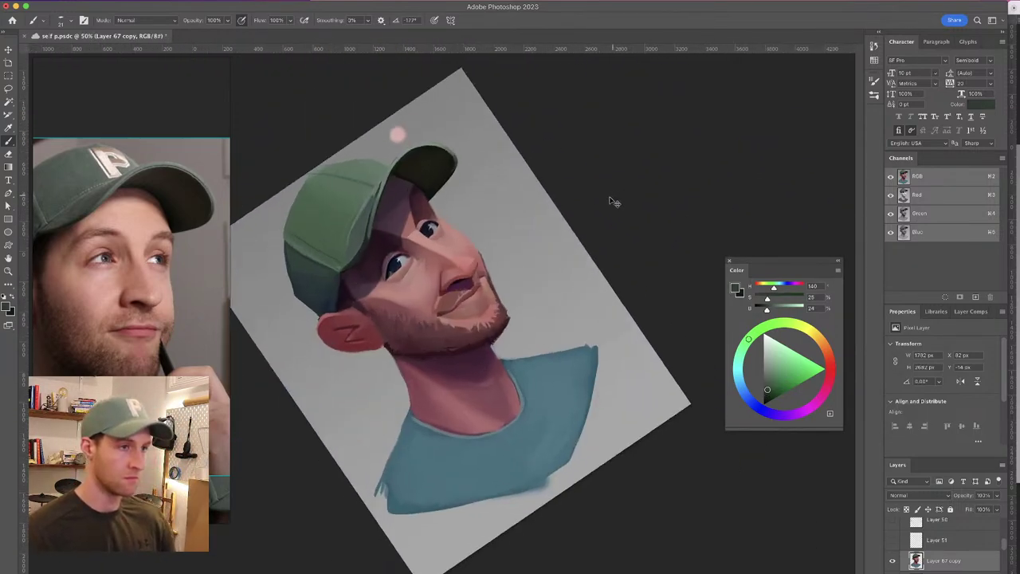
pyautogui.press('super+minus')
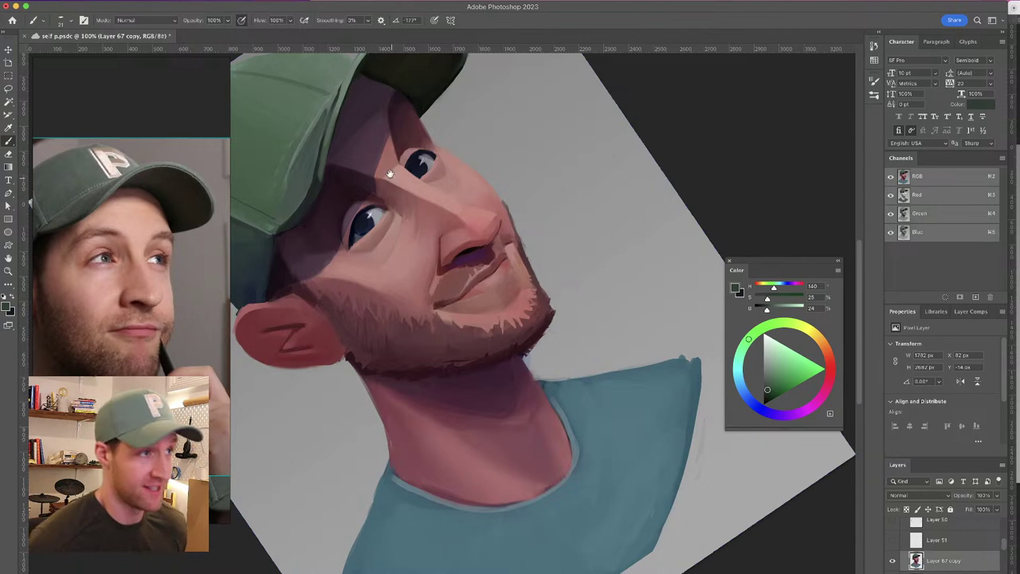
# Sample greens around the junction of crown and brim and paint over the dark gap beside the brim's edge strip
pyautogui.moveTo(390, 174); pyautogui.dragTo(422, 185)
pyautogui.keyDown('alt'); pyautogui.click(373, 101); pyautogui.keyUp('alt')
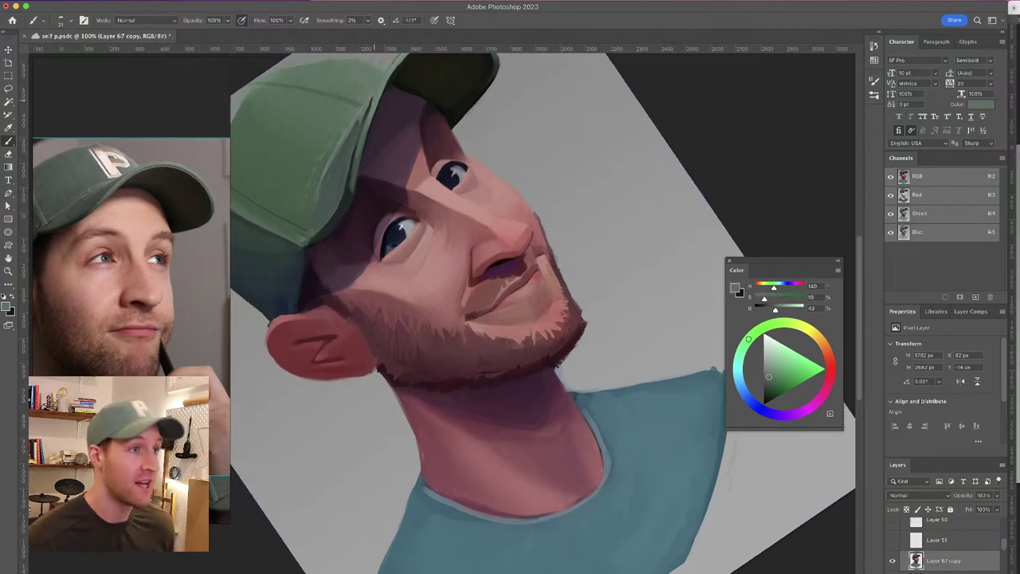
pyautogui.keyDown('alt'); pyautogui.click(379, 99); pyautogui.keyUp('alt')
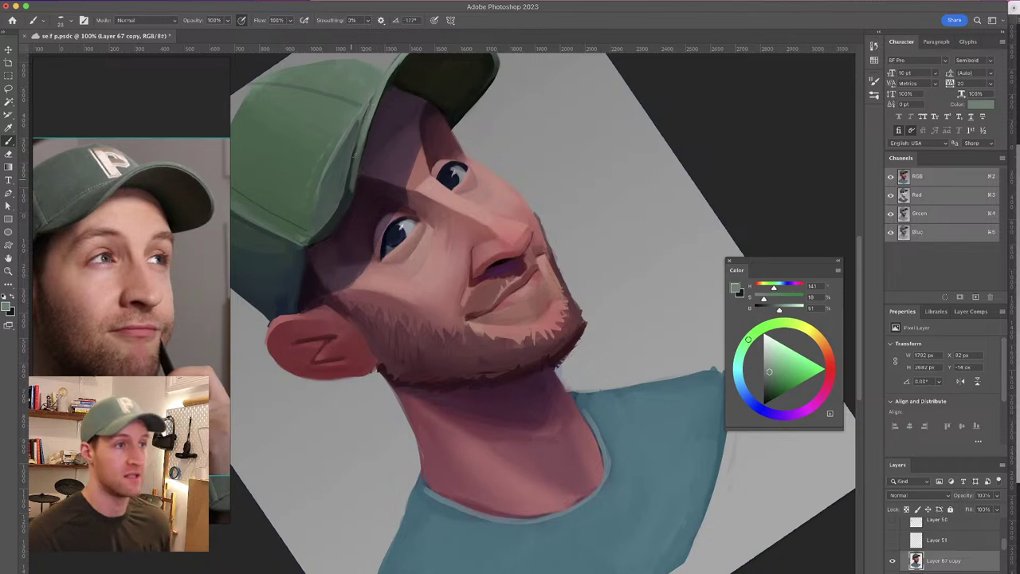
pyautogui.moveTo(380, 142); pyautogui.dragTo(398, 147)
pyautogui.keyDown('alt'); pyautogui.click(383, 161); pyautogui.keyUp('alt')
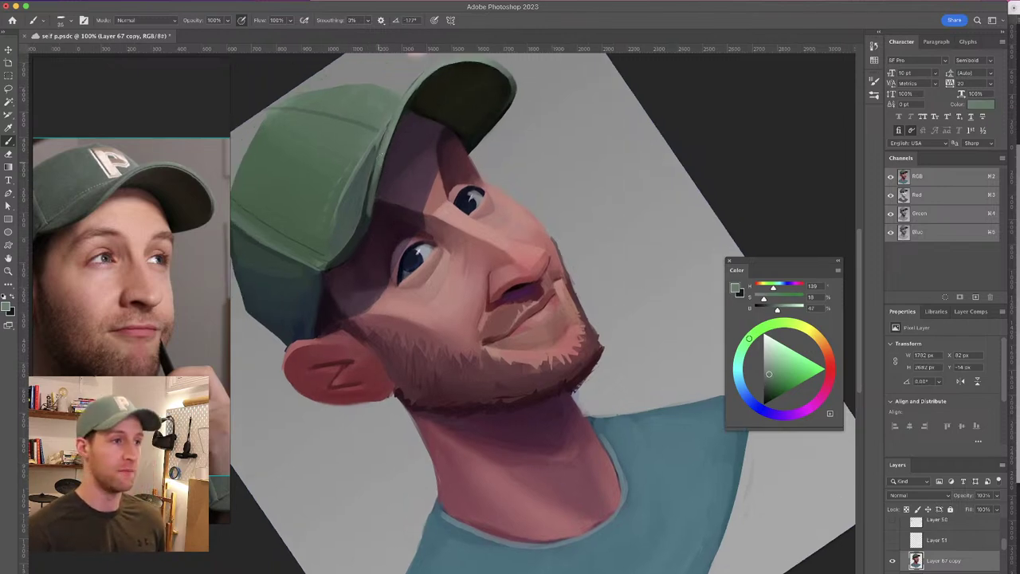
# Blend sampled mid greens down the inner side of the brim's edge strip
pyautogui.keyDown('alt'); pyautogui.click(376, 192); pyautogui.keyUp('alt')
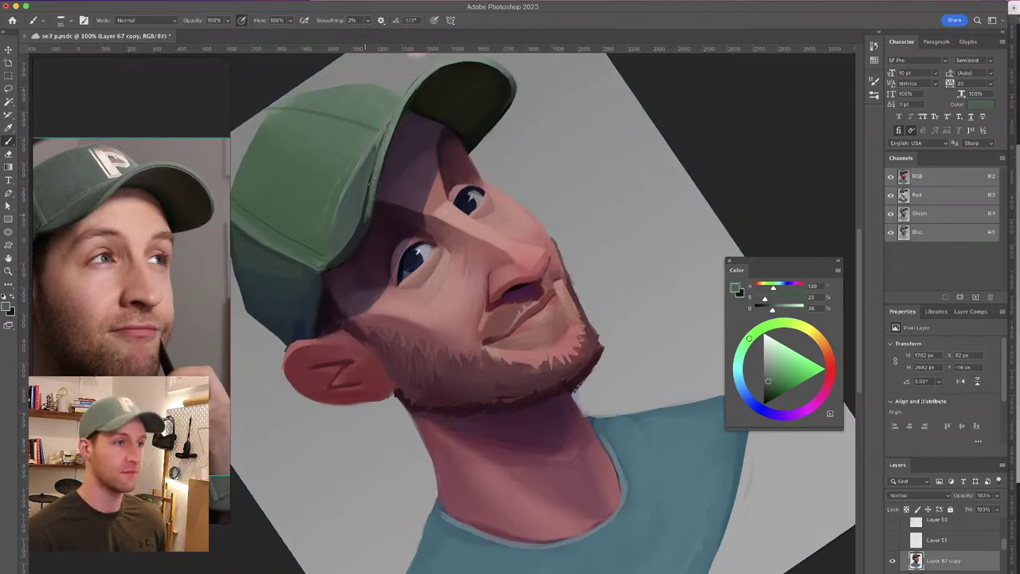
pyautogui.keyDown('alt'); pyautogui.click(388, 133); pyautogui.keyUp('alt')
pyautogui.moveTo(374, 173); pyautogui.dragTo(364, 210)
pyautogui.keyDown('alt'); pyautogui.click(373, 204); pyautogui.keyUp('alt')
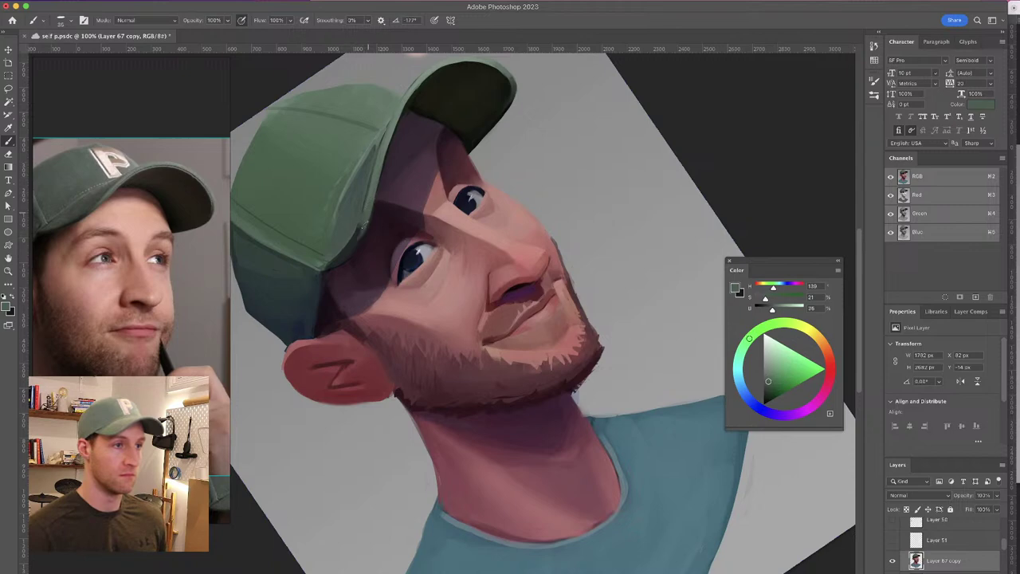
# Darken the lower end of the brim toward the temple with sampled dark greens
pyautogui.keyDown('alt'); pyautogui.click(360, 230); pyautogui.keyUp('alt')
pyautogui.moveTo(361, 230); pyautogui.dragTo(354, 237)
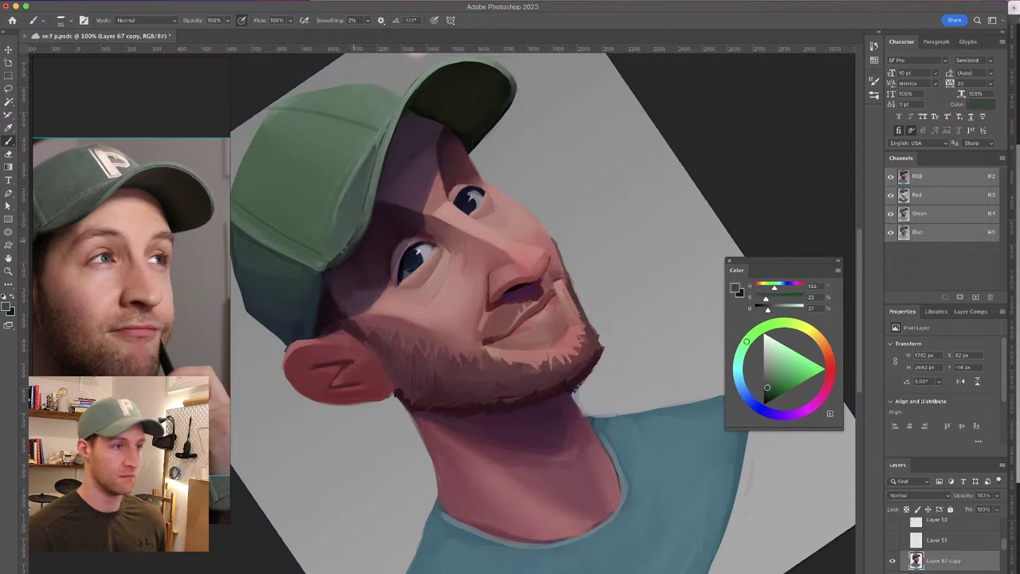
pyautogui.keyDown('alt'); pyautogui.click(337, 261); pyautogui.keyUp('alt')
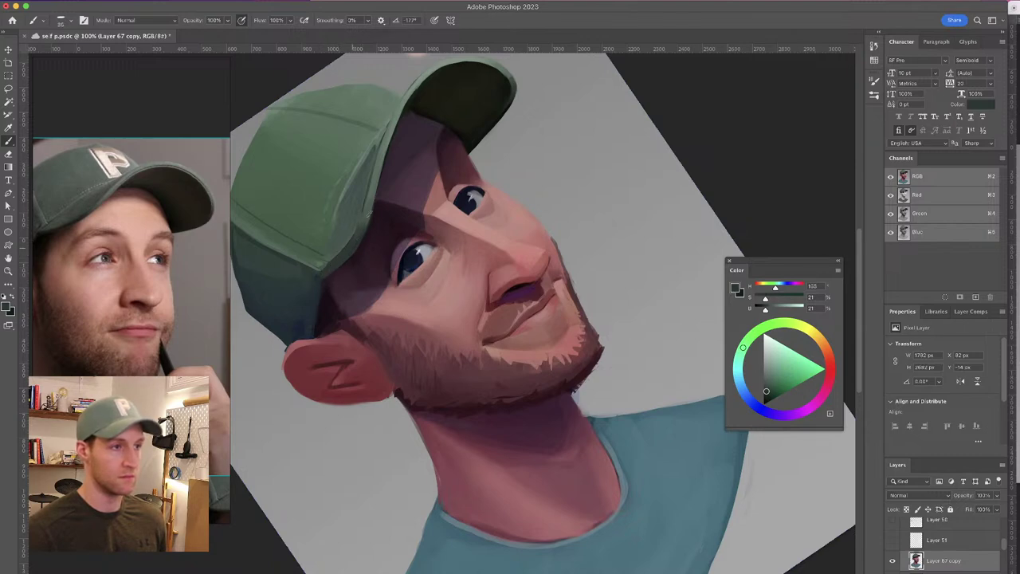
# Smooth the brim's top surface between the crown and the edge strip with sampled blue-greens
pyautogui.keyDown('alt'); pyautogui.click(358, 216); pyautogui.keyUp('alt')
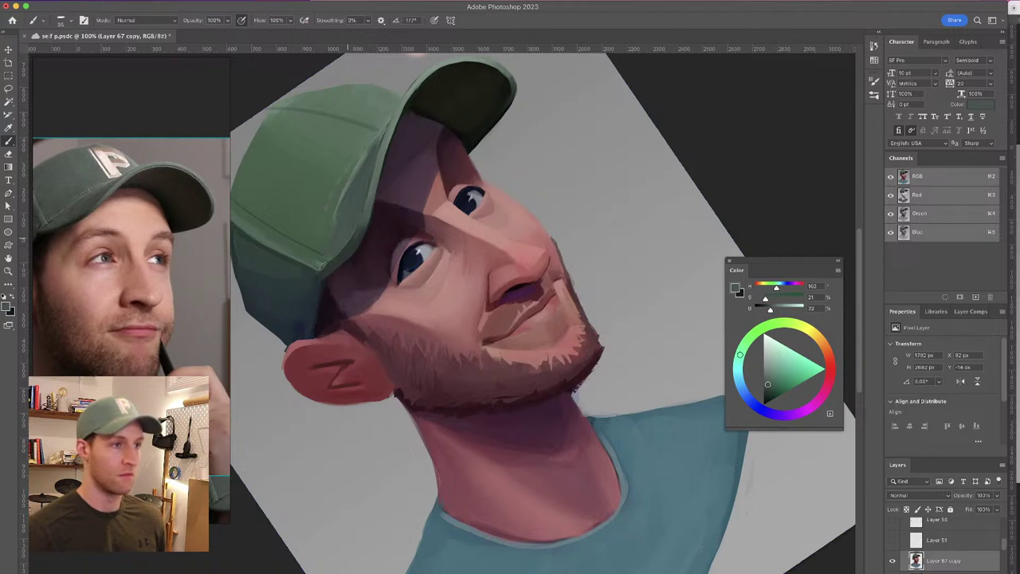
pyautogui.keyDown('alt'); pyautogui.click(375, 148); pyautogui.keyUp('alt')
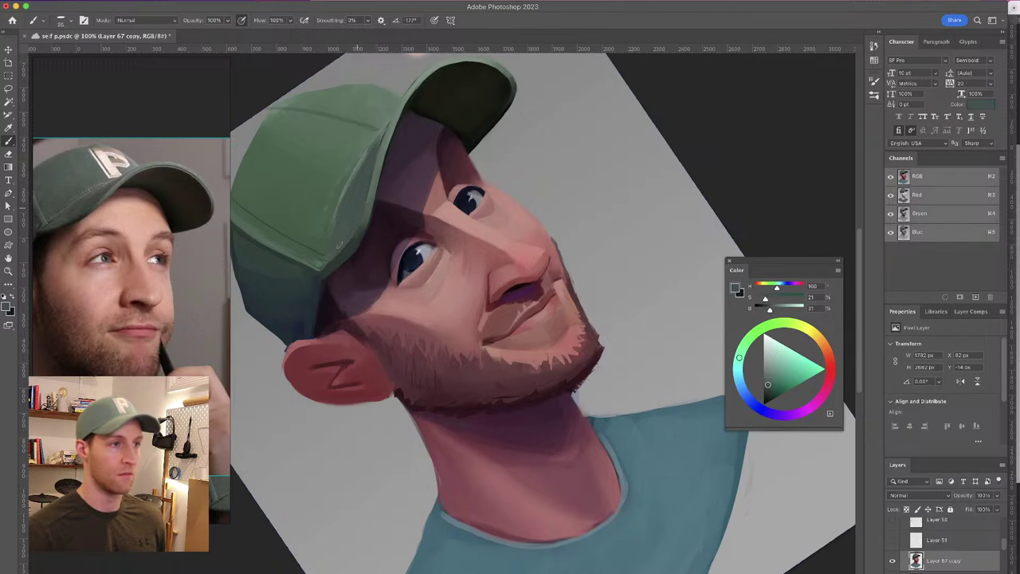
pyautogui.keyDown('alt'); pyautogui.click(351, 234); pyautogui.keyUp('alt')
pyautogui.keyDown('alt'); pyautogui.click(373, 142); pyautogui.keyUp('alt')
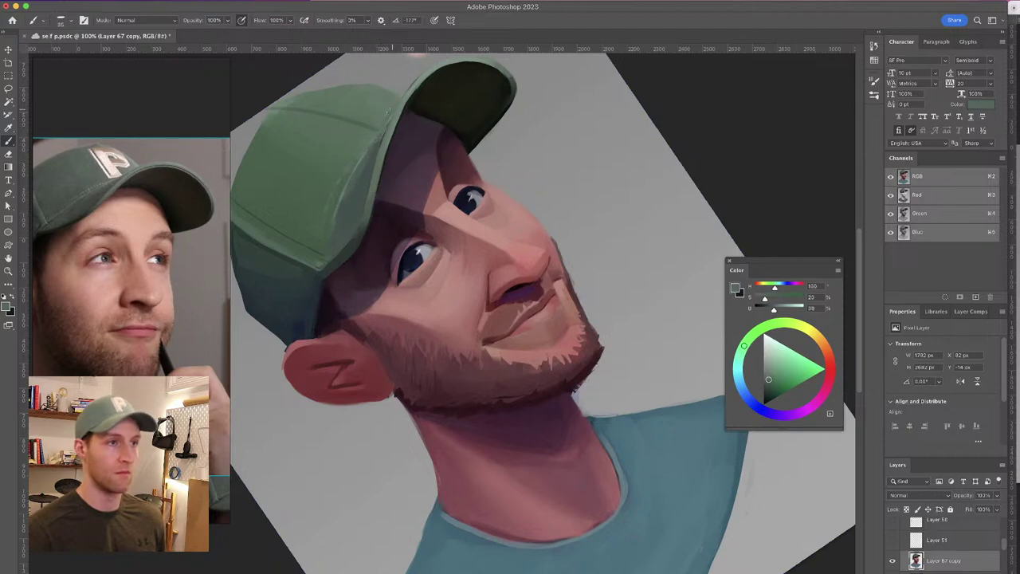
# Touch up the brim's lower end near the temple with greens sampled from the crown seam and the surrounding brim
pyautogui.keyDown('alt'); pyautogui.click(382, 129); pyautogui.keyUp('alt')
pyautogui.keyDown('alt'); pyautogui.click(344, 205); pyautogui.keyUp('alt')
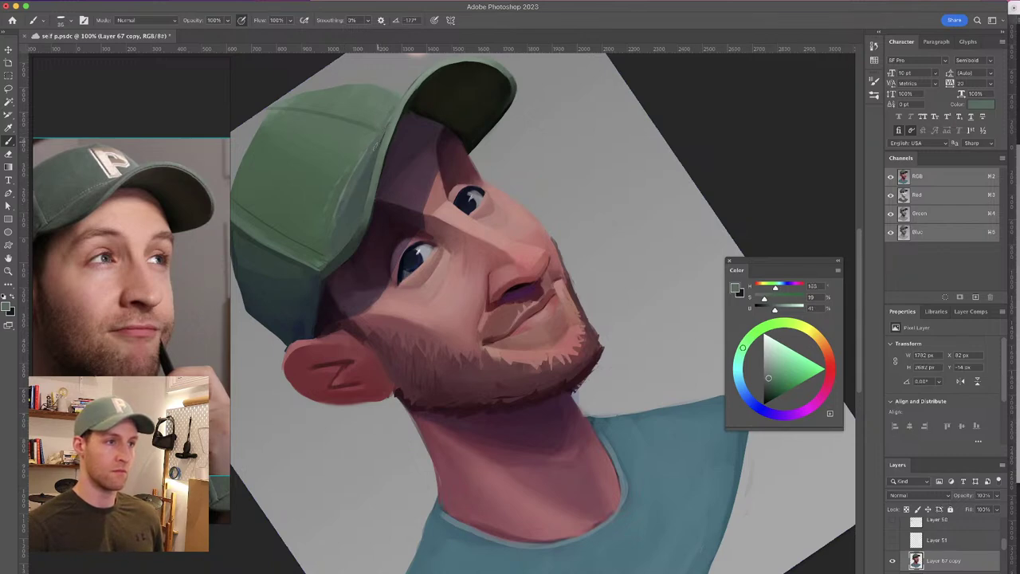
pyautogui.press('r')
pyautogui.moveTo(460, 158)
pyautogui.mouseDown()
pyautogui.moveTo(525, 156)
pyautogui.moveTo(565, 171)
pyautogui.moveTo(597, 203)
pyautogui.moveTo(562, 176)
pyautogui.moveTo(530, 255)
pyautogui.mouseUp()
pyautogui.press('b')
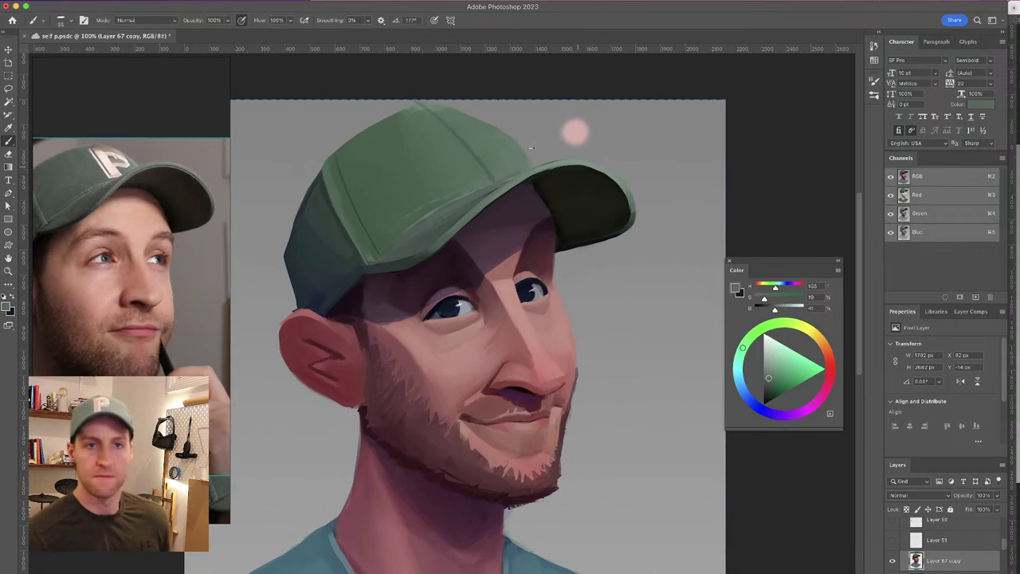
pyautogui.keyDown('alt'); pyautogui.click(435, 248); pyautogui.keyUp('alt')
pyautogui.moveTo(432, 249); pyautogui.dragTo(428, 254)
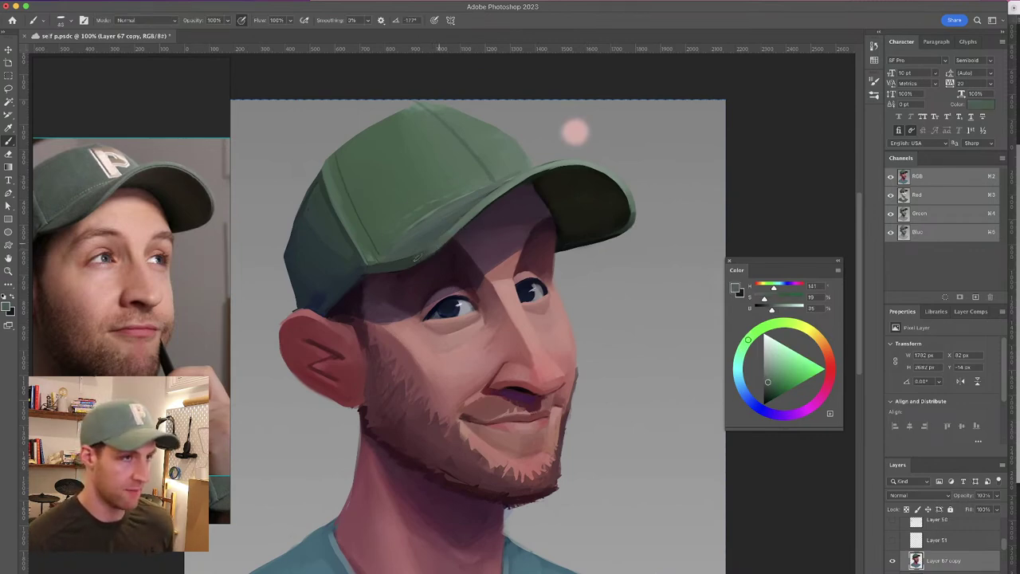
pyautogui.keyDown('alt'); pyautogui.click(411, 257); pyautogui.keyUp('alt')
pyautogui.keyDown('alt'); pyautogui.click(427, 253); pyautogui.keyUp('alt')
# Lighten the middle of the brim's edge strip with a sampled green and pick up the pale green of the front edge
pyautogui.keyDown('alt'); pyautogui.click(468, 219); pyautogui.keyUp('alt')
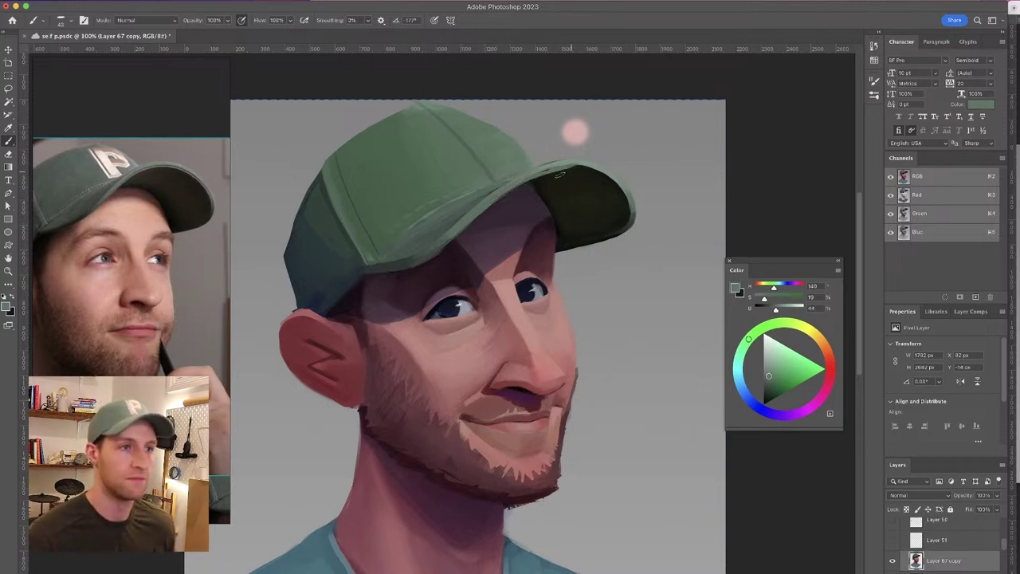
pyautogui.moveTo(501, 196)
pyautogui.mouseDown()
pyautogui.moveTo(567, 166)
pyautogui.moveTo(623, 188)
pyautogui.moveTo(598, 169)
pyautogui.moveTo(559, 166)
pyautogui.moveTo(495, 195)
pyautogui.moveTo(554, 166)
pyautogui.moveTo(609, 168)
pyautogui.moveTo(532, 171)
pyautogui.moveTo(483, 212)
pyautogui.mouseUp()
pyautogui.keyDown('alt'); pyautogui.click(603, 170); pyautogui.keyUp('alt')
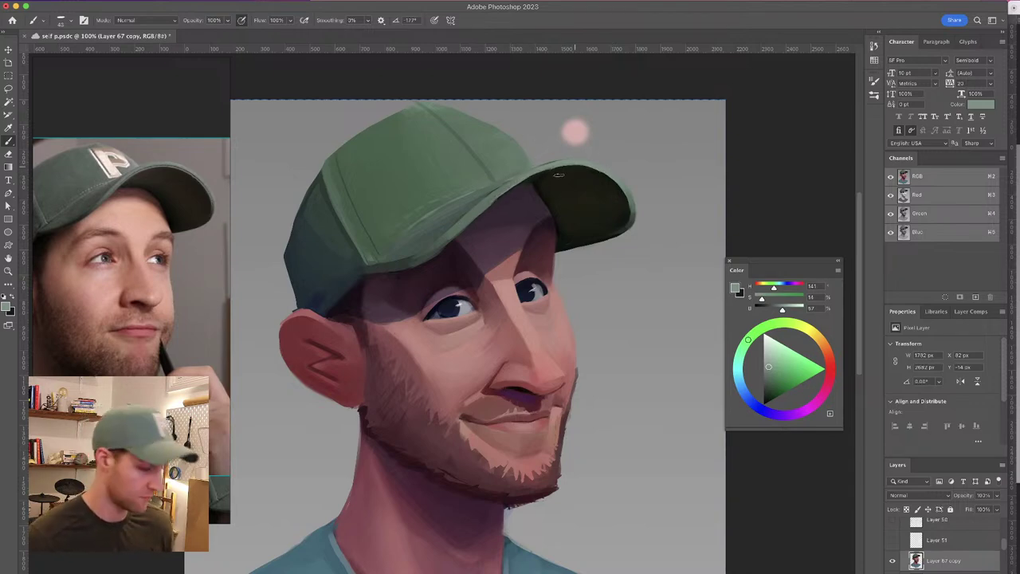
# Repaint the upper part of the brim's edge strip beside the dark underside with sampled light greens
pyautogui.press('r')
pyautogui.moveTo(574, 168); pyautogui.dragTo(447, 143)
pyautogui.moveTo(443, 194)
pyautogui.mouseDown()
pyautogui.moveTo(590, 234)
pyautogui.moveTo(590, 279)
pyautogui.mouseUp()
pyautogui.press('super+plus')
pyautogui.press('super+plus')
pyautogui.moveTo(407, 183); pyautogui.dragTo(389, 336)
pyautogui.moveTo(390, 379)
pyautogui.mouseDown()
pyautogui.moveTo(407, 181)
pyautogui.moveTo(450, 102)
pyautogui.mouseUp()
pyautogui.keyDown('alt'); pyautogui.click(424, 146); pyautogui.keyUp('alt')
pyautogui.moveTo(424, 148); pyautogui.dragTo(392, 182)
pyautogui.keyDown('alt'); pyautogui.click(414, 120); pyautogui.keyUp('alt')
pyautogui.moveTo(443, 79)
pyautogui.mouseDown()
pyautogui.moveTo(366, 251)
pyautogui.moveTo(395, 144)
pyautogui.mouseUp()
# Even out the edge strip's forehead side with a sampled mid green and undo the last stroke overlapping the shadowed forehead
pyautogui.moveTo(381, 190)
pyautogui.mouseDown()
pyautogui.moveTo(426, 130)
pyautogui.moveTo(470, 105)
pyautogui.moveTo(568, 119)
pyautogui.moveTo(542, 108)
pyautogui.moveTo(462, 128)
pyautogui.moveTo(418, 153)
pyautogui.moveTo(360, 226)
pyautogui.moveTo(334, 296)
pyautogui.mouseUp()
pyautogui.keyDown('alt'); pyautogui.click(324, 330); pyautogui.keyUp('alt')
pyautogui.moveTo(313, 359); pyautogui.dragTo(378, 157)
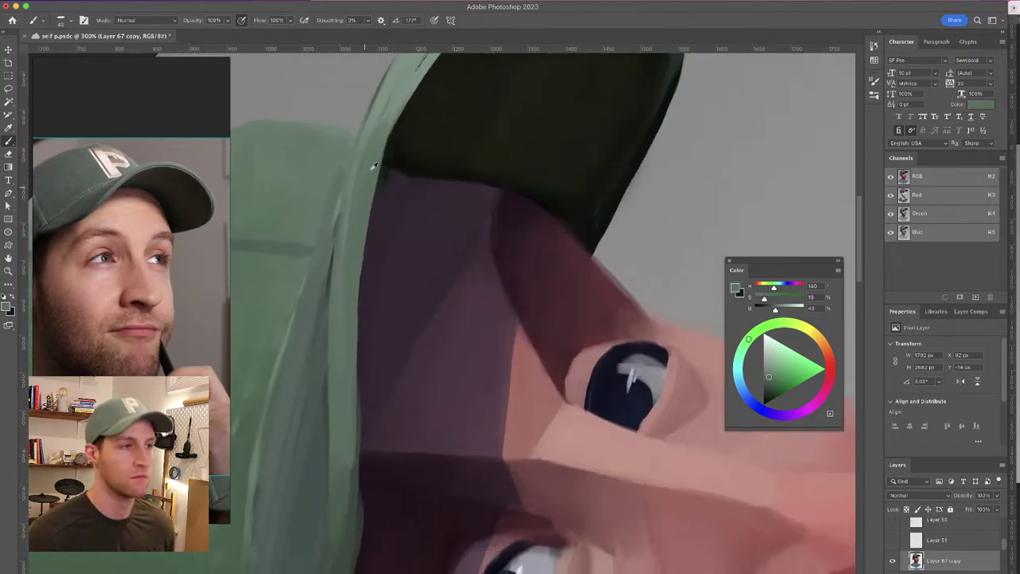
pyautogui.moveTo(351, 303); pyautogui.dragTo(362, 484)
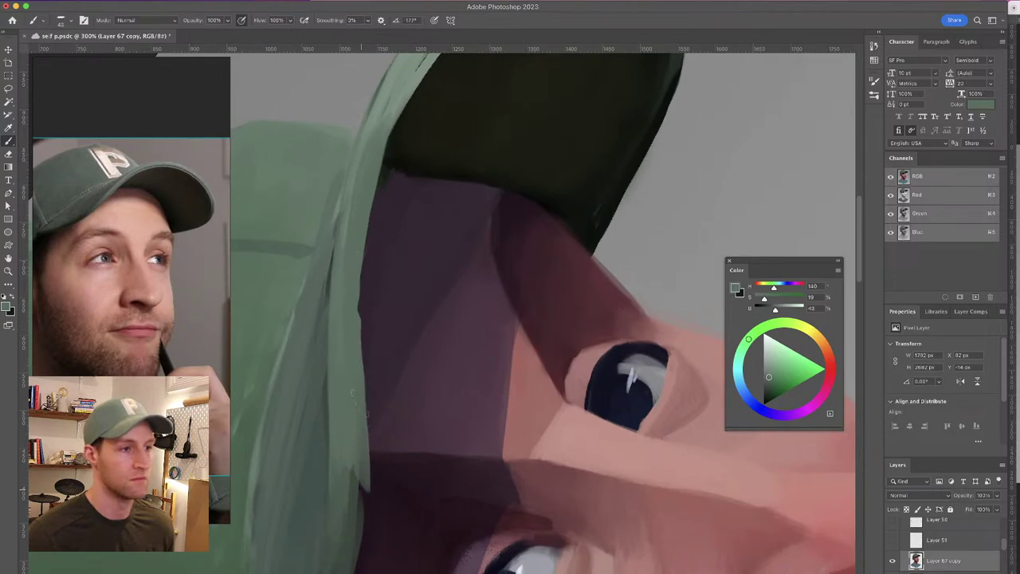
pyautogui.press('super+z')
# Flip the view horizontally and cover the dark gap in the brim's front edge with a sampled light green
pyautogui.press('super+shift+h')
pyautogui.moveTo(415, 231); pyautogui.dragTo(553, 176)
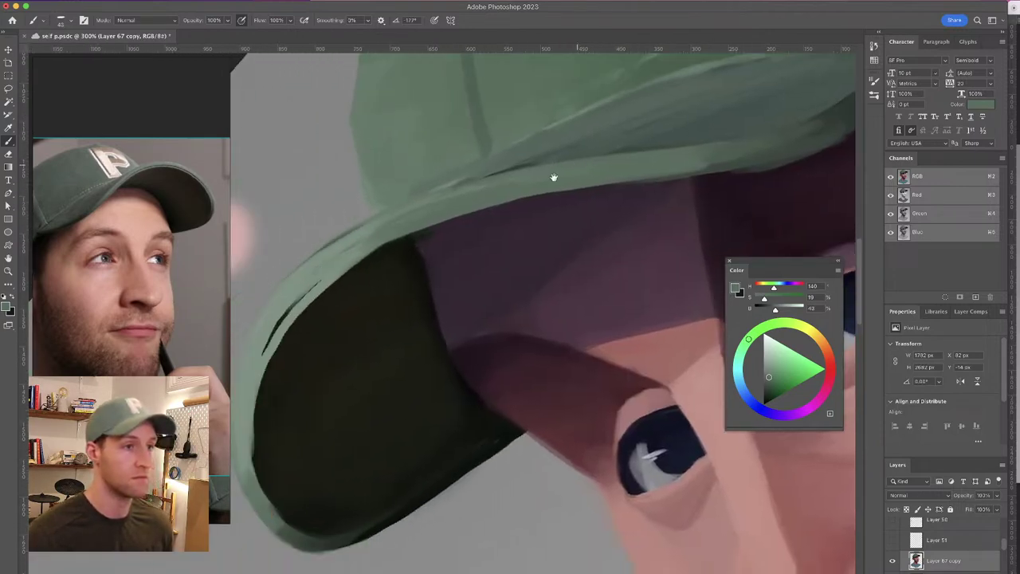
pyautogui.moveTo(373, 244); pyautogui.dragTo(287, 340)
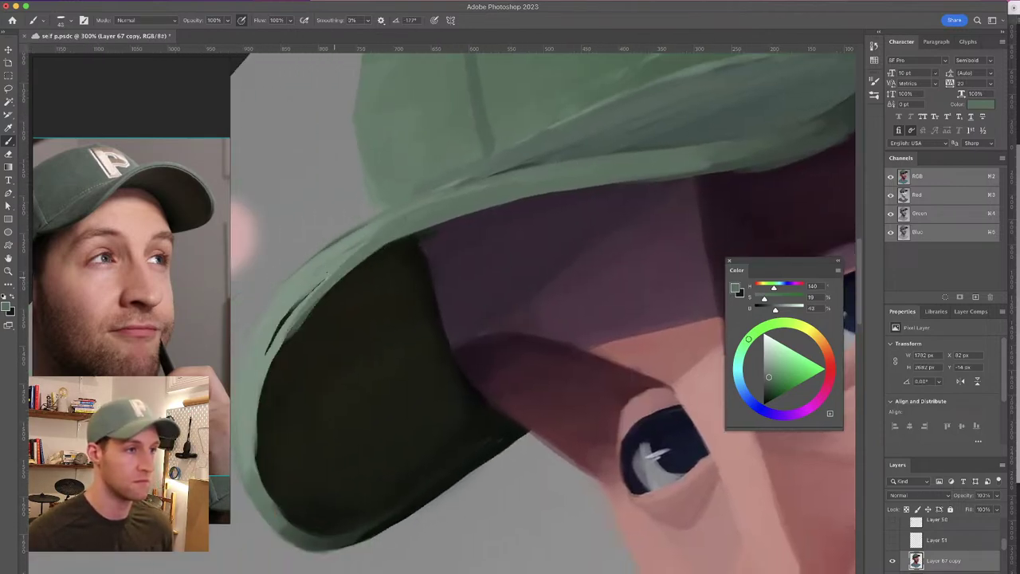
pyautogui.press('super+z')
pyautogui.keyDown('alt'); pyautogui.click(344, 259); pyautogui.keyUp('alt')
pyautogui.moveTo(320, 284); pyautogui.dragTo(267, 355)
# Switch to a round brush and smooth the edge strip where it meets the front of the crown with sampled greens
pyautogui.click(70, 21)
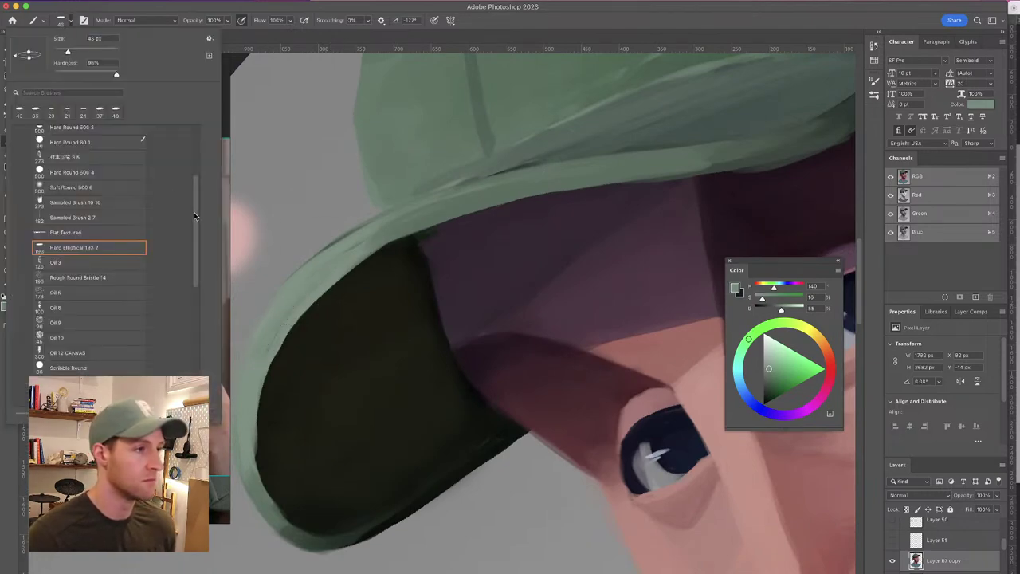
pyautogui.moveTo(193, 216); pyautogui.dragTo(196, 200)
pyautogui.click(92, 182)
pyautogui.moveTo(419, 207)
pyautogui.mouseDown()
pyautogui.moveTo(379, 228)
pyautogui.moveTo(485, 198)
pyautogui.moveTo(338, 220)
pyautogui.mouseUp()
pyautogui.keyDown('alt'); pyautogui.click(361, 248); pyautogui.keyUp('alt')
pyautogui.keyDown('alt'); pyautogui.click(443, 204); pyautogui.keyUp('alt')
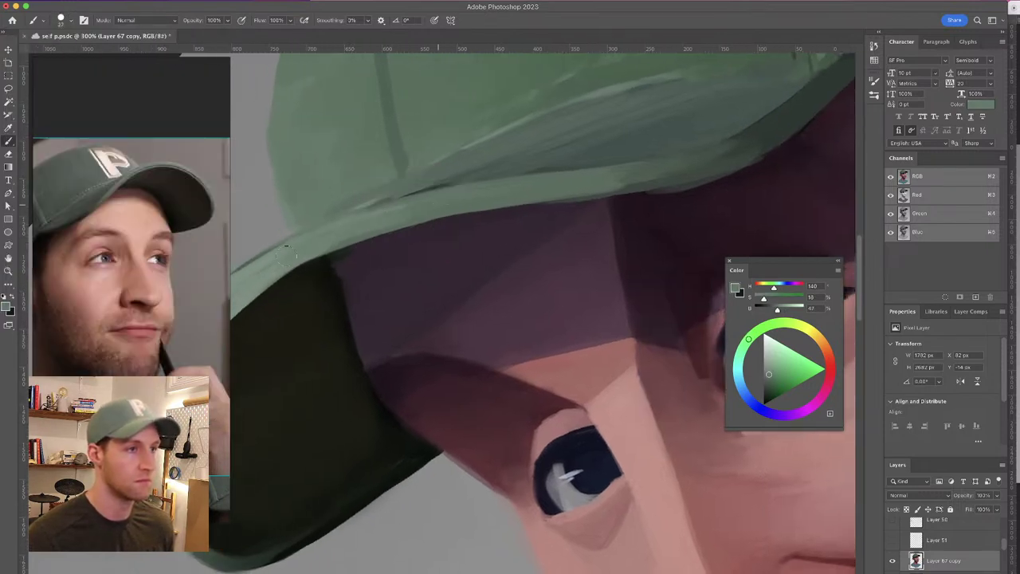
# Blend the edge strip toward its shaded temple end with sampled mid and dark greens
pyautogui.keyDown('alt'); pyautogui.click(578, 180); pyautogui.keyUp('alt')
pyautogui.moveTo(621, 182); pyautogui.dragTo(703, 159)
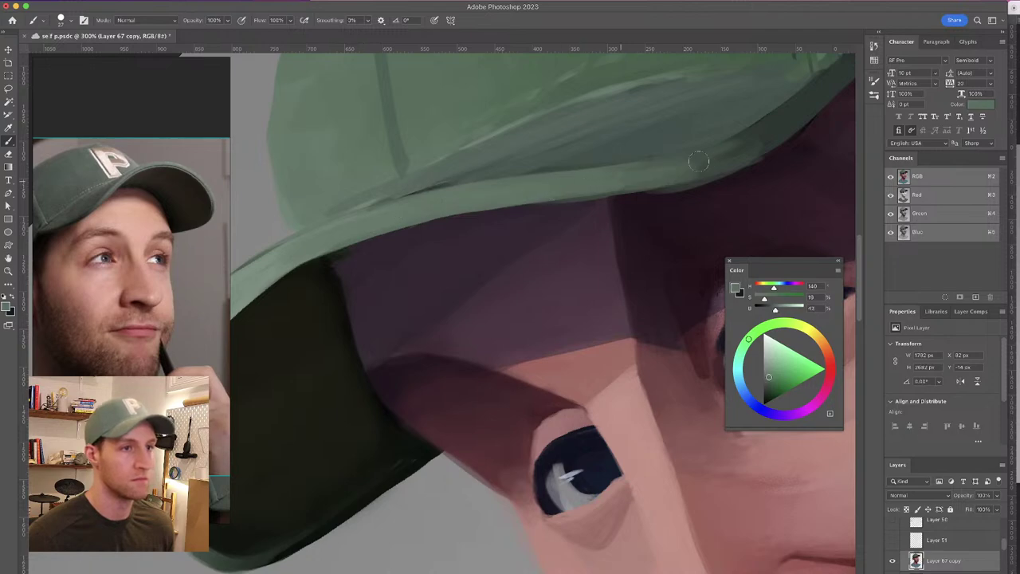
pyautogui.keyDown('alt'); pyautogui.click(730, 154); pyautogui.keyUp('alt')
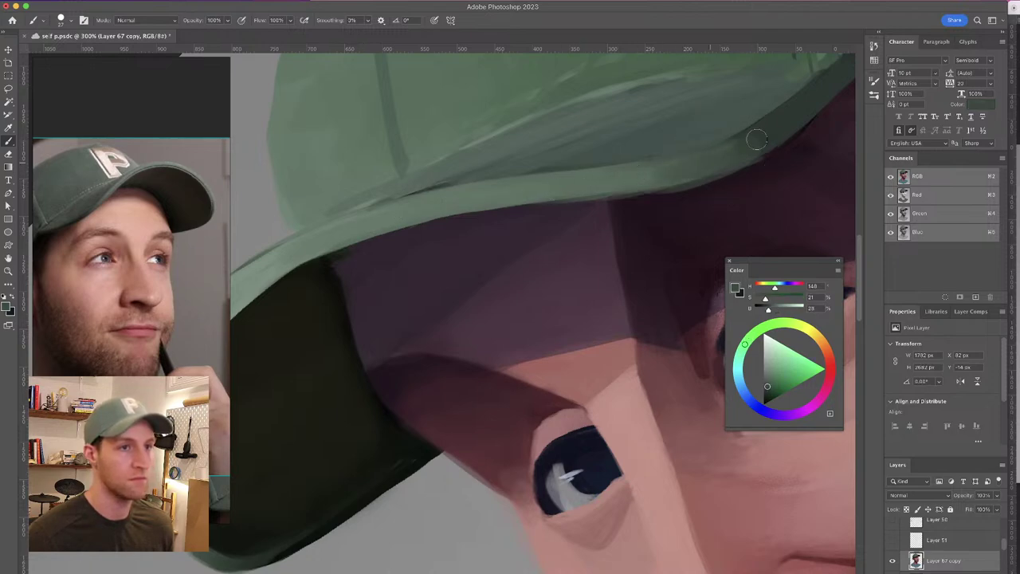
pyautogui.keyDown('alt'); pyautogui.click(626, 172); pyautogui.keyUp('alt')
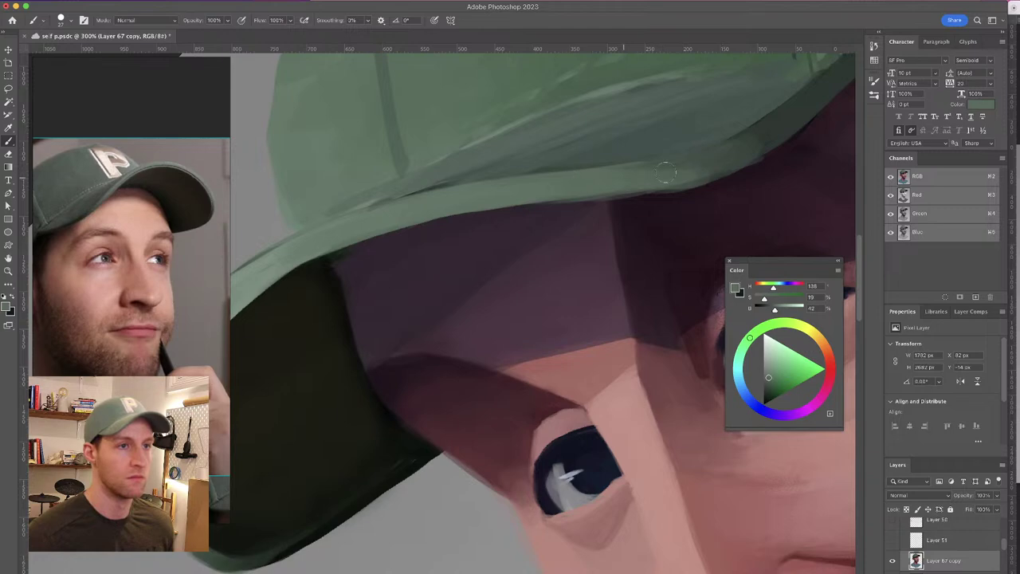
pyautogui.keyDown('alt'); pyautogui.click(637, 179); pyautogui.keyUp('alt')
pyautogui.moveTo(622, 180); pyautogui.dragTo(683, 178)
# Even out the brim's curved front edge with sampled pale greens, undoing the stroke that misses the intended contour
pyautogui.moveTo(487, 165); pyautogui.dragTo(677, 72)
pyautogui.keyDown('alt'); pyautogui.click(502, 161); pyautogui.keyUp('alt')
pyautogui.keyDown('alt'); pyautogui.click(405, 235); pyautogui.keyUp('alt')
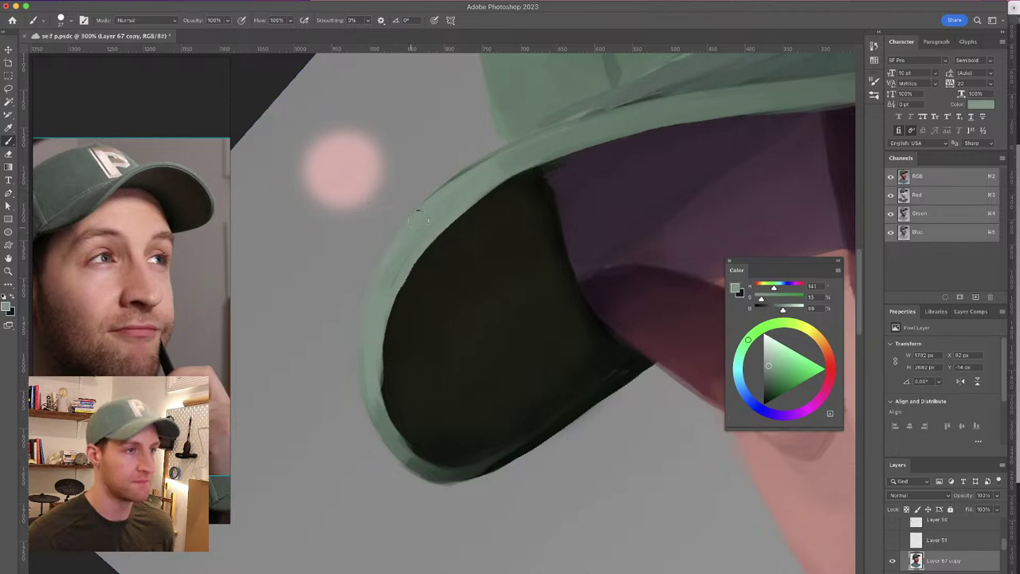
pyautogui.moveTo(402, 254); pyautogui.dragTo(382, 363)
pyautogui.press('super+z')
pyautogui.keyDown('alt'); pyautogui.click(392, 273); pyautogui.keyUp('alt')
pyautogui.moveTo(378, 367); pyautogui.dragTo(387, 434)
pyautogui.moveTo(380, 392); pyautogui.dragTo(404, 445)
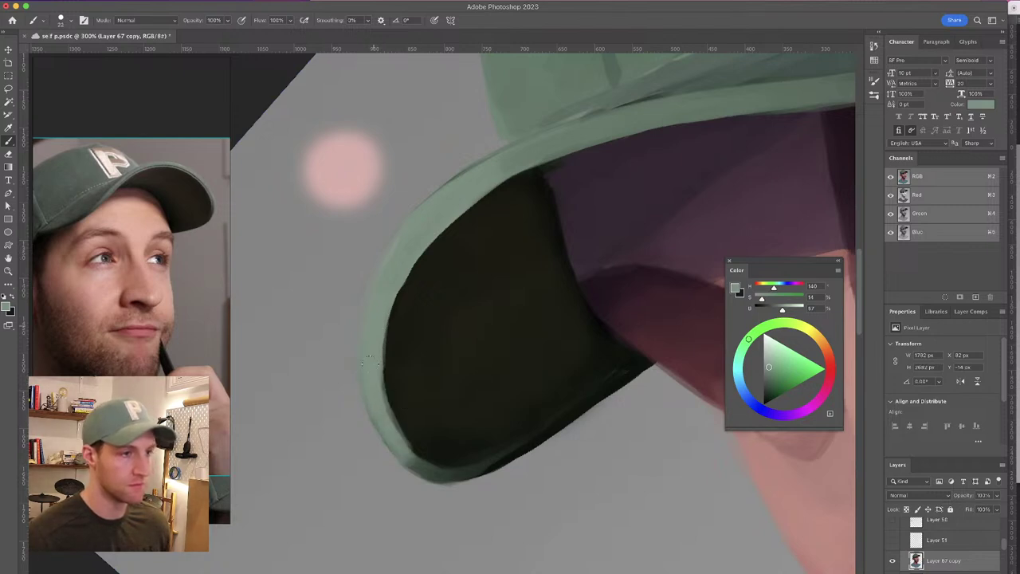
# Shade the bottom corner of the brim's front edge with sampled greens and redefine the dark underside's contour there
pyautogui.keyDown('alt'); pyautogui.click(409, 436); pyautogui.keyUp('alt')
pyautogui.moveTo(415, 467)
pyautogui.mouseDown()
pyautogui.moveTo(383, 427)
pyautogui.moveTo(404, 465)
pyautogui.moveTo(391, 392)
pyautogui.mouseUp()
pyautogui.keyDown('alt'); pyautogui.click(421, 464); pyautogui.keyUp('alt')
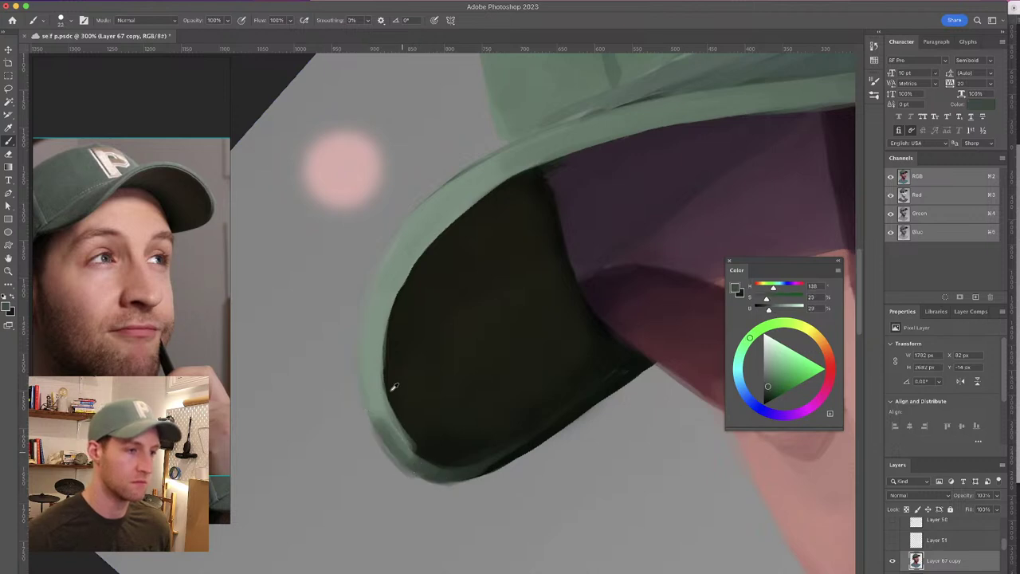
pyautogui.keyDown('alt'); pyautogui.click(420, 441); pyautogui.keyUp('alt')
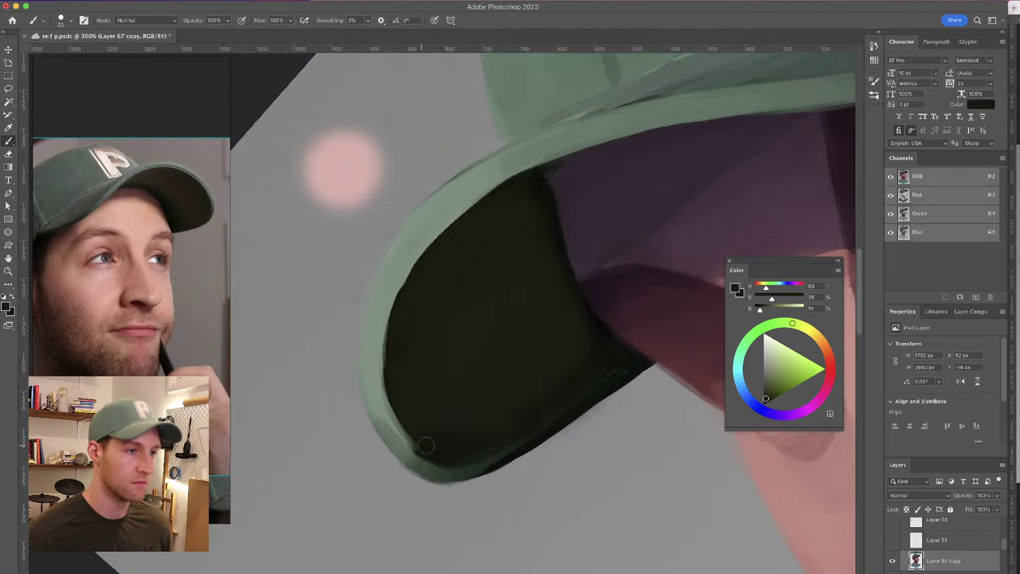
pyautogui.moveTo(425, 448)
pyautogui.mouseDown()
pyautogui.moveTo(399, 392)
pyautogui.moveTo(397, 426)
pyautogui.mouseUp()
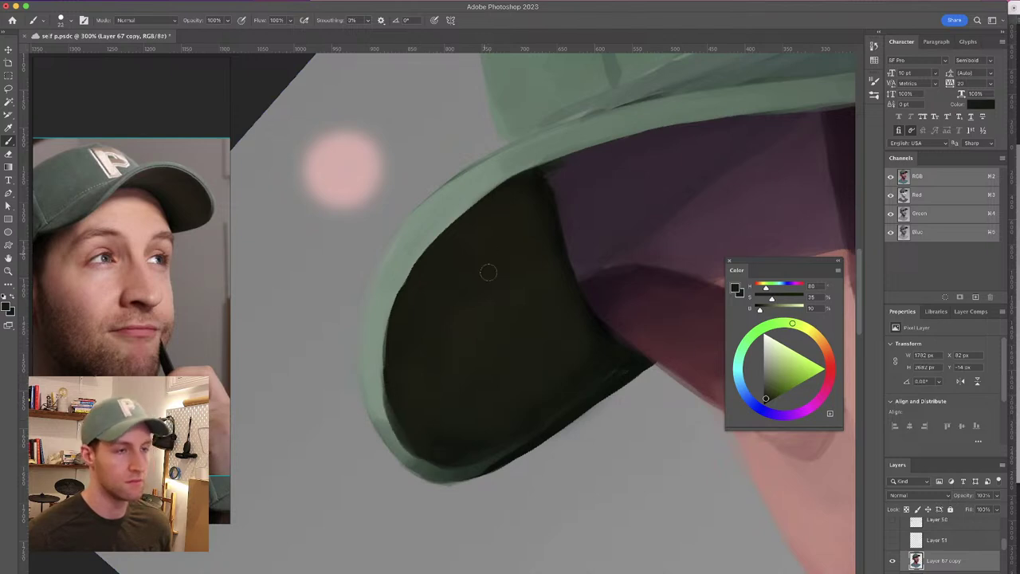
# Clean up the boundary between the dark underside and the light front edge with sampled near-black greens
pyautogui.hscroll(2, 467, 305)
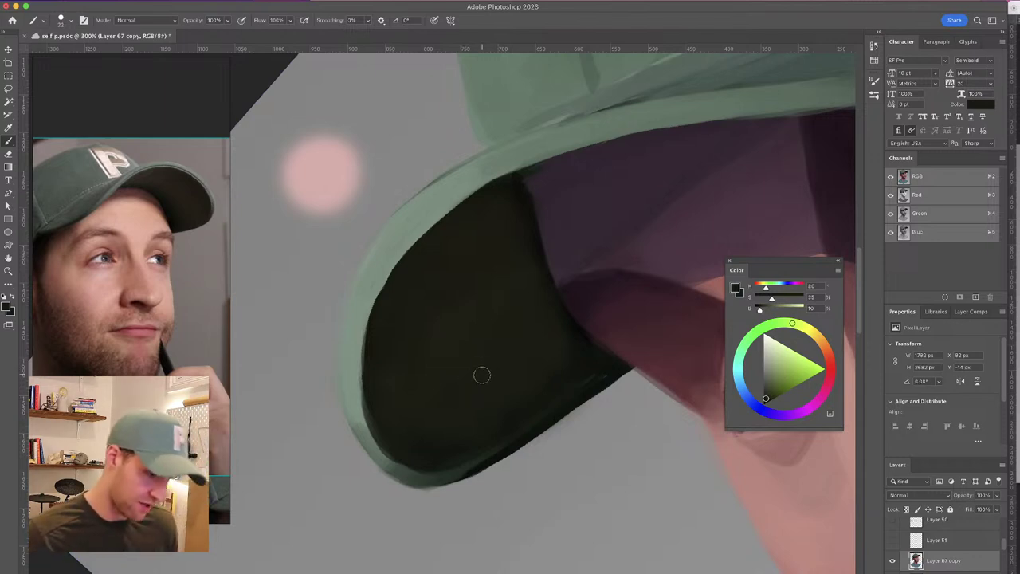
pyautogui.keyDown('alt'); pyautogui.click(389, 284); pyautogui.keyUp('alt')
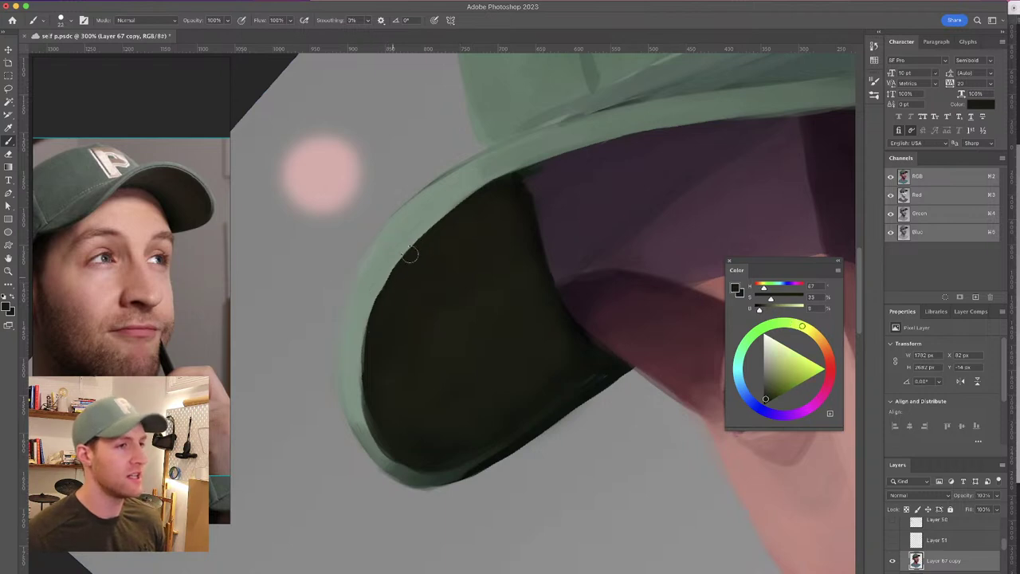
pyautogui.moveTo(416, 245)
pyautogui.mouseDown()
pyautogui.moveTo(379, 327)
pyautogui.moveTo(407, 263)
pyautogui.moveTo(381, 305)
pyautogui.moveTo(494, 186)
pyautogui.mouseUp()
pyautogui.press('super+z')
pyautogui.keyDown('alt'); pyautogui.click(499, 187); pyautogui.keyUp('alt')
pyautogui.moveTo(438, 230); pyautogui.dragTo(413, 249)
pyautogui.moveTo(478, 196)
pyautogui.mouseDown()
pyautogui.moveTo(382, 302)
pyautogui.moveTo(381, 423)
pyautogui.moveTo(389, 315)
pyautogui.moveTo(374, 334)
pyautogui.moveTo(370, 411)
pyautogui.moveTo(389, 444)
pyautogui.moveTo(440, 466)
pyautogui.mouseUp()
pyautogui.moveTo(545, 271); pyautogui.dragTo(523, 281)
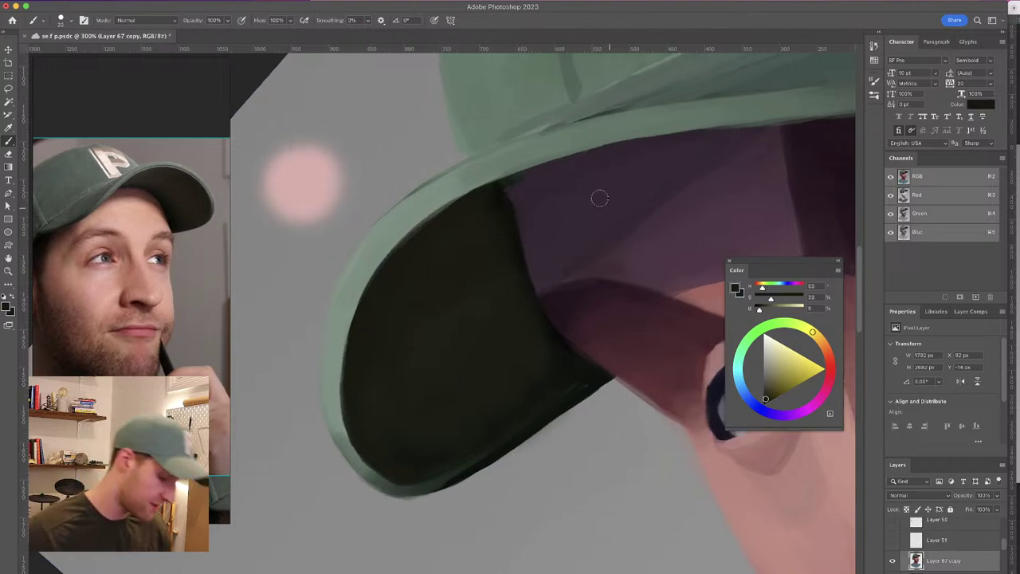
# Darken the underside's upper corner next to the forehead with a sampled near-black and save the document
pyautogui.press('super+minus')
pyautogui.press('super+minus')
pyautogui.press('super+minus')
pyautogui.press('super+plus')
pyautogui.press('super+plus')
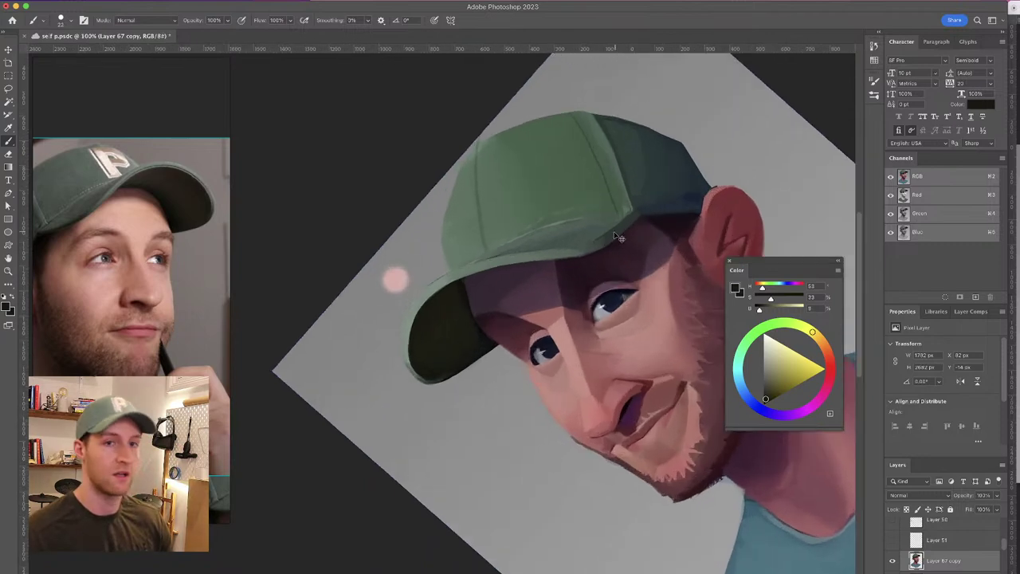
pyautogui.keyDown('alt'); pyautogui.click(430, 269); pyautogui.keyUp('alt')
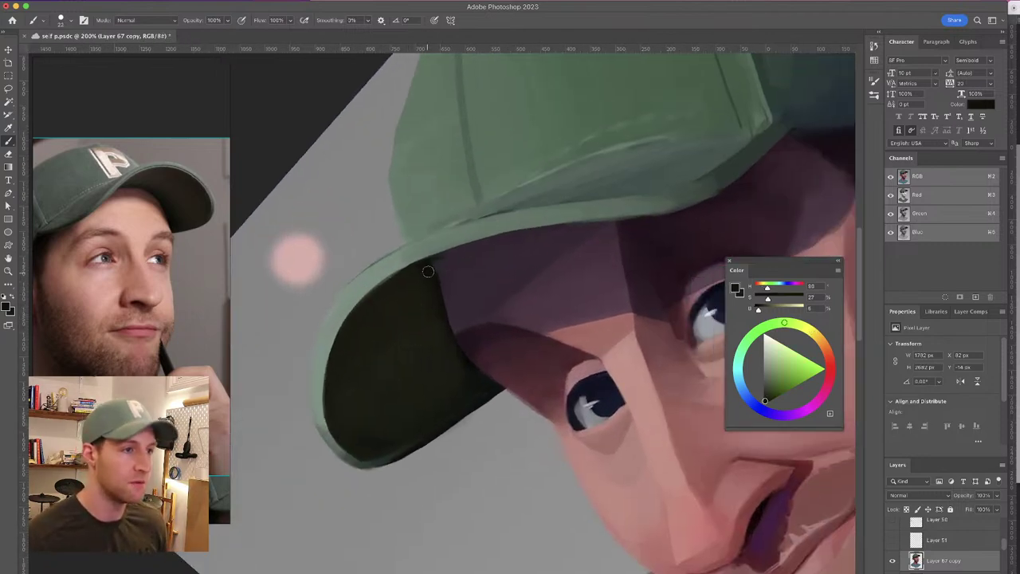
pyautogui.press('super+s')
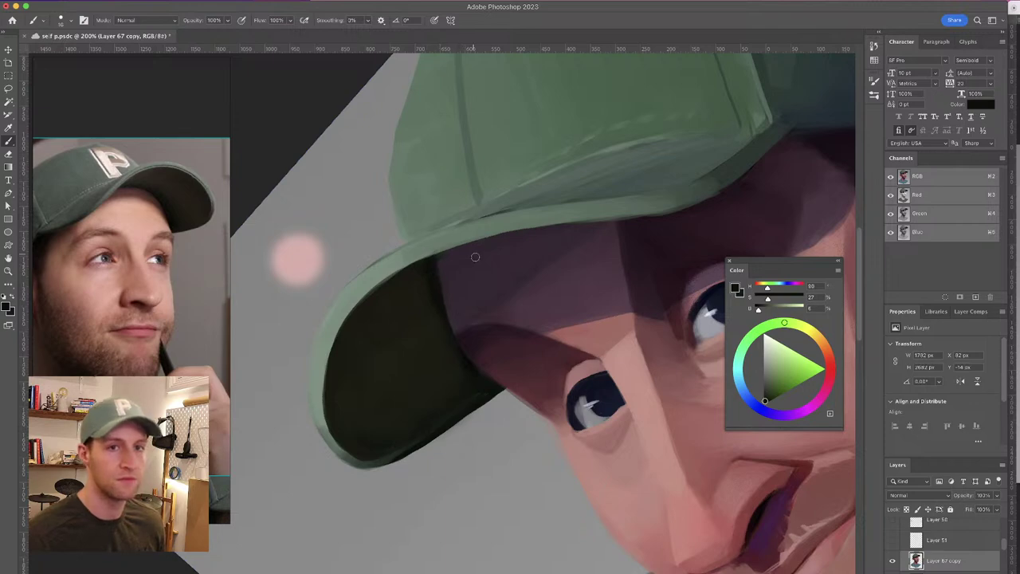
# Blend the cap's cast shadow across the forehead and temple with sampled purples and dark plum tones
pyautogui.keyDown('alt'); pyautogui.click(445, 256); pyautogui.keyUp('alt')
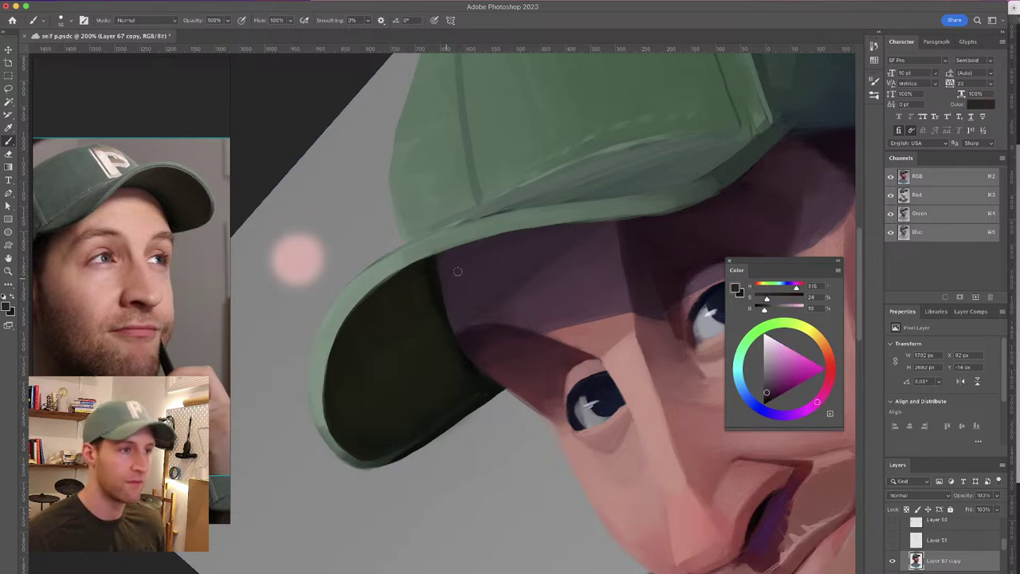
pyautogui.keyDown('alt'); pyautogui.click(524, 245); pyautogui.keyUp('alt')
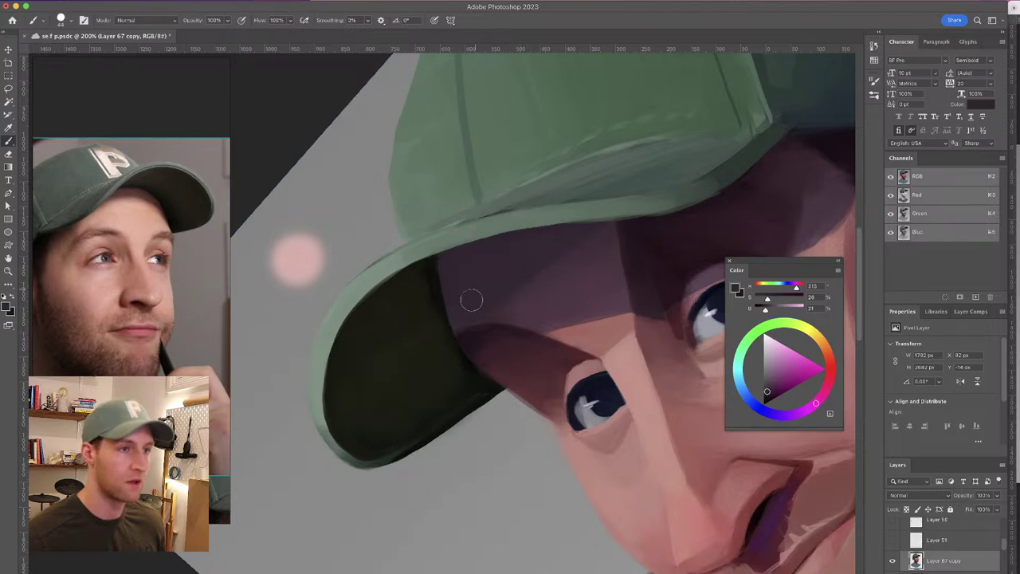
pyautogui.moveTo(573, 206)
pyautogui.mouseDown()
pyautogui.moveTo(545, 209)
pyautogui.moveTo(422, 295)
pyautogui.mouseUp()
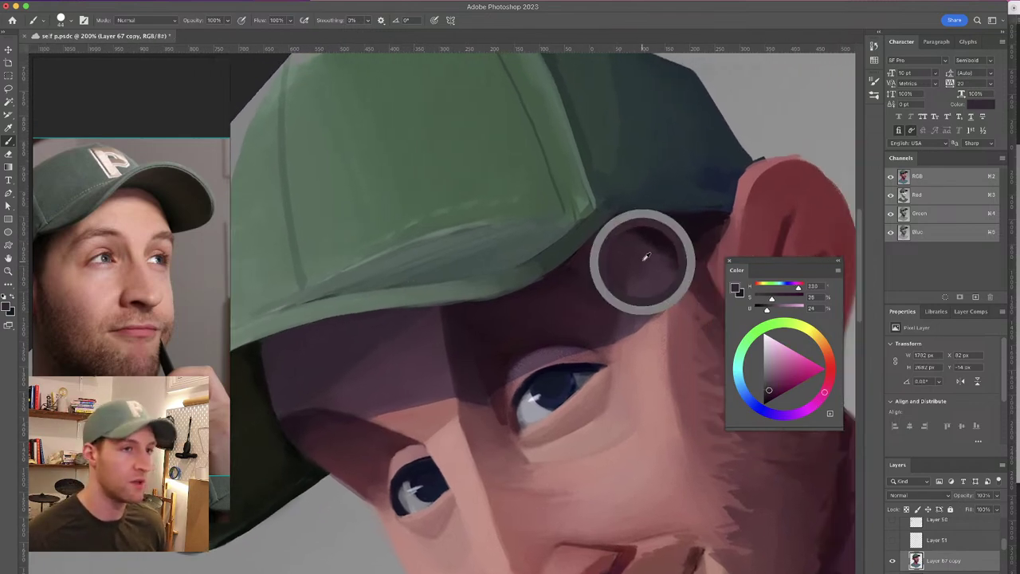
pyautogui.keyDown('alt'); pyautogui.click(625, 252); pyautogui.keyUp('alt')
pyautogui.moveTo(610, 249)
pyautogui.mouseDown()
pyautogui.moveTo(599, 255)
pyautogui.moveTo(605, 244)
pyautogui.mouseUp()
pyautogui.moveTo(638, 195); pyautogui.dragTo(555, 236)
pyautogui.moveTo(583, 300); pyautogui.dragTo(587, 293)
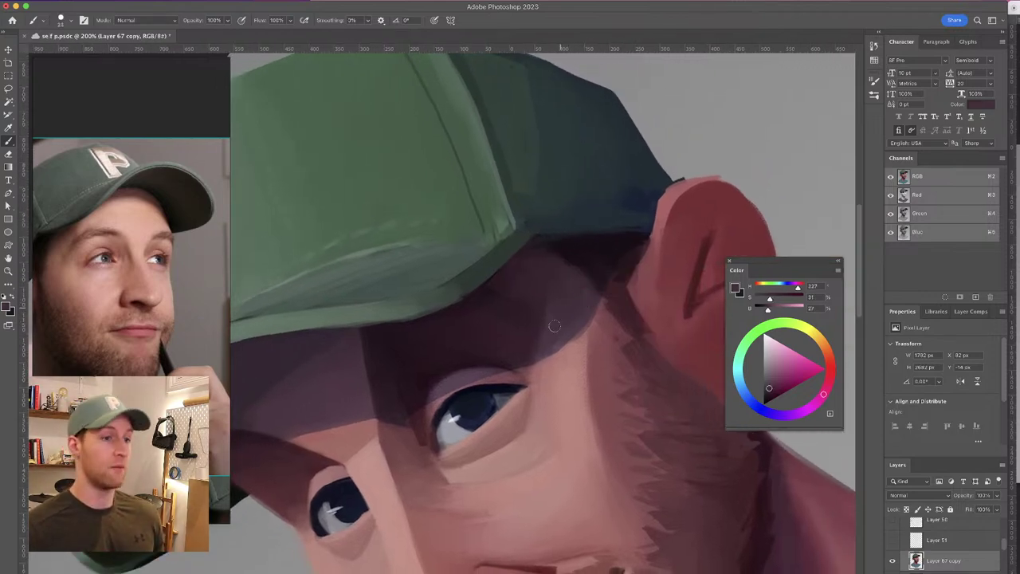
pyautogui.keyDown('alt'); pyautogui.click(613, 260); pyautogui.keyUp('alt')
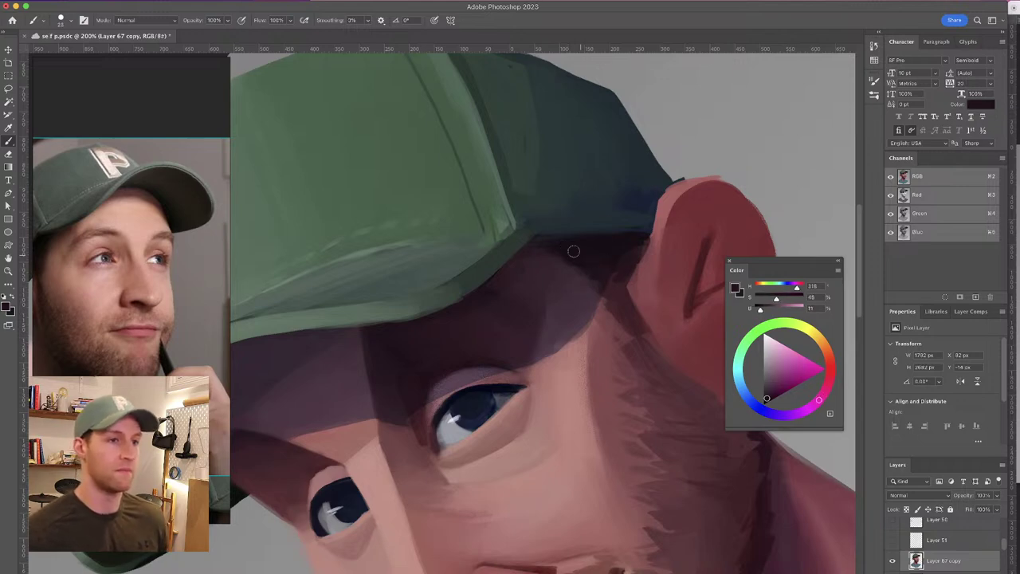
pyautogui.keyDown('alt'); pyautogui.click(601, 264); pyautogui.keyUp('alt')
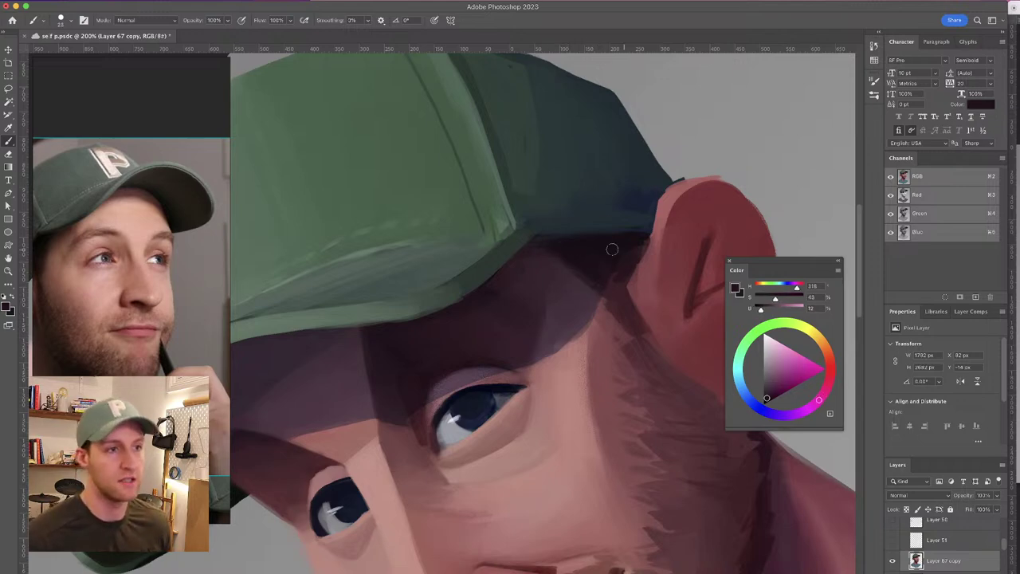
# Sample the cap's greens and smooth the front crown panel with an enlarged round brush
pyautogui.moveTo(582, 230); pyautogui.dragTo(619, 292)
pyautogui.keyDown('alt'); pyautogui.click(586, 167); pyautogui.keyUp('alt')
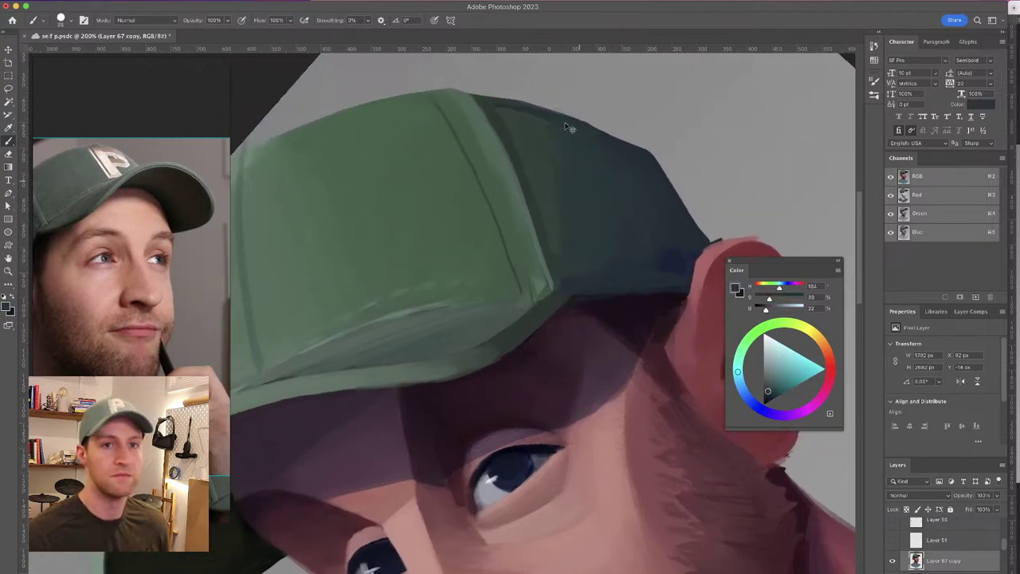
pyautogui.hscroll(-5, 584, 194)
pyautogui.keyDown('alt'); pyautogui.click(478, 178); pyautogui.keyUp('alt')
pyautogui.press(']')
pyautogui.press(']')
pyautogui.press(']')
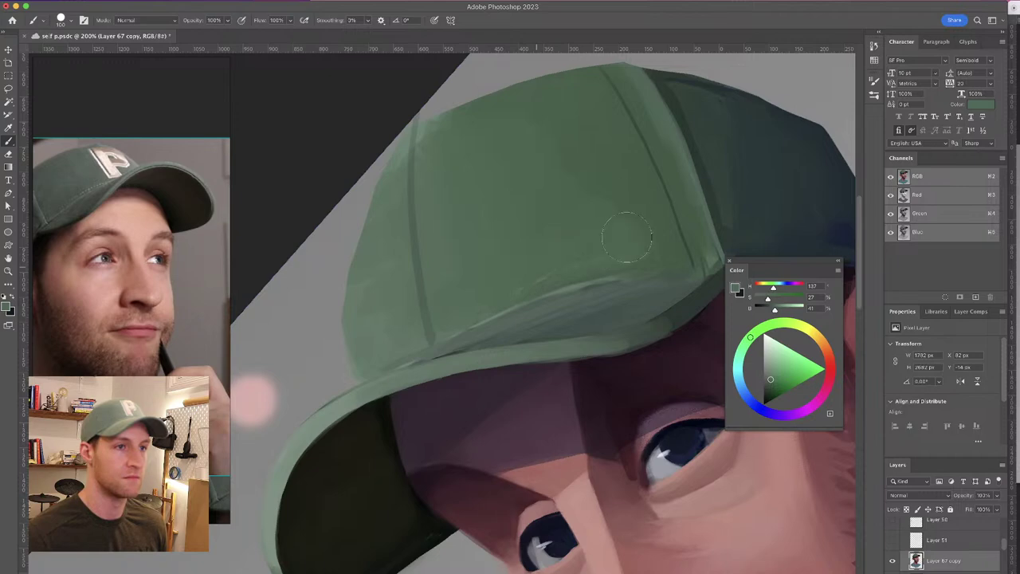
pyautogui.moveTo(538, 217)
pyautogui.mouseDown()
pyautogui.moveTo(515, 182)
pyautogui.moveTo(494, 193)
pyautogui.mouseUp()
pyautogui.press('super+minus')
pyautogui.press('super+minus')
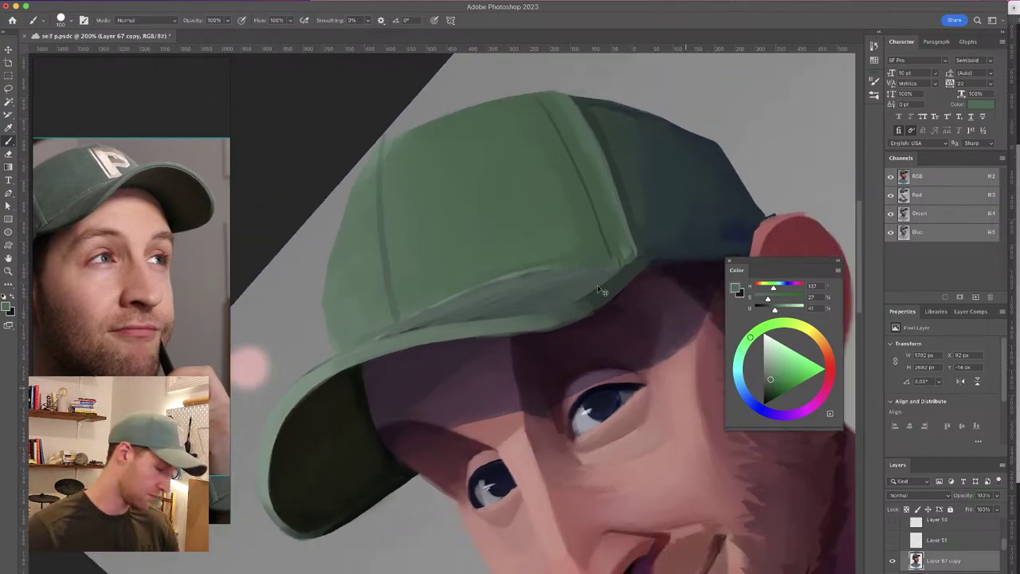
pyautogui.moveTo(614, 249); pyautogui.dragTo(615, 239)
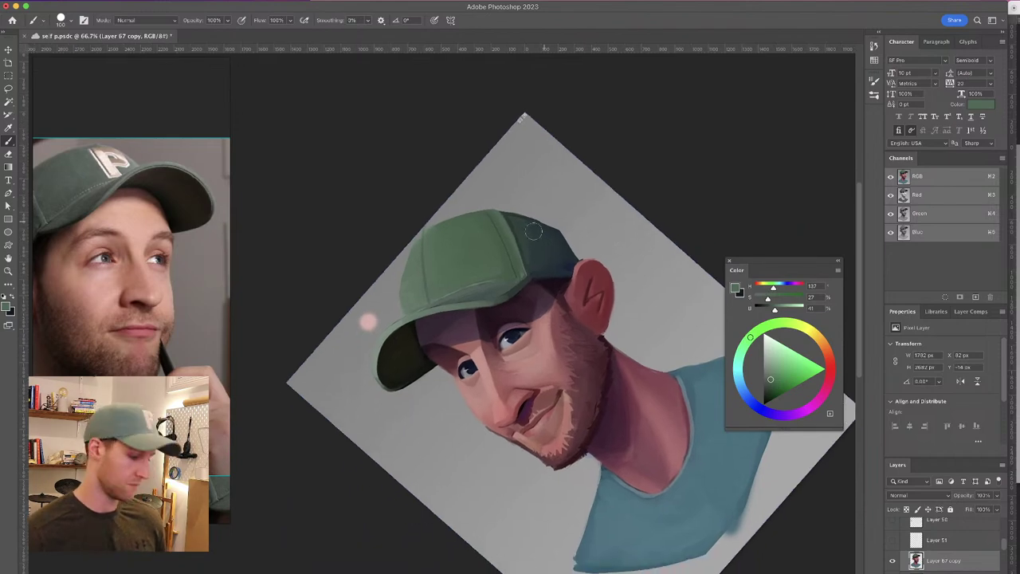
# Straighten the rotated canvas and flip it horizontally to work on the mirrored portrait
pyautogui.press('r')
pyautogui.moveTo(526, 203); pyautogui.dragTo(650, 277)
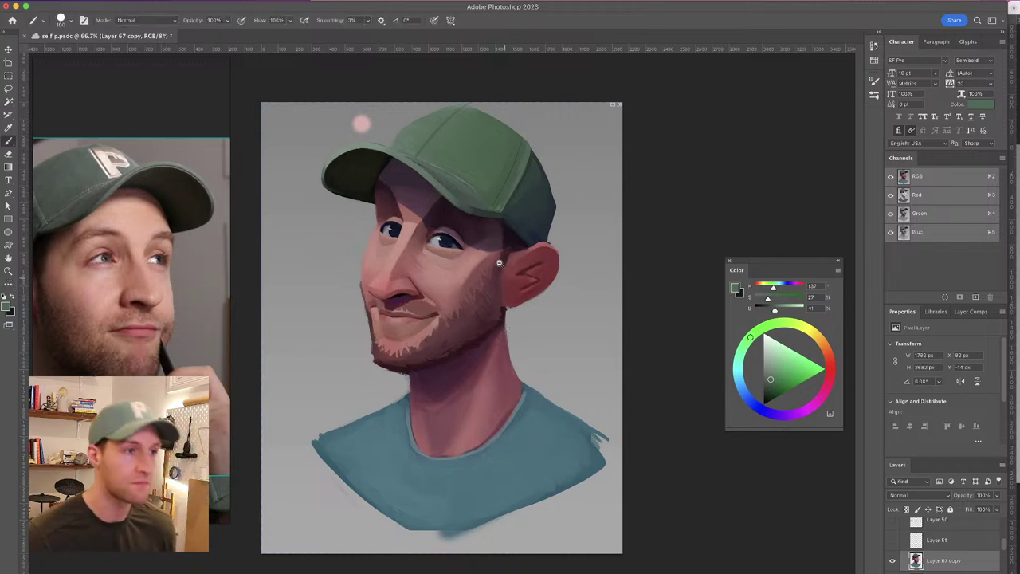
pyautogui.press('z')
pyautogui.click(459, 182)
pyautogui.moveTo(458, 182); pyautogui.dragTo(480, 196)
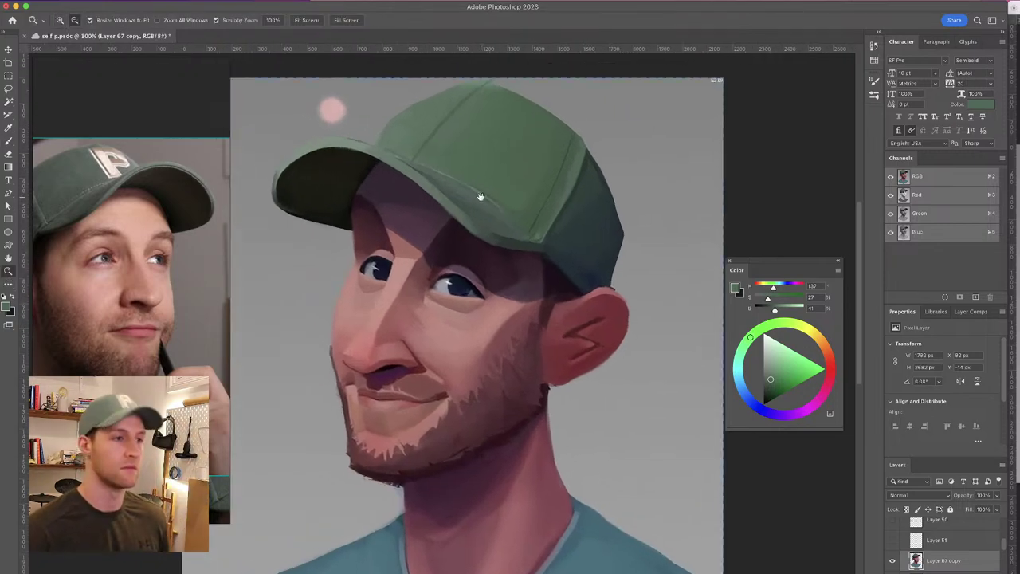
pyautogui.press('super+shift+h')
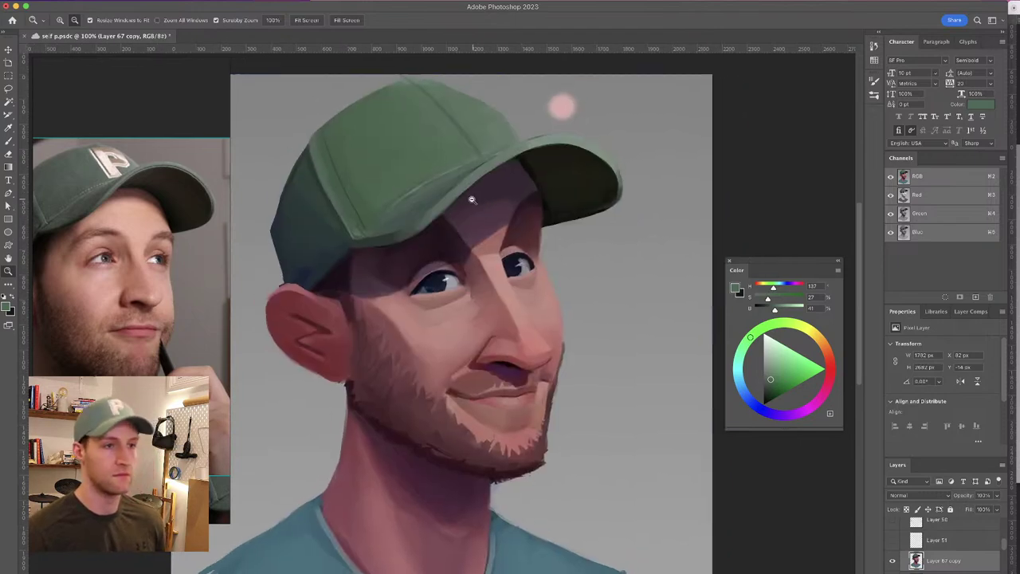
# Paint out the centre seam line on the cap's crown by blending greens sampled from both sides of it
pyautogui.press('b')
pyautogui.keyDown('alt'); pyautogui.click(349, 149); pyautogui.keyUp('alt')
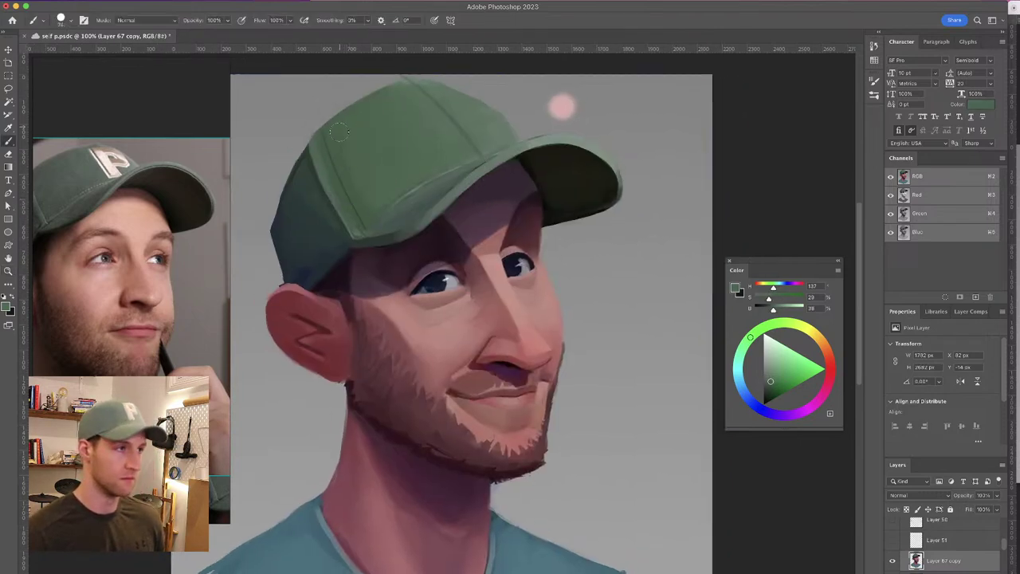
pyautogui.keyDown('alt'); pyautogui.click(341, 155); pyautogui.keyUp('alt')
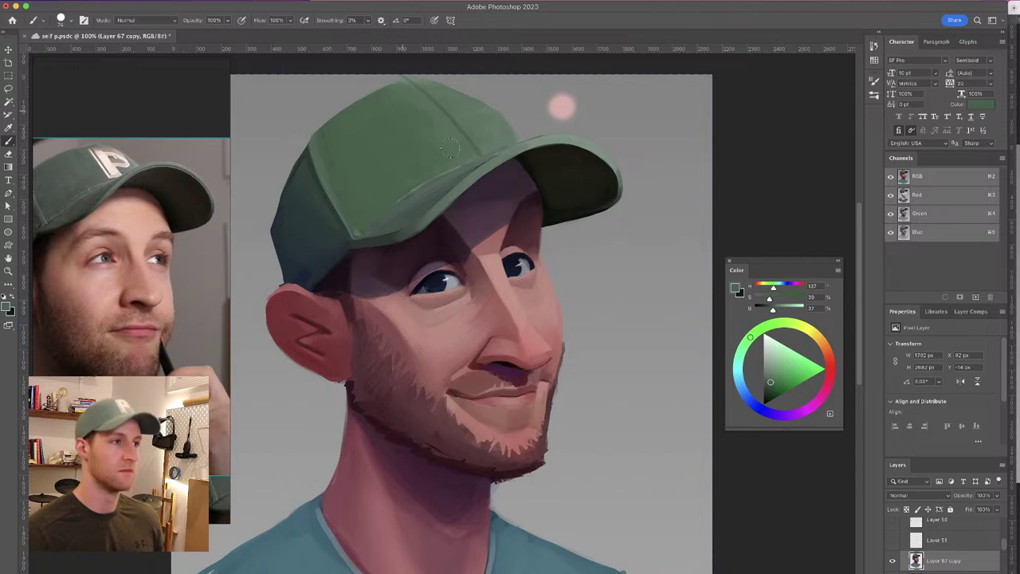
pyautogui.keyDown('alt'); pyautogui.click(463, 114); pyautogui.keyUp('alt')
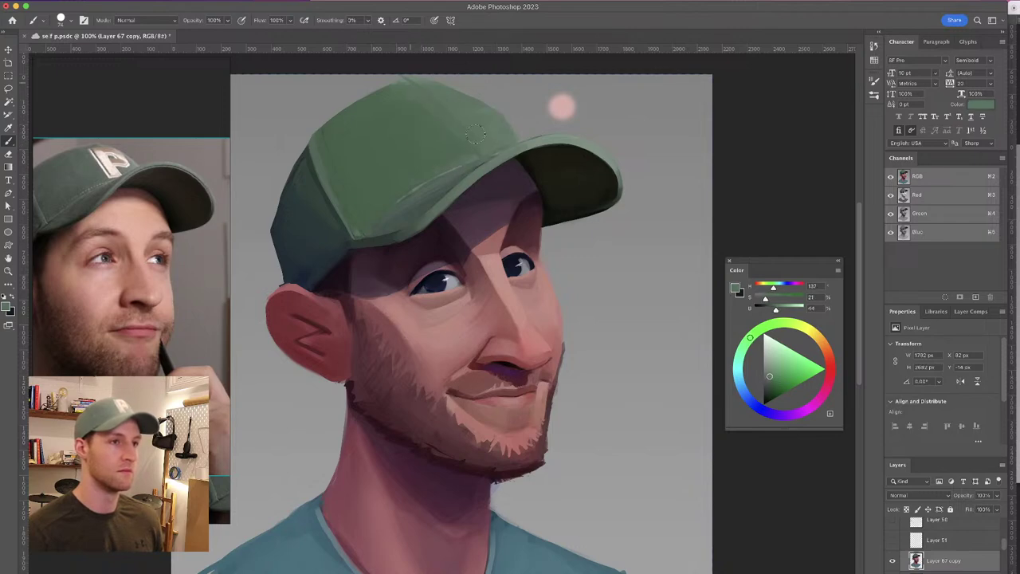
pyautogui.keyDown('alt'); pyautogui.click(437, 106); pyautogui.keyUp('alt')
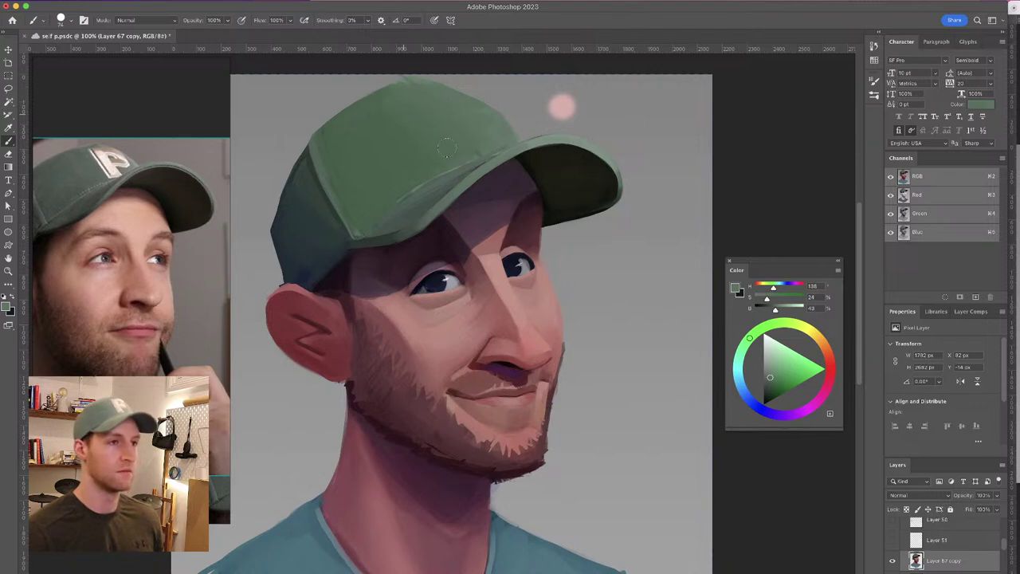
pyautogui.keyDown('alt'); pyautogui.click(416, 137); pyautogui.keyUp('alt')
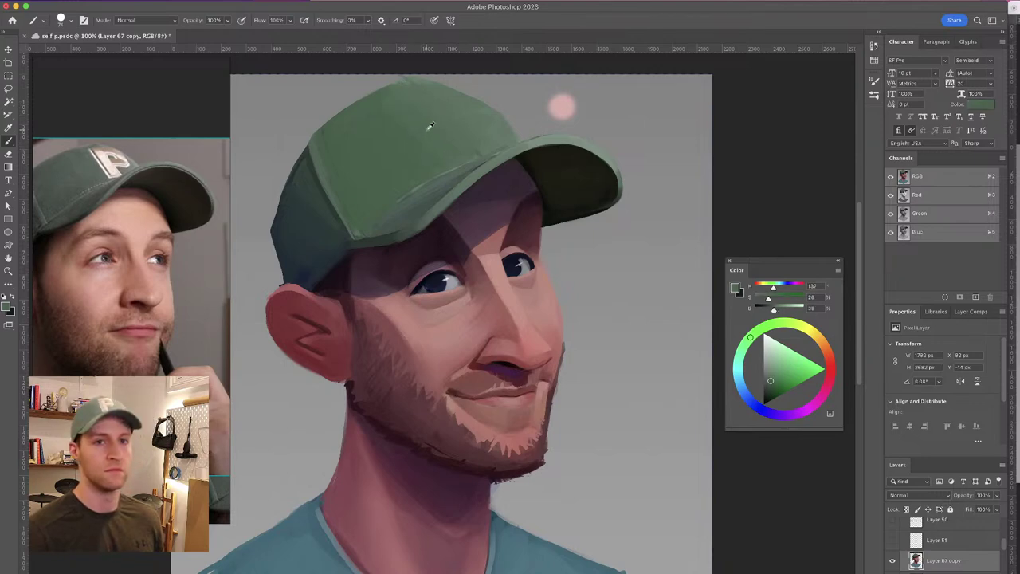
pyautogui.keyDown('alt'); pyautogui.click(503, 125); pyautogui.keyUp('alt')
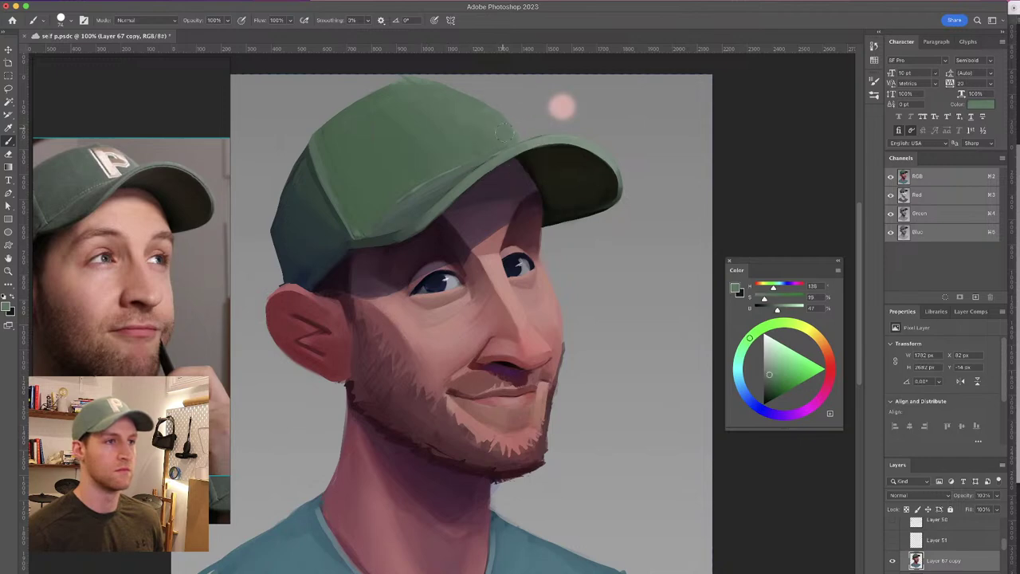
# Smooth the outline at the top of the cap's crown and undo the last unwanted change
pyautogui.moveTo(479, 141); pyautogui.dragTo(482, 173)
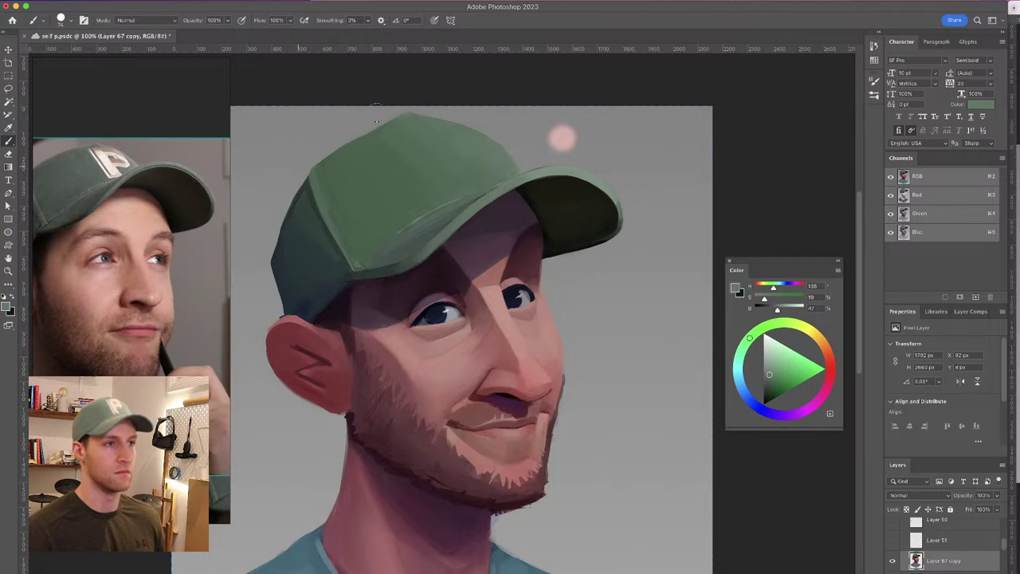
pyautogui.moveTo(429, 66); pyautogui.dragTo(431, 65)
pyautogui.moveTo(332, 154)
pyautogui.mouseDown()
pyautogui.moveTo(418, 104)
pyautogui.moveTo(388, 95)
pyautogui.mouseUp()
pyautogui.moveTo(443, 130)
pyautogui.mouseDown()
pyautogui.moveTo(453, 130)
pyautogui.moveTo(415, 135)
pyautogui.mouseUp()
pyautogui.keyDown('alt'); pyautogui.click(448, 135); pyautogui.keyUp('alt')
pyautogui.press('super+z')
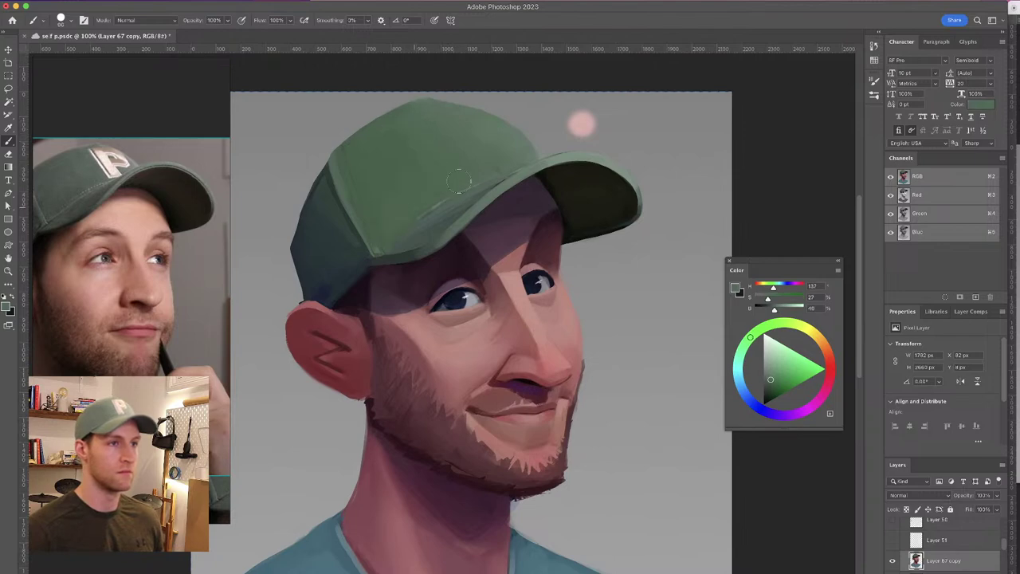
# Shade the middle of the front crown panel with sampled greens and a cooler, darker bluish green
pyautogui.keyDown('alt'); pyautogui.click(382, 203); pyautogui.keyUp('alt')
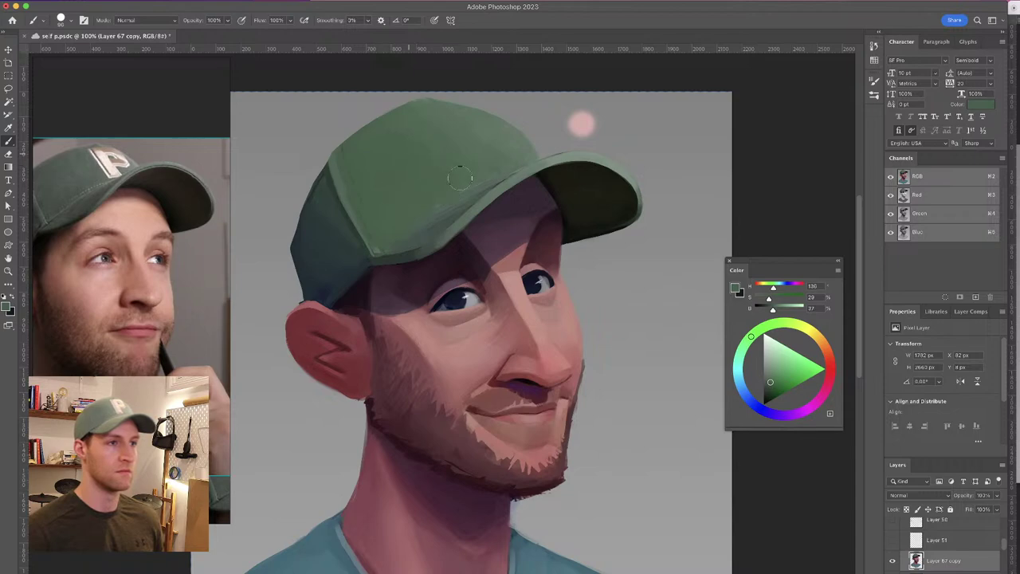
pyautogui.keyDown('alt'); pyautogui.click(435, 149); pyautogui.keyUp('alt')
pyautogui.keyDown('alt'); pyautogui.click(379, 165); pyautogui.keyUp('alt')
pyautogui.moveTo(746, 343); pyautogui.dragTo(740, 353)
pyautogui.moveTo(772, 385); pyautogui.dragTo(766, 358)
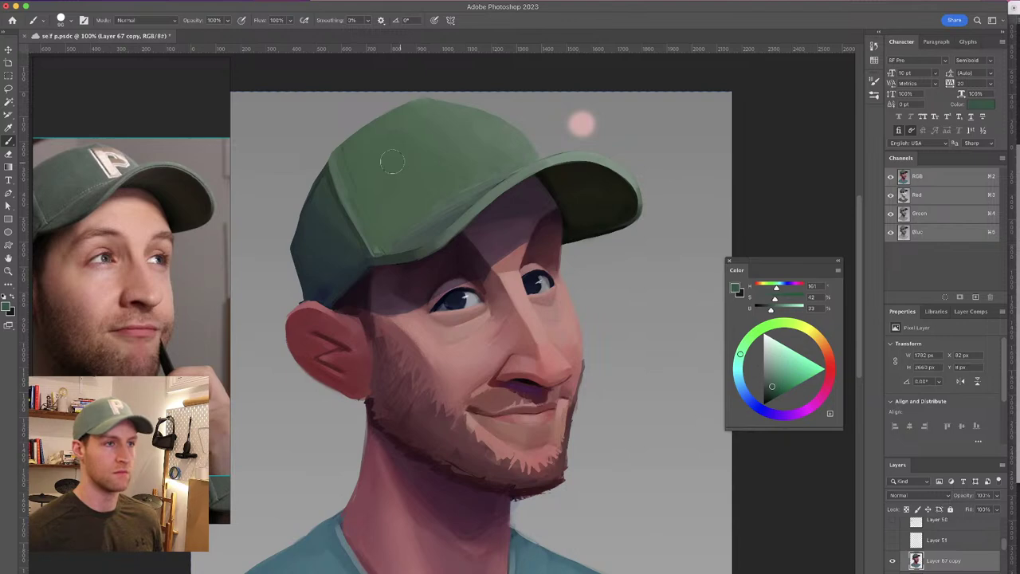
pyautogui.moveTo(415, 168); pyautogui.dragTo(415, 194)
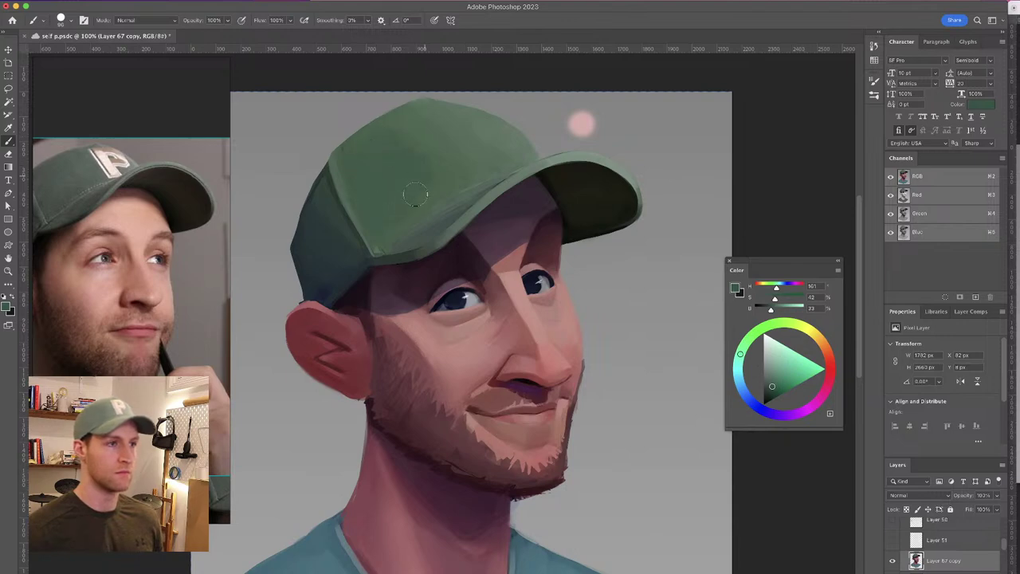
pyautogui.moveTo(413, 145); pyautogui.dragTo(435, 138)
# Soften the transition between the darker and lighter greens on the front crown panel using sampled midtones
pyautogui.keyDown('alt'); pyautogui.click(443, 127); pyautogui.keyUp('alt')
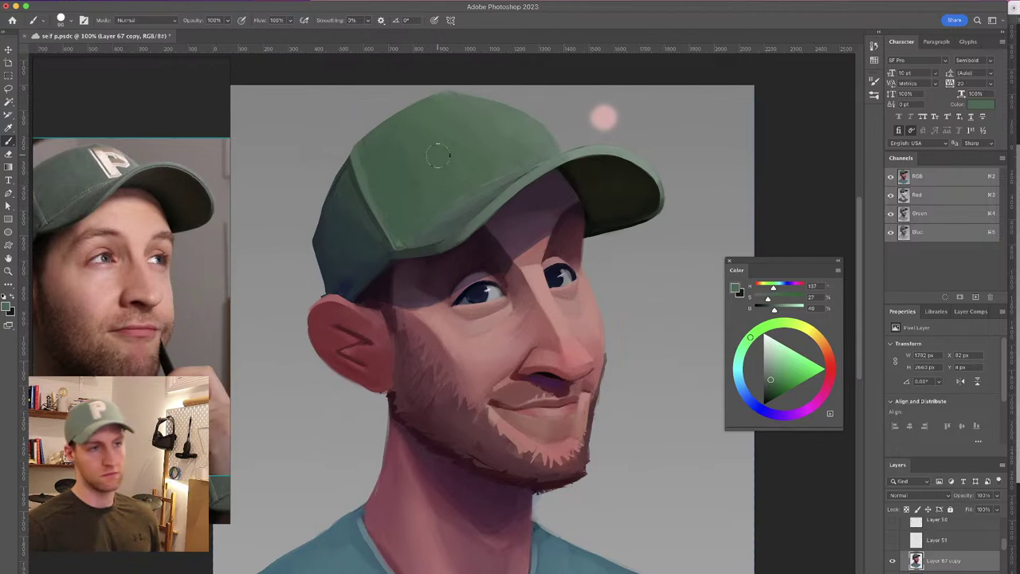
pyautogui.hscroll(-2, 446, 159)
pyautogui.scroll(-1, 446, 159)
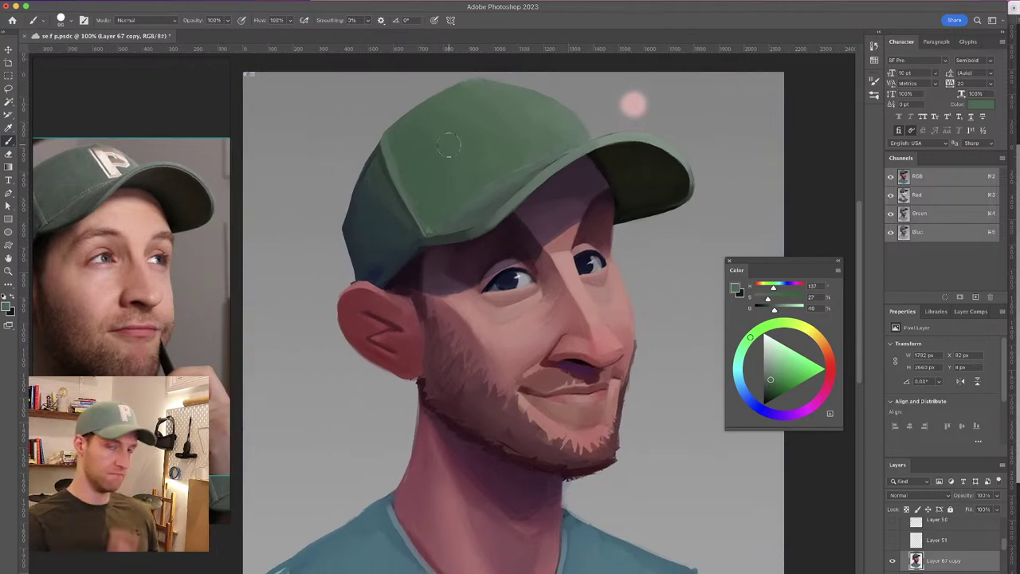
pyautogui.keyDown('alt'); pyautogui.click(447, 155); pyautogui.keyUp('alt')
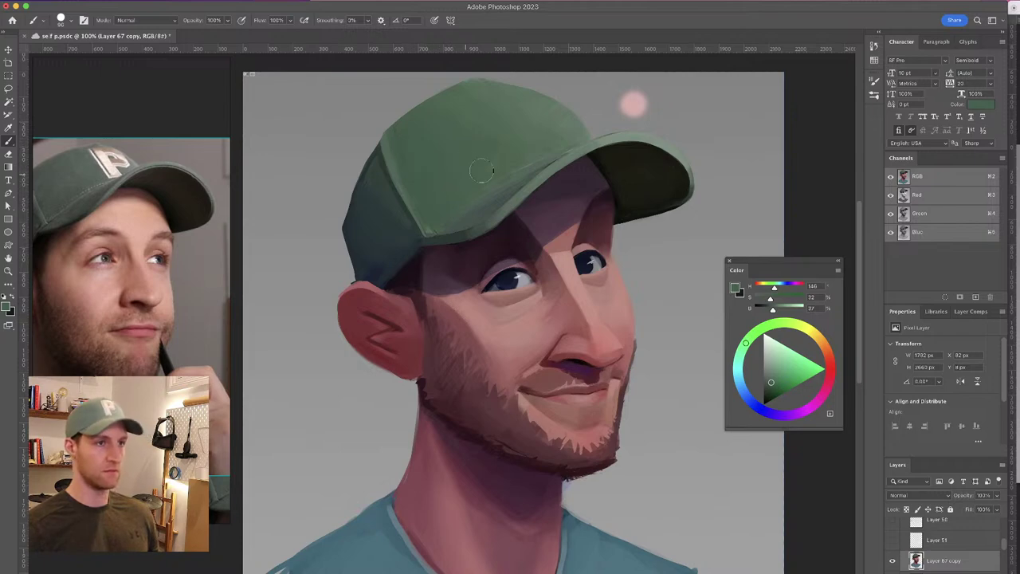
pyautogui.keyDown('alt'); pyautogui.click(490, 125); pyautogui.keyUp('alt')
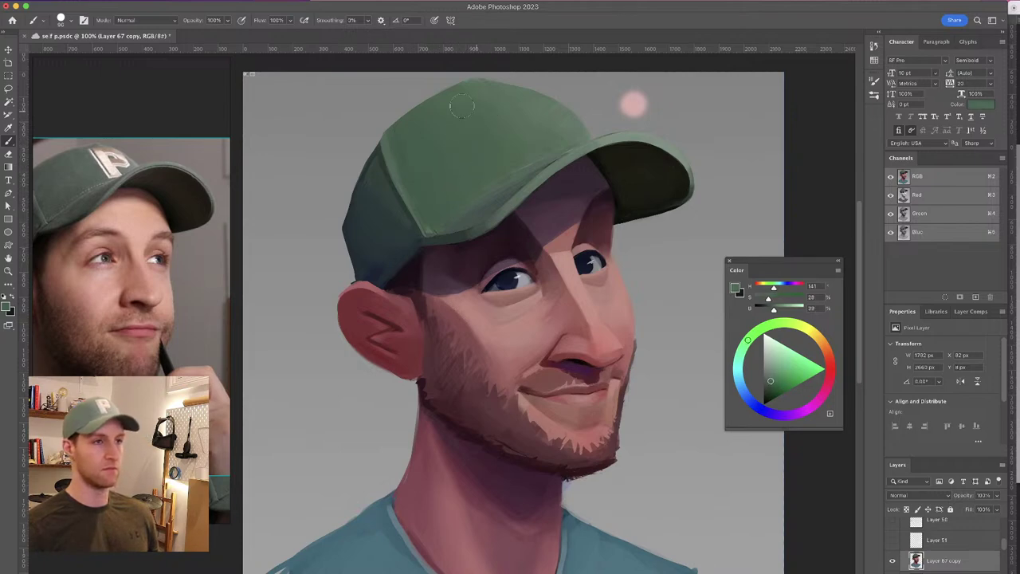
pyautogui.scroll(-1, 466, 165)
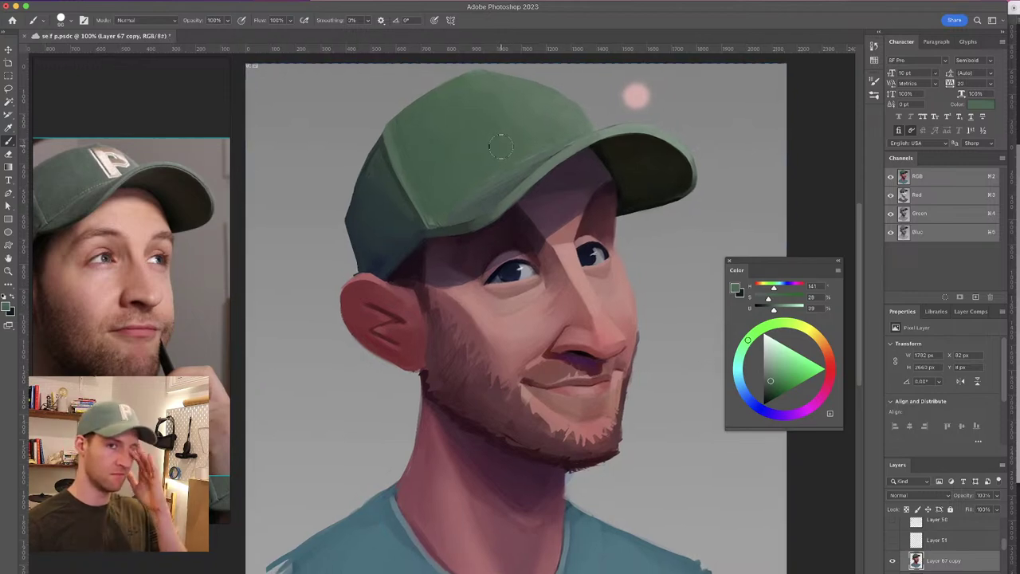
# Repaint the brim's upper surface beside the crown with muted blue-greens, using a 21 px brush
pyautogui.keyDown('alt'); pyautogui.click(499, 184); pyautogui.keyUp('alt')
pyautogui.moveTo(508, 175); pyautogui.dragTo(490, 181)
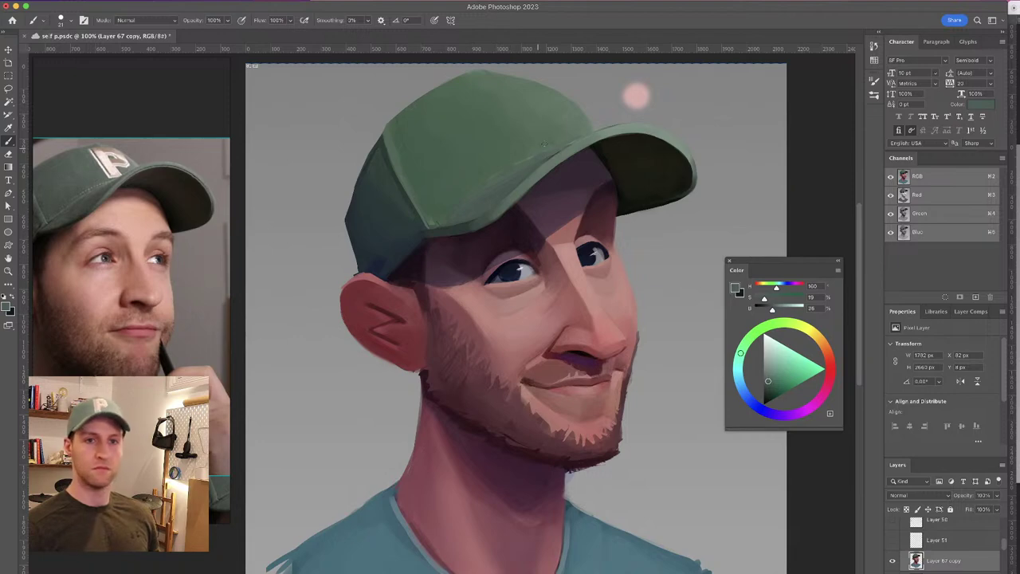
pyautogui.moveTo(767, 380); pyautogui.dragTo(768, 377)
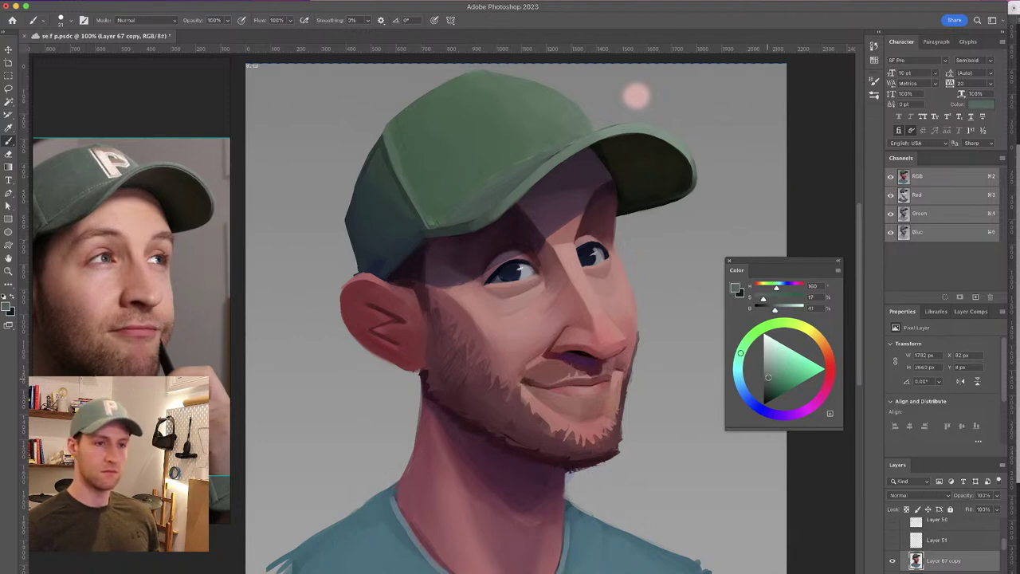
pyautogui.moveTo(443, 222); pyautogui.dragTo(475, 217)
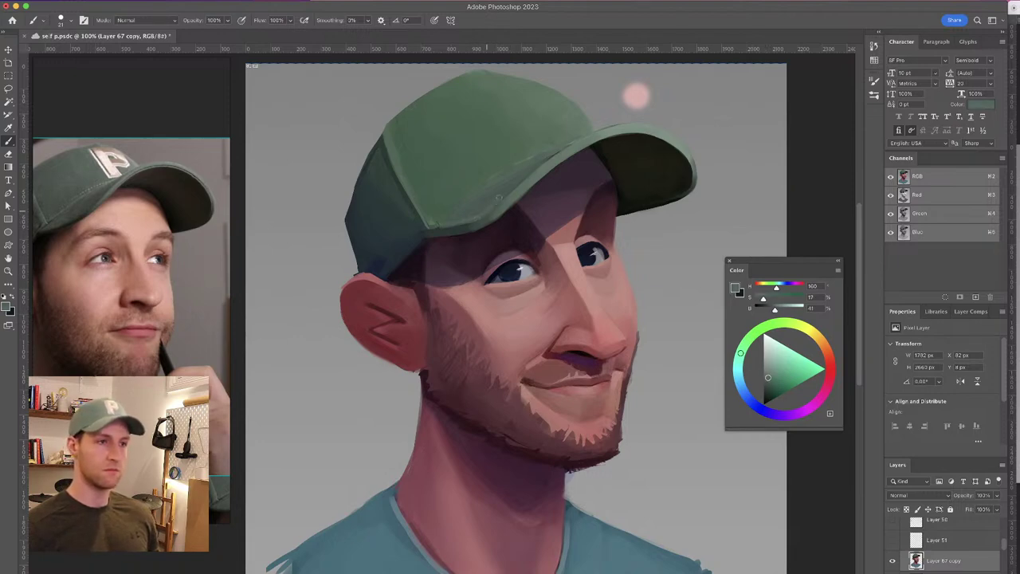
pyautogui.press('super+z')
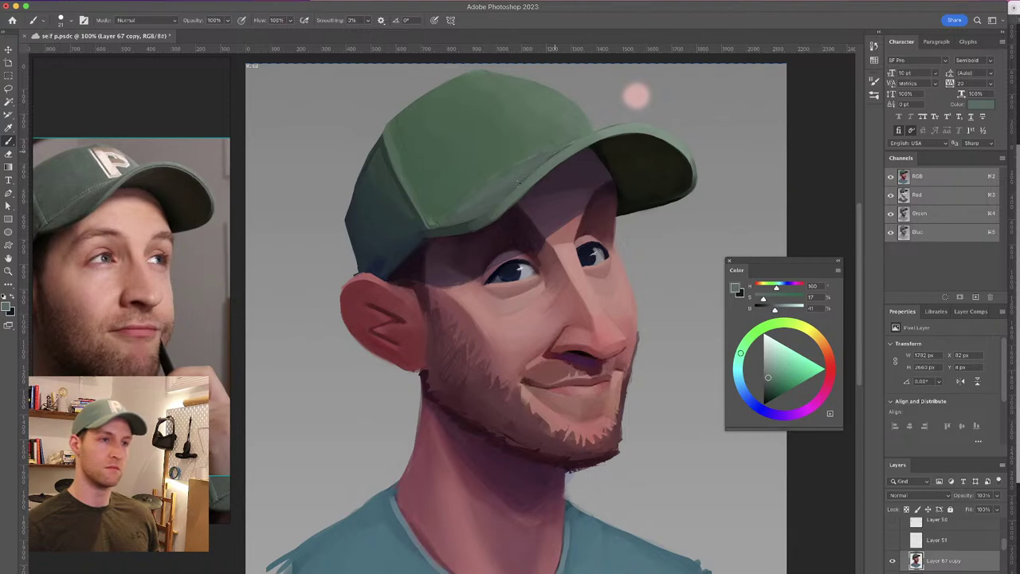
pyautogui.moveTo(556, 140); pyautogui.dragTo(569, 138)
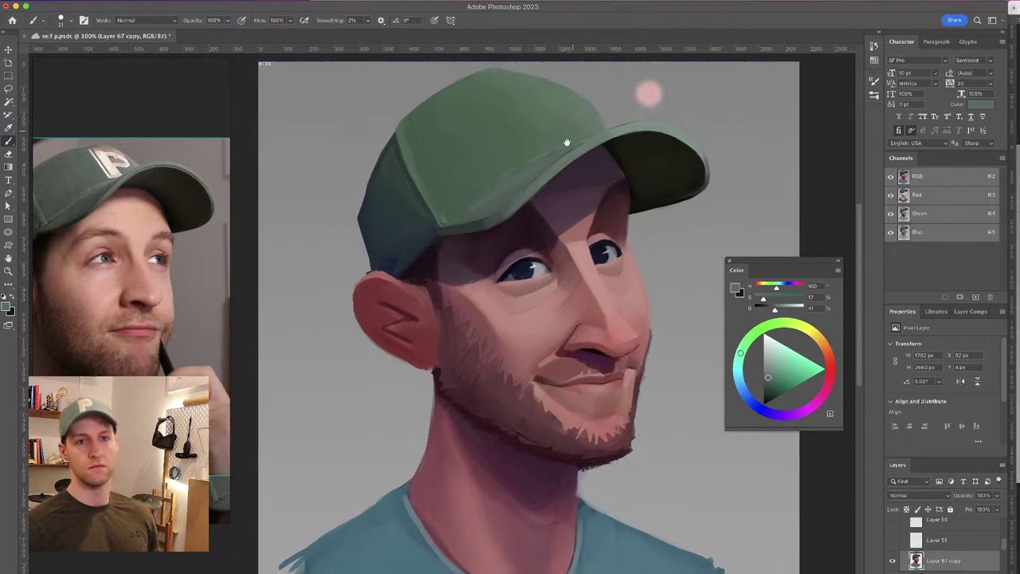
pyautogui.keyDown('alt'); pyautogui.click(502, 194); pyautogui.keyUp('alt')
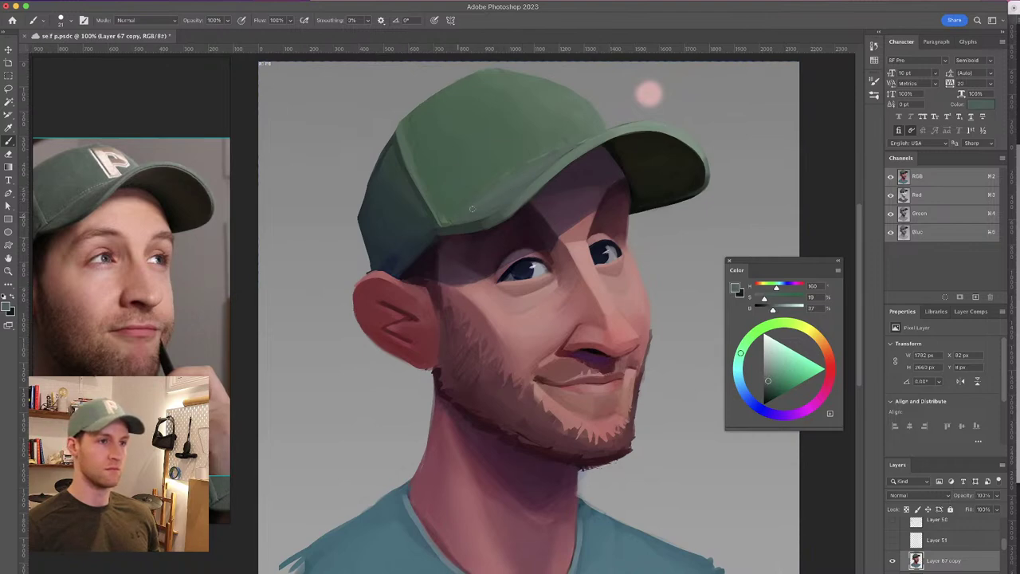
pyautogui.hscroll(-2, 510, 198)
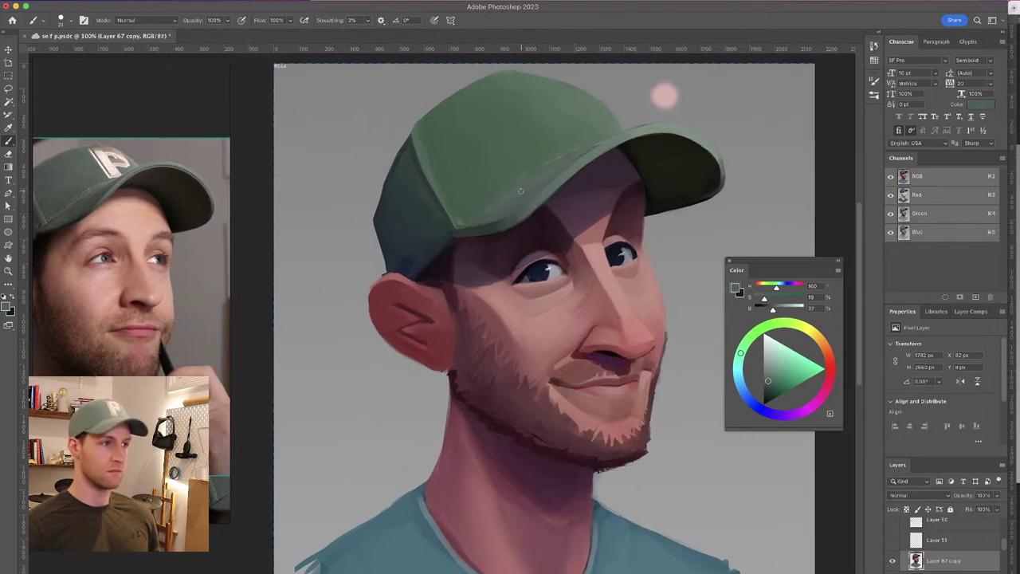
# Paint a dark green line along the seam where the front crown panel meets the brim, using an 11 px brush
pyautogui.press('super+=')
pyautogui.moveTo(553, 208); pyautogui.dragTo(459, 345)
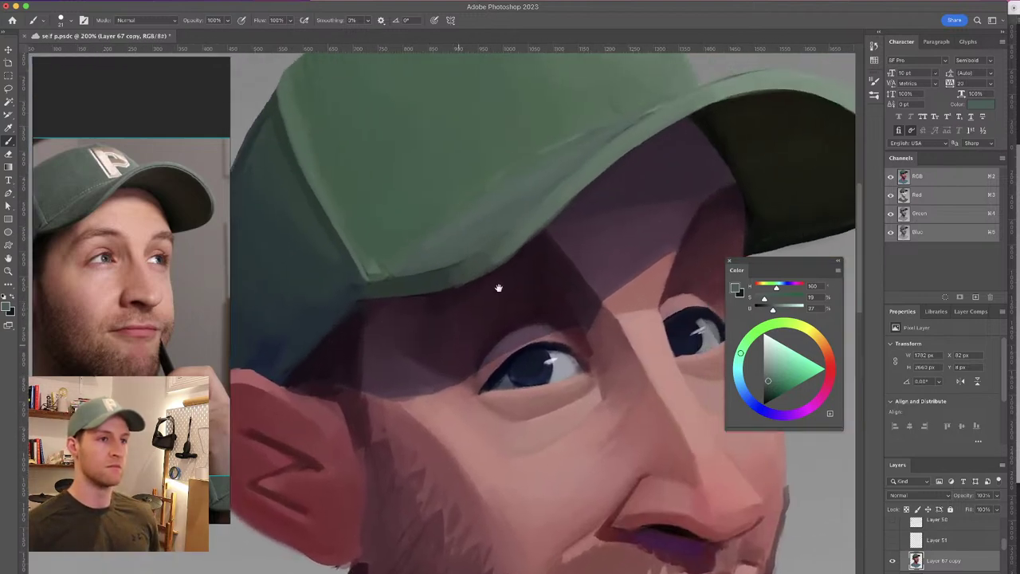
pyautogui.click(766, 388)
pyautogui.moveTo(416, 229)
pyautogui.mouseDown()
pyautogui.moveTo(407, 234)
pyautogui.moveTo(418, 233)
pyautogui.mouseUp()
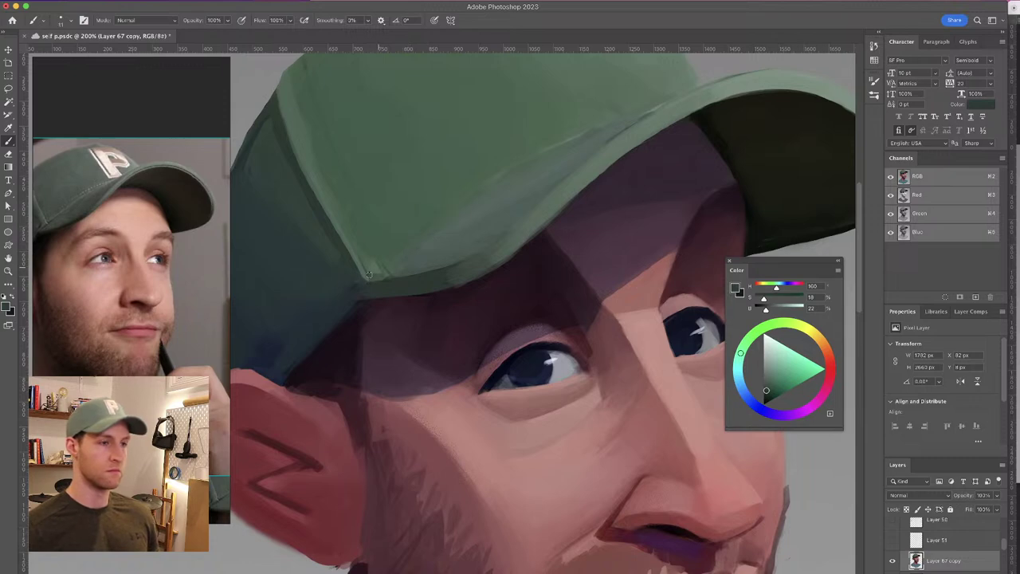
pyautogui.moveTo(359, 286); pyautogui.dragTo(389, 261)
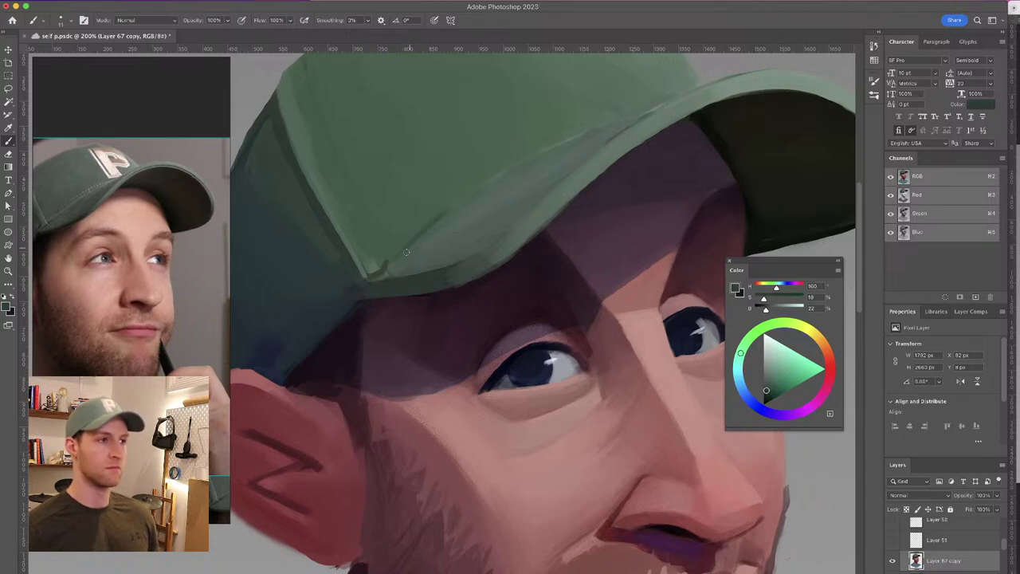
pyautogui.moveTo(432, 227)
pyautogui.mouseDown()
pyautogui.moveTo(560, 142)
pyautogui.moveTo(681, 117)
pyautogui.mouseUp()
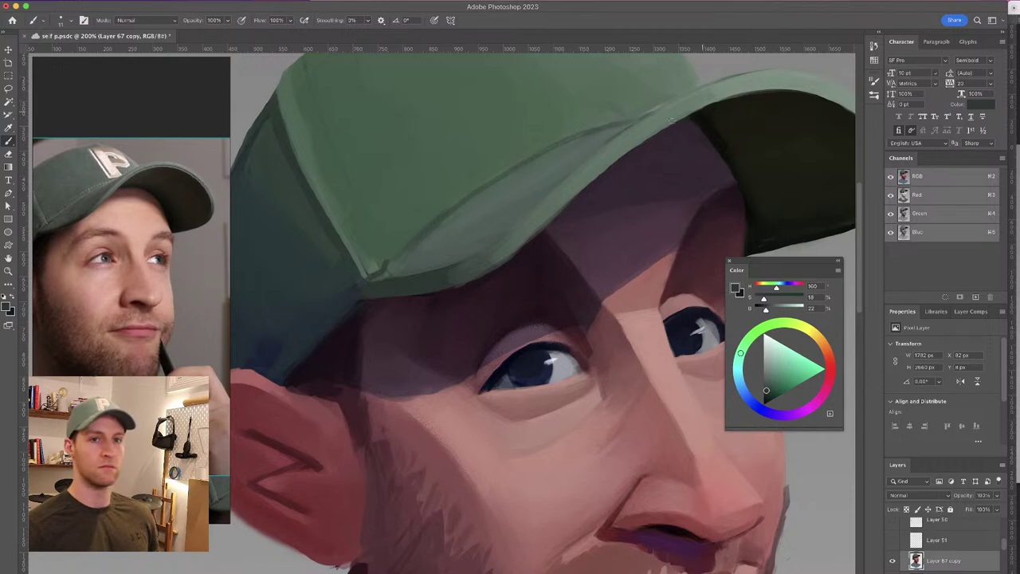
pyautogui.scroll(2, 538, 156)
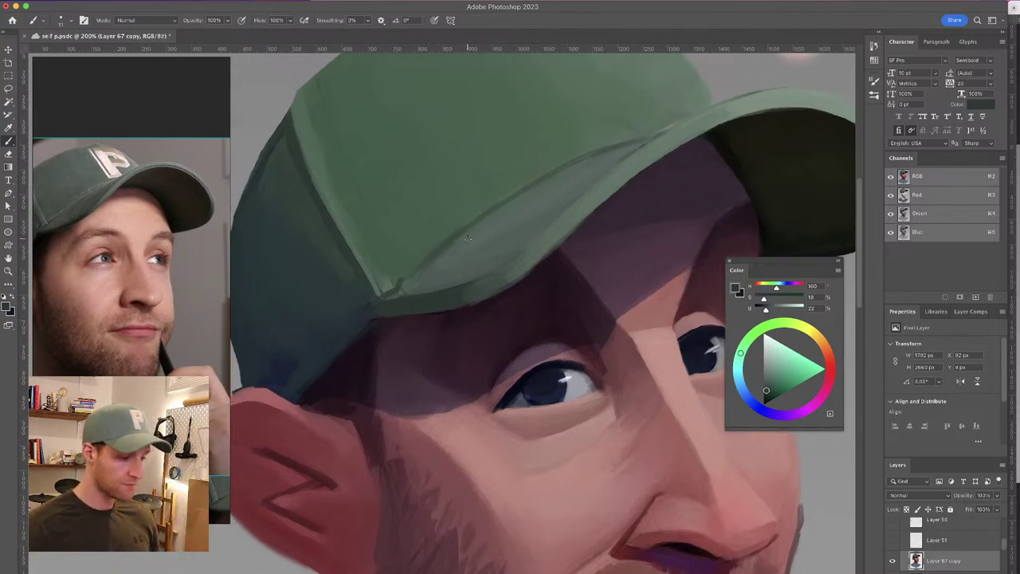
# Draw a thin dark green stitch line down the front crown panel, parallel to its side seam, redoing unsatisfactory strokes
pyautogui.moveTo(434, 240); pyautogui.dragTo(432, 235)
pyautogui.moveTo(380, 256); pyautogui.dragTo(420, 269)
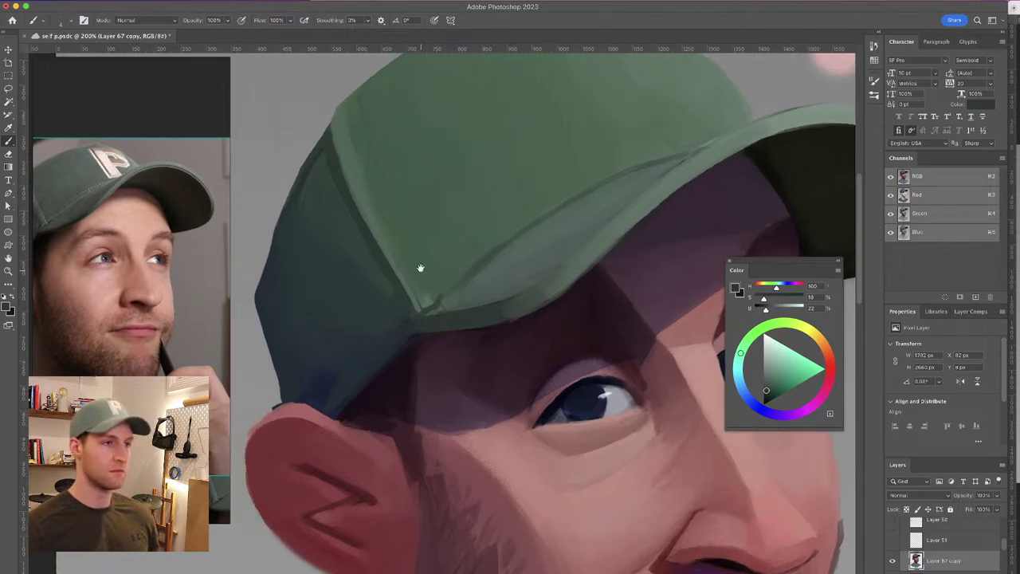
pyautogui.moveTo(381, 214); pyautogui.dragTo(437, 298)
pyautogui.press('super+z')
pyautogui.press('super+z')
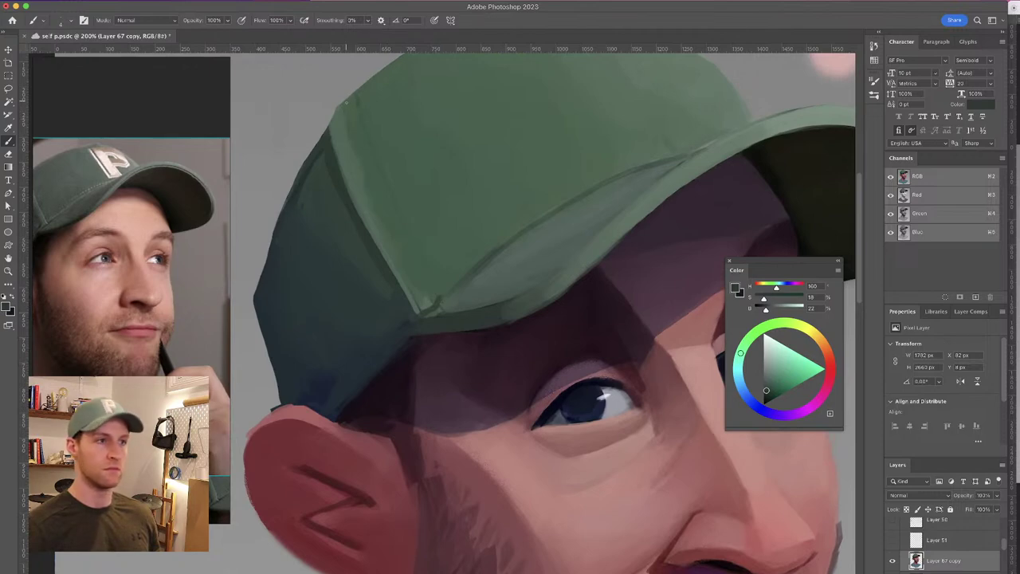
pyautogui.moveTo(355, 137); pyautogui.dragTo(434, 297)
# Darken the cap's side panel along its seam with the front panel using a sampled dark green
pyautogui.moveTo(430, 209)
pyautogui.mouseDown()
pyautogui.moveTo(467, 189)
pyautogui.moveTo(469, 198)
pyautogui.mouseUp()
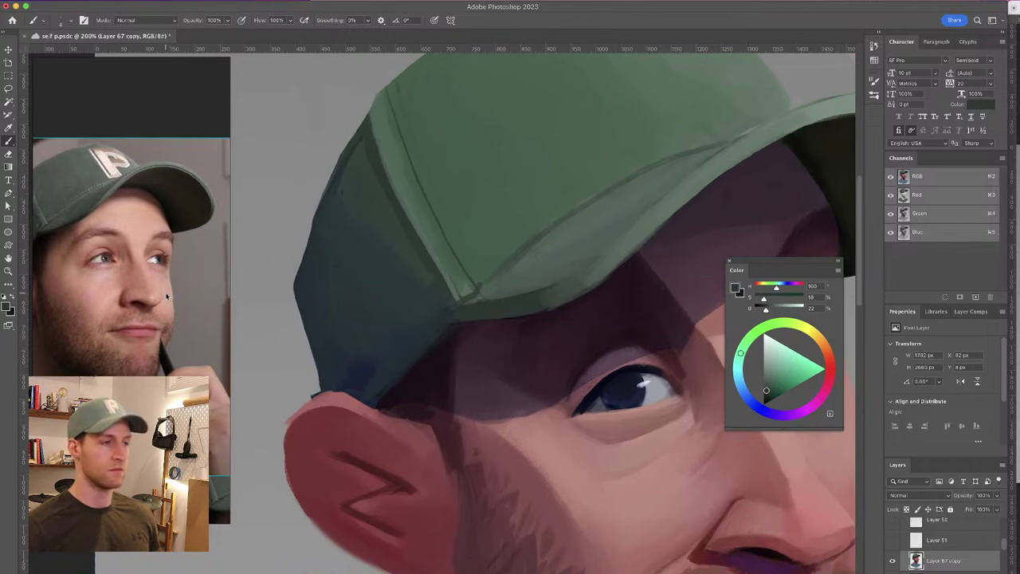
pyautogui.moveTo(166, 293); pyautogui.dragTo(213, 277)
pyautogui.click(378, 125)
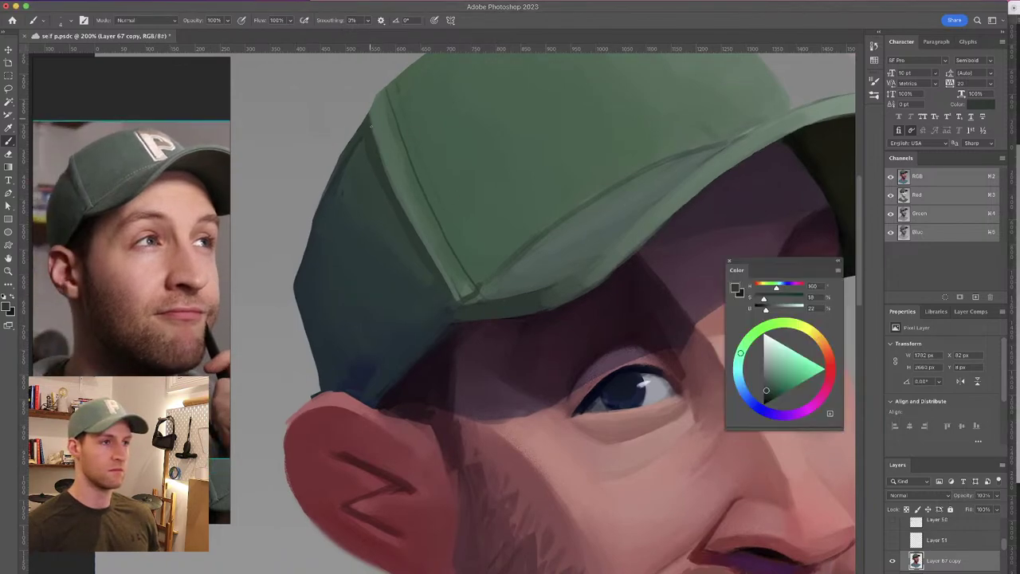
pyautogui.keyDown('alt'); pyautogui.click(382, 200); pyautogui.keyUp('alt')
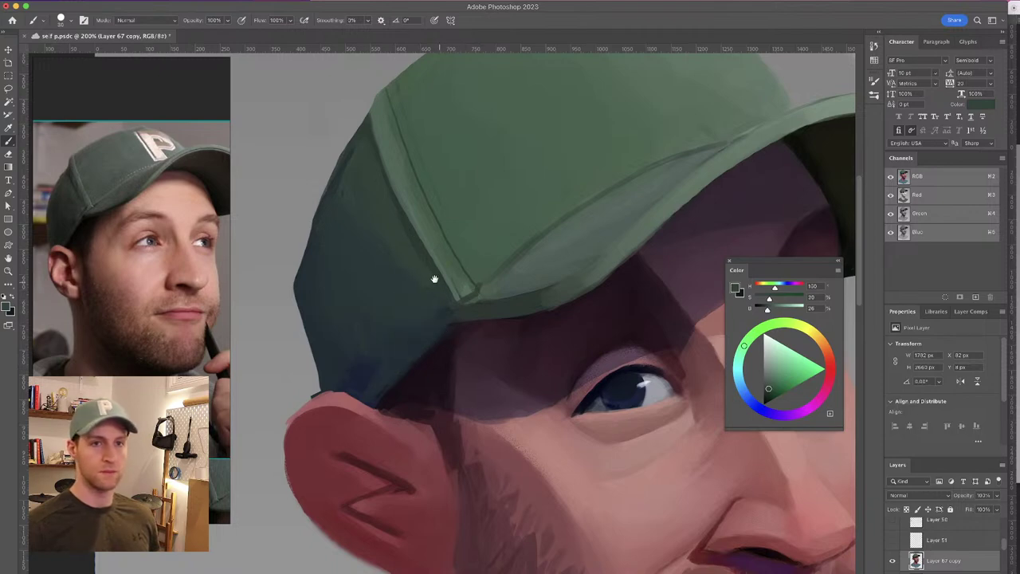
pyautogui.moveTo(430, 299)
pyautogui.mouseDown()
pyautogui.moveTo(422, 302)
pyautogui.moveTo(438, 324)
pyautogui.moveTo(454, 318)
pyautogui.mouseUp()
# Refine the crown's lower front edge where it meets the brim with a sampled lighter green and a small hard brush
pyautogui.moveTo(486, 264); pyautogui.dragTo(335, 351)
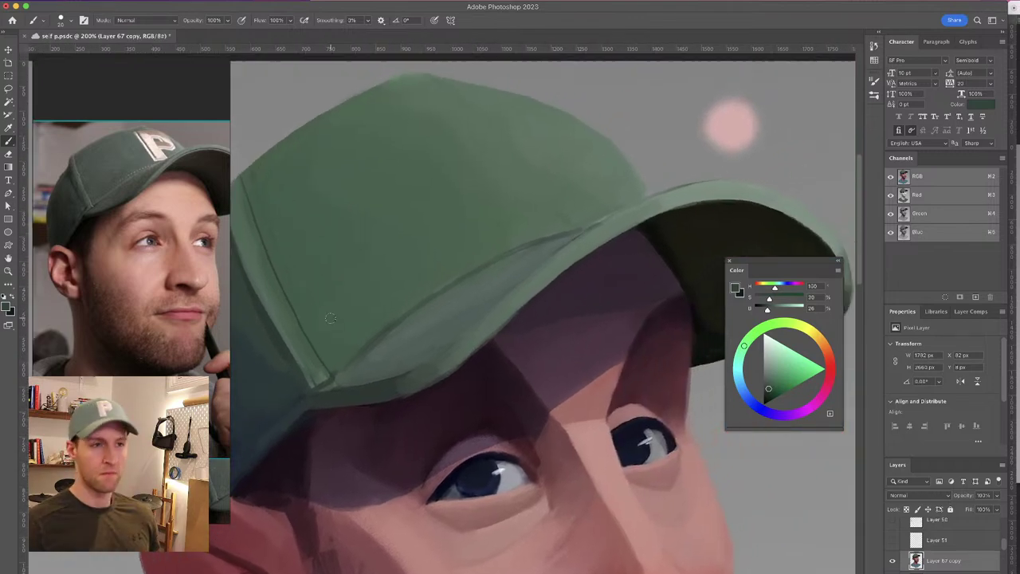
pyautogui.keyDown('alt'); pyautogui.click(634, 190); pyautogui.keyUp('alt')
pyautogui.moveTo(634, 190); pyautogui.dragTo(632, 186)
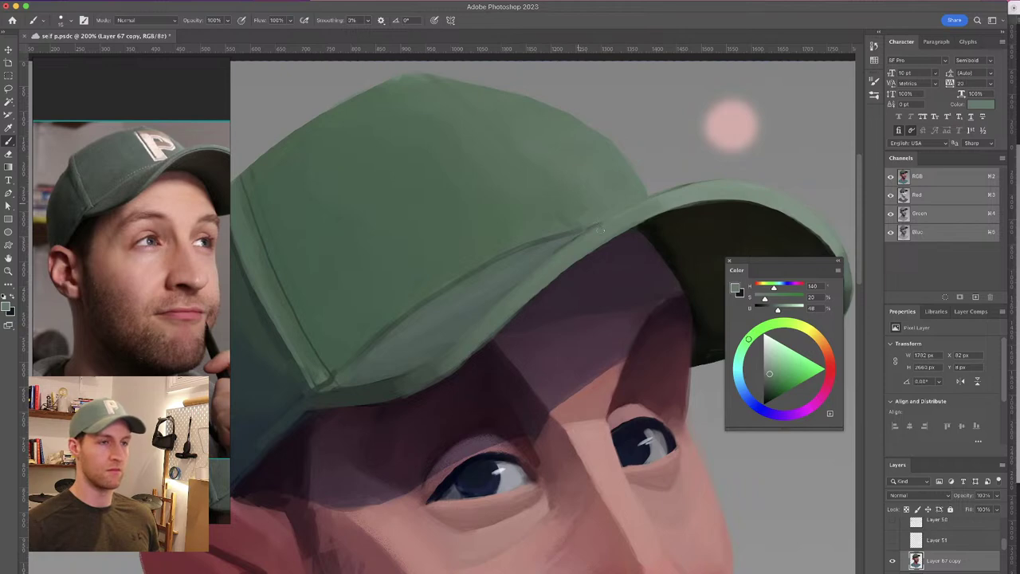
pyautogui.moveTo(546, 160); pyautogui.dragTo(552, 154)
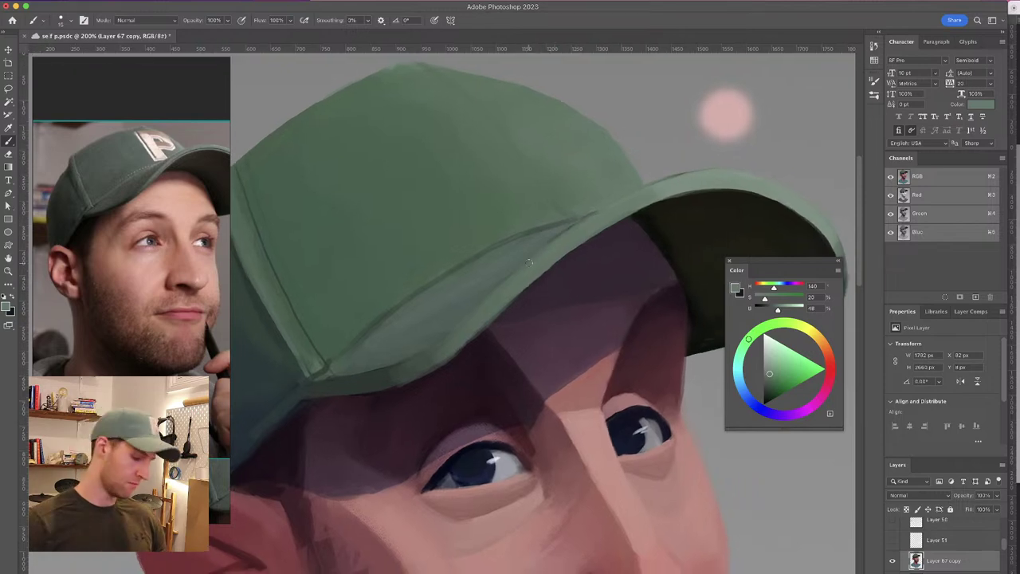
# Touch up the edge between the shaded forehead and the brim's underside with sampled near-black, dark purple and plum tones
pyautogui.press('super+minus')
pyautogui.scroll(-3, 532, 273)
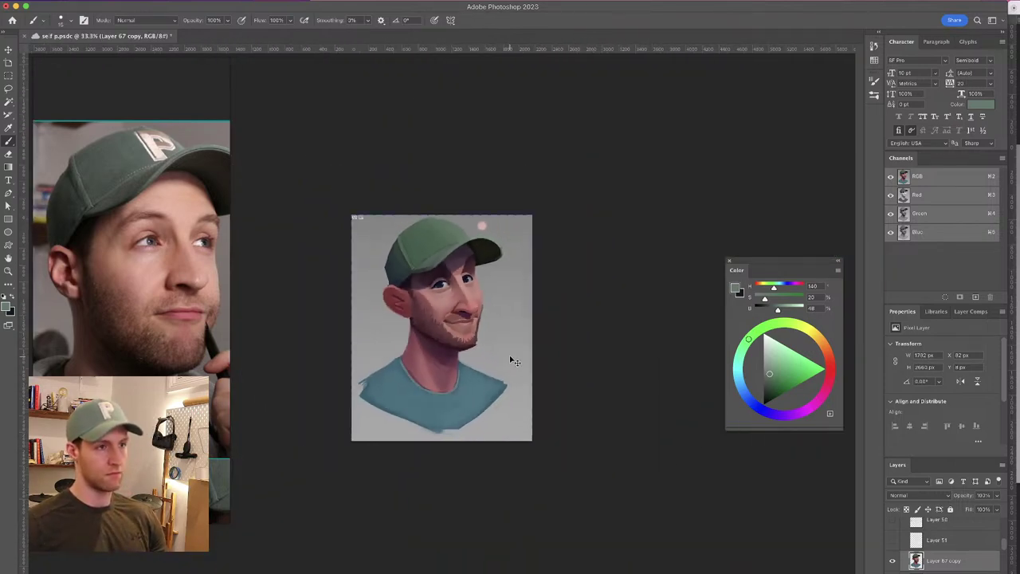
pyautogui.scroll(1, 514, 354)
pyautogui.scroll(2, 513, 354)
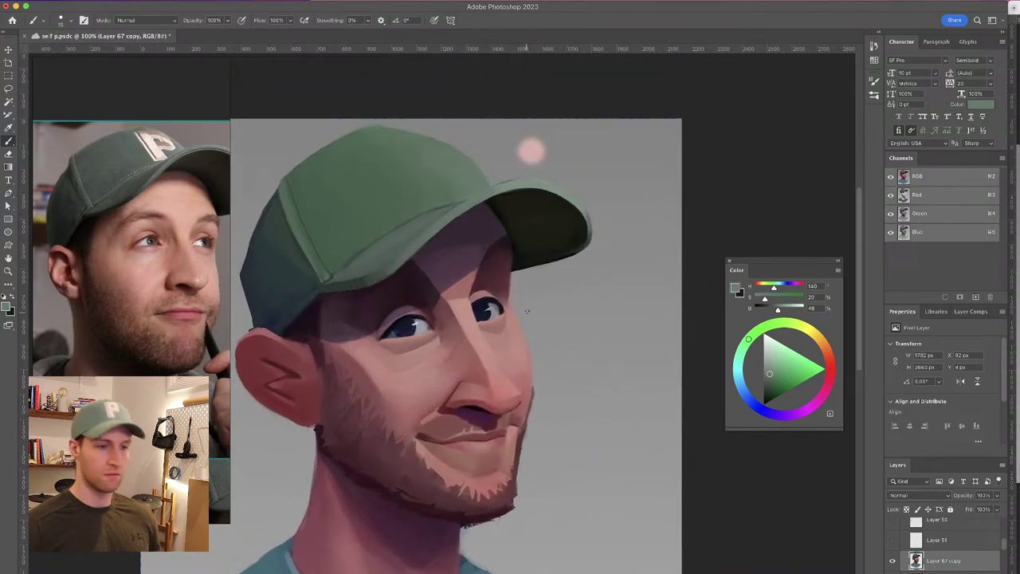
pyautogui.scroll(3, 533, 290)
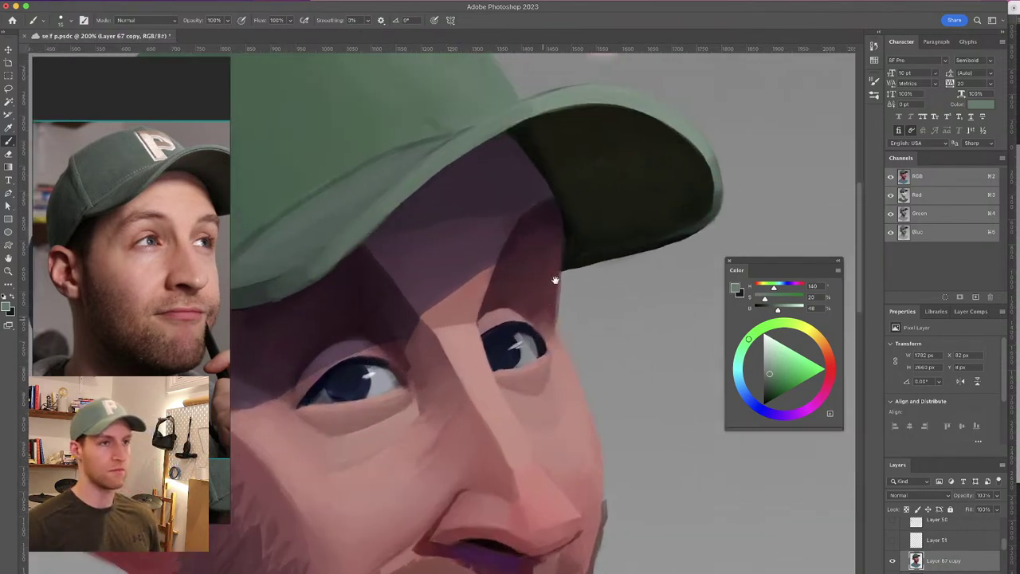
pyautogui.keyDown('alt'); pyautogui.click(529, 174); pyautogui.keyUp('alt')
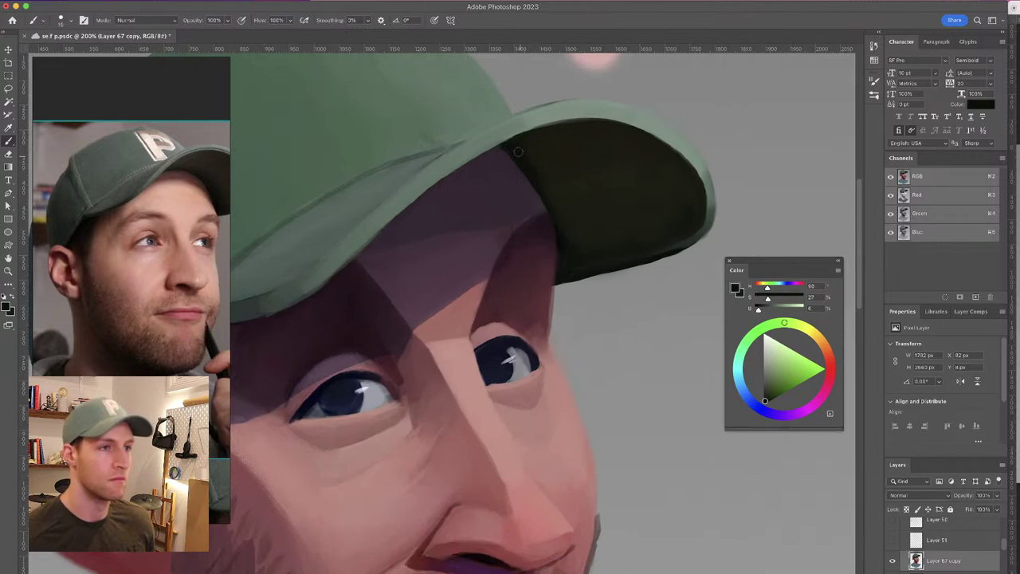
pyautogui.keyDown('alt'); pyautogui.click(532, 208); pyautogui.keyUp('alt')
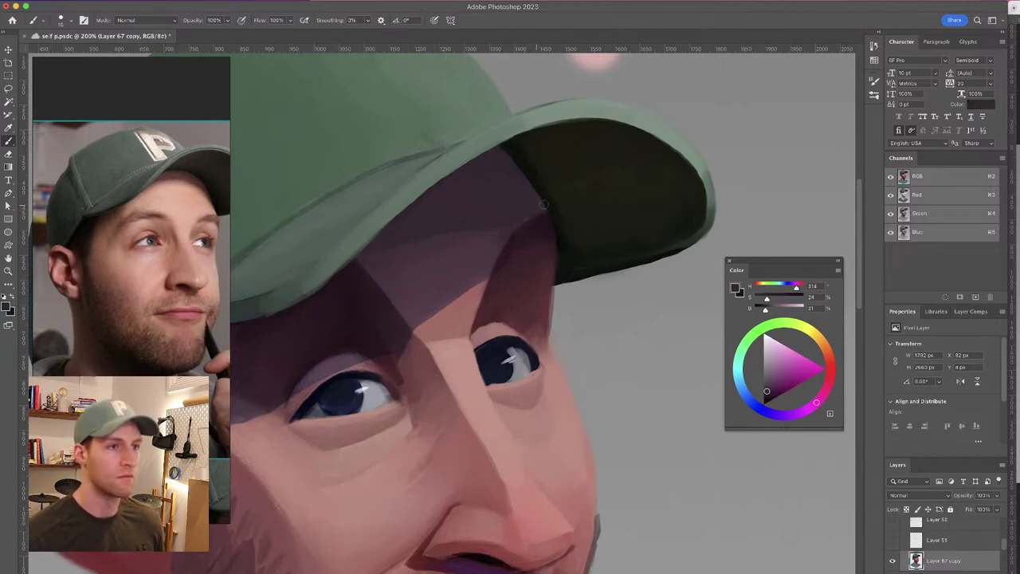
pyautogui.keyDown('alt'); pyautogui.click(532, 247); pyautogui.keyUp('alt')
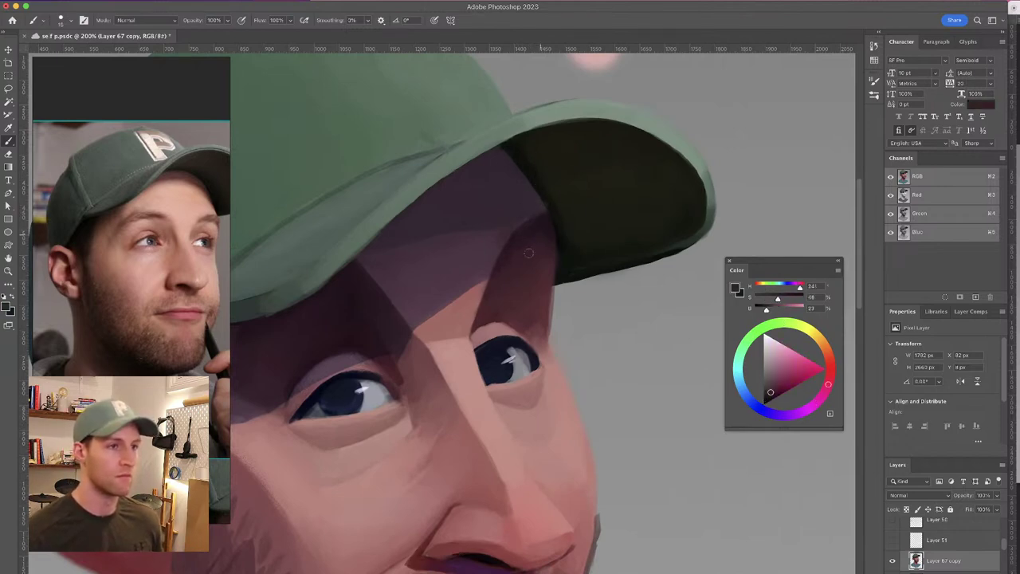
# Soften the shadow edge above the far eye with the Soft Round 500 6 brush and sampled dark plum tones
pyautogui.click(66, 21)
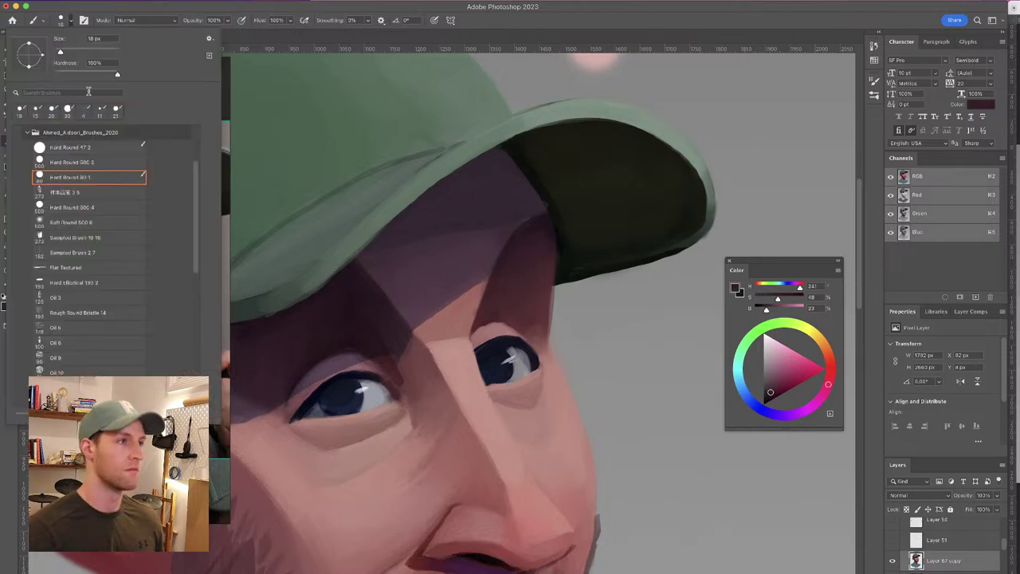
pyautogui.click(105, 222)
pyautogui.keyDown('alt'); pyautogui.click(529, 239); pyautogui.keyUp('alt')
pyautogui.moveTo(532, 243)
pyautogui.mouseDown()
pyautogui.moveTo(380, 219)
pyautogui.moveTo(501, 228)
pyautogui.moveTo(491, 227)
pyautogui.mouseUp()
pyautogui.keyDown('alt'); pyautogui.click(545, 242); pyautogui.keyUp('alt')
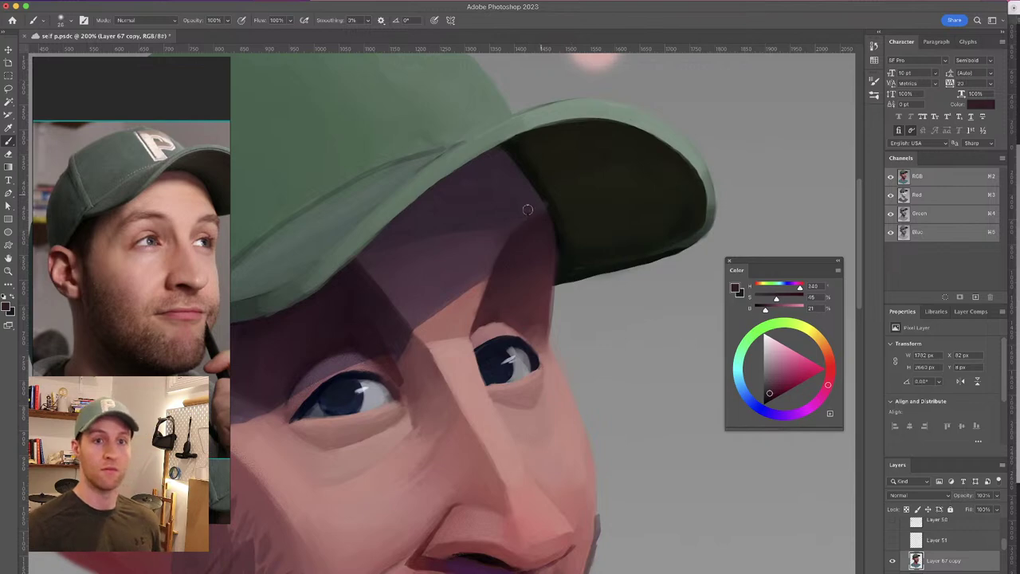
# Block in the far eyebrow under the brim on a new layer with sampled dark plum, using the Hard Elliptical 193 2 brush
pyautogui.moveTo(539, 175); pyautogui.dragTo(559, 122)
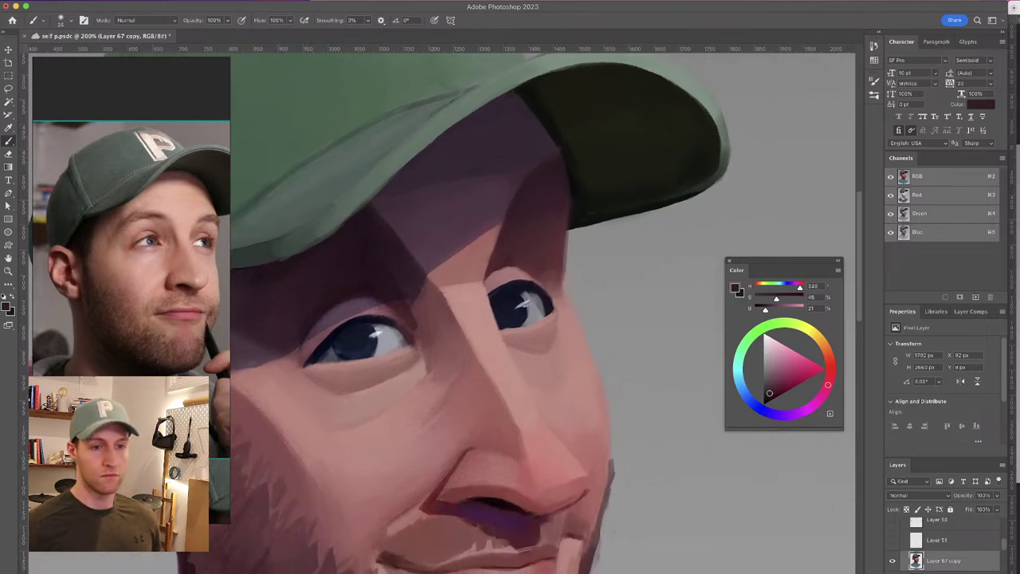
pyautogui.click(975, 572)
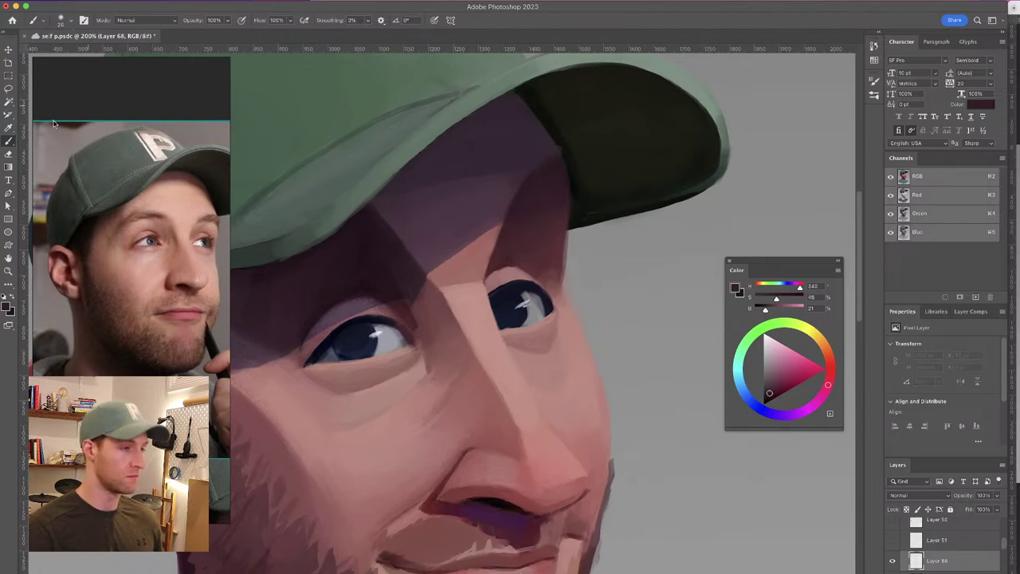
pyautogui.click(71, 21)
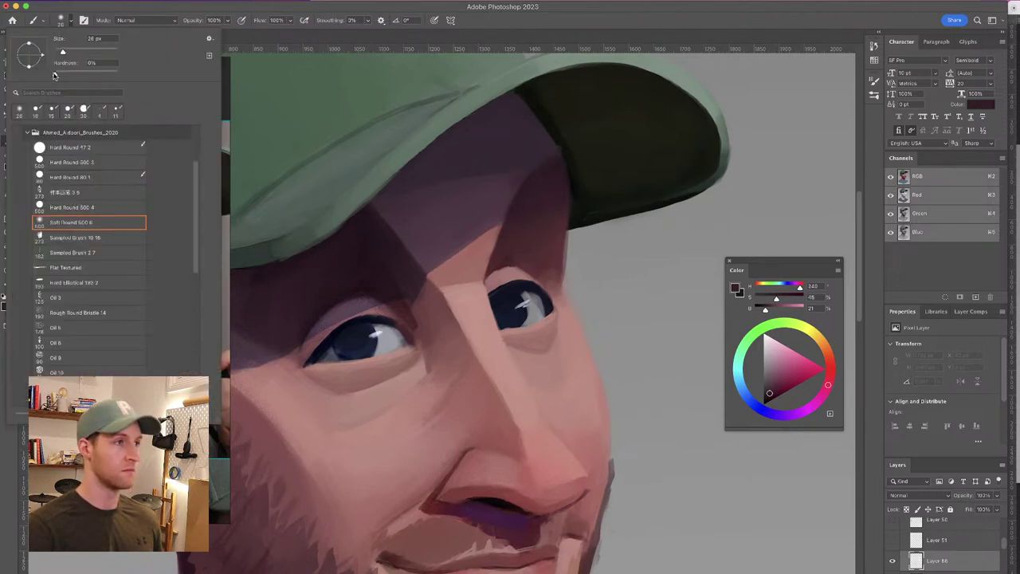
pyautogui.click(86, 285)
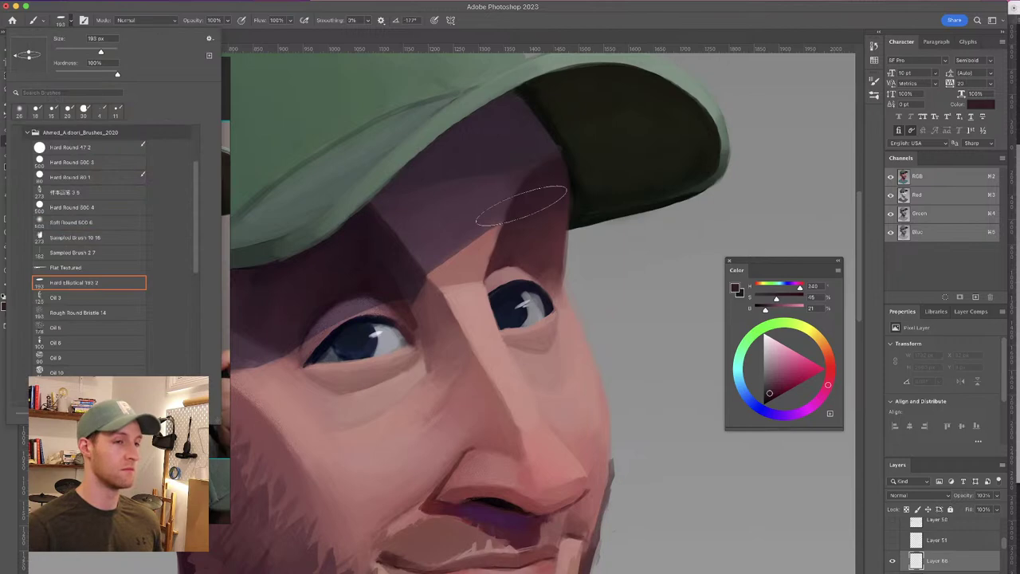
pyautogui.moveTo(528, 189); pyautogui.dragTo(446, 186)
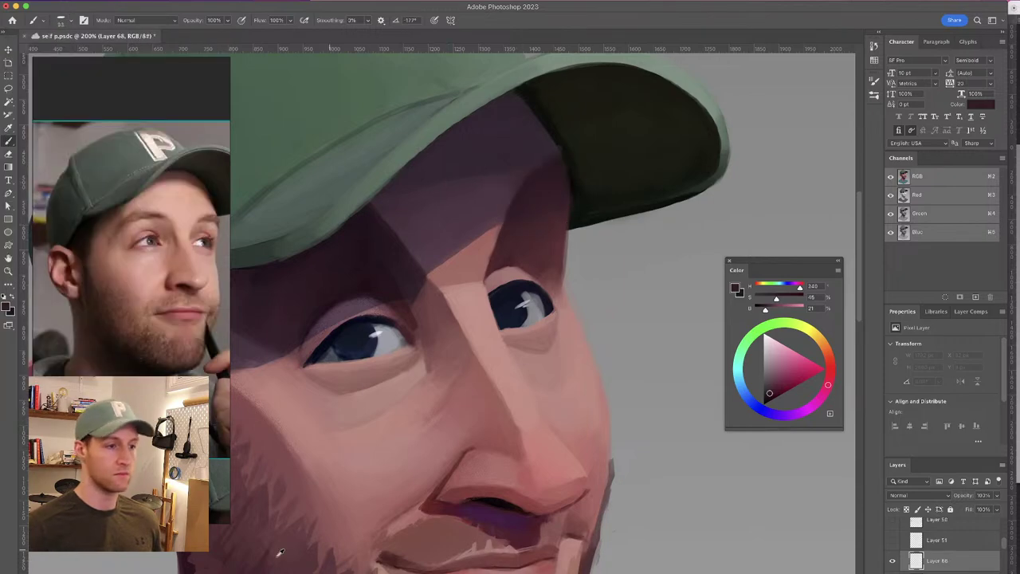
pyautogui.keyDown('alt'); pyautogui.click(183, 557); pyautogui.keyUp('alt')
pyautogui.moveTo(533, 167)
pyautogui.mouseDown()
pyautogui.moveTo(520, 166)
pyautogui.moveTo(555, 134)
pyautogui.mouseUp()
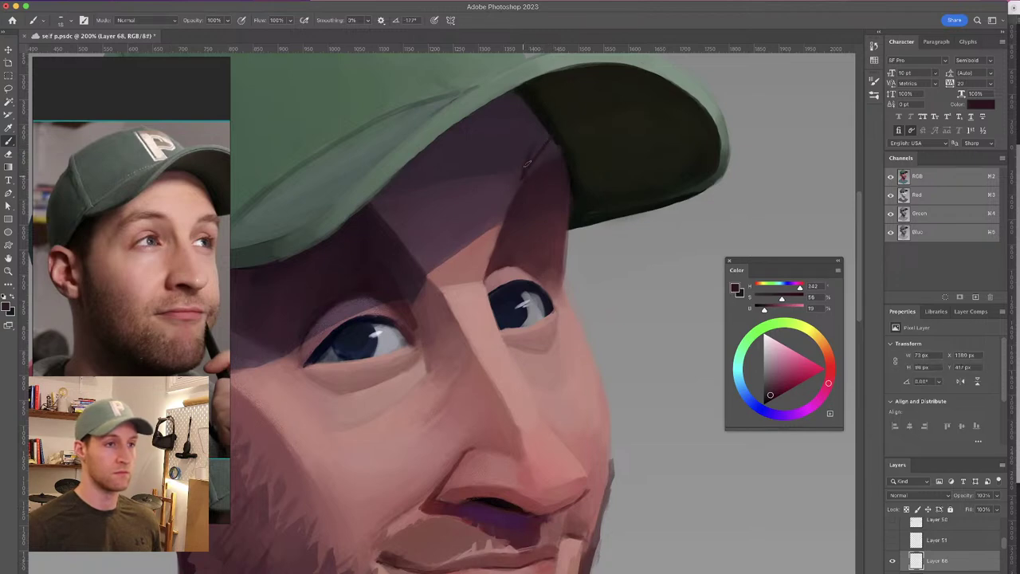
pyautogui.moveTo(514, 157); pyautogui.dragTo(562, 142)
# Darken the far eyebrow with near-black strokes and shape thin hairs at its inner end, undoing unsatisfactory strokes
pyautogui.click(766, 402)
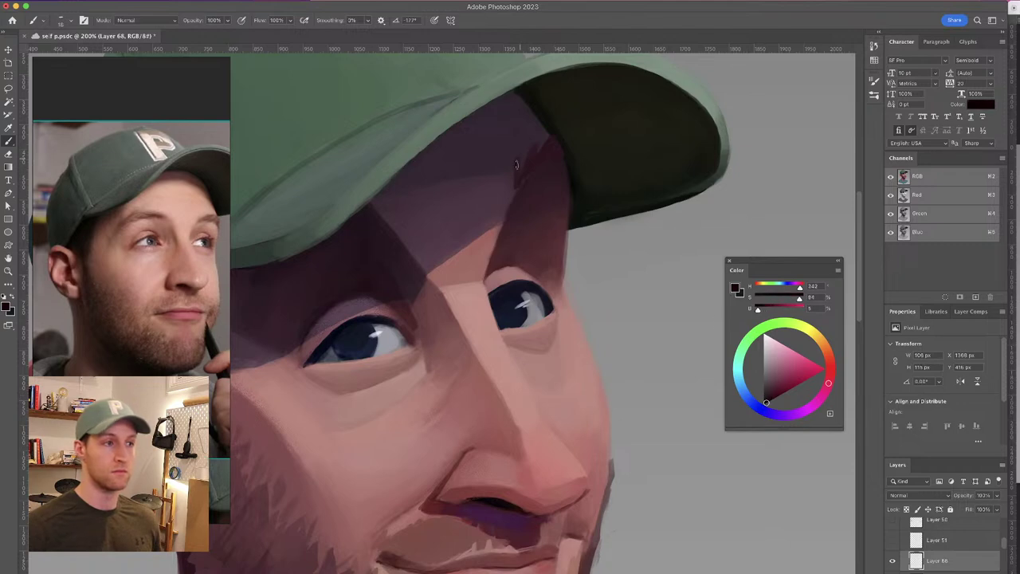
pyautogui.moveTo(523, 181); pyautogui.dragTo(569, 157)
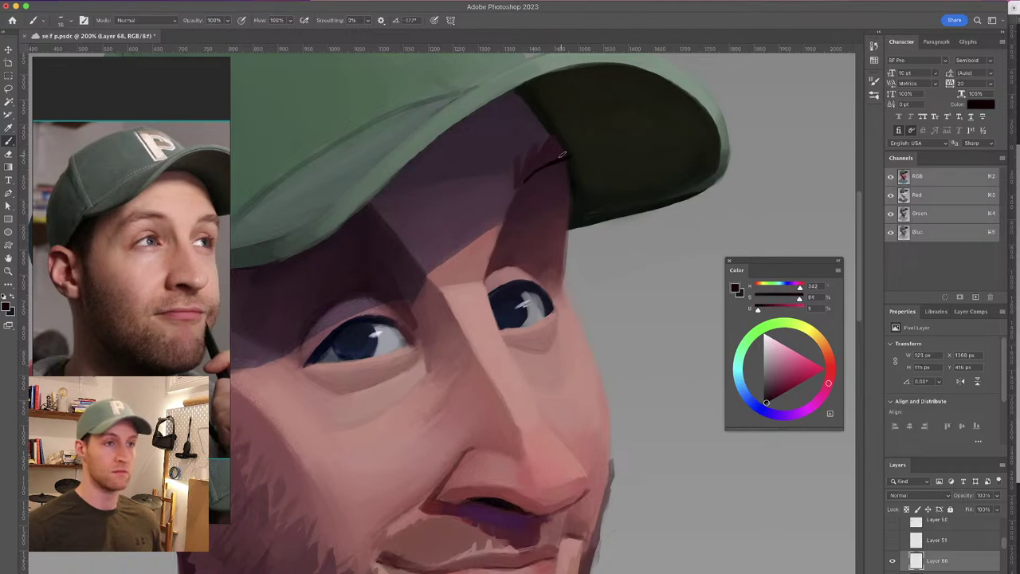
pyautogui.press('super+z')
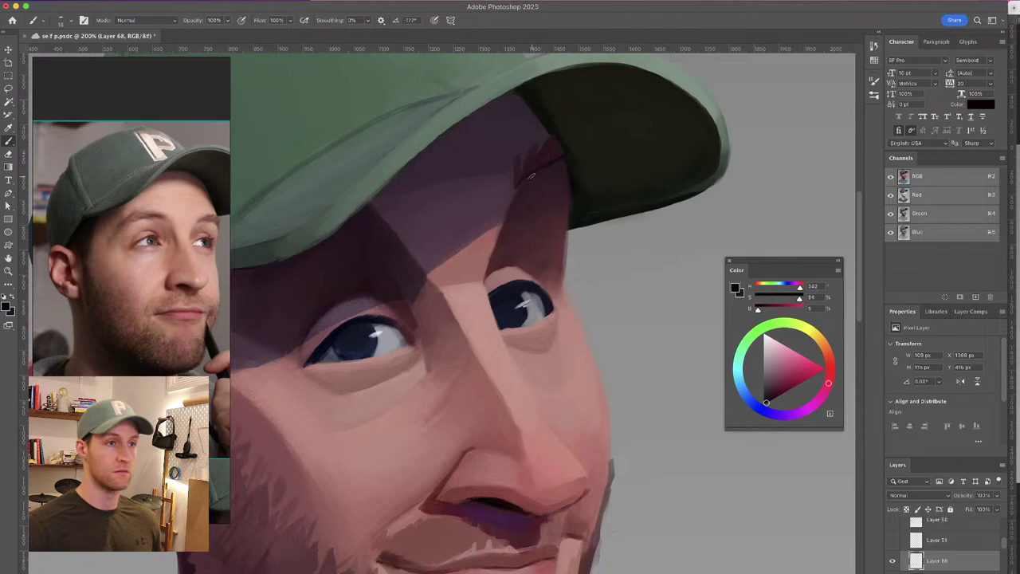
pyautogui.moveTo(563, 153)
pyautogui.mouseDown()
pyautogui.moveTo(543, 131)
pyautogui.moveTo(521, 169)
pyautogui.moveTo(548, 157)
pyautogui.mouseUp()
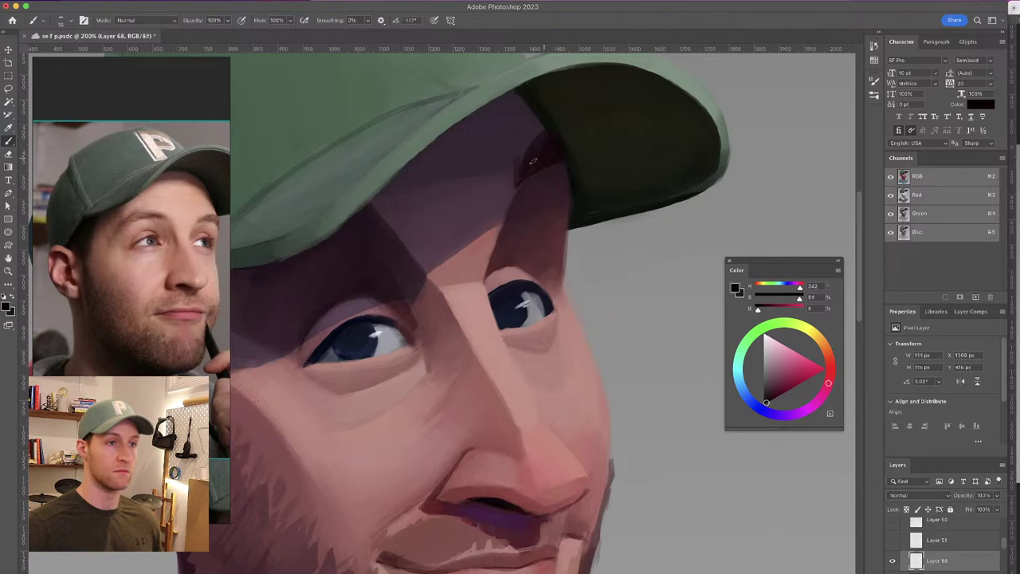
pyautogui.moveTo(530, 159)
pyautogui.mouseDown()
pyautogui.moveTo(520, 160)
pyautogui.moveTo(518, 188)
pyautogui.mouseUp()
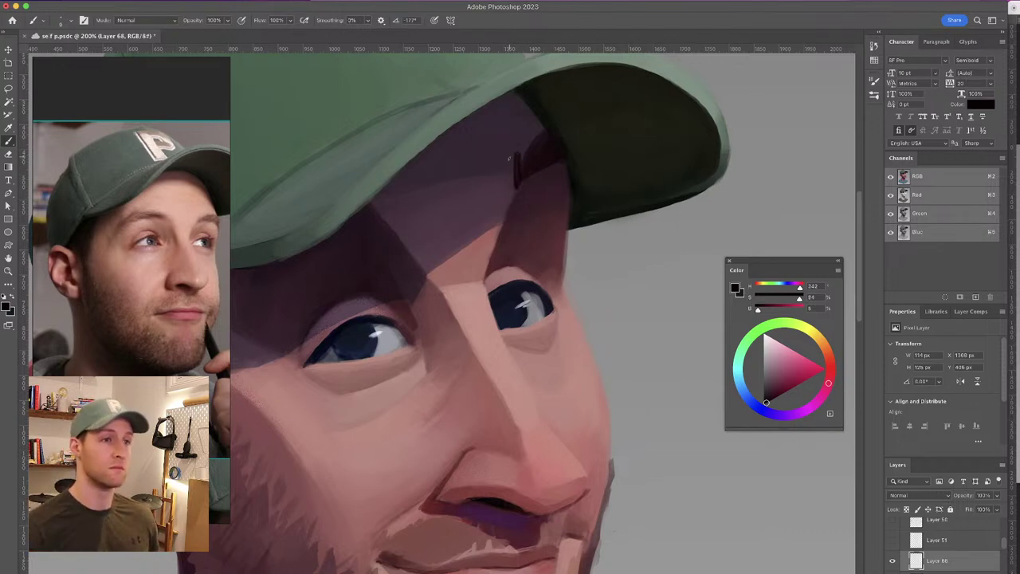
pyautogui.hotkey('ctrl', 'z')
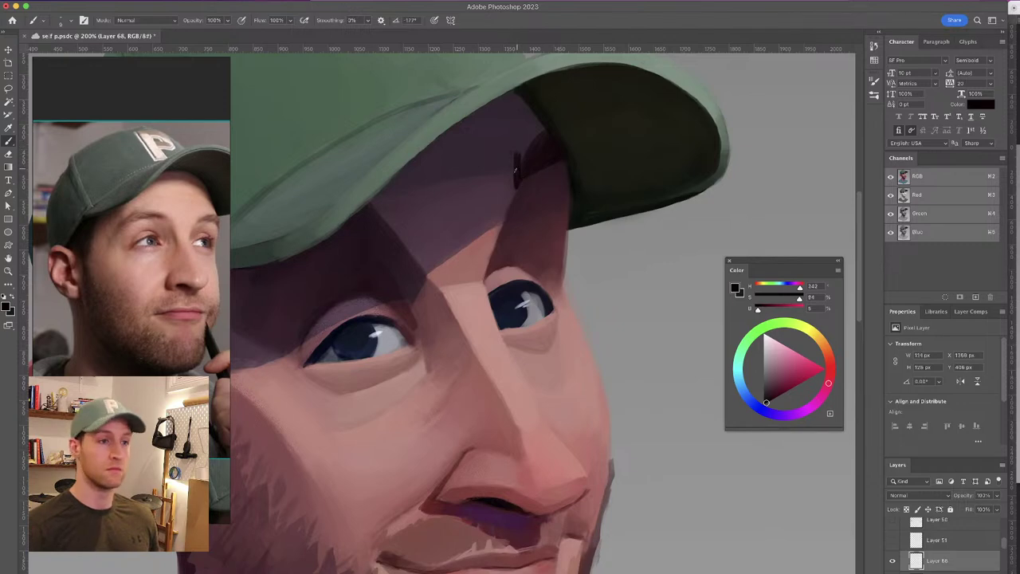
pyautogui.moveTo(509, 156); pyautogui.dragTo(512, 189)
pyautogui.hotkey('ctrl', 'z')
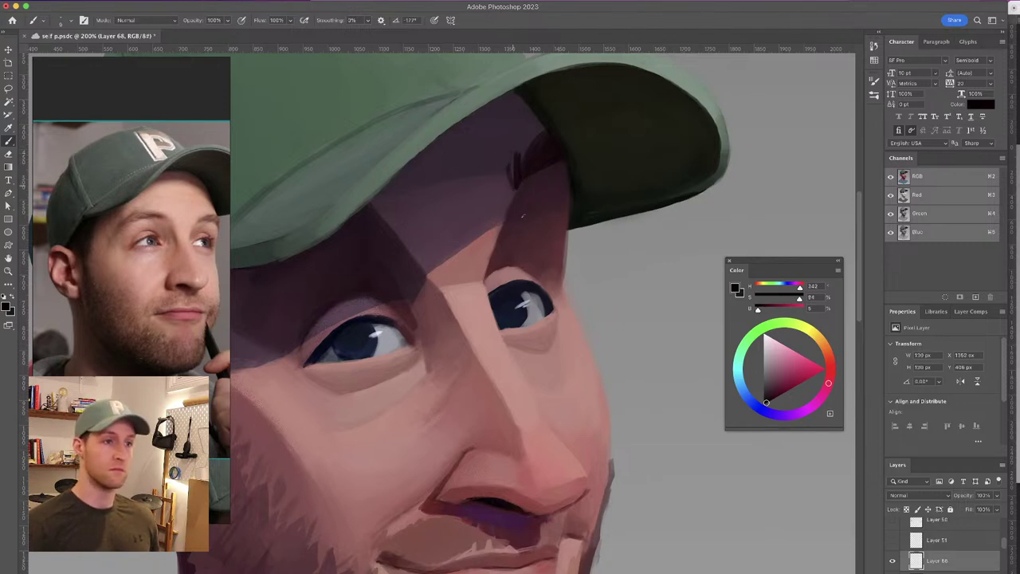
# Paint fine dark reddish-brown hair strokes through the sideburn and upper beard beside the ear, using a sampled beard colour
pyautogui.hotkey('ctrl', '-')
pyautogui.hotkey('ctrl', '-')
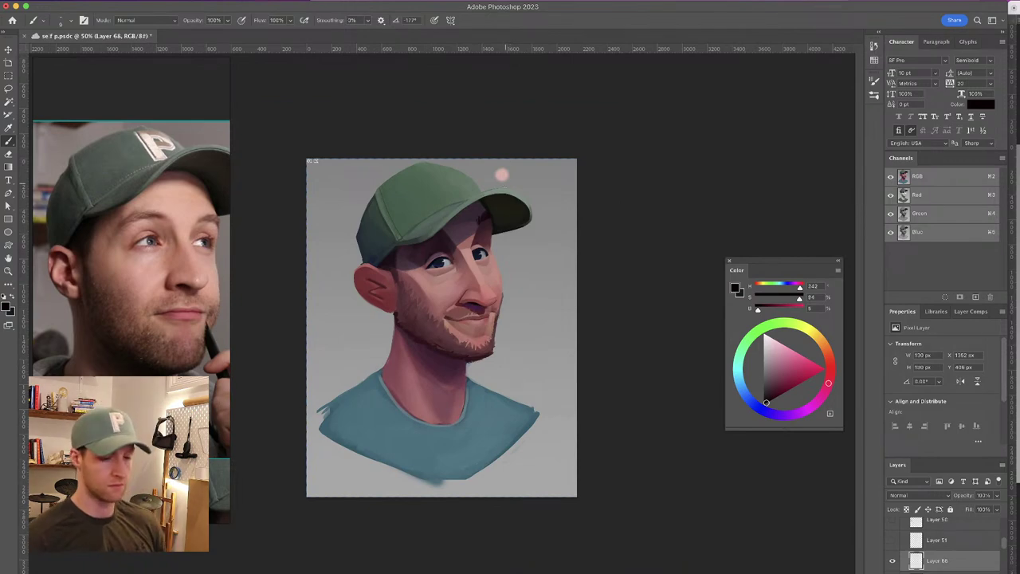
pyautogui.press('super+equal')
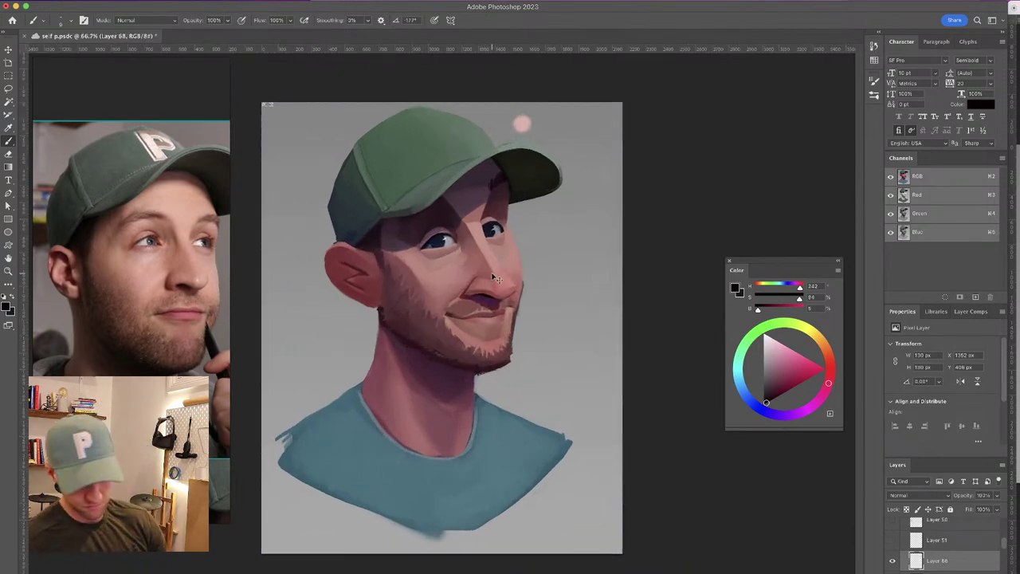
pyautogui.press('super+equal')
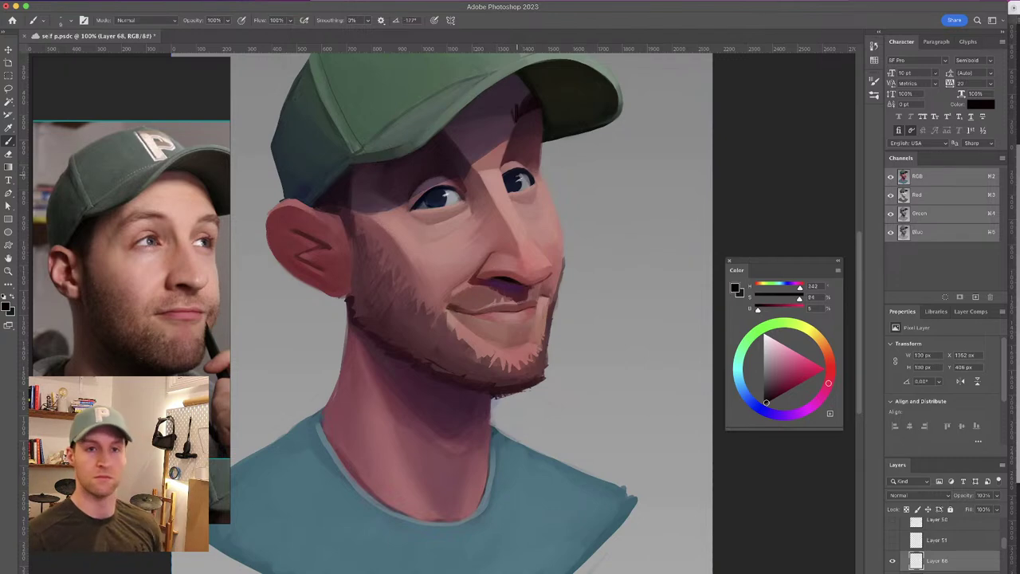
pyautogui.keyDown('alt'); pyautogui.click(358, 257); pyautogui.keyUp('alt')
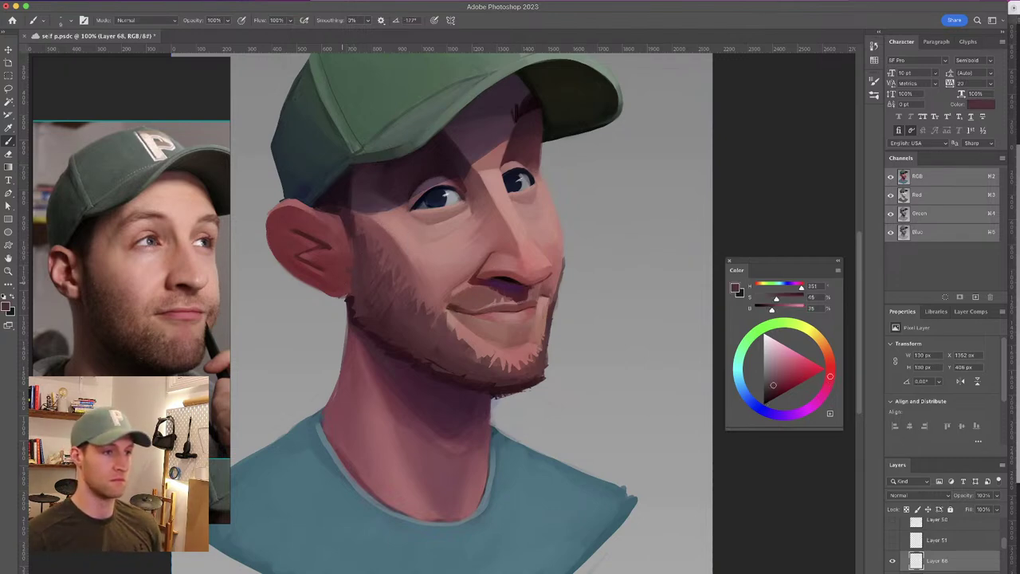
pyautogui.moveTo(351, 269); pyautogui.dragTo(349, 297)
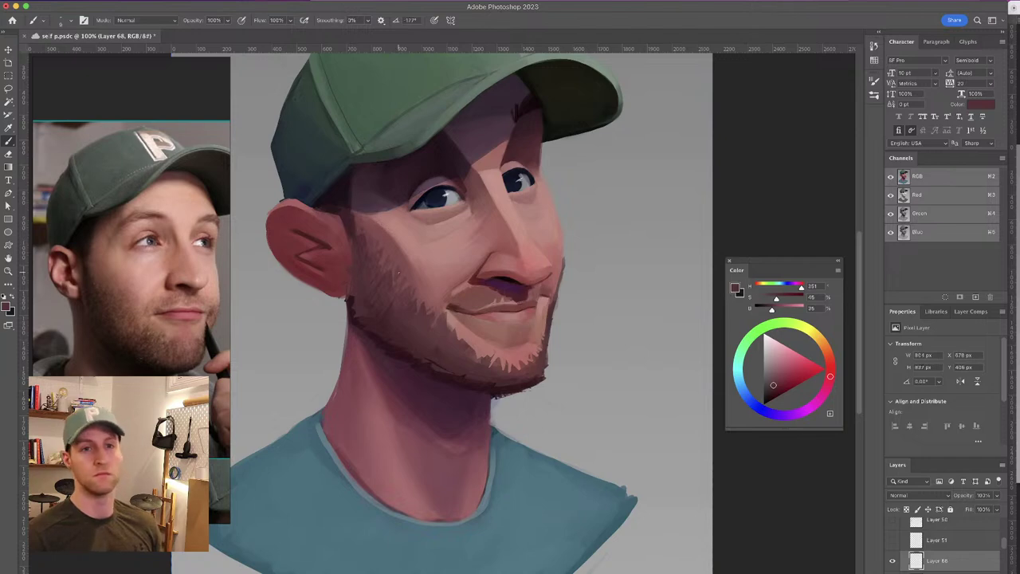
# Mirror the portrait horizontally and choose the Soft Round 500 6 brush for detailing the eyes
pyautogui.press('super+shift+h')
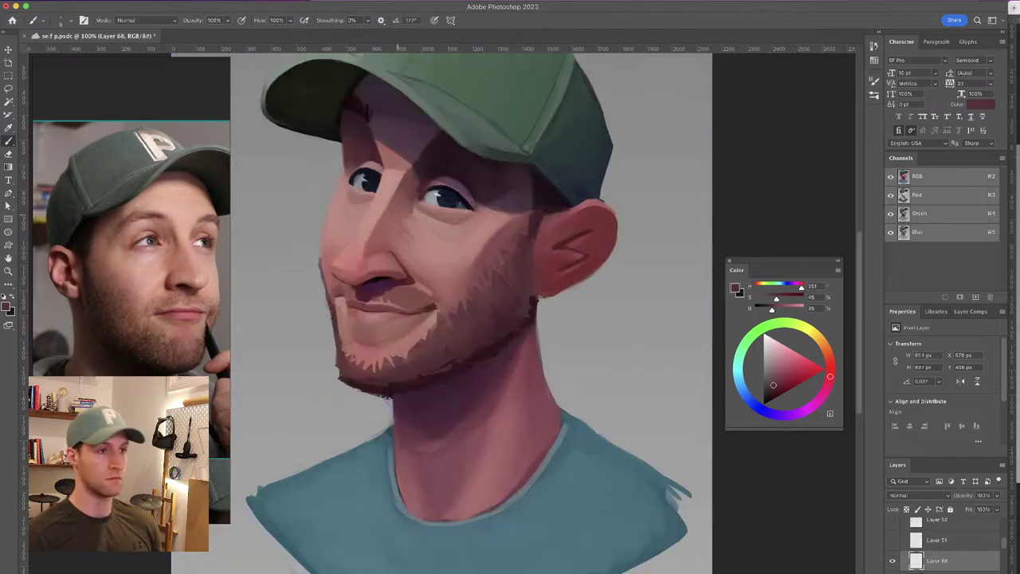
pyautogui.hotkey('ctrl', '+')
pyautogui.hotkey('ctrl', '+')
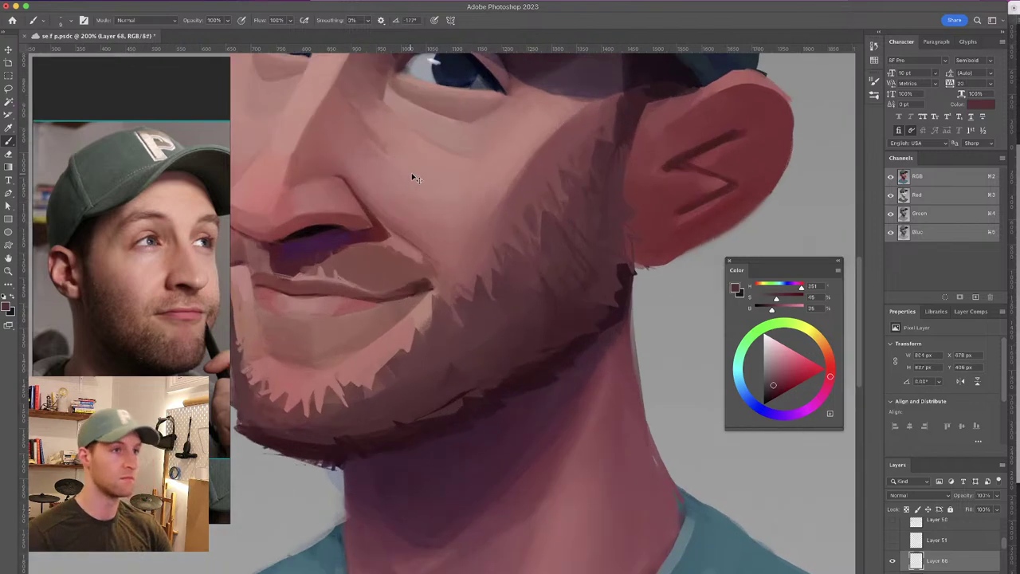
pyautogui.moveTo(414, 157); pyautogui.dragTo(592, 471)
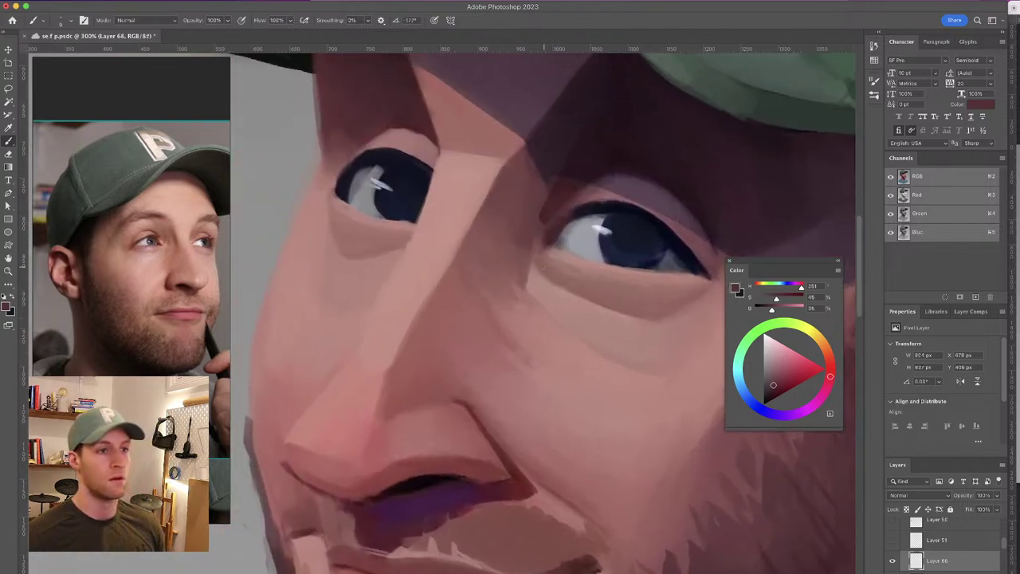
pyautogui.click(61, 20)
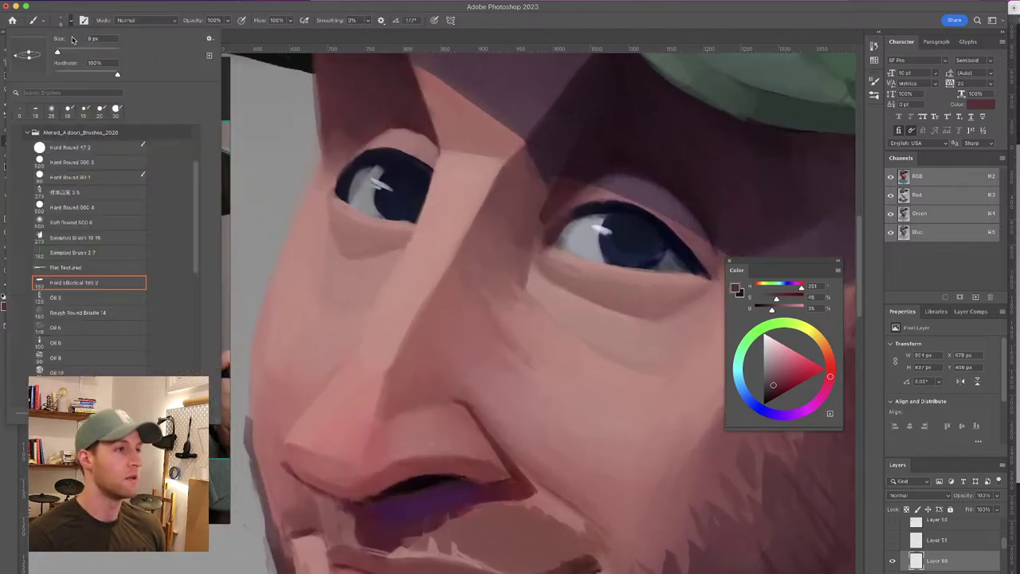
pyautogui.click(70, 223)
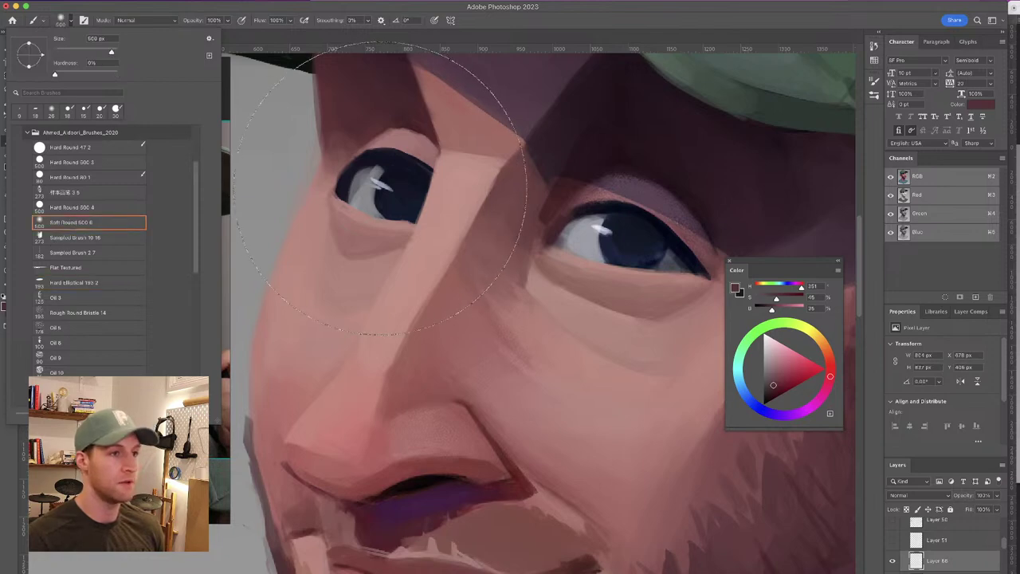
pyautogui.click(483, 225)
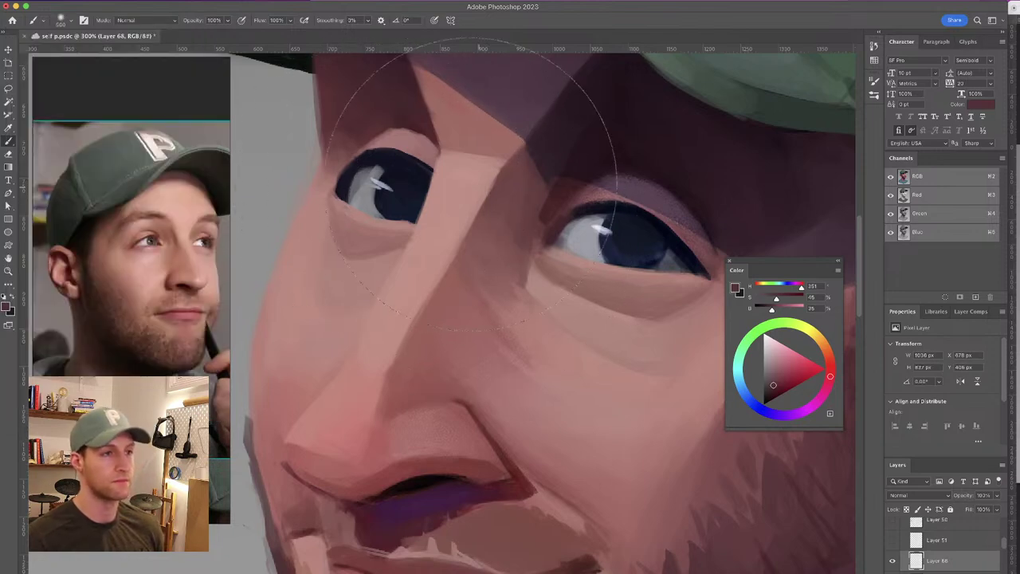
# Refine the far eye with sampled near-black along the lash line and a lightened grey-violet on the eye white
pyautogui.moveTo(461, 218); pyautogui.dragTo(177, 177)
pyautogui.moveTo(516, 178)
pyautogui.mouseDown()
pyautogui.moveTo(447, 168)
pyautogui.moveTo(406, 236)
pyautogui.moveTo(349, 226)
pyautogui.moveTo(334, 251)
pyautogui.mouseUp()
pyautogui.keyDown('alt'); pyautogui.click(370, 218); pyautogui.keyUp('alt')
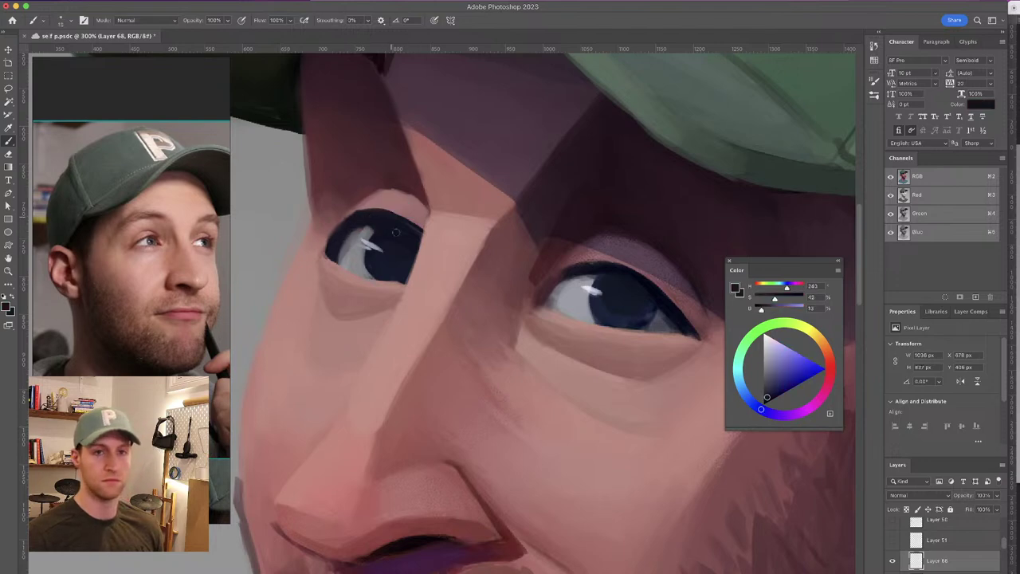
pyautogui.keyDown('alt'); pyautogui.click(366, 231); pyautogui.keyUp('alt')
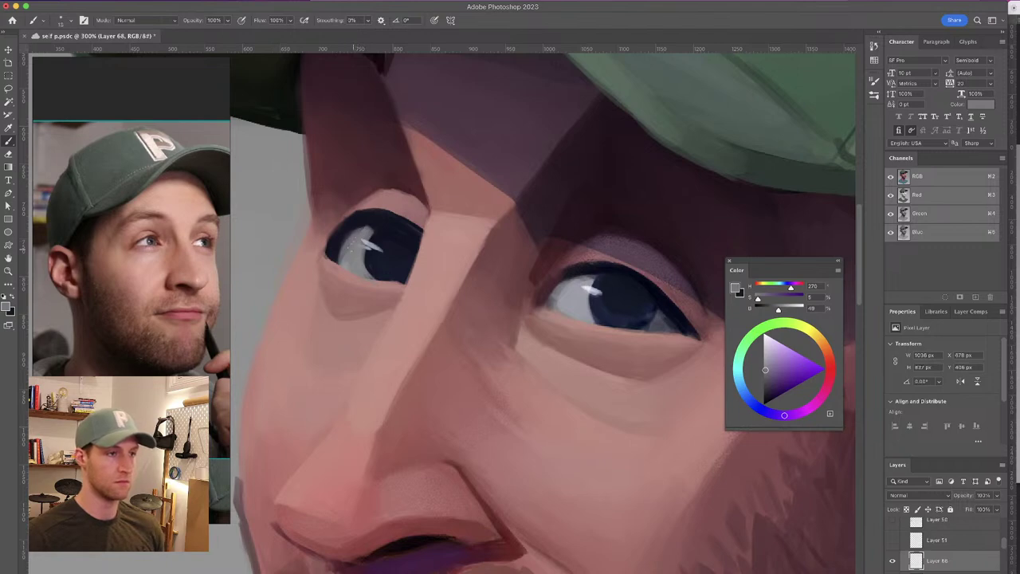
pyautogui.keyDown('alt'); pyautogui.click(364, 231); pyautogui.keyUp('alt')
pyautogui.click(768, 361)
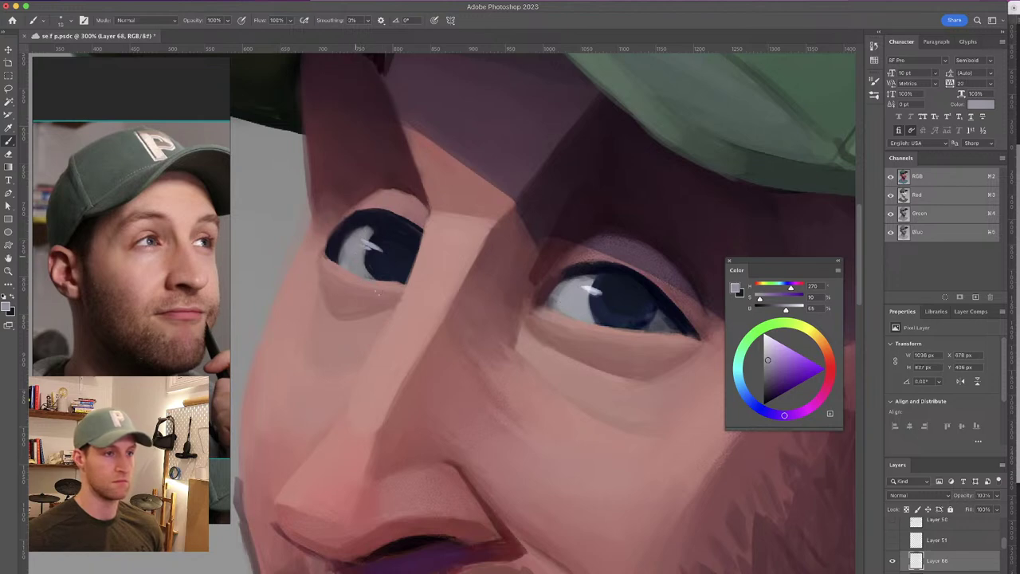
# Smooth the near eye's white beside the highlight with sampled grey tones and touch up the iris in dark navy
pyautogui.moveTo(456, 257); pyautogui.dragTo(365, 240)
pyautogui.keyDown('alt'); pyautogui.click(485, 271); pyautogui.keyUp('alt')
pyautogui.moveTo(485, 269); pyautogui.dragTo(481, 269)
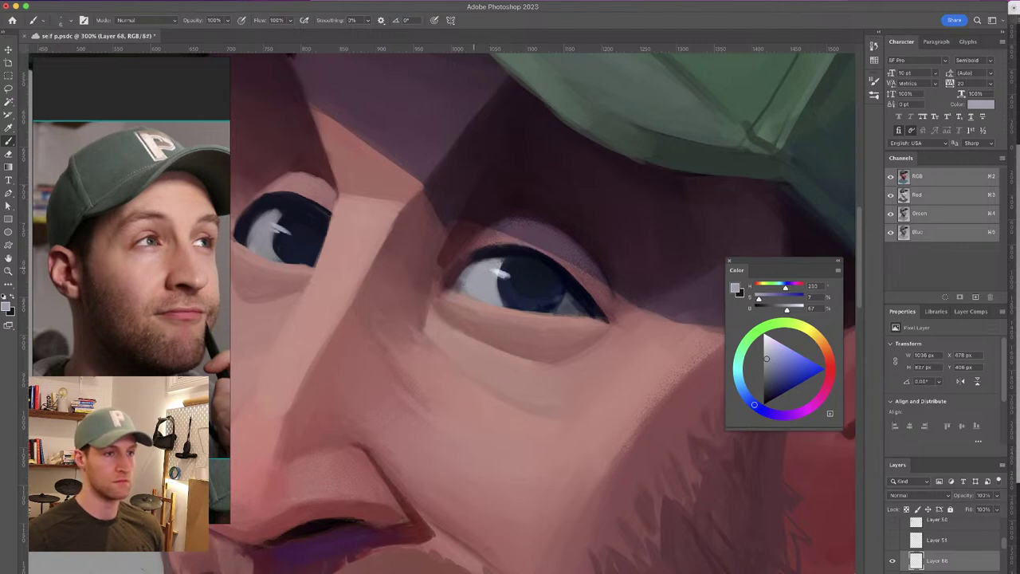
pyautogui.keyDown('alt'); pyautogui.click(469, 269); pyautogui.keyUp('alt')
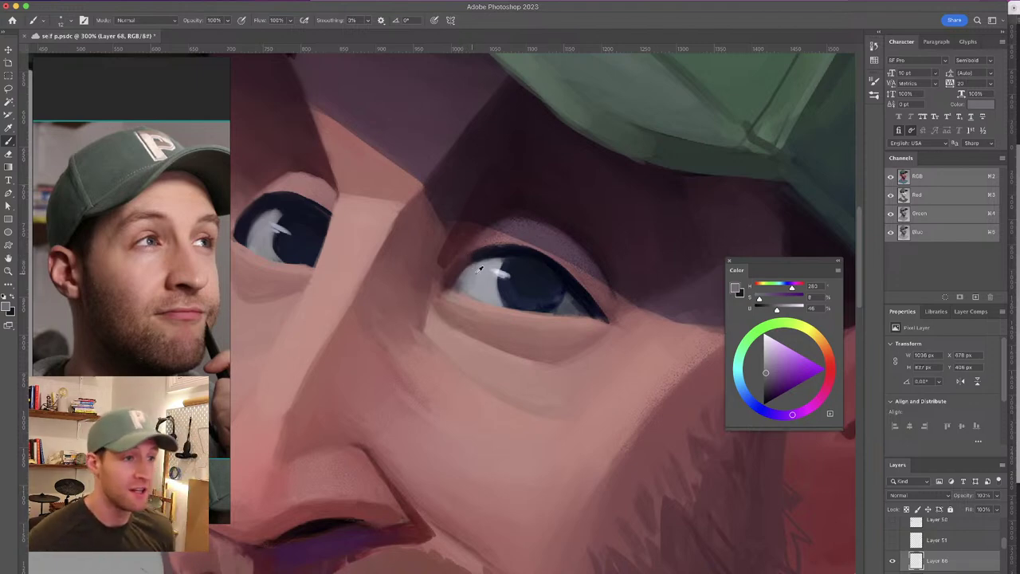
pyautogui.keyDown('alt'); pyautogui.click(481, 272); pyautogui.keyUp('alt')
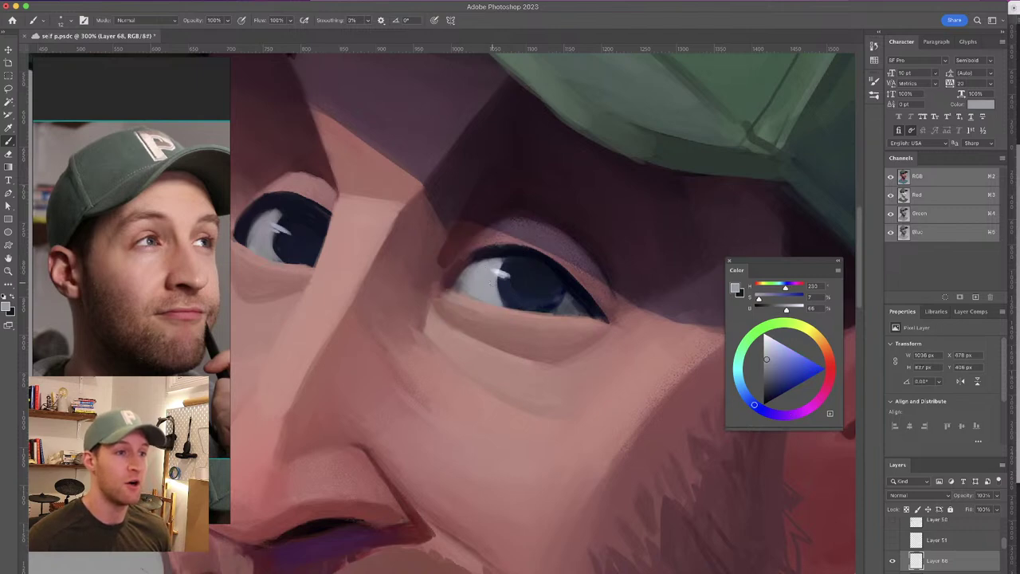
pyautogui.keyDown('alt'); pyautogui.click(562, 288); pyautogui.keyUp('alt')
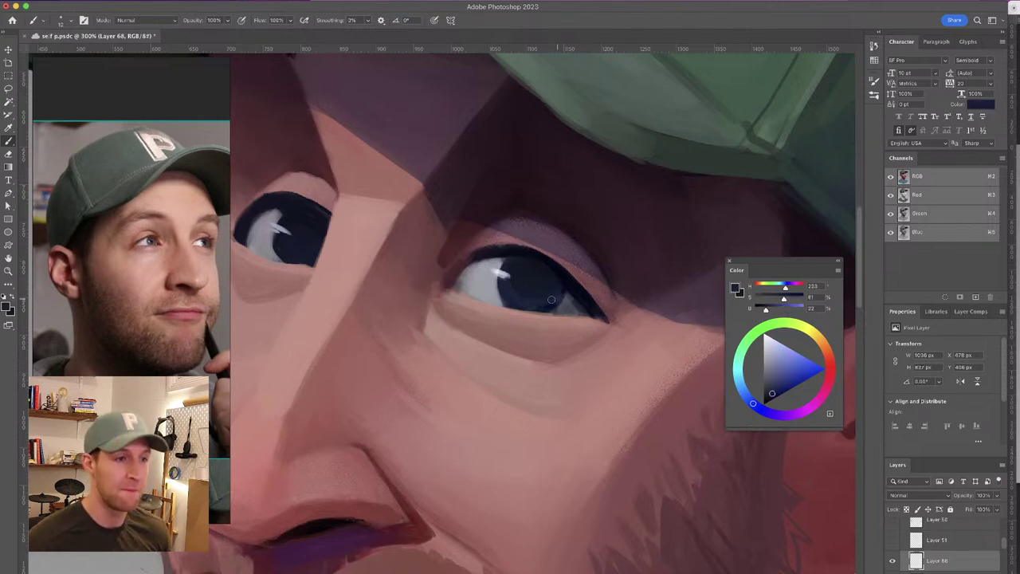
# Blend the shading across the inner half of the near eye's white with alternating sampled light and mid greys
pyautogui.keyDown('alt'); pyautogui.click(467, 277); pyautogui.keyUp('alt')
pyautogui.keyDown('alt'); pyautogui.click(465, 279); pyautogui.keyUp('alt')
pyautogui.keyDown('alt'); pyautogui.click(479, 273); pyautogui.keyUp('alt')
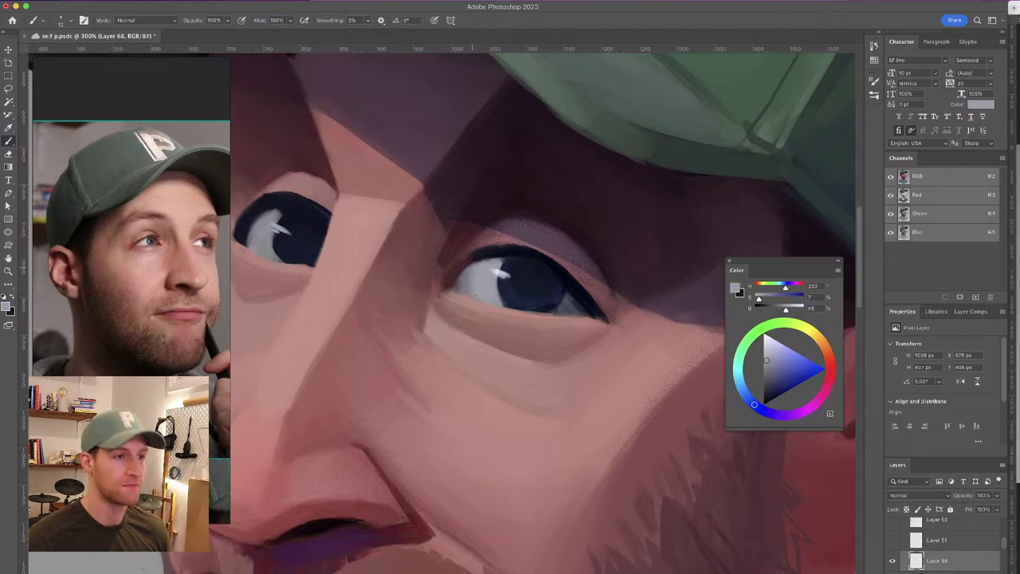
pyautogui.keyDown('alt'); pyautogui.click(467, 278); pyautogui.keyUp('alt')
pyautogui.keyDown('alt'); pyautogui.click(482, 273); pyautogui.keyUp('alt')
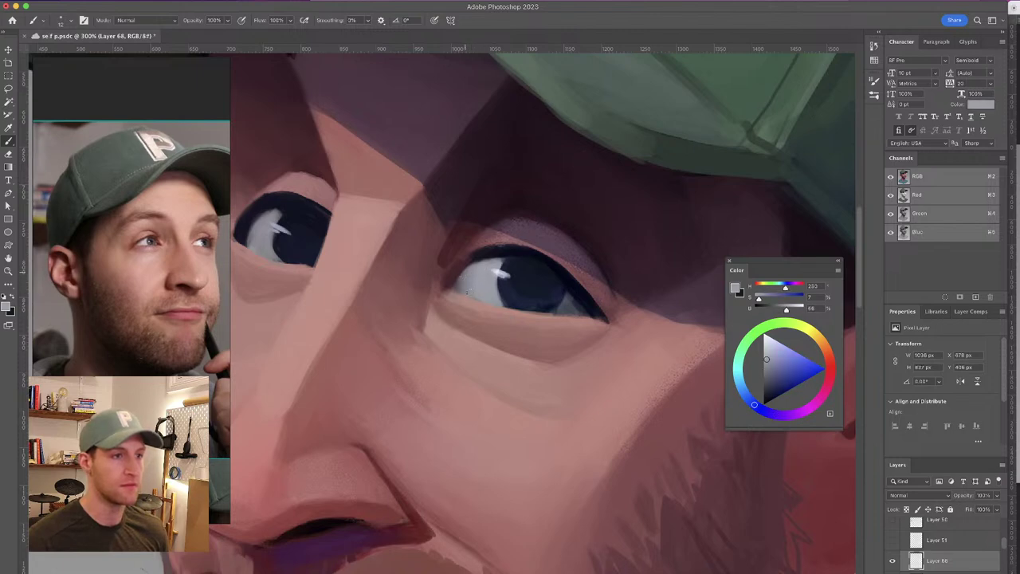
pyautogui.keyDown('alt'); pyautogui.click(465, 282); pyautogui.keyUp('alt')
pyautogui.keyDown('alt'); pyautogui.click(477, 290); pyautogui.keyUp('alt')
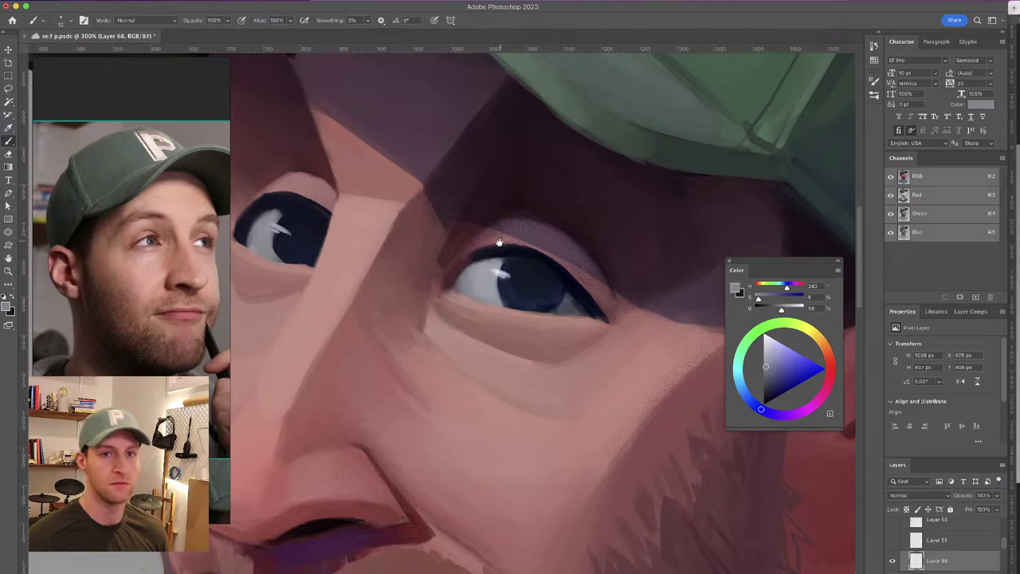
pyautogui.keyDown('alt'); pyautogui.click(480, 289); pyautogui.keyUp('alt')
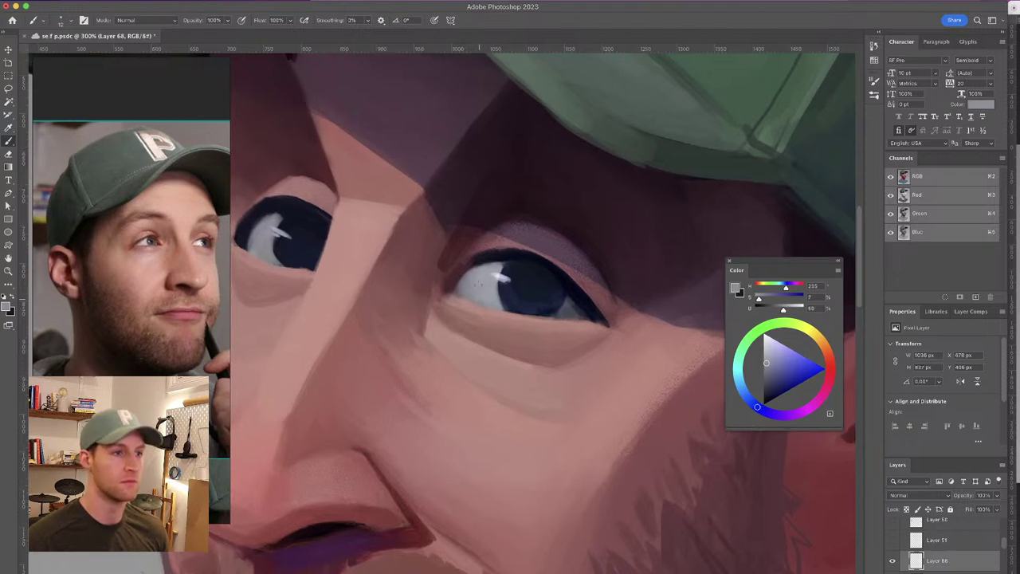
# Refine the near eye's iris and outer corner with sampled navy, slate and near-black blue tones
pyautogui.keyDown('alt'); pyautogui.click(527, 300); pyautogui.keyUp('alt')
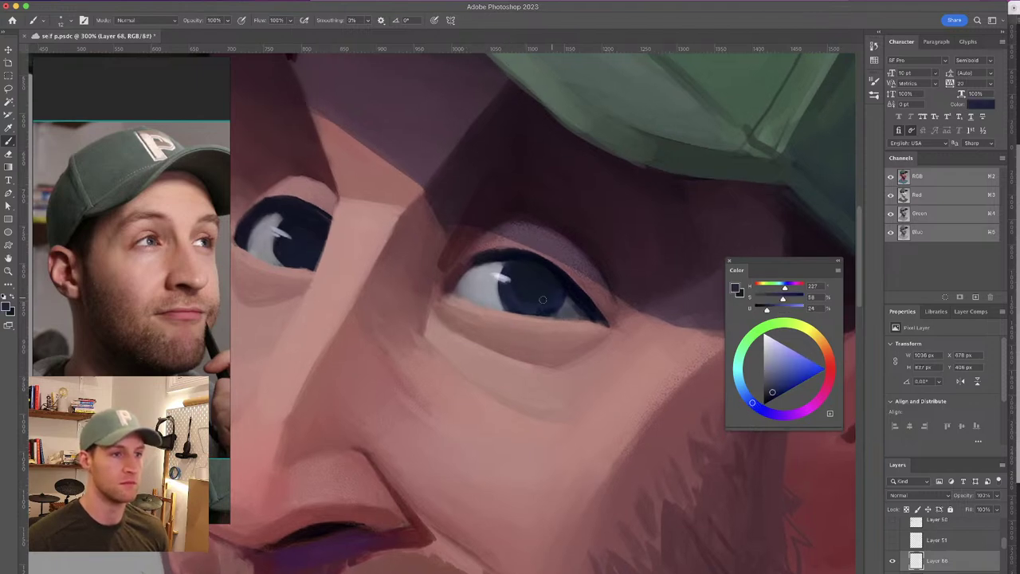
pyautogui.keyDown('alt'); pyautogui.click(574, 306); pyautogui.keyUp('alt')
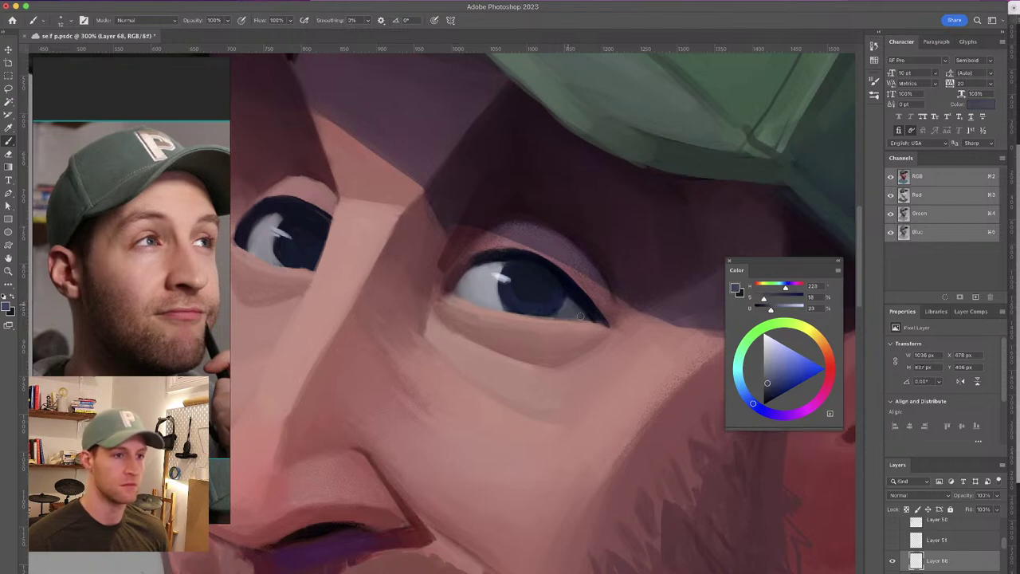
pyautogui.keyDown('alt'); pyautogui.click(558, 315); pyautogui.keyUp('alt')
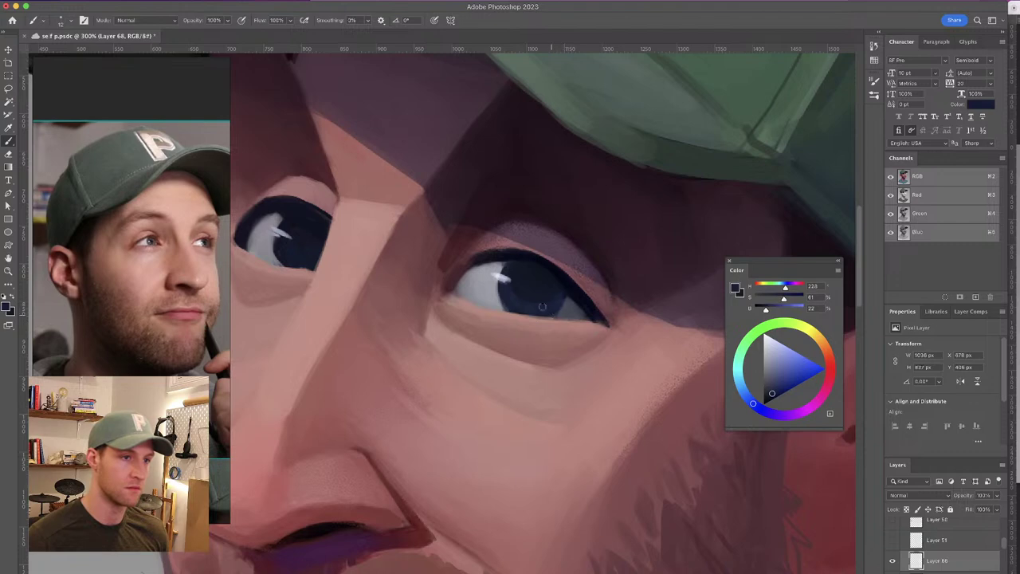
pyautogui.keyDown('alt'); pyautogui.click(582, 301); pyautogui.keyUp('alt')
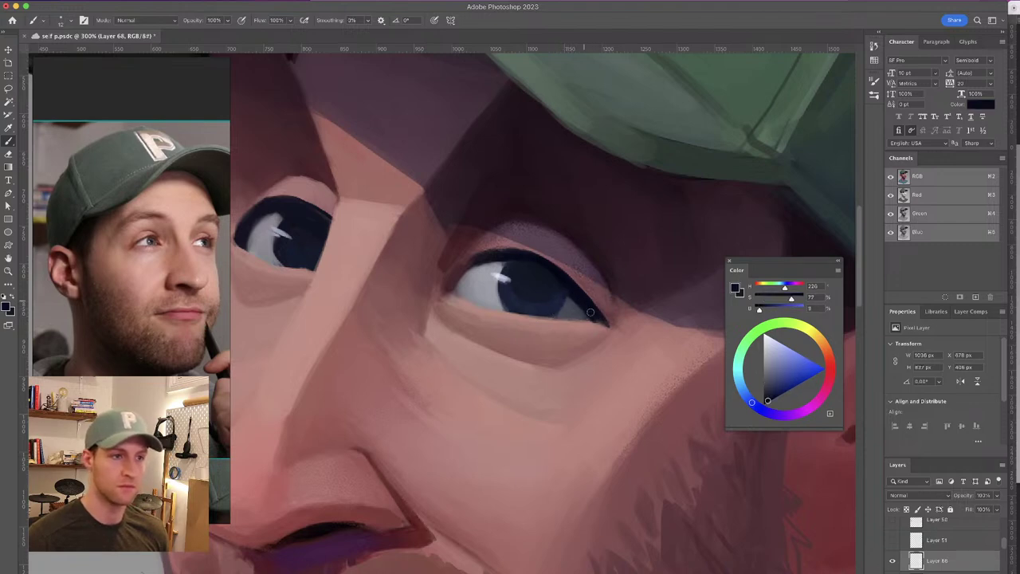
# Clean up the near eye's lids and inner corner with sampled dusty pink, dark red and light pink skin tones
pyautogui.keyDown('alt'); pyautogui.click(502, 236); pyautogui.keyUp('alt')
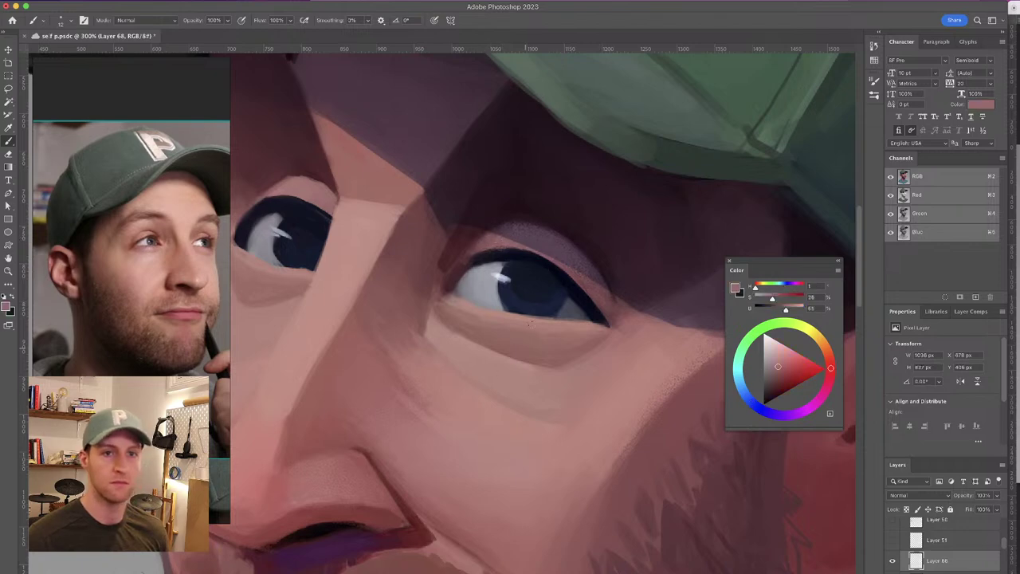
pyautogui.keyDown('alt'); pyautogui.click(489, 233); pyautogui.keyUp('alt')
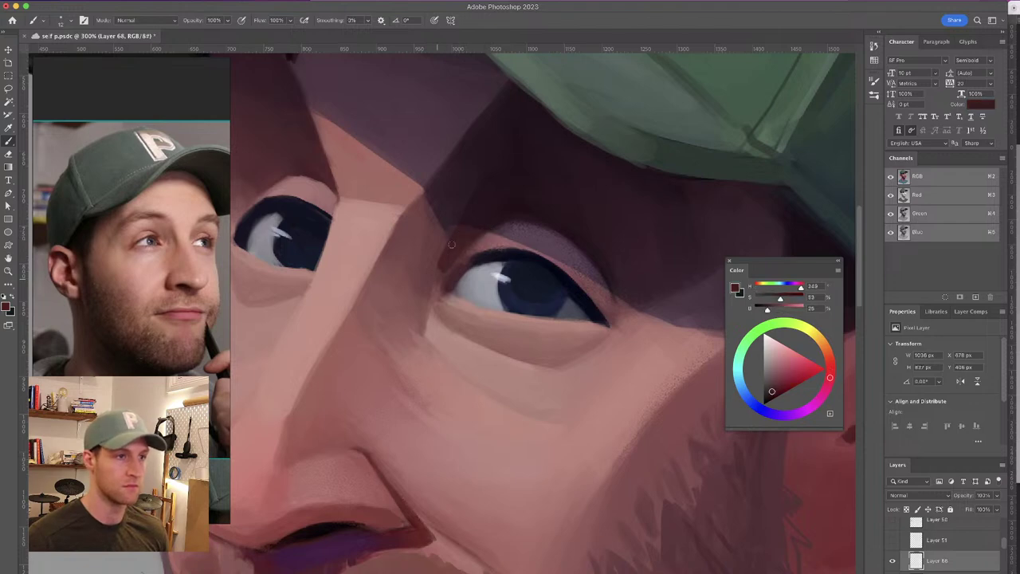
pyautogui.keyDown('alt'); pyautogui.click(462, 254); pyautogui.keyUp('alt')
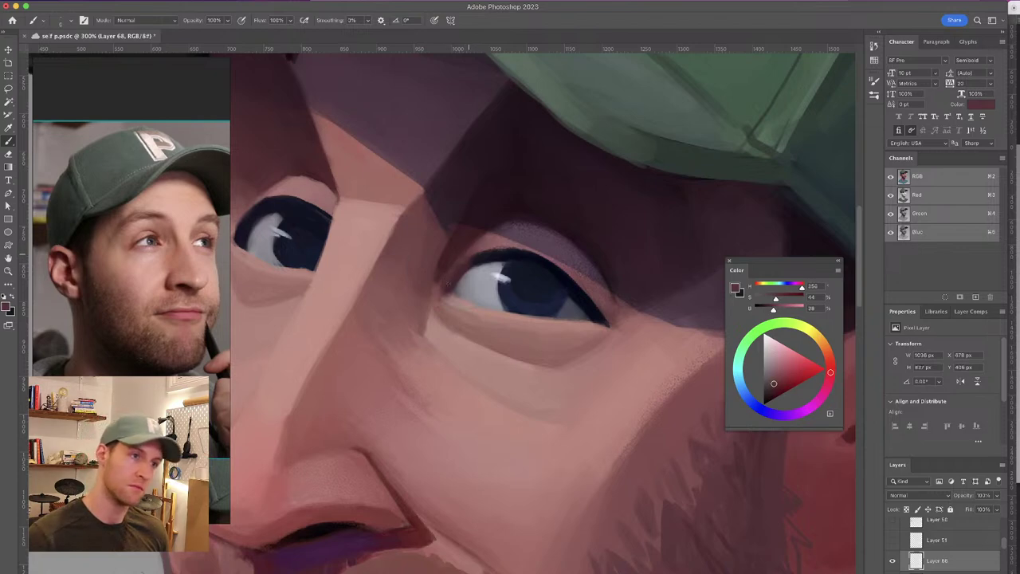
pyautogui.keyDown('alt'); pyautogui.click(451, 294); pyautogui.keyUp('alt')
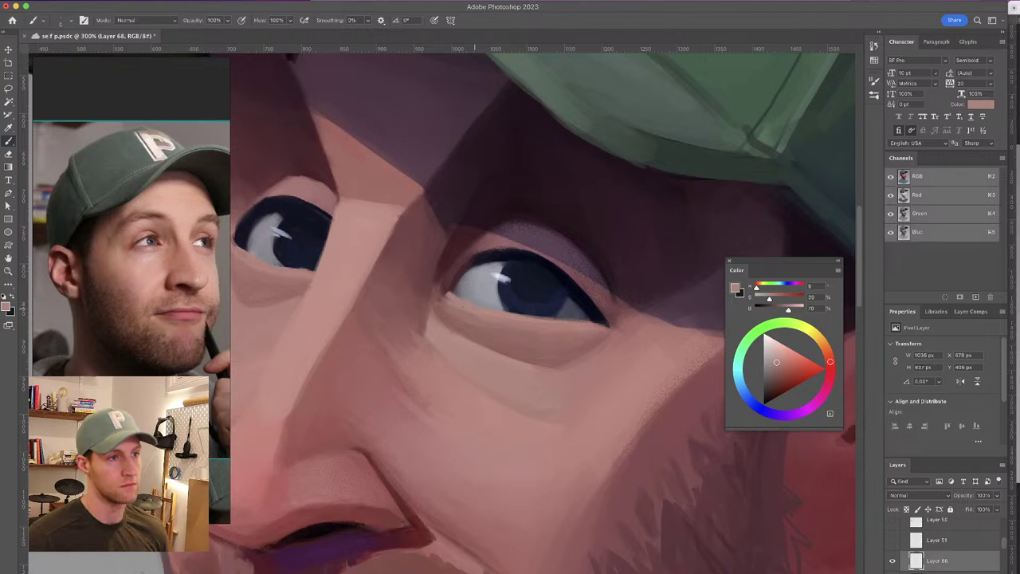
# Brighten the far eye's white with grey sampled from the near eye and reshape its lash line in near-black
pyautogui.moveTo(506, 235); pyautogui.dragTo(577, 226)
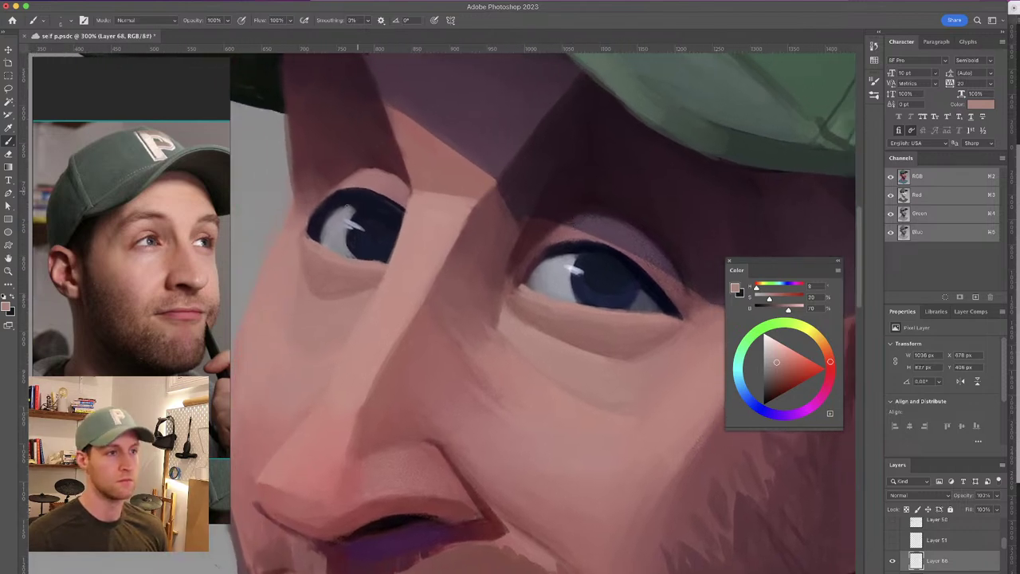
pyautogui.keyDown('alt'); pyautogui.click(551, 266); pyautogui.keyUp('alt')
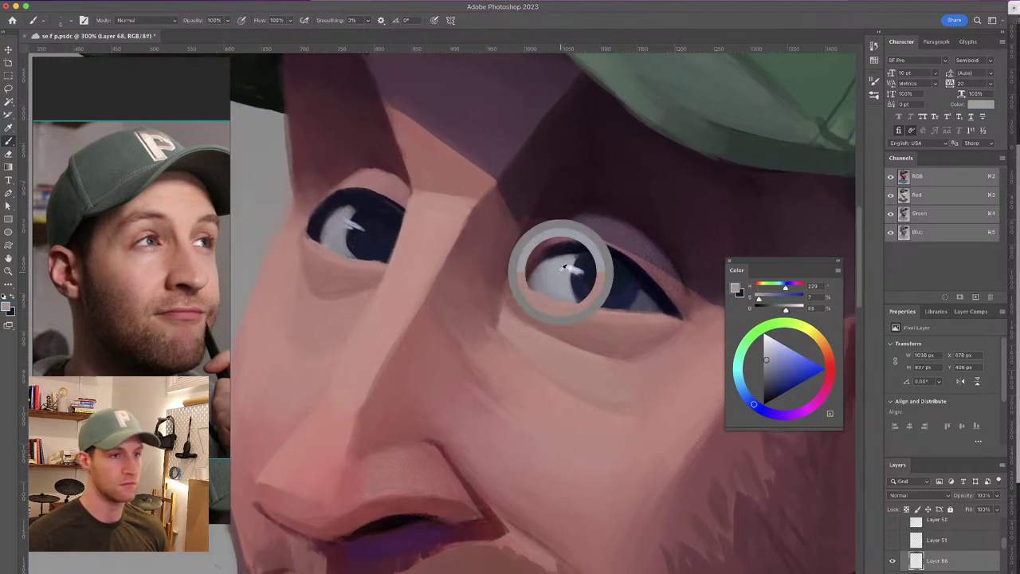
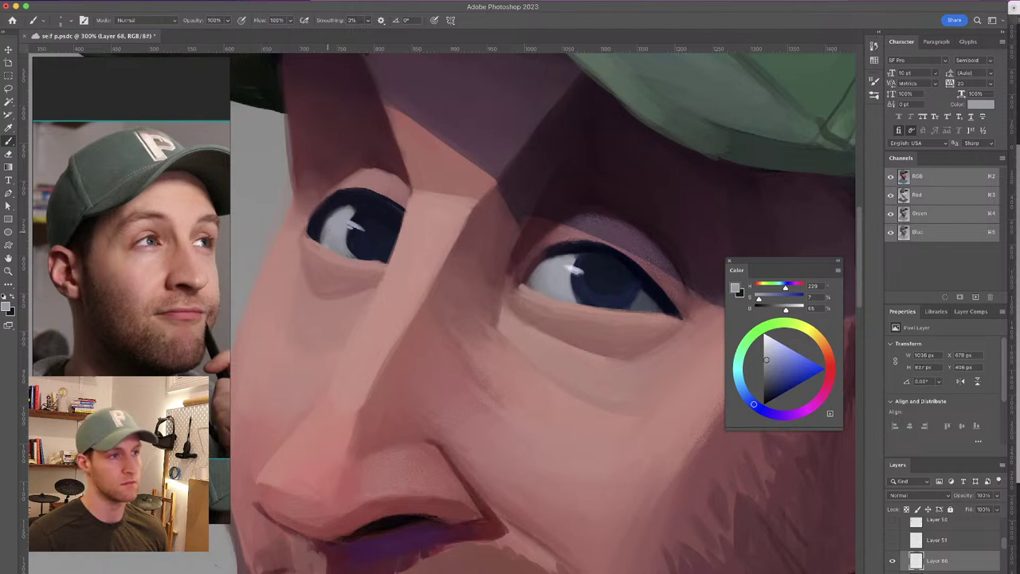
pyautogui.keyDown('alt'); pyautogui.click(326, 215); pyautogui.keyUp('alt')
pyautogui.moveTo(328, 215); pyautogui.dragTo(317, 240)
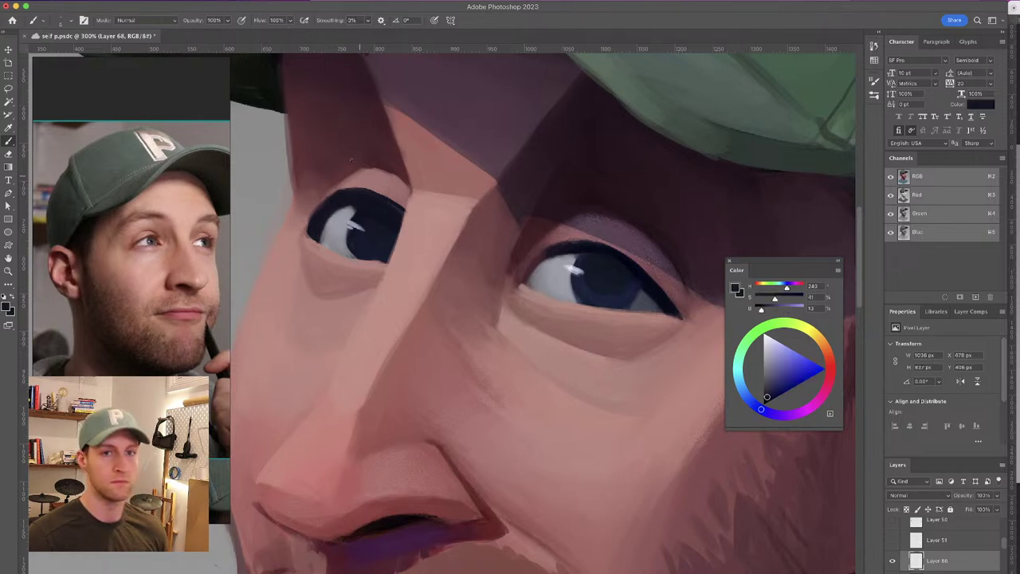
pyautogui.moveTo(381, 200); pyautogui.dragTo(367, 208)
# Refine the far eye's outer corner and the skin under its lower lid with sampled dusty pink and warm pink tones
pyautogui.keyDown('alt'); pyautogui.click(336, 193); pyautogui.keyUp('alt')
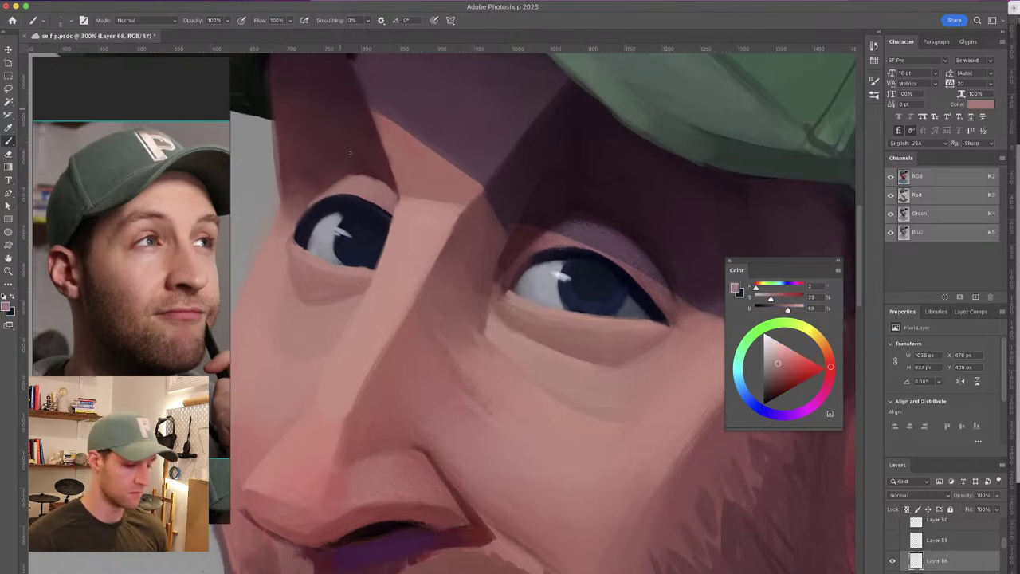
pyautogui.scroll(-2, 364, 175)
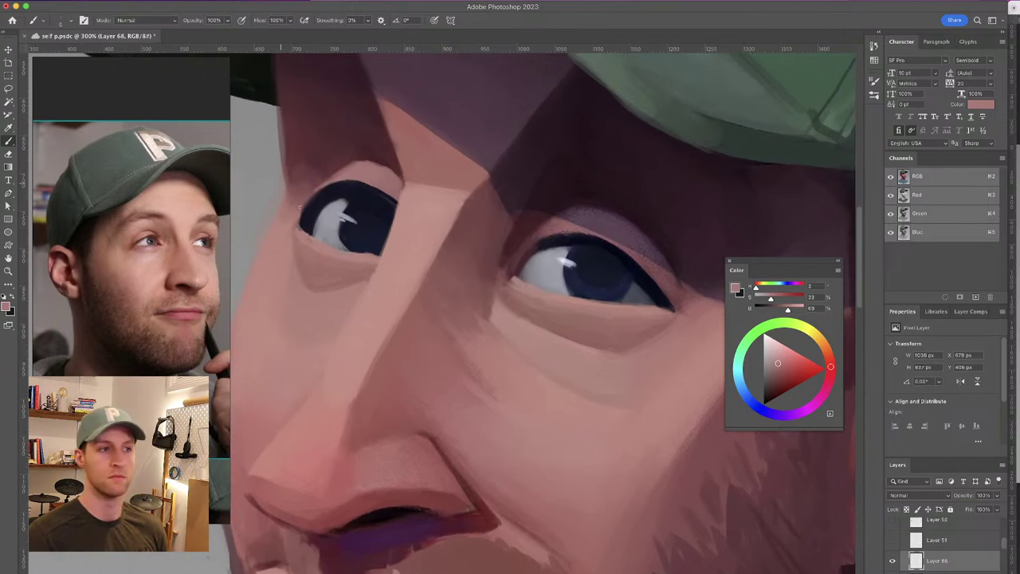
pyautogui.keyDown('alt'); pyautogui.click(304, 227); pyautogui.keyUp('alt')
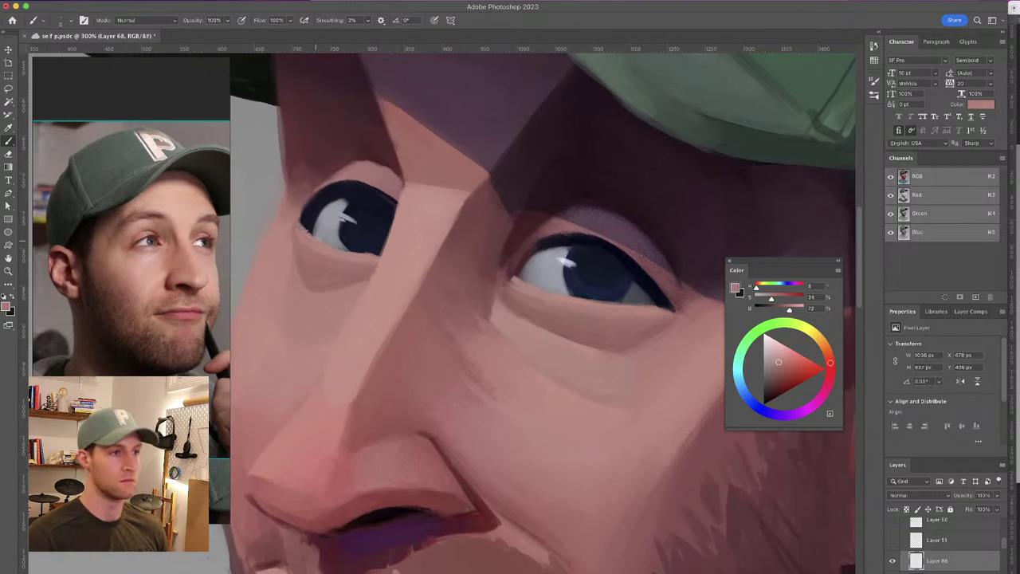
pyautogui.keyDown('alt'); pyautogui.click(295, 230); pyautogui.keyUp('alt')
pyautogui.keyDown('alt'); pyautogui.click(290, 234); pyautogui.keyUp('alt')
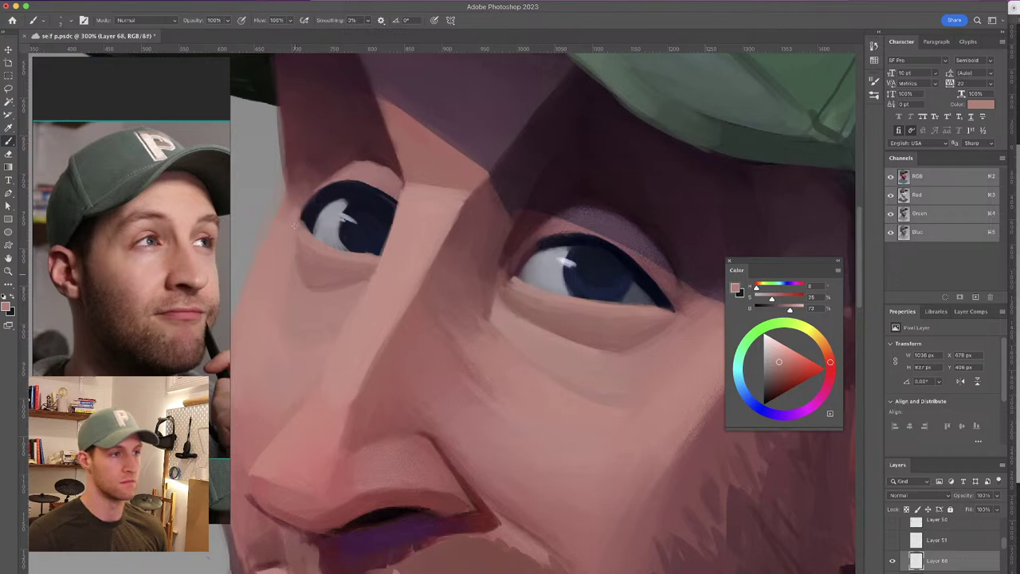
pyautogui.moveTo(363, 228); pyautogui.dragTo(336, 242)
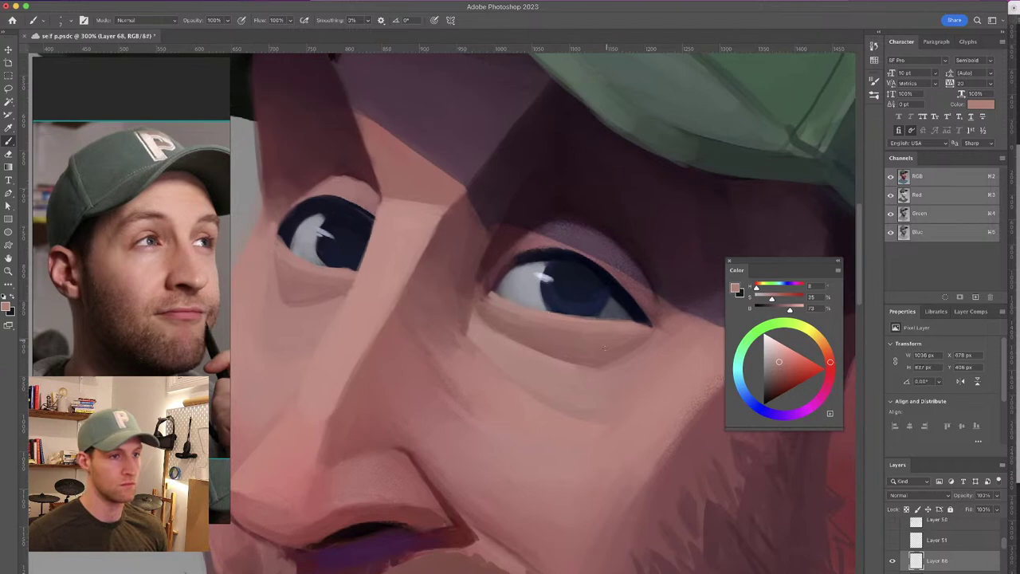
pyautogui.keyDown('alt'); pyautogui.click(322, 295); pyautogui.keyUp('alt')
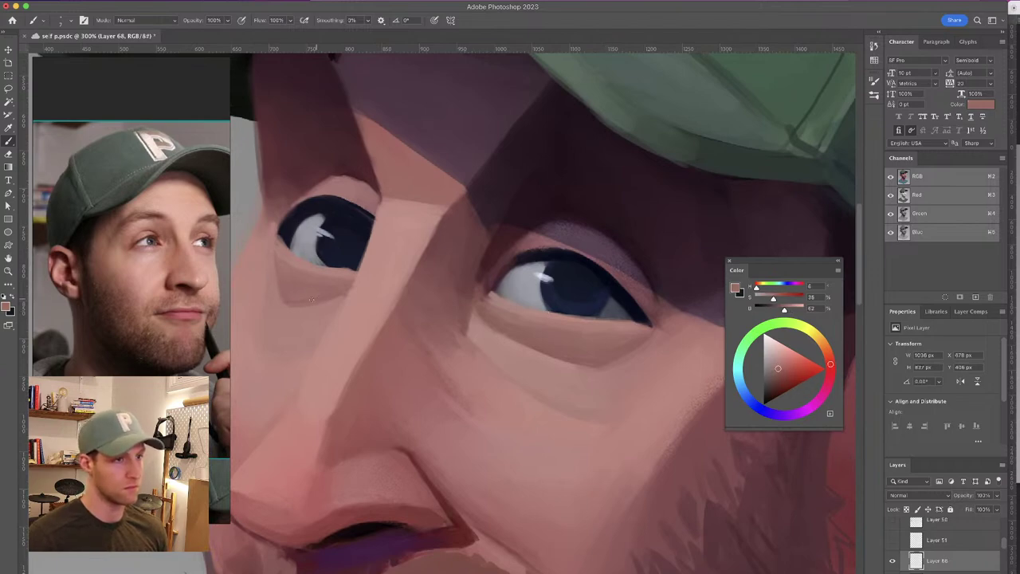
pyautogui.keyDown('alt'); pyautogui.click(294, 311); pyautogui.keyUp('alt')
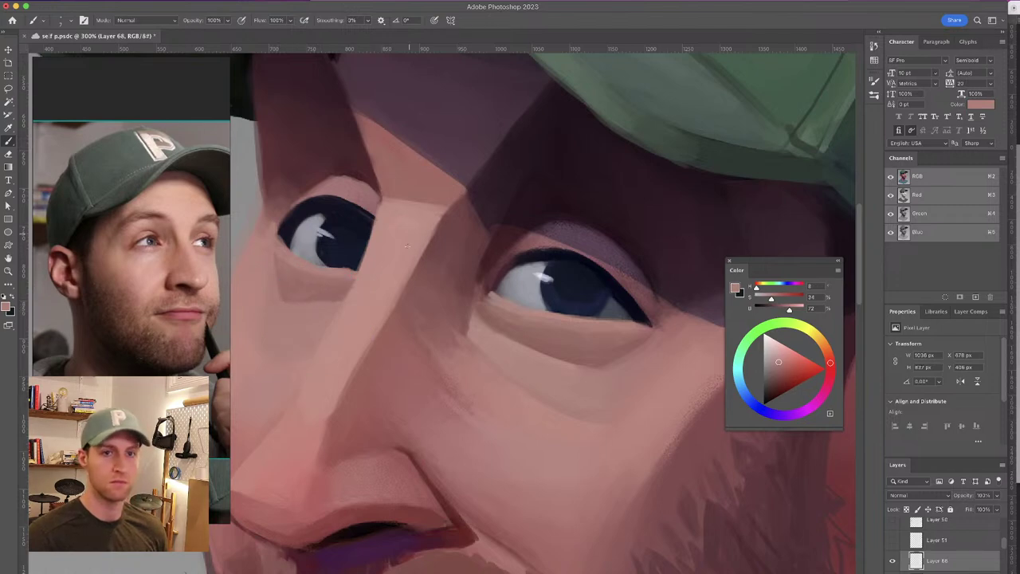
# Blend the shaded side of the nose beside the tip and above the nostril wing with sampled muted red tones
pyautogui.press('super+minus')
pyautogui.press('super+minus')
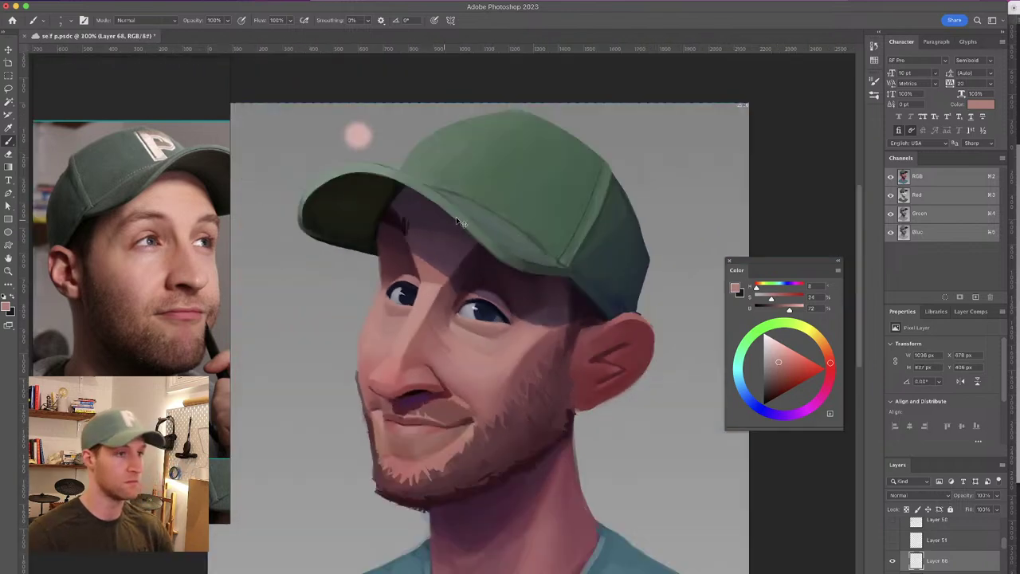
pyautogui.scroll(-2, 458, 223)
pyautogui.scroll(4, 467, 212)
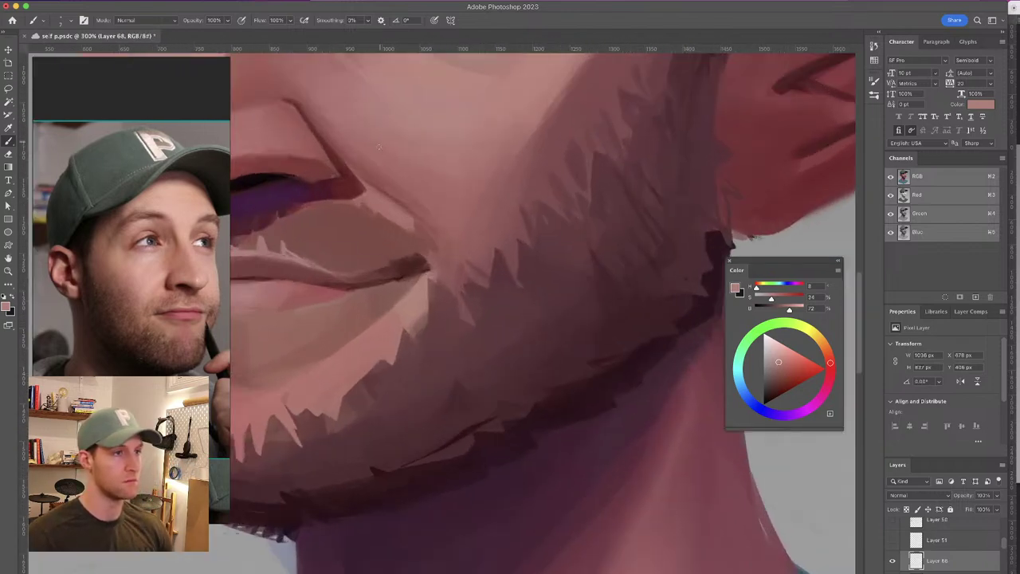
pyautogui.moveTo(446, 260); pyautogui.dragTo(596, 548)
pyautogui.keyDown('alt'); pyautogui.click(402, 409); pyautogui.keyUp('alt')
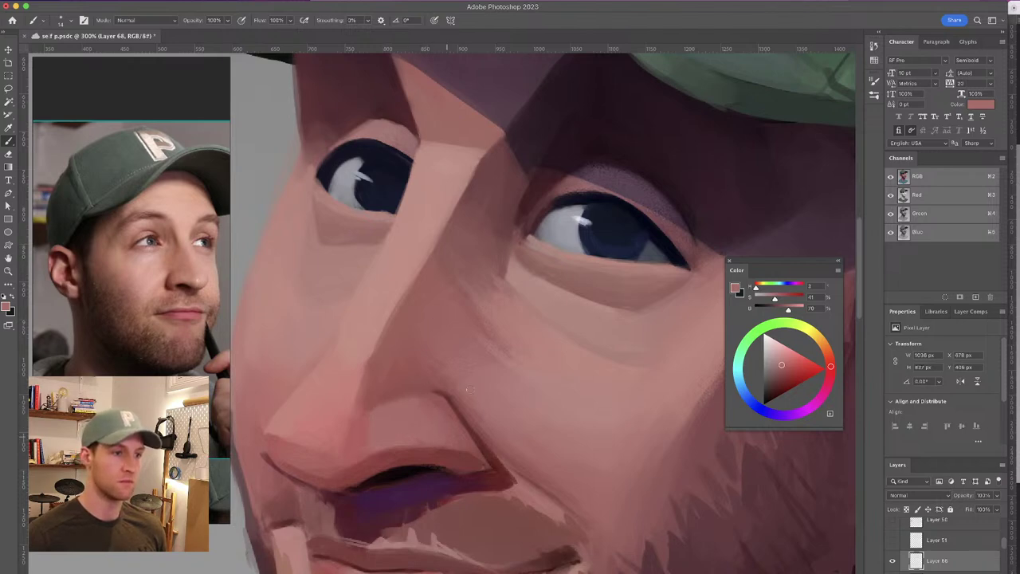
pyautogui.keyDown('alt'); pyautogui.click(418, 390); pyautogui.keyUp('alt')
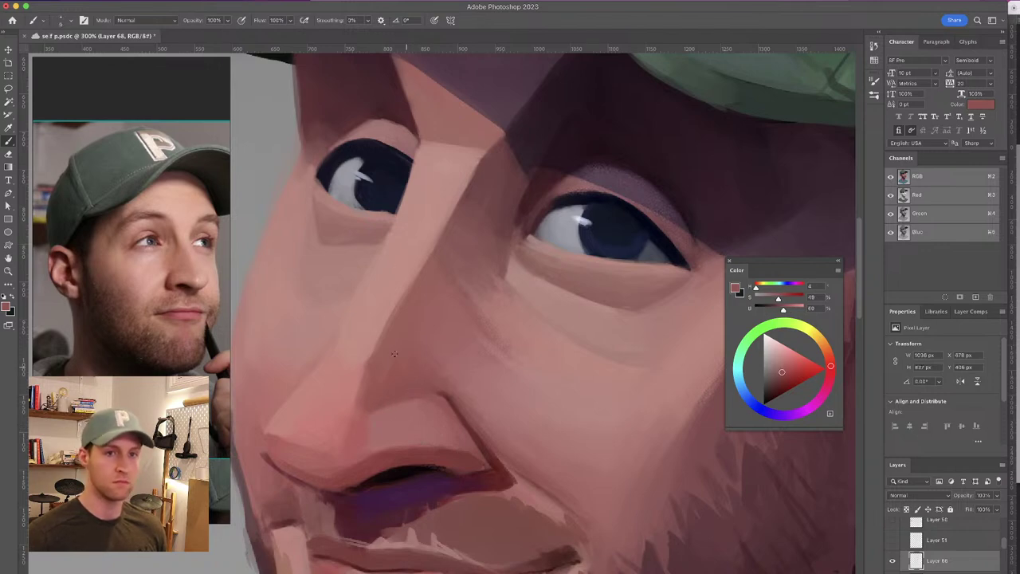
pyautogui.keyDown('alt'); pyautogui.click(365, 425); pyautogui.keyUp('alt')
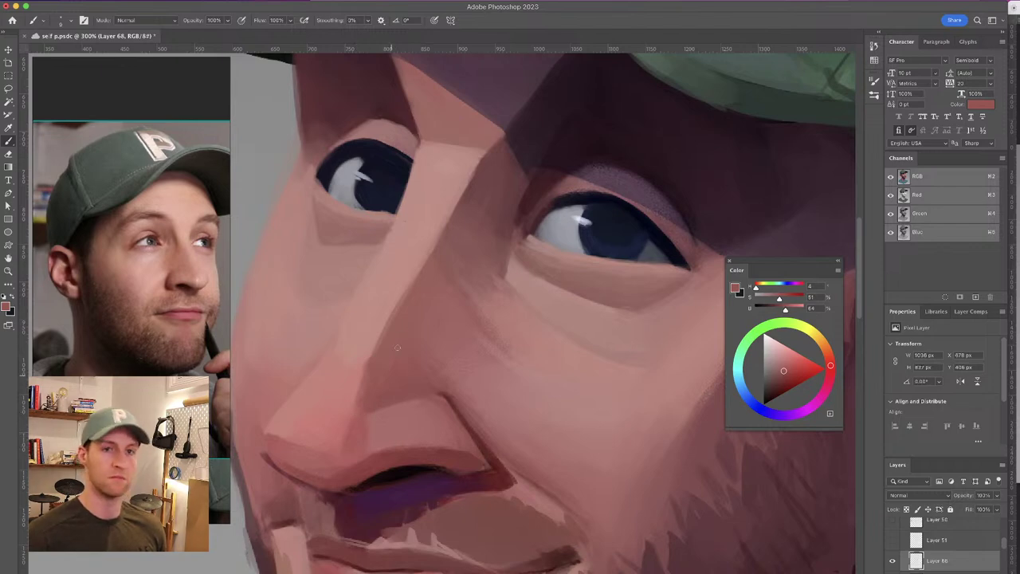
# Soften the transition between the nose tip and the nostril wing with alternating sampled mid-reds
pyautogui.hscroll(-3, 417, 296)
pyautogui.scroll(-2, 417, 295)
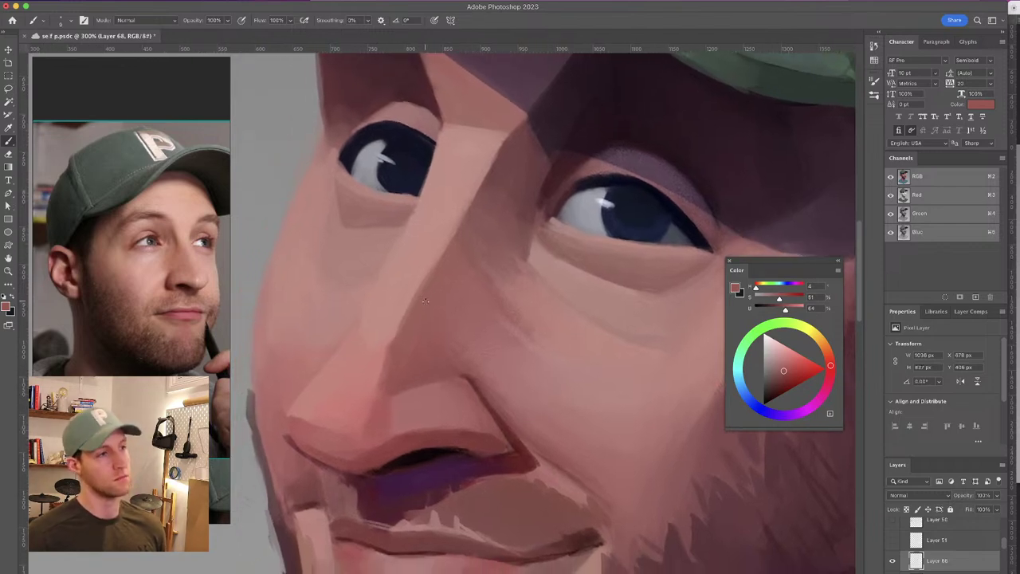
pyautogui.keyDown('alt'); pyautogui.click(382, 405); pyautogui.keyUp('alt')
pyautogui.keyDown('alt'); pyautogui.click(399, 391); pyautogui.keyUp('alt')
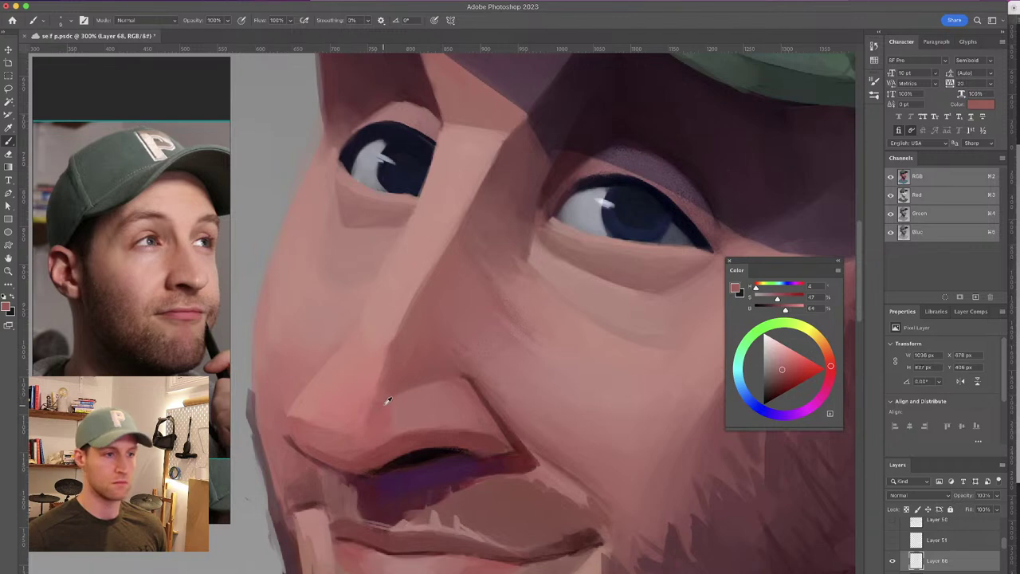
pyautogui.keyDown('alt'); pyautogui.click(383, 399); pyautogui.keyUp('alt')
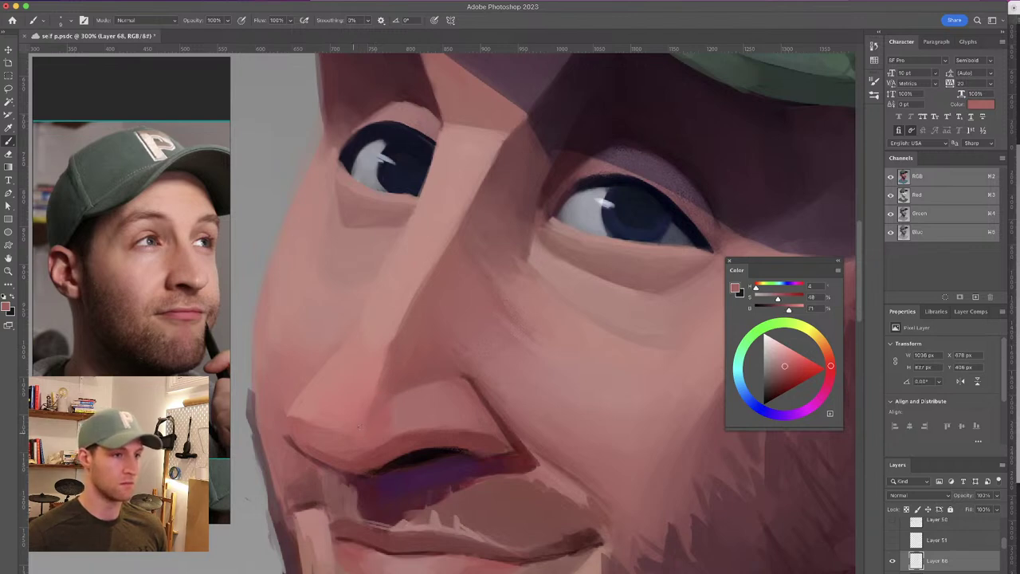
pyautogui.keyDown('alt'); pyautogui.click(392, 411); pyautogui.keyUp('alt')
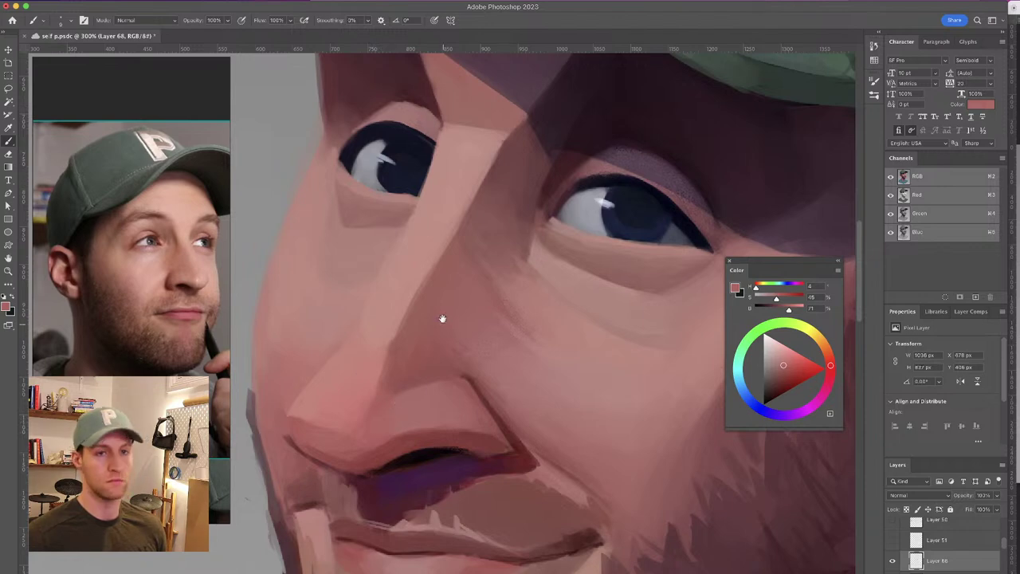
# Smooth the lit nose tip and its transition into the bridge with sampled salmon pinks
pyautogui.moveTo(443, 321); pyautogui.dragTo(444, 291)
pyautogui.keyDown('alt'); pyautogui.click(333, 389); pyautogui.keyUp('alt')
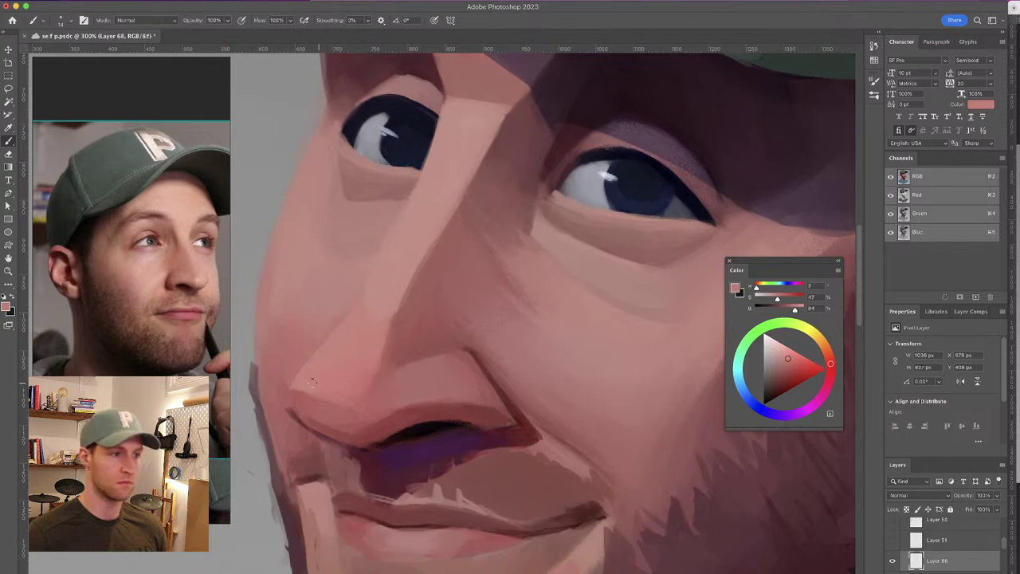
pyautogui.keyDown('alt'); pyautogui.click(369, 319); pyautogui.keyUp('alt')
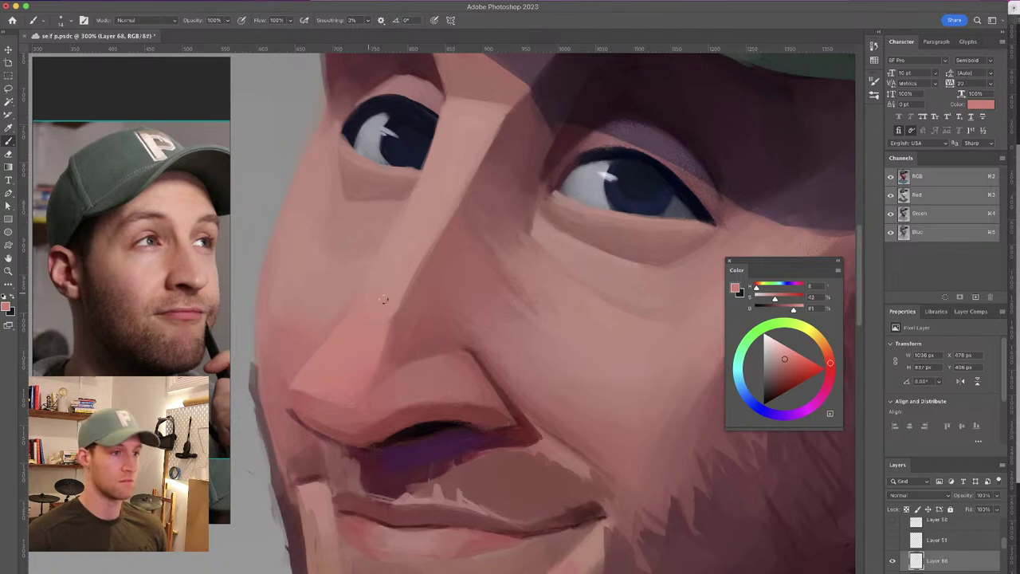
# Even out the shaded nose plane above the nostril wing and along the bridge edge with sampled brownish reds
pyautogui.scroll(-3, 418, 355)
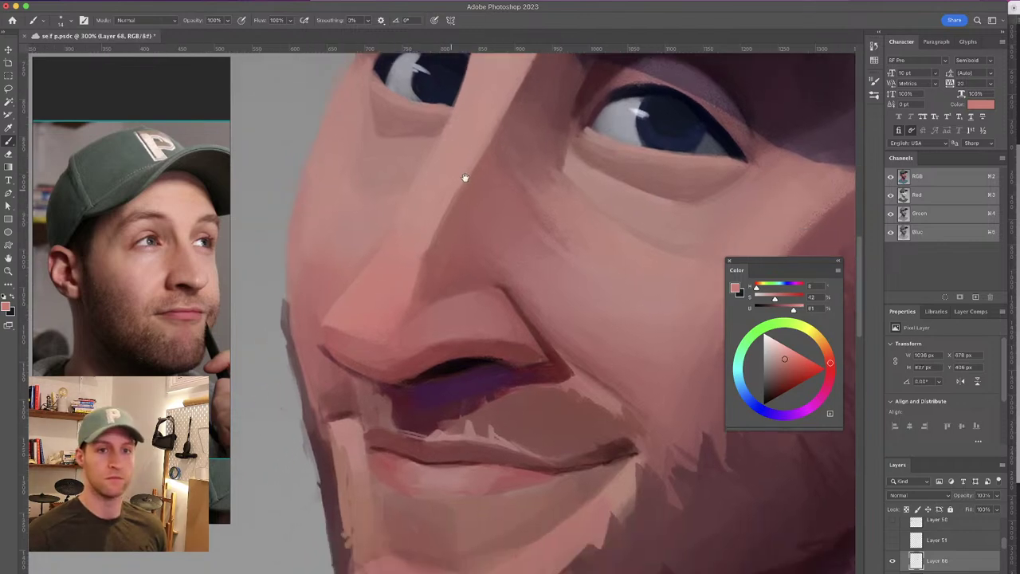
pyautogui.keyDown('alt'); pyautogui.click(415, 298); pyautogui.keyUp('alt')
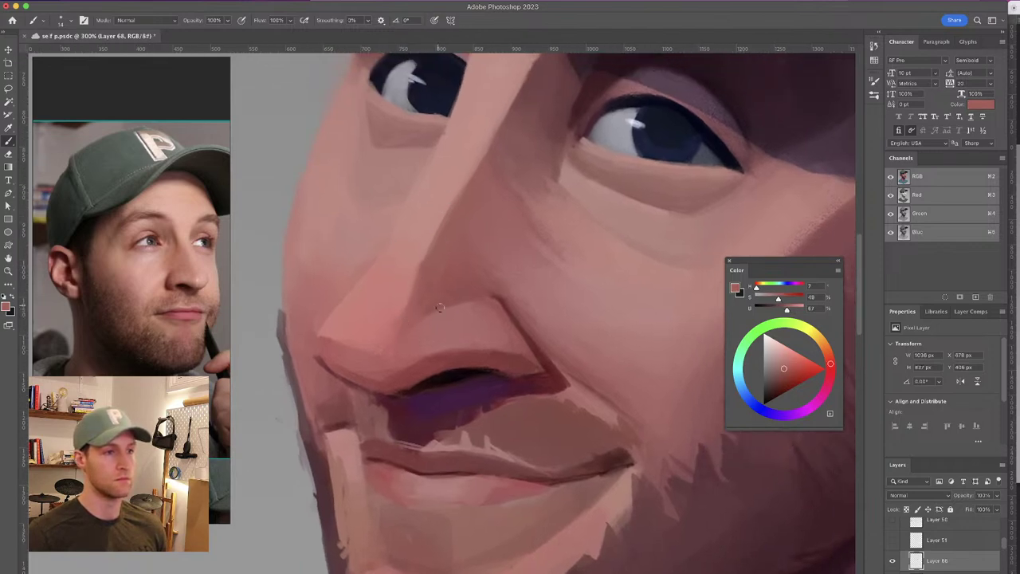
pyautogui.keyDown('alt'); pyautogui.click(436, 277); pyautogui.keyUp('alt')
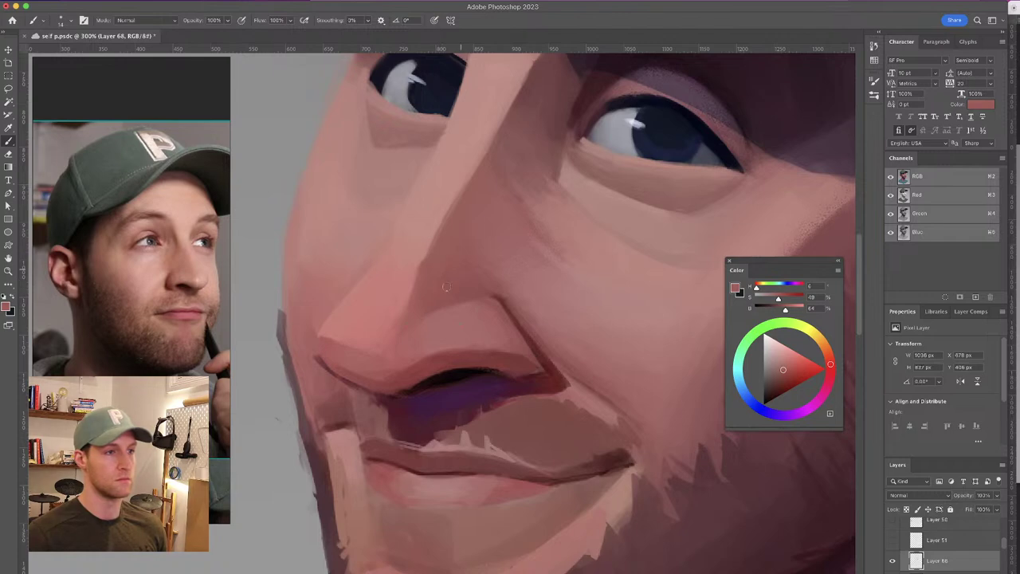
pyautogui.moveTo(515, 225)
pyautogui.mouseDown()
pyautogui.moveTo(524, 278)
pyautogui.moveTo(509, 299)
pyautogui.mouseUp()
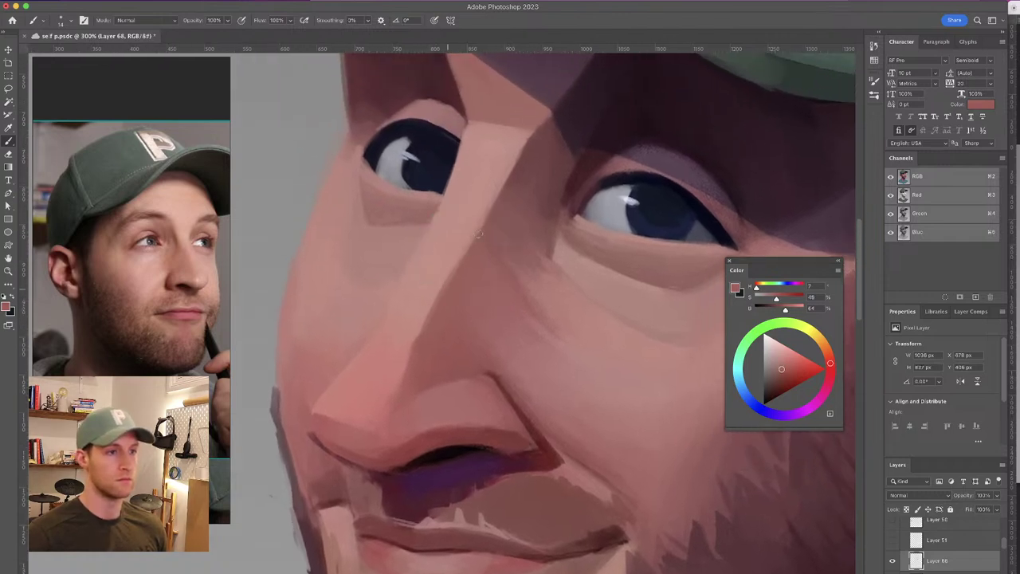
pyautogui.keyDown('alt'); pyautogui.click(453, 351); pyautogui.keyUp('alt')
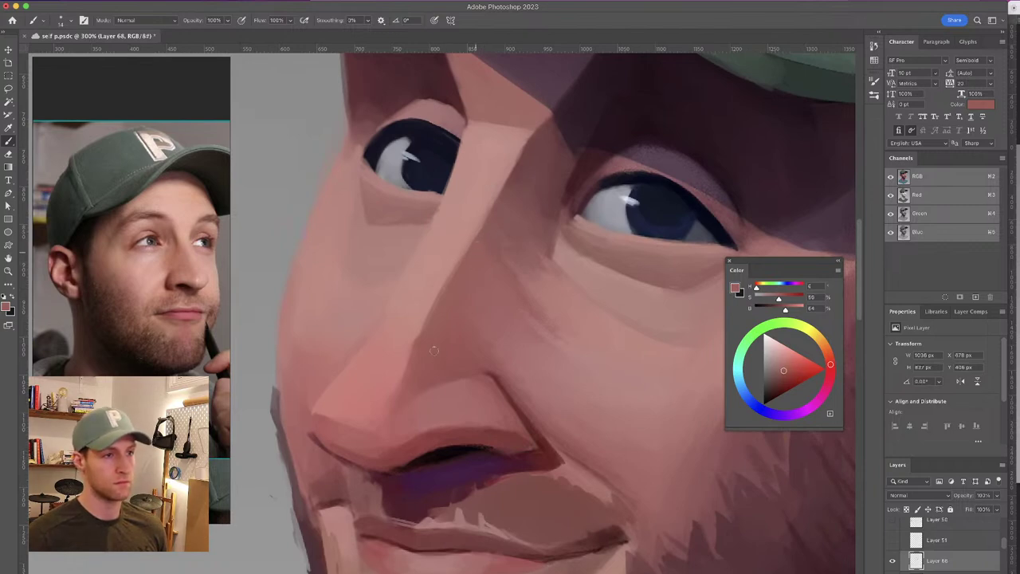
# Blend the skin between the nose and the near eye's inner corner with sampled dusty rose tones
pyautogui.moveTo(439, 264)
pyautogui.mouseDown()
pyautogui.moveTo(431, 269)
pyautogui.moveTo(473, 271)
pyautogui.moveTo(448, 307)
pyautogui.mouseUp()
pyautogui.keyDown('alt'); pyautogui.click(520, 300); pyautogui.keyUp('alt')
pyautogui.moveTo(519, 308); pyautogui.dragTo(531, 310)
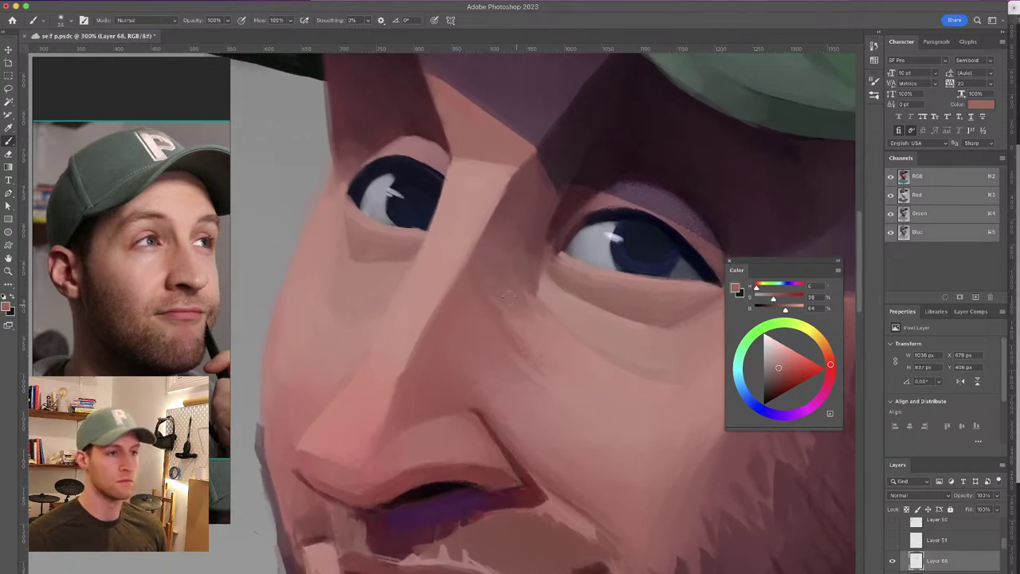
pyautogui.keyDown('alt'); pyautogui.click(531, 295); pyautogui.keyUp('alt')
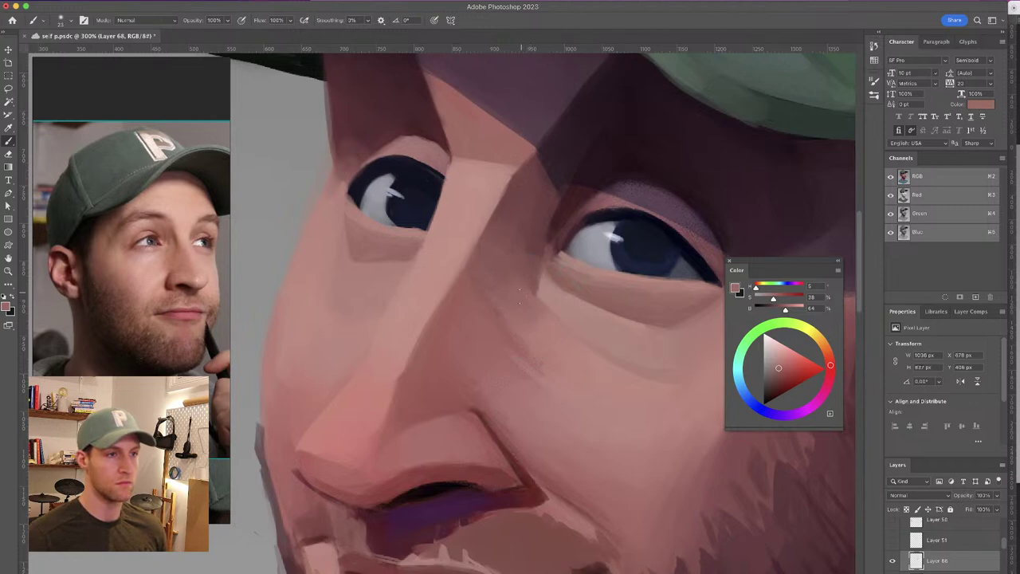
# Smooth the shadow from the upper side of the nose toward the cheek and near eye's under-lid with sampled reddish browns
pyautogui.moveTo(537, 255); pyautogui.dragTo(513, 243)
pyautogui.keyDown('alt'); pyautogui.click(439, 285); pyautogui.keyUp('alt')
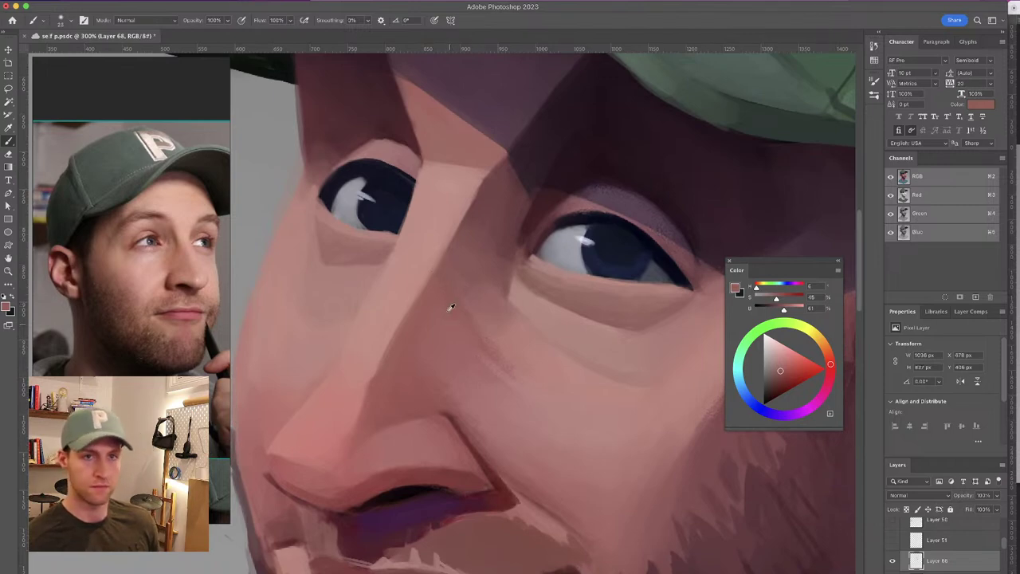
pyautogui.keyDown('alt'); pyautogui.click(443, 297); pyautogui.keyUp('alt')
pyautogui.keyDown('alt'); pyautogui.click(468, 336); pyautogui.keyUp('alt')
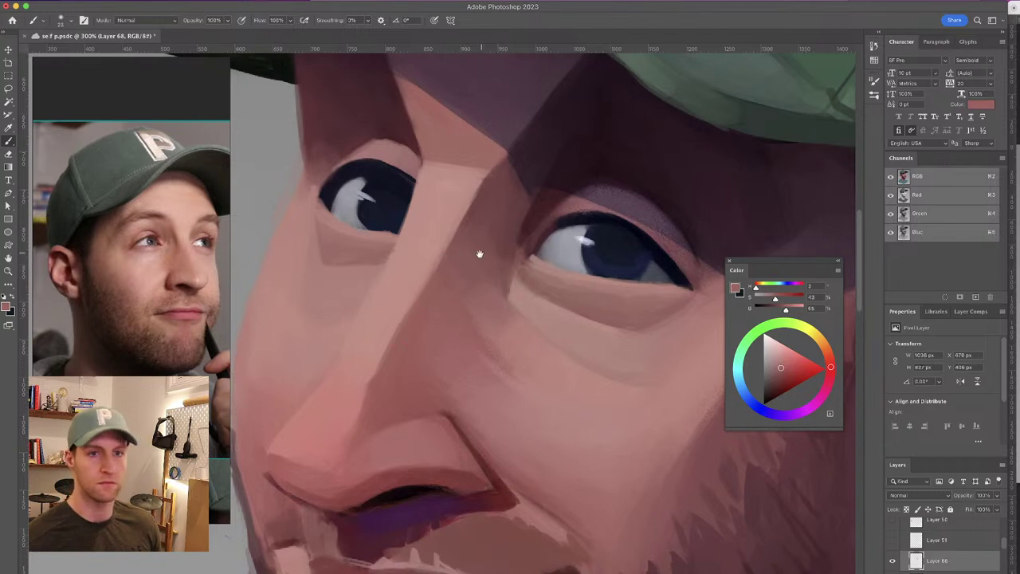
pyautogui.moveTo(482, 250); pyautogui.dragTo(462, 269)
pyautogui.keyDown('alt'); pyautogui.click(526, 293); pyautogui.keyUp('alt')
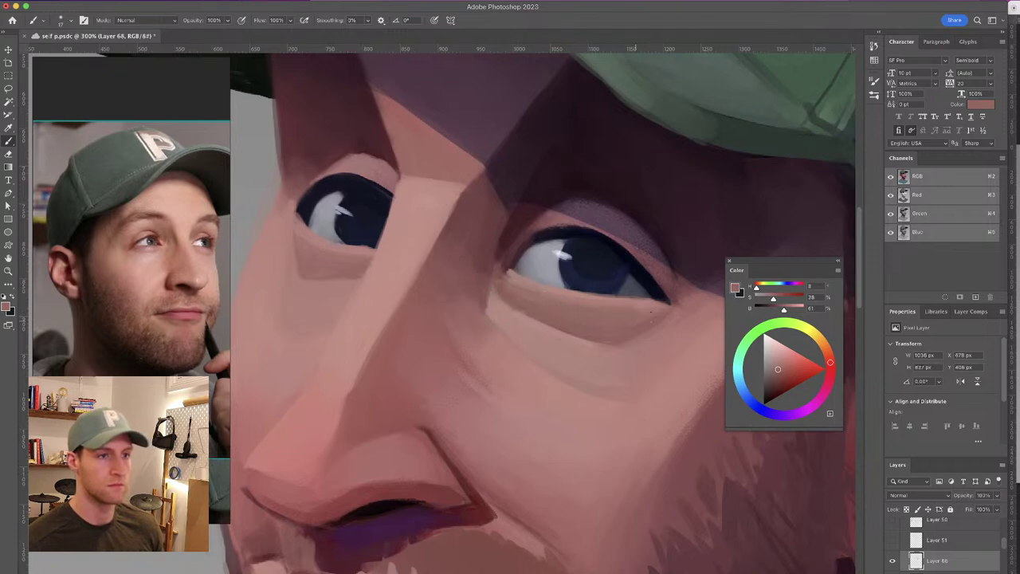
# Refine the near eye's upper lid and the edge of its crease with sampled muted purple tones
pyautogui.moveTo(646, 263); pyautogui.dragTo(624, 279)
pyautogui.keyDown('alt'); pyautogui.click(577, 226); pyautogui.keyUp('alt')
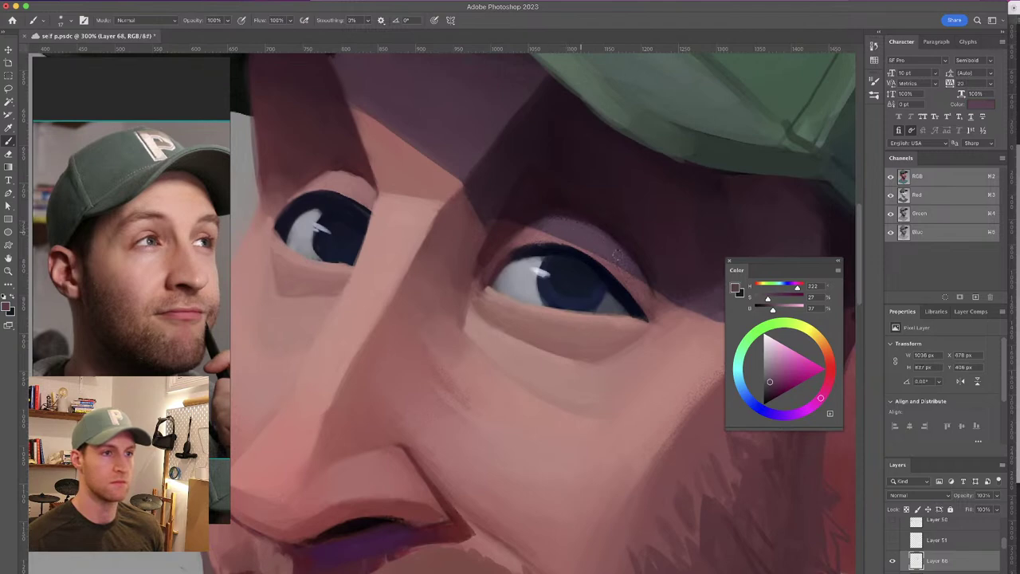
pyautogui.keyDown('alt'); pyautogui.click(631, 261); pyautogui.keyUp('alt')
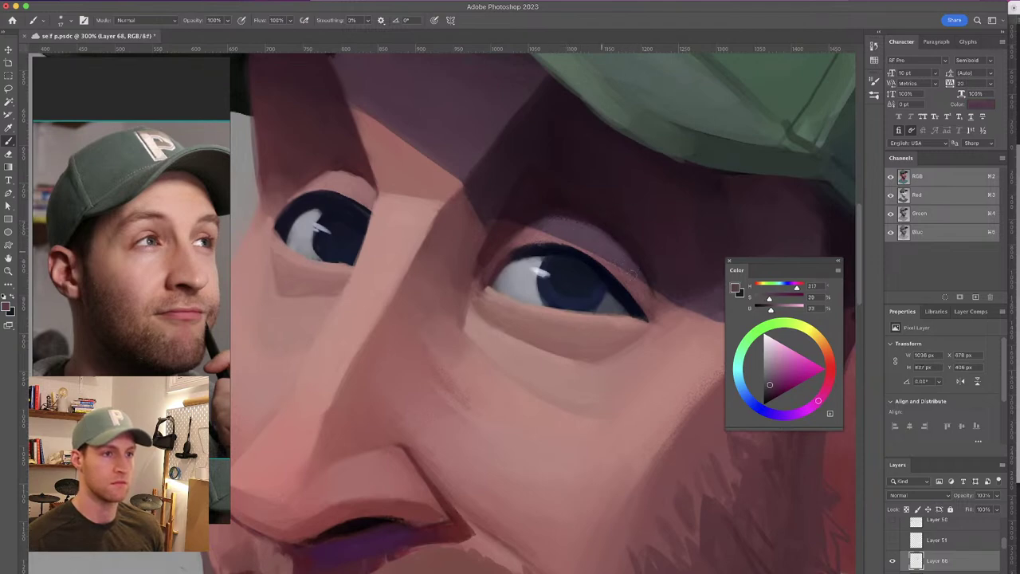
pyautogui.keyDown('alt'); pyautogui.click(628, 263); pyautogui.keyUp('alt')
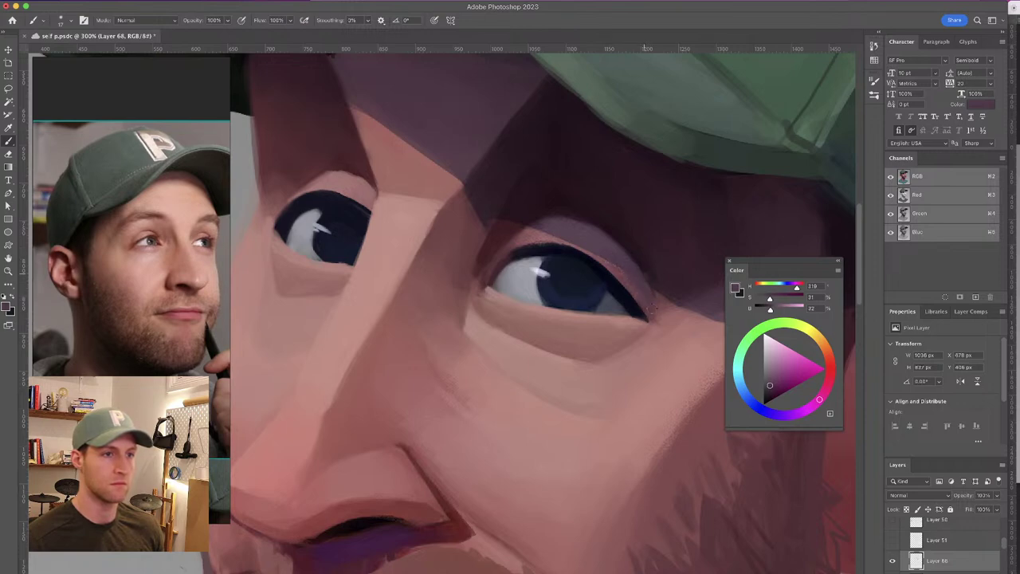
# Blend the cap's shadow across the temple beside the near eye with sampled dark plum tones
pyautogui.hscroll(3, 604, 257)
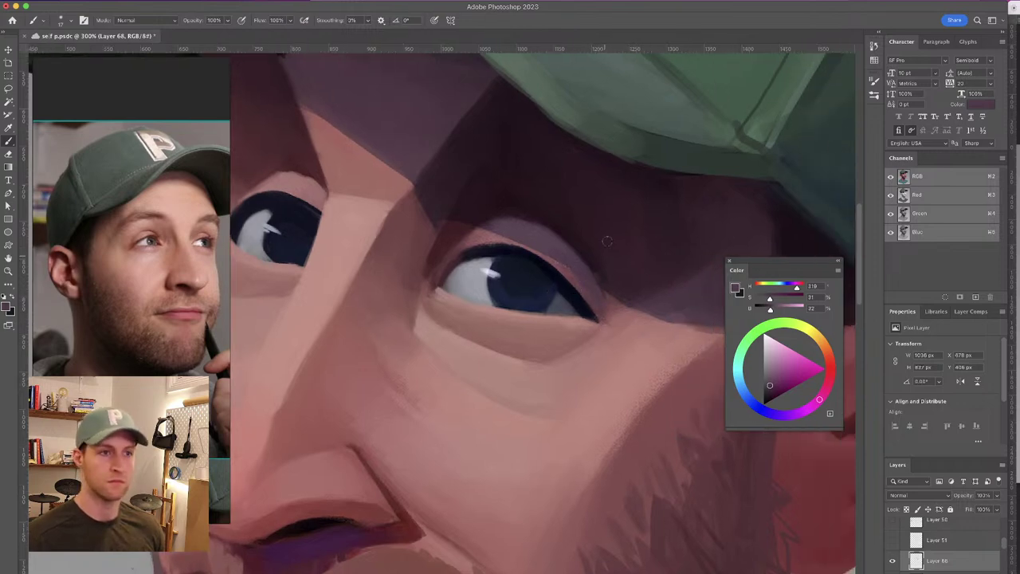
pyautogui.keyDown('alt'); pyautogui.click(664, 310); pyautogui.keyUp('alt')
pyautogui.hscroll(3, 637, 300)
pyautogui.keyDown('alt'); pyautogui.click(594, 302); pyautogui.keyUp('alt')
pyautogui.moveTo(589, 309); pyautogui.dragTo(659, 289)
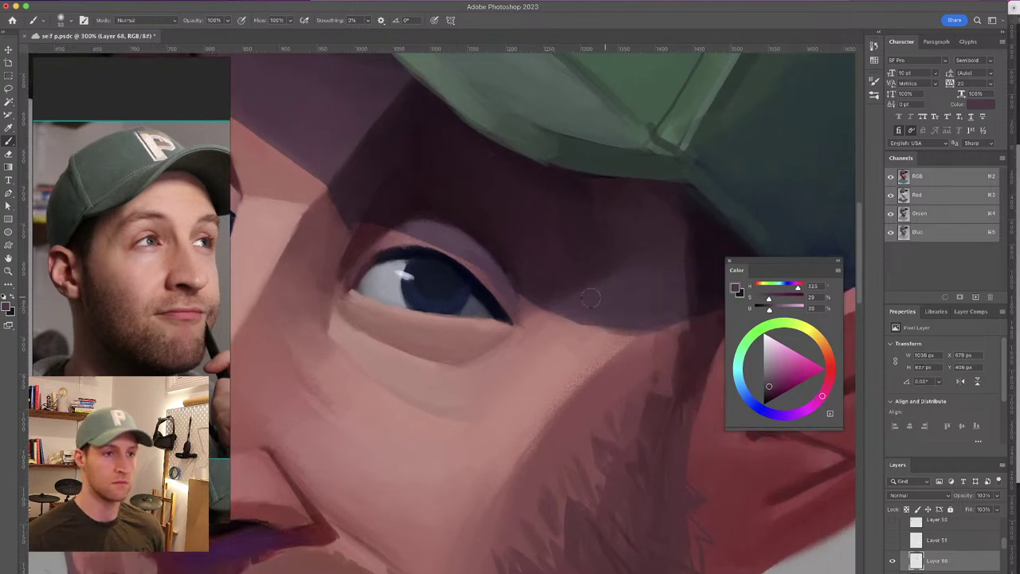
# Deepen the shadow above the near eye, along the brow under the cap brim, with a sampled near-black plum
pyautogui.moveTo(633, 192); pyautogui.dragTo(681, 165)
pyautogui.keyDown('alt'); pyautogui.click(458, 199); pyautogui.keyUp('alt')
pyautogui.keyDown('alt'); pyautogui.click(448, 153); pyautogui.keyUp('alt')
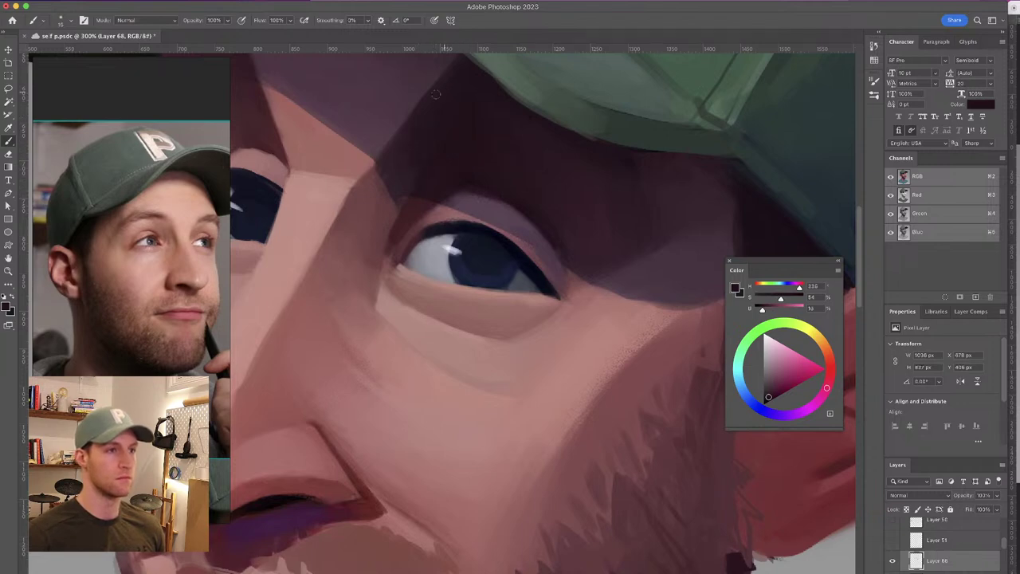
pyautogui.moveTo(485, 130); pyautogui.dragTo(587, 198)
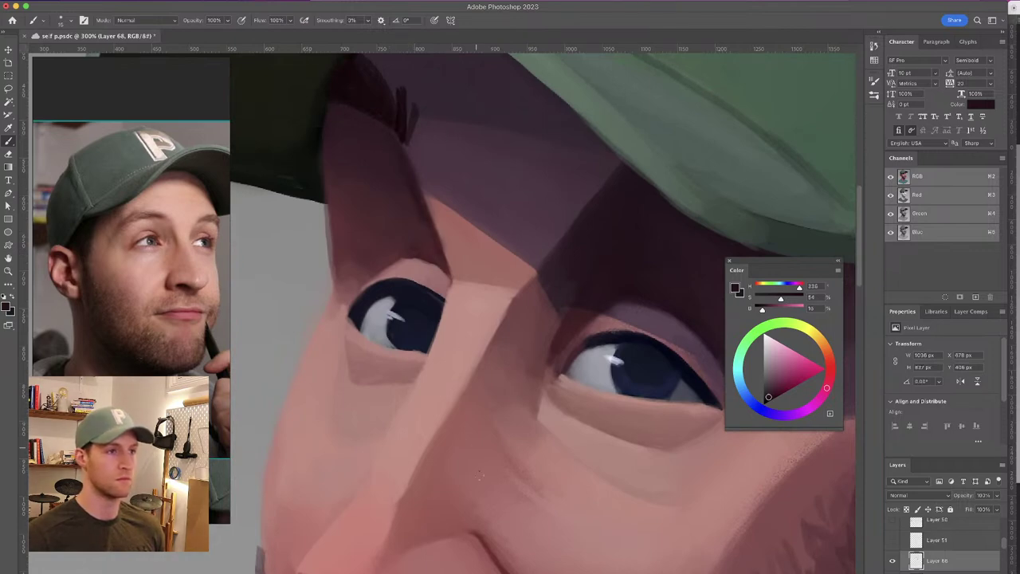
# Blend the shadow between the far eye and the cap brim with sampled dark reddish plum tones
pyautogui.moveTo(467, 181); pyautogui.dragTo(475, 174)
pyautogui.keyDown('alt'); pyautogui.click(390, 250); pyautogui.keyUp('alt')
pyautogui.moveTo(391, 252); pyautogui.dragTo(401, 247)
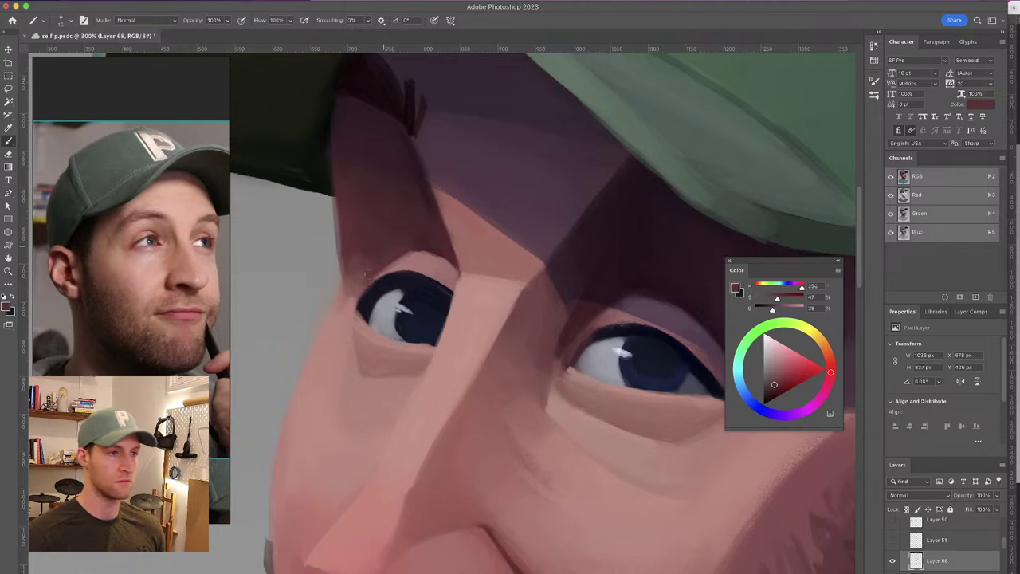
pyautogui.keyDown('alt'); pyautogui.click(382, 228); pyautogui.keyUp('alt')
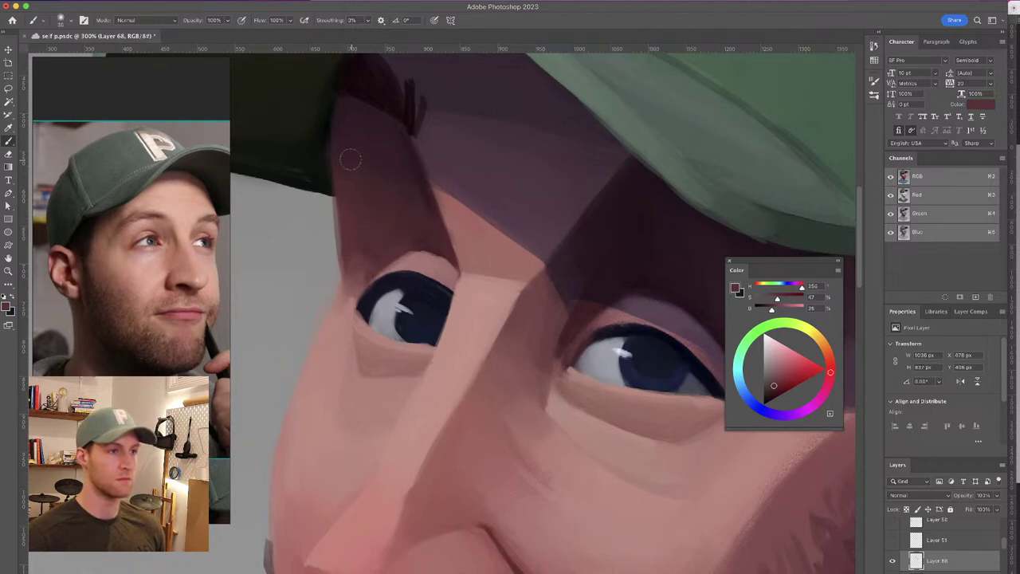
pyautogui.keyDown('alt'); pyautogui.click(399, 199); pyautogui.keyUp('alt')
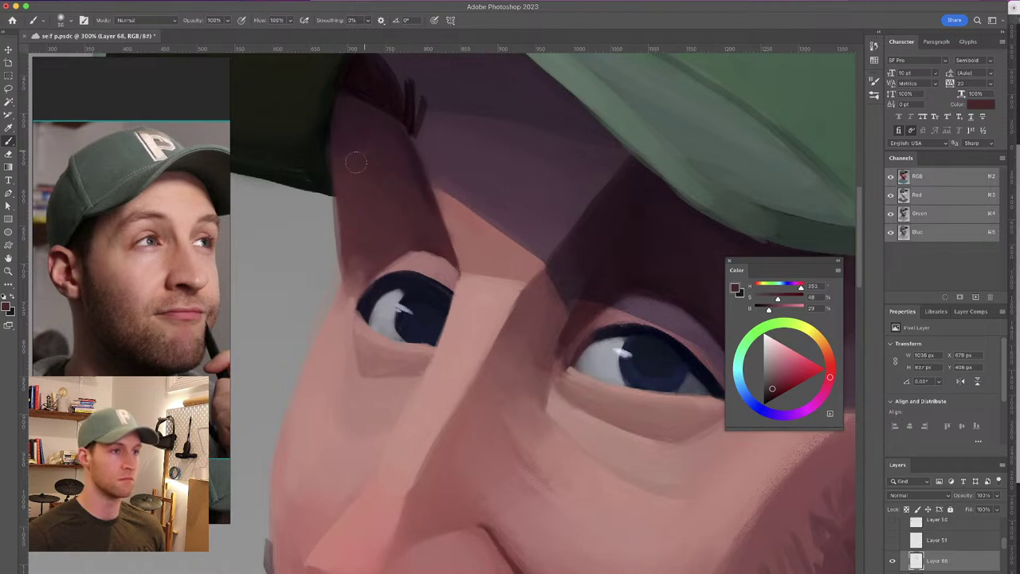
pyautogui.scroll(-5, 462, 200)
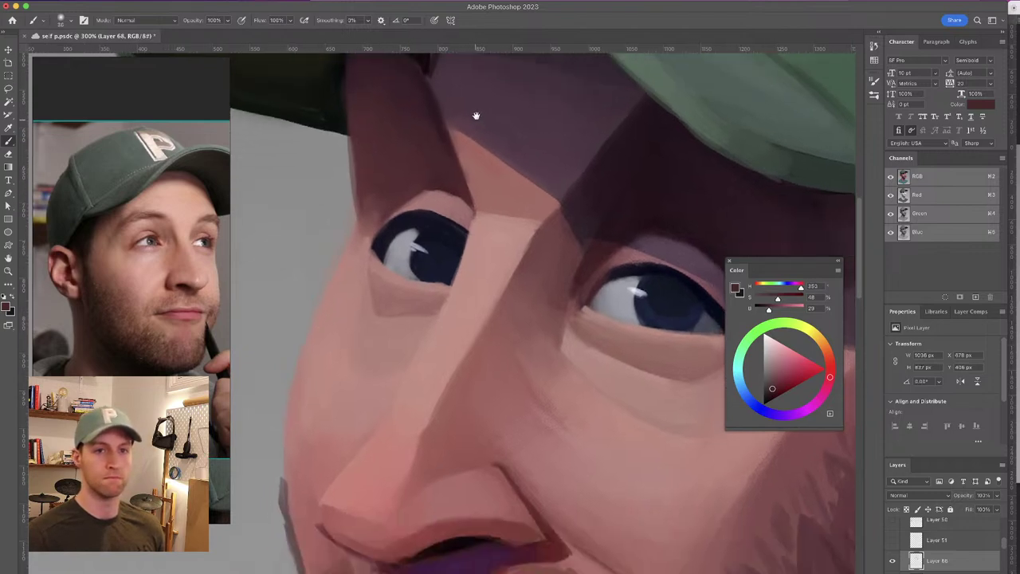
pyautogui.scroll(4, 364, 178)
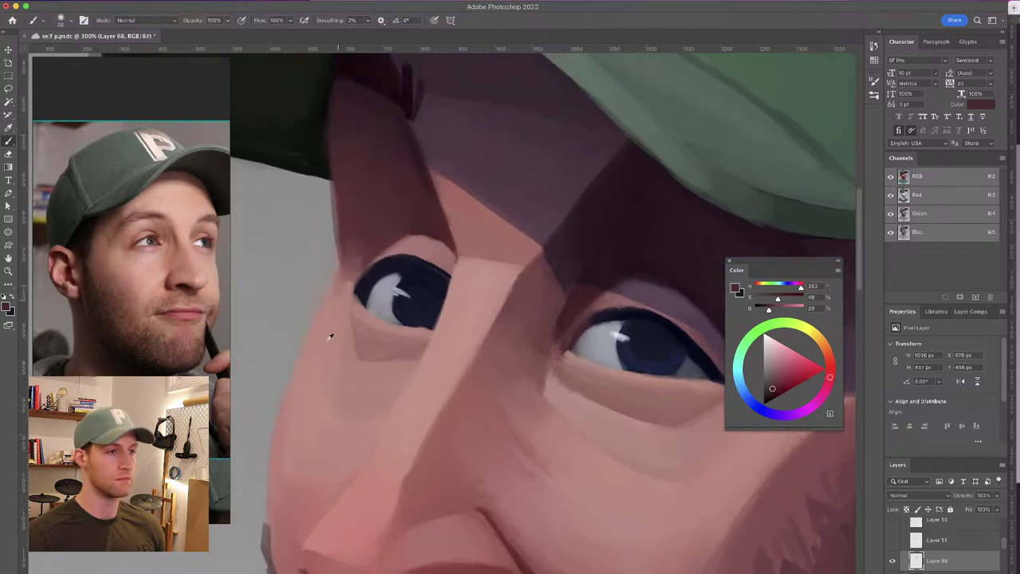
# Warm the outer edge of the far cheek beside the eye with a sampled pink shifted to a more saturated tone
pyautogui.keyDown('alt'); pyautogui.click(334, 329); pyautogui.keyUp('alt')
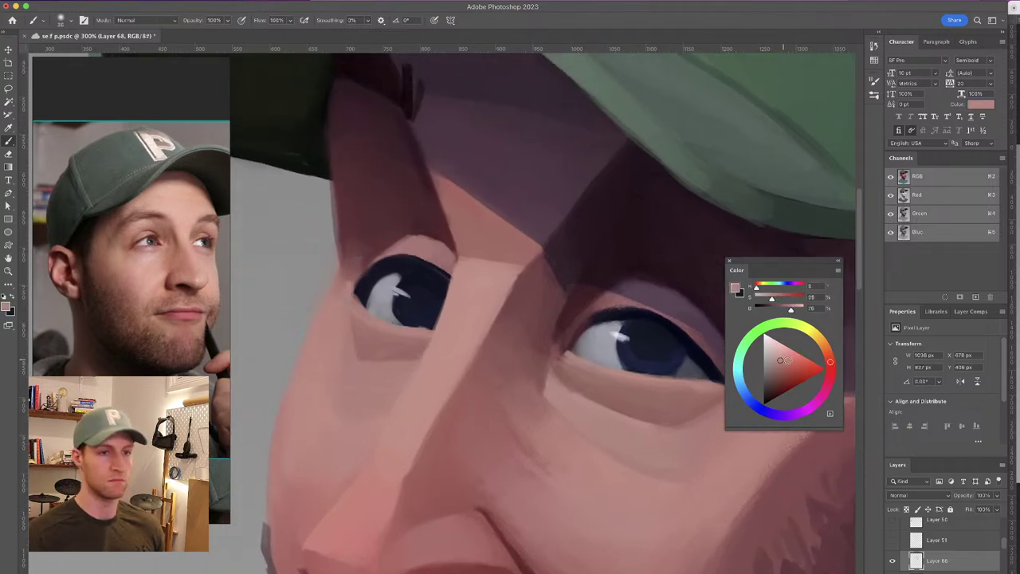
pyautogui.click(789, 365)
pyautogui.click(784, 360)
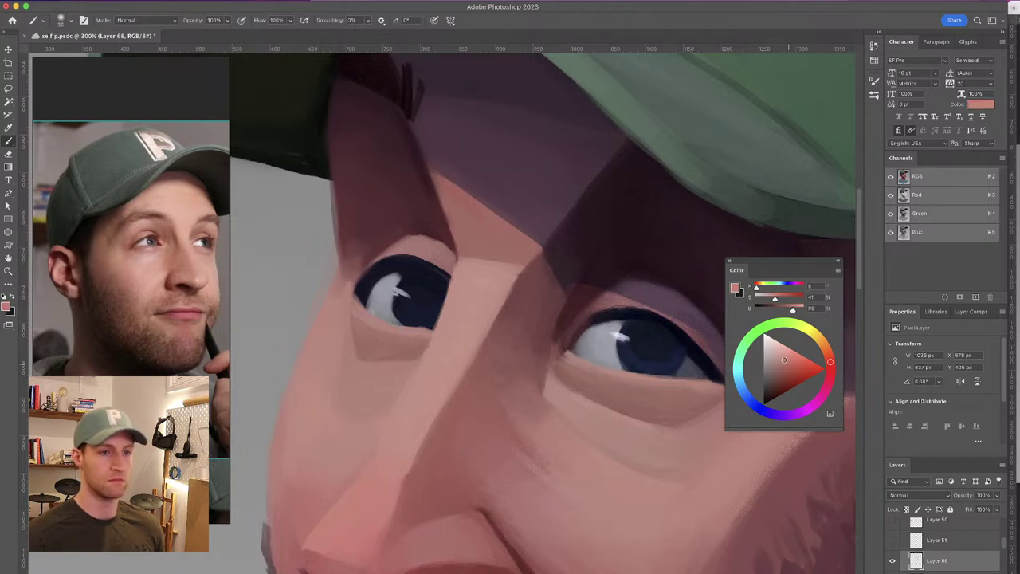
# Even out the socket shadow above the far eye with sampled dark reds, raising the saturation to 61%, and save the document
pyautogui.keyDown('alt'); pyautogui.click(371, 153); pyautogui.keyUp('alt')
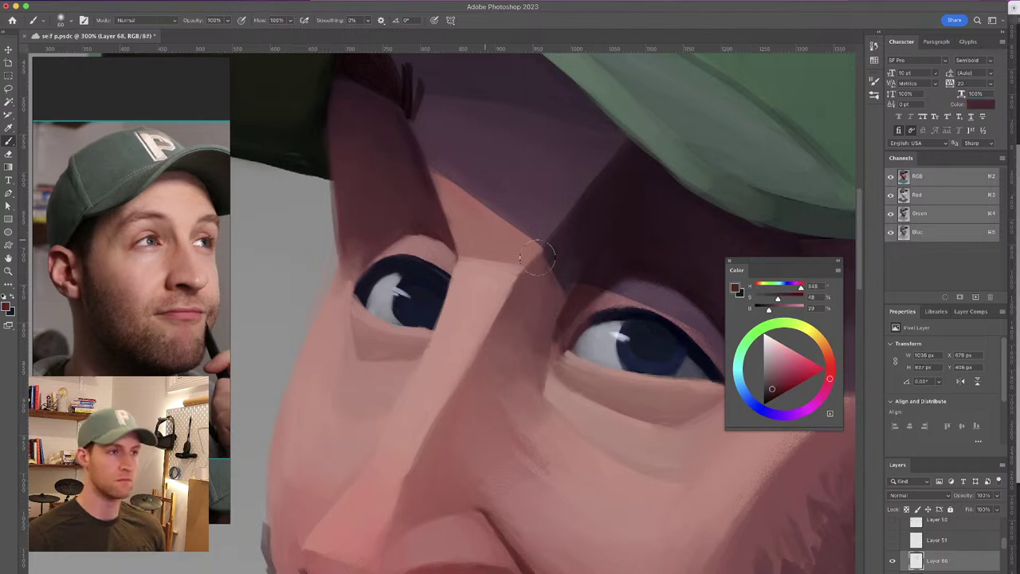
pyautogui.hotkey('ctrl', 's')
pyautogui.keyDown('alt'); pyautogui.click(449, 184); pyautogui.keyUp('alt')
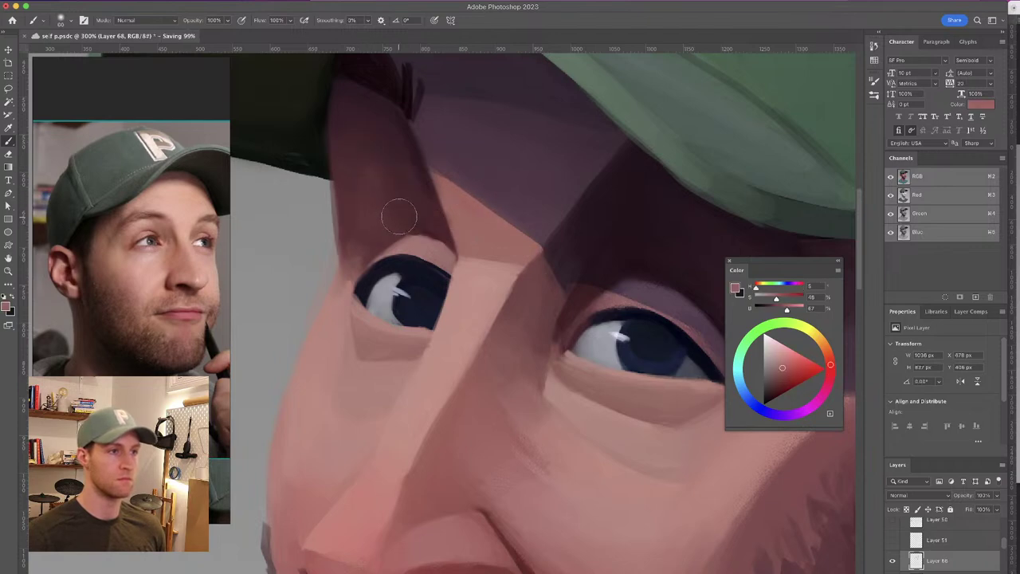
pyautogui.keyDown('alt'); pyautogui.click(372, 157); pyautogui.keyUp('alt')
pyautogui.keyDown('alt'); pyautogui.click(392, 199); pyautogui.keyUp('alt')
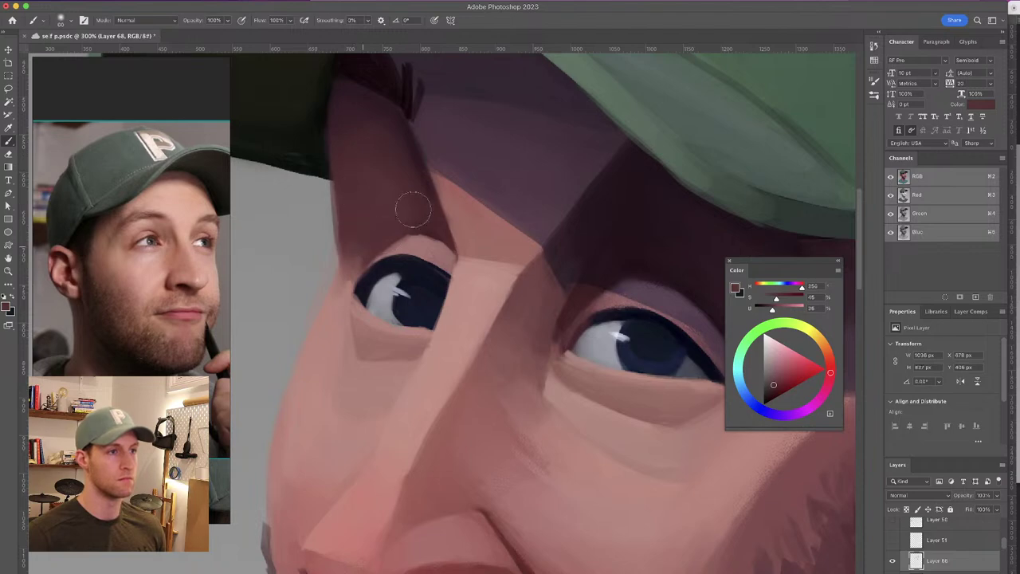
pyautogui.moveTo(775, 298); pyautogui.dragTo(783, 298)
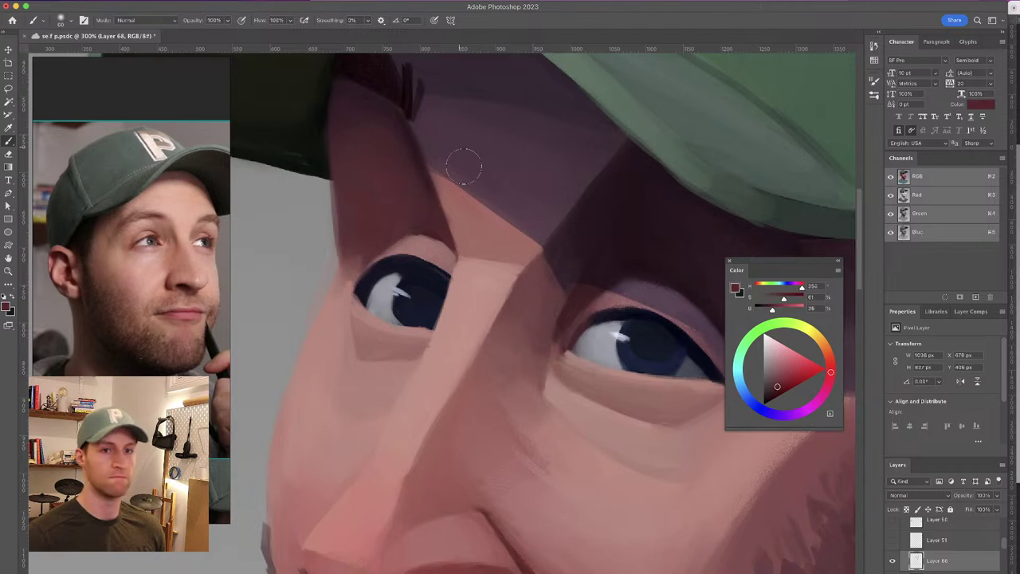
# Examine the whole portrait at a smaller zoom to judge the eye-socket shading against the rest of the face
pyautogui.press('super+minus')
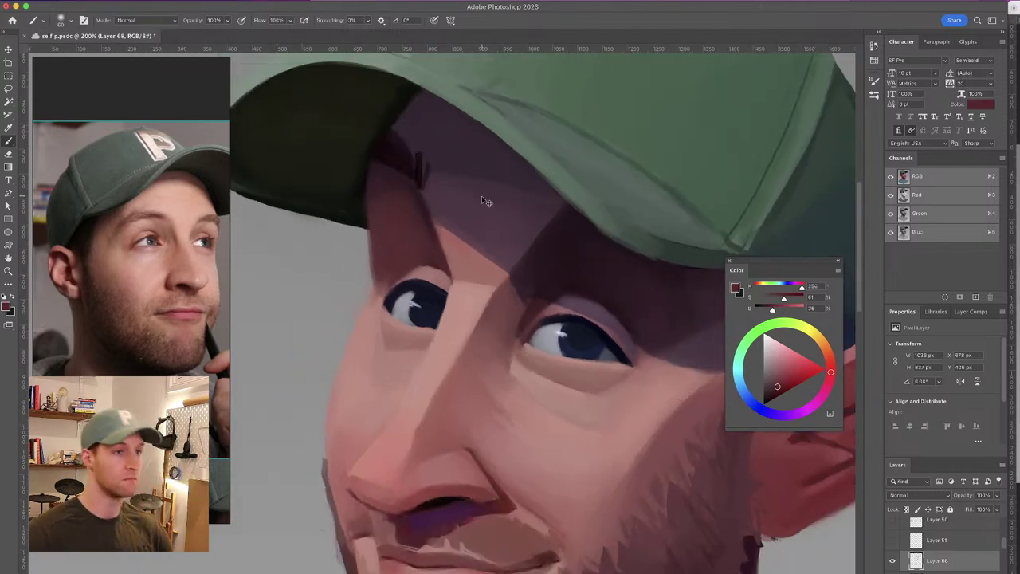
pyautogui.press('super+minus')
pyautogui.press('super+minus')
pyautogui.press('super+minus')
pyautogui.press('super+plus')
pyautogui.press('super+plus')
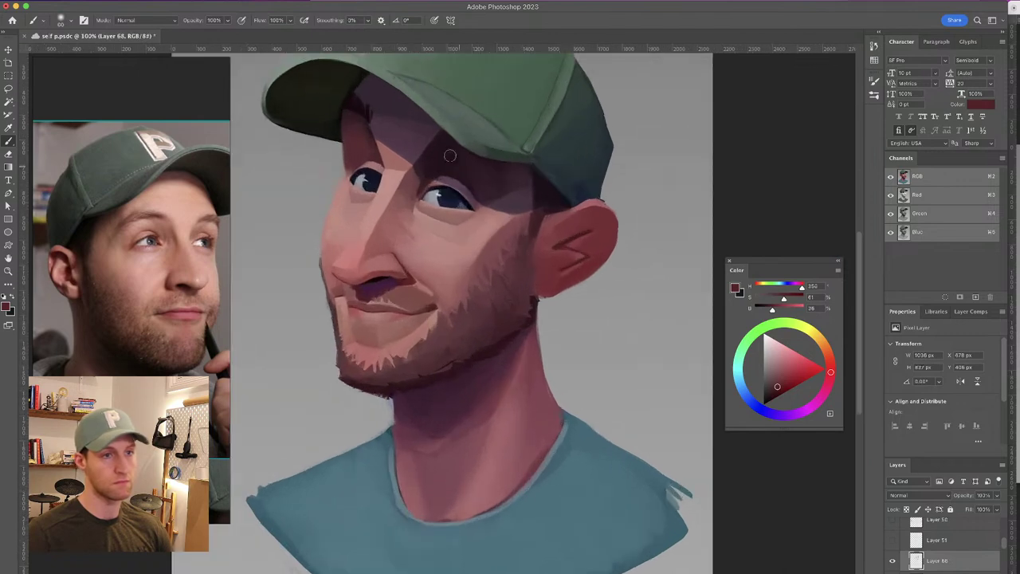
pyautogui.moveTo(432, 234); pyautogui.dragTo(455, 277)
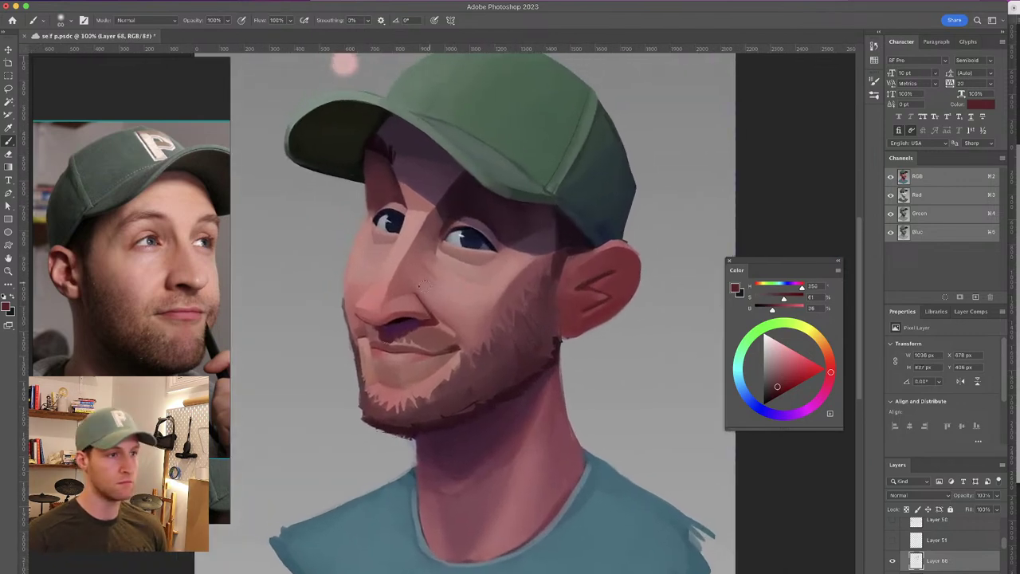
# Soften the transition from the side of the nose into the near cheek above the nostril with sampled muted reds
pyautogui.press('super+plus')
pyautogui.moveTo(438, 254)
pyautogui.mouseDown()
pyautogui.moveTo(451, 283)
pyautogui.moveTo(423, 258)
pyautogui.mouseUp()
pyautogui.keyDown('alt'); pyautogui.click(430, 252); pyautogui.keyUp('alt')
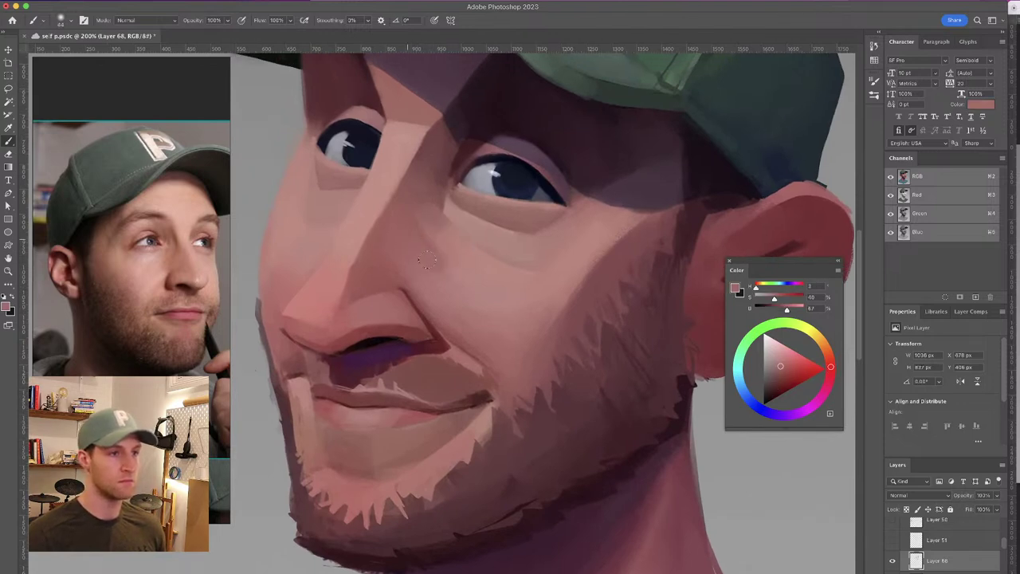
pyautogui.keyDown('alt'); pyautogui.click(444, 275); pyautogui.keyUp('alt')
pyautogui.moveTo(444, 278)
pyautogui.mouseDown()
pyautogui.moveTo(454, 276)
pyautogui.moveTo(435, 278)
pyautogui.mouseUp()
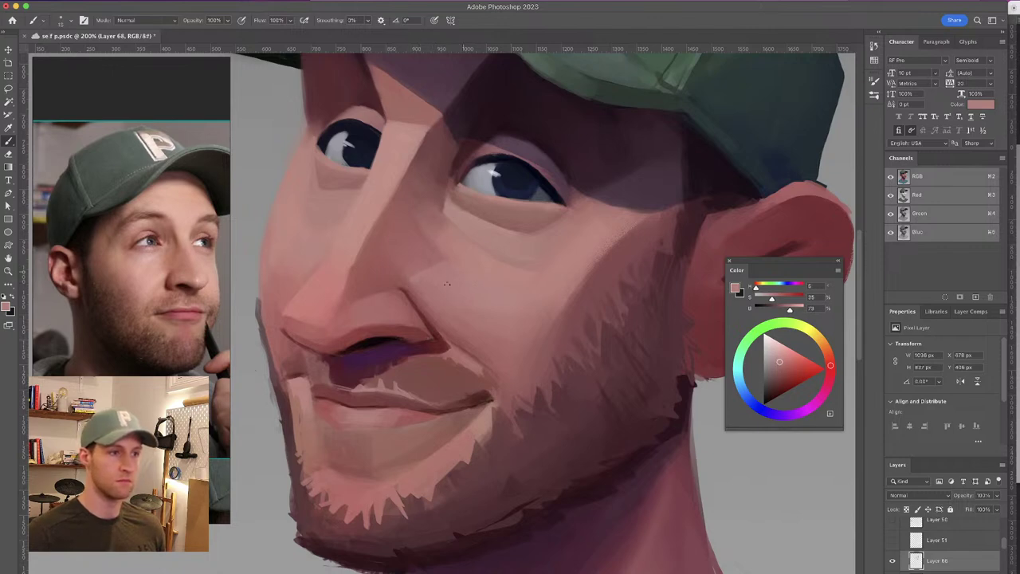
# Smooth the near cheek from the nostril wing toward the beard's edge with sampled pinks and a darker red
pyautogui.keyDown('alt'); pyautogui.click(488, 292); pyautogui.keyUp('alt')
pyautogui.moveTo(480, 290); pyautogui.dragTo(487, 290)
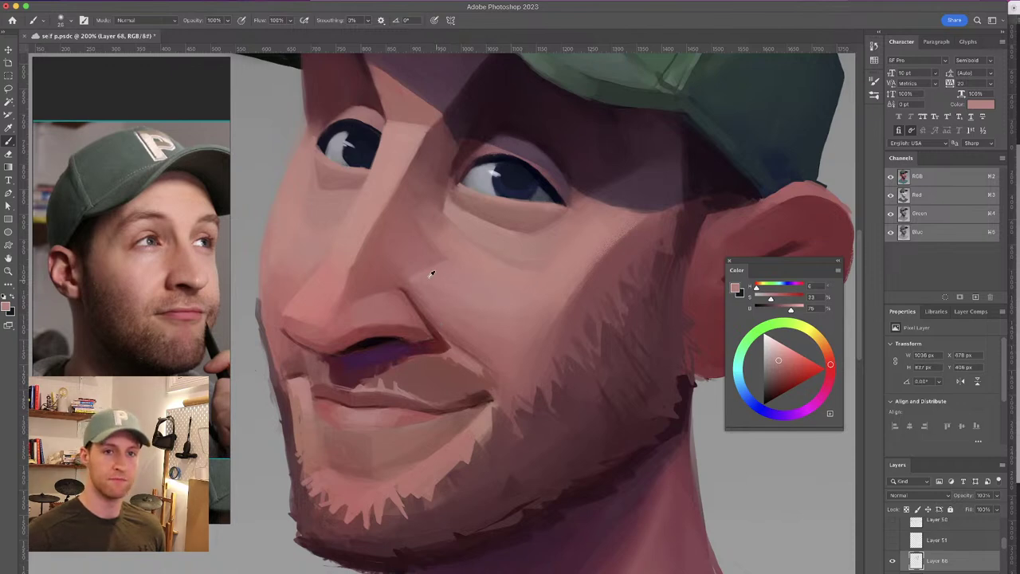
pyautogui.moveTo(420, 281); pyautogui.dragTo(439, 287)
pyautogui.keyDown('alt'); pyautogui.click(422, 291); pyautogui.keyUp('alt')
pyautogui.keyDown('alt'); pyautogui.click(450, 293); pyautogui.keyUp('alt')
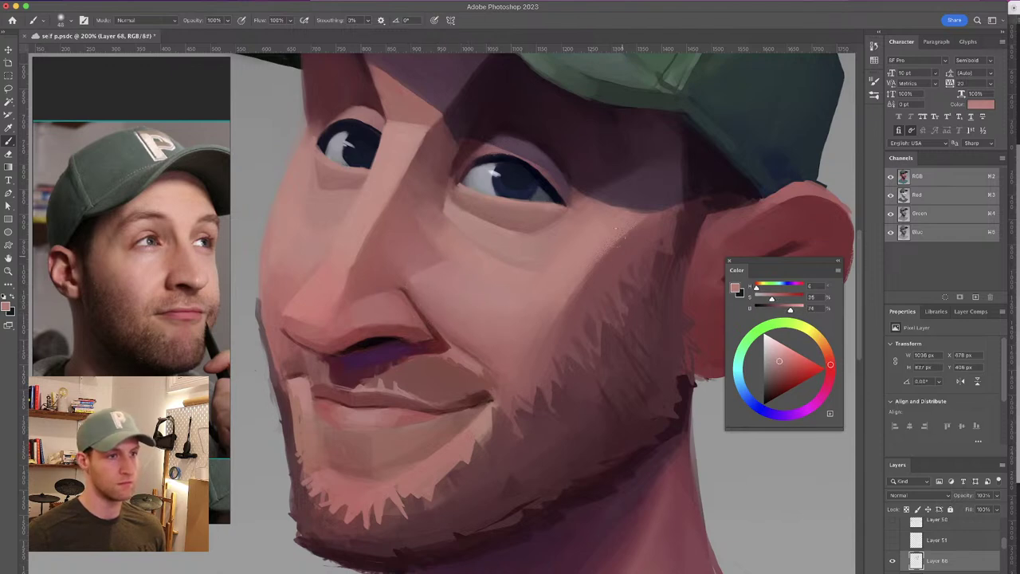
pyautogui.keyDown('alt'); pyautogui.click(564, 320); pyautogui.keyUp('alt')
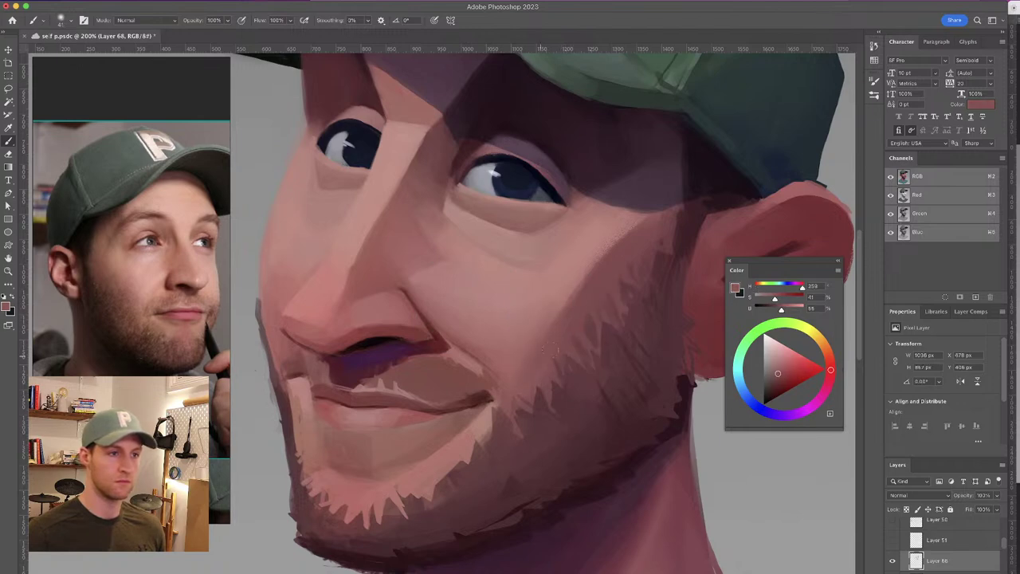
pyautogui.moveTo(529, 263); pyautogui.dragTo(539, 275)
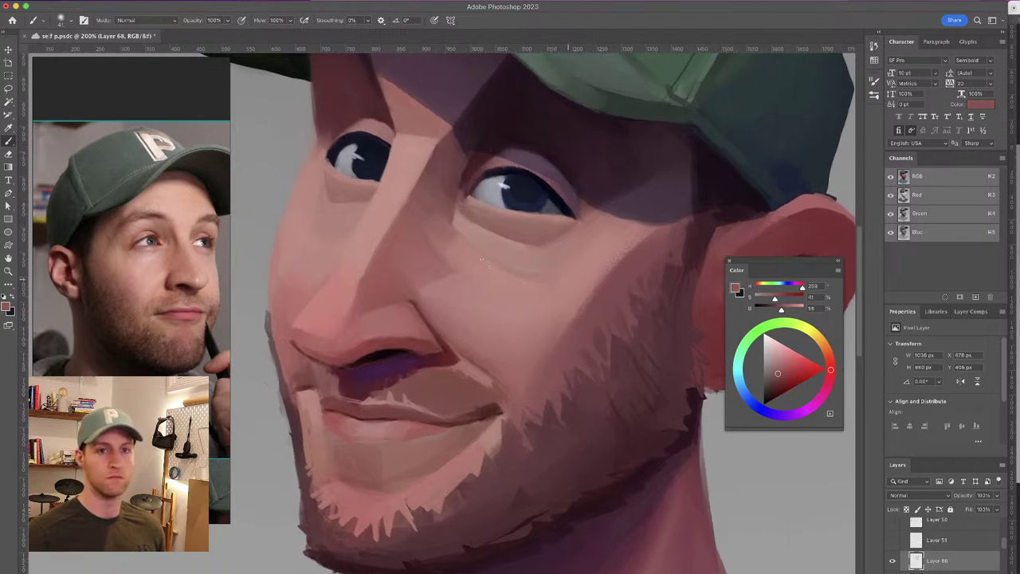
# Blend the far cheek's outer edge beside the nose tip with sampled pinks and a reddish brown
pyautogui.keyDown('alt'); pyautogui.click(284, 328); pyautogui.keyUp('alt')
pyautogui.moveTo(284, 318); pyautogui.dragTo(276, 318)
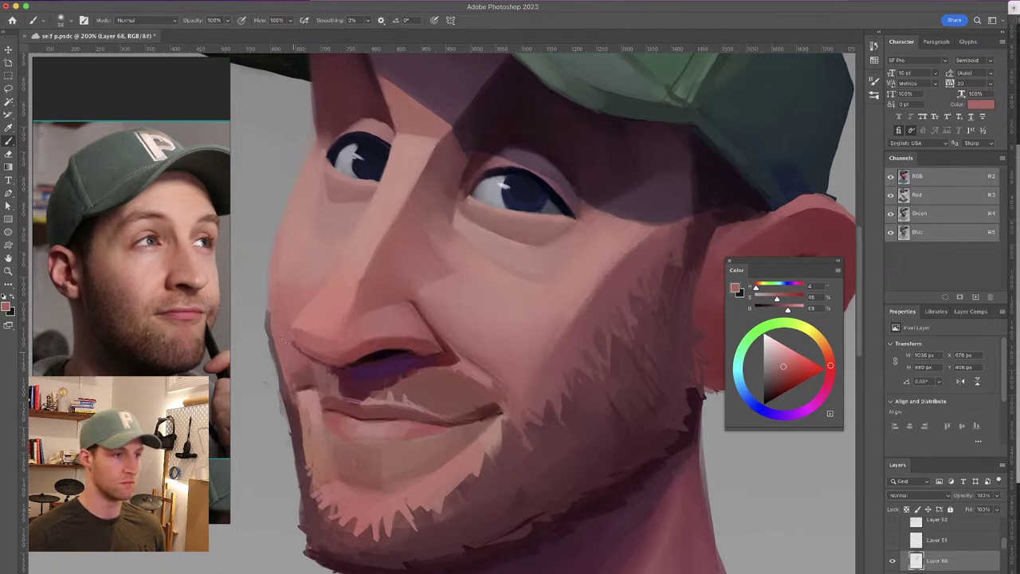
pyautogui.keyDown('alt'); pyautogui.click(280, 293); pyautogui.keyUp('alt')
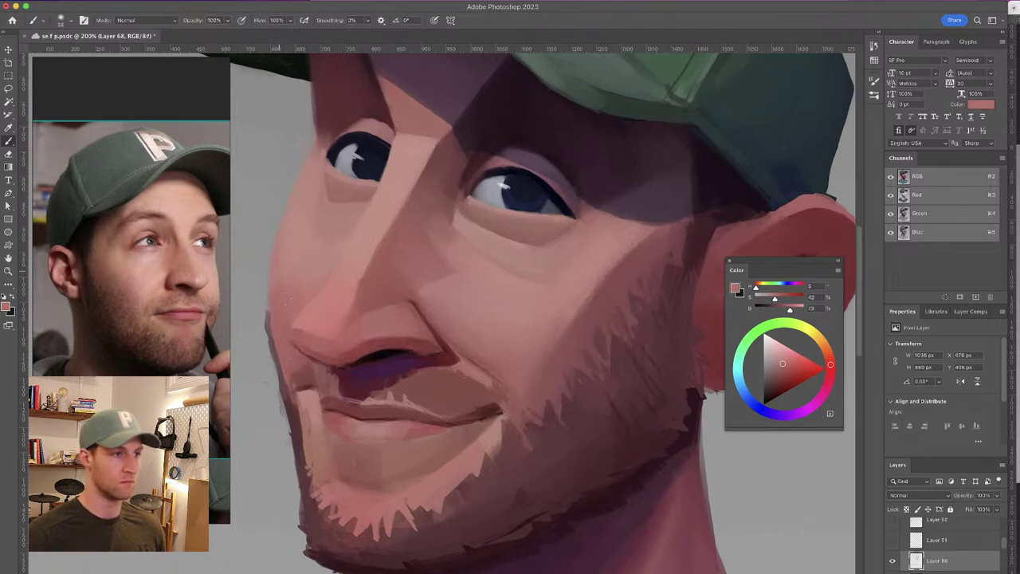
pyautogui.keyDown('alt'); pyautogui.click(293, 278); pyautogui.keyUp('alt')
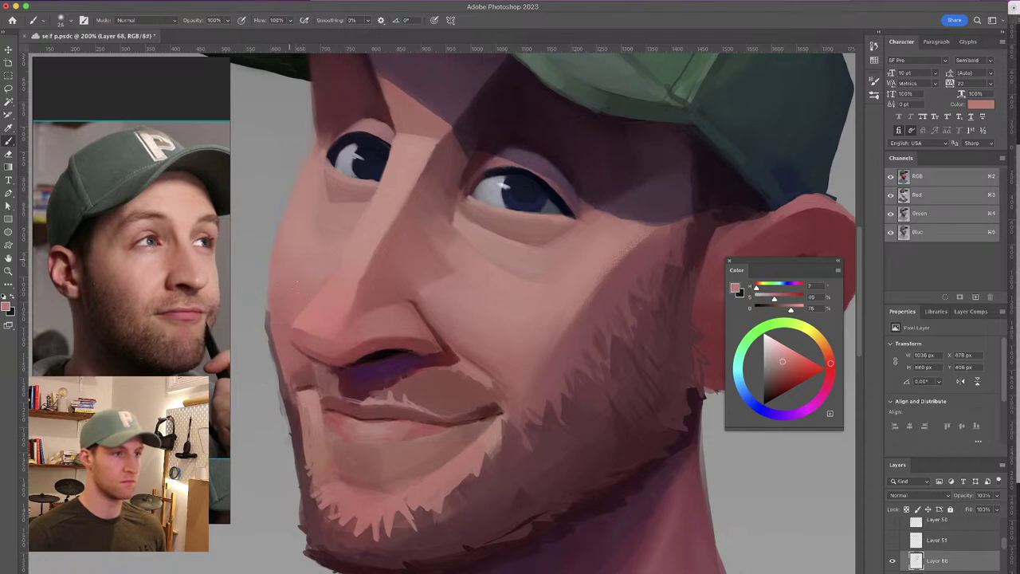
pyautogui.keyDown('alt'); pyautogui.click(300, 265); pyautogui.keyUp('alt')
pyautogui.keyDown('alt'); pyautogui.click(294, 266); pyautogui.keyUp('alt')
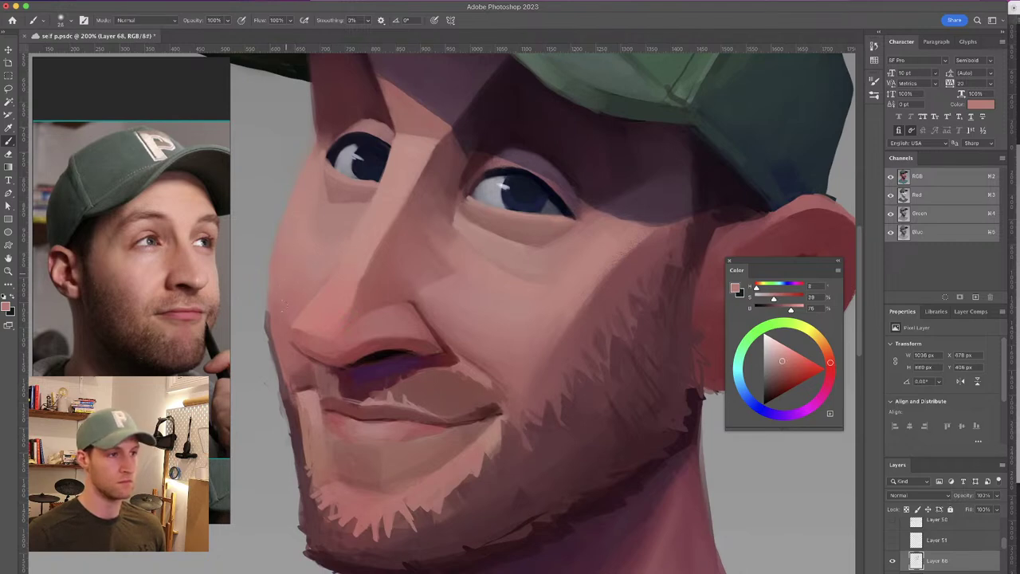
pyautogui.keyDown('alt'); pyautogui.click(303, 369); pyautogui.keyUp('alt')
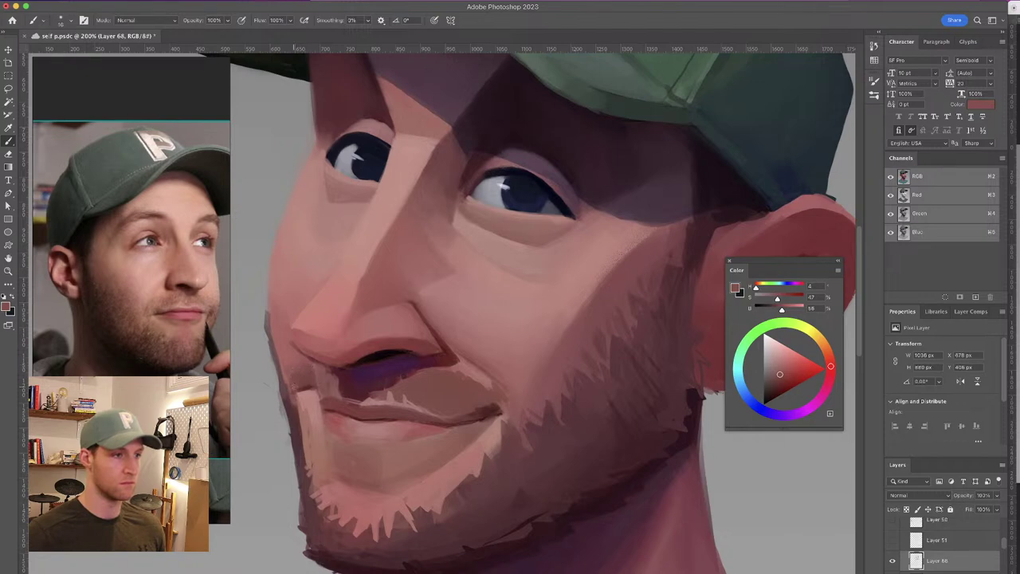
# Touch up the shaded side of the nose beside the near eye's inner corner with a sampled reddish brown
pyautogui.moveTo(394, 310); pyautogui.dragTo(370, 375)
pyautogui.keyDown('alt'); pyautogui.click(414, 229); pyautogui.keyUp('alt')
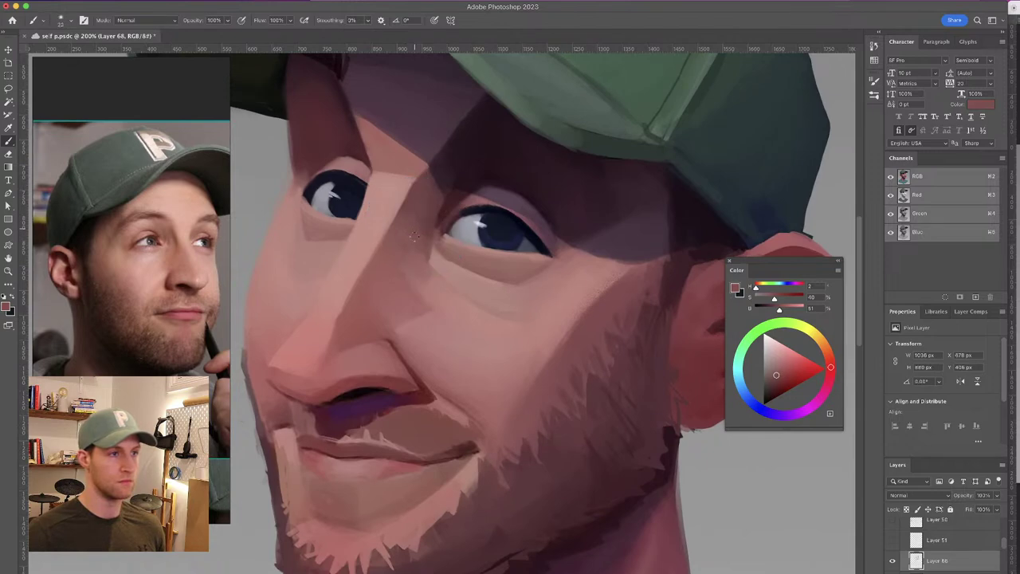
pyautogui.scroll(5, 365, 214)
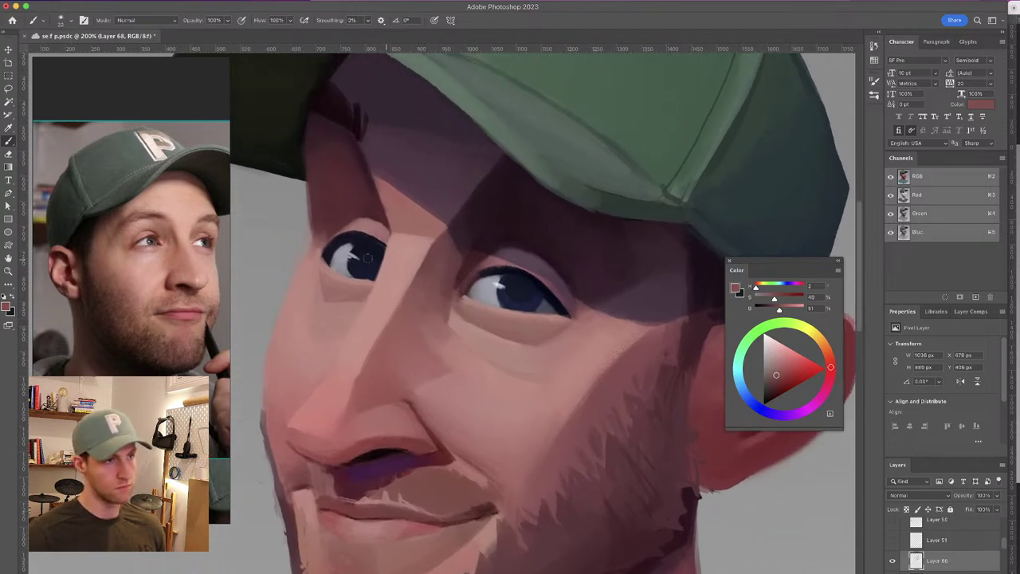
# Refine the far eye's outer corner and lower lid with sampled dark navy and skin tones
pyautogui.keyDown('alt'); pyautogui.click(327, 257); pyautogui.keyUp('alt')
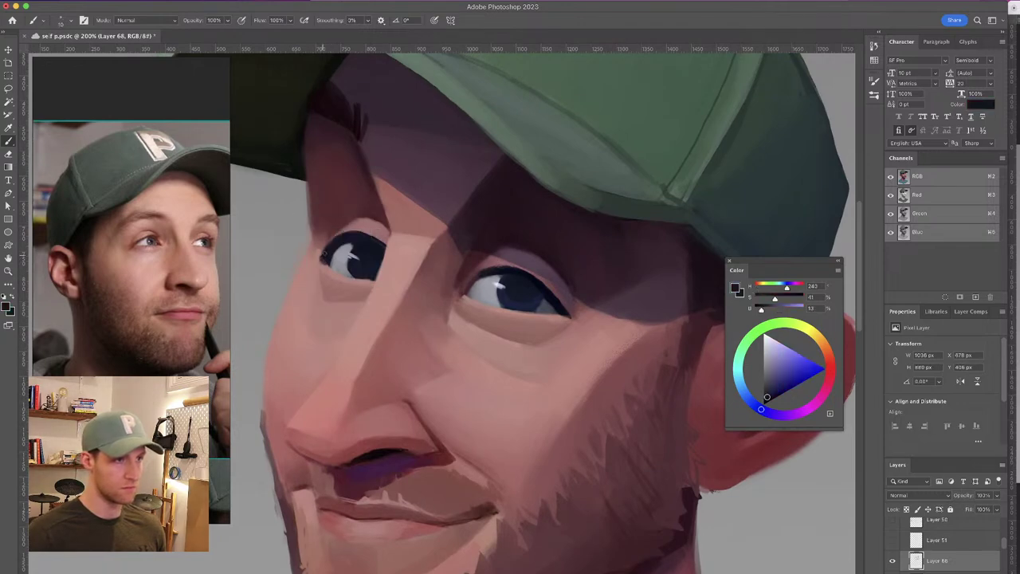
pyautogui.keyDown('alt'); pyautogui.click(325, 254); pyautogui.keyUp('alt')
pyautogui.moveTo(325, 259); pyautogui.dragTo(321, 259)
pyautogui.keyDown('alt'); pyautogui.click(324, 272); pyautogui.keyUp('alt')
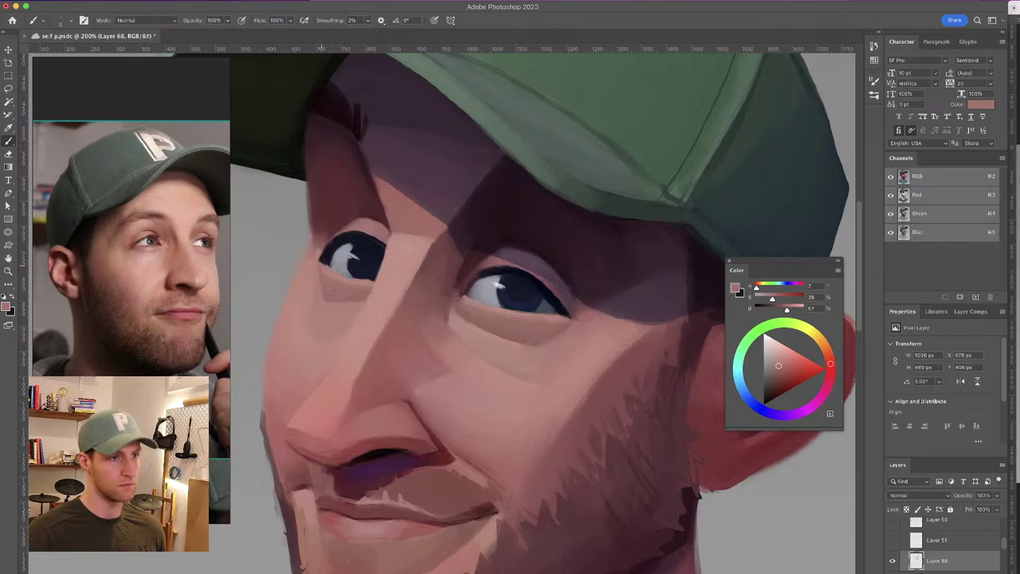
pyautogui.keyDown('alt'); pyautogui.click(328, 292); pyautogui.keyUp('alt')
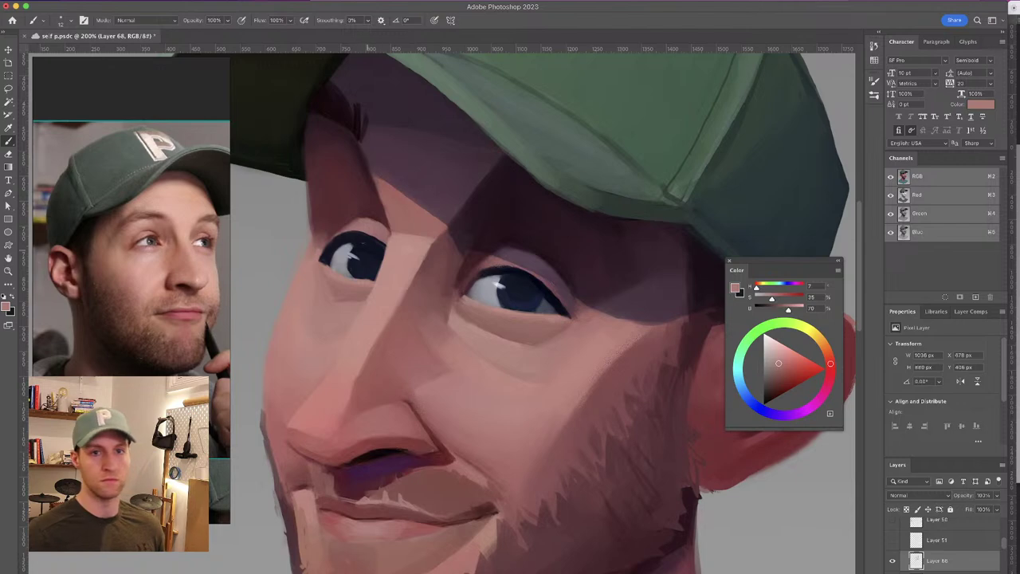
pyautogui.keyDown('alt'); pyautogui.click(500, 322); pyautogui.keyUp('alt')
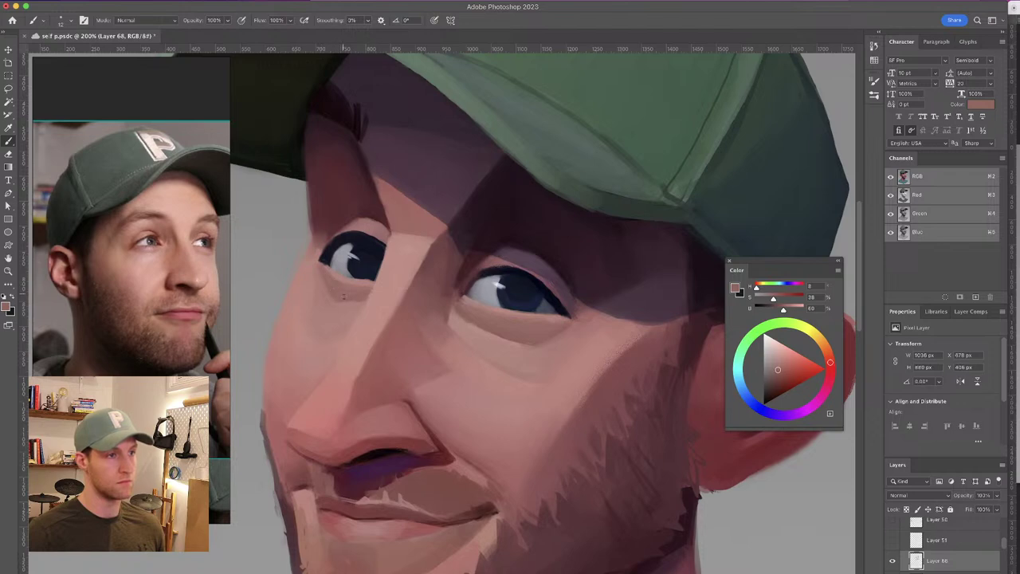
# Soften the socket shadow's edge above the far eye's outer corner with sampled mid and dark reds
pyautogui.moveTo(380, 246); pyautogui.dragTo(384, 255)
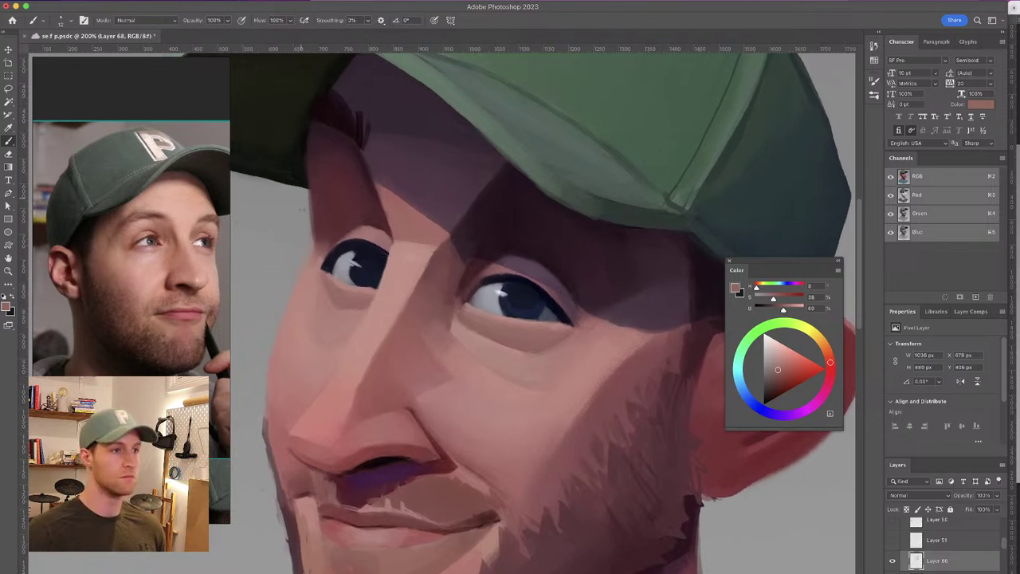
pyautogui.keyDown('alt'); pyautogui.click(323, 247); pyautogui.keyUp('alt')
pyautogui.moveTo(317, 253); pyautogui.dragTo(319, 244)
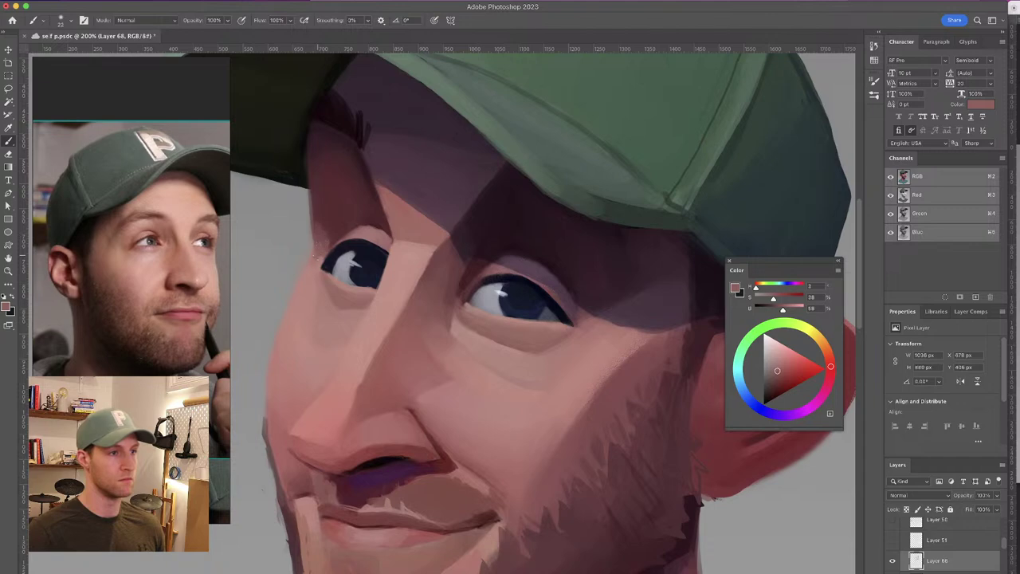
pyautogui.keyDown('alt'); pyautogui.click(331, 227); pyautogui.keyUp('alt')
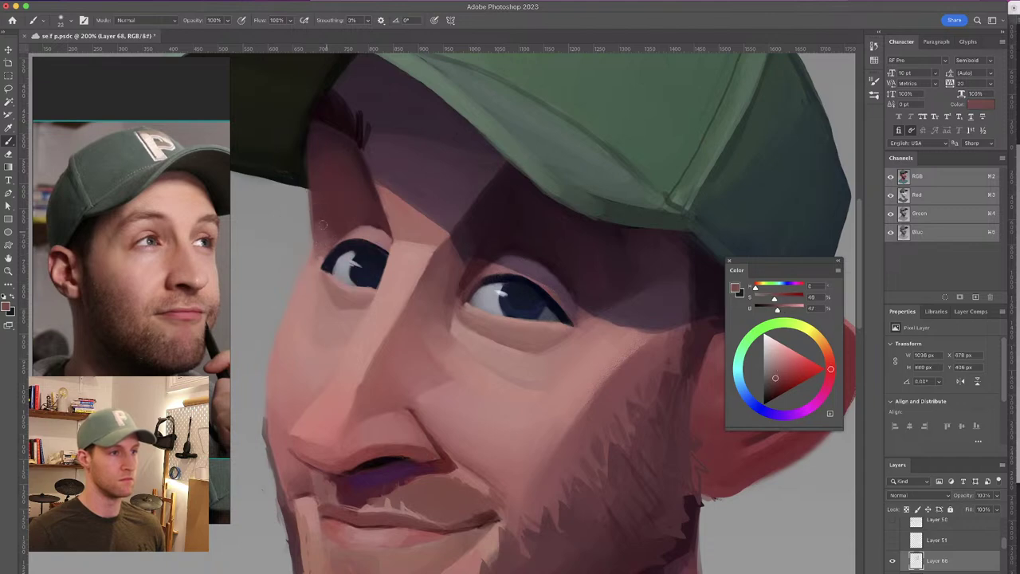
pyautogui.keyDown('alt'); pyautogui.click(332, 217); pyautogui.keyUp('alt')
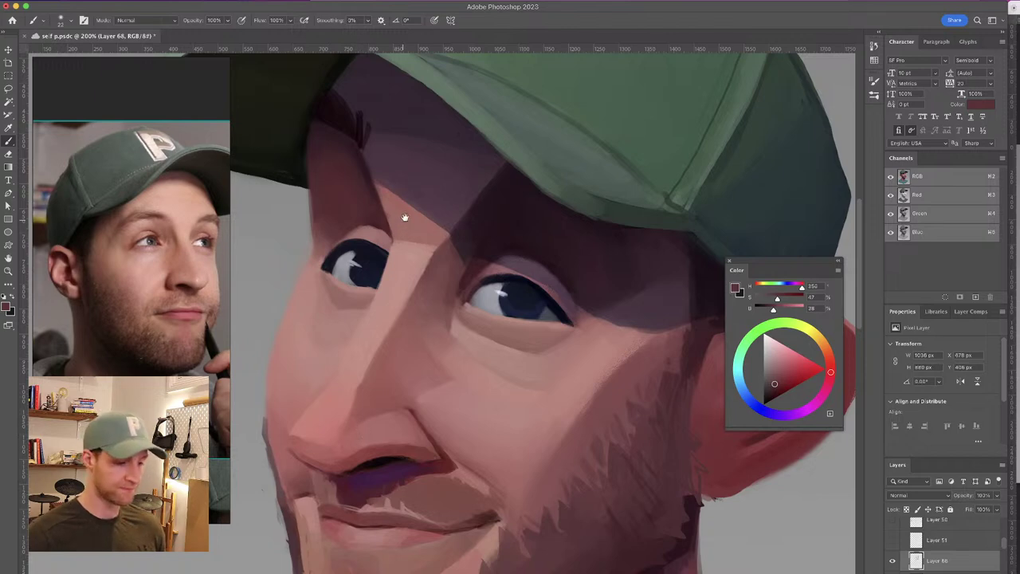
# Examine the whole portrait at reduced size to judge the eyes, socket shadows and cheek shading together
pyautogui.moveTo(405, 221); pyautogui.dragTo(406, 233)
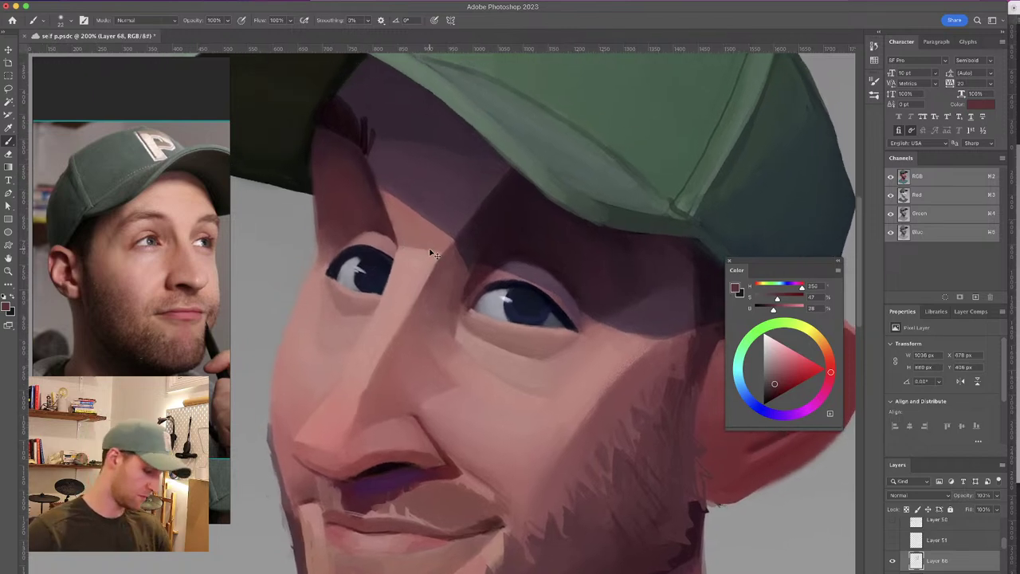
pyautogui.press('super+minus')
pyautogui.press('super+minus')
pyautogui.press('super+minus')
pyautogui.press('super+minus')
pyautogui.press('super+plus')
pyautogui.press('super+plus')
pyautogui.press('super+plus')
pyautogui.press('super+plus')
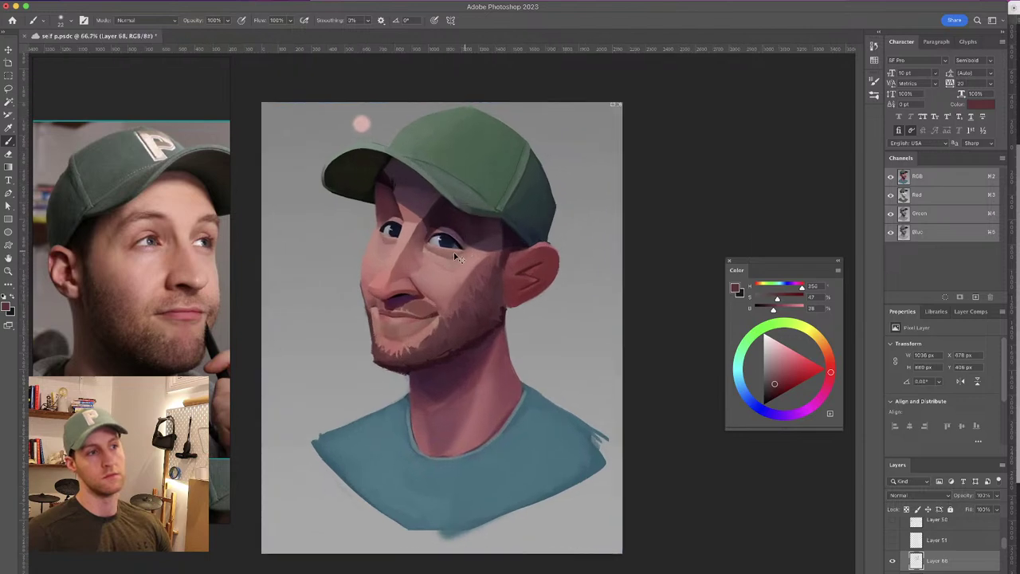
# Refine the far eye's upper lid in the mirrored view with a smaller brush and sampled pink and dark red
pyautogui.moveTo(421, 191); pyautogui.dragTo(507, 374)
pyautogui.keyDown('alt'); pyautogui.click(512, 275); pyautogui.keyUp('alt')
pyautogui.press('[')
pyautogui.press('[')
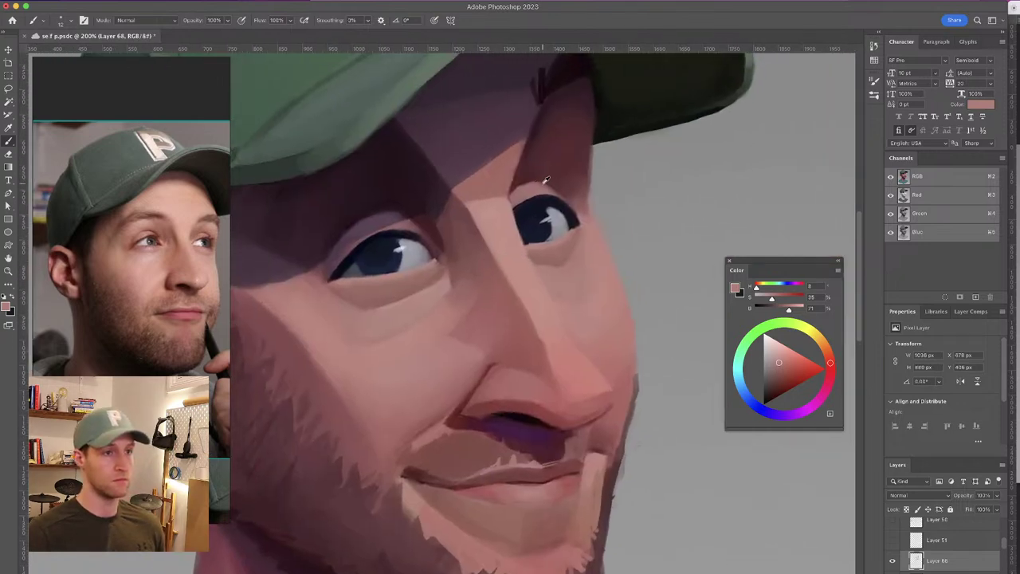
pyautogui.keyDown('alt'); pyautogui.click(545, 180); pyautogui.keyUp('alt')
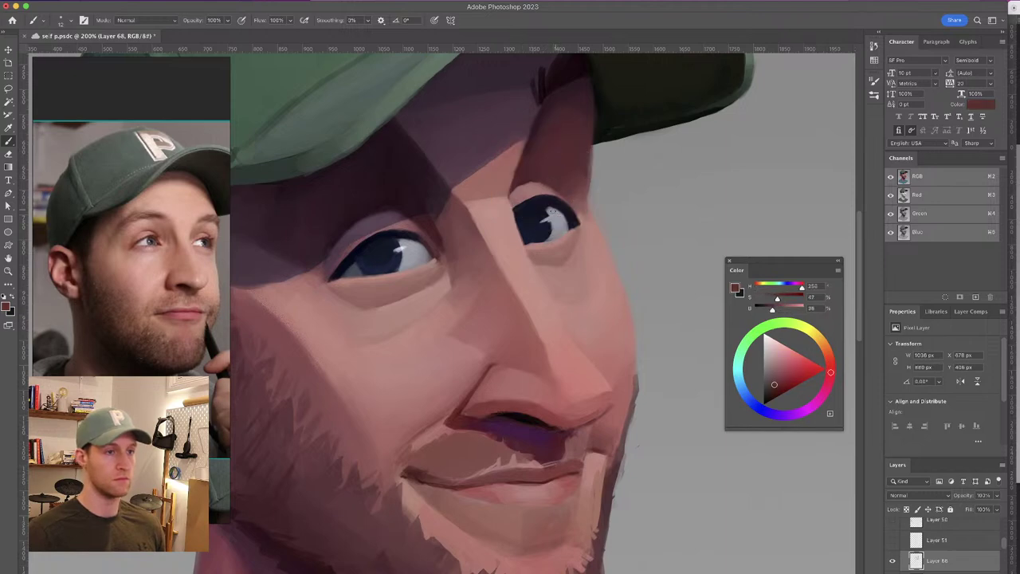
# Darken the upper lid creases of the eyes with a deep plum based on the near lid's shadow color
pyautogui.keyDown('alt'); pyautogui.click(404, 221); pyautogui.keyUp('alt')
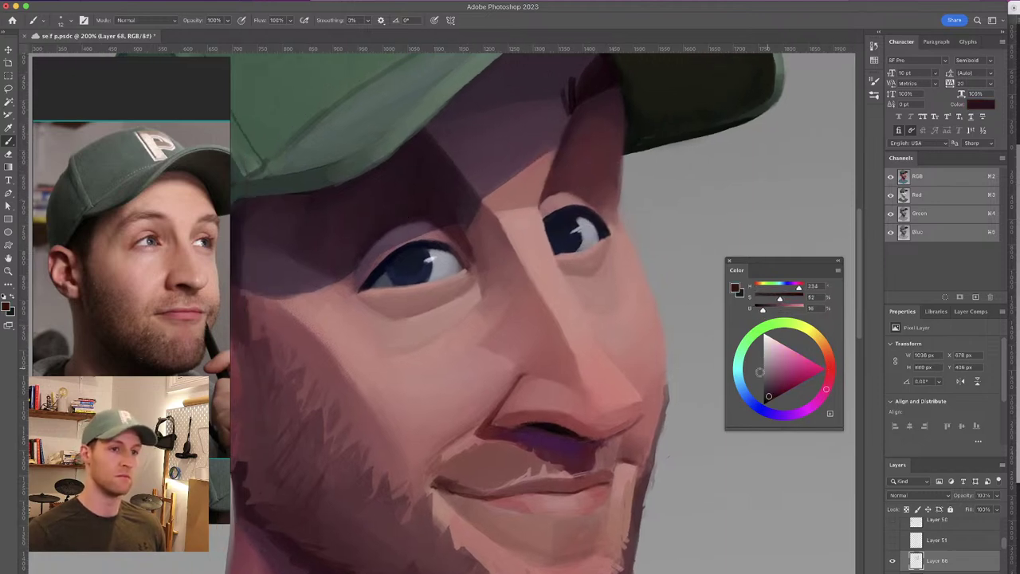
pyautogui.click(770, 396)
pyautogui.moveTo(420, 216); pyautogui.dragTo(408, 217)
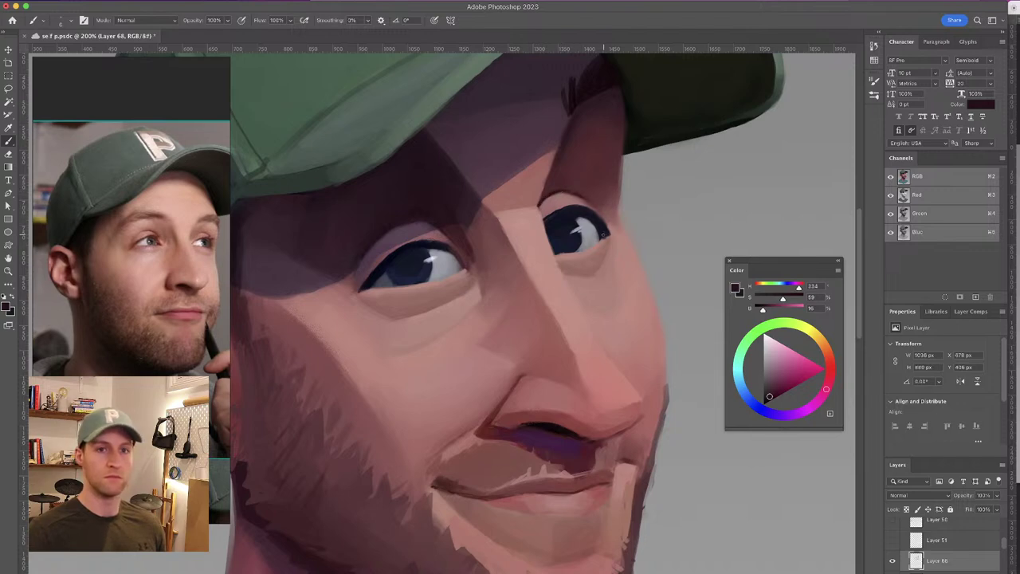
# Refine the dark nostril opening and its rim with a sampled near-black and a dark reddish brown
pyautogui.moveTo(596, 231); pyautogui.dragTo(558, 89)
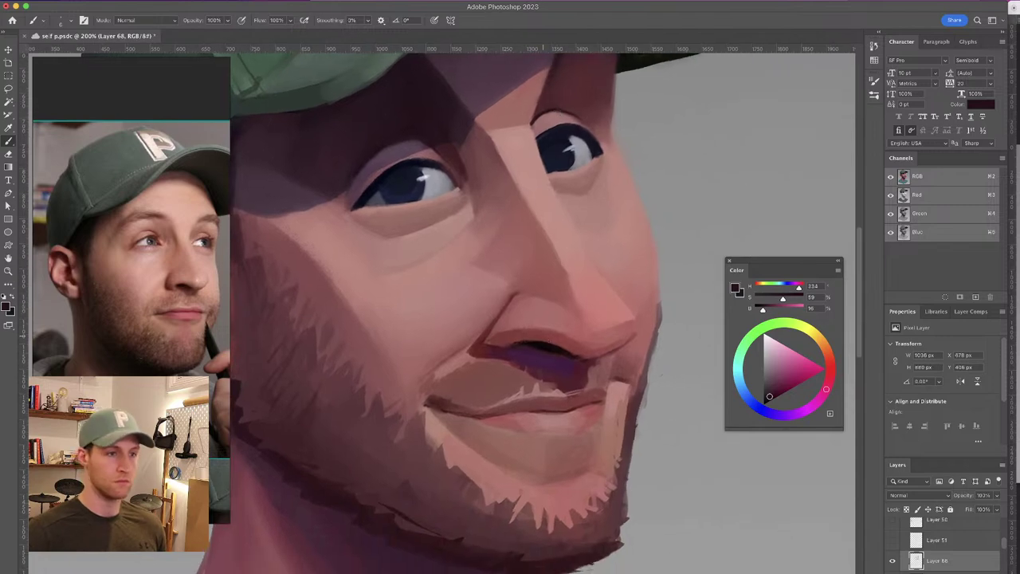
pyautogui.keyDown('alt'); pyautogui.click(545, 344); pyautogui.keyUp('alt')
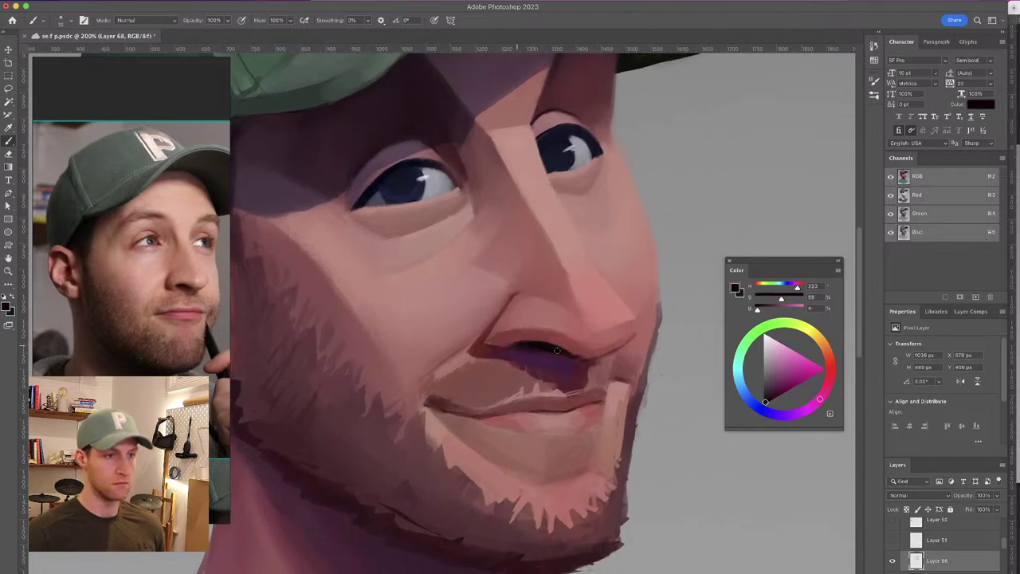
pyautogui.keyDown('alt'); pyautogui.click(562, 352); pyautogui.keyUp('alt')
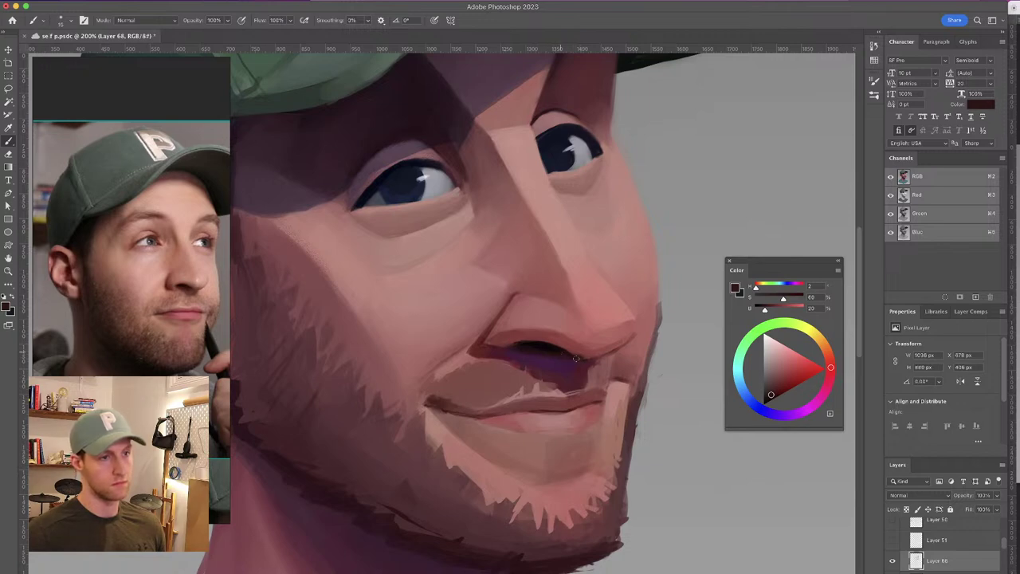
# Soften the near cheek's plane edge above the beard with a larger brush and sampled reddish pinks
pyautogui.moveTo(572, 296); pyautogui.dragTo(584, 292)
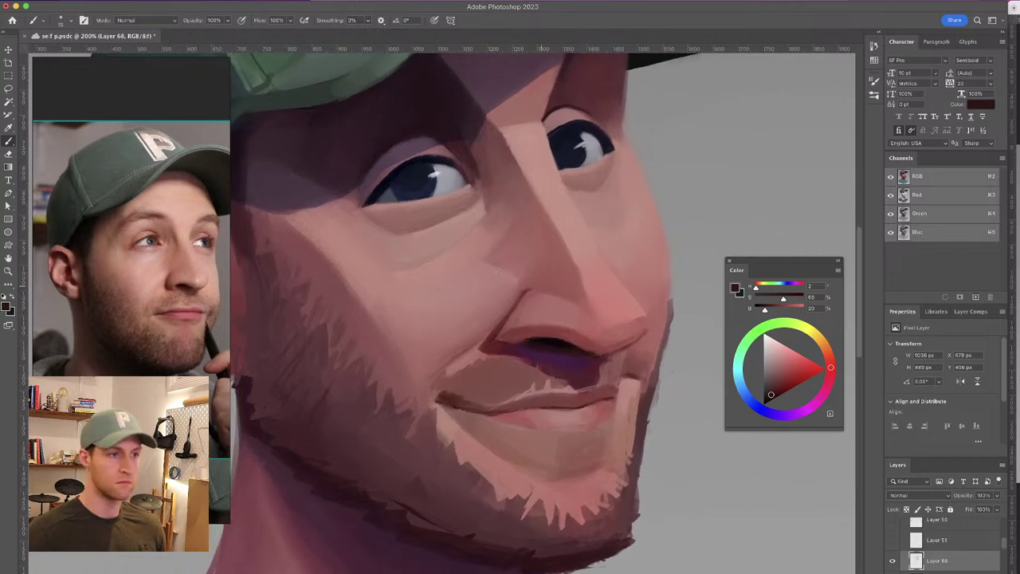
pyautogui.keyDown('alt'); pyautogui.click(390, 314); pyautogui.keyUp('alt')
pyautogui.moveTo(385, 318); pyautogui.dragTo(392, 318)
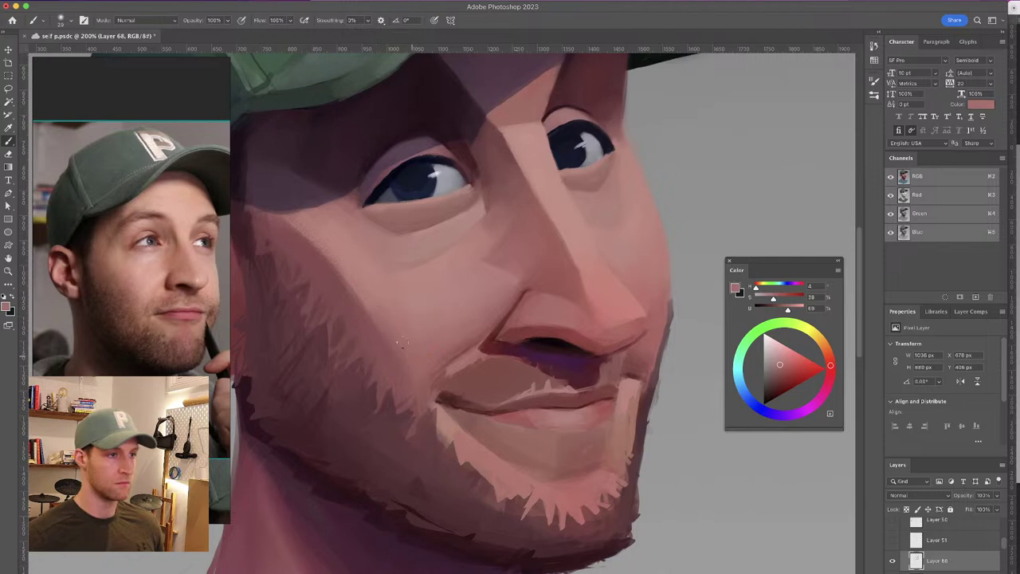
pyautogui.keyDown('alt'); pyautogui.click(384, 325); pyautogui.keyUp('alt')
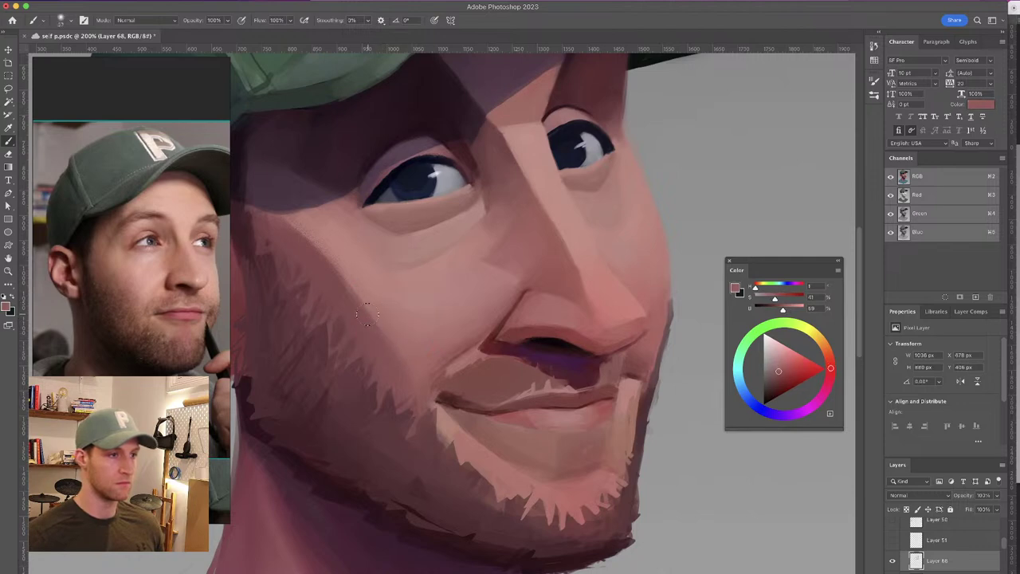
pyautogui.keyDown('alt'); pyautogui.click(394, 325); pyautogui.keyUp('alt')
pyautogui.keyDown('alt'); pyautogui.click(371, 341); pyautogui.keyUp('alt')
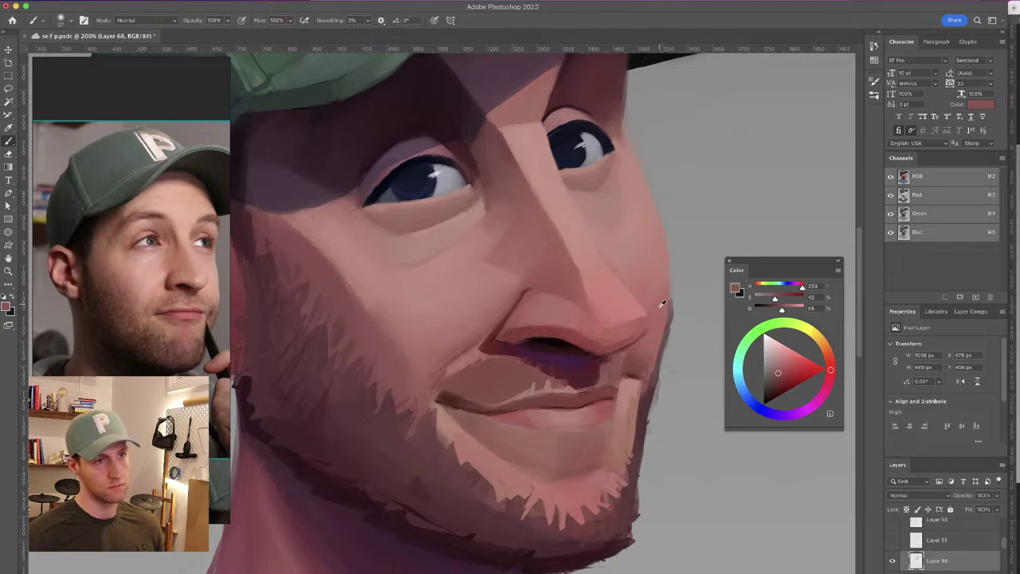
# Touch up the far cheek's skin beside the far eye's outer corner with sampled light pinks
pyautogui.moveTo(669, 314); pyautogui.dragTo(666, 332)
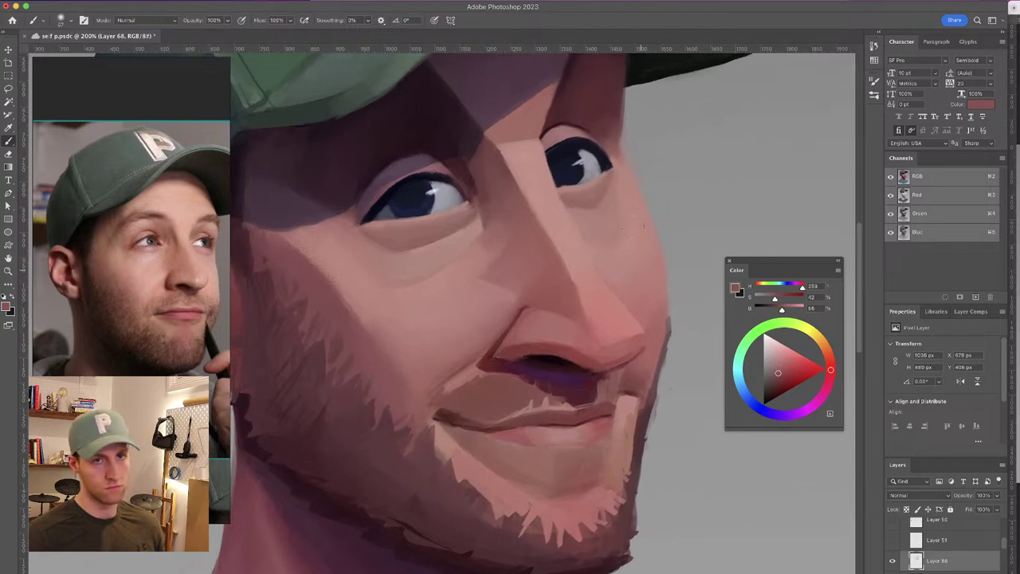
pyautogui.keyDown('alt'); pyautogui.click(626, 171); pyautogui.keyUp('alt')
pyautogui.moveTo(624, 169); pyautogui.dragTo(606, 168)
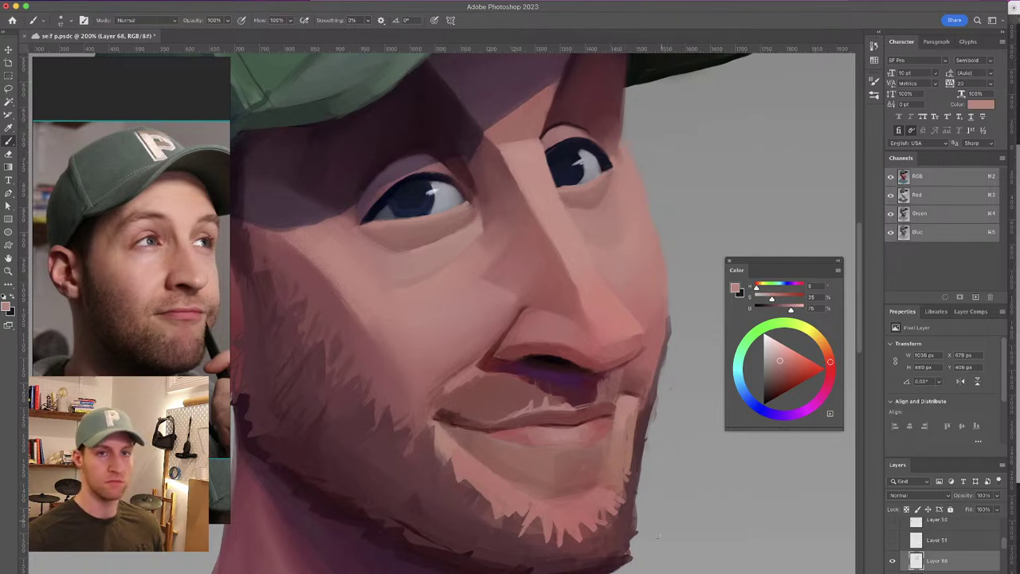
pyautogui.keyDown('alt'); pyautogui.click(625, 148); pyautogui.keyUp('alt')
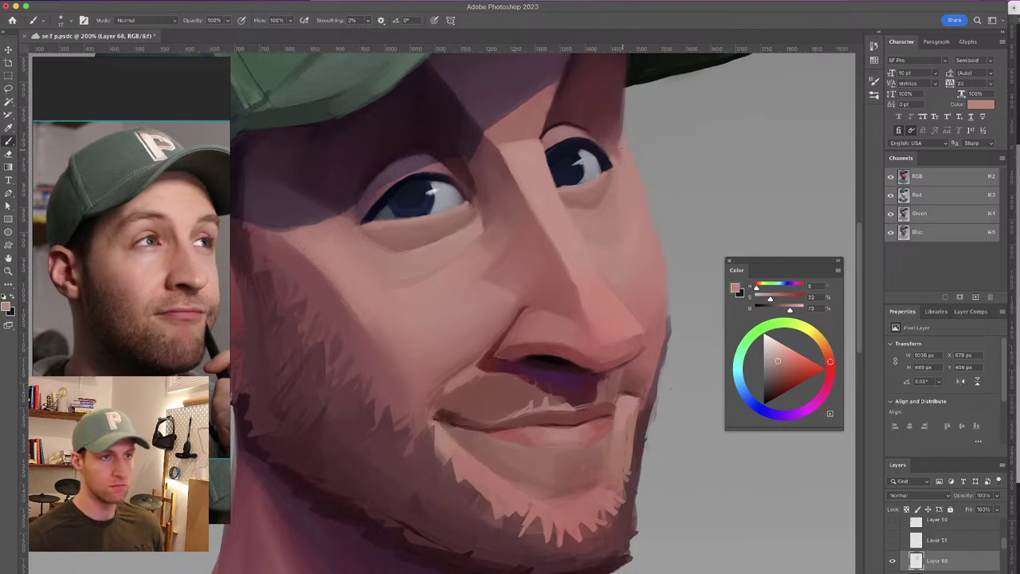
# Blend the socket shadow into the skin at the far eye's outer corner with sampled dark red and mid pinks
pyautogui.scroll(3, 624, 118)
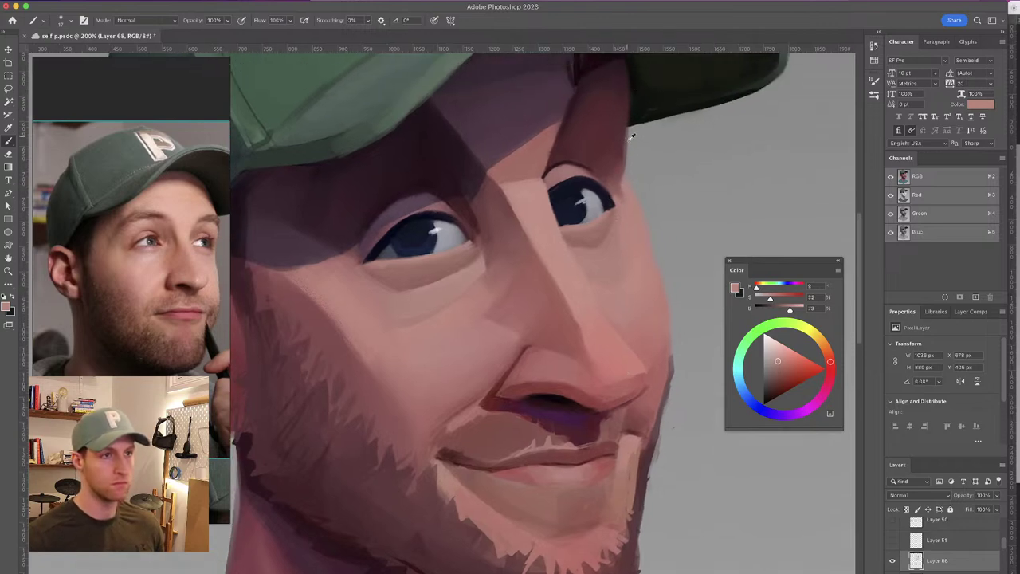
pyautogui.keyDown('alt'); pyautogui.click(626, 131); pyautogui.keyUp('alt')
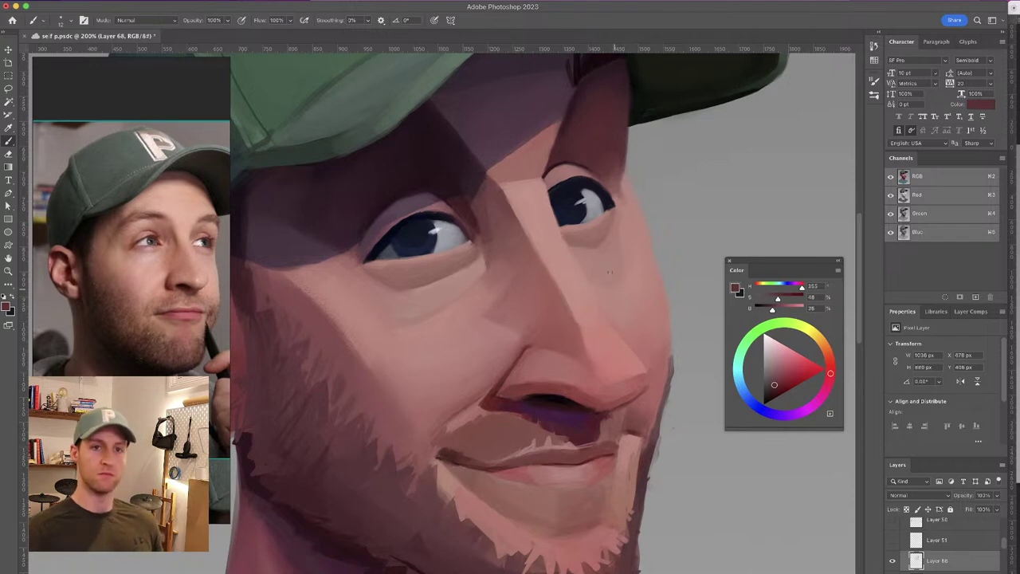
pyautogui.keyDown('alt'); pyautogui.click(617, 190); pyautogui.keyUp('alt')
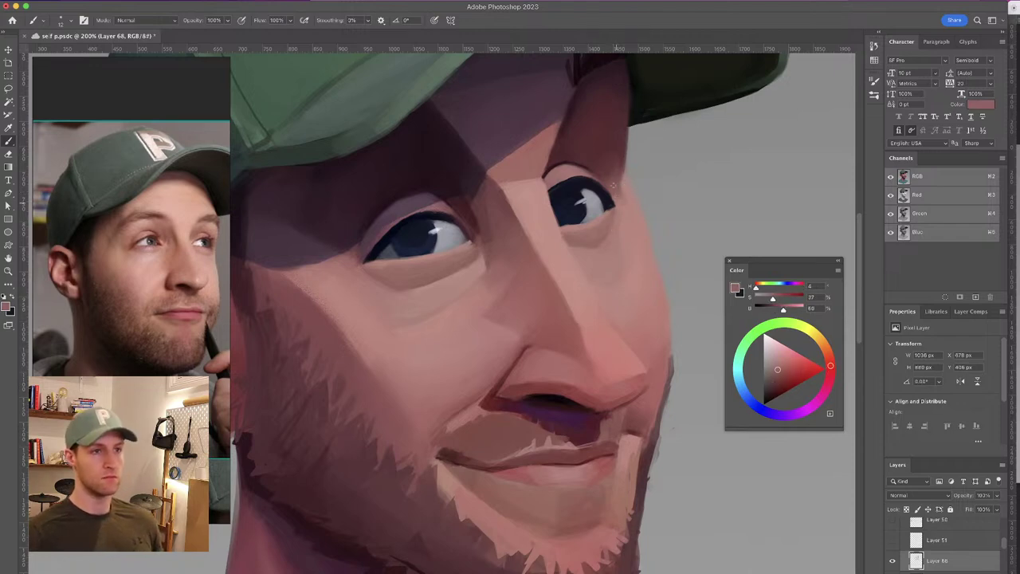
pyautogui.keyDown('alt'); pyautogui.click(615, 194); pyautogui.keyUp('alt')
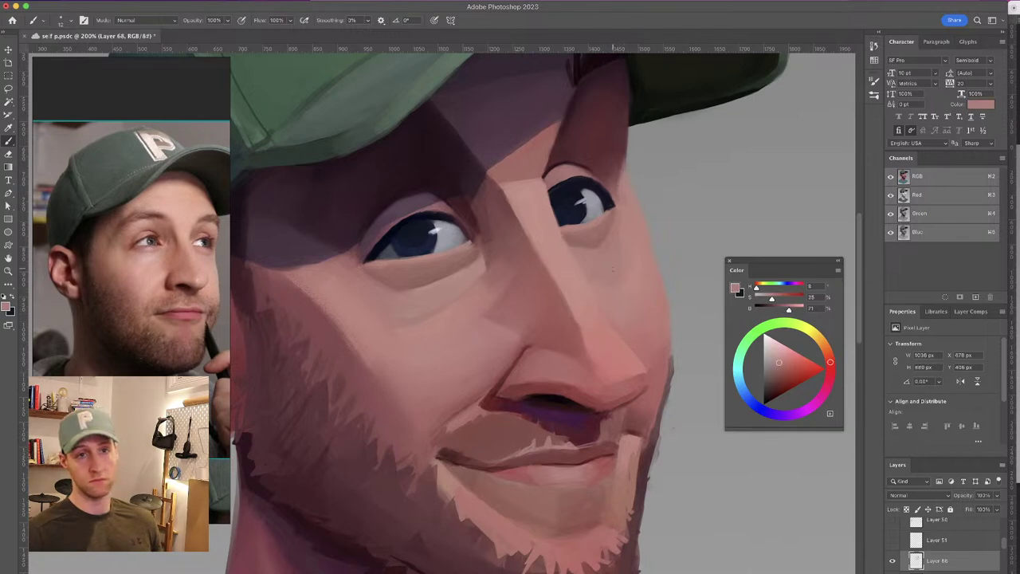
# Blend the far cheek beside the nose bridge with pinks sampled from the nose and the near cheek
pyautogui.moveTo(619, 174); pyautogui.dragTo(603, 163)
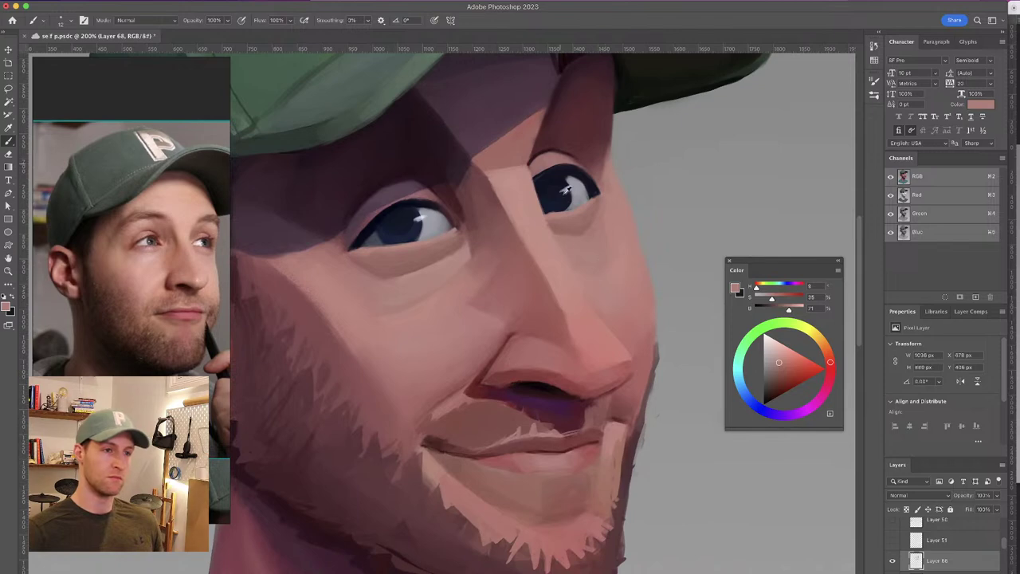
pyautogui.keyDown('alt'); pyautogui.click(568, 314); pyautogui.keyUp('alt')
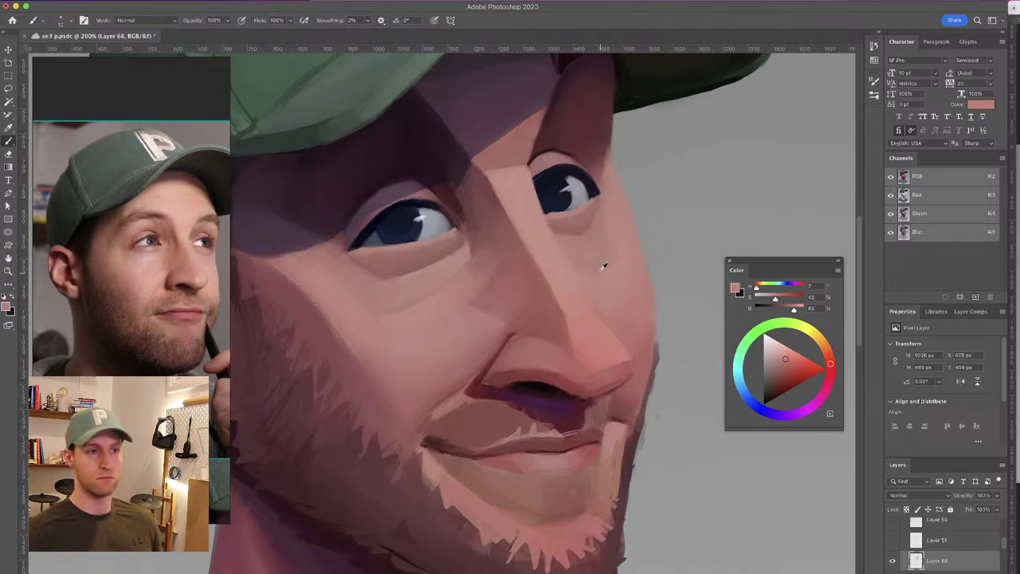
pyautogui.keyDown('alt'); pyautogui.click(426, 304); pyautogui.keyUp('alt')
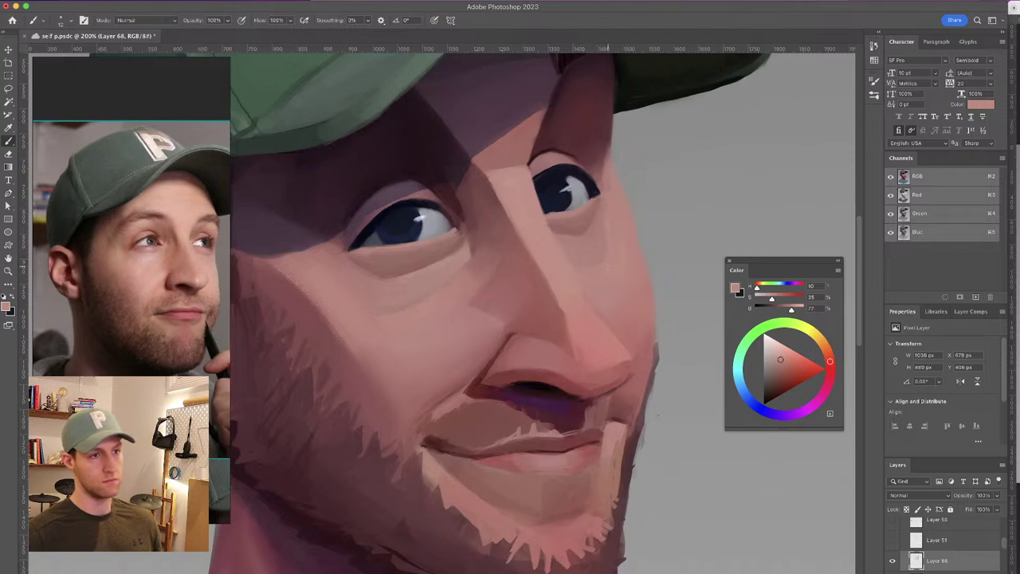
# Soften the edge of the bag under the far eye with sampled warm and muted pinks
pyautogui.moveTo(620, 279); pyautogui.dragTo(627, 293)
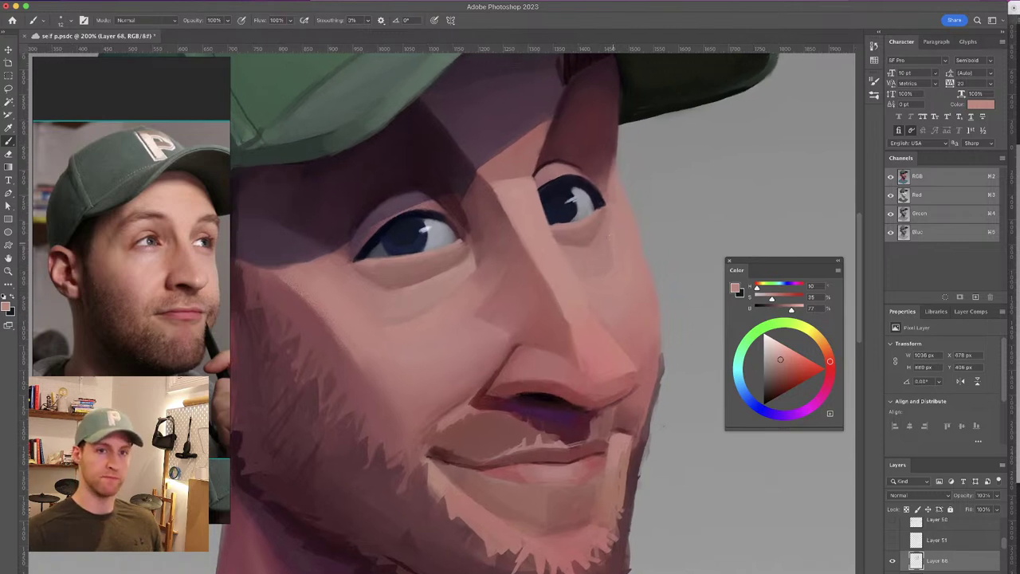
pyautogui.keyDown('alt'); pyautogui.click(615, 255); pyautogui.keyUp('alt')
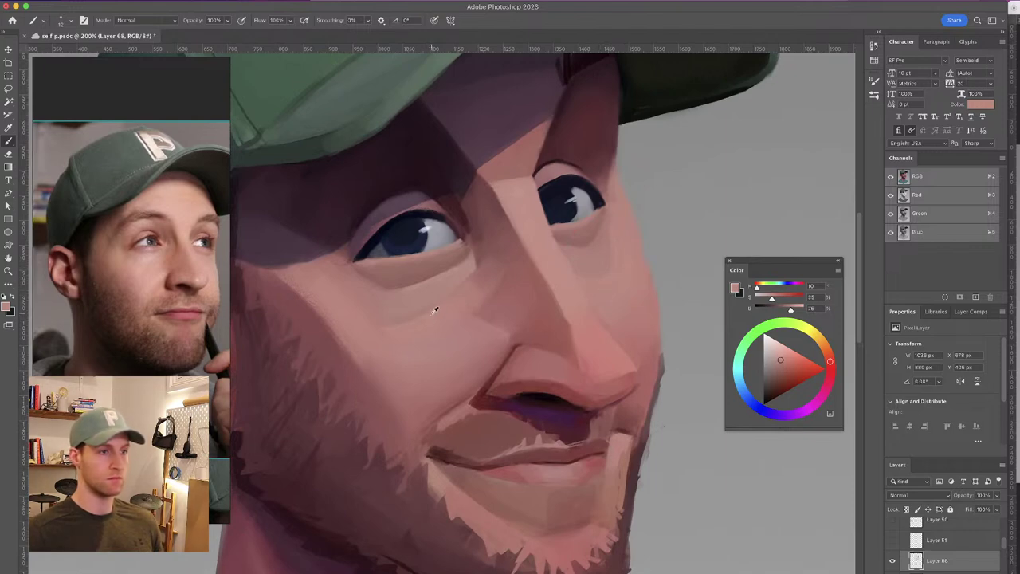
pyautogui.keyDown('alt'); pyautogui.click(451, 267); pyautogui.keyUp('alt')
pyautogui.moveTo(592, 248); pyautogui.dragTo(603, 246)
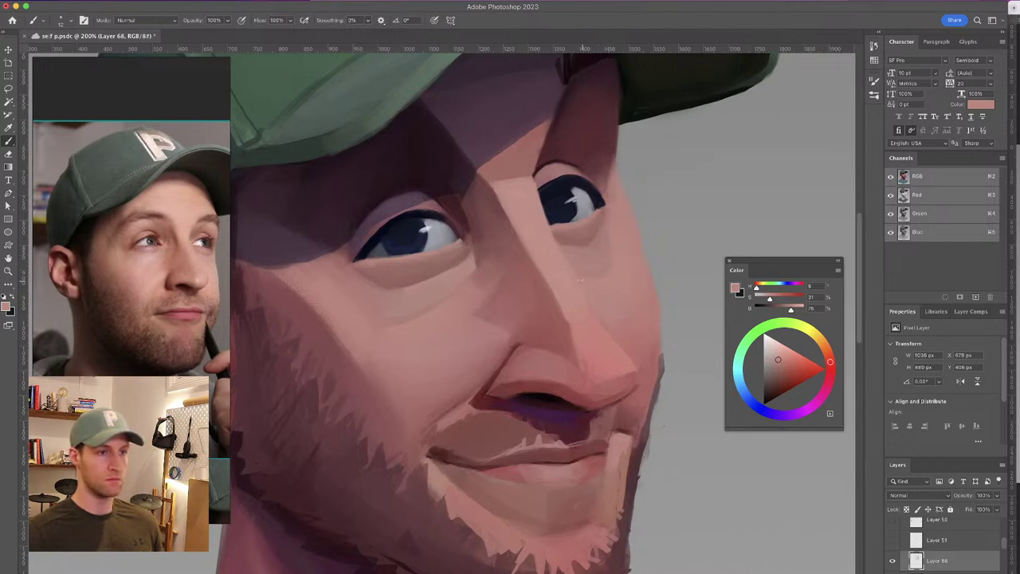
# Lighten the far cheek below the eye bag with a paler pink and blend it using sampled cheek tones
pyautogui.click(776, 356)
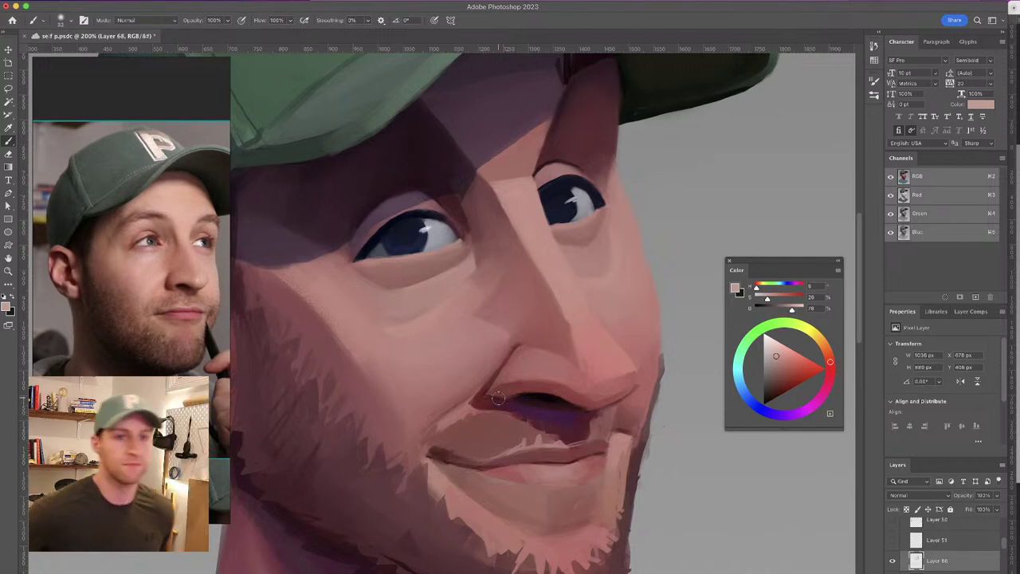
pyautogui.keyDown('alt'); pyautogui.click(440, 304); pyautogui.keyUp('alt')
pyautogui.keyDown('alt'); pyautogui.click(611, 275); pyautogui.keyUp('alt')
pyautogui.keyDown('alt'); pyautogui.click(597, 275); pyautogui.keyUp('alt')
pyautogui.moveTo(594, 281); pyautogui.dragTo(584, 282)
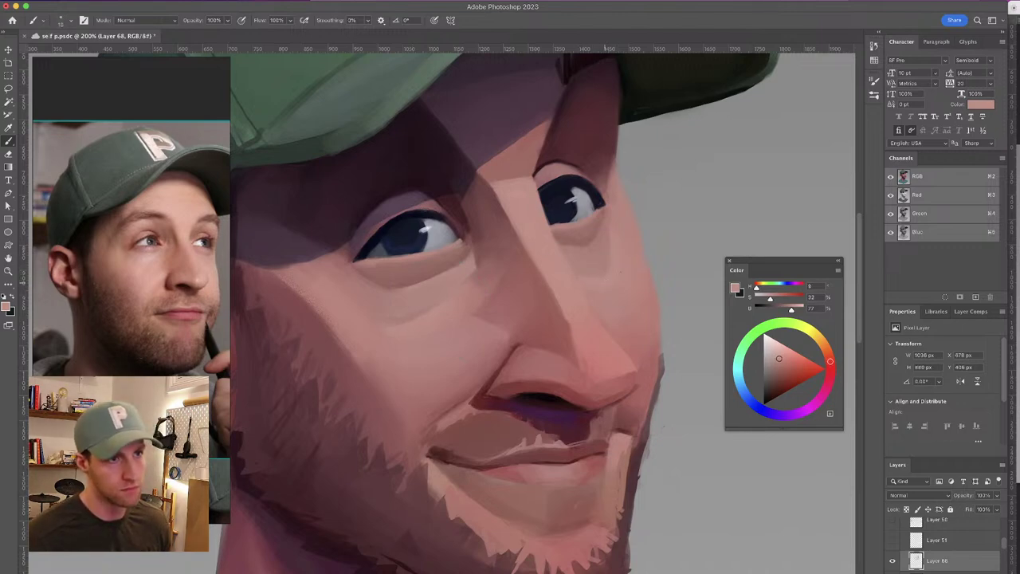
pyautogui.keyDown('alt'); pyautogui.click(615, 266); pyautogui.keyUp('alt')
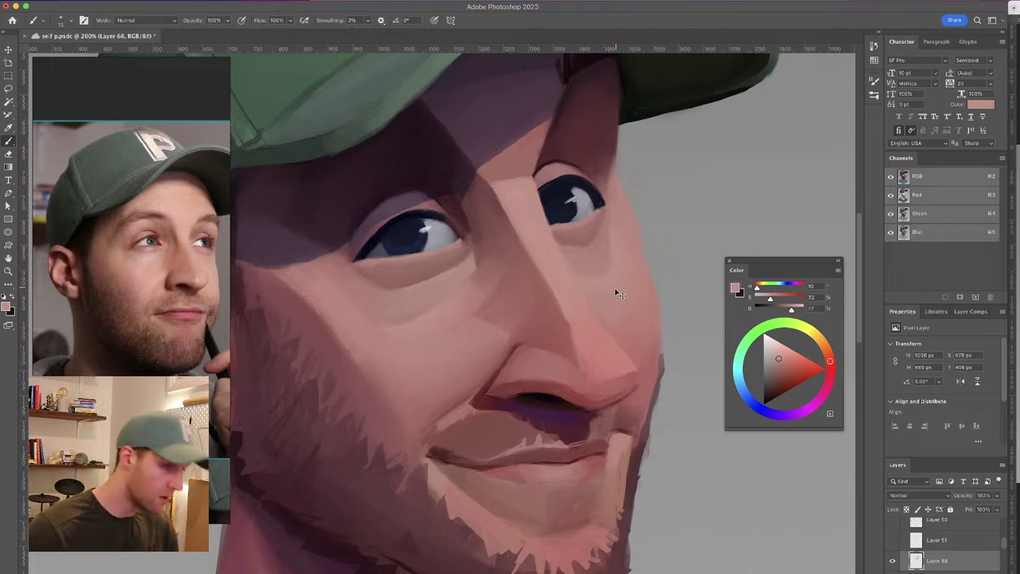
# Smooth the near cheekbone's edge beside the beard with sampled pinks and an enlarged brush
pyautogui.hotkey('ctrl', '-')
pyautogui.hotkey('ctrl', '-')
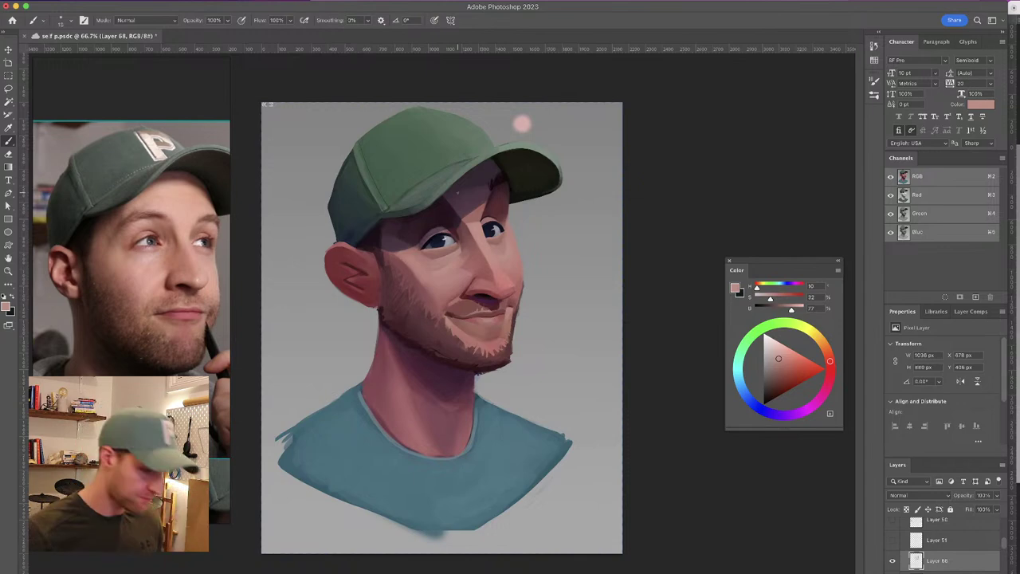
pyautogui.hotkey('ctrl', '+')
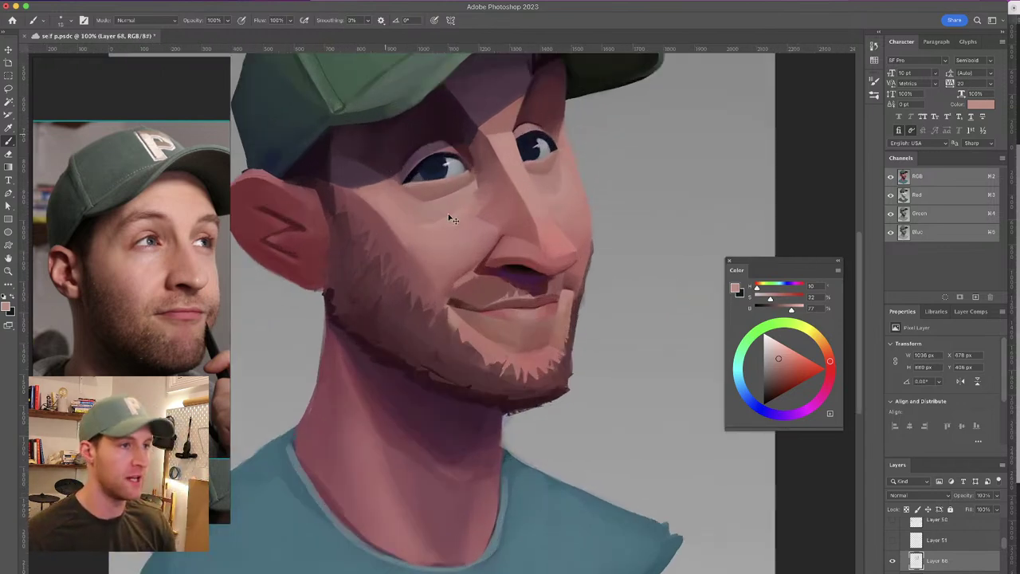
pyautogui.hotkey('ctrl', '+')
pyautogui.keyDown('alt'); pyautogui.click(397, 261); pyautogui.keyUp('alt')
pyautogui.keyDown('alt'); pyautogui.click(373, 239); pyautogui.keyUp('alt')
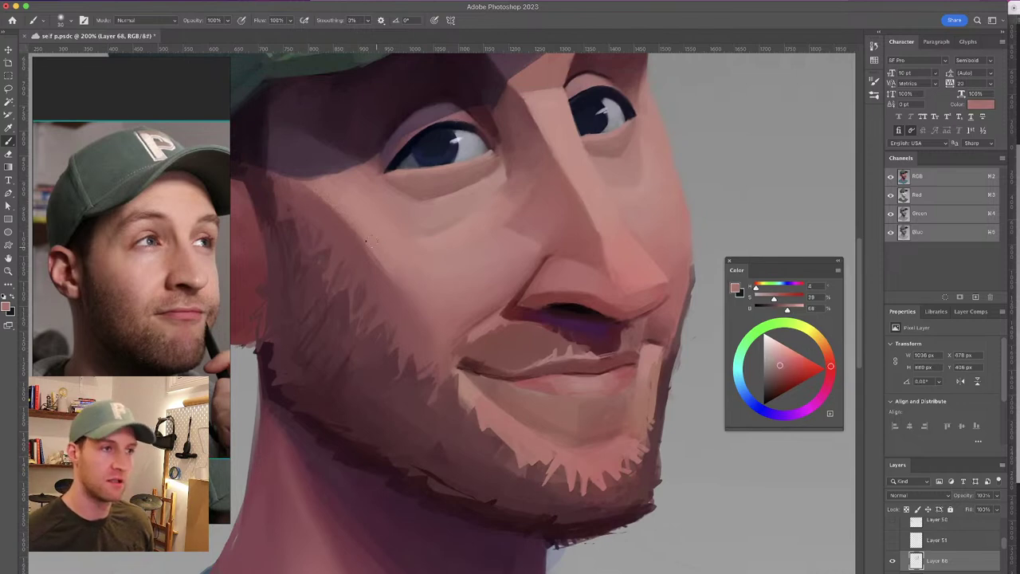
pyautogui.keyDown('alt'); pyautogui.click(405, 250); pyautogui.keyUp('alt')
pyautogui.press(']')
pyautogui.press(']')
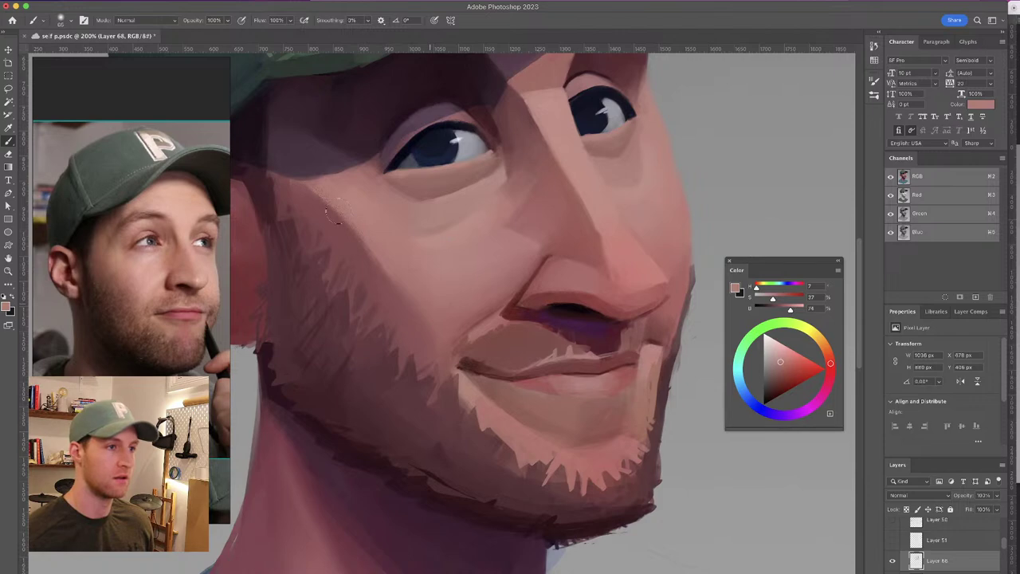
# Blend the near cheek below the eye bag with pinks sampled from the surrounding cheek and nose side
pyautogui.keyDown('alt'); pyautogui.click(433, 244); pyautogui.keyUp('alt')
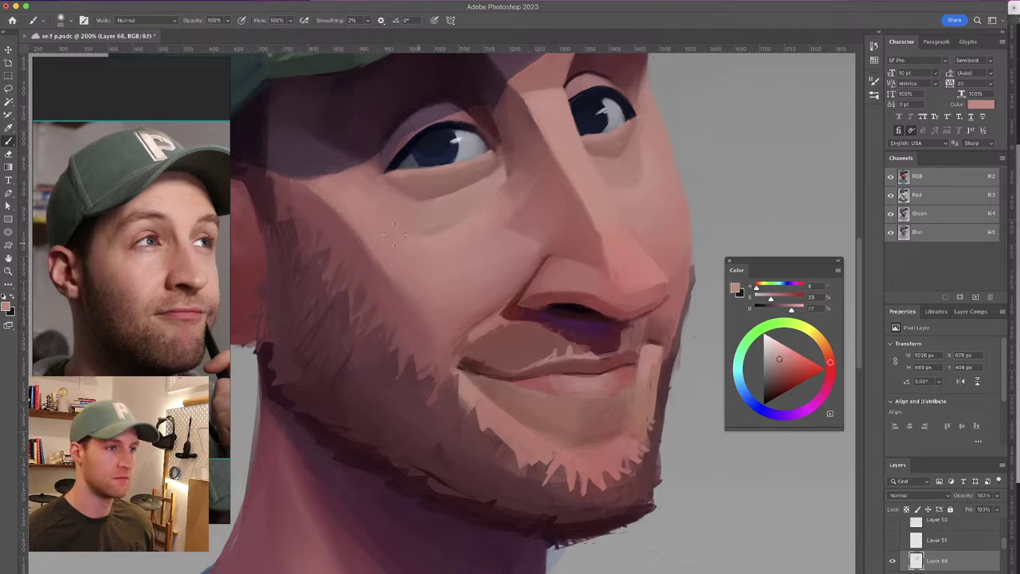
pyautogui.moveTo(449, 215)
pyautogui.mouseDown()
pyautogui.moveTo(476, 249)
pyautogui.moveTo(481, 217)
pyautogui.moveTo(536, 248)
pyautogui.moveTo(517, 263)
pyautogui.moveTo(536, 251)
pyautogui.moveTo(467, 257)
pyautogui.mouseUp()
pyautogui.keyDown('alt'); pyautogui.click(536, 247); pyautogui.keyUp('alt')
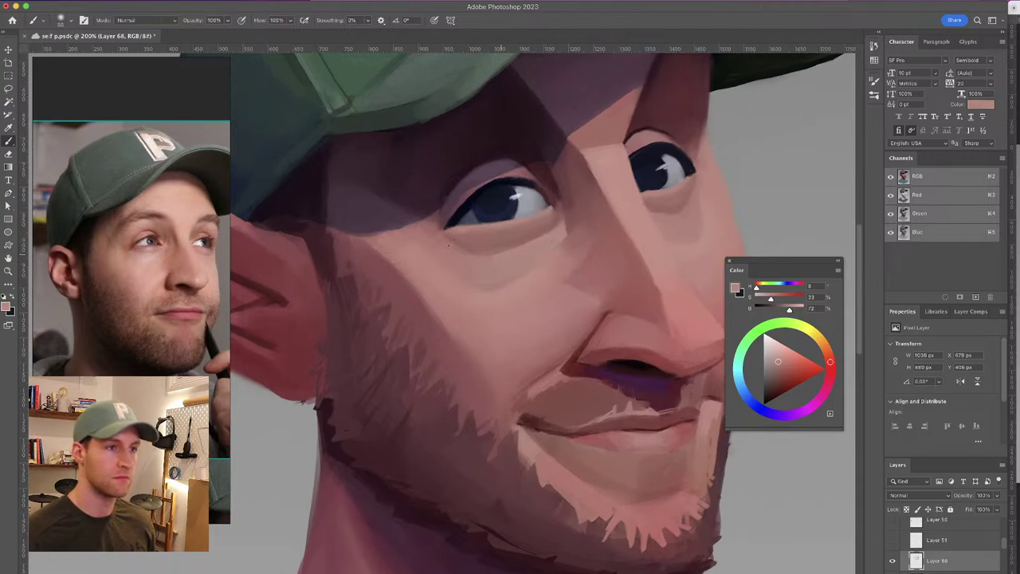
# Soften the cap's shadow over the near temple with sampled dark plums and a muted red at its lower edge
pyautogui.keyDown('alt'); pyautogui.click(375, 155); pyautogui.keyUp('alt')
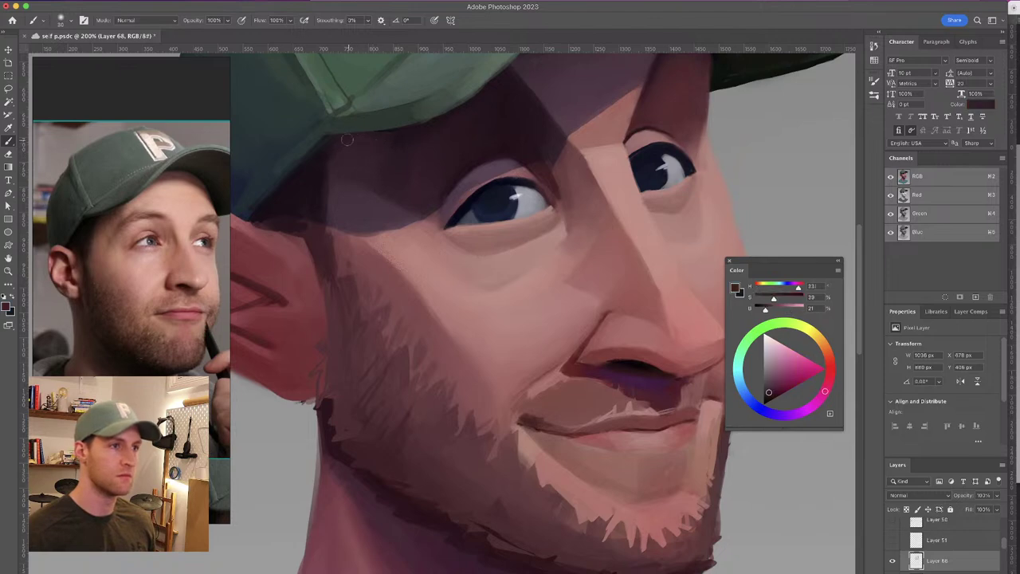
pyautogui.keyDown('alt'); pyautogui.click(383, 141); pyautogui.keyUp('alt')
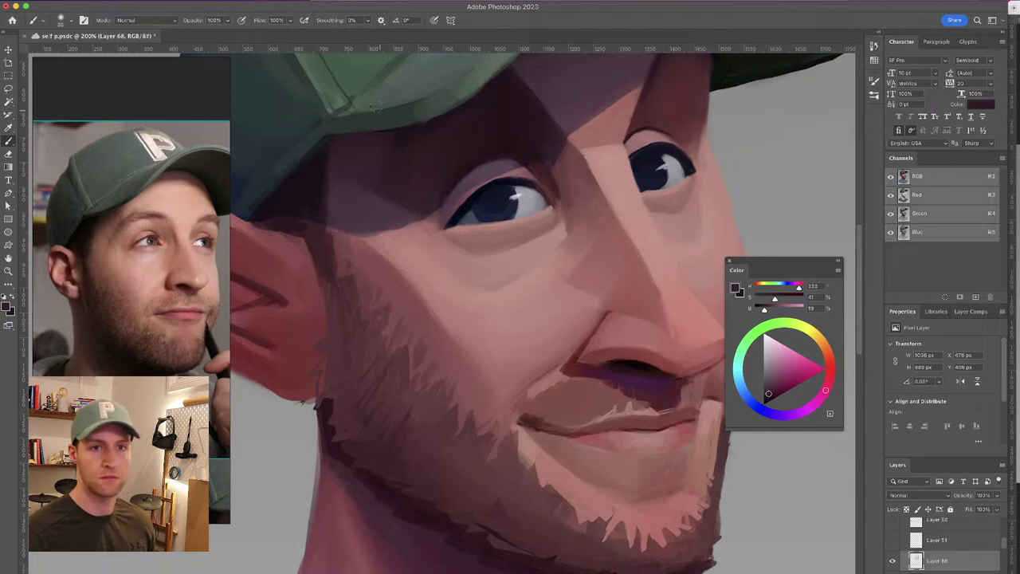
pyautogui.hscroll(-2, 398, 187)
pyautogui.keyDown('alt'); pyautogui.click(368, 191); pyautogui.keyUp('alt')
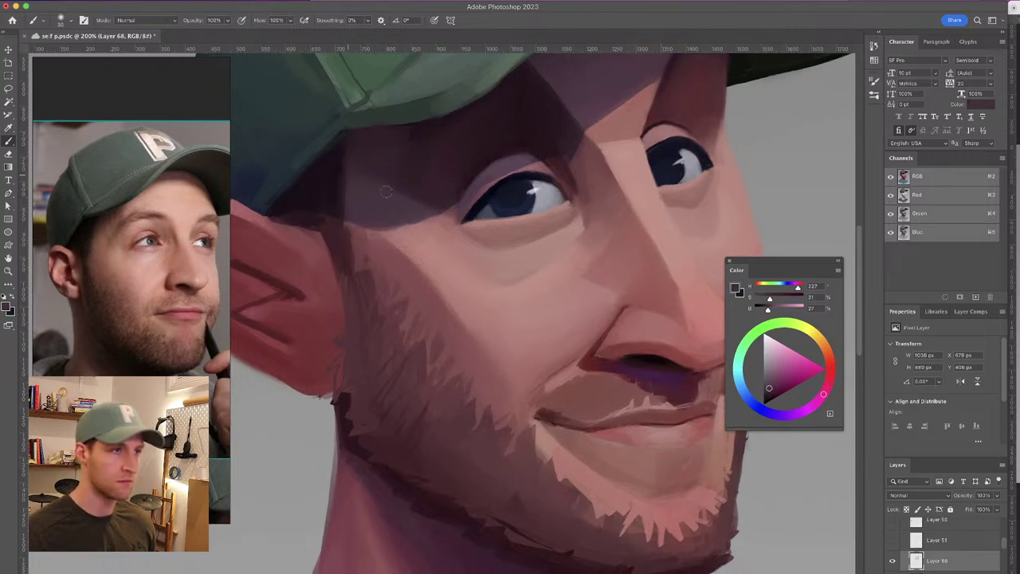
pyautogui.keyDown('alt'); pyautogui.click(365, 233); pyautogui.keyUp('alt')
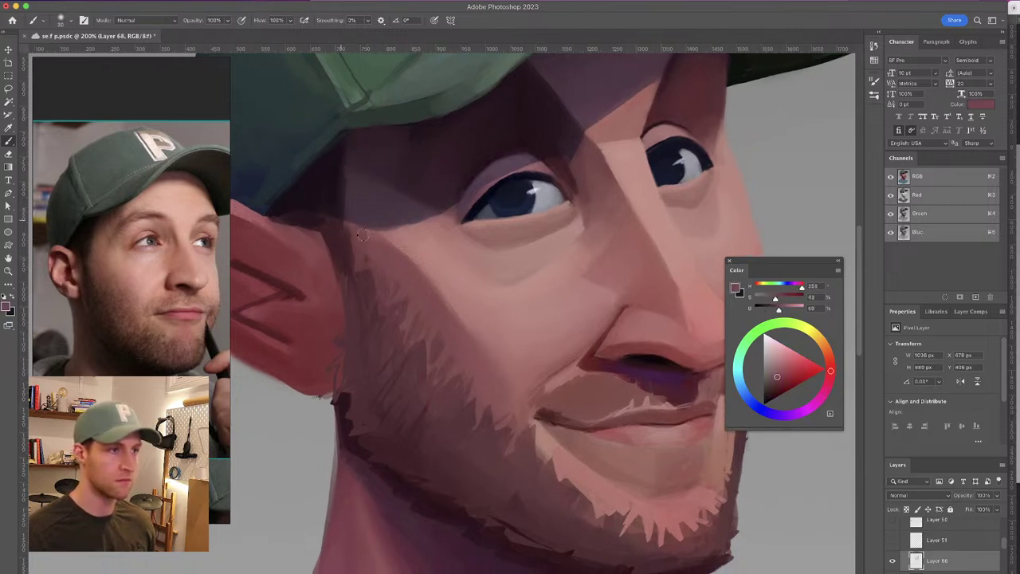
# Blend the near cheekbone's edge into the beard with a sampled cheek pink and a darker beard red
pyautogui.scroll(-2, 447, 238)
pyautogui.hscroll(3, 447, 238)
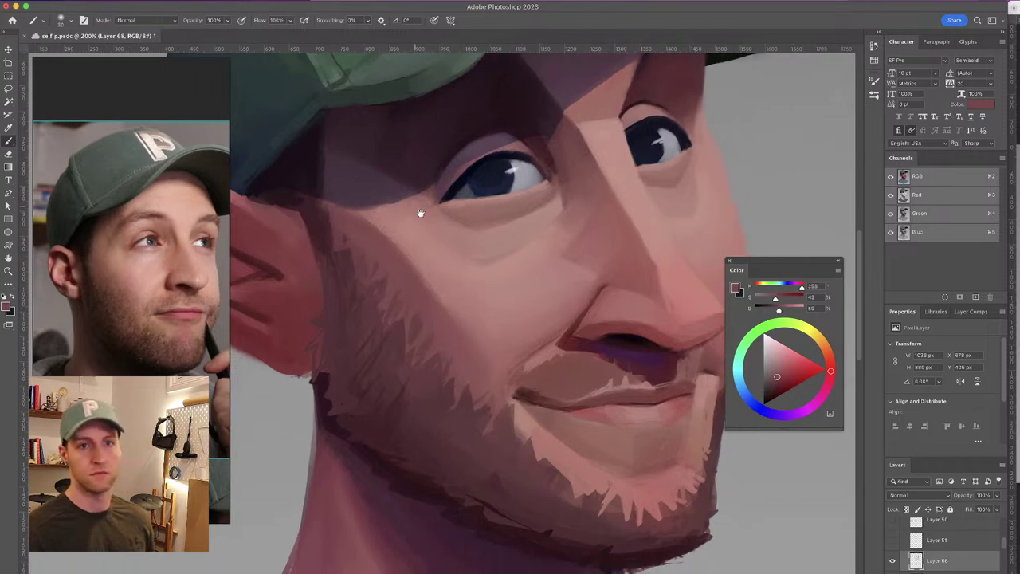
pyautogui.keyDown('alt'); pyautogui.click(384, 264); pyautogui.keyUp('alt')
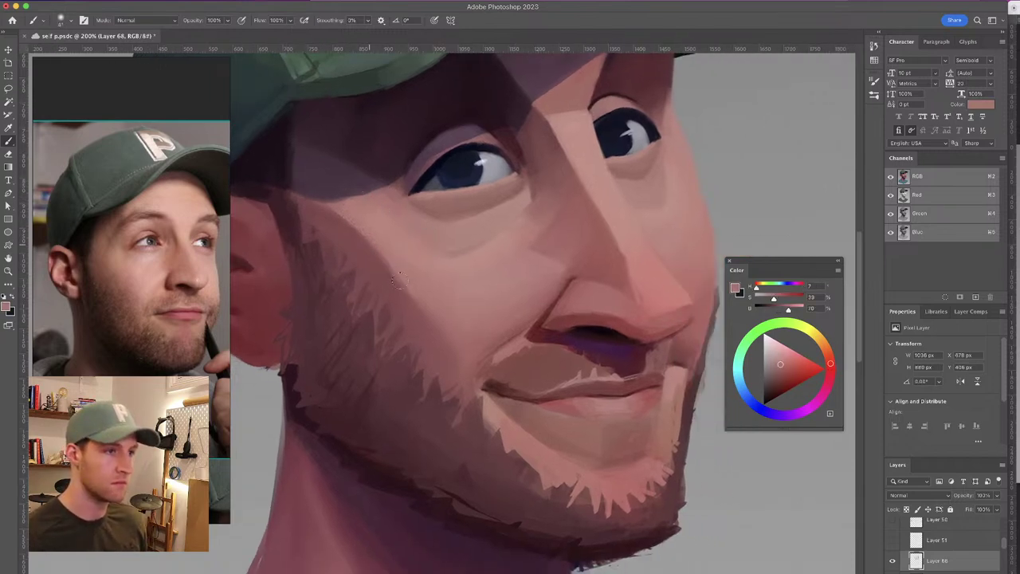
pyautogui.keyDown('alt'); pyautogui.click(379, 262); pyautogui.keyUp('alt')
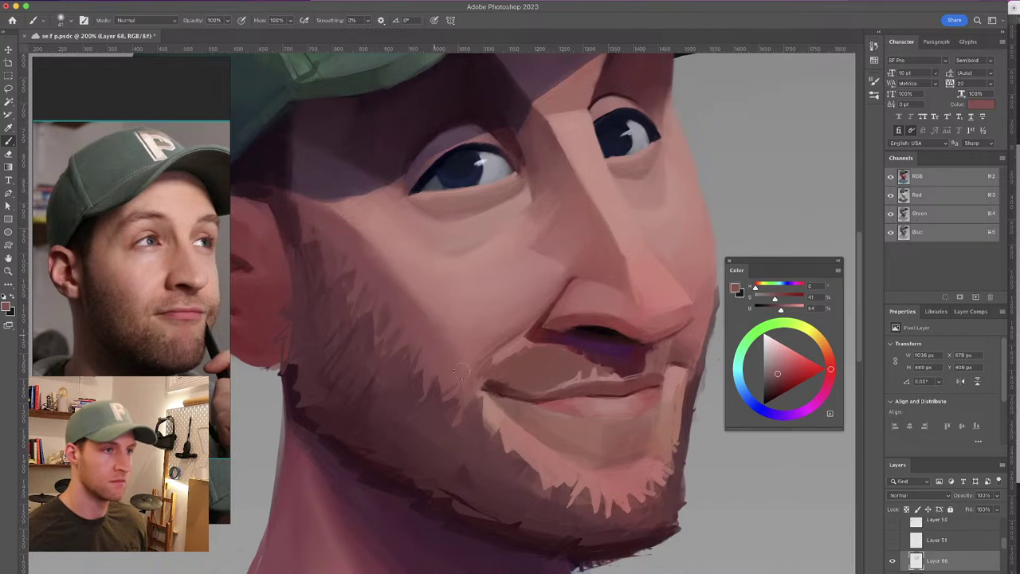
# Refine the iris shading in the eyes with sampled dark and muted blues using a small brush
pyautogui.moveTo(556, 220); pyautogui.dragTo(533, 184)
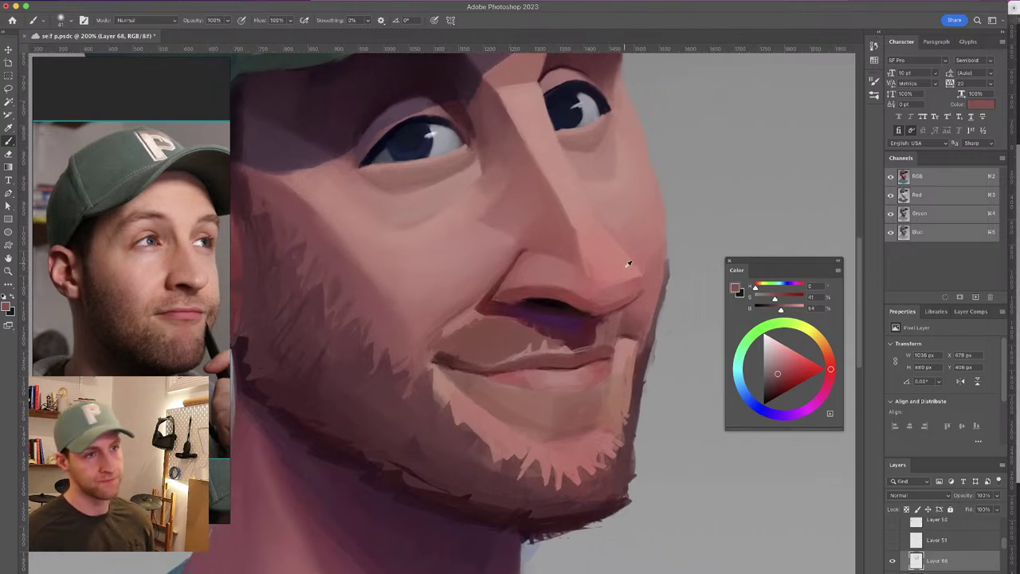
pyautogui.moveTo(606, 235); pyautogui.dragTo(586, 251)
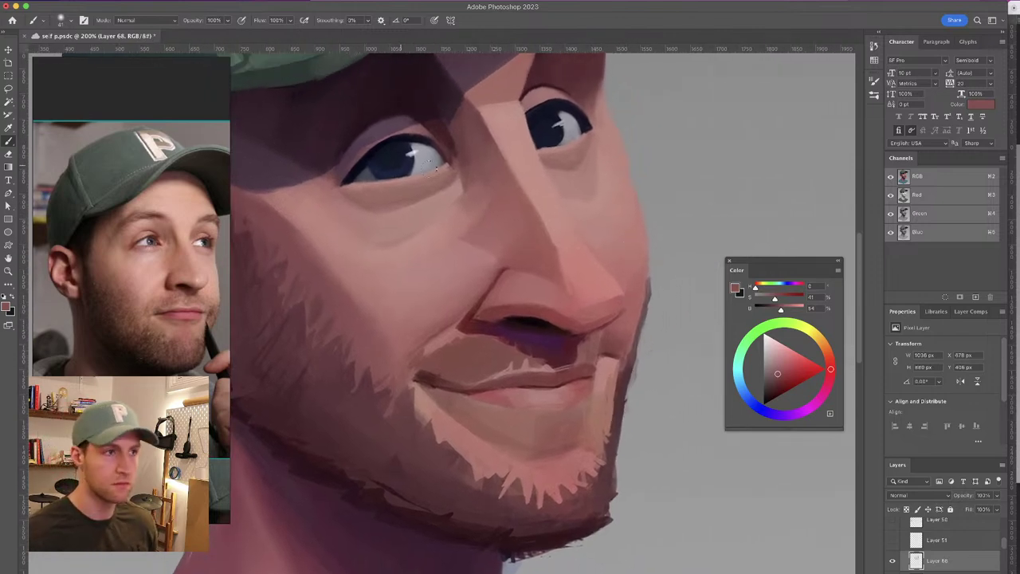
pyautogui.keyDown('alt'); pyautogui.click(618, 149); pyautogui.keyUp('alt')
pyautogui.moveTo(618, 155)
pyautogui.mouseDown()
pyautogui.moveTo(608, 155)
pyautogui.moveTo(639, 183)
pyautogui.mouseUp()
pyautogui.keyDown('alt'); pyautogui.click(618, 148); pyautogui.keyUp('alt')
pyautogui.keyDown('alt'); pyautogui.click(423, 222); pyautogui.keyUp('alt')
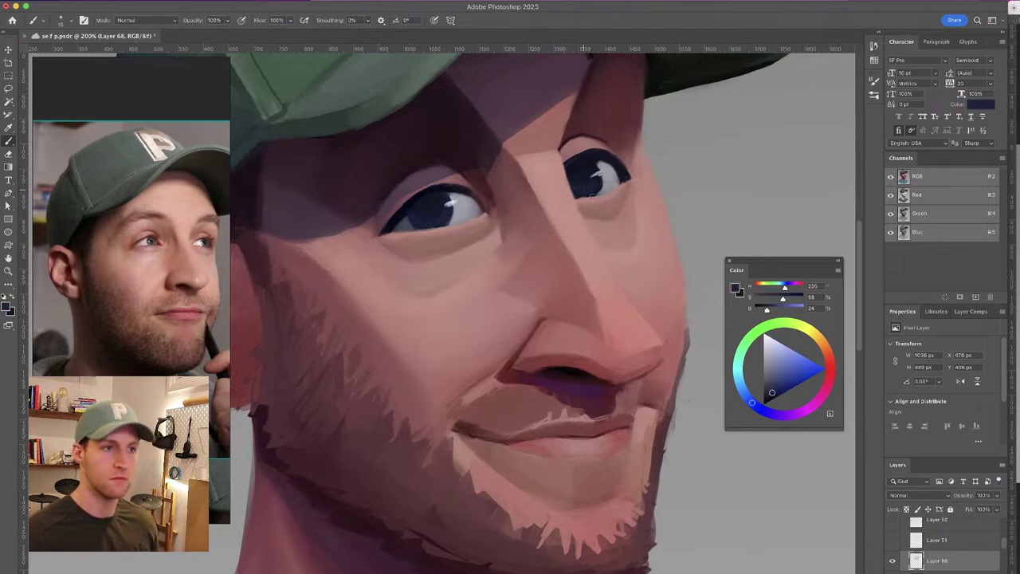
pyautogui.keyDown('alt'); pyautogui.click(446, 205); pyautogui.keyUp('alt')
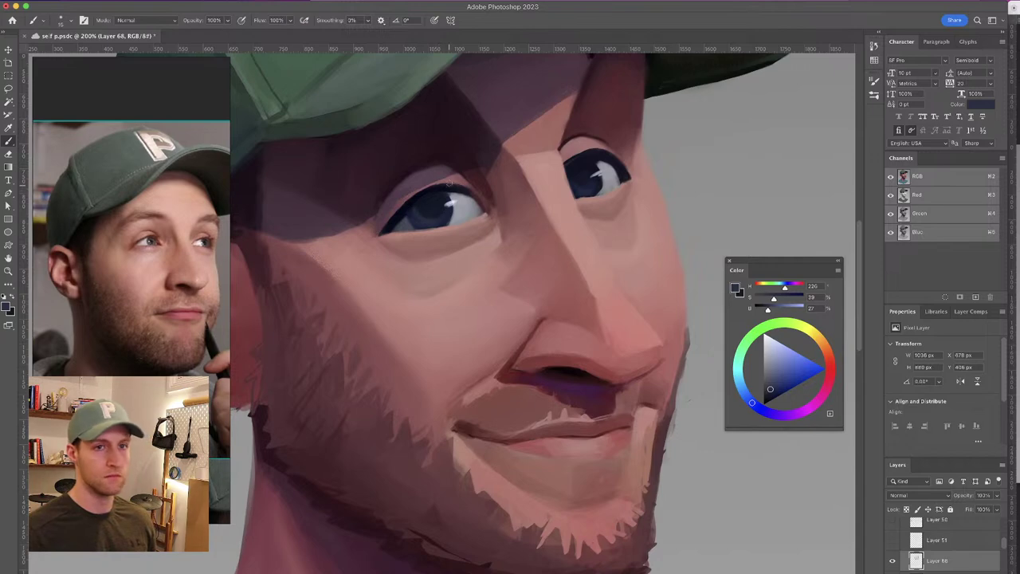
# Paint a near-black pupil in the center of the near eye's iris
pyautogui.press('super+minus')
pyautogui.press('super+minus')
pyautogui.press('super+minus')
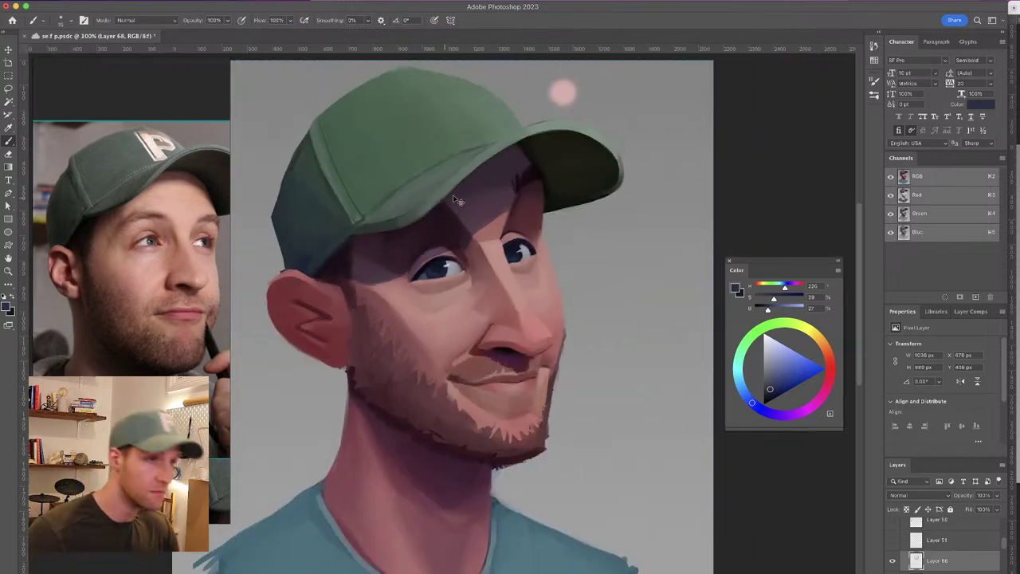
pyautogui.press('super+equal')
pyautogui.press('super+equal')
pyautogui.scroll(4, 493, 192)
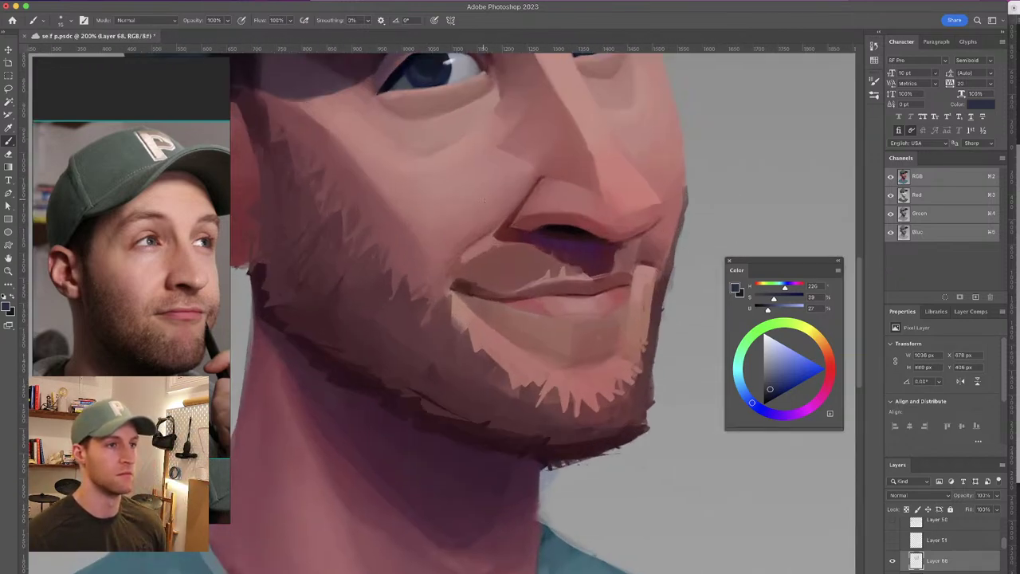
pyautogui.moveTo(434, 177); pyautogui.dragTo(422, 161)
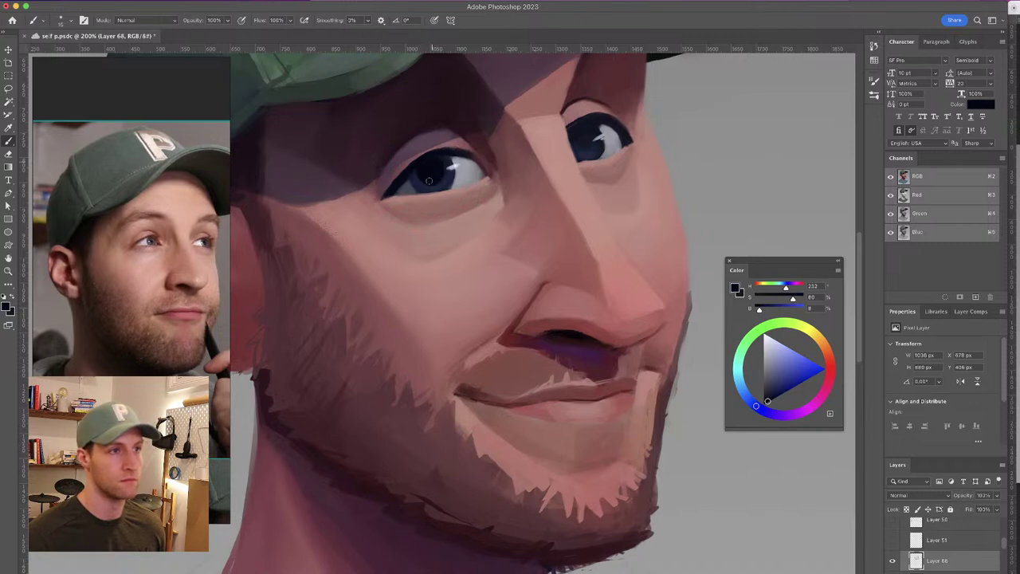
pyautogui.moveTo(485, 197); pyautogui.dragTo(478, 197)
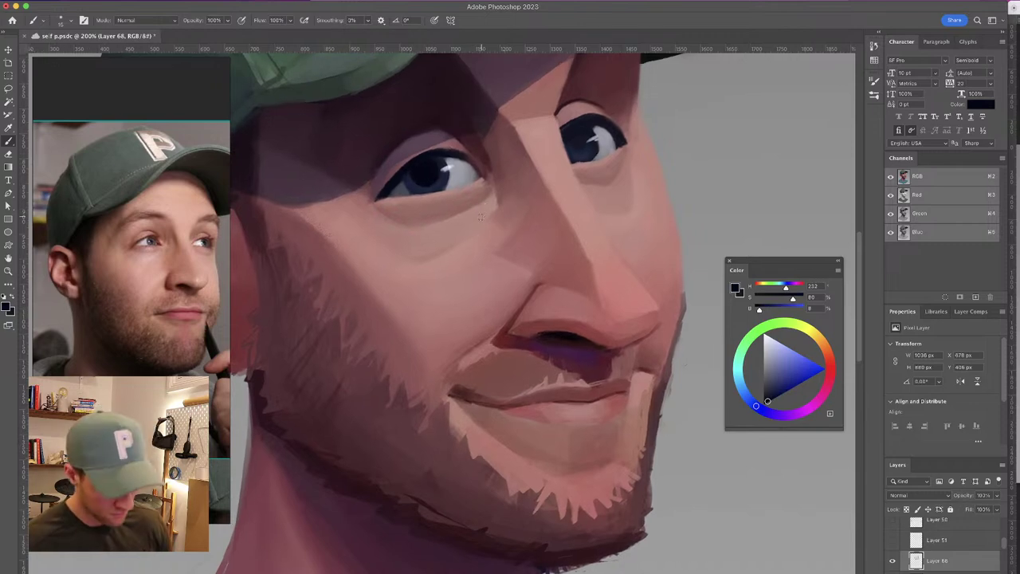
# Touch up the near eye's iris around the pupil with sampled dark blues
pyautogui.press('super+minus')
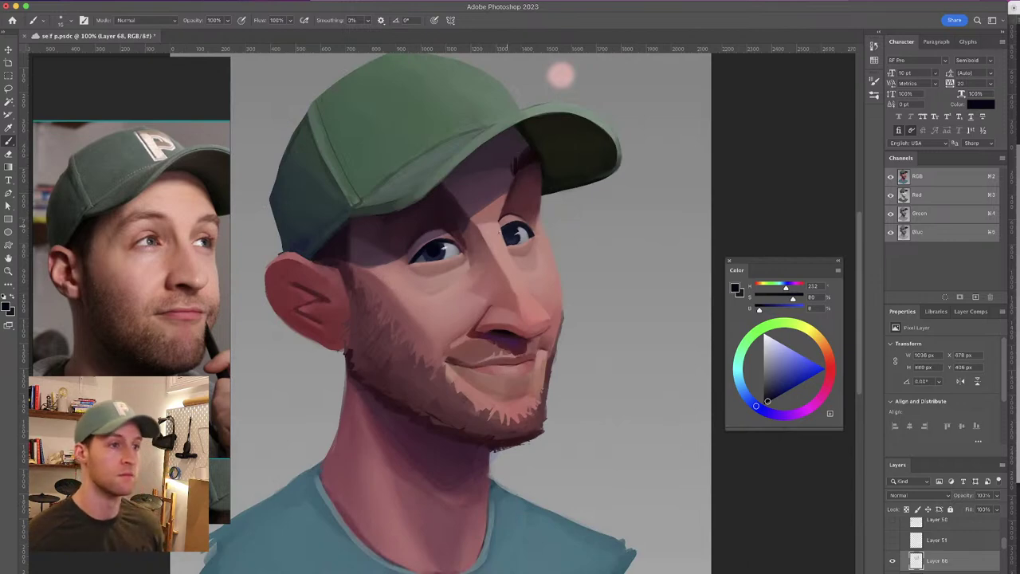
pyautogui.moveTo(463, 227); pyautogui.dragTo(484, 221)
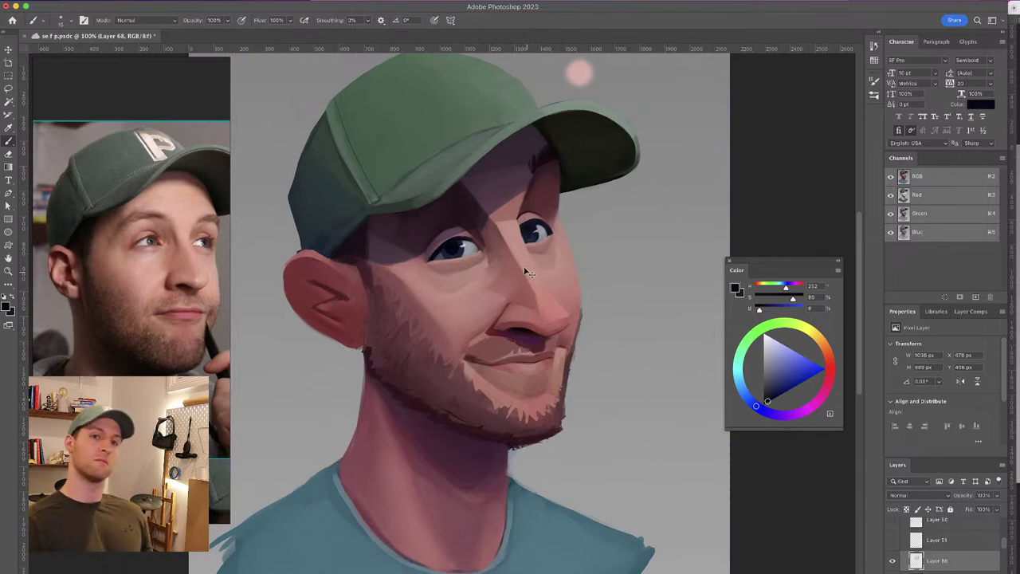
pyautogui.keyDown('alt'); pyautogui.click(453, 251); pyautogui.keyUp('alt')
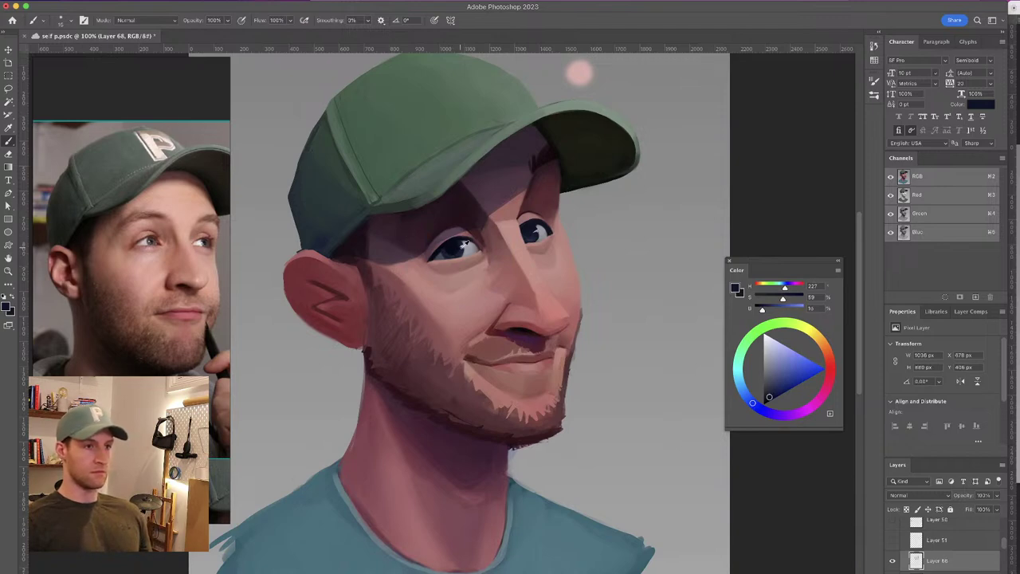
pyautogui.keyDown('alt'); pyautogui.click(445, 250); pyautogui.keyUp('alt')
pyautogui.moveTo(497, 209)
pyautogui.mouseDown()
pyautogui.moveTo(502, 196)
pyautogui.moveTo(487, 205)
pyautogui.mouseUp()
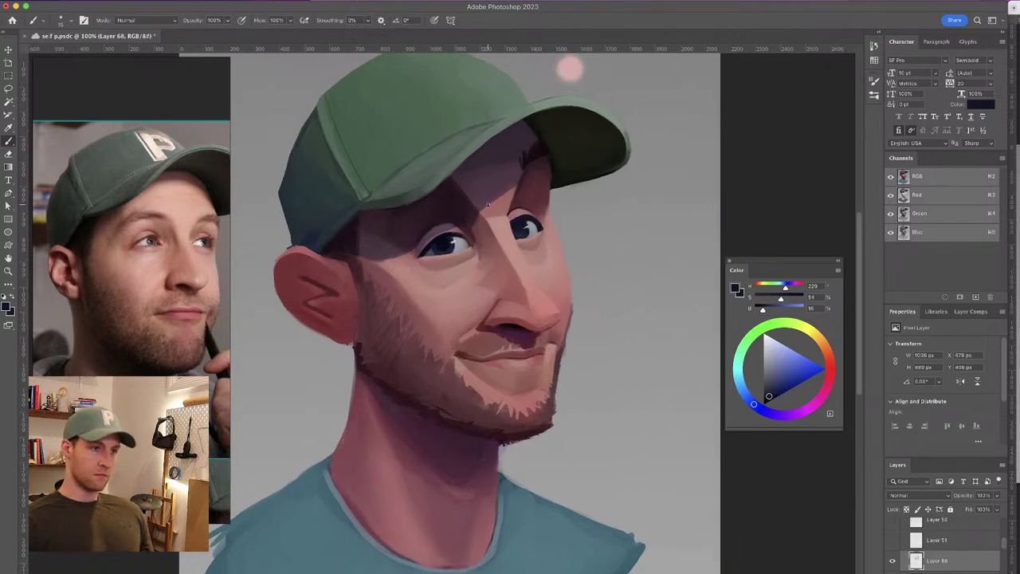
# Touch up the lower face with pinks sampled from the nose and far cheek, undoing the last stroke
pyautogui.keyDown('alt'); pyautogui.click(548, 302); pyautogui.keyUp('alt')
pyautogui.moveTo(540, 321); pyautogui.dragTo(552, 315)
pyautogui.keyDown('alt'); pyautogui.click(560, 345); pyautogui.keyUp('alt')
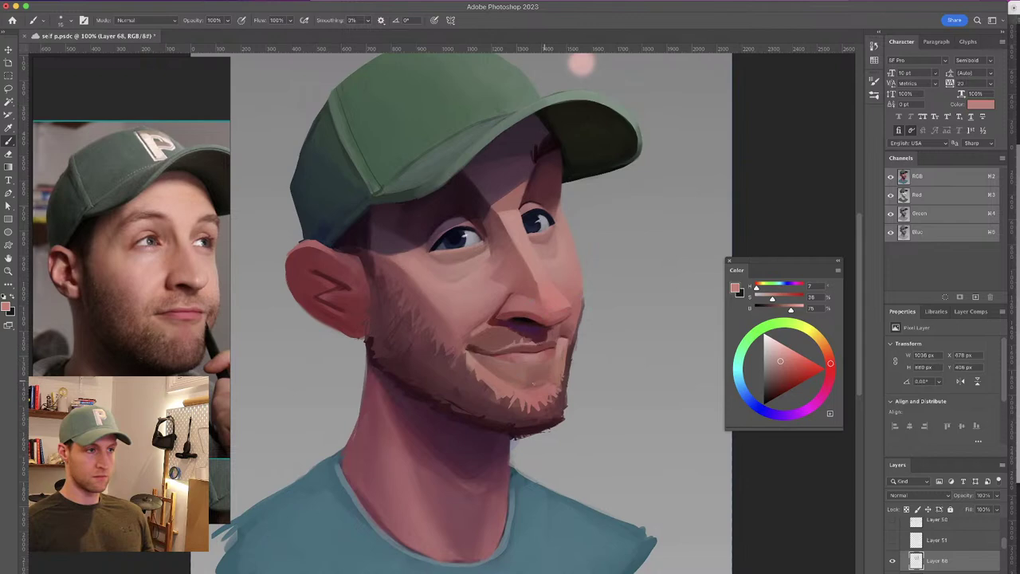
pyautogui.press('super+z')
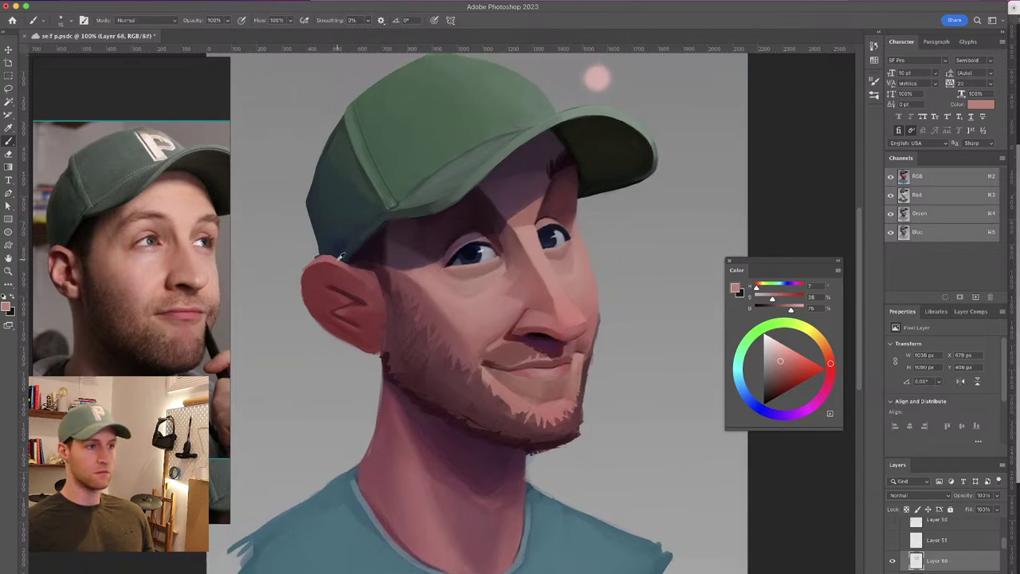
# Clean up the ear's upper edge below the cap and its inner side with sampled ear reds
pyautogui.keyDown('alt'); pyautogui.click(338, 255); pyautogui.keyUp('alt')
pyautogui.moveTo(336, 259); pyautogui.dragTo(353, 265)
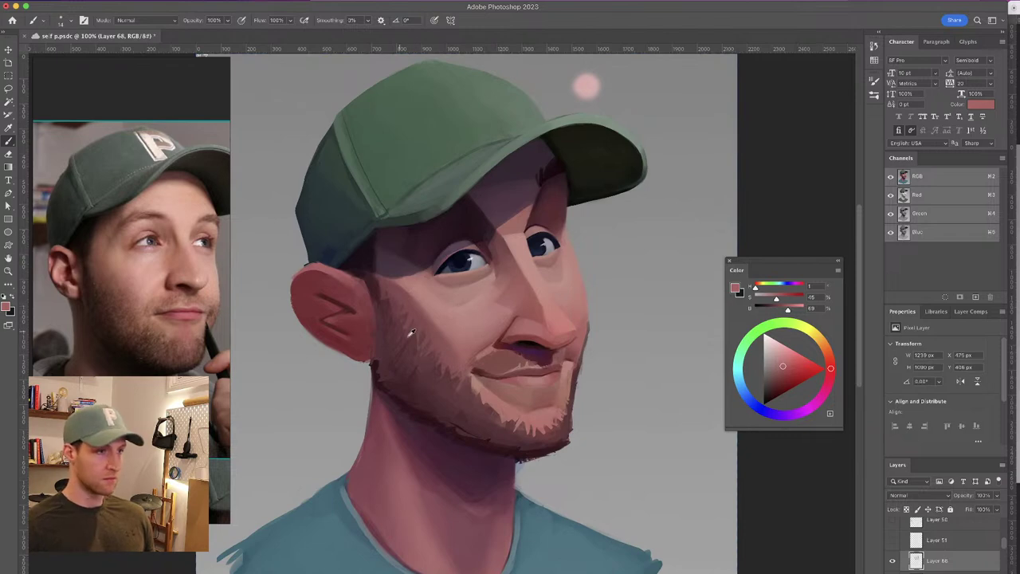
pyautogui.keyDown('alt'); pyautogui.click(363, 347); pyautogui.keyUp('alt')
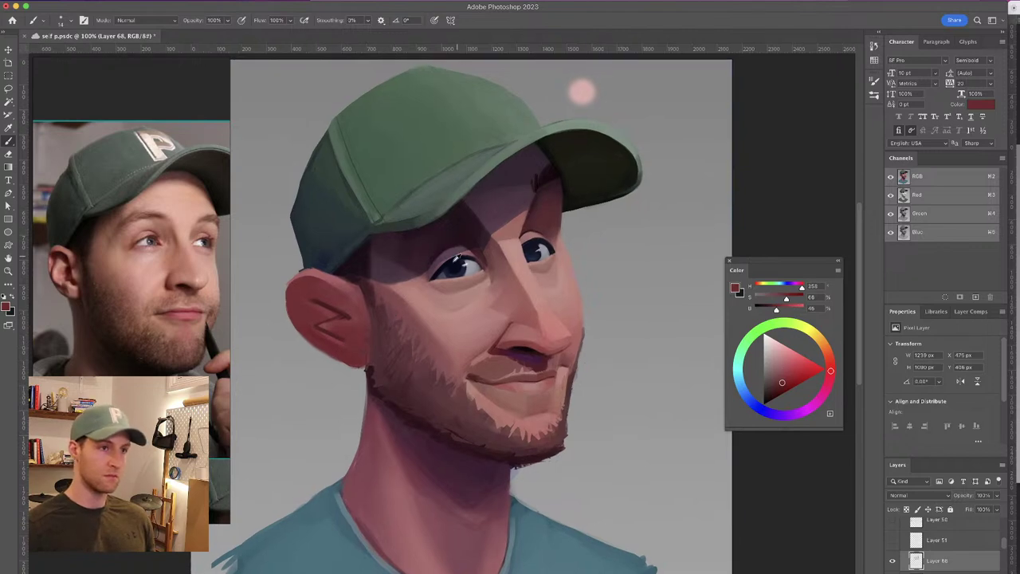
# Refine the near pupil with a sampled dark blue and the far eye's upper lid with sampled muted pinks
pyautogui.keyDown('alt'); pyautogui.click(456, 262); pyautogui.keyUp('alt')
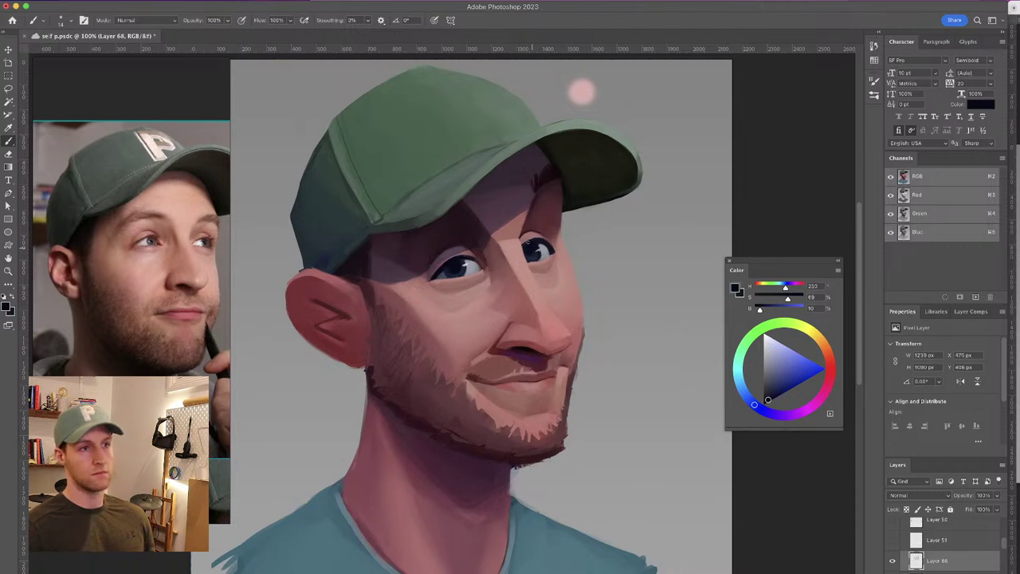
pyautogui.keyDown('alt'); pyautogui.click(532, 232); pyautogui.keyUp('alt')
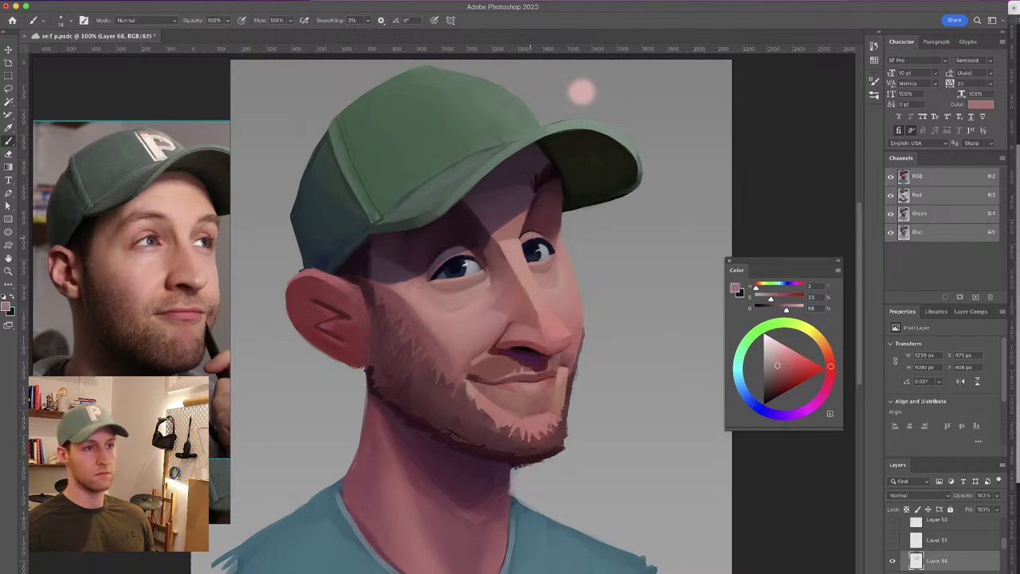
pyautogui.keyDown('alt'); pyautogui.click(525, 237); pyautogui.keyUp('alt')
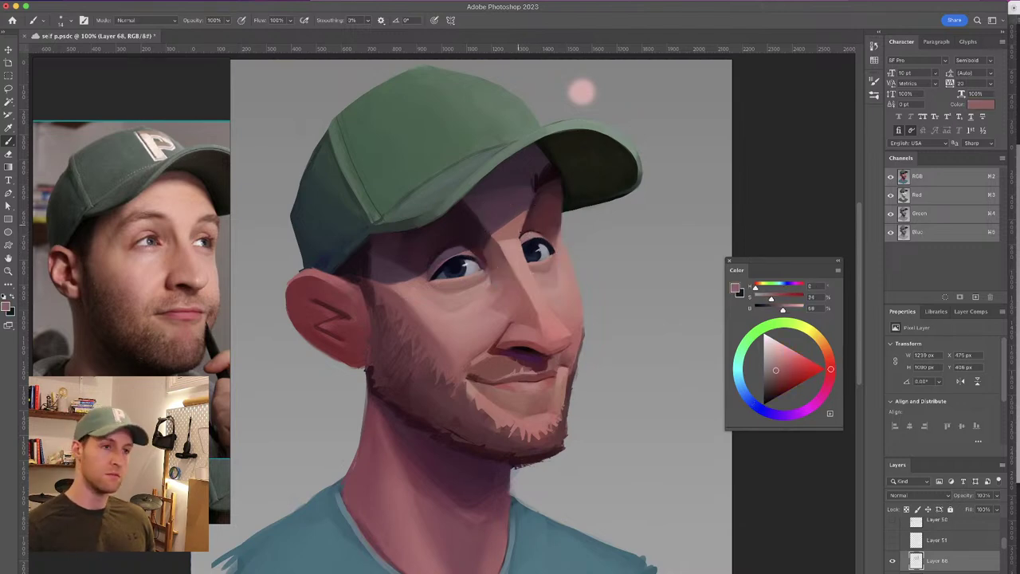
pyautogui.keyDown('alt'); pyautogui.click(527, 232); pyautogui.keyUp('alt')
pyautogui.keyDown('alt'); pyautogui.click(524, 233); pyautogui.keyUp('alt')
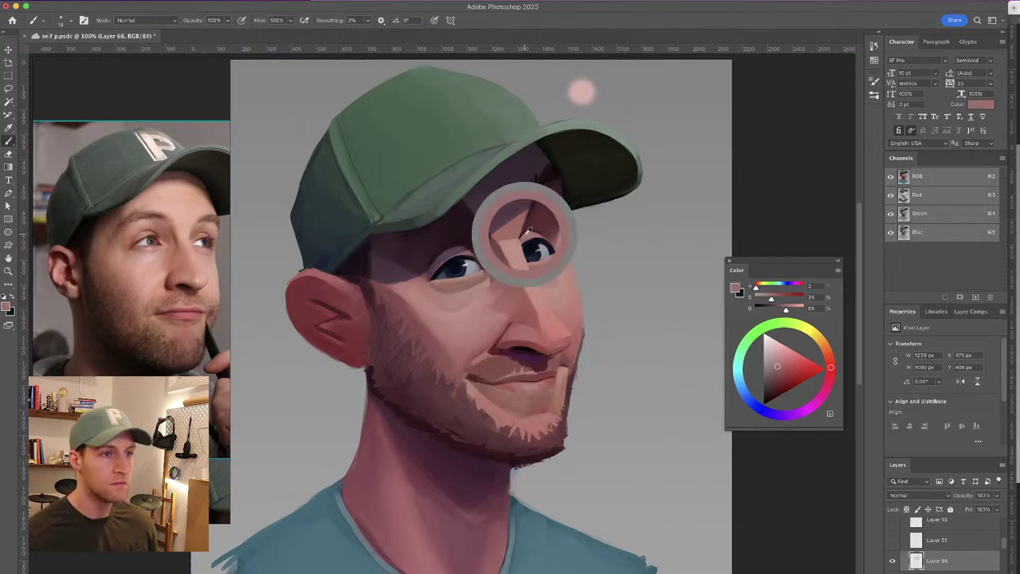
pyautogui.keyDown('alt'); pyautogui.click(524, 234); pyautogui.keyUp('alt')
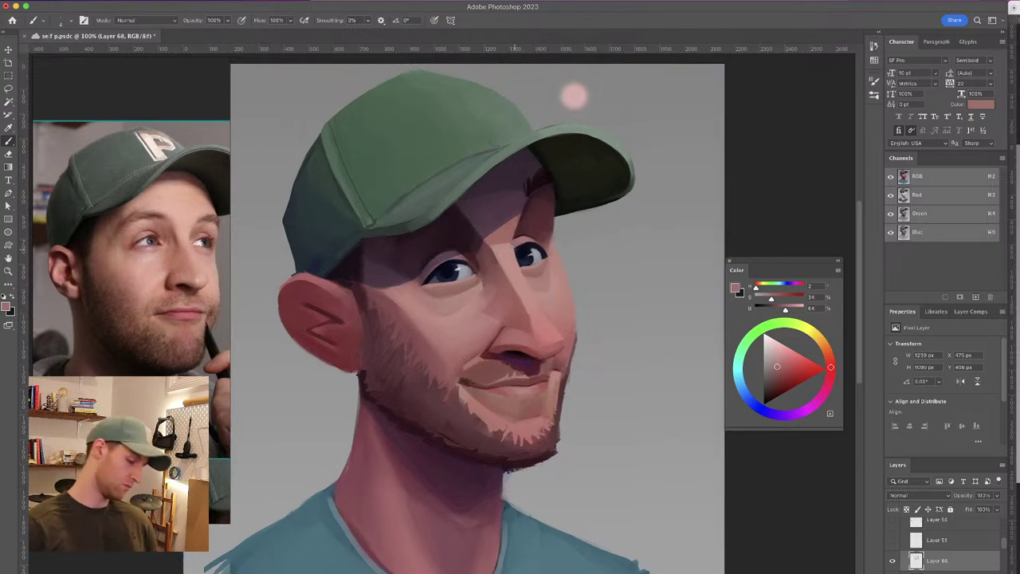
# Examine the whole portrait at reduced size and compare it with a closer view of the face
pyautogui.press('super+minus')
pyautogui.press('super+minus')
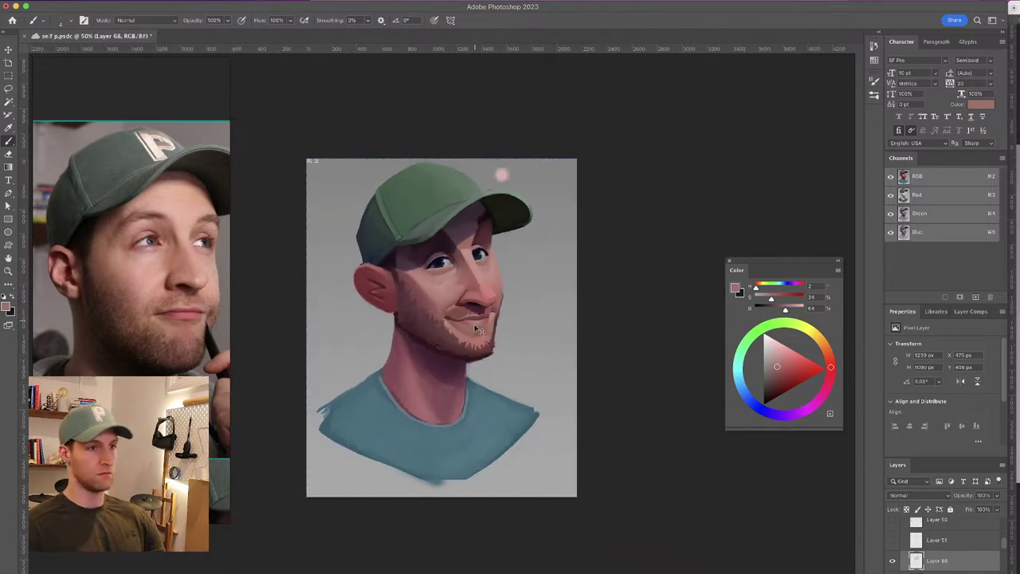
pyautogui.press('super+equal')
pyautogui.press('super+equal')
pyautogui.press('super+minus')
pyautogui.press('super+minus')
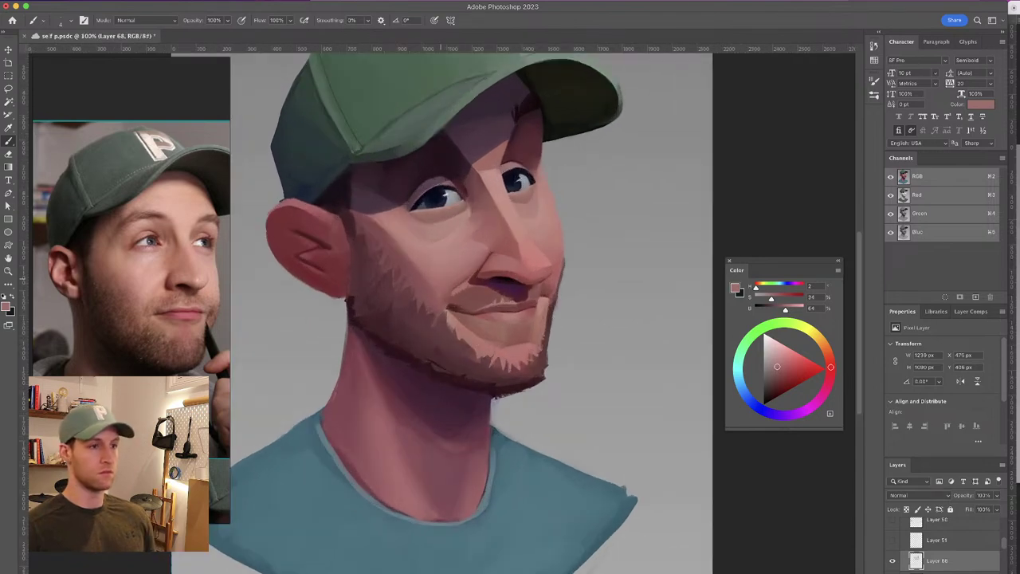
pyautogui.press('super+equal')
pyautogui.press('super+equal')
# Switch to the Hard Elliptical brush, reduce its size and touch up the ear's front edge with sampled ear reds
pyautogui.click(72, 19)
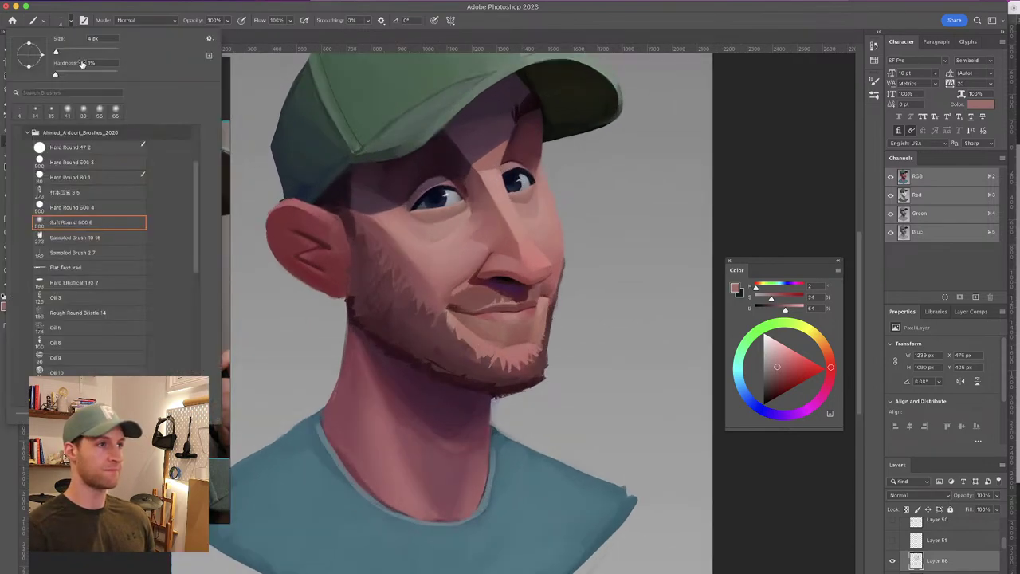
pyautogui.click(101, 283)
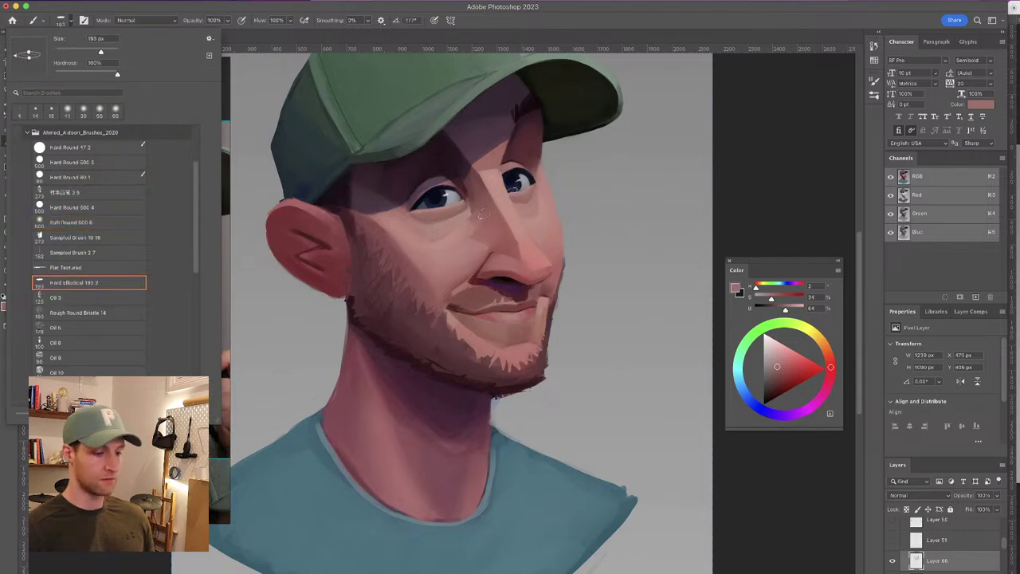
pyautogui.click(478, 189)
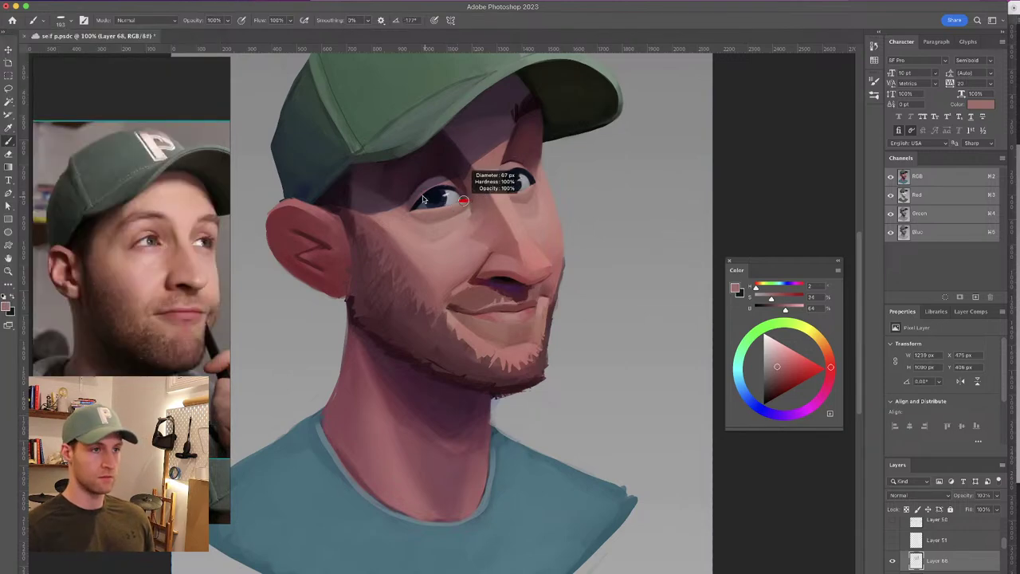
pyautogui.keyDown('alt'); pyautogui.click(330, 212); pyautogui.keyUp('alt')
pyautogui.keyDown('alt'); pyautogui.click(340, 223); pyautogui.keyUp('alt')
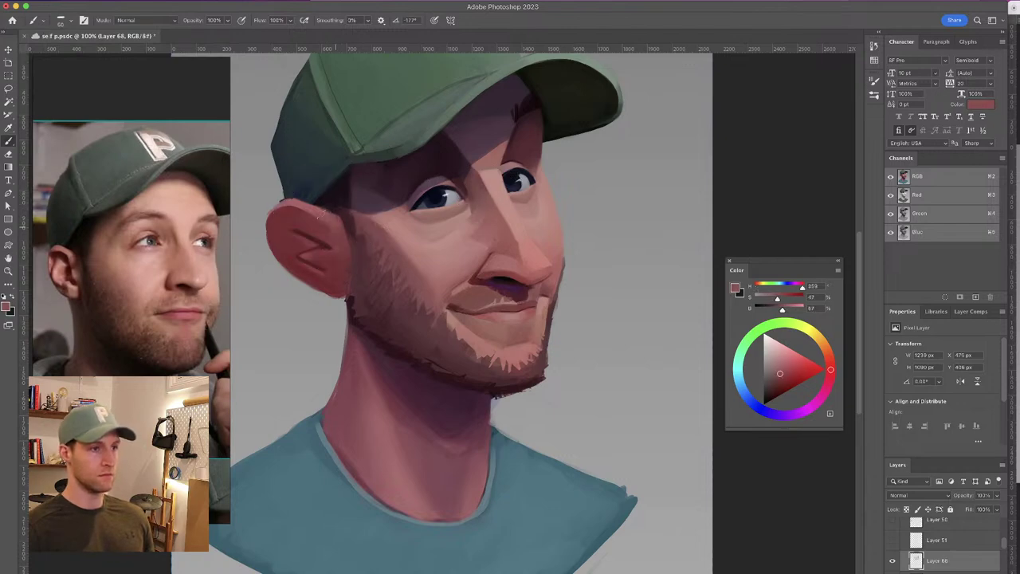
# Refine the near eye's upper lid and the shaded brow beneath the cap with sampled muted mauves
pyautogui.scroll(5, 393, 234)
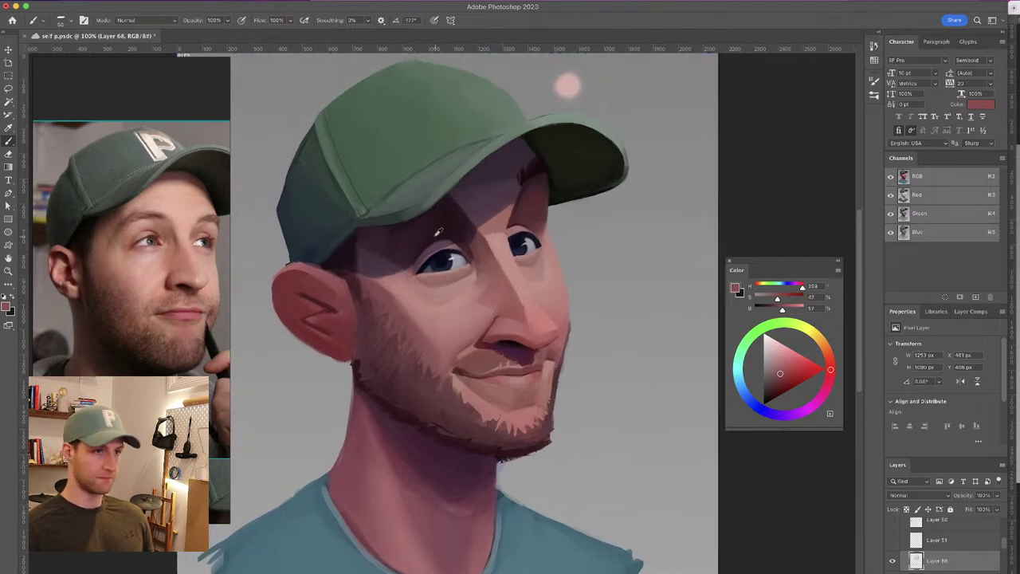
pyautogui.keyDown('alt'); pyautogui.click(449, 247); pyautogui.keyUp('alt')
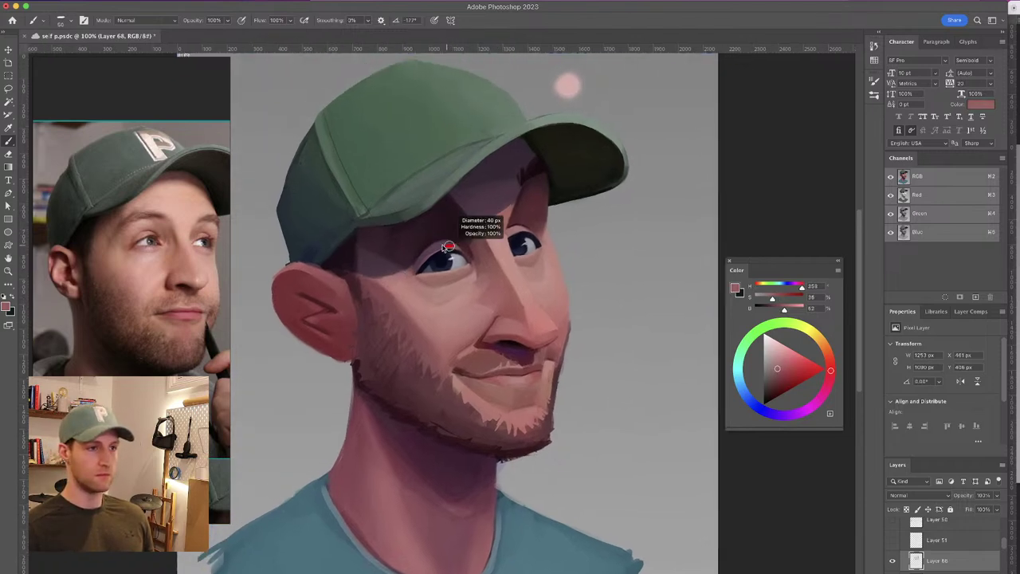
pyautogui.keyDown('alt'); pyautogui.click(403, 267); pyautogui.keyUp('alt')
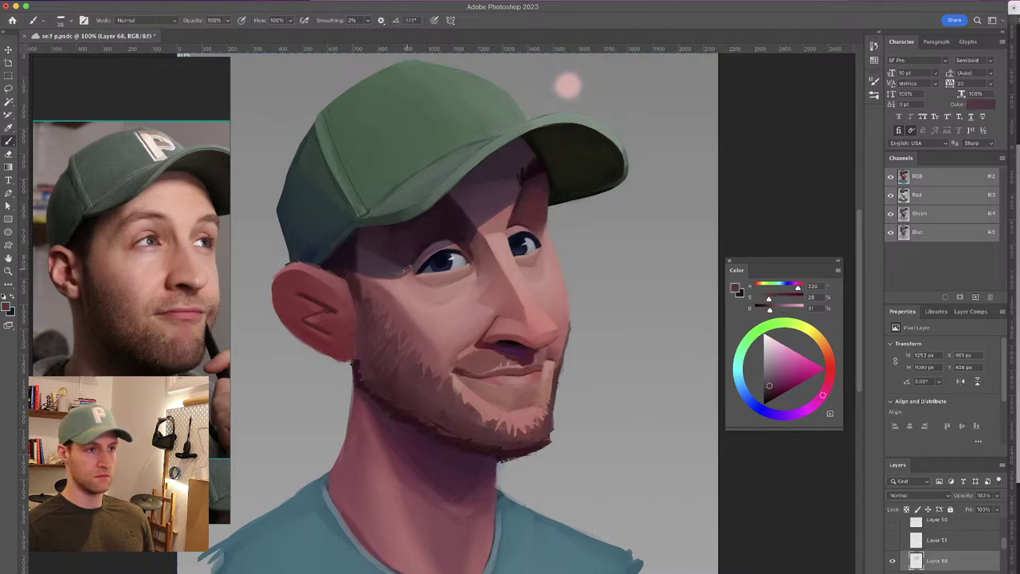
pyautogui.moveTo(471, 212); pyautogui.dragTo(461, 216)
pyautogui.keyDown('alt'); pyautogui.click(500, 244); pyautogui.keyUp('alt')
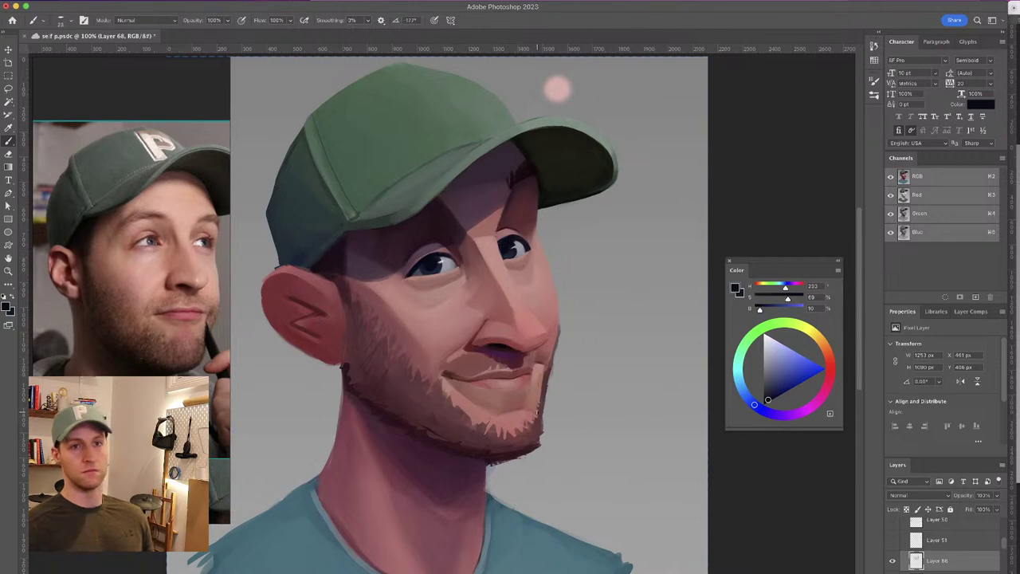
# Shade the underside of the nose tip with sampled reds and a slightly darker red
pyautogui.scroll(-1, 484, 257)
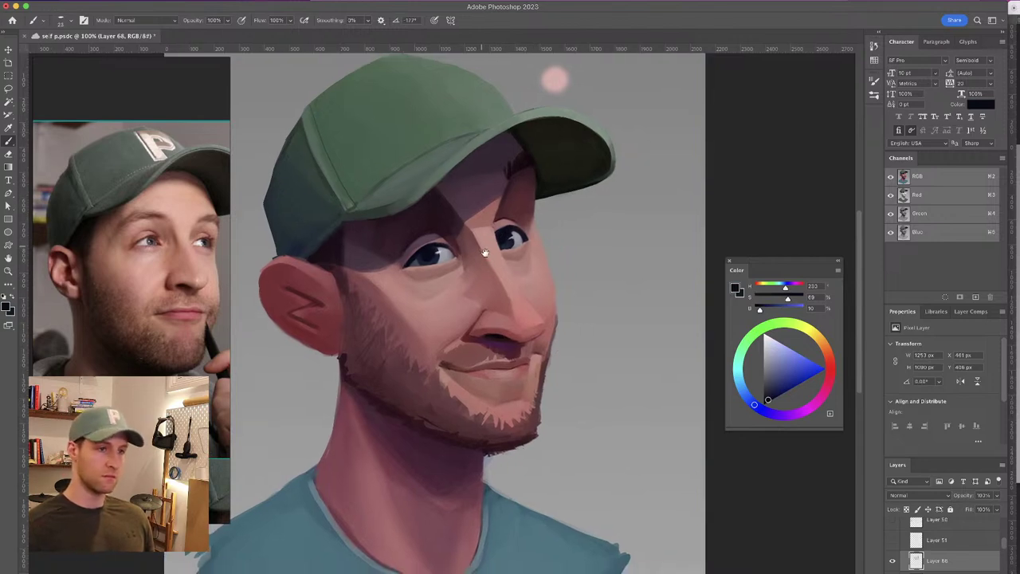
pyautogui.keyDown('alt'); pyautogui.click(486, 308); pyautogui.keyUp('alt')
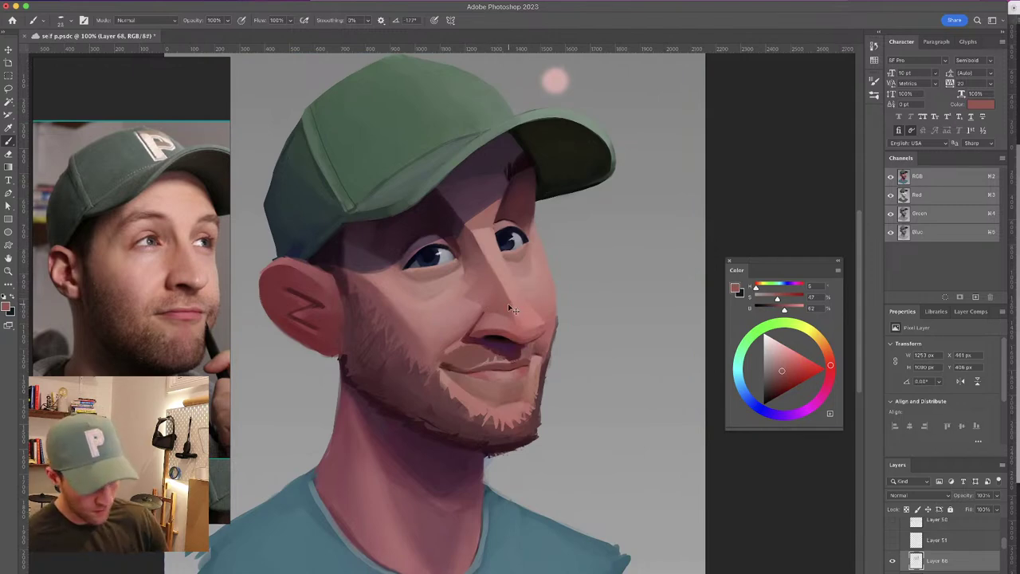
pyautogui.press('super+plus')
pyautogui.keyDown('alt'); pyautogui.click(550, 292); pyautogui.keyUp('alt')
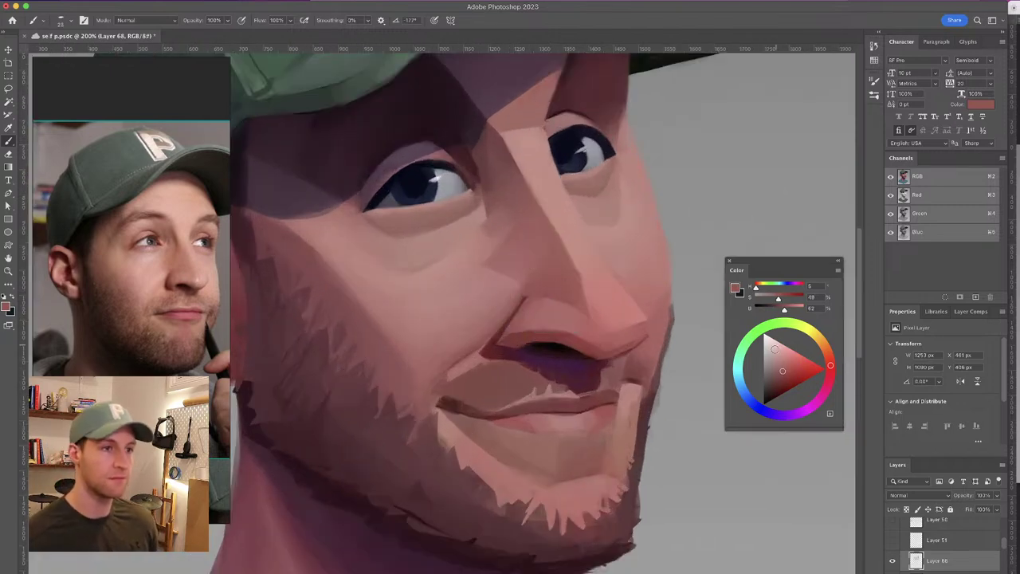
pyautogui.click(781, 374)
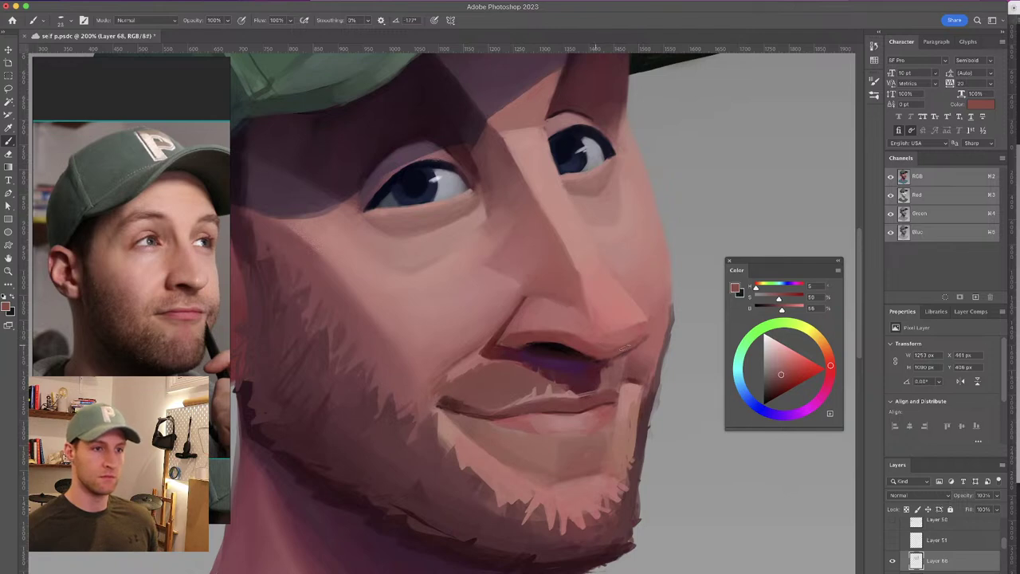
pyautogui.keyDown('alt'); pyautogui.click(623, 343); pyautogui.keyUp('alt')
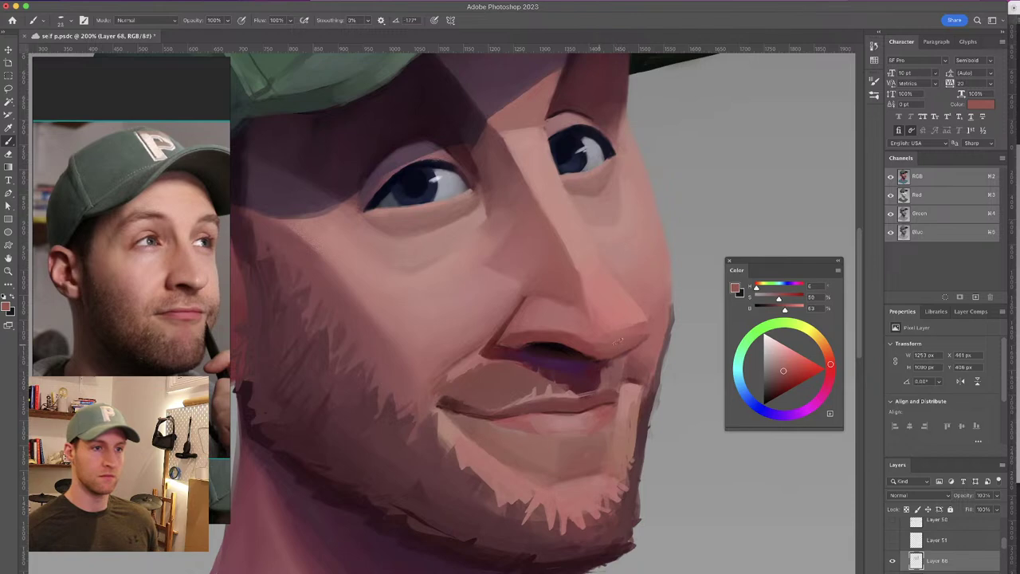
pyautogui.keyDown('alt'); pyautogui.click(599, 343); pyautogui.keyUp('alt')
pyautogui.moveTo(598, 358); pyautogui.dragTo(610, 355)
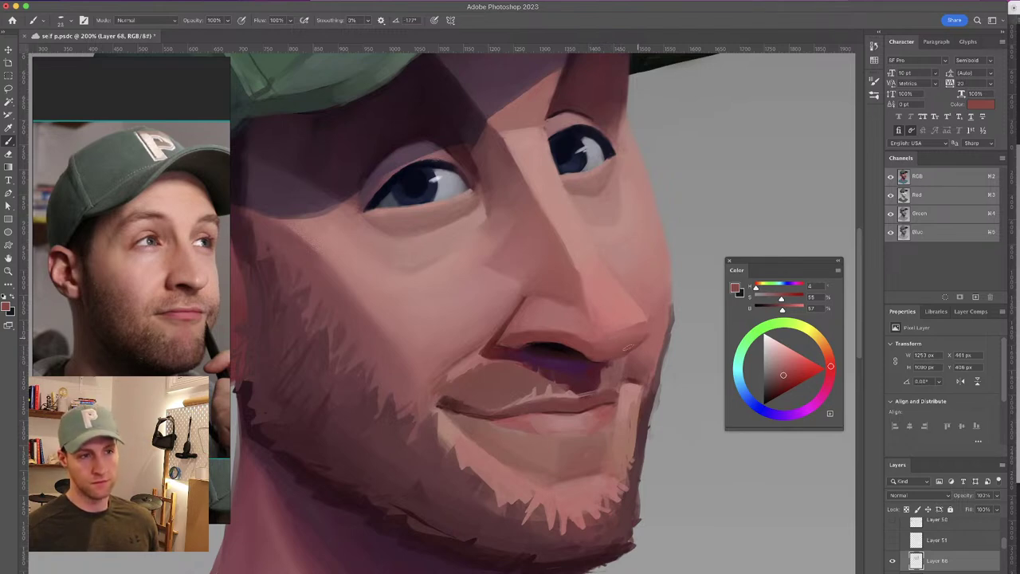
# Refine the nostril's upper rim and the edge below the nose with a sampled deep red
pyautogui.press('h')
pyautogui.click(599, 353)
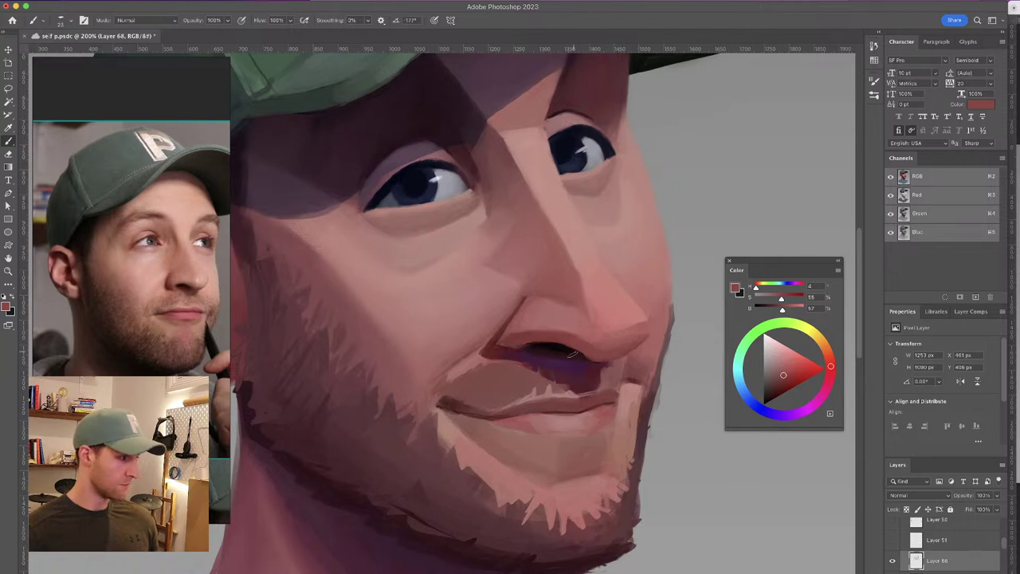
pyautogui.keyDown('alt'); pyautogui.click(567, 335); pyautogui.keyUp('alt')
pyautogui.press('h')
pyautogui.click(584, 359)
pyautogui.press('h')
pyautogui.click(541, 335)
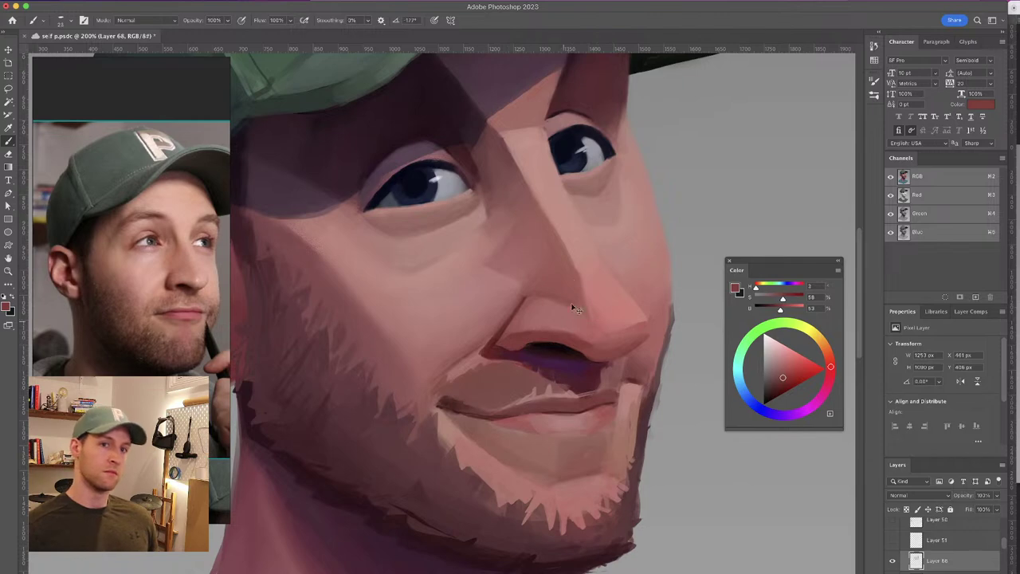
# Clean up the far eye's lower lid with light pinks sampled around the eye and nose bridge
pyautogui.scroll(2, 560, 176)
pyautogui.keyDown('alt'); pyautogui.click(597, 175); pyautogui.keyUp('alt')
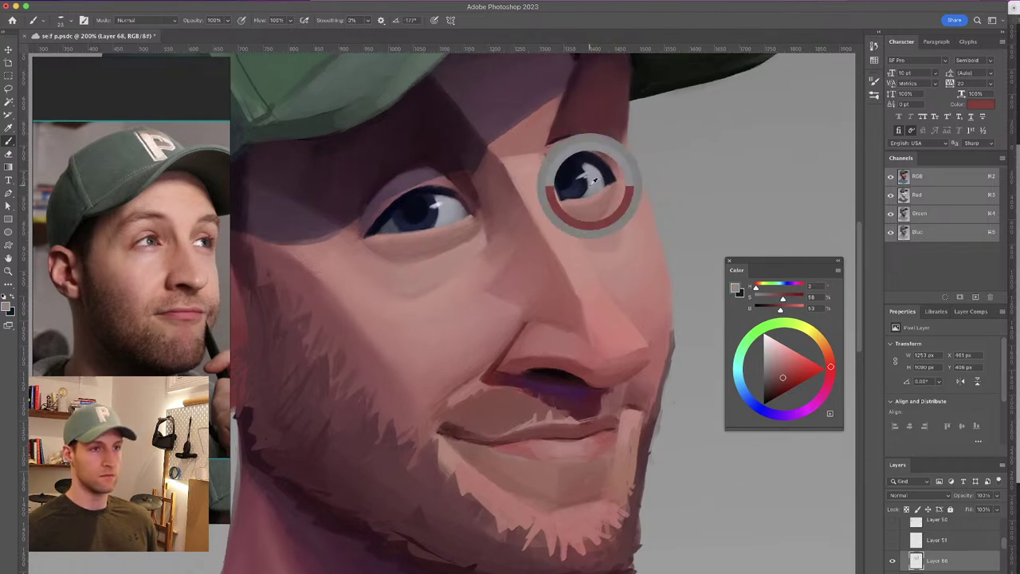
pyautogui.moveTo(588, 180); pyautogui.dragTo(581, 195)
pyautogui.keyDown('alt'); pyautogui.click(567, 197); pyautogui.keyUp('alt')
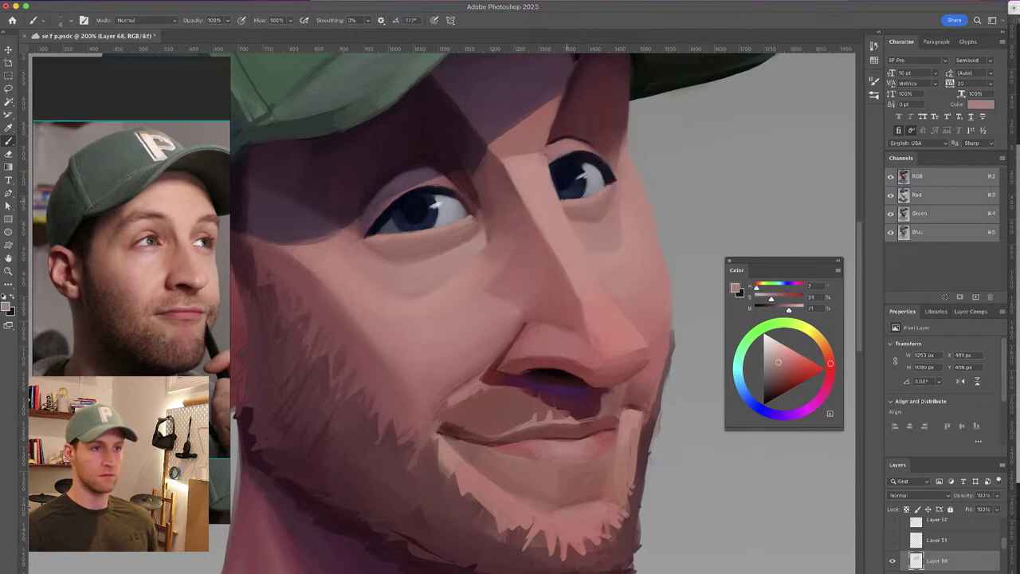
pyautogui.keyDown('alt'); pyautogui.click(542, 200); pyautogui.keyUp('alt')
pyautogui.keyDown('alt'); pyautogui.click(499, 228); pyautogui.keyUp('alt')
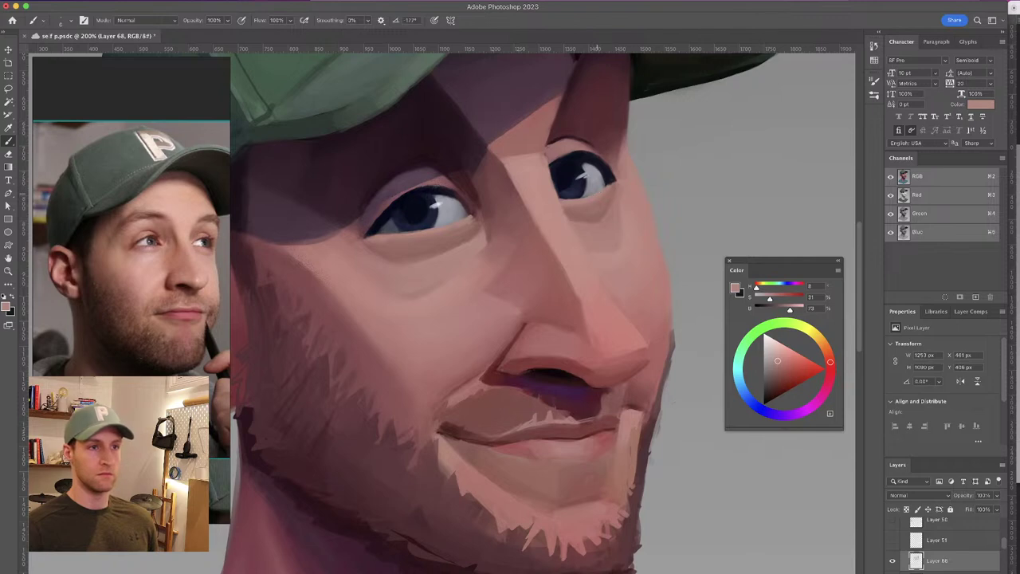
# Brighten the far eye's highlight with a pale blue sampled from the near eye
pyautogui.keyDown('alt'); pyautogui.click(605, 182); pyautogui.keyUp('alt')
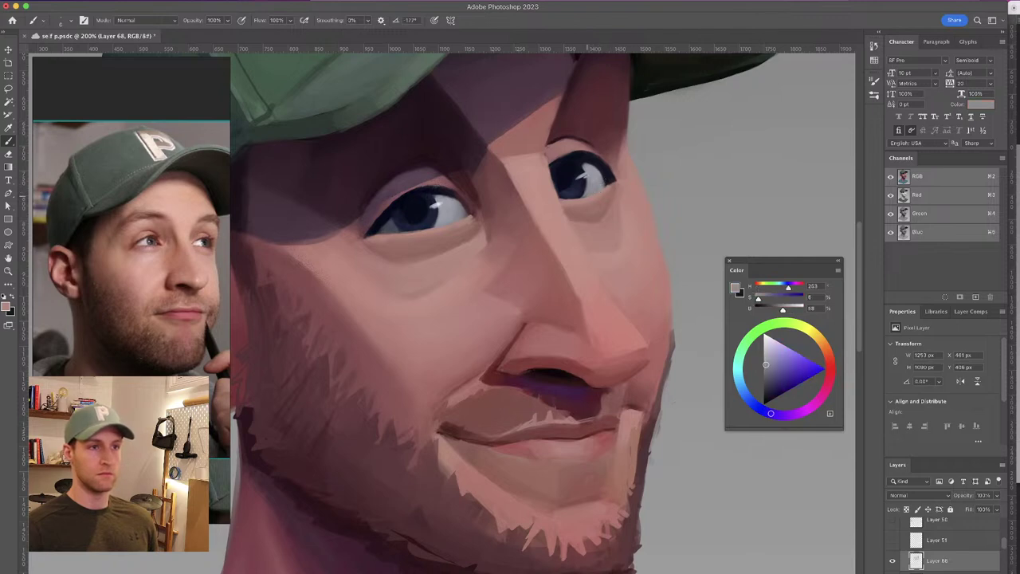
pyautogui.keyDown('alt'); pyautogui.click(435, 202); pyautogui.keyUp('alt')
pyautogui.moveTo(574, 180); pyautogui.dragTo(588, 175)
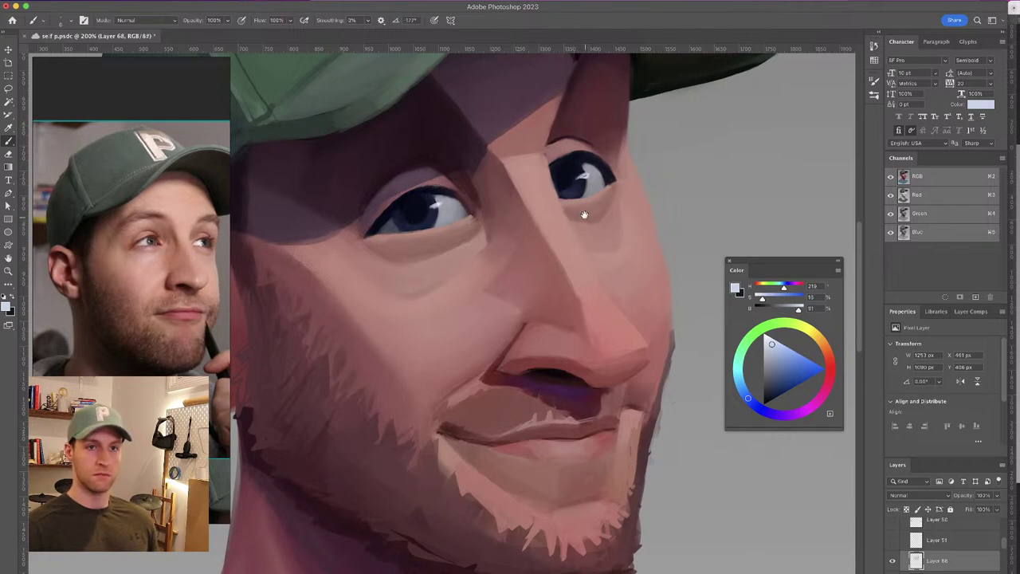
# Smooth the ear's upper rim beneath the cap with sampled ear reds
pyautogui.moveTo(609, 229); pyautogui.dragTo(664, 236)
pyautogui.moveTo(708, 252); pyautogui.dragTo(748, 259)
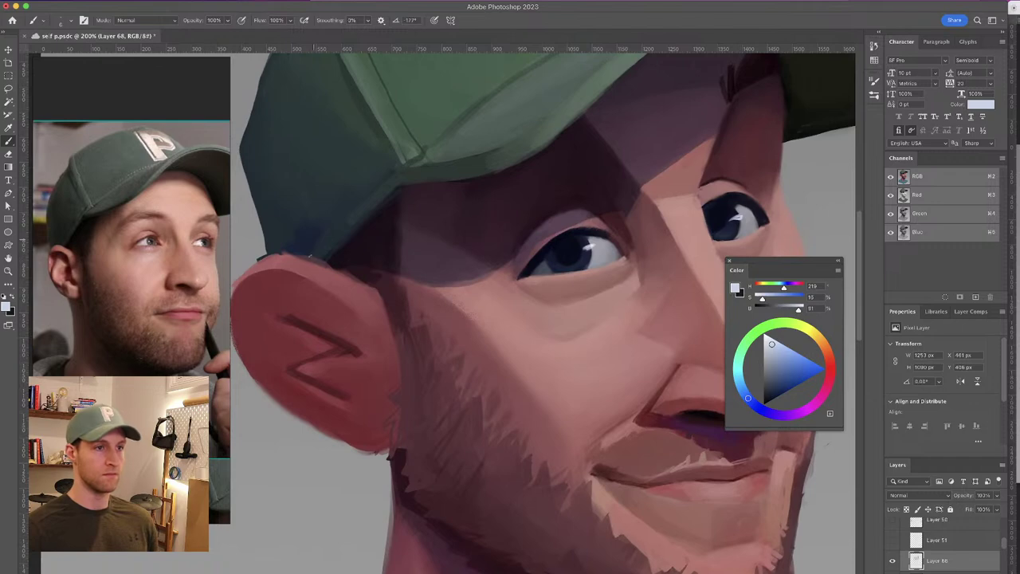
pyautogui.keyDown('alt'); pyautogui.click(330, 263); pyautogui.keyUp('alt')
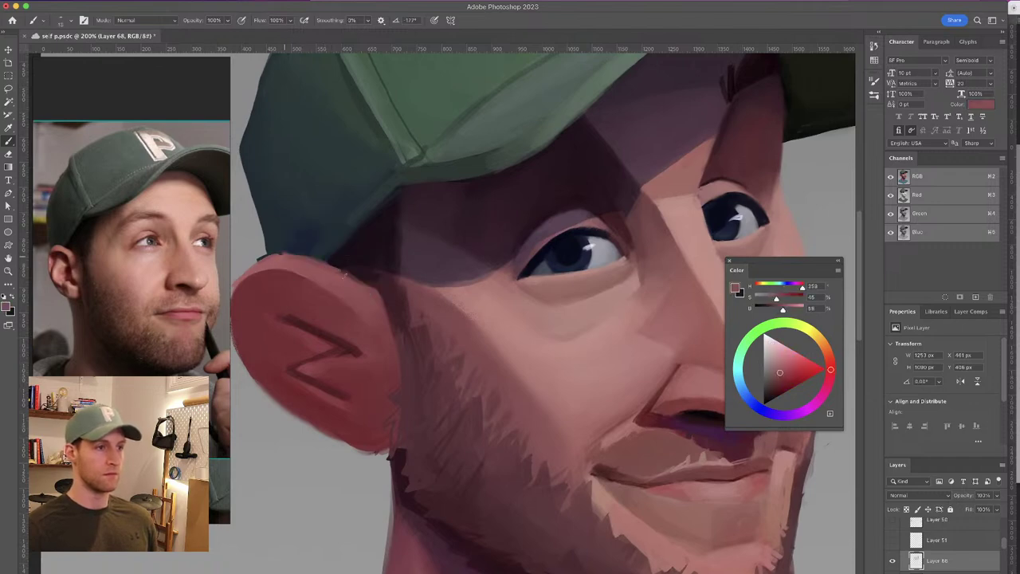
pyautogui.moveTo(367, 241); pyautogui.dragTo(394, 245)
pyautogui.keyDown('alt'); pyautogui.click(310, 265); pyautogui.keyUp('alt')
pyautogui.moveTo(305, 266); pyautogui.dragTo(393, 290)
pyautogui.moveTo(428, 252); pyautogui.dragTo(447, 240)
pyautogui.keyDown('alt'); pyautogui.click(364, 256); pyautogui.keyUp('alt')
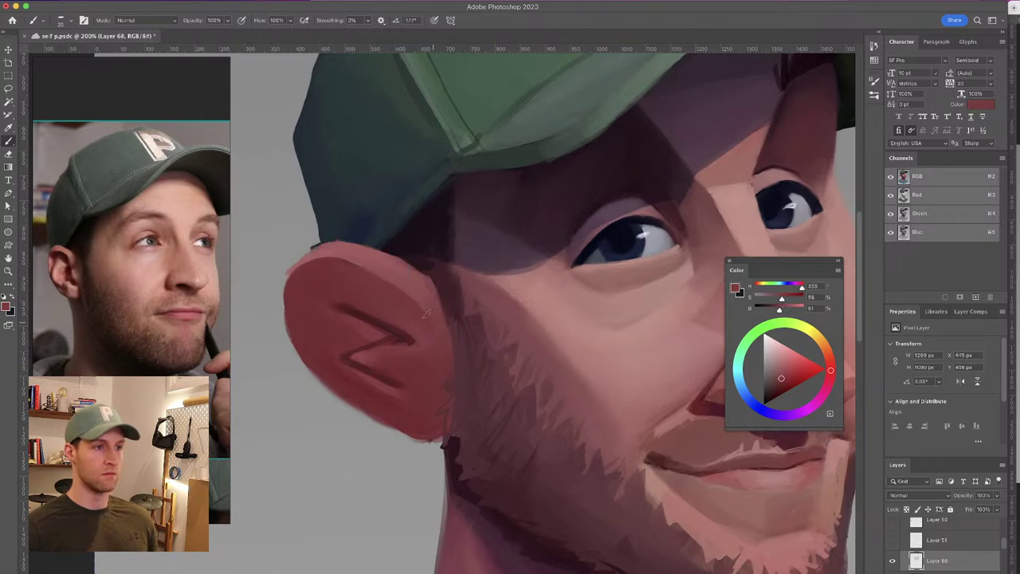
# Extend the ear's upper inner fold with a sampled dark red, undoing the unwanted strokes
pyautogui.moveTo(396, 237); pyautogui.dragTo(392, 212)
pyautogui.keyDown('alt'); pyautogui.click(344, 279); pyautogui.keyUp('alt')
pyautogui.moveTo(340, 283); pyautogui.dragTo(333, 282)
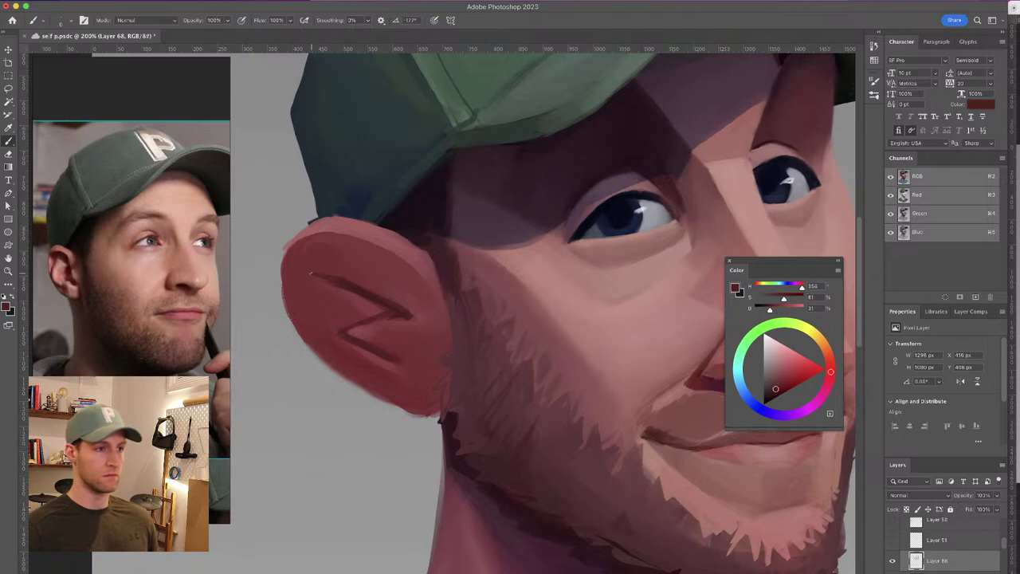
pyautogui.moveTo(354, 285); pyautogui.dragTo(416, 315)
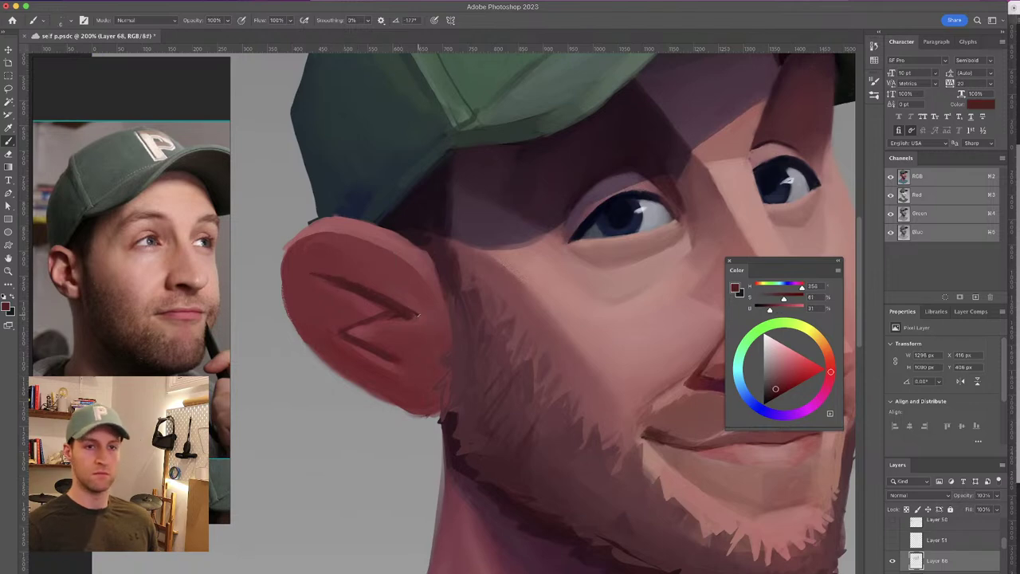
pyautogui.press('super+z')
pyautogui.moveTo(341, 274); pyautogui.dragTo(345, 273)
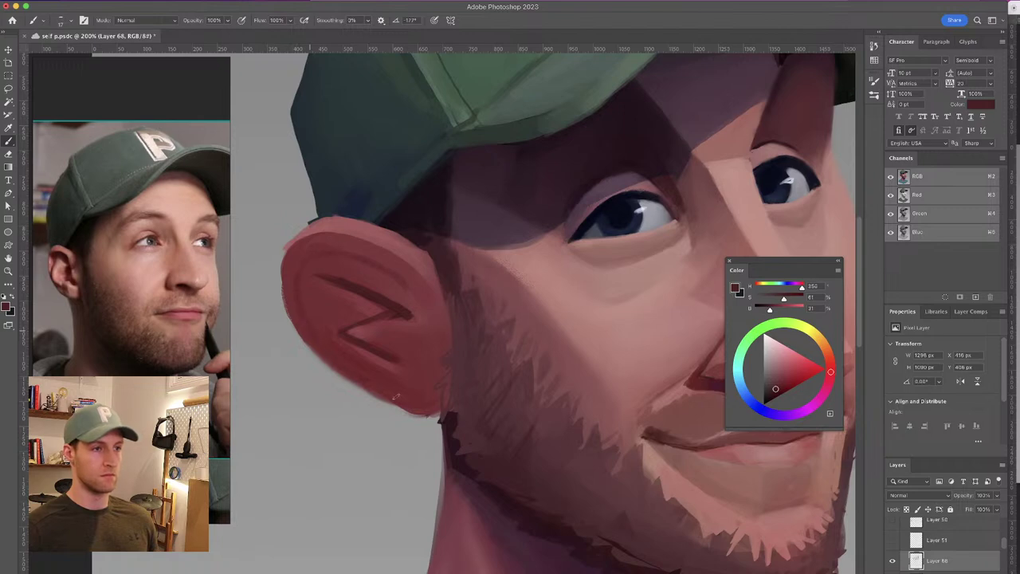
pyautogui.hscroll(5, 398, 239)
pyautogui.press('super+z')
# Blend the ear's front edge and soften the middle of its inner folds with sampled ear reds
pyautogui.moveTo(414, 247)
pyautogui.mouseDown()
pyautogui.moveTo(404, 244)
pyautogui.moveTo(430, 235)
pyautogui.mouseUp()
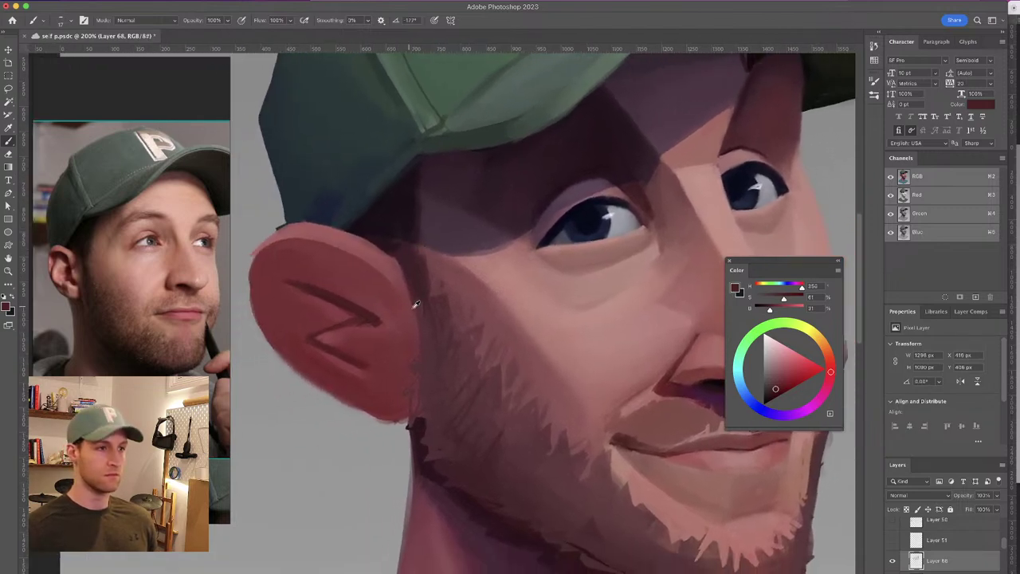
pyautogui.keyDown('alt'); pyautogui.click(416, 292); pyautogui.keyUp('alt')
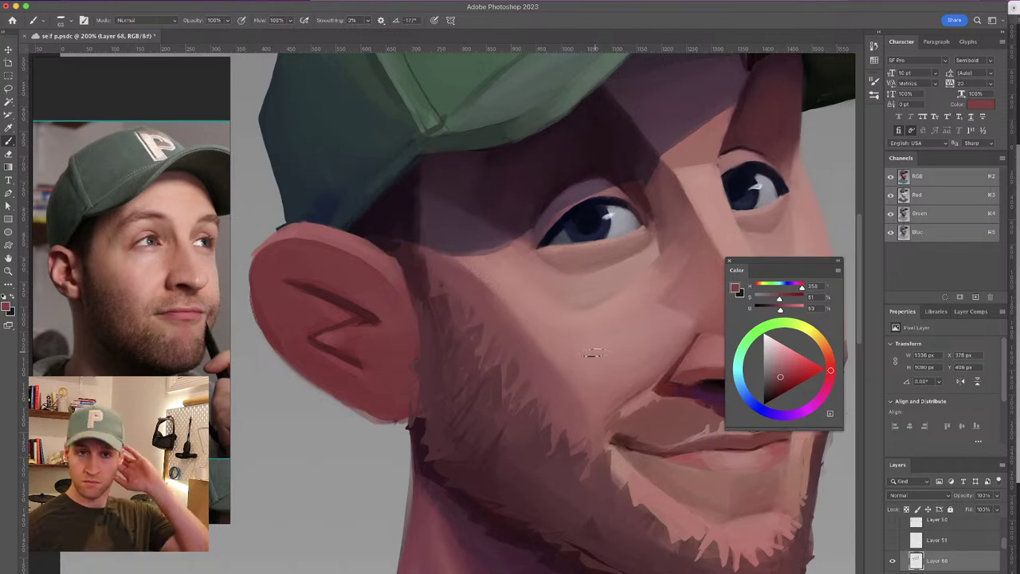
pyautogui.keyDown('alt'); pyautogui.click(401, 286); pyautogui.keyUp('alt')
pyautogui.moveTo(402, 295); pyautogui.dragTo(411, 296)
pyautogui.keyDown('alt'); pyautogui.click(358, 335); pyautogui.keyUp('alt')
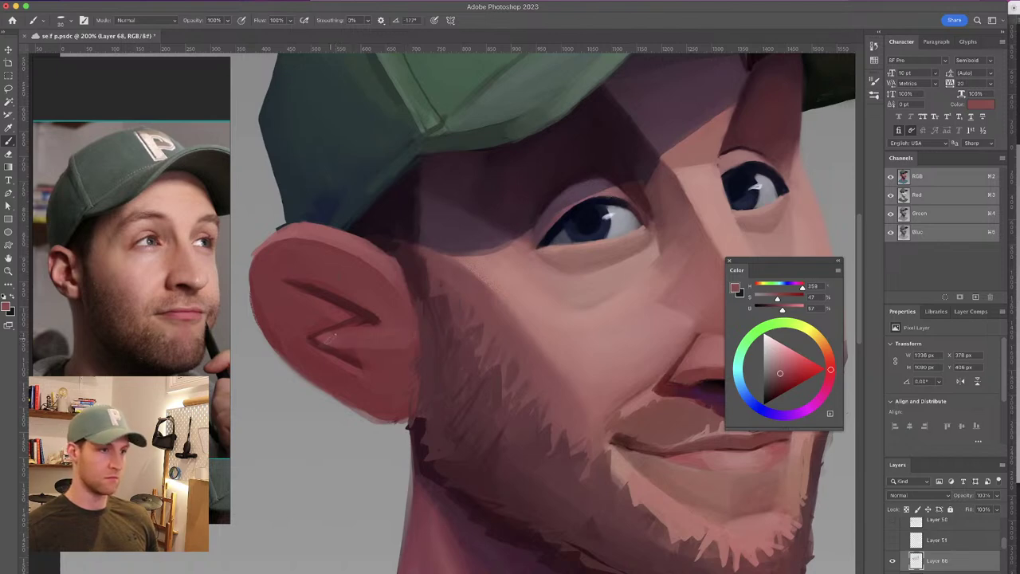
pyautogui.moveTo(369, 329); pyautogui.dragTo(338, 336)
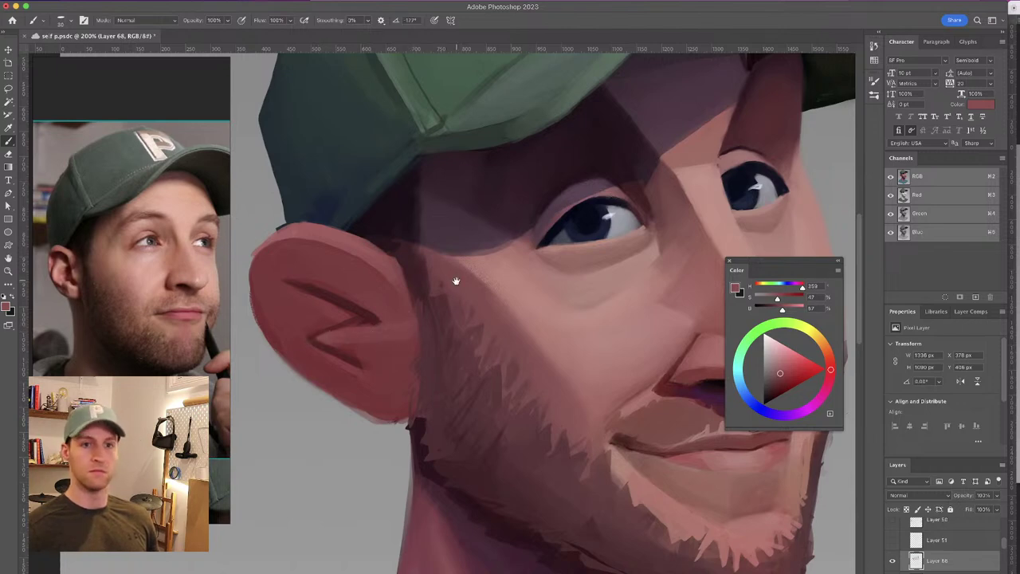
# Examine the whole portrait at reduced size, checking the ear against the face
pyautogui.moveTo(455, 280); pyautogui.dragTo(437, 289)
pyautogui.press('super+minus')
pyautogui.press('super+minus')
pyautogui.press('super+minus')
pyautogui.press('super+minus')
pyautogui.press('super+plus')
pyautogui.press('super+plus')
pyautogui.press('super+plus')
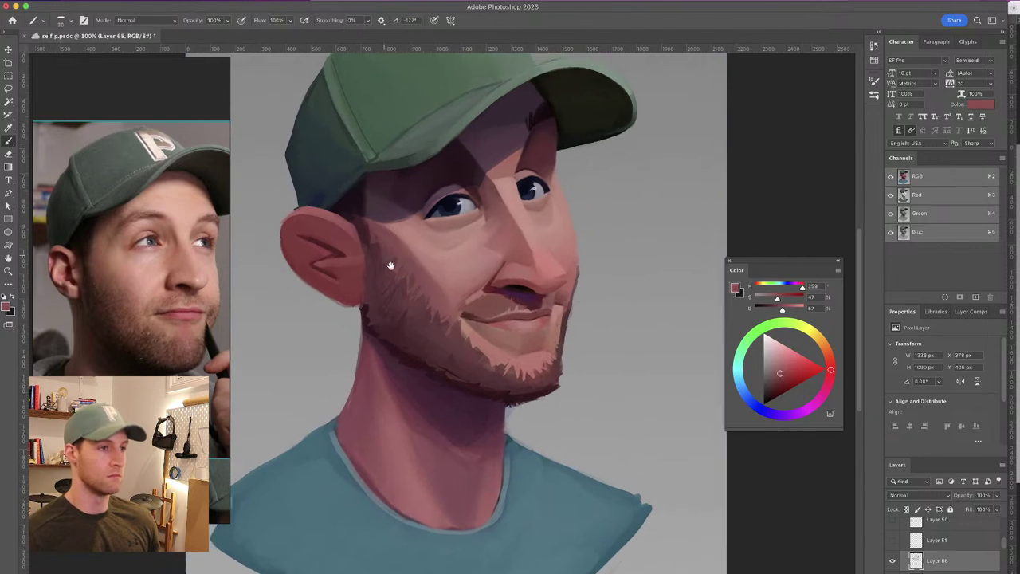
pyautogui.moveTo(390, 266); pyautogui.dragTo(419, 292)
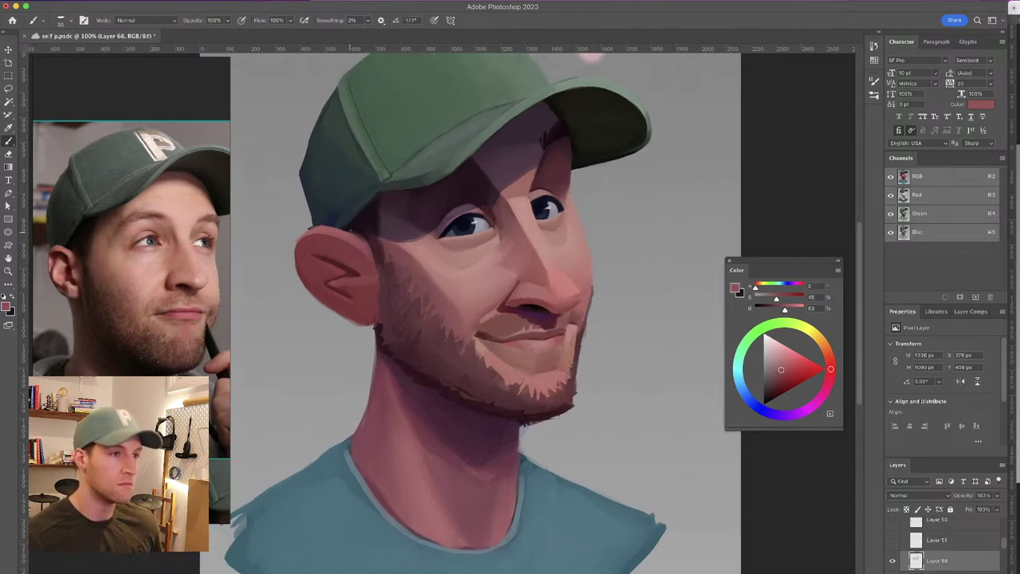
# Deepen the sideburn and cheek beard beside the ear with fine strokes of a sampled dark red
pyautogui.keyDown('alt'); pyautogui.click(347, 236); pyautogui.keyUp('alt')
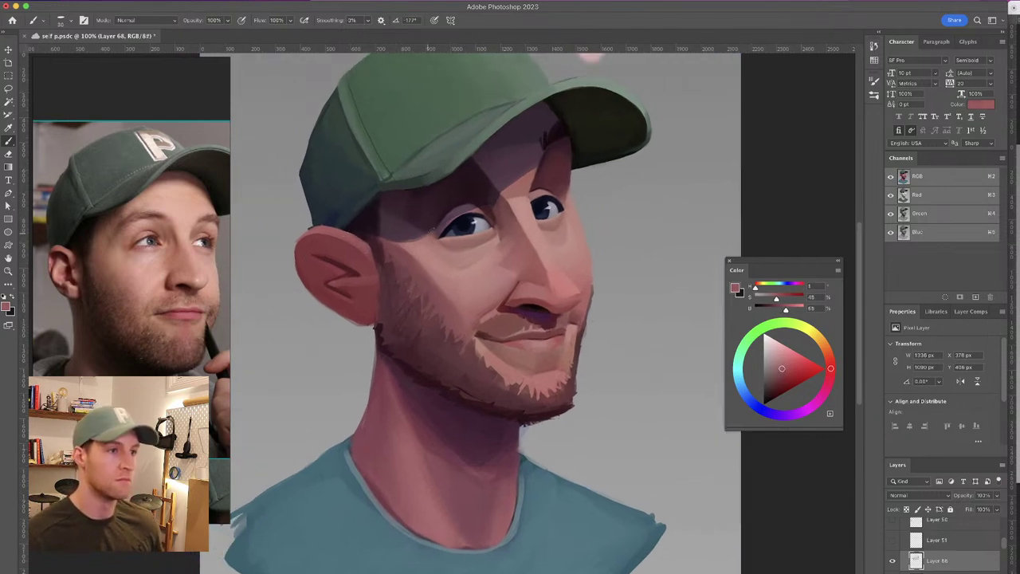
pyautogui.press('super+plus')
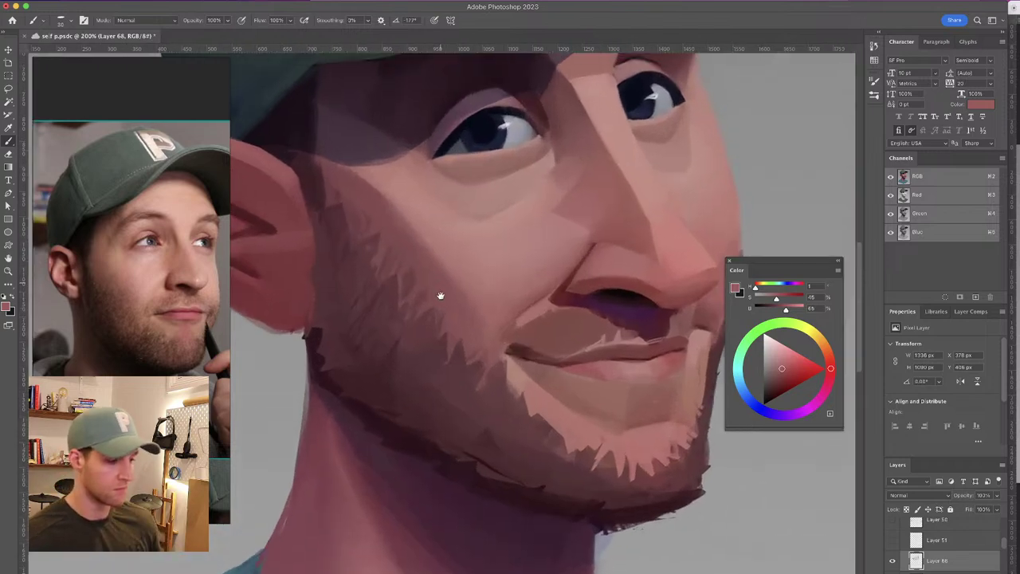
pyautogui.moveTo(440, 283); pyautogui.dragTo(444, 343)
pyautogui.keyDown('alt'); pyautogui.click(315, 250); pyautogui.keyUp('alt')
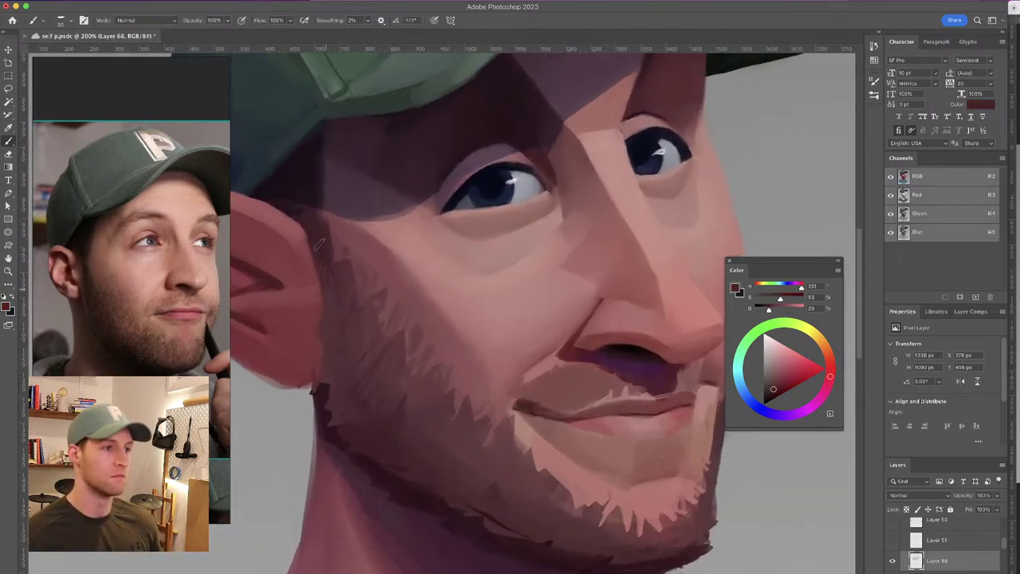
pyautogui.moveTo(330, 293)
pyautogui.mouseDown()
pyautogui.moveTo(314, 329)
pyautogui.moveTo(313, 380)
pyautogui.mouseUp()
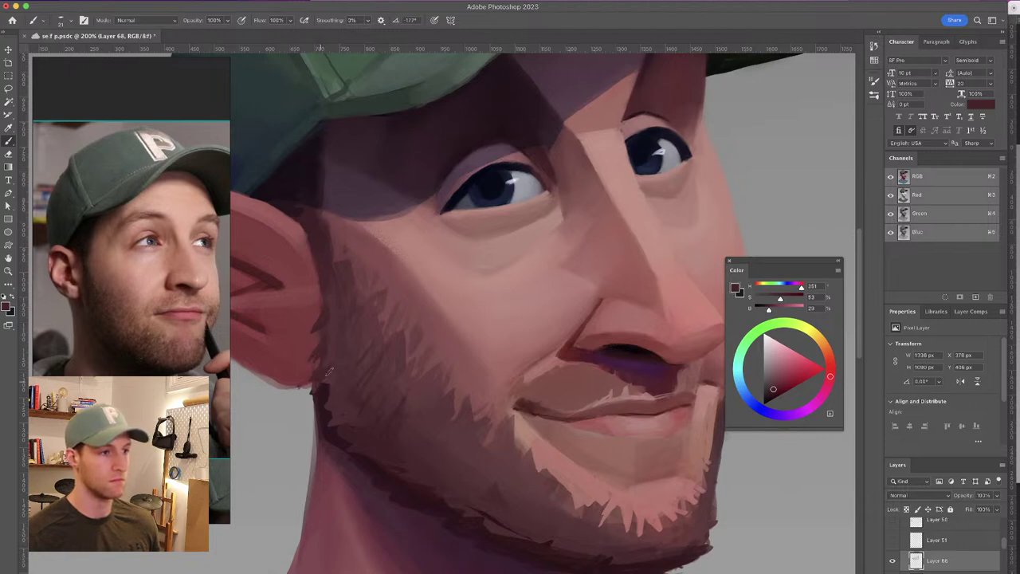
pyautogui.moveTo(373, 326)
pyautogui.mouseDown()
pyautogui.moveTo(366, 390)
pyautogui.moveTo(347, 370)
pyautogui.mouseUp()
# Refine the shadow along the far eye's upper lid with sampled skin tones and dark reds
pyautogui.moveTo(470, 329); pyautogui.dragTo(359, 357)
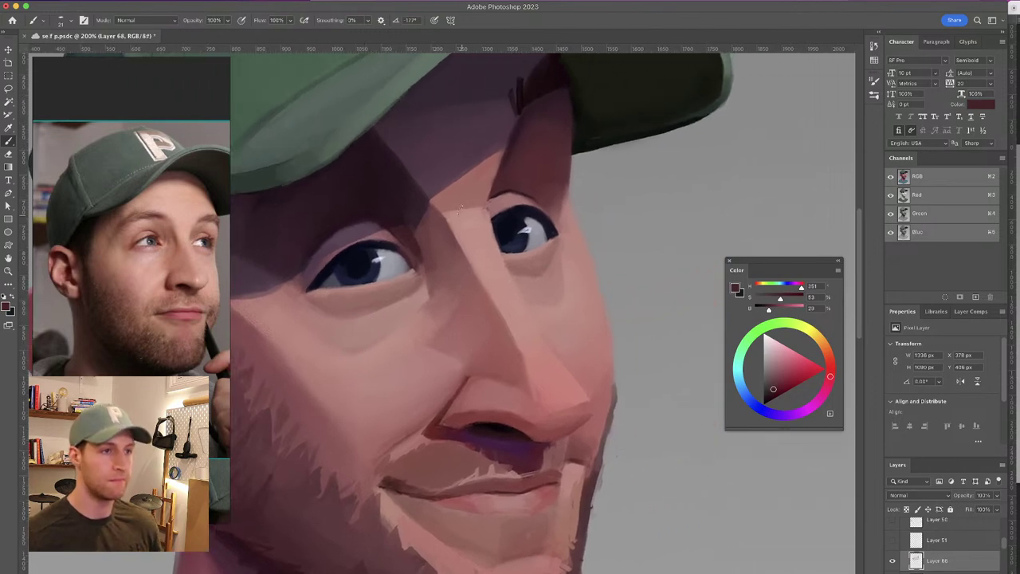
pyautogui.keyDown('alt'); pyautogui.click(482, 209); pyautogui.keyUp('alt')
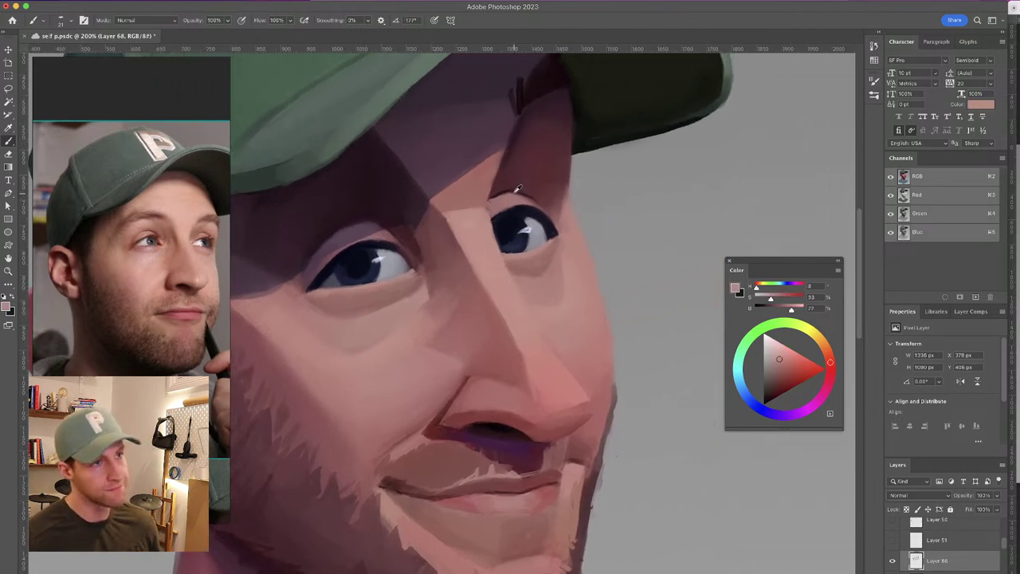
pyautogui.keyDown('alt'); pyautogui.click(496, 190); pyautogui.keyUp('alt')
pyautogui.keyDown('alt'); pyautogui.click(504, 189); pyautogui.keyUp('alt')
pyautogui.keyDown('alt'); pyautogui.click(527, 190); pyautogui.keyUp('alt')
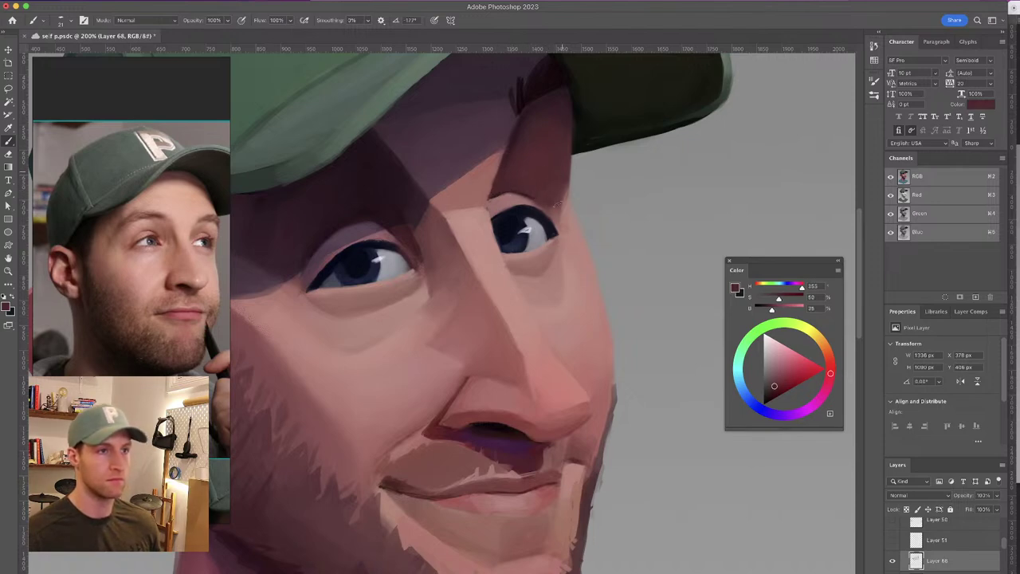
pyautogui.keyDown('alt'); pyautogui.click(559, 203); pyautogui.keyUp('alt')
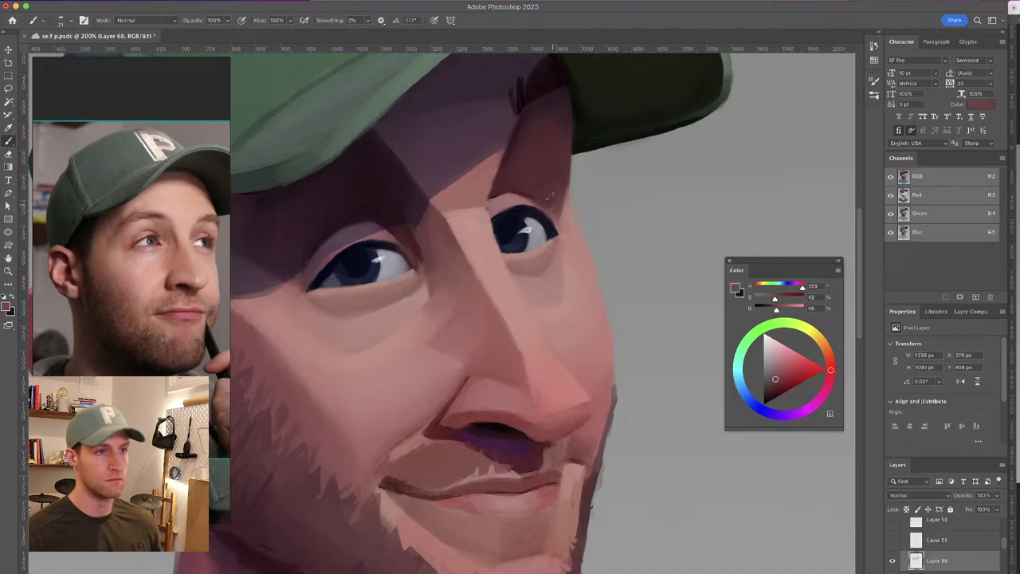
pyautogui.keyDown('alt'); pyautogui.click(548, 193); pyautogui.keyUp('alt')
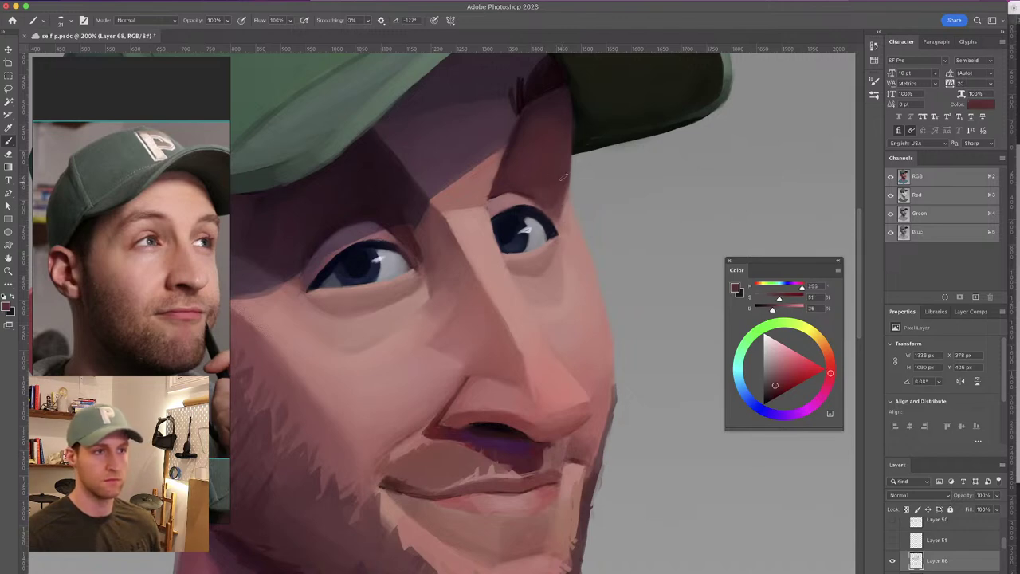
# Blend the shadow between the far eye and its eyebrow with a sampled dark red and save the portrait
pyautogui.moveTo(562, 169); pyautogui.dragTo(562, 217)
pyautogui.keyDown('alt'); pyautogui.click(561, 186); pyautogui.keyUp('alt')
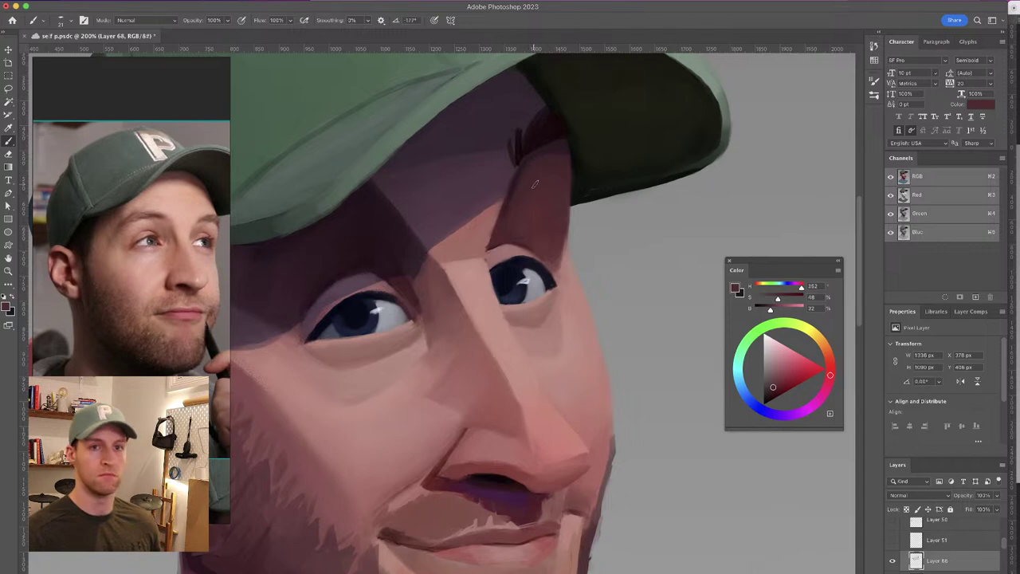
pyautogui.moveTo(515, 241); pyautogui.dragTo(565, 230)
pyautogui.keyDown('alt'); pyautogui.click(423, 299); pyautogui.keyUp('alt')
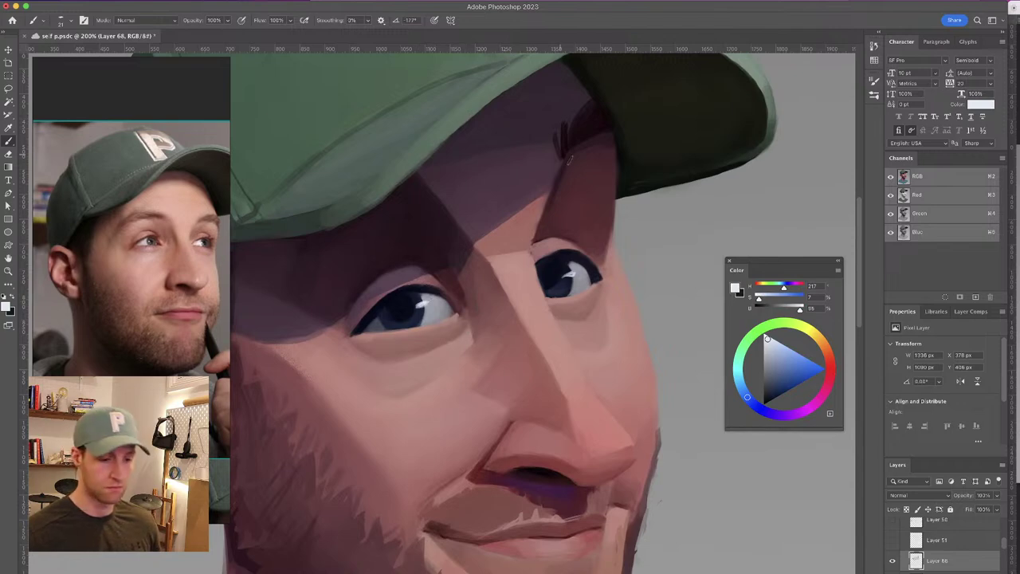
pyautogui.moveTo(607, 239); pyautogui.dragTo(543, 110)
pyautogui.press('super+s')
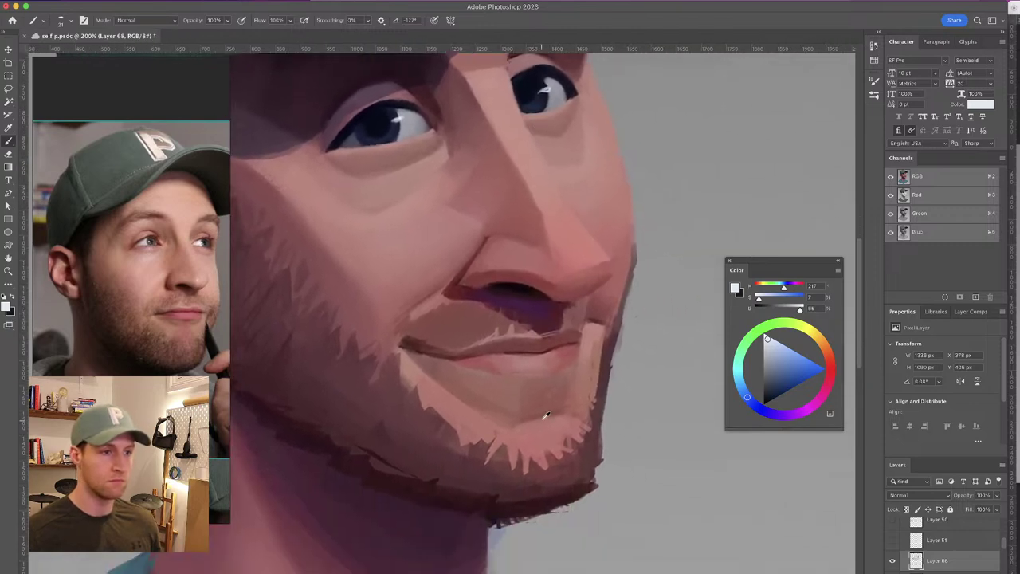
# Smooth the shading below the lower lip toward the chin with a sampled reddish brown
pyautogui.keyDown('alt'); pyautogui.click(545, 388); pyautogui.keyUp('alt')
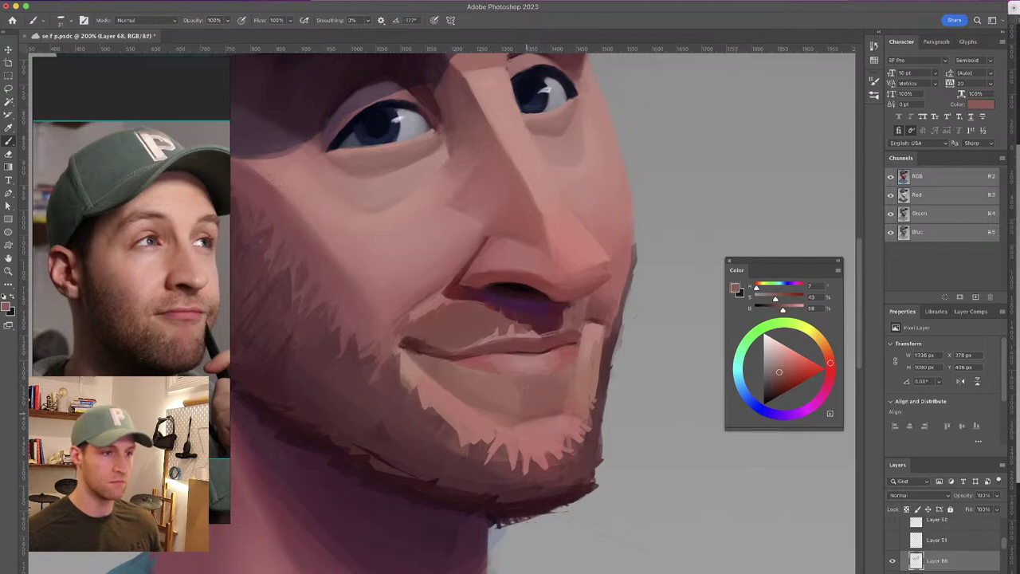
pyautogui.moveTo(561, 299); pyautogui.dragTo(598, 317)
pyautogui.moveTo(474, 391); pyautogui.dragTo(464, 383)
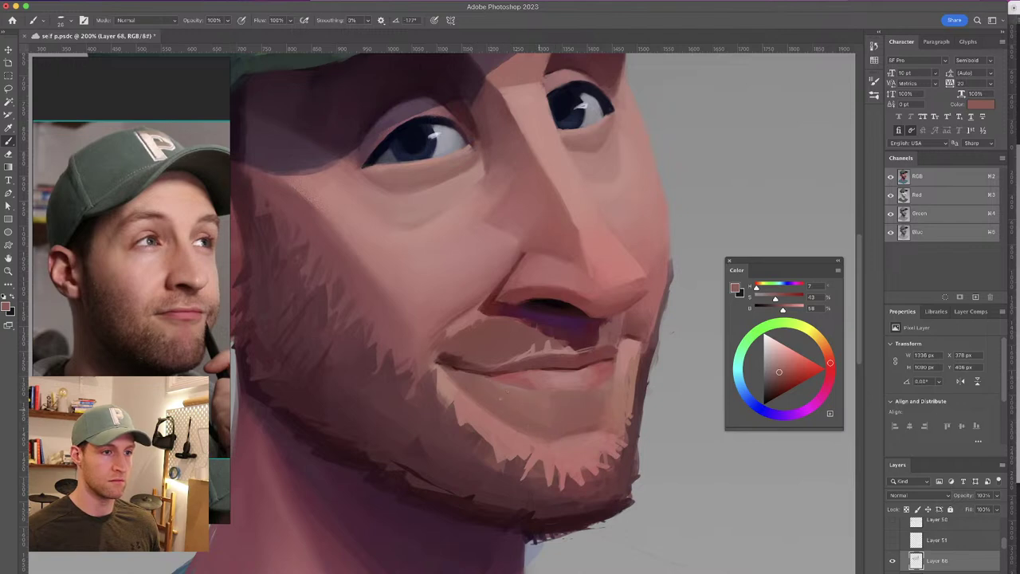
pyautogui.moveTo(573, 289)
pyautogui.mouseDown()
pyautogui.moveTo(583, 290)
pyautogui.moveTo(585, 253)
pyautogui.mouseUp()
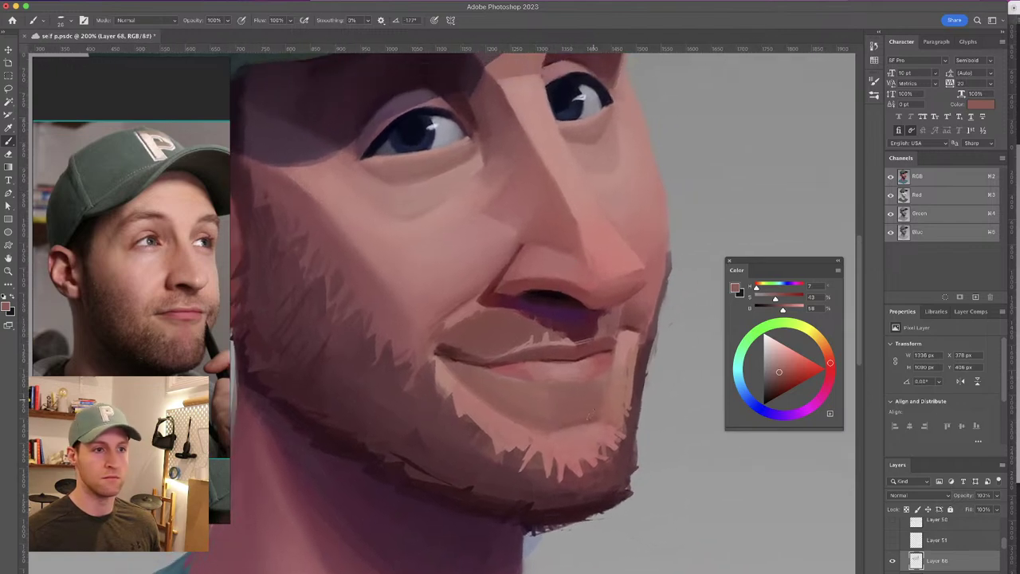
pyautogui.moveTo(607, 387); pyautogui.dragTo(603, 387)
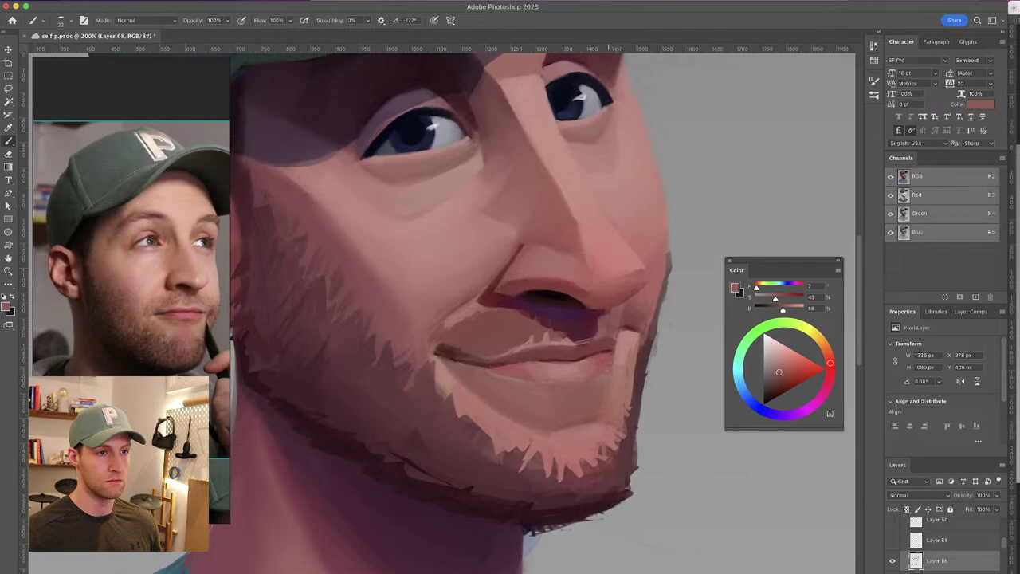
pyautogui.scroll(-2, 588, 329)
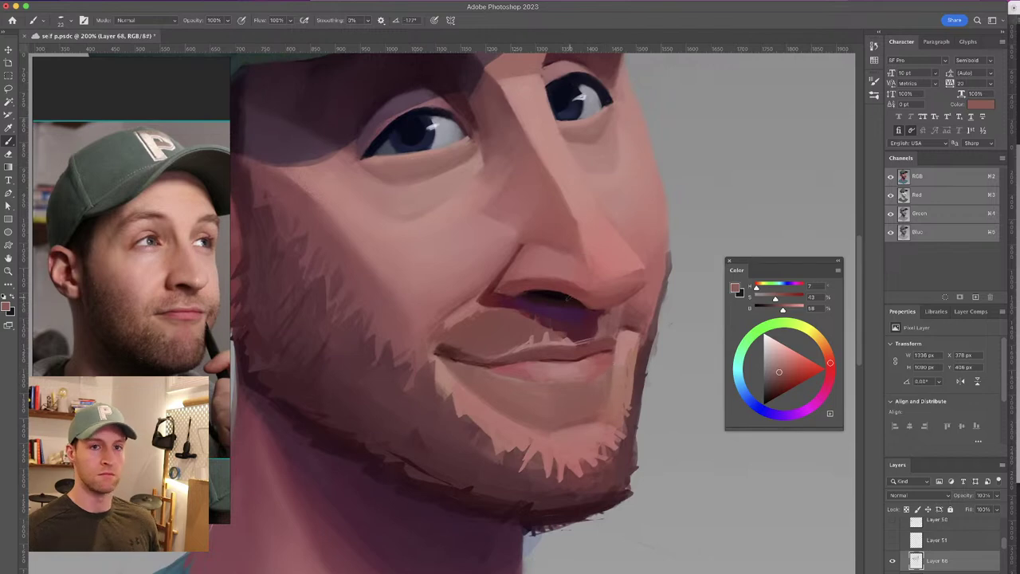
pyautogui.scroll(-1, 570, 318)
# Blend the shading on the lower front of the neck above the shirt collar with sampled reds
pyautogui.scroll(-4, 588, 318)
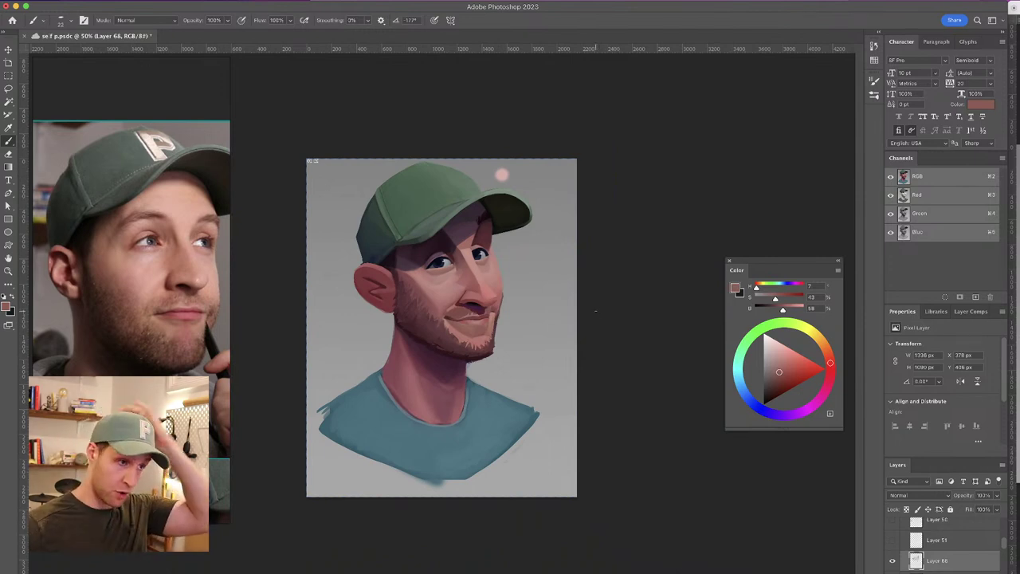
pyautogui.press('super+plus')
pyautogui.press('super+plus')
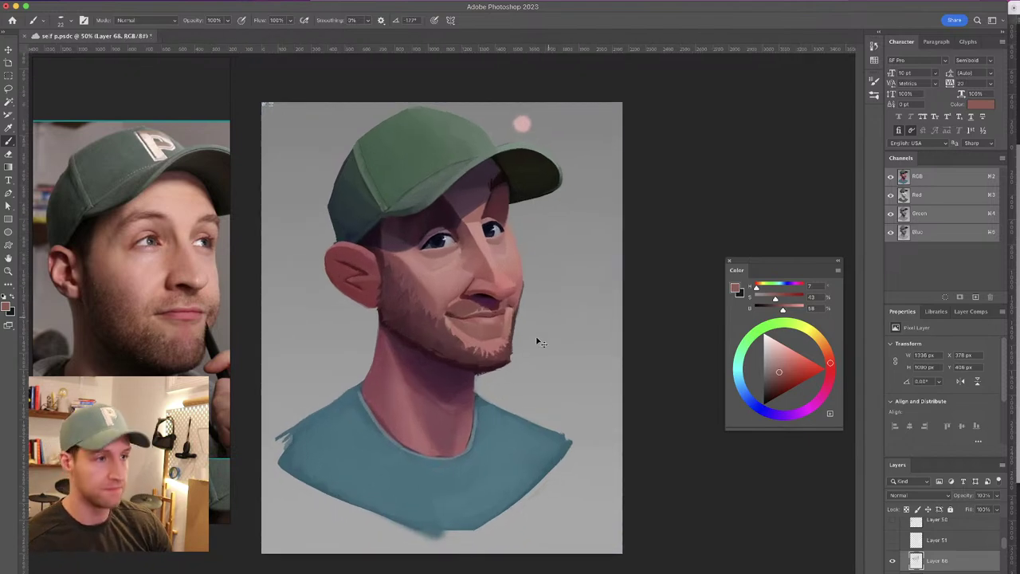
pyautogui.moveTo(488, 308); pyautogui.dragTo(518, 257)
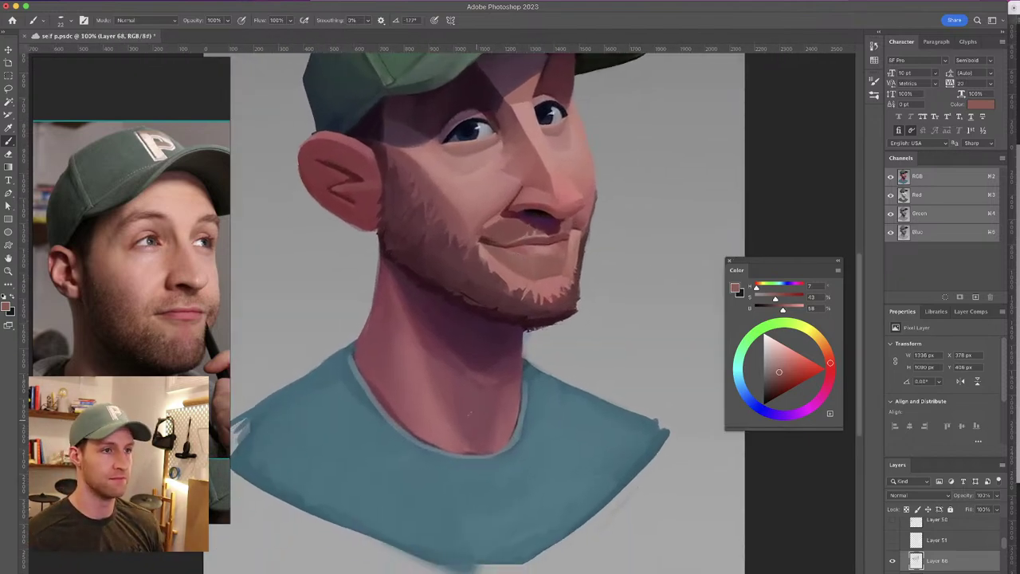
pyautogui.keyDown('alt'); pyautogui.click(447, 402); pyautogui.keyUp('alt')
pyautogui.moveTo(446, 402); pyautogui.dragTo(473, 410)
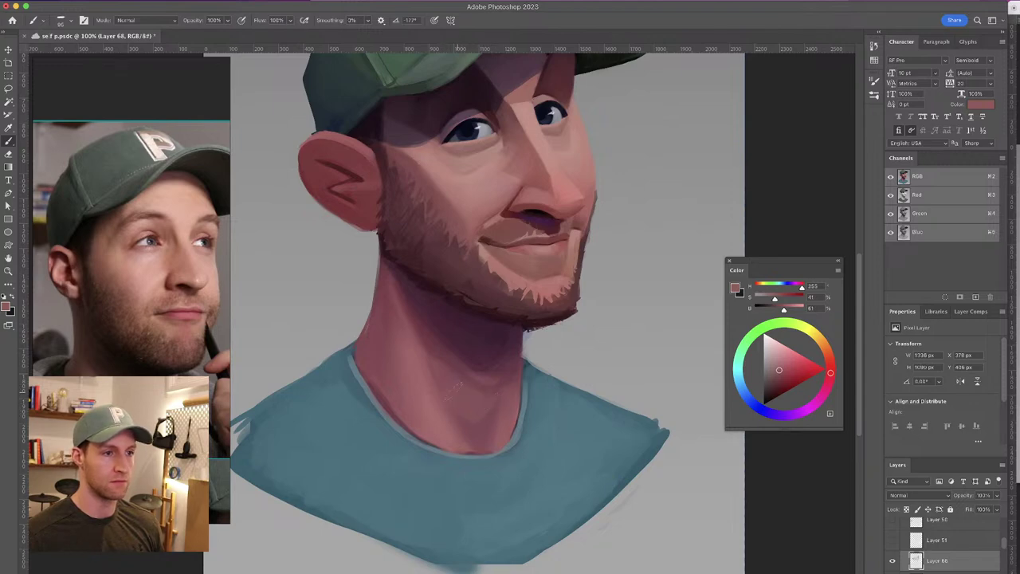
pyautogui.moveTo(481, 307); pyautogui.dragTo(496, 325)
pyautogui.keyDown('alt'); pyautogui.click(502, 436); pyautogui.keyUp('alt')
pyautogui.moveTo(502, 437); pyautogui.dragTo(492, 445)
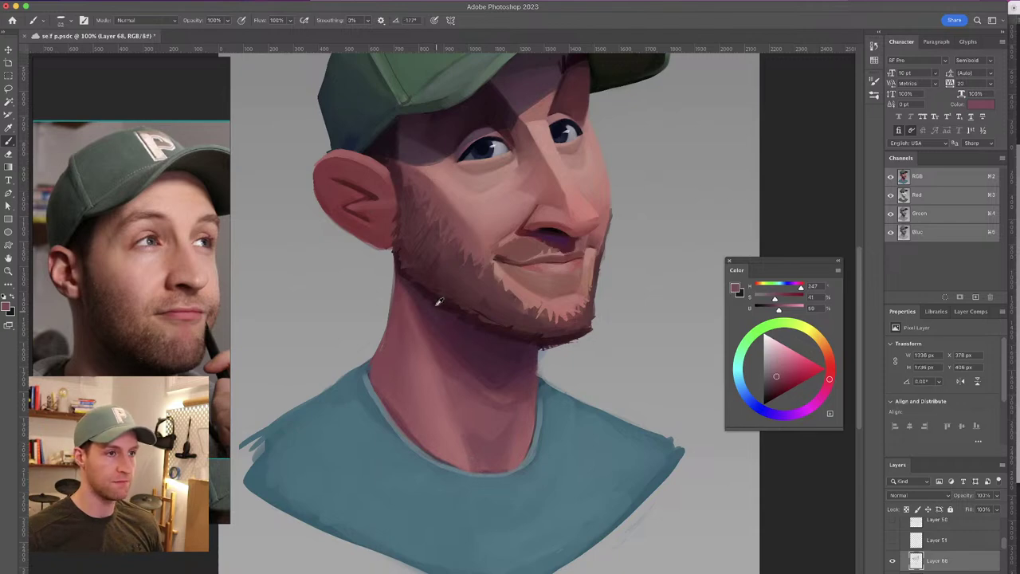
# Draw the shirt's collar seam and shoulder lines and darken the collar's inner edge with a darker shade of the shirt's teal
pyautogui.keyDown('alt'); pyautogui.click(628, 422); pyautogui.keyUp('alt')
pyautogui.click(773, 387)
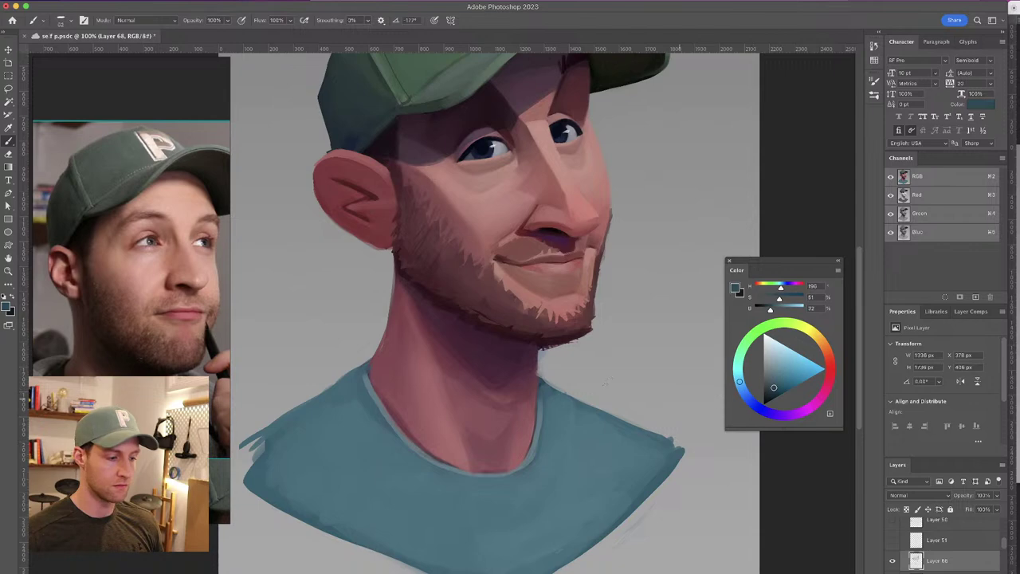
pyautogui.moveTo(524, 448); pyautogui.dragTo(525, 458)
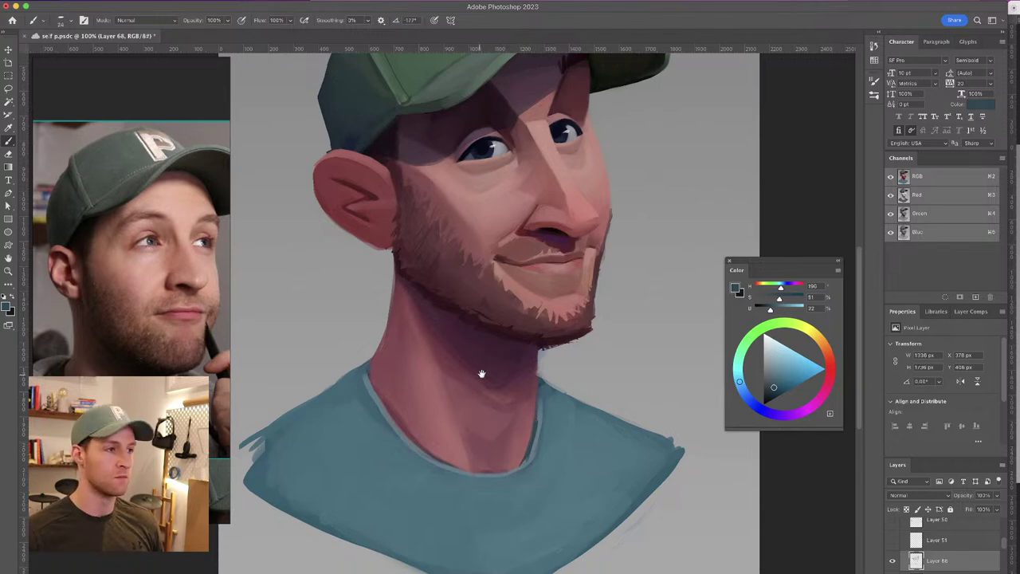
pyautogui.moveTo(480, 375); pyautogui.dragTo(493, 362)
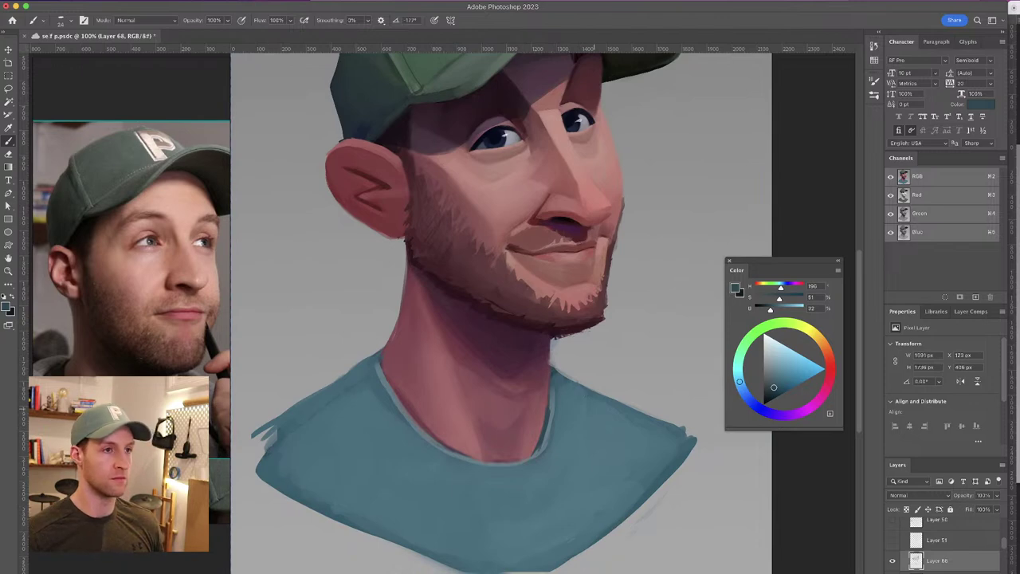
pyautogui.moveTo(559, 378); pyautogui.dragTo(669, 435)
pyautogui.moveTo(352, 393)
pyautogui.mouseDown()
pyautogui.moveTo(406, 475)
pyautogui.moveTo(449, 492)
pyautogui.moveTo(536, 500)
pyautogui.moveTo(548, 495)
pyautogui.moveTo(582, 407)
pyautogui.moveTo(574, 489)
pyautogui.mouseUp()
# Compare the portrait with and without the current paint layer, both close up and at reduced size
pyautogui.moveTo(542, 212); pyautogui.dragTo(537, 223)
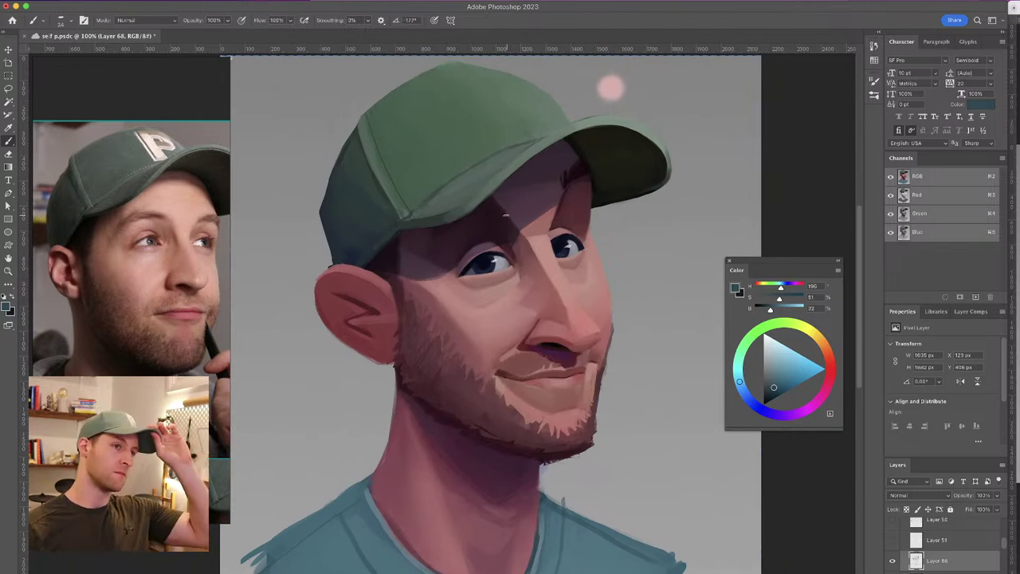
pyautogui.moveTo(531, 268); pyautogui.dragTo(539, 258)
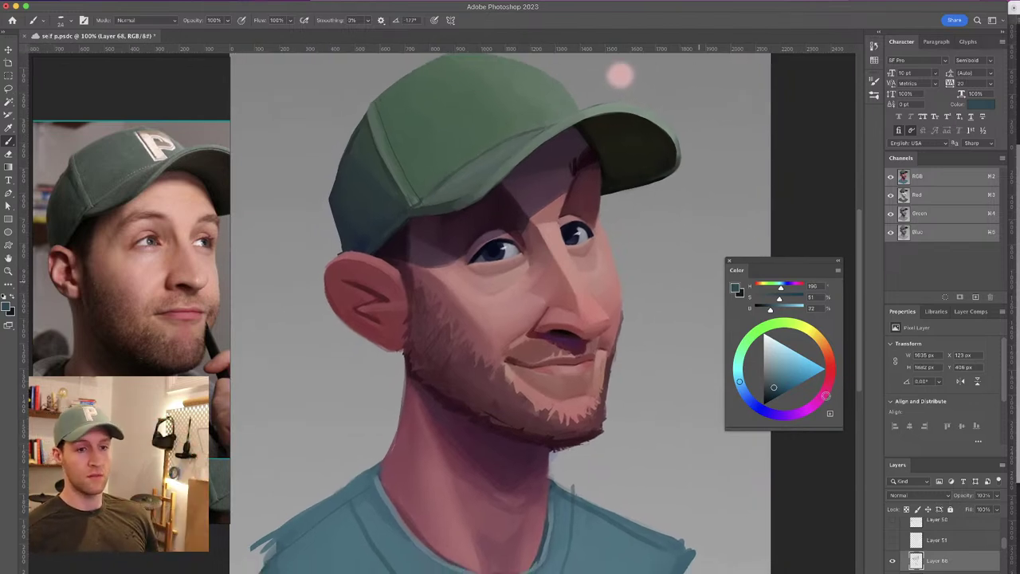
pyautogui.click(892, 561)
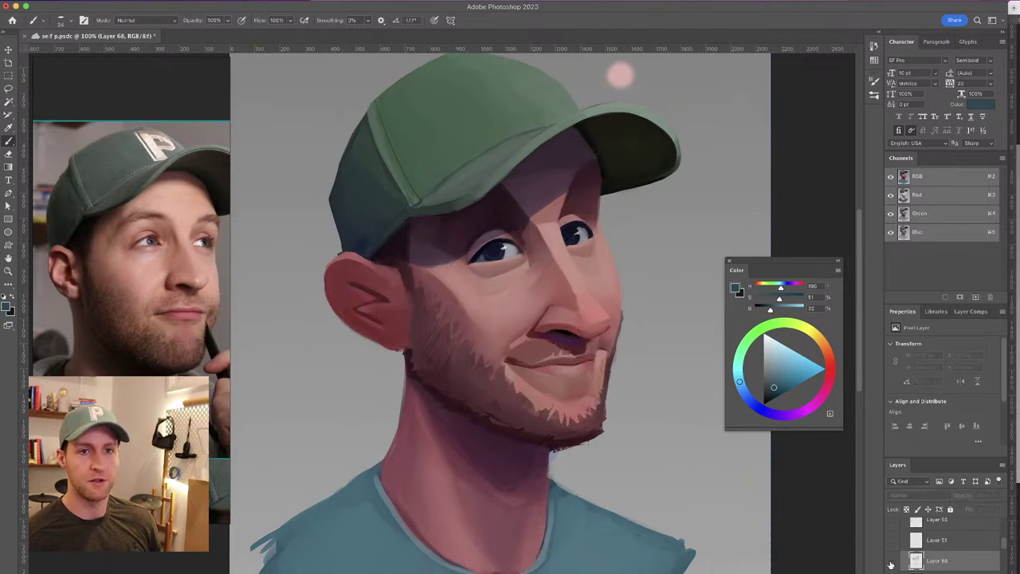
pyautogui.click(892, 561)
pyautogui.click(891, 563)
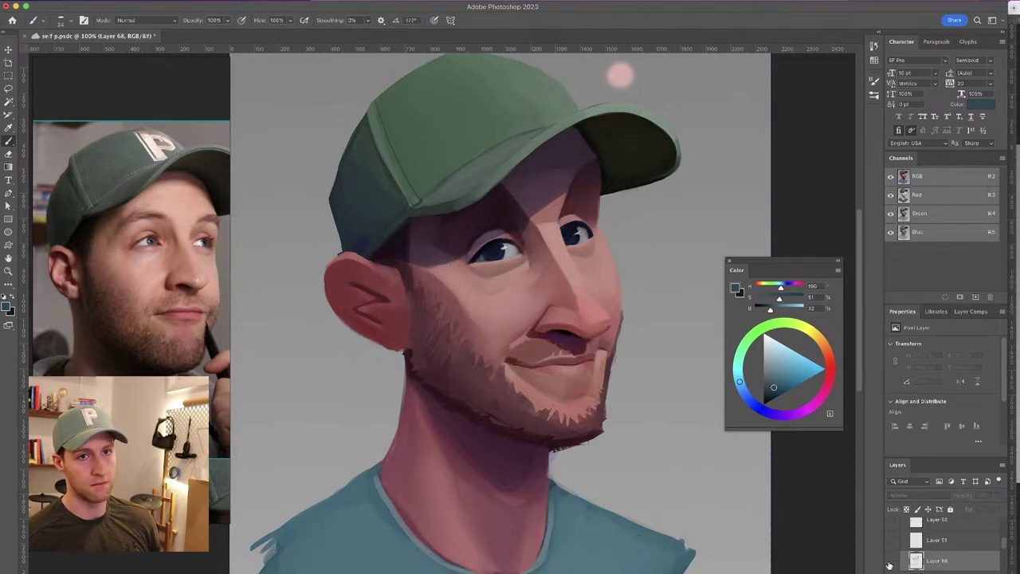
pyautogui.click(891, 562)
pyautogui.click(892, 562)
pyautogui.click(892, 562)
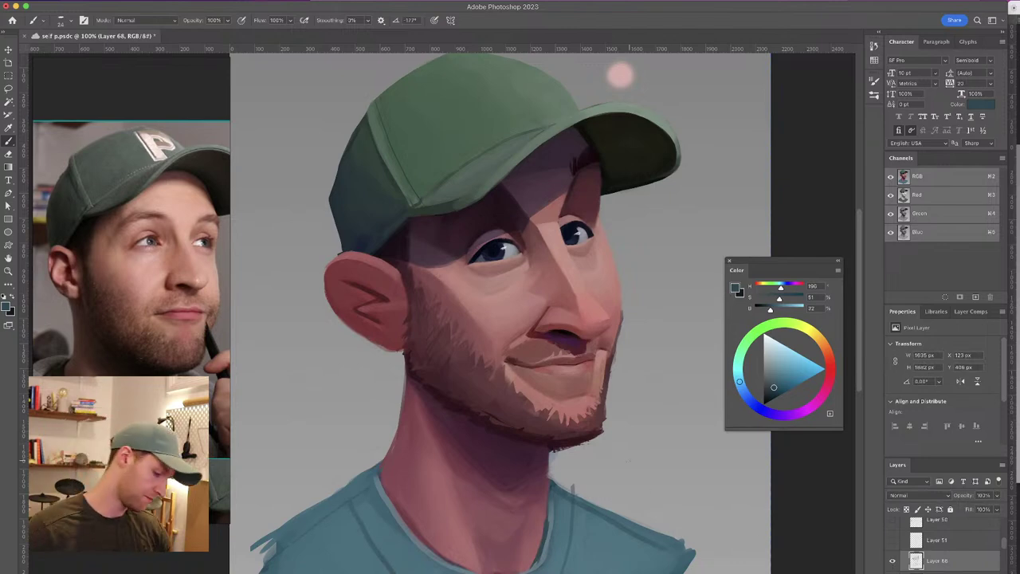
pyautogui.press('super+minus')
pyautogui.press('super+minus')
pyautogui.click(892, 561)
pyautogui.click(893, 563)
pyautogui.click(892, 563)
pyautogui.click(892, 562)
pyautogui.click(891, 561)
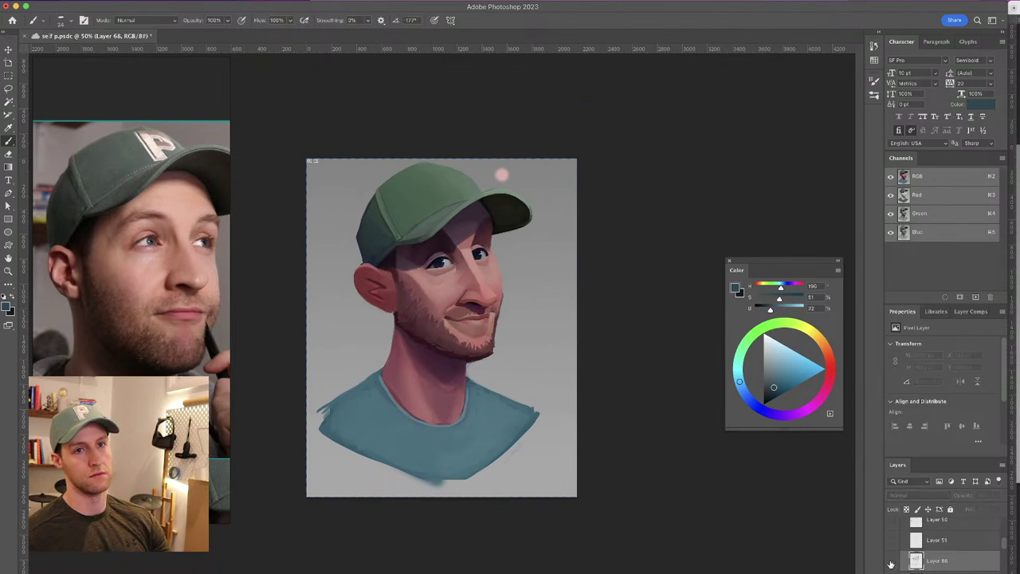
pyautogui.click(891, 562)
pyautogui.click(892, 562)
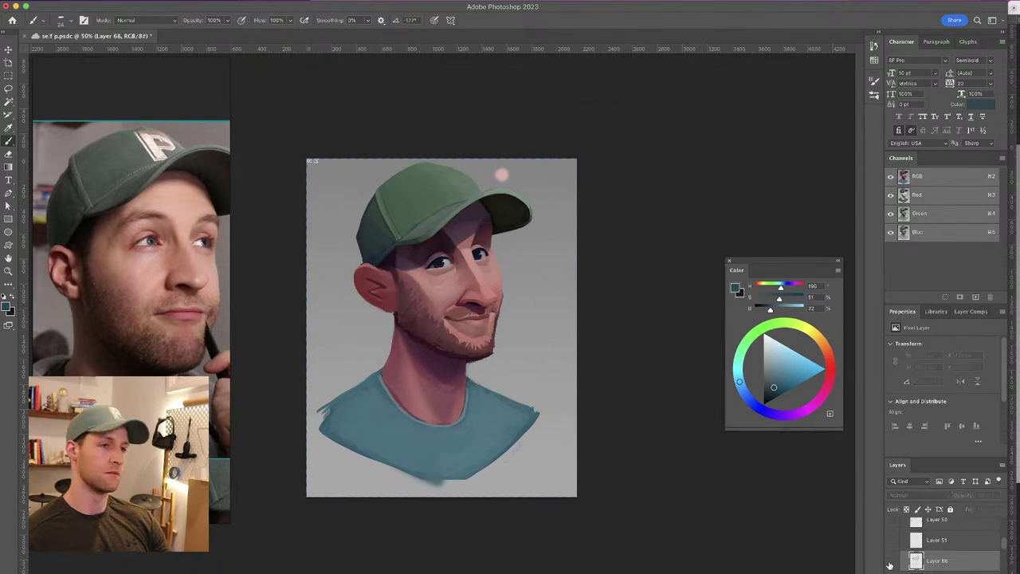
pyautogui.click(891, 562)
pyautogui.click(892, 561)
pyautogui.click(891, 562)
pyautogui.click(892, 562)
pyautogui.click(891, 562)
pyautogui.click(891, 561)
pyautogui.click(892, 562)
pyautogui.click(891, 562)
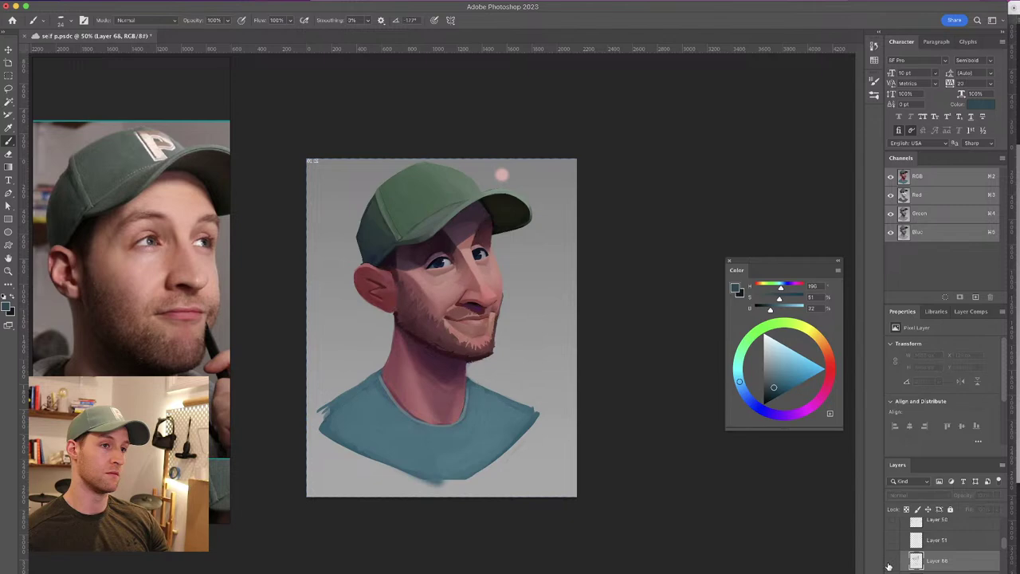
pyautogui.click(892, 562)
pyautogui.click(890, 564)
pyautogui.click(889, 563)
# Sample a dark reddish brown from the shaded brow area beneath the cap's brim
pyautogui.press('super+plus')
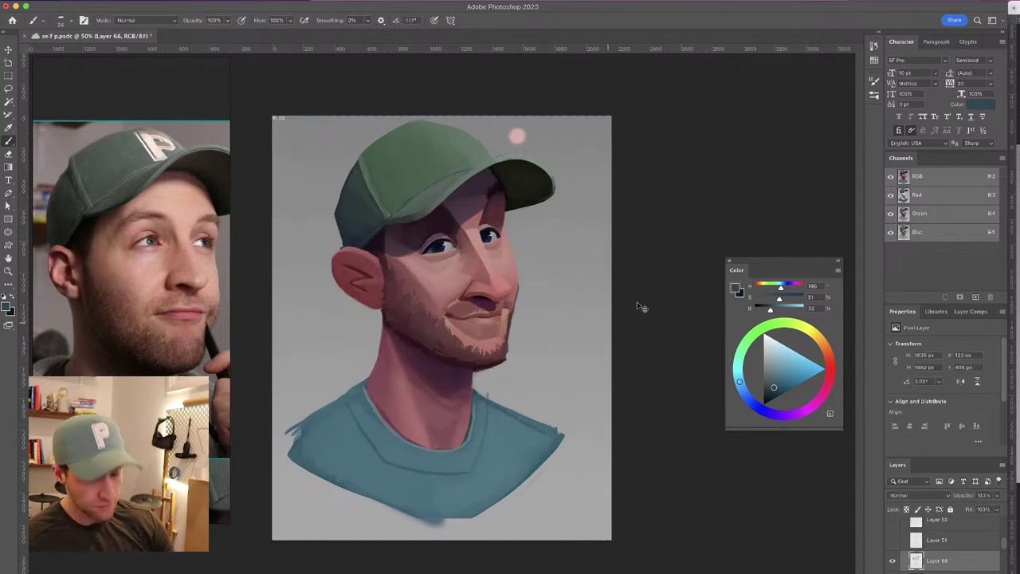
pyautogui.press('super+plus')
pyautogui.moveTo(555, 223); pyautogui.dragTo(544, 290)
pyautogui.keyDown('alt'); pyautogui.click(525, 173); pyautogui.keyUp('alt')
pyautogui.keyDown('alt'); pyautogui.click(522, 171); pyautogui.keyUp('alt')
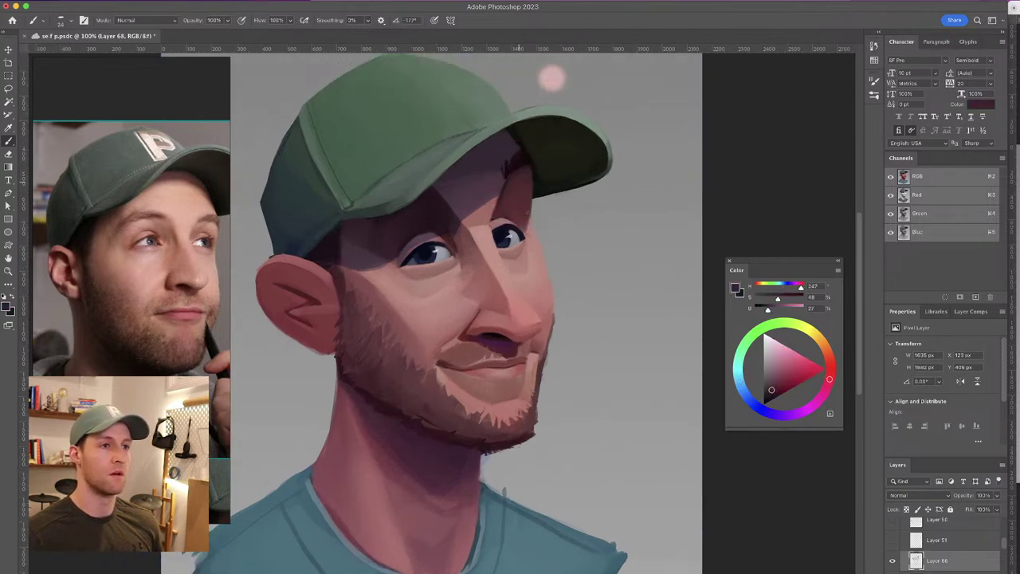
pyautogui.scroll(-2, 534, 231)
pyautogui.hscroll(-2, 533, 231)
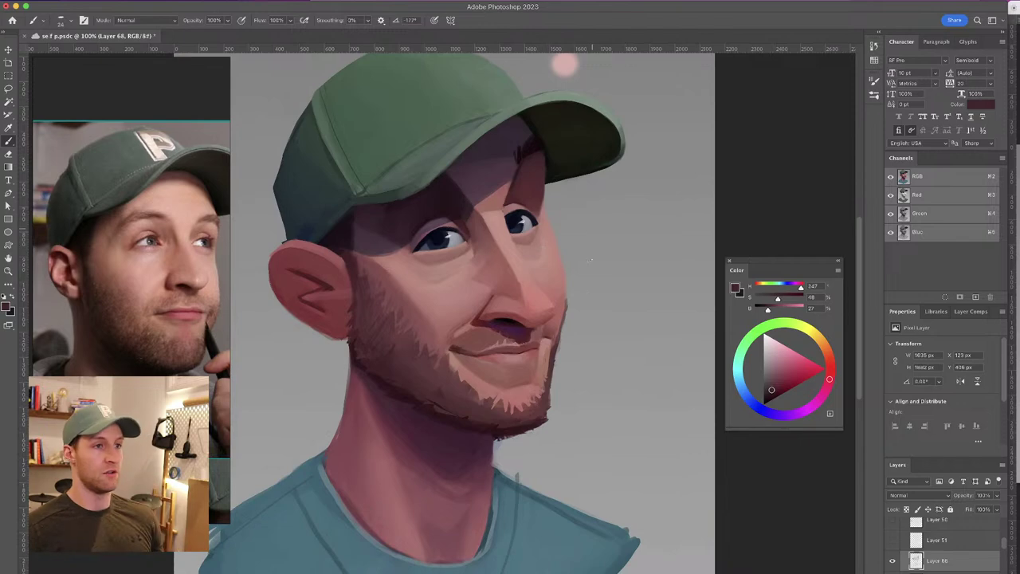
pyautogui.scroll(-2, 598, 298)
pyautogui.hscroll(-2, 598, 297)
pyautogui.keyDown('alt'); pyautogui.click(546, 165); pyautogui.keyUp('alt')
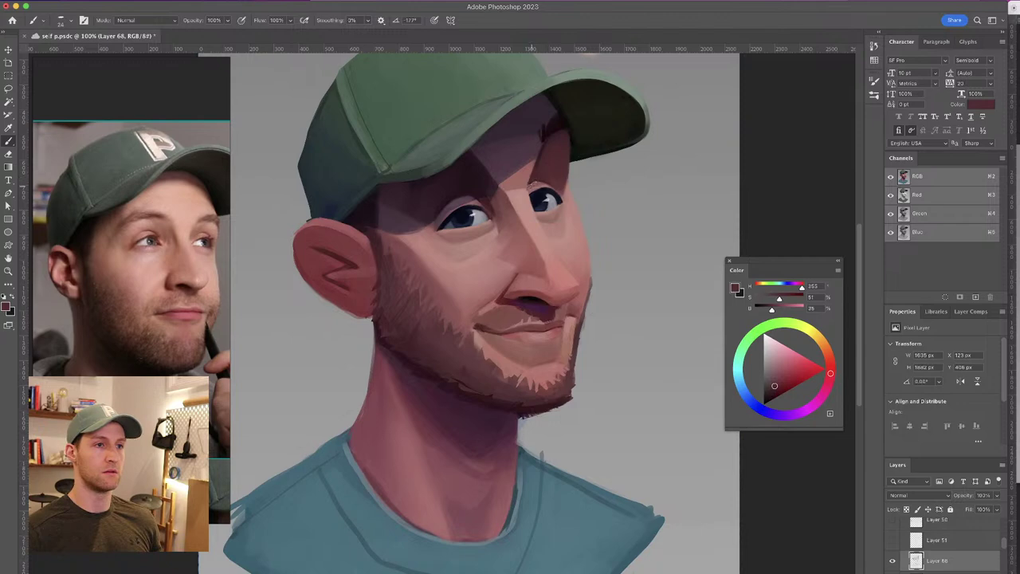
pyautogui.scroll(-1, 574, 194)
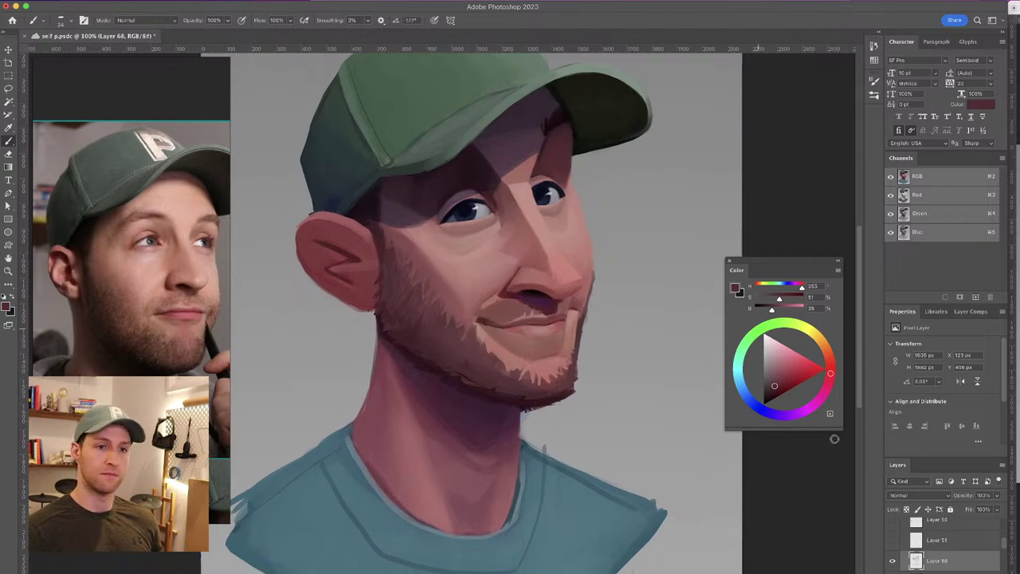
# Group the portrait's paint layers and merge a duplicate of the group into one flattened layer
pyautogui.hotkey('ctrl', 'g')
pyautogui.press('super+j')
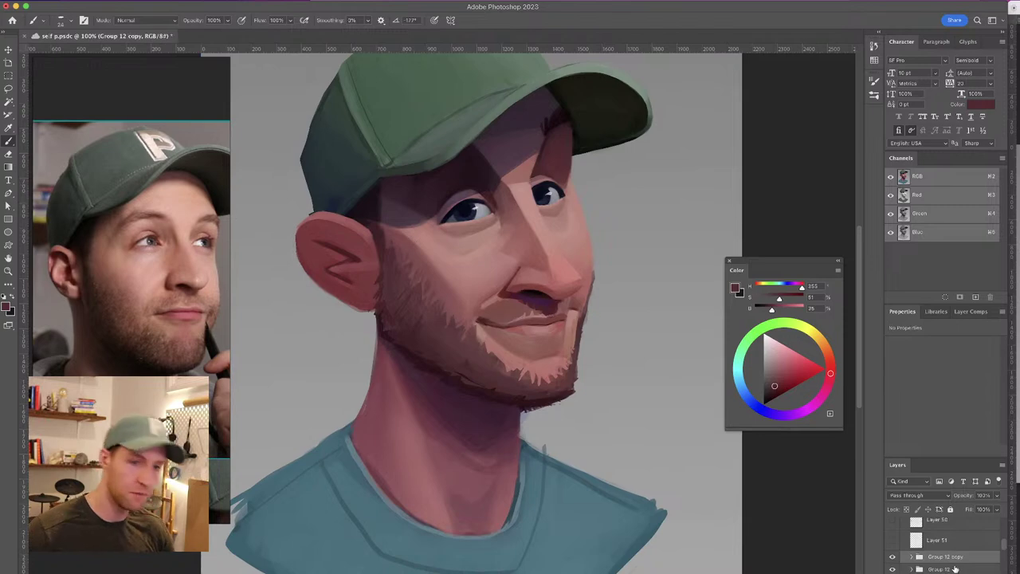
pyautogui.press('super+e')
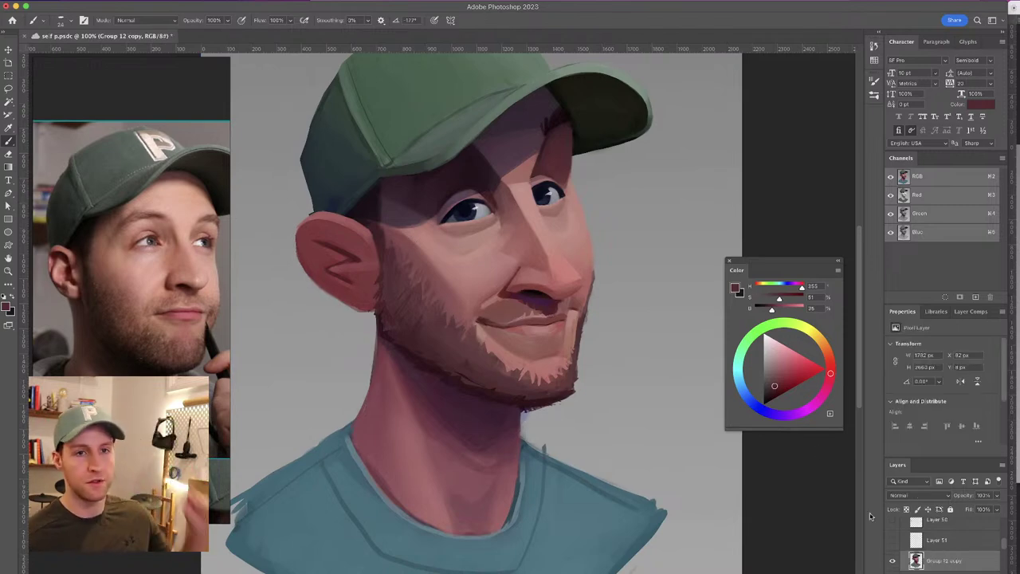
# Select both eyeballs with freehand Lasso outlines along the eyelids on the merged portrait layer
pyautogui.hscroll(-1, 537, 225)
pyautogui.hotkey('ctrl', '+')
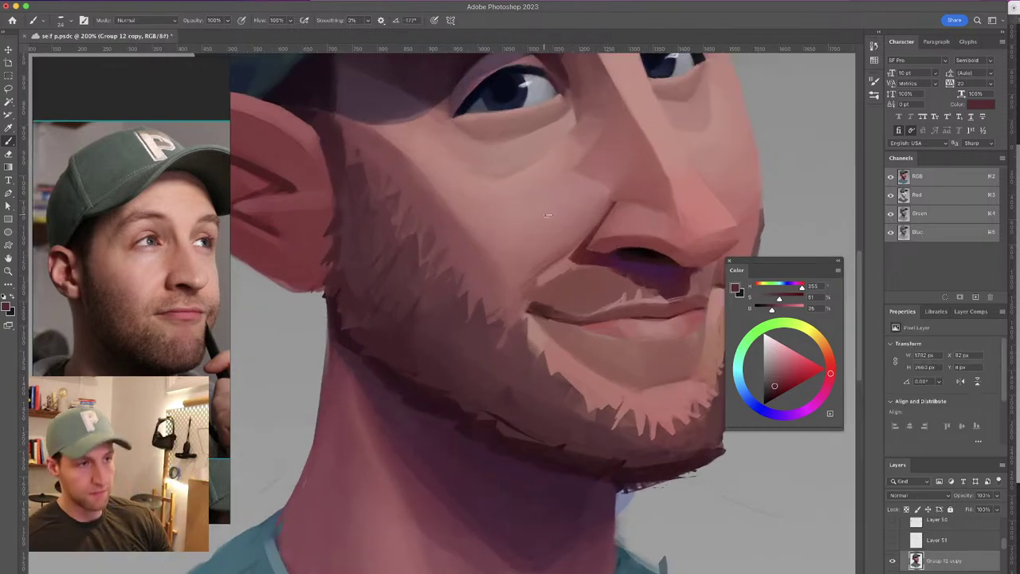
pyautogui.moveTo(523, 133); pyautogui.dragTo(474, 286)
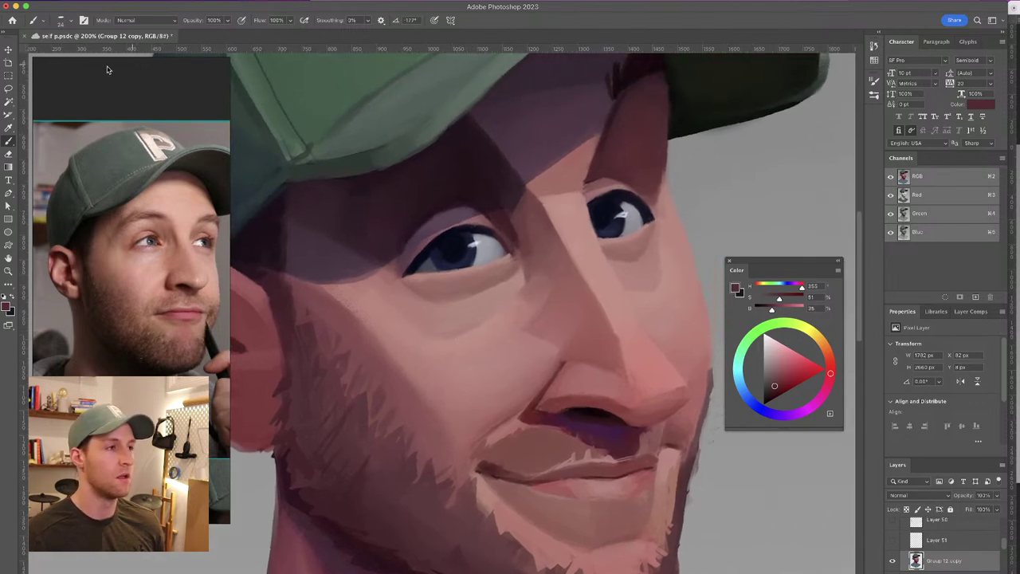
pyautogui.press('l')
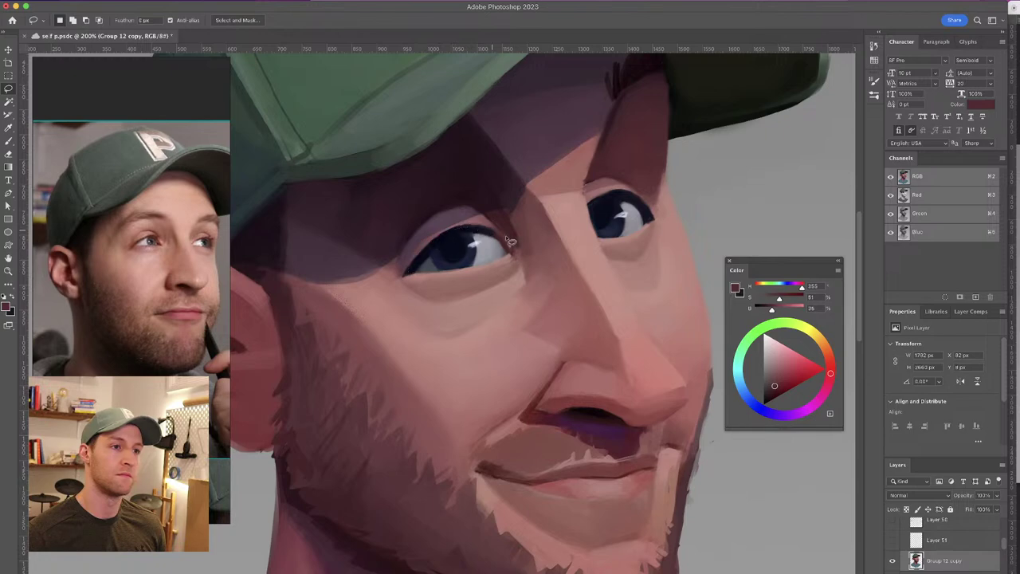
pyautogui.moveTo(497, 236)
pyautogui.mouseDown()
pyautogui.moveTo(449, 231)
pyautogui.moveTo(408, 273)
pyautogui.moveTo(463, 274)
pyautogui.moveTo(510, 253)
pyautogui.mouseUp()
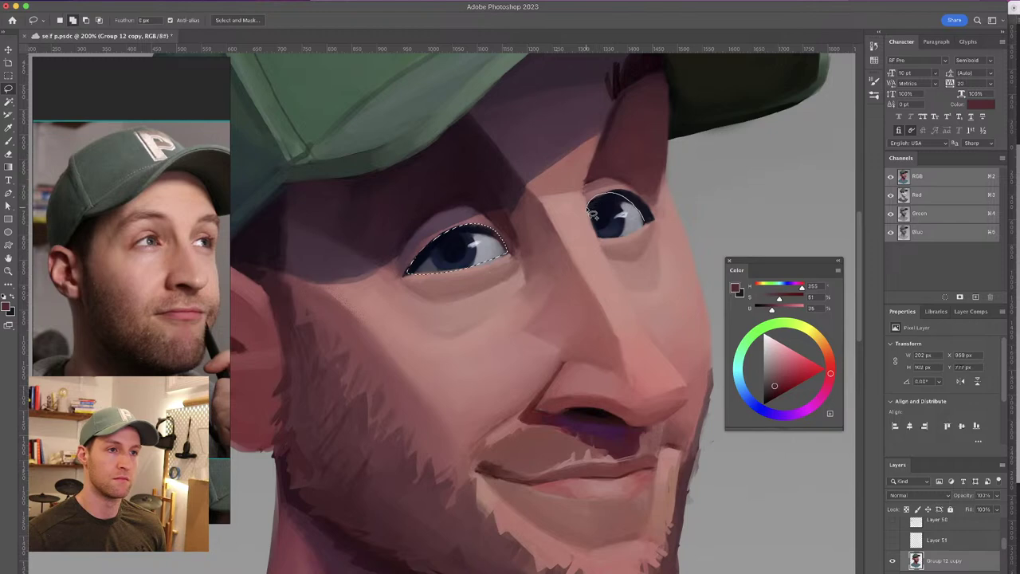
pyautogui.moveTo(588, 203)
pyautogui.mouseDown()
pyautogui.moveTo(639, 207)
pyautogui.moveTo(647, 229)
pyautogui.moveTo(603, 239)
pyautogui.moveTo(590, 204)
pyautogui.mouseUp()
pyautogui.press('b')
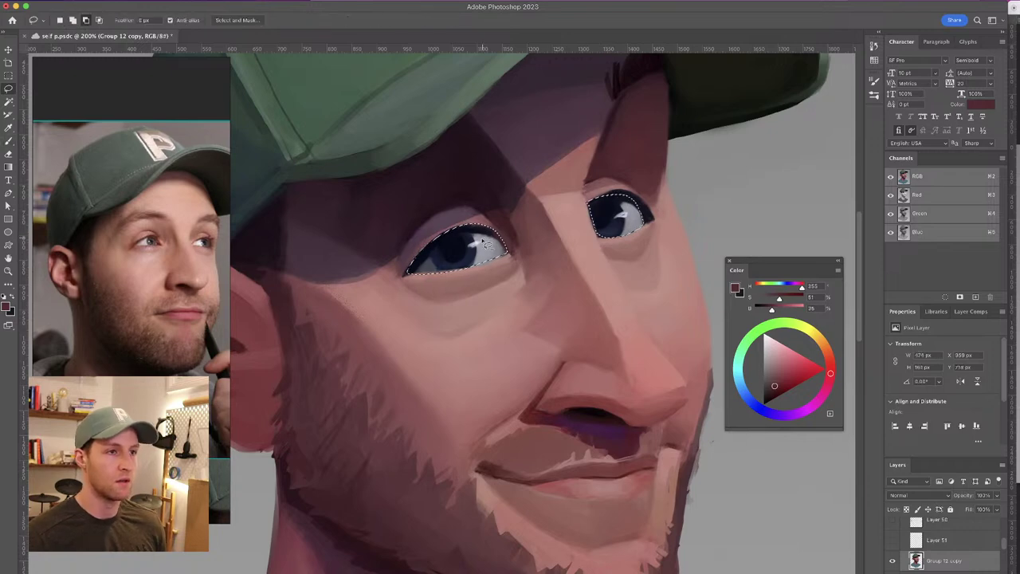
# Refine the shading inside the selected eyes with sampled dark navy and light grey tones on the Group 12 copy layer
pyautogui.keyDown('alt'); pyautogui.click(481, 233); pyautogui.keyUp('alt')
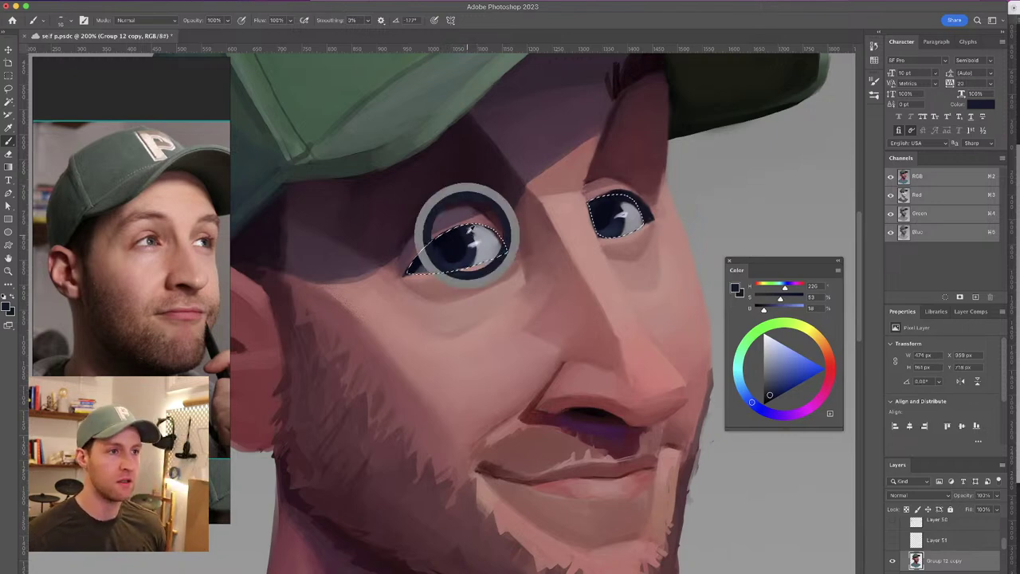
pyautogui.keyDown('alt'); pyautogui.click(484, 230); pyautogui.keyUp('alt')
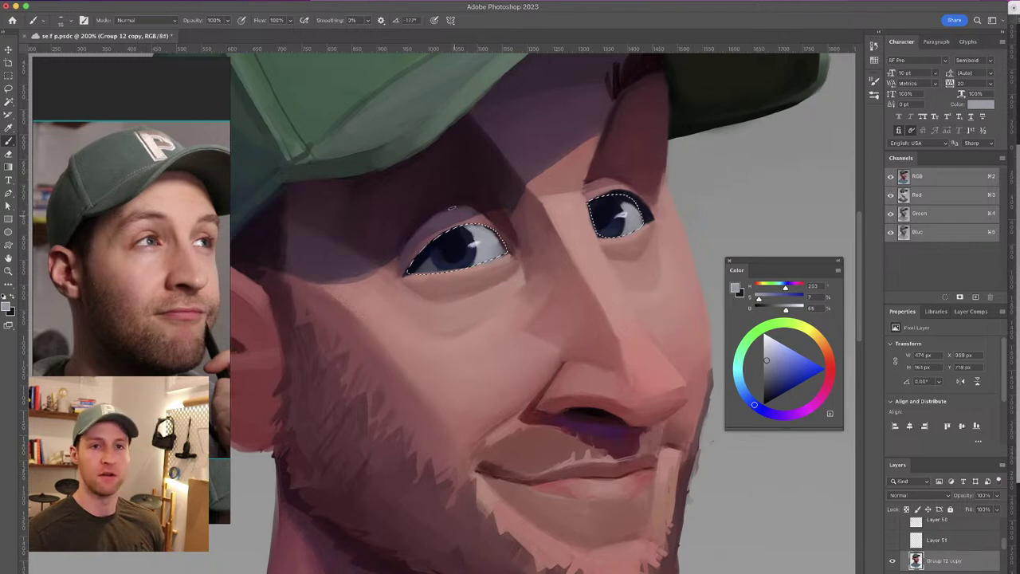
pyautogui.keyDown('alt'); pyautogui.click(427, 265); pyautogui.keyUp('alt')
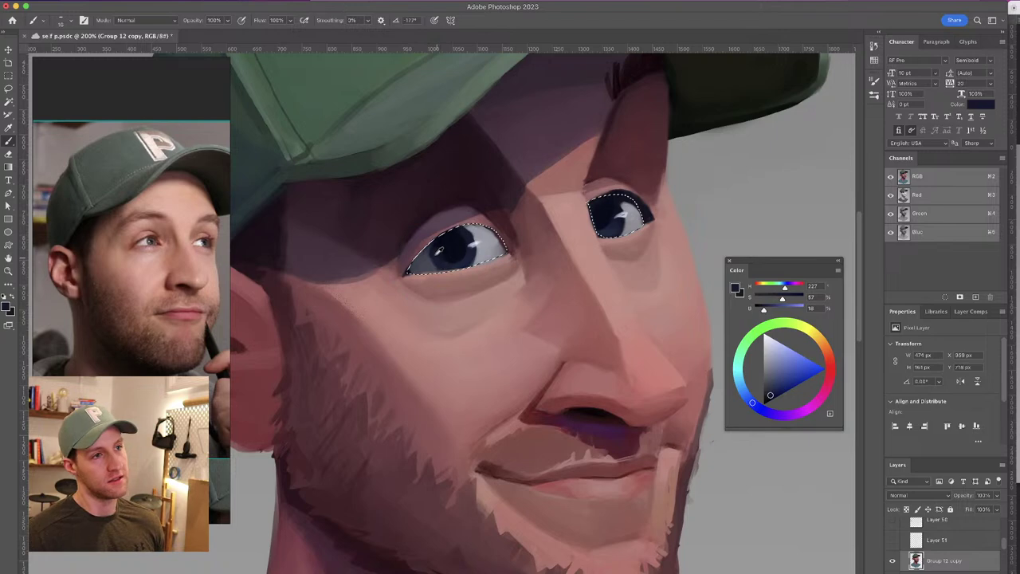
pyautogui.keyDown('alt'); pyautogui.click(437, 254); pyautogui.keyUp('alt')
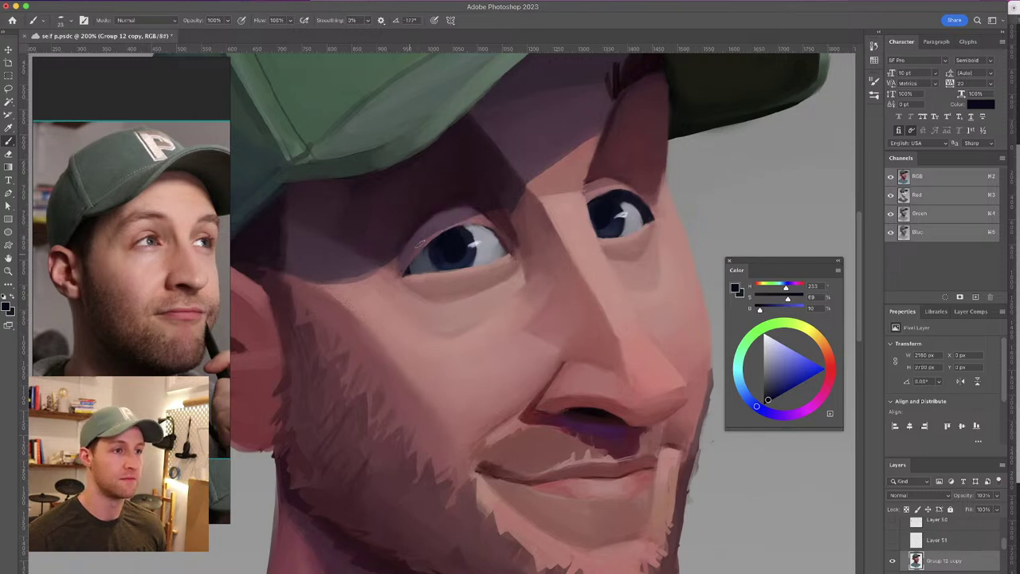
# Paint a dark navy lash line along the nearer eye's upper lid, from the outer corner towards the inner corner
pyautogui.moveTo(401, 271); pyautogui.dragTo(463, 223)
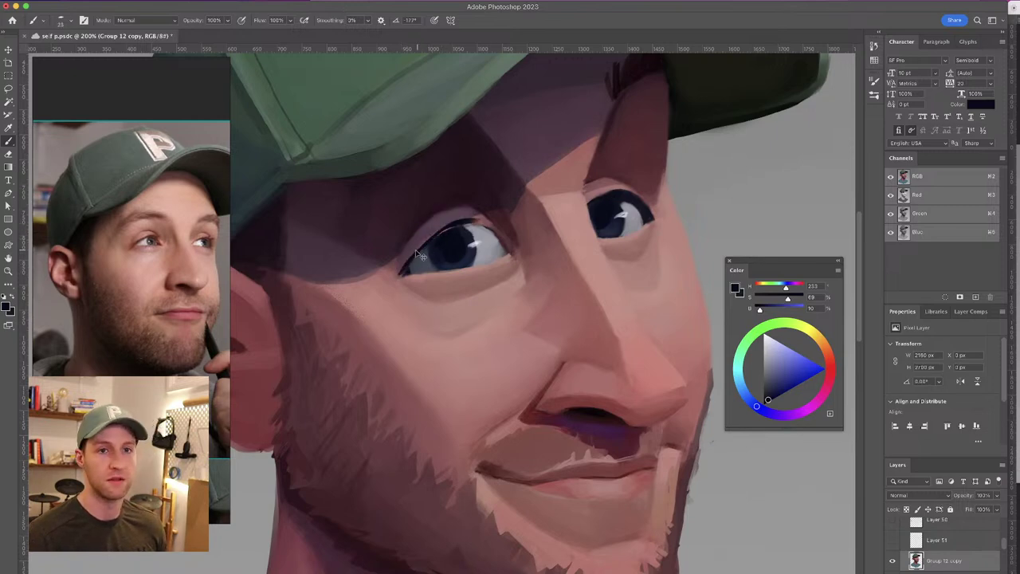
pyautogui.moveTo(403, 267)
pyautogui.mouseDown()
pyautogui.moveTo(478, 218)
pyautogui.moveTo(434, 233)
pyautogui.moveTo(400, 273)
pyautogui.mouseUp()
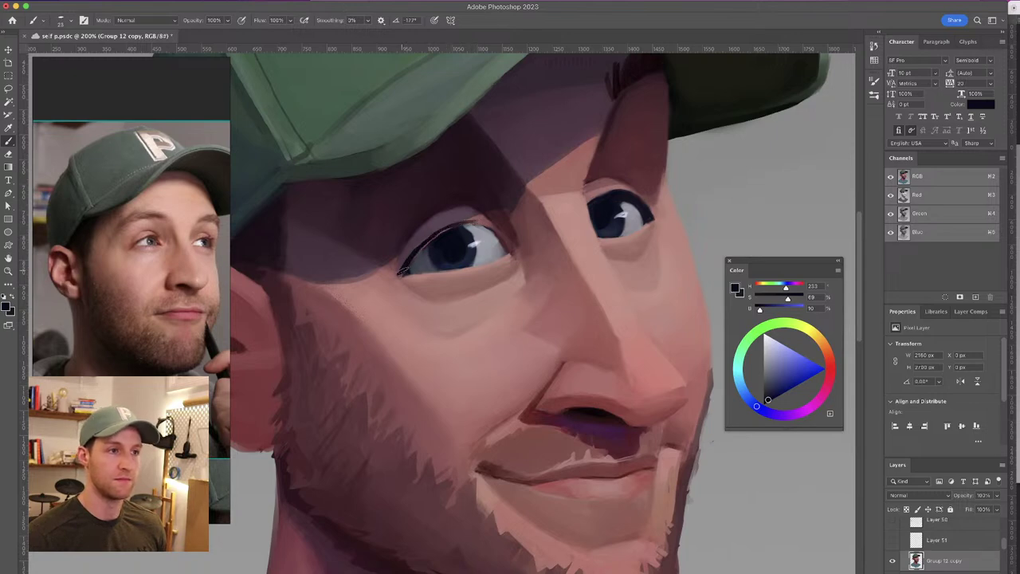
pyautogui.moveTo(437, 236); pyautogui.dragTo(458, 224)
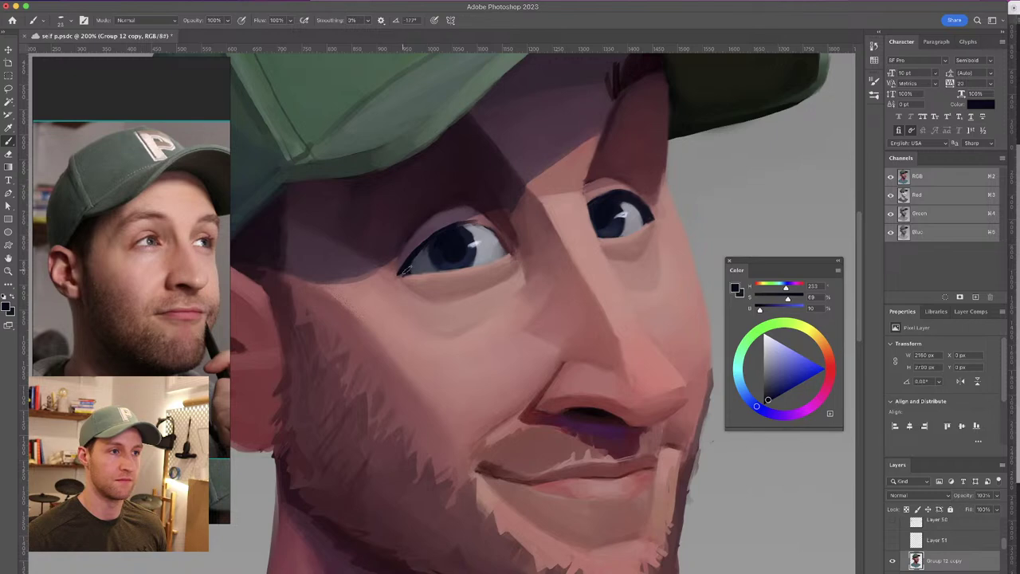
pyautogui.moveTo(401, 271)
pyautogui.mouseDown()
pyautogui.moveTo(452, 223)
pyautogui.moveTo(485, 223)
pyautogui.moveTo(437, 228)
pyautogui.moveTo(401, 266)
pyautogui.mouseUp()
pyautogui.press('super+z')
pyautogui.press('super+z')
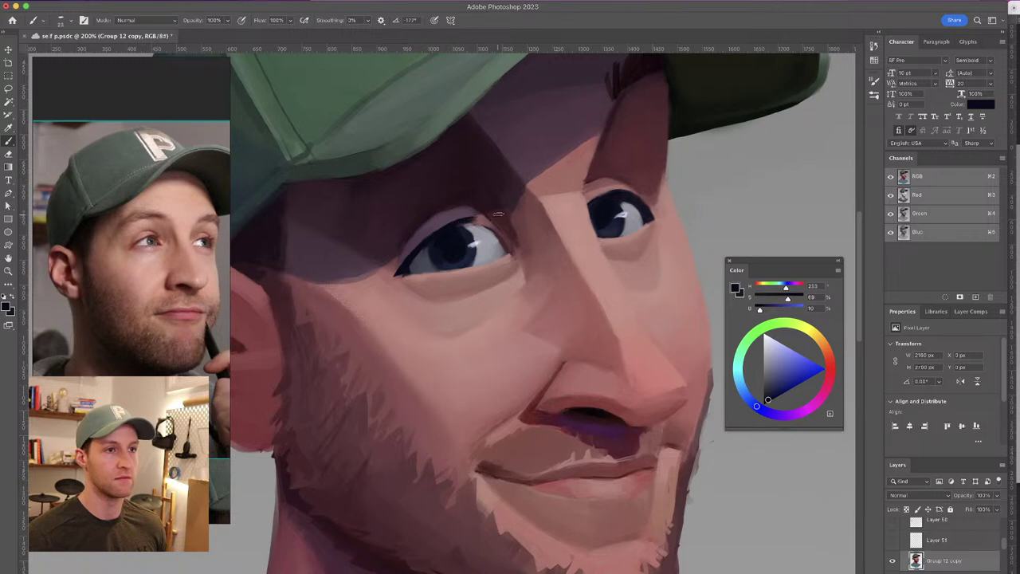
pyautogui.moveTo(459, 215); pyautogui.dragTo(489, 227)
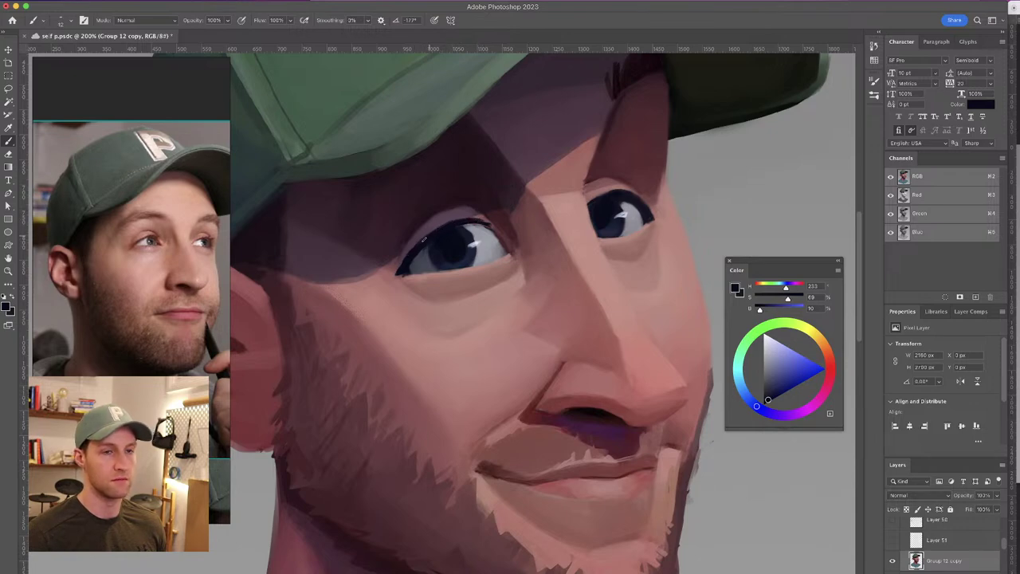
# Compare the eyes up close with and without the Group 12 copy layer
pyautogui.scroll(-5, 466, 218)
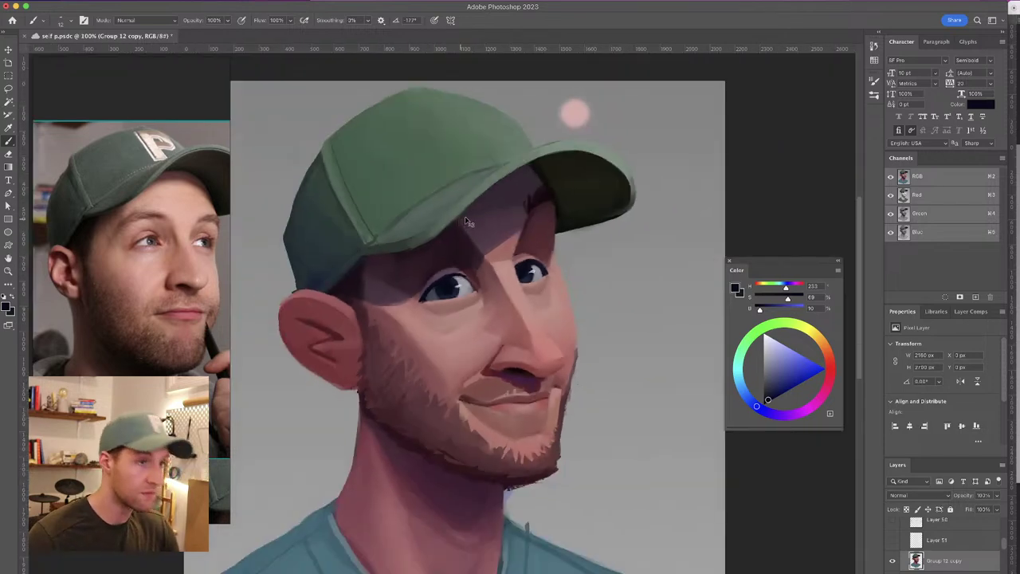
pyautogui.scroll(-2, 476, 221)
pyautogui.press('super+equal')
pyautogui.press('super+equal')
pyautogui.press('super+equal')
pyautogui.press('super+equal')
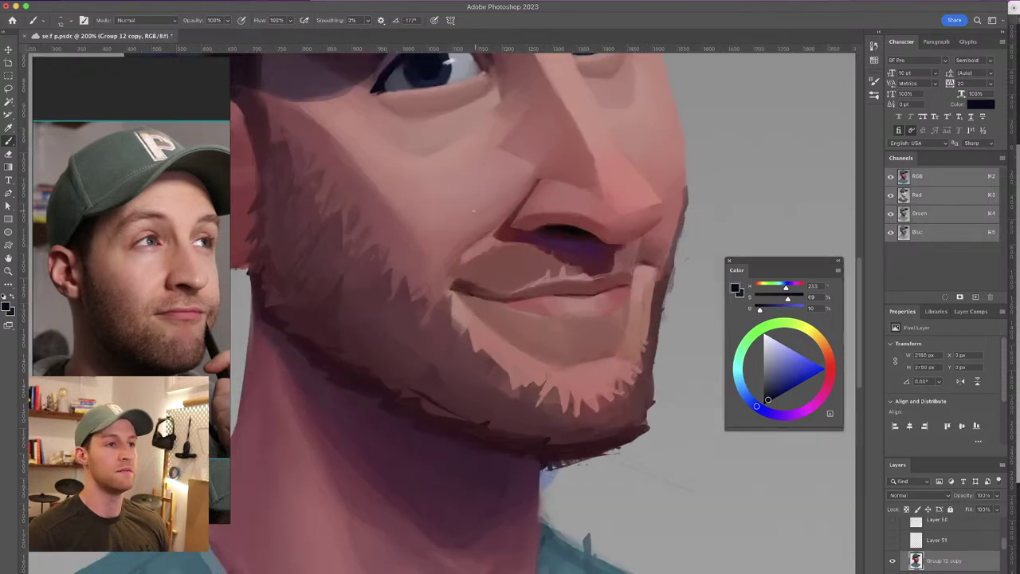
pyautogui.moveTo(475, 228); pyautogui.dragTo(482, 428)
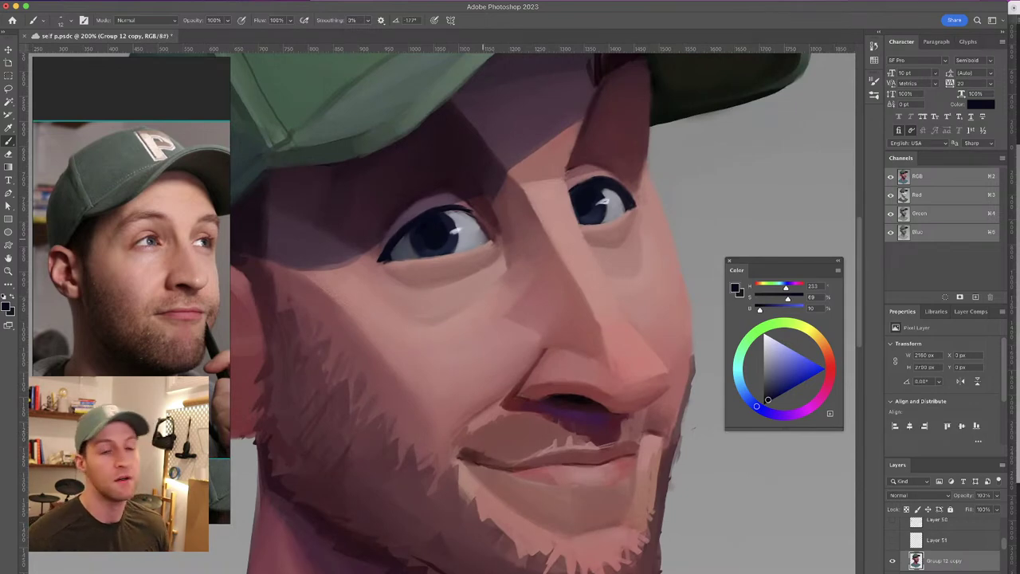
pyautogui.click(893, 562)
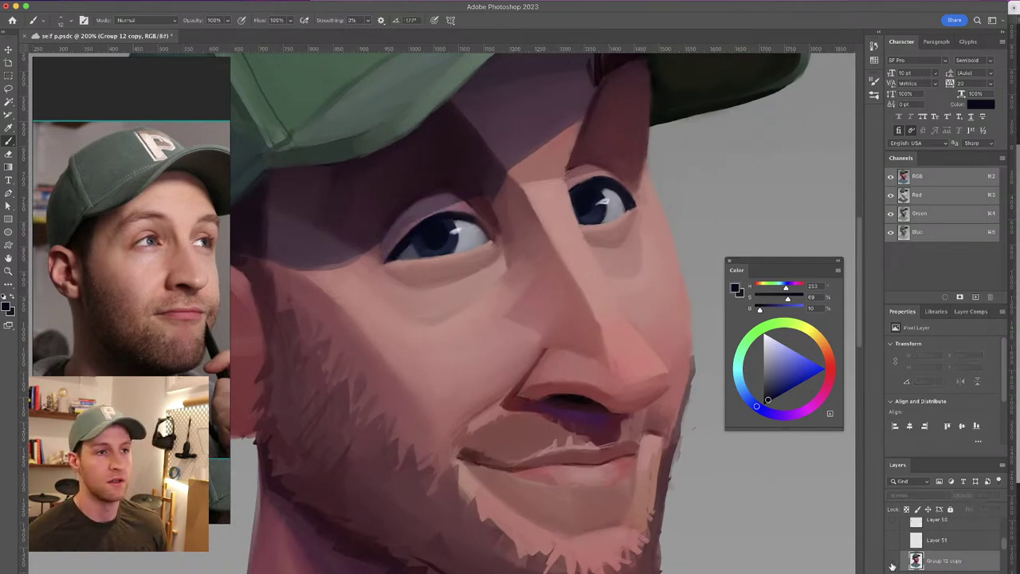
pyautogui.click(891, 563)
pyautogui.click(891, 562)
pyautogui.click(890, 562)
pyautogui.click(891, 562)
pyautogui.click(891, 562)
pyautogui.click(890, 564)
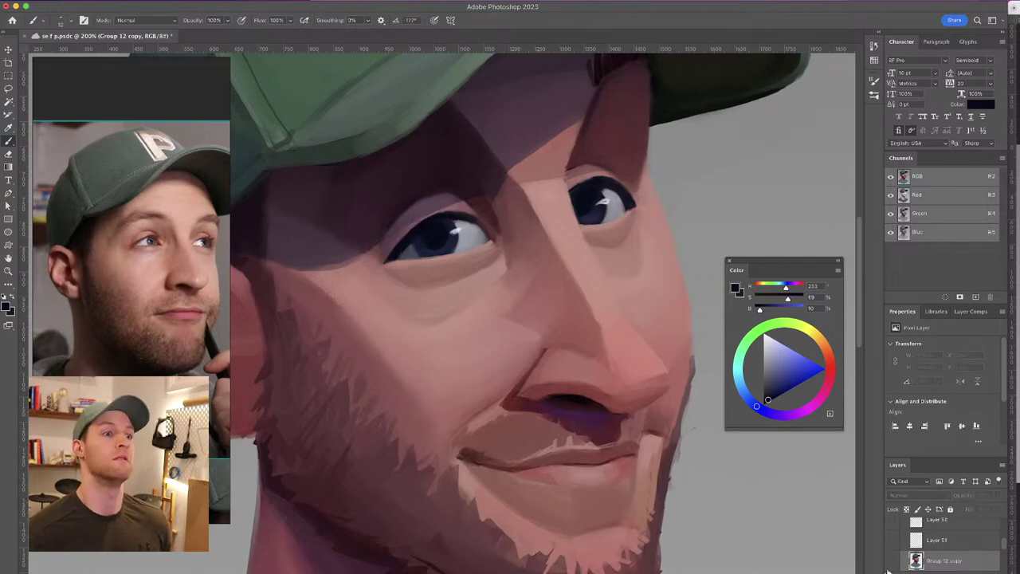
pyautogui.click(891, 563)
pyautogui.click(892, 563)
pyautogui.click(892, 563)
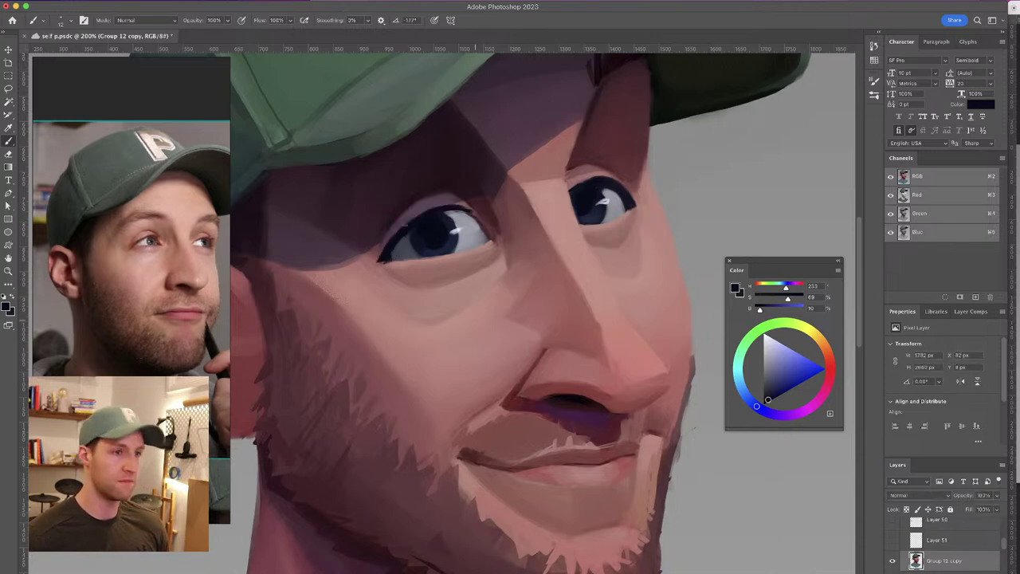
# Refine the inner end of the nearer eye's lash line with dark navy and blend the surrounding lid with sampled skin tones
pyautogui.keyDown('alt'); pyautogui.click(460, 209); pyautogui.keyUp('alt')
pyautogui.moveTo(460, 209); pyautogui.dragTo(476, 218)
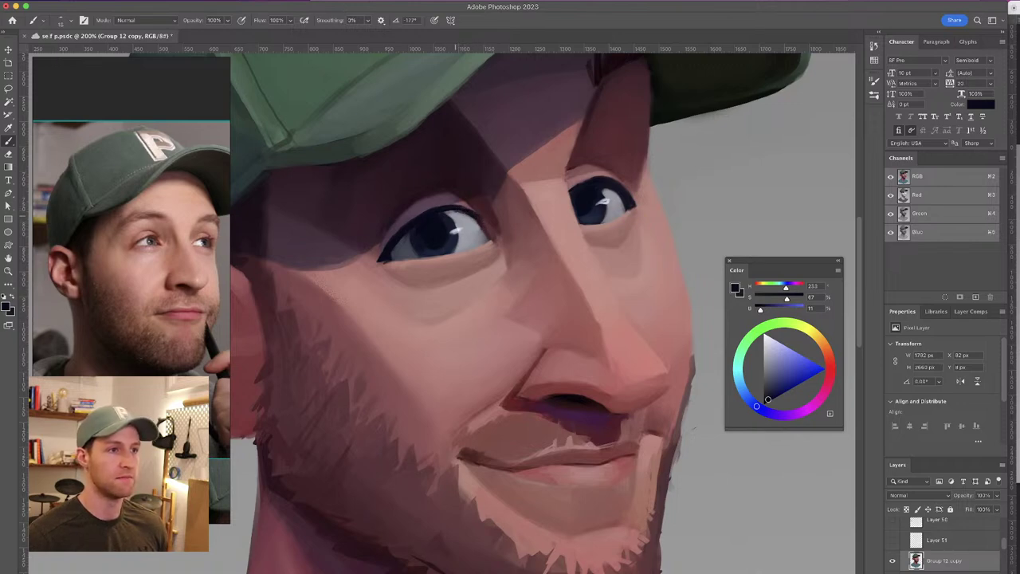
pyautogui.keyDown('alt'); pyautogui.click(483, 216); pyautogui.keyUp('alt')
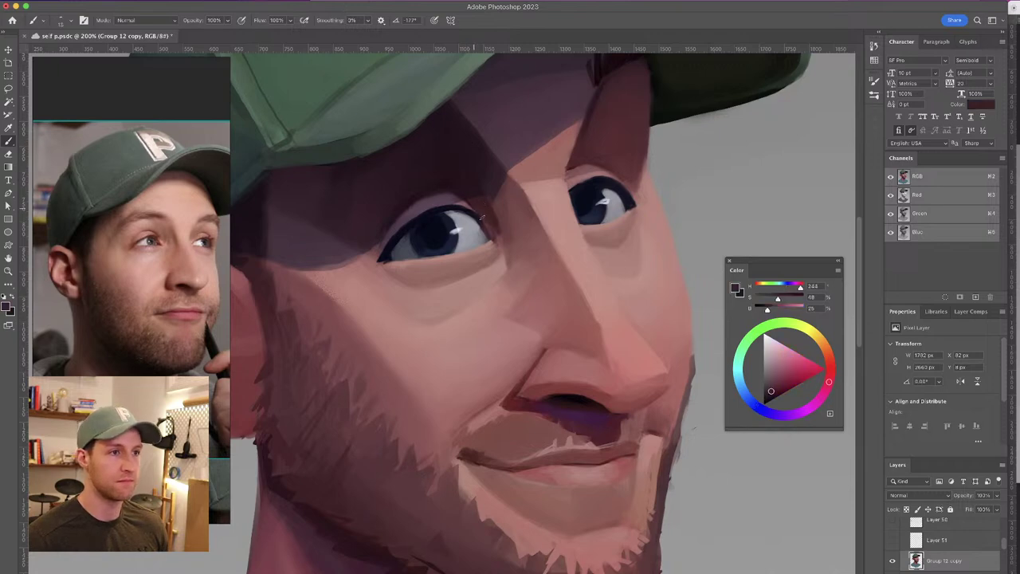
pyautogui.keyDown('alt'); pyautogui.click(501, 243); pyautogui.keyUp('alt')
pyautogui.moveTo(485, 203)
pyautogui.mouseDown()
pyautogui.moveTo(501, 246)
pyautogui.moveTo(481, 208)
pyautogui.mouseUp()
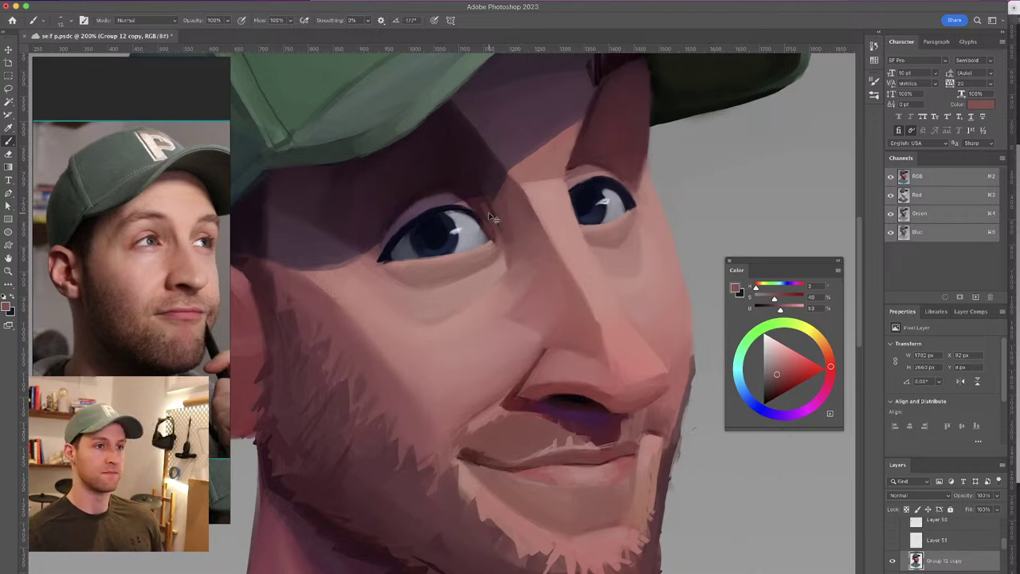
pyautogui.keyDown('alt'); pyautogui.click(482, 220); pyautogui.keyUp('alt')
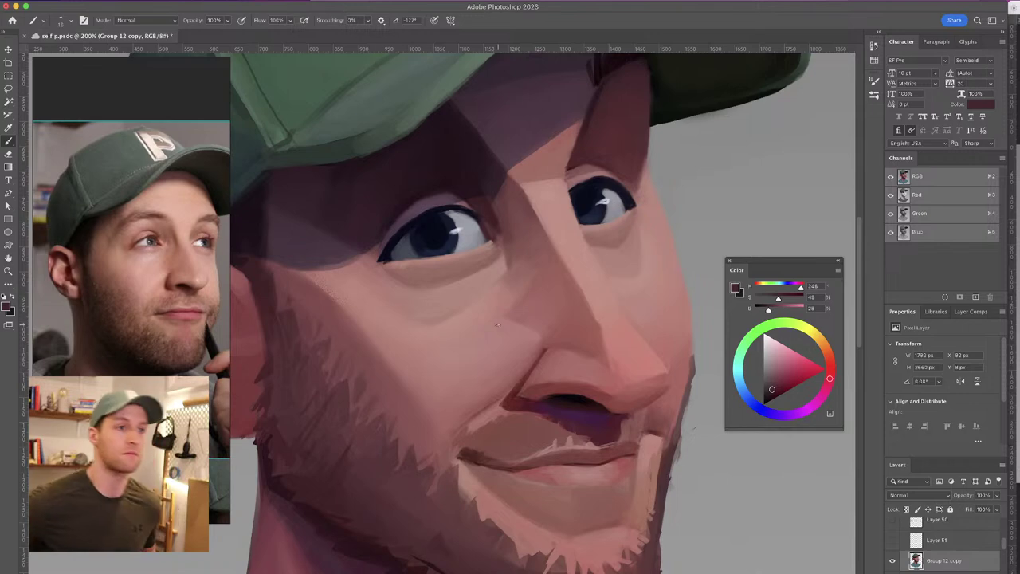
# Paint a dark navy lash line at the farther eye's inner corner and touch up its eye white and lid with sampled tones
pyautogui.keyDown('alt'); pyautogui.click(578, 186); pyautogui.keyUp('alt')
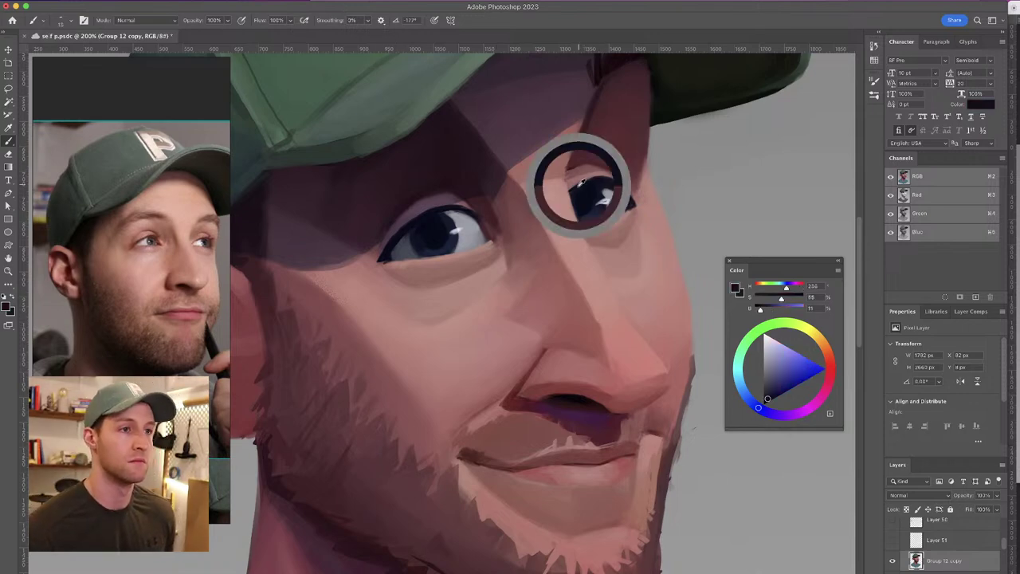
pyautogui.moveTo(567, 183)
pyautogui.mouseDown()
pyautogui.moveTo(599, 176)
pyautogui.moveTo(589, 181)
pyautogui.mouseUp()
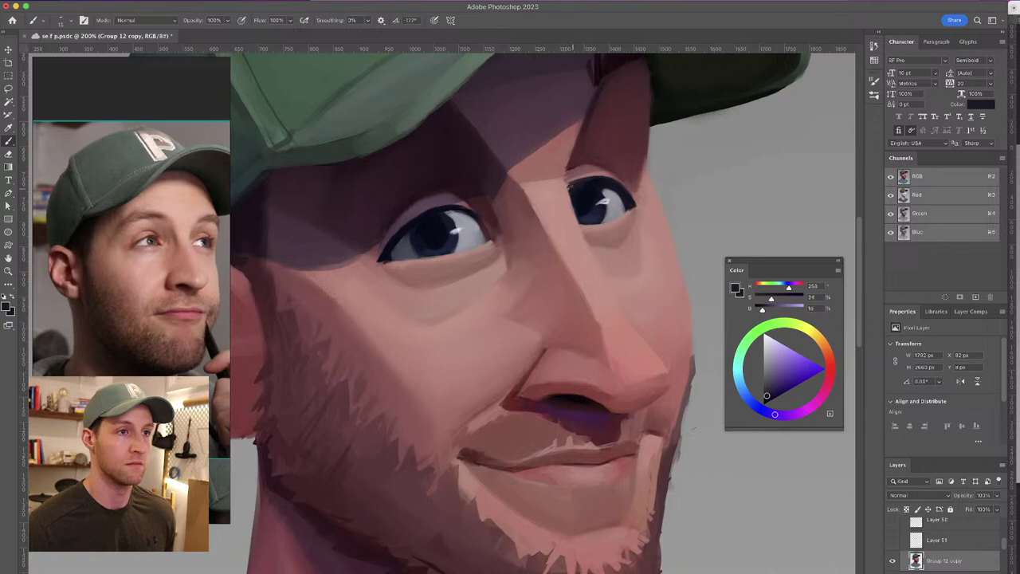
pyautogui.keyDown('alt'); pyautogui.click(580, 188); pyautogui.keyUp('alt')
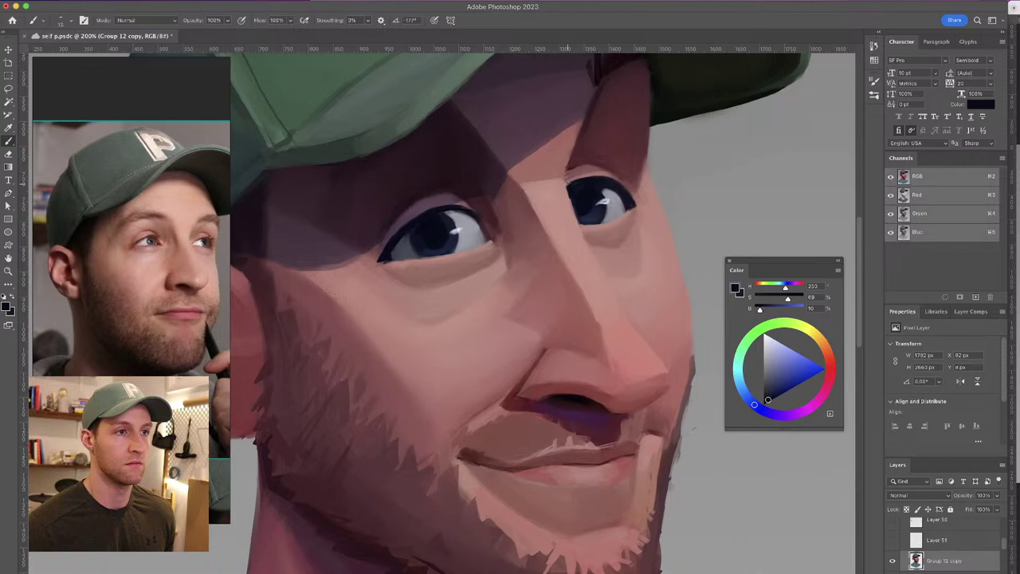
pyautogui.keyDown('alt'); pyautogui.click(610, 188); pyautogui.keyUp('alt')
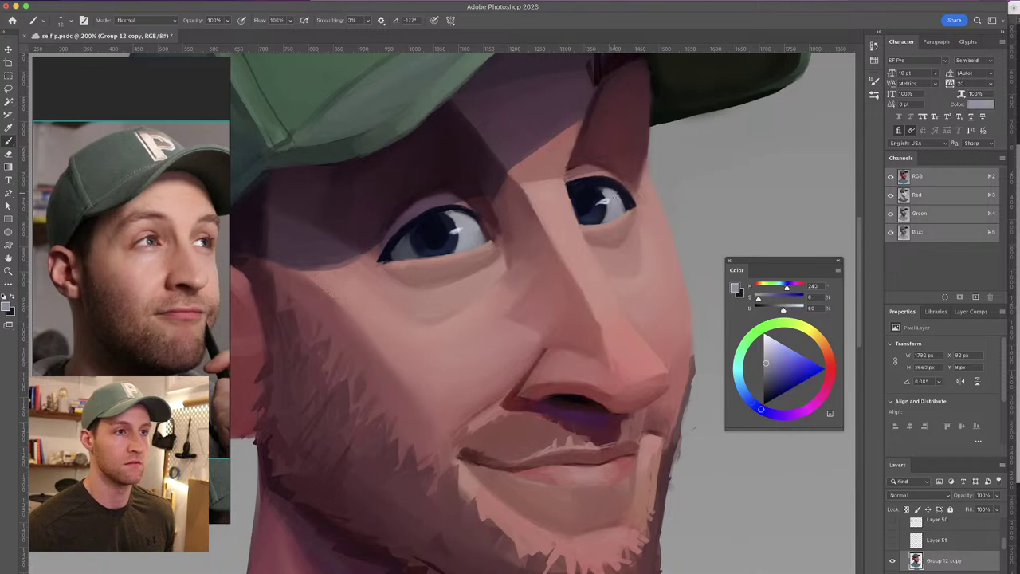
pyautogui.keyDown('alt'); pyautogui.click(610, 192); pyautogui.keyUp('alt')
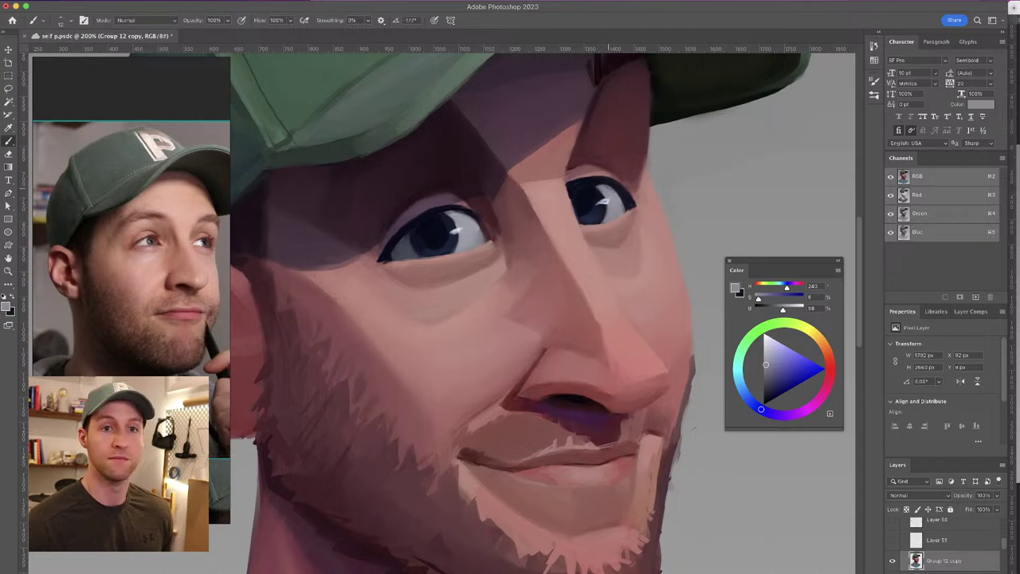
pyautogui.keyDown('alt'); pyautogui.click(594, 183); pyautogui.keyUp('alt')
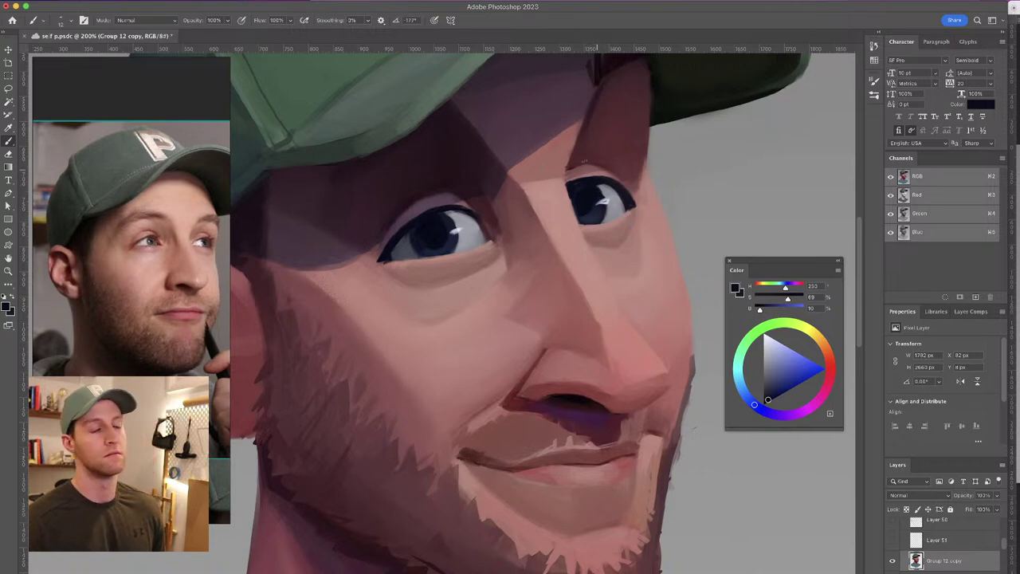
pyautogui.keyDown('alt'); pyautogui.click(576, 166); pyautogui.keyUp('alt')
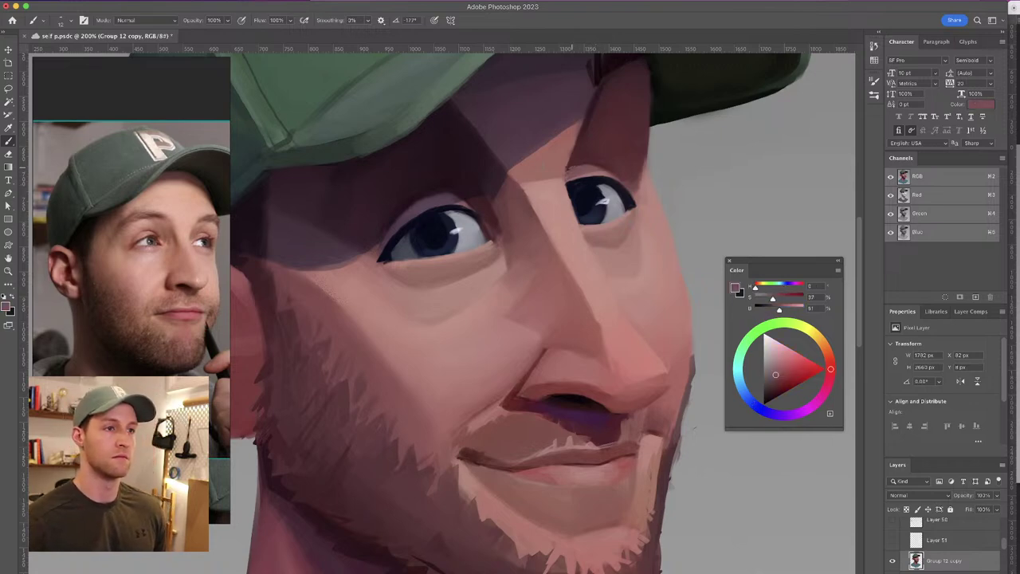
# Touch up the nearer eye's upper lash line in dark navy and paint its lower lid edge with sampled skin pink
pyautogui.keyDown('alt'); pyautogui.click(440, 210); pyautogui.keyUp('alt')
pyautogui.moveTo(467, 211); pyautogui.dragTo(442, 212)
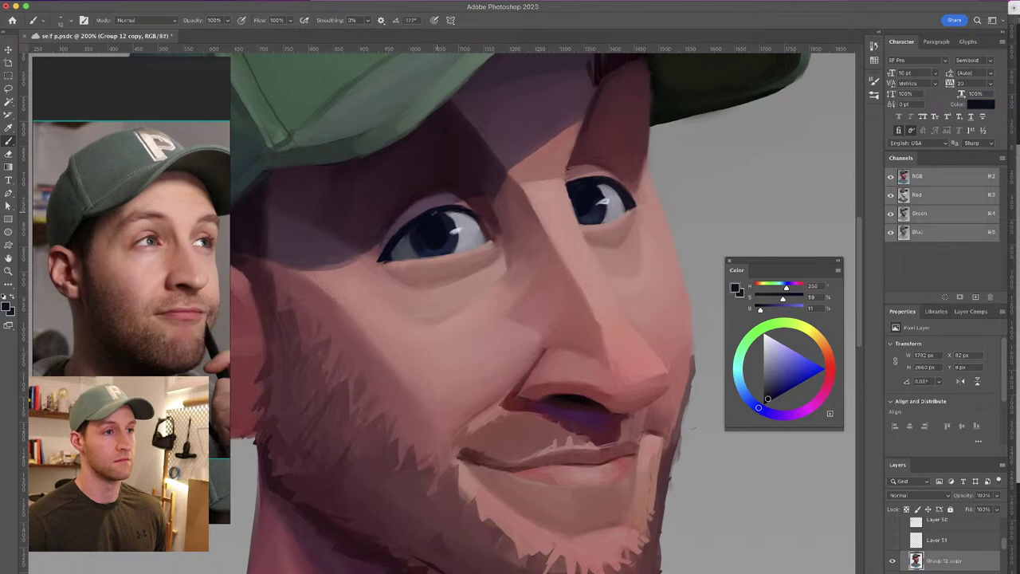
pyautogui.keyDown('alt'); pyautogui.click(439, 256); pyautogui.keyUp('alt')
pyautogui.keyDown('alt'); pyautogui.click(438, 256); pyautogui.keyUp('alt')
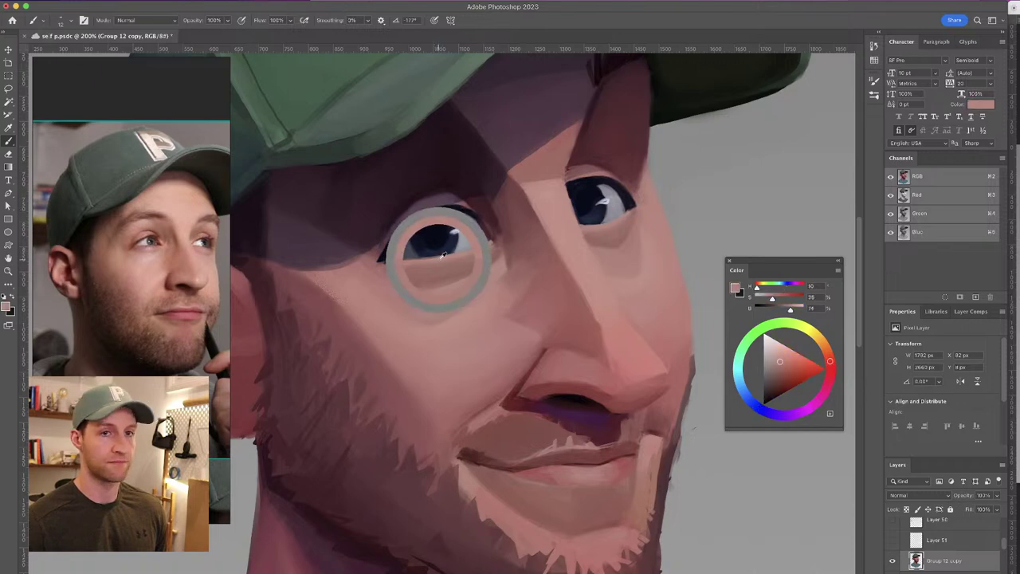
pyautogui.moveTo(440, 257); pyautogui.dragTo(438, 258)
pyautogui.keyDown('alt'); pyautogui.click(447, 257); pyautogui.keyUp('alt')
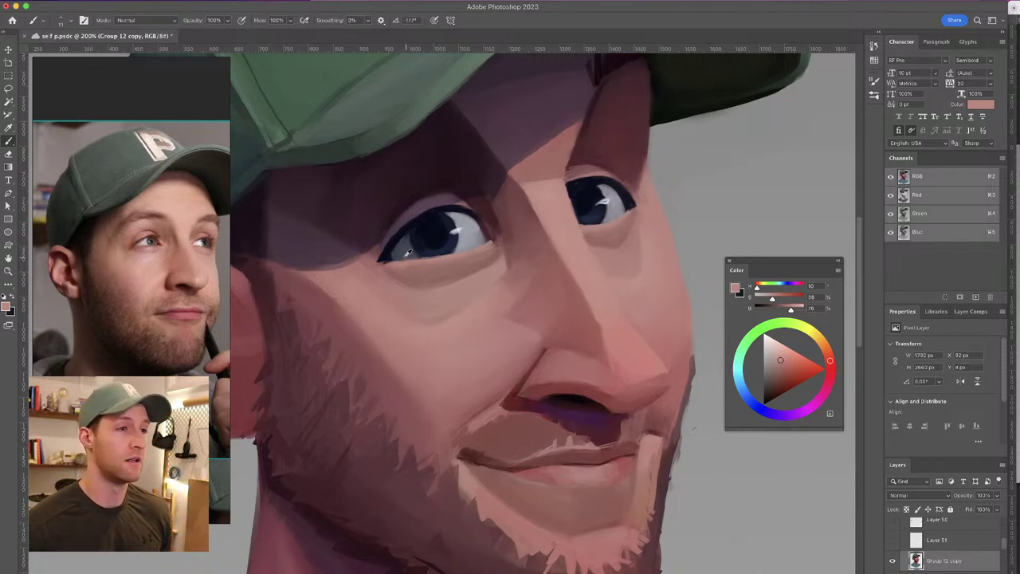
pyautogui.moveTo(392, 262); pyautogui.dragTo(447, 254)
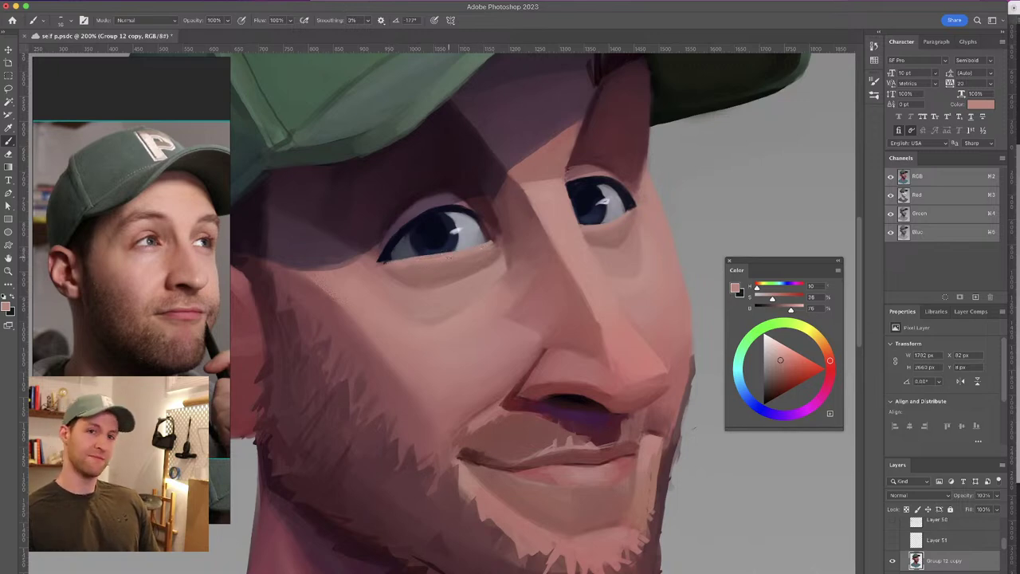
pyautogui.moveTo(419, 259); pyautogui.dragTo(448, 258)
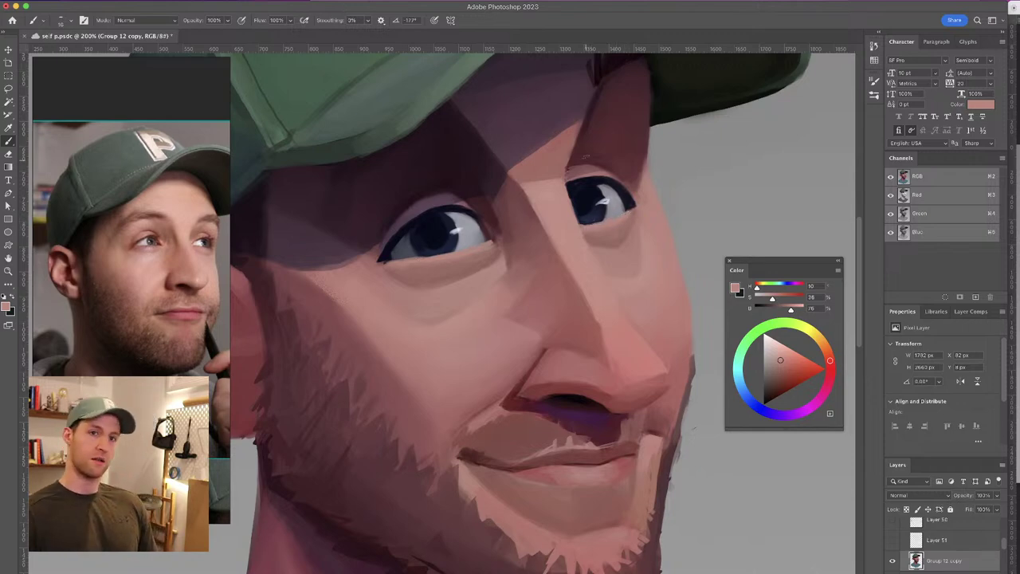
# Compare the whole portrait with and without the Group 12 copy layer, leaving the layer shown
pyautogui.press('super+minus')
pyautogui.press('super+minus')
pyautogui.press('super+minus')
pyautogui.press('super+minus')
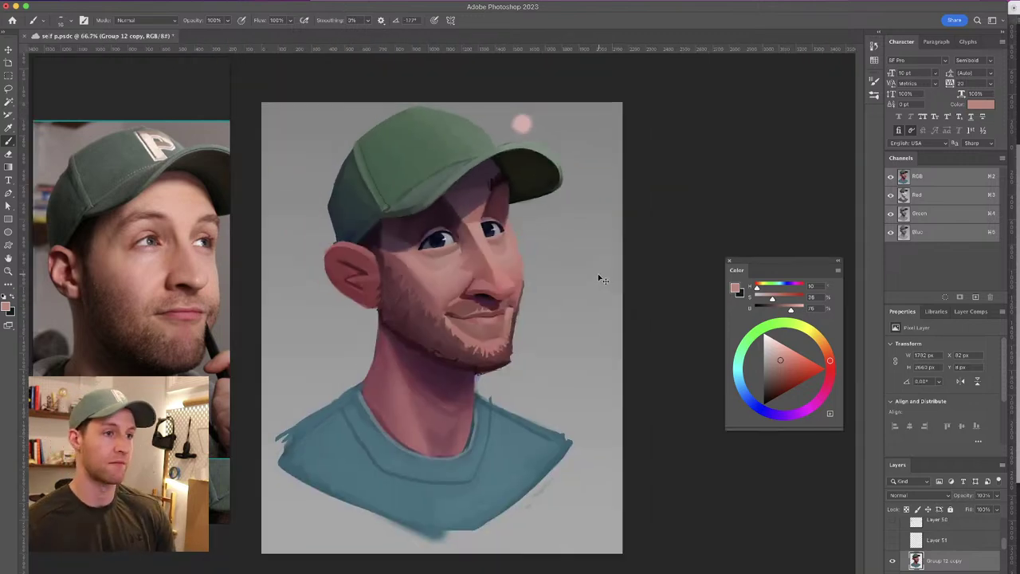
pyautogui.press('super+equal')
pyautogui.press('super+equal')
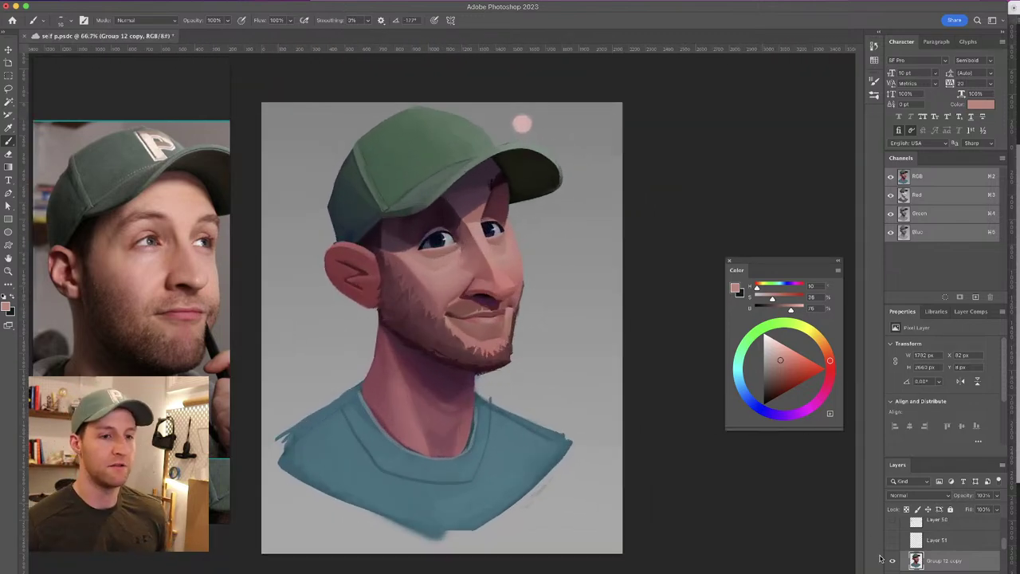
pyautogui.click(894, 563)
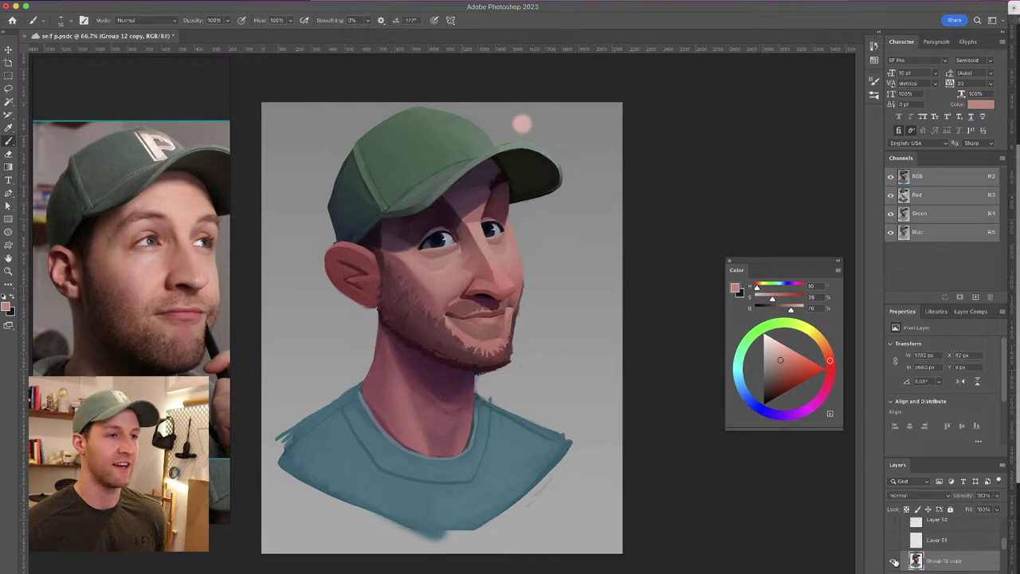
pyautogui.click(894, 561)
pyautogui.click(895, 561)
pyautogui.click(897, 563)
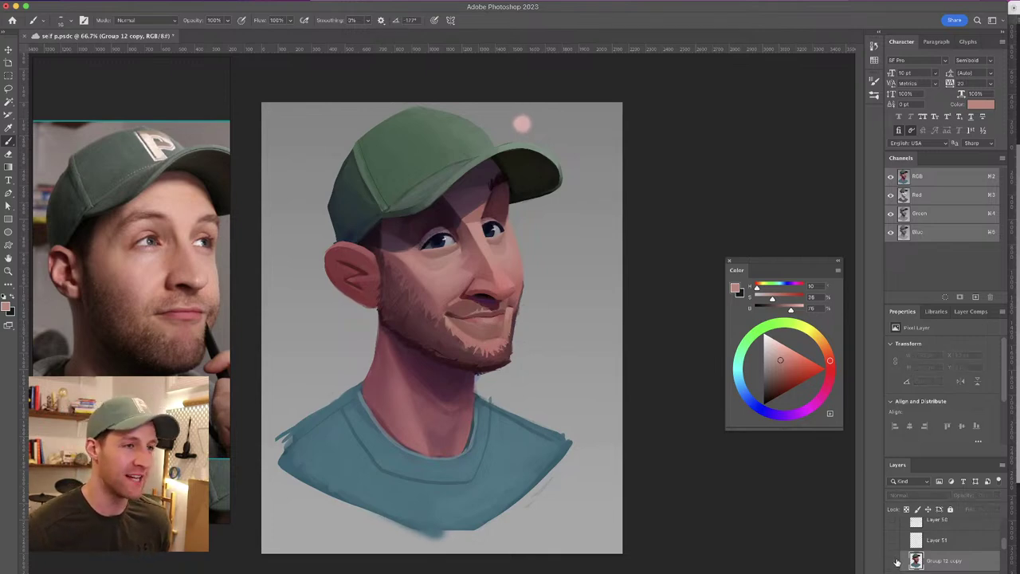
pyautogui.click(894, 561)
pyautogui.click(893, 561)
pyautogui.click(894, 562)
pyautogui.click(893, 563)
pyautogui.click(894, 562)
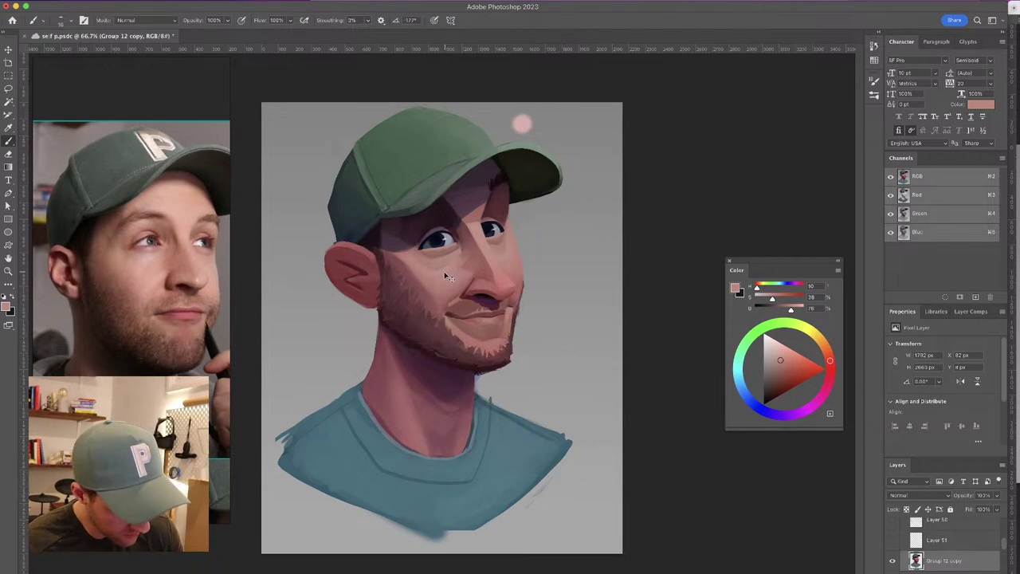
# Refine the nearer eye's outer lash corner in dark navy, and touch up the farther eye's lash line and eye white with sampled tones
pyautogui.press('super+plus')
pyautogui.scroll(5, 464, 253)
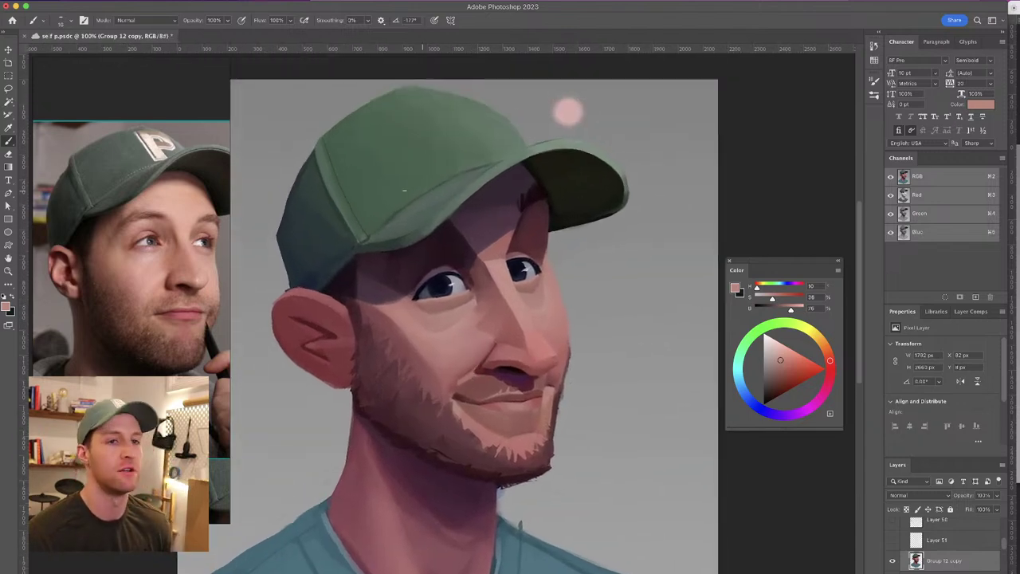
pyautogui.keyDown('alt'); pyautogui.click(496, 241); pyautogui.keyUp('alt')
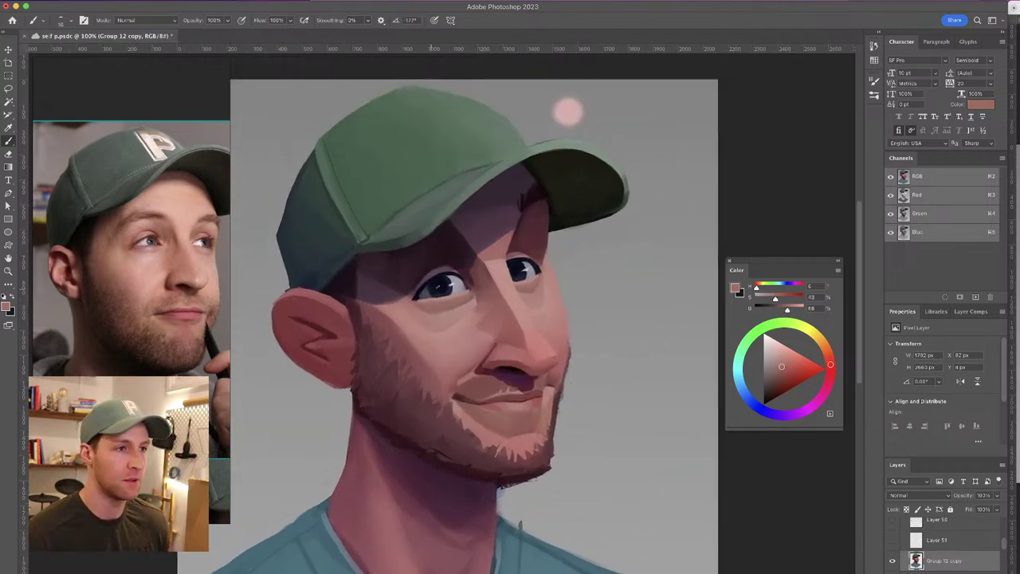
pyautogui.press('super+plus')
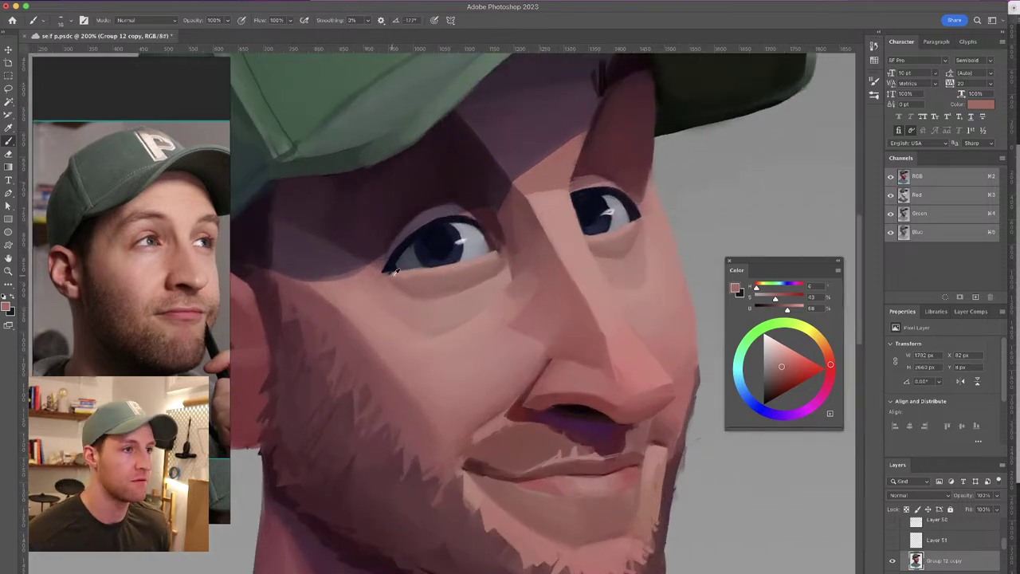
pyautogui.keyDown('alt'); pyautogui.click(389, 266); pyautogui.keyUp('alt')
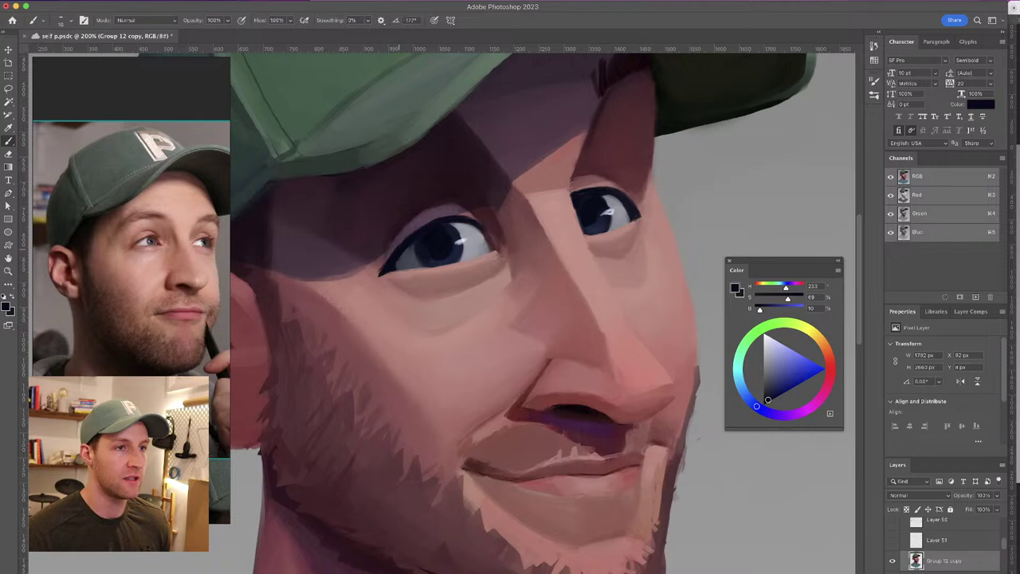
pyautogui.keyDown('alt'); pyautogui.click(633, 212); pyautogui.keyUp('alt')
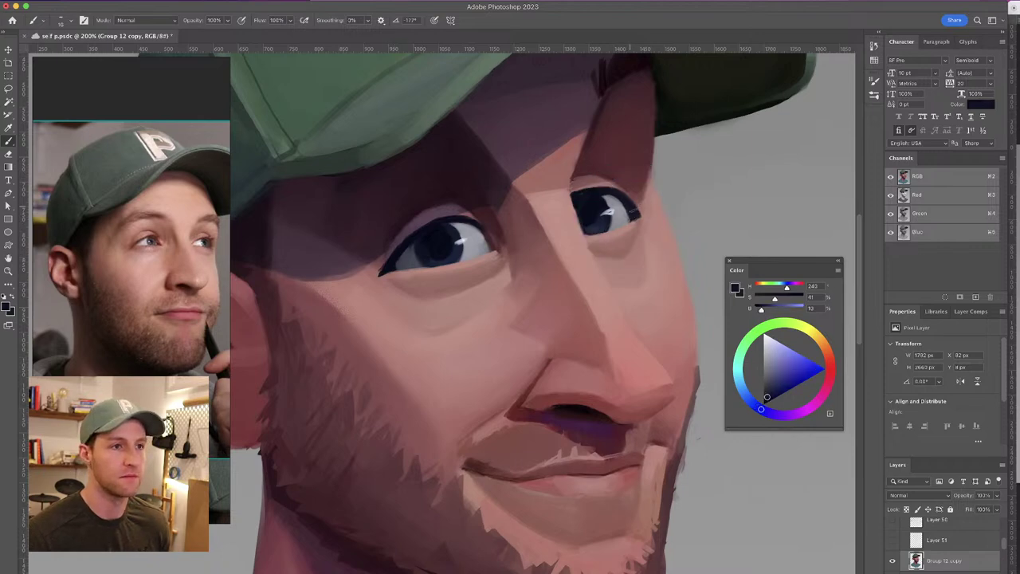
pyautogui.keyDown('alt'); pyautogui.click(606, 195); pyautogui.keyUp('alt')
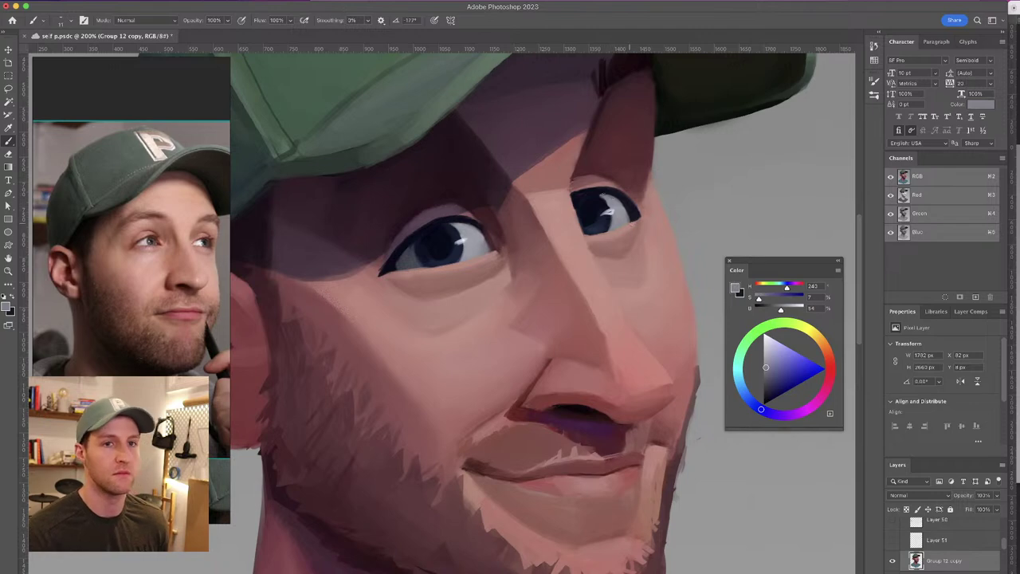
pyautogui.keyDown('alt'); pyautogui.click(607, 196); pyautogui.keyUp('alt')
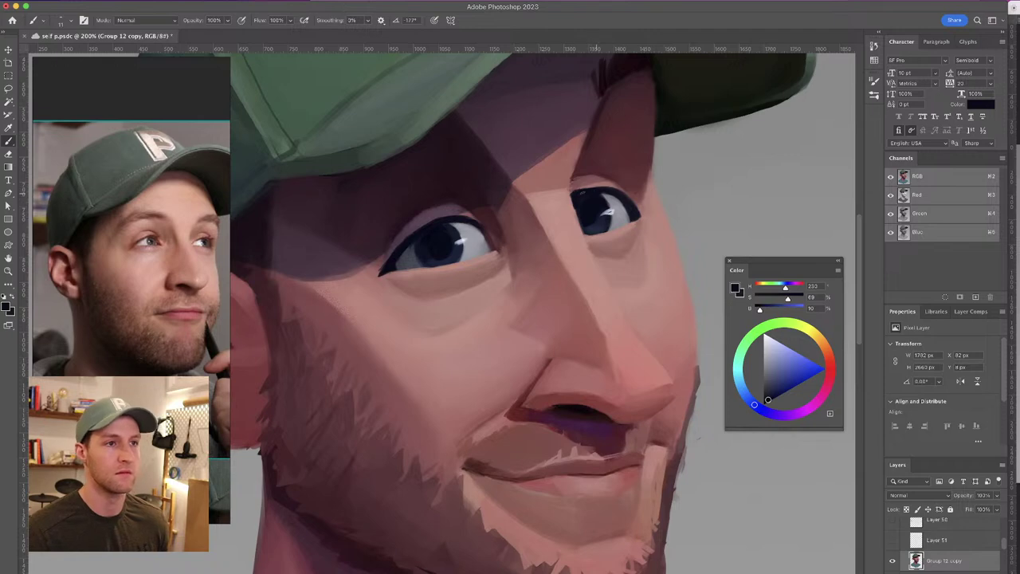
# Touch up the dark line between the lips with a sampled deep maroon
pyautogui.moveTo(657, 184); pyautogui.dragTo(655, 178)
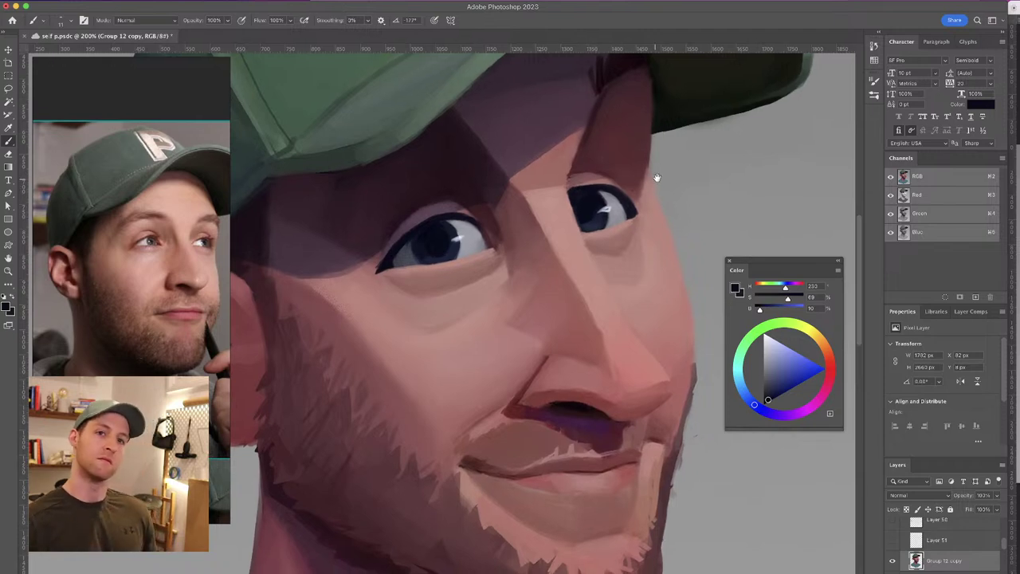
pyautogui.scroll(-5, 658, 187)
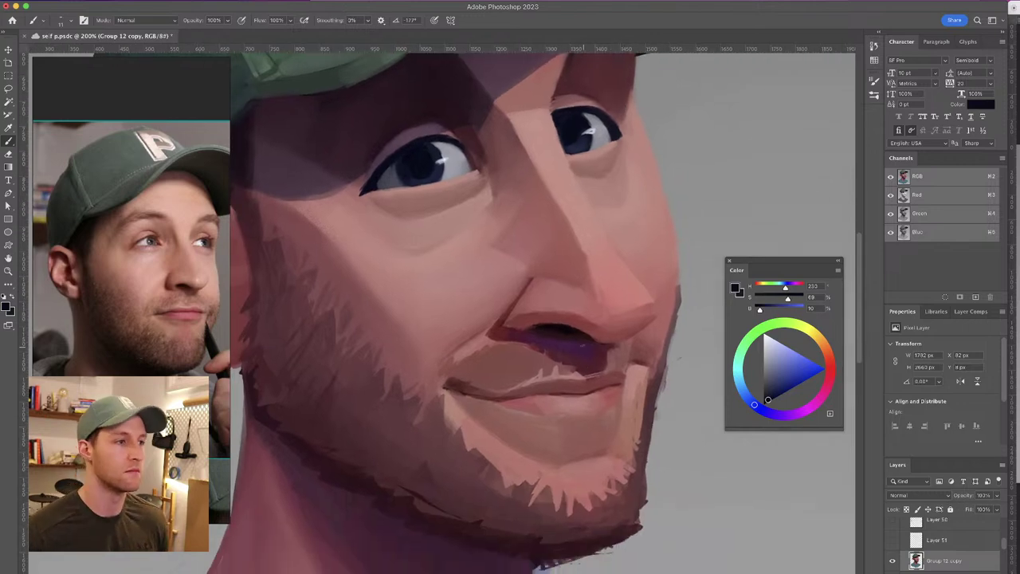
pyautogui.keyDown('alt'); pyautogui.click(608, 363); pyautogui.keyUp('alt')
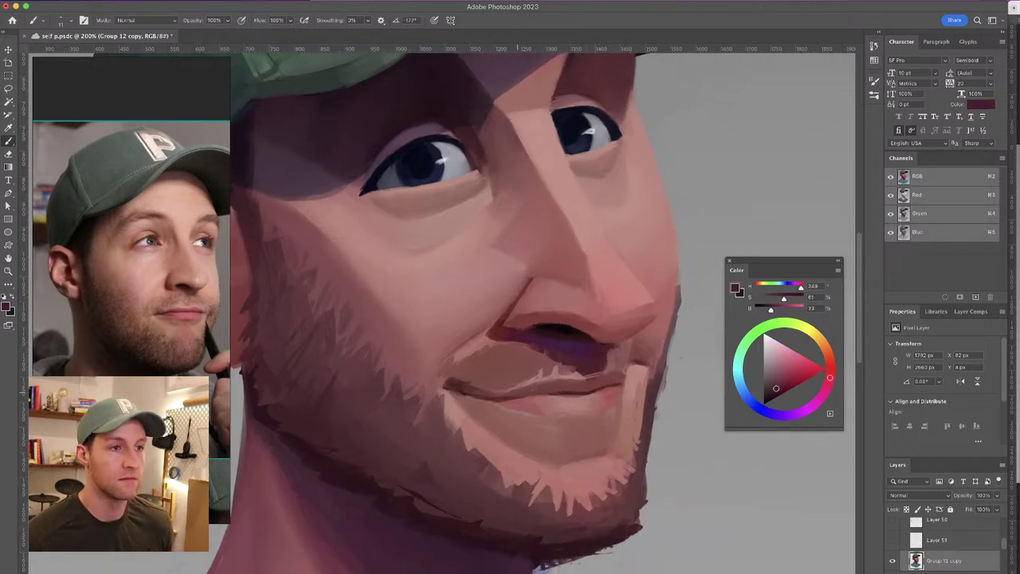
pyautogui.moveTo(578, 318); pyautogui.dragTo(628, 292)
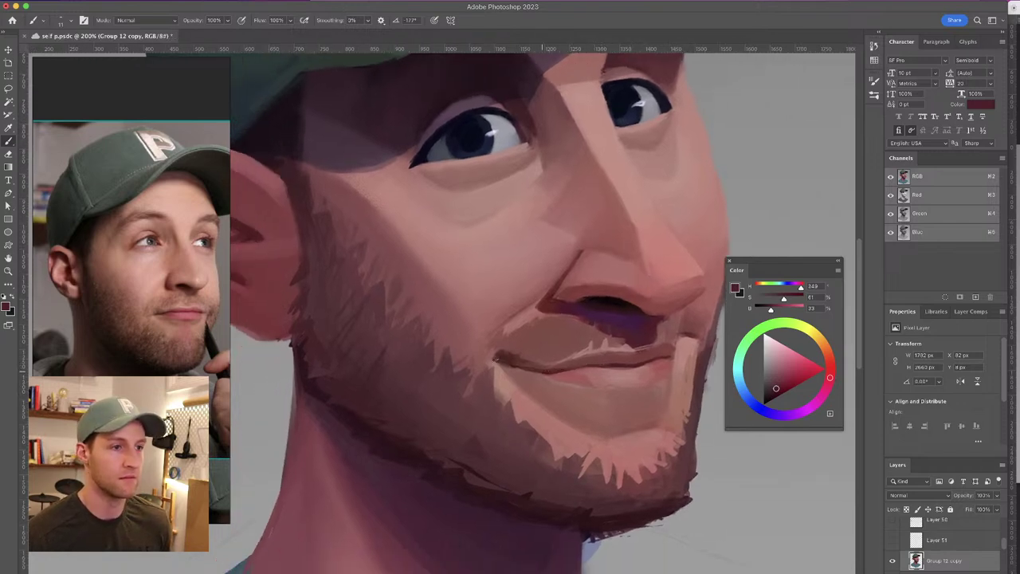
pyautogui.moveTo(520, 335); pyautogui.dragTo(504, 324)
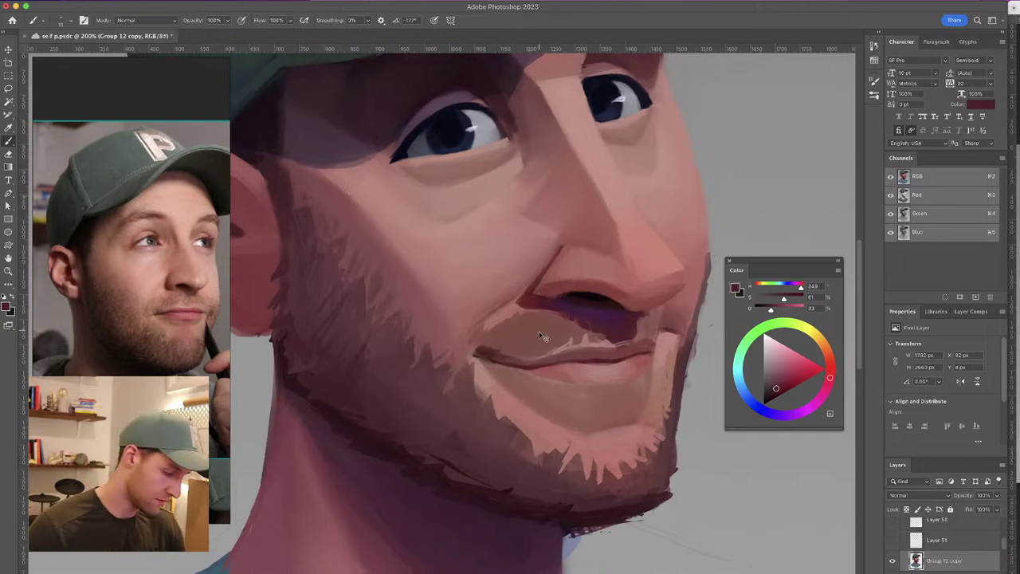
pyautogui.press('super+minus')
pyautogui.scroll(-2, 565, 330)
pyautogui.scroll(4, 546, 323)
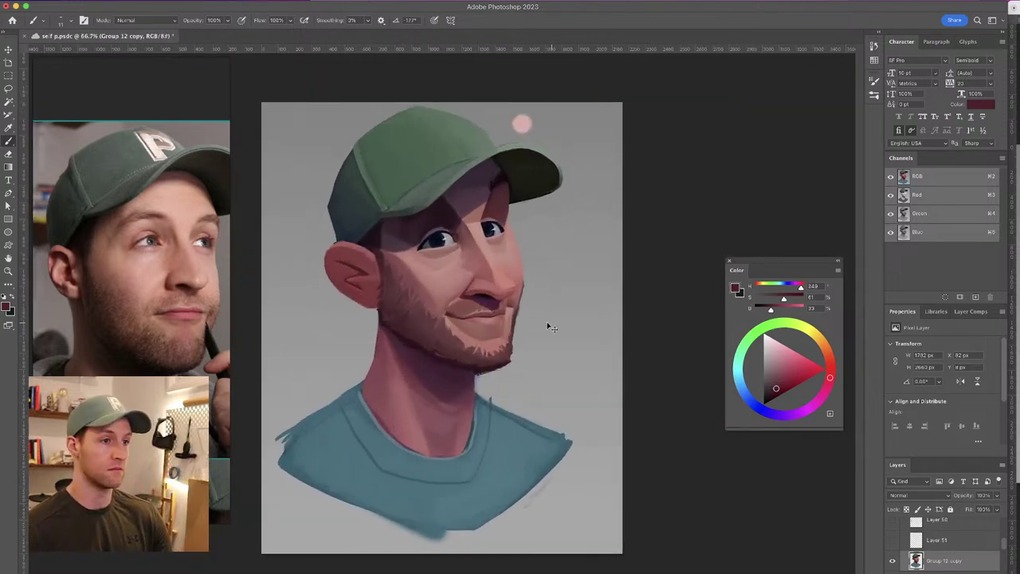
# Soften the shadow under the jaw on the neck with sampled muted reds and plum tones using a larger brush
pyautogui.scroll(-5, 447, 323)
pyautogui.hscroll(-2, 447, 324)
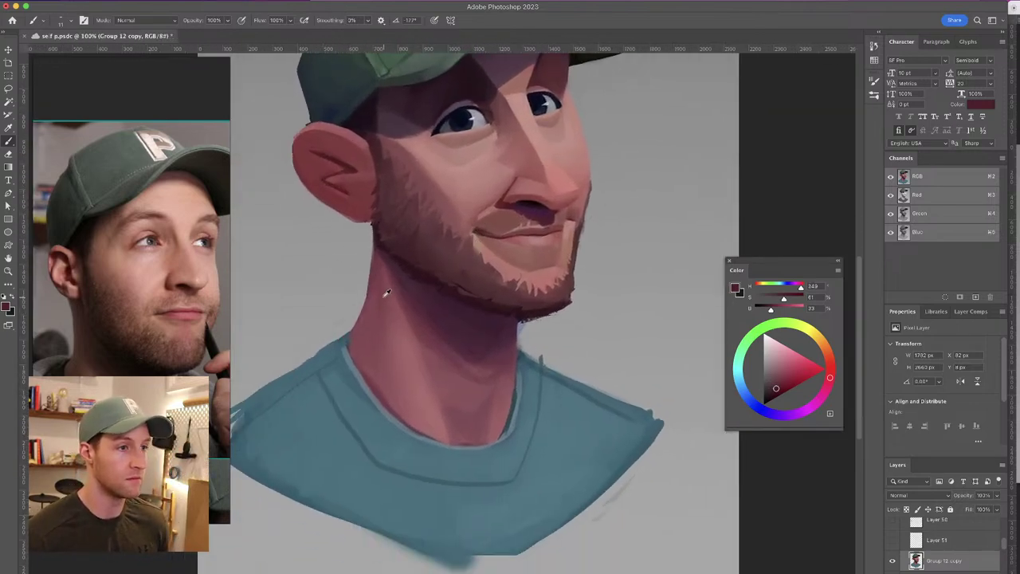
pyautogui.keyDown('alt'); pyautogui.click(383, 279); pyautogui.keyUp('alt')
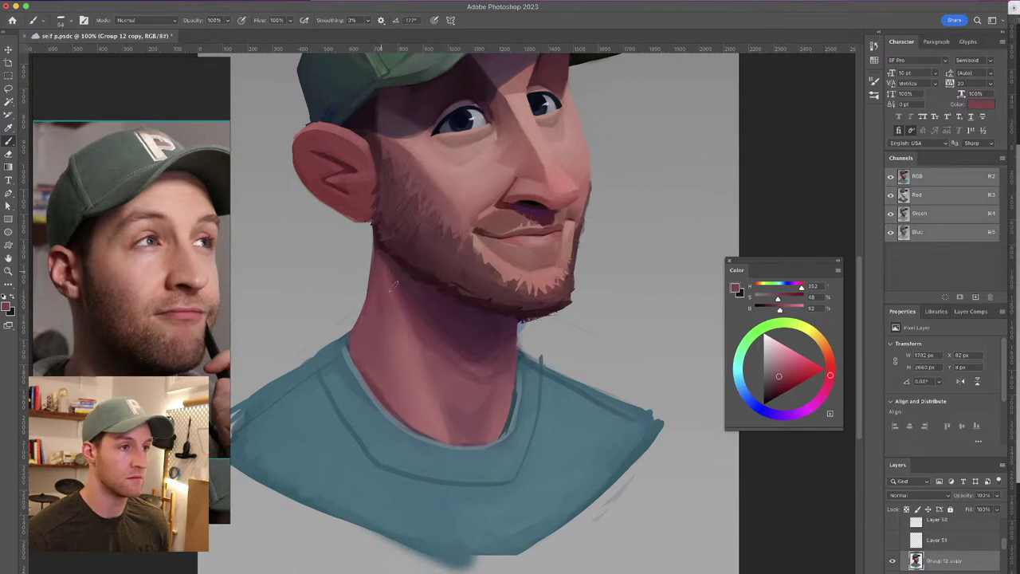
pyautogui.keyDown('alt'); pyautogui.click(401, 280); pyautogui.keyUp('alt')
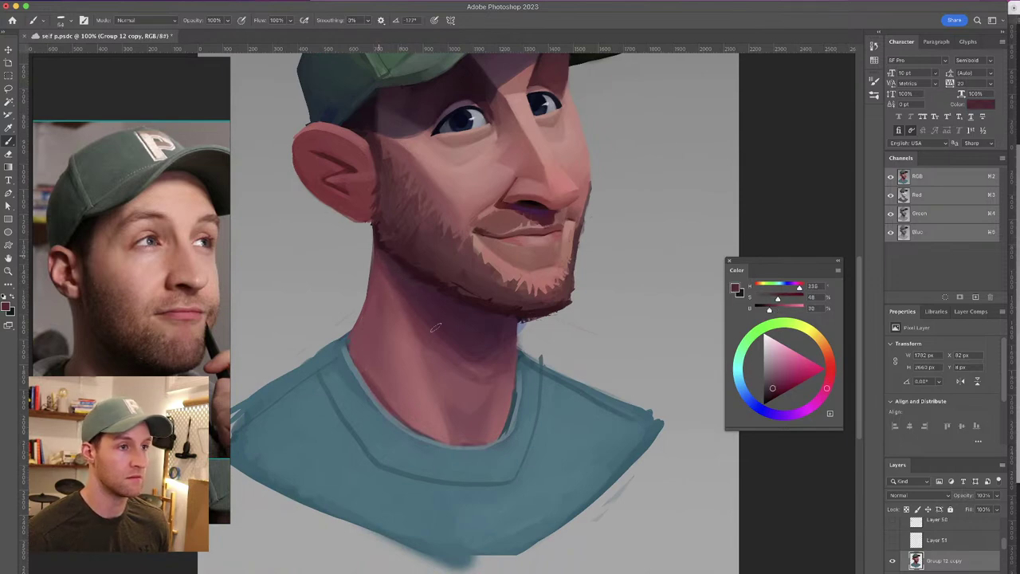
pyautogui.keyDown('alt'); pyautogui.click(414, 296); pyautogui.keyUp('alt')
pyautogui.keyDown('alt'); pyautogui.click(420, 300); pyautogui.keyUp('alt')
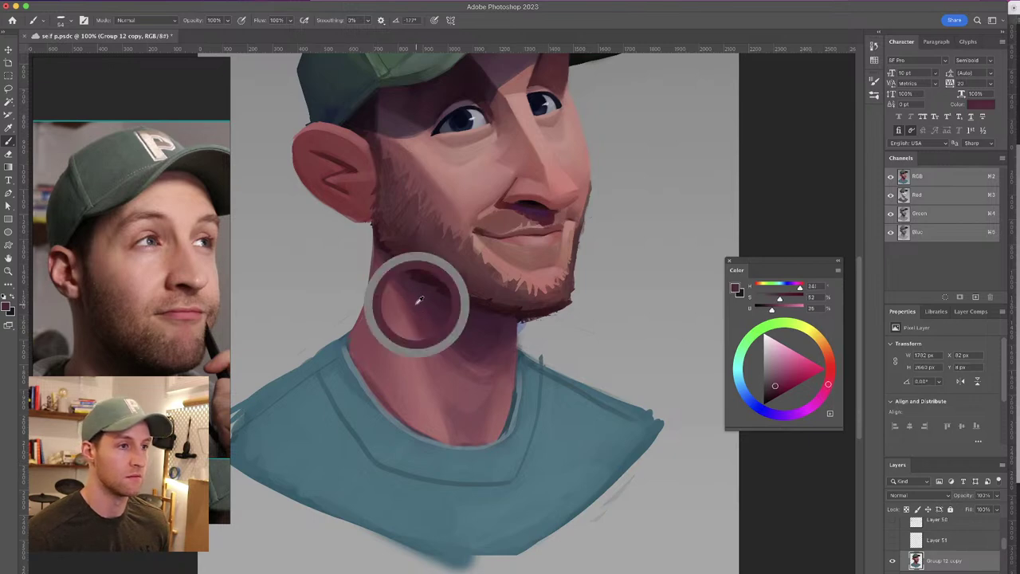
pyautogui.moveTo(480, 345); pyautogui.dragTo(441, 381)
pyautogui.keyDown('alt'); pyautogui.click(459, 364); pyautogui.keyUp('alt')
# Clean up the beard's edge along the underside and front of the chin with a sampled dark plum
pyautogui.keyDown('alt'); pyautogui.click(457, 380); pyautogui.keyUp('alt')
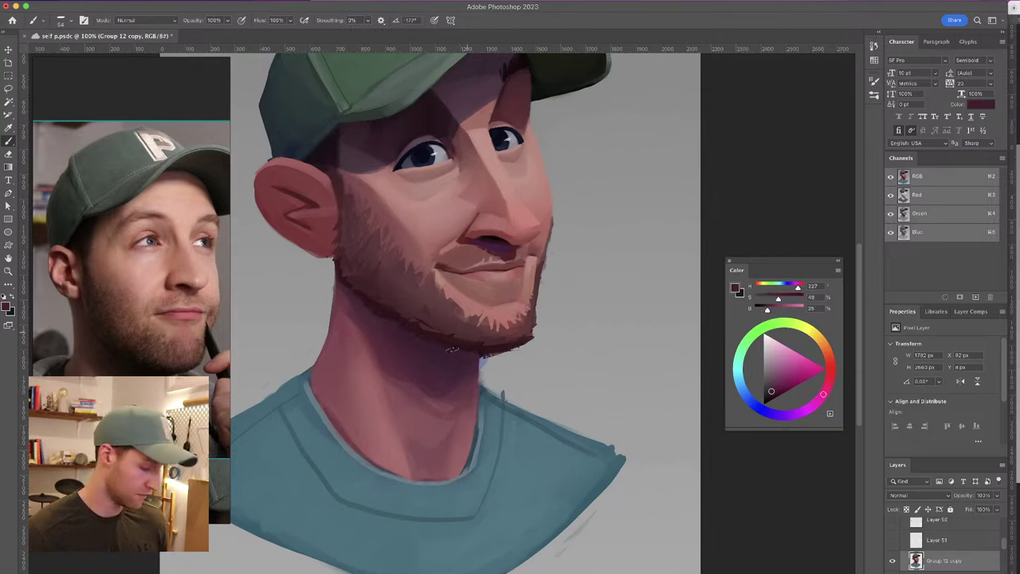
pyautogui.moveTo(451, 341); pyautogui.dragTo(489, 353)
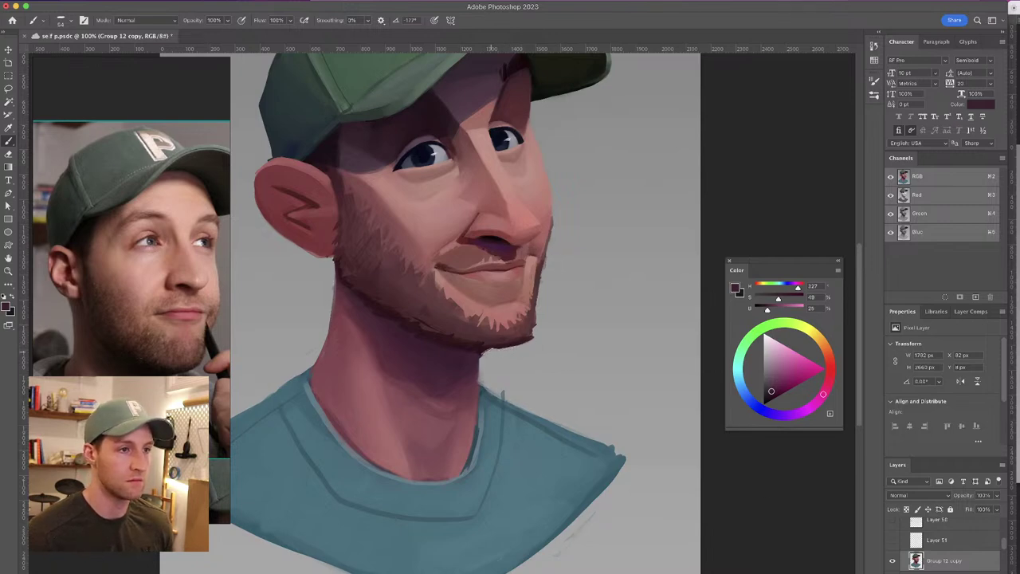
pyautogui.moveTo(542, 328)
pyautogui.mouseDown()
pyautogui.moveTo(550, 317)
pyautogui.moveTo(541, 321)
pyautogui.mouseUp()
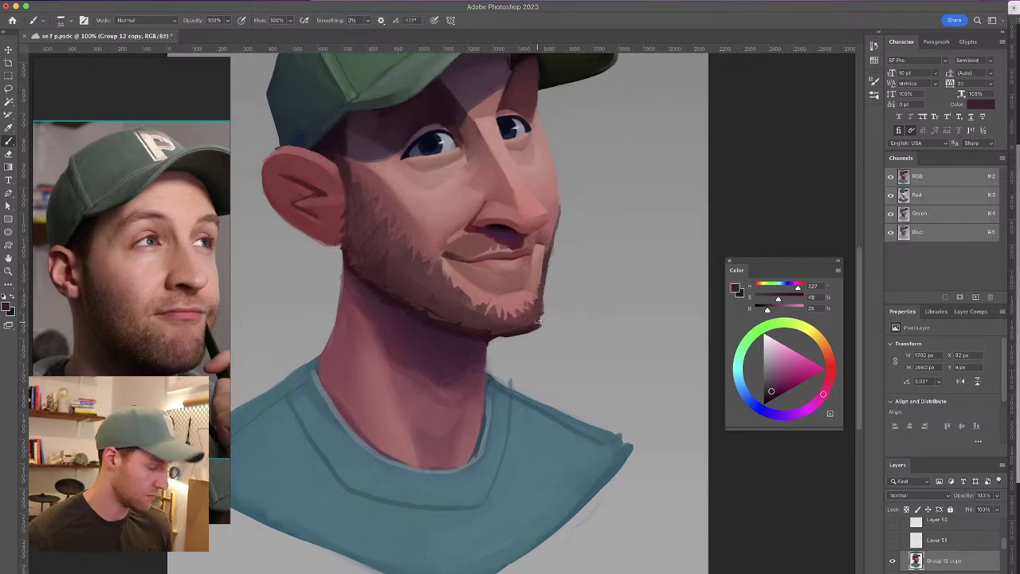
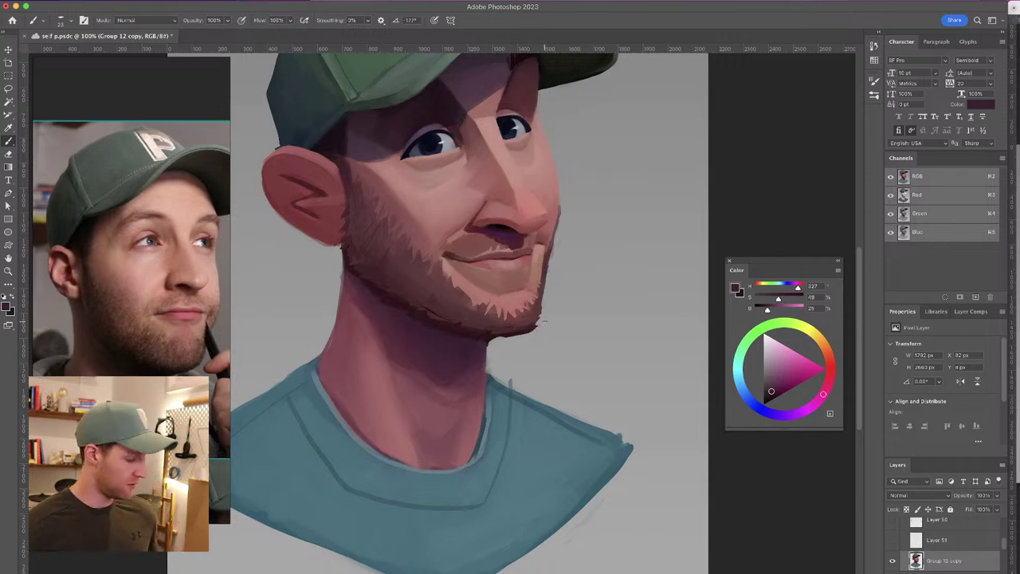
pyautogui.moveTo(555, 324); pyautogui.dragTo(570, 364)
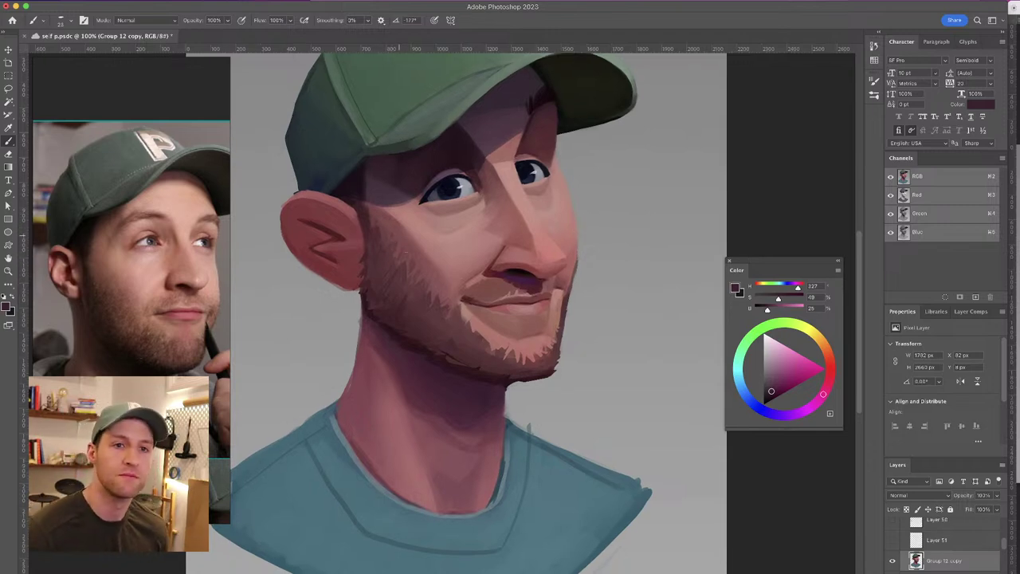
# Refine the border between the sideburn and the ear's lower edge with sampled reds and maroon
pyautogui.keyDown('alt'); pyautogui.click(378, 246); pyautogui.keyUp('alt')
pyautogui.moveTo(353, 279); pyautogui.dragTo(360, 267)
pyautogui.keyDown('alt'); pyautogui.click(357, 265); pyautogui.keyUp('alt')
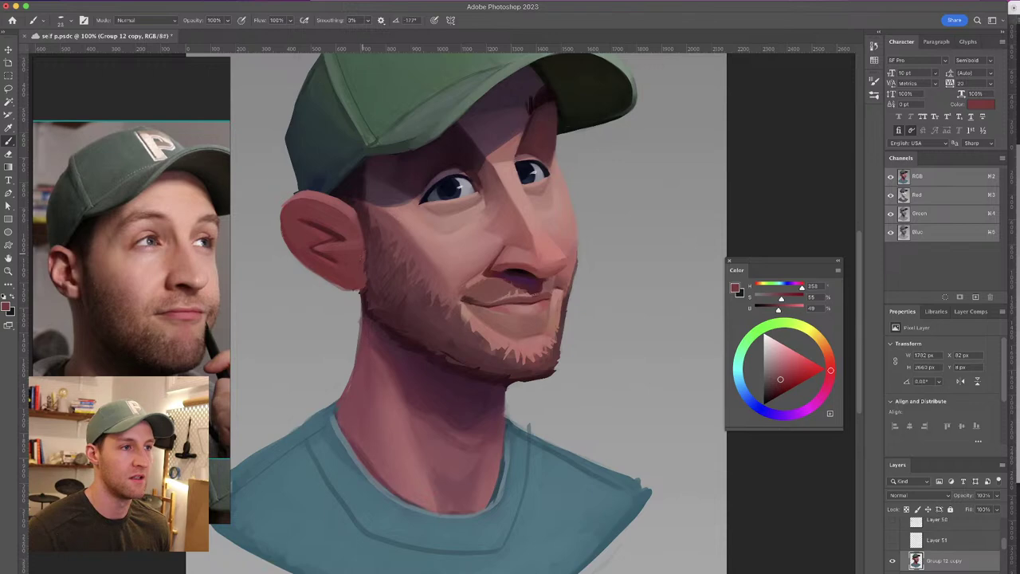
pyautogui.keyDown('alt'); pyautogui.click(369, 255); pyautogui.keyUp('alt')
pyautogui.keyDown('alt'); pyautogui.click(370, 244); pyautogui.keyUp('alt')
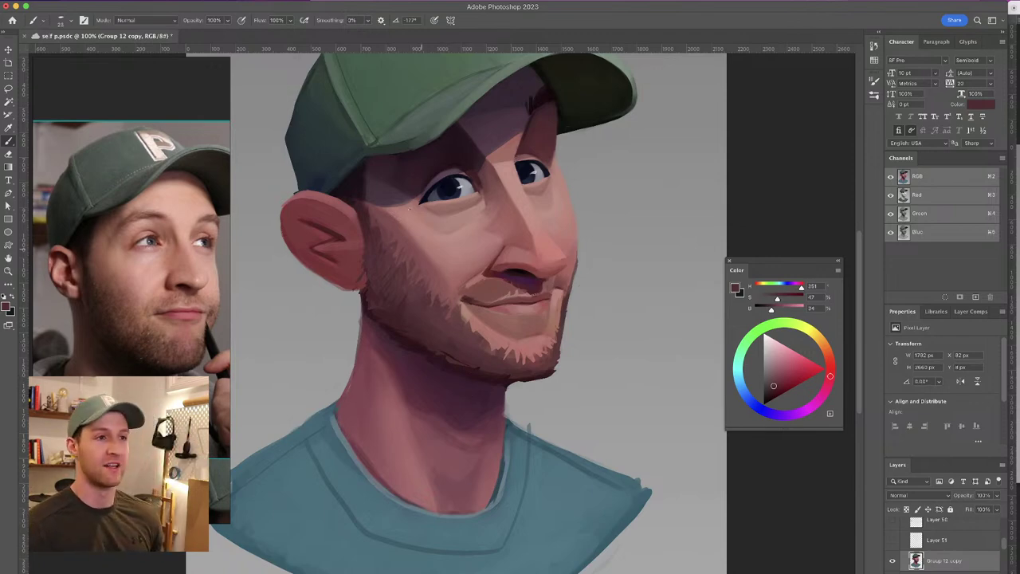
# Blend the upper sideburn beside the ear and the beard edge below the earlobe with sampled ear red and dark maroon
pyautogui.keyDown('alt'); pyautogui.click(367, 232); pyautogui.keyUp('alt')
pyautogui.keyDown('alt'); pyautogui.click(347, 205); pyautogui.keyUp('alt')
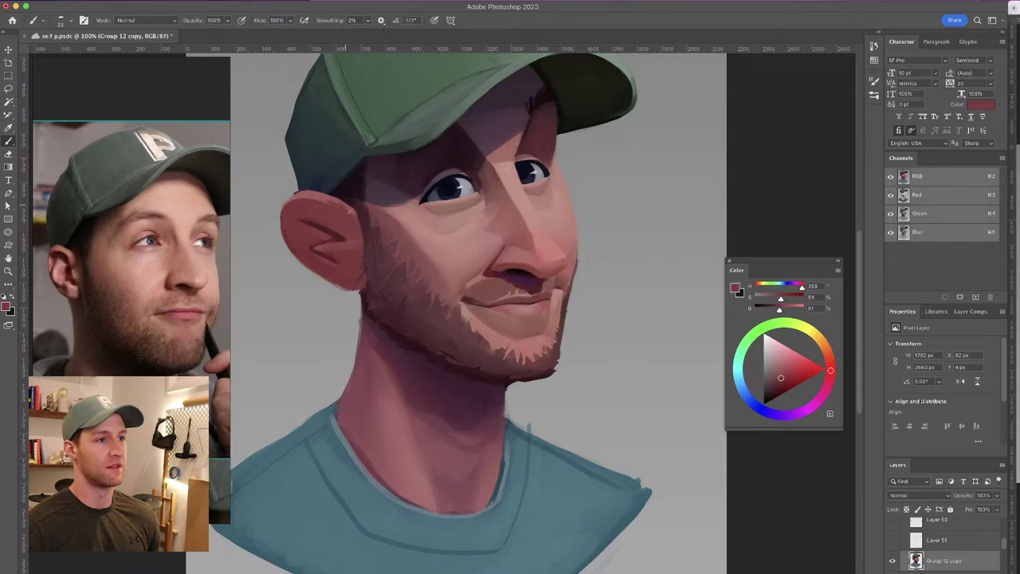
pyautogui.keyDown('alt'); pyautogui.click(368, 237); pyautogui.keyUp('alt')
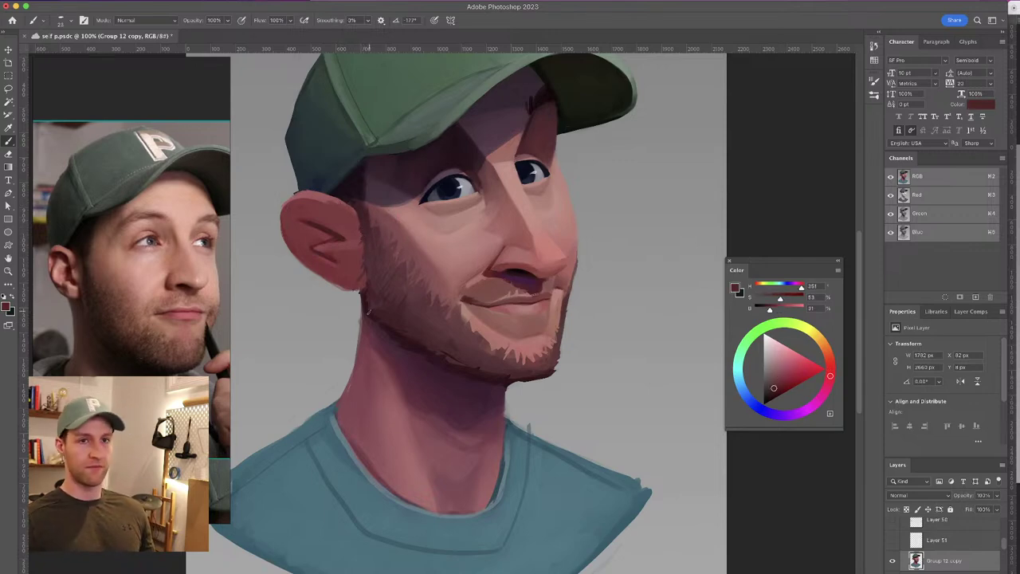
pyautogui.keyDown('alt'); pyautogui.click(368, 239); pyautogui.keyUp('alt')
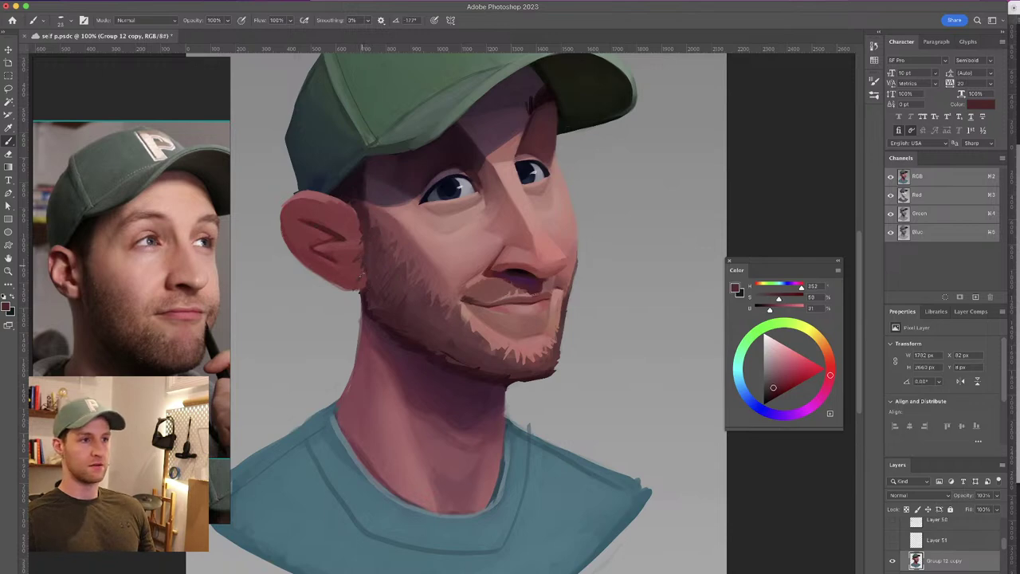
pyautogui.keyDown('alt'); pyautogui.click(369, 267); pyautogui.keyUp('alt')
pyautogui.keyDown('alt'); pyautogui.click(366, 292); pyautogui.keyUp('alt')
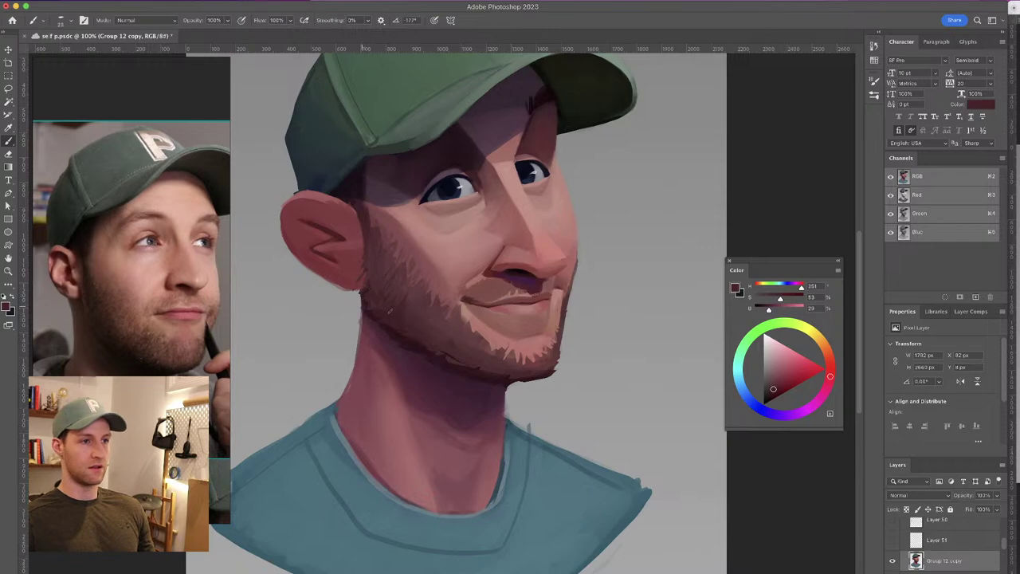
# Blend the near cheek between the nose and the beard with sampled dusty pink skin tones
pyautogui.moveTo(401, 296); pyautogui.dragTo(365, 346)
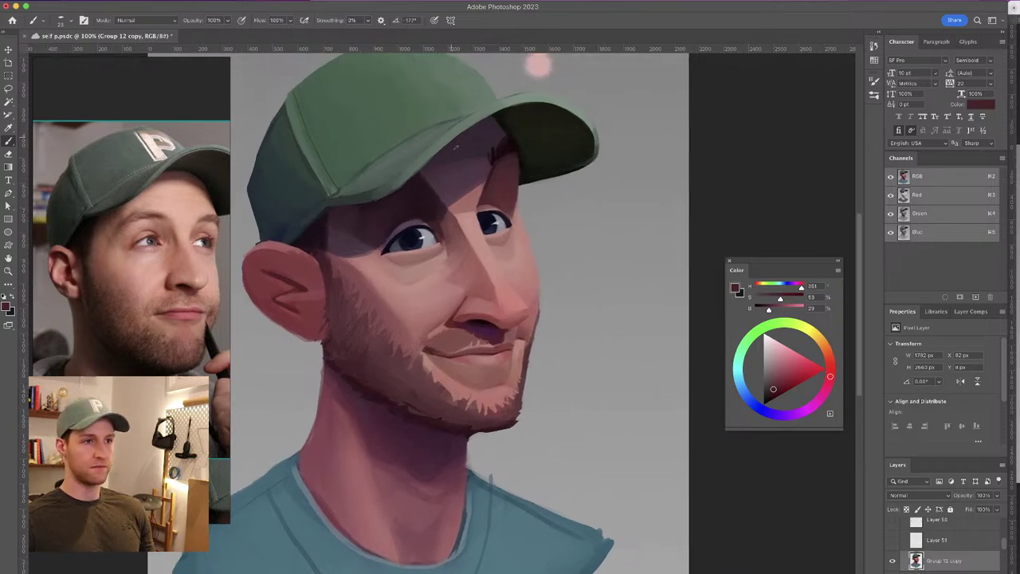
pyautogui.keyDown('alt'); pyautogui.click(480, 204); pyautogui.keyUp('alt')
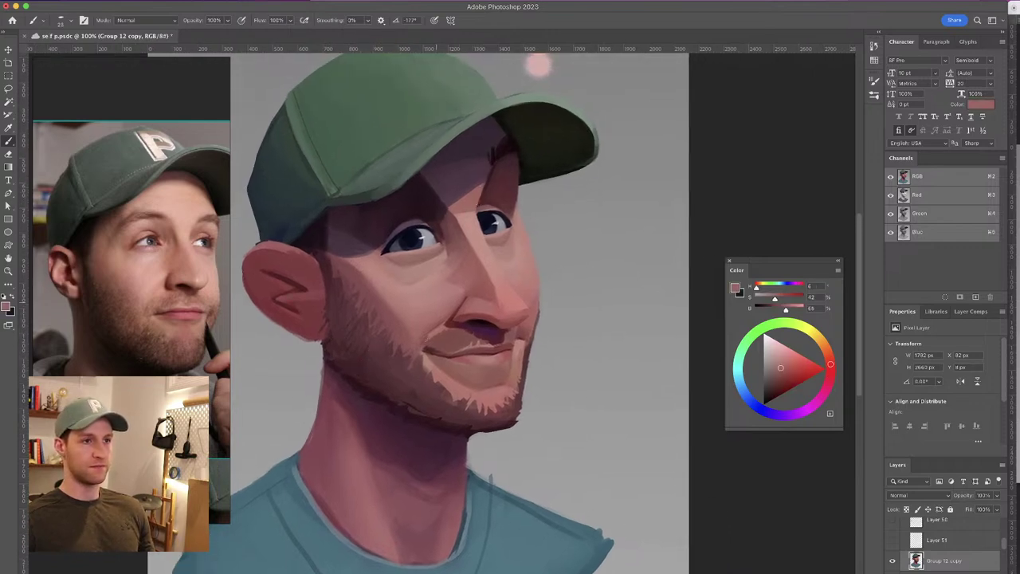
pyautogui.moveTo(477, 307); pyautogui.dragTo(481, 306)
pyautogui.keyDown('alt'); pyautogui.click(404, 306); pyautogui.keyUp('alt')
pyautogui.moveTo(403, 307); pyautogui.dragTo(421, 316)
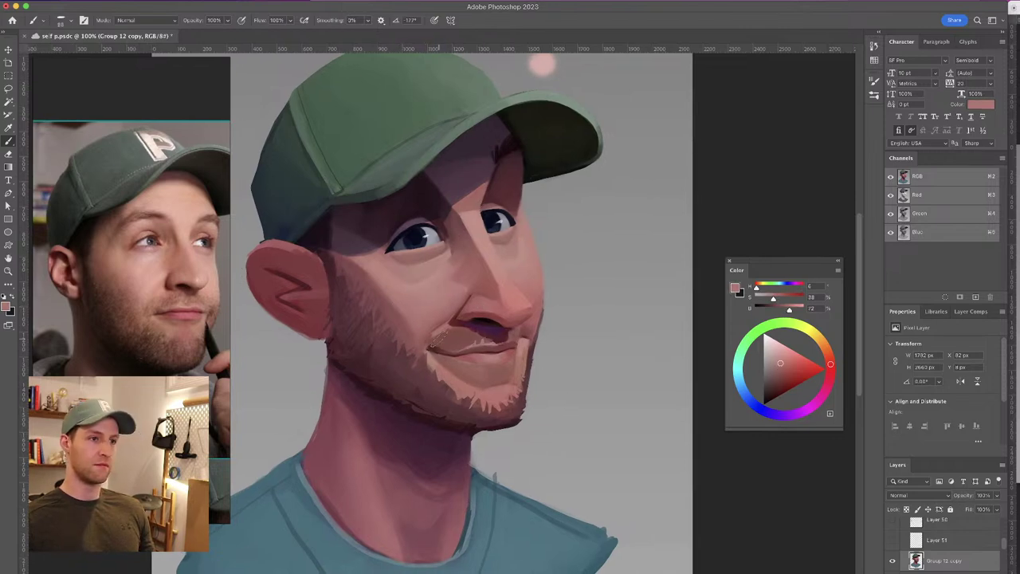
pyautogui.keyDown('alt'); pyautogui.click(416, 290); pyautogui.keyUp('alt')
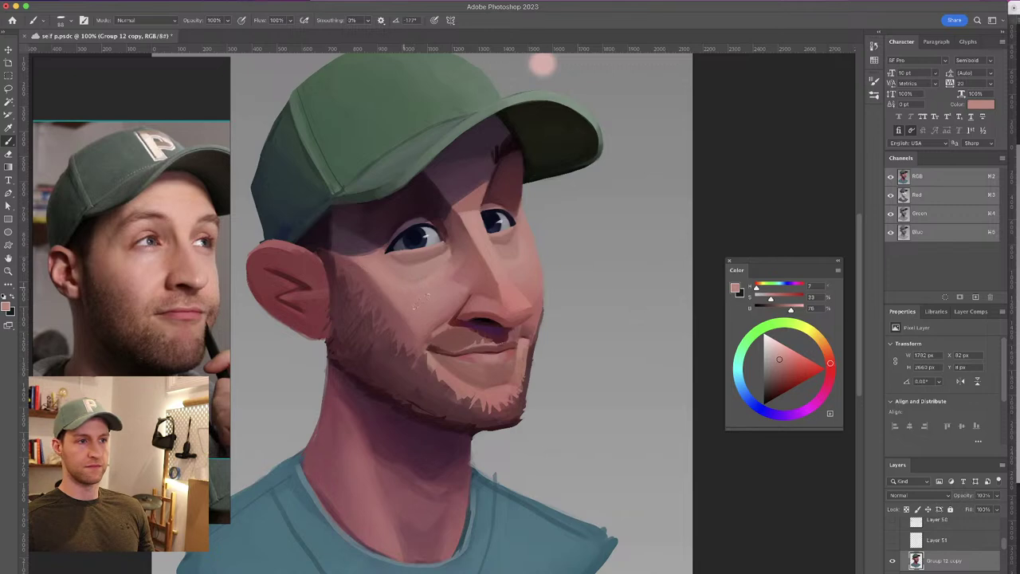
# Smooth the far cheek below the eye with sampled light pink tones and compare the result at a reduced view
pyautogui.keyDown('alt'); pyautogui.click(516, 256); pyautogui.keyUp('alt')
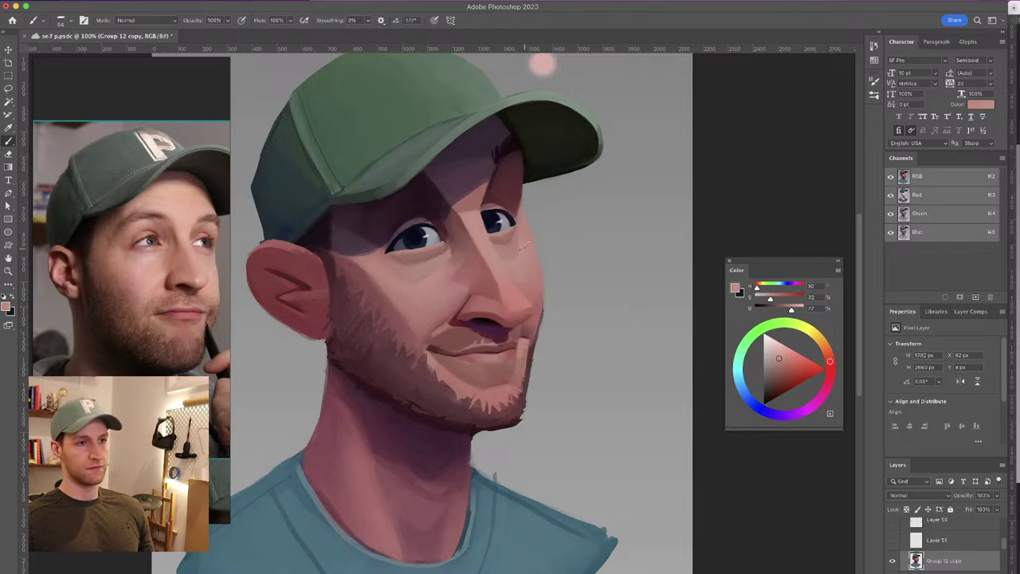
pyautogui.keyDown('alt'); pyautogui.click(526, 247); pyautogui.keyUp('alt')
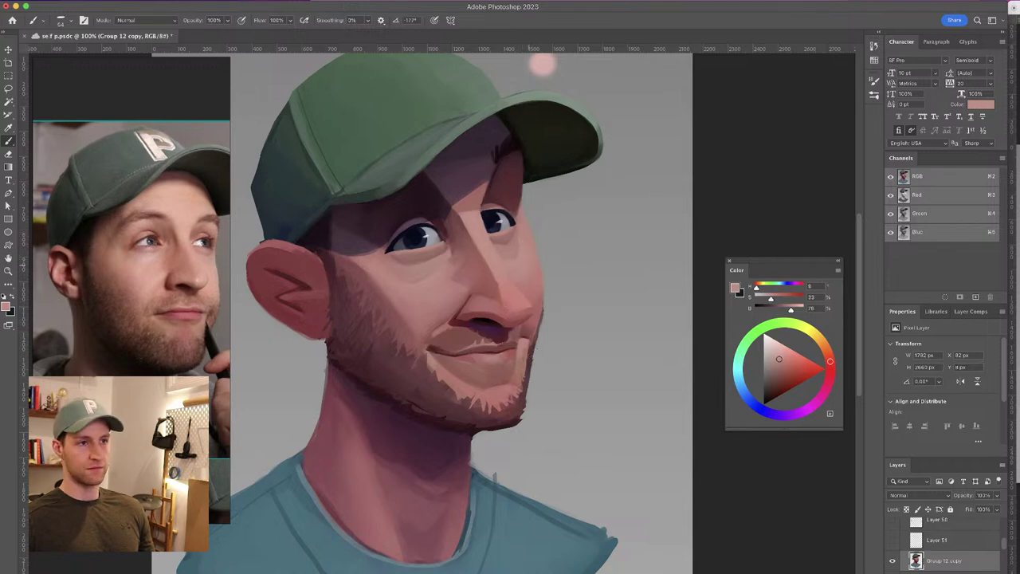
pyautogui.keyDown('alt'); pyautogui.click(531, 257); pyautogui.keyUp('alt')
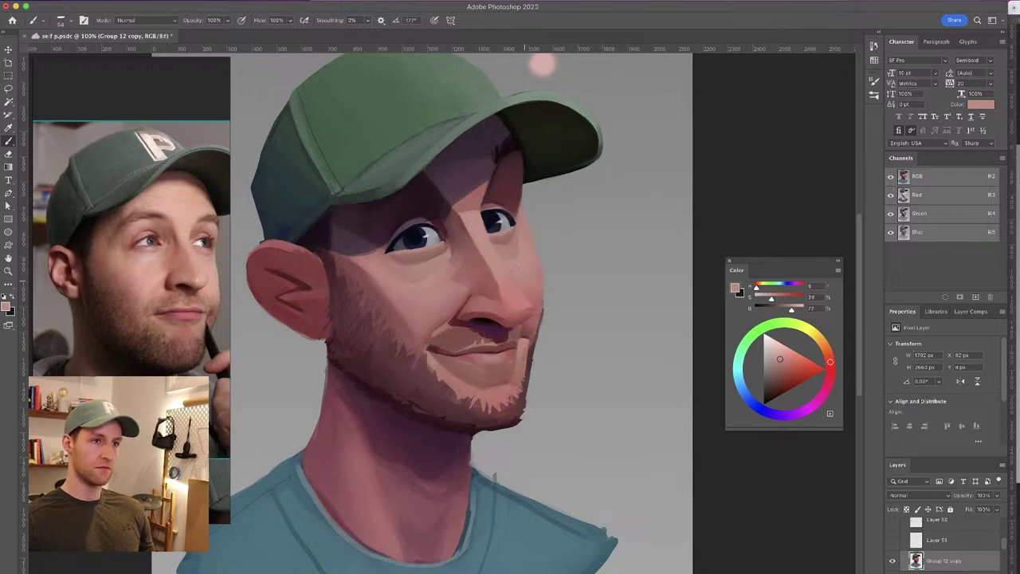
pyautogui.press('super+minus')
pyautogui.press('super+minus')
pyautogui.press('super+minus')
pyautogui.press('super+minus')
pyautogui.press('super+equal')
pyautogui.press('super+equal')
pyautogui.press('super+equal')
pyautogui.press('super+equal')
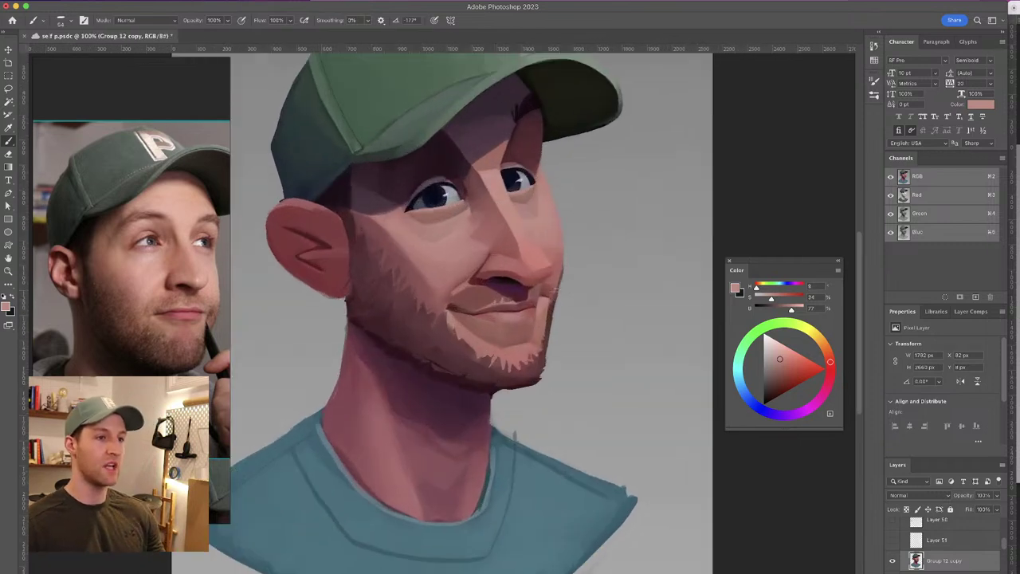
# Touch up the shaded brow under the cap and the neck with sampled dark plum and muted red
pyautogui.keyDown('alt'); pyautogui.click(426, 167); pyautogui.keyUp('alt')
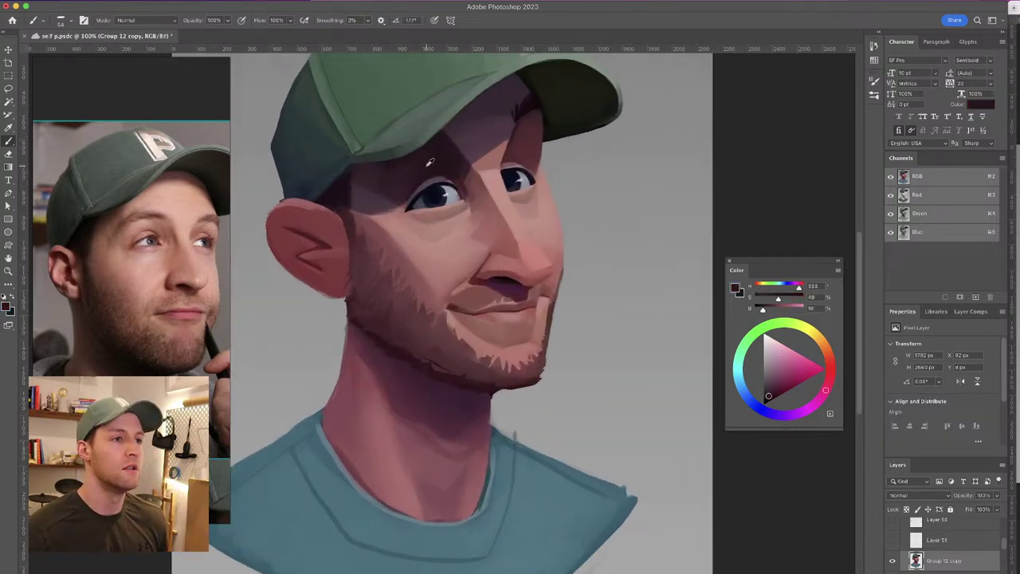
pyautogui.keyDown('alt'); pyautogui.click(394, 171); pyautogui.keyUp('alt')
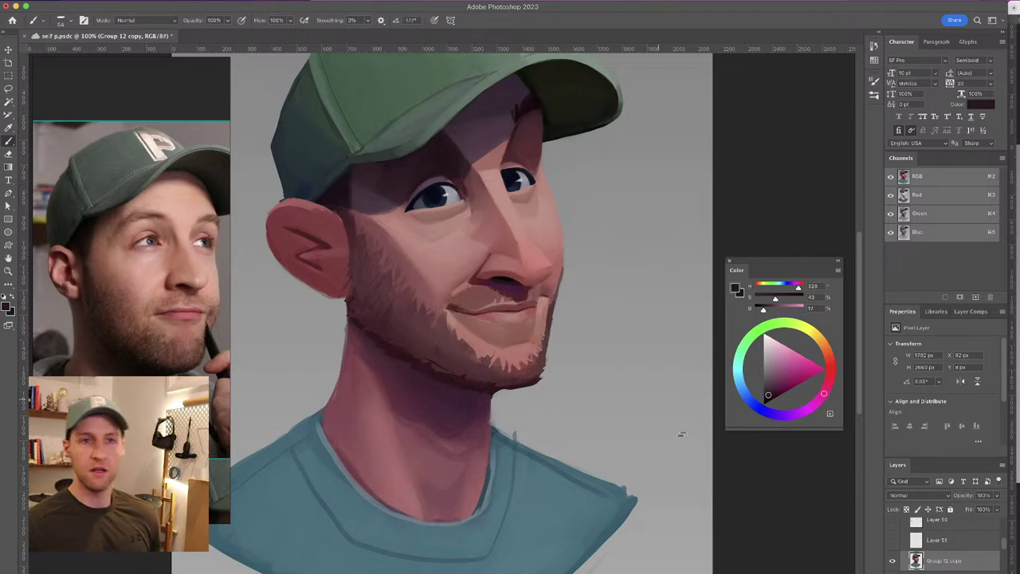
pyautogui.keyDown('alt'); pyautogui.click(428, 476); pyautogui.keyUp('alt')
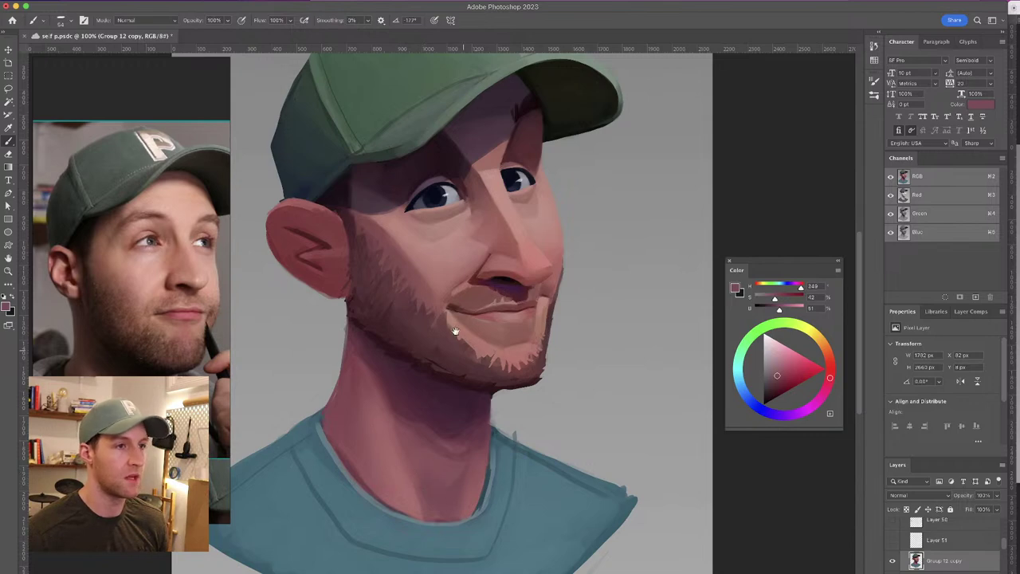
pyautogui.moveTo(460, 342); pyautogui.dragTo(469, 309)
# Extend the shirt over the near shoulder and fill out its rounded lower edge with sampled teal
pyautogui.moveTo(360, 409); pyautogui.dragTo(428, 369)
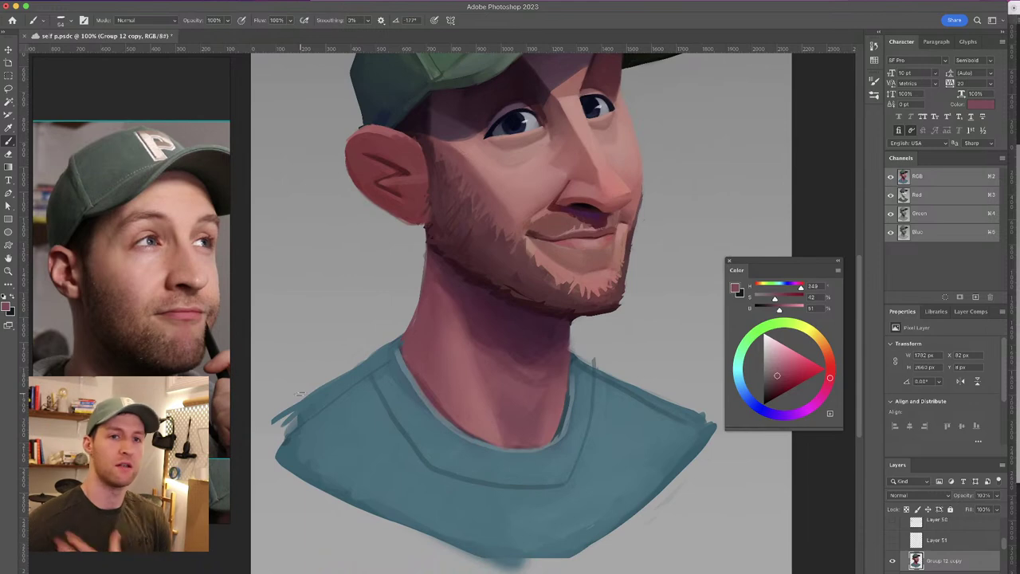
pyautogui.keyDown('alt'); pyautogui.click(311, 408); pyautogui.keyUp('alt')
pyautogui.moveTo(297, 414)
pyautogui.mouseDown()
pyautogui.moveTo(265, 433)
pyautogui.moveTo(285, 451)
pyautogui.mouseUp()
pyautogui.moveTo(338, 483); pyautogui.dragTo(354, 495)
pyautogui.moveTo(430, 532)
pyautogui.mouseDown()
pyautogui.moveTo(547, 558)
pyautogui.moveTo(626, 522)
pyautogui.moveTo(691, 421)
pyautogui.mouseUp()
pyautogui.moveTo(417, 442); pyautogui.dragTo(421, 442)
pyautogui.moveTo(295, 421)
pyautogui.mouseDown()
pyautogui.moveTo(288, 433)
pyautogui.moveTo(279, 427)
pyautogui.moveTo(338, 500)
pyautogui.moveTo(470, 559)
pyautogui.moveTo(615, 537)
pyautogui.moveTo(677, 460)
pyautogui.moveTo(591, 535)
pyautogui.moveTo(438, 539)
pyautogui.moveTo(311, 448)
pyautogui.mouseUp()
pyautogui.keyDown('alt'); pyautogui.click(651, 482); pyautogui.keyUp('alt')
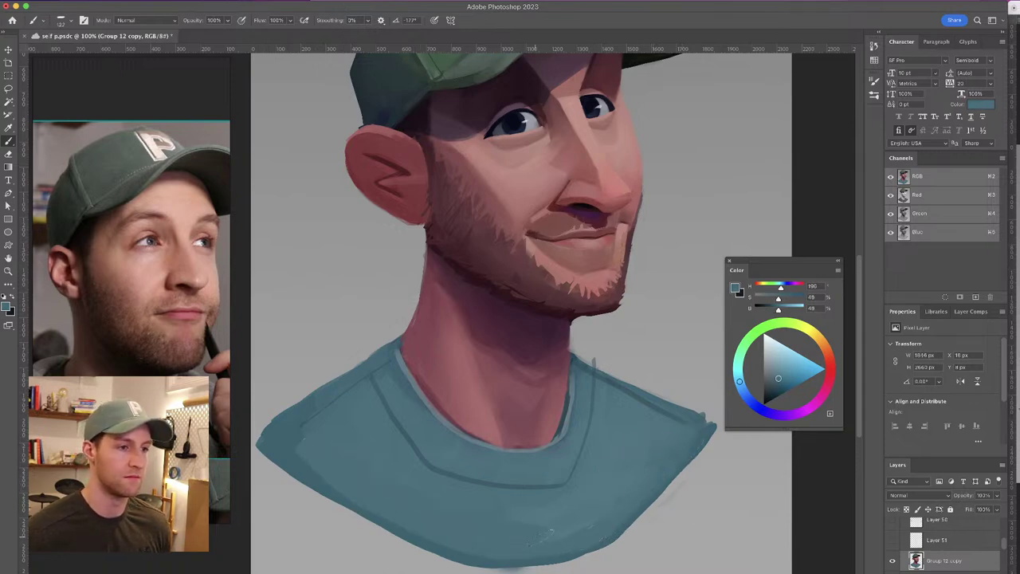
# Trim the shirt's lower edge and erase the leftover teal strip beneath it
pyautogui.moveTo(608, 400); pyautogui.dragTo(594, 394)
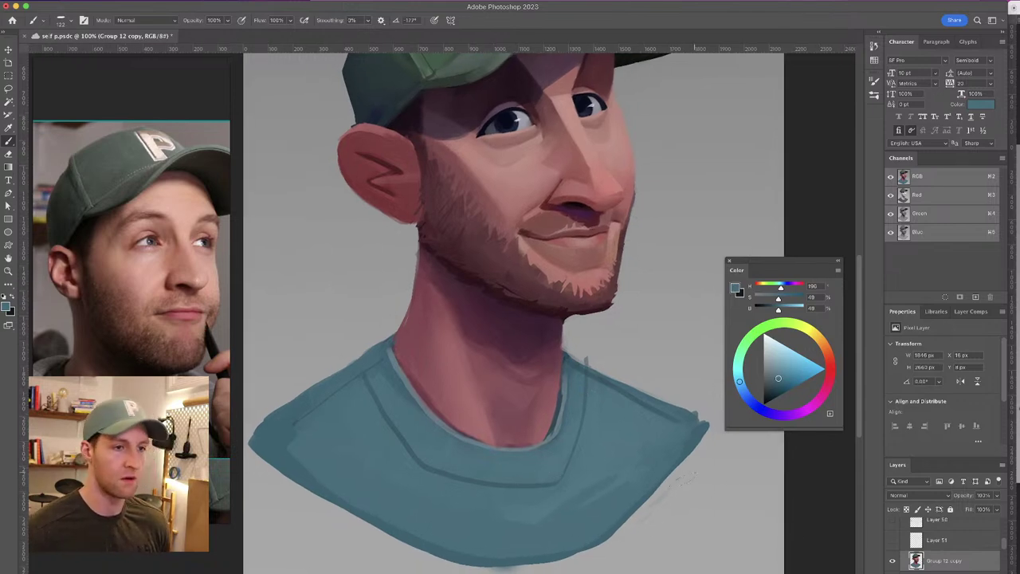
pyautogui.moveTo(629, 531); pyautogui.dragTo(374, 545)
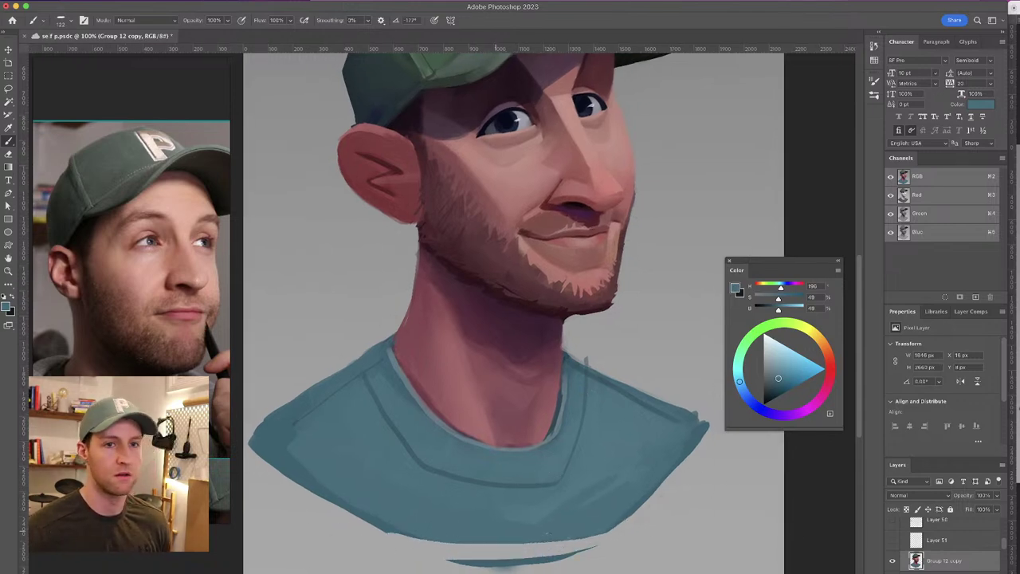
pyautogui.moveTo(622, 547); pyautogui.dragTo(488, 570)
pyautogui.moveTo(586, 555)
pyautogui.mouseDown()
pyautogui.moveTo(443, 561)
pyautogui.moveTo(597, 548)
pyautogui.mouseUp()
# Even out the color on the shirt's chest and near shoulder with sampled teal tones
pyautogui.moveTo(514, 364); pyautogui.dragTo(518, 375)
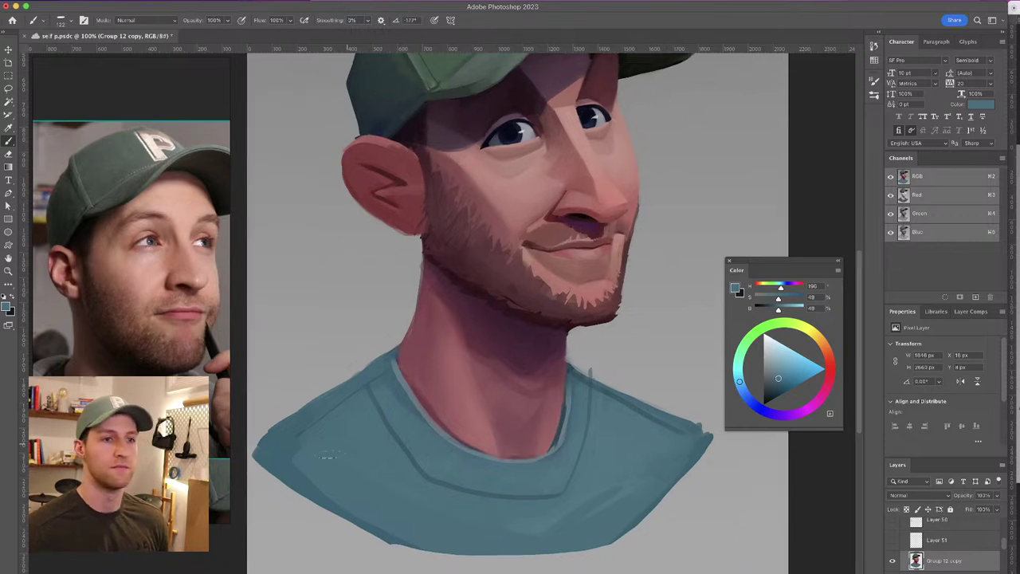
pyautogui.moveTo(295, 463); pyautogui.dragTo(441, 531)
pyautogui.press('super+z')
pyautogui.keyDown('alt'); pyautogui.click(294, 458); pyautogui.keyUp('alt')
pyautogui.keyDown('alt'); pyautogui.click(427, 497); pyautogui.keyUp('alt')
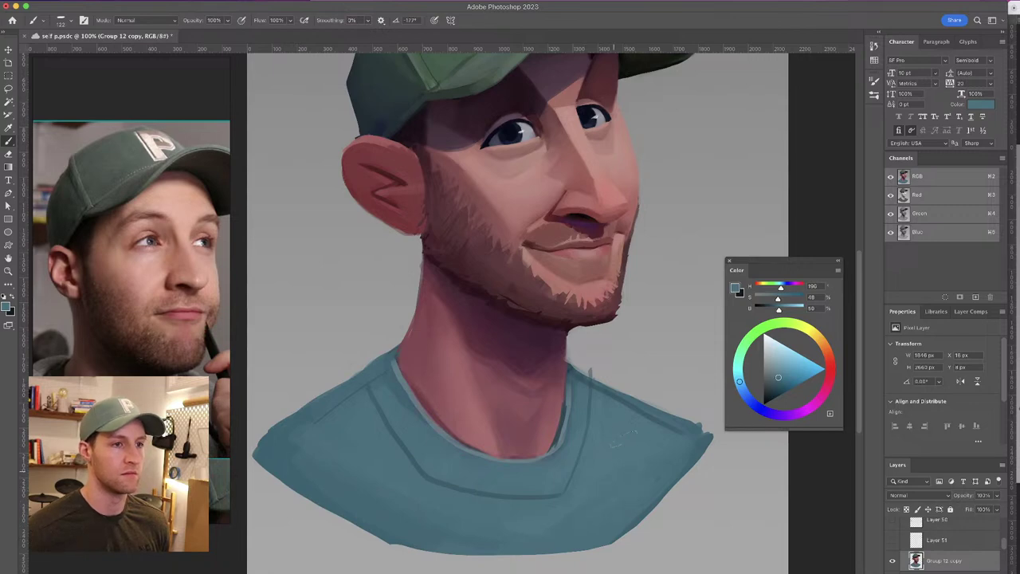
# Clean up the outline of the shirt's far shoulder into a sharper corner
pyautogui.moveTo(640, 438); pyautogui.dragTo(630, 446)
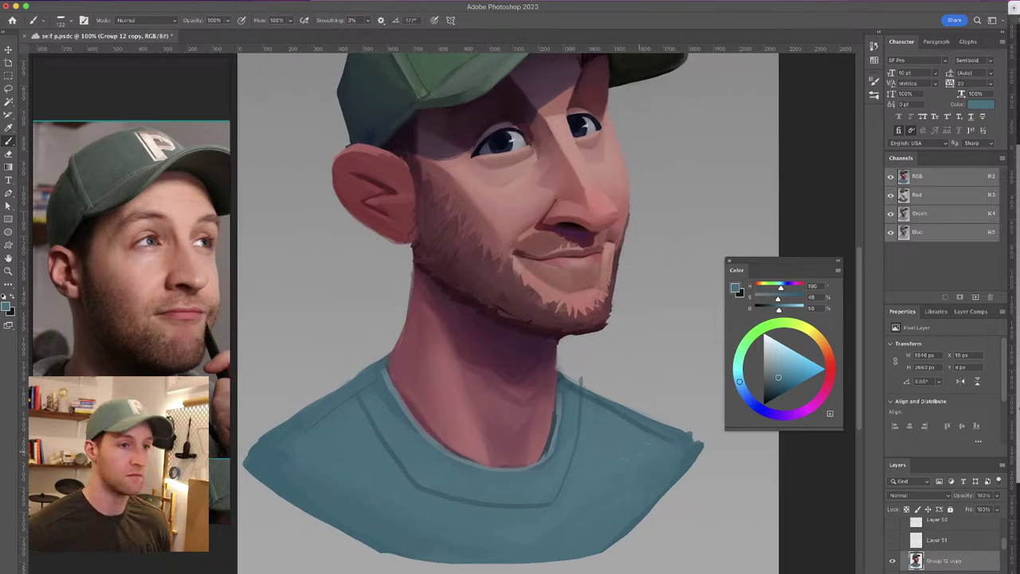
pyautogui.press('super+z')
pyautogui.moveTo(619, 361); pyautogui.dragTo(640, 449)
pyautogui.moveTo(561, 287); pyautogui.dragTo(565, 243)
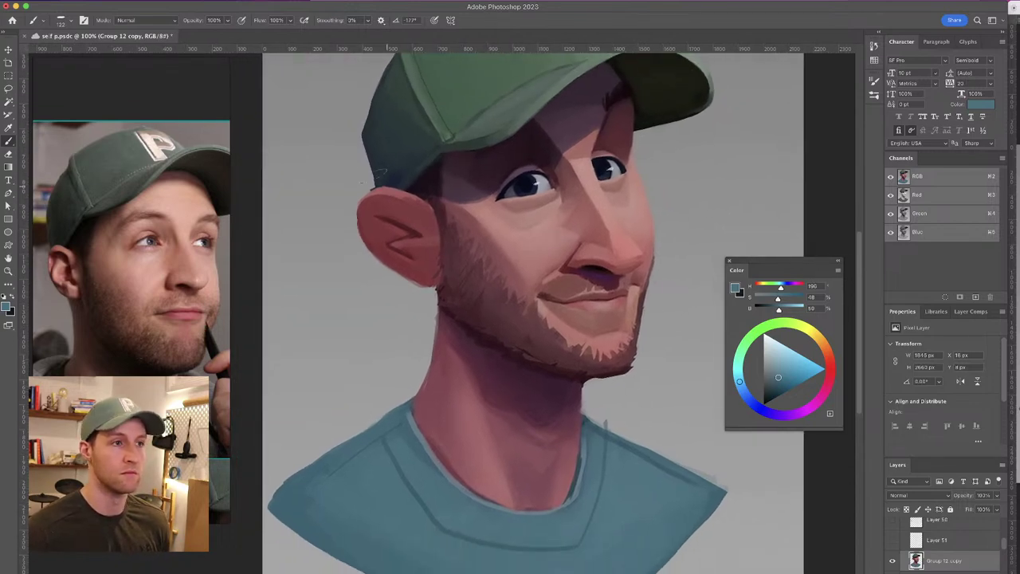
# Clean up the cap's back edge above the ear and reshape the ear's outer rim with sampled reds
pyautogui.moveTo(352, 179); pyautogui.dragTo(336, 178)
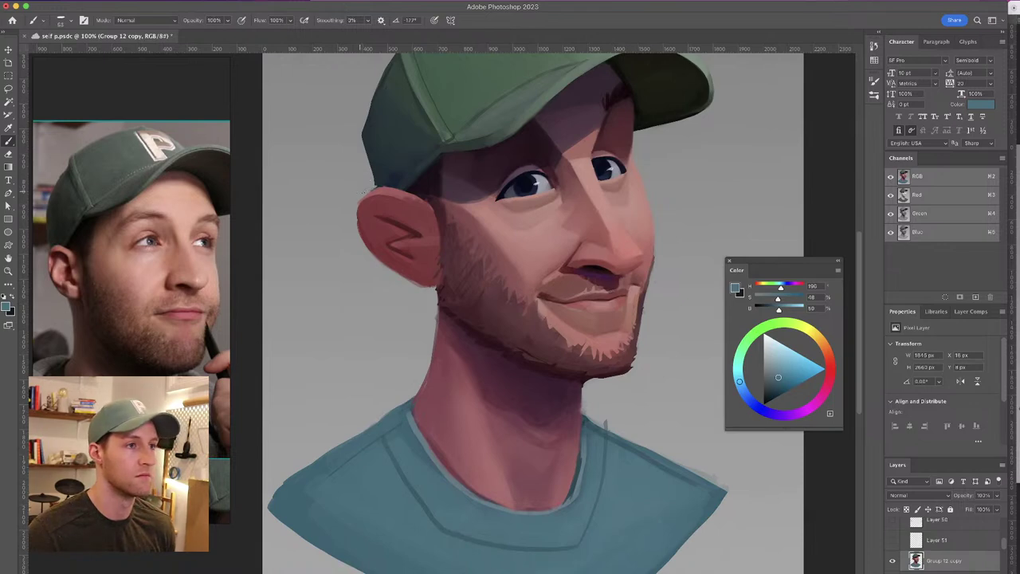
pyautogui.moveTo(375, 169); pyautogui.dragTo(369, 171)
pyautogui.keyDown('alt'); pyautogui.click(383, 189); pyautogui.keyUp('alt')
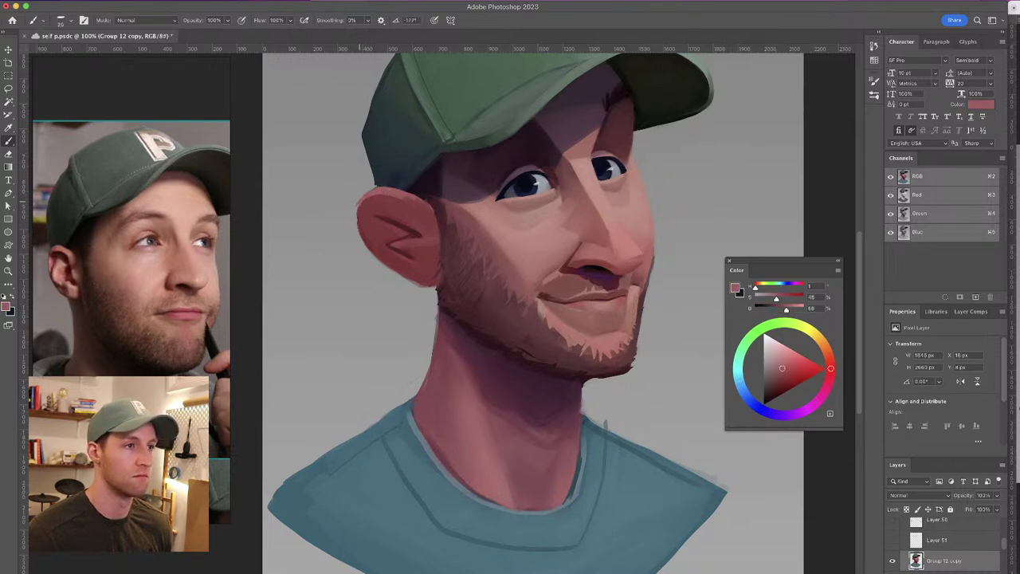
pyautogui.keyDown('alt'); pyautogui.click(374, 195); pyautogui.keyUp('alt')
pyautogui.moveTo(363, 200)
pyautogui.mouseDown()
pyautogui.moveTo(356, 223)
pyautogui.moveTo(368, 250)
pyautogui.mouseUp()
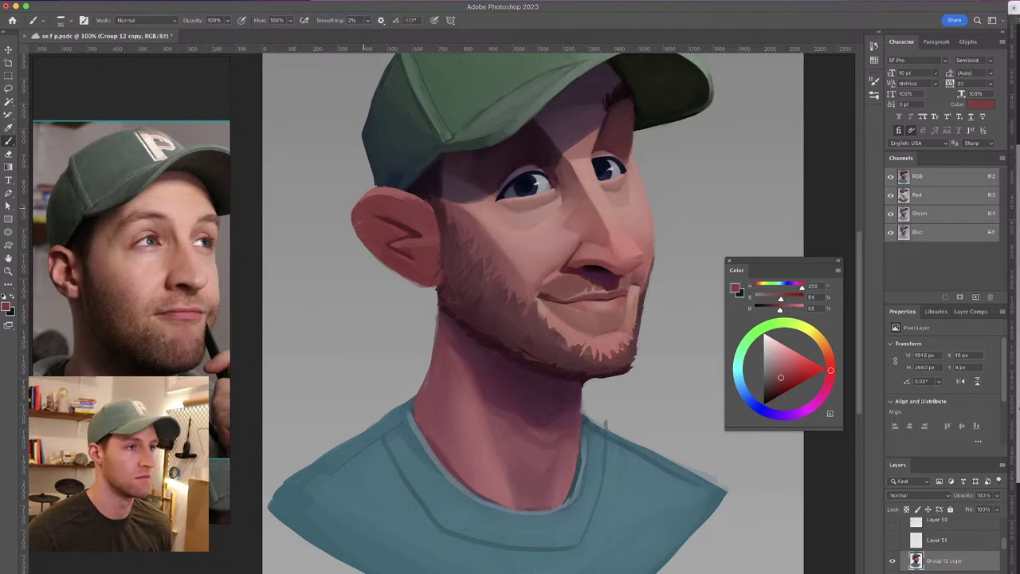
pyautogui.moveTo(475, 186); pyautogui.dragTo(465, 205)
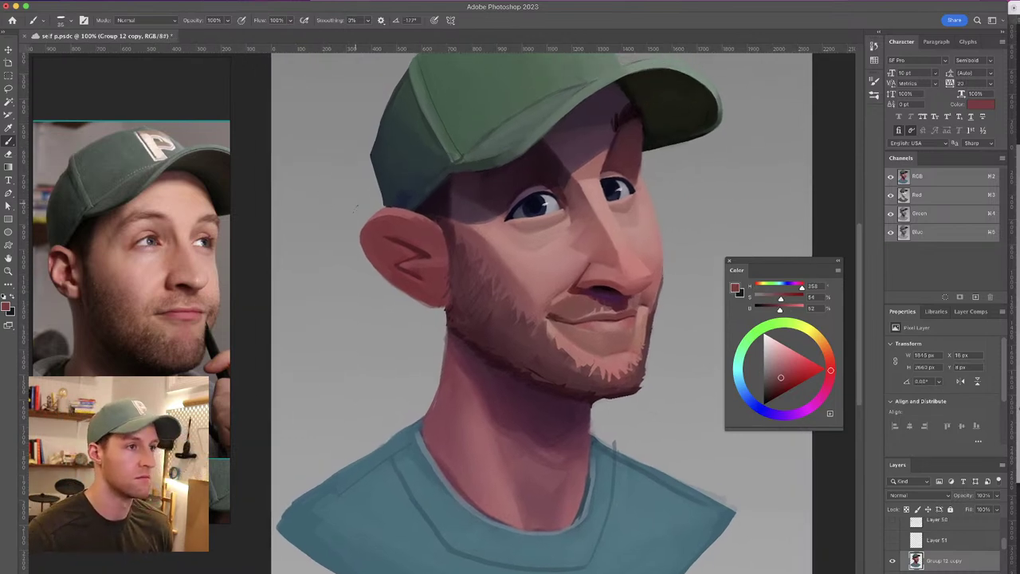
pyautogui.moveTo(357, 209); pyautogui.dragTo(366, 255)
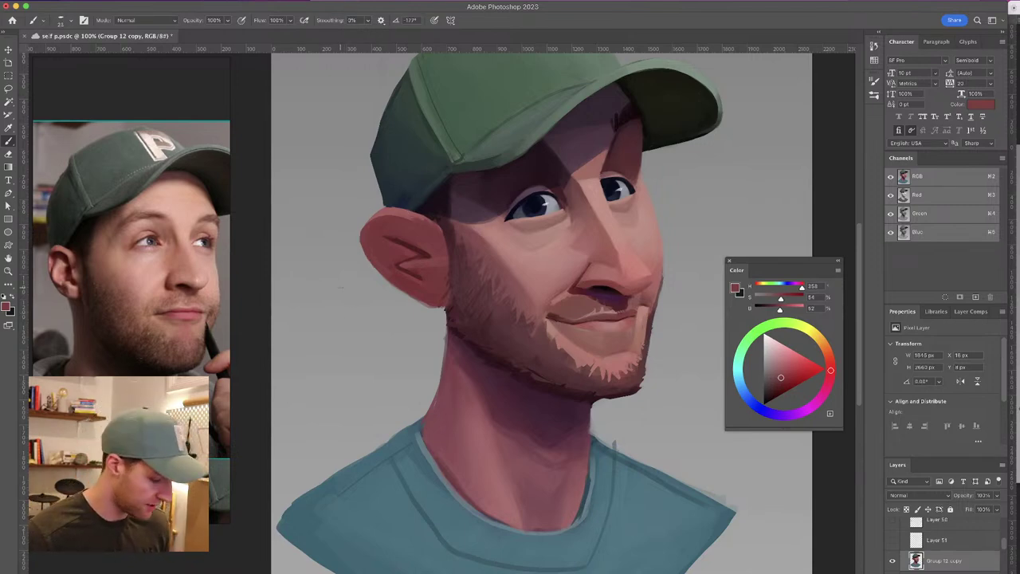
# Sketch a tilted oval with a crossing axis beside the ear as a construction guide
pyautogui.moveTo(350, 283)
pyautogui.mouseDown()
pyautogui.moveTo(317, 355)
pyautogui.moveTo(362, 289)
pyautogui.moveTo(323, 279)
pyautogui.moveTo(334, 355)
pyautogui.moveTo(344, 283)
pyautogui.moveTo(315, 277)
pyautogui.mouseUp()
pyautogui.hotkey('ctrl', 'z')
pyautogui.moveTo(321, 344)
pyautogui.mouseDown()
pyautogui.moveTo(366, 281)
pyautogui.moveTo(393, 325)
pyautogui.moveTo(373, 350)
pyautogui.mouseUp()
pyautogui.moveTo(322, 264); pyautogui.dragTo(303, 283)
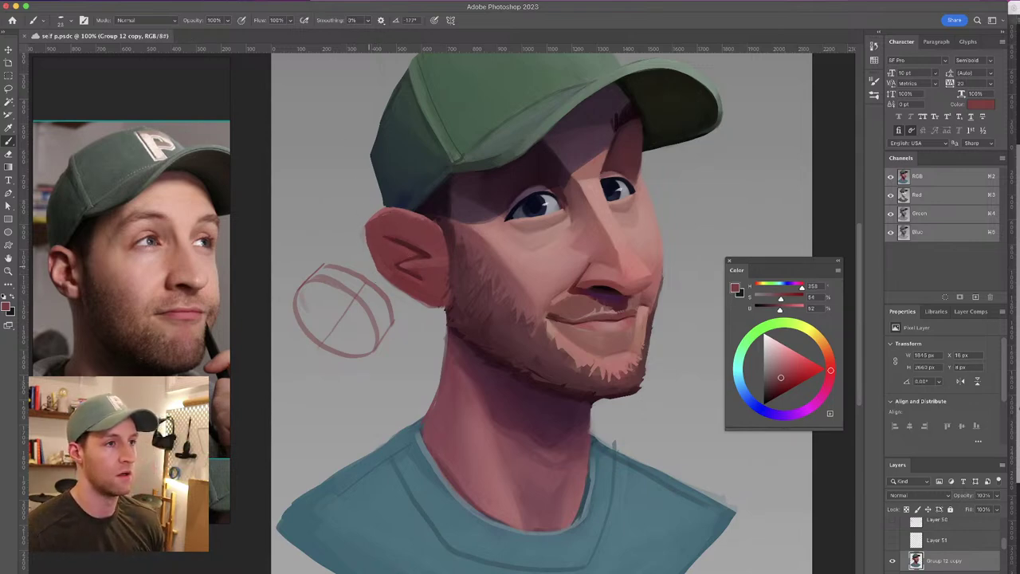
# Repaint the ear's upper rim beneath the cap with a sampled lighter red
pyautogui.press('super+z')
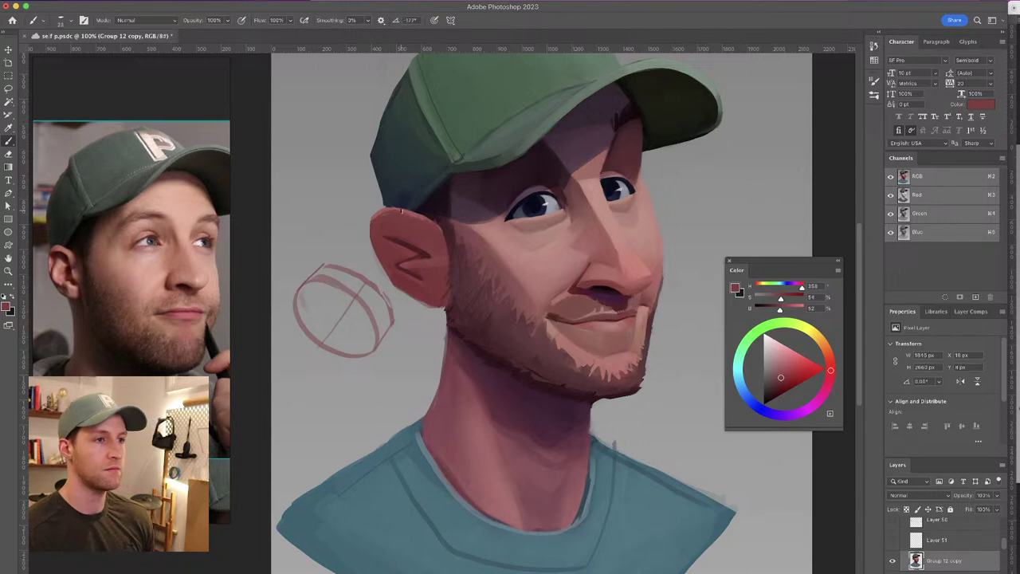
pyautogui.keyDown('alt'); pyautogui.click(402, 210); pyautogui.keyUp('alt')
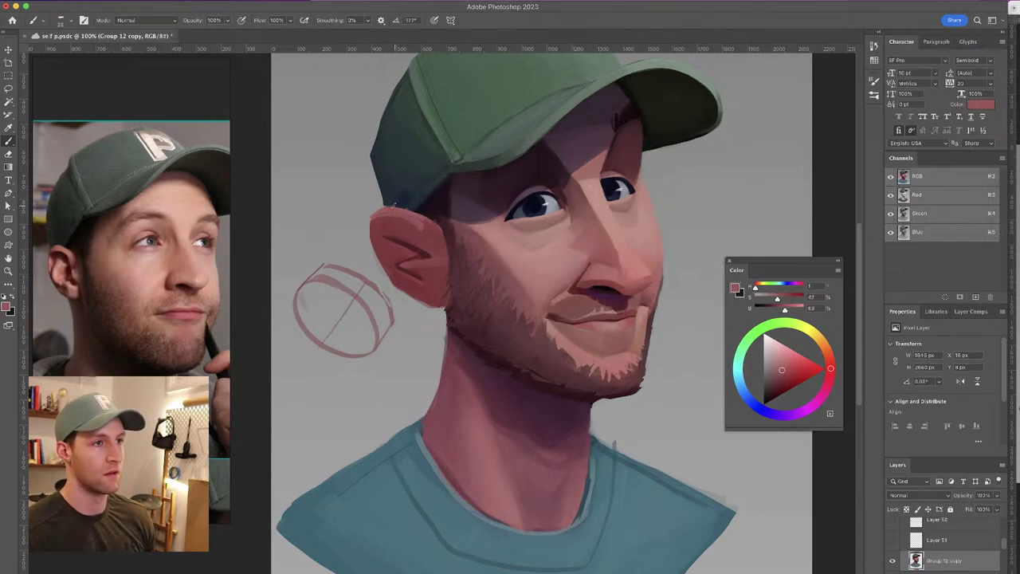
pyautogui.moveTo(389, 205); pyautogui.dragTo(406, 207)
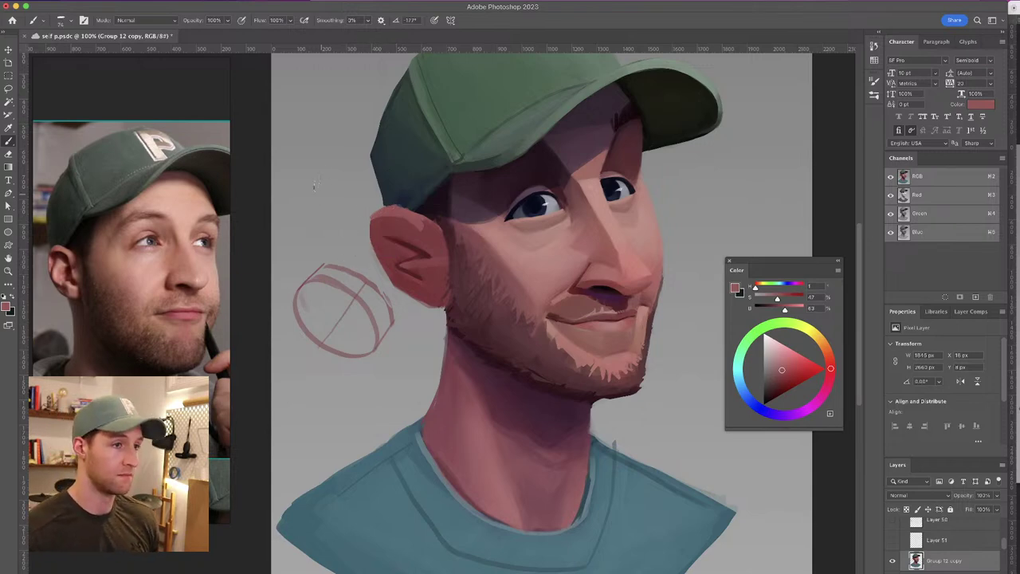
# Erase the oval construction sketch beside the ear
pyautogui.moveTo(339, 257); pyautogui.dragTo(389, 298)
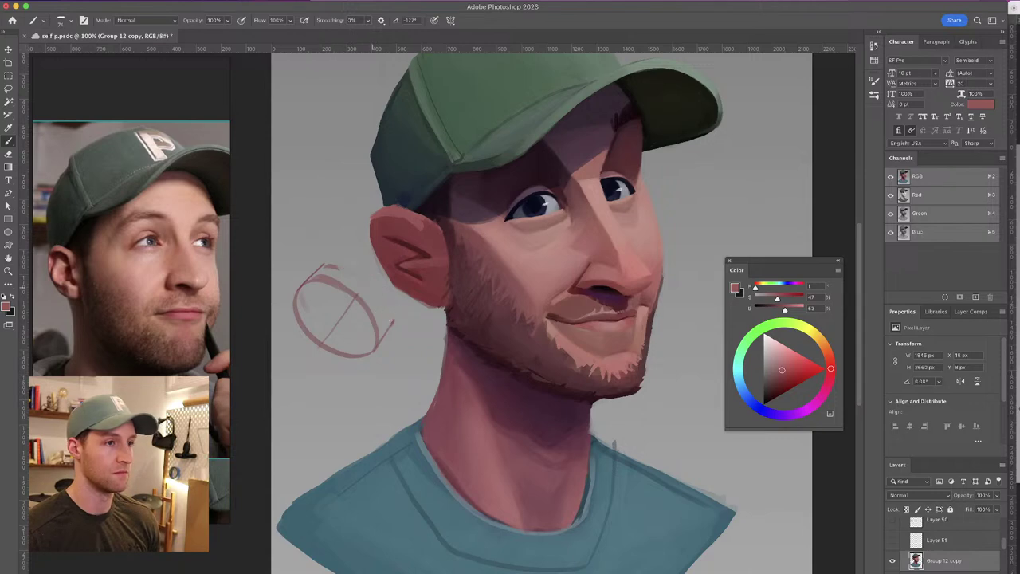
pyautogui.moveTo(387, 353)
pyautogui.mouseDown()
pyautogui.moveTo(343, 288)
pyautogui.moveTo(314, 275)
pyautogui.moveTo(328, 344)
pyautogui.mouseUp()
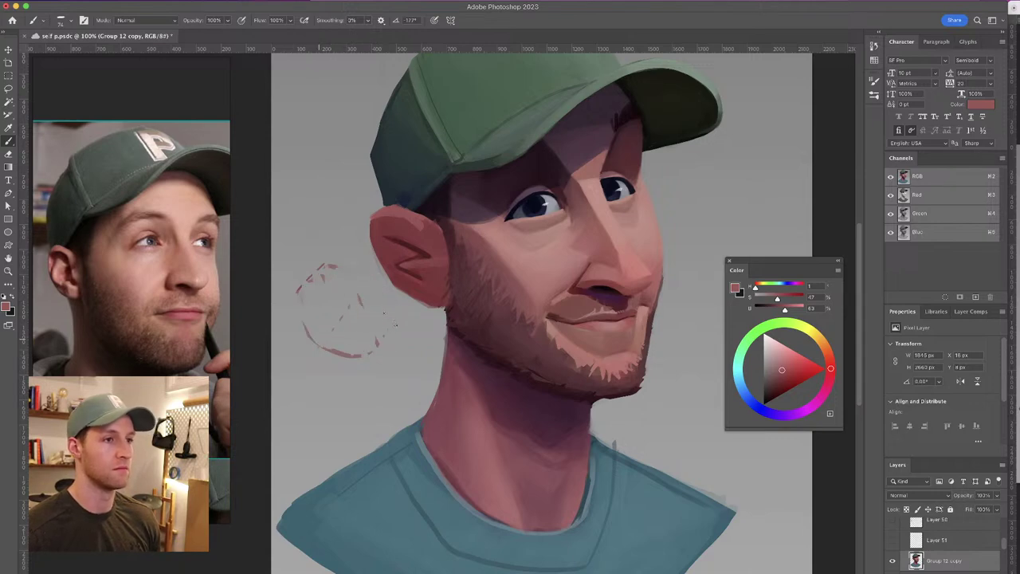
pyautogui.moveTo(393, 272); pyautogui.dragTo(379, 286)
# Paint over the zigzag fold lines inside the ear with a sampled deep red
pyautogui.keyDown('alt'); pyautogui.click(384, 250); pyautogui.keyUp('alt')
pyautogui.moveTo(383, 250); pyautogui.dragTo(369, 253)
pyautogui.moveTo(371, 248)
pyautogui.mouseDown()
pyautogui.moveTo(413, 268)
pyautogui.moveTo(386, 260)
pyautogui.moveTo(395, 287)
pyautogui.mouseUp()
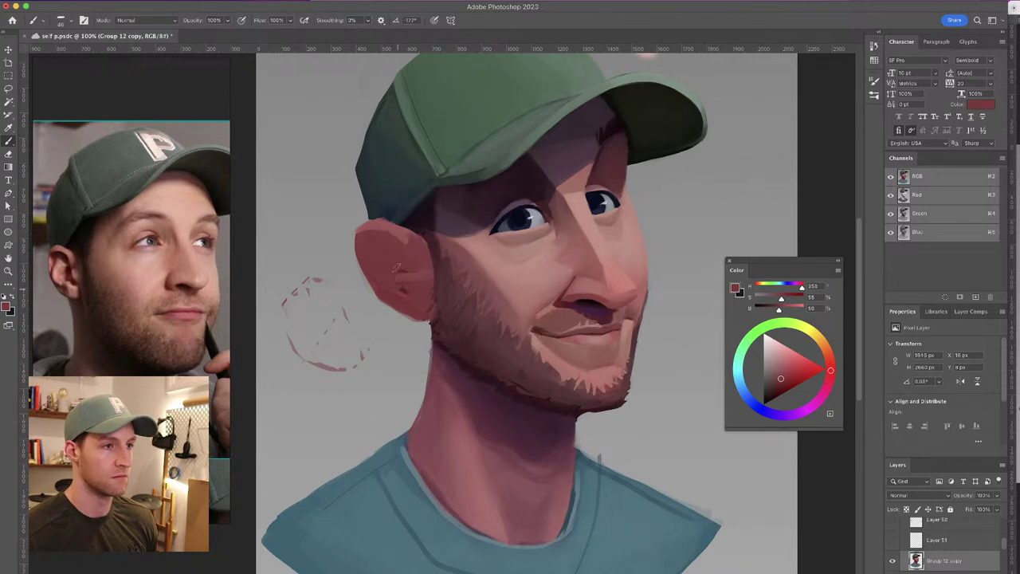
# Blend the ear's front edge and inner surface with sampled light and deep reds
pyautogui.keyDown('alt'); pyautogui.click(406, 229); pyautogui.keyUp('alt')
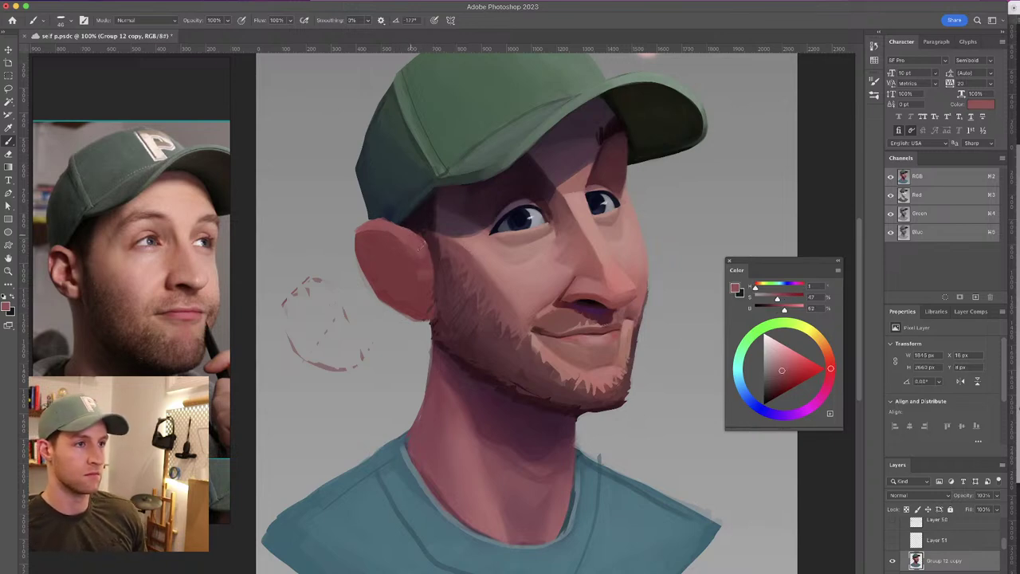
pyautogui.keyDown('alt'); pyautogui.click(426, 266); pyautogui.keyUp('alt')
pyautogui.keyDown('alt'); pyautogui.click(425, 268); pyautogui.keyUp('alt')
pyautogui.keyDown('alt'); pyautogui.click(418, 255); pyautogui.keyUp('alt')
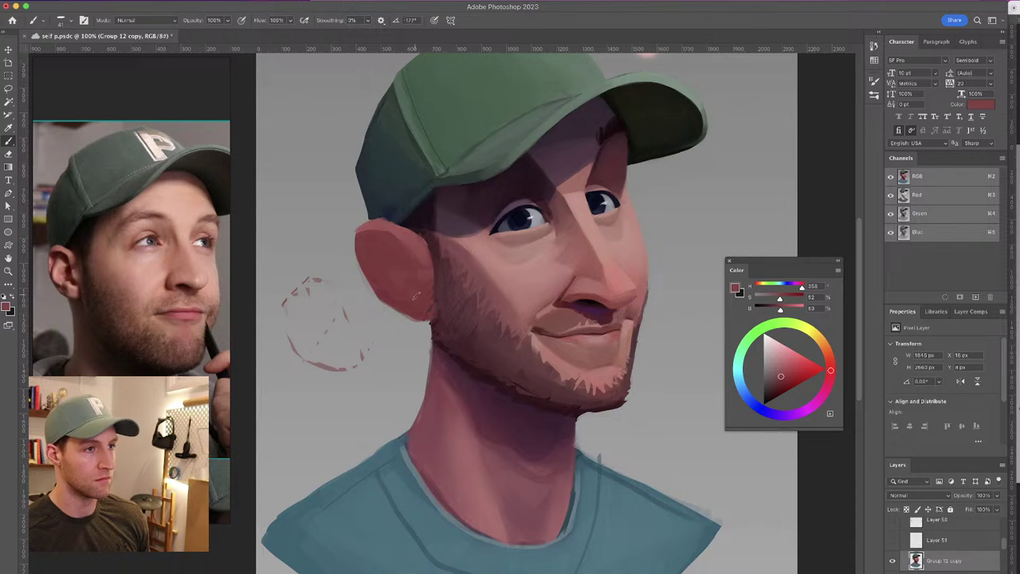
# Try sketching fine dark fold lines inside the ear with a small brush
pyautogui.keyDown('alt'); pyautogui.click(410, 267); pyautogui.keyUp('alt')
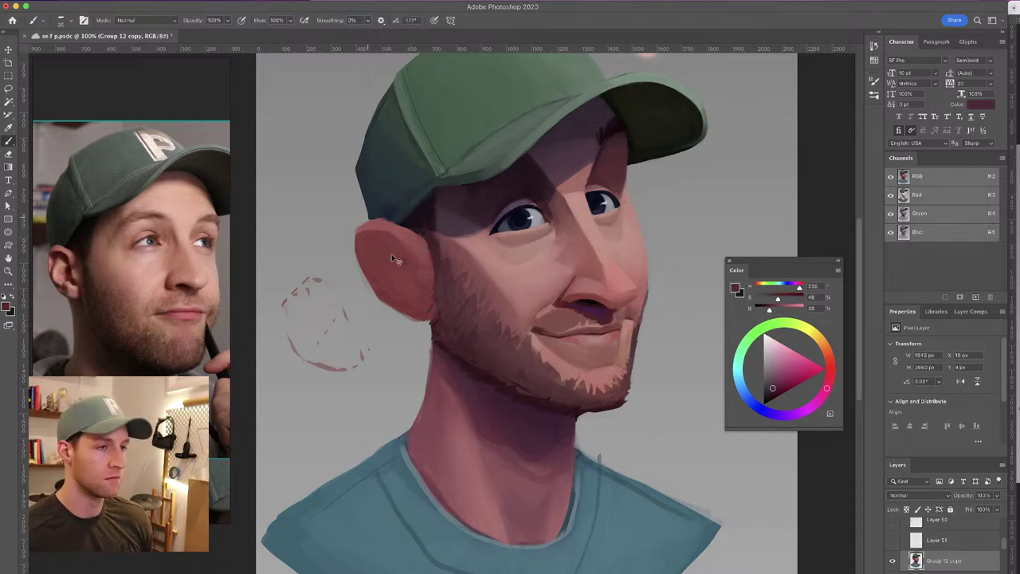
pyautogui.moveTo(391, 256); pyautogui.dragTo(380, 262)
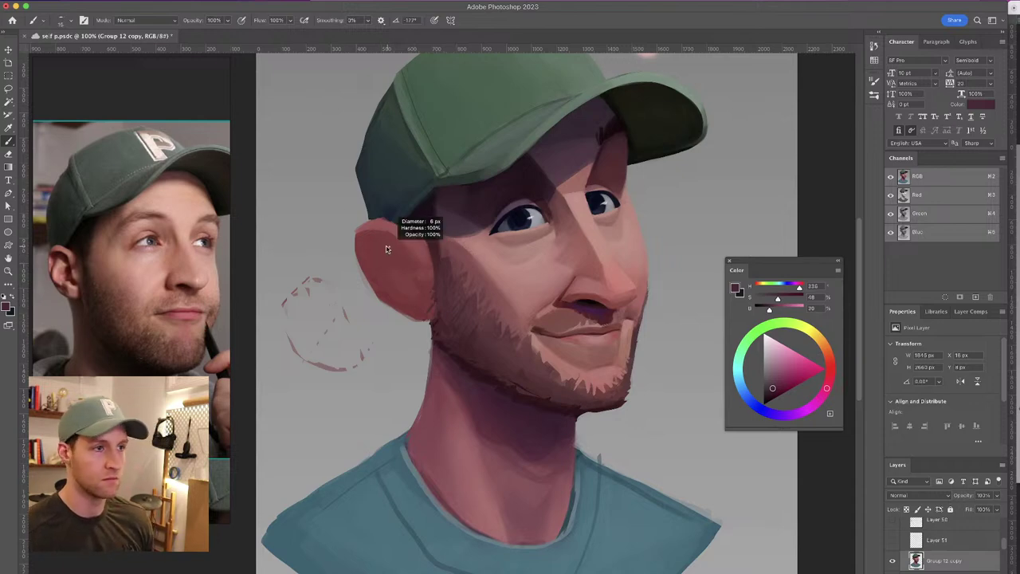
pyautogui.press('super+z')
pyautogui.press('super+z')
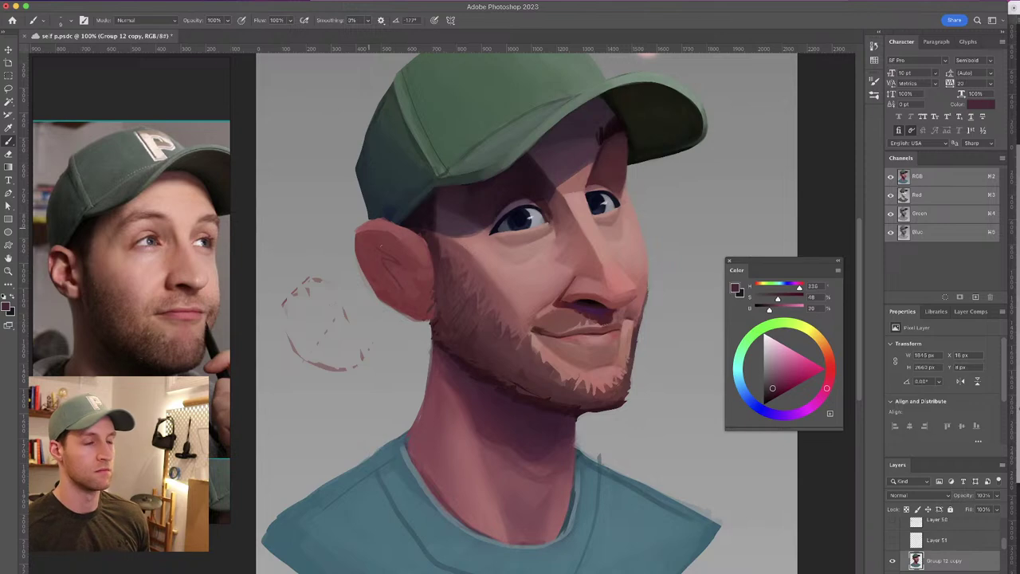
pyautogui.moveTo(367, 232)
pyautogui.mouseDown()
pyautogui.moveTo(404, 262)
pyautogui.moveTo(415, 289)
pyautogui.mouseUp()
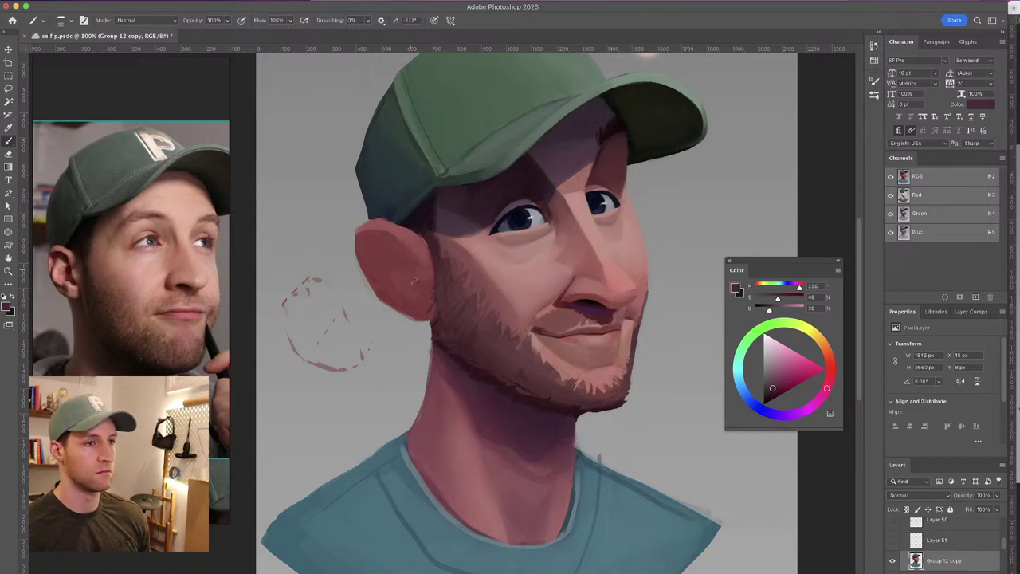
# Repaint the ear's upper rim and its inner border with sampled lighter and deeper reds
pyautogui.keyDown('alt'); pyautogui.click(399, 236); pyautogui.keyUp('alt')
pyautogui.moveTo(397, 236)
pyautogui.mouseDown()
pyautogui.moveTo(417, 276)
pyautogui.moveTo(381, 226)
pyautogui.moveTo(389, 216)
pyautogui.moveTo(412, 231)
pyautogui.moveTo(366, 222)
pyautogui.mouseUp()
pyautogui.keyDown('alt'); pyautogui.click(387, 246); pyautogui.keyUp('alt')
pyautogui.keyDown('alt'); pyautogui.click(377, 222); pyautogui.keyUp('alt')
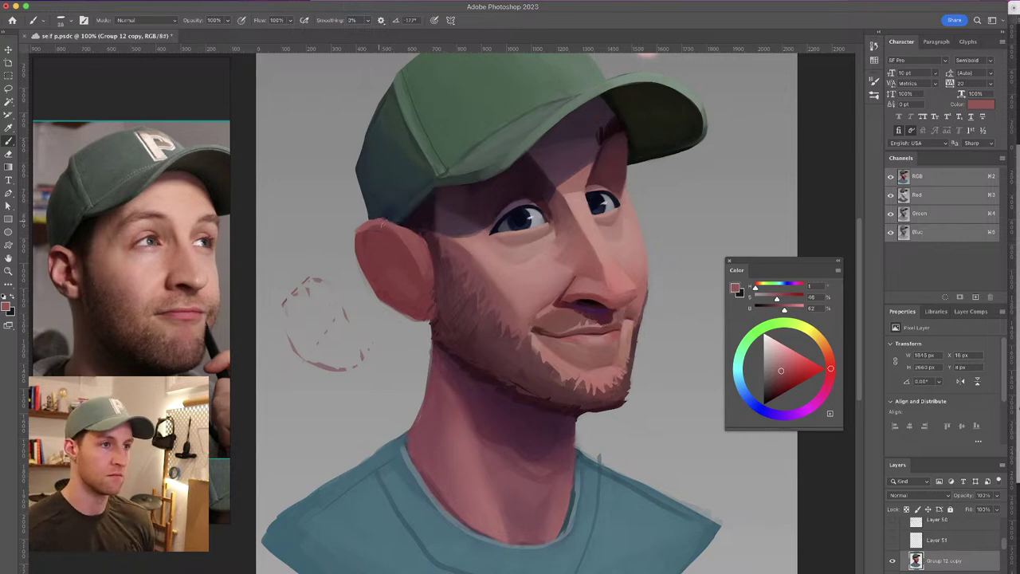
# Smooth the ear's inner surface and sharpen its border with the rim using sampled mid and deep reds
pyautogui.keyDown('alt'); pyautogui.click(406, 251); pyautogui.keyUp('alt')
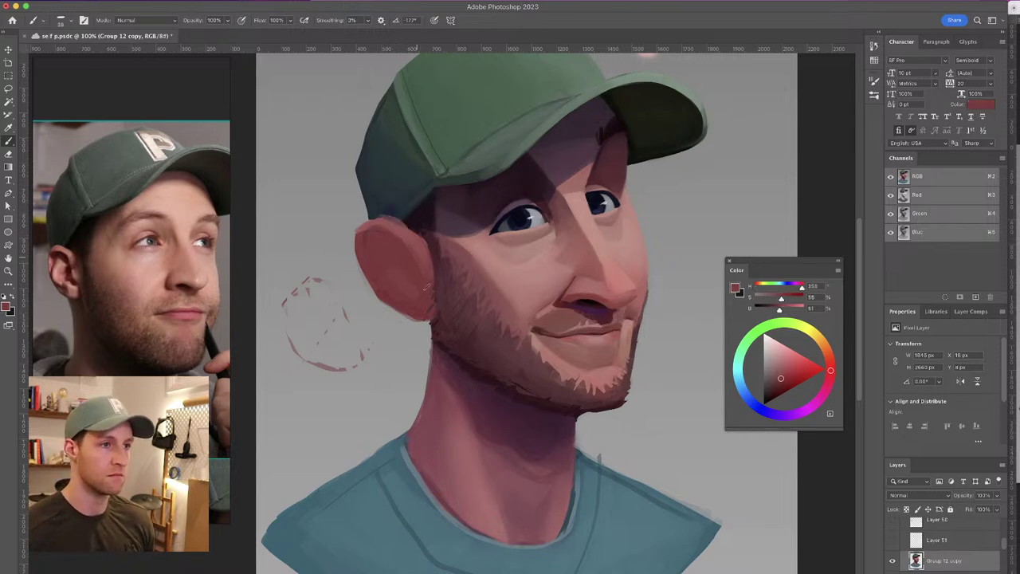
pyautogui.keyDown('alt'); pyautogui.click(420, 256); pyautogui.keyUp('alt')
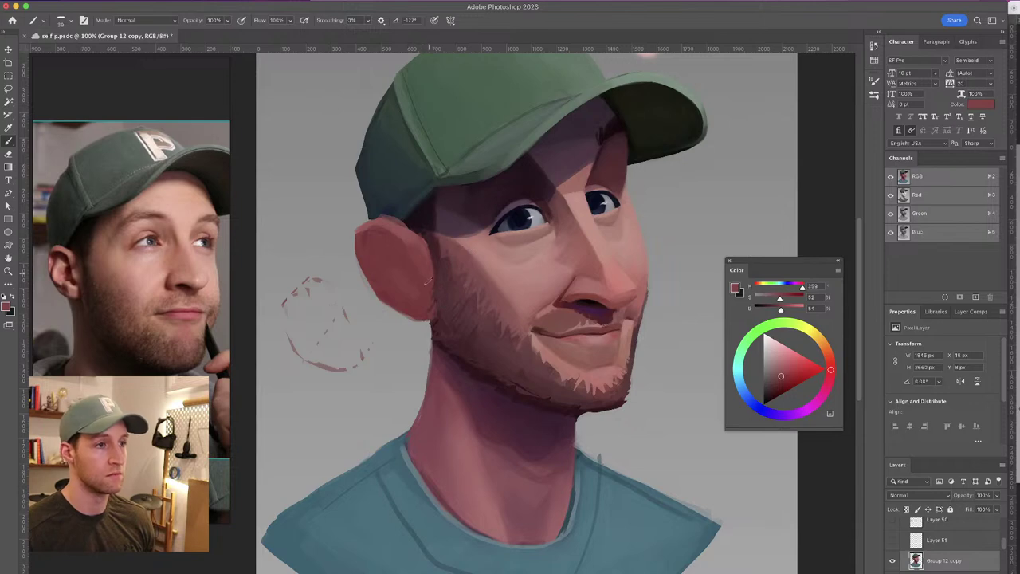
pyautogui.keyDown('alt'); pyautogui.click(410, 267); pyautogui.keyUp('alt')
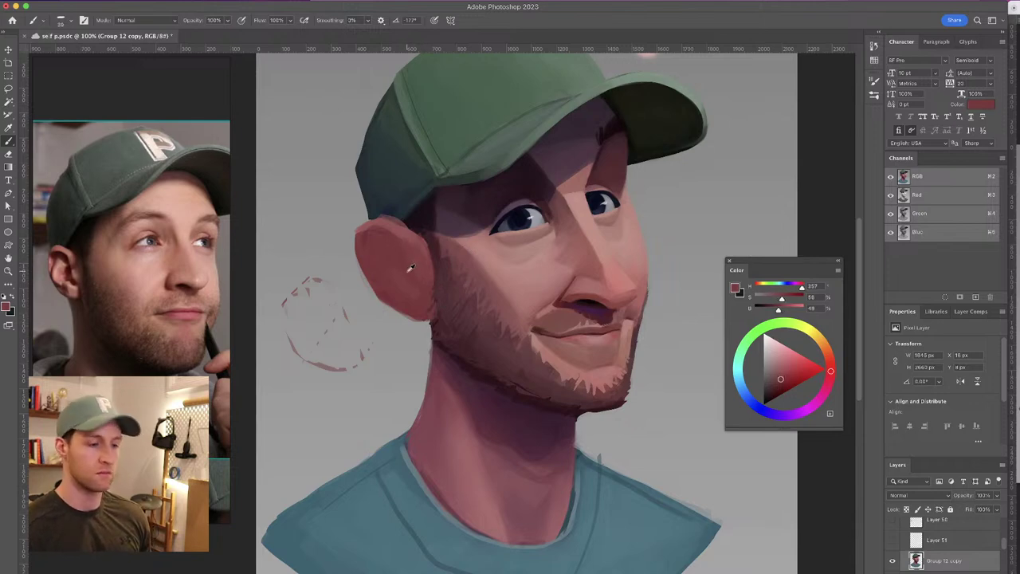
pyautogui.keyDown('alt'); pyautogui.click(405, 267); pyautogui.keyUp('alt')
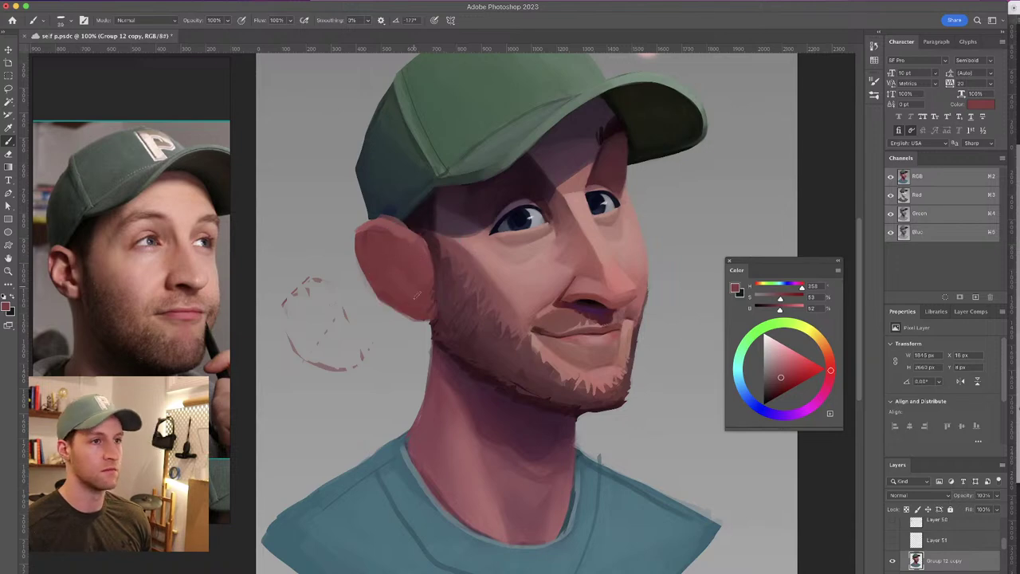
pyautogui.keyDown('alt'); pyautogui.click(408, 241); pyautogui.keyUp('alt')
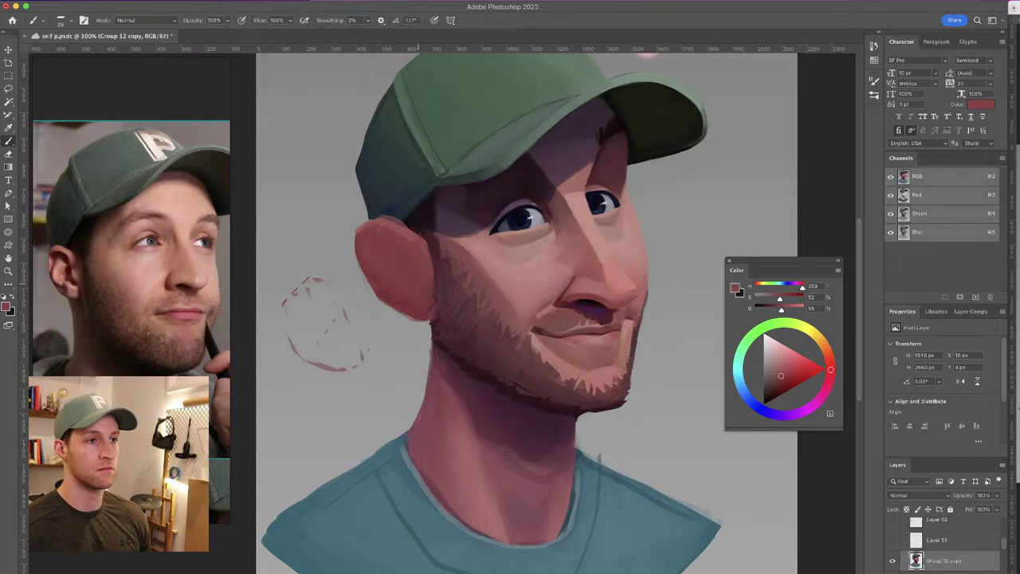
pyautogui.keyDown('alt'); pyautogui.click(402, 308); pyautogui.keyUp('alt')
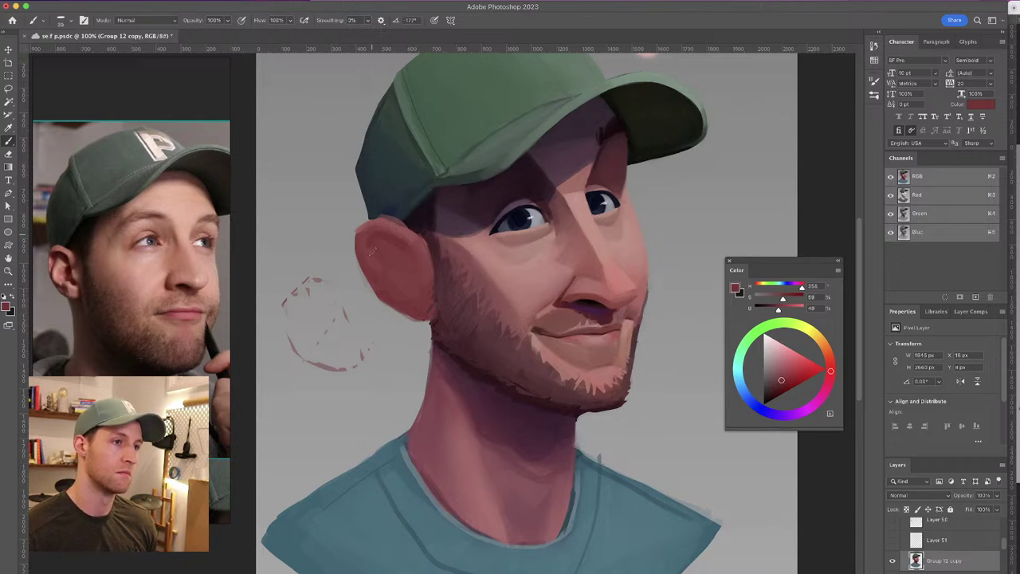
pyautogui.moveTo(365, 231); pyautogui.dragTo(396, 227)
pyautogui.moveTo(419, 263); pyautogui.dragTo(423, 277)
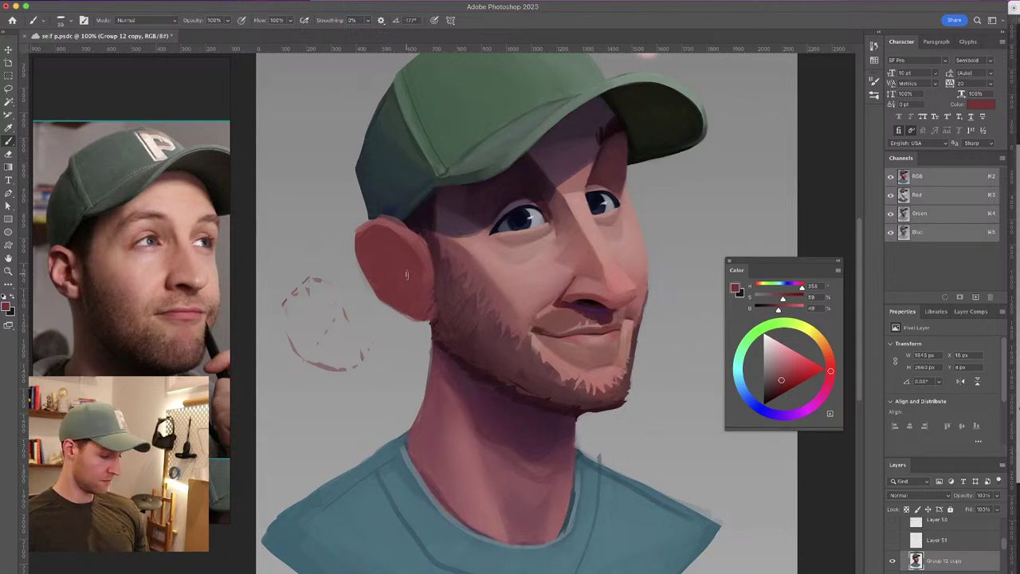
# Try shortening the lower end of the ear at the lobe
pyautogui.moveTo(392, 304)
pyautogui.mouseDown()
pyautogui.moveTo(429, 308)
pyautogui.moveTo(425, 322)
pyautogui.moveTo(404, 309)
pyautogui.mouseUp()
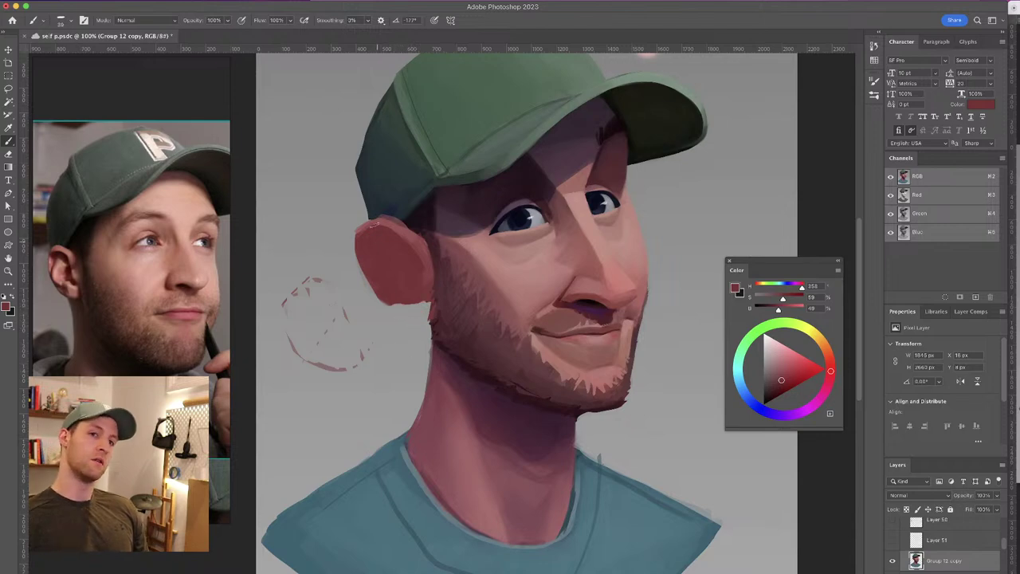
pyautogui.press('super+z')
pyautogui.press('super+z')
# Paint the jaw edge directly beneath the earlobe with sampled dark beard tones
pyautogui.keyDown('alt'); pyautogui.click(442, 328); pyautogui.keyUp('alt')
pyautogui.keyDown('alt'); pyautogui.click(441, 328); pyautogui.keyUp('alt')
pyautogui.moveTo(444, 329); pyautogui.dragTo(436, 337)
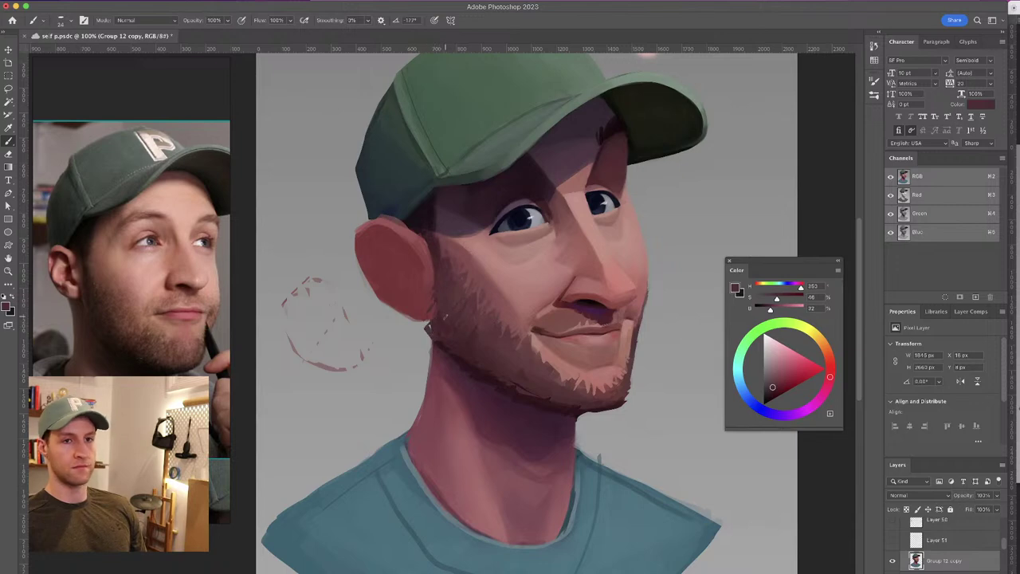
pyautogui.keyDown('alt'); pyautogui.click(436, 313); pyautogui.keyUp('alt')
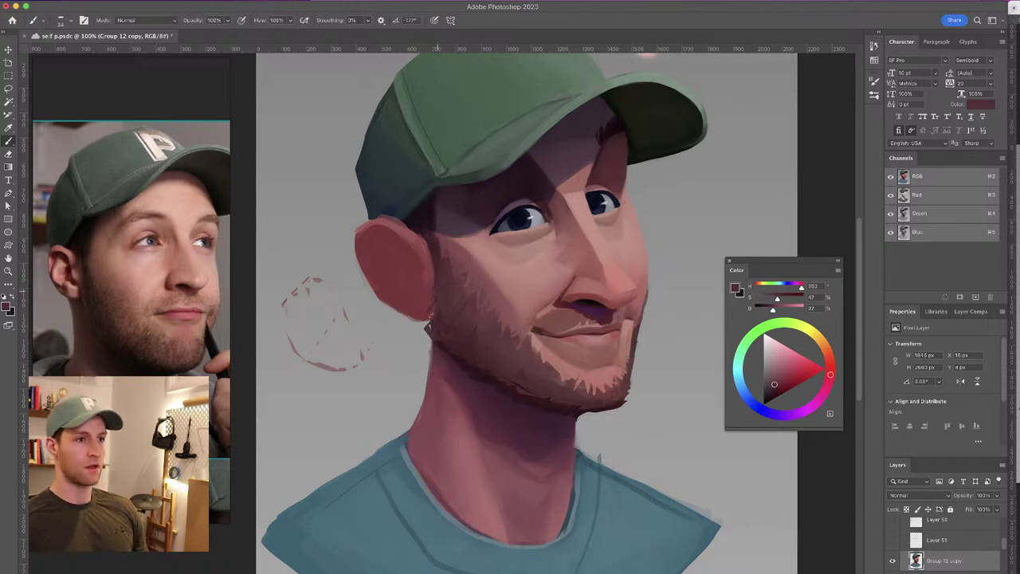
# Clean up the ear's front edge against the sideburn with sampled dark beard and red ear tones
pyautogui.keyDown('alt'); pyautogui.click(438, 279); pyautogui.keyUp('alt')
pyautogui.moveTo(422, 289); pyautogui.dragTo(435, 236)
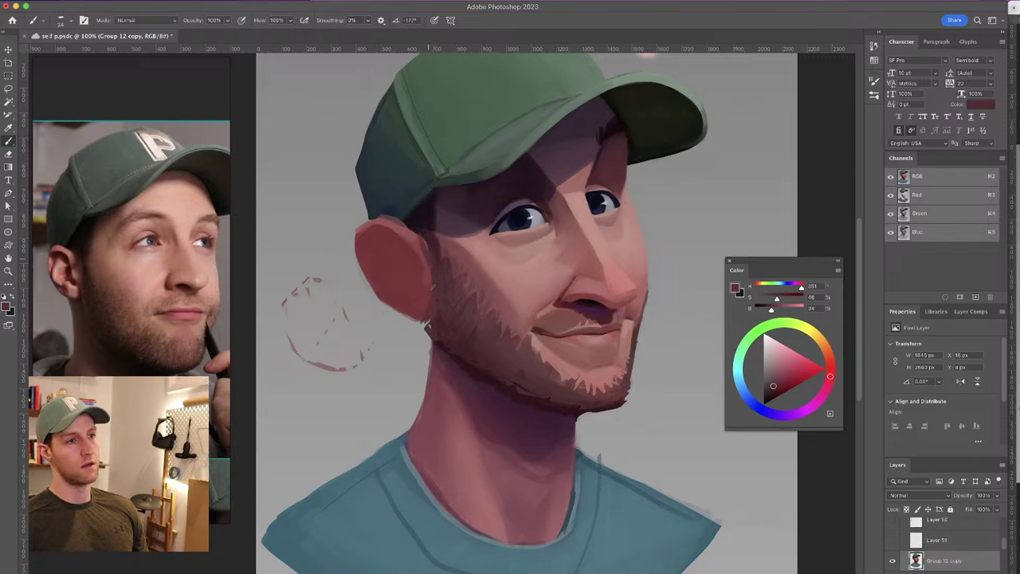
pyautogui.keyDown('alt'); pyautogui.click(427, 254); pyautogui.keyUp('alt')
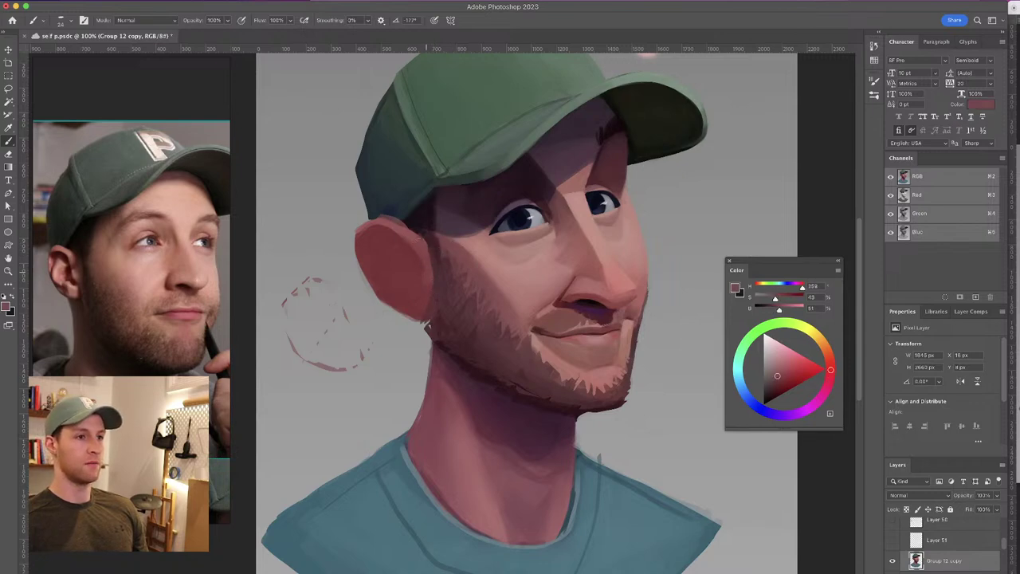
pyautogui.keyDown('alt'); pyautogui.click(414, 251); pyautogui.keyUp('alt')
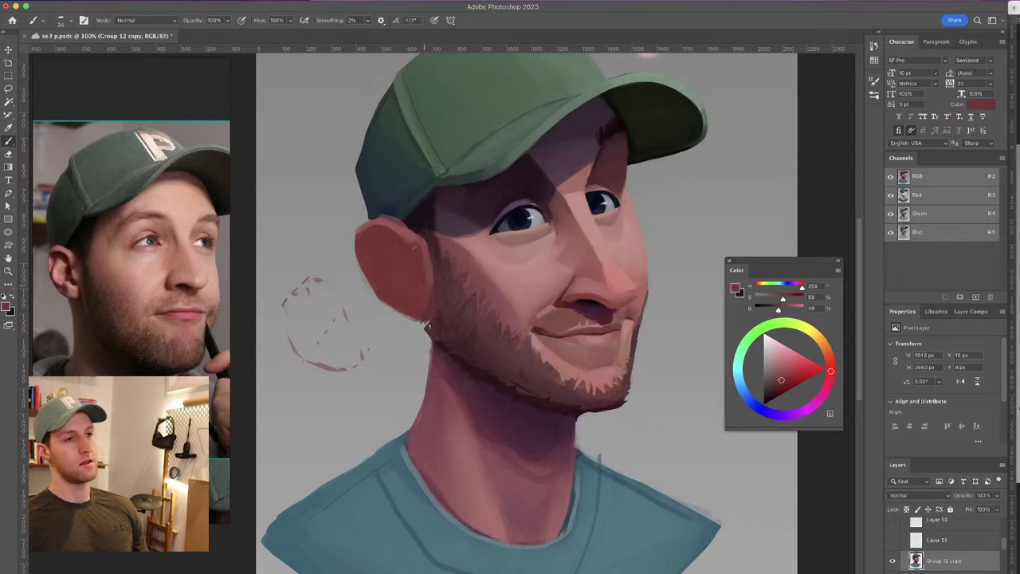
pyautogui.keyDown('alt'); pyautogui.click(414, 251); pyautogui.keyUp('alt')
# Flip the canvas horizontally and refine the ear's front rim with sampled light and deep reds
pyautogui.press('shift+super+h')
pyautogui.moveTo(444, 252); pyautogui.dragTo(510, 251)
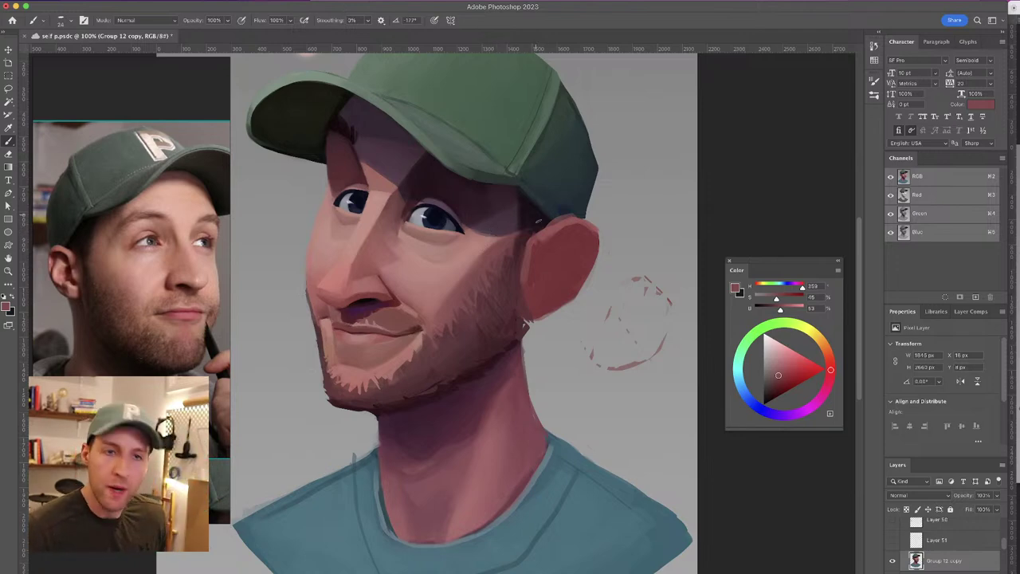
pyautogui.keyDown('alt'); pyautogui.click(546, 232); pyautogui.keyUp('alt')
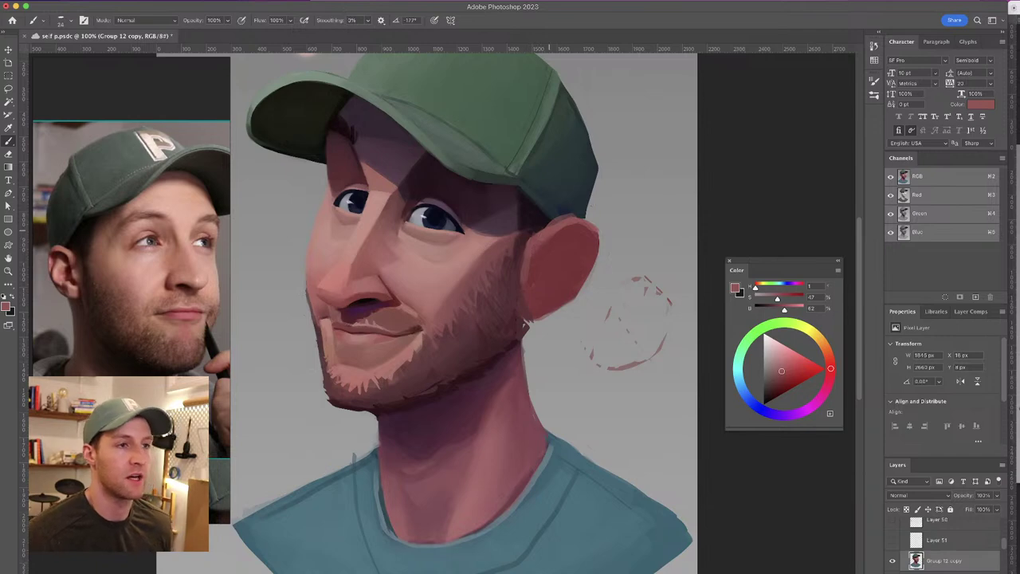
pyautogui.keyDown('alt'); pyautogui.click(539, 252); pyautogui.keyUp('alt')
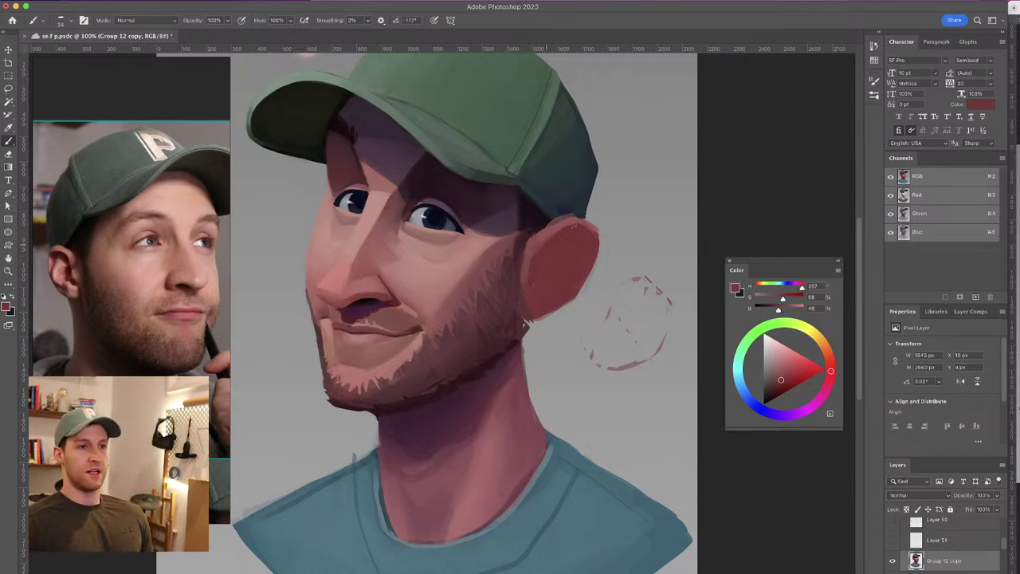
# Reshape the ear's outer edge and upper tip with sampled deep and light reds
pyautogui.keyDown('alt'); pyautogui.click(594, 236); pyautogui.keyUp('alt')
pyautogui.moveTo(598, 239); pyautogui.dragTo(588, 275)
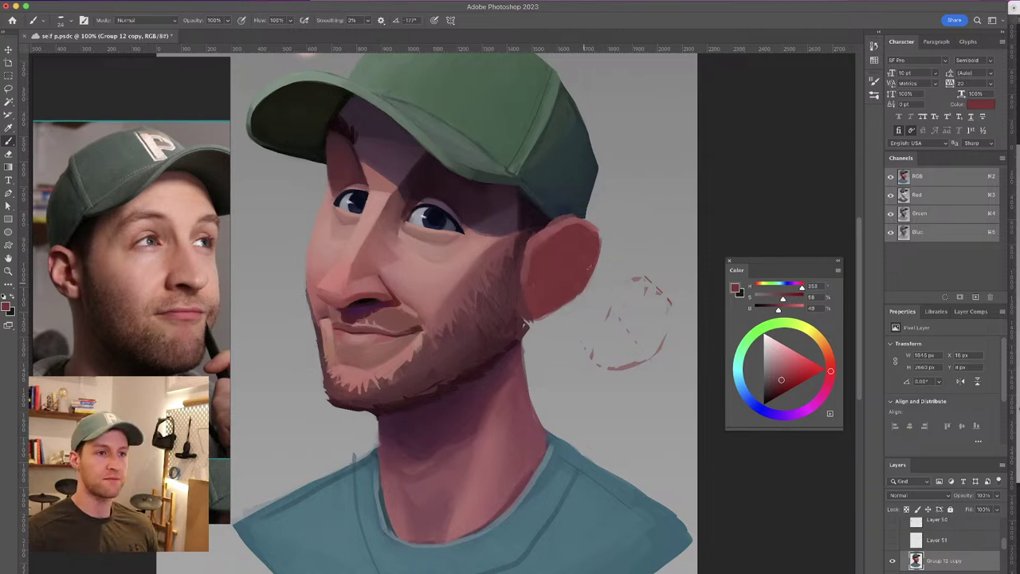
pyautogui.moveTo(599, 239); pyautogui.dragTo(624, 211)
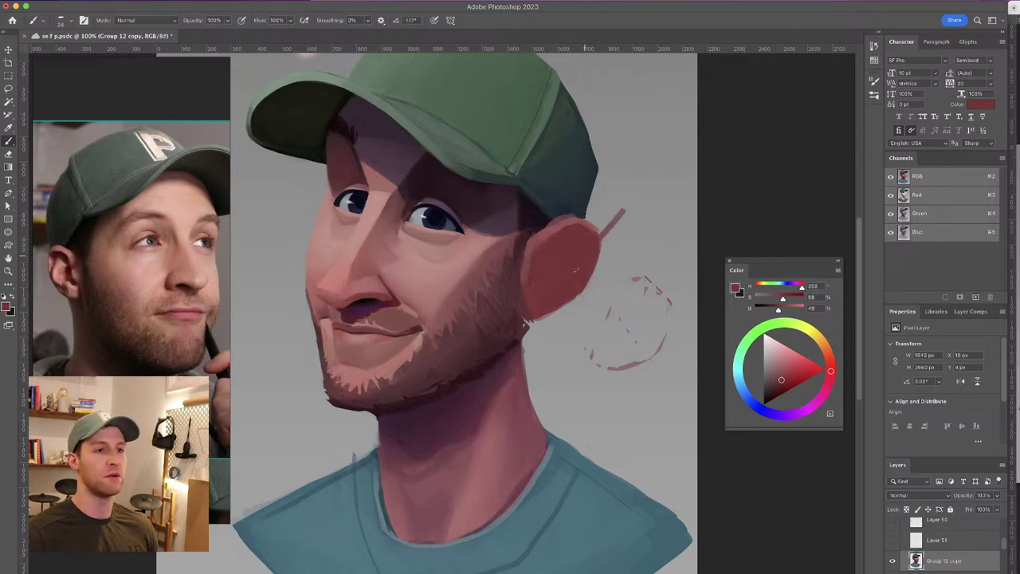
pyautogui.hotkey('ctrl', 'z')
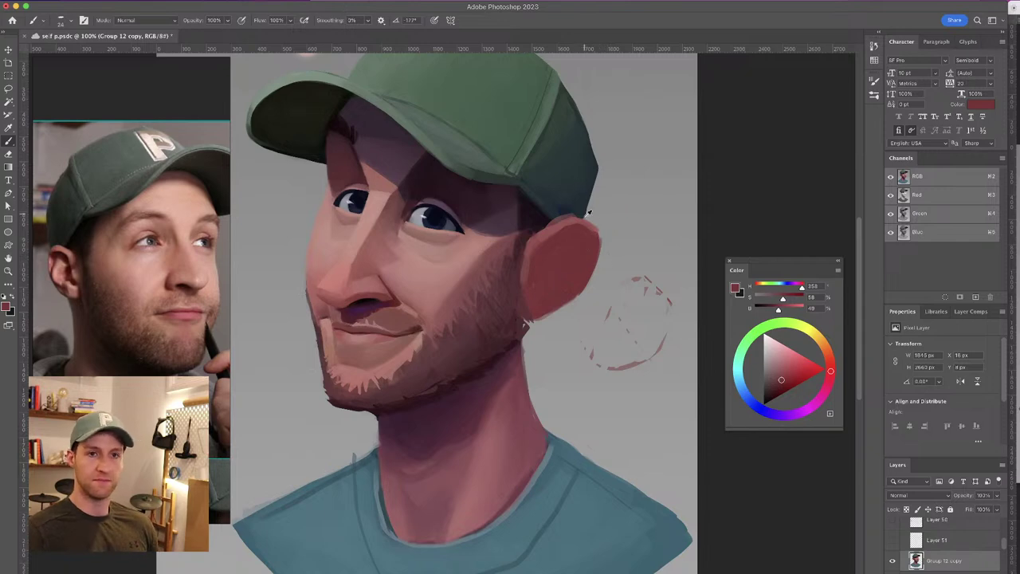
pyautogui.keyDown('alt'); pyautogui.click(570, 219); pyautogui.keyUp('alt')
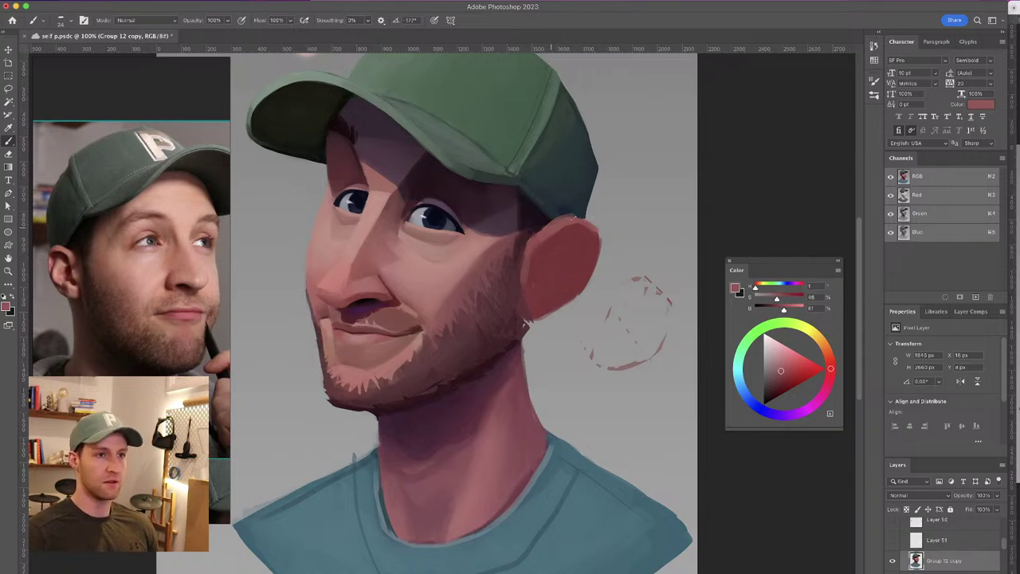
pyautogui.moveTo(575, 215); pyautogui.dragTo(599, 228)
pyautogui.keyDown('alt'); pyautogui.click(598, 234); pyautogui.keyUp('alt')
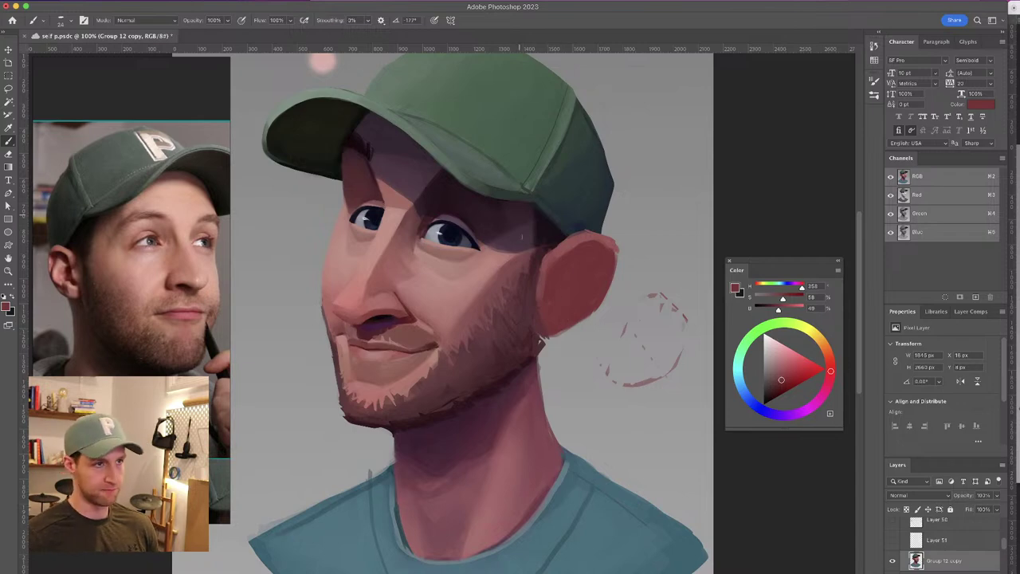
# Try lassoing the ear and moving it up and away from the head, filling the gap with sampled skin tones
pyautogui.click(9, 88)
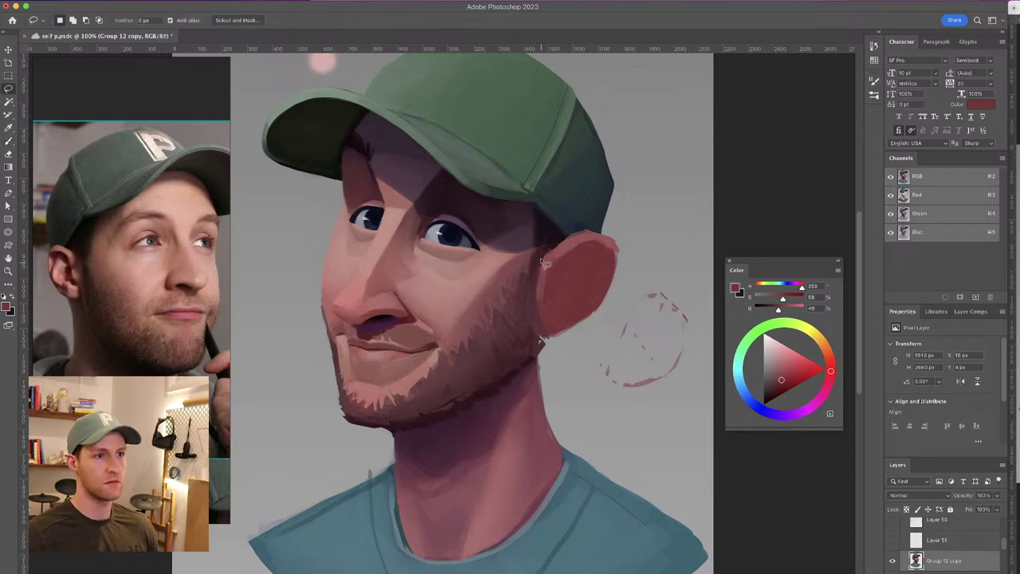
pyautogui.moveTo(551, 255)
pyautogui.mouseDown()
pyautogui.moveTo(532, 295)
pyautogui.moveTo(551, 340)
pyautogui.moveTo(603, 316)
pyautogui.moveTo(623, 272)
pyautogui.moveTo(621, 240)
pyautogui.moveTo(592, 232)
pyautogui.moveTo(547, 252)
pyautogui.mouseUp()
pyautogui.moveTo(584, 251); pyautogui.dragTo(592, 240)
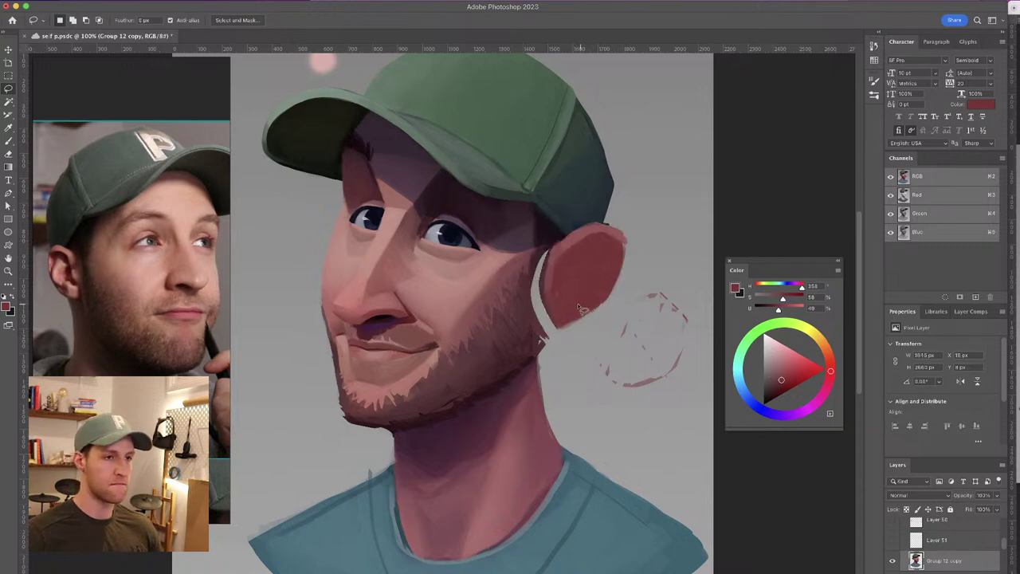
pyautogui.press('super+d')
pyautogui.press('b')
pyautogui.keyDown('alt'); pyautogui.click(531, 250); pyautogui.keyUp('alt')
pyautogui.moveTo(545, 257)
pyautogui.mouseDown()
pyautogui.moveTo(532, 314)
pyautogui.moveTo(540, 318)
pyautogui.mouseUp()
pyautogui.moveTo(535, 280); pyautogui.dragTo(546, 318)
pyautogui.keyDown('alt'); pyautogui.click(564, 315); pyautogui.keyUp('alt')
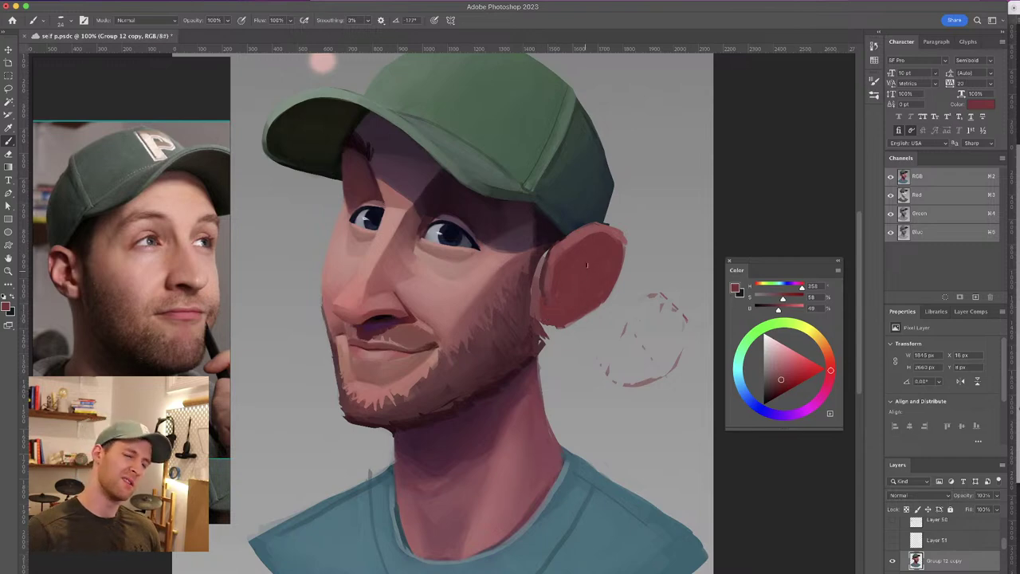
# Undo the ear's move and the repainting of the gap beside it
pyautogui.press('super+z')
pyautogui.press('super+z')
pyautogui.press('super+z')
pyautogui.press('super+z')
pyautogui.press('super+z')
pyautogui.press('super+z')
pyautogui.press('super+z')
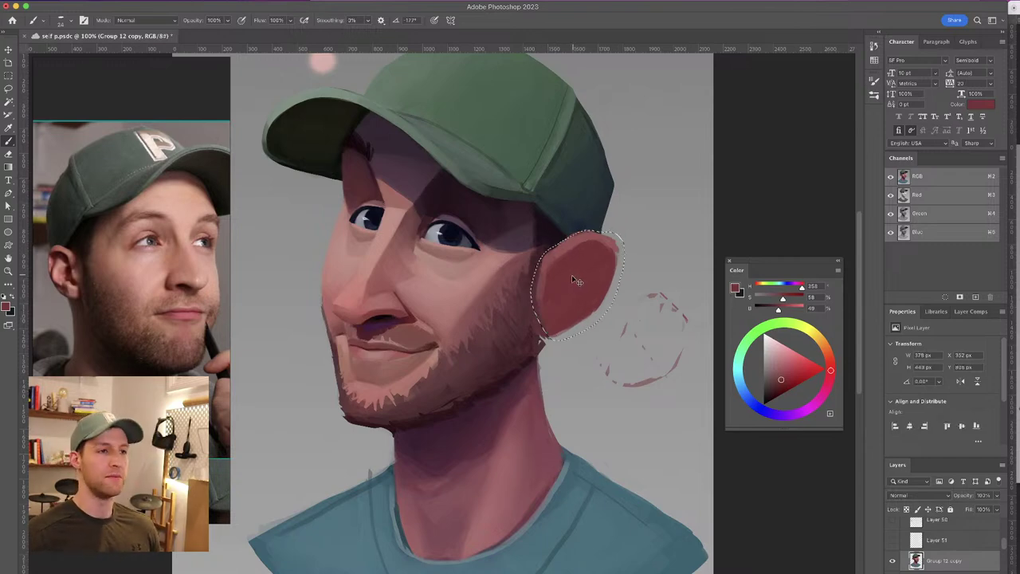
pyautogui.press('super+z')
pyautogui.press('super+z')
pyautogui.press('super+z')
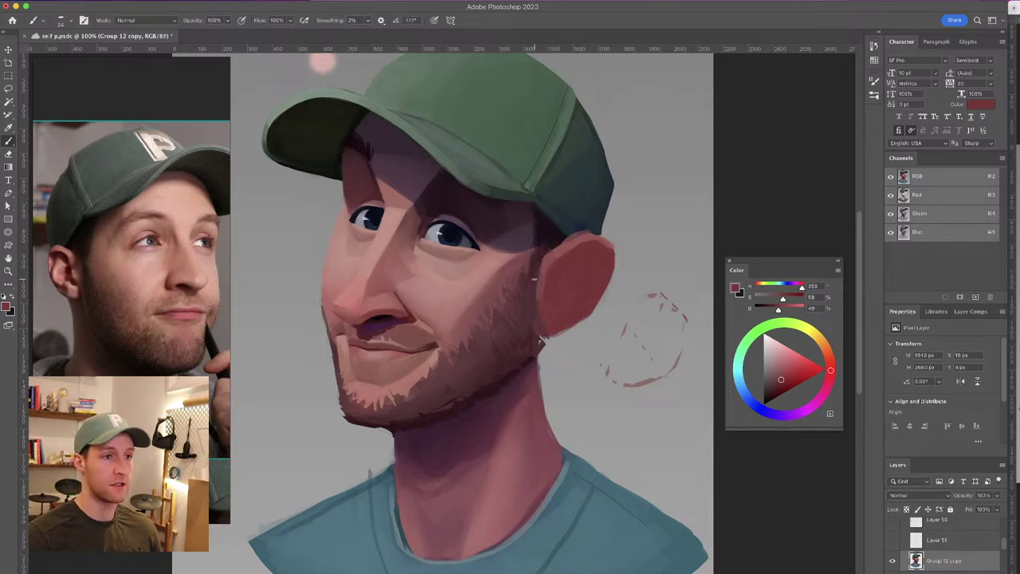
# Refine the ear's upper rim and the shadowed edge beside the sideburn with sampled light, deep red and dark tones
pyautogui.keyDown('alt'); pyautogui.click(596, 231); pyautogui.keyUp('alt')
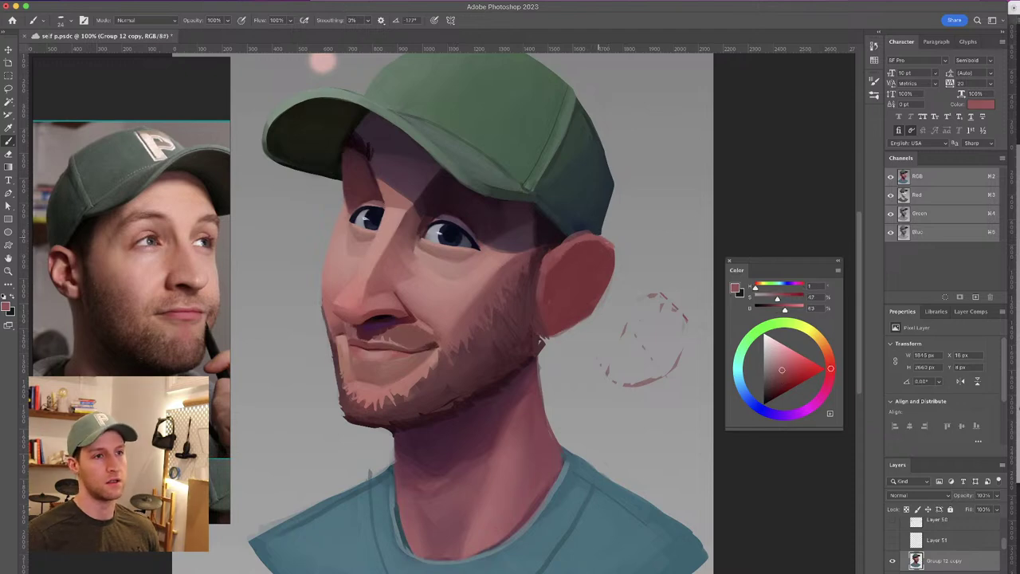
pyautogui.keyDown('alt'); pyautogui.click(603, 253); pyautogui.keyUp('alt')
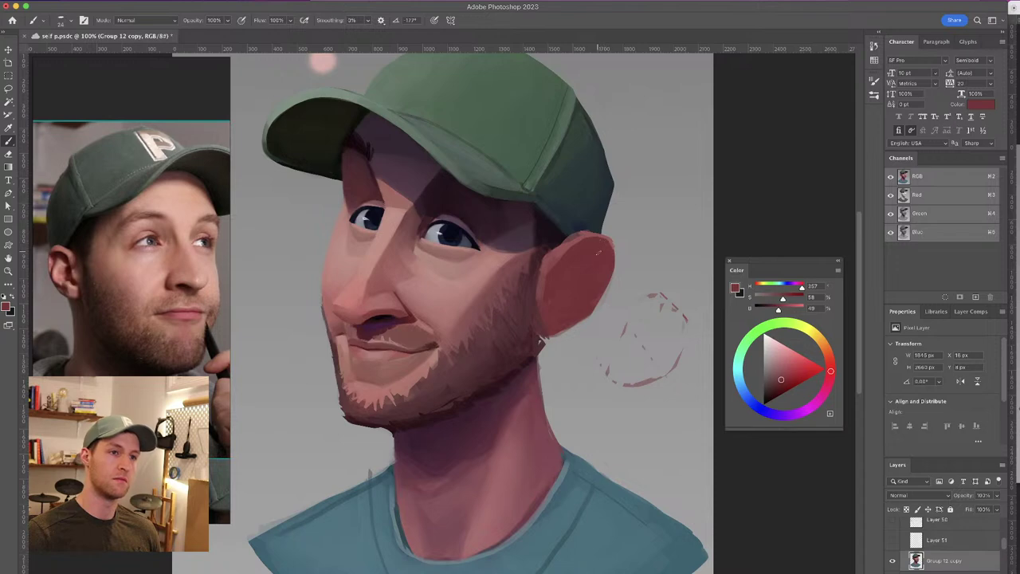
pyautogui.keyDown('alt'); pyautogui.click(582, 235); pyautogui.keyUp('alt')
pyautogui.moveTo(580, 232)
pyautogui.mouseDown()
pyautogui.moveTo(552, 248)
pyautogui.moveTo(558, 240)
pyautogui.moveTo(539, 277)
pyautogui.mouseUp()
pyautogui.keyDown('alt'); pyautogui.click(546, 256); pyautogui.keyUp('alt')
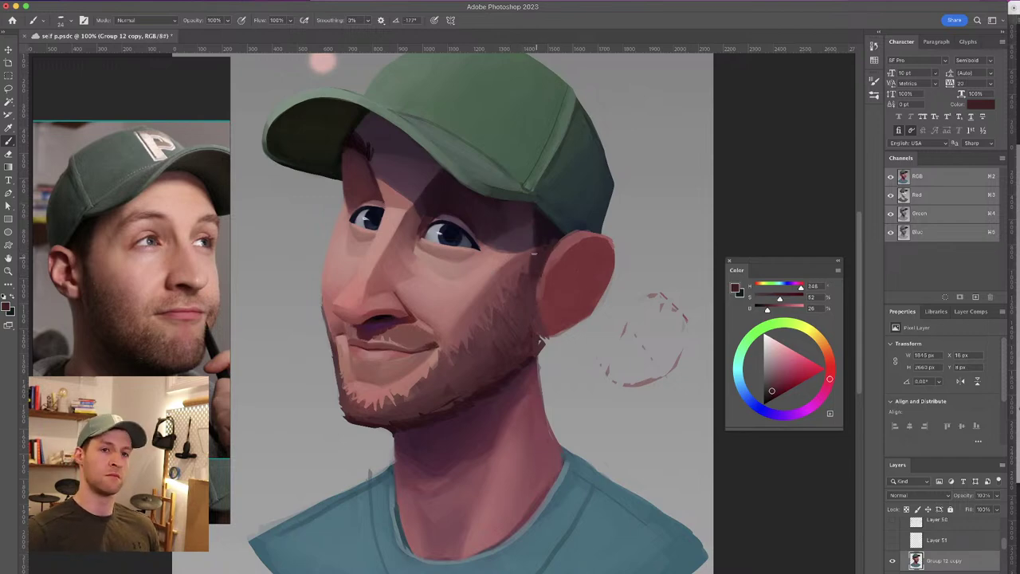
pyautogui.keyDown('alt'); pyautogui.click(549, 278); pyautogui.keyUp('alt')
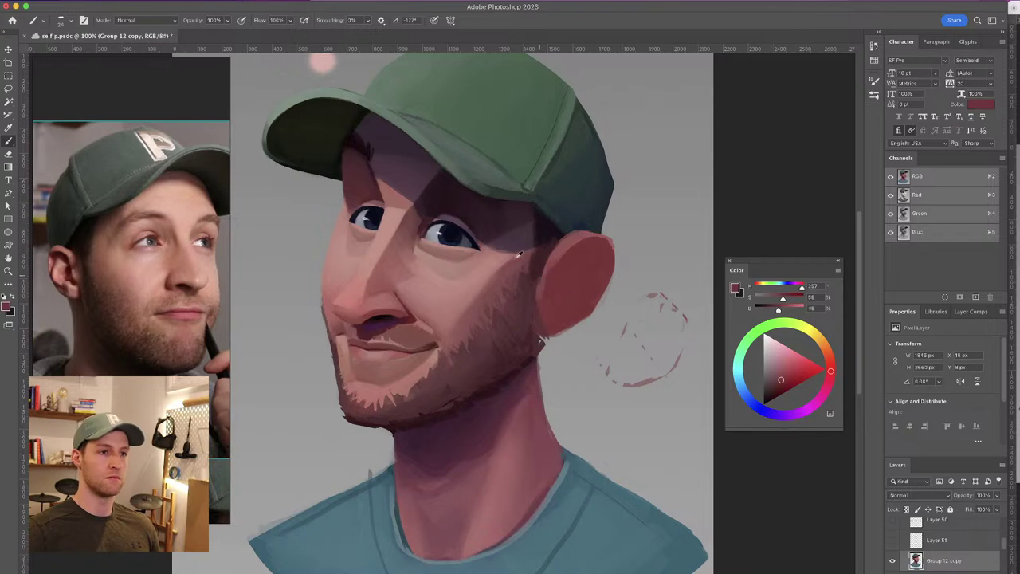
# Block in the ear's broad planes with a sampled light skin tone and sampled mid reds
pyautogui.keyDown('alt'); pyautogui.click(405, 263); pyautogui.keyUp('alt')
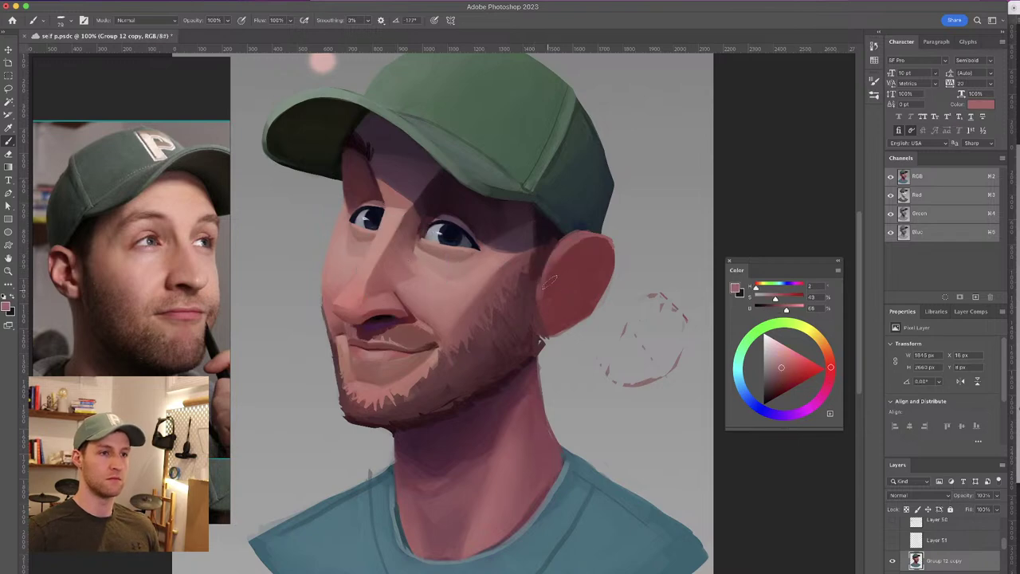
pyautogui.keyDown('alt'); pyautogui.click(565, 286); pyautogui.keyUp('alt')
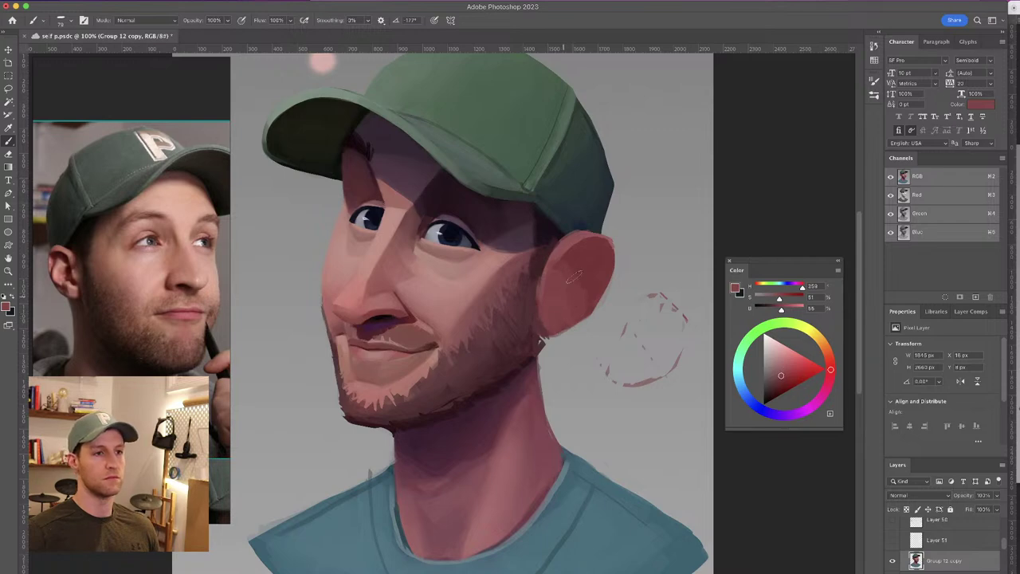
pyautogui.keyDown('alt'); pyautogui.click(564, 277); pyautogui.keyUp('alt')
pyautogui.keyDown('alt'); pyautogui.click(540, 292); pyautogui.keyUp('alt')
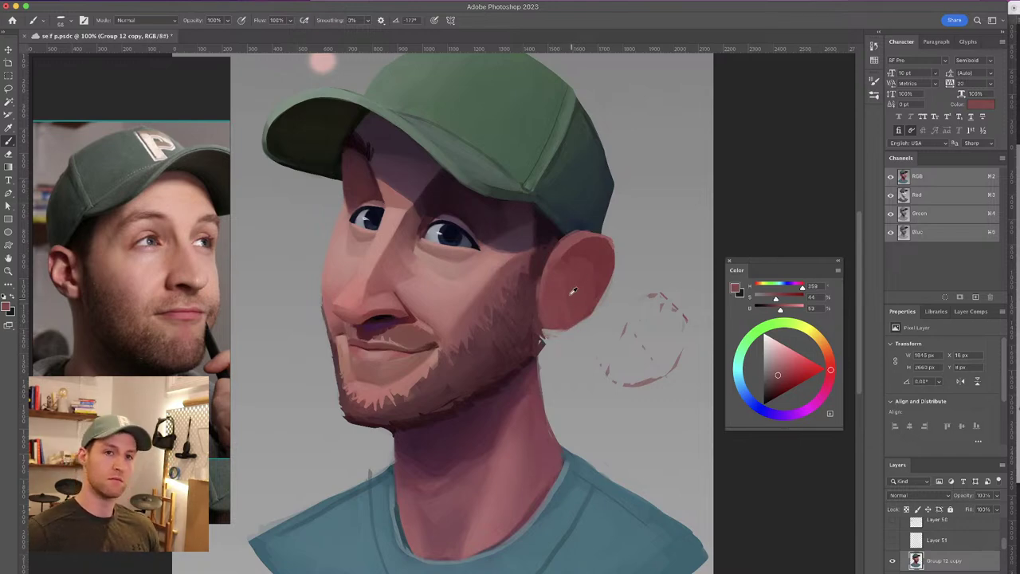
# Sketch the ear's inner folds in a sampled dark plum and fill the hollow with deep red
pyautogui.keyDown('alt'); pyautogui.click(485, 426); pyautogui.keyUp('alt')
pyautogui.moveTo(581, 261)
pyautogui.mouseDown()
pyautogui.moveTo(554, 290)
pyautogui.moveTo(577, 291)
pyautogui.moveTo(558, 308)
pyautogui.mouseUp()
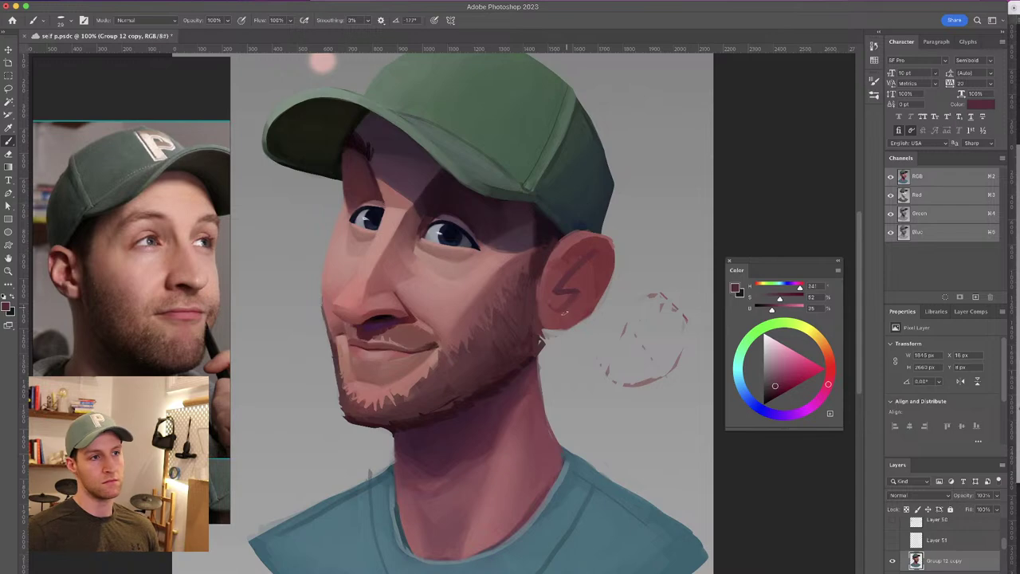
pyautogui.moveTo(554, 288)
pyautogui.mouseDown()
pyautogui.moveTo(555, 313)
pyautogui.moveTo(560, 287)
pyautogui.moveTo(592, 249)
pyautogui.moveTo(580, 291)
pyautogui.mouseUp()
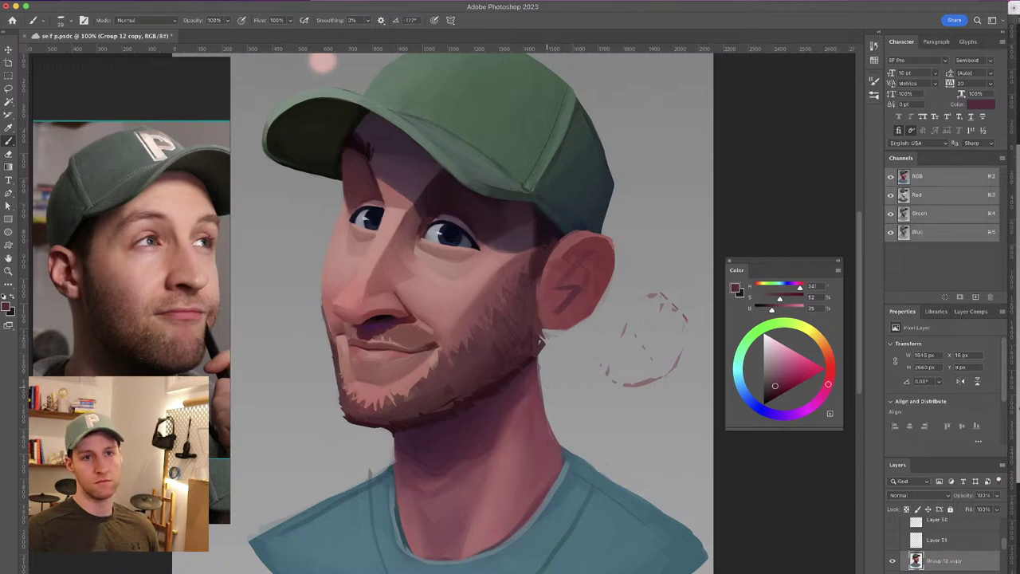
pyautogui.keyDown('alt'); pyautogui.click(591, 251); pyautogui.keyUp('alt')
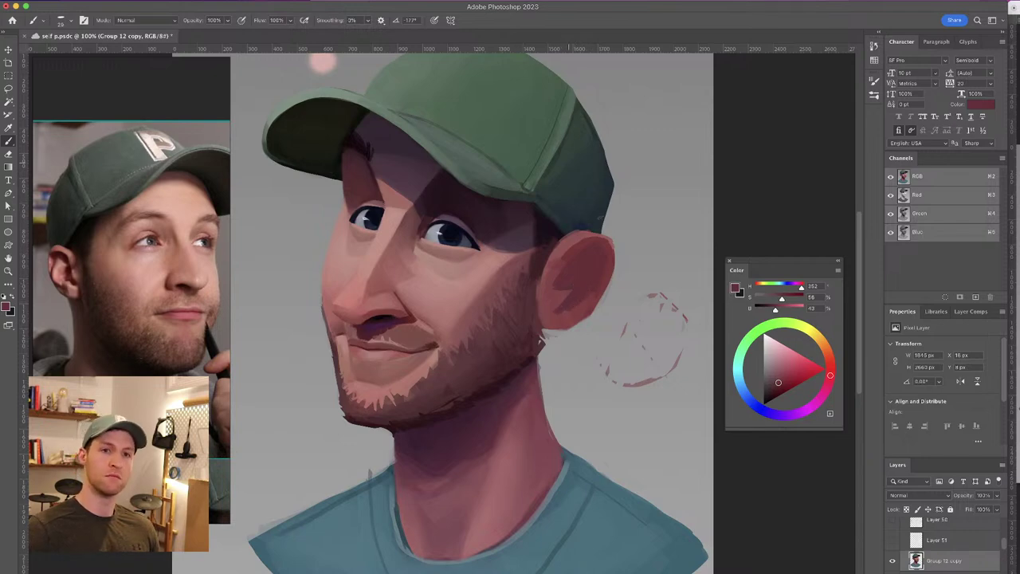
# Paint the small raised fold inside the ear's hollow with sampled mid-red and light skin tones
pyautogui.keyDown('alt'); pyautogui.click(552, 292); pyautogui.keyUp('alt')
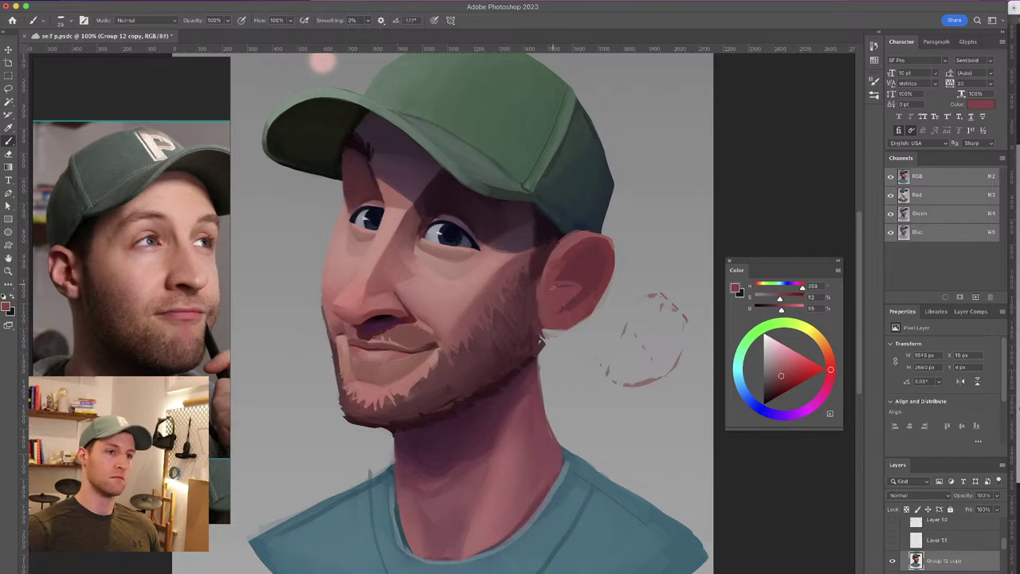
pyautogui.moveTo(577, 289); pyautogui.dragTo(567, 308)
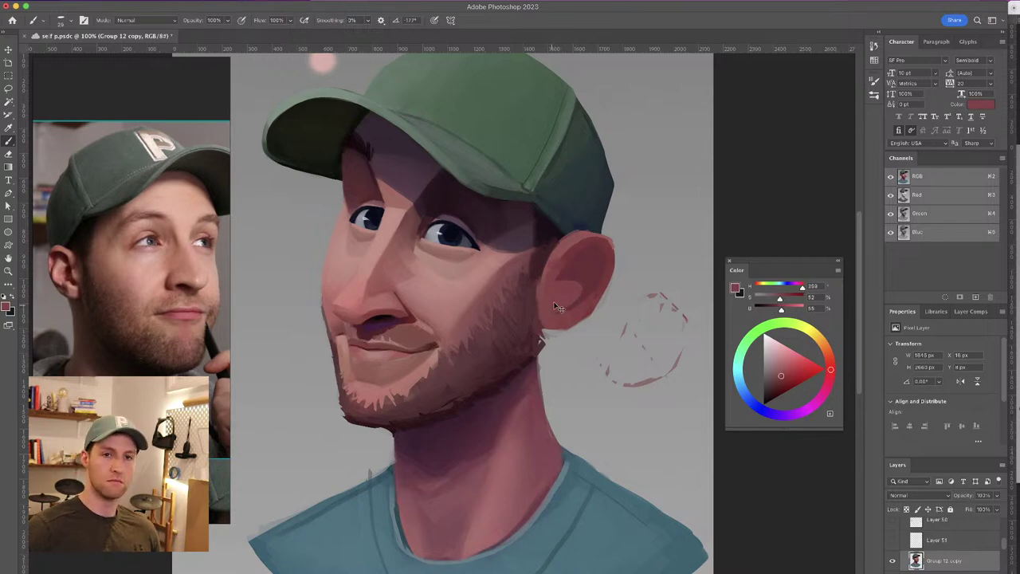
pyautogui.press('super+z')
pyautogui.moveTo(574, 286)
pyautogui.mouseDown()
pyautogui.moveTo(556, 311)
pyautogui.moveTo(566, 290)
pyautogui.mouseUp()
pyautogui.keyDown('alt'); pyautogui.click(507, 257); pyautogui.keyUp('alt')
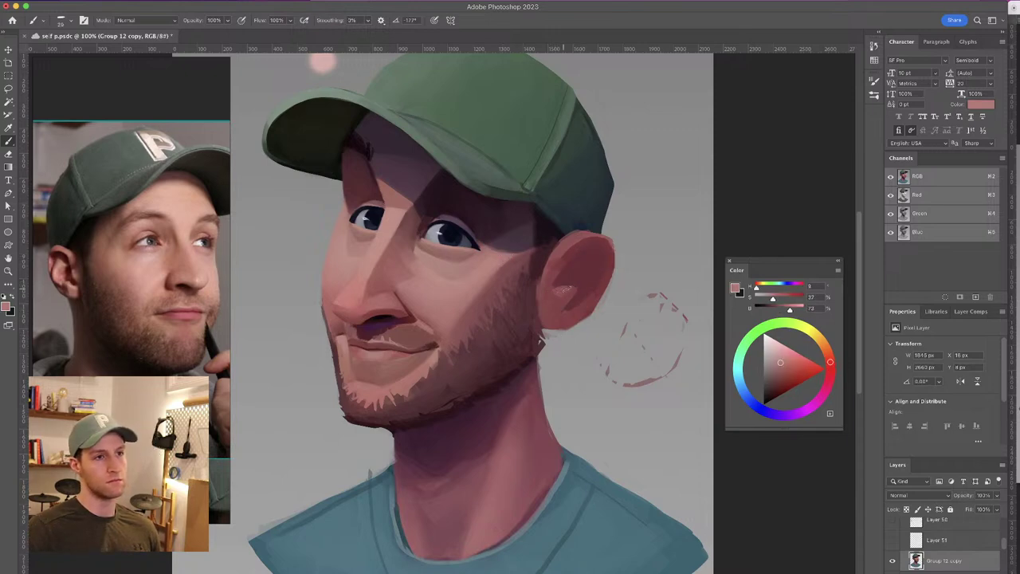
pyautogui.keyDown('alt'); pyautogui.click(562, 324); pyautogui.keyUp('alt')
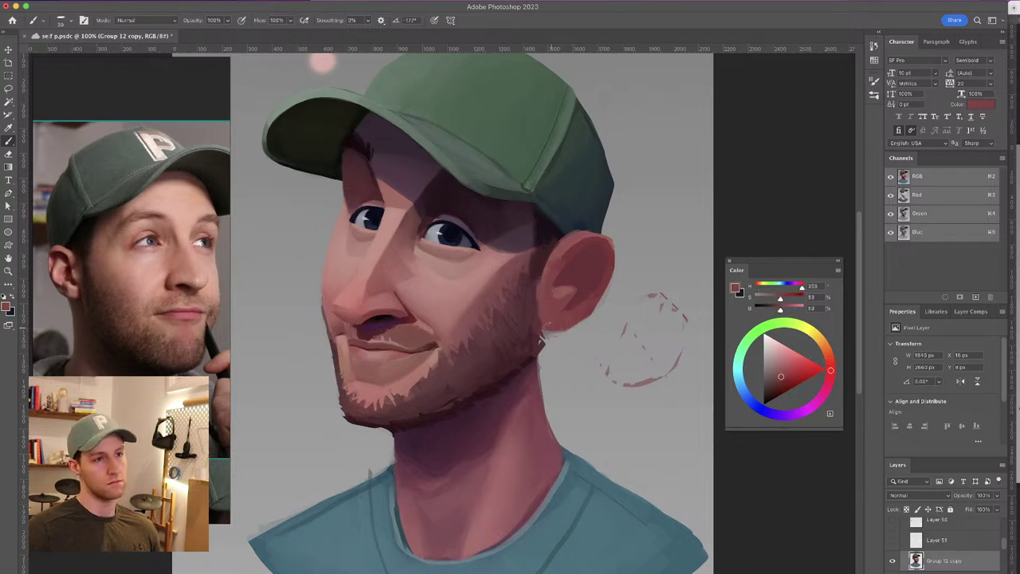
# Refine the earlobe's lower edge and the jaw corner beneath it with sampled dark beard tones
pyautogui.keyDown('alt'); pyautogui.click(535, 330); pyautogui.keyUp('alt')
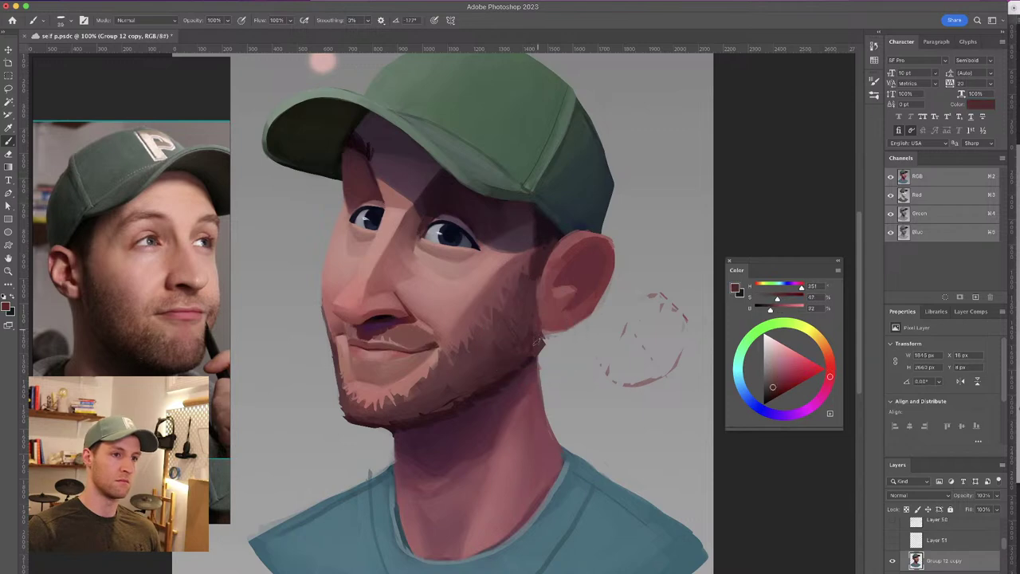
pyautogui.keyDown('alt'); pyautogui.click(540, 333); pyautogui.keyUp('alt')
pyautogui.moveTo(570, 362); pyautogui.dragTo(577, 353)
pyautogui.moveTo(566, 297); pyautogui.dragTo(568, 334)
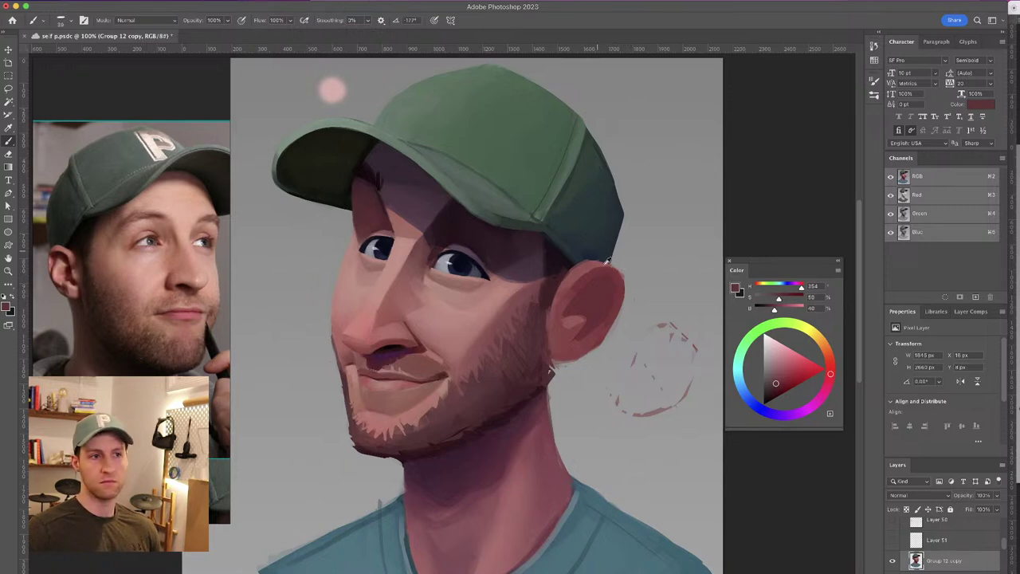
# Shade the ear's inner hollow and the crease under the rim with sampled reds and darker red mixes
pyautogui.keyDown('alt'); pyautogui.click(617, 278); pyautogui.keyUp('alt')
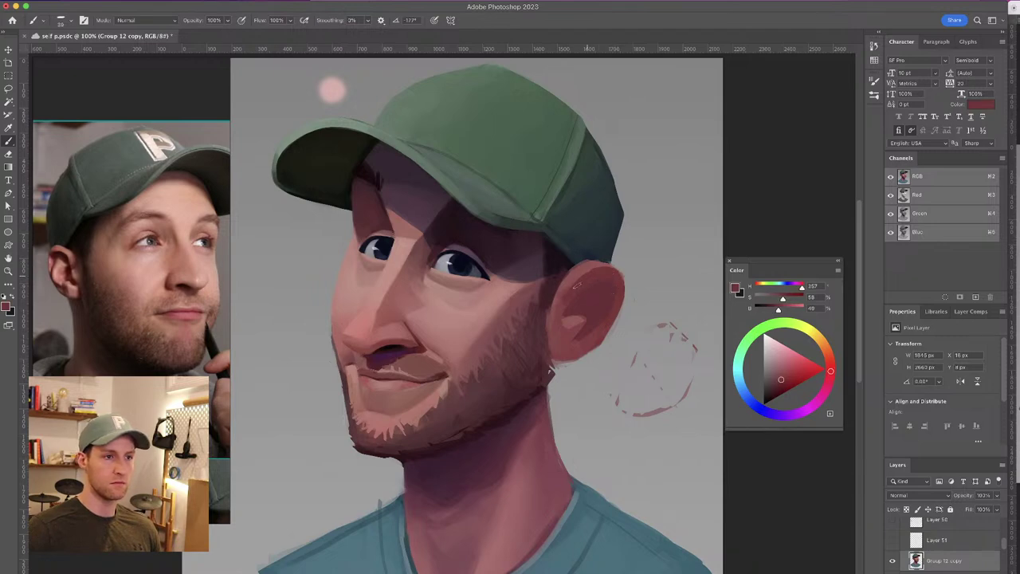
pyautogui.click(777, 386)
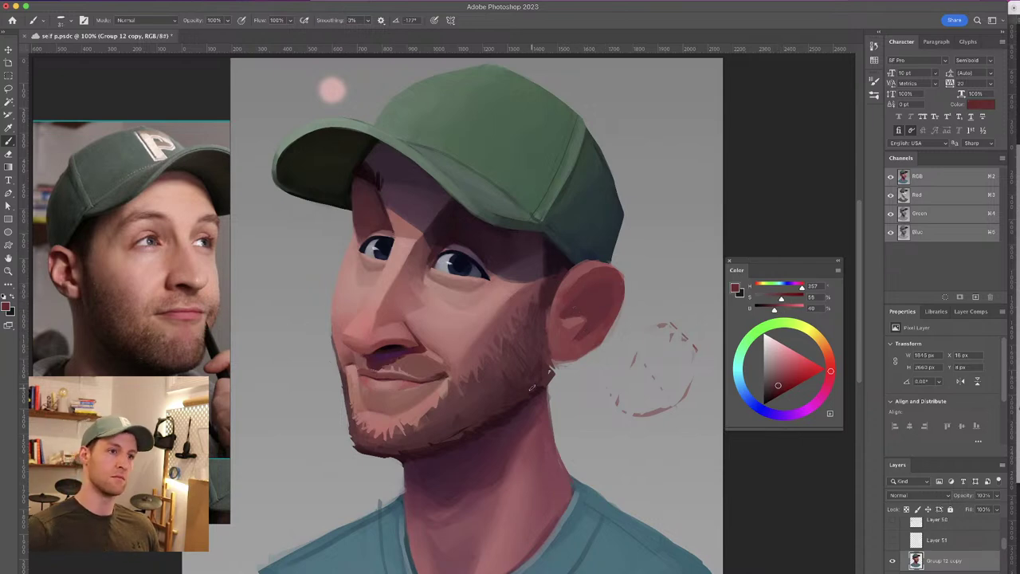
pyautogui.keyDown('alt'); pyautogui.click(603, 319); pyautogui.keyUp('alt')
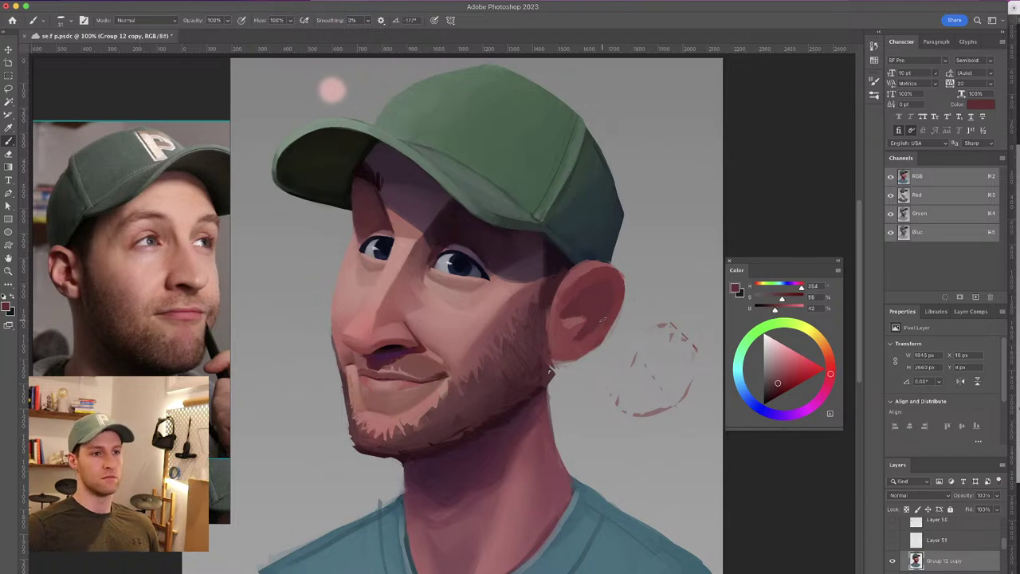
pyautogui.keyDown('alt'); pyautogui.click(580, 338); pyautogui.keyUp('alt')
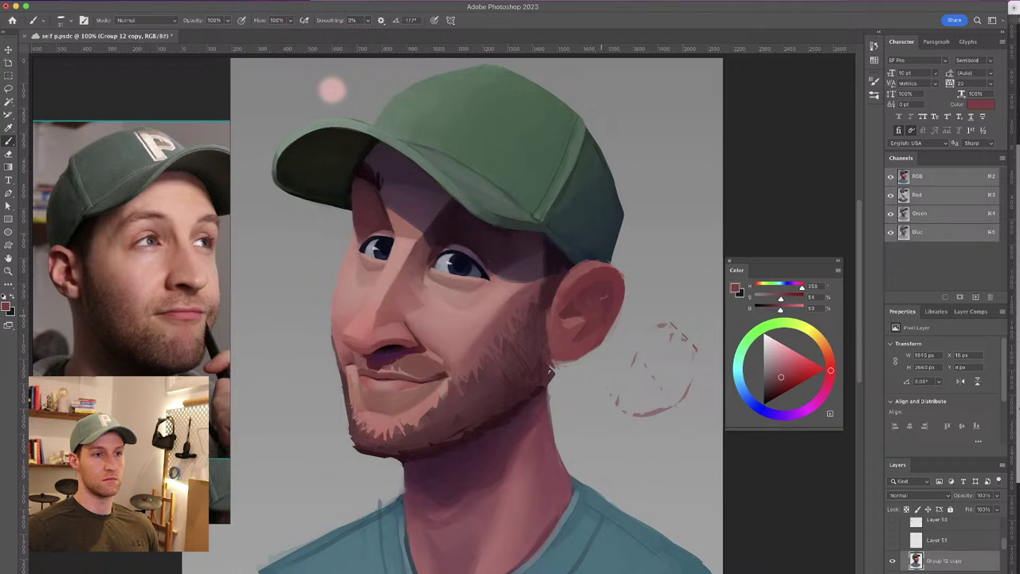
pyautogui.keyDown('alt'); pyautogui.click(601, 291); pyautogui.keyUp('alt')
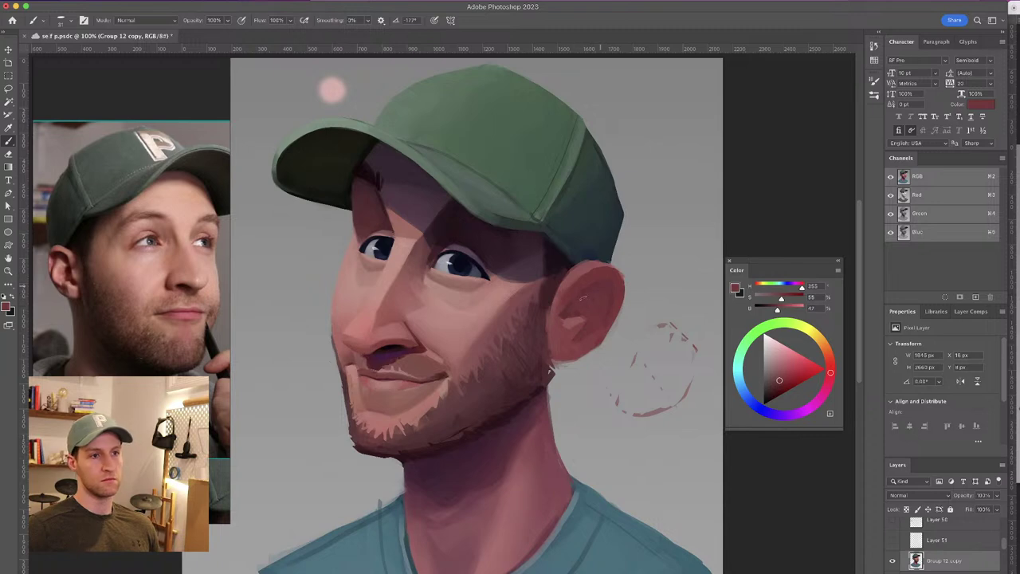
pyautogui.click(778, 387)
pyautogui.moveTo(599, 289); pyautogui.dragTo(593, 293)
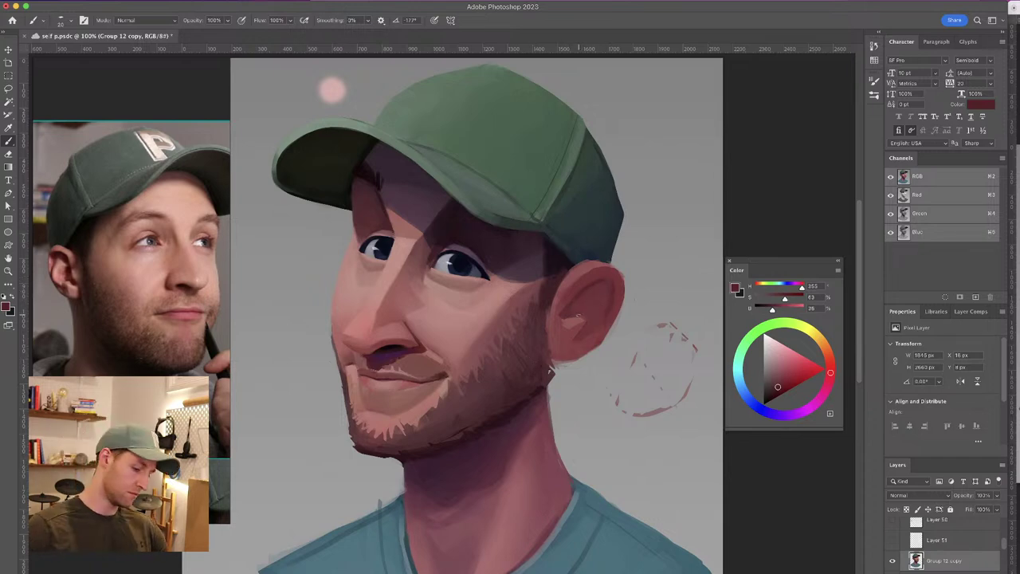
# Clean up the ear's front upper edge against the sideburn with sampled dark hair and skin tones
pyautogui.press('super+minus')
pyautogui.press('super+minus')
pyautogui.press('super+minus')
pyautogui.press('super+plus')
pyautogui.press('super+plus')
pyautogui.press('super+plus')
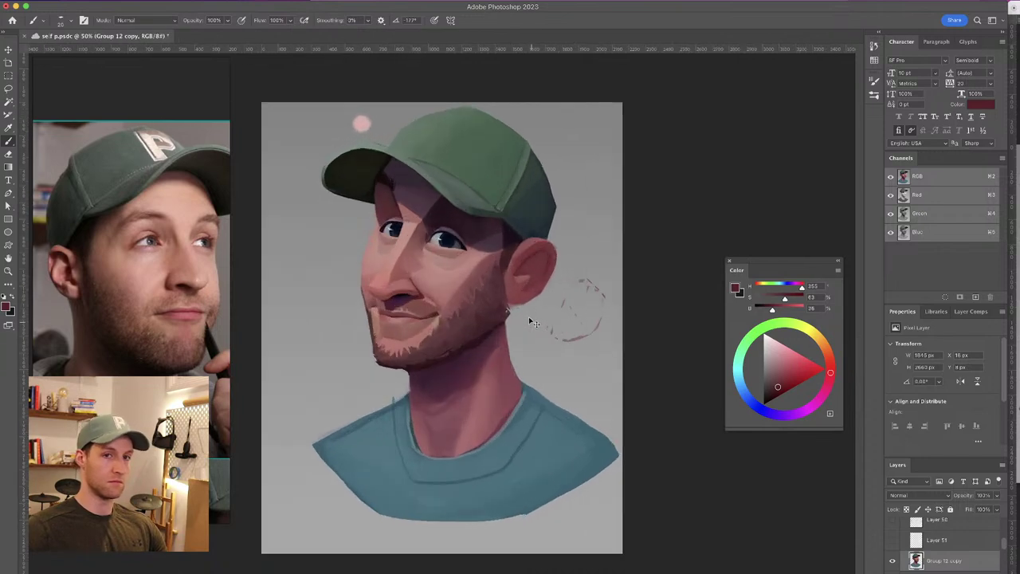
pyautogui.press('super+plus')
pyautogui.moveTo(578, 296); pyautogui.dragTo(440, 435)
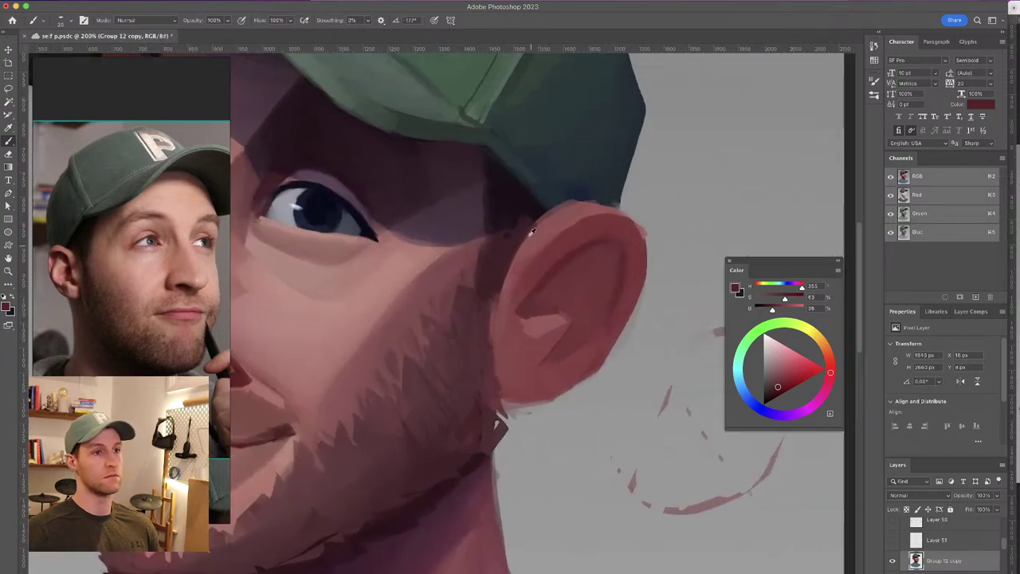
pyautogui.keyDown('alt'); pyautogui.click(513, 235); pyautogui.keyUp('alt')
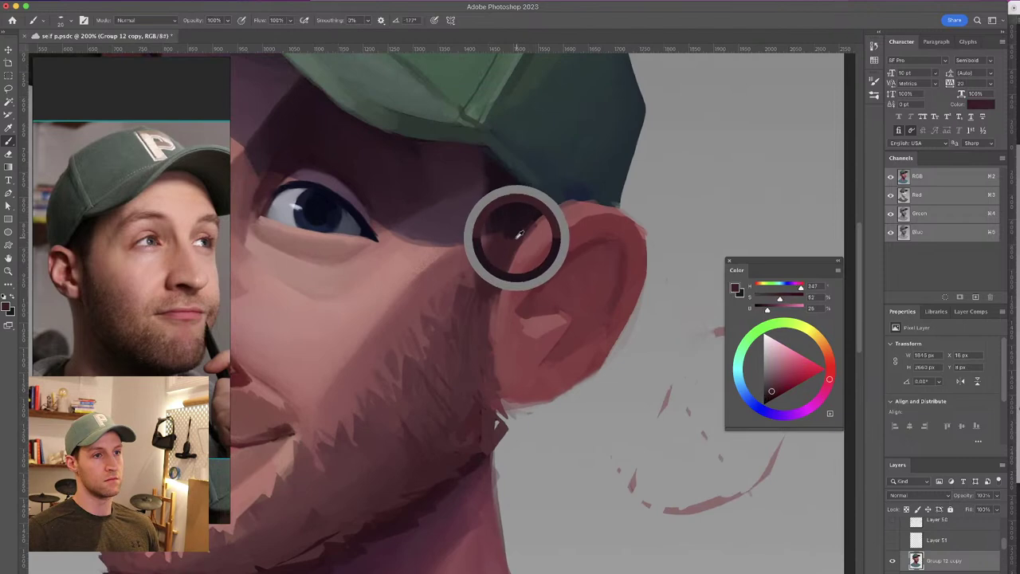
pyautogui.moveTo(517, 241); pyautogui.dragTo(515, 239)
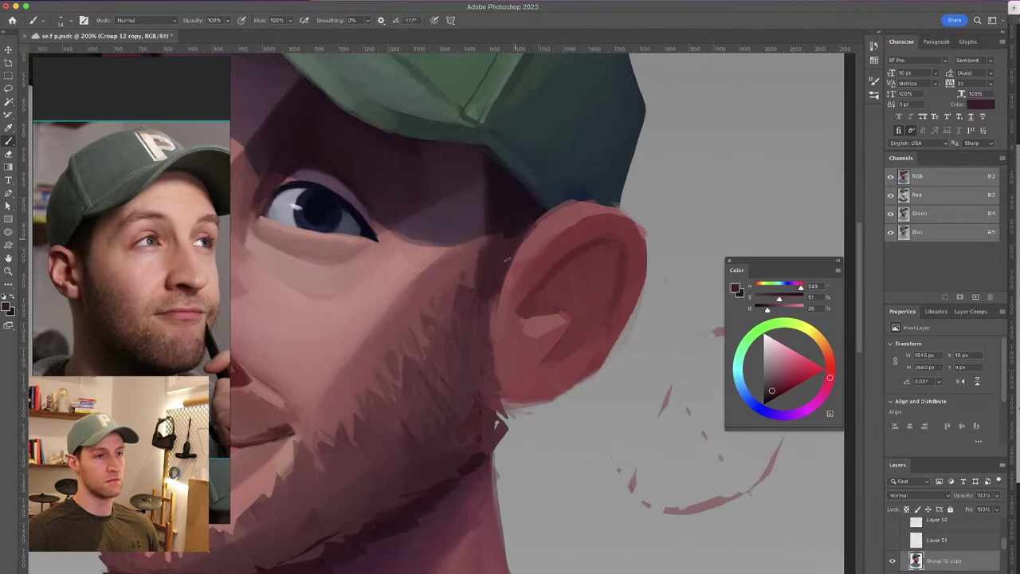
pyautogui.keyDown('alt'); pyautogui.click(547, 213); pyautogui.keyUp('alt')
pyautogui.keyDown('alt'); pyautogui.click(537, 212); pyautogui.keyUp('alt')
pyautogui.moveTo(561, 208)
pyautogui.mouseDown()
pyautogui.moveTo(521, 233)
pyautogui.moveTo(563, 209)
pyautogui.moveTo(537, 229)
pyautogui.mouseUp()
# Smooth the ear's upper rim and outer tip with sampled light and deep reds
pyautogui.keyDown('alt'); pyautogui.click(560, 200); pyautogui.keyUp('alt')
pyautogui.keyDown('alt'); pyautogui.click(569, 210); pyautogui.keyUp('alt')
pyautogui.moveTo(604, 200); pyautogui.dragTo(565, 227)
pyautogui.keyDown('alt'); pyautogui.click(574, 217); pyautogui.keyUp('alt')
pyautogui.keyDown('alt'); pyautogui.click(606, 212); pyautogui.keyUp('alt')
pyautogui.moveTo(624, 201)
pyautogui.mouseDown()
pyautogui.moveTo(608, 208)
pyautogui.moveTo(644, 240)
pyautogui.moveTo(647, 265)
pyautogui.mouseUp()
pyautogui.keyDown('alt'); pyautogui.click(626, 224); pyautogui.keyUp('alt')
pyautogui.moveTo(631, 219); pyautogui.dragTo(651, 250)
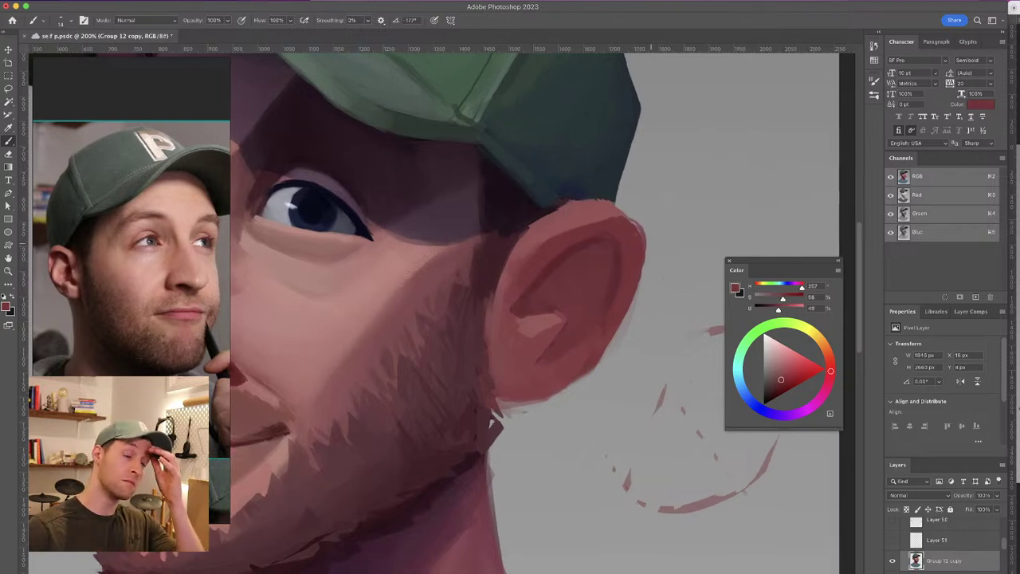
# Darken the cap's lower edge above the ear with a sampled dark blue
pyautogui.keyDown('alt'); pyautogui.click(567, 192); pyautogui.keyUp('alt')
pyautogui.moveTo(560, 204)
pyautogui.mouseDown()
pyautogui.moveTo(592, 188)
pyautogui.moveTo(573, 196)
pyautogui.mouseUp()
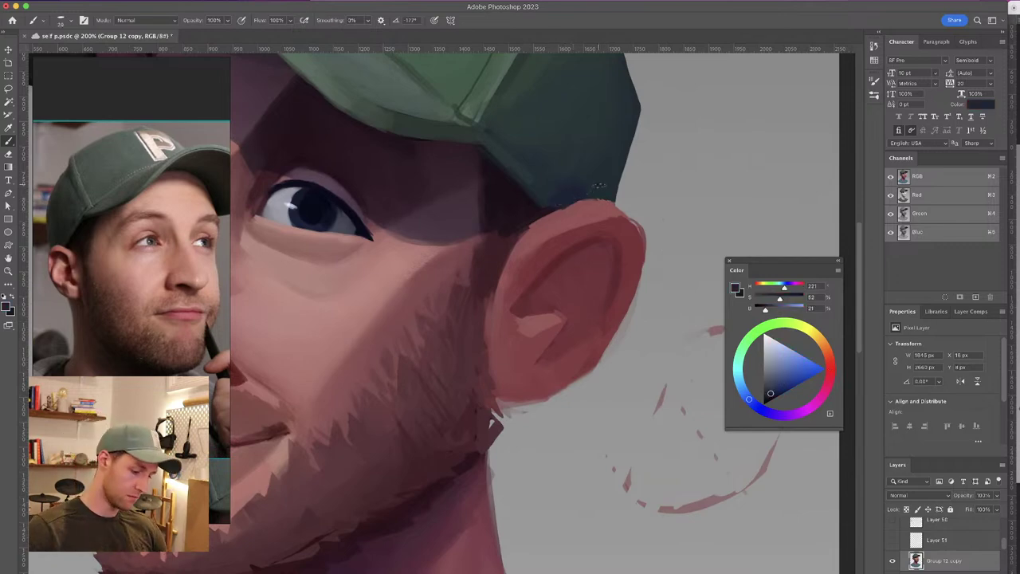
pyautogui.press('super+minus')
pyautogui.press('super+minus')
pyautogui.press('super+minus')
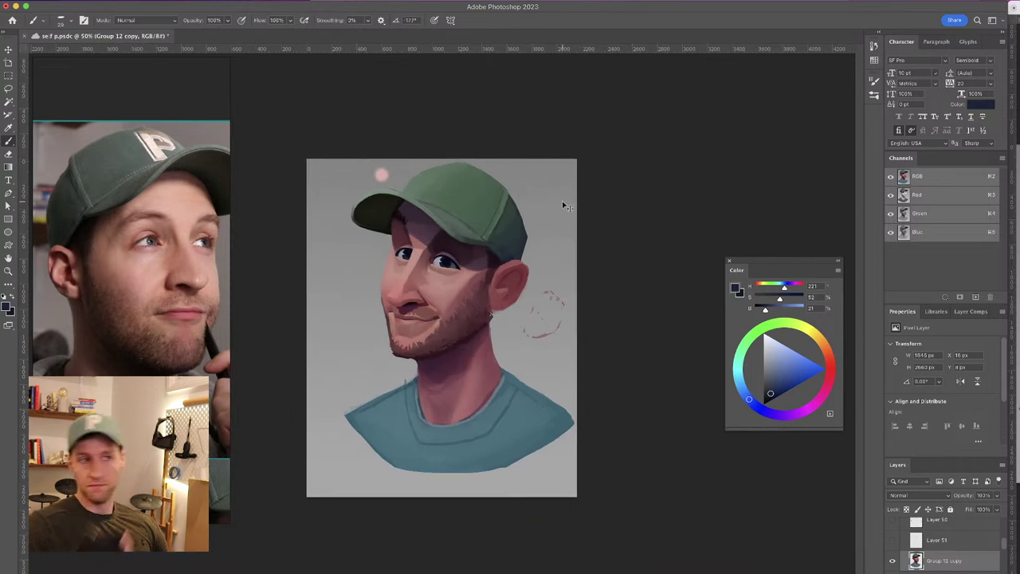
# Add small beard-toned strokes along the far cheek's outer edge with a sampled muted red
pyautogui.press('super+plus')
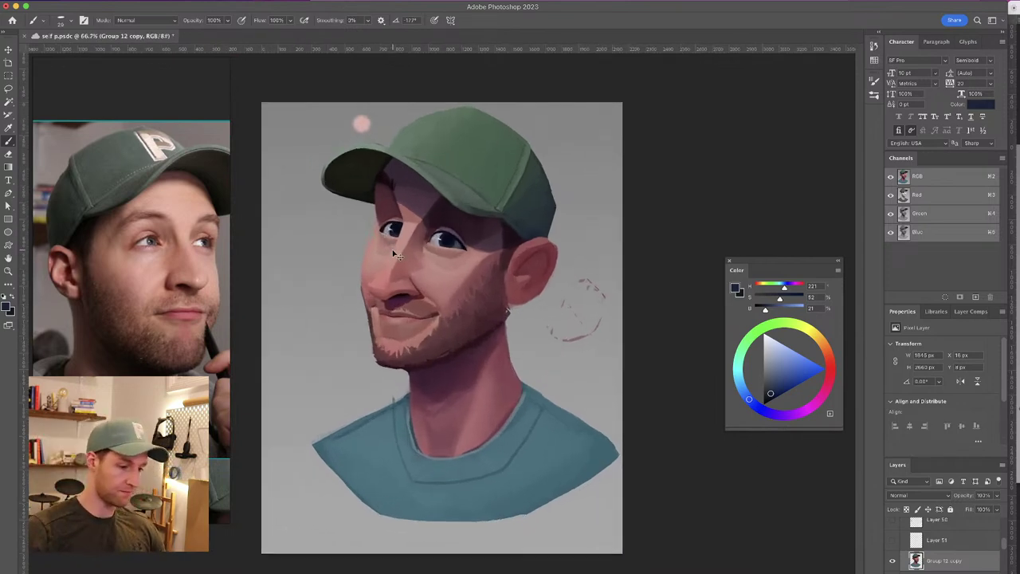
pyautogui.press('super+plus')
pyautogui.moveTo(407, 225); pyautogui.dragTo(395, 279)
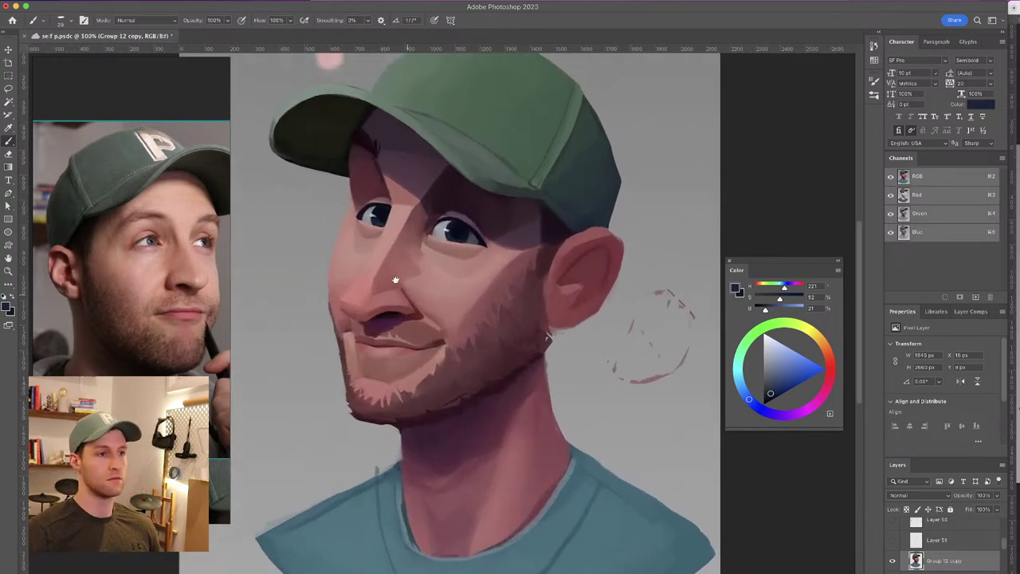
pyautogui.keyDown('alt'); pyautogui.click(335, 305); pyautogui.keyUp('alt')
pyautogui.moveTo(331, 262); pyautogui.dragTo(326, 262)
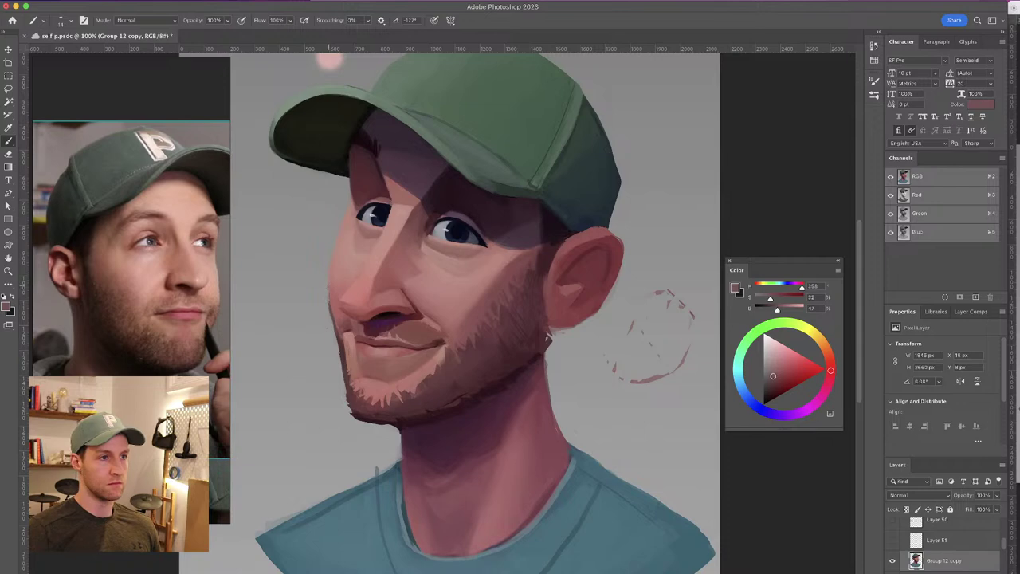
pyautogui.moveTo(331, 290); pyautogui.dragTo(327, 290)
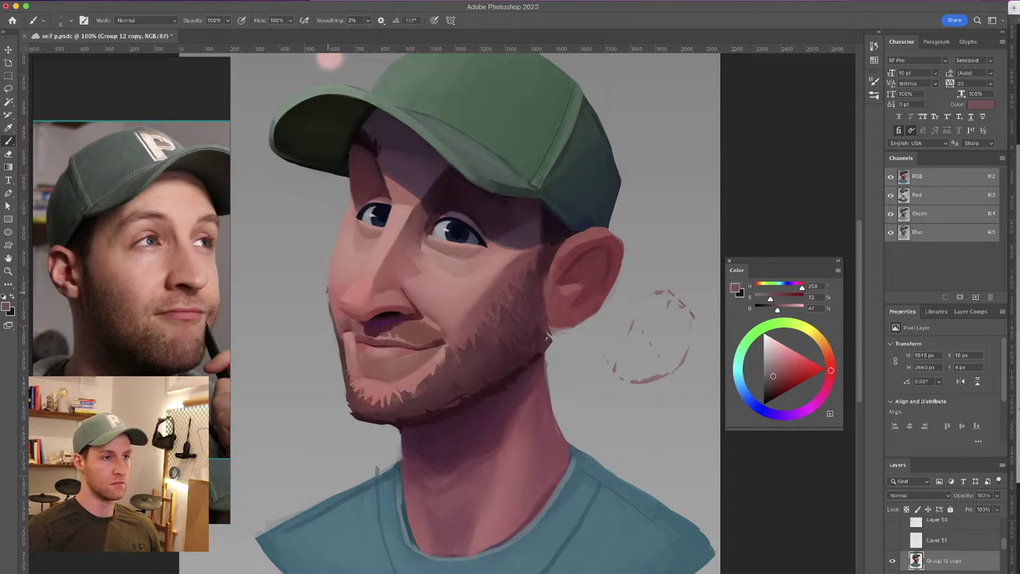
# Mix a lighter pink and highlight the ear's upper rim and its small inner fold
pyautogui.moveTo(441, 222)
pyautogui.mouseDown()
pyautogui.moveTo(450, 250)
pyautogui.moveTo(432, 261)
pyautogui.moveTo(431, 237)
pyautogui.mouseUp()
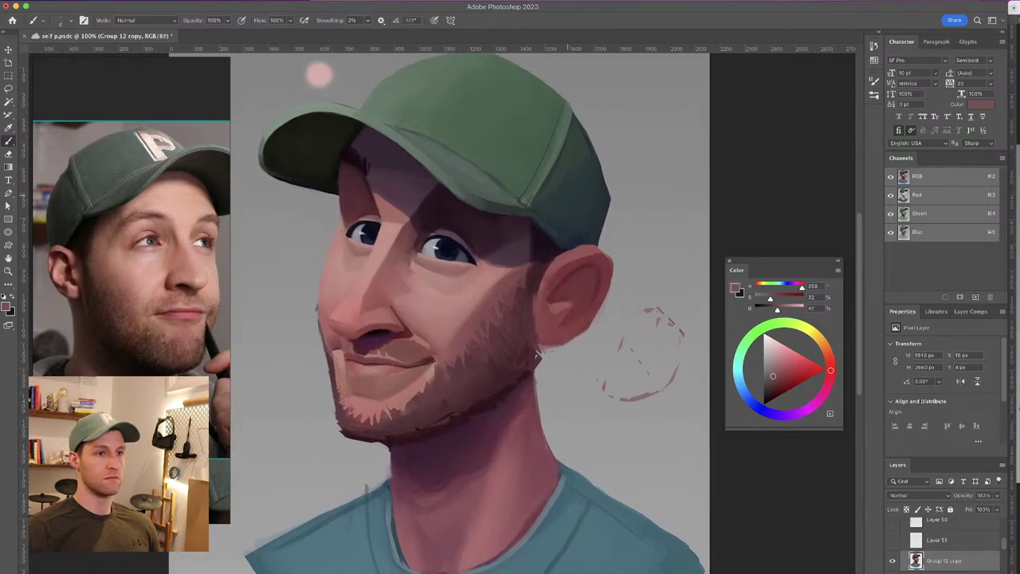
pyautogui.click(780, 374)
pyautogui.moveTo(780, 373); pyautogui.dragTo(781, 368)
pyautogui.moveTo(577, 244); pyautogui.dragTo(582, 248)
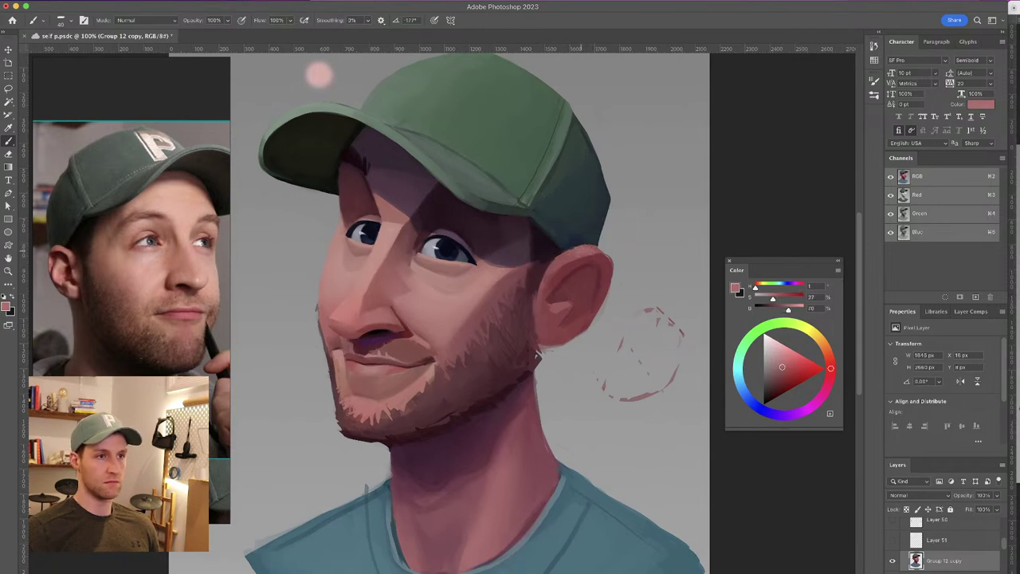
pyautogui.moveTo(559, 314); pyautogui.dragTo(558, 310)
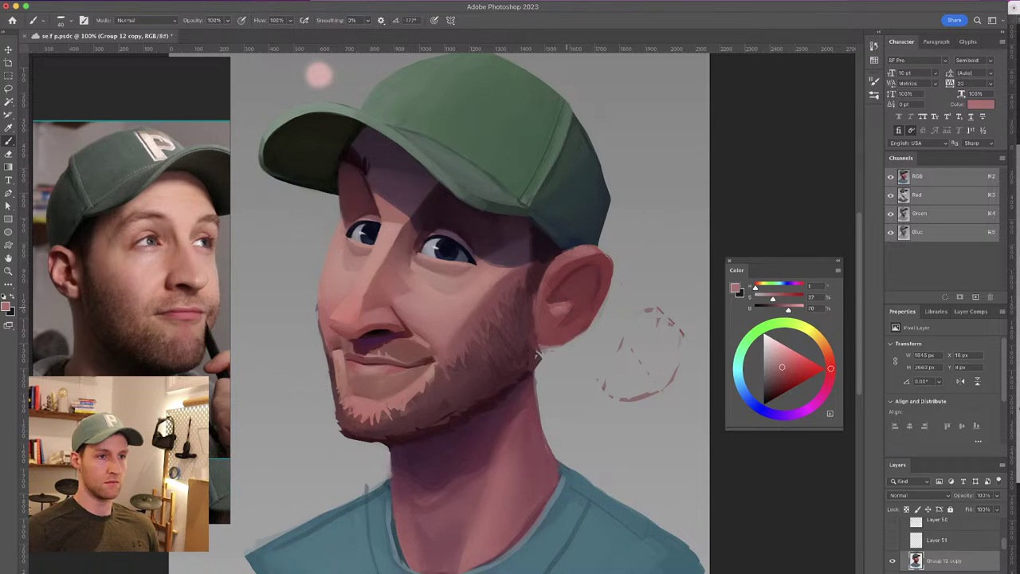
# Switch to the Blocky blurry brush from Test Brushes and shrink it to fit the ear's upper rim
pyautogui.click(67, 20)
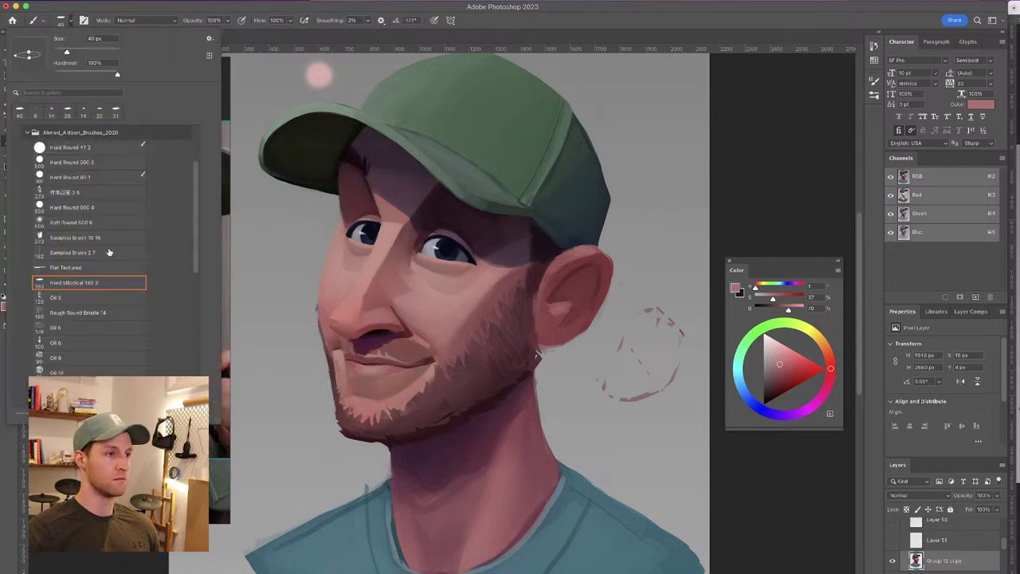
pyautogui.moveTo(195, 241); pyautogui.dragTo(184, 348)
pyautogui.click(104, 340)
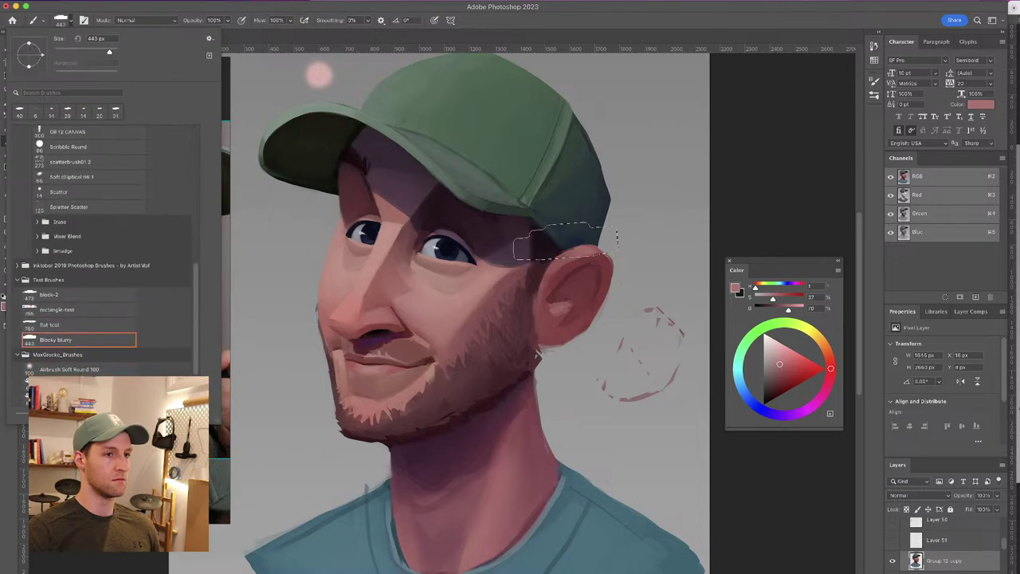
pyautogui.moveTo(585, 257); pyautogui.dragTo(490, 246)
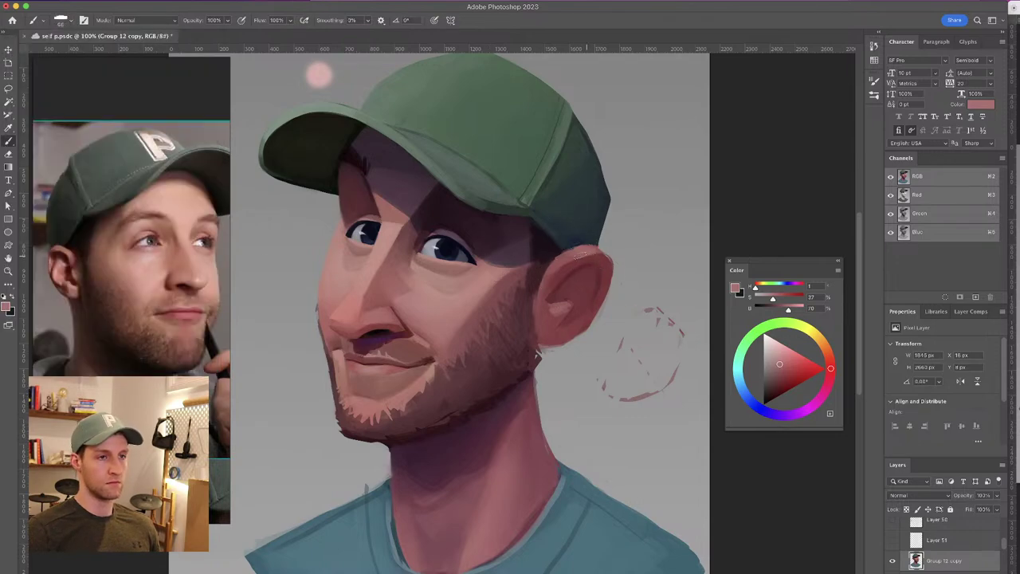
# Lower the brush to about 62% opacity and 76% flow, shrink it to fit the ear, and undo the last stroke
pyautogui.moveTo(190, 23); pyautogui.dragTo(175, 24)
pyautogui.moveTo(259, 24); pyautogui.dragTo(241, 22)
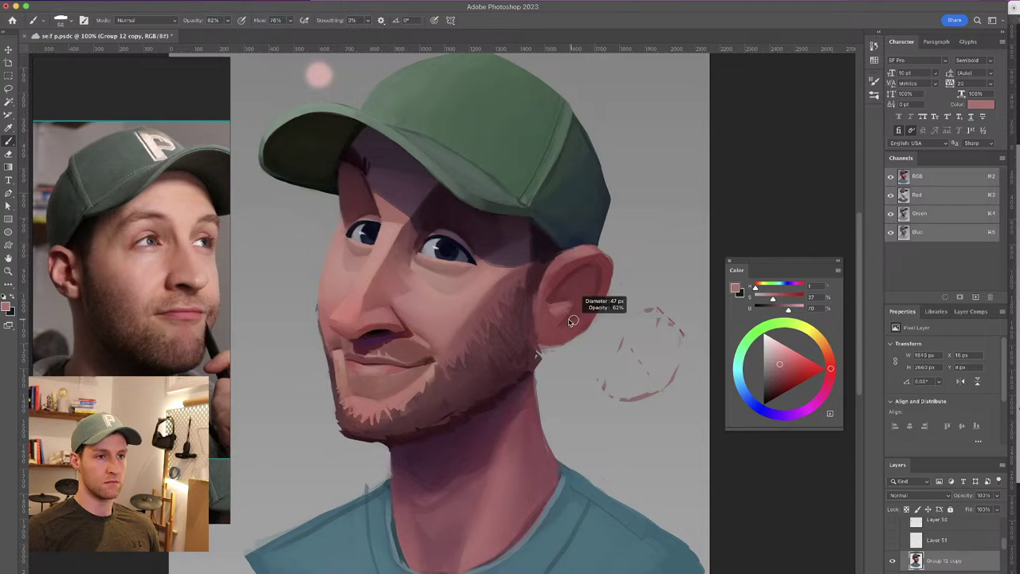
pyautogui.moveTo(593, 307); pyautogui.dragTo(554, 328)
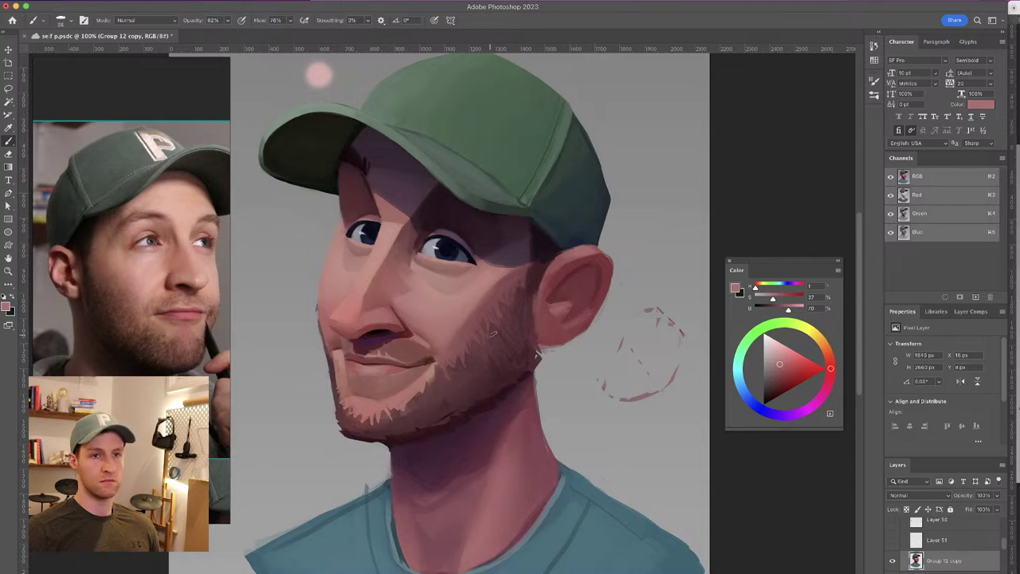
pyautogui.press('super+z')
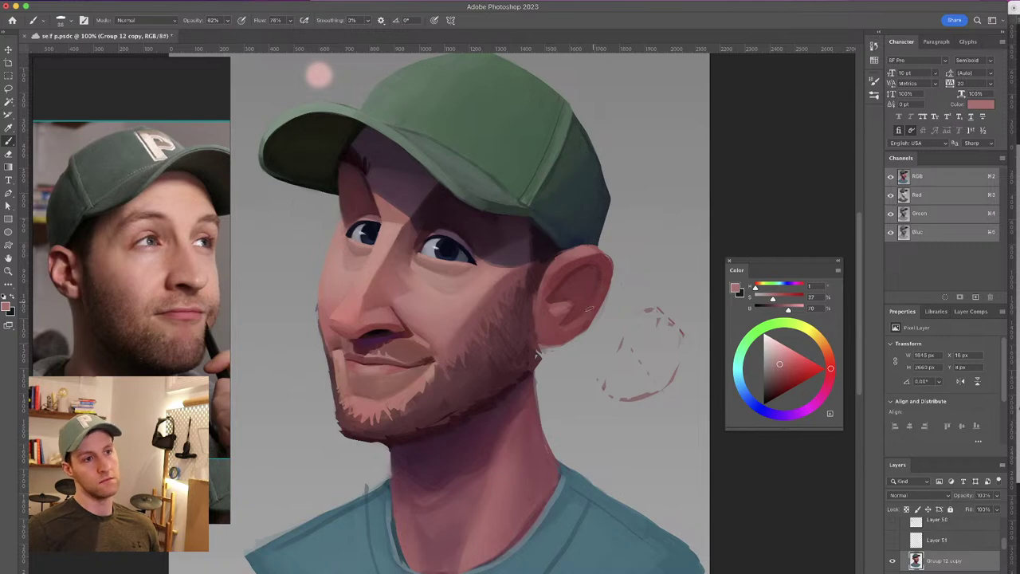
# Sample the dark red inside the ear, darken it, and deepen the ear's shadows with a small brush
pyautogui.keyDown('alt'); pyautogui.click(560, 291); pyautogui.keyUp('alt')
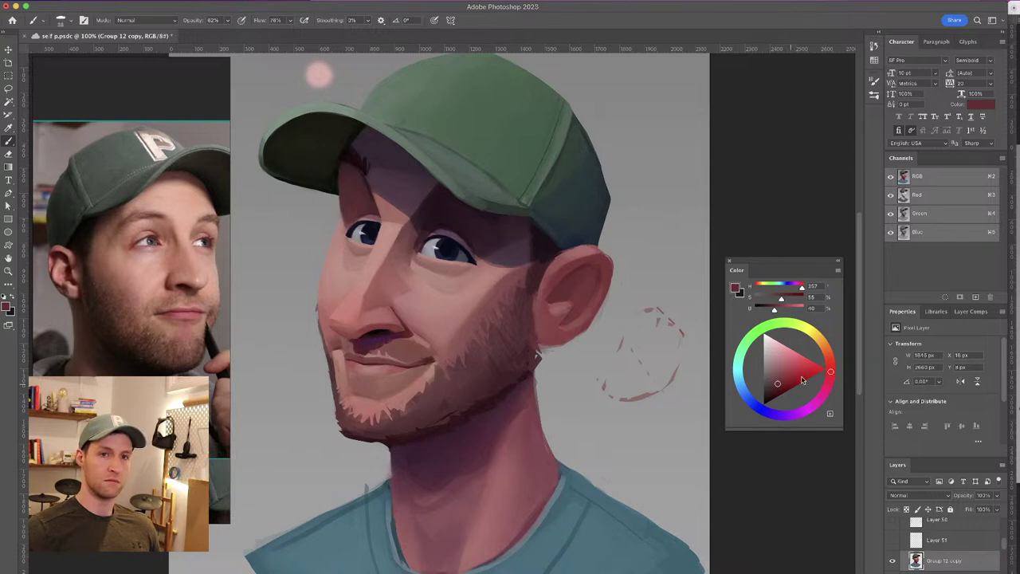
pyautogui.click(774, 389)
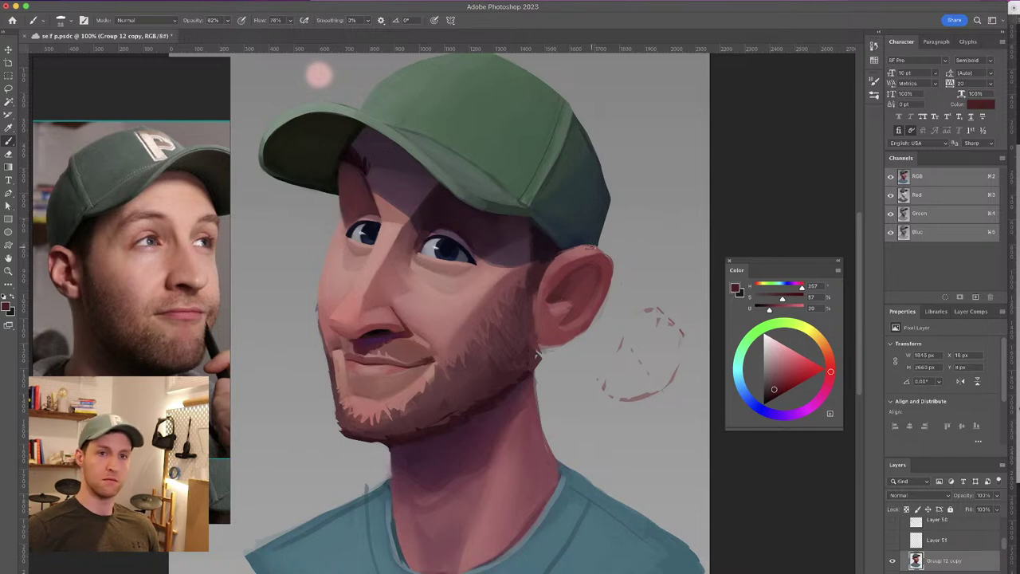
pyautogui.moveTo(574, 312); pyautogui.dragTo(569, 314)
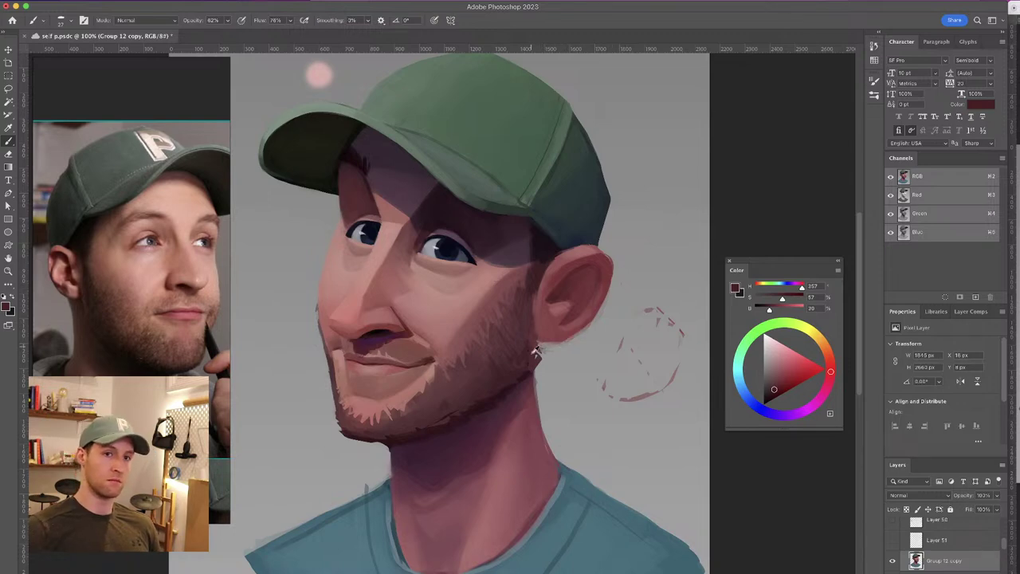
# Tidy the jaw corner below the ear with sampled dark beard tones and trim the neck's outer edge with sampled background grey
pyautogui.keyDown('alt'); pyautogui.click(530, 344); pyautogui.keyUp('alt')
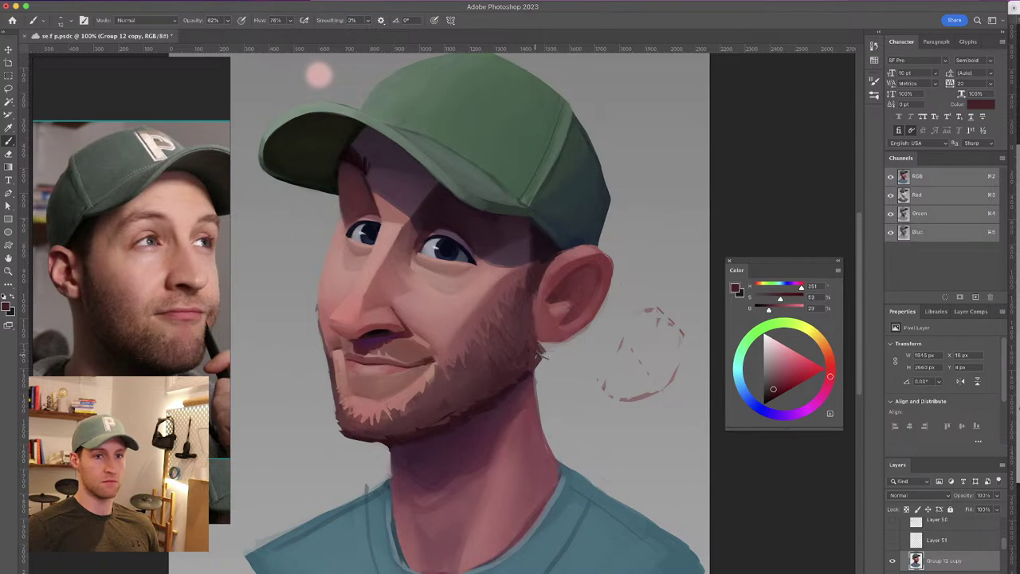
pyautogui.keyDown('alt'); pyautogui.click(546, 351); pyautogui.keyUp('alt')
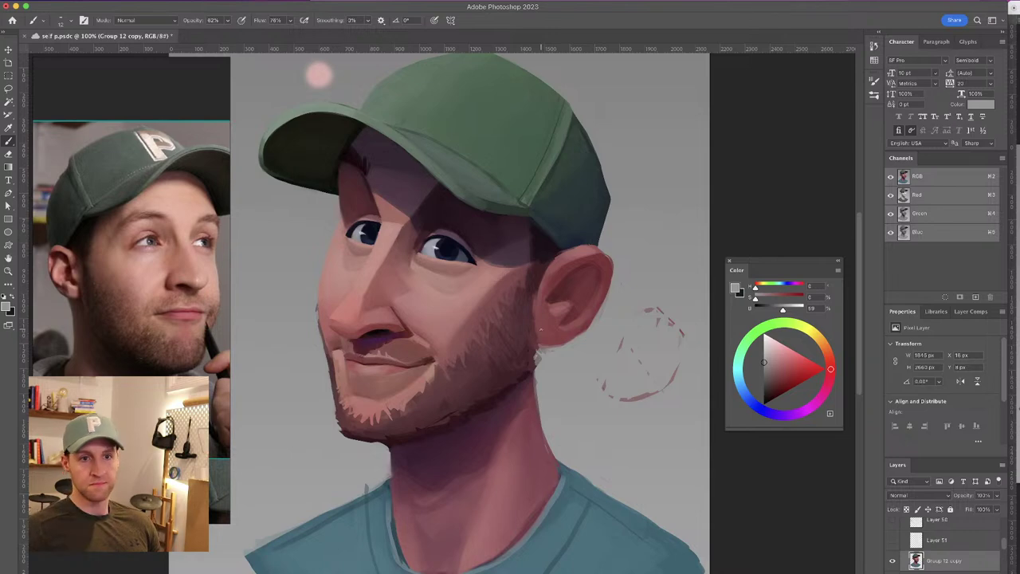
pyautogui.moveTo(542, 386)
pyautogui.mouseDown()
pyautogui.moveTo(536, 400)
pyautogui.moveTo(553, 458)
pyautogui.mouseUp()
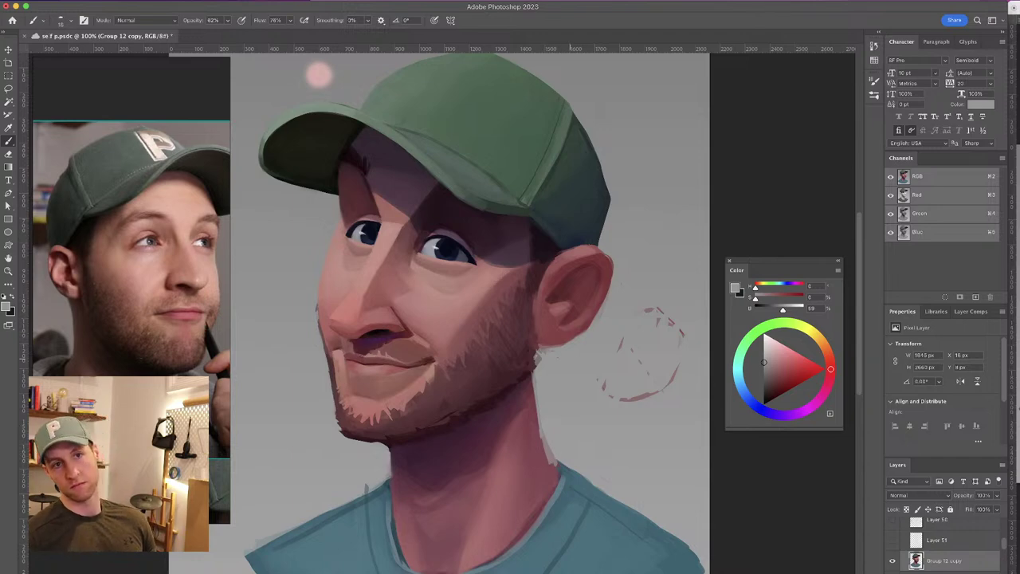
pyautogui.keyDown('alt'); pyautogui.click(535, 350); pyautogui.keyUp('alt')
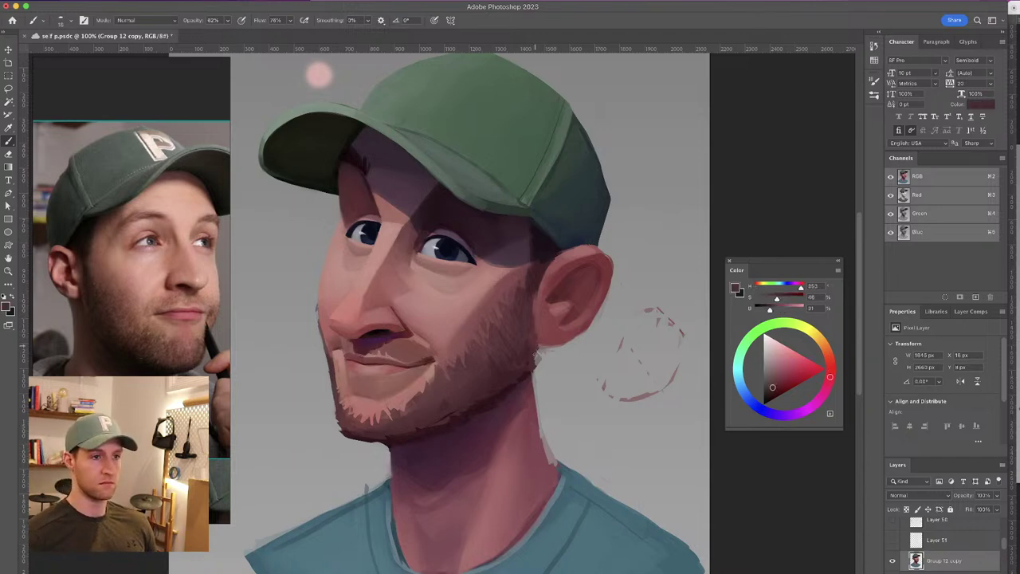
pyautogui.moveTo(562, 389); pyautogui.dragTo(574, 392)
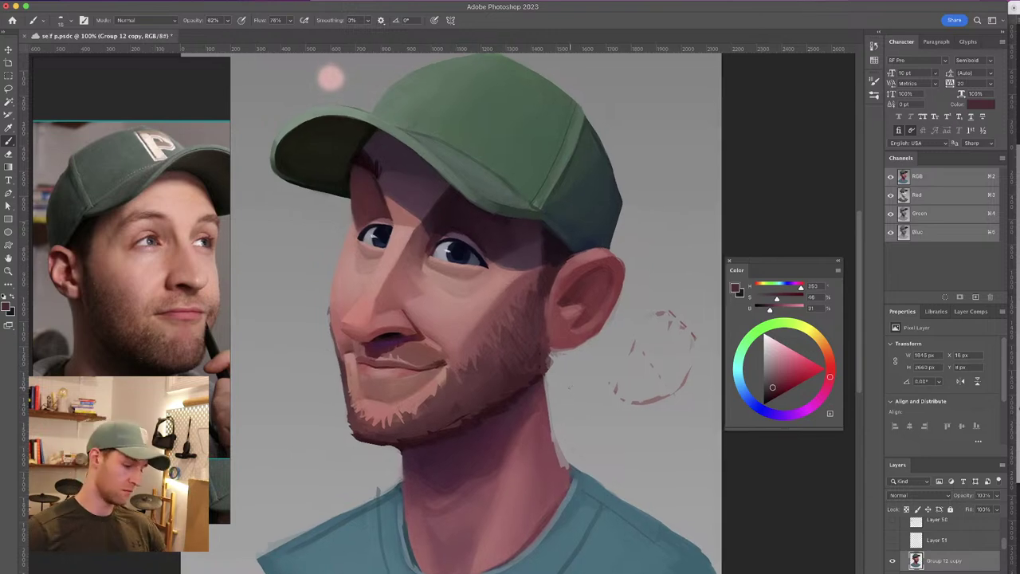
# Touch up the far brow area and cheek with a sampled dark red and a sampled light pink
pyautogui.press('super+plus')
pyautogui.moveTo(471, 311); pyautogui.dragTo(595, 438)
pyautogui.keyDown('alt'); pyautogui.click(434, 239); pyautogui.keyUp('alt')
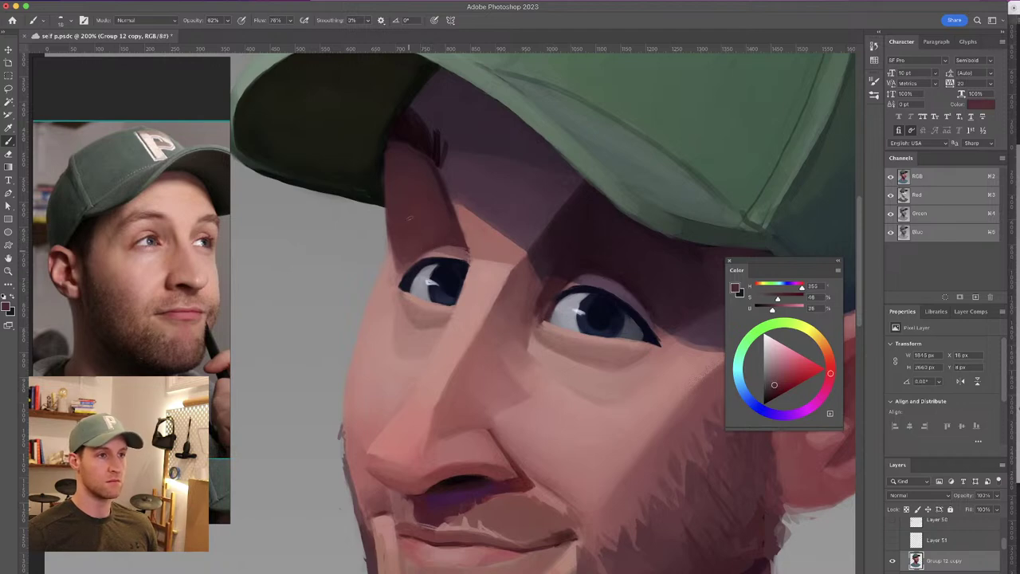
pyautogui.moveTo(440, 186); pyautogui.dragTo(408, 92)
pyautogui.keyDown('alt'); pyautogui.click(360, 441); pyautogui.keyUp('alt')
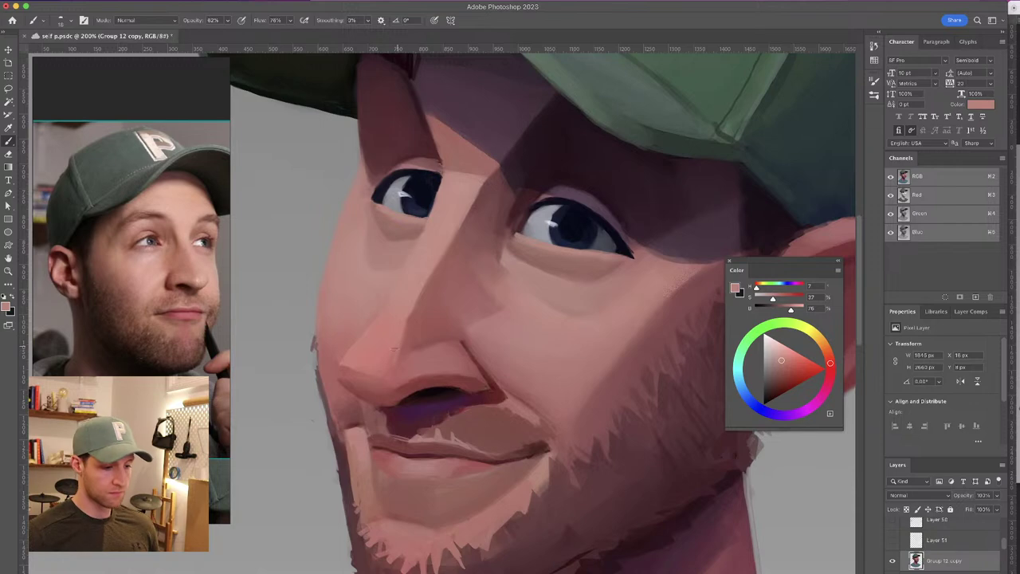
pyautogui.moveTo(501, 401)
pyautogui.mouseDown()
pyautogui.moveTo(457, 383)
pyautogui.moveTo(517, 334)
pyautogui.mouseUp()
pyautogui.moveTo(455, 382)
pyautogui.mouseDown()
pyautogui.moveTo(451, 371)
pyautogui.moveTo(356, 392)
pyautogui.mouseUp()
# Refine the ear's rim and inner folds with dark, mid and lighter reds sampled from the ear
pyautogui.keyDown('alt'); pyautogui.click(626, 293); pyautogui.keyUp('alt')
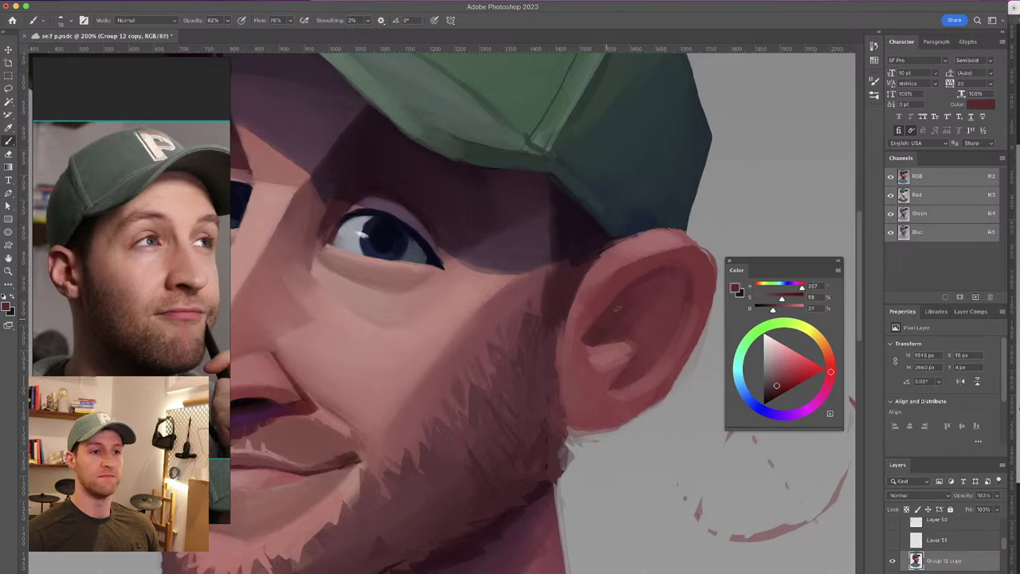
pyautogui.moveTo(499, 258); pyautogui.dragTo(463, 259)
pyautogui.keyDown('alt'); pyautogui.click(656, 241); pyautogui.keyUp('alt')
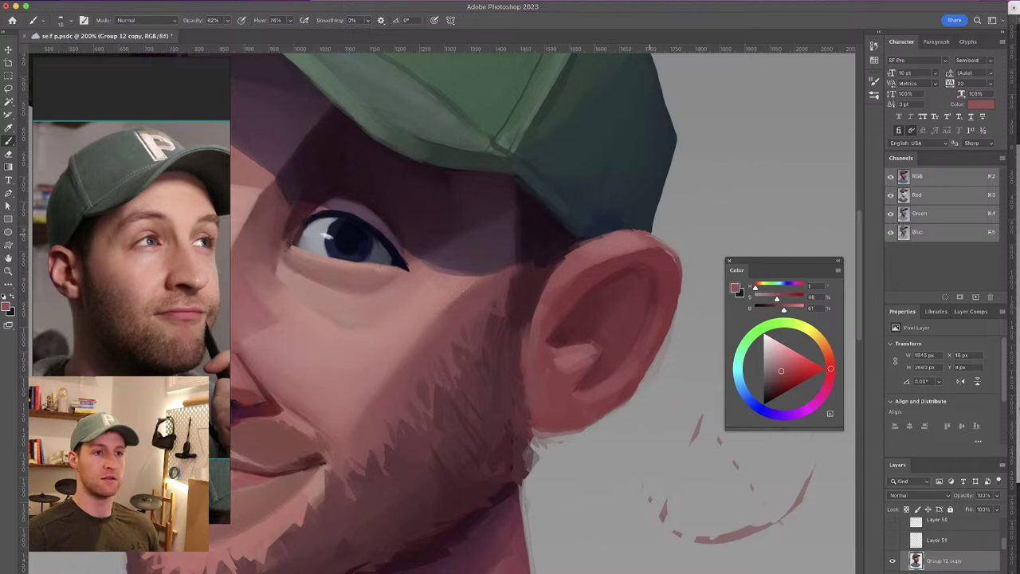
pyautogui.moveTo(618, 253); pyautogui.dragTo(629, 240)
pyautogui.keyDown('alt'); pyautogui.click(569, 310); pyautogui.keyUp('alt')
pyautogui.moveTo(572, 309); pyautogui.dragTo(559, 329)
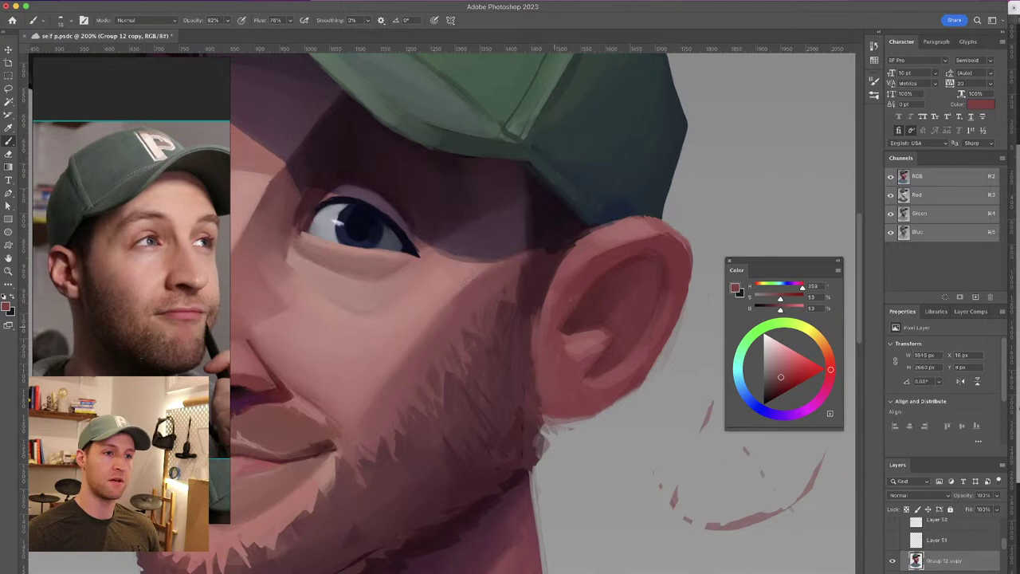
pyautogui.keyDown('alt'); pyautogui.click(600, 288); pyautogui.keyUp('alt')
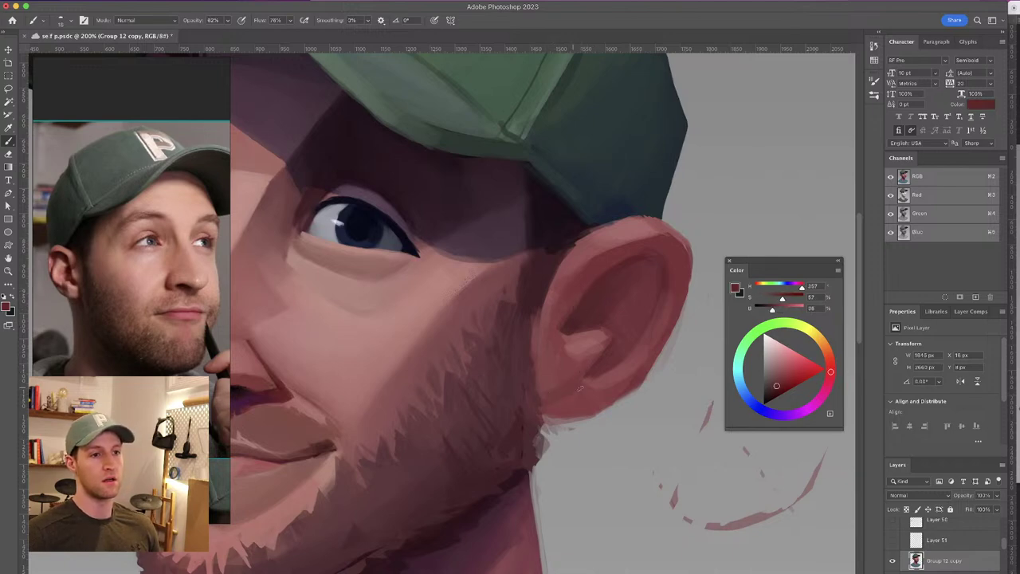
# Add small dark beard strokes along the underside of the chin with a sampled deep red and a smaller brush
pyautogui.hscroll(-4, 605, 269)
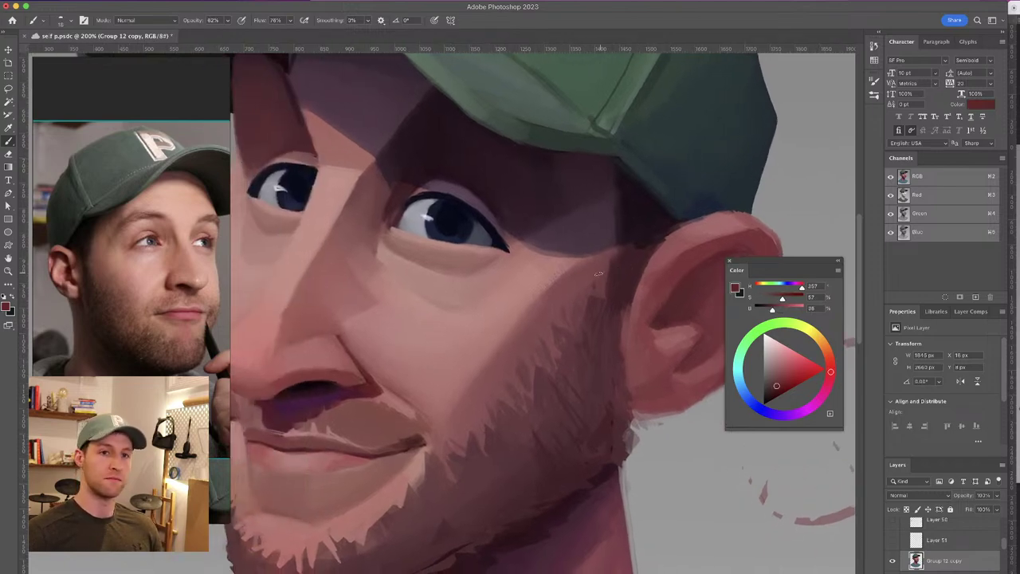
pyautogui.press('super+minus')
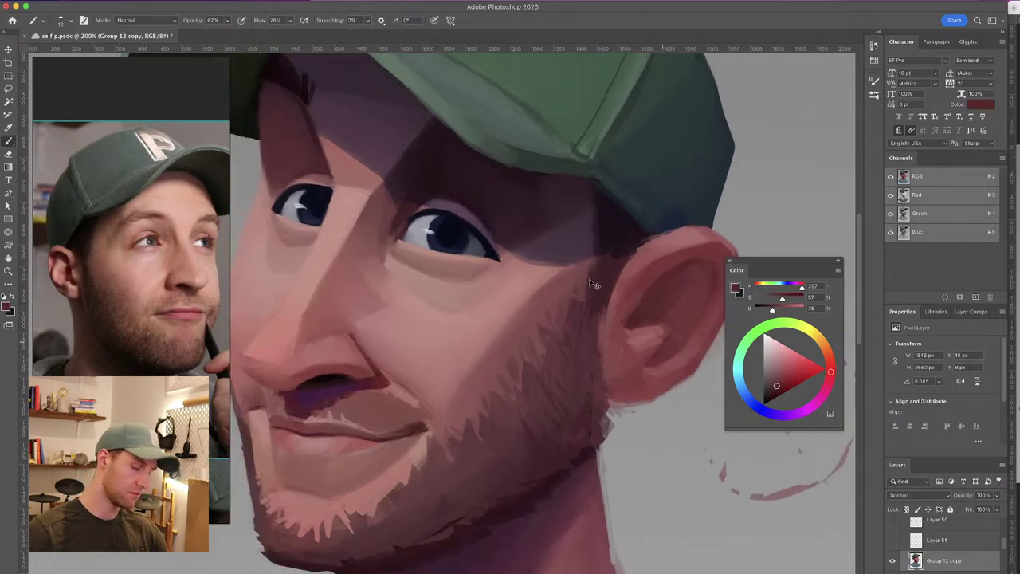
pyautogui.press('super+minus')
pyautogui.press('super+minus')
pyautogui.press('super+equal')
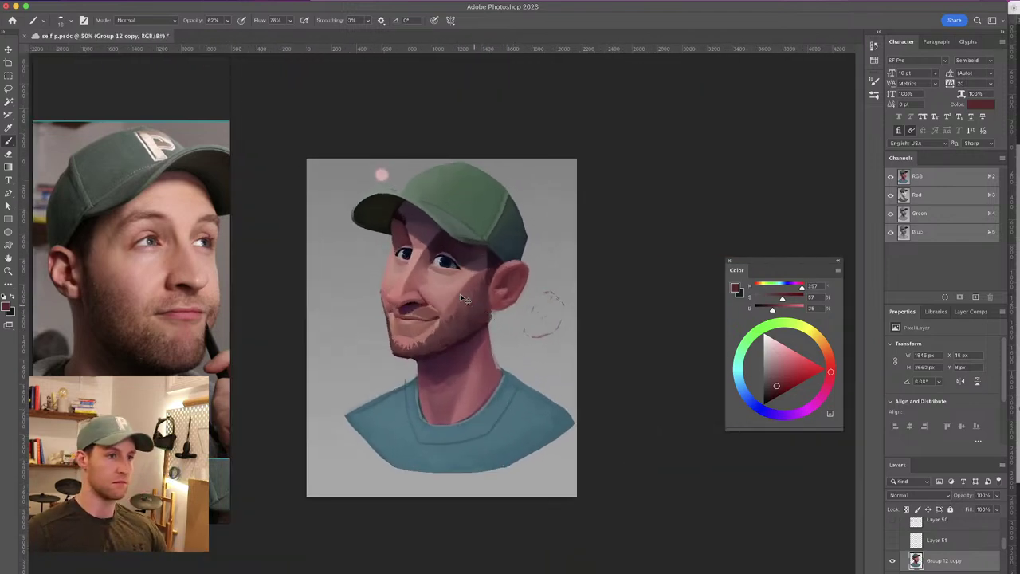
pyautogui.press('super+equal')
pyautogui.press('super+equal')
pyautogui.keyDown('alt'); pyautogui.click(372, 386); pyautogui.keyUp('alt')
pyautogui.press('[')
pyautogui.press('[')
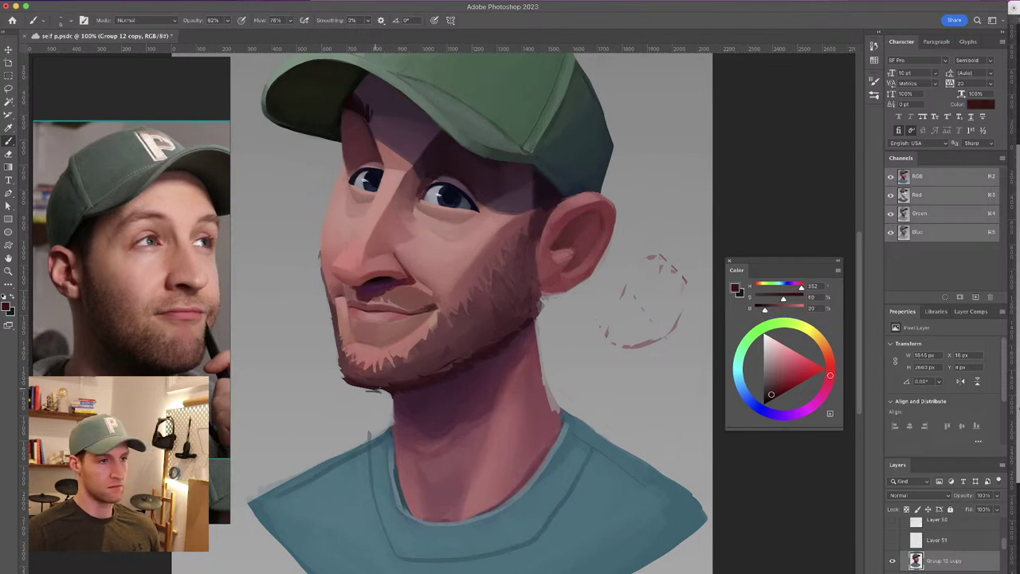
pyautogui.moveTo(364, 389); pyautogui.dragTo(354, 386)
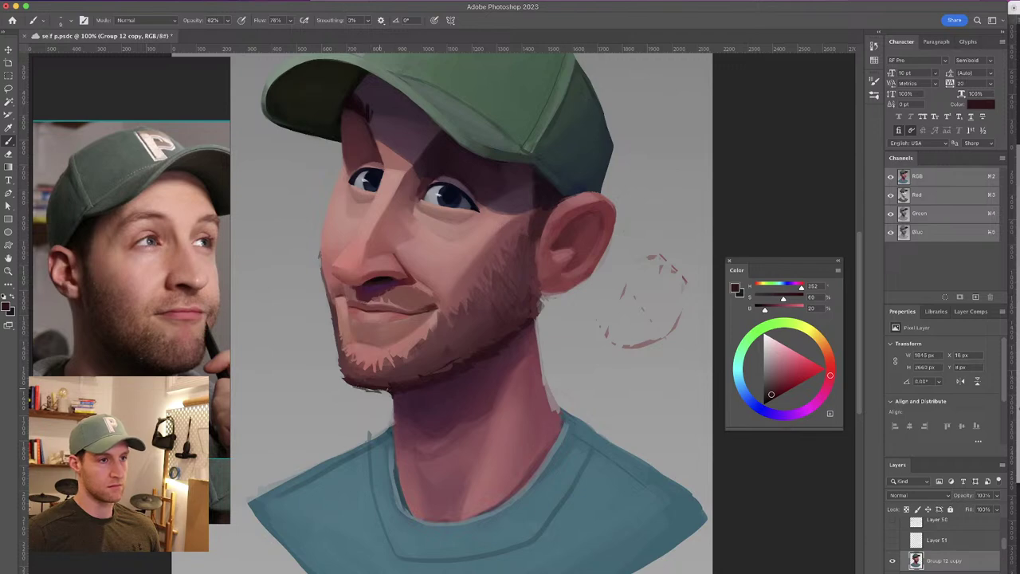
# Touch up the upper edge of the far eye with a sampled cool grey
pyautogui.moveTo(455, 324)
pyautogui.mouseDown()
pyautogui.moveTo(484, 259)
pyautogui.moveTo(474, 282)
pyautogui.mouseUp()
pyautogui.scroll(3, 458, 271)
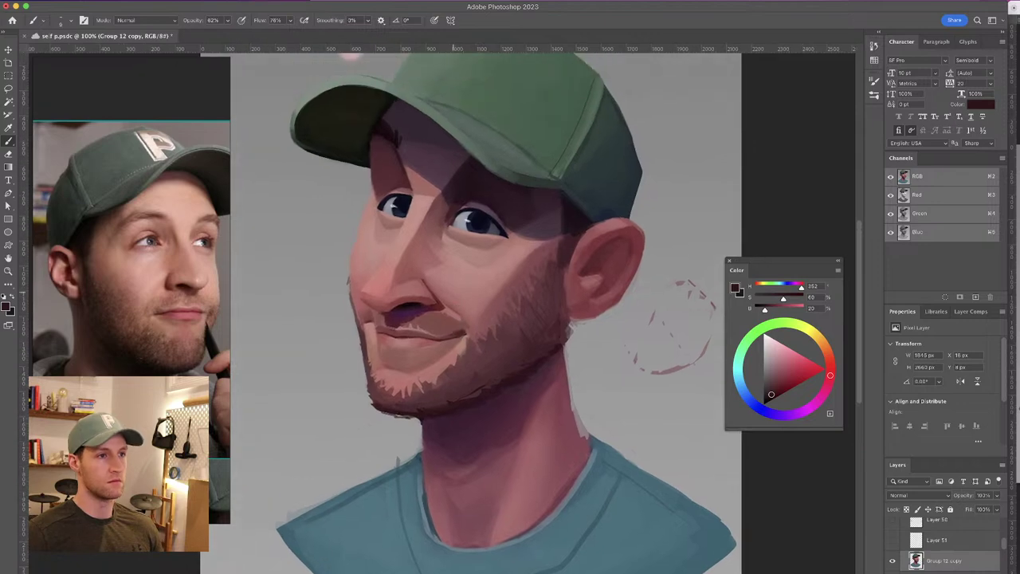
pyautogui.press('super+=')
pyautogui.moveTo(416, 159); pyautogui.dragTo(426, 272)
pyautogui.keyDown('alt'); pyautogui.click(359, 181); pyautogui.keyUp('alt')
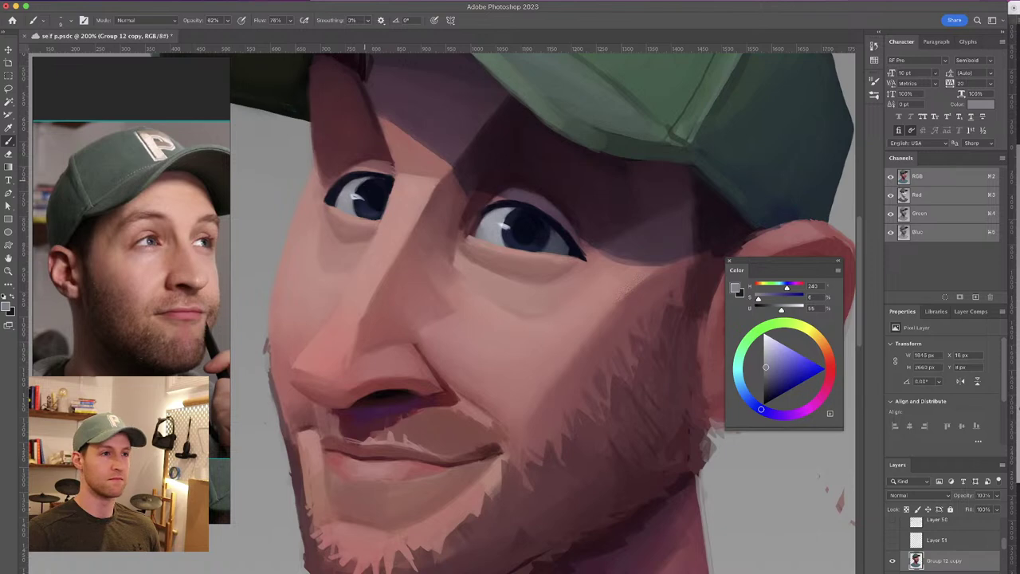
pyautogui.moveTo(387, 182); pyautogui.dragTo(407, 294)
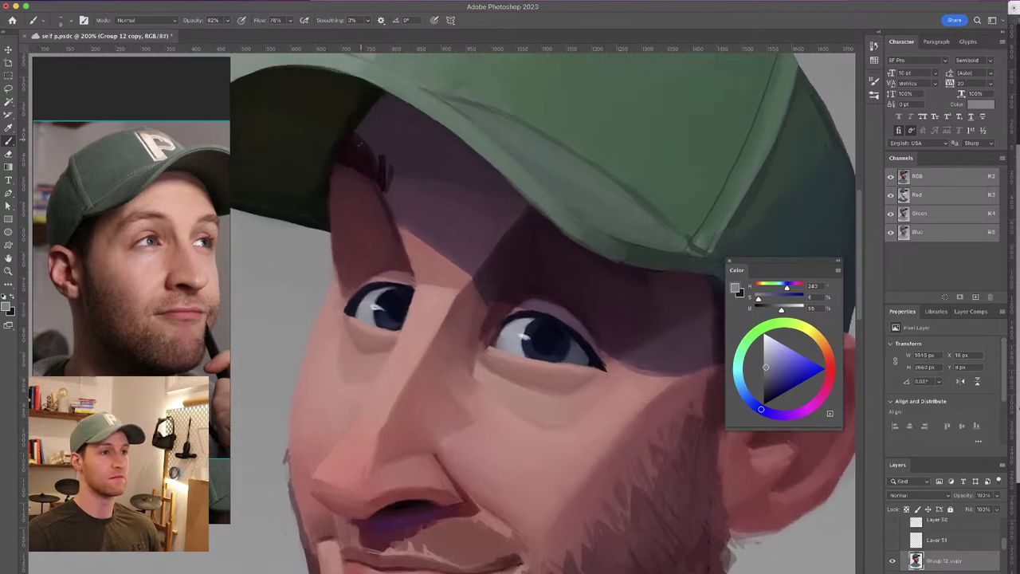
# Darken the far eyebrow under the cap brim with a sampled near-black
pyautogui.keyDown('alt'); pyautogui.click(357, 158); pyautogui.keyUp('alt')
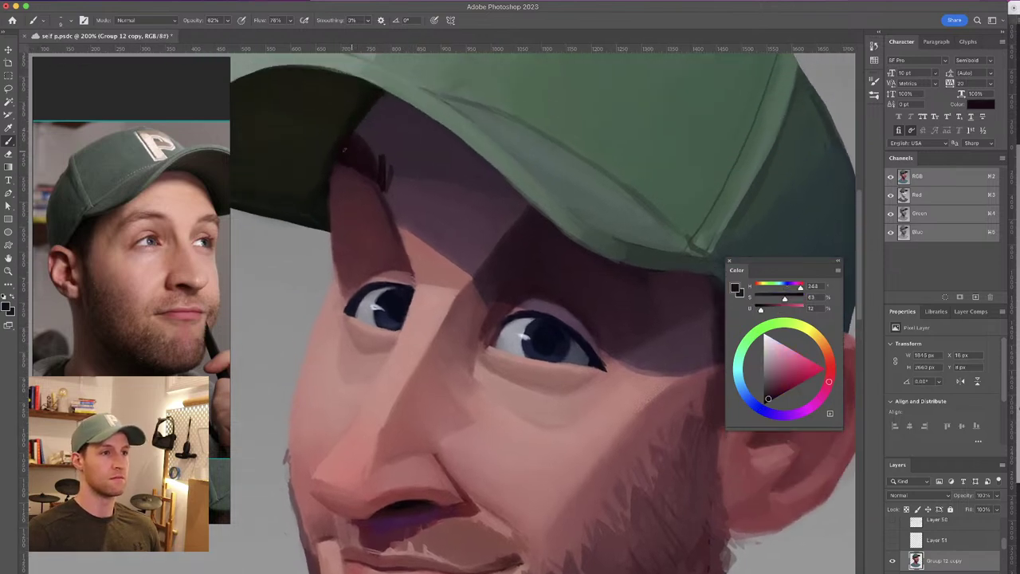
pyautogui.moveTo(462, 242); pyautogui.dragTo(478, 220)
pyautogui.press('super+minus')
pyautogui.press('super+minus')
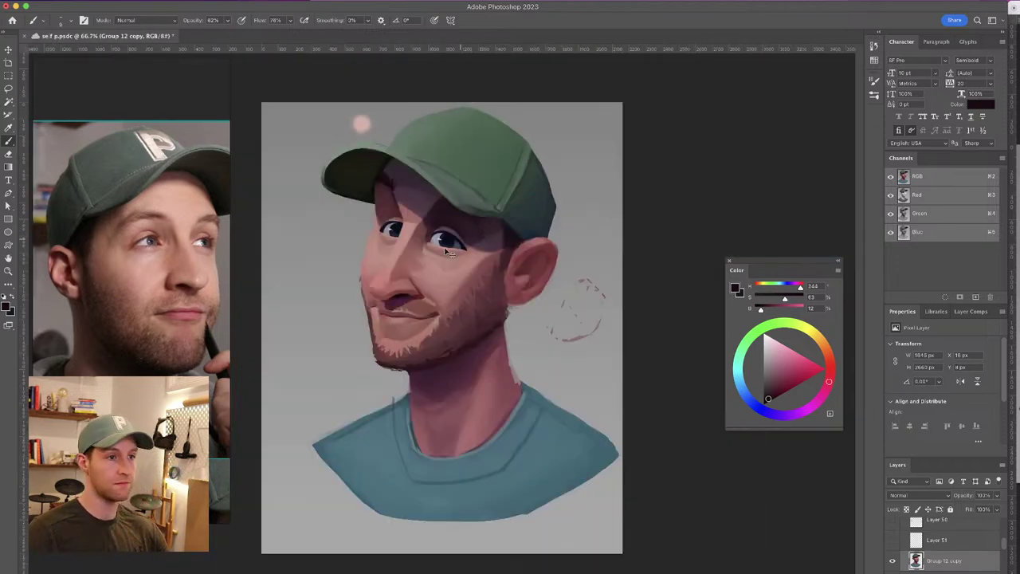
# Touch up the lower lip with a red sampled from the lip
pyautogui.press('super+equal')
pyautogui.press('super+equal')
pyautogui.keyDown('alt'); pyautogui.click(343, 303); pyautogui.keyUp('alt')
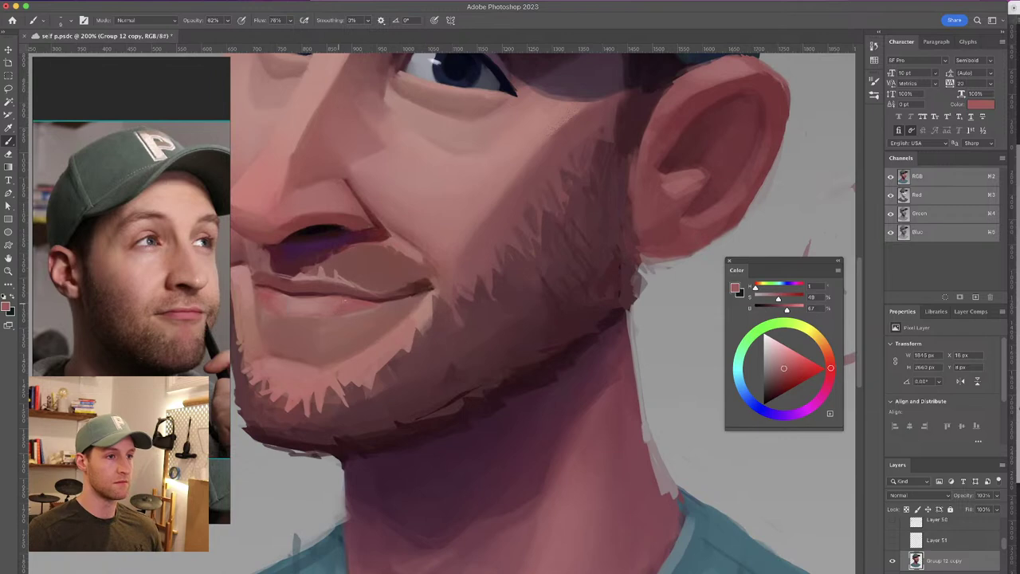
pyautogui.moveTo(372, 302); pyautogui.dragTo(420, 301)
# Shift a sampled chin pink to a more saturated cool red and tint the bare skin above the chin's beard with a larger brush
pyautogui.keyDown('alt'); pyautogui.click(425, 368); pyautogui.keyUp('alt')
pyautogui.moveTo(420, 370); pyautogui.dragTo(425, 371)
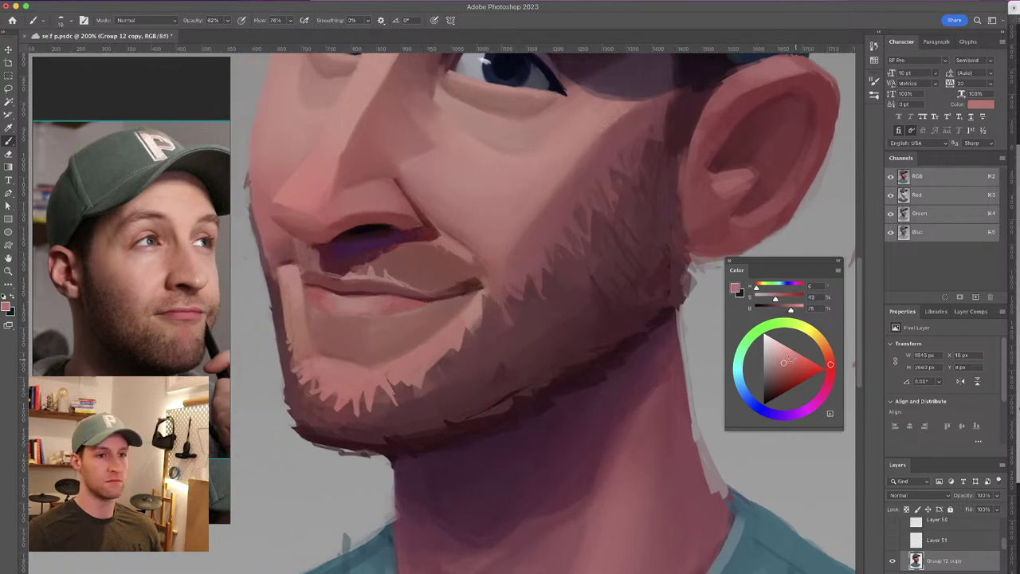
pyautogui.click(786, 366)
pyautogui.moveTo(831, 365); pyautogui.dragTo(831, 372)
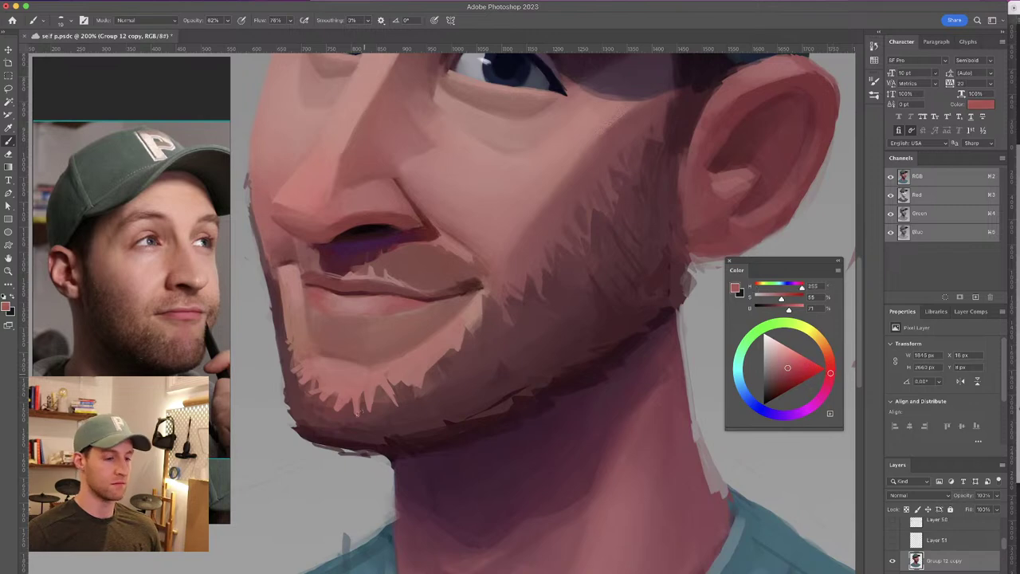
pyautogui.moveTo(318, 372); pyautogui.dragTo(330, 370)
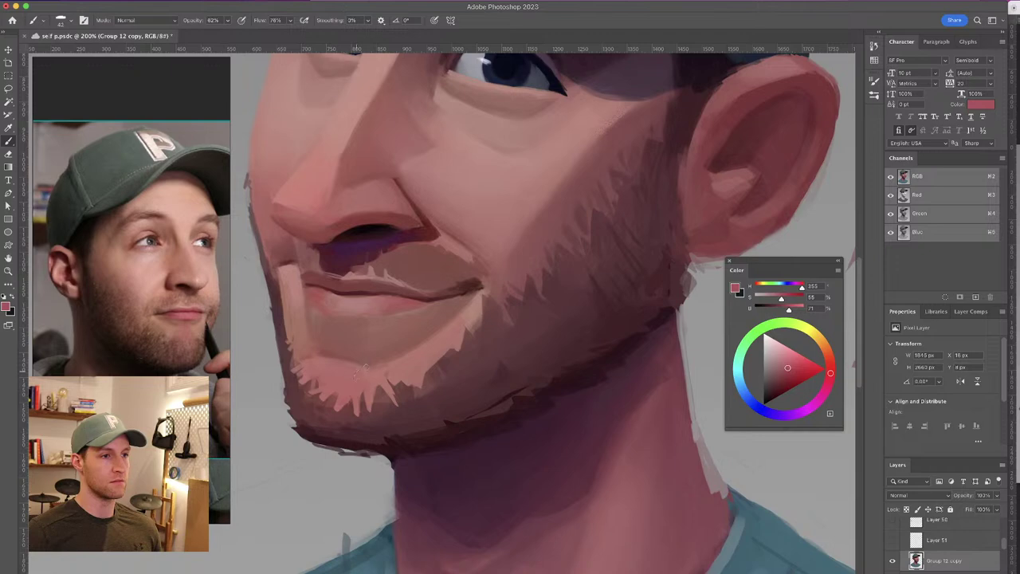
pyautogui.moveTo(443, 306); pyautogui.dragTo(441, 313)
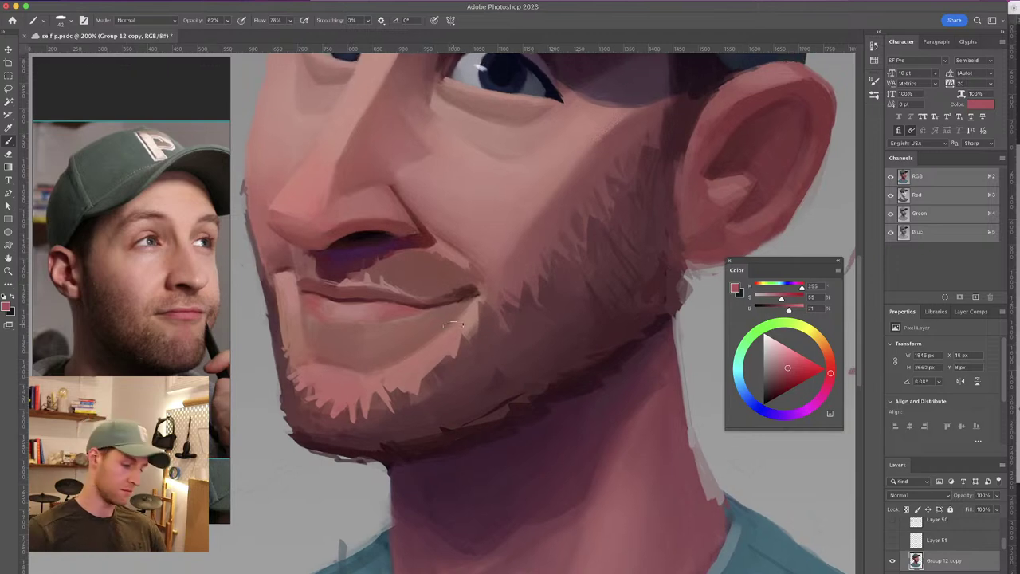
# Soften the eye bag beneath the far eye with a muted pink sampled there and a smaller brush
pyautogui.press('super+minus')
pyautogui.press('super+minus')
pyautogui.hotkey('ctrl', '+')
pyautogui.hotkey('ctrl', '+')
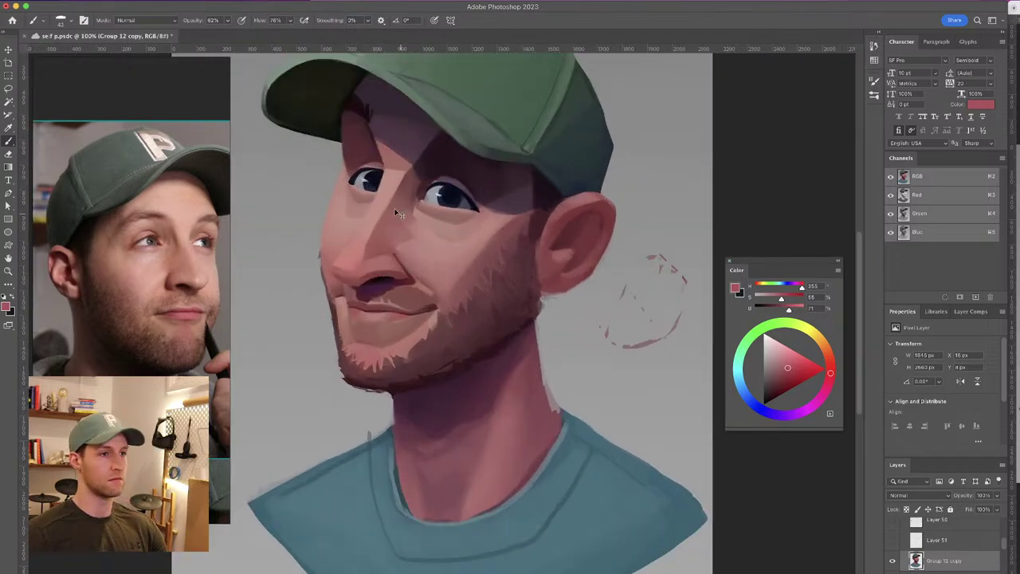
pyautogui.moveTo(450, 226); pyautogui.dragTo(540, 385)
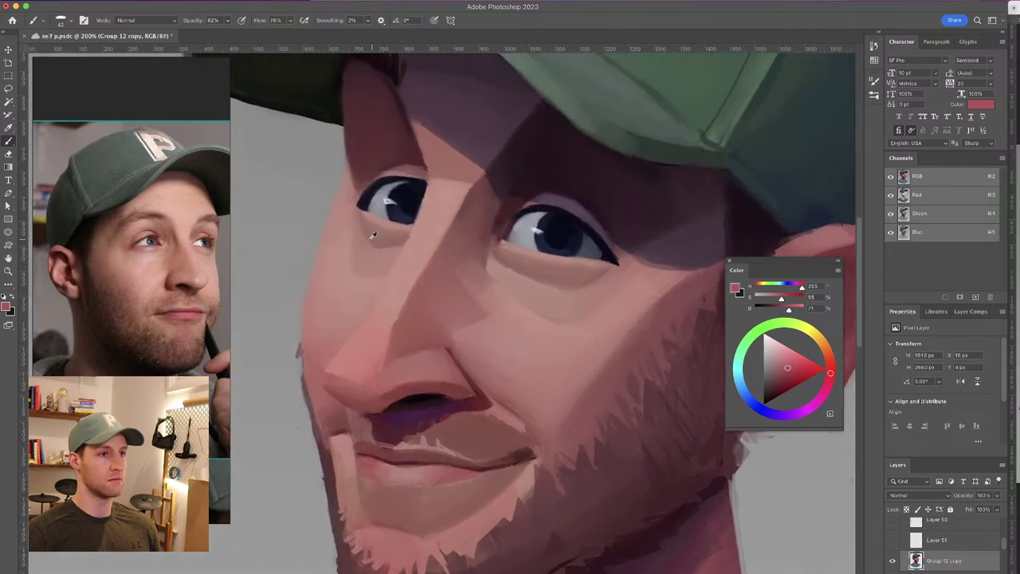
pyautogui.keyDown('alt'); pyautogui.click(376, 236); pyautogui.keyUp('alt')
pyautogui.moveTo(376, 236); pyautogui.dragTo(378, 239)
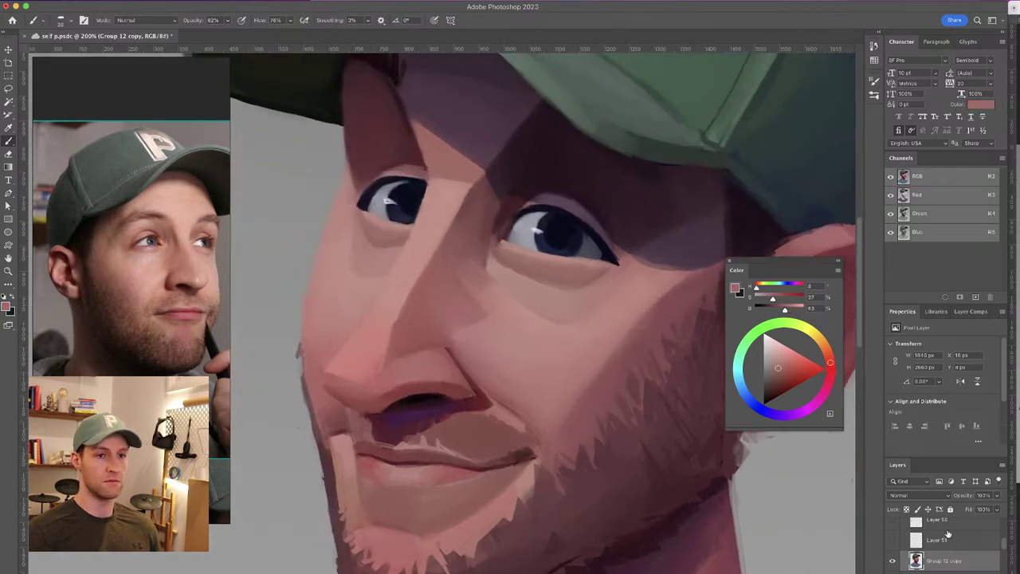
# Add a new layer clipped to the portrait copy and set its blend mode to Multiply
pyautogui.press('super+shift+alt+n')
pyautogui.keyDown('alt'); pyautogui.click(973, 569); pyautogui.keyUp('alt')
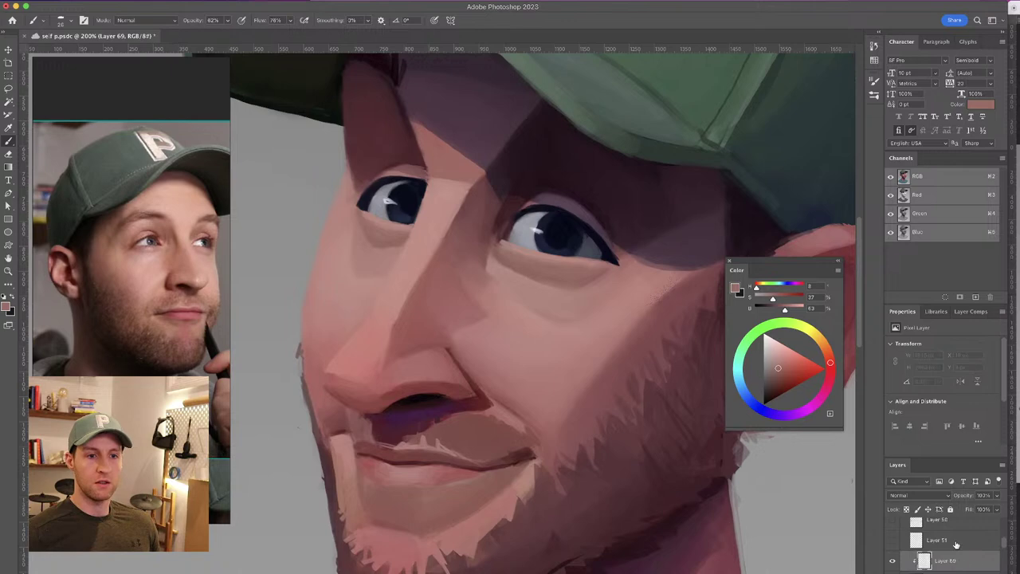
pyautogui.click(925, 495)
pyautogui.click(908, 526)
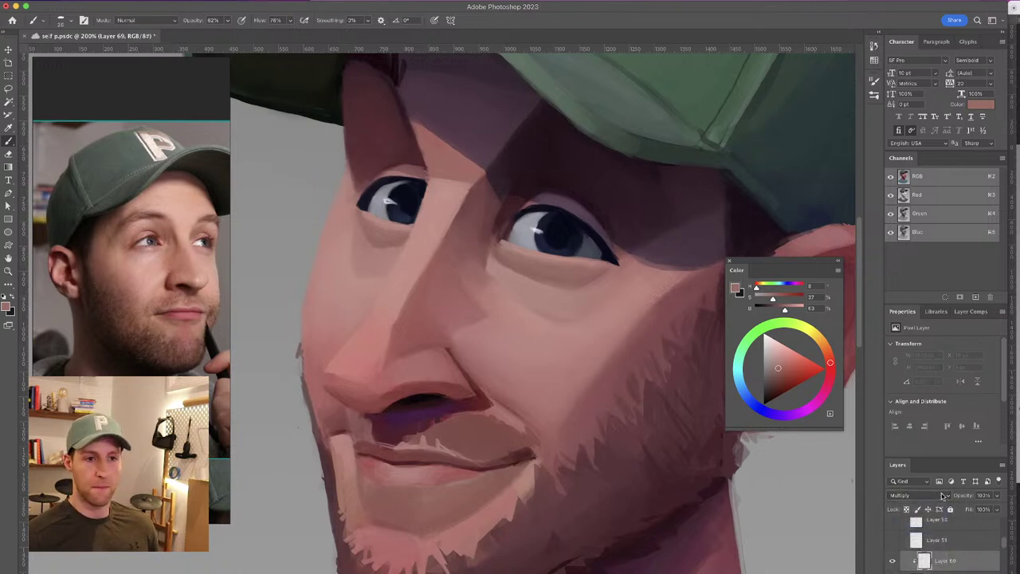
# Shift the color through a bright red to a pale pink (hue 349, saturation 20) and lightly tint the mouth, nose and far cheek
pyautogui.moveTo(784, 309); pyautogui.dragTo(802, 298)
pyautogui.moveTo(830, 364); pyautogui.dragTo(829, 377)
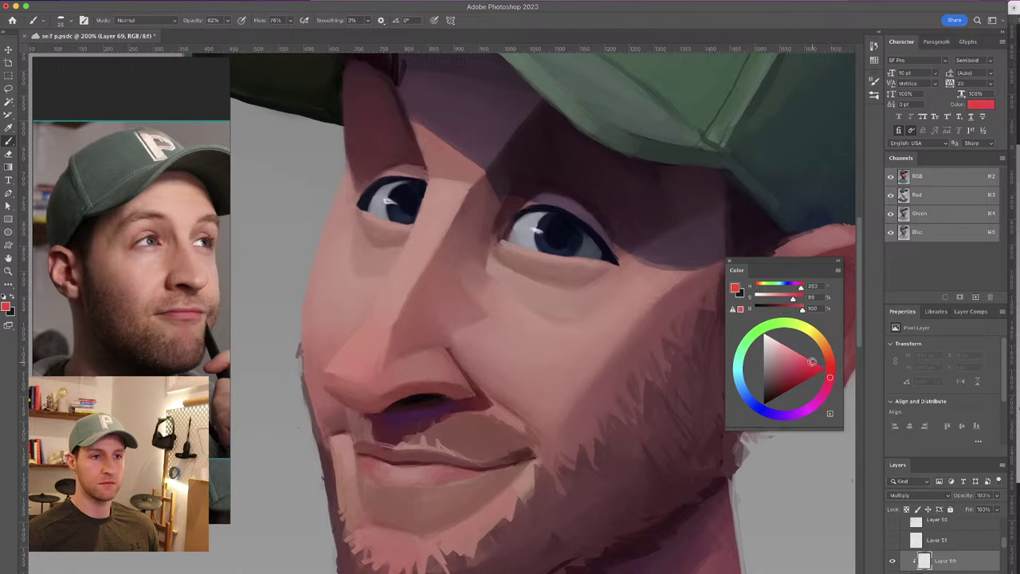
pyautogui.moveTo(363, 368); pyautogui.dragTo(373, 368)
pyautogui.moveTo(435, 272)
pyautogui.mouseDown()
pyautogui.moveTo(419, 221)
pyautogui.moveTo(403, 208)
pyautogui.mouseUp()
pyautogui.moveTo(401, 408); pyautogui.dragTo(412, 408)
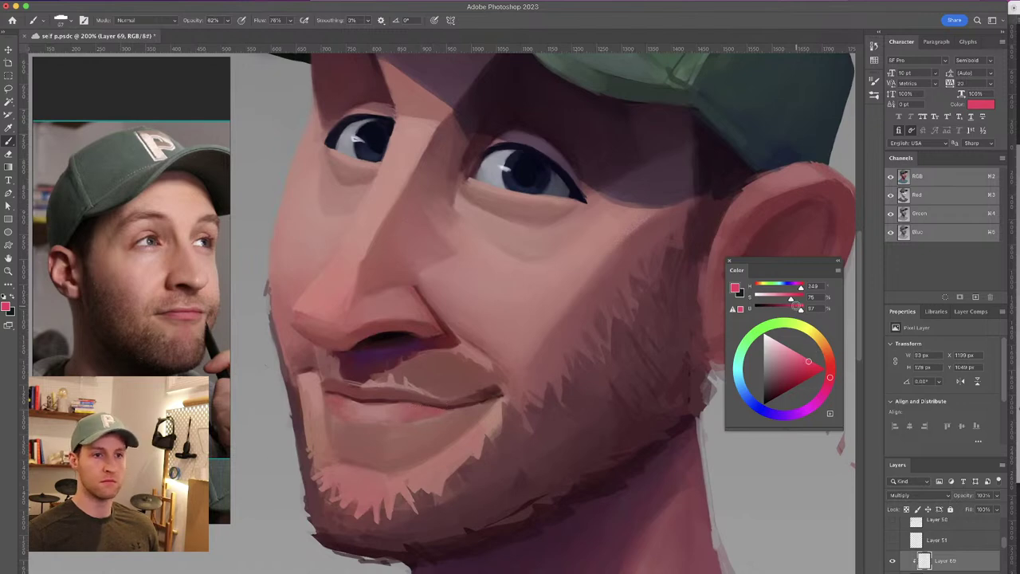
pyautogui.moveTo(791, 298); pyautogui.dragTo(765, 297)
pyautogui.moveTo(423, 405)
pyautogui.mouseDown()
pyautogui.moveTo(435, 405)
pyautogui.moveTo(428, 414)
pyautogui.mouseUp()
pyautogui.moveTo(341, 389); pyautogui.dragTo(381, 396)
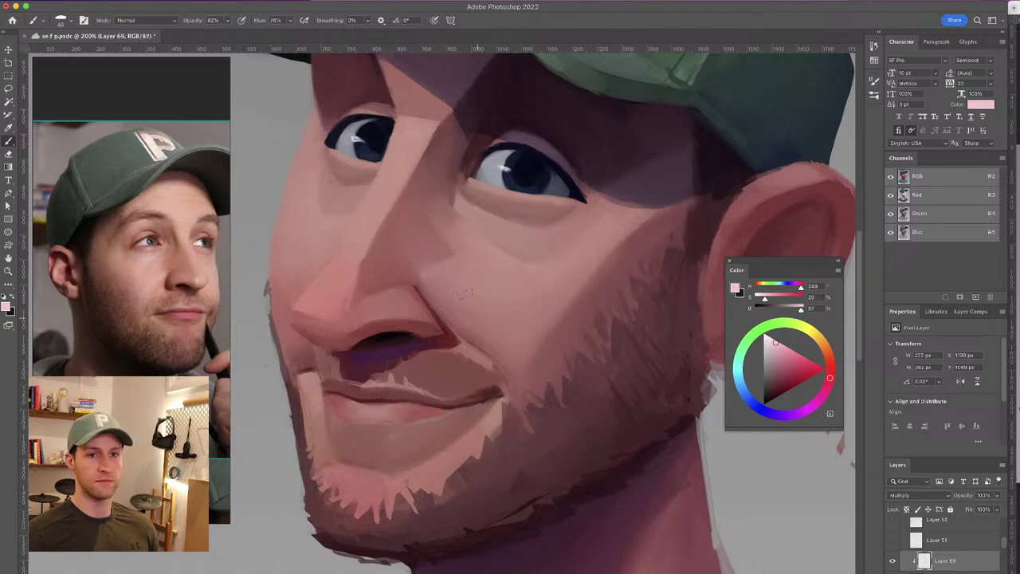
pyautogui.press('super+0')
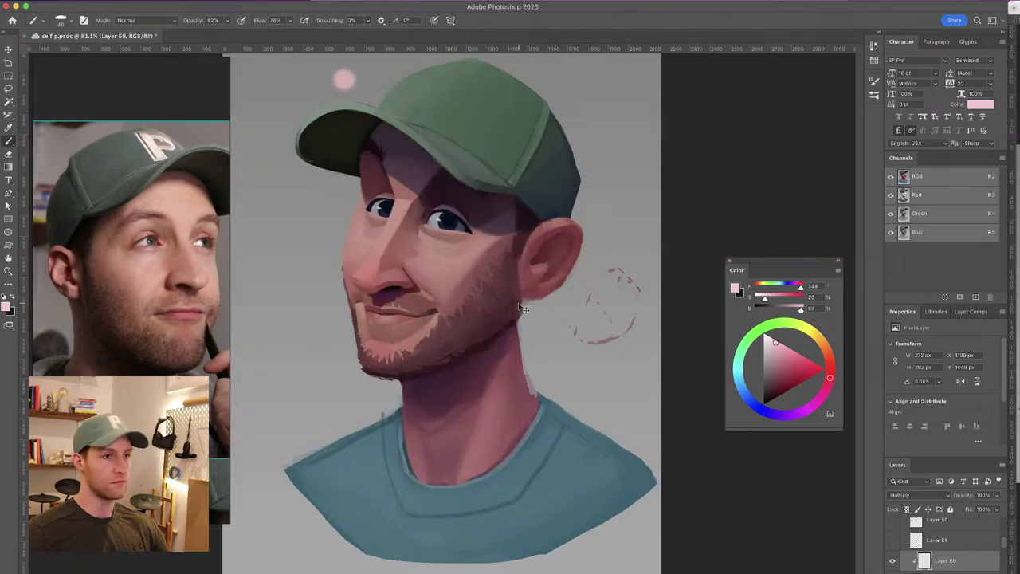
pyautogui.moveTo(377, 219); pyautogui.dragTo(380, 227)
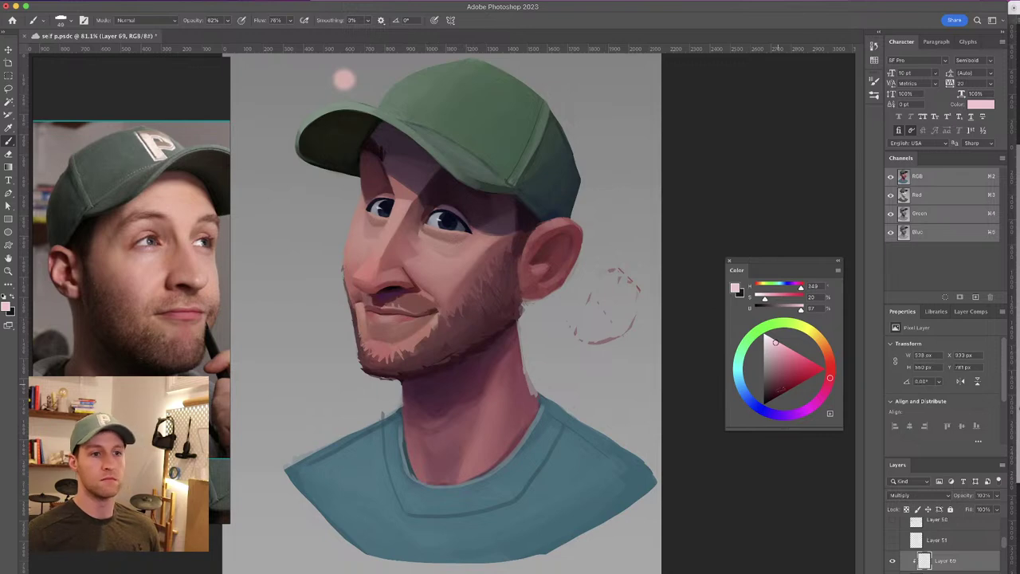
# Change the pale pink's hue to 327, glaze the far cheek, chin and mouth area, and save the document
pyautogui.click(822, 393)
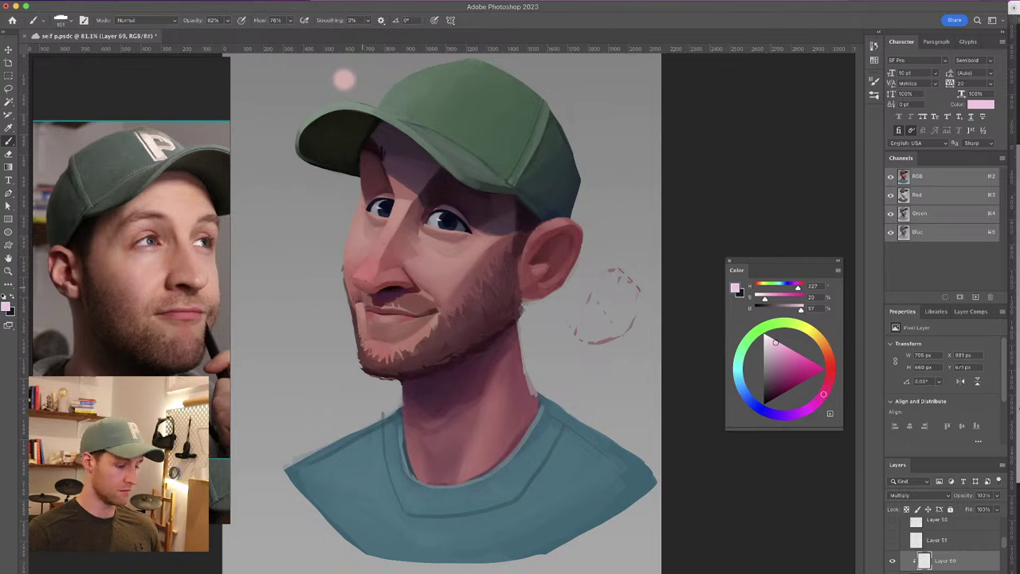
pyautogui.press('e')
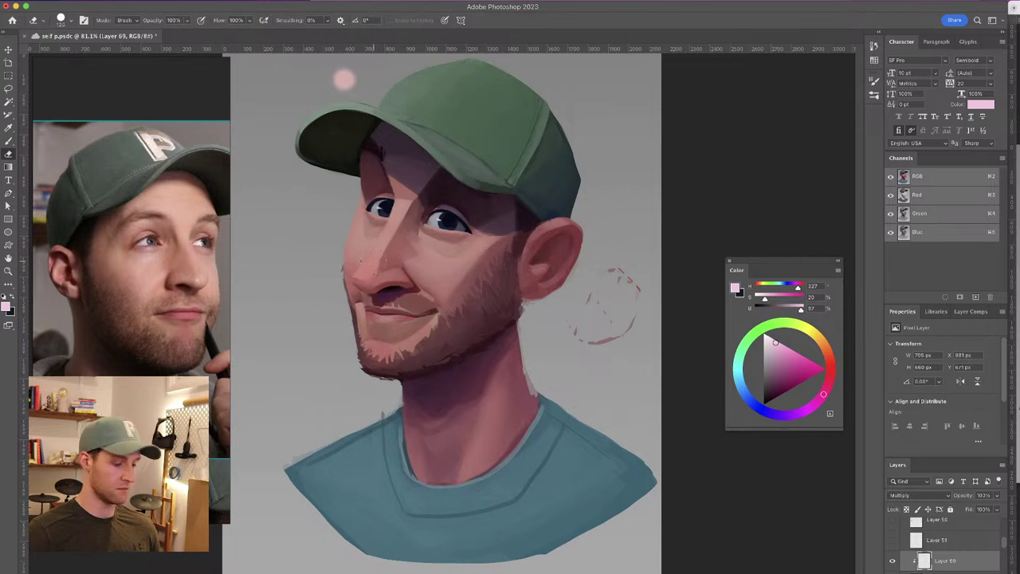
pyautogui.press('b')
pyautogui.moveTo(372, 260); pyautogui.dragTo(365, 261)
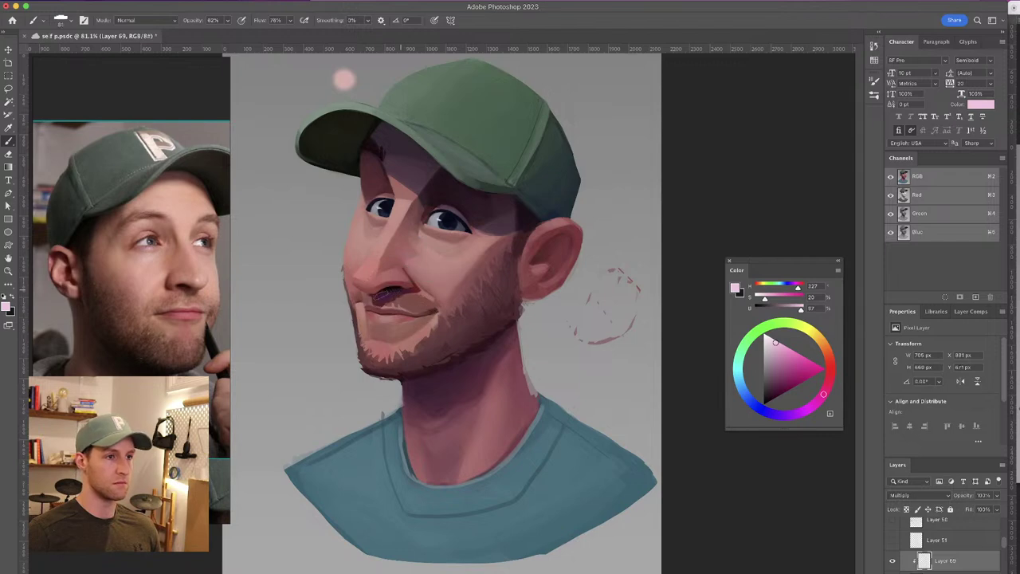
pyautogui.moveTo(372, 332); pyautogui.dragTo(369, 332)
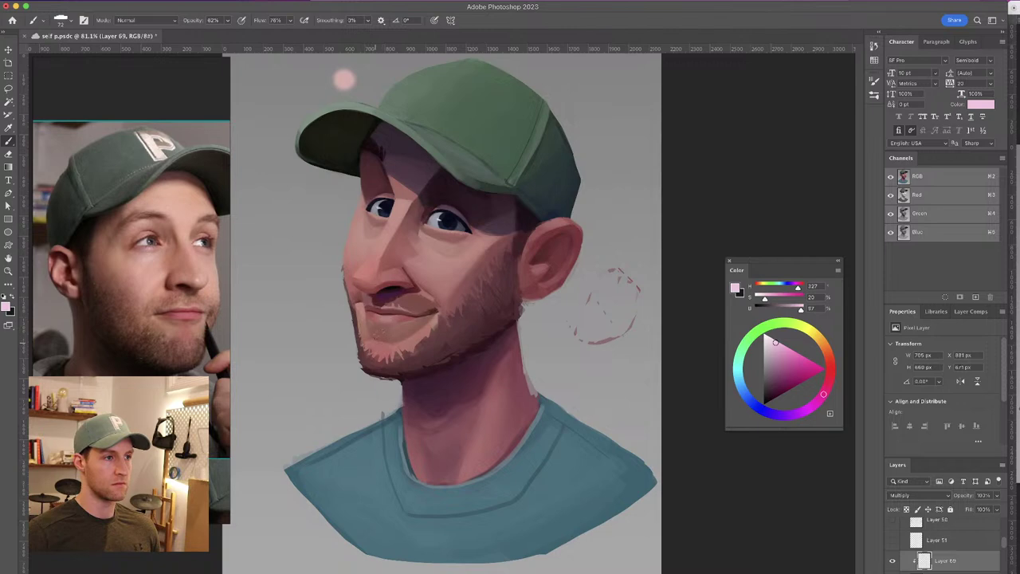
pyautogui.moveTo(397, 313); pyautogui.dragTo(397, 311)
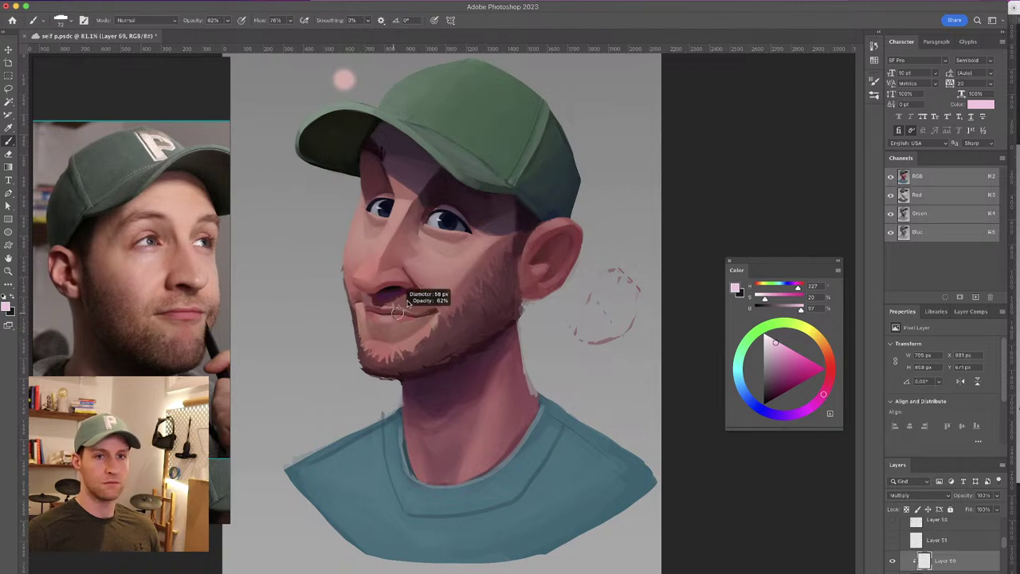
pyautogui.press('super+s')
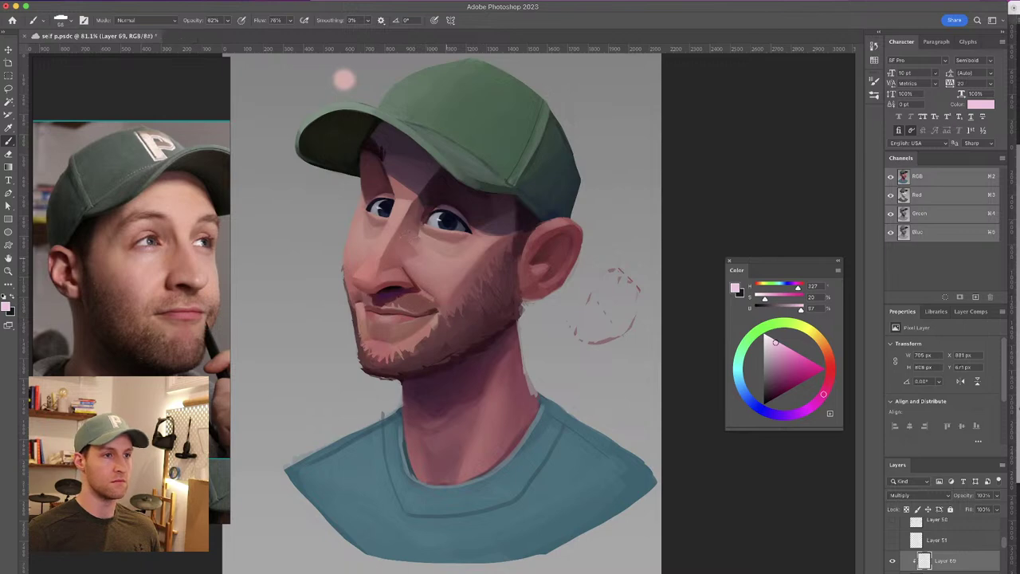
# Glaze the far edge of the face and the near sideburn with the same pink, using a larger brush
pyautogui.moveTo(344, 247); pyautogui.dragTo(346, 247)
pyautogui.moveTo(521, 239); pyautogui.dragTo(499, 255)
pyautogui.moveTo(505, 249); pyautogui.dragTo(513, 249)
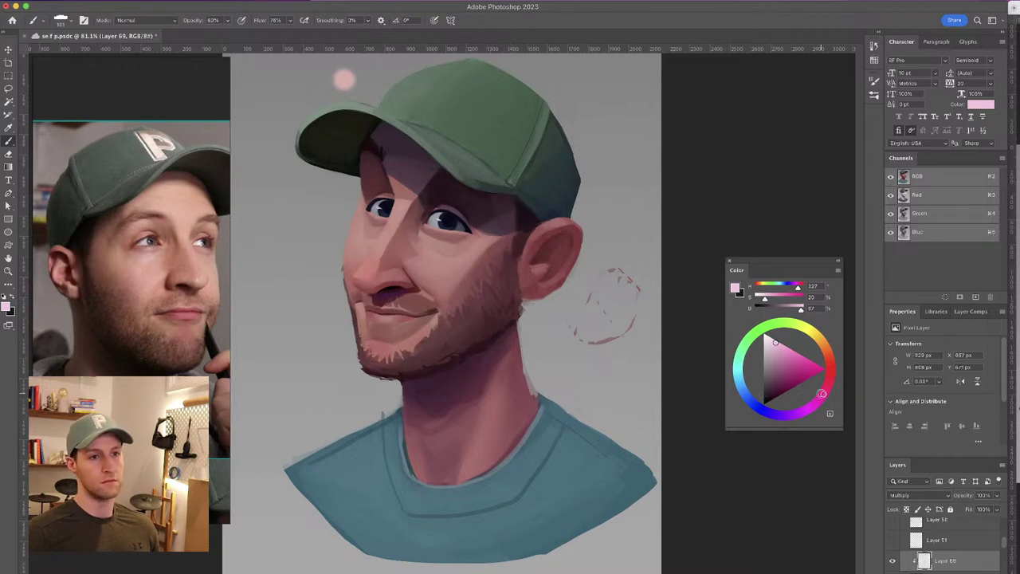
# Mix a light purple with hue 276 and shade the beard along the jaw and sideburn, undoing the last stroke
pyautogui.click(761, 409)
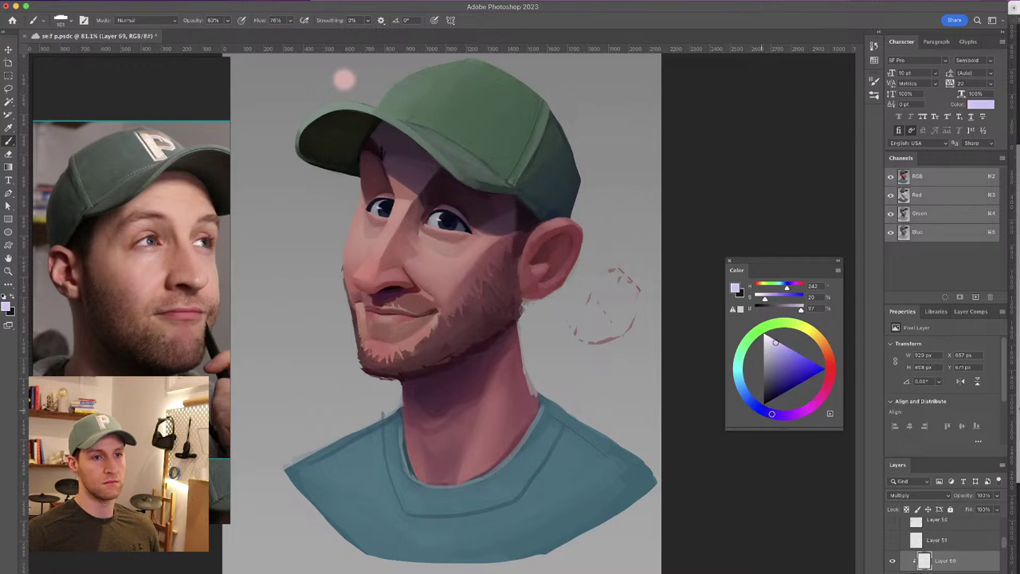
pyautogui.click(789, 414)
pyautogui.click(778, 345)
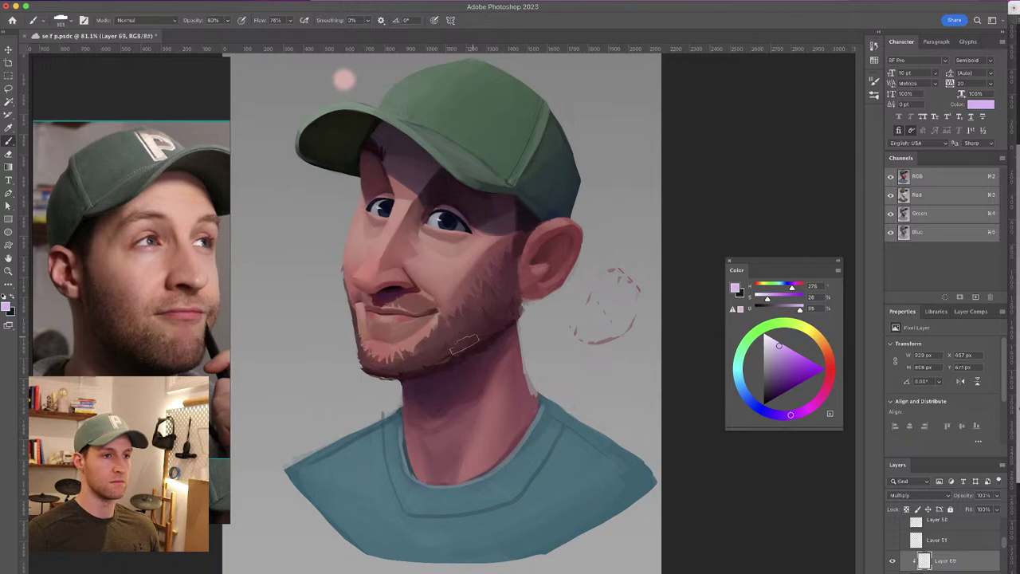
pyautogui.moveTo(403, 367)
pyautogui.mouseDown()
pyautogui.moveTo(439, 352)
pyautogui.moveTo(485, 289)
pyautogui.moveTo(510, 314)
pyautogui.mouseUp()
pyautogui.moveTo(520, 249); pyautogui.dragTo(483, 312)
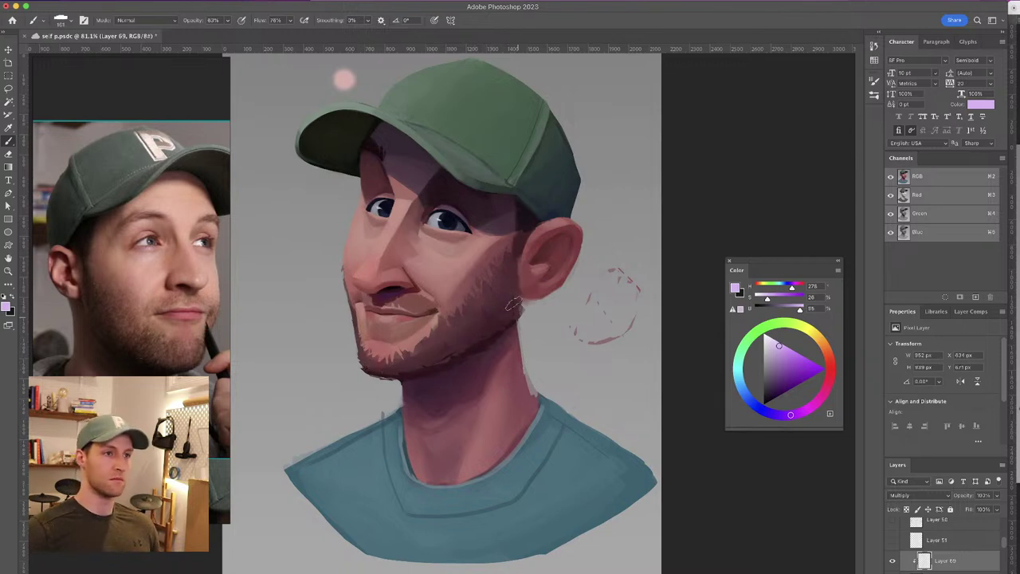
pyautogui.moveTo(510, 327)
pyautogui.mouseDown()
pyautogui.moveTo(484, 371)
pyautogui.moveTo(446, 370)
pyautogui.moveTo(504, 340)
pyautogui.mouseUp()
pyautogui.press('super+z')
# Shift the color to a pale blue and cool the neck shadow under the jaw and the shaded area above the far eye
pyautogui.moveTo(763, 405); pyautogui.dragTo(754, 402)
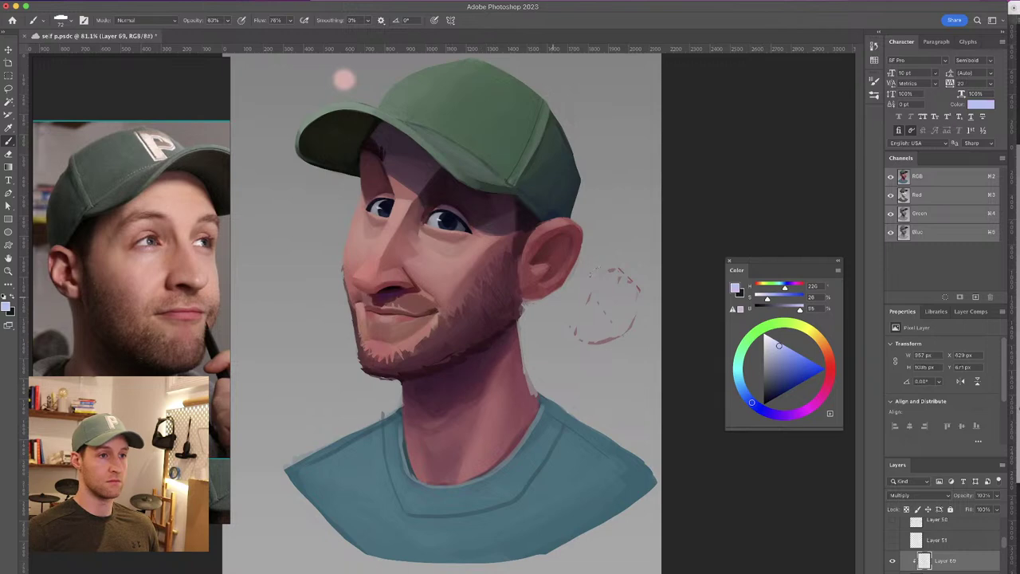
pyautogui.moveTo(476, 351); pyautogui.dragTo(492, 351)
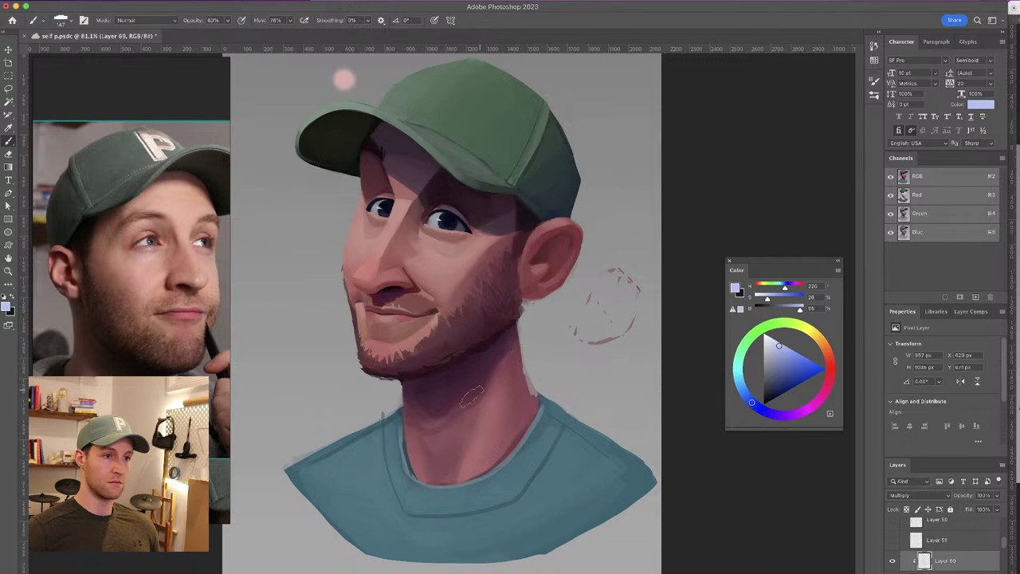
pyautogui.moveTo(420, 404); pyautogui.dragTo(455, 407)
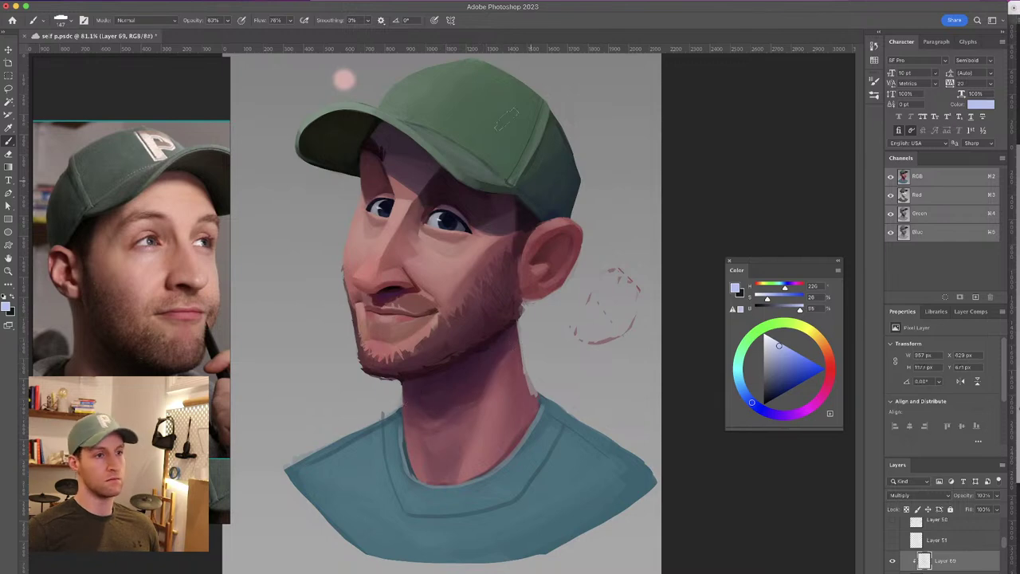
pyautogui.moveTo(378, 188); pyautogui.dragTo(364, 189)
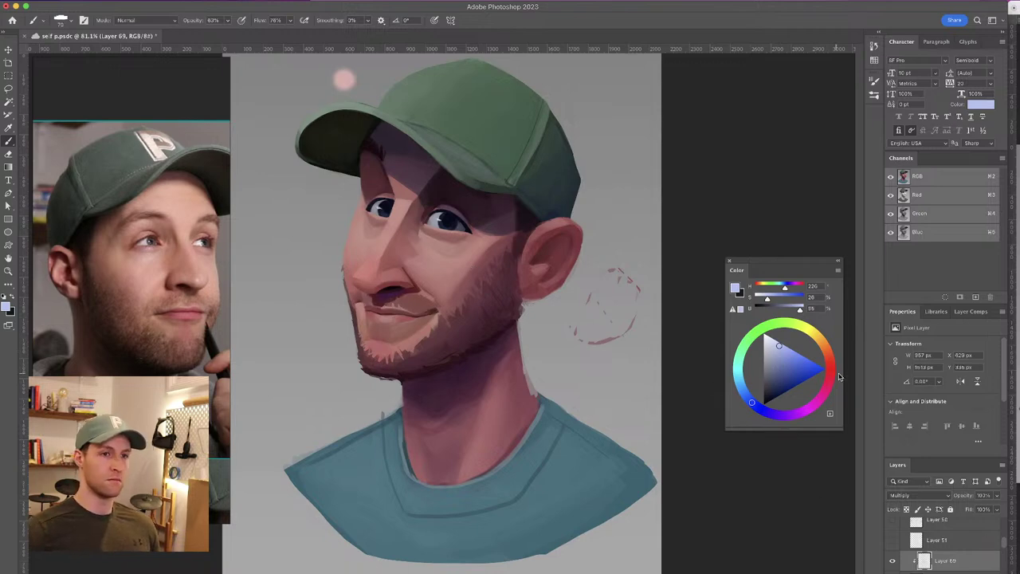
# Change the color to a pink with hue 347 and warm the nose, near cheek and skin around both eyes
pyautogui.click(829, 379)
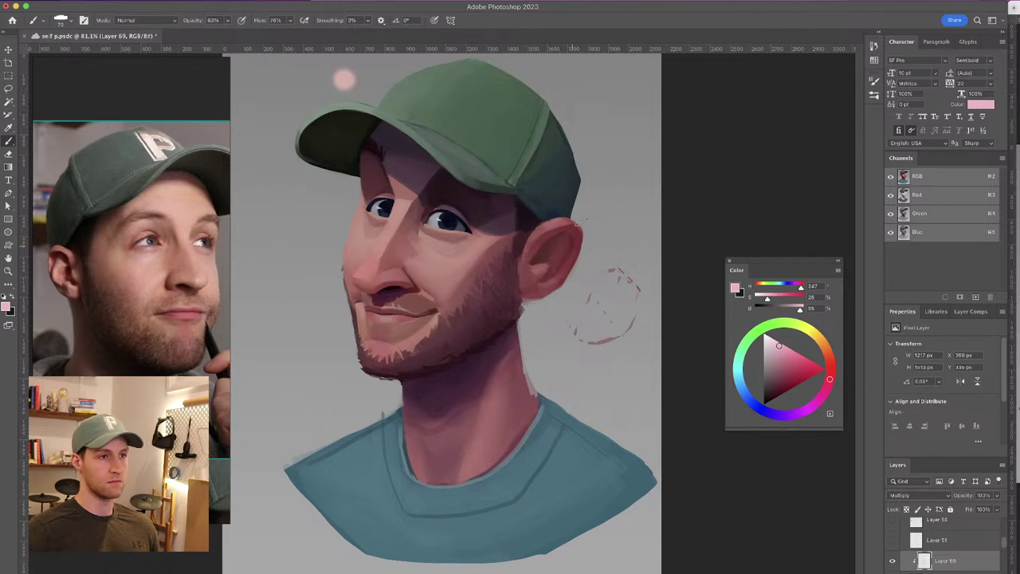
pyautogui.moveTo(401, 261); pyautogui.dragTo(463, 263)
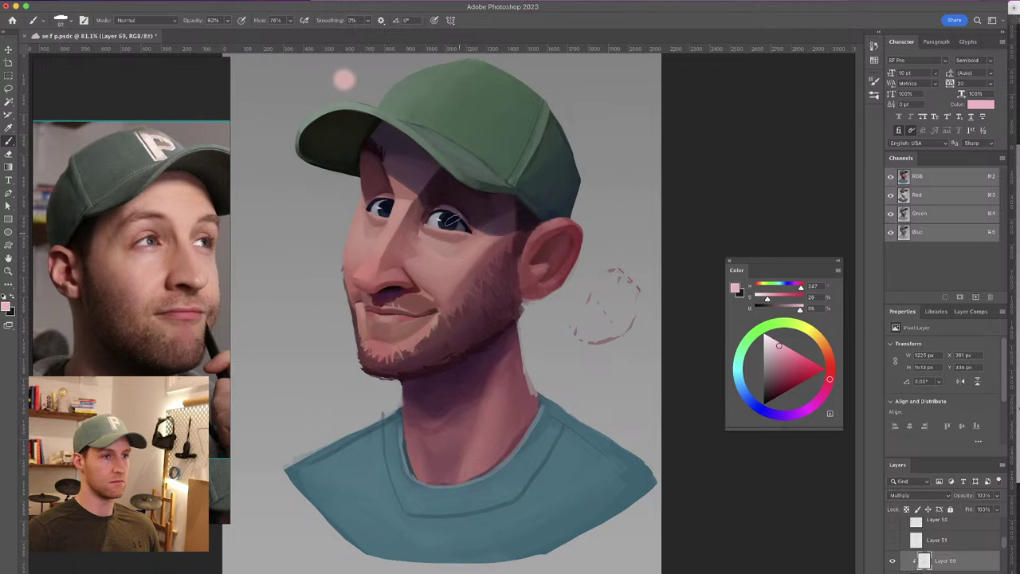
pyautogui.moveTo(433, 216); pyautogui.dragTo(425, 217)
pyautogui.moveTo(380, 202); pyautogui.dragTo(369, 219)
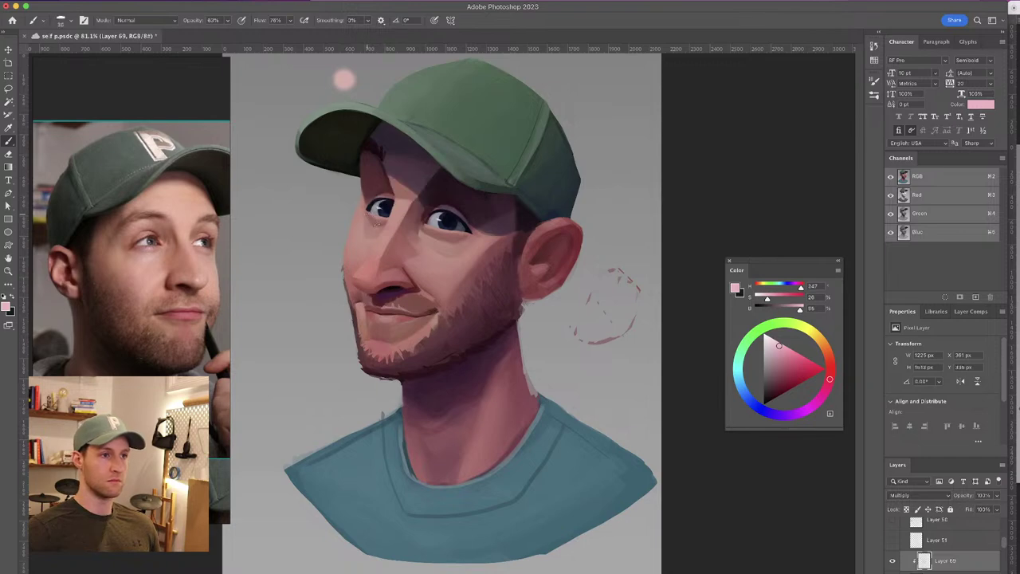
pyautogui.moveTo(449, 234); pyautogui.dragTo(451, 234)
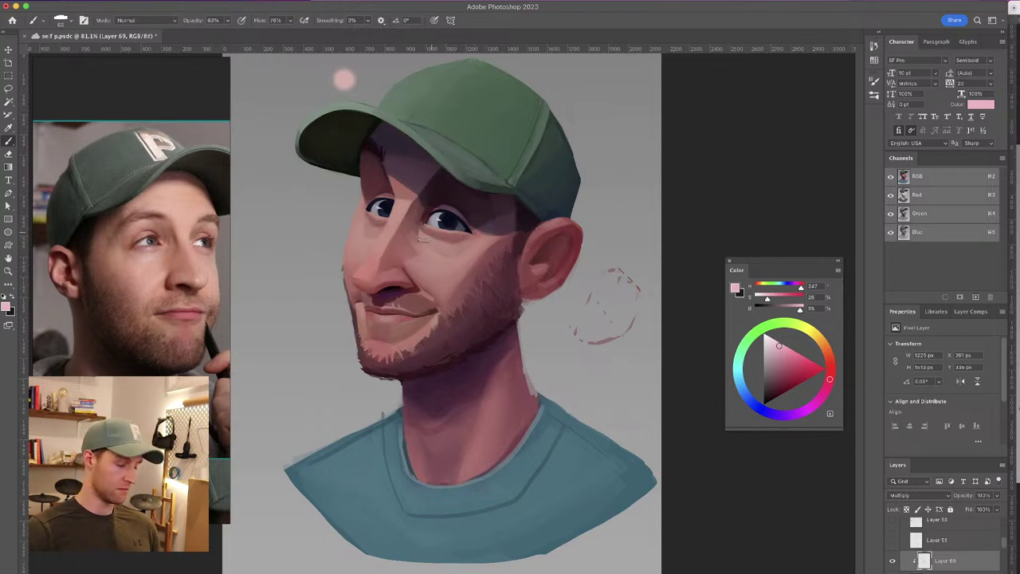
pyautogui.press('e')
pyautogui.press('b')
pyautogui.press('e')
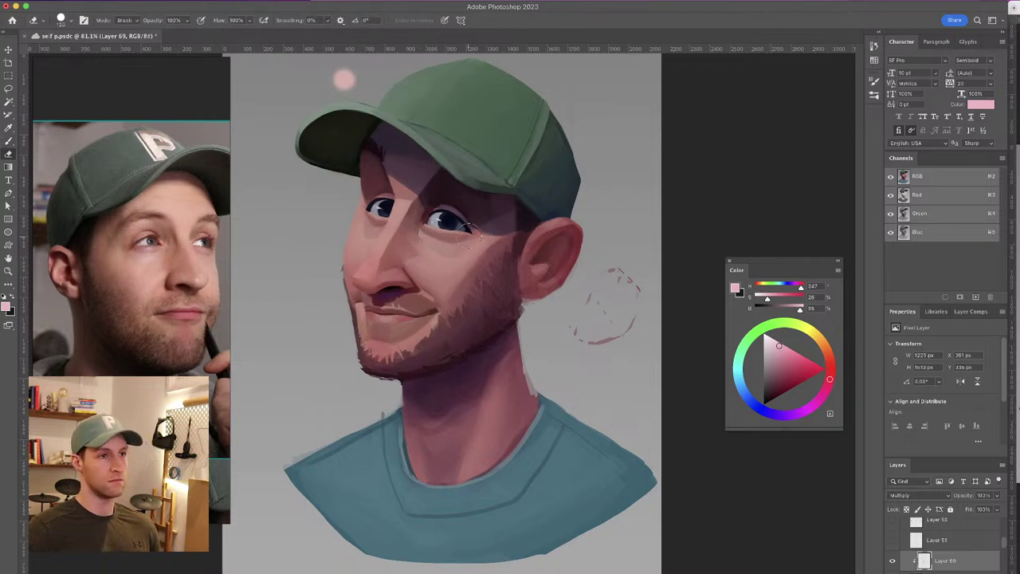
# Compare the portrait with and without the Multiply tint layer and merge the tint into the portrait layer
pyautogui.click(891, 561)
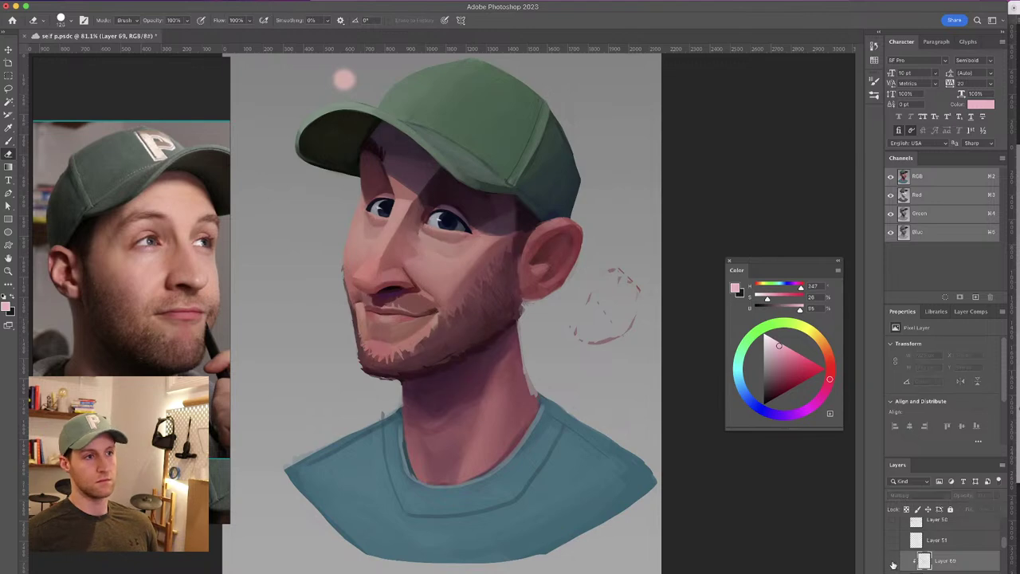
pyautogui.click(891, 562)
pyautogui.click(891, 562)
pyautogui.click(891, 562)
pyautogui.click(891, 562)
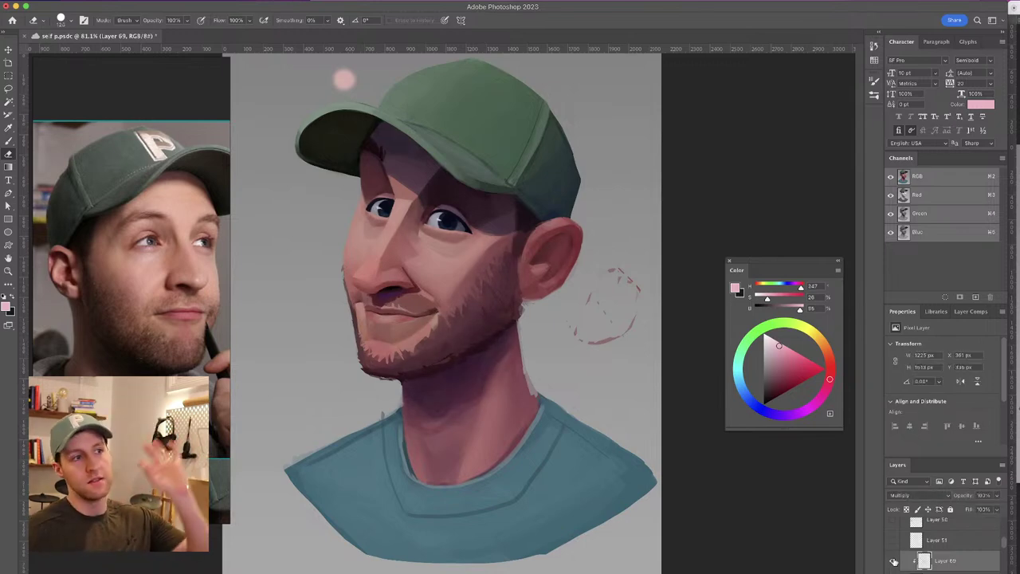
pyautogui.click(893, 562)
pyautogui.click(892, 563)
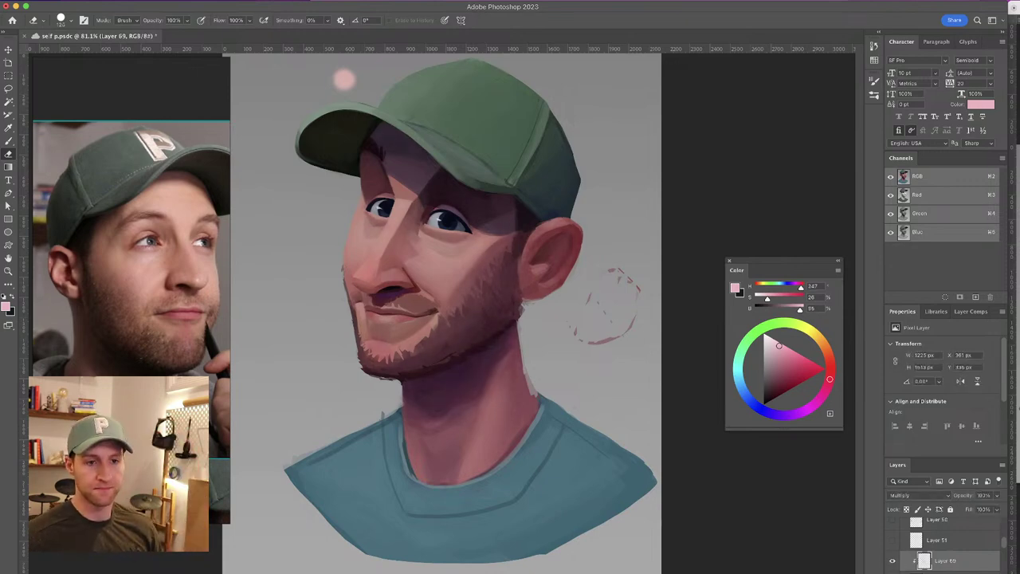
pyautogui.keyDown('shift'); pyautogui.click(943, 572); pyautogui.keyUp('shift')
pyautogui.press('super+e')
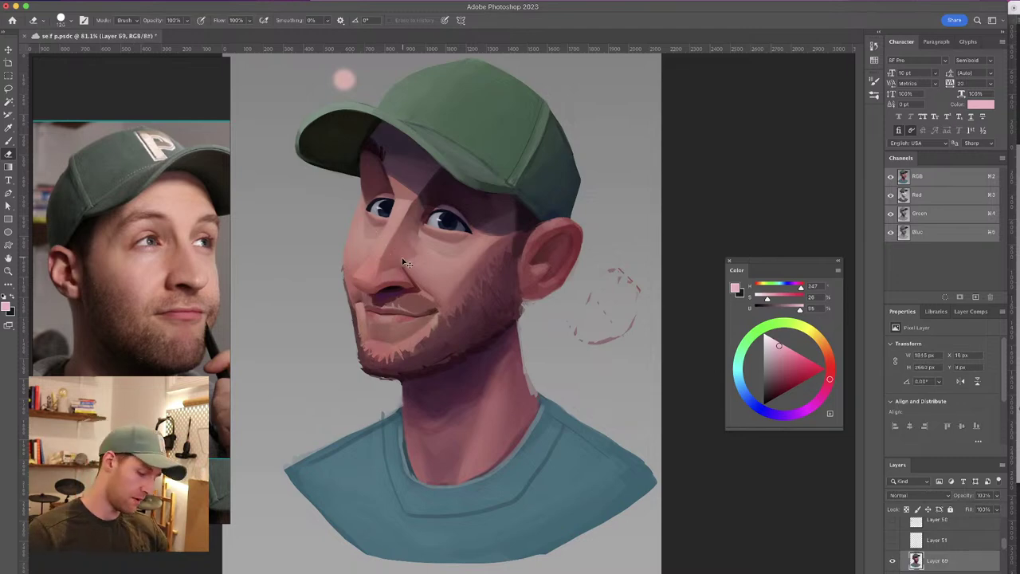
# Prepare a smaller brush with a tone sampled from the near eye's inner corner and add a new layer above the portrait
pyautogui.press('super+plus')
pyautogui.press('super+equal')
pyautogui.press('super+equal')
pyautogui.moveTo(443, 250); pyautogui.dragTo(467, 357)
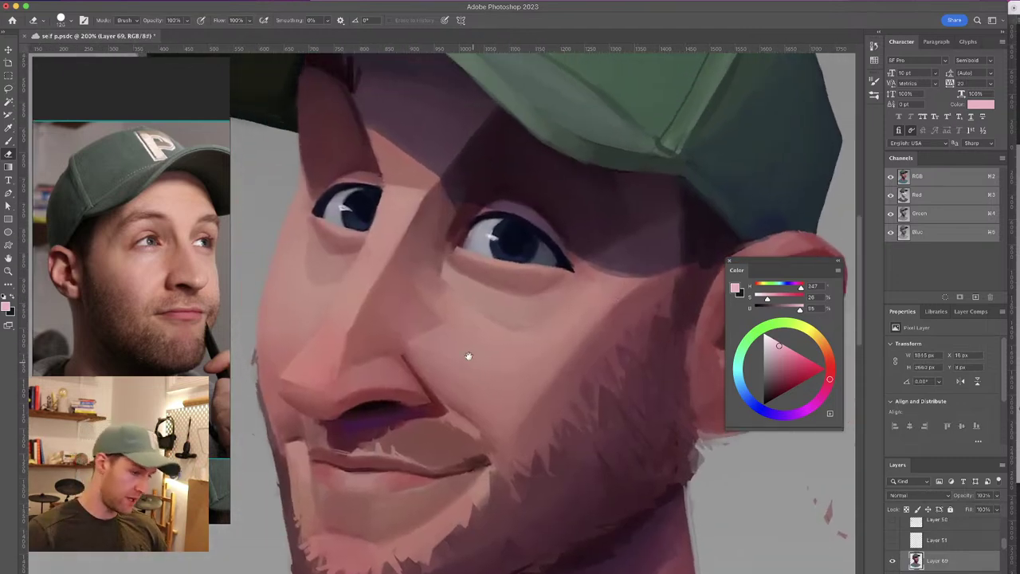
pyautogui.press('super+equal')
pyautogui.moveTo(415, 207)
pyautogui.mouseDown()
pyautogui.moveTo(464, 282)
pyautogui.moveTo(485, 292)
pyautogui.mouseUp()
pyautogui.press('b')
pyautogui.click(71, 20)
pyautogui.click(338, 242)
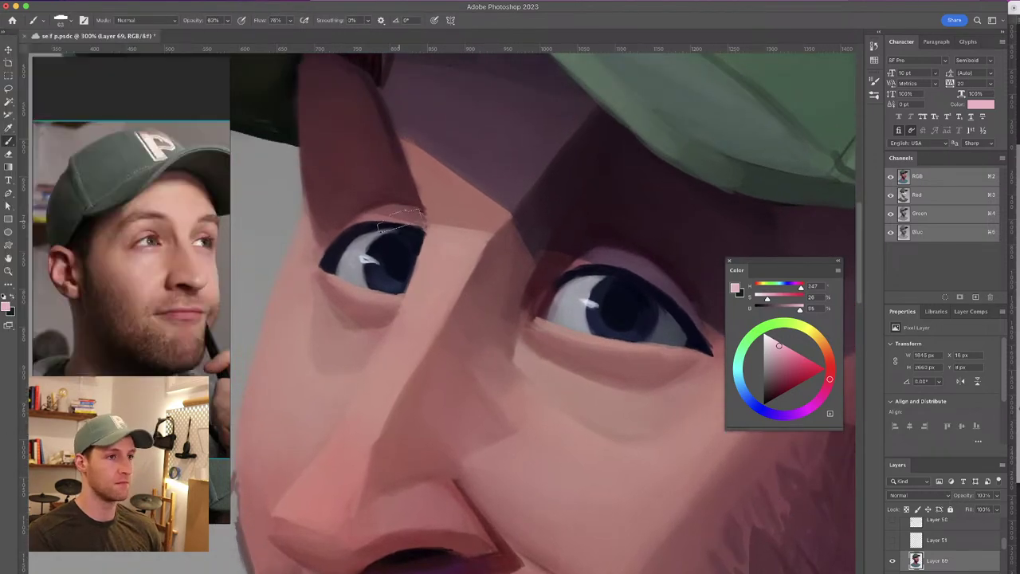
pyautogui.moveTo(555, 271); pyautogui.dragTo(528, 267)
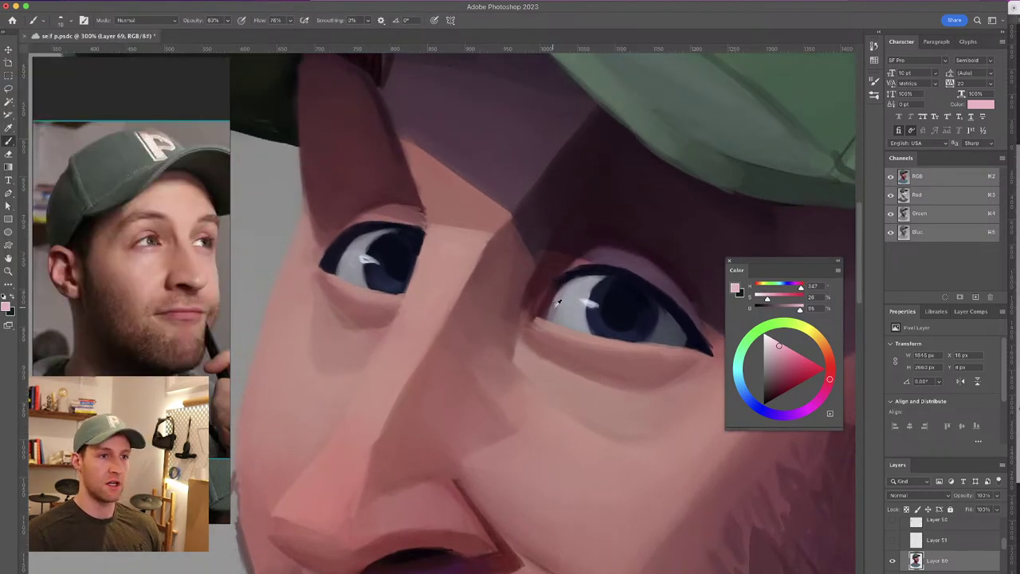
pyautogui.keyDown('alt'); pyautogui.click(551, 306); pyautogui.keyUp('alt')
pyautogui.press('alt+shift+super+n')
# Shade the top of the far eye's white and redraw its upper lash line with a near-black sampled from the lashes
pyautogui.moveTo(372, 230); pyautogui.dragTo(369, 231)
pyautogui.moveTo(388, 230)
pyautogui.mouseDown()
pyautogui.moveTo(349, 241)
pyautogui.moveTo(394, 229)
pyautogui.mouseUp()
pyautogui.keyDown('alt'); pyautogui.click(335, 260); pyautogui.keyUp('alt')
pyautogui.moveTo(335, 265); pyautogui.dragTo(393, 230)
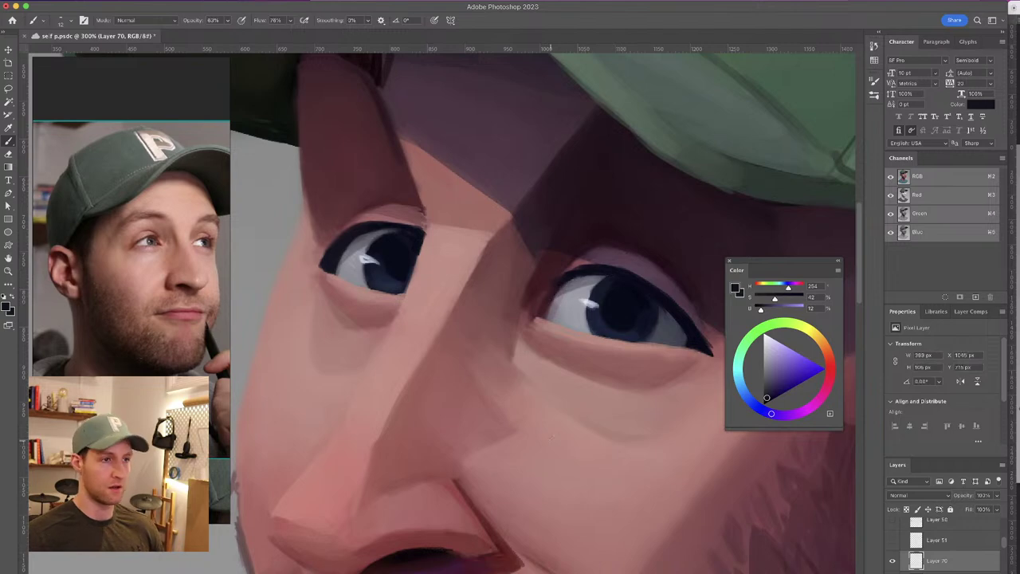
pyautogui.press('super+minus')
pyautogui.press('super+minus')
pyautogui.press('super+minus')
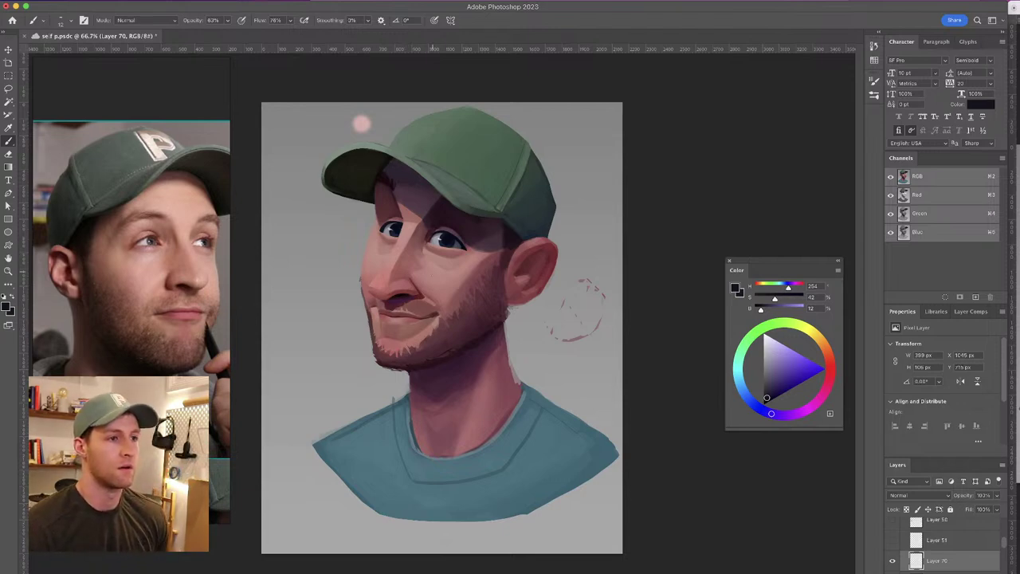
# Soften the beard's upper edge on the near cheek with skin and beard tones sampled around it
pyautogui.press('super+equal')
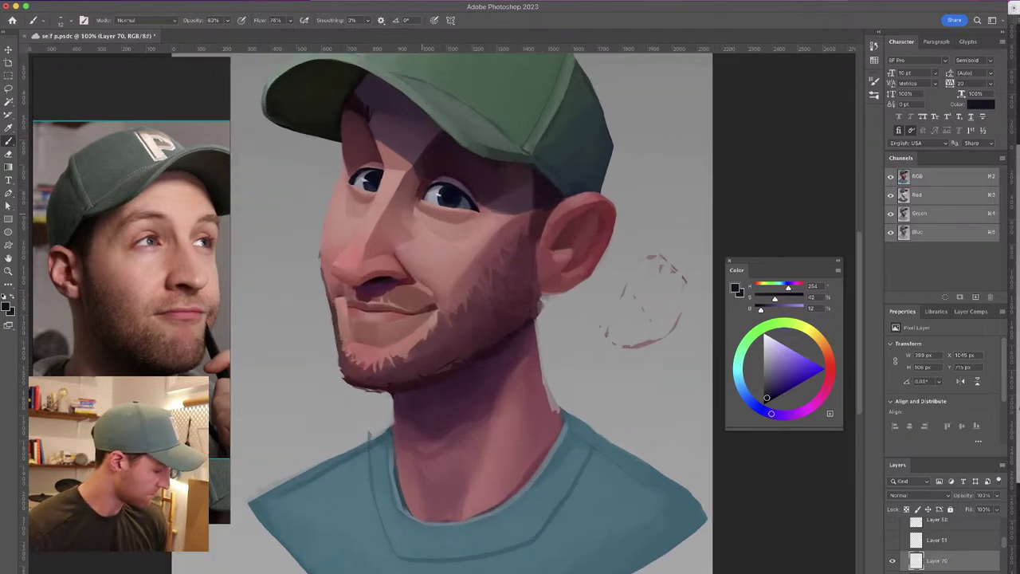
pyautogui.moveTo(470, 282); pyautogui.dragTo(521, 278)
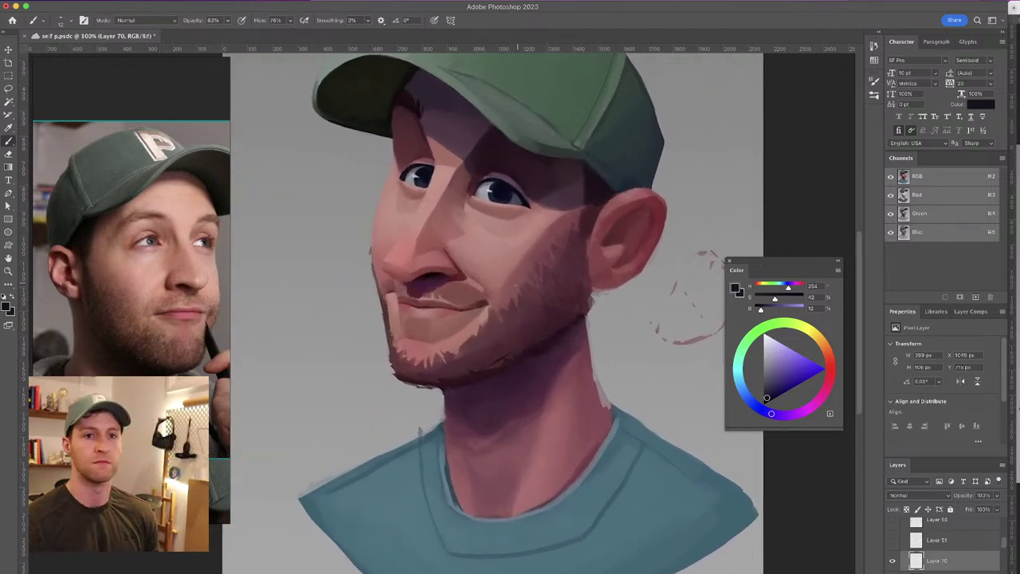
pyautogui.keyDown('alt'); pyautogui.click(510, 270); pyautogui.keyUp('alt')
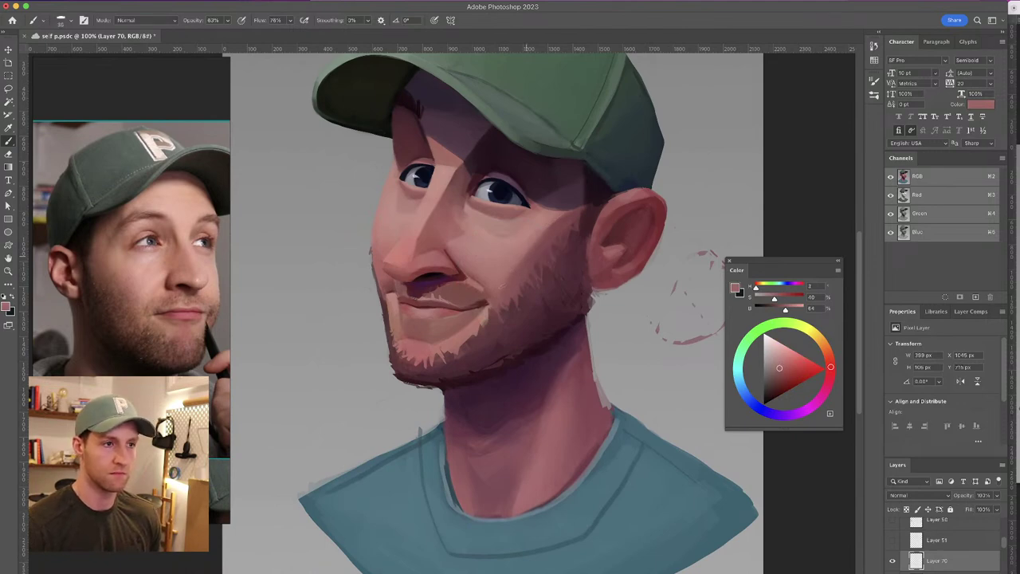
pyautogui.keyDown('alt'); pyautogui.click(507, 267); pyautogui.keyUp('alt')
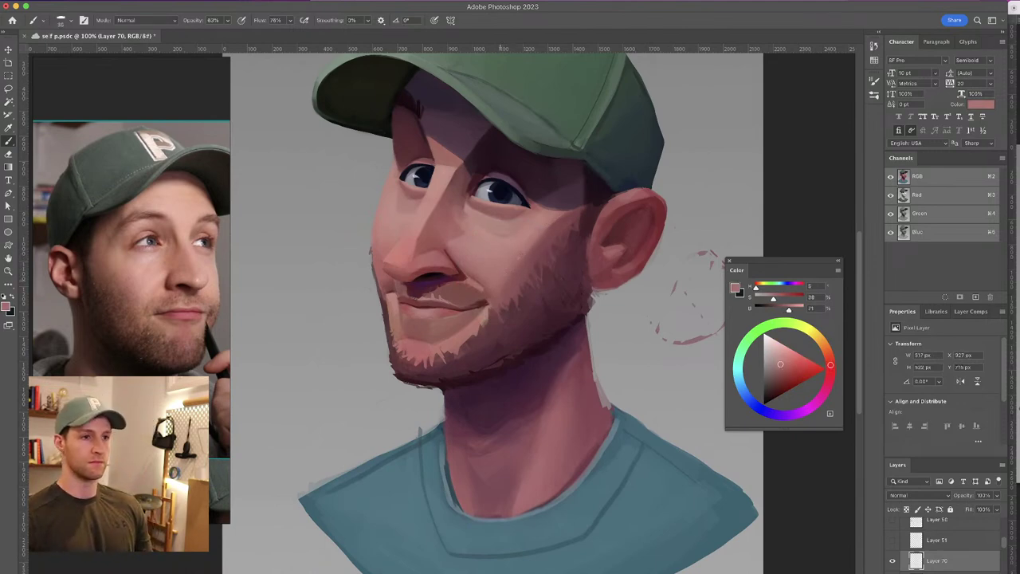
pyautogui.keyDown('alt'); pyautogui.click(499, 294); pyautogui.keyUp('alt')
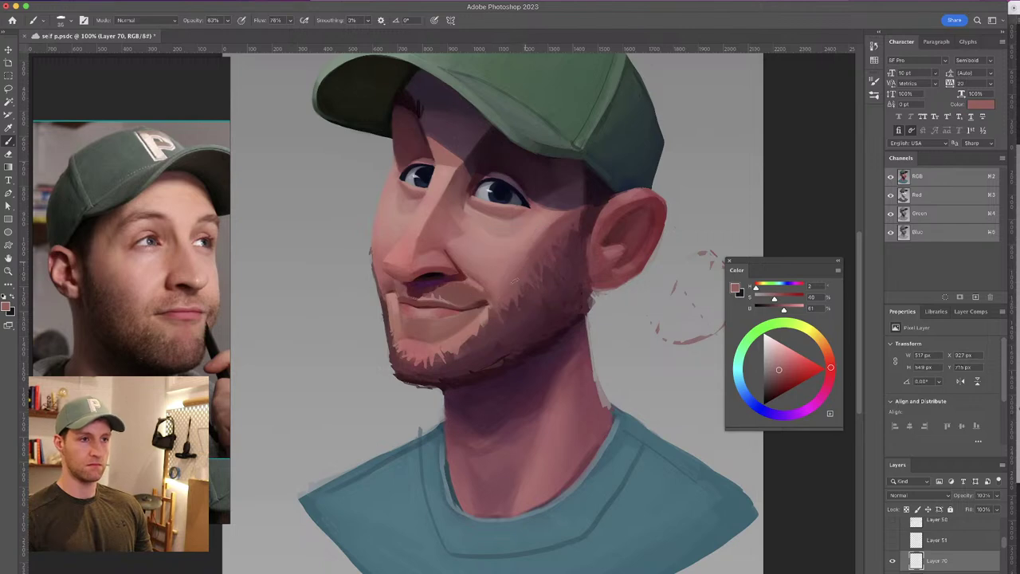
pyautogui.keyDown('alt'); pyautogui.click(516, 253); pyautogui.keyUp('alt')
pyautogui.keyDown('alt'); pyautogui.click(509, 276); pyautogui.keyUp('alt')
pyautogui.keyDown('alt'); pyautogui.click(536, 252); pyautogui.keyUp('alt')
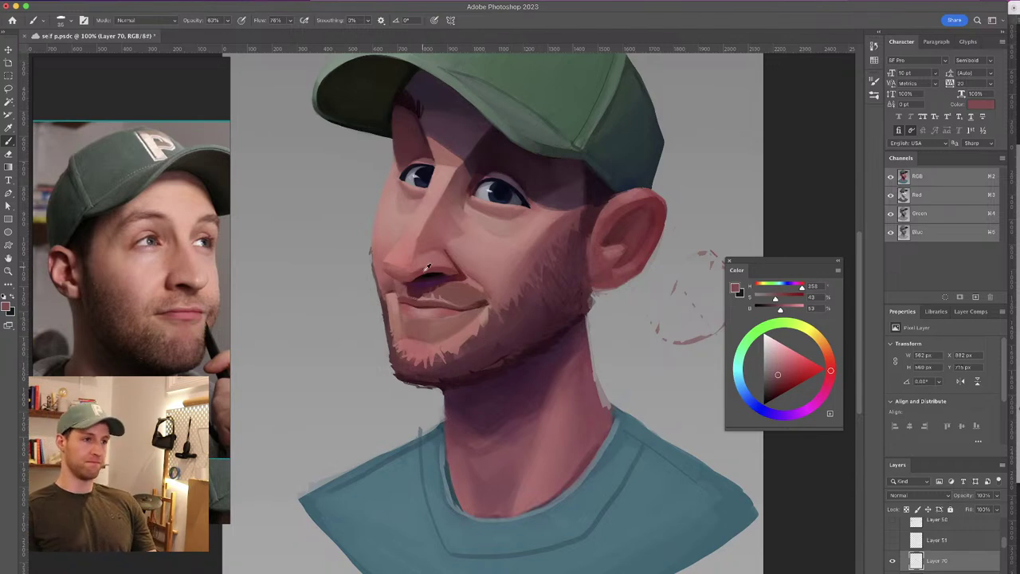
# Refine the lower lip and the skin just beneath it with reddish tones sampled from the mouth area
pyautogui.keyDown('alt'); pyautogui.click(418, 324); pyautogui.keyUp('alt')
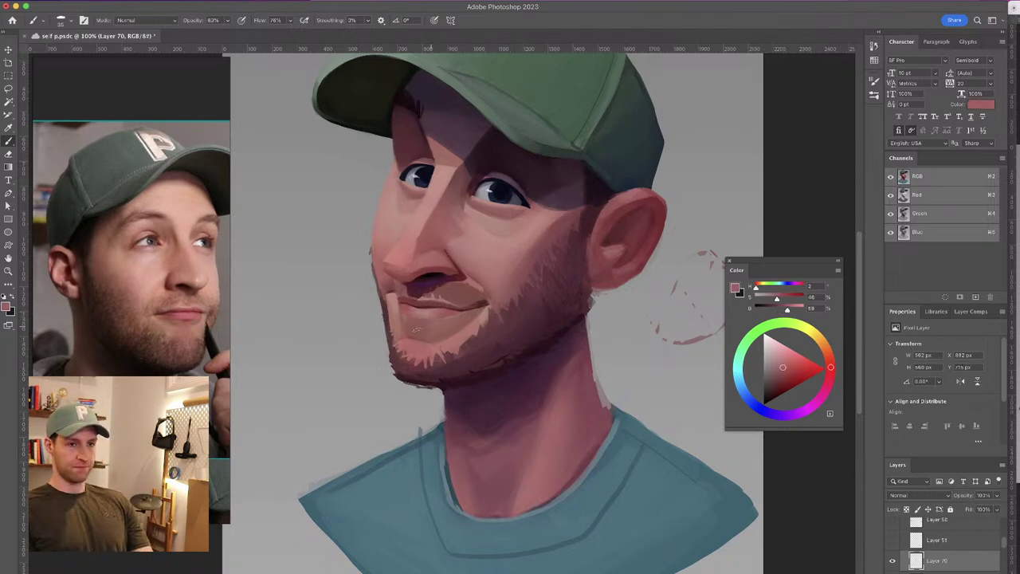
pyautogui.moveTo(415, 325); pyautogui.dragTo(410, 325)
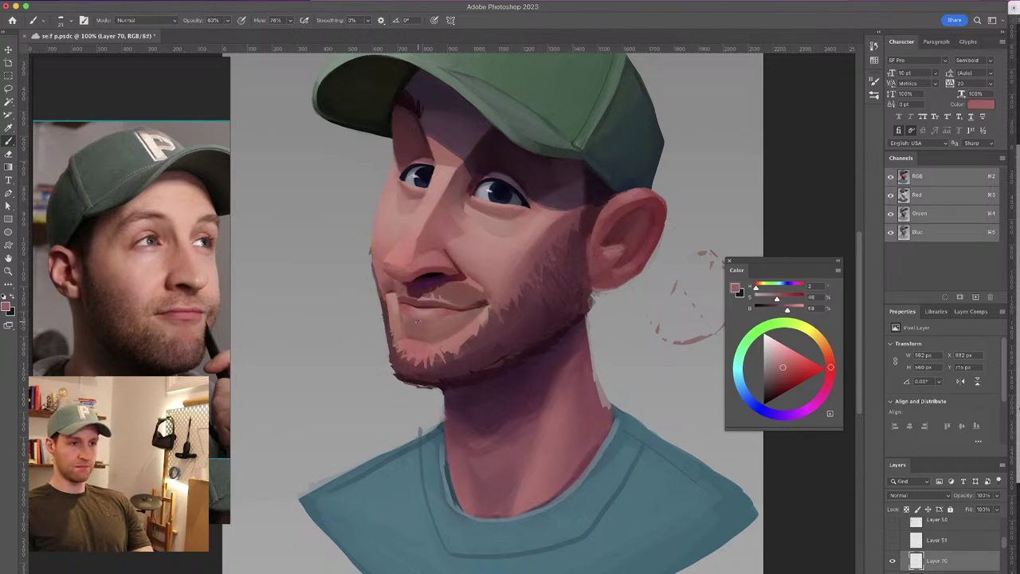
pyautogui.keyDown('alt'); pyautogui.click(442, 298); pyautogui.keyUp('alt')
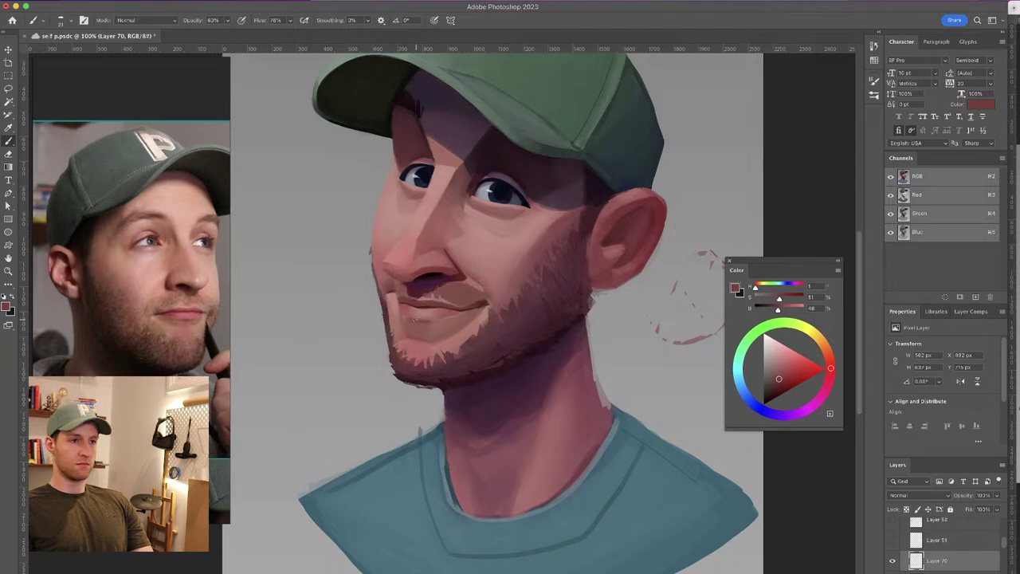
# Deepen the jaw and beard shadows with a dark magenta of hue 323, saturation 41 and brightness 21
pyautogui.keyDown('alt'); pyautogui.click(568, 342); pyautogui.keyUp('alt')
pyautogui.click(767, 394)
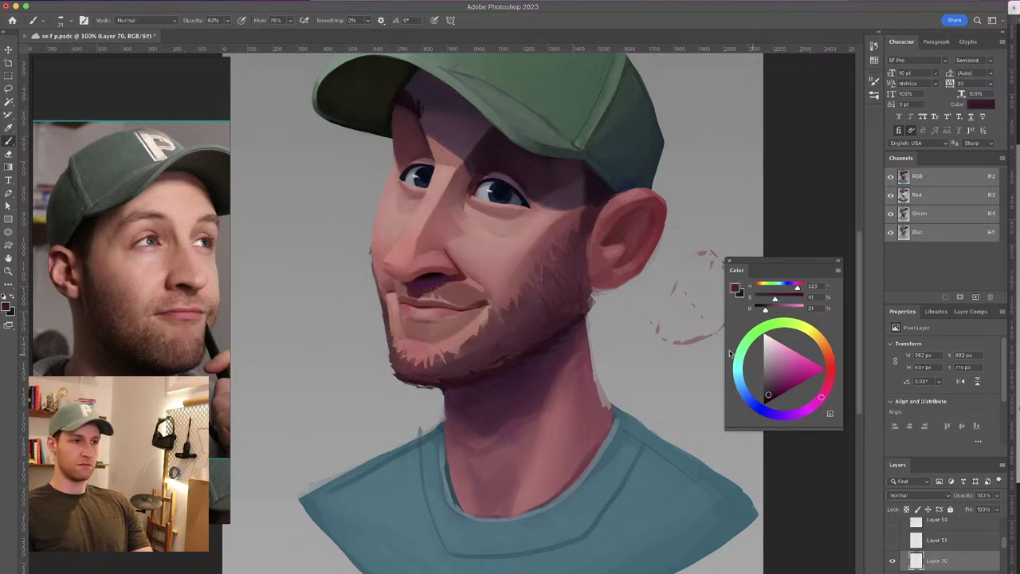
pyautogui.moveTo(530, 378); pyautogui.dragTo(539, 377)
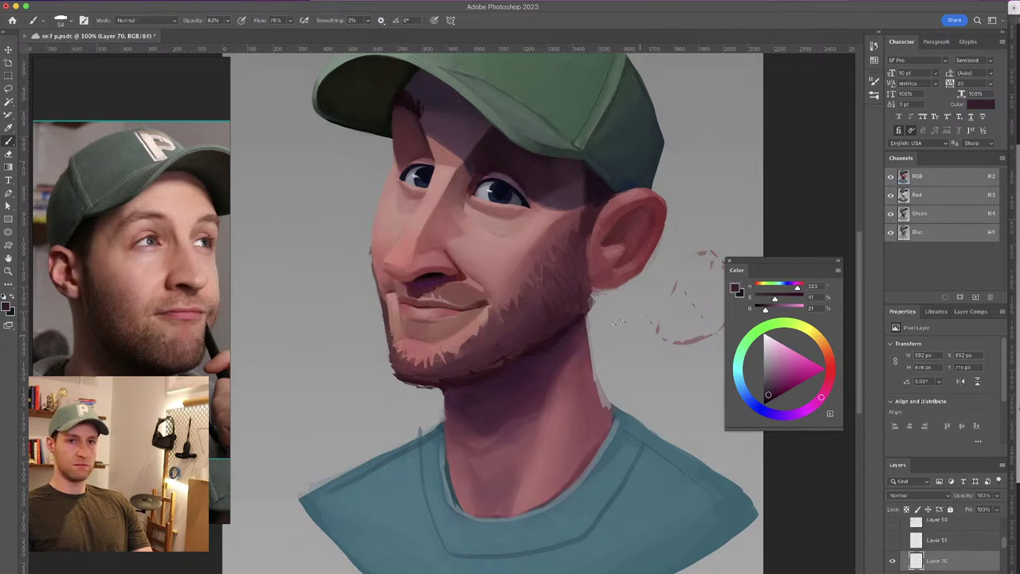
pyautogui.moveTo(528, 311); pyautogui.dragTo(535, 312)
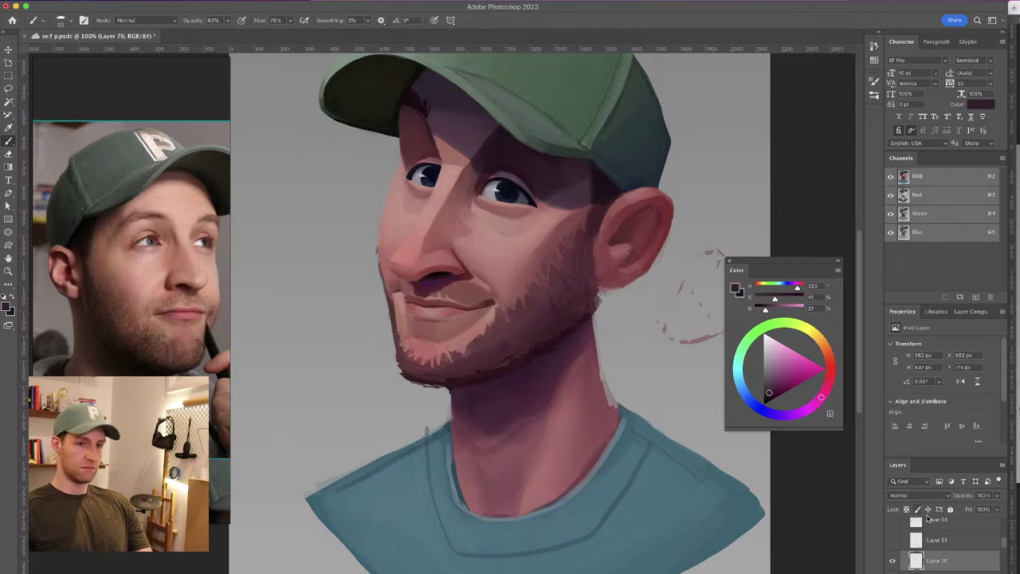
# Merge the detail layer into the portrait layer and add an empty layer above it as the active one
pyautogui.click(921, 495)
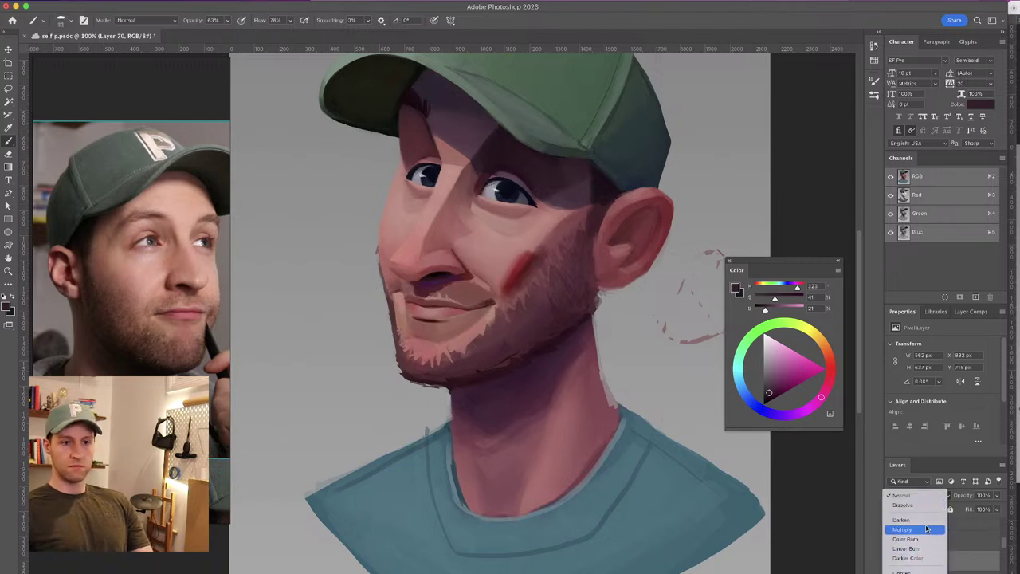
pyautogui.click(984, 536)
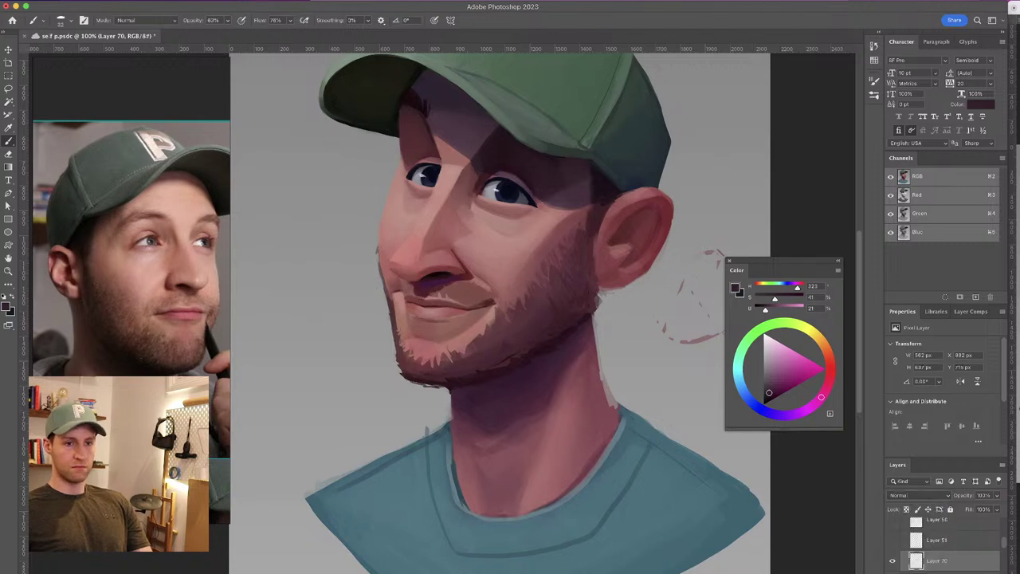
pyautogui.click(975, 573)
pyautogui.click(956, 573)
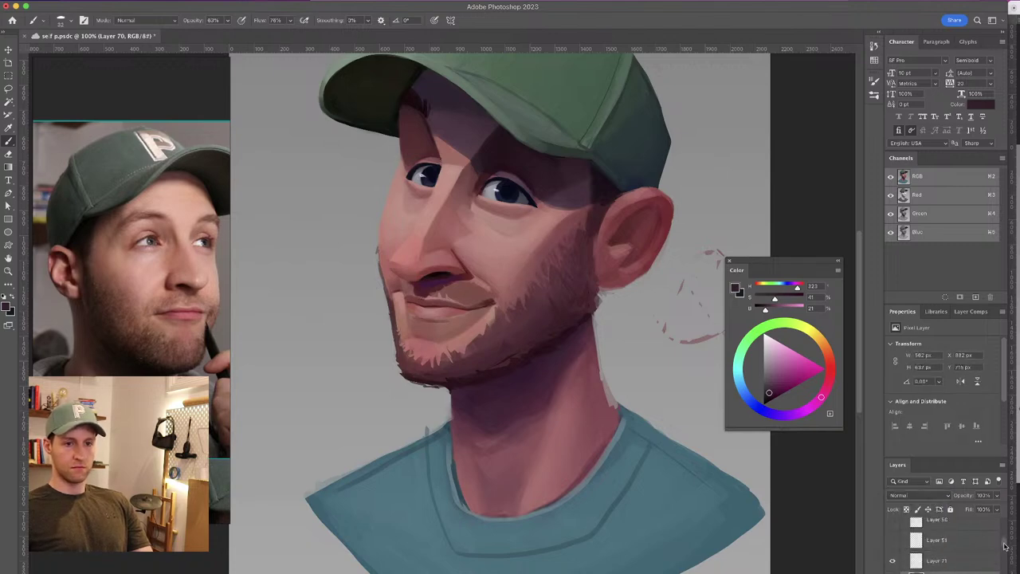
pyautogui.moveTo(1005, 543); pyautogui.dragTo(1004, 547)
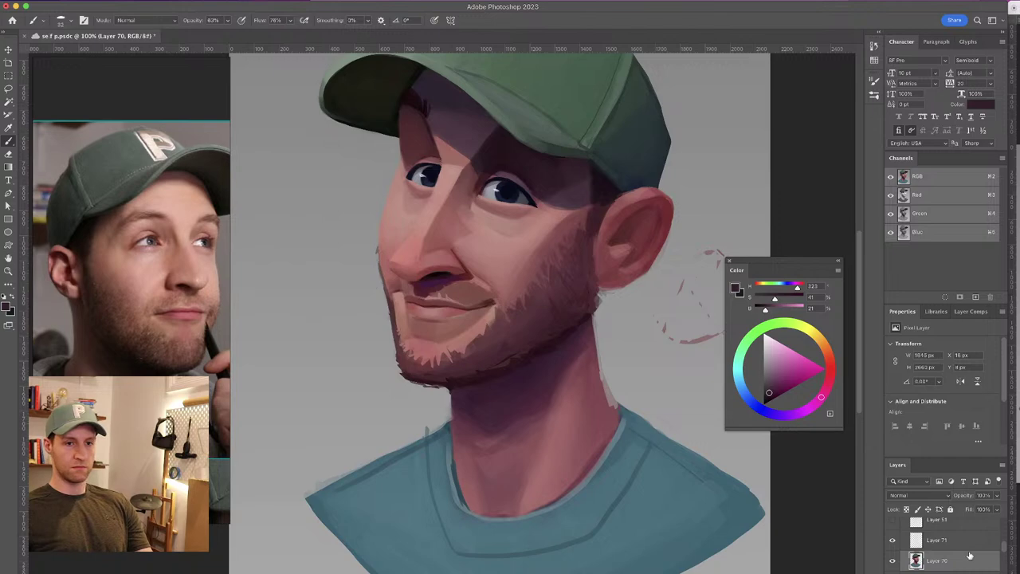
pyautogui.click(969, 548)
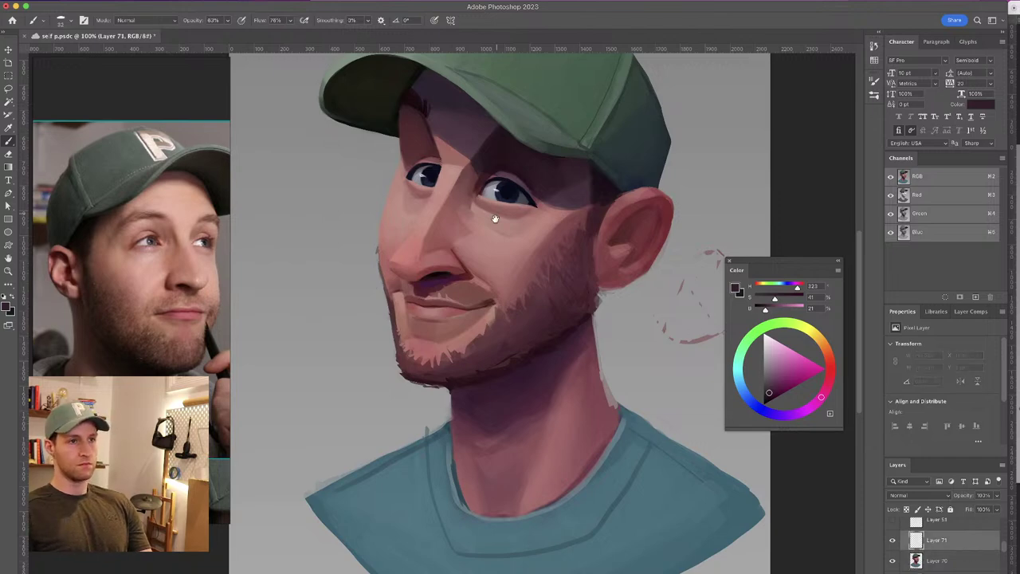
# Retouch the near eye's iris area with a desaturated dark blue of saturation 6 and brightness 23
pyautogui.scroll(2, 496, 220)
pyautogui.keyDown('alt'); pyautogui.click(522, 211); pyautogui.keyUp('alt')
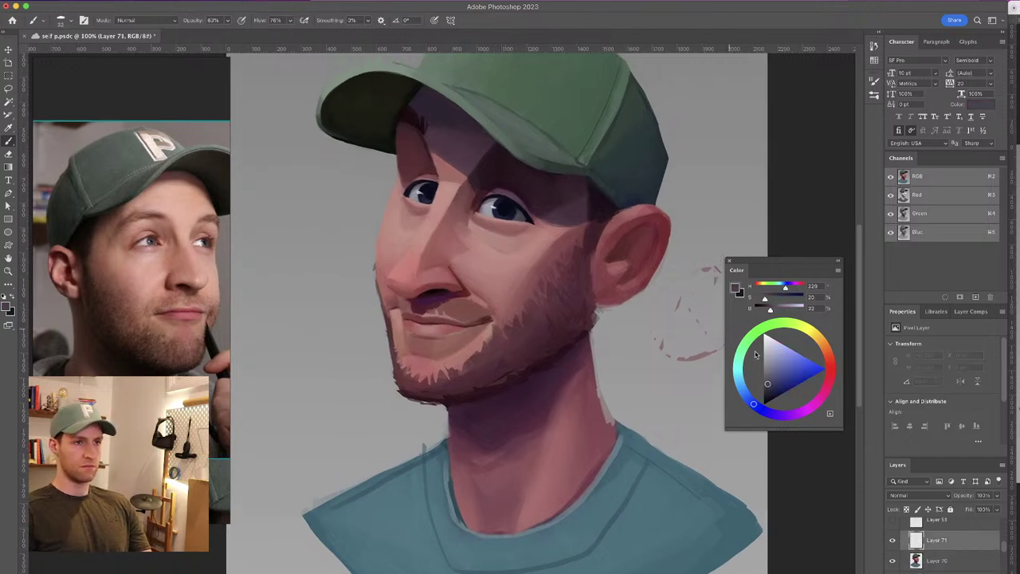
pyautogui.click(764, 388)
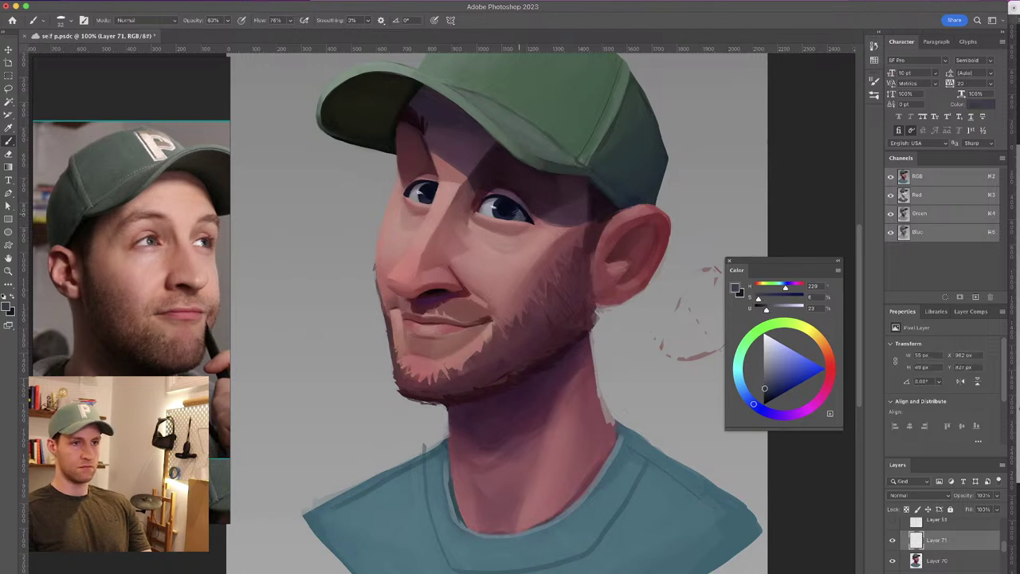
pyautogui.click(517, 210)
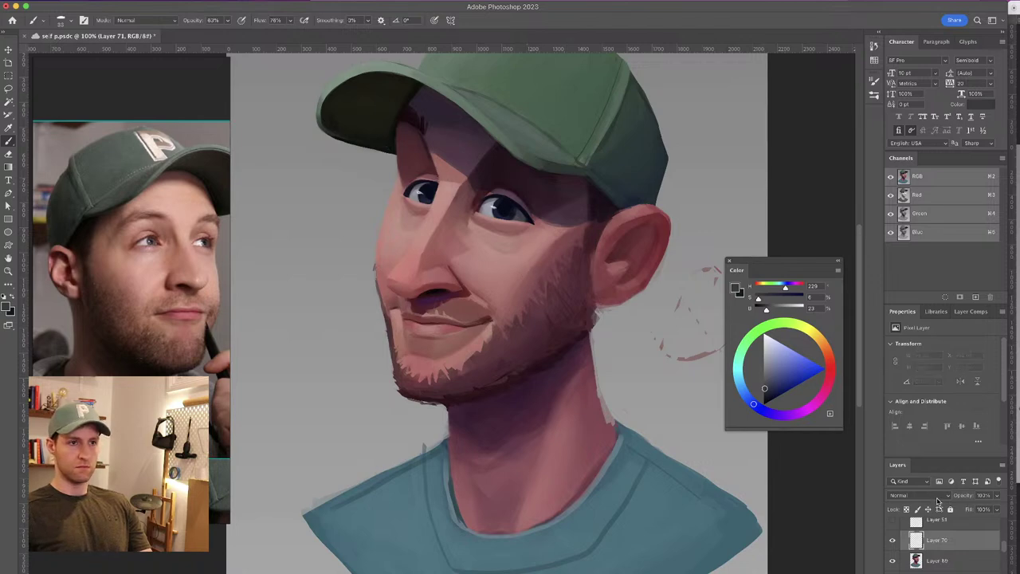
# Add another empty layer above the portrait and set its blend mode to Multiply
pyautogui.click(938, 498)
pyautogui.press('Escape')
pyautogui.click(972, 572)
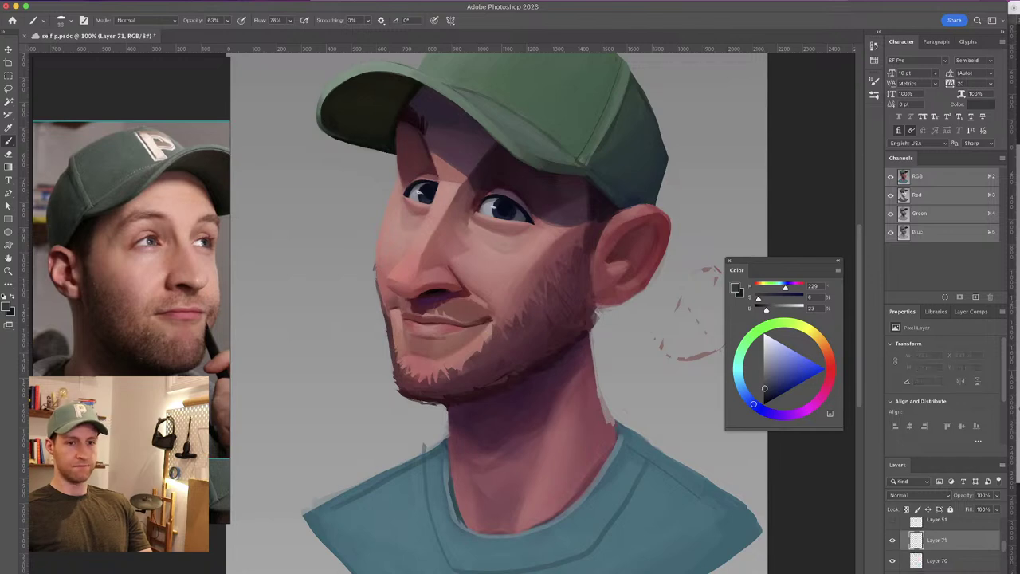
pyautogui.click(908, 494)
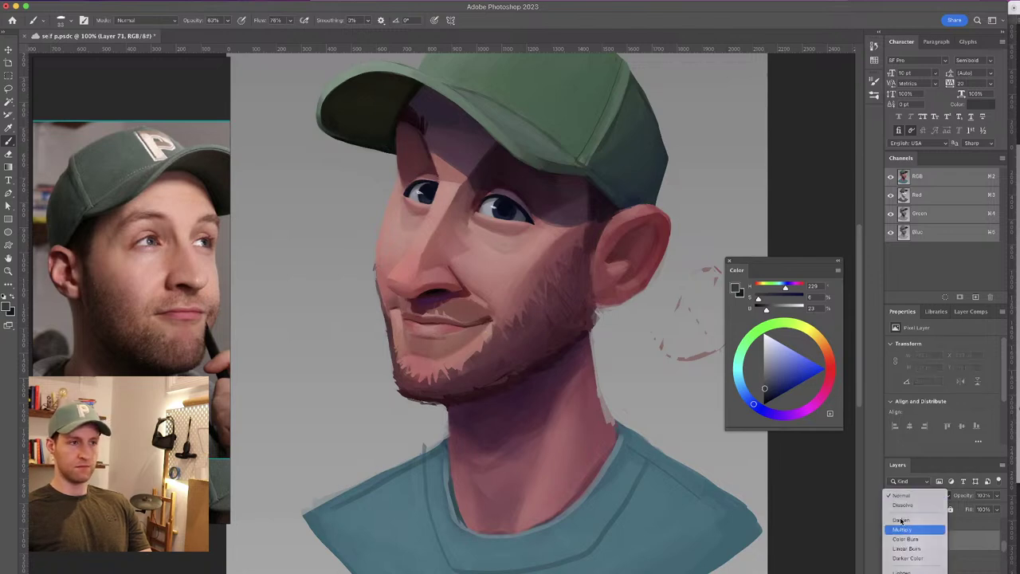
pyautogui.click(903, 529)
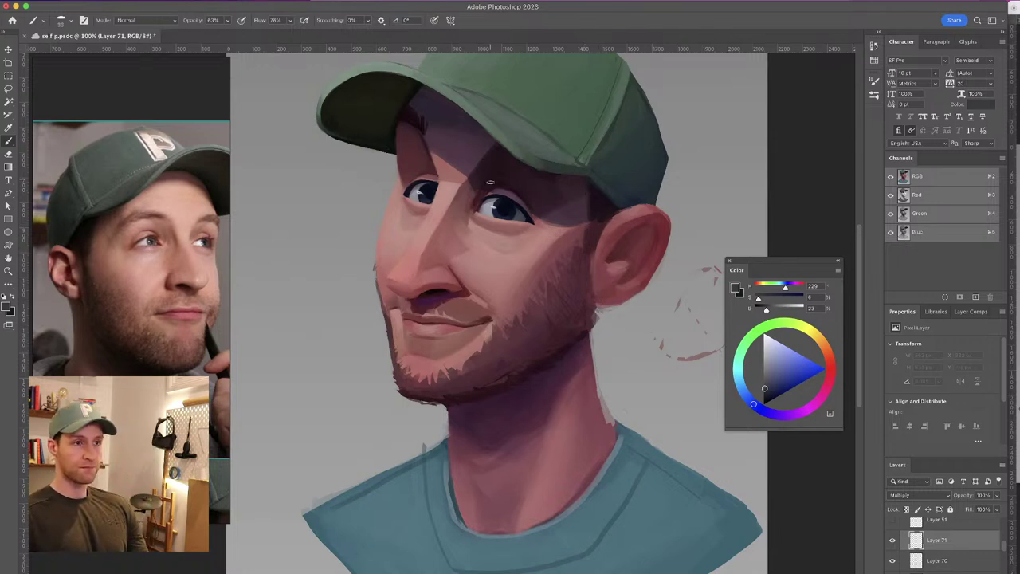
# Shade the near brow, the temple and side of the cap, and the forehead under the brim on the Multiply layer
pyautogui.moveTo(495, 186); pyautogui.dragTo(504, 172)
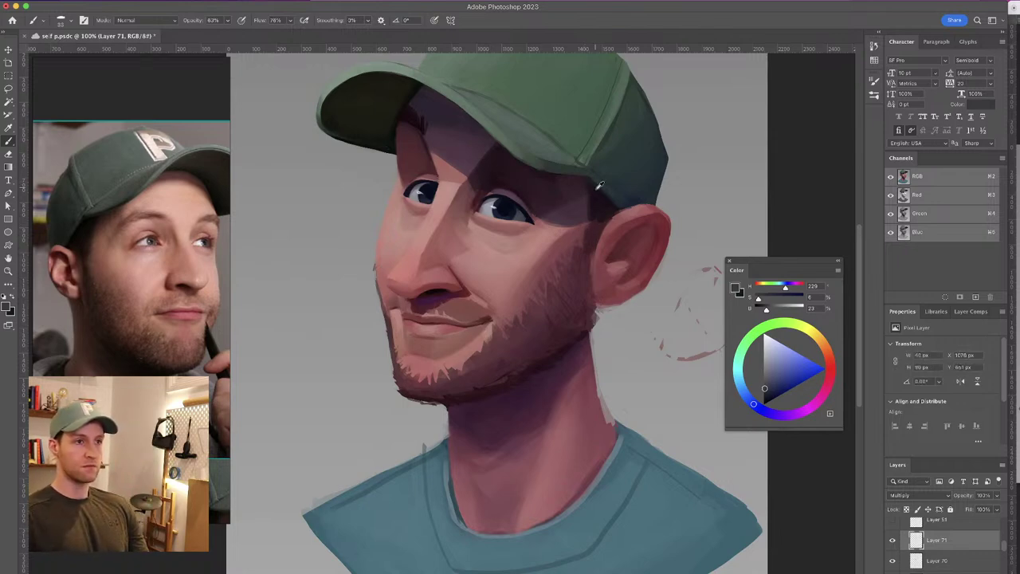
pyautogui.moveTo(592, 186); pyautogui.dragTo(609, 205)
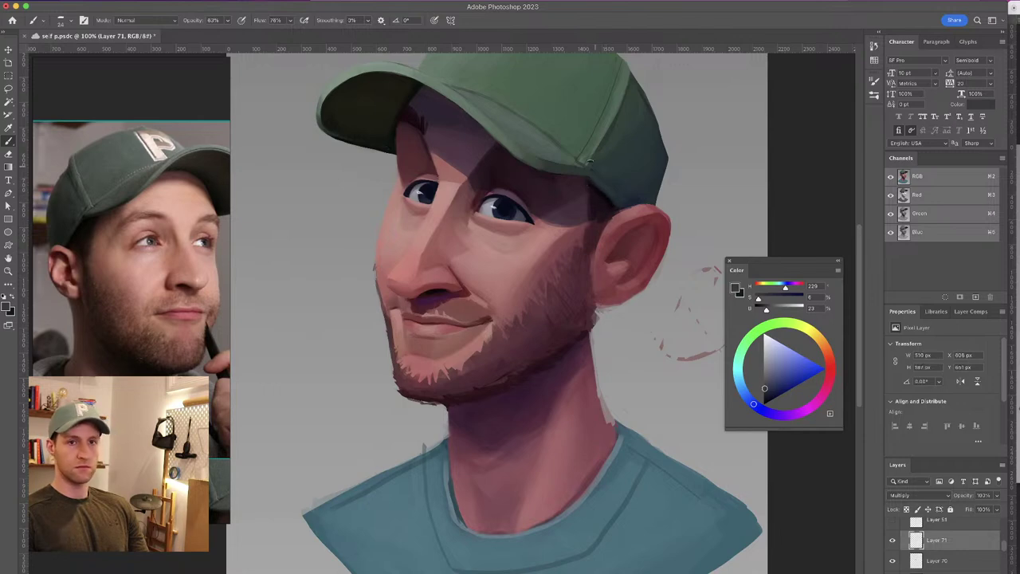
pyautogui.moveTo(596, 183); pyautogui.dragTo(641, 208)
pyautogui.moveTo(462, 115); pyautogui.dragTo(449, 129)
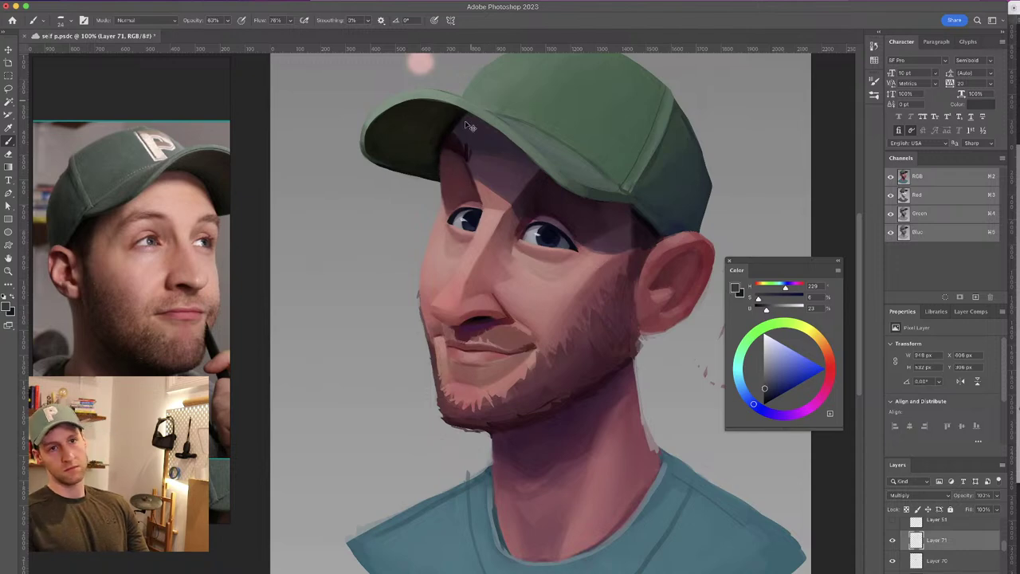
pyautogui.moveTo(469, 162); pyautogui.dragTo(461, 162)
# Mirror the portrait horizontally and deepen the shadows around the brows, eyes and lower face
pyautogui.press('super+shift+h')
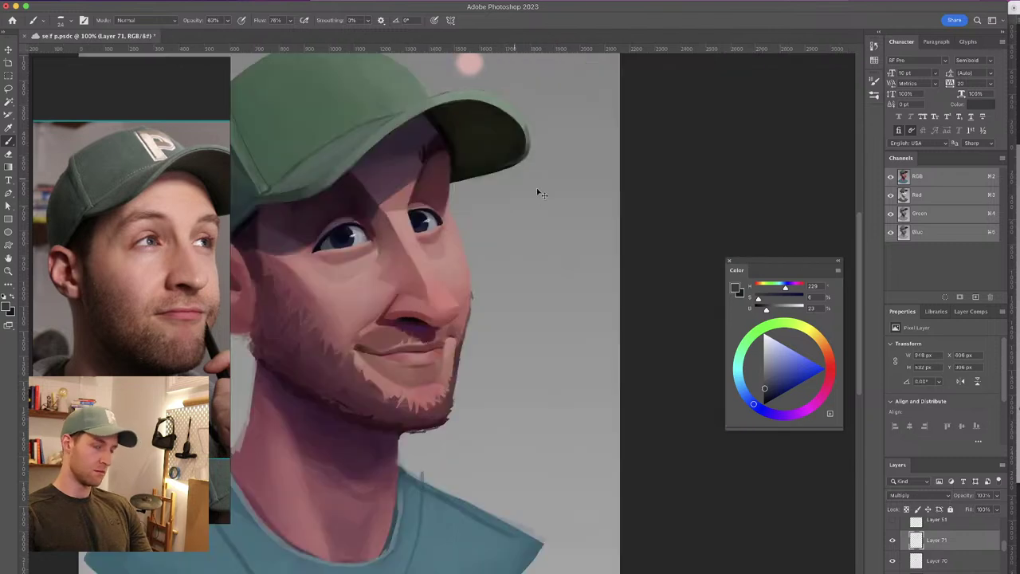
pyautogui.moveTo(498, 221); pyautogui.dragTo(610, 237)
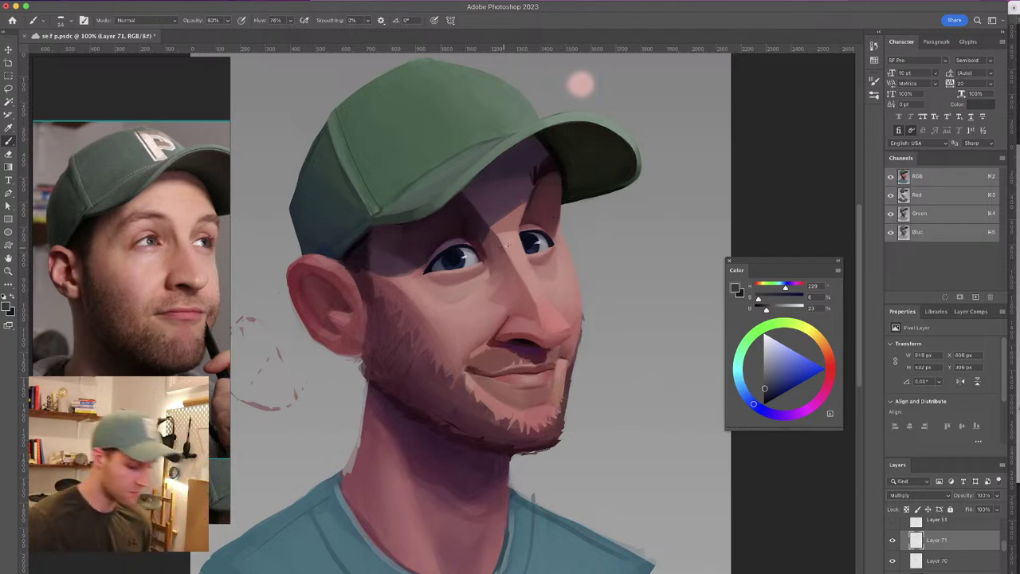
pyautogui.moveTo(536, 226); pyautogui.dragTo(541, 228)
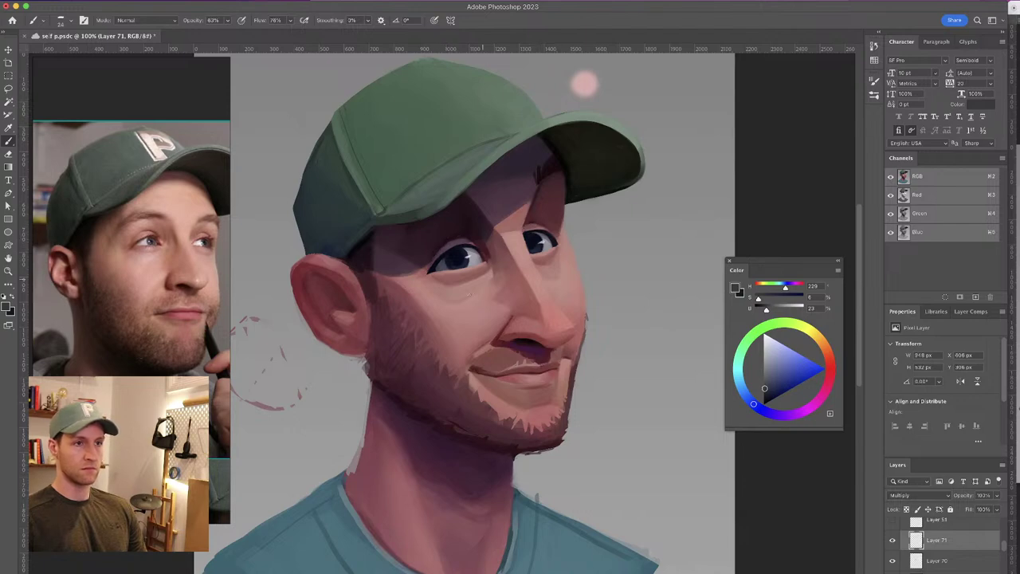
pyautogui.moveTo(434, 231); pyautogui.dragTo(456, 211)
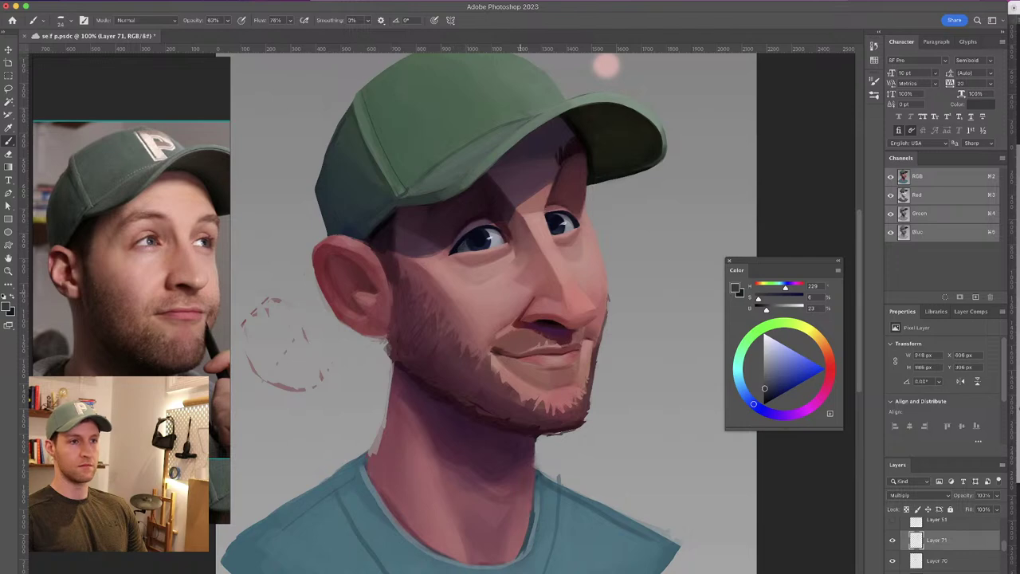
pyautogui.moveTo(535, 221); pyautogui.dragTo(579, 209)
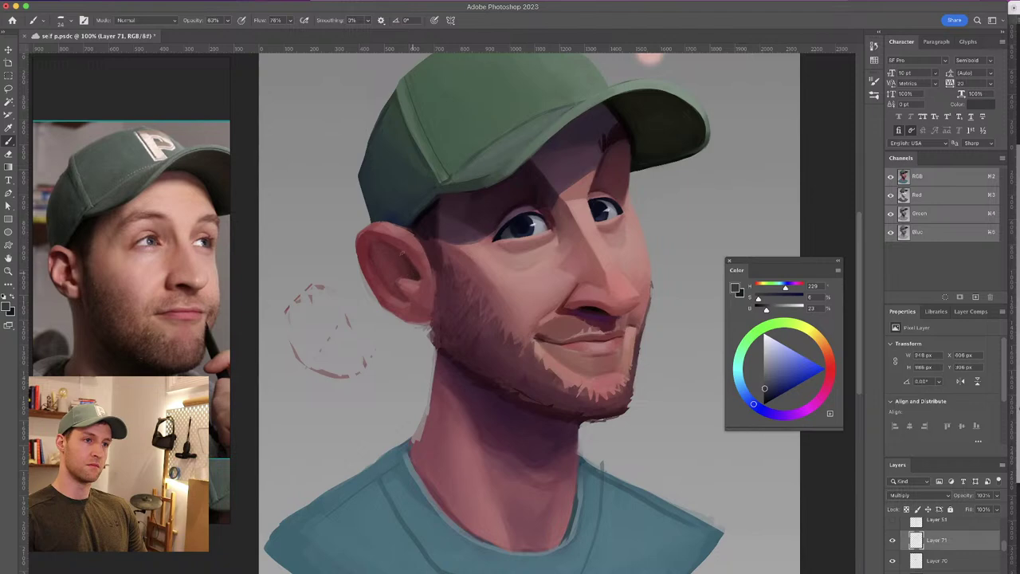
# Touch up the shadows along the jaw, neck and inner edge of the shirt collar on the Multiply layer
pyautogui.click(393, 295)
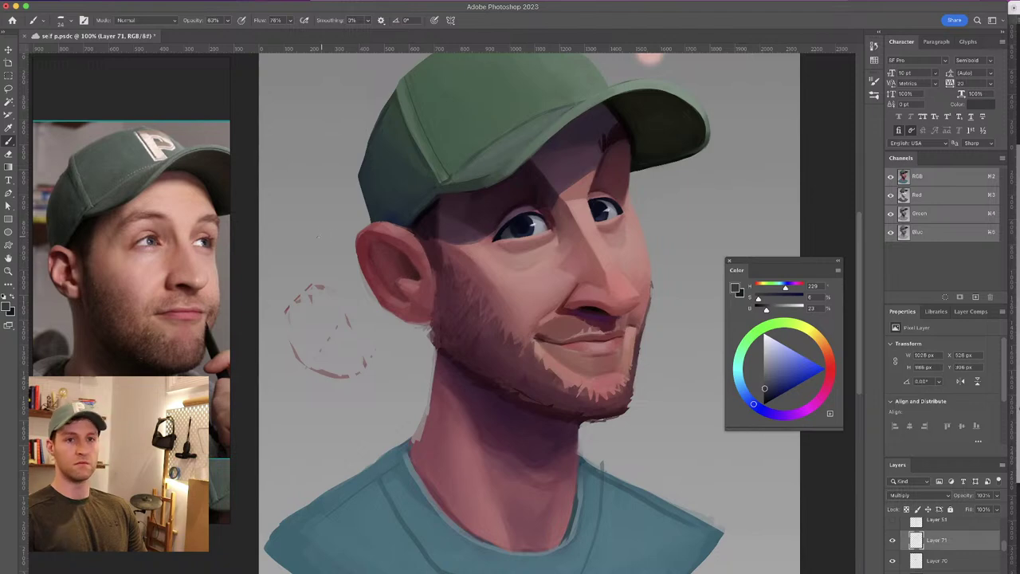
pyautogui.moveTo(483, 292); pyautogui.dragTo(453, 273)
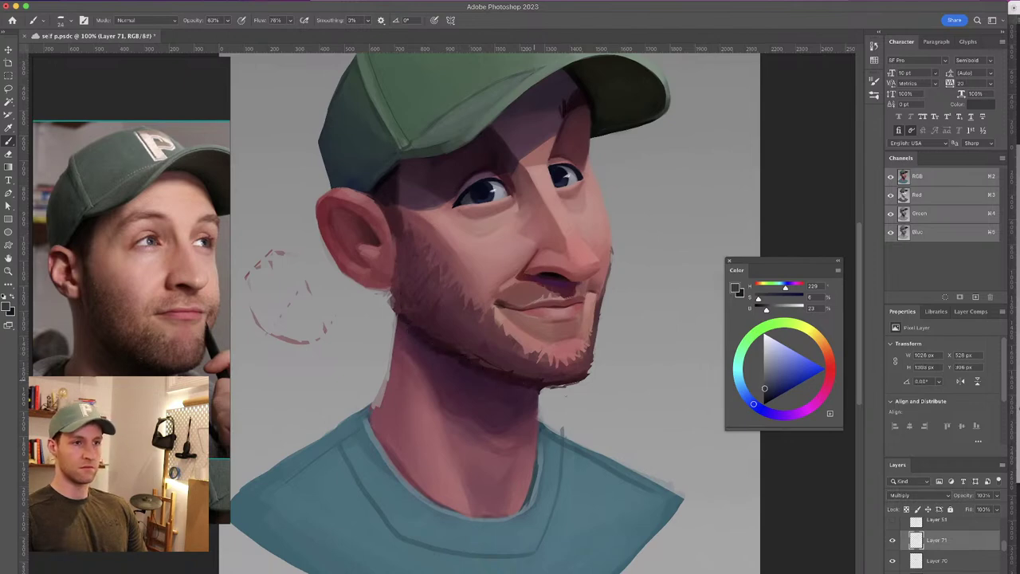
pyautogui.moveTo(535, 474)
pyautogui.mouseDown()
pyautogui.moveTo(527, 500)
pyautogui.moveTo(537, 444)
pyautogui.moveTo(530, 487)
pyautogui.mouseUp()
pyautogui.moveTo(549, 364); pyautogui.dragTo(565, 333)
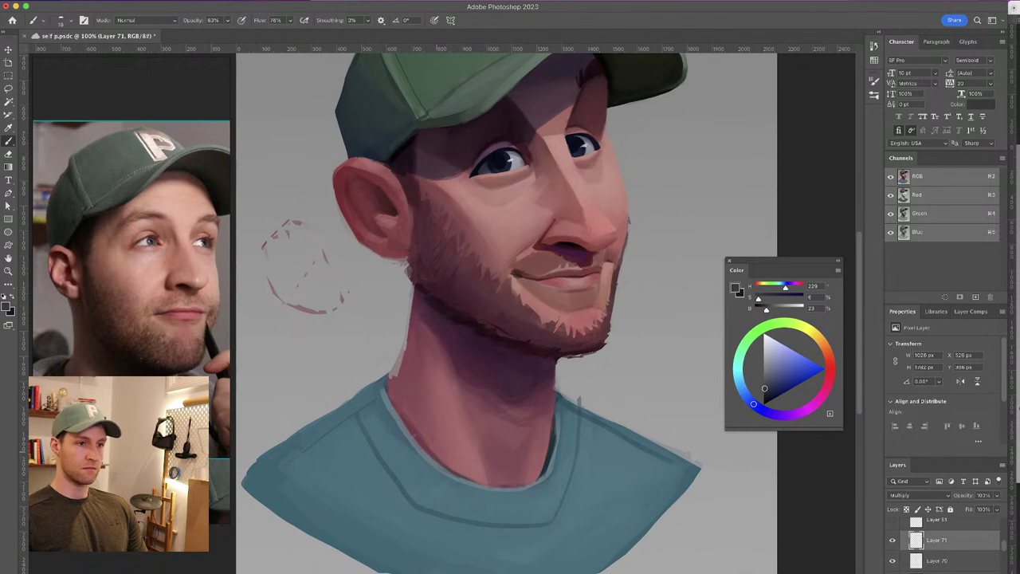
pyautogui.moveTo(400, 414); pyautogui.dragTo(454, 476)
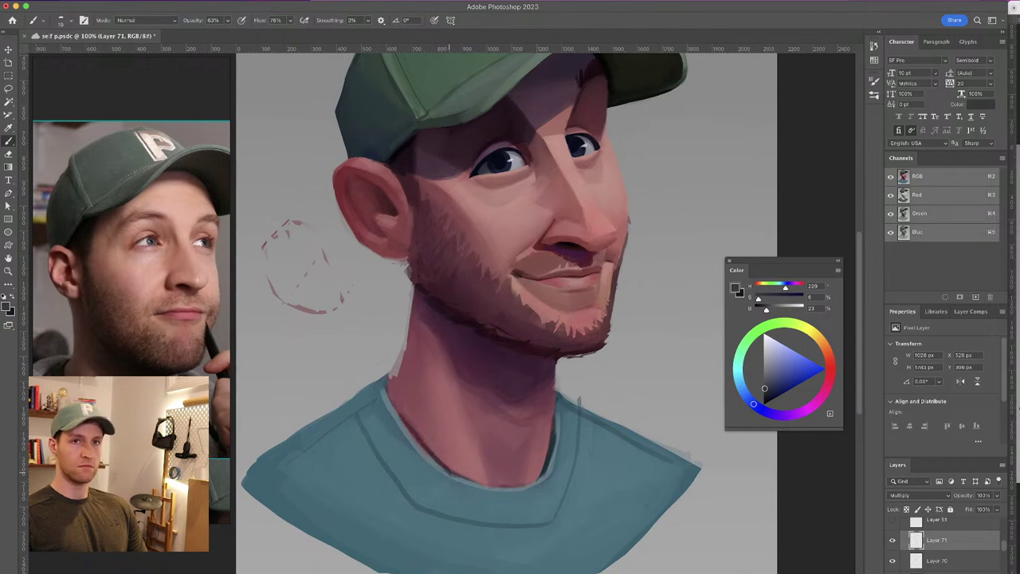
pyautogui.moveTo(554, 357)
pyautogui.mouseDown()
pyautogui.moveTo(576, 329)
pyautogui.moveTo(581, 382)
pyautogui.moveTo(603, 407)
pyautogui.moveTo(594, 439)
pyautogui.moveTo(530, 507)
pyautogui.mouseUp()
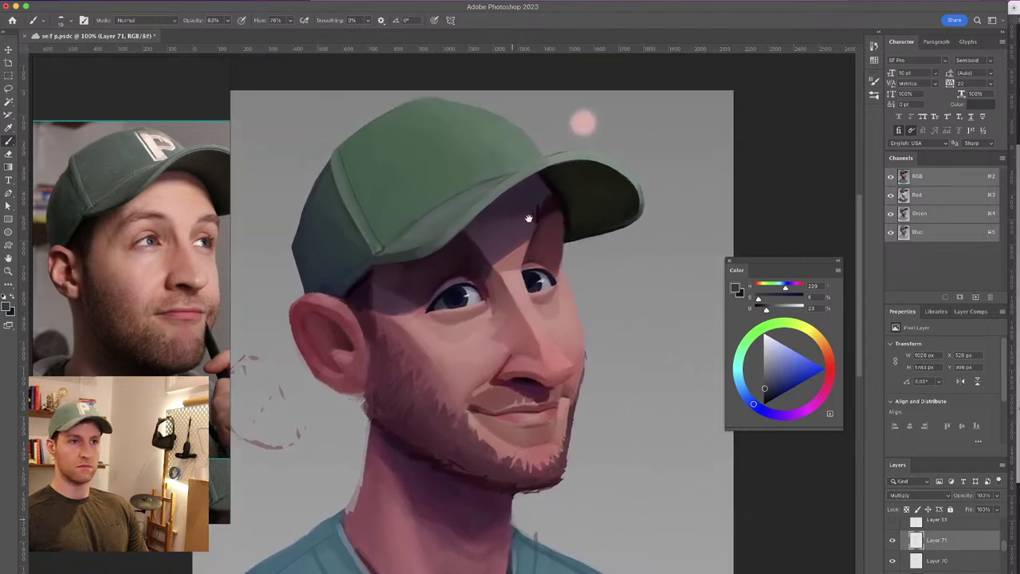
# Merge the Multiply shading with the painting layer below, then clip a new empty layer to the merged portrait
pyautogui.keyDown('shift'); pyautogui.click(940, 562); pyautogui.keyUp('shift')
pyautogui.press('super+e')
pyautogui.hotkey('ctrl', 'alt', 'shift', 'n')
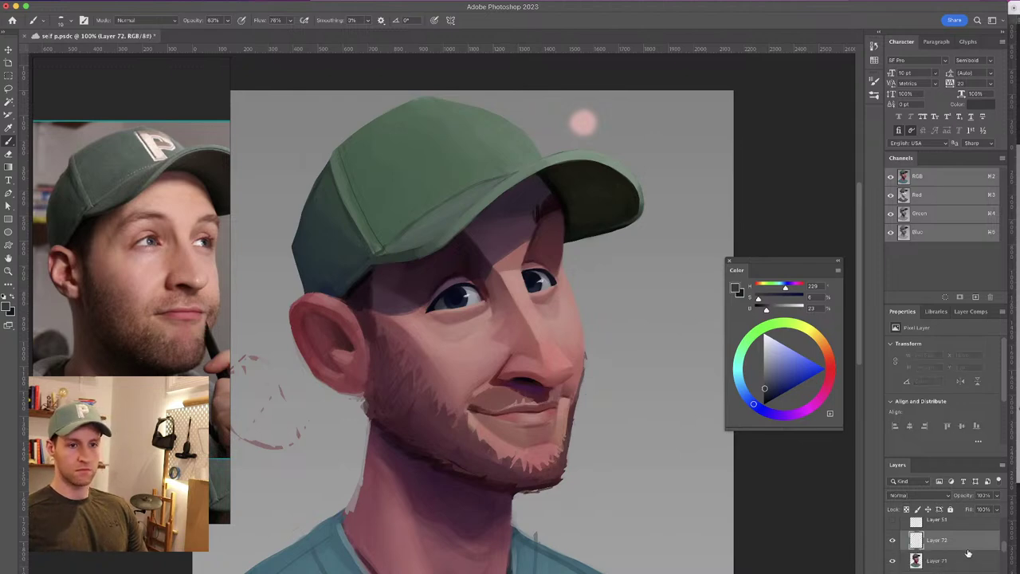
pyautogui.keyDown('alt'); pyautogui.click(969, 549); pyautogui.keyUp('alt')
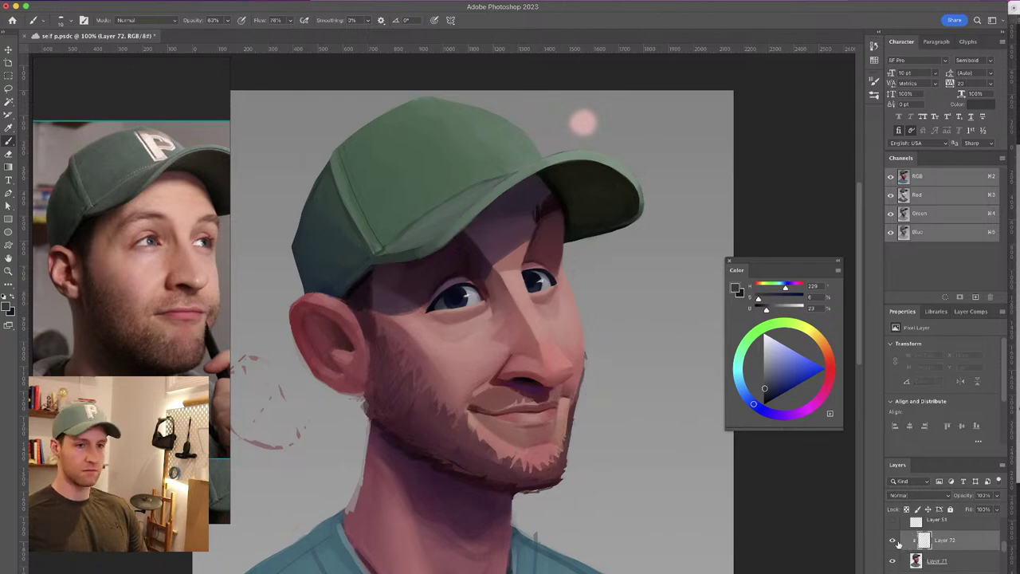
# On the merged portrait layer, tint the forehead shadow under the brim with a purple of hue 287, then pick a dark violet-blue of hue 251
pyautogui.click(958, 561)
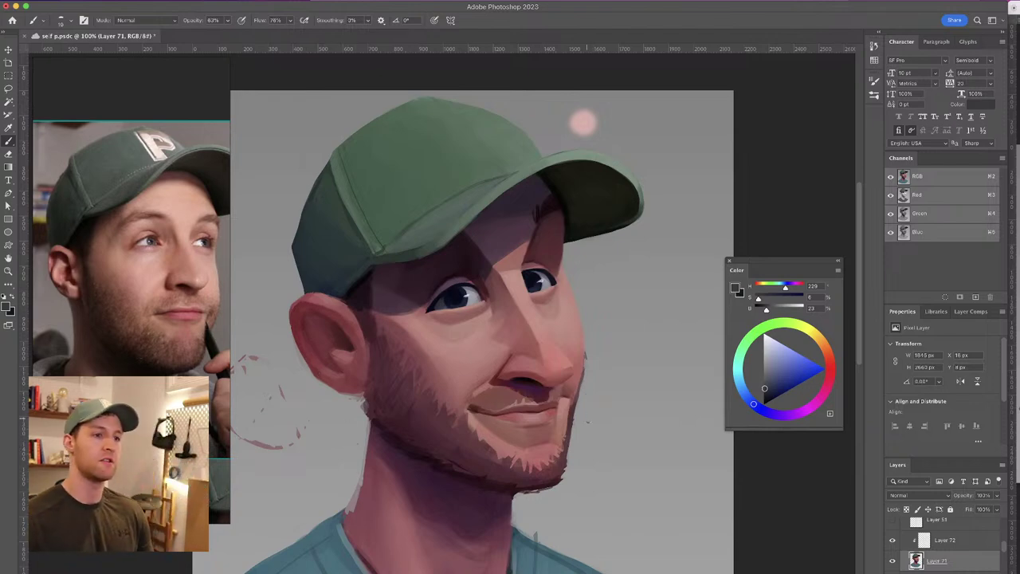
pyautogui.moveTo(537, 355); pyautogui.dragTo(577, 348)
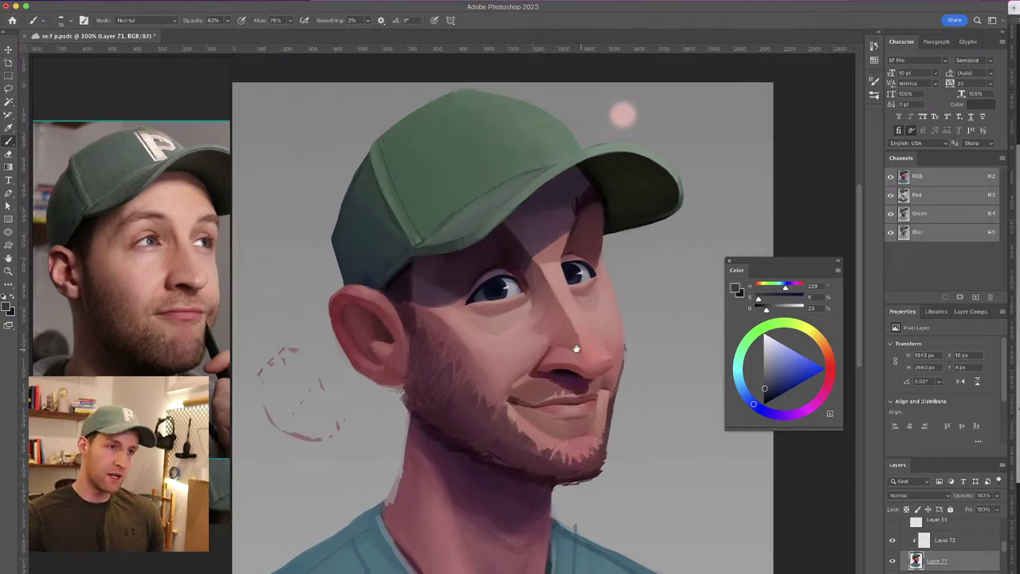
pyautogui.press('super+z')
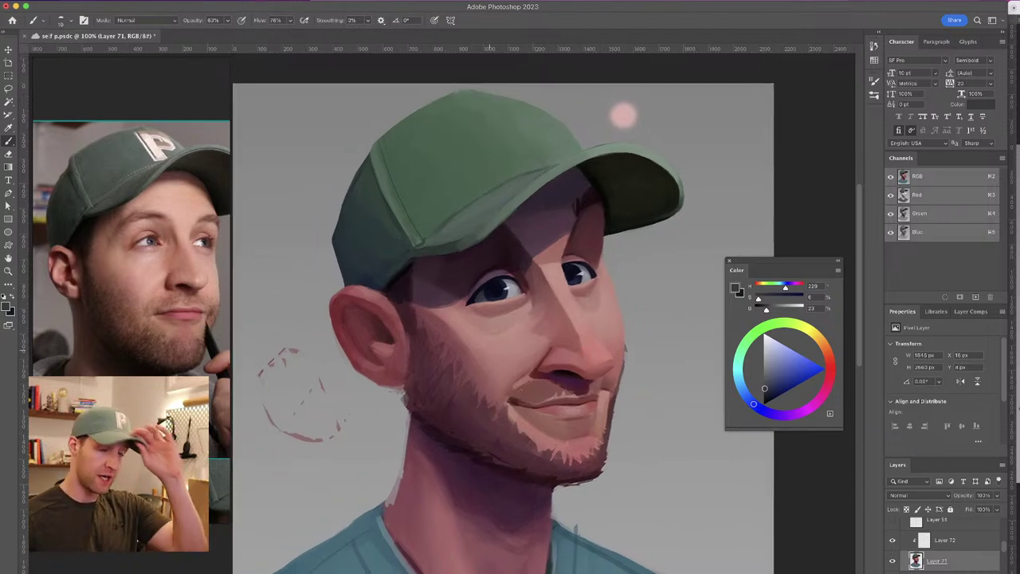
pyautogui.press('super+shift+z')
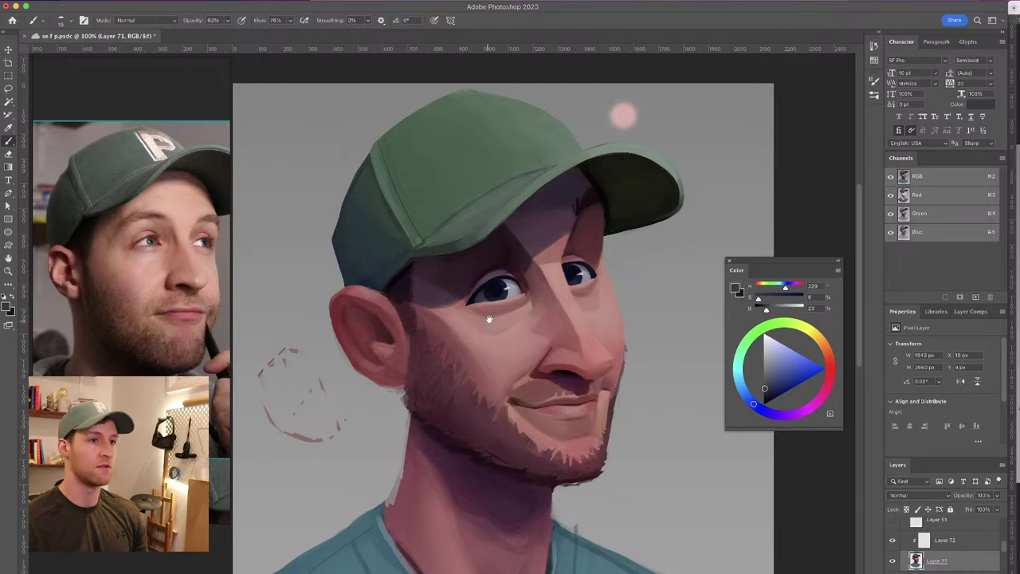
pyautogui.moveTo(487, 320); pyautogui.dragTo(493, 319)
pyautogui.keyDown('alt'); pyautogui.click(548, 215); pyautogui.keyUp('alt')
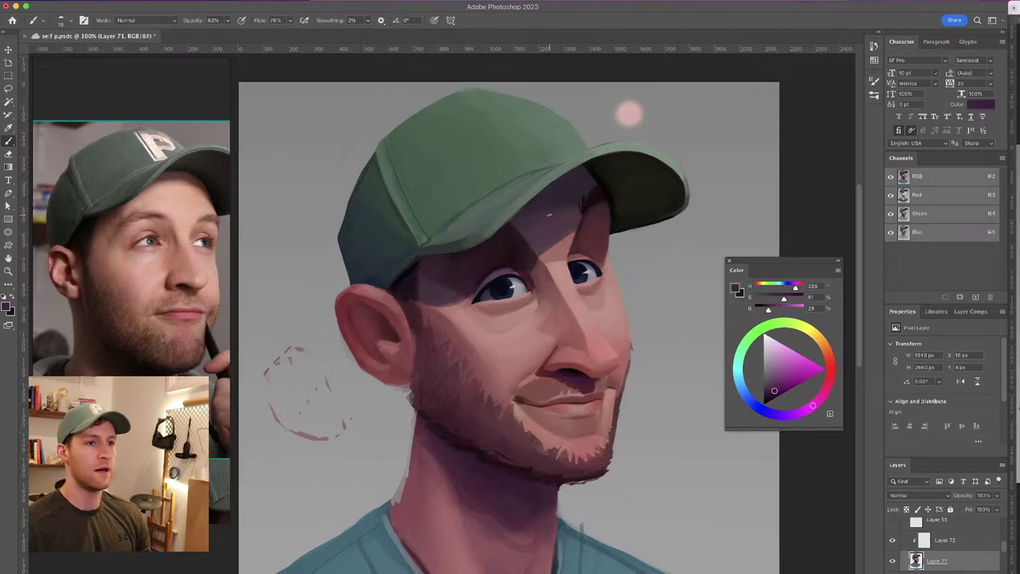
pyautogui.keyDown('alt'); pyautogui.click(574, 193); pyautogui.keyUp('alt')
pyautogui.moveTo(769, 393); pyautogui.dragTo(777, 388)
pyautogui.moveTo(562, 193); pyautogui.dragTo(569, 193)
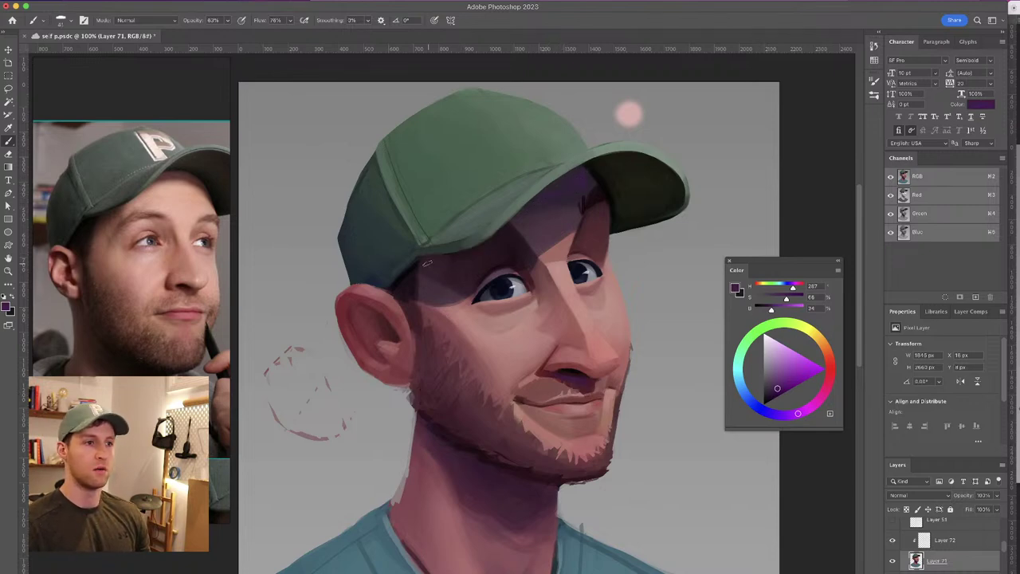
pyautogui.click(774, 391)
pyautogui.click(767, 414)
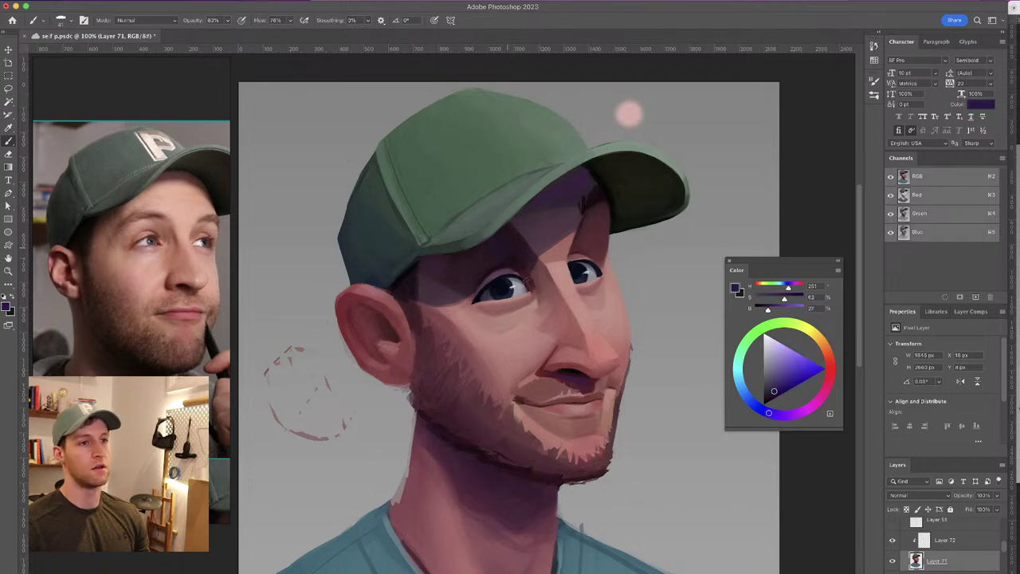
# Examine the whole portrait and the lower face at different magnifications to judge the shading
pyautogui.press('super+minus')
pyautogui.press('super+minus')
pyautogui.press('super+minus')
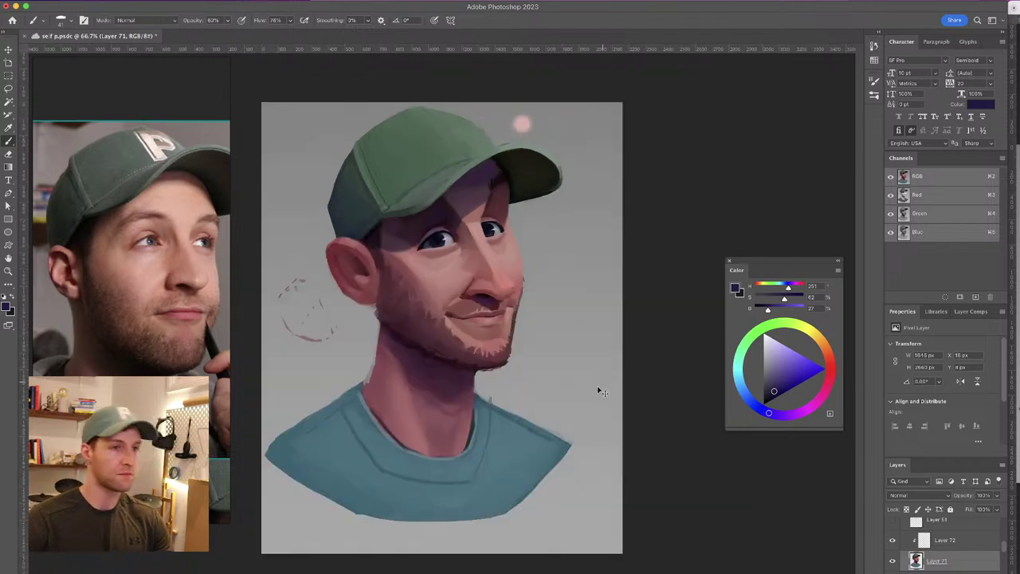
pyautogui.press('super+equal')
pyautogui.press('super+equal')
pyautogui.scroll(4, 494, 329)
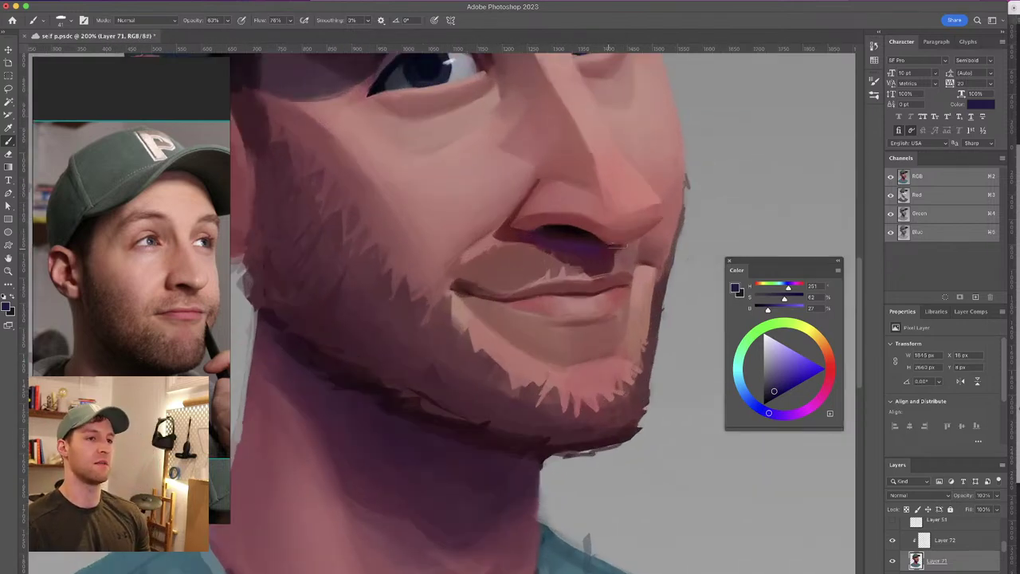
pyautogui.scroll(-3, 544, 298)
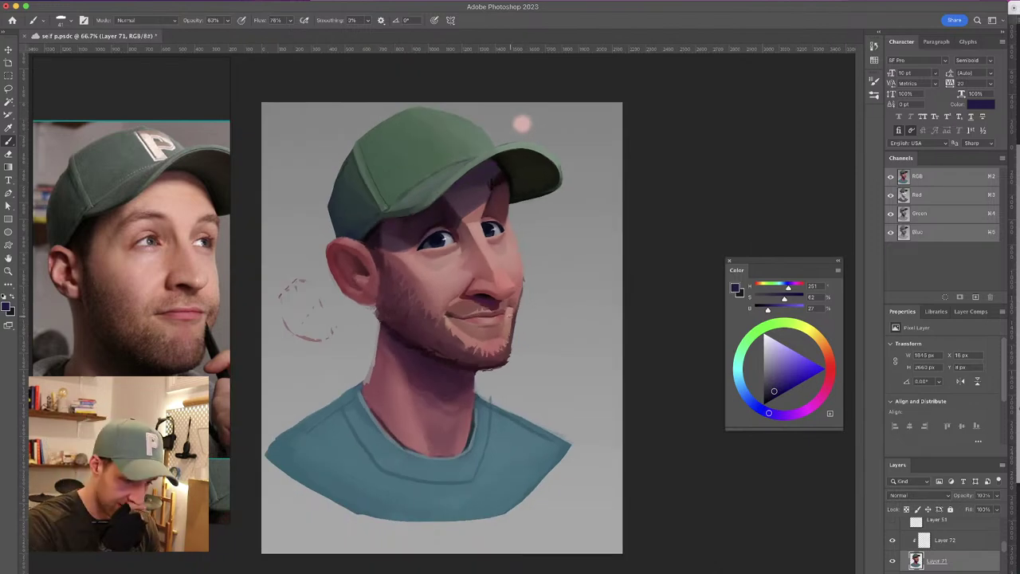
pyautogui.press('super+plus')
pyautogui.moveTo(441, 309); pyautogui.dragTo(462, 336)
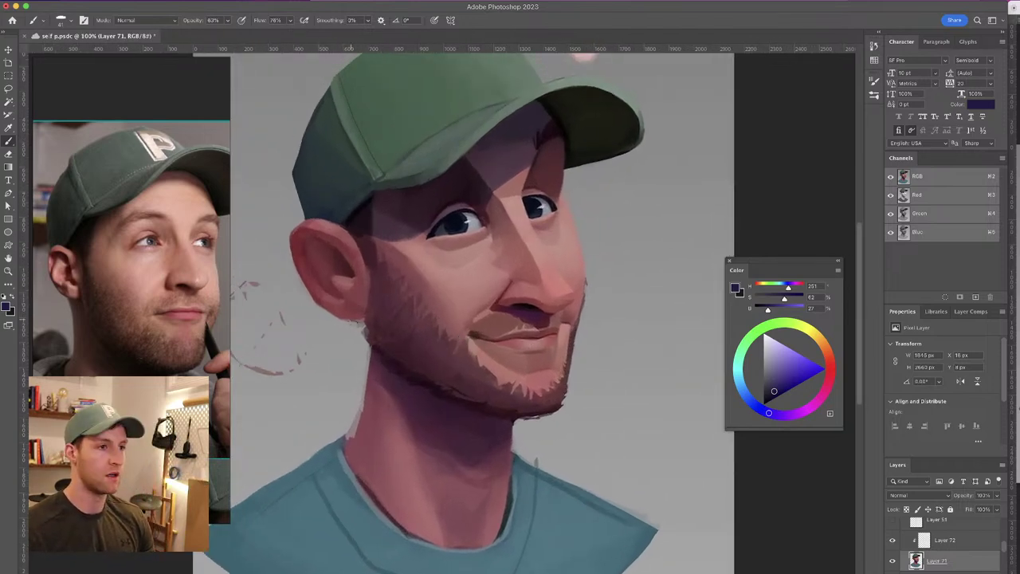
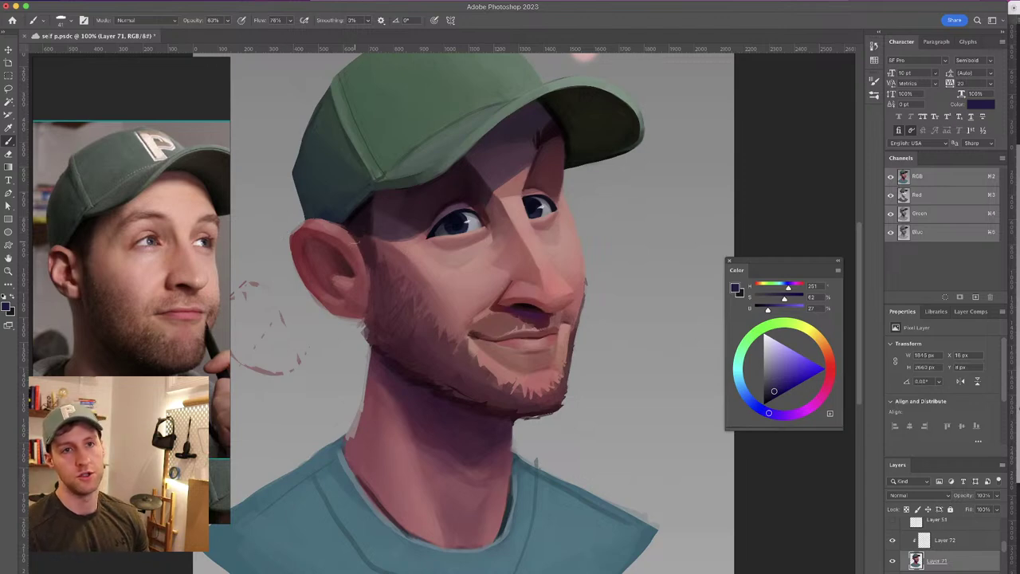
# Select the clipped layer and lighten a green sampled from the brim's edge to saturation 13 and brightness 78
pyautogui.moveTo(404, 165); pyautogui.dragTo(388, 216)
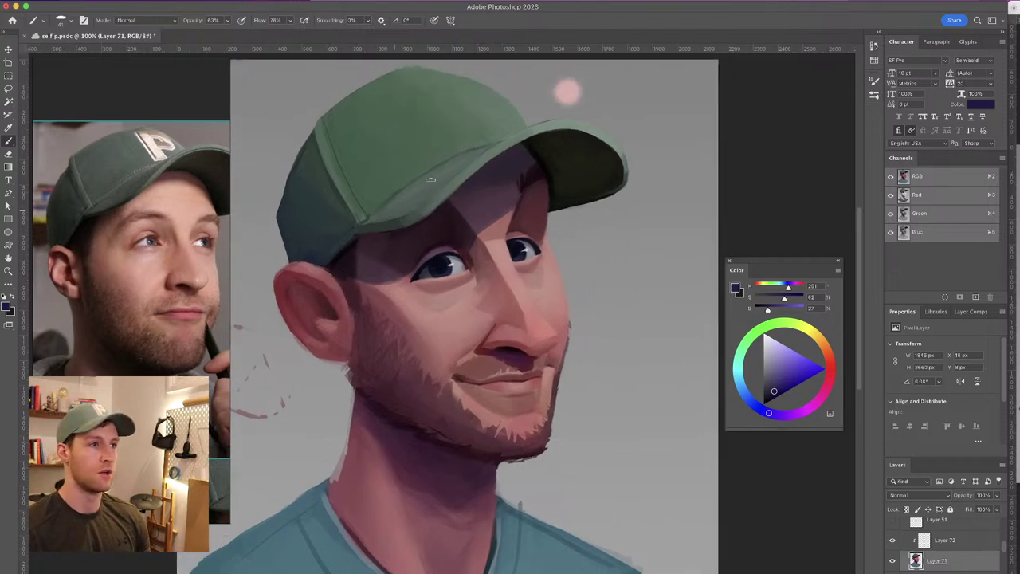
pyautogui.keyDown('alt'); pyautogui.click(572, 129); pyautogui.keyUp('alt')
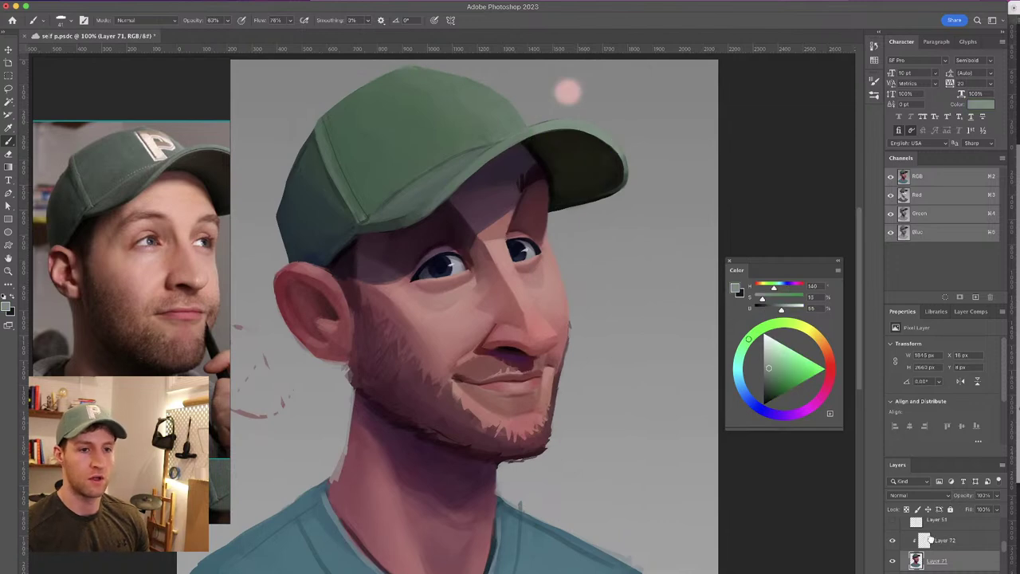
pyautogui.click(932, 540)
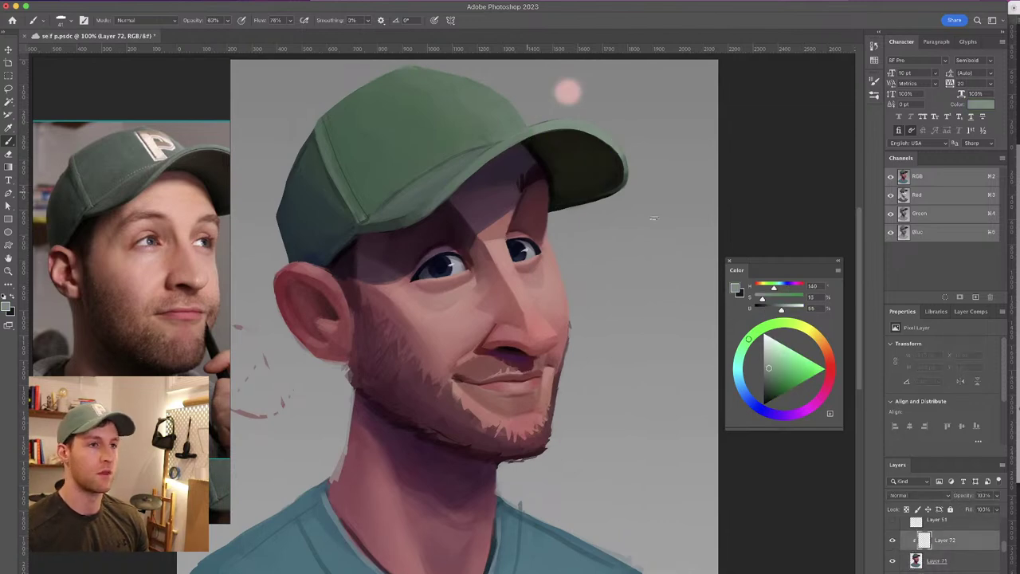
pyautogui.moveTo(768, 368); pyautogui.dragTo(769, 352)
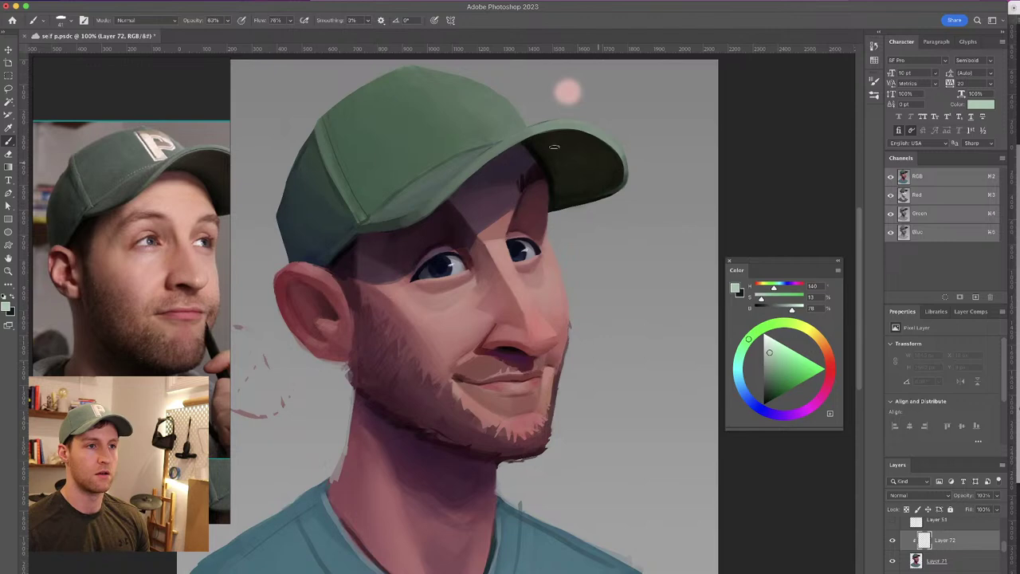
pyautogui.moveTo(564, 123)
pyautogui.mouseDown()
pyautogui.moveTo(605, 139)
pyautogui.moveTo(551, 122)
pyautogui.moveTo(595, 124)
pyautogui.moveTo(535, 125)
pyautogui.mouseUp()
pyautogui.moveTo(611, 130); pyautogui.dragTo(622, 145)
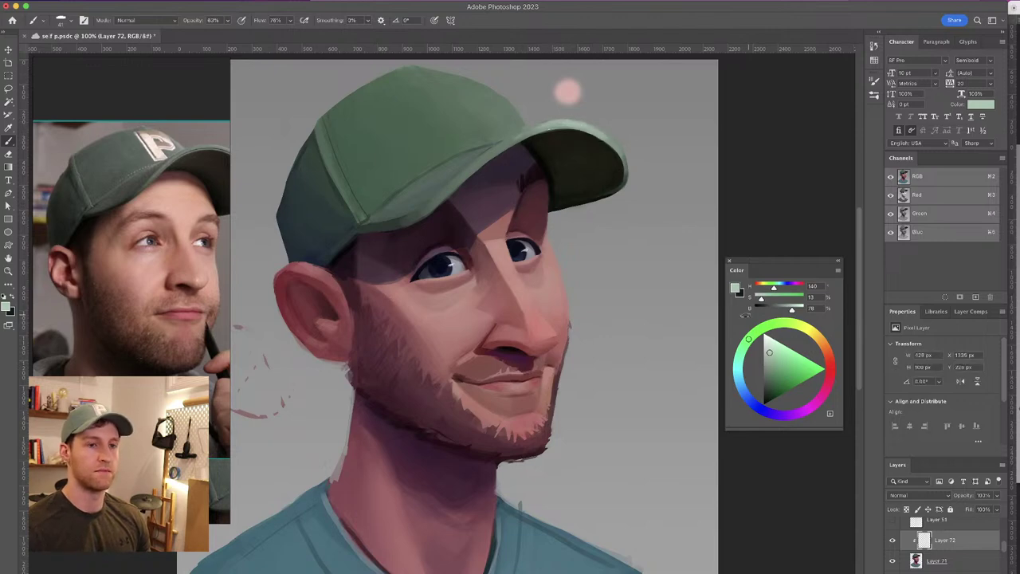
pyautogui.press('super+z')
pyautogui.press('super+z')
pyautogui.press('super+z')
pyautogui.click(767, 351)
pyautogui.moveTo(557, 123); pyautogui.dragTo(577, 124)
pyautogui.press('super+z')
pyautogui.press('super+z')
# Highlight the brim's upper edge and the seam where it meets the cap with a neutral light gray of brightness 73
pyautogui.moveTo(769, 351); pyautogui.dragTo(760, 353)
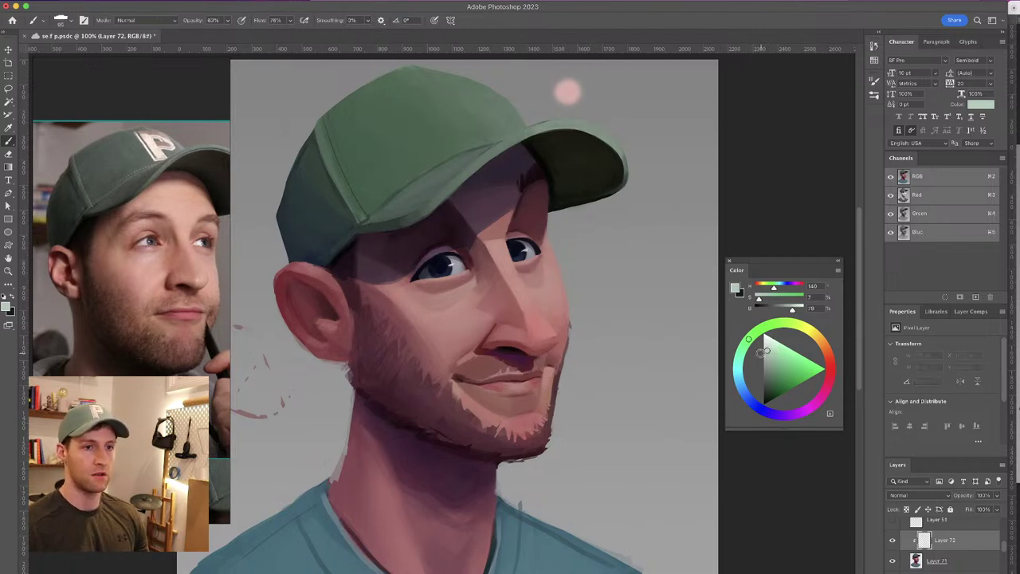
pyautogui.moveTo(542, 125); pyautogui.dragTo(586, 124)
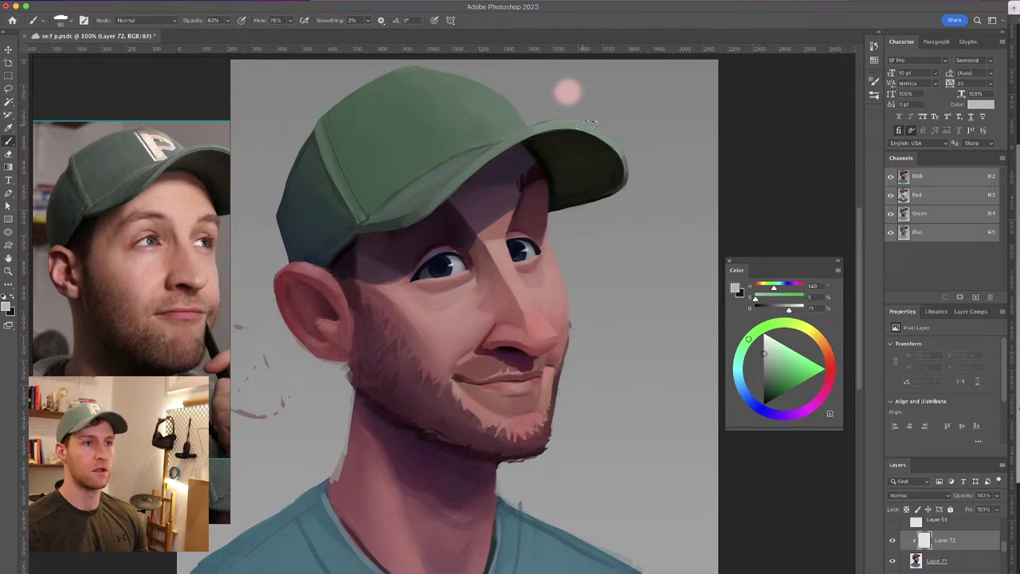
pyautogui.moveTo(512, 148); pyautogui.dragTo(562, 121)
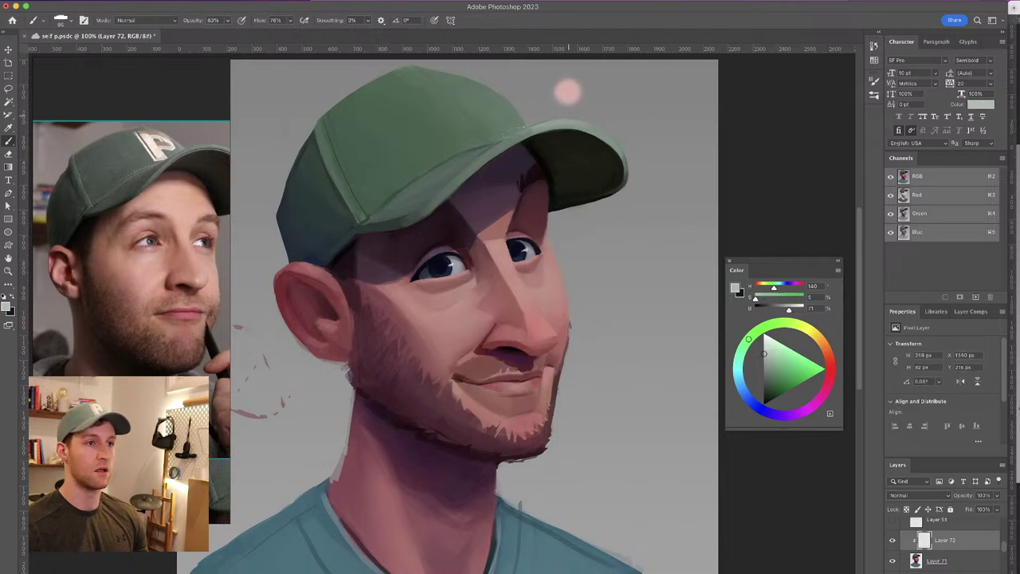
pyautogui.moveTo(455, 76)
pyautogui.mouseDown()
pyautogui.moveTo(515, 126)
pyautogui.moveTo(421, 64)
pyautogui.mouseUp()
pyautogui.press('super+z')
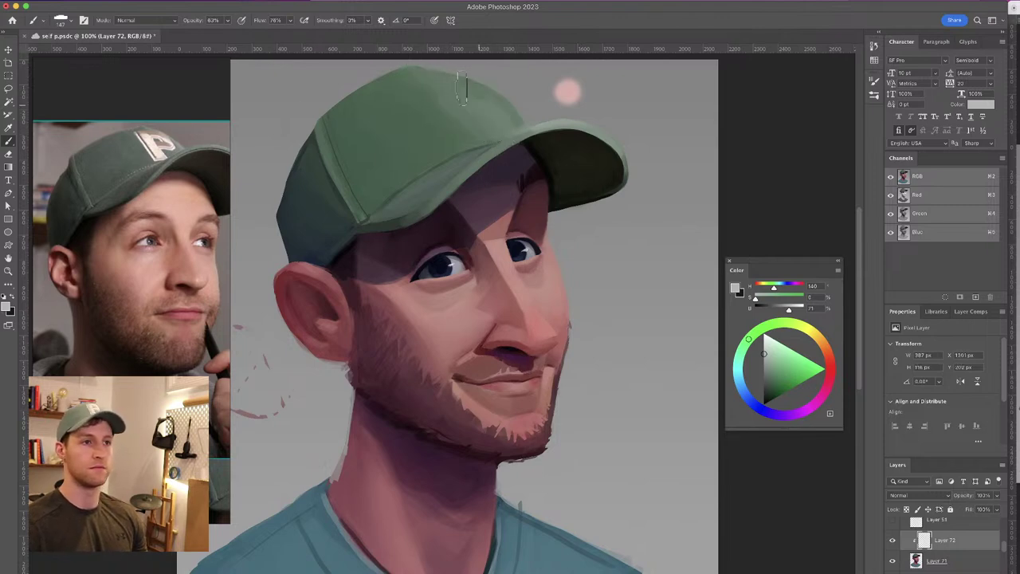
# Brush a broad, faint light-gray highlight over the crown and front panel of the cap
pyautogui.moveTo(437, 141)
pyautogui.mouseDown()
pyautogui.moveTo(435, 111)
pyautogui.moveTo(375, 65)
pyautogui.mouseUp()
pyautogui.press('e')
pyautogui.press('b')
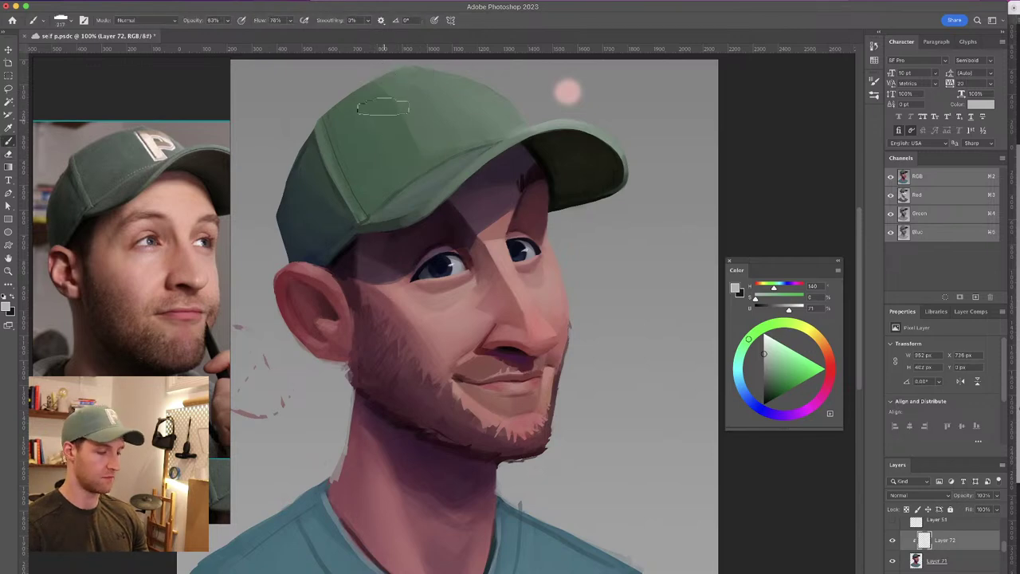
# Erase excess highlight on the cap's crown and soften its edge with a Soft Round eraser
pyautogui.press('e')
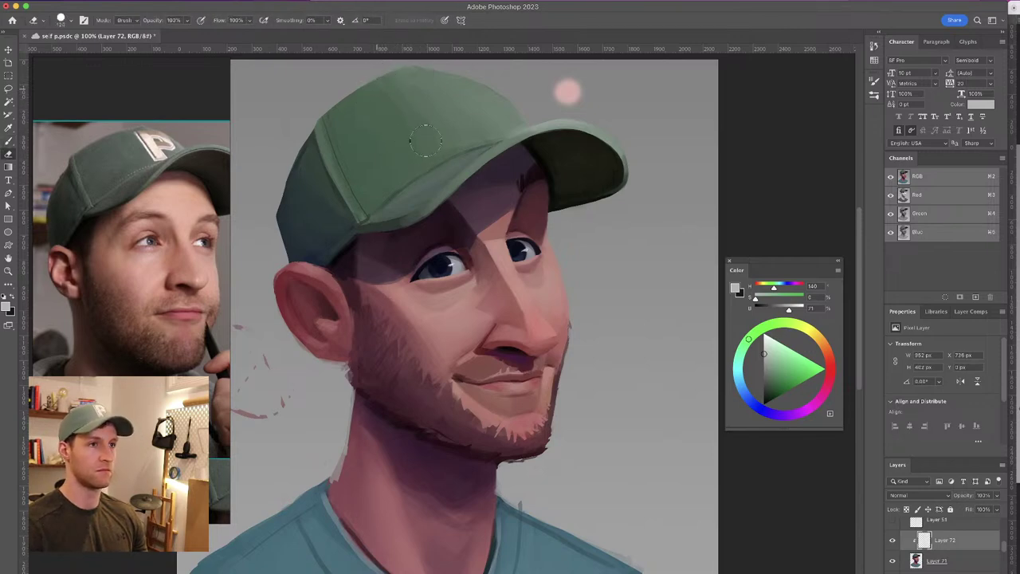
pyautogui.moveTo(412, 130); pyautogui.dragTo(429, 129)
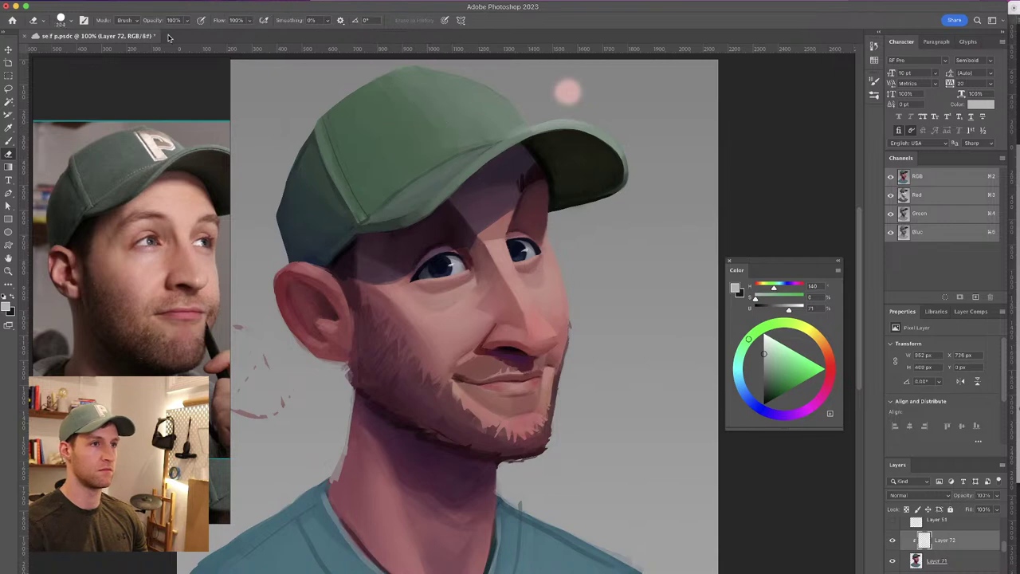
pyautogui.click(72, 24)
pyautogui.click(83, 149)
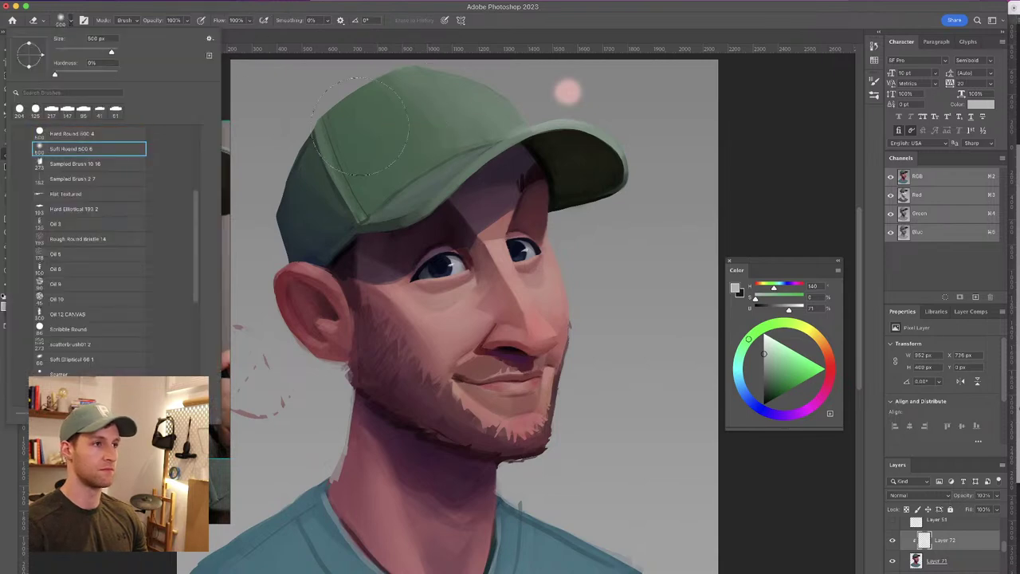
pyautogui.click(393, 90)
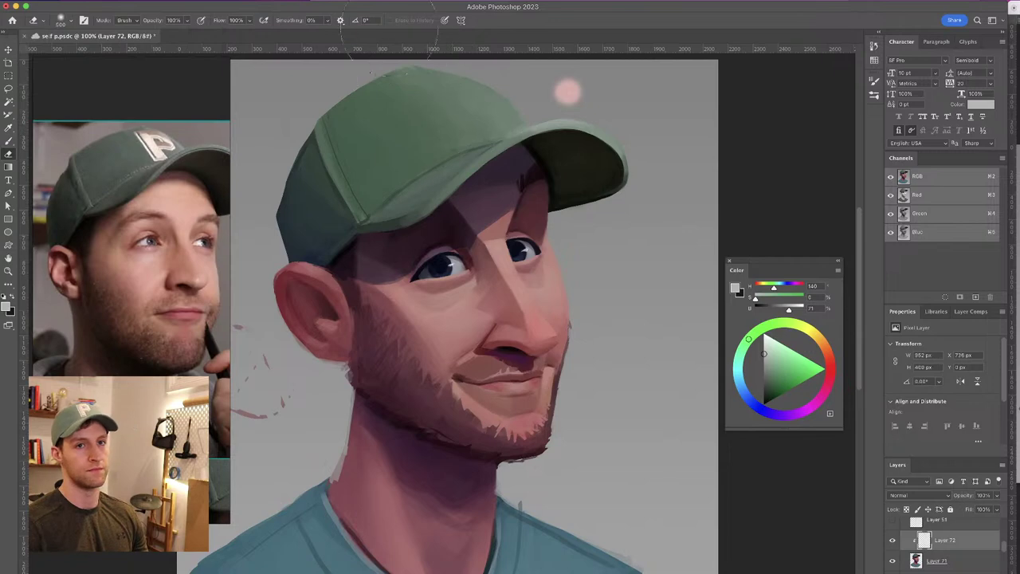
pyautogui.moveTo(427, 106)
pyautogui.mouseDown()
pyautogui.moveTo(375, 99)
pyautogui.moveTo(365, 70)
pyautogui.mouseUp()
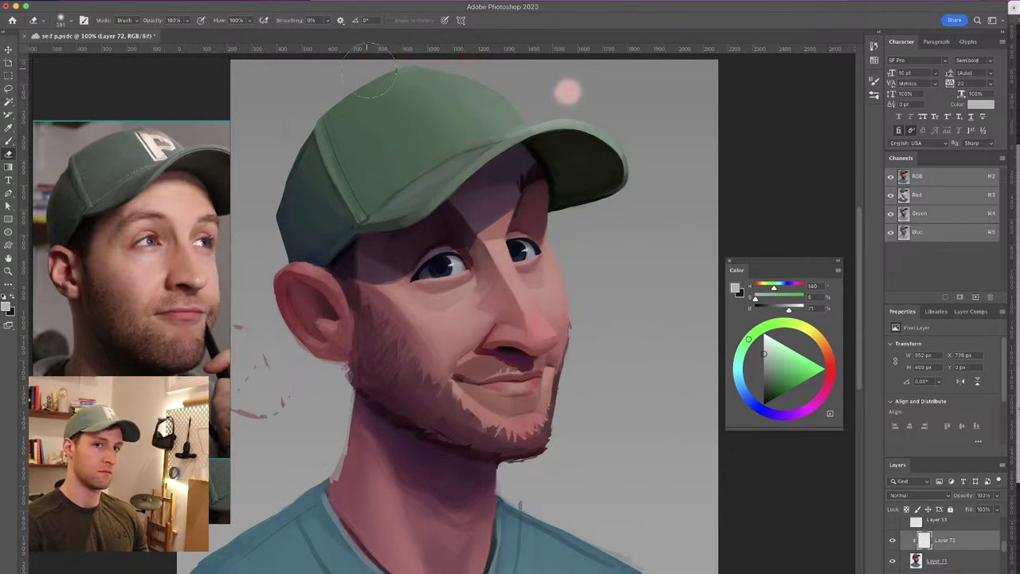
# Brush a light-gray highlight onto the cap's front panel and soften its edge with the eraser
pyautogui.press('b')
pyautogui.moveTo(444, 79)
pyautogui.mouseDown()
pyautogui.moveTo(433, 82)
pyautogui.moveTo(457, 93)
pyautogui.moveTo(489, 135)
pyautogui.mouseUp()
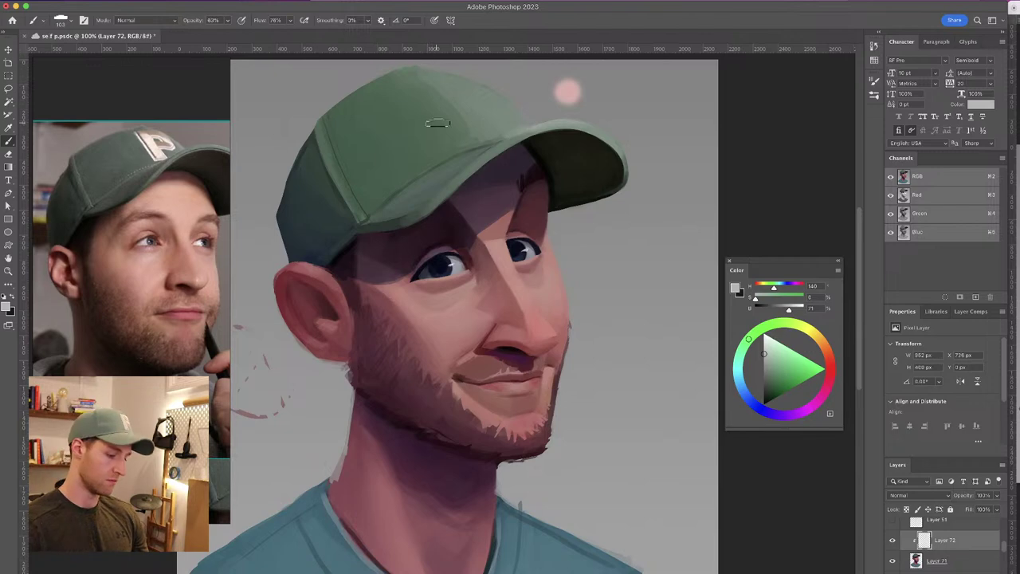
pyautogui.press('e')
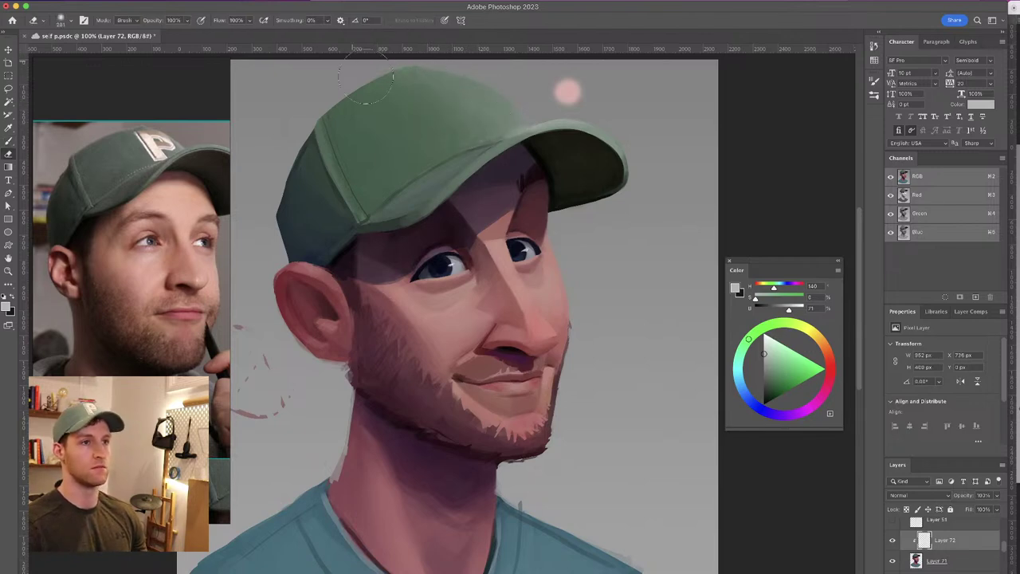
# Touch up the shadow on the cap's front panel just above the brim seam with a sampled dark green
pyautogui.press('b')
pyautogui.keyDown('alt'); pyautogui.click(469, 149); pyautogui.keyUp('alt')
pyautogui.moveTo(466, 148); pyautogui.dragTo(447, 150)
# Paint thin dark lines along the cap's side panel seam with a near-black purple sampled under the cap
pyautogui.moveTo(567, 288)
pyautogui.mouseDown()
pyautogui.moveTo(601, 262)
pyautogui.moveTo(591, 231)
pyautogui.mouseUp()
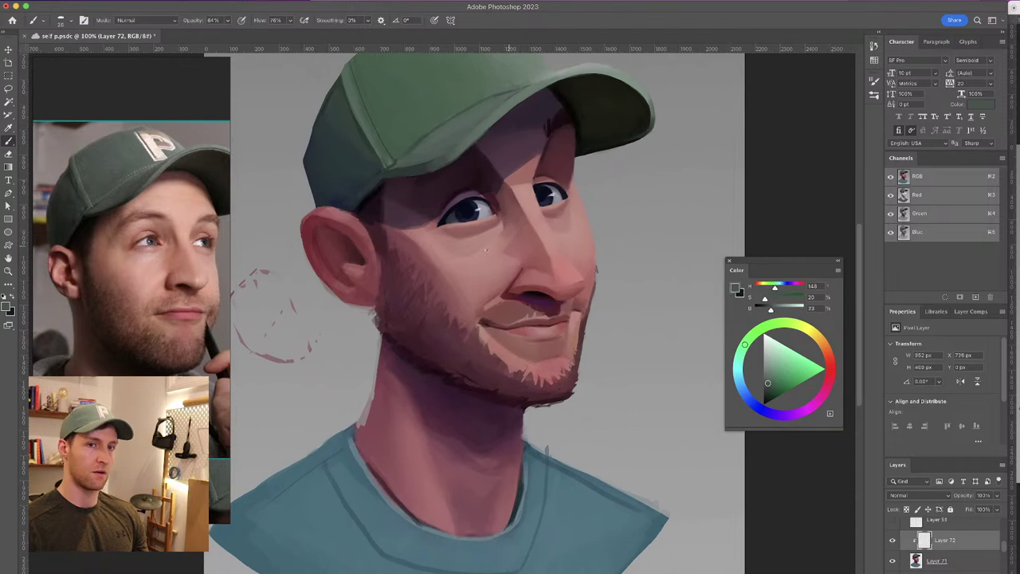
pyautogui.keyDown('alt'); pyautogui.click(381, 185); pyautogui.keyUp('alt')
pyautogui.moveTo(344, 87)
pyautogui.mouseDown()
pyautogui.moveTo(336, 89)
pyautogui.moveTo(342, 75)
pyautogui.mouseUp()
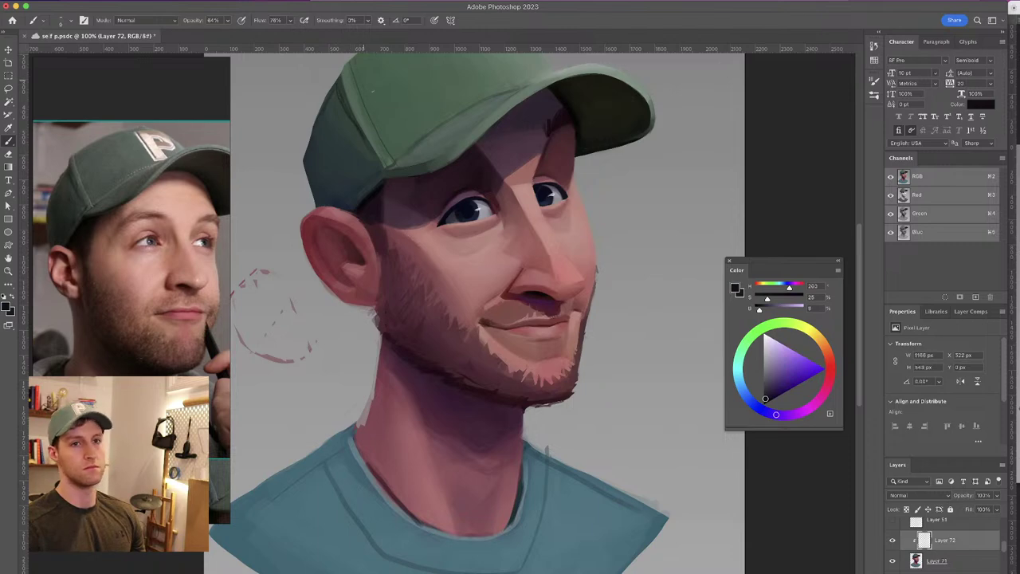
pyautogui.moveTo(358, 134)
pyautogui.mouseDown()
pyautogui.moveTo(348, 85)
pyautogui.moveTo(358, 131)
pyautogui.mouseUp()
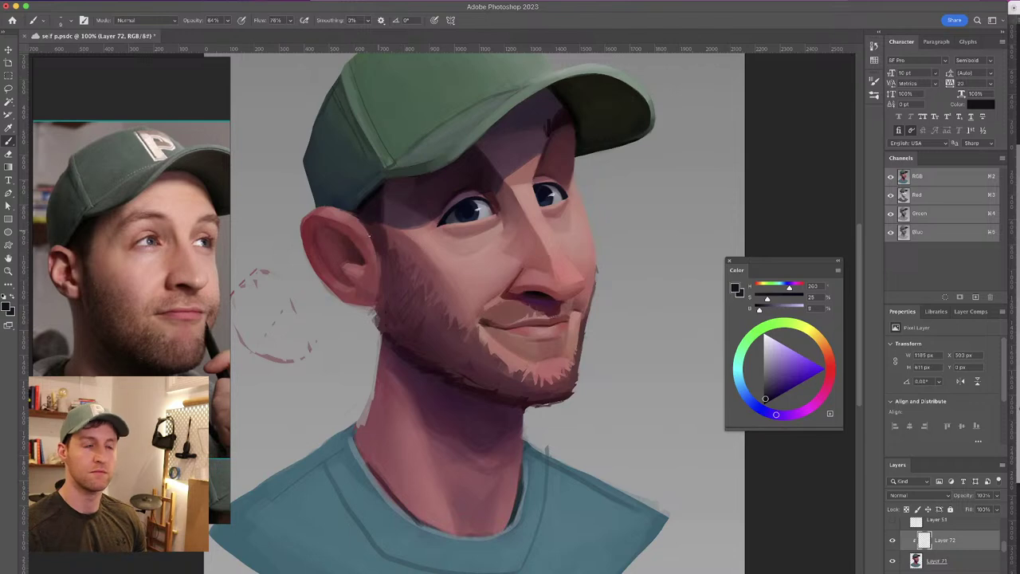
# Extend the cap's back edge with a sampled dark teal and merge the clipped layer with the painting layer below
pyautogui.keyDown('alt'); pyautogui.click(313, 171); pyautogui.keyUp('alt')
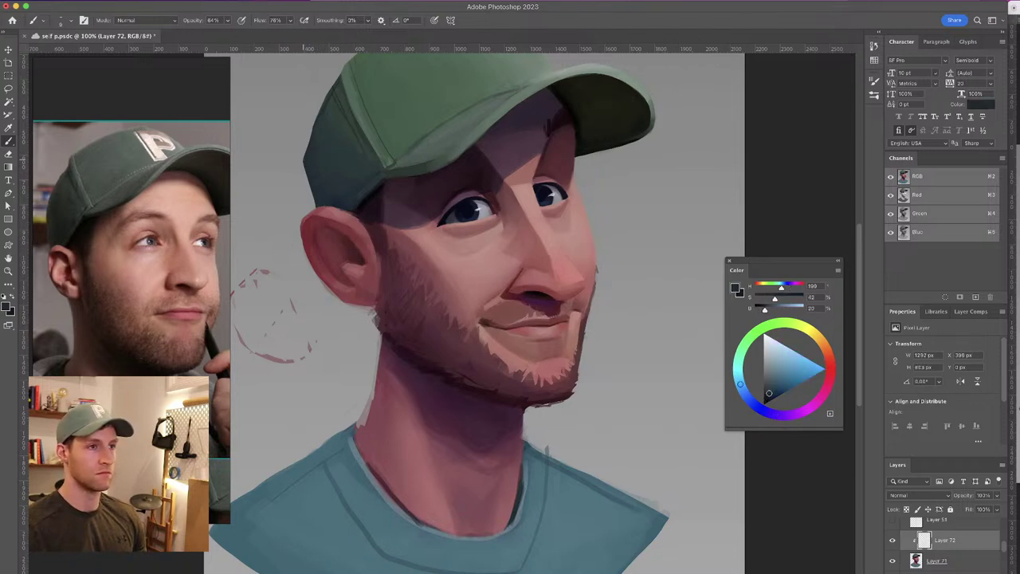
pyautogui.keyDown('shift'); pyautogui.click(972, 563); pyautogui.keyUp('shift')
pyautogui.hotkey('ctrl', 'e')
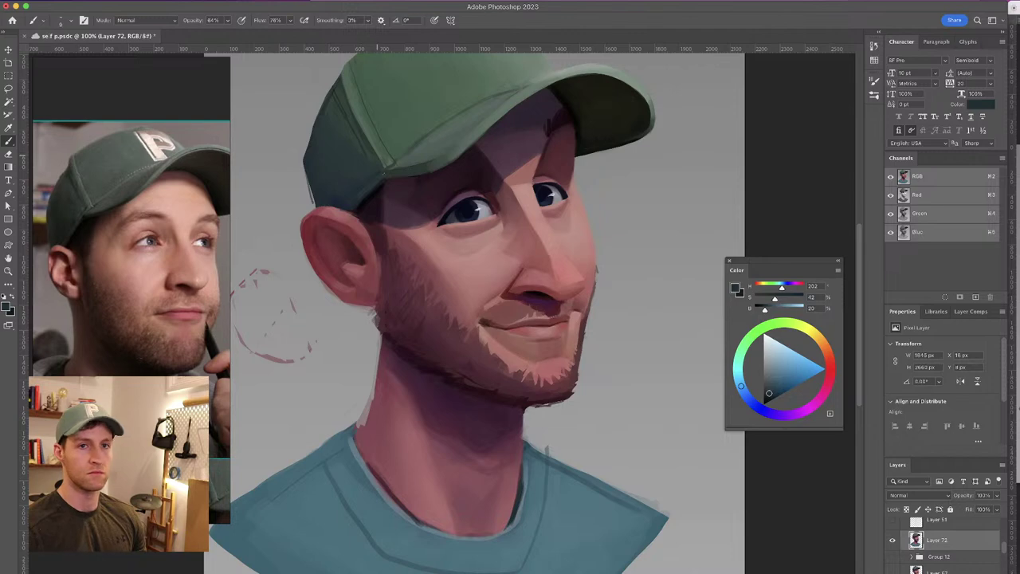
# Paint over the ear's top edge where it meets the cap with a pink sampled from the ear
pyautogui.hotkey('ctrl', '+')
pyautogui.hotkey('ctrl', '+')
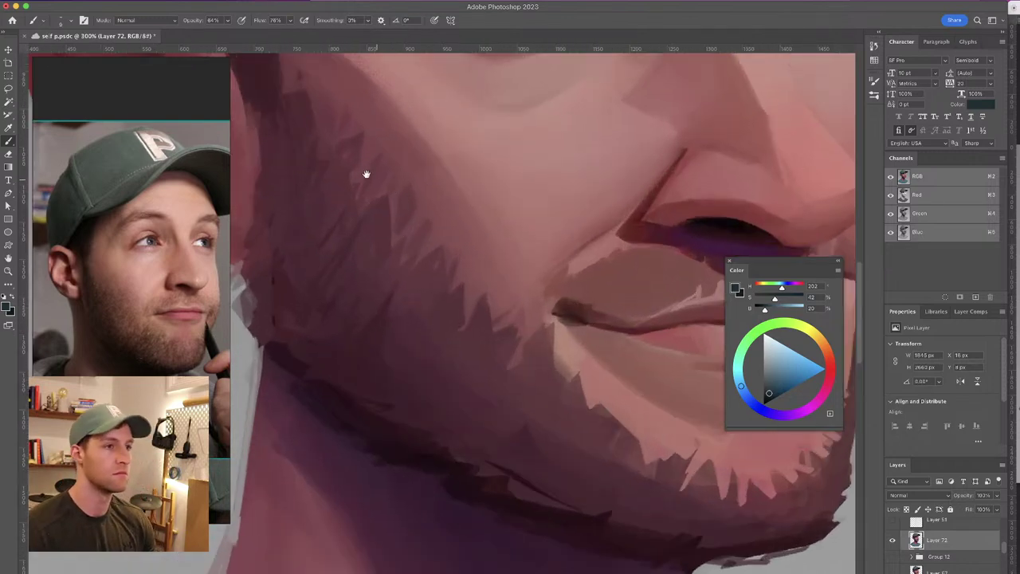
pyautogui.moveTo(504, 227); pyautogui.dragTo(706, 330)
pyautogui.moveTo(552, 316); pyautogui.dragTo(683, 483)
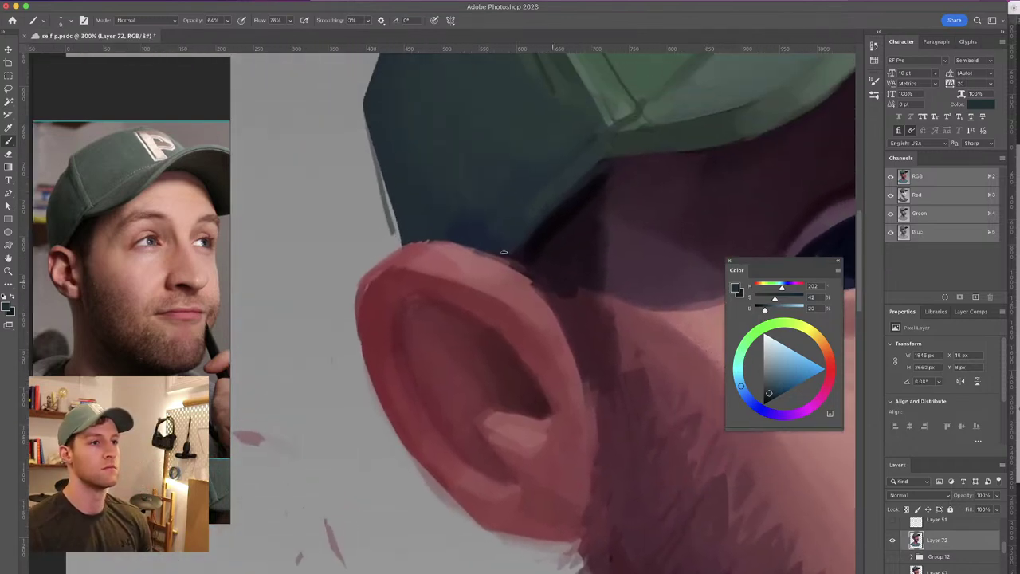
pyautogui.keyDown('alt'); pyautogui.click(421, 245); pyautogui.keyUp('alt')
pyautogui.moveTo(443, 249)
pyautogui.mouseDown()
pyautogui.moveTo(396, 259)
pyautogui.moveTo(430, 249)
pyautogui.moveTo(416, 242)
pyautogui.moveTo(495, 255)
pyautogui.mouseUp()
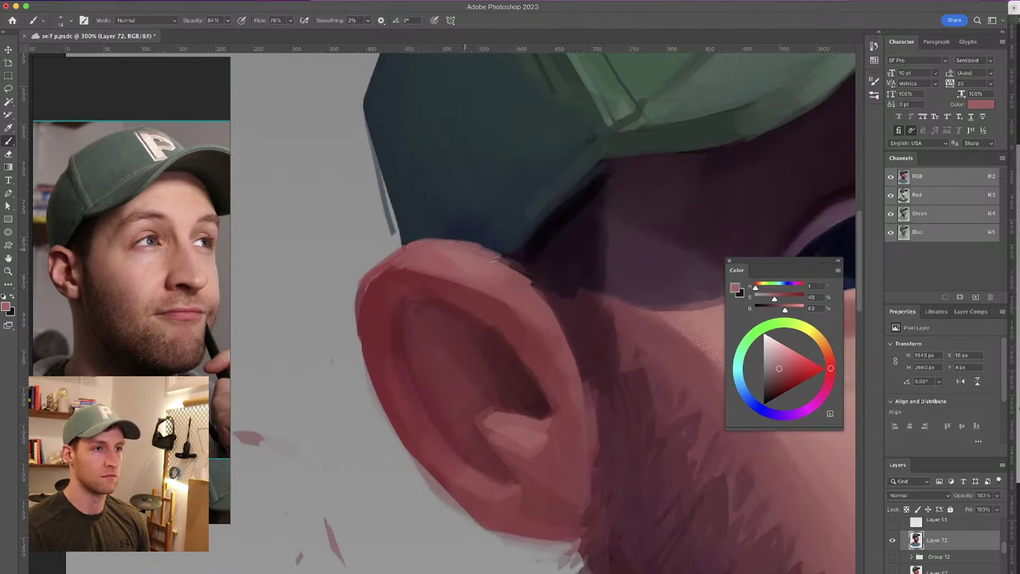
# Set the brush opacity and flow to 100% and smooth the ear's top rim with sampled pinks
pyautogui.moveTo(191, 21); pyautogui.dragTo(281, 21)
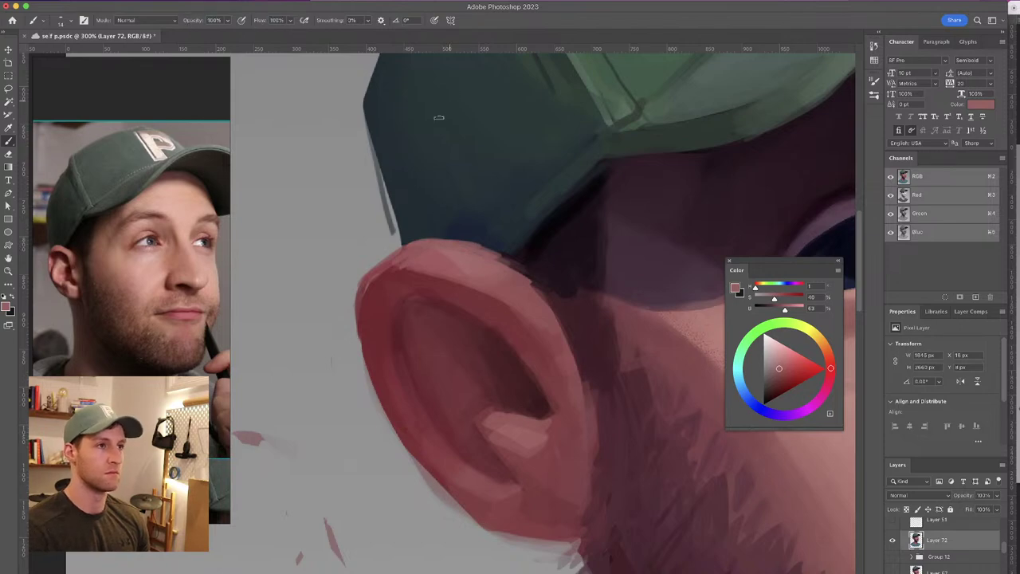
pyautogui.keyDown('alt'); pyautogui.click(465, 255); pyautogui.keyUp('alt')
pyautogui.moveTo(438, 242); pyautogui.dragTo(503, 262)
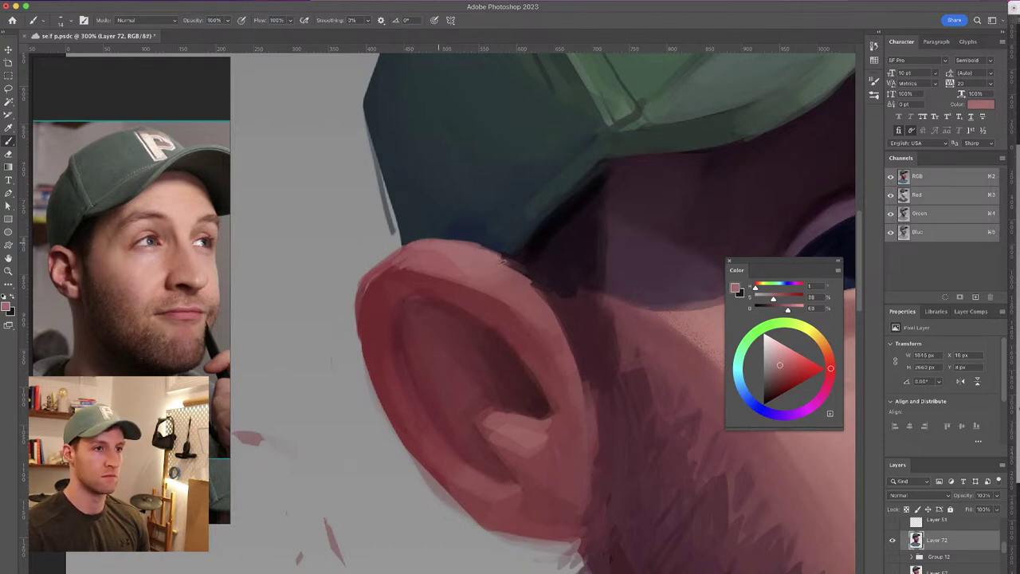
pyautogui.keyDown('alt'); pyautogui.click(422, 248); pyautogui.keyUp('alt')
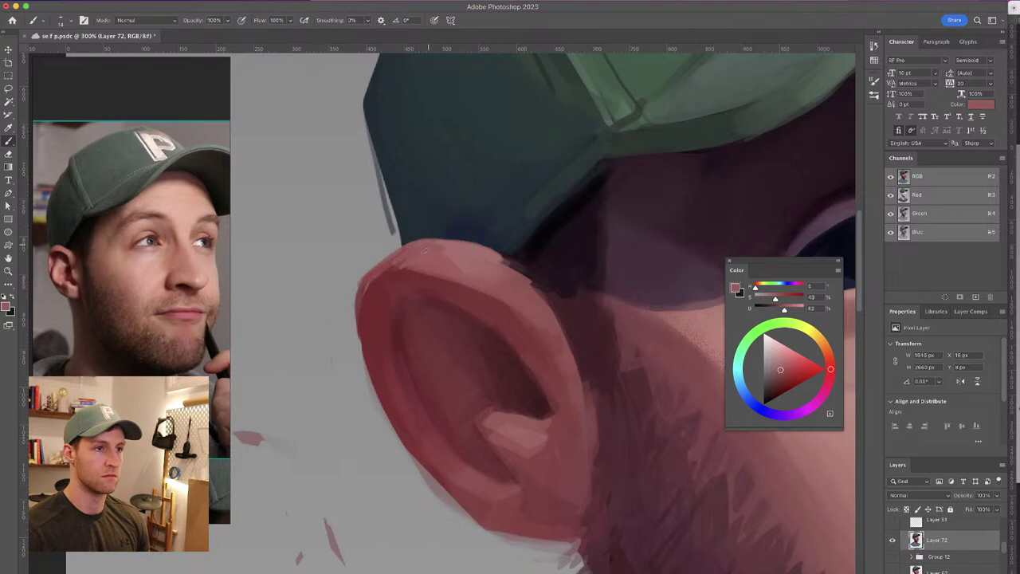
pyautogui.keyDown('alt'); pyautogui.click(464, 245); pyautogui.keyUp('alt')
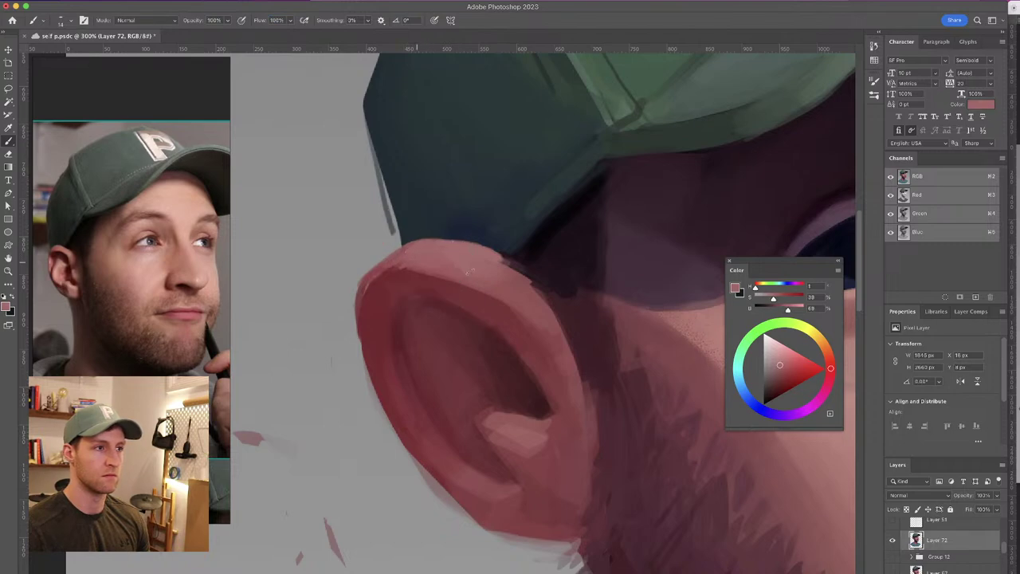
pyautogui.keyDown('alt'); pyautogui.click(469, 247); pyautogui.keyUp('alt')
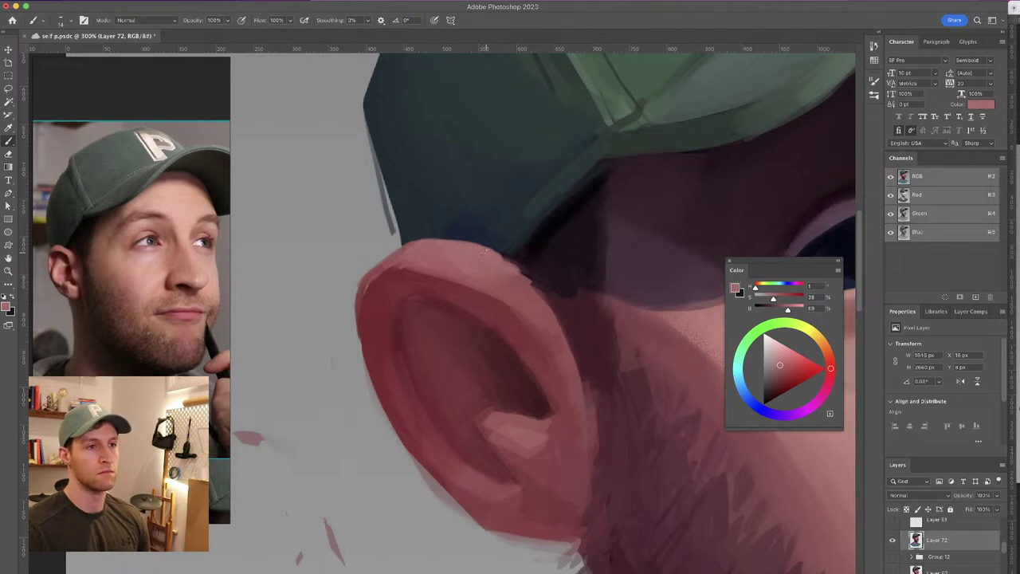
# Clean up the cap's back edge above the ear by filling its gap with a sampled dark teal
pyautogui.moveTo(489, 266); pyautogui.dragTo(433, 296)
pyautogui.keyDown('alt'); pyautogui.click(309, 144); pyautogui.keyUp('alt')
pyautogui.moveTo(309, 142); pyautogui.dragTo(343, 273)
pyautogui.moveTo(336, 225)
pyautogui.mouseDown()
pyautogui.moveTo(337, 275)
pyautogui.moveTo(333, 243)
pyautogui.mouseUp()
pyautogui.moveTo(316, 168)
pyautogui.mouseDown()
pyautogui.moveTo(339, 273)
pyautogui.moveTo(376, 268)
pyautogui.mouseUp()
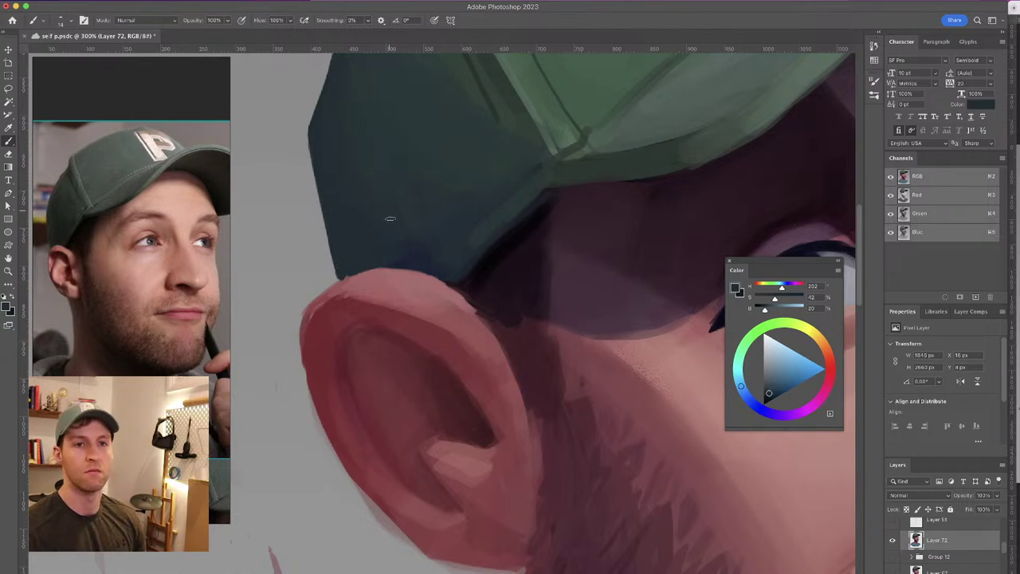
# Refine the ear's upper back rim with sampled pink and deeper red tones
pyautogui.keyDown('alt'); pyautogui.click(360, 273); pyautogui.keyUp('alt')
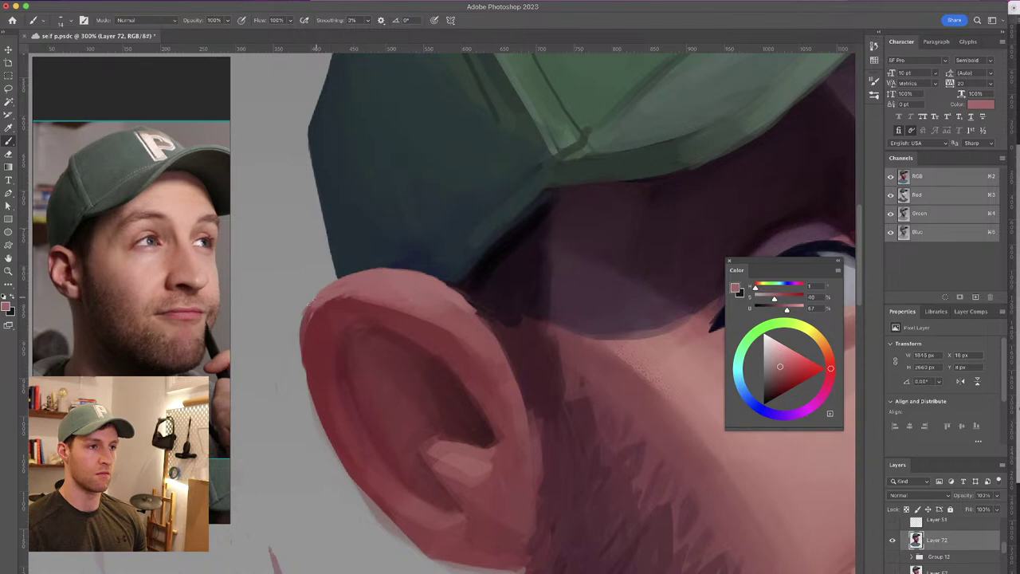
pyautogui.keyDown('alt'); pyautogui.click(353, 309); pyautogui.keyUp('alt')
pyautogui.moveTo(341, 308); pyautogui.dragTo(361, 307)
pyautogui.keyDown('alt'); pyautogui.click(334, 318); pyautogui.keyUp('alt')
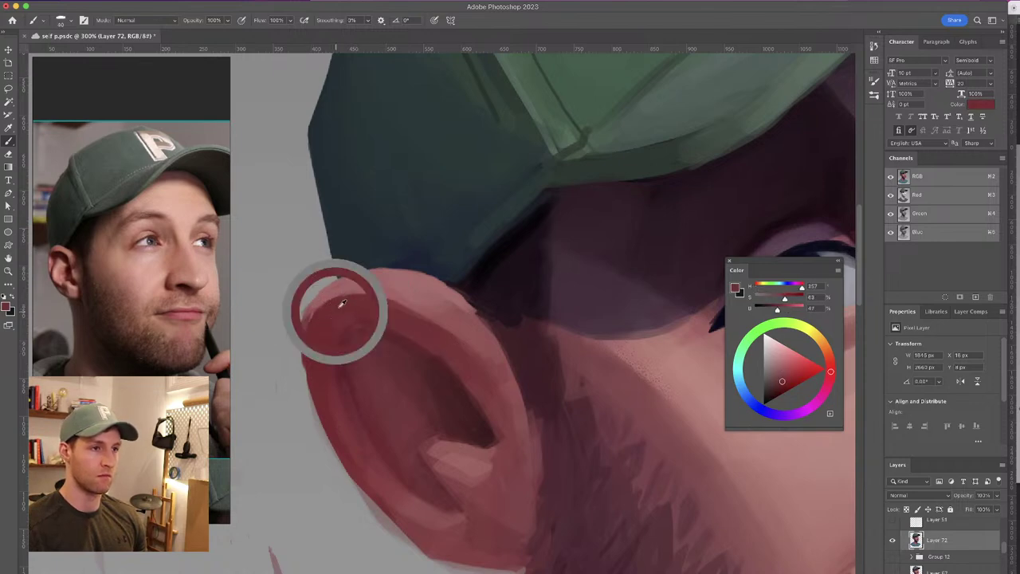
# Smooth the ear's outer edge from the upper rim down to the lobe with a deep red and a larger brush
pyautogui.moveTo(321, 316)
pyautogui.mouseDown()
pyautogui.moveTo(323, 381)
pyautogui.moveTo(309, 362)
pyautogui.mouseUp()
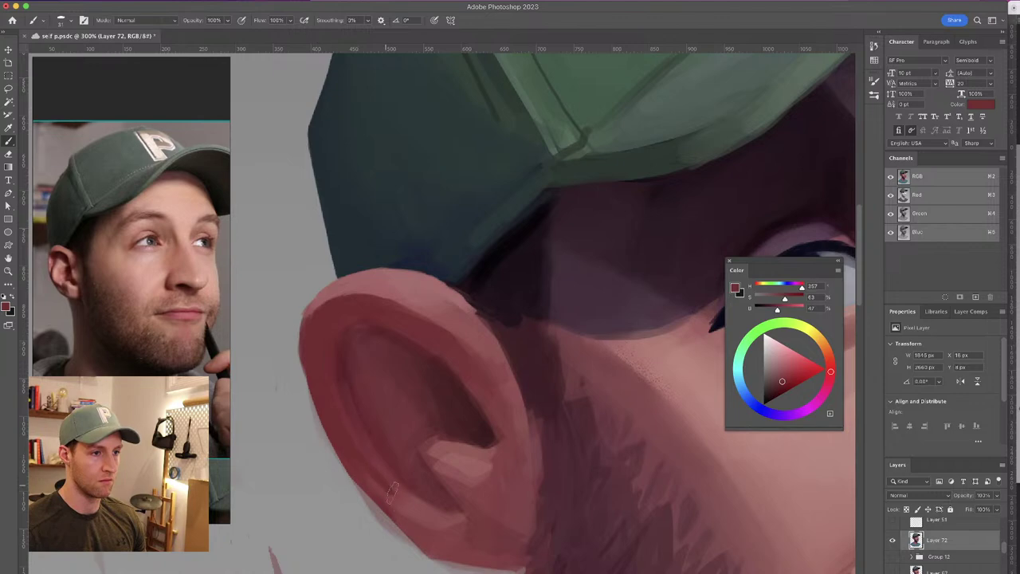
pyautogui.moveTo(319, 355); pyautogui.dragTo(326, 355)
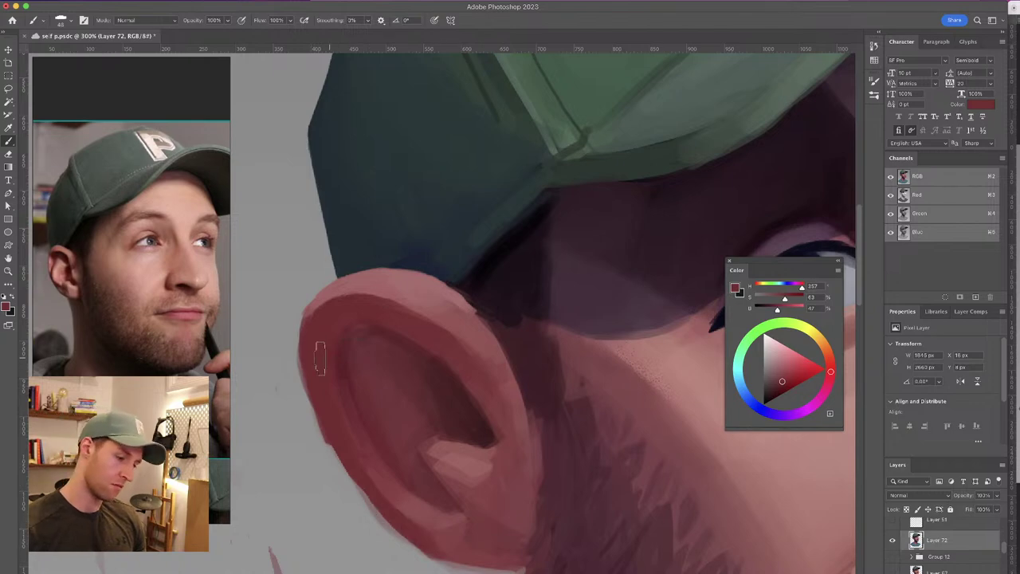
pyautogui.keyDown('alt'); pyautogui.click(325, 419); pyautogui.keyUp('alt')
pyautogui.moveTo(309, 386)
pyautogui.mouseDown()
pyautogui.moveTo(354, 467)
pyautogui.moveTo(404, 523)
pyautogui.mouseUp()
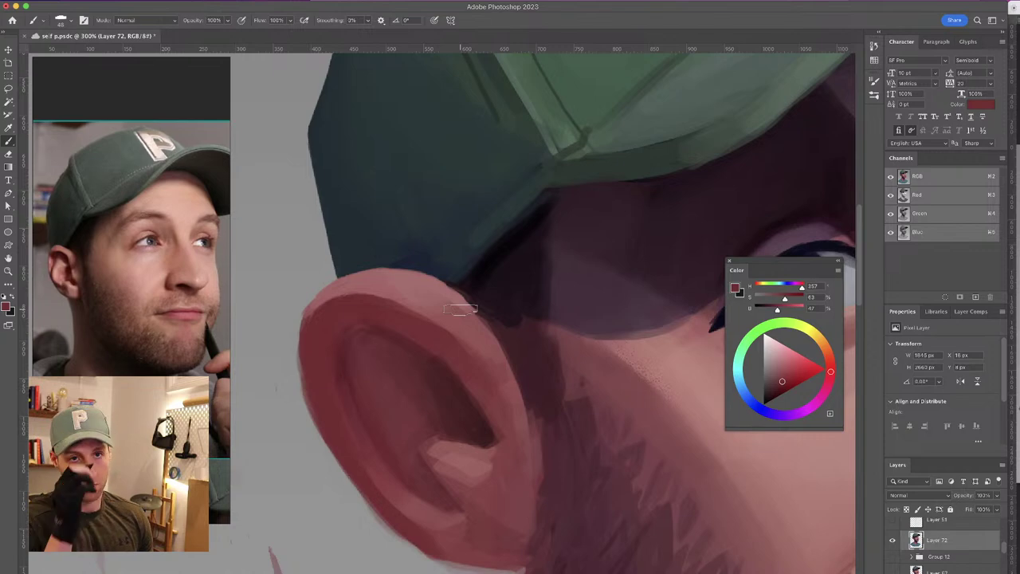
# Flip the canvas horizontally and even out the shaded inner side of the ear's upper rim with sampled reds
pyautogui.press('super+f')
pyautogui.moveTo(549, 335)
pyautogui.mouseDown()
pyautogui.moveTo(544, 276)
pyautogui.moveTo(548, 285)
pyautogui.moveTo(562, 273)
pyautogui.mouseUp()
pyautogui.keyDown('alt'); pyautogui.click(566, 274); pyautogui.keyUp('alt')
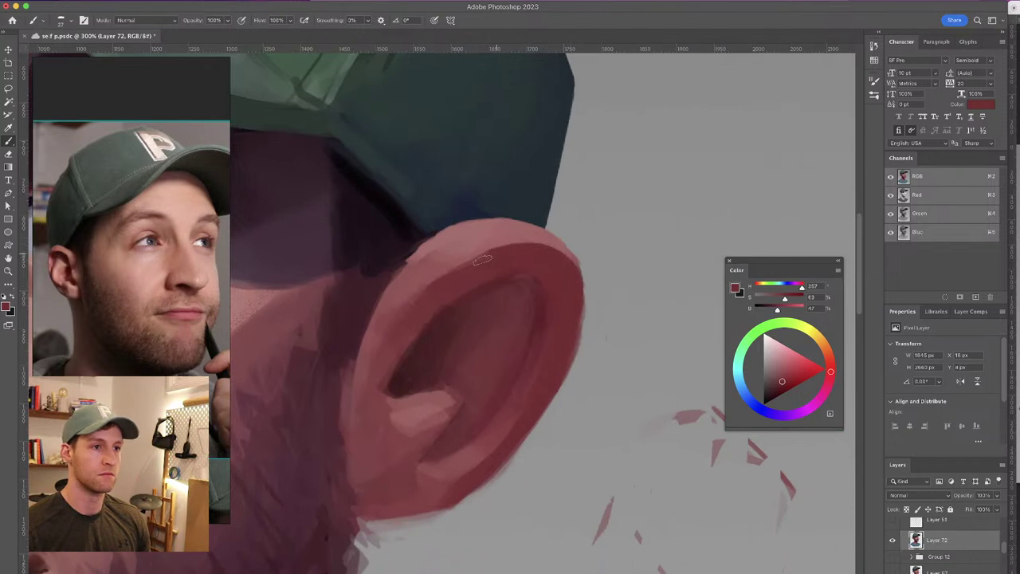
pyautogui.keyDown('alt'); pyautogui.click(449, 288); pyautogui.keyUp('alt')
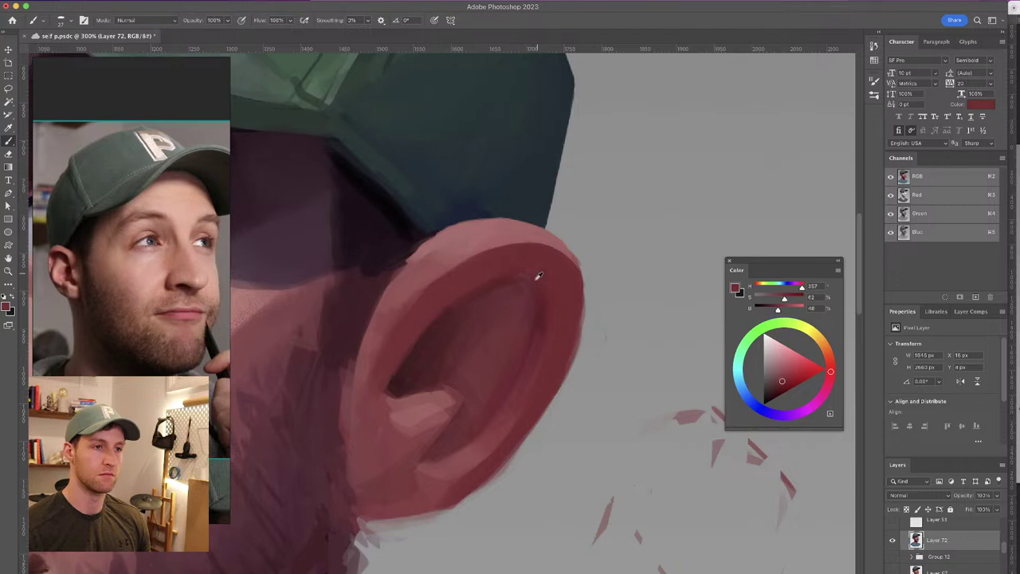
# Deepen the shadow line beneath the ear's upper inner fold with a sampled dark red
pyautogui.keyDown('alt'); pyautogui.click(502, 283); pyautogui.keyUp('alt')
pyautogui.moveTo(501, 284)
pyautogui.mouseDown()
pyautogui.moveTo(481, 287)
pyautogui.moveTo(495, 286)
pyautogui.mouseUp()
pyautogui.moveTo(472, 297); pyautogui.dragTo(523, 277)
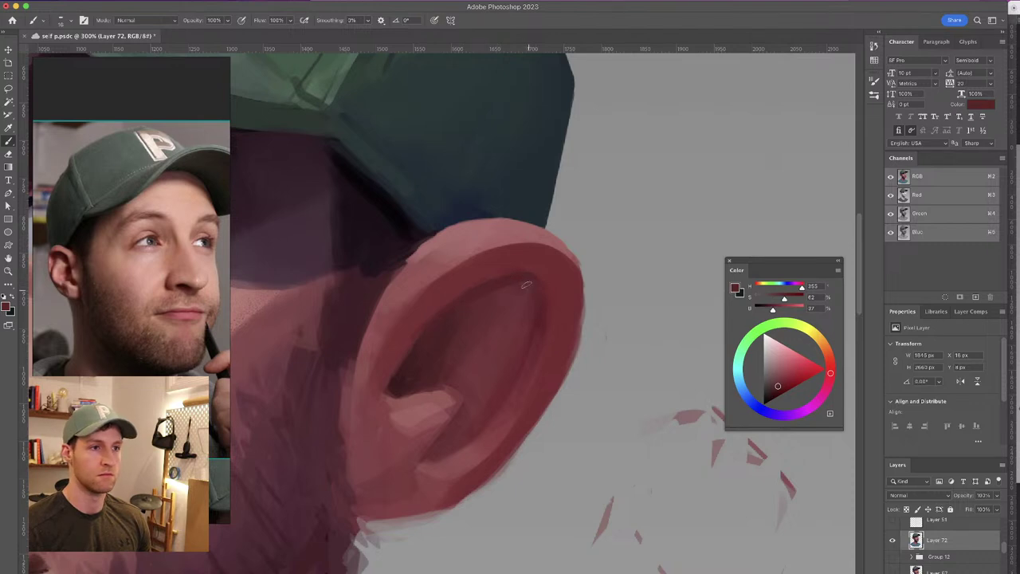
# Smooth the lower back rim of the ear with sampled mid reds and a lighter pink
pyautogui.keyDown('alt'); pyautogui.click(496, 430); pyautogui.keyUp('alt')
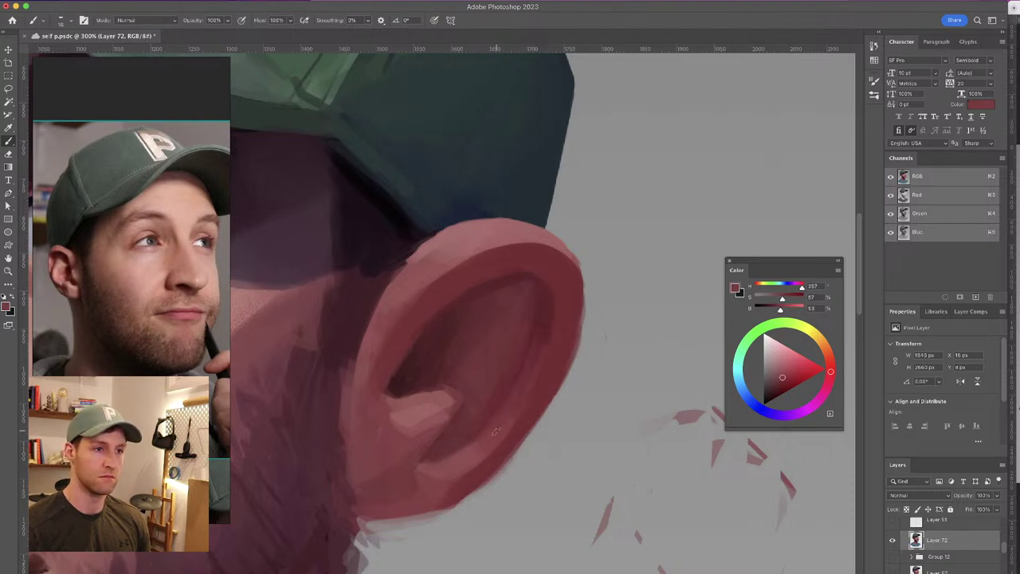
pyautogui.keyDown('alt'); pyautogui.click(448, 461); pyautogui.keyUp('alt')
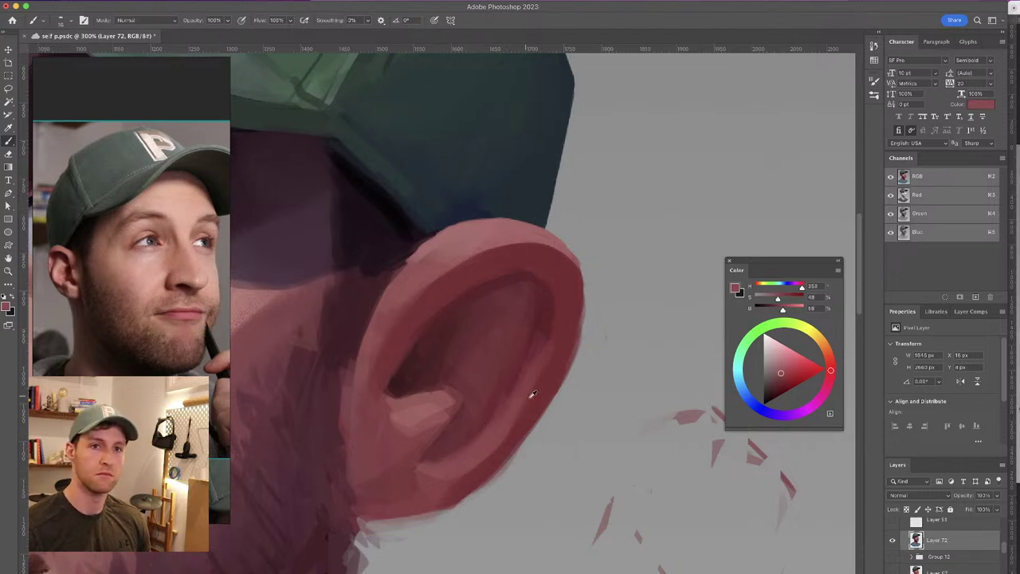
pyautogui.keyDown('alt'); pyautogui.click(515, 410); pyautogui.keyUp('alt')
pyautogui.moveTo(550, 347); pyautogui.dragTo(510, 433)
# Blend the ear's inner hollow into smoother dark red shading with tones sampled around it
pyautogui.keyDown('alt'); pyautogui.click(516, 368); pyautogui.keyUp('alt')
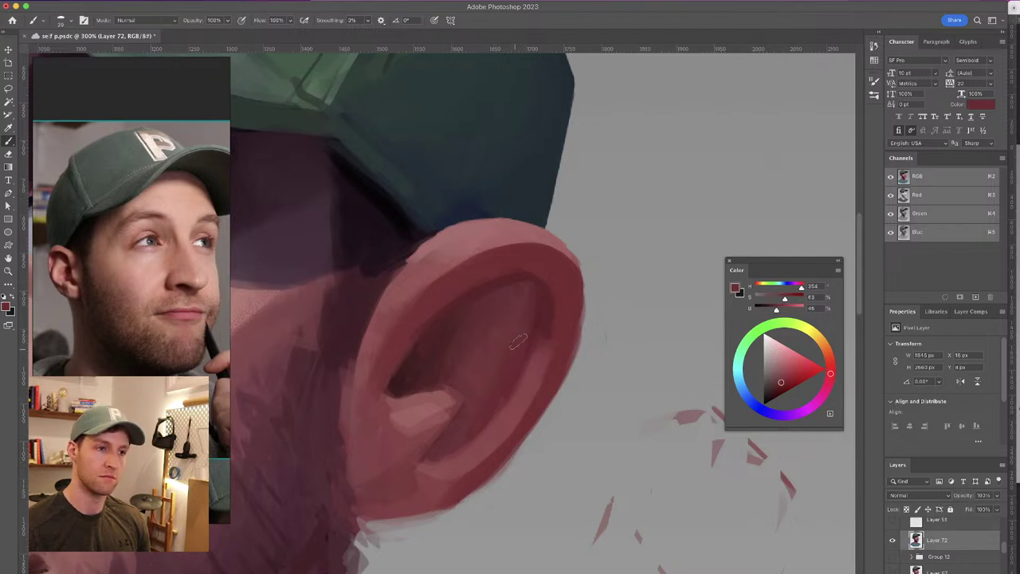
pyautogui.keyDown('alt'); pyautogui.click(459, 314); pyautogui.keyUp('alt')
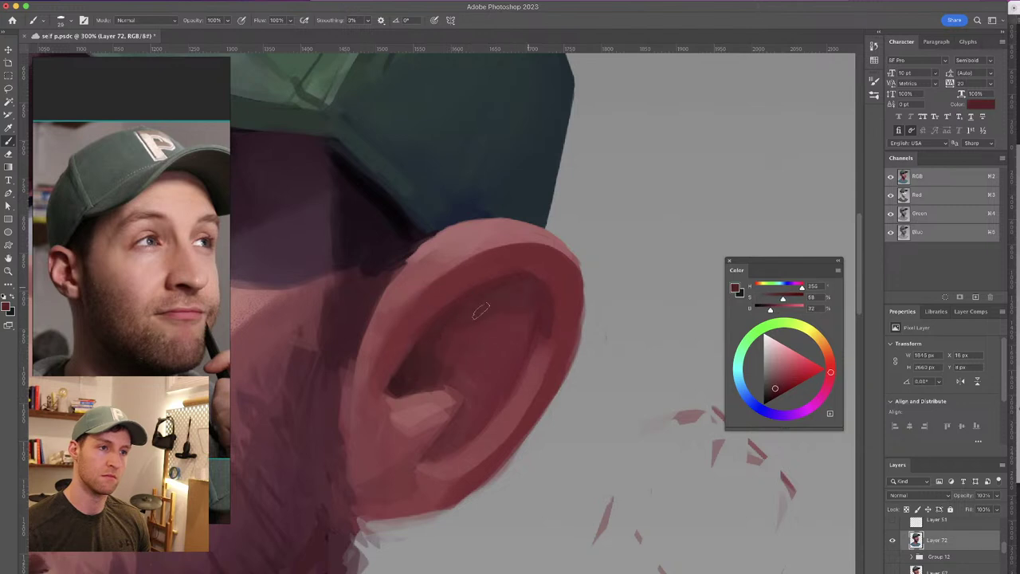
pyautogui.keyDown('alt'); pyautogui.click(510, 302); pyautogui.keyUp('alt')
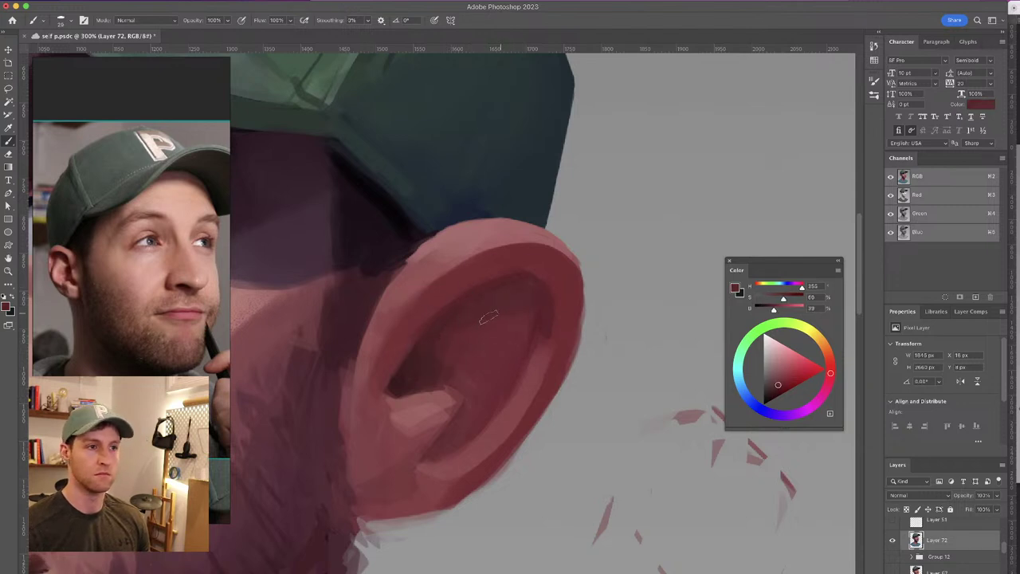
pyautogui.keyDown('alt'); pyautogui.click(523, 312); pyautogui.keyUp('alt')
pyautogui.keyDown('alt'); pyautogui.click(423, 358); pyautogui.keyUp('alt')
pyautogui.keyDown('alt'); pyautogui.click(423, 322); pyautogui.keyUp('alt')
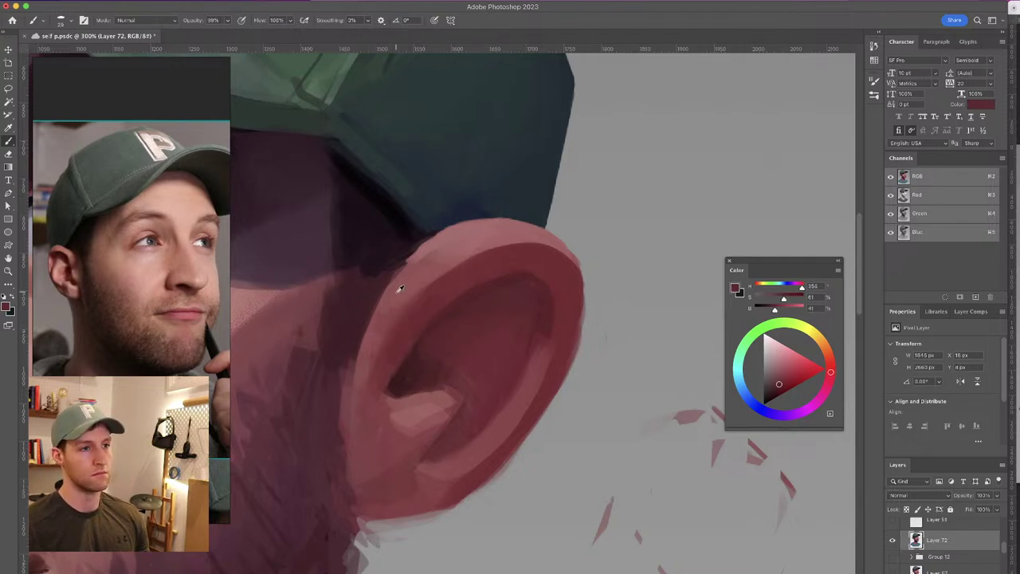
# Define the ear's front rim against the side of the face with a sampled pink
pyautogui.keyDown('alt'); pyautogui.click(399, 287); pyautogui.keyUp('alt')
pyautogui.keyDown('alt'); pyautogui.click(376, 309); pyautogui.keyUp('alt')
pyautogui.moveTo(388, 275); pyautogui.dragTo(348, 382)
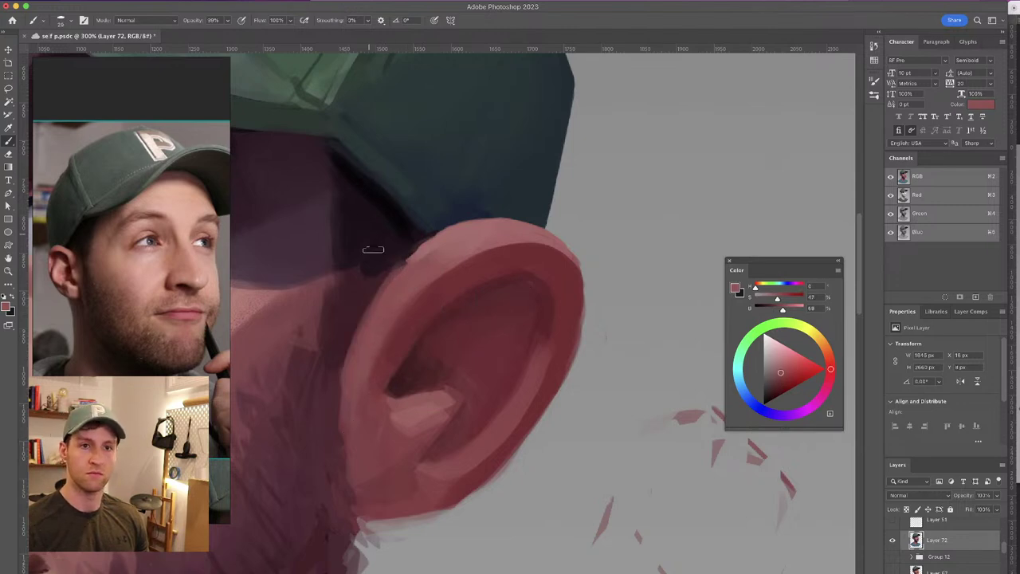
# Soften the tragus highlight and the area in front of it with sampled reds and pinks
pyautogui.keyDown('alt'); pyautogui.click(372, 389); pyautogui.keyUp('alt')
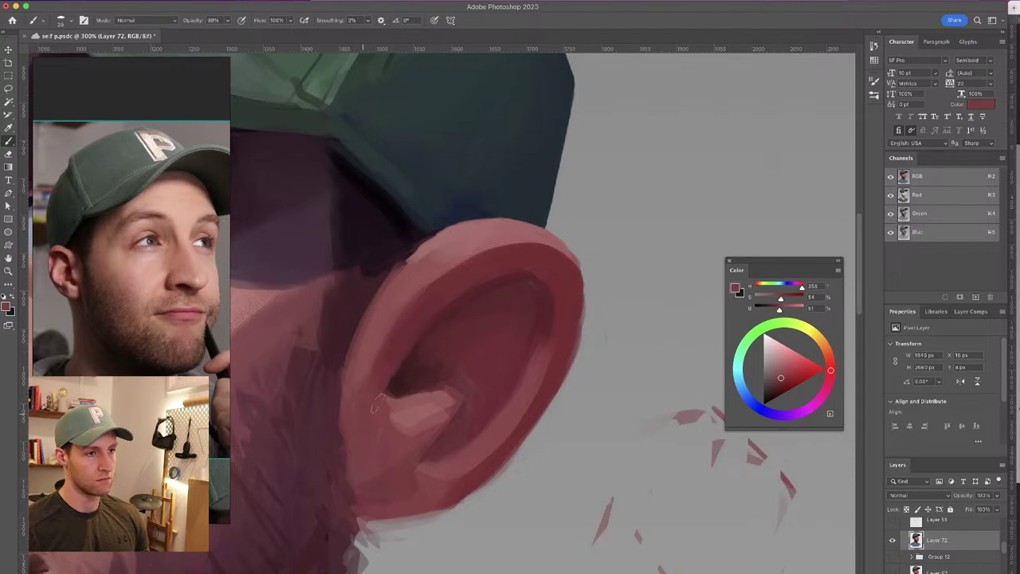
pyautogui.keyDown('alt'); pyautogui.click(397, 407); pyautogui.keyUp('alt')
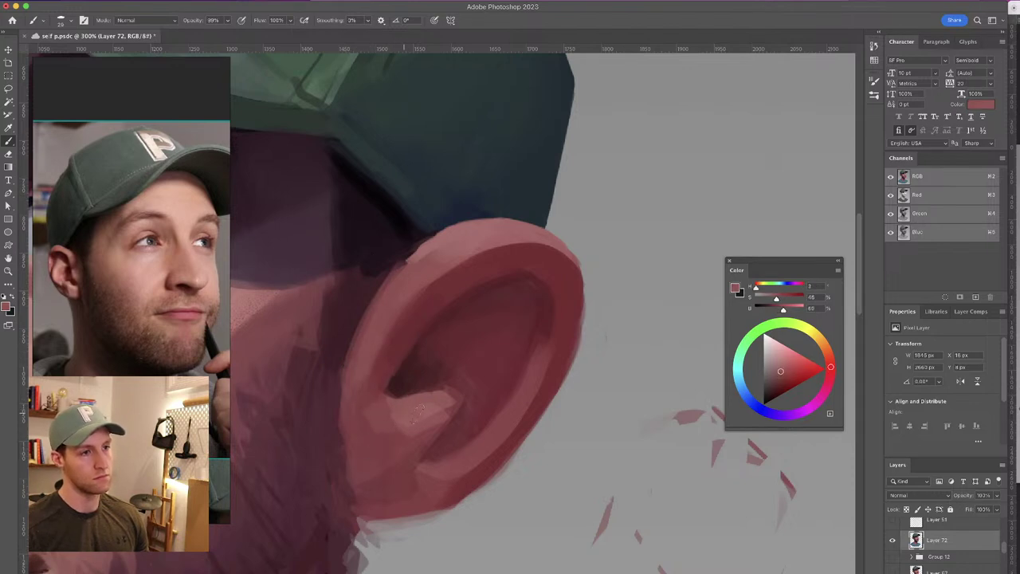
pyautogui.keyDown('alt'); pyautogui.click(443, 401); pyautogui.keyUp('alt')
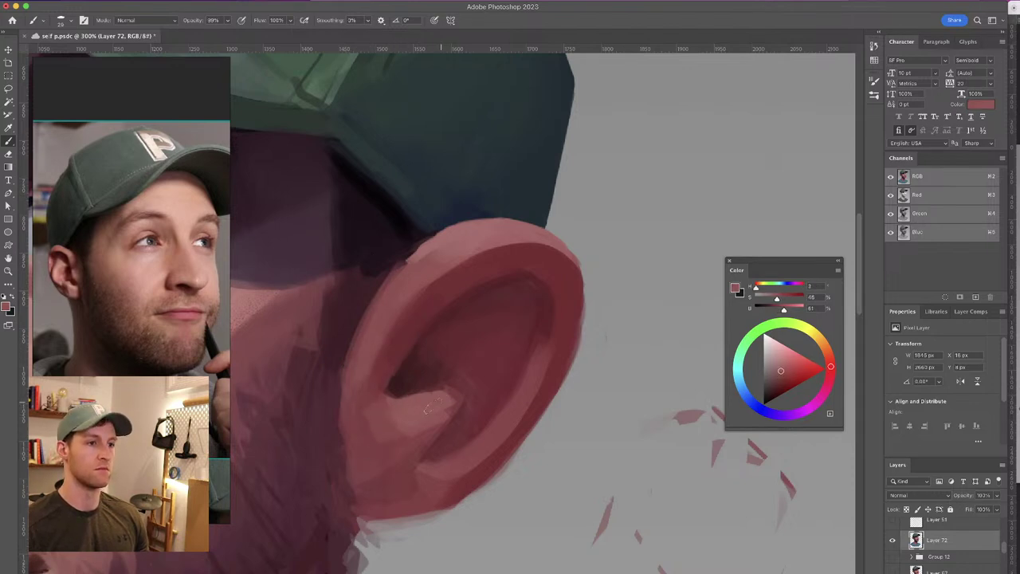
pyautogui.keyDown('alt'); pyautogui.click(434, 420); pyautogui.keyUp('alt')
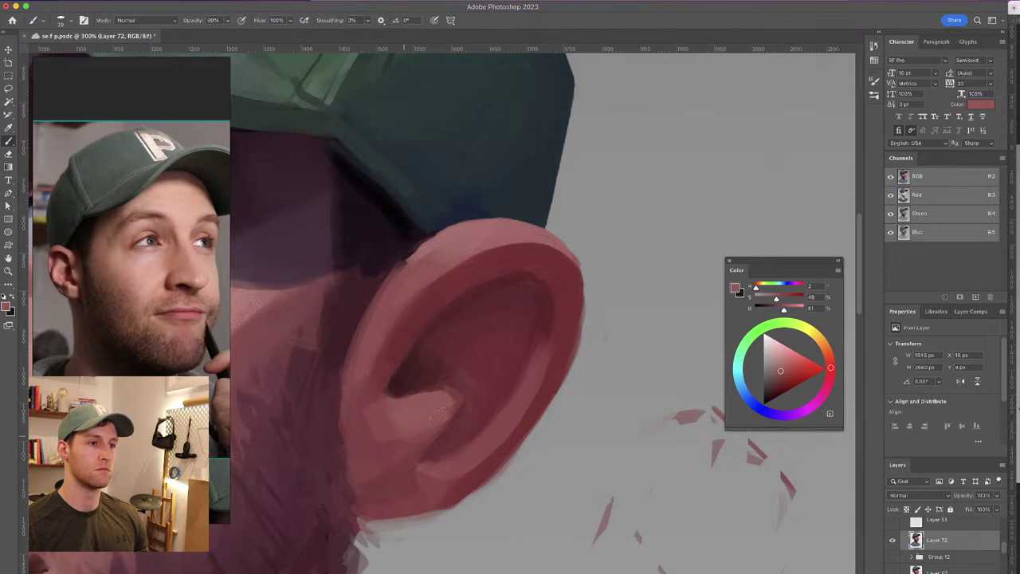
# Lower the brush opacity to 64% and flow to 57%, then soften the ear hollow's shading with sampled dark reds
pyautogui.keyDown('alt'); pyautogui.click(438, 360); pyautogui.keyUp('alt')
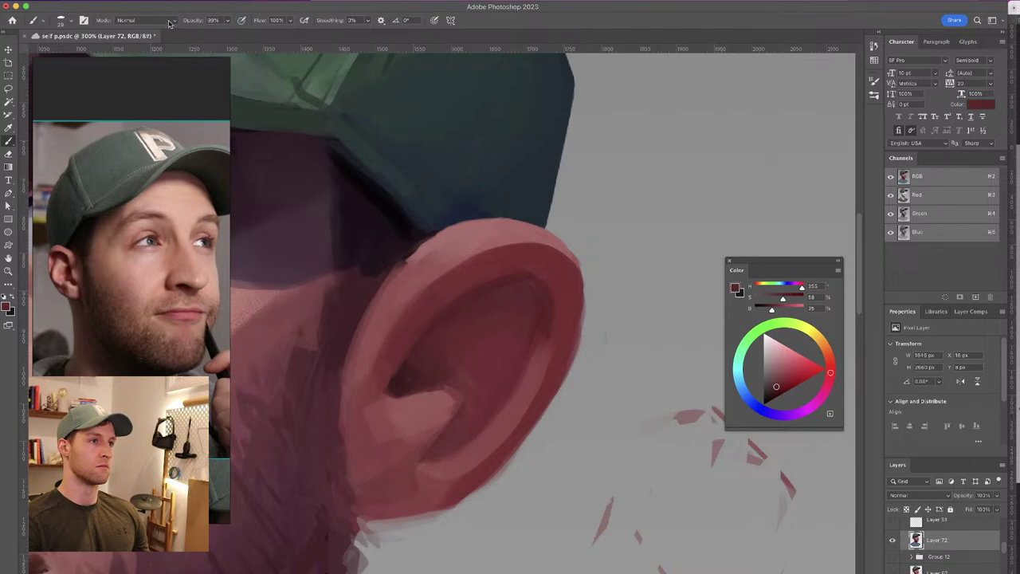
pyautogui.moveTo(198, 23); pyautogui.dragTo(186, 25)
pyautogui.moveTo(264, 23); pyautogui.dragTo(251, 28)
pyautogui.keyDown('alt'); pyautogui.click(441, 356); pyautogui.keyUp('alt')
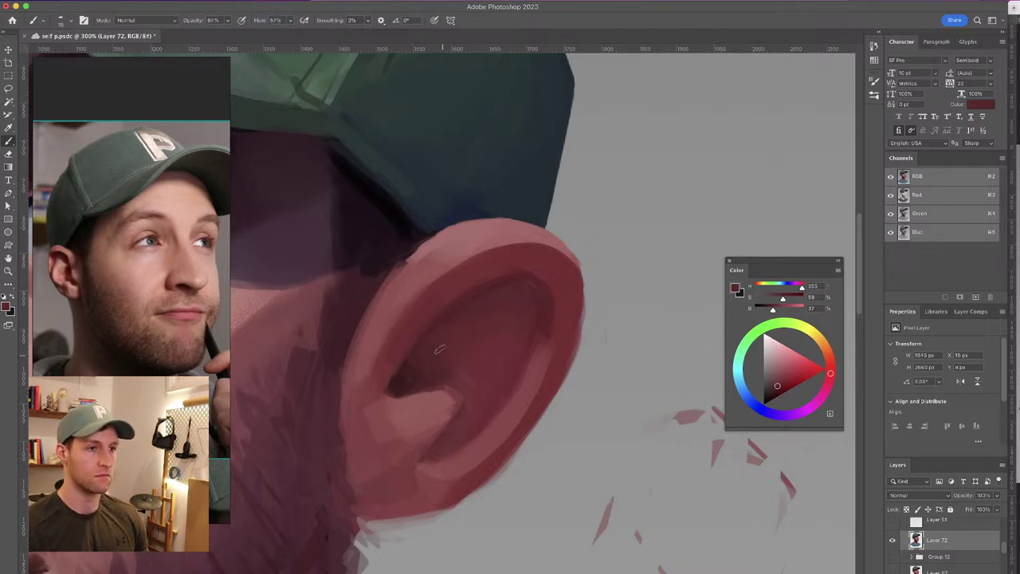
pyautogui.keyDown('alt'); pyautogui.click(470, 318); pyautogui.keyUp('alt')
pyautogui.moveTo(458, 326); pyautogui.dragTo(477, 317)
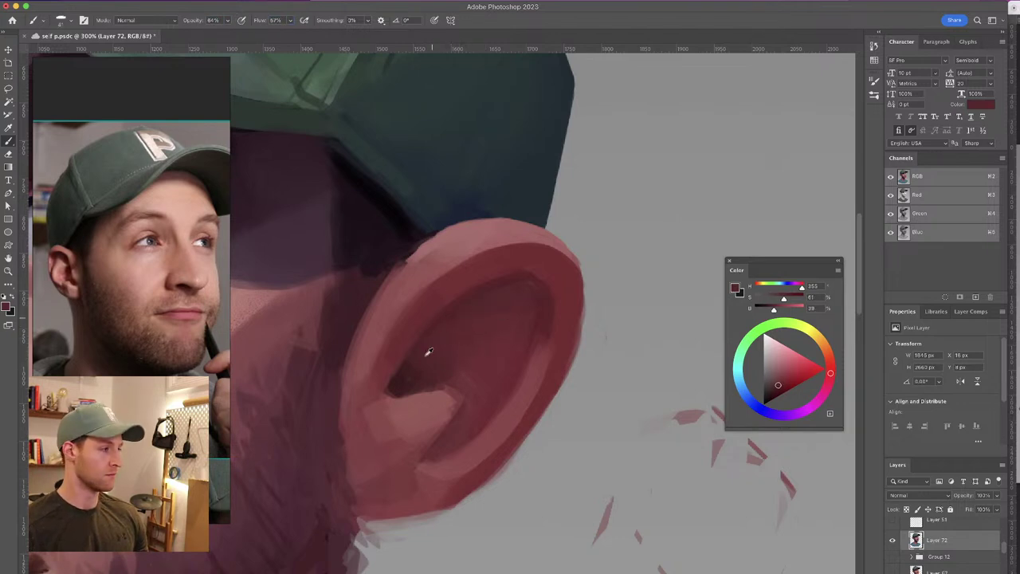
# Blend the shadow along the hollow's edge beneath the ear's front rim with sampled deep and mid reds
pyautogui.keyDown('alt'); pyautogui.click(416, 356); pyautogui.keyUp('alt')
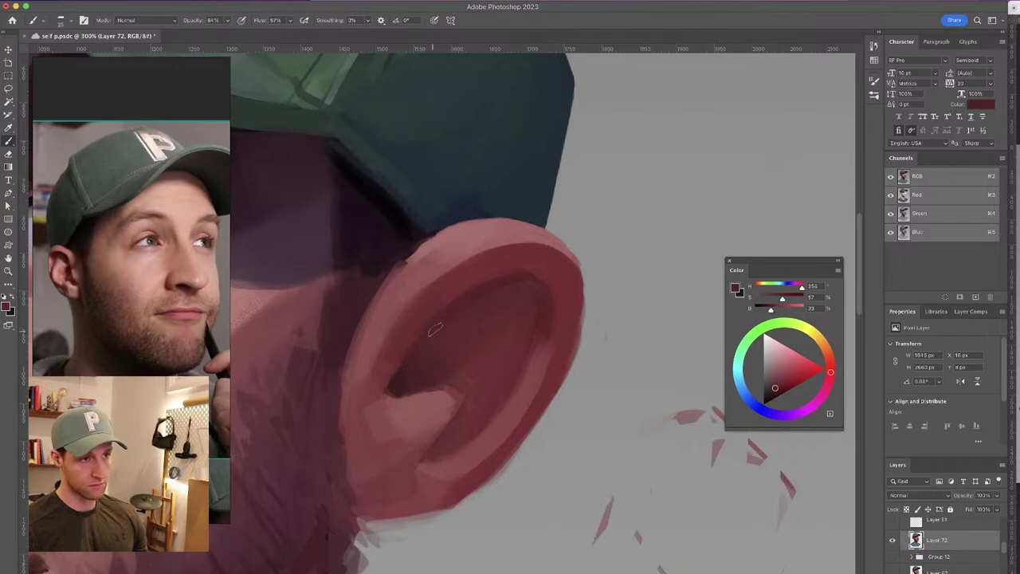
pyautogui.keyDown('alt'); pyautogui.click(402, 382); pyautogui.keyUp('alt')
pyautogui.keyDown('alt'); pyautogui.click(434, 305); pyautogui.keyUp('alt')
pyautogui.moveTo(427, 310); pyautogui.dragTo(441, 304)
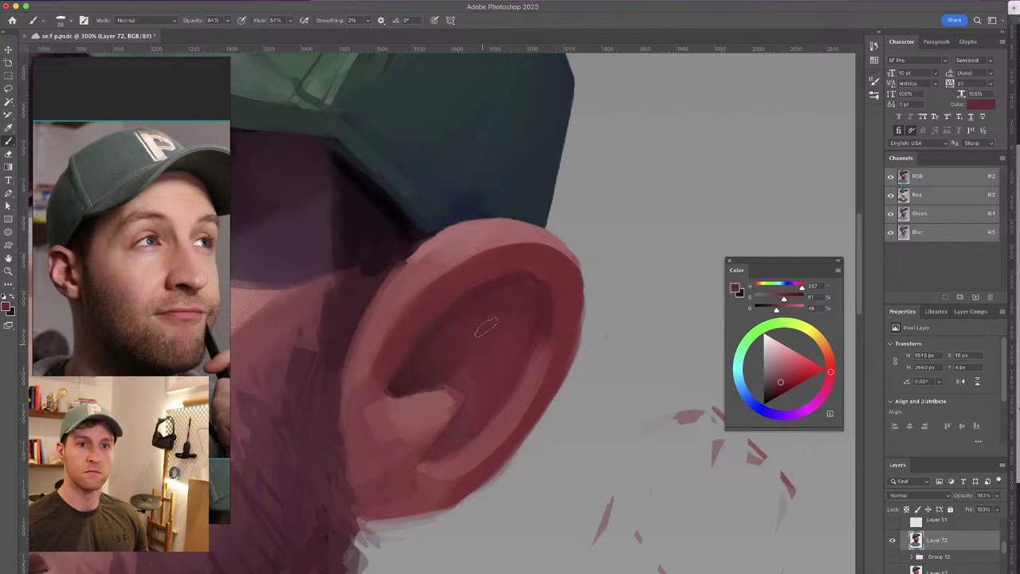
# Mirror the canvas view and smooth the ear's upper front rim against the hair with sampled pinks
pyautogui.press('super+shift+h')
pyautogui.moveTo(496, 289); pyautogui.dragTo(476, 262)
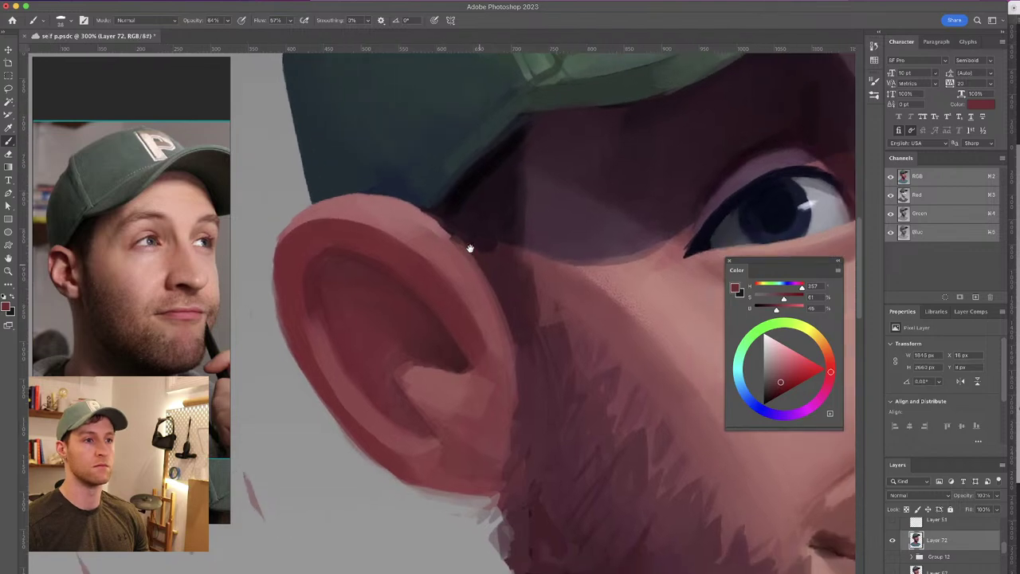
pyautogui.keyDown('alt'); pyautogui.click(439, 239); pyautogui.keyUp('alt')
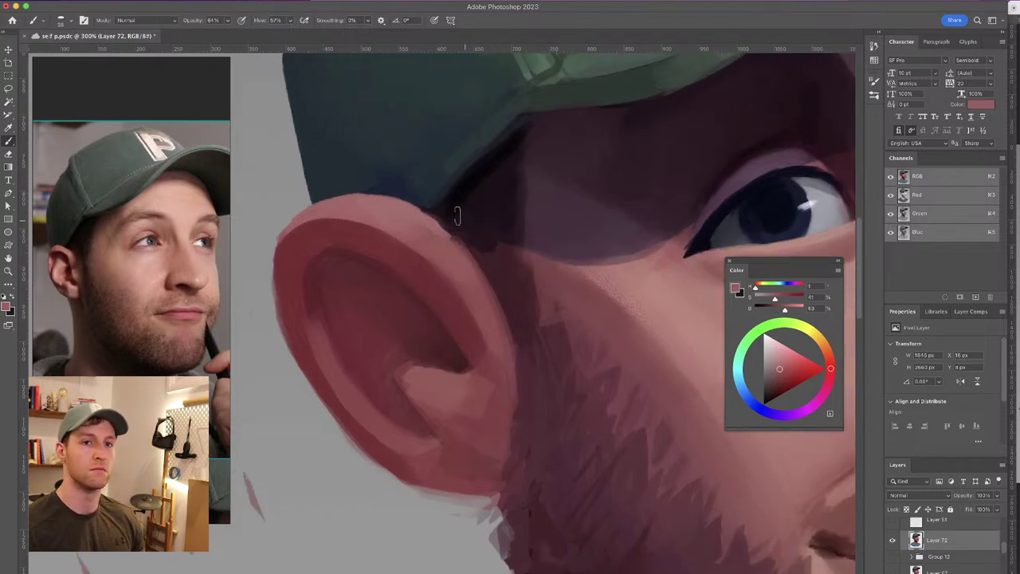
pyautogui.keyDown('alt'); pyautogui.click(478, 286); pyautogui.keyUp('alt')
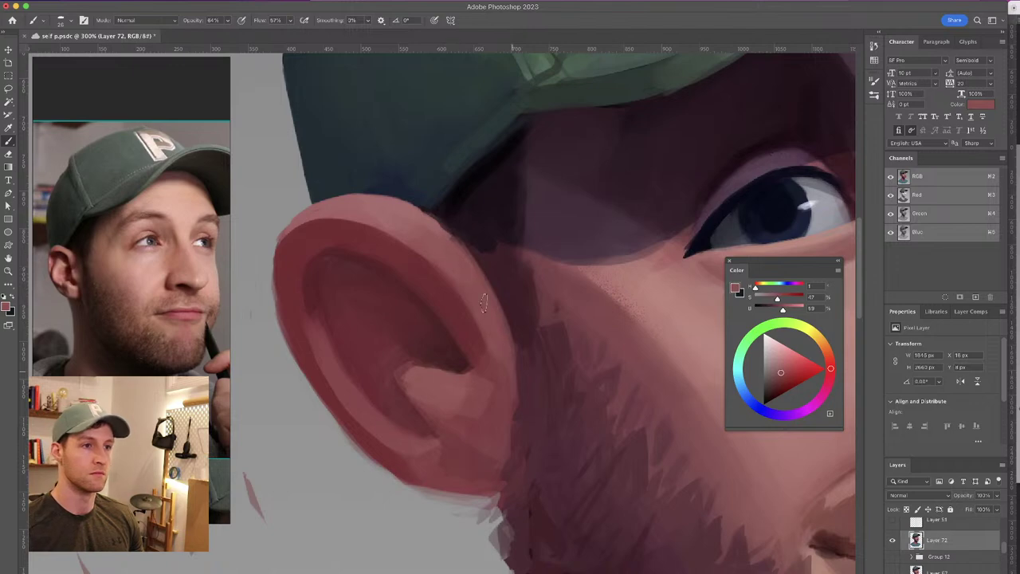
# Refine the hair strokes along the sideburn's edge with colors sampled from the cheek and beard, and save the document
pyautogui.keyDown('alt'); pyautogui.click(536, 279); pyautogui.keyUp('alt')
pyautogui.keyDown('alt'); pyautogui.click(555, 280); pyautogui.keyUp('alt')
pyautogui.keyDown('alt'); pyautogui.click(582, 313); pyautogui.keyUp('alt')
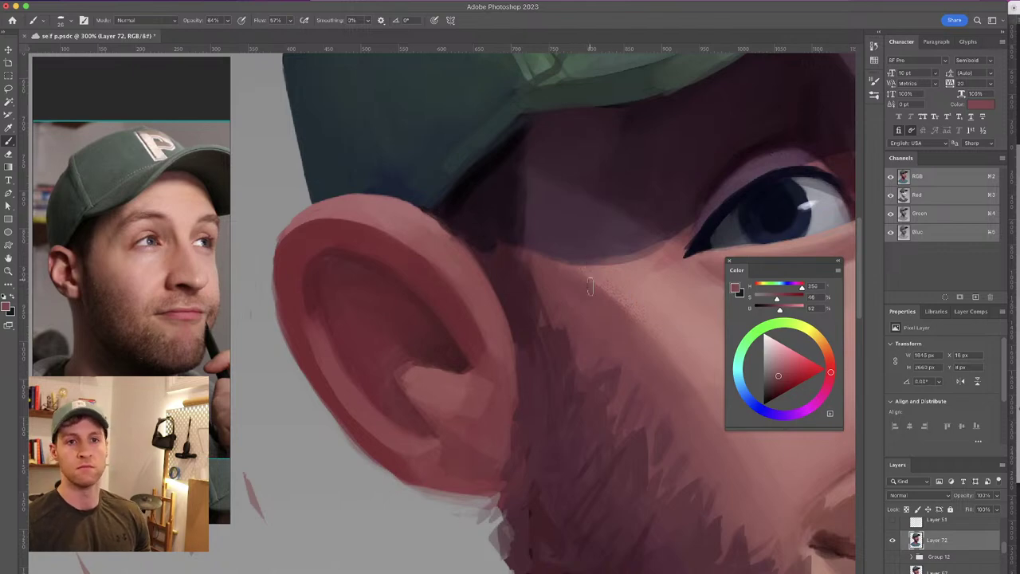
pyautogui.keyDown('alt'); pyautogui.click(575, 367); pyautogui.keyUp('alt')
pyautogui.moveTo(572, 335); pyautogui.dragTo(565, 335)
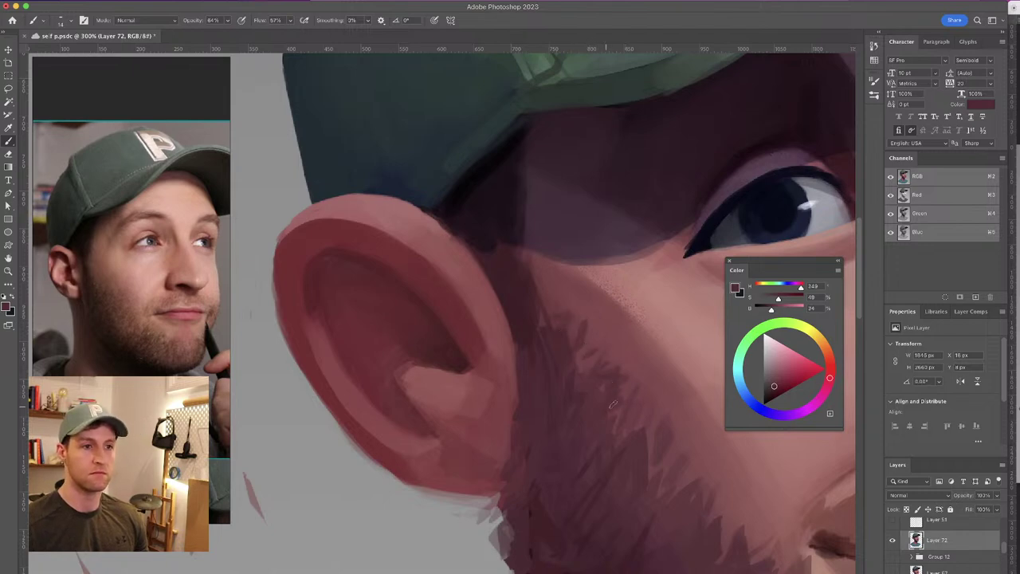
pyautogui.keyDown('alt'); pyautogui.click(584, 404); pyautogui.keyUp('alt')
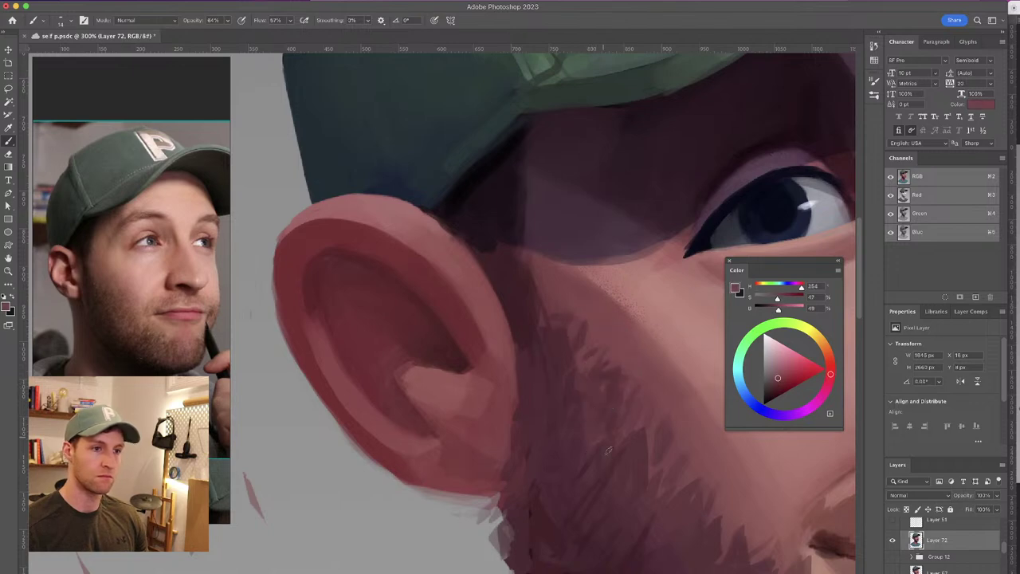
pyautogui.hotkey('ctrl', 's')
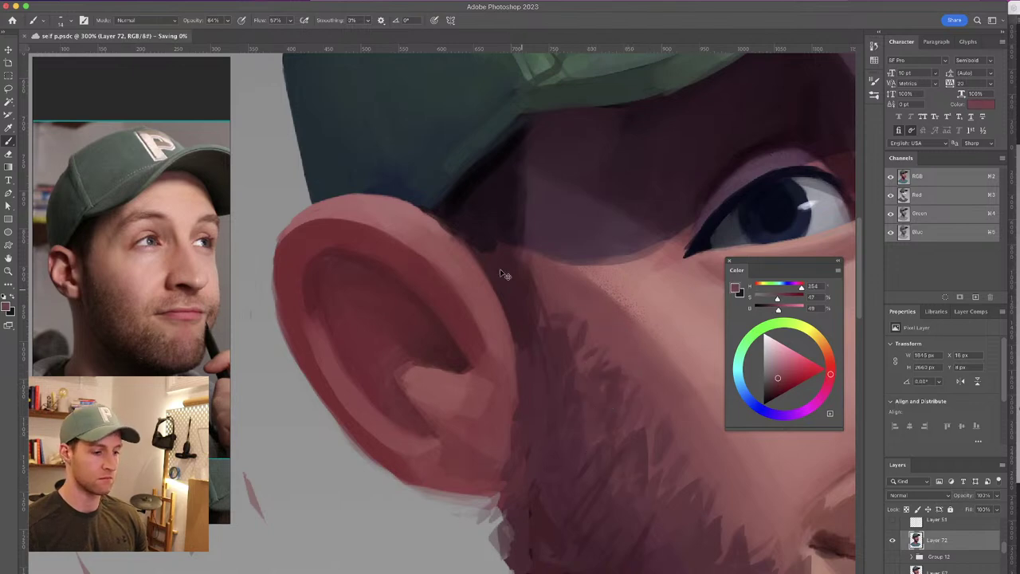
# Add short beard hairs across the cheek and jaw with a small brush and a sampled mauve red
pyautogui.moveTo(558, 311); pyautogui.dragTo(566, 273)
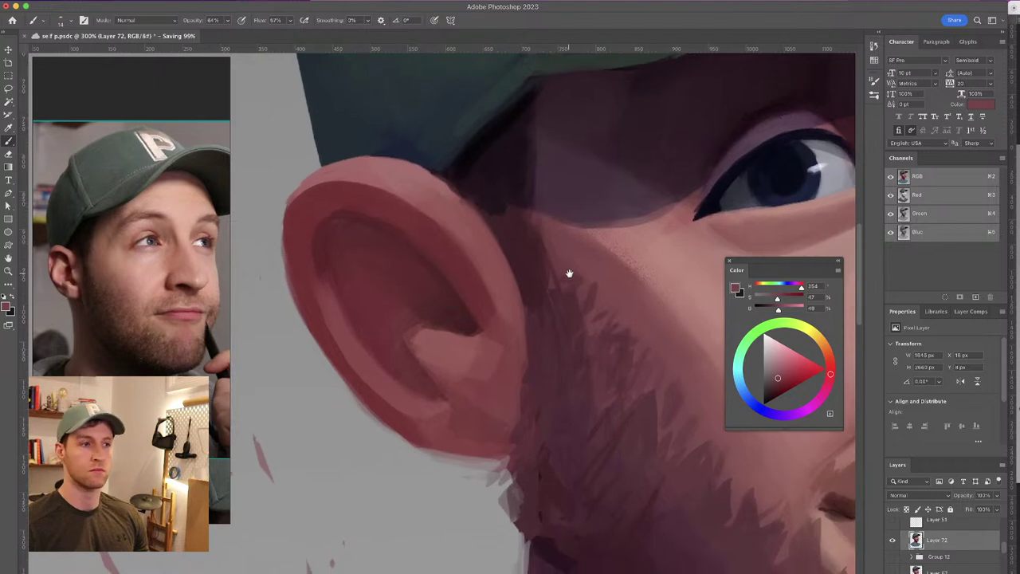
pyautogui.keyDown('alt'); pyautogui.click(618, 407); pyautogui.keyUp('alt')
pyautogui.moveTo(648, 502); pyautogui.dragTo(628, 459)
pyautogui.moveTo(633, 465); pyautogui.dragTo(630, 467)
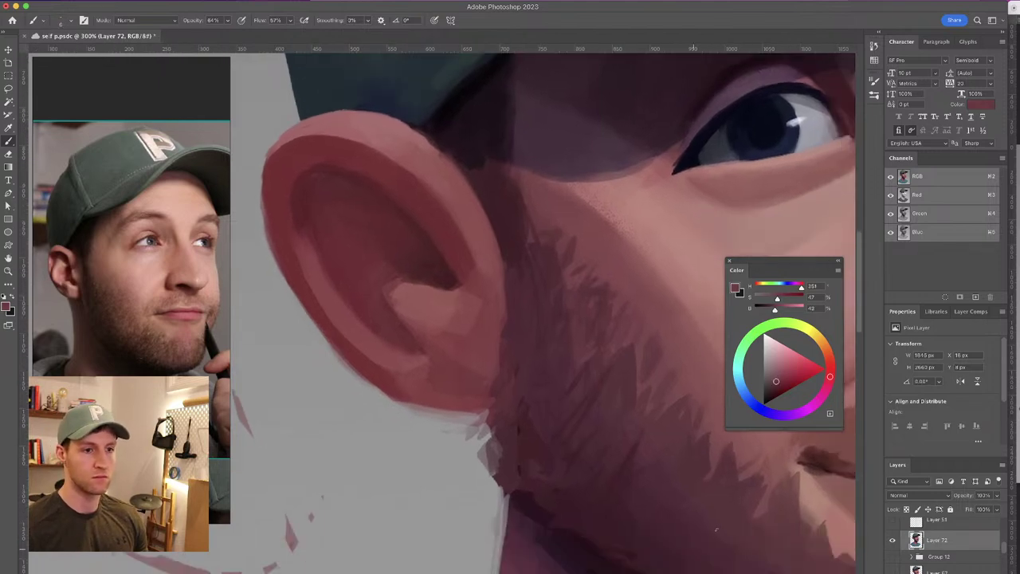
pyautogui.scroll(-5, 521, 292)
pyautogui.hscroll(3, 521, 292)
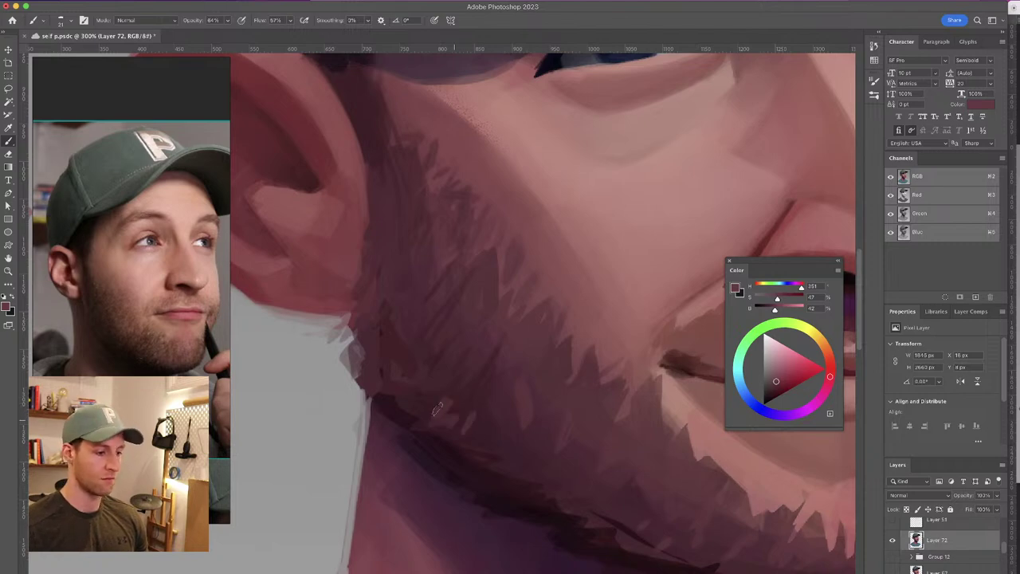
# Paint a near-black red shadow in the ear opening just above the tragus
pyautogui.moveTo(397, 287); pyautogui.dragTo(521, 433)
pyautogui.keyDown('alt'); pyautogui.click(385, 311); pyautogui.keyUp('alt')
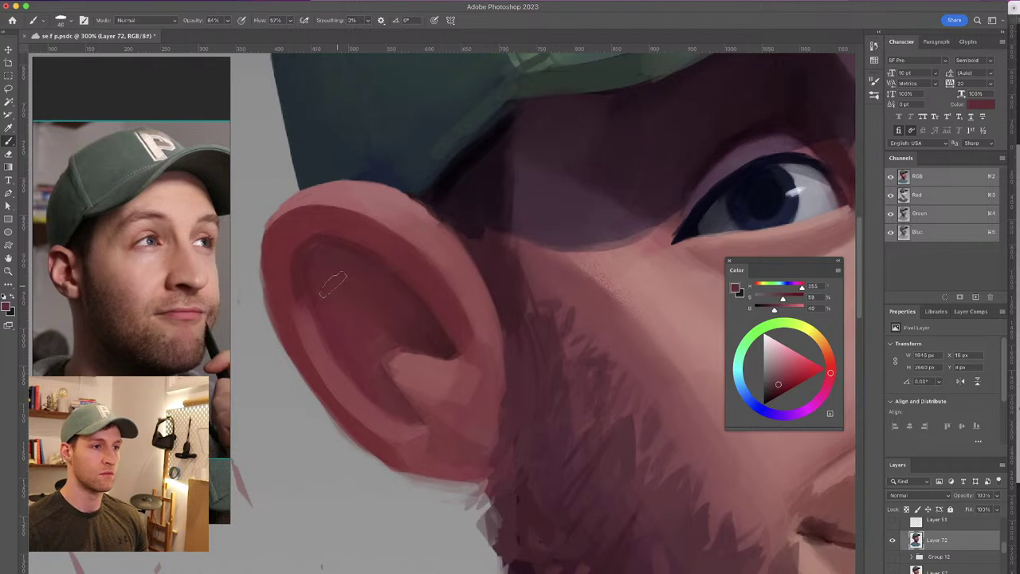
pyautogui.keyDown('alt'); pyautogui.click(430, 339); pyautogui.keyUp('alt')
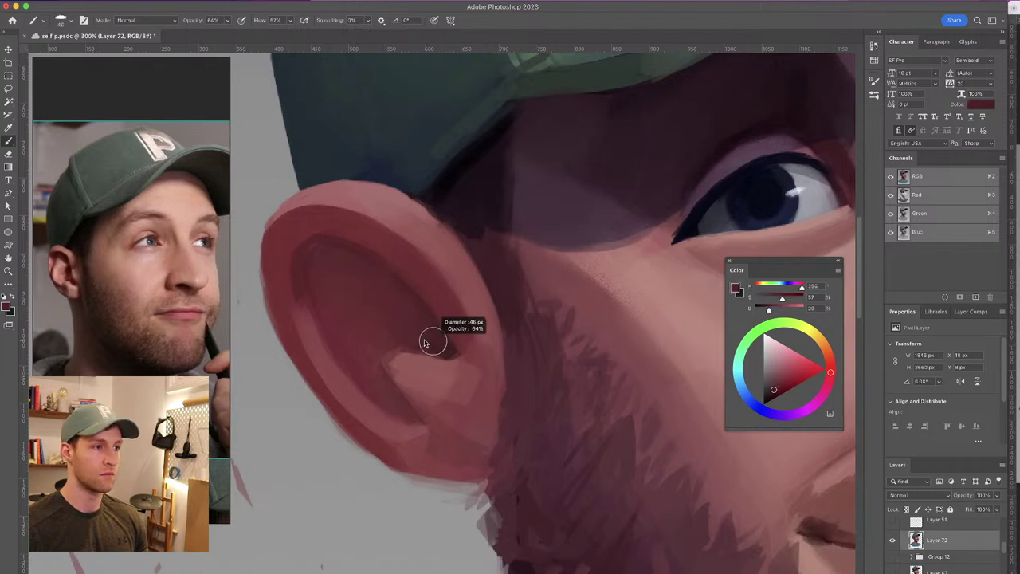
pyautogui.click(768, 399)
pyautogui.moveTo(429, 331)
pyautogui.mouseDown()
pyautogui.moveTo(414, 306)
pyautogui.moveTo(452, 353)
pyautogui.mouseUp()
pyautogui.moveTo(423, 307); pyautogui.dragTo(453, 354)
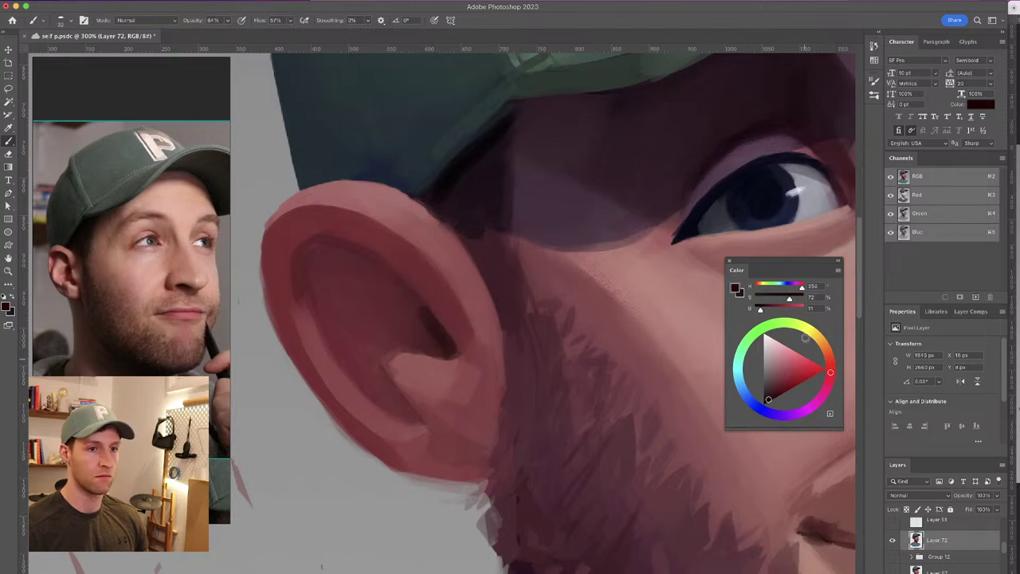
# Rework the ear opening's shadow with an adjusted dark red and extend it up beneath the inner rim
pyautogui.moveTo(766, 313); pyautogui.dragTo(784, 315)
pyautogui.moveTo(431, 327); pyautogui.dragTo(444, 346)
pyautogui.press('super+z')
pyautogui.moveTo(783, 311); pyautogui.dragTo(761, 315)
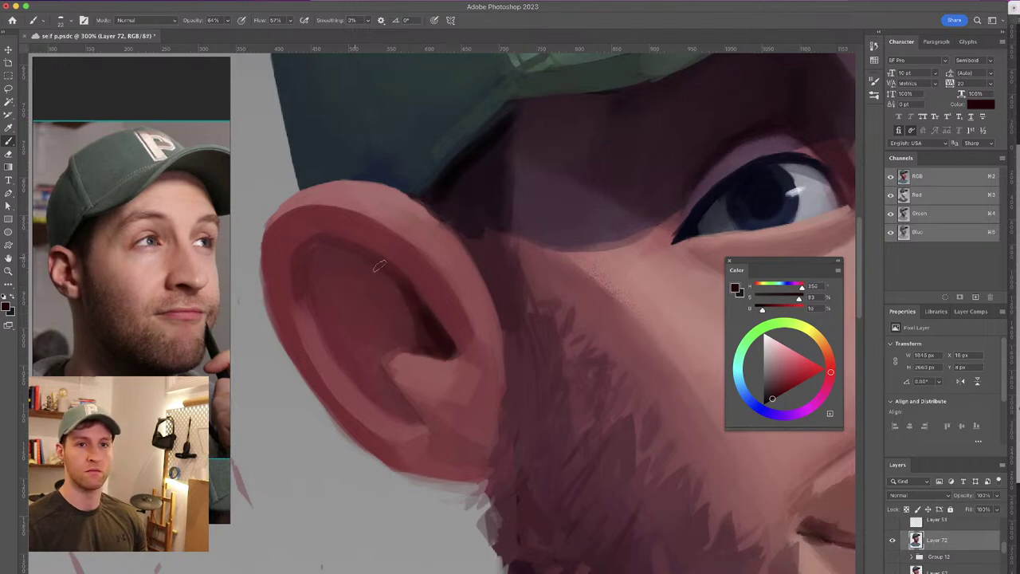
pyautogui.keyDown('alt'); pyautogui.click(429, 319); pyautogui.keyUp('alt')
pyautogui.moveTo(400, 282); pyautogui.dragTo(347, 256)
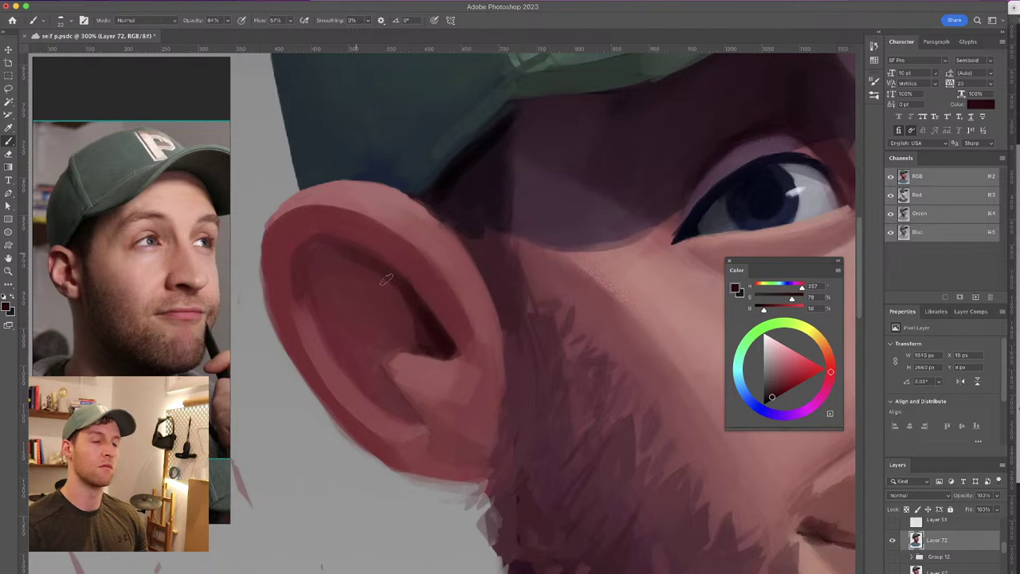
# Add dark red accents around the tragus and in the notch below it, and check the whole portrait
pyautogui.moveTo(415, 349); pyautogui.dragTo(389, 353)
pyautogui.moveTo(400, 395)
pyautogui.mouseDown()
pyautogui.moveTo(410, 429)
pyautogui.moveTo(411, 405)
pyautogui.mouseUp()
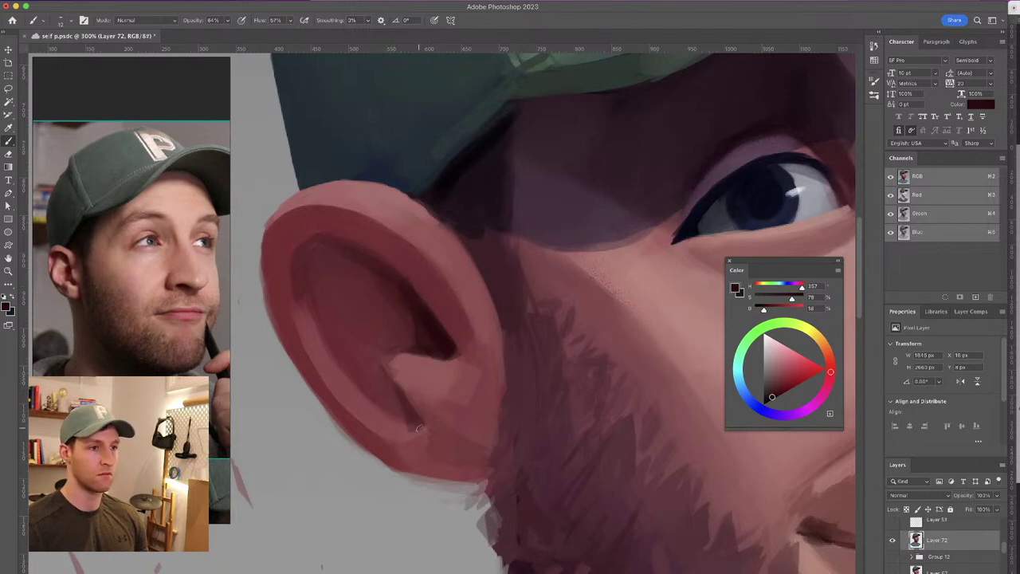
pyautogui.hscroll(3, 493, 353)
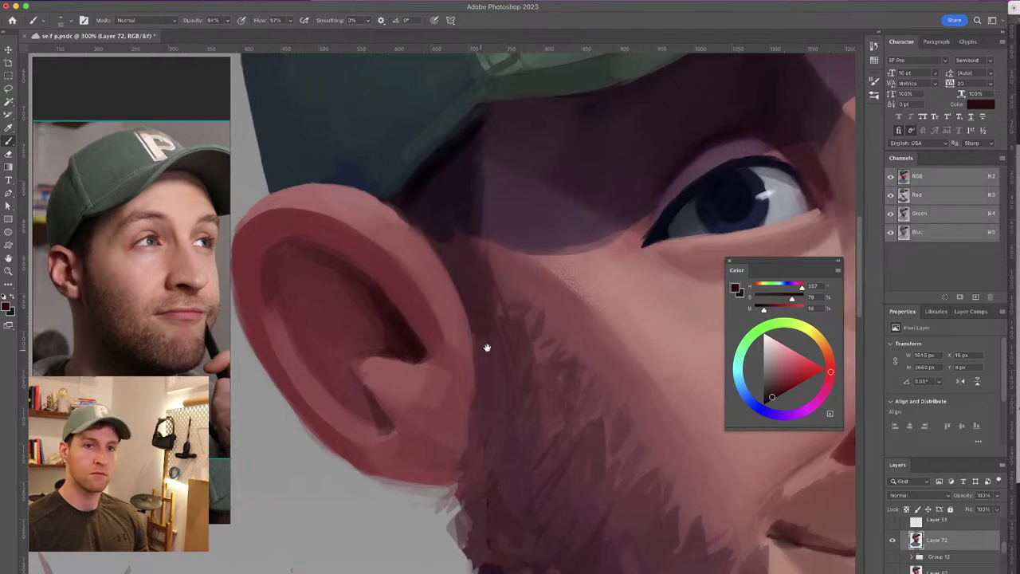
pyautogui.press('super+minus')
pyautogui.press('super+minus')
pyautogui.press('super+minus')
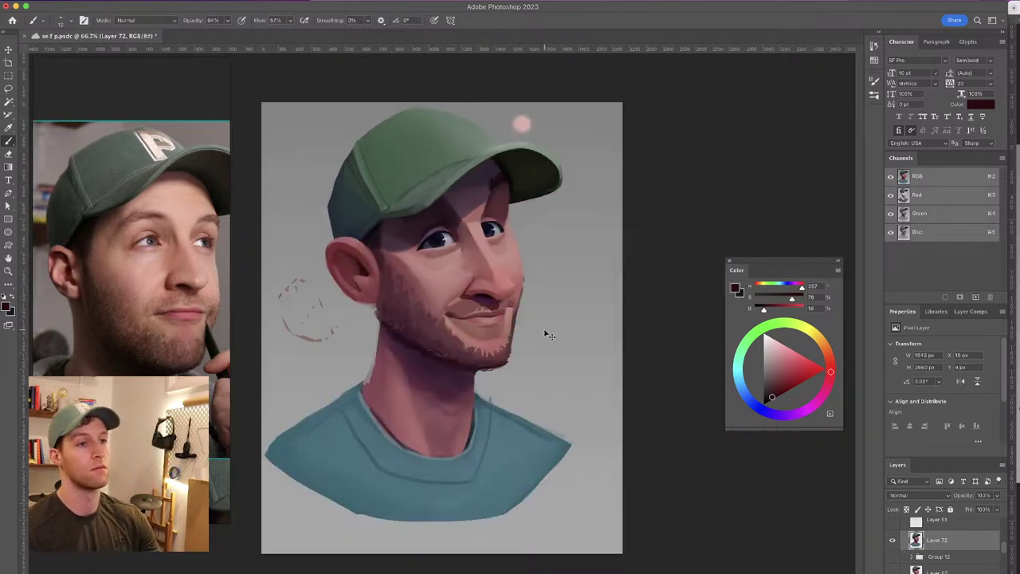
# Smooth the transition between the ear's upper front rim and its inner fold with sampled reds and pinks
pyautogui.press('super+plus')
pyautogui.moveTo(397, 260); pyautogui.dragTo(465, 279)
pyautogui.keyDown('alt'); pyautogui.click(373, 234); pyautogui.keyUp('alt')
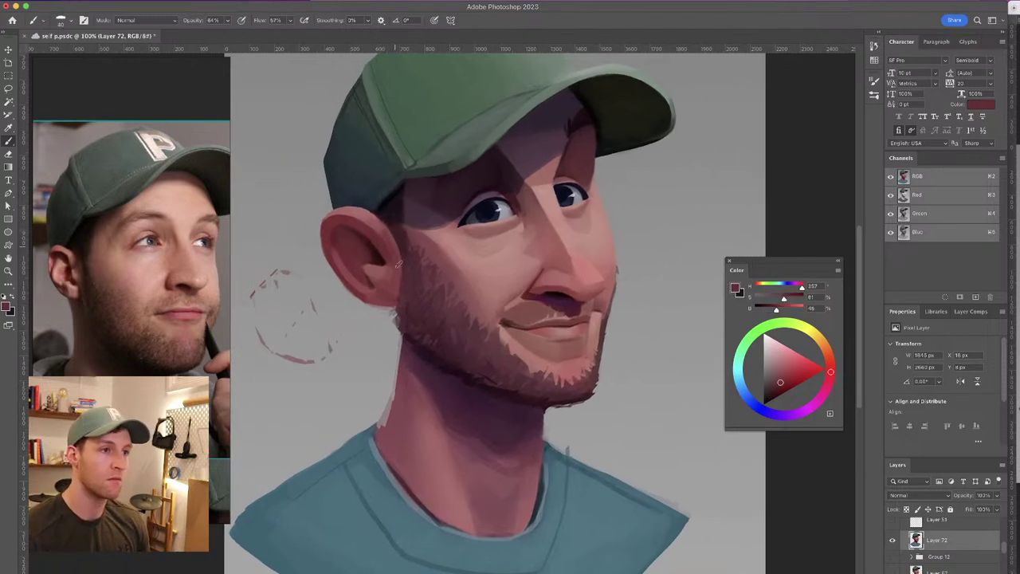
pyautogui.keyDown('alt'); pyautogui.click(389, 238); pyautogui.keyUp('alt')
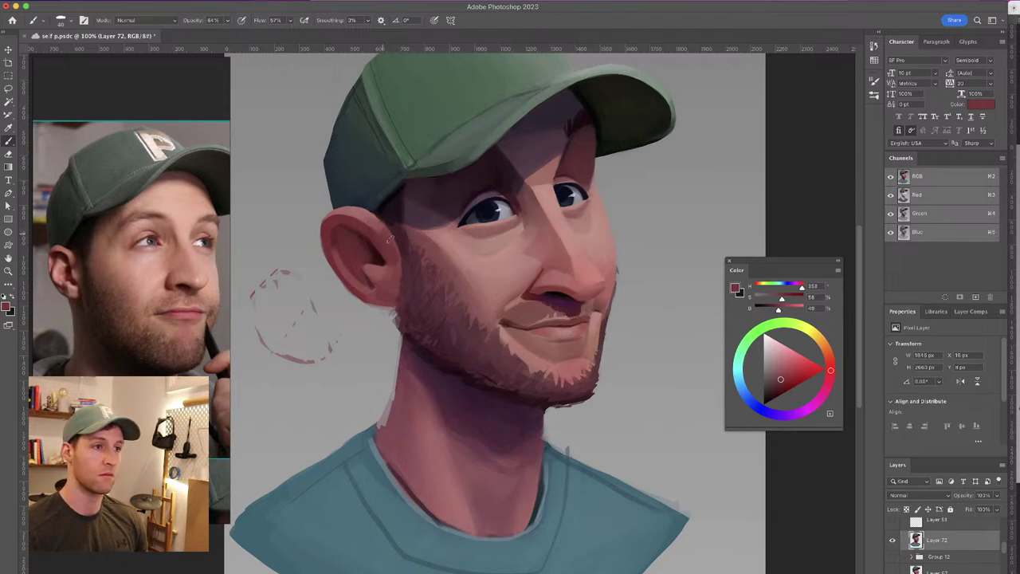
pyautogui.keyDown('alt'); pyautogui.click(383, 232); pyautogui.keyUp('alt')
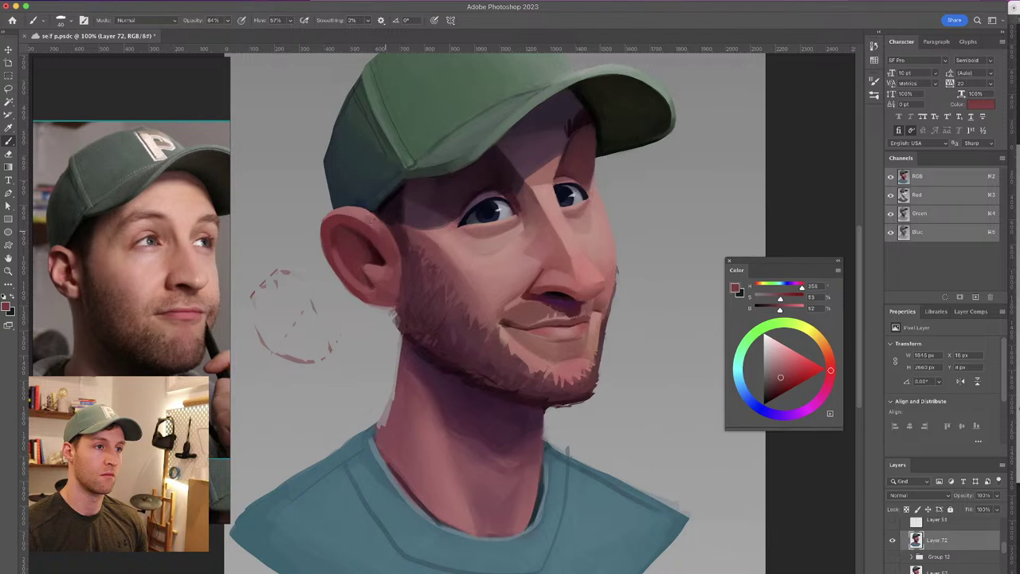
pyautogui.keyDown('alt'); pyautogui.click(360, 214); pyautogui.keyUp('alt')
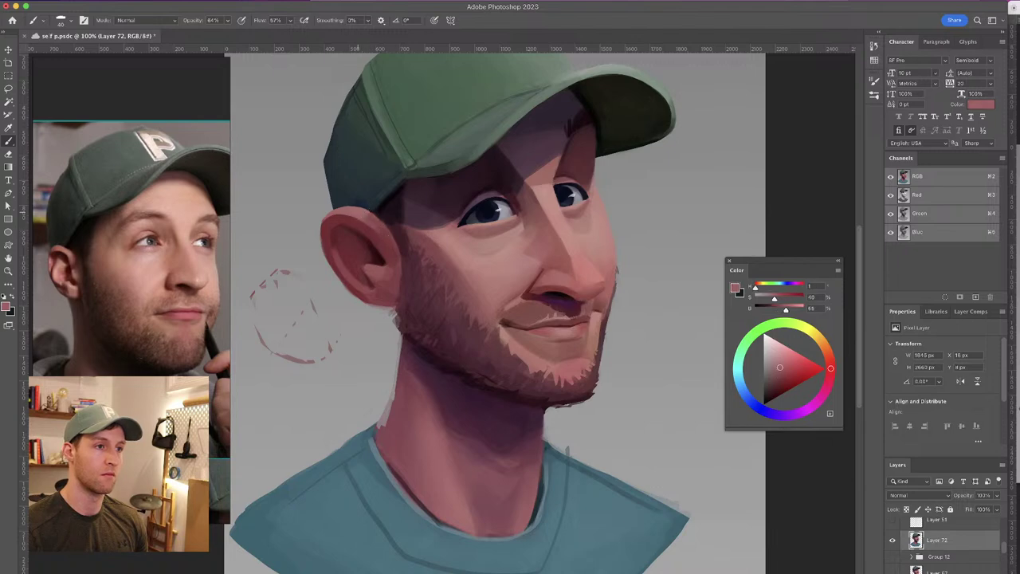
pyautogui.keyDown('alt'); pyautogui.click(375, 226); pyautogui.keyUp('alt')
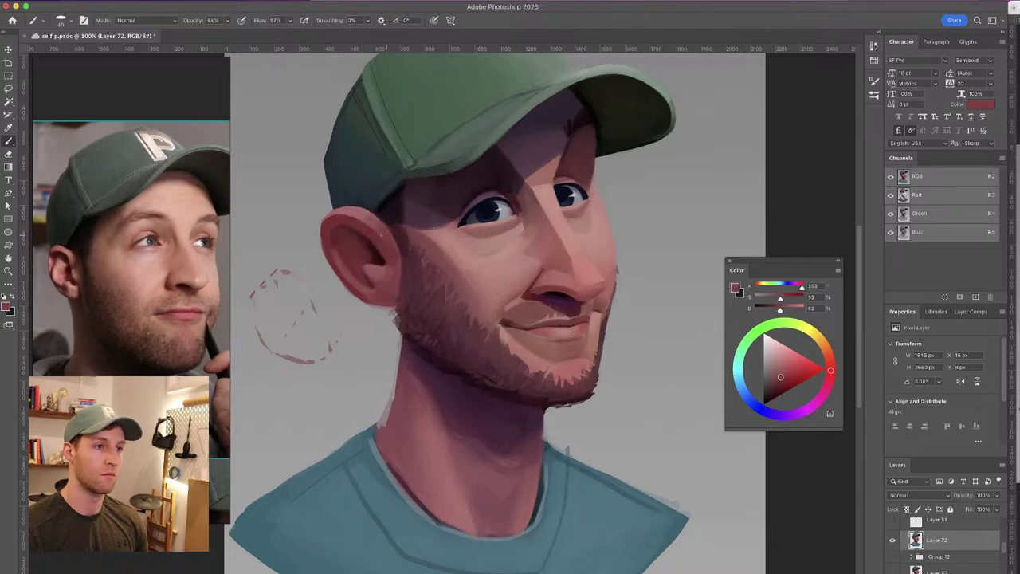
# Define the beard's back edge below the ear and along the jaw with a sampled dark purple red
pyautogui.moveTo(426, 272)
pyautogui.mouseDown()
pyautogui.moveTo(410, 258)
pyautogui.moveTo(394, 260)
pyautogui.mouseUp()
pyautogui.keyDown('alt'); pyautogui.click(367, 305); pyautogui.keyUp('alt')
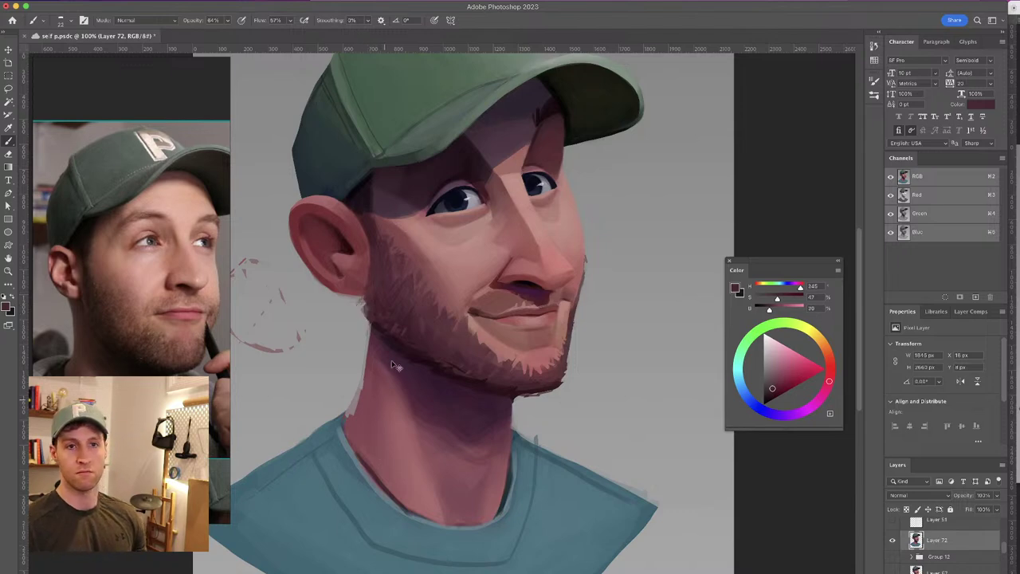
pyautogui.moveTo(427, 289); pyautogui.dragTo(396, 245)
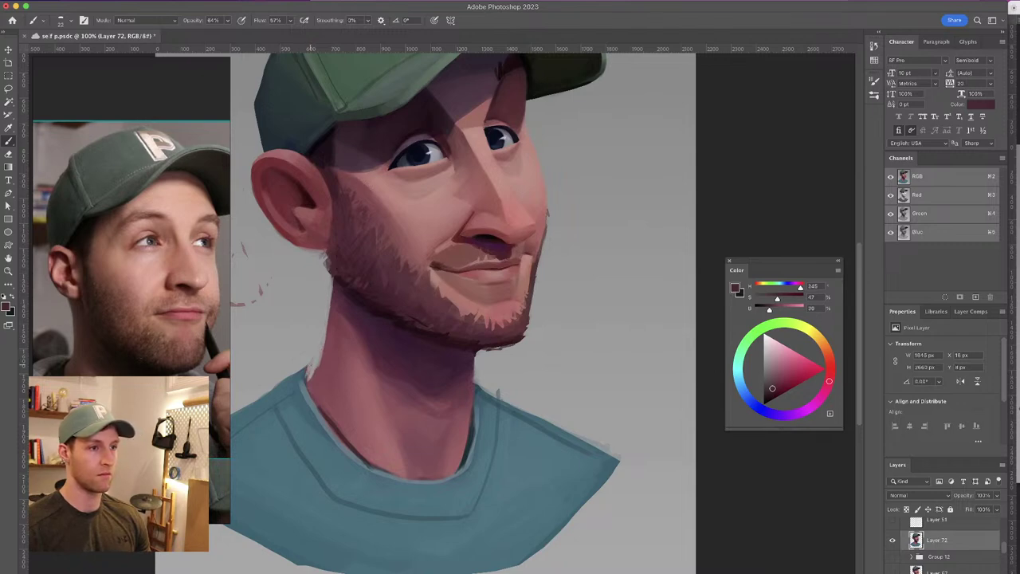
# Smooth the back side of the neck between the jaw and collar with sampled pinks
pyautogui.moveTo(432, 220); pyautogui.dragTo(465, 206)
pyautogui.keyDown('alt'); pyautogui.click(363, 336); pyautogui.keyUp('alt')
pyautogui.moveTo(356, 322)
pyautogui.mouseDown()
pyautogui.moveTo(342, 362)
pyautogui.moveTo(343, 353)
pyautogui.mouseUp()
pyautogui.keyDown('alt'); pyautogui.click(392, 354); pyautogui.keyUp('alt')
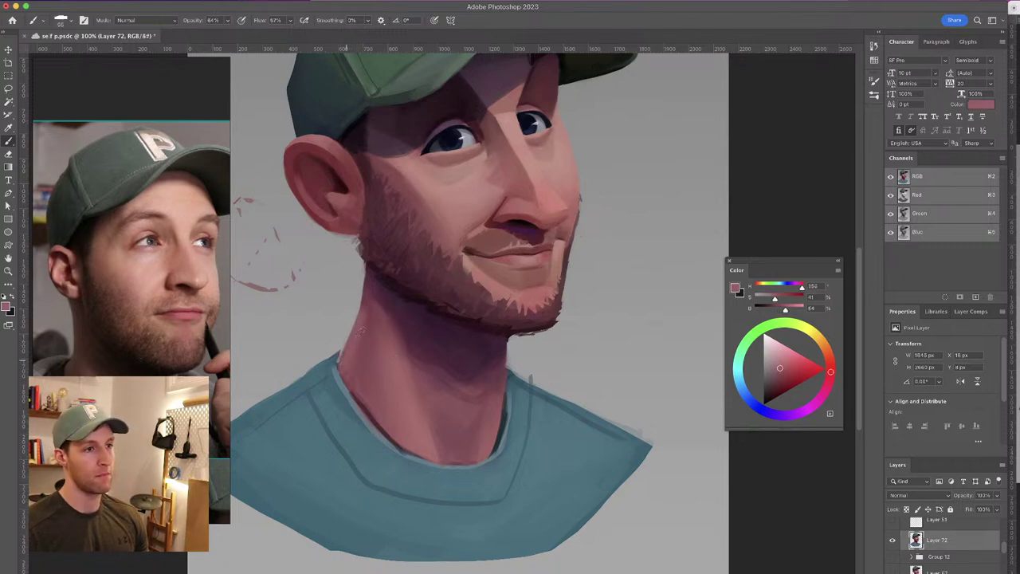
pyautogui.keyDown('alt'); pyautogui.click(365, 299); pyautogui.keyUp('alt')
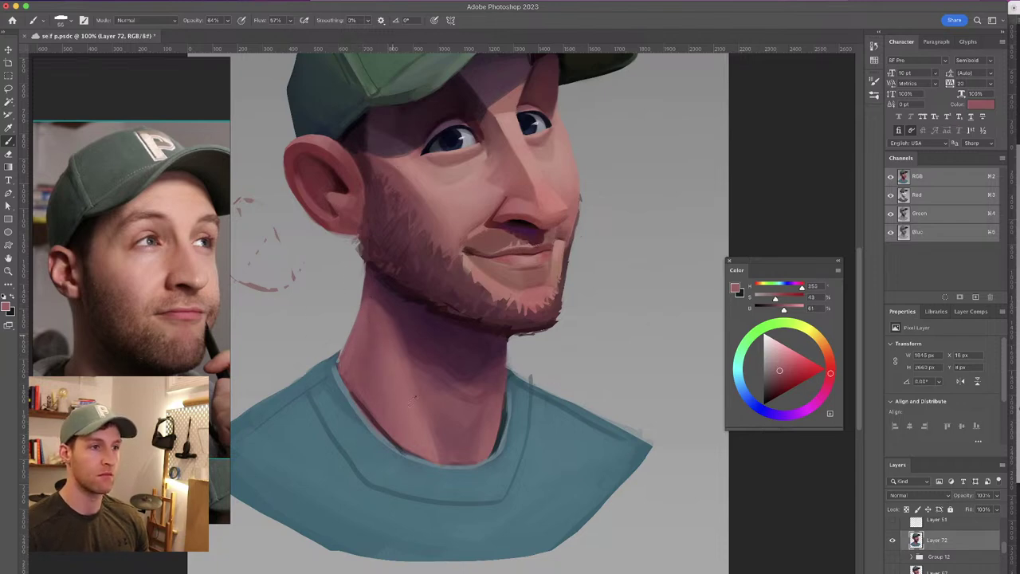
pyautogui.moveTo(396, 353); pyautogui.dragTo(343, 319)
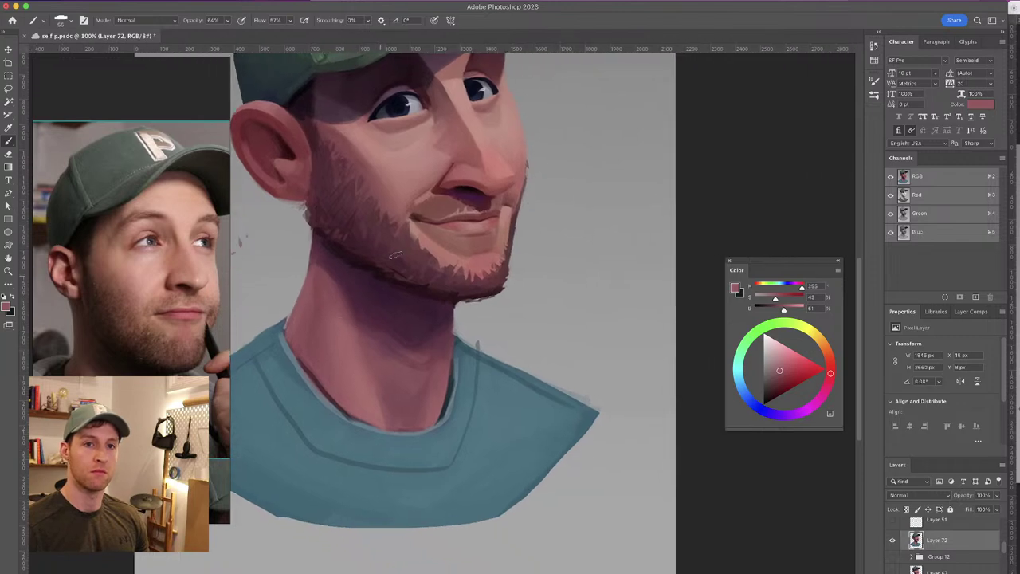
# Blend the shaded front of the neck above the collar with sampled muted reds
pyautogui.keyDown('alt'); pyautogui.click(439, 381); pyautogui.keyUp('alt')
pyautogui.keyDown('alt'); pyautogui.click(441, 347); pyautogui.keyUp('alt')
pyautogui.keyDown('alt'); pyautogui.click(424, 361); pyautogui.keyUp('alt')
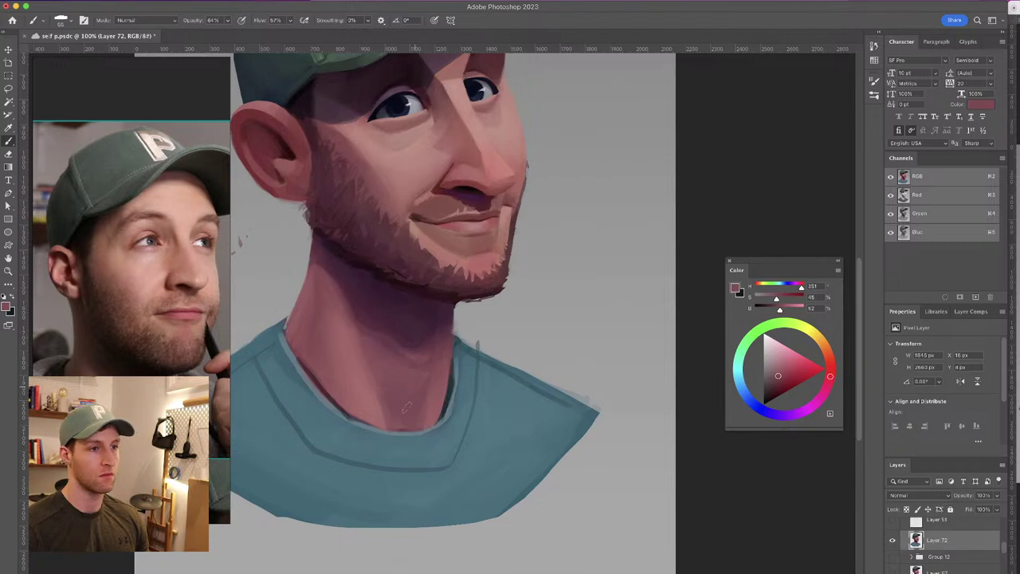
pyautogui.keyDown('alt'); pyautogui.click(413, 392); pyautogui.keyUp('alt')
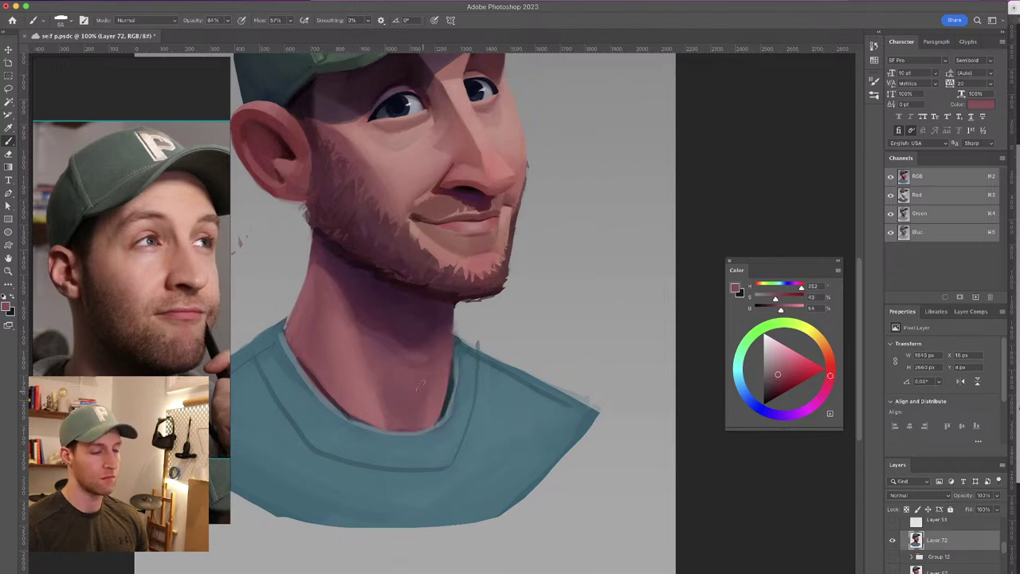
pyautogui.keyDown('alt'); pyautogui.click(392, 400); pyautogui.keyUp('alt')
pyautogui.keyDown('alt'); pyautogui.click(389, 393); pyautogui.keyUp('alt')
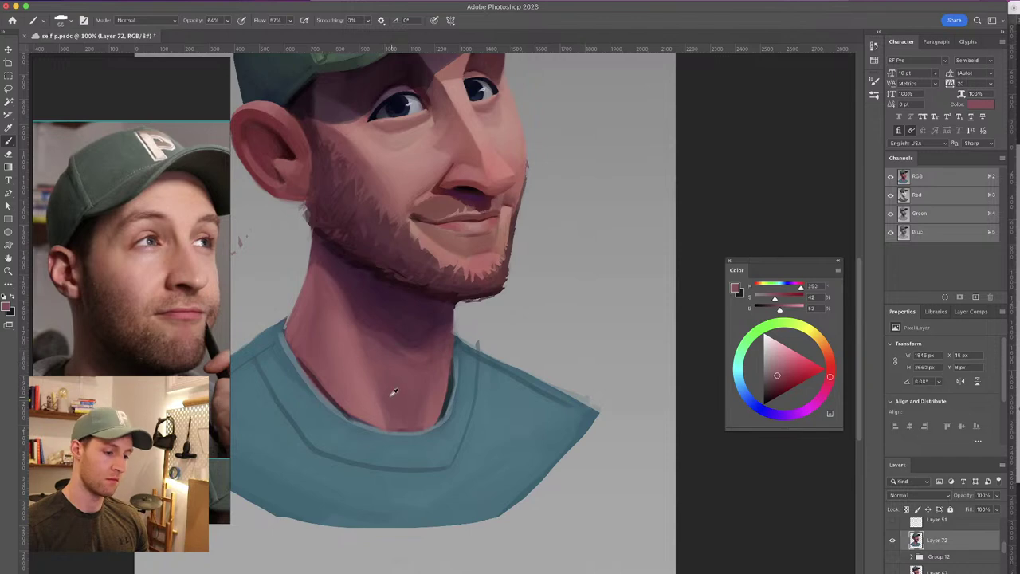
# Paint a soft muted shadow at the base of the neck along the shirt's neckline
pyautogui.moveTo(421, 278)
pyautogui.mouseDown()
pyautogui.moveTo(447, 356)
pyautogui.moveTo(448, 267)
pyautogui.moveTo(464, 278)
pyautogui.mouseUp()
pyautogui.keyDown('alt'); pyautogui.click(496, 395); pyautogui.keyUp('alt')
pyautogui.moveTo(490, 411)
pyautogui.mouseDown()
pyautogui.moveTo(464, 430)
pyautogui.moveTo(480, 422)
pyautogui.moveTo(435, 429)
pyautogui.moveTo(467, 430)
pyautogui.moveTo(438, 422)
pyautogui.moveTo(465, 432)
pyautogui.mouseUp()
pyautogui.keyDown('alt'); pyautogui.click(447, 421); pyautogui.keyUp('alt')
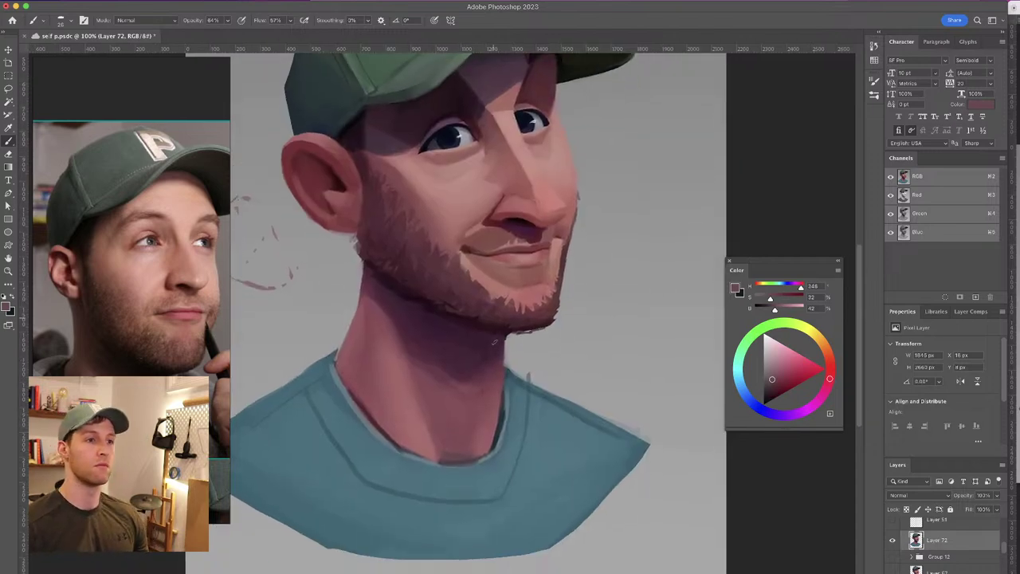
# Lighten the front and ear-side stretch of the shirt's collar band with a paler teal based on the shirt color
pyautogui.keyDown('alt'); pyautogui.click(524, 430); pyautogui.keyUp('alt')
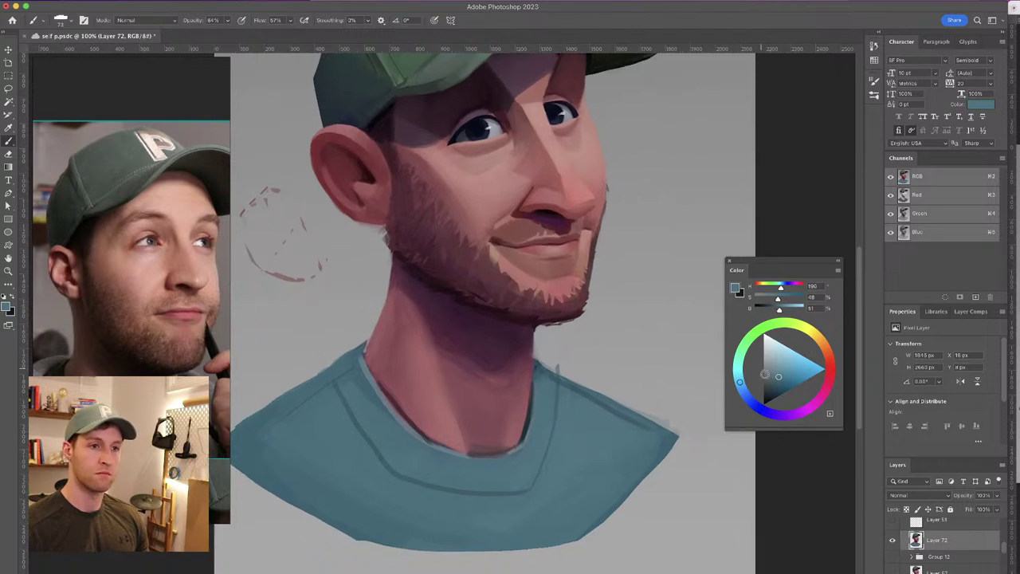
pyautogui.click(778, 370)
pyautogui.moveTo(519, 459); pyautogui.dragTo(494, 467)
pyautogui.moveTo(491, 467); pyautogui.dragTo(510, 465)
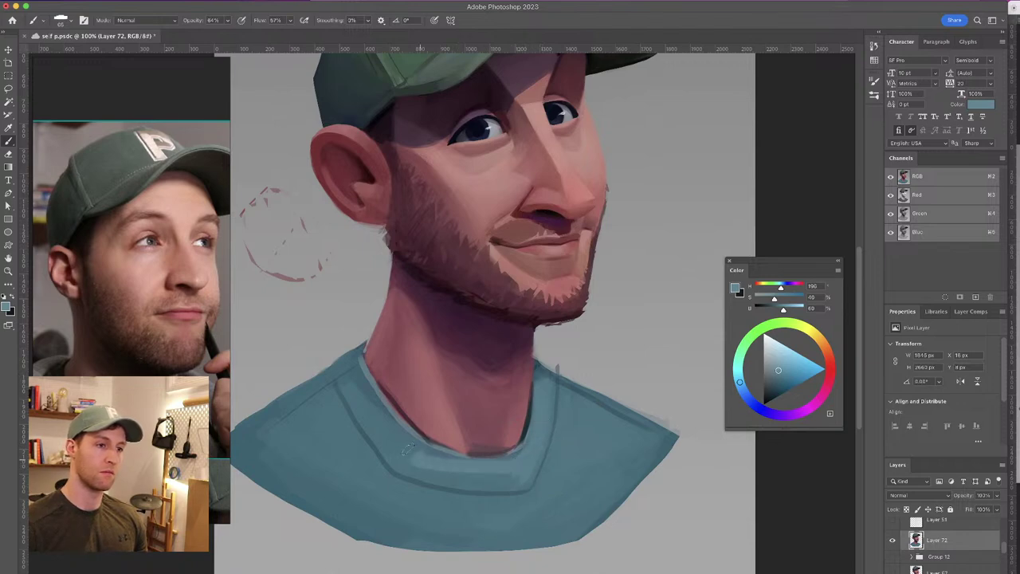
pyautogui.moveTo(420, 457); pyautogui.dragTo(351, 369)
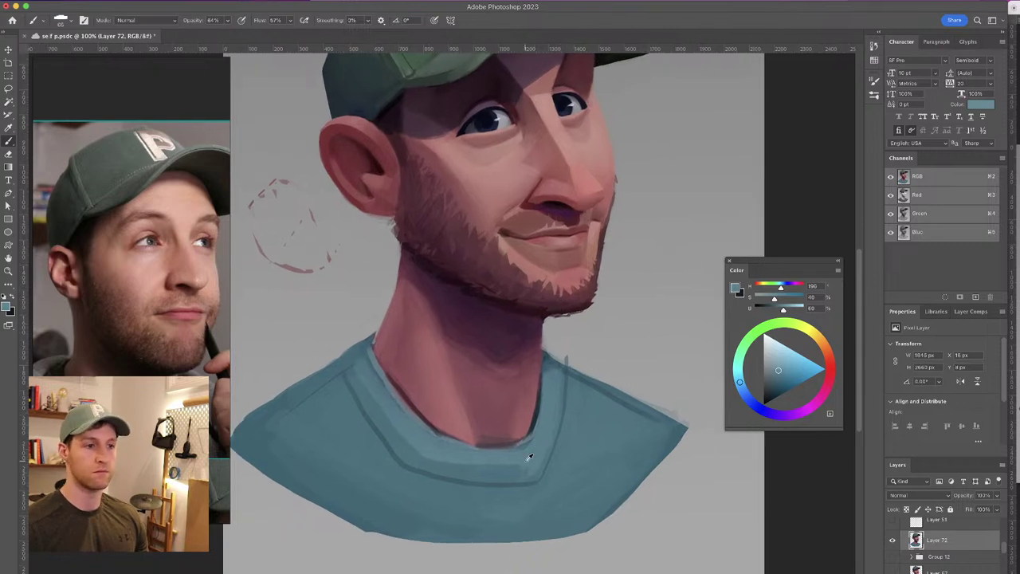
# Soften the T-shirt collar's outline and folds with blue tones sampled from the fabric
pyautogui.keyDown('alt'); pyautogui.click(527, 462); pyautogui.keyUp('alt')
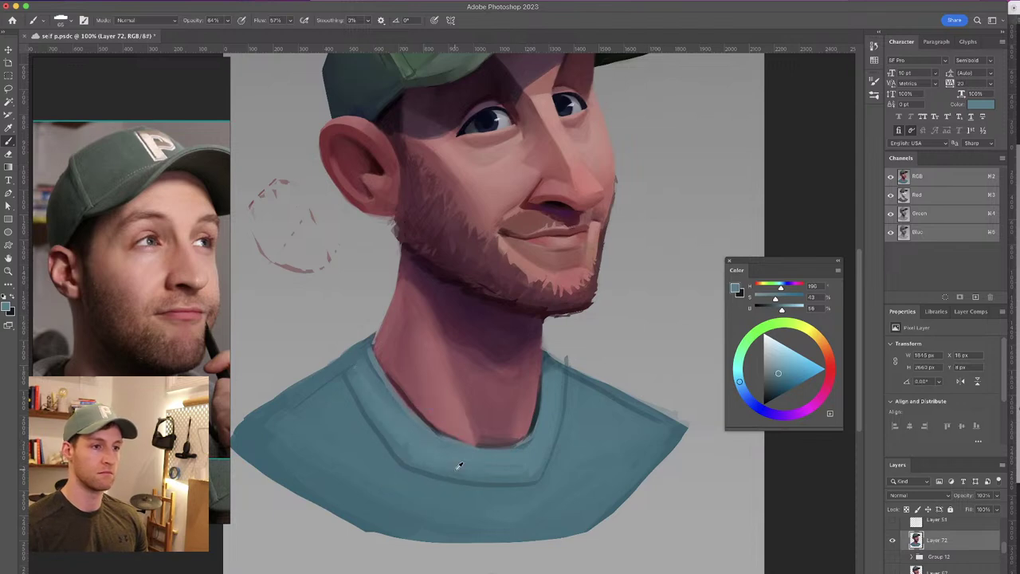
pyautogui.keyDown('alt'); pyautogui.click(457, 471); pyautogui.keyUp('alt')
pyautogui.keyDown('alt'); pyautogui.click(540, 461); pyautogui.keyUp('alt')
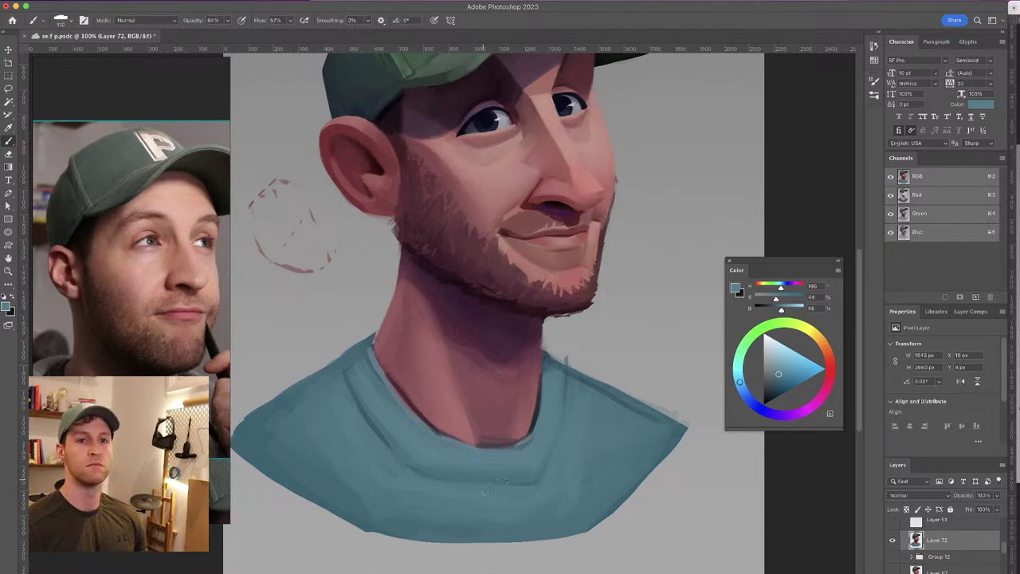
pyautogui.keyDown('alt'); pyautogui.click(438, 509); pyautogui.keyUp('alt')
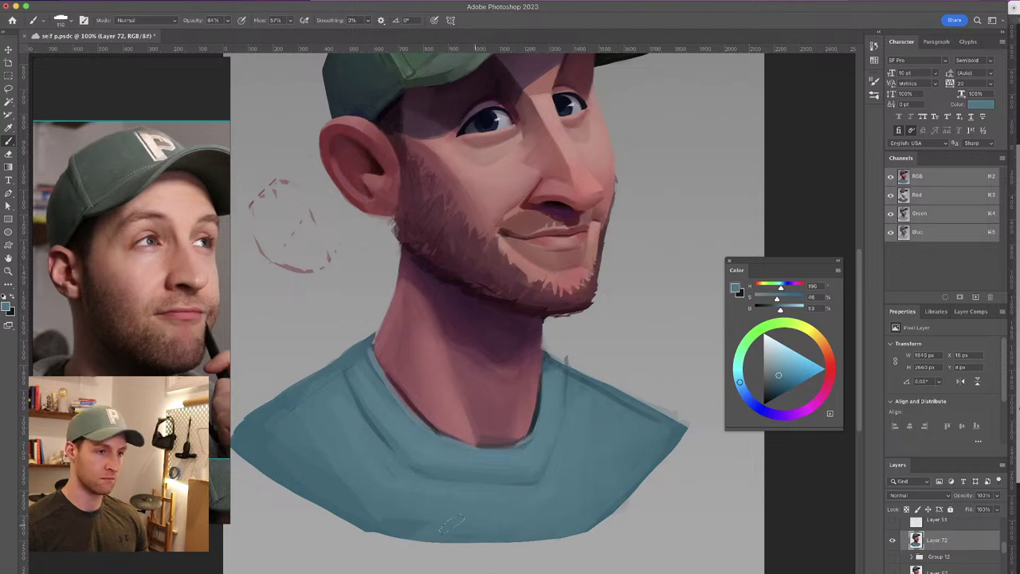
# Repaint the T-shirt's shoulders and lower edge with sampled blue tones, smoothing the shading and silhouette
pyautogui.moveTo(514, 321); pyautogui.dragTo(534, 364)
pyautogui.keyDown('alt'); pyautogui.click(619, 449); pyautogui.keyUp('alt')
pyautogui.moveTo(603, 430); pyautogui.dragTo(706, 480)
pyautogui.keyDown('alt'); pyautogui.click(358, 489); pyautogui.keyUp('alt')
pyautogui.moveTo(355, 485); pyautogui.dragTo(386, 478)
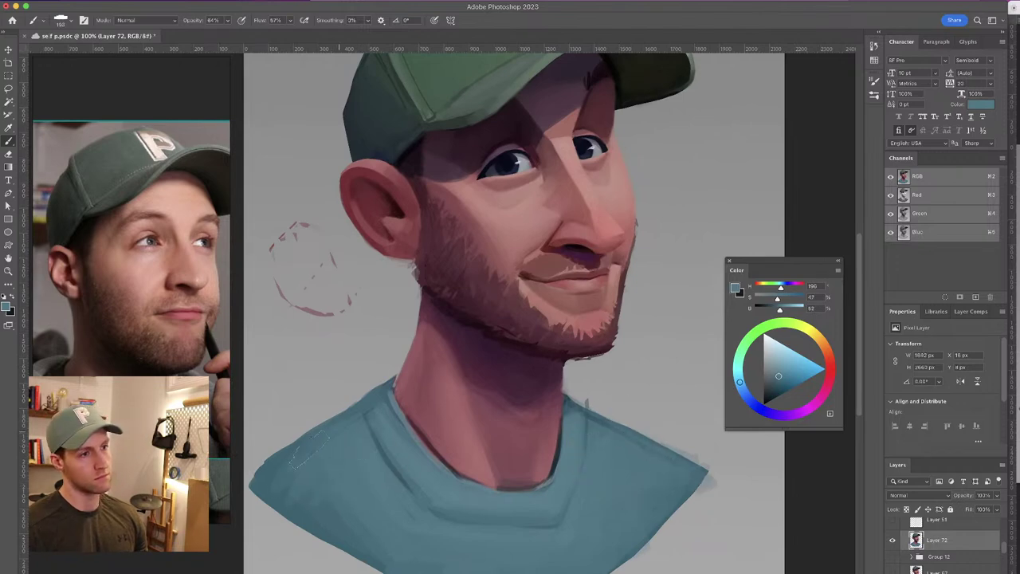
pyautogui.keyDown('alt'); pyautogui.click(313, 475); pyautogui.keyUp('alt')
pyautogui.moveTo(312, 522); pyautogui.dragTo(347, 552)
pyautogui.moveTo(303, 434); pyautogui.dragTo(351, 446)
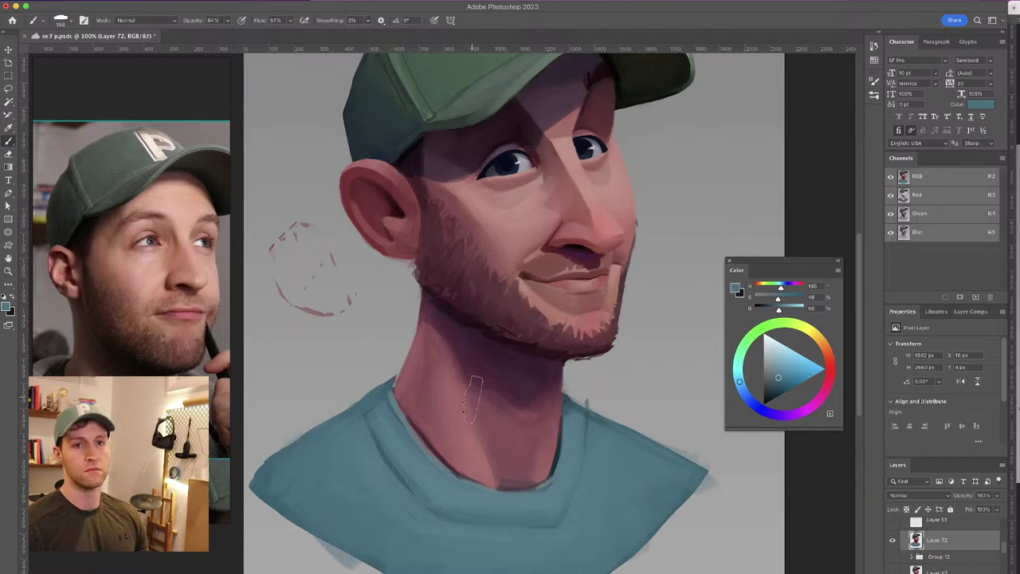
pyautogui.moveTo(480, 382); pyautogui.dragTo(496, 362)
pyautogui.keyDown('alt'); pyautogui.click(466, 311); pyautogui.keyUp('alt')
pyautogui.moveTo(459, 311)
pyautogui.mouseDown()
pyautogui.moveTo(449, 311)
pyautogui.moveTo(476, 344)
pyautogui.moveTo(451, 336)
pyautogui.moveTo(443, 294)
pyautogui.mouseUp()
pyautogui.moveTo(449, 430); pyautogui.dragTo(431, 542)
pyautogui.press('super+z')
pyautogui.press('super+z')
pyautogui.press('super+z')
# Blend the upper neck shadow beneath the ear and jaw with sampled purple and pink skin tones
pyautogui.moveTo(432, 393)
pyautogui.mouseDown()
pyautogui.moveTo(425, 381)
pyautogui.moveTo(409, 396)
pyautogui.moveTo(402, 437)
pyautogui.mouseUp()
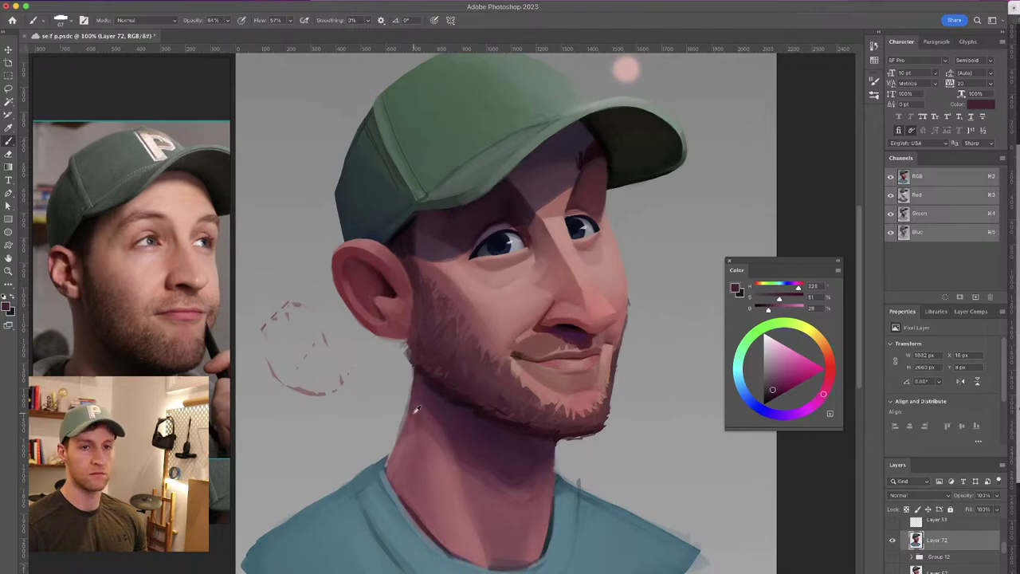
pyautogui.keyDown('alt'); pyautogui.click(427, 410); pyautogui.keyUp('alt')
pyautogui.keyDown('alt'); pyautogui.click(435, 421); pyautogui.keyUp('alt')
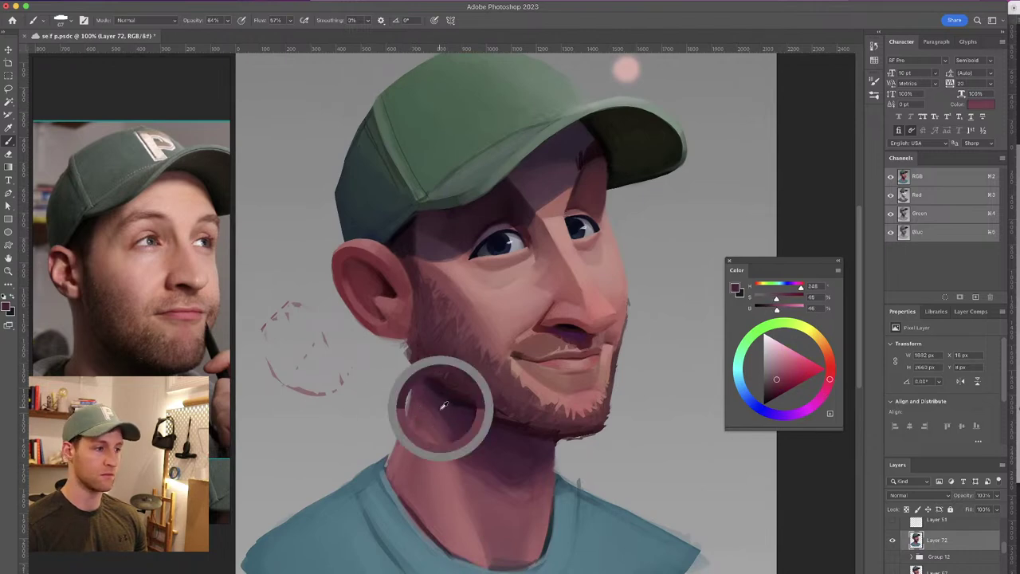
pyautogui.keyDown('alt'); pyautogui.click(443, 422); pyautogui.keyUp('alt')
pyautogui.keyDown('alt'); pyautogui.click(451, 422); pyautogui.keyUp('alt')
pyautogui.keyDown('alt'); pyautogui.click(416, 424); pyautogui.keyUp('alt')
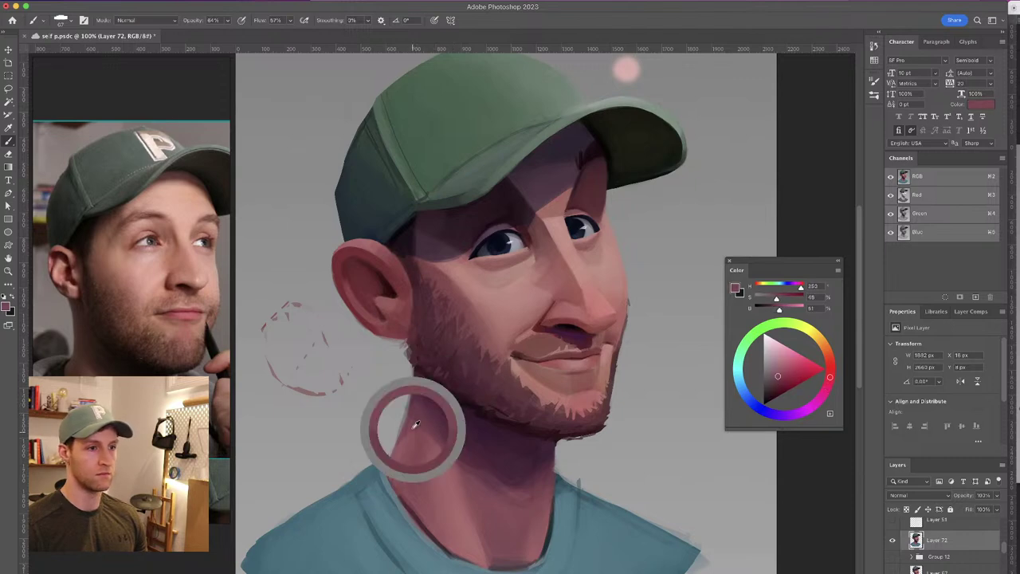
pyautogui.keyDown('alt'); pyautogui.click(425, 436); pyautogui.keyUp('alt')
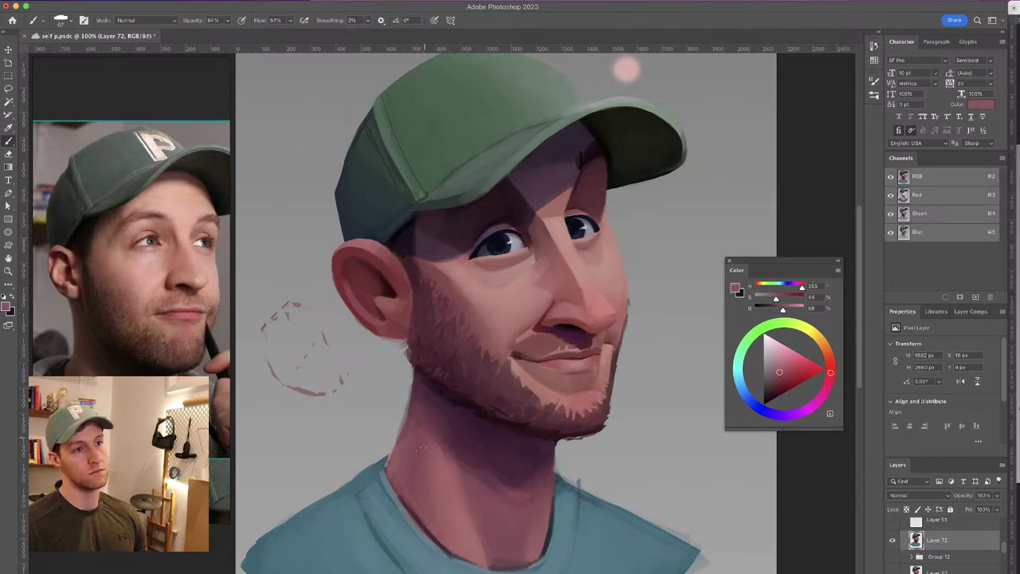
# Blend the lower neck along the collar and its far side with sampled shadow and skin tones
pyautogui.keyDown('alt'); pyautogui.click(416, 456); pyautogui.keyUp('alt')
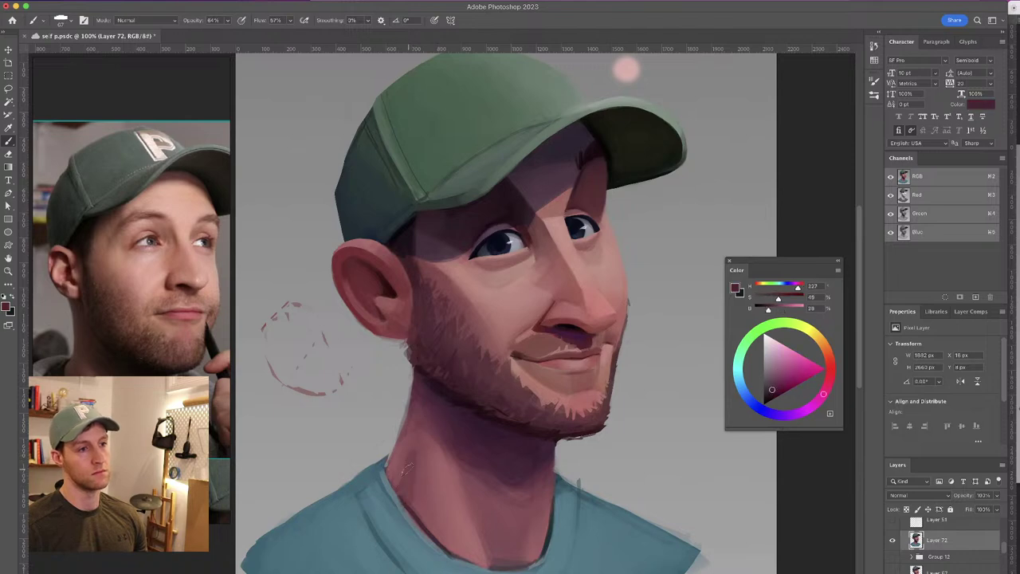
pyautogui.keyDown('alt'); pyautogui.click(418, 460); pyautogui.keyUp('alt')
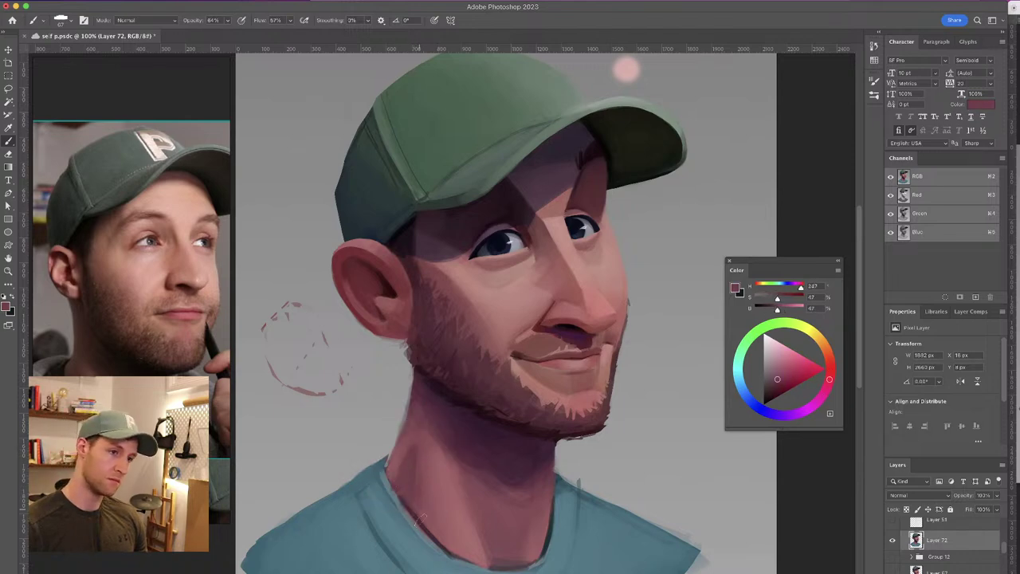
pyautogui.keyDown('alt'); pyautogui.click(425, 451); pyautogui.keyUp('alt')
pyautogui.keyDown('alt'); pyautogui.click(545, 481); pyautogui.keyUp('alt')
pyautogui.keyDown('alt'); pyautogui.click(539, 530); pyautogui.keyUp('alt')
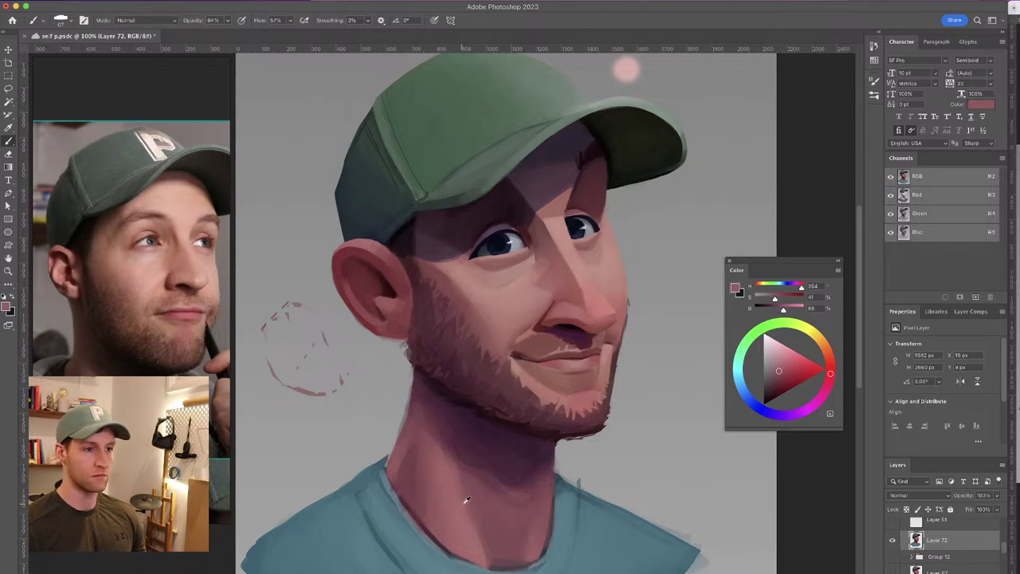
# Flip the canvas horizontally and refine the neck's outer edge beneath the ear with sampled skin tones
pyautogui.scroll(-3, 501, 364)
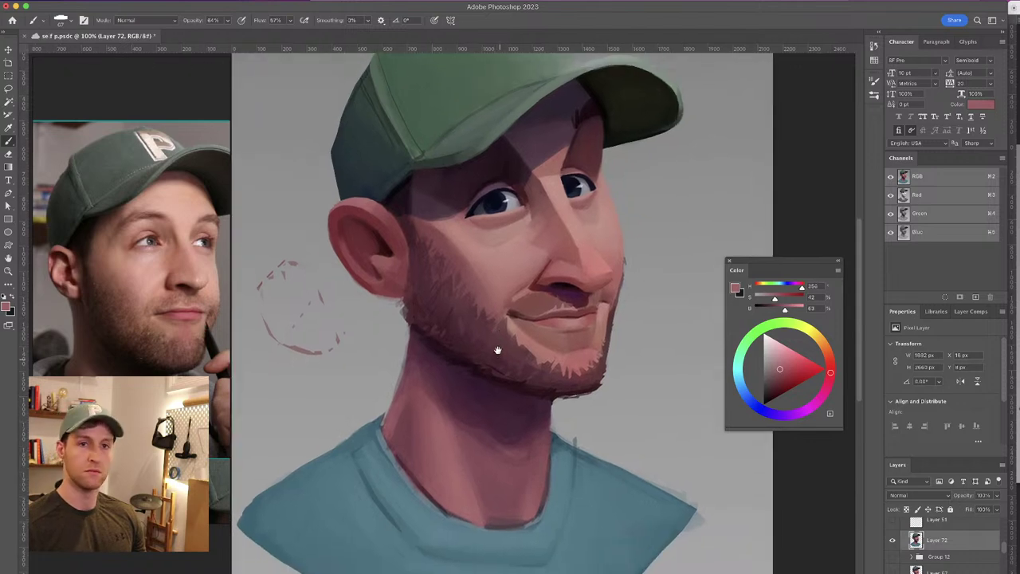
pyautogui.press('super+shift+h')
pyautogui.moveTo(465, 355); pyautogui.dragTo(495, 331)
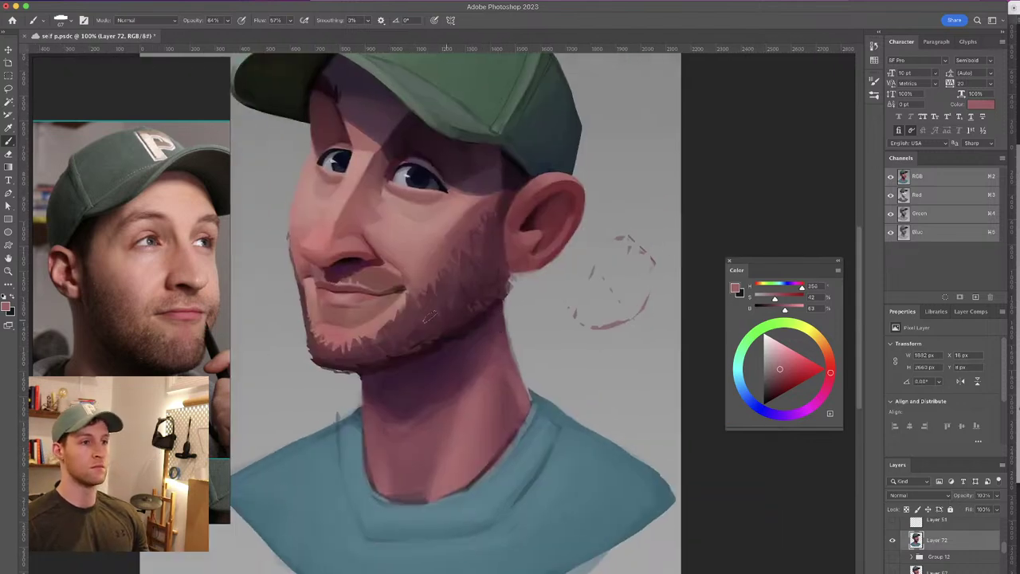
pyautogui.keyDown('alt'); pyautogui.click(379, 438); pyautogui.keyUp('alt')
pyautogui.keyDown('alt'); pyautogui.click(495, 404); pyautogui.keyUp('alt')
pyautogui.moveTo(526, 376); pyautogui.dragTo(523, 391)
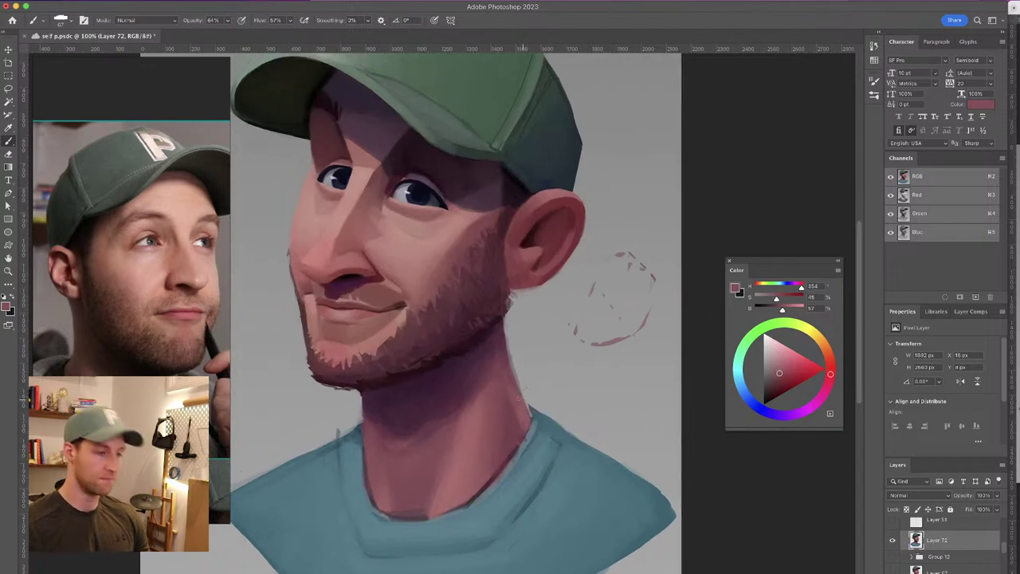
# Erase the sketchy circle beside the neck and the stray marks around the T-shirt's shoulders and edges
pyautogui.press('super+minus')
pyautogui.press('super+minus')
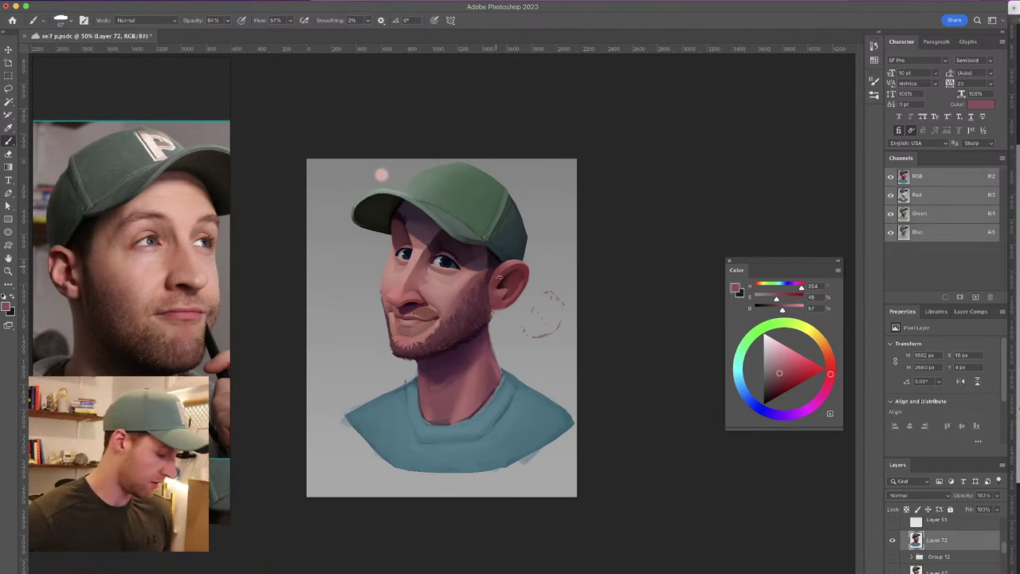
pyautogui.moveTo(544, 318); pyautogui.dragTo(549, 319)
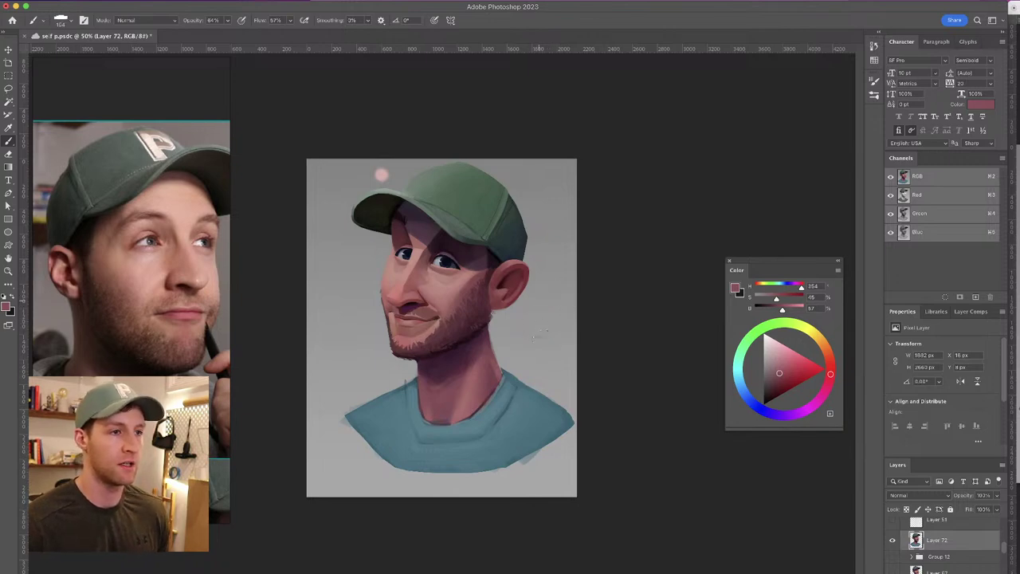
pyautogui.moveTo(544, 465); pyautogui.dragTo(541, 465)
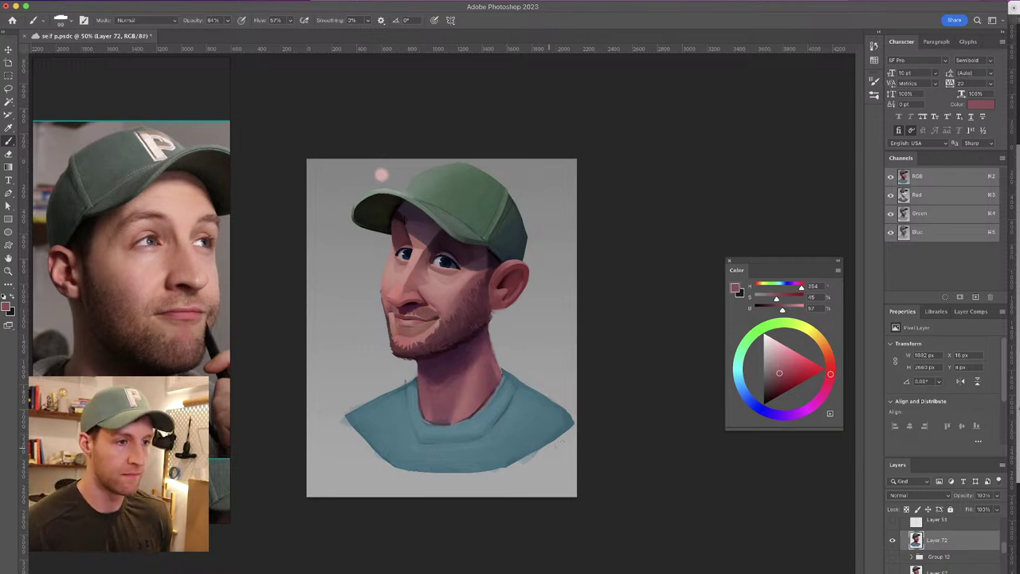
pyautogui.moveTo(397, 380); pyautogui.dragTo(403, 378)
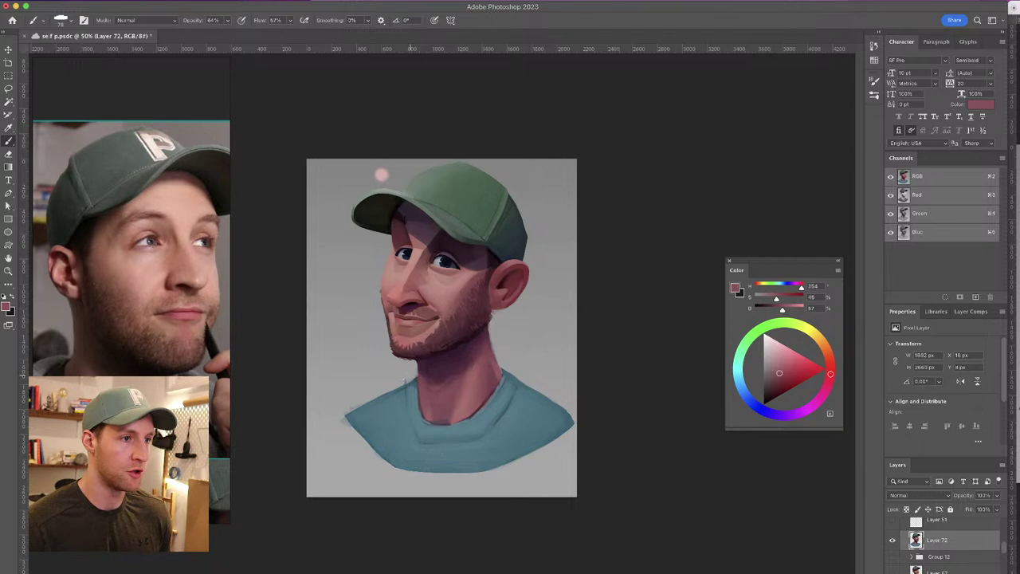
pyautogui.moveTo(384, 387); pyautogui.dragTo(336, 424)
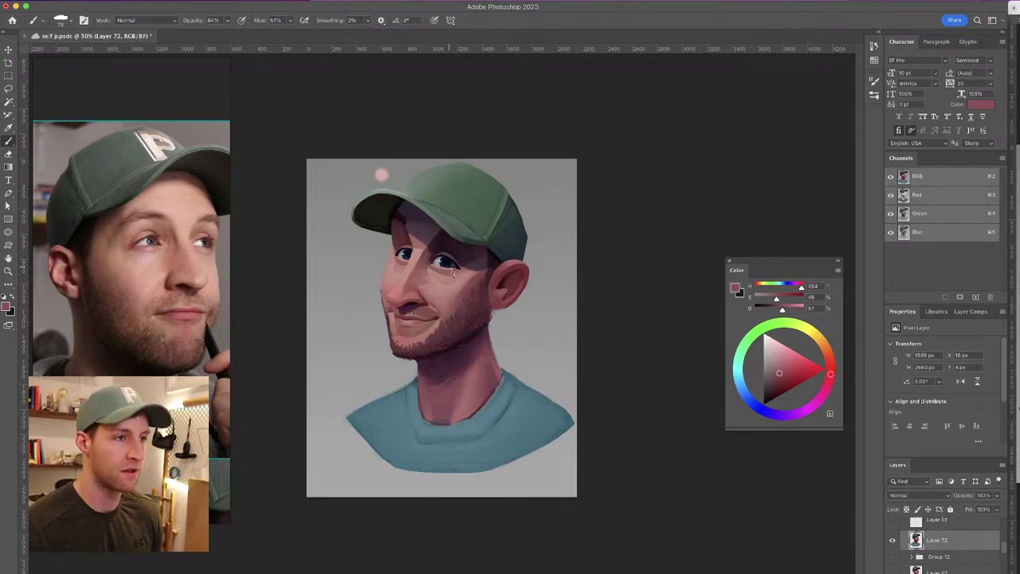
# View the whole portrait in full-screen mode without the interface, and return to the standard workspace
pyautogui.press('f')
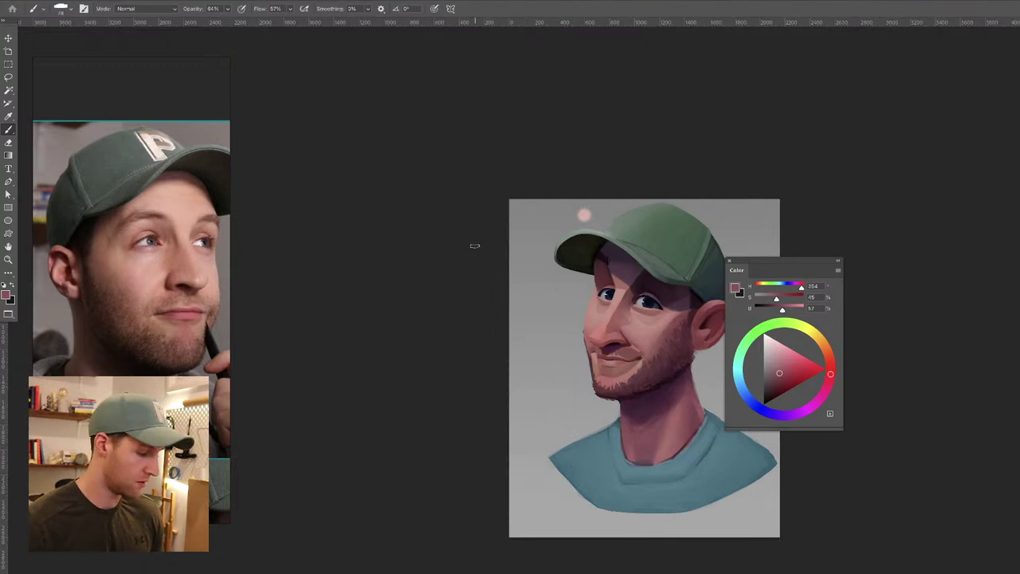
pyautogui.press('Tab')
pyautogui.press('Tab')
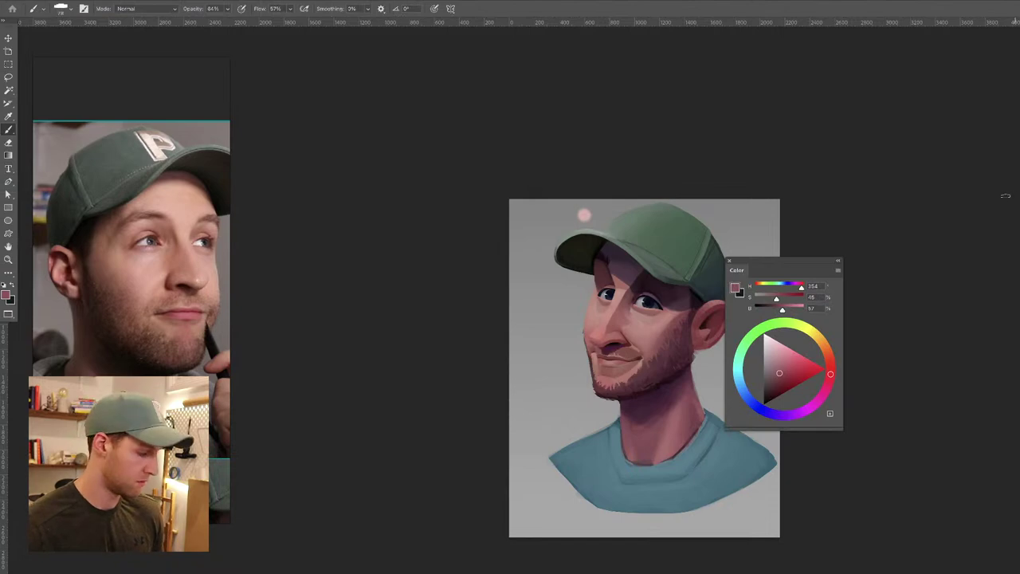
pyautogui.press('Tab')
pyautogui.press('Tab')
pyautogui.press('f')
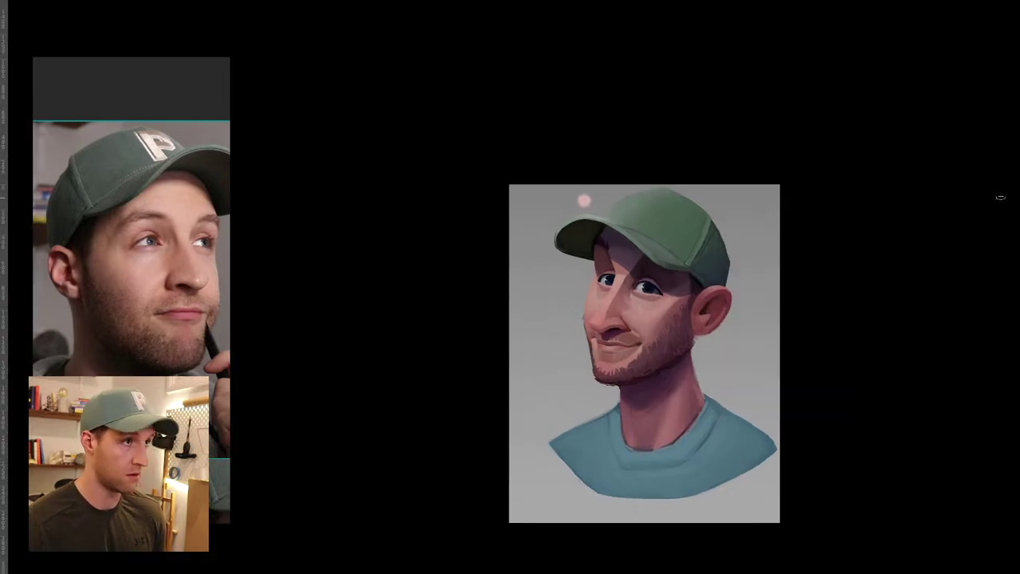
pyautogui.press('f')
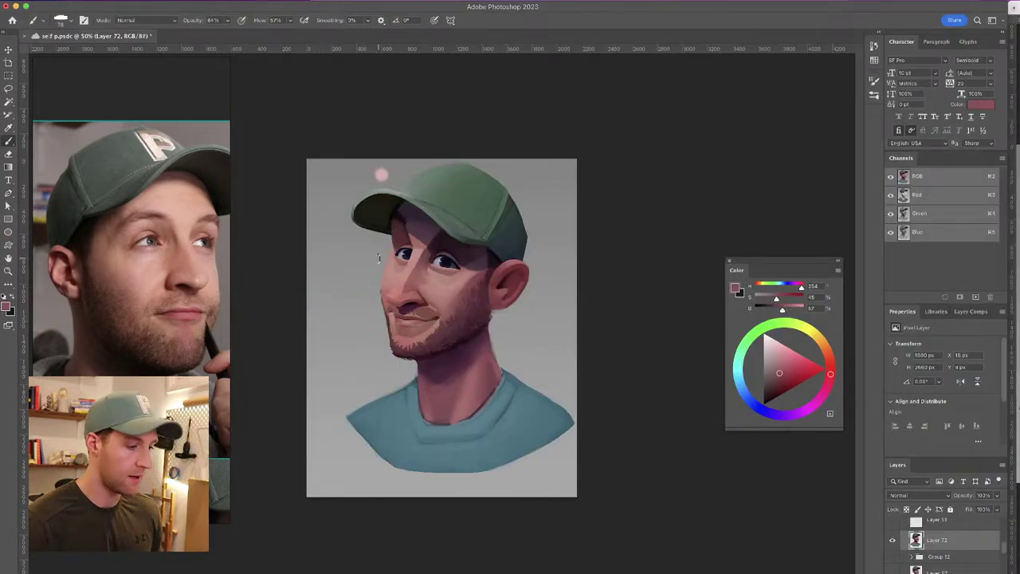
# Compare the portrait with Layer 72 hidden and shown
pyautogui.click(892, 540)
pyautogui.click(893, 541)
pyautogui.click(892, 541)
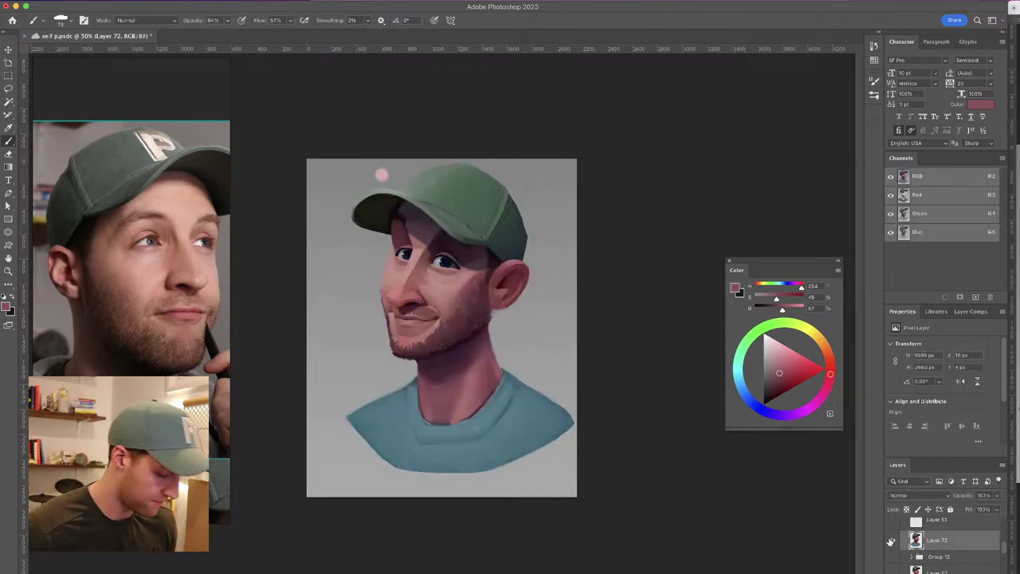
pyautogui.click(892, 540)
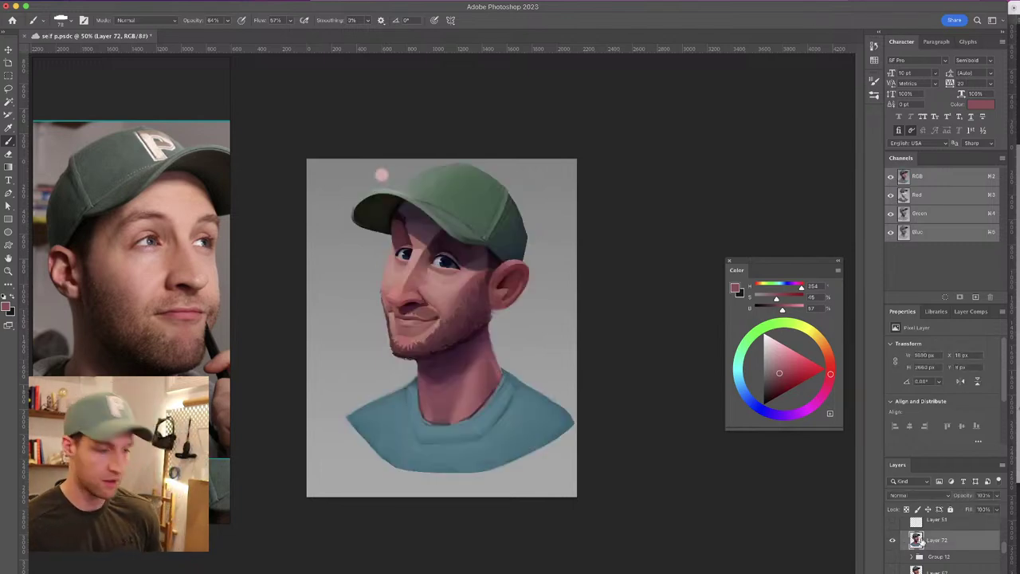
# Duplicate Layer 72 twice and darken the top copy with Levels, using input black 15 and output white 203
pyautogui.press('super+j')
pyautogui.press('super+j')
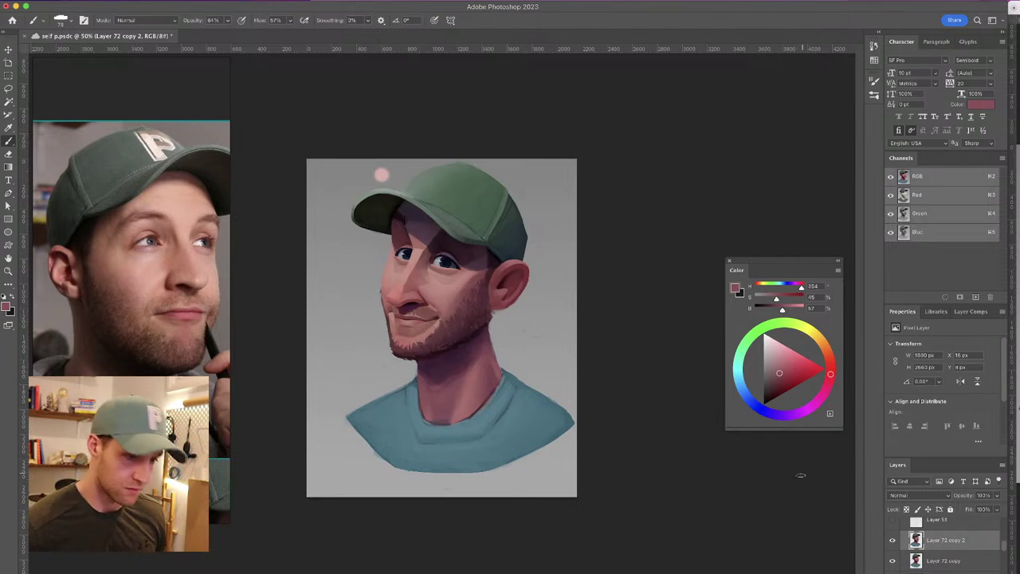
pyautogui.press('super+l')
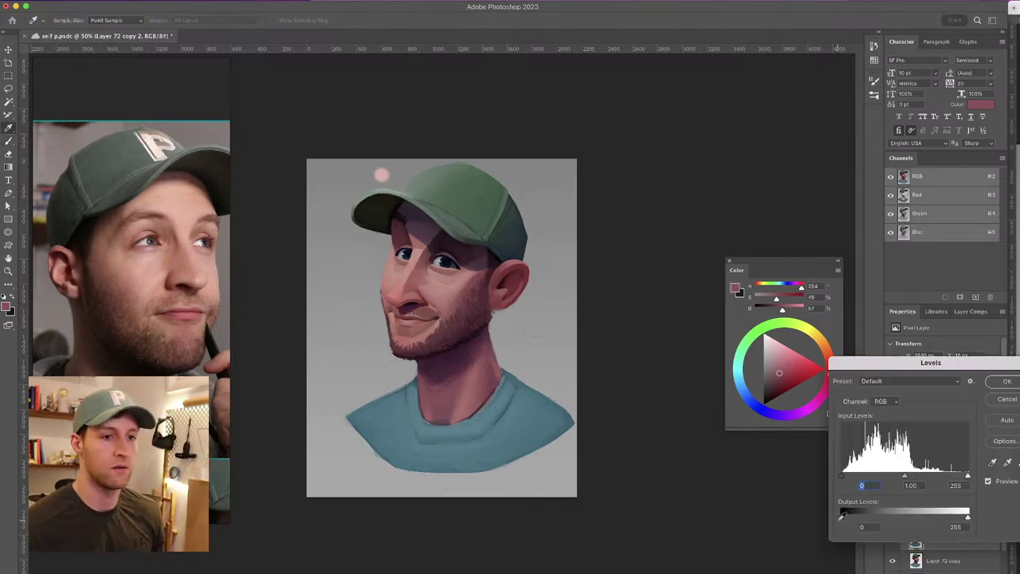
pyautogui.moveTo(967, 517); pyautogui.dragTo(948, 517)
pyautogui.moveTo(842, 518); pyautogui.dragTo(834, 518)
pyautogui.moveTo(949, 519)
pyautogui.mouseDown()
pyautogui.moveTo(920, 519)
pyautogui.moveTo(941, 520)
pyautogui.mouseUp()
pyautogui.moveTo(971, 366); pyautogui.dragTo(853, 298)
pyautogui.moveTo(724, 405); pyautogui.dragTo(730, 407)
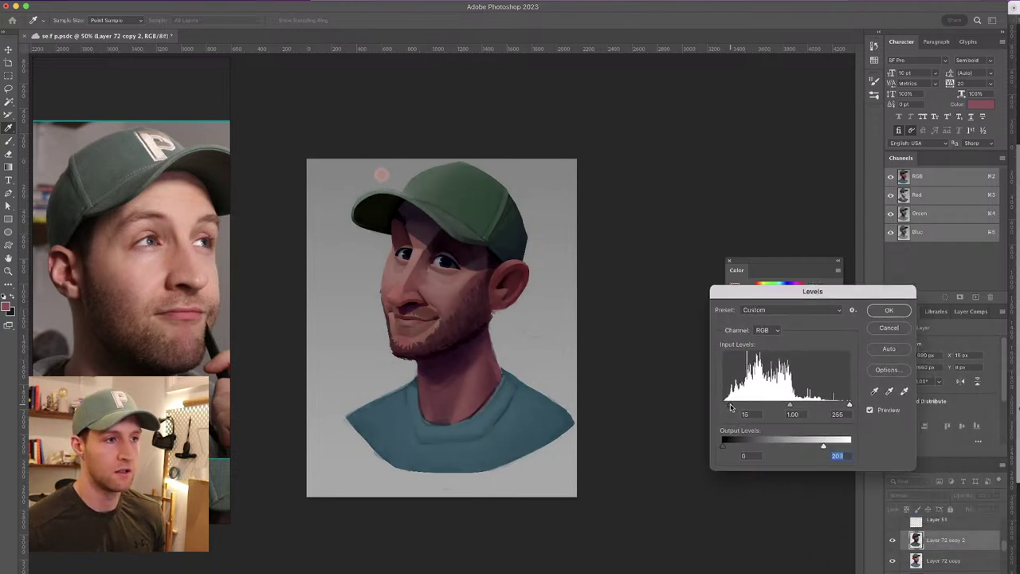
pyautogui.click(888, 310)
# Add a layer mask to Layer 72 copy 2 and paint black over the cap, face and neck with a large soft brush
pyautogui.click(929, 572)
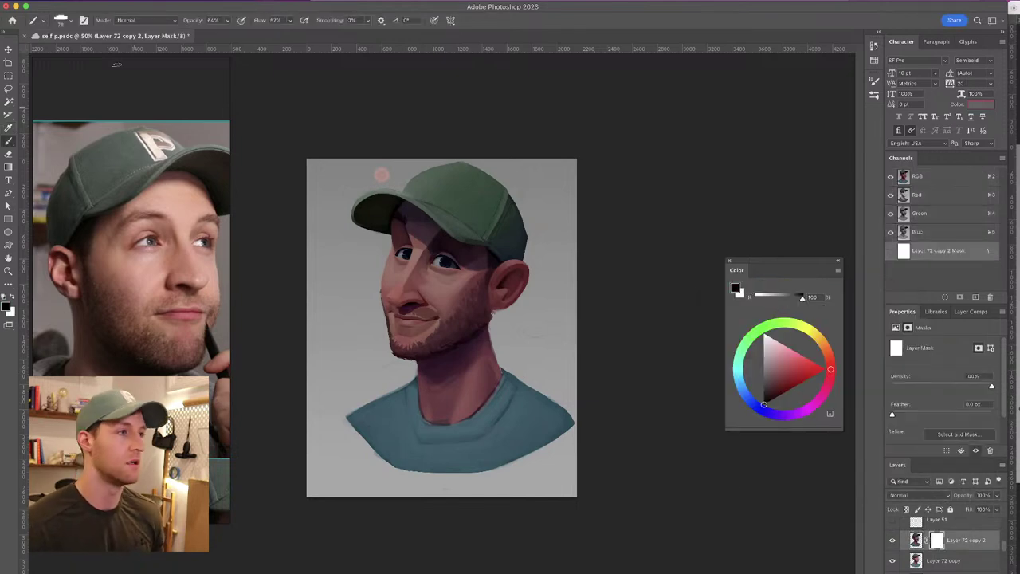
pyautogui.click(70, 21)
pyautogui.scroll(10, 199, 269)
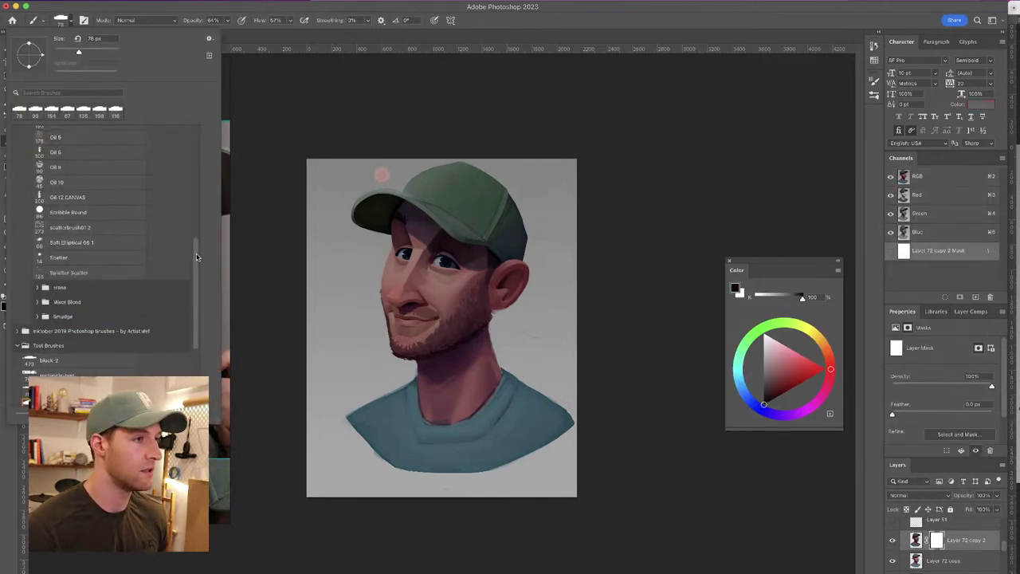
pyautogui.moveTo(434, 206)
pyautogui.mouseDown()
pyautogui.moveTo(473, 209)
pyautogui.moveTo(464, 210)
pyautogui.mouseUp()
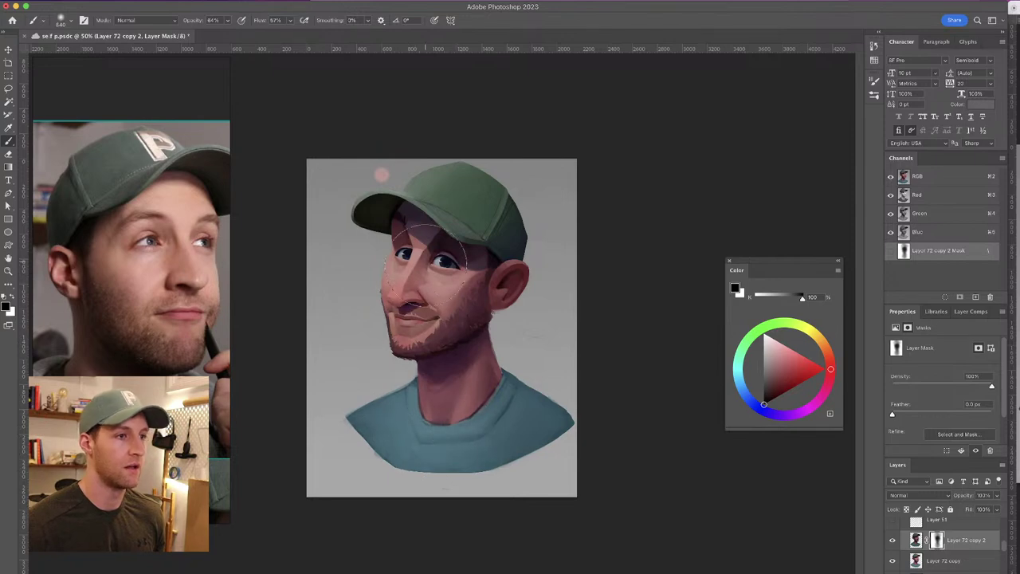
pyautogui.keyDown('ctrl'); pyautogui.keyDown('alt'); pyautogui.moveTo(418, 250); pyautogui.dragTo(396, 235); pyautogui.keyUp('alt'); pyautogui.keyUp('ctrl')
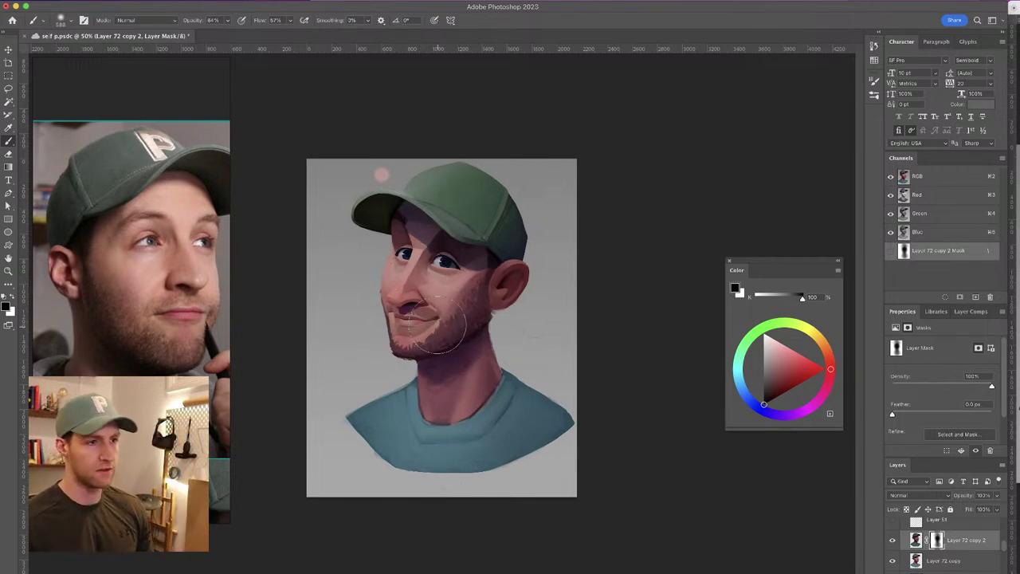
# Compare the portrait with the masked Layer 72 copy 2 hidden and shown
pyautogui.click(892, 541)
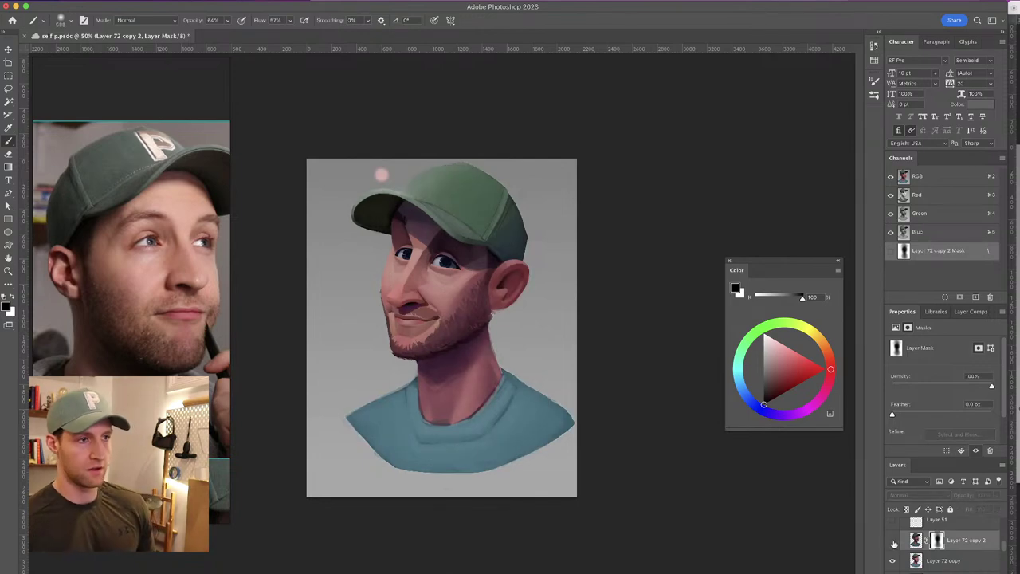
pyautogui.click(893, 542)
pyautogui.click(892, 542)
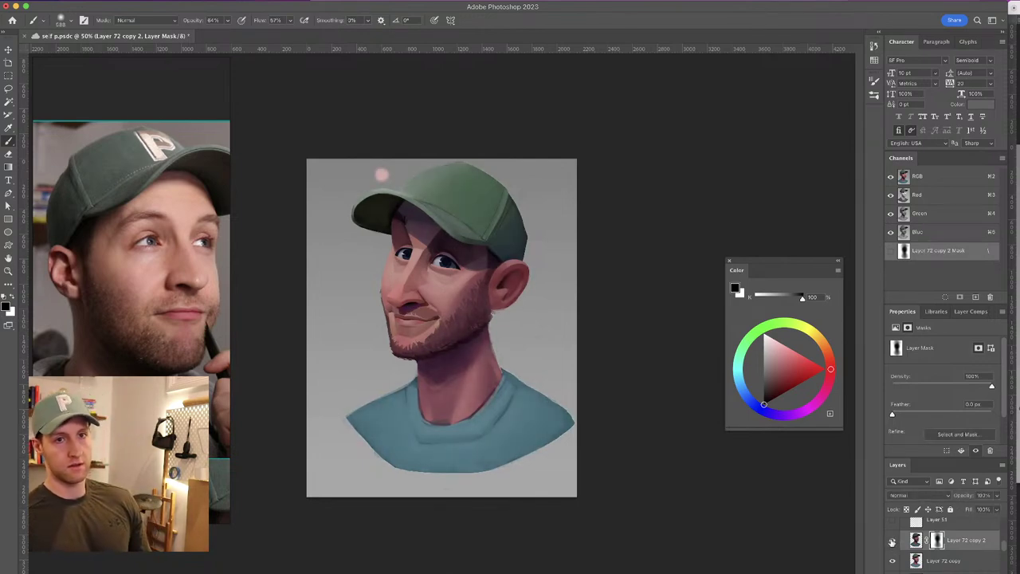
# Recheck the effect of Layer 72 copy 2 by toggling its visibility several times
pyautogui.click(893, 542)
pyautogui.click(891, 542)
pyautogui.click(891, 542)
pyautogui.click(891, 542)
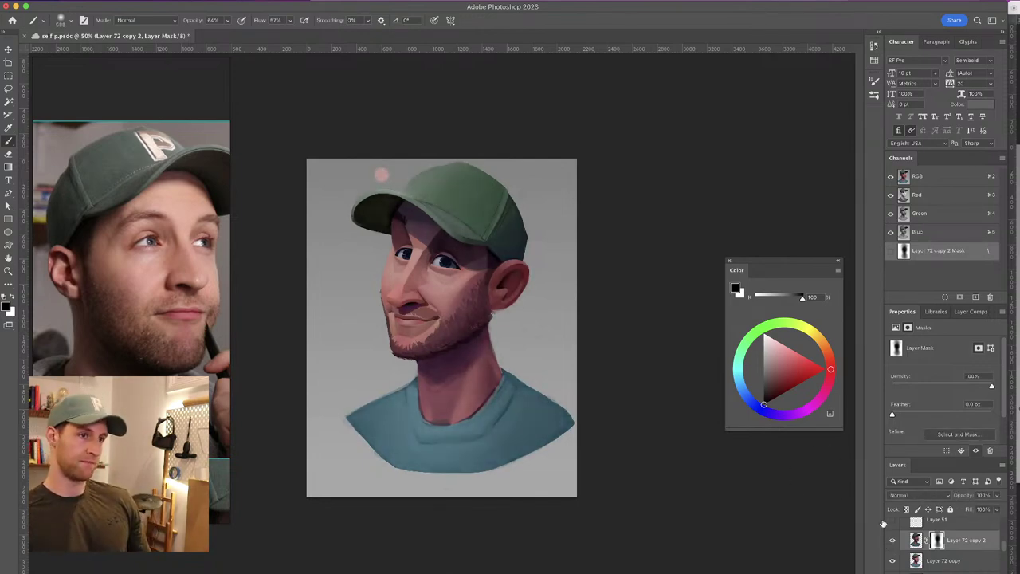
pyautogui.click(892, 541)
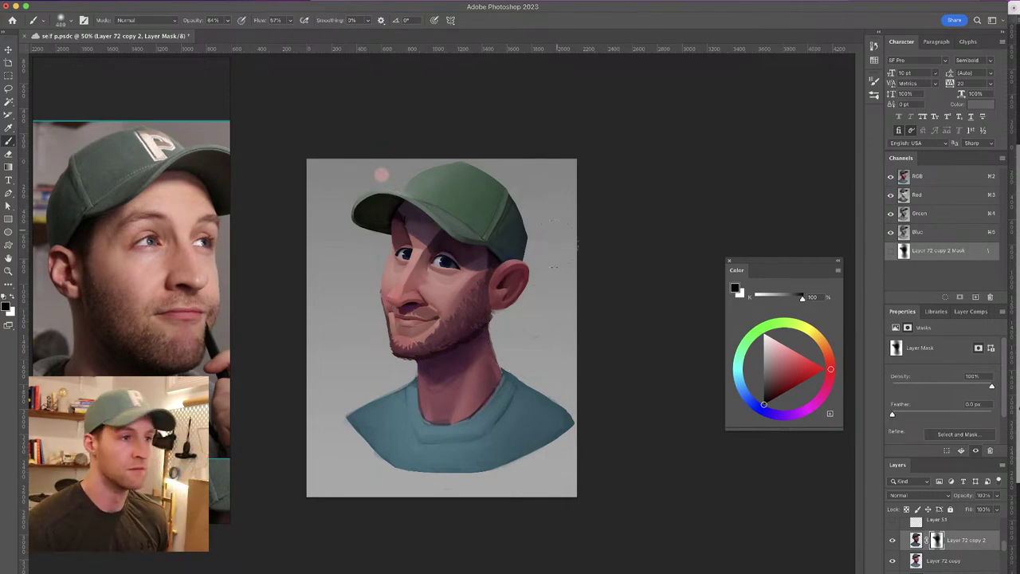
# Group Layer 72 copy and Layer 72 copy 2, duplicate the group and merge the duplicate into one layer
pyautogui.keyDown('shift'); pyautogui.click(965, 559); pyautogui.keyUp('shift')
pyautogui.press('super+g')
pyautogui.press('super+j')
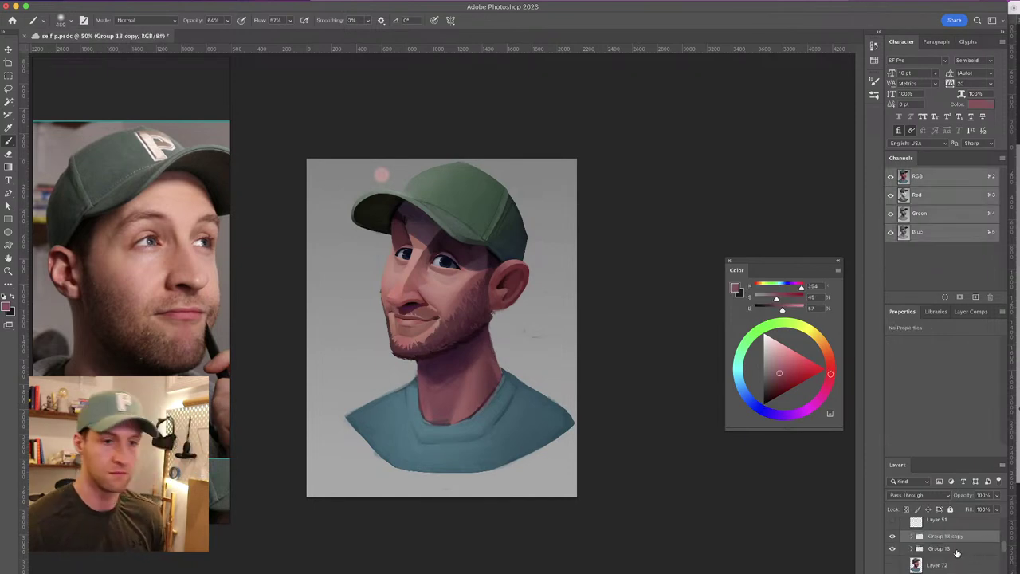
pyautogui.hotkey('ctrl', 'e')
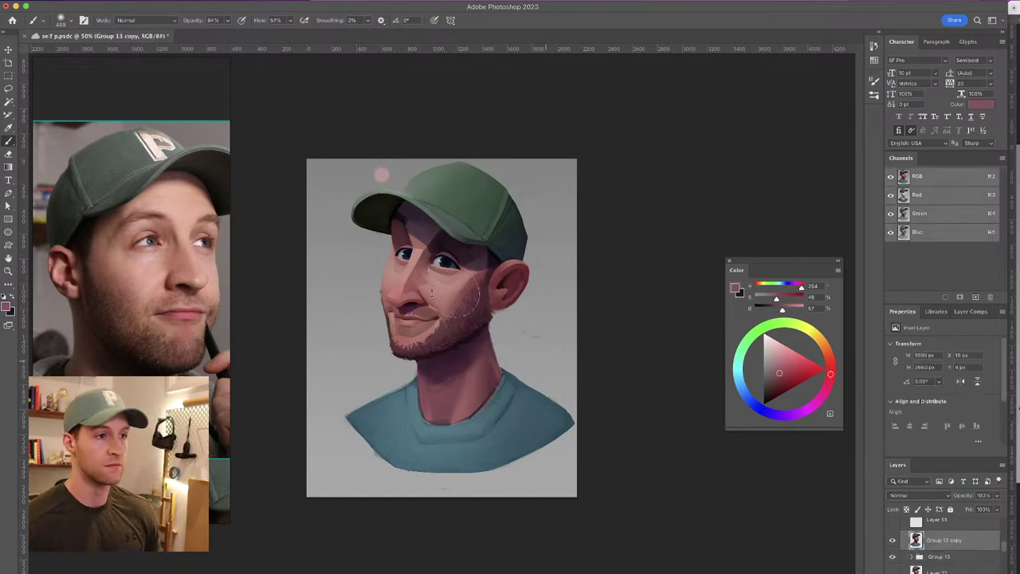
# Hide the original Group 13 and keep the merged Group 13 copy shown
pyautogui.click(892, 539)
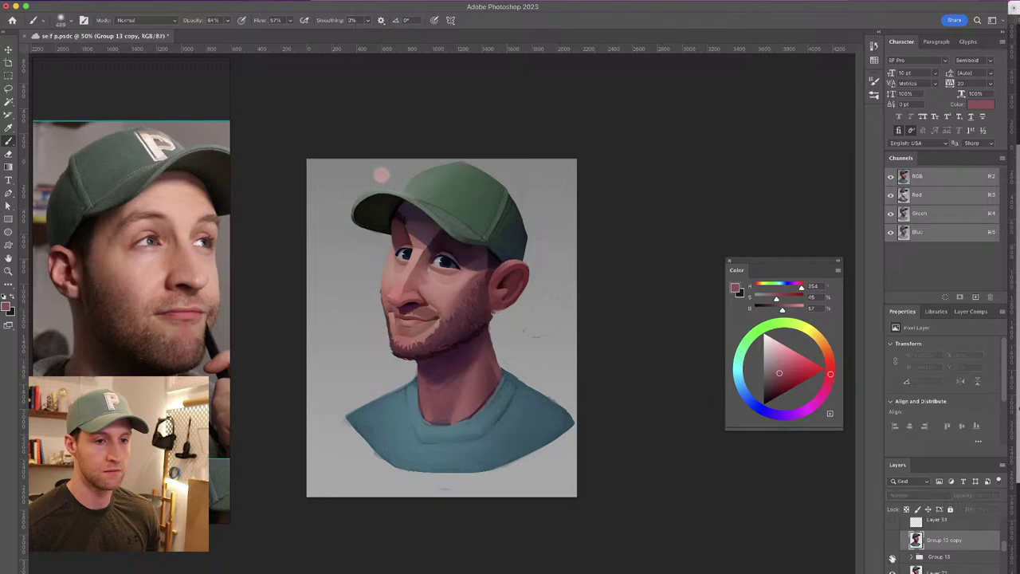
pyautogui.click(891, 557)
pyautogui.click(892, 539)
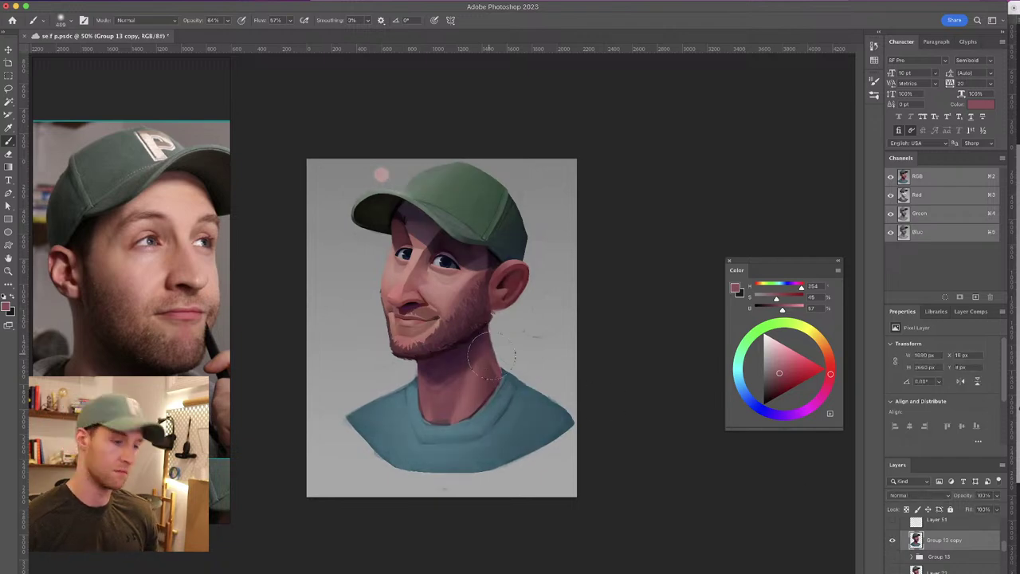
# Choose the Hard Elliptical 193 2 brush for painting highlights on the face
pyautogui.press('super+equal')
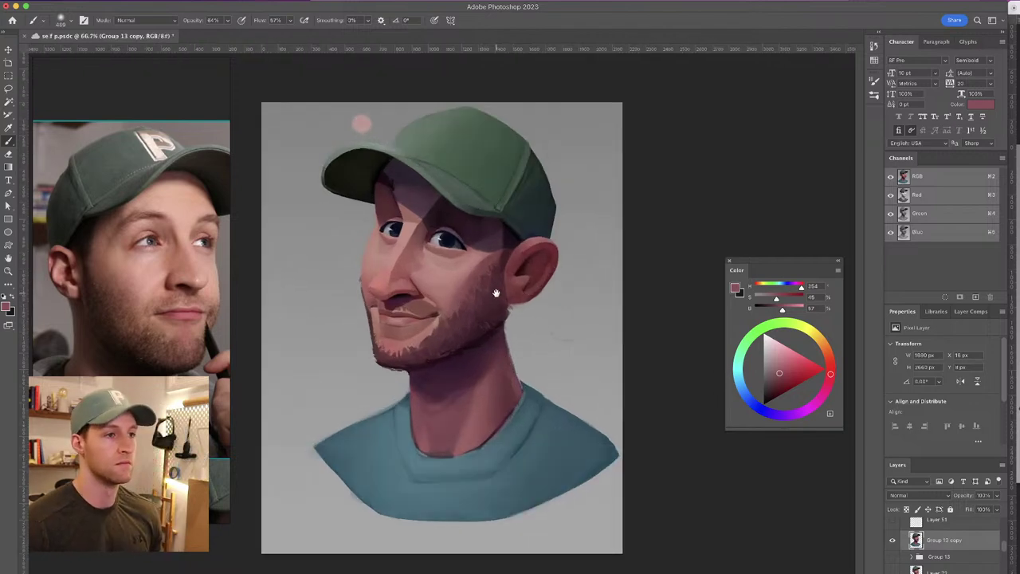
pyautogui.press('super+equal')
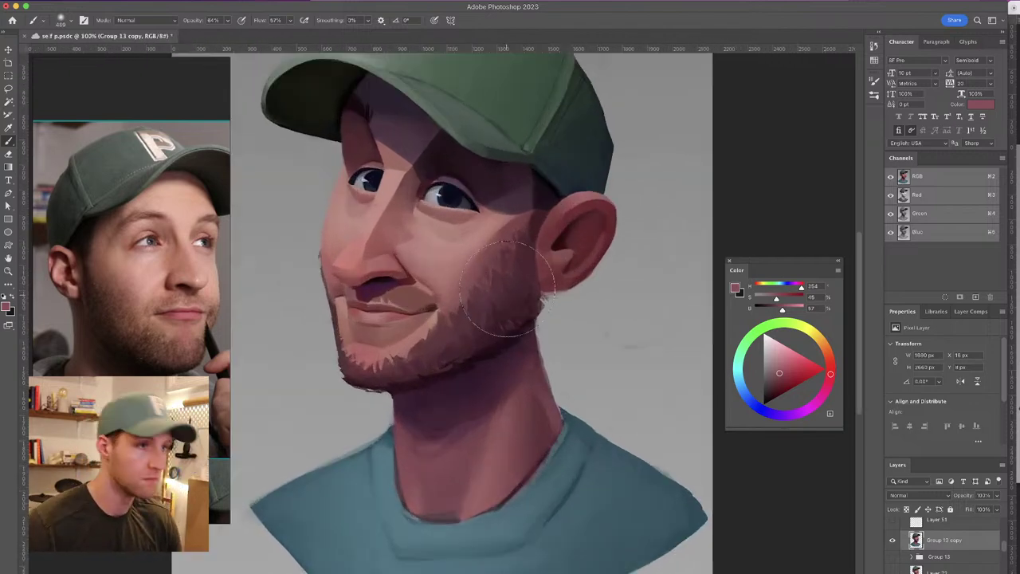
pyautogui.moveTo(442, 238); pyautogui.dragTo(344, 224)
pyautogui.moveTo(492, 312); pyautogui.dragTo(484, 313)
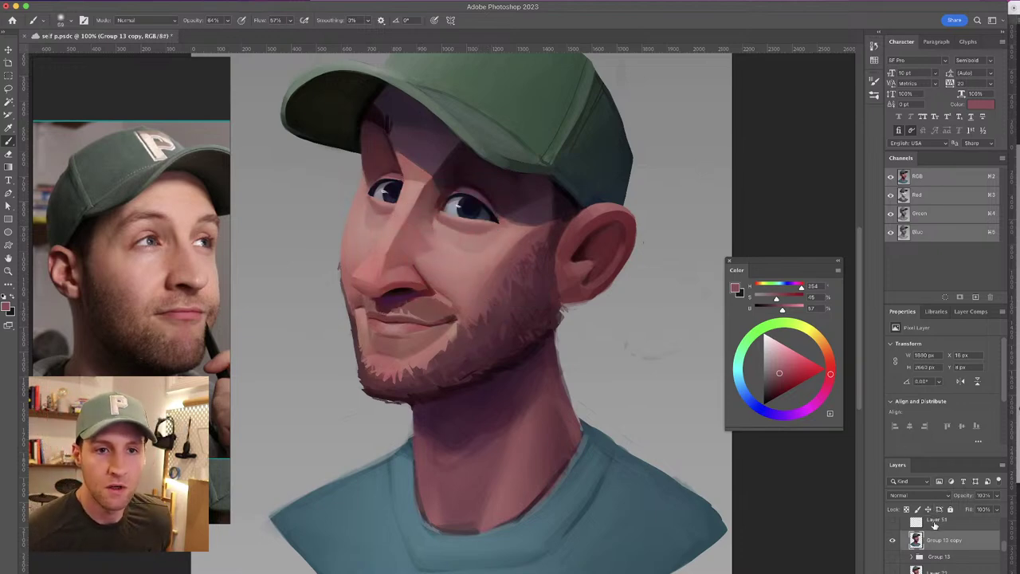
pyautogui.click(70, 22)
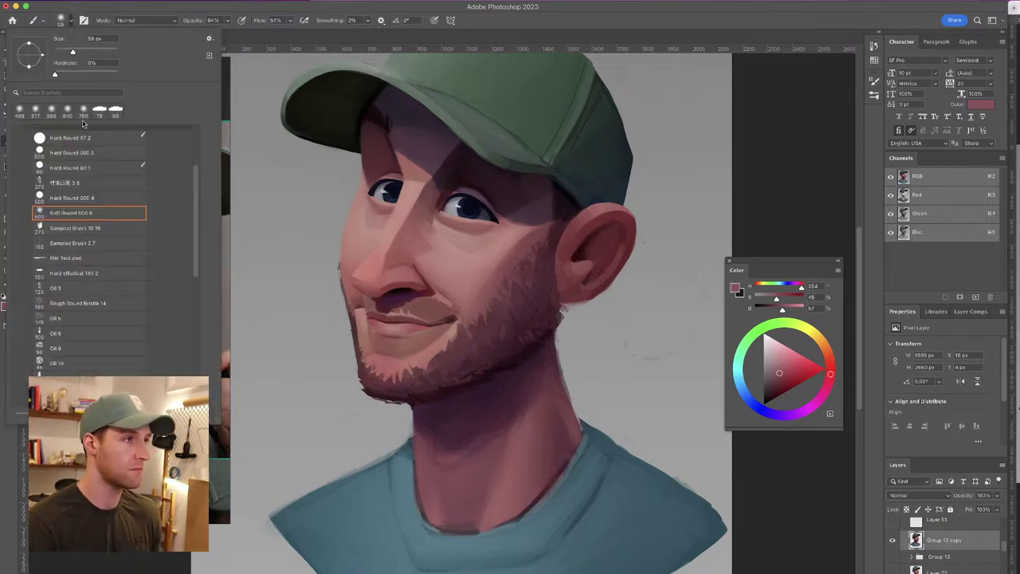
pyautogui.click(77, 274)
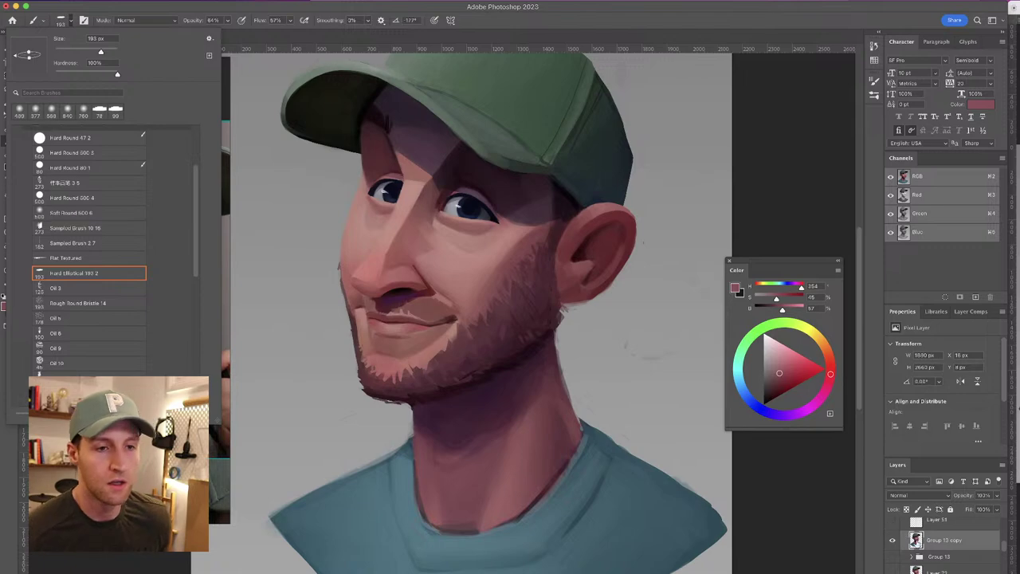
# Add a new layer clipped to Group 13 copy and set its blend mode to Color Dodge
pyautogui.click(916, 561)
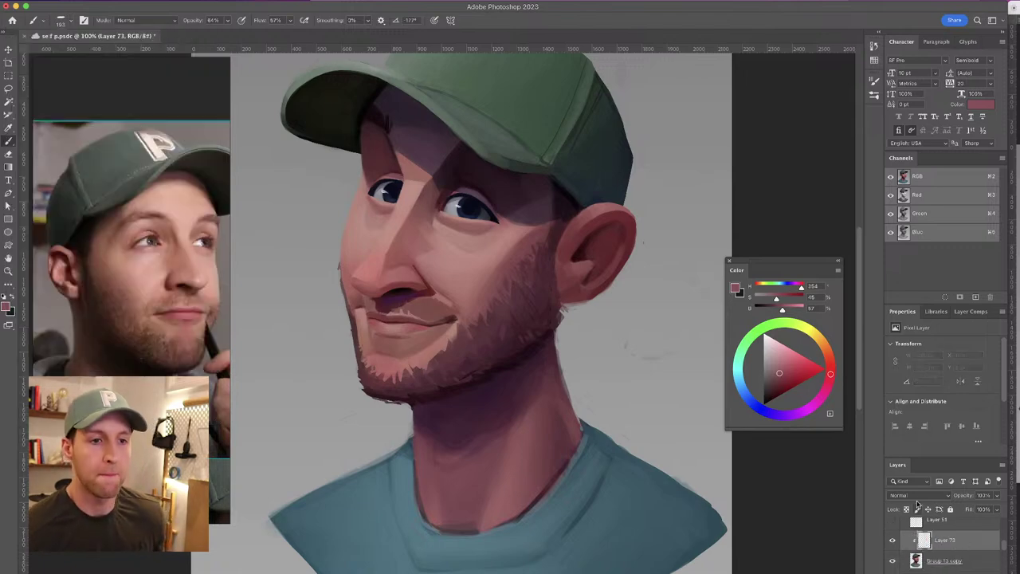
pyautogui.click(917, 495)
pyautogui.moveTo(917, 571)
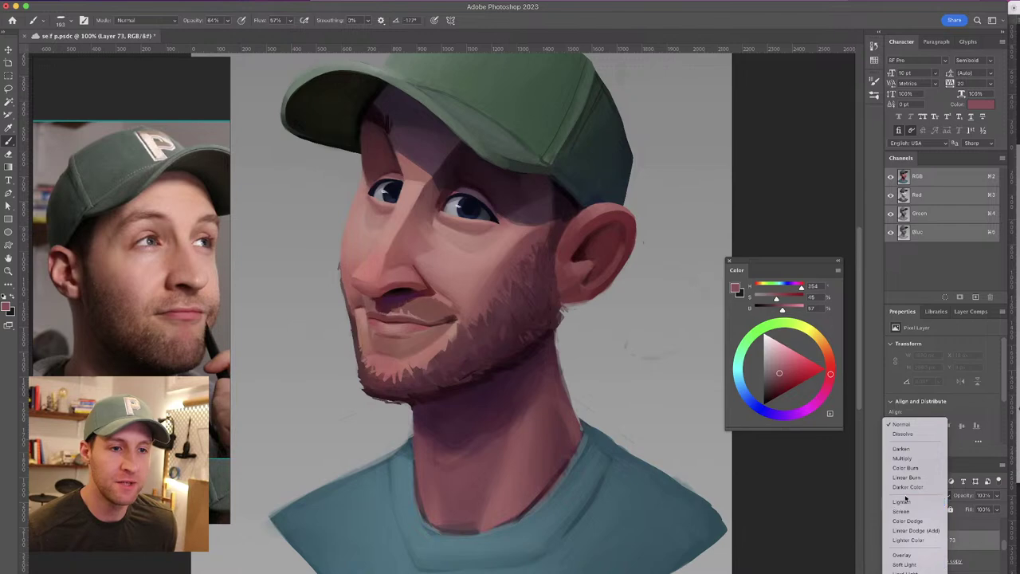
pyautogui.click(908, 520)
# Pick a light grey with a small brush and dab a highlight on the tip of the nose
pyautogui.moveTo(384, 245); pyautogui.dragTo(348, 239)
pyautogui.moveTo(378, 281); pyautogui.dragTo(374, 284)
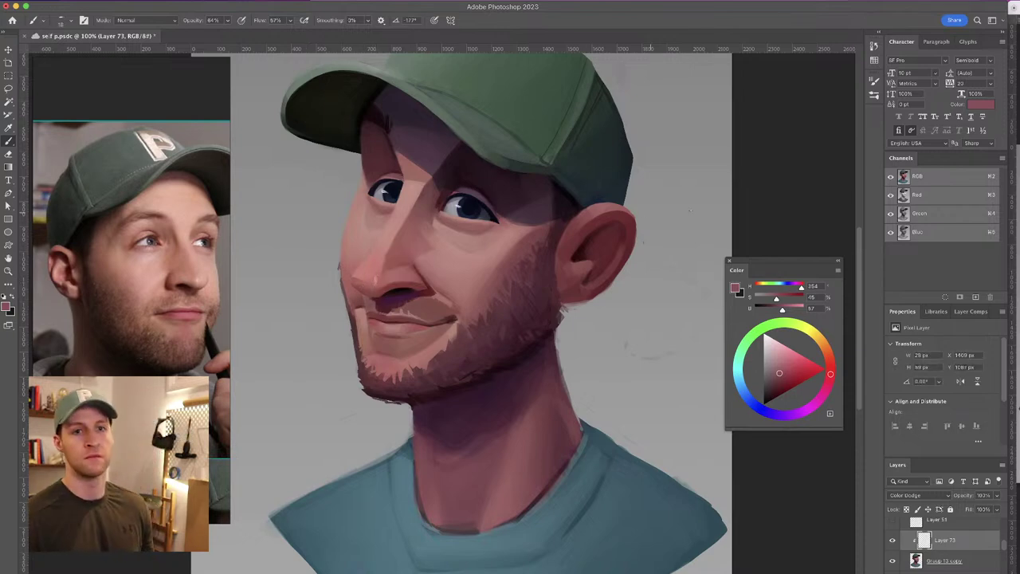
pyautogui.moveTo(782, 311); pyautogui.dragTo(756, 299)
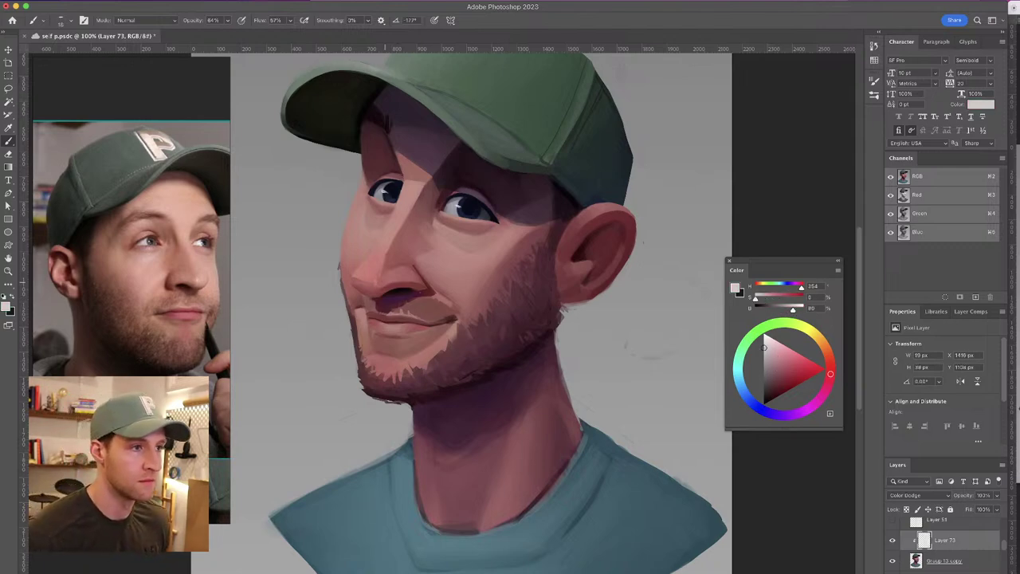
pyautogui.click(376, 279)
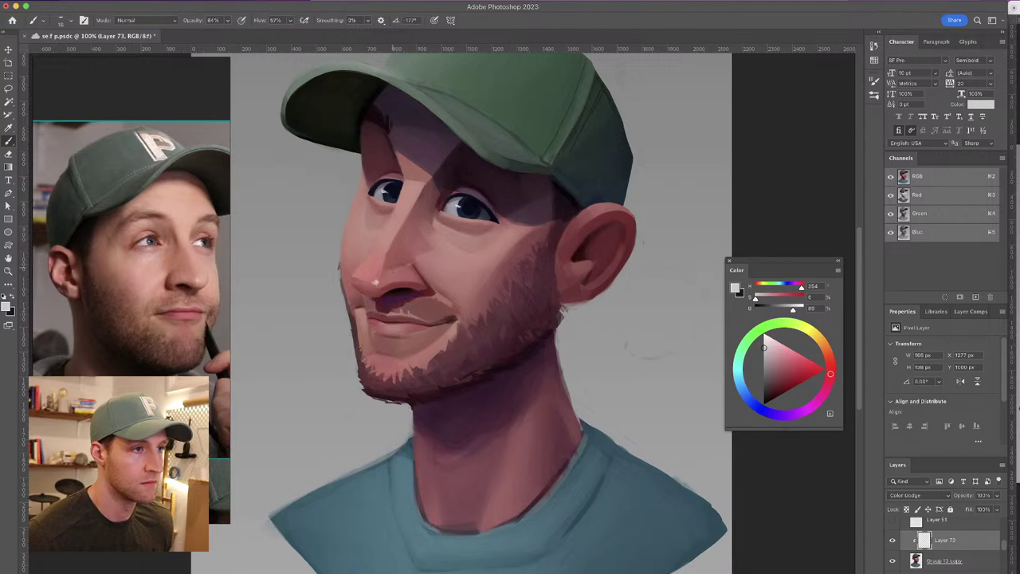
pyautogui.press('super+z')
# Paint a small highlight at the inner corner of the larger eye and trim it with the Eraser
pyautogui.click(434, 219)
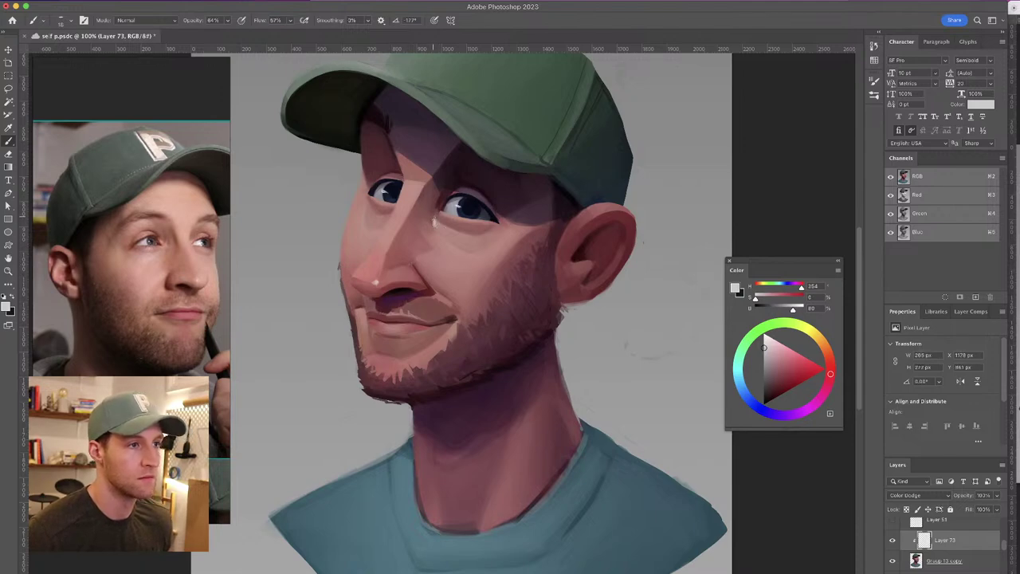
pyautogui.press('super+z')
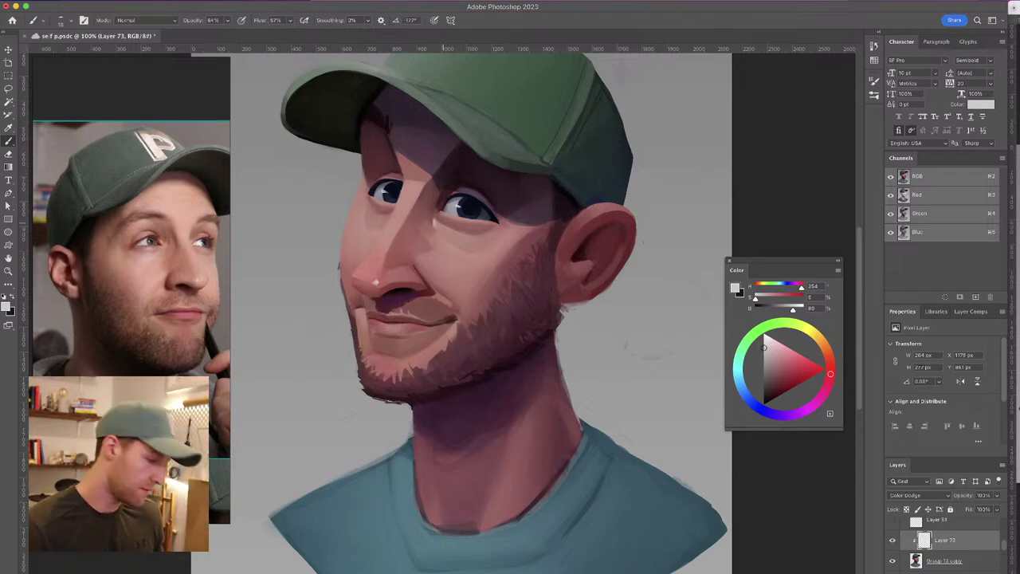
pyautogui.press('e')
pyautogui.moveTo(434, 228)
pyautogui.mouseDown()
pyautogui.moveTo(418, 229)
pyautogui.moveTo(435, 227)
pyautogui.mouseUp()
pyautogui.press('b')
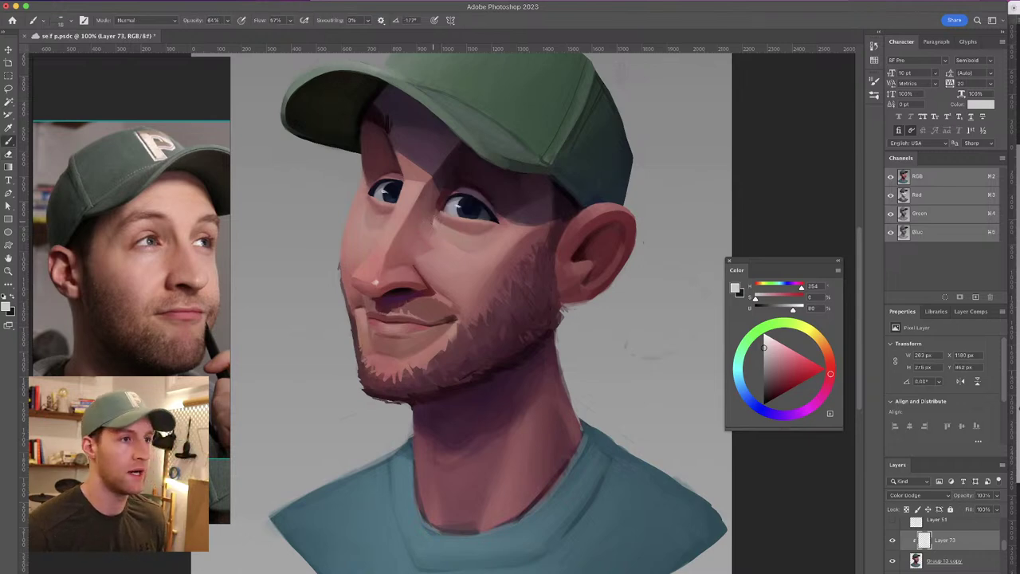
pyautogui.moveTo(438, 224); pyautogui.dragTo(433, 212)
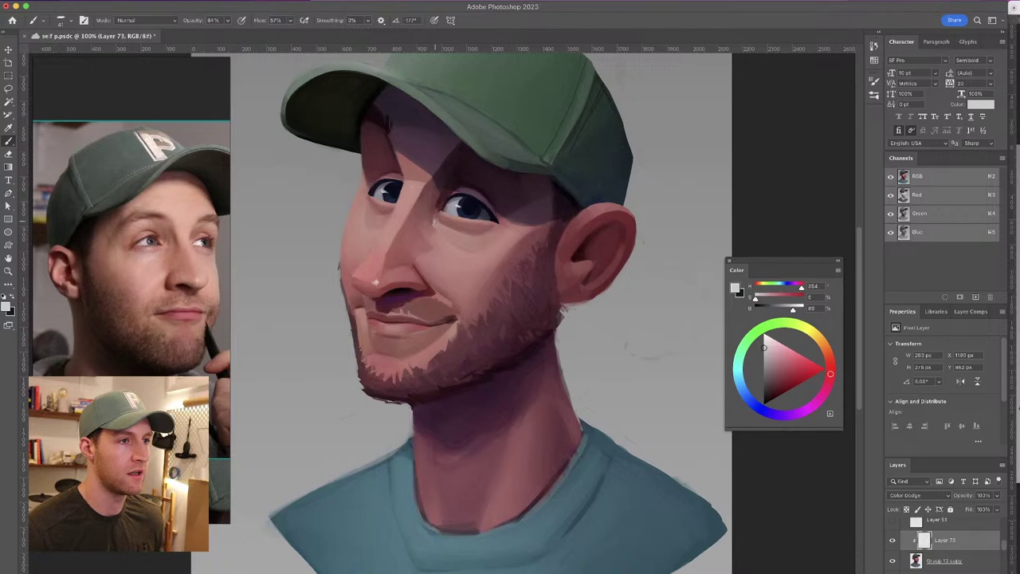
pyautogui.moveTo(438, 226)
pyautogui.mouseDown()
pyautogui.moveTo(488, 238)
pyautogui.moveTo(451, 228)
pyautogui.mouseUp()
pyautogui.press('super+z')
pyautogui.press('super+z')
# Flip the canvas horizontally and change the angle of the elliptical brush tip for the mirrored face
pyautogui.press('super+shift+h')
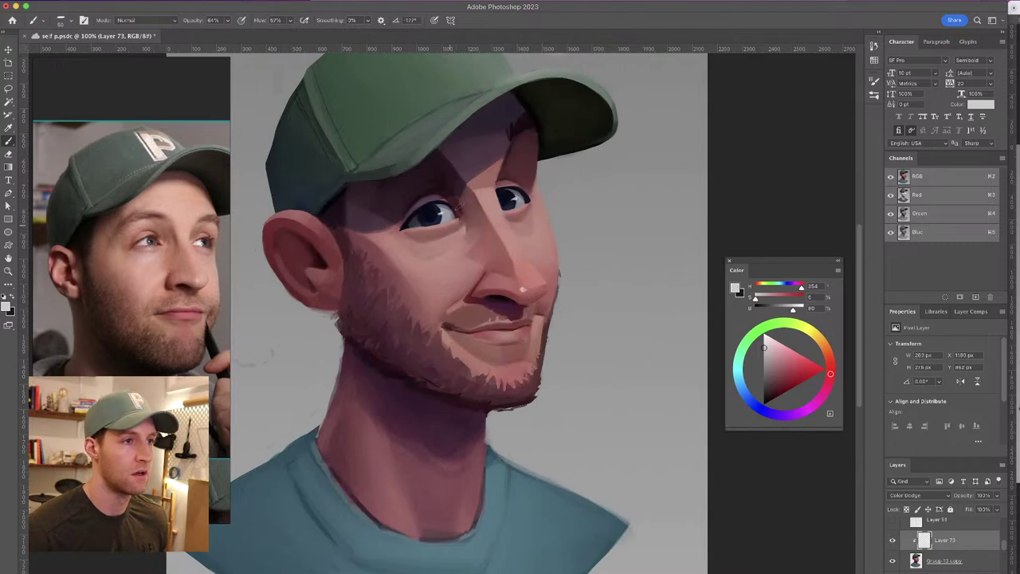
pyautogui.moveTo(395, 21); pyautogui.dragTo(413, 24)
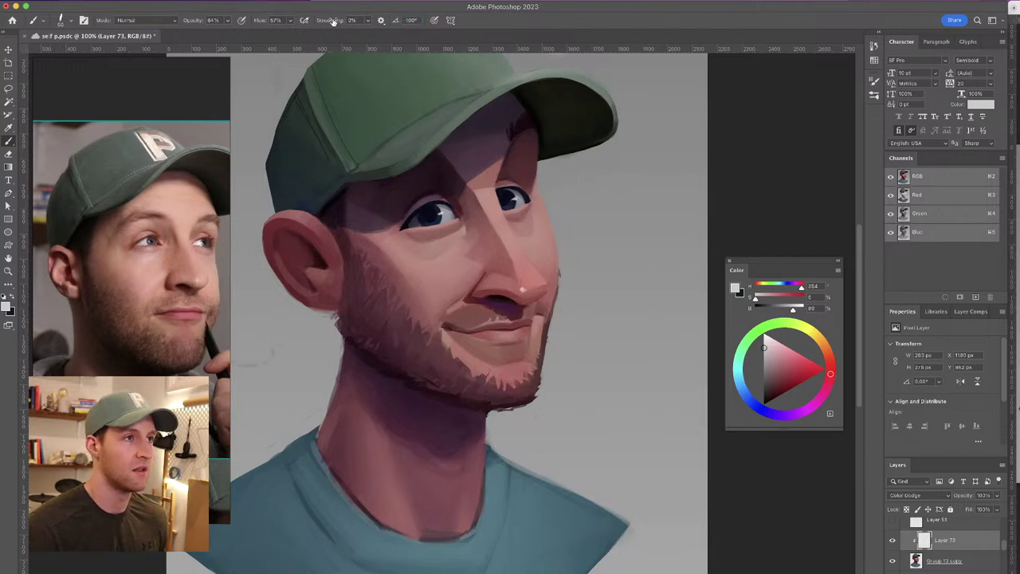
pyautogui.click(409, 21)
pyautogui.moveTo(407, 21); pyautogui.dragTo(411, 22)
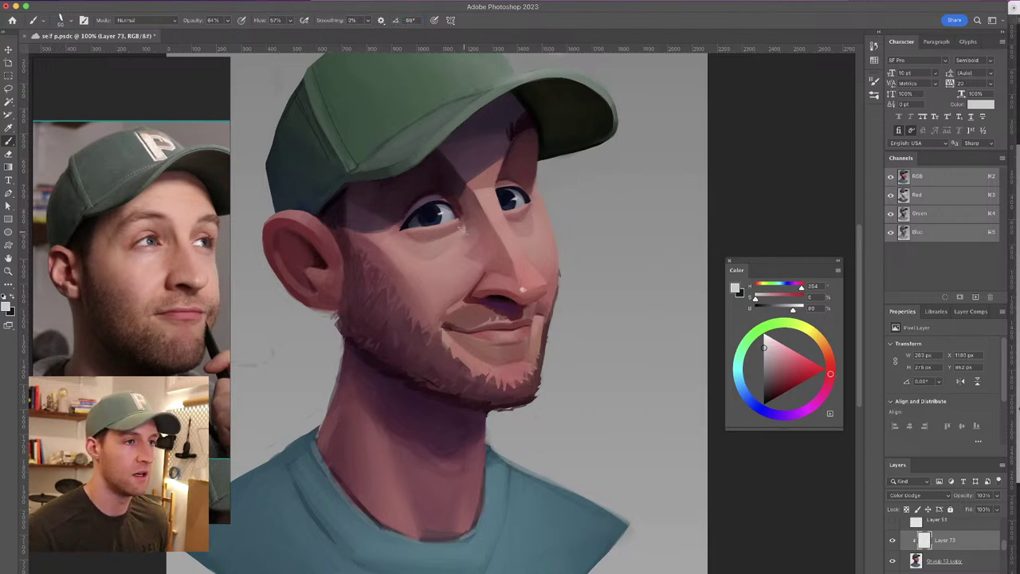
# Paint a highlight on the upper cheek under the larger eye and soften it with the Eraser
pyautogui.moveTo(465, 230)
pyautogui.mouseDown()
pyautogui.moveTo(438, 246)
pyautogui.moveTo(457, 235)
pyautogui.moveTo(436, 248)
pyautogui.moveTo(444, 252)
pyautogui.mouseUp()
pyautogui.press('super+z')
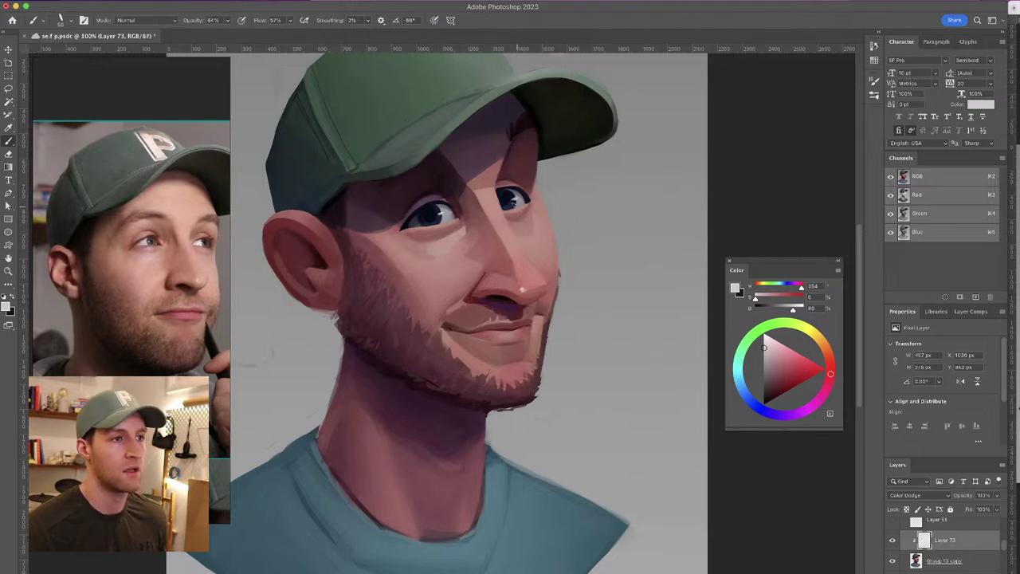
pyautogui.press('e')
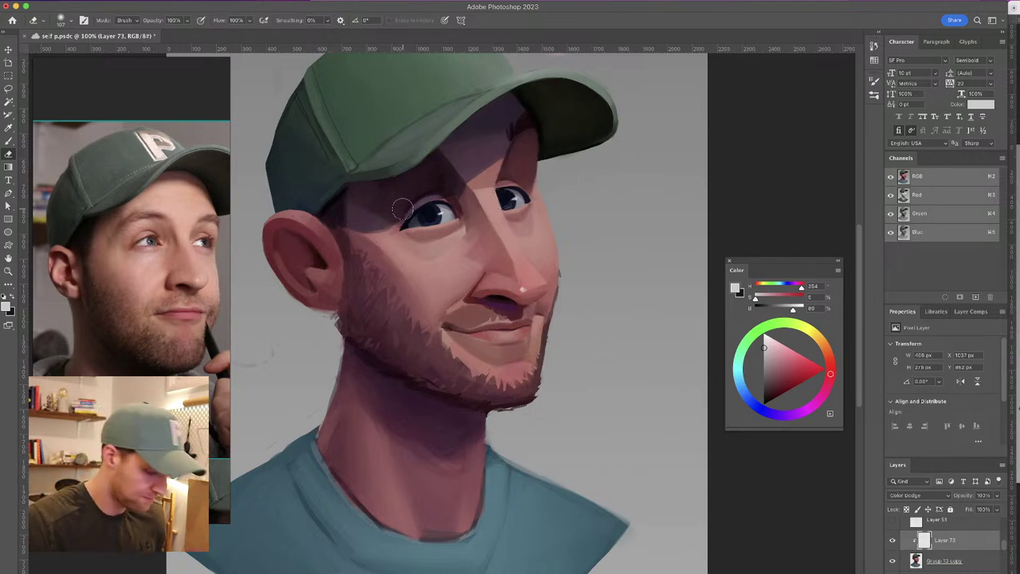
pyautogui.press('b')
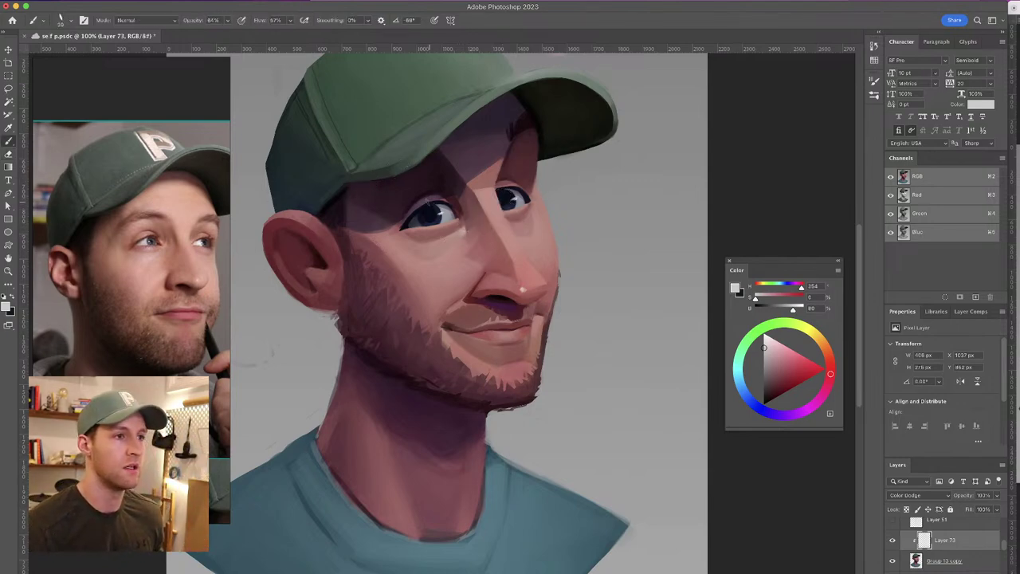
# Paint thin highlights on the larger eye's upper lid and on the lower lip with a small brush
pyautogui.moveTo(429, 198); pyautogui.dragTo(431, 197)
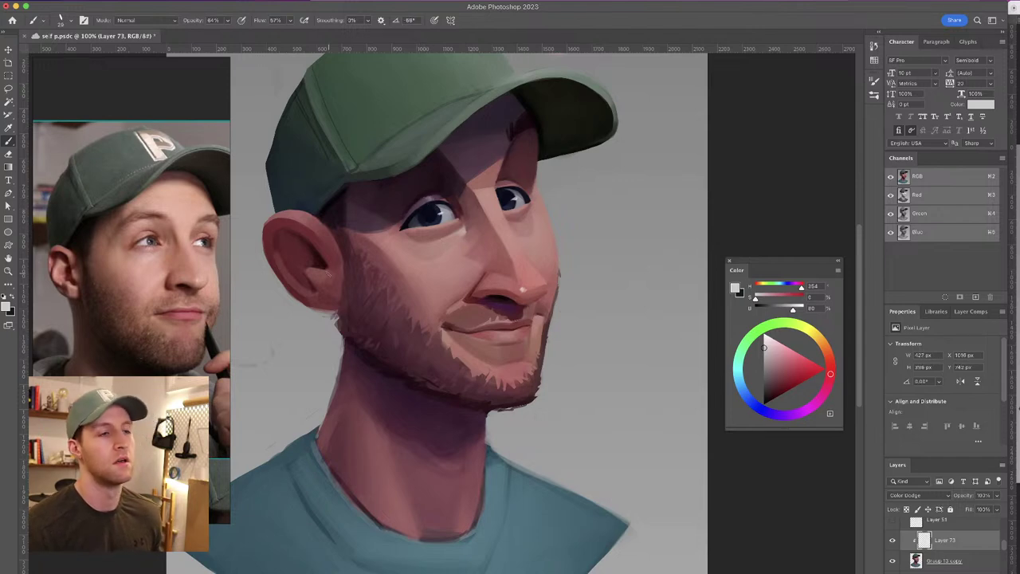
pyautogui.moveTo(338, 276); pyautogui.dragTo(345, 282)
pyautogui.moveTo(456, 301); pyautogui.dragTo(451, 301)
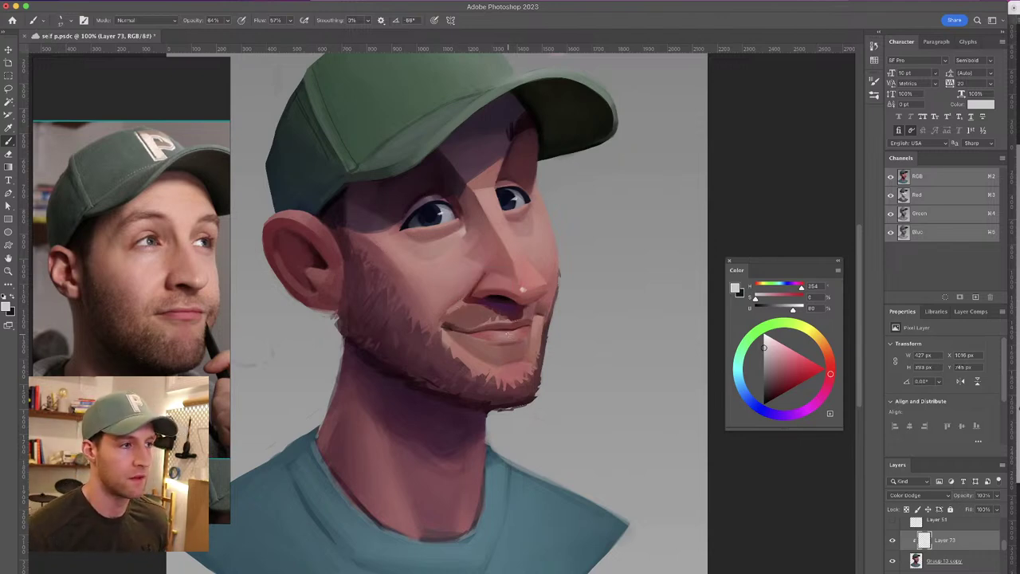
pyautogui.moveTo(512, 331); pyautogui.dragTo(503, 337)
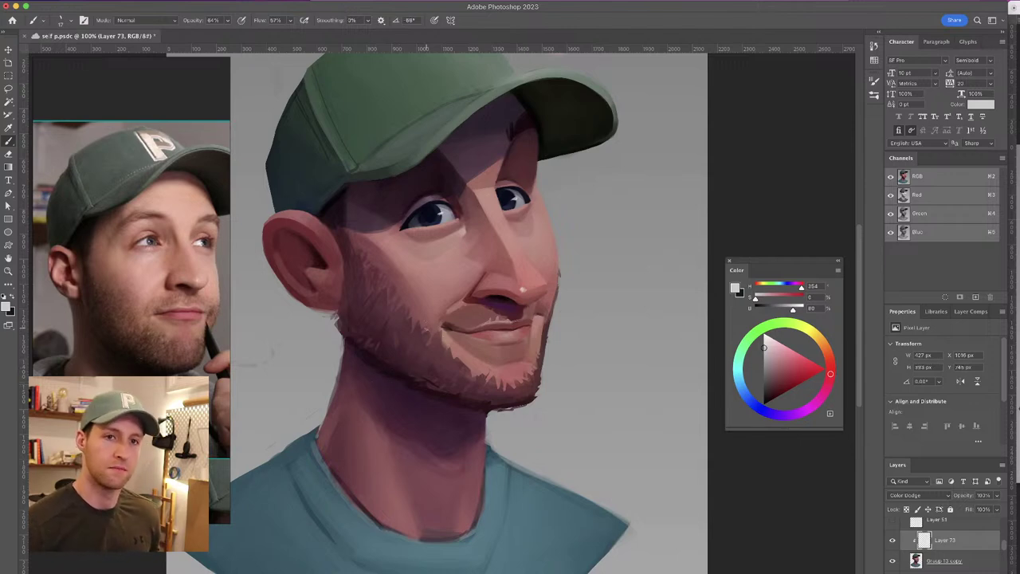
# Add light highlights to the chin and the ear on the Color Dodge layer
pyautogui.moveTo(513, 378); pyautogui.dragTo(521, 378)
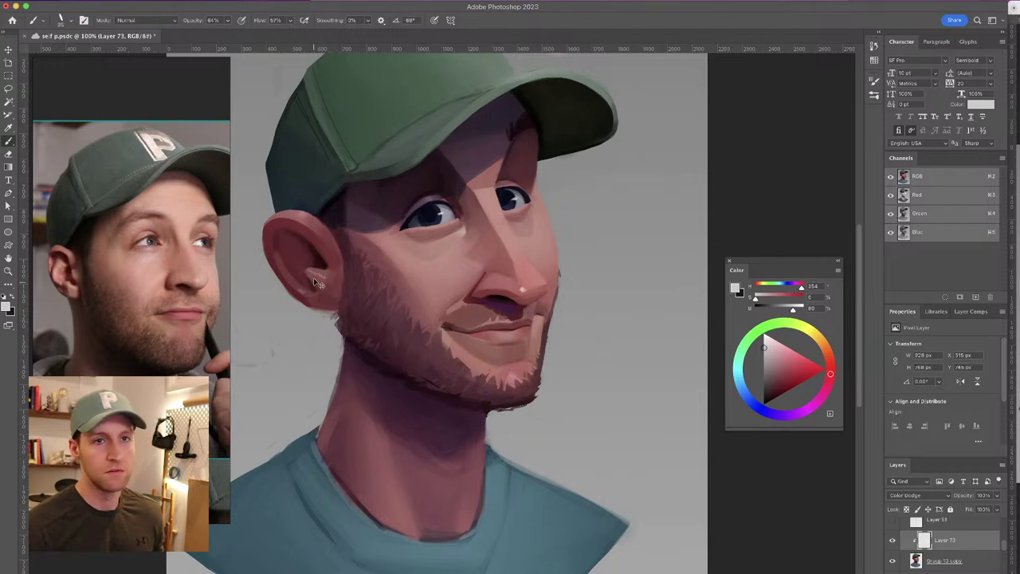
pyautogui.moveTo(316, 273); pyautogui.dragTo(323, 275)
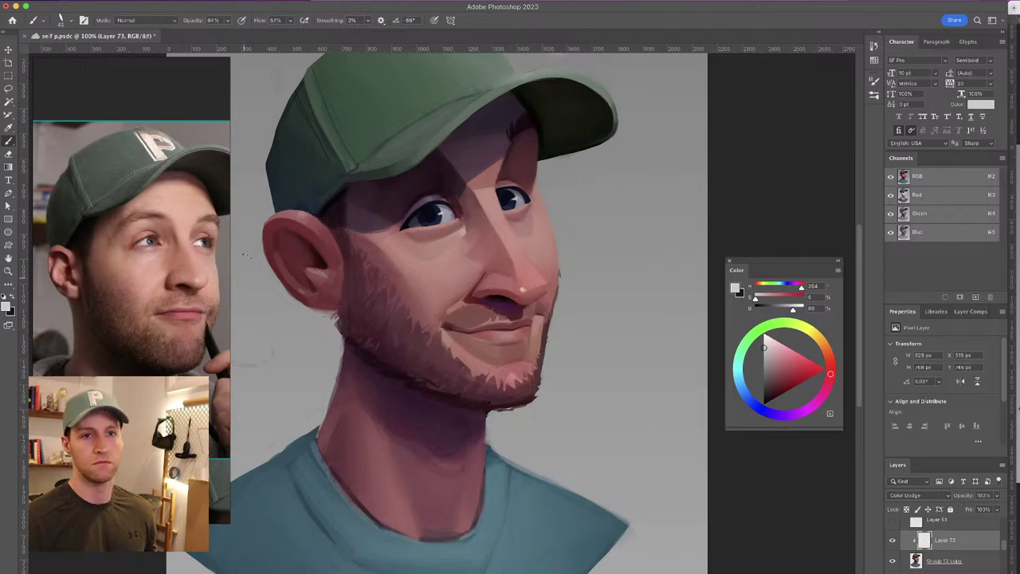
pyautogui.moveTo(435, 524); pyautogui.dragTo(412, 512)
pyautogui.moveTo(380, 481); pyautogui.dragTo(390, 517)
pyautogui.moveTo(501, 244); pyautogui.dragTo(501, 244)
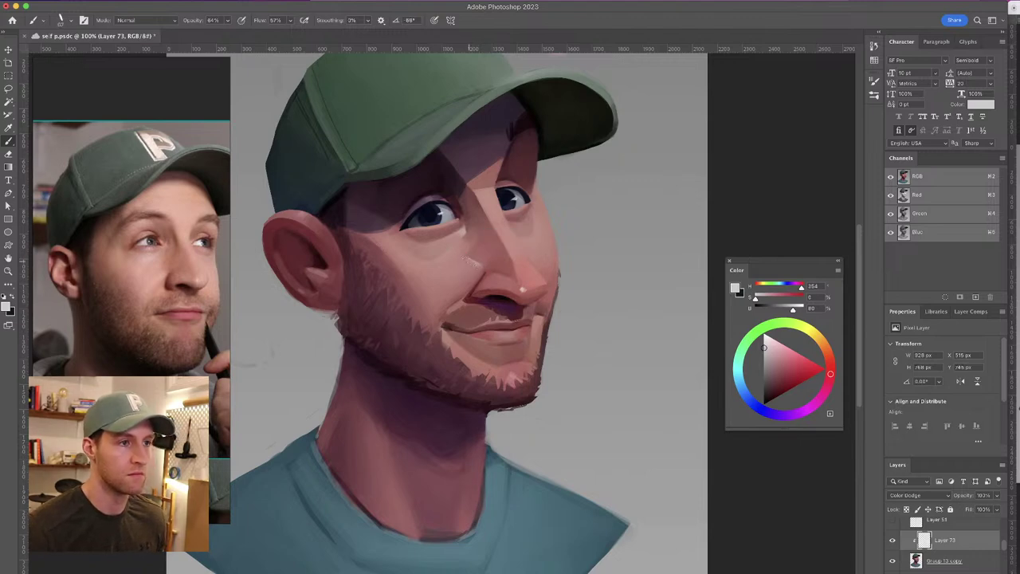
# Paint a highlight on the cheek beside the nostril and soften it with the Eraser
pyautogui.moveTo(457, 260); pyautogui.dragTo(474, 265)
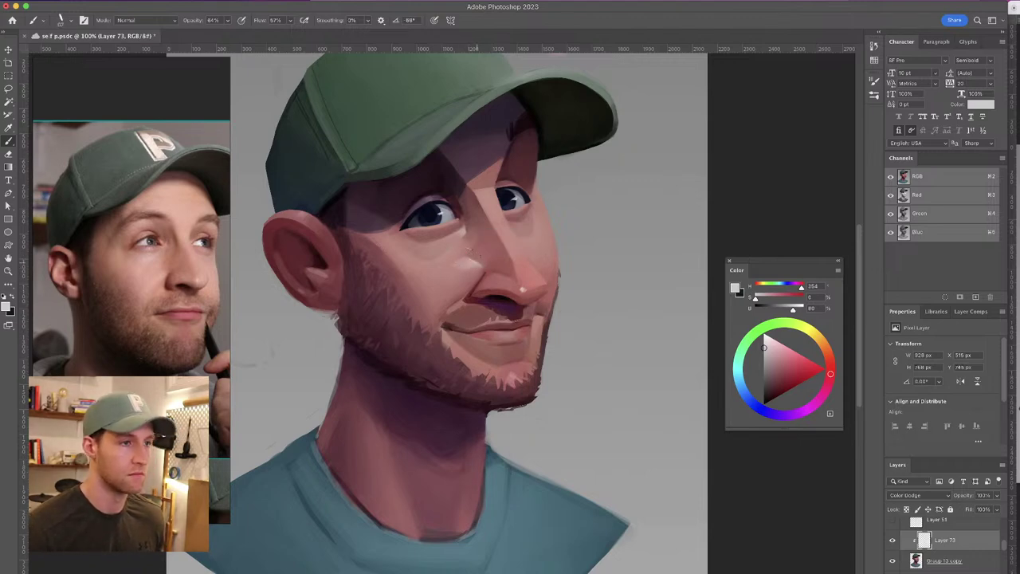
pyautogui.press('e')
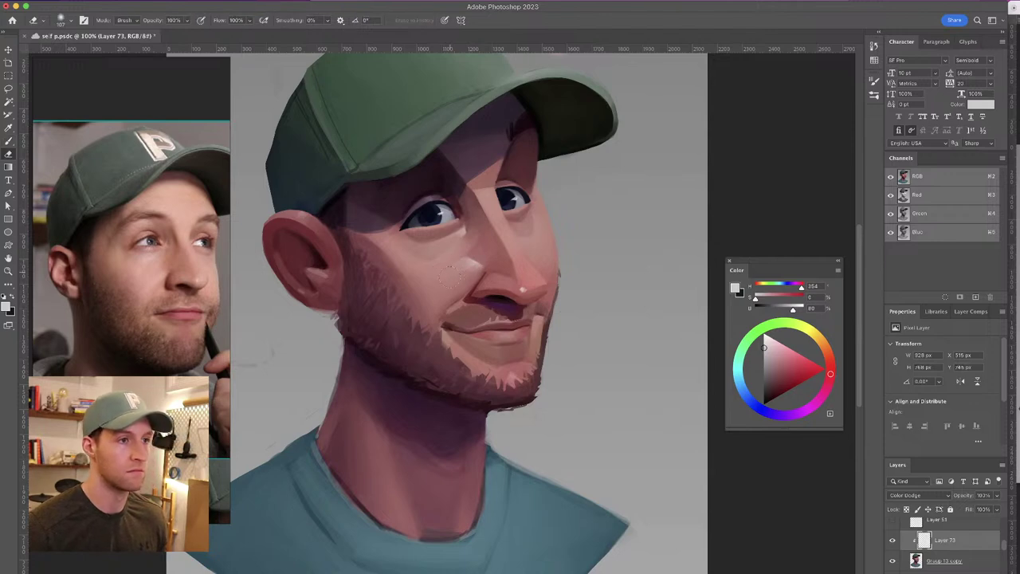
pyautogui.moveTo(469, 267); pyautogui.dragTo(473, 262)
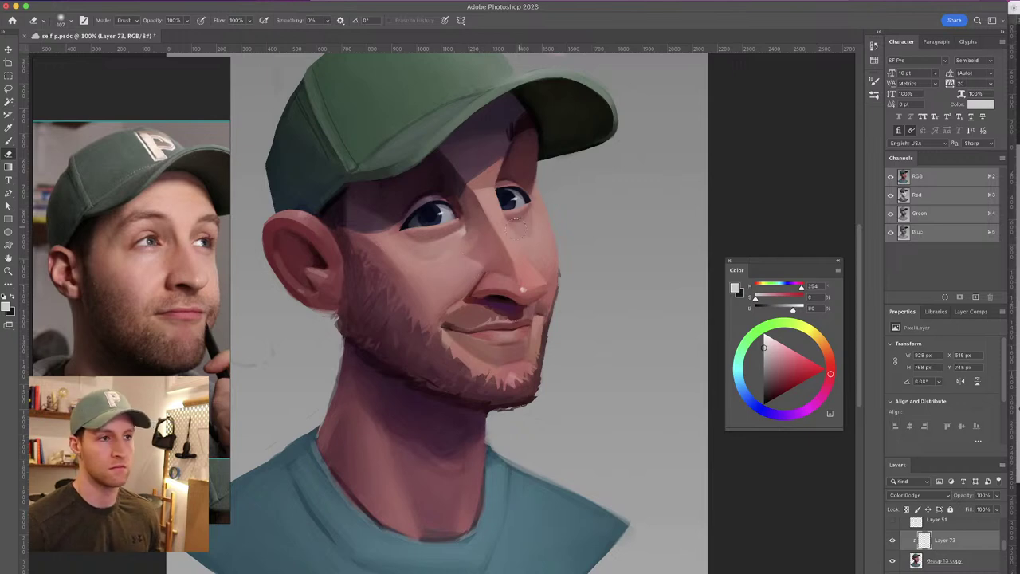
# Paint thin highlights around the outer corner and lower lid of the larger eye with a small brush
pyautogui.press('b')
pyautogui.moveTo(413, 215); pyautogui.dragTo(411, 215)
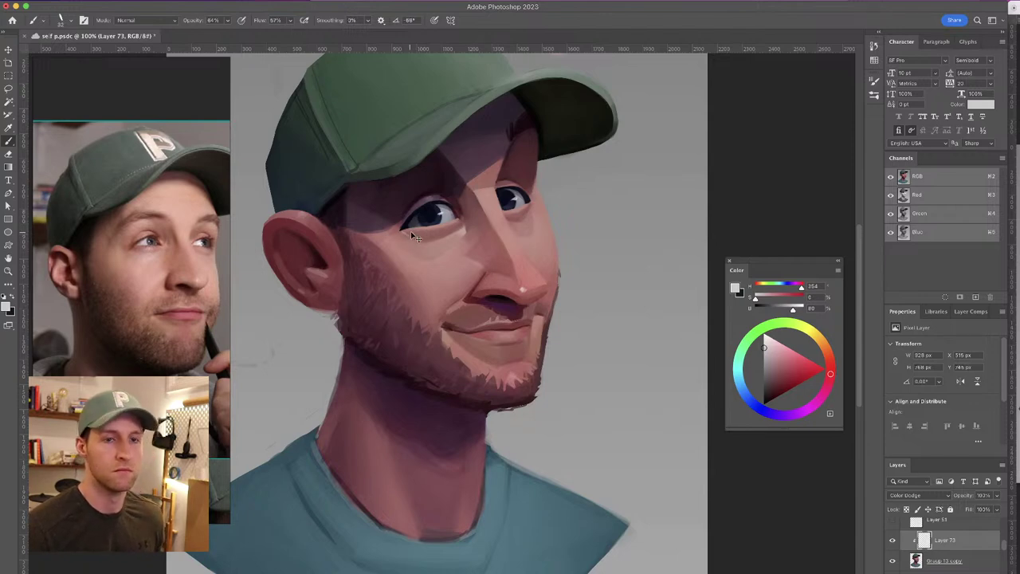
pyautogui.moveTo(407, 237); pyautogui.dragTo(403, 237)
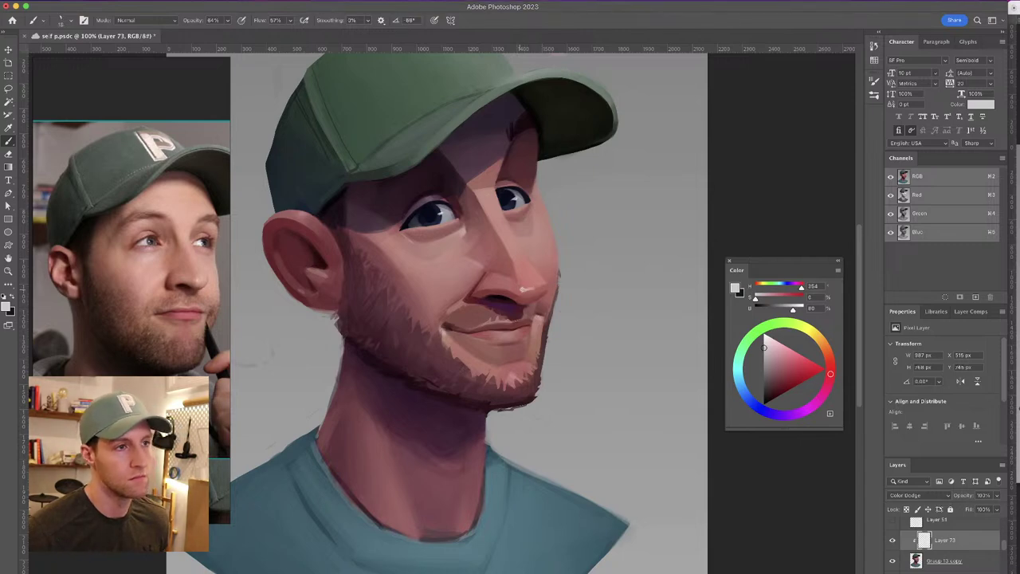
# Touch up the highlight on the tip of the nose with a small brush, undoing the stray stroke
pyautogui.moveTo(512, 281); pyautogui.dragTo(516, 283)
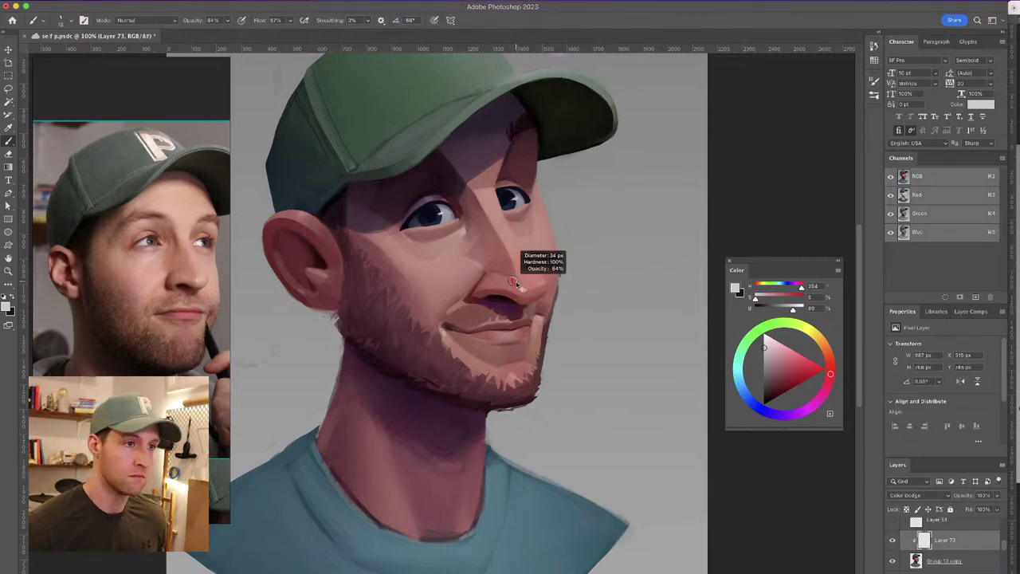
pyautogui.click(519, 287)
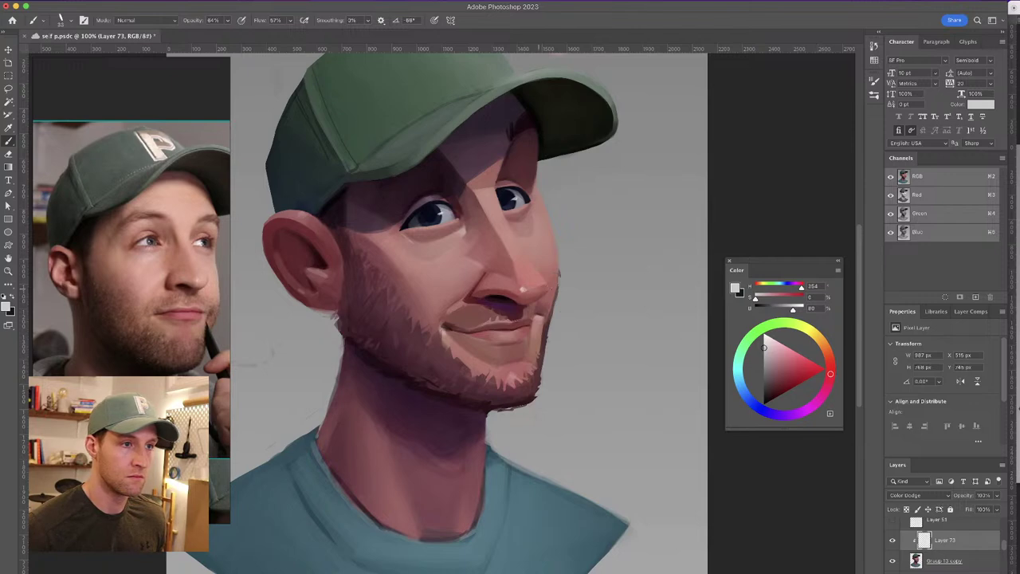
pyautogui.moveTo(524, 289); pyautogui.dragTo(538, 289)
pyautogui.press('super+z')
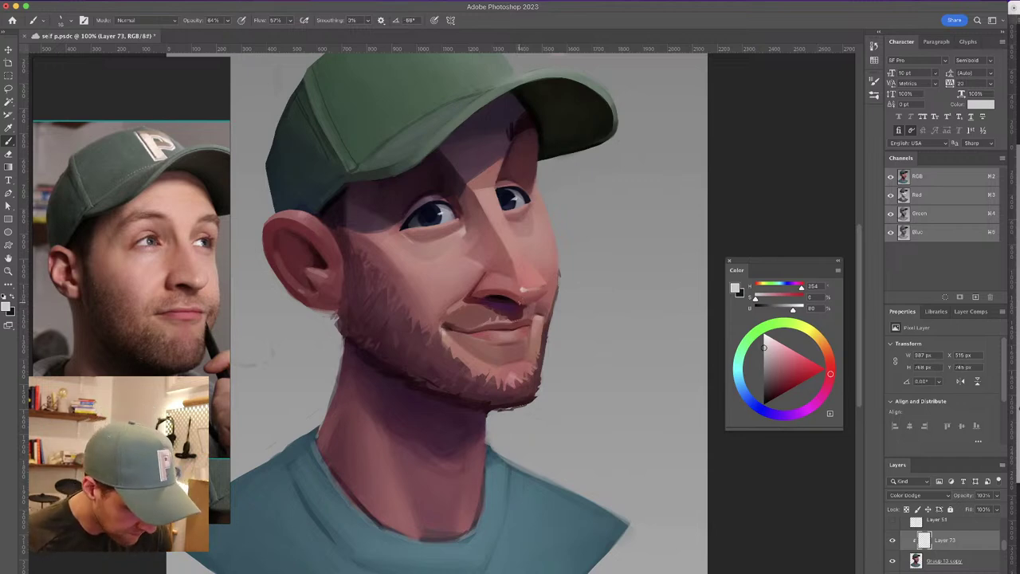
pyautogui.click(517, 305)
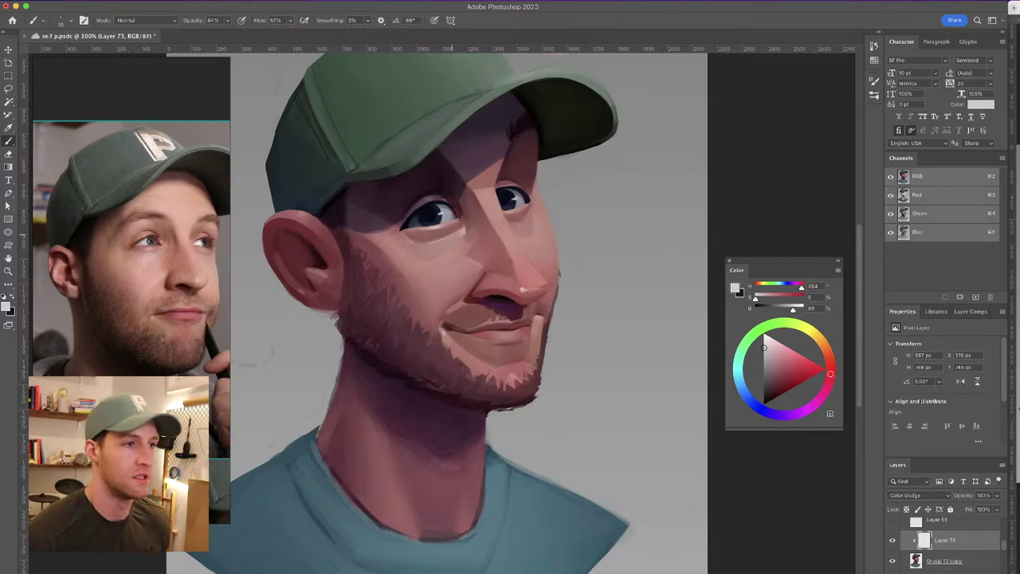
# Paint thin highlights below the larger eye's inner corner and on the cheek beside the nostril, reducing the cheek stroke with the Eraser
pyautogui.moveTo(454, 232); pyautogui.dragTo(452, 231)
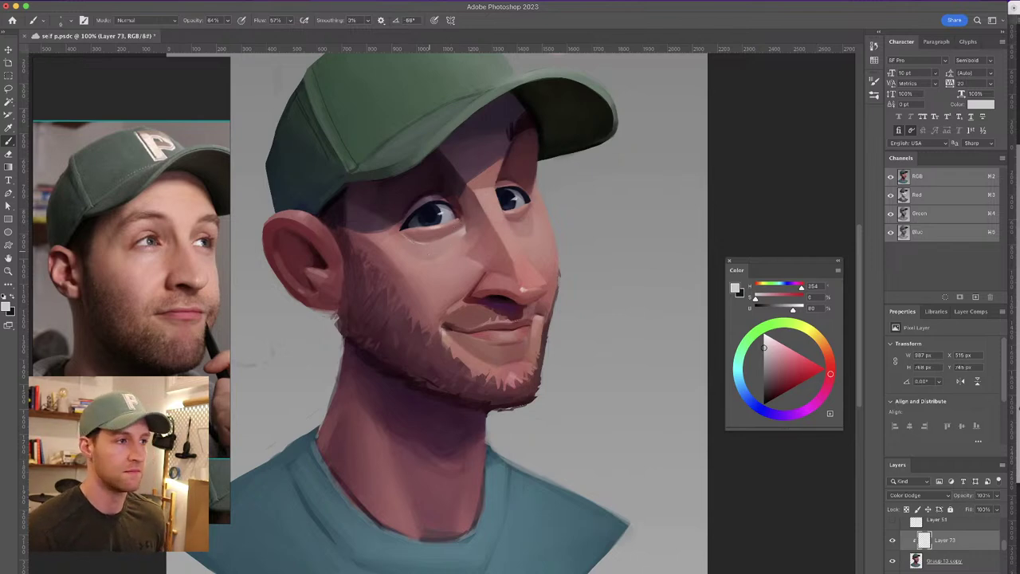
pyautogui.moveTo(432, 254)
pyautogui.mouseDown()
pyautogui.moveTo(470, 266)
pyautogui.moveTo(439, 278)
pyautogui.mouseUp()
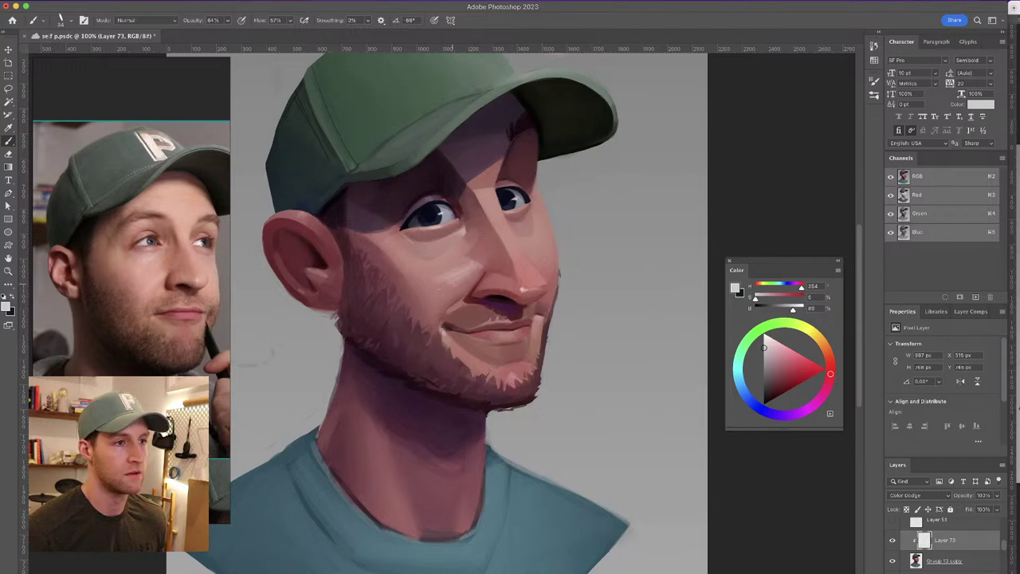
pyautogui.press('e')
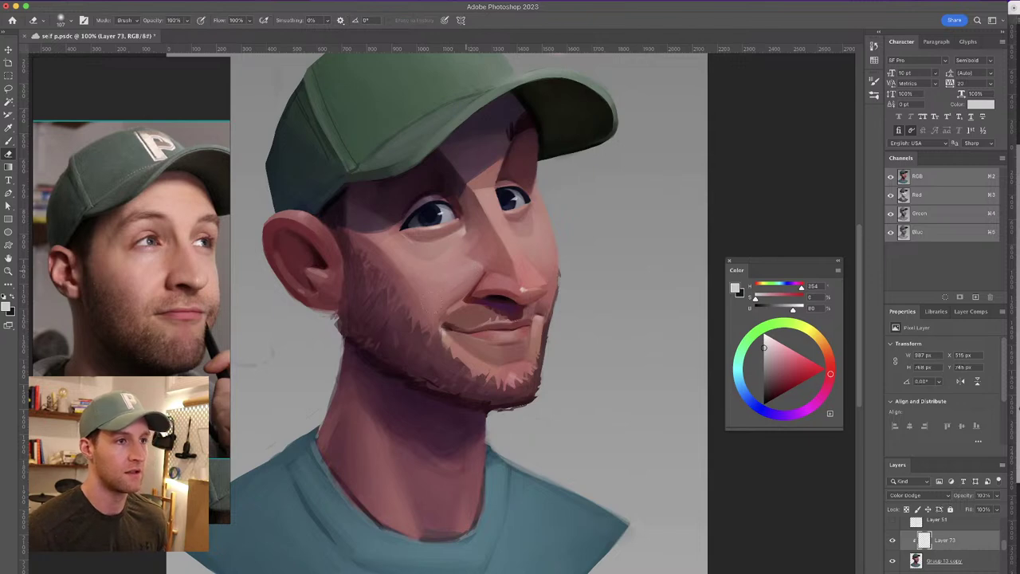
# Repaint the cheek highlight beside the nostril as a broader stroke, save the document, and soften the highlight with the Eraser
pyautogui.press('b')
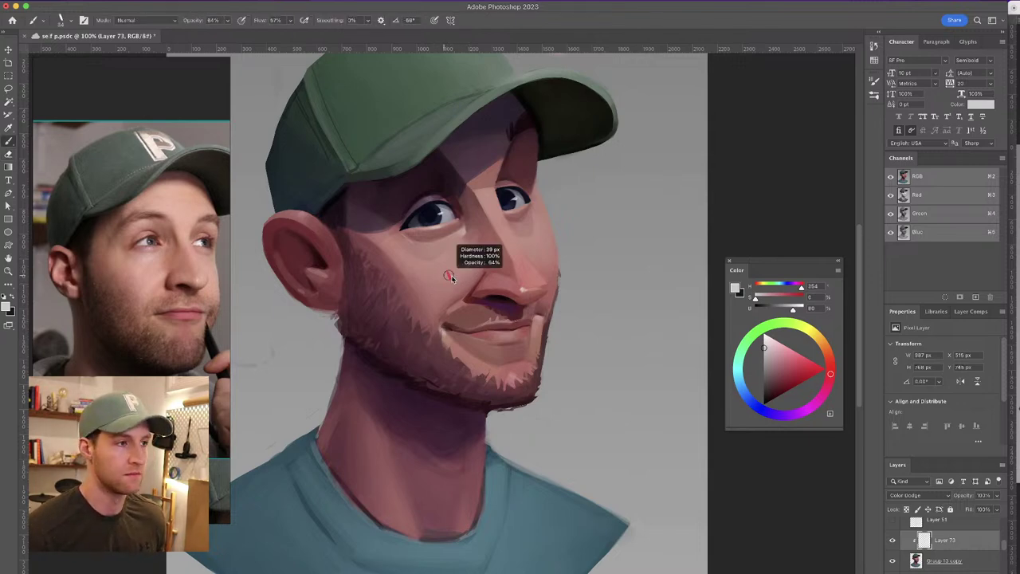
pyautogui.moveTo(451, 275); pyautogui.dragTo(463, 270)
pyautogui.moveTo(462, 233)
pyautogui.mouseDown()
pyautogui.moveTo(439, 251)
pyautogui.moveTo(459, 278)
pyautogui.moveTo(448, 285)
pyautogui.mouseUp()
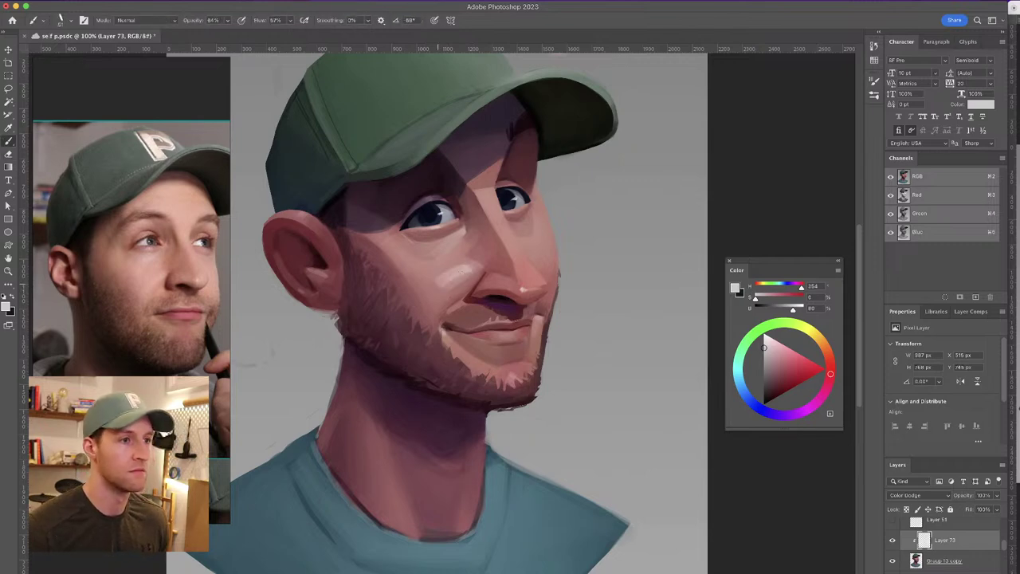
pyautogui.press('super+s')
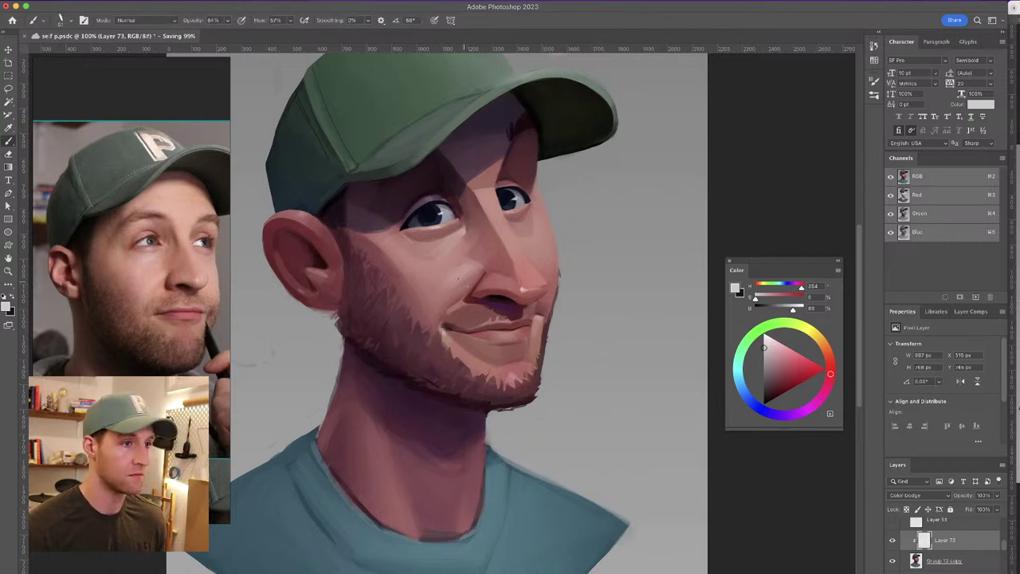
pyautogui.press('e')
pyautogui.rightClick(443, 273)
pyautogui.click(450, 275)
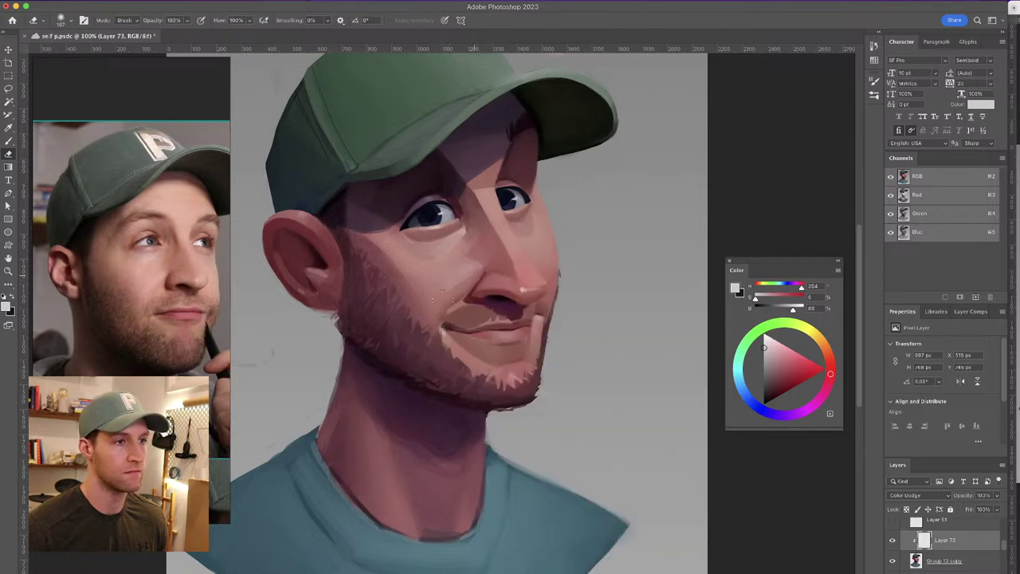
pyautogui.moveTo(469, 268); pyautogui.dragTo(459, 269)
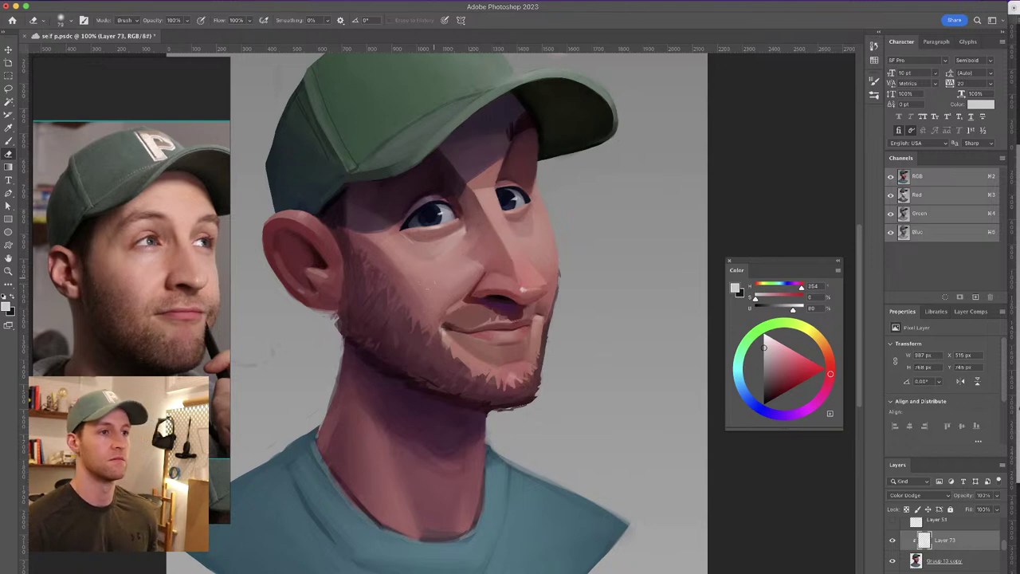
# Try highlight strokes down the lower neck on the far side and undo them
pyautogui.press('b')
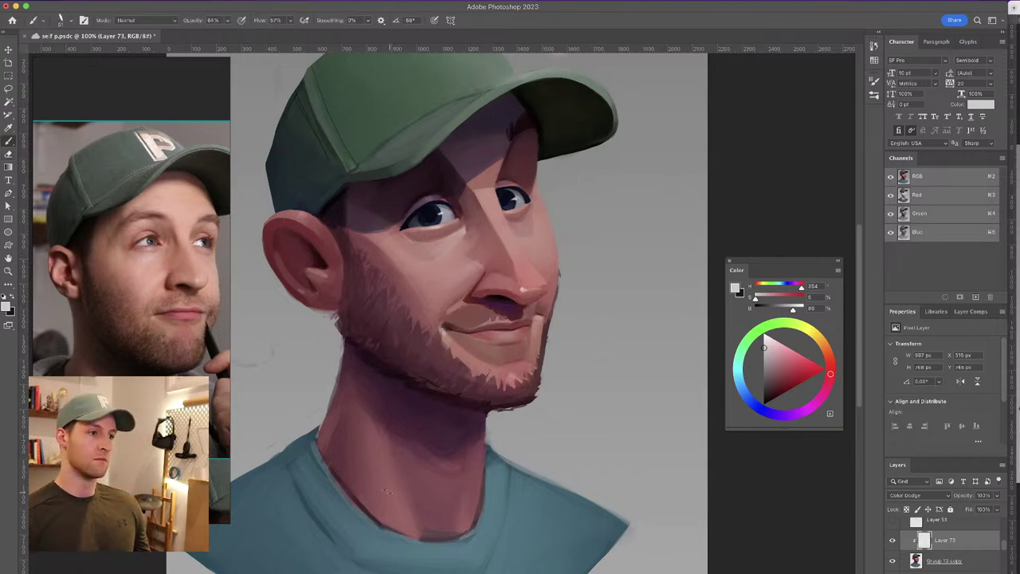
pyautogui.click(465, 492)
pyautogui.click(467, 515)
pyautogui.hotkey('ctrl', 'z')
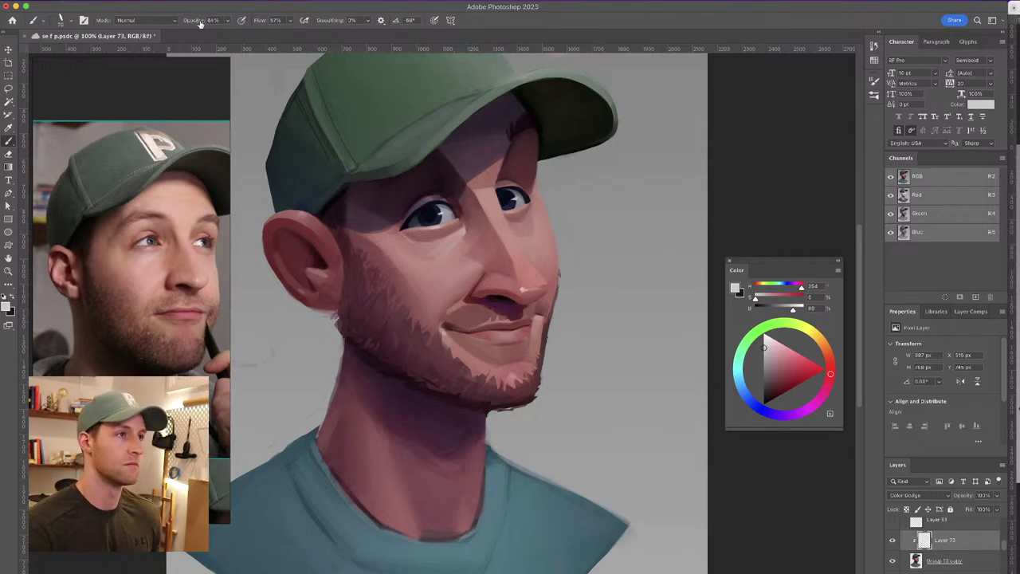
pyautogui.click(466, 489)
pyautogui.moveTo(468, 488); pyautogui.dragTo(468, 523)
pyautogui.hotkey('ctrl', 'z')
# Paint a highlight down the near side of the lower neck toward the collar and soften it with the Eraser
pyautogui.moveTo(388, 504); pyautogui.dragTo(402, 532)
pyautogui.press('e')
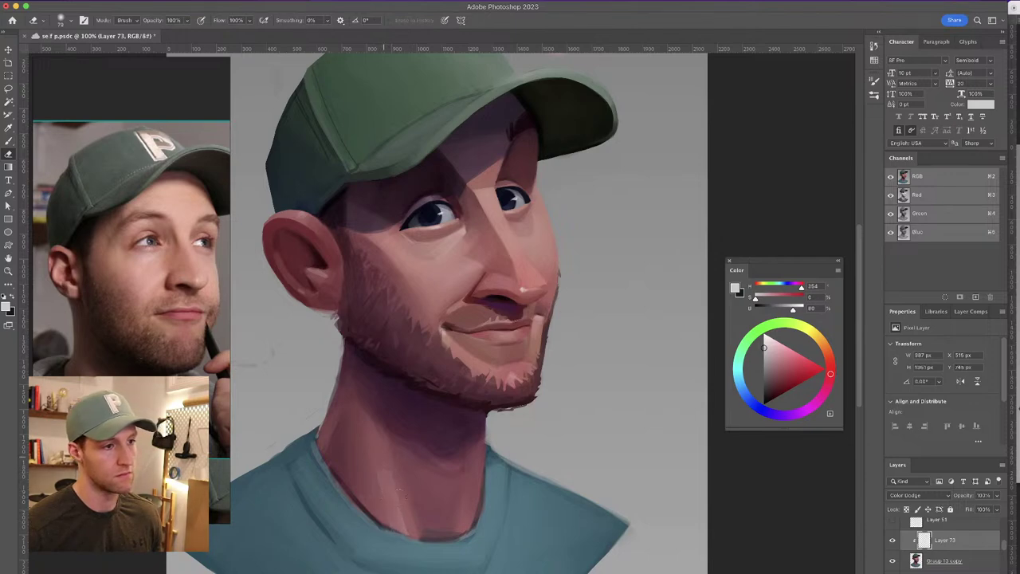
pyautogui.press('b')
pyautogui.press('e')
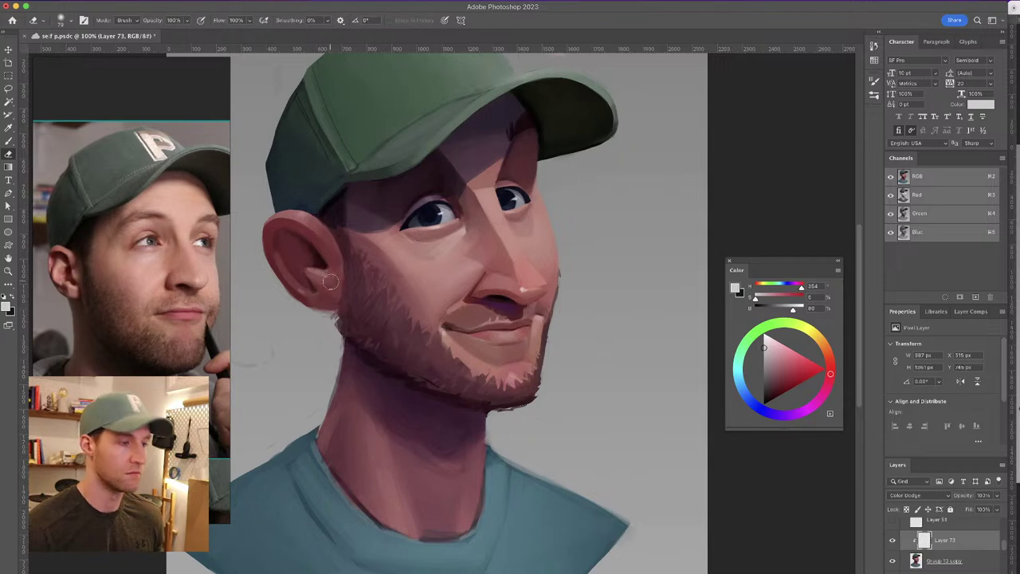
# Paint fine highlights on the larger eye, the cheek and the chin below the lower lip with a small brush, erasing the excess
pyautogui.press('b')
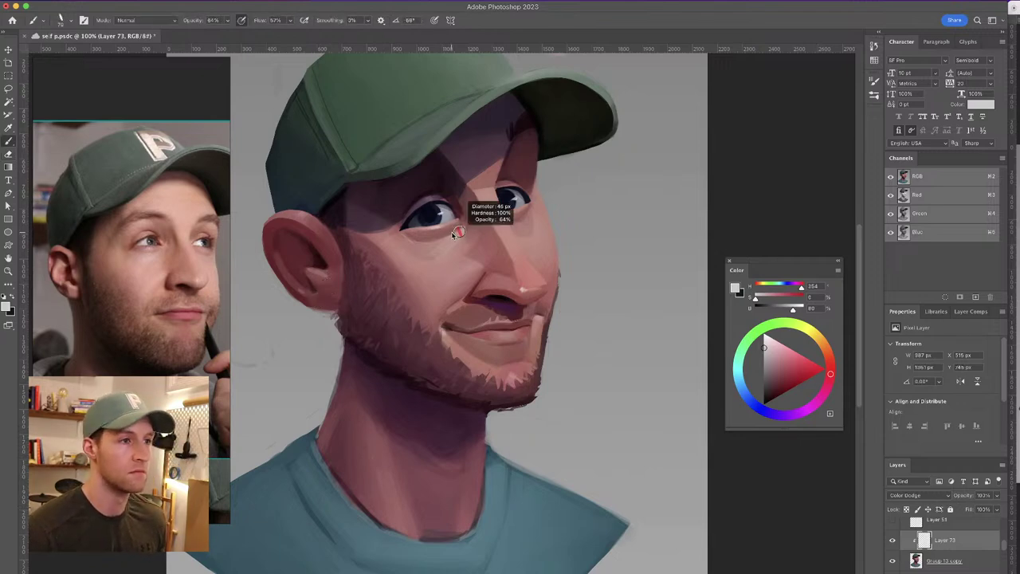
pyautogui.moveTo(443, 210); pyautogui.dragTo(416, 217)
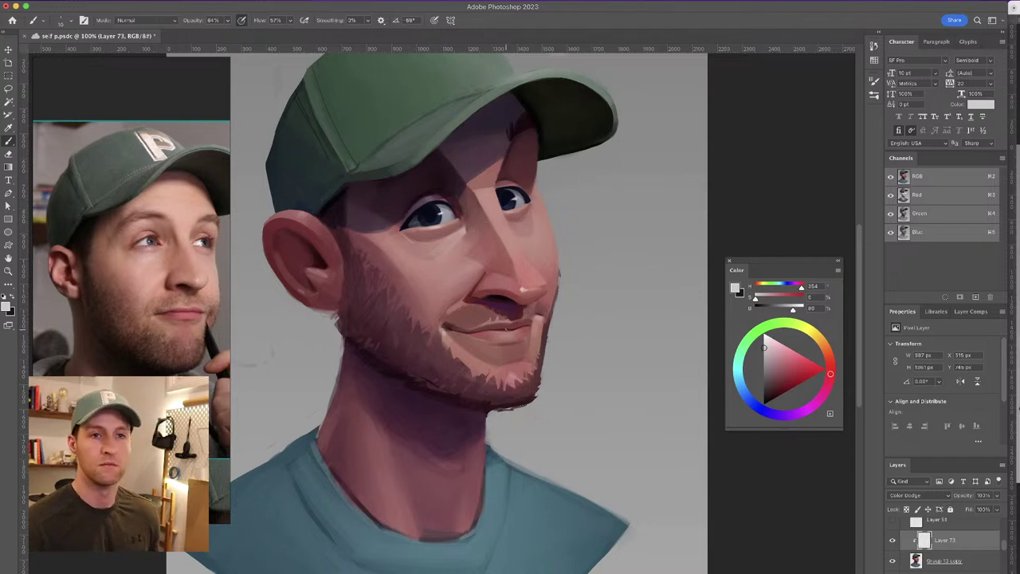
pyautogui.moveTo(414, 283); pyautogui.dragTo(416, 284)
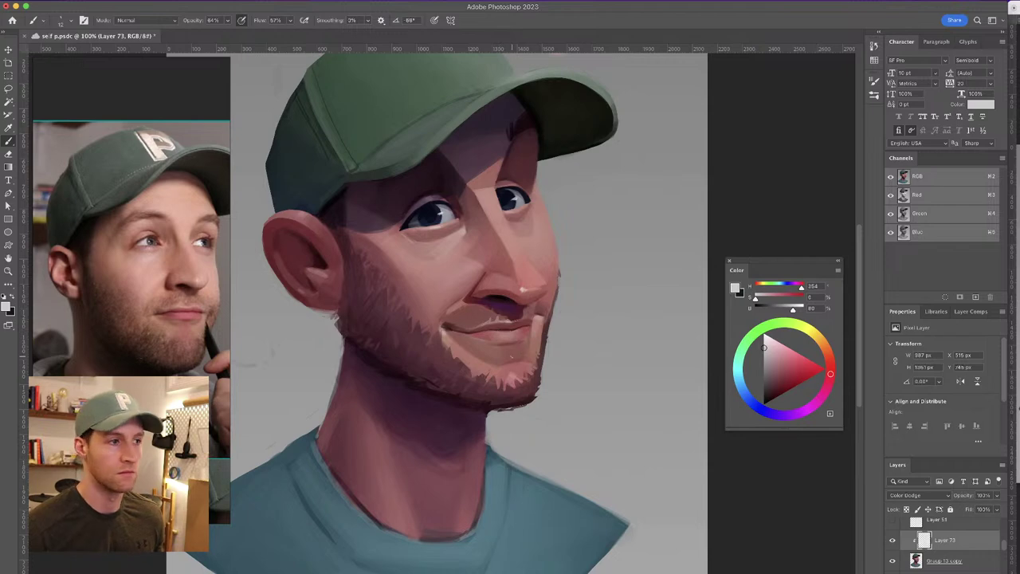
pyautogui.moveTo(509, 368); pyautogui.dragTo(514, 363)
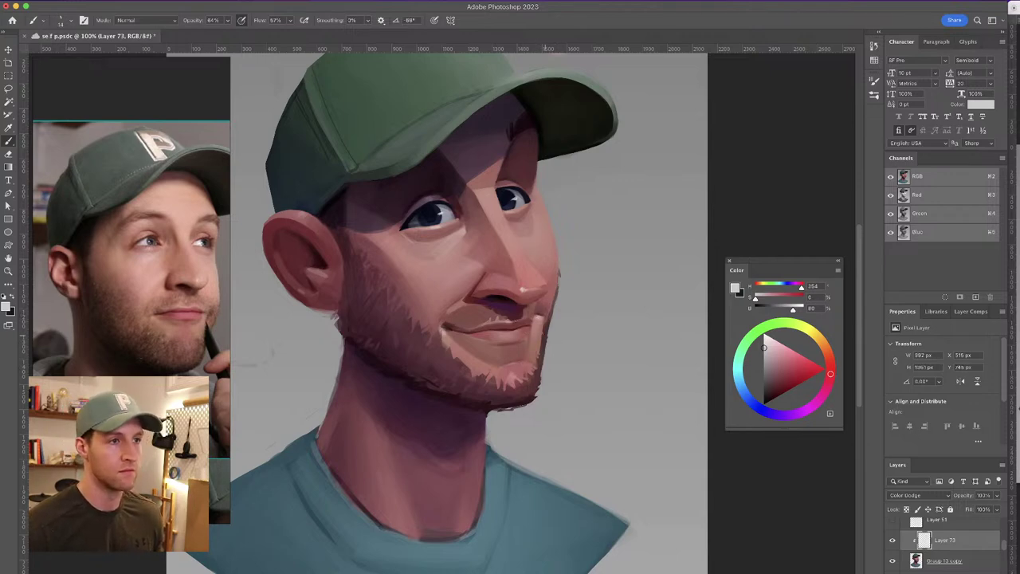
pyautogui.press('e')
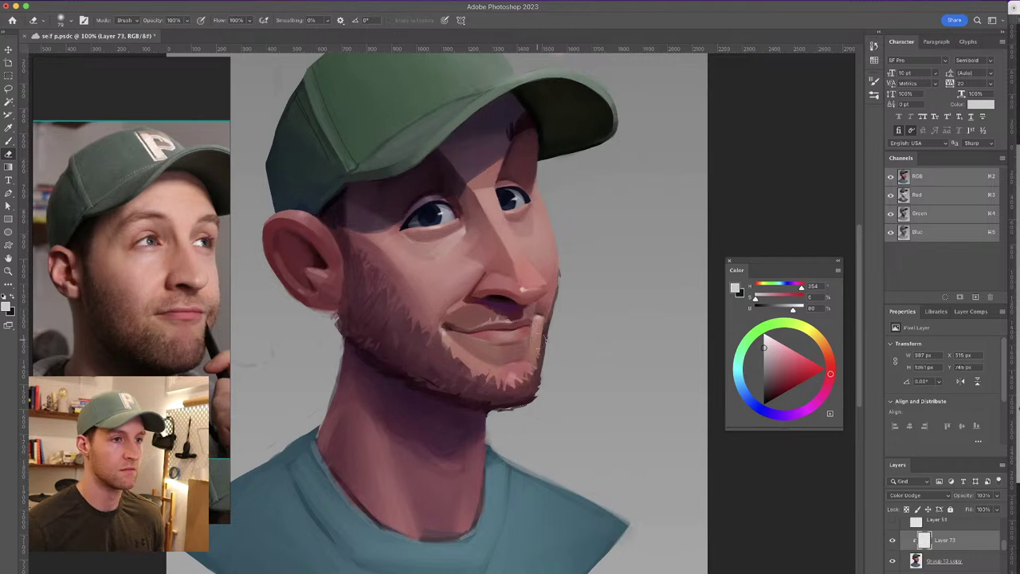
# Paint a highlight on the far cheek under the smaller eye, undo the extra strokes, and soften it with the Eraser
pyautogui.press('b')
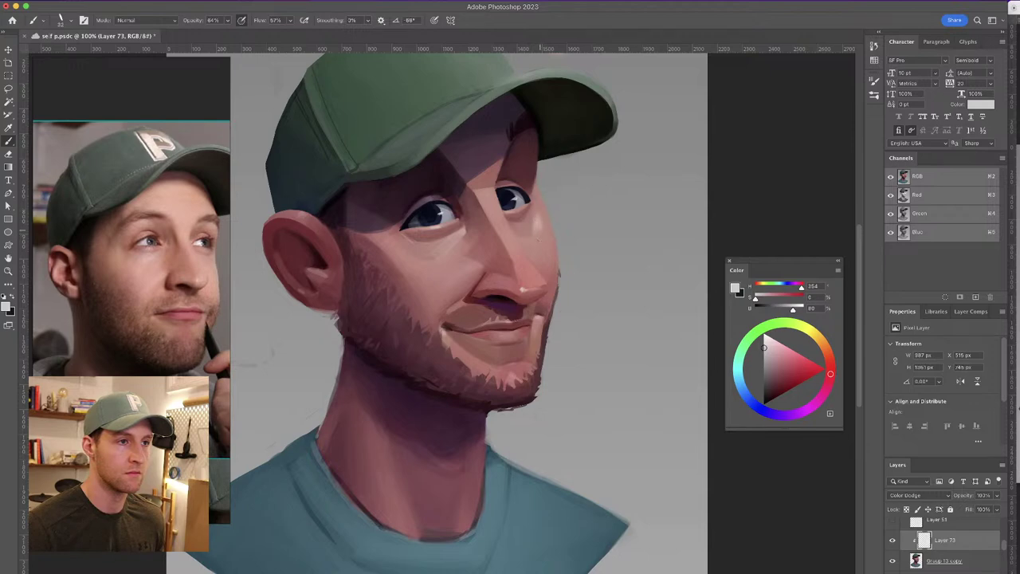
pyautogui.press('e')
pyautogui.press('b')
pyautogui.moveTo(541, 214); pyautogui.dragTo(547, 239)
pyautogui.press('super+z')
pyautogui.press('super+z')
pyautogui.press('e')
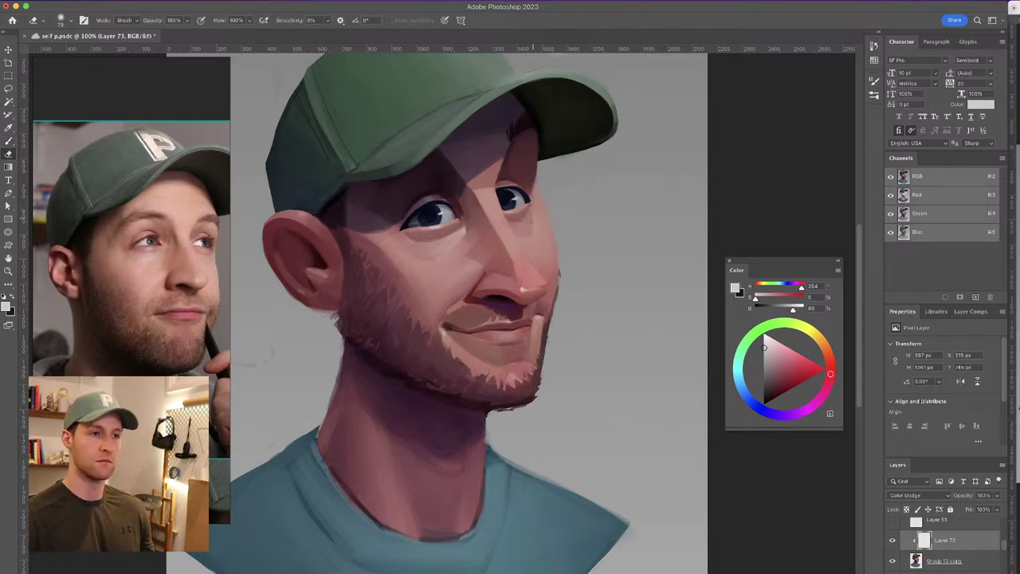
# Add subtle highlights beside the nose and along the upper lip, softening them with the Eraser
pyautogui.press('b')
pyautogui.moveTo(466, 267); pyautogui.dragTo(470, 231)
pyautogui.press('b')
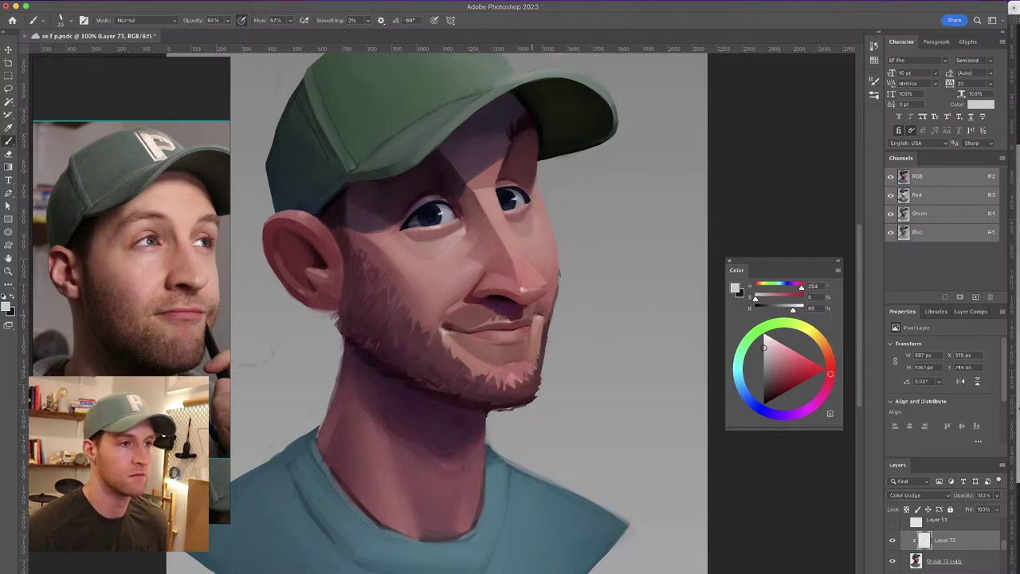
pyautogui.press('e')
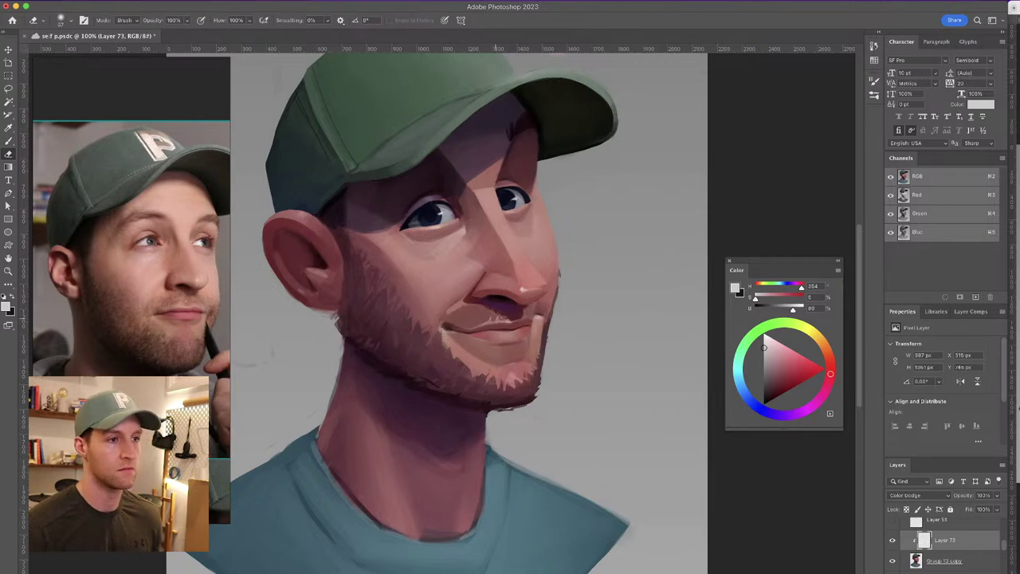
# Brush highlights beside the larger eye's outer corner and along the upper ear rim, softening the ear highlight with the Eraser
pyautogui.press('b')
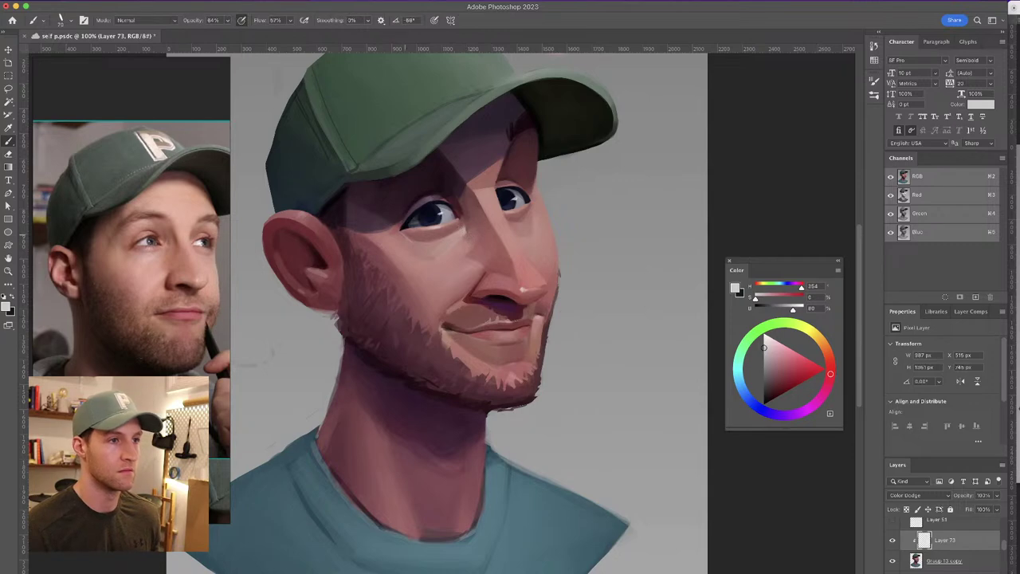
pyautogui.moveTo(399, 234); pyautogui.dragTo(392, 238)
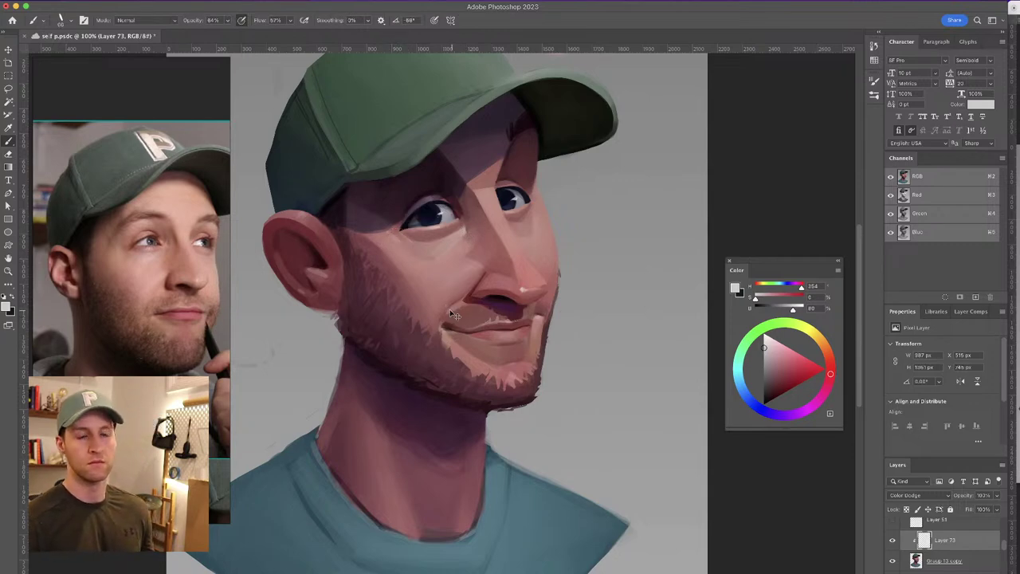
pyautogui.moveTo(330, 230); pyautogui.dragTo(296, 219)
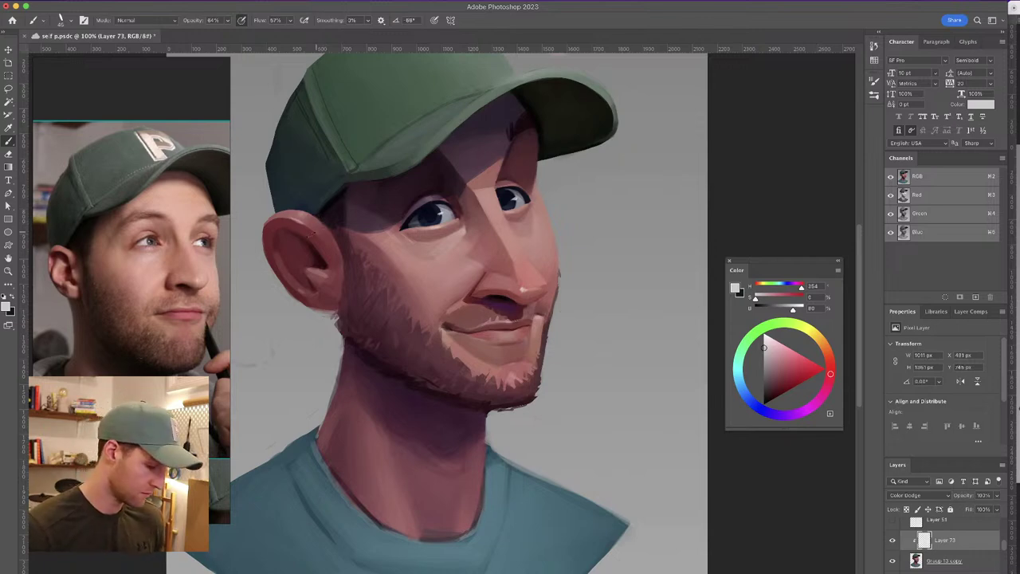
pyautogui.press('e')
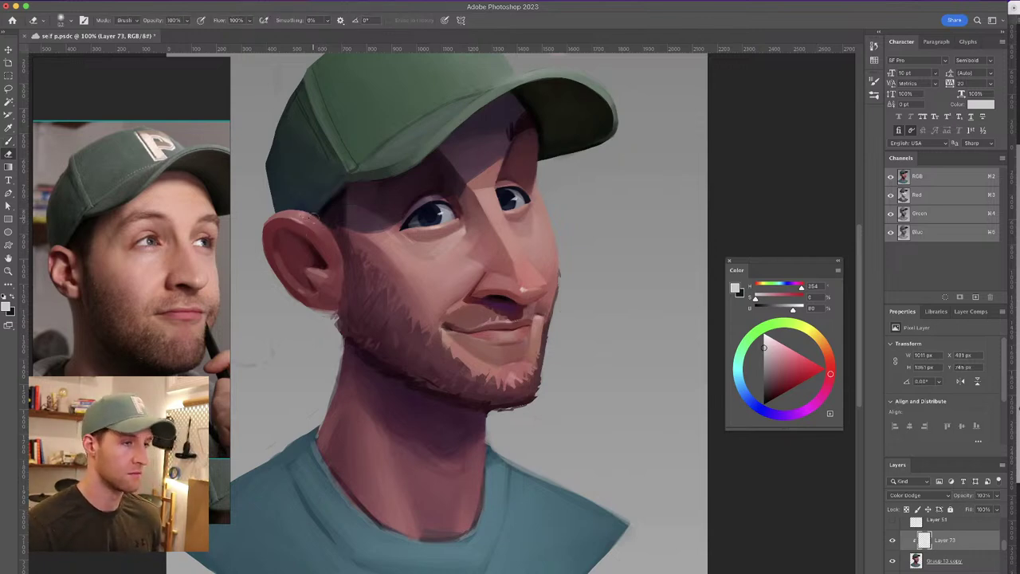
# Brighten the highlight on the nose tip and soften it with the Eraser, discarding the trial stroke at the nose bridge
pyautogui.press('b')
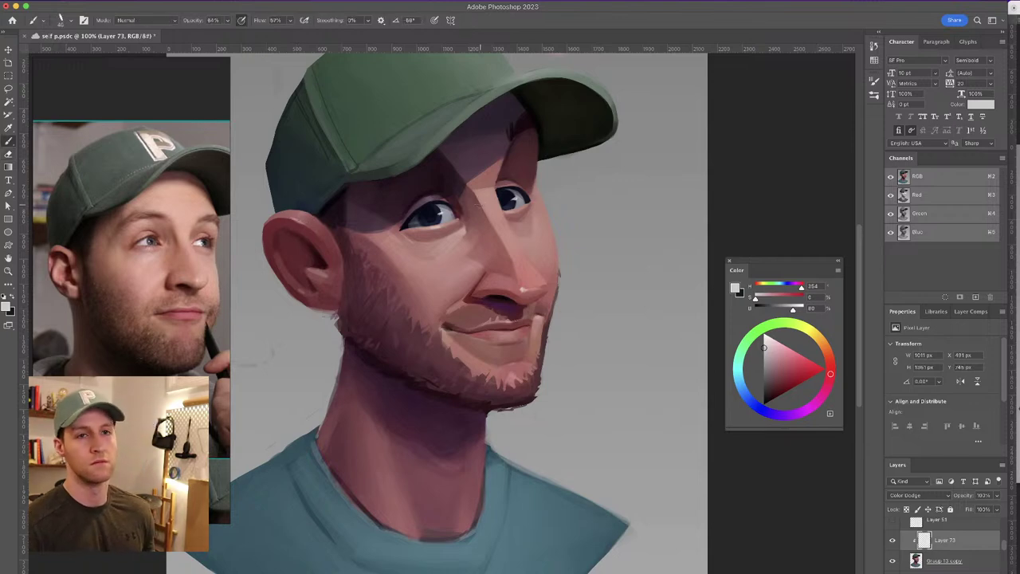
pyautogui.moveTo(499, 184)
pyautogui.mouseDown()
pyautogui.moveTo(510, 183)
pyautogui.moveTo(496, 174)
pyautogui.mouseUp()
pyautogui.press('super+z')
pyautogui.moveTo(530, 292); pyautogui.dragTo(534, 282)
pyautogui.press('e')
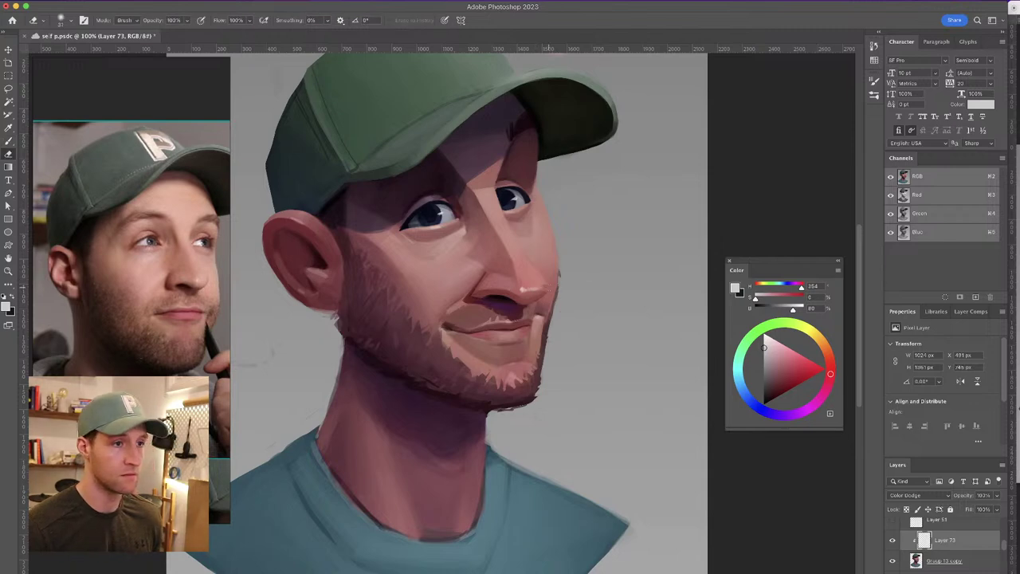
pyautogui.press('b')
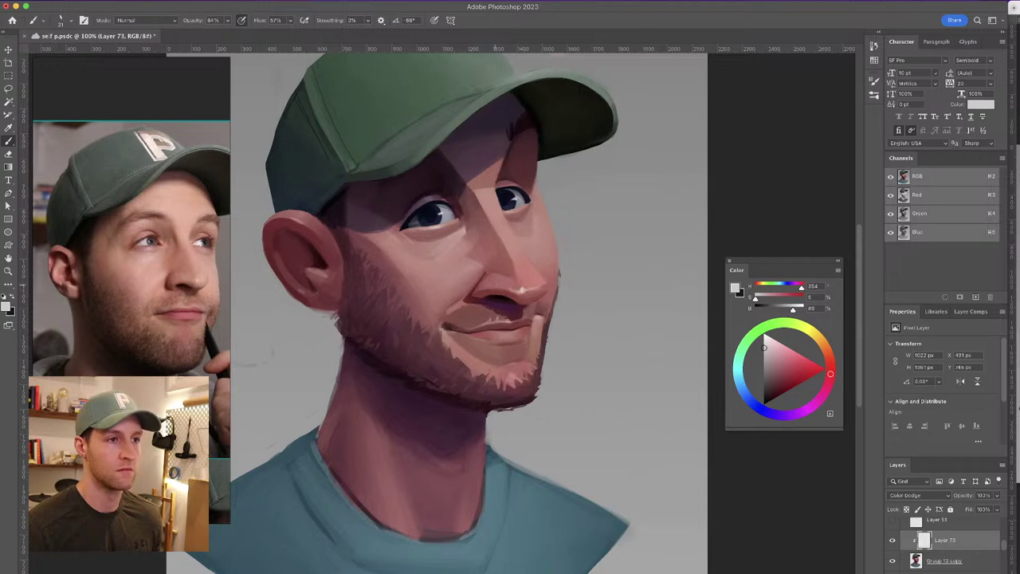
pyautogui.press('e')
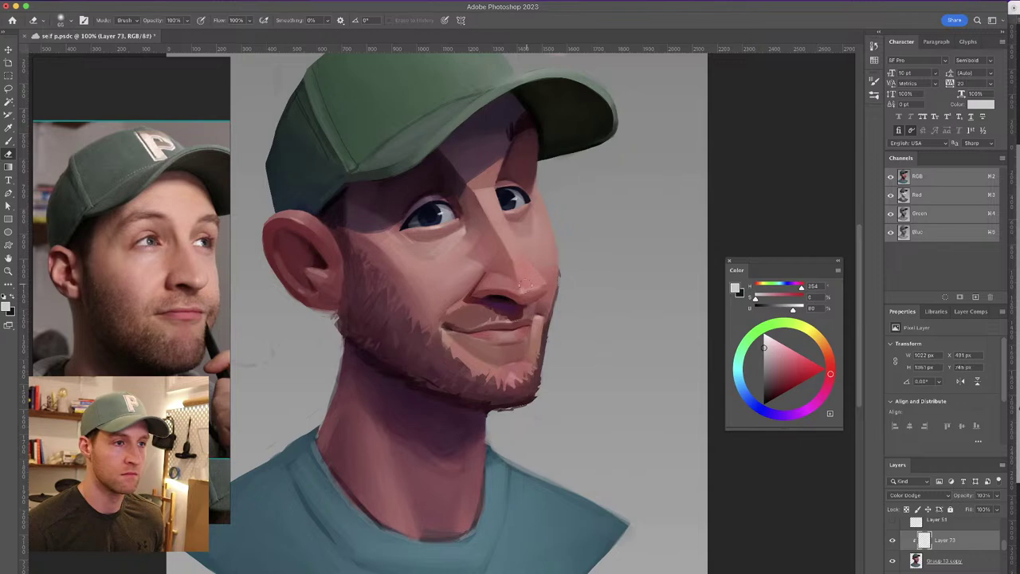
# Refine the highlights on the nose tip and around the smaller eye, alternating between Brush and Eraser
pyautogui.press('b')
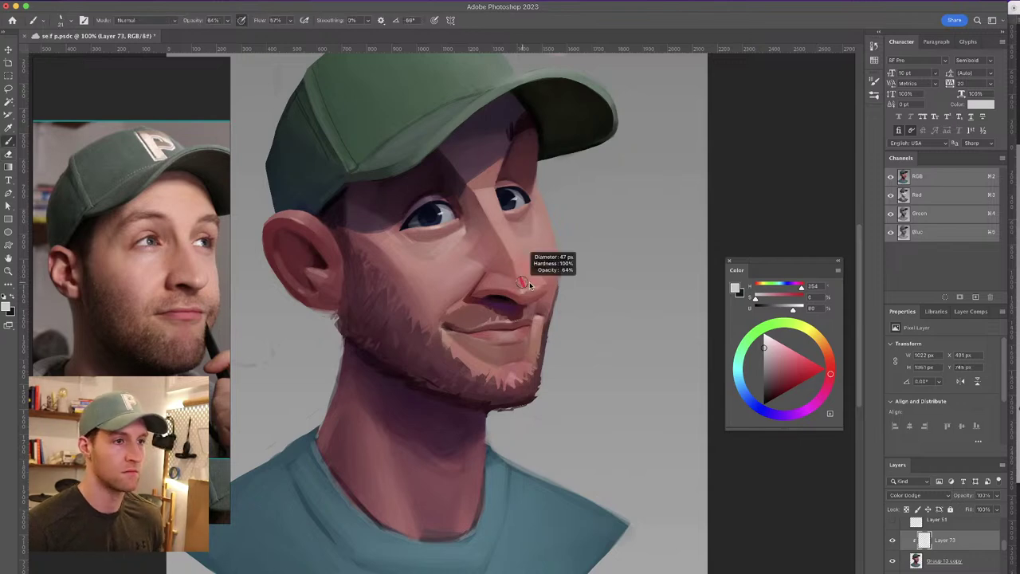
pyautogui.moveTo(526, 285); pyautogui.dragTo(530, 285)
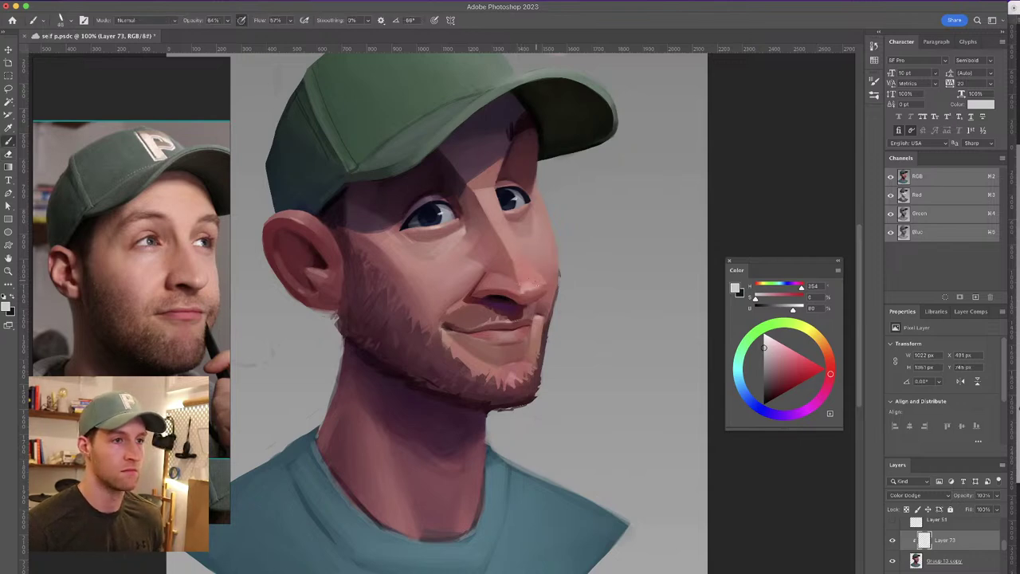
pyautogui.press('e')
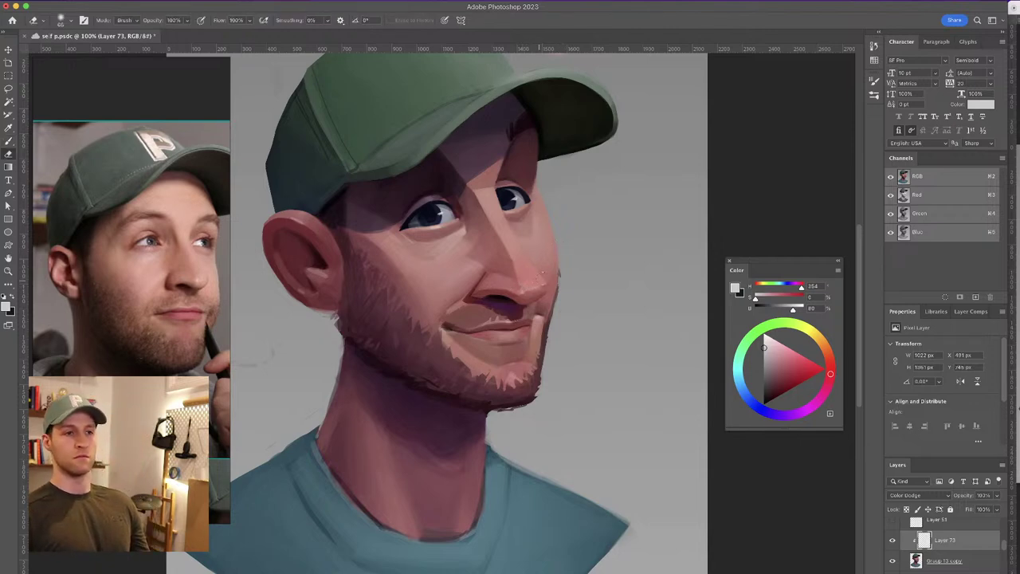
pyautogui.press('b')
pyautogui.moveTo(516, 292); pyautogui.dragTo(514, 292)
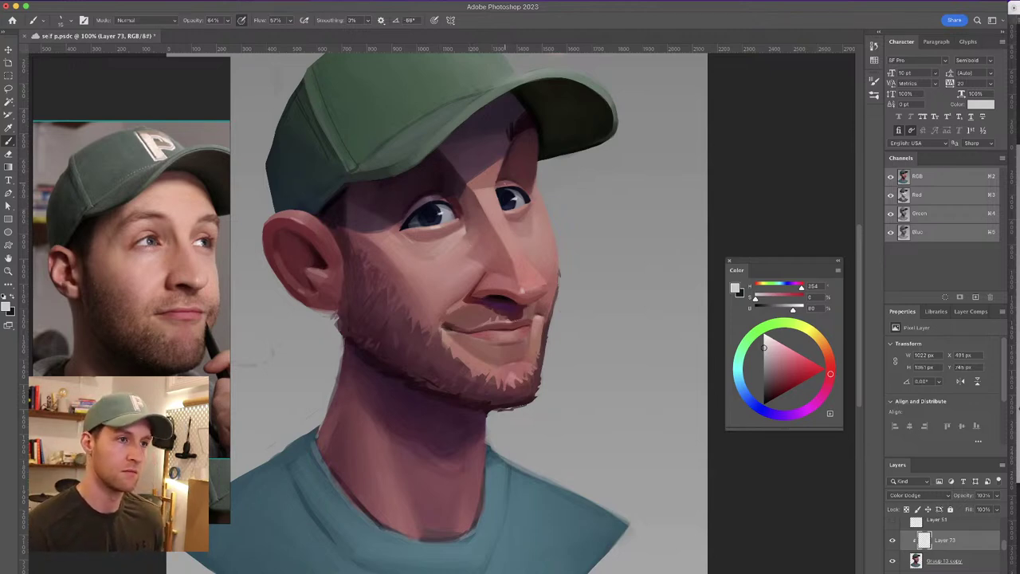
pyautogui.moveTo(502, 187); pyautogui.dragTo(501, 184)
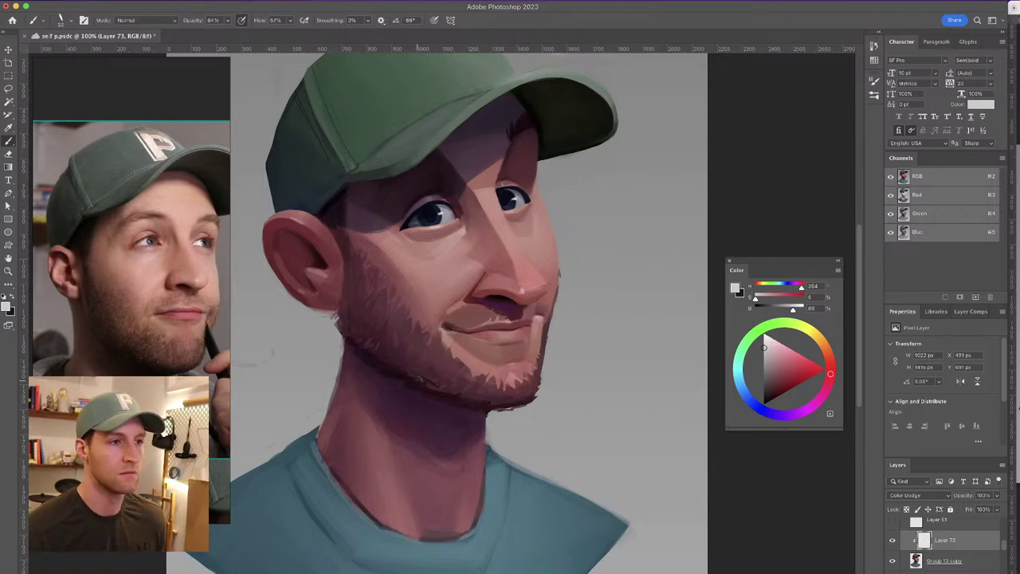
# Brush a highlight along the cap brim's upper edge and add dashed stitch highlights along the seam above the brim
pyautogui.moveTo(553, 78); pyautogui.dragTo(562, 76)
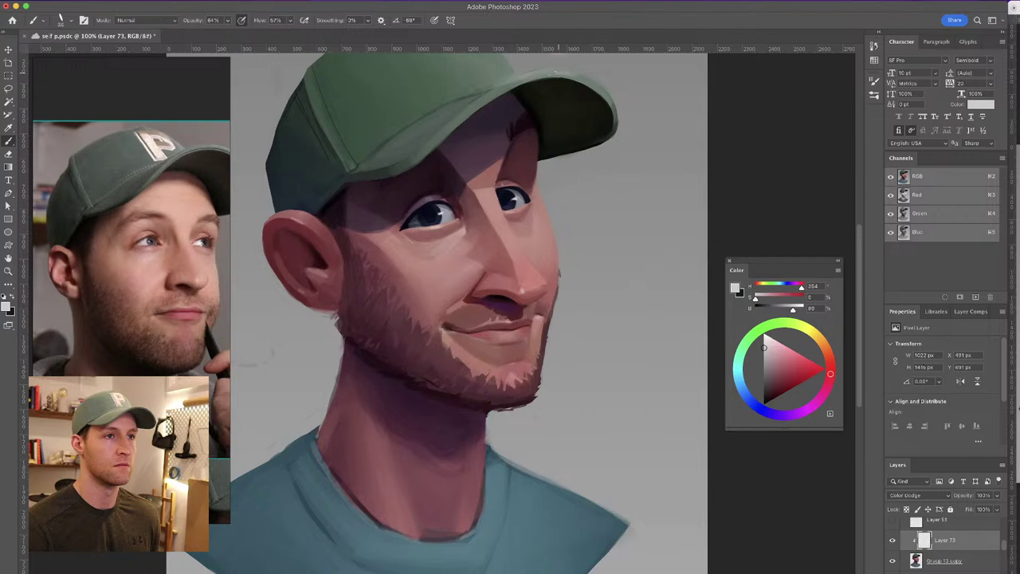
pyautogui.moveTo(532, 74); pyautogui.dragTo(462, 88)
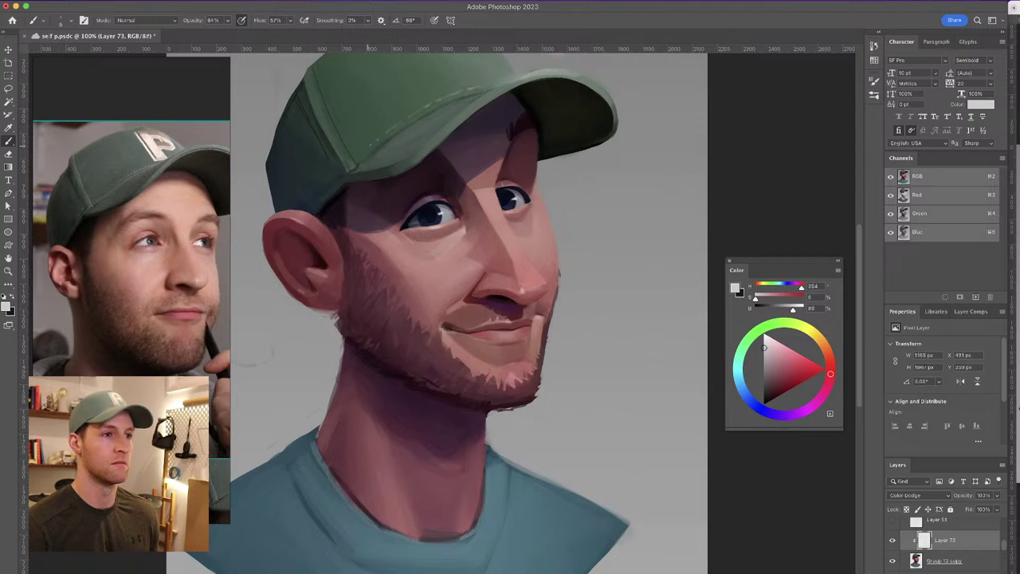
pyautogui.moveTo(358, 108)
pyautogui.mouseDown()
pyautogui.moveTo(356, 146)
pyautogui.moveTo(325, 133)
pyautogui.mouseUp()
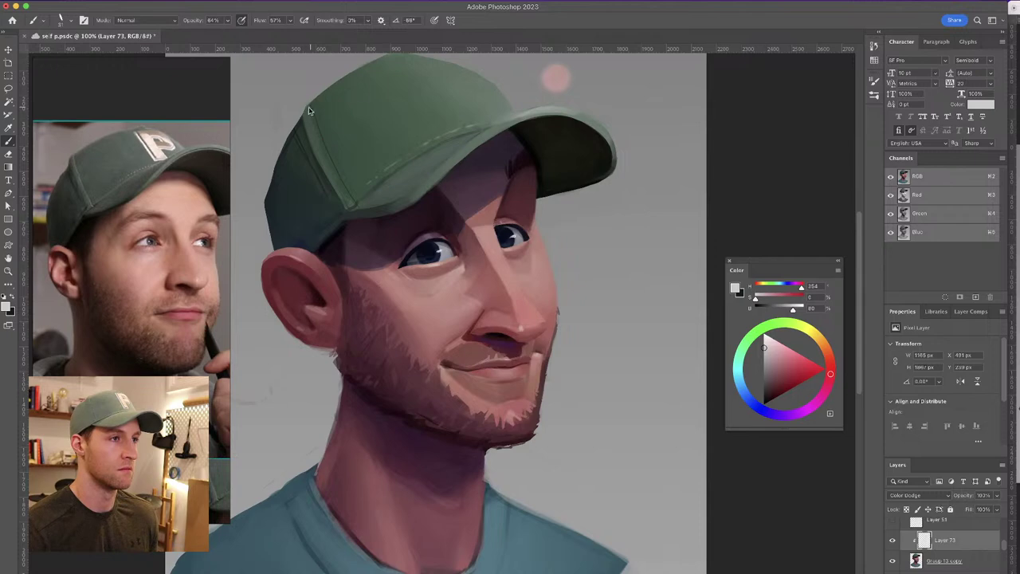
# Paint a highlight down the cap's vertical front seam, and compare the portrait with the highlight layer hidden and shown
pyautogui.moveTo(311, 103)
pyautogui.mouseDown()
pyautogui.moveTo(305, 128)
pyautogui.moveTo(347, 200)
pyautogui.mouseUp()
pyautogui.press('super+z')
pyautogui.moveTo(310, 104); pyautogui.dragTo(351, 200)
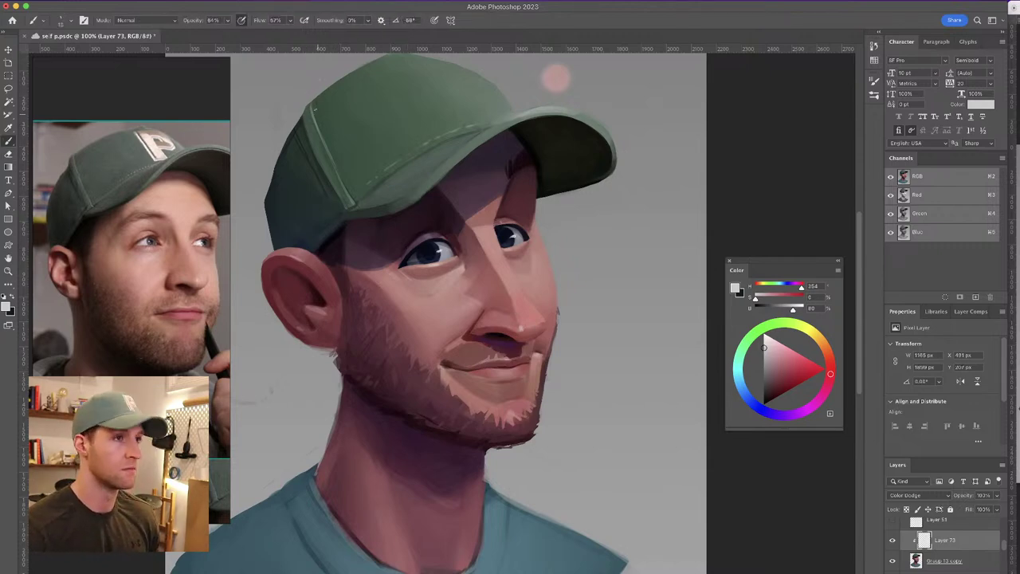
pyautogui.press('e')
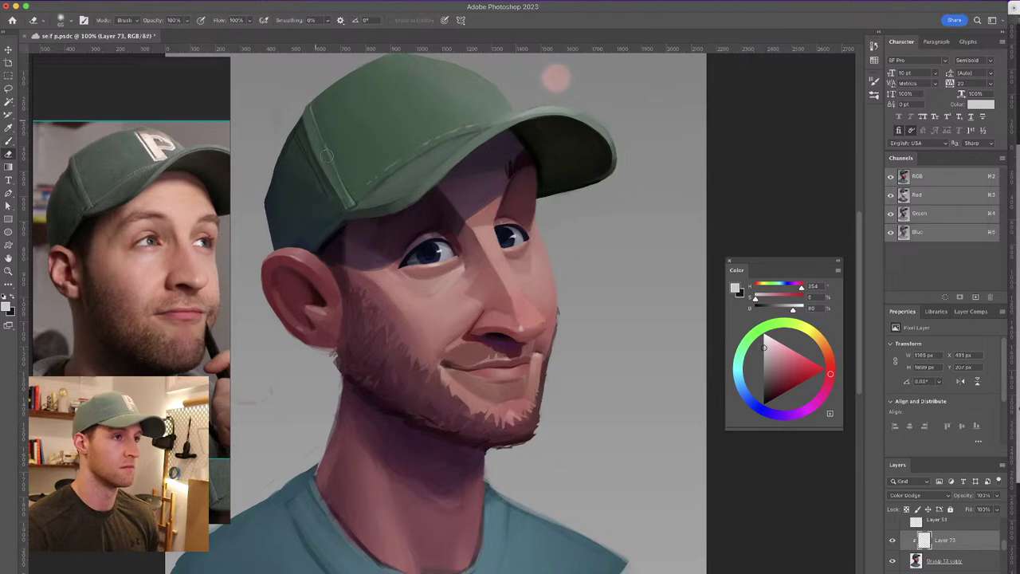
pyautogui.press('b')
pyautogui.keyDown('ctrl'); pyautogui.keyDown('alt'); pyautogui.click(323, 115); pyautogui.keyUp('alt'); pyautogui.keyUp('ctrl')
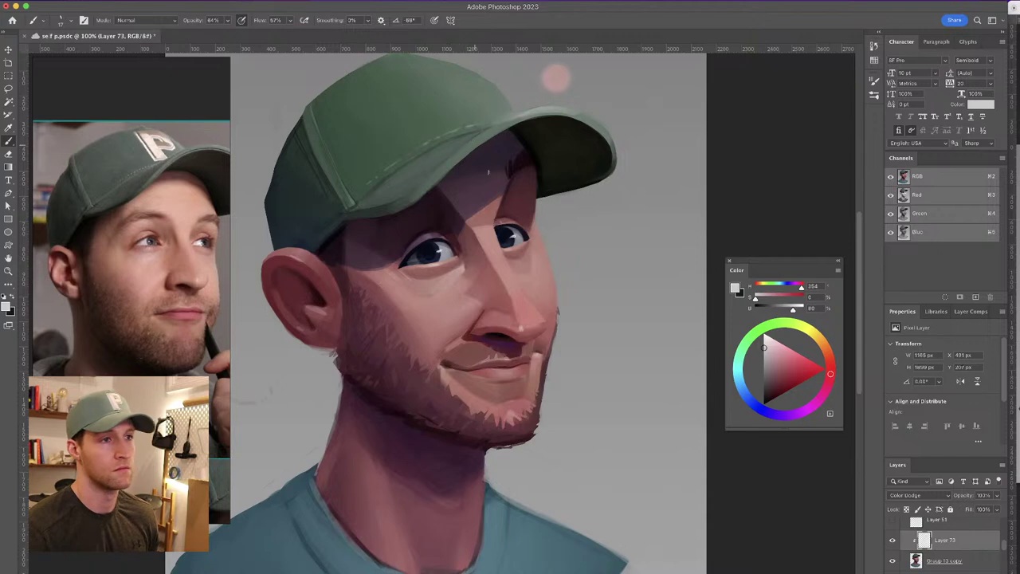
pyautogui.moveTo(532, 287)
pyautogui.mouseDown()
pyautogui.moveTo(548, 271)
pyautogui.moveTo(535, 249)
pyautogui.moveTo(545, 215)
pyautogui.mouseUp()
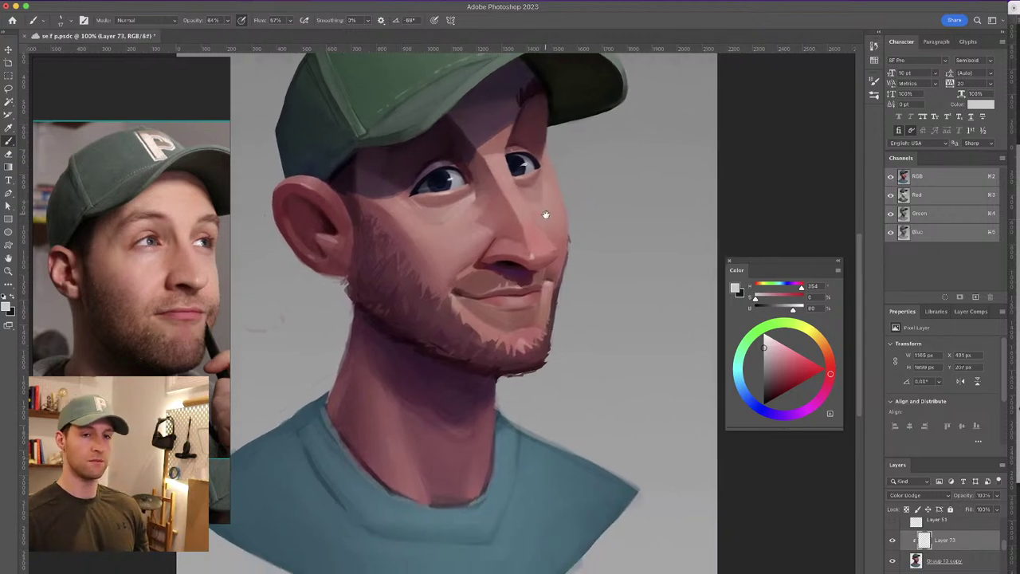
pyautogui.click(892, 541)
pyautogui.click(892, 541)
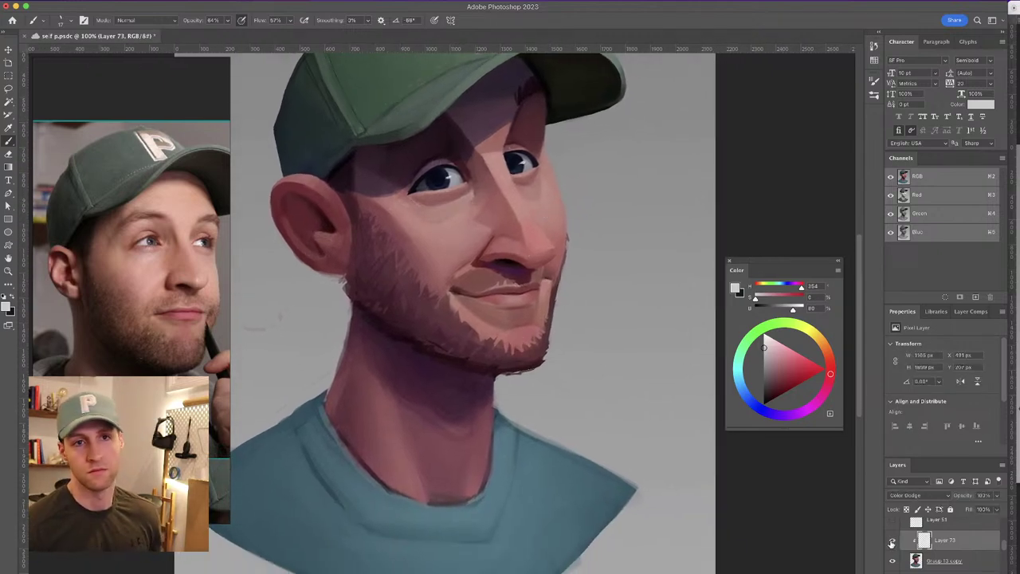
# On a new clipped layer below the highlight layer, clean up the collar's near edge using sampled blue at 100% opacity and flow
pyautogui.click(985, 570)
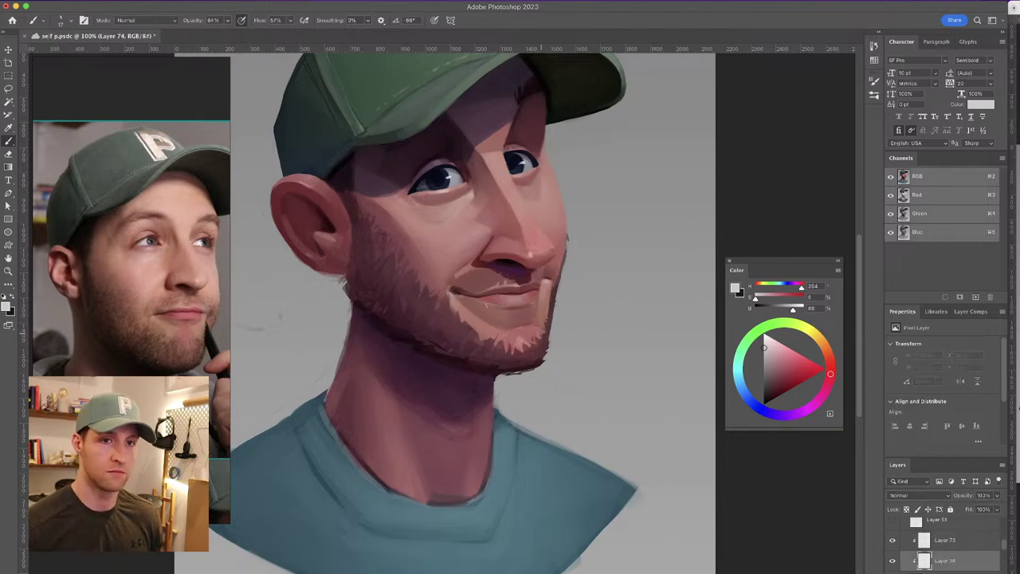
pyautogui.keyDown('alt'); pyautogui.click(334, 434); pyautogui.keyUp('alt')
pyautogui.moveTo(335, 434); pyautogui.dragTo(341, 435)
pyautogui.moveTo(192, 21); pyautogui.dragTo(310, 23)
pyautogui.moveTo(320, 404); pyautogui.dragTo(349, 460)
pyautogui.moveTo(392, 498); pyautogui.dragTo(424, 503)
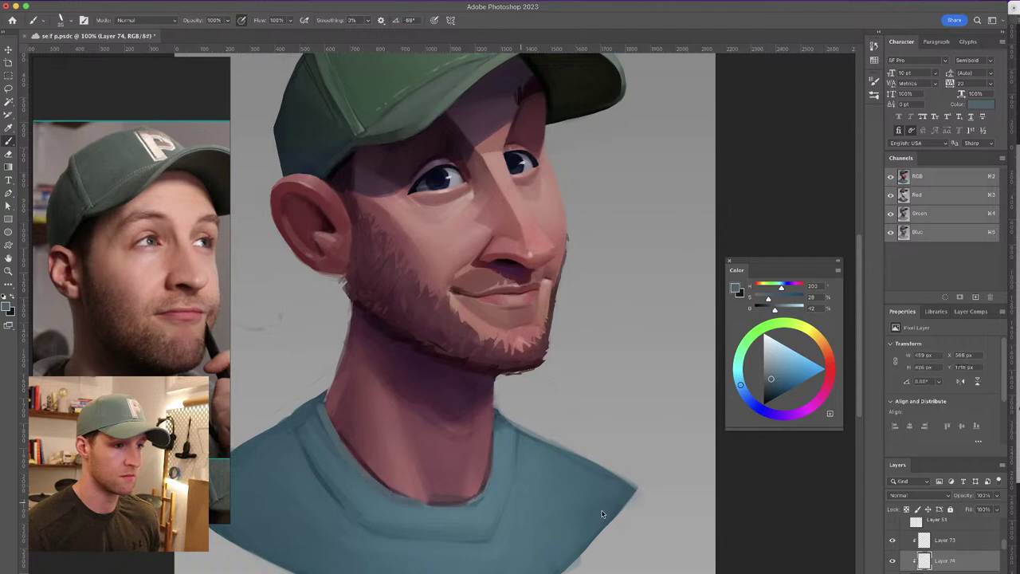
# Repaint the collar's far neck edge and smooth the front of the collar with sampled shirt blues, discarding the oversized trial stroke
pyautogui.keyDown('alt'); pyautogui.click(502, 466); pyautogui.keyUp('alt')
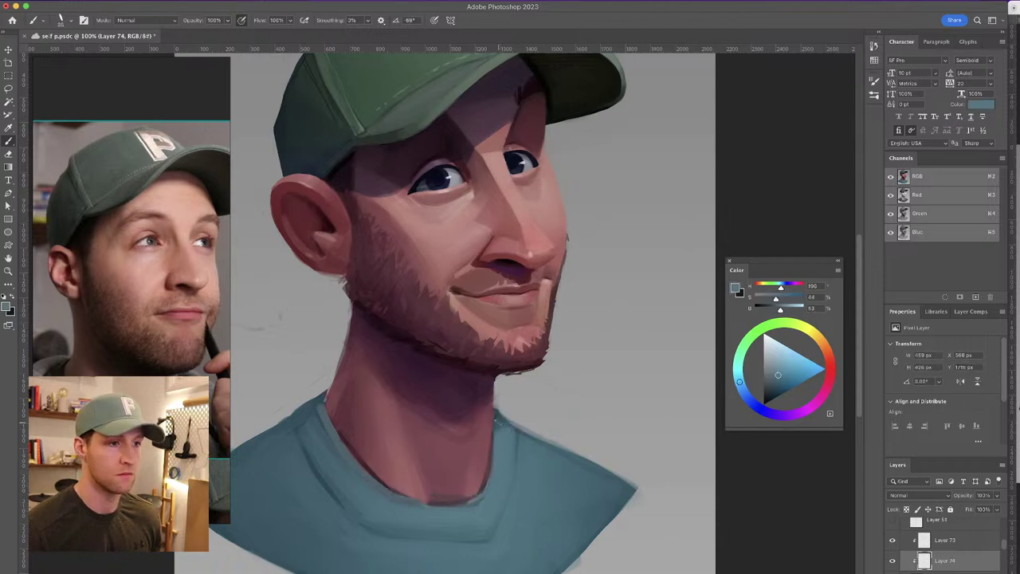
pyautogui.moveTo(475, 504); pyautogui.dragTo(485, 481)
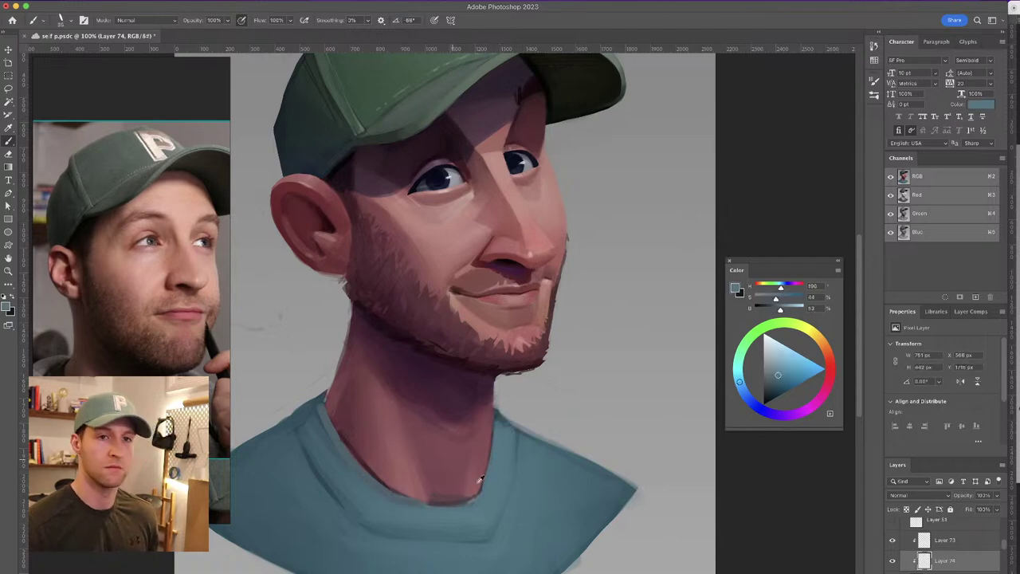
pyautogui.keyDown('alt'); pyautogui.click(459, 516); pyautogui.keyUp('alt')
pyautogui.keyDown('ctrl'); pyautogui.keyDown('alt'); pyautogui.moveTo(451, 522); pyautogui.dragTo(497, 525); pyautogui.keyUp('alt'); pyautogui.keyUp('ctrl')
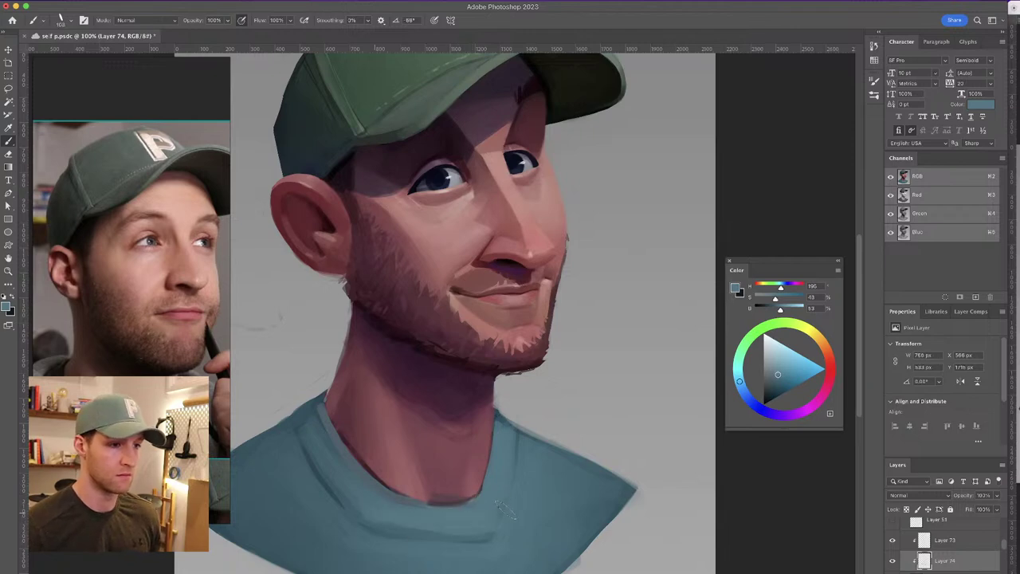
pyautogui.press('super+z')
pyautogui.keyDown('alt'); pyautogui.click(409, 513); pyautogui.keyUp('alt')
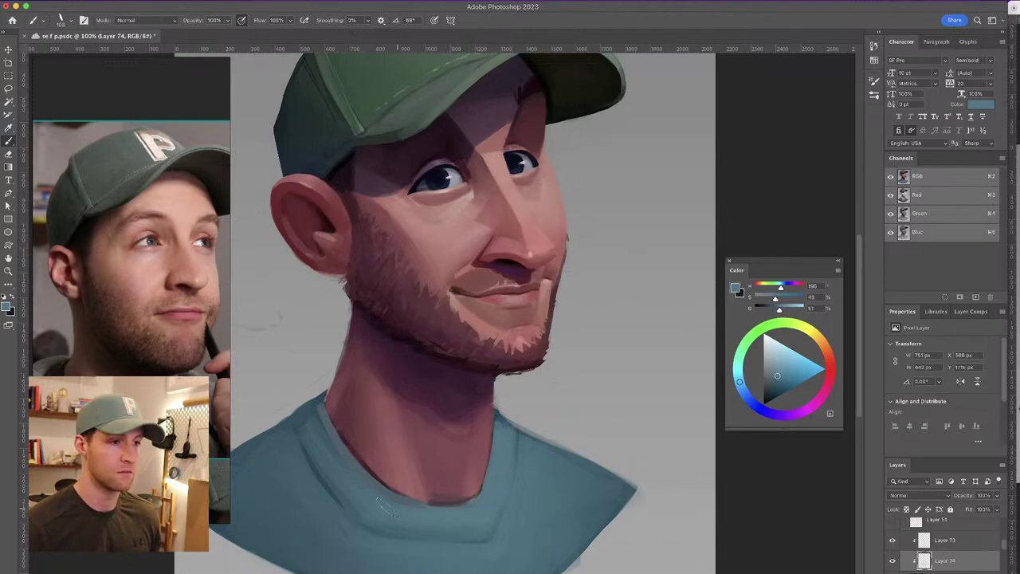
pyautogui.moveTo(392, 526); pyautogui.dragTo(446, 533)
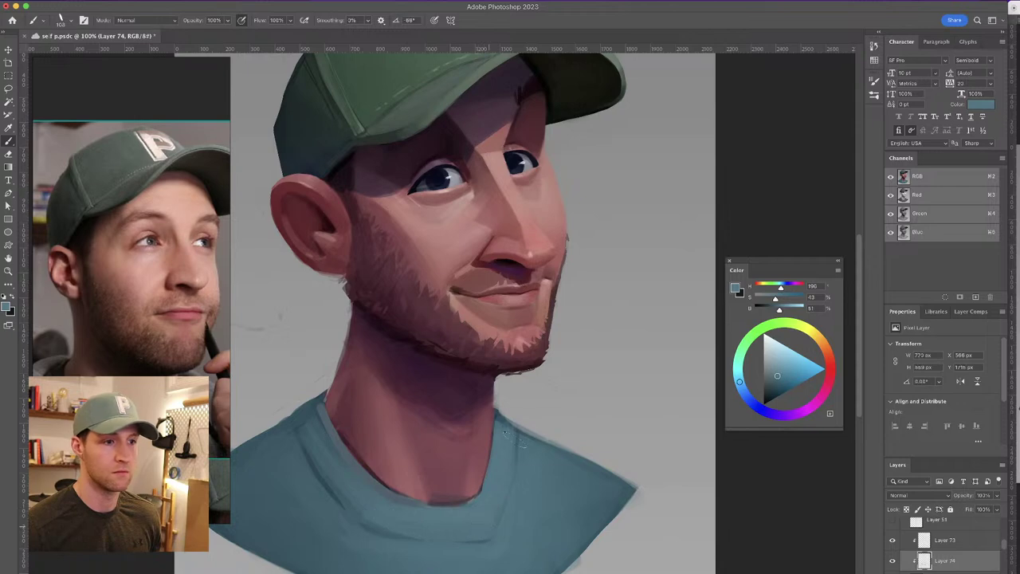
# Smooth the near side of the collar band and its adjoining fold with darker blues sampled from the shirt
pyautogui.keyDown('alt'); pyautogui.click(372, 511); pyautogui.keyUp('alt')
pyautogui.moveTo(372, 514); pyautogui.dragTo(365, 513)
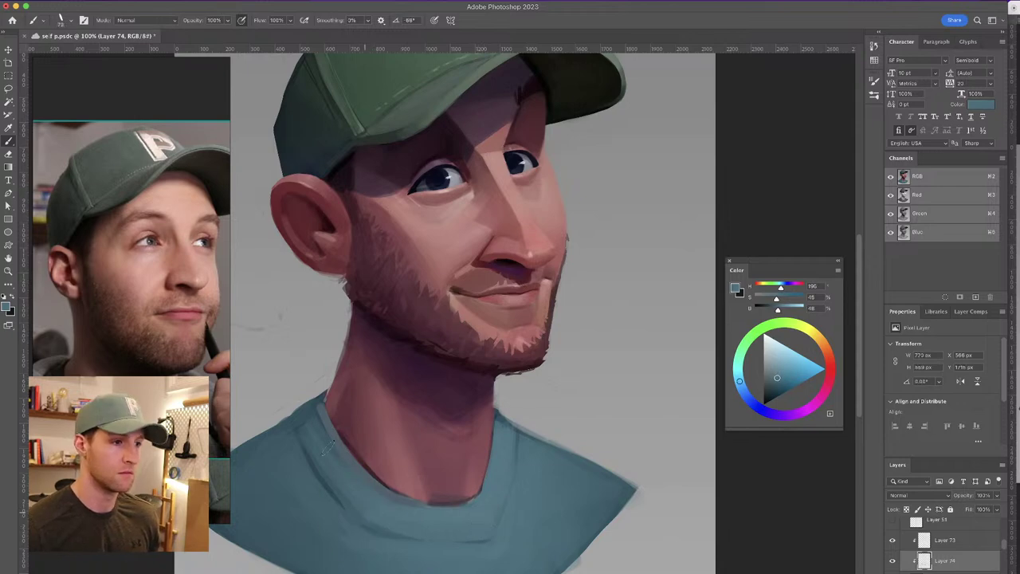
pyautogui.moveTo(306, 424); pyautogui.dragTo(356, 509)
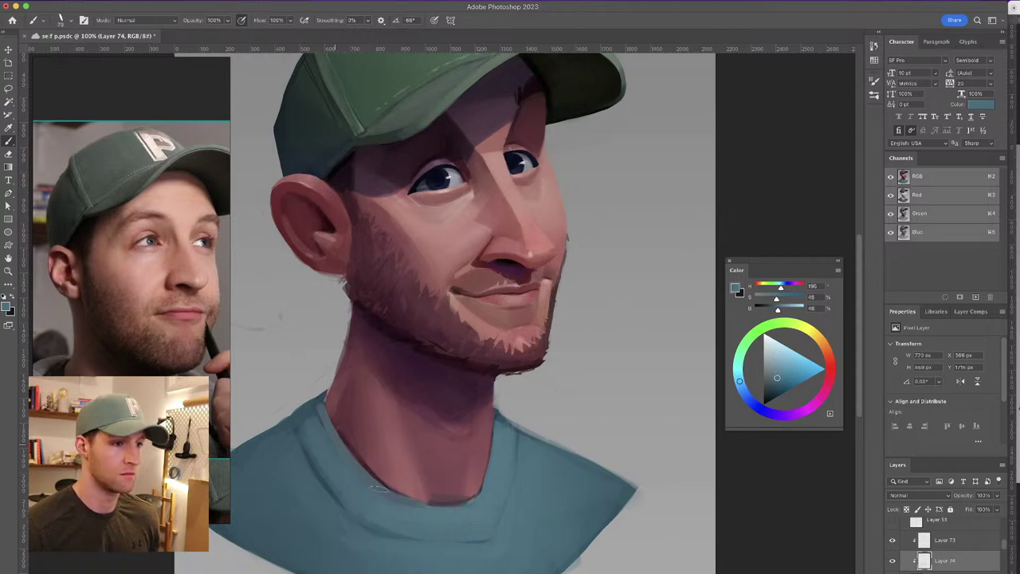
pyautogui.keyDown('alt'); pyautogui.click(328, 472); pyautogui.keyUp('alt')
pyautogui.moveTo(300, 426); pyautogui.dragTo(311, 434)
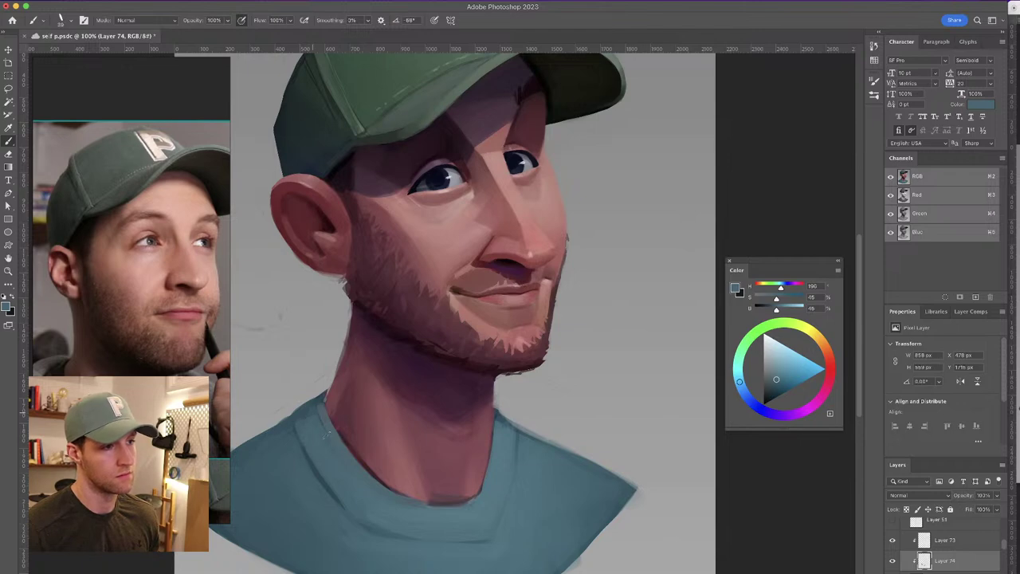
# Repaint the near shoulder's upper contour down to its tip and even out the shirt below with sampled blue
pyautogui.keyDown('alt'); pyautogui.click(316, 415); pyautogui.keyUp('alt')
pyautogui.moveTo(300, 412); pyautogui.dragTo(289, 416)
pyautogui.moveTo(393, 299); pyautogui.dragTo(467, 267)
pyautogui.keyDown('alt'); pyautogui.click(361, 403); pyautogui.keyUp('alt')
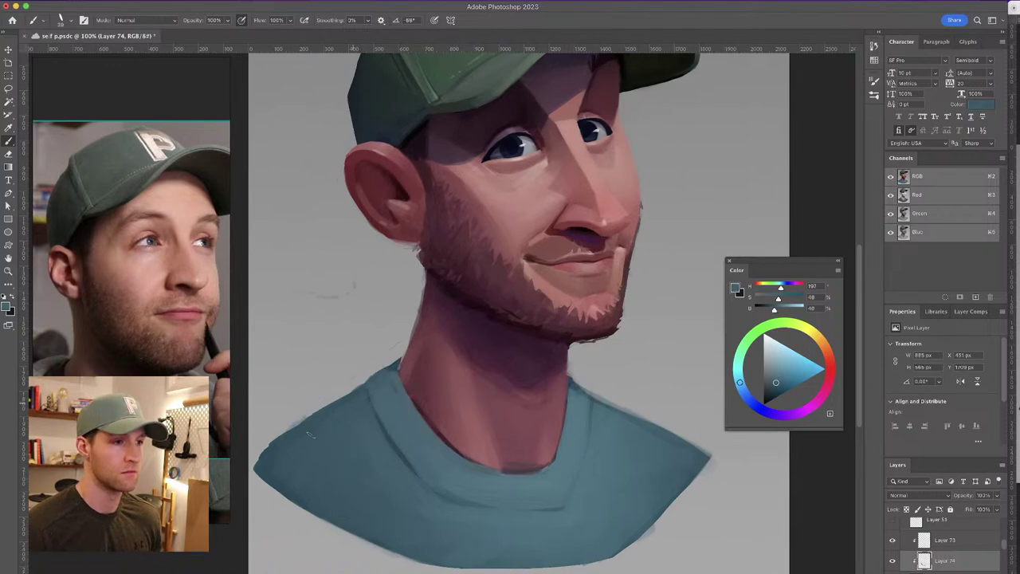
pyautogui.moveTo(360, 389); pyautogui.dragTo(270, 448)
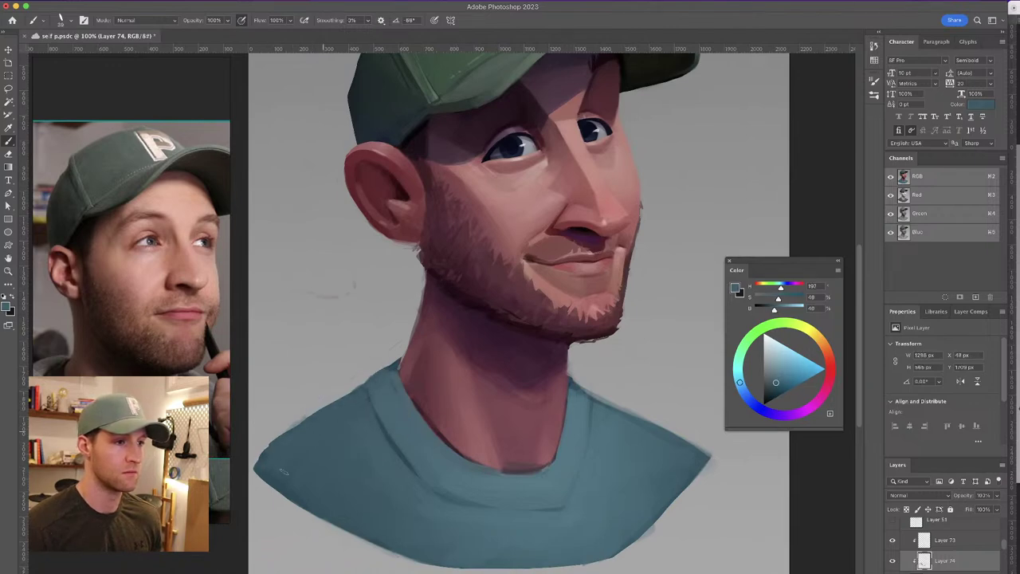
pyautogui.moveTo(368, 479); pyautogui.dragTo(391, 486)
# Paint darker blue shading on the far shoulder near its outer corner, using colors sampled from the shirt
pyautogui.moveTo(424, 388); pyautogui.dragTo(319, 408)
pyautogui.keyDown('alt'); pyautogui.click(505, 462); pyautogui.keyUp('alt')
pyautogui.moveTo(511, 472); pyautogui.dragTo(518, 473)
pyautogui.keyDown('alt'); pyautogui.click(578, 509); pyautogui.keyUp('alt')
pyautogui.moveTo(581, 505); pyautogui.dragTo(550, 500)
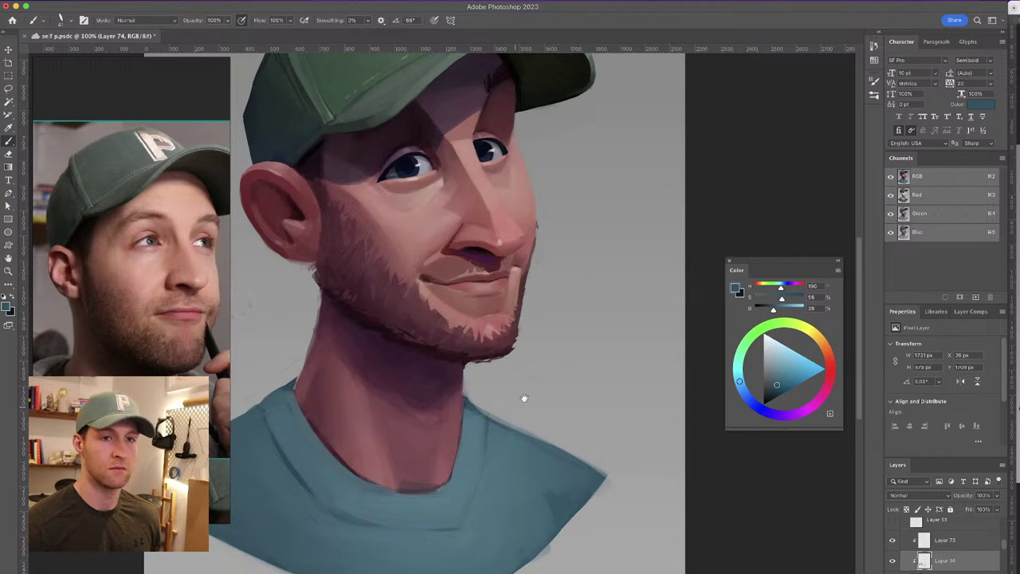
# Sample the dark blue at the near shoulder's tip and brush a darker seam line across that shoulder
pyautogui.moveTo(518, 400); pyautogui.dragTo(588, 383)
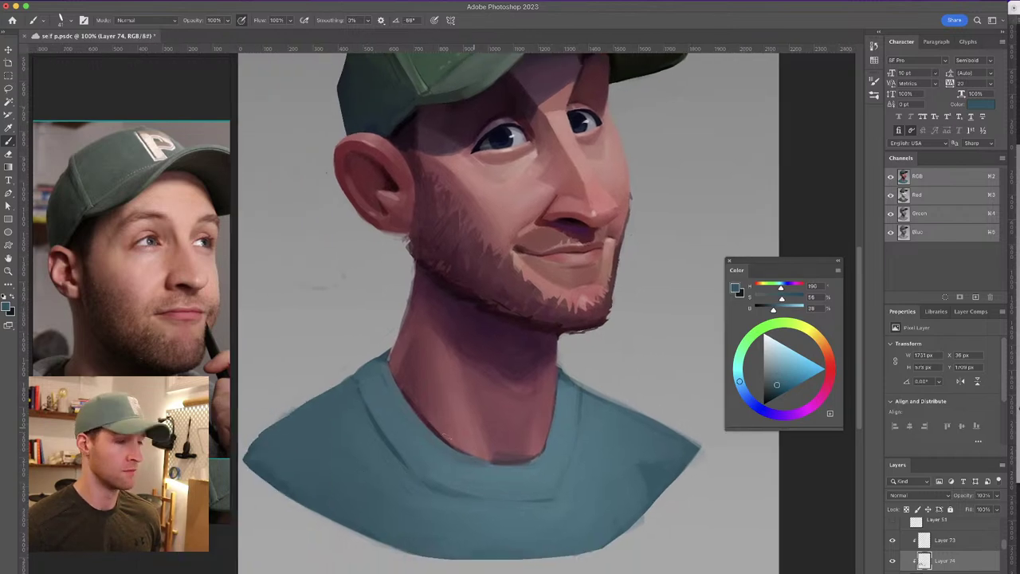
pyautogui.keyDown('alt'); pyautogui.click(279, 476); pyautogui.keyUp('alt')
pyautogui.moveTo(275, 476); pyautogui.dragTo(421, 397)
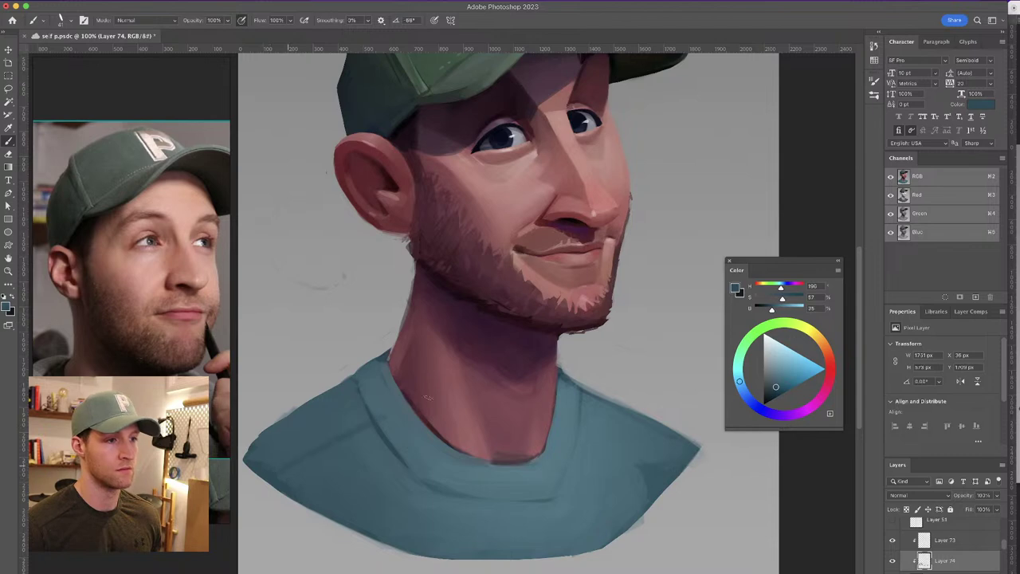
pyautogui.moveTo(307, 432); pyautogui.dragTo(297, 432)
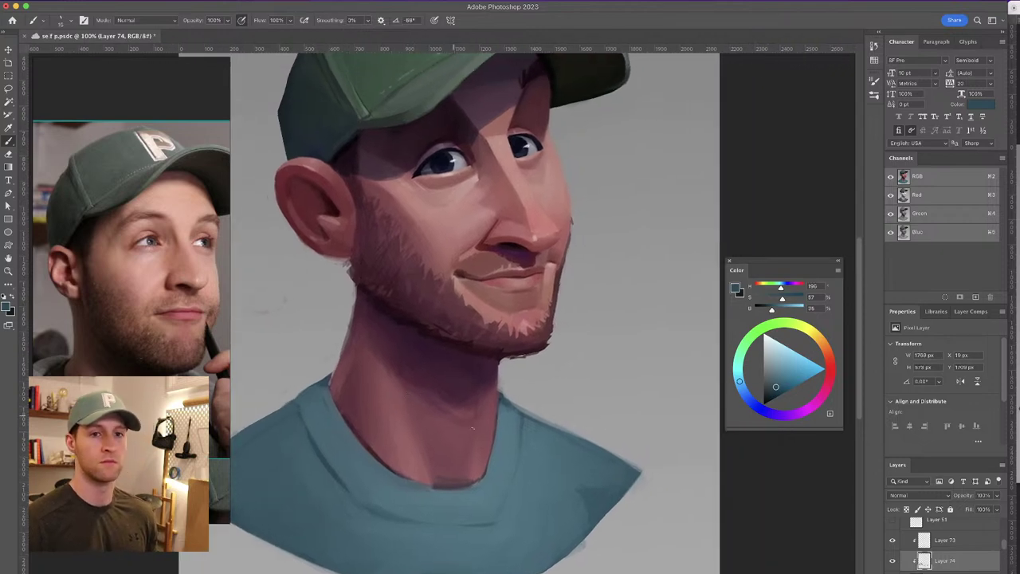
# Blend the lower edge of the shirt below the near shoulder with a larger brush and sampled blues
pyautogui.keyDown('alt'); pyautogui.click(569, 491); pyautogui.keyUp('alt')
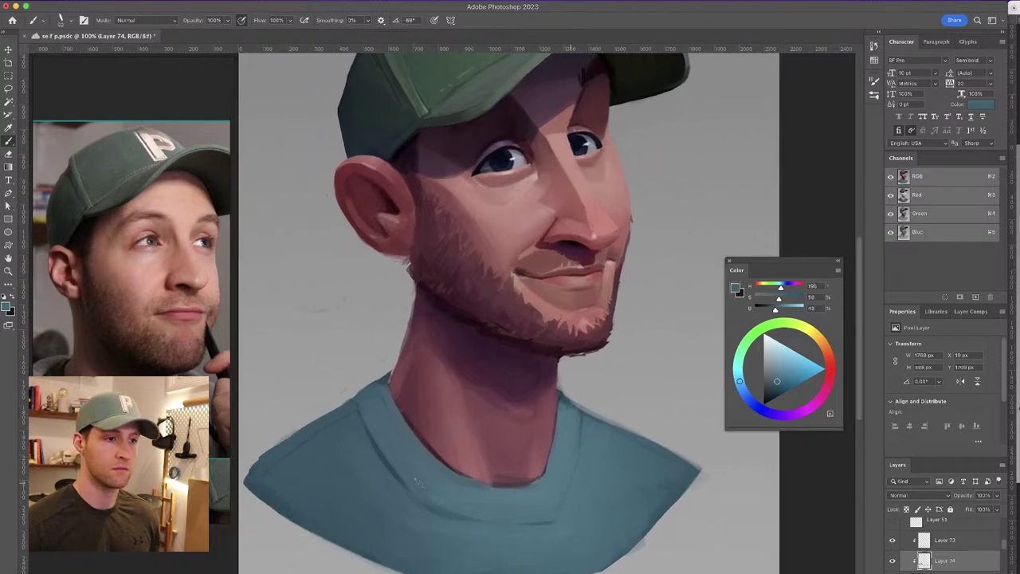
pyautogui.moveTo(325, 505); pyautogui.dragTo(316, 523)
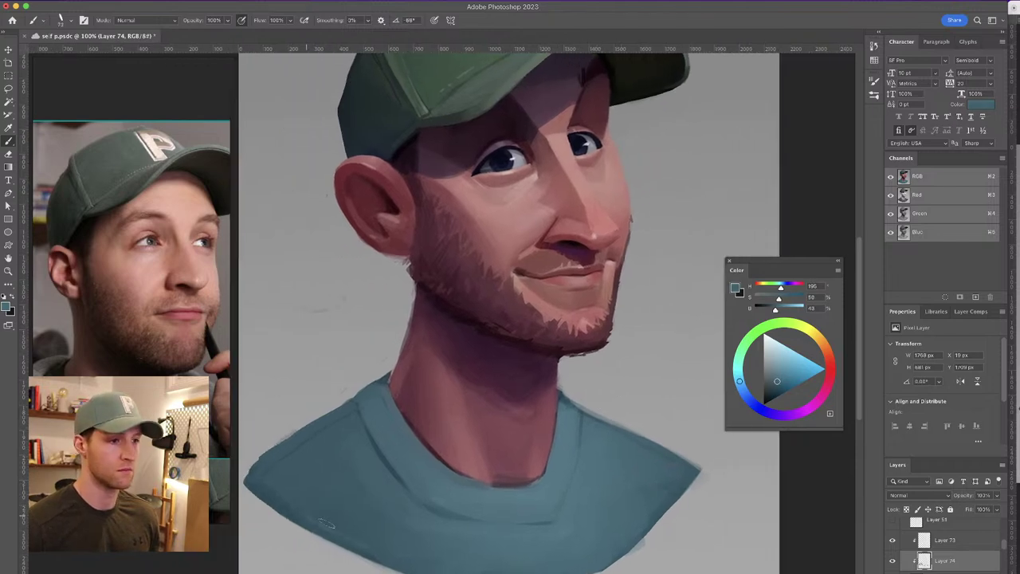
pyautogui.keyDown('alt'); pyautogui.click(292, 503); pyautogui.keyUp('alt')
pyautogui.moveTo(344, 545); pyautogui.dragTo(377, 553)
pyautogui.keyDown('alt'); pyautogui.click(365, 503); pyautogui.keyUp('alt')
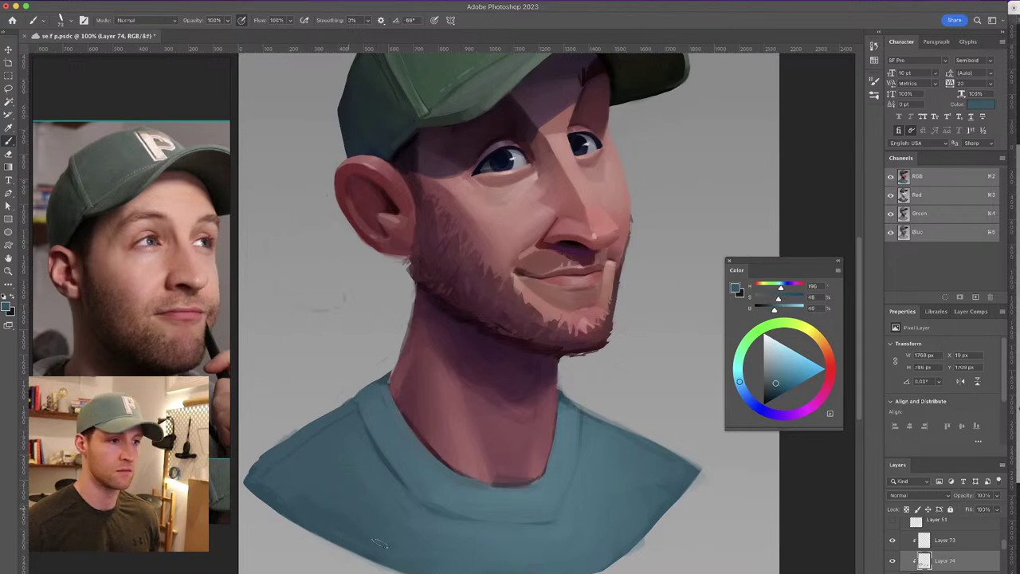
# Outline the collar's lower edge on the far side with a thin 7 px line in sampled dark blue
pyautogui.keyDown('alt'); pyautogui.click(545, 523); pyautogui.keyUp('alt')
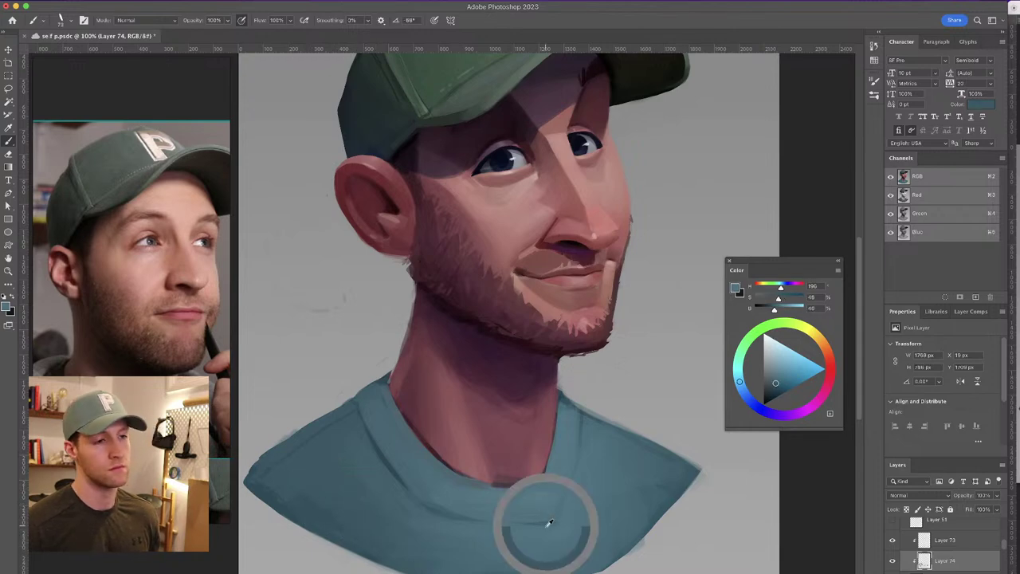
pyautogui.keyDown('alt'); pyautogui.click(396, 469); pyautogui.keyUp('alt')
pyautogui.moveTo(490, 494); pyautogui.dragTo(473, 495)
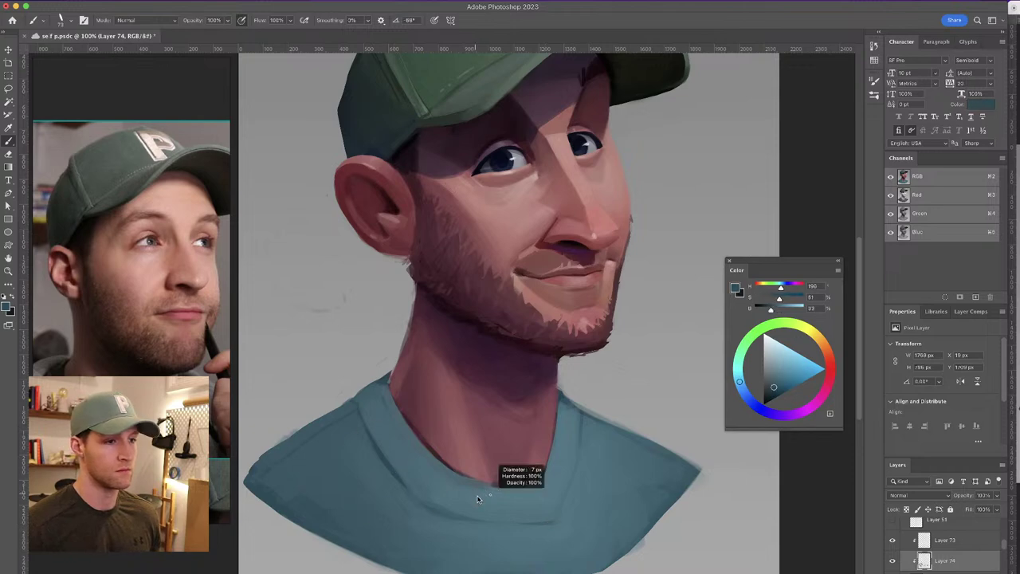
pyautogui.moveTo(556, 514); pyautogui.dragTo(579, 467)
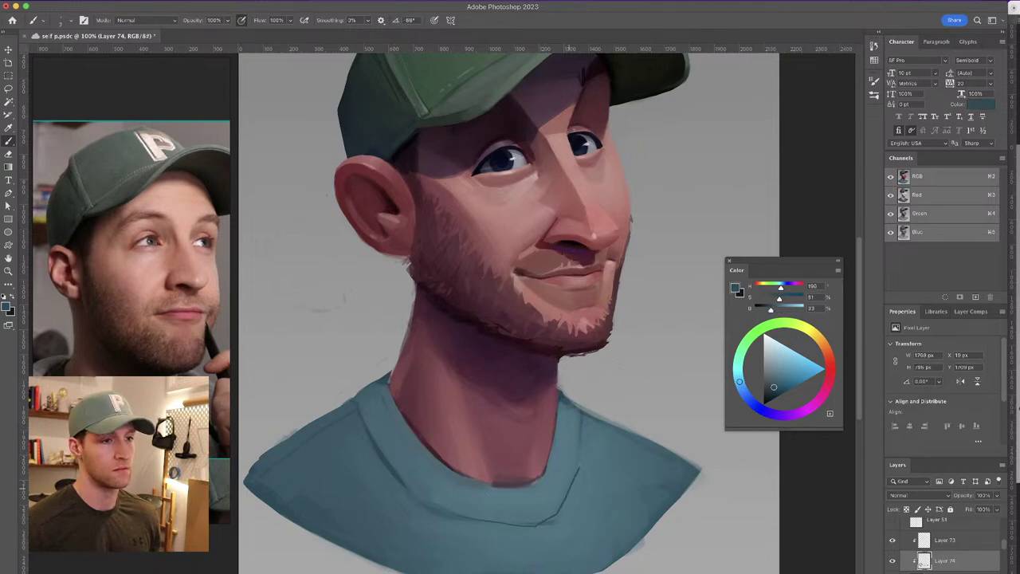
# Undo the last brush stroke on the shirt collar
pyautogui.press('super+z')
pyautogui.moveTo(454, 499)
pyautogui.mouseDown()
pyautogui.moveTo(538, 519)
pyautogui.moveTo(585, 446)
pyautogui.mouseUp()
pyautogui.moveTo(558, 369)
pyautogui.mouseDown()
pyautogui.moveTo(555, 406)
pyautogui.moveTo(538, 424)
pyautogui.mouseUp()
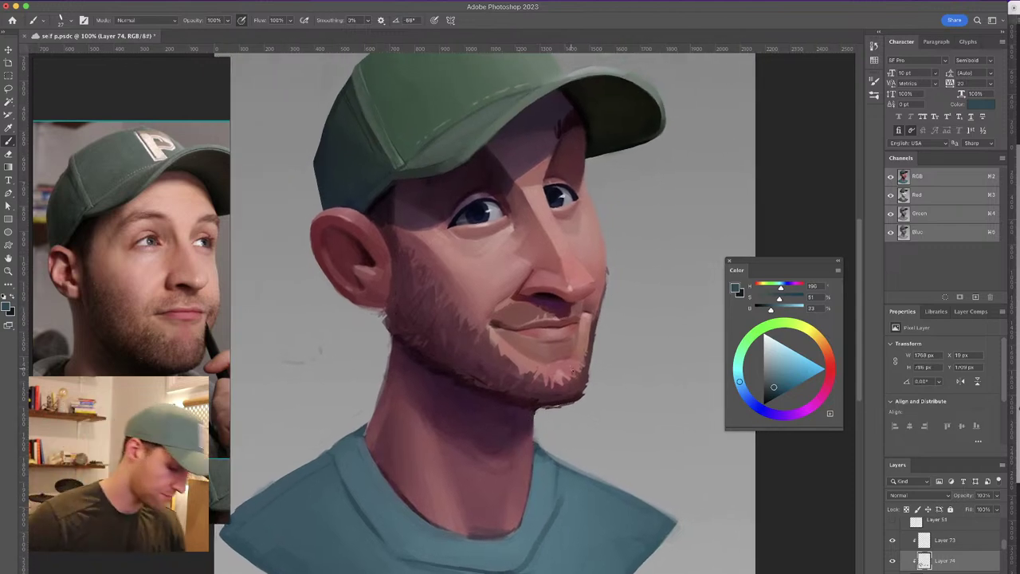
pyautogui.press('super+minus')
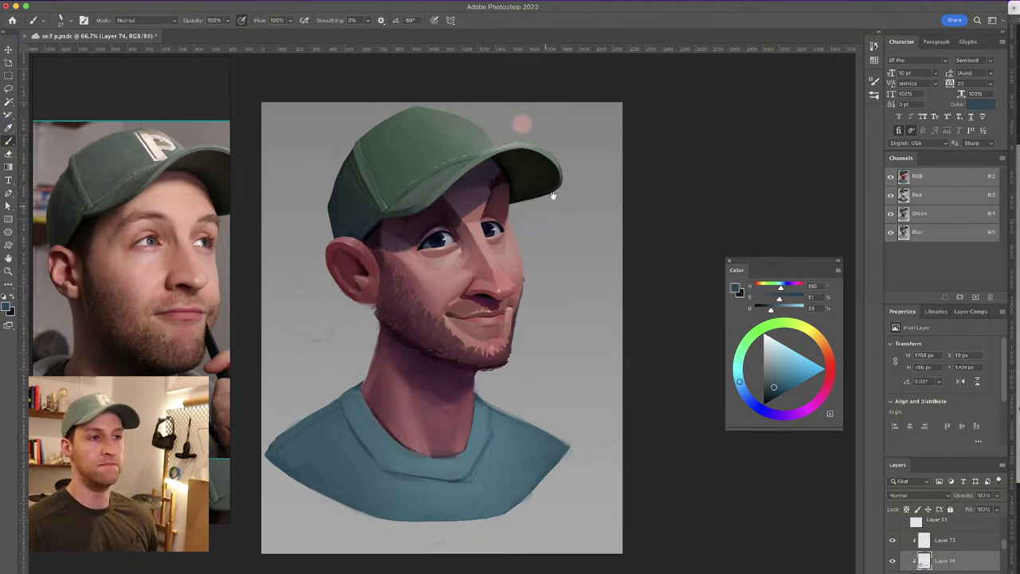
# Add a new layer in Multiply mode and switch to a large soft round brush with 0% hardness
pyautogui.press('super+shift+alt+n')
pyautogui.click(923, 495)
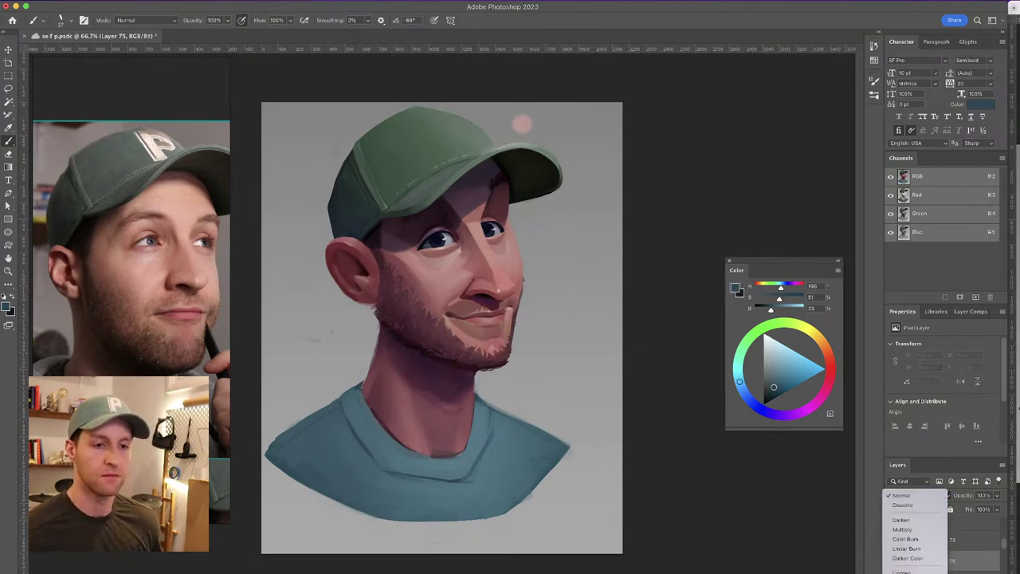
pyautogui.click(902, 529)
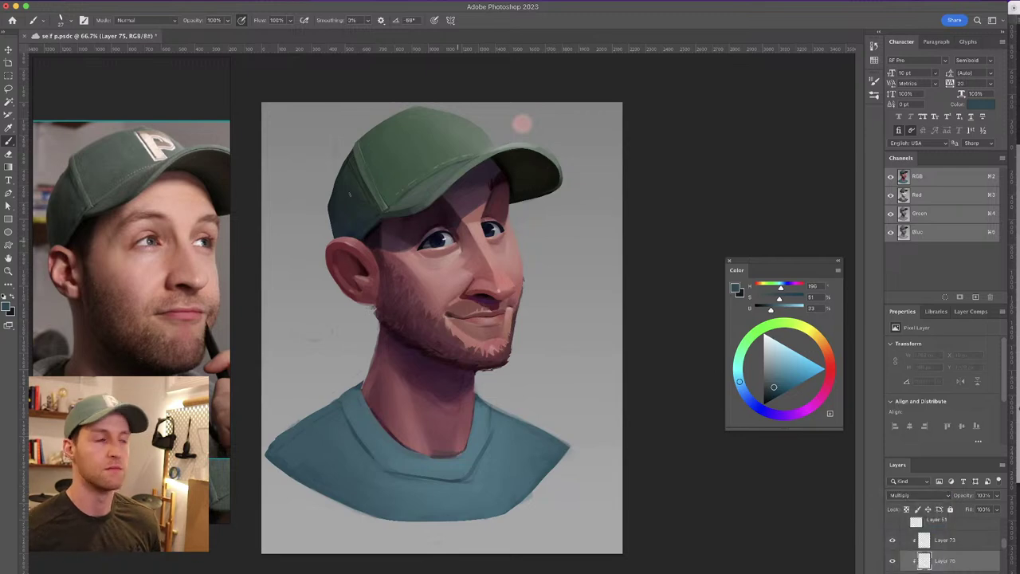
pyautogui.click(70, 20)
pyautogui.click(110, 213)
pyautogui.moveTo(489, 257); pyautogui.dragTo(453, 252)
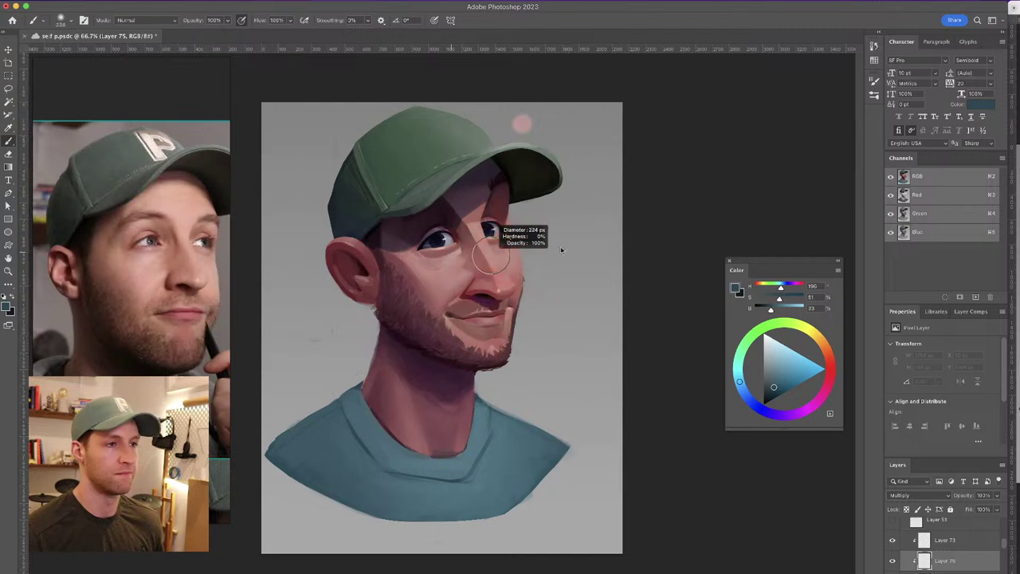
# Choose a bright red with hue 357 and try a small soft dab on the forehead between the brows
pyautogui.click(830, 371)
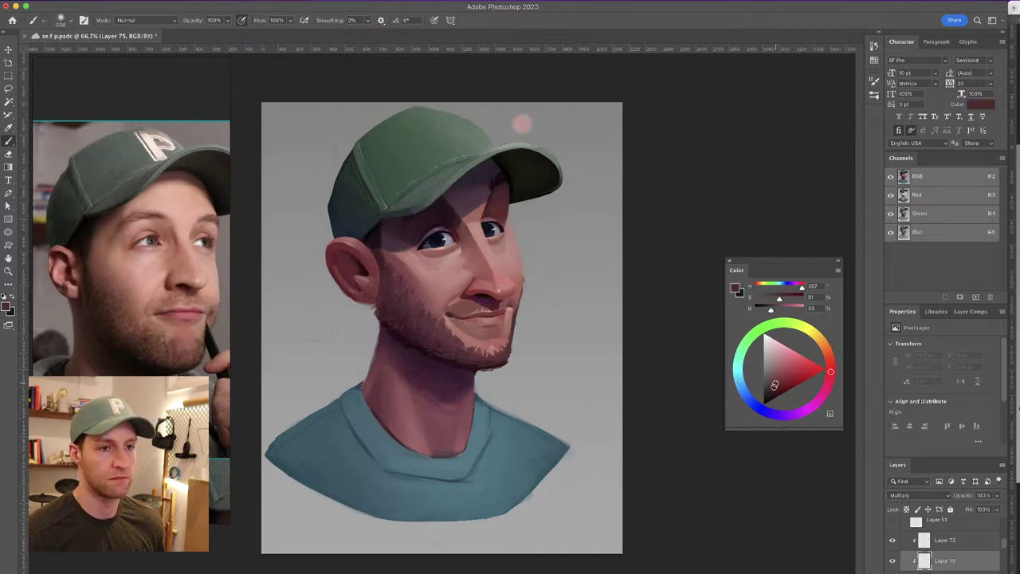
pyautogui.click(799, 363)
pyautogui.moveTo(491, 269); pyautogui.dragTo(477, 271)
pyautogui.moveTo(484, 202); pyautogui.dragTo(480, 202)
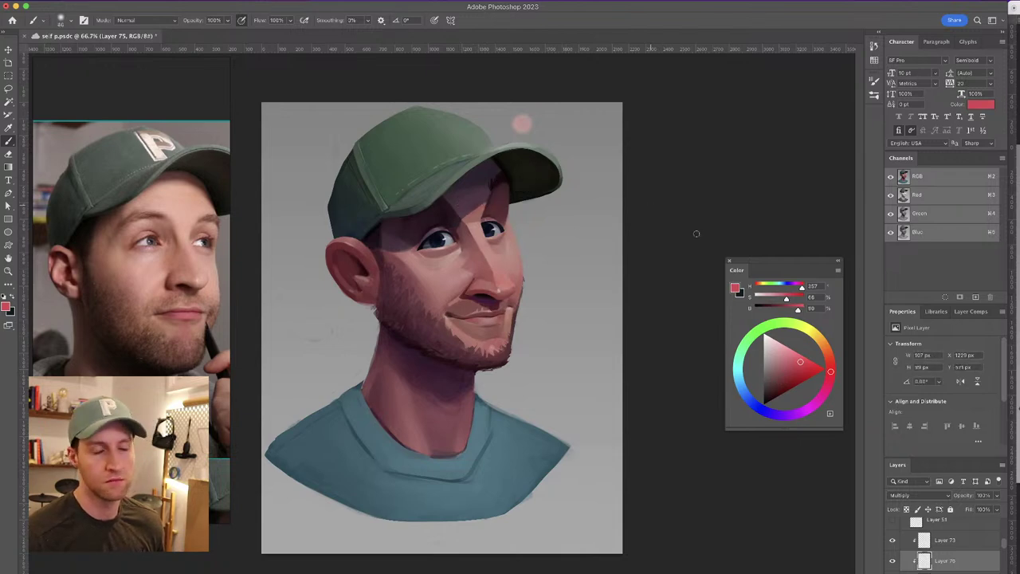
# Change the new layer's blend mode to Color Dodge and darken the red to about half brightness
pyautogui.click(929, 495)
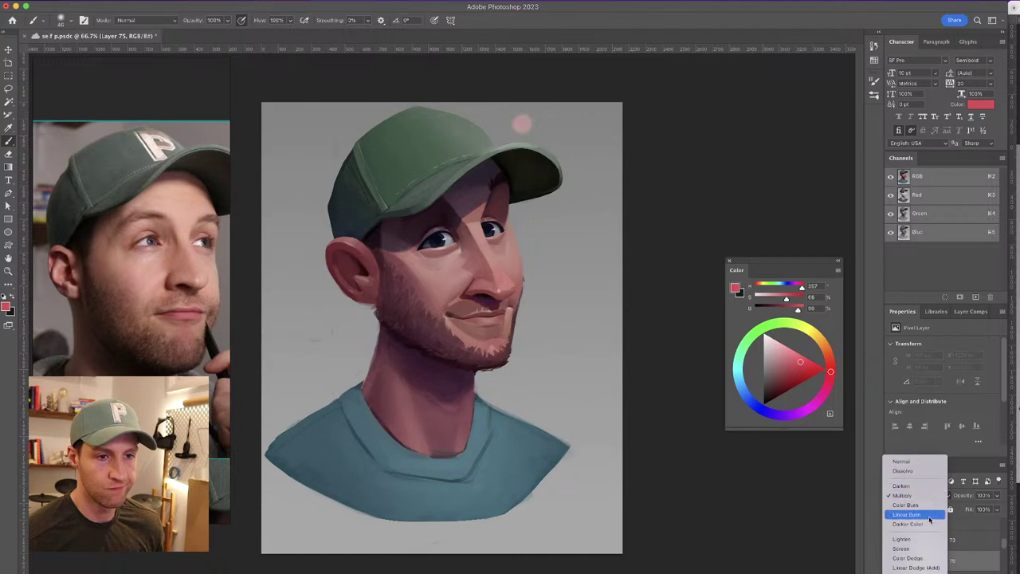
pyautogui.click(927, 558)
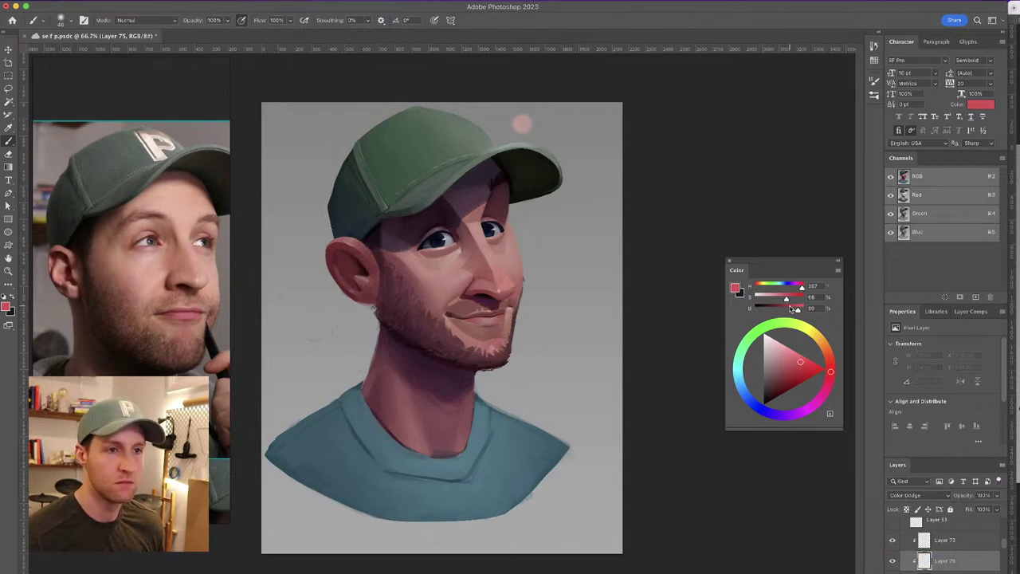
pyautogui.moveTo(793, 309); pyautogui.dragTo(779, 311)
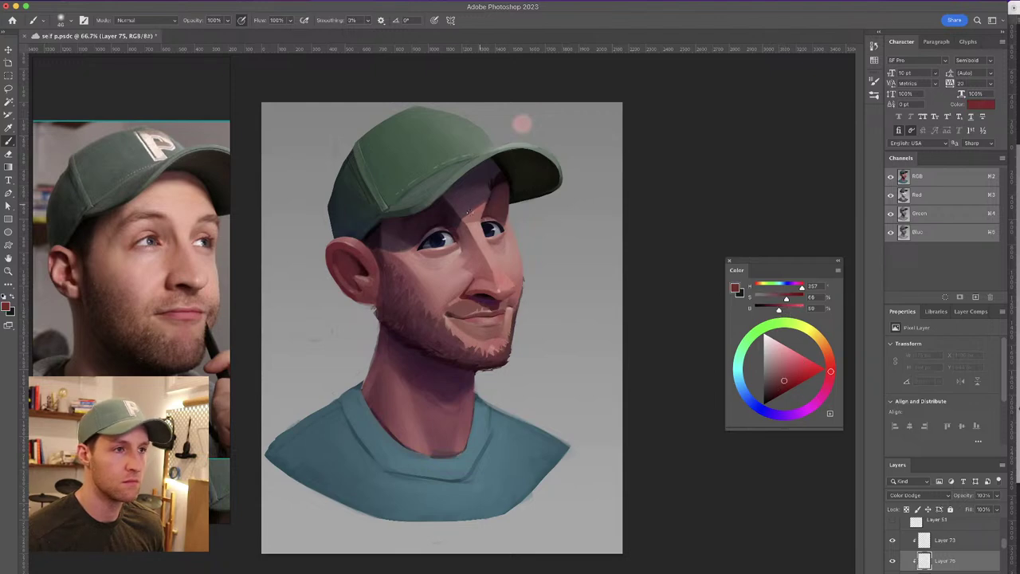
# Undo the test stroke, then paint a soft red glow at 30% brush opacity on the forehead and the temple near the ear
pyautogui.press('super+z')
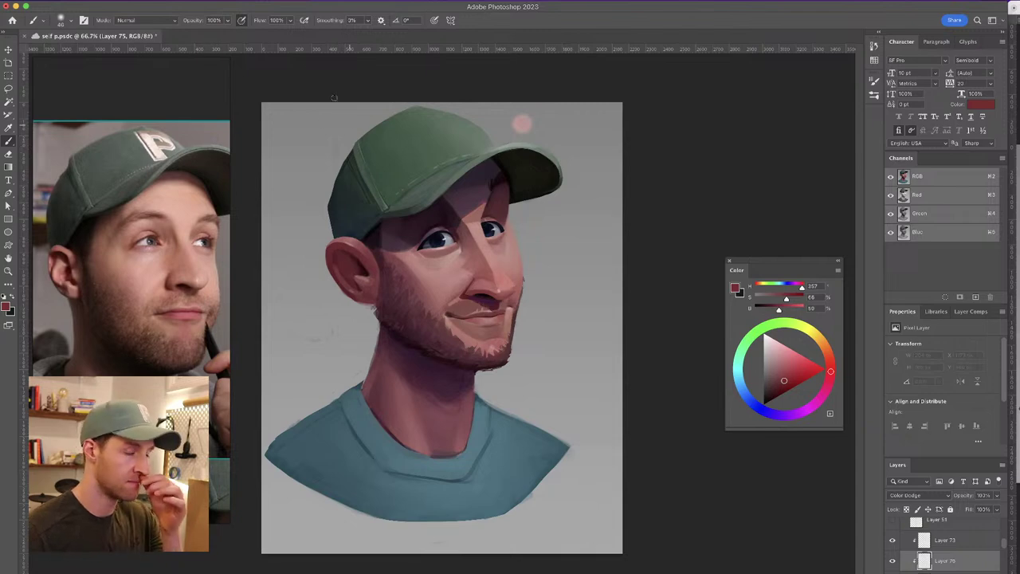
pyautogui.press('4')
pyautogui.press('3')
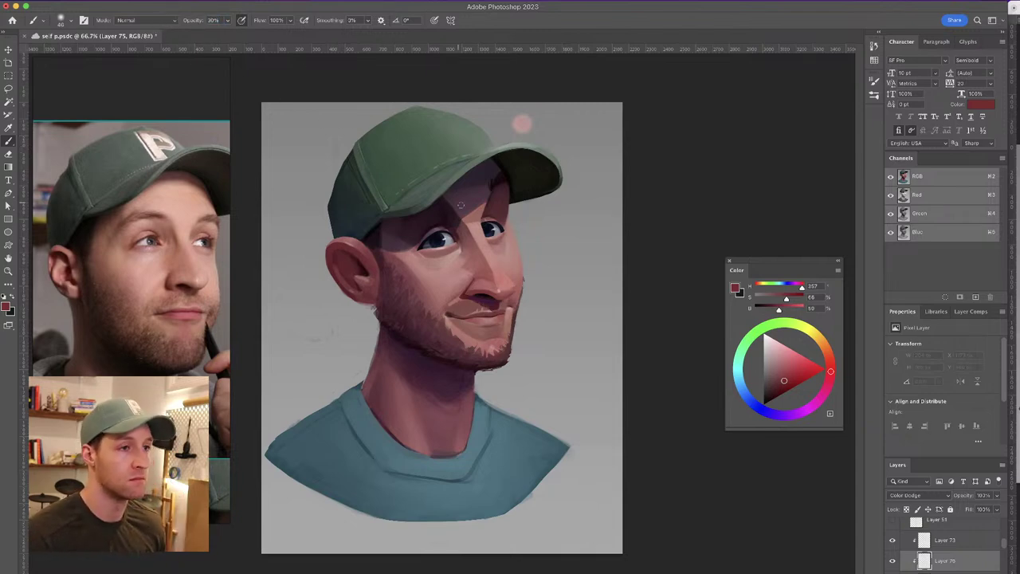
pyautogui.moveTo(468, 213); pyautogui.dragTo(462, 219)
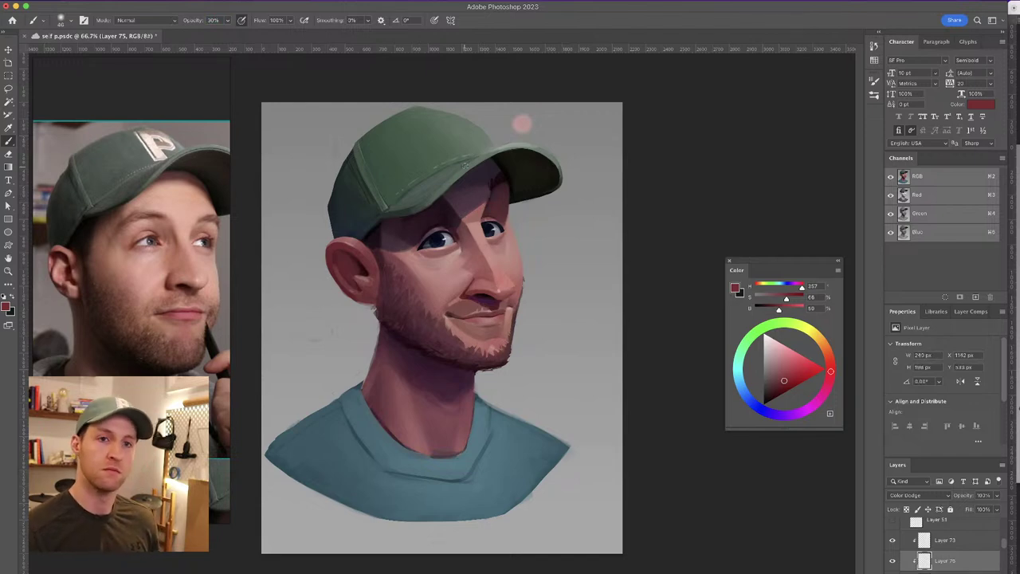
pyautogui.moveTo(394, 250); pyautogui.dragTo(378, 262)
pyautogui.moveTo(443, 229); pyautogui.dragTo(438, 230)
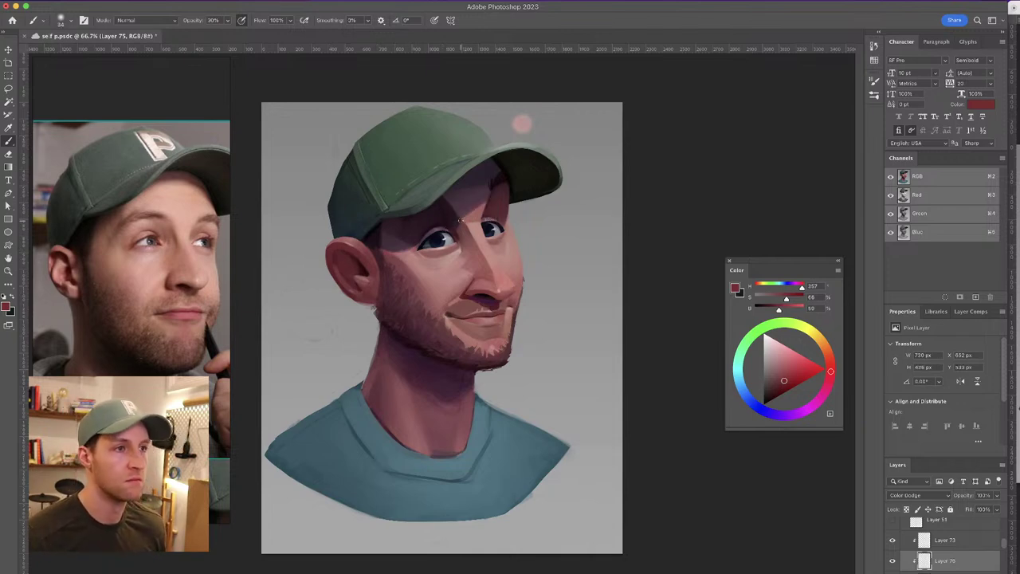
pyautogui.moveTo(493, 189); pyautogui.dragTo(489, 194)
pyautogui.moveTo(463, 211); pyautogui.dragTo(469, 211)
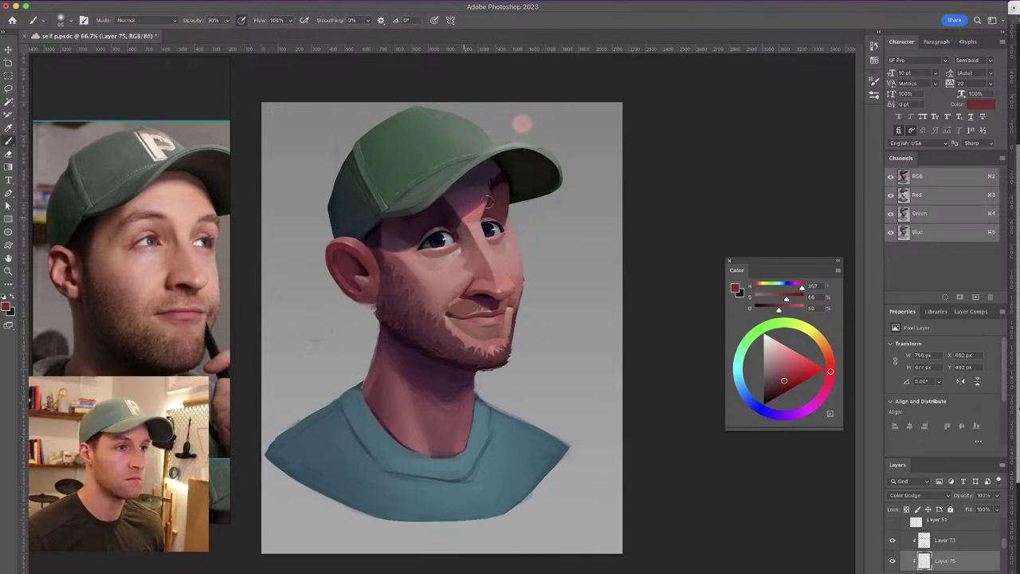
# Refine the red glow along the forehead's shadow edge and around the nose by alternating between brushing and erasing
pyautogui.press('e')
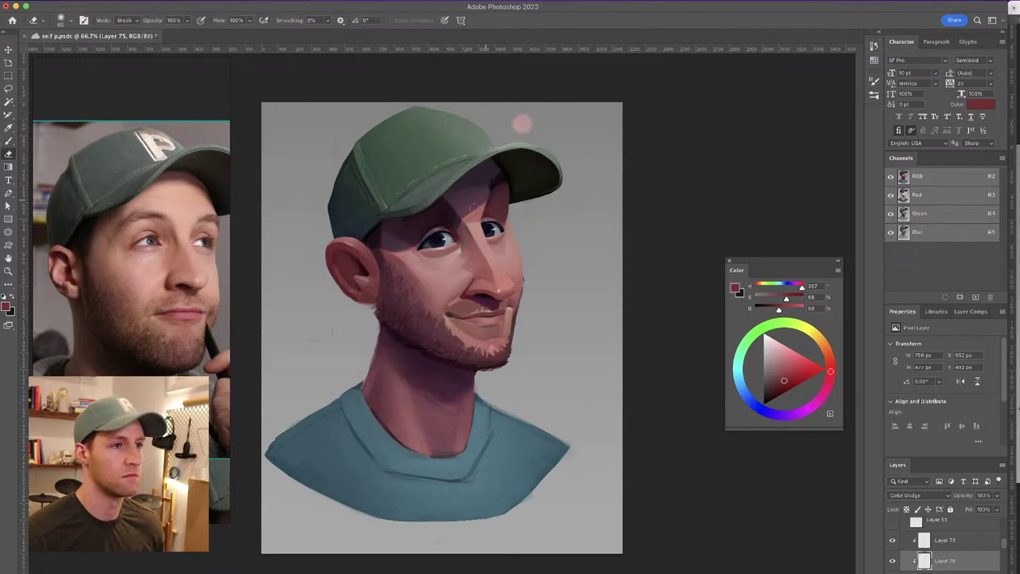
pyautogui.press('b')
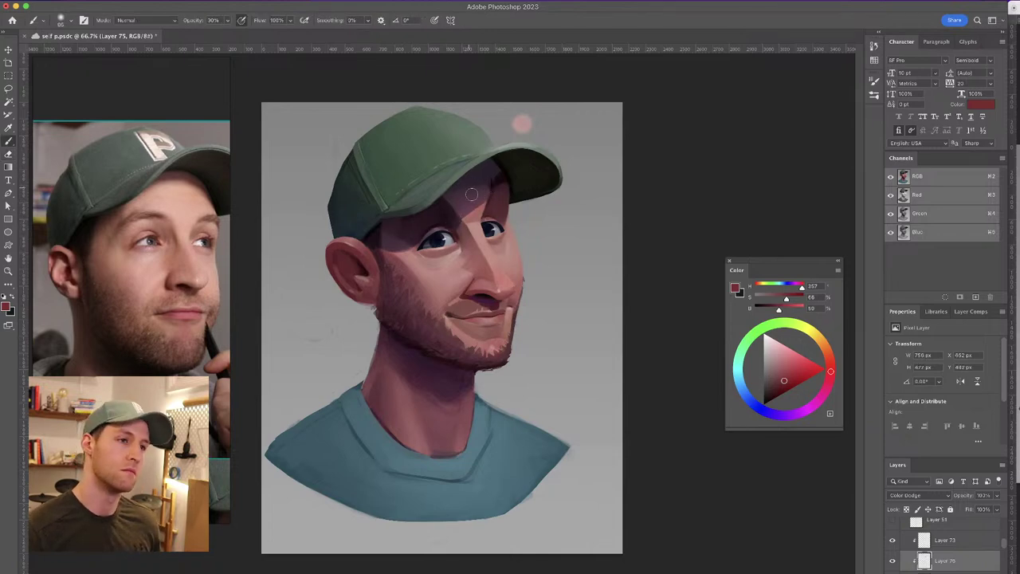
pyautogui.press('e')
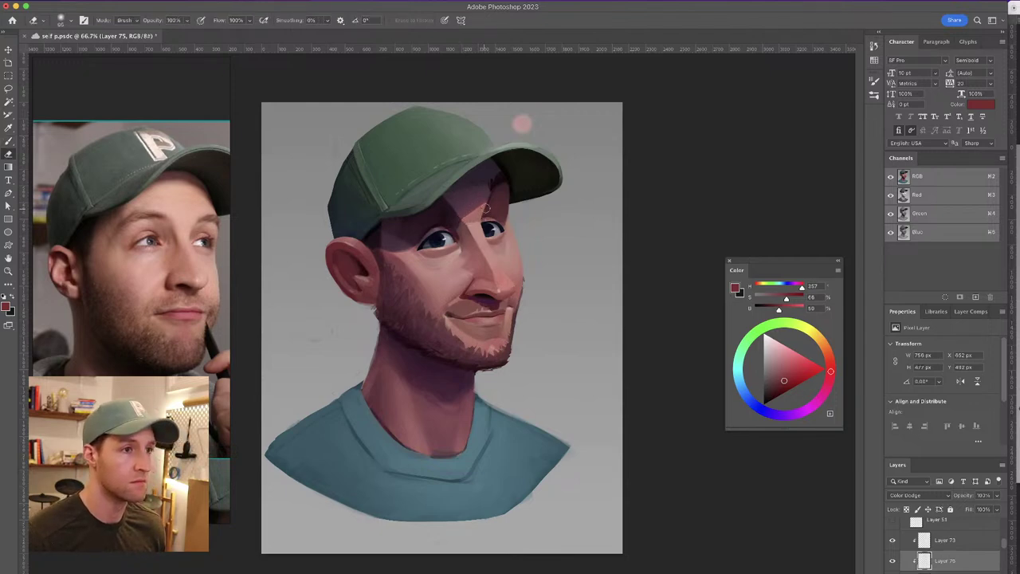
pyautogui.press('b')
pyautogui.press('e')
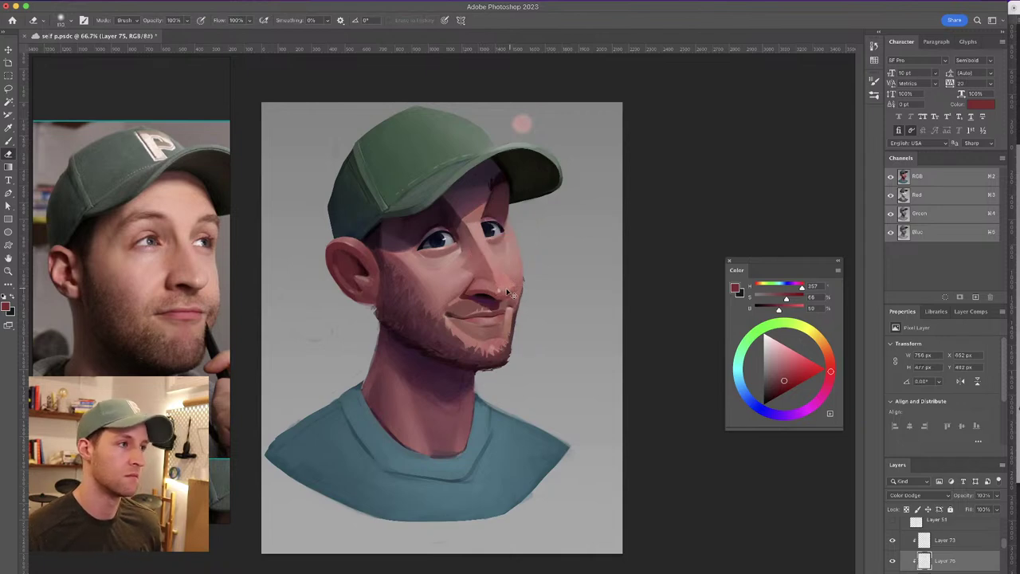
pyautogui.press('b')
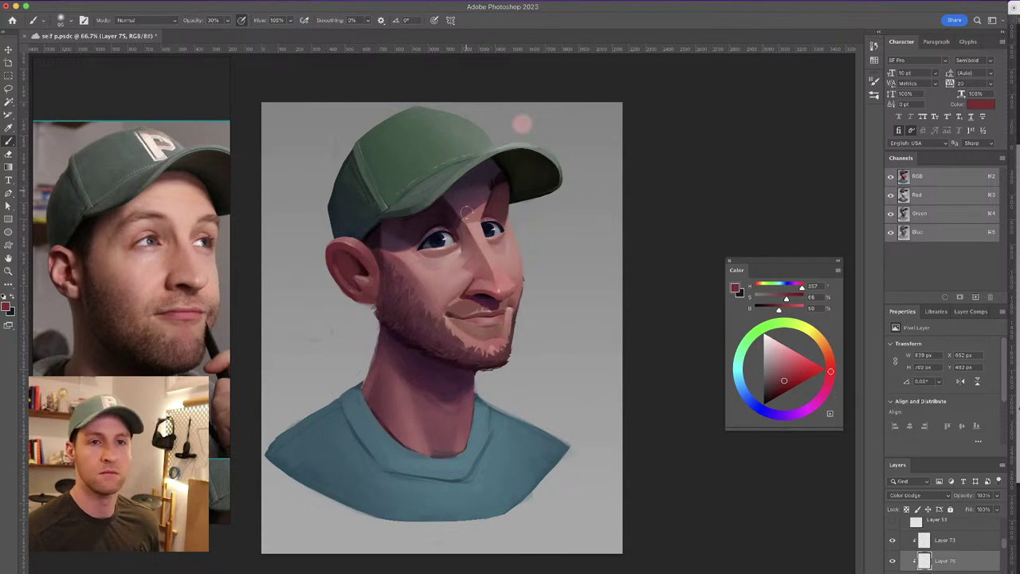
# Clean up the glow at the temple with the eraser and brush a soft red glow along the ear's upper rim
pyautogui.moveTo(397, 232); pyautogui.dragTo(392, 232)
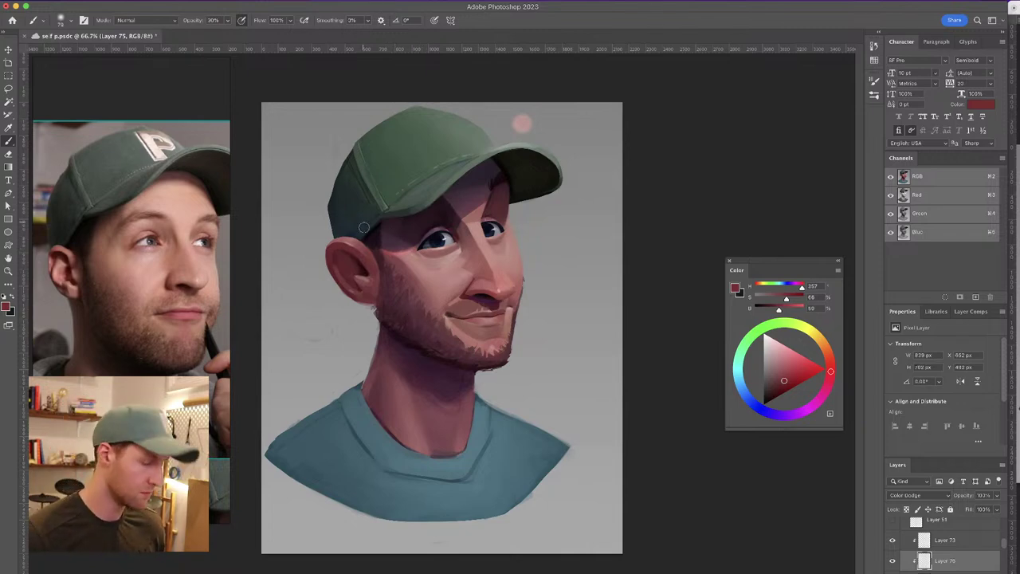
pyautogui.press('e')
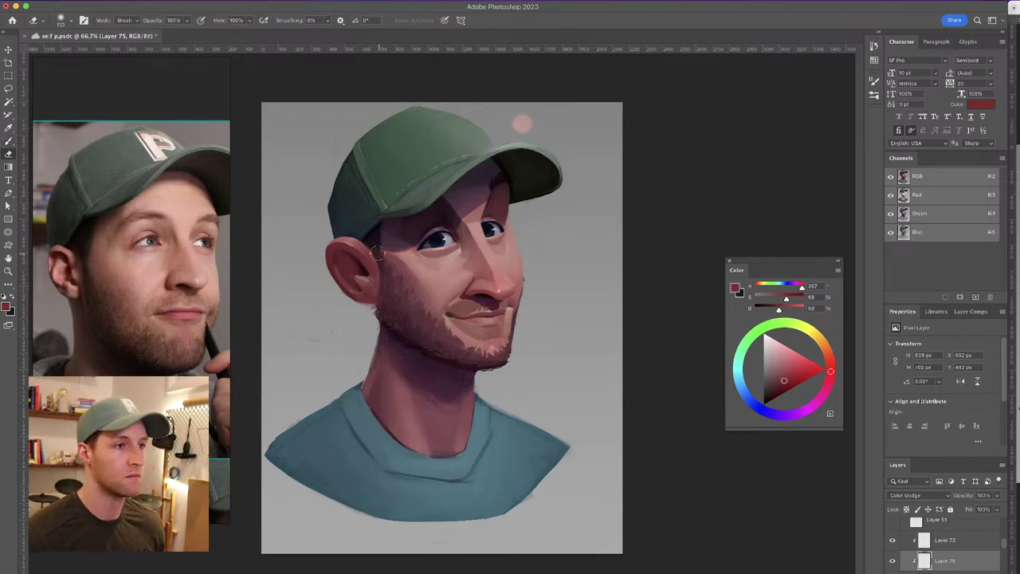
pyautogui.press('b')
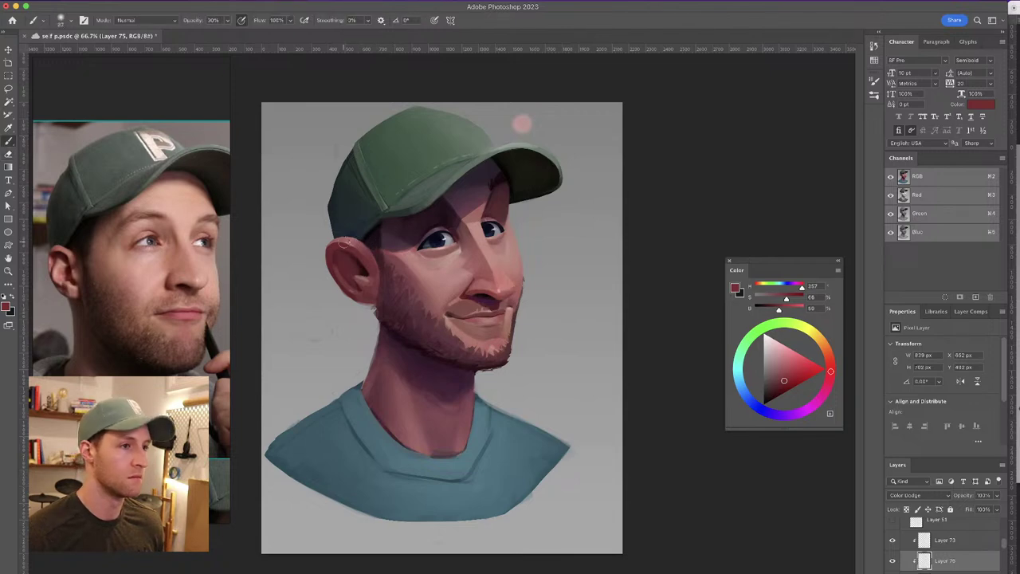
pyautogui.moveTo(347, 239)
pyautogui.mouseDown()
pyautogui.moveTo(375, 260)
pyautogui.moveTo(357, 241)
pyautogui.mouseUp()
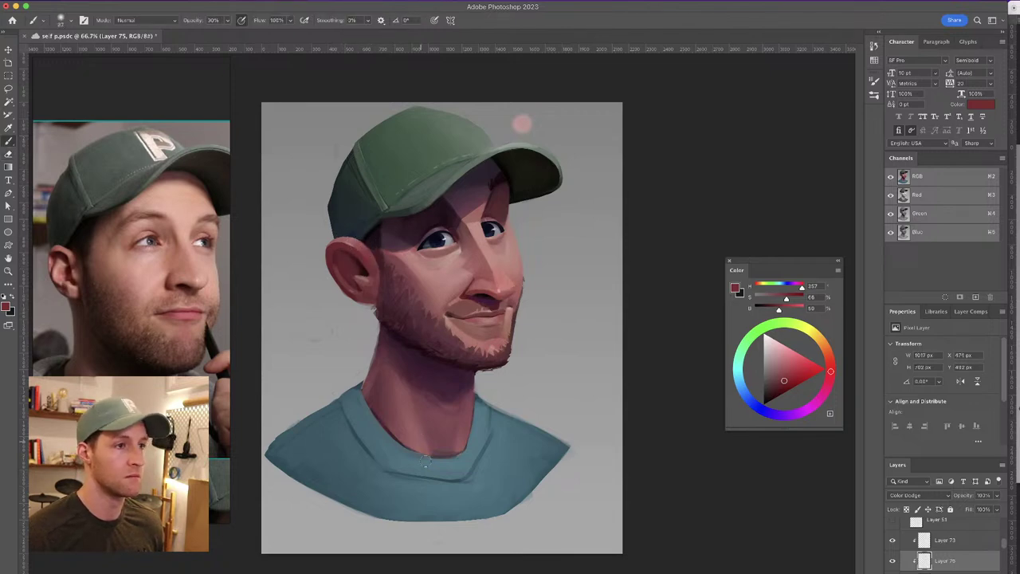
pyautogui.moveTo(335, 249); pyautogui.dragTo(357, 261)
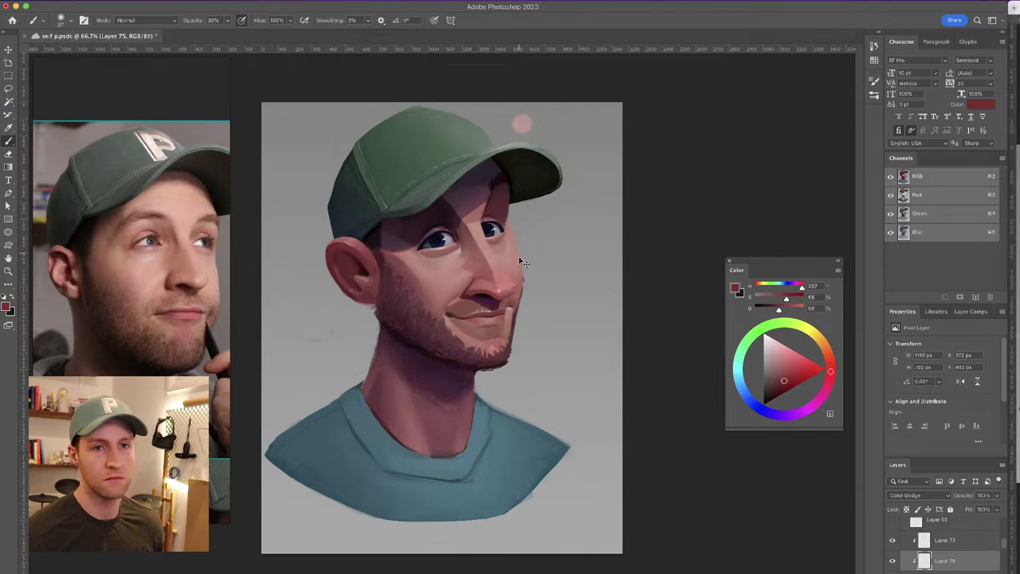
pyautogui.press('super+z')
pyautogui.moveTo(488, 331); pyautogui.dragTo(481, 331)
pyautogui.moveTo(514, 286); pyautogui.dragTo(552, 265)
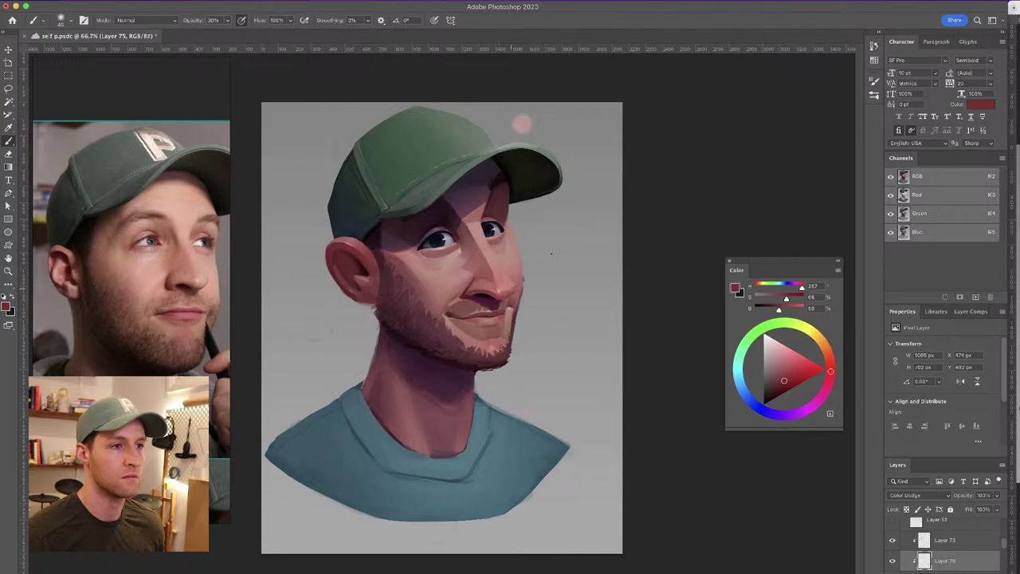
pyautogui.press('super+z')
# Extend the soft glow over the forehead, cap brim underside and cheek with a larger brush, undoing the last stroke beside the mouth
pyautogui.moveTo(472, 201); pyautogui.dragTo(462, 209)
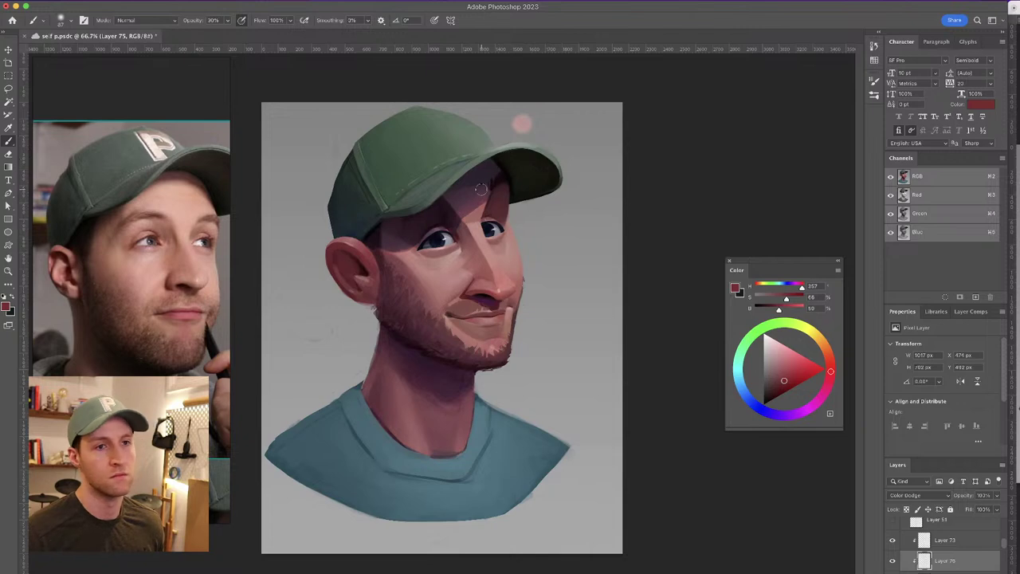
pyautogui.moveTo(479, 173)
pyautogui.mouseDown()
pyautogui.moveTo(519, 172)
pyautogui.moveTo(526, 185)
pyautogui.moveTo(534, 187)
pyautogui.mouseUp()
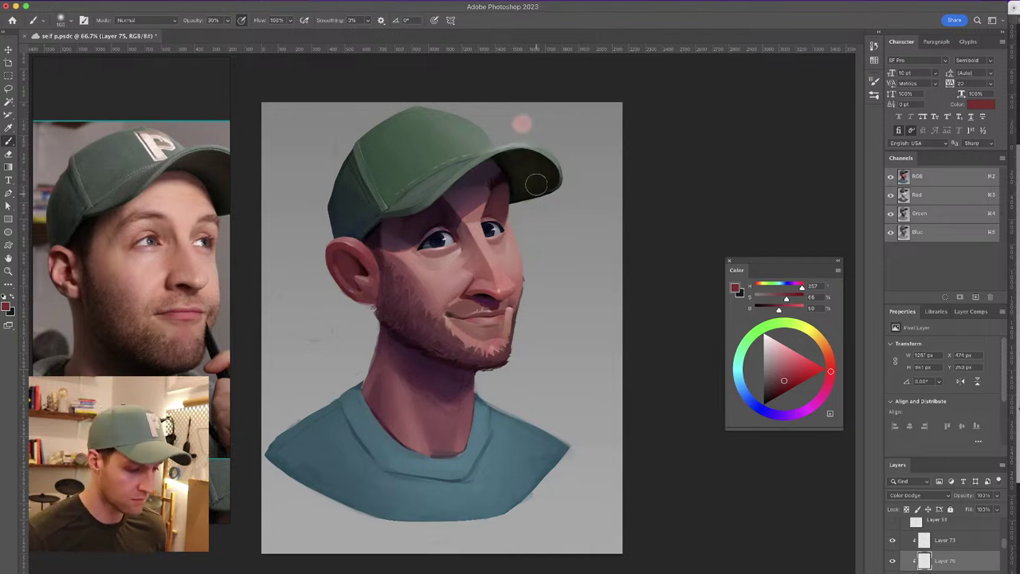
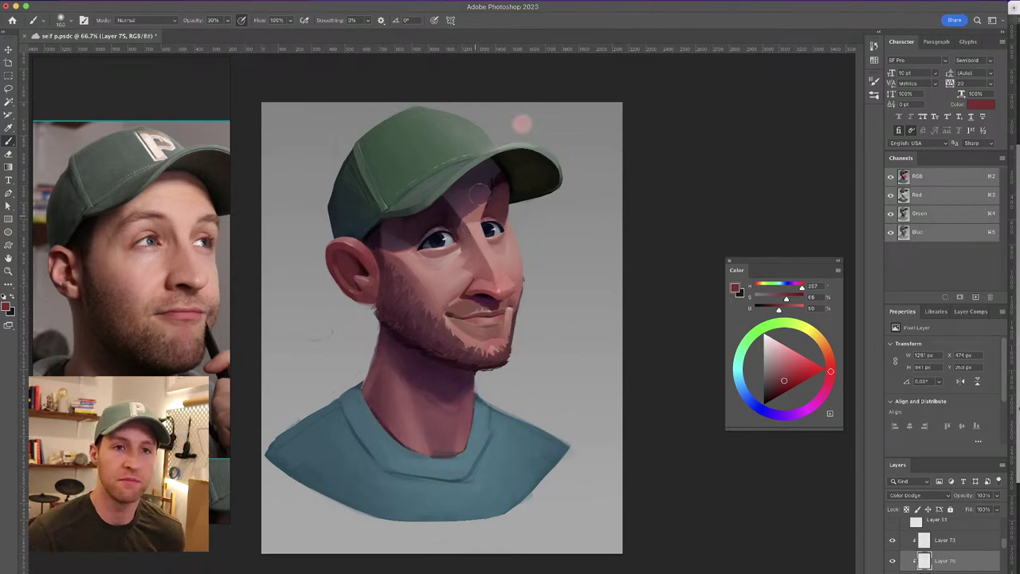
pyautogui.moveTo(468, 240); pyautogui.dragTo(465, 248)
pyautogui.moveTo(454, 294)
pyautogui.mouseDown()
pyautogui.moveTo(417, 313)
pyautogui.moveTo(453, 286)
pyautogui.moveTo(438, 302)
pyautogui.mouseUp()
pyautogui.press('super+z')
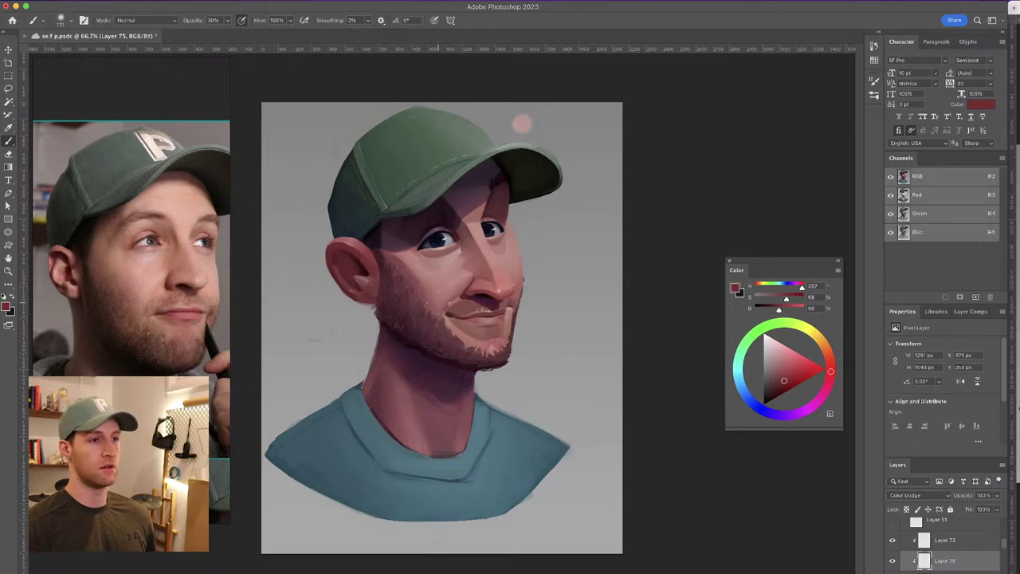
# Toggle the Color Dodge glow layer's visibility repeatedly to compare the portrait with and without it
pyautogui.click(892, 562)
pyautogui.click(893, 561)
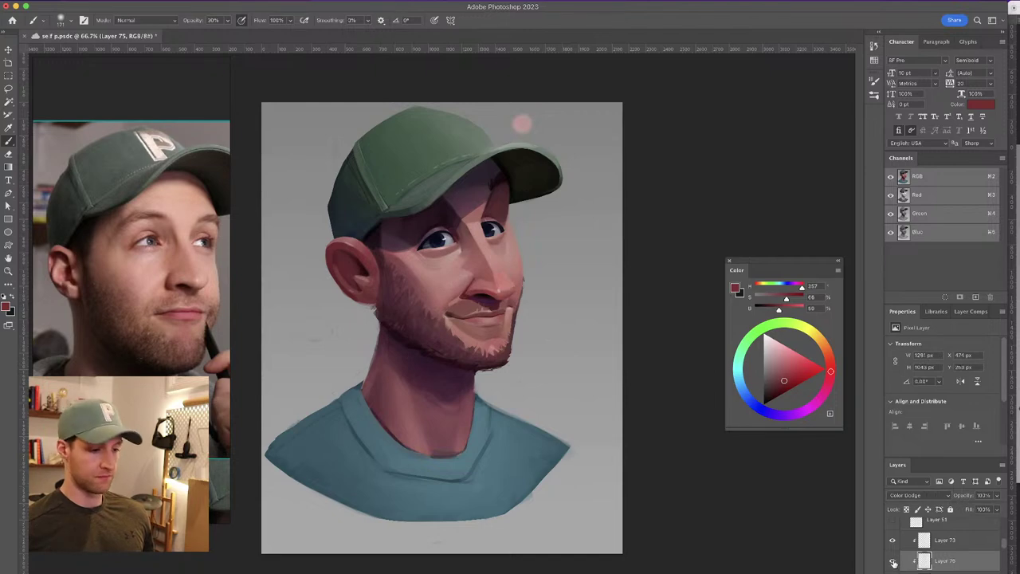
pyautogui.click(892, 562)
pyautogui.click(893, 561)
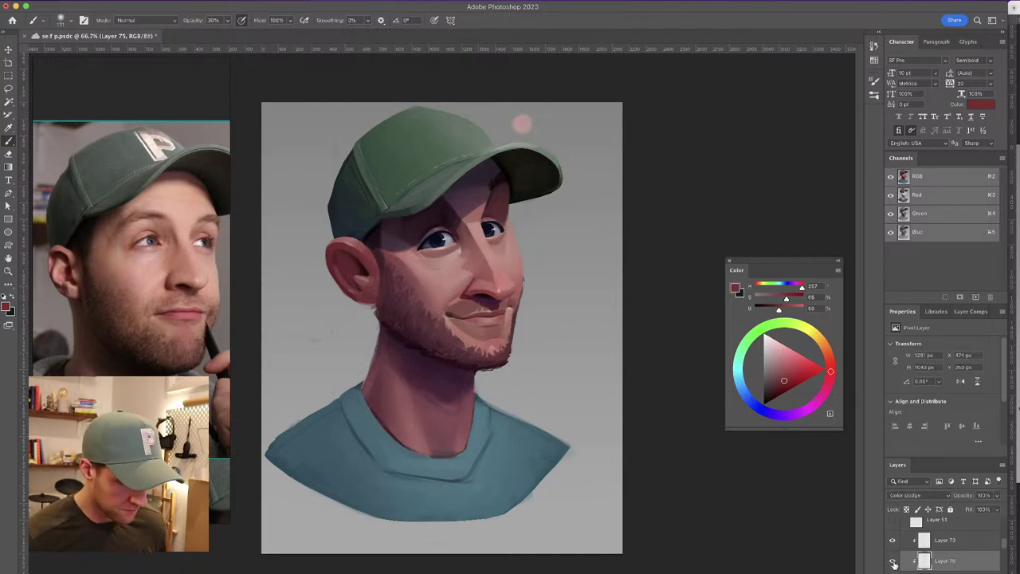
pyautogui.click(892, 563)
pyautogui.click(893, 563)
pyautogui.click(893, 562)
pyautogui.click(893, 562)
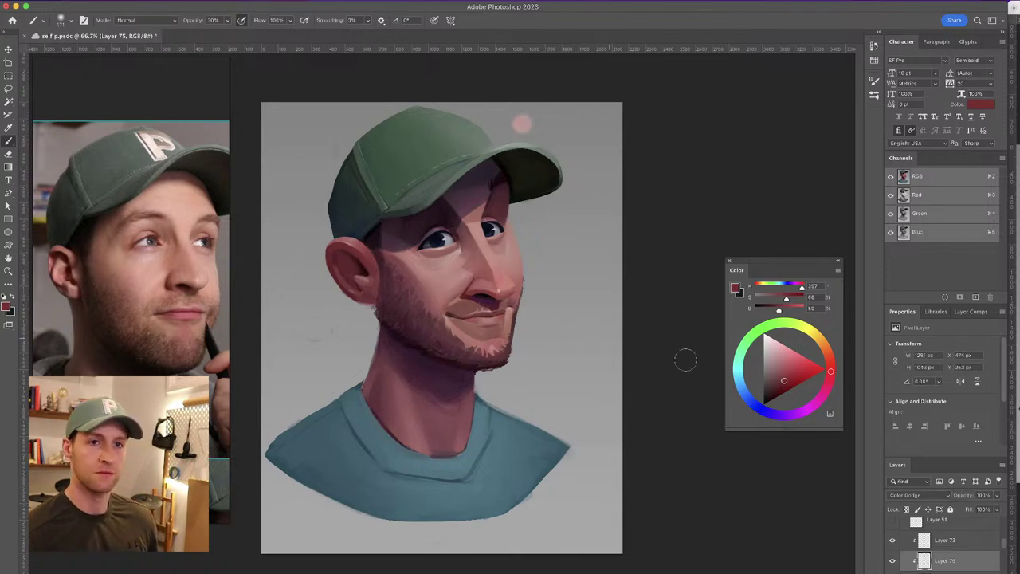
# Lower the opacity of the Color Dodge glow layer and add a new blank layer in Normal mode
pyautogui.moveTo(968, 499); pyautogui.dragTo(966, 499)
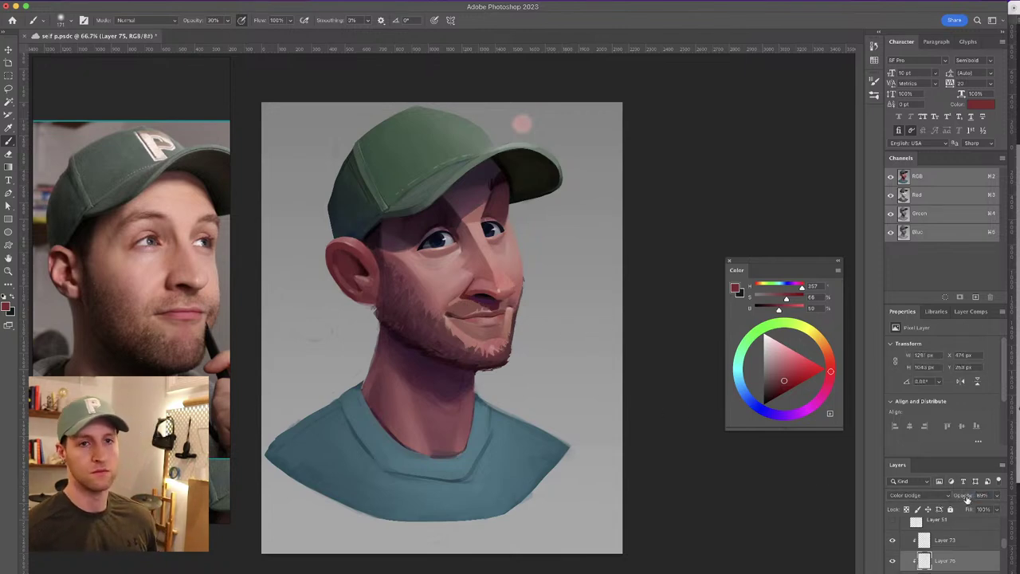
pyautogui.press('alt+shift+super+n')
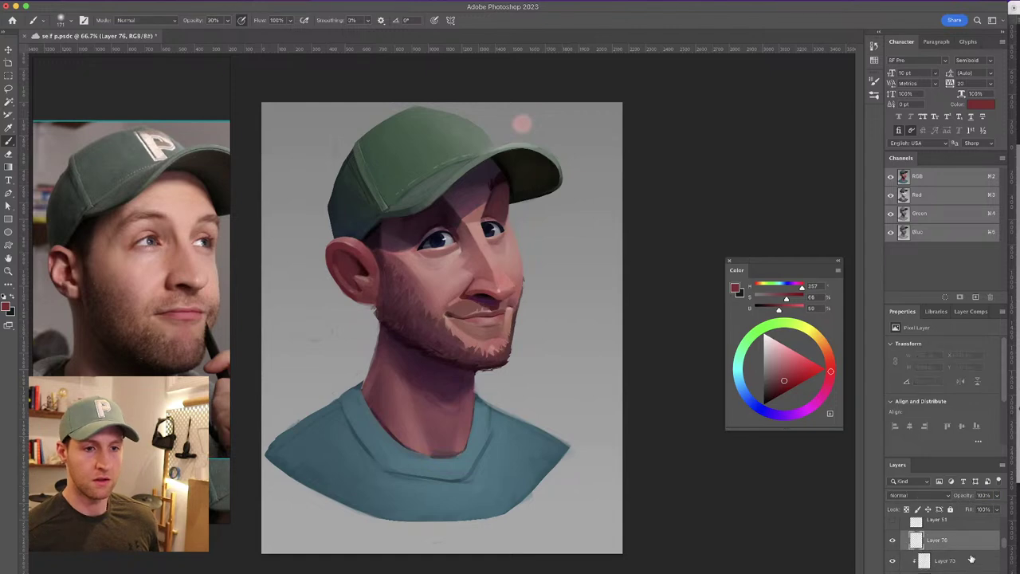
# Clip the new layer to the layer below, set its blending mode to Screen and choose a muted blue paint colour
pyautogui.keyDown('alt'); pyautogui.click(976, 549); pyautogui.keyUp('alt')
pyautogui.click(921, 499)
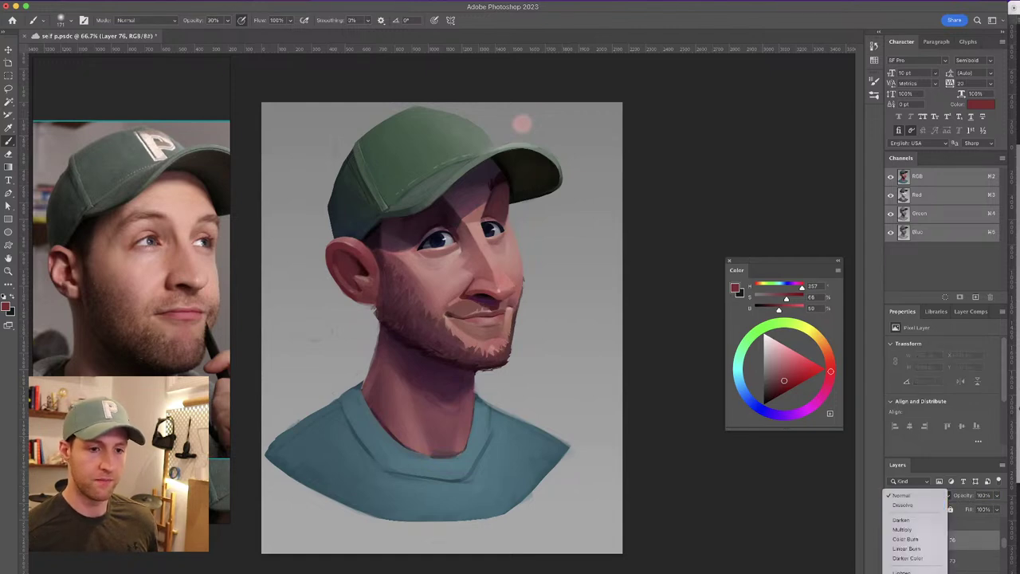
pyautogui.scroll(-3, 921, 500)
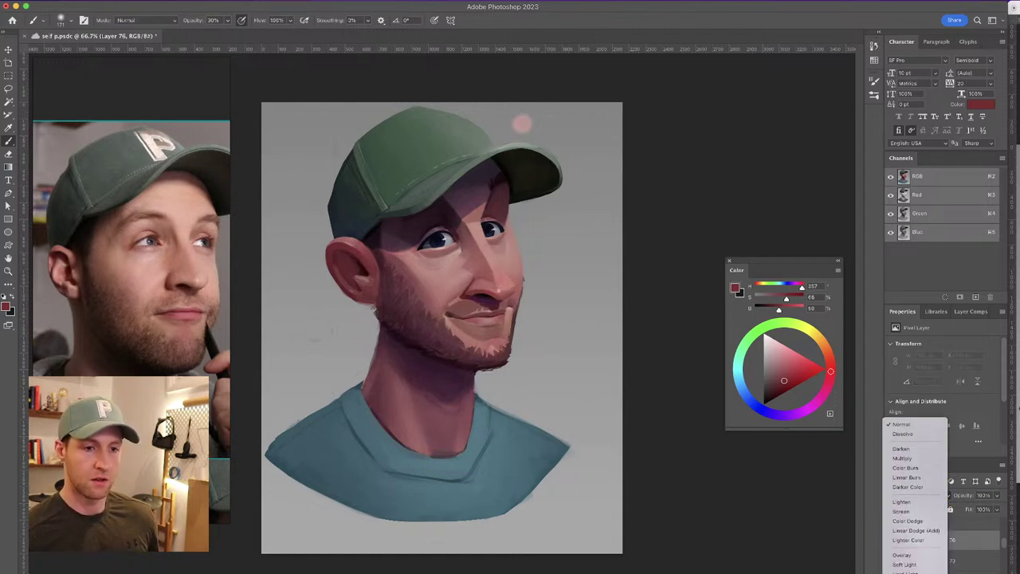
pyautogui.click(901, 511)
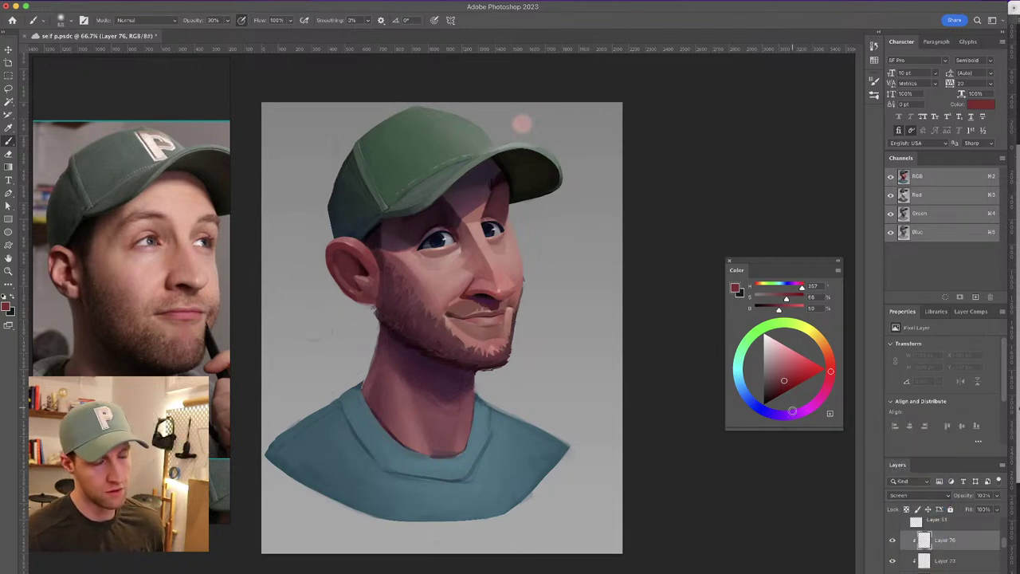
pyautogui.click(749, 388)
pyautogui.moveTo(782, 377); pyautogui.dragTo(775, 369)
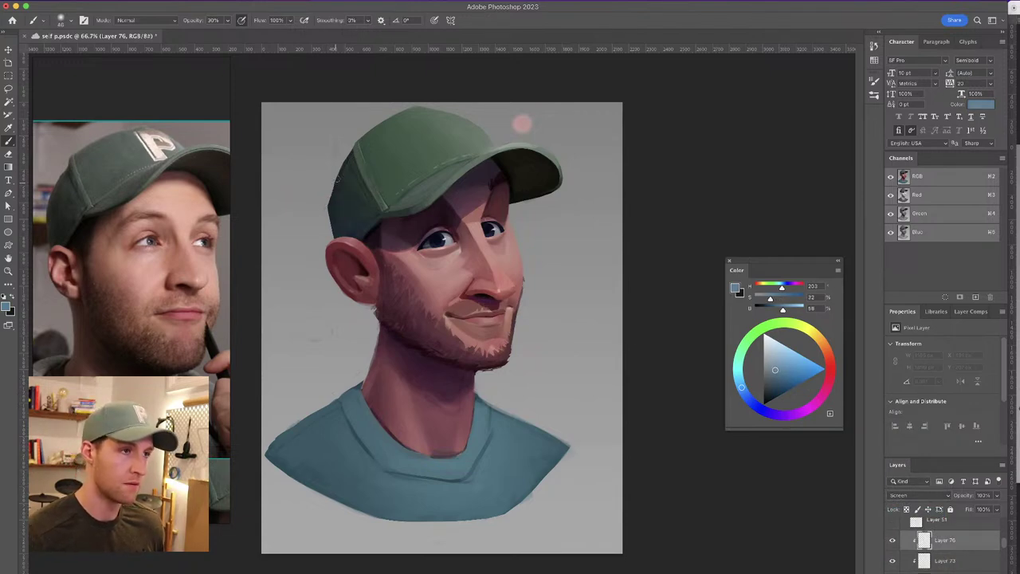
# Brush a light blue rim light along the cap's back edge, lassoing that edge to confine the paint and deselecting it when done
pyautogui.moveTo(338, 176); pyautogui.dragTo(329, 208)
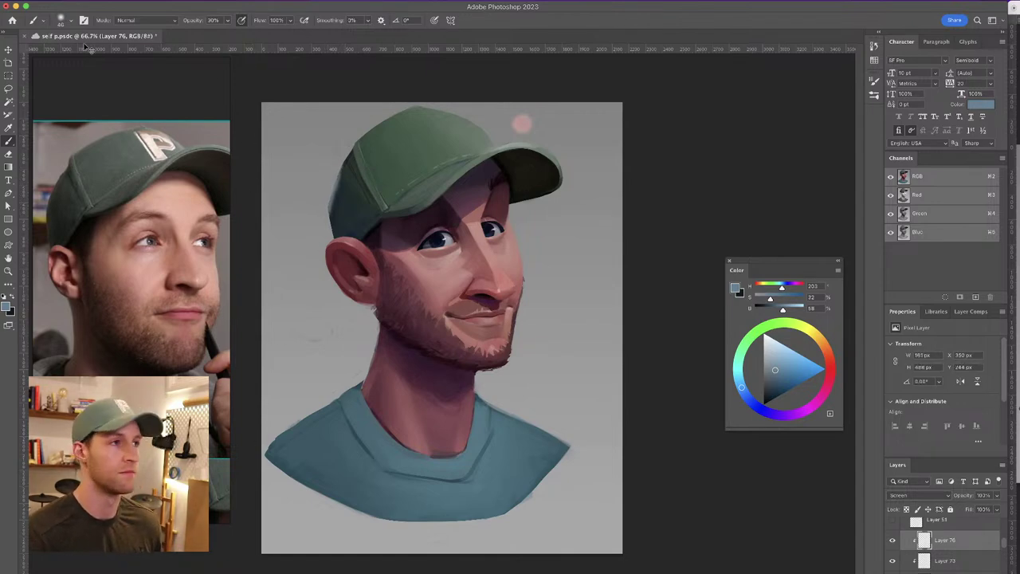
pyautogui.click(8, 88)
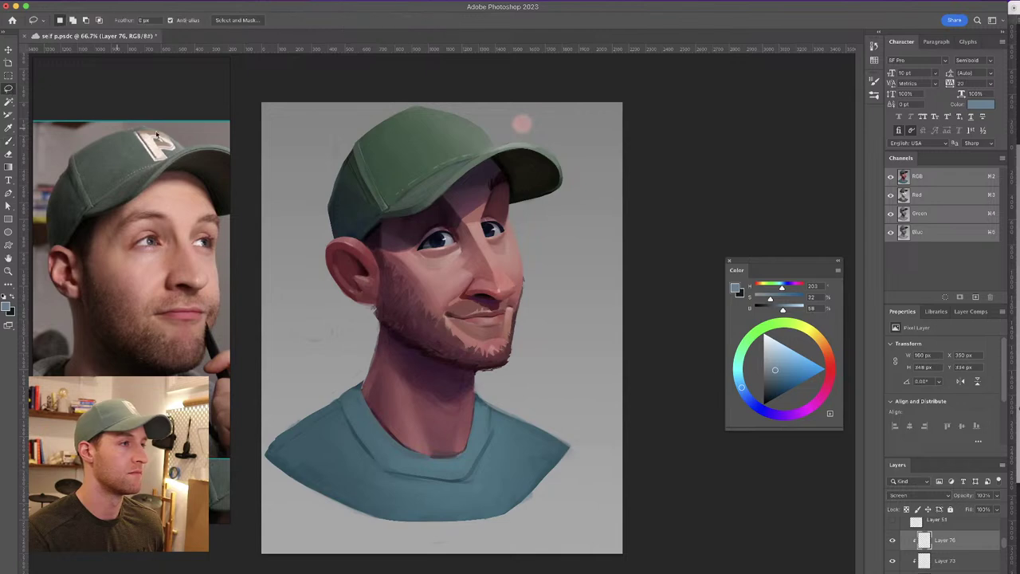
pyautogui.click(791, 351)
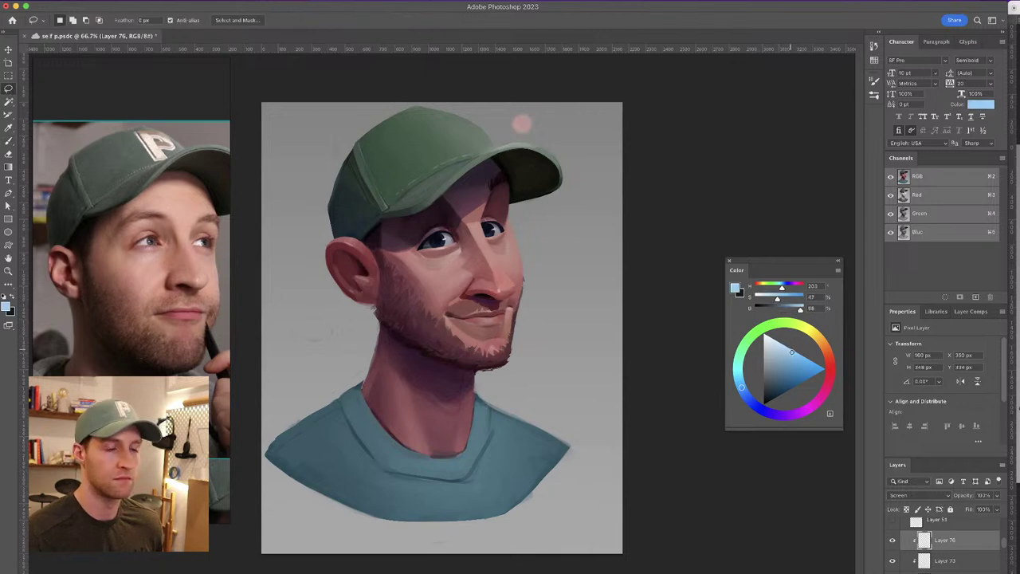
pyautogui.moveTo(344, 174)
pyautogui.mouseDown()
pyautogui.moveTo(338, 209)
pyautogui.moveTo(352, 240)
pyautogui.moveTo(341, 246)
pyautogui.moveTo(319, 206)
pyautogui.moveTo(337, 169)
pyautogui.moveTo(337, 233)
pyautogui.moveTo(339, 220)
pyautogui.mouseUp()
pyautogui.press('b')
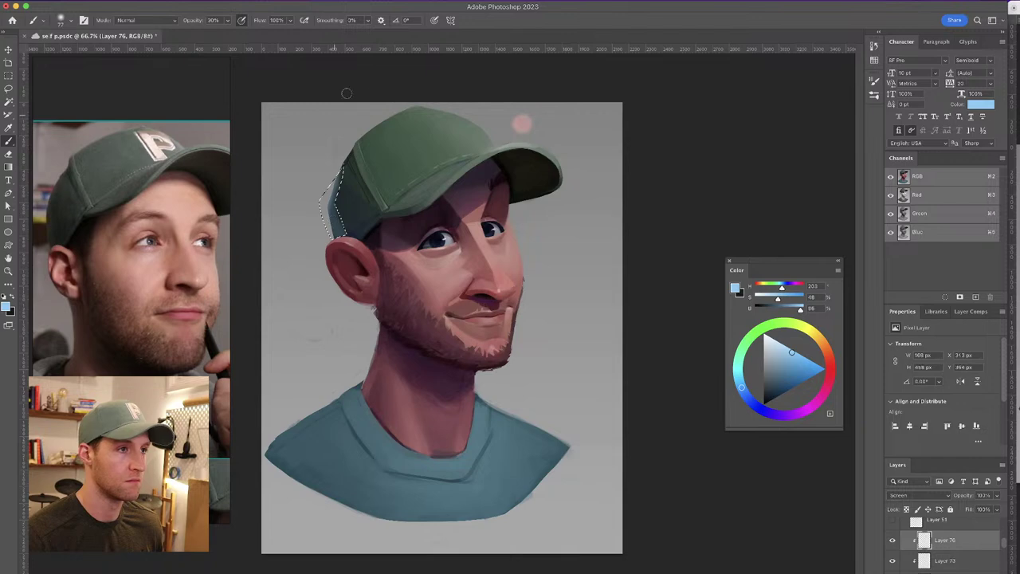
pyautogui.hotkey('ctrl', 'd')
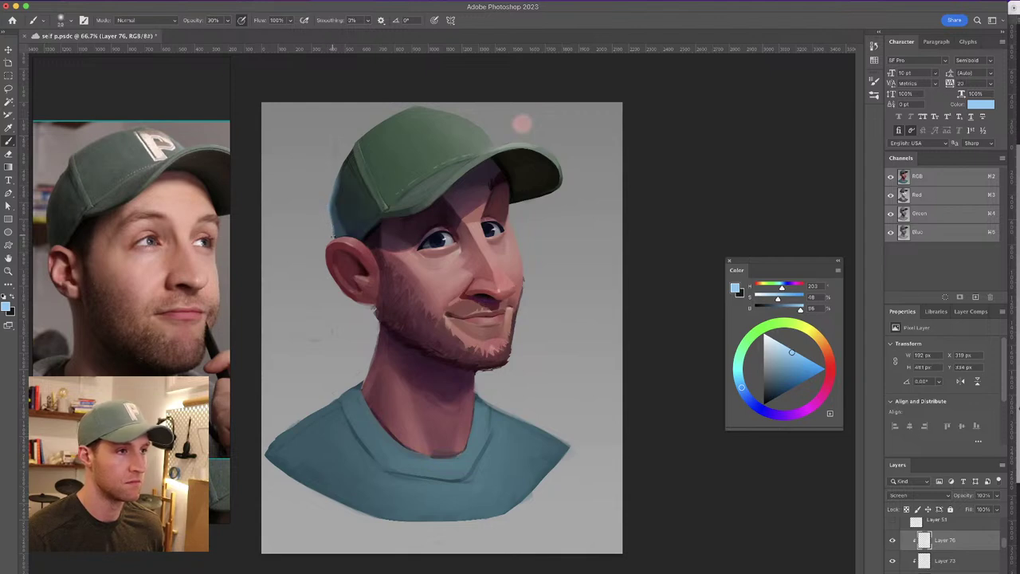
# Paint thin light blue highlights along the cap's side seam with a small brush, undoing the stray stroke at its upper end
pyautogui.moveTo(358, 146); pyautogui.dragTo(358, 140)
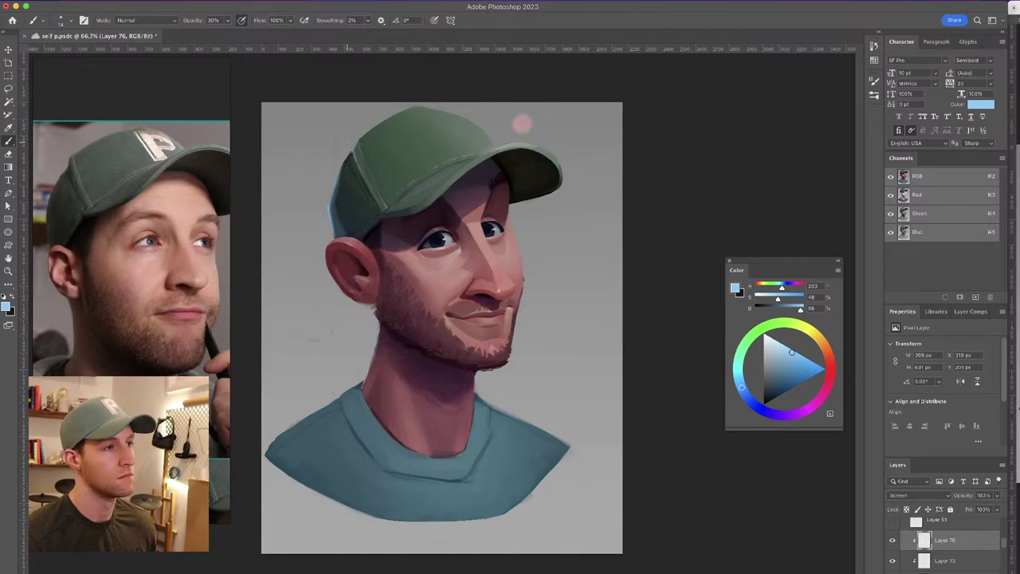
pyautogui.press('super+z')
pyautogui.moveTo(349, 156); pyautogui.dragTo(362, 180)
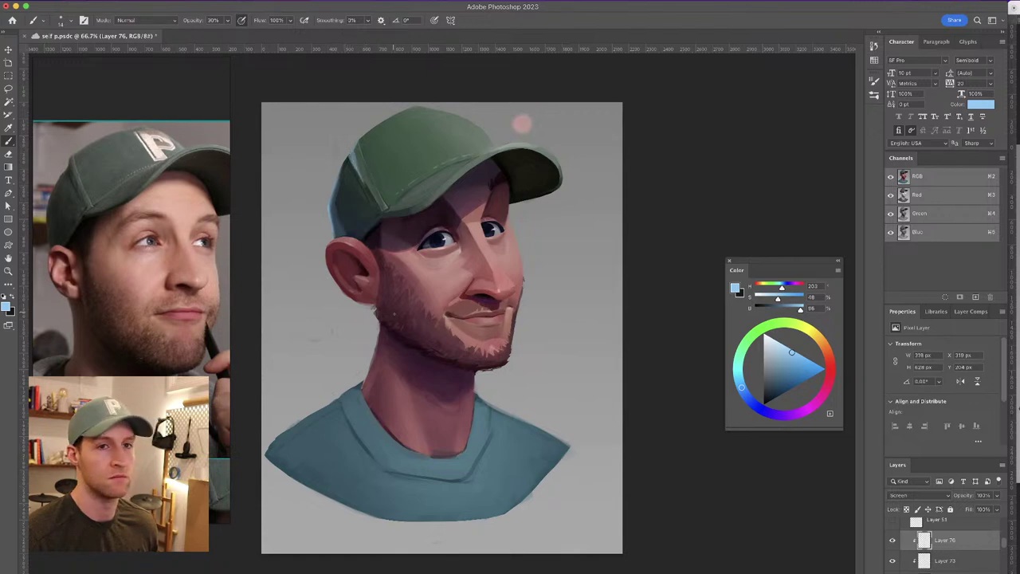
pyautogui.moveTo(368, 191); pyautogui.dragTo(380, 205)
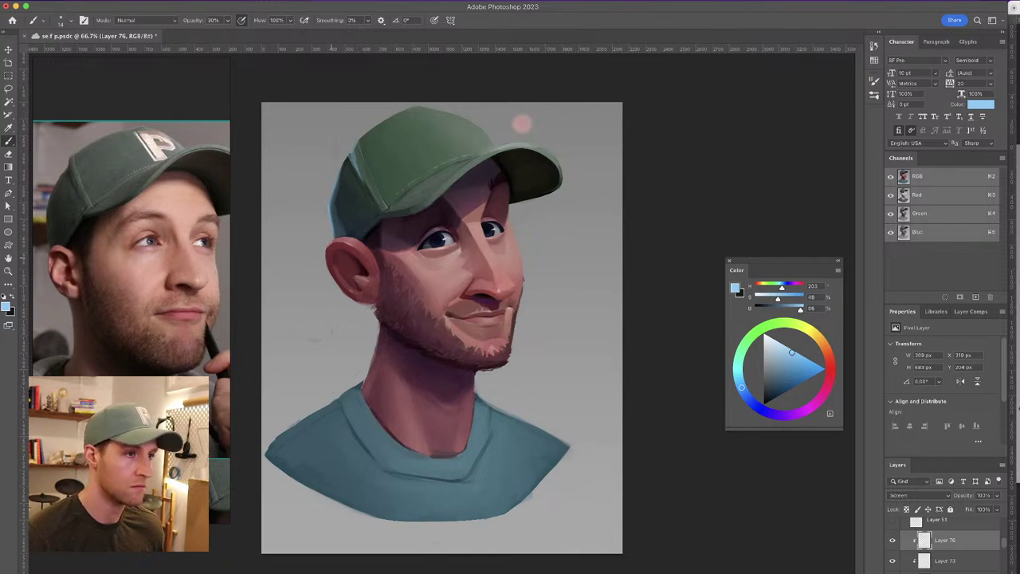
# Brush a soft blue rim light down the ear's outer edge, undoing the strokes that do not fit
pyautogui.moveTo(329, 271); pyautogui.dragTo(327, 252)
pyautogui.press('super+z')
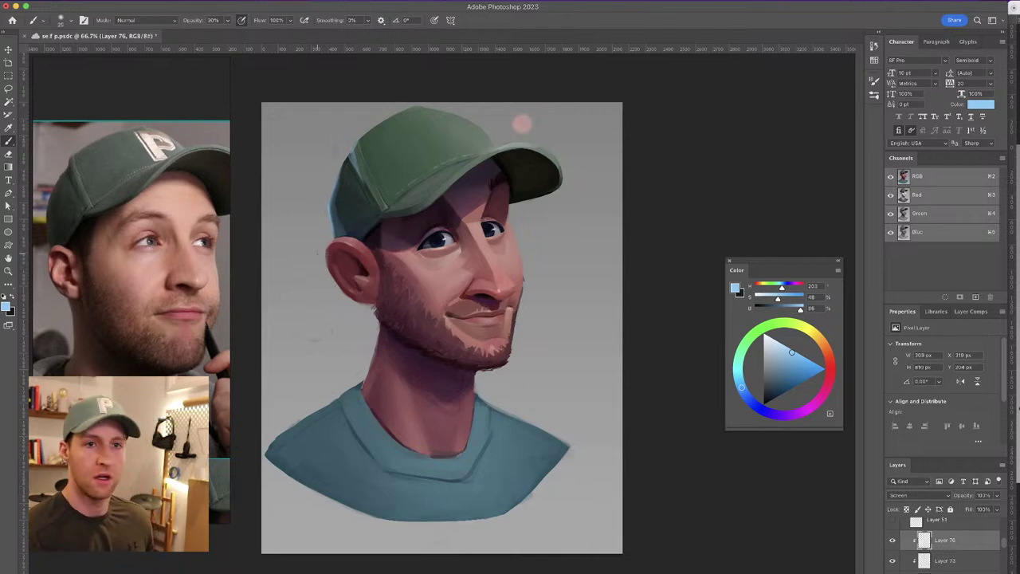
pyautogui.moveTo(327, 259); pyautogui.dragTo(333, 278)
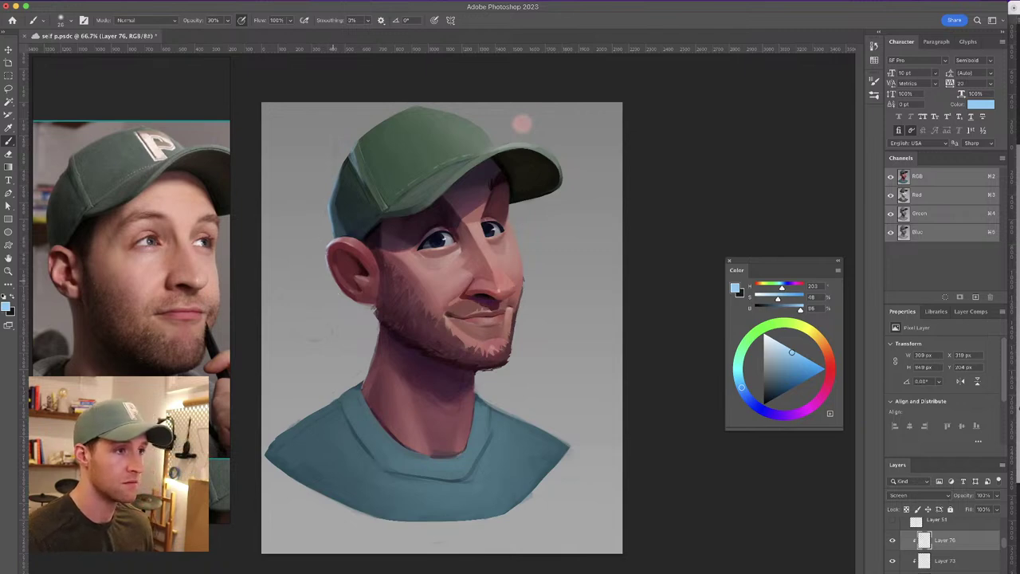
pyautogui.moveTo(332, 274); pyautogui.dragTo(346, 295)
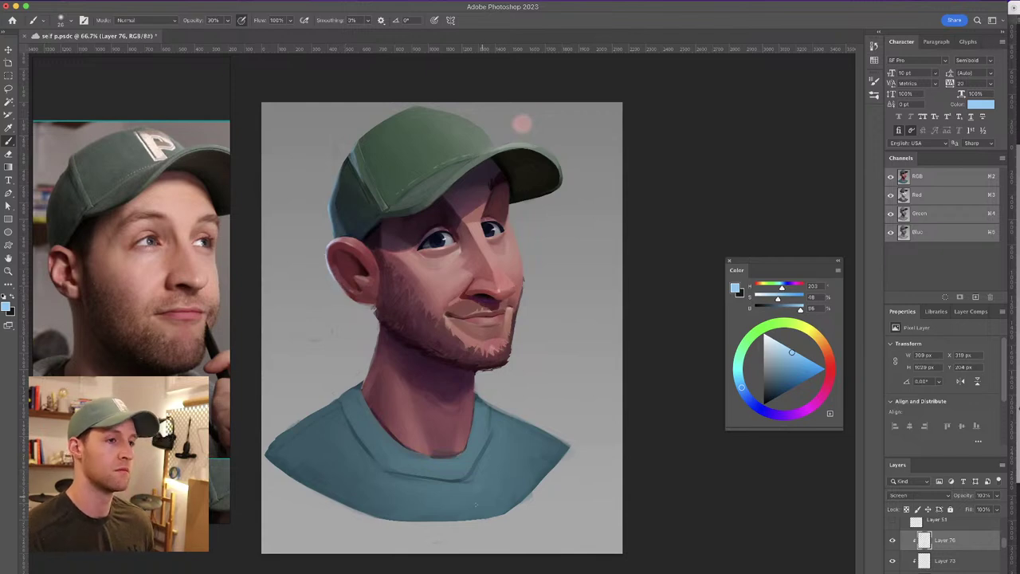
pyautogui.hotkey('ctrl', 'z')
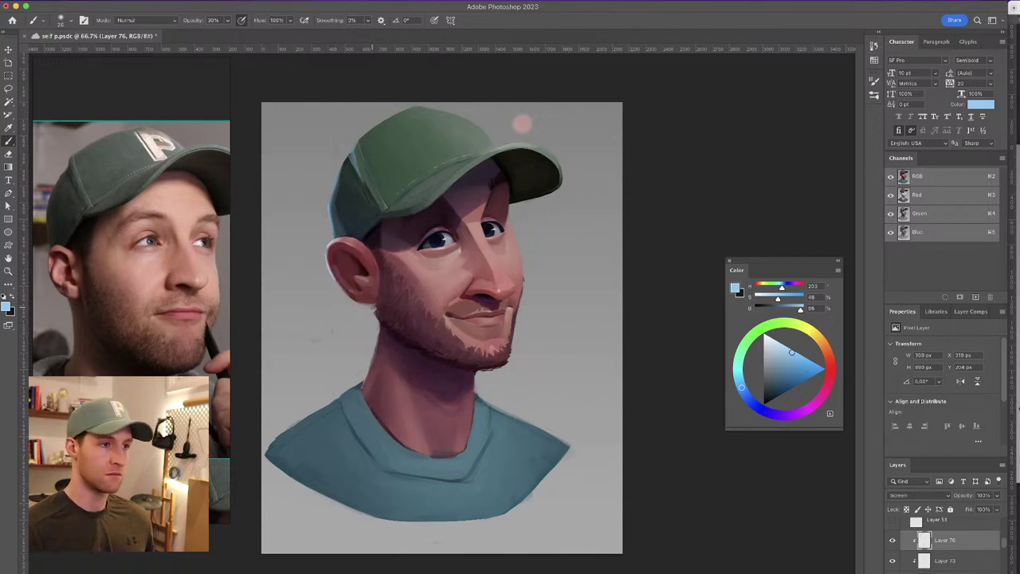
# Brush a soft blue rim light down the back edge of the neck and save the document
pyautogui.moveTo(379, 355); pyautogui.dragTo(371, 325)
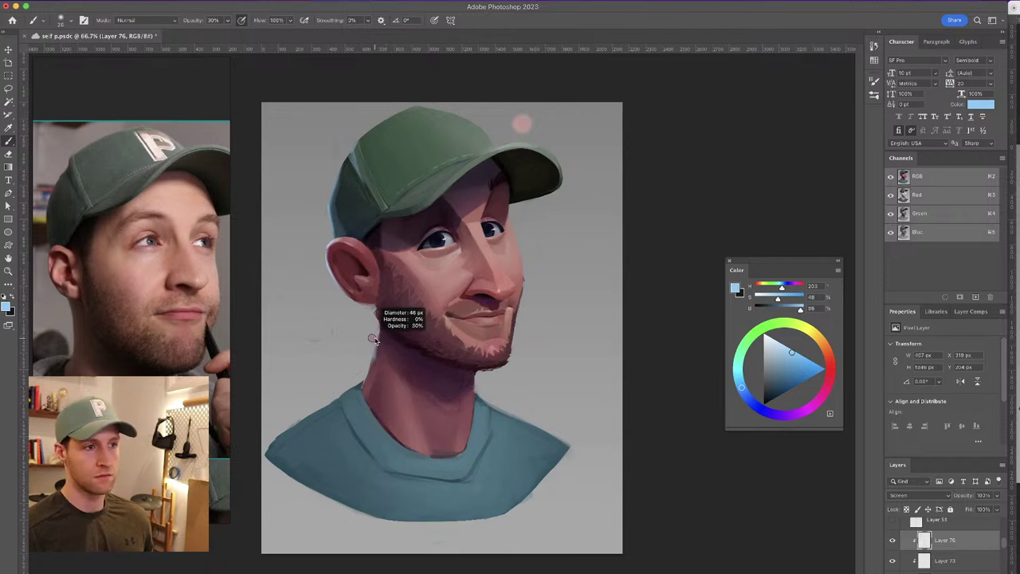
pyautogui.press('super+s')
pyautogui.moveTo(381, 334)
pyautogui.mouseDown()
pyautogui.moveTo(365, 387)
pyautogui.moveTo(378, 353)
pyautogui.moveTo(369, 377)
pyautogui.mouseUp()
pyautogui.moveTo(379, 342); pyautogui.dragTo(373, 381)
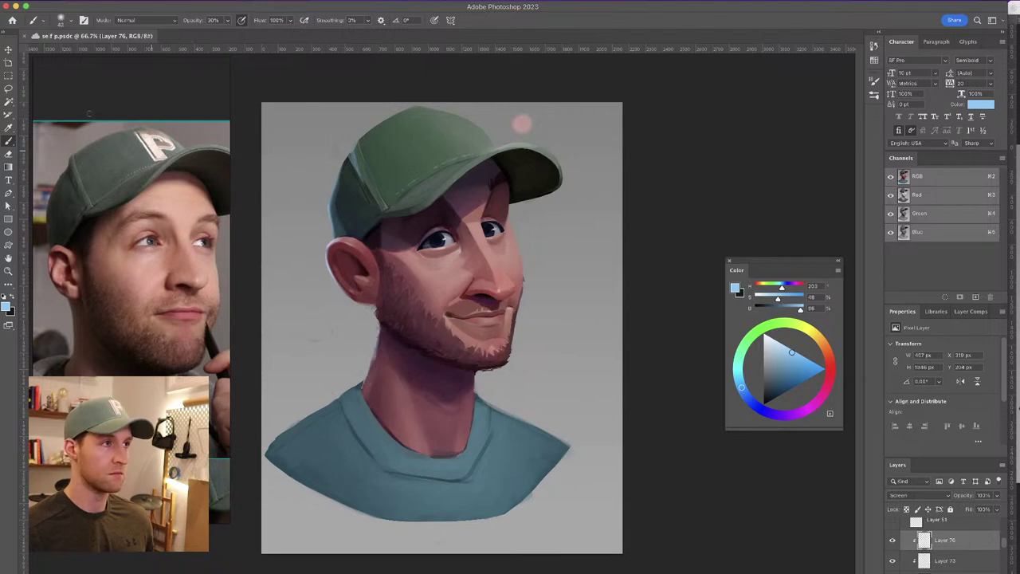
# Switch to a smaller hard round brush and paint a crisper blue rim light down the back of the neck
pyautogui.click(72, 22)
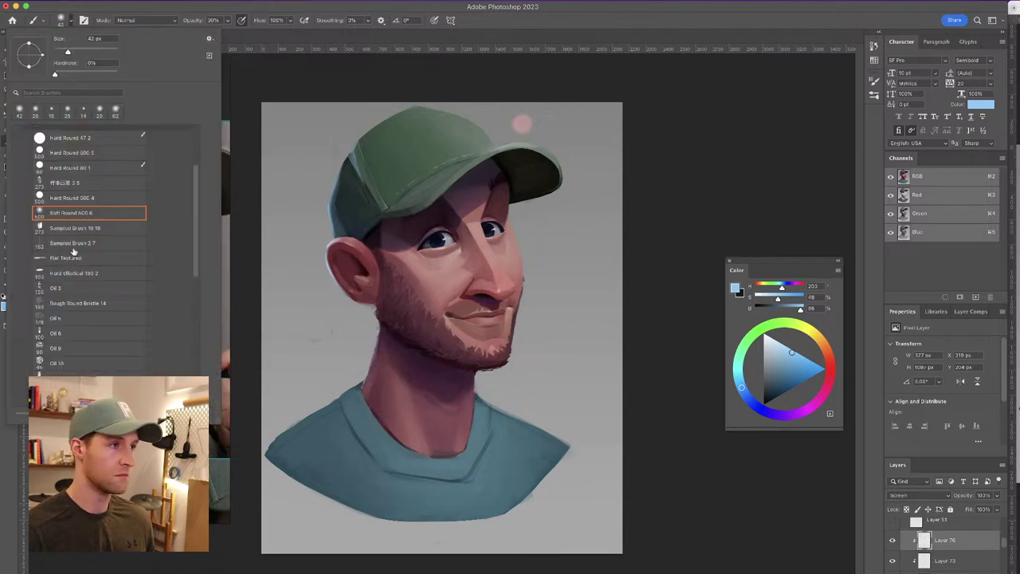
pyautogui.click(78, 199)
pyautogui.click(369, 331)
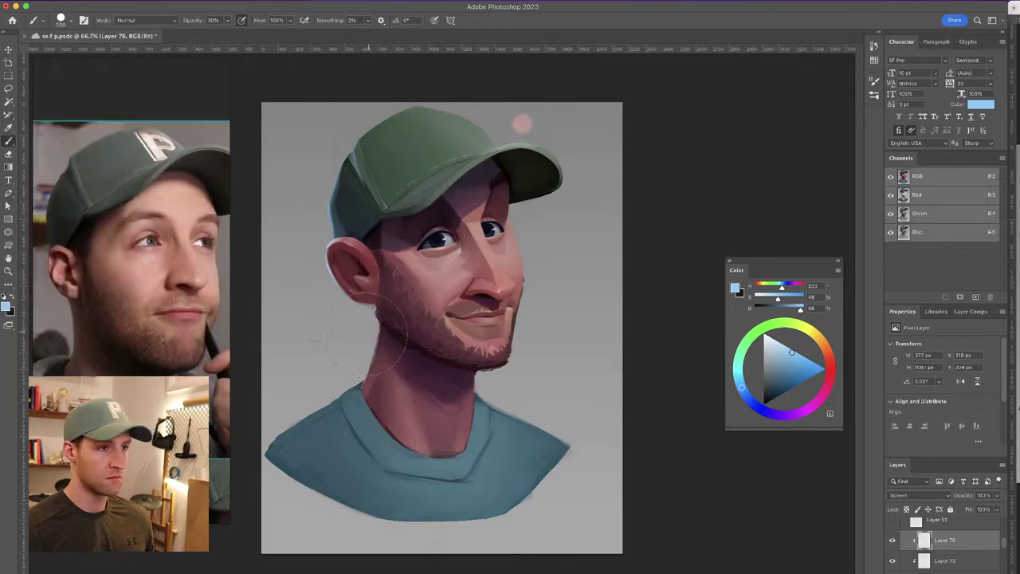
pyautogui.moveTo(369, 331); pyautogui.dragTo(295, 312)
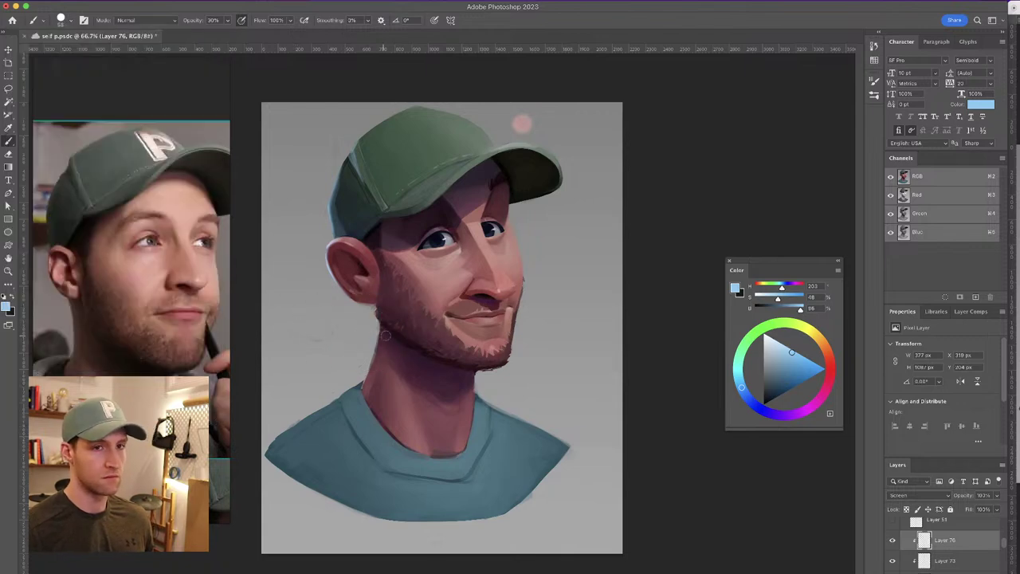
pyautogui.moveTo(379, 336); pyautogui.dragTo(362, 392)
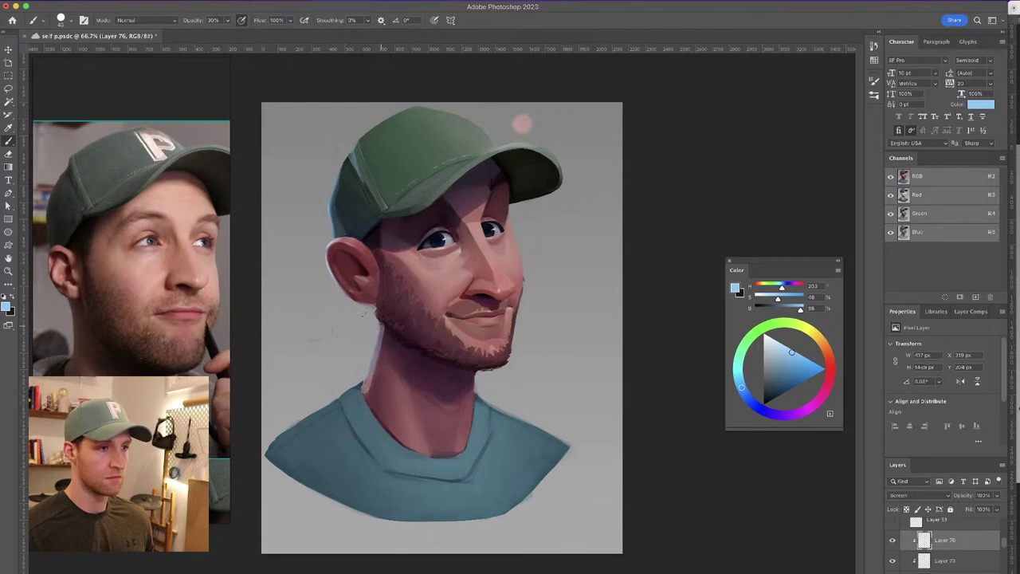
pyautogui.moveTo(383, 349); pyautogui.dragTo(377, 372)
pyautogui.moveTo(383, 330); pyautogui.dragTo(368, 386)
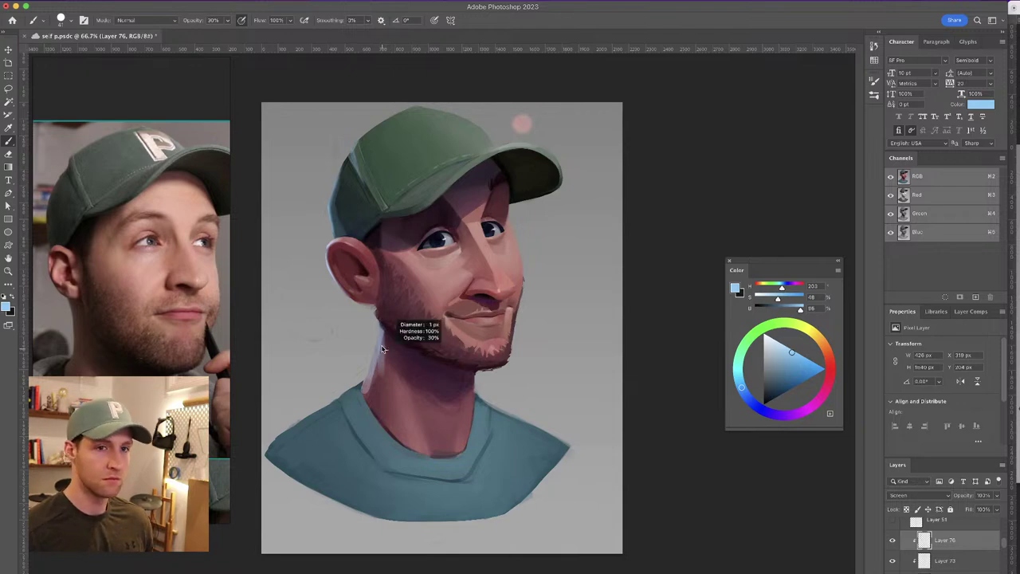
pyautogui.moveTo(379, 345)
pyautogui.mouseDown()
pyautogui.moveTo(390, 345)
pyautogui.moveTo(381, 412)
pyautogui.mouseUp()
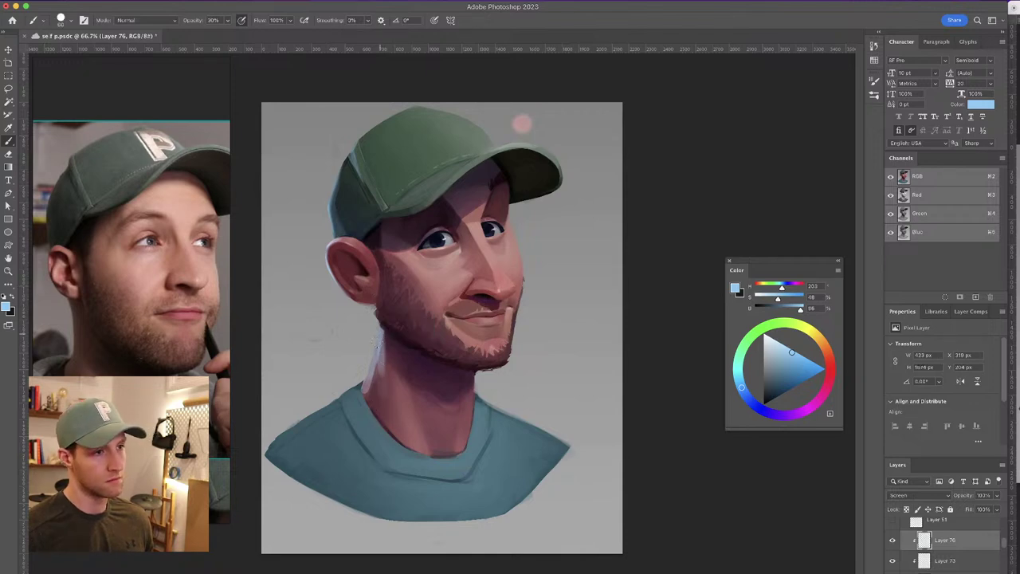
# Paint a light blue rim light along the shirt's shoulder edge, from the collar to the outer tip
pyautogui.moveTo(360, 386); pyautogui.dragTo(265, 454)
pyautogui.moveTo(312, 416); pyautogui.dragTo(263, 454)
pyautogui.moveTo(339, 400); pyautogui.dragTo(268, 457)
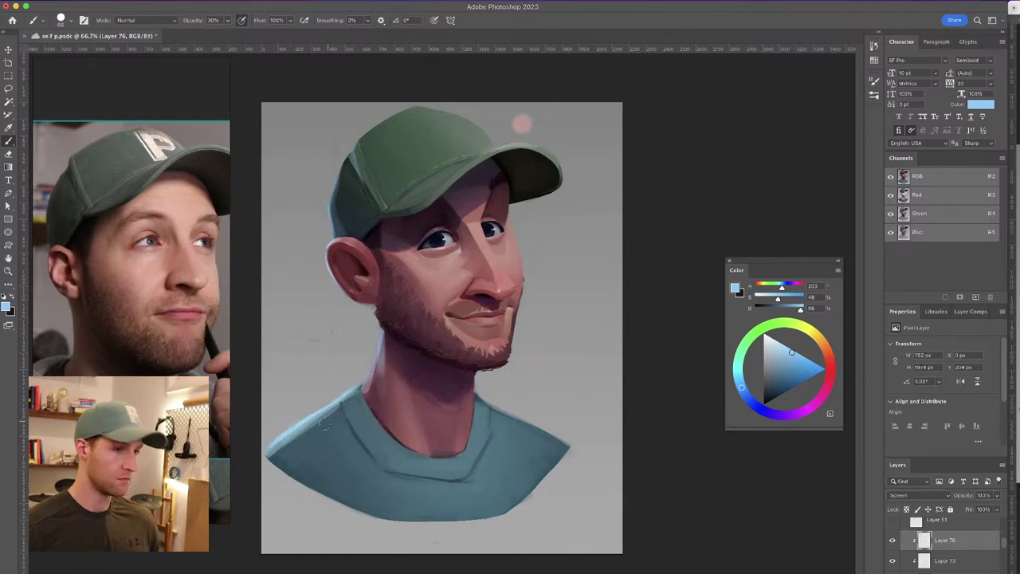
pyautogui.moveTo(349, 397); pyautogui.dragTo(271, 453)
pyautogui.moveTo(315, 422); pyautogui.dragTo(273, 456)
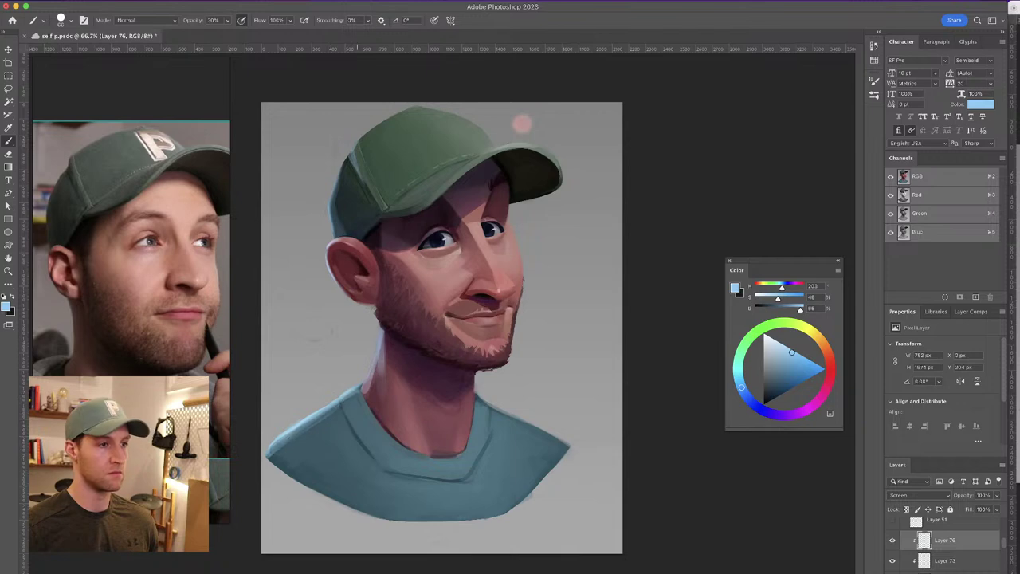
# Paint fine, brighter blue hair strokes on the beard's edge below the earlobe at 100% brush opacity, undoing the misplaced ones
pyautogui.moveTo(388, 305)
pyautogui.mouseDown()
pyautogui.moveTo(372, 310)
pyautogui.moveTo(450, 303)
pyautogui.moveTo(509, 320)
pyautogui.mouseUp()
pyautogui.press('super+equal')
pyautogui.press('super+equal')
pyautogui.moveTo(316, 274); pyautogui.dragTo(311, 274)
pyautogui.click(790, 349)
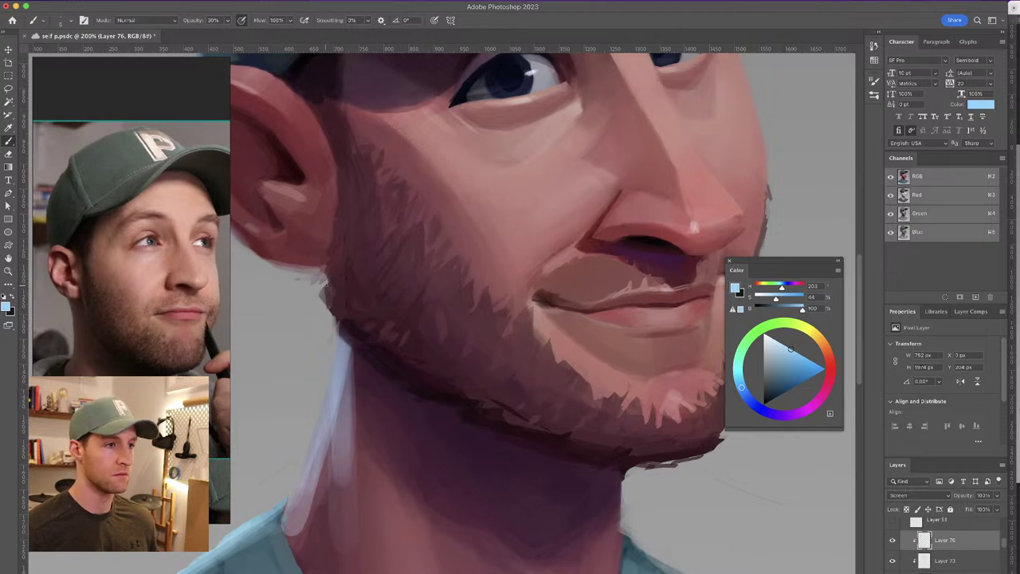
pyautogui.moveTo(320, 300); pyautogui.dragTo(342, 298)
pyautogui.moveTo(199, 22); pyautogui.dragTo(423, 57)
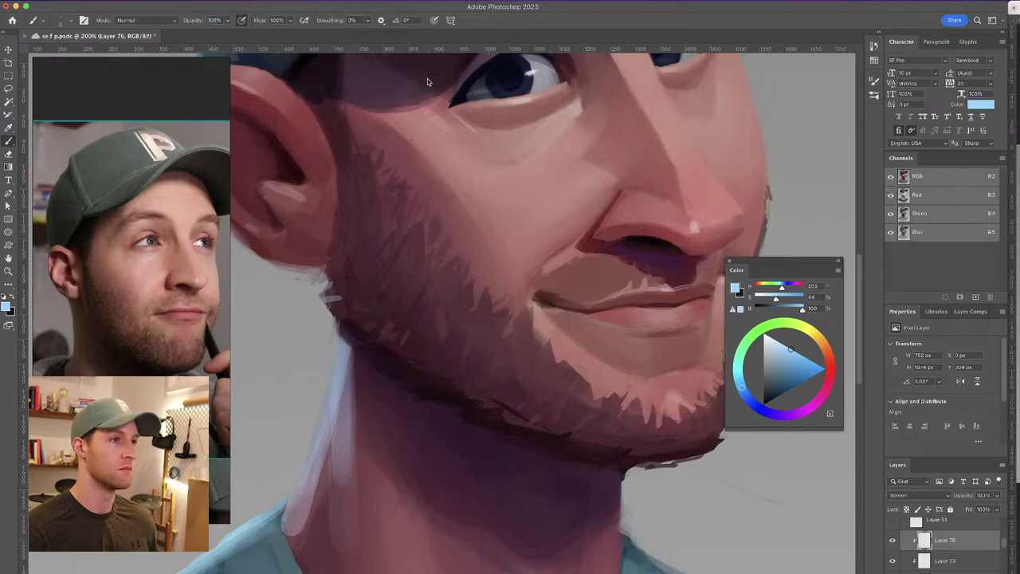
pyautogui.moveTo(323, 301)
pyautogui.mouseDown()
pyautogui.moveTo(348, 294)
pyautogui.moveTo(322, 290)
pyautogui.moveTo(340, 291)
pyautogui.moveTo(358, 321)
pyautogui.mouseUp()
pyautogui.press('super+z')
pyautogui.moveTo(338, 330); pyautogui.dragTo(357, 328)
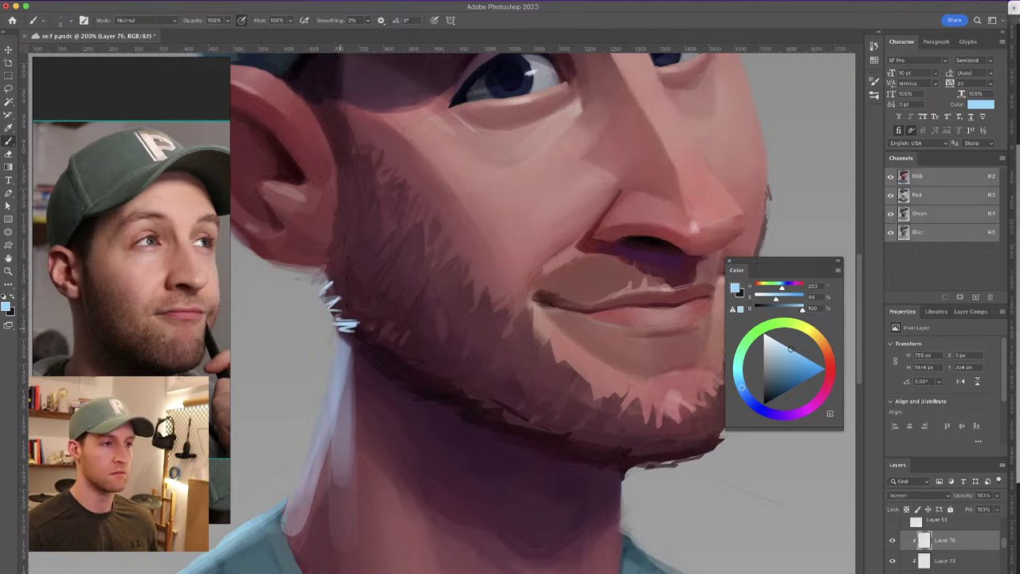
pyautogui.press('super+z')
# Strengthen the blue rim light on the back of the neck and soften its inner side with the eraser
pyautogui.moveTo(328, 276); pyautogui.dragTo(316, 274)
pyautogui.moveTo(385, 266); pyautogui.dragTo(462, 129)
pyautogui.moveTo(413, 214); pyautogui.dragTo(405, 265)
pyautogui.moveTo(424, 193); pyautogui.dragTo(375, 366)
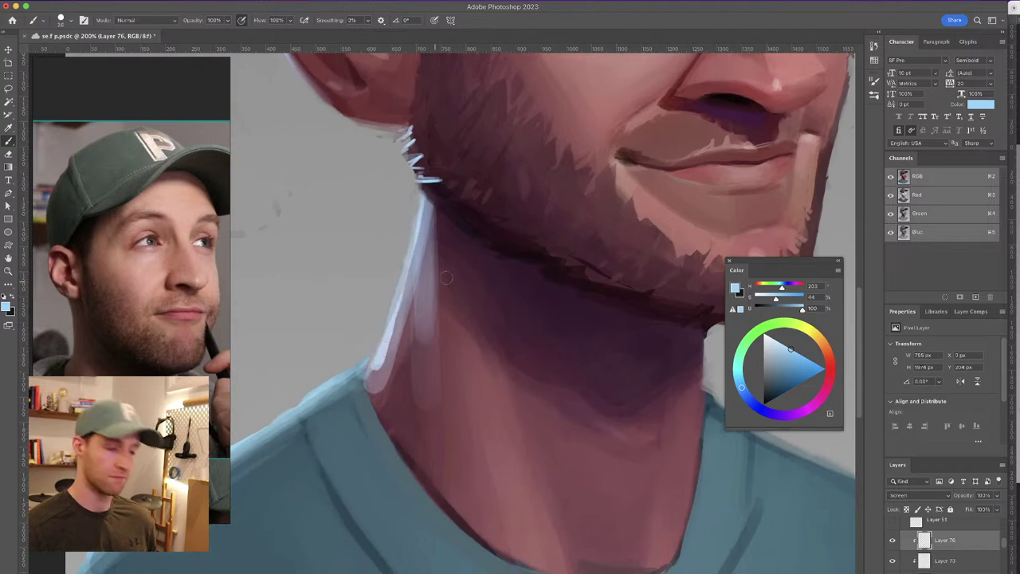
pyautogui.press('super+minus')
pyautogui.moveTo(442, 289); pyautogui.dragTo(447, 289)
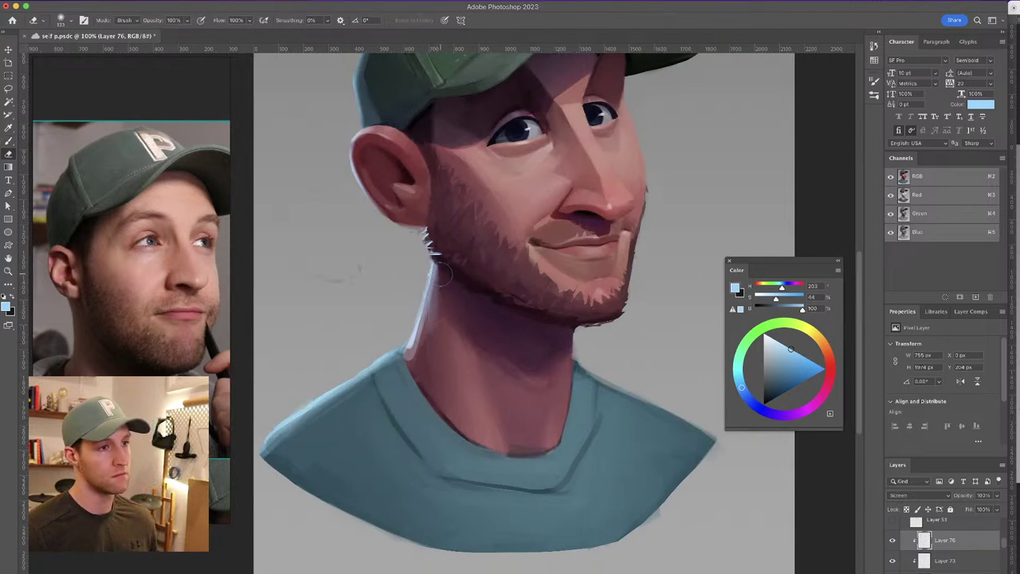
pyautogui.moveTo(427, 236)
pyautogui.mouseDown()
pyautogui.moveTo(412, 325)
pyautogui.moveTo(394, 359)
pyautogui.mouseUp()
# Repaint the blue rim light along the ear's outer edge down to the earlobe with a small brush, undoing the first stroke
pyautogui.press('b')
pyautogui.moveTo(307, 260); pyautogui.dragTo(303, 262)
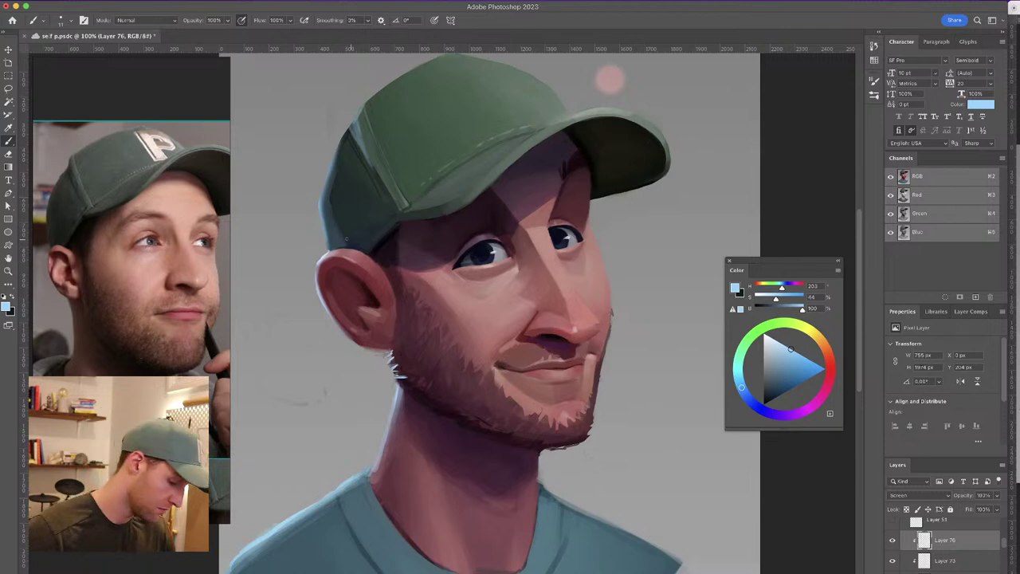
pyautogui.press('super+plus')
pyautogui.moveTo(358, 239); pyautogui.dragTo(497, 273)
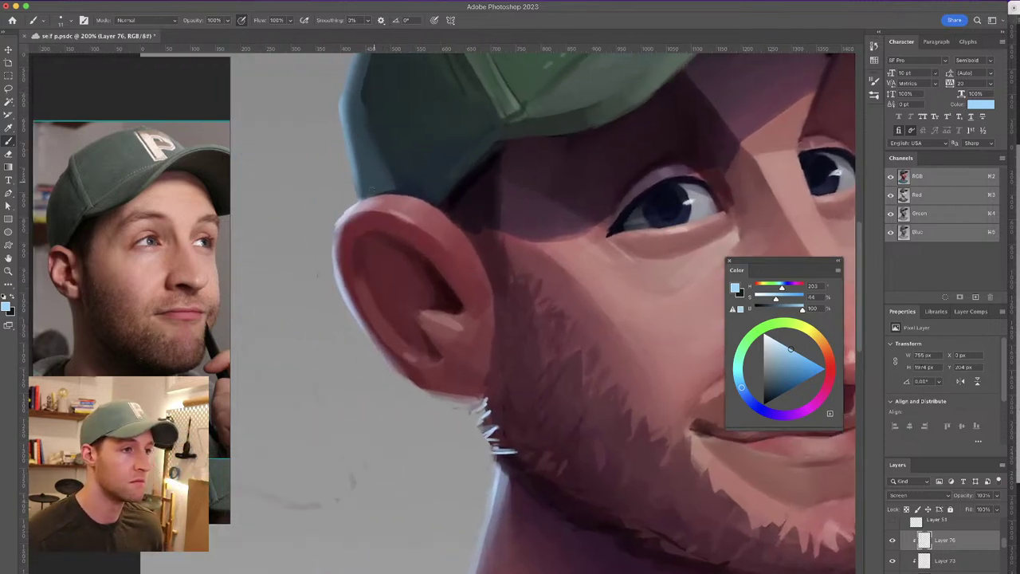
pyautogui.moveTo(343, 237)
pyautogui.keyDown('ctrl'); pyautogui.keyDown('alt'); pyautogui.mouseDown()
pyautogui.moveTo(373, 238)
pyautogui.moveTo(340, 250)
pyautogui.moveTo(340, 266)
pyautogui.moveTo(336, 249)
pyautogui.moveTo(339, 285)
pyautogui.moveTo(374, 351)
pyautogui.mouseUp(); pyautogui.keyUp('alt'); pyautogui.keyUp('ctrl')
pyautogui.press('super+z')
pyautogui.moveTo(342, 281)
pyautogui.mouseDown()
pyautogui.moveTo(351, 229)
pyautogui.moveTo(411, 235)
pyautogui.moveTo(470, 351)
pyautogui.moveTo(422, 290)
pyautogui.moveTo(431, 293)
pyautogui.moveTo(411, 230)
pyautogui.moveTo(387, 224)
pyautogui.moveTo(375, 233)
pyautogui.moveTo(400, 243)
pyautogui.moveTo(410, 225)
pyautogui.moveTo(411, 236)
pyautogui.moveTo(376, 239)
pyautogui.moveTo(392, 235)
pyautogui.moveTo(375, 276)
pyautogui.moveTo(405, 337)
pyautogui.moveTo(413, 345)
pyautogui.moveTo(407, 321)
pyautogui.moveTo(468, 390)
pyautogui.moveTo(420, 254)
pyautogui.moveTo(388, 292)
pyautogui.moveTo(407, 324)
pyautogui.moveTo(401, 306)
pyautogui.moveTo(391, 321)
pyautogui.moveTo(423, 352)
pyautogui.moveTo(401, 359)
pyautogui.moveTo(416, 332)
pyautogui.moveTo(458, 394)
pyautogui.mouseUp()
# Soften the rim light around the earlobe with the eraser and try a blue stroke on the ear's upper rim
pyautogui.press('e')
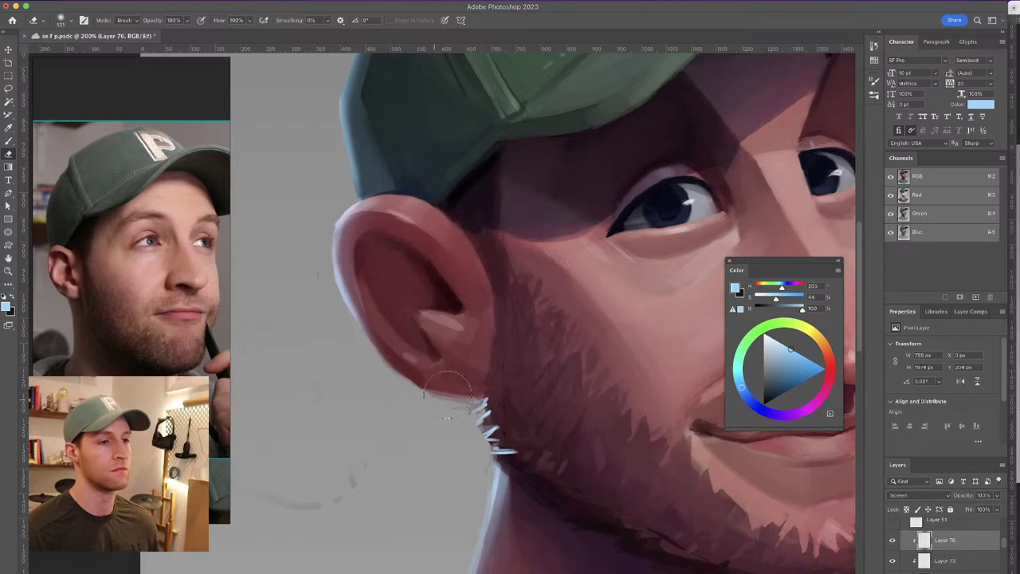
pyautogui.moveTo(438, 325); pyautogui.dragTo(431, 426)
pyautogui.press('b')
pyautogui.moveTo(340, 310)
pyautogui.mouseDown()
pyautogui.moveTo(314, 316)
pyautogui.moveTo(383, 297)
pyautogui.mouseUp()
pyautogui.press('super+z')
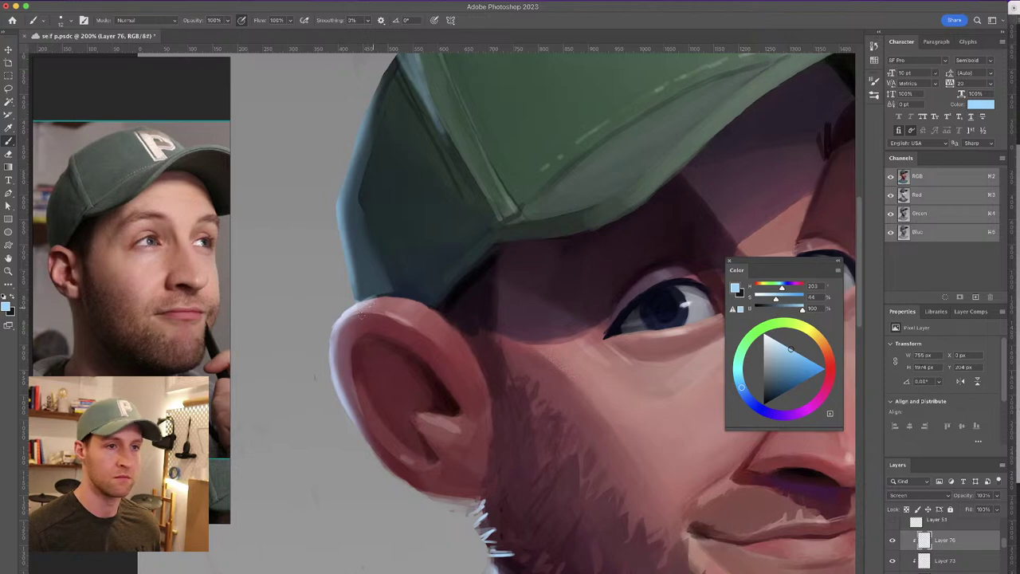
# Paint a light blue highlight on the ear's upper rim and soften it with the eraser
pyautogui.moveTo(357, 308)
pyautogui.mouseDown()
pyautogui.moveTo(398, 303)
pyautogui.moveTo(389, 307)
pyautogui.mouseUp()
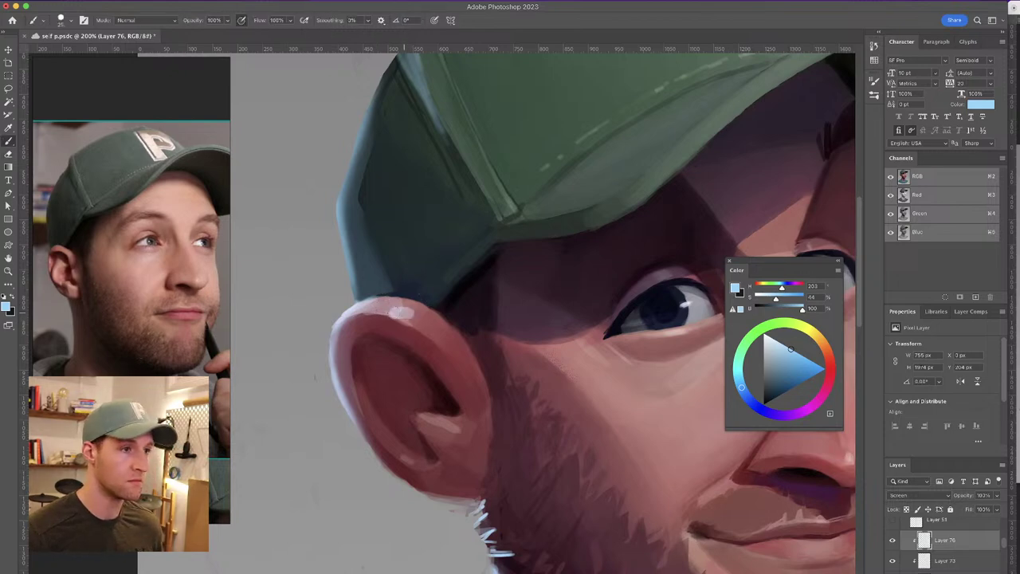
pyautogui.press('e')
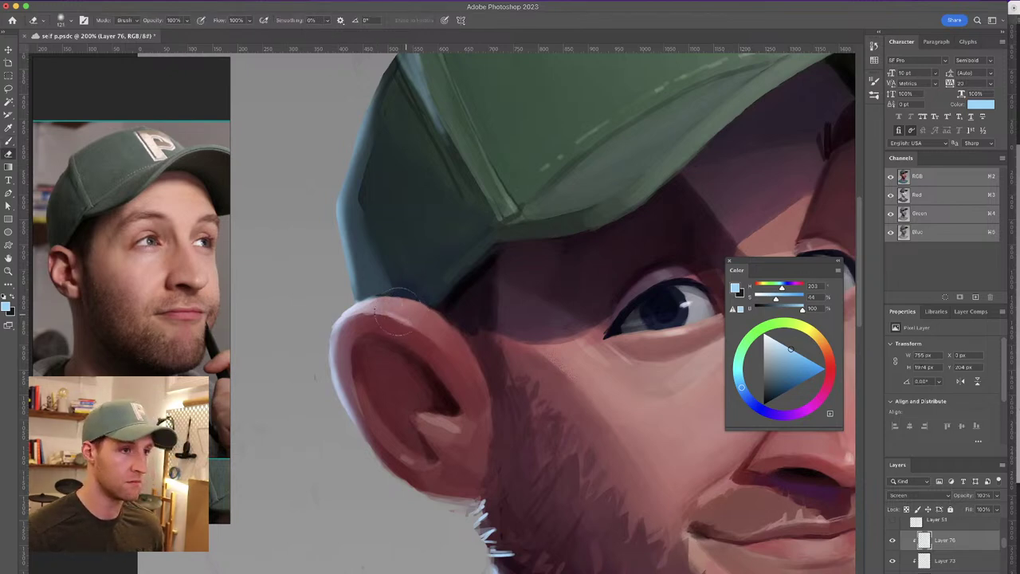
pyautogui.moveTo(384, 285); pyautogui.dragTo(368, 286)
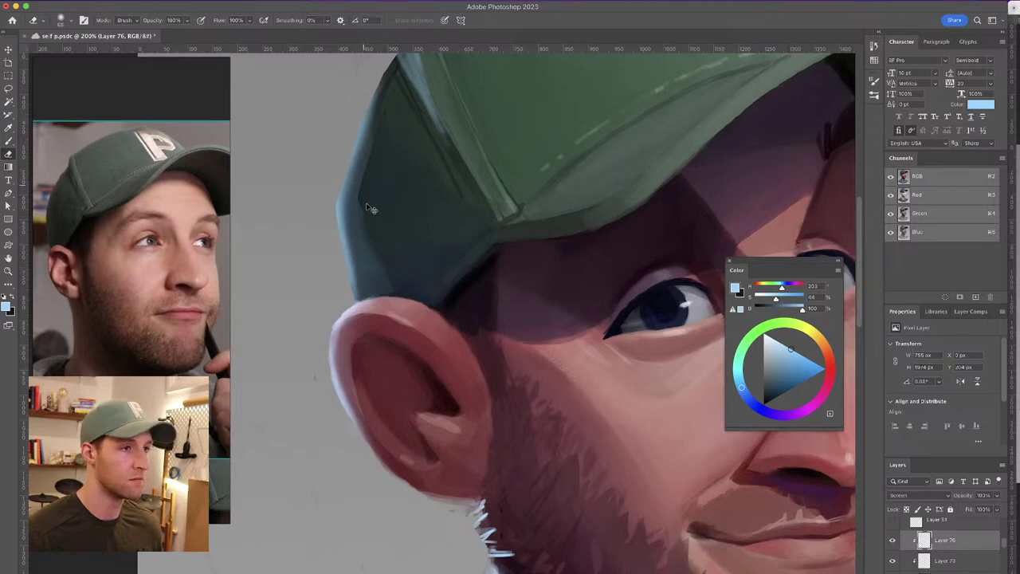
# Sketch thin light blue edge lines along the fold in the cap's back panel above the ear, undoing the misplaced strokes
pyautogui.press('b')
pyautogui.moveTo(371, 133)
pyautogui.mouseDown()
pyautogui.moveTo(358, 207)
pyautogui.moveTo(383, 291)
pyautogui.mouseUp()
pyautogui.moveTo(365, 252)
pyautogui.mouseDown()
pyautogui.moveTo(351, 201)
pyautogui.moveTo(376, 130)
pyautogui.moveTo(393, 156)
pyautogui.moveTo(356, 229)
pyautogui.moveTo(399, 301)
pyautogui.moveTo(371, 191)
pyautogui.moveTo(384, 136)
pyautogui.moveTo(364, 219)
pyautogui.mouseUp()
pyautogui.hotkey('ctrl', 'z')
pyautogui.keyDown('ctrl'); pyautogui.keyDown('alt'); pyautogui.click(385, 140); pyautogui.keyUp('alt'); pyautogui.keyUp('ctrl')
pyautogui.moveTo(364, 217)
pyautogui.mouseDown()
pyautogui.moveTo(397, 288)
pyautogui.moveTo(371, 206)
pyautogui.mouseUp()
pyautogui.hotkey('ctrl', 'z')
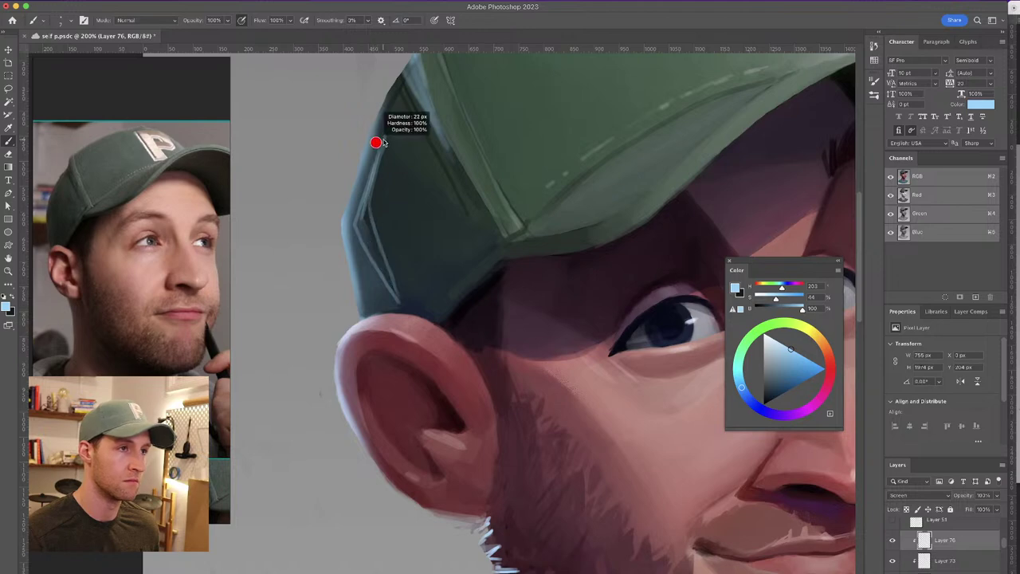
pyautogui.click(9, 89)
pyautogui.press('super+z')
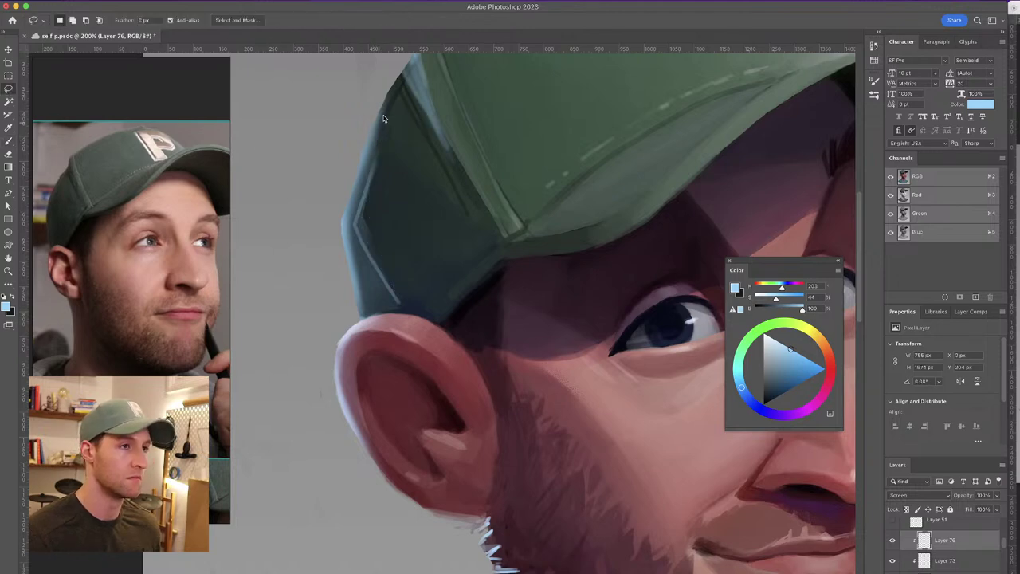
# Lasso the narrow facet at the back of the cap, tint it light blue, deselect, and fade the tint with a soft eraser
pyautogui.moveTo(391, 116)
pyautogui.mouseDown()
pyautogui.moveTo(373, 192)
pyautogui.moveTo(380, 258)
pyautogui.moveTo(404, 314)
pyautogui.moveTo(351, 231)
pyautogui.moveTo(387, 108)
pyautogui.moveTo(357, 237)
pyautogui.moveTo(406, 319)
pyautogui.moveTo(380, 208)
pyautogui.moveTo(394, 109)
pyautogui.moveTo(376, 200)
pyautogui.moveTo(406, 295)
pyautogui.mouseUp()
pyautogui.press('b')
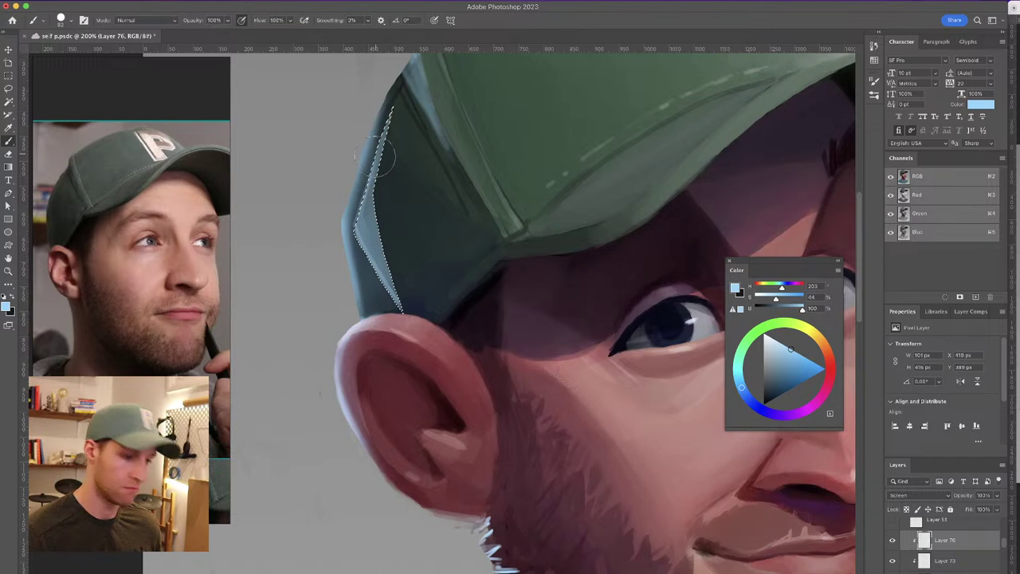
pyautogui.hotkey('ctrl', 'd')
pyautogui.press('e')
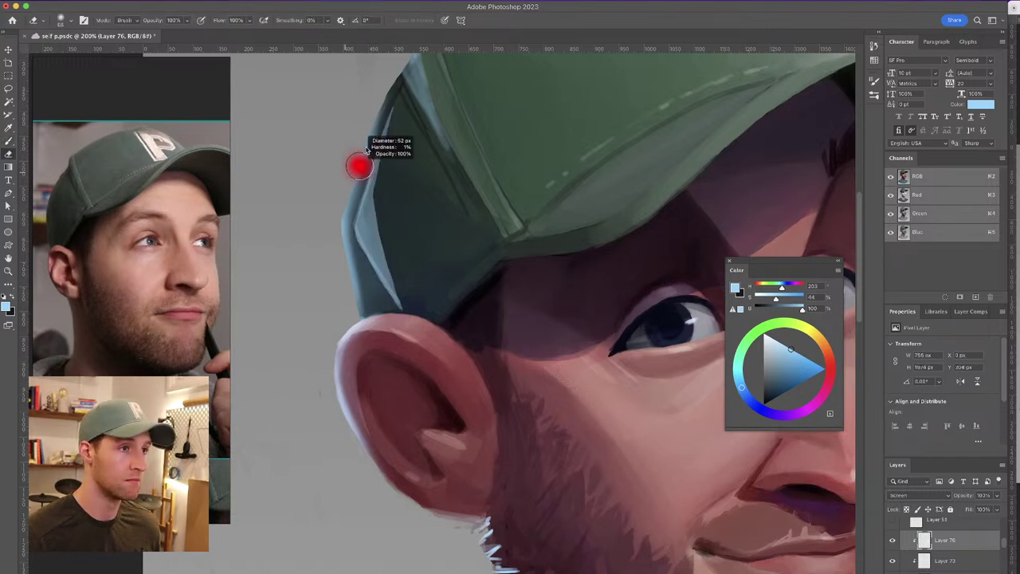
pyautogui.moveTo(385, 114)
pyautogui.mouseDown()
pyautogui.moveTo(360, 251)
pyautogui.moveTo(384, 297)
pyautogui.moveTo(366, 205)
pyautogui.moveTo(387, 117)
pyautogui.mouseUp()
pyautogui.press('super+z')
pyautogui.moveTo(359, 213)
pyautogui.mouseDown()
pyautogui.moveTo(380, 290)
pyautogui.moveTo(364, 222)
pyautogui.moveTo(380, 120)
pyautogui.moveTo(362, 231)
pyautogui.mouseUp()
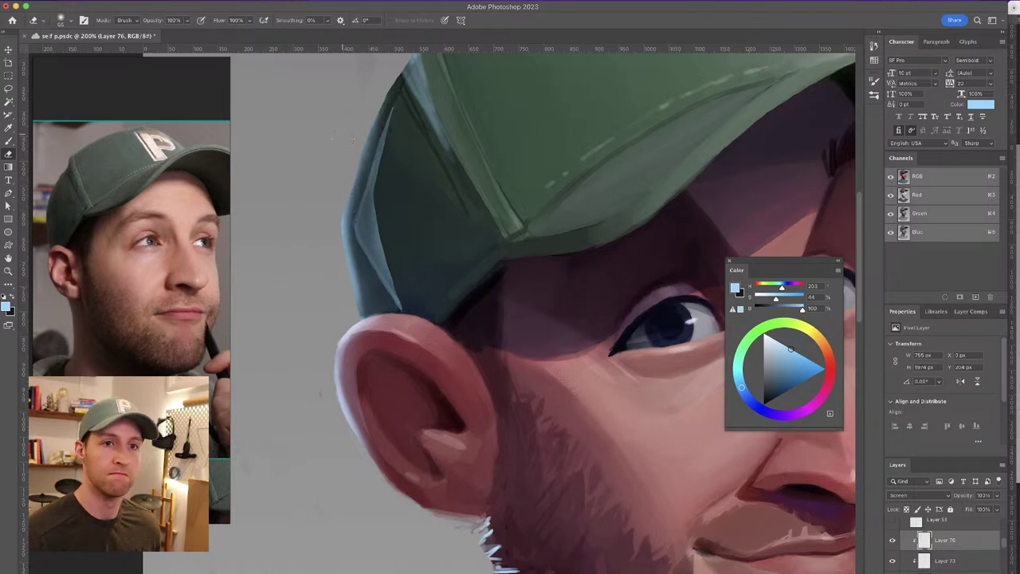
pyautogui.moveTo(376, 193)
pyautogui.mouseDown()
pyautogui.moveTo(376, 151)
pyautogui.moveTo(391, 298)
pyautogui.moveTo(378, 259)
pyautogui.moveTo(400, 296)
pyautogui.moveTo(341, 294)
pyautogui.moveTo(367, 318)
pyautogui.mouseUp()
# Refine the blue facet's lower tip just above the ear, undoing the misplaced stroke and softening it with the eraser
pyautogui.press('b')
pyautogui.press('e')
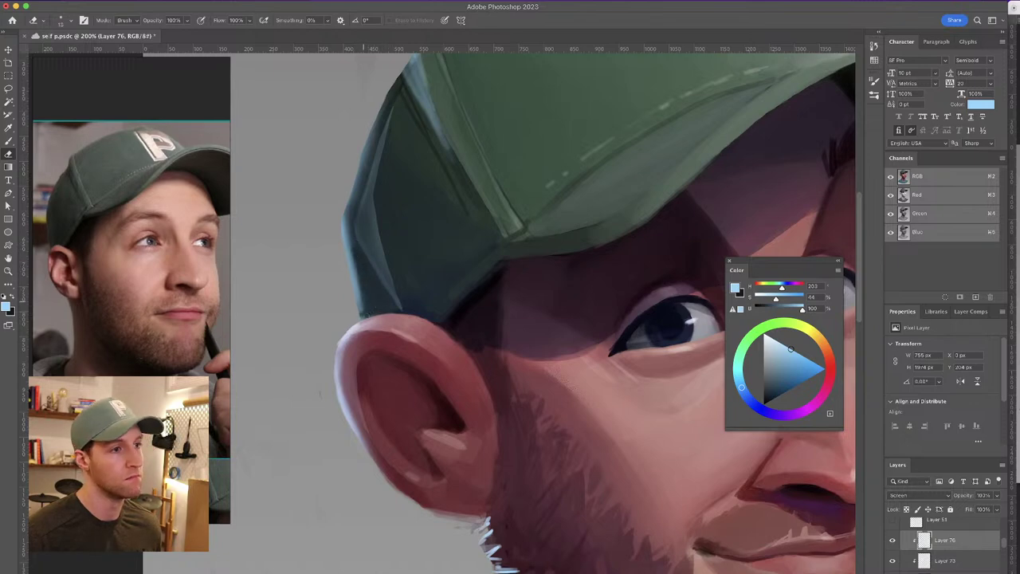
pyautogui.press('b')
pyautogui.moveTo(390, 297)
pyautogui.mouseDown()
pyautogui.moveTo(357, 302)
pyautogui.moveTo(395, 316)
pyautogui.mouseUp()
pyautogui.press('super+z')
pyautogui.press('e')
pyautogui.moveTo(388, 319); pyautogui.dragTo(361, 326)
# Strengthen the blue rim light along the cap's back edge with a small brush, undoing the first stroke
pyautogui.moveTo(433, 257)
pyautogui.mouseDown()
pyautogui.moveTo(428, 291)
pyautogui.moveTo(348, 407)
pyautogui.mouseUp()
pyautogui.press('b')
pyautogui.moveTo(303, 229); pyautogui.dragTo(265, 347)
pyautogui.press('super+z')
pyautogui.moveTo(300, 247)
pyautogui.mouseDown()
pyautogui.moveTo(256, 366)
pyautogui.moveTo(259, 403)
pyautogui.mouseUp()
pyautogui.moveTo(268, 358); pyautogui.dragTo(259, 448)
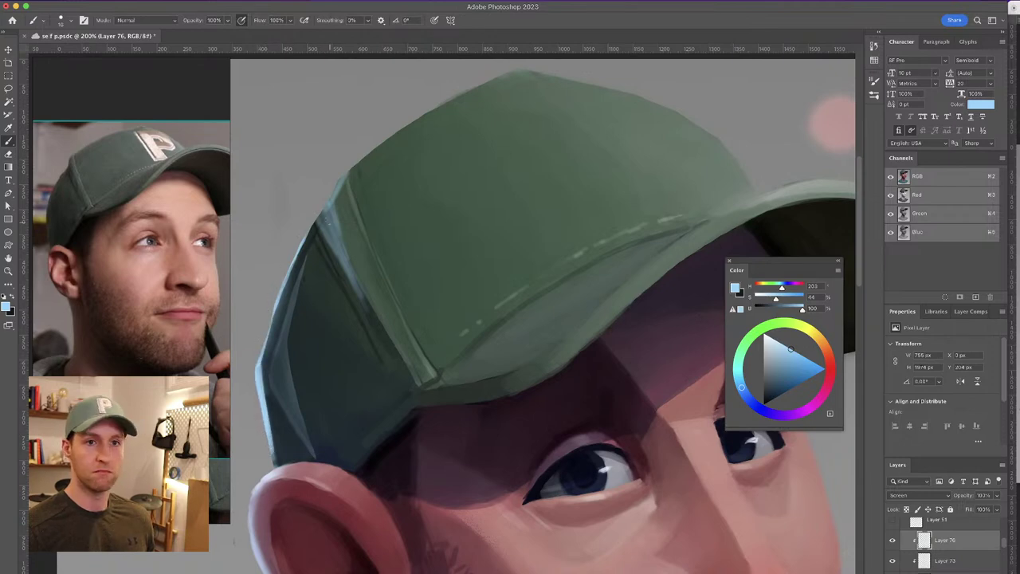
# Paint fine light blue highlights on the cap's upper back corner and down its side seam, undoing the overly strong stroke
pyautogui.moveTo(310, 209); pyautogui.dragTo(326, 197)
pyautogui.moveTo(341, 180); pyautogui.dragTo(330, 215)
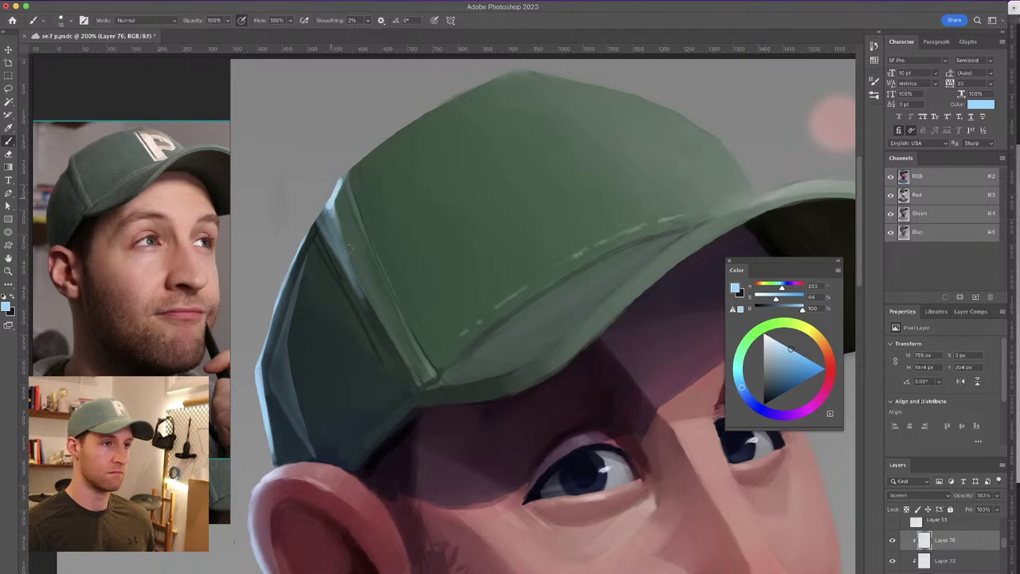
pyautogui.press('super+z')
pyautogui.moveTo(332, 176); pyautogui.dragTo(329, 176)
pyautogui.moveTo(341, 234); pyautogui.dragTo(331, 200)
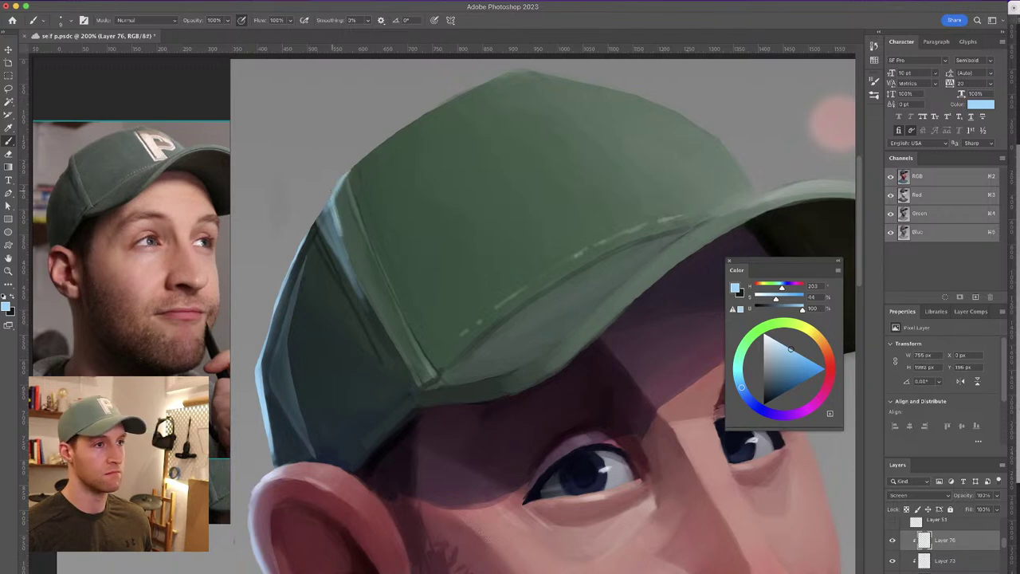
# Extend the fine light blue hair strokes from below the earlobe along the beard's jaw edge, undoing the misplaced one
pyautogui.moveTo(411, 241); pyautogui.dragTo(483, 36)
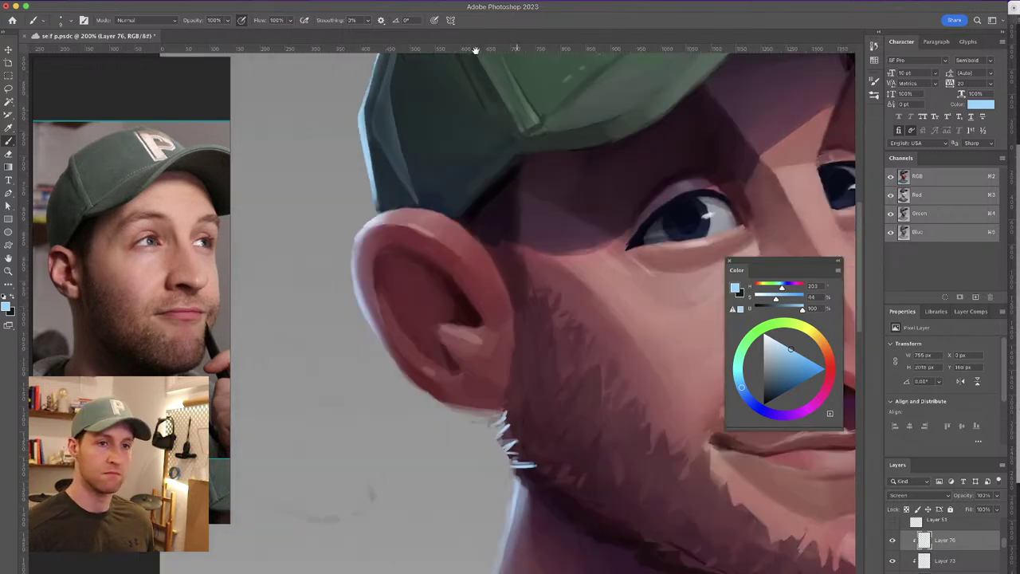
pyautogui.moveTo(480, 342); pyautogui.dragTo(427, 255)
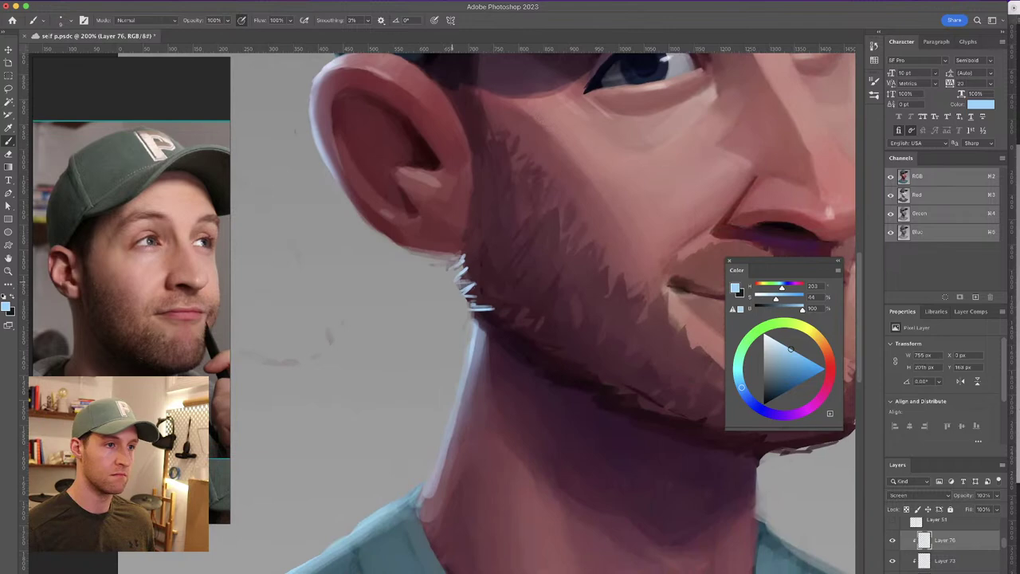
pyautogui.moveTo(466, 287); pyautogui.dragTo(511, 324)
pyautogui.hotkey('ctrl', 'z')
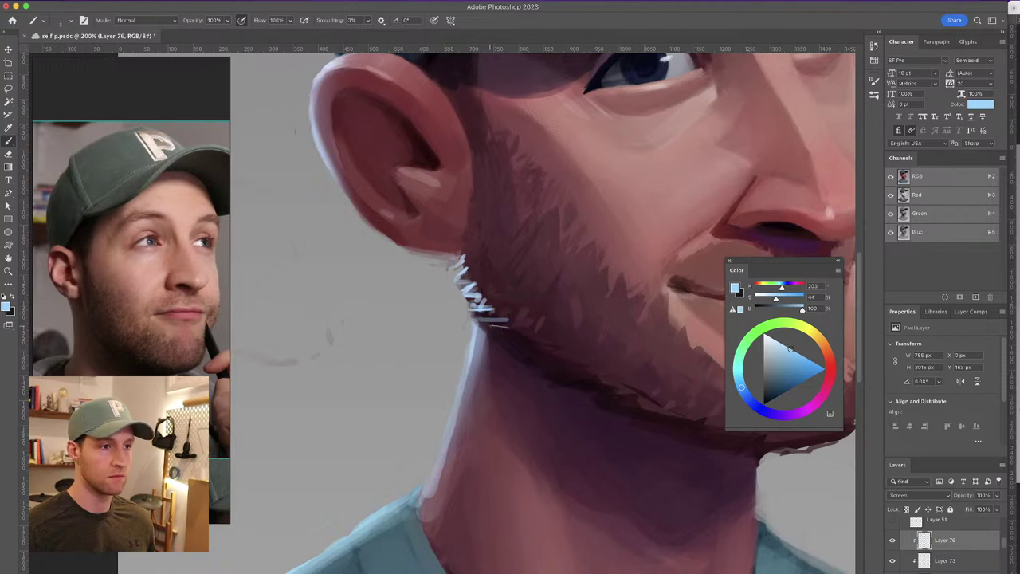
pyautogui.moveTo(493, 332); pyautogui.dragTo(518, 339)
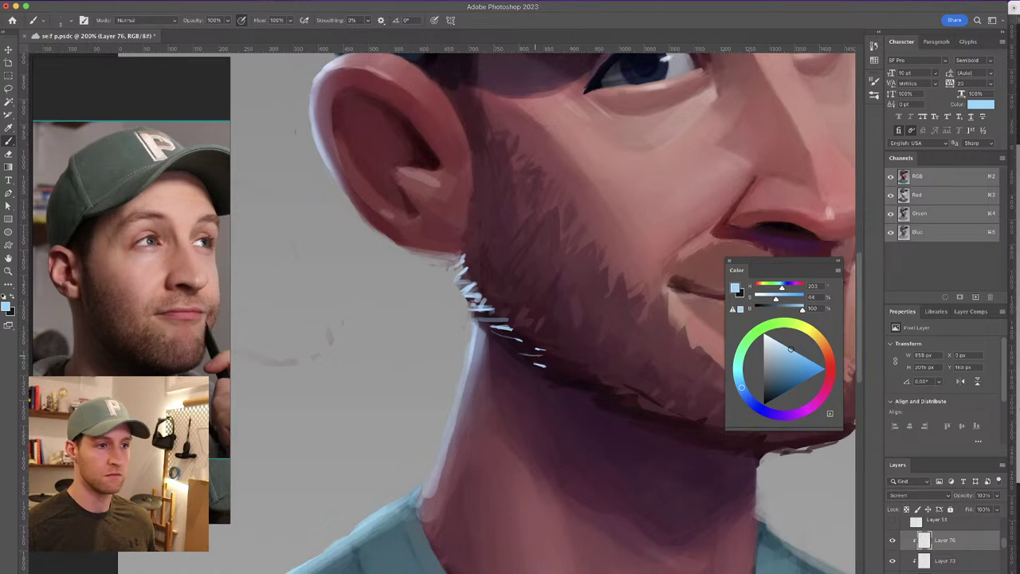
pyautogui.moveTo(487, 290); pyautogui.dragTo(413, 260)
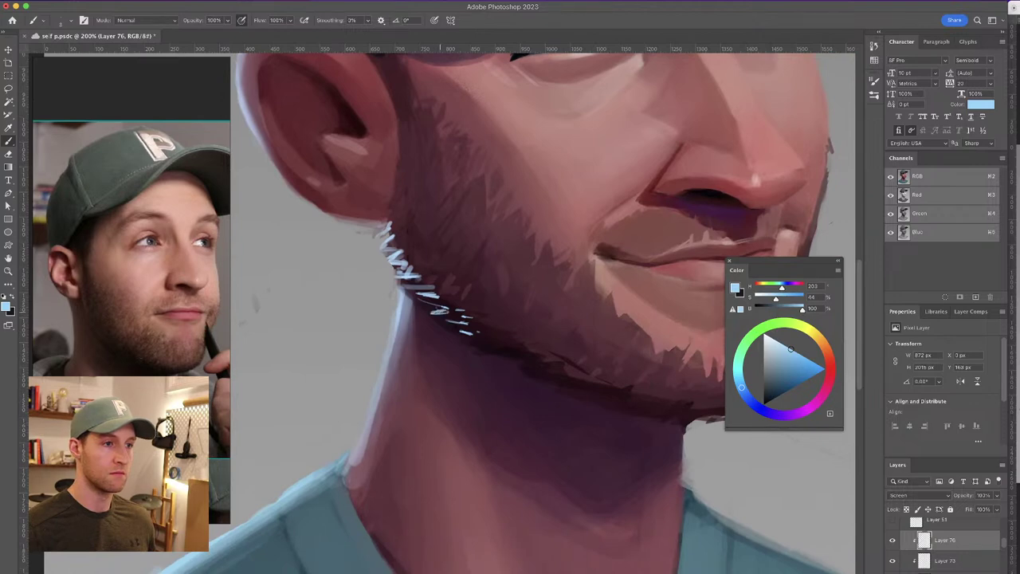
# Check the rim light on the whole portrait and touch it up along the neck and ear with a smaller brush
pyautogui.press('super+minus')
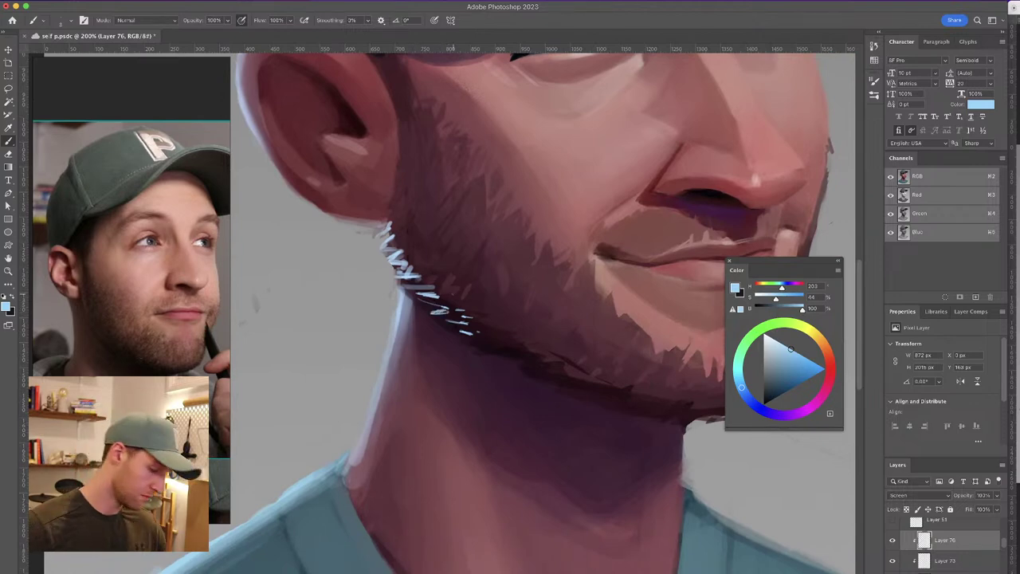
pyautogui.press('super+minus')
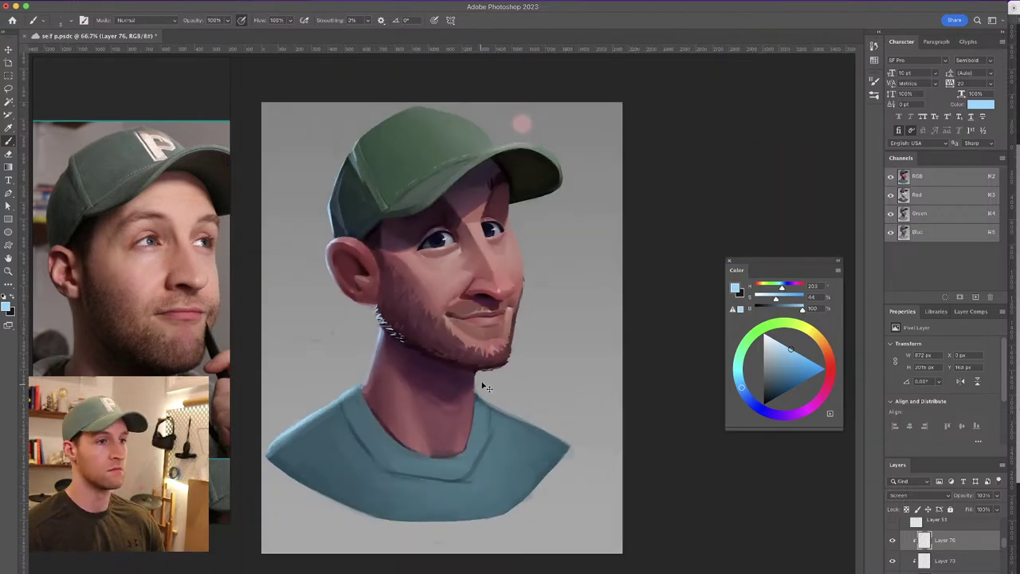
pyautogui.press('super+minus')
pyautogui.press('super+equal')
pyautogui.press('super+equal')
pyautogui.moveTo(376, 347)
pyautogui.mouseDown()
pyautogui.moveTo(416, 329)
pyautogui.moveTo(372, 327)
pyautogui.moveTo(368, 389)
pyautogui.mouseUp()
pyautogui.moveTo(369, 323); pyautogui.dragTo(443, 290)
pyautogui.moveTo(444, 348); pyautogui.dragTo(435, 355)
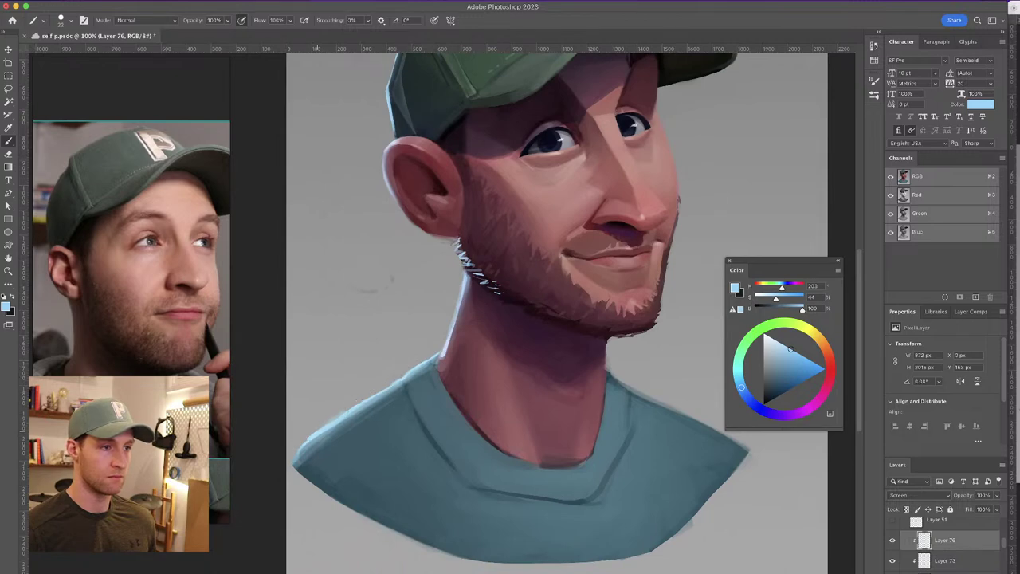
pyautogui.moveTo(470, 320); pyautogui.dragTo(399, 383)
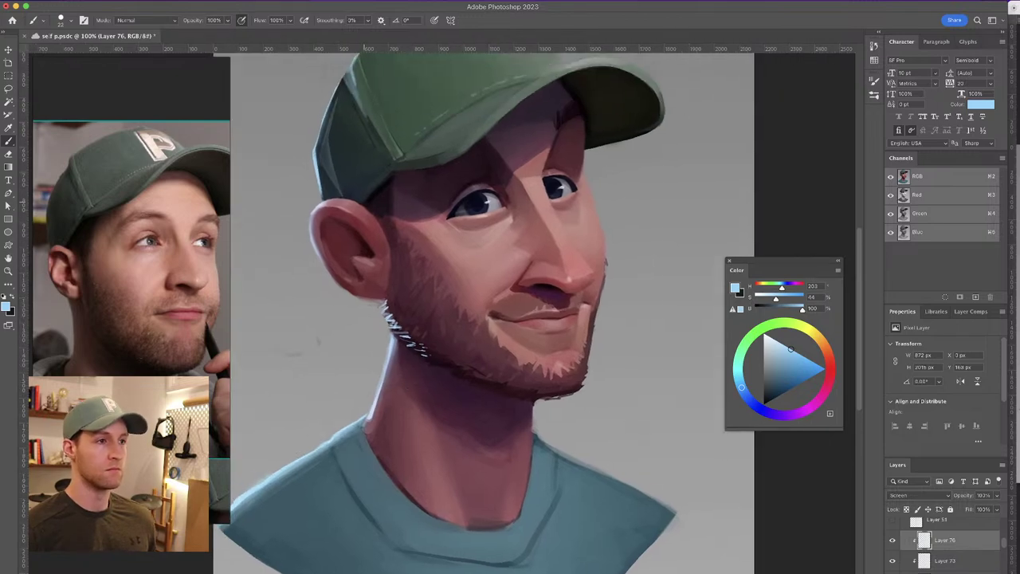
pyautogui.moveTo(314, 210); pyautogui.dragTo(311, 211)
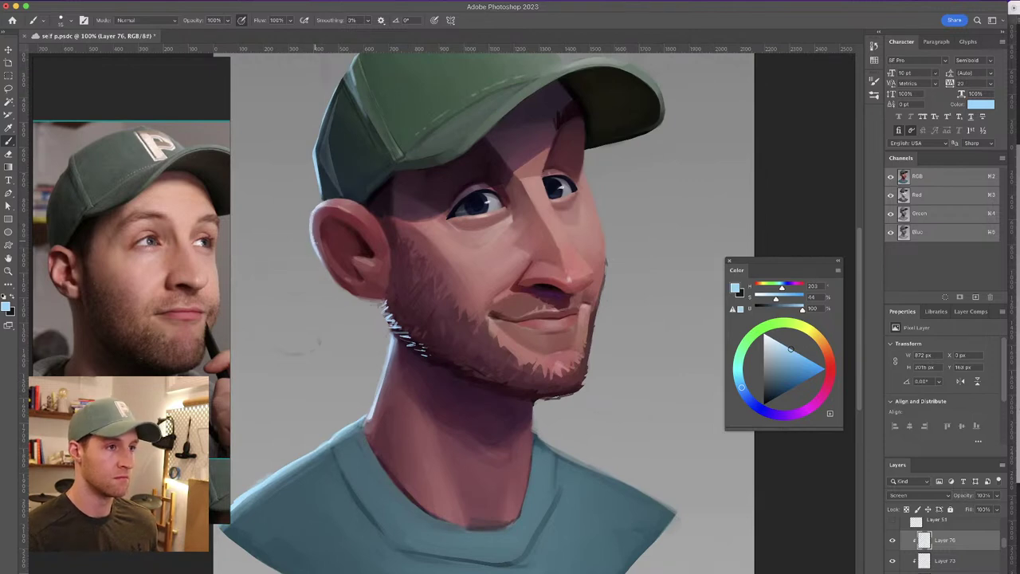
# Paint a thin light blue rim along the cap's upper back edge up to the crown
pyautogui.moveTo(357, 192)
pyautogui.mouseDown()
pyautogui.moveTo(362, 237)
pyautogui.moveTo(343, 274)
pyautogui.mouseUp()
pyautogui.moveTo(359, 132); pyautogui.dragTo(339, 134)
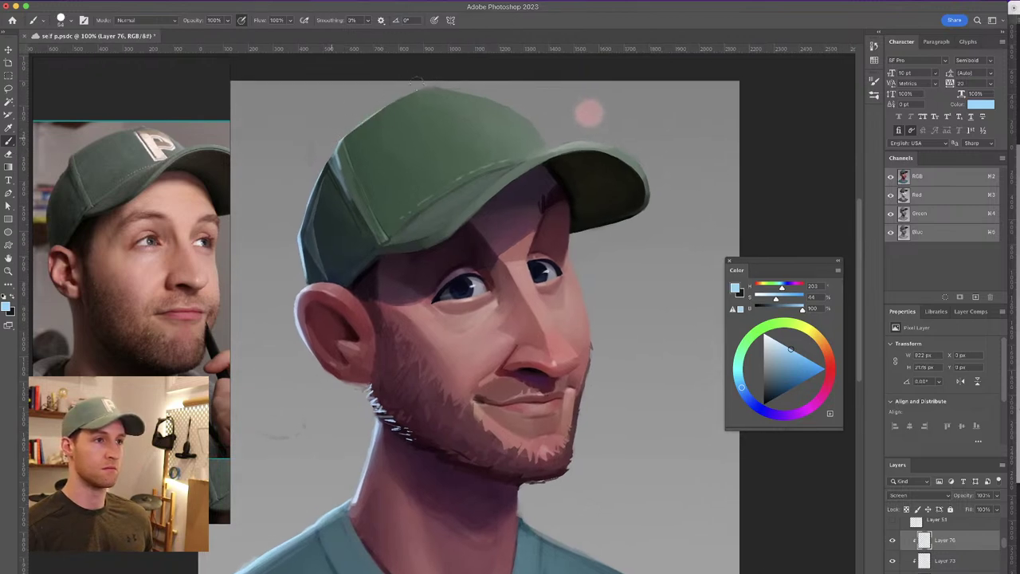
pyautogui.moveTo(362, 116); pyautogui.dragTo(436, 74)
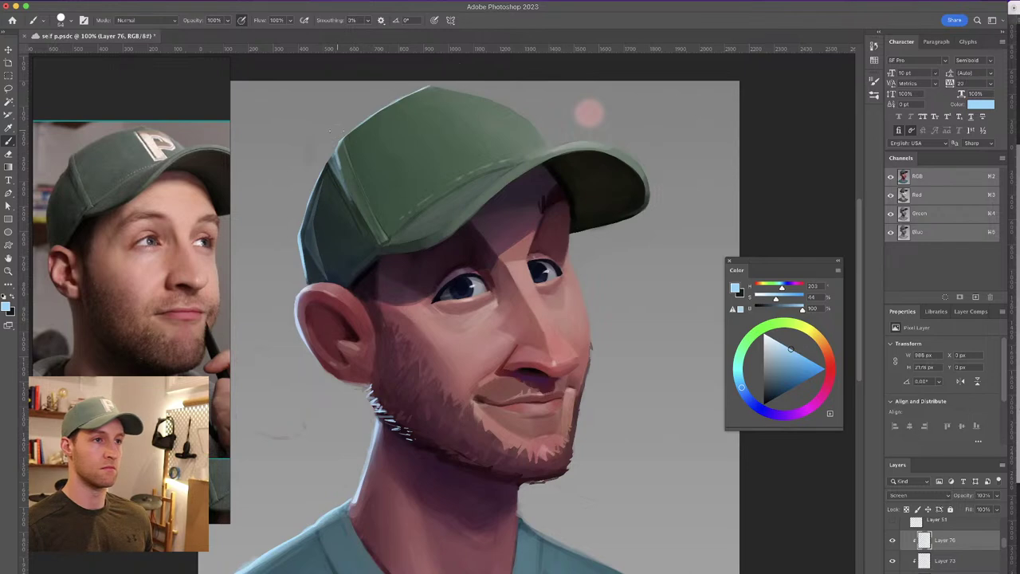
pyautogui.moveTo(413, 131); pyautogui.dragTo(456, 103)
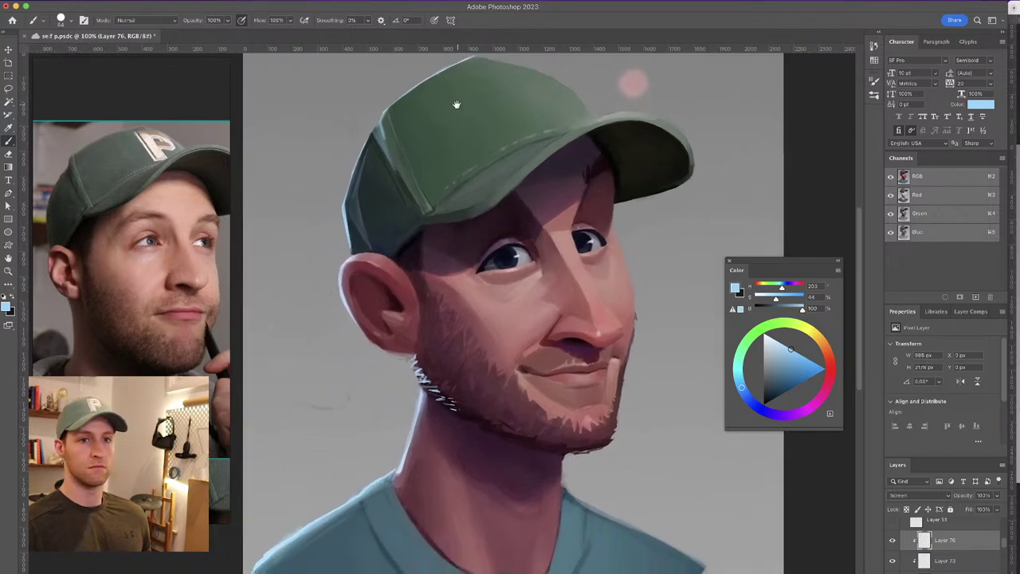
pyautogui.moveTo(355, 221); pyautogui.dragTo(348, 222)
# Lasso the muscle planes on the back of the neck, tint them light blue with the Soft Round 500 6 brush, and deselect
pyautogui.moveTo(429, 177)
pyautogui.mouseDown()
pyautogui.moveTo(437, 162)
pyautogui.moveTo(413, 143)
pyautogui.moveTo(416, 76)
pyautogui.mouseUp()
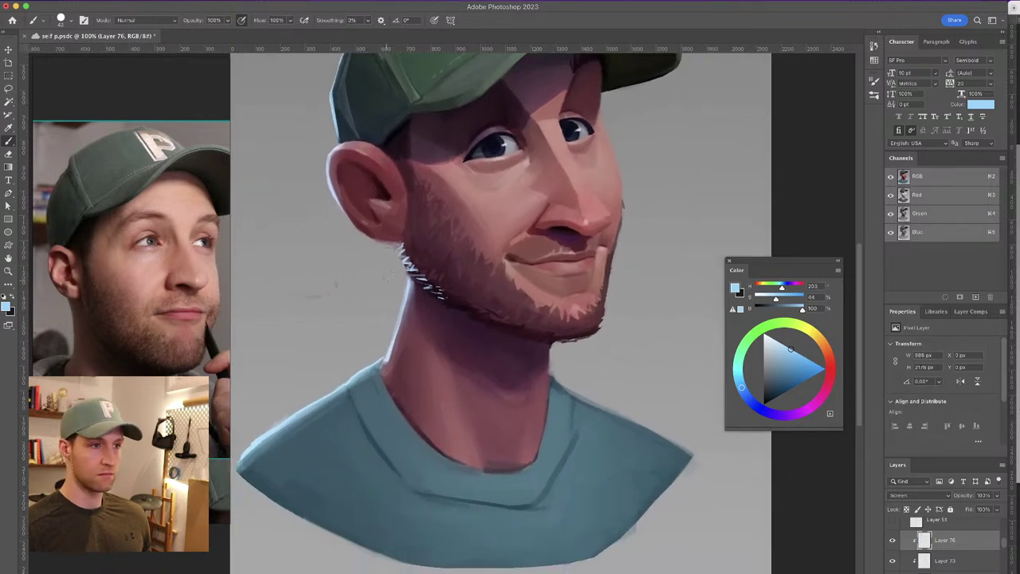
pyautogui.click(8, 90)
pyautogui.moveTo(405, 306)
pyautogui.mouseDown()
pyautogui.moveTo(415, 287)
pyautogui.moveTo(436, 413)
pyautogui.moveTo(394, 386)
pyautogui.moveTo(413, 272)
pyautogui.mouseUp()
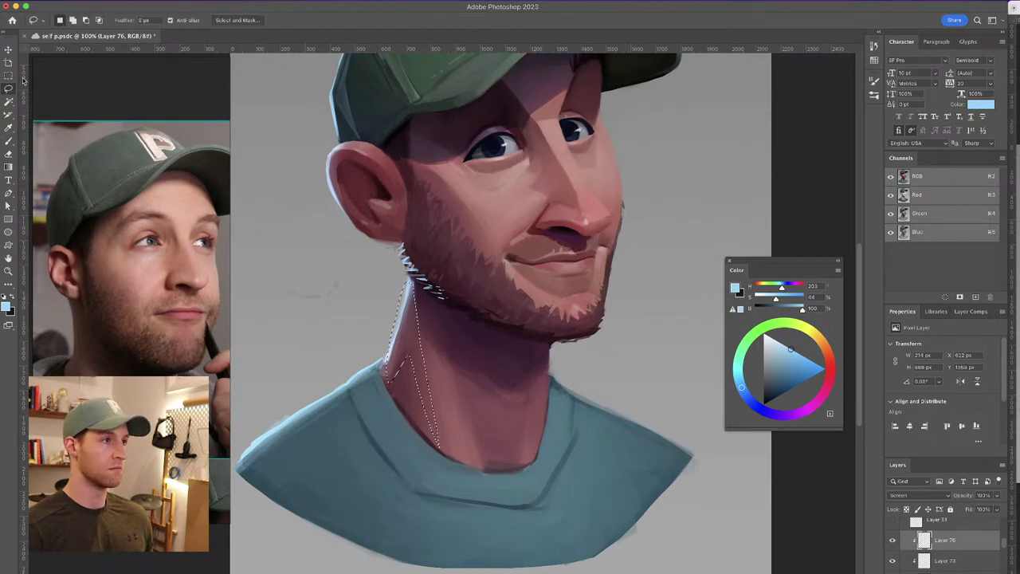
pyautogui.press('b')
pyautogui.click(70, 22)
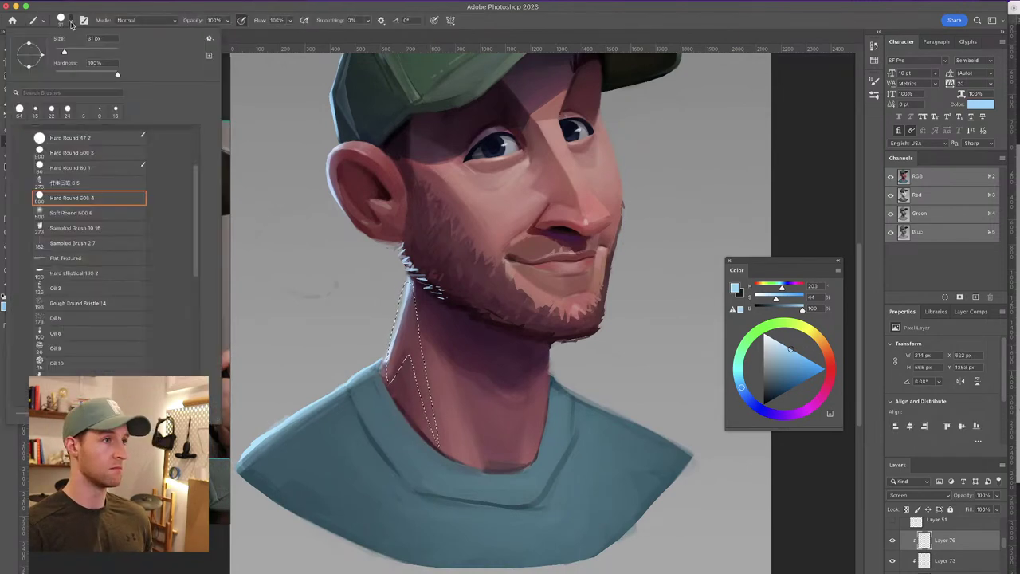
pyautogui.click(80, 212)
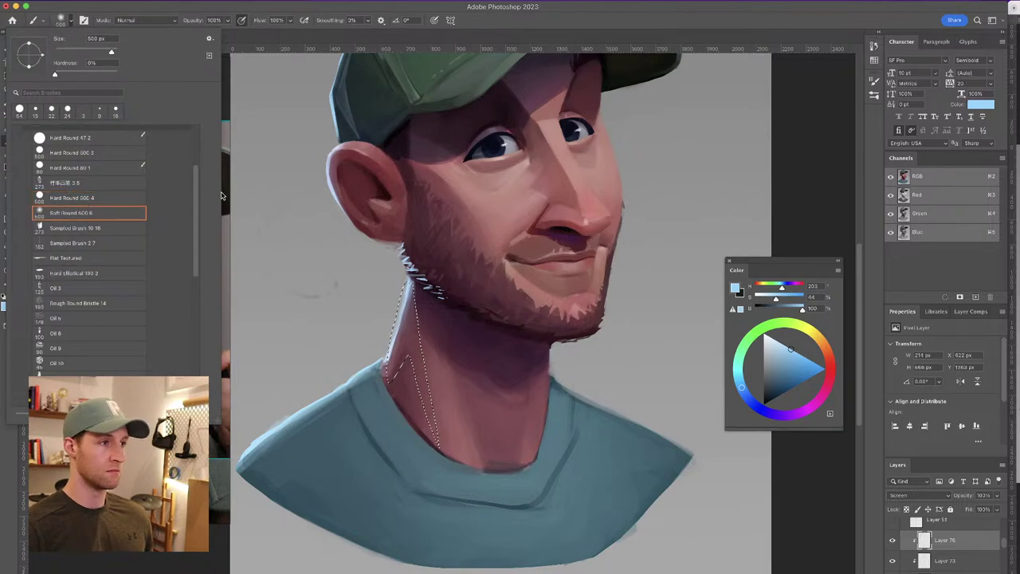
pyautogui.click(383, 269)
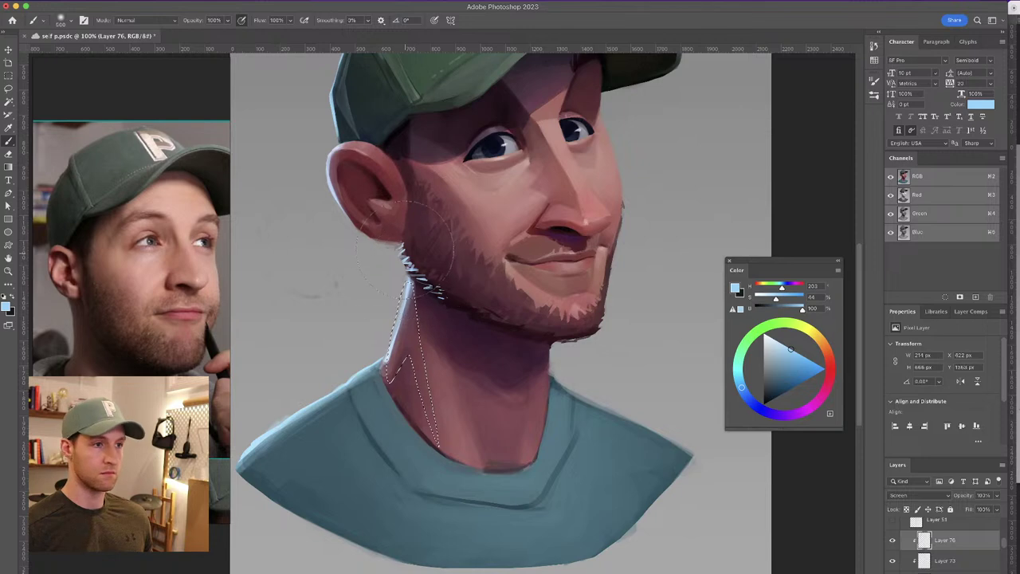
pyautogui.moveTo(359, 304); pyautogui.dragTo(399, 430)
pyautogui.hotkey('ctrl', 'd')
# Fade the blue tint on the neck planes with a large soft eraser, leaving a subtle rim at the back edge
pyautogui.press('e')
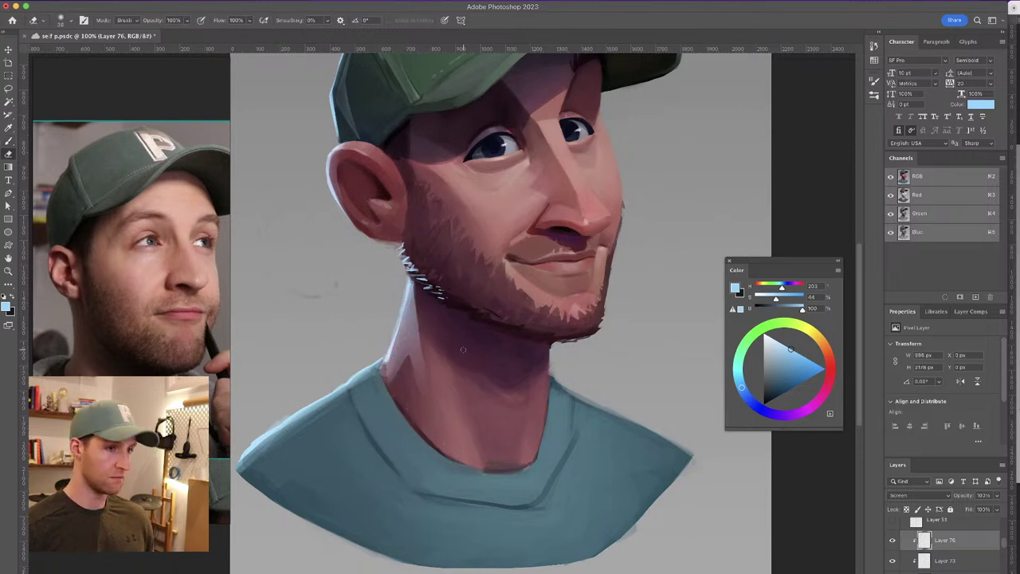
pyautogui.moveTo(419, 299); pyautogui.dragTo(442, 299)
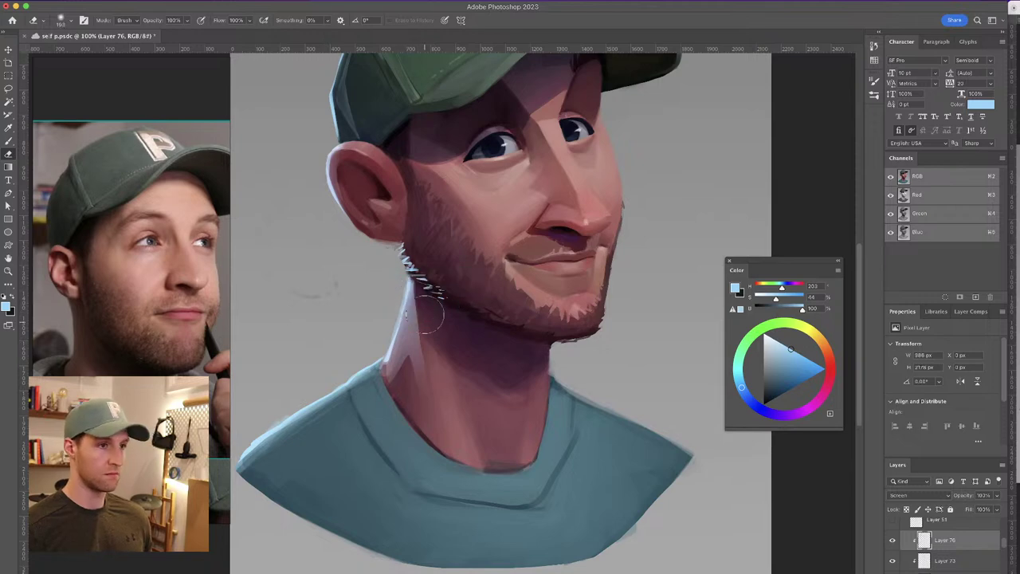
pyautogui.moveTo(421, 333); pyautogui.dragTo(422, 353)
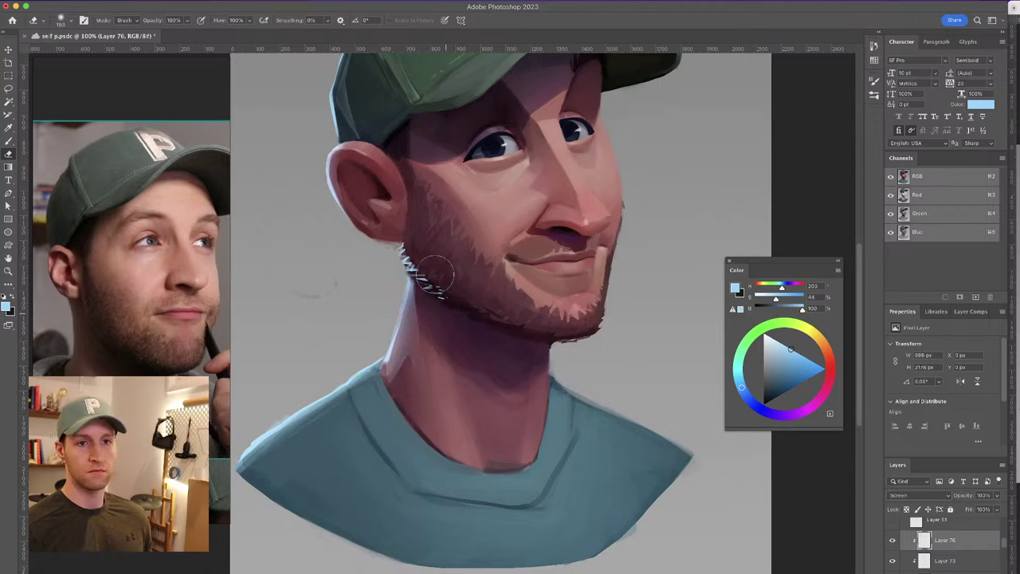
pyautogui.moveTo(420, 296)
pyautogui.mouseDown()
pyautogui.moveTo(406, 390)
pyautogui.moveTo(390, 370)
pyautogui.mouseUp()
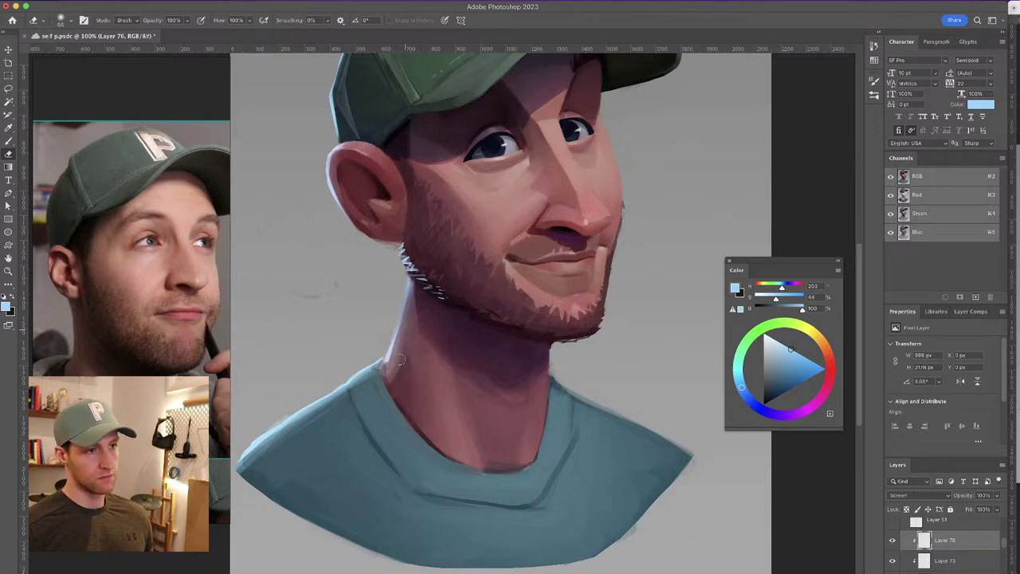
pyautogui.moveTo(441, 229)
pyautogui.mouseDown()
pyautogui.moveTo(378, 233)
pyautogui.moveTo(363, 277)
pyautogui.mouseUp()
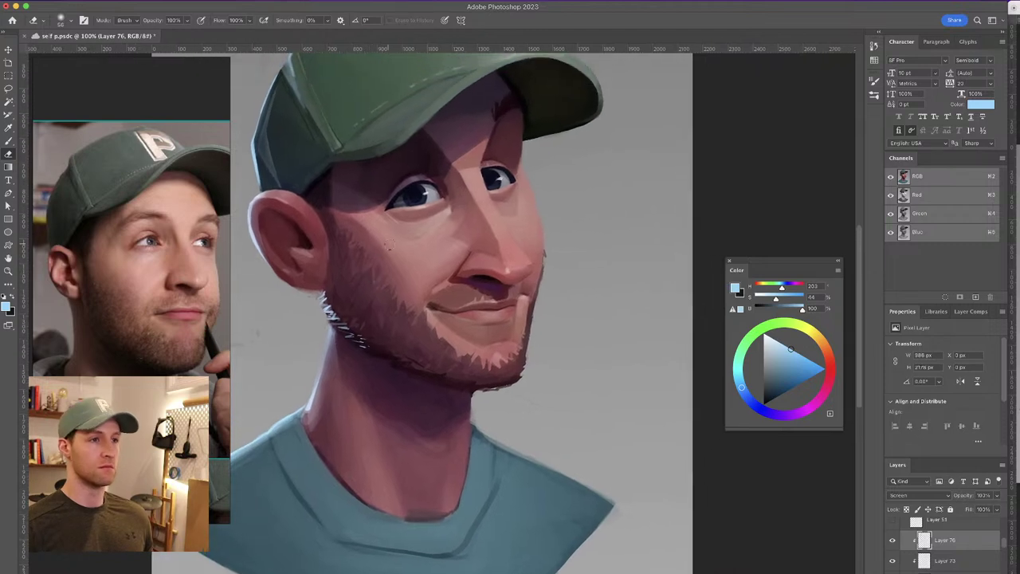
# Mirror the canvas and add a new clipped layer in Screen mode above the blue rim-light layers
pyautogui.press('super+minus')
pyautogui.press('super+minus')
pyautogui.press('super+plus')
pyautogui.press('super+shift+h')
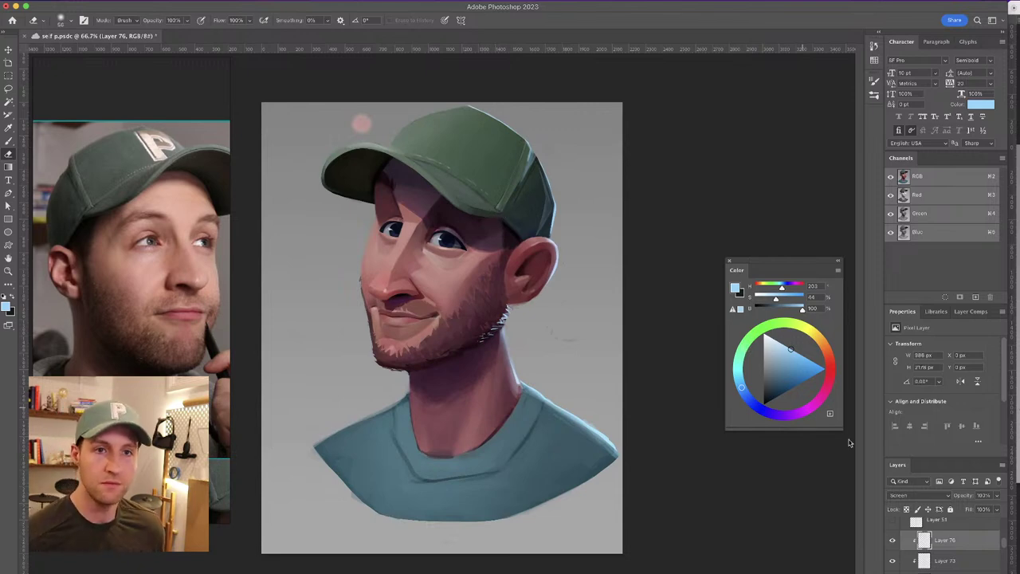
pyautogui.press('super+shift+alt+n')
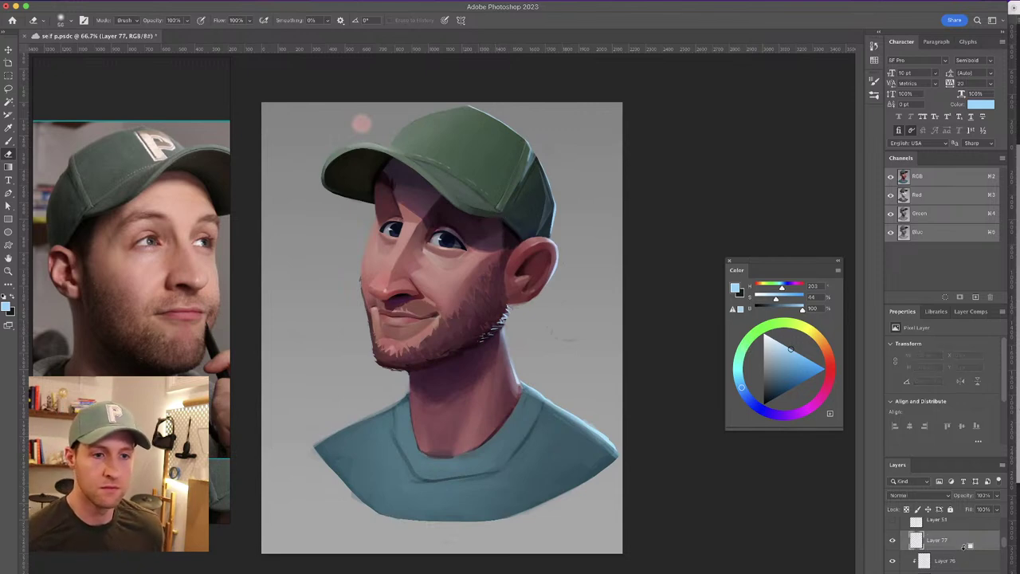
pyautogui.click(918, 495)
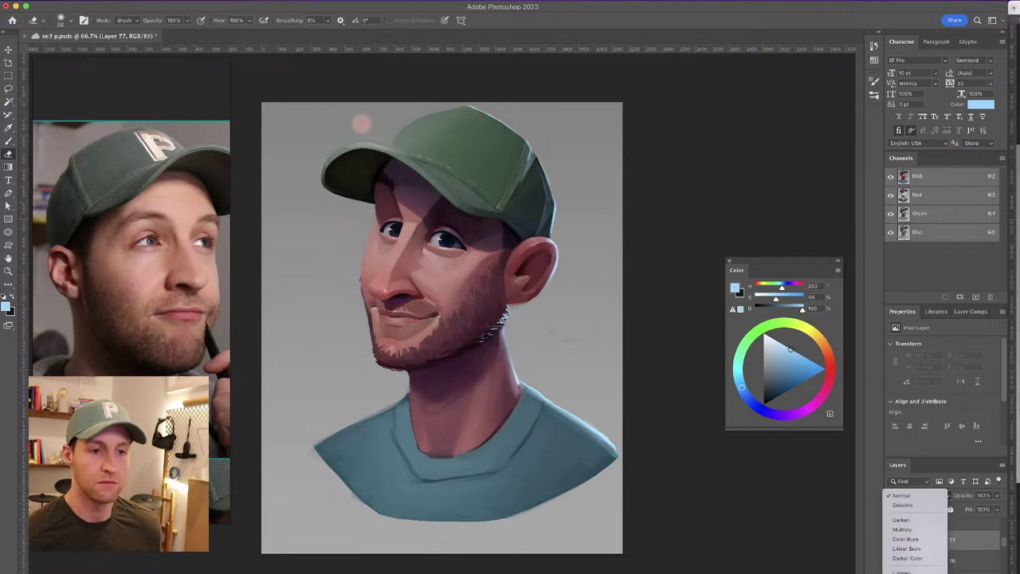
pyautogui.scroll(-4, 914, 530)
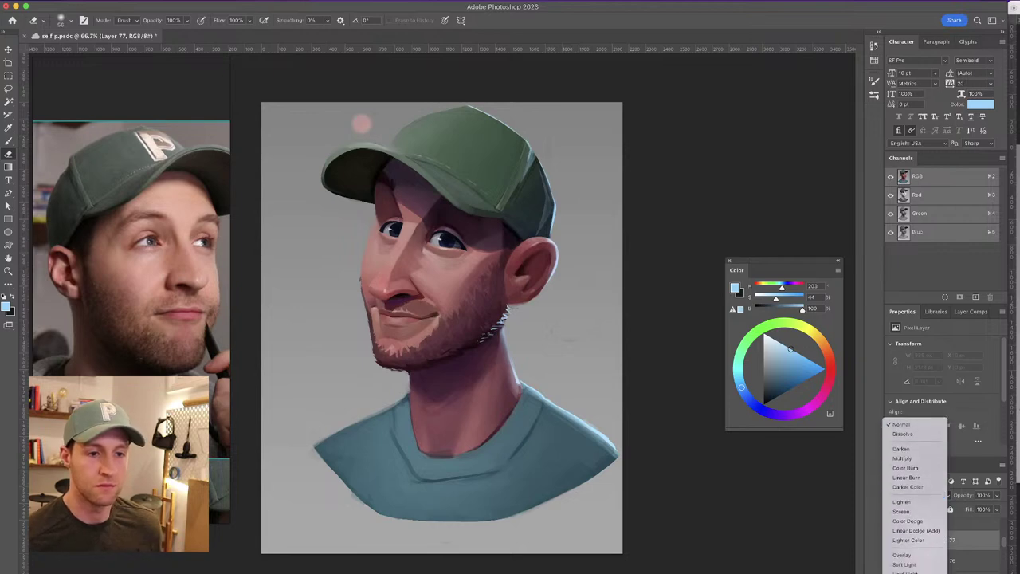
pyautogui.click(915, 513)
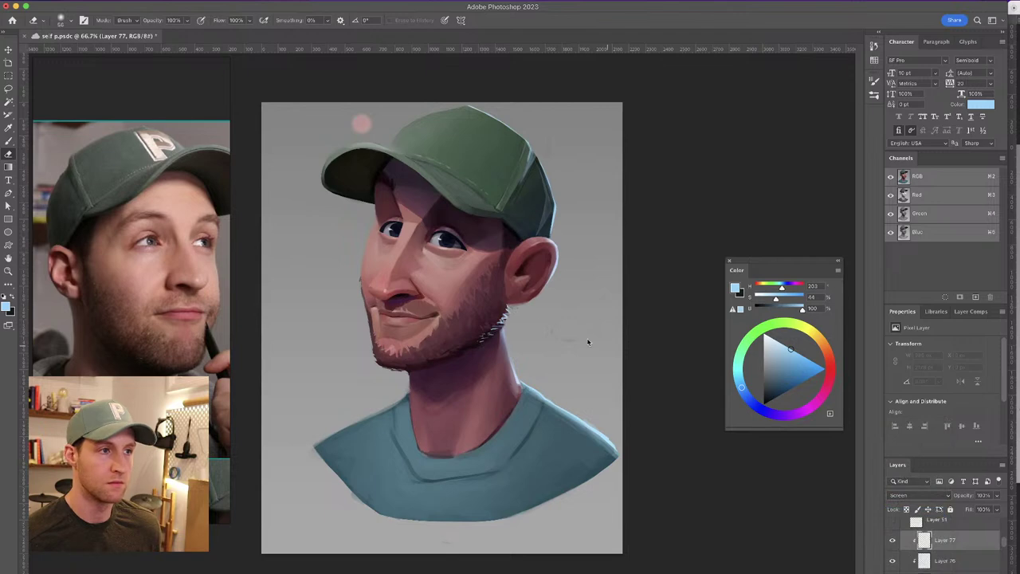
# Set the brush colour to magenta-pink with hue 321, saturation 65% and brightness 100%, and reduce the brush size
pyautogui.press('b')
pyautogui.moveTo(818, 388); pyautogui.dragTo(826, 389)
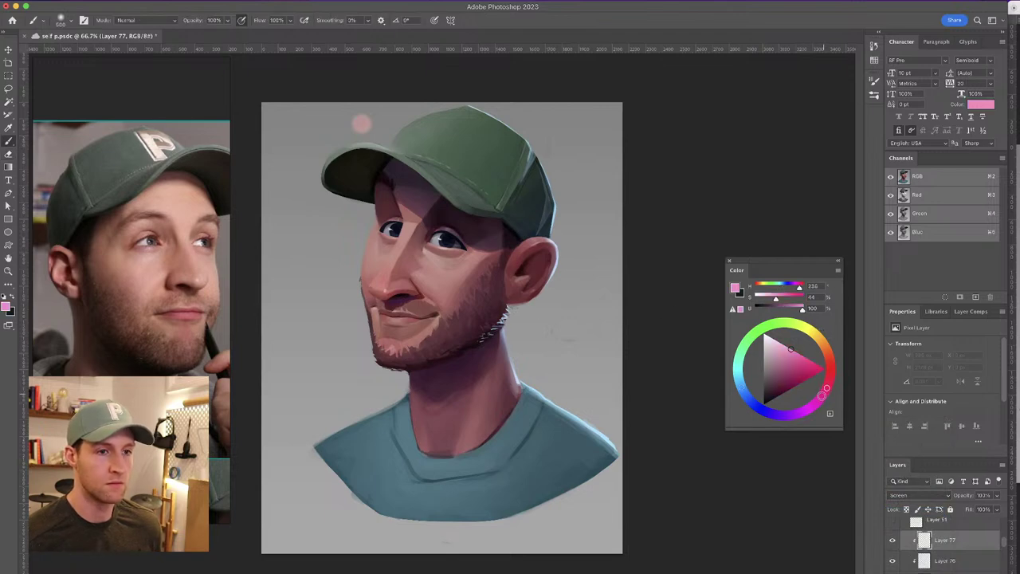
pyautogui.moveTo(792, 349); pyautogui.dragTo(803, 359)
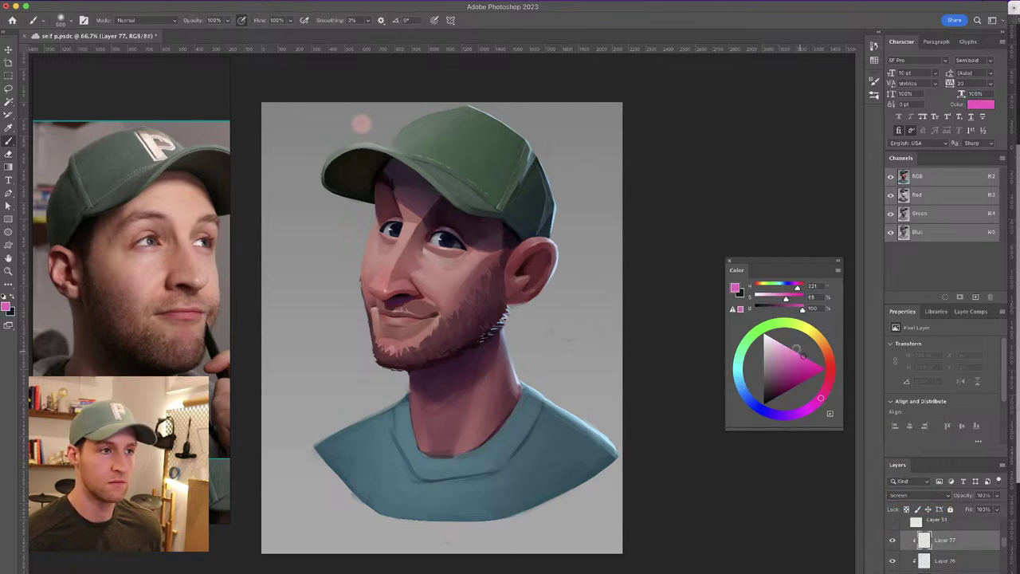
pyautogui.moveTo(381, 237); pyautogui.dragTo(285, 222)
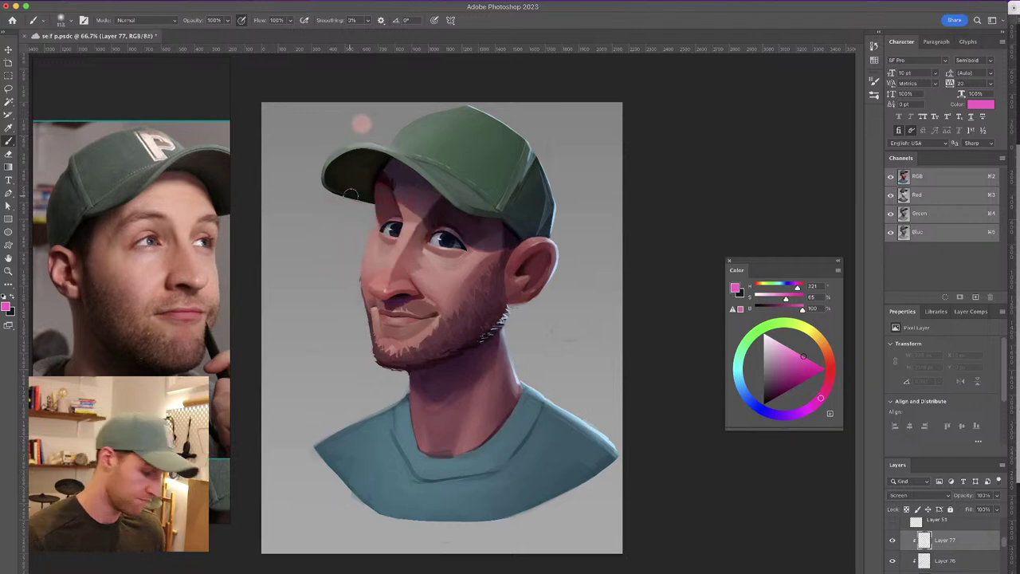
# Lasso the upper eyelid of the far eye, paint its edge with the pink rim light, and deselect
pyautogui.press('super+plus')
pyautogui.press('super+plus')
pyautogui.moveTo(408, 195)
pyautogui.mouseDown()
pyautogui.moveTo(527, 363)
pyautogui.moveTo(544, 434)
pyautogui.mouseUp()
pyautogui.press('l')
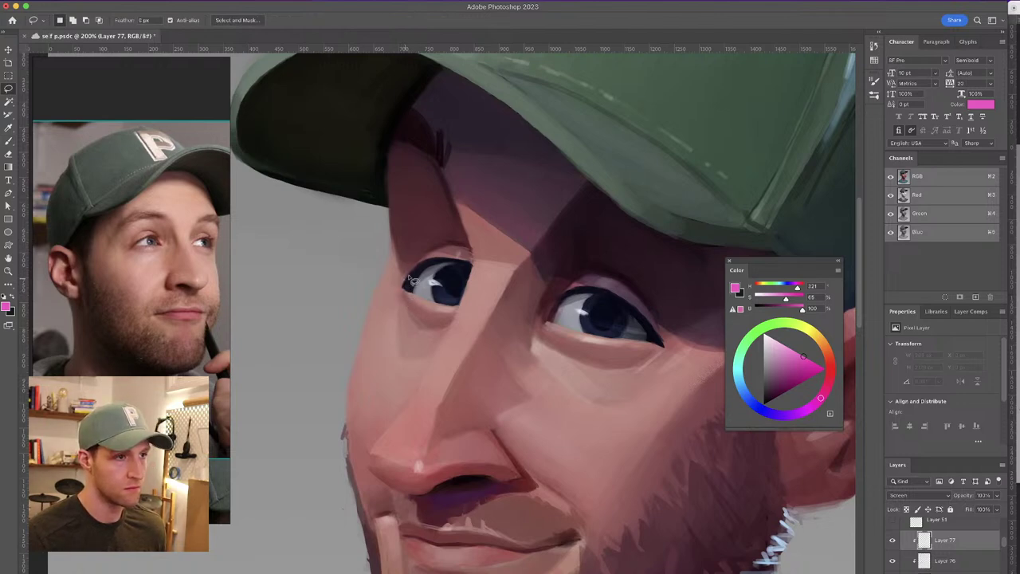
pyautogui.moveTo(422, 268)
pyautogui.mouseDown()
pyautogui.moveTo(447, 247)
pyautogui.moveTo(405, 284)
pyautogui.mouseUp()
pyautogui.press('b')
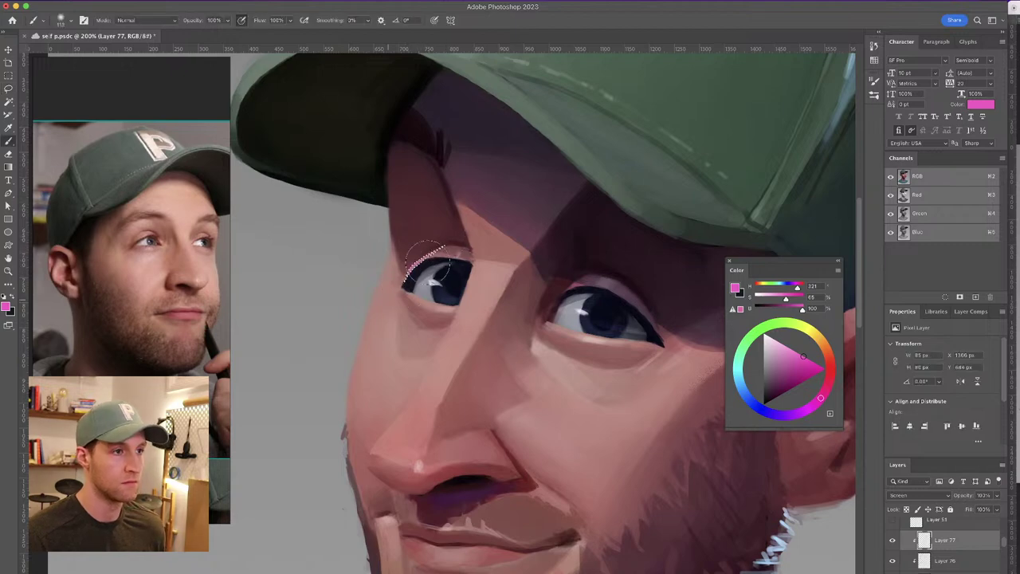
pyautogui.press('super+d')
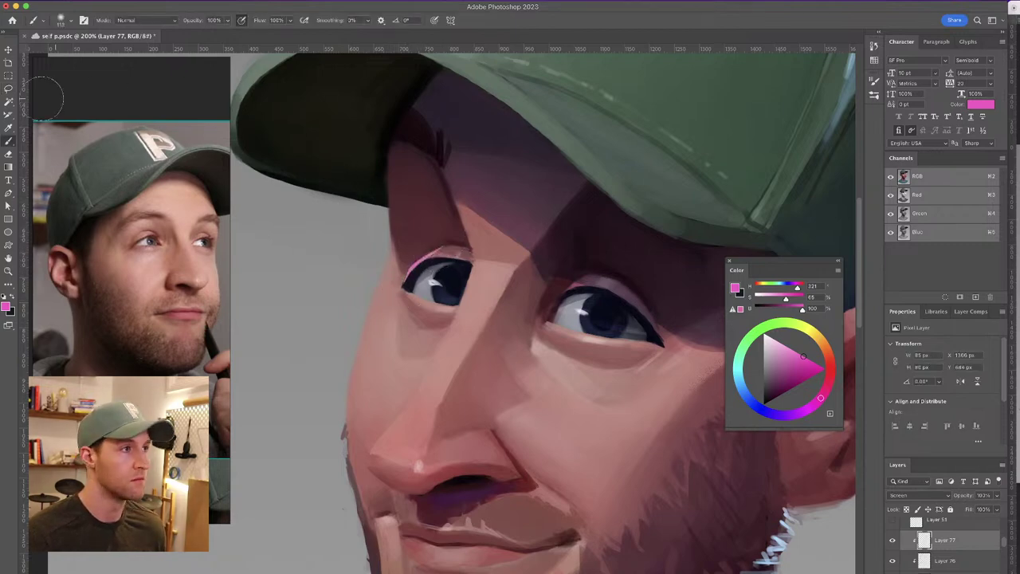
# Lasso the narrow planes above and below the far eye's outer corner, tint each one pink, and deselect
pyautogui.click(8, 89)
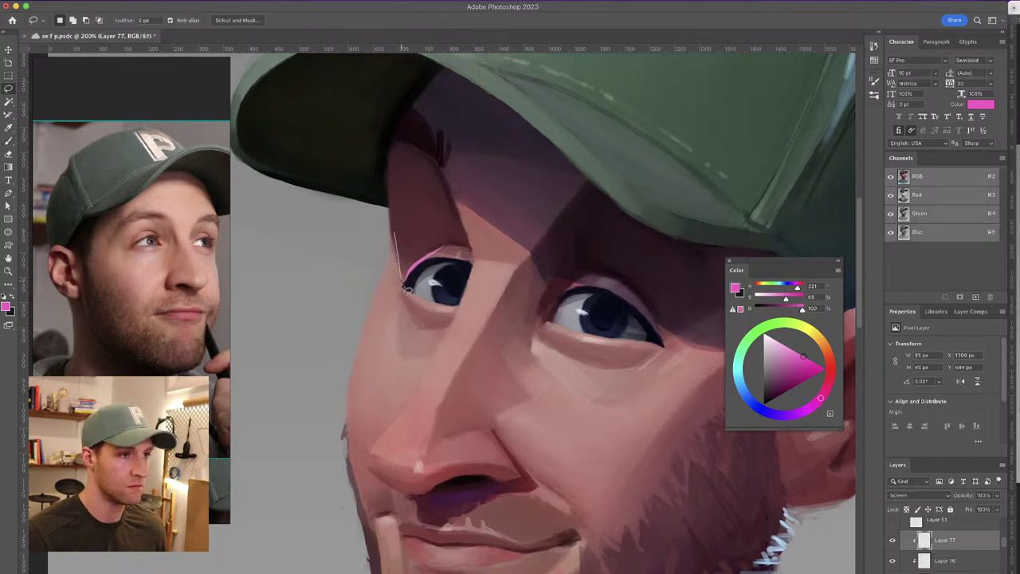
pyautogui.press('b')
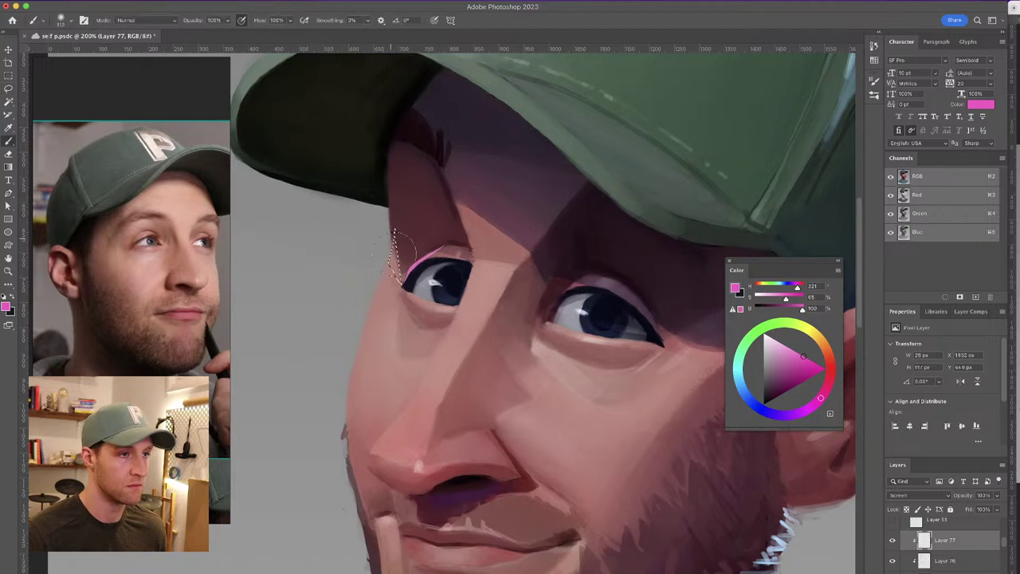
pyautogui.scroll(-2, 381, 206)
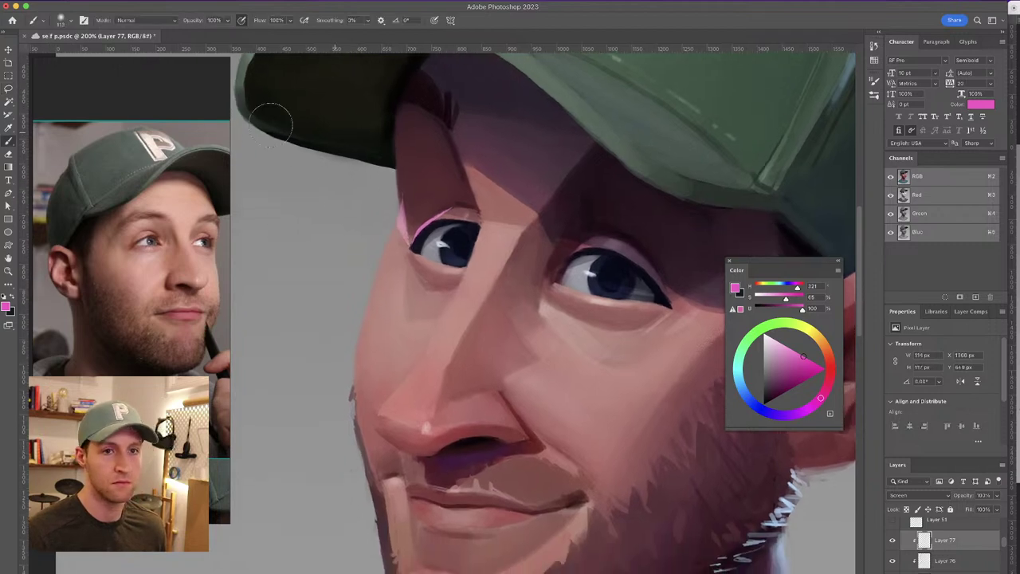
pyautogui.click(8, 88)
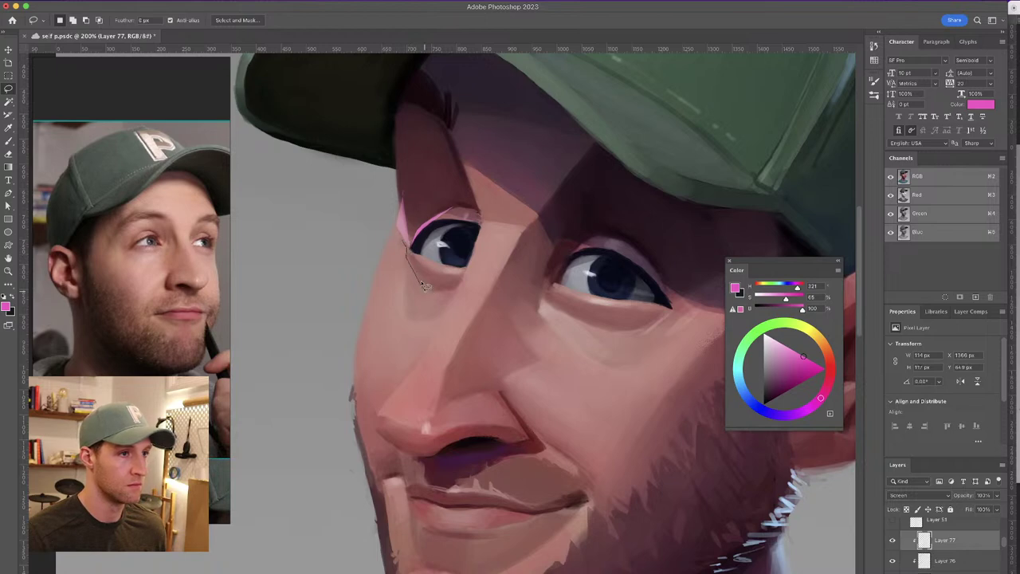
pyautogui.moveTo(411, 243); pyautogui.dragTo(419, 252)
pyautogui.press('b')
pyautogui.press('super+d')
pyautogui.moveTo(406, 183); pyautogui.dragTo(416, 164)
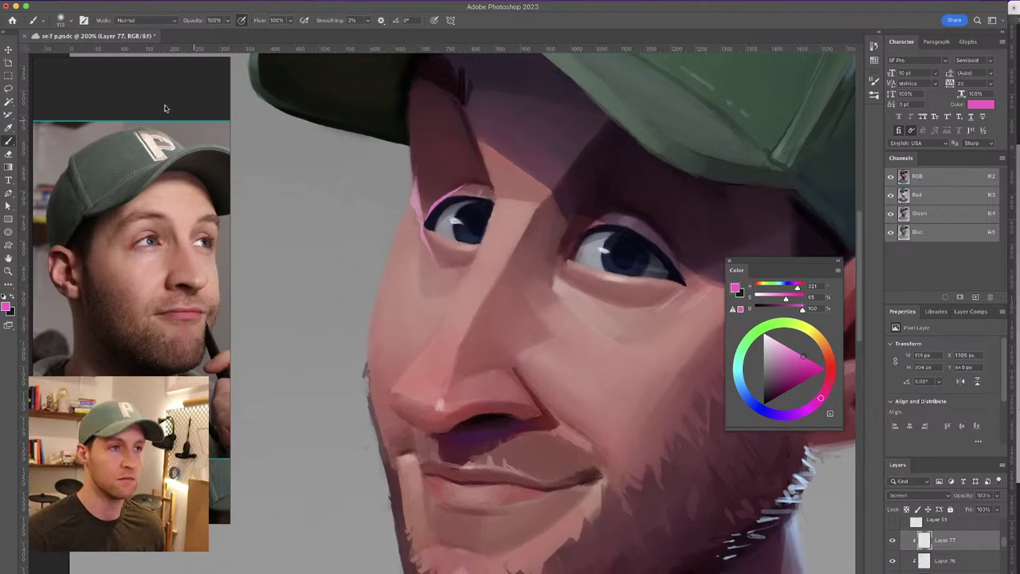
# Lasso the far cheek from the eye corner to beside the nose, paint a soft pink rim along its outer edge, and deselect
pyautogui.click(9, 89)
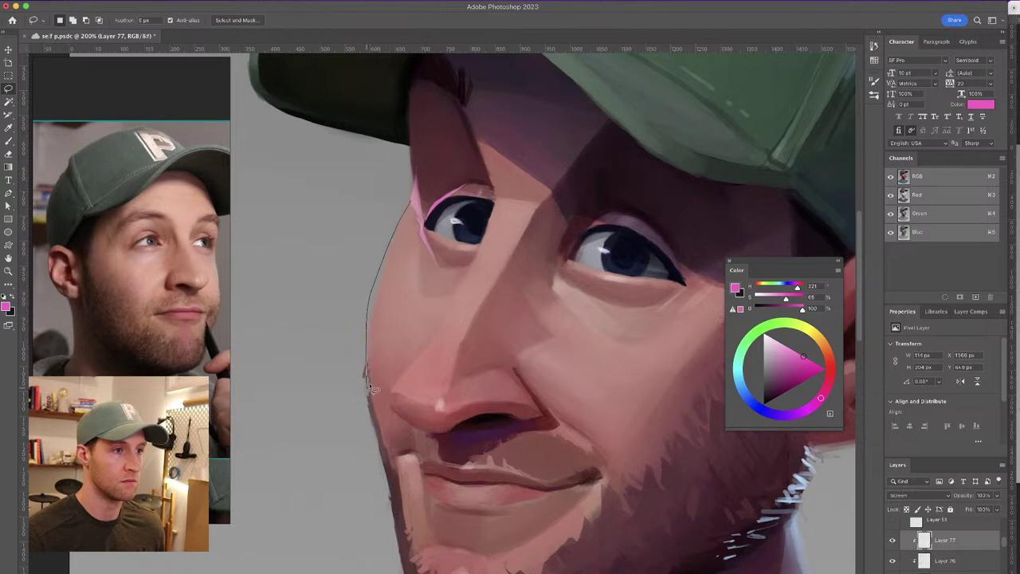
pyautogui.moveTo(415, 208); pyautogui.dragTo(414, 204)
pyautogui.rightClick(383, 211)
pyautogui.click(379, 212)
pyautogui.press('super+d')
pyautogui.press('b')
pyautogui.press('l')
pyautogui.press('super+shift+d')
pyautogui.press('b')
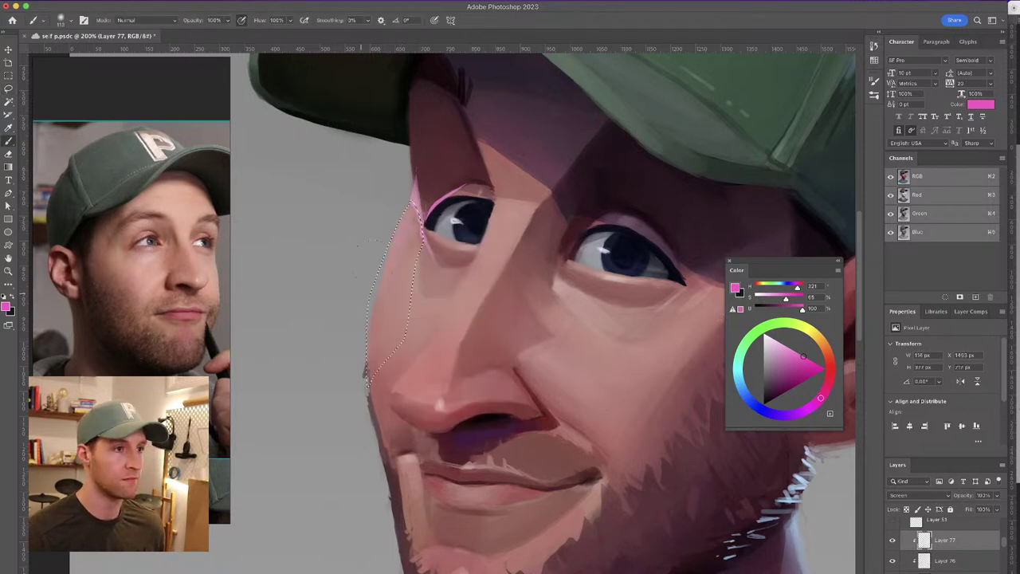
pyautogui.moveTo(378, 181)
pyautogui.mouseDown()
pyautogui.moveTo(396, 126)
pyautogui.moveTo(379, 182)
pyautogui.moveTo(381, 271)
pyautogui.moveTo(360, 330)
pyautogui.mouseUp()
pyautogui.press('super+z')
pyautogui.press('super+d')
pyautogui.moveTo(385, 209); pyautogui.dragTo(375, 219)
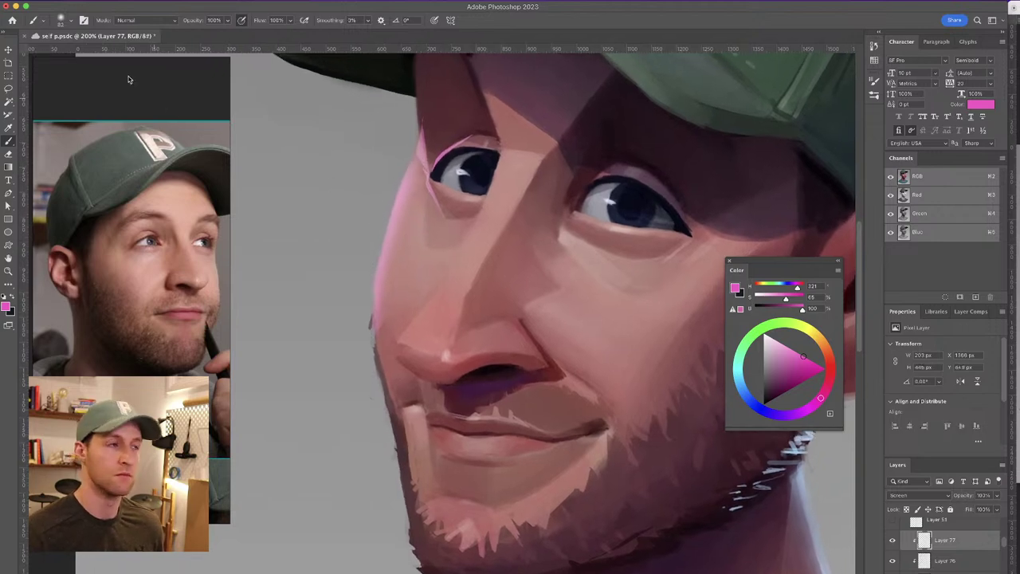
# Lasso the front plane of the nose from the brow to the tip and paint a pink rim along the bridge's far edge
pyautogui.click(9, 90)
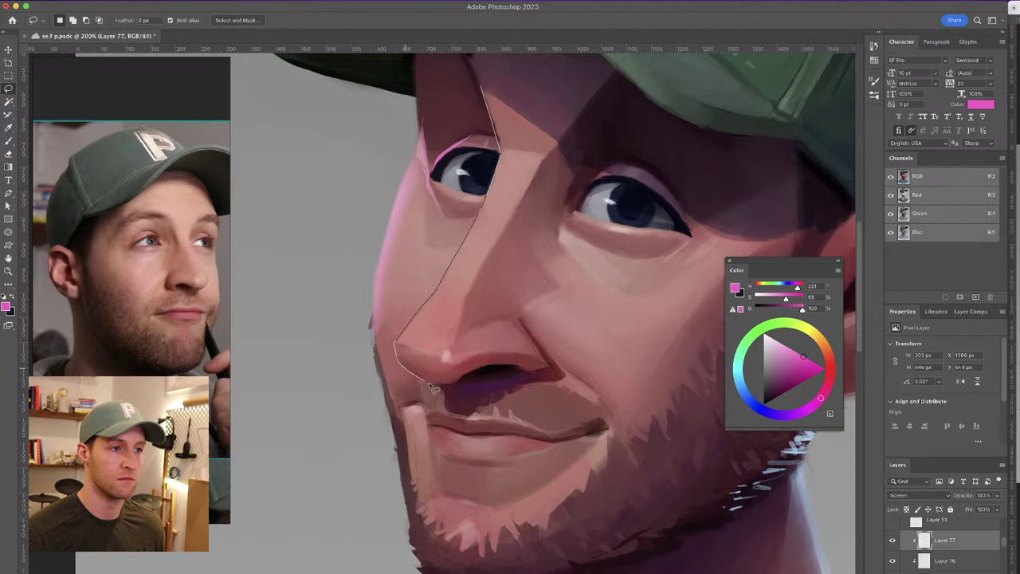
pyautogui.moveTo(523, 213); pyautogui.dragTo(549, 133)
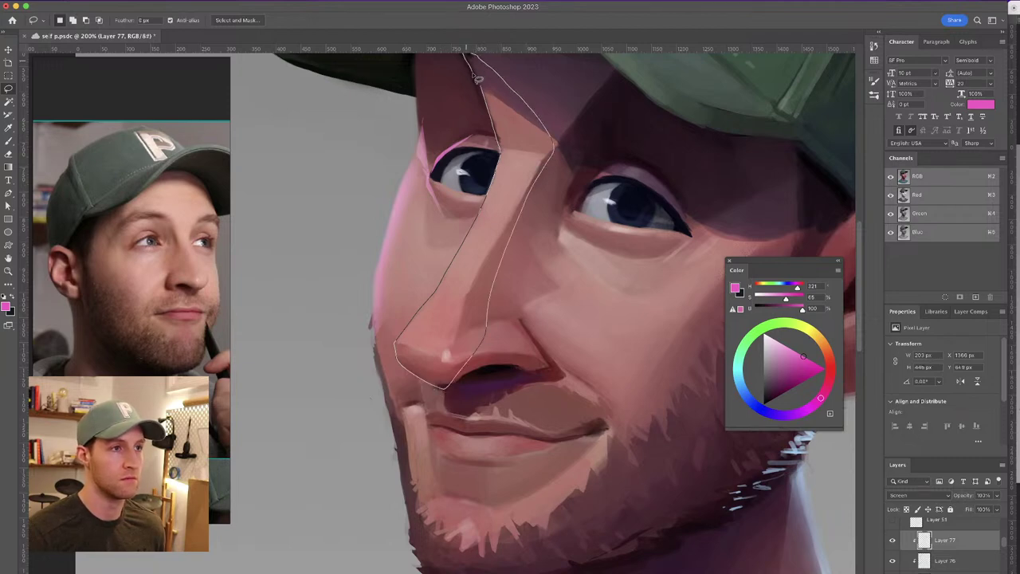
pyautogui.moveTo(482, 86); pyautogui.dragTo(530, 148)
pyautogui.press('b')
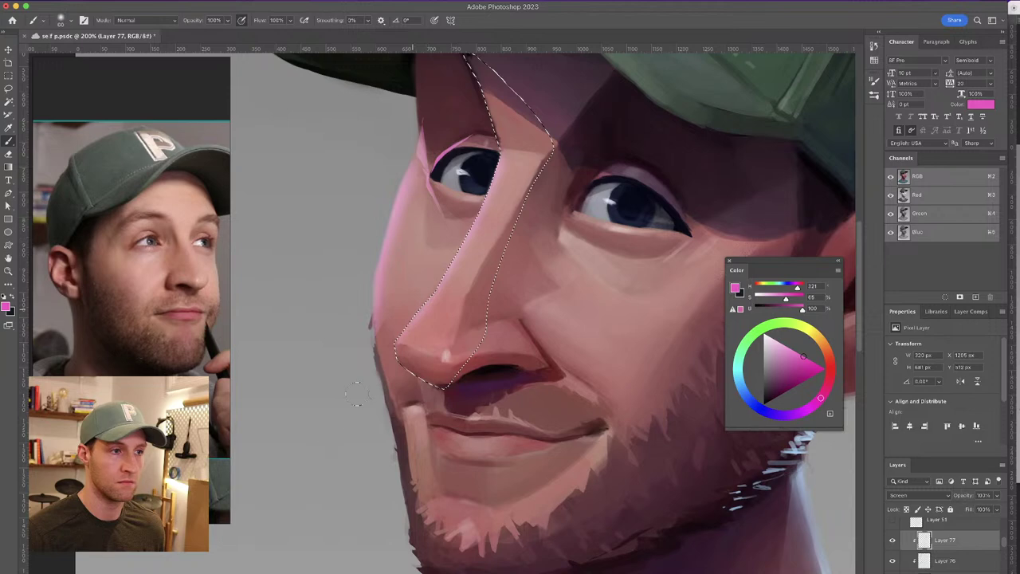
pyautogui.moveTo(457, 225); pyautogui.dragTo(428, 269)
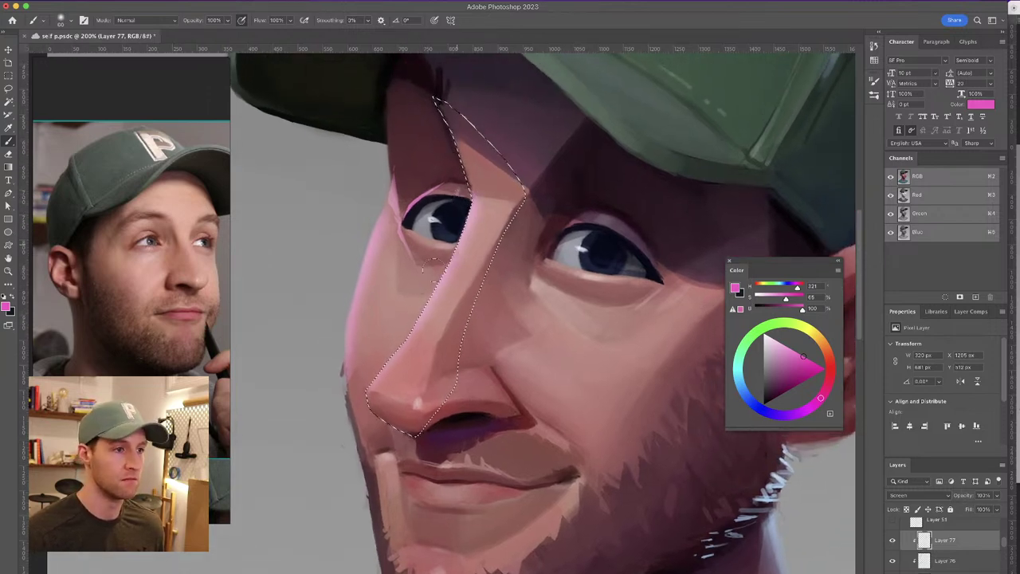
pyautogui.moveTo(403, 292); pyautogui.dragTo(406, 288)
# Soften the pink on the nose bridge with a smaller eraser, paint pink around the nose tip, and deselect
pyautogui.press('e')
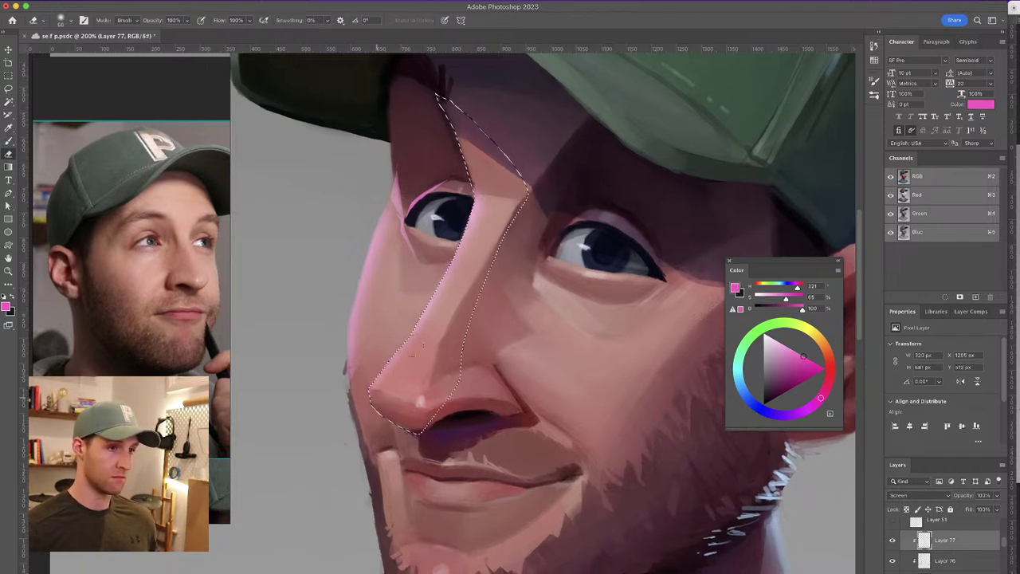
pyautogui.press('[')
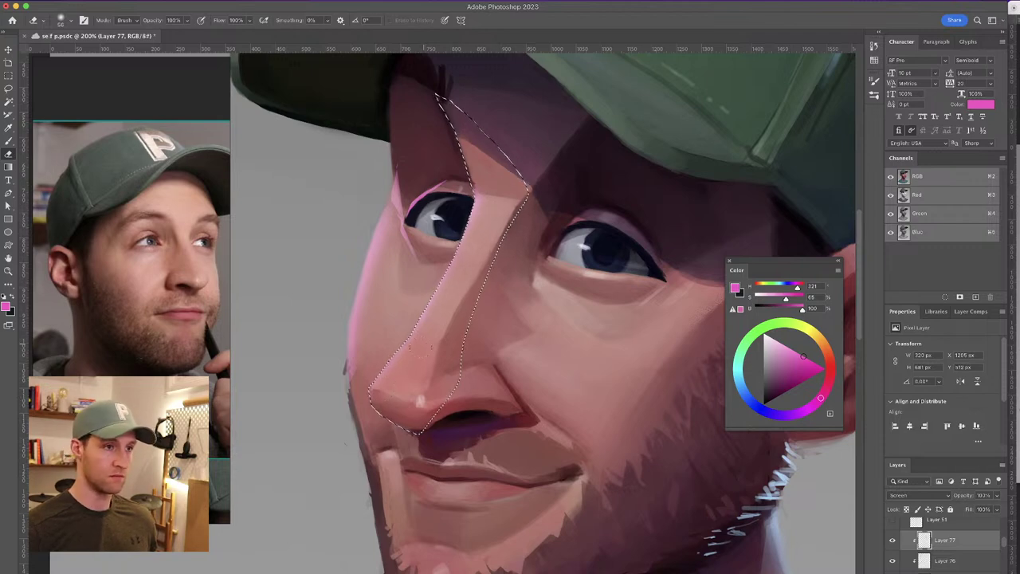
pyautogui.moveTo(478, 214); pyautogui.dragTo(371, 378)
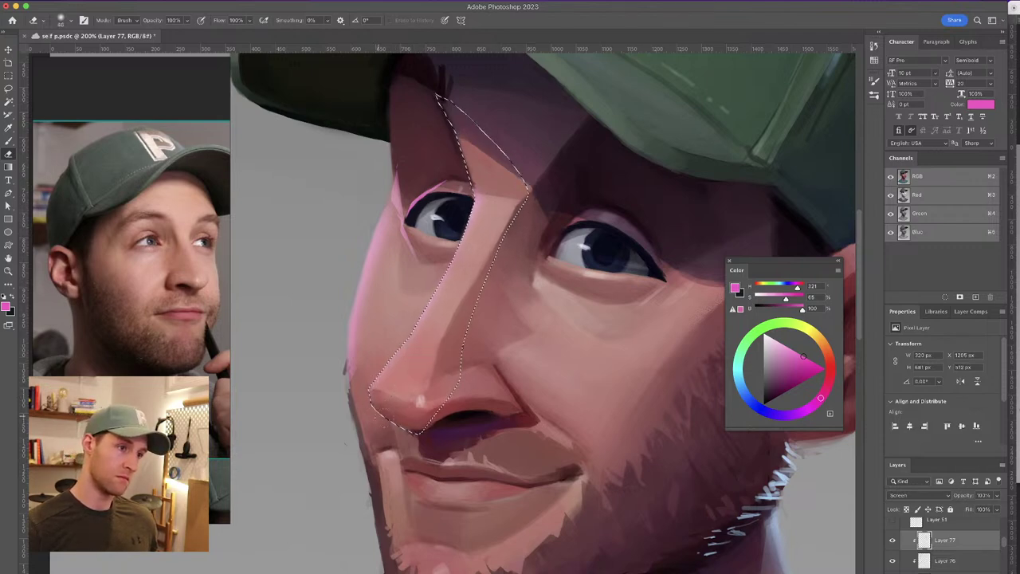
pyautogui.press('b')
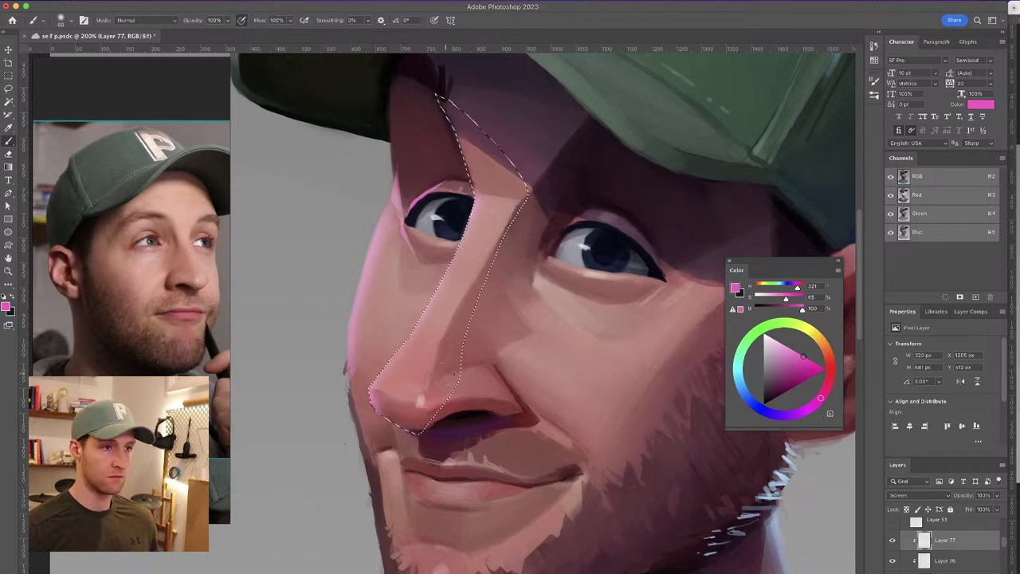
pyautogui.hotkey('ctrl', 'd')
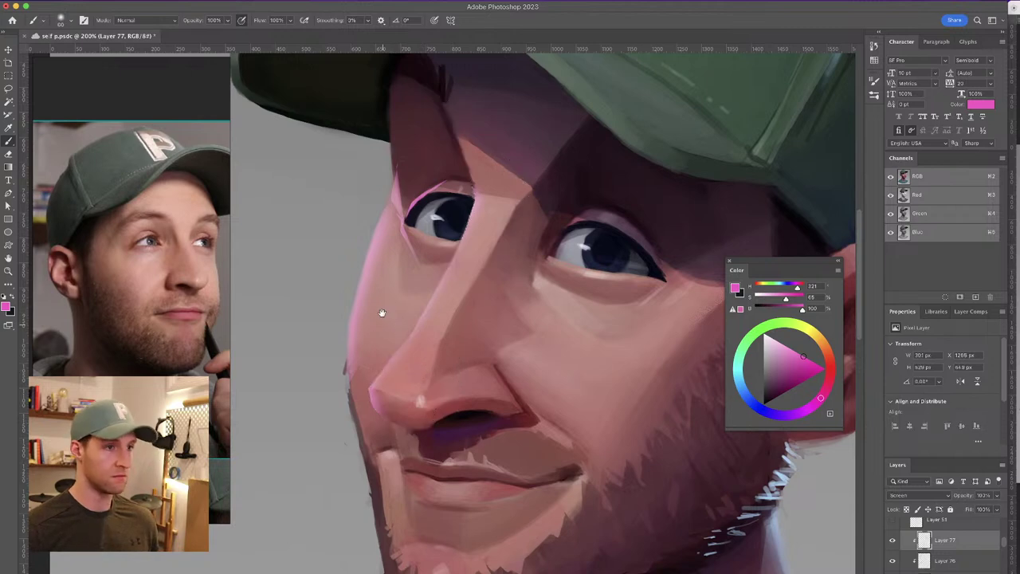
# Lower the pink's saturation to 50% and paint a thin rim with a small brush down the far cheek, jaw and chin edge
pyautogui.moveTo(383, 313); pyautogui.dragTo(379, 219)
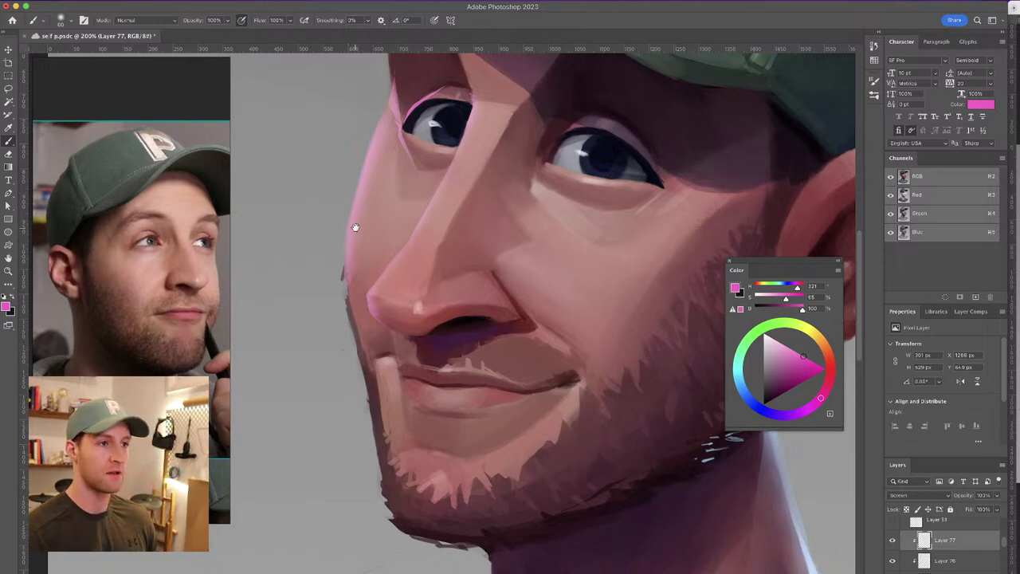
pyautogui.scroll(-2, 355, 226)
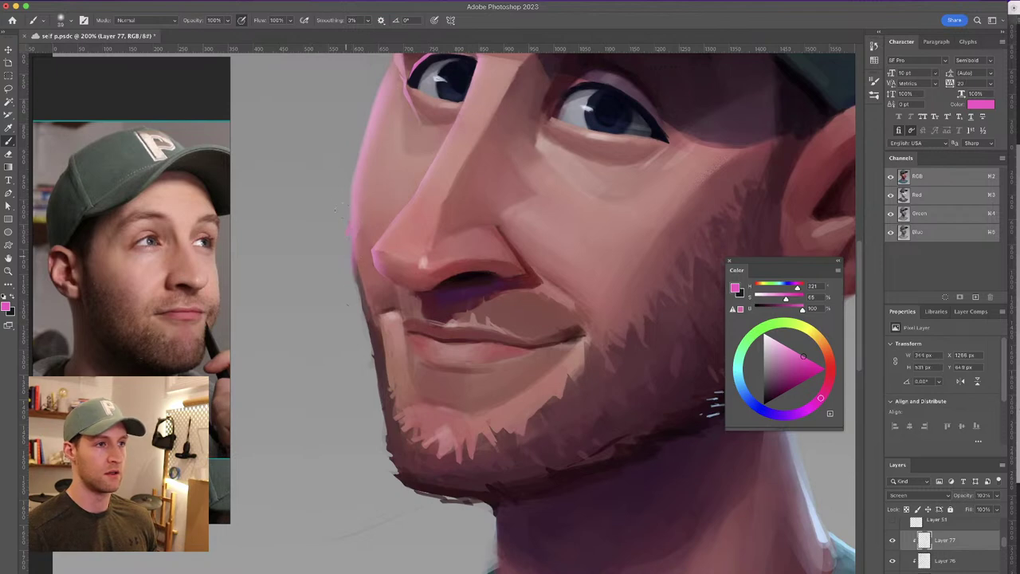
pyautogui.scroll(-1, 338, 226)
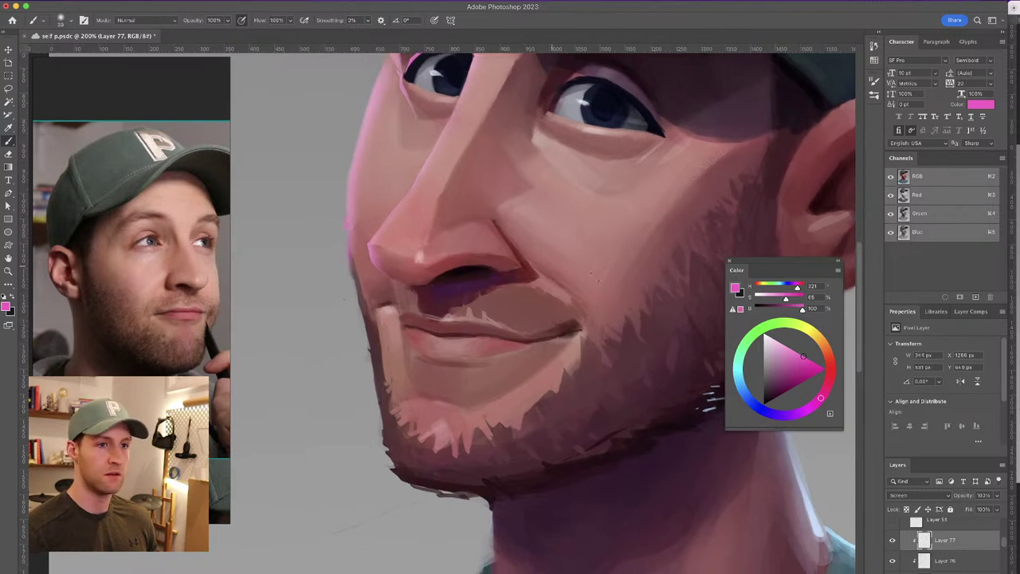
pyautogui.moveTo(784, 299); pyautogui.dragTo(779, 299)
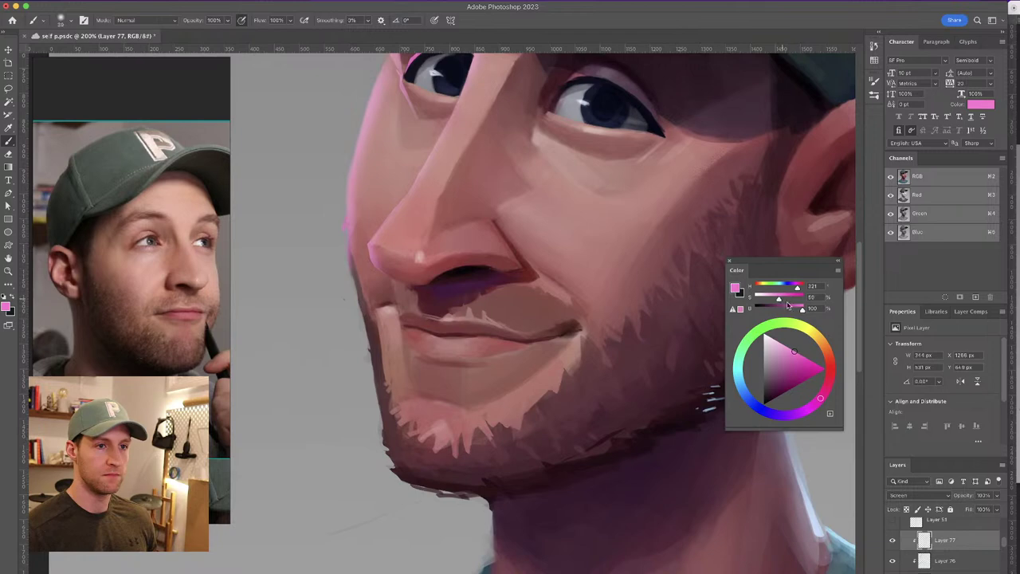
pyautogui.moveTo(337, 252); pyautogui.dragTo(328, 252)
pyautogui.moveTo(368, 333); pyautogui.dragTo(346, 248)
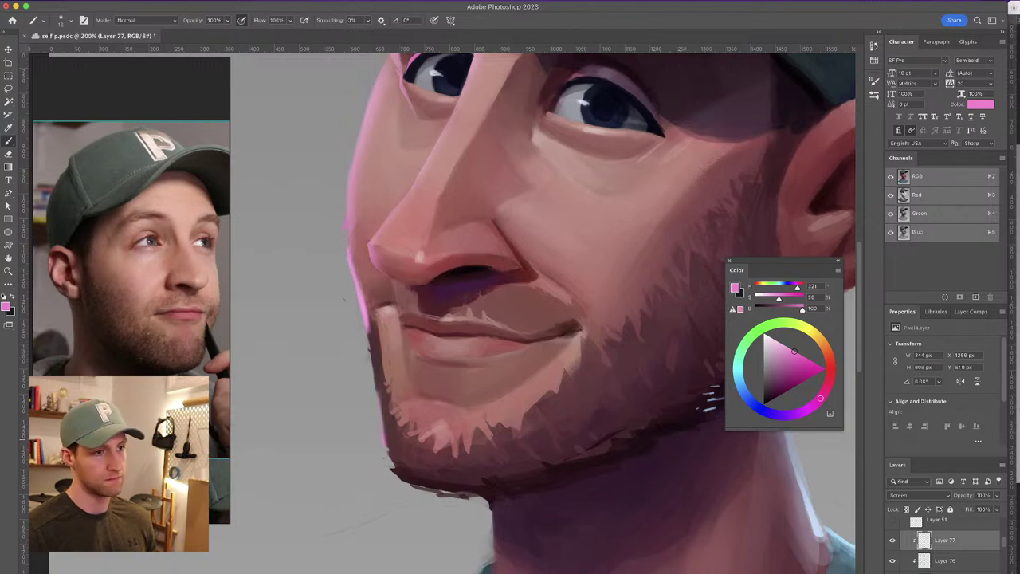
pyautogui.moveTo(402, 478); pyautogui.dragTo(384, 421)
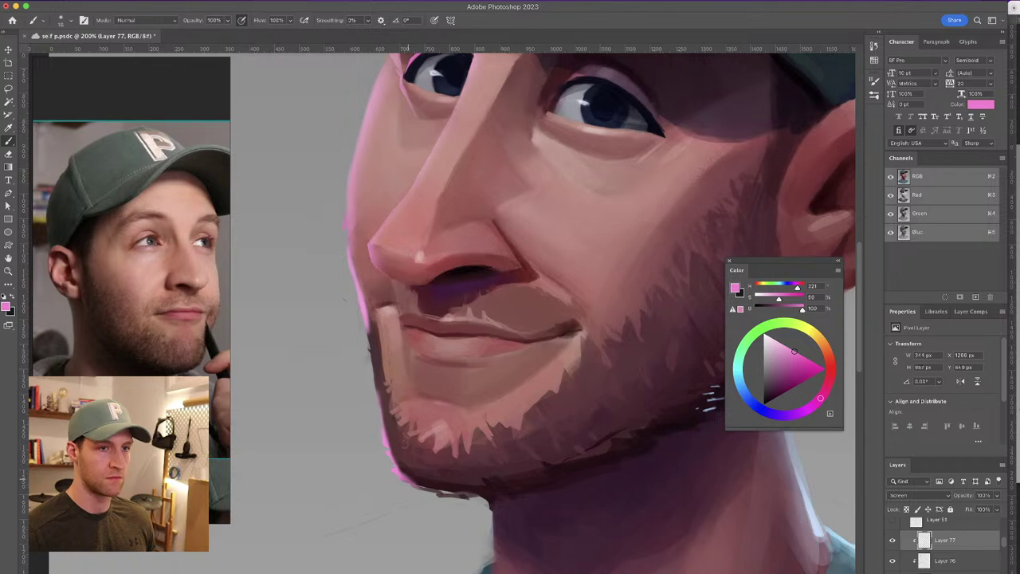
# Lasso the mouth's front plane from below the nose to the chin, paint a soft pink rim along its far edge, and deselect
pyautogui.click(8, 89)
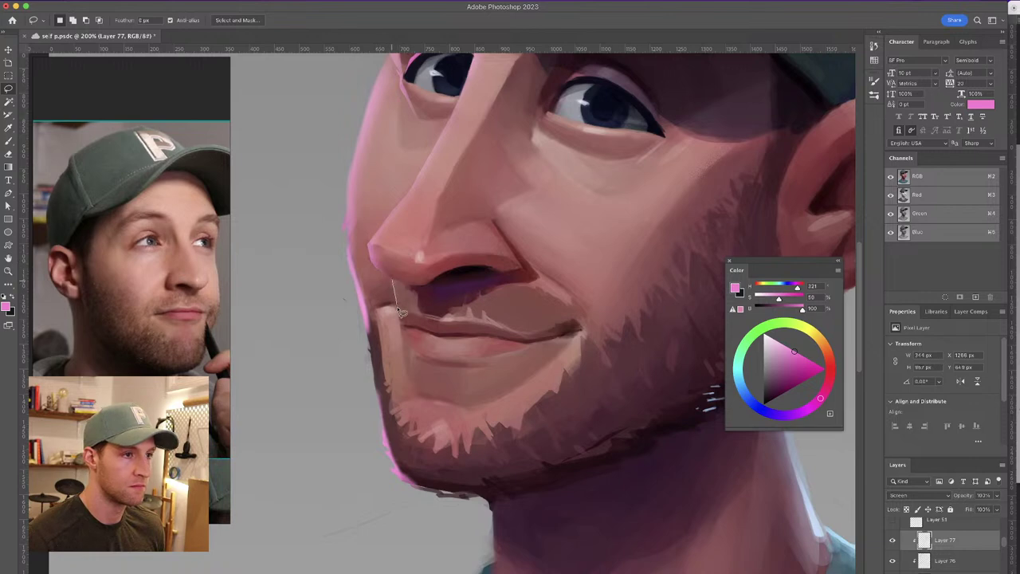
pyautogui.moveTo(408, 356)
pyautogui.mouseDown()
pyautogui.moveTo(412, 393)
pyautogui.moveTo(438, 384)
pyautogui.moveTo(450, 360)
pyautogui.moveTo(395, 281)
pyautogui.mouseUp()
pyautogui.press('b')
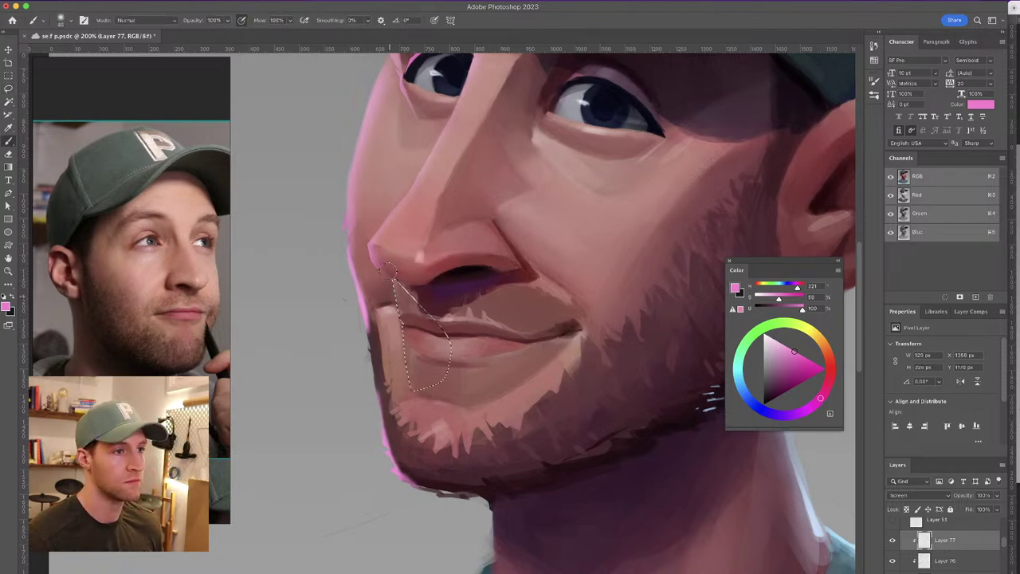
pyautogui.moveTo(390, 273)
pyautogui.mouseDown()
pyautogui.moveTo(390, 316)
pyautogui.moveTo(395, 278)
pyautogui.mouseUp()
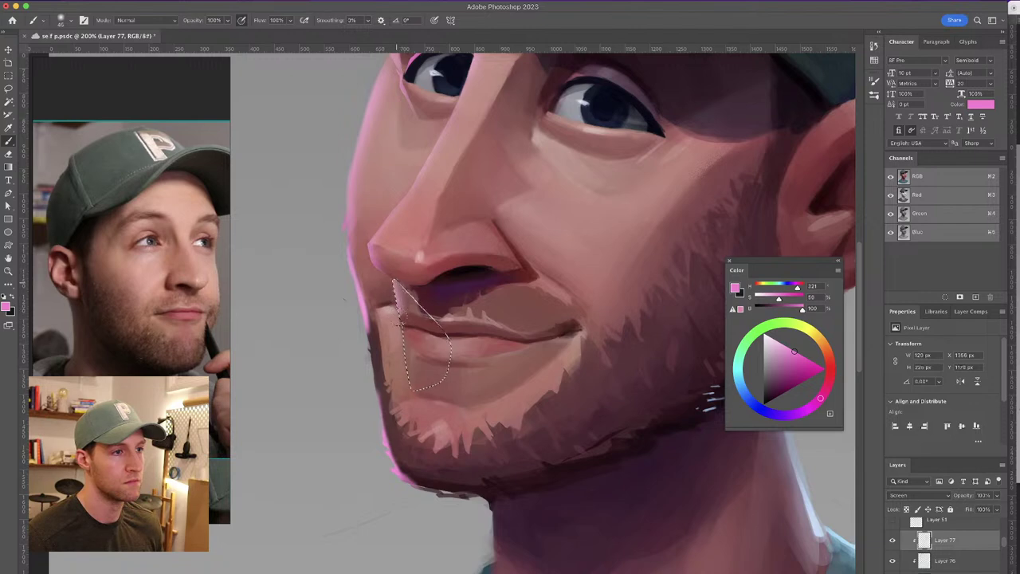
pyautogui.moveTo(410, 324); pyautogui.dragTo(405, 327)
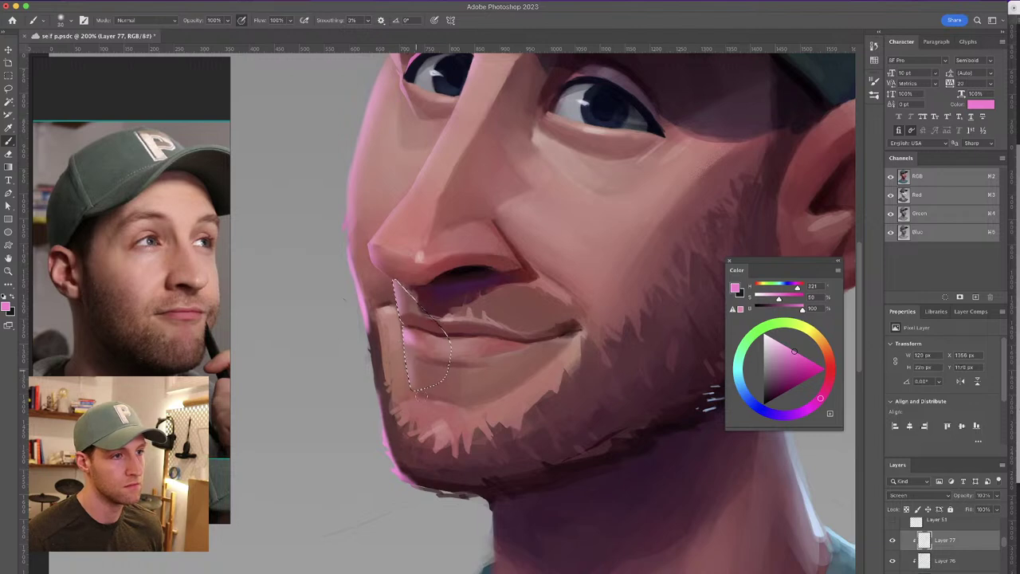
pyautogui.press('super+minus')
pyautogui.press('super+minus')
pyautogui.press('super+minus')
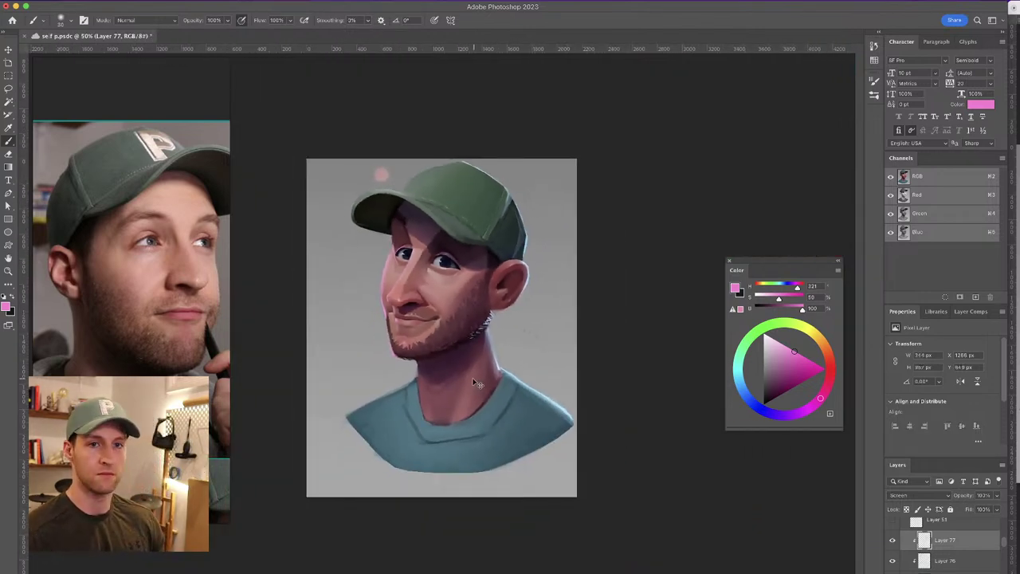
# Try thin pink strokes along the far cheek and nose edge with a tiny brush and undo them
pyautogui.press('super+plus')
pyautogui.press('super+plus')
pyautogui.press('super+plus')
pyautogui.press('super+plus')
pyautogui.moveTo(395, 347); pyautogui.dragTo(583, 315)
pyautogui.press('super+plus')
pyautogui.moveTo(425, 318)
pyautogui.mouseDown()
pyautogui.moveTo(411, 311)
pyautogui.moveTo(425, 308)
pyautogui.mouseUp()
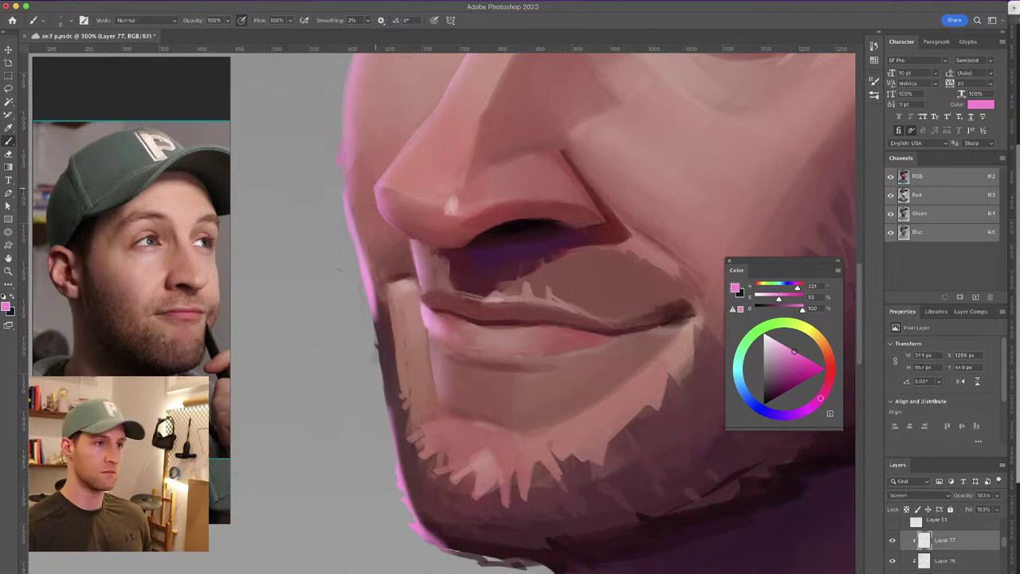
pyautogui.moveTo(351, 191); pyautogui.dragTo(364, 296)
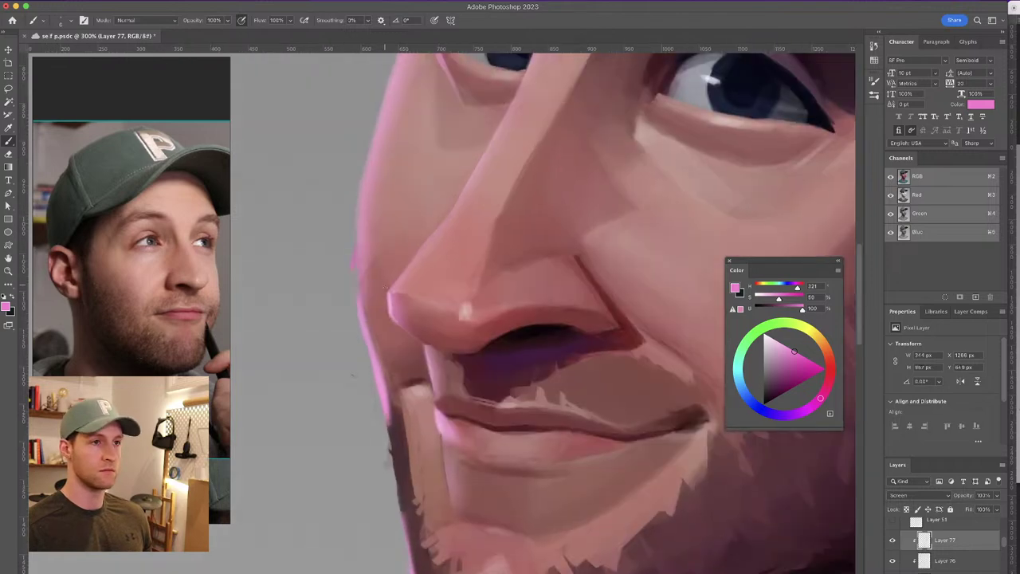
pyautogui.press('super+z')
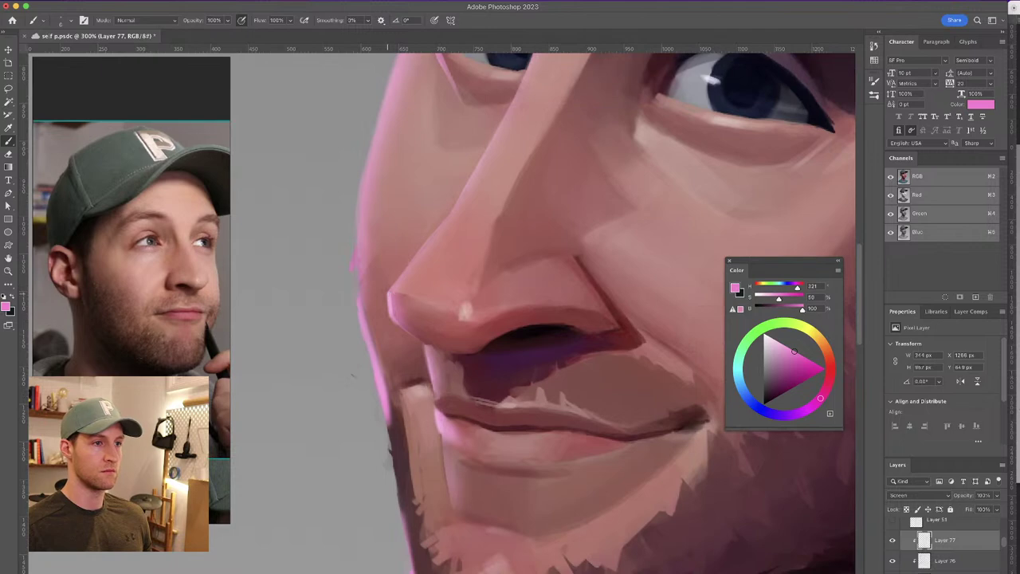
pyautogui.moveTo(397, 281); pyautogui.dragTo(445, 222)
pyautogui.moveTo(413, 263)
pyautogui.mouseDown()
pyautogui.moveTo(447, 214)
pyautogui.moveTo(433, 200)
pyautogui.moveTo(428, 207)
pyautogui.mouseUp()
pyautogui.press('super+z')
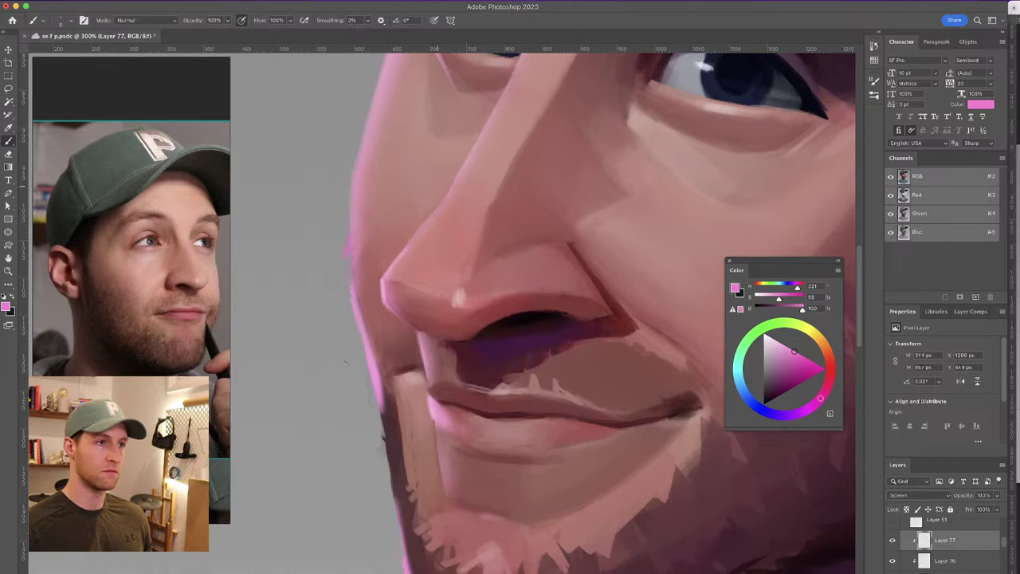
# Paint a thin pink rim with a small brush along the far cheek's outer edge, from below the eye to the jaw
pyautogui.moveTo(364, 134); pyautogui.dragTo(350, 241)
pyautogui.moveTo(354, 180); pyautogui.dragTo(350, 325)
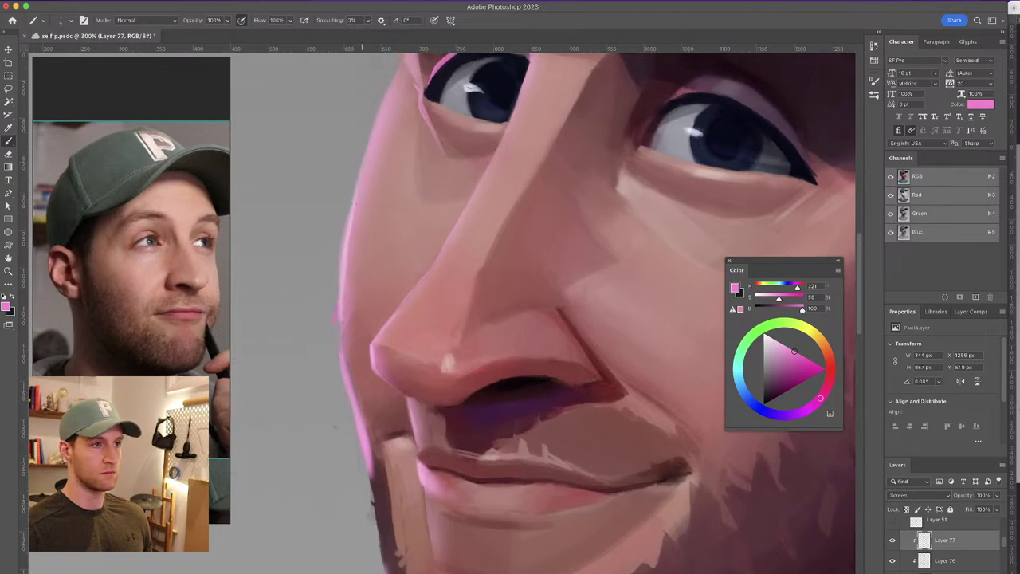
pyautogui.moveTo(374, 130); pyautogui.dragTo(341, 289)
pyautogui.moveTo(371, 147); pyautogui.dragTo(358, 216)
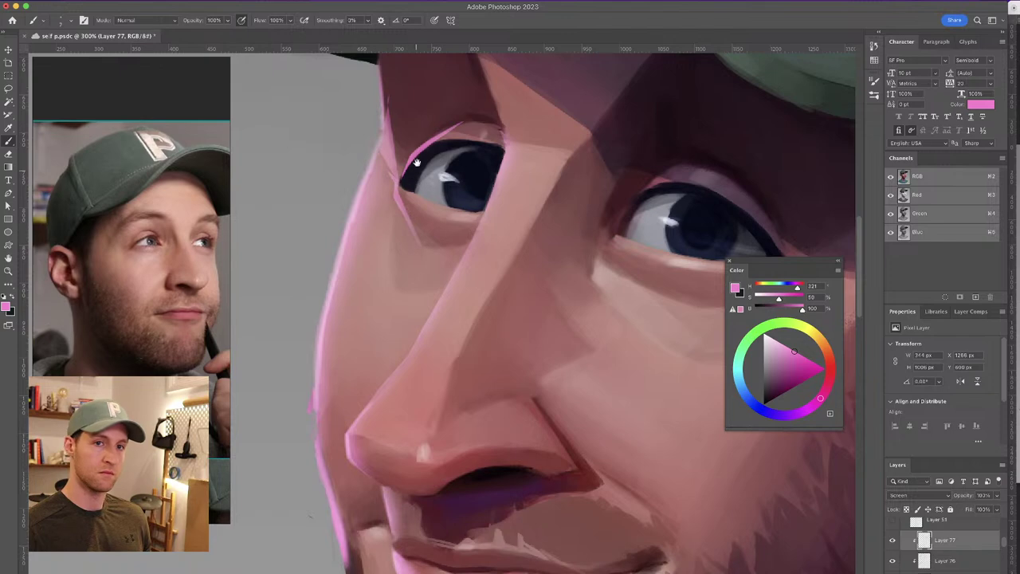
pyautogui.scroll(-10, 421, 243)
pyautogui.moveTo(368, 334); pyautogui.dragTo(380, 423)
pyautogui.moveTo(377, 387); pyautogui.dragTo(385, 446)
# Create a new layer directly above the clipped pink rim-light layer and leave it unclipped
pyautogui.press('alt+shift+super+n')
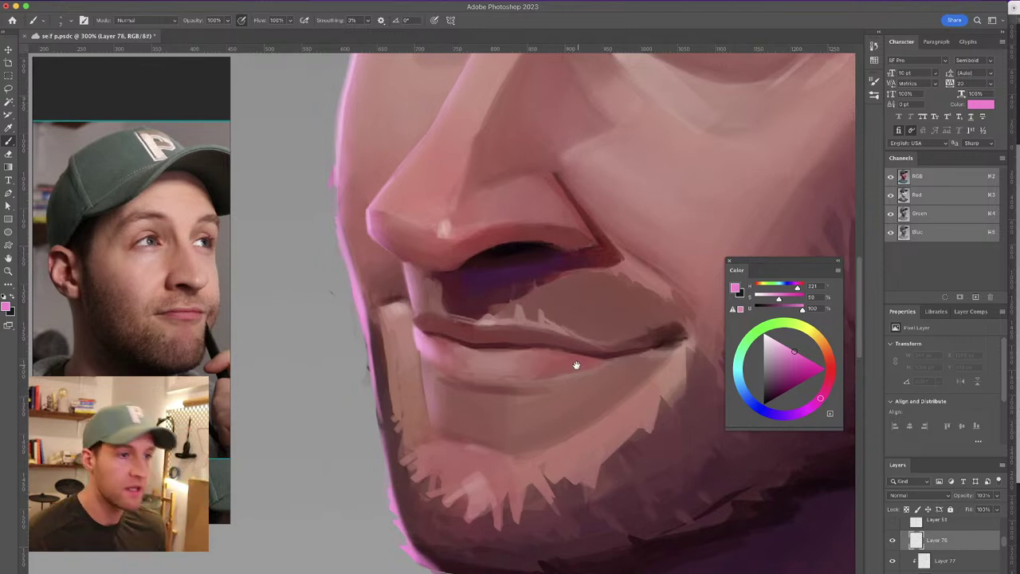
pyautogui.moveTo(581, 388); pyautogui.dragTo(391, 358)
pyautogui.scroll(-5, 436, 334)
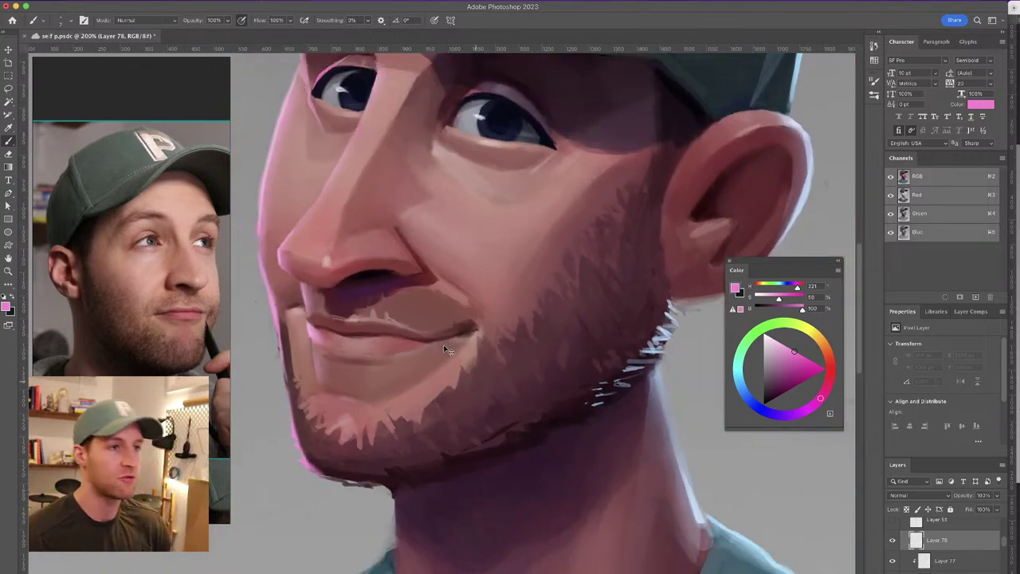
pyautogui.scroll(3, 455, 409)
pyautogui.moveTo(467, 326); pyautogui.dragTo(574, 344)
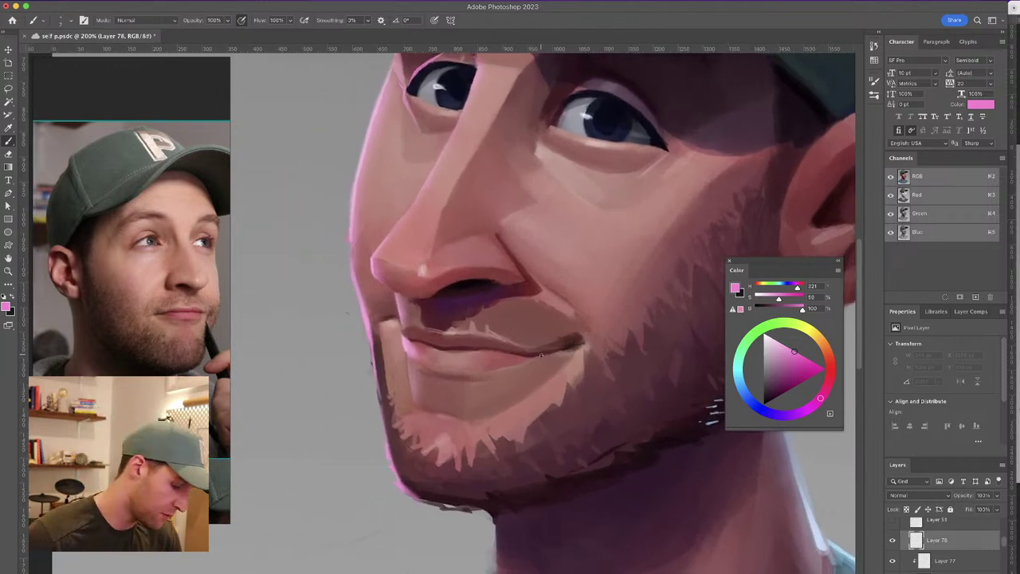
pyautogui.scroll(2, 469, 317)
pyautogui.scroll(-3, 469, 317)
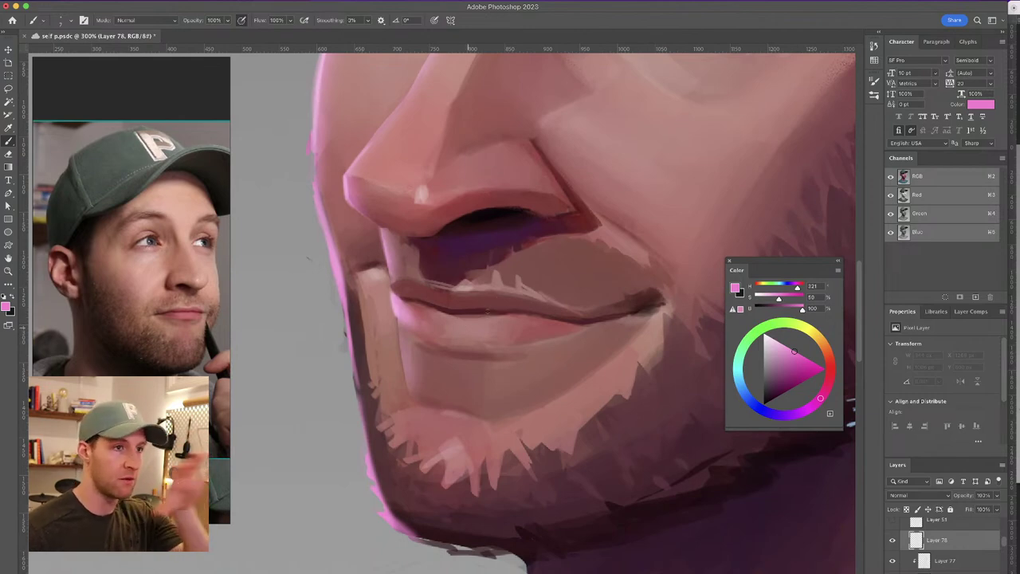
pyautogui.keyDown('alt'); pyautogui.click(969, 549); pyautogui.keyUp('alt')
pyautogui.keyDown('alt'); pyautogui.click(976, 549); pyautogui.keyUp('alt')
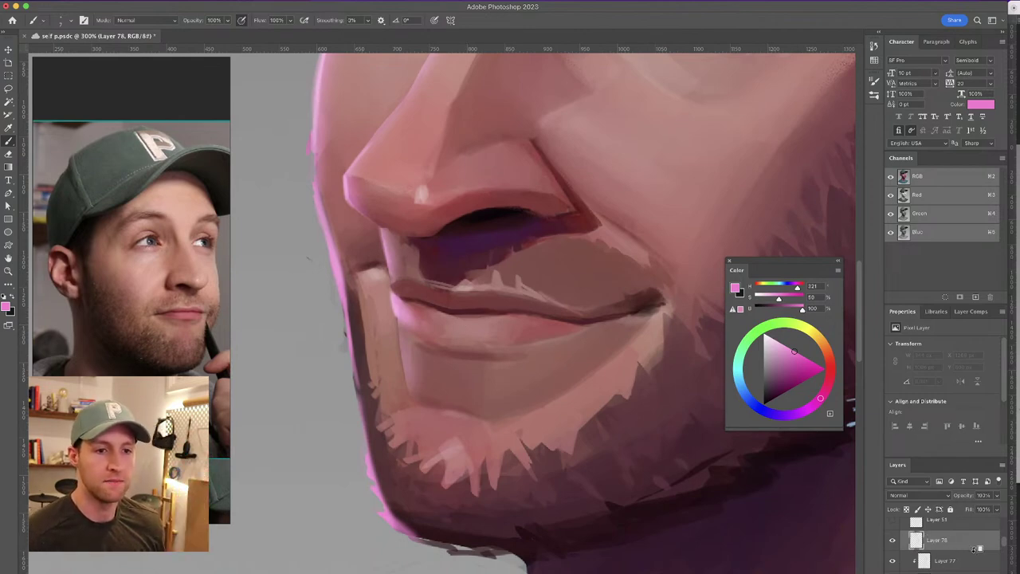
pyautogui.hscroll(5, 427, 292)
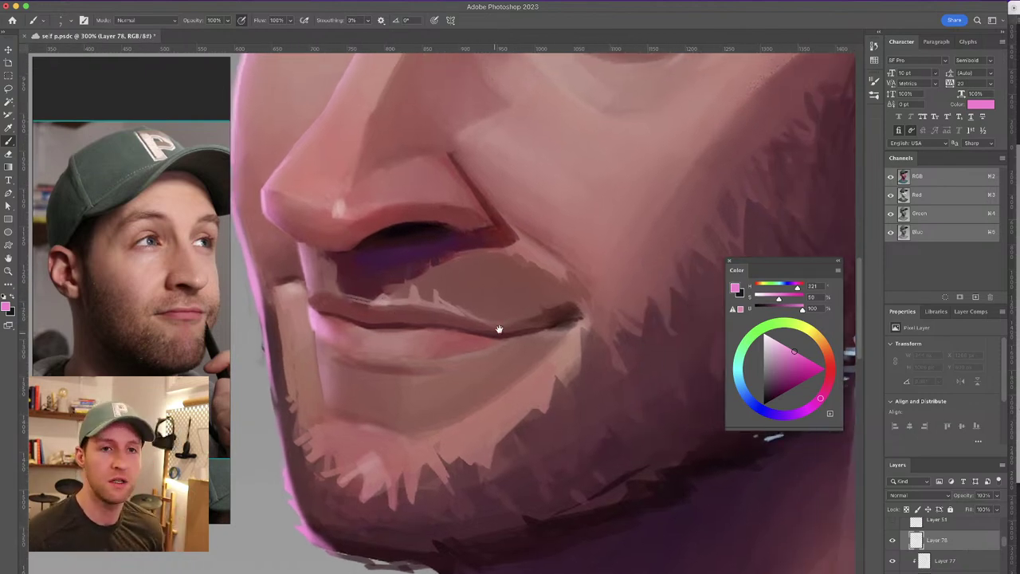
pyautogui.scroll(-2, 494, 335)
pyautogui.hscroll(-2, 494, 335)
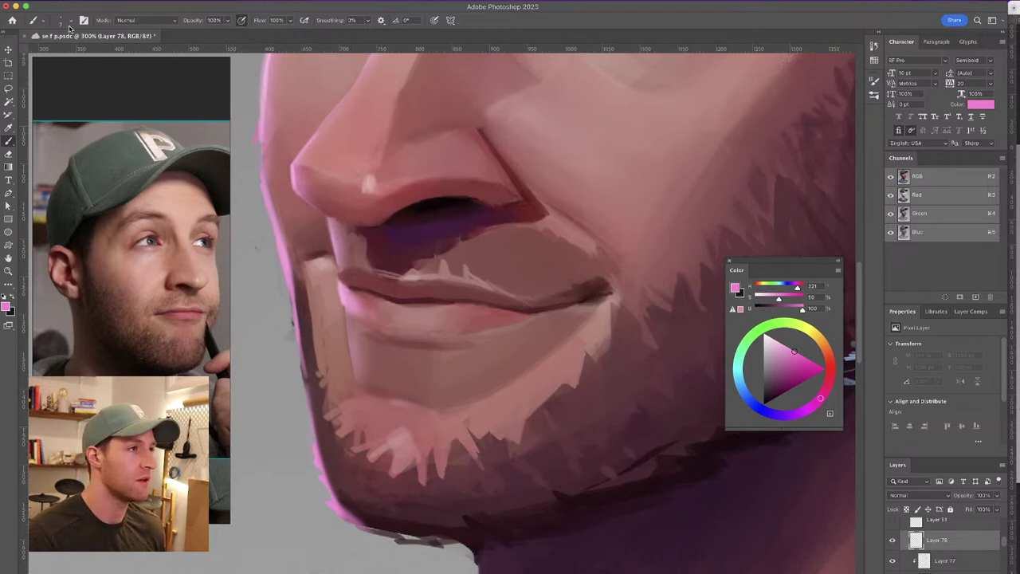
# Switch to a small Hard Elliptical brush, keep the layer in Normal mode, and sample the lighter pink from the far cheek's rim
pyautogui.click(61, 20)
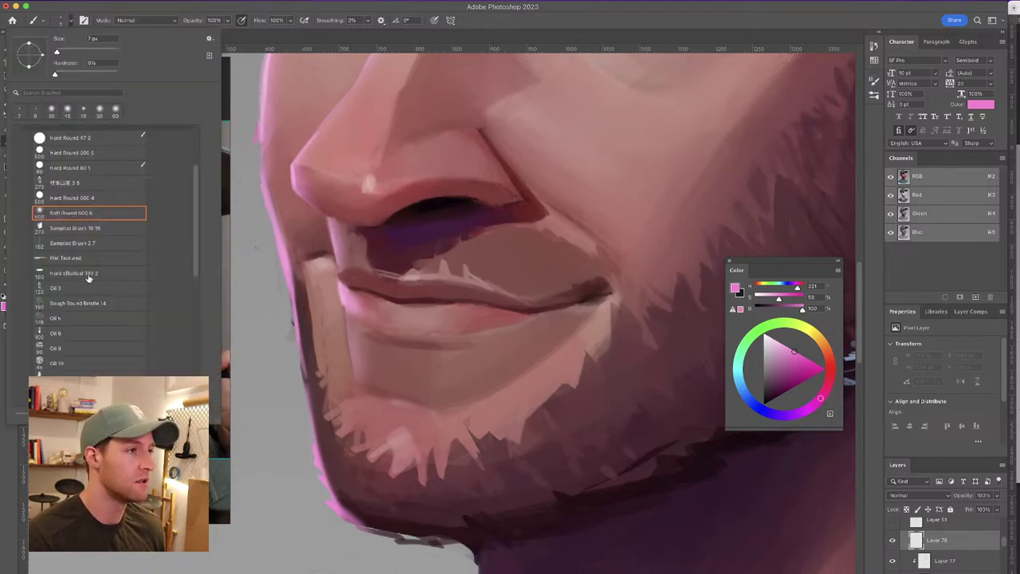
pyautogui.click(89, 273)
pyautogui.click(361, 347)
pyautogui.moveTo(313, 351); pyautogui.dragTo(191, 348)
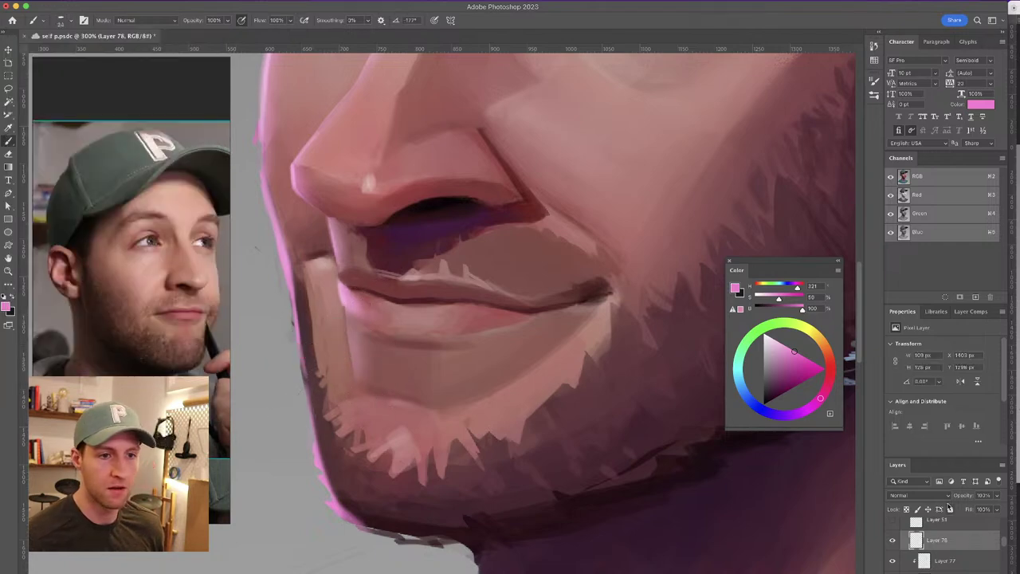
pyautogui.click(940, 495)
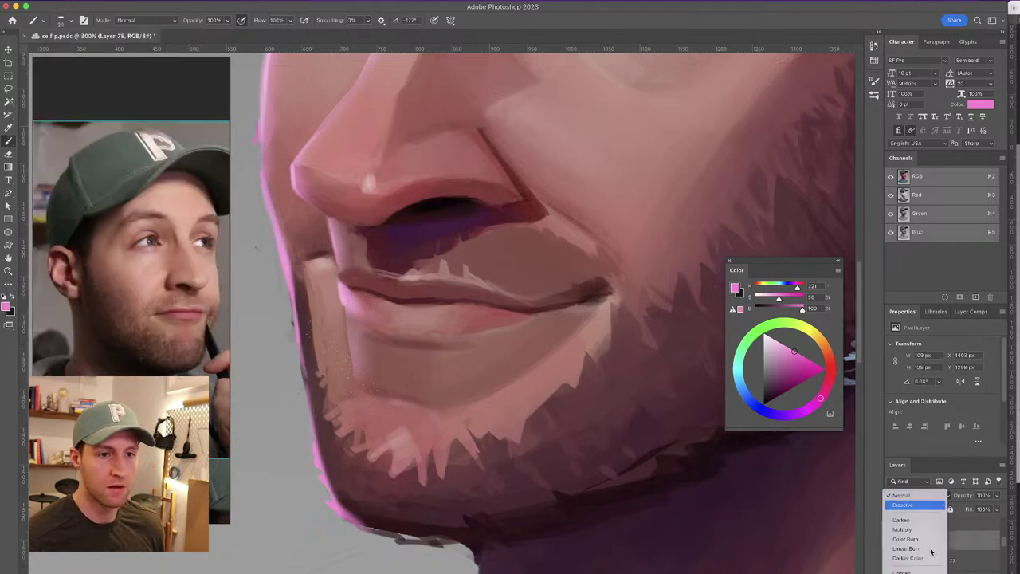
pyautogui.click(932, 494)
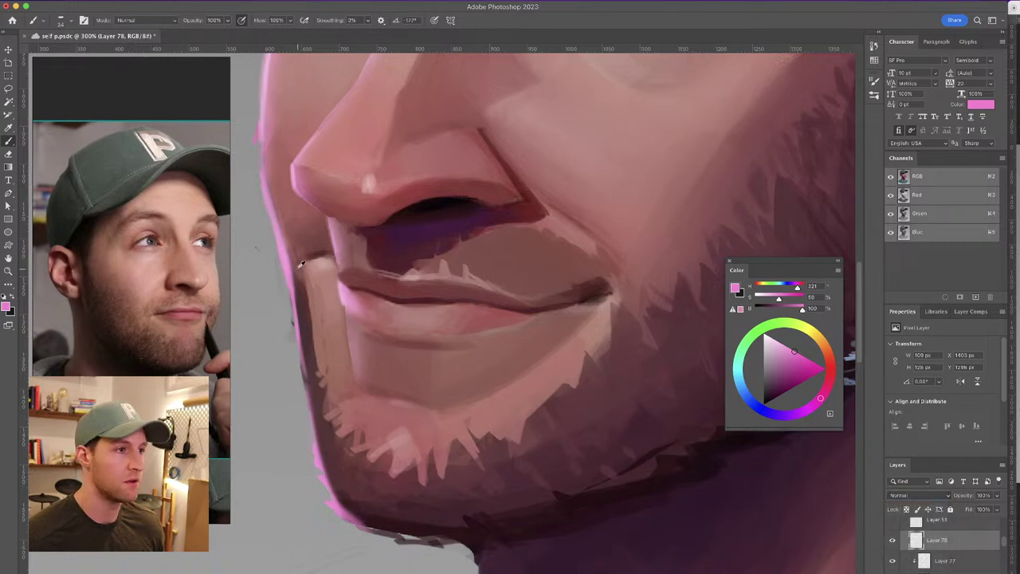
pyautogui.keyDown('alt'); pyautogui.click(287, 265); pyautogui.keyUp('alt')
pyautogui.moveTo(318, 243); pyautogui.dragTo(308, 246)
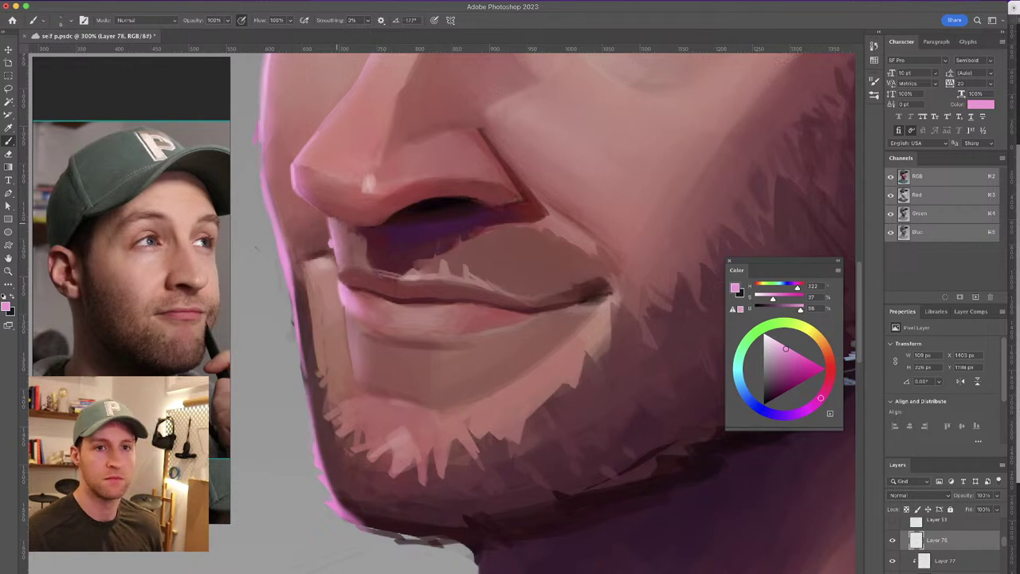
# Flip the canvas view horizontally and paint short pink hair strokes across the beard along the far jaw edge
pyautogui.press('super+shift+h')
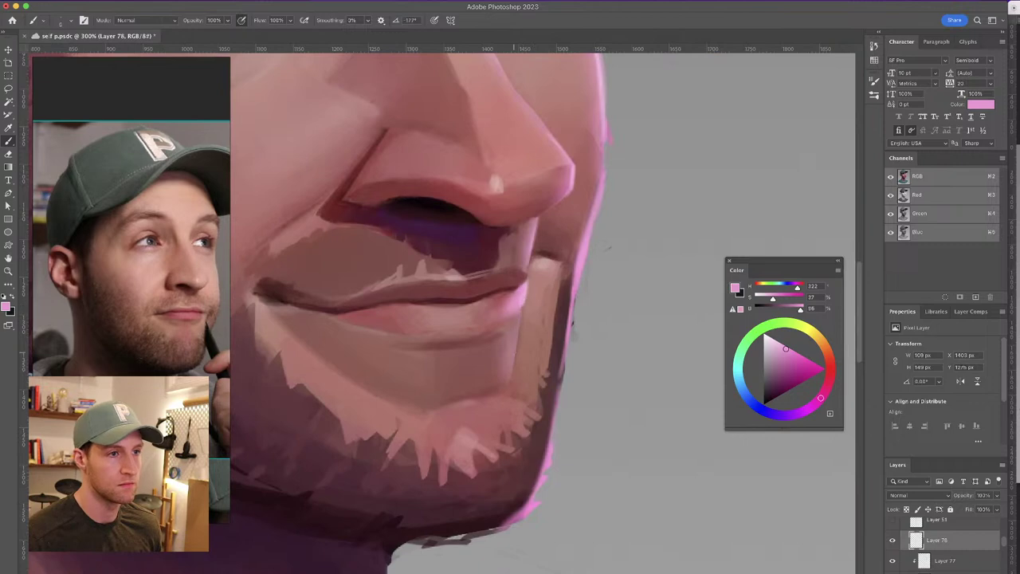
pyautogui.press('super+s')
pyautogui.moveTo(528, 410); pyautogui.dragTo(560, 426)
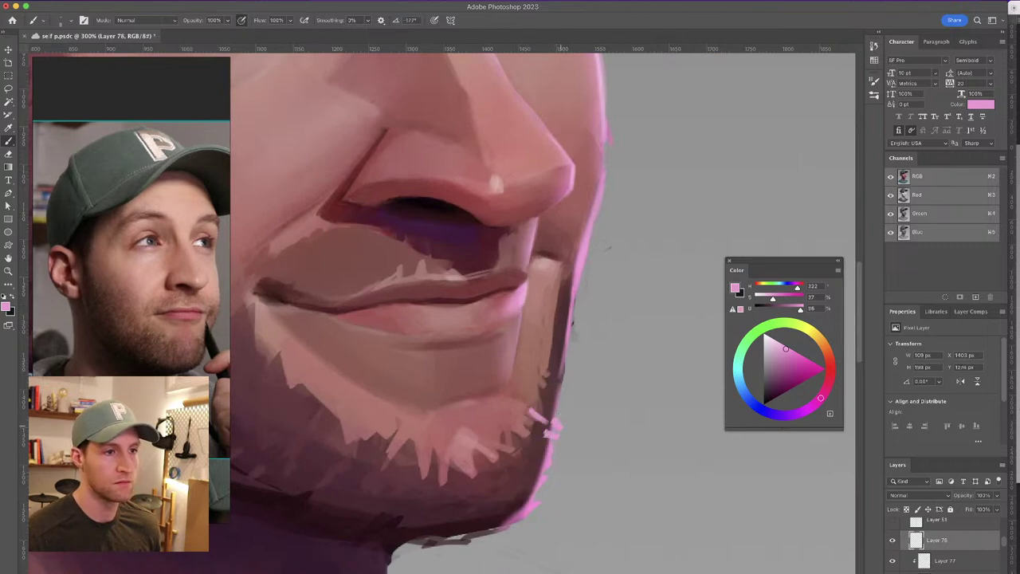
pyautogui.press('super+z')
pyautogui.press('super+z')
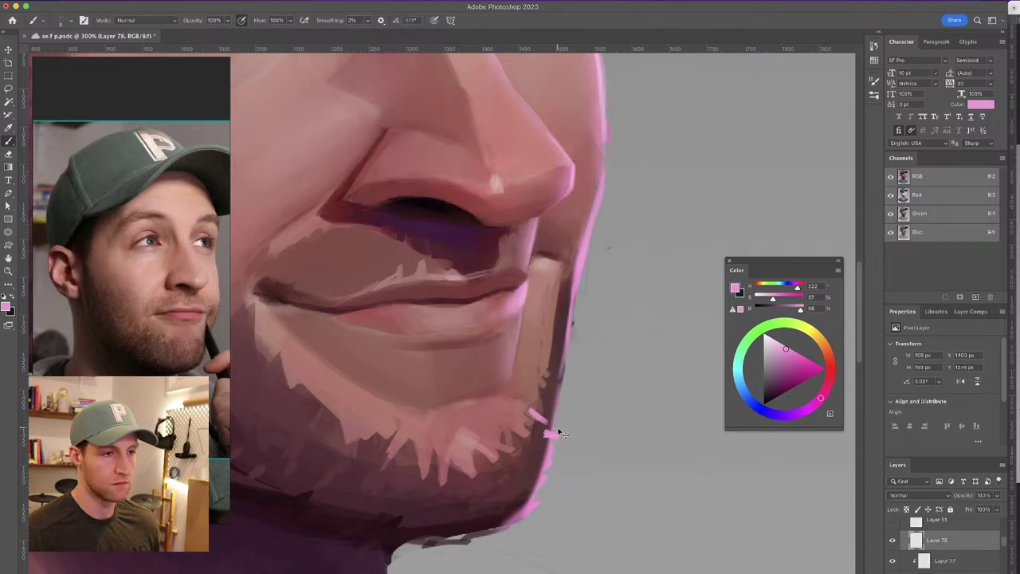
pyautogui.moveTo(556, 415)
pyautogui.mouseDown()
pyautogui.moveTo(545, 434)
pyautogui.moveTo(552, 422)
pyautogui.mouseUp()
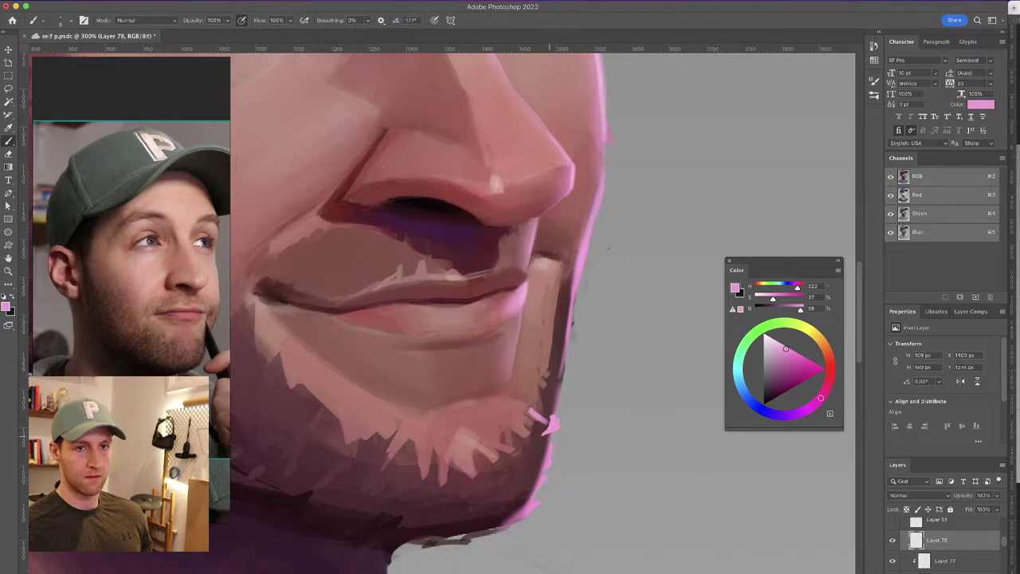
pyautogui.moveTo(521, 437)
pyautogui.mouseDown()
pyautogui.moveTo(544, 464)
pyautogui.moveTo(524, 436)
pyautogui.moveTo(540, 462)
pyautogui.moveTo(556, 449)
pyautogui.mouseUp()
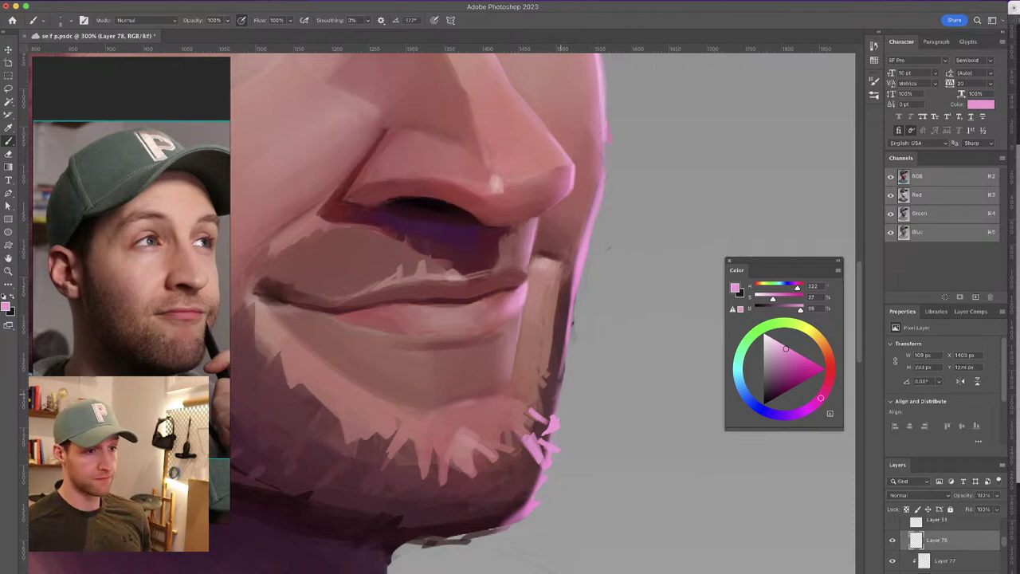
pyautogui.moveTo(561, 412); pyautogui.dragTo(540, 397)
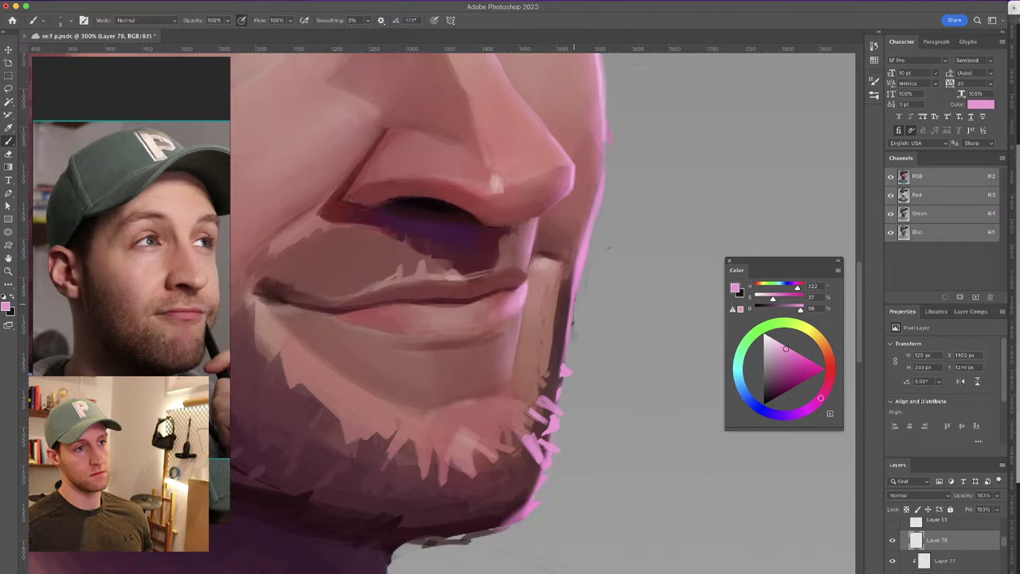
# Add fine pink strokes along the far cheek's outer edge between the jaw and the cheekbone
pyautogui.moveTo(585, 259); pyautogui.dragTo(592, 239)
pyautogui.moveTo(601, 187); pyautogui.dragTo(606, 139)
pyautogui.moveTo(602, 186); pyautogui.dragTo(607, 153)
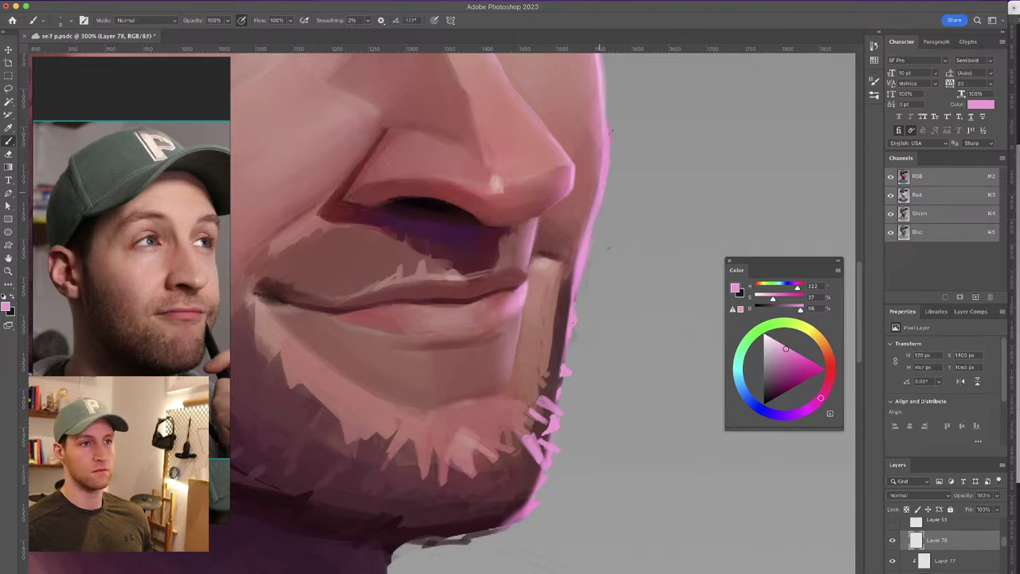
# Paint thin pink accents along the nose tip's underside and at the outer corner of the far eye
pyautogui.scroll(5, 609, 248)
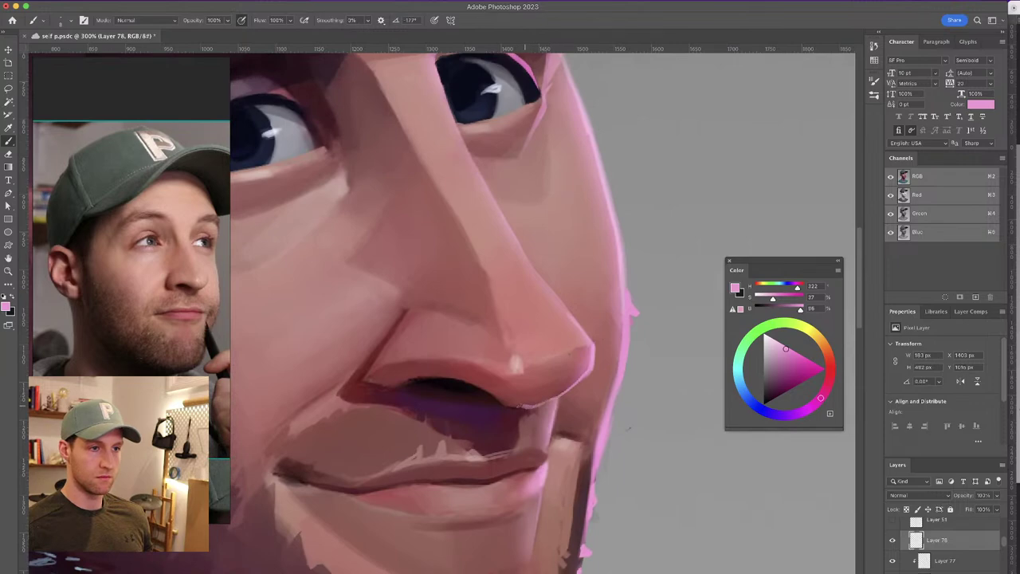
pyautogui.moveTo(541, 330); pyautogui.dragTo(638, 277)
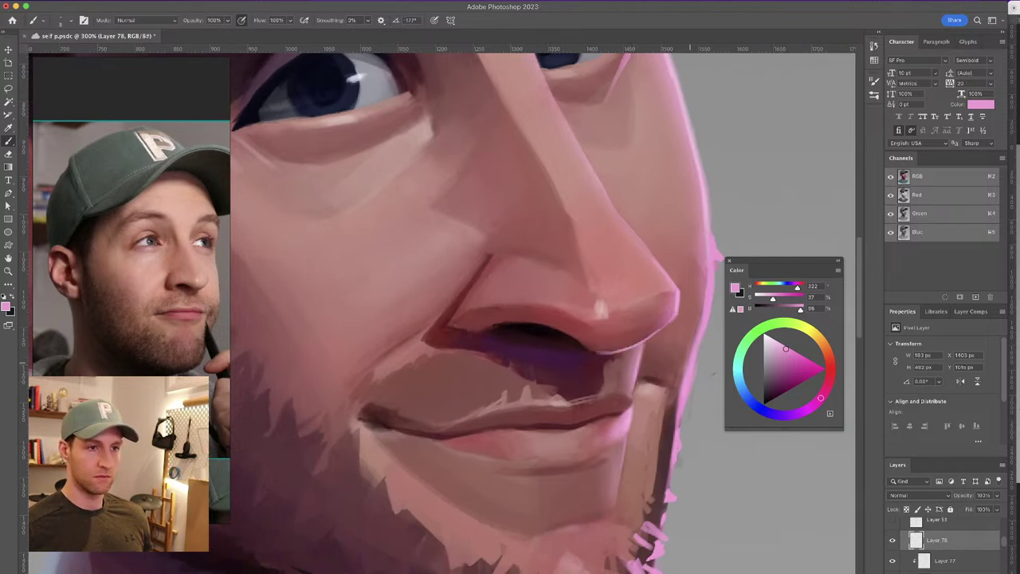
pyautogui.moveTo(665, 244); pyautogui.dragTo(606, 435)
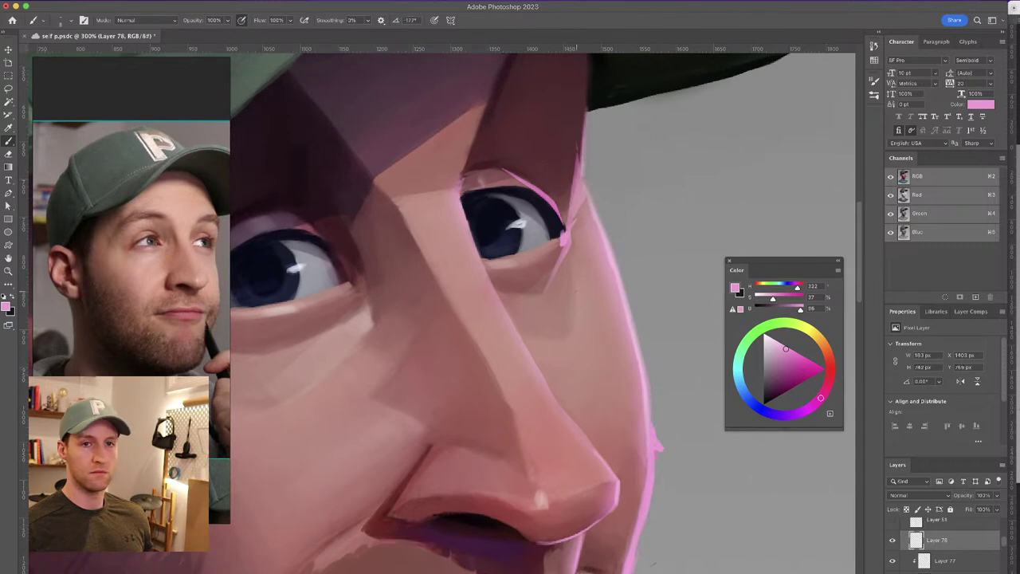
pyautogui.press('super+z')
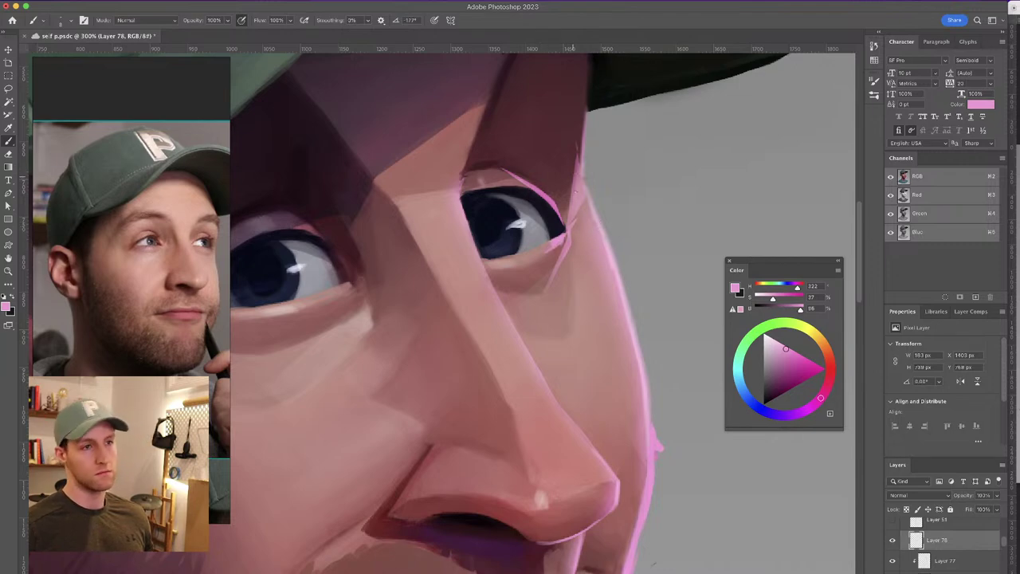
pyautogui.moveTo(578, 208)
pyautogui.mouseDown()
pyautogui.moveTo(576, 244)
pyautogui.moveTo(603, 218)
pyautogui.mouseUp()
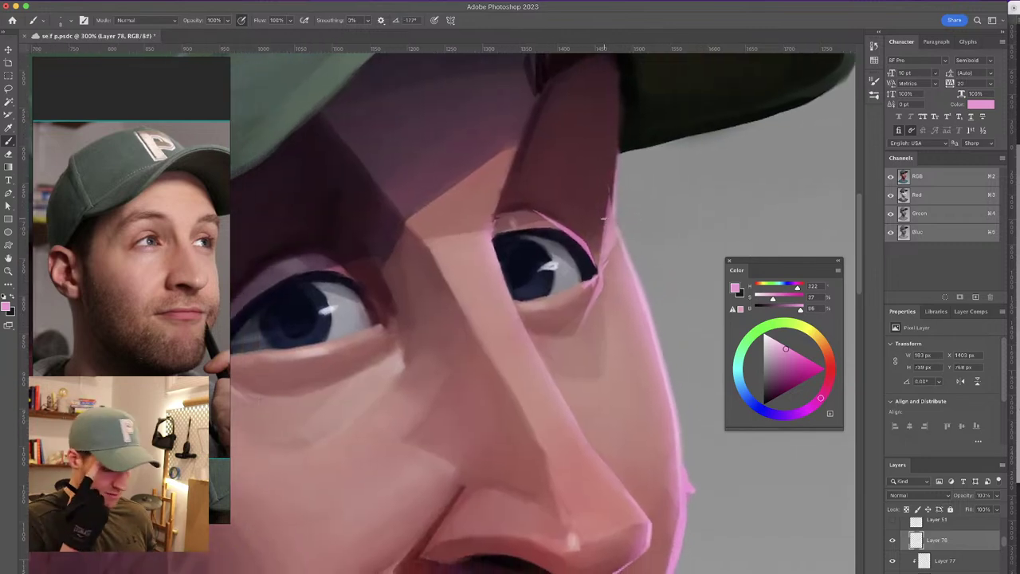
# Examine the whole portrait, then inspect the blue and pink hair strokes along the beard and jawline up close
pyautogui.press('super+minus')
pyautogui.press('super+minus')
pyautogui.press('super+minus')
pyautogui.hotkey('ctrl', '-')
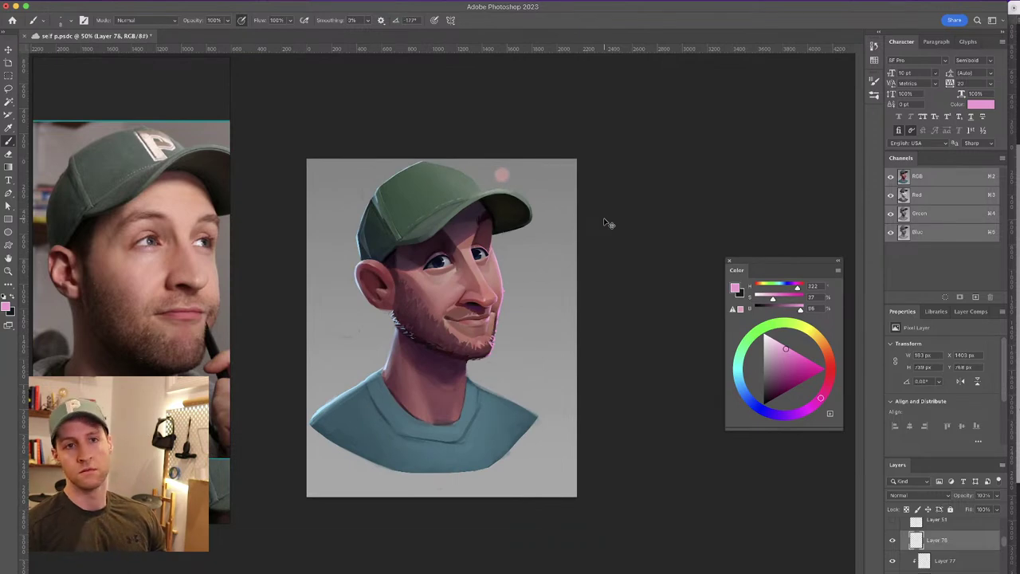
pyautogui.hotkey('ctrl', '+')
pyautogui.hotkey('ctrl', '+')
pyautogui.hotkey('ctrl', '+')
pyautogui.moveTo(457, 302); pyautogui.dragTo(521, 230)
pyautogui.hotkey('ctrl', '+')
pyautogui.hotkey('ctrl', '-')
pyautogui.hotkey('ctrl', '-')
pyautogui.hotkey('ctrl', '-')
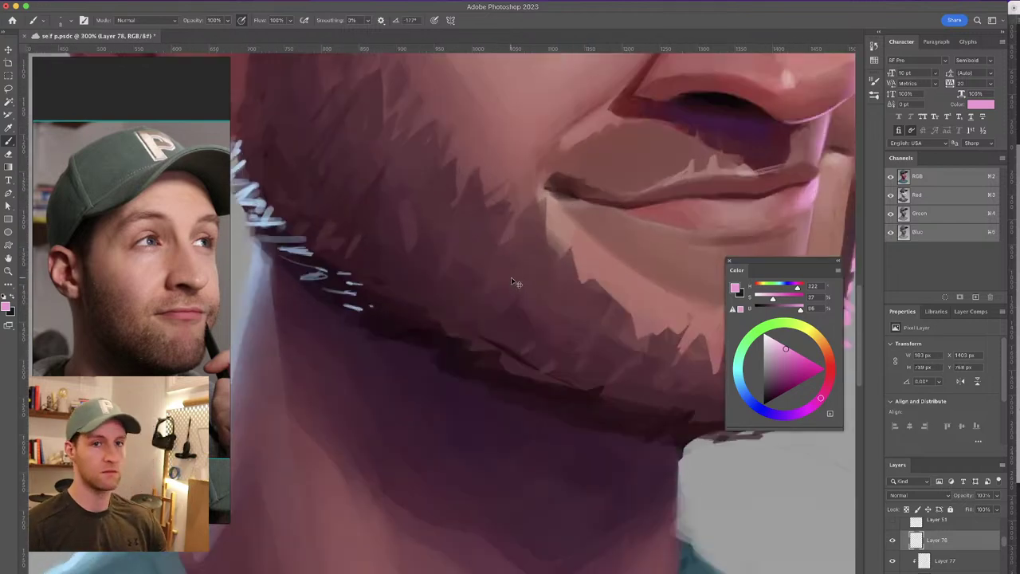
pyautogui.hotkey('ctrl', '+')
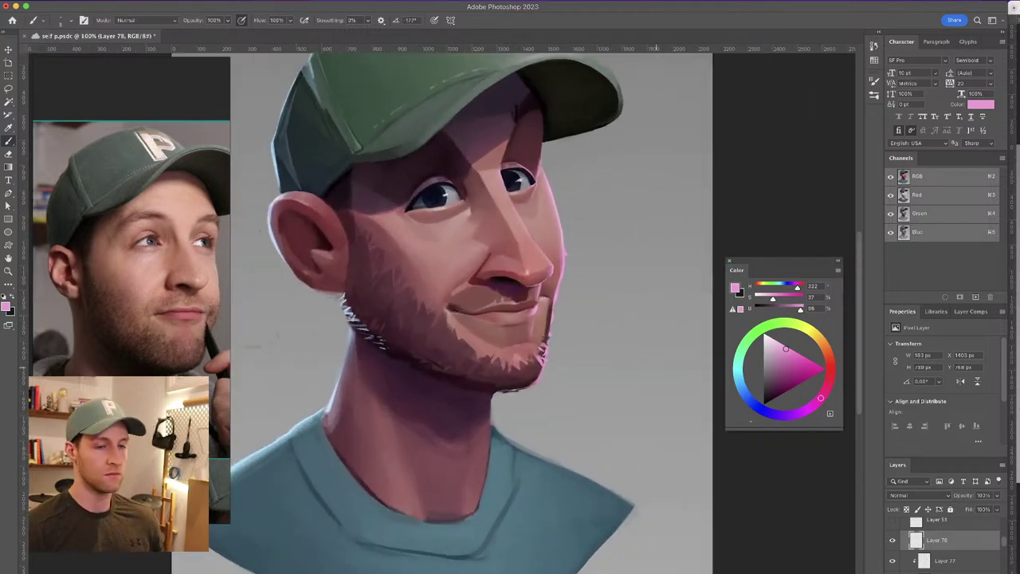
# Add a new layer above the pink stroke layer and paint sampled dark plum tones into the neck shadow beneath the jaw
pyautogui.scroll(-2, 1004, 552)
pyautogui.scroll(-1, 1005, 553)
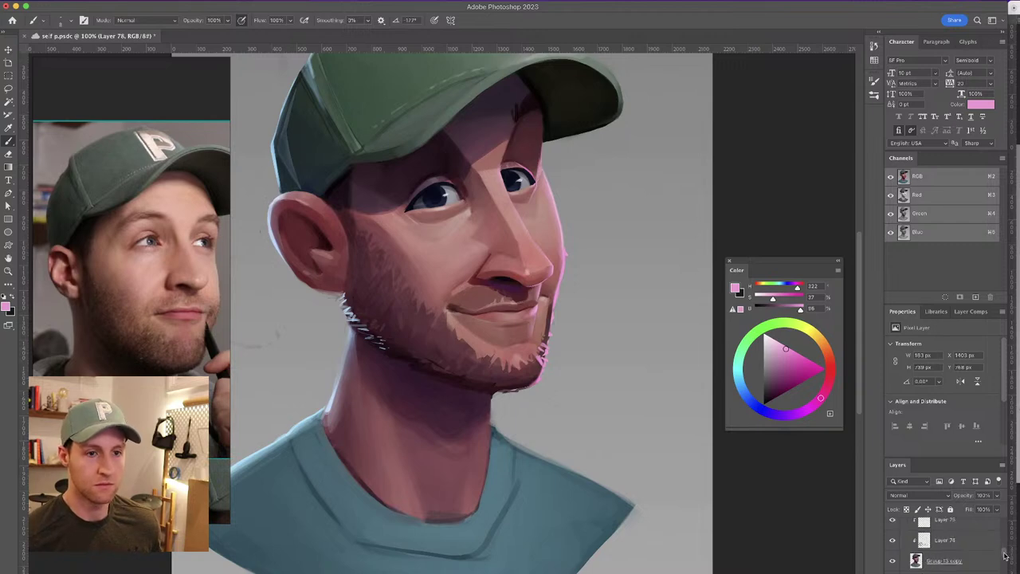
pyautogui.scroll(3, 1006, 548)
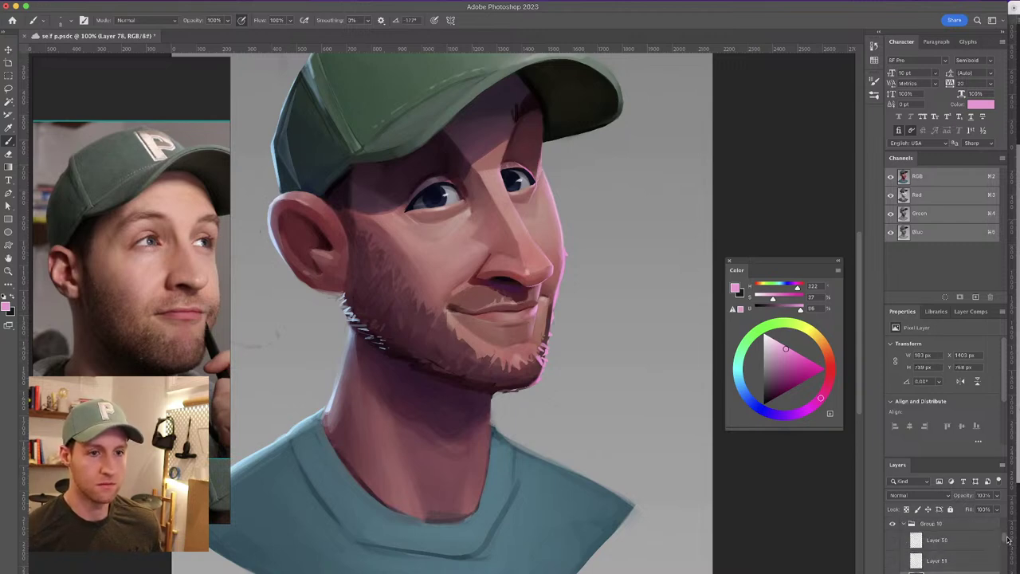
pyautogui.press('super+alt+shift+n')
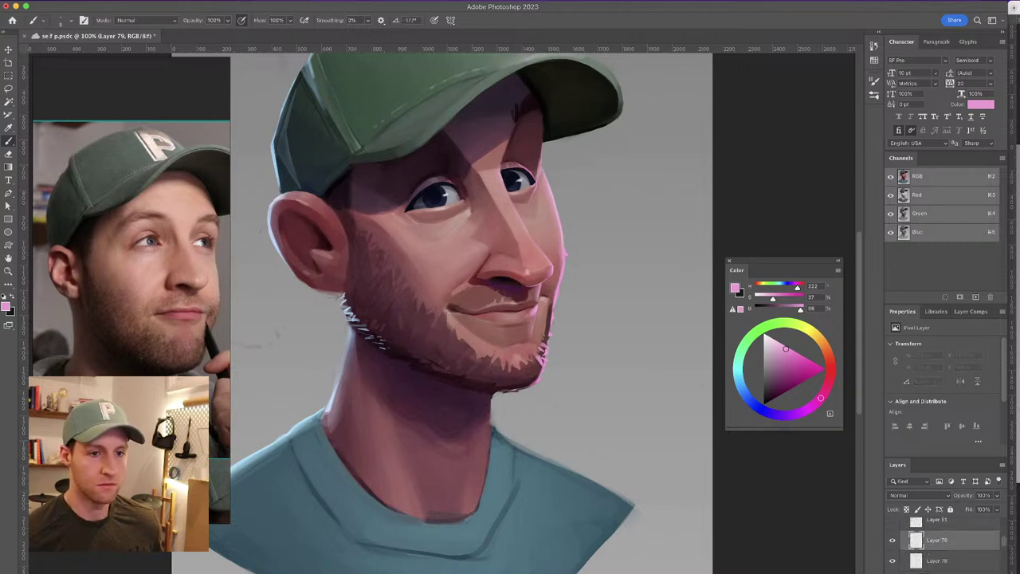
pyautogui.keyDown('alt'); pyautogui.click(376, 385); pyautogui.keyUp('alt')
pyautogui.moveTo(367, 382); pyautogui.dragTo(384, 407)
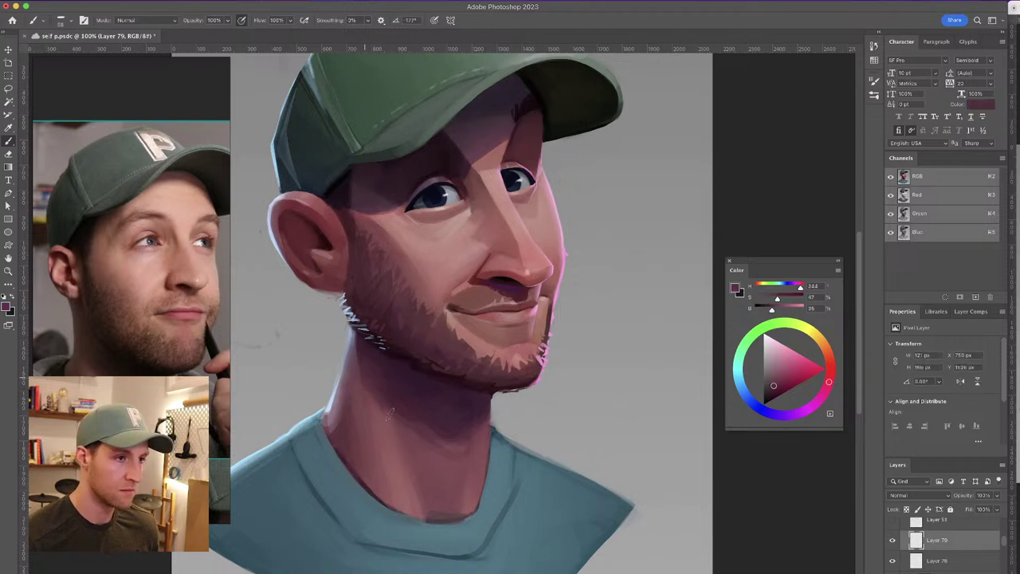
pyautogui.keyDown('alt'); pyautogui.click(395, 405); pyautogui.keyUp('alt')
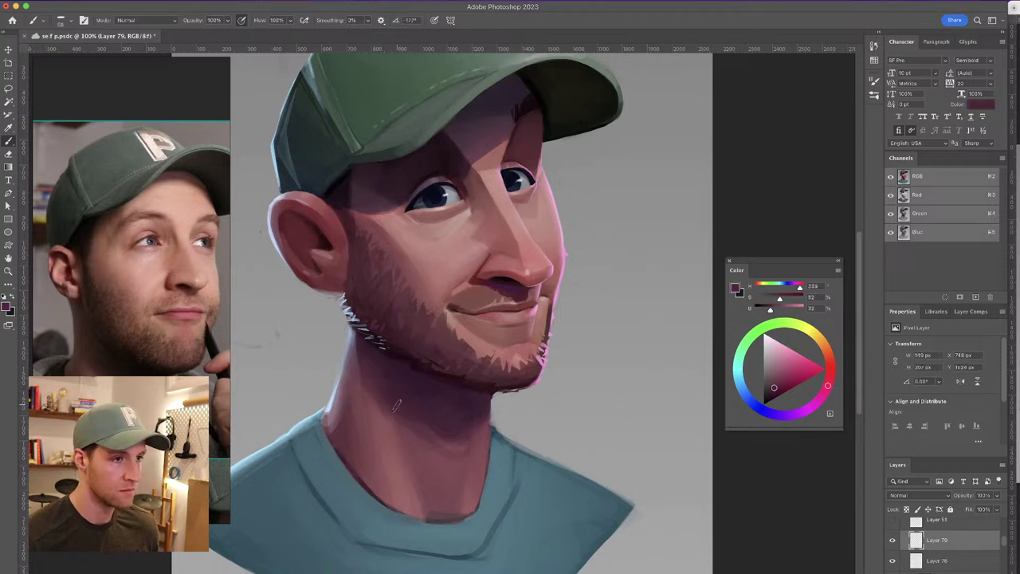
pyautogui.keyDown('alt'); pyautogui.click(450, 428); pyautogui.keyUp('alt')
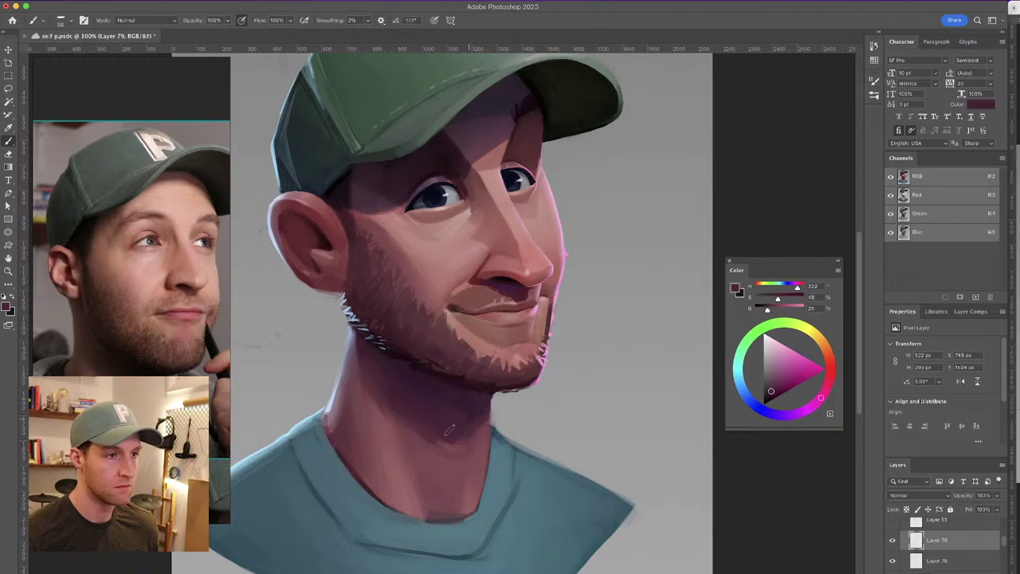
# Paint muted red skin tones sampled from the neck across the throat below the shadow and along the neck's far side
pyautogui.keyDown('alt'); pyautogui.click(379, 430); pyautogui.keyUp('alt')
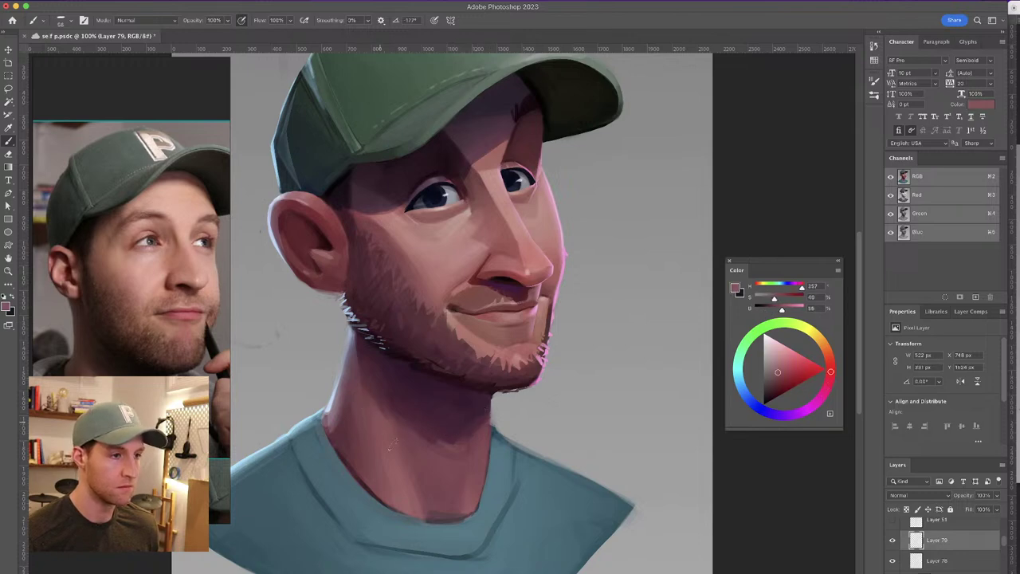
pyautogui.keyDown('alt'); pyautogui.click(416, 437); pyautogui.keyUp('alt')
pyautogui.keyDown('alt'); pyautogui.click(454, 463); pyautogui.keyUp('alt')
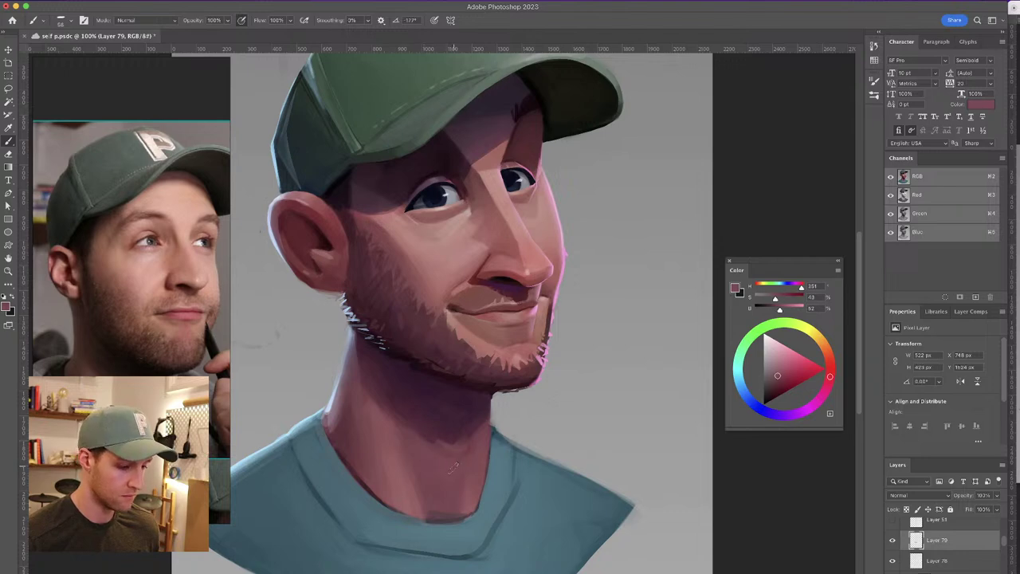
pyautogui.keyDown('alt'); pyautogui.click(385, 426); pyautogui.keyUp('alt')
pyautogui.moveTo(470, 432); pyautogui.dragTo(462, 436)
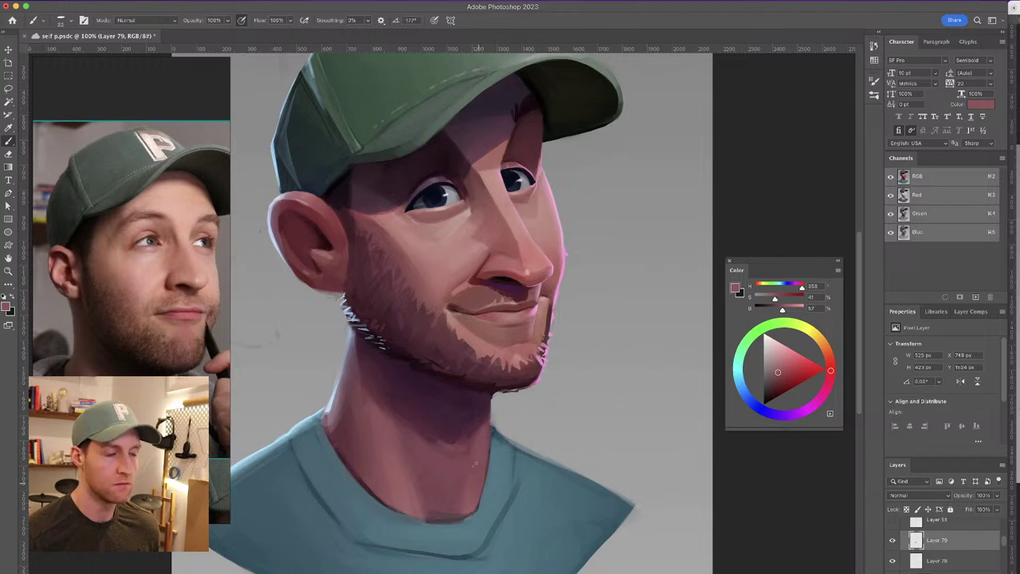
pyautogui.keyDown('alt'); pyautogui.click(477, 451); pyautogui.keyUp('alt')
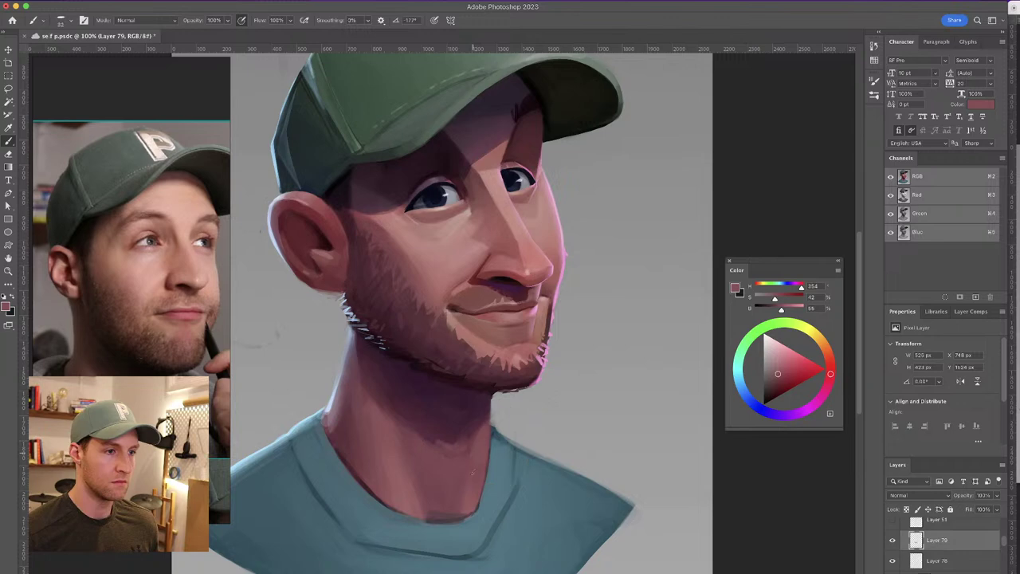
# With a larger brush, blend warm red from the chin and sampled neck tones down the lit front and near side of the neck
pyautogui.keyDown('alt'); pyautogui.click(512, 347); pyautogui.keyUp('alt')
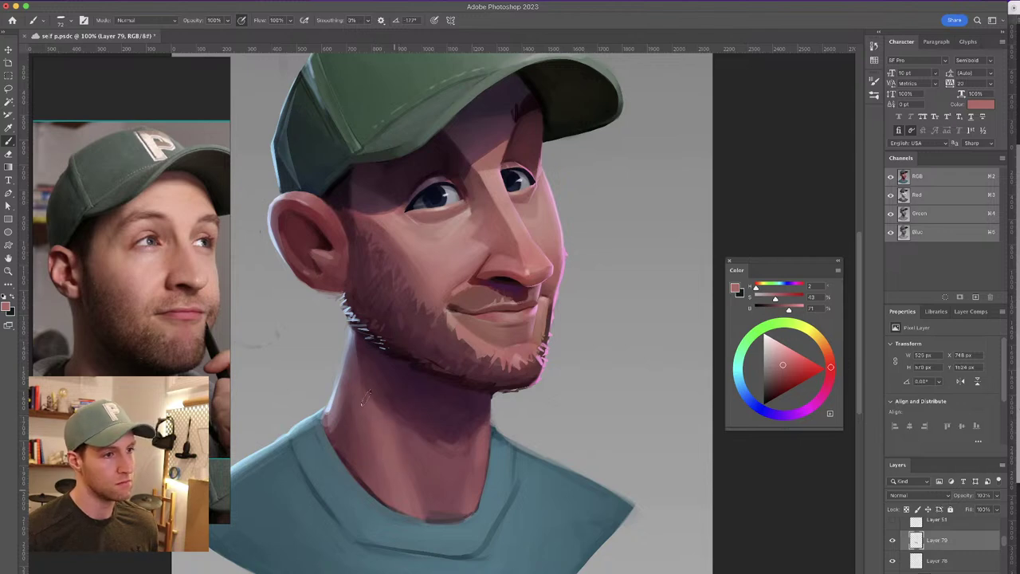
pyautogui.keyDown('alt'); pyautogui.click(388, 434); pyautogui.keyUp('alt')
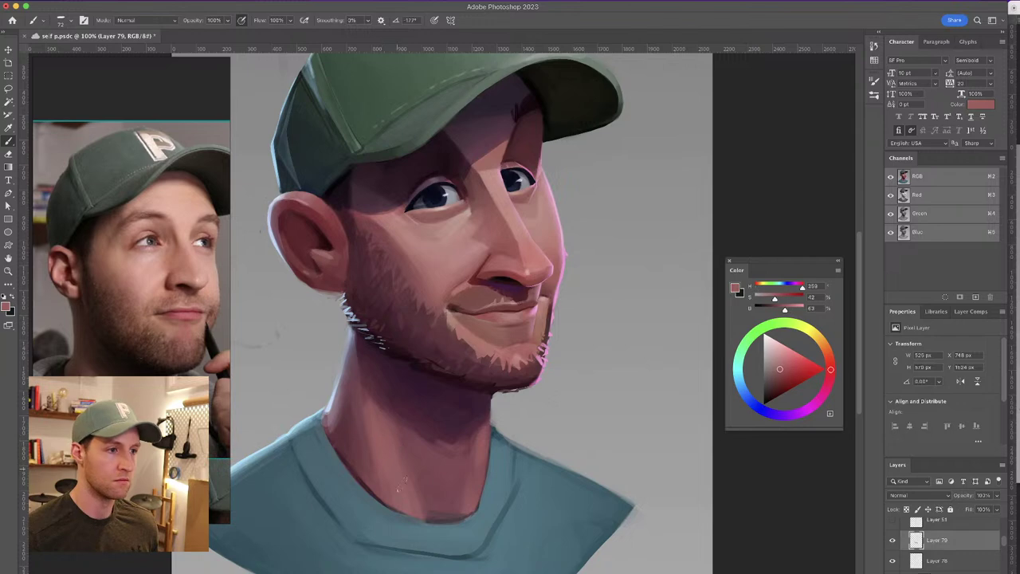
pyautogui.keyDown('alt'); pyautogui.click(410, 442); pyautogui.keyUp('alt')
pyautogui.keyDown('alt'); pyautogui.click(363, 412); pyautogui.keyUp('alt')
pyautogui.moveTo(364, 413); pyautogui.dragTo(368, 431)
pyautogui.keyDown('alt'); pyautogui.click(361, 402); pyautogui.keyUp('alt')
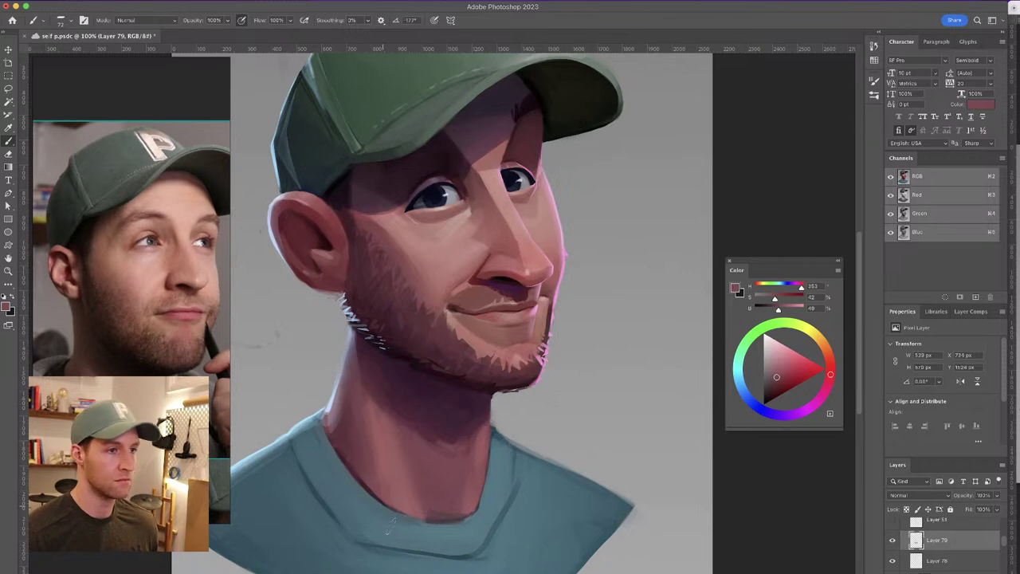
# Sample the dusky red at the neck's base, resize the brush, and refine the skin just above the shirt collar
pyautogui.moveTo(466, 348); pyautogui.dragTo(458, 321)
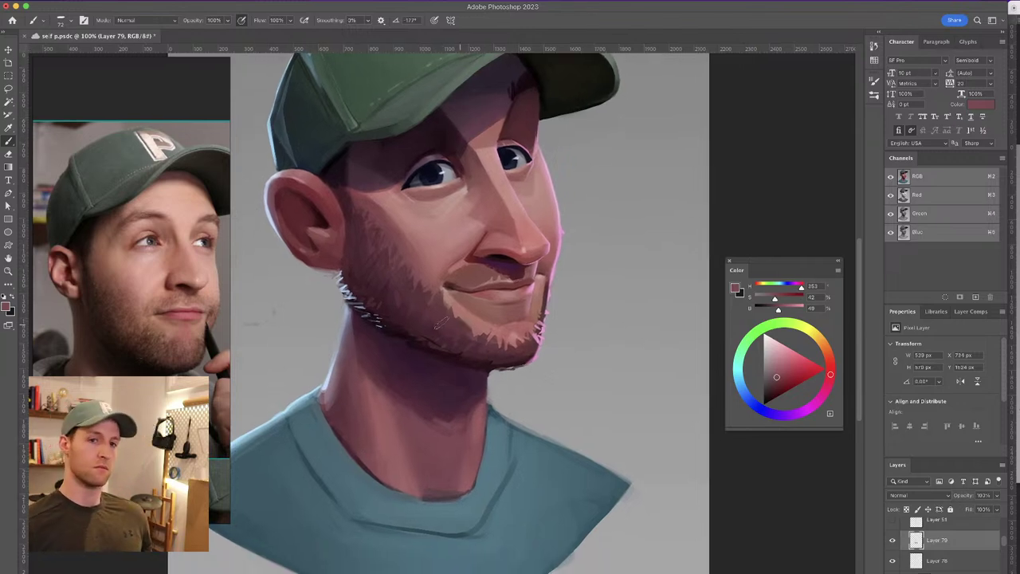
pyautogui.keyDown('alt'); pyautogui.click(435, 487); pyautogui.keyUp('alt')
pyautogui.keyDown('ctrl'); pyautogui.keyDown('alt'); pyautogui.moveTo(435, 488); pyautogui.dragTo(460, 489); pyautogui.keyUp('alt'); pyautogui.keyUp('ctrl')
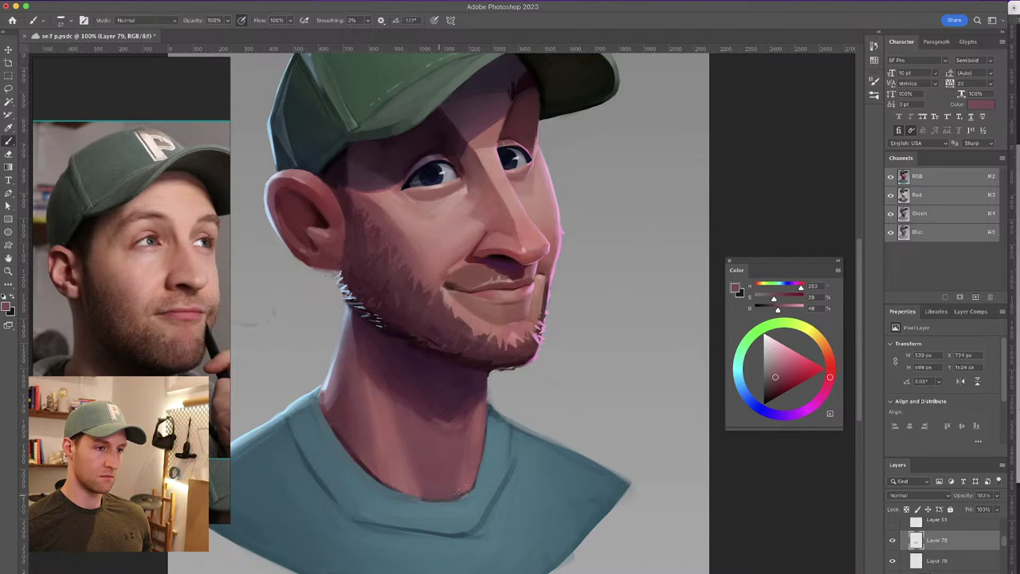
# Blend the jaw shadow's lower edge into the throat with sampled plum and muted red tones, and undo the last stroke
pyautogui.keyDown('alt'); pyautogui.click(437, 426); pyautogui.keyUp('alt')
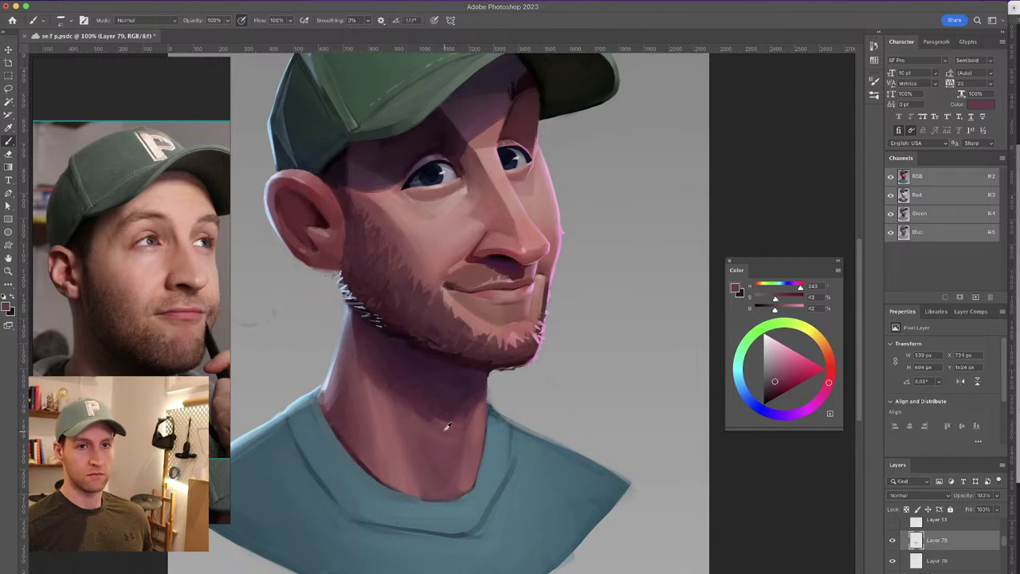
pyautogui.keyDown('alt'); pyautogui.click(451, 442); pyautogui.keyUp('alt')
pyautogui.keyDown('alt'); pyautogui.click(437, 434); pyautogui.keyUp('alt')
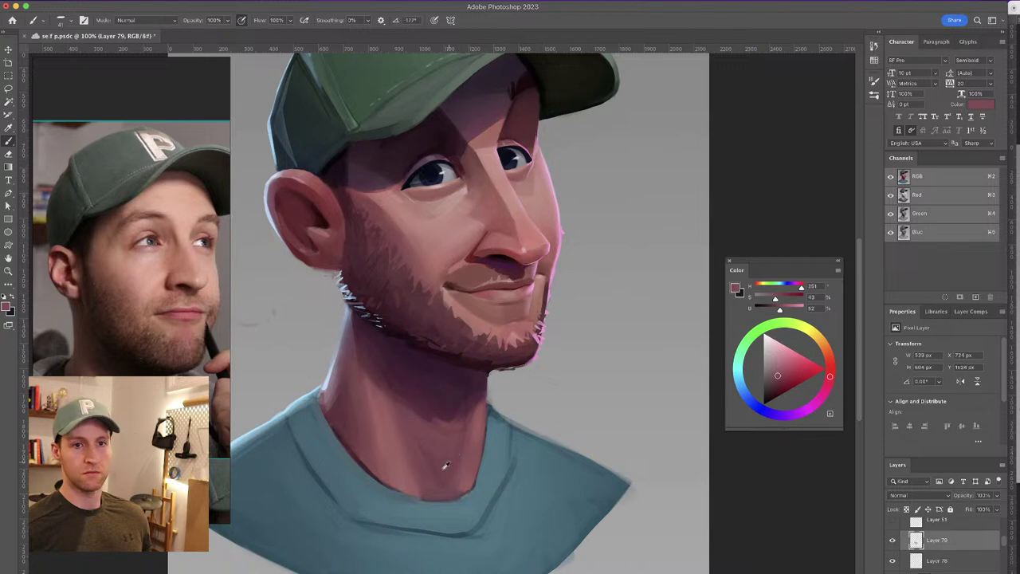
pyautogui.keyDown('alt'); pyautogui.click(433, 455); pyautogui.keyUp('alt')
pyautogui.keyDown('alt'); pyautogui.click(399, 431); pyautogui.keyUp('alt')
pyautogui.press('super+z')
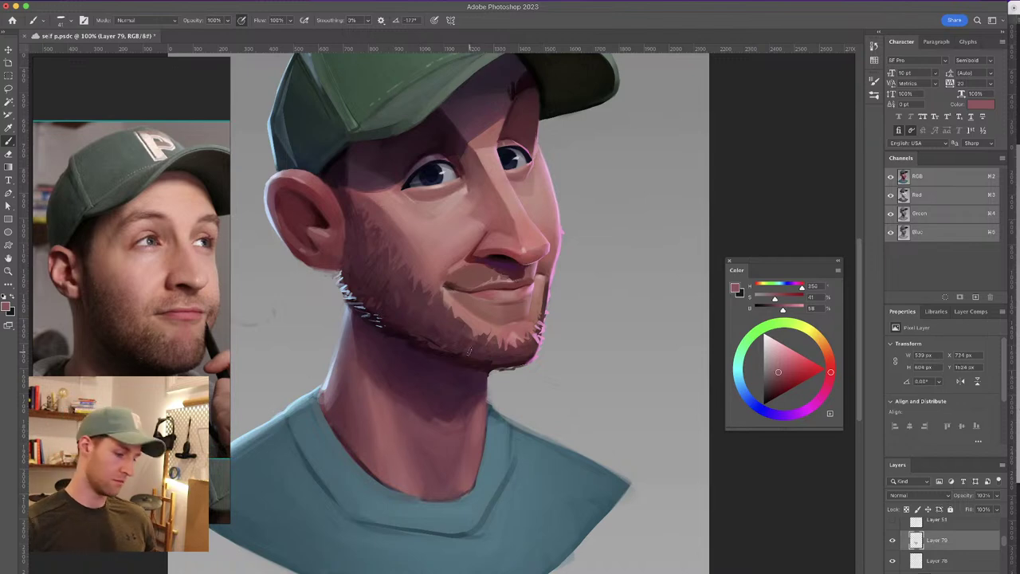
# Check the neck at full-portrait view and deepen the shading along its near side with sampled dark red-plum tones
pyautogui.scroll(-3, 468, 350)
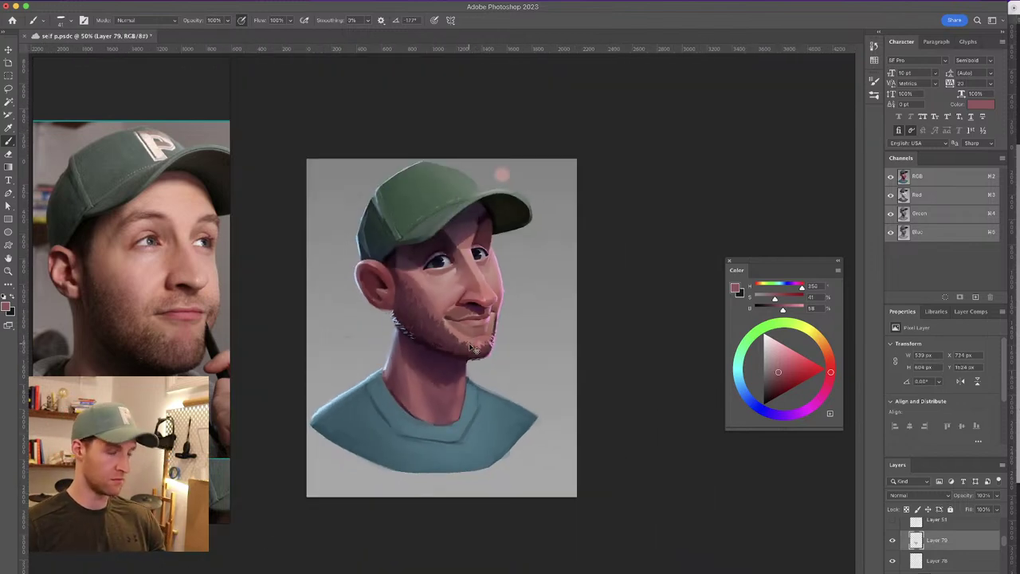
pyautogui.scroll(1, 509, 369)
pyautogui.scroll(-2, 505, 364)
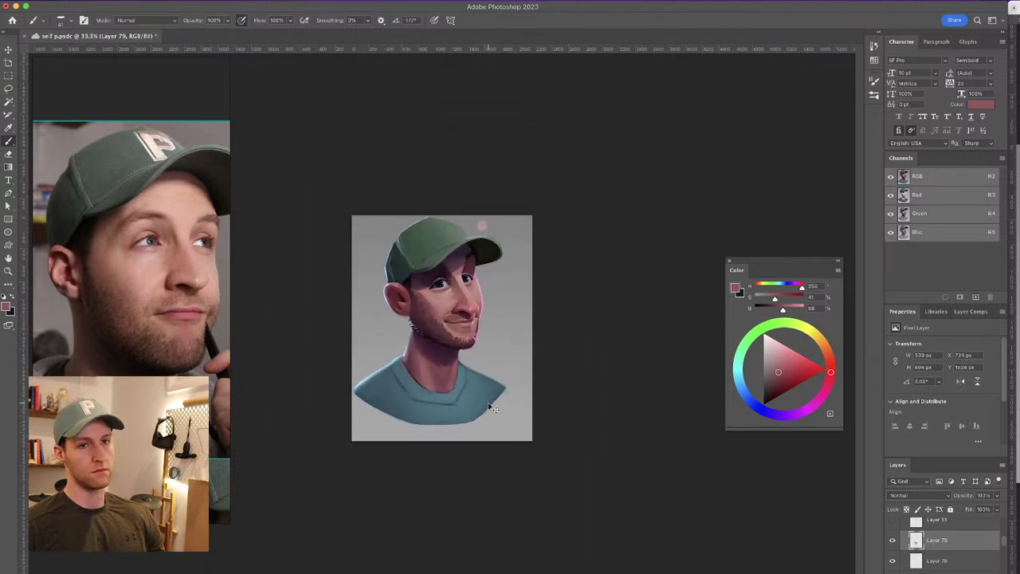
pyautogui.scroll(3, 492, 408)
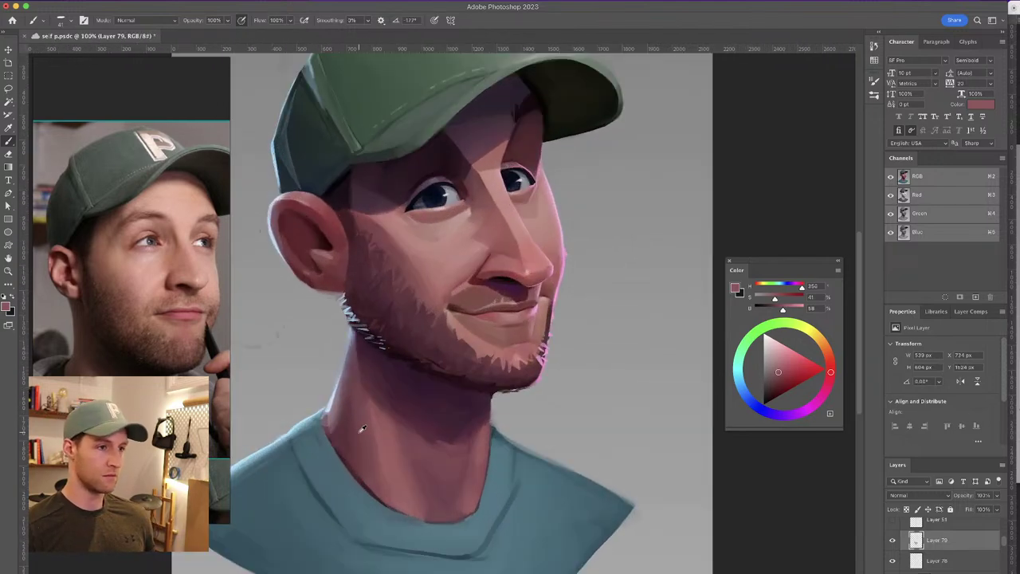
pyautogui.keyDown('alt'); pyautogui.click(358, 437); pyautogui.keyUp('alt')
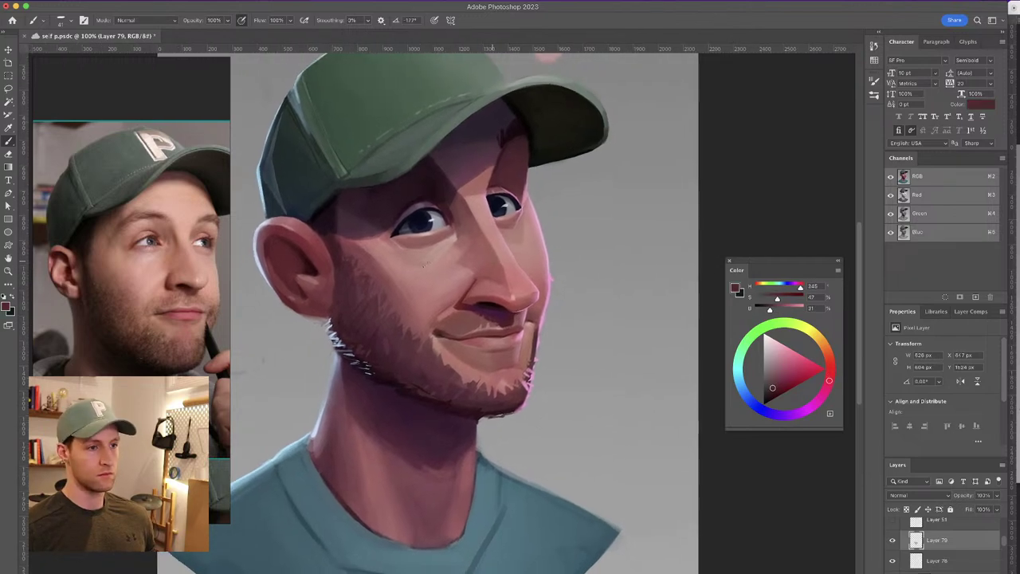
pyautogui.keyDown('alt'); pyautogui.click(362, 427); pyautogui.keyUp('alt')
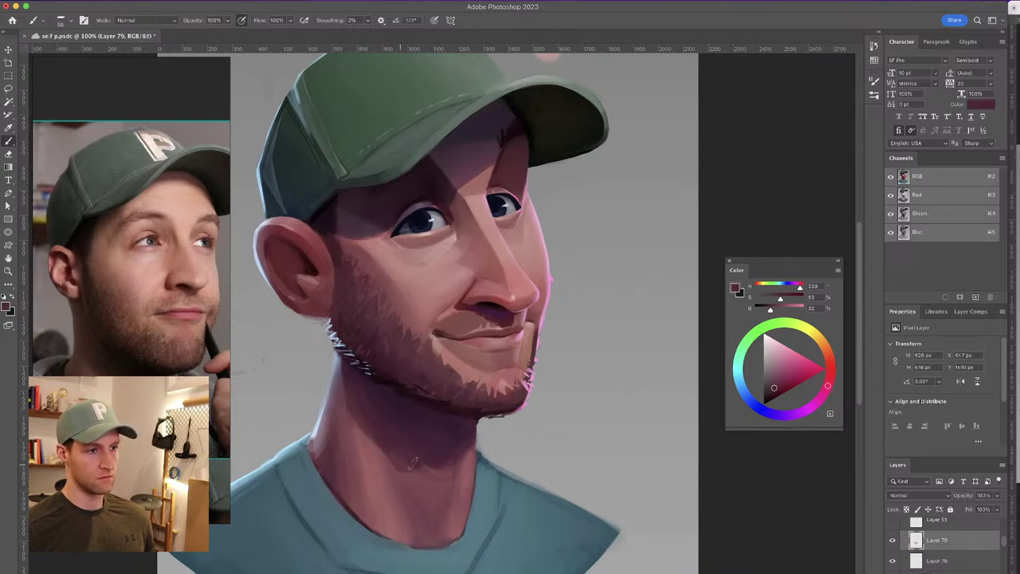
# Reshape the tip of the jaw shadow on the throat, alternating sampled dark plum and muted red
pyautogui.keyDown('alt'); pyautogui.click(435, 453); pyautogui.keyUp('alt')
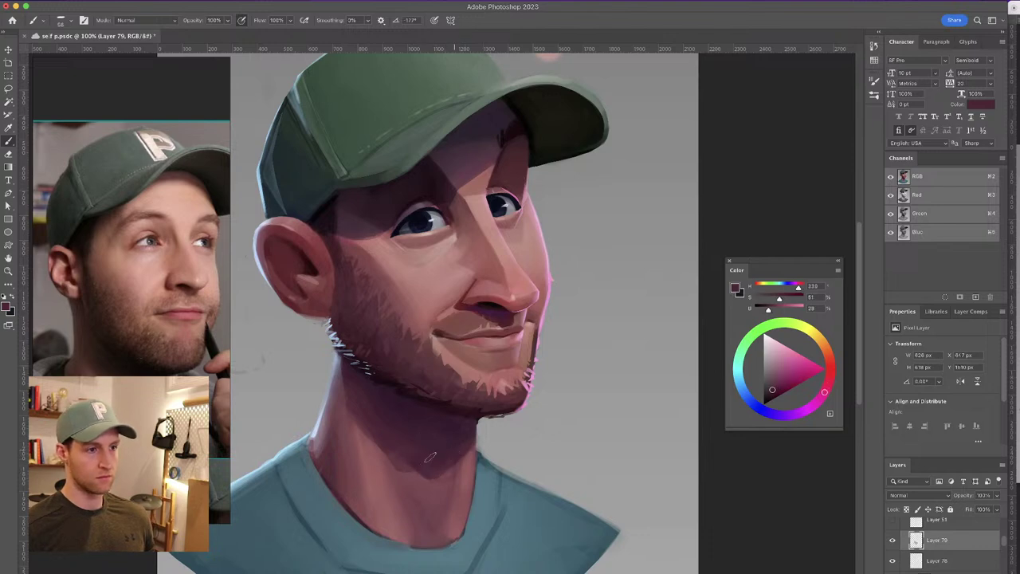
pyautogui.keyDown('alt'); pyautogui.click(435, 473); pyautogui.keyUp('alt')
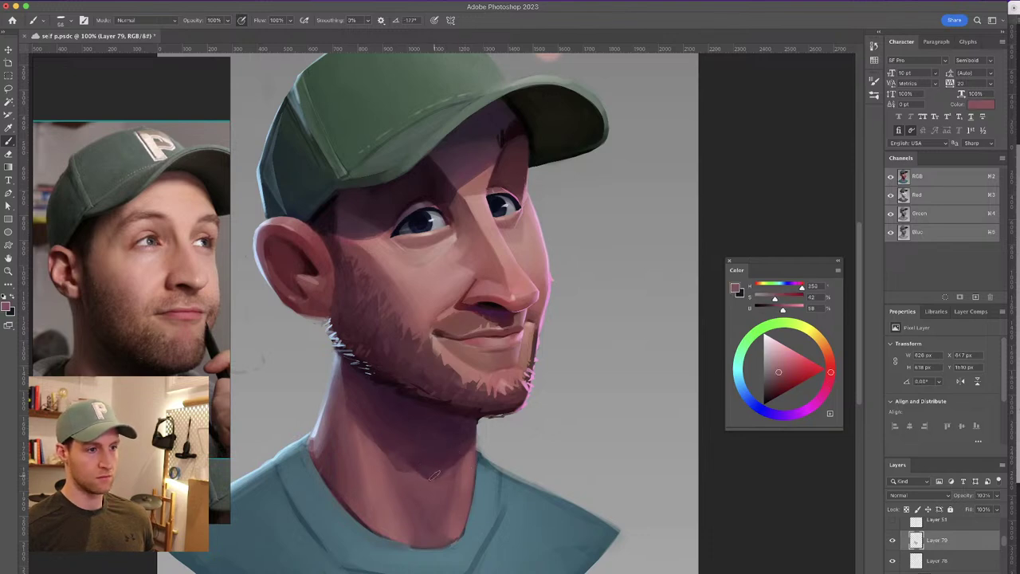
pyautogui.moveTo(435, 473); pyautogui.dragTo(447, 476)
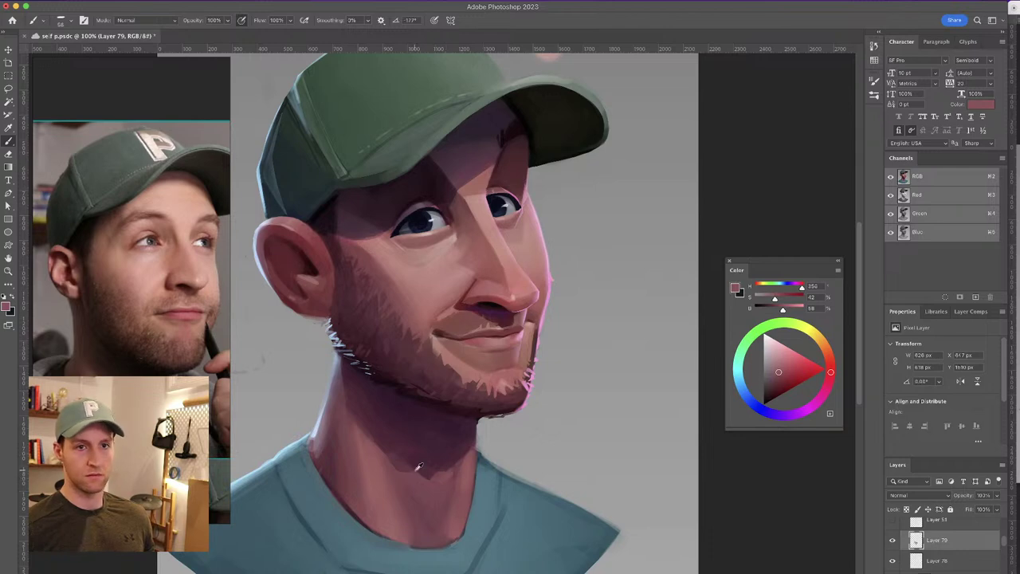
pyautogui.keyDown('alt'); pyautogui.click(395, 448); pyautogui.keyUp('alt')
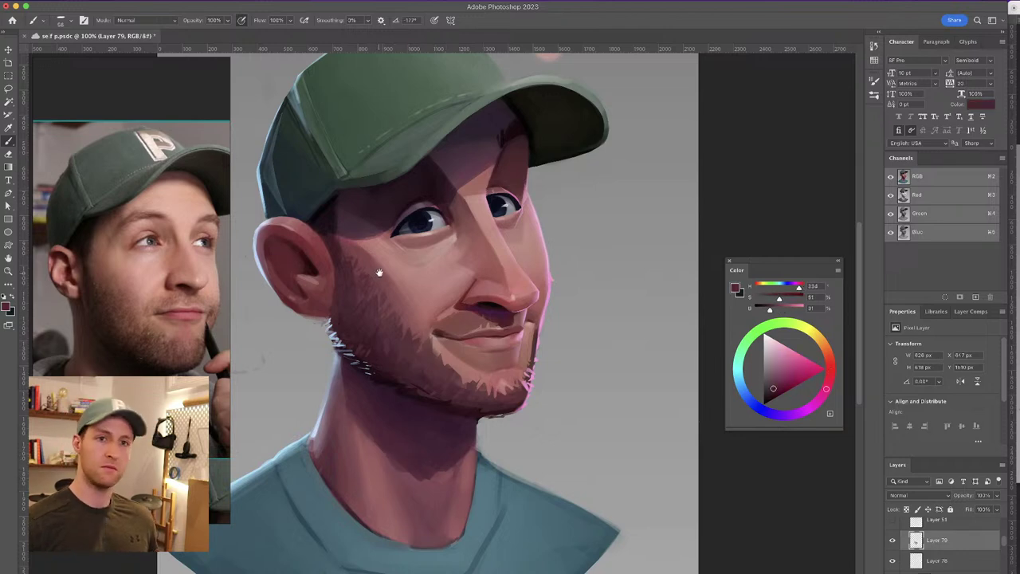
# Soften and reshape the jaw shadow's lower tip on the throat with sampled muted red and dark plum
pyautogui.moveTo(380, 271); pyautogui.dragTo(387, 255)
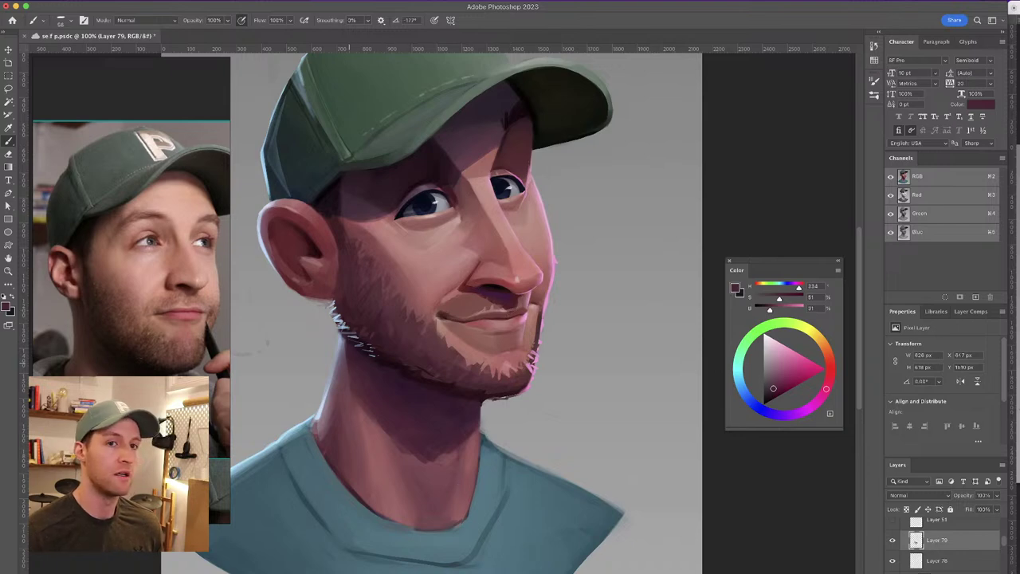
pyautogui.keyDown('alt'); pyautogui.click(380, 423); pyautogui.keyUp('alt')
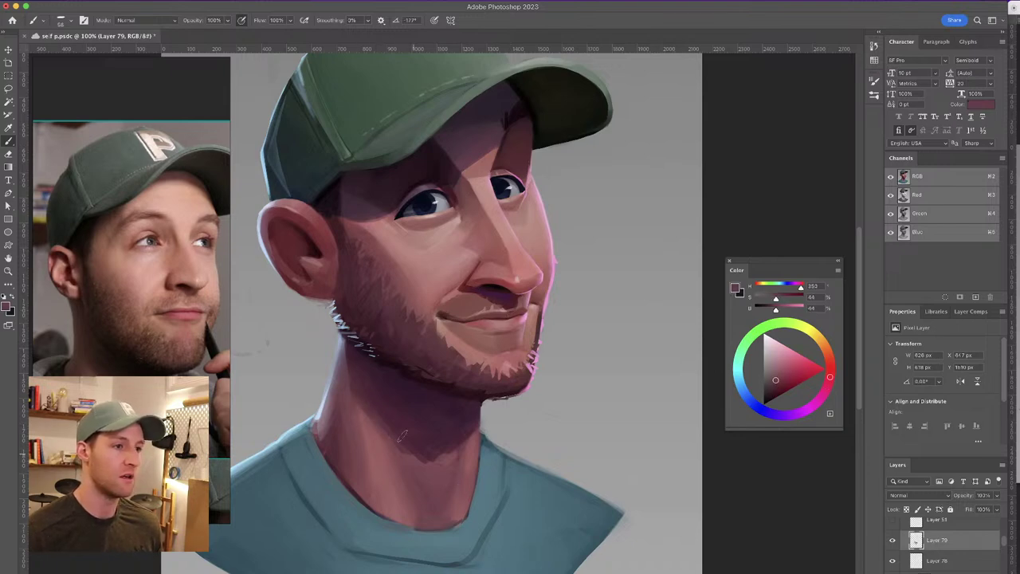
pyautogui.keyDown('alt'); pyautogui.click(399, 420); pyautogui.keyUp('alt')
pyautogui.moveTo(408, 454); pyautogui.dragTo(460, 438)
pyautogui.keyDown('alt'); pyautogui.click(462, 433); pyautogui.keyUp('alt')
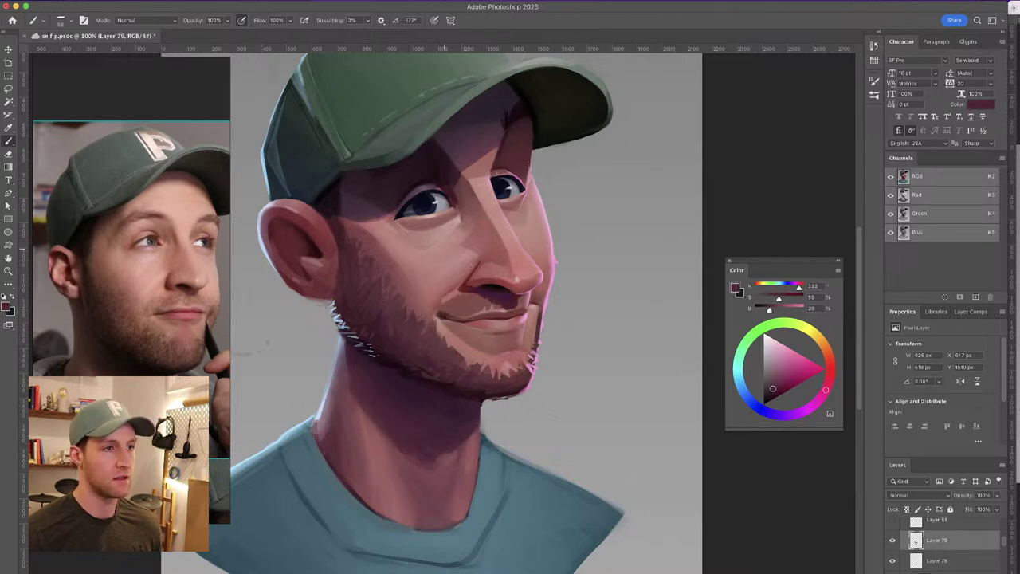
pyautogui.keyDown('alt'); pyautogui.click(453, 432); pyautogui.keyUp('alt')
pyautogui.keyDown('alt'); pyautogui.click(414, 453); pyautogui.keyUp('alt')
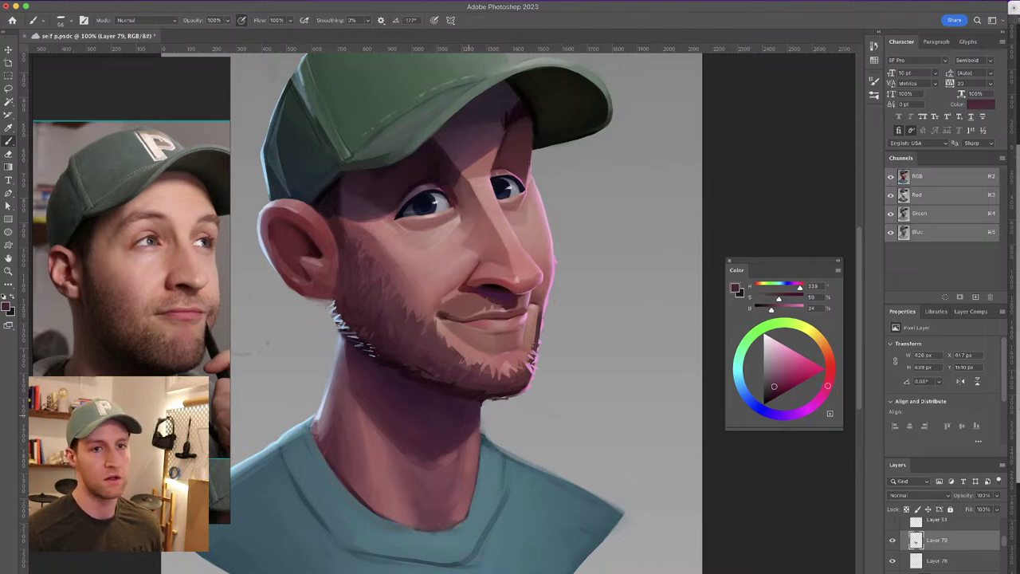
# Refine the jaw shadow along the neck's far side, alternating sampled dark plum and lighter dusky red
pyautogui.keyDown('alt'); pyautogui.click(468, 431); pyautogui.keyUp('alt')
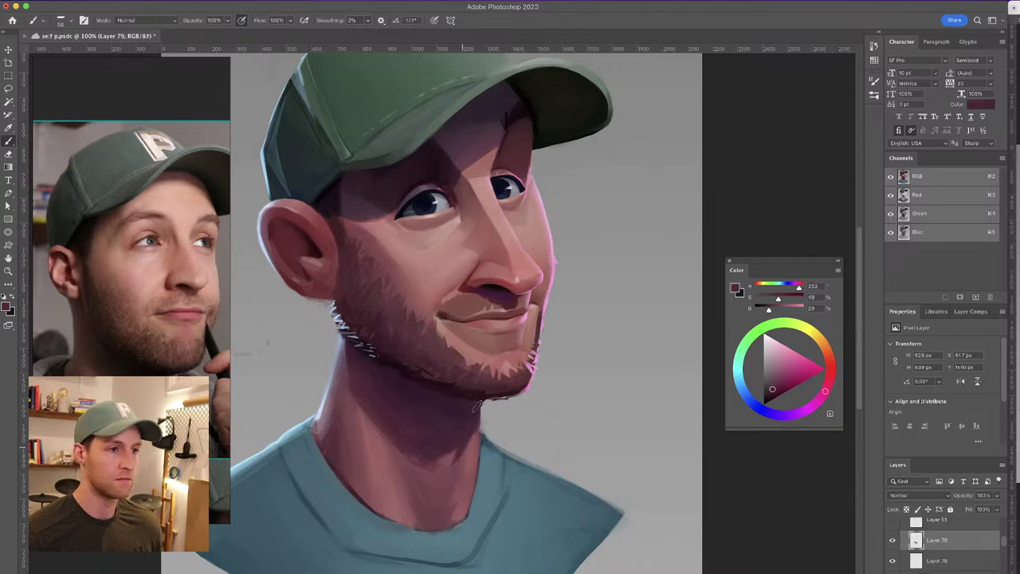
pyautogui.keyDown('alt'); pyautogui.click(475, 438); pyautogui.keyUp('alt')
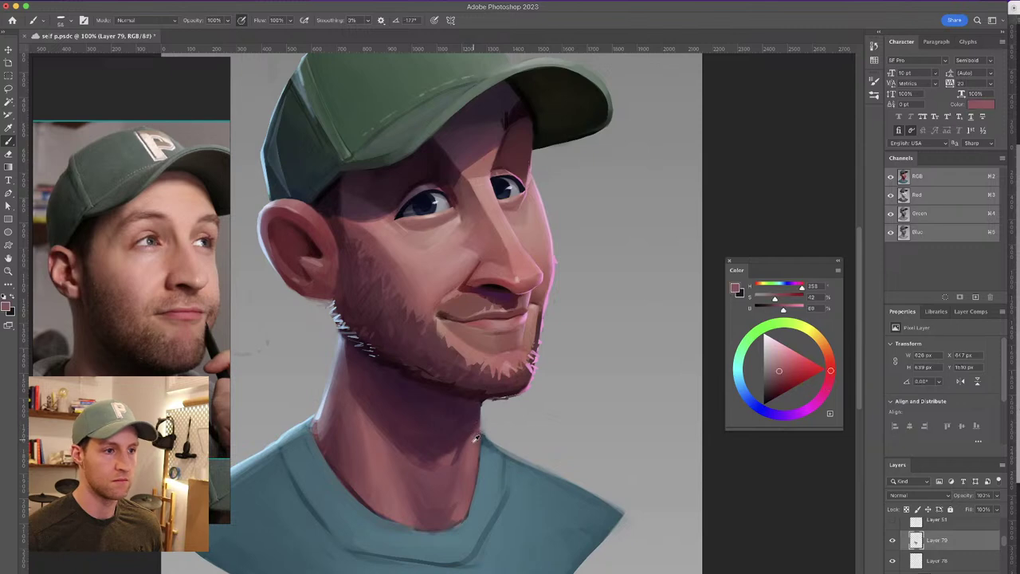
pyautogui.keyDown('alt'); pyautogui.click(473, 406); pyautogui.keyUp('alt')
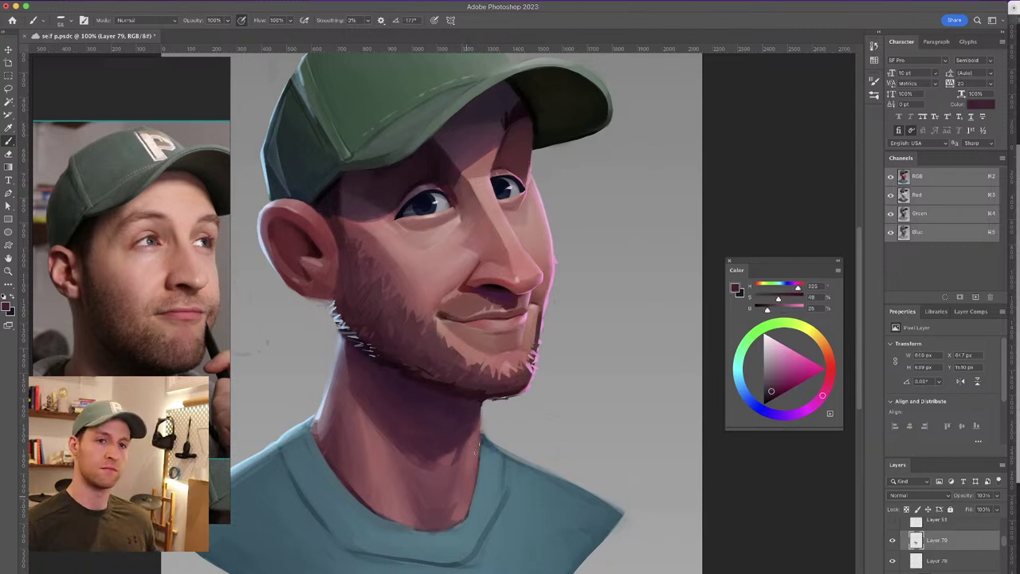
pyautogui.moveTo(460, 338); pyautogui.dragTo(470, 329)
pyautogui.keyDown('alt'); pyautogui.click(405, 425); pyautogui.keyUp('alt')
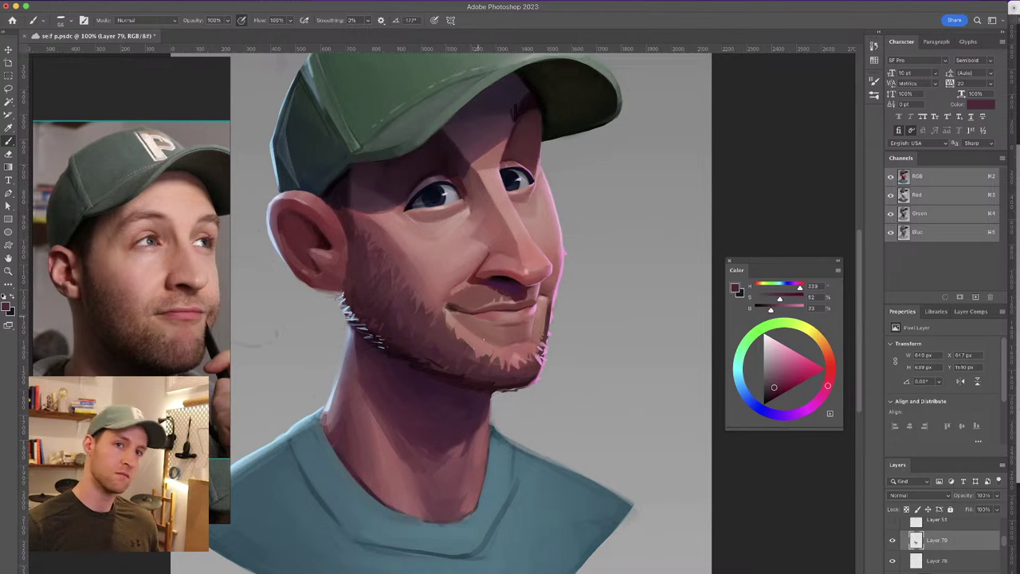
# Check the whole portrait zoomed out and blend the jaw shadow into the throat's lit plane with sampled muted reds
pyautogui.press('super+minus')
pyautogui.press('super+minus')
pyautogui.press('super+minus')
pyautogui.press('super+minus')
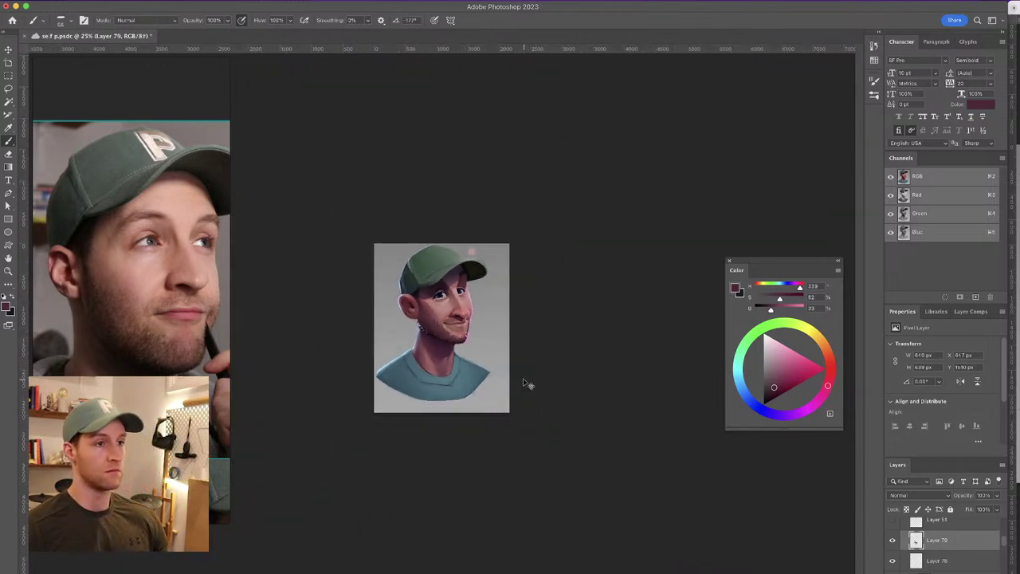
pyautogui.press('super+plus')
pyautogui.press('super+plus')
pyautogui.press('super+plus')
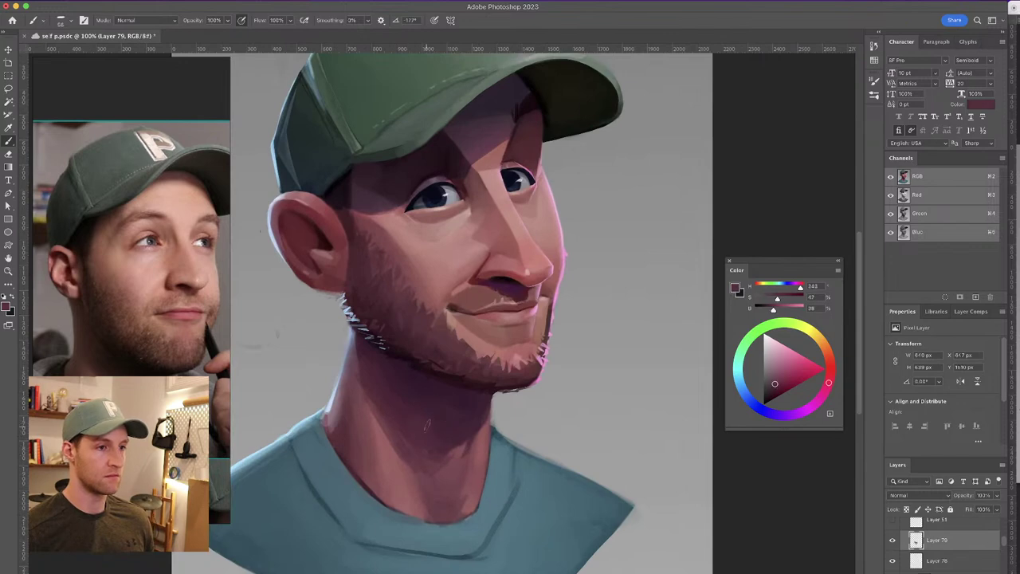
pyautogui.keyDown('alt'); pyautogui.click(412, 471); pyautogui.keyUp('alt')
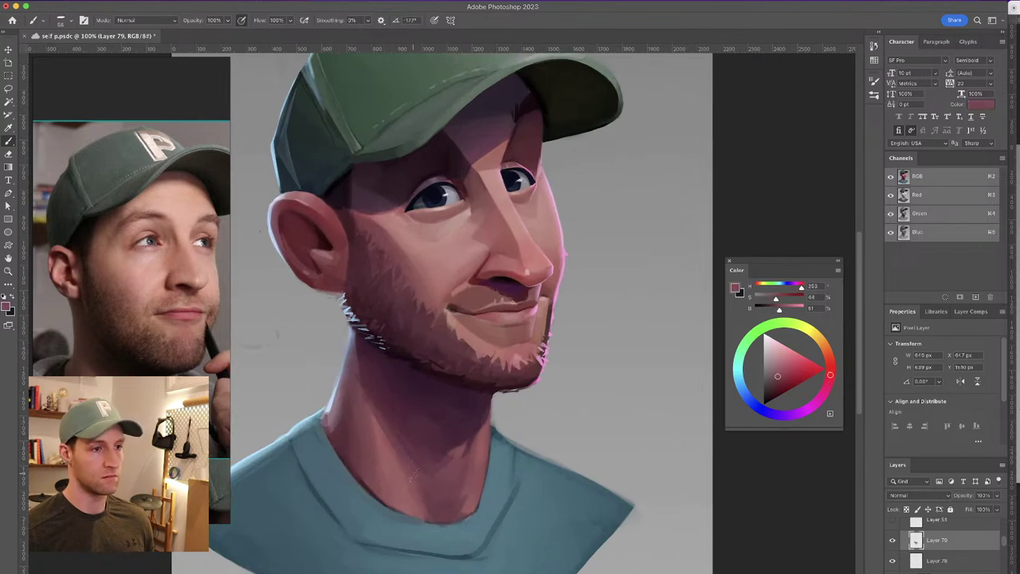
pyautogui.keyDown('alt'); pyautogui.click(394, 454); pyautogui.keyUp('alt')
pyautogui.keyDown('alt'); pyautogui.click(406, 433); pyautogui.keyUp('alt')
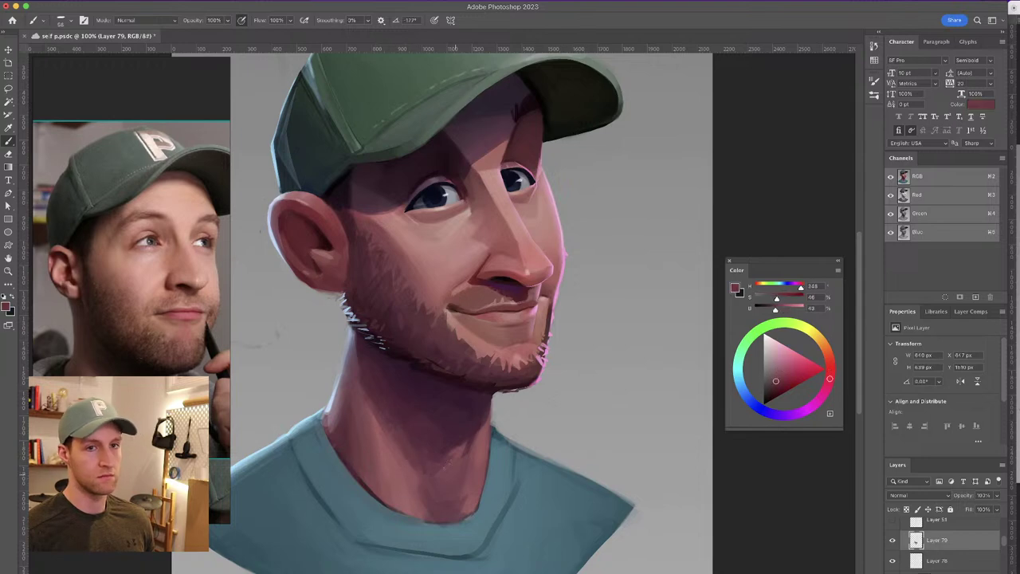
pyautogui.keyDown('alt'); pyautogui.click(425, 464); pyautogui.keyUp('alt')
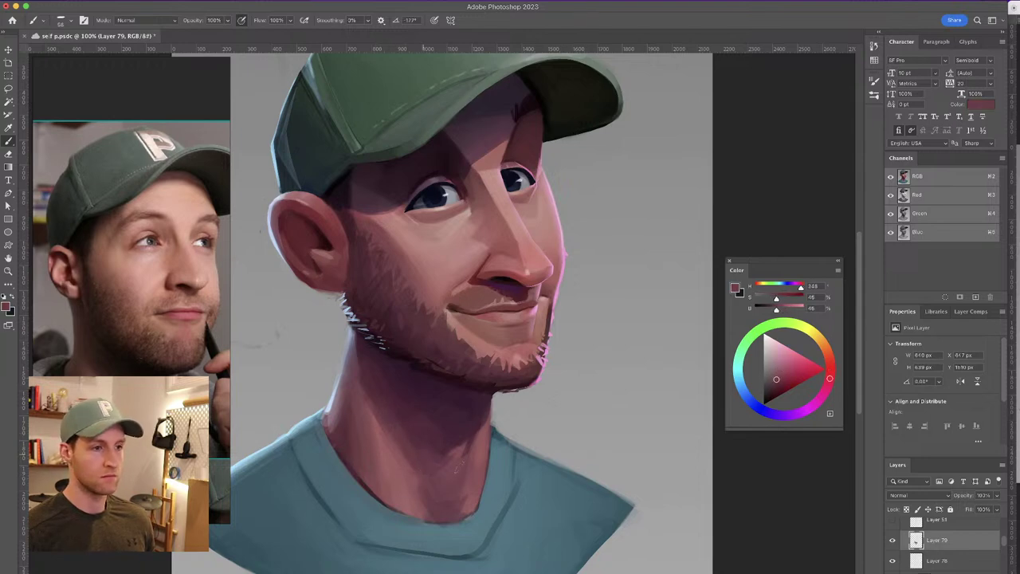
# Smooth the skin on the lower throat above the shirt collar with sampled dusky red and darker muted red
pyautogui.moveTo(433, 268); pyautogui.dragTo(475, 204)
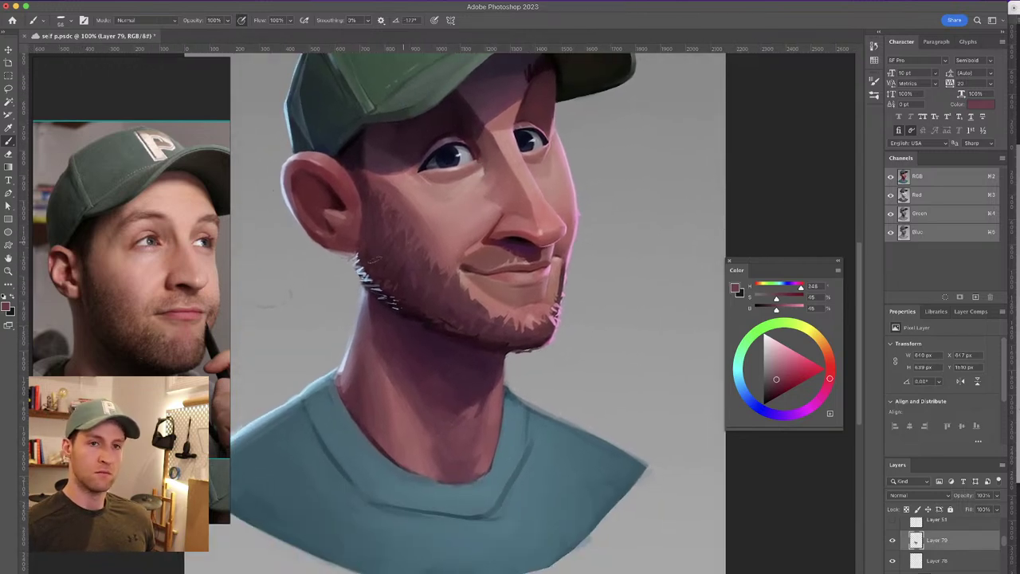
pyautogui.keyDown('alt'); pyautogui.click(417, 420); pyautogui.keyUp('alt')
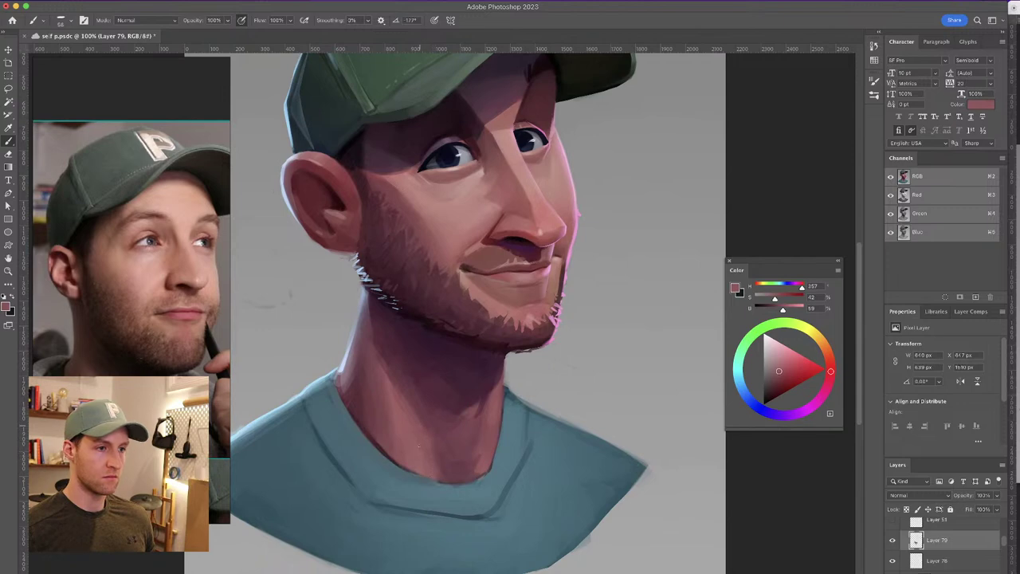
pyautogui.keyDown('alt'); pyautogui.click(447, 458); pyautogui.keyUp('alt')
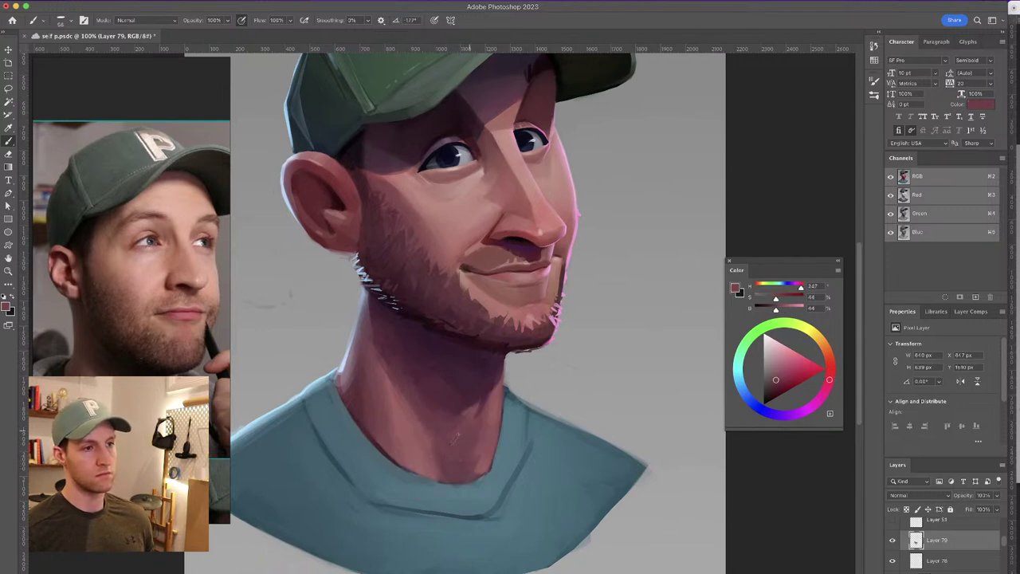
# Reduce the brush to size 33 and shape a small light accent at the jaw shadow's tip with sampled reds and dark plum
pyautogui.keyDown('alt'); pyautogui.click(495, 408); pyautogui.keyUp('alt')
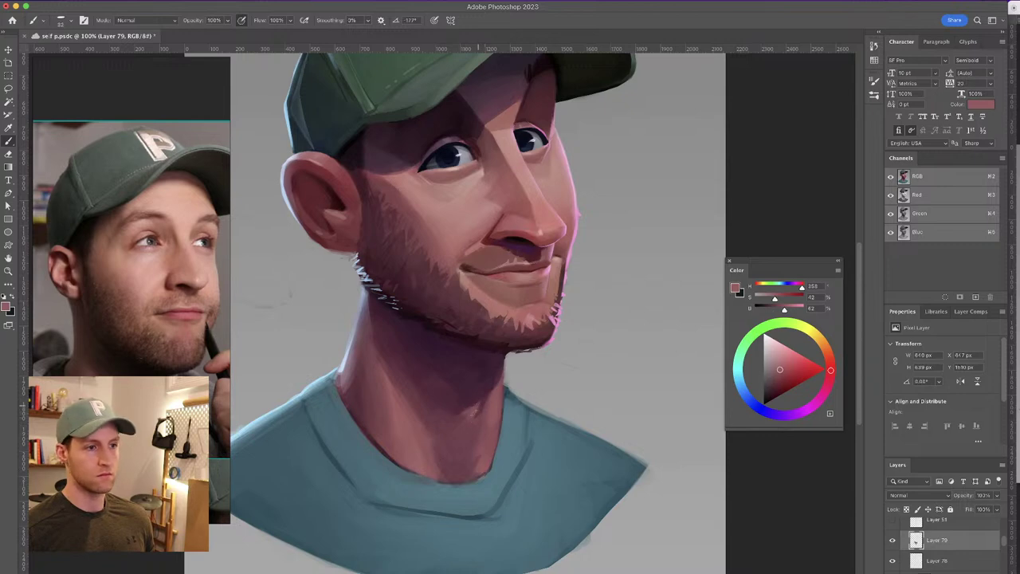
pyautogui.keyDown('alt'); pyautogui.click(462, 403); pyautogui.keyUp('alt')
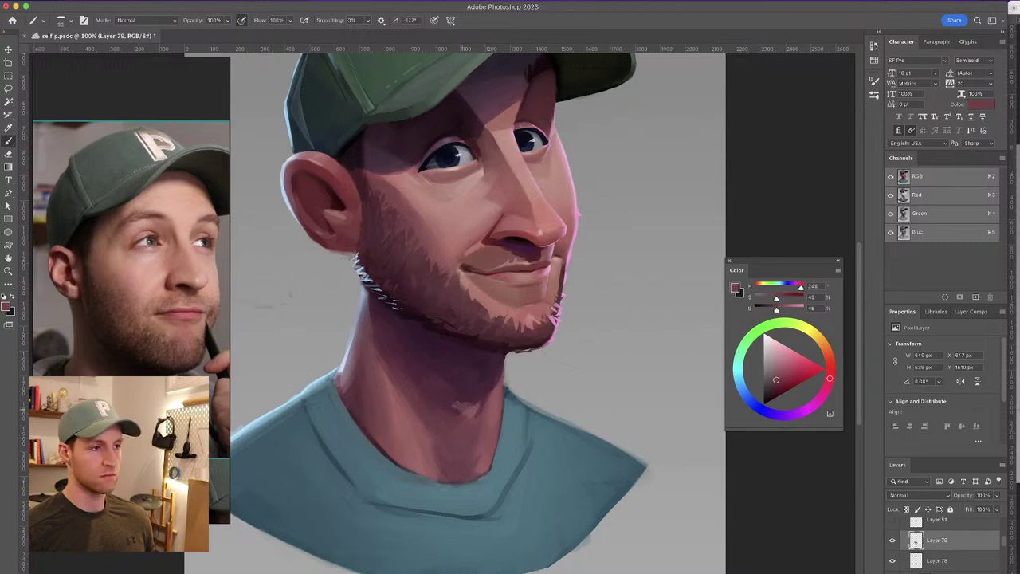
pyautogui.keyDown('alt'); pyautogui.click(470, 399); pyautogui.keyUp('alt')
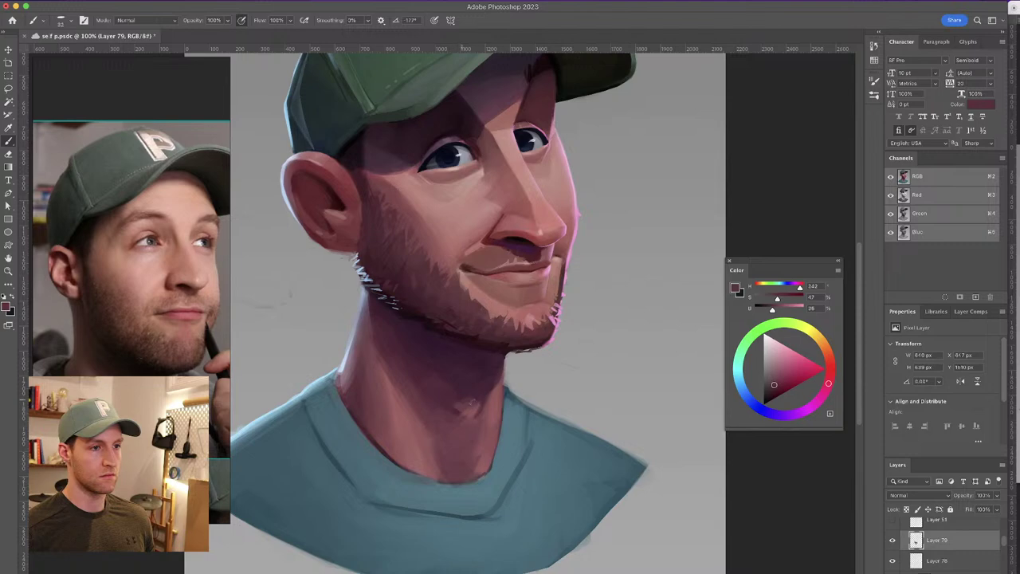
pyautogui.keyDown('alt'); pyautogui.click(471, 411); pyautogui.keyUp('alt')
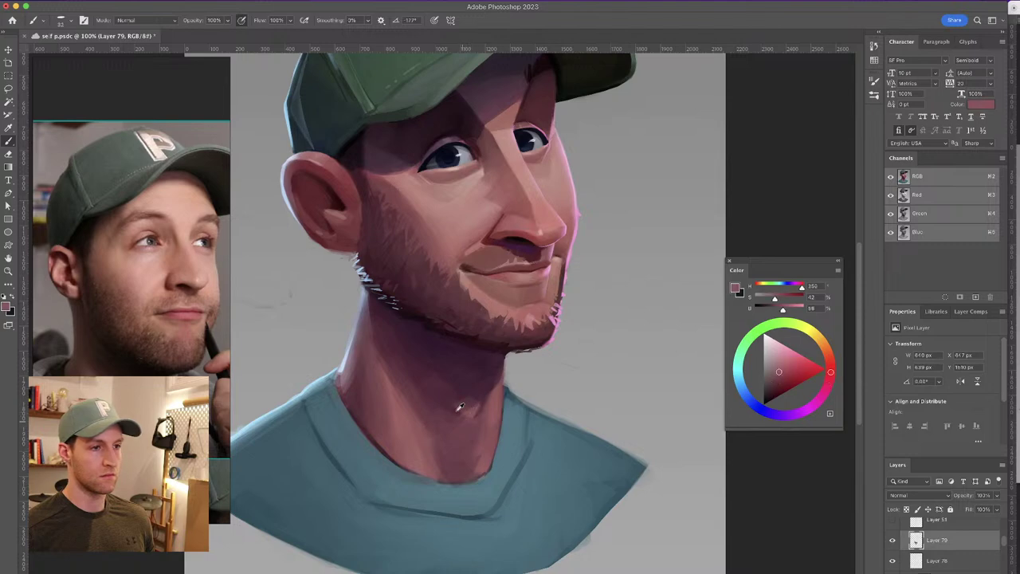
pyautogui.keyDown('alt'); pyautogui.click(460, 393); pyautogui.keyUp('alt')
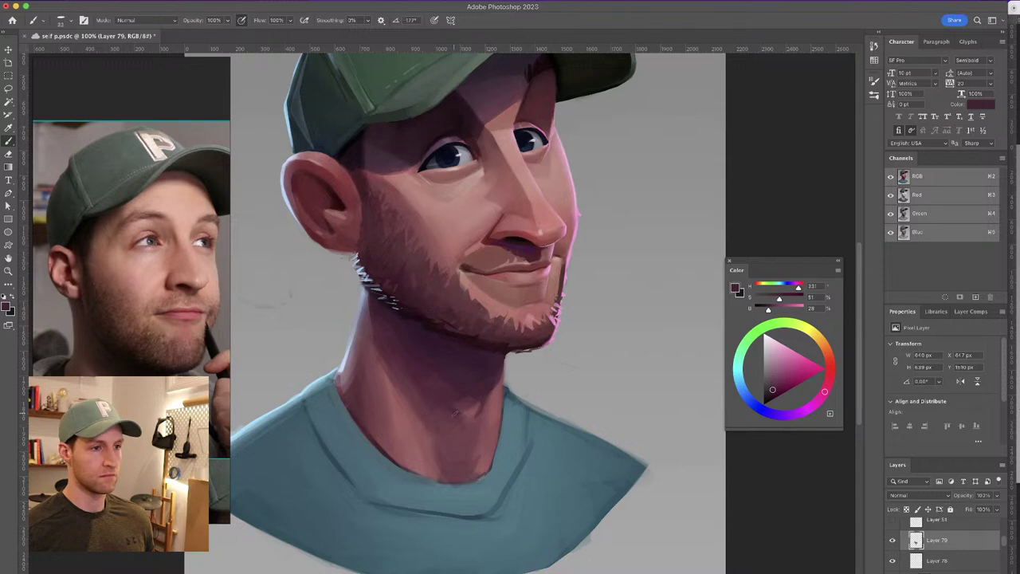
pyautogui.keyDown('alt'); pyautogui.click(444, 456); pyautogui.keyUp('alt')
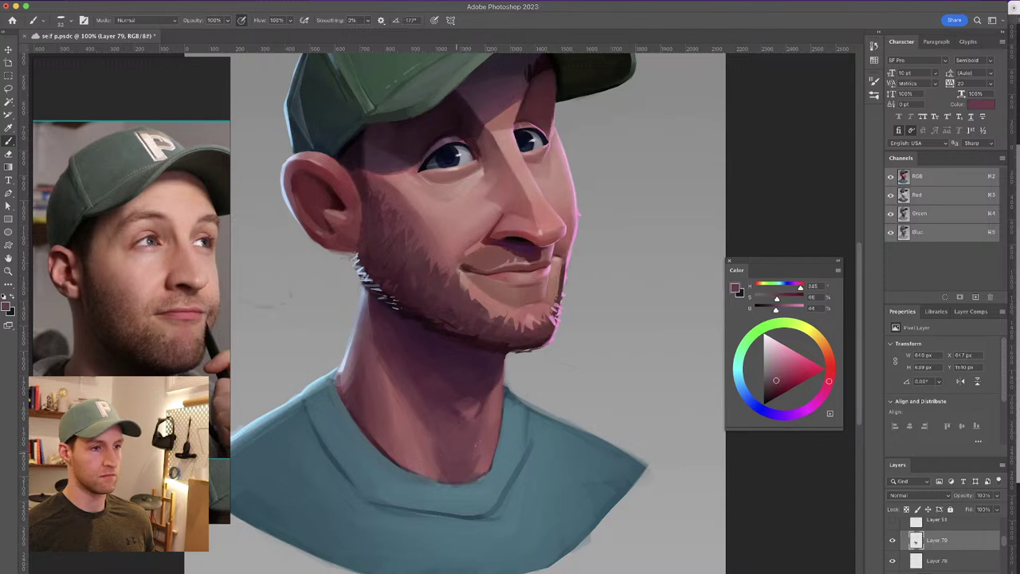
pyautogui.keyDown('alt'); pyautogui.click(448, 396); pyautogui.keyUp('alt')
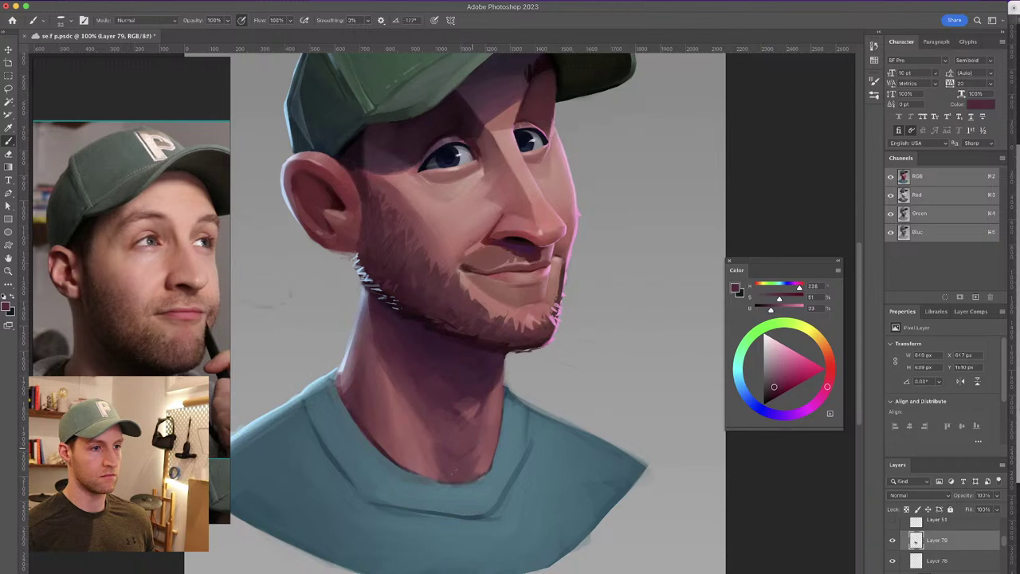
# Enlarge the brush and even out the mid-throat and far neck tones with sampled muted red, dusky red and plum
pyautogui.moveTo(486, 404); pyautogui.dragTo(495, 426)
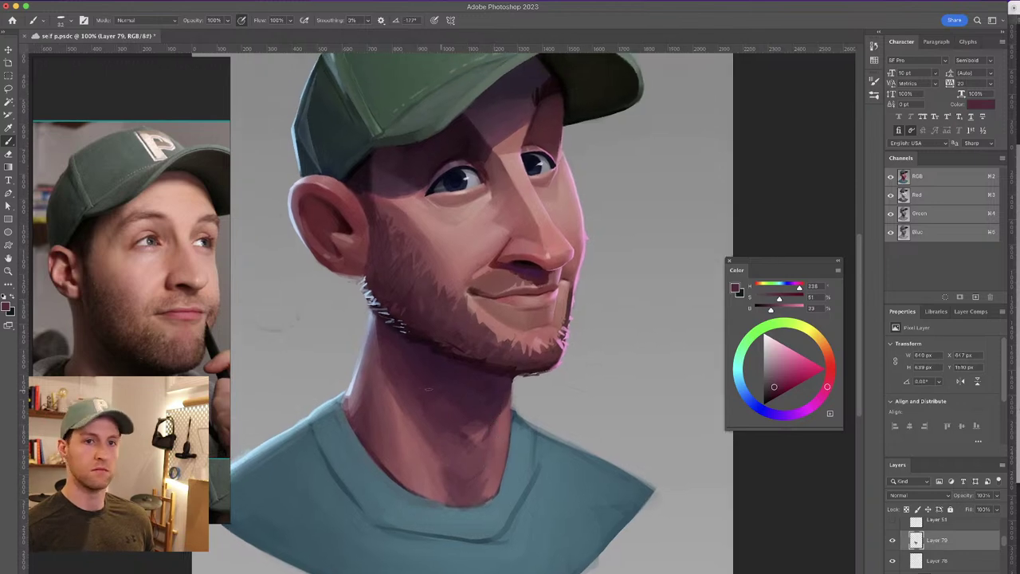
pyautogui.keyDown('alt'); pyautogui.click(481, 462); pyautogui.keyUp('alt')
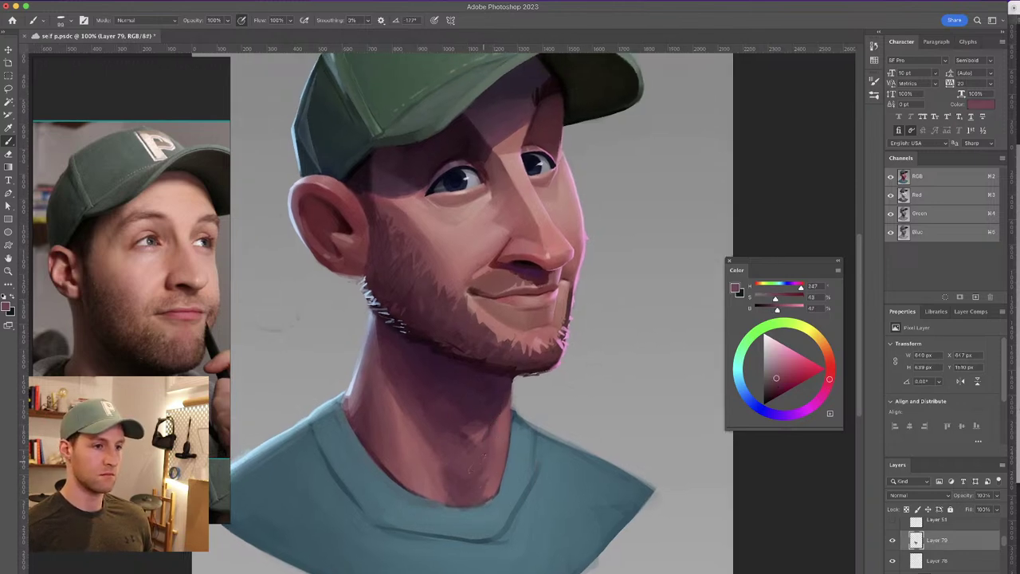
pyautogui.keyDown('alt'); pyautogui.click(503, 468); pyautogui.keyUp('alt')
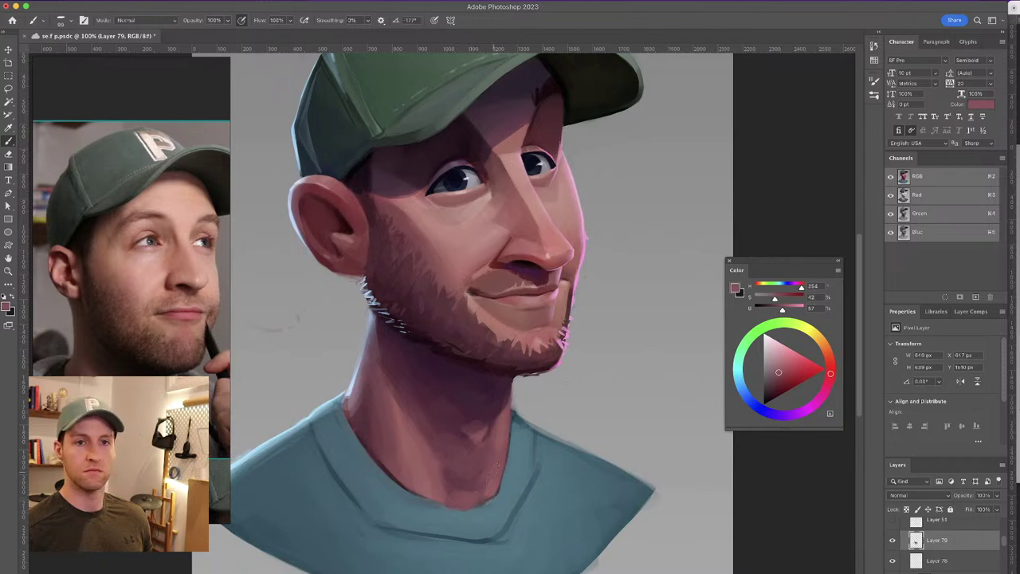
pyautogui.keyDown('alt'); pyautogui.click(439, 462); pyautogui.keyUp('alt')
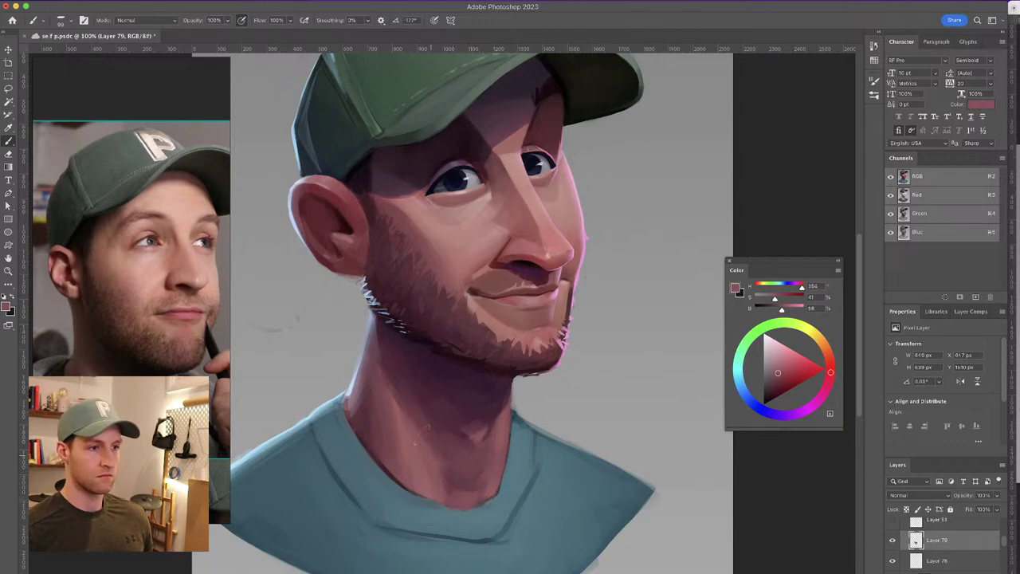
pyautogui.keyDown('alt'); pyautogui.click(439, 392); pyautogui.keyUp('alt')
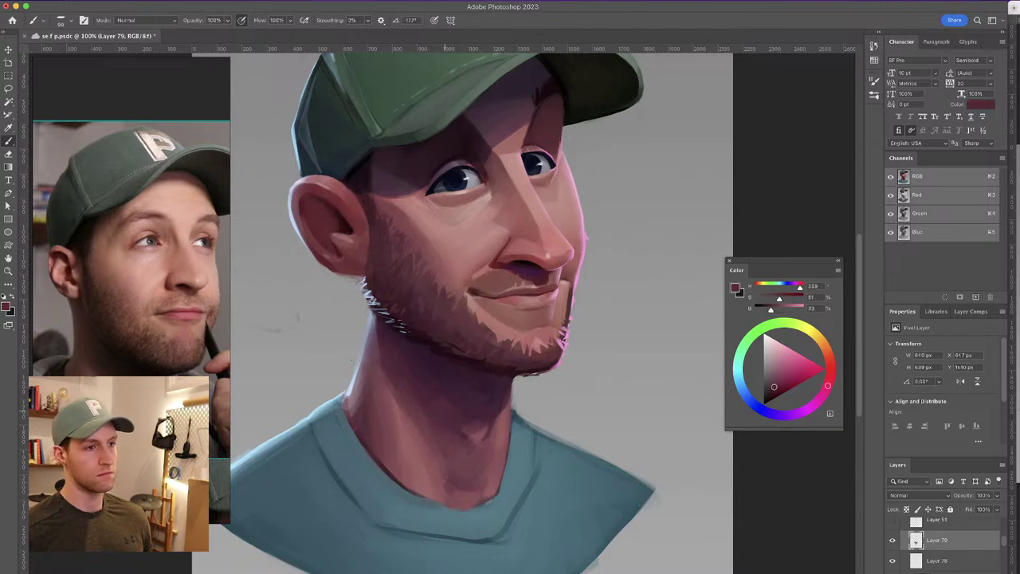
# Rework the temple shadow between the cap and ear with sampled near-black plum, dark red and pink skin tones, undoing unwanted strokes
pyautogui.moveTo(471, 298); pyautogui.dragTo(481, 328)
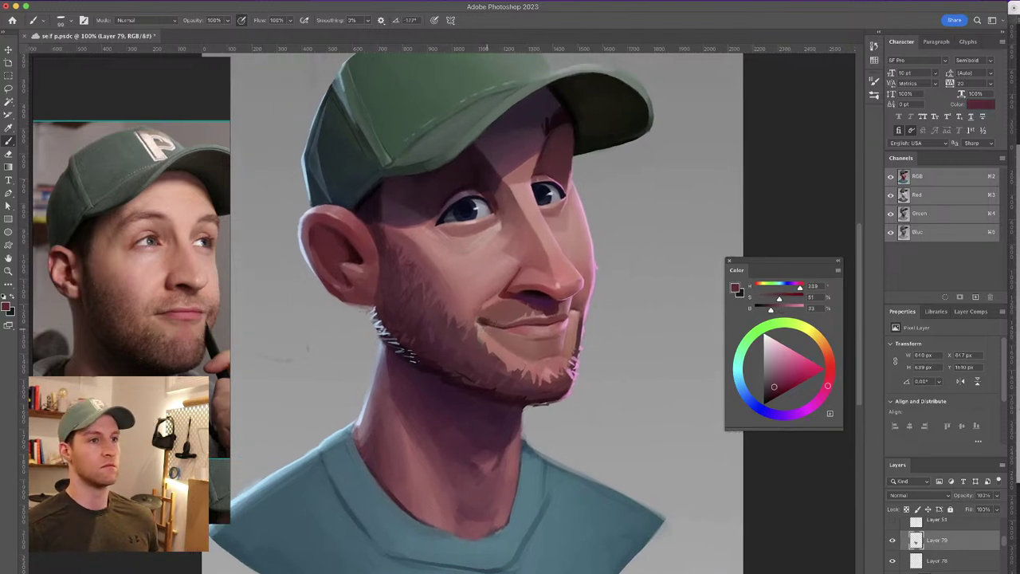
pyautogui.moveTo(539, 293); pyautogui.dragTo(527, 303)
pyautogui.keyDown('alt'); pyautogui.click(364, 217); pyautogui.keyUp('alt')
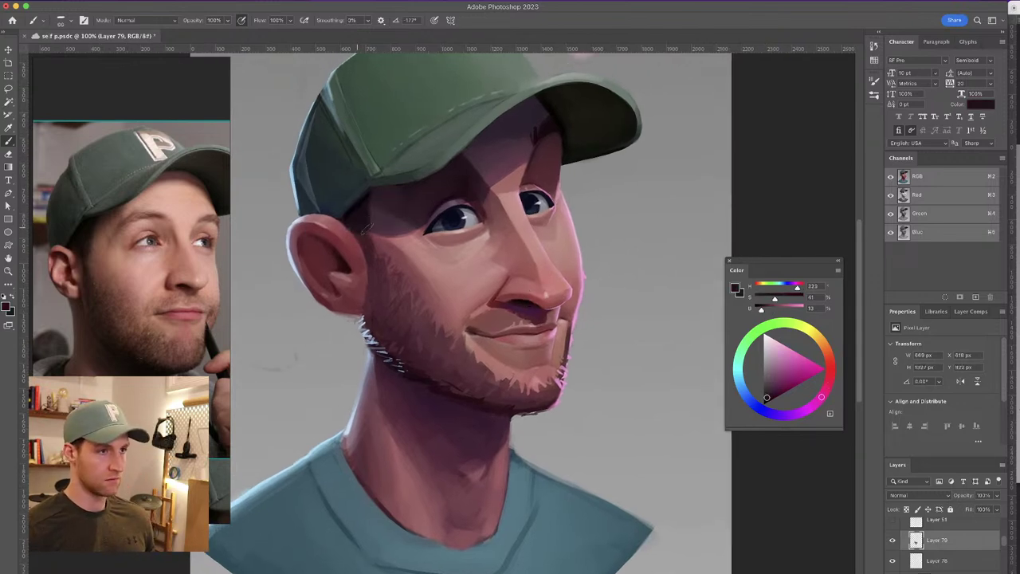
pyautogui.press('super+z')
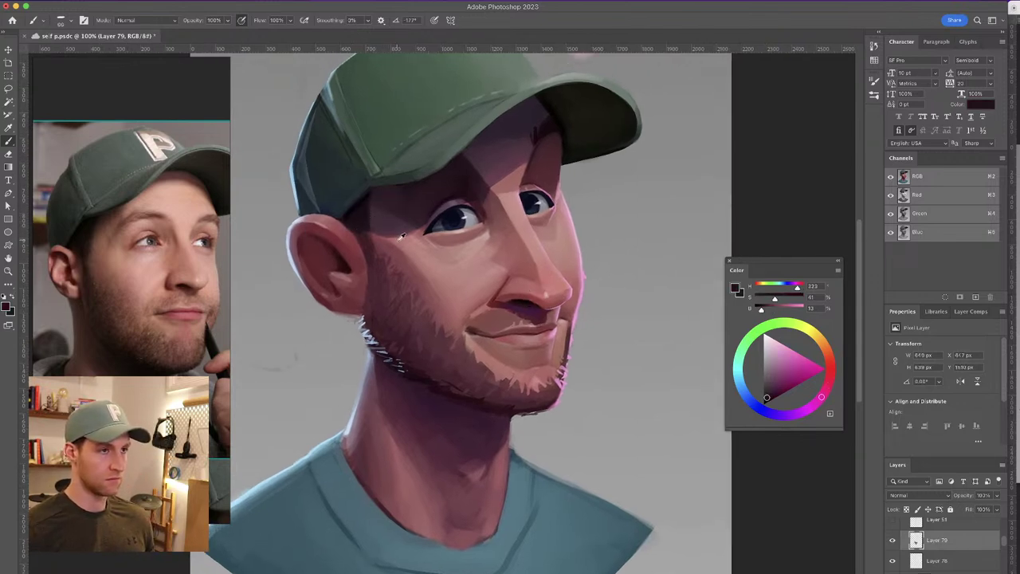
pyautogui.moveTo(393, 242); pyautogui.dragTo(385, 241)
pyautogui.keyDown('alt'); pyautogui.click(362, 231); pyautogui.keyUp('alt')
pyautogui.moveTo(360, 218); pyautogui.dragTo(349, 225)
pyautogui.press('super+z')
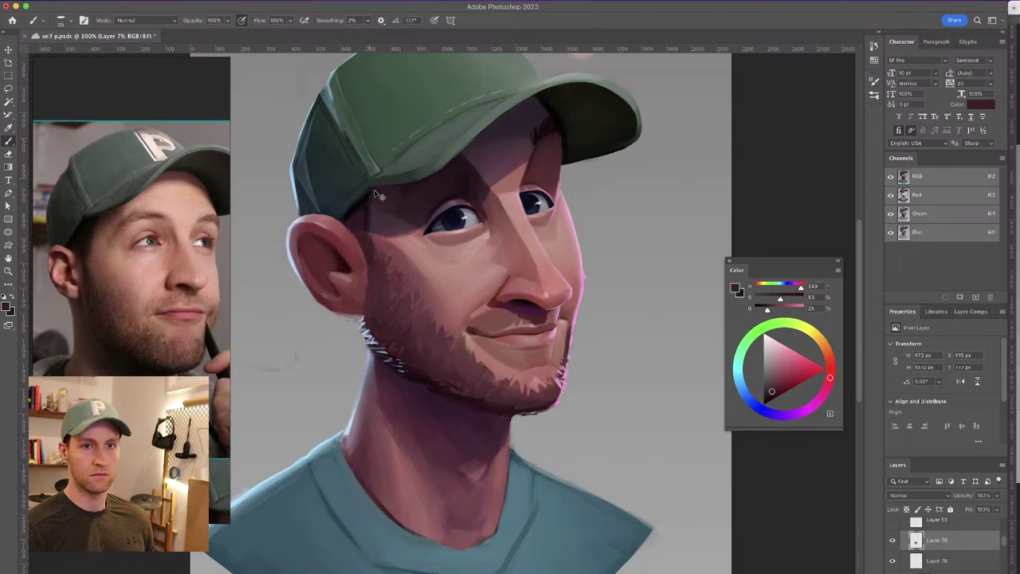
pyautogui.keyDown('alt'); pyautogui.click(362, 222); pyautogui.keyUp('alt')
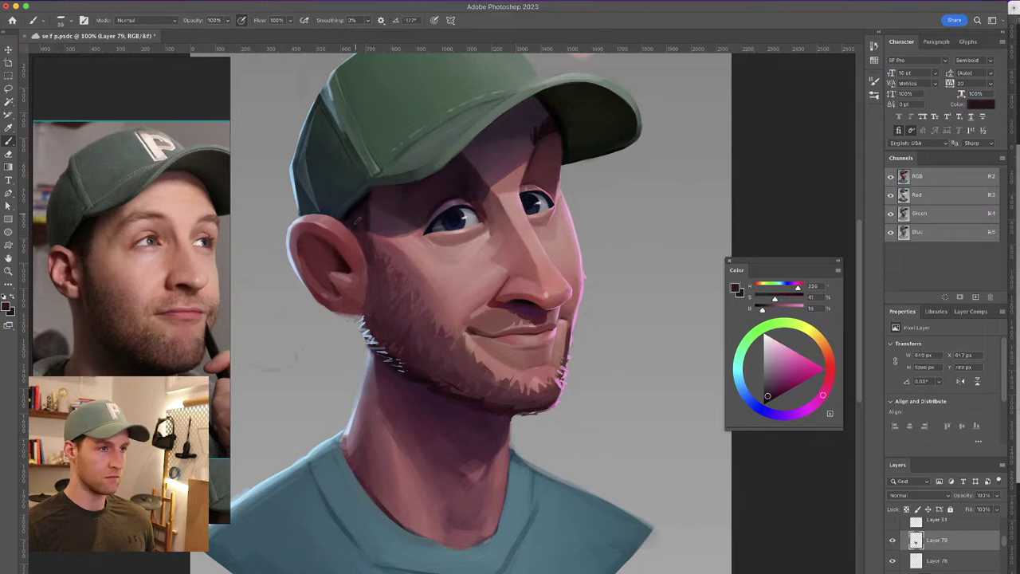
pyautogui.keyDown('alt'); pyautogui.click(390, 234); pyautogui.keyUp('alt')
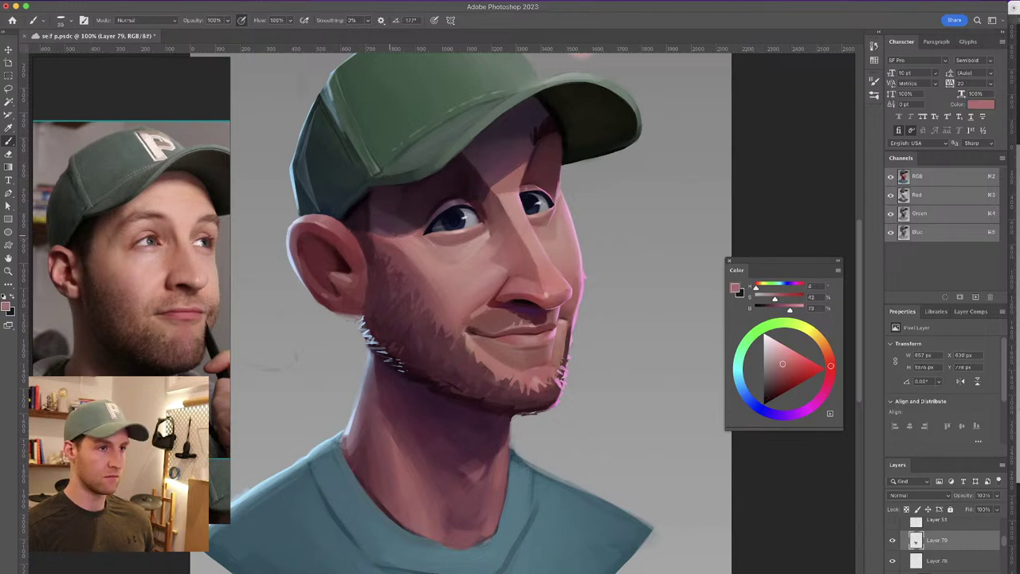
# Blend the shadow edge between the temple and the near cheek with sampled dark plum and reddish skin tones
pyautogui.keyDown('alt'); pyautogui.click(378, 234); pyautogui.keyUp('alt')
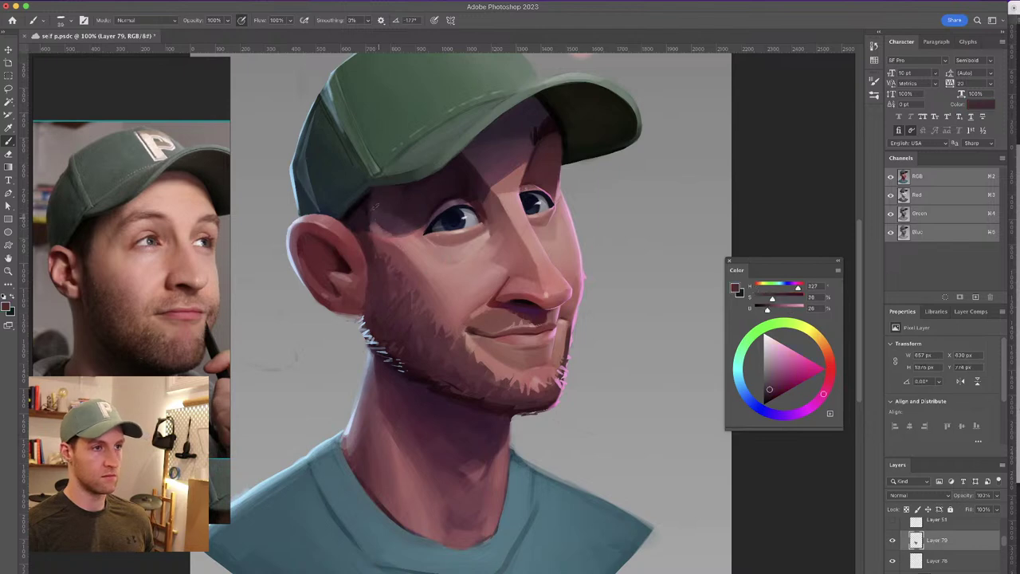
pyautogui.moveTo(380, 237); pyautogui.dragTo(404, 233)
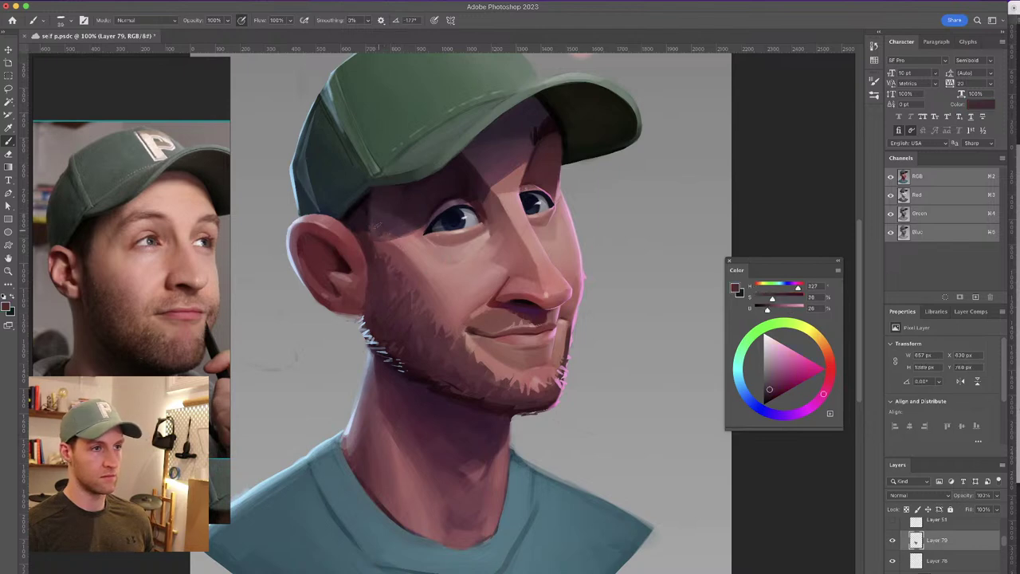
pyautogui.keyDown('alt'); pyautogui.click(384, 234); pyautogui.keyUp('alt')
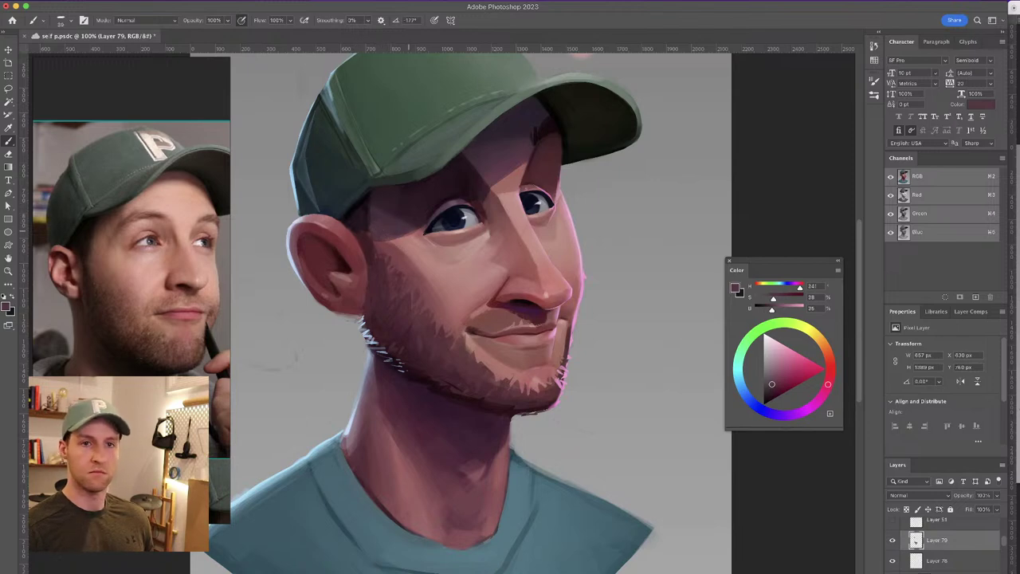
pyautogui.keyDown('alt'); pyautogui.click(379, 234); pyautogui.keyUp('alt')
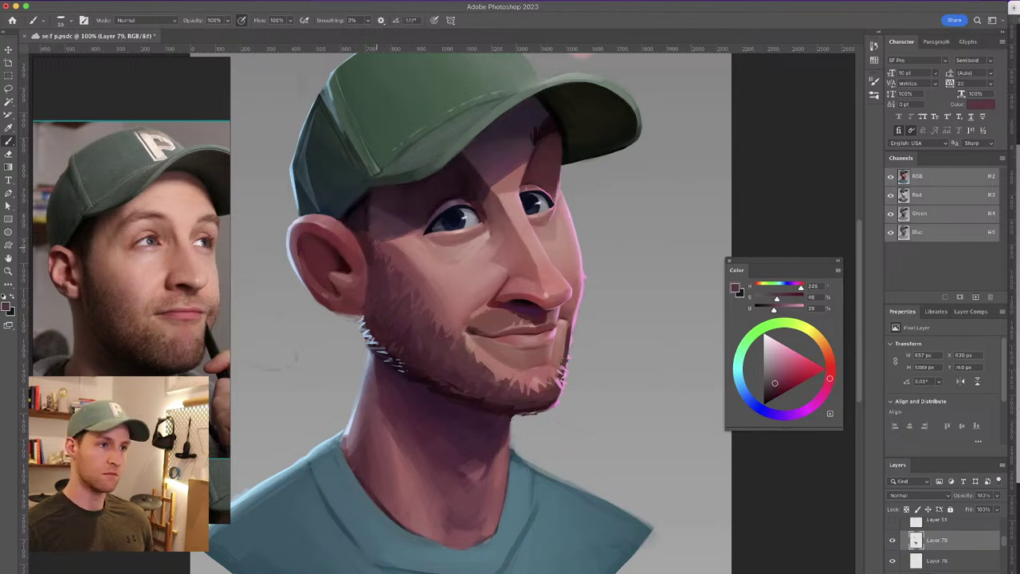
pyautogui.keyDown('alt'); pyautogui.click(389, 249); pyautogui.keyUp('alt')
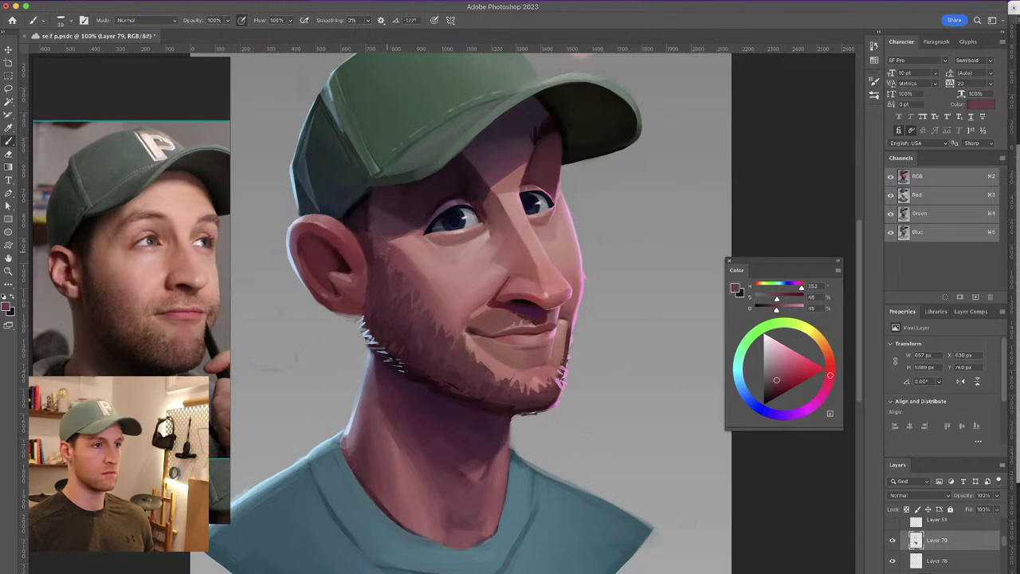
pyautogui.keyDown('alt'); pyautogui.click(381, 232); pyautogui.keyUp('alt')
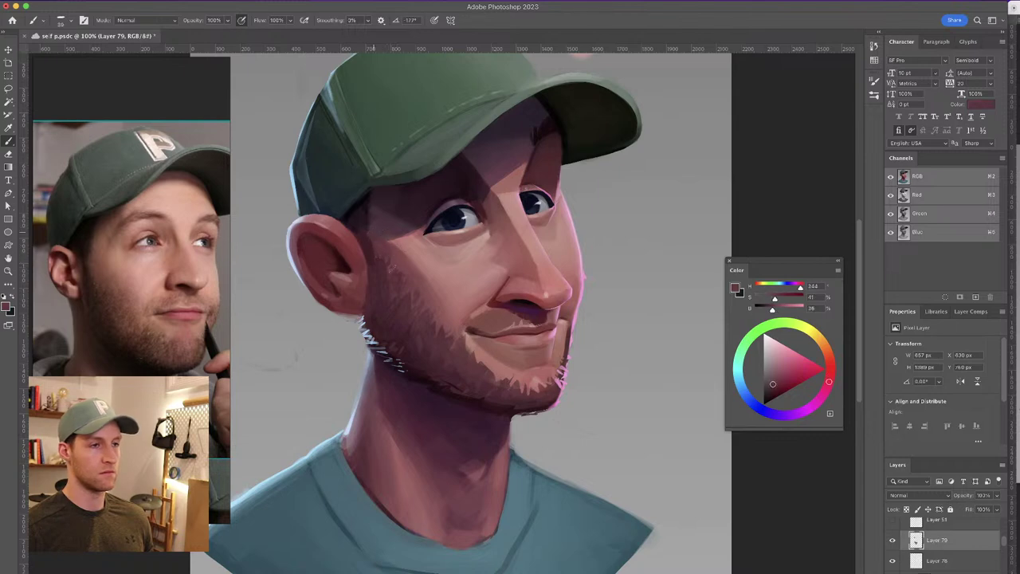
pyautogui.keyDown('alt'); pyautogui.click(386, 224); pyautogui.keyUp('alt')
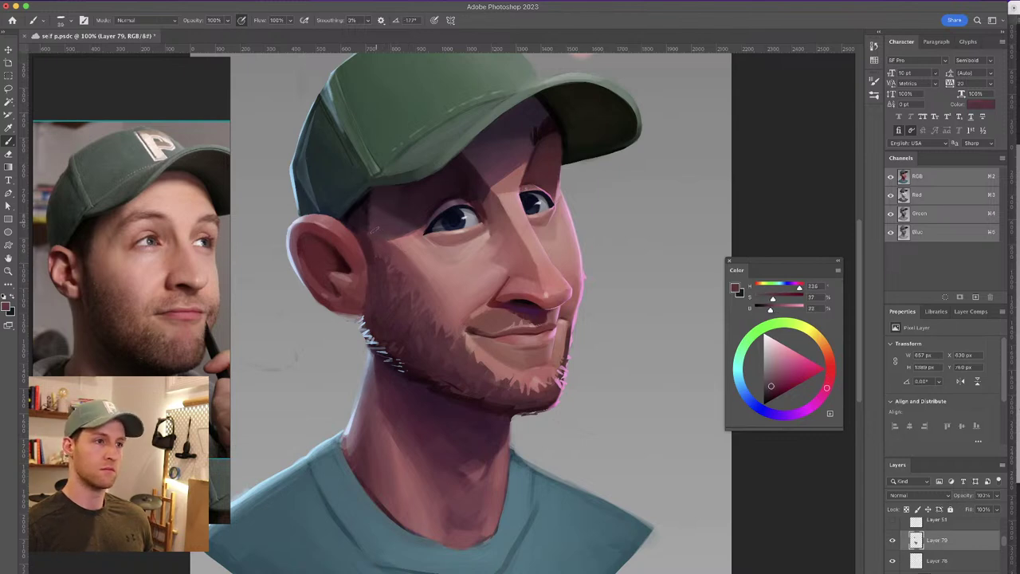
# Refine the temple's shadow beside the near eye with darker plum tones sampled from the shaded skin
pyautogui.keyDown('alt'); pyautogui.click(390, 198); pyautogui.keyUp('alt')
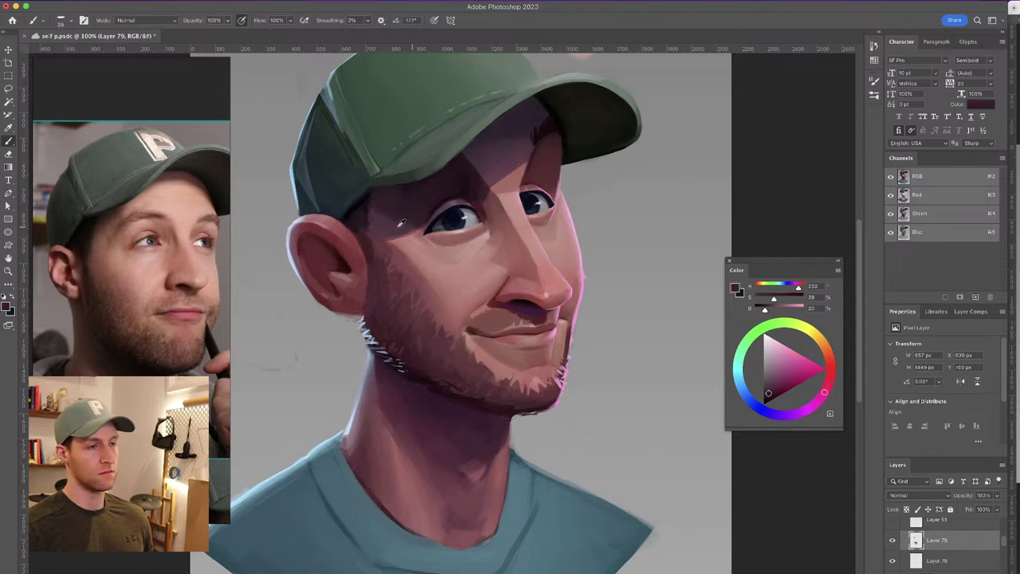
pyautogui.keyDown('alt'); pyautogui.click(391, 224); pyautogui.keyUp('alt')
pyautogui.keyDown('alt'); pyautogui.click(392, 203); pyautogui.keyUp('alt')
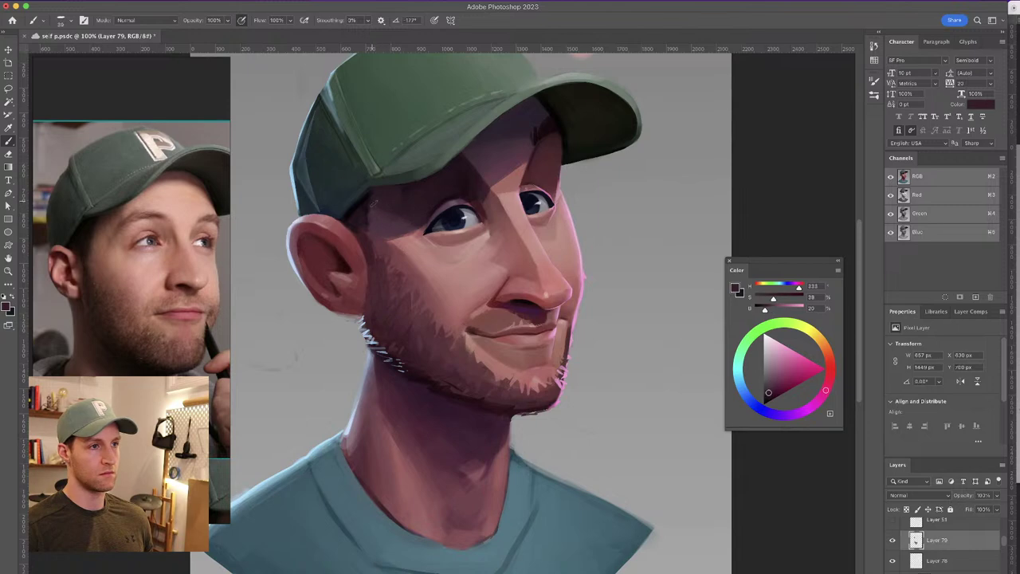
pyautogui.keyDown('alt'); pyautogui.click(411, 222); pyautogui.keyUp('alt')
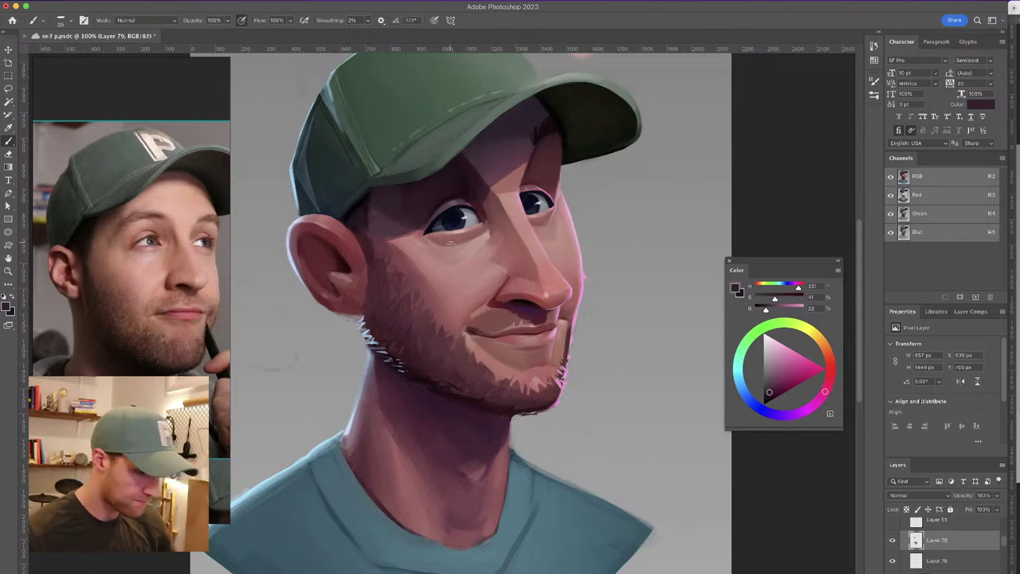
# Flip the canvas view horizontally and retouch the skin around the far eye with sampled reddish skin tones
pyautogui.press('super+shift+h')
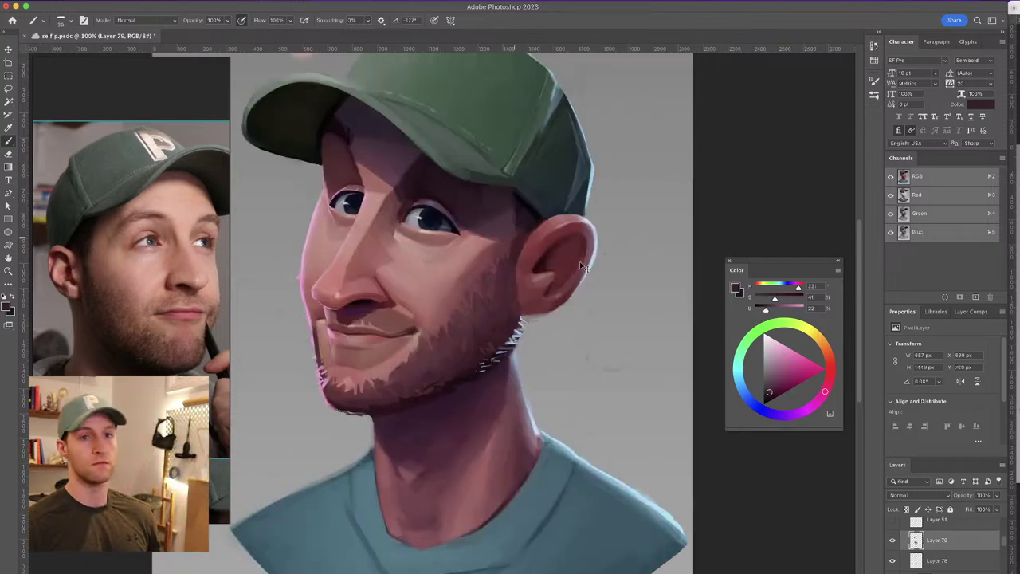
pyautogui.moveTo(536, 204); pyautogui.dragTo(584, 205)
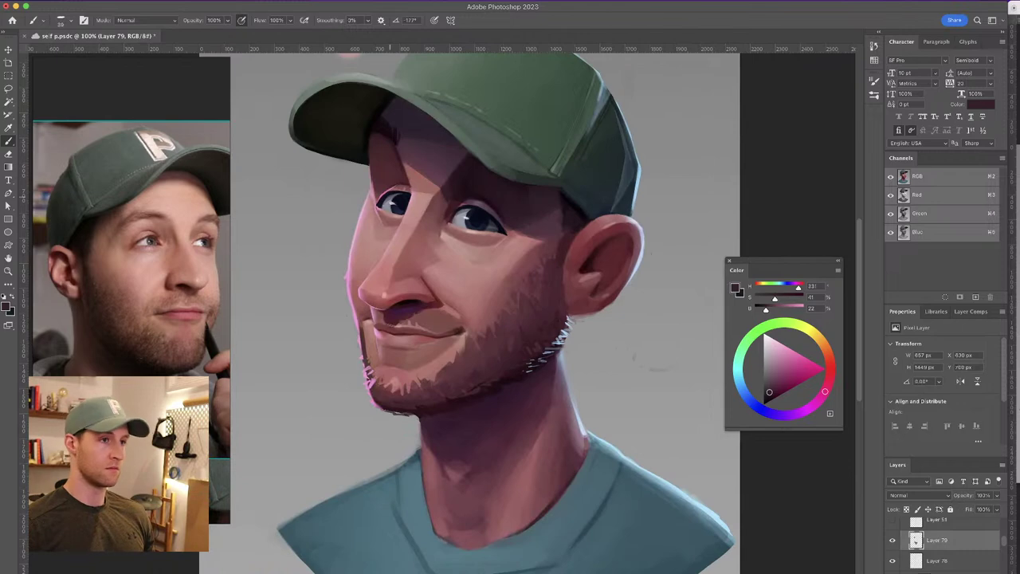
pyautogui.keyDown('alt'); pyautogui.click(388, 232); pyautogui.keyUp('alt')
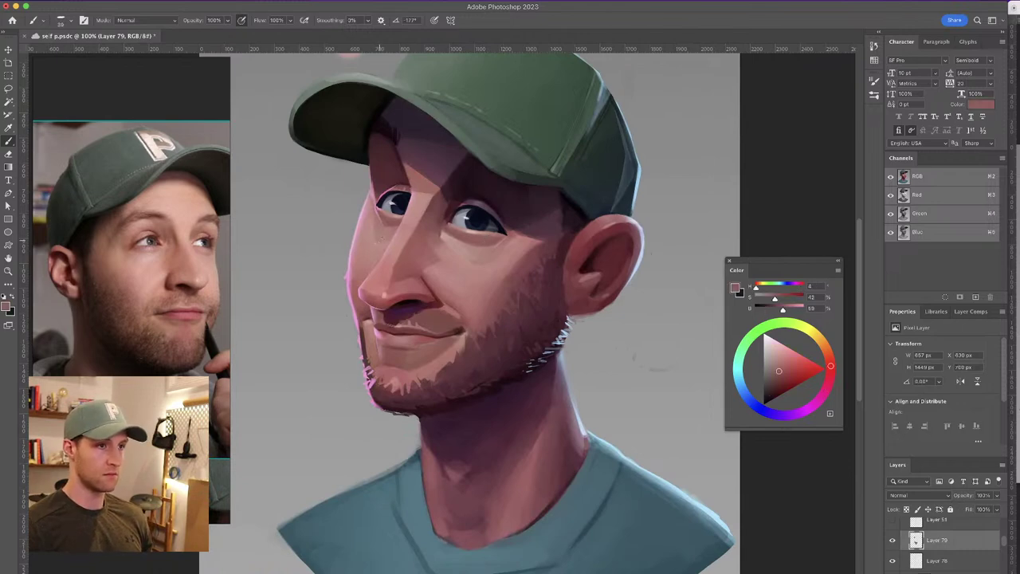
pyautogui.moveTo(380, 239)
pyautogui.mouseDown()
pyautogui.moveTo(394, 233)
pyautogui.moveTo(390, 222)
pyautogui.mouseUp()
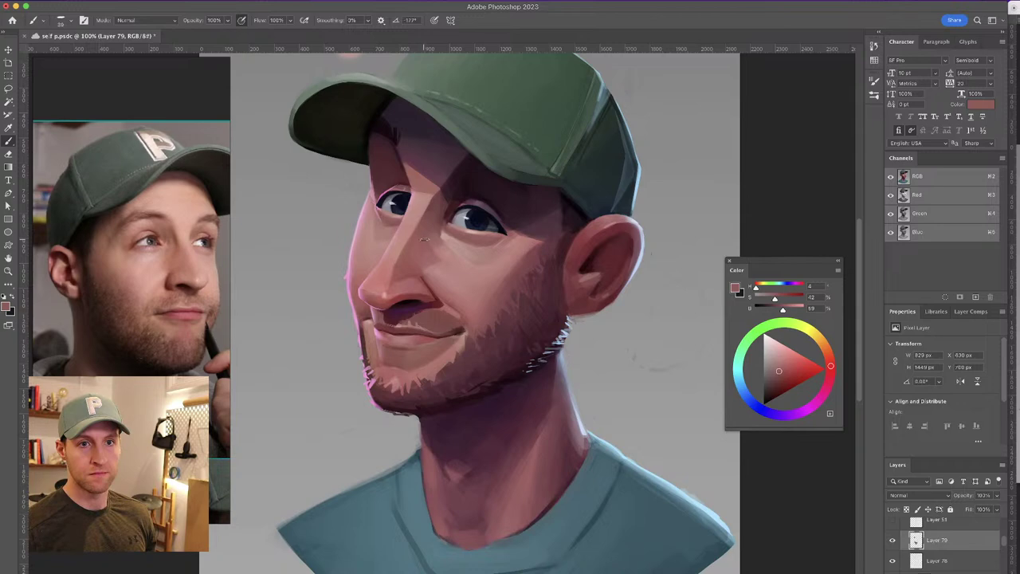
pyautogui.keyDown('alt'); pyautogui.click(381, 216); pyautogui.keyUp('alt')
pyautogui.moveTo(378, 219); pyautogui.dragTo(375, 219)
pyautogui.keyDown('alt'); pyautogui.click(381, 215); pyautogui.keyUp('alt')
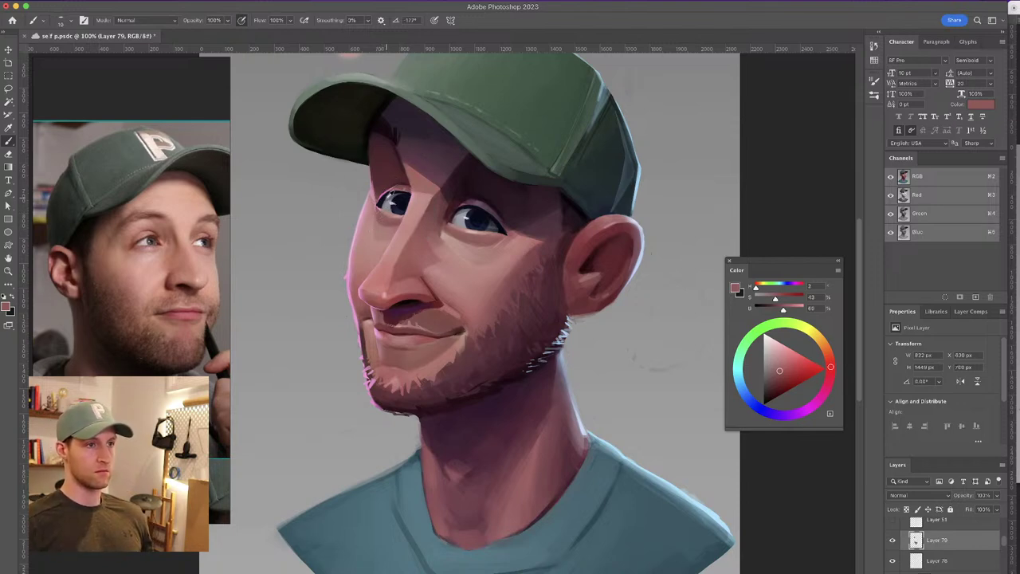
# Sharpen the far eye's upper lash line with dark blue tones sampled from the eye
pyautogui.keyDown('alt'); pyautogui.click(384, 195); pyautogui.keyUp('alt')
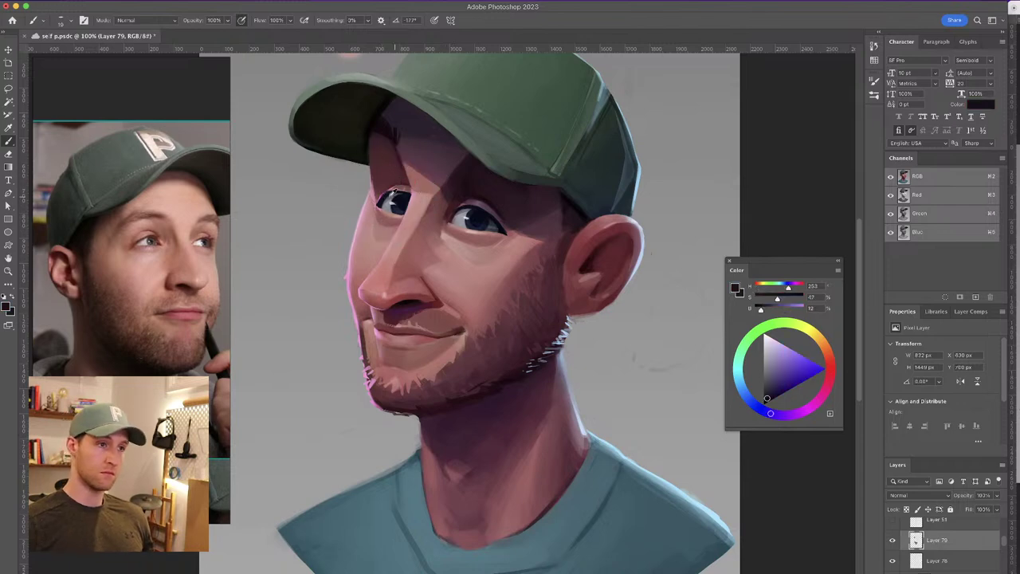
pyautogui.keyDown('alt'); pyautogui.click(384, 194); pyautogui.keyUp('alt')
pyautogui.keyDown('alt'); pyautogui.click(385, 195); pyautogui.keyUp('alt')
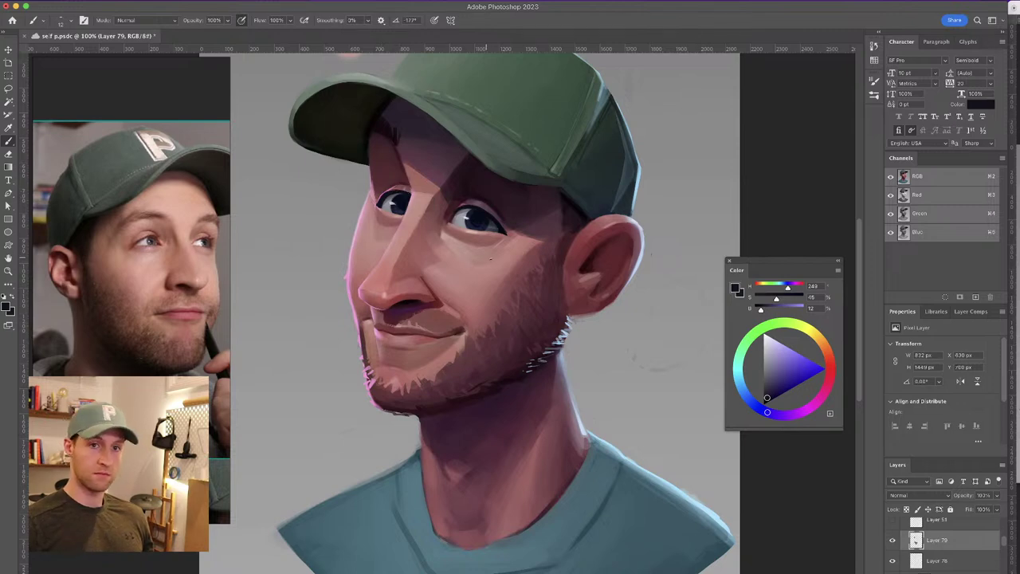
# Flip the canvas view back and refine the cap's front seam and brim stitching with sampled teal, green and light grey tones
pyautogui.press('super+minus')
pyautogui.press('super+minus')
pyautogui.press('super+minus')
pyautogui.press('super+equal')
pyautogui.scroll(2, 477, 360)
pyautogui.press('super+shift+h')
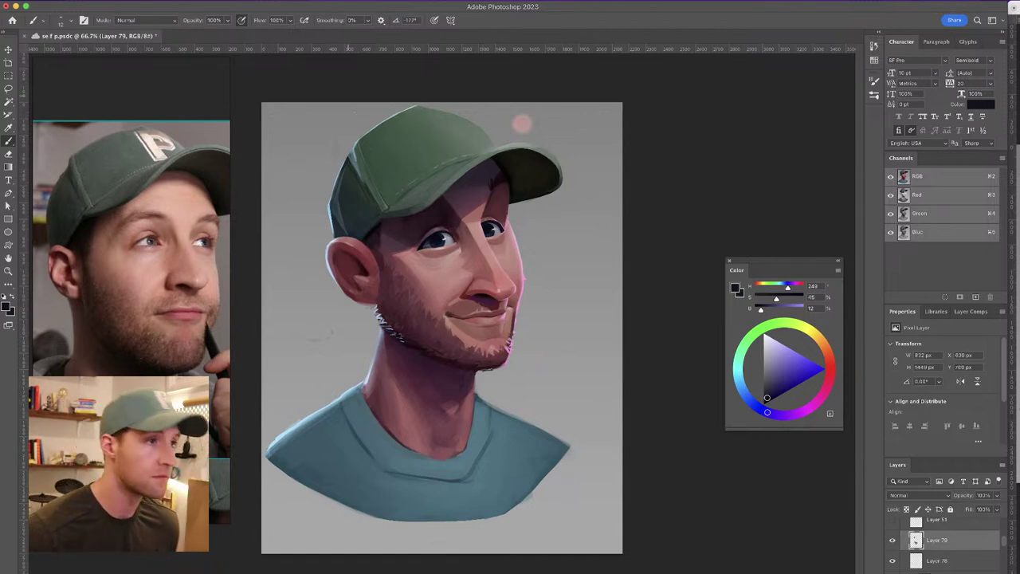
pyautogui.keyDown('alt'); pyautogui.click(360, 159); pyautogui.keyUp('alt')
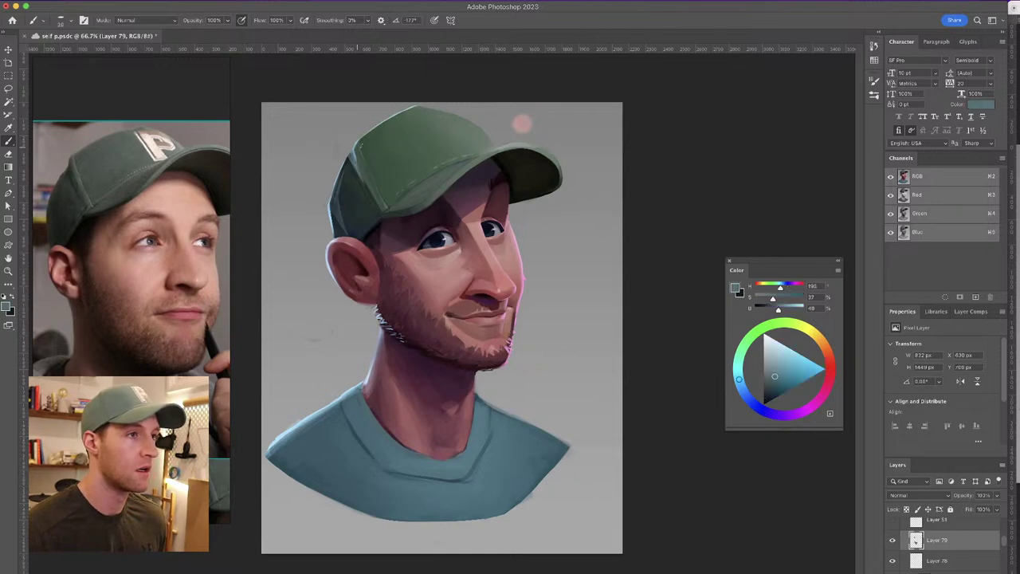
pyautogui.keyDown('alt'); pyautogui.click(435, 114); pyautogui.keyUp('alt')
pyautogui.moveTo(356, 157); pyautogui.dragTo(381, 205)
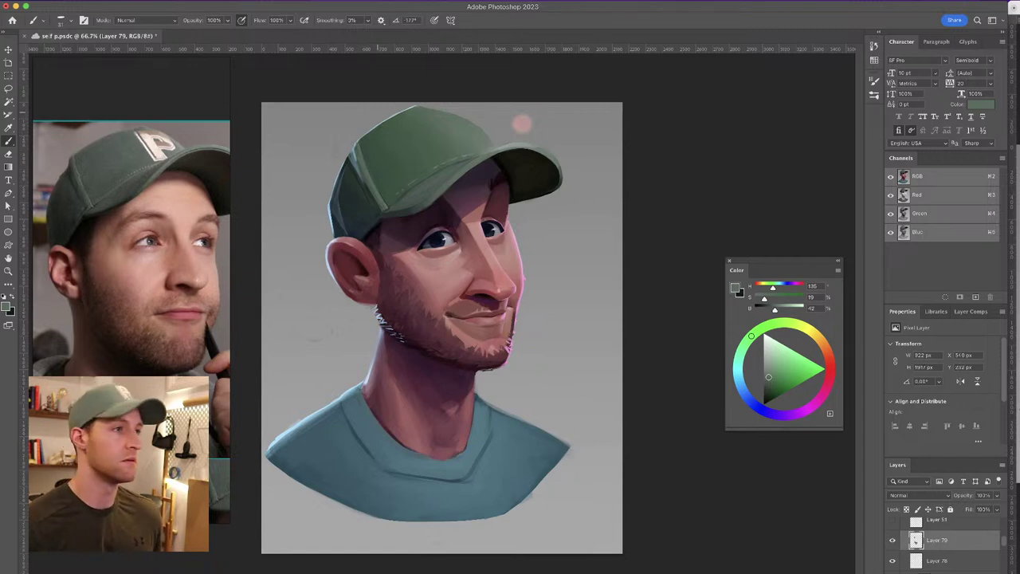
pyautogui.keyDown('alt'); pyautogui.click(505, 142); pyautogui.keyUp('alt')
pyautogui.moveTo(448, 163); pyautogui.dragTo(443, 163)
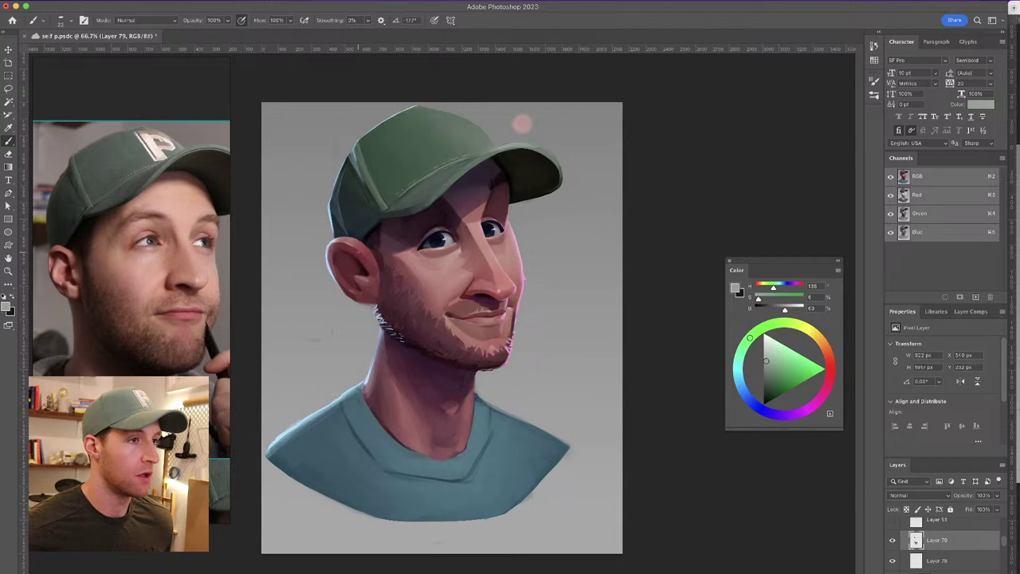
# Move the hand reference photo over the portrait references, enlarge it for viewing, and return to the painting
pyautogui.scroll(-8, 119, 259)
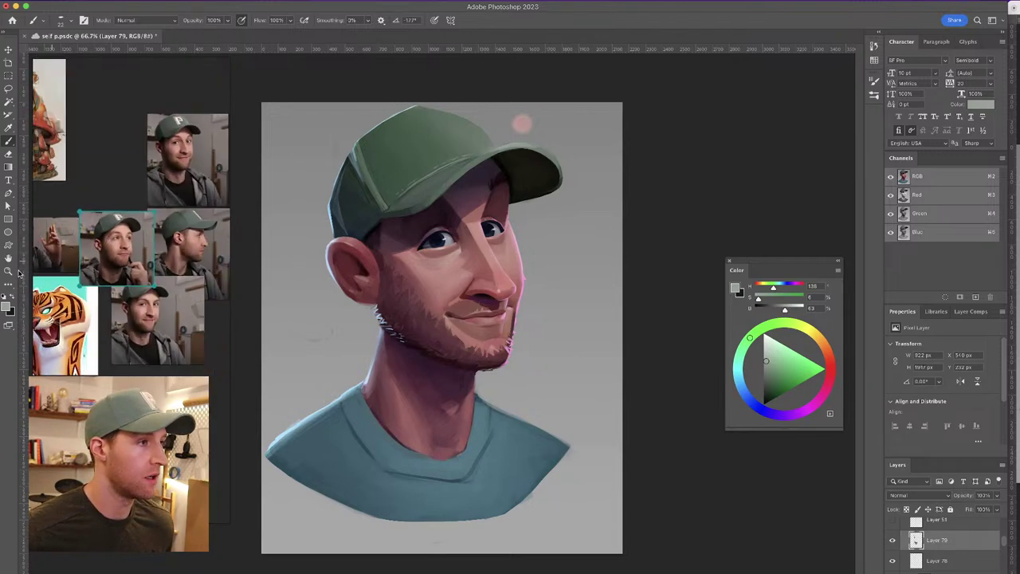
pyautogui.moveTo(74, 244); pyautogui.dragTo(186, 269)
pyautogui.scroll(2, 186, 270)
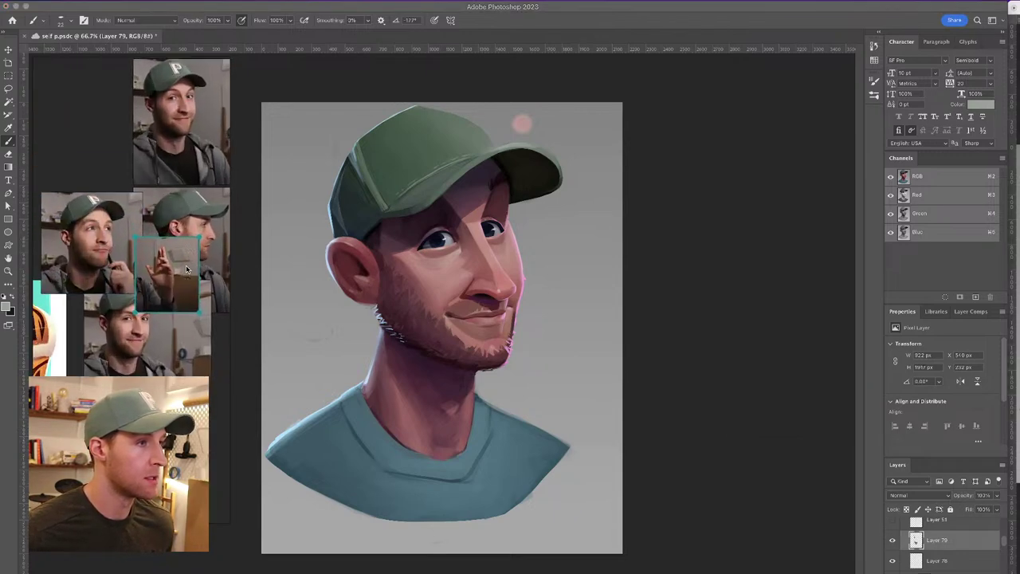
pyautogui.scroll(5, 177, 269)
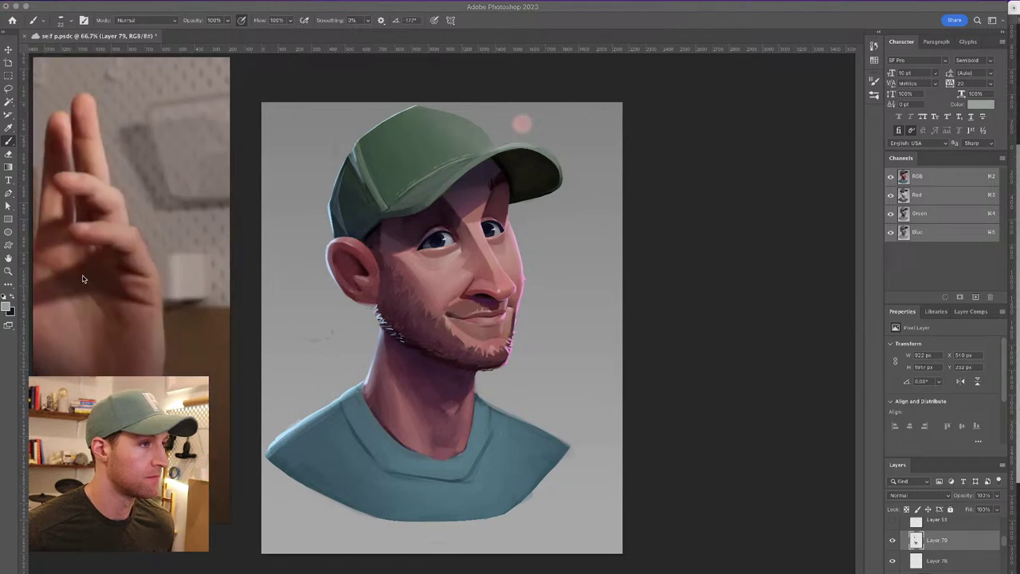
pyautogui.scroll(-5, 79, 277)
pyautogui.scroll(5, 42, 275)
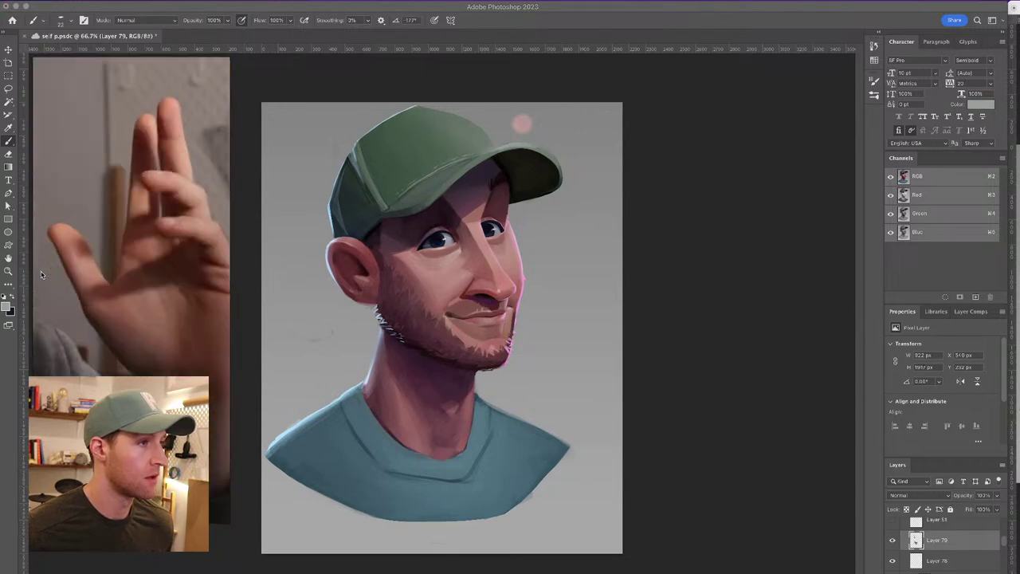
pyautogui.scroll(-3, 41, 275)
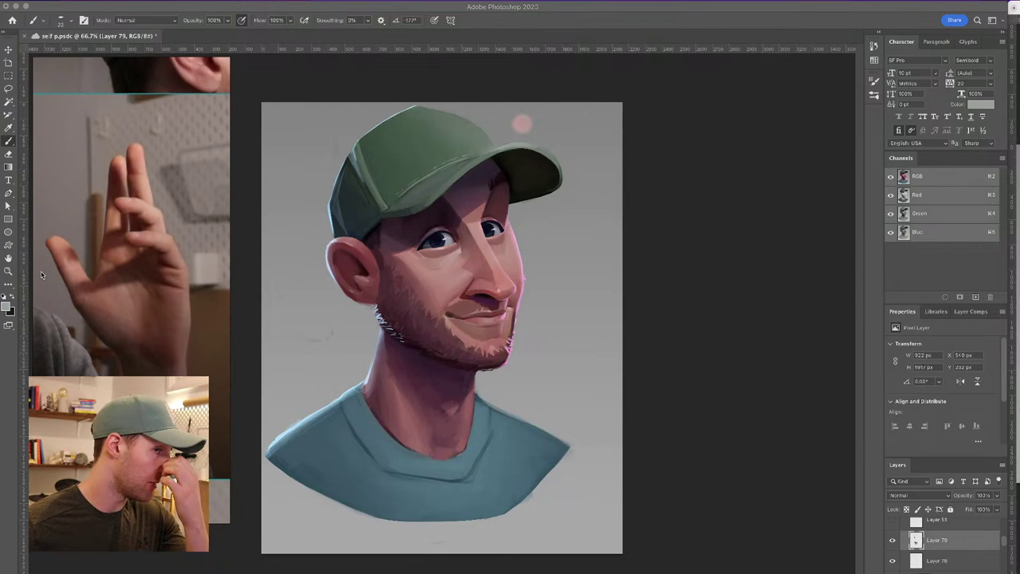
pyautogui.click(536, 353)
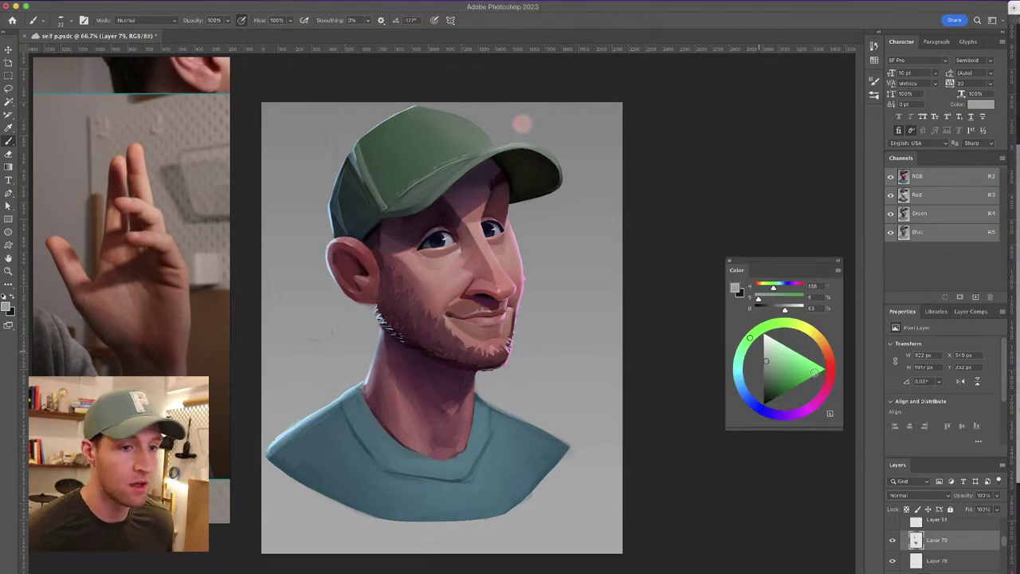
# Select Group 10 in the layer stack and collapse it
pyautogui.moveTo(1004, 541); pyautogui.dragTo(1003, 537)
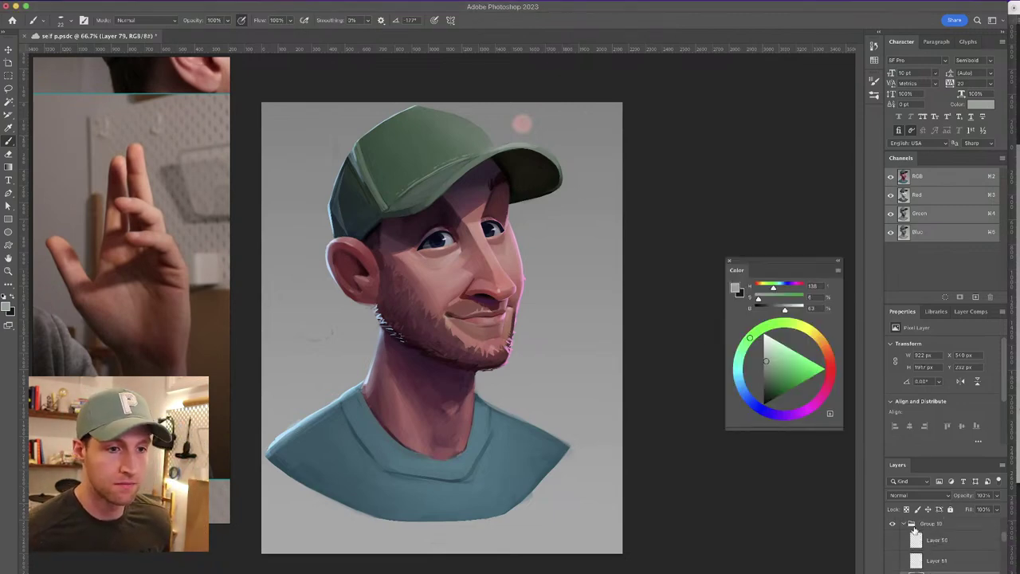
pyautogui.click(908, 528)
pyautogui.click(903, 525)
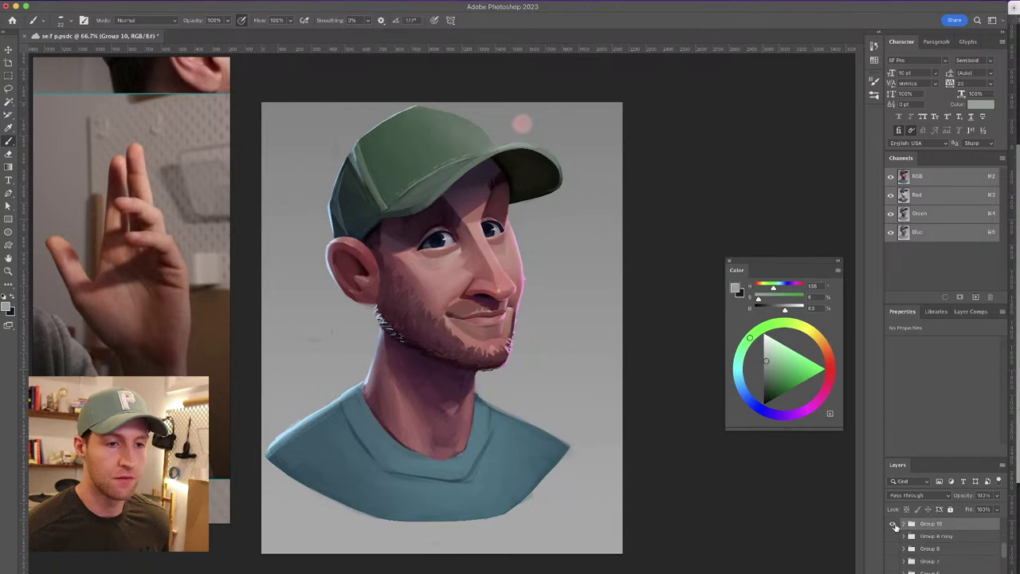
# Toggle Group 10's visibility repeatedly to compare the current portrait with the earlier painted version
pyautogui.click(891, 524)
pyautogui.click(891, 524)
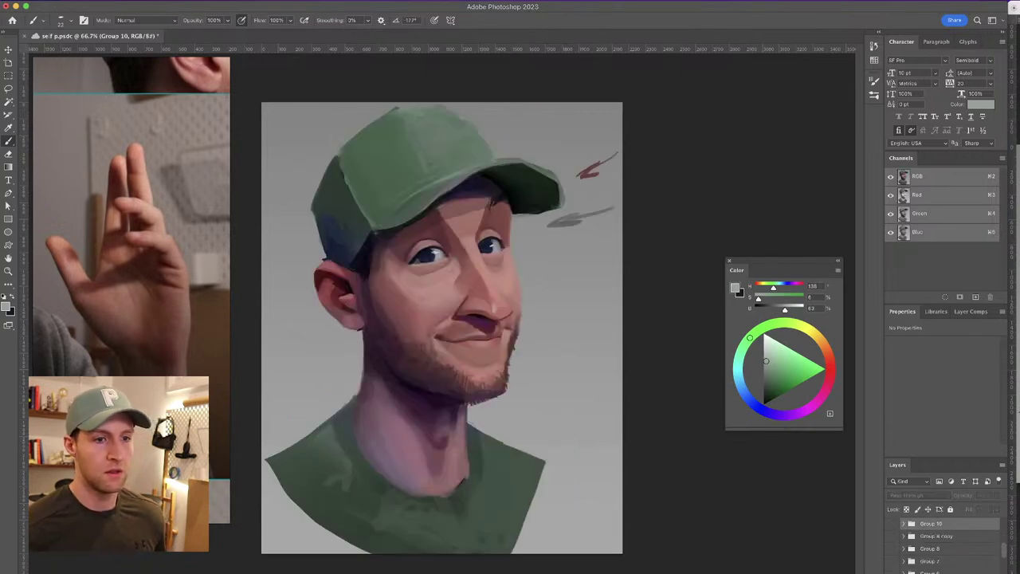
pyautogui.click(891, 524)
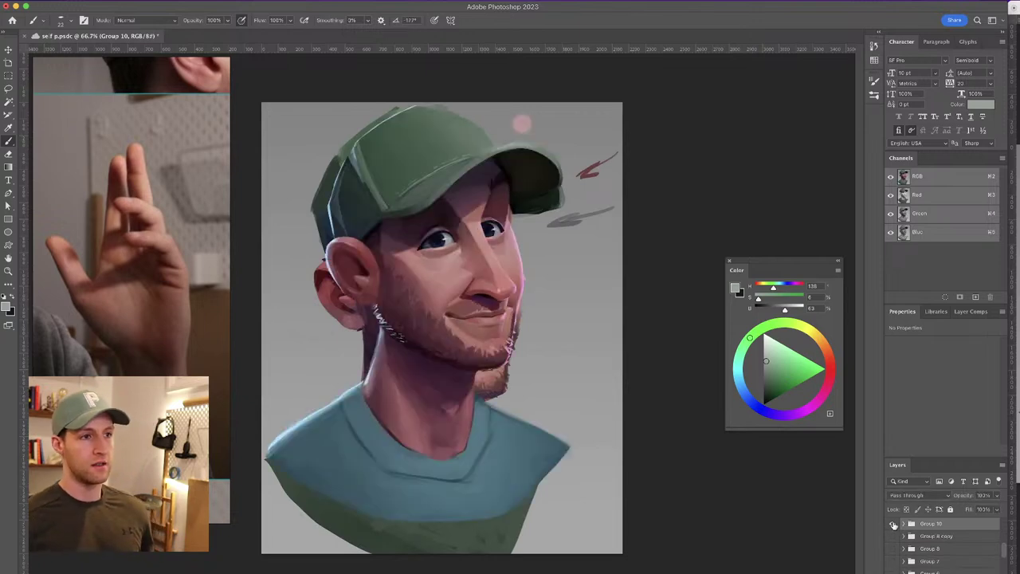
pyautogui.click(892, 523)
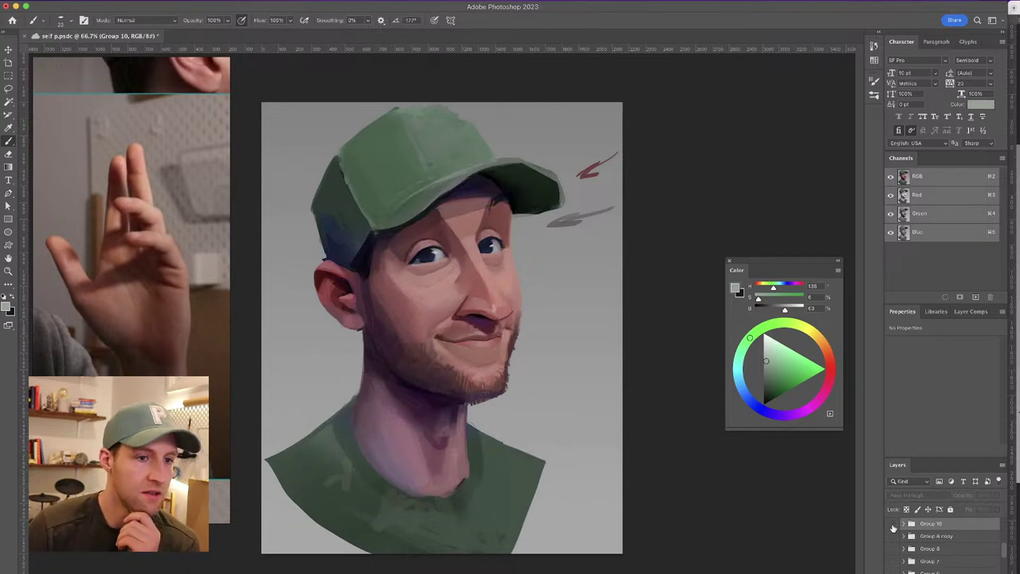
pyautogui.click(893, 524)
pyautogui.click(893, 524)
pyautogui.click(893, 524)
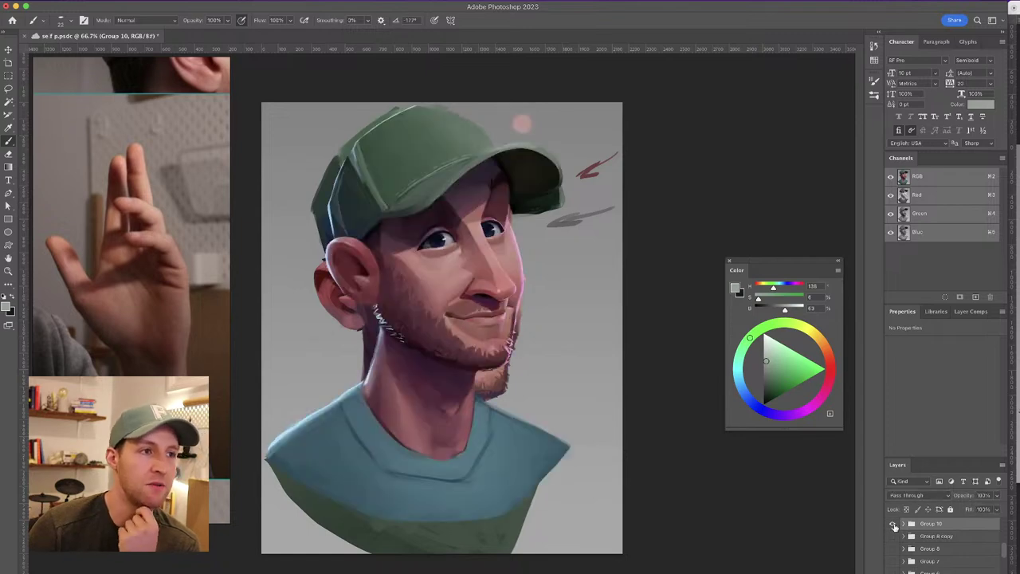
pyautogui.click(893, 524)
pyautogui.click(893, 524)
pyautogui.click(894, 525)
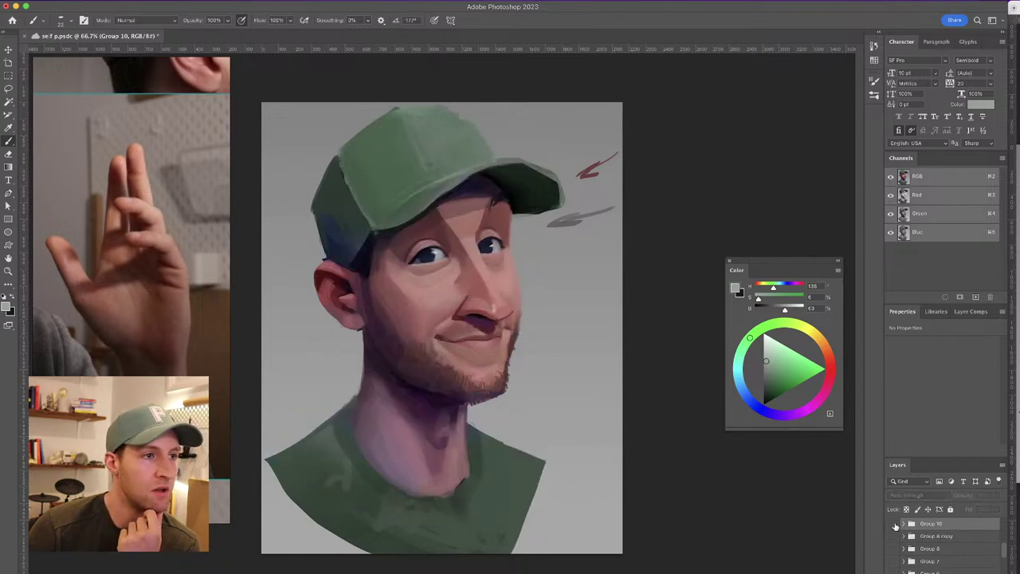
pyautogui.click(893, 524)
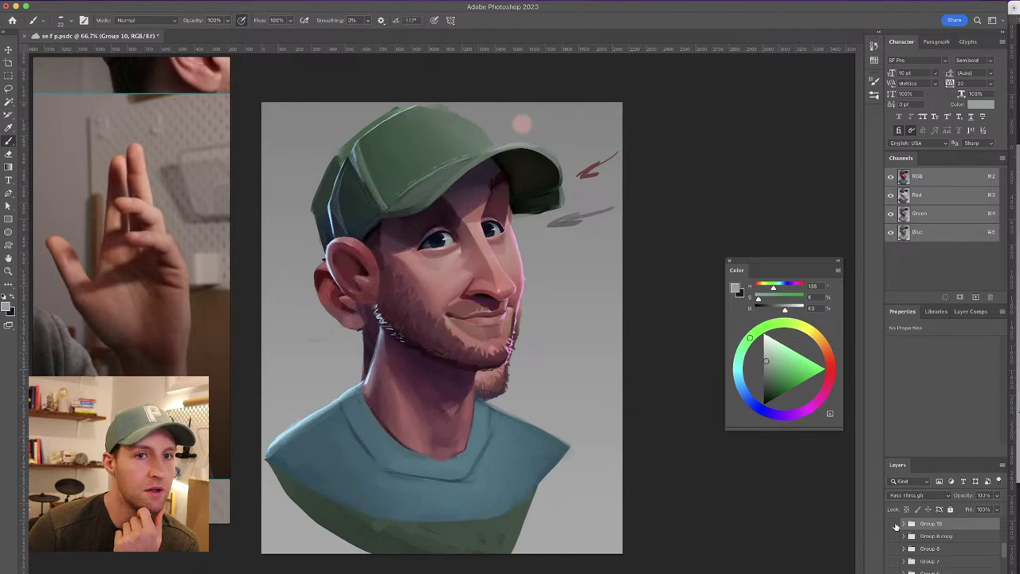
# Compare the portrait with the earlier painted version again by hiding and showing Group 10, ending with the group shown
pyautogui.click(894, 524)
pyautogui.click(893, 525)
pyautogui.click(893, 524)
pyautogui.click(894, 525)
pyautogui.click(893, 524)
pyautogui.click(893, 525)
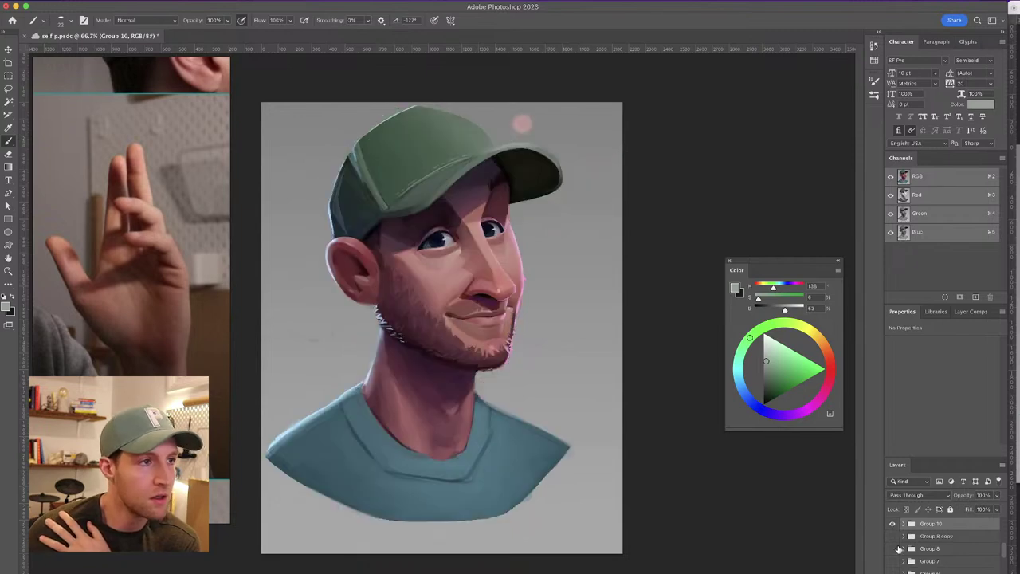
pyautogui.click(891, 526)
pyautogui.click(891, 525)
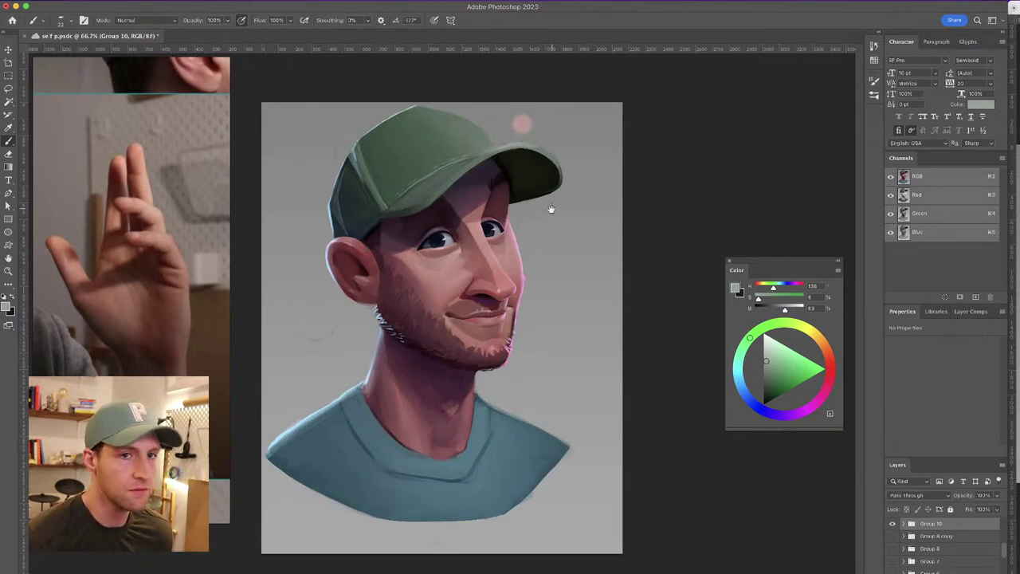
pyautogui.click(892, 524)
pyautogui.click(892, 525)
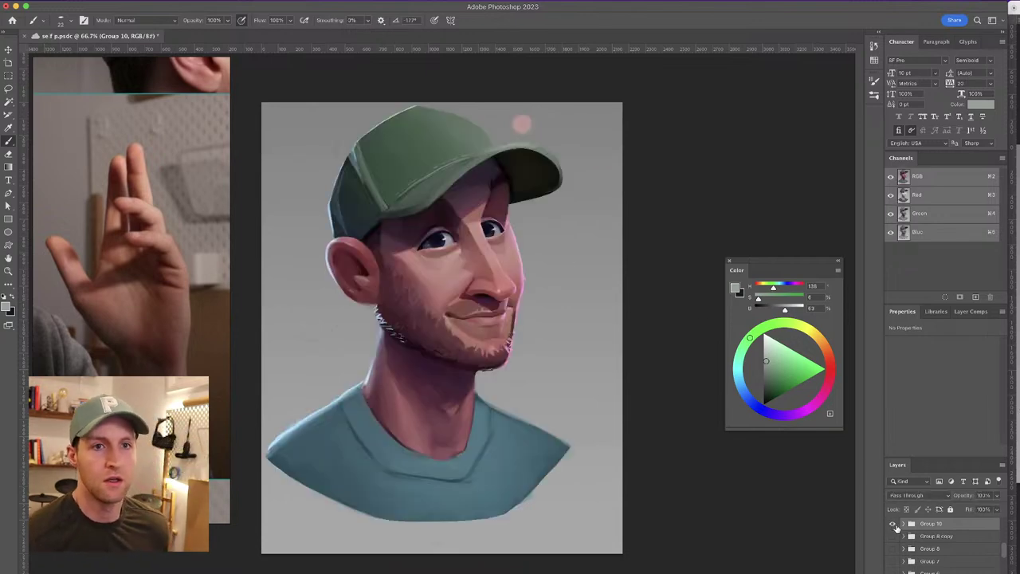
# Add a new layer above Group 10 and hide the portrait group, with the new empty layer active
pyautogui.scroll(1, 1003, 547)
pyautogui.moveTo(1003, 545); pyautogui.dragTo(1003, 543)
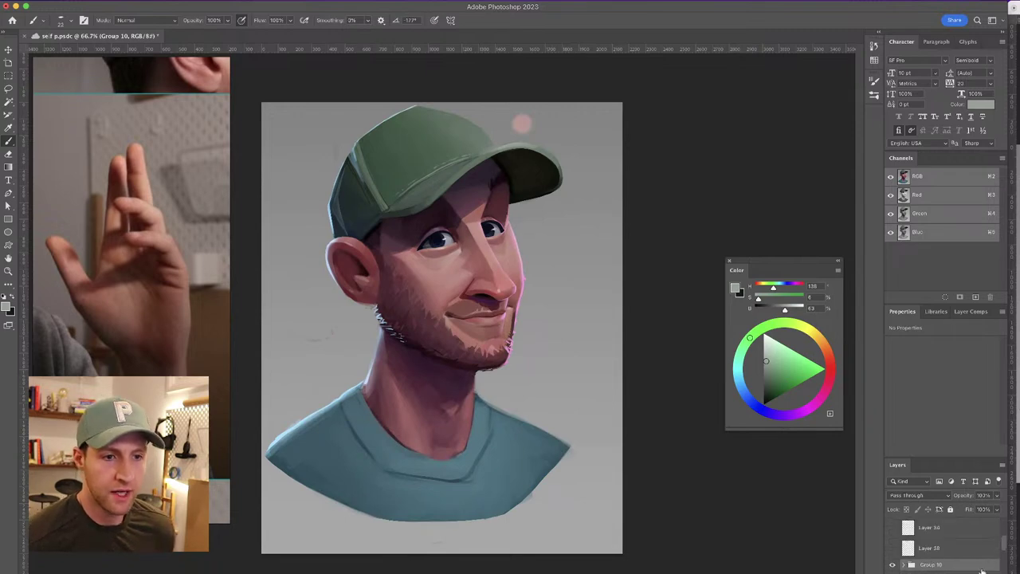
pyautogui.click(986, 572)
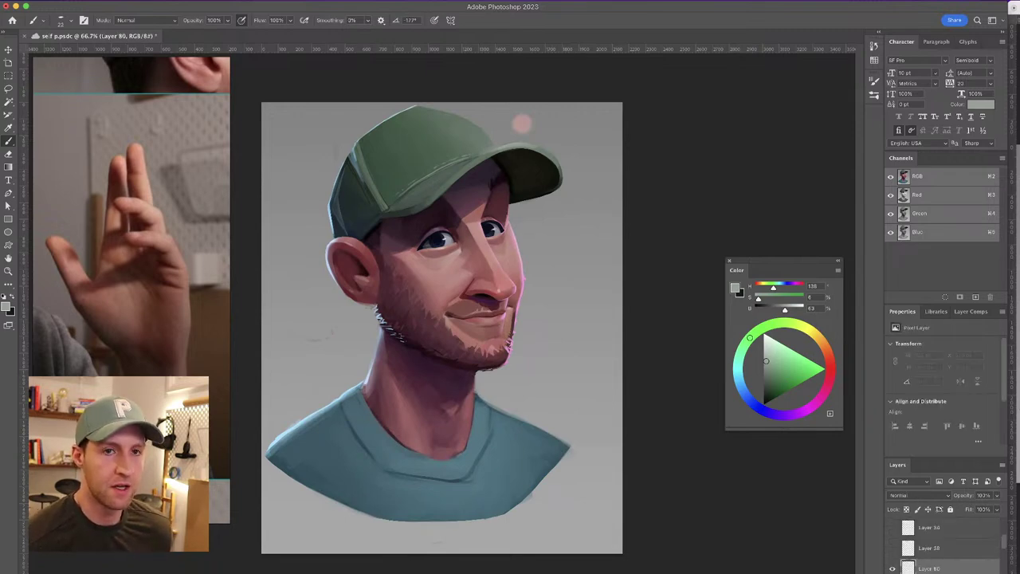
pyautogui.click(932, 573)
pyautogui.press('super+comma')
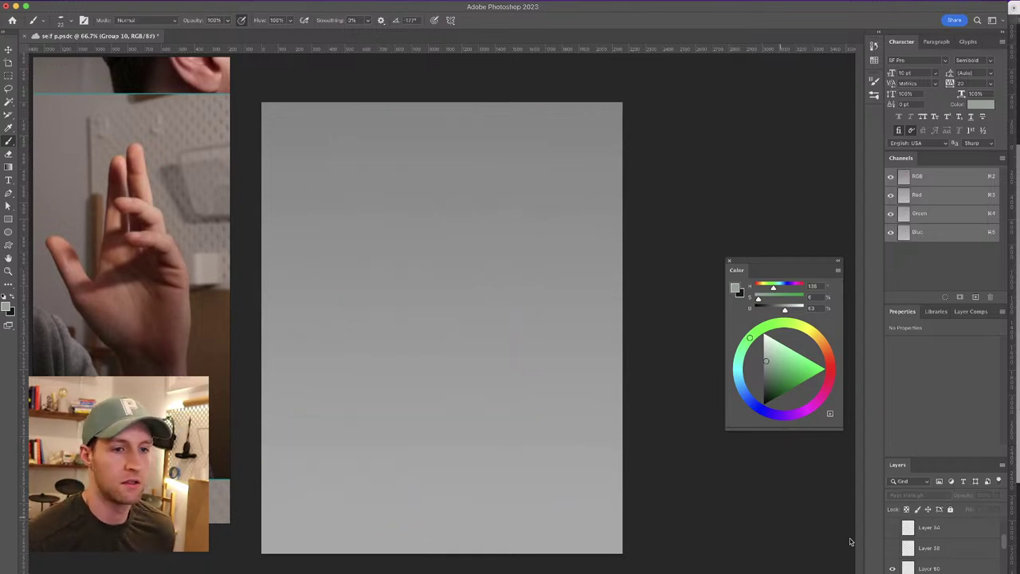
pyautogui.click(953, 569)
# Pick near-black as the painting colour and undo a short test stroke on the empty canvas
pyautogui.click(762, 383)
pyautogui.click(763, 402)
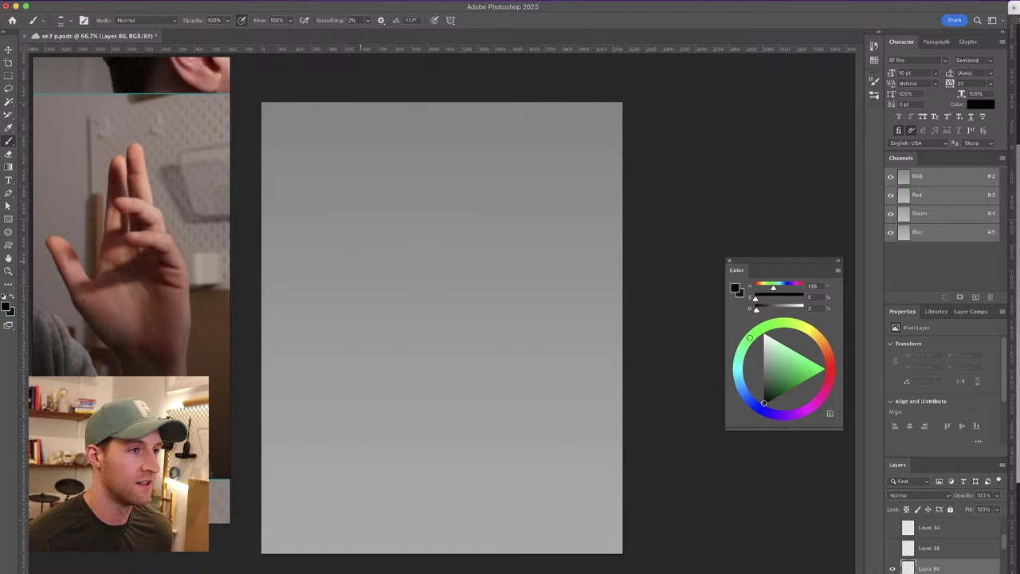
pyautogui.moveTo(346, 240); pyautogui.dragTo(391, 295)
pyautogui.press('super+z')
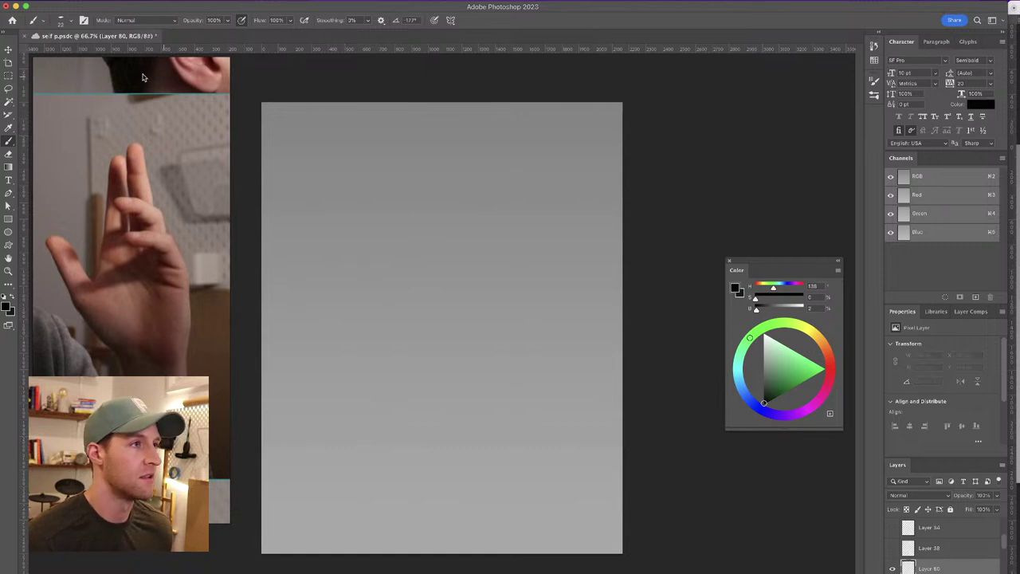
# Set the brush's Shape Dynamics minimum diameter to 14% and sketch a slanted guide line for the thumb
pyautogui.click(874, 80)
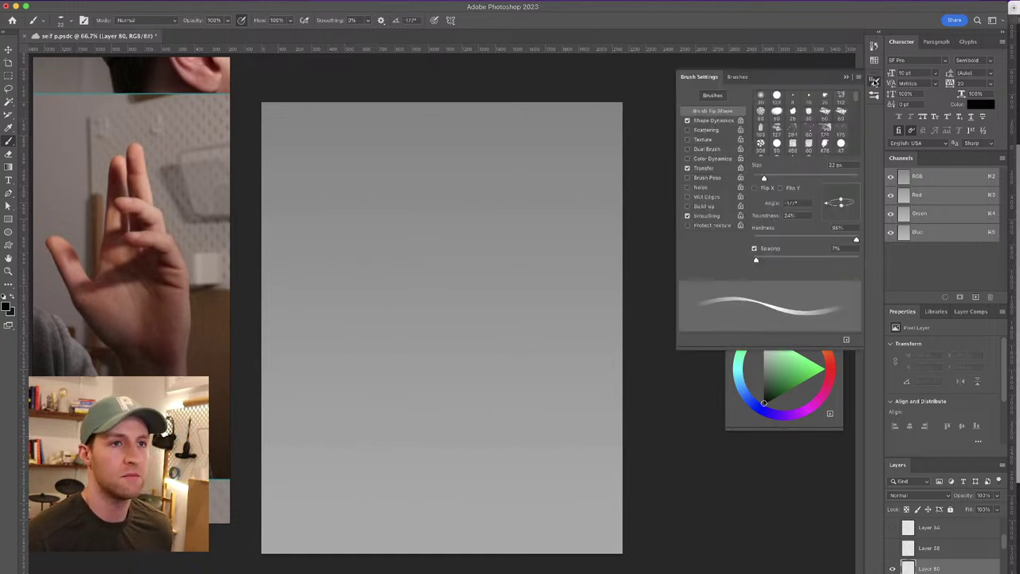
pyautogui.click(713, 120)
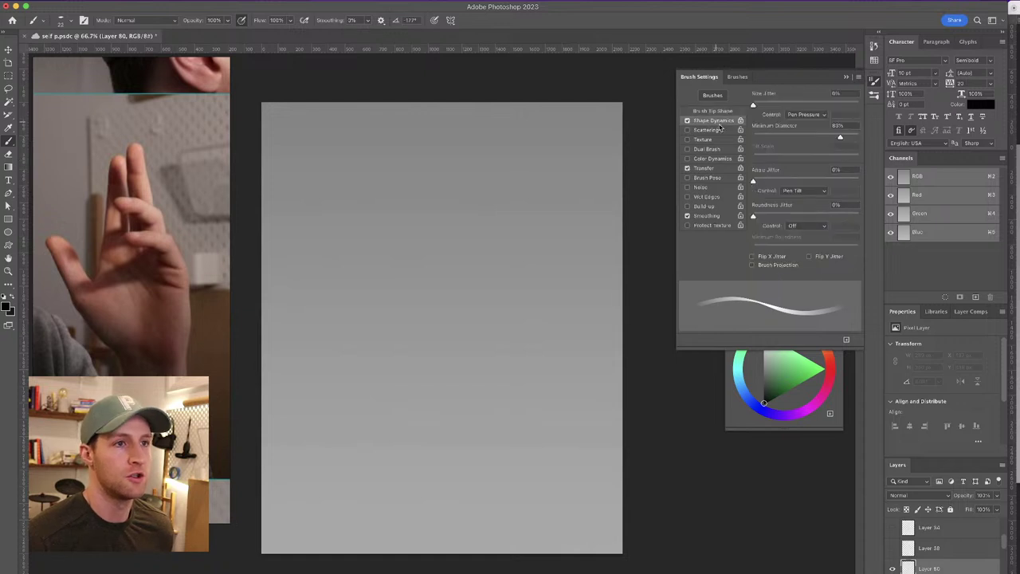
pyautogui.moveTo(840, 137); pyautogui.dragTo(827, 137)
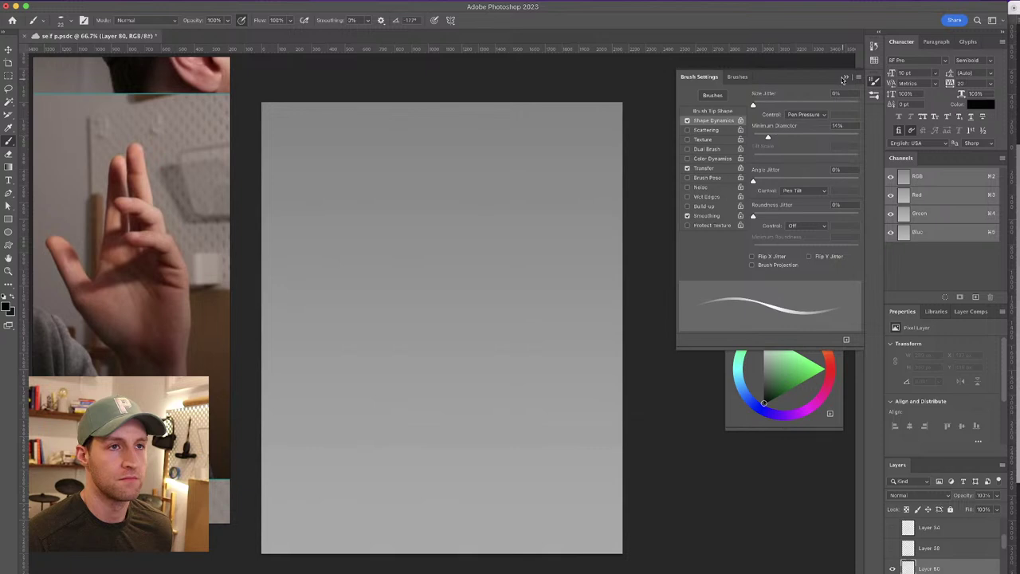
pyautogui.click(846, 78)
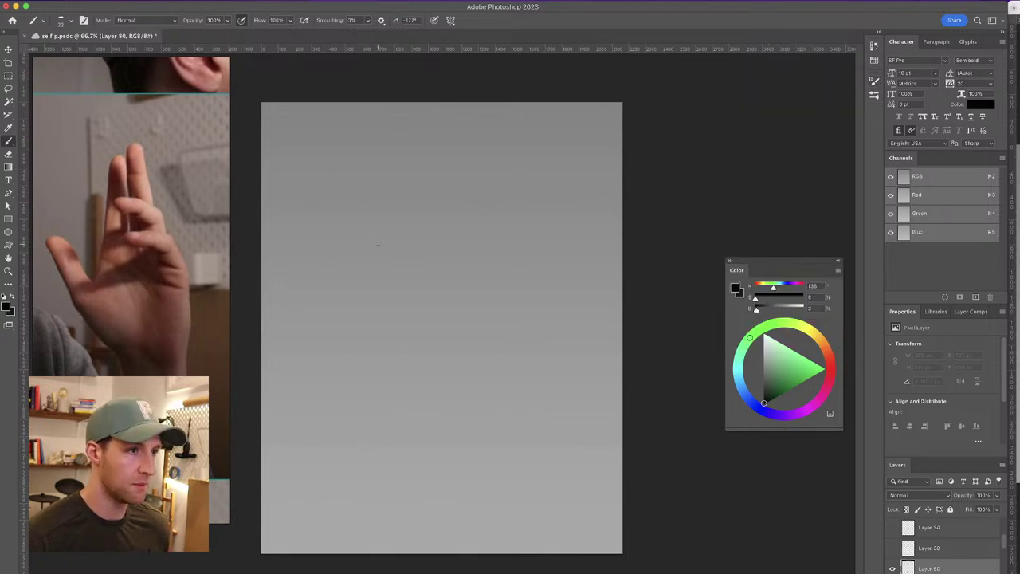
pyautogui.moveTo(342, 245); pyautogui.dragTo(388, 353)
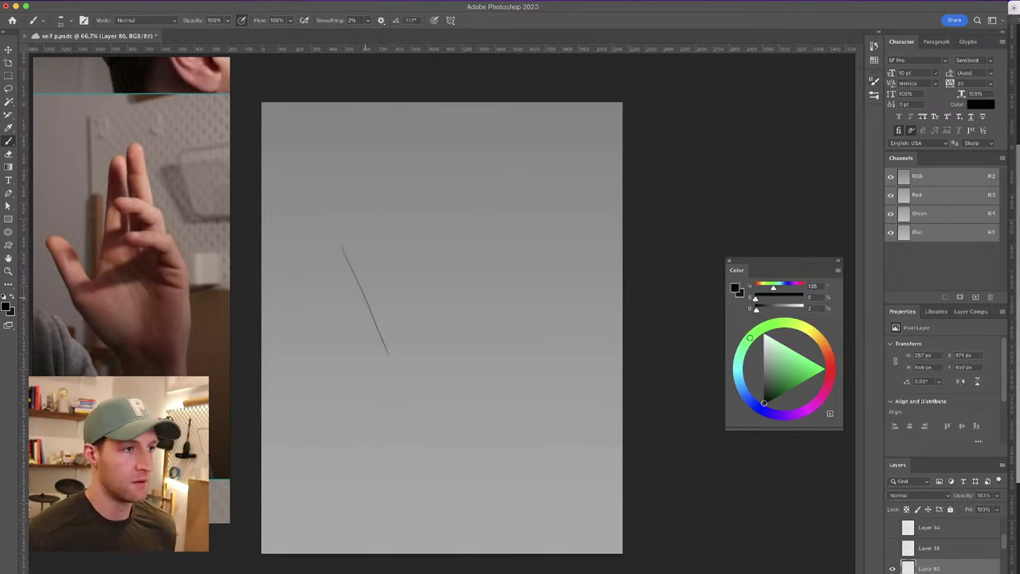
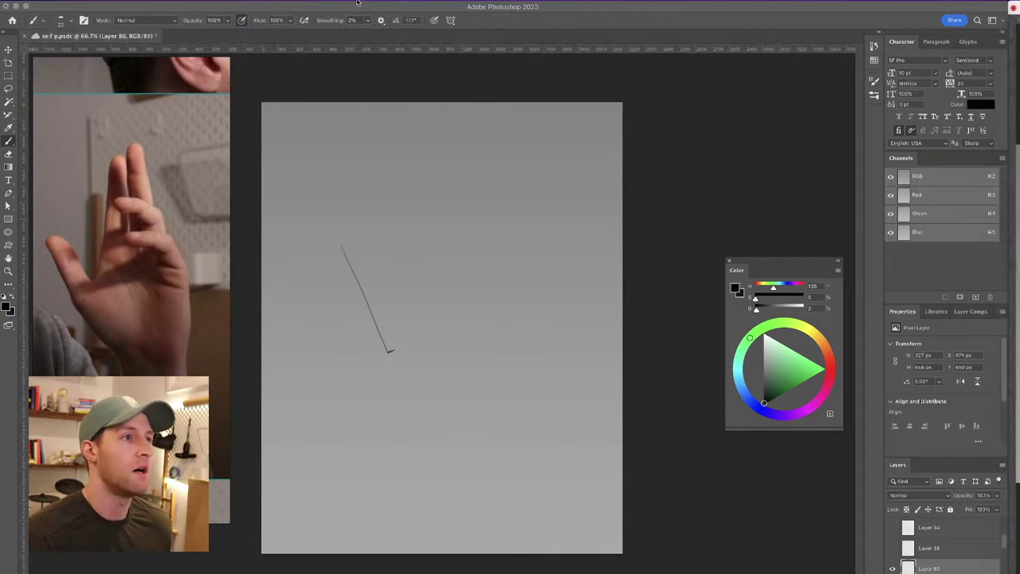
pyautogui.click(331, 1)
pyautogui.moveTo(459, 11)
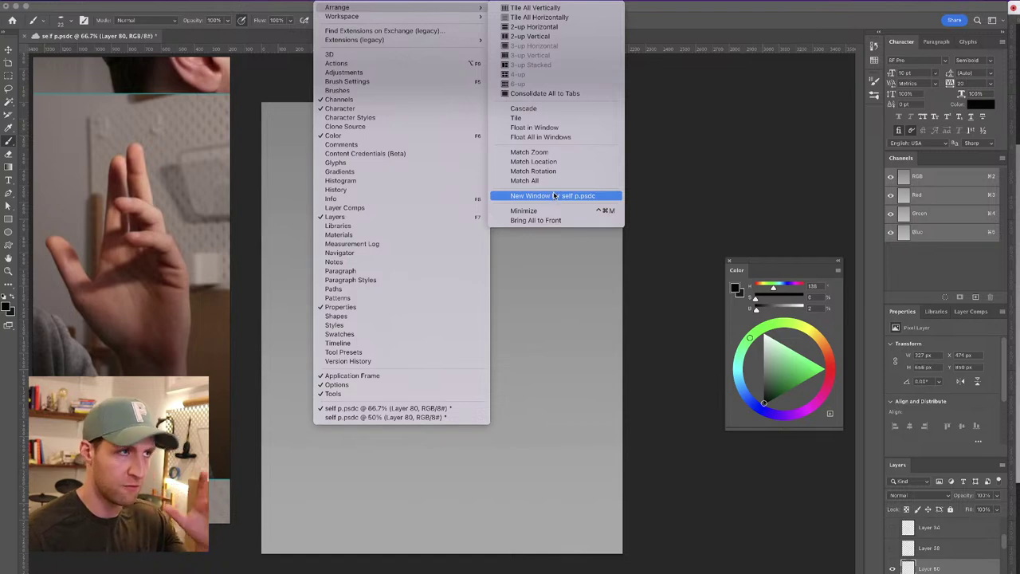
pyautogui.click(579, 270)
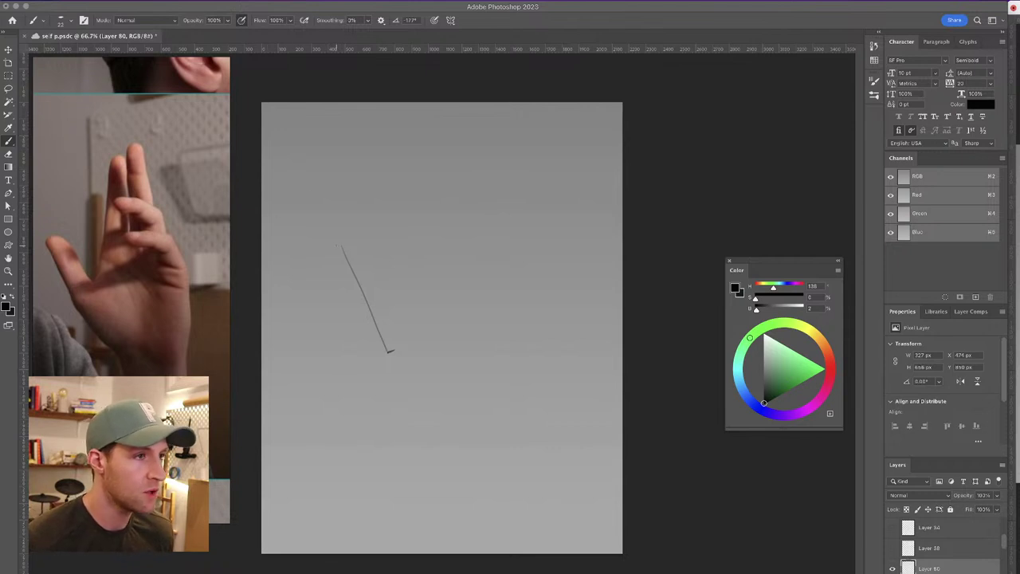
# Block in the thumb around the slanted guide line with angular strokes for its tip, joint and base
pyautogui.moveTo(324, 242)
pyautogui.mouseDown()
pyautogui.moveTo(350, 227)
pyautogui.moveTo(376, 253)
pyautogui.mouseUp()
pyautogui.moveTo(357, 290); pyautogui.dragTo(384, 276)
pyautogui.moveTo(323, 249)
pyautogui.mouseDown()
pyautogui.moveTo(340, 290)
pyautogui.moveTo(409, 335)
pyautogui.mouseUp()
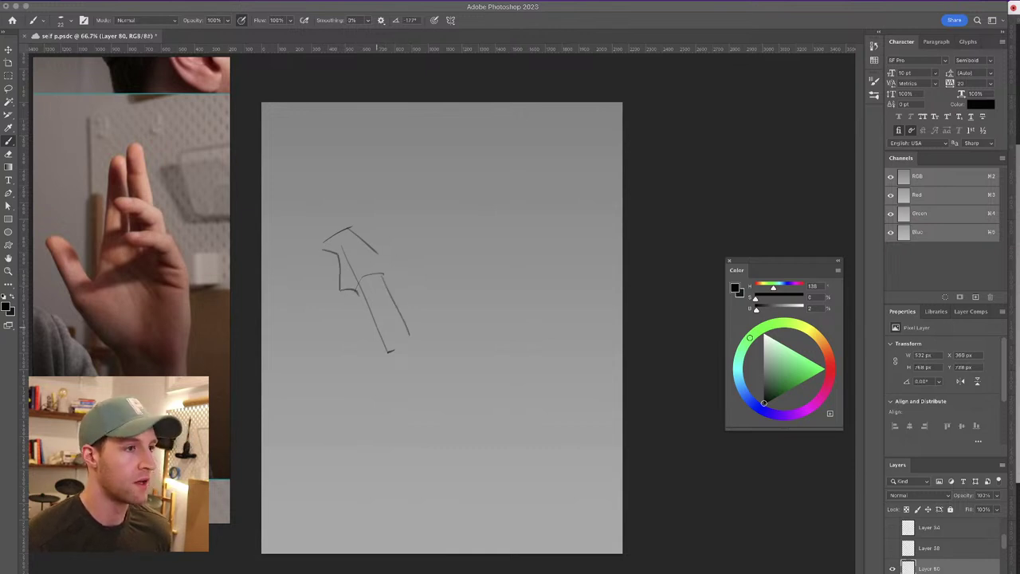
pyautogui.moveTo(355, 296); pyautogui.dragTo(379, 360)
pyautogui.moveTo(374, 361); pyautogui.dragTo(389, 358)
# Sketch the palm as a tapered block beside the thumb and add the wrist and forearm below it
pyautogui.moveTo(420, 255); pyautogui.dragTo(409, 328)
pyautogui.moveTo(423, 255)
pyautogui.mouseDown()
pyautogui.moveTo(462, 252)
pyautogui.moveTo(541, 289)
pyautogui.moveTo(508, 402)
pyautogui.moveTo(444, 414)
pyautogui.moveTo(416, 399)
pyautogui.moveTo(369, 330)
pyautogui.mouseUp()
pyautogui.moveTo(378, 343)
pyautogui.mouseDown()
pyautogui.moveTo(408, 407)
pyautogui.moveTo(503, 408)
pyautogui.moveTo(494, 409)
pyautogui.moveTo(502, 482)
pyautogui.mouseUp()
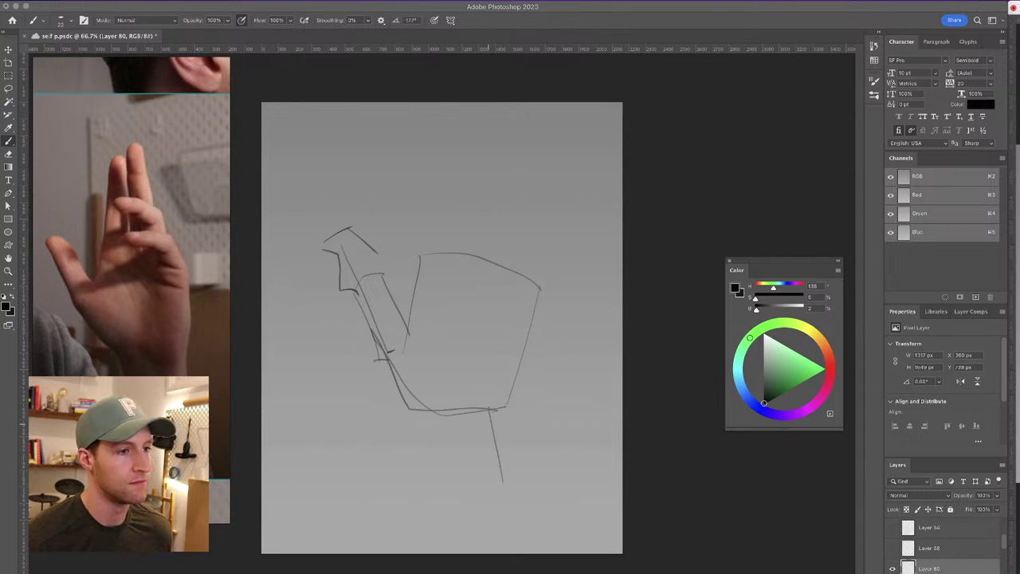
pyautogui.moveTo(495, 409); pyautogui.dragTo(503, 478)
pyautogui.moveTo(442, 416)
pyautogui.mouseDown()
pyautogui.moveTo(446, 500)
pyautogui.moveTo(489, 509)
pyautogui.mouseUp()
pyautogui.moveTo(501, 462); pyautogui.dragTo(470, 521)
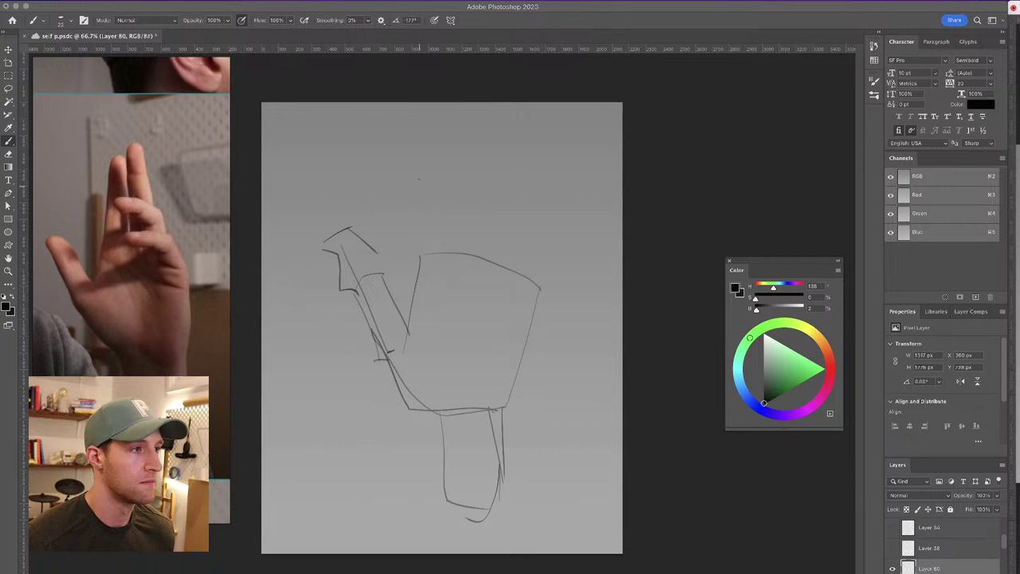
# Block in the two upright fingers as narrow boxes above the palm, undoing and redrawing strokes that are off
pyautogui.moveTo(423, 158); pyautogui.dragTo(418, 279)
pyautogui.press('super+z')
pyautogui.moveTo(431, 142)
pyautogui.mouseDown()
pyautogui.moveTo(425, 242)
pyautogui.moveTo(450, 139)
pyautogui.moveTo(460, 139)
pyautogui.moveTo(458, 248)
pyautogui.mouseUp()
pyautogui.press('super+z')
pyautogui.moveTo(455, 140); pyautogui.dragTo(453, 233)
pyautogui.moveTo(453, 121); pyautogui.dragTo(460, 251)
pyautogui.press('super+z')
pyautogui.moveTo(456, 118)
pyautogui.mouseDown()
pyautogui.moveTo(463, 236)
pyautogui.moveTo(501, 112)
pyautogui.moveTo(495, 259)
pyautogui.mouseUp()
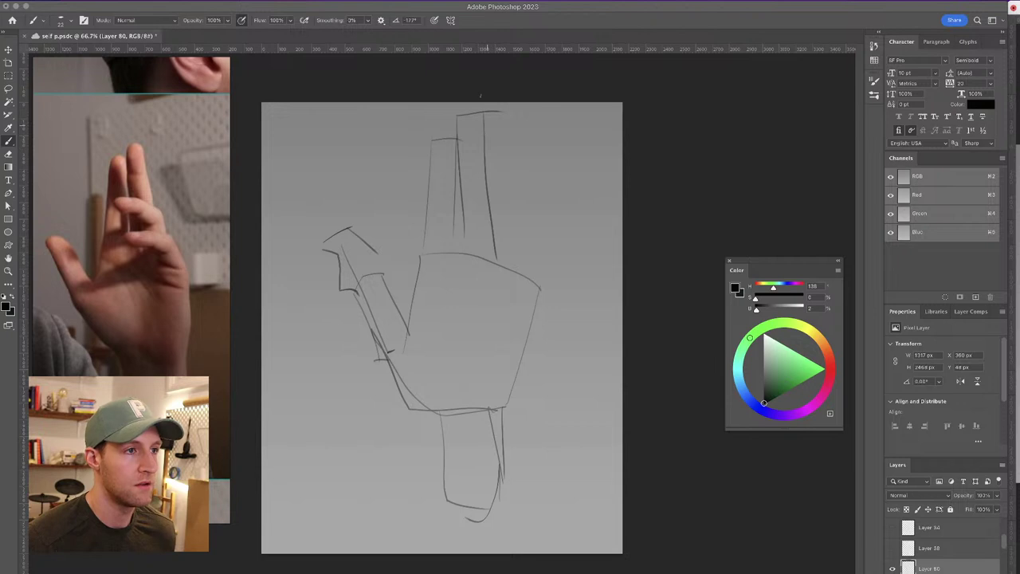
# Block in the two folded fingers across the top of the palm and redraw the palm's outer edge
pyautogui.moveTo(434, 188); pyautogui.dragTo(518, 193)
pyautogui.press('super+z')
pyautogui.moveTo(435, 193)
pyautogui.mouseDown()
pyautogui.moveTo(526, 201)
pyautogui.moveTo(516, 239)
pyautogui.moveTo(444, 253)
pyautogui.moveTo(466, 268)
pyautogui.moveTo(519, 263)
pyautogui.moveTo(517, 317)
pyautogui.mouseUp()
pyautogui.moveTo(542, 241)
pyautogui.mouseDown()
pyautogui.moveTo(556, 253)
pyautogui.moveTo(509, 410)
pyautogui.moveTo(519, 397)
pyautogui.mouseUp()
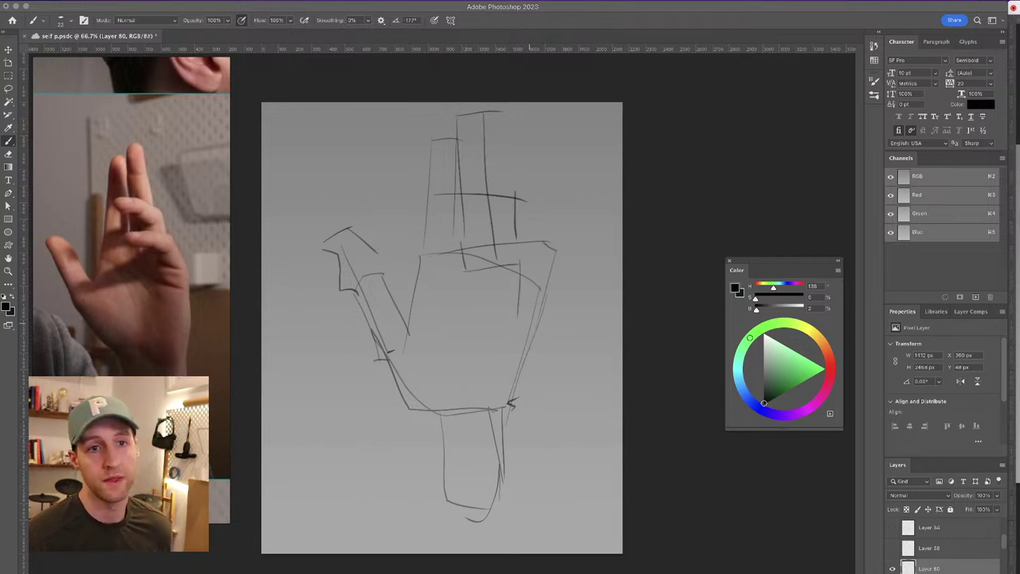
# Sketch the thumb's inner edge and web, and carry the thumb-pad crease down into the palm
pyautogui.moveTo(376, 247)
pyautogui.mouseDown()
pyautogui.moveTo(406, 329)
pyautogui.moveTo(429, 328)
pyautogui.moveTo(470, 395)
pyautogui.mouseUp()
pyautogui.moveTo(409, 324); pyautogui.dragTo(461, 358)
pyautogui.moveTo(460, 276); pyautogui.dragTo(457, 341)
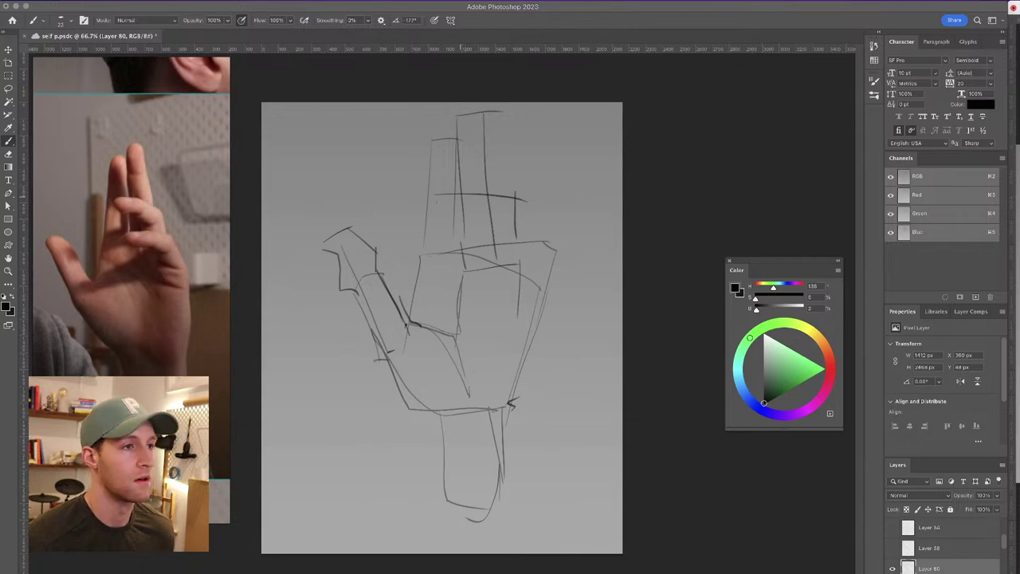
# Add the fingertip ends and joint lines to the upright and folded fingers, plus small plane marks on the palm
pyautogui.moveTo(417, 189)
pyautogui.mouseDown()
pyautogui.moveTo(430, 216)
pyautogui.moveTo(508, 212)
pyautogui.mouseUp()
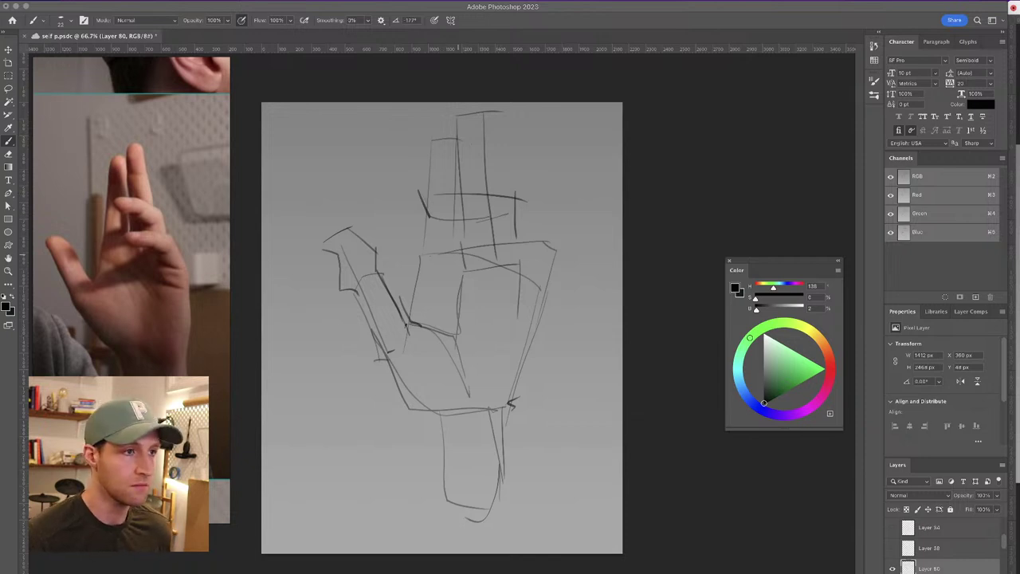
pyautogui.moveTo(452, 252)
pyautogui.mouseDown()
pyautogui.moveTo(486, 271)
pyautogui.moveTo(510, 268)
pyautogui.mouseUp()
pyautogui.moveTo(481, 117); pyautogui.dragTo(486, 197)
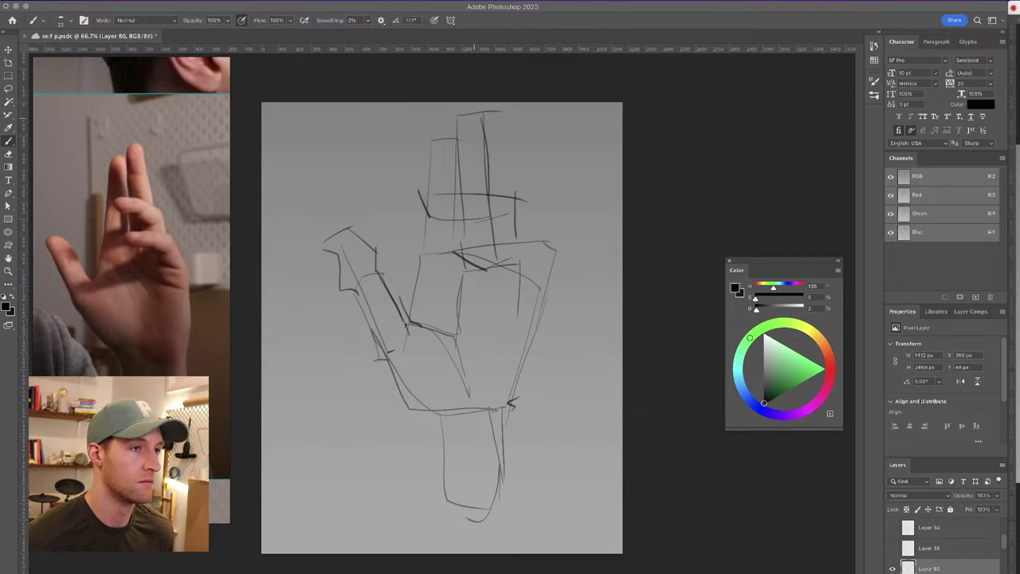
pyautogui.moveTo(437, 111)
pyautogui.mouseDown()
pyautogui.moveTo(467, 110)
pyautogui.moveTo(466, 138)
pyautogui.mouseUp()
pyautogui.press('super+z')
pyautogui.moveTo(431, 173); pyautogui.dragTo(470, 185)
pyautogui.moveTo(427, 216); pyautogui.dragTo(453, 221)
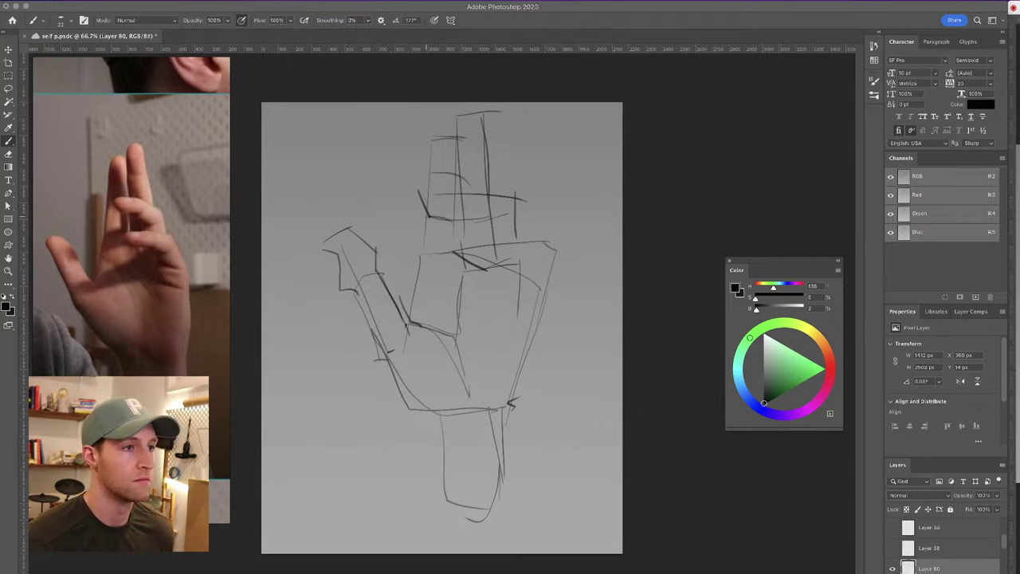
pyautogui.moveTo(429, 261)
pyautogui.mouseDown()
pyautogui.moveTo(449, 271)
pyautogui.moveTo(458, 304)
pyautogui.mouseUp()
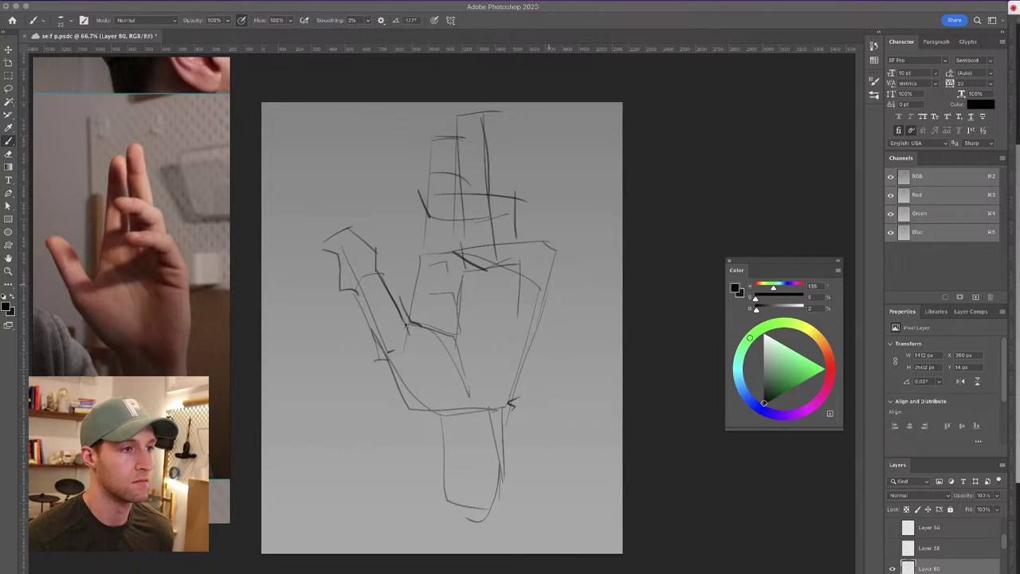
# Rework the palm's outer edge and its transition into the wrist, undoing strokes that bulge too far
pyautogui.moveTo(548, 250)
pyautogui.mouseDown()
pyautogui.moveTo(560, 297)
pyautogui.moveTo(536, 406)
pyautogui.moveTo(516, 414)
pyautogui.moveTo(507, 481)
pyautogui.mouseUp()
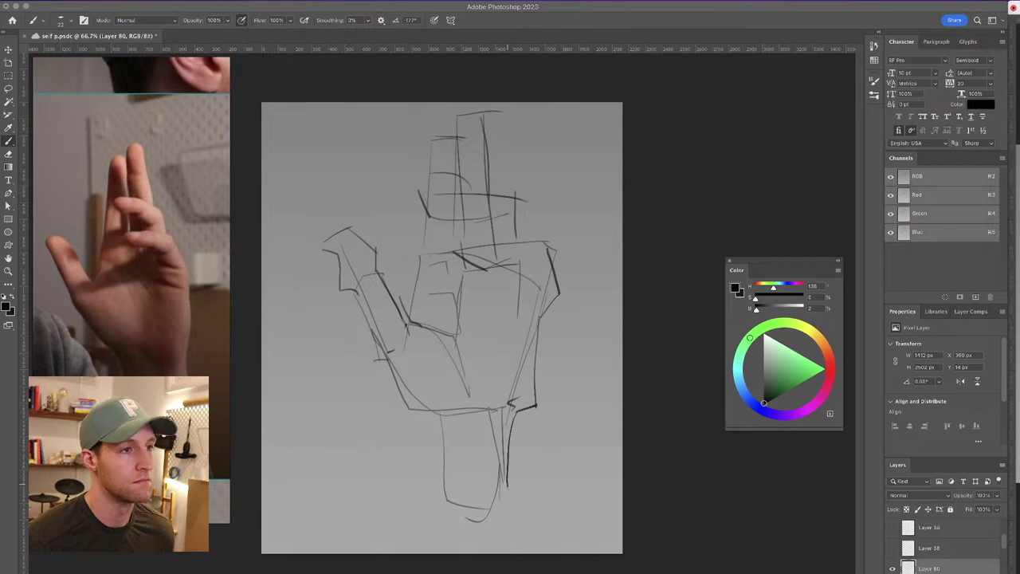
pyautogui.hotkey('ctrl', 'z')
pyautogui.moveTo(547, 296)
pyautogui.mouseDown()
pyautogui.moveTo(526, 395)
pyautogui.moveTo(495, 411)
pyautogui.moveTo(511, 454)
pyautogui.mouseUp()
pyautogui.moveTo(509, 396); pyautogui.dragTo(512, 484)
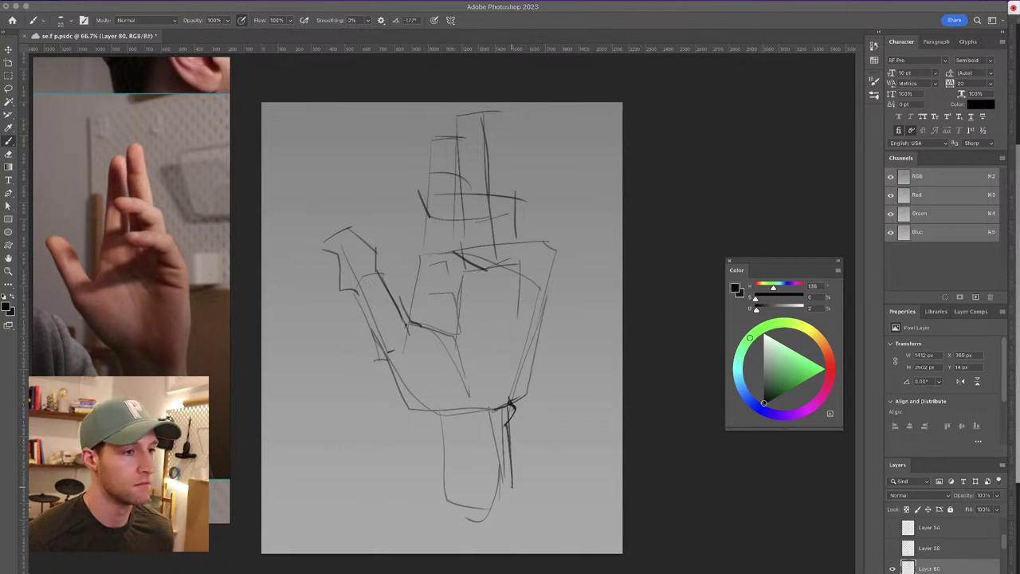
pyautogui.hotkey('ctrl', 'z')
pyautogui.moveTo(515, 398); pyautogui.dragTo(522, 418)
pyautogui.moveTo(512, 420)
pyautogui.mouseDown()
pyautogui.moveTo(512, 494)
pyautogui.moveTo(500, 505)
pyautogui.mouseUp()
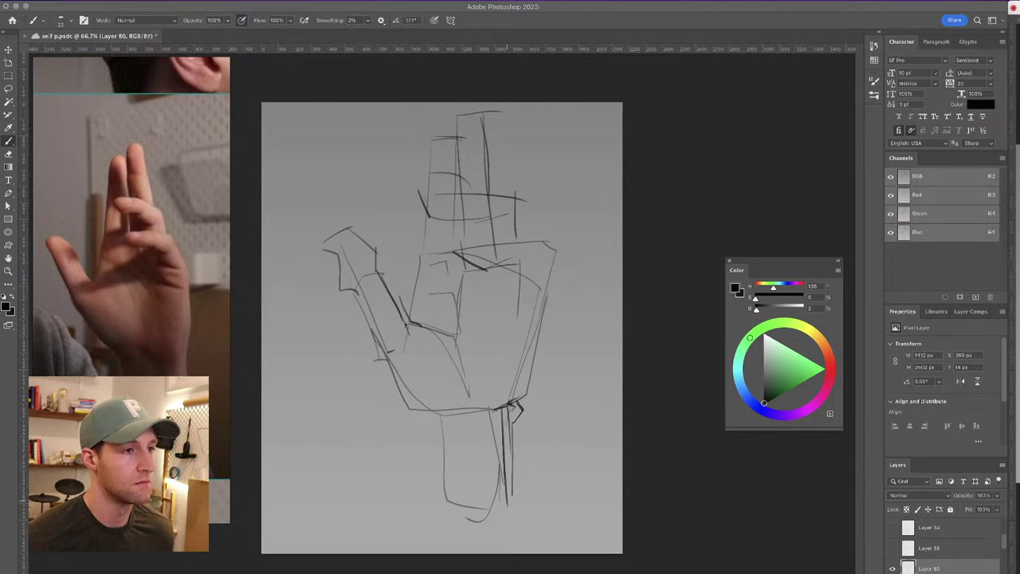
# Lower the rough hand sketch layer's opacity to 16% and add a new layer for the cleaner line drawing
pyautogui.moveTo(965, 497)
pyautogui.mouseDown()
pyautogui.moveTo(939, 506)
pyautogui.moveTo(964, 500)
pyautogui.mouseUp()
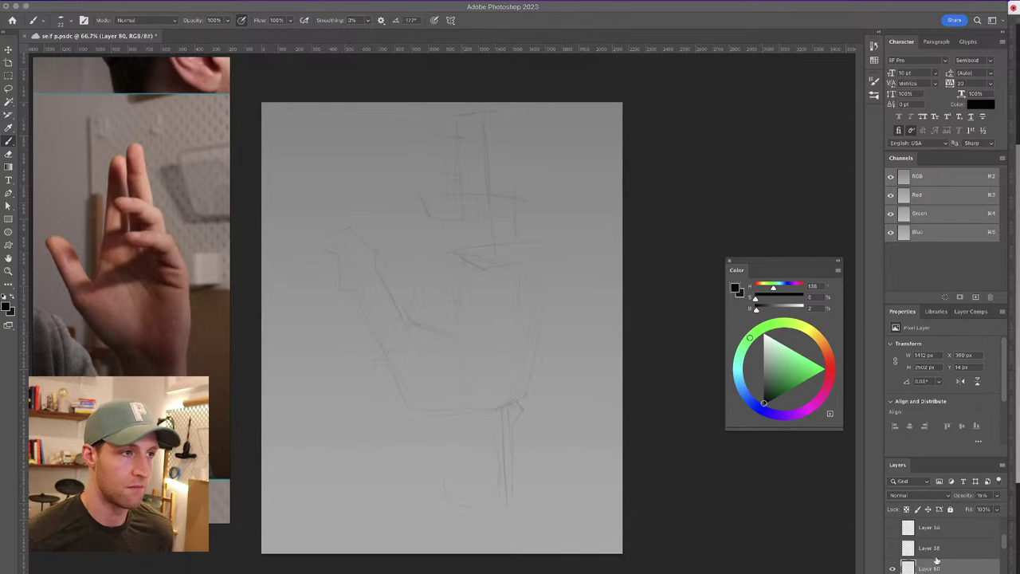
pyautogui.press('alt+shift+super+n')
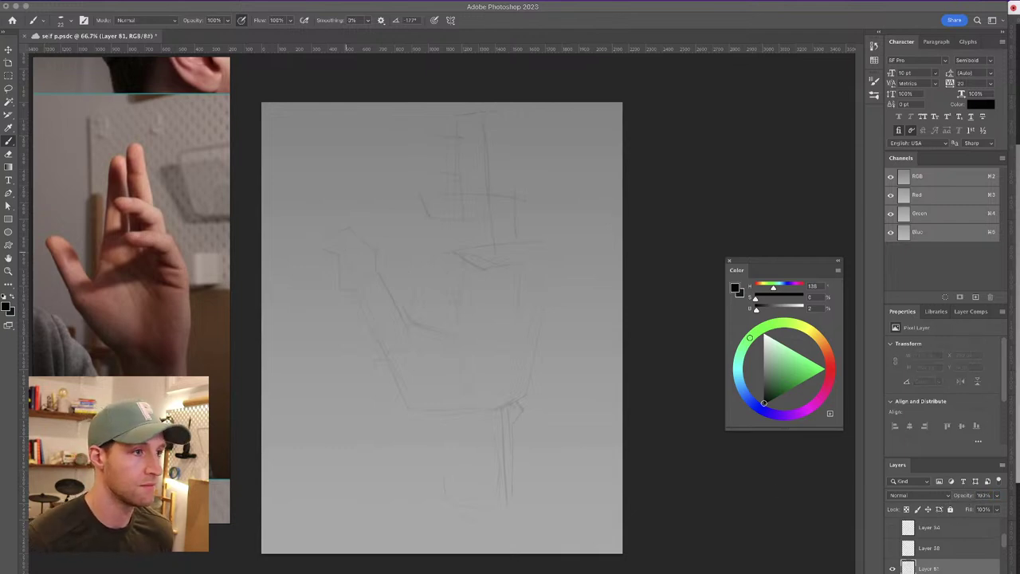
pyautogui.press('super+s')
# Ink the thumb's inner edge over the faded sketch with a 17 px brush, retrying the curve towards the tip
pyautogui.moveTo(386, 287)
pyautogui.mouseDown()
pyautogui.moveTo(384, 272)
pyautogui.moveTo(405, 325)
pyautogui.mouseUp()
pyautogui.moveTo(379, 271)
pyautogui.mouseDown()
pyautogui.moveTo(371, 238)
pyautogui.moveTo(334, 218)
pyautogui.mouseUp()
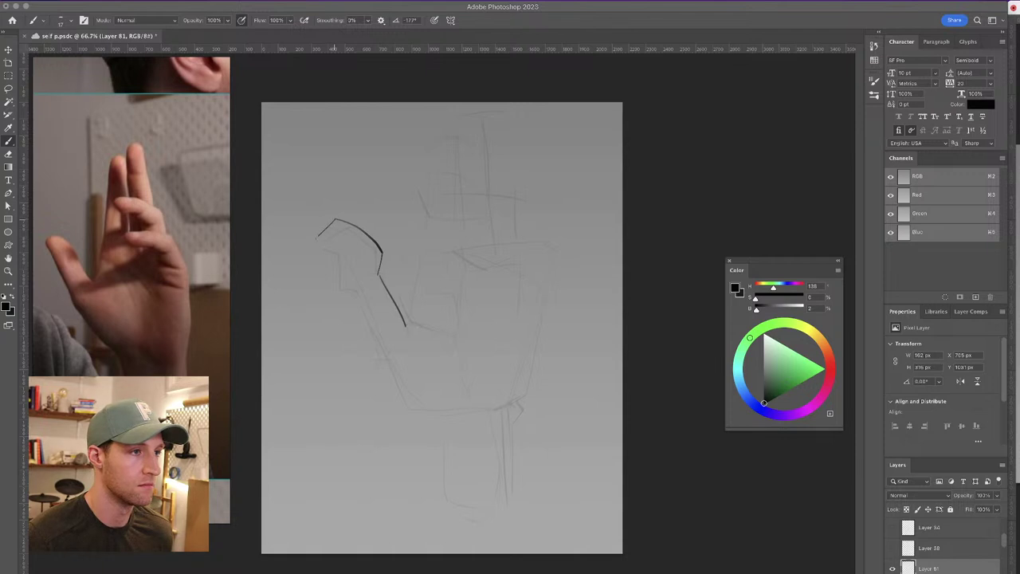
pyautogui.press('super+z')
pyautogui.moveTo(380, 270); pyautogui.dragTo(343, 224)
pyautogui.press('super+z')
pyautogui.press('super+shift+z')
# Raise the brush smoothing to 24% and redraw the thumb's inner curve and rounded tip
pyautogui.moveTo(317, 20); pyautogui.dragTo(335, 21)
pyautogui.press('super+z')
pyautogui.moveTo(347, 225); pyautogui.dragTo(383, 263)
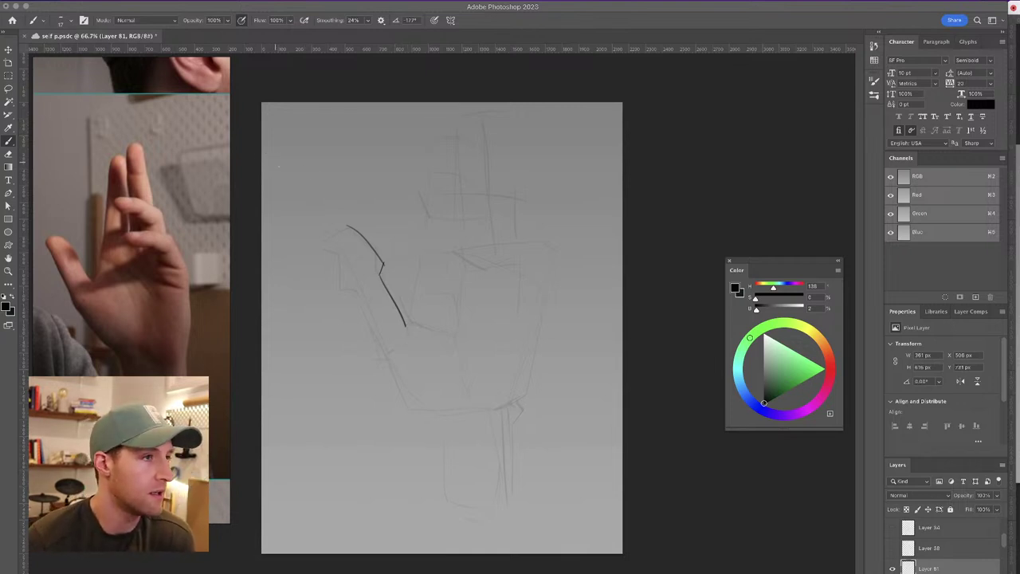
pyautogui.click(301, 170)
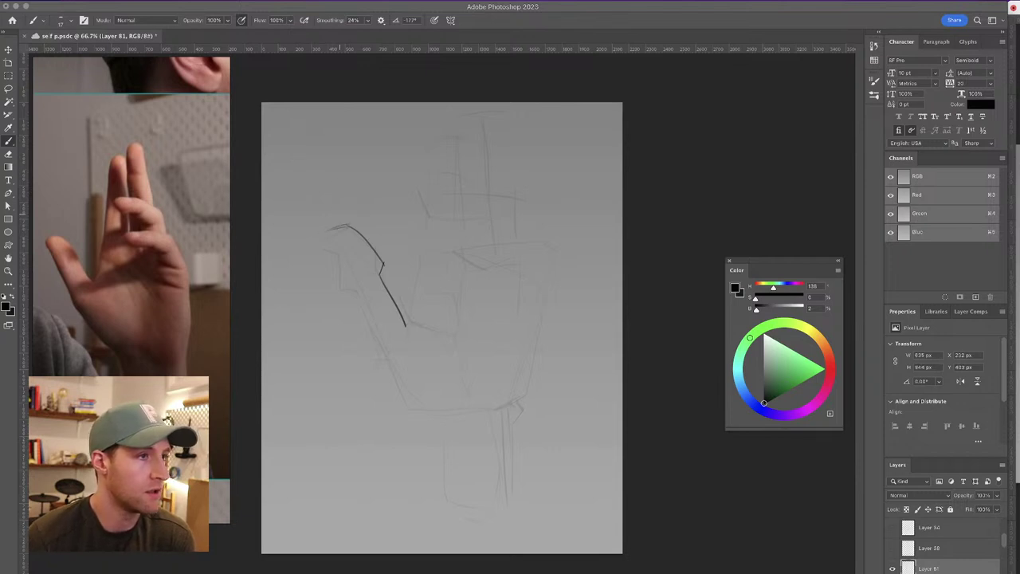
# Ink the thumb's outer edge from tip to palm base, retrying the joint angle, and add the joint line across the thumb
pyautogui.moveTo(322, 236)
pyautogui.mouseDown()
pyautogui.moveTo(333, 277)
pyautogui.moveTo(348, 280)
pyautogui.moveTo(347, 313)
pyautogui.mouseUp()
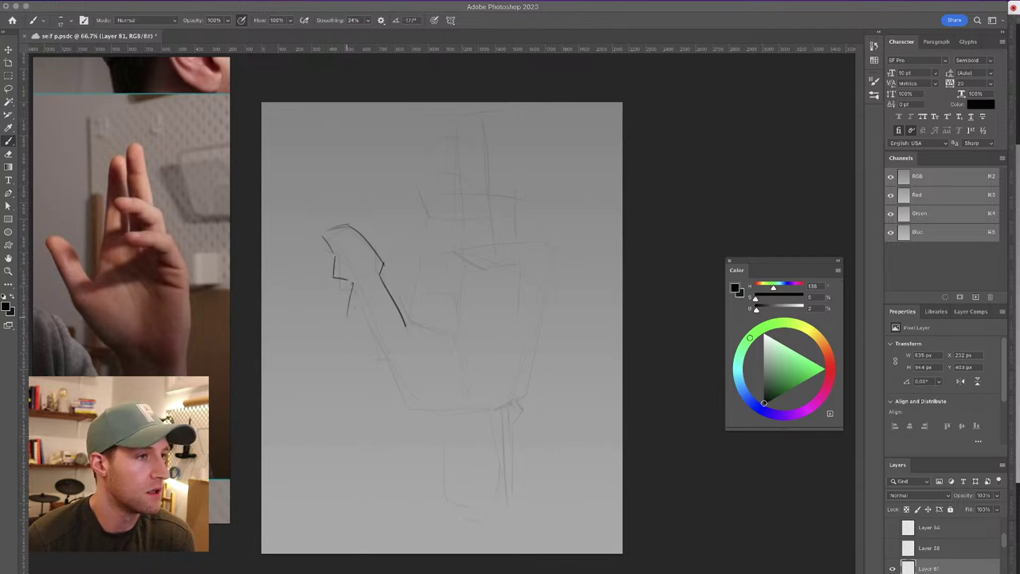
pyautogui.press('super+z')
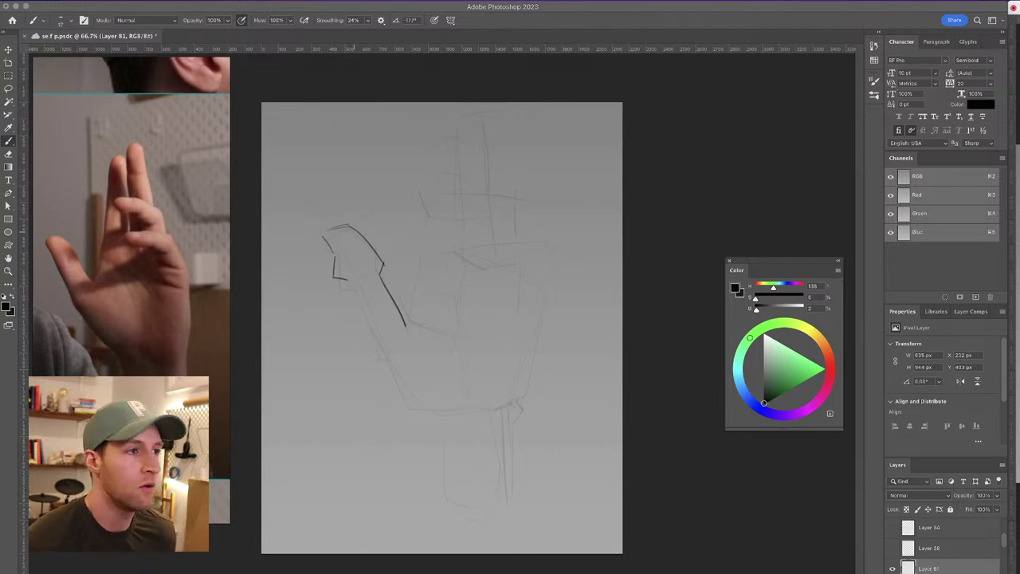
pyautogui.press('super+z')
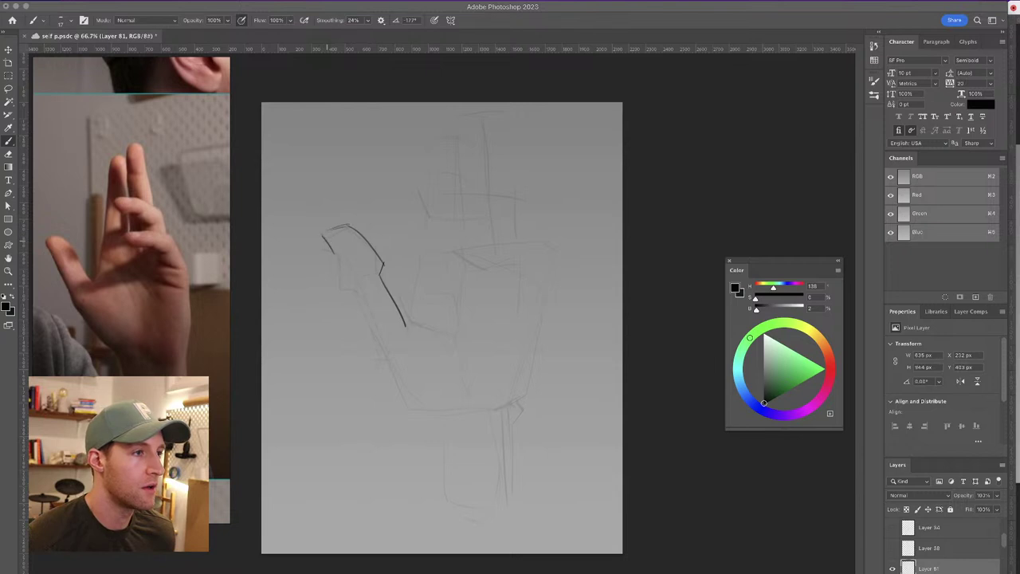
pyautogui.moveTo(347, 274); pyautogui.dragTo(365, 337)
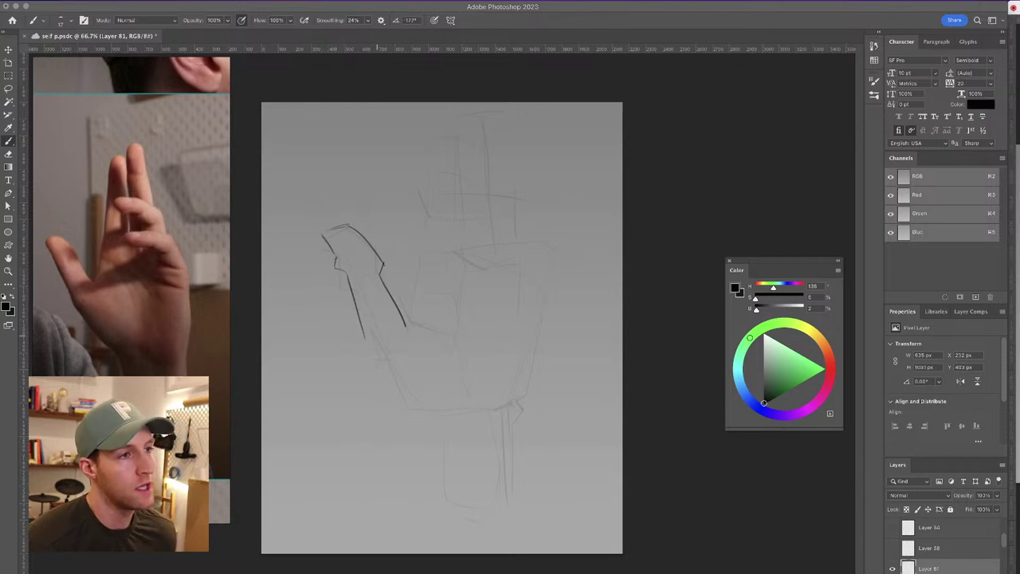
pyautogui.press('super+z')
pyautogui.press('super+z')
pyautogui.moveTo(337, 263)
pyautogui.mouseDown()
pyautogui.moveTo(374, 366)
pyautogui.moveTo(414, 411)
pyautogui.moveTo(442, 413)
pyautogui.mouseUp()
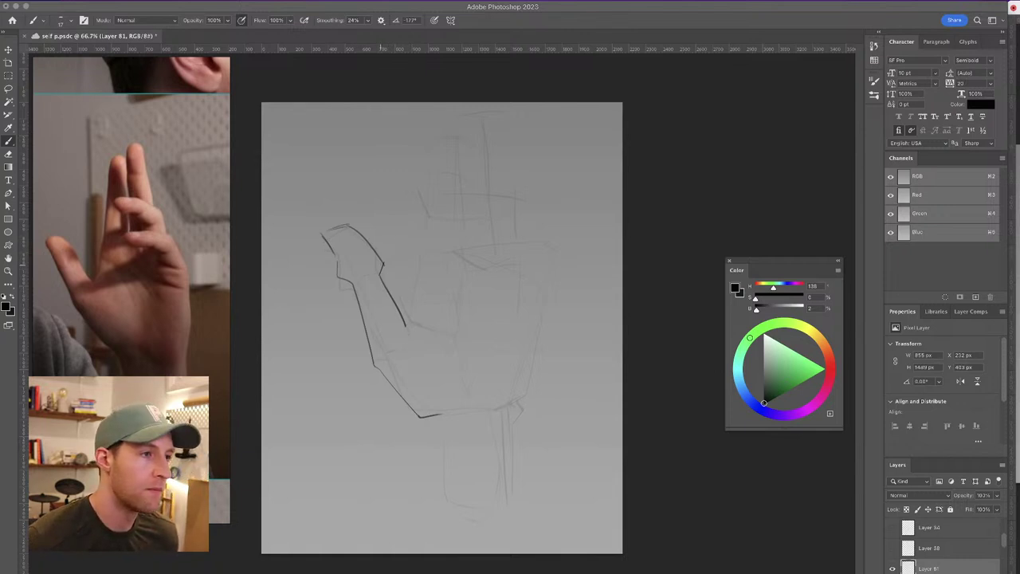
pyautogui.moveTo(352, 276); pyautogui.dragTo(373, 259)
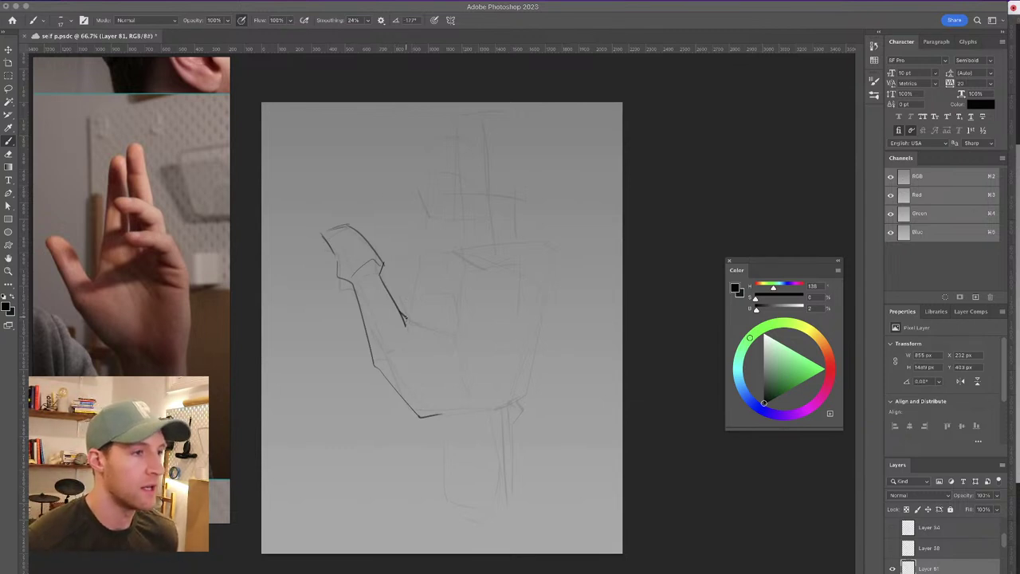
# Ink the two folded fingers as slanted blocks and draw the straight sides and tip of the upright fingers above them
pyautogui.moveTo(518, 190); pyautogui.dragTo(430, 186)
pyautogui.press('super+z')
pyautogui.moveTo(522, 193)
pyautogui.mouseDown()
pyautogui.moveTo(430, 186)
pyautogui.moveTo(425, 220)
pyautogui.moveTo(517, 214)
pyautogui.moveTo(440, 236)
pyautogui.moveTo(488, 266)
pyautogui.moveTo(546, 259)
pyautogui.mouseUp()
pyautogui.moveTo(485, 116); pyautogui.dragTo(491, 180)
pyautogui.moveTo(454, 121)
pyautogui.mouseDown()
pyautogui.moveTo(458, 175)
pyautogui.moveTo(436, 182)
pyautogui.mouseUp()
pyautogui.moveTo(429, 133); pyautogui.dragTo(456, 132)
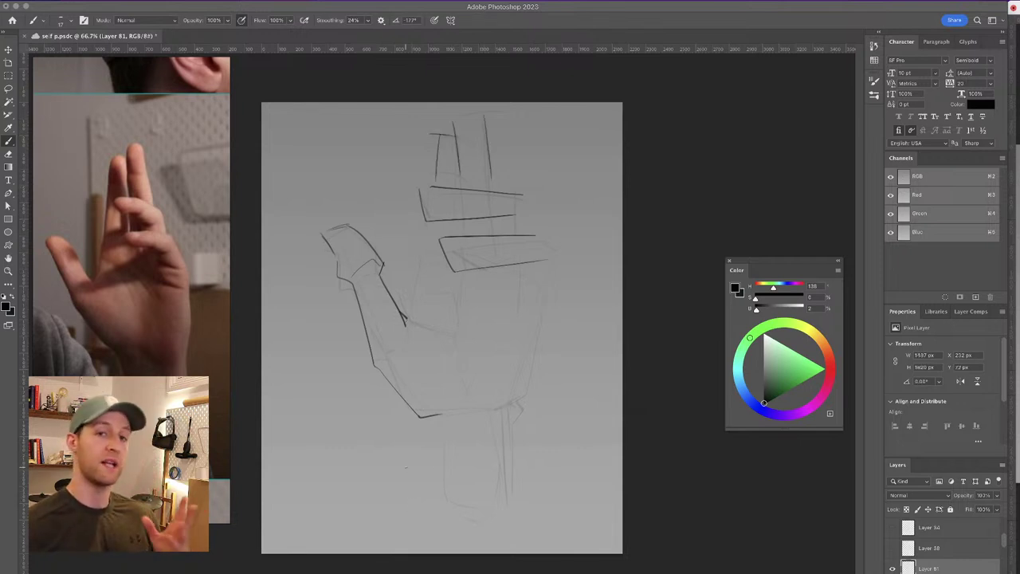
pyautogui.moveTo(560, 138)
pyautogui.mouseDown()
pyautogui.moveTo(562, 165)
pyautogui.moveTo(576, 135)
pyautogui.mouseUp()
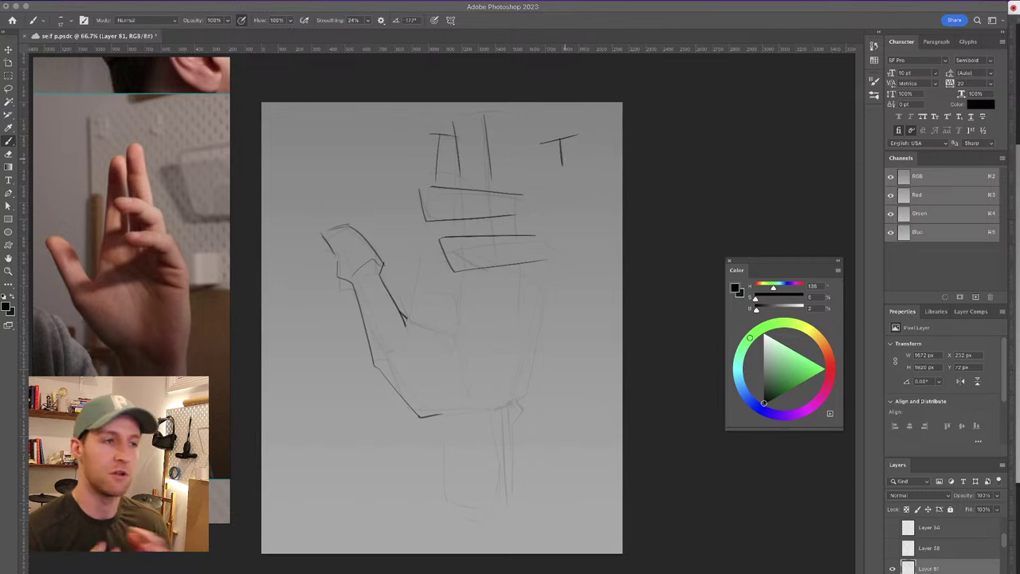
pyautogui.hotkey('ctrl', 'z')
pyautogui.hotkey('ctrl', 'z')
pyautogui.hotkey('ctrl', 'z')
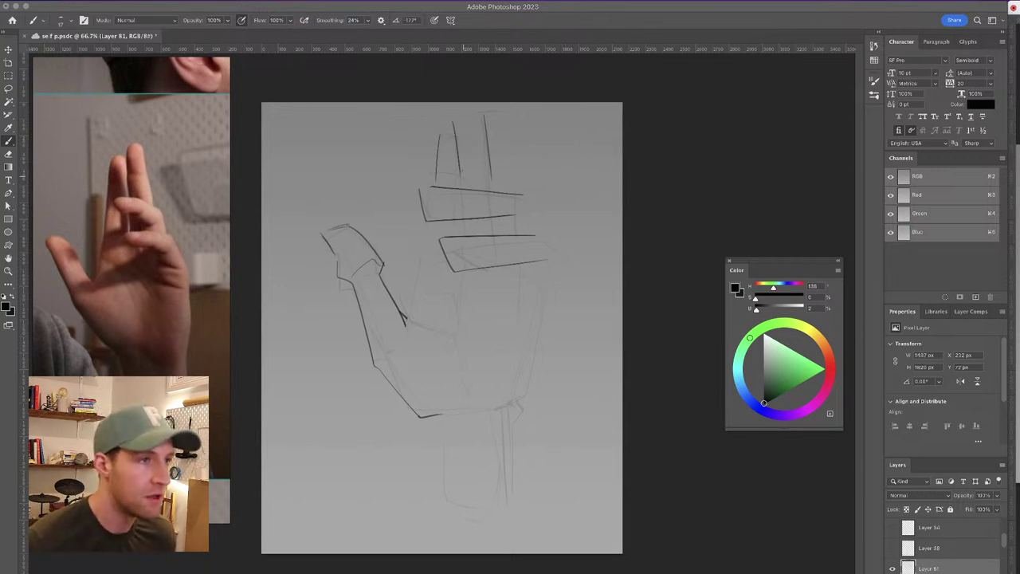
pyautogui.moveTo(440, 184)
pyautogui.mouseDown()
pyautogui.moveTo(420, 187)
pyautogui.moveTo(439, 189)
pyautogui.moveTo(415, 204)
pyautogui.mouseUp()
pyautogui.moveTo(395, 169); pyautogui.dragTo(438, 197)
pyautogui.hotkey('ctrl', 'z')
pyautogui.hotkey('ctrl', 'z')
pyautogui.hotkey('ctrl', 'z')
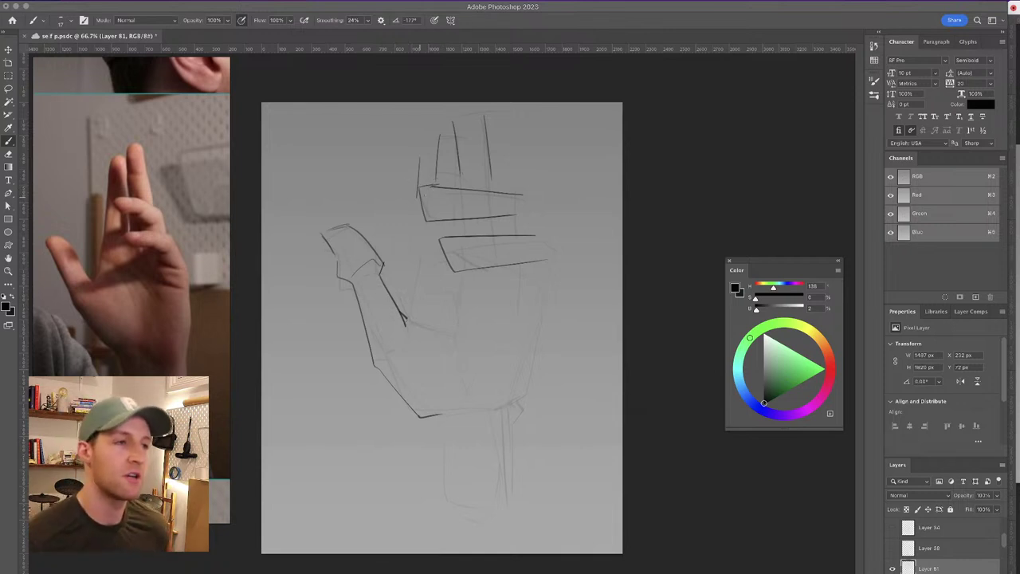
pyautogui.hotkey('ctrl', 'z')
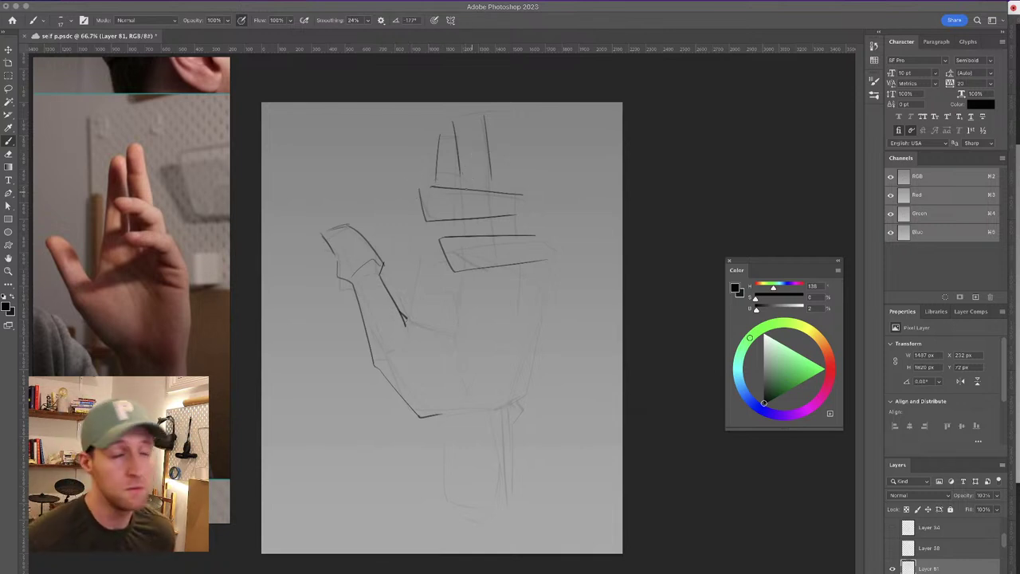
# Ink the folded fingers' knuckle ends down to the palm's outer edge and mark the lower fingertip's plane
pyautogui.moveTo(476, 190)
pyautogui.mouseDown()
pyautogui.moveTo(523, 201)
pyautogui.moveTo(532, 230)
pyautogui.moveTo(524, 229)
pyautogui.moveTo(556, 287)
pyautogui.mouseUp()
pyautogui.hotkey('ctrl', 'z')
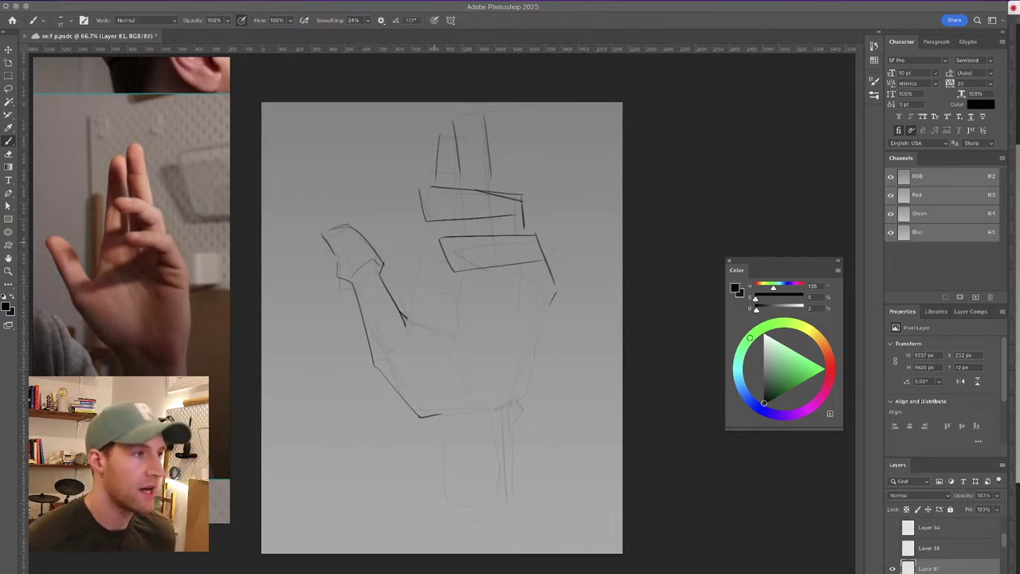
pyautogui.moveTo(438, 241)
pyautogui.mouseDown()
pyautogui.moveTo(464, 261)
pyautogui.moveTo(527, 251)
pyautogui.mouseUp()
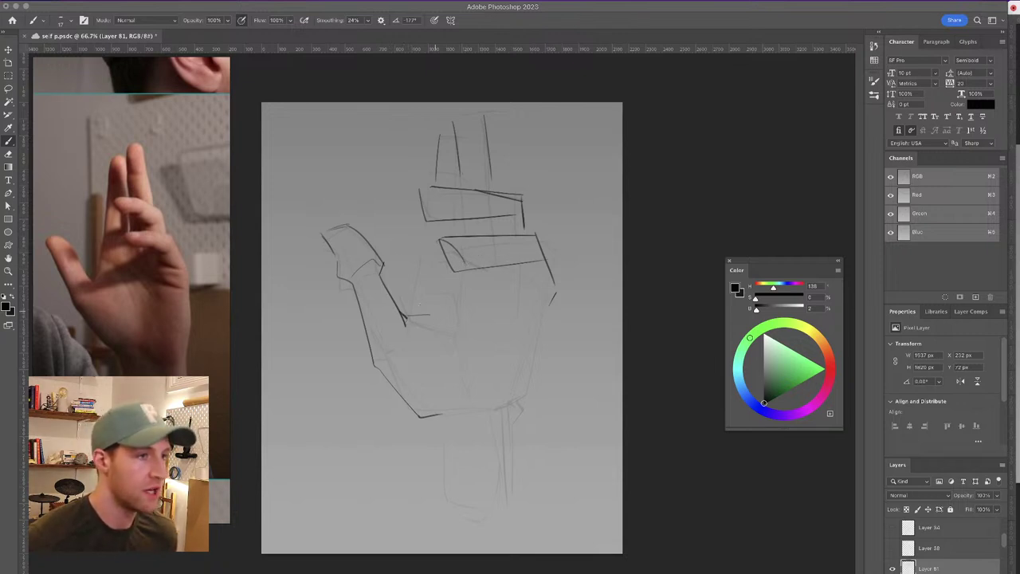
# Draw the line rising from the thumb web towards the index finger and add inner plane lines along the thumb
pyautogui.moveTo(411, 317); pyautogui.dragTo(419, 255)
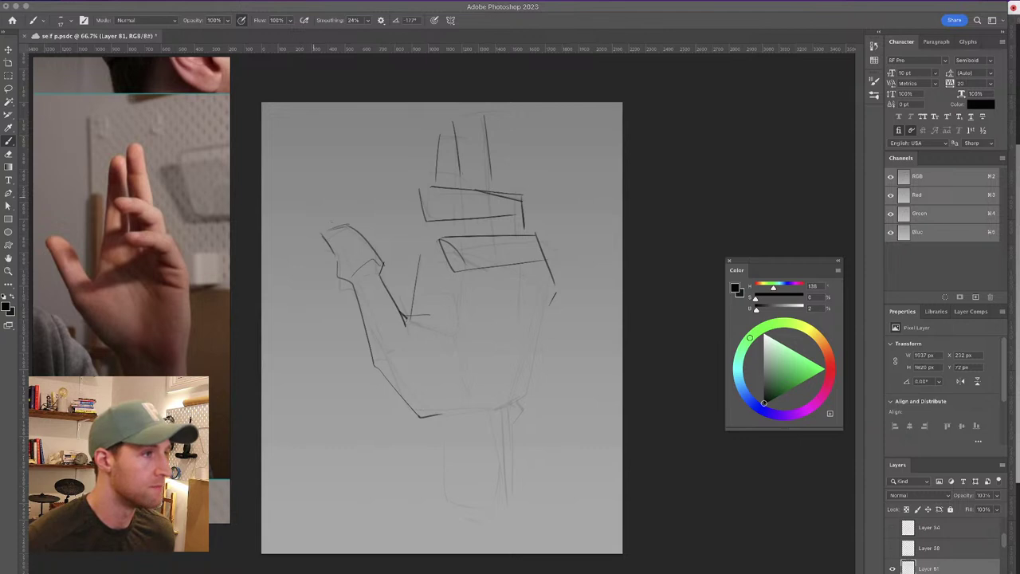
pyautogui.moveTo(349, 235)
pyautogui.mouseDown()
pyautogui.moveTo(339, 262)
pyautogui.moveTo(392, 350)
pyautogui.moveTo(401, 314)
pyautogui.mouseUp()
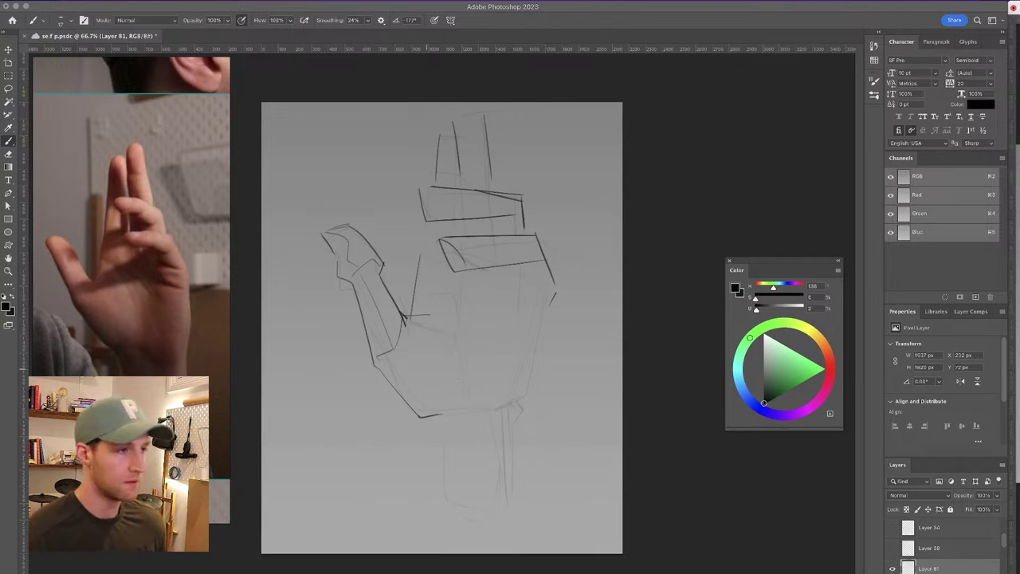
# Ink the palm's lower edge from the thumb base to the wrist, retrying the slope of the line
pyautogui.moveTo(379, 433); pyautogui.dragTo(500, 430)
pyautogui.hotkey('ctrl', 'z')
pyautogui.moveTo(415, 416); pyautogui.dragTo(523, 408)
pyautogui.hotkey('ctrl', 'z')
pyautogui.moveTo(430, 408); pyautogui.dragTo(502, 423)
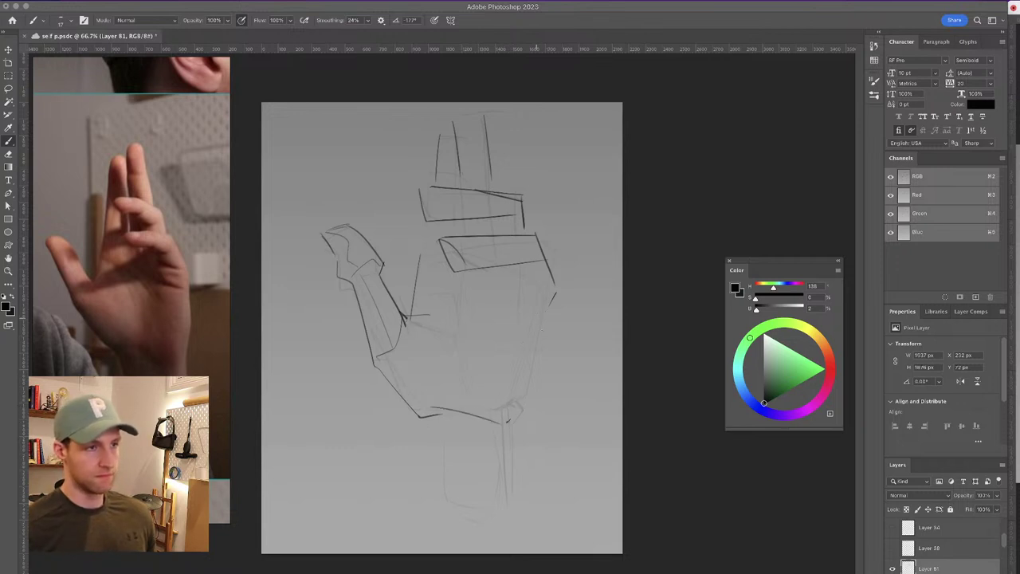
# Ink the palm's outer edge from the little-finger knuckle to the wrist corner, redoing the stroke until it fits
pyautogui.moveTo(548, 310); pyautogui.dragTo(527, 402)
pyautogui.hotkey('ctrl', 'z')
pyautogui.moveTo(549, 308); pyautogui.dragTo(525, 427)
pyautogui.hotkey('ctrl', 'z')
pyautogui.moveTo(549, 310)
pyautogui.mouseDown()
pyautogui.moveTo(525, 427)
pyautogui.moveTo(511, 440)
pyautogui.mouseUp()
pyautogui.hotkey('ctrl', 'z')
pyautogui.hotkey('ctrl', 'z')
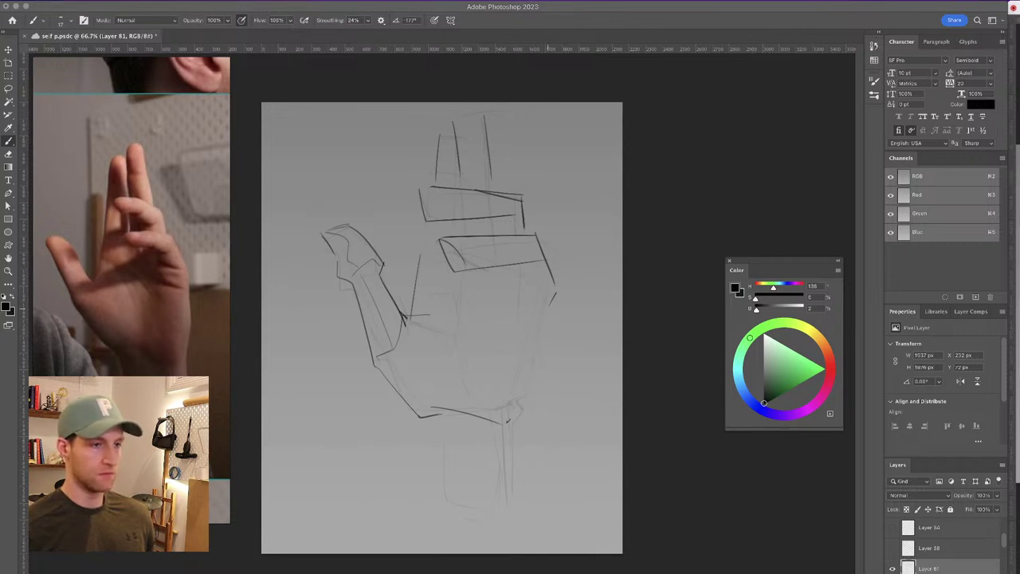
pyautogui.moveTo(547, 328); pyautogui.dragTo(512, 430)
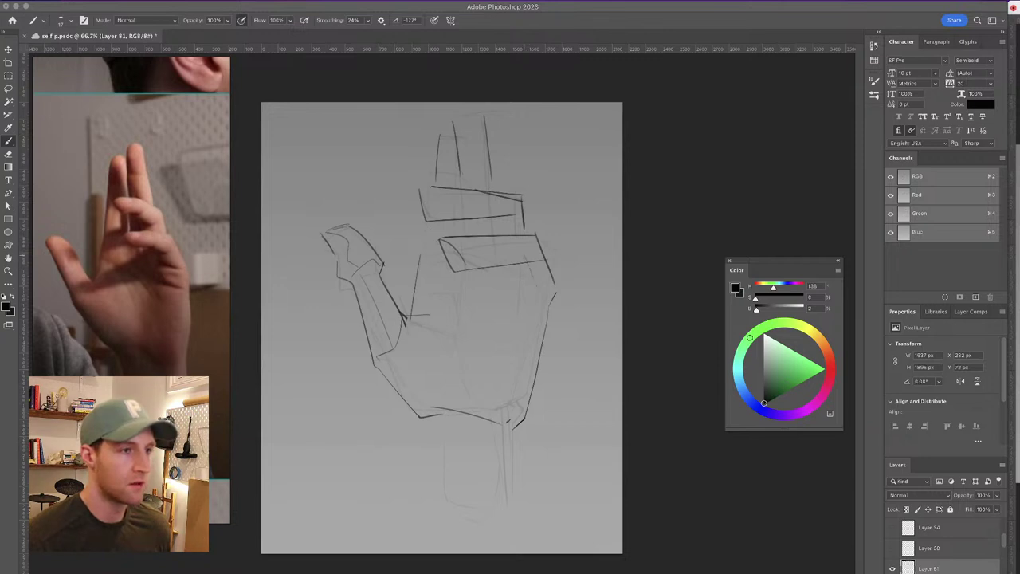
# Add a side-plane line inside the palm's outer edge and a small peaked plane mark above the wrist line
pyautogui.moveTo(536, 306); pyautogui.dragTo(517, 375)
pyautogui.moveTo(479, 408); pyautogui.dragTo(437, 401)
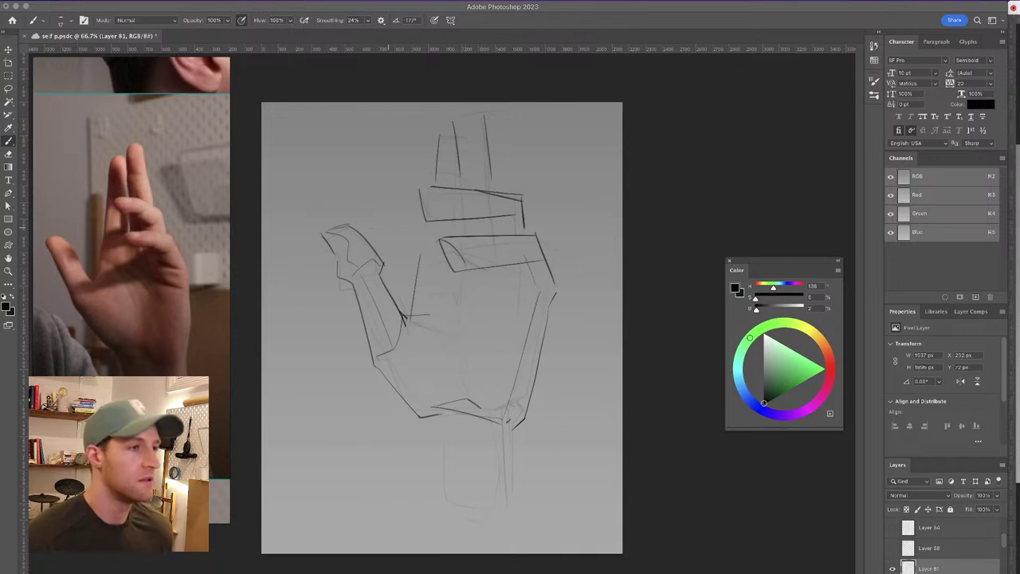
# Undo the trial line across the thumb joint and reinforce the outer edge of the thumb tip with a darker stroke
pyautogui.moveTo(338, 260)
pyautogui.mouseDown()
pyautogui.moveTo(322, 221)
pyautogui.moveTo(367, 239)
pyautogui.moveTo(311, 238)
pyautogui.moveTo(373, 236)
pyautogui.moveTo(399, 267)
pyautogui.mouseUp()
pyautogui.hotkey('ctrl', 'z')
pyautogui.press('super+z')
pyautogui.moveTo(310, 235); pyautogui.dragTo(342, 263)
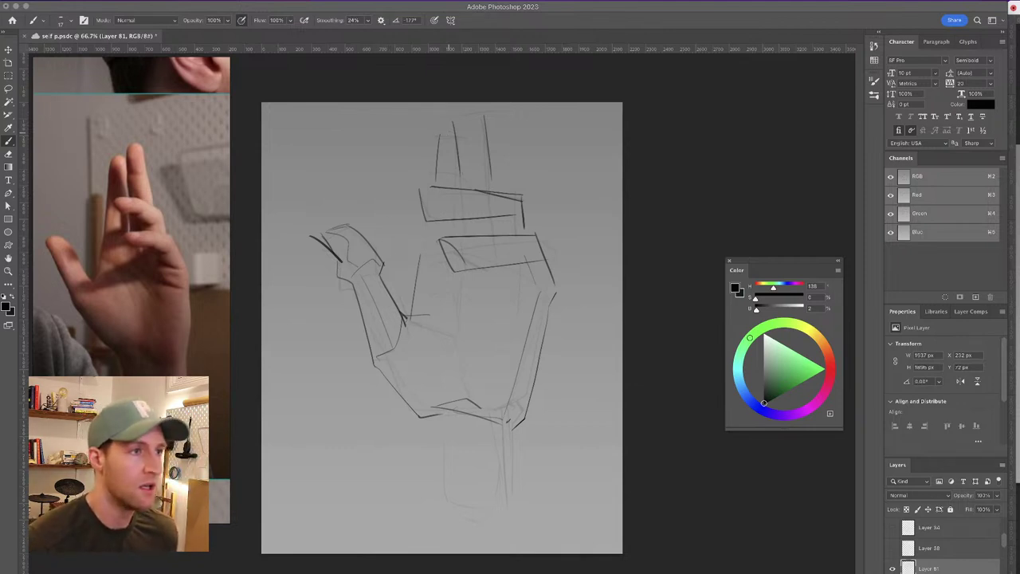
# Close off both upright fingertips, darken the shorter finger's outer side, and add a small curve beside the lower folded fingertip
pyautogui.moveTo(443, 133); pyautogui.dragTo(458, 135)
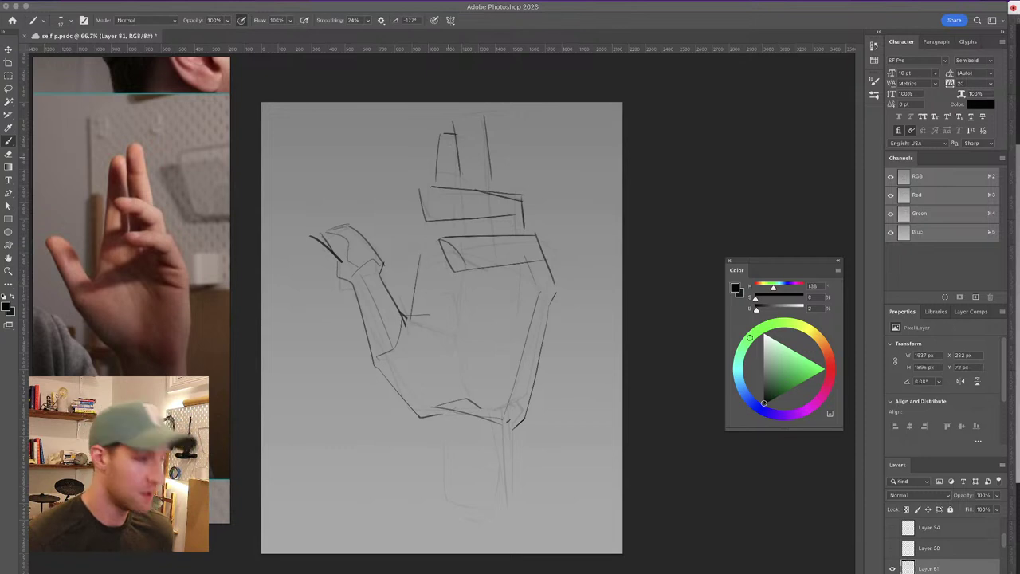
pyautogui.moveTo(439, 130); pyautogui.dragTo(436, 169)
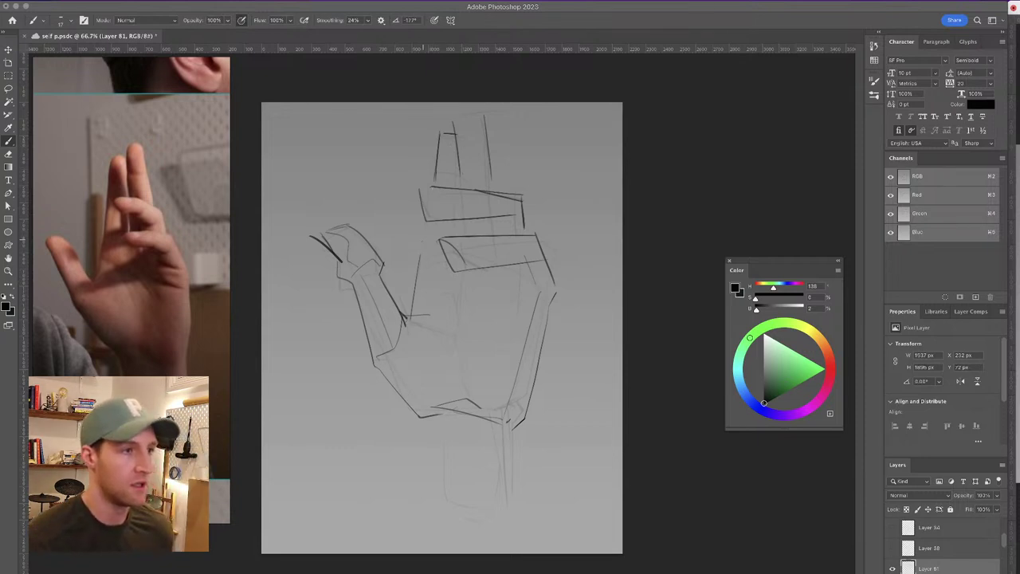
pyautogui.moveTo(423, 239); pyautogui.dragTo(448, 233)
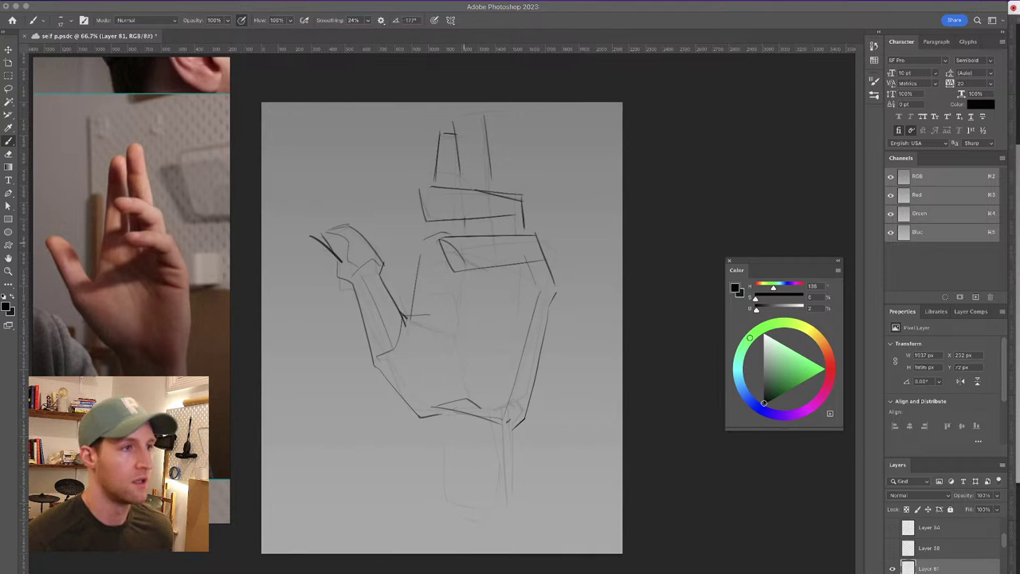
pyautogui.moveTo(454, 121); pyautogui.dragTo(484, 117)
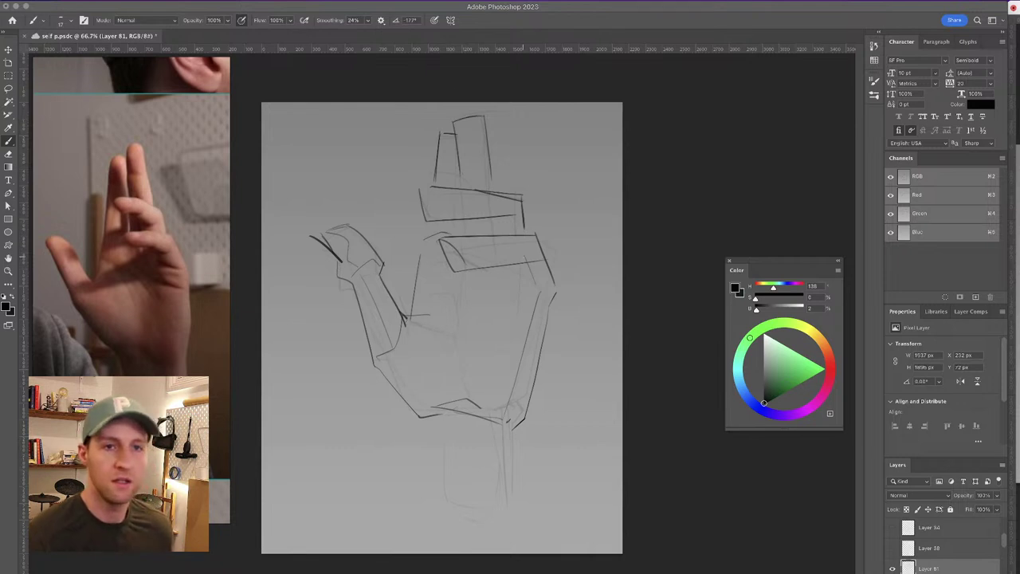
pyautogui.moveTo(489, 169); pyautogui.dragTo(497, 188)
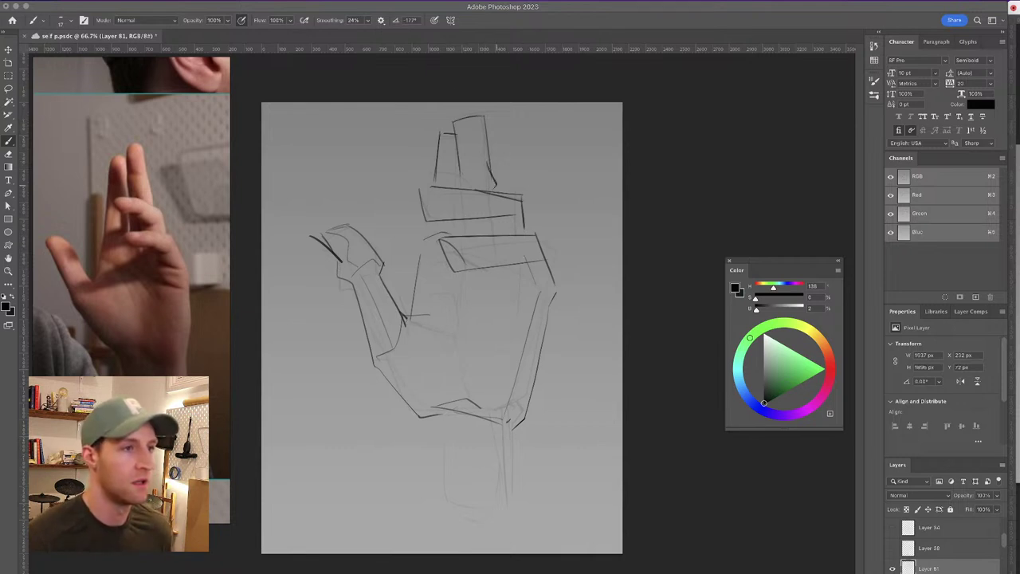
pyautogui.hotkey('ctrl', 'z')
# Erase the taller upright finger's tip and redraw it higher, darkening the line between the two fingers
pyautogui.press('e')
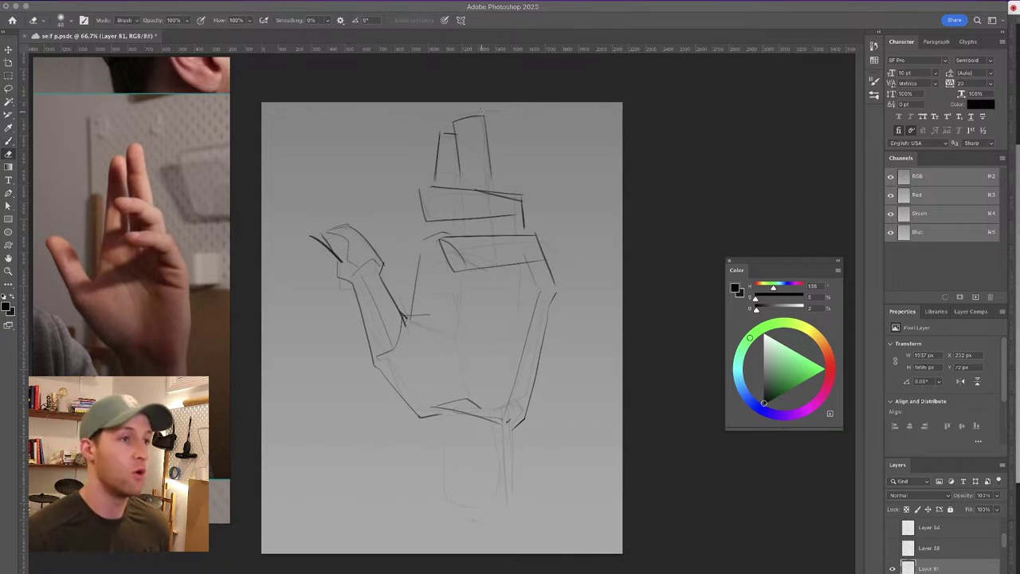
pyautogui.moveTo(482, 117)
pyautogui.mouseDown()
pyautogui.moveTo(456, 119)
pyautogui.moveTo(462, 176)
pyautogui.mouseUp()
pyautogui.press('b')
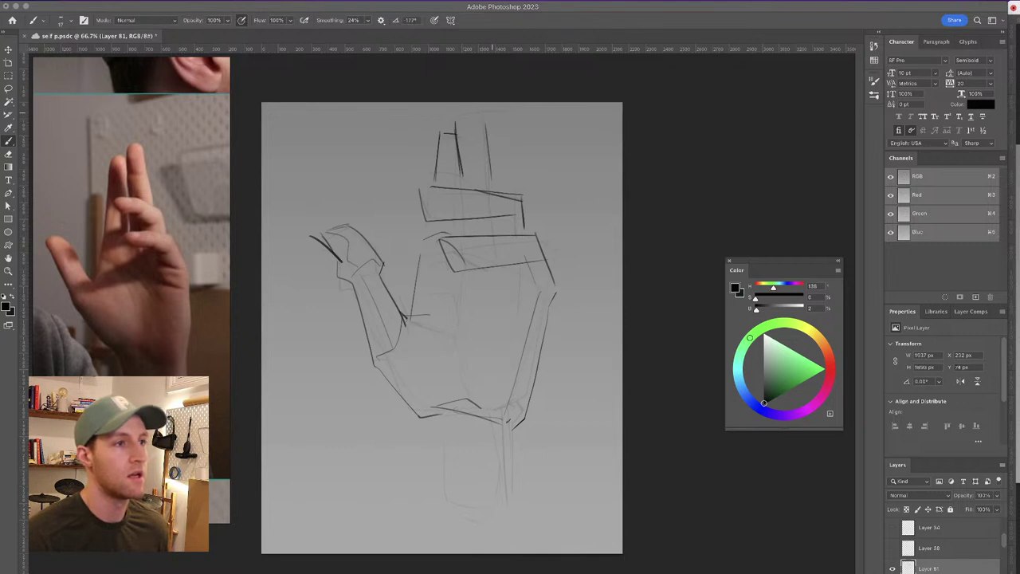
pyautogui.moveTo(485, 110)
pyautogui.mouseDown()
pyautogui.moveTo(453, 117)
pyautogui.moveTo(483, 110)
pyautogui.moveTo(505, 175)
pyautogui.mouseUp()
pyautogui.press('super+z')
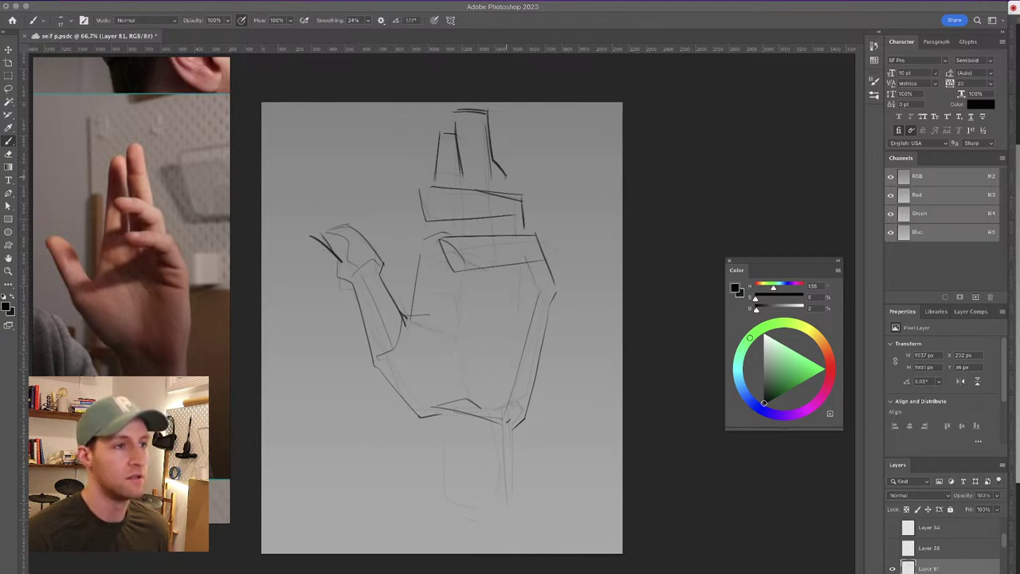
pyautogui.hotkey('ctrl', 'z')
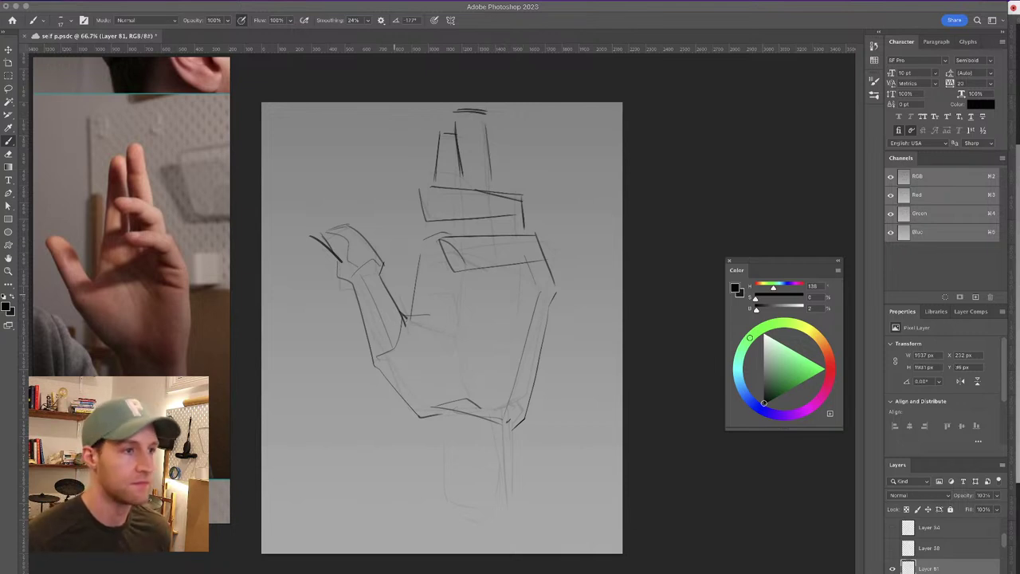
# Move the line drawing and rough sketch together lower on the canvas, and reselect Layer 81 for further brush work
pyautogui.press('v')
pyautogui.moveTo(405, 319)
pyautogui.mouseDown()
pyautogui.moveTo(403, 349)
pyautogui.moveTo(405, 317)
pyautogui.mouseUp()
pyautogui.moveTo(505, 443); pyautogui.dragTo(504, 472)
pyautogui.press('b')
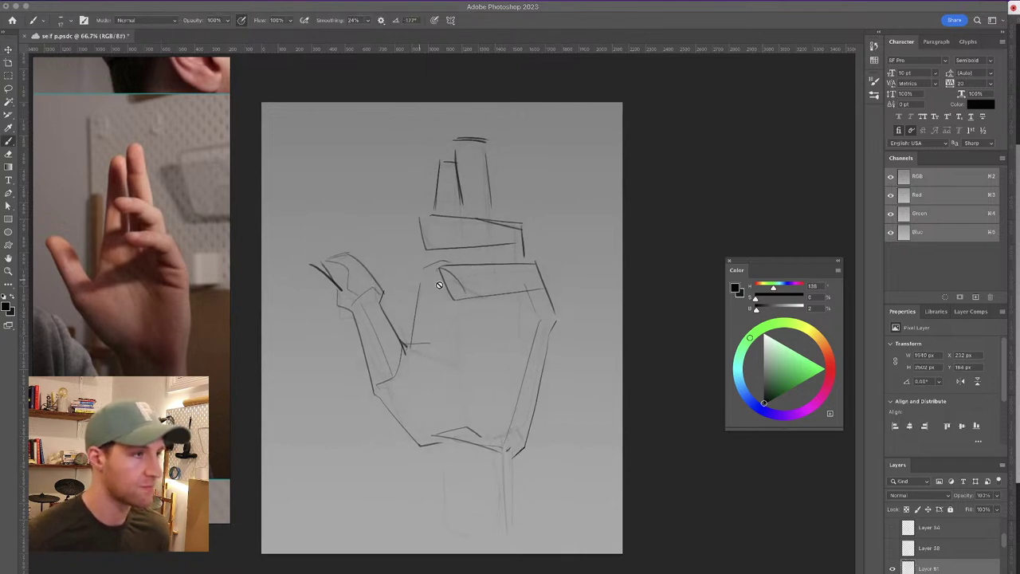
pyautogui.press('v')
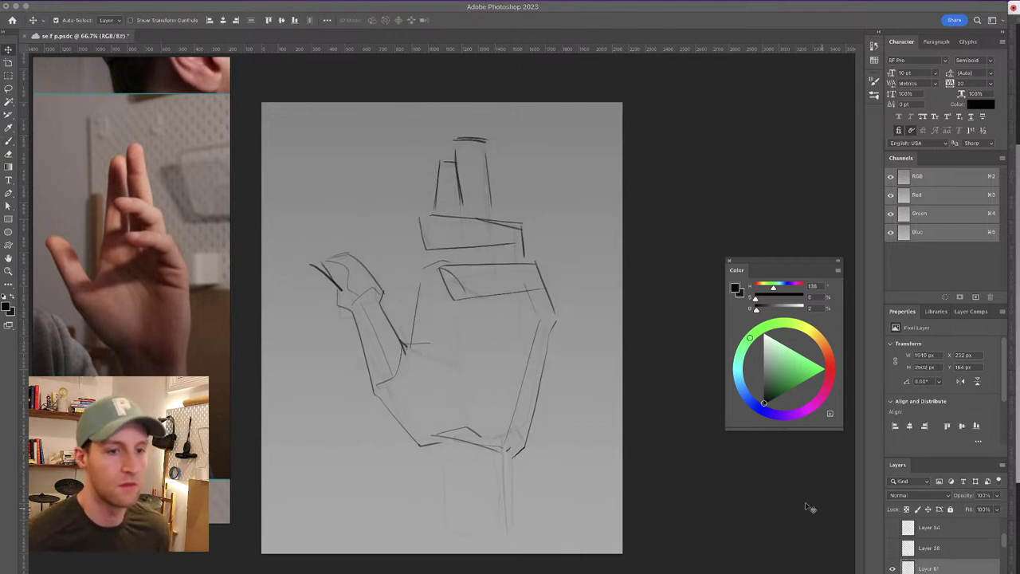
pyautogui.click(946, 567)
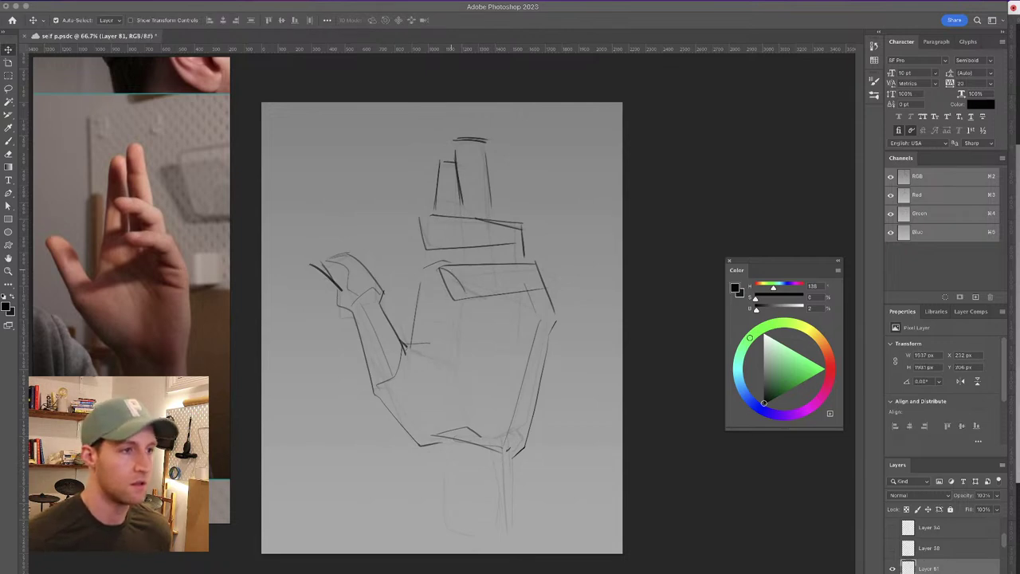
pyautogui.press('b')
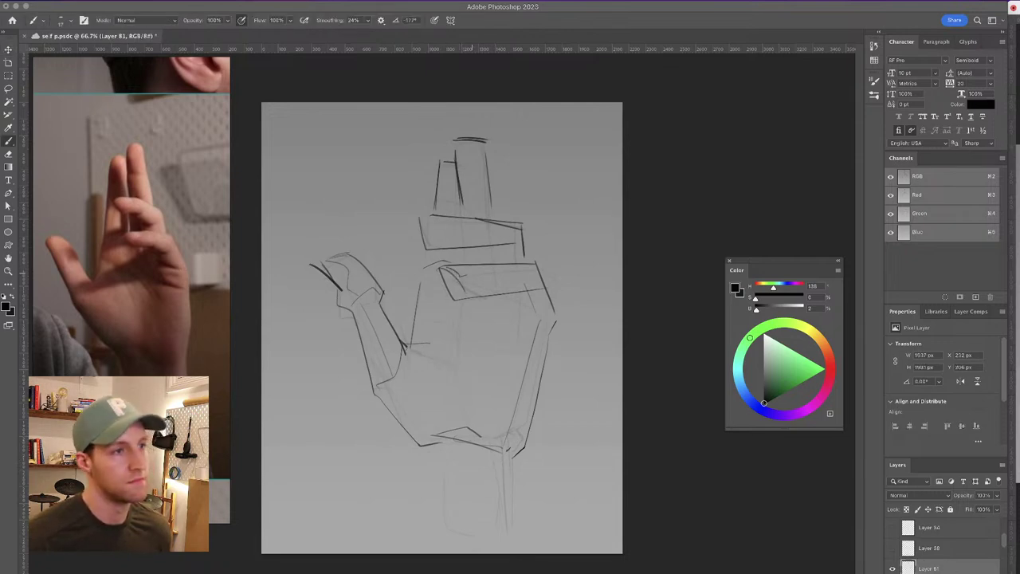
# Undo the last mark and add small wedge-shaped planes at the tips of both folded fingers
pyautogui.press('super+z')
pyautogui.moveTo(445, 269)
pyautogui.mouseDown()
pyautogui.moveTo(478, 275)
pyautogui.moveTo(447, 273)
pyautogui.mouseUp()
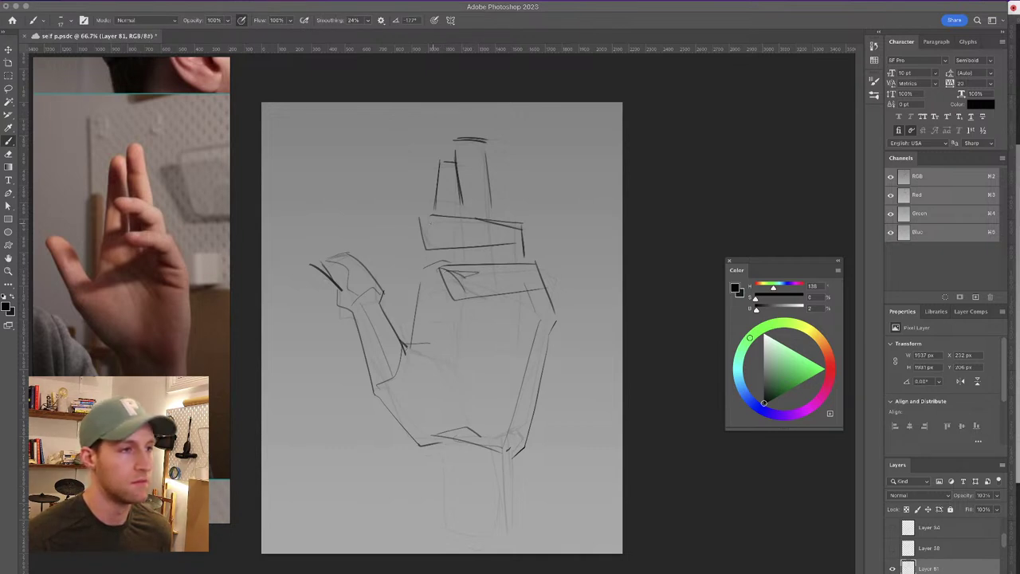
pyautogui.moveTo(427, 226); pyautogui.dragTo(466, 222)
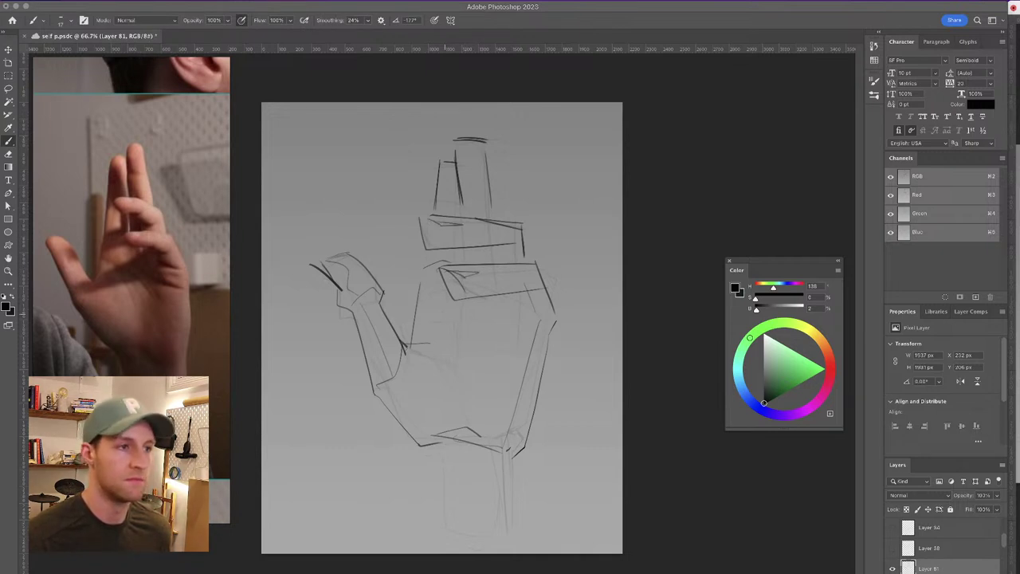
# Erase the taller upright finger's outline and redraw both upright fingers longer, extending them toward the top of the canvas
pyautogui.press('e')
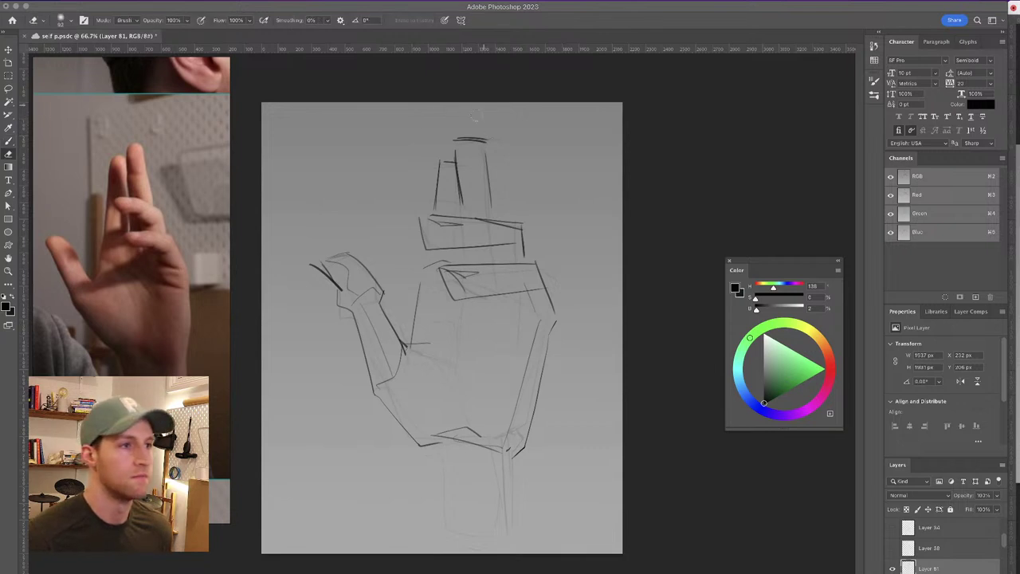
pyautogui.moveTo(453, 140)
pyautogui.mouseDown()
pyautogui.moveTo(483, 121)
pyautogui.moveTo(489, 192)
pyautogui.mouseUp()
pyautogui.press('b')
pyautogui.press('e')
pyautogui.moveTo(487, 150); pyautogui.dragTo(487, 123)
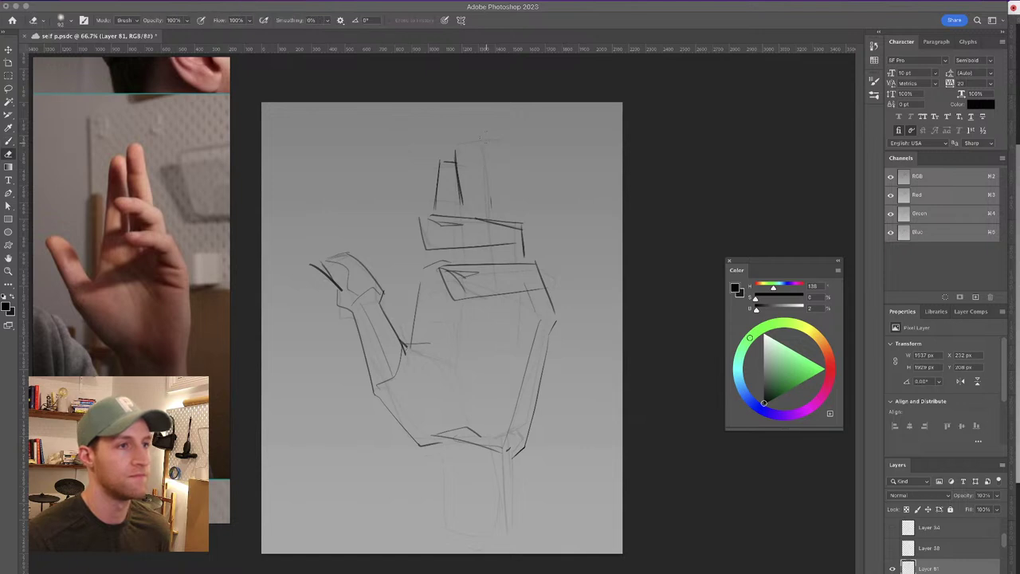
pyautogui.press('b')
pyautogui.moveTo(490, 198); pyautogui.dragTo(486, 123)
pyautogui.moveTo(454, 188); pyautogui.dragTo(455, 124)
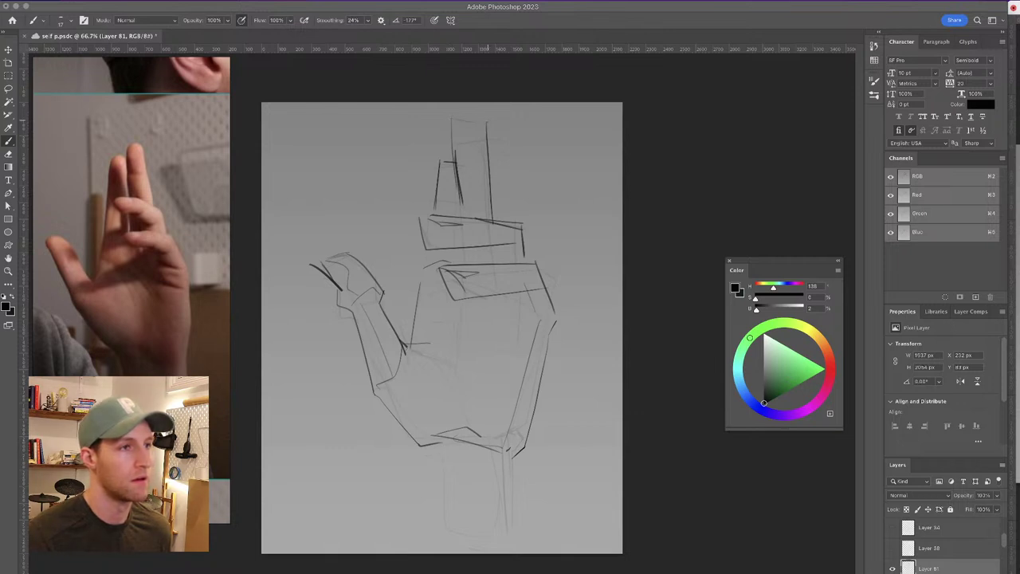
pyautogui.moveTo(439, 185)
pyautogui.mouseDown()
pyautogui.moveTo(442, 137)
pyautogui.moveTo(456, 139)
pyautogui.mouseUp()
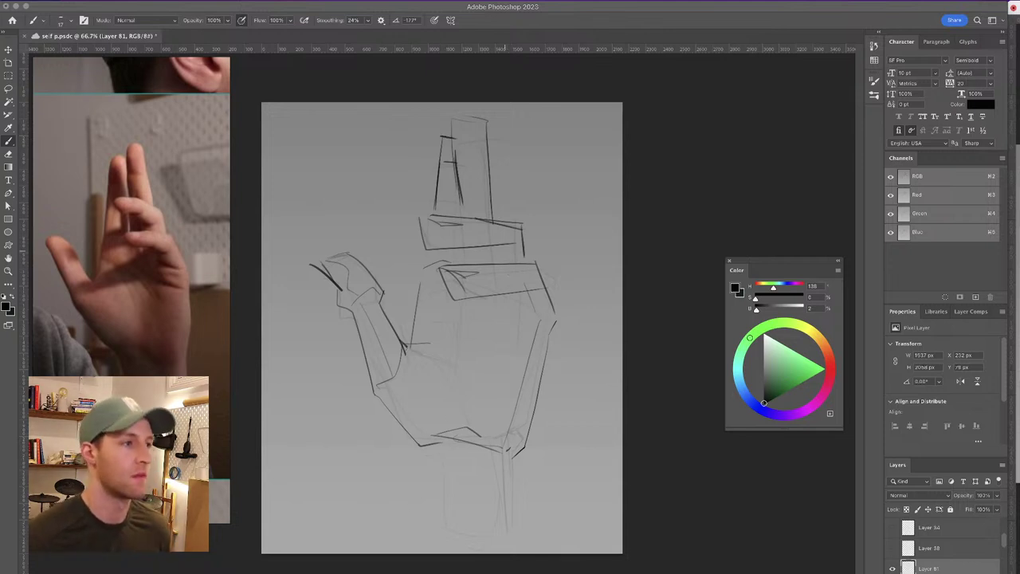
# Add inner plane lines to both folded fingers and short joint lines between them, undoing the overly dark stroke
pyautogui.moveTo(421, 220)
pyautogui.mouseDown()
pyautogui.moveTo(446, 234)
pyautogui.moveTo(505, 232)
pyautogui.moveTo(511, 266)
pyautogui.mouseUp()
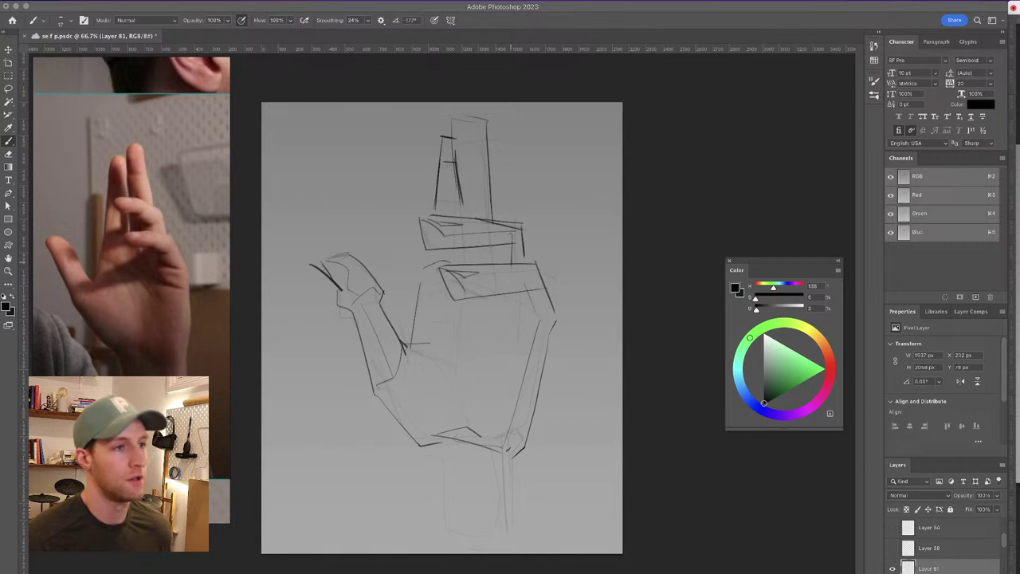
pyautogui.moveTo(507, 231); pyautogui.dragTo(503, 265)
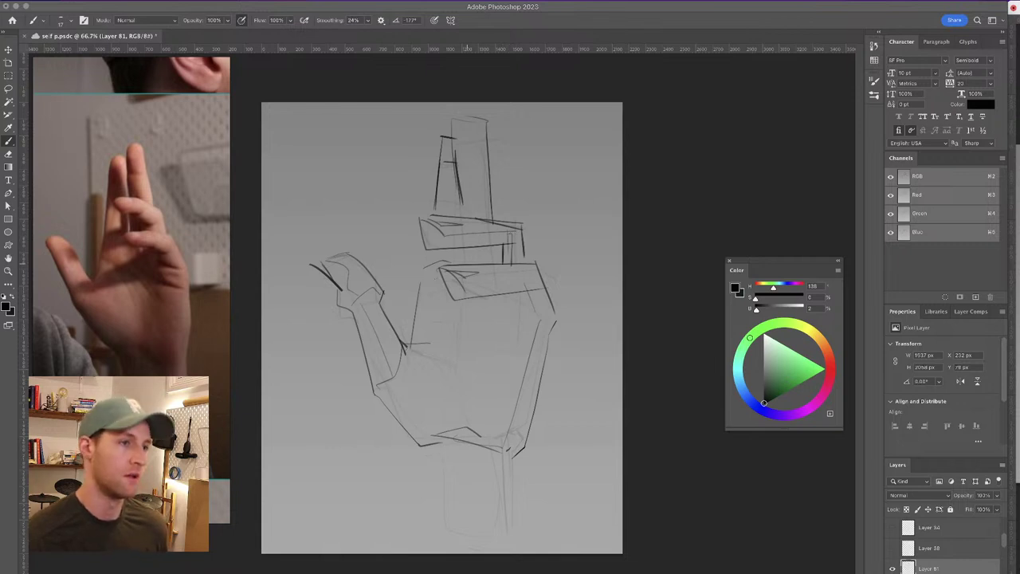
pyautogui.press('super+z')
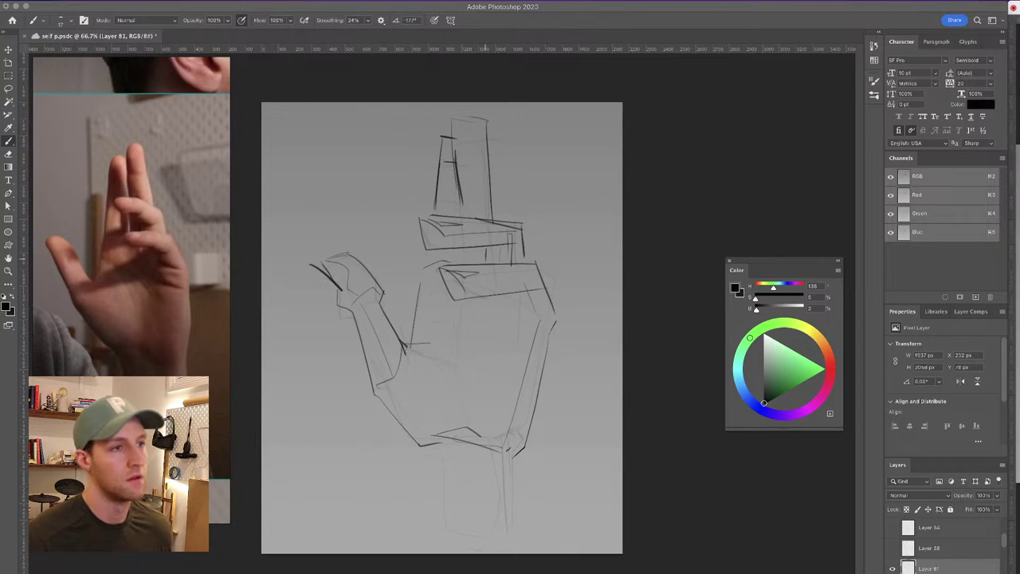
pyautogui.moveTo(460, 285)
pyautogui.mouseDown()
pyautogui.moveTo(526, 280)
pyautogui.moveTo(541, 314)
pyautogui.moveTo(515, 300)
pyautogui.moveTo(528, 317)
pyautogui.mouseUp()
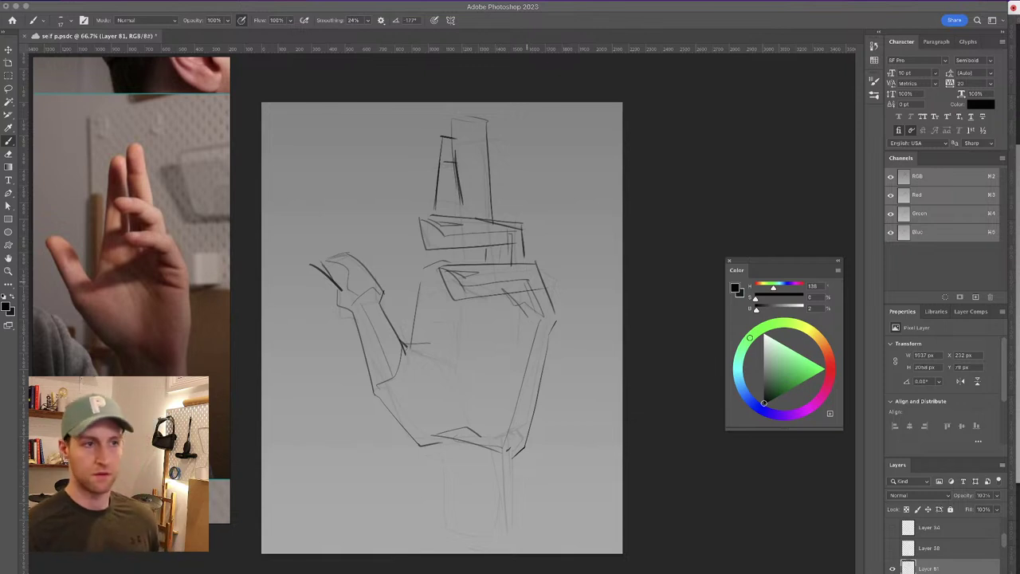
# Redraw the little-finger side of the hand farther out, from the lower folded finger's knuckle down to the wrist
pyautogui.moveTo(533, 279)
pyautogui.mouseDown()
pyautogui.moveTo(549, 270)
pyautogui.moveTo(555, 280)
pyautogui.moveTo(547, 265)
pyautogui.moveTo(566, 322)
pyautogui.moveTo(542, 392)
pyautogui.mouseUp()
pyautogui.press('super+z')
pyautogui.press('super+z')
pyautogui.moveTo(557, 315)
pyautogui.mouseDown()
pyautogui.moveTo(566, 324)
pyautogui.moveTo(517, 452)
pyautogui.mouseUp()
pyautogui.press('super+z')
pyautogui.press('super+z')
# Draw both sides of the wrist below the palm, redoing the little-finger side as a shorter, steeper line
pyautogui.moveTo(416, 443)
pyautogui.mouseDown()
pyautogui.moveTo(449, 446)
pyautogui.moveTo(458, 527)
pyautogui.mouseUp()
pyautogui.moveTo(518, 451); pyautogui.dragTo(535, 524)
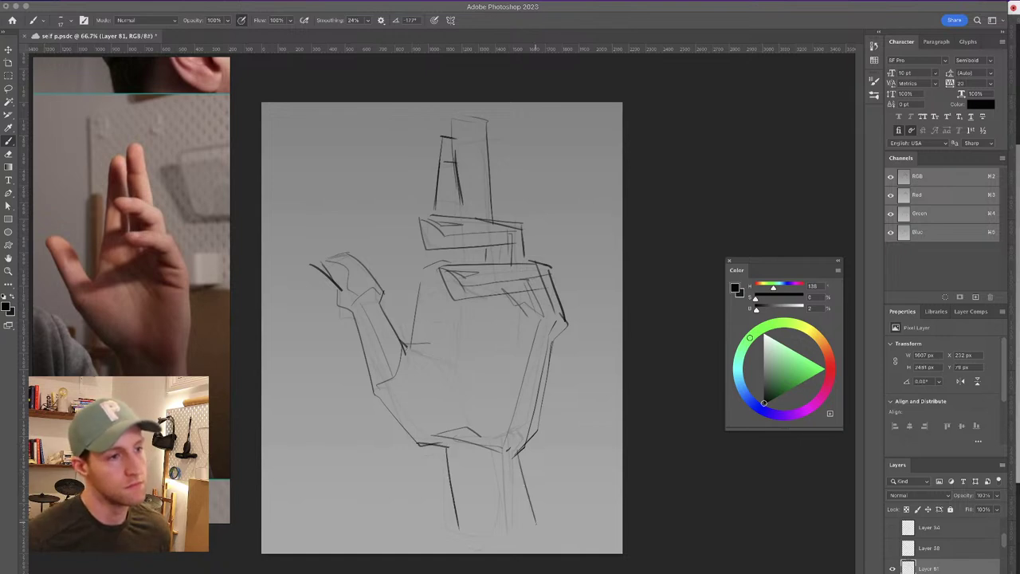
pyautogui.hotkey('ctrl', 'z')
pyautogui.moveTo(520, 451); pyautogui.dragTo(528, 508)
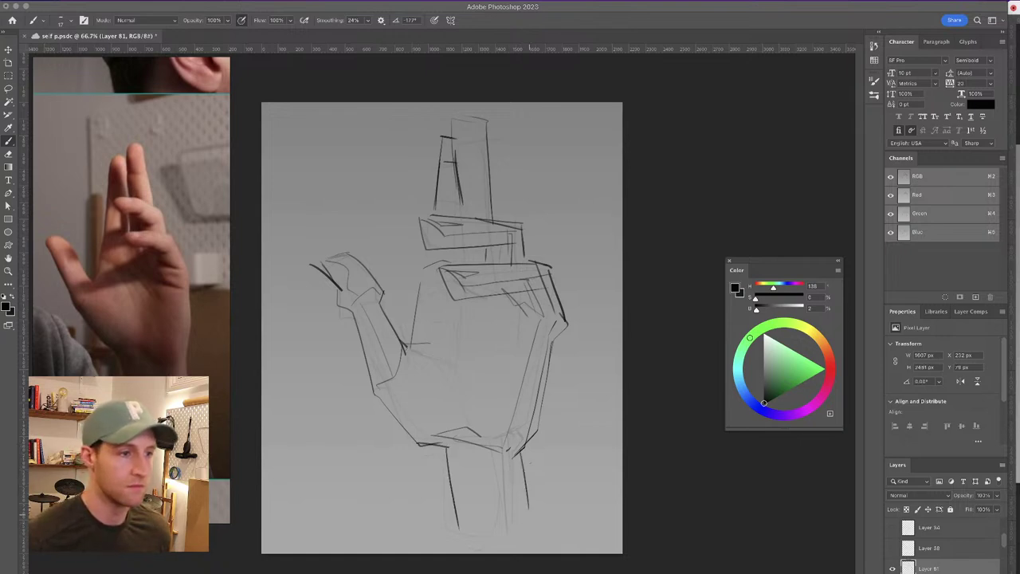
# Lasso the hand without the lower wrist lines, rotate it clockwise about 13 degrees, shift it right, and deselect
pyautogui.press('l')
pyautogui.moveTo(518, 148)
pyautogui.mouseDown()
pyautogui.moveTo(478, 94)
pyautogui.moveTo(370, 209)
pyautogui.moveTo(291, 220)
pyautogui.moveTo(333, 373)
pyautogui.moveTo(403, 465)
pyautogui.moveTo(537, 474)
pyautogui.moveTo(570, 364)
pyautogui.moveTo(575, 214)
pyautogui.moveTo(510, 156)
pyautogui.mouseUp()
pyautogui.hotkey('ctrl', 't')
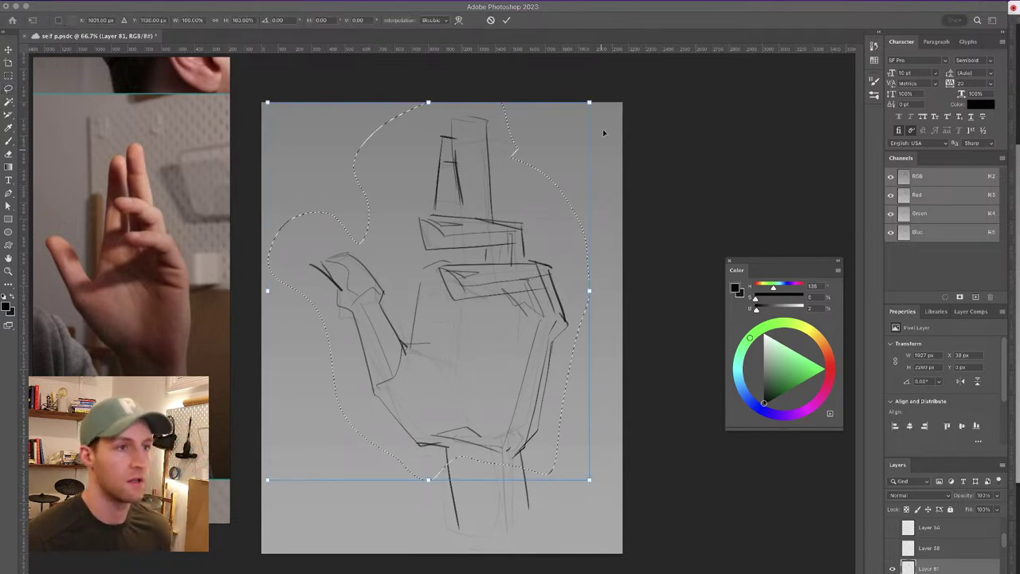
pyautogui.moveTo(598, 85)
pyautogui.mouseDown()
pyautogui.moveTo(625, 98)
pyautogui.moveTo(644, 129)
pyautogui.mouseUp()
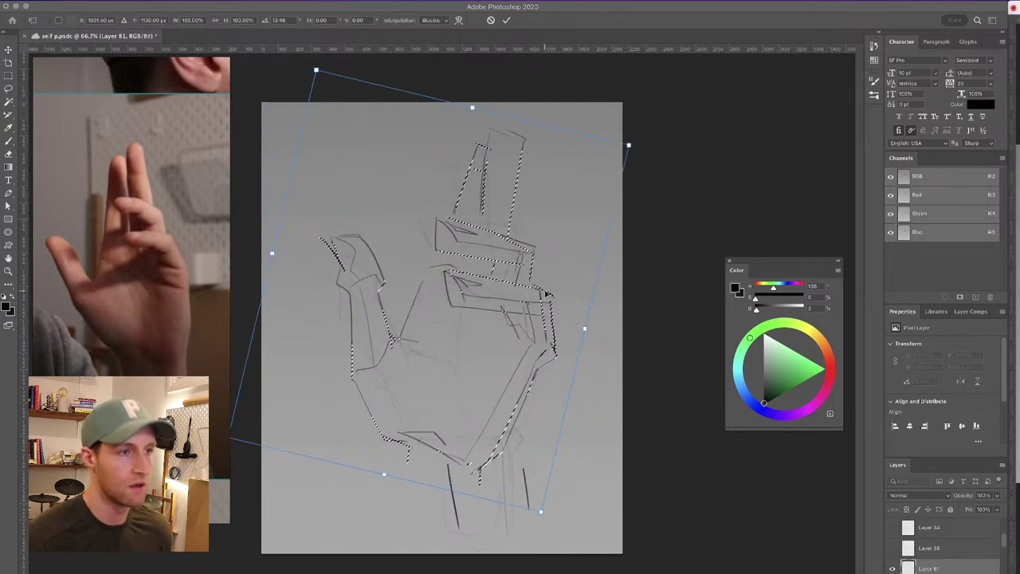
pyautogui.moveTo(560, 277); pyautogui.dragTo(587, 282)
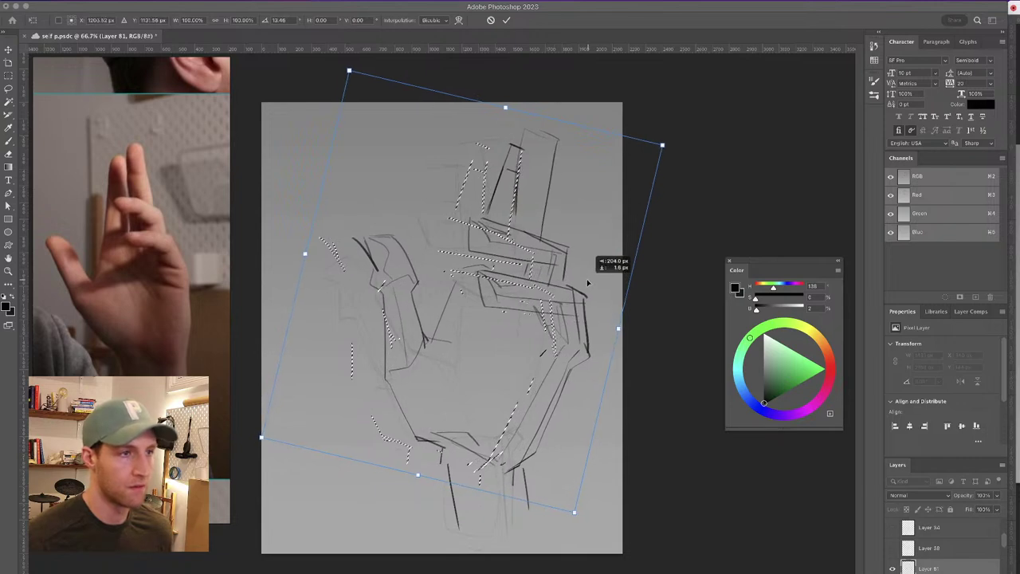
pyautogui.press('Return')
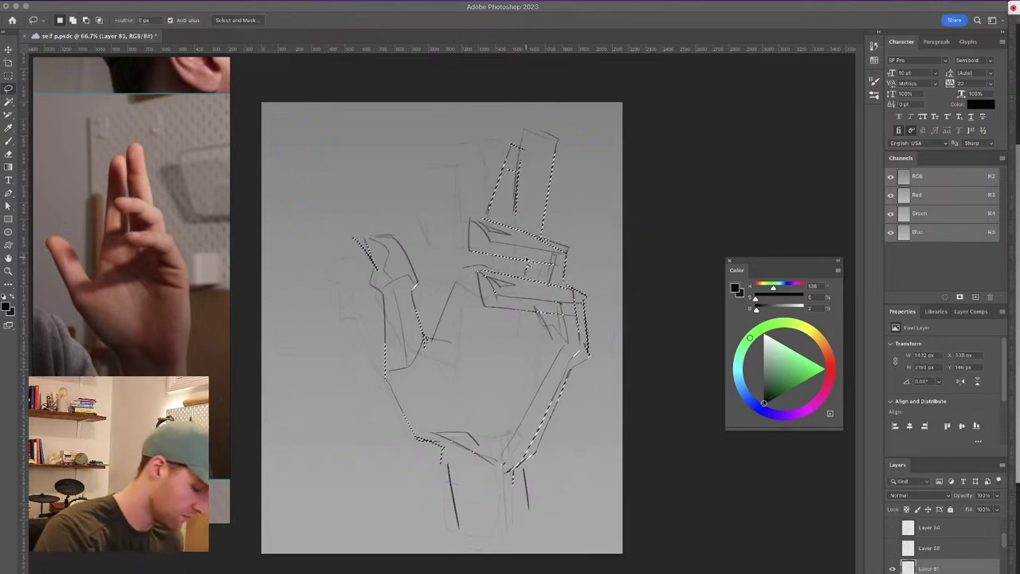
pyautogui.hotkey('ctrl', 'd')
# Shift the line drawing up and left on the canvas and hide the rough block-in beneath it
pyautogui.press('v')
pyautogui.moveTo(576, 300)
pyautogui.mouseDown()
pyautogui.moveTo(548, 288)
pyautogui.moveTo(576, 311)
pyautogui.moveTo(548, 296)
pyautogui.mouseUp()
pyautogui.press('super+z')
pyautogui.press('super+z')
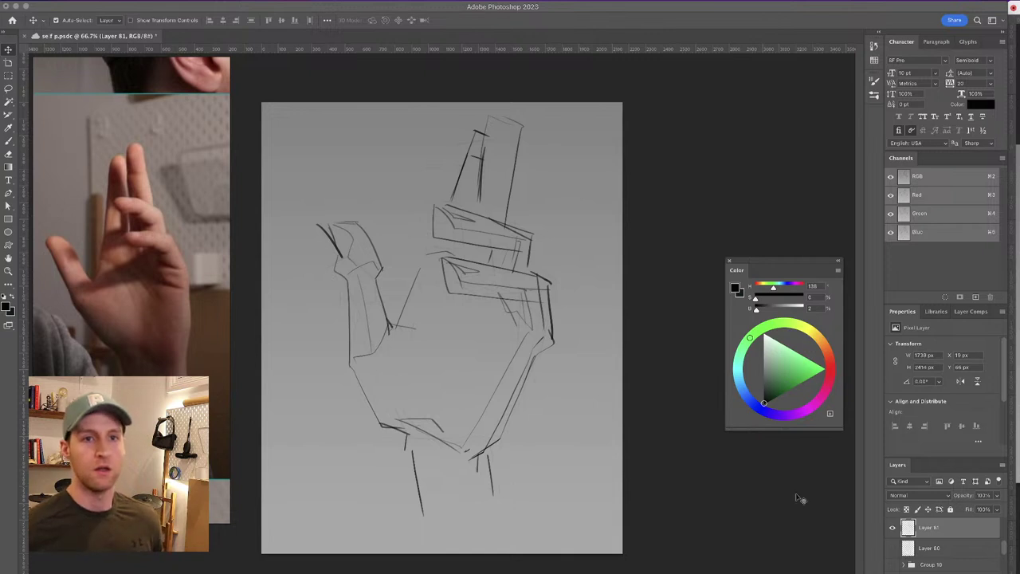
# Raise the taller finger's tip, mark its joint crease, and darken its outer edge in place of the undone inner line
pyautogui.press('b')
pyautogui.moveTo(494, 117); pyautogui.dragTo(512, 109)
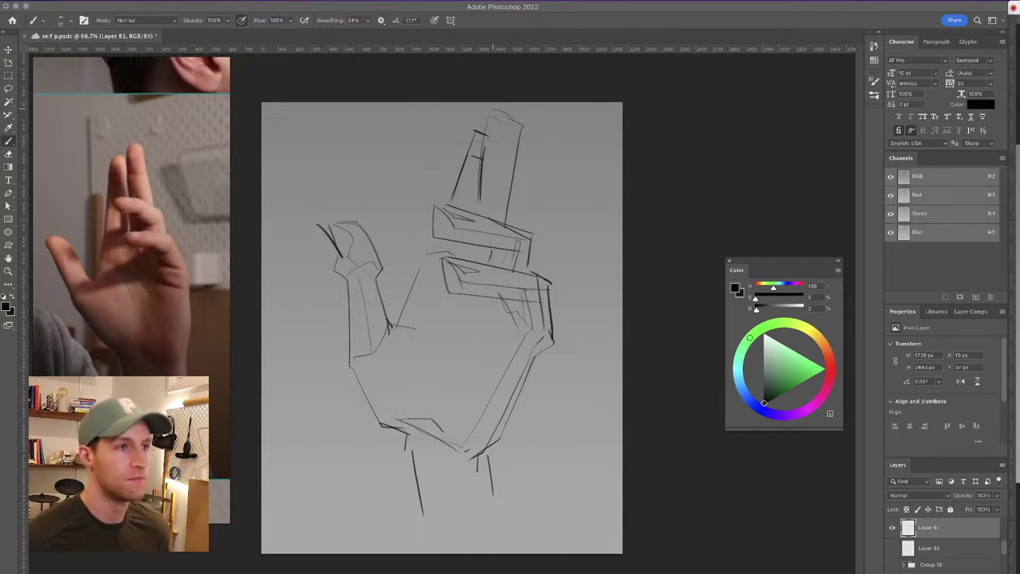
pyautogui.moveTo(480, 148); pyautogui.dragTo(502, 163)
pyautogui.moveTo(512, 127); pyautogui.dragTo(502, 209)
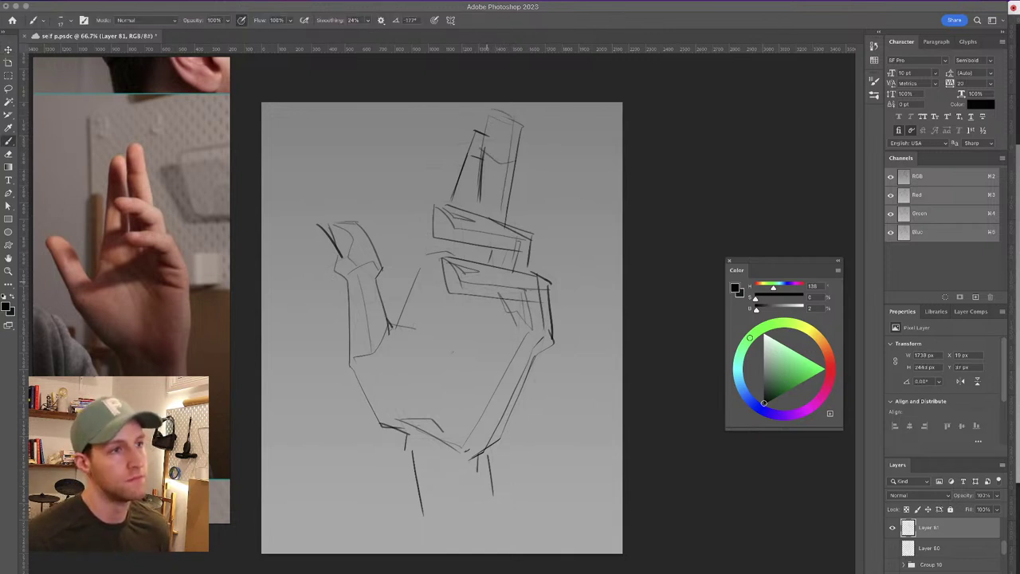
pyautogui.hotkey('ctrl', 'z')
pyautogui.moveTo(526, 120); pyautogui.dragTo(505, 225)
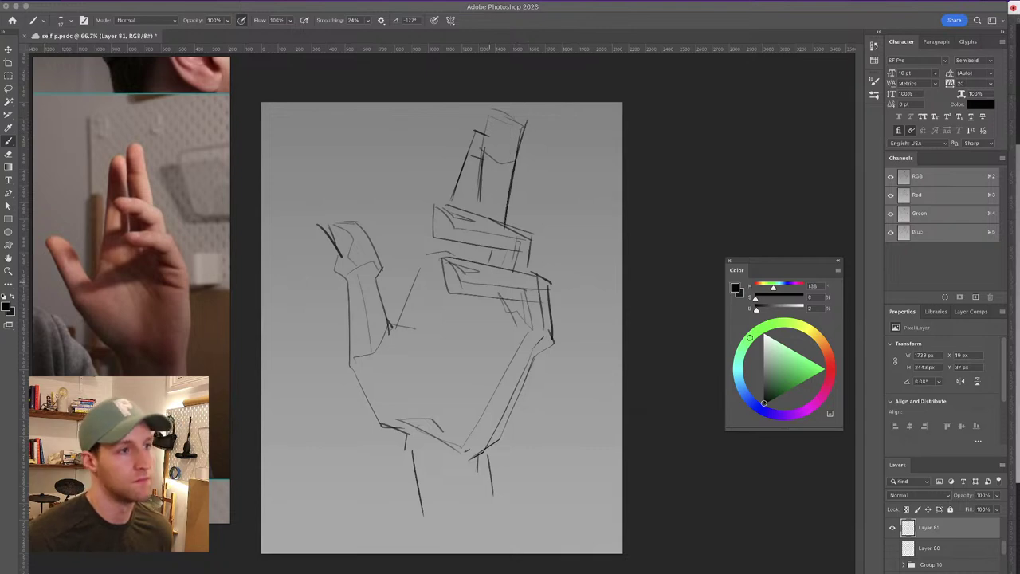
# Add short lines between the folded fingers and reinforce their tips, with the upper one's outer side and extended top edge
pyautogui.moveTo(471, 243); pyautogui.dragTo(469, 259)
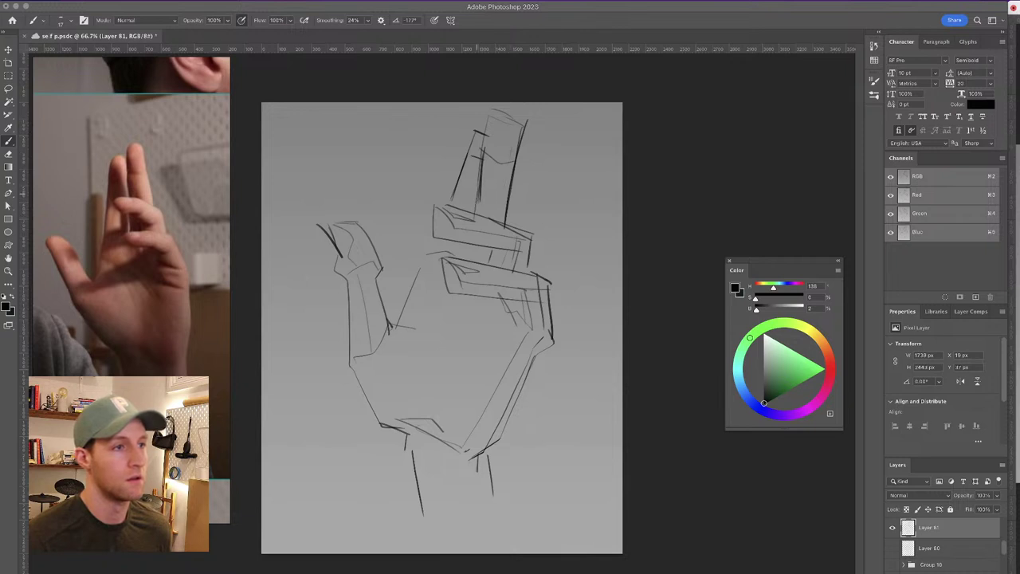
pyautogui.moveTo(469, 240); pyautogui.dragTo(467, 254)
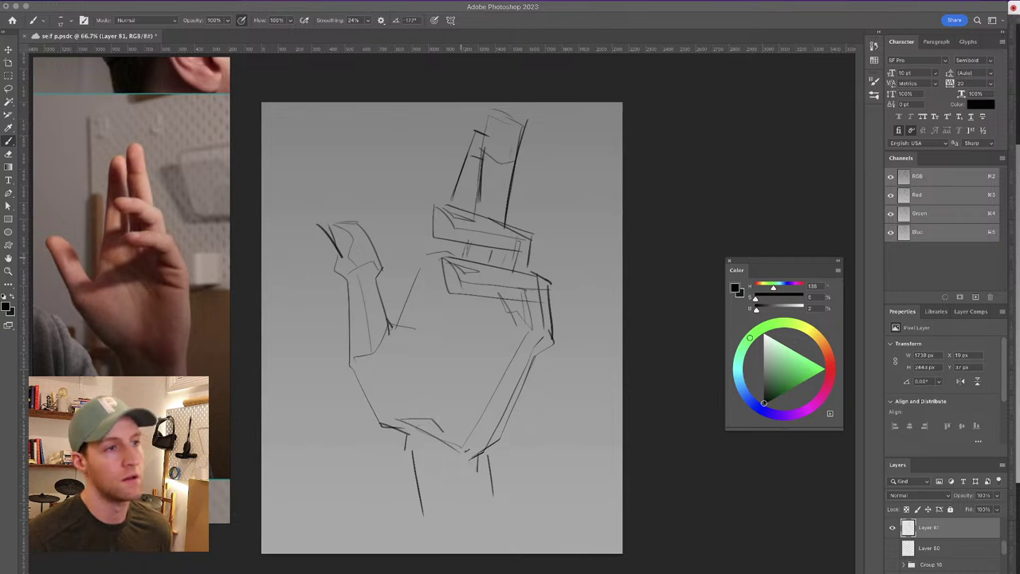
pyautogui.moveTo(535, 232); pyautogui.dragTo(533, 262)
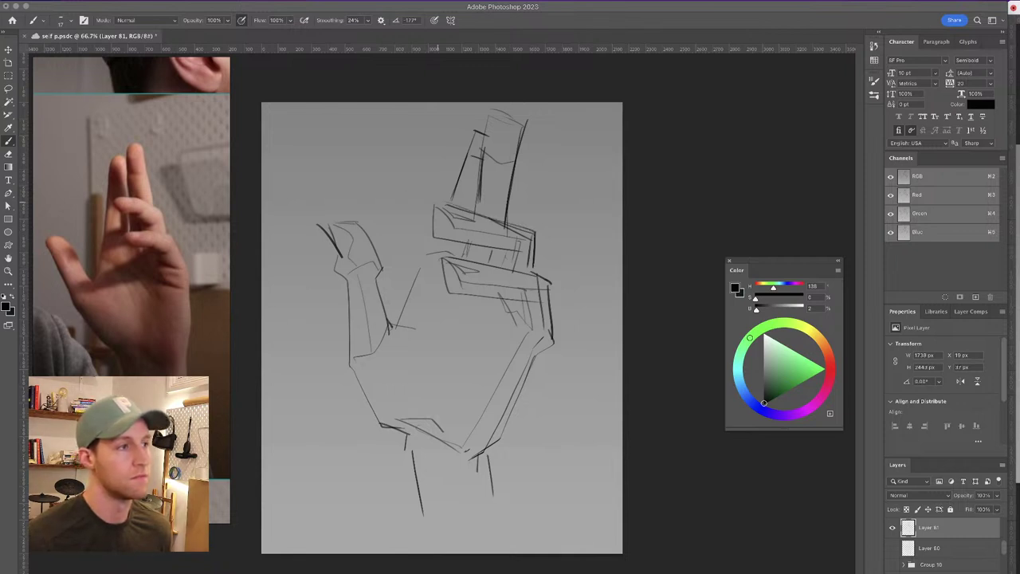
pyautogui.moveTo(458, 202); pyautogui.dragTo(422, 191)
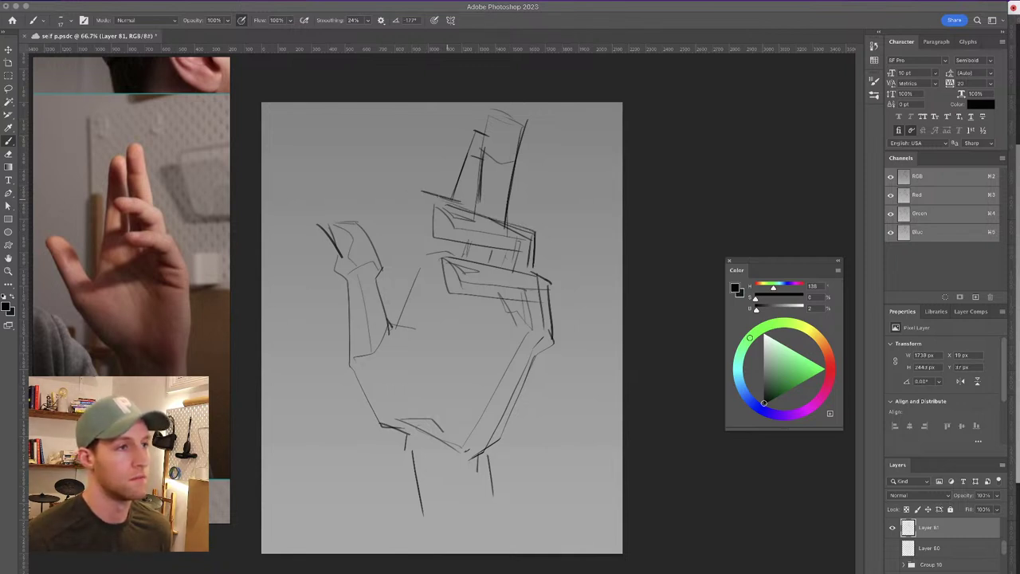
pyautogui.moveTo(441, 257); pyautogui.dragTo(461, 290)
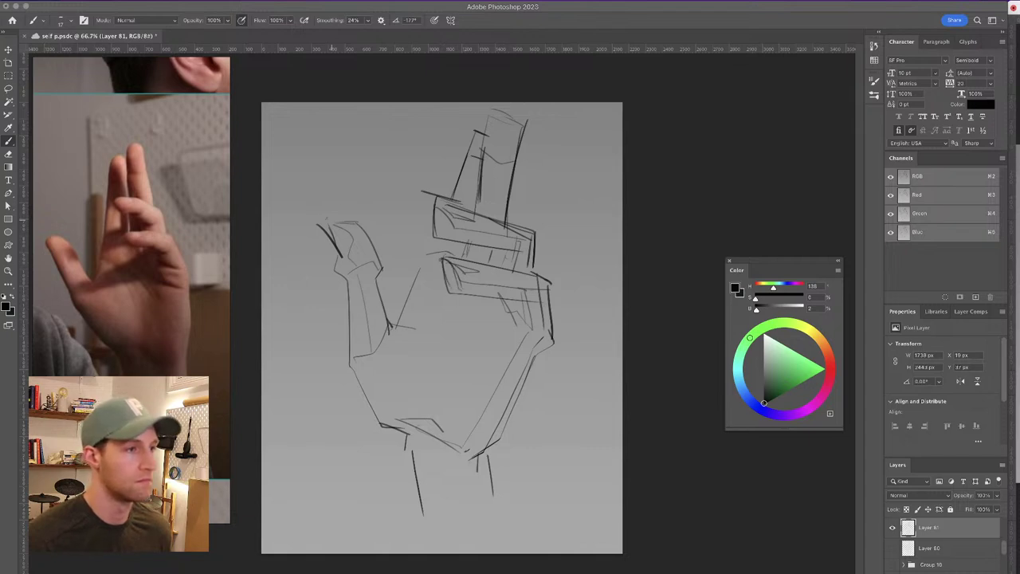
# Clean up the thumb tip with the eraser and redraw its top edge out to a sharp point
pyautogui.press('e')
pyautogui.moveTo(320, 226)
pyautogui.mouseDown()
pyautogui.moveTo(334, 244)
pyautogui.moveTo(355, 220)
pyautogui.mouseUp()
pyautogui.press('b')
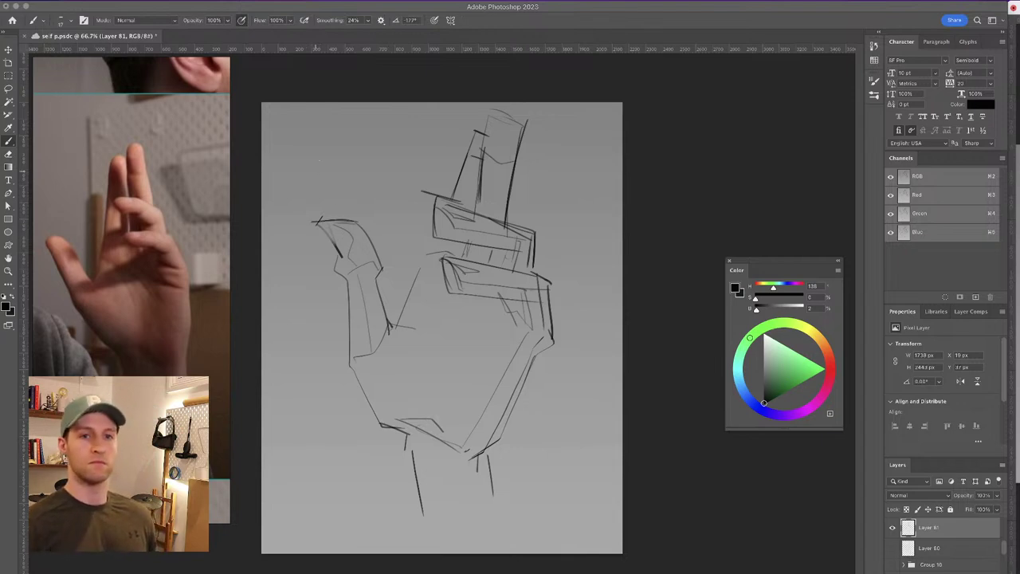
# Extend the palm's thumb-side edge up to the upper folded finger and close the taller fingertip with darker strokes
pyautogui.moveTo(432, 232); pyautogui.dragTo(420, 266)
pyautogui.moveTo(500, 115)
pyautogui.mouseDown()
pyautogui.moveTo(530, 132)
pyautogui.moveTo(515, 129)
pyautogui.moveTo(524, 122)
pyautogui.mouseUp()
pyautogui.press('super+z')
pyautogui.press('super+z')
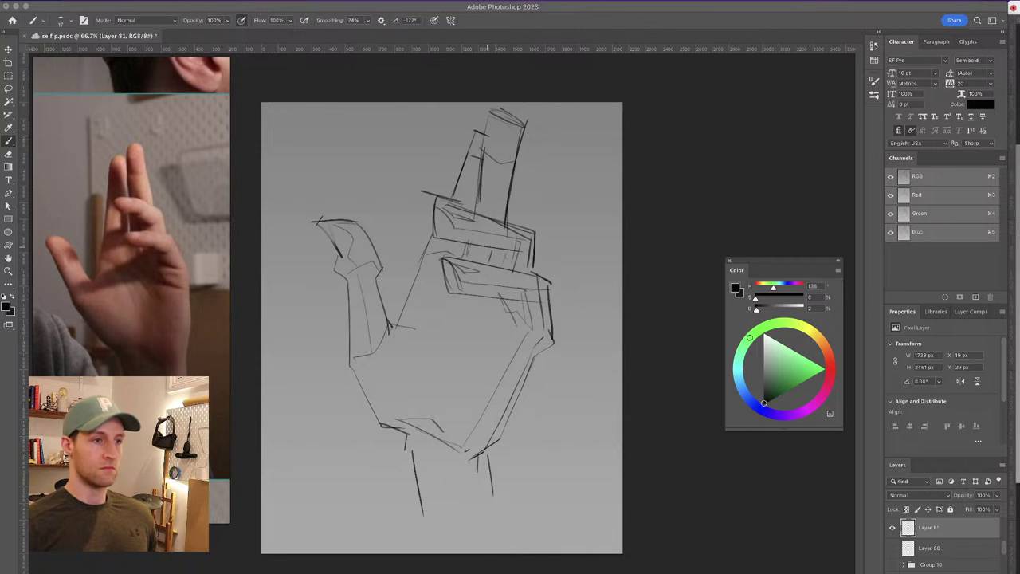
# Outline the thumb mound inside the palm and add light crease lines up toward the lower folded finger
pyautogui.moveTo(443, 368)
pyautogui.mouseDown()
pyautogui.moveTo(434, 416)
pyautogui.moveTo(439, 352)
pyautogui.moveTo(392, 325)
pyautogui.mouseUp()
pyautogui.press('super+z')
pyautogui.moveTo(396, 326); pyautogui.dragTo(463, 296)
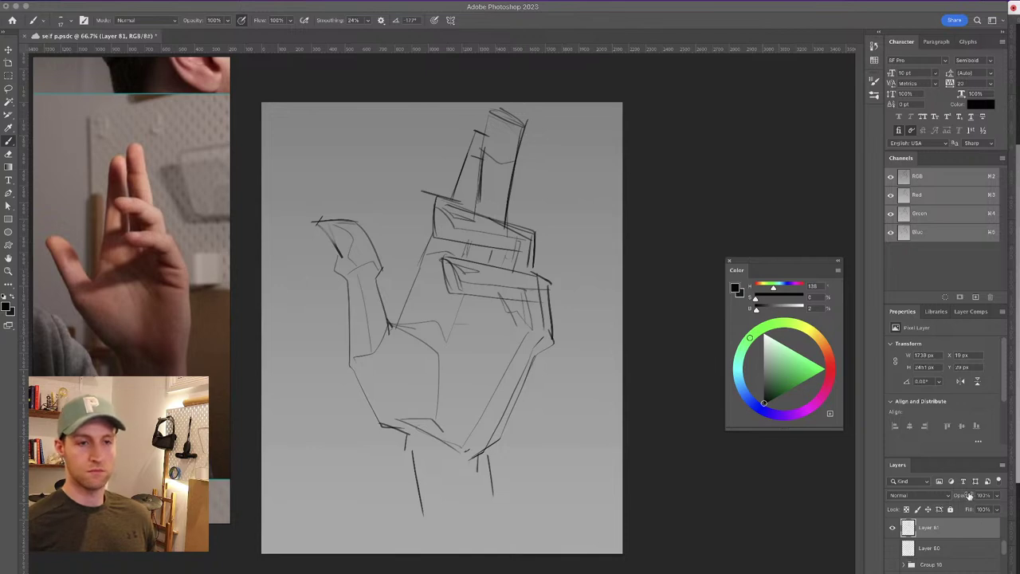
# Fade Layer 81 and, on a new layer above it, ink the thumb's inner edge and the line across its joint
pyautogui.moveTo(969, 499); pyautogui.dragTo(962, 500)
pyautogui.press('alt+shift+super+n')
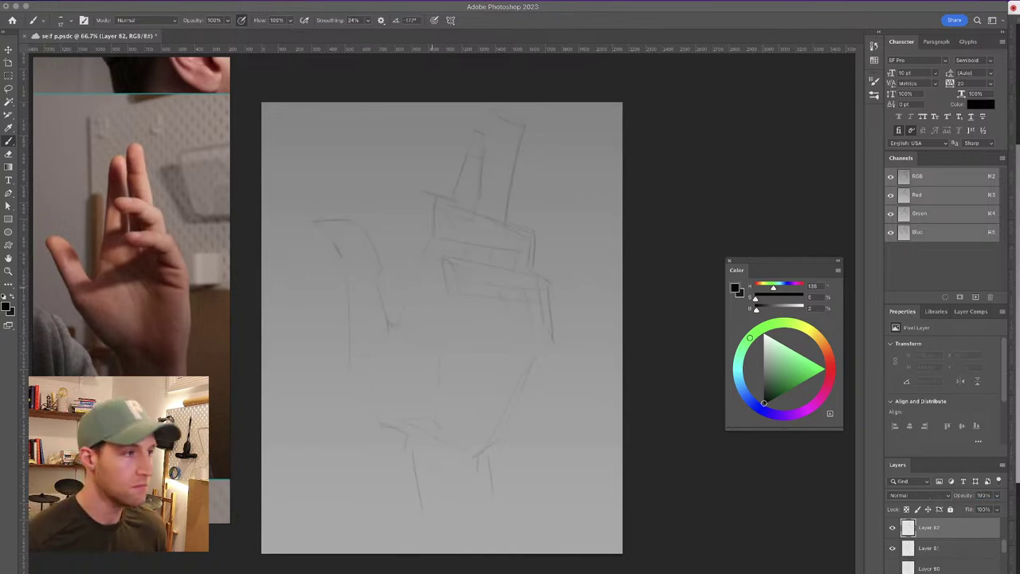
pyautogui.moveTo(372, 277); pyautogui.dragTo(391, 325)
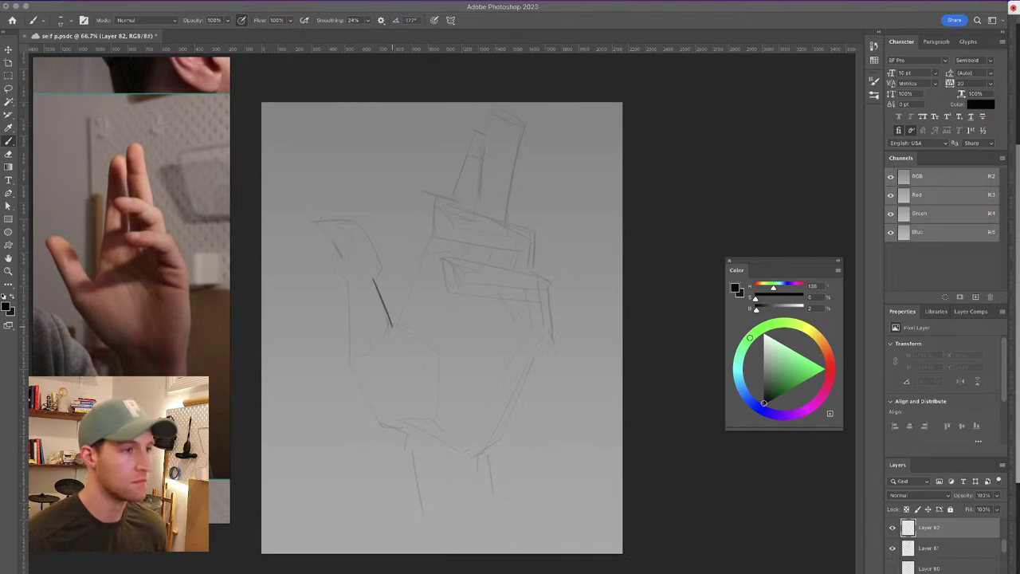
pyautogui.click(356, 360)
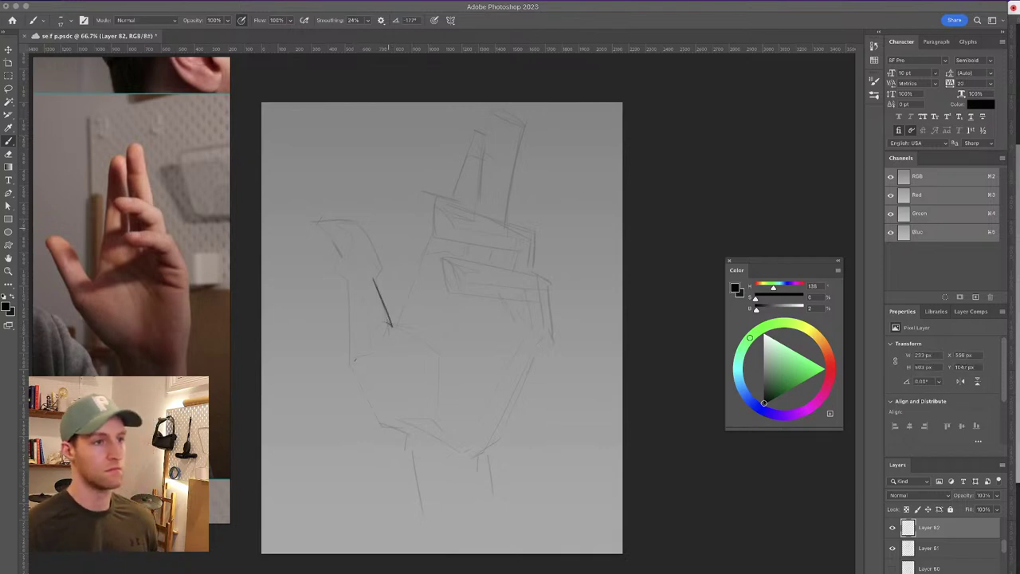
pyautogui.moveTo(372, 270)
pyautogui.mouseDown()
pyautogui.moveTo(348, 279)
pyautogui.moveTo(377, 258)
pyautogui.moveTo(373, 238)
pyautogui.moveTo(348, 216)
pyautogui.moveTo(317, 223)
pyautogui.moveTo(328, 246)
pyautogui.mouseUp()
pyautogui.press('super+z')
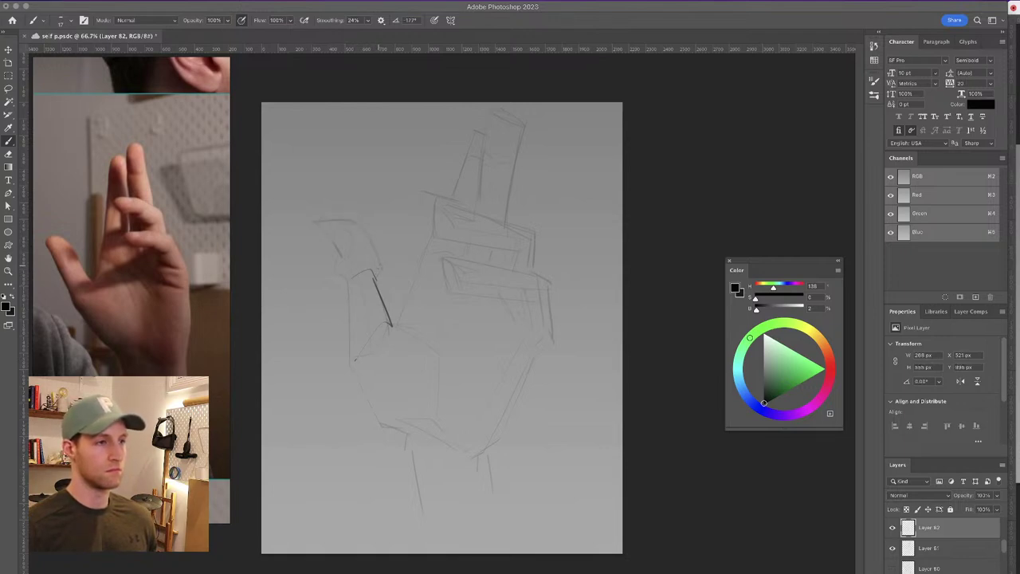
# Try inking the thumb tip's curved outline upward from the joint, undoing each trial stroke
pyautogui.moveTo(380, 266)
pyautogui.mouseDown()
pyautogui.moveTo(374, 238)
pyautogui.moveTo(357, 222)
pyautogui.moveTo(323, 224)
pyautogui.moveTo(347, 321)
pyautogui.mouseUp()
pyautogui.press('super+z')
pyautogui.press('super+z')
pyautogui.press('super+z')
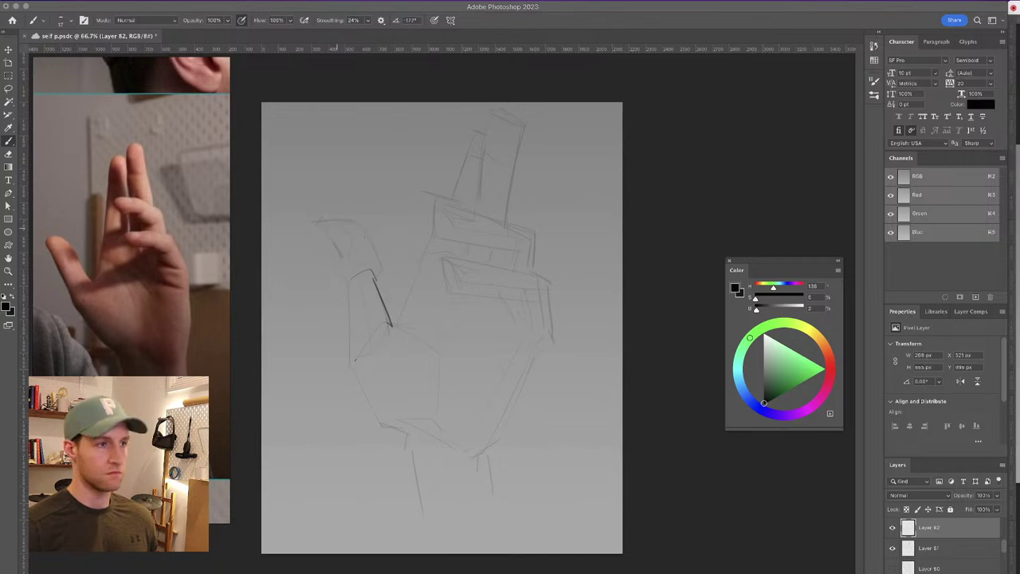
pyautogui.moveTo(378, 276)
pyautogui.mouseDown()
pyautogui.moveTo(381, 262)
pyautogui.moveTo(333, 223)
pyautogui.mouseUp()
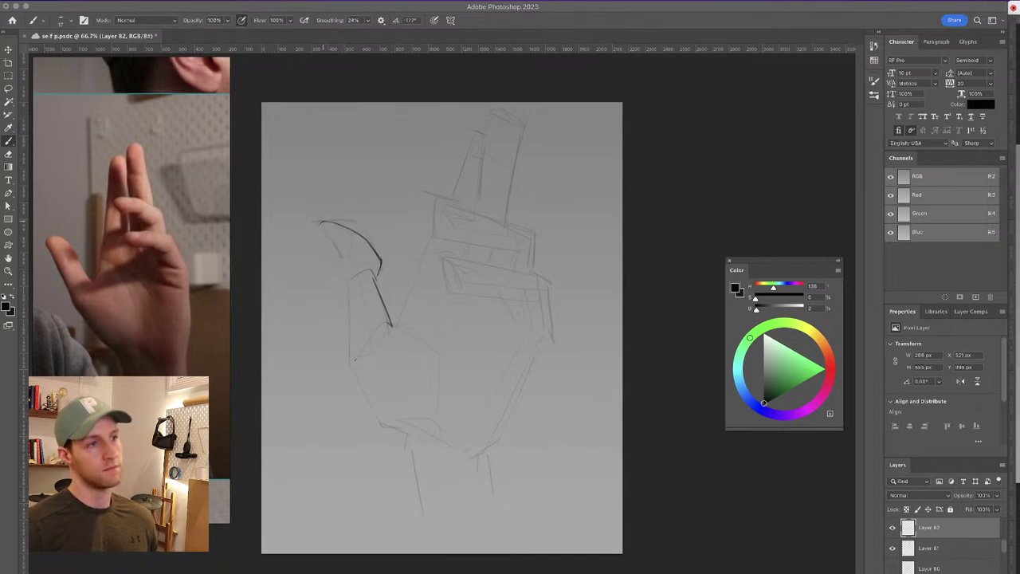
pyautogui.press('super+z')
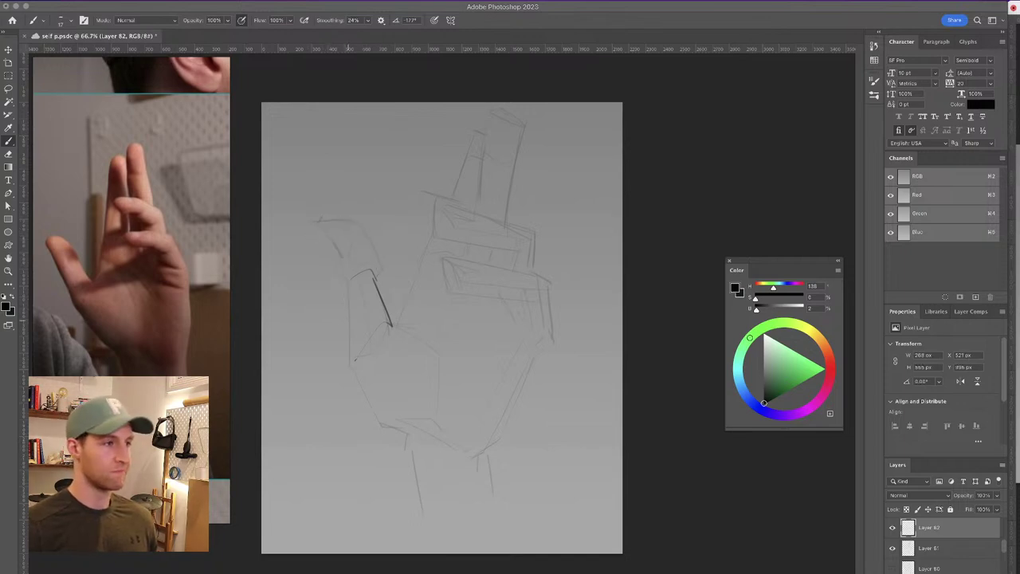
pyautogui.moveTo(343, 285)
pyautogui.mouseDown()
pyautogui.moveTo(337, 355)
pyautogui.moveTo(399, 418)
pyautogui.mouseUp()
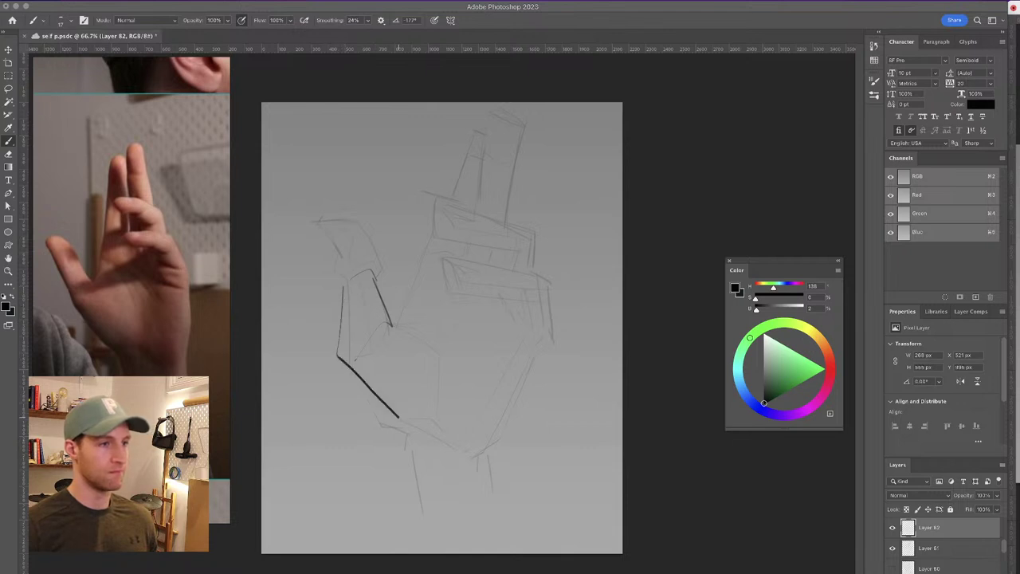
pyautogui.press('super+z')
pyautogui.press('super+z')
# Ink the hand's outer contour along the thumb, the palm edge up to the upper folded finger, and the wrist's little-finger side
pyautogui.moveTo(342, 288)
pyautogui.mouseDown()
pyautogui.moveTo(339, 380)
pyautogui.moveTo(407, 436)
pyautogui.mouseUp()
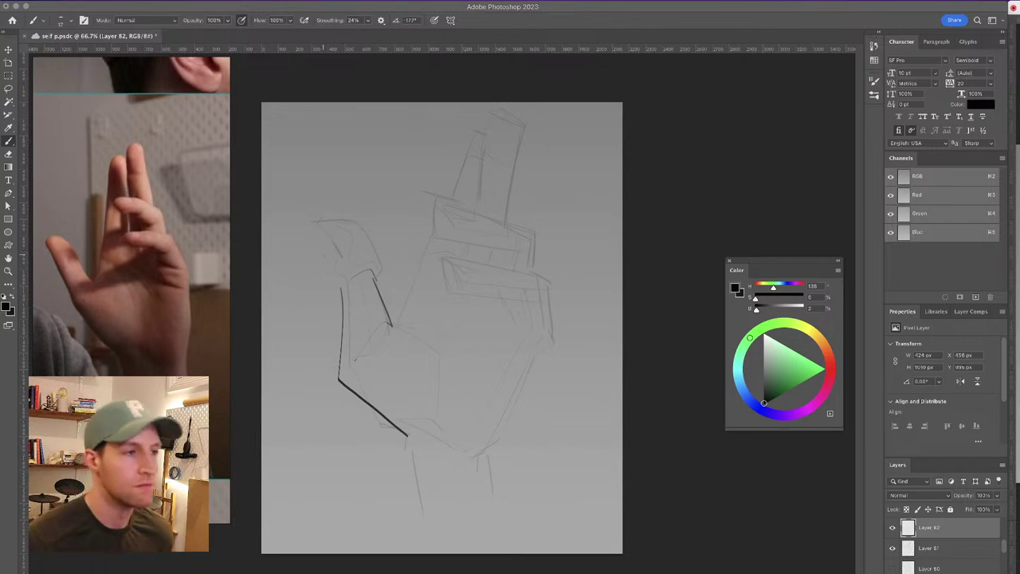
pyautogui.moveTo(334, 284)
pyautogui.mouseDown()
pyautogui.moveTo(342, 289)
pyautogui.moveTo(310, 220)
pyautogui.moveTo(355, 224)
pyautogui.moveTo(374, 266)
pyautogui.mouseUp()
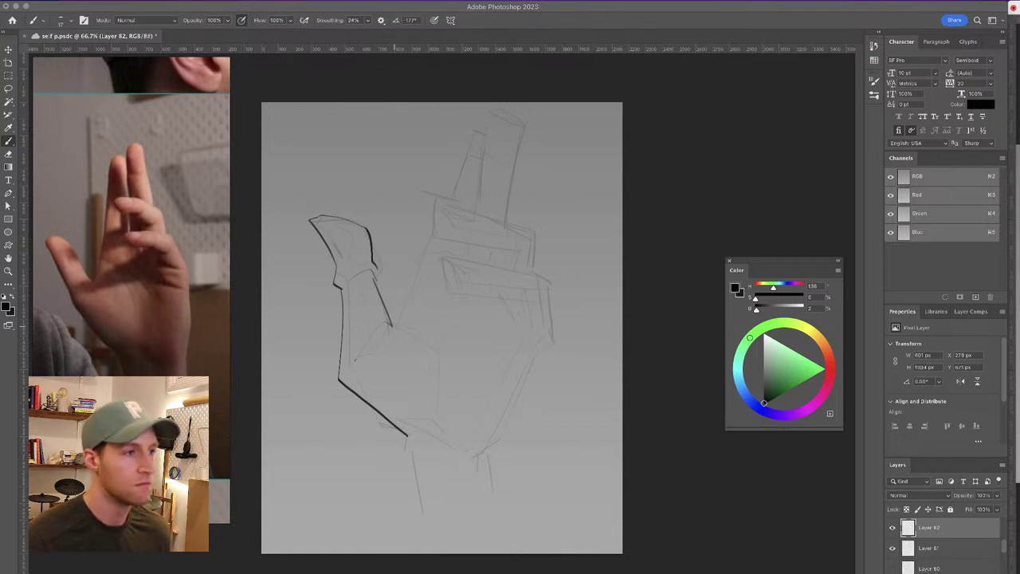
pyautogui.moveTo(392, 326); pyautogui.dragTo(430, 237)
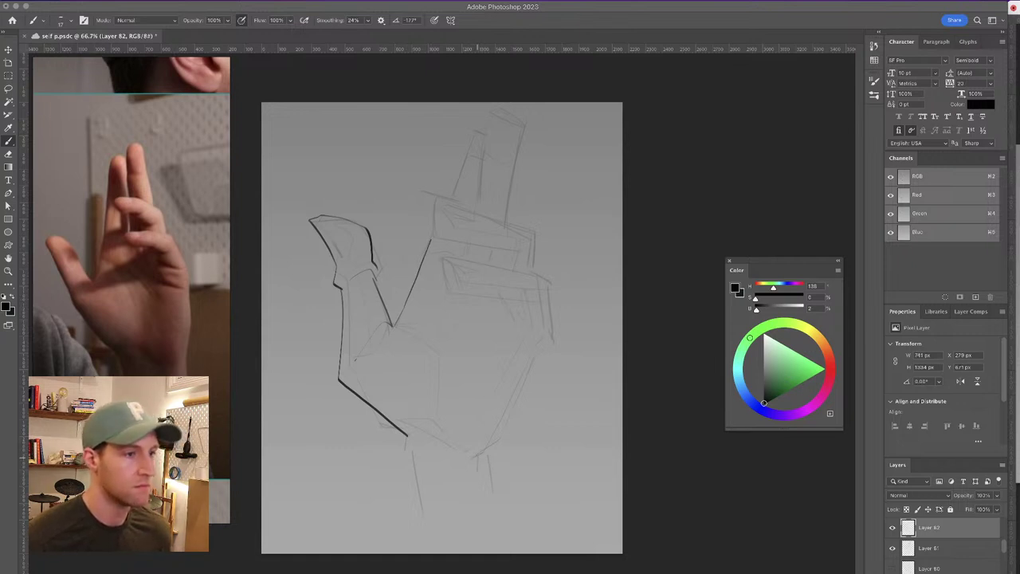
pyautogui.moveTo(475, 456); pyautogui.dragTo(495, 528)
pyautogui.moveTo(476, 470); pyautogui.dragTo(484, 439)
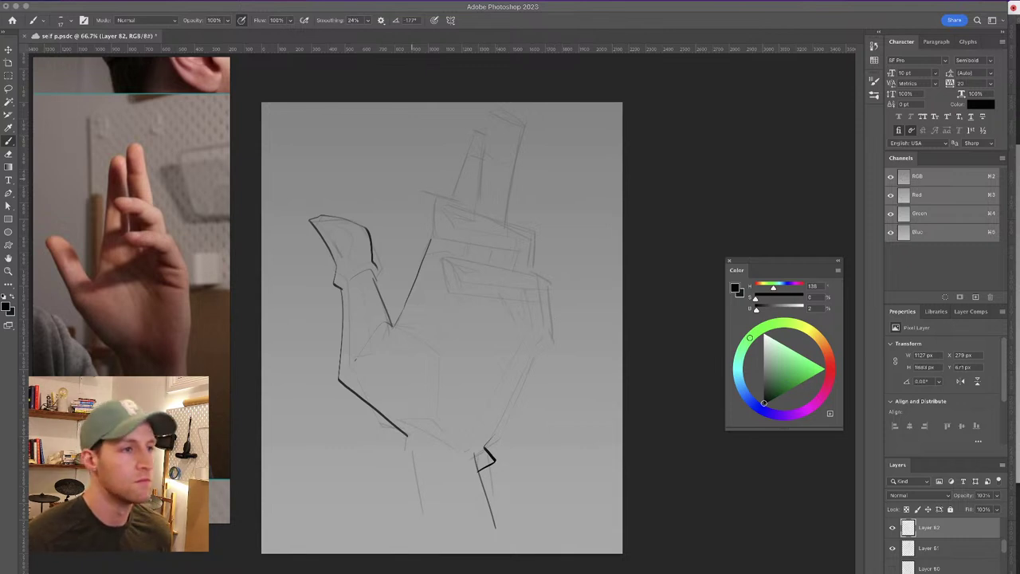
# Ink the lower folded finger's underside and rounded tip, undoing the trial strokes for its top edge and knuckle
pyautogui.moveTo(442, 260)
pyautogui.mouseDown()
pyautogui.moveTo(454, 294)
pyautogui.moveTo(524, 288)
pyautogui.mouseUp()
pyautogui.hotkey('ctrl', 'z')
pyautogui.hotkey('ctrl', 'z')
pyautogui.moveTo(453, 295); pyautogui.dragTo(525, 292)
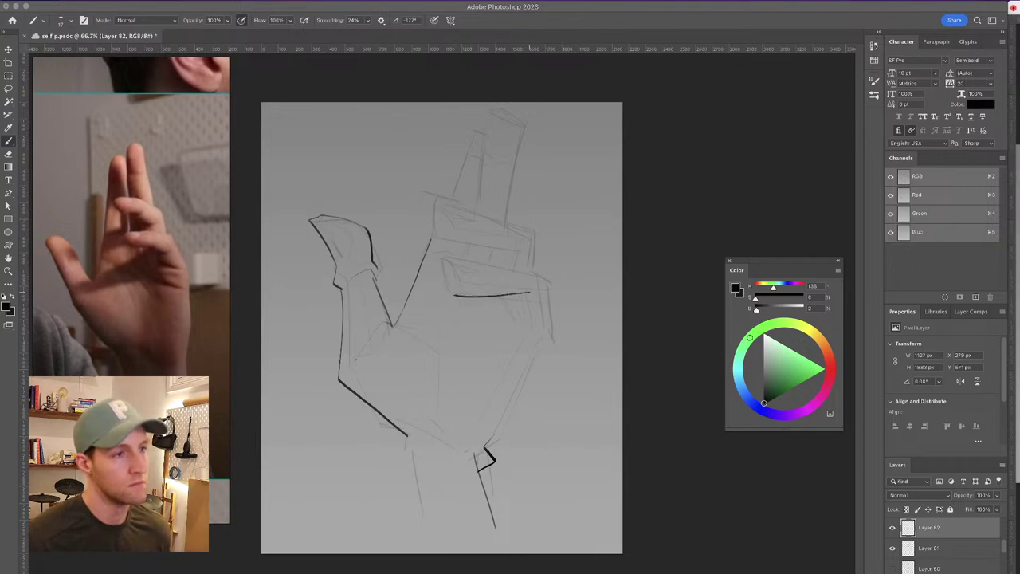
pyautogui.moveTo(454, 295)
pyautogui.mouseDown()
pyautogui.moveTo(441, 271)
pyautogui.moveTo(462, 257)
pyautogui.moveTo(443, 275)
pyautogui.moveTo(456, 295)
pyautogui.mouseUp()
pyautogui.hotkey('ctrl', 'z')
pyautogui.moveTo(447, 258)
pyautogui.mouseDown()
pyautogui.moveTo(563, 284)
pyautogui.moveTo(554, 336)
pyautogui.mouseUp()
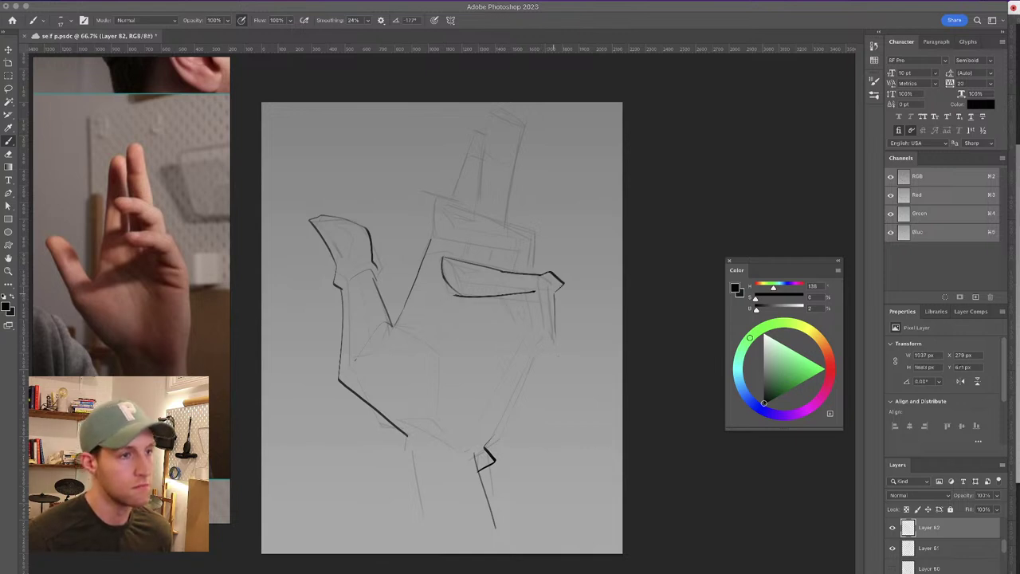
pyautogui.hotkey('ctrl', 'z')
pyautogui.hotkey('ctrl', 'z')
pyautogui.hotkey('ctrl', 'z')
pyautogui.hotkey('ctrl', 'z')
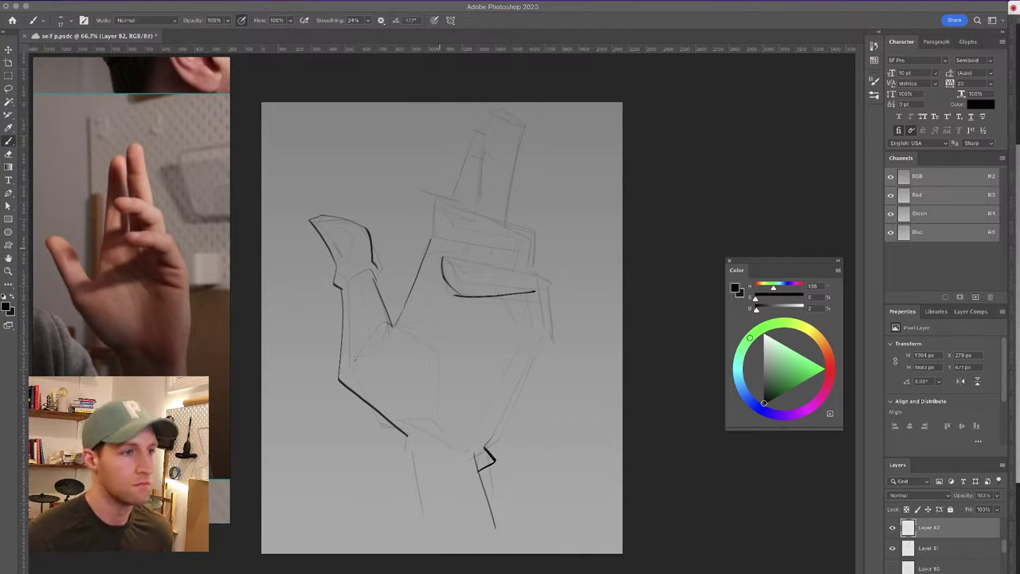
# Ink the lower folded finger's top edge and knuckle, and continue along the palm's outer edge down to the wrist
pyautogui.moveTo(443, 257)
pyautogui.mouseDown()
pyautogui.moveTo(518, 271)
pyautogui.moveTo(553, 300)
pyautogui.moveTo(559, 337)
pyautogui.moveTo(489, 451)
pyautogui.mouseUp()
pyautogui.press('super+z')
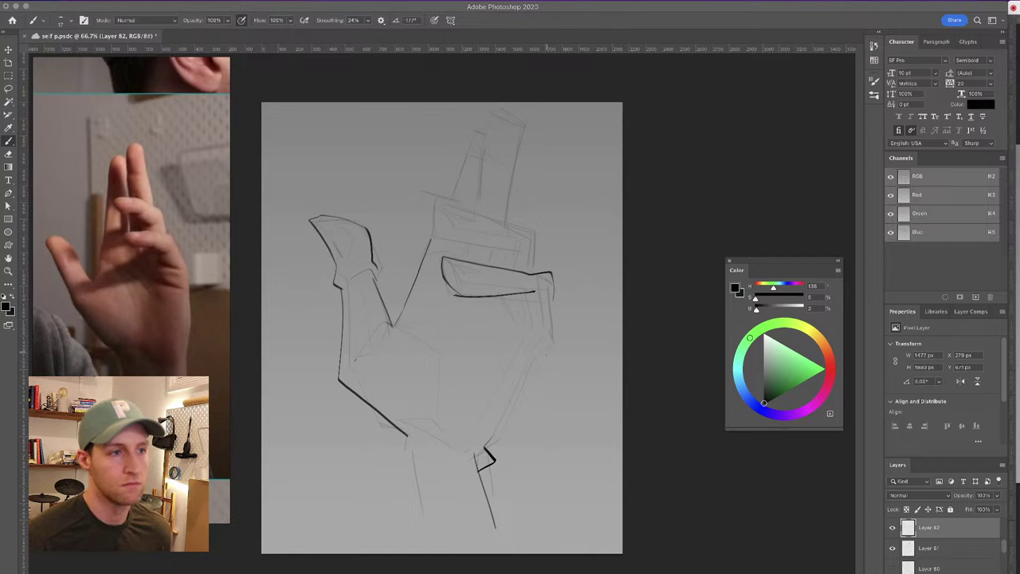
pyautogui.moveTo(543, 352); pyautogui.dragTo(488, 449)
pyautogui.moveTo(545, 352)
pyautogui.mouseDown()
pyautogui.moveTo(556, 338)
pyautogui.moveTo(551, 304)
pyautogui.mouseUp()
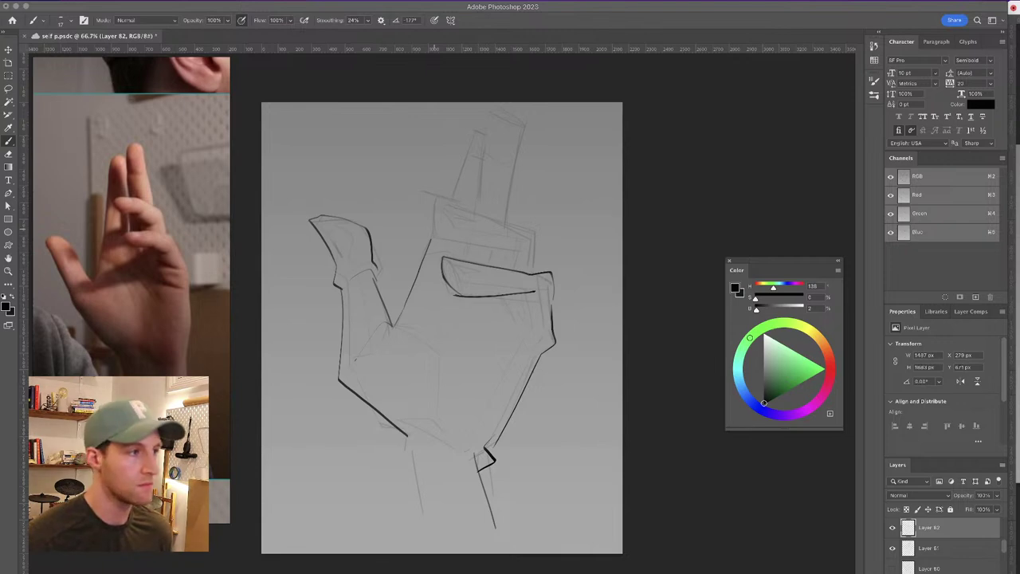
# Draw the nail on the lower folded finger and ink the inner contour and crease from its knuckle down toward the wrist
pyautogui.moveTo(449, 263)
pyautogui.mouseDown()
pyautogui.moveTo(462, 276)
pyautogui.moveTo(481, 272)
pyautogui.mouseUp()
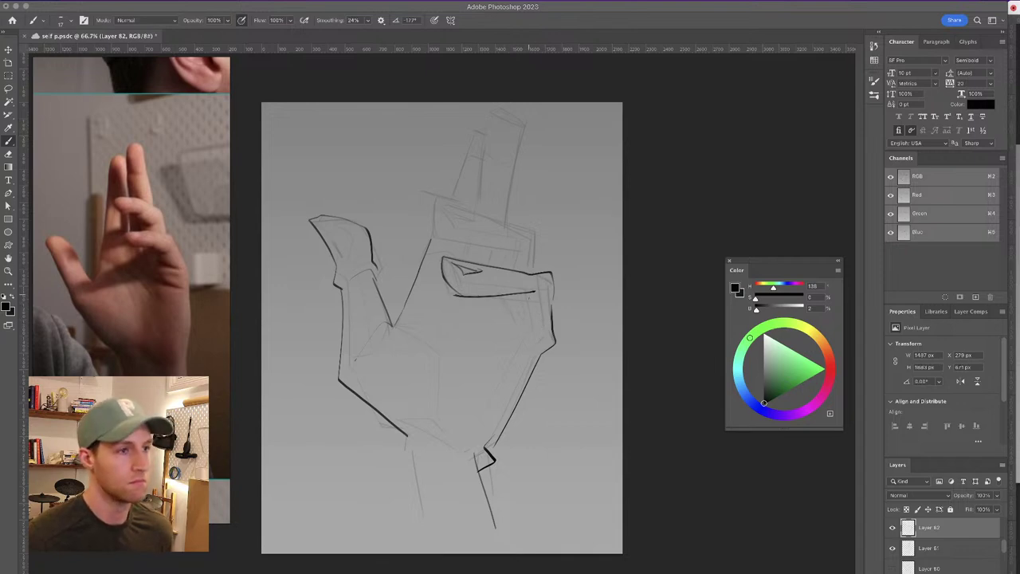
pyautogui.moveTo(541, 292); pyautogui.dragTo(547, 330)
pyautogui.press('super+z')
pyautogui.moveTo(540, 293)
pyautogui.mouseDown()
pyautogui.moveTo(538, 334)
pyautogui.moveTo(475, 435)
pyautogui.mouseUp()
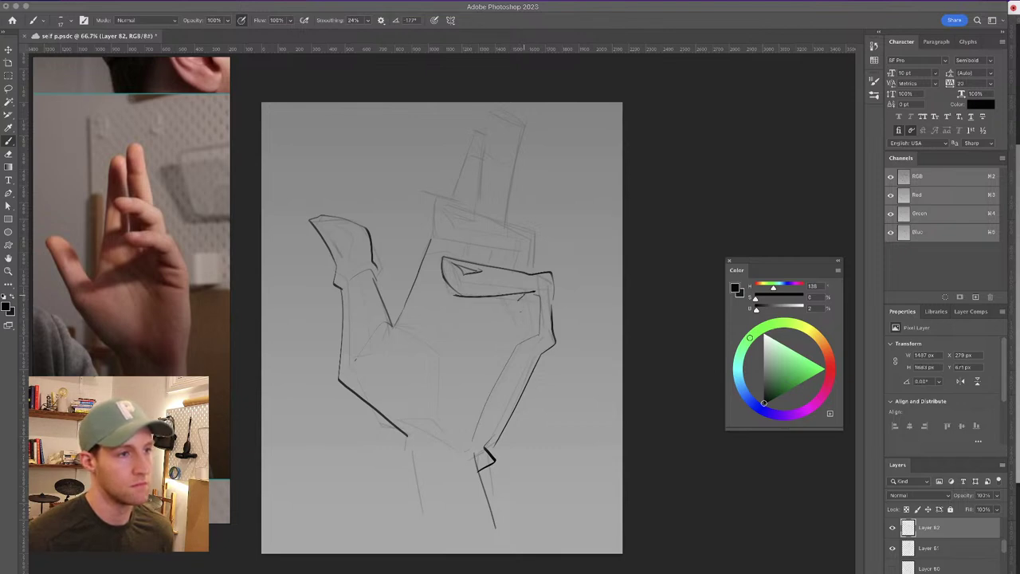
pyautogui.moveTo(516, 305); pyautogui.dragTo(533, 325)
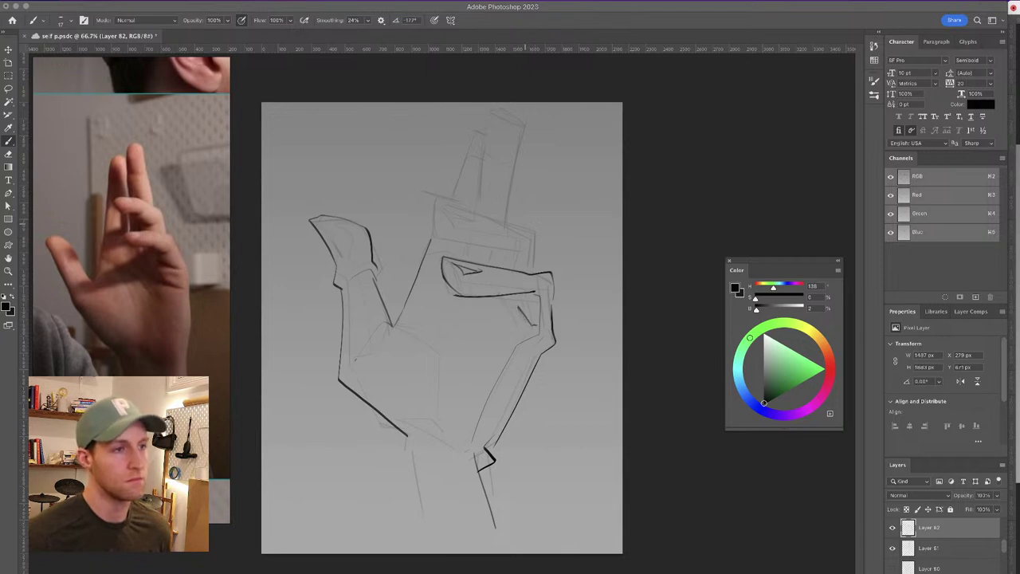
# Ink the upper folded finger's knuckle side, long top edge and nail, undoing the strokes that miss
pyautogui.moveTo(539, 229); pyautogui.dragTo(531, 272)
pyautogui.press('super+z')
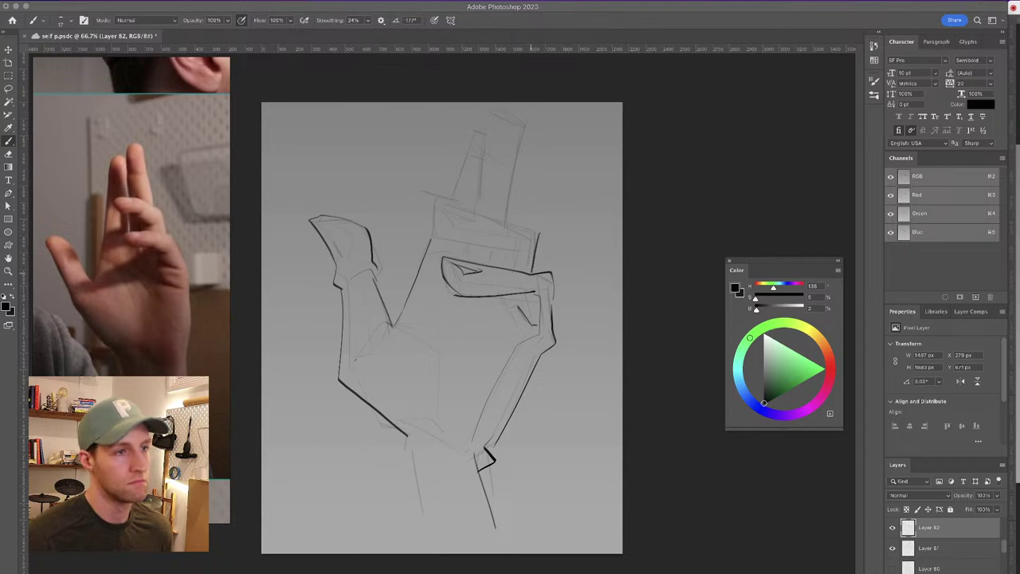
pyautogui.moveTo(538, 228)
pyautogui.mouseDown()
pyautogui.moveTo(500, 226)
pyautogui.moveTo(435, 192)
pyautogui.moveTo(429, 210)
pyautogui.moveTo(439, 243)
pyautogui.mouseUp()
pyautogui.press('super+z')
pyautogui.moveTo(427, 208); pyautogui.dragTo(435, 236)
pyautogui.press('super+z')
pyautogui.moveTo(429, 201)
pyautogui.mouseDown()
pyautogui.moveTo(437, 230)
pyautogui.moveTo(453, 234)
pyautogui.moveTo(451, 205)
pyautogui.moveTo(464, 210)
pyautogui.mouseUp()
pyautogui.press('super+z')
pyautogui.press('super+z')
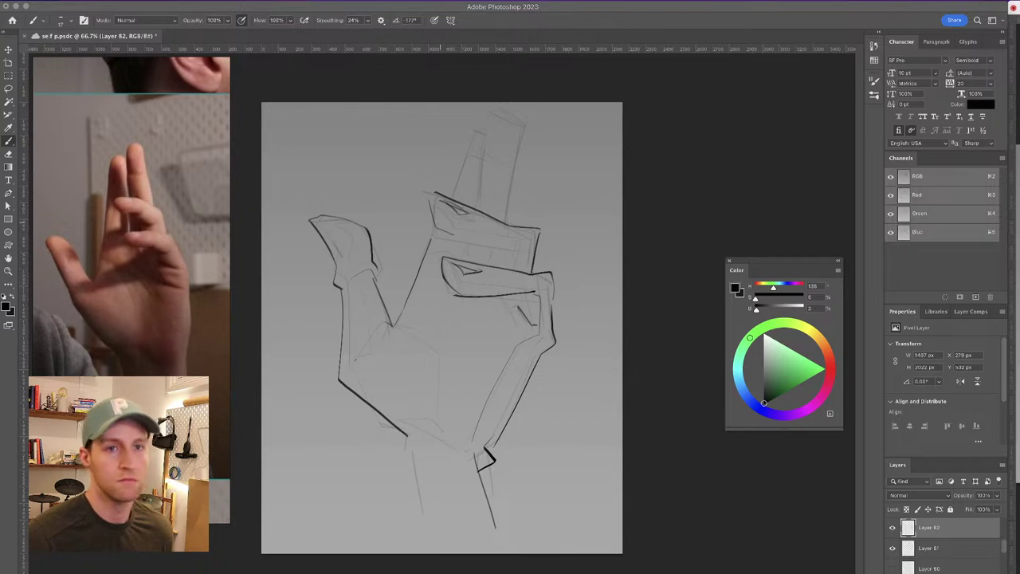
# Ink the upper folded finger's underside and the inner line from its knuckle down to the lower folded finger
pyautogui.moveTo(465, 238)
pyautogui.mouseDown()
pyautogui.moveTo(500, 238)
pyautogui.moveTo(502, 263)
pyautogui.moveTo(519, 273)
pyautogui.mouseUp()
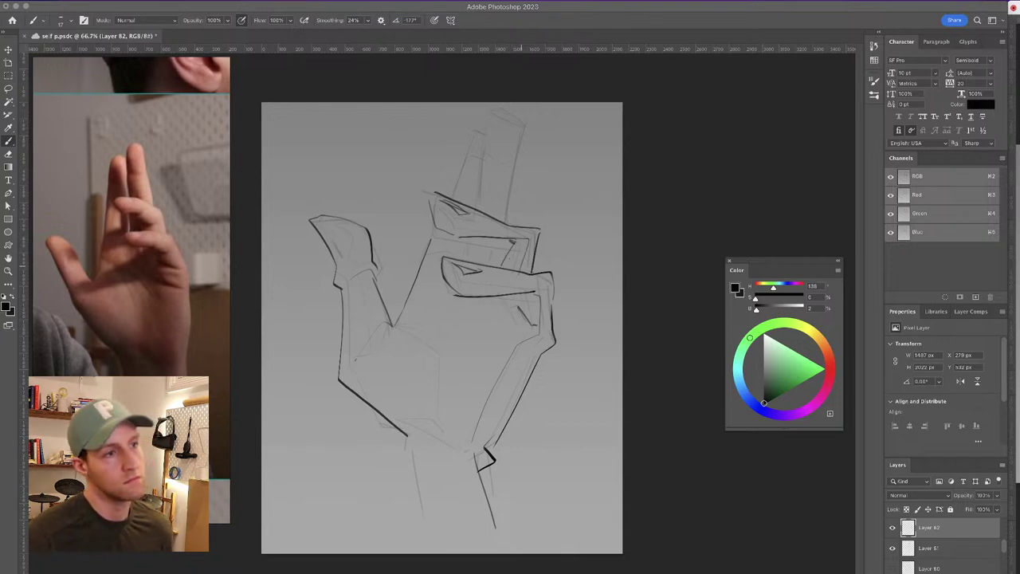
pyautogui.moveTo(585, 183)
pyautogui.mouseDown()
pyautogui.moveTo(547, 149)
pyautogui.moveTo(510, 145)
pyautogui.mouseUp()
pyautogui.press('super+z')
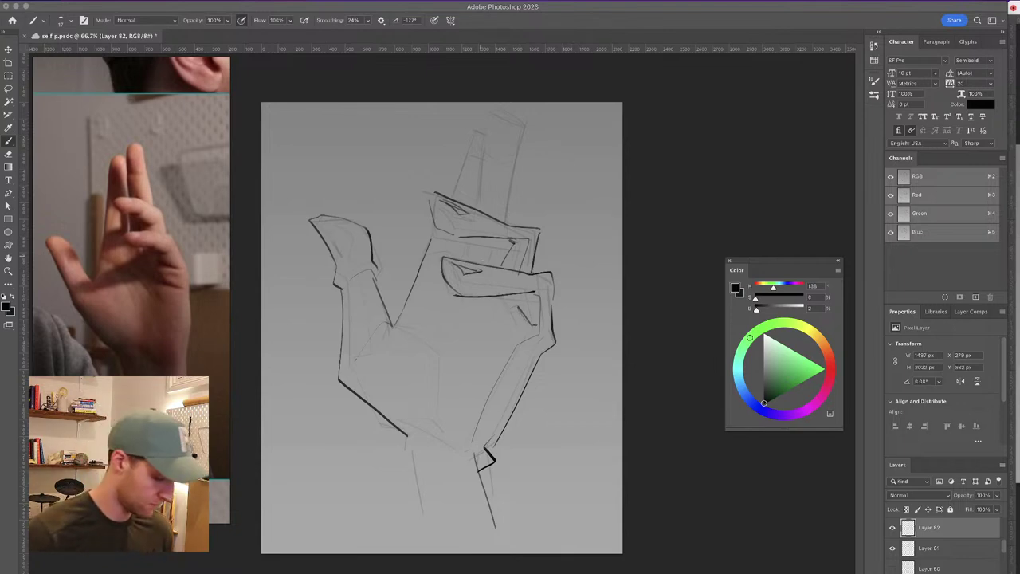
# Select Layer 81 together with Layer 82, scale the whole hand drawing down and reposition it within the canvas
pyautogui.keyDown('super'); pyautogui.click(958, 548); pyautogui.keyUp('super')
pyautogui.press('super+t')
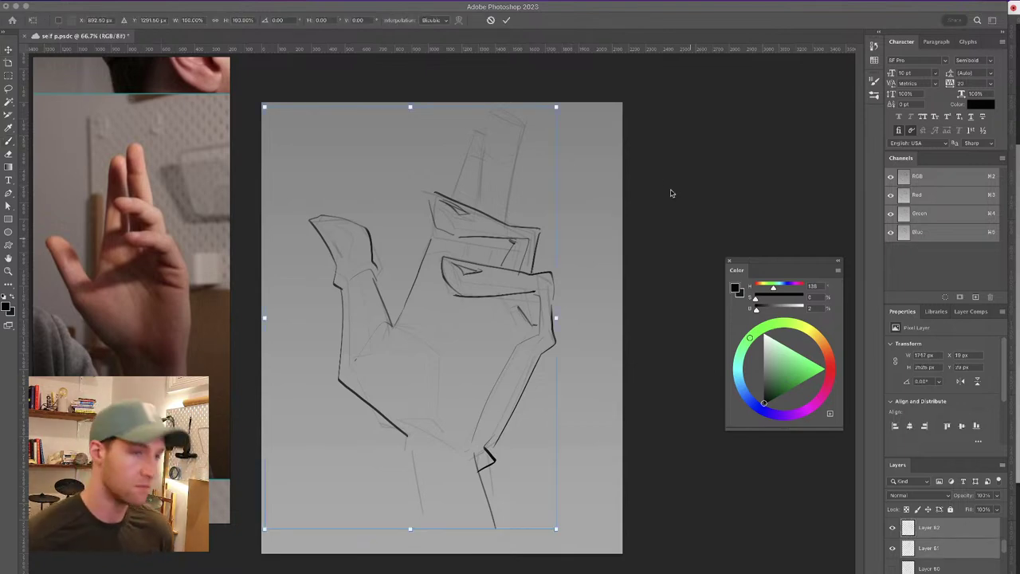
pyautogui.moveTo(555, 106); pyautogui.dragTo(519, 154)
pyautogui.moveTo(475, 302)
pyautogui.mouseDown()
pyautogui.moveTo(495, 319)
pyautogui.moveTo(482, 317)
pyautogui.mouseUp()
pyautogui.press('Return')
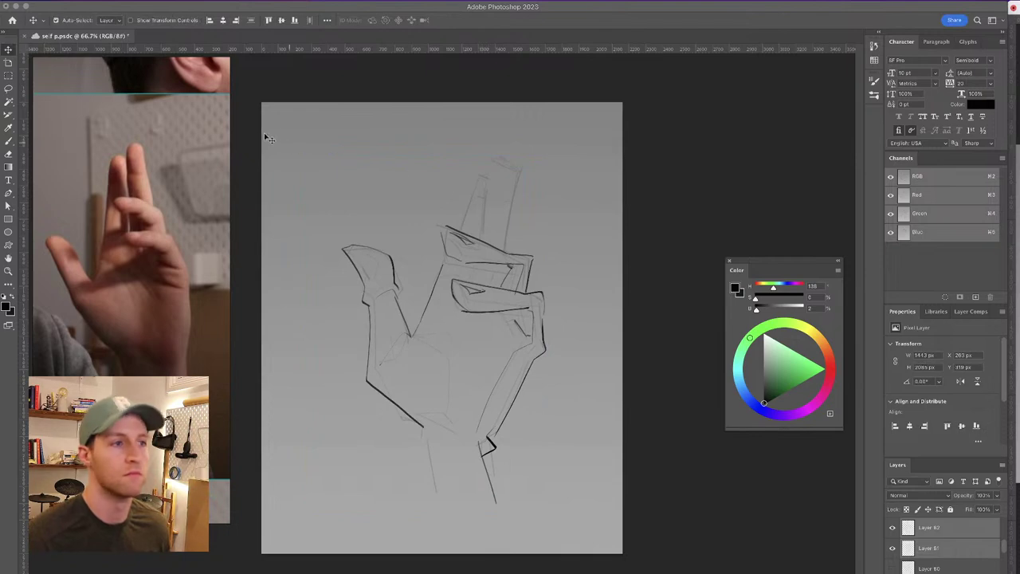
# Lasso the upper folded finger's tip, shift it slightly outward on Layer 82 only, and deselect it
pyautogui.click(10, 89)
pyautogui.moveTo(466, 227)
pyautogui.mouseDown()
pyautogui.moveTo(467, 275)
pyautogui.moveTo(508, 269)
pyautogui.moveTo(507, 251)
pyautogui.moveTo(468, 241)
pyautogui.mouseUp()
pyautogui.press('super+z')
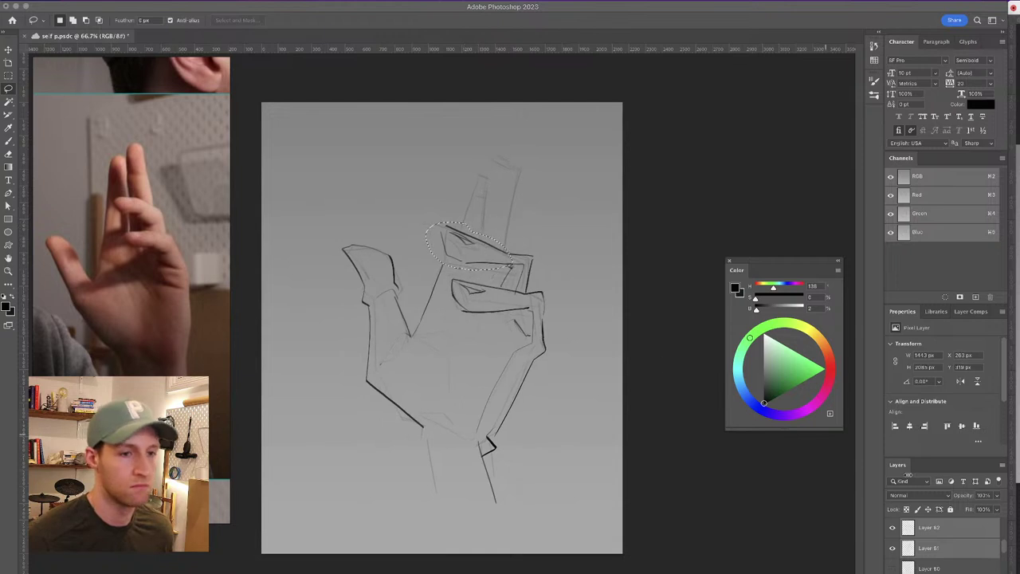
pyautogui.click(985, 535)
pyautogui.moveTo(482, 244); pyautogui.dragTo(476, 237)
pyautogui.press('super+d')
# Flip the hand drawing horizontally and ink the closed end of the upper folded finger's tip with the Brush
pyautogui.press('super+f')
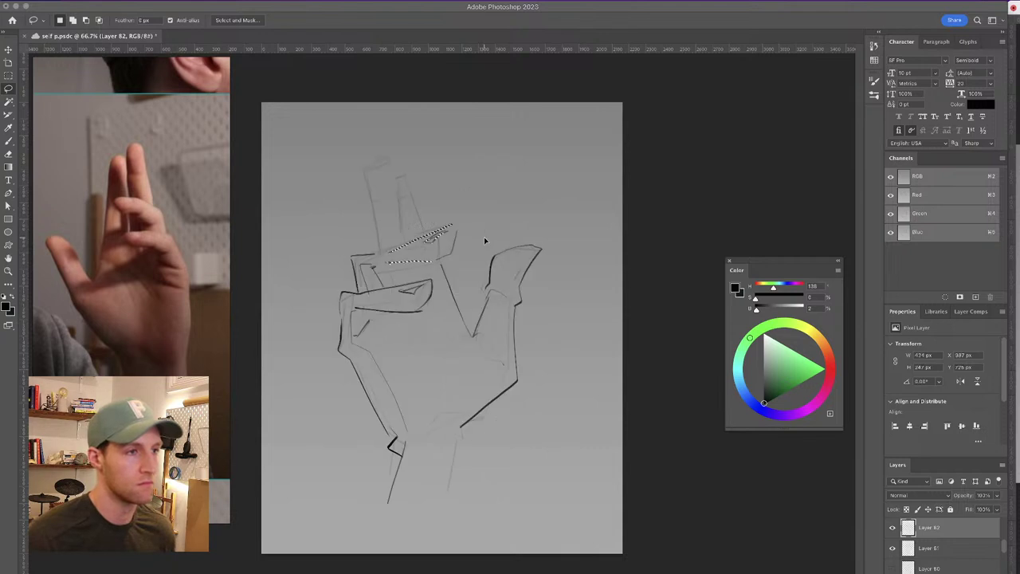
pyautogui.press('b')
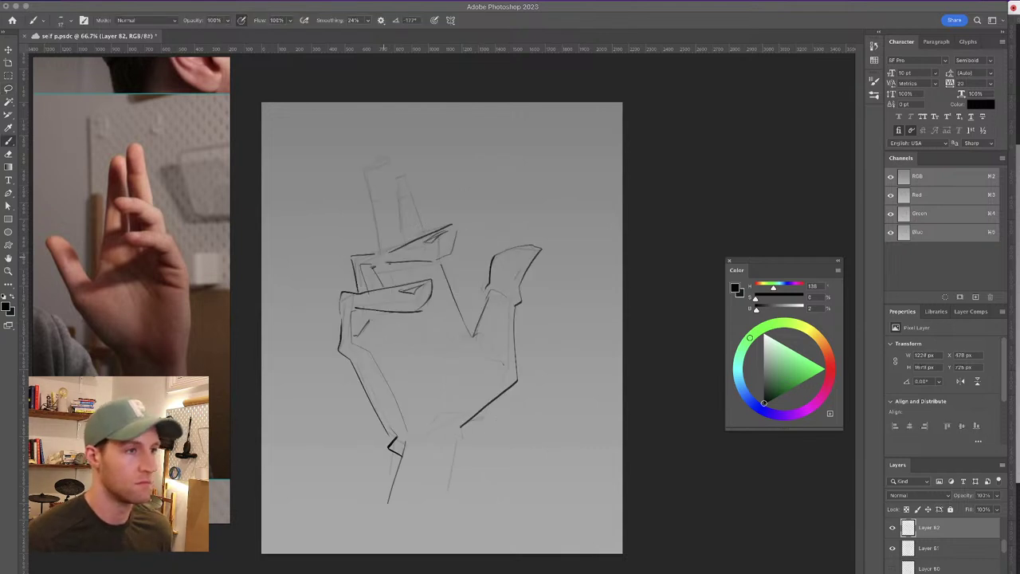
pyautogui.moveTo(378, 254)
pyautogui.mouseDown()
pyautogui.moveTo(439, 230)
pyautogui.moveTo(456, 248)
pyautogui.moveTo(430, 254)
pyautogui.mouseUp()
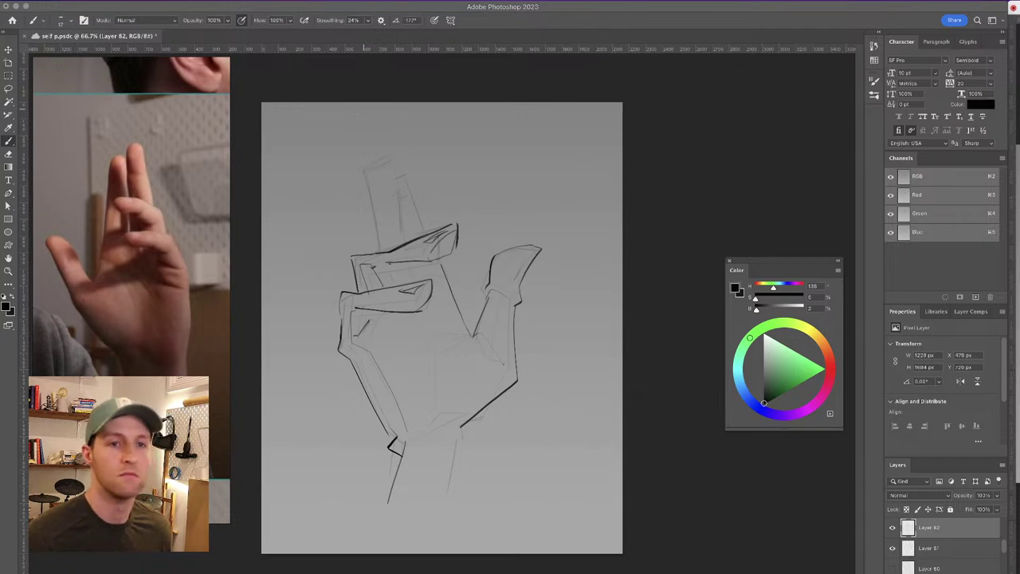
pyautogui.moveTo(358, 156); pyautogui.dragTo(372, 231)
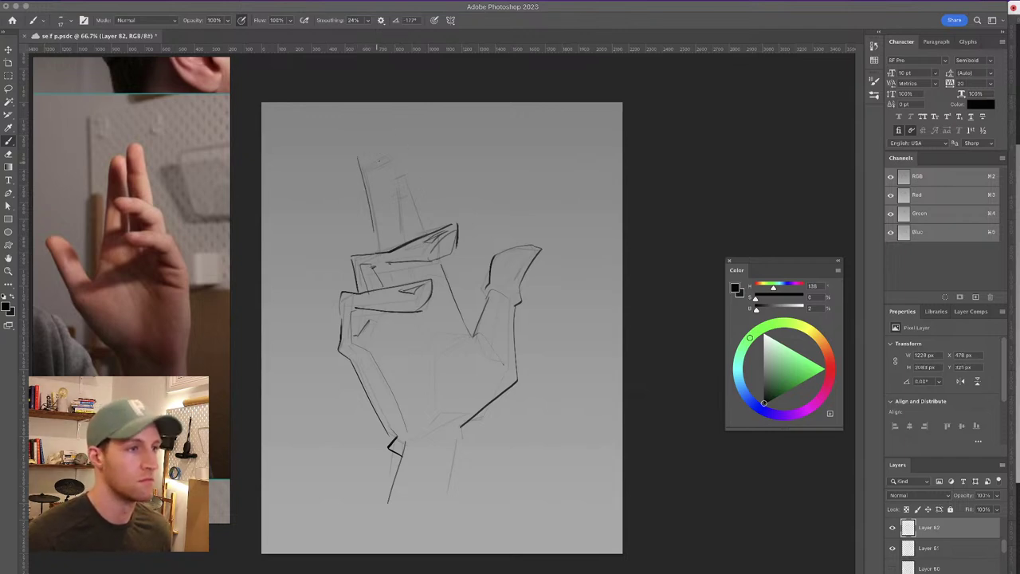
pyautogui.moveTo(354, 154)
pyautogui.mouseDown()
pyautogui.moveTo(390, 170)
pyautogui.moveTo(391, 231)
pyautogui.mouseUp()
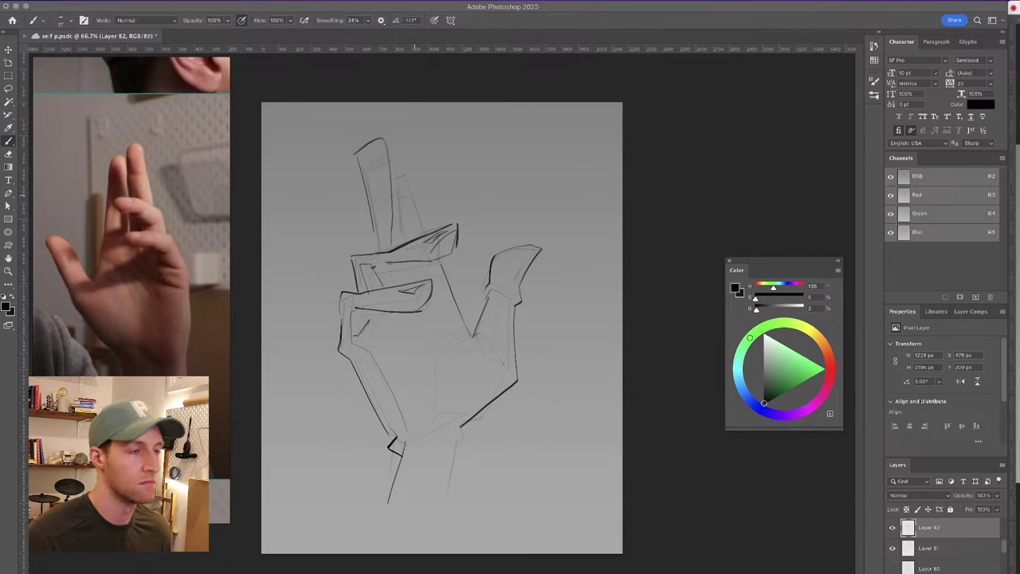
pyautogui.moveTo(392, 163); pyautogui.dragTo(425, 243)
pyautogui.moveTo(400, 165); pyautogui.dragTo(422, 233)
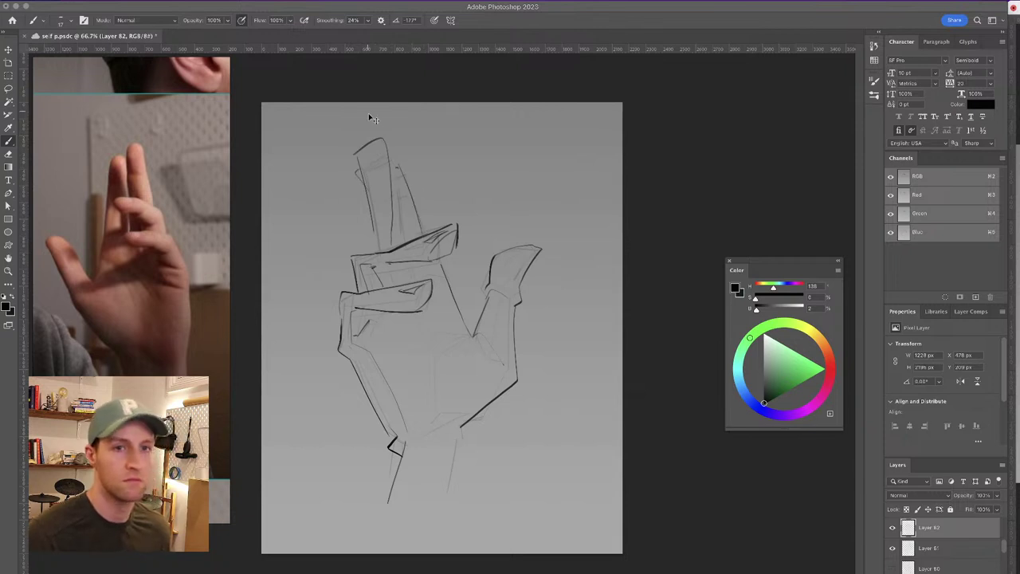
pyautogui.press('super+z')
pyautogui.press('super+z')
pyautogui.press('super+z')
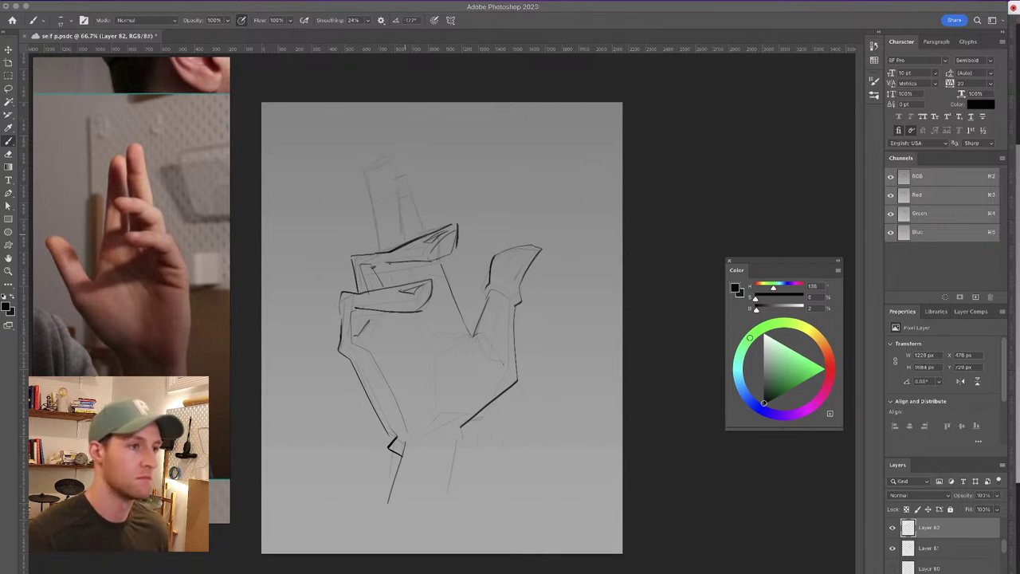
# Ink the long side edges of the two extended fingers, reaching above the faded sketch and redoing strokes that miss
pyautogui.moveTo(351, 138); pyautogui.dragTo(368, 203)
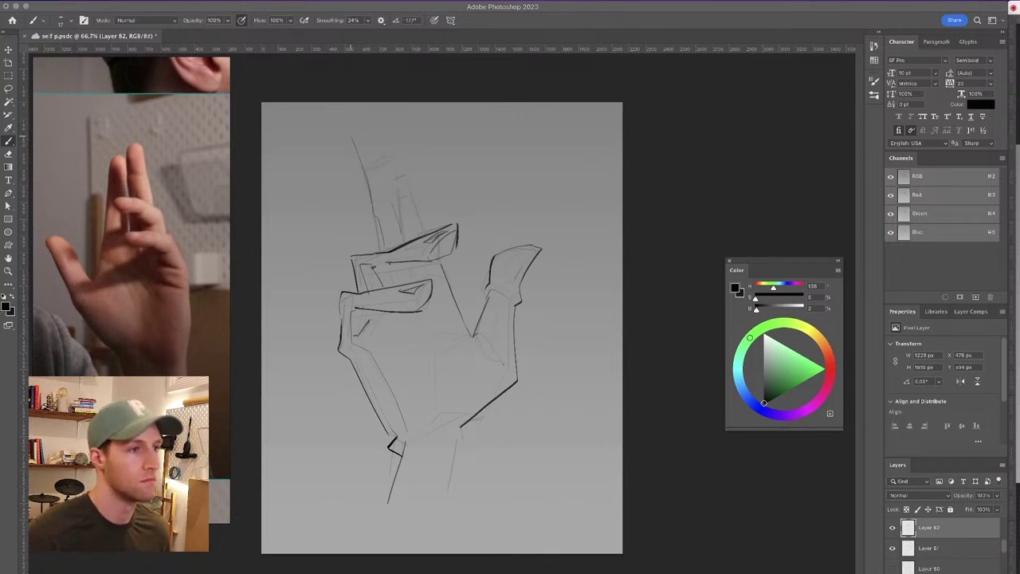
pyautogui.moveTo(381, 131); pyautogui.dragTo(399, 205)
pyautogui.moveTo(352, 138)
pyautogui.mouseDown()
pyautogui.moveTo(381, 129)
pyautogui.moveTo(415, 226)
pyautogui.mouseUp()
pyautogui.press('super+z')
pyautogui.press('super+z')
pyautogui.press('super+z')
pyautogui.press('super+z')
pyautogui.moveTo(390, 127); pyautogui.dragTo(422, 224)
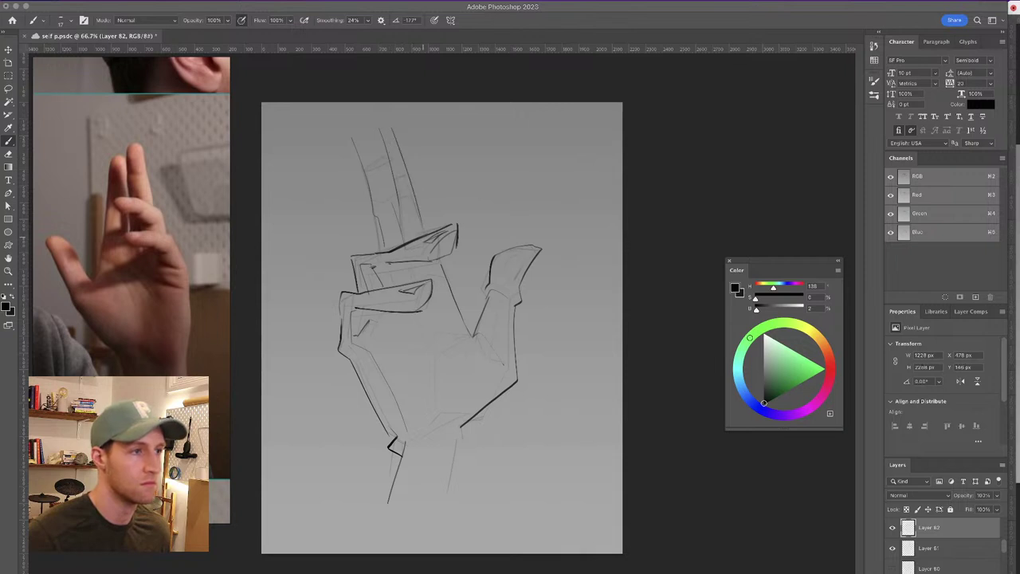
pyautogui.press('super+z')
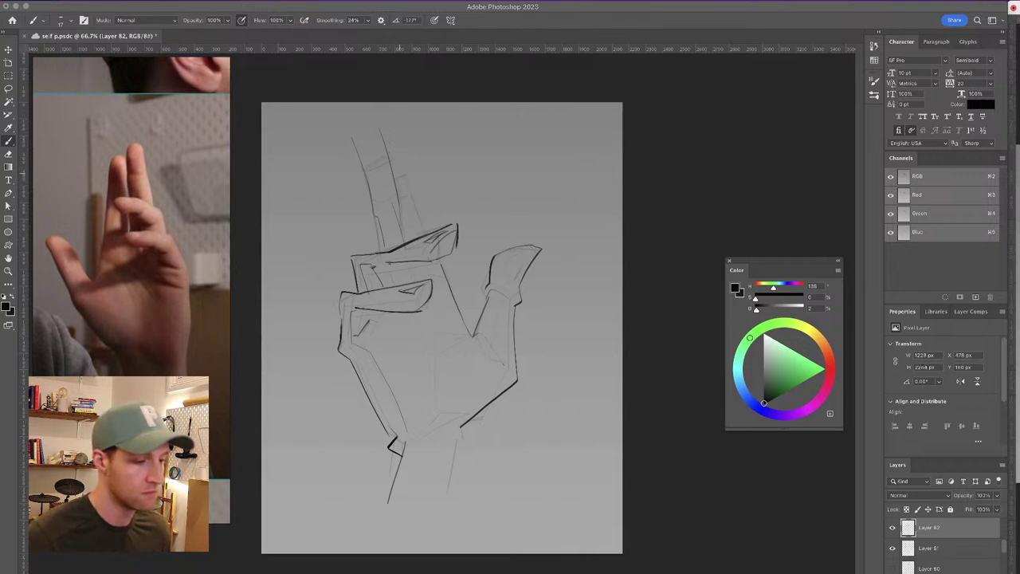
pyautogui.moveTo(390, 132); pyautogui.dragTo(416, 221)
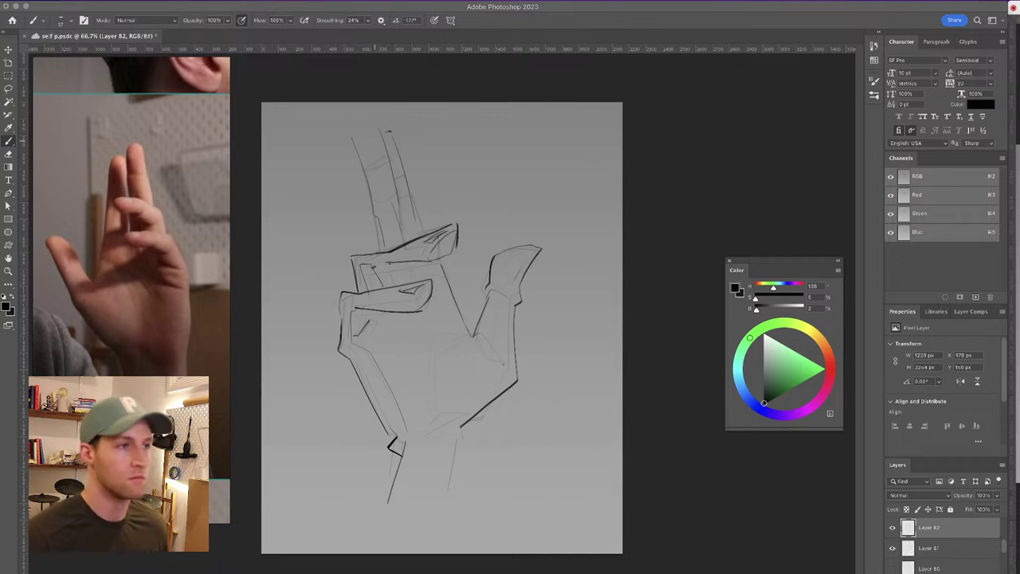
# Close the front extended finger with a rounded tip and nail, and add joint creases and darker lines around its base
pyautogui.moveTo(345, 144)
pyautogui.mouseDown()
pyautogui.moveTo(373, 124)
pyautogui.moveTo(376, 218)
pyautogui.mouseUp()
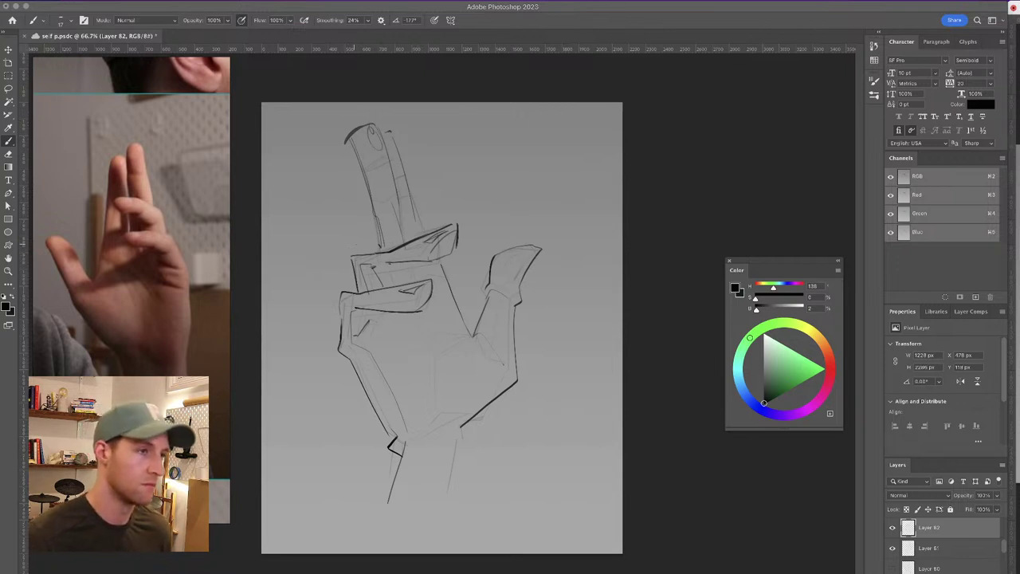
pyautogui.moveTo(401, 244); pyautogui.dragTo(351, 253)
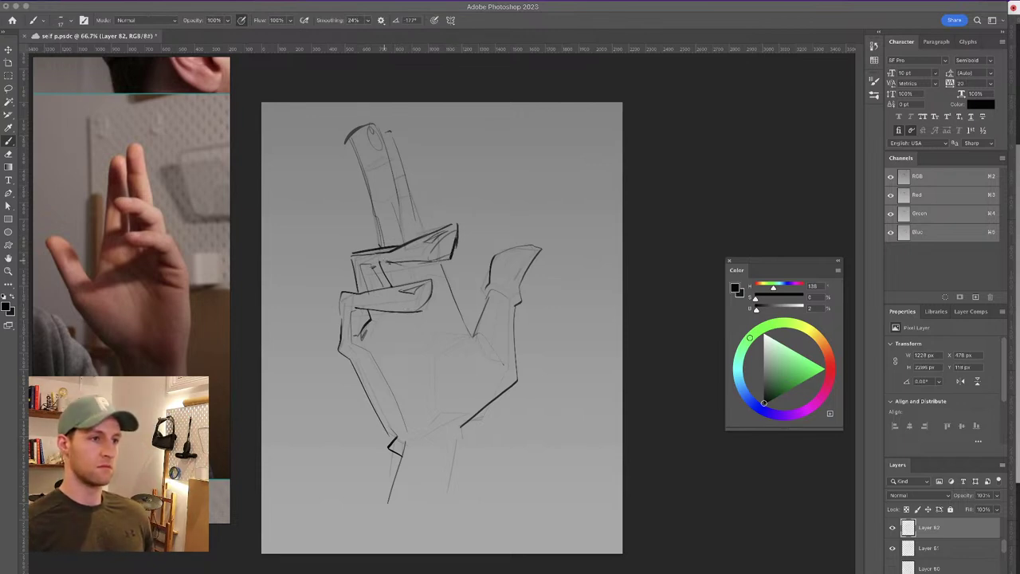
pyautogui.moveTo(394, 200); pyautogui.dragTo(405, 235)
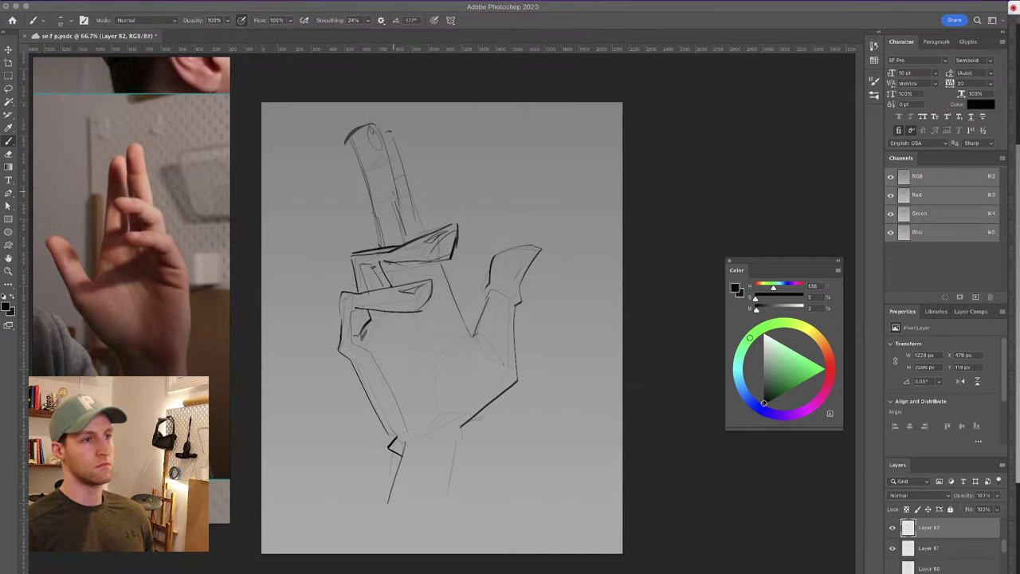
pyautogui.moveTo(374, 199); pyautogui.dragTo(400, 187)
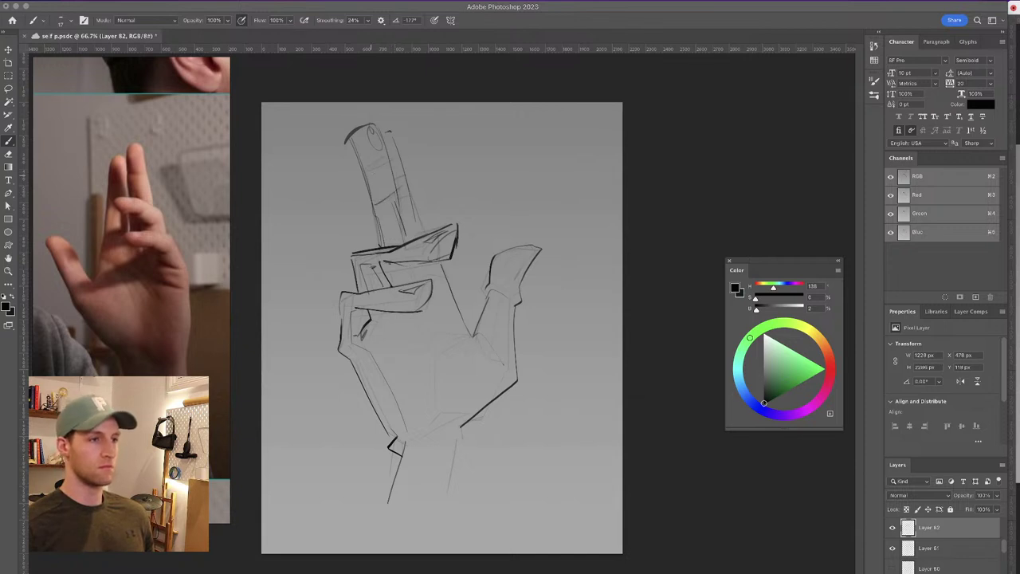
# Ink the rear extended finger's outer edge, undo its tip stroke, and outline the thumb's base and the palm crease under the folded finger
pyautogui.moveTo(399, 134); pyautogui.dragTo(406, 180)
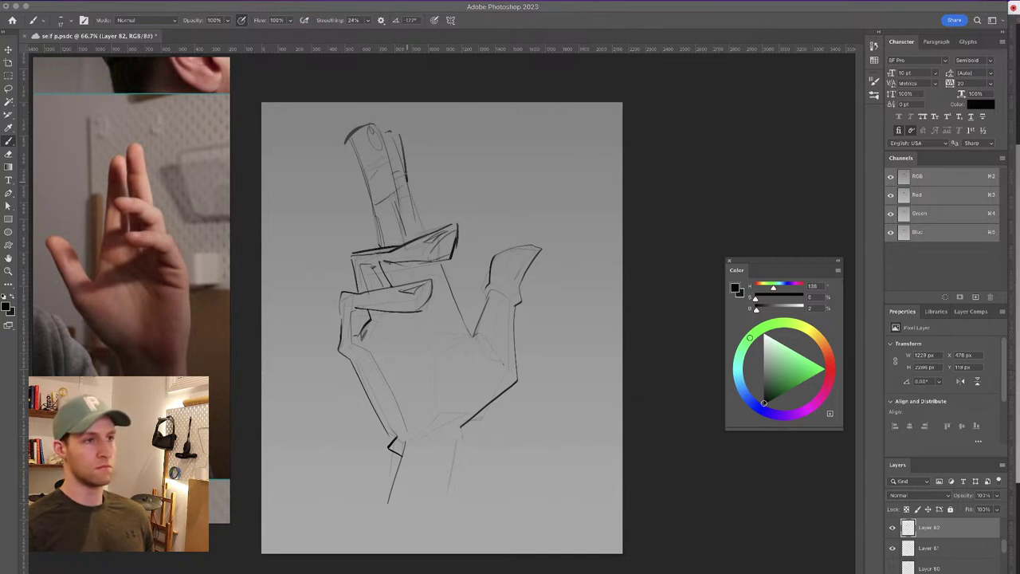
pyautogui.moveTo(381, 138); pyautogui.dragTo(402, 141)
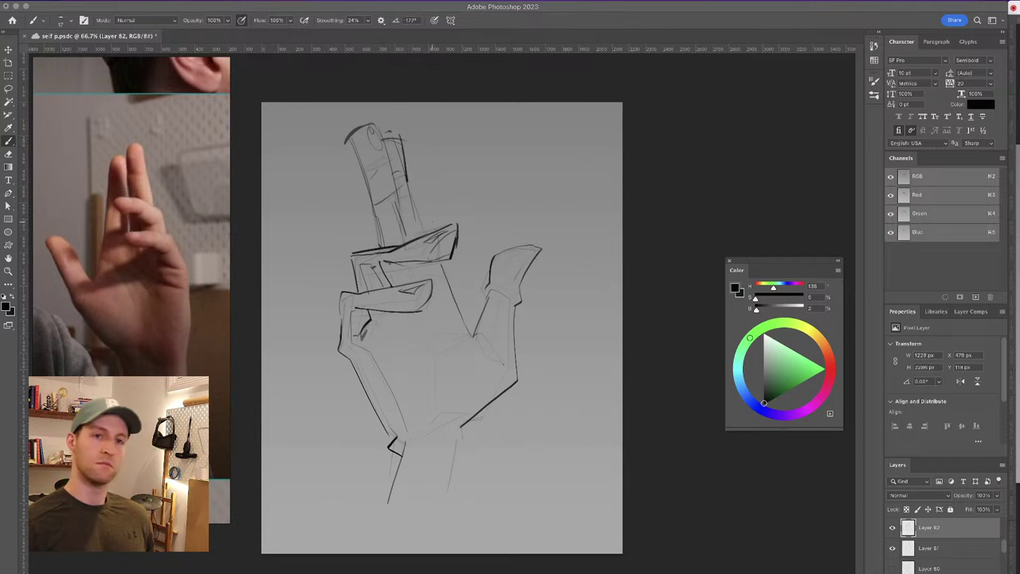
pyautogui.press('super+z')
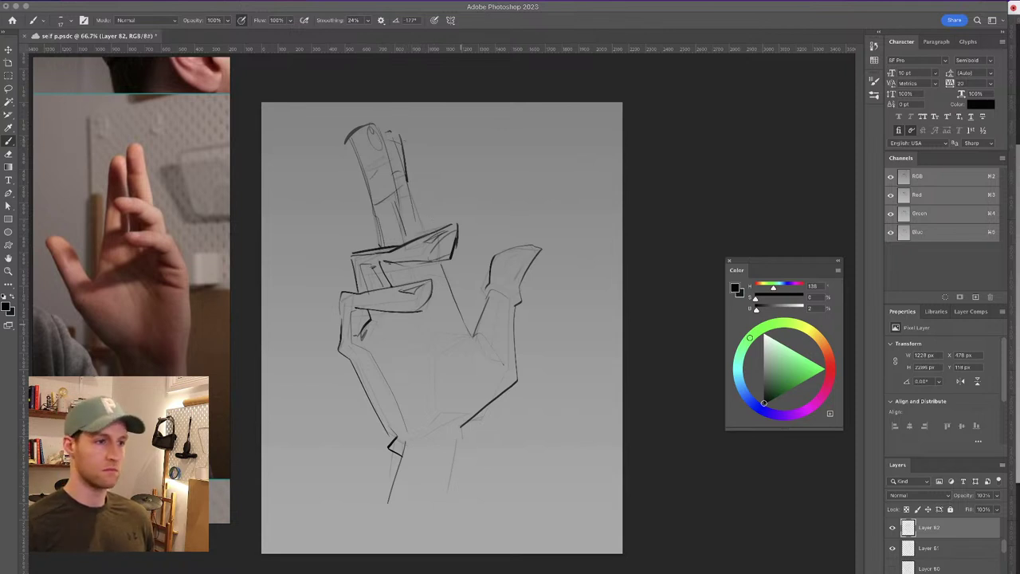
pyautogui.moveTo(469, 334)
pyautogui.mouseDown()
pyautogui.moveTo(428, 389)
pyautogui.moveTo(391, 320)
pyautogui.mouseUp()
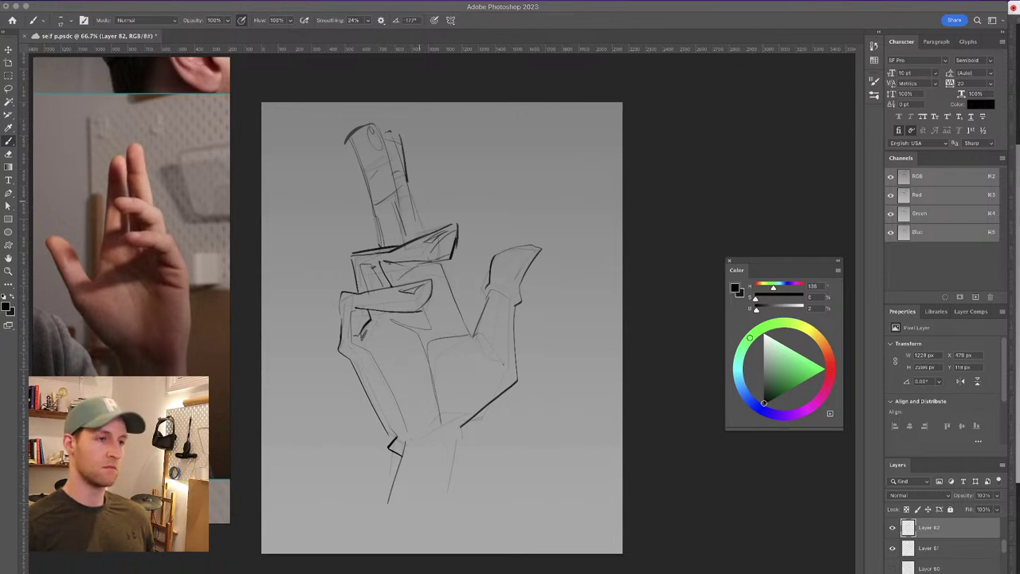
# Undo a trial shift of the inked lines and merge Layer 82 with the faded sketch on Layer 81
pyautogui.press('v')
pyautogui.moveTo(458, 243)
pyautogui.mouseDown()
pyautogui.moveTo(467, 230)
pyautogui.moveTo(490, 242)
pyautogui.moveTo(476, 243)
pyautogui.mouseUp()
pyautogui.press('super+z')
pyautogui.keyDown('shift'); pyautogui.click(983, 549); pyautogui.keyUp('shift')
pyautogui.hotkey('ctrl', 'e')
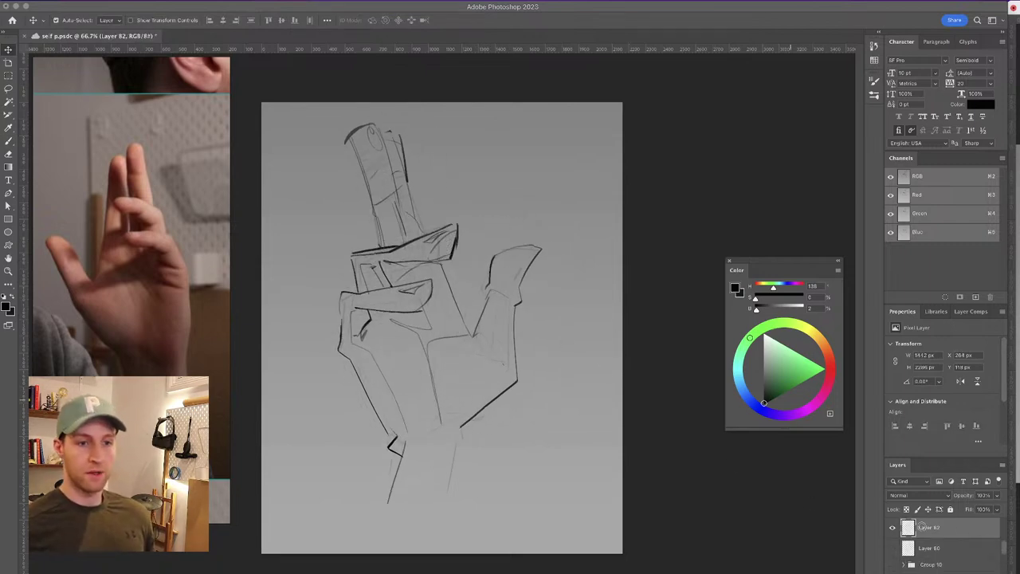
# Scale the merged hand drawing down to about 73% and show the portrait group, Group 10
pyautogui.hotkey('ctrl', 't')
pyautogui.moveTo(579, 123); pyautogui.dragTo(511, 226)
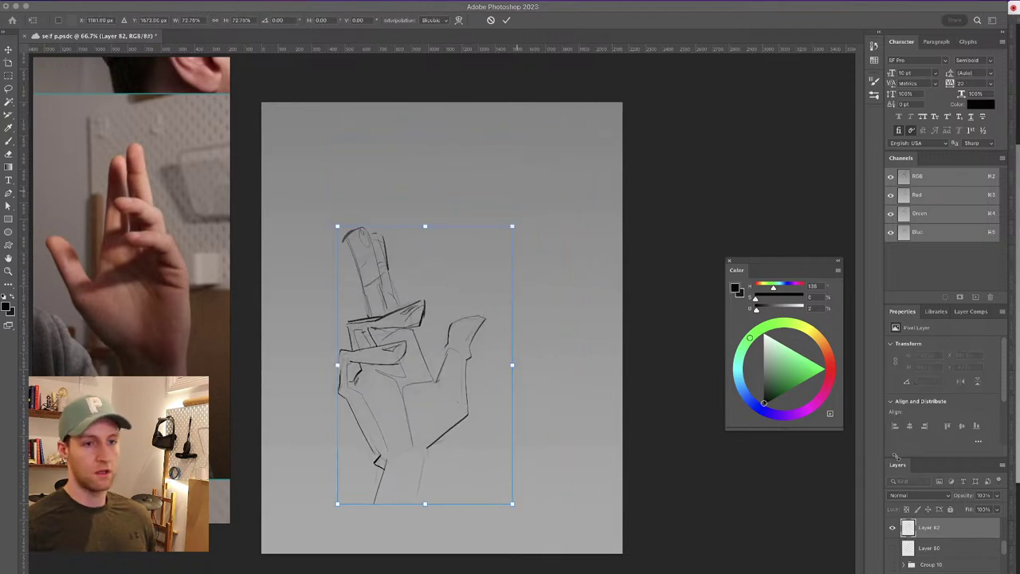
pyautogui.press('Return')
pyautogui.click(892, 564)
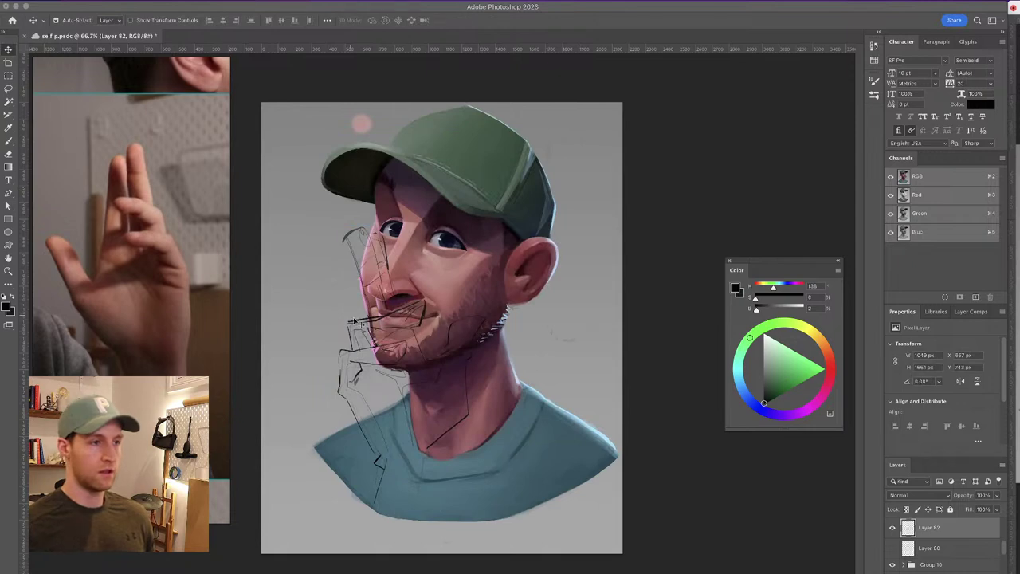
# Raise the hand drawing, flip the canvas horizontally, and shift the hand outward from the portrait's face
pyautogui.moveTo(359, 326)
pyautogui.mouseDown()
pyautogui.moveTo(273, 279)
pyautogui.moveTo(256, 282)
pyautogui.moveTo(349, 278)
pyautogui.mouseUp()
pyautogui.press('super+shift+h')
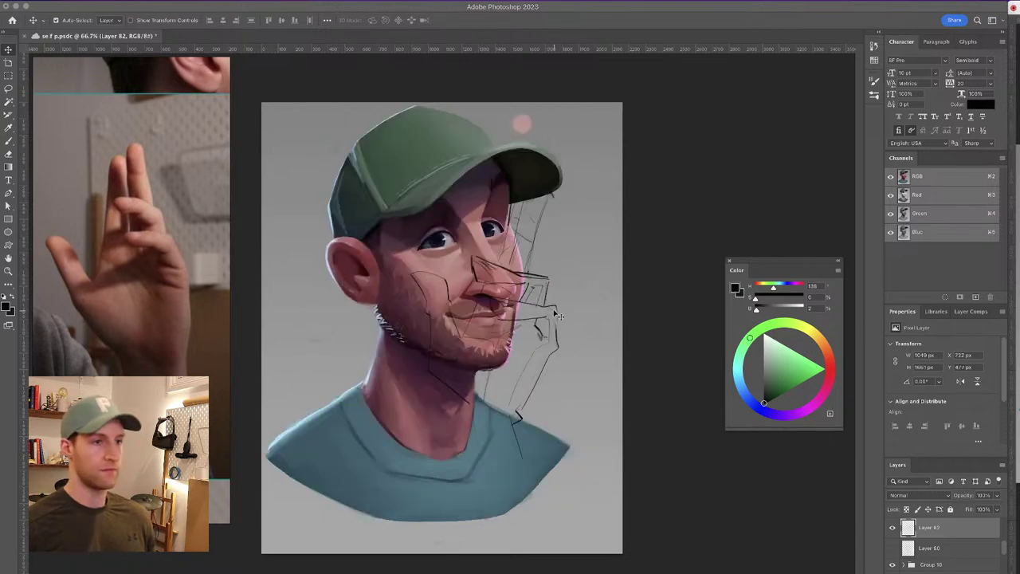
pyautogui.moveTo(559, 316)
pyautogui.mouseDown()
pyautogui.moveTo(642, 291)
pyautogui.moveTo(638, 318)
pyautogui.moveTo(648, 328)
pyautogui.moveTo(587, 315)
pyautogui.mouseUp()
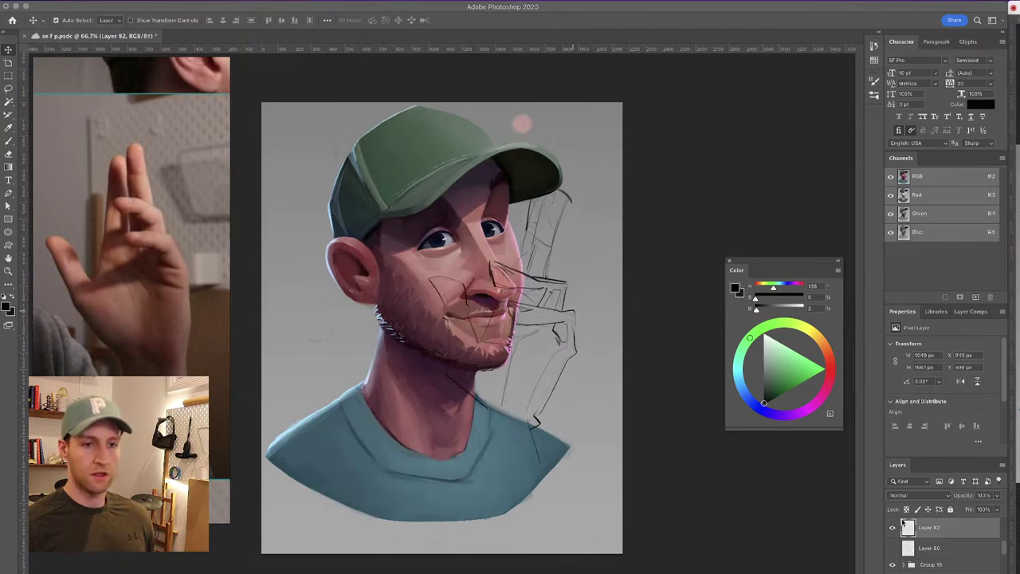
# Duplicate the portrait group and merge the copy into a single layer
pyautogui.click(946, 564)
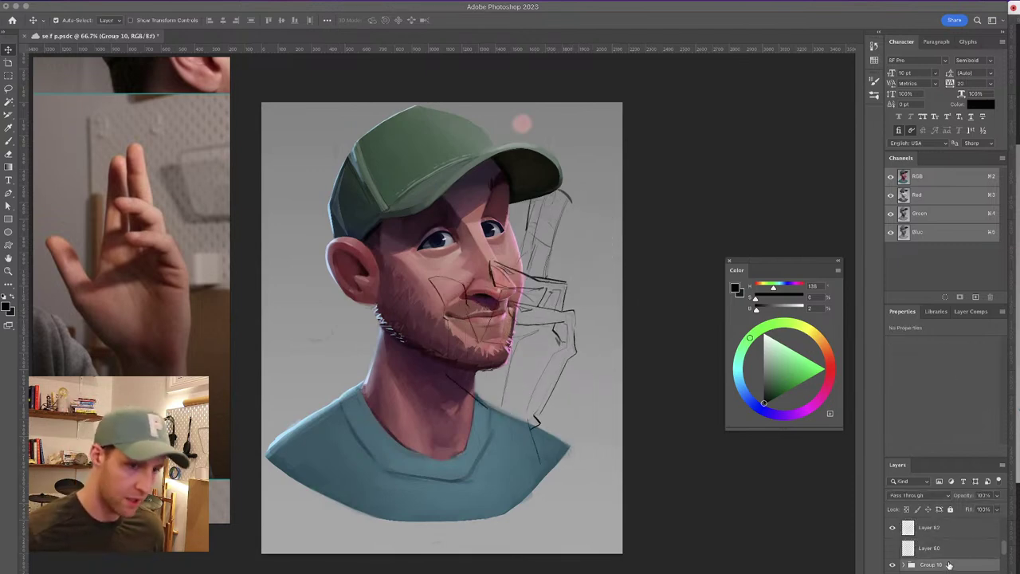
pyautogui.press('super+j')
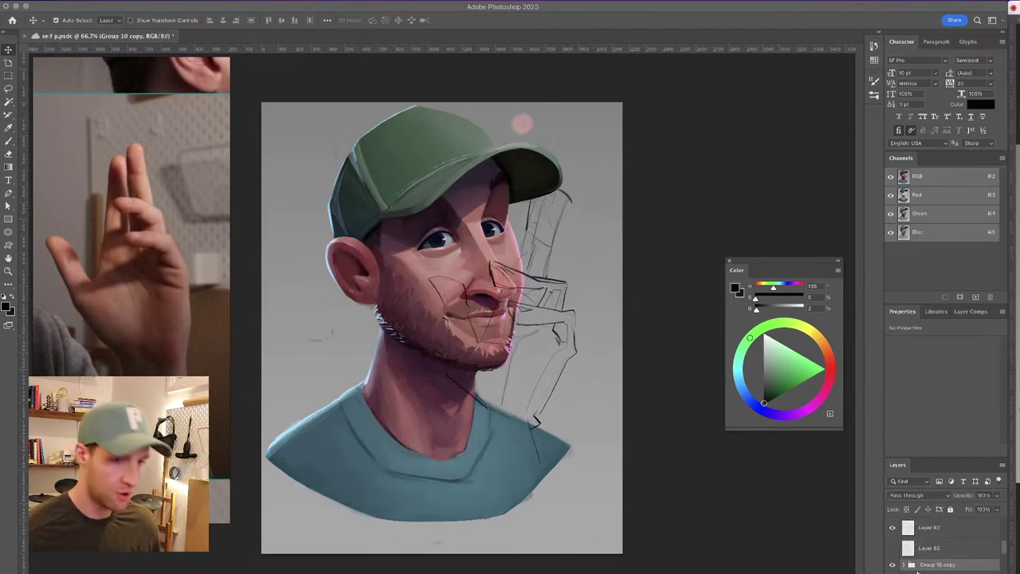
pyautogui.click(924, 573)
pyautogui.click(934, 565)
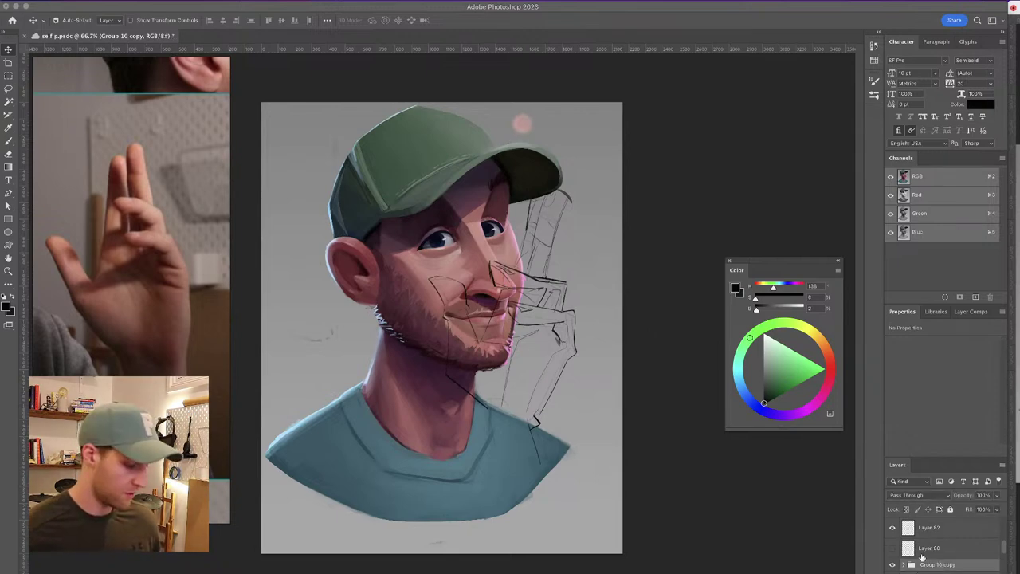
pyautogui.press('super+e')
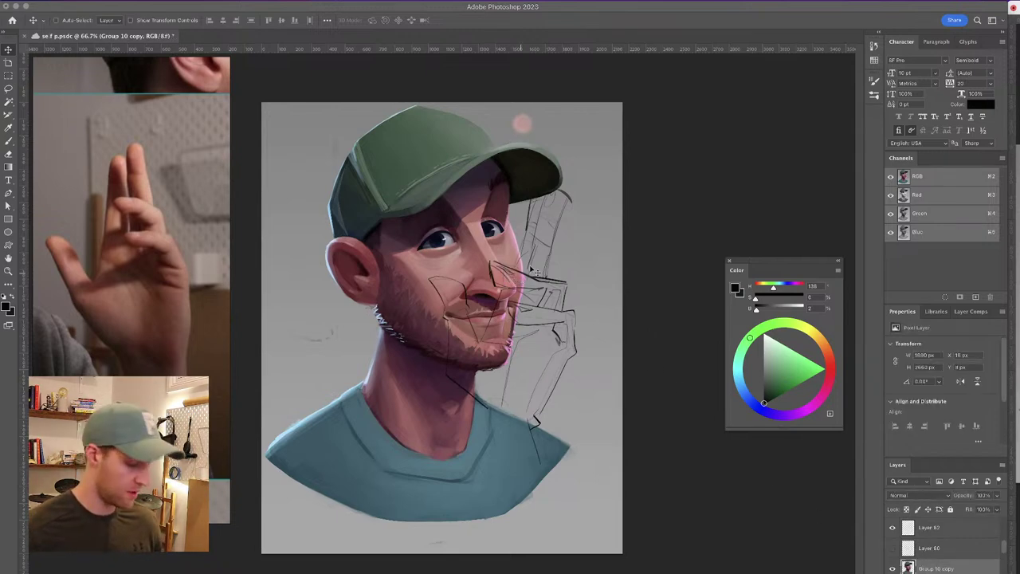
# Scale the merged portrait to about 81% and move it away from the hand to free space beside the face
pyautogui.press('super+t')
pyautogui.moveTo(563, 123); pyautogui.dragTo(497, 178)
pyautogui.moveTo(421, 226); pyautogui.dragTo(407, 194)
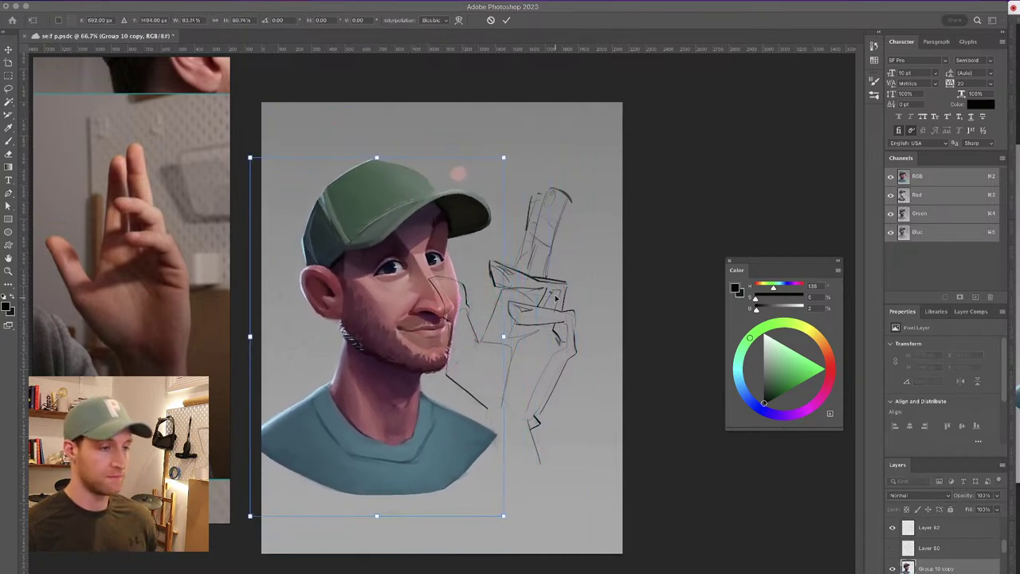
pyautogui.press('Return')
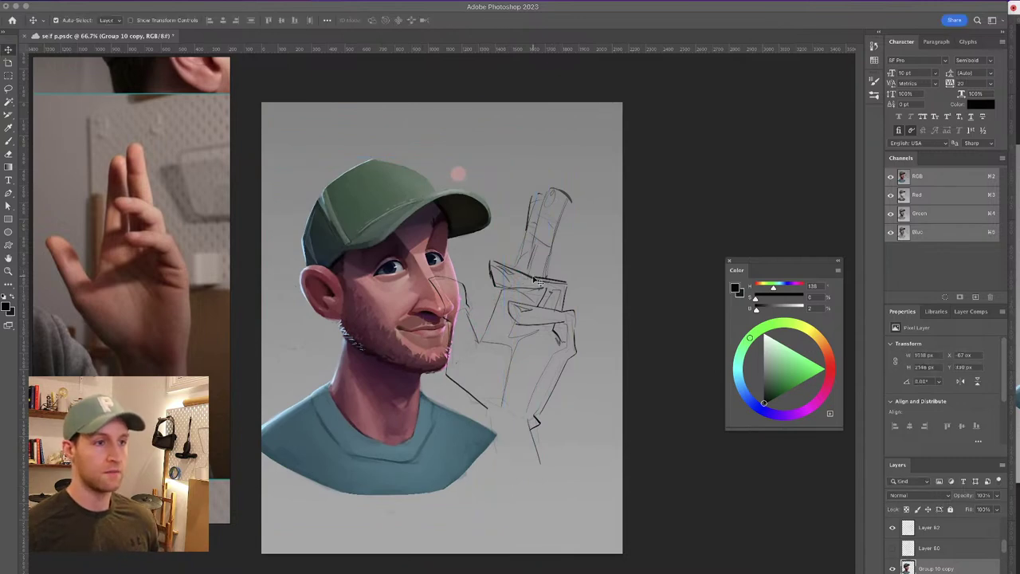
# Move the hand drawing clear of the face, scale it to about 77% and rotate it about 4.7° clockwise
pyautogui.click(544, 279)
pyautogui.moveTo(544, 279); pyautogui.dragTo(565, 281)
pyautogui.hotkey('ctrl', 't')
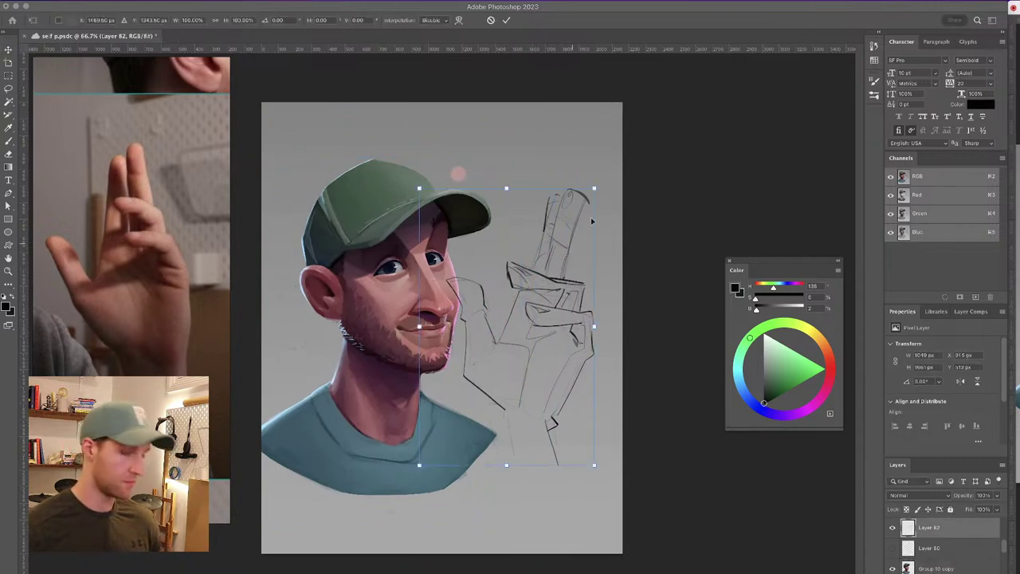
pyautogui.moveTo(595, 187)
pyautogui.mouseDown()
pyautogui.moveTo(561, 241)
pyautogui.moveTo(612, 239)
pyautogui.moveTo(610, 254)
pyautogui.moveTo(627, 228)
pyautogui.mouseUp()
pyautogui.hotkey('ctrl', 'z')
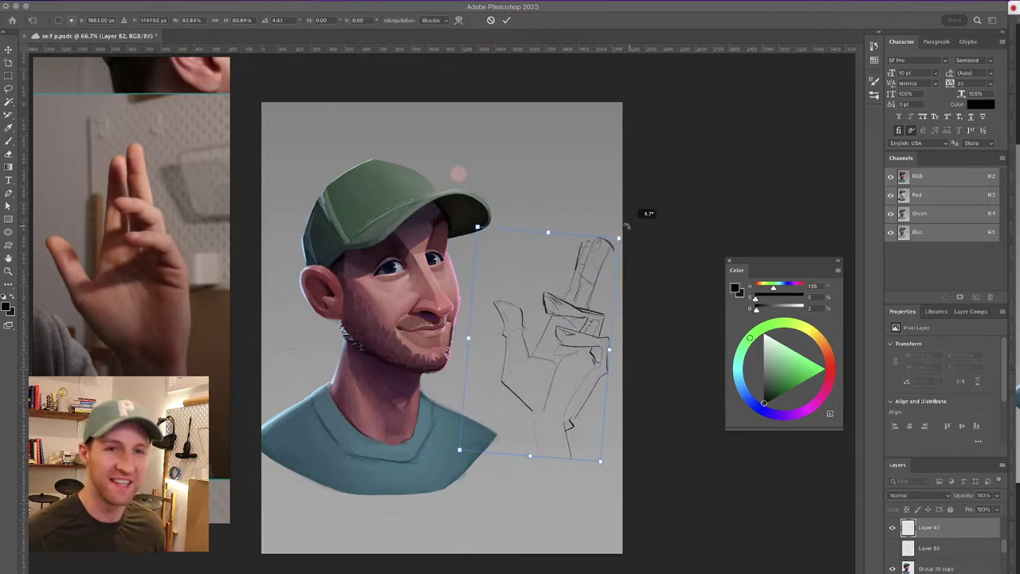
pyautogui.moveTo(579, 310)
pyautogui.mouseDown()
pyautogui.moveTo(571, 316)
pyautogui.moveTo(581, 310)
pyautogui.mouseUp()
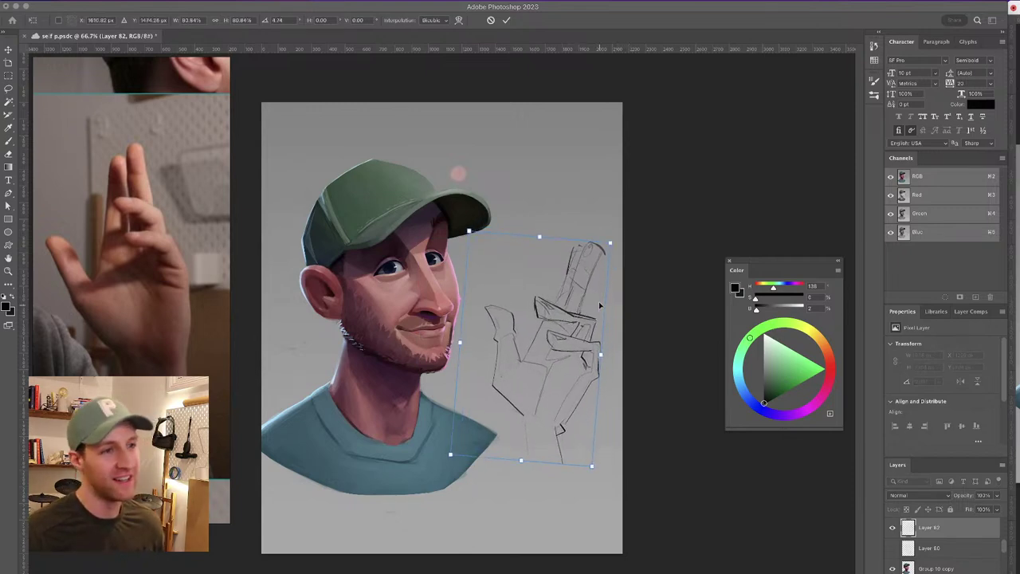
pyautogui.moveTo(609, 245); pyautogui.dragTo(597, 254)
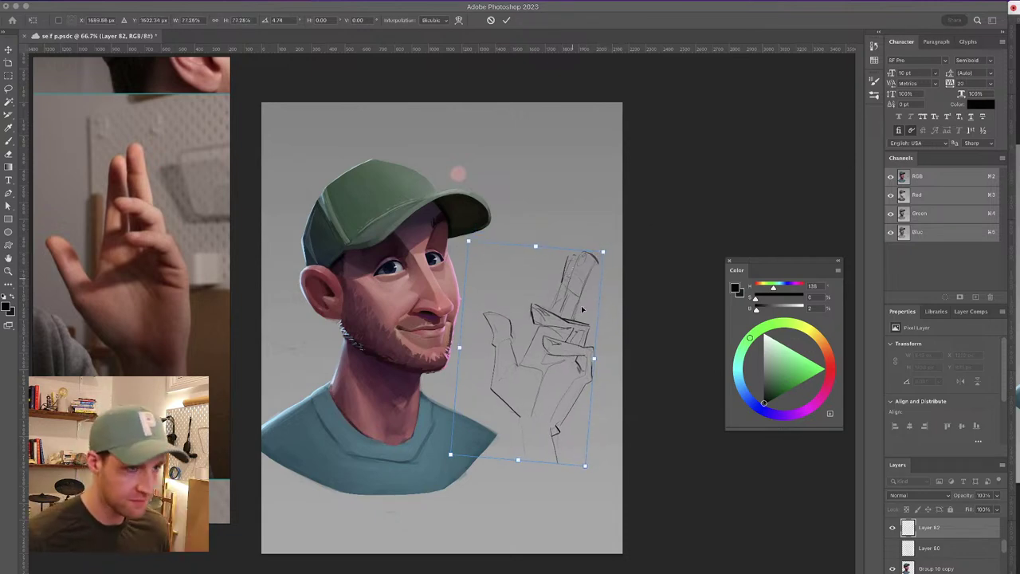
pyautogui.moveTo(577, 329); pyautogui.dragTo(569, 327)
pyautogui.press('Return')
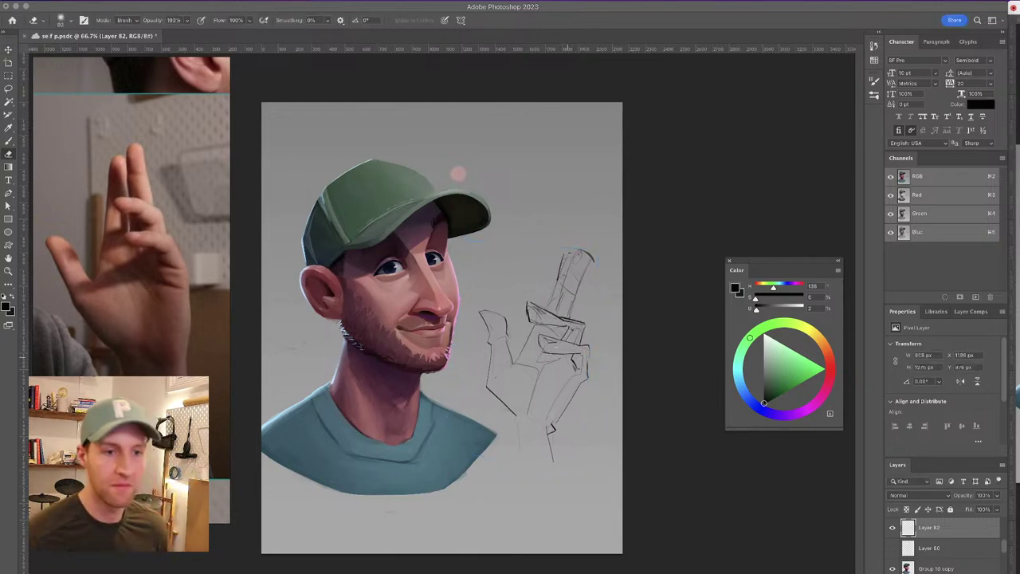
# Erase the rear extended finger and redraw it beside the front finger, undoing the first strokes
pyautogui.moveTo(561, 262); pyautogui.dragTo(555, 280)
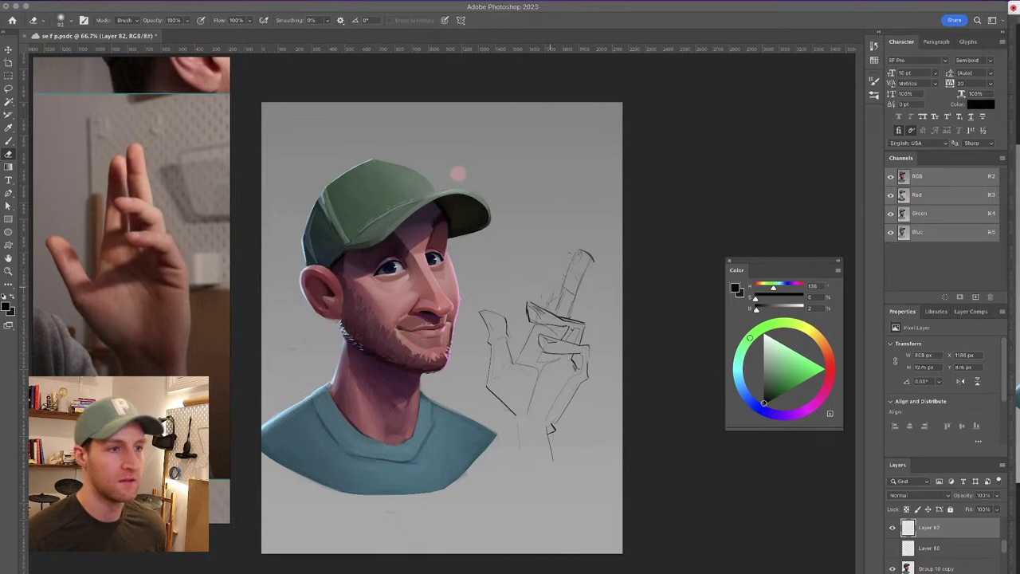
pyautogui.press('b')
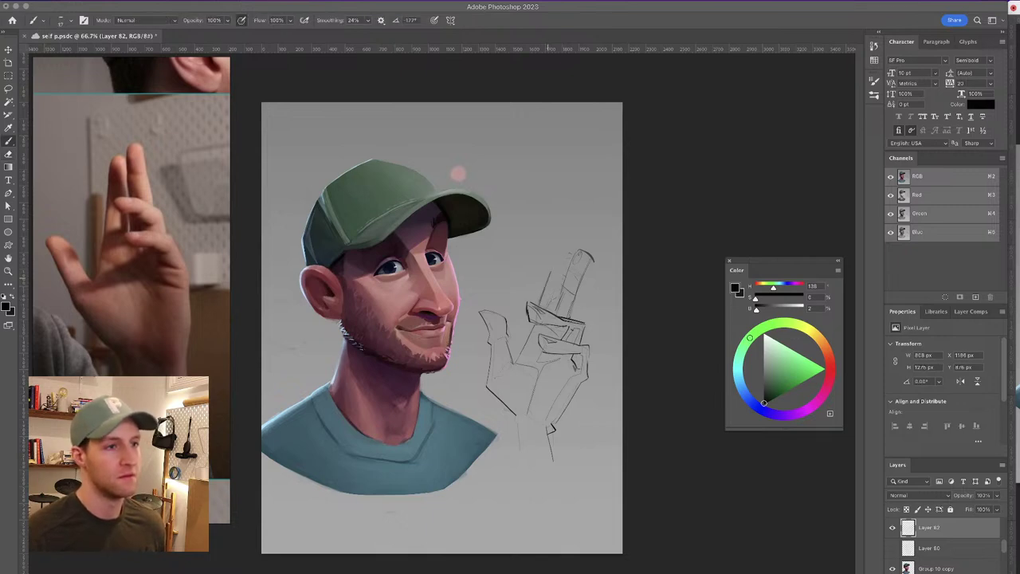
pyautogui.moveTo(551, 263); pyautogui.dragTo(568, 262)
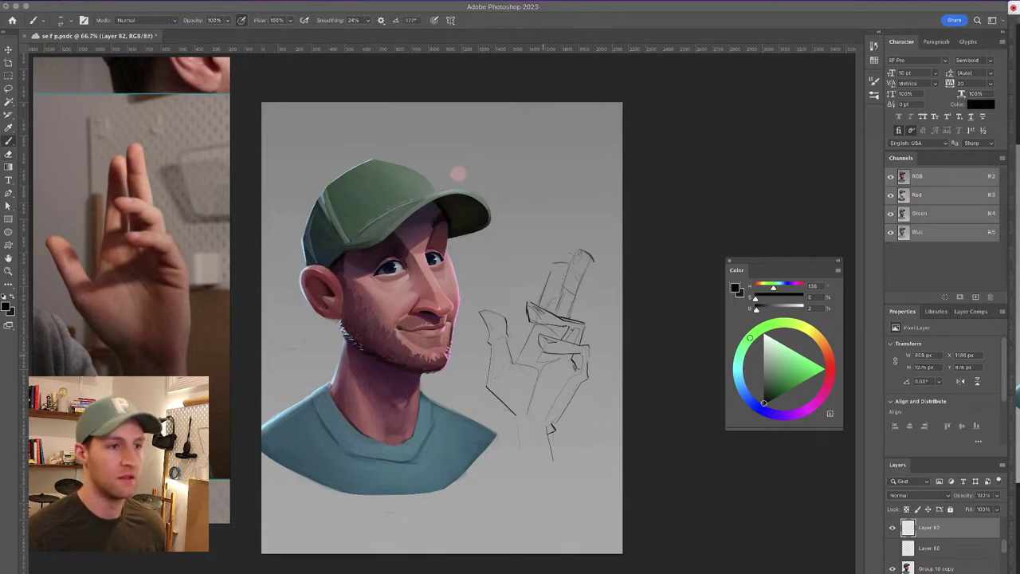
pyautogui.press('super+z')
pyautogui.press('super+z')
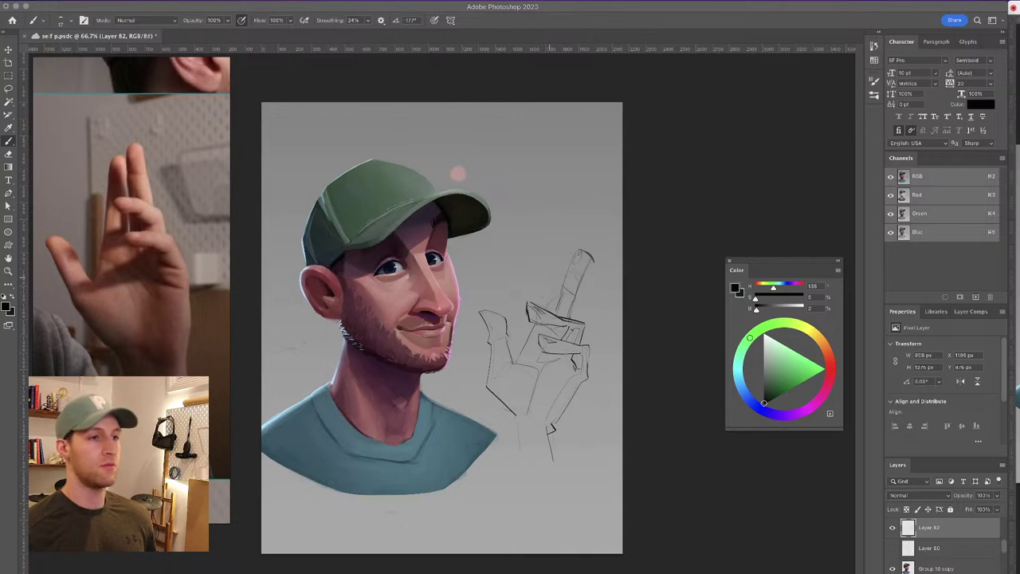
pyautogui.moveTo(555, 259); pyautogui.dragTo(546, 297)
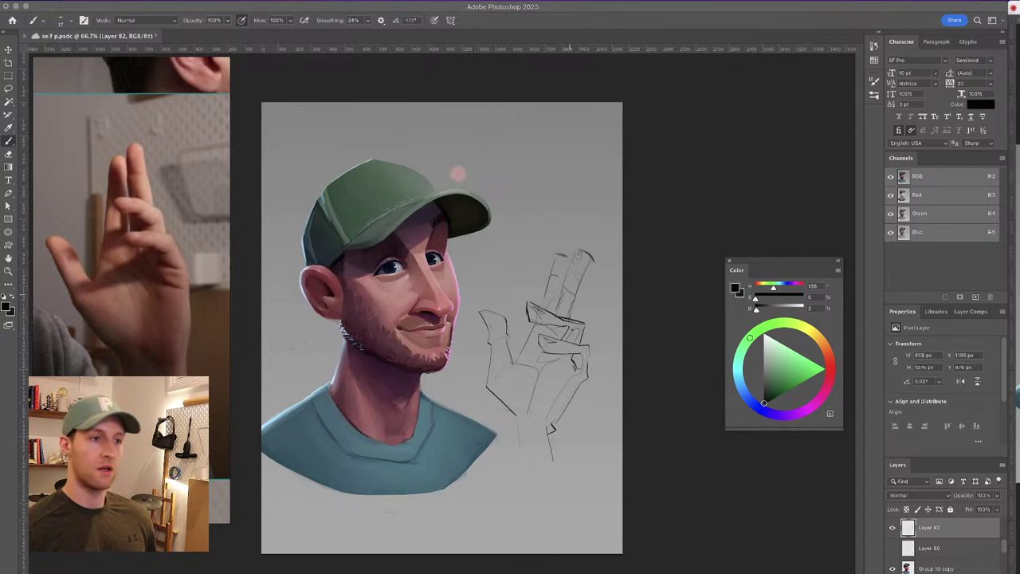
# Erase both extended fingers down to the upper folded finger
pyautogui.press('e')
pyautogui.moveTo(563, 298)
pyautogui.mouseDown()
pyautogui.moveTo(583, 251)
pyautogui.moveTo(582, 289)
pyautogui.mouseUp()
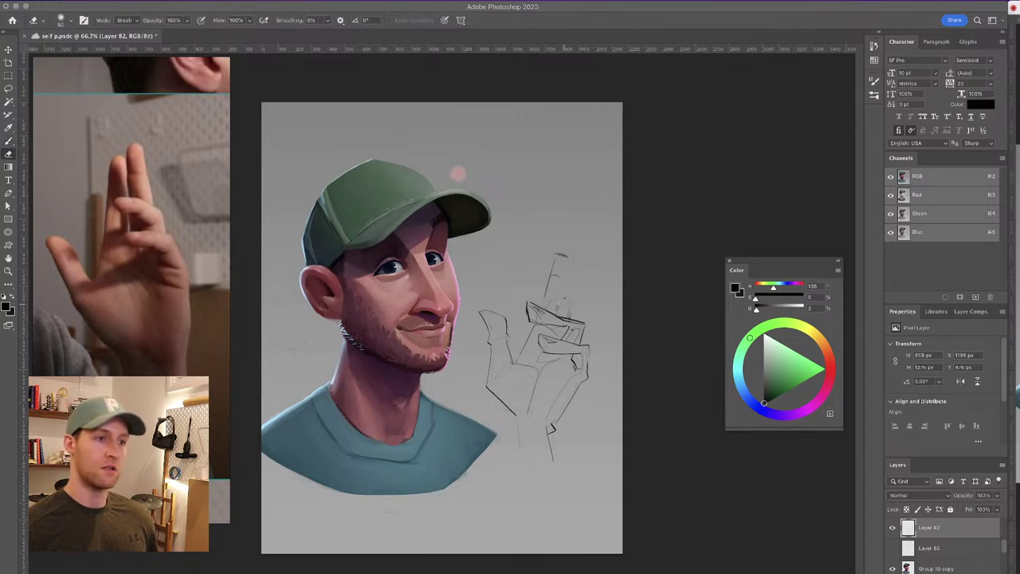
pyautogui.press('b')
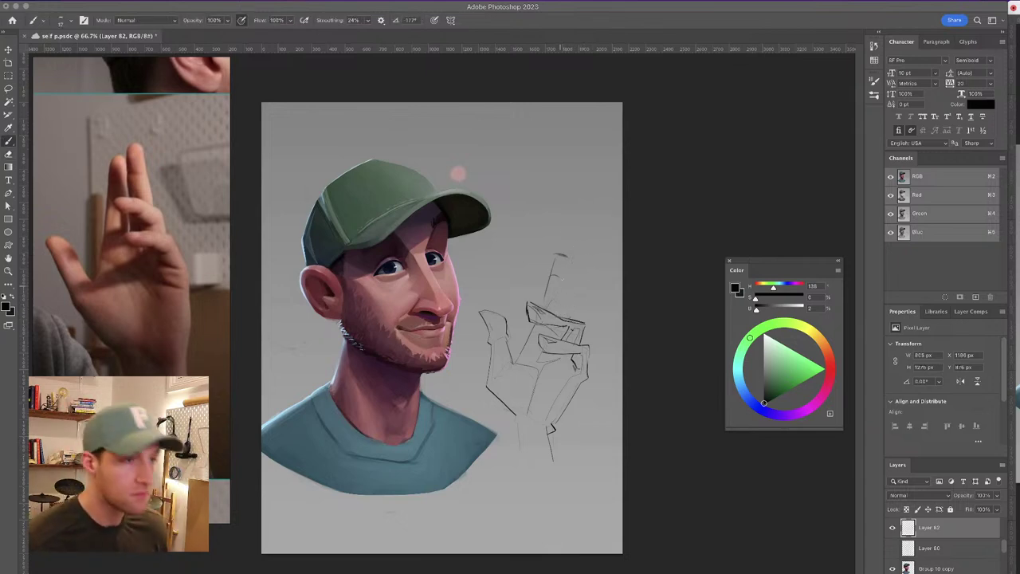
pyautogui.press('e')
pyautogui.moveTo(562, 255); pyautogui.dragTo(547, 279)
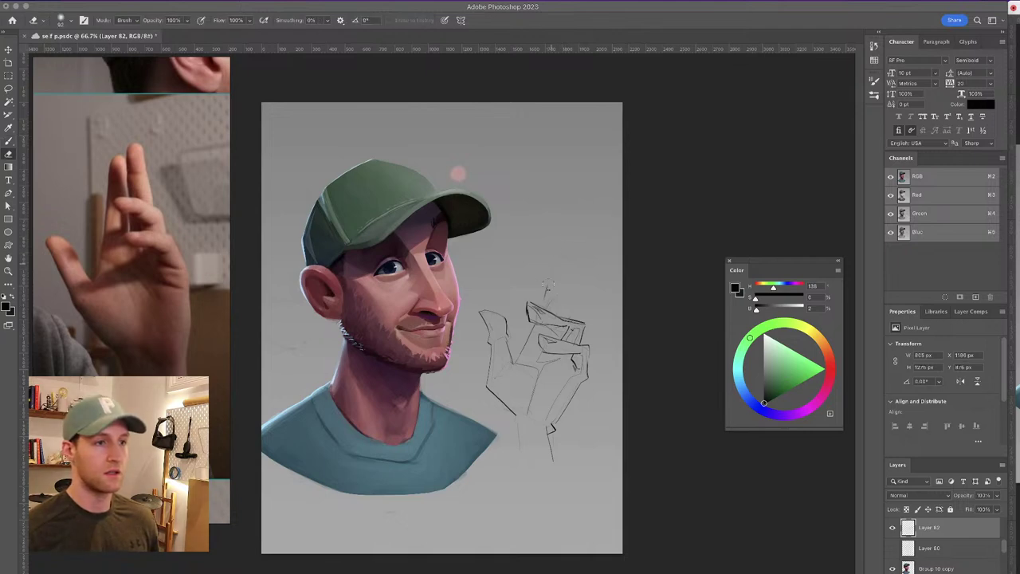
# Sketch a straight rear extended finger with a flat tip rising from the upper folded finger, undoing a stray stroke
pyautogui.press('b')
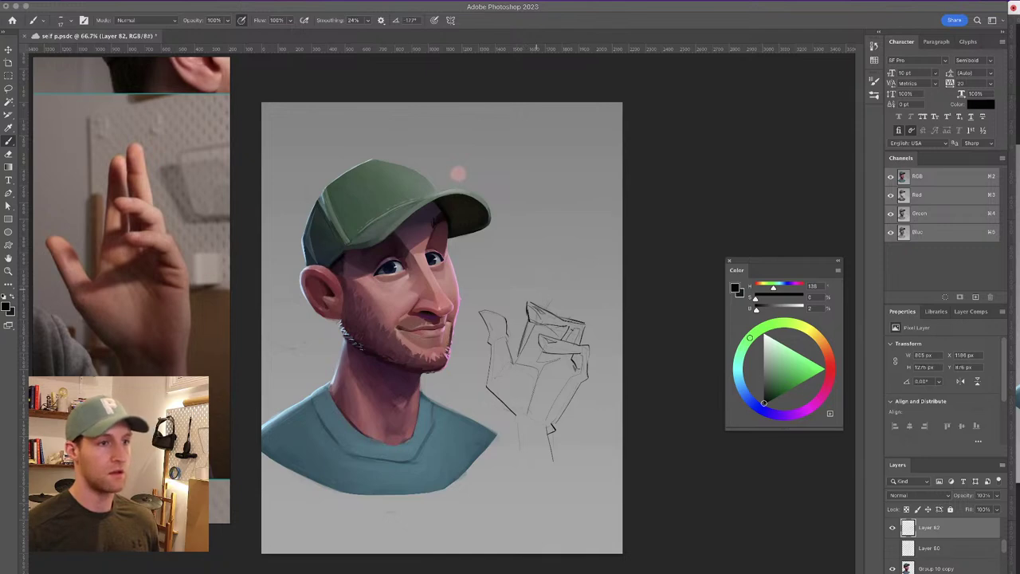
pyautogui.moveTo(564, 256); pyautogui.dragTo(550, 290)
pyautogui.press('super+z')
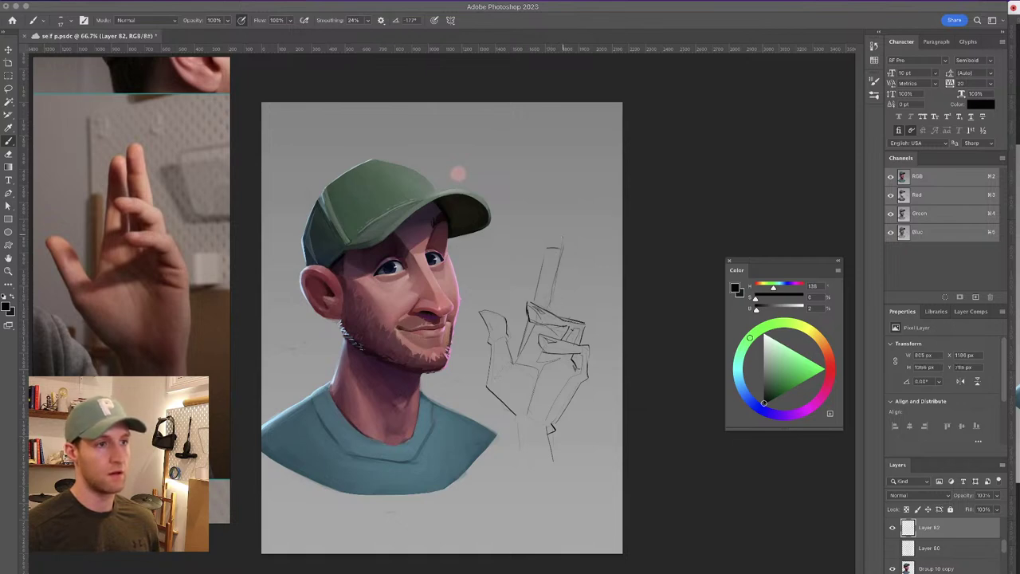
# Try a taller front extended finger beside the rear one and undo its strokes
pyautogui.moveTo(581, 243); pyautogui.dragTo(572, 276)
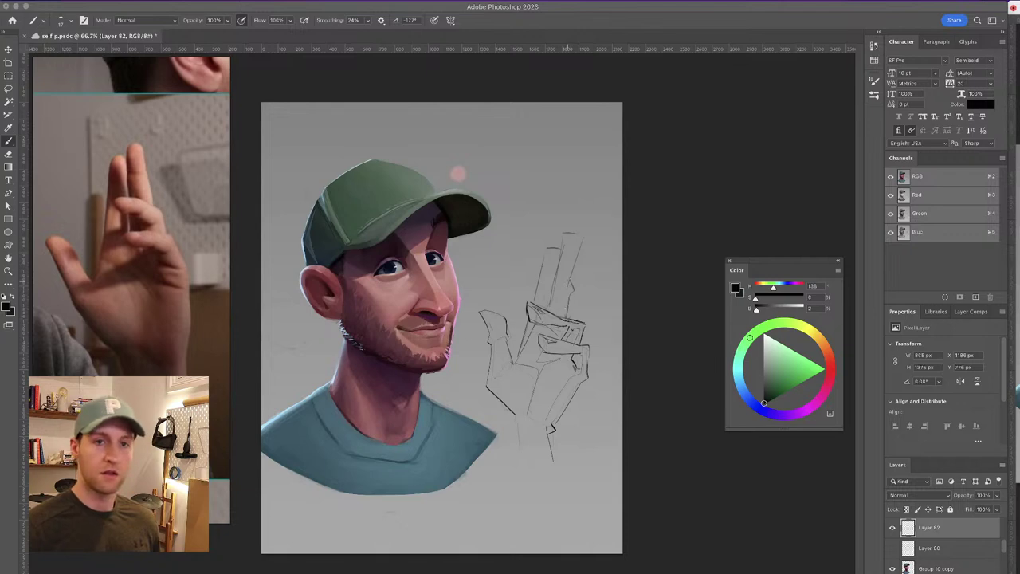
pyautogui.press('super+z')
pyautogui.press('super+z')
pyautogui.press('super+z')
pyautogui.press('super+z')
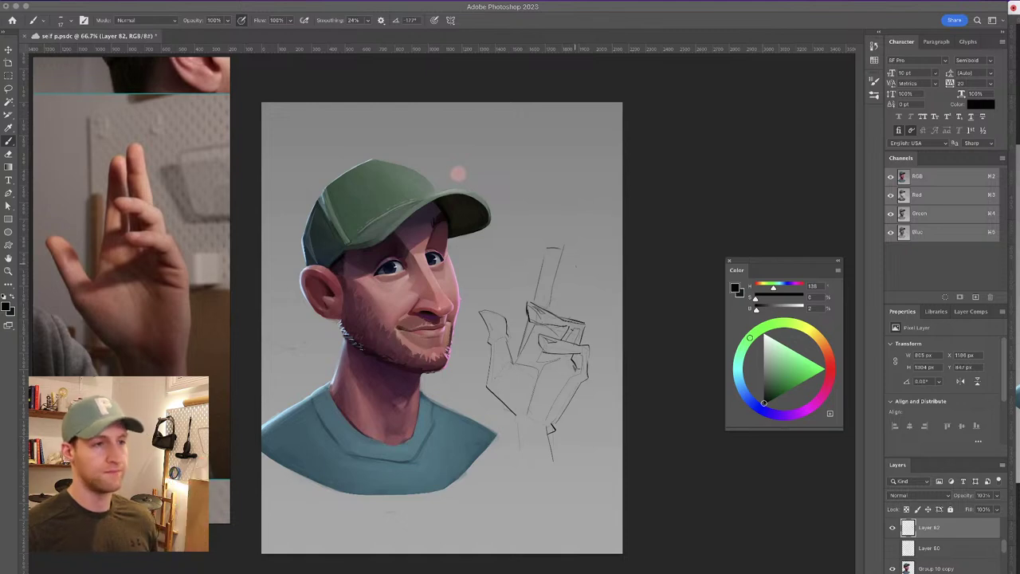
# Try loose diagonal and curved strokes for a different pose of the extended fingers and undo them
pyautogui.moveTo(563, 279); pyautogui.dragTo(570, 312)
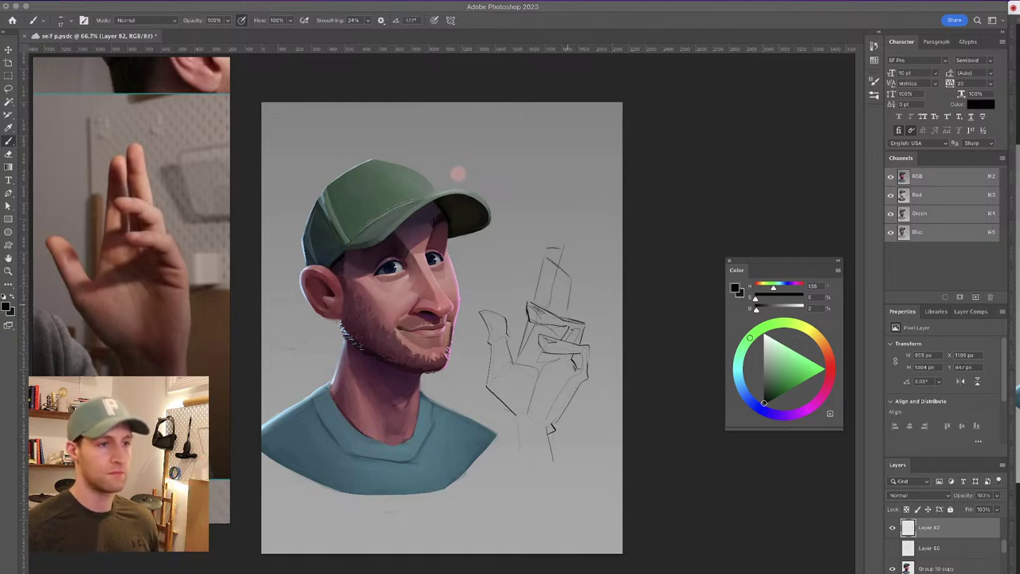
pyautogui.moveTo(522, 249); pyautogui.dragTo(550, 278)
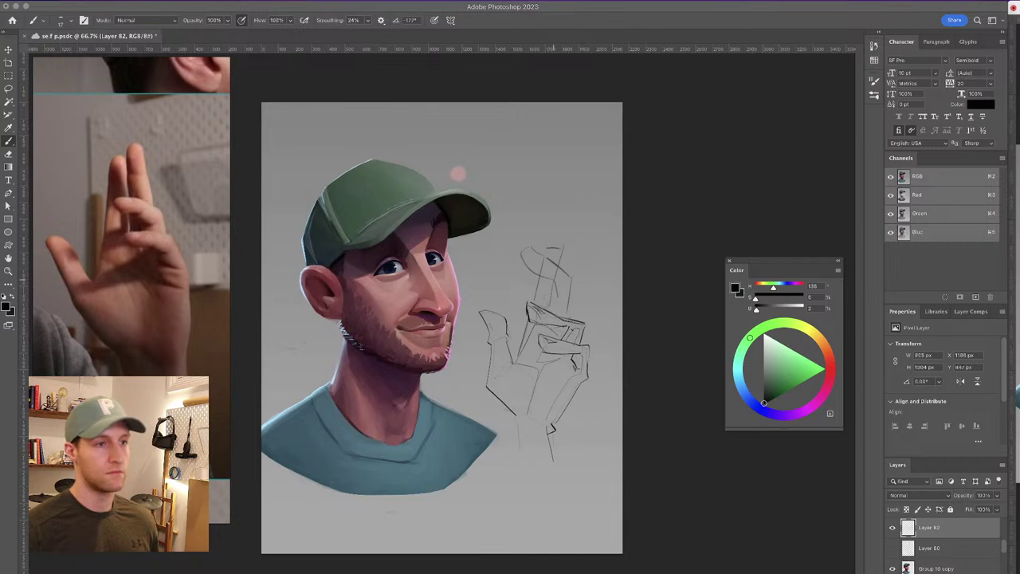
pyautogui.press('super+z')
pyautogui.press('super+z')
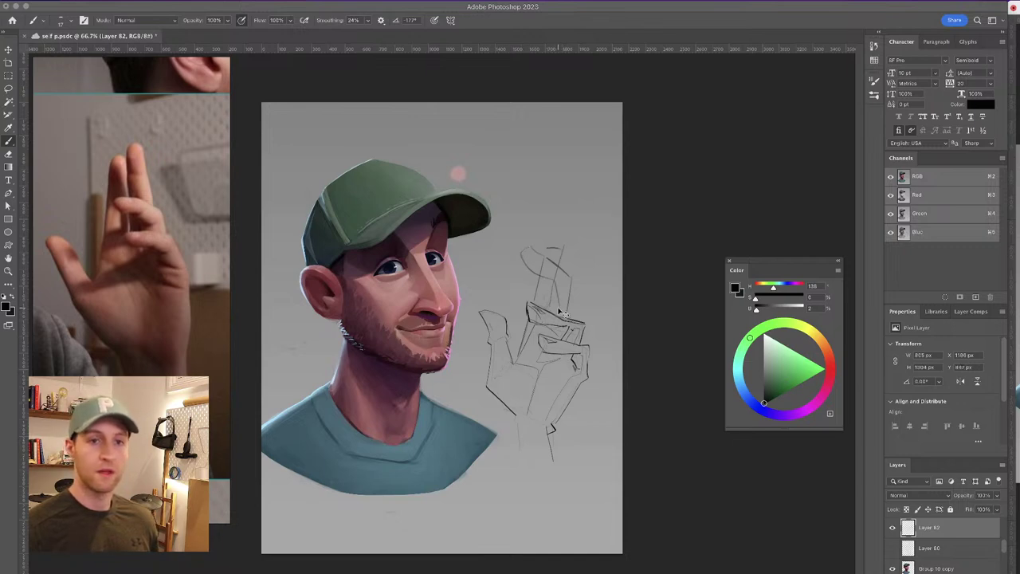
# Undo the trial strokes and the straight extended finger above the upper folded finger
pyautogui.press('super+z')
pyautogui.moveTo(529, 258)
pyautogui.mouseDown()
pyautogui.moveTo(562, 278)
pyautogui.moveTo(567, 321)
pyautogui.mouseUp()
pyautogui.moveTo(551, 280)
pyautogui.mouseDown()
pyautogui.moveTo(549, 308)
pyautogui.moveTo(567, 330)
pyautogui.mouseUp()
pyautogui.press('super+z')
pyautogui.press('super+z')
pyautogui.hotkey('ctrl', 'z')
pyautogui.hotkey('ctrl', 'z')
pyautogui.hotkey('ctrl', 'z')
pyautogui.hotkey('ctrl', 'z')
pyautogui.hotkey('ctrl', 'z')
pyautogui.hotkey('ctrl', 'z')
pyautogui.press('super+z')
# Sketch a slanted front extended finger with a rounded tip and a faint rear finger line above the upper folded finger
pyautogui.moveTo(576, 253)
pyautogui.mouseDown()
pyautogui.moveTo(594, 262)
pyautogui.moveTo(545, 298)
pyautogui.mouseUp()
pyautogui.moveTo(568, 273); pyautogui.dragTo(557, 316)
pyautogui.moveTo(586, 272); pyautogui.dragTo(572, 319)
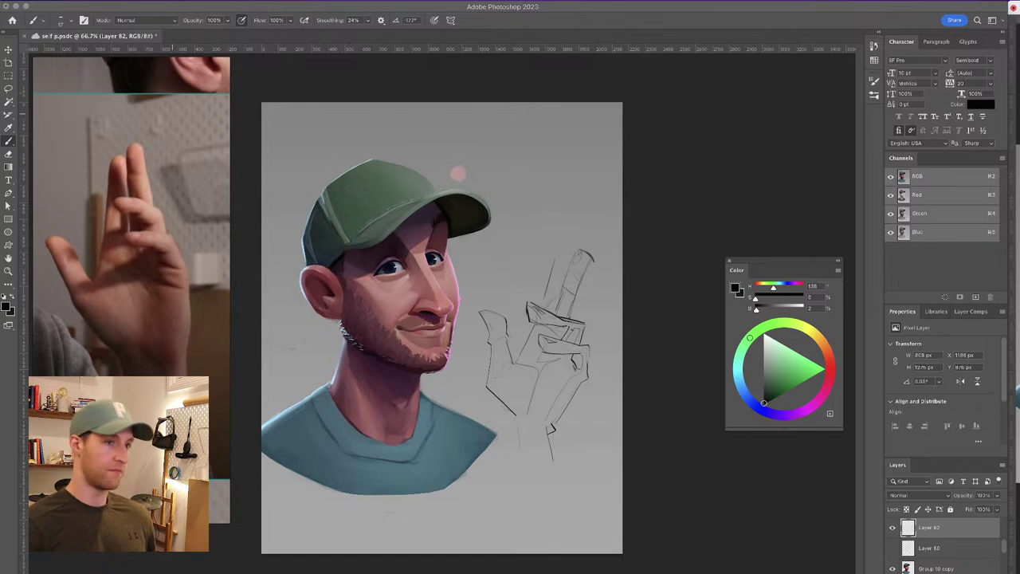
# Lasso the extended fingers, rotate them slightly clockwise and shift them into place on the folded finger
pyautogui.press('l')
pyautogui.moveTo(564, 256)
pyautogui.mouseDown()
pyautogui.moveTo(611, 289)
pyautogui.moveTo(572, 322)
pyautogui.mouseUp()
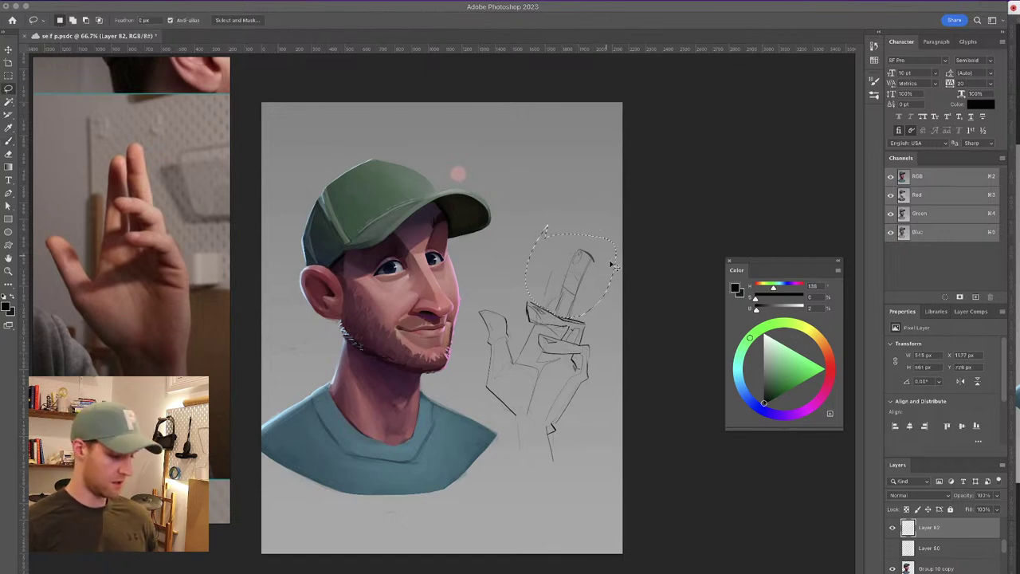
pyautogui.press('super+t')
pyautogui.moveTo(632, 239); pyautogui.dragTo(634, 246)
pyautogui.moveTo(571, 277); pyautogui.dragTo(580, 282)
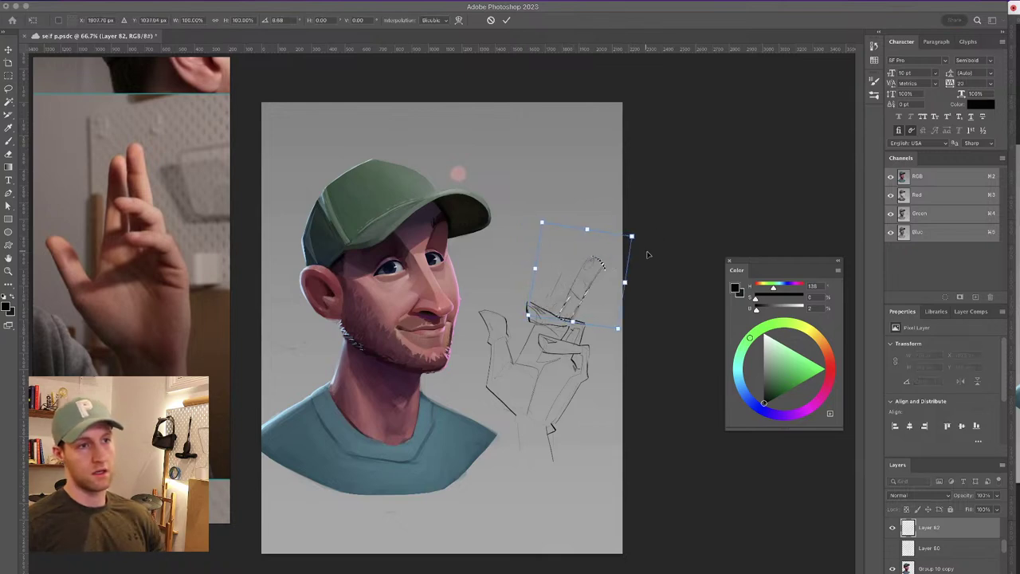
pyautogui.press('Return')
pyautogui.press('b')
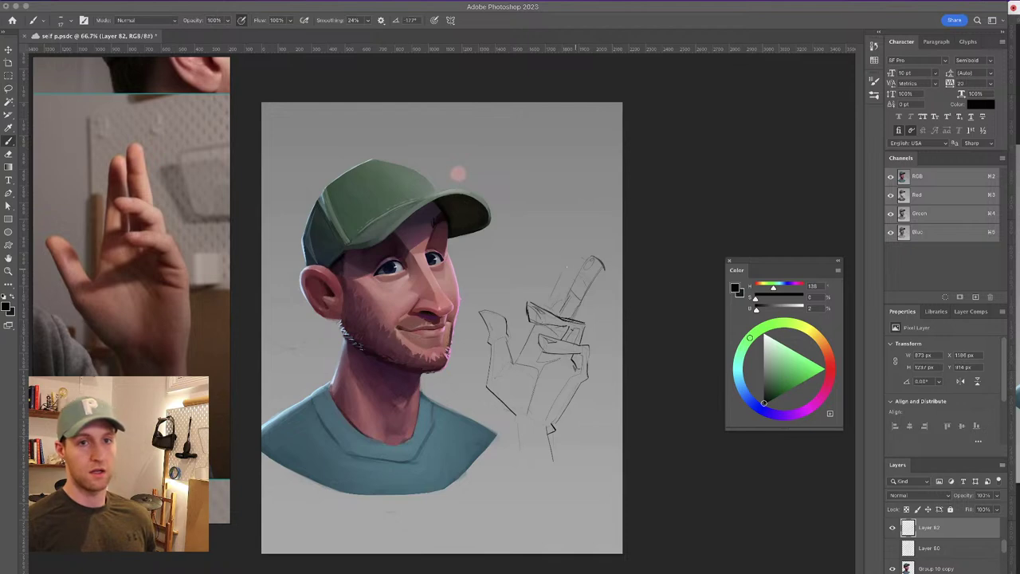
# Try moving the hand sketch, undo that, and scale the whole hand up to about 107%
pyautogui.press('v')
pyautogui.moveTo(574, 324); pyautogui.dragTo(559, 322)
pyautogui.press('super+z')
pyautogui.press('super+t')
pyautogui.moveTo(599, 254); pyautogui.dragTo(613, 233)
pyautogui.press('Return')
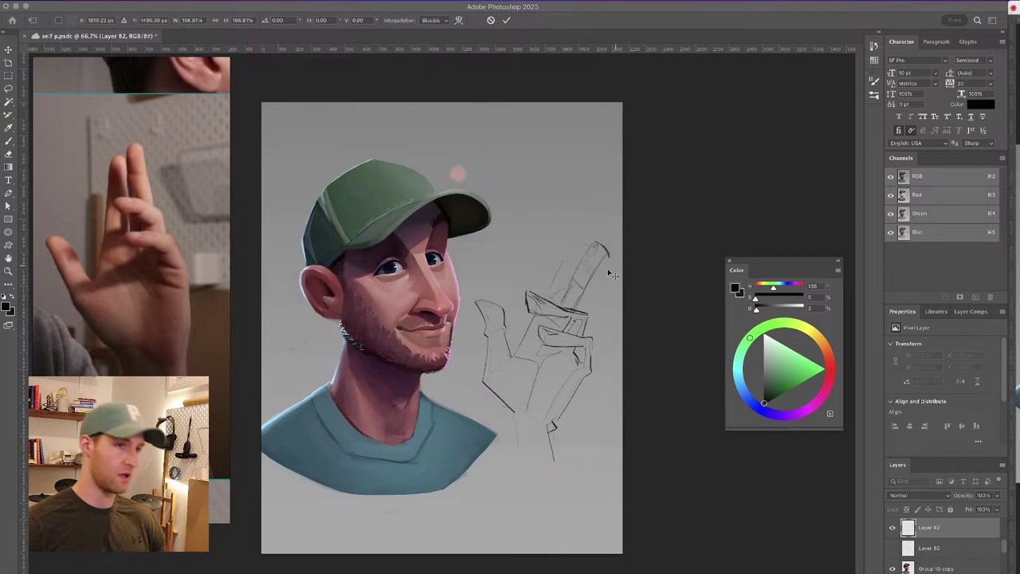
# Draw the rear extended finger's edge and tip, and rotate the hand sketch slightly counterclockwise while scaling it to about 96%
pyautogui.press('b')
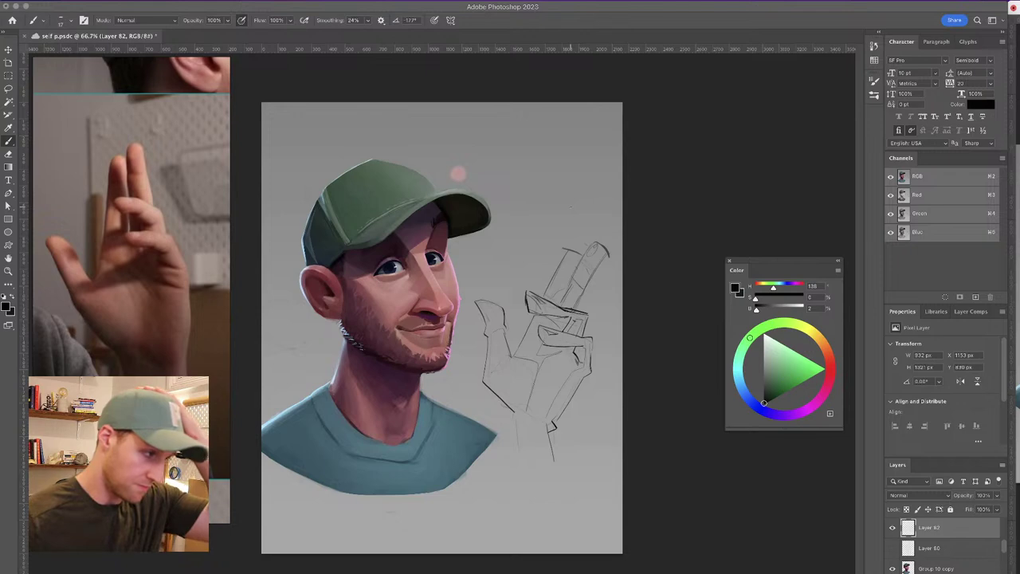
pyautogui.hotkey('ctrl', 't')
pyautogui.moveTo(615, 231)
pyautogui.mouseDown()
pyautogui.moveTo(626, 209)
pyautogui.moveTo(608, 229)
pyautogui.mouseUp()
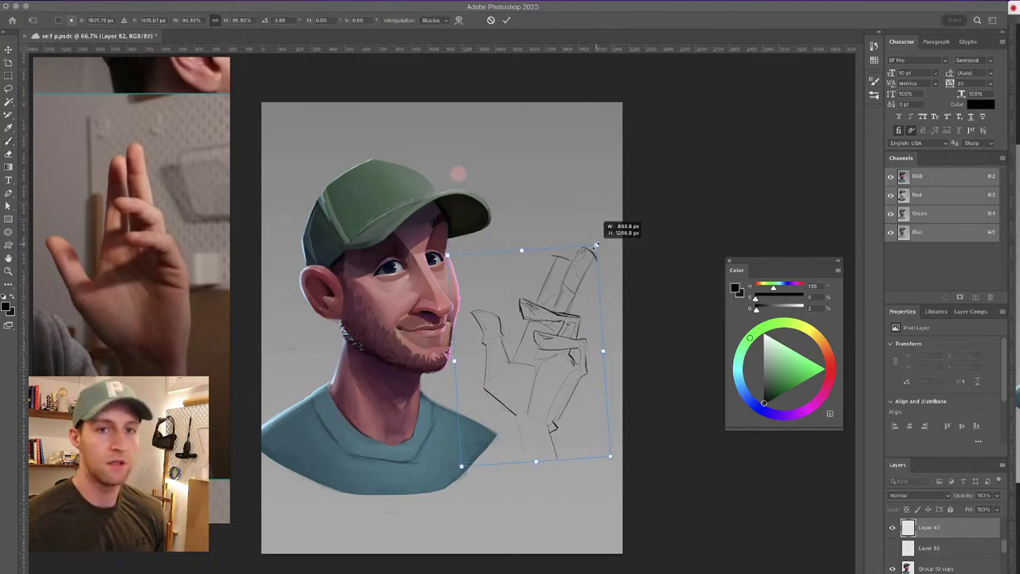
pyautogui.press('Return')
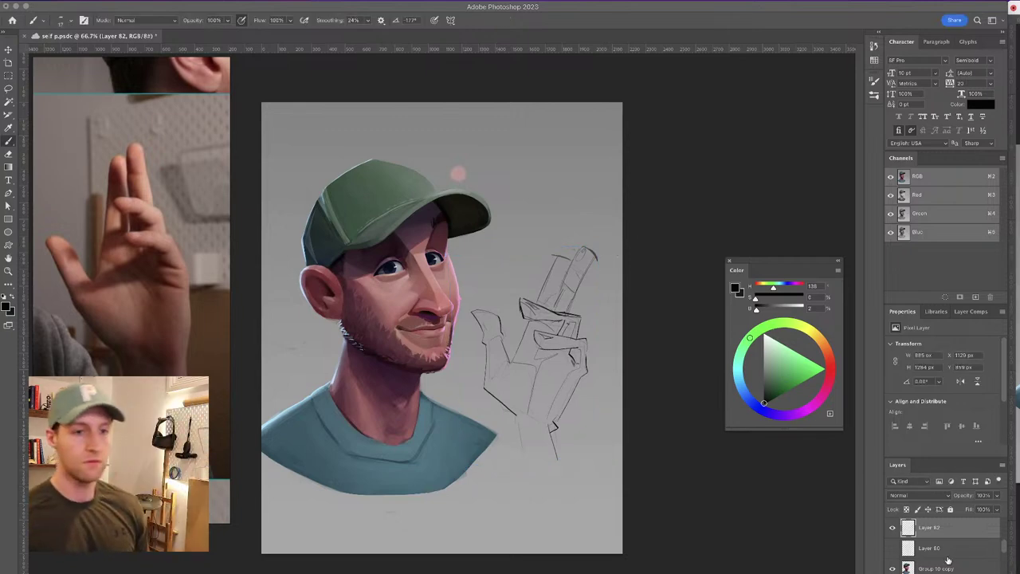
# Delete the hidden layer beneath the hand sketch and group the sketch layer with the Group 10 copy layer
pyautogui.click(892, 548)
pyautogui.click(892, 549)
pyautogui.click(952, 551)
pyautogui.press('Delete')
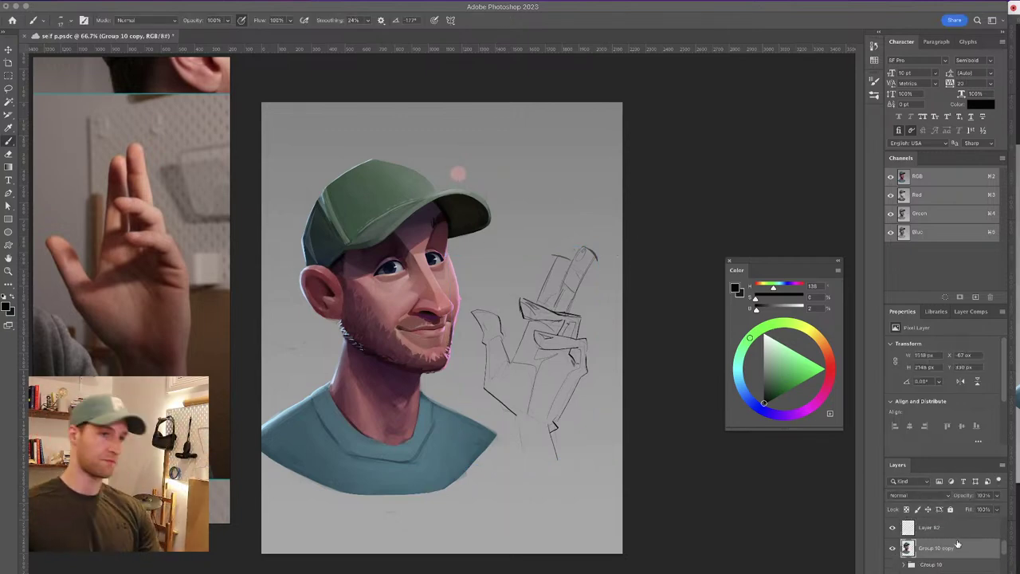
pyautogui.keyDown('shift'); pyautogui.click(952, 529); pyautogui.keyUp('shift')
pyautogui.hotkey('ctrl', 'g')
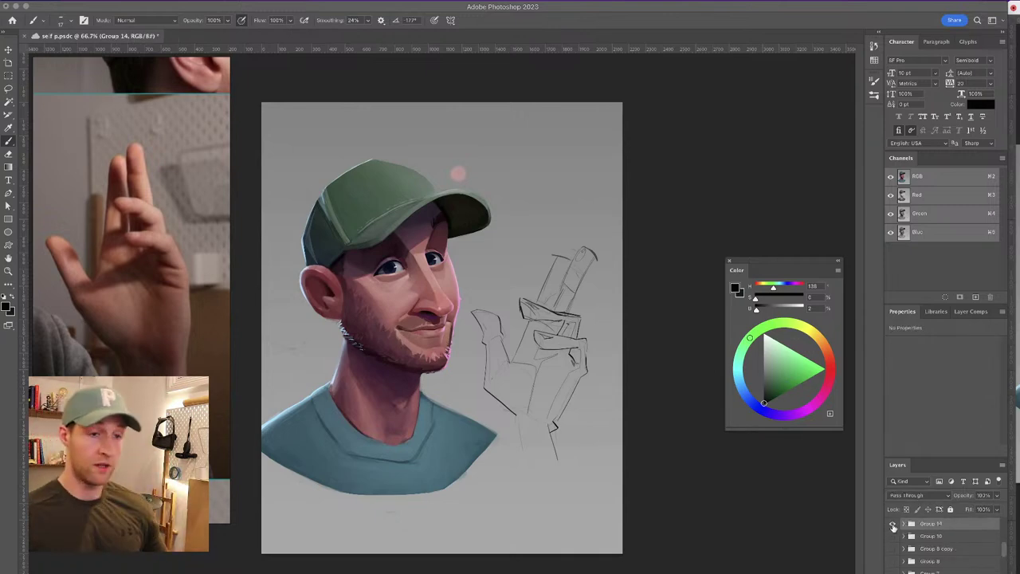
# Hide Group 14 with the hand sketch and show Group 10 with the larger portrait
pyautogui.click(892, 525)
pyautogui.click(892, 525)
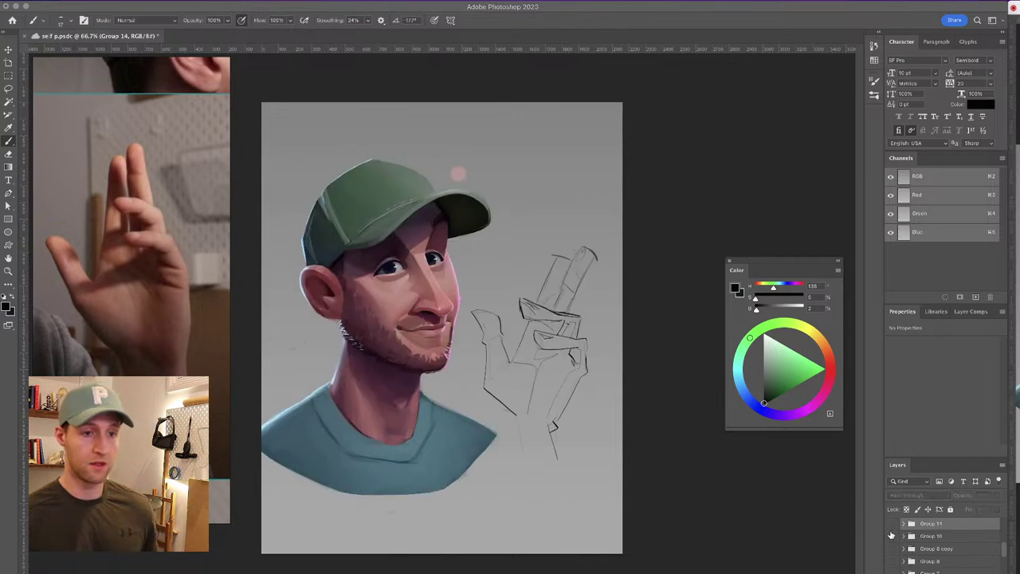
pyautogui.click(891, 527)
pyautogui.click(893, 536)
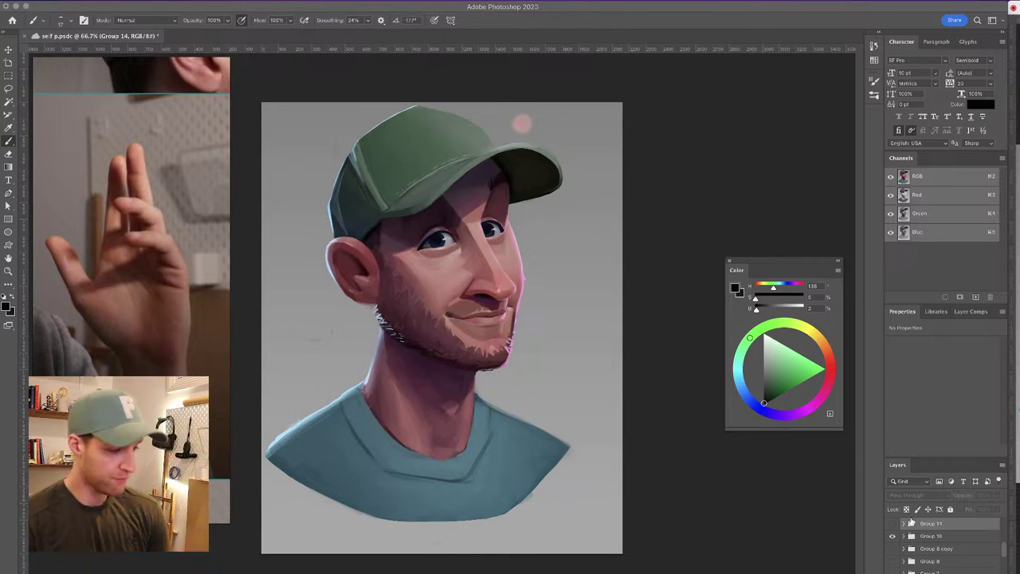
pyautogui.press('v')
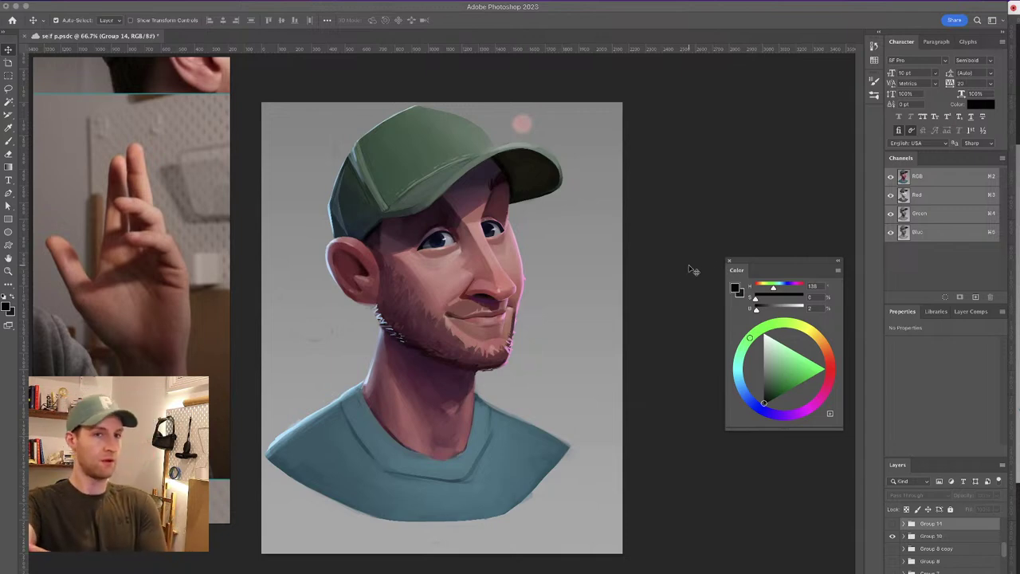
# Switch to the screen-recording editor, save its project as "25 Nov 2022-self-portrait stream" in Obs Recordings, and close it
pyautogui.press('super+Tab')
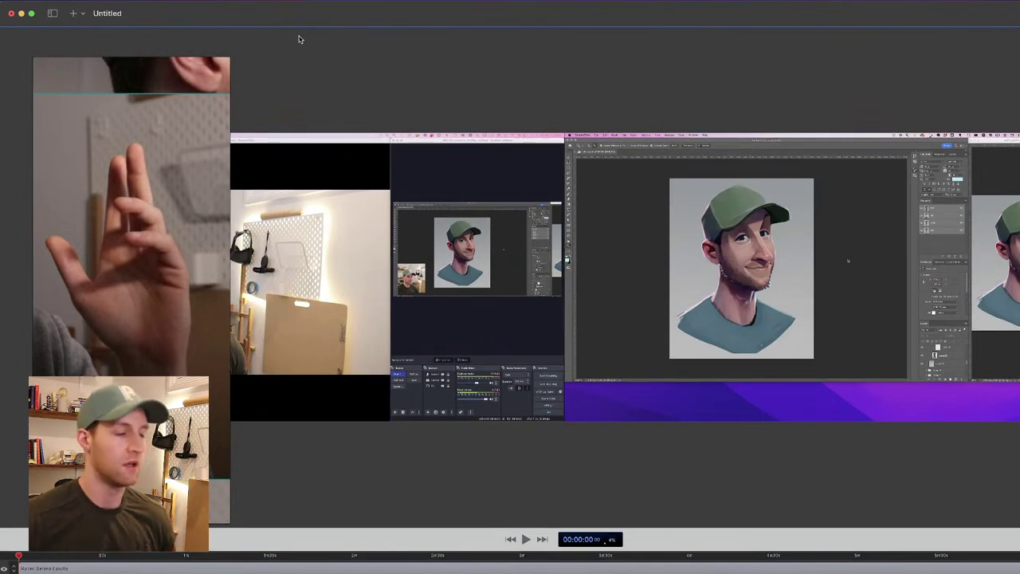
pyautogui.press('super+s')
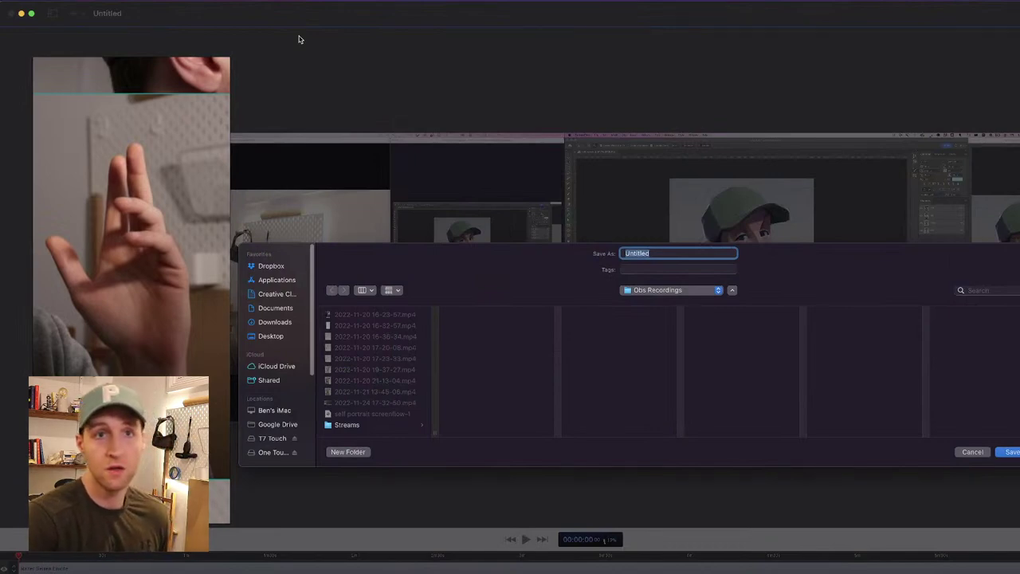
pyautogui.write('2')
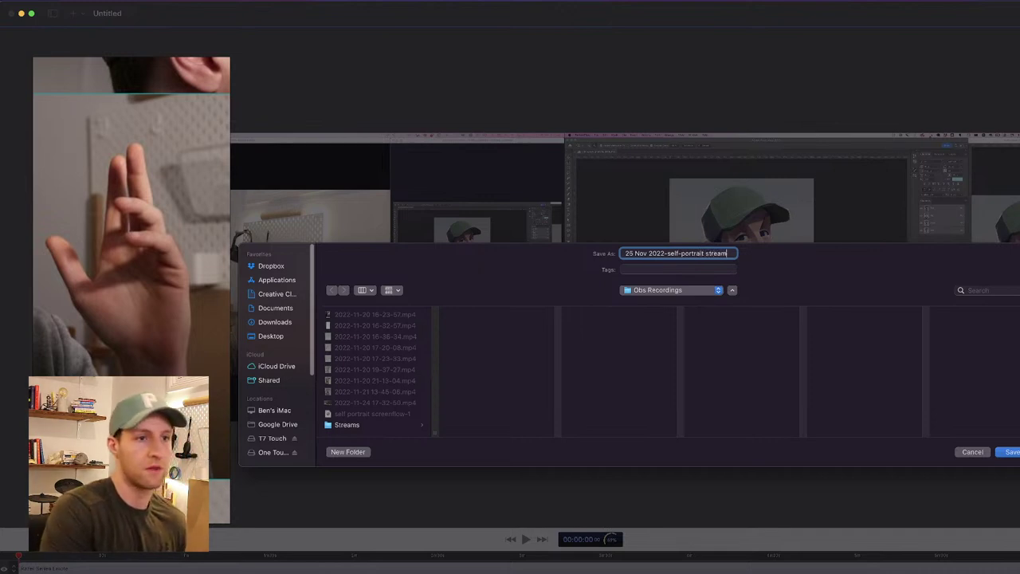
pyautogui.press('Return')
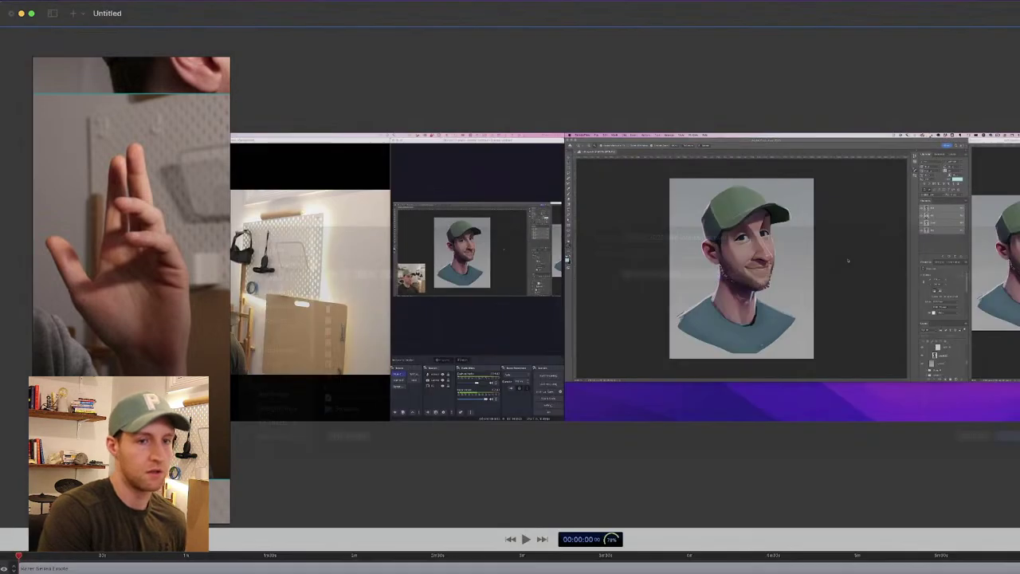
pyautogui.click(12, 15)
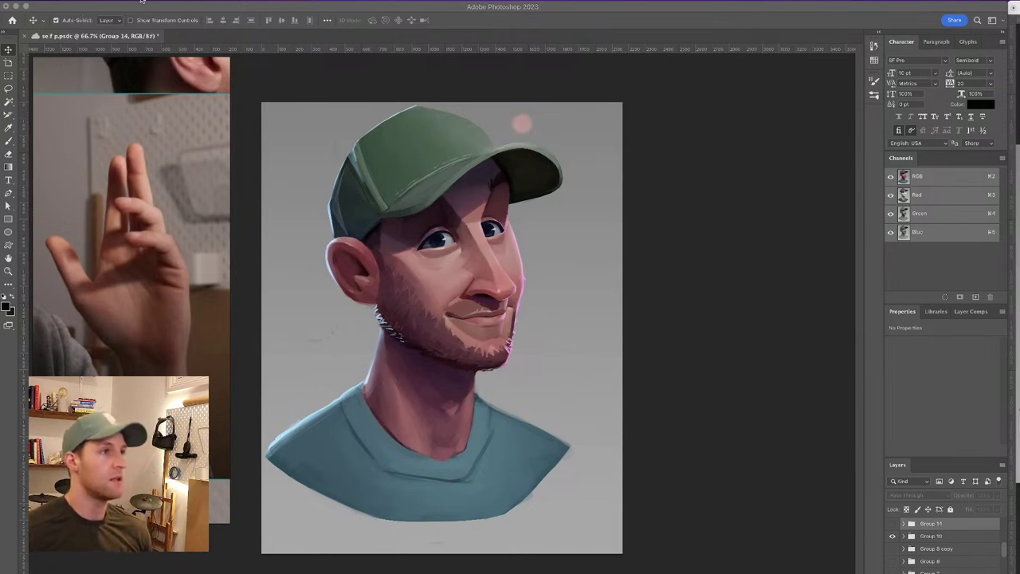
# Set the portrait document's canvas width to 2160*2 pixels, keeping the centre anchor and white extension colour
pyautogui.press('F6')
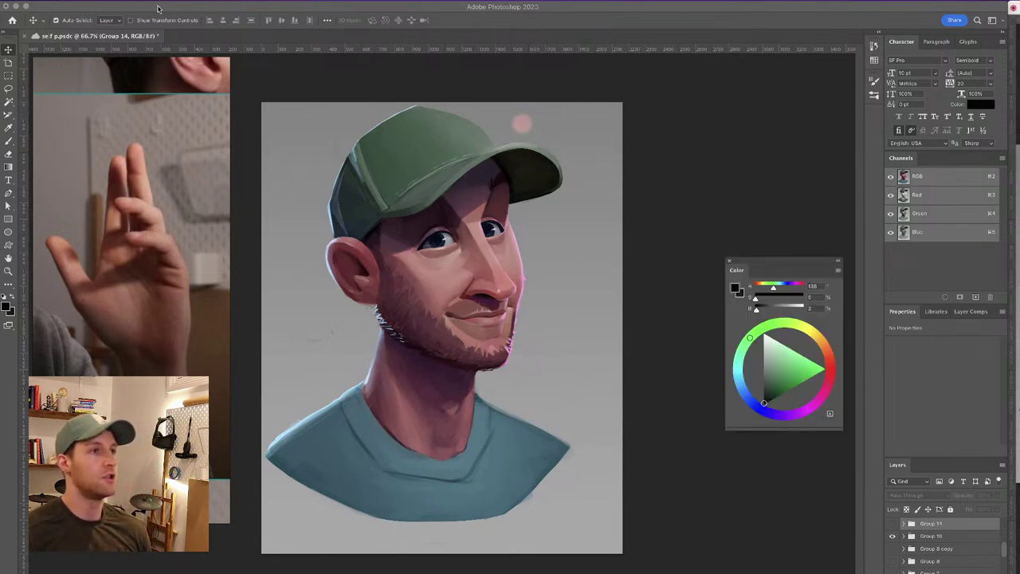
pyautogui.click(124, 4)
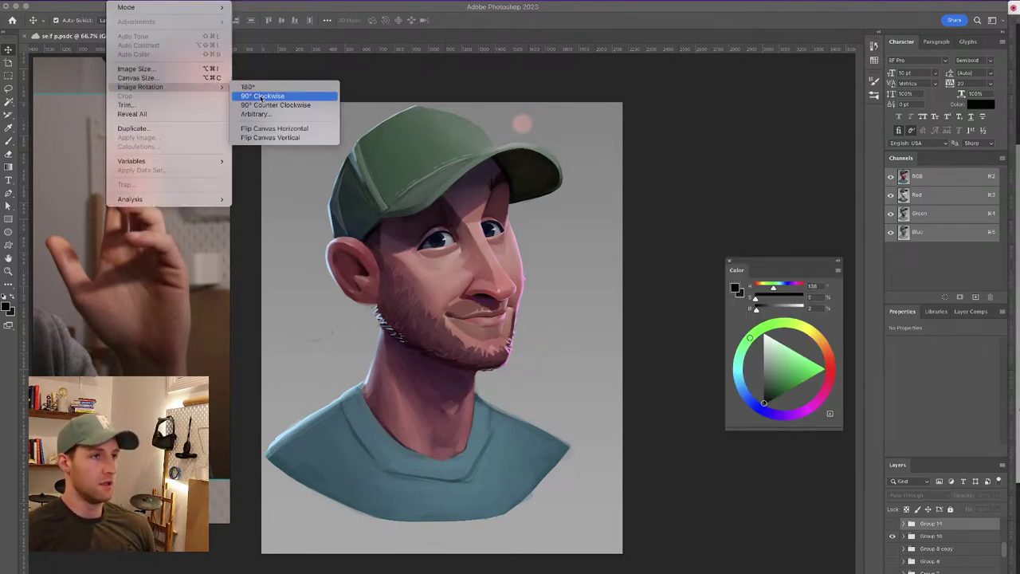
pyautogui.click(185, 76)
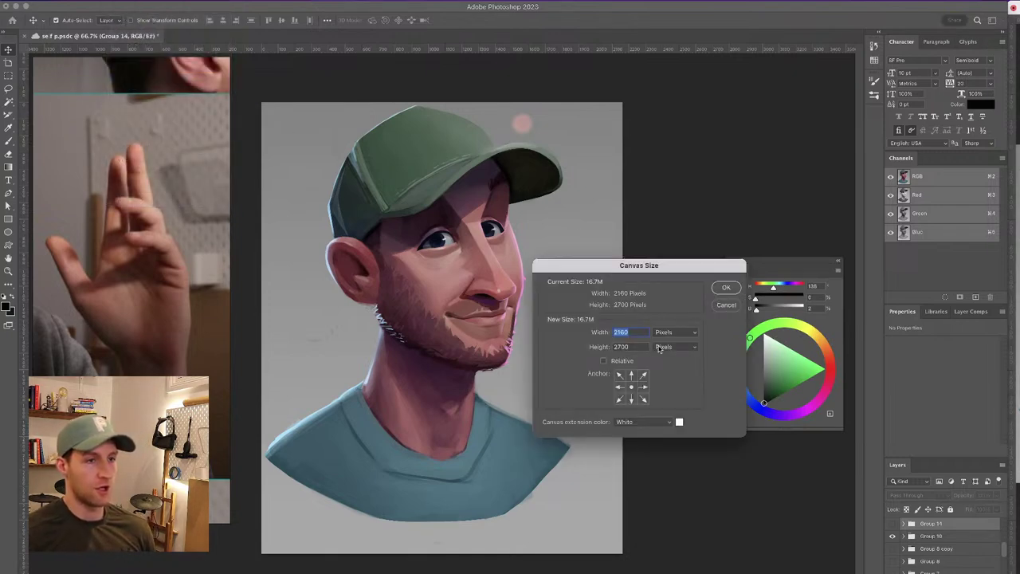
pyautogui.write('21')
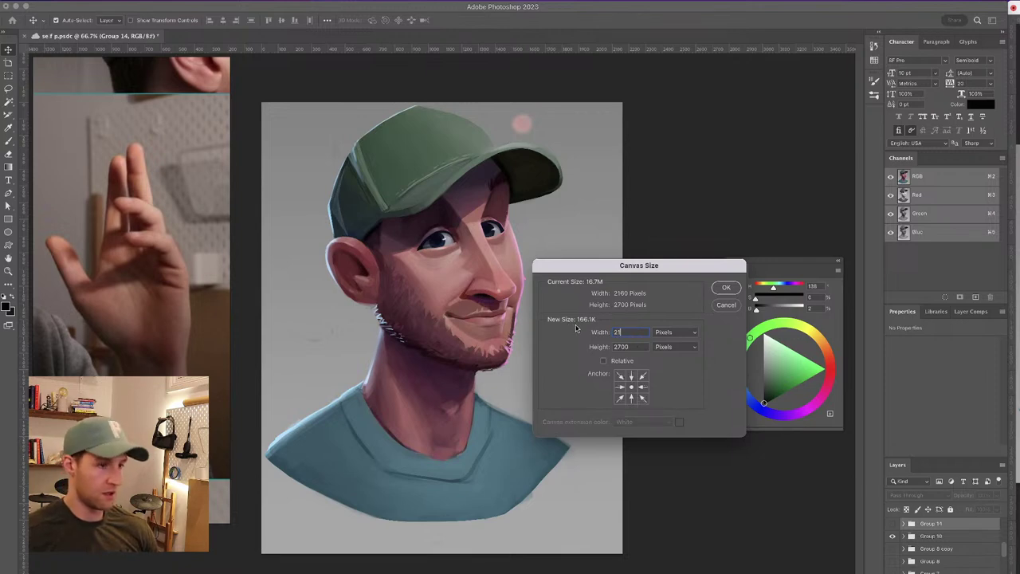
pyautogui.write('60*')
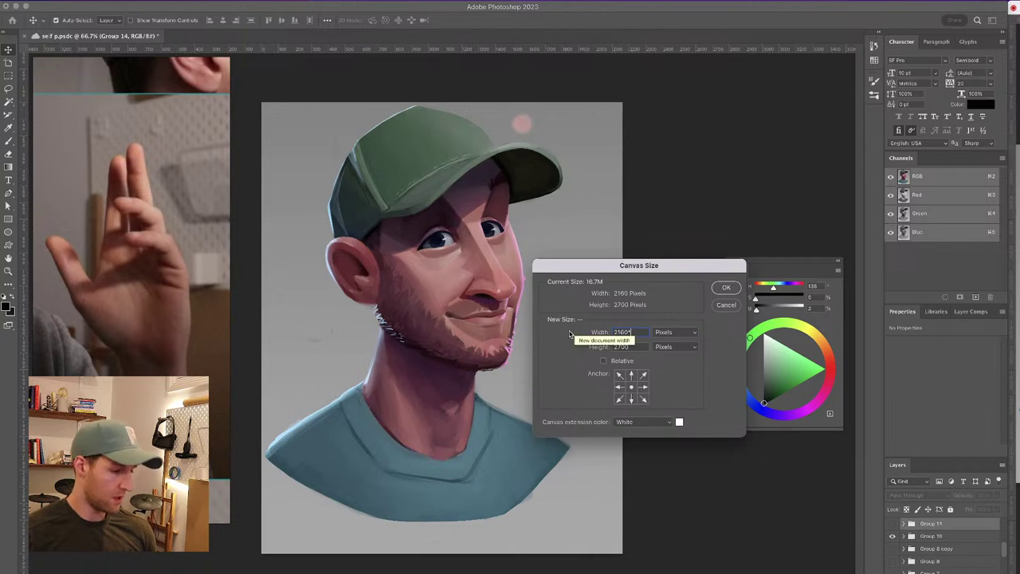
pyautogui.write('2')
pyautogui.press('Return')
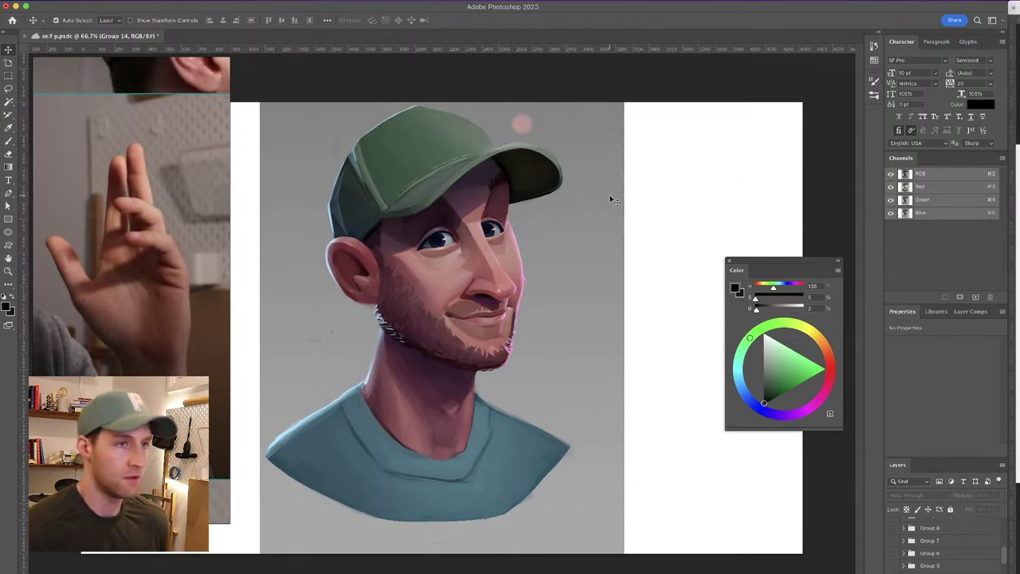
# Move the portrait and its grey background to the canvas's left half, and duplicate the background to fill the right half
pyautogui.press('super+minus')
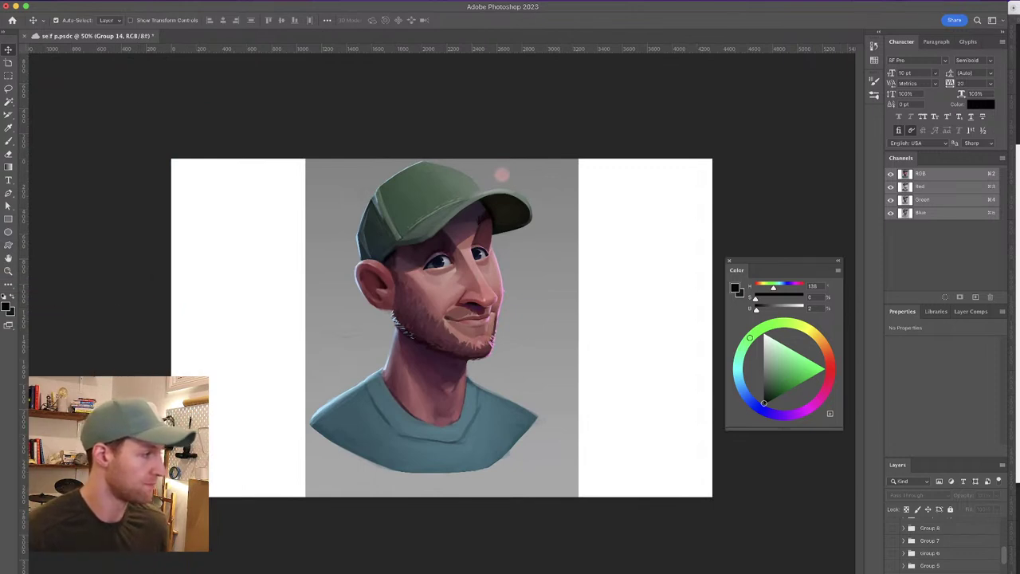
pyautogui.click(378, 251)
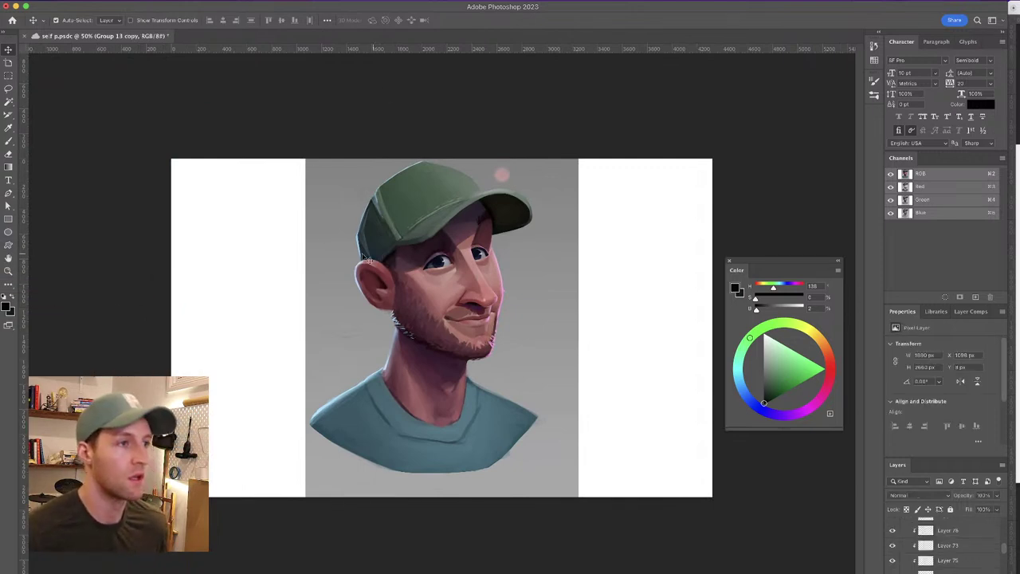
pyautogui.moveTo(283, 175); pyautogui.dragTo(585, 488)
pyautogui.moveTo(533, 455); pyautogui.dragTo(409, 443)
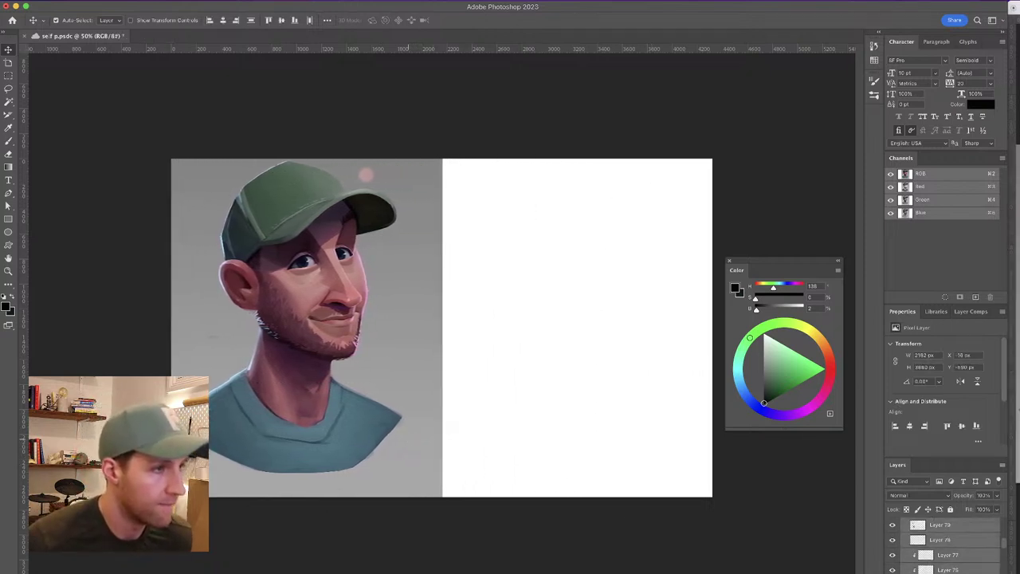
pyautogui.click(440, 550)
pyautogui.moveTo(436, 487); pyautogui.dragTo(702, 483)
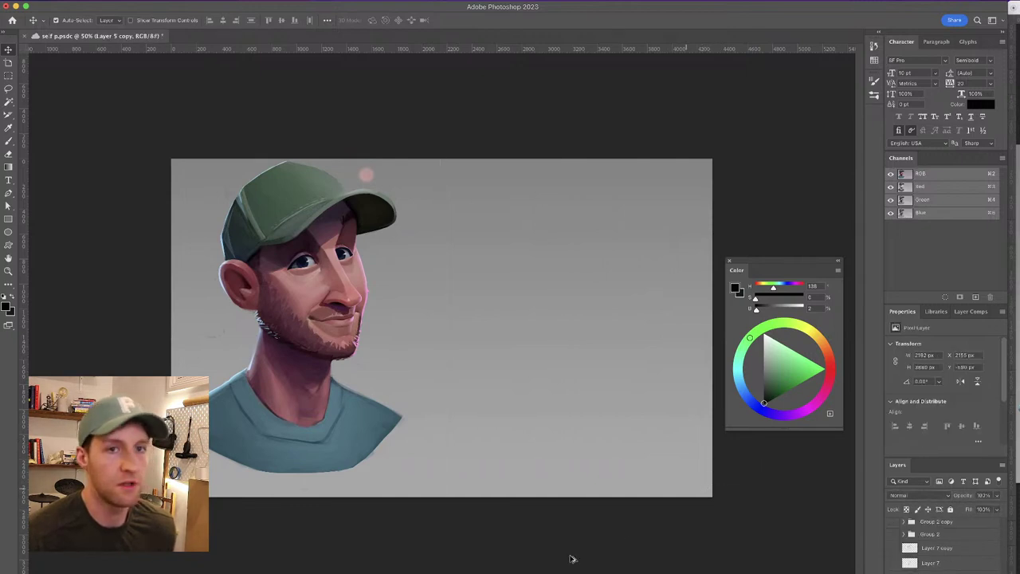
# Move the Group 10 portrait to the right half of the canvas and collapse the group
pyautogui.scroll(-10, 948, 550)
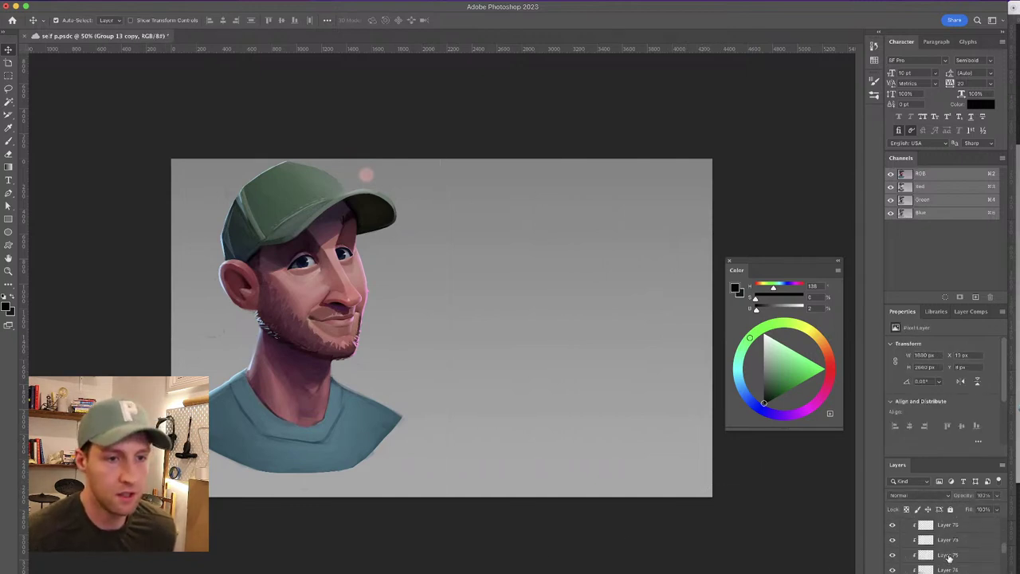
pyautogui.scroll(-5, 934, 552)
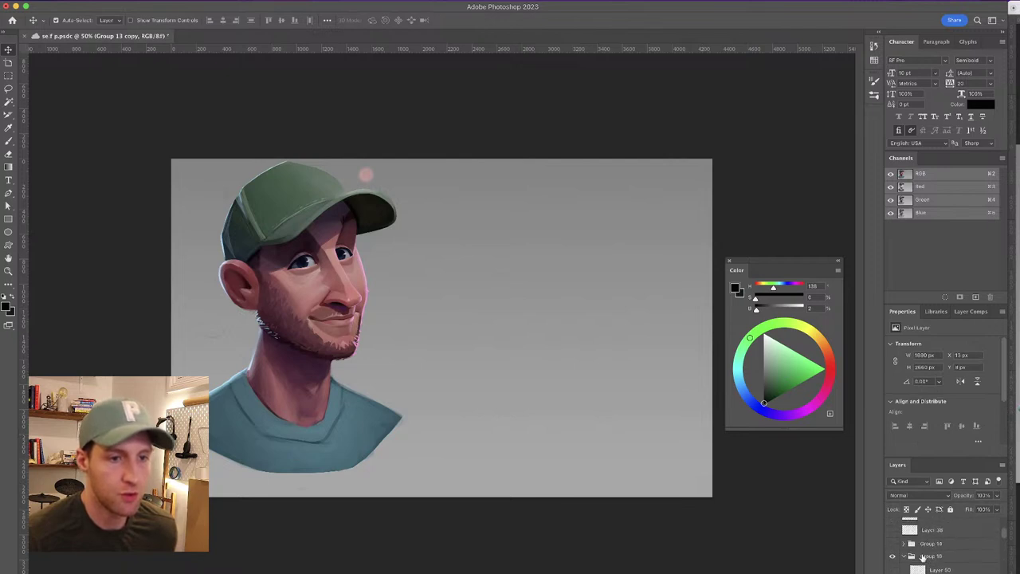
pyautogui.click(932, 555)
pyautogui.moveTo(300, 323); pyautogui.dragTo(575, 321)
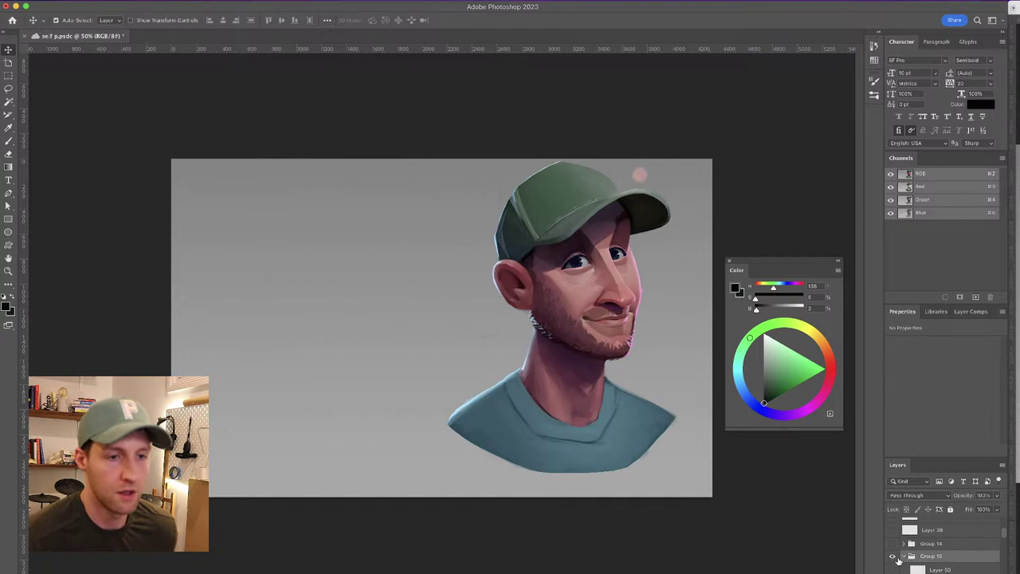
pyautogui.click(902, 556)
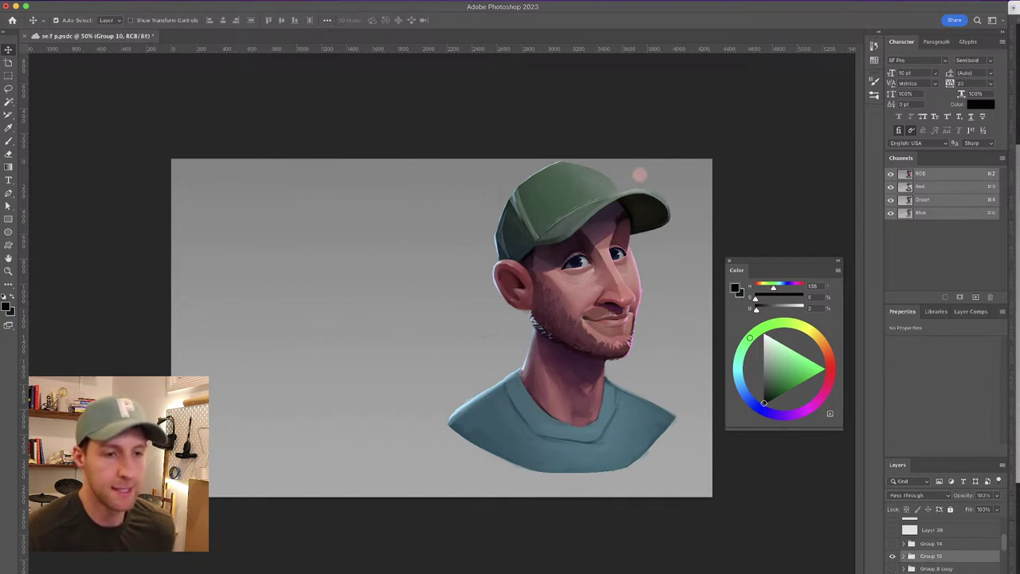
# Preview the earlier portrait versions in Group 5, Group 6 and Group 7, and show Group 8
pyautogui.scroll(-3, 893, 558)
pyautogui.click(892, 562)
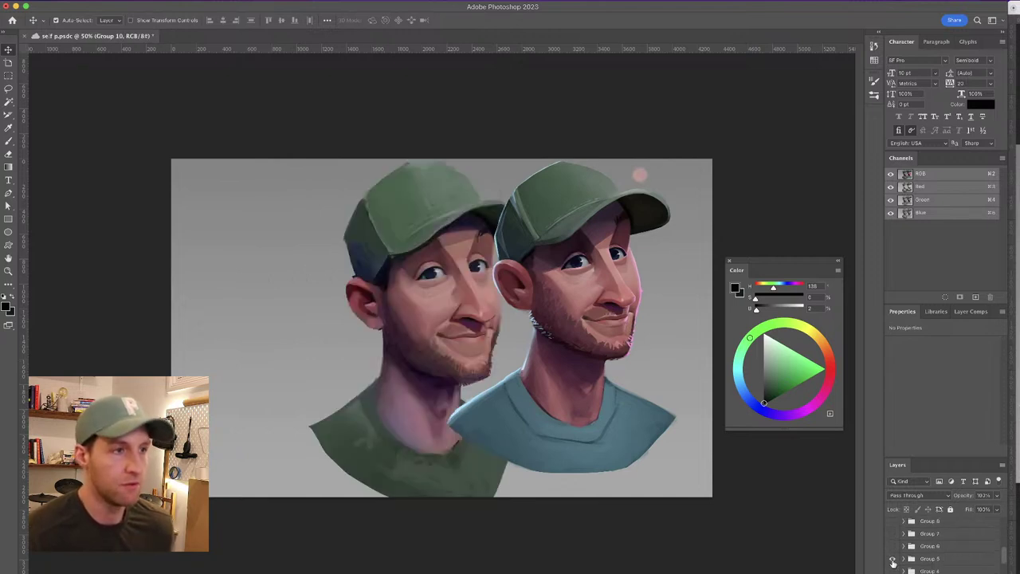
pyautogui.click(892, 561)
pyautogui.click(891, 548)
pyautogui.click(892, 547)
pyautogui.click(891, 537)
pyautogui.click(890, 537)
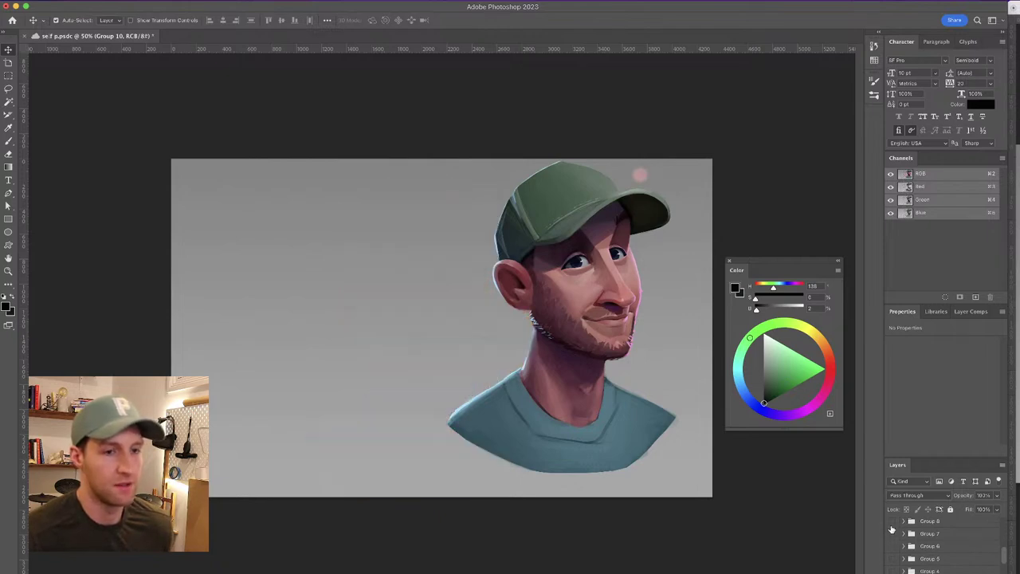
pyautogui.click(891, 522)
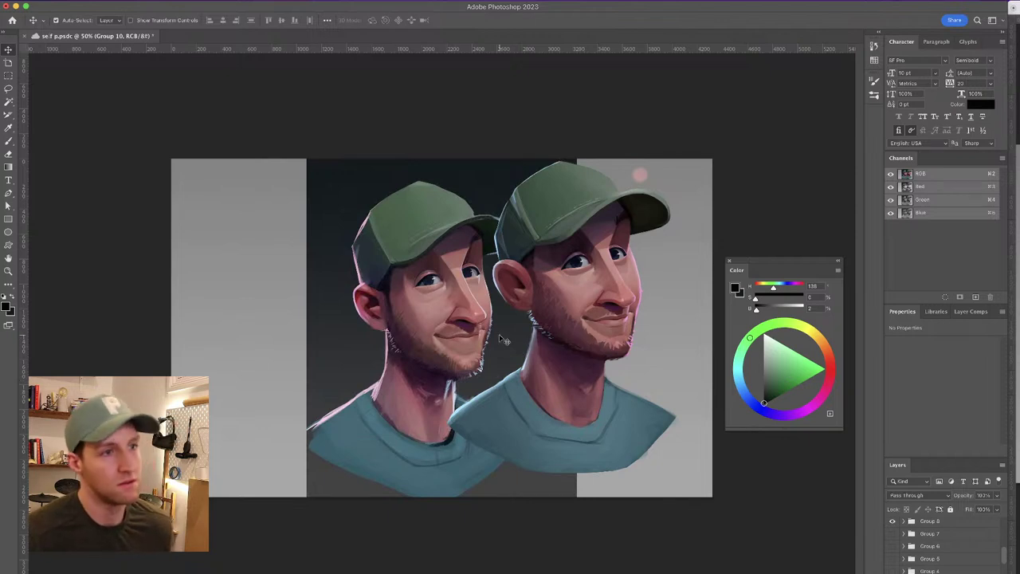
# Hide the dark background behind the Group 8 portrait so it sits on the grey backdrop
pyautogui.press('z')
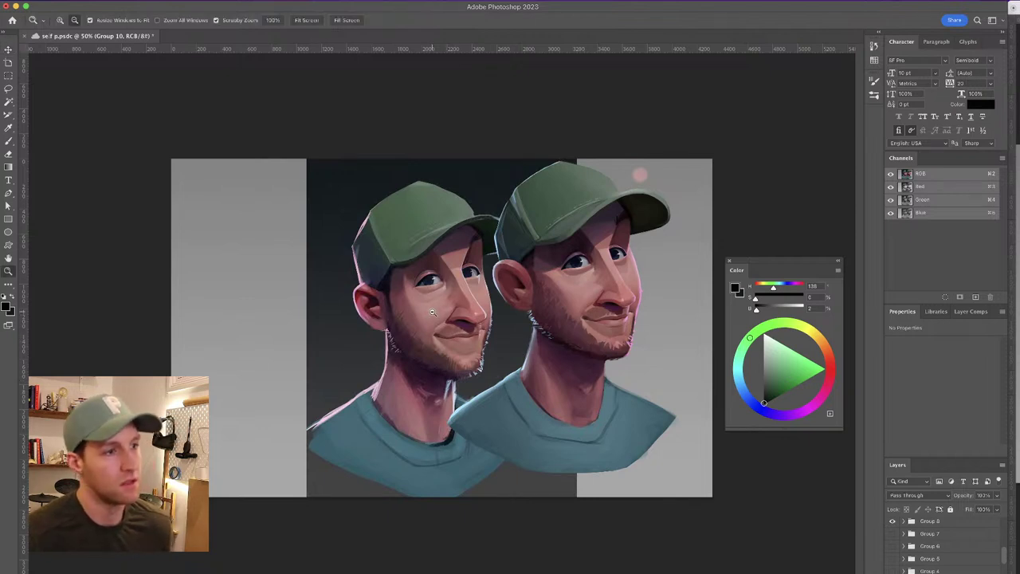
pyautogui.click(891, 522)
pyautogui.click(891, 534)
pyautogui.click(891, 535)
pyautogui.click(892, 521)
pyautogui.scroll(-1, 907, 530)
pyautogui.scroll(1, 908, 535)
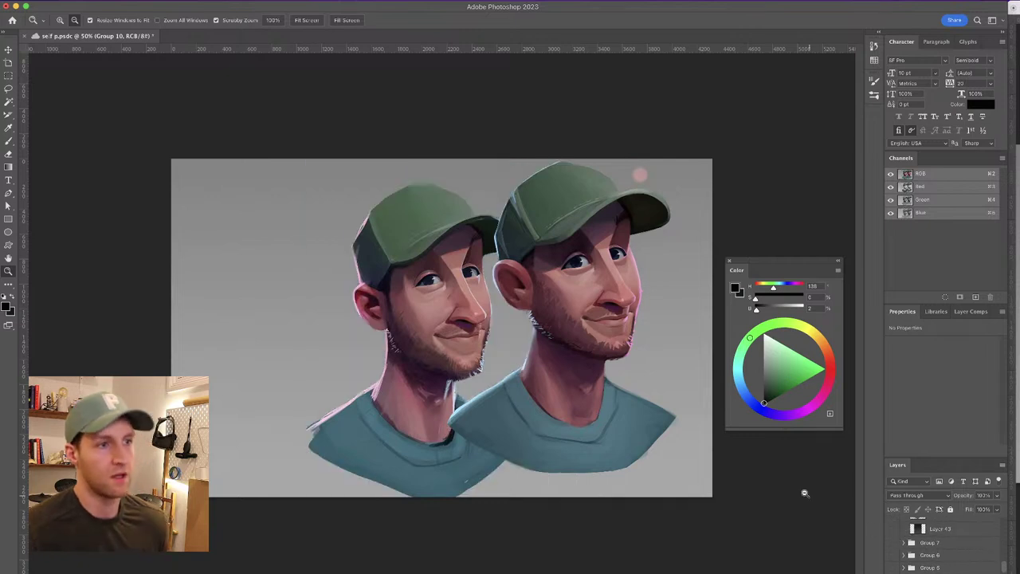
# Collapse Group 8 and move its portrait into the canvas's left half, beside the Group 10 portrait
pyautogui.scroll(3, 924, 532)
pyautogui.scroll(4, 920, 541)
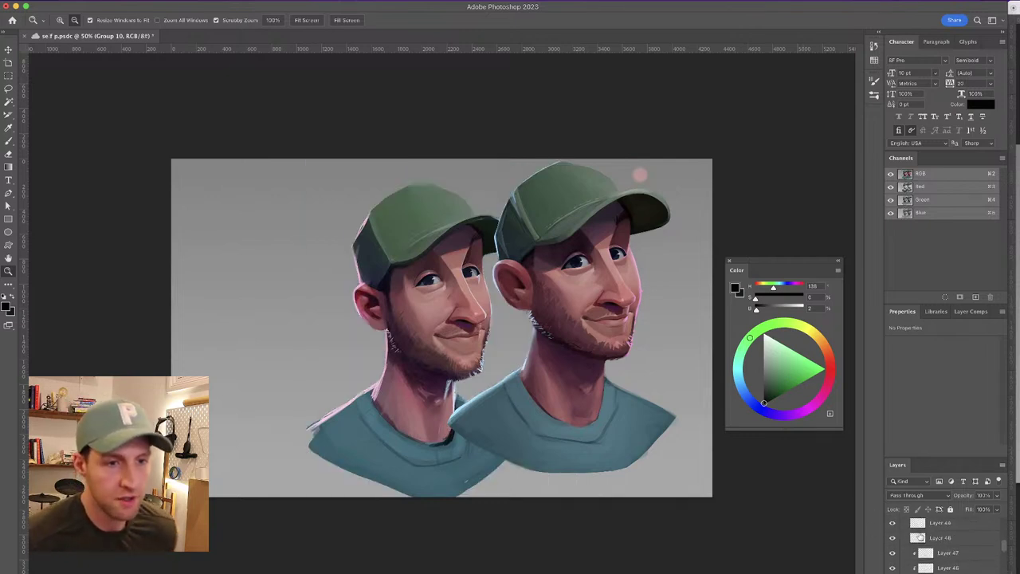
pyautogui.click(904, 546)
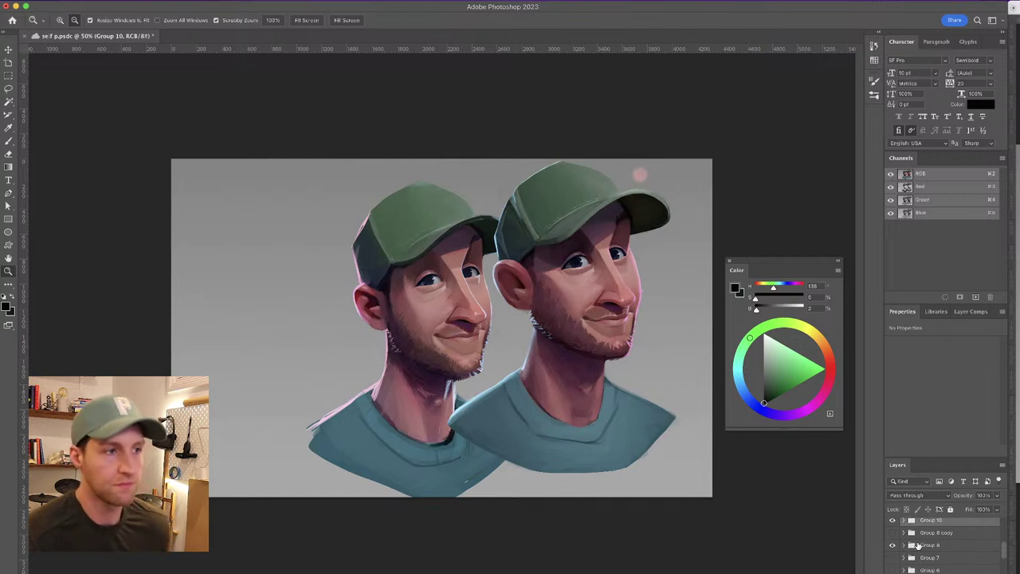
pyautogui.click(920, 545)
pyautogui.press('v')
pyautogui.moveTo(447, 374); pyautogui.dragTo(345, 356)
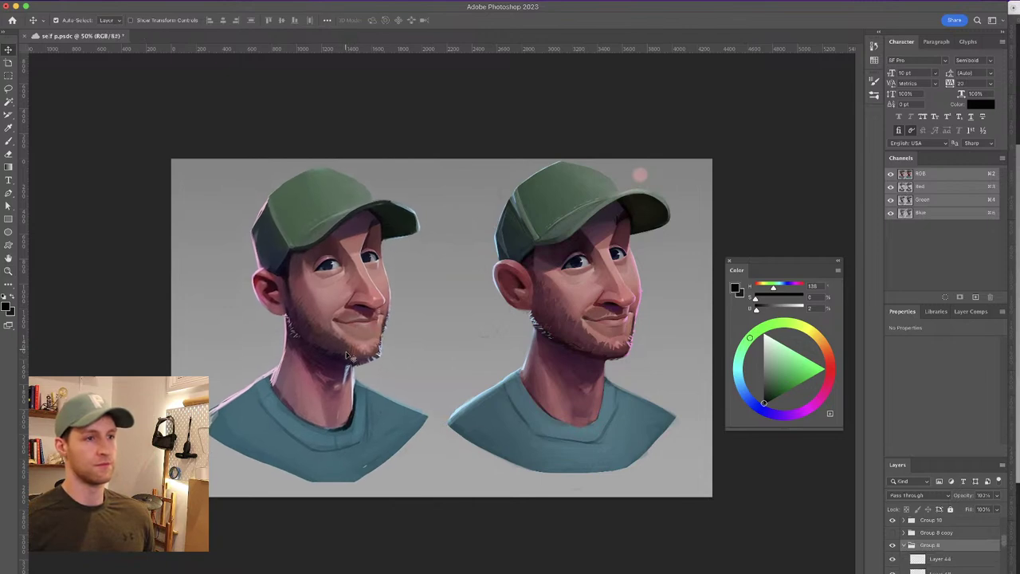
# Collapse Group 10, duplicate it and merge the duplicate into a single layer
pyautogui.click(599, 341)
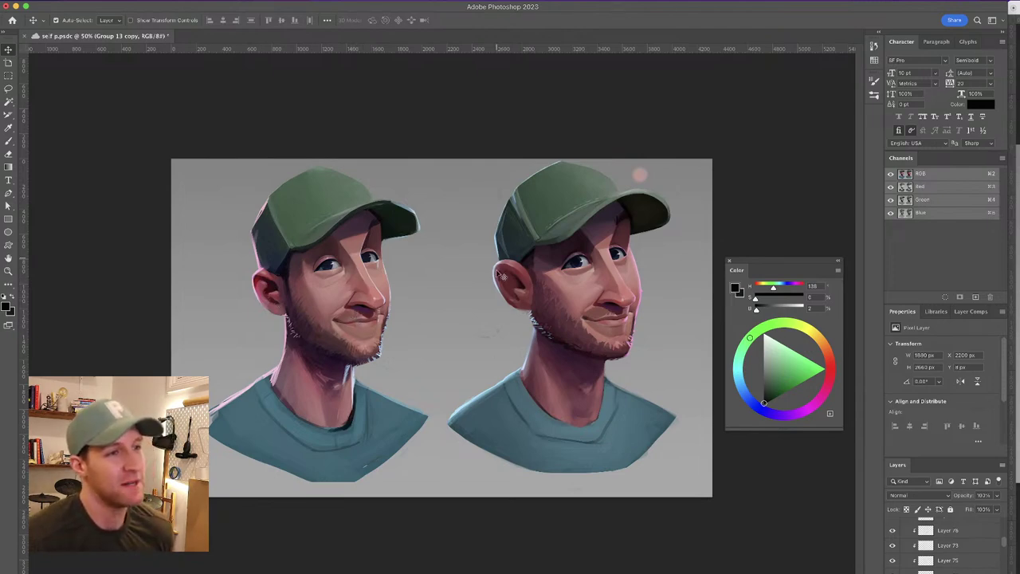
pyautogui.click(536, 280)
pyautogui.scroll(-2, 942, 550)
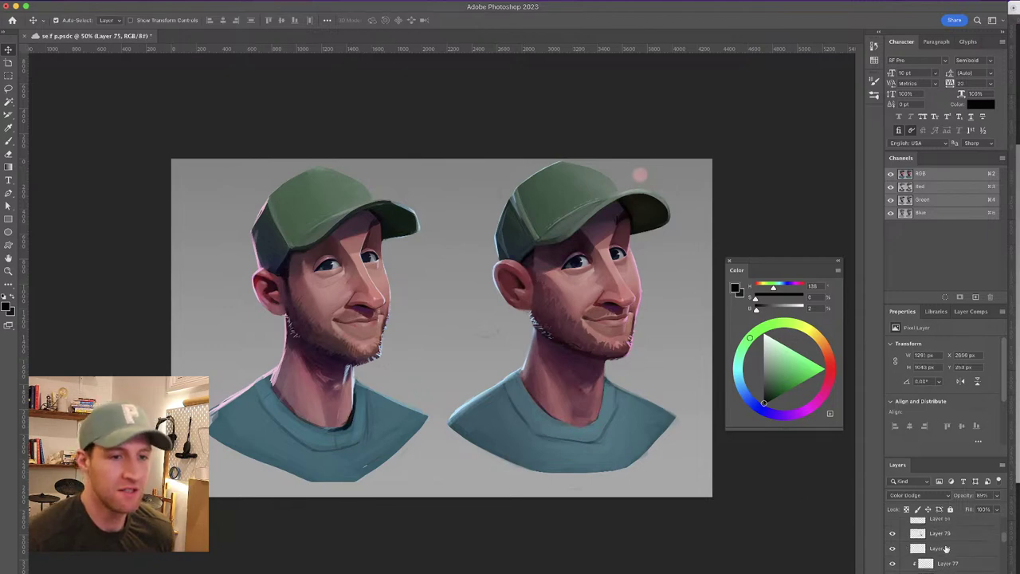
pyautogui.scroll(-3, 941, 550)
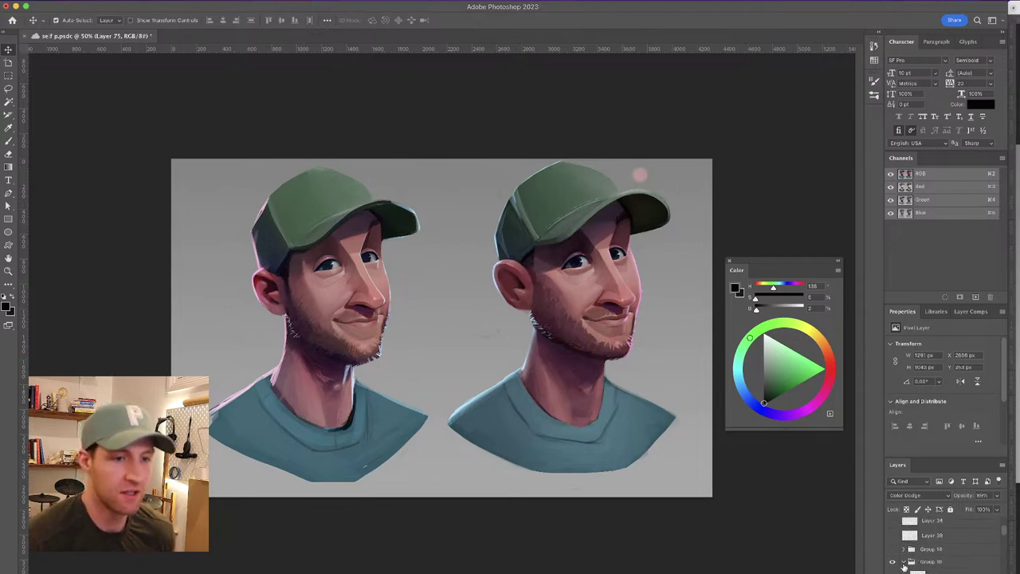
pyautogui.click(938, 561)
pyautogui.press('super+j')
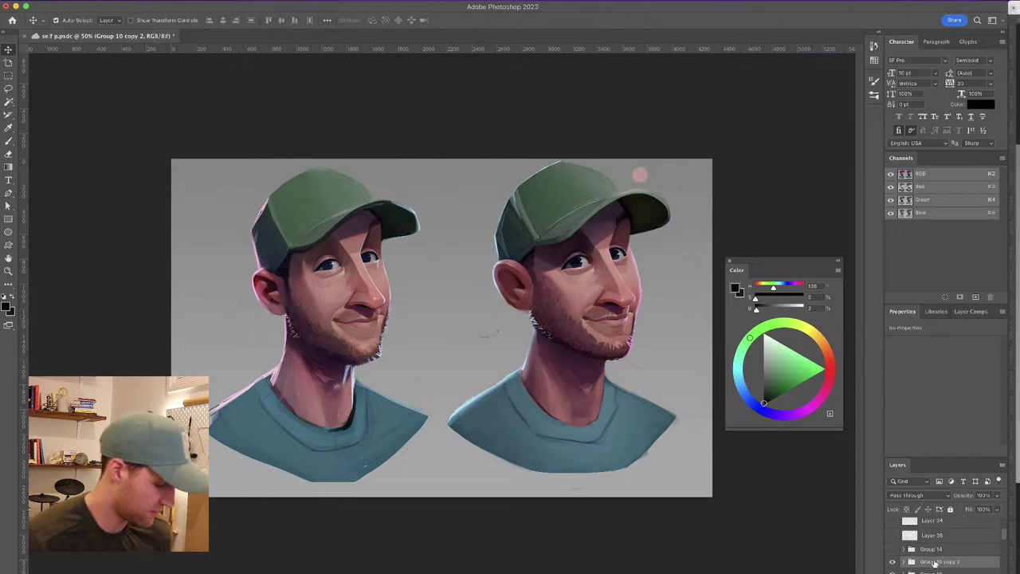
pyautogui.press('super+e')
# Lasso the ear of the right portrait on the merged copy and scale it down to about 91%
pyautogui.click(9, 88)
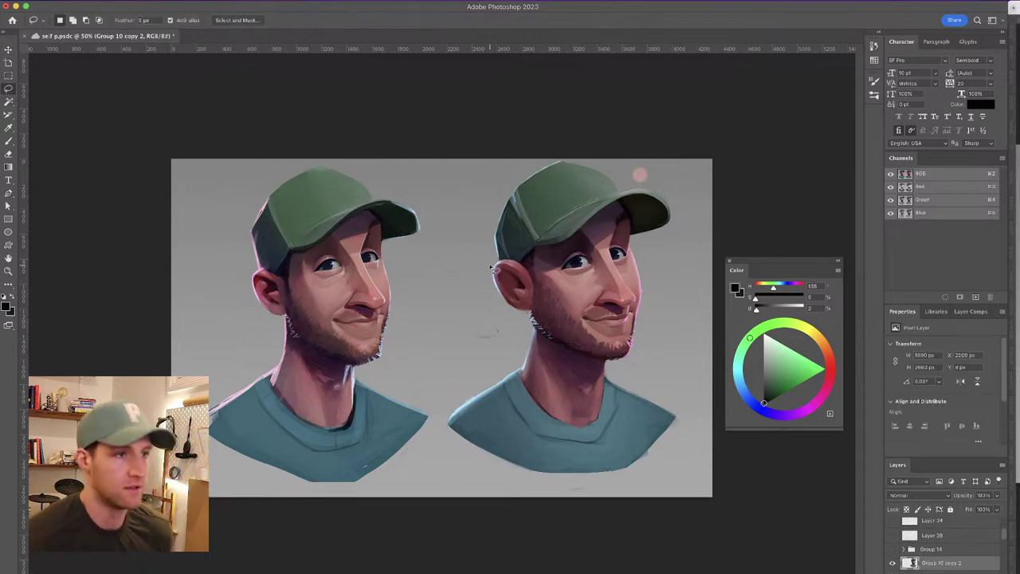
pyautogui.moveTo(503, 264)
pyautogui.mouseDown()
pyautogui.moveTo(532, 279)
pyautogui.moveTo(538, 312)
pyautogui.moveTo(504, 312)
pyautogui.moveTo(488, 273)
pyautogui.moveTo(507, 258)
pyautogui.mouseUp()
pyautogui.hotkey('ctrl', 't')
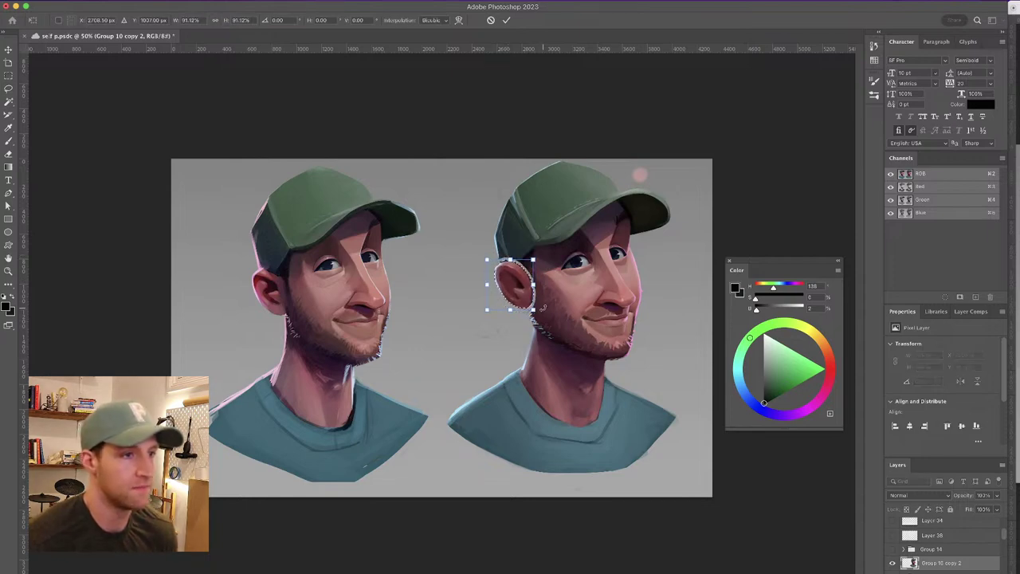
pyautogui.press('Return')
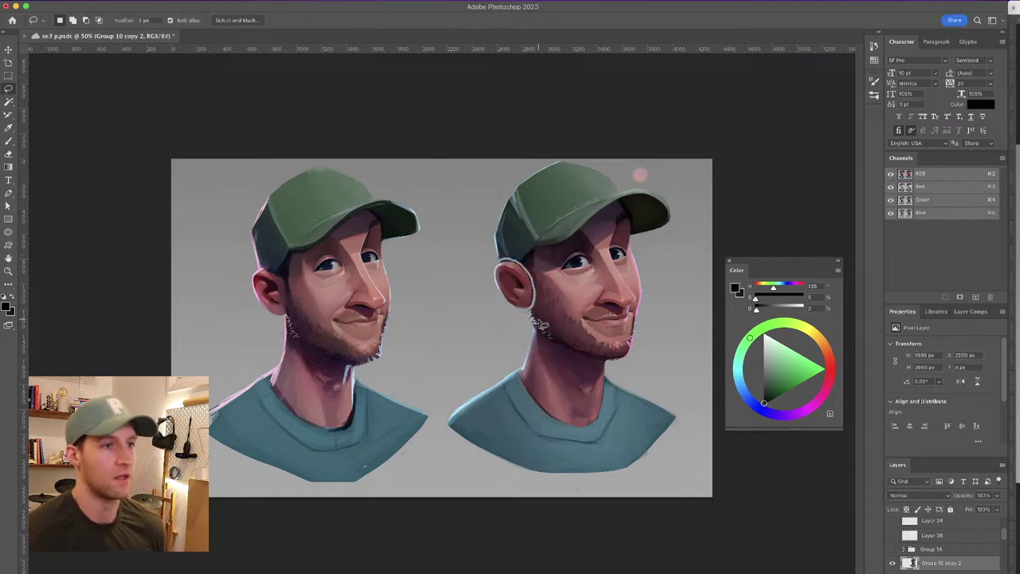
# Paint sampled dark skin tones over the gap between the resized ear and the face
pyautogui.press('b')
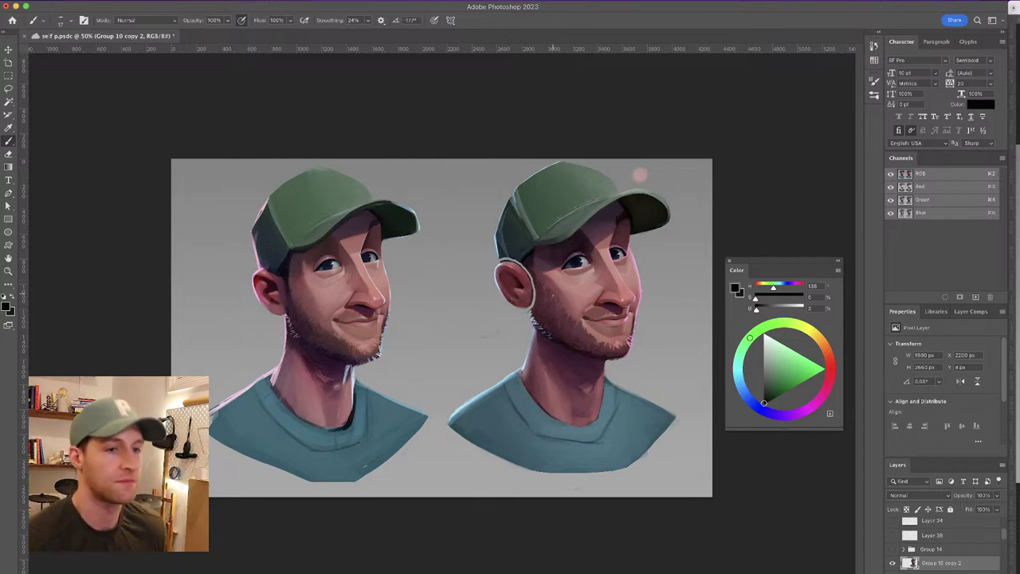
pyautogui.keyDown('alt'); pyautogui.click(538, 282); pyautogui.keyUp('alt')
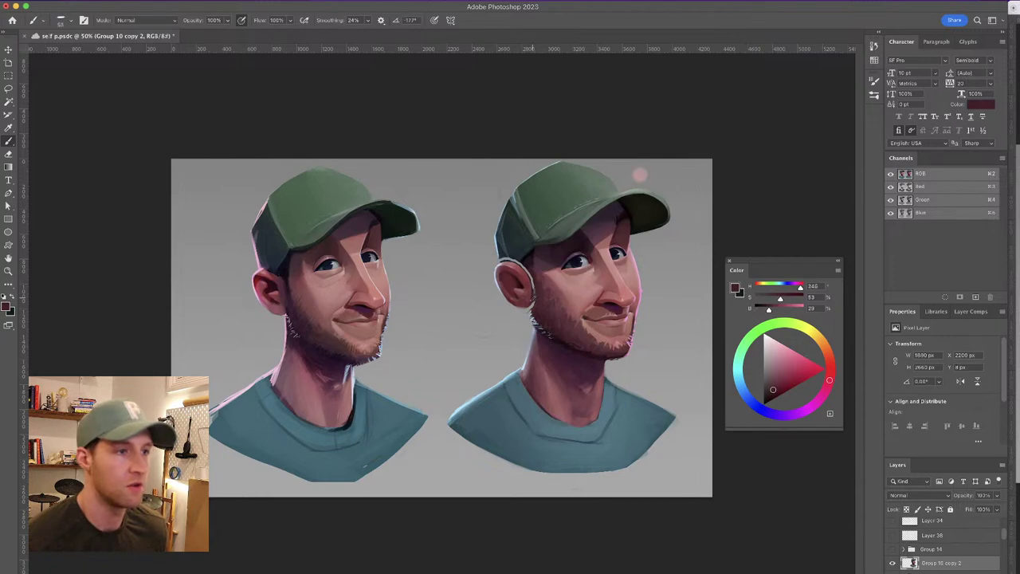
pyautogui.moveTo(532, 288); pyautogui.dragTo(526, 264)
pyautogui.keyDown('alt'); pyautogui.click(526, 287); pyautogui.keyUp('alt')
pyautogui.moveTo(533, 279); pyautogui.dragTo(534, 292)
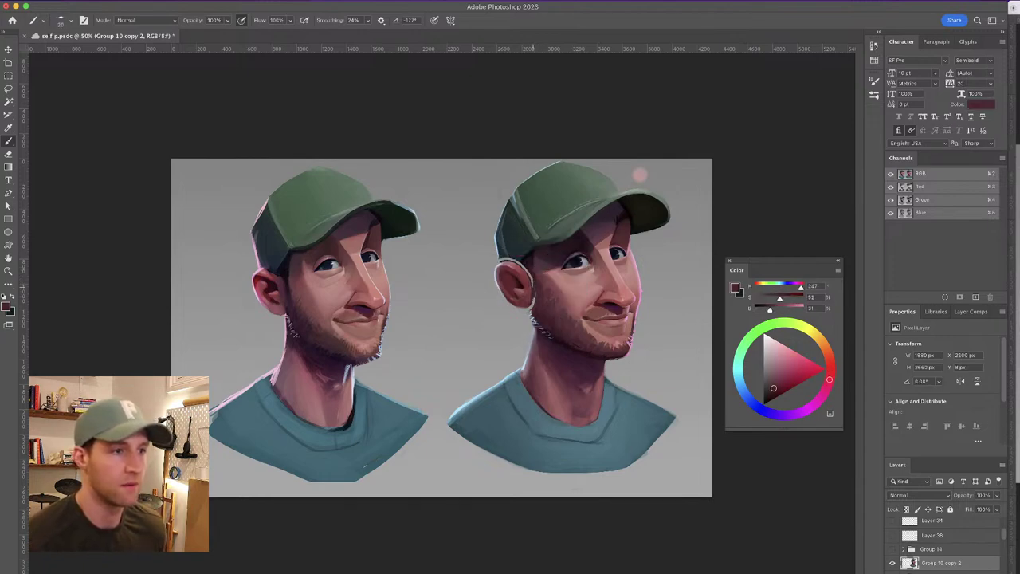
# Set the brush smoothing to 3% and fill the remaining gap around the ear with sampled cap, hair and skin colours
pyautogui.moveTo(325, 24); pyautogui.dragTo(309, 25)
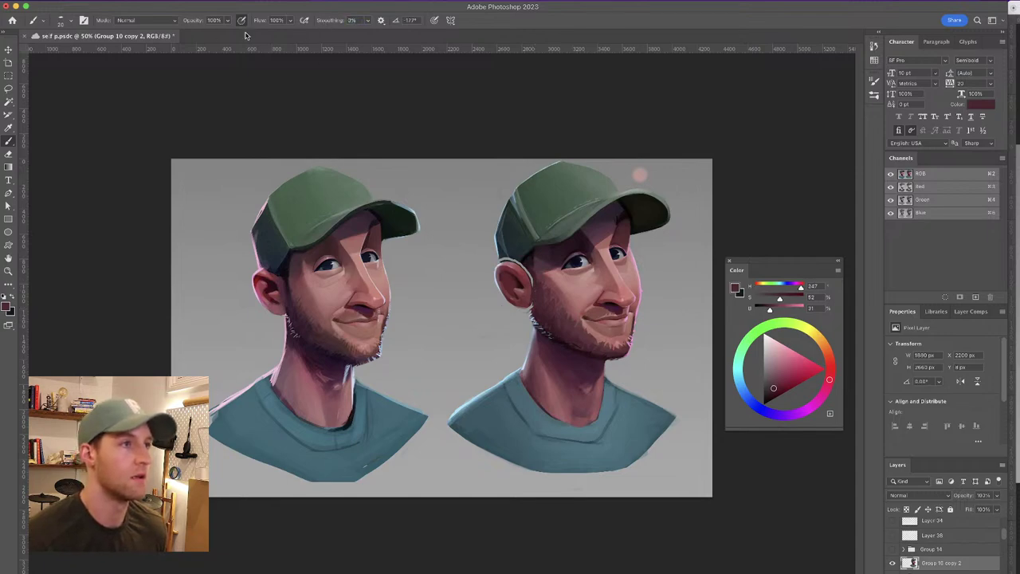
pyautogui.keyDown('alt'); pyautogui.click(519, 253); pyautogui.keyUp('alt')
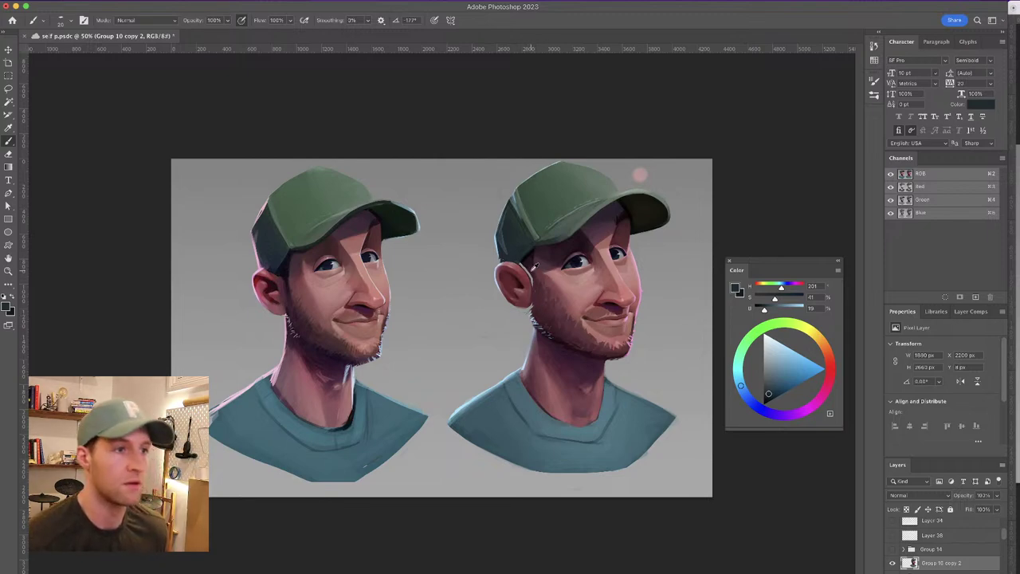
pyautogui.keyDown('alt'); pyautogui.click(529, 265); pyautogui.keyUp('alt')
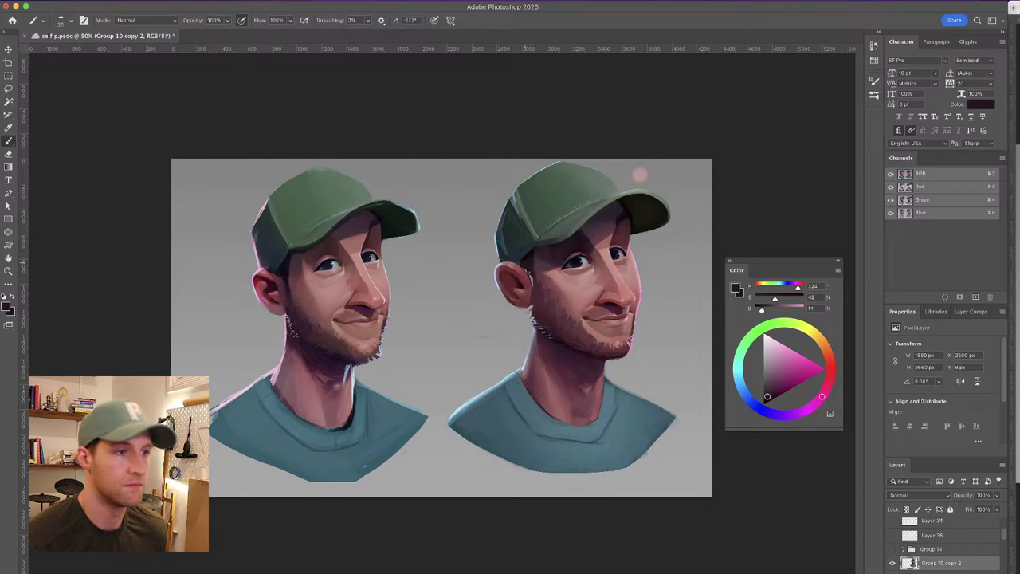
pyautogui.keyDown('alt'); pyautogui.click(534, 286); pyautogui.keyUp('alt')
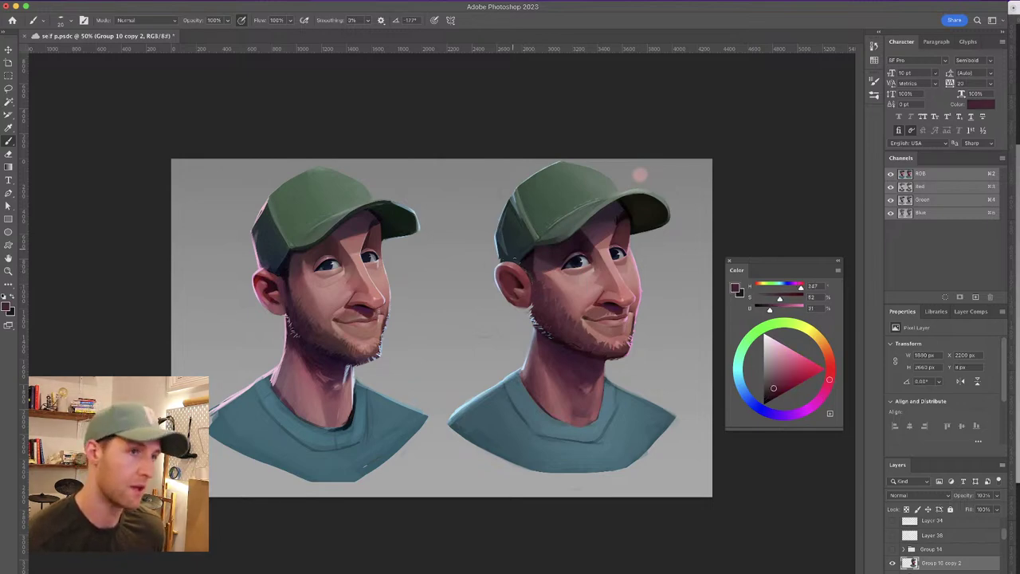
pyautogui.keyDown('alt'); pyautogui.click(538, 311); pyautogui.keyUp('alt')
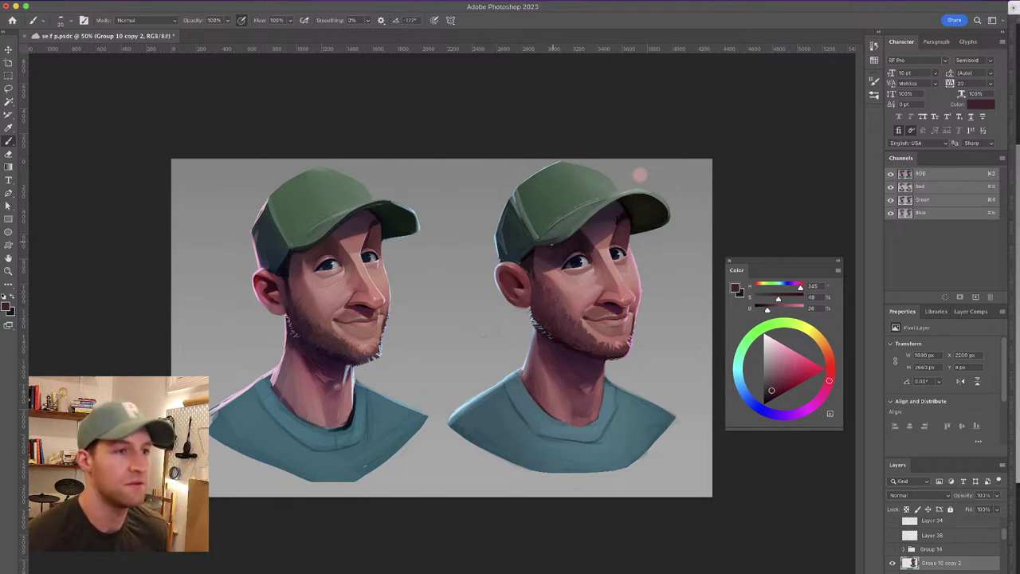
# Blend the ear's upper interior and the adjoining sideburn with sampled red and dark skin colours
pyautogui.keyDown('alt'); pyautogui.click(515, 273); pyautogui.keyUp('alt')
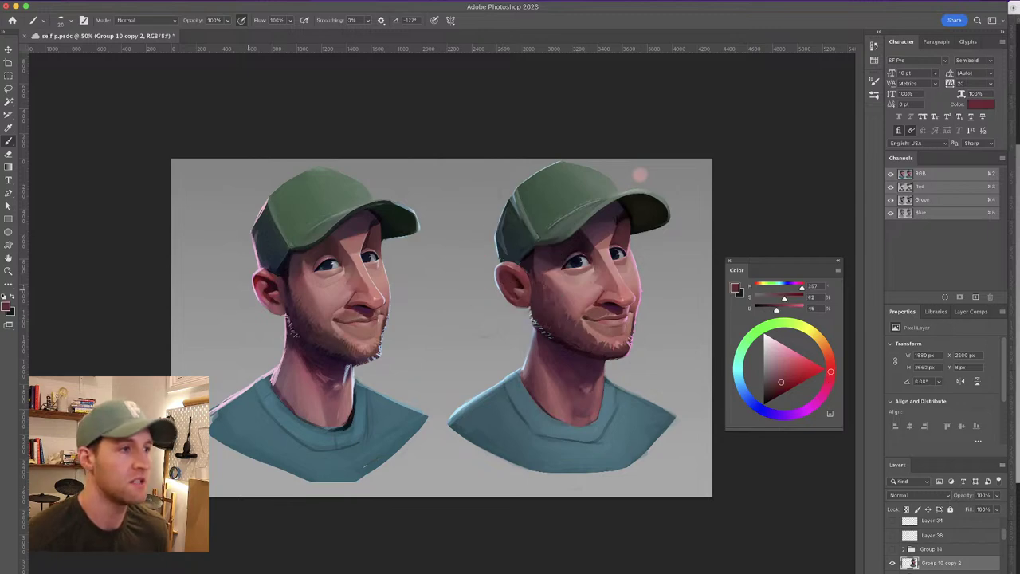
pyautogui.keyDown('alt'); pyautogui.click(518, 272); pyautogui.keyUp('alt')
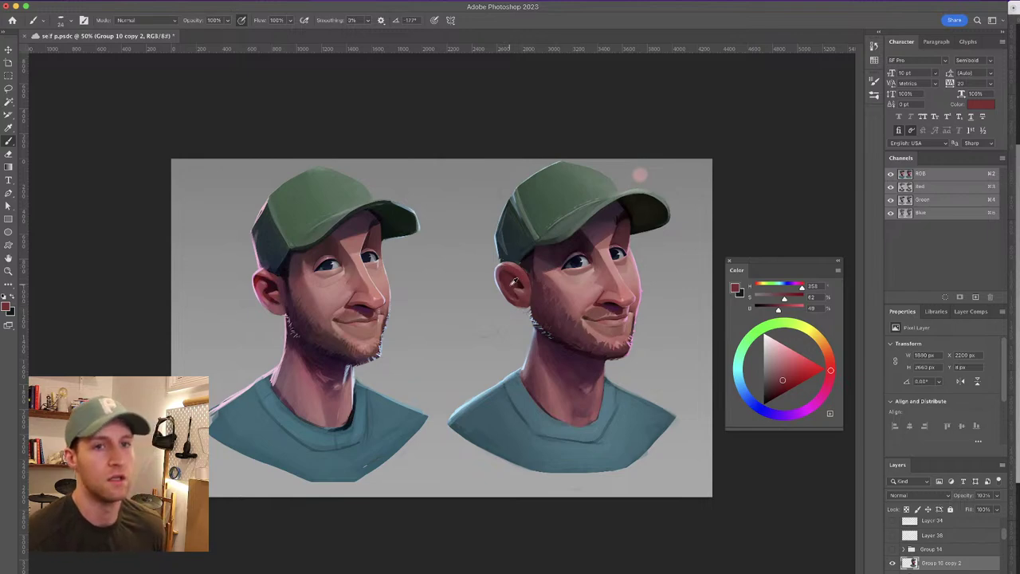
pyautogui.keyDown('alt'); pyautogui.click(512, 270); pyautogui.keyUp('alt')
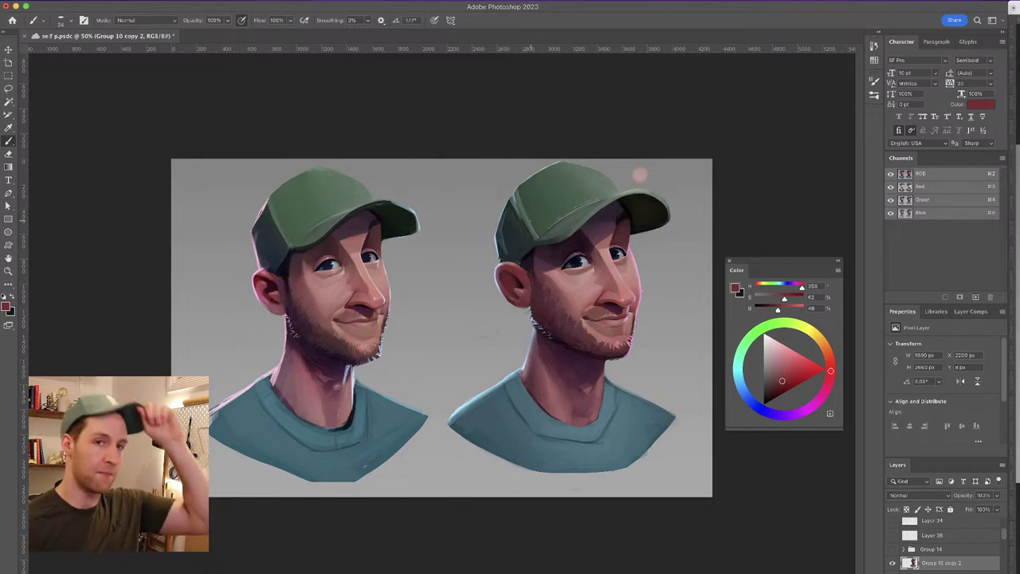
pyautogui.keyDown('alt'); pyautogui.click(543, 273); pyautogui.keyUp('alt')
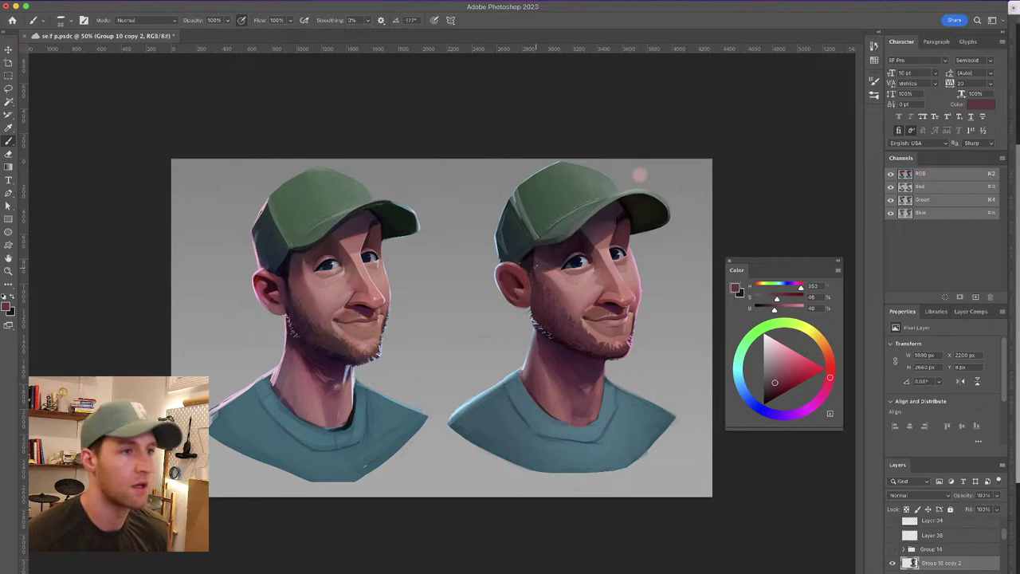
pyautogui.keyDown('alt'); pyautogui.click(531, 292); pyautogui.keyUp('alt')
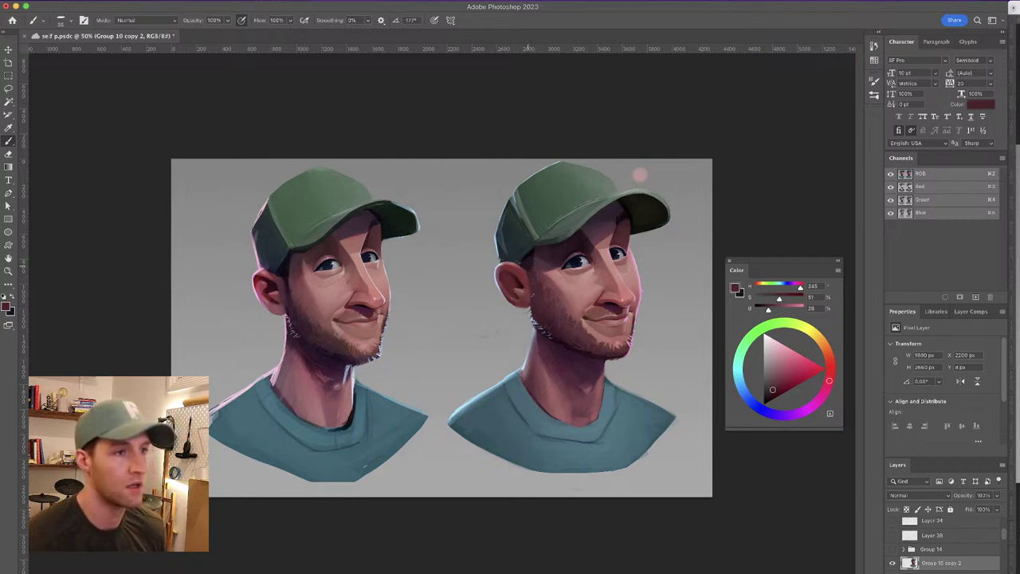
pyautogui.keyDown('alt'); pyautogui.click(533, 266); pyautogui.keyUp('alt')
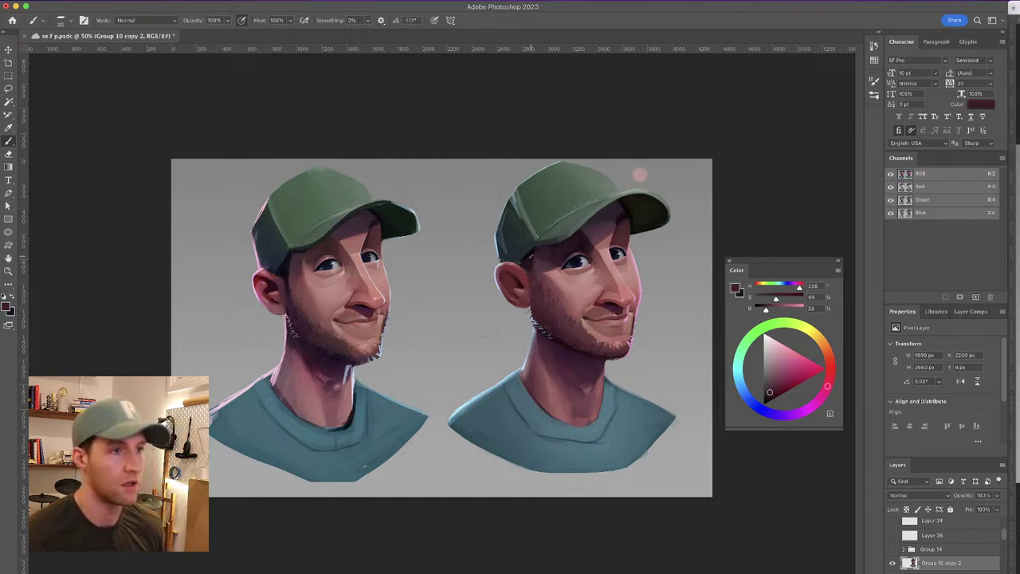
# Repaint the back edge and side seam of the right portrait's cap with sampled dark and mid greens
pyautogui.keyDown('alt'); pyautogui.click(516, 209); pyautogui.keyUp('alt')
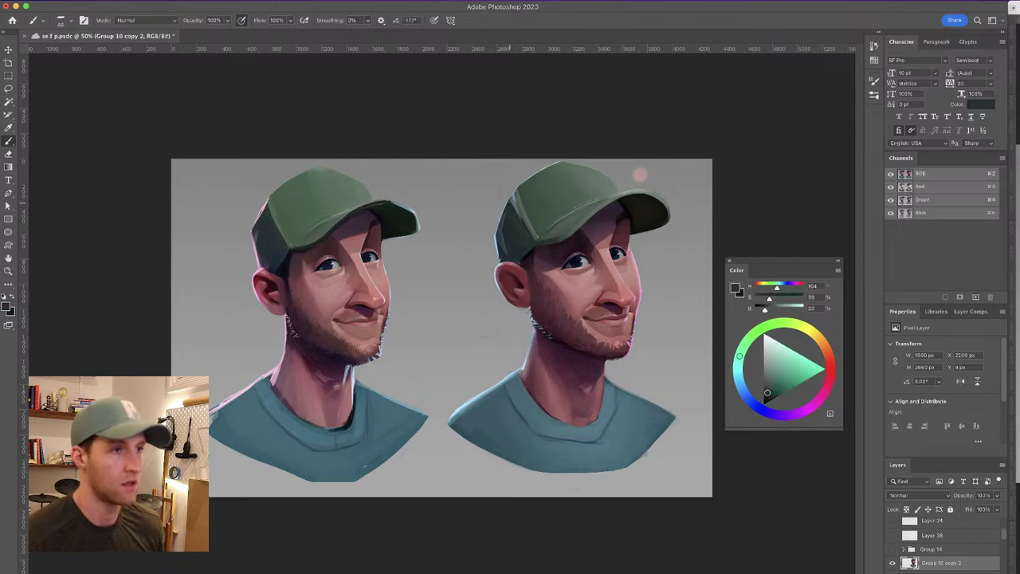
pyautogui.moveTo(510, 194); pyautogui.dragTo(497, 229)
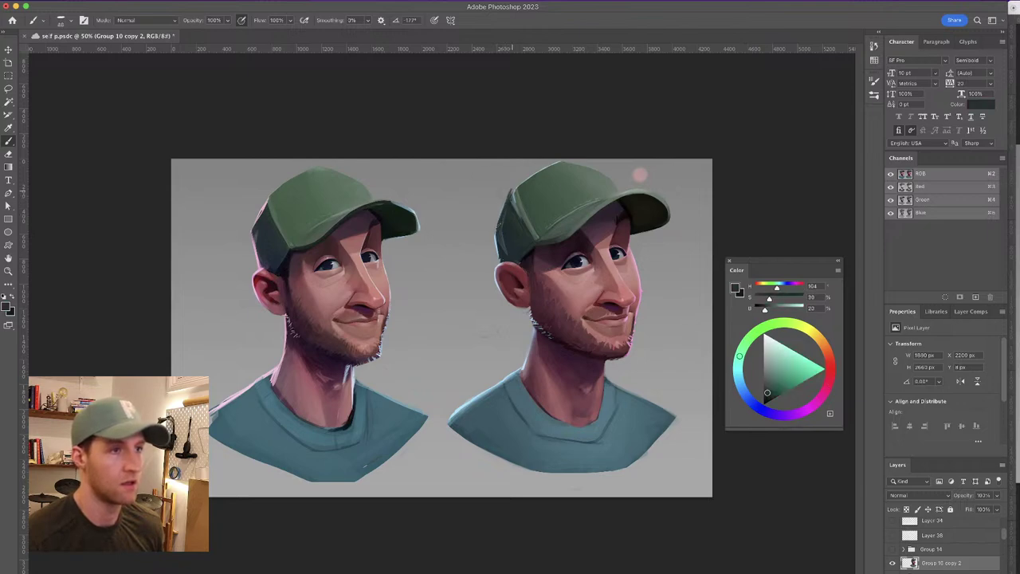
pyautogui.keyDown('alt'); pyautogui.click(513, 189); pyautogui.keyUp('alt')
pyautogui.moveTo(513, 193); pyautogui.dragTo(519, 230)
pyautogui.keyDown('alt'); pyautogui.click(531, 185); pyautogui.keyUp('alt')
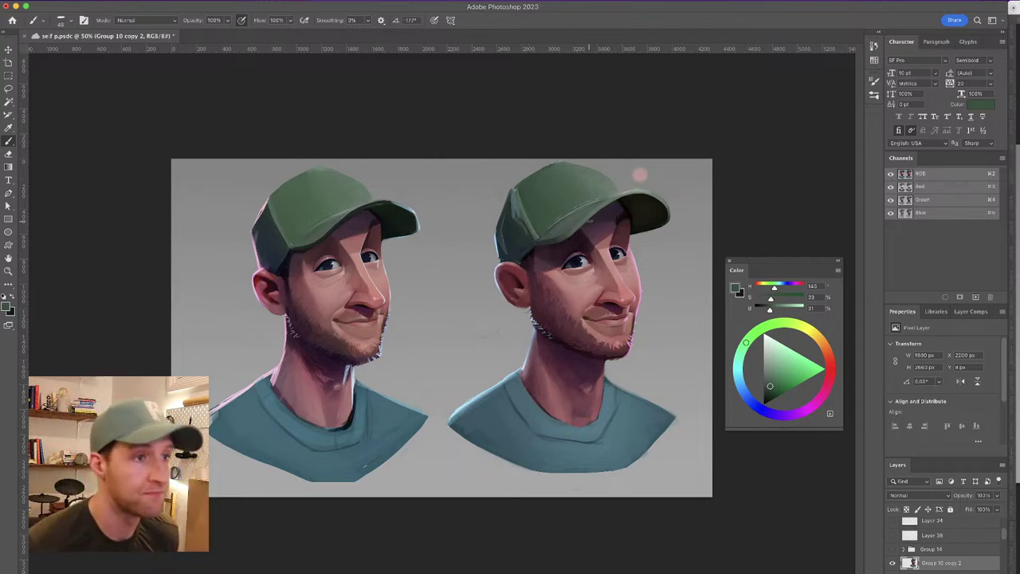
# Touch up the shadow under the right portrait's cap brim and the near cheek with sampled dark maroon and light pink skin tones
pyautogui.keyDown('alt'); pyautogui.click(617, 222); pyautogui.keyUp('alt')
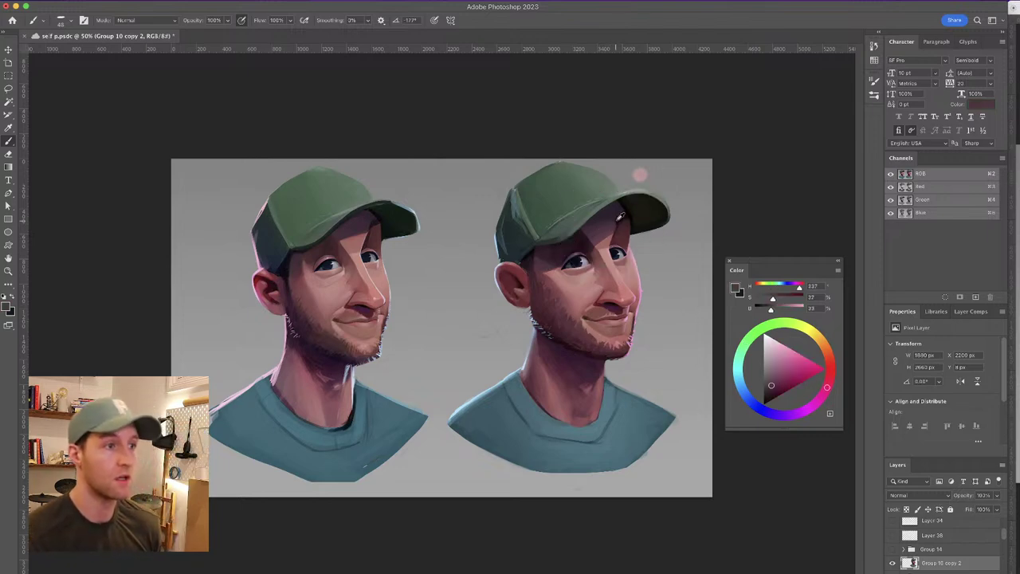
pyautogui.keyDown('alt'); pyautogui.click(622, 224); pyautogui.keyUp('alt')
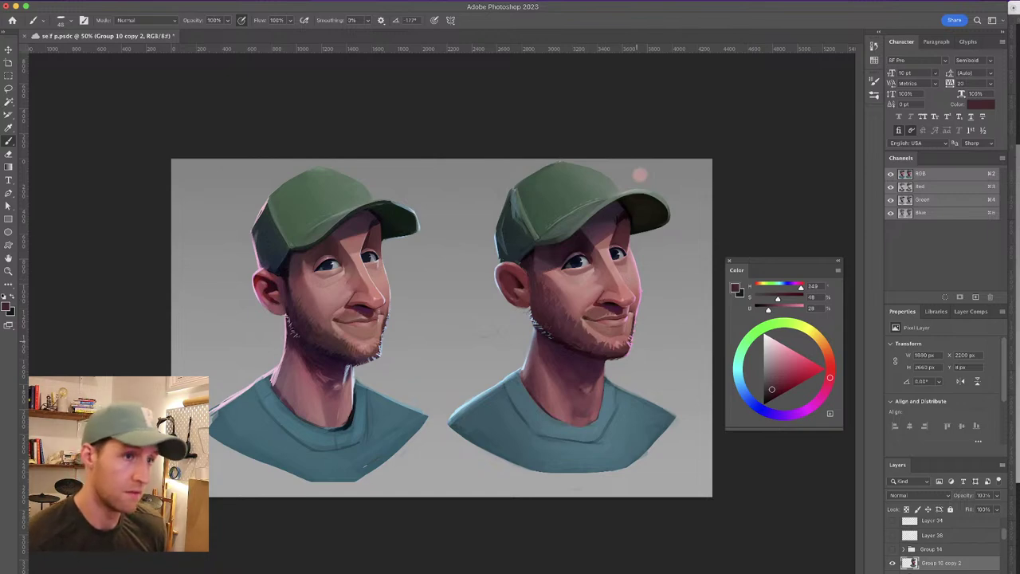
pyautogui.keyDown('alt'); pyautogui.click(570, 289); pyautogui.keyUp('alt')
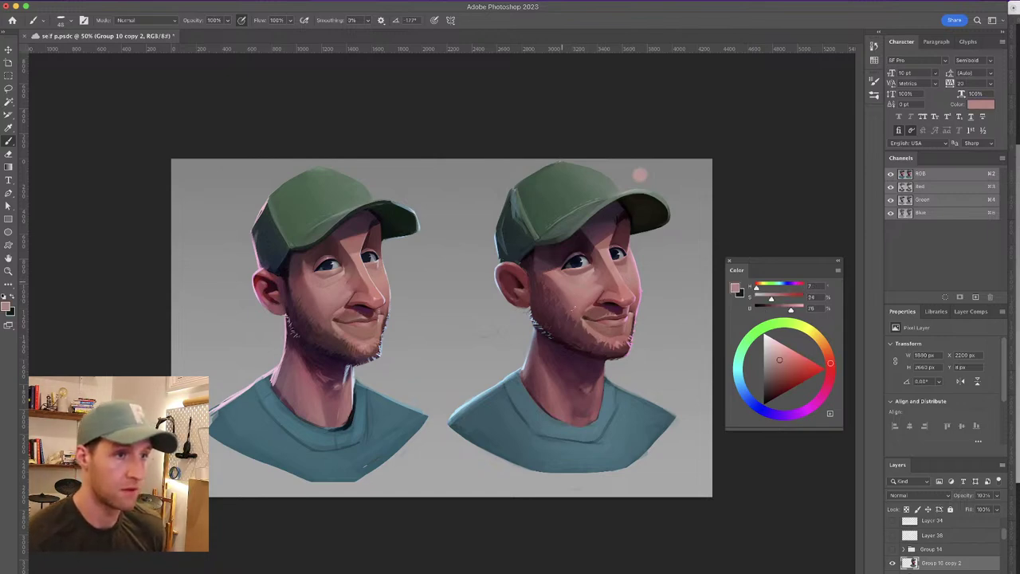
pyautogui.keyDown('alt'); pyautogui.click(580, 309); pyautogui.keyUp('alt')
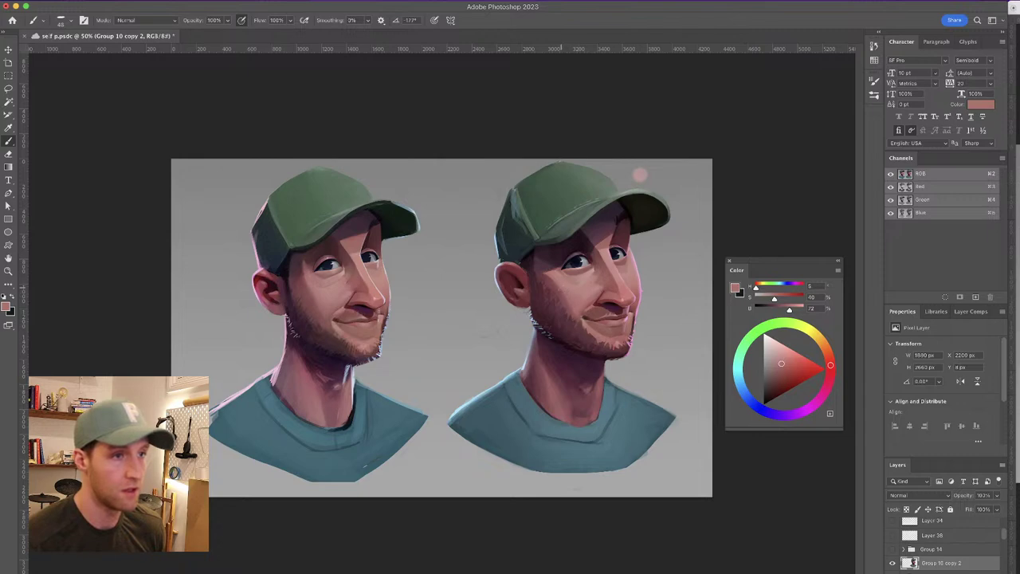
pyautogui.keyDown('alt'); pyautogui.click(582, 300); pyautogui.keyUp('alt')
pyautogui.keyDown('alt'); pyautogui.click(582, 285); pyautogui.keyUp('alt')
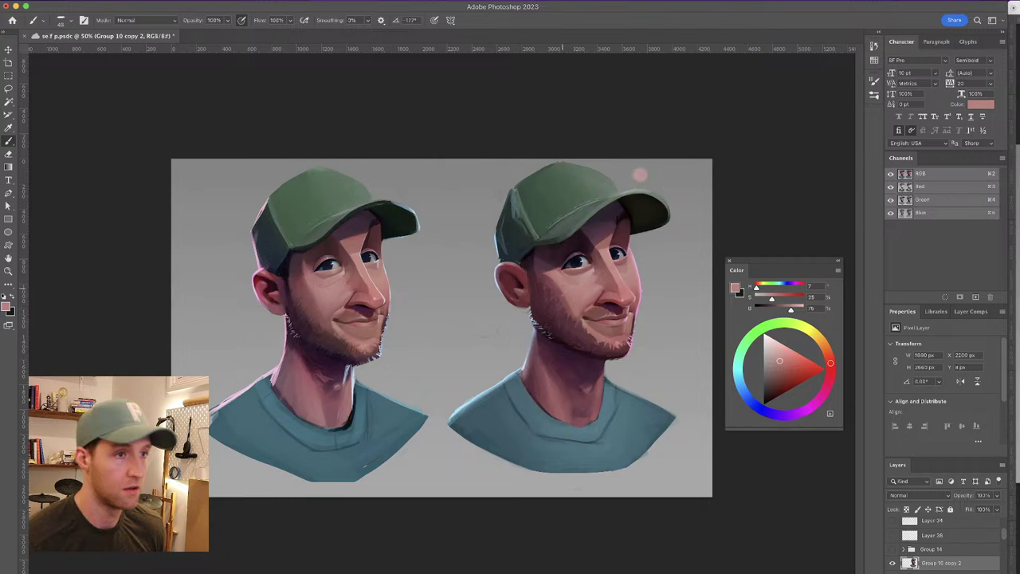
# Blend the temple and the skin around the near eye's outer corner with sampled red and pink skin tones
pyautogui.keyDown('alt'); pyautogui.click(553, 274); pyautogui.keyUp('alt')
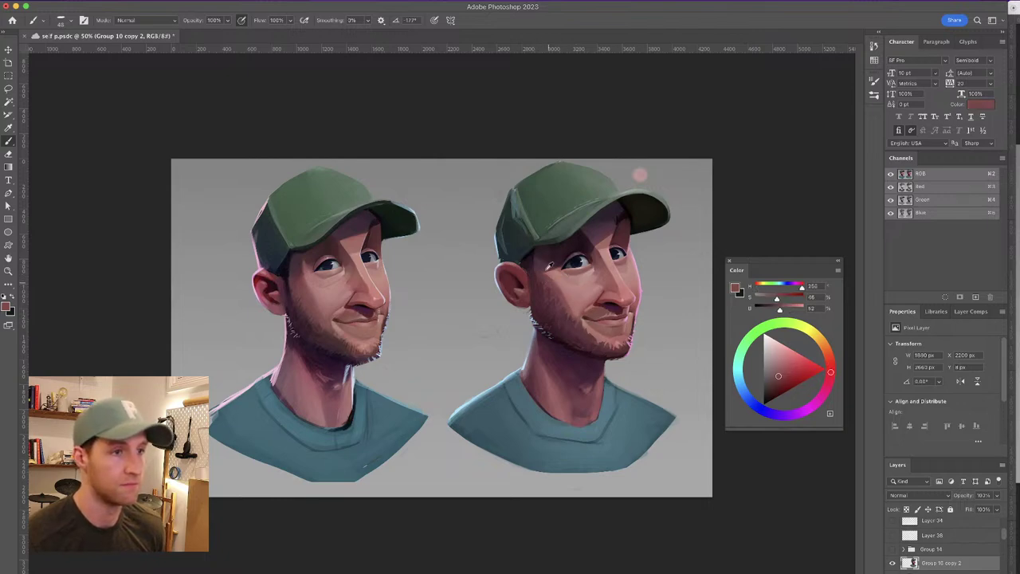
pyautogui.keyDown('alt'); pyautogui.click(550, 273); pyautogui.keyUp('alt')
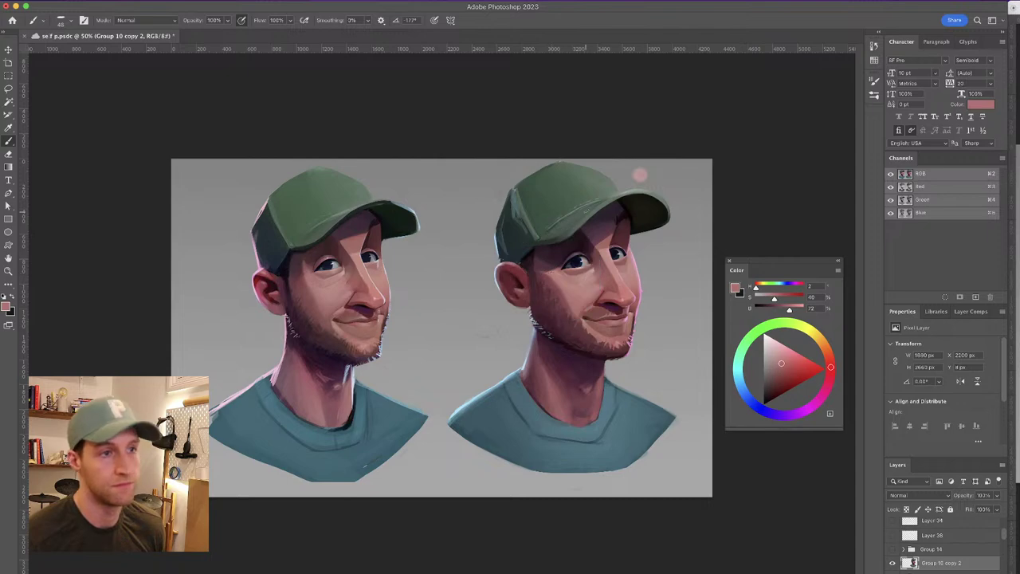
pyautogui.keyDown('alt'); pyautogui.click(560, 272); pyautogui.keyUp('alt')
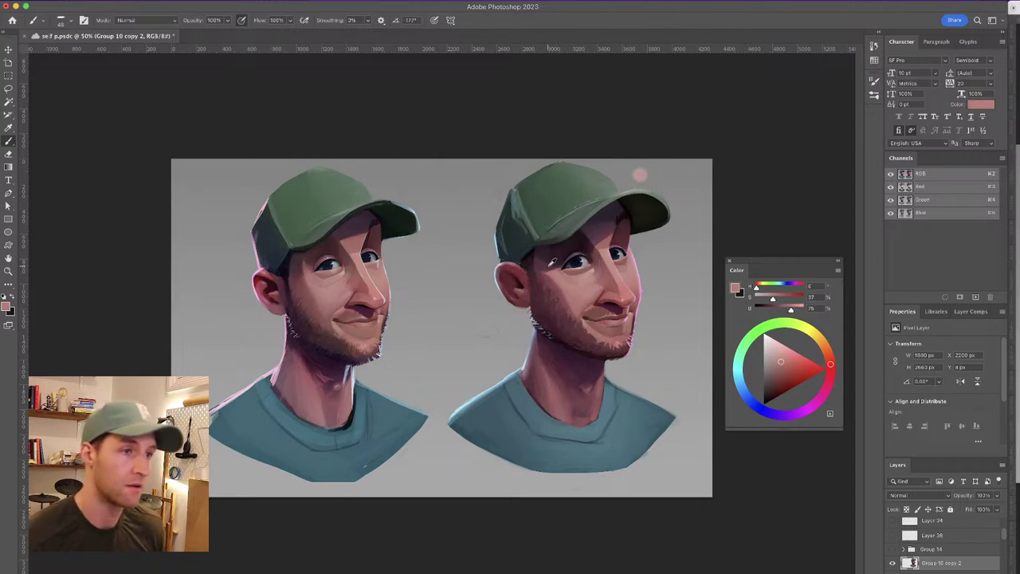
pyautogui.keyDown('alt'); pyautogui.click(551, 263); pyautogui.keyUp('alt')
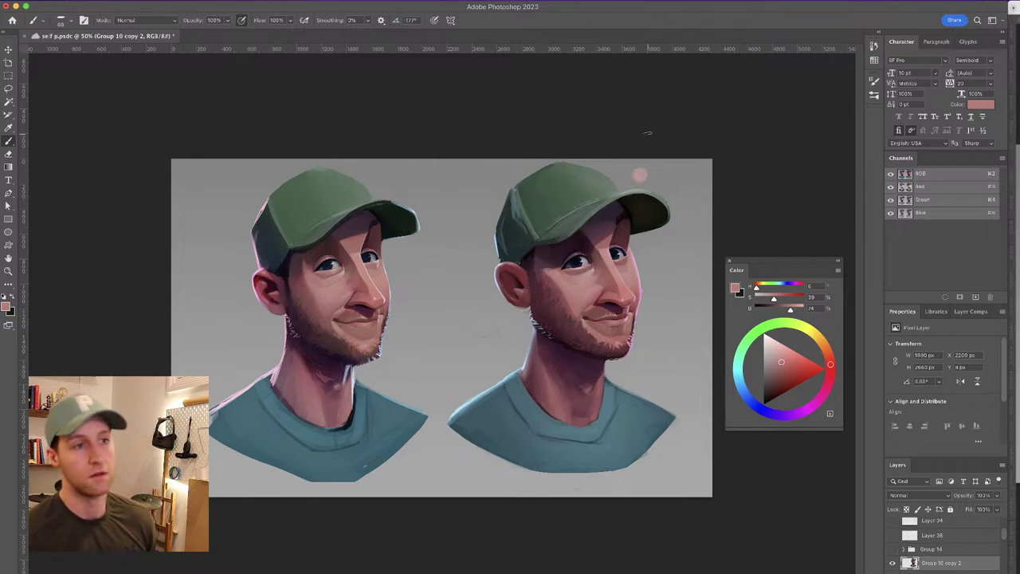
pyautogui.keyDown('alt'); pyautogui.click(573, 293); pyautogui.keyUp('alt')
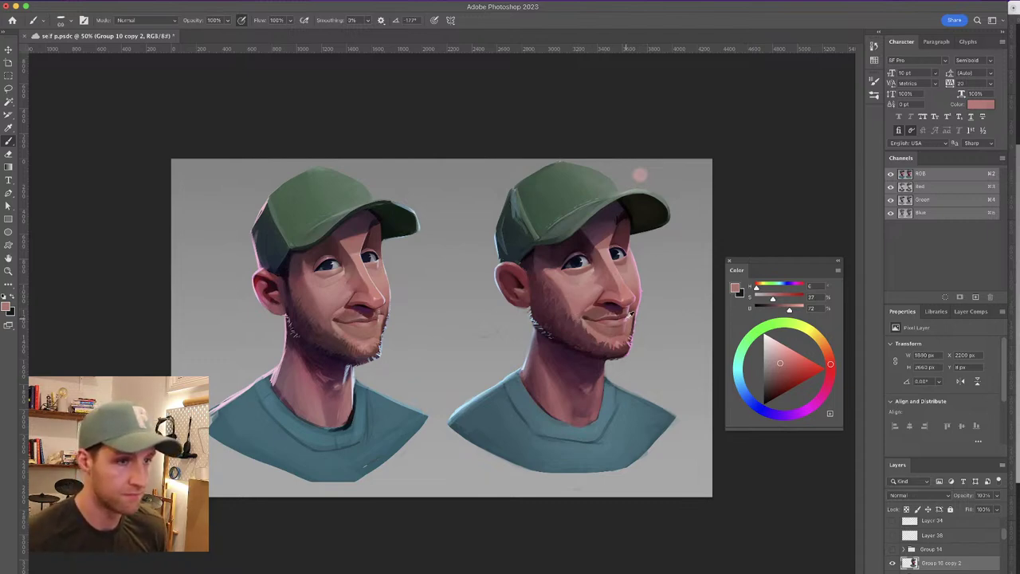
# Refine the face's far edge and the skin around both eyes with sampled rim-light pink, red, dark brown and light skin tones
pyautogui.keyDown('alt'); pyautogui.click(629, 316); pyautogui.keyUp('alt')
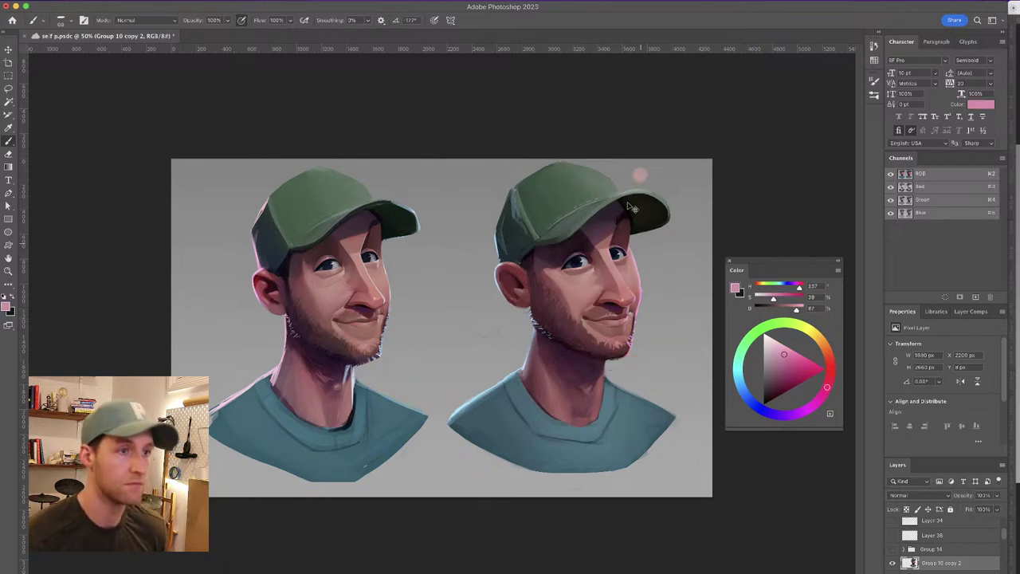
pyautogui.keyDown('alt'); pyautogui.click(614, 295); pyautogui.keyUp('alt')
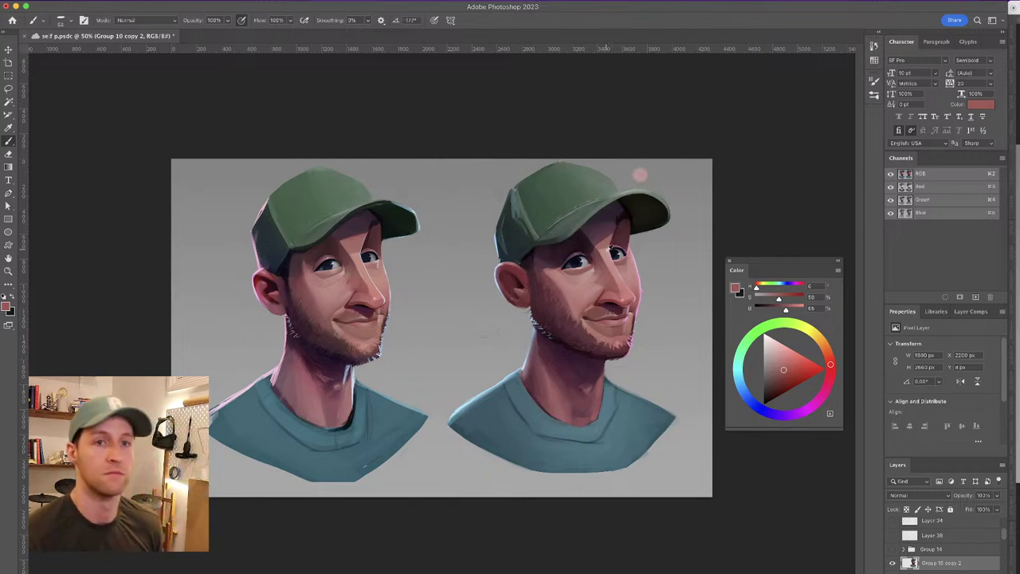
pyautogui.keyDown('alt'); pyautogui.click(617, 255); pyautogui.keyUp('alt')
pyautogui.keyDown('alt'); pyautogui.click(610, 249); pyautogui.keyUp('alt')
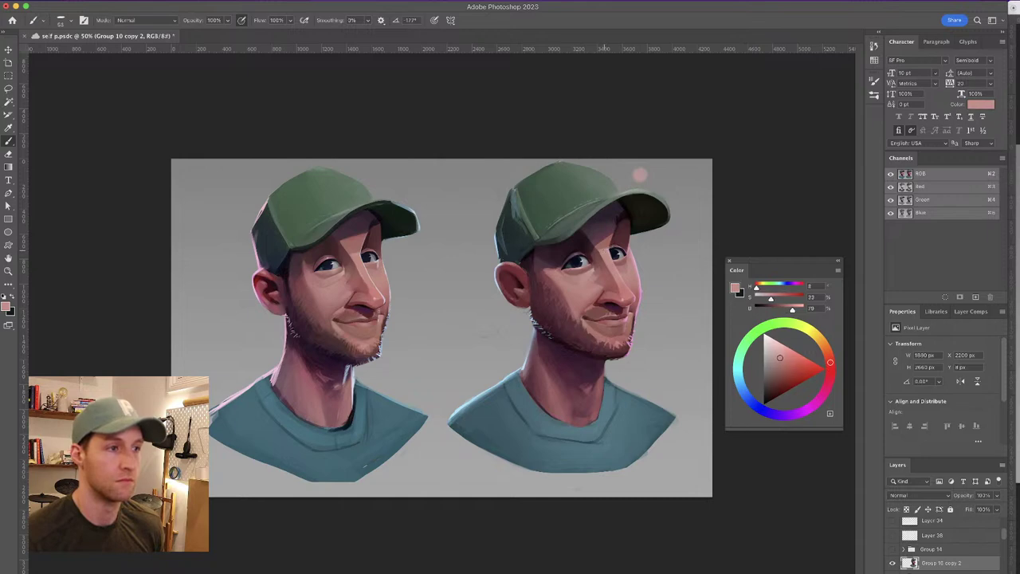
pyautogui.keyDown('alt'); pyautogui.click(628, 239); pyautogui.keyUp('alt')
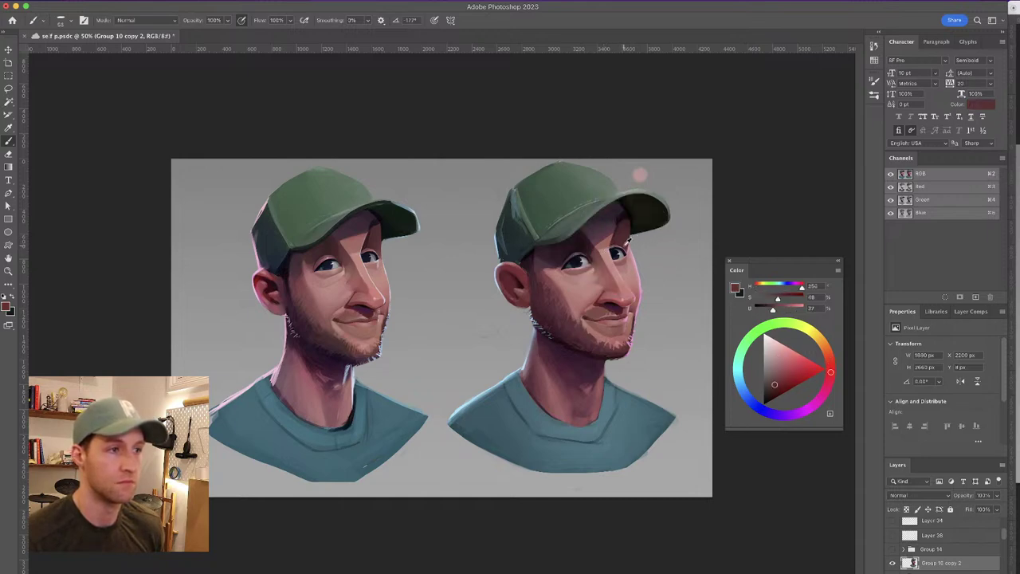
pyautogui.keyDown('alt'); pyautogui.click(621, 258); pyautogui.keyUp('alt')
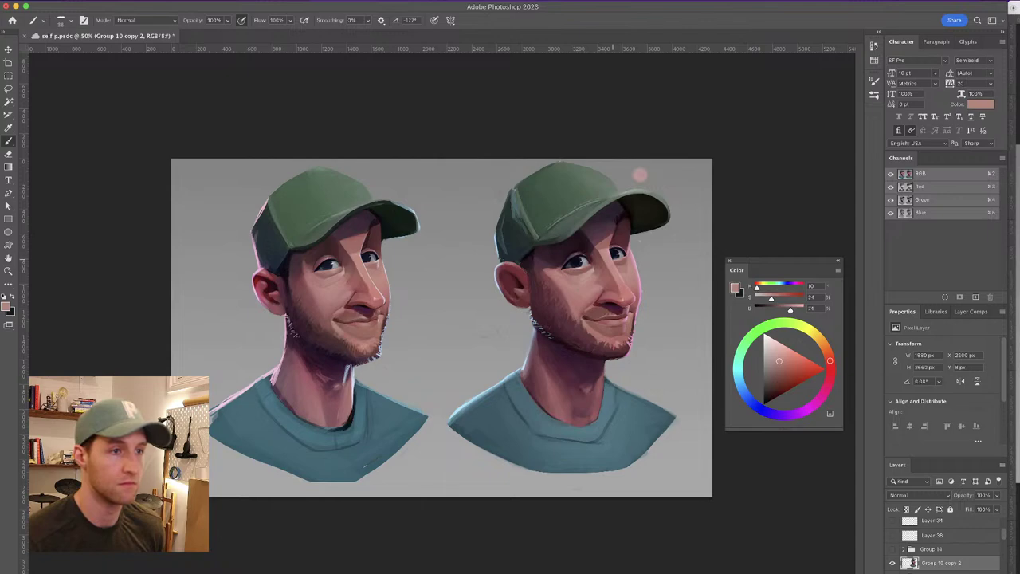
pyautogui.keyDown('alt'); pyautogui.click(581, 267); pyautogui.keyUp('alt')
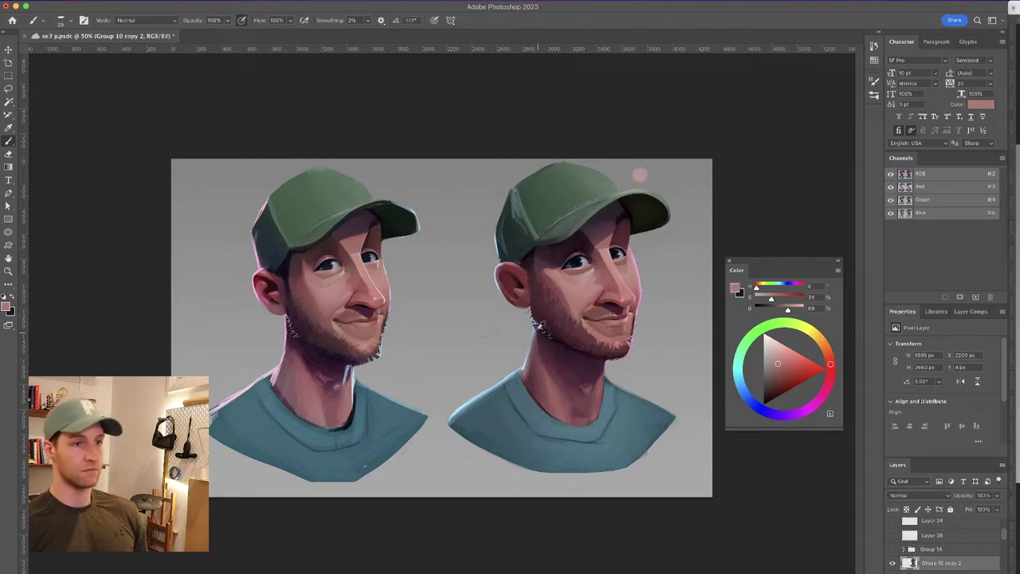
# Repaint the beard's back edge with sampled dark purple and muted blue, and add a pink rim light along the front of the neck
pyautogui.keyDown('alt'); pyautogui.click(545, 335); pyautogui.keyUp('alt')
pyautogui.moveTo(528, 322); pyautogui.dragTo(527, 321)
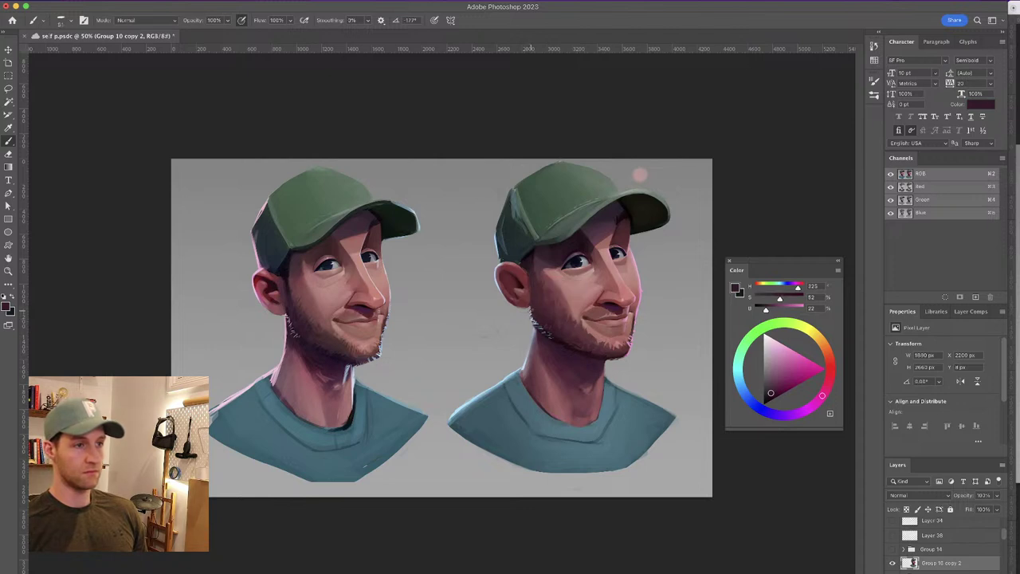
pyautogui.keyDown('alt'); pyautogui.click(539, 320); pyautogui.keyUp('alt')
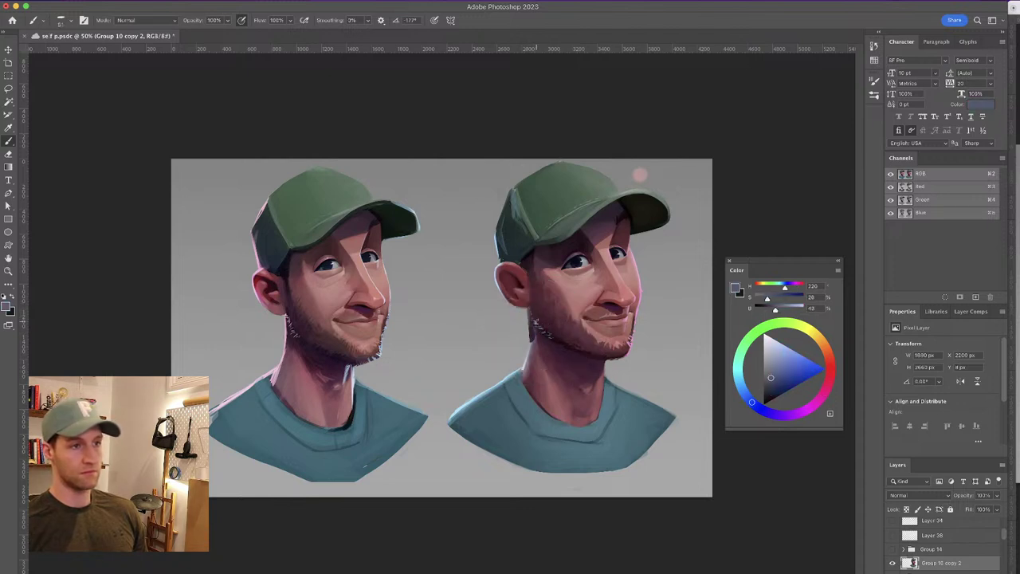
pyautogui.keyDown('alt'); pyautogui.click(535, 333); pyautogui.keyUp('alt')
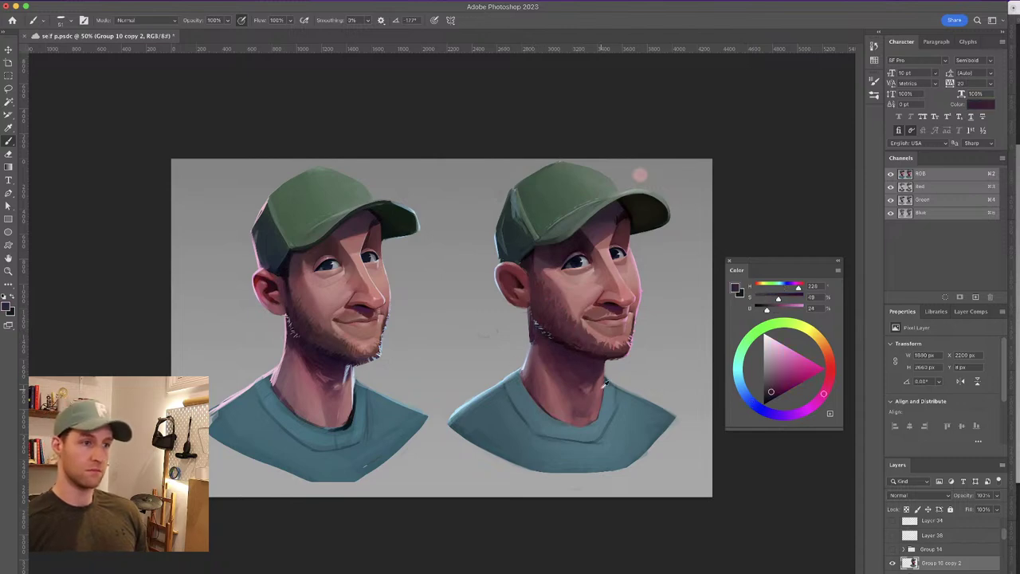
pyautogui.moveTo(542, 322)
pyautogui.mouseDown()
pyautogui.moveTo(567, 322)
pyautogui.moveTo(610, 346)
pyautogui.moveTo(626, 338)
pyautogui.mouseUp()
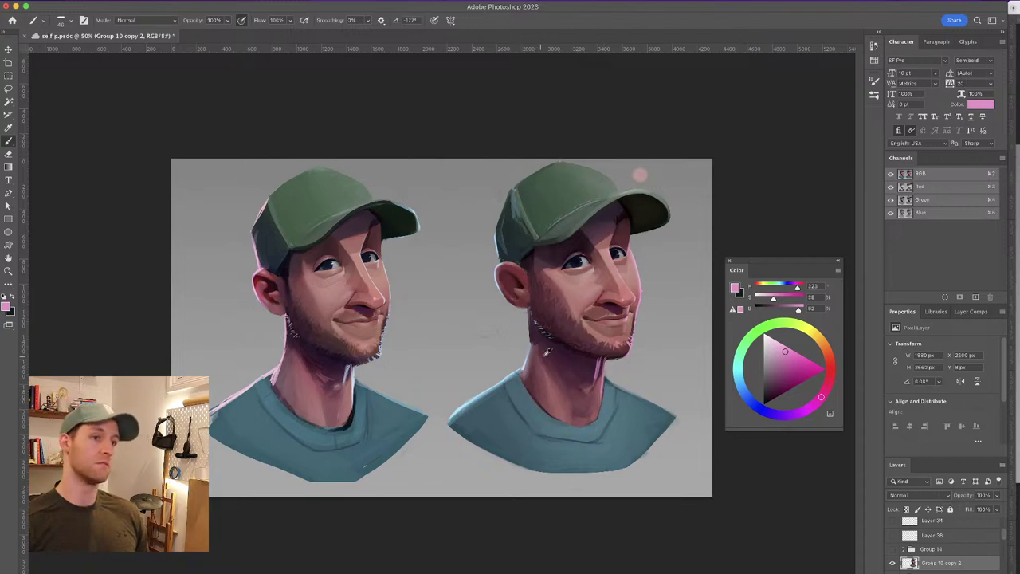
# Rework the shadow where the bearded jaw meets the back of the neck with sampled muted purple, dark plum and red skin tones
pyautogui.keyDown('alt'); pyautogui.click(549, 335); pyautogui.keyUp('alt')
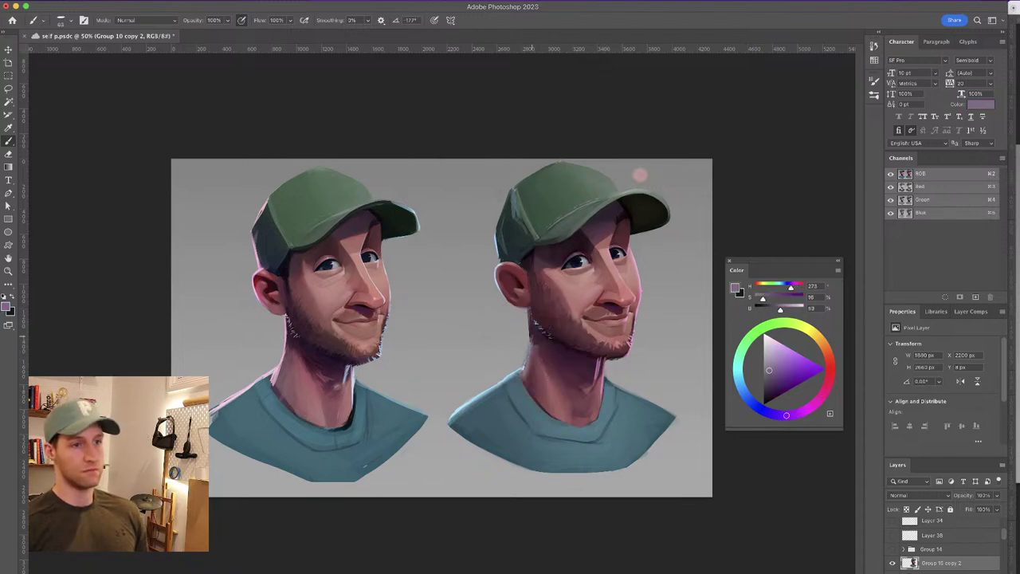
pyautogui.keyDown('alt'); pyautogui.click(537, 333); pyautogui.keyUp('alt')
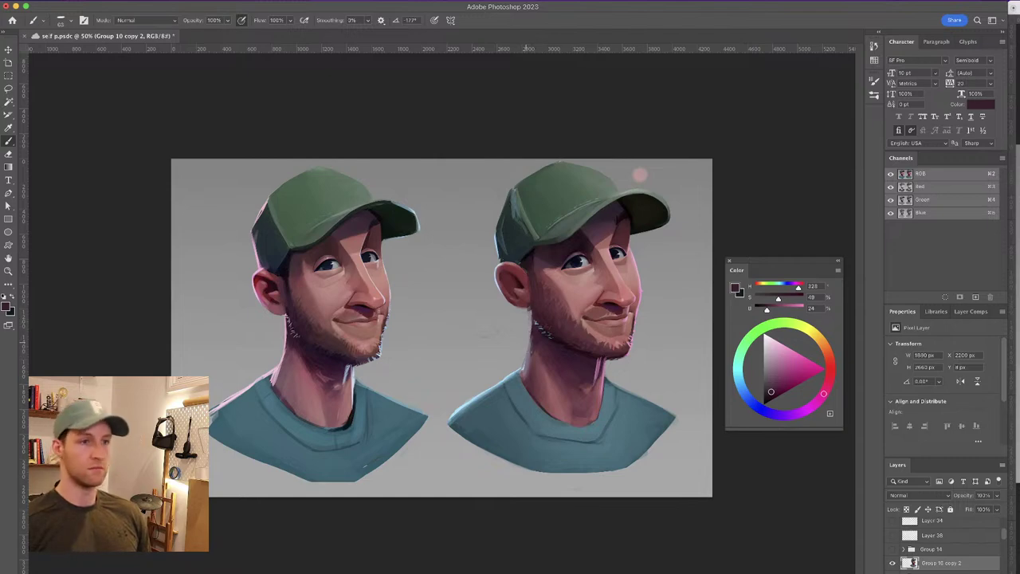
pyautogui.keyDown('alt'); pyautogui.click(547, 374); pyautogui.keyUp('alt')
pyautogui.keyDown('ctrl'); pyautogui.keyDown('alt'); pyautogui.click(548, 379); pyautogui.keyUp('alt'); pyautogui.keyUp('ctrl')
pyautogui.moveTo(543, 345); pyautogui.dragTo(552, 378)
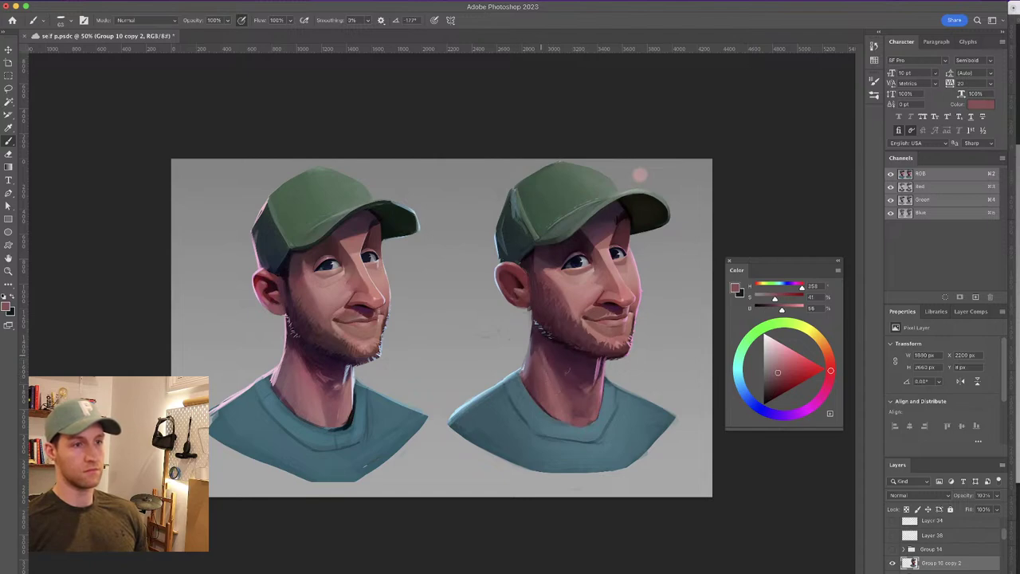
# Blend the side and middle of the right portrait's neck with sampled mid-red and shadow skin tones
pyautogui.keyDown('alt'); pyautogui.click(548, 380); pyautogui.keyUp('alt')
pyautogui.moveTo(542, 350); pyautogui.dragTo(567, 391)
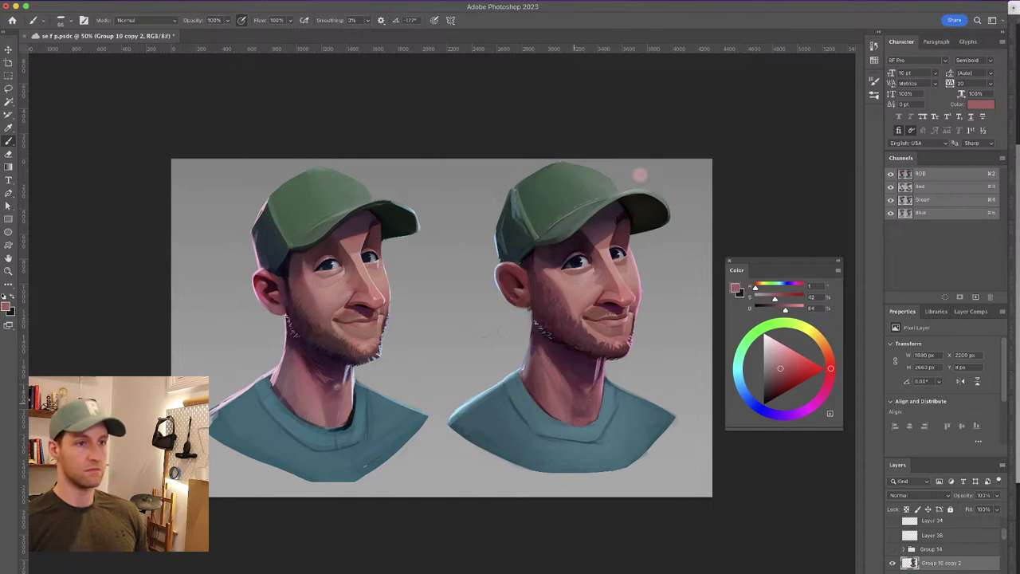
pyautogui.keyDown('alt'); pyautogui.click(560, 379); pyautogui.keyUp('alt')
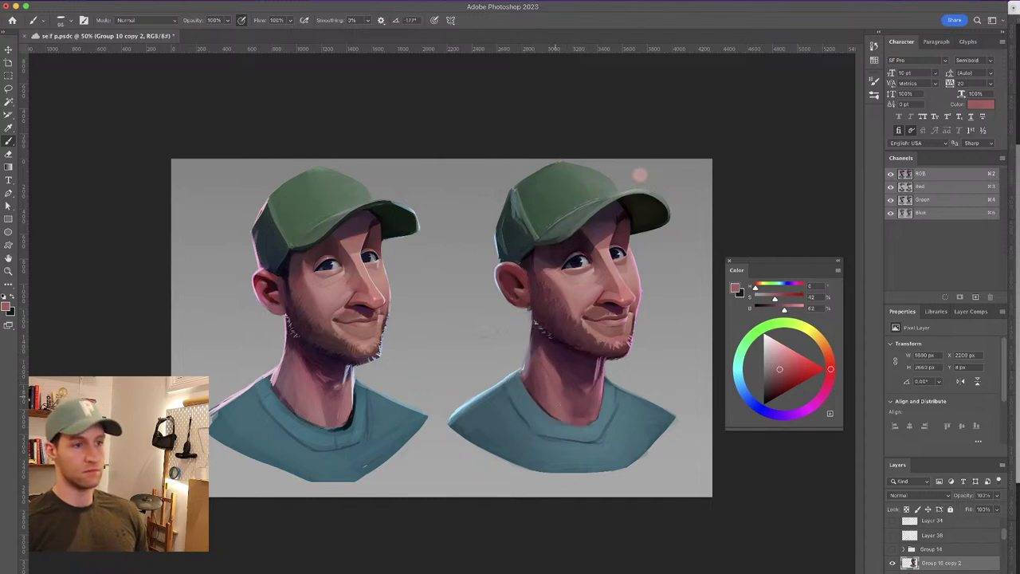
pyautogui.keyDown('alt'); pyautogui.click(548, 372); pyautogui.keyUp('alt')
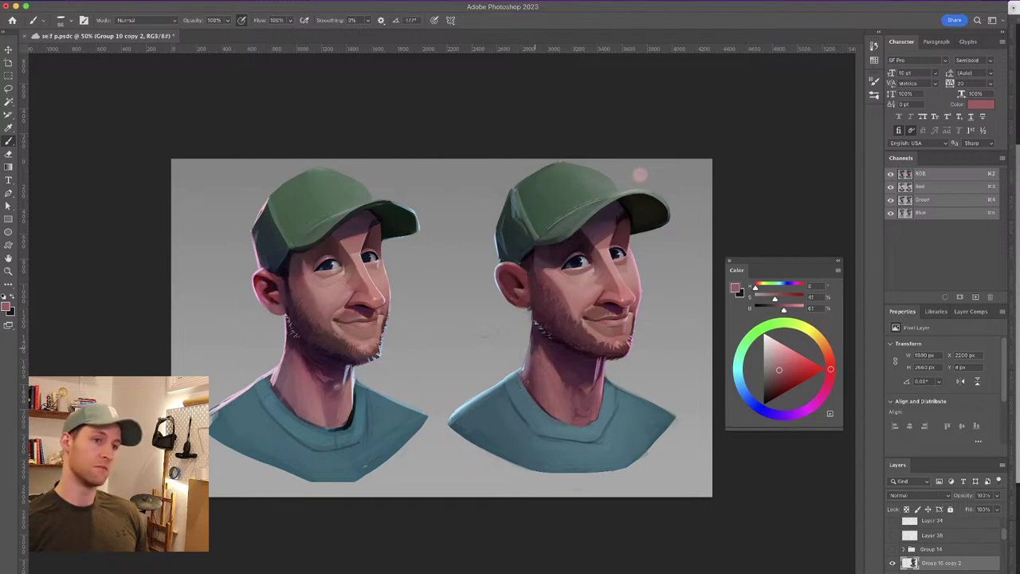
pyautogui.keyDown('alt'); pyautogui.click(544, 349); pyautogui.keyUp('alt')
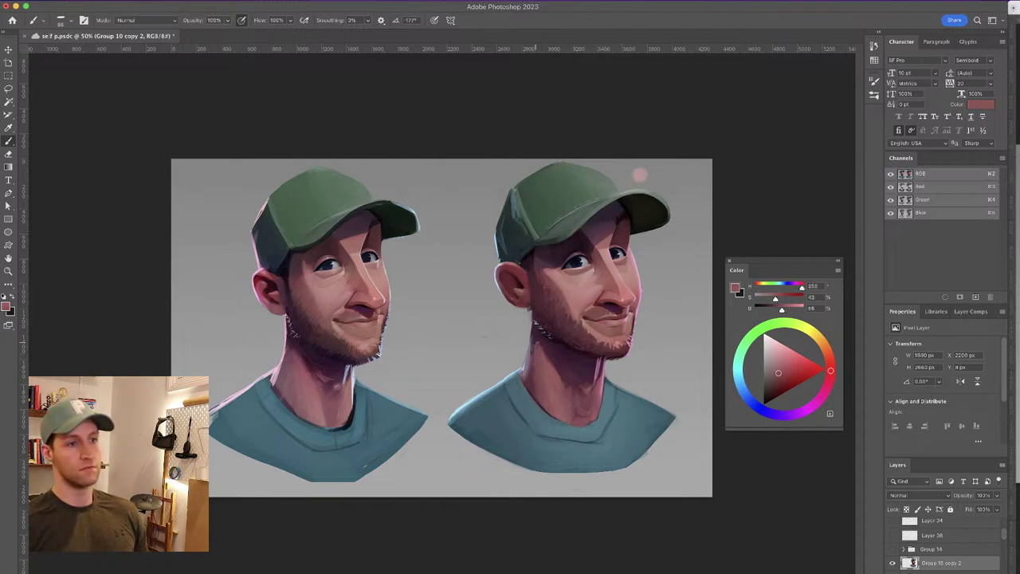
pyautogui.keyDown('alt'); pyautogui.click(548, 364); pyautogui.keyUp('alt')
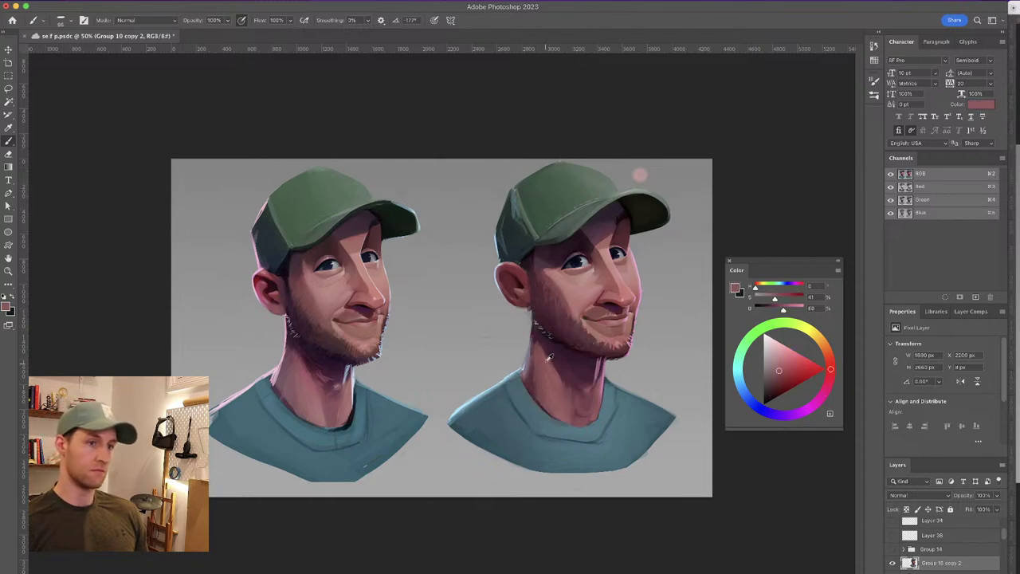
pyautogui.keyDown('alt'); pyautogui.click(568, 363); pyautogui.keyUp('alt')
pyautogui.keyDown('alt'); pyautogui.click(561, 365); pyautogui.keyUp('alt')
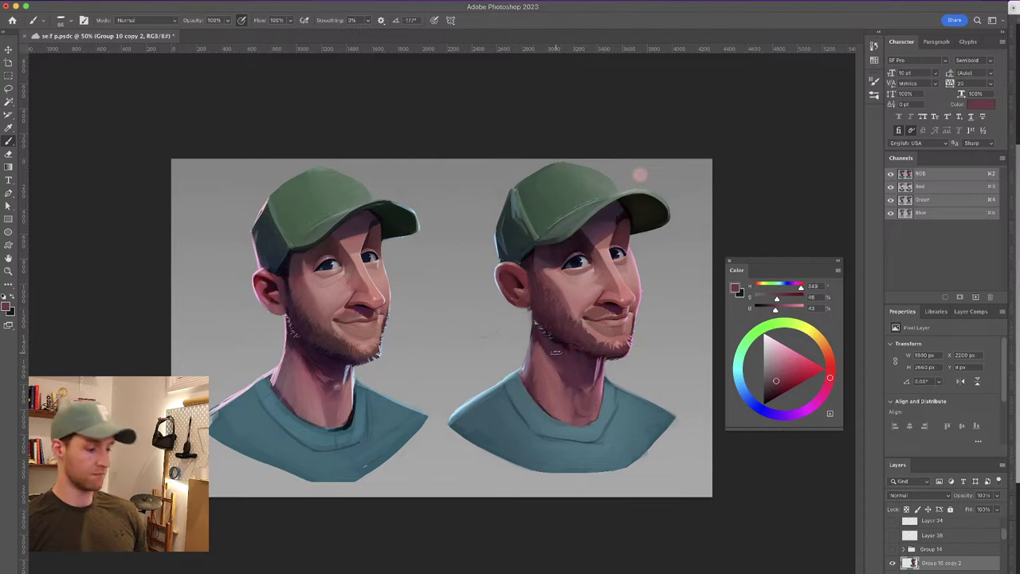
# Flip the canvas view horizontally and refine the neck's front shading and rim light with sampled red and pink tones
pyautogui.press('h')
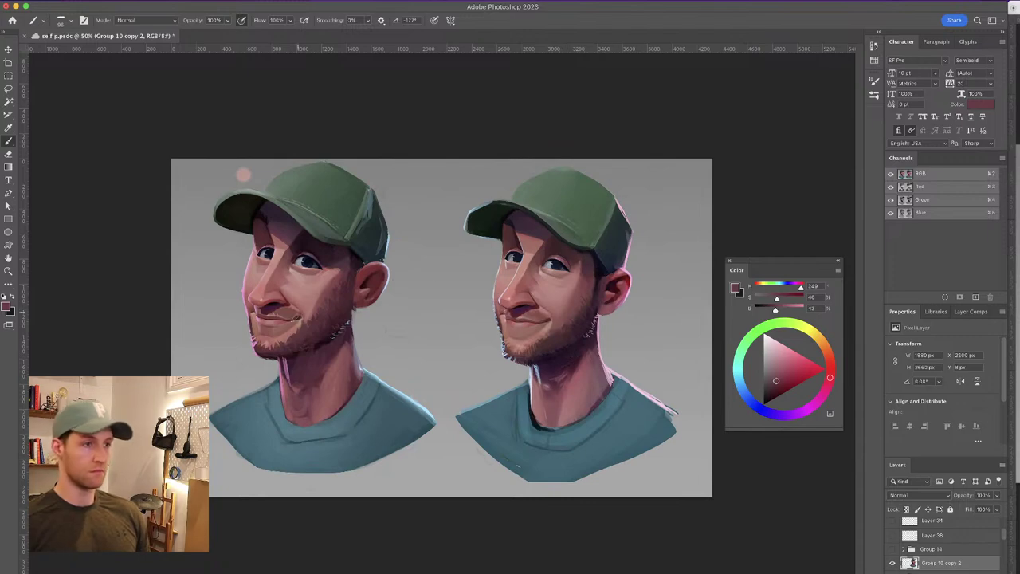
pyautogui.keyDown('alt'); pyautogui.click(331, 359); pyautogui.keyUp('alt')
pyautogui.keyDown('alt'); pyautogui.click(334, 357); pyautogui.keyUp('alt')
pyautogui.keyDown('alt'); pyautogui.click(296, 387); pyautogui.keyUp('alt')
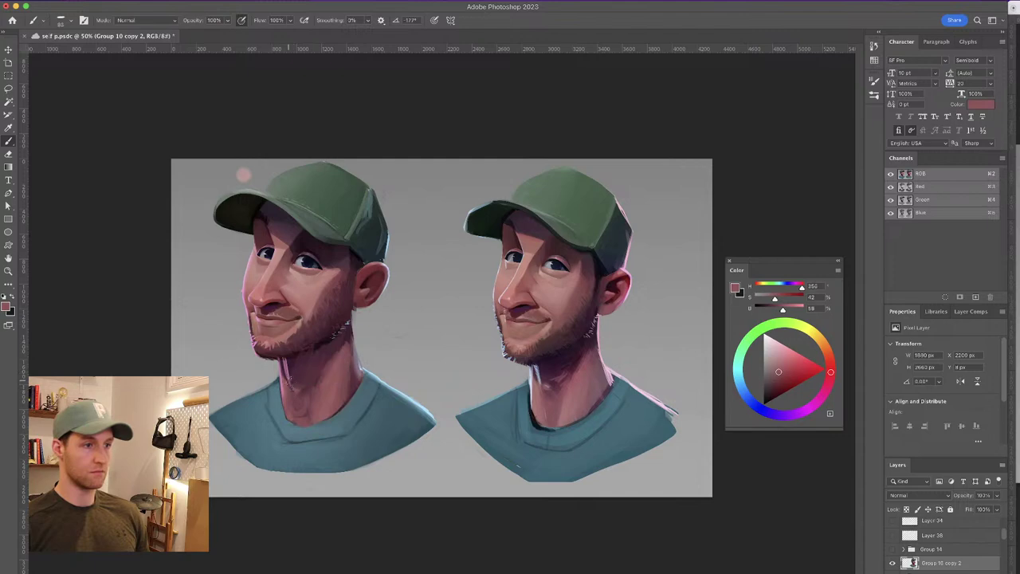
pyautogui.keyDown('alt'); pyautogui.click(284, 367); pyautogui.keyUp('alt')
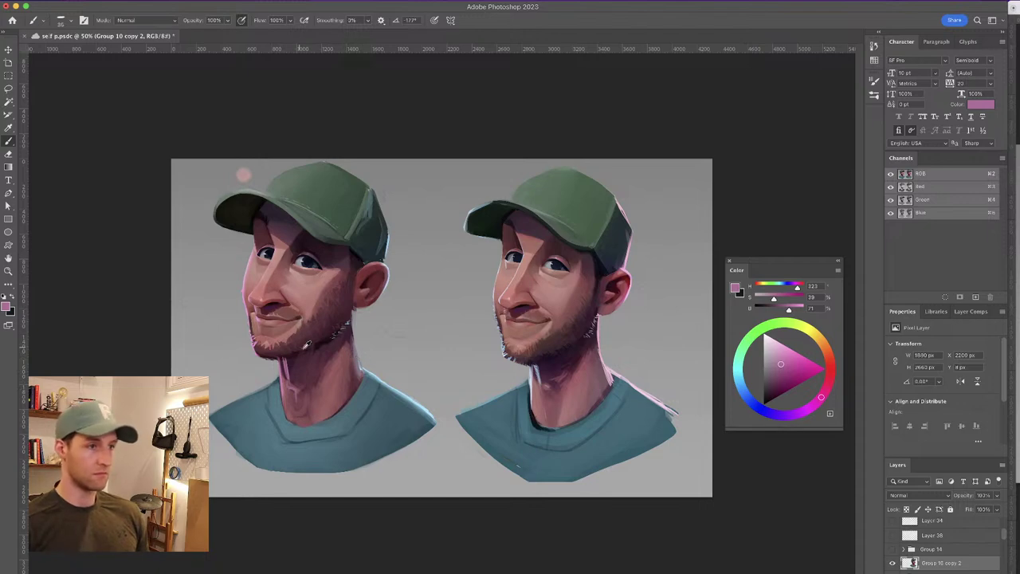
# Darken the beard's underside with sampled dark plum and touch up the skin above the far eye with sampled muted reds
pyautogui.keyDown('alt'); pyautogui.click(313, 349); pyautogui.keyUp('alt')
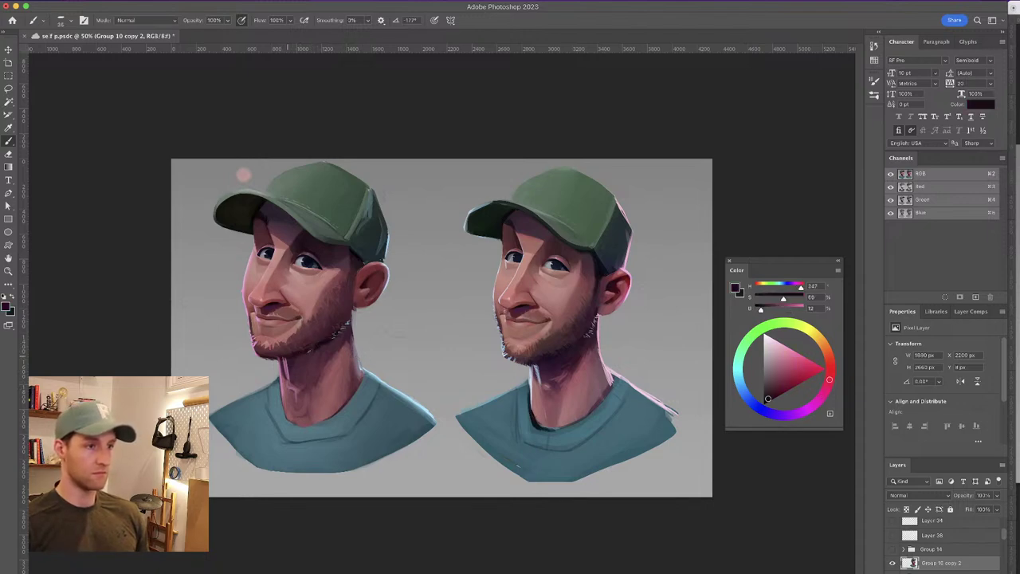
pyautogui.moveTo(312, 355); pyautogui.dragTo(316, 354)
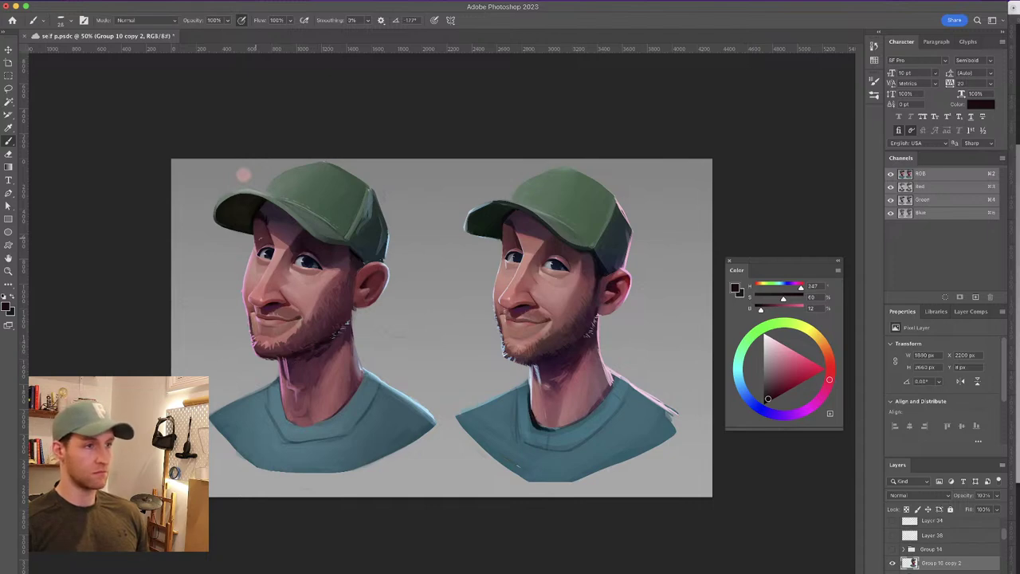
pyautogui.keyDown('alt'); pyautogui.click(270, 241); pyautogui.keyUp('alt')
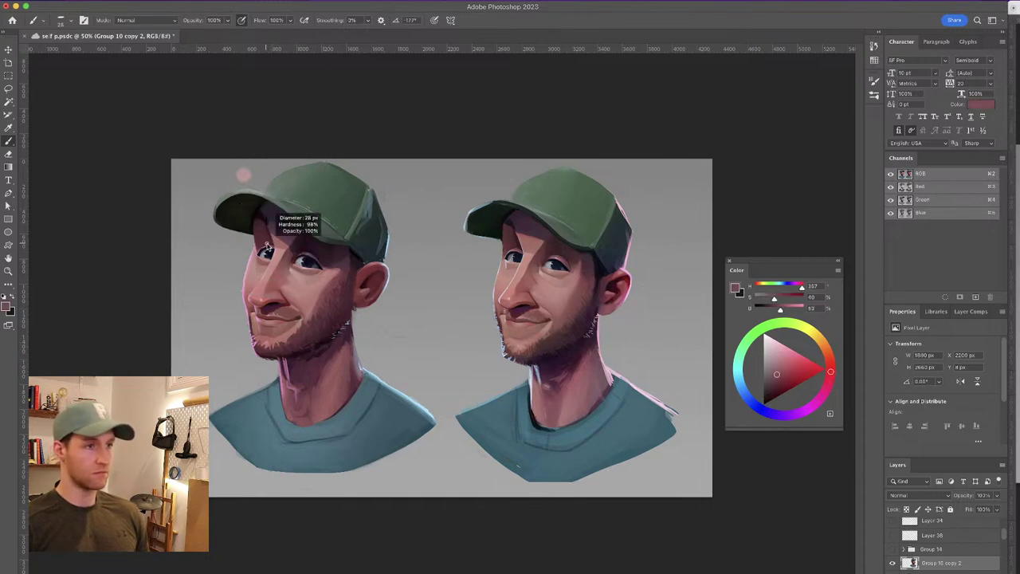
pyautogui.keyDown('alt'); pyautogui.click(272, 242); pyautogui.keyUp('alt')
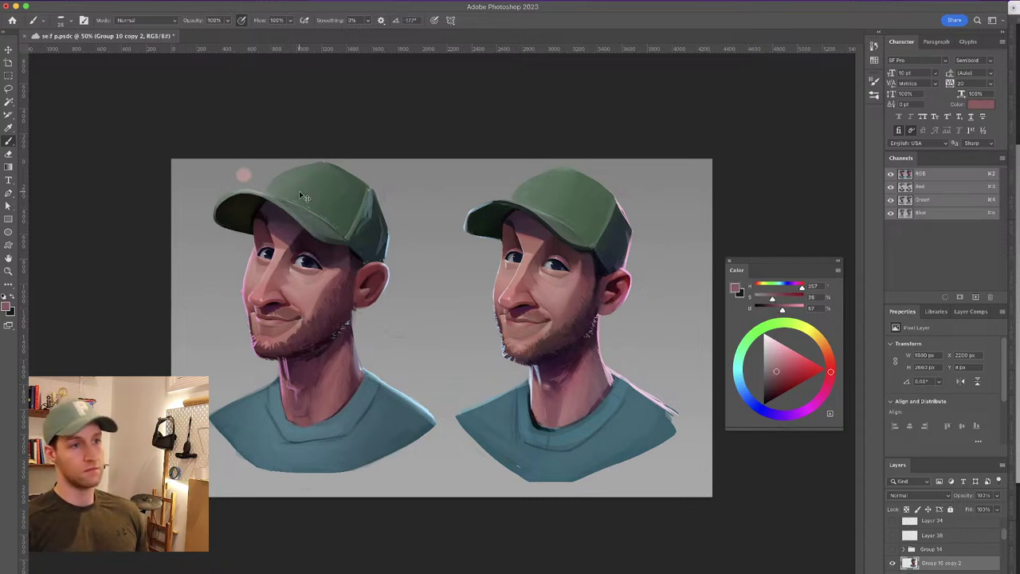
pyautogui.press('super+equal')
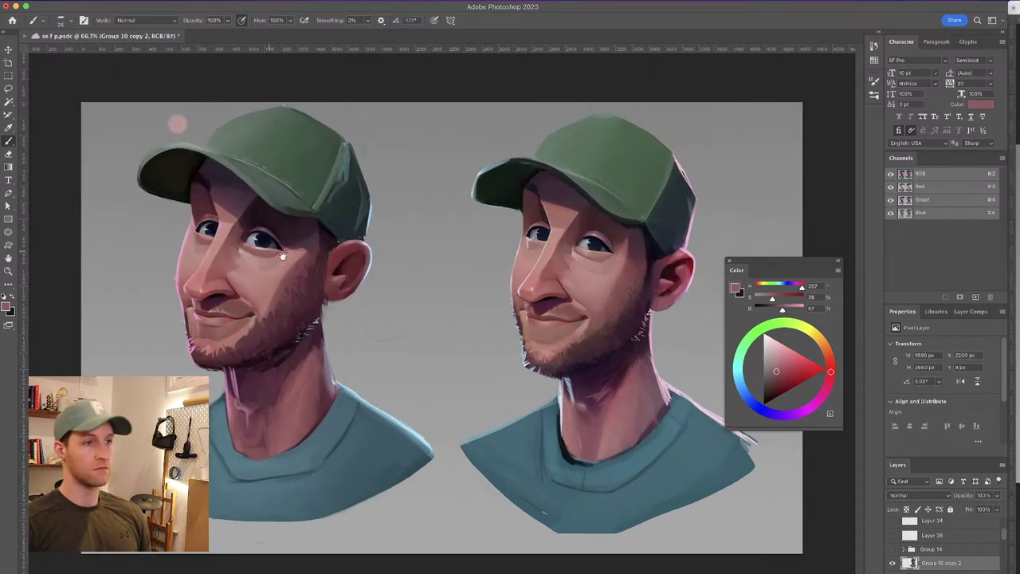
pyautogui.keyDown('alt'); pyautogui.click(217, 213); pyautogui.keyUp('alt')
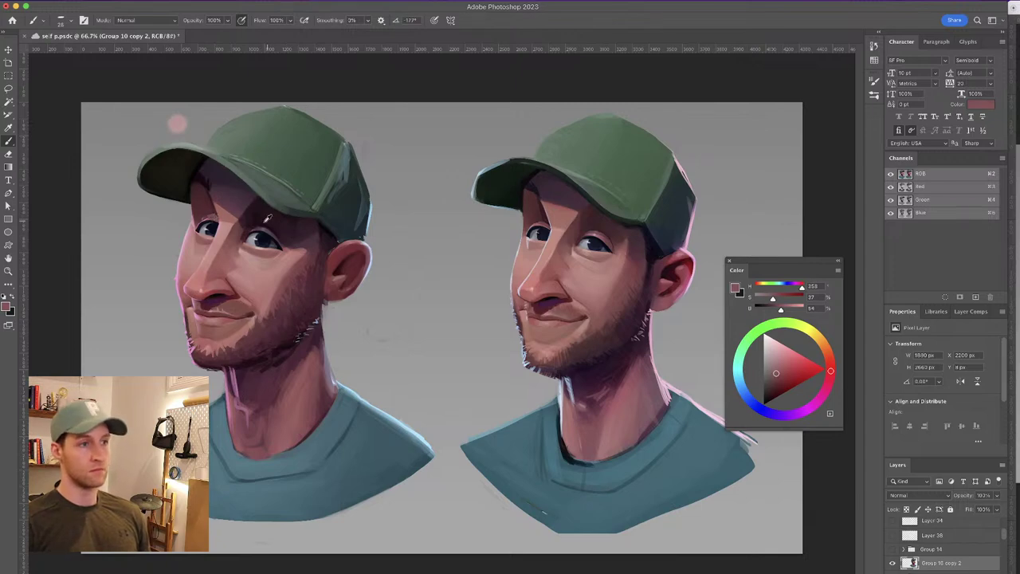
# Soften the shadow above the near eye's upper lid with sampled dark plum tones
pyautogui.keyDown('alt'); pyautogui.click(260, 224); pyautogui.keyUp('alt')
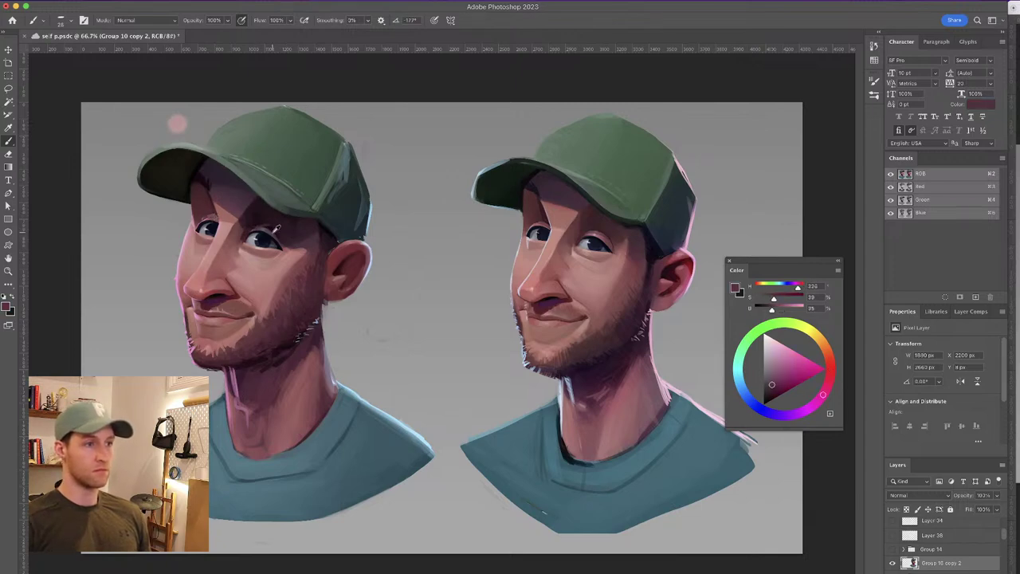
pyautogui.keyDown('alt'); pyautogui.click(272, 229); pyautogui.keyUp('alt')
pyautogui.moveTo(280, 236); pyautogui.dragTo(270, 227)
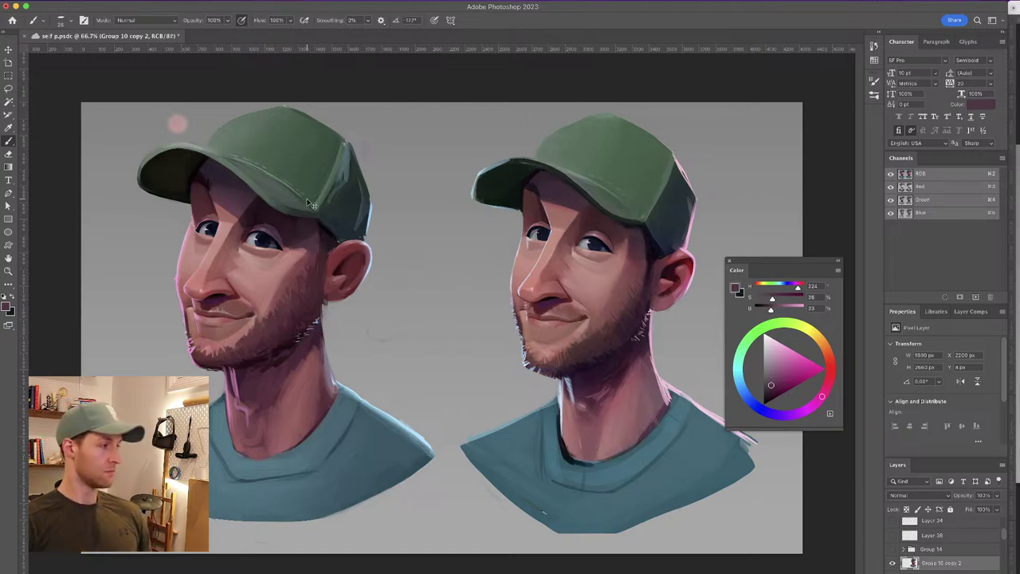
# Flip the canvas view horizontally, refine the near eye's lid and outer corner with sampled purple and muted red tones, and save the document
pyautogui.press('super+f')
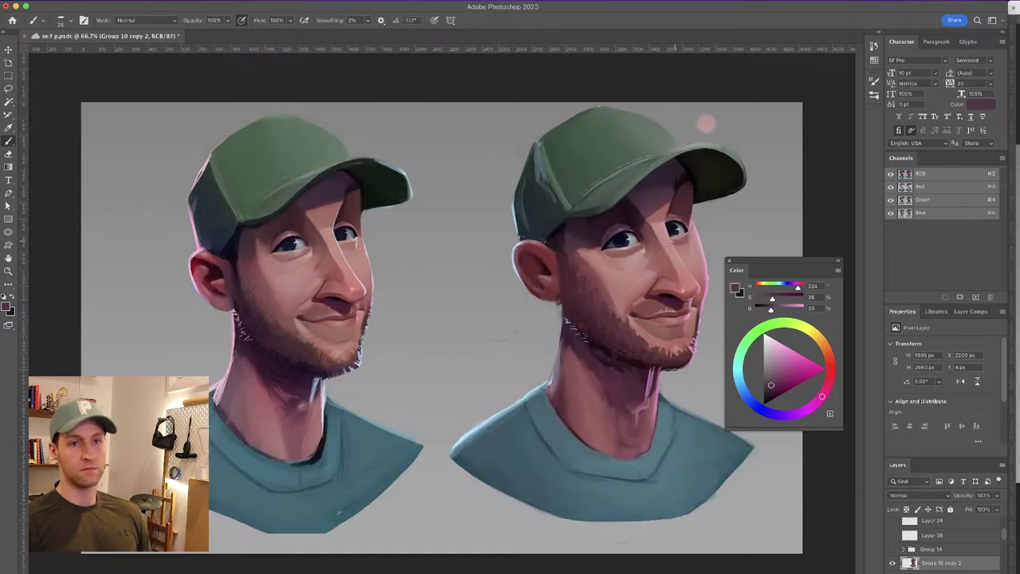
pyautogui.keyDown('alt'); pyautogui.click(621, 227); pyautogui.keyUp('alt')
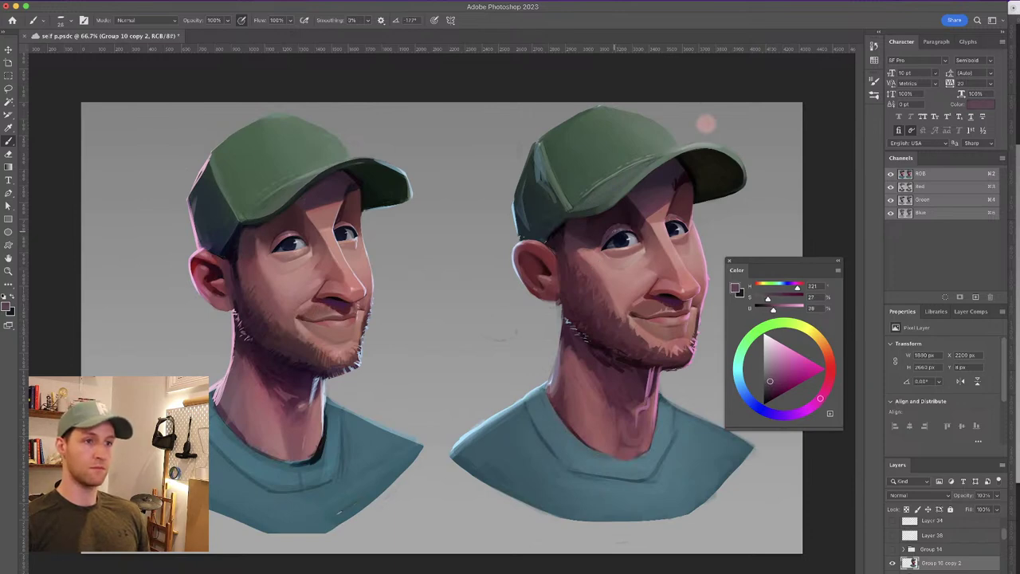
pyautogui.keyDown('alt'); pyautogui.click(617, 233); pyautogui.keyUp('alt')
pyautogui.keyDown('alt'); pyautogui.click(607, 227); pyautogui.keyUp('alt')
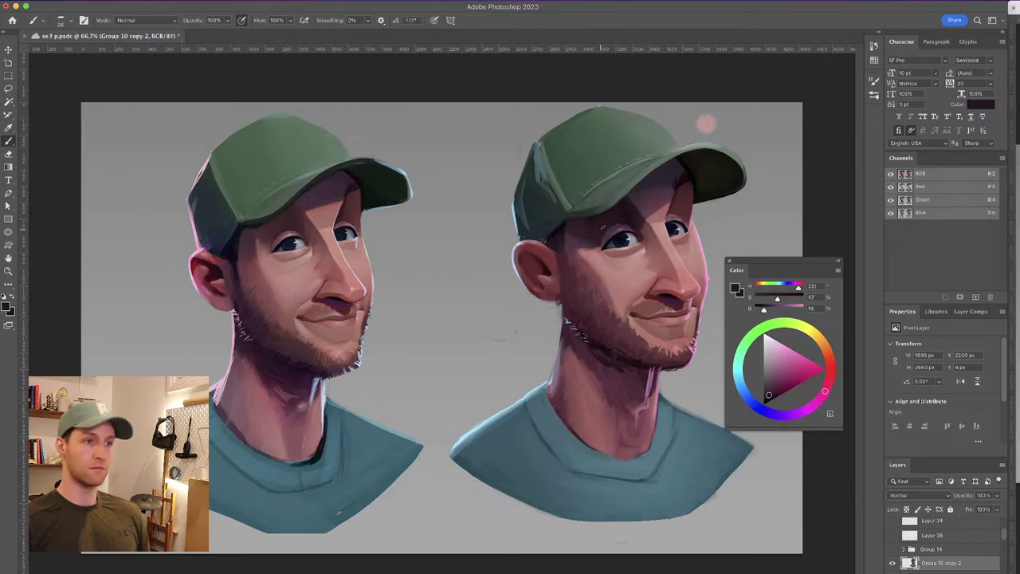
pyautogui.keyDown('alt'); pyautogui.click(598, 243); pyautogui.keyUp('alt')
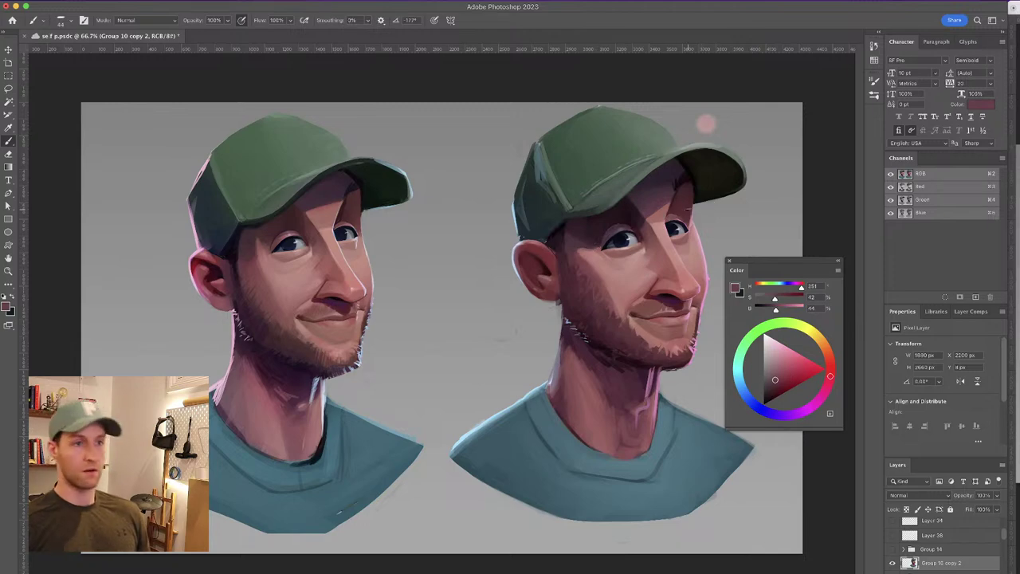
pyautogui.press('super+s')
# Rework the sideburn and the beard's upper edge below the temple with sampled dark plum and muted red tones
pyautogui.keyDown('alt'); pyautogui.click(568, 318); pyautogui.keyUp('alt')
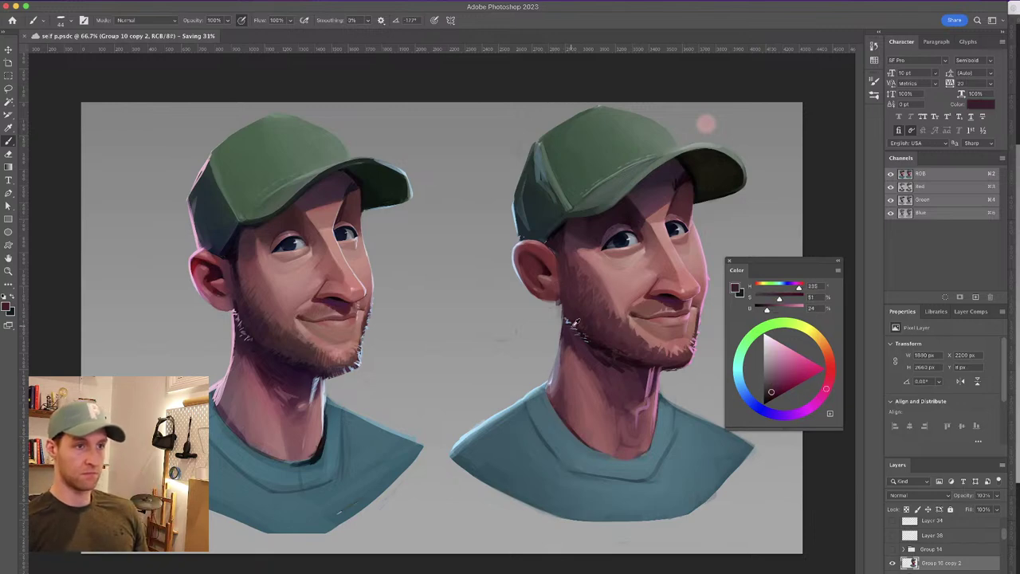
pyautogui.keyDown('alt'); pyautogui.click(579, 260); pyautogui.keyUp('alt')
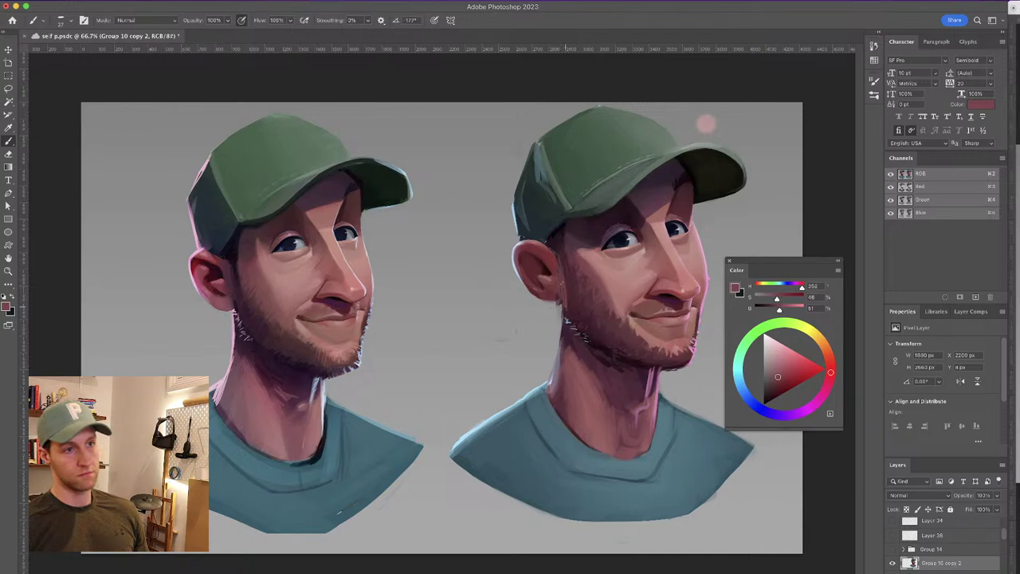
pyautogui.keyDown('alt'); pyautogui.click(565, 250); pyautogui.keyUp('alt')
pyautogui.keyDown('alt'); pyautogui.click(593, 289); pyautogui.keyUp('alt')
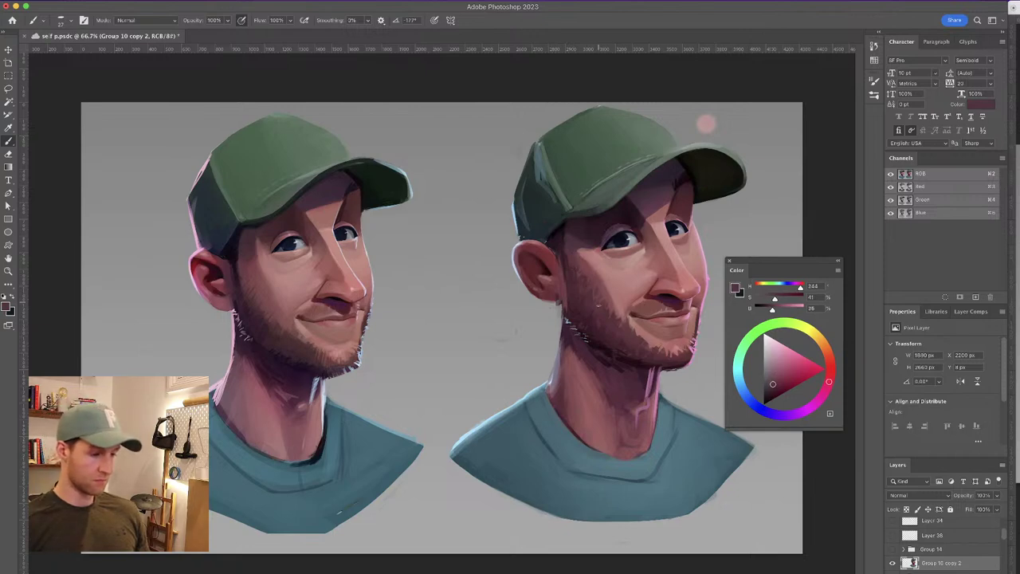
pyautogui.keyDown('alt'); pyautogui.click(590, 275); pyautogui.keyUp('alt')
pyautogui.keyDown('alt'); pyautogui.click(603, 288); pyautogui.keyUp('alt')
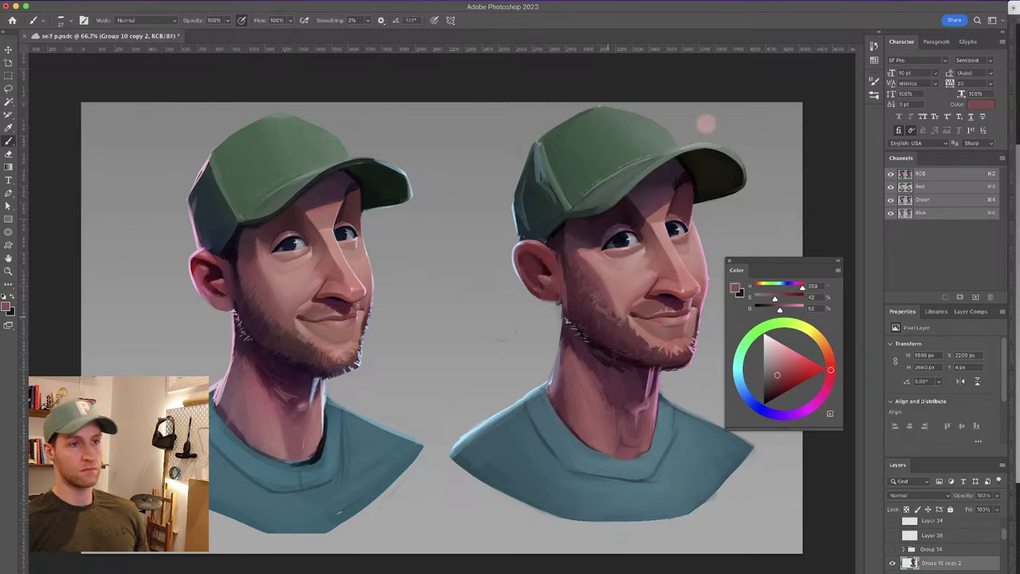
# Break up the transition between cheek and beard with stubble strokes in sampled skin red and dark beard tones
pyautogui.keyDown('alt'); pyautogui.click(602, 290); pyautogui.keyUp('alt')
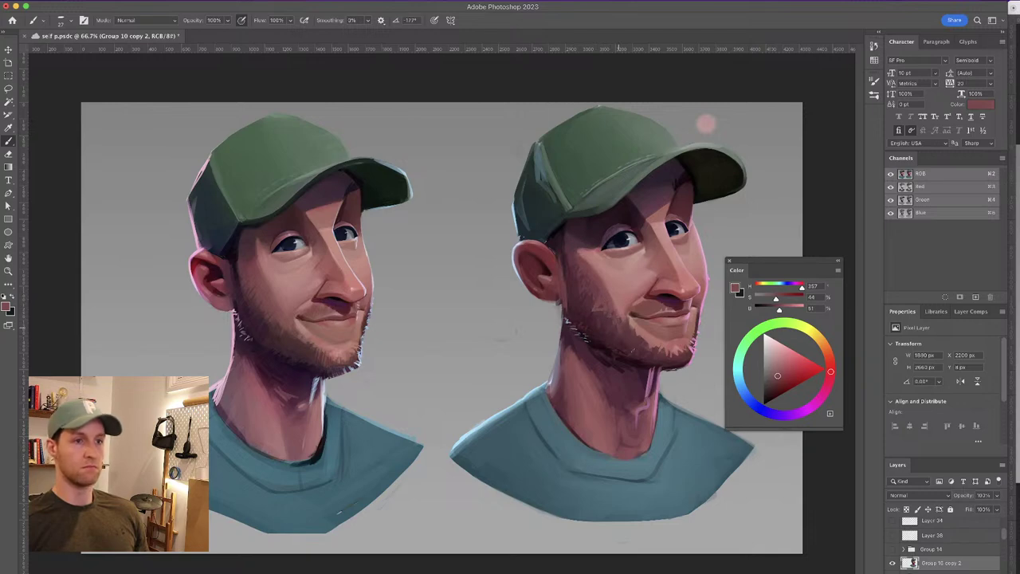
pyautogui.keyDown('alt'); pyautogui.click(598, 285); pyautogui.keyUp('alt')
pyautogui.keyDown('alt'); pyautogui.click(602, 289); pyautogui.keyUp('alt')
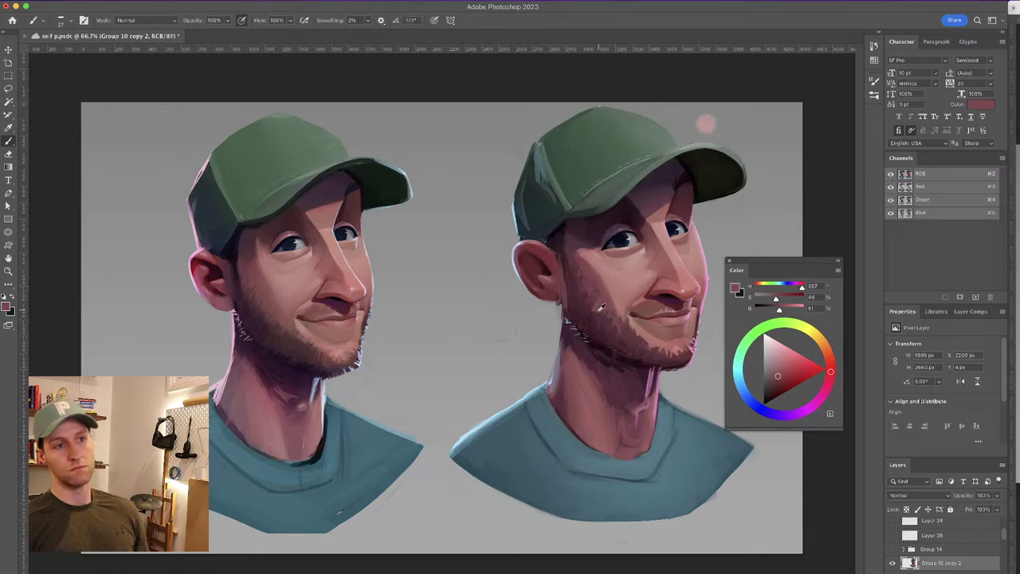
pyautogui.keyDown('alt'); pyautogui.click(590, 308); pyautogui.keyUp('alt')
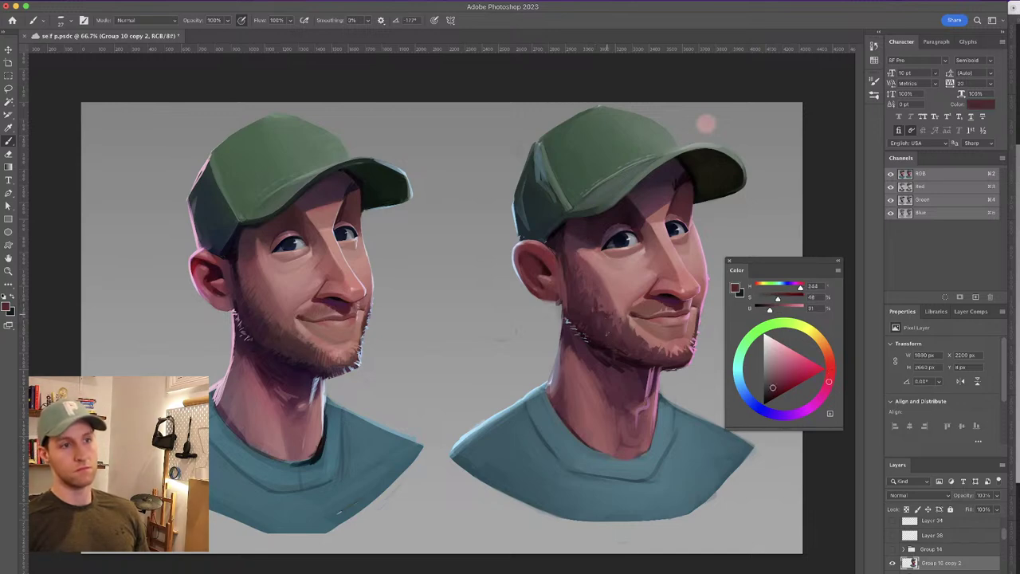
pyautogui.keyDown('alt'); pyautogui.click(608, 300); pyautogui.keyUp('alt')
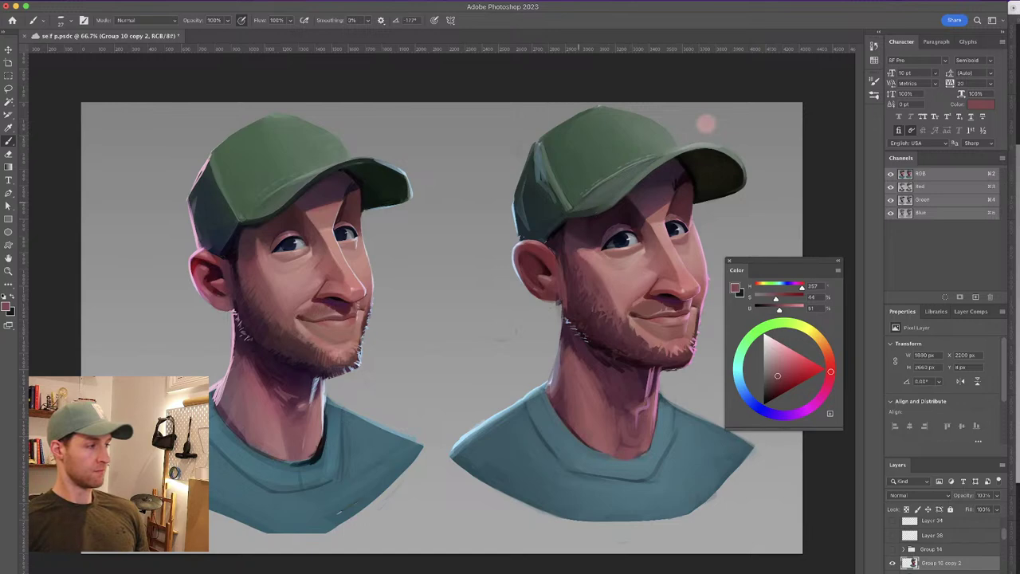
# Blend the temple and upper cheek beside the near eye with sampled muted red and light skin tones
pyautogui.keyDown('alt'); pyautogui.click(582, 259); pyautogui.keyUp('alt')
pyautogui.keyDown('alt'); pyautogui.click(581, 259); pyautogui.keyUp('alt')
pyautogui.moveTo(580, 259); pyautogui.dragTo(583, 259)
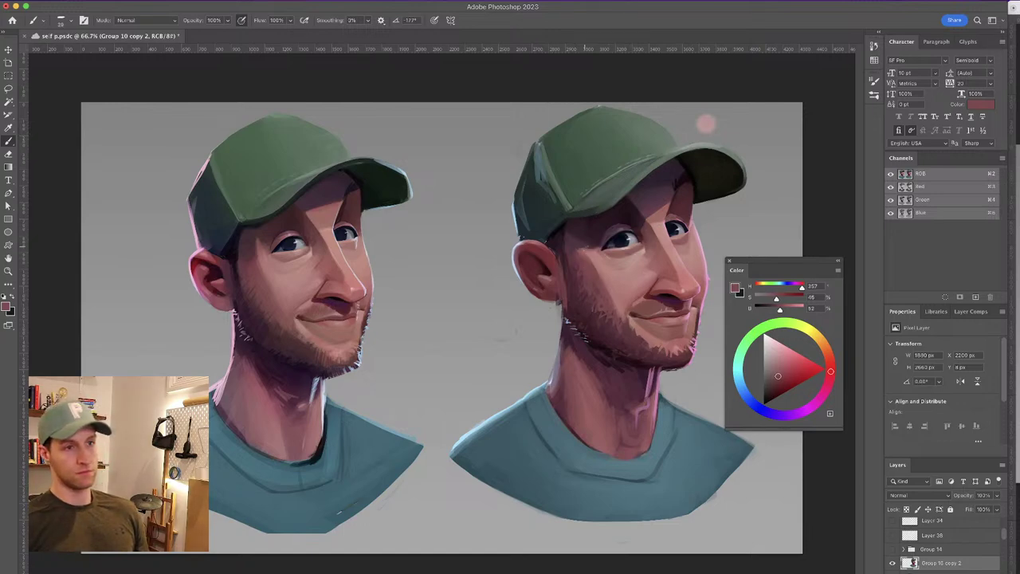
pyautogui.keyDown('alt'); pyautogui.click(605, 263); pyautogui.keyUp('alt')
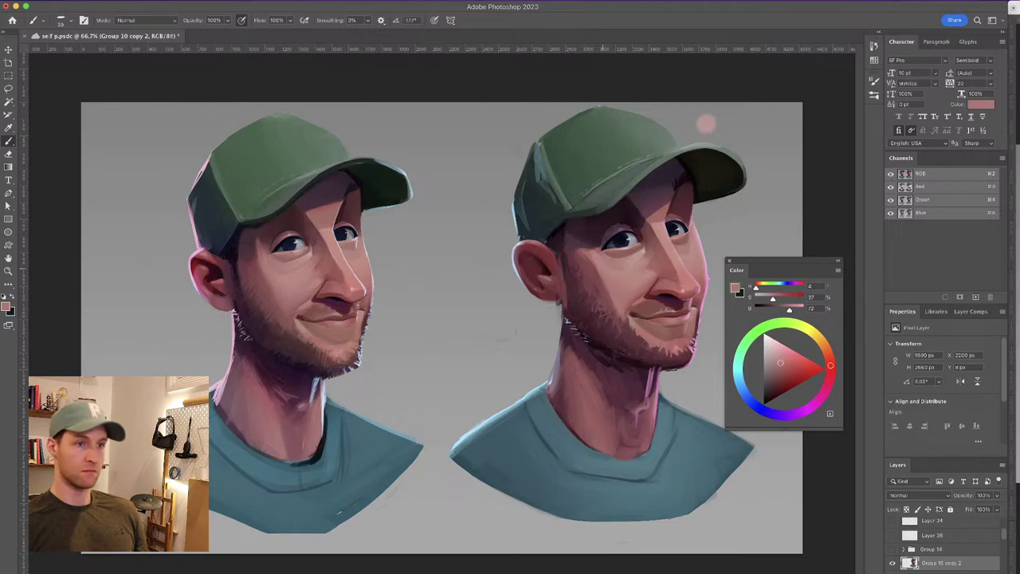
pyautogui.keyDown('alt'); pyautogui.click(595, 274); pyautogui.keyUp('alt')
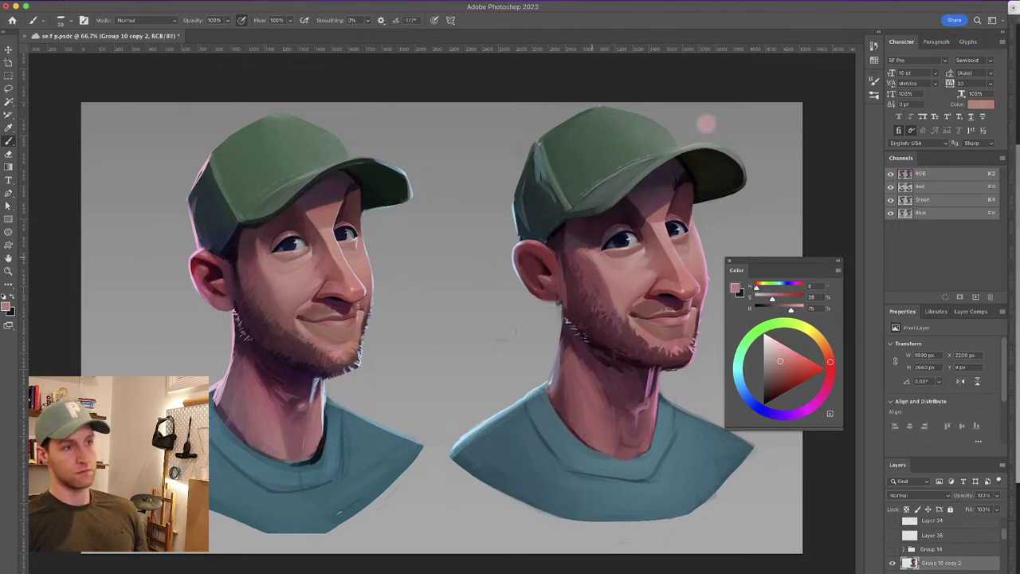
pyautogui.keyDown('alt'); pyautogui.click(596, 251); pyautogui.keyUp('alt')
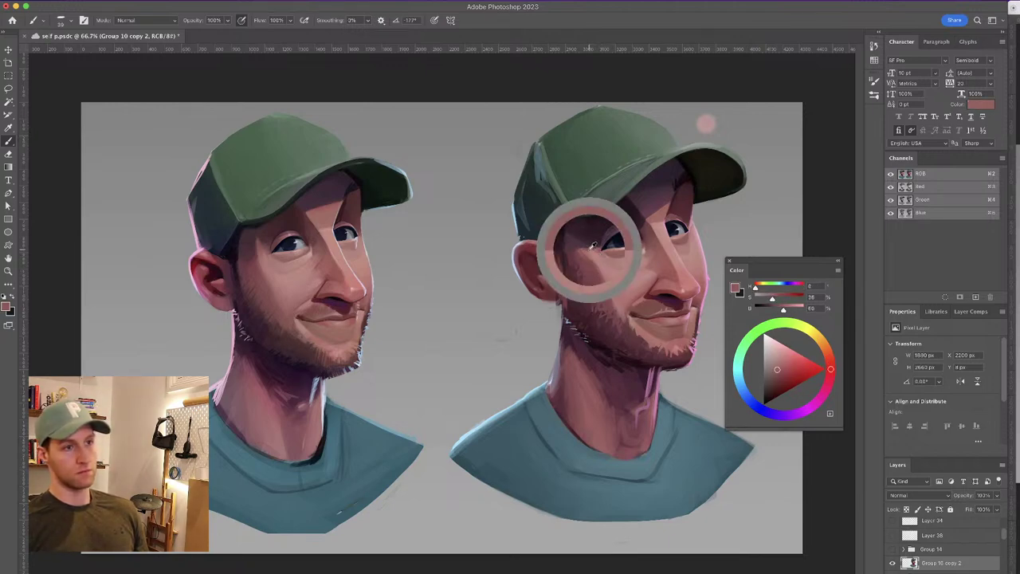
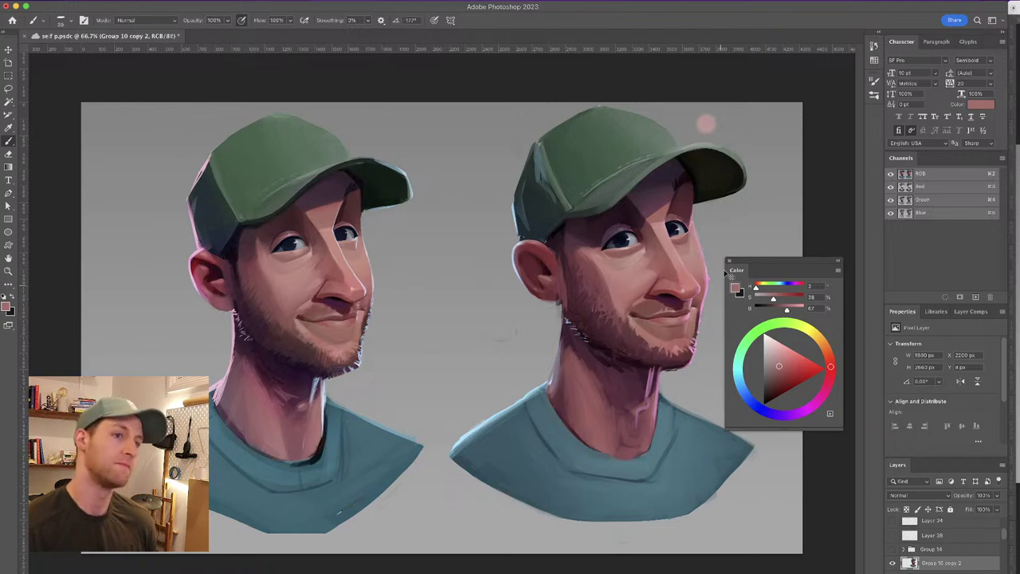
# Check both portraits at a small size, then brighten the neck's front rim light with sampled pinks and extend it onto the shoulder
pyautogui.press('super+minus')
pyautogui.press('super+minus')
pyautogui.press('super+minus')
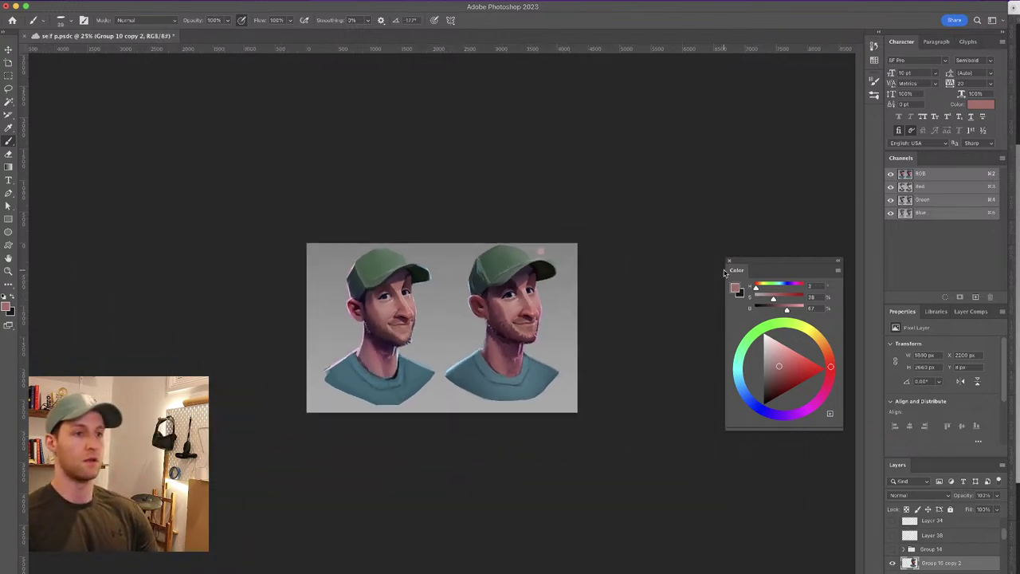
pyautogui.press('super+plus')
pyautogui.press('super+plus')
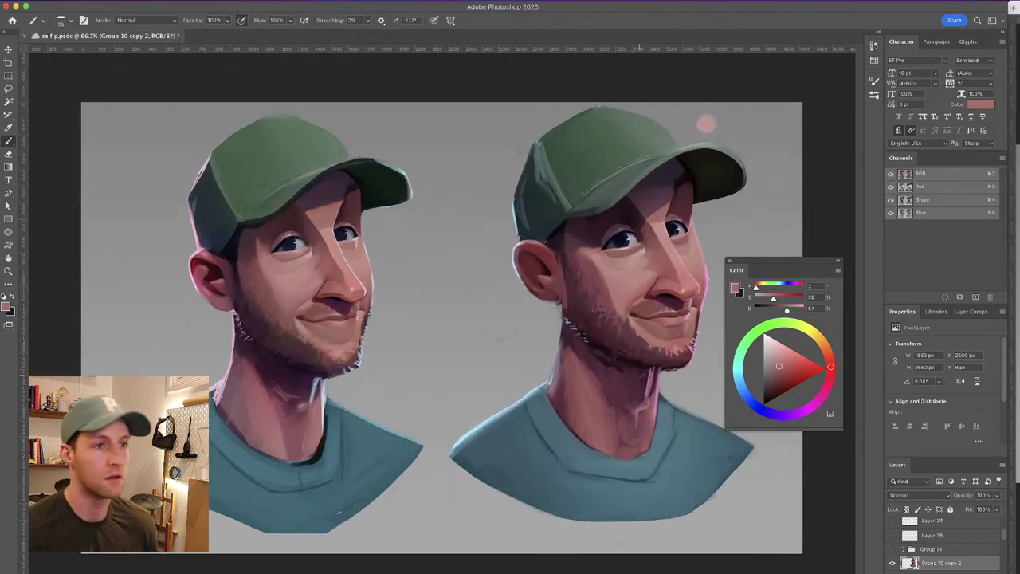
pyautogui.keyDown('alt'); pyautogui.click(649, 374); pyautogui.keyUp('alt')
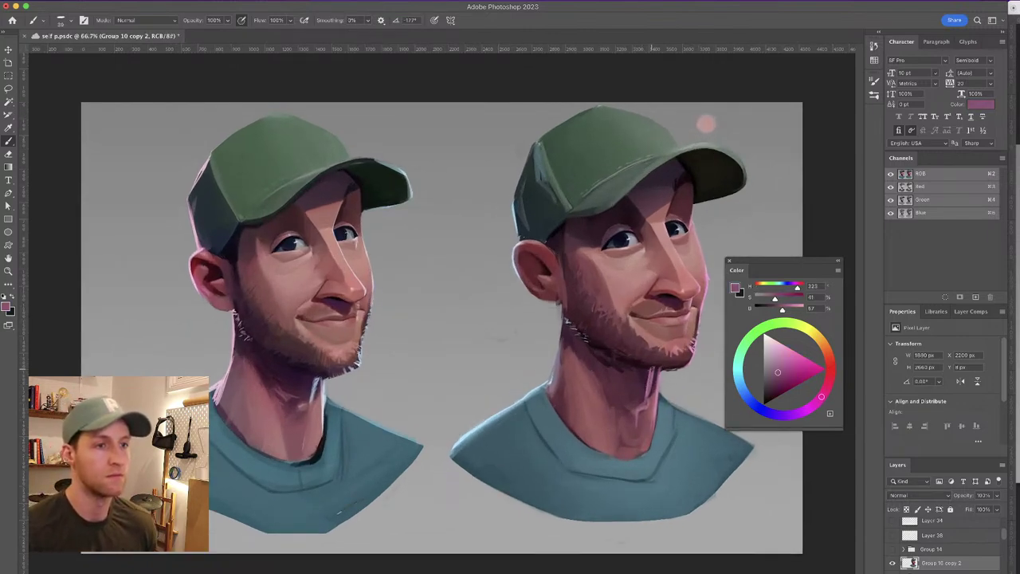
pyautogui.keyDown('alt'); pyautogui.click(653, 368); pyautogui.keyUp('alt')
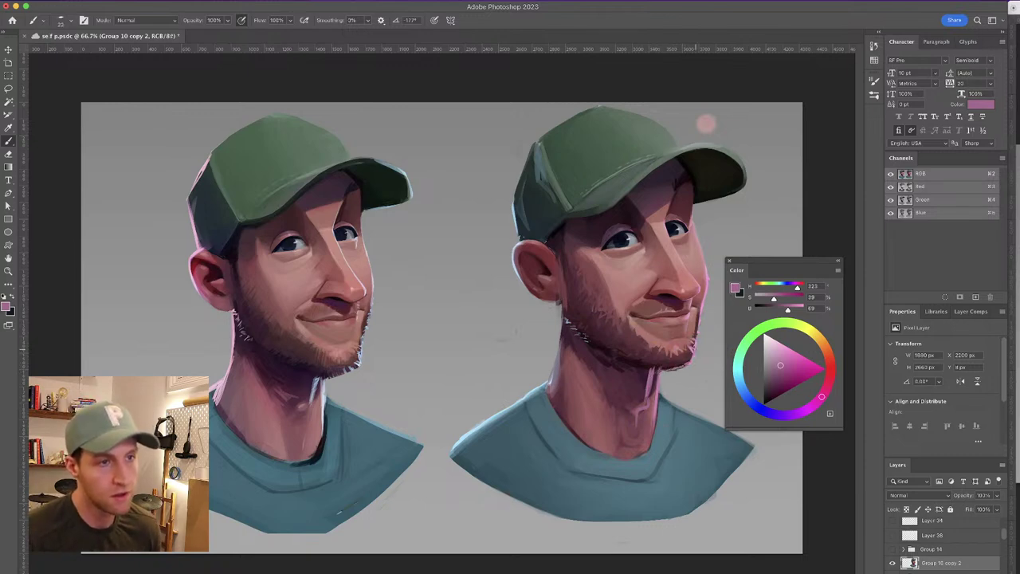
pyautogui.keyDown('alt'); pyautogui.click(698, 336); pyautogui.keyUp('alt')
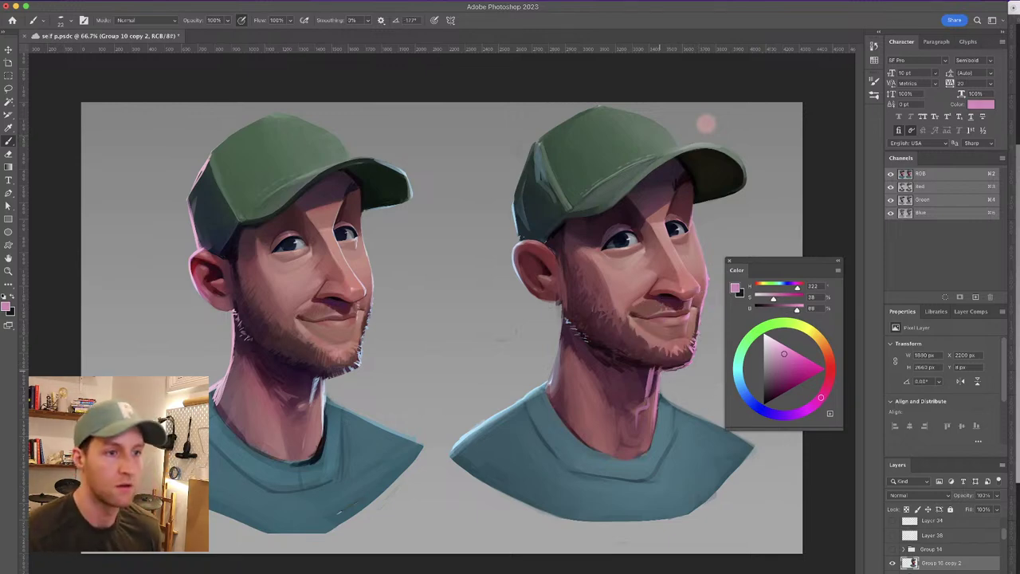
pyautogui.moveTo(661, 395); pyautogui.dragTo(676, 406)
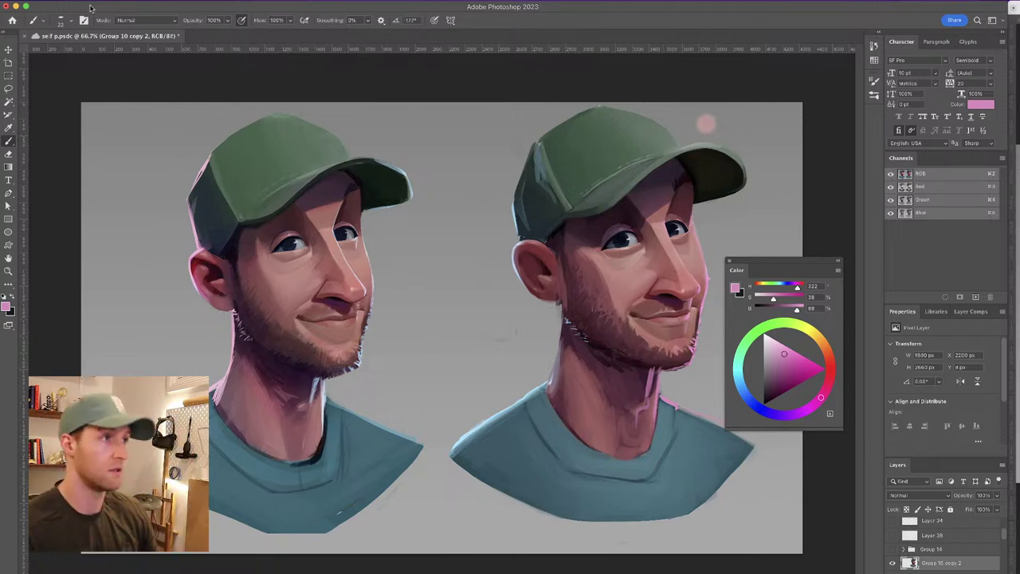
# Switch to the Soft Round 500 6 brush, reduce its size to 140 px, and shift the painting color to a reddish pink
pyautogui.click(70, 20)
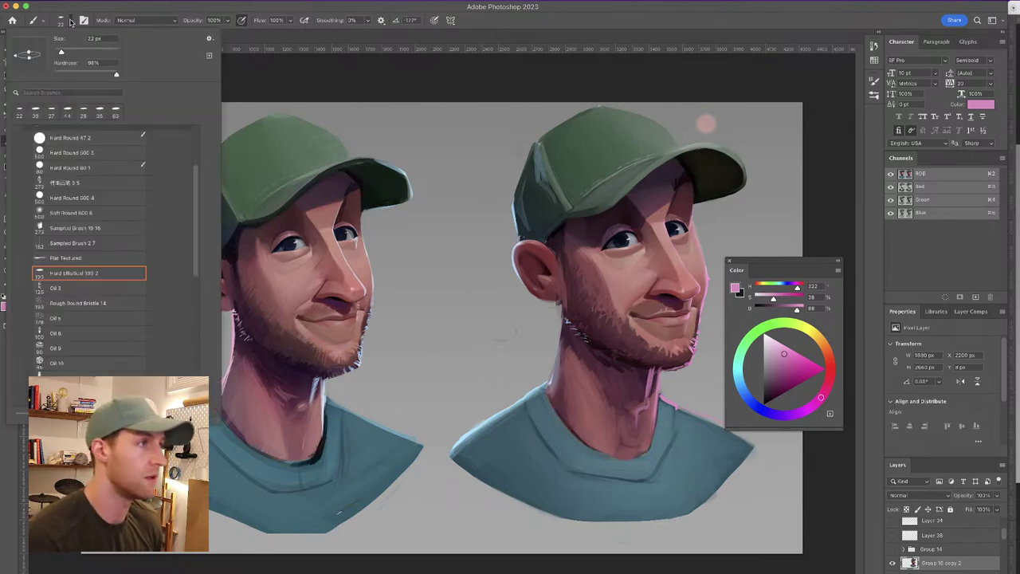
pyautogui.click(83, 214)
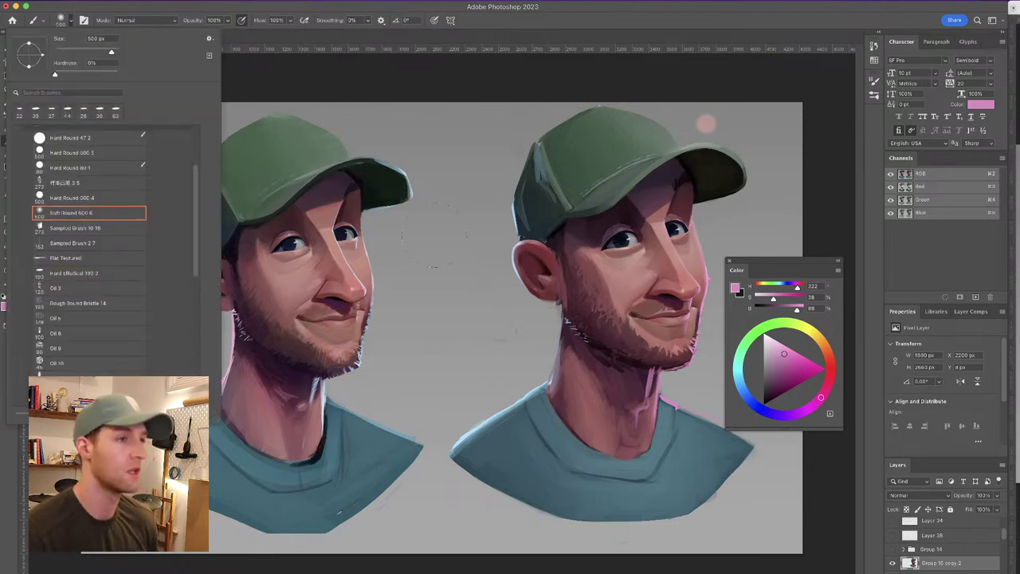
pyautogui.click(521, 249)
pyautogui.moveTo(516, 266); pyautogui.dragTo(455, 260)
pyautogui.moveTo(821, 393); pyautogui.dragTo(830, 373)
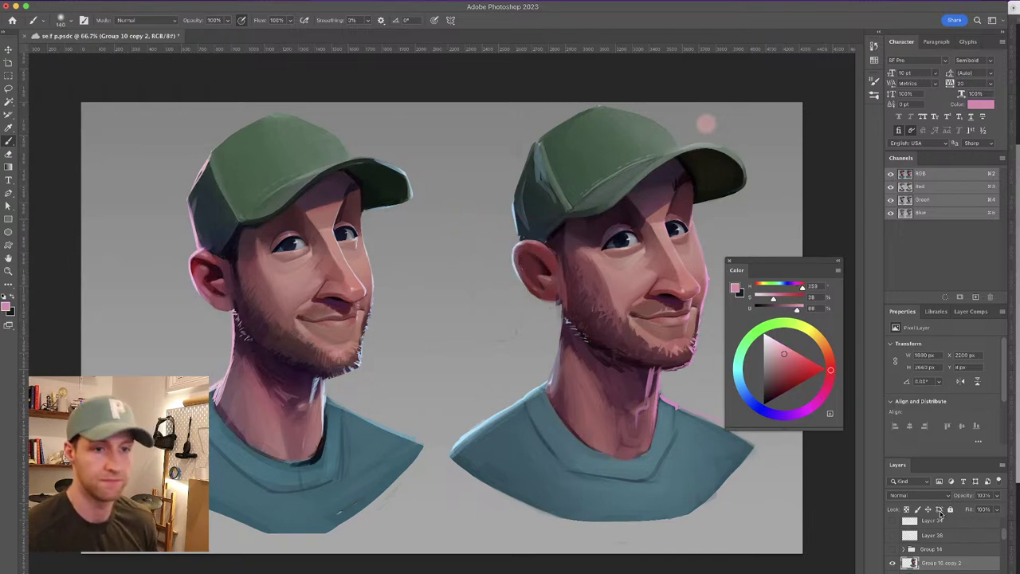
# Create a new layer in Color Dodge mode and lower the brush opacity to 52%
pyautogui.press('alt+shift+super+n')
pyautogui.click(930, 496)
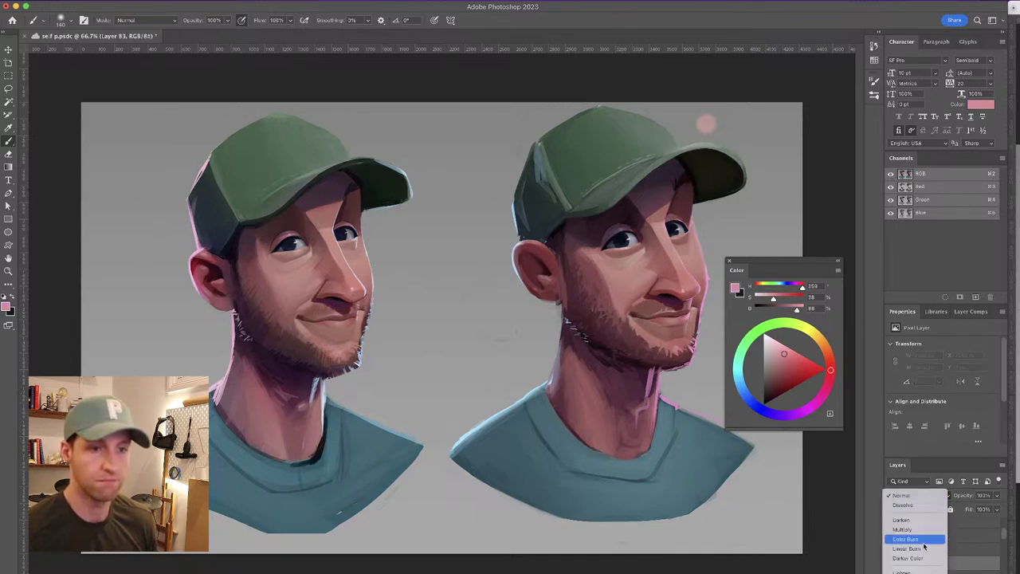
pyautogui.click(908, 564)
pyautogui.moveTo(525, 252)
pyautogui.mouseDown()
pyautogui.moveTo(524, 265)
pyautogui.moveTo(524, 255)
pyautogui.mouseUp()
pyautogui.press('super+z')
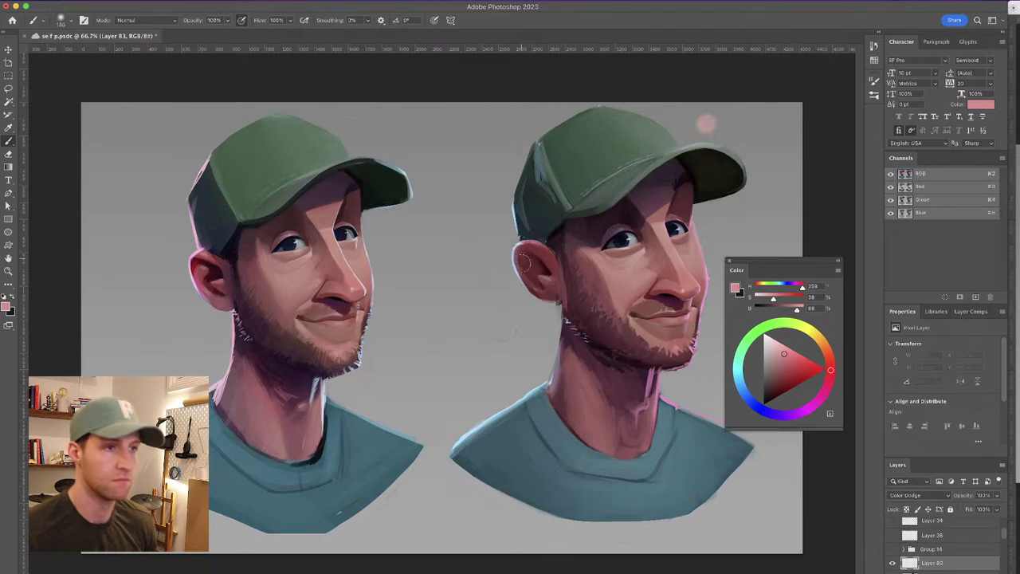
pyautogui.moveTo(194, 22); pyautogui.dragTo(149, 24)
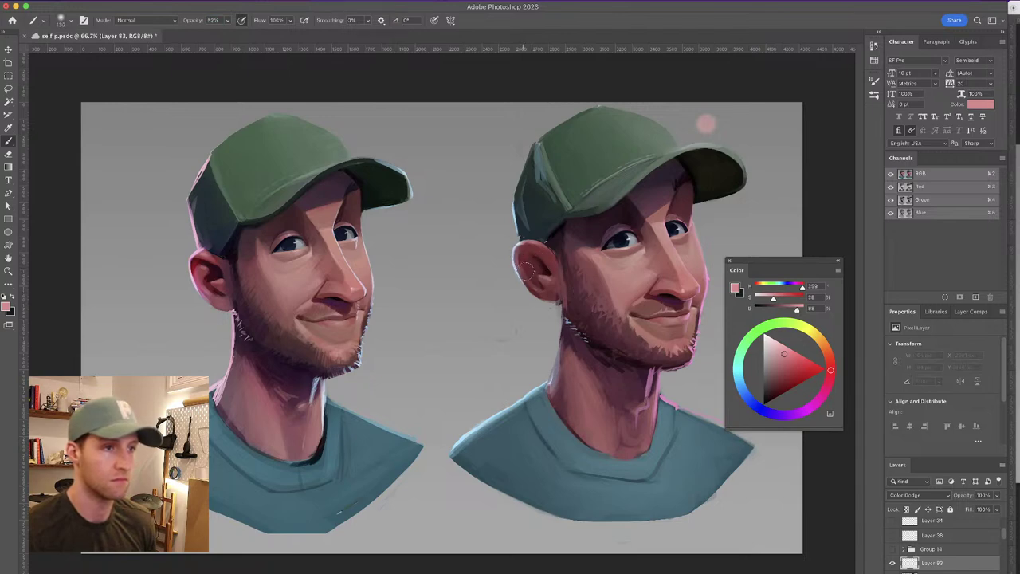
# Paint a soft pink glow over the newer portrait's ear and erase the excess around the inner ear
pyautogui.moveTo(528, 271)
pyautogui.mouseDown()
pyautogui.moveTo(526, 254)
pyautogui.moveTo(537, 254)
pyautogui.mouseUp()
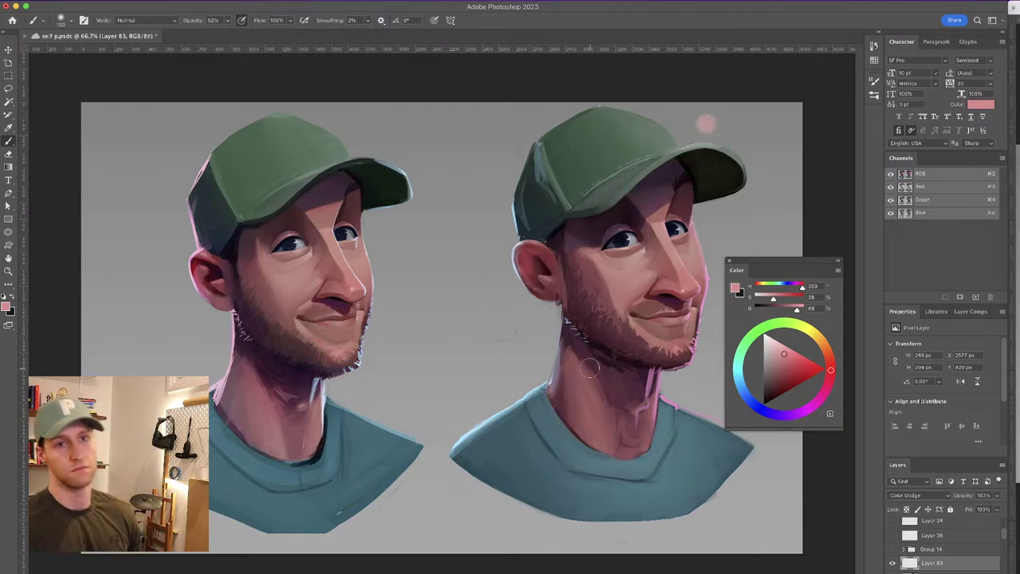
pyautogui.press('e')
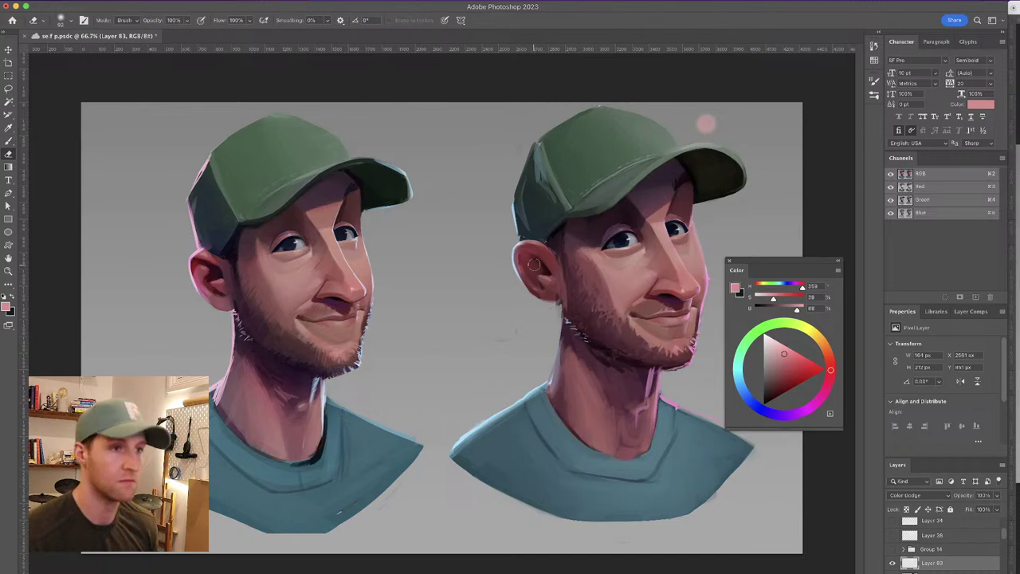
pyautogui.press('b')
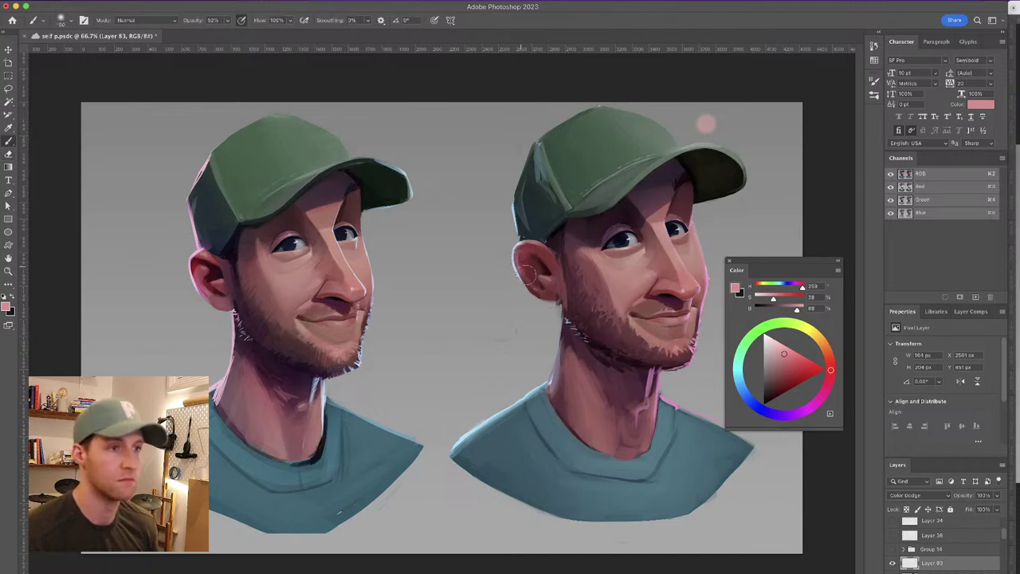
pyautogui.moveTo(529, 267); pyautogui.dragTo(531, 276)
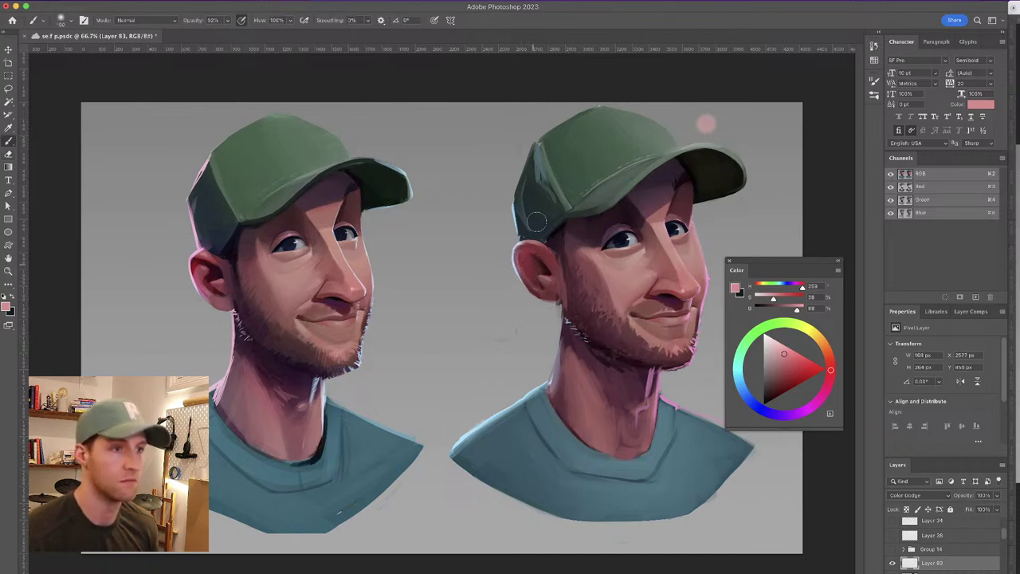
pyautogui.press('e')
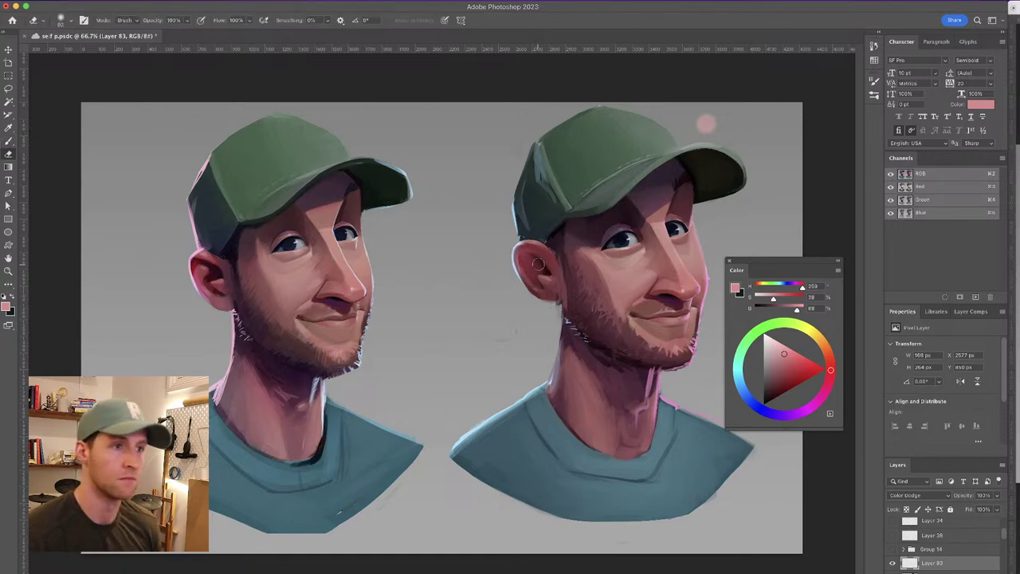
pyautogui.press('b')
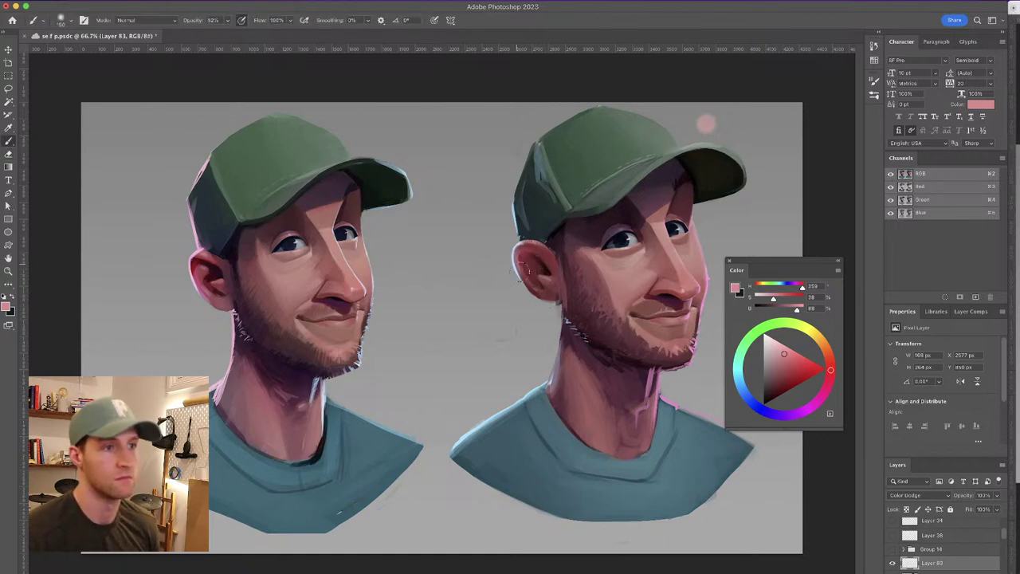
pyautogui.moveTo(527, 249); pyautogui.dragTo(534, 280)
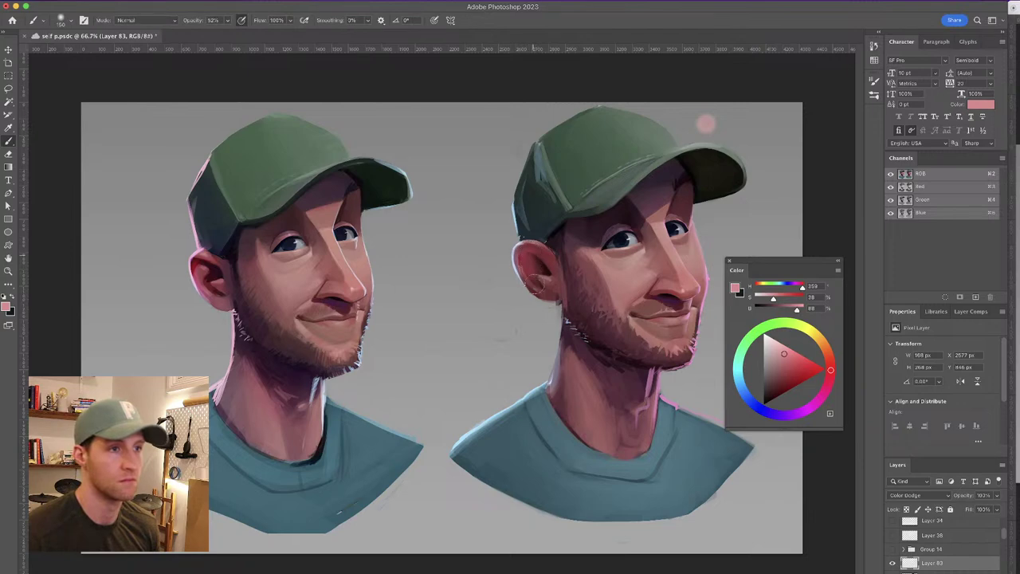
pyautogui.press('e')
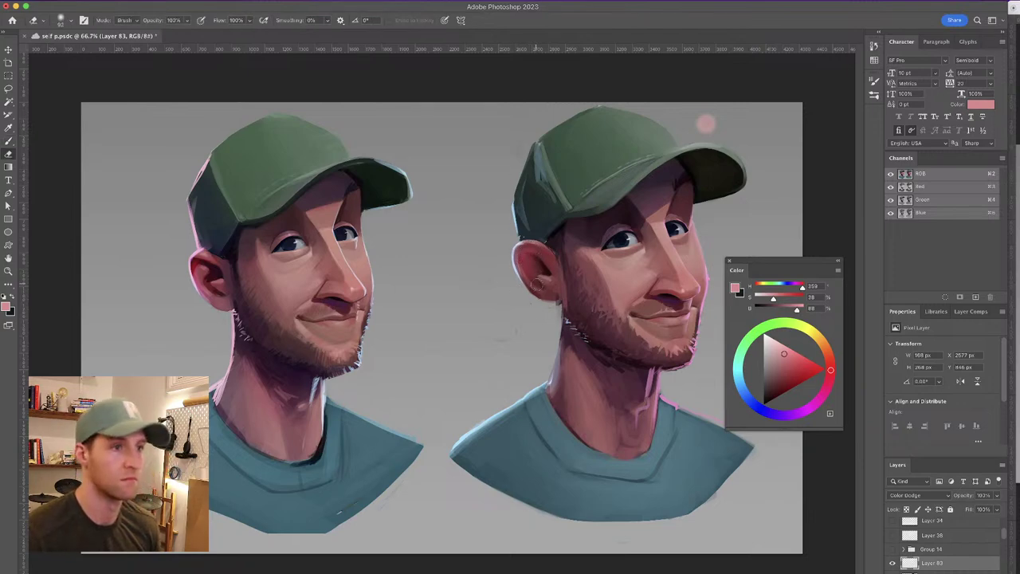
pyautogui.moveTo(532, 282); pyautogui.dragTo(531, 265)
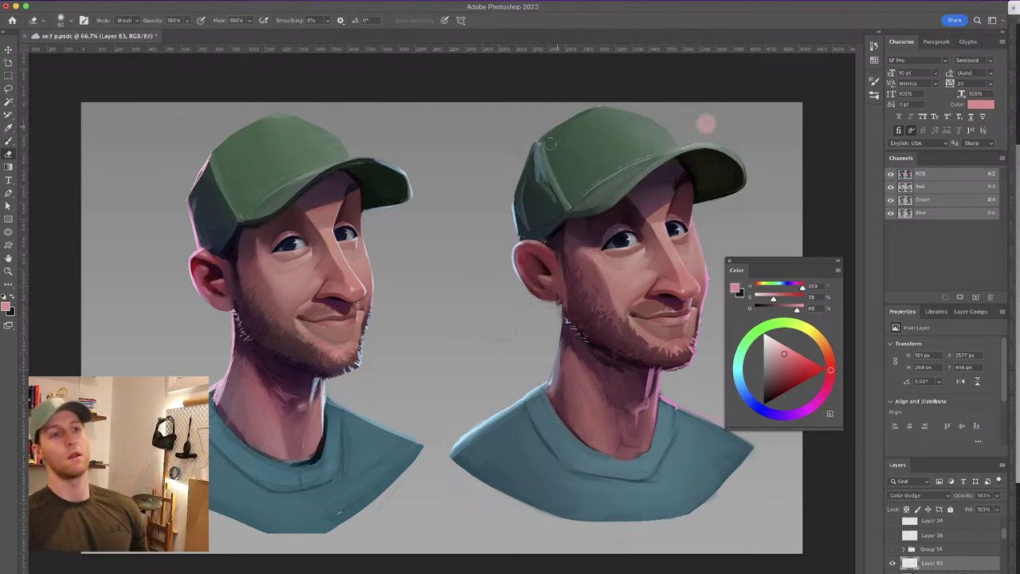
# Merge the glow layer into the portrait and soften the neck below the jaw with sampled dark and muted reds
pyautogui.press('b')
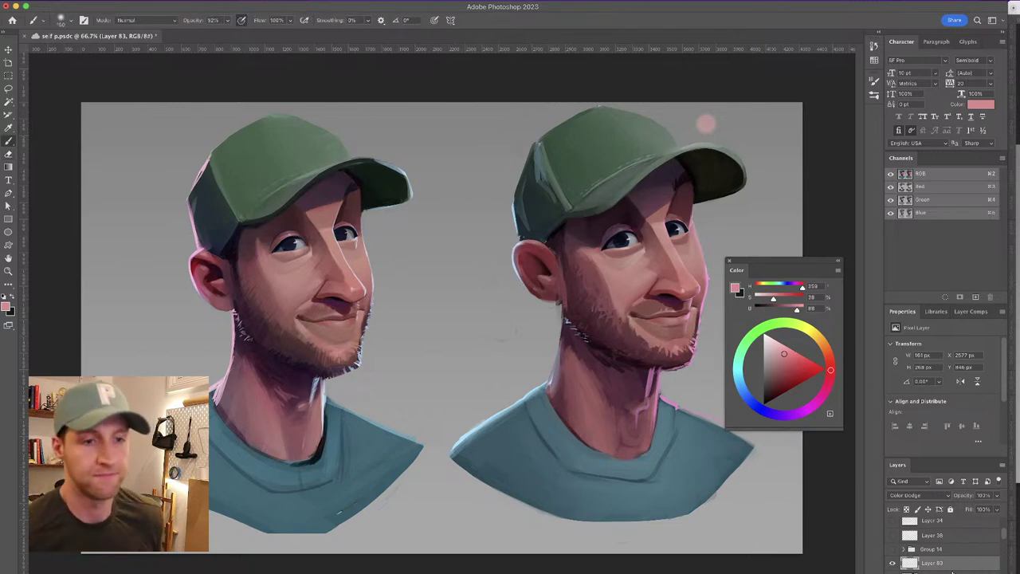
pyautogui.keyDown('alt'); pyautogui.click(586, 359); pyautogui.keyUp('alt')
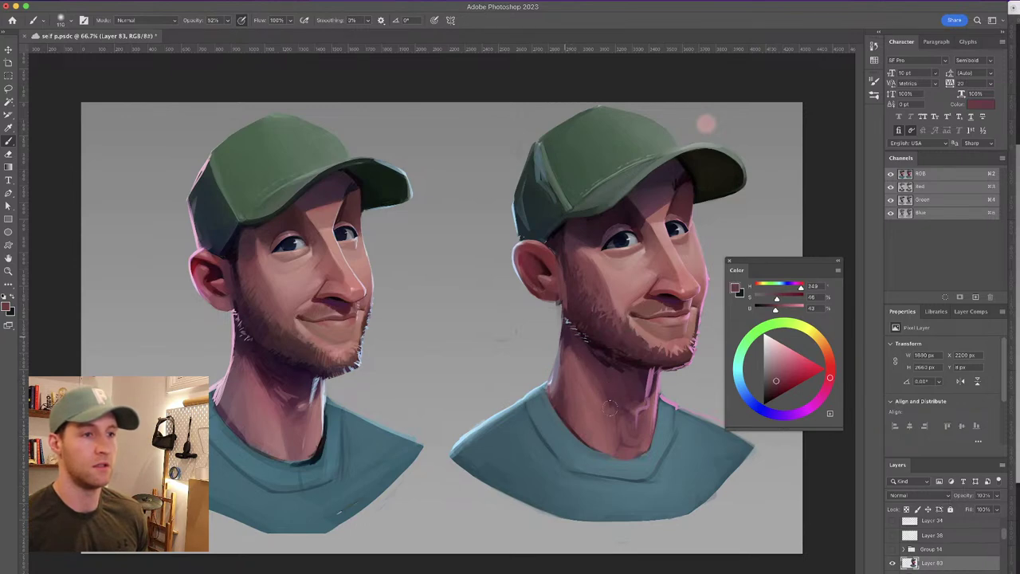
pyautogui.keyDown('alt'); pyautogui.click(584, 389); pyautogui.keyUp('alt')
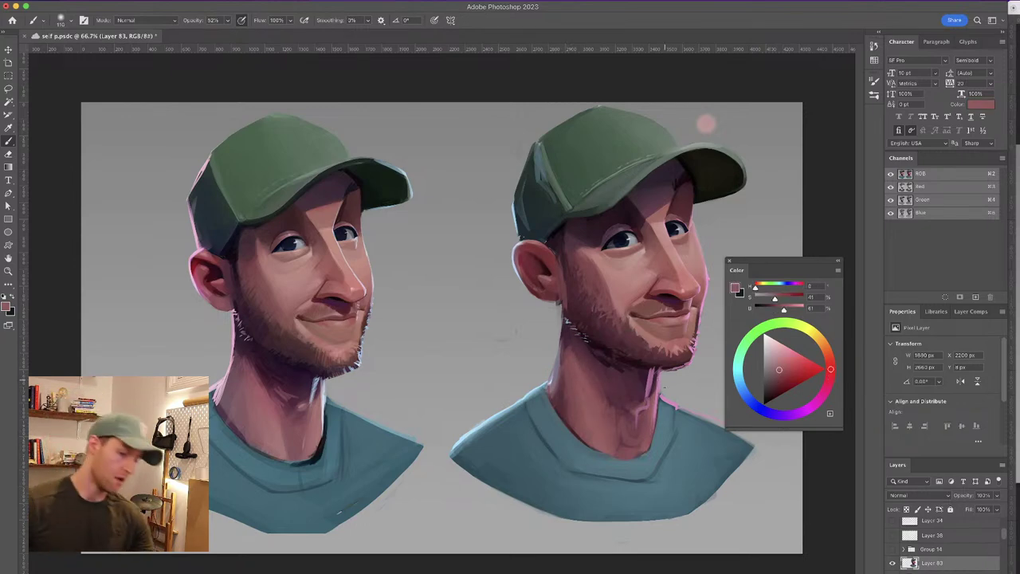
pyautogui.press('super+minus')
pyautogui.press('super+minus')
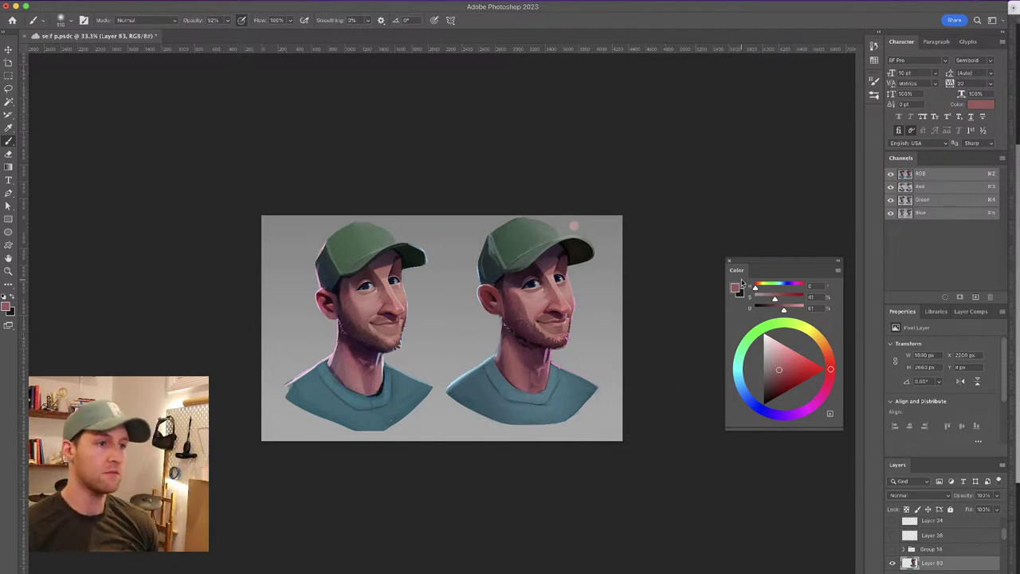
pyautogui.press('super+equal')
pyautogui.press('super+equal')
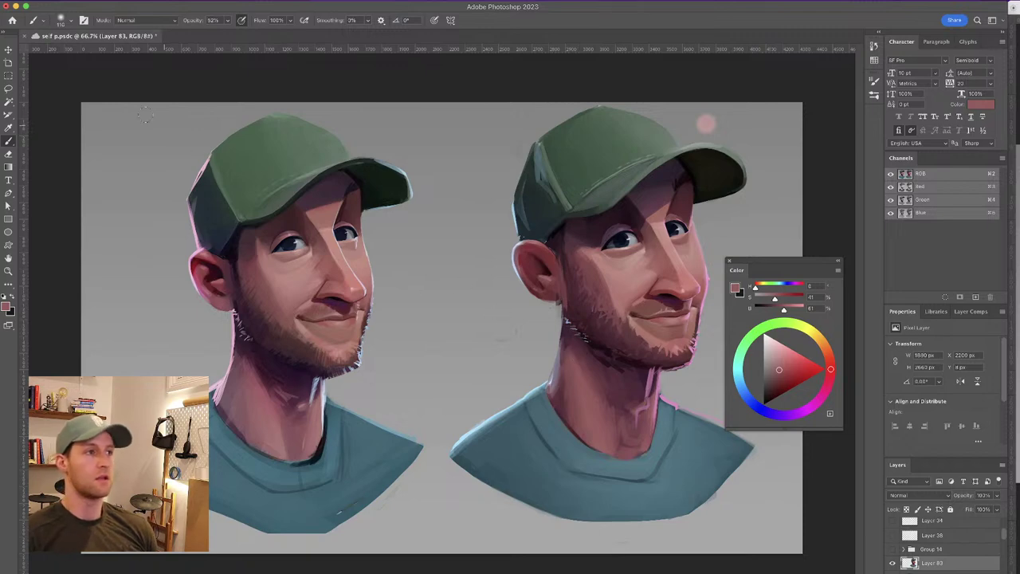
# Switch to a flat angled brush and blend the side of the neck with sampled muted red tones
pyautogui.click(72, 22)
pyautogui.click(102, 272)
pyautogui.click(531, 327)
pyautogui.moveTo(542, 335); pyautogui.dragTo(518, 336)
pyautogui.keyDown('alt'); pyautogui.click(560, 374); pyautogui.keyUp('alt')
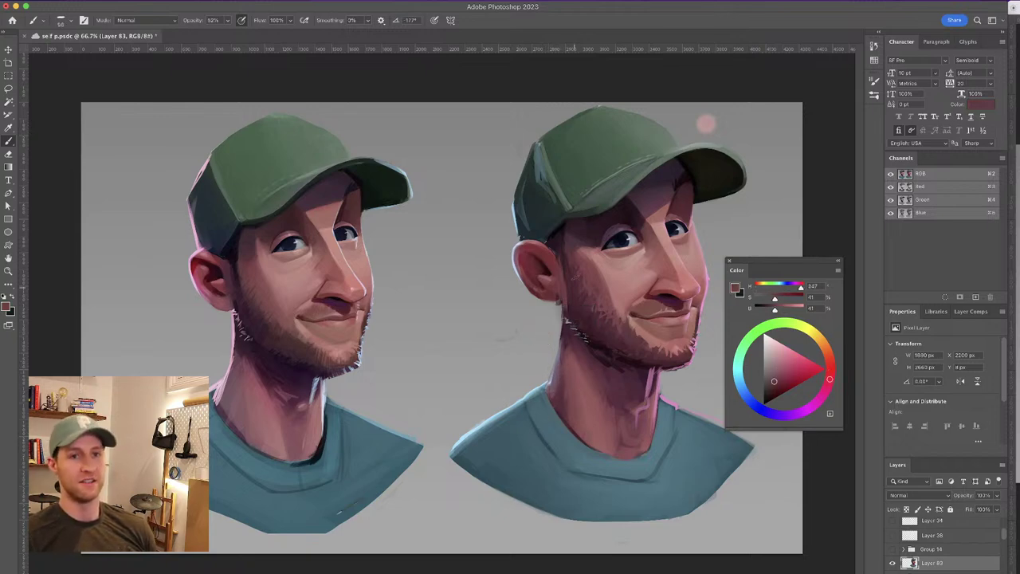
pyautogui.keyDown('alt'); pyautogui.click(571, 384); pyautogui.keyUp('alt')
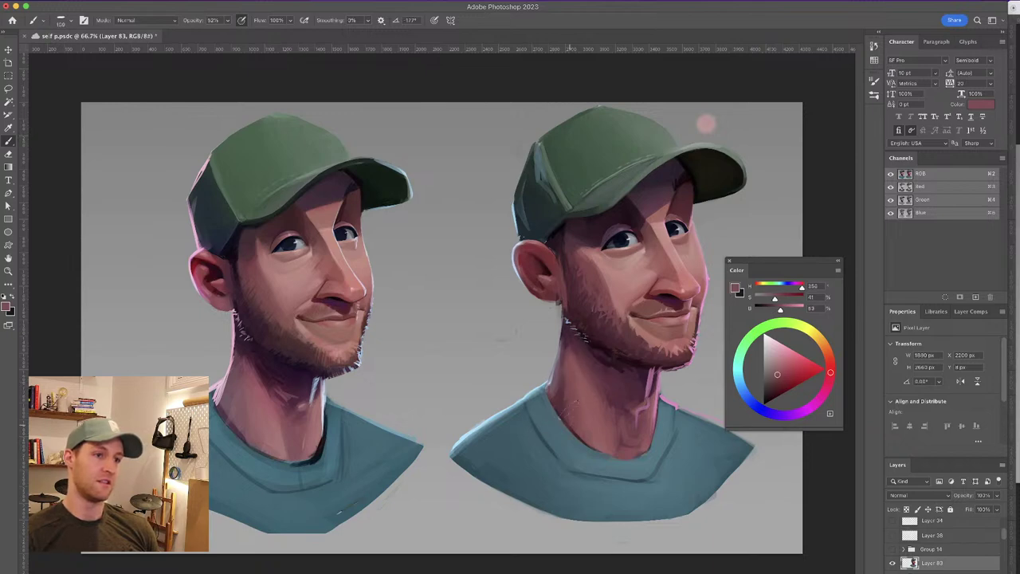
pyautogui.keyDown('alt'); pyautogui.click(575, 369); pyautogui.keyUp('alt')
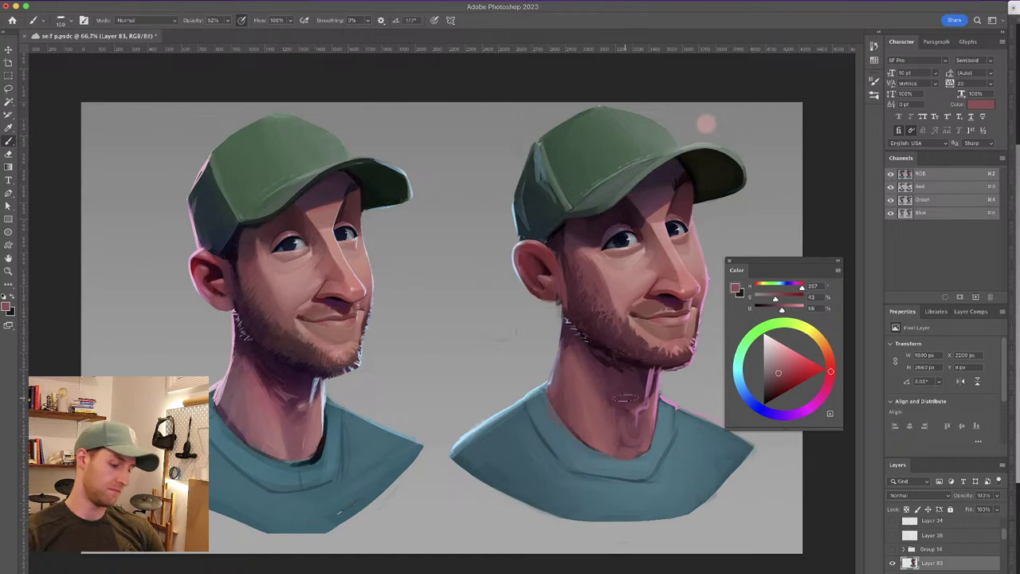
# Smooth the shadow transition on the front of the neck under the chin with sampled dark and mid reds
pyautogui.press('super+minus')
pyautogui.press('super+minus')
pyautogui.press('super+plus')
pyautogui.press('super+plus')
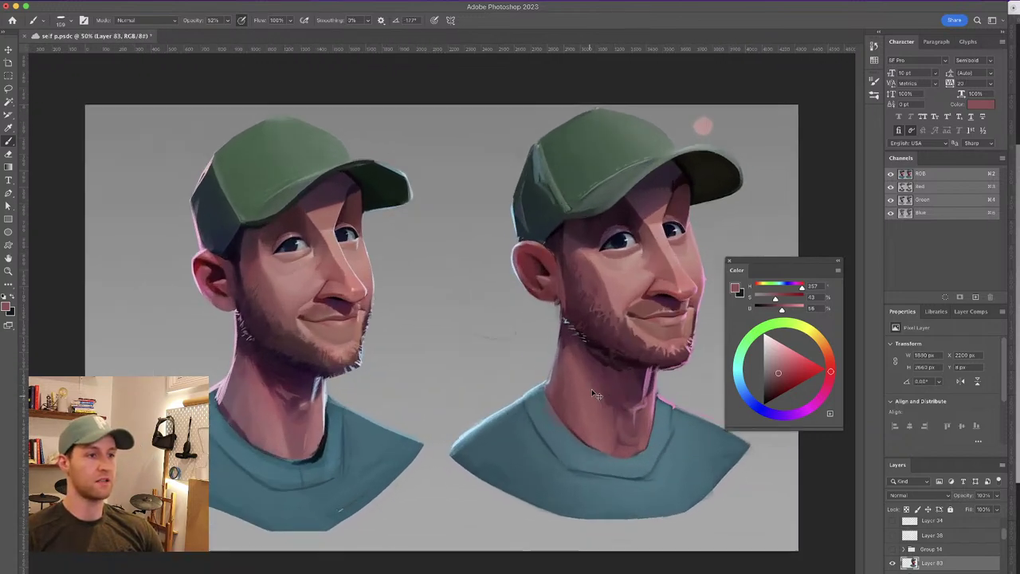
pyautogui.keyDown('alt'); pyautogui.click(626, 380); pyautogui.keyUp('alt')
pyautogui.moveTo(626, 380); pyautogui.dragTo(627, 391)
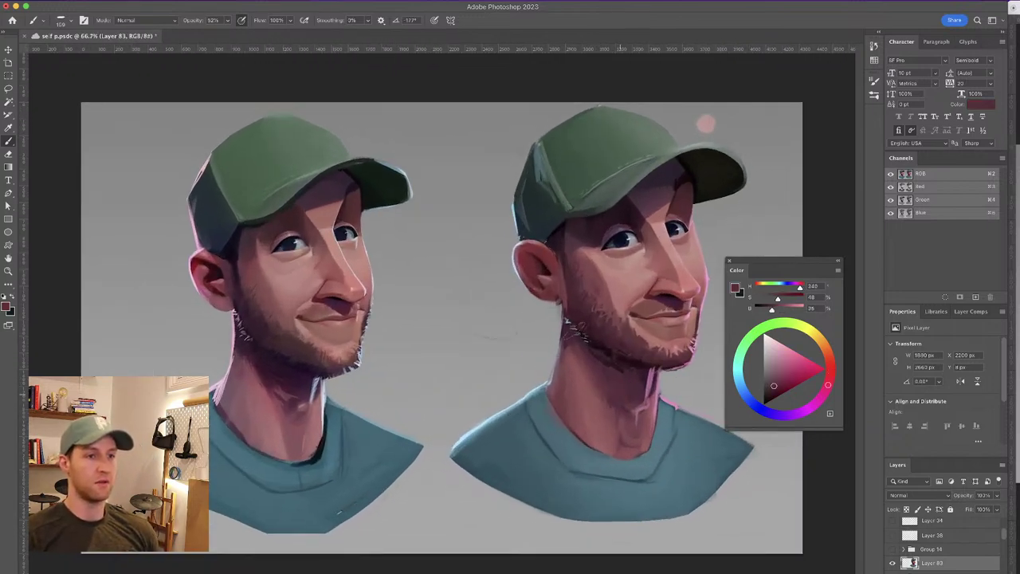
pyautogui.keyDown('alt'); pyautogui.click(607, 389); pyautogui.keyUp('alt')
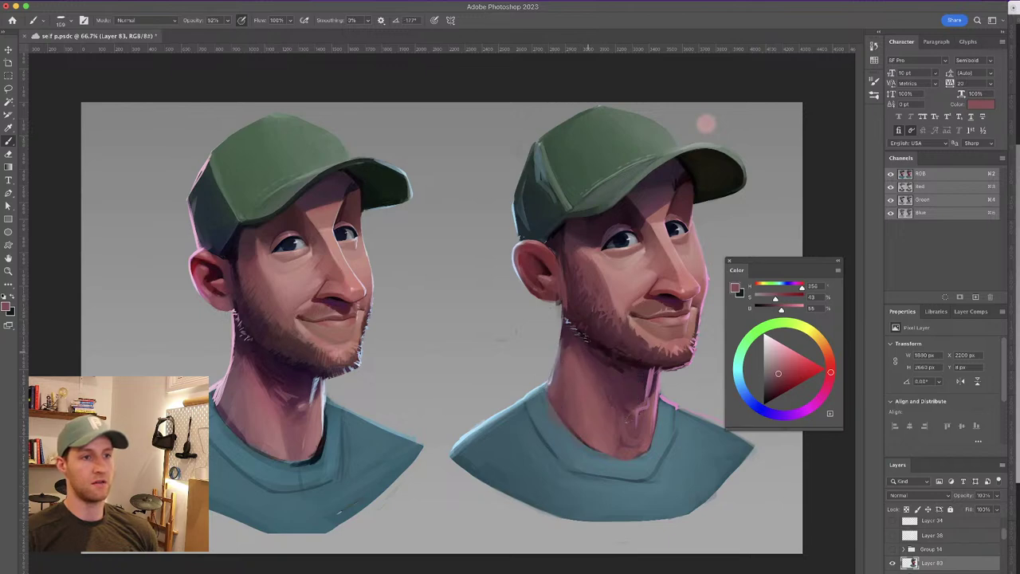
pyautogui.keyDown('alt'); pyautogui.click(619, 383); pyautogui.keyUp('alt')
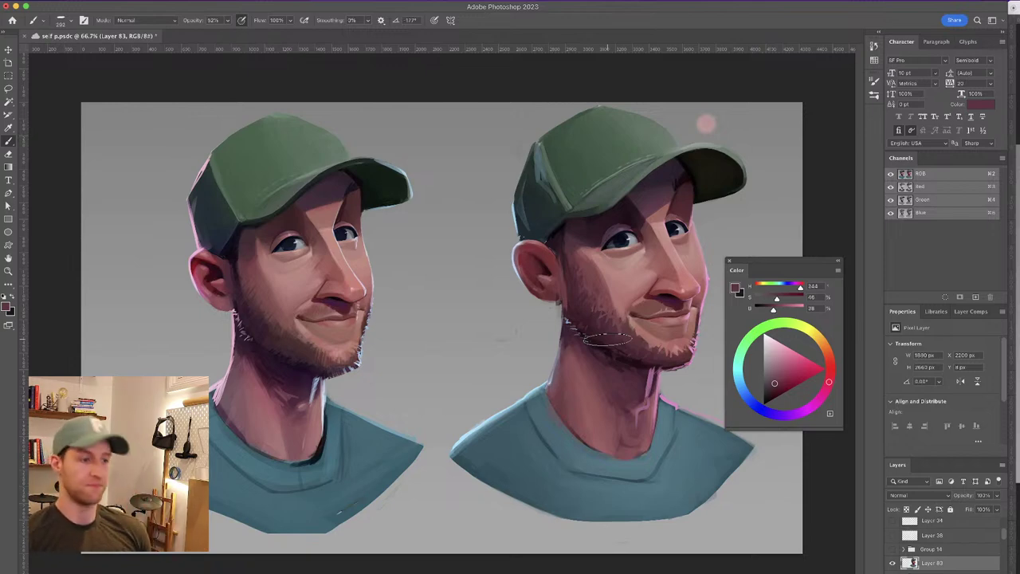
# Reduce the brush size and paint the rim light along the back of the jaw and neck in a sampled, lightened blue
pyautogui.moveTo(569, 306); pyautogui.dragTo(510, 306)
pyautogui.keyDown('alt'); pyautogui.click(567, 322); pyautogui.keyUp('alt')
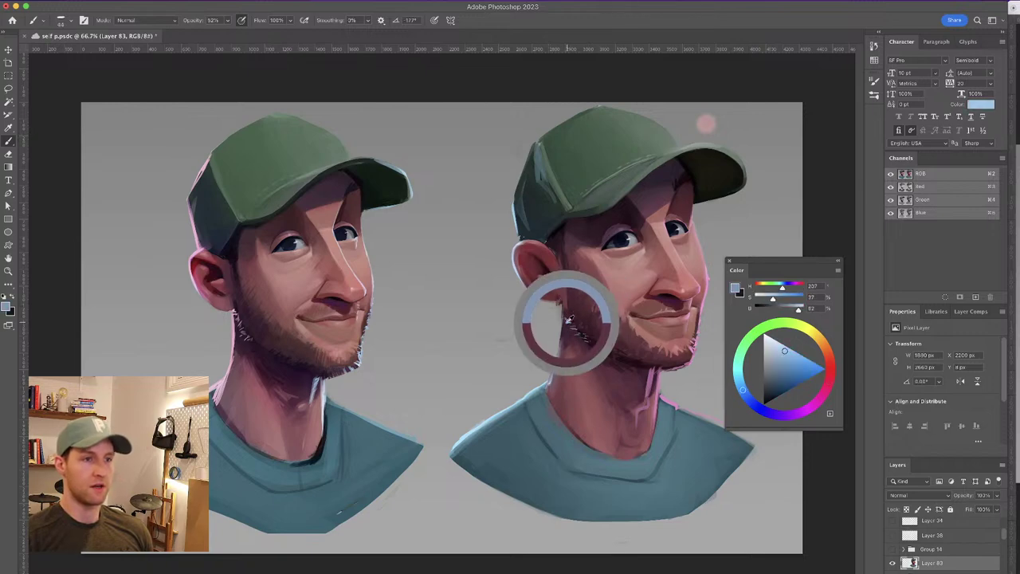
pyautogui.keyDown('alt'); pyautogui.click(567, 323); pyautogui.keyUp('alt')
pyautogui.moveTo(563, 316); pyautogui.dragTo(558, 316)
pyautogui.moveTo(782, 355); pyautogui.dragTo(780, 347)
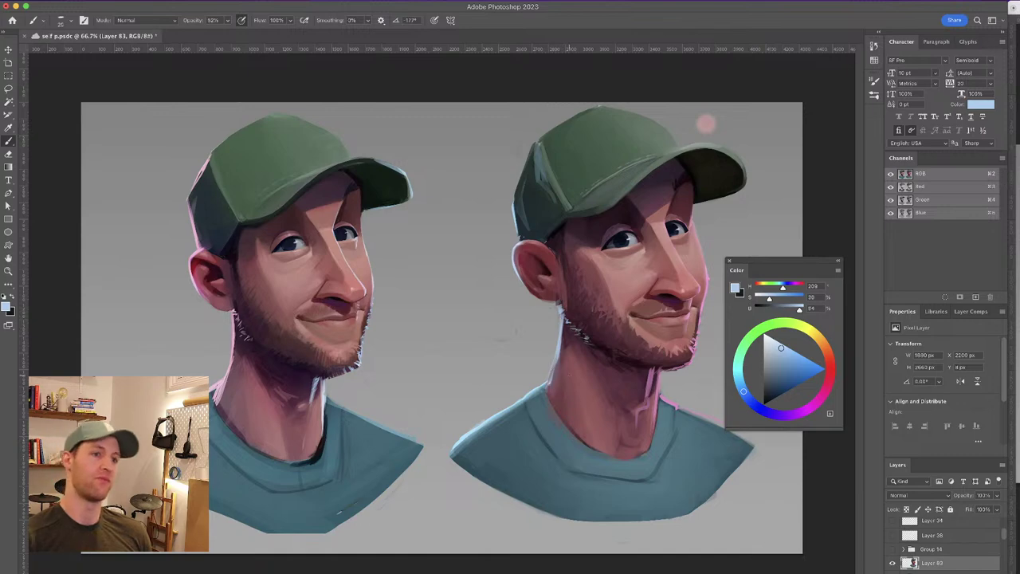
# Clean up the back edge of the neck and the adjoining collar with sampled muted reds and shirt teals
pyautogui.keyDown('alt'); pyautogui.click(567, 364); pyautogui.keyUp('alt')
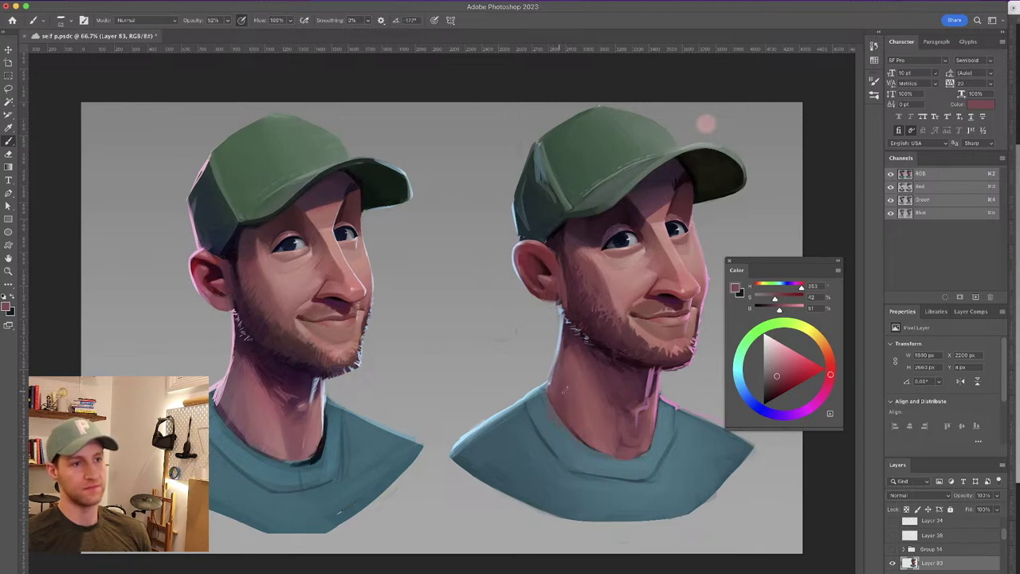
pyautogui.keyDown('alt'); pyautogui.click(574, 371); pyautogui.keyUp('alt')
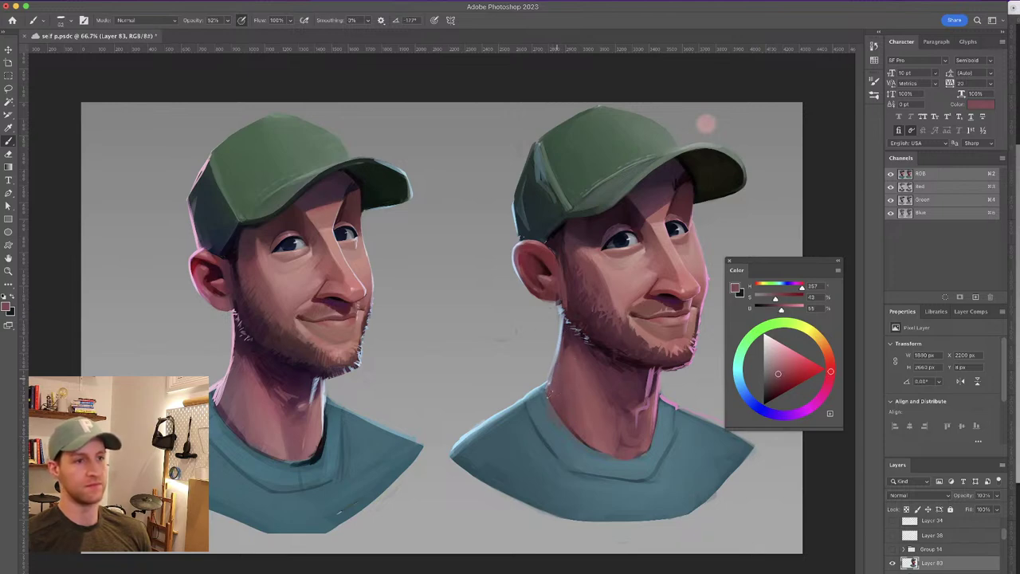
pyautogui.keyDown('alt'); pyautogui.click(540, 386); pyautogui.keyUp('alt')
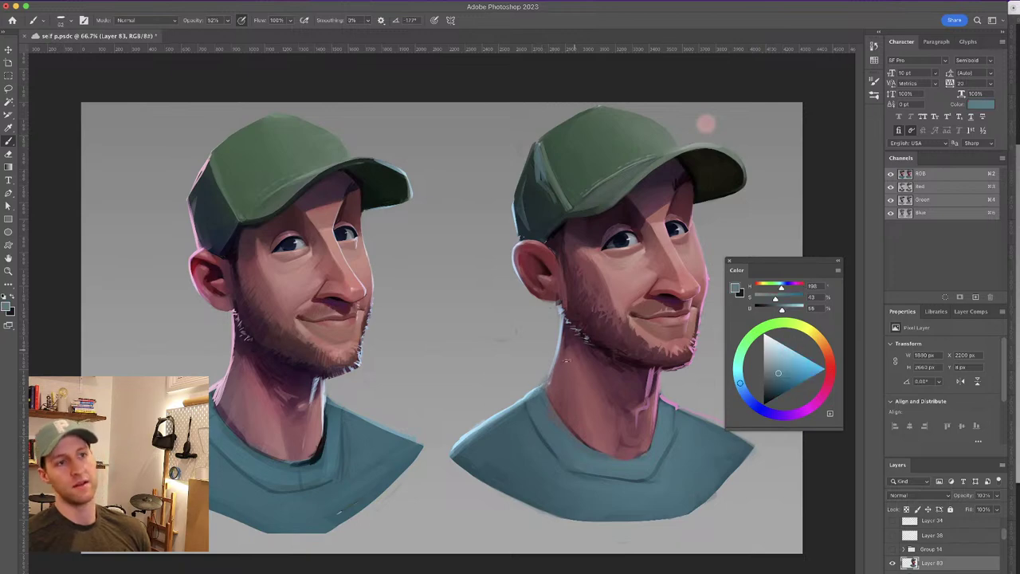
pyautogui.keyDown('alt'); pyautogui.click(548, 418); pyautogui.keyUp('alt')
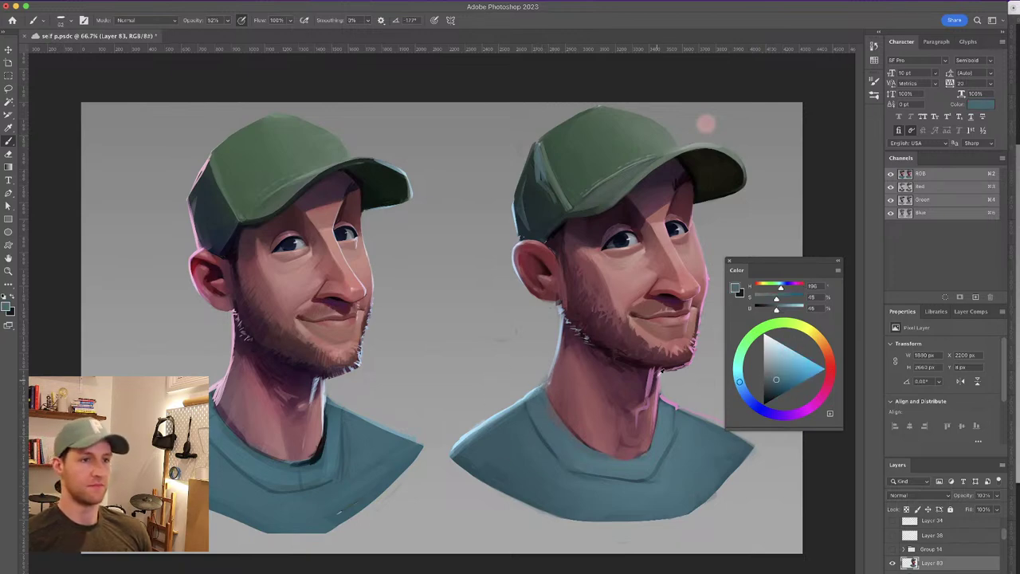
# Refine the front of the neck and the collar edge with sampled dark shadow, teal and muted red tones
pyautogui.keyDown('alt'); pyautogui.click(645, 369); pyautogui.keyUp('alt')
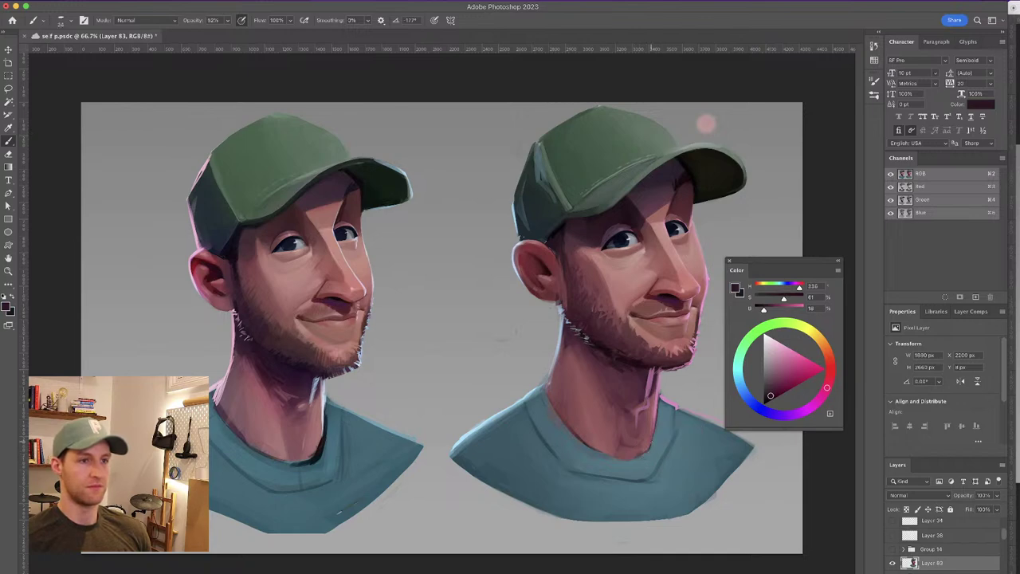
pyautogui.moveTo(655, 431)
pyautogui.mouseDown()
pyautogui.moveTo(646, 452)
pyautogui.moveTo(659, 420)
pyautogui.mouseUp()
pyautogui.keyDown('alt'); pyautogui.click(665, 406); pyautogui.keyUp('alt')
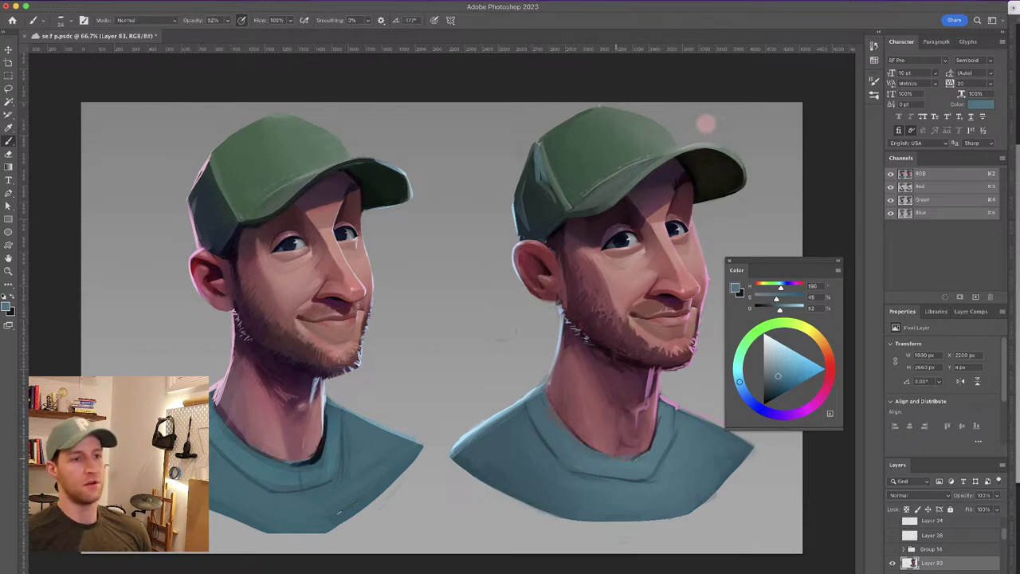
pyautogui.moveTo(625, 467); pyautogui.dragTo(634, 466)
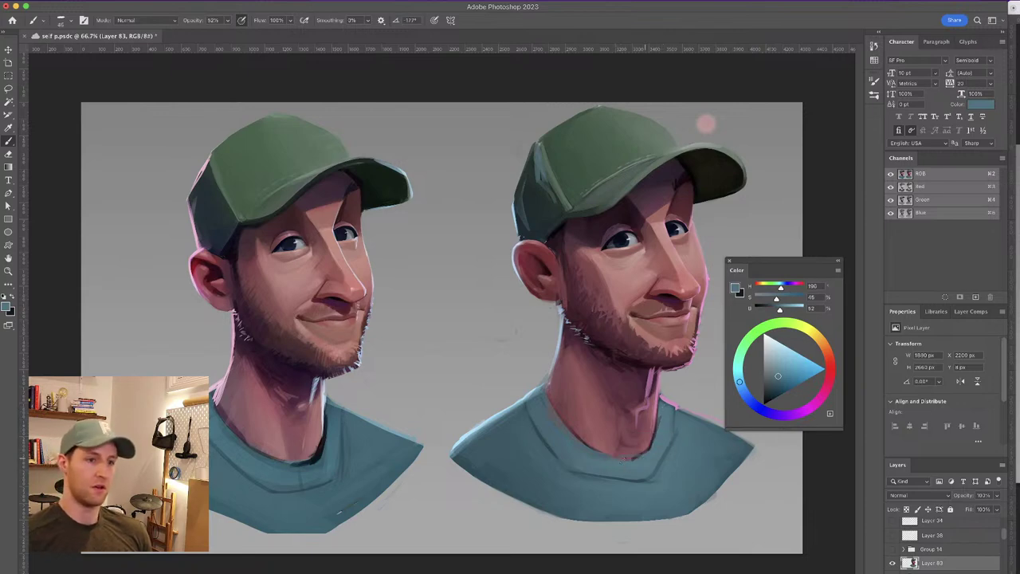
pyautogui.keyDown('alt'); pyautogui.click(626, 448); pyautogui.keyUp('alt')
pyautogui.keyDown('alt'); pyautogui.click(627, 439); pyautogui.keyUp('alt')
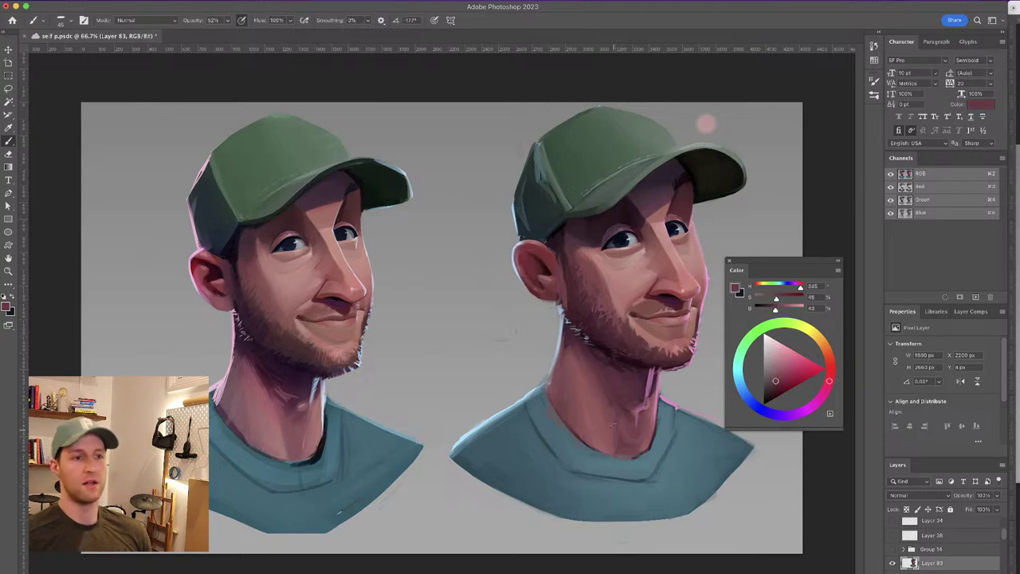
# Blend the near cheek between the eye and the beard with sampled muted reds and light skin tones
pyautogui.keyDown('alt'); pyautogui.click(588, 264); pyautogui.keyUp('alt')
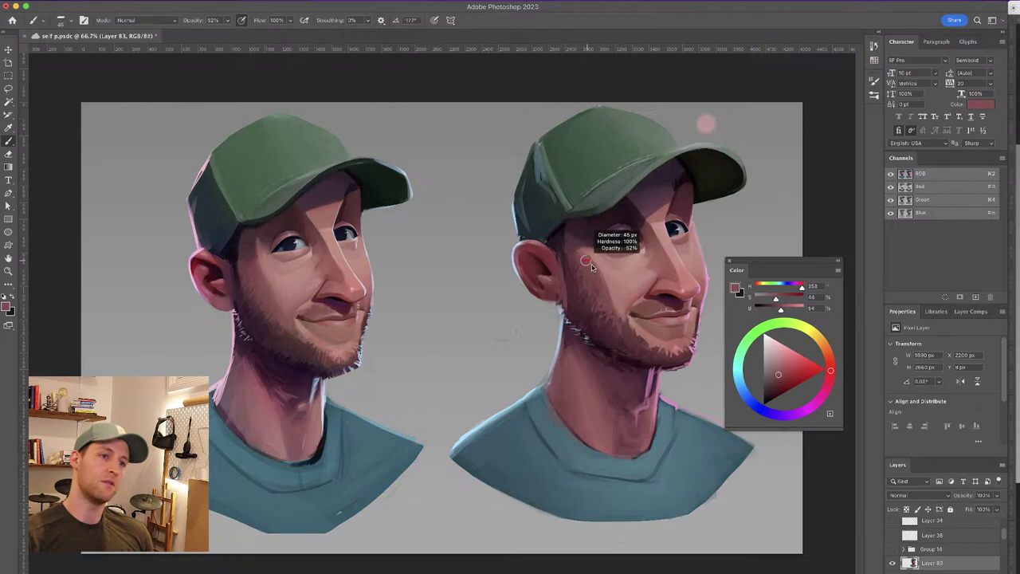
pyautogui.keyDown('alt'); pyautogui.click(603, 259); pyautogui.keyUp('alt')
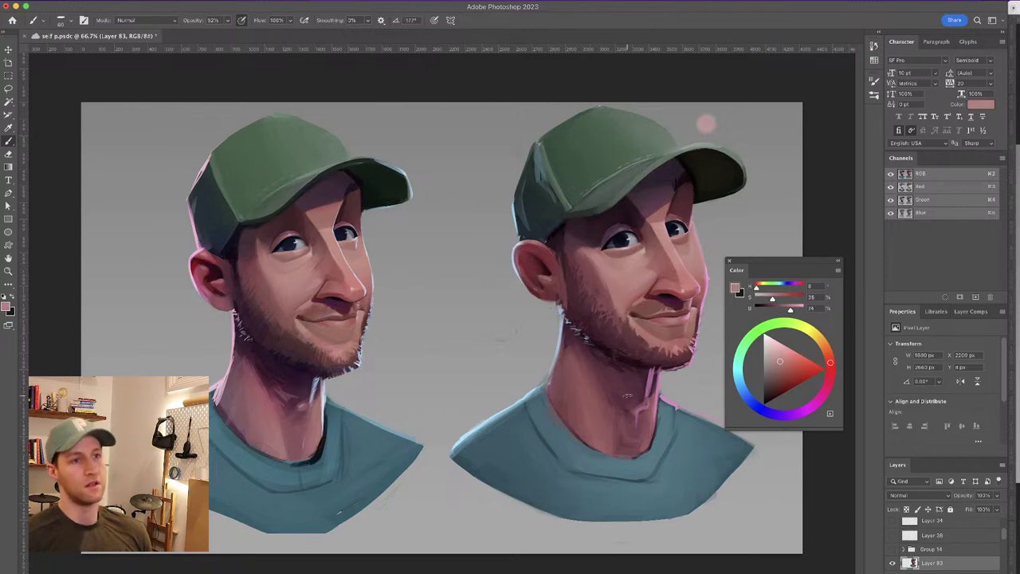
pyautogui.keyDown('alt'); pyautogui.click(608, 277); pyautogui.keyUp('alt')
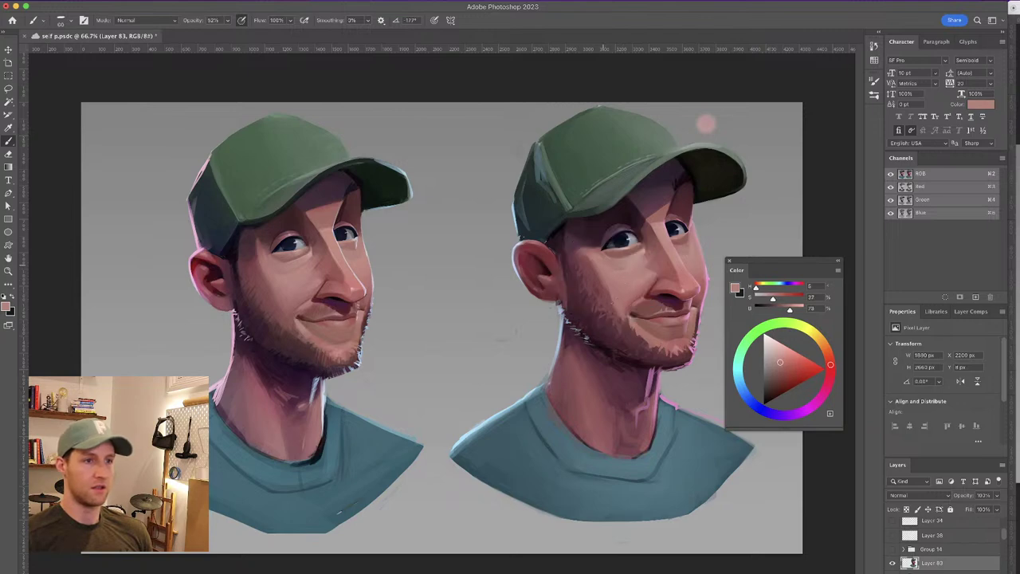
pyautogui.keyDown('alt'); pyautogui.click(598, 271); pyautogui.keyUp('alt')
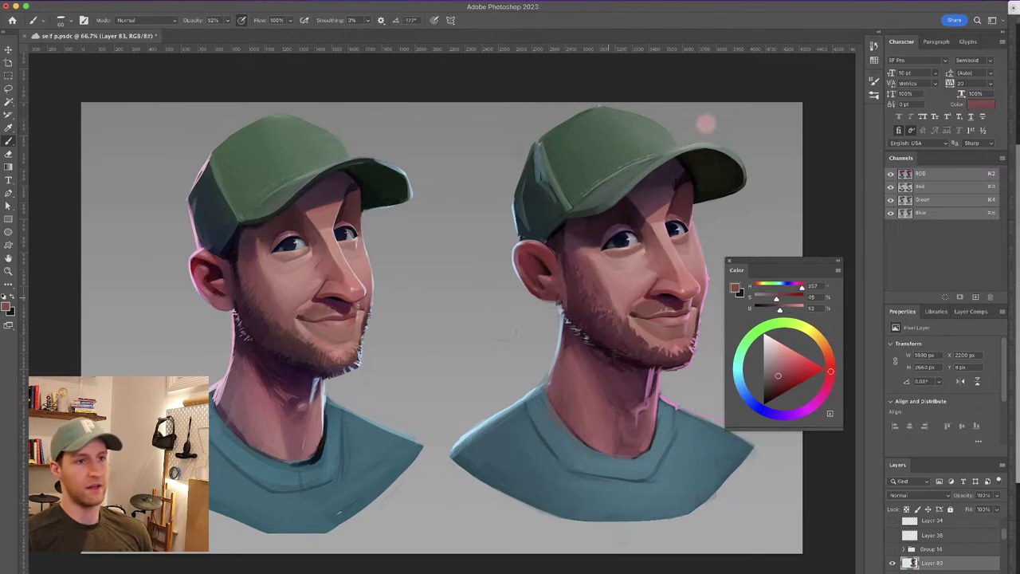
pyautogui.keyDown('alt'); pyautogui.click(598, 270); pyautogui.keyUp('alt')
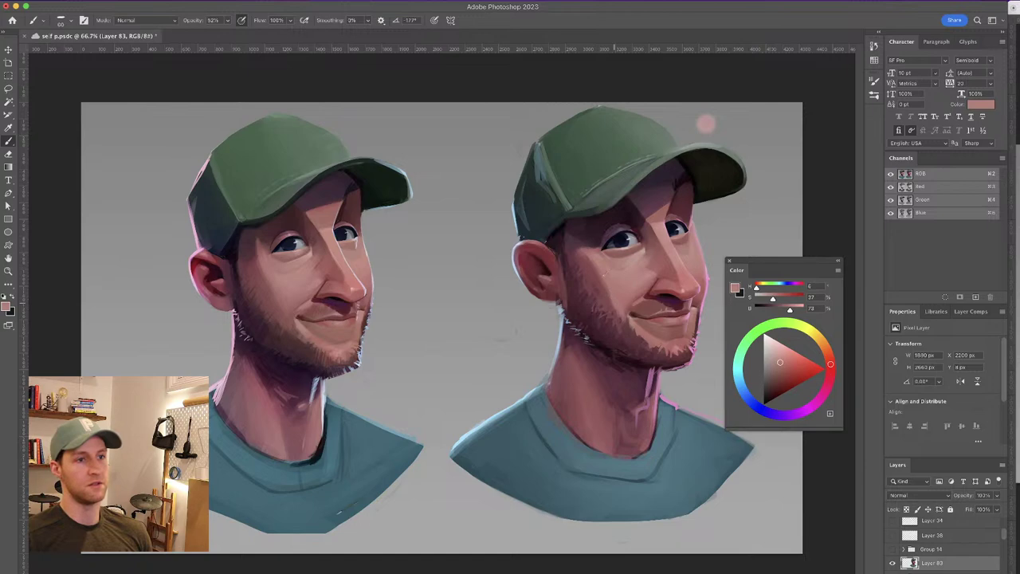
pyautogui.keyDown('alt'); pyautogui.click(633, 291); pyautogui.keyUp('alt')
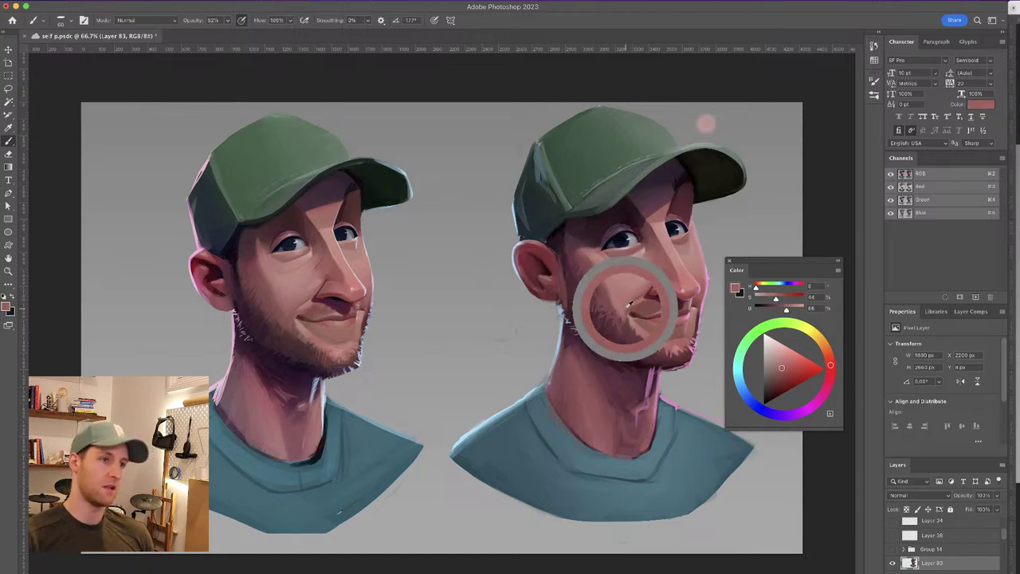